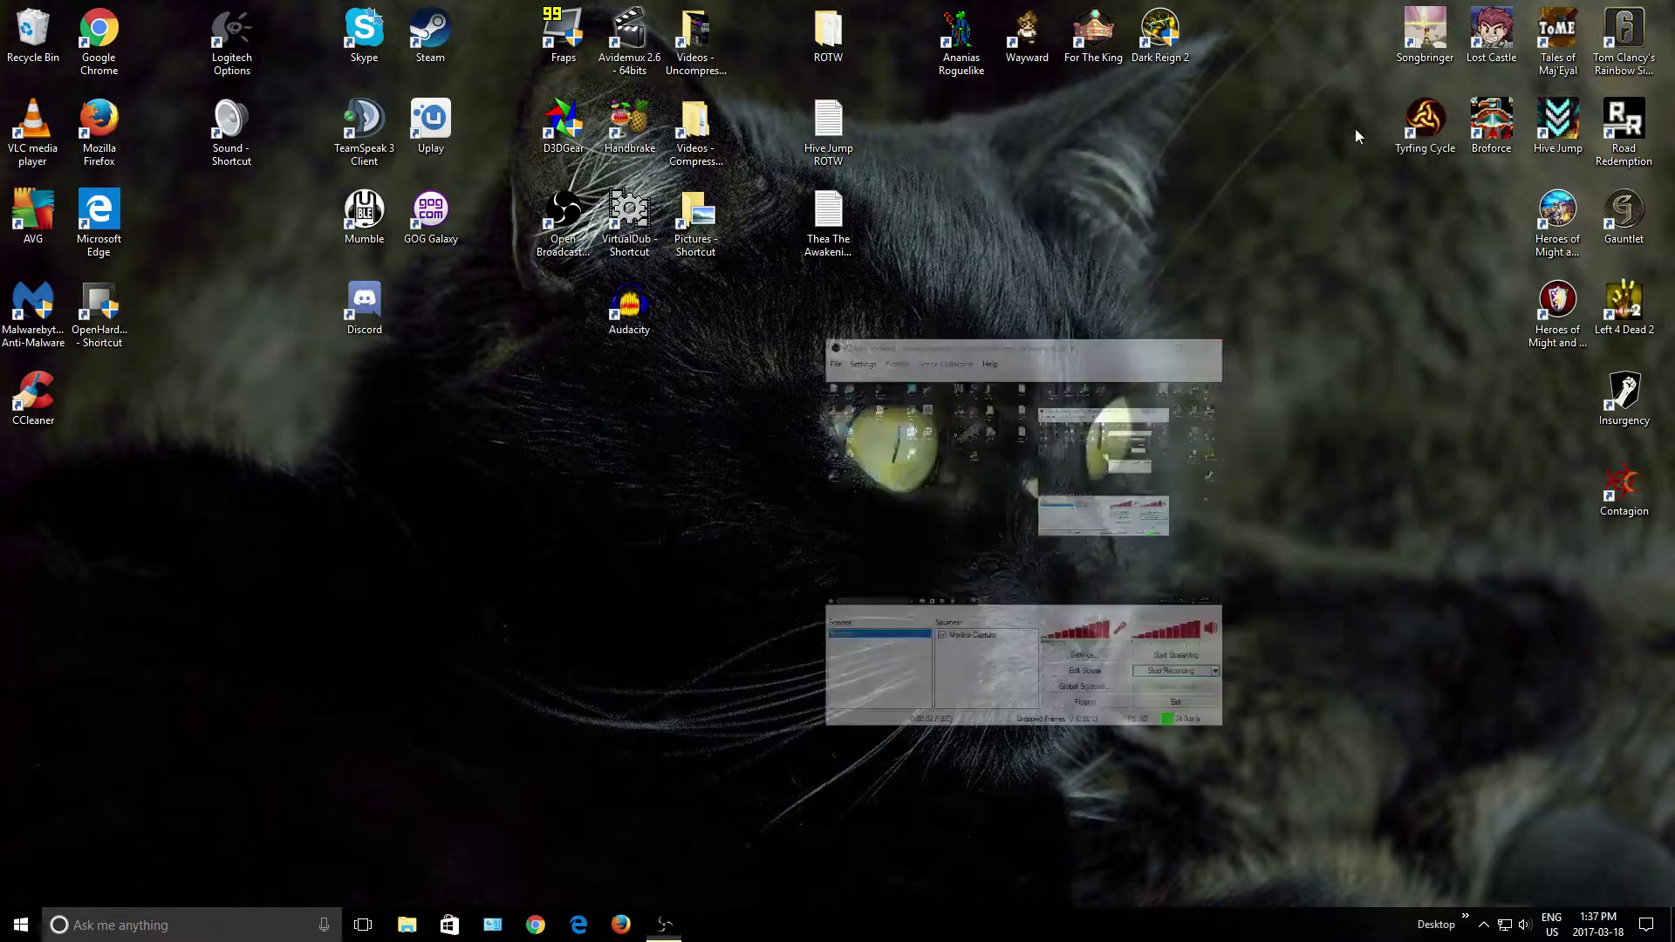
# Launch Wayward from the desktop shortcut and load the saved world inside the shelter
pyautogui.doubleClick(1041, 50)
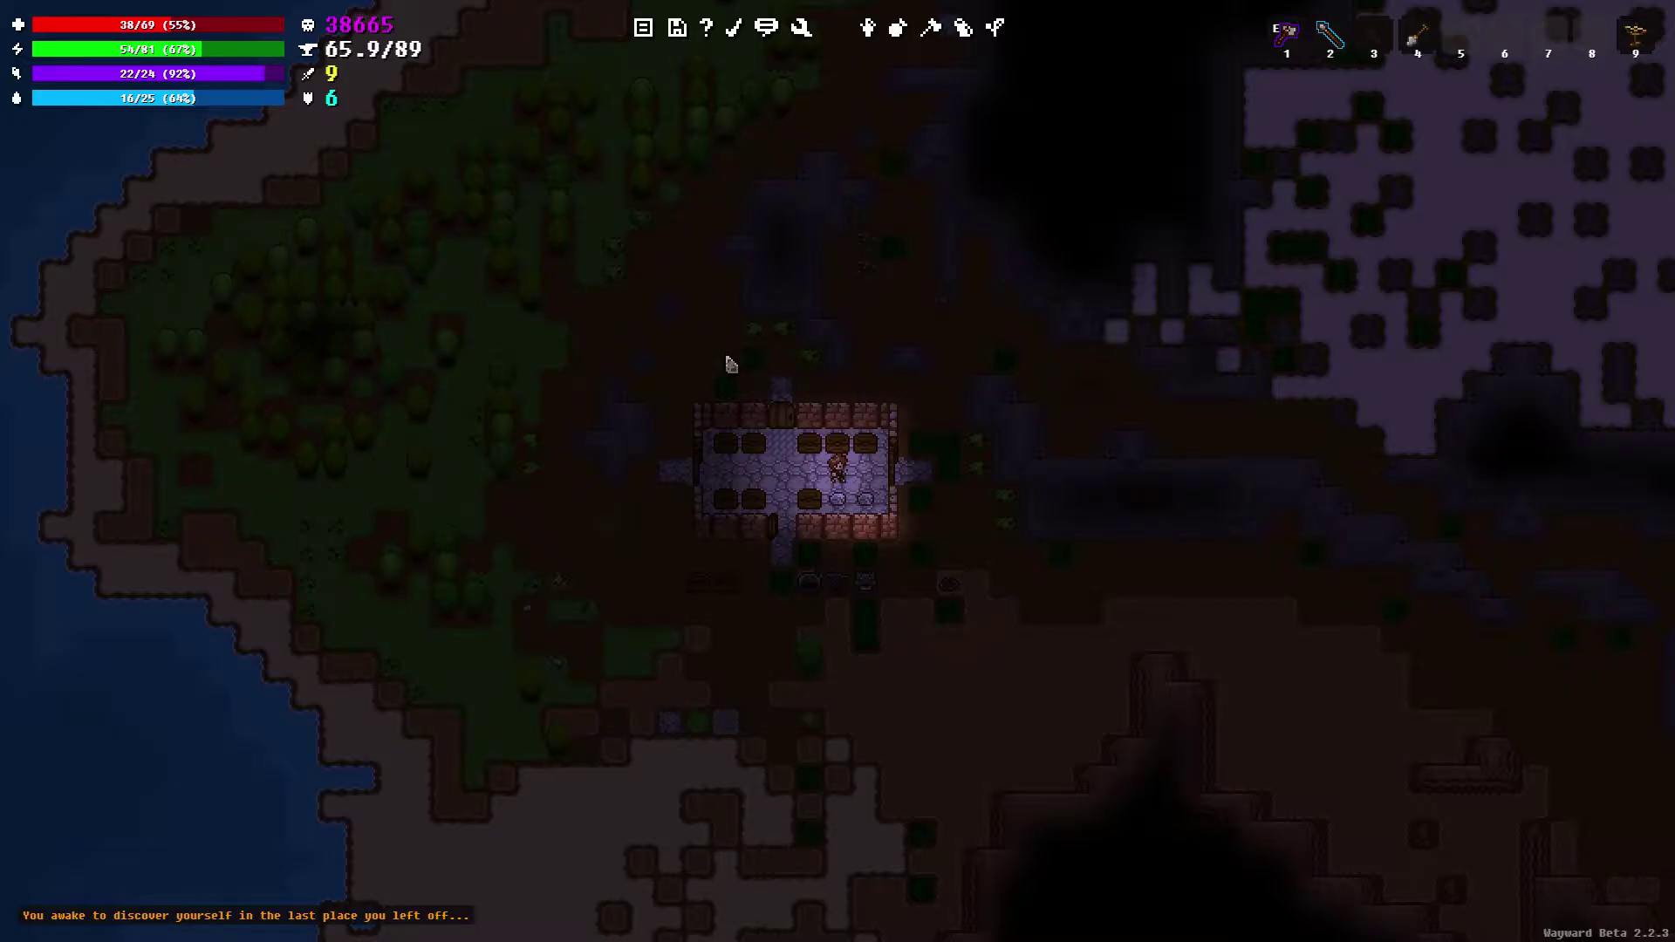
# Show the inventory, tile actions, crafting, equipment and skills panels beside the map
pyautogui.press('i')
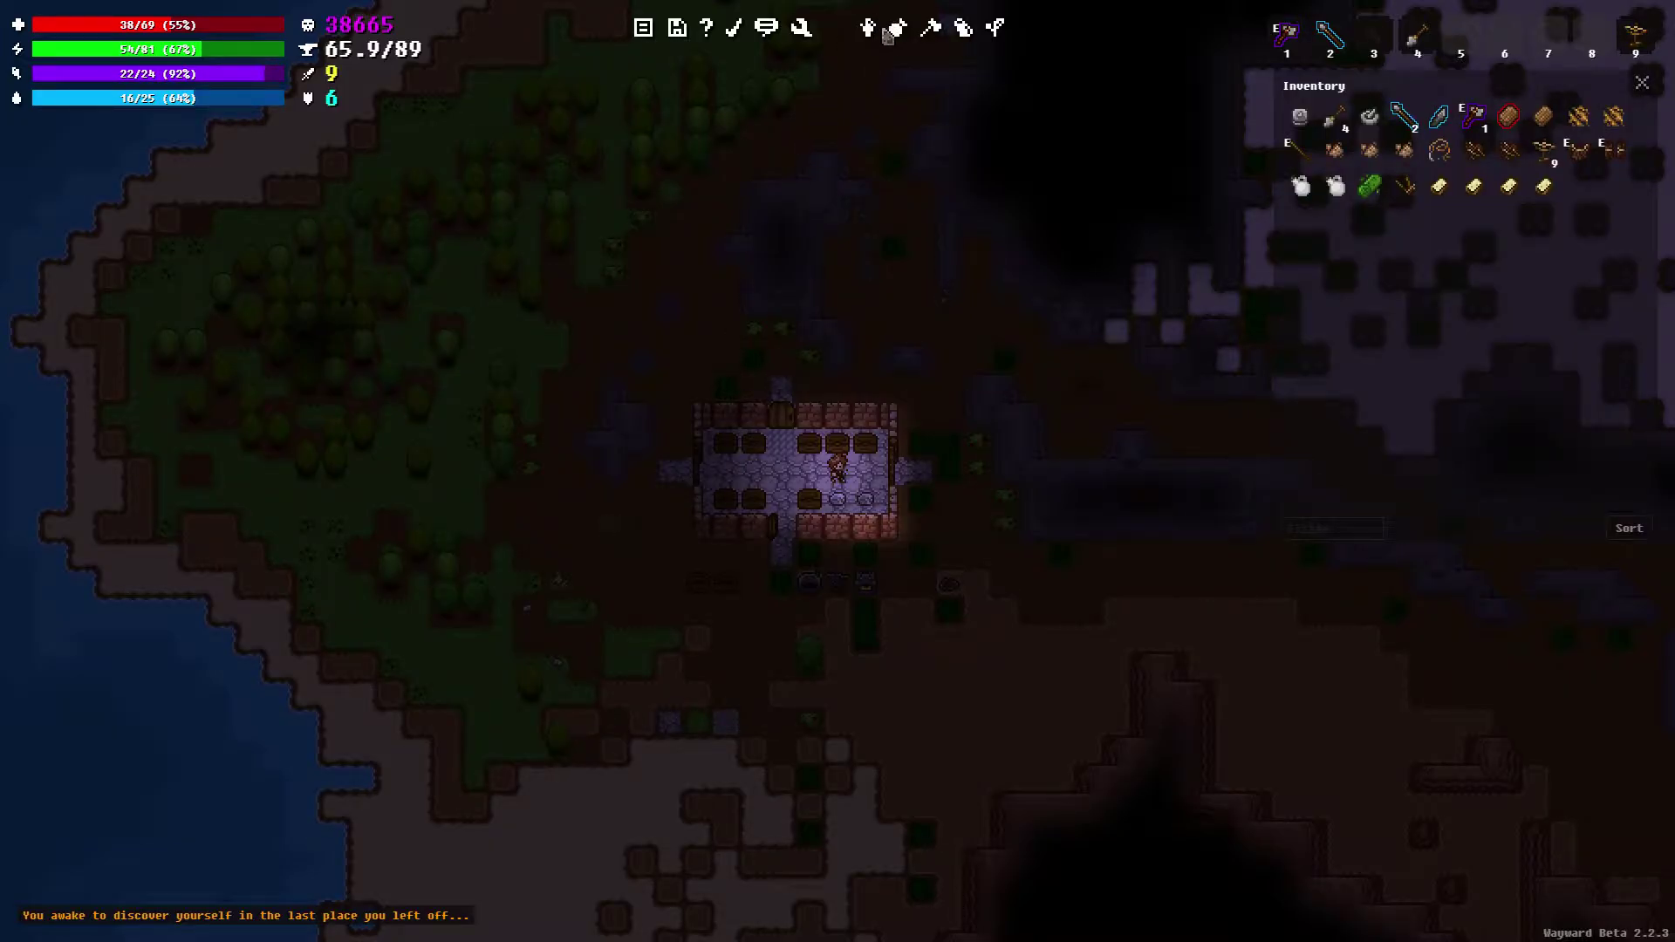
pyautogui.click(897, 29)
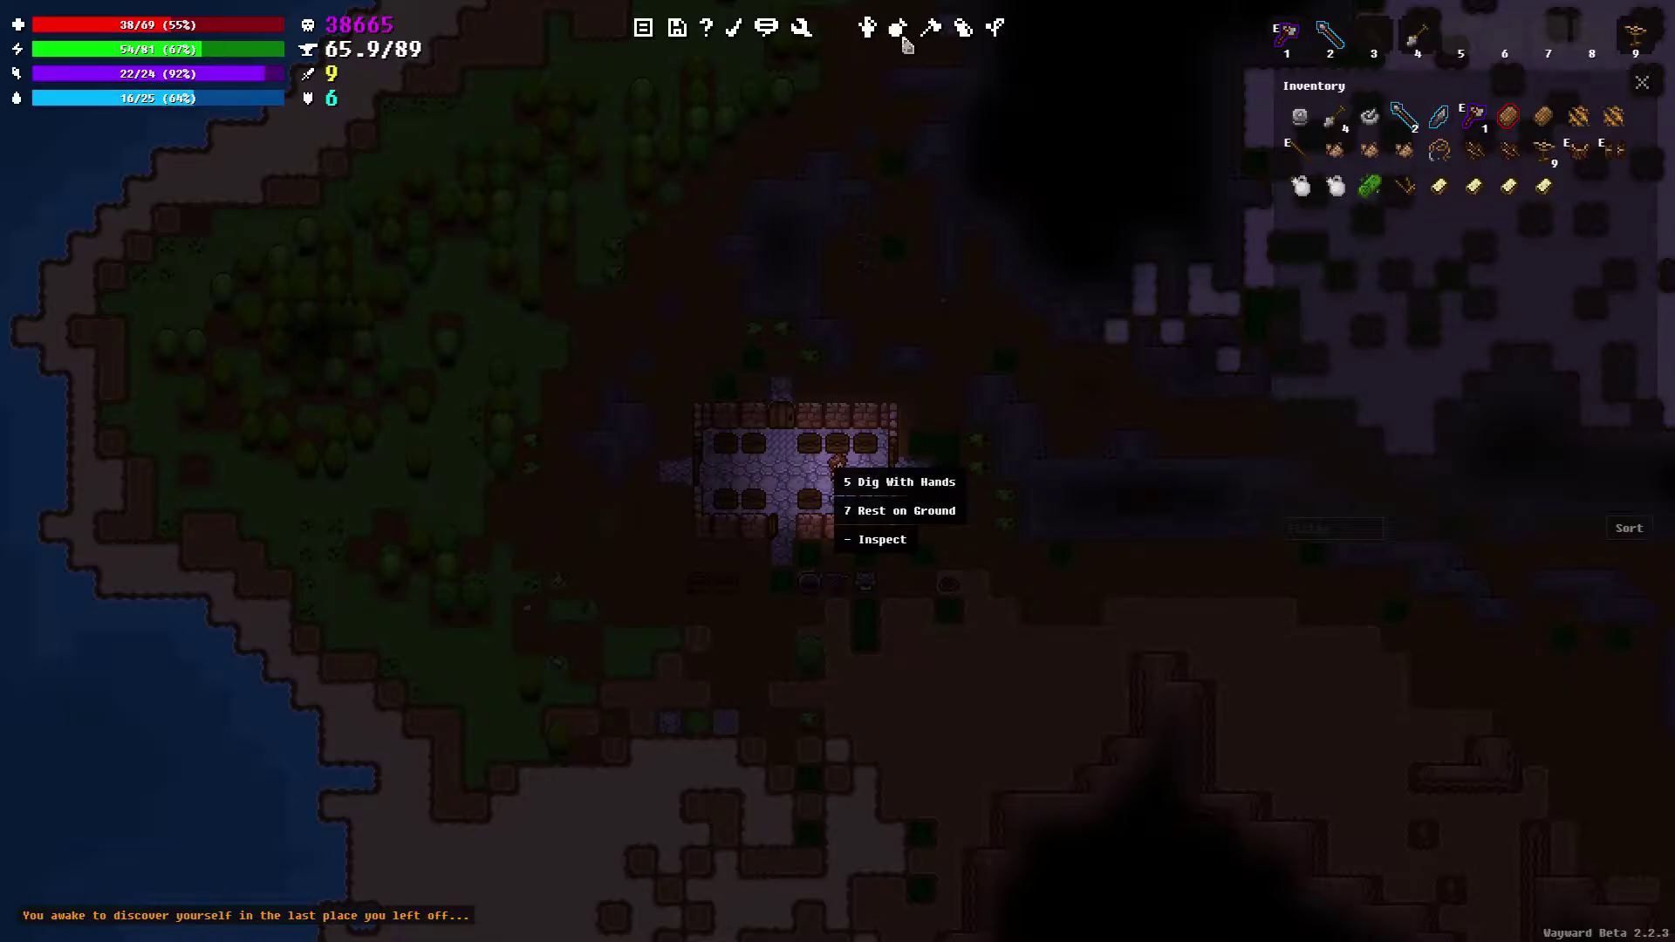
pyautogui.click(929, 29)
pyautogui.click(995, 30)
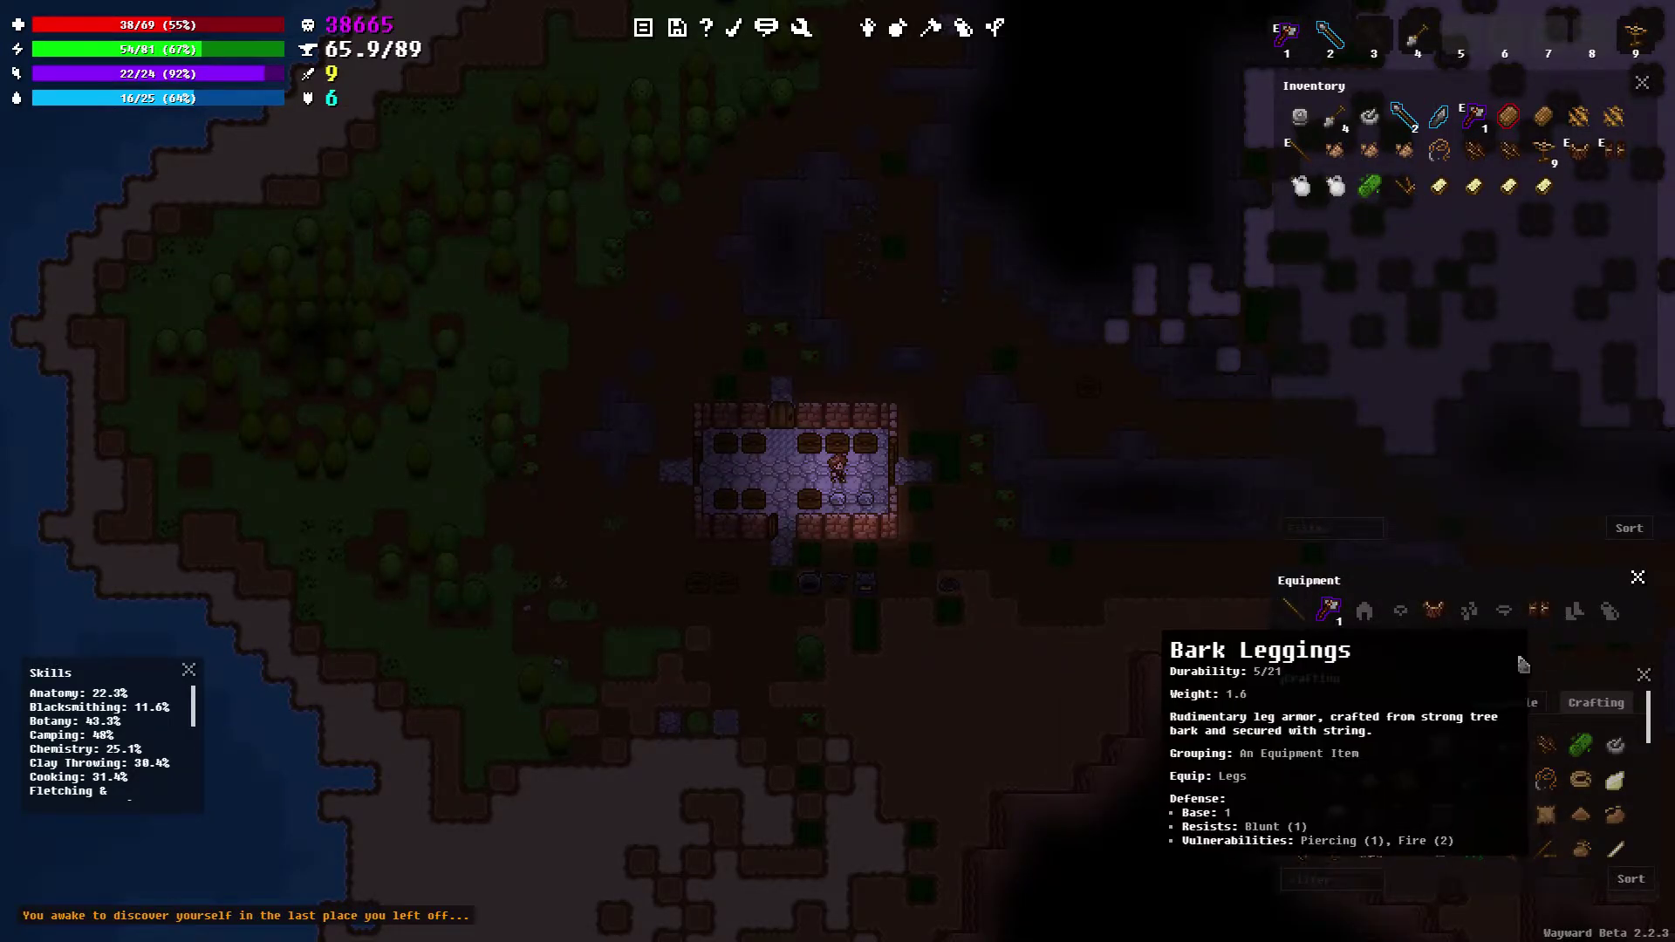
pyautogui.scroll(-3, 1512, 774)
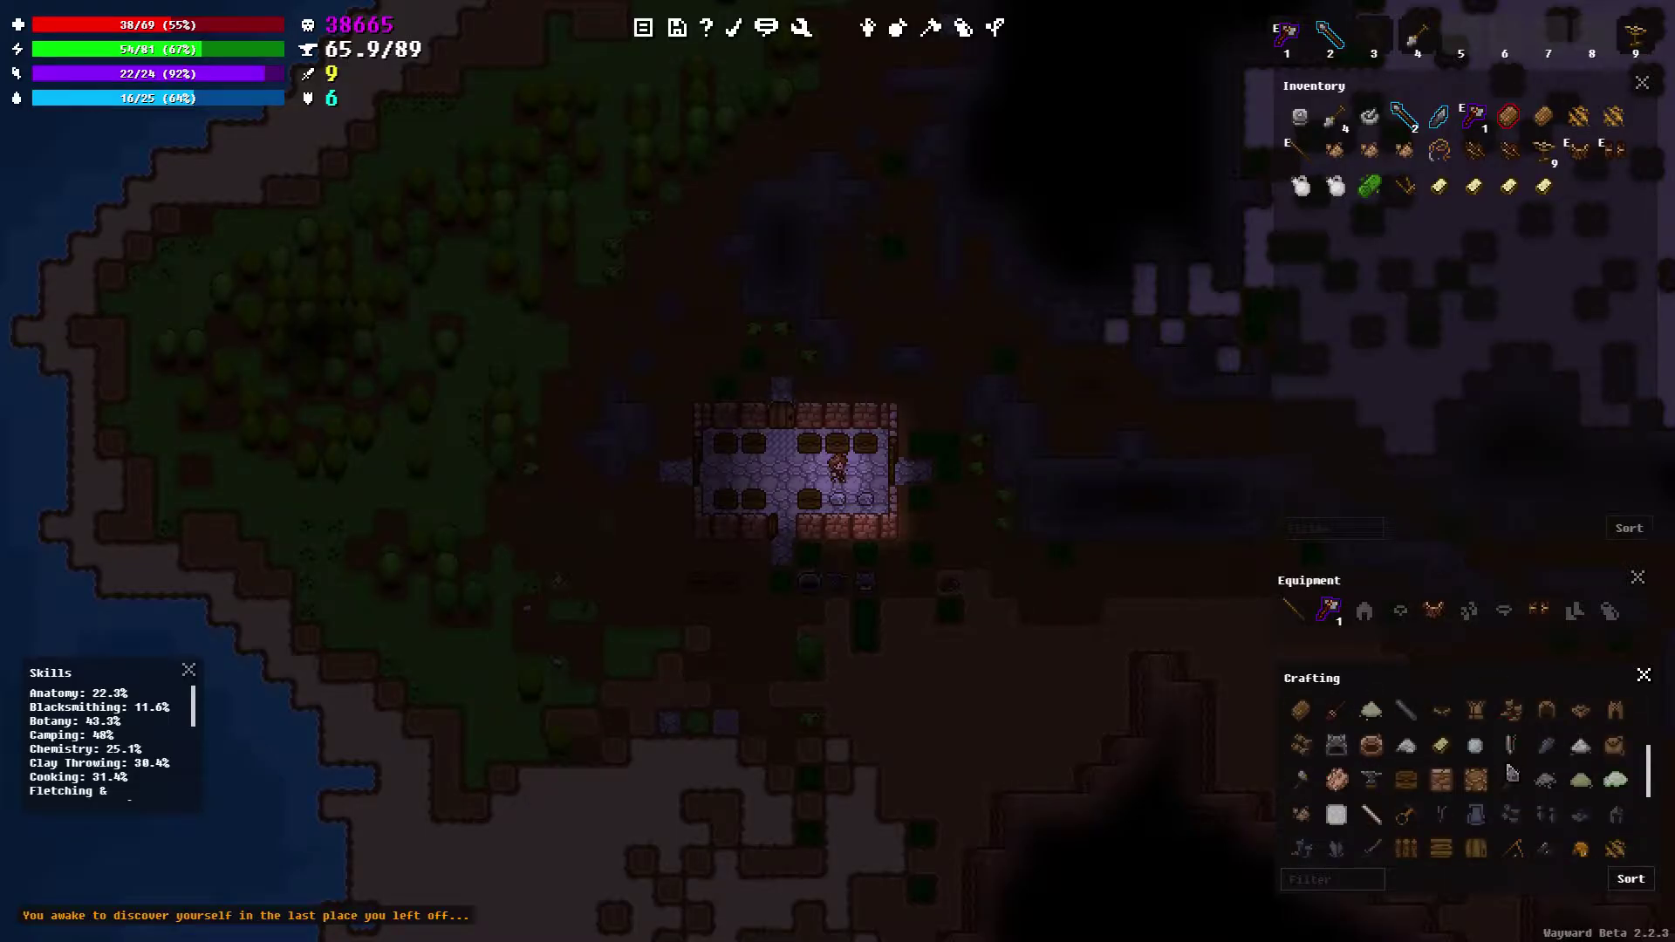
pyautogui.scroll(2, 1505, 779)
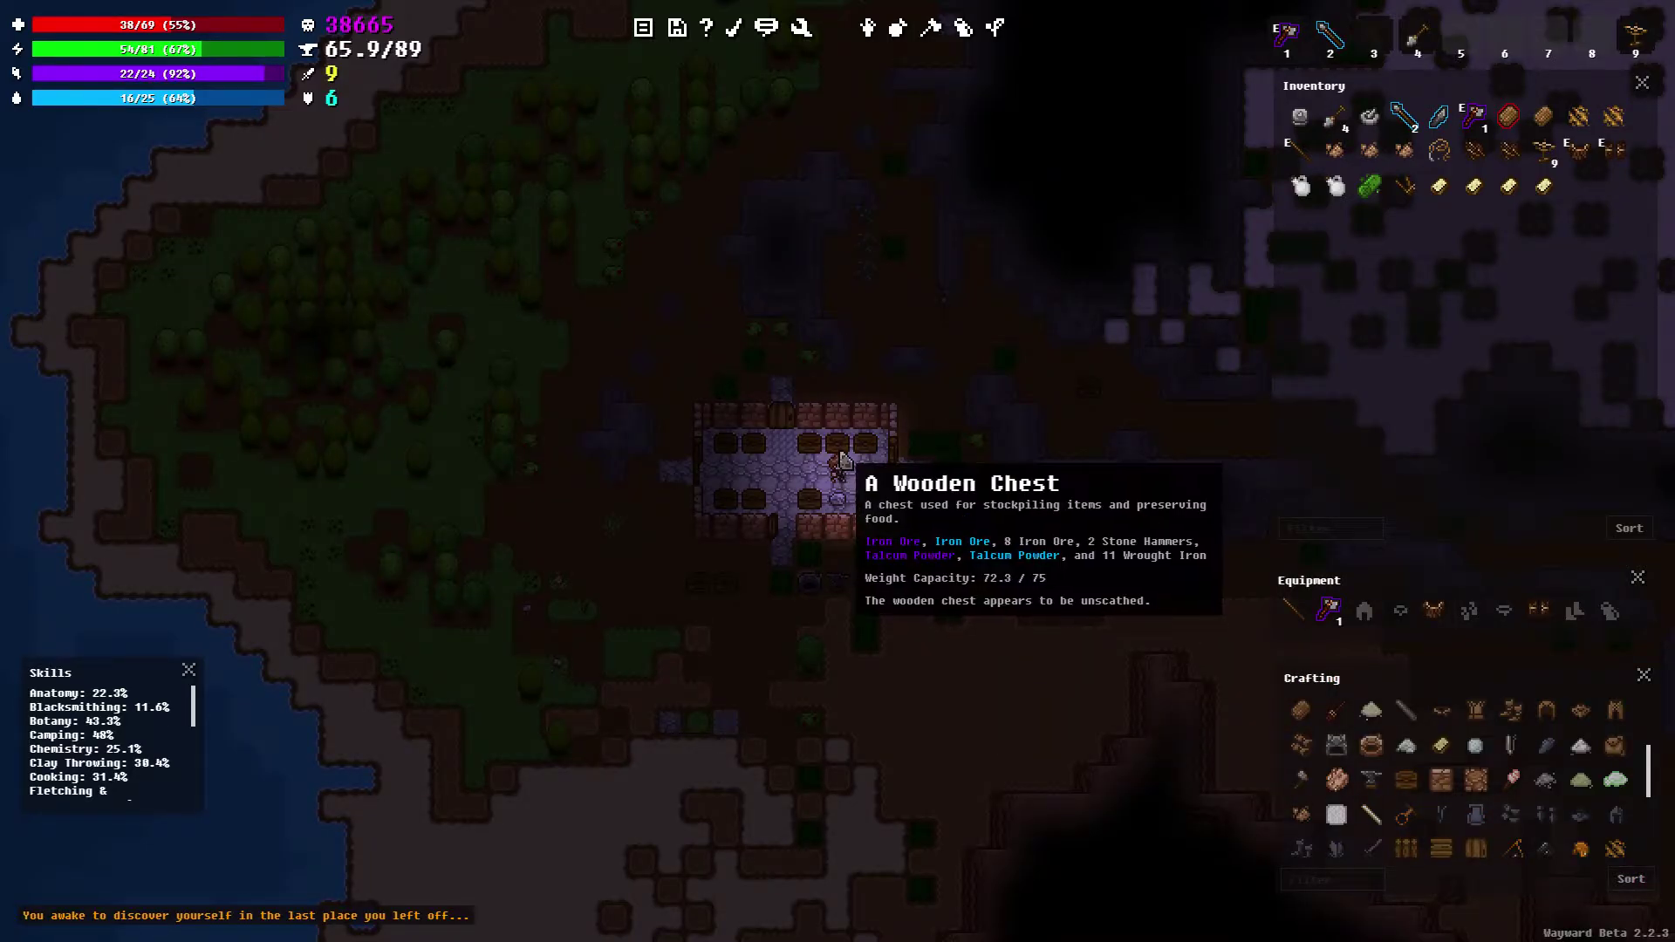
# Look inside the chest beside the character and the next few chests nearby
pyautogui.click(837, 445)
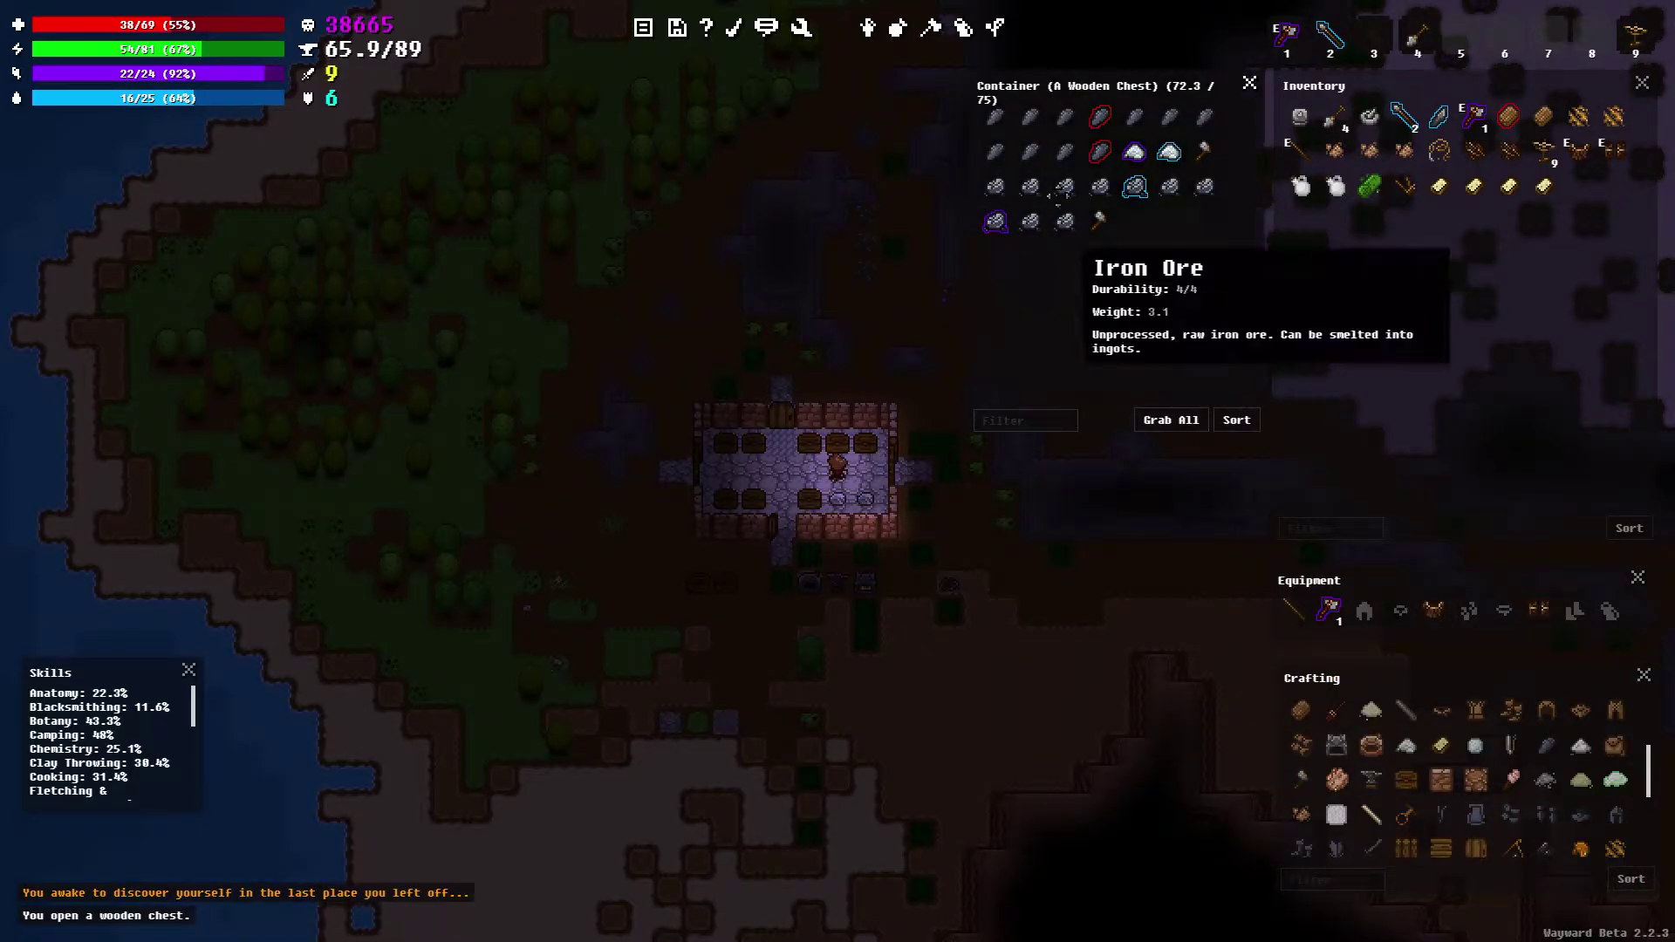
pyautogui.moveTo(995, 221)
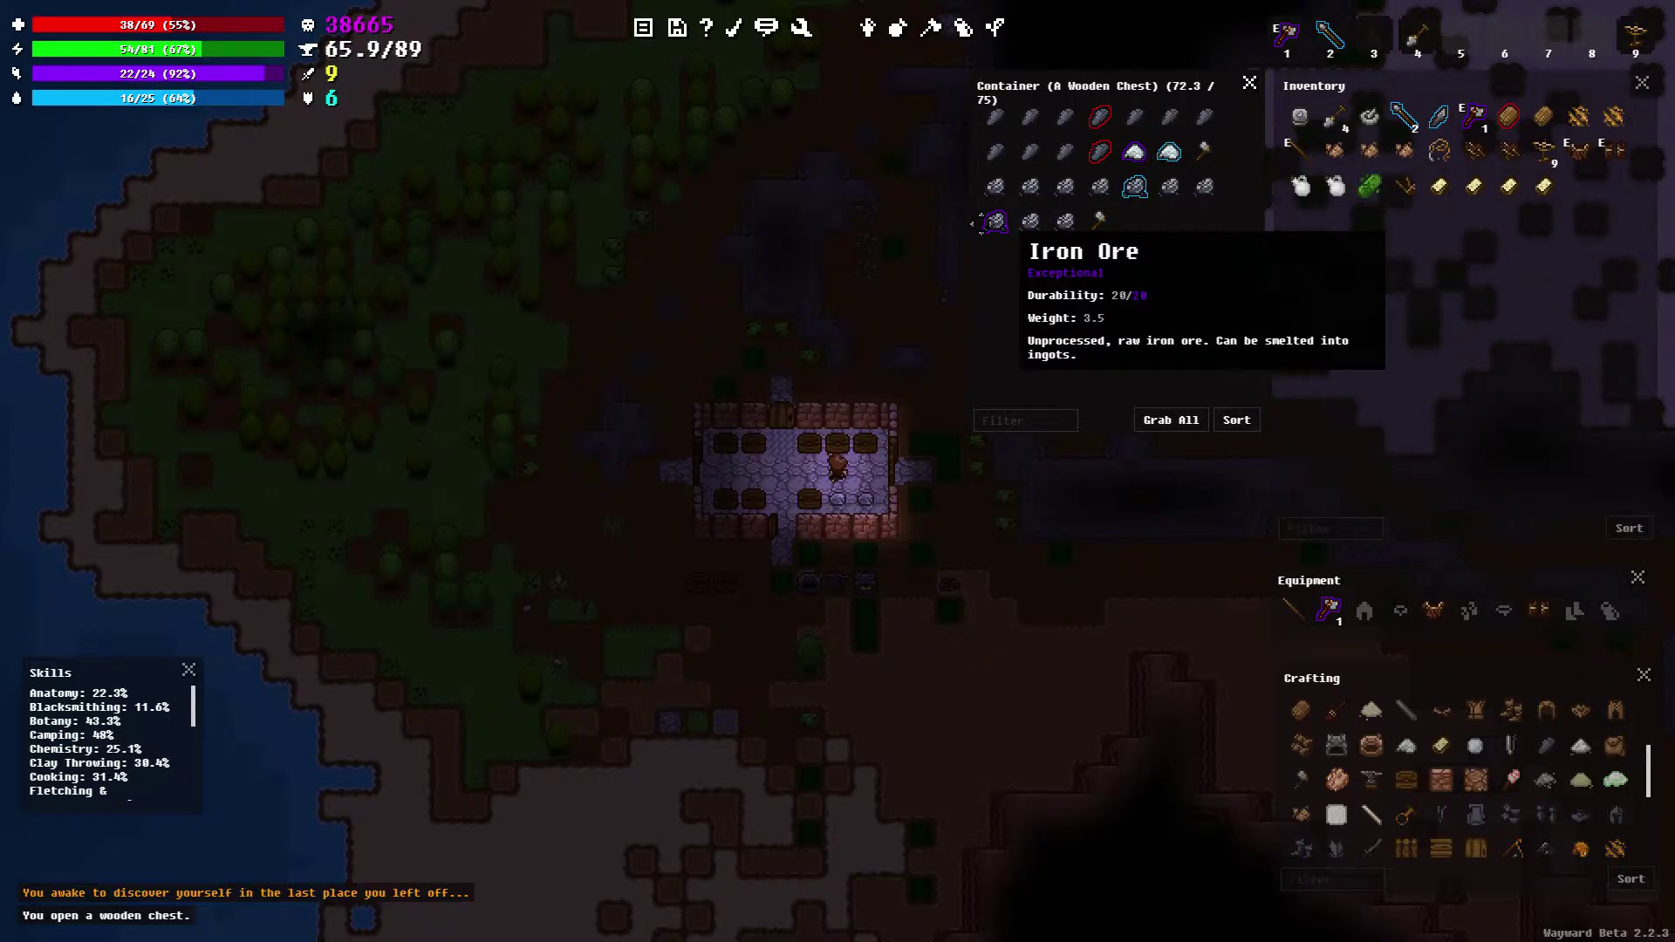
pyautogui.press('Left')
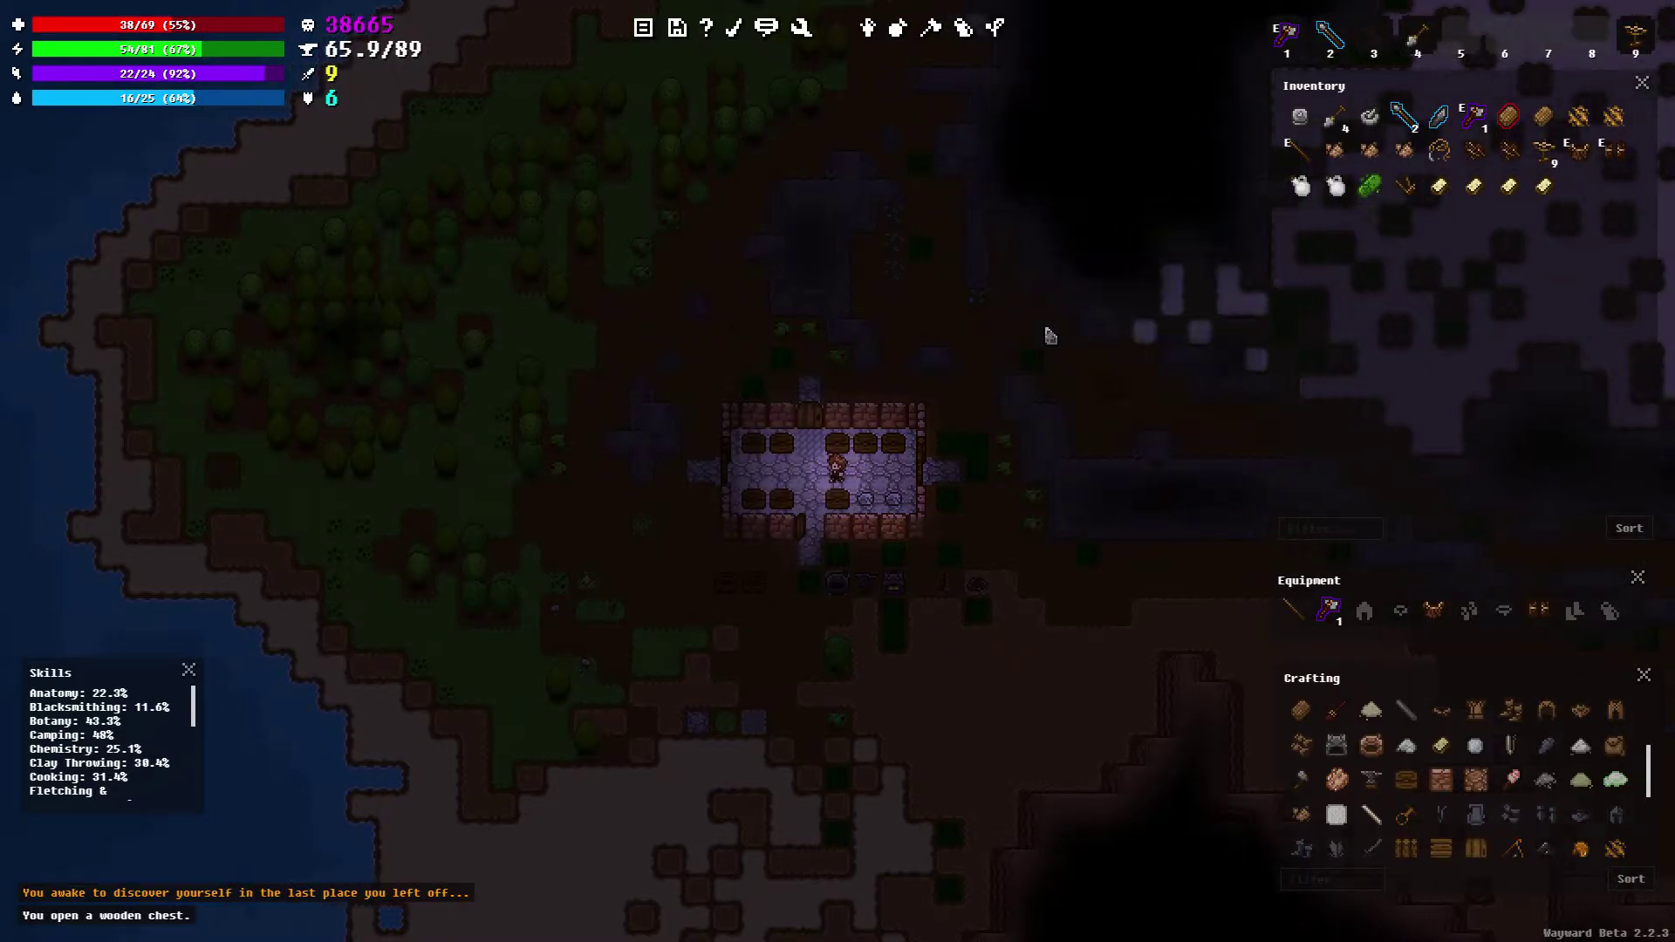
pyautogui.press('Up')
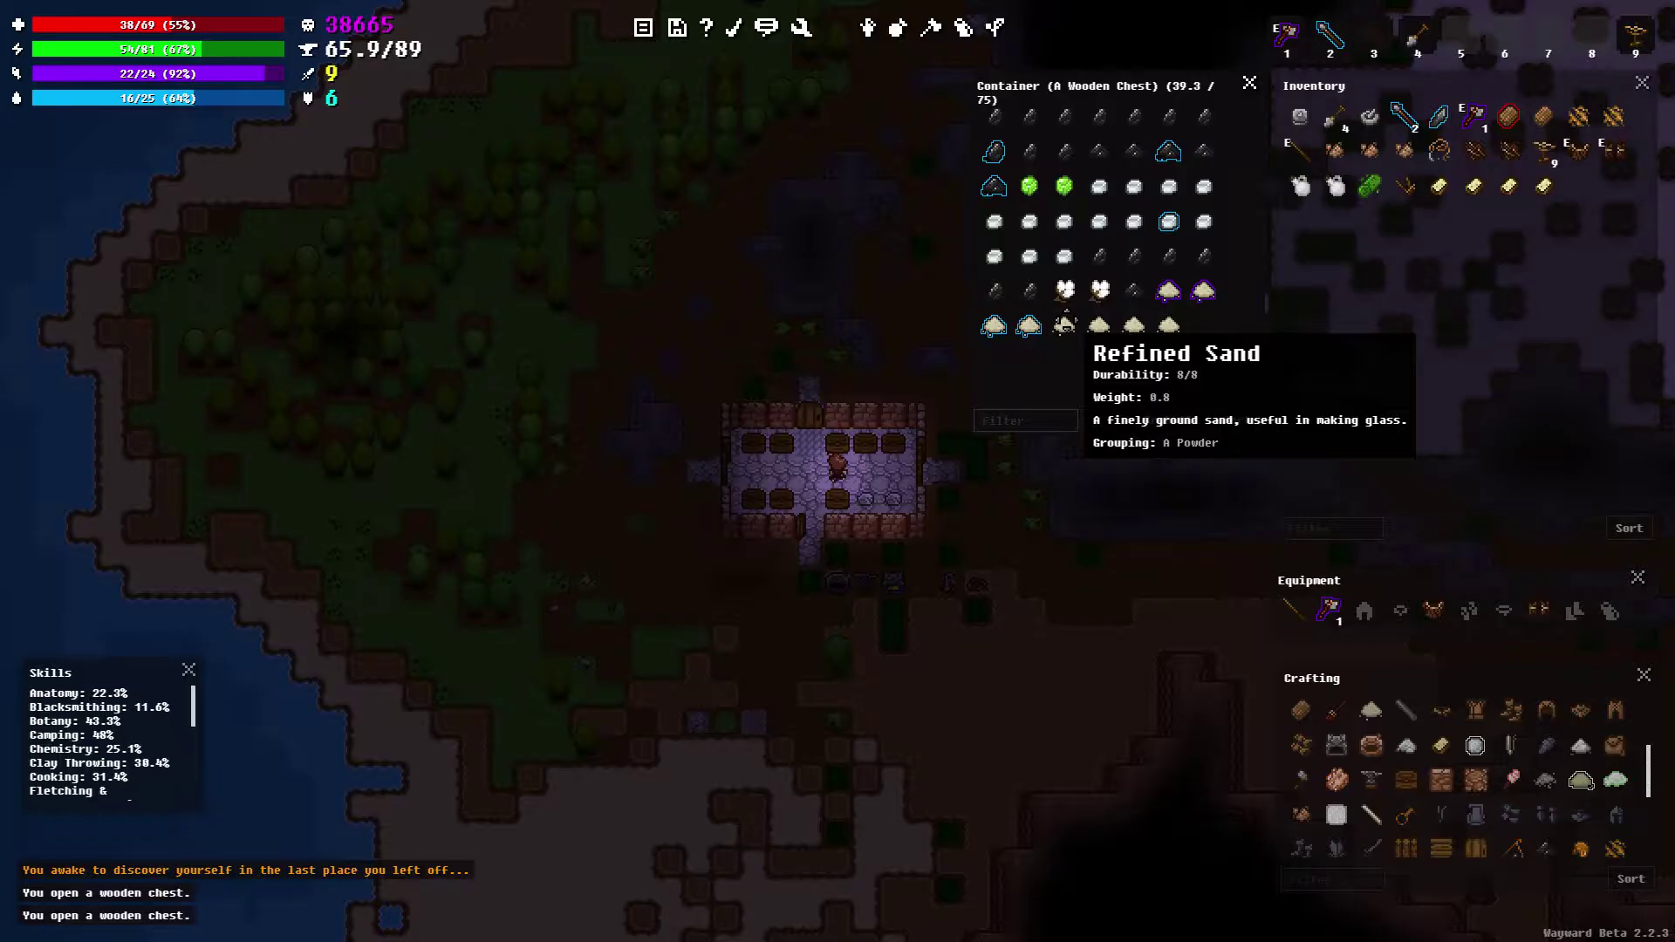
pyautogui.click(998, 480)
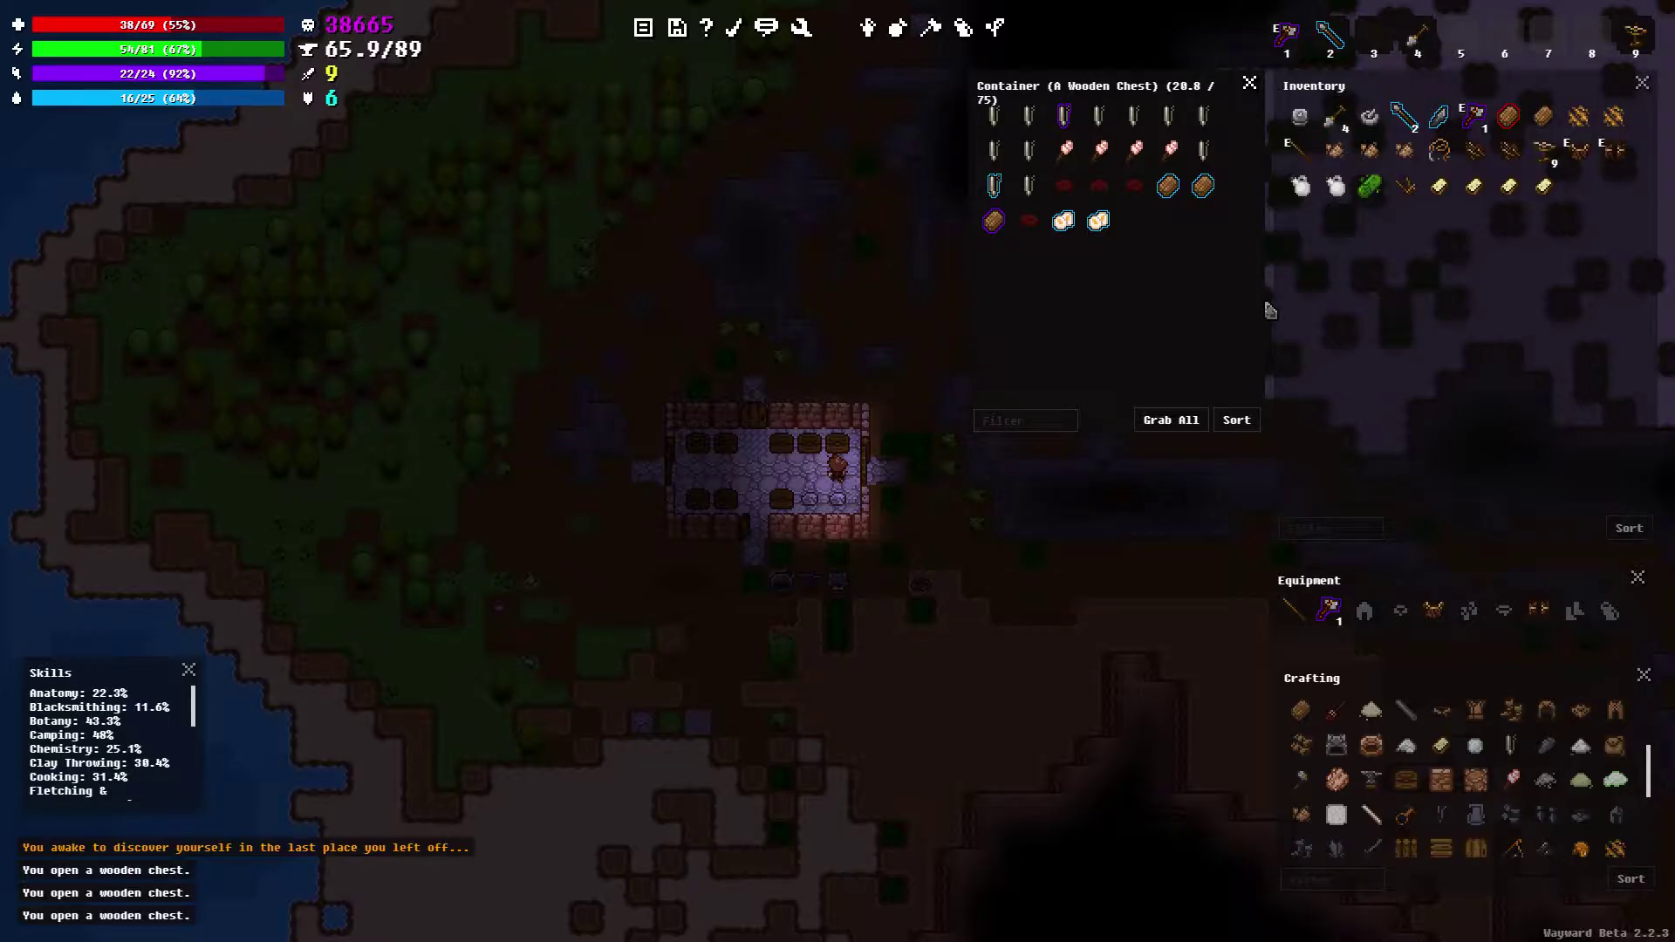
pyautogui.click(1299, 311)
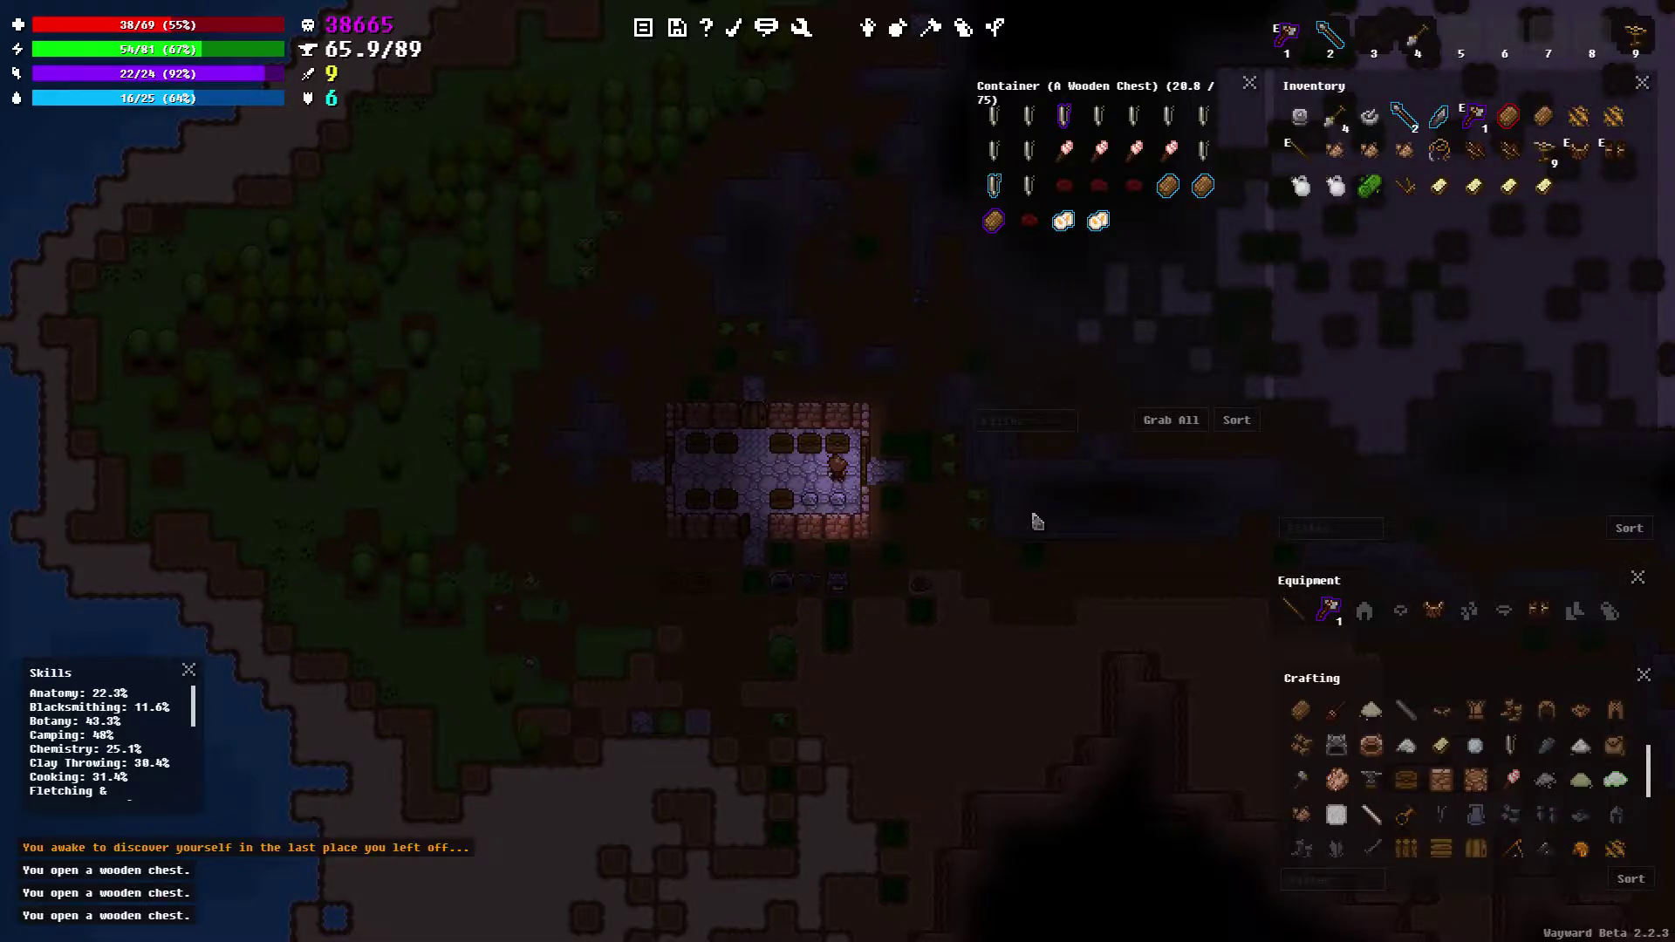
# Check the chests to the west and east, ending with the 70.2/75 chest open
pyautogui.press('Left')
pyautogui.press('Left')
pyautogui.press('Up')
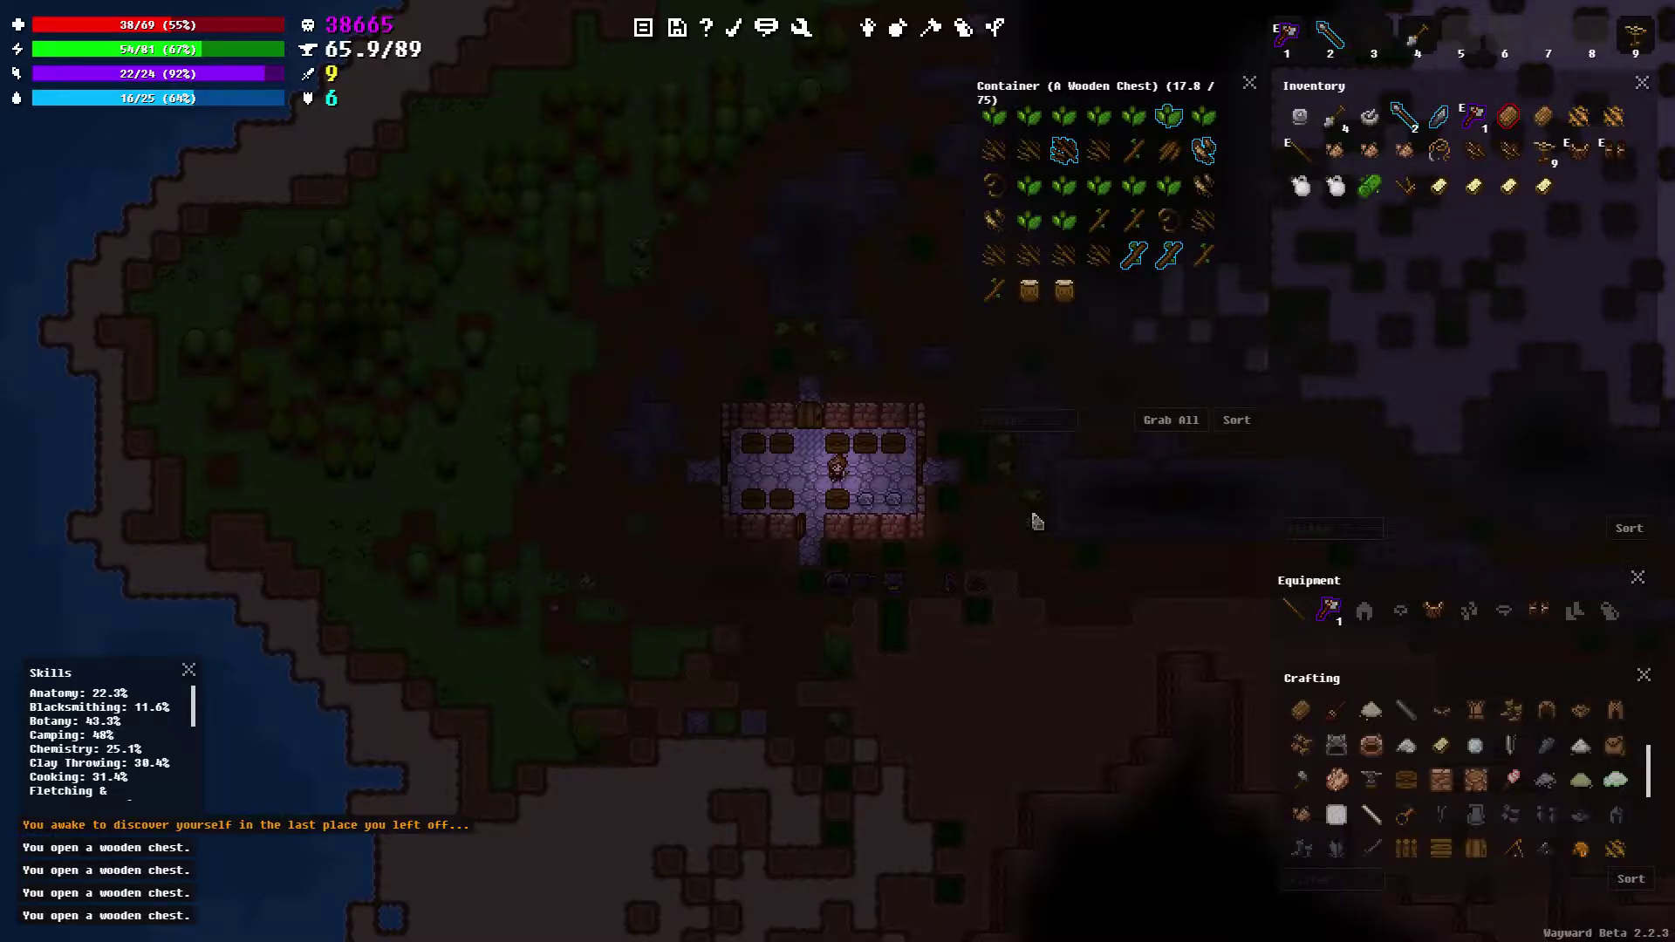
pyautogui.press('Right')
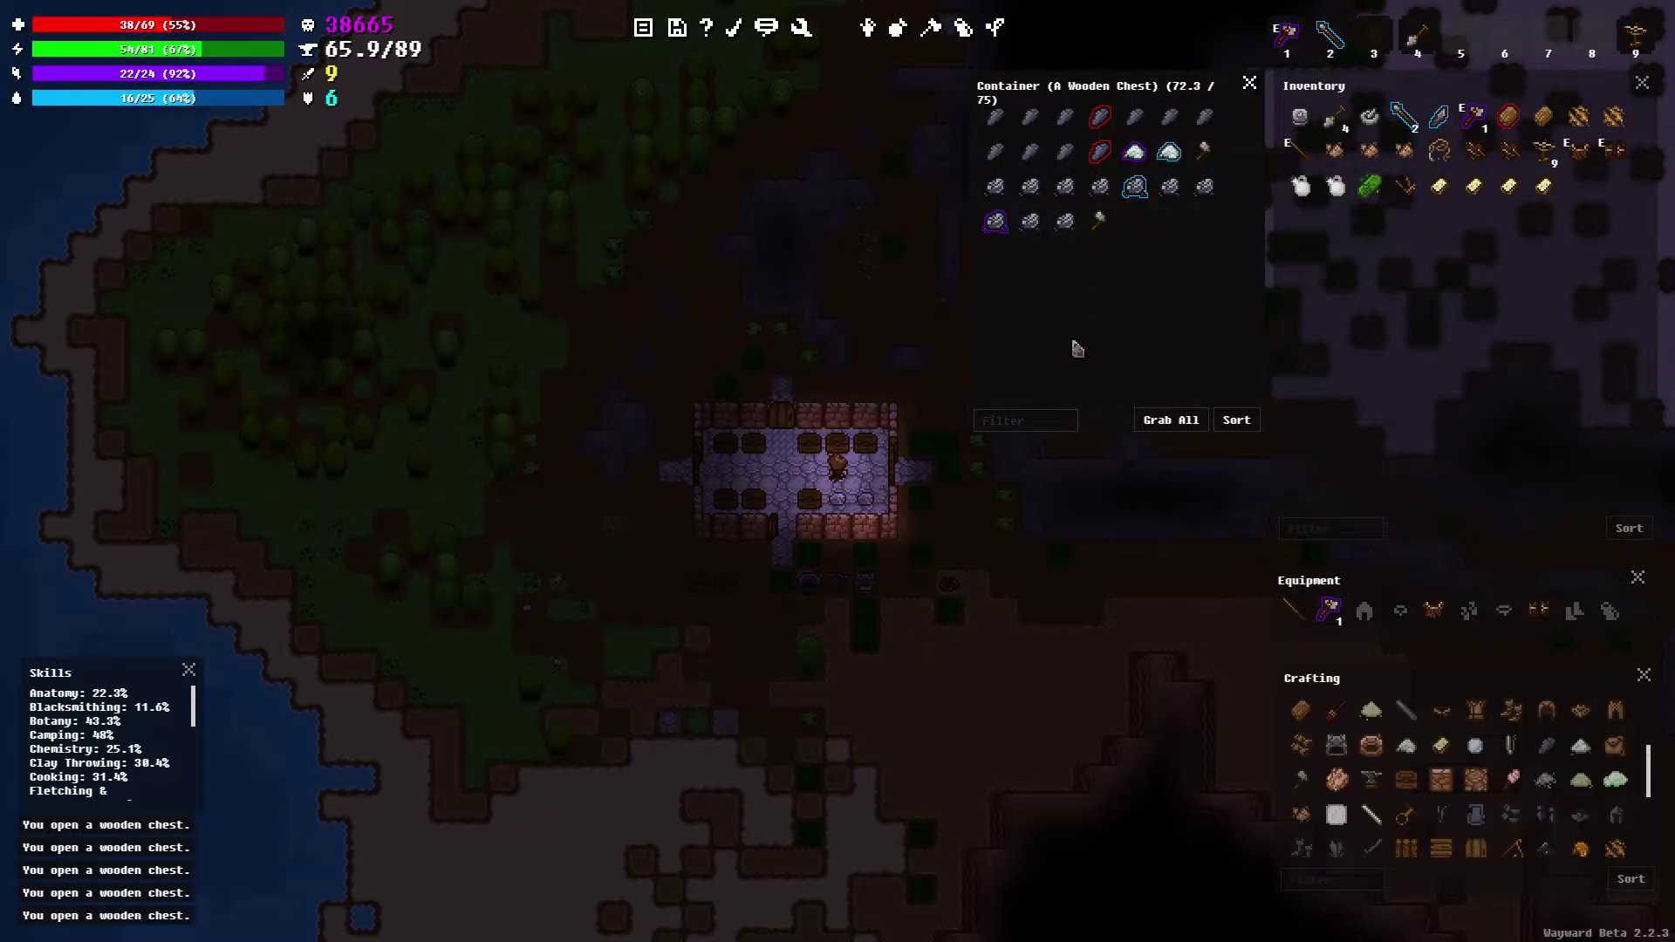
pyautogui.press('Left')
pyautogui.press('Left')
pyautogui.press('Left')
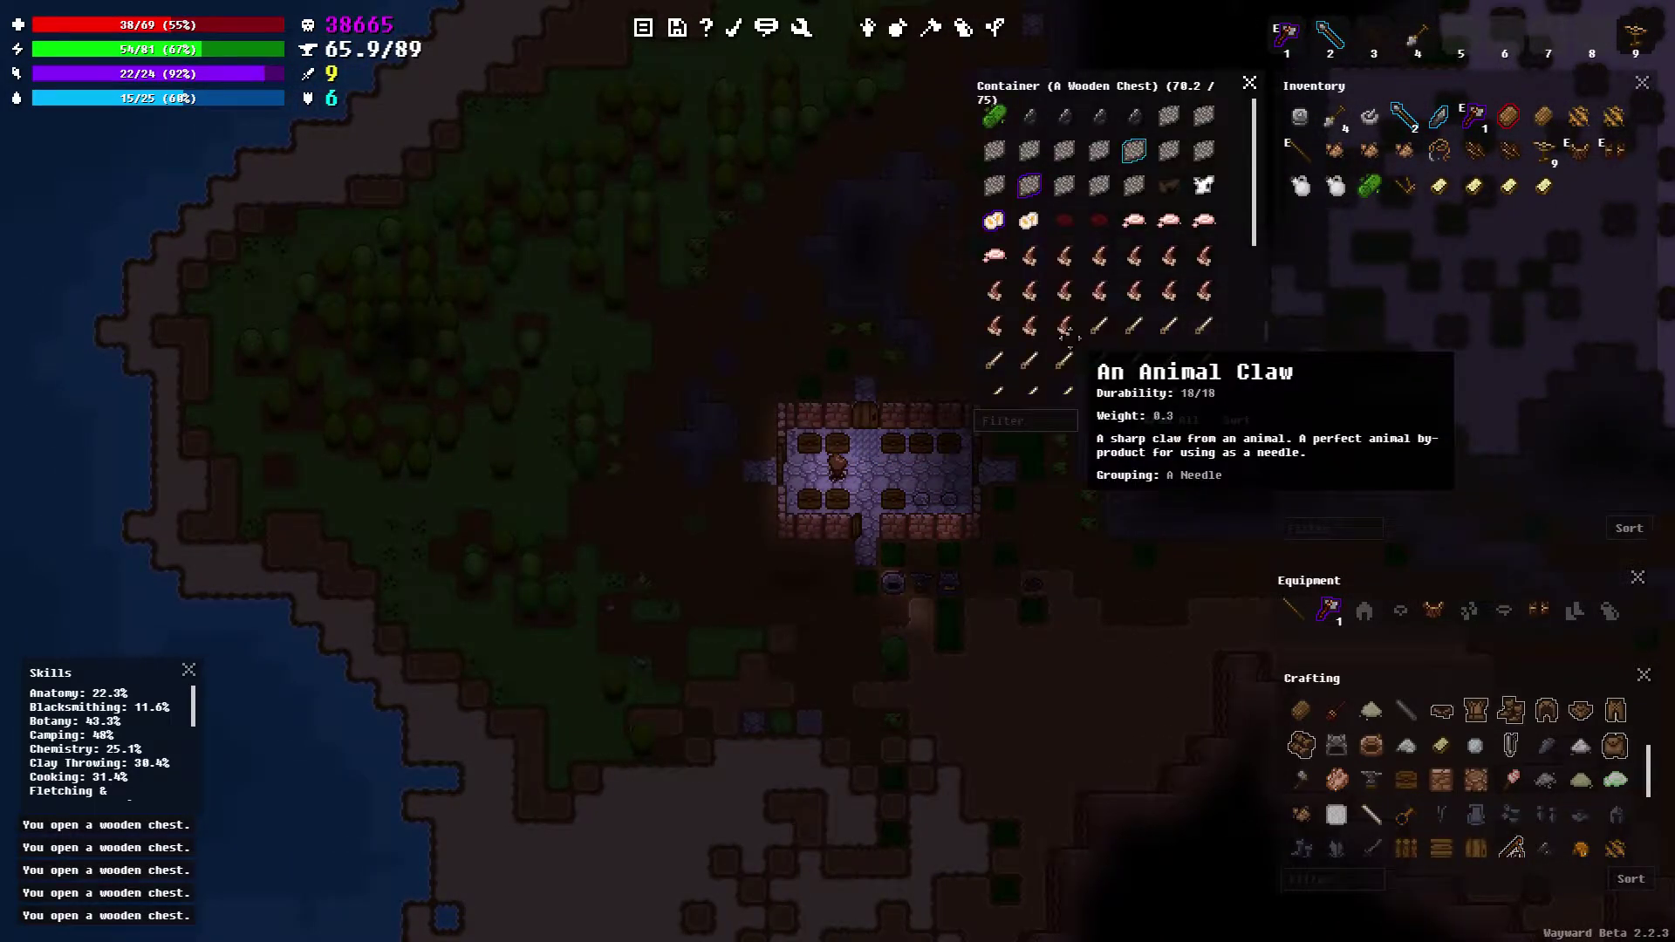
pyautogui.scroll(-3, 1165, 259)
pyautogui.scroll(-3, 1165, 259)
pyautogui.scroll(-3, 1166, 250)
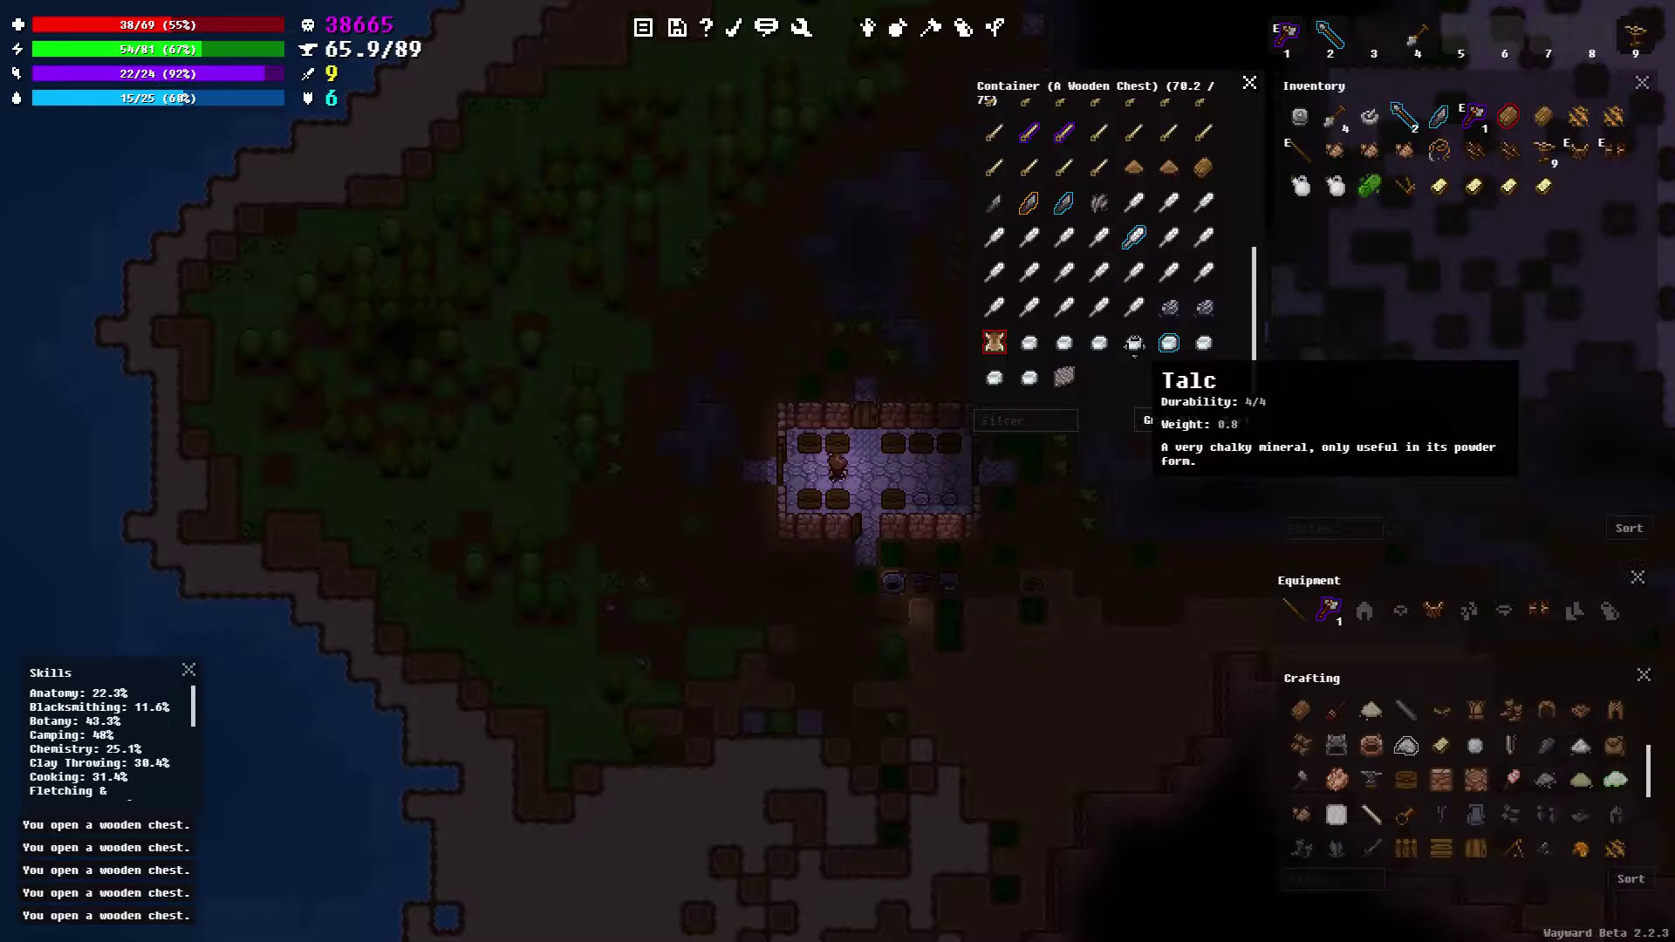
pyautogui.press('d')
pyautogui.press('d')
pyautogui.press('w')
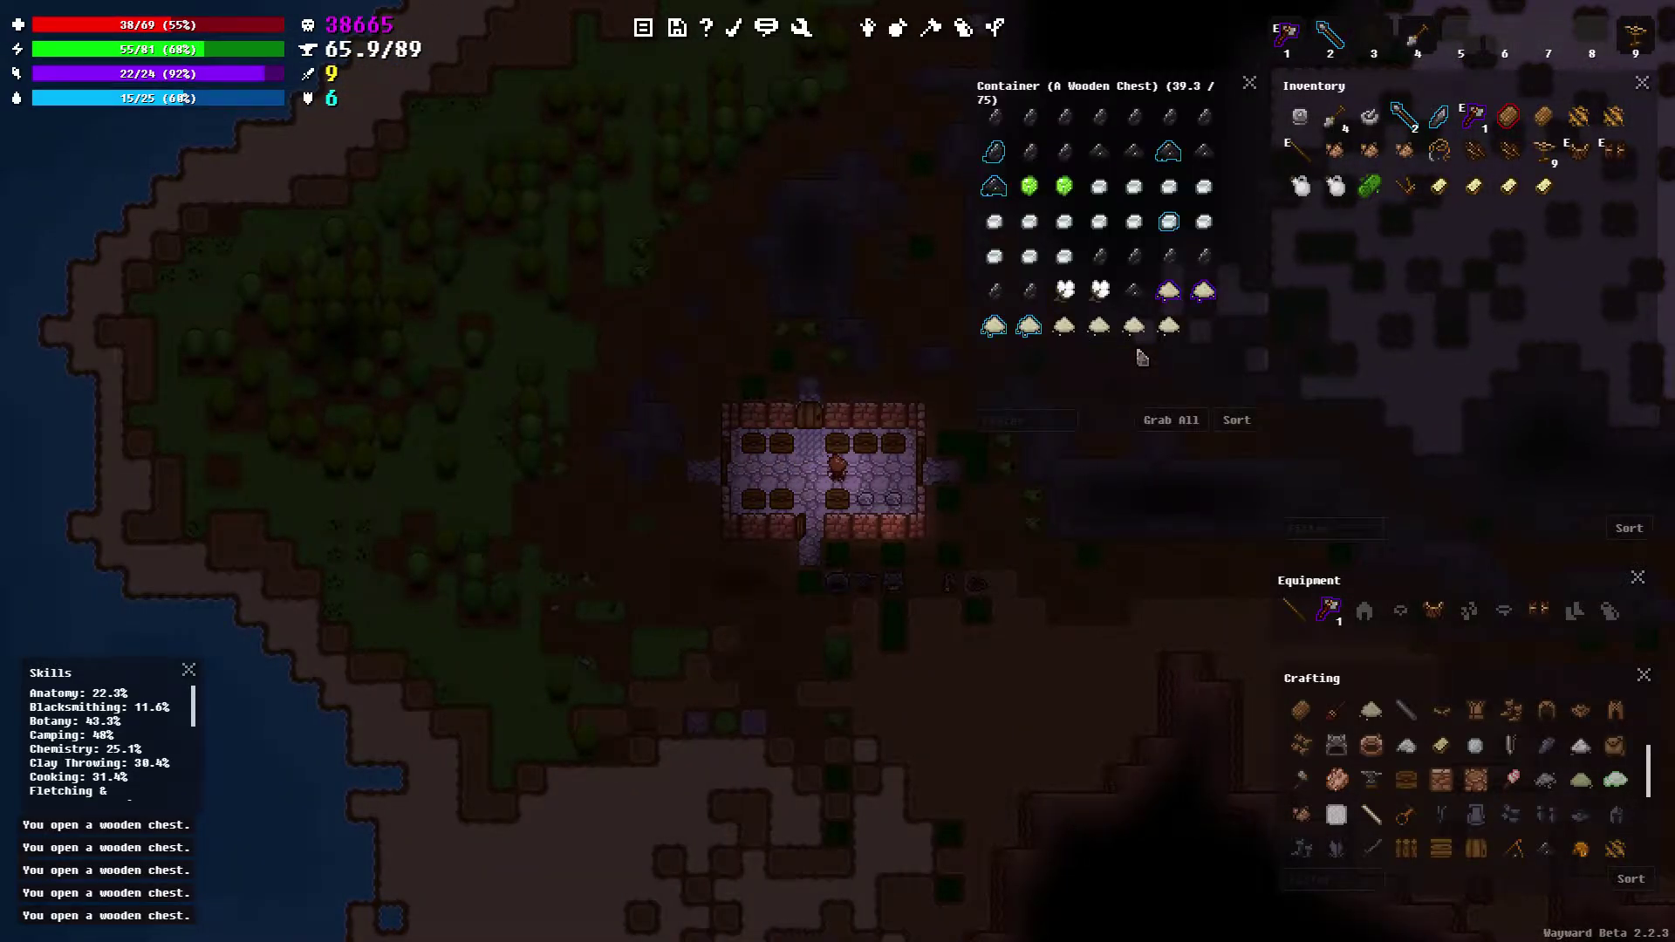
pyautogui.press('a')
pyautogui.press('a')
pyautogui.press('w')
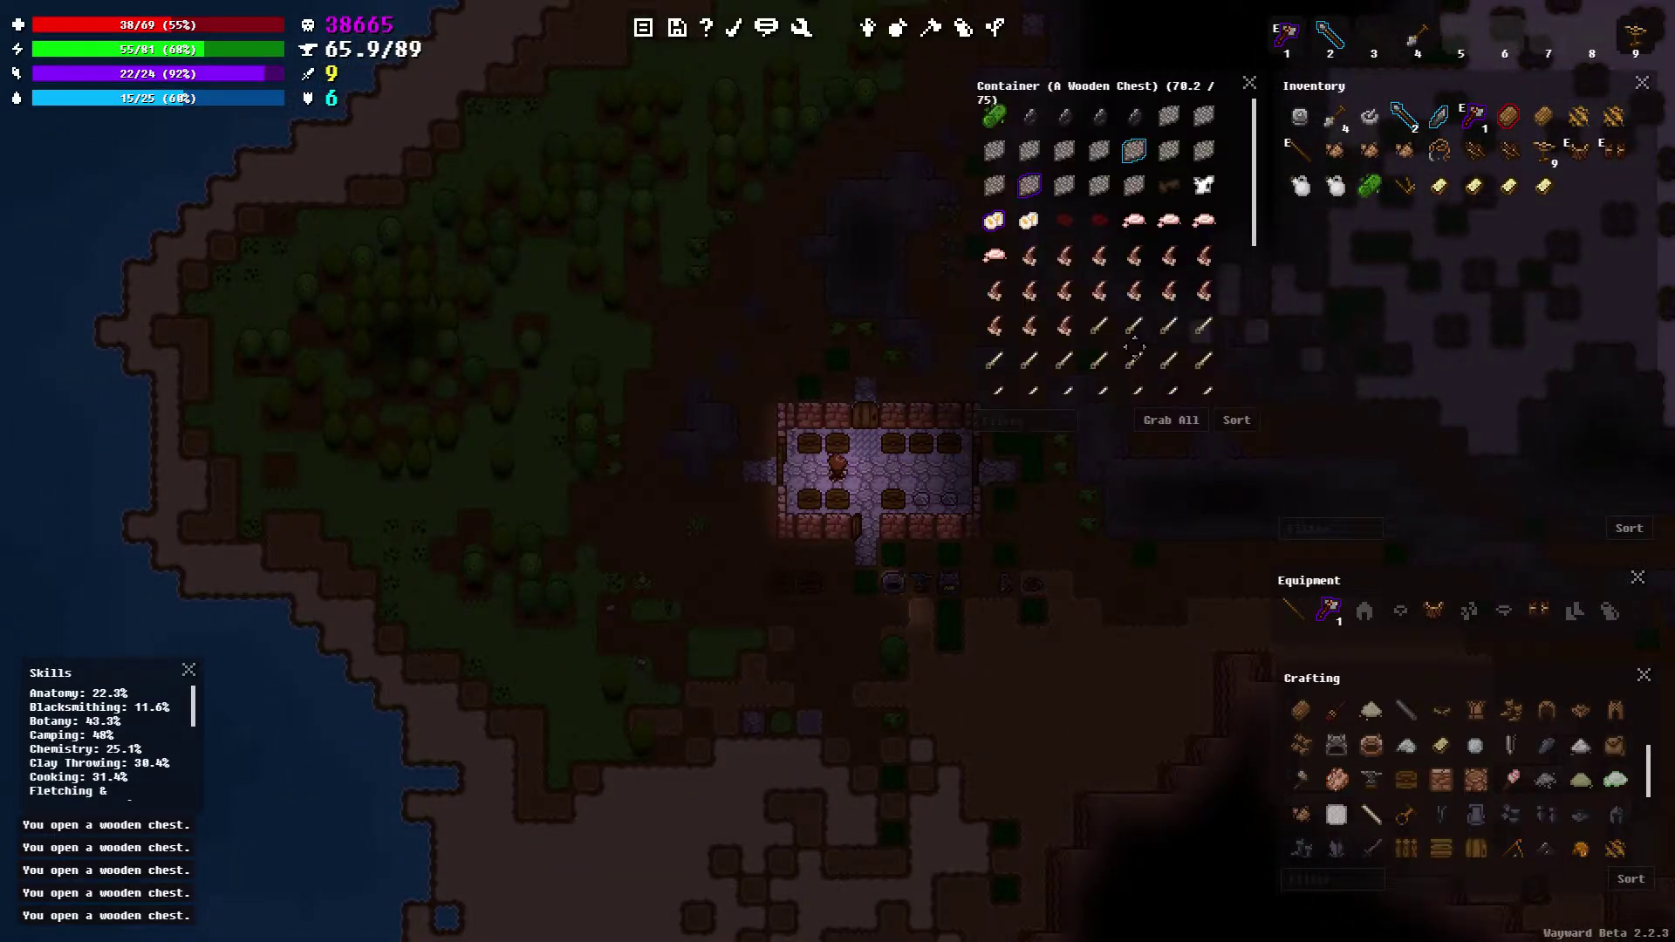
# Take the coal and talc from the chest into the inventory
pyautogui.rightClick(999, 118)
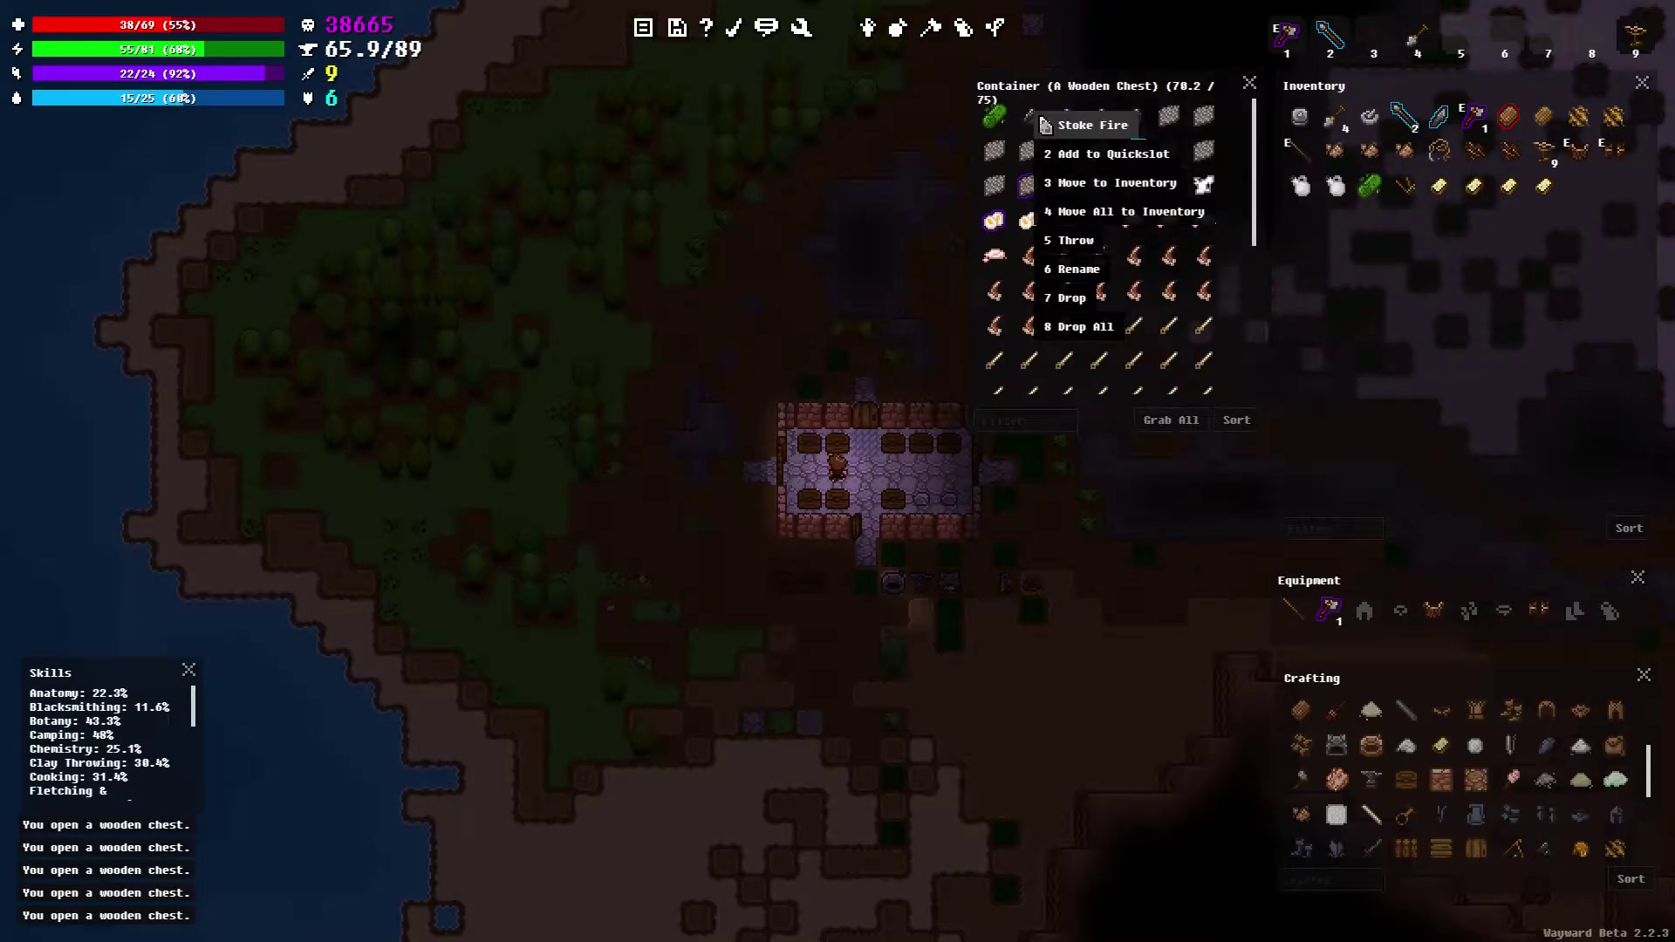
pyautogui.click(999, 206)
pyautogui.press('w')
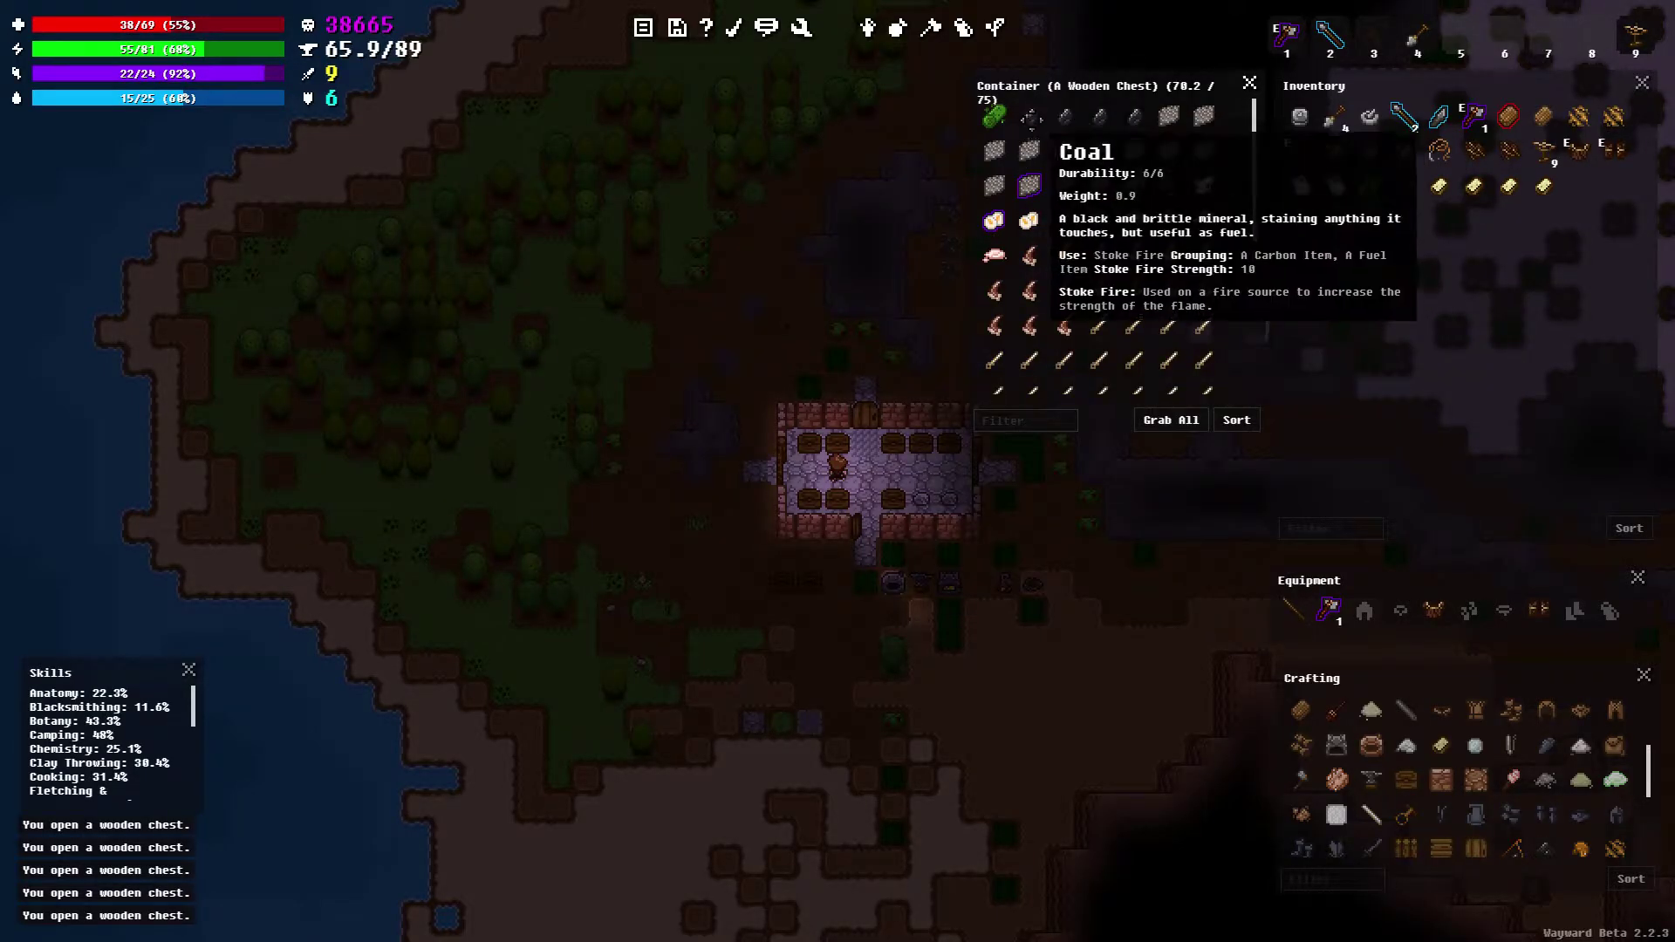
pyautogui.keyDown('shift'); pyautogui.click(1064, 116); pyautogui.keyUp('shift')
pyautogui.scroll(-3, 1205, 327)
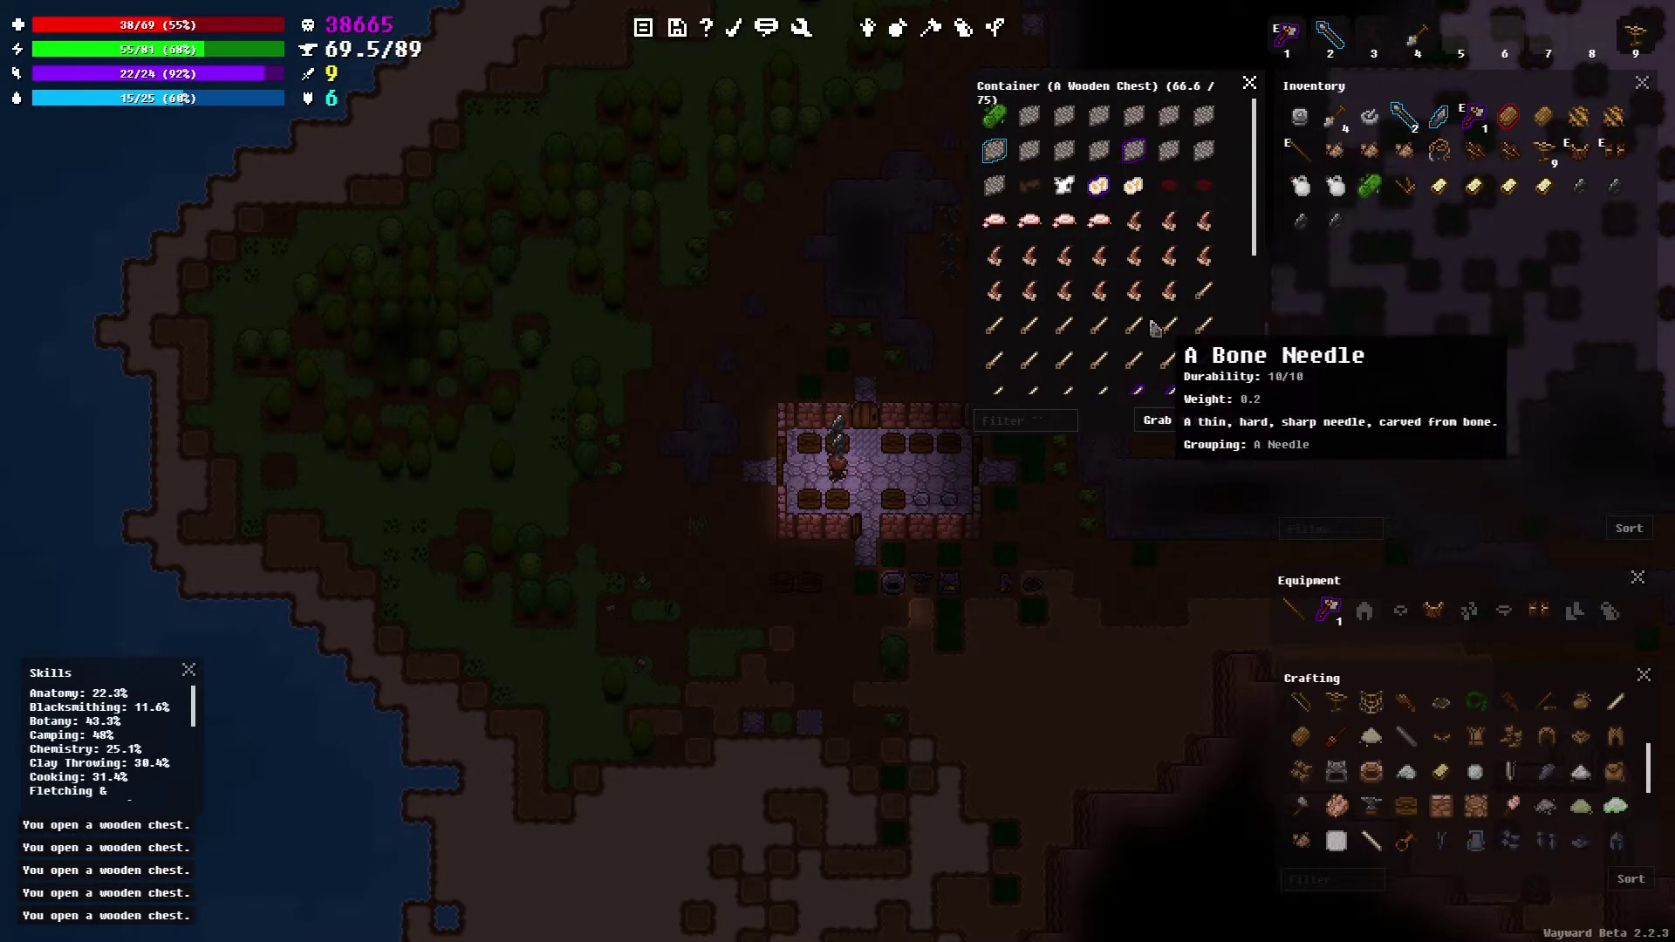
pyautogui.scroll(-2, 1204, 327)
pyautogui.keyDown('shift'); pyautogui.click(1132, 345); pyautogui.keyUp('shift')
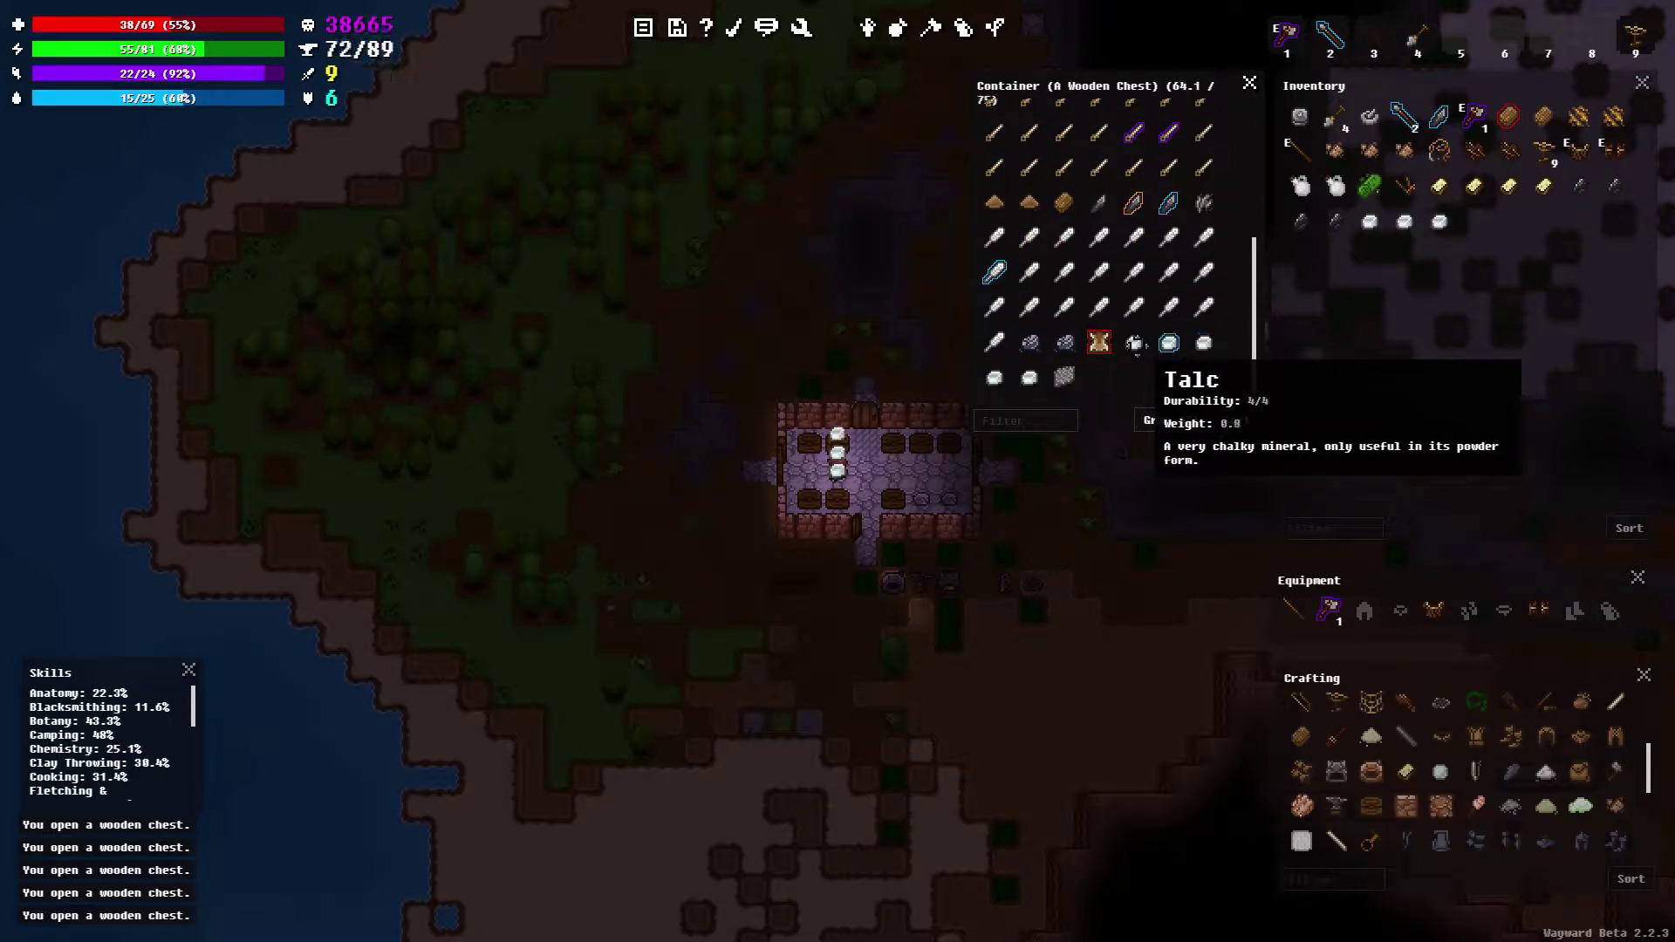
pyautogui.keyDown('shift'); pyautogui.click(1134, 342); pyautogui.keyUp('shift')
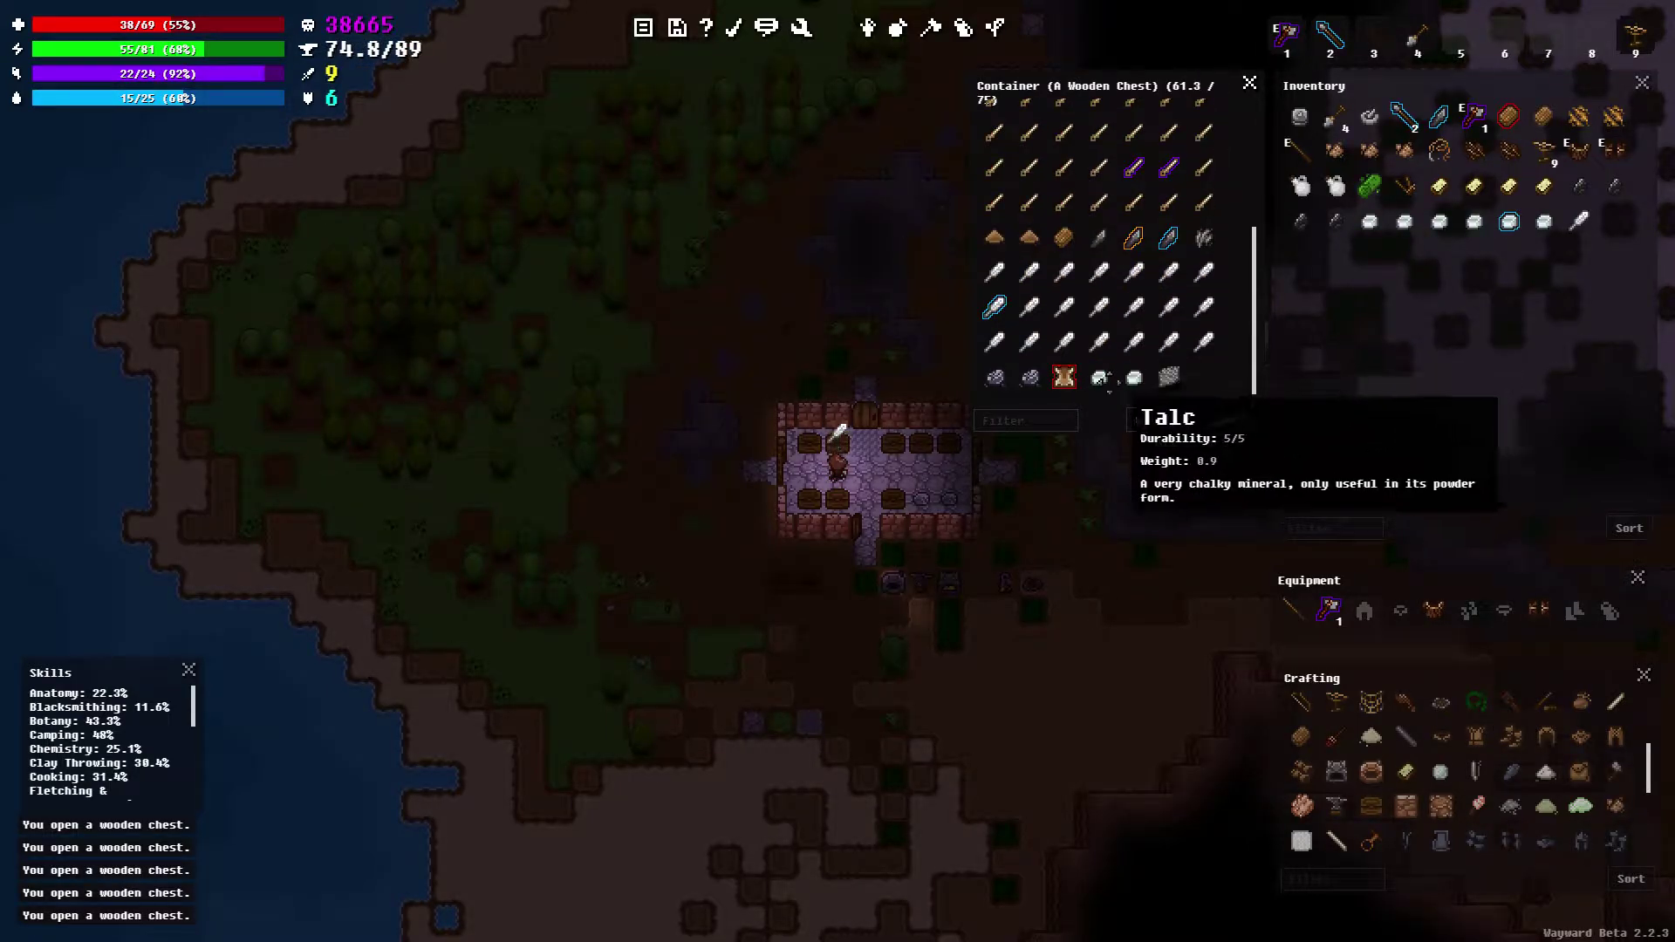
pyautogui.keyDown('shift'); pyautogui.click(1111, 374); pyautogui.keyUp('shift')
# Store one carried item in the chest, take the iron ore, and filter crafting by 'animal'
pyautogui.rightClick(1609, 187)
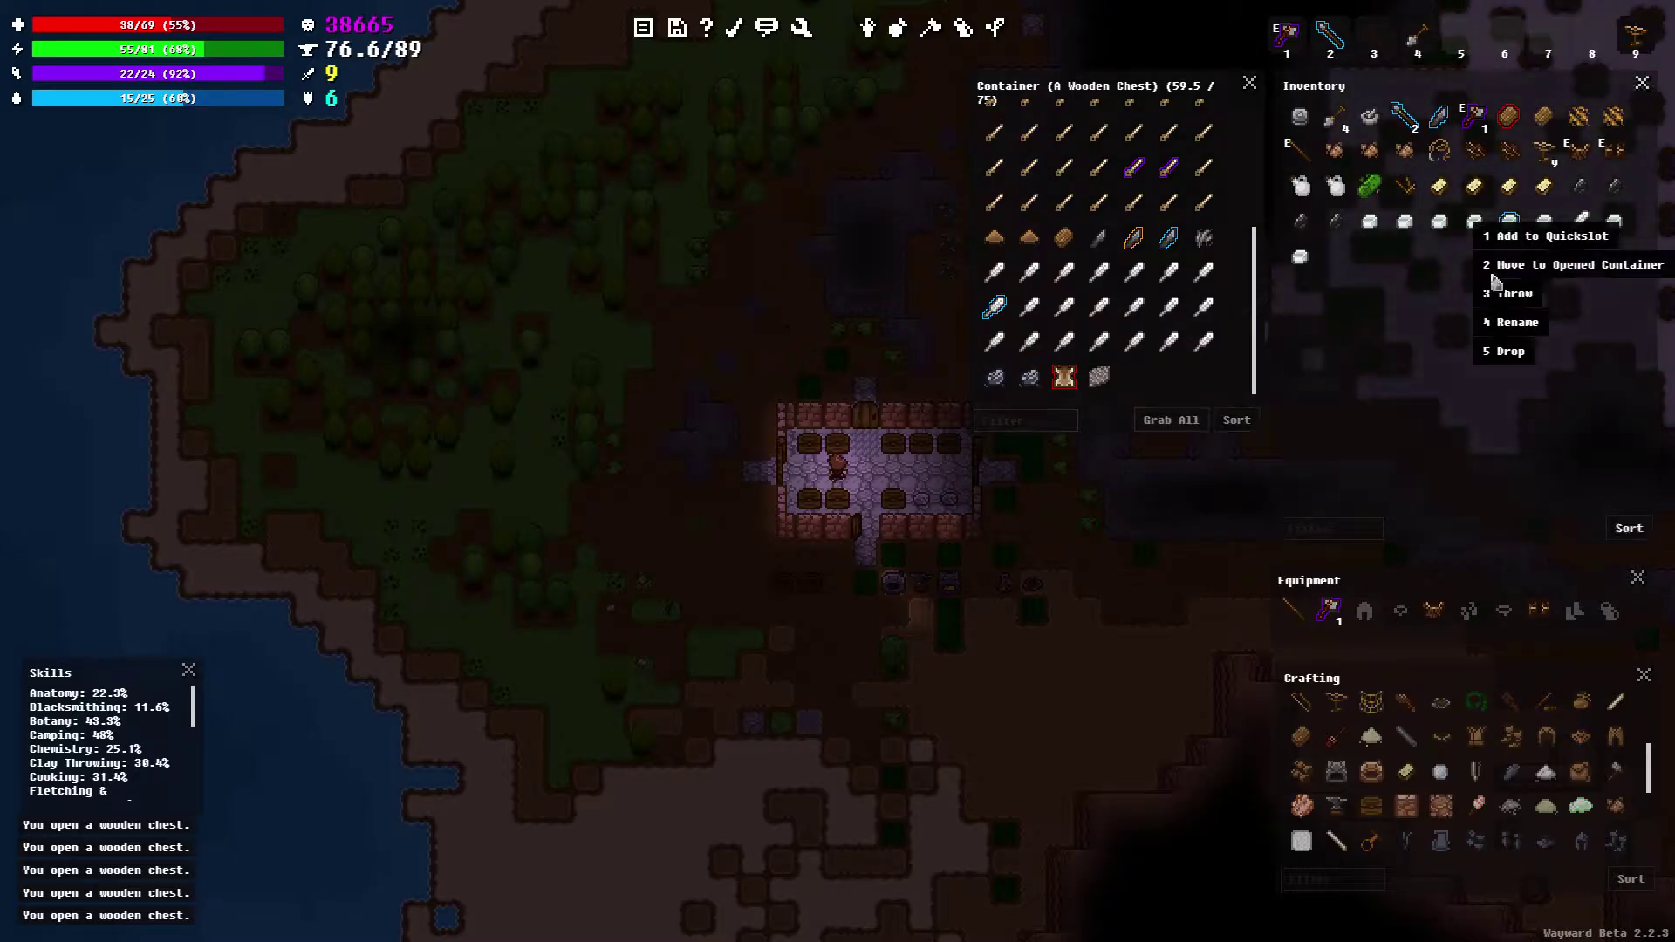
pyautogui.click(1533, 267)
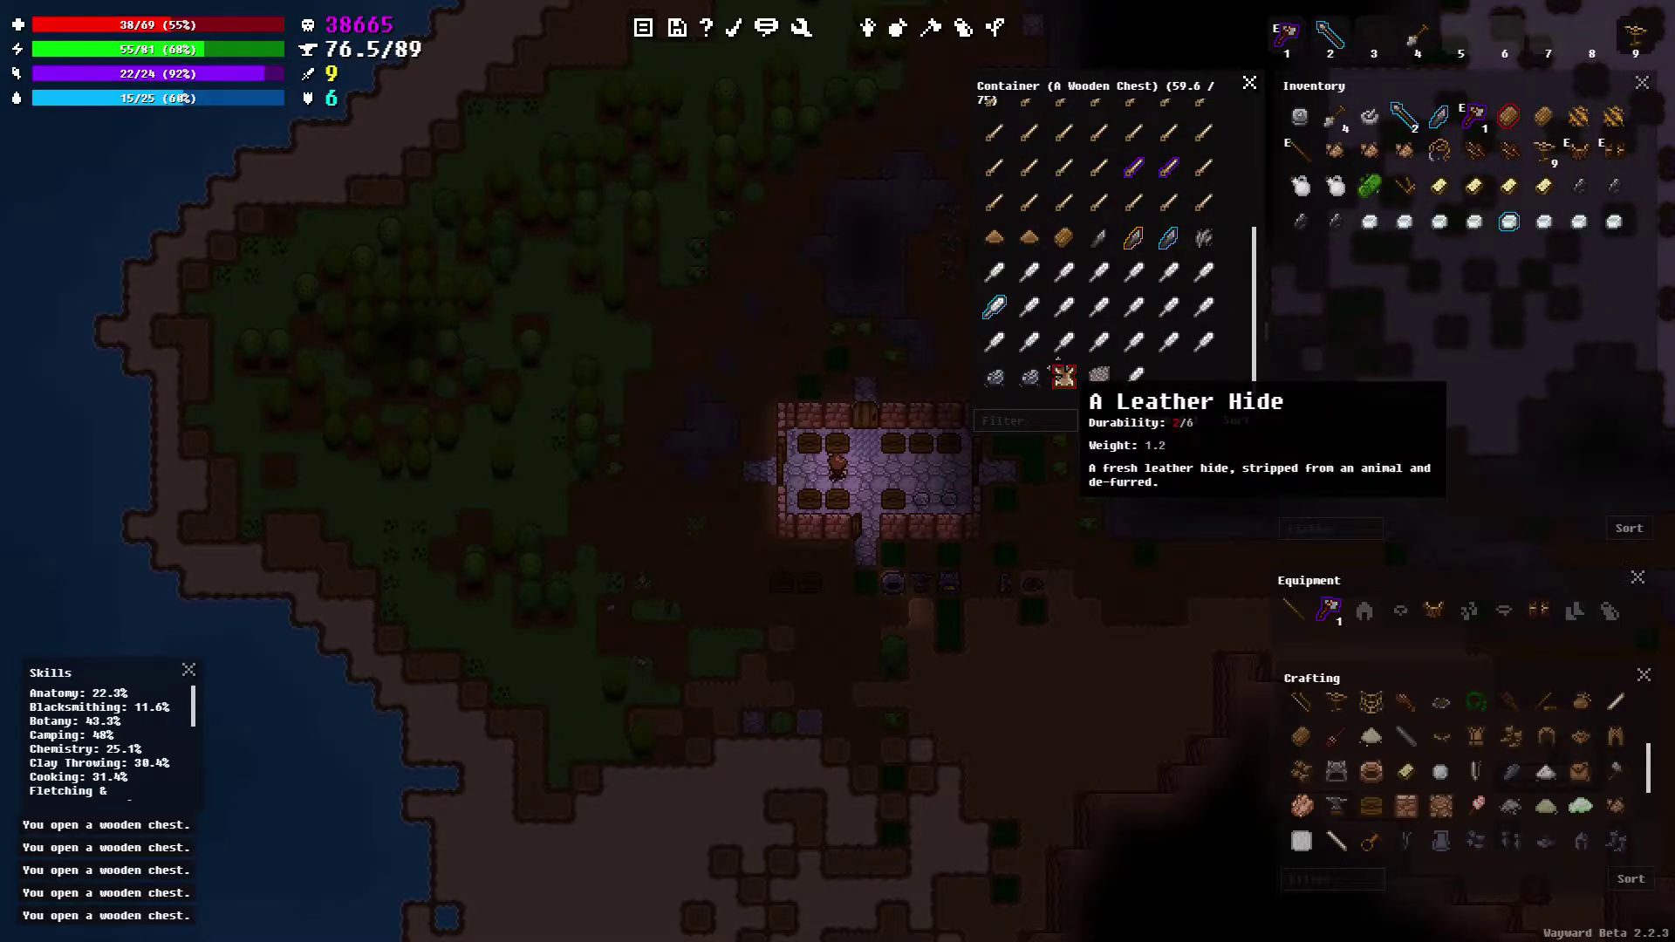
pyautogui.keyDown('shift'); pyautogui.click(1030, 377); pyautogui.keyUp('shift')
pyautogui.keyDown('shift'); pyautogui.click(1064, 377); pyautogui.keyUp('shift')
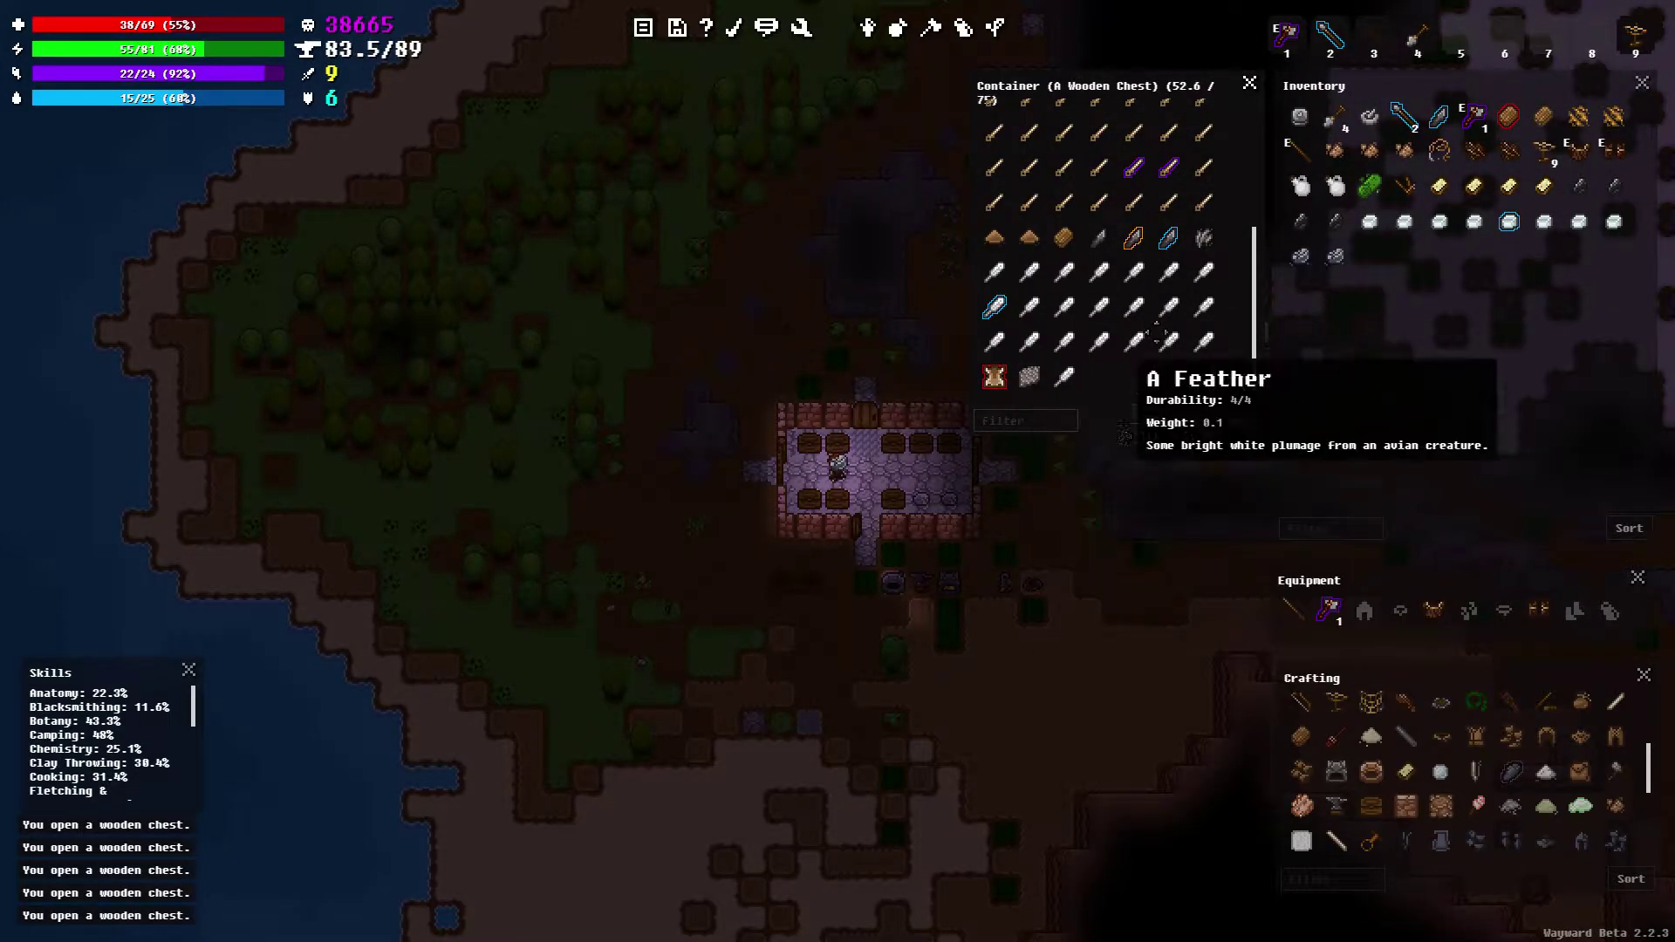
pyautogui.scroll(5, 1064, 378)
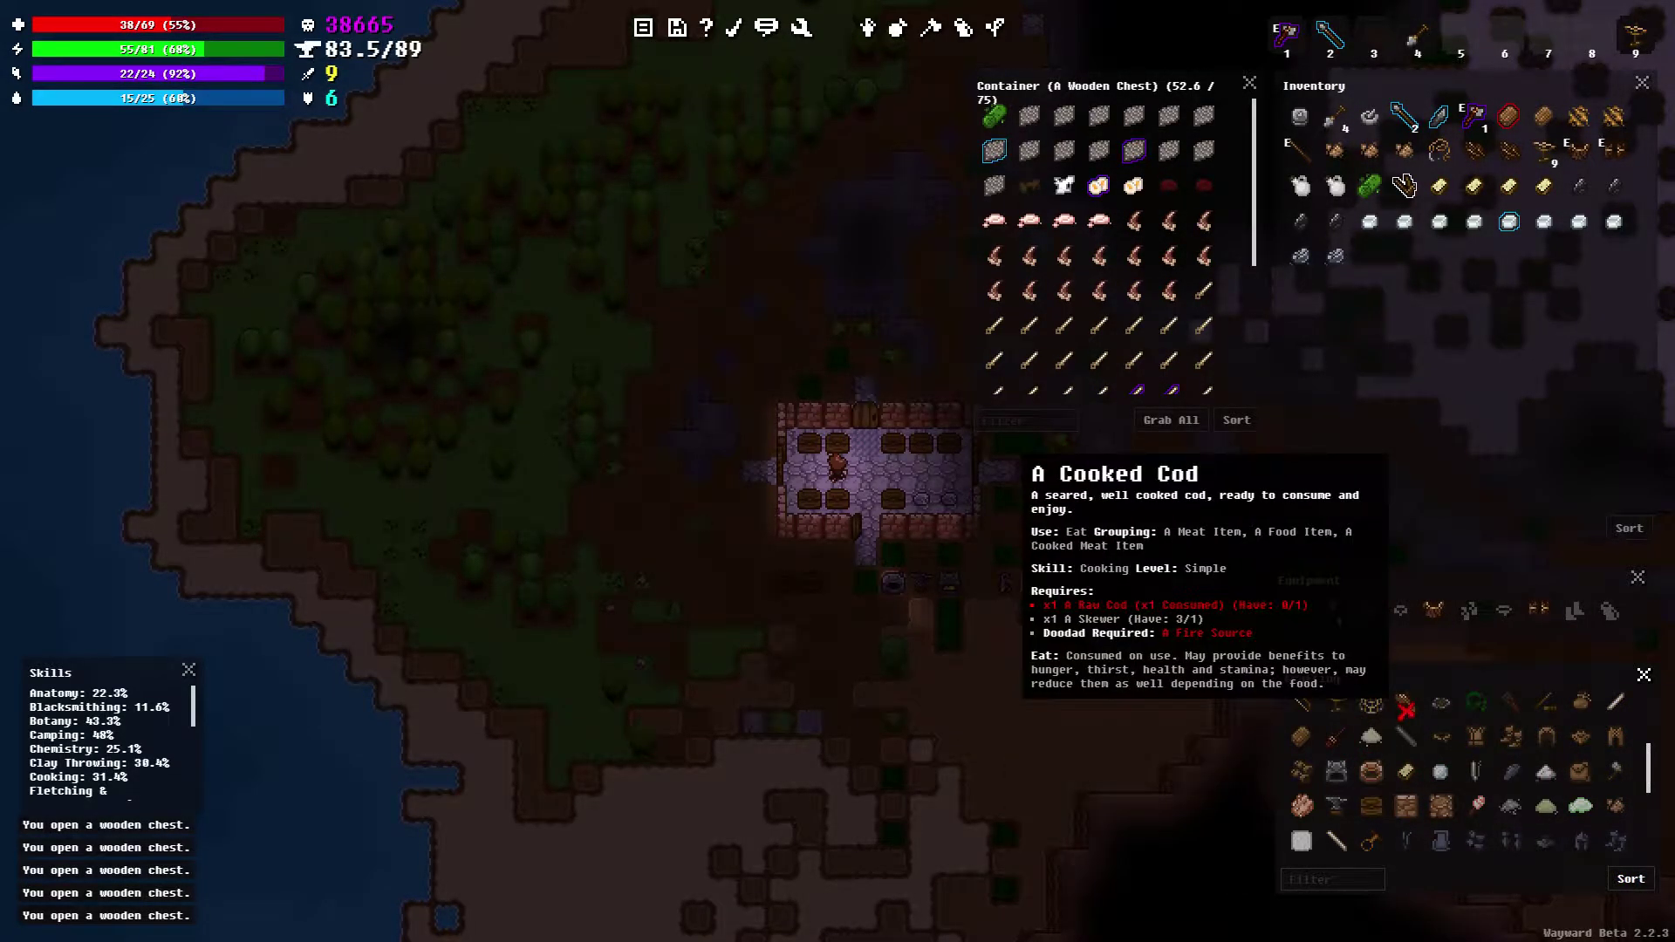
pyautogui.click(1302, 884)
pyautogui.write('animald')
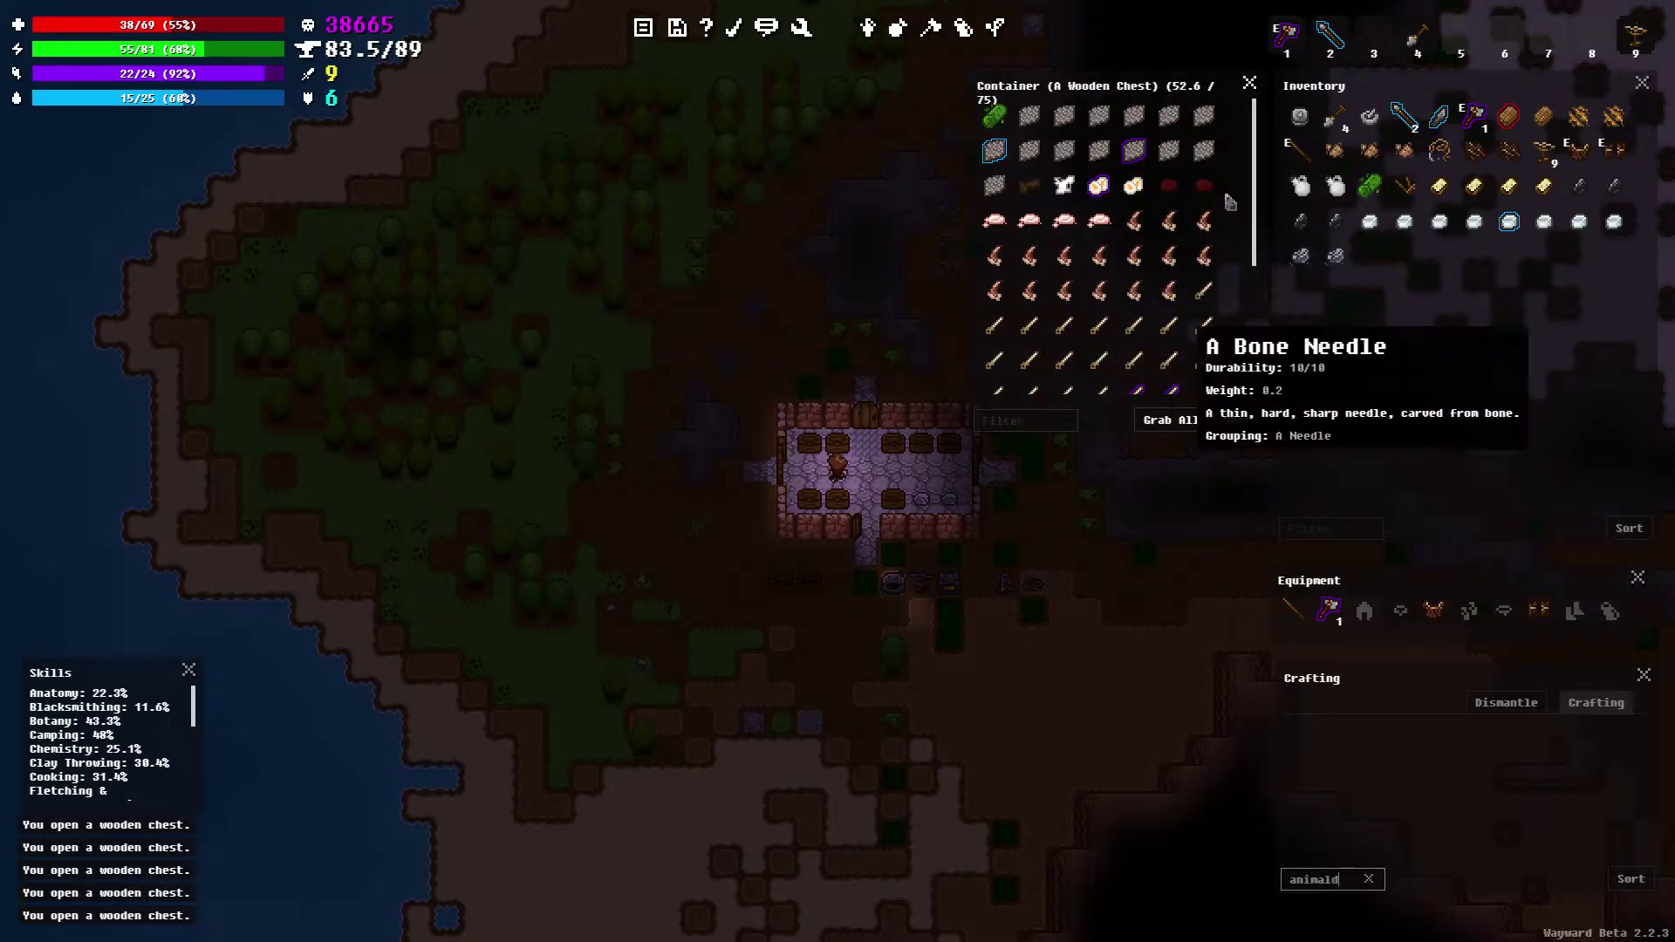
# Close the wooden chest window and clear the crafting recipe filter
pyautogui.click(1249, 82)
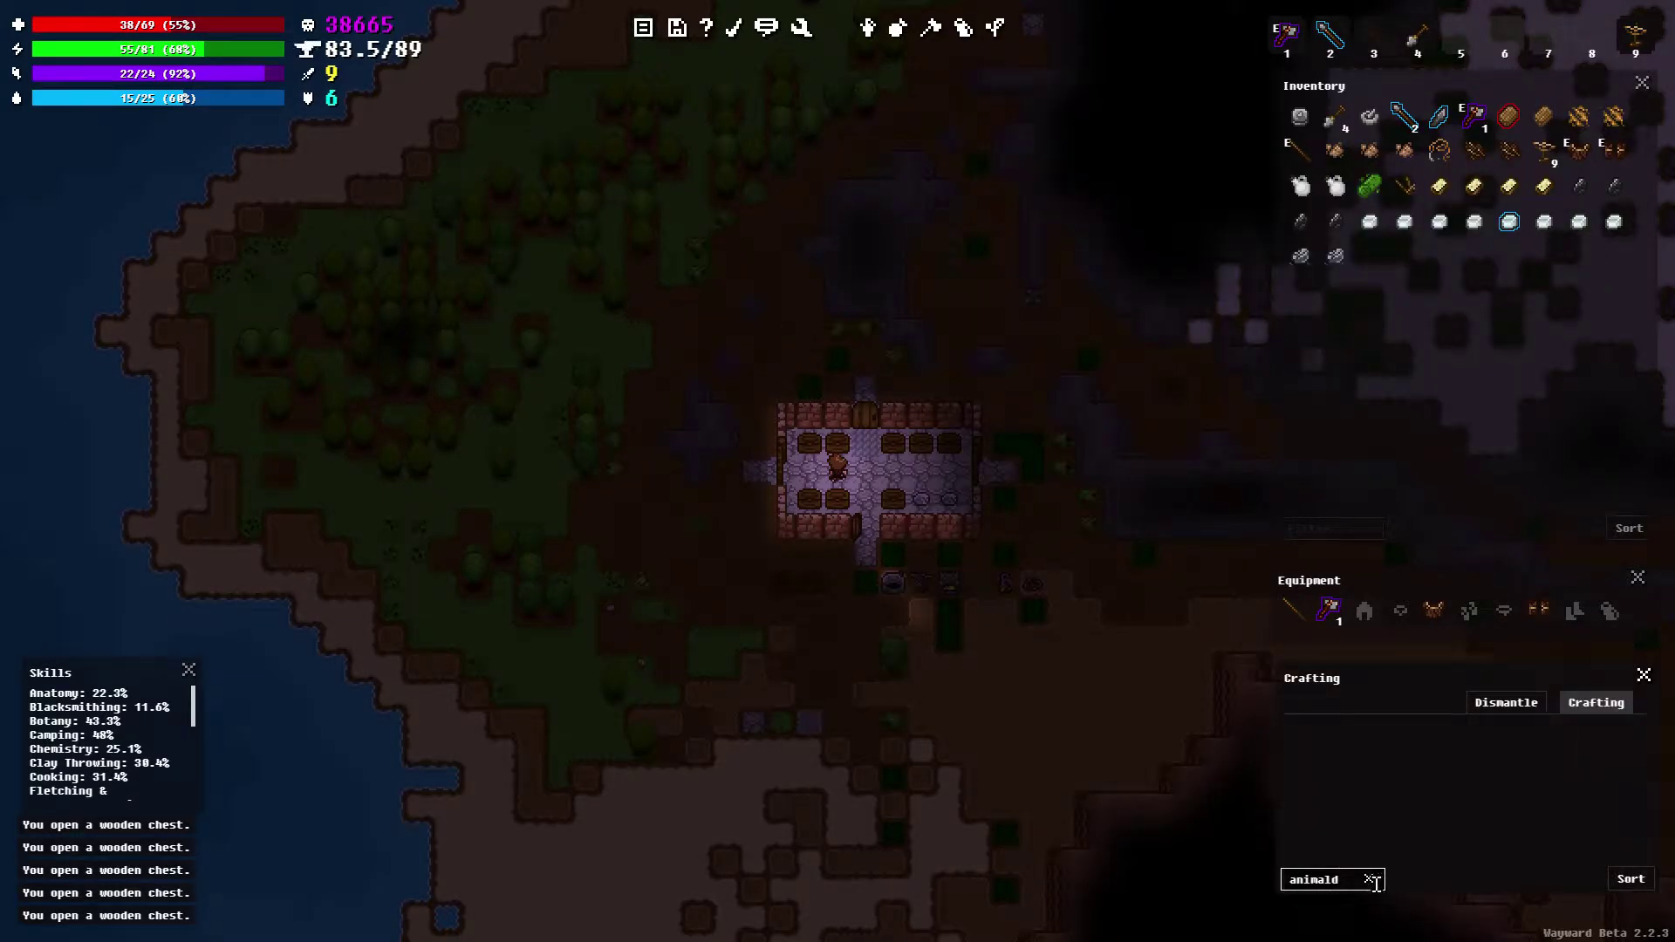
pyautogui.click(1370, 879)
# Put a carried item and the iron ore into the 39.3/75 chest until it fills
pyautogui.press('d')
pyautogui.press('d')
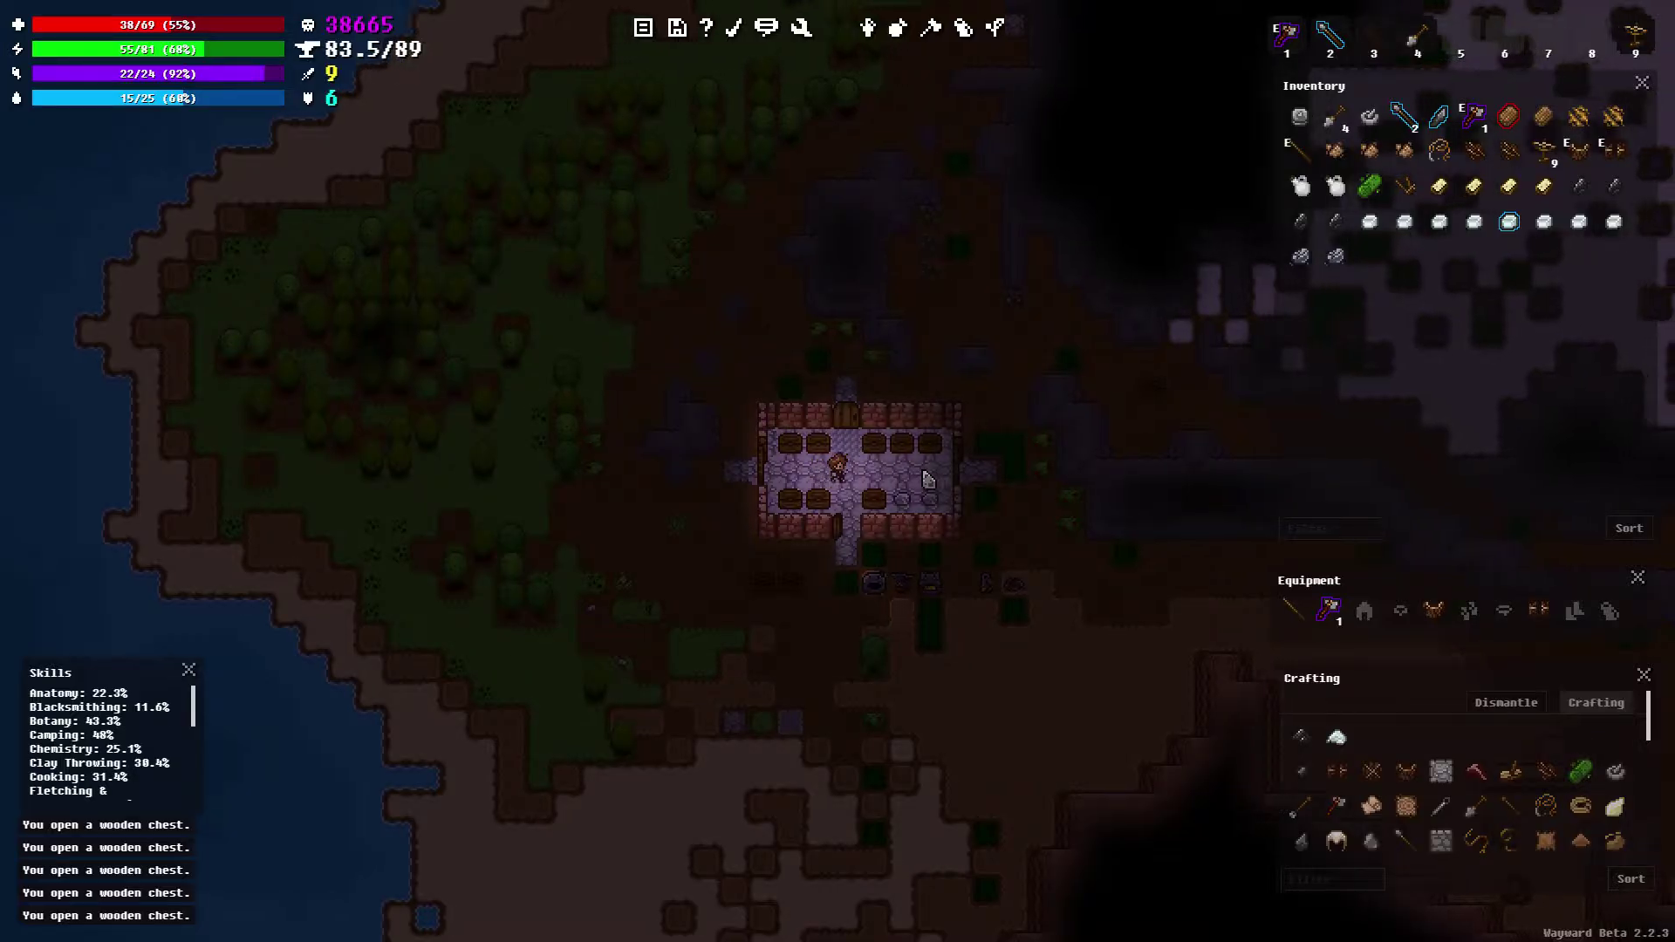
pyautogui.press('d')
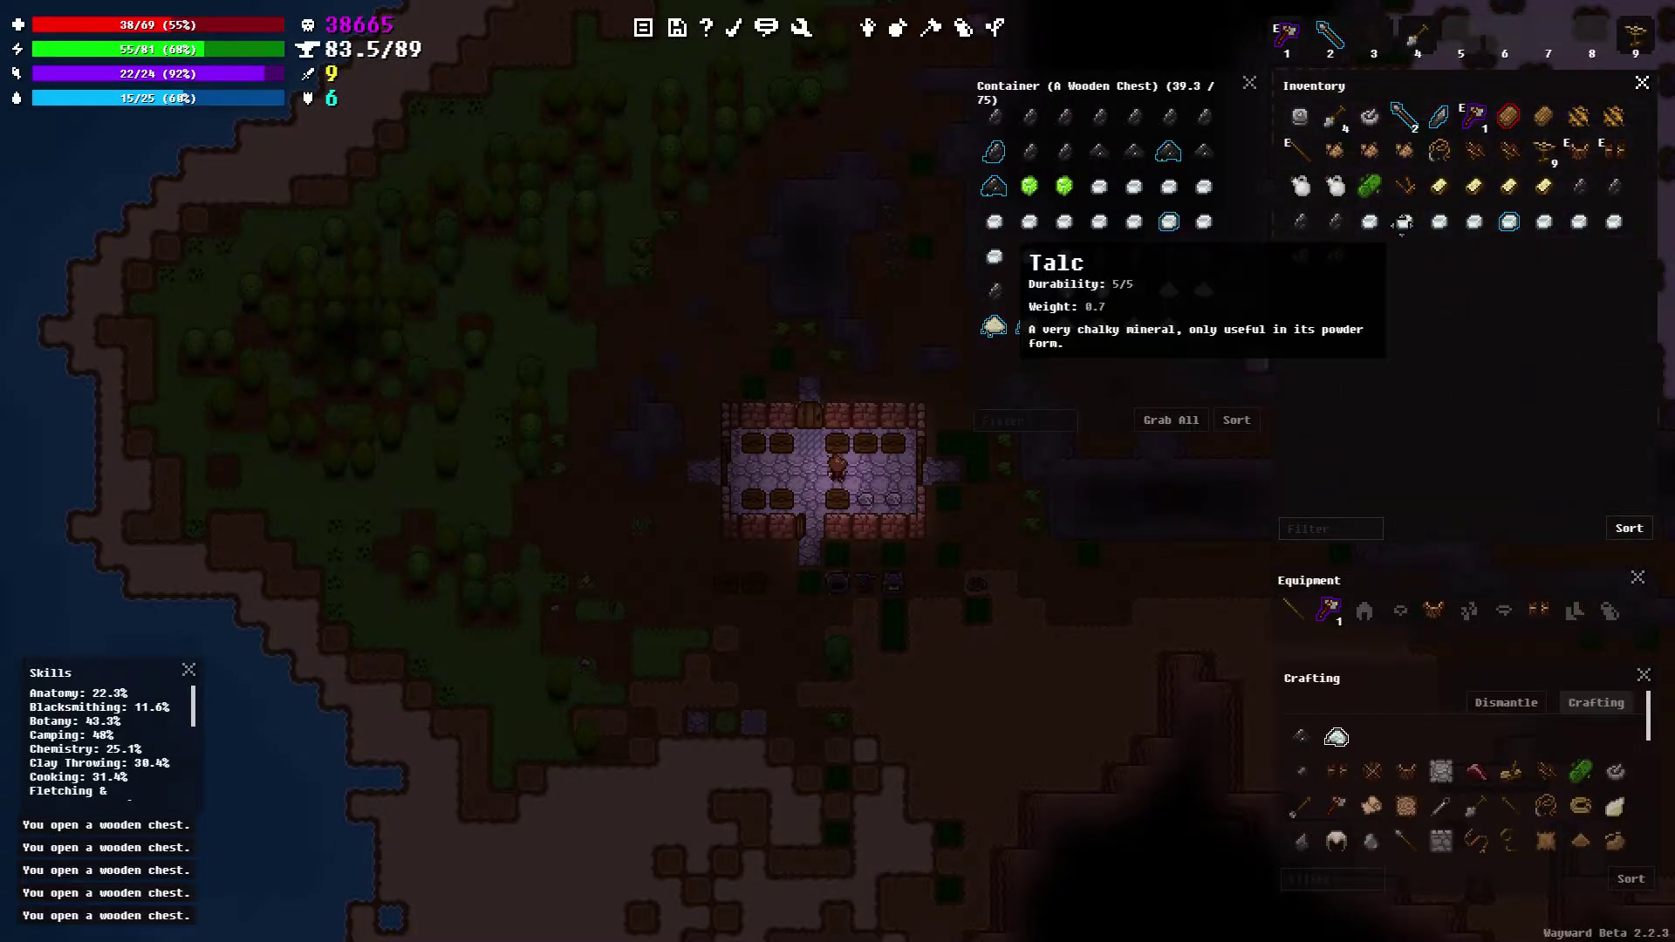
pyautogui.rightClick(1335, 222)
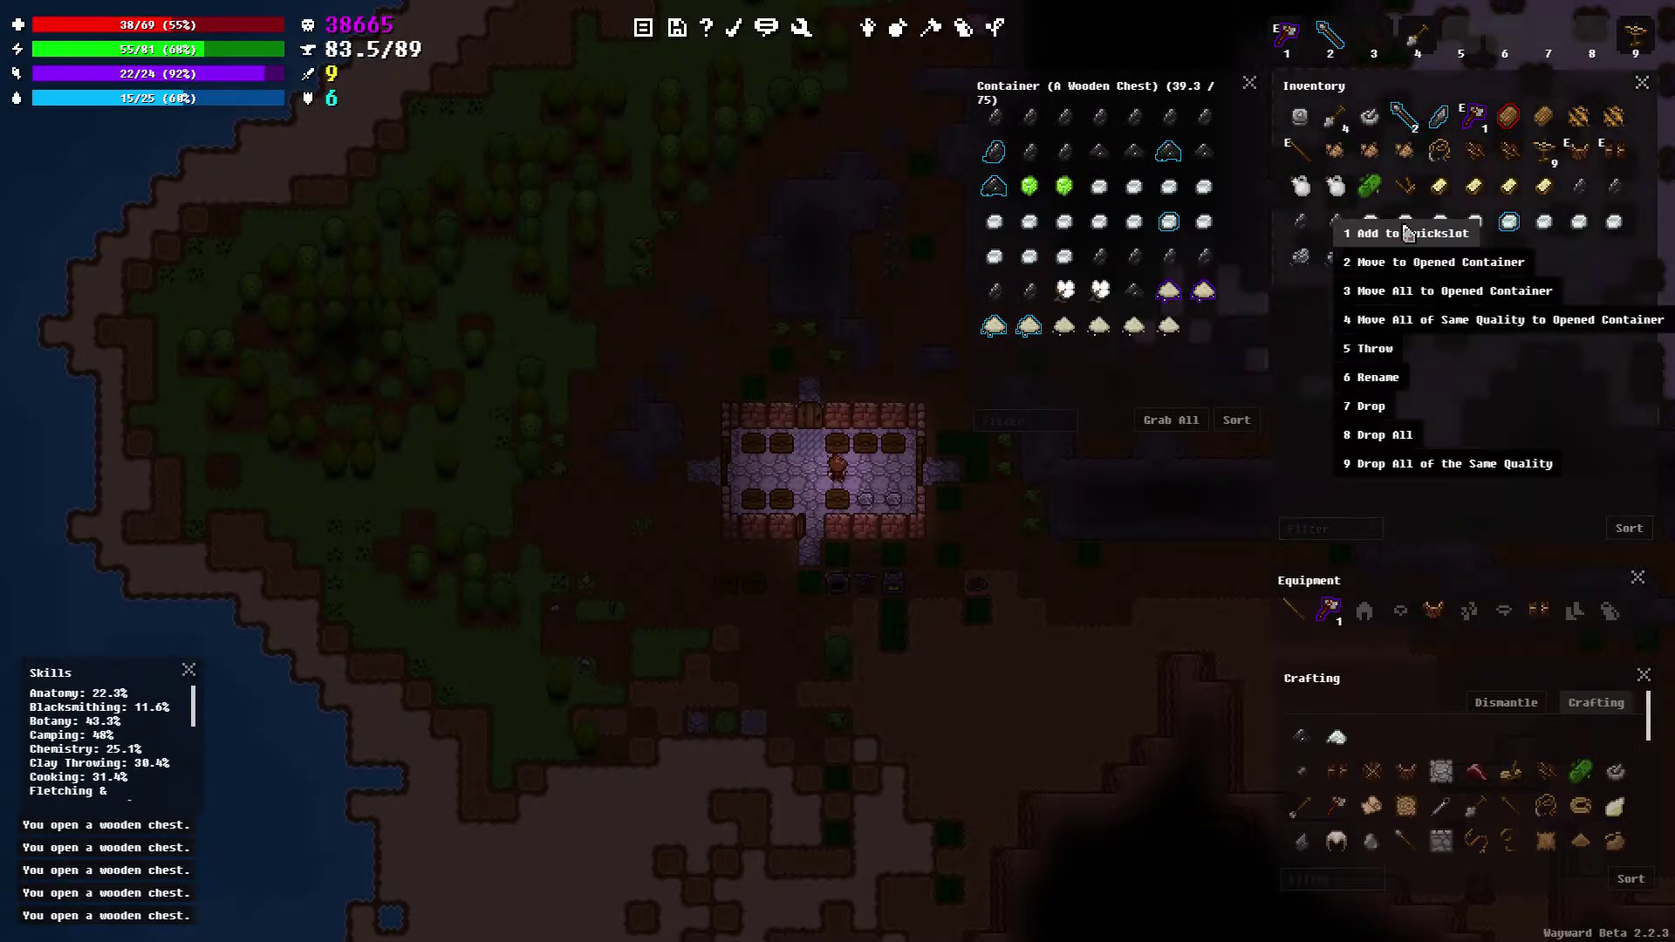
pyautogui.click(1422, 292)
pyautogui.rightClick(1404, 237)
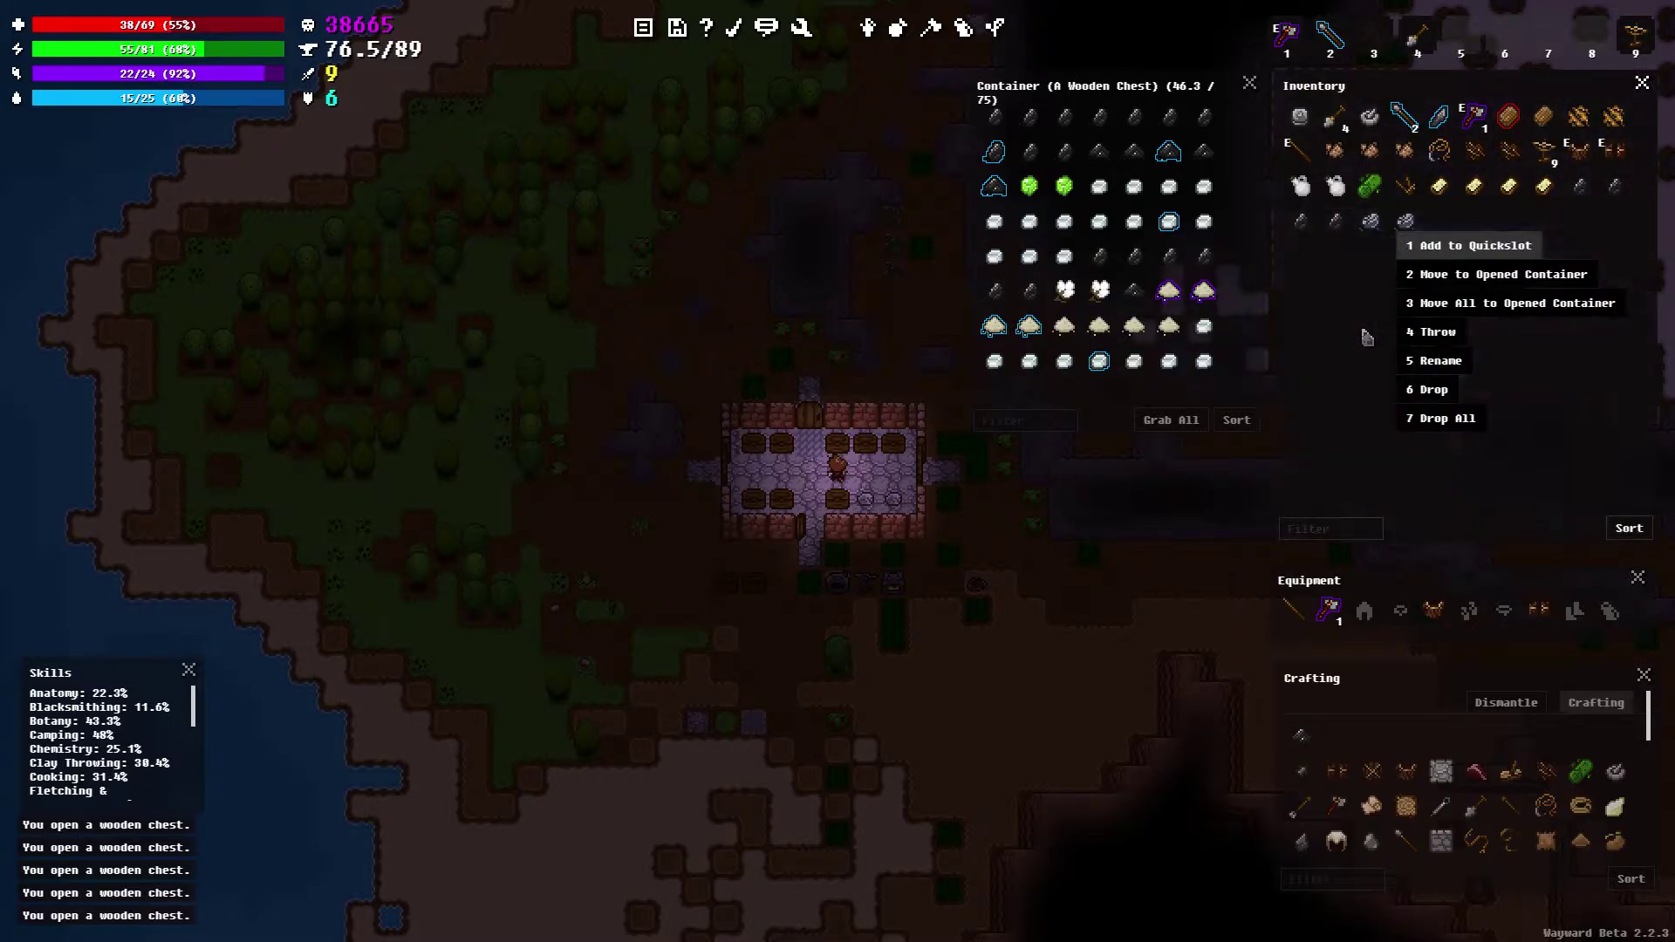
pyautogui.press('d')
pyautogui.press('d')
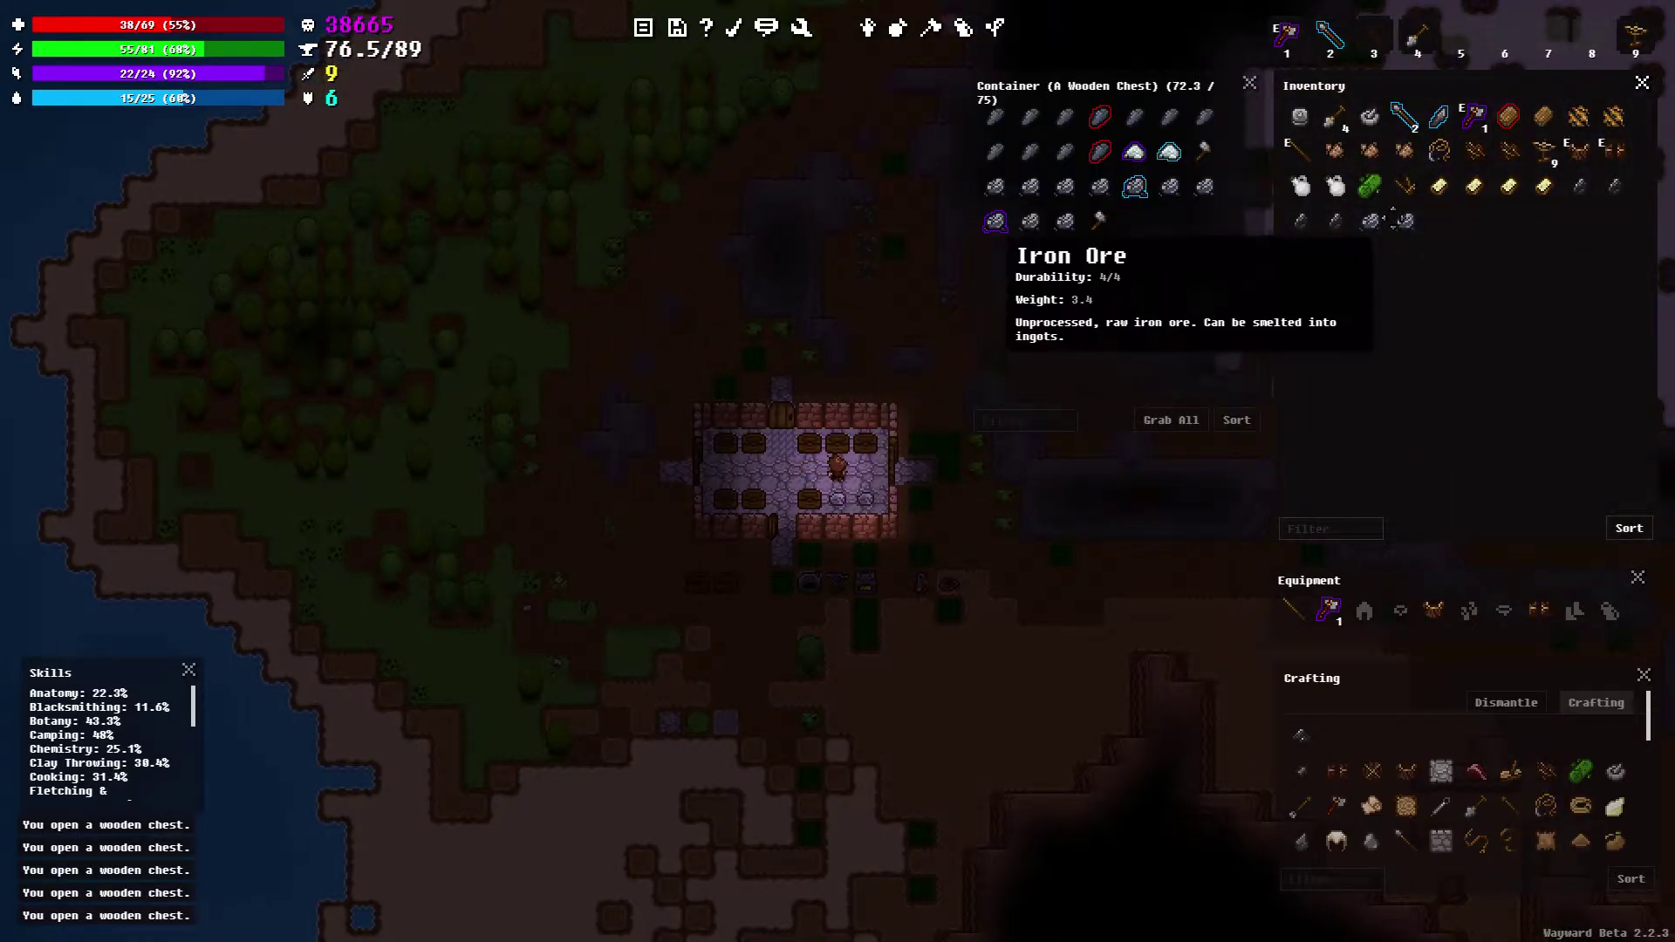
pyautogui.rightClick(1405, 221)
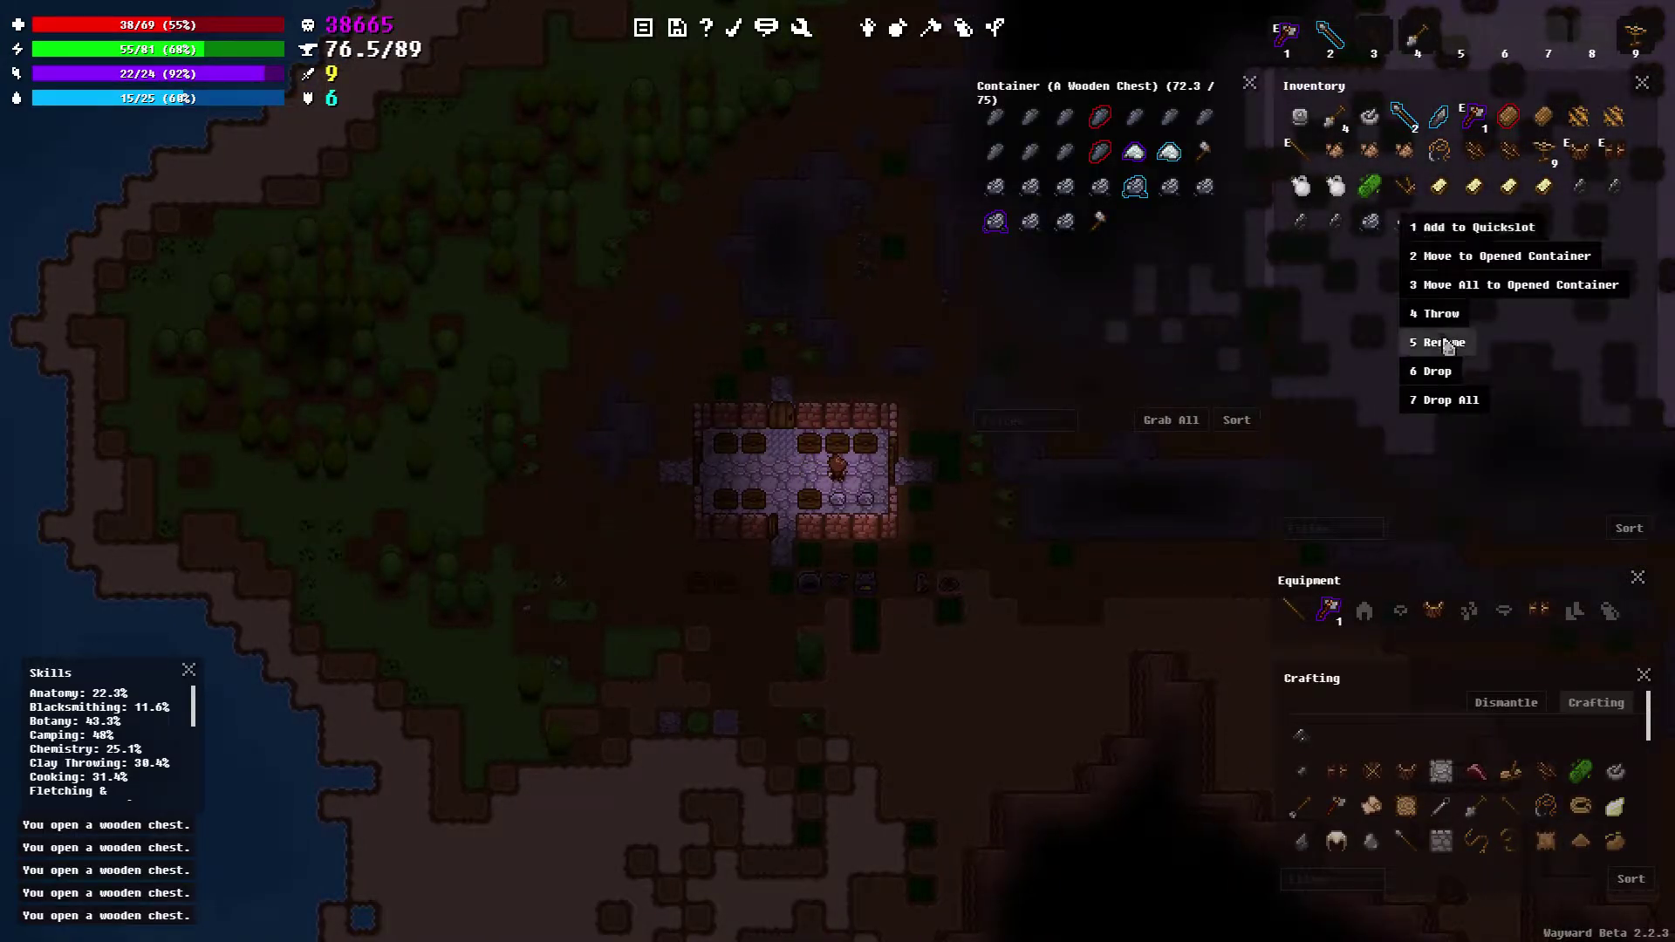
pyautogui.click(1465, 285)
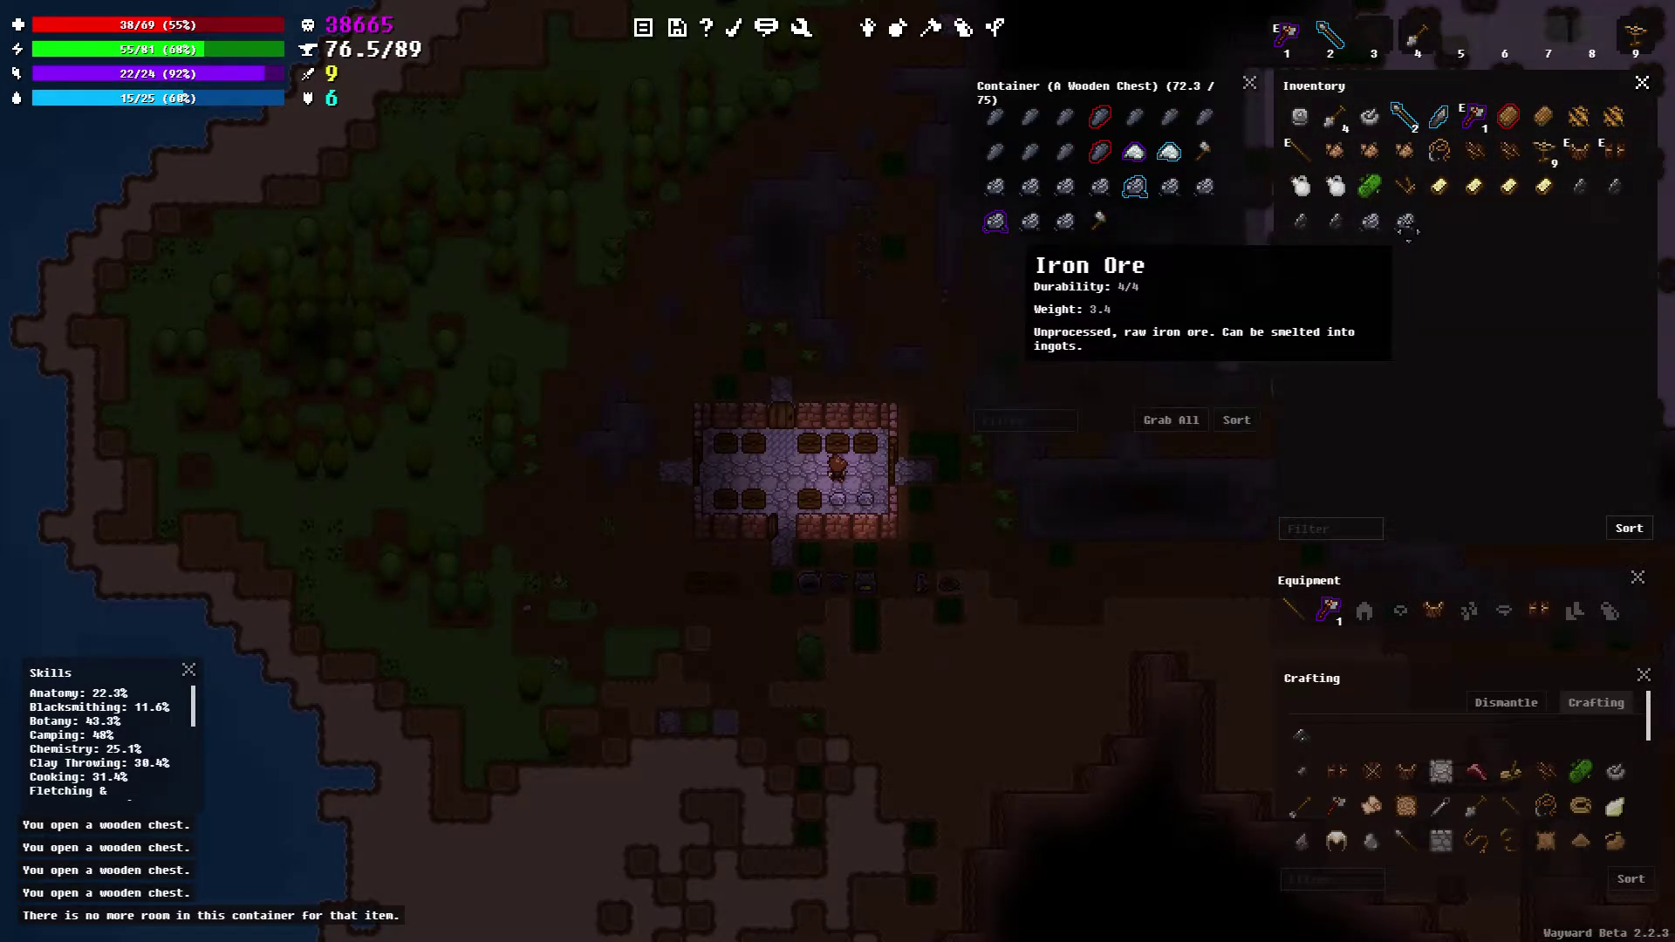
# Store the remaining carried item and all coal in the next chest, reaching 31.4/75, then close it
pyautogui.press('d')
pyautogui.press('w')
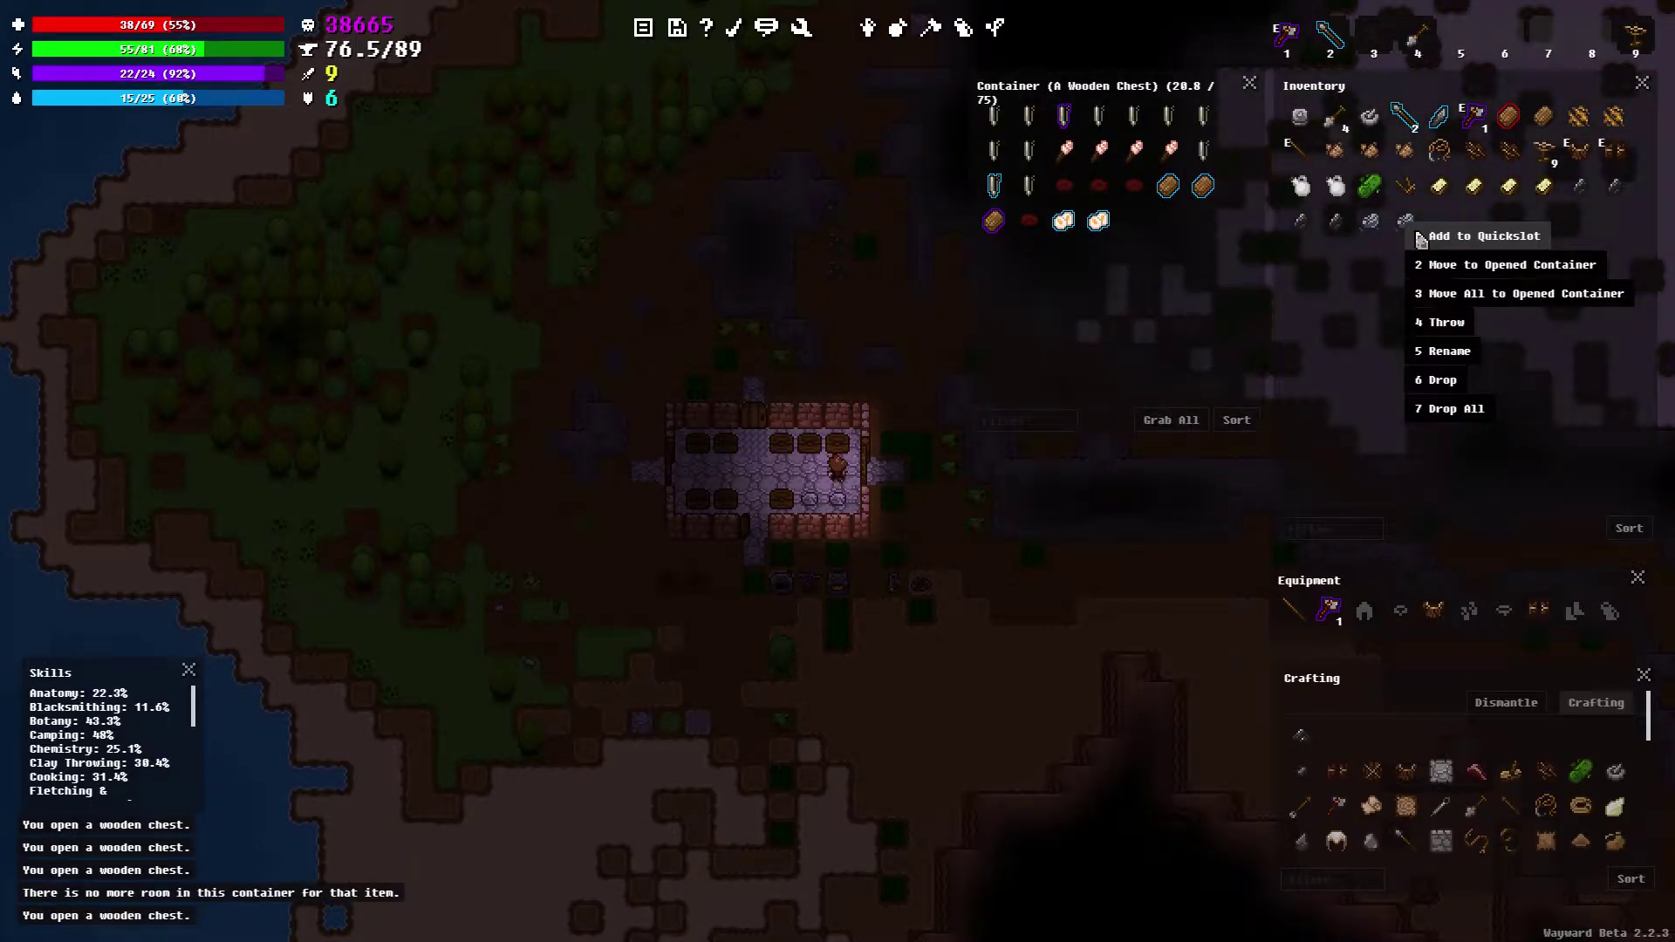
pyautogui.click(1442, 265)
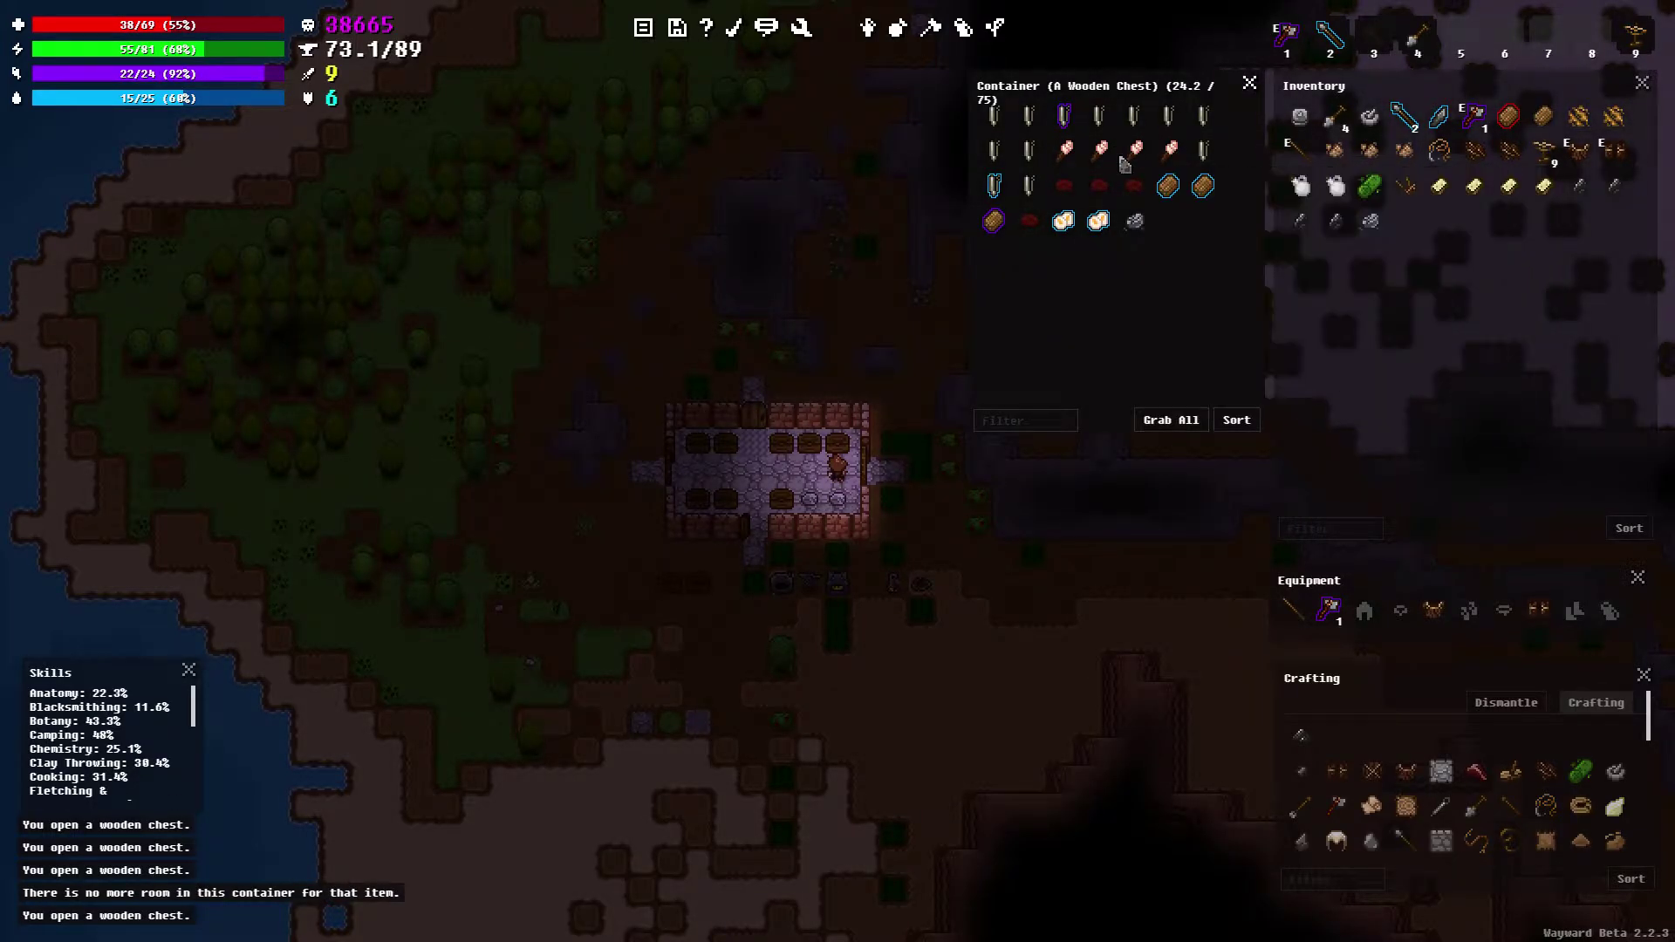
pyautogui.rightClick(1369, 220)
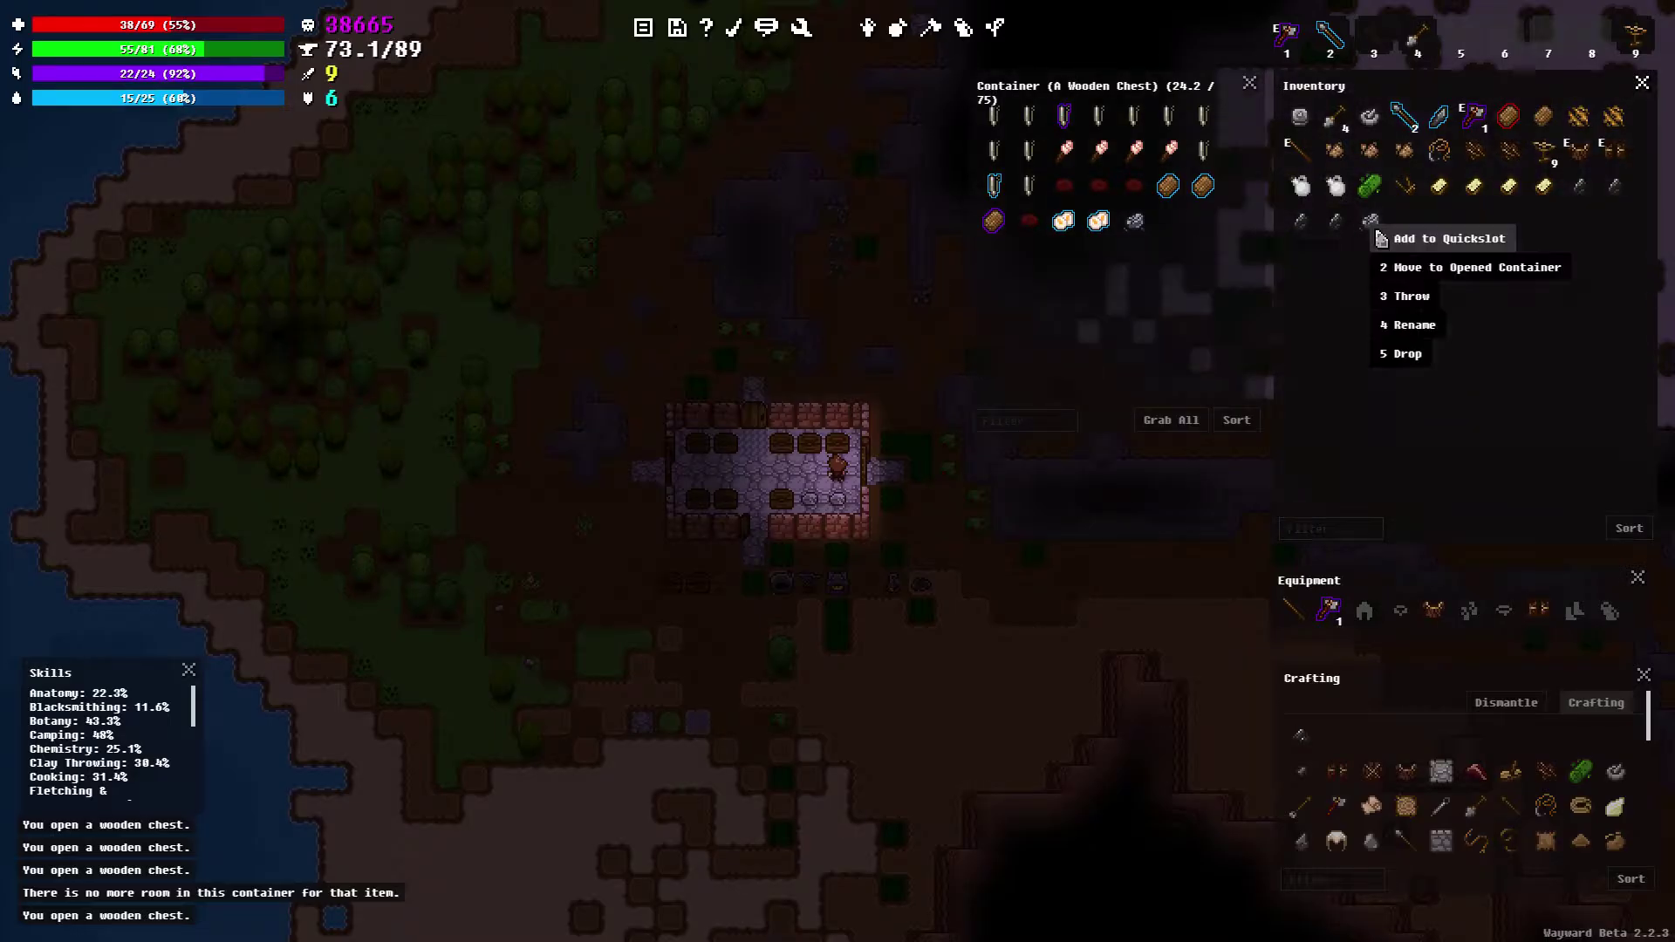
pyautogui.click(1420, 268)
pyautogui.rightClick(1336, 220)
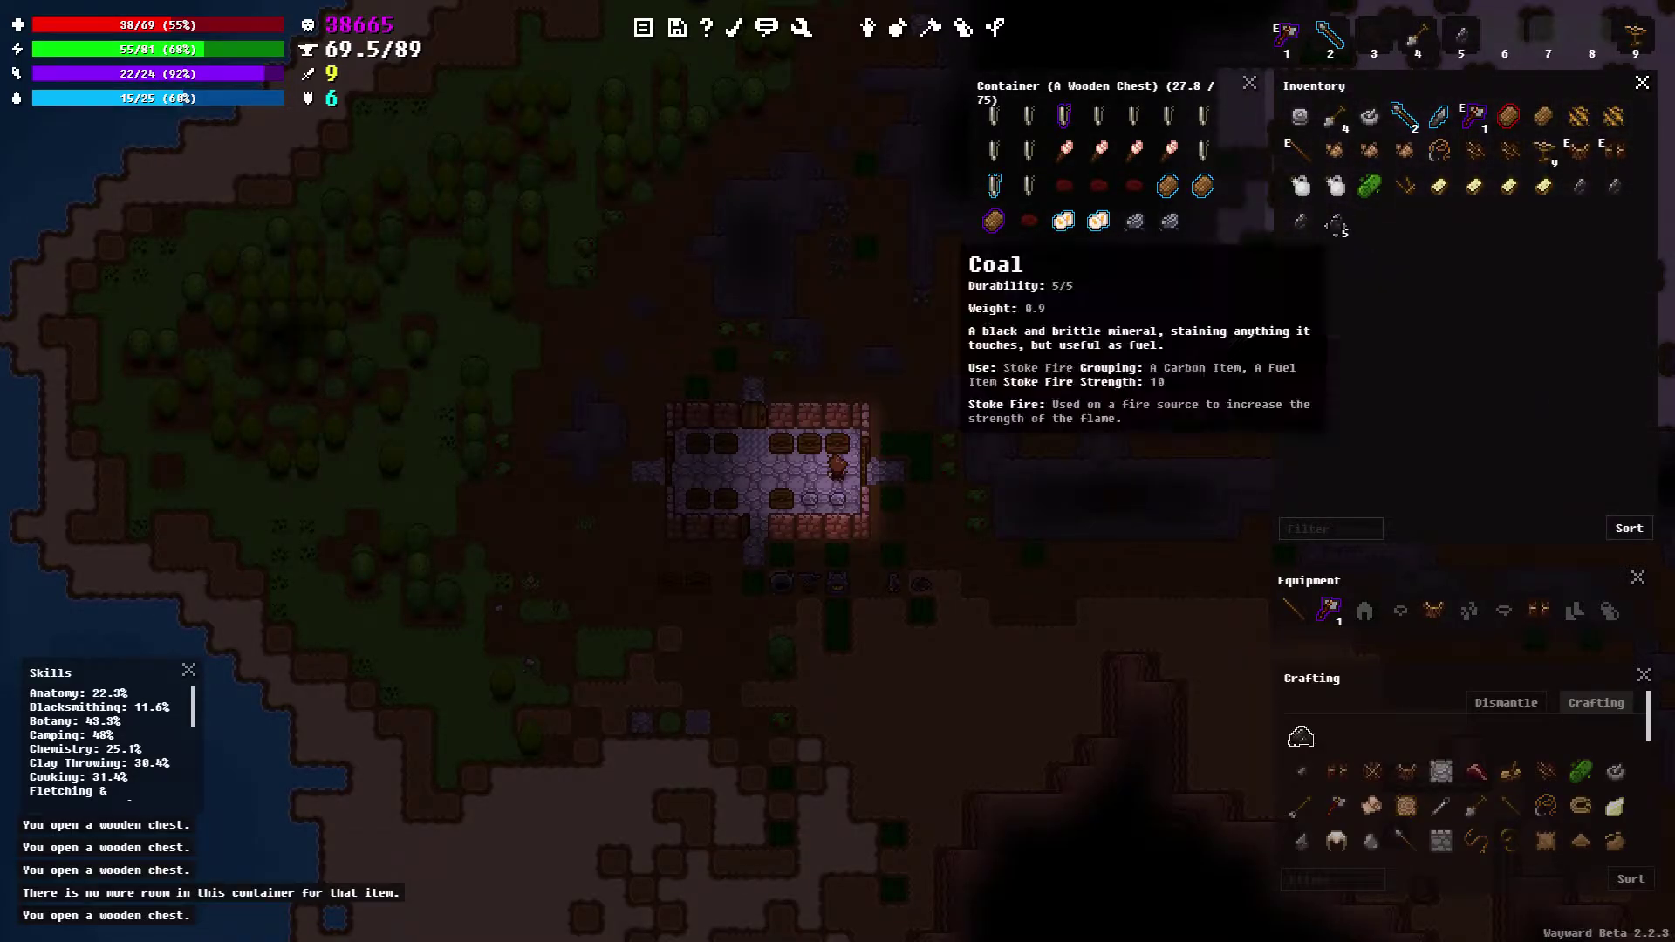
pyautogui.rightClick(1335, 223)
pyautogui.click(1392, 321)
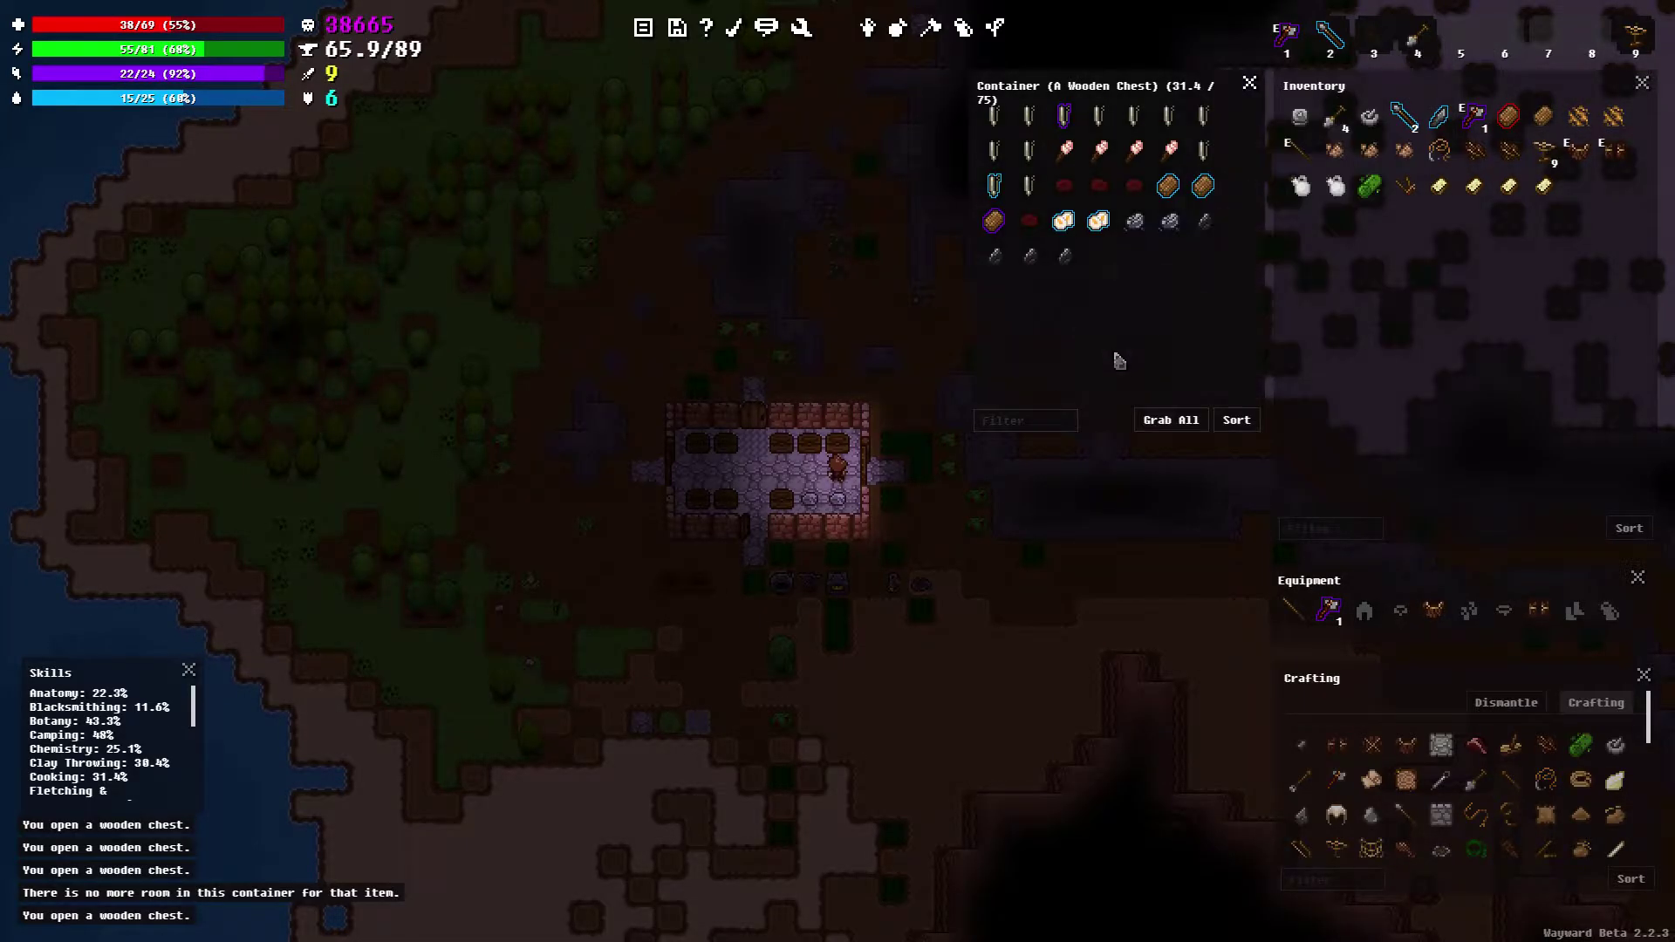
pyautogui.press('Escape')
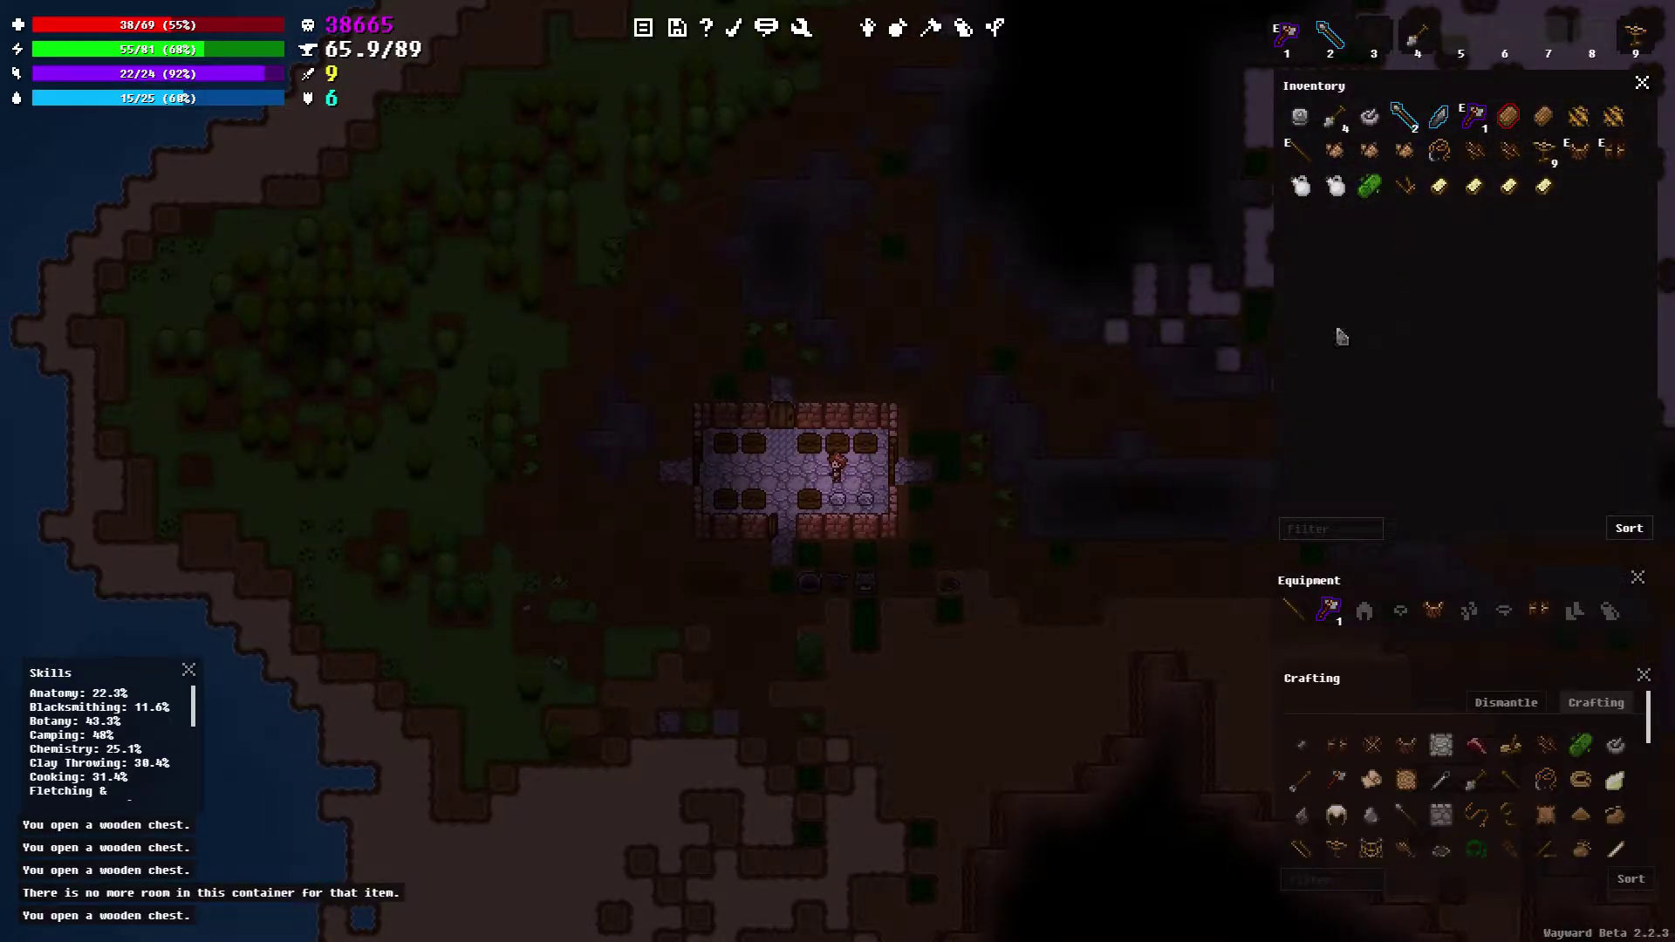
# Look inside the neighbouring wooden chests, then close the last one
pyautogui.press('w')
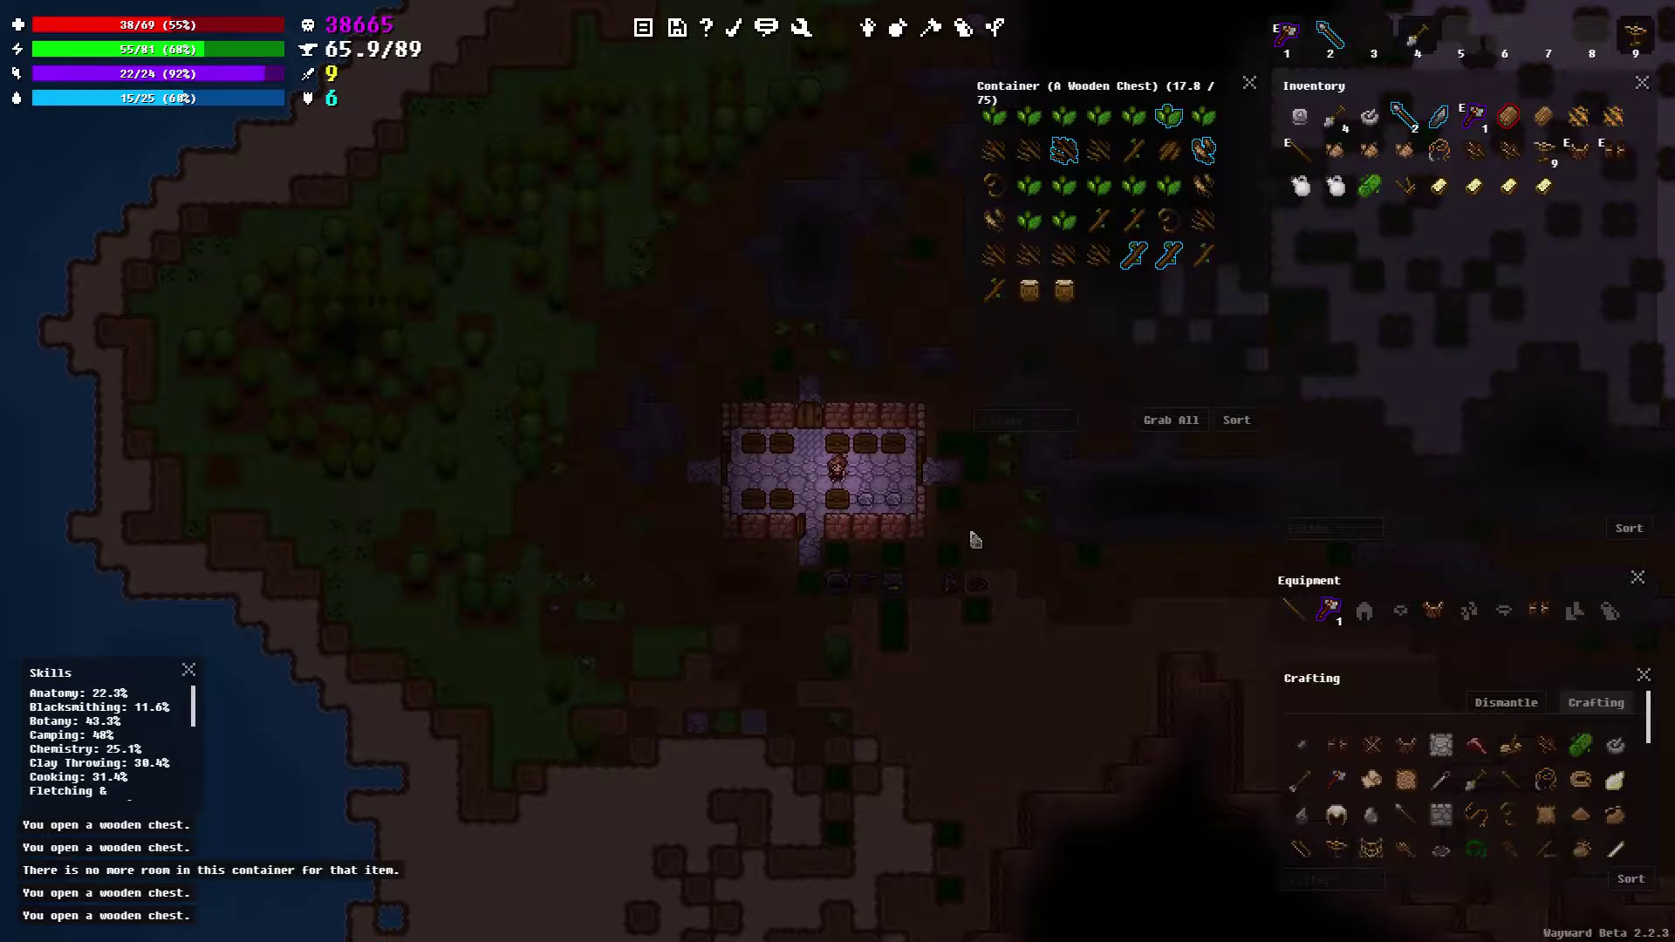
pyautogui.press('w')
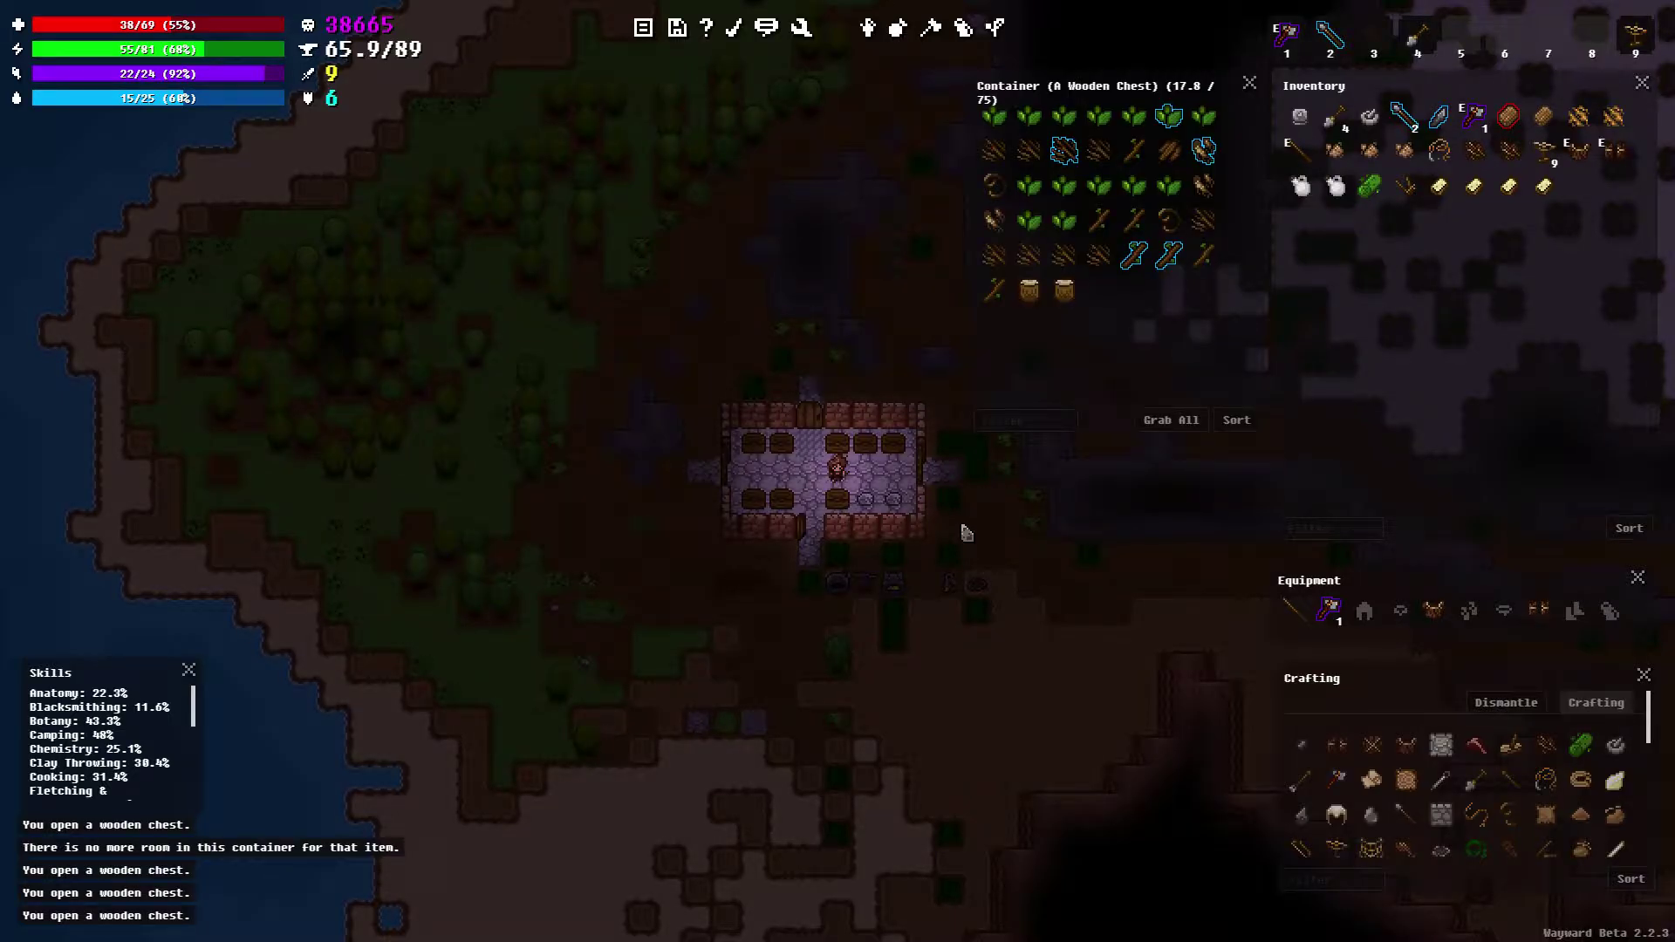
pyautogui.press('a')
pyautogui.press('a')
pyautogui.press('w')
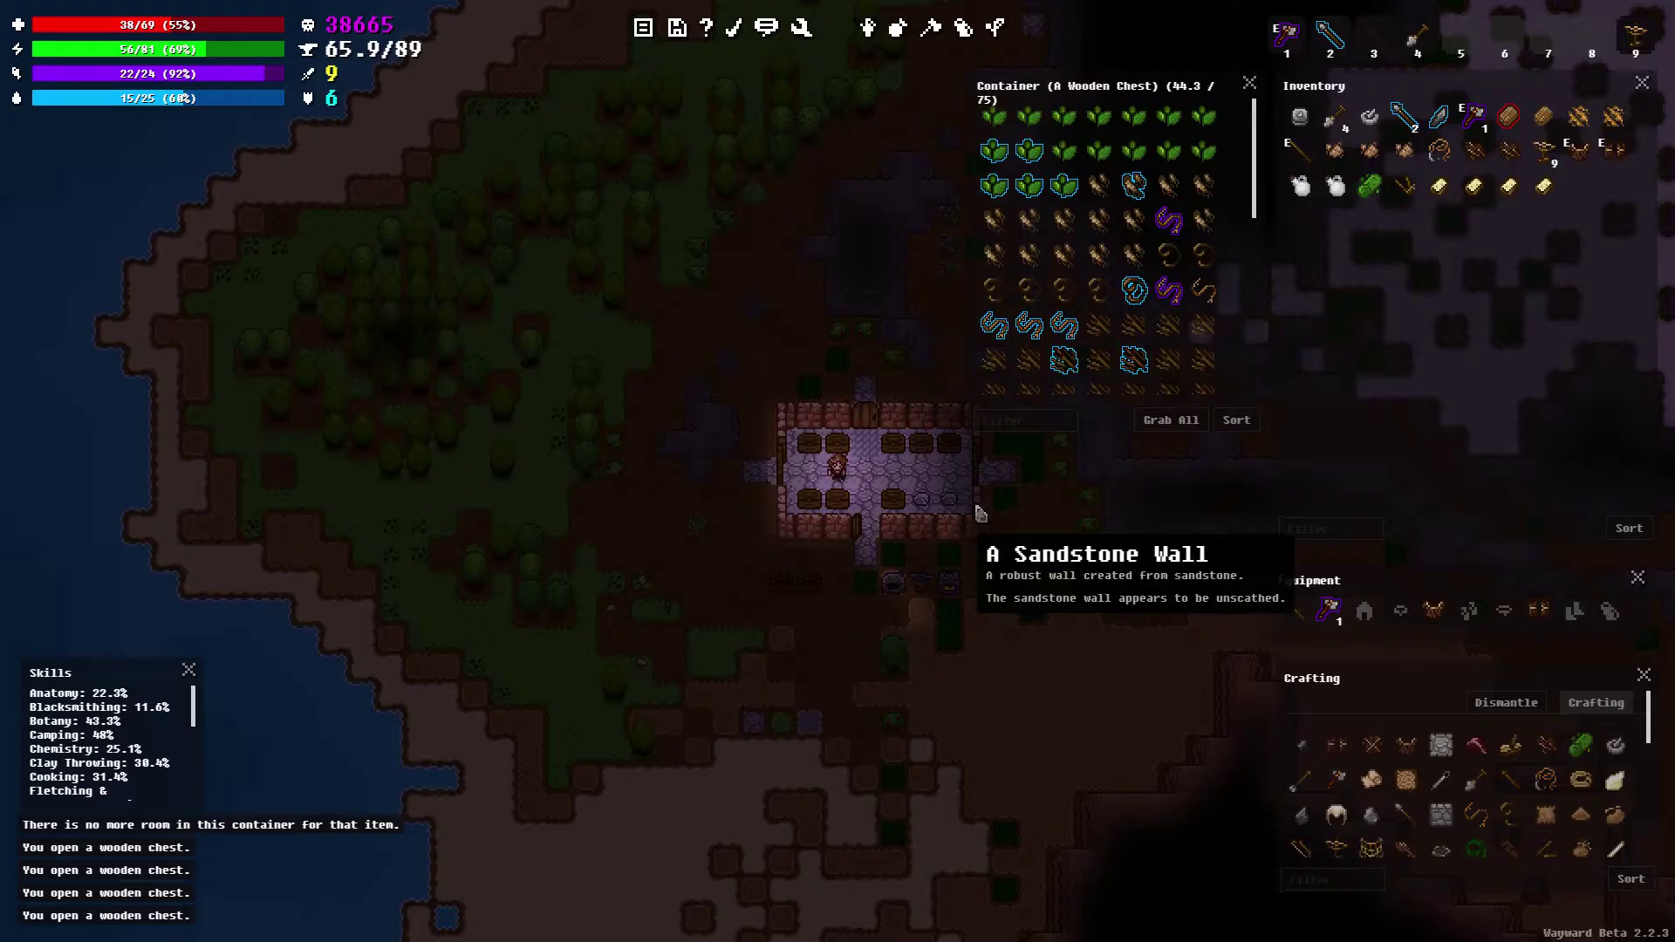
pyautogui.scroll(-2, 1106, 340)
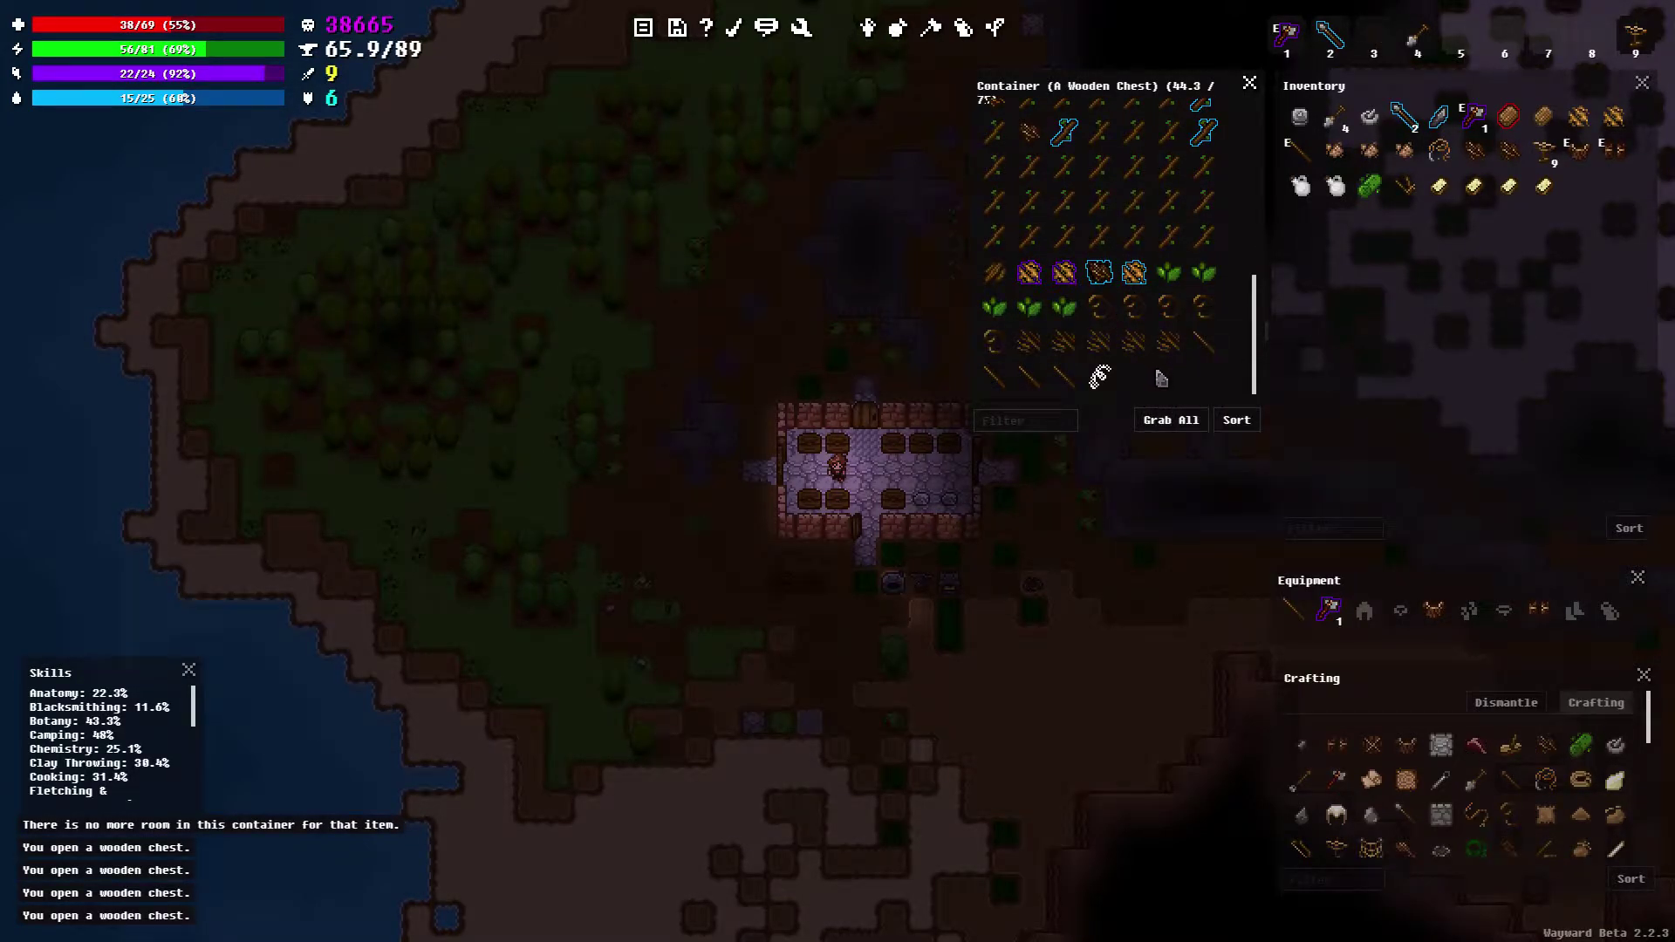
pyautogui.scroll(2, 1154, 385)
pyautogui.scroll(2, 1154, 385)
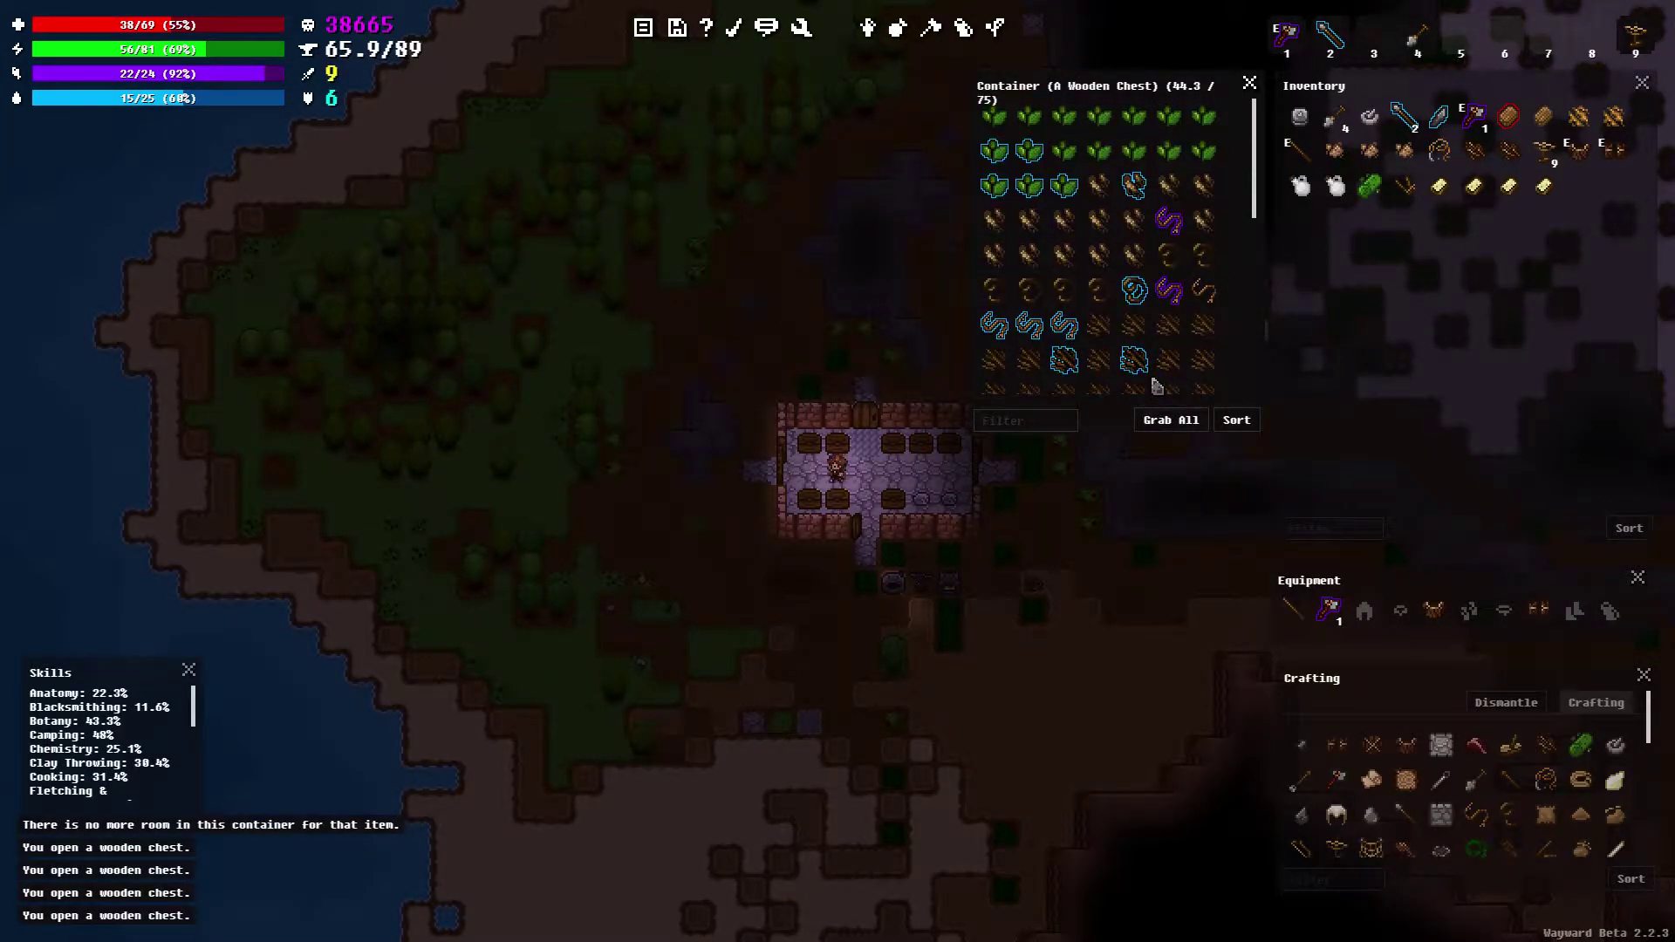
pyautogui.press('d')
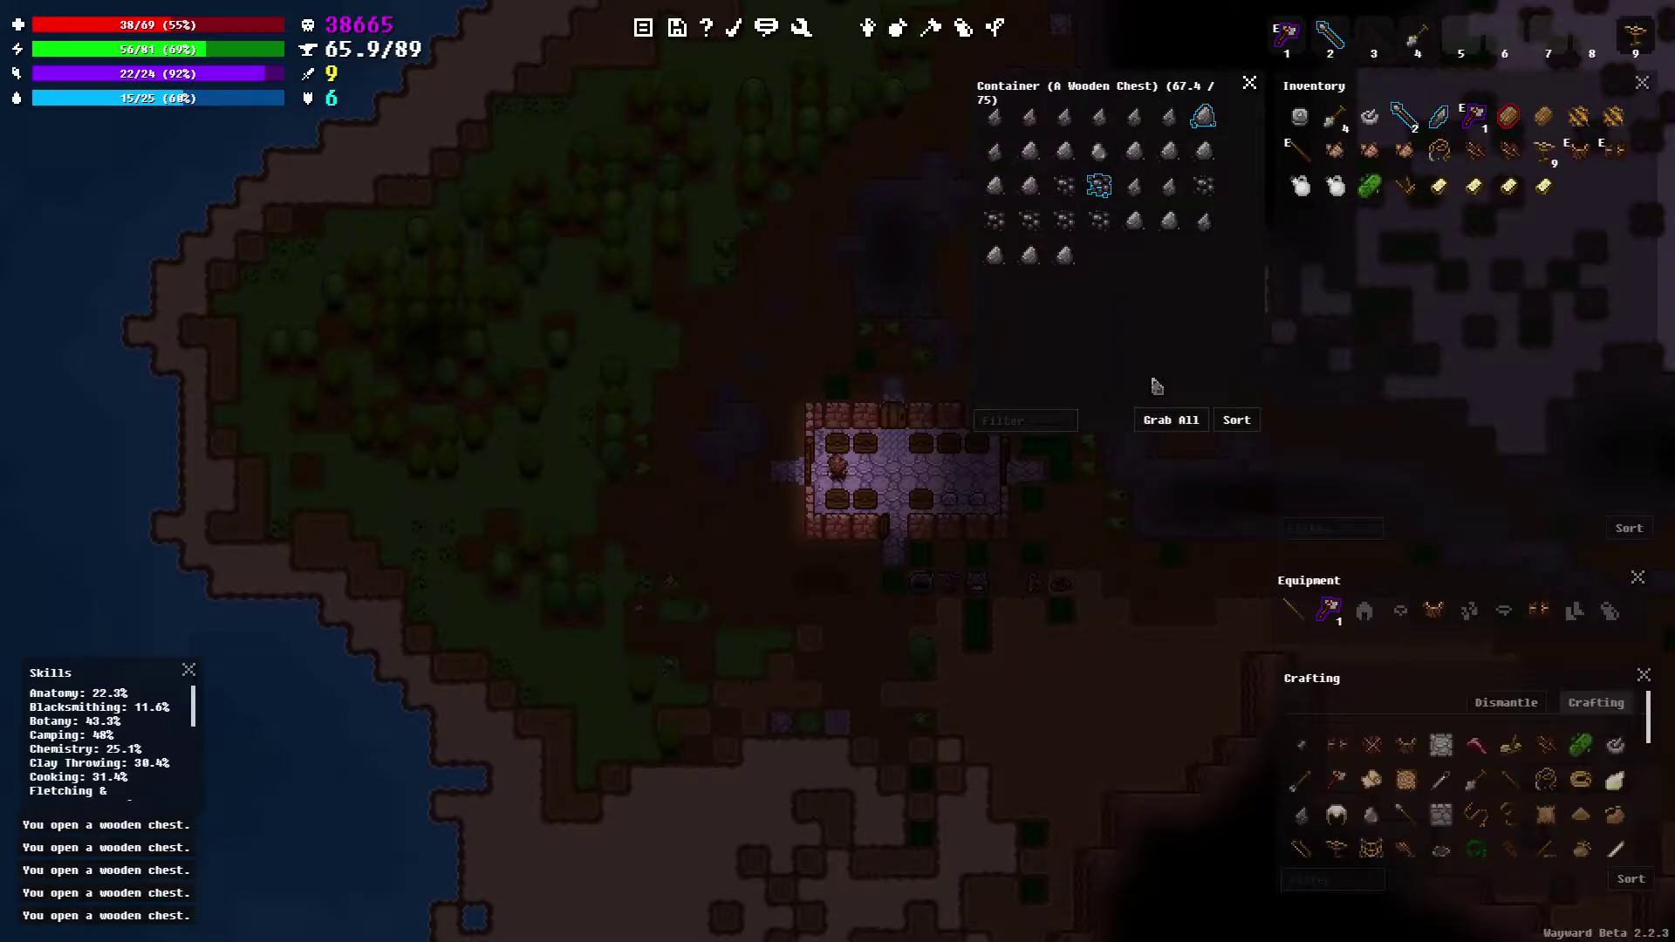
pyautogui.click(1249, 87)
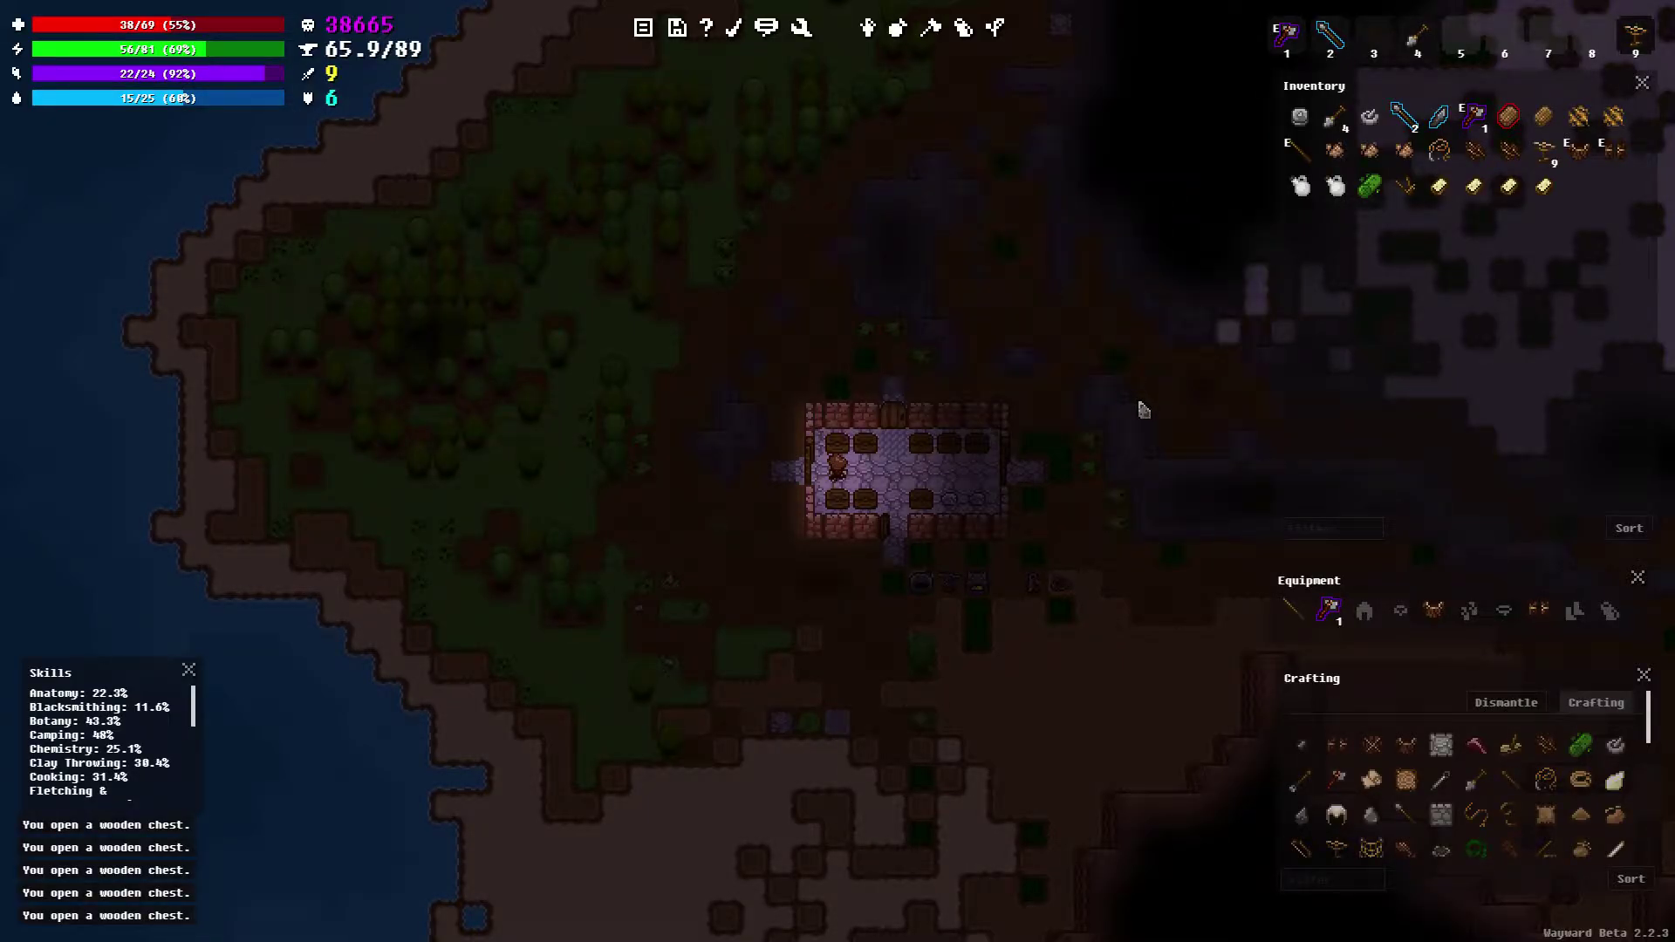
# Leave through the south doorway, come back in, and check chests up to the coal chest
pyautogui.click(990, 587)
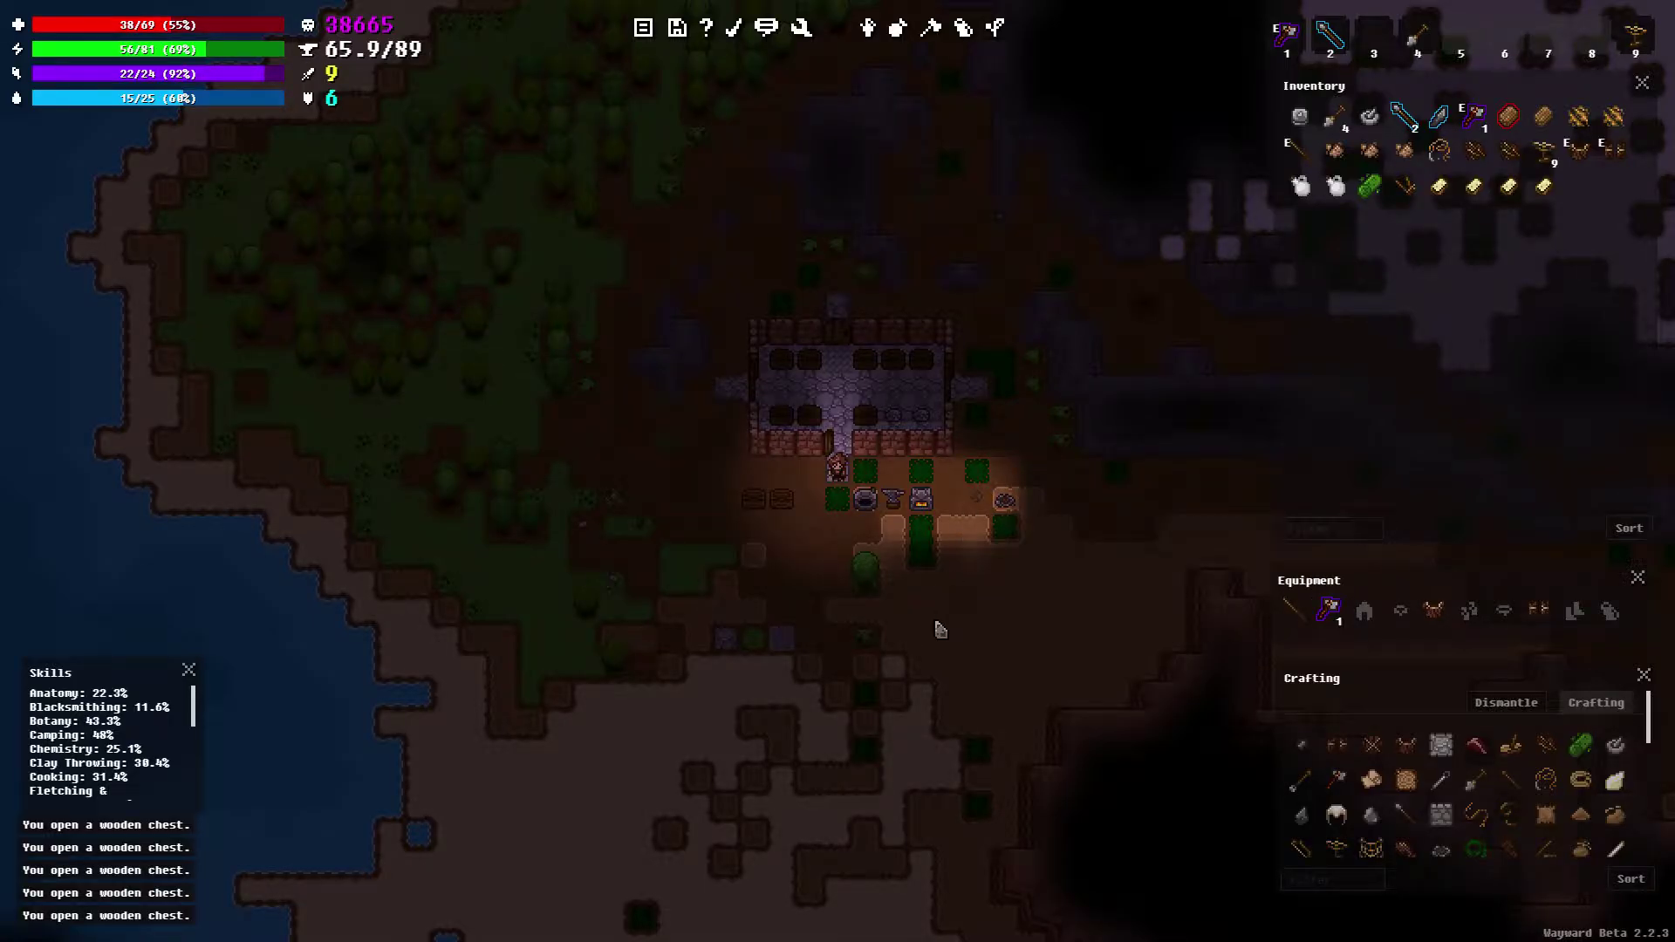
pyautogui.press('Up')
pyautogui.press('Up')
pyautogui.press('Up')
pyautogui.press('Right')
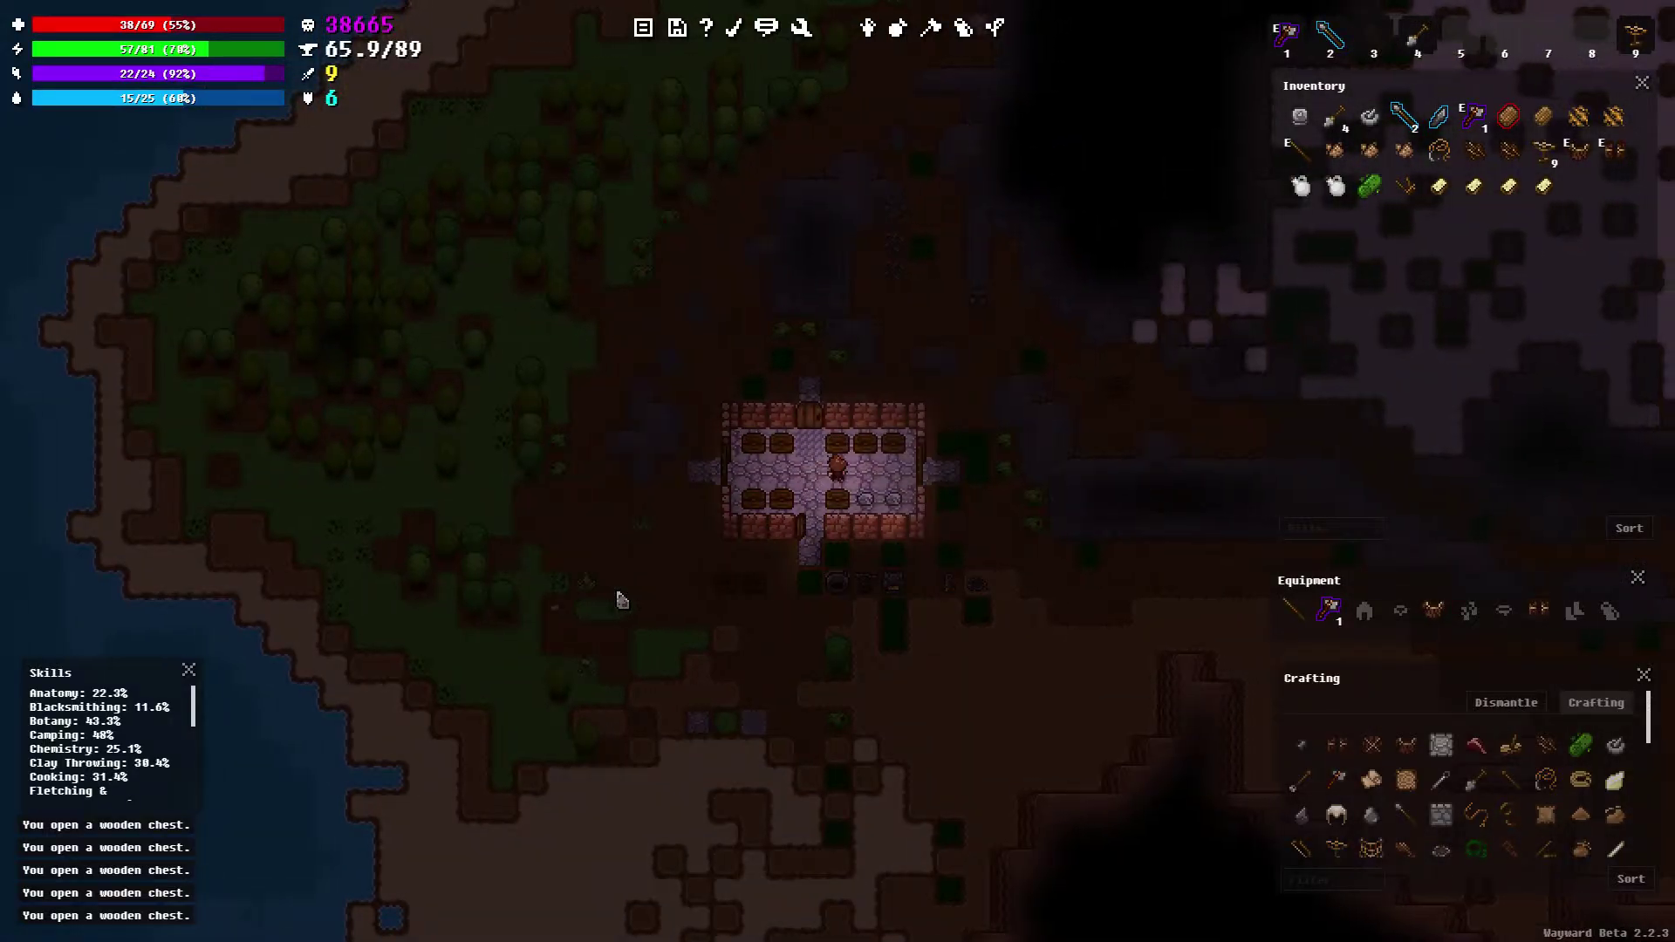
pyautogui.press('Up')
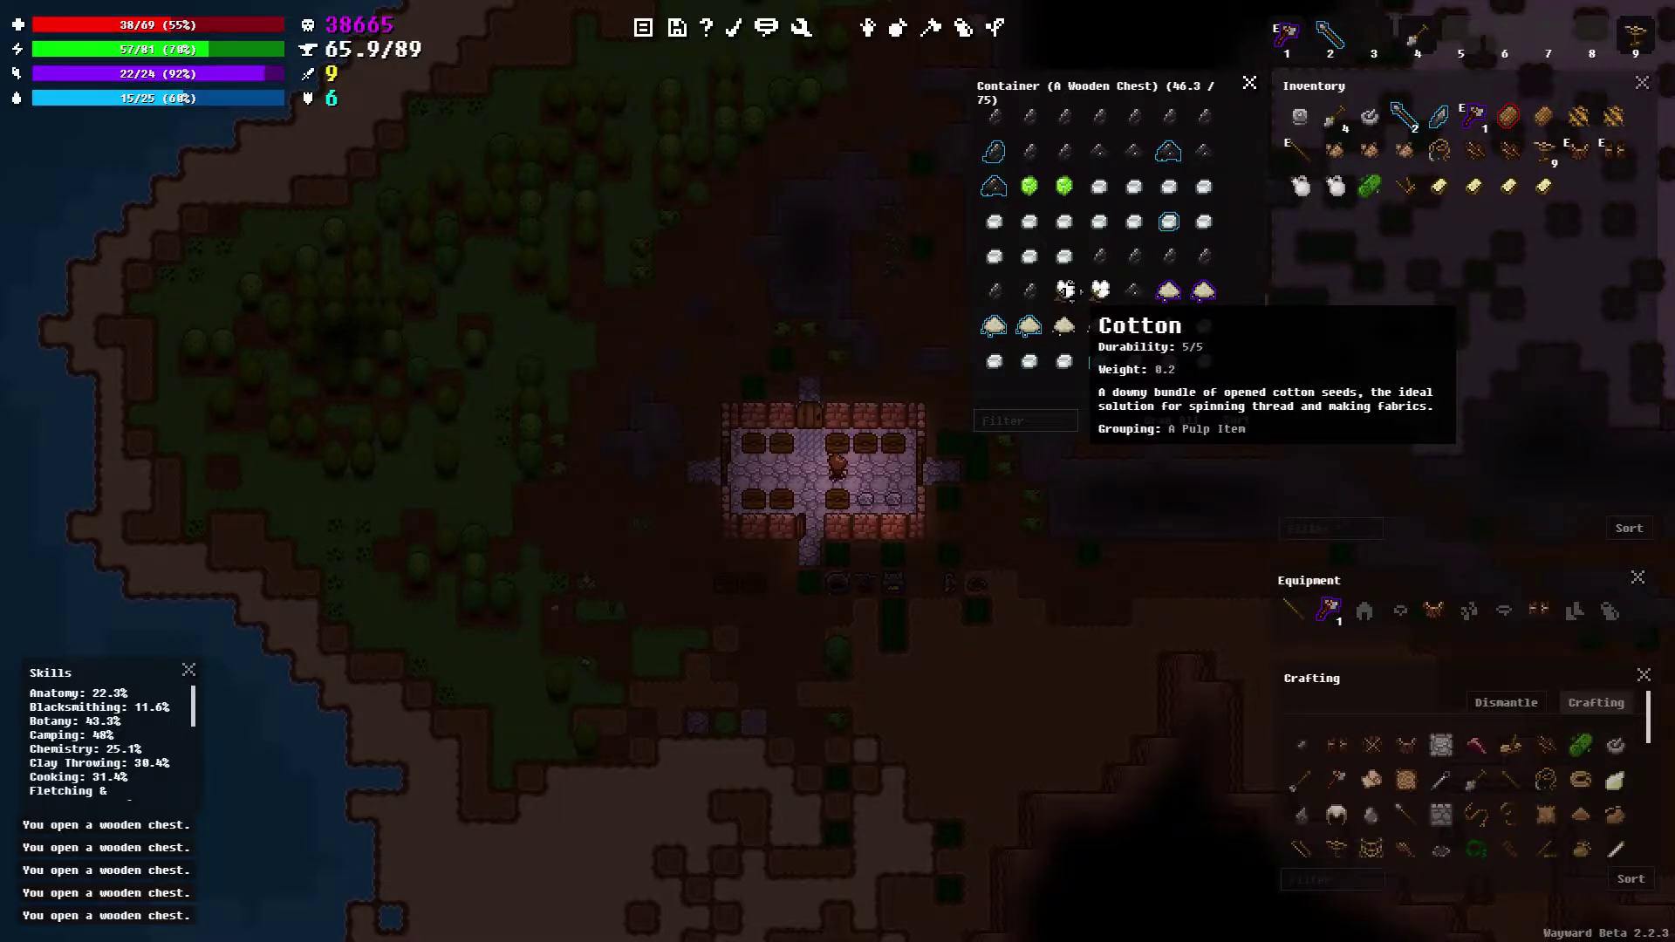
pyautogui.press('Right')
pyautogui.press('Up')
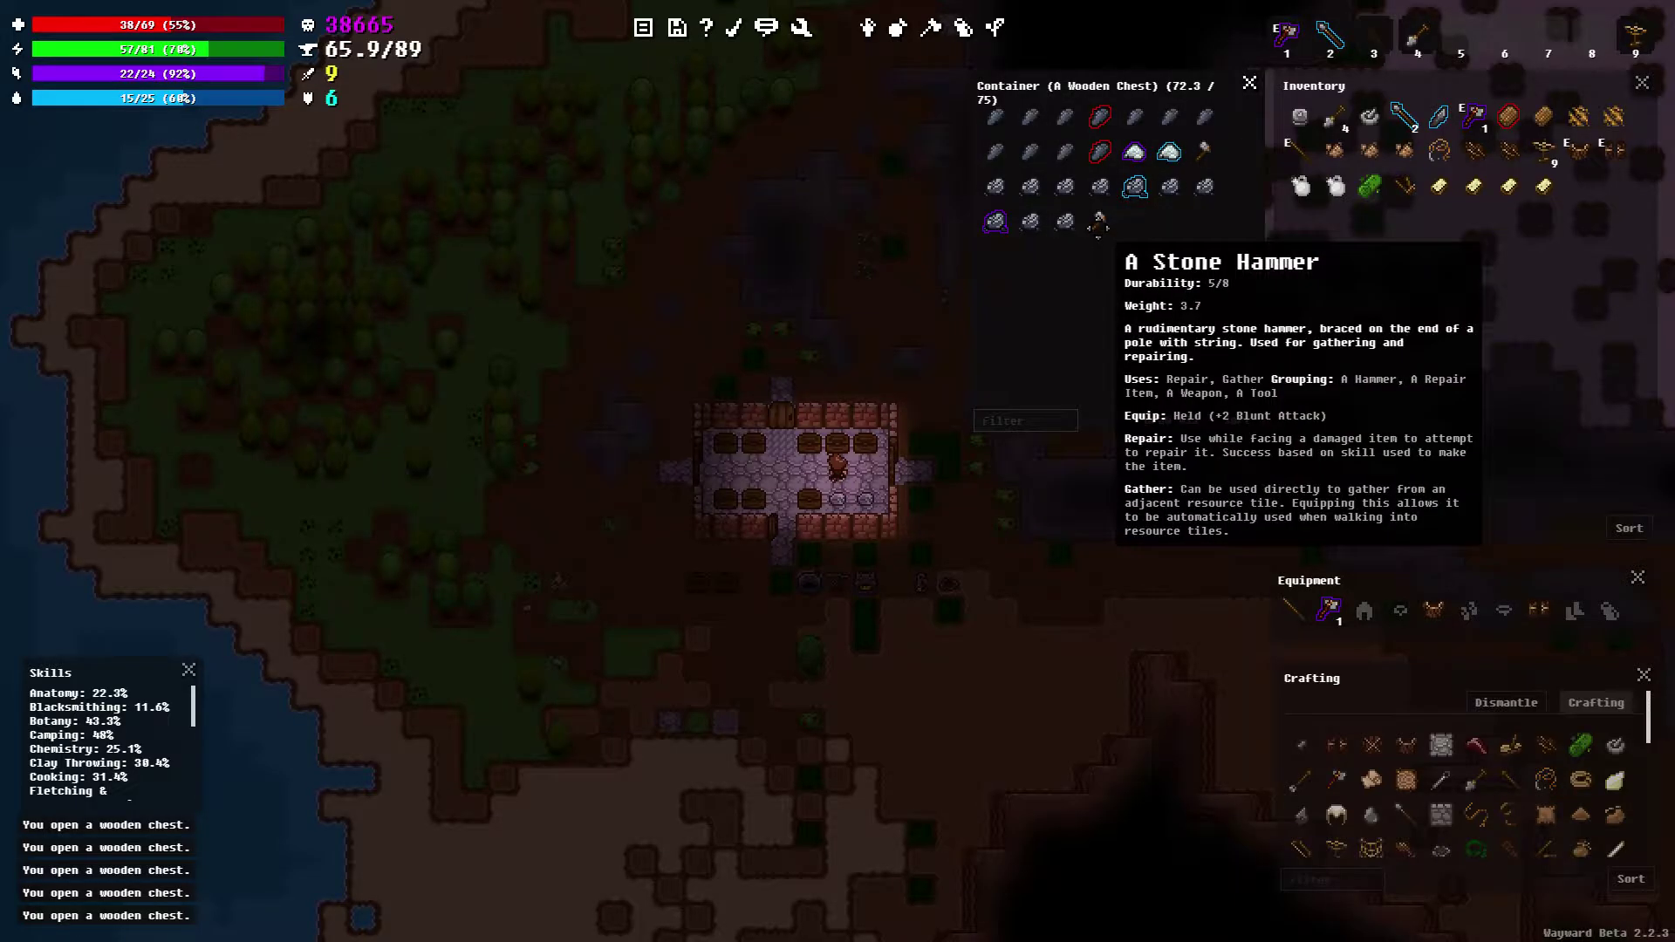
pyautogui.press('Right')
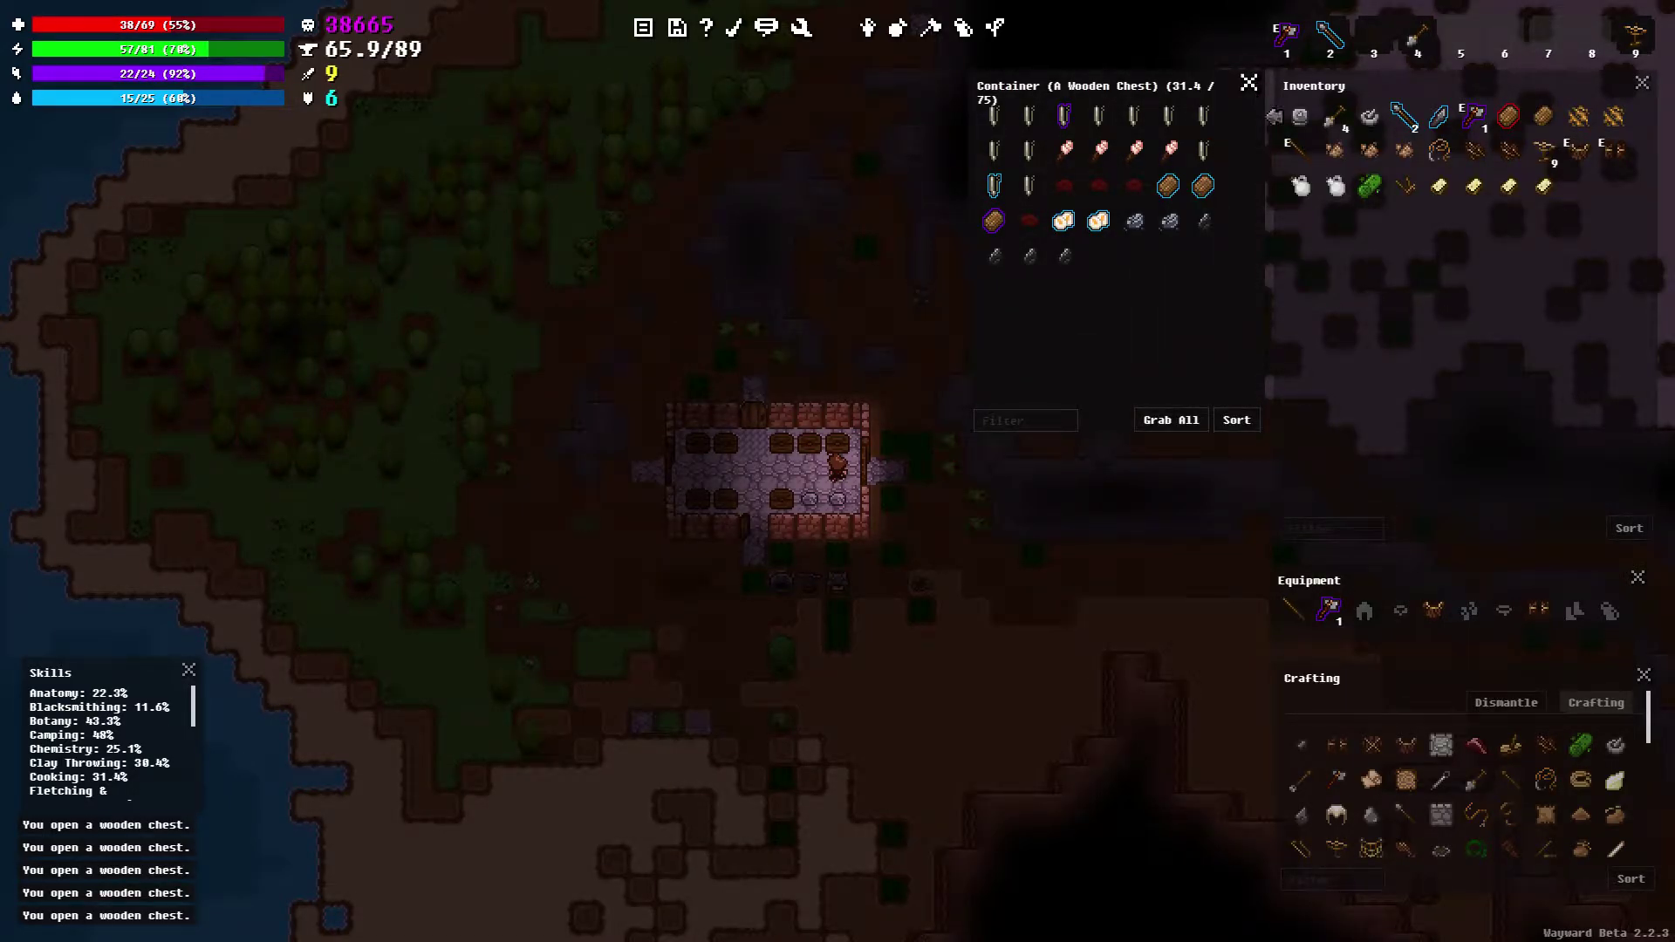
# Move all the gold bars and the tongs into the feather chest
pyautogui.rightClick(1438, 186)
pyautogui.click(1481, 259)
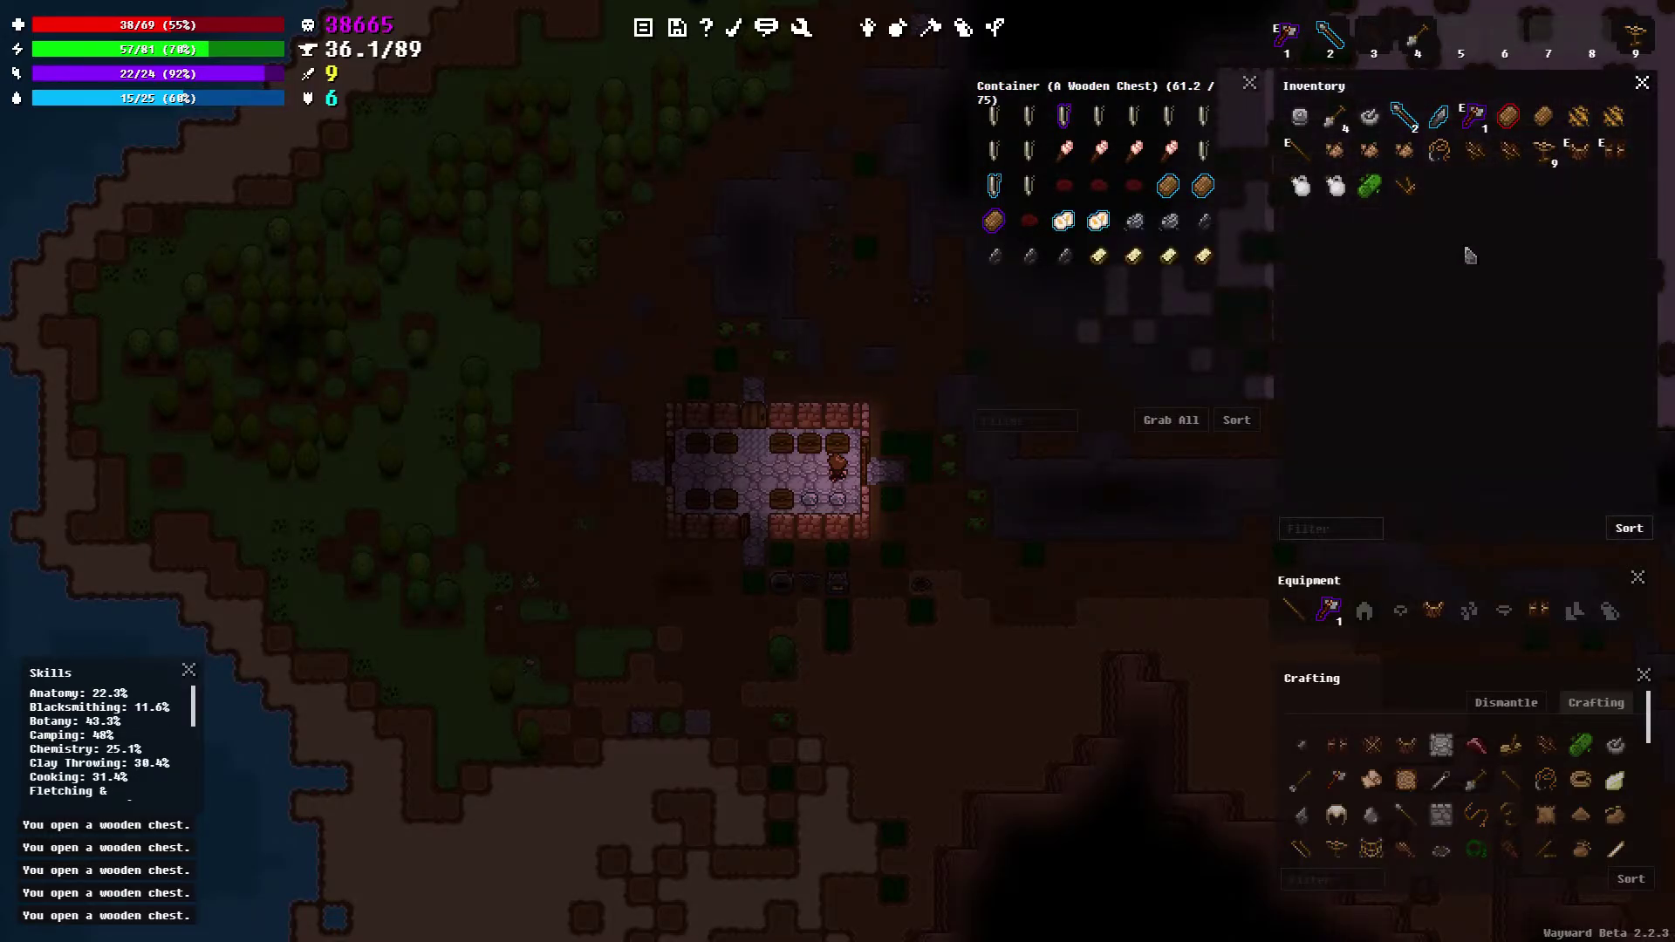
pyautogui.rightClick(1405, 190)
pyautogui.click(1433, 230)
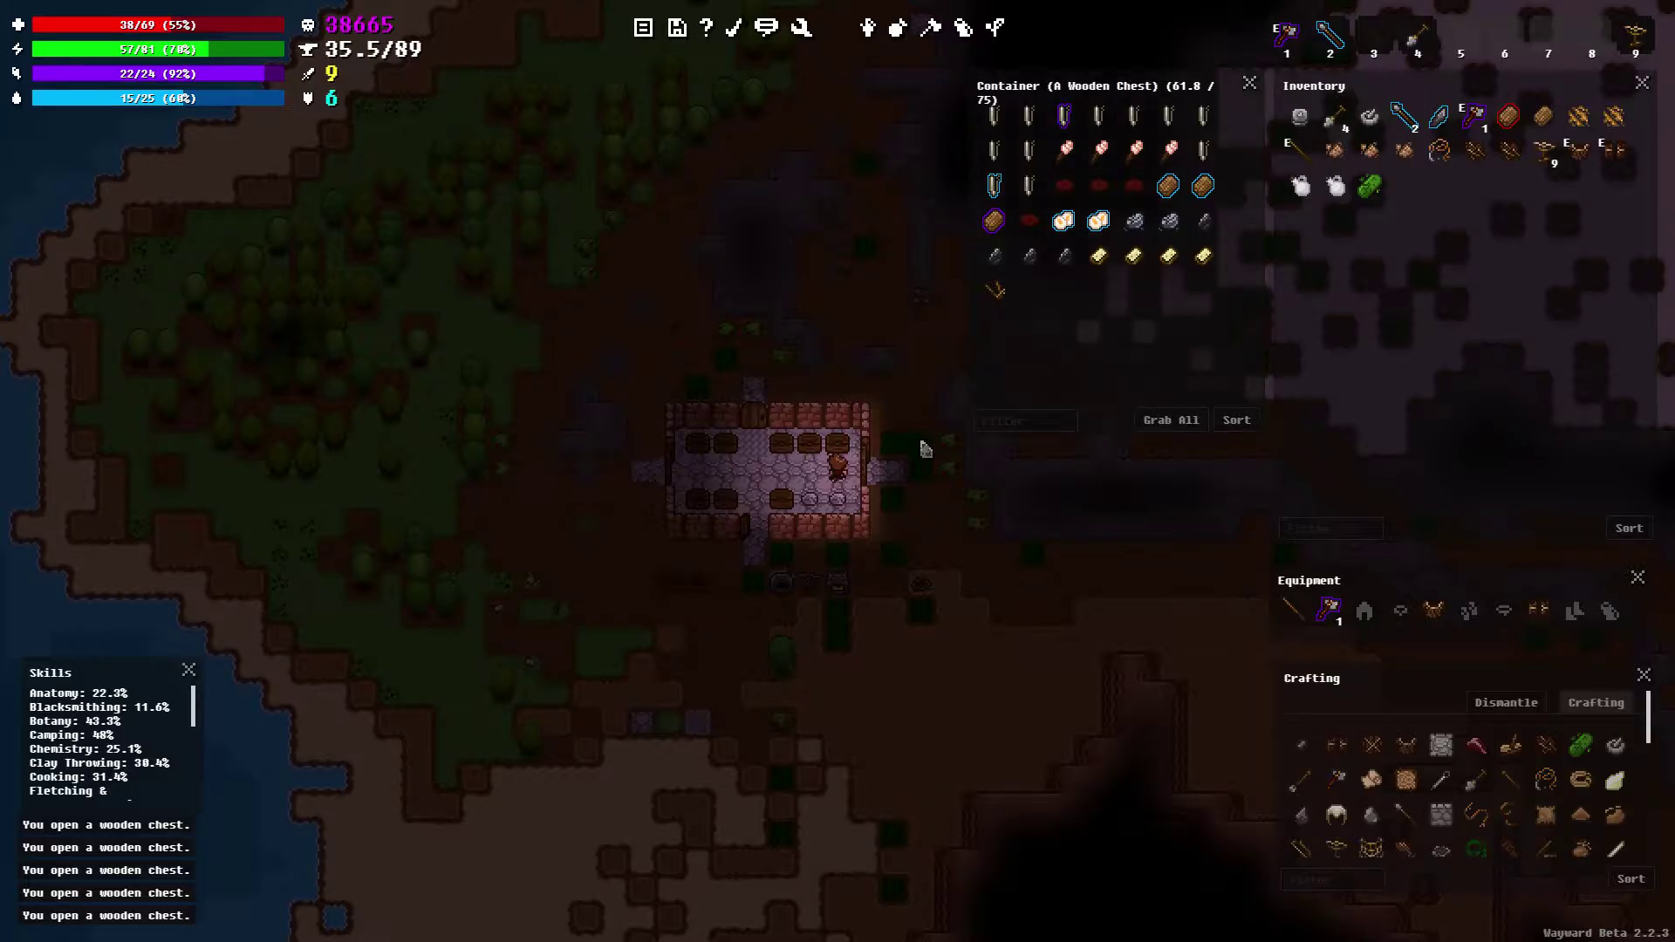
# Step between the nearby chests and reopen the chest holding the coal
pyautogui.press('a')
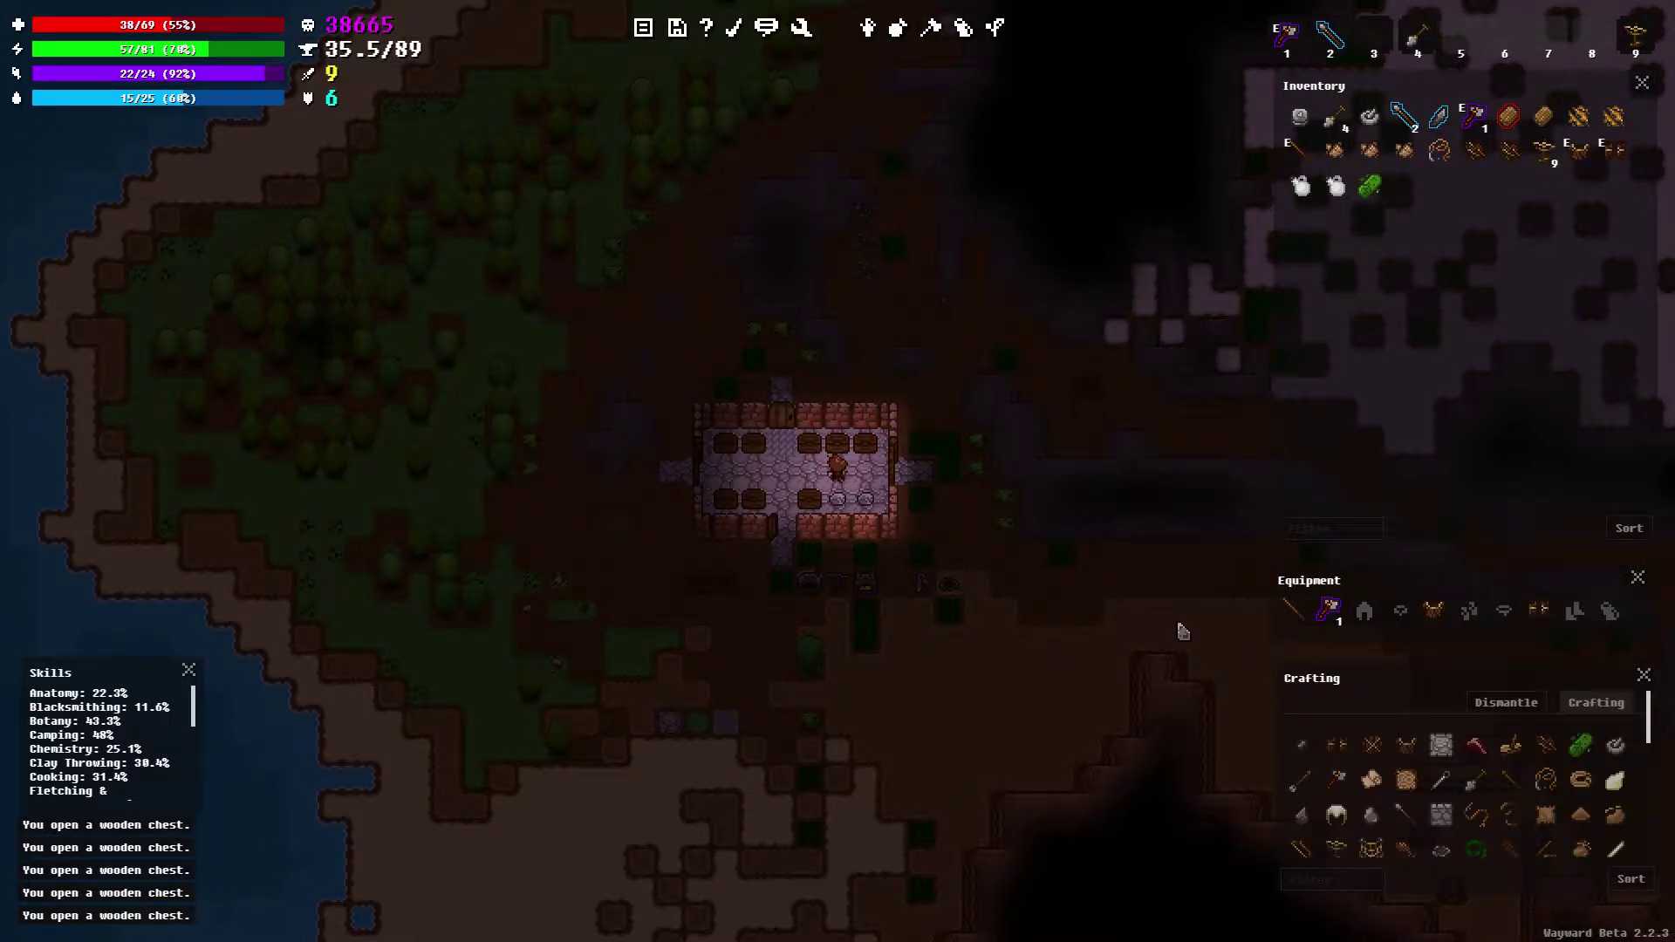
pyautogui.press('d')
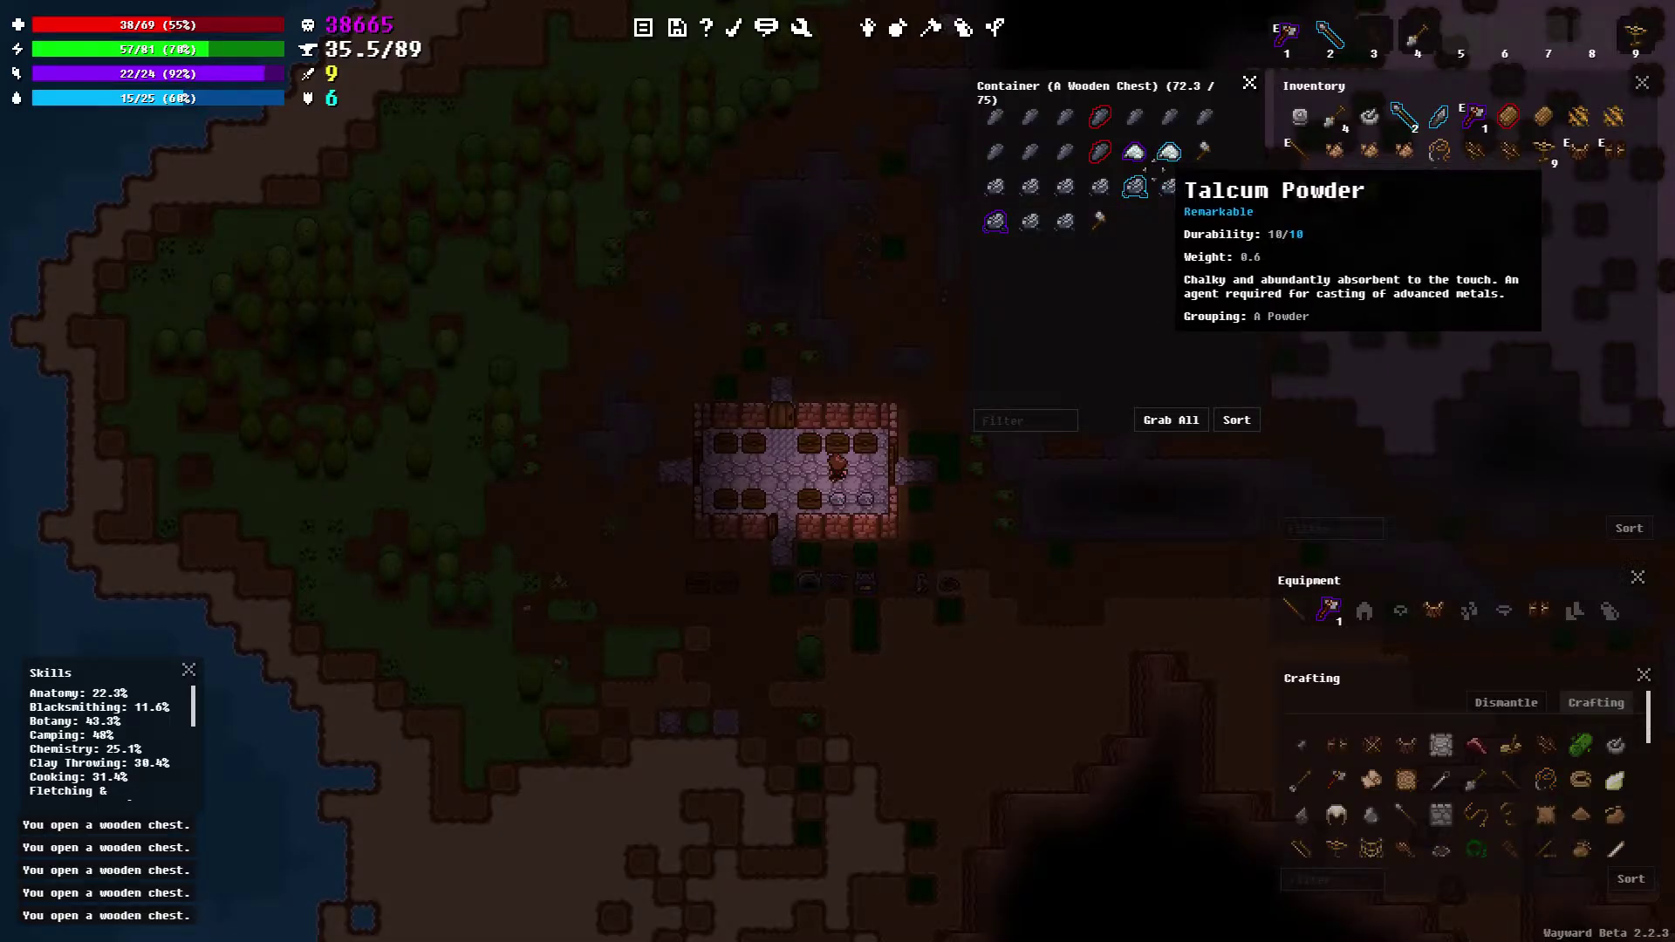
pyautogui.press('a')
pyautogui.press('w')
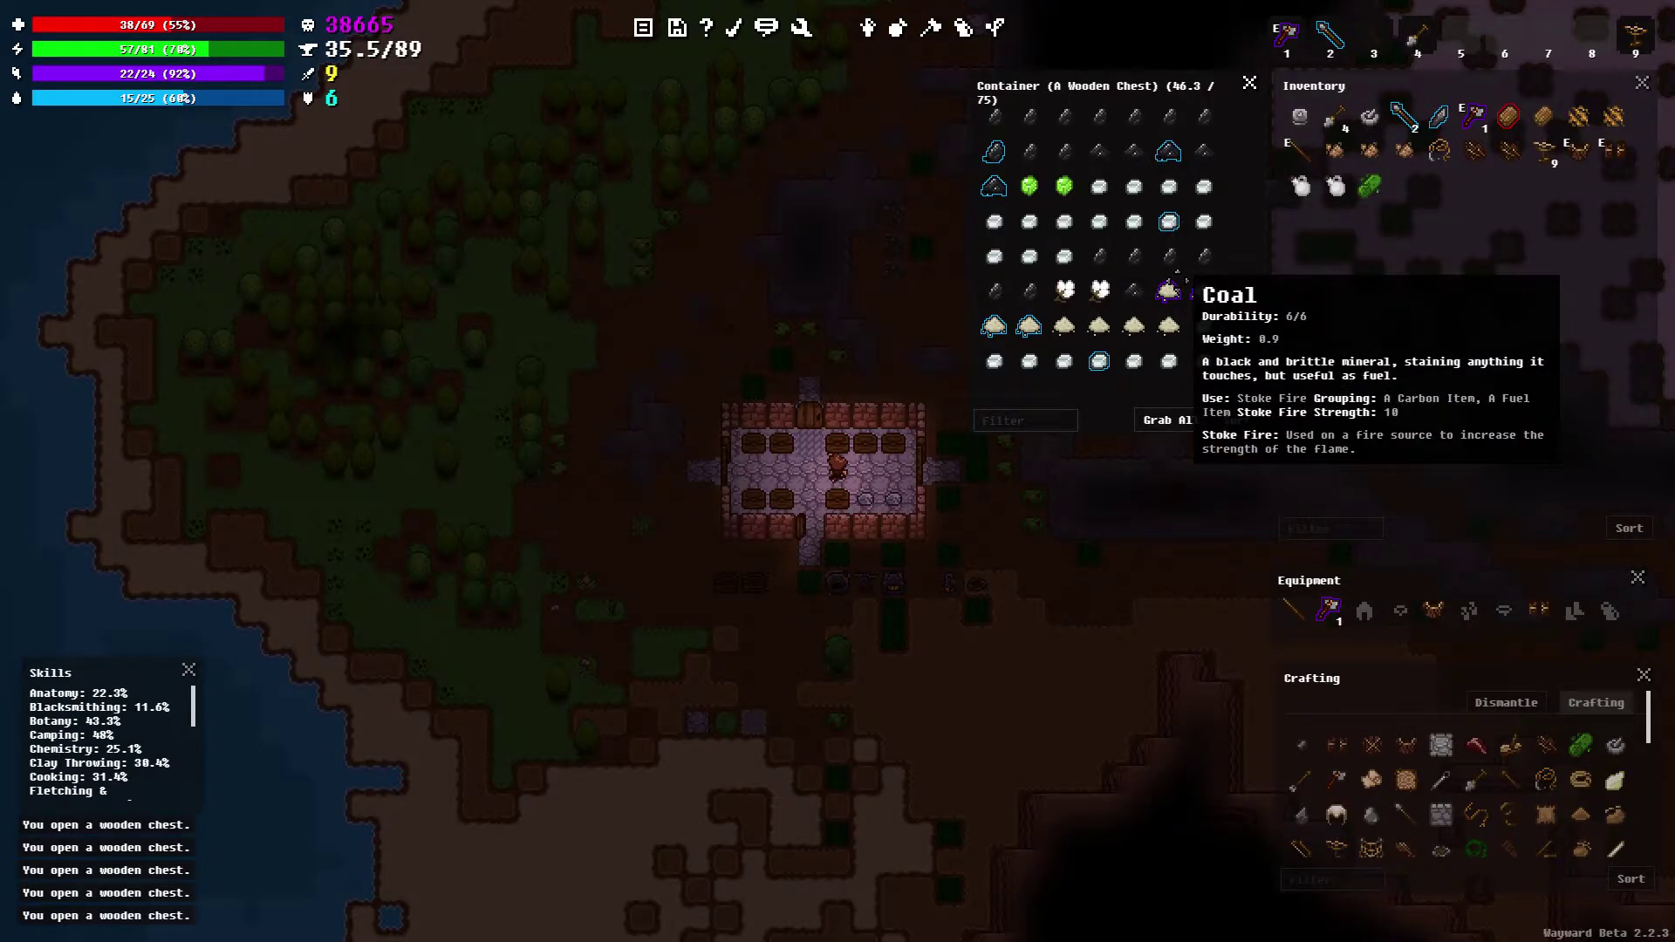
pyautogui.press('d')
pyautogui.press('a')
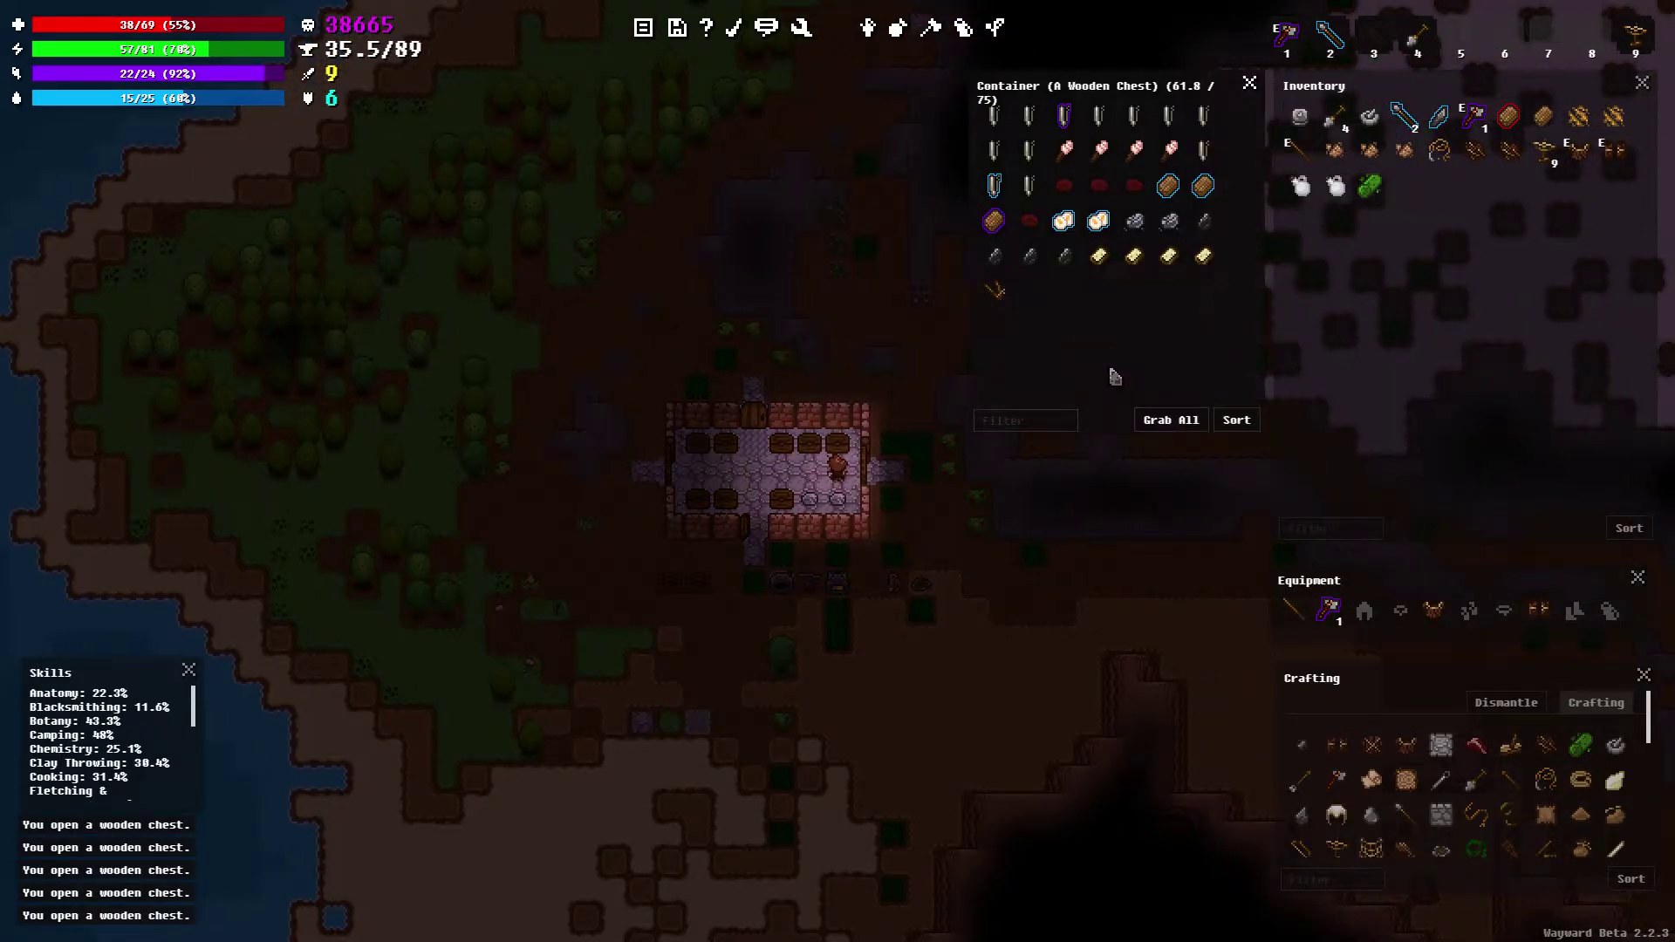
# Take four coal and move it all into the cotton chest, raising it to 49.9/75
pyautogui.keyDown('shift'); pyautogui.click(1204, 222); pyautogui.keyUp('shift')
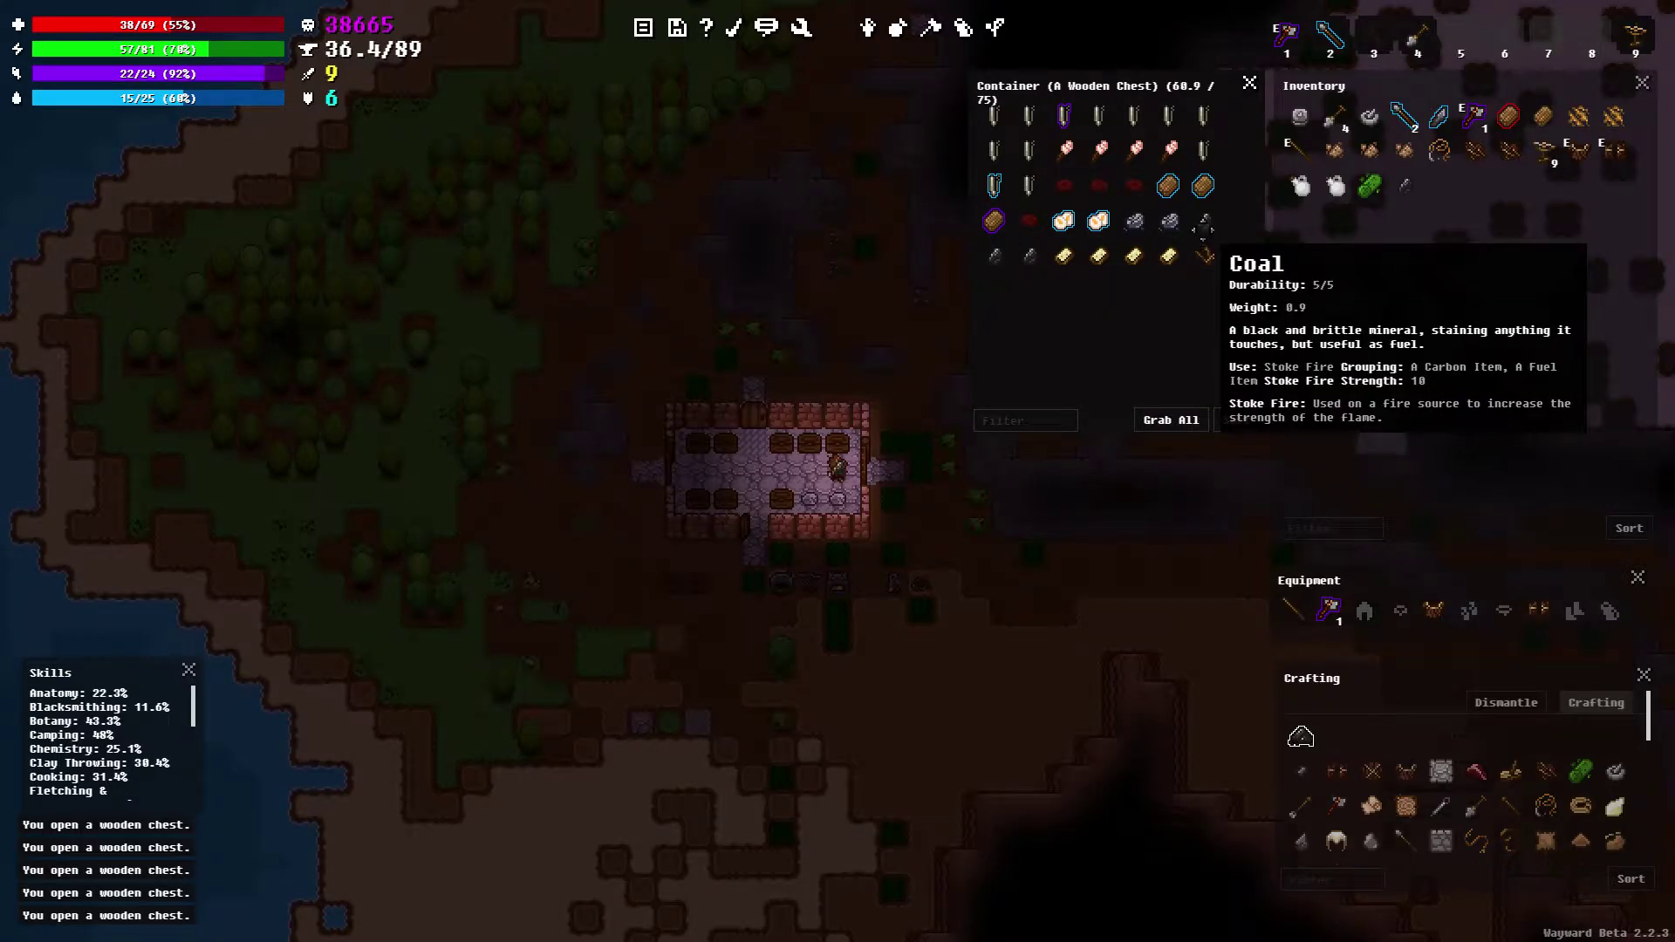
pyautogui.keyDown('shift'); pyautogui.click(1204, 223); pyautogui.keyUp('shift')
pyautogui.press('a')
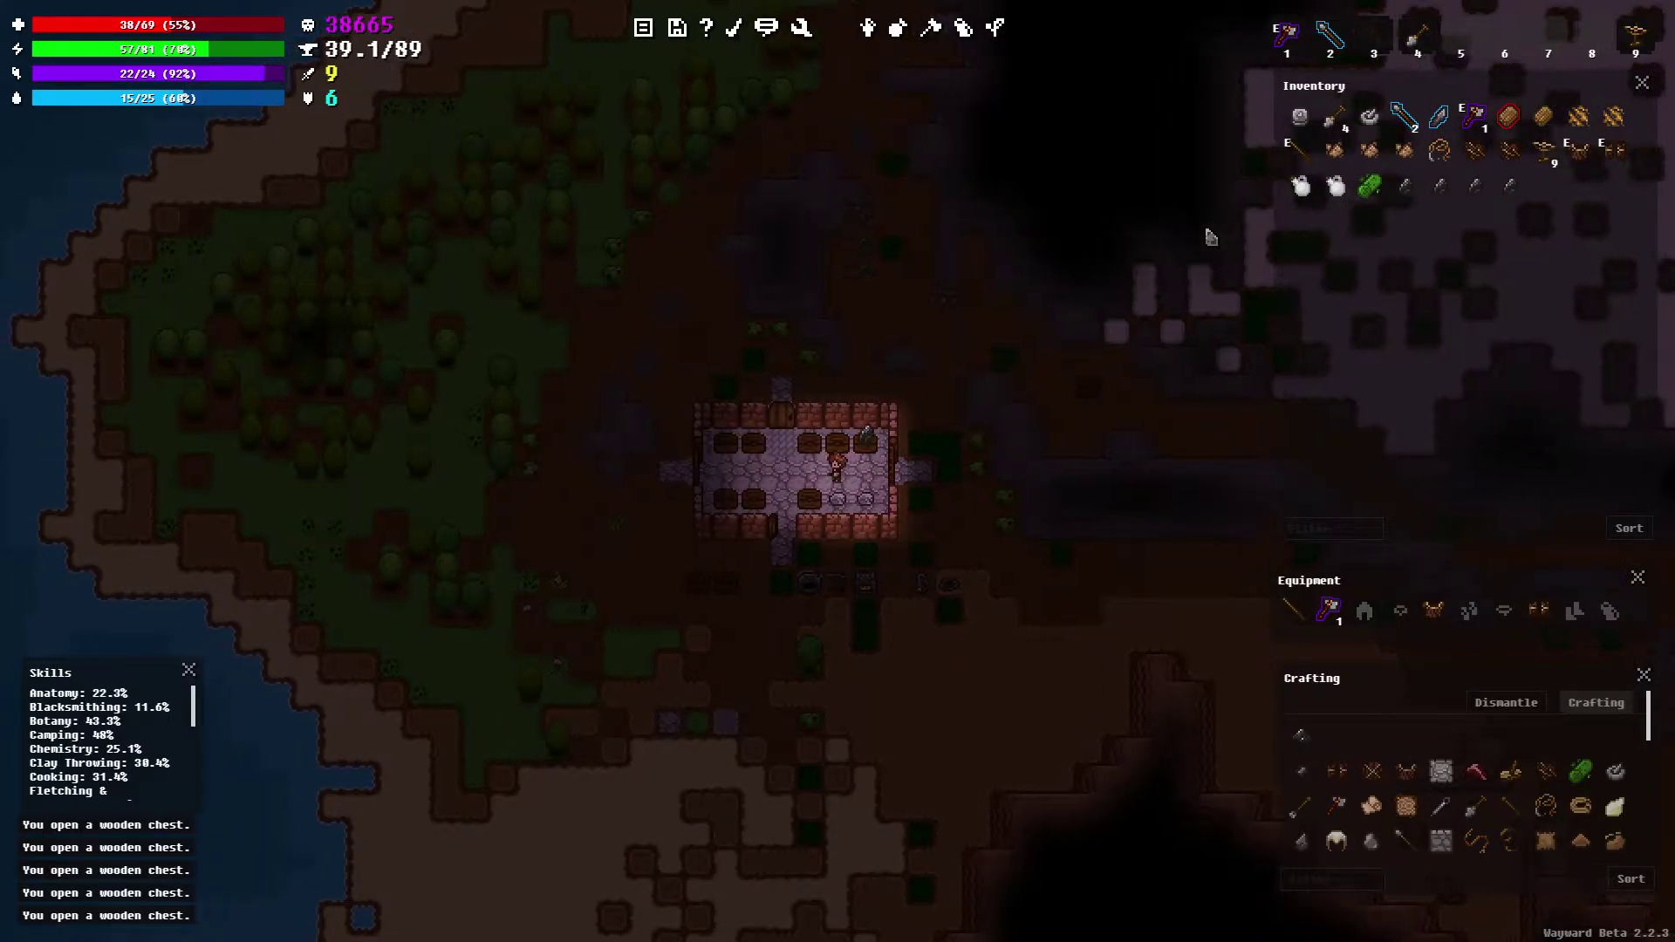
pyautogui.press('a')
pyautogui.rightClick(1440, 186)
pyautogui.click(1525, 295)
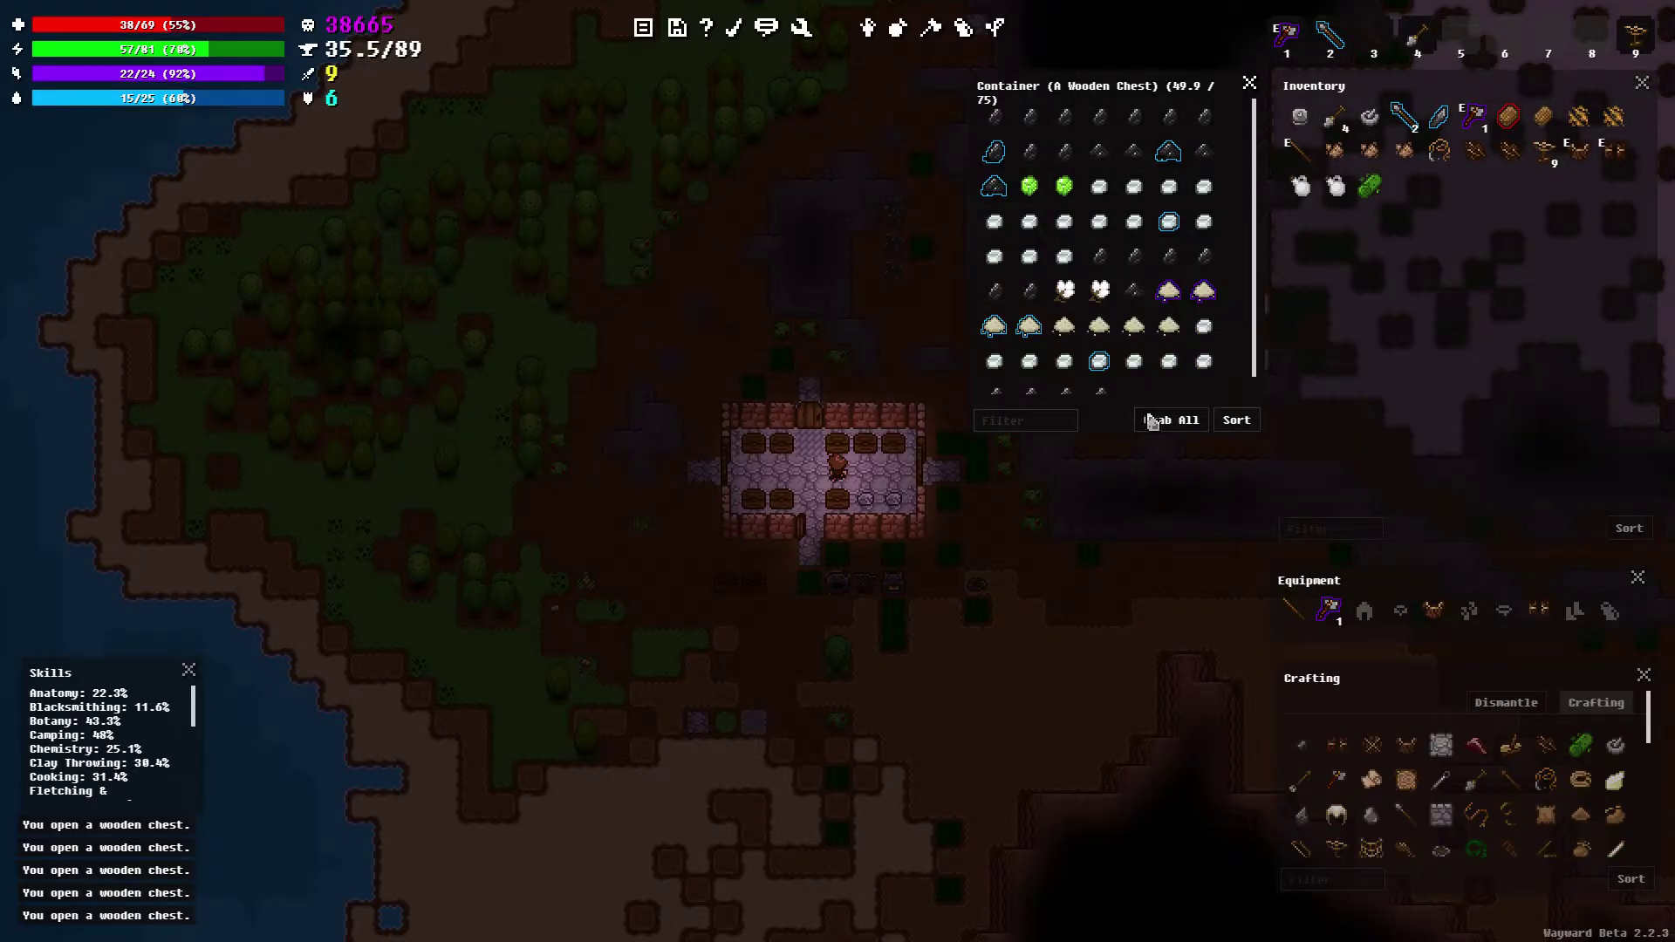
# Sort the open chest's contents by name, then close it
pyautogui.click(1237, 420)
pyautogui.click(1277, 438)
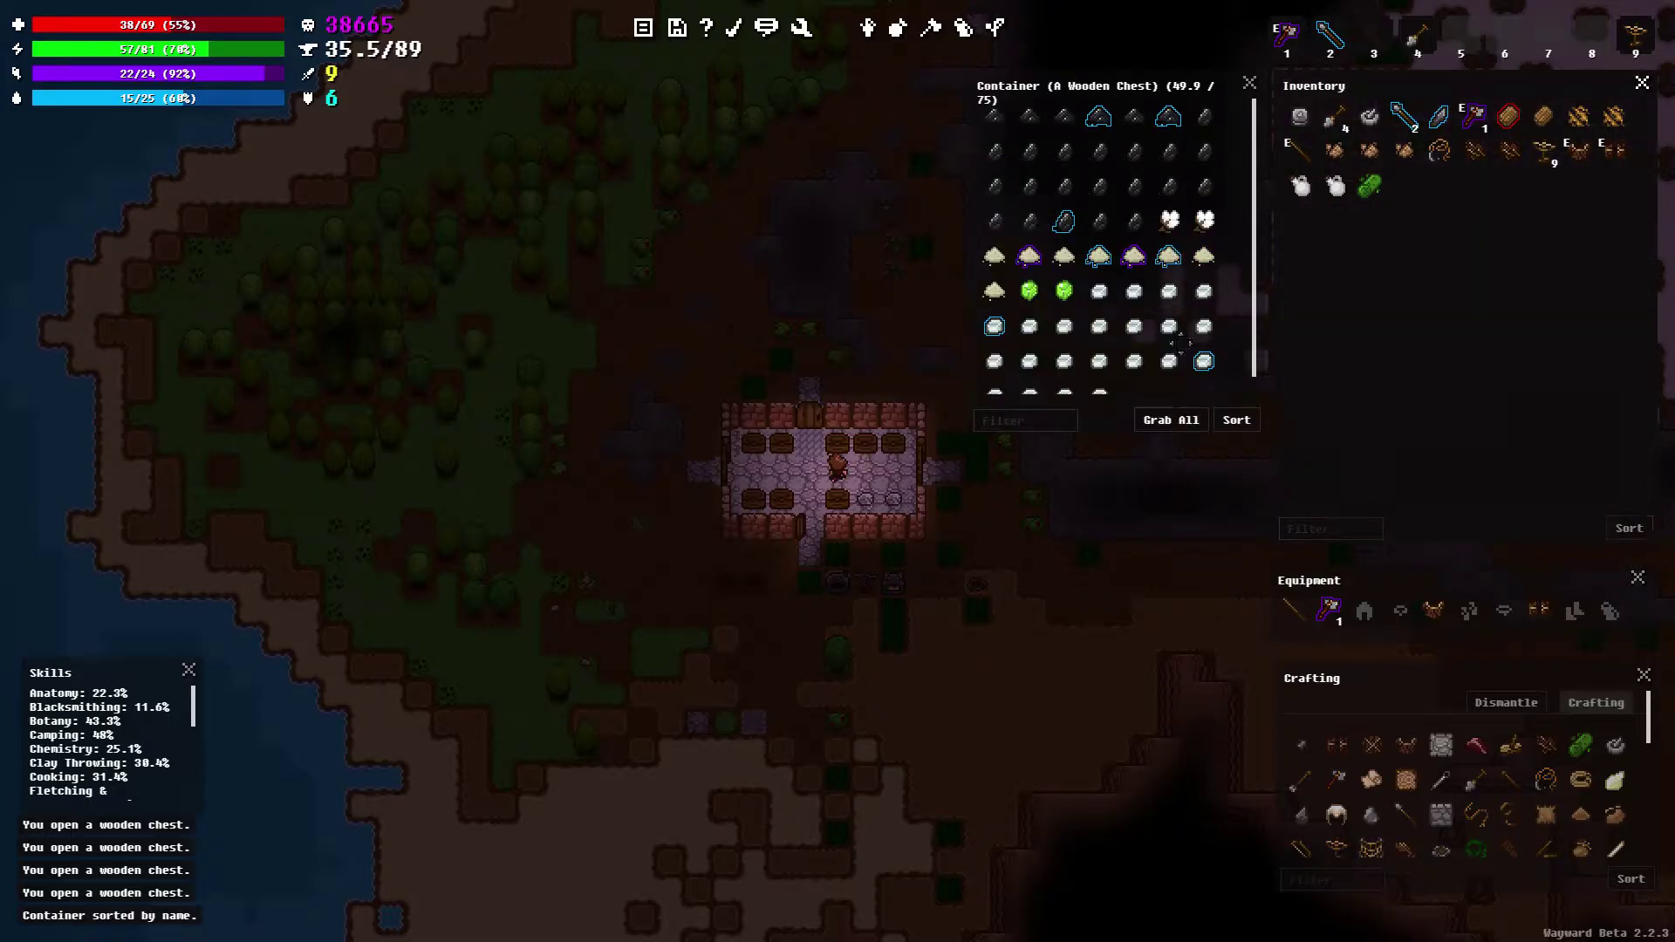
pyautogui.scroll(-1, 1151, 359)
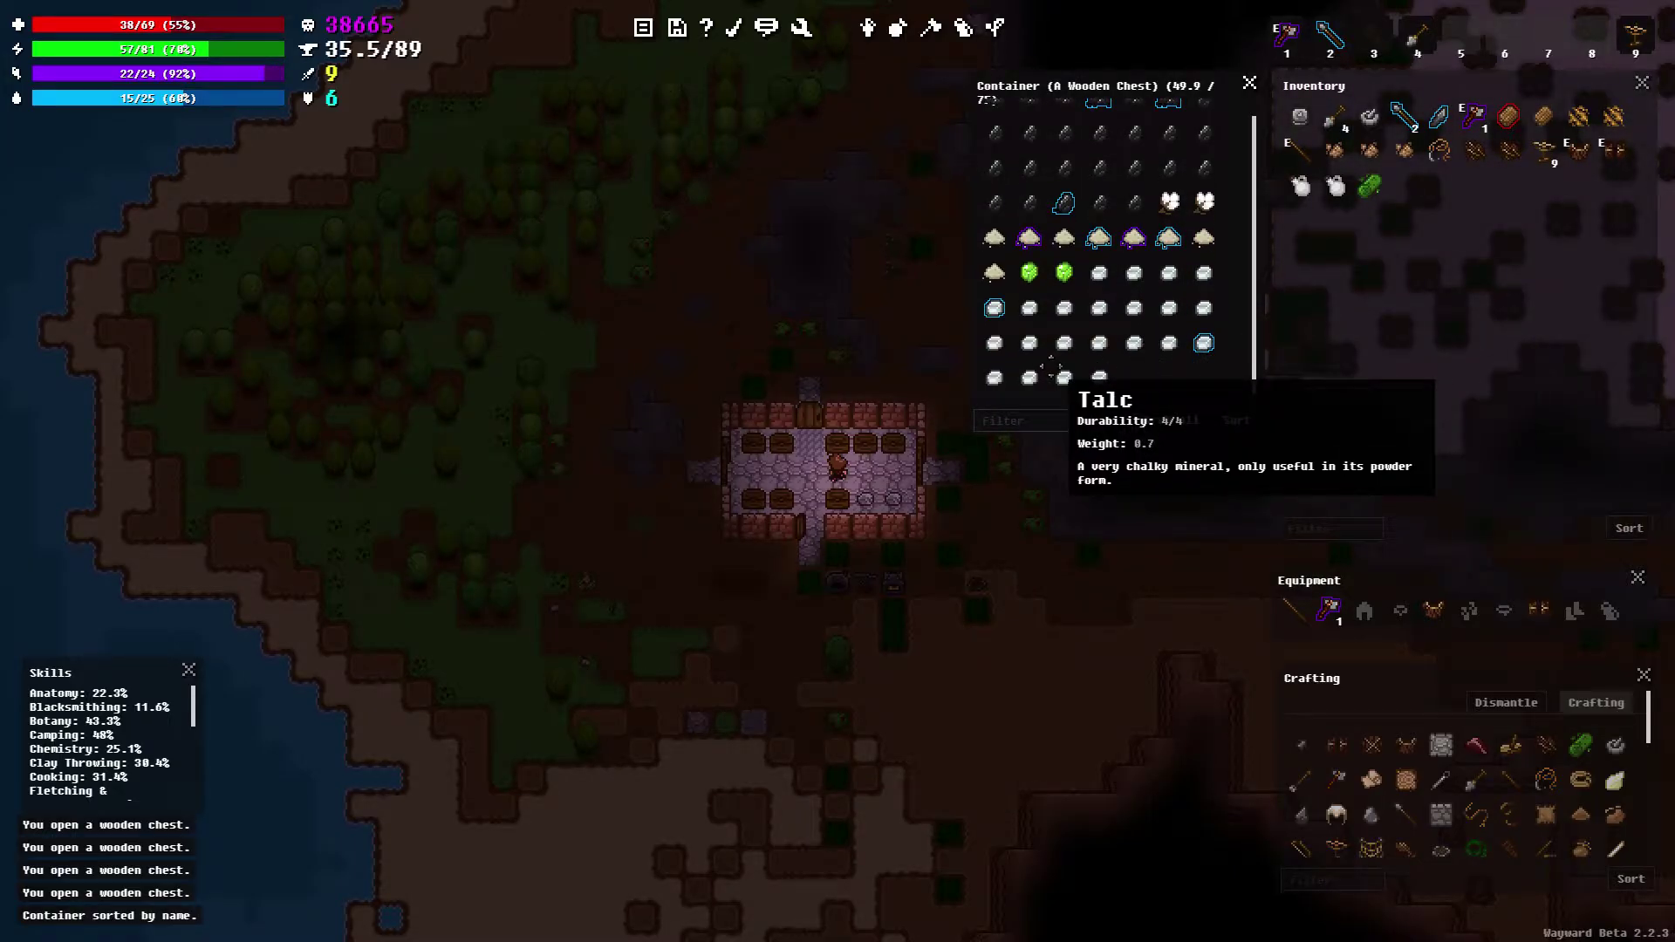
pyautogui.click(1249, 84)
pyautogui.press('space')
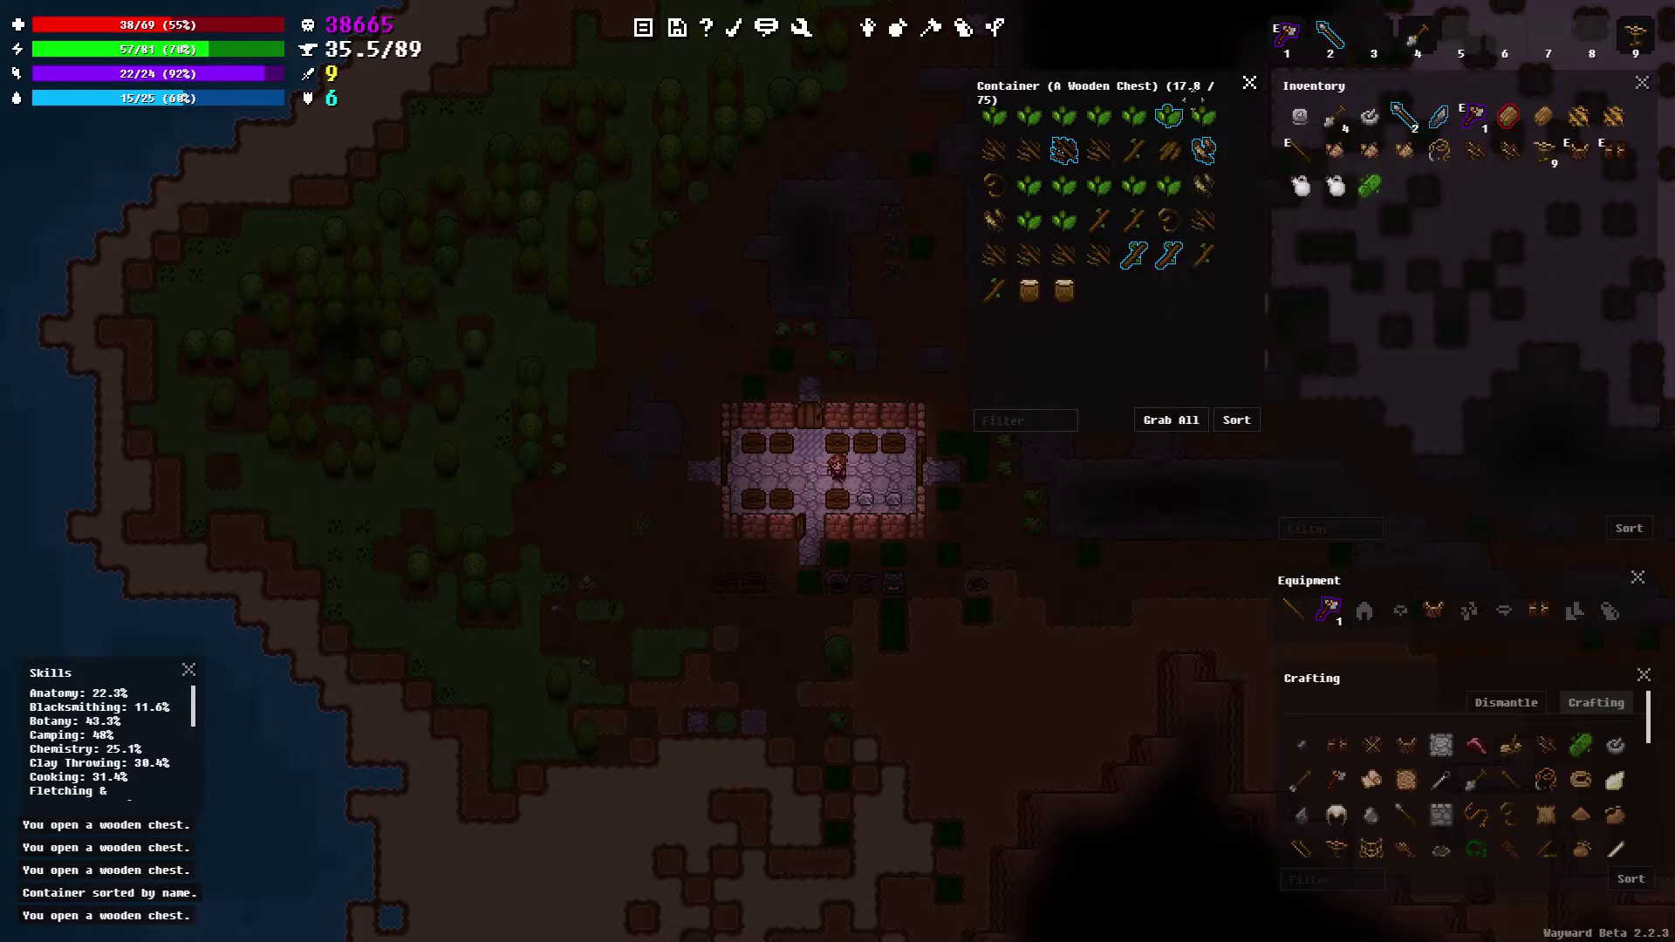
pyautogui.click(1250, 83)
# Check the 44.3/75 and 67.4/75 chests, ending with the 44/75 chest open
pyautogui.press('Left')
pyautogui.press('Left')
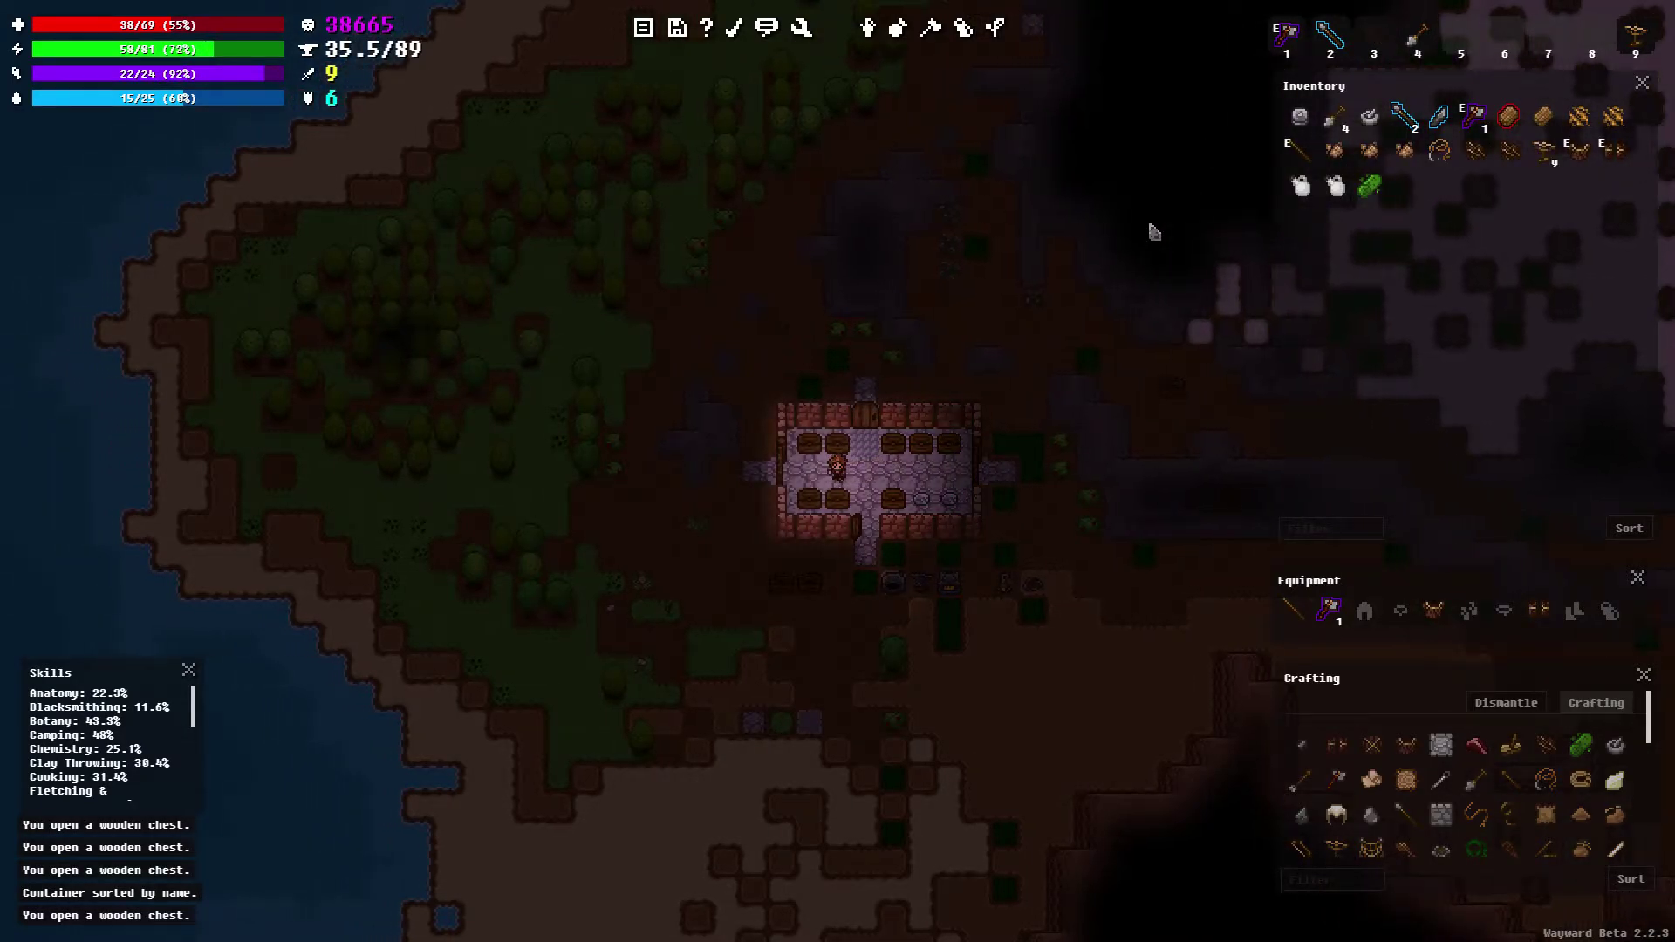
pyautogui.press('space')
pyautogui.scroll(-2, 1143, 300)
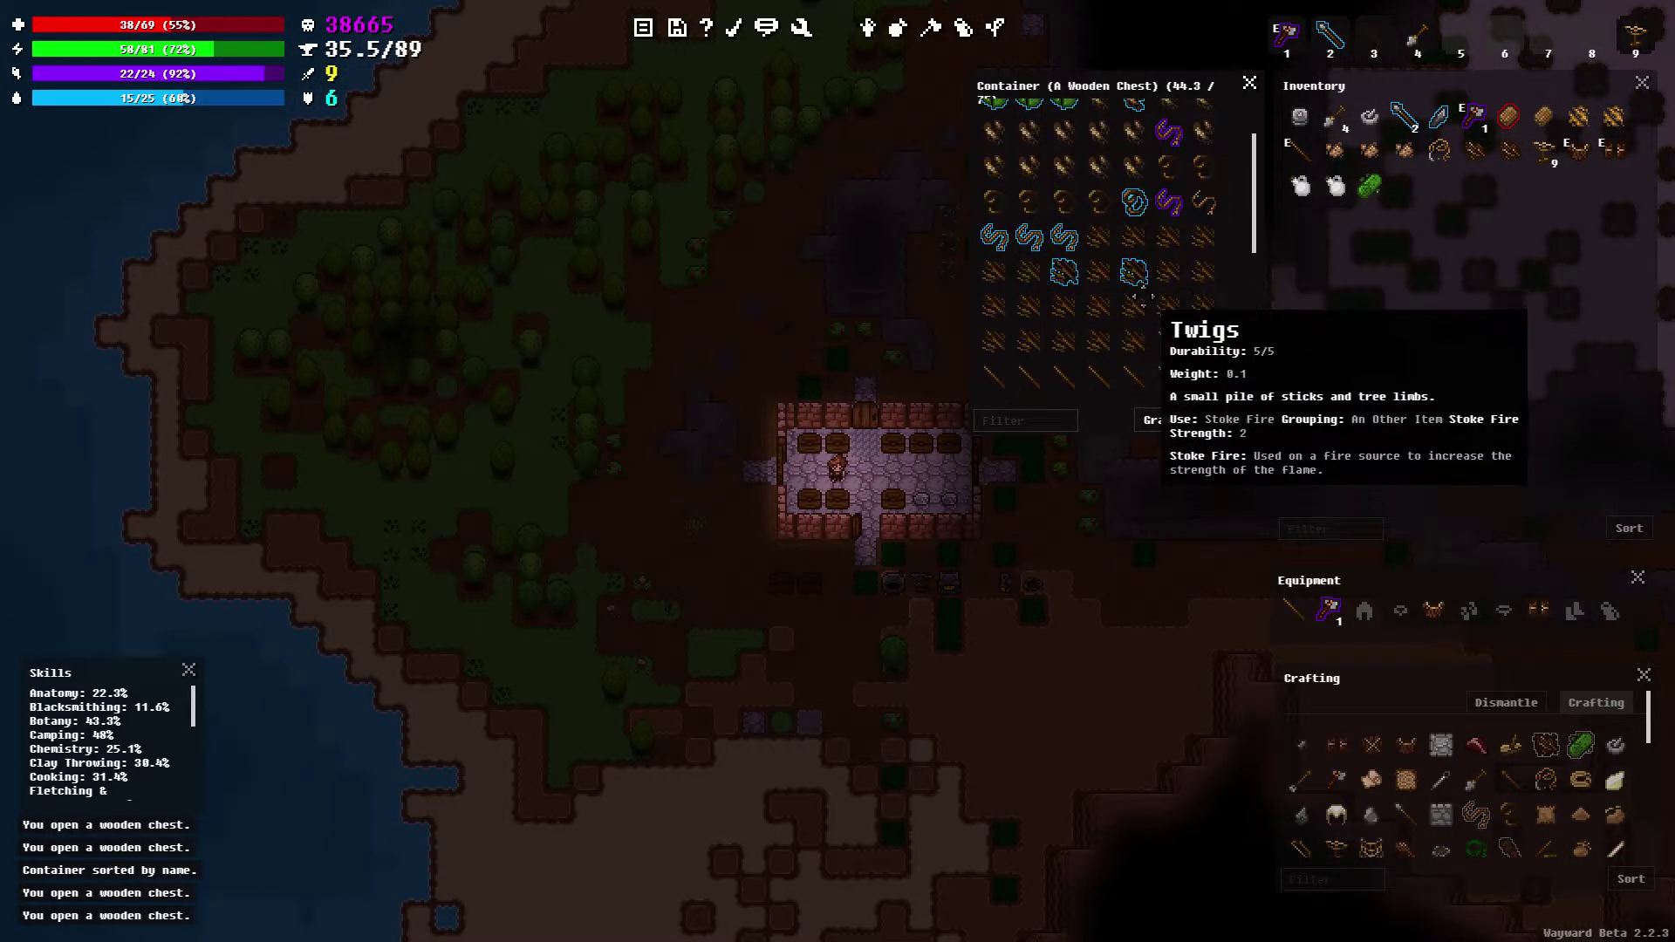
pyautogui.press('Left')
pyautogui.press('space')
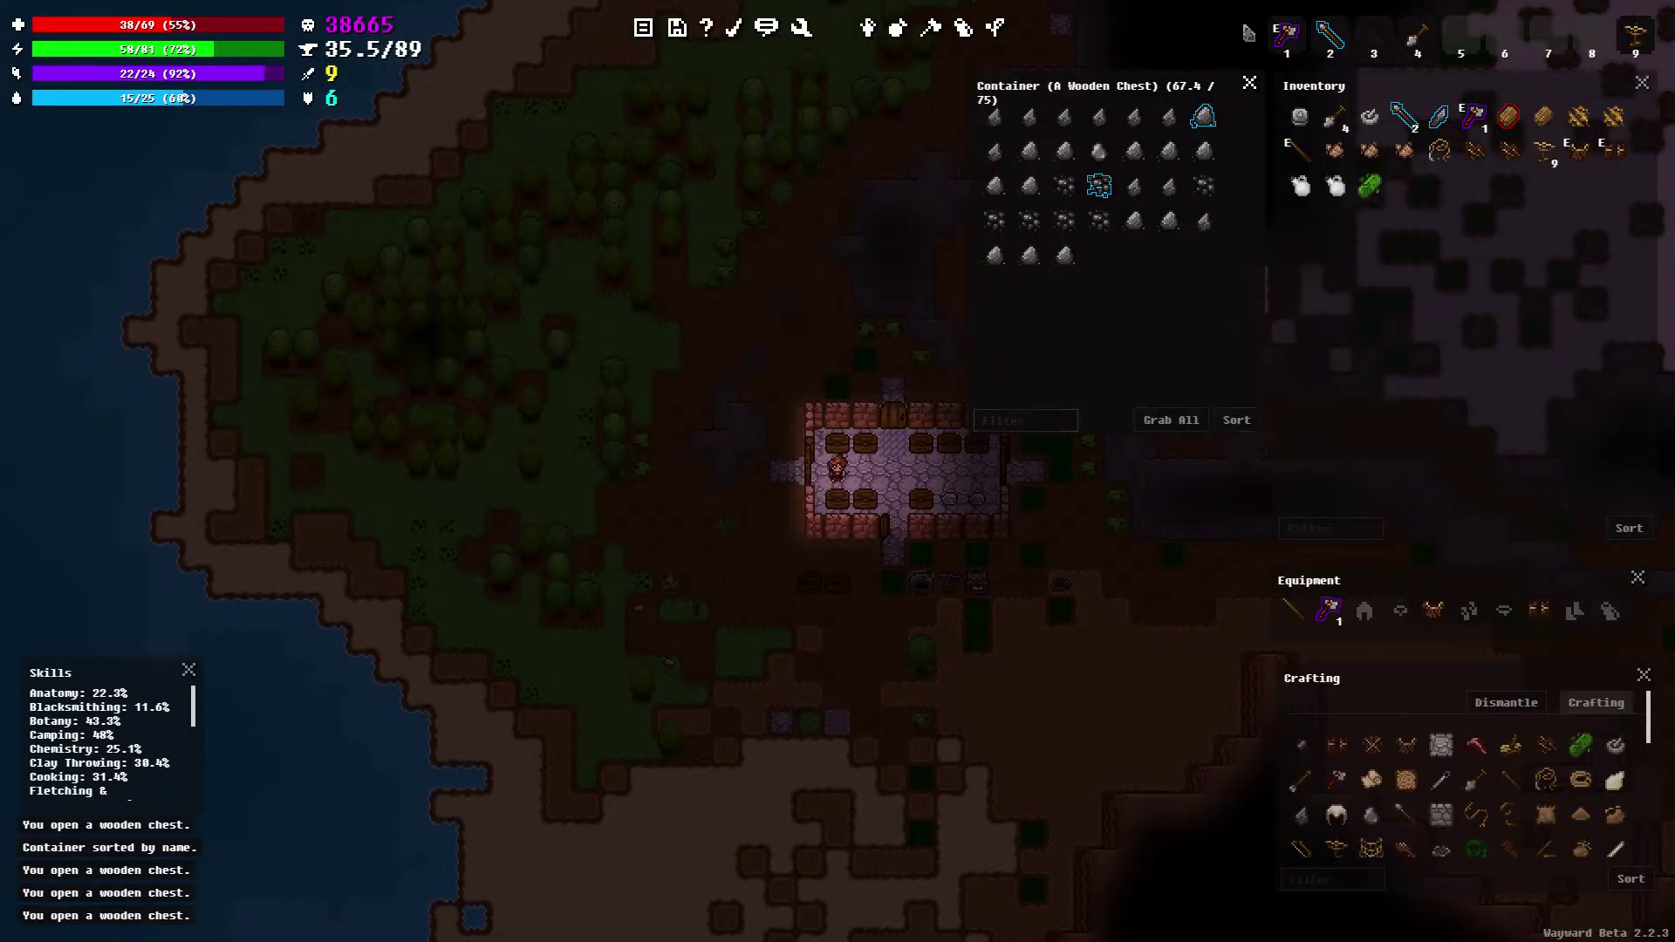
pyautogui.click(1250, 84)
pyautogui.press('Up')
pyautogui.press('space')
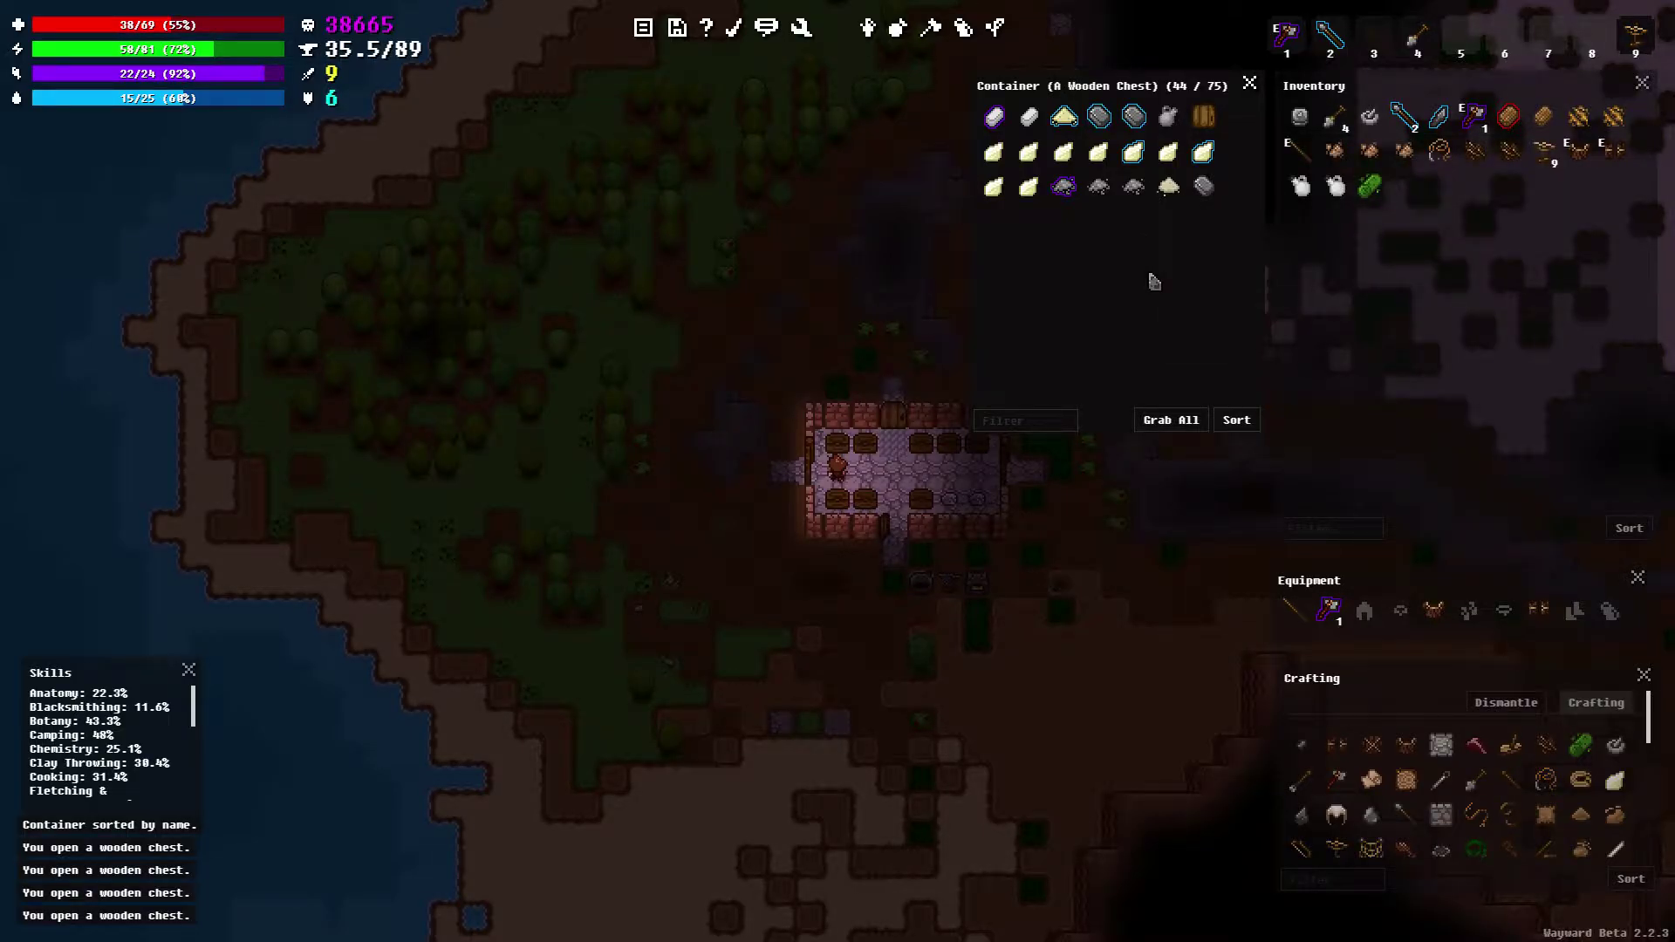
# Close the chest, step out the south doorway and back, and shut the bottom door
pyautogui.press('d')
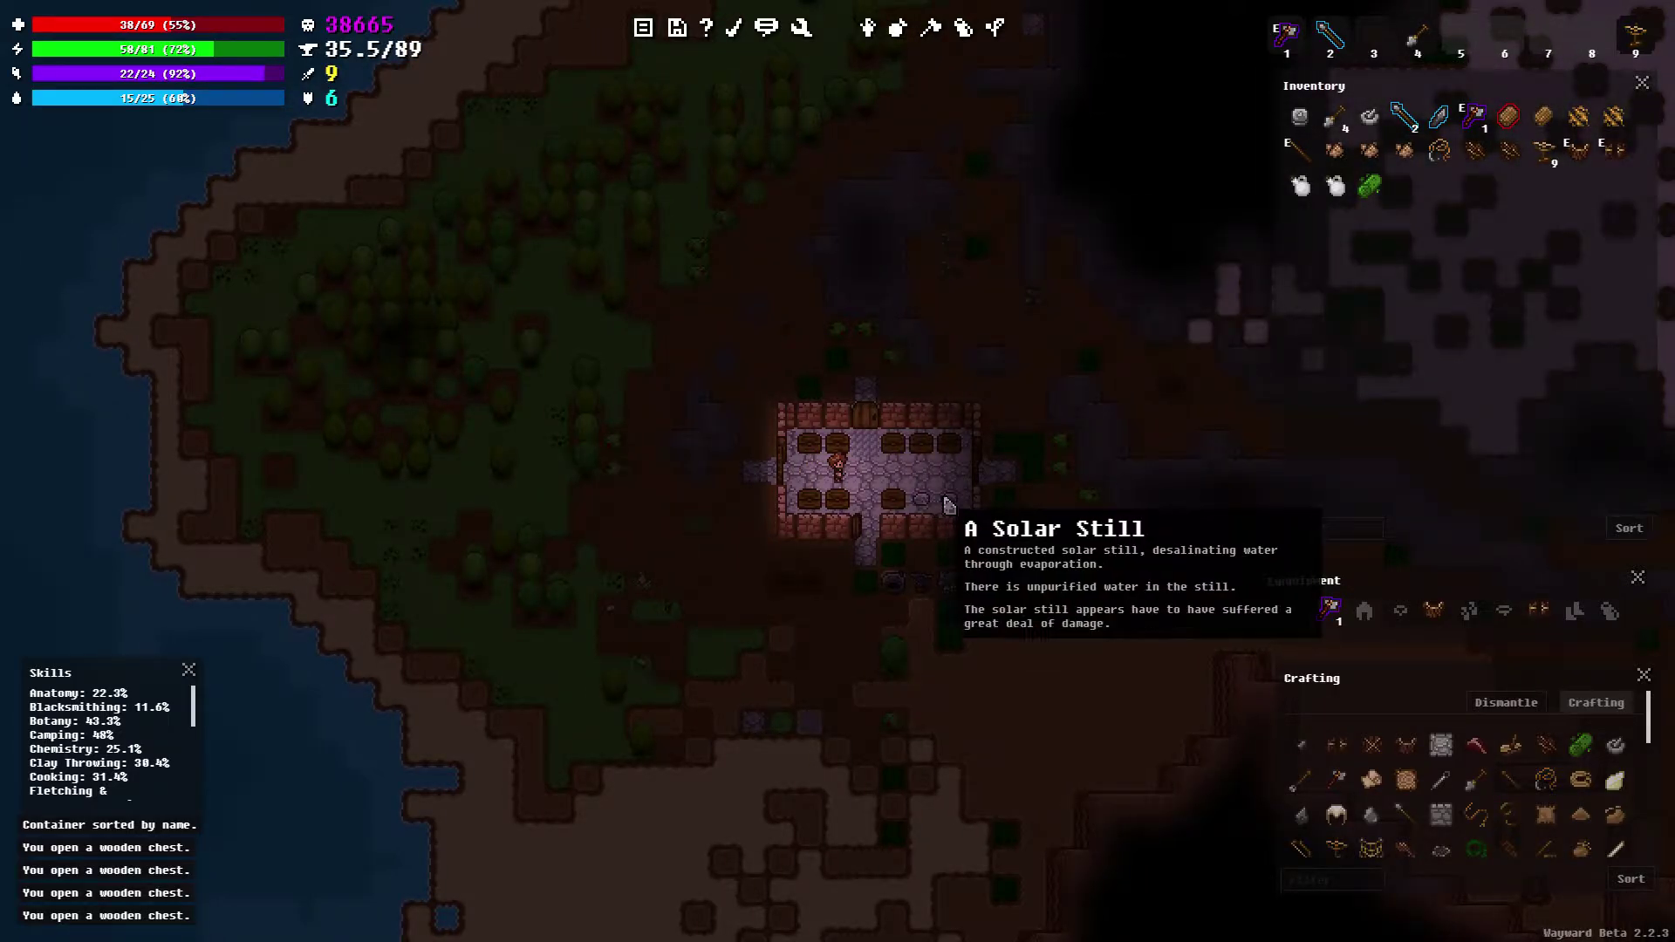
pyautogui.press('d')
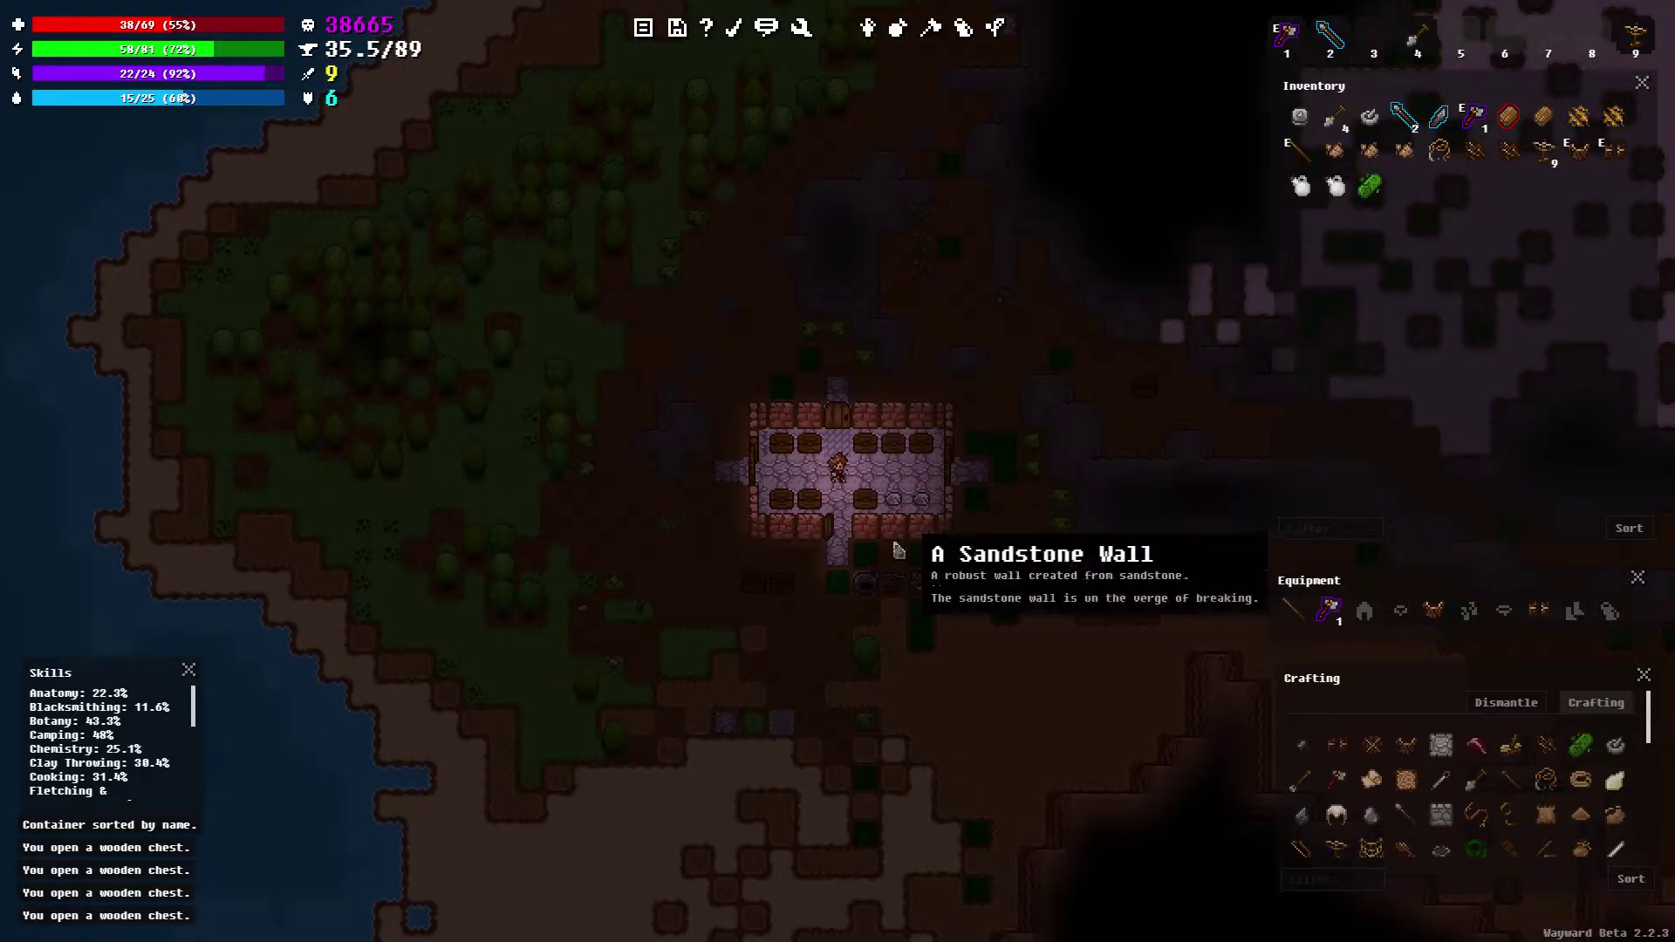
pyautogui.press('s')
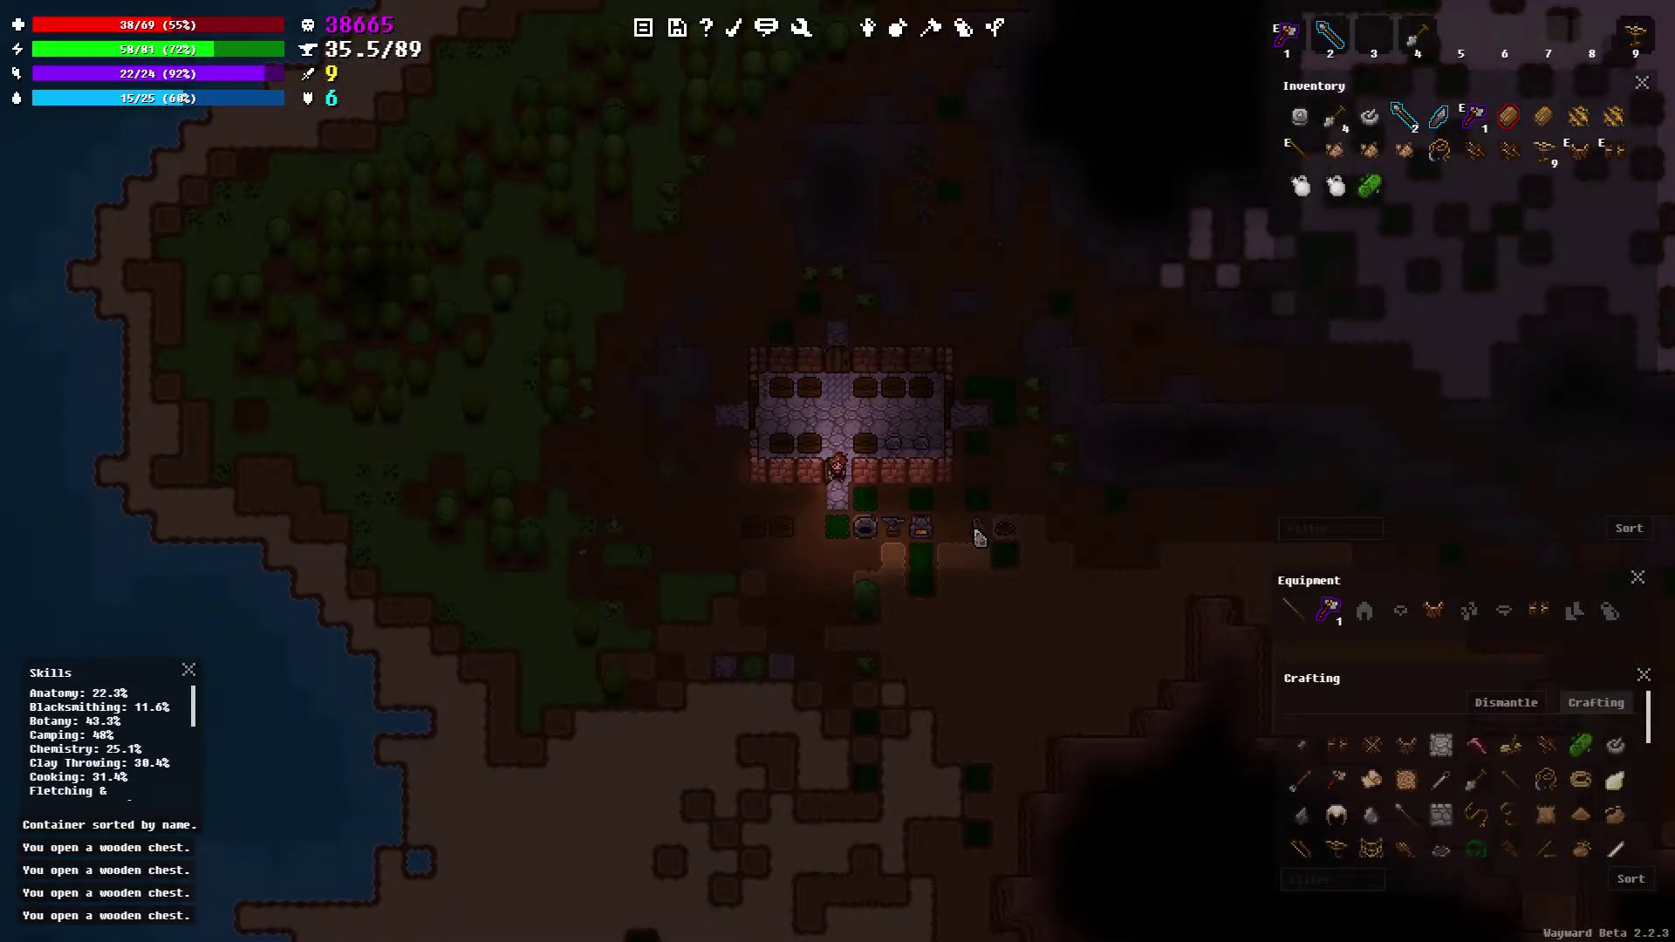
pyautogui.press('s')
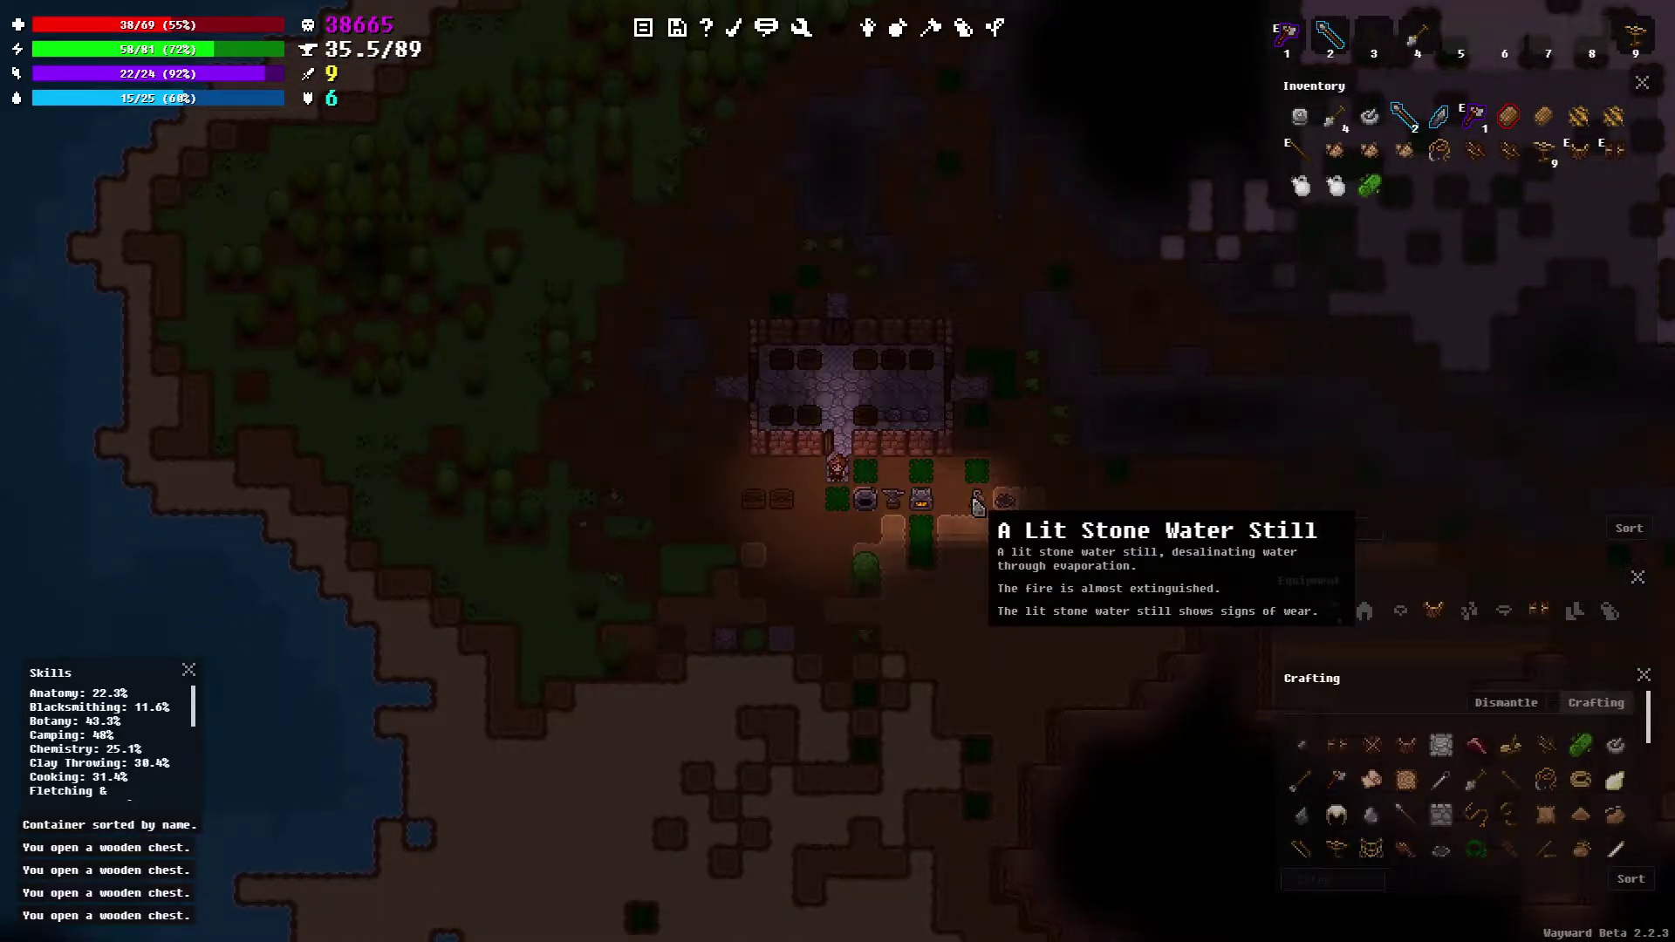
pyautogui.press('w')
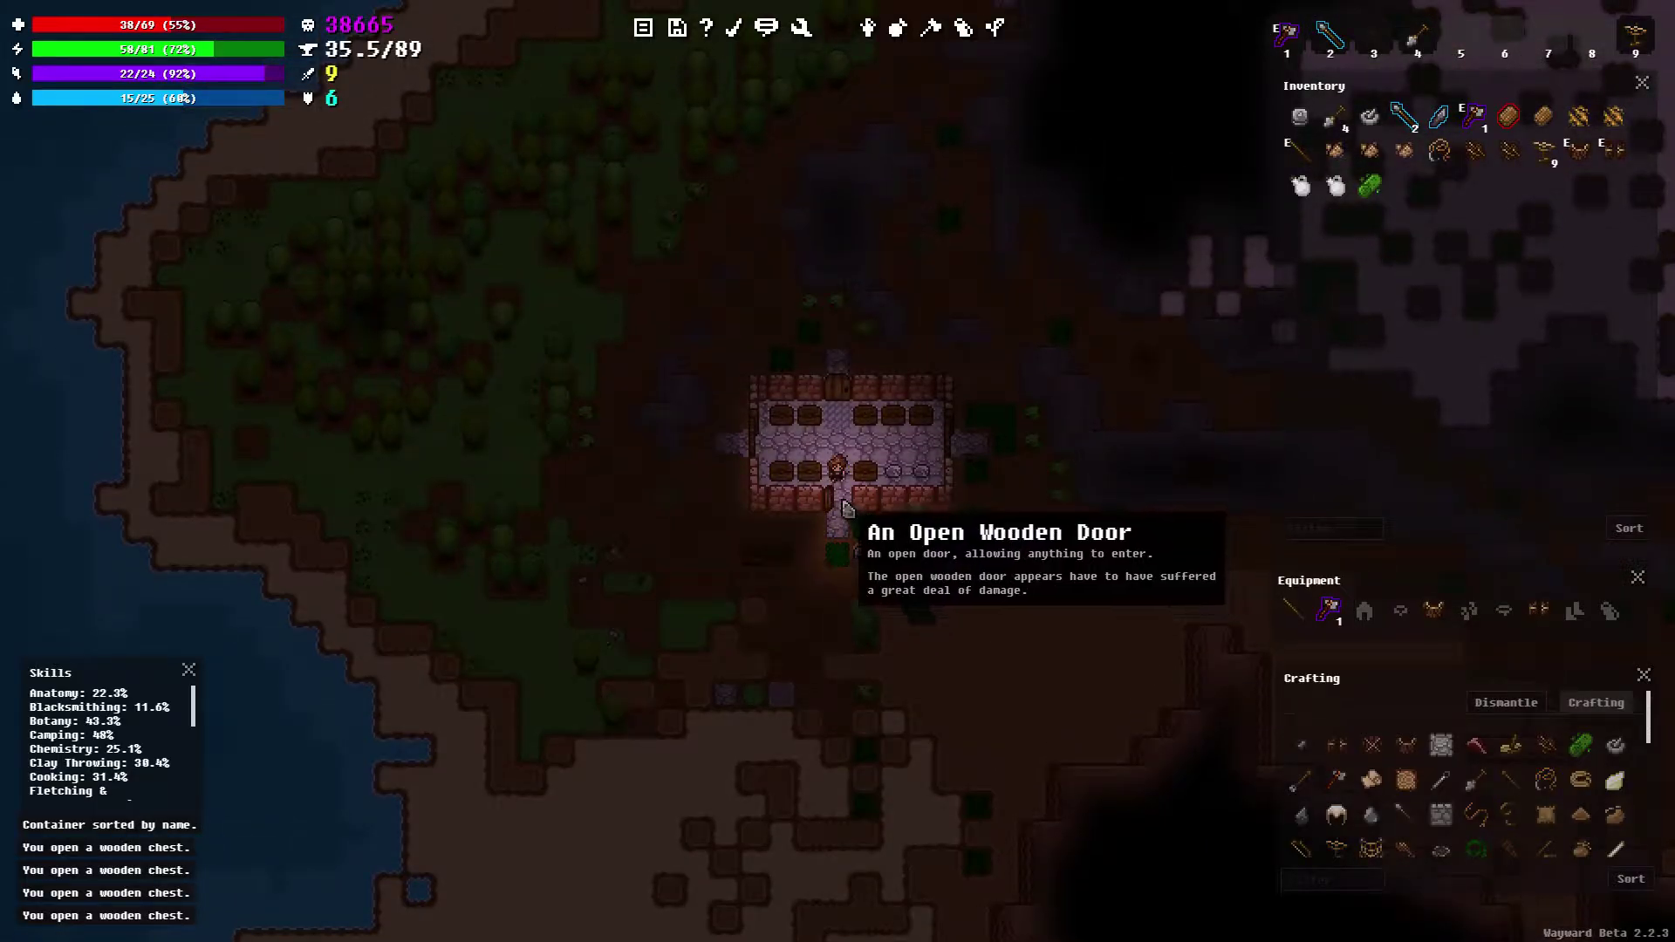
pyautogui.press('w')
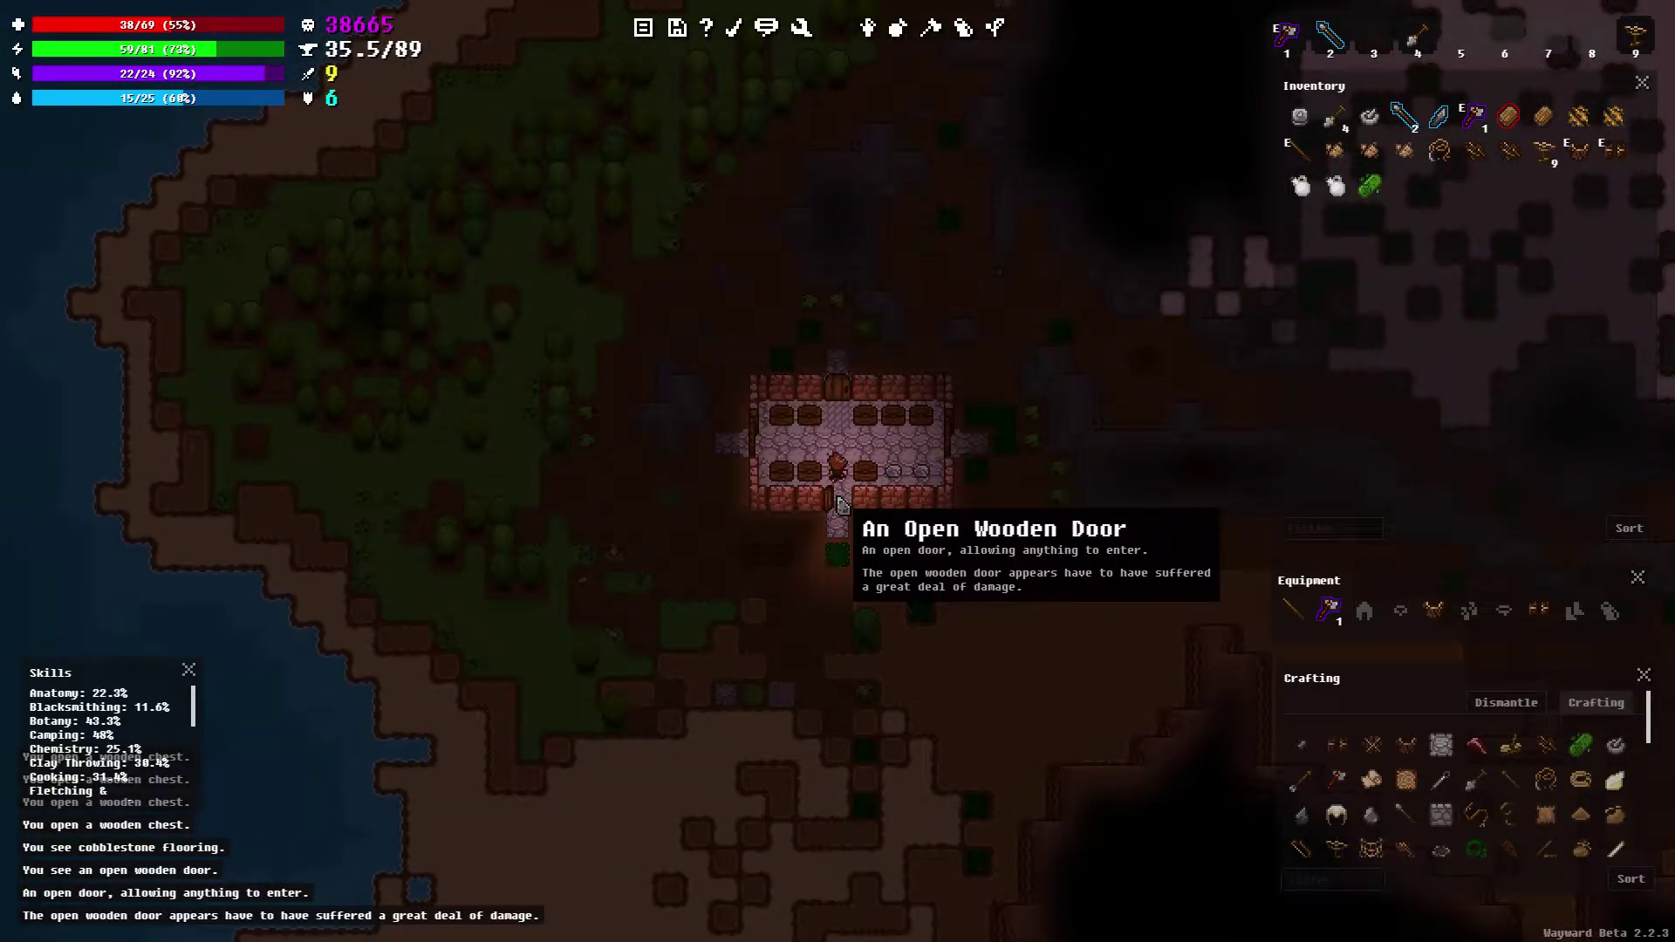
pyautogui.rightClick(840, 504)
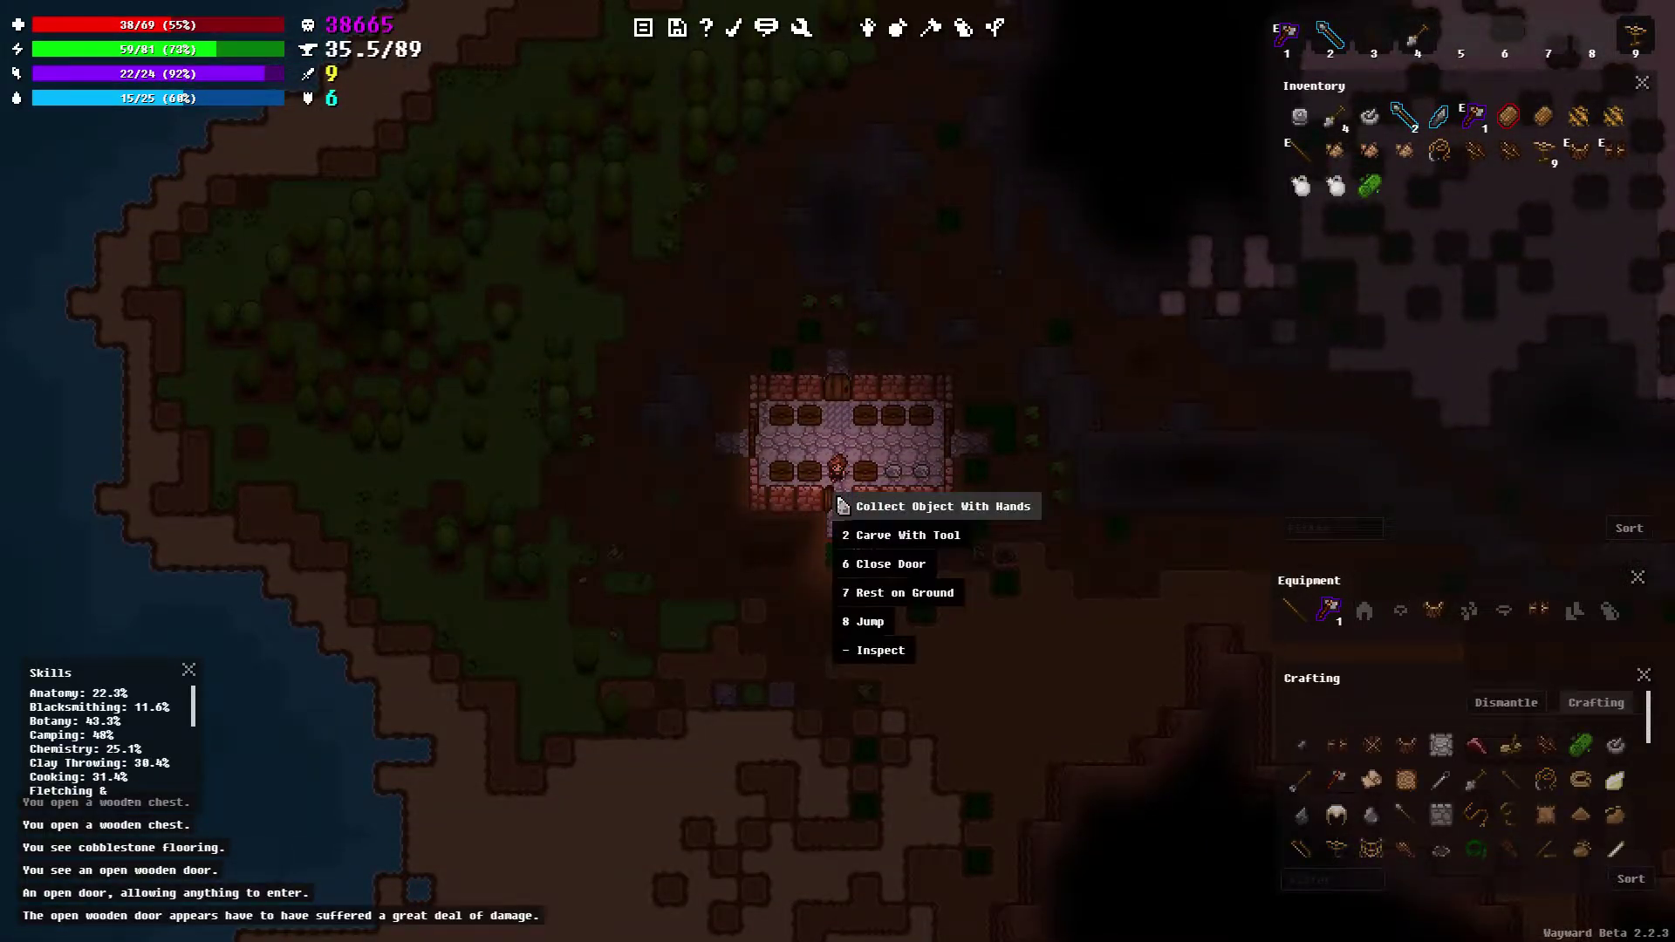
pyautogui.click(861, 563)
# Rest on the ground inside the house until stamina is full
pyautogui.press('d')
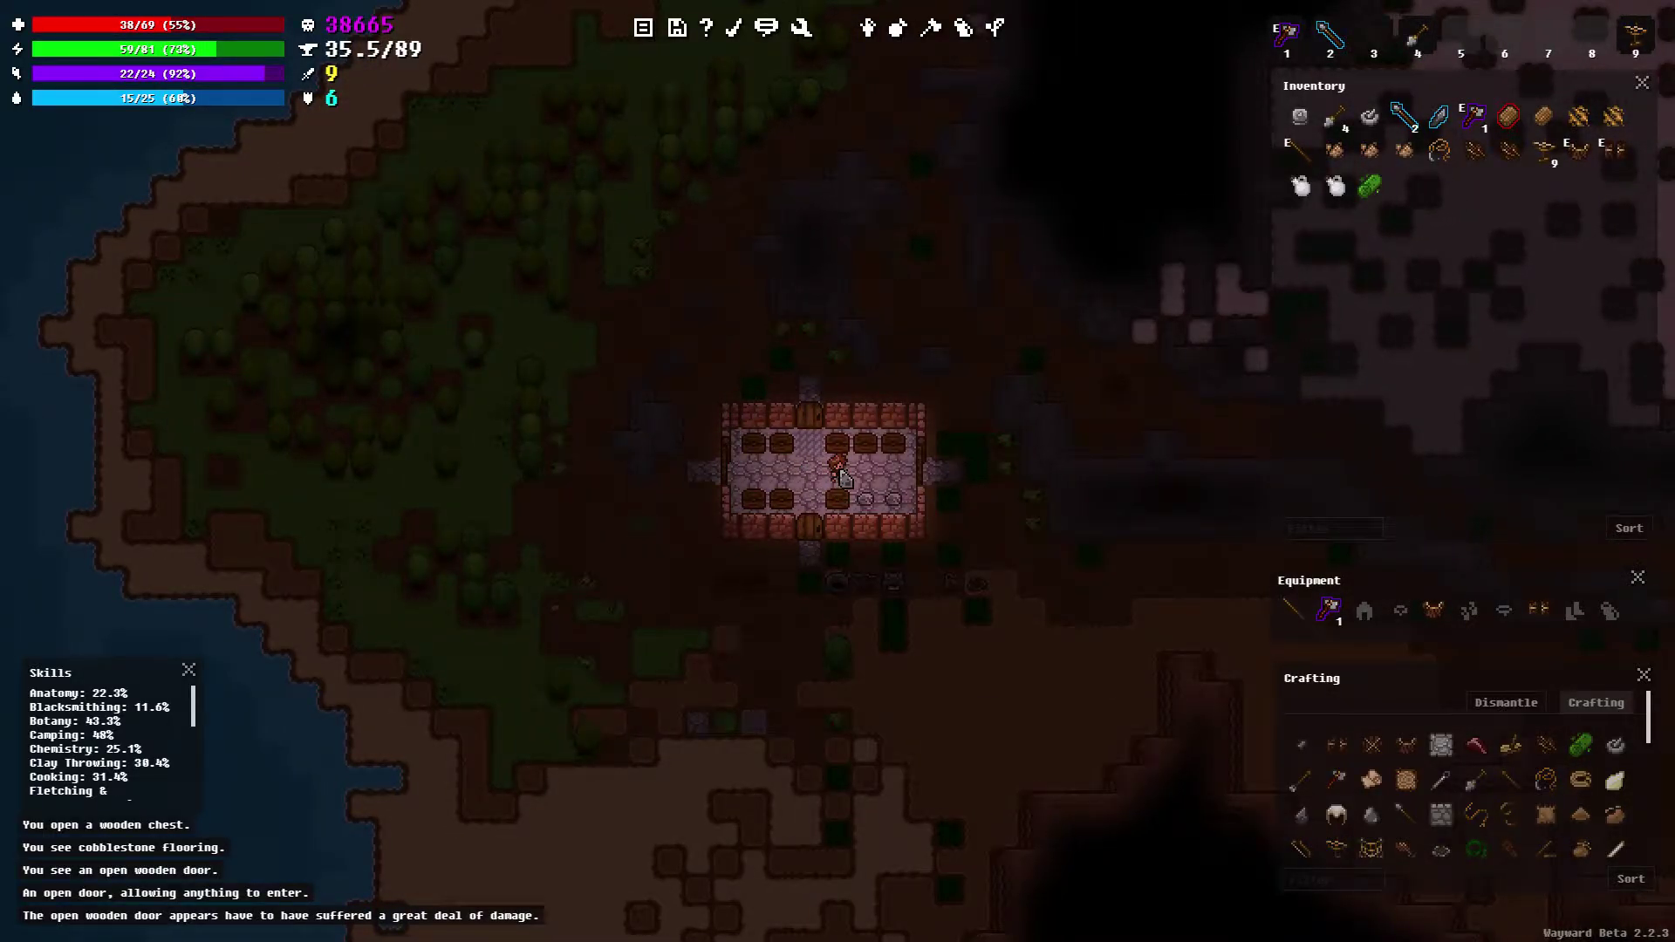
pyautogui.rightClick(841, 472)
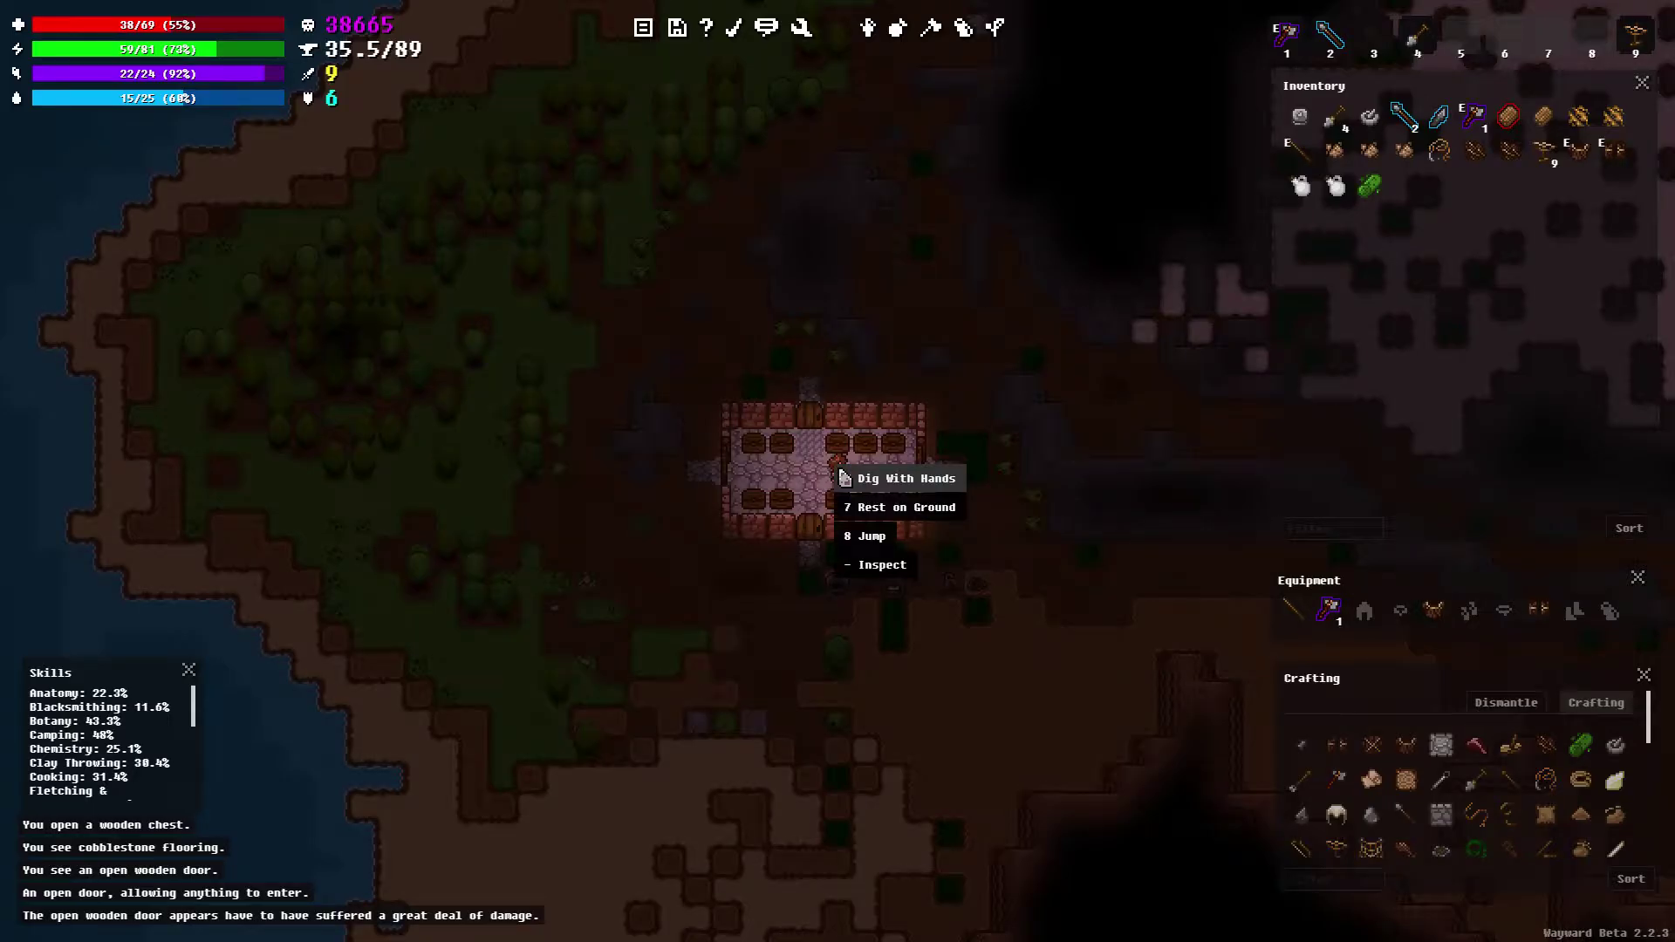
pyautogui.click(865, 519)
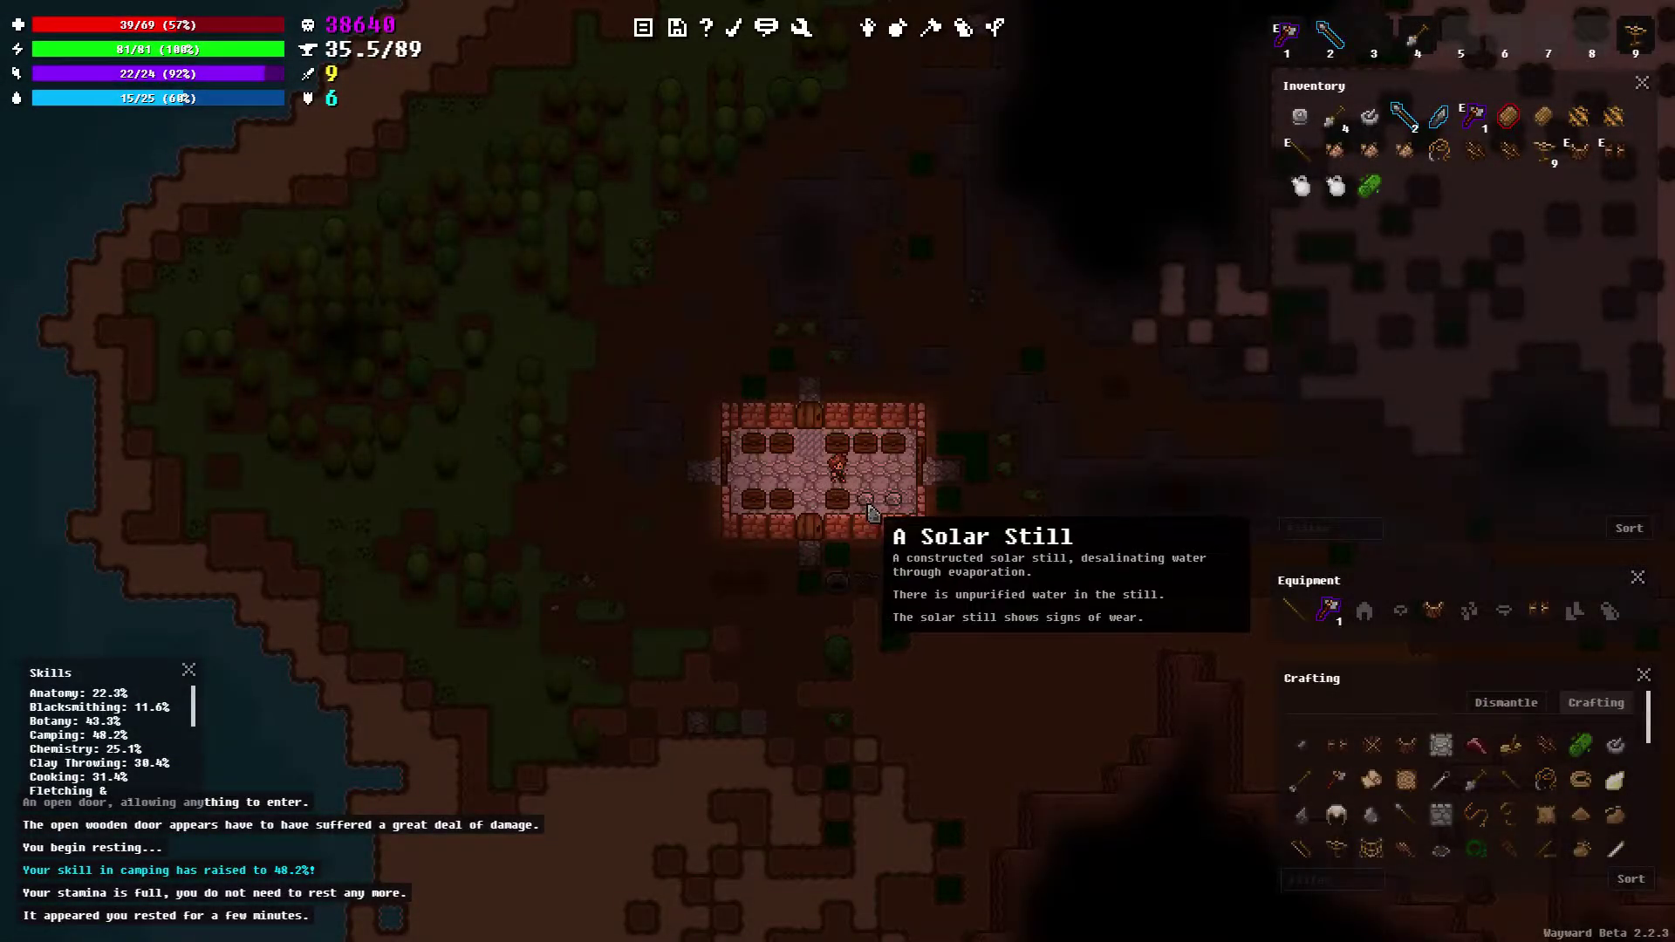
# Walk out the south door and fill the clay jug at the stone water still
pyautogui.press('a')
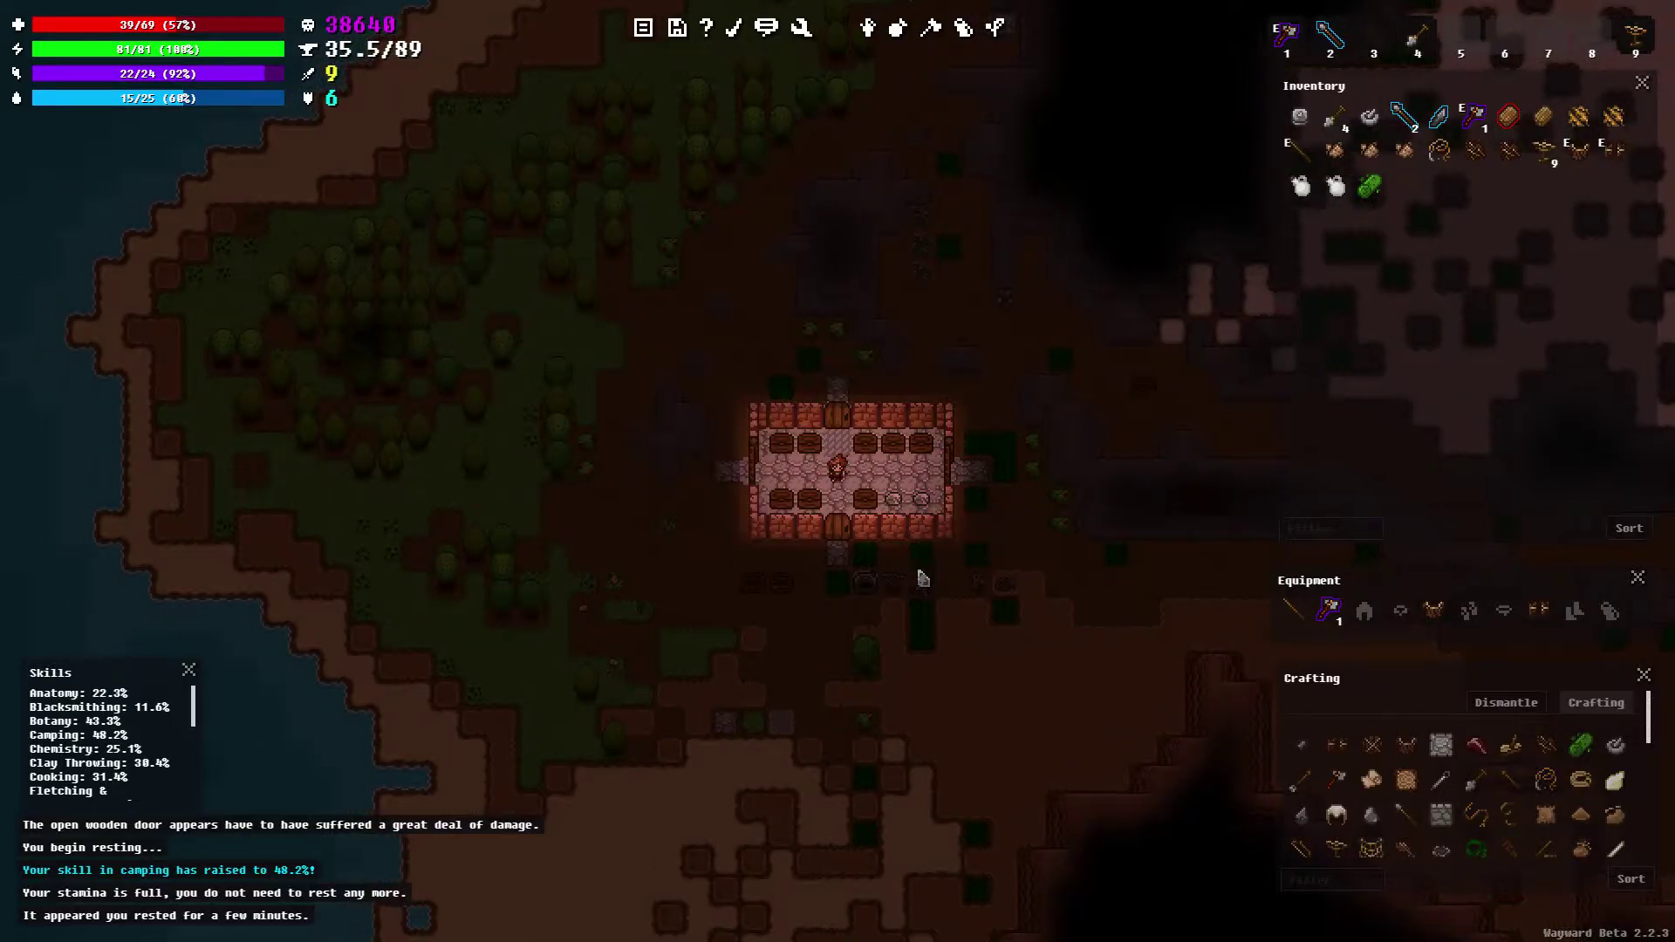
pyautogui.press('s')
pyautogui.press('s')
pyautogui.press('s')
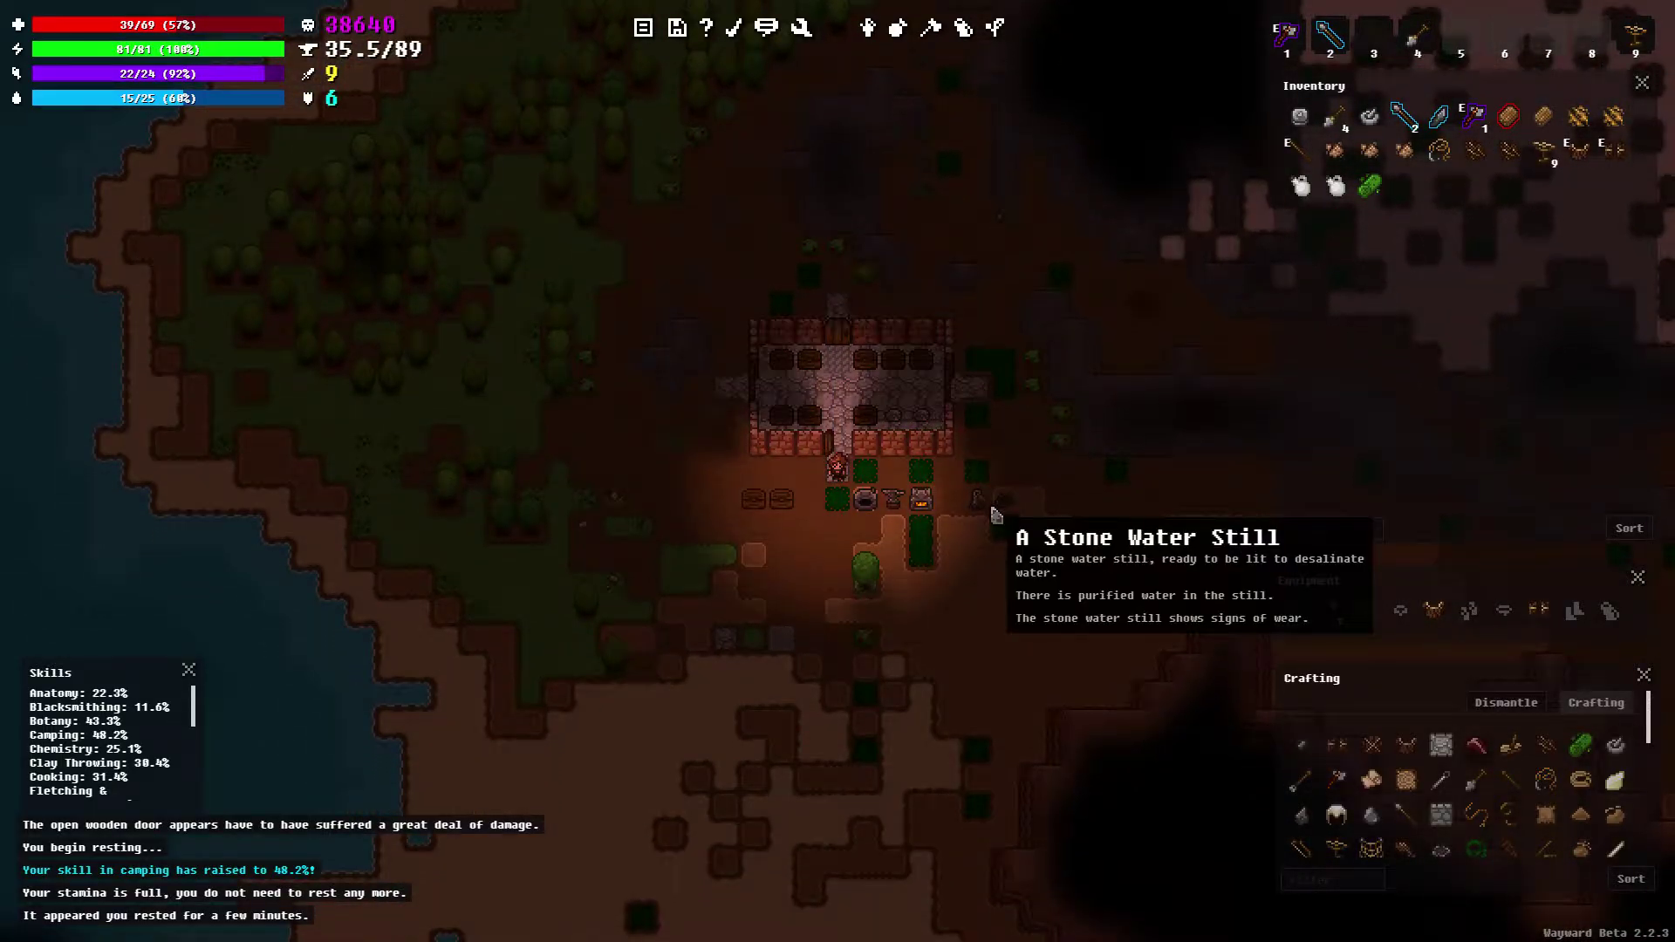
pyautogui.press('d')
pyautogui.press('d')
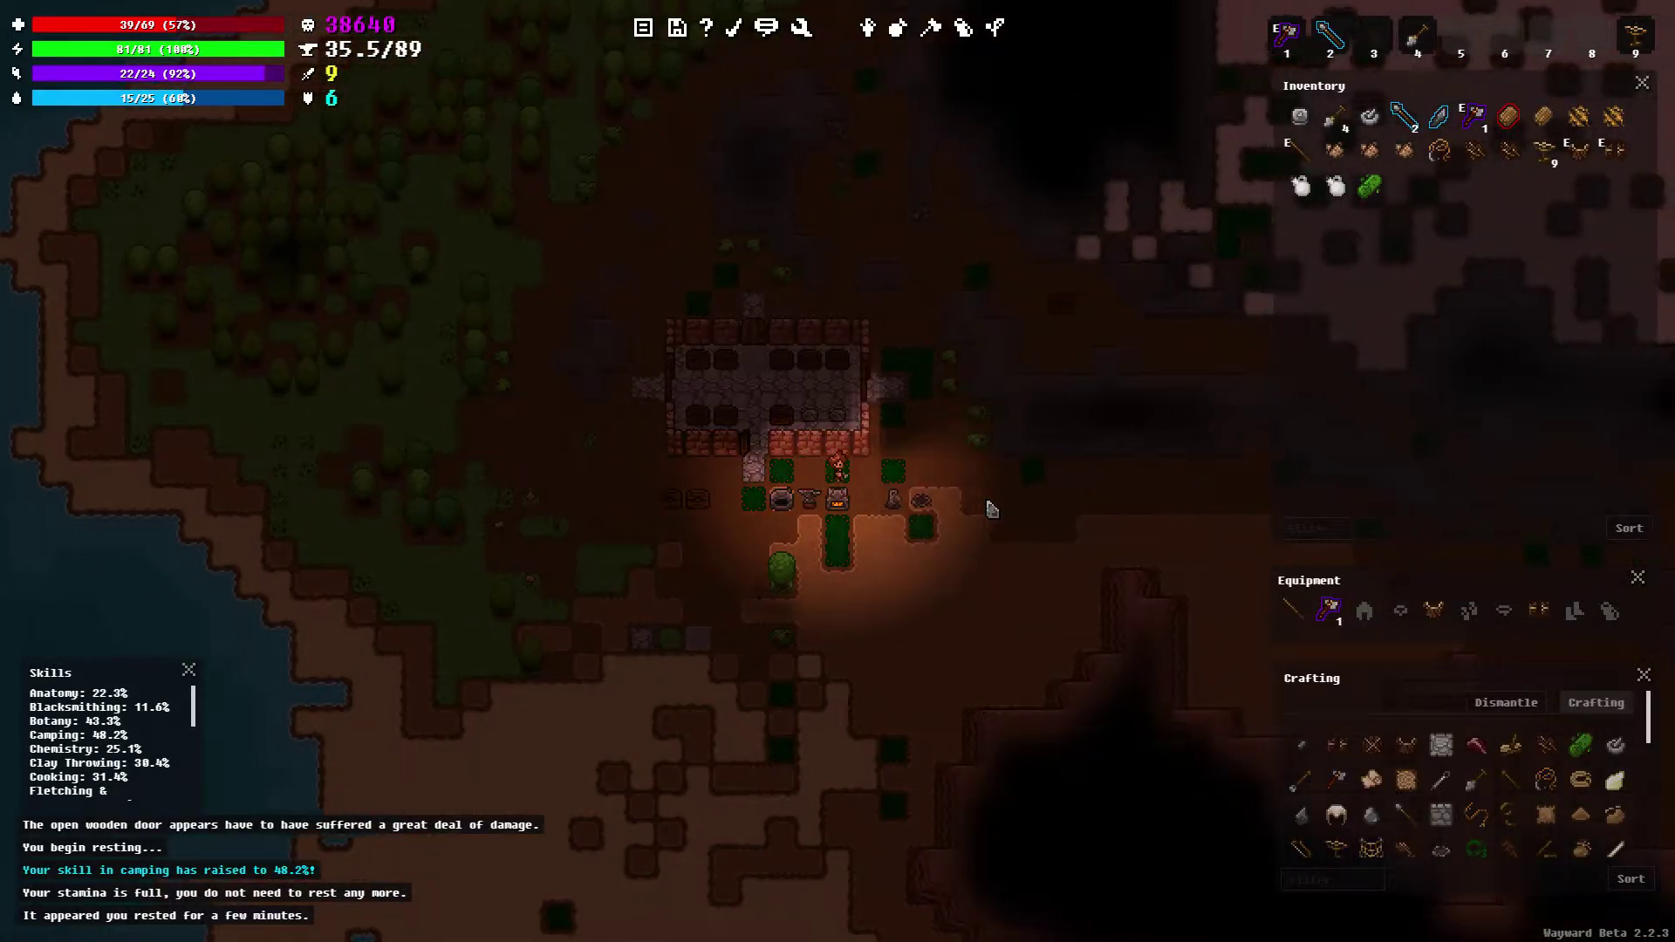
pyautogui.press('d')
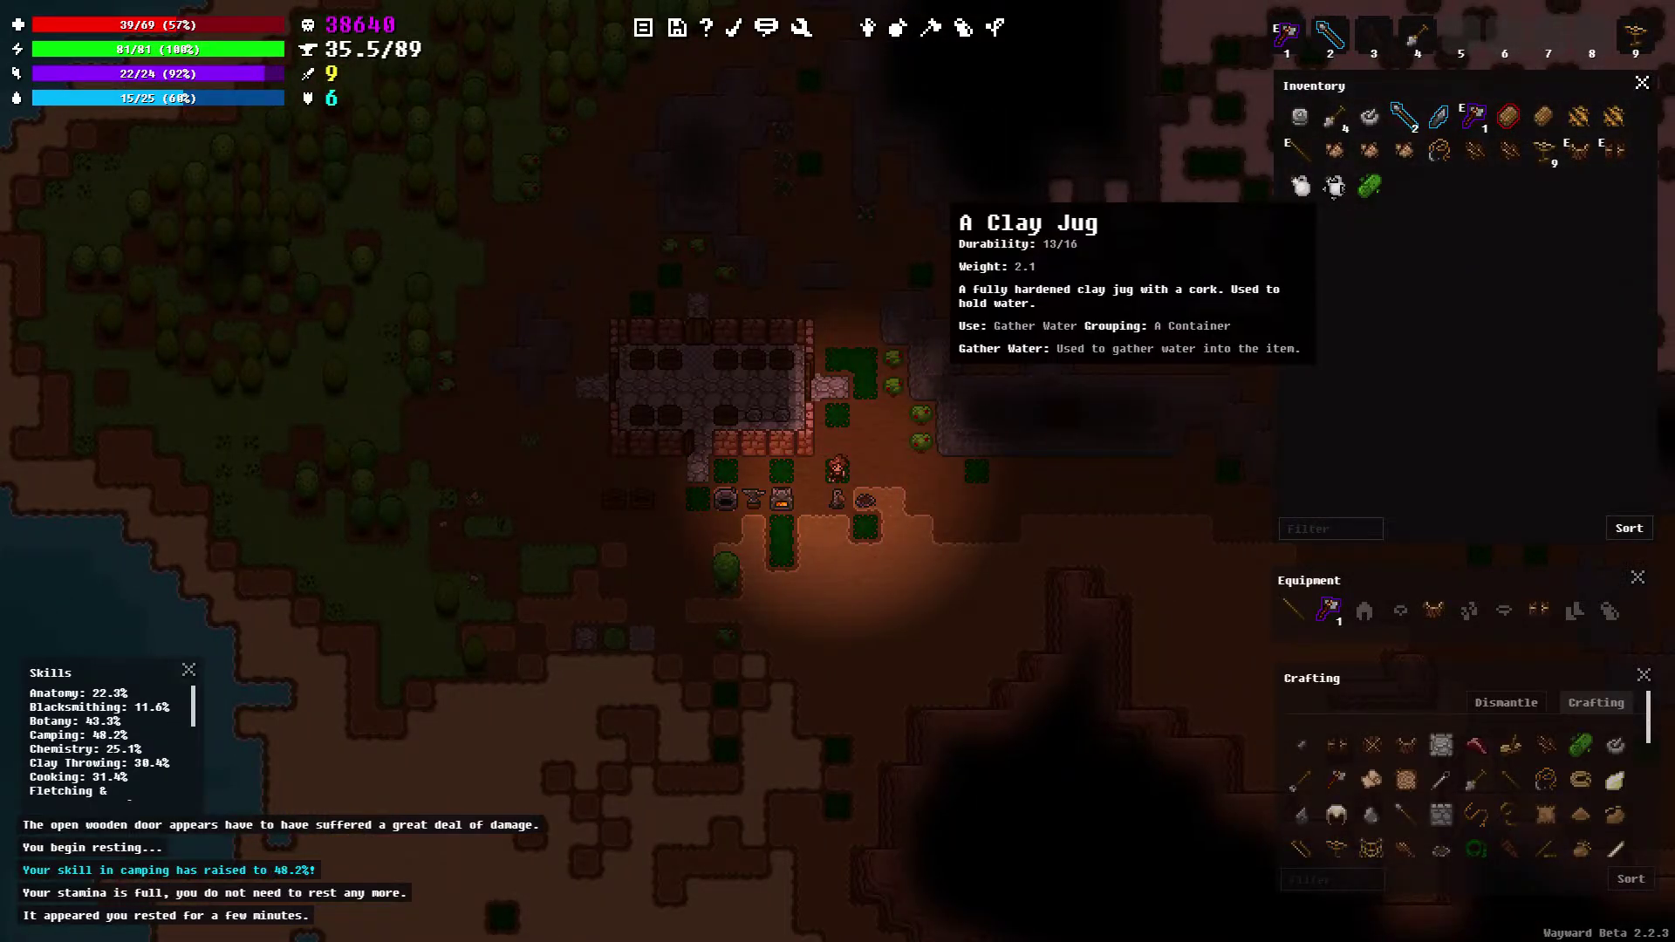
pyautogui.rightClick(1335, 192)
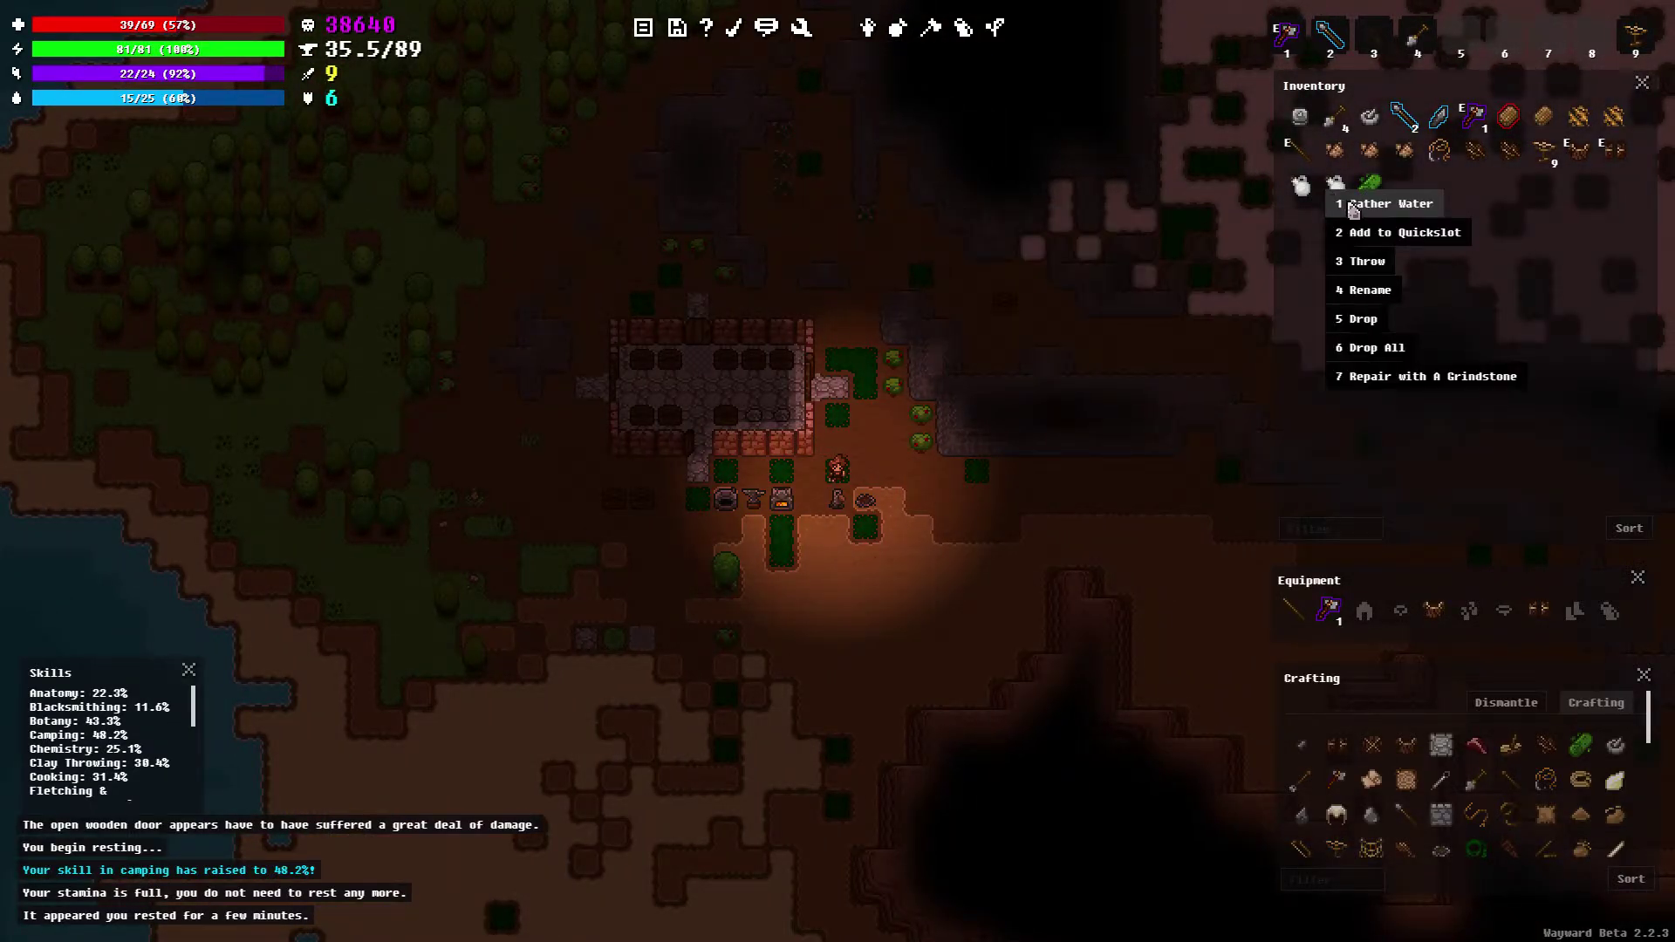
pyautogui.click(1337, 203)
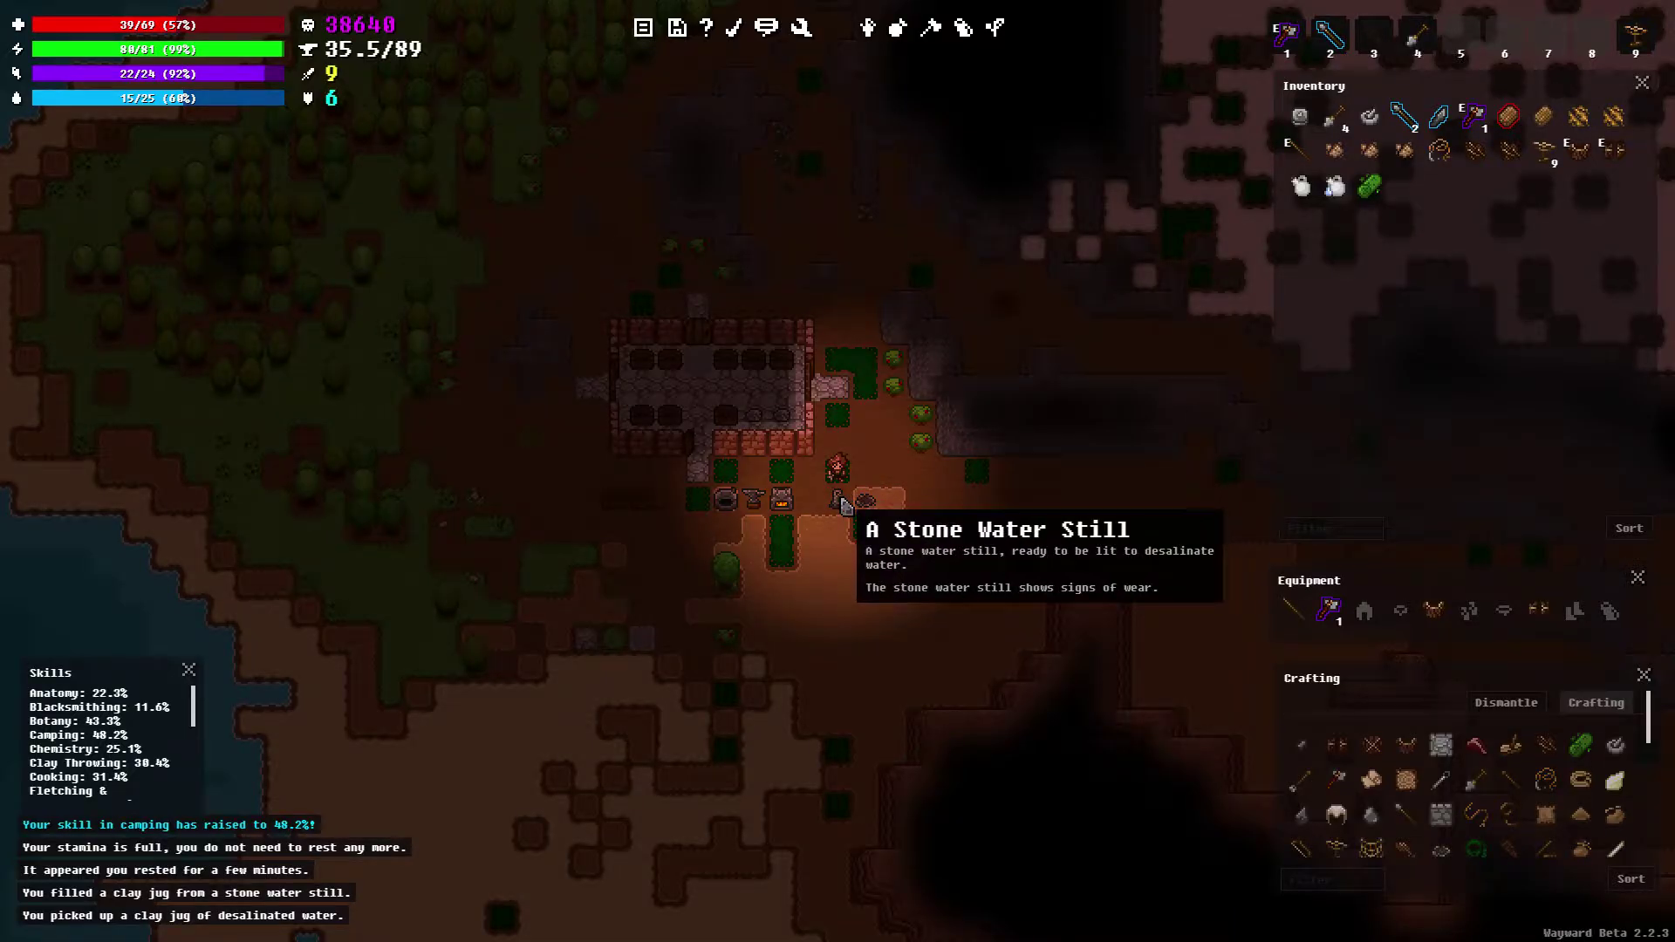
# Walk back into the house and close the door behind you
pyautogui.press('a')
pyautogui.press('a')
pyautogui.press('a')
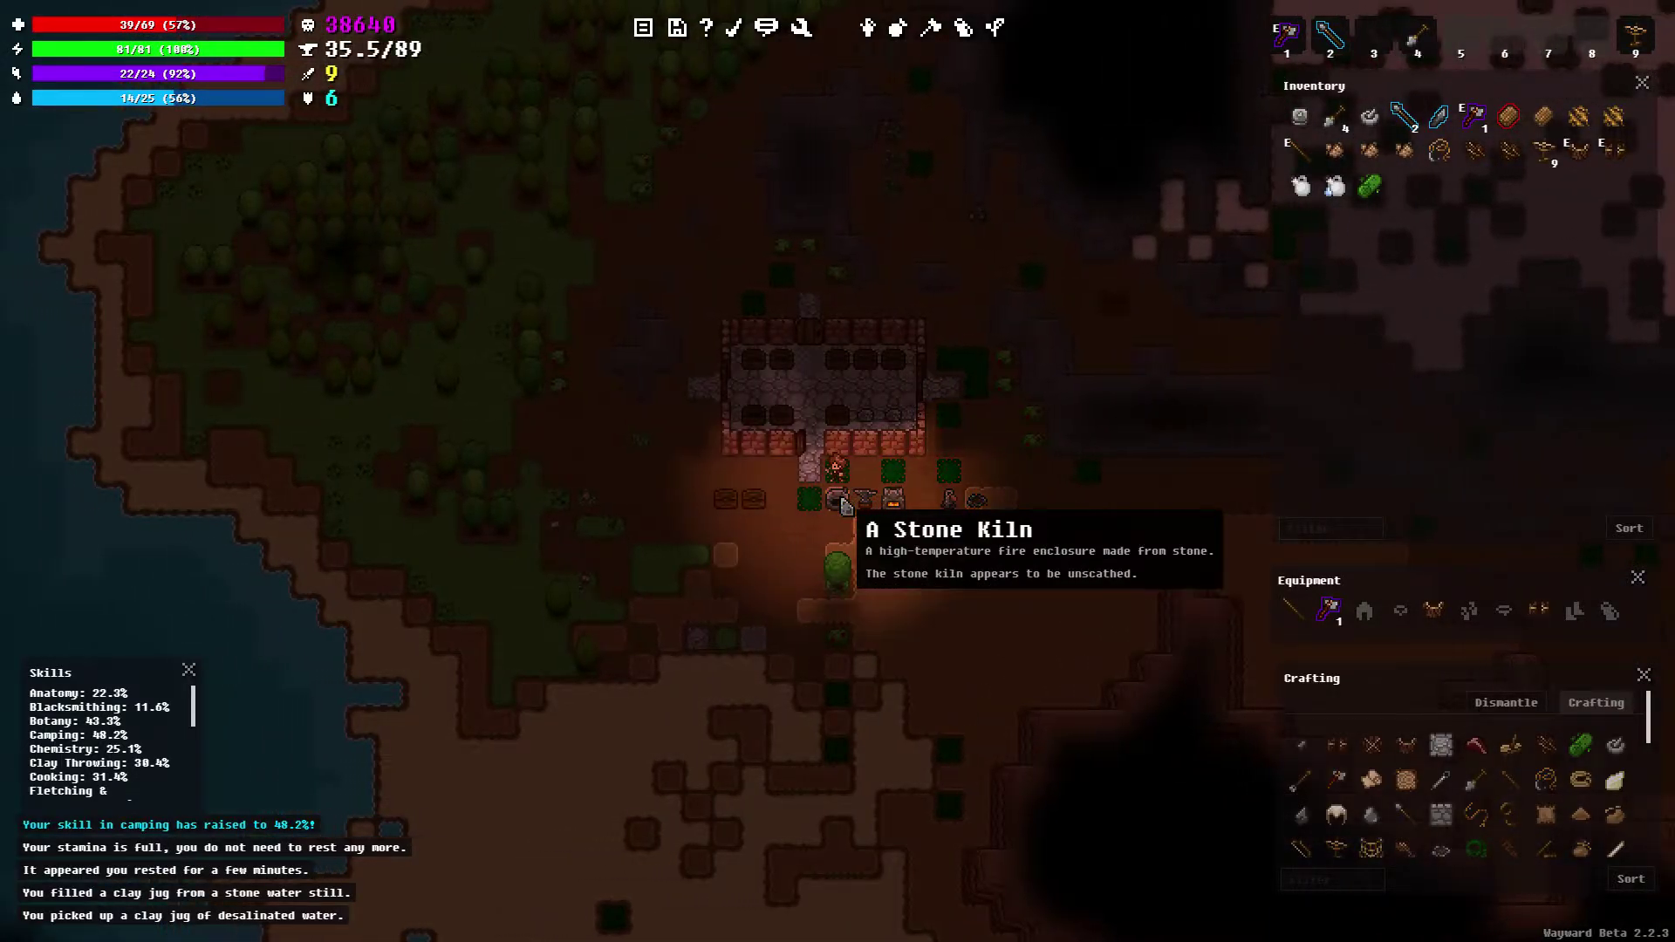
pyautogui.press('a')
pyautogui.press('w')
pyautogui.press('w')
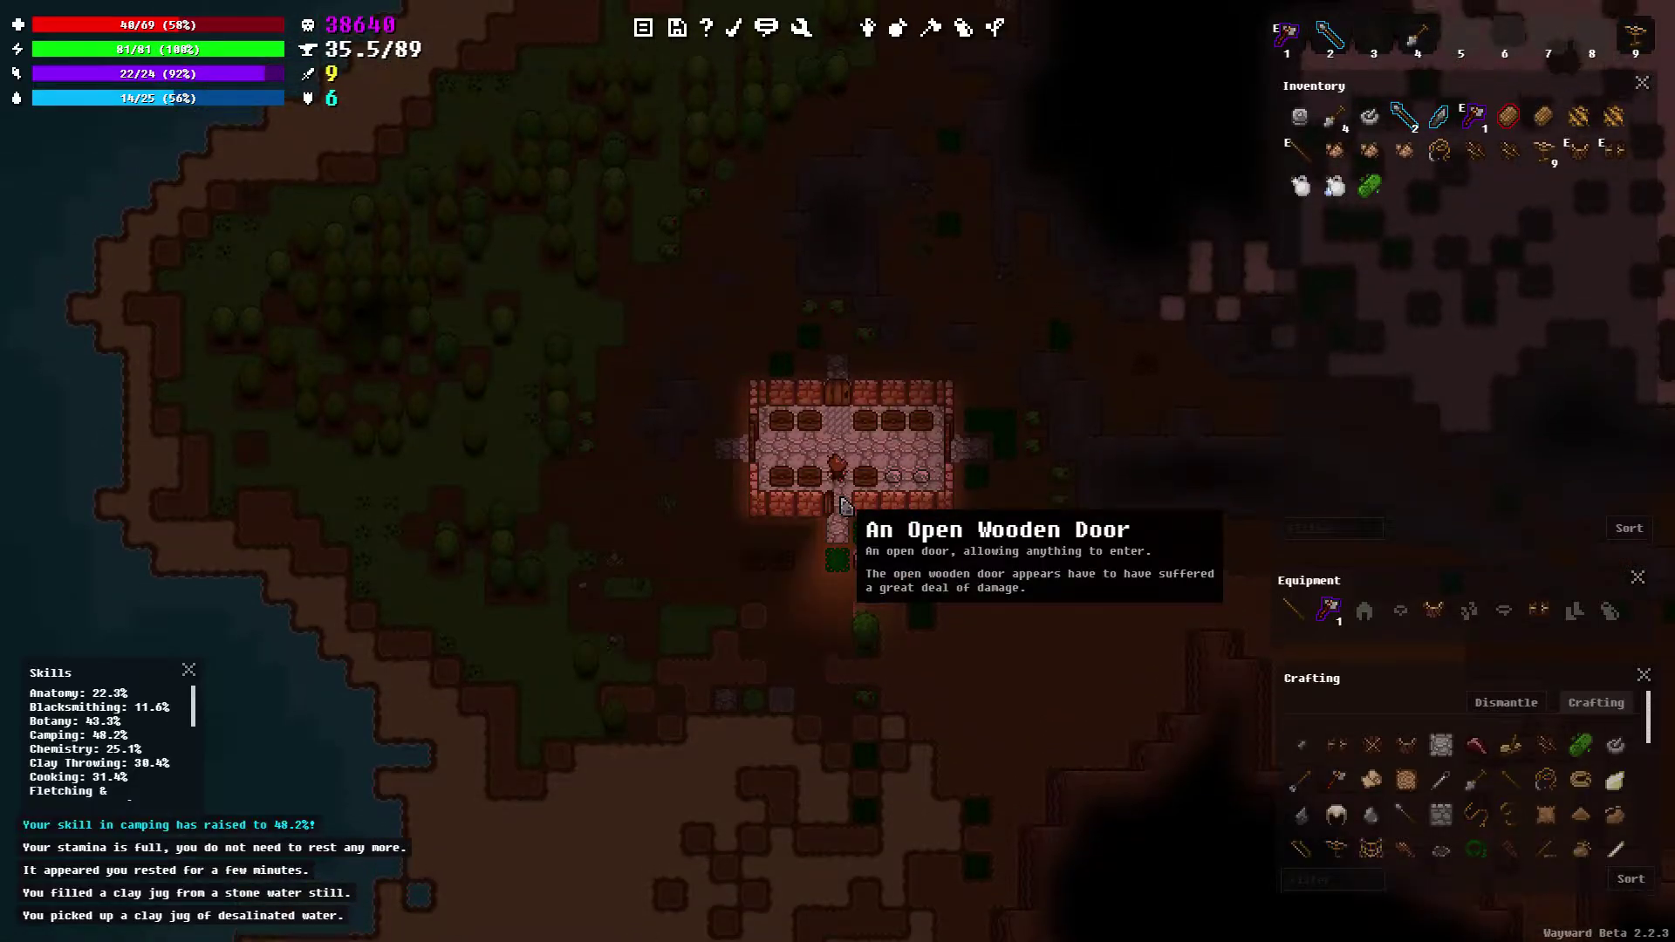
pyautogui.rightClick(843, 508)
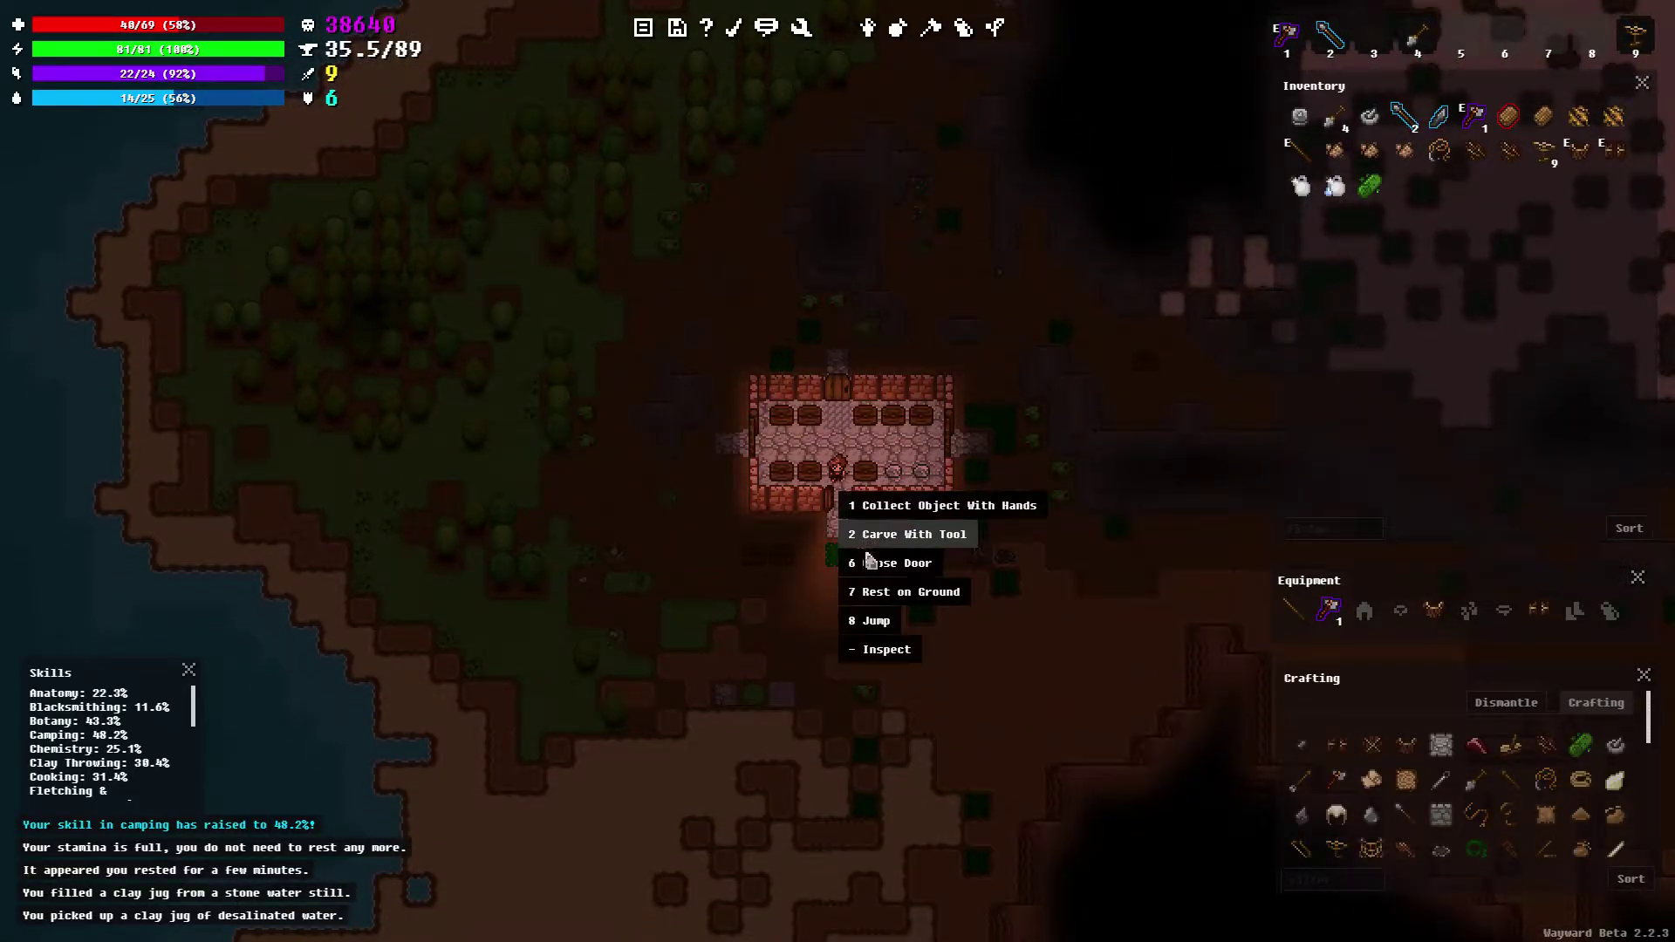
pyautogui.click(865, 563)
pyautogui.press('w')
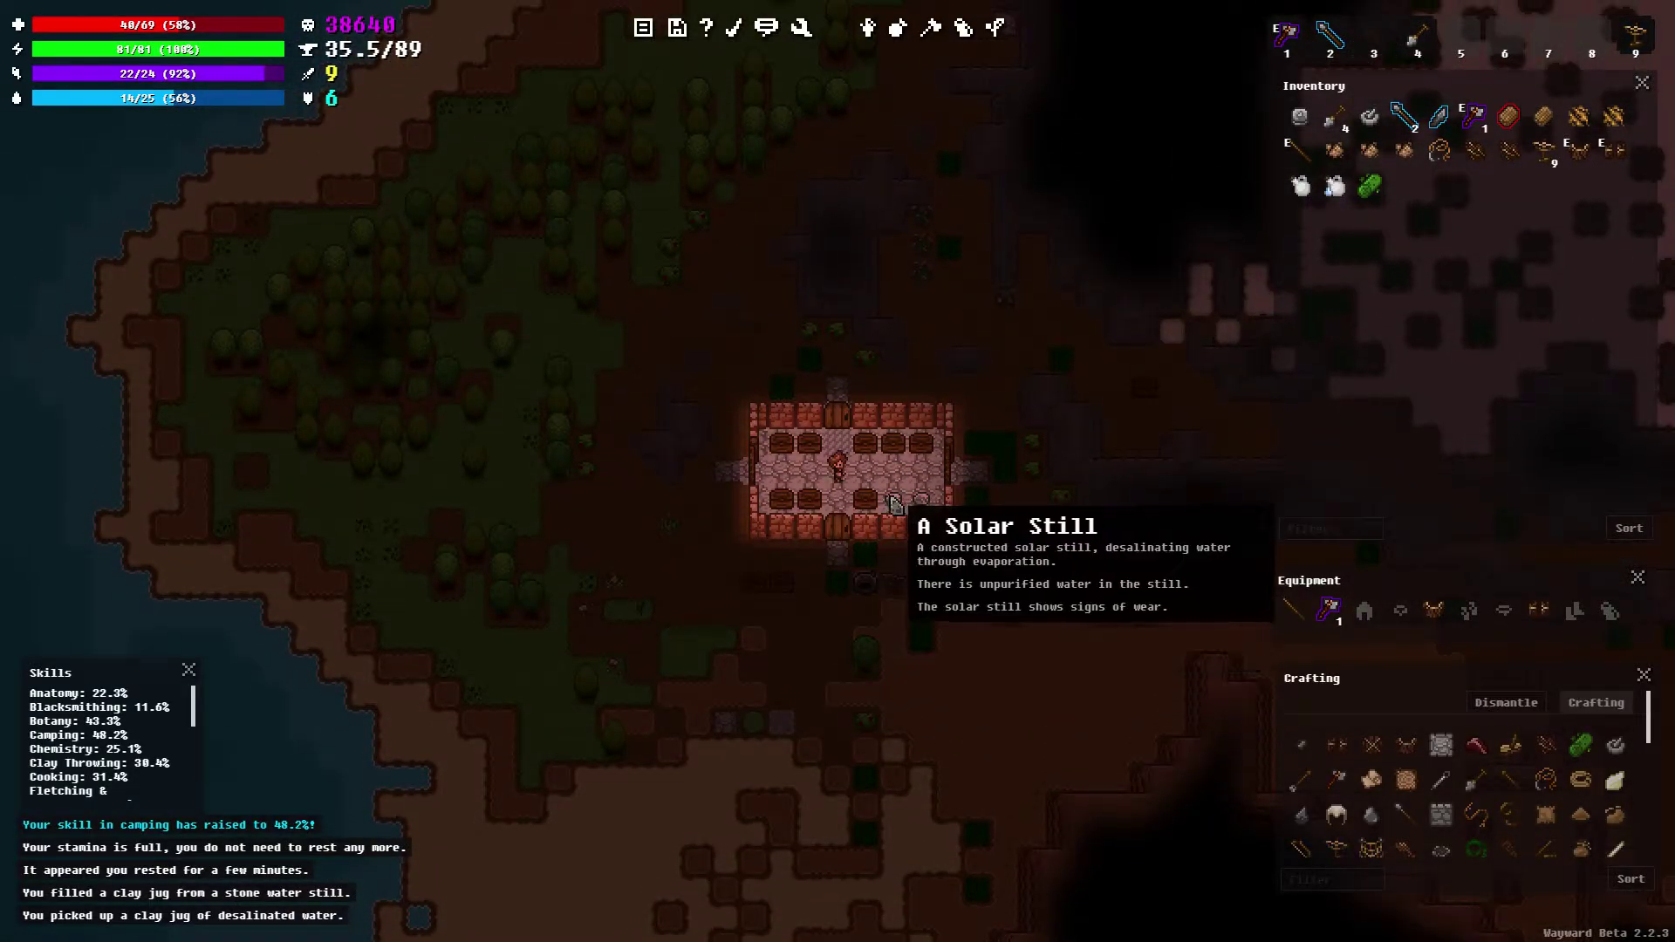
# Check the time of day on the sundial inside the house
pyautogui.press('d')
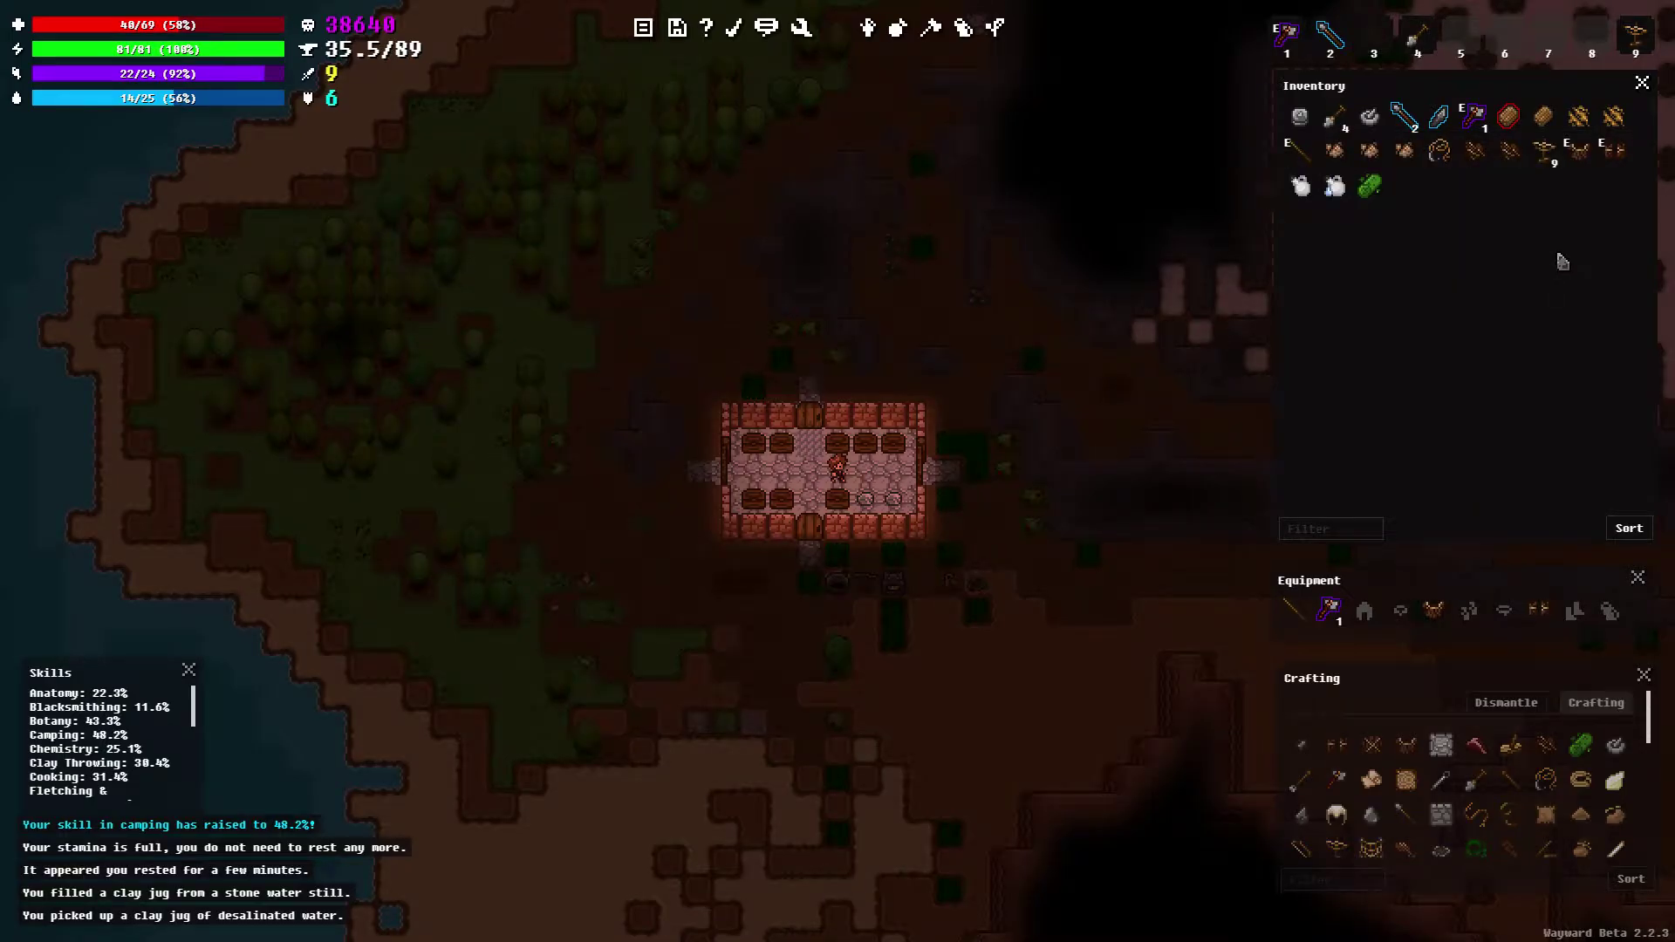
pyautogui.rightClick(1553, 157)
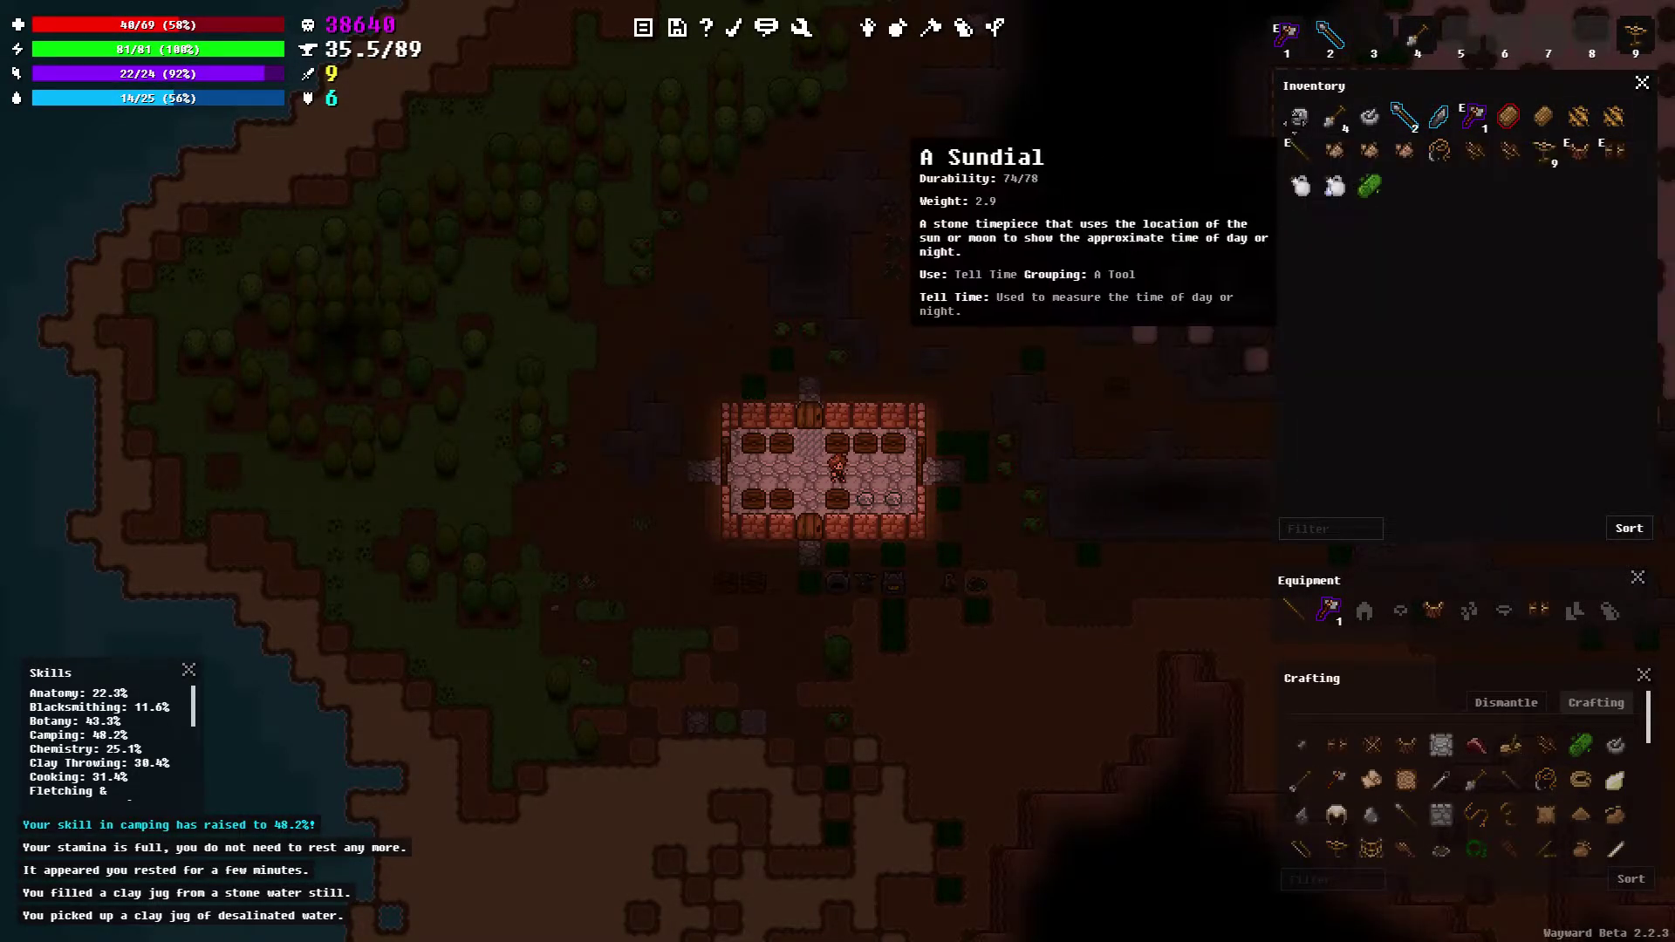
pyautogui.rightClick(1301, 126)
pyautogui.click(1308, 133)
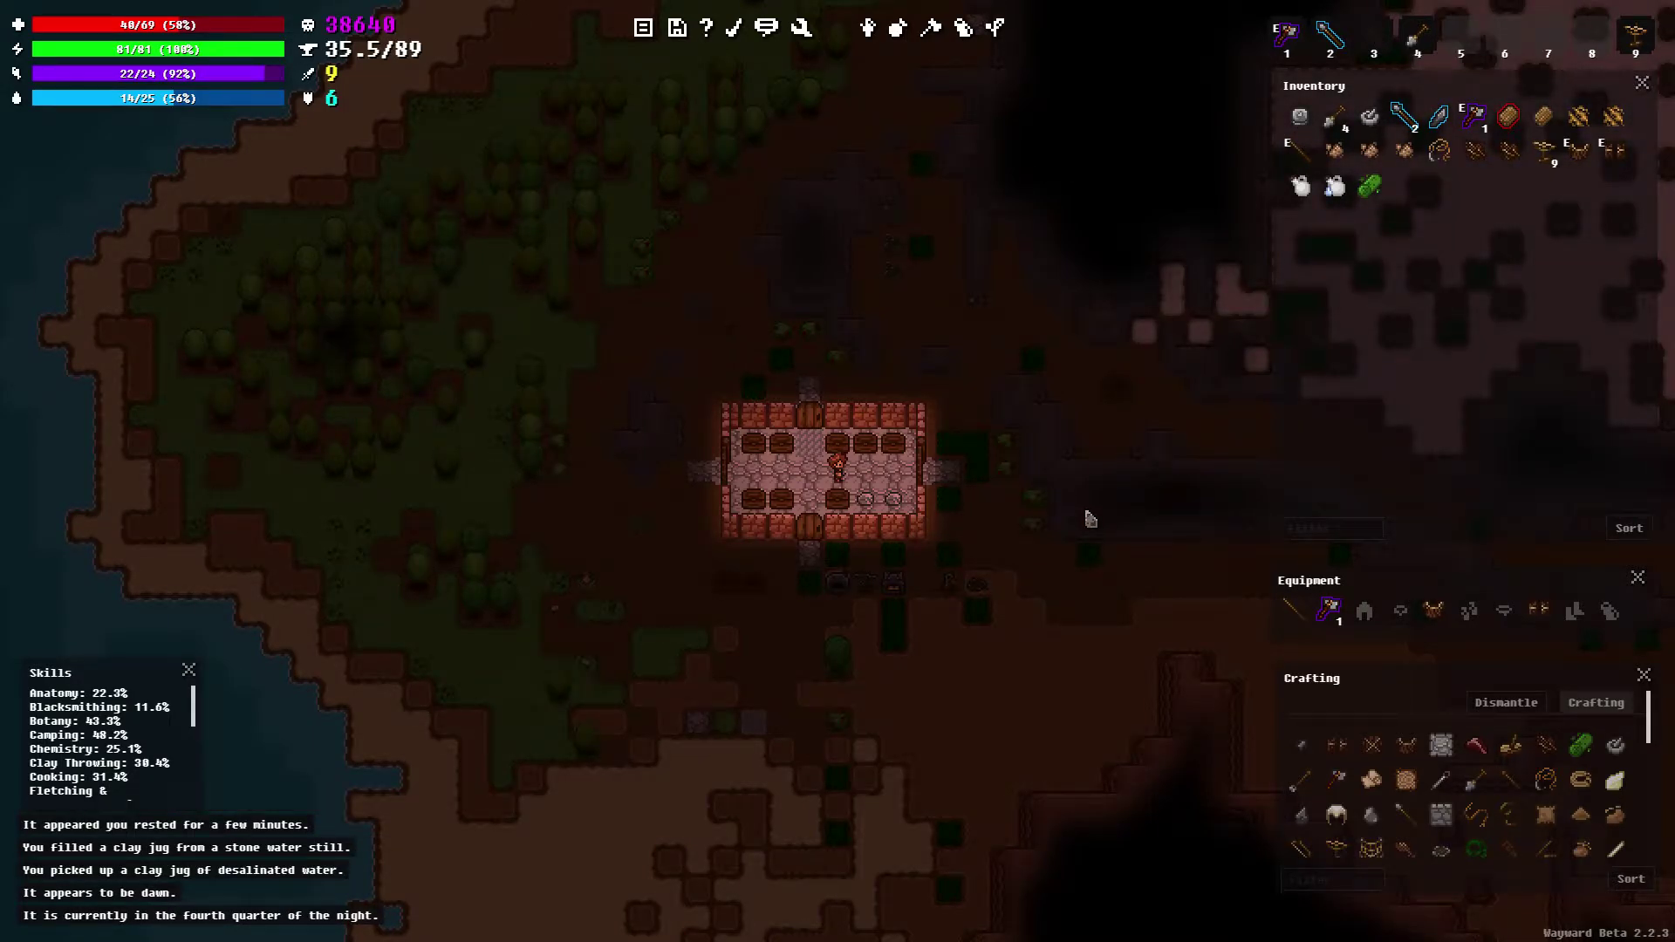
# Rest on the house floor to recover stamina
pyautogui.press('d')
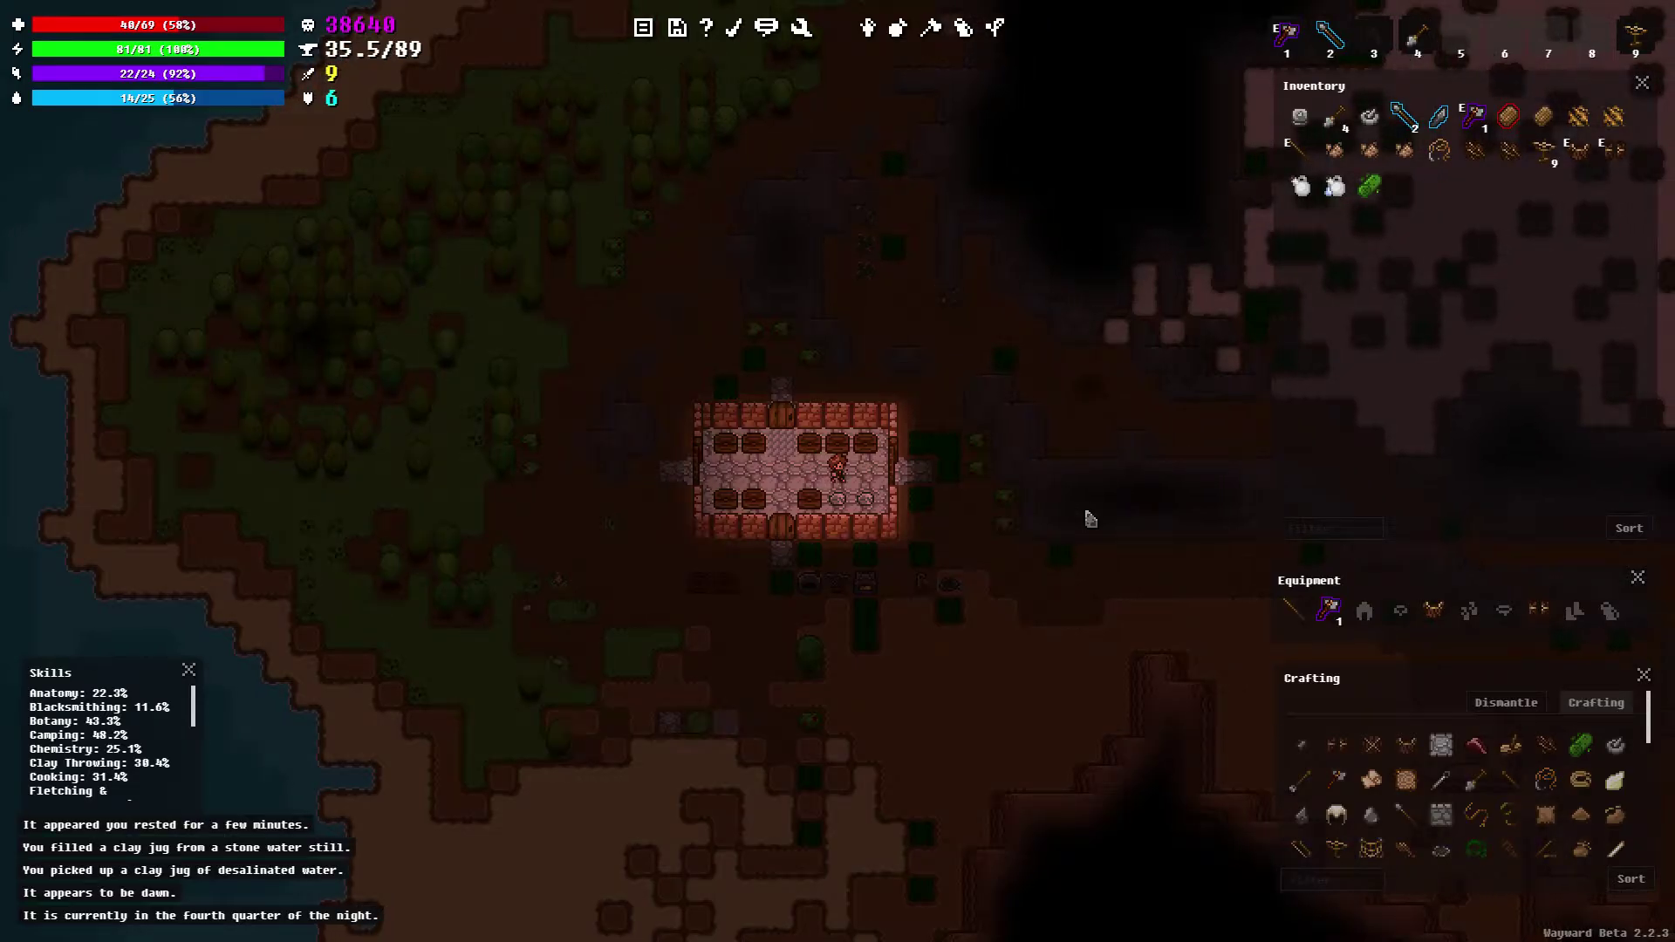
pyautogui.press('d')
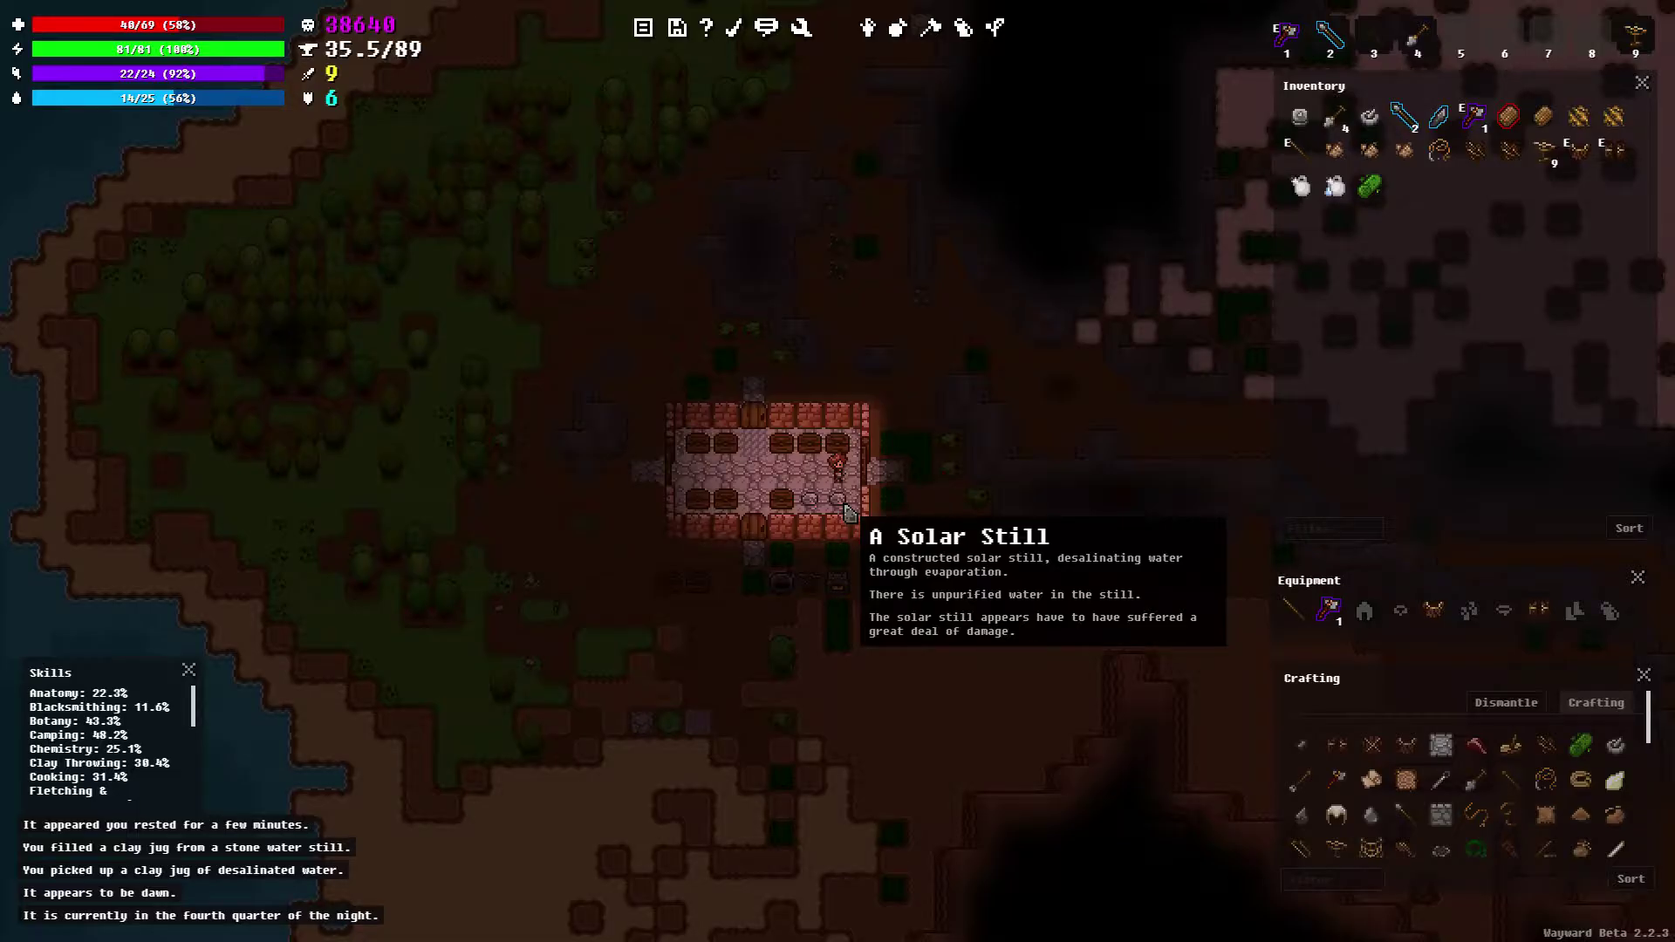
pyautogui.press('a')
pyautogui.press('a')
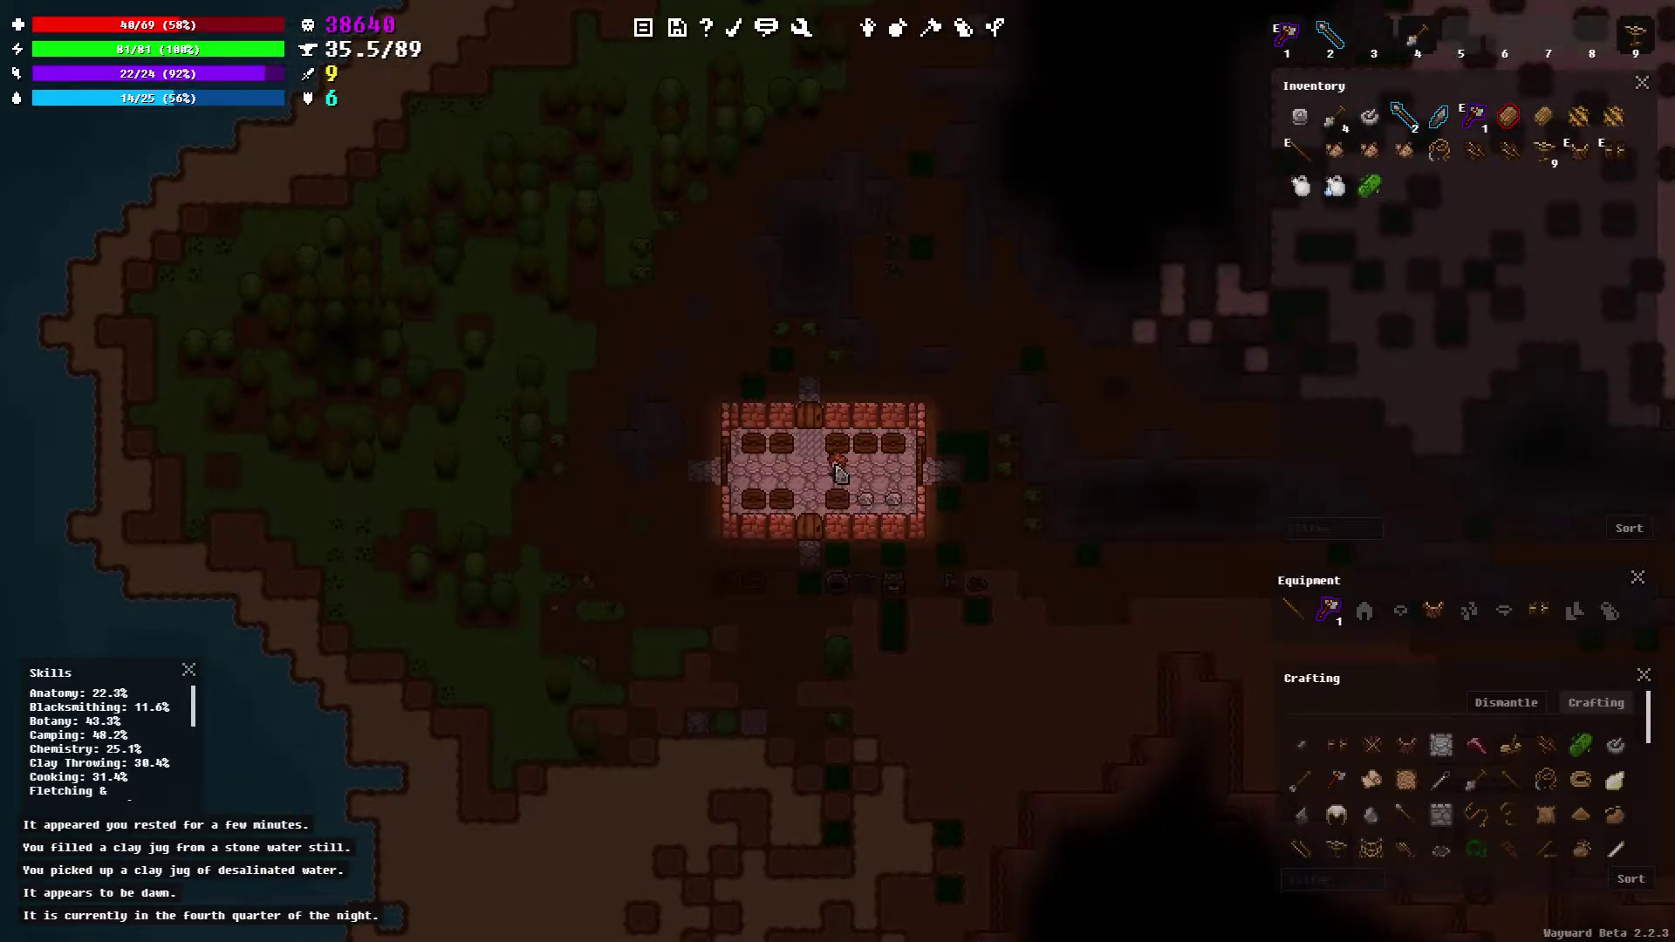
pyautogui.rightClick(841, 477)
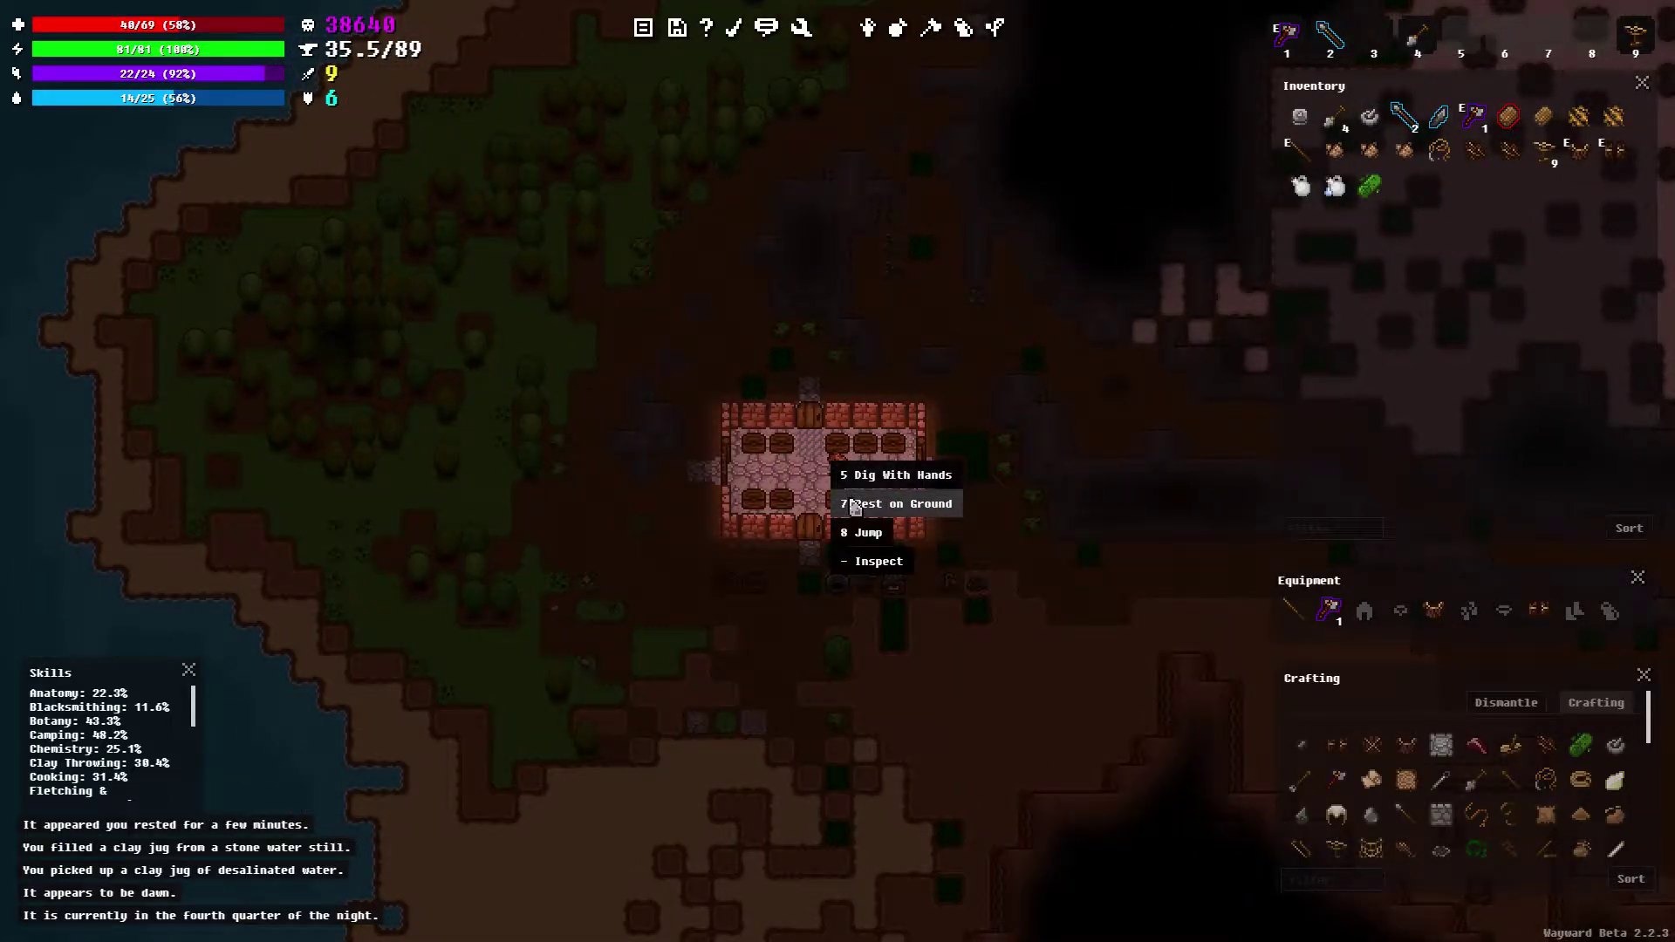
pyautogui.click(853, 507)
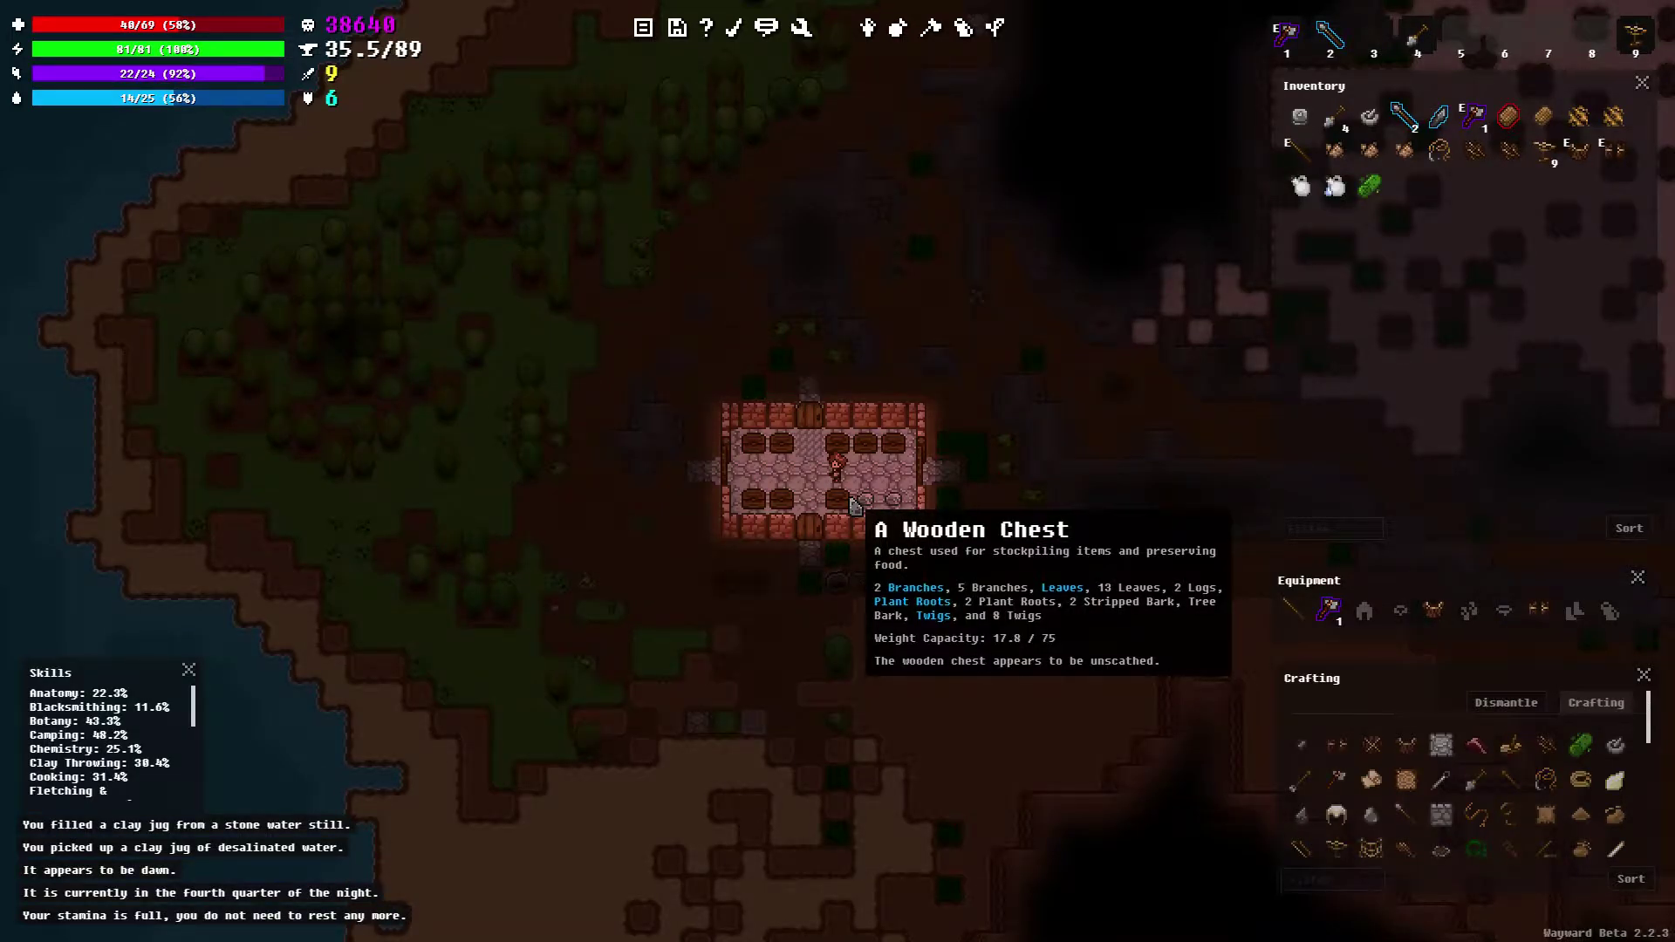
# Walk into a wooden chest to open it and view its ores, talc and tools
pyautogui.press('a')
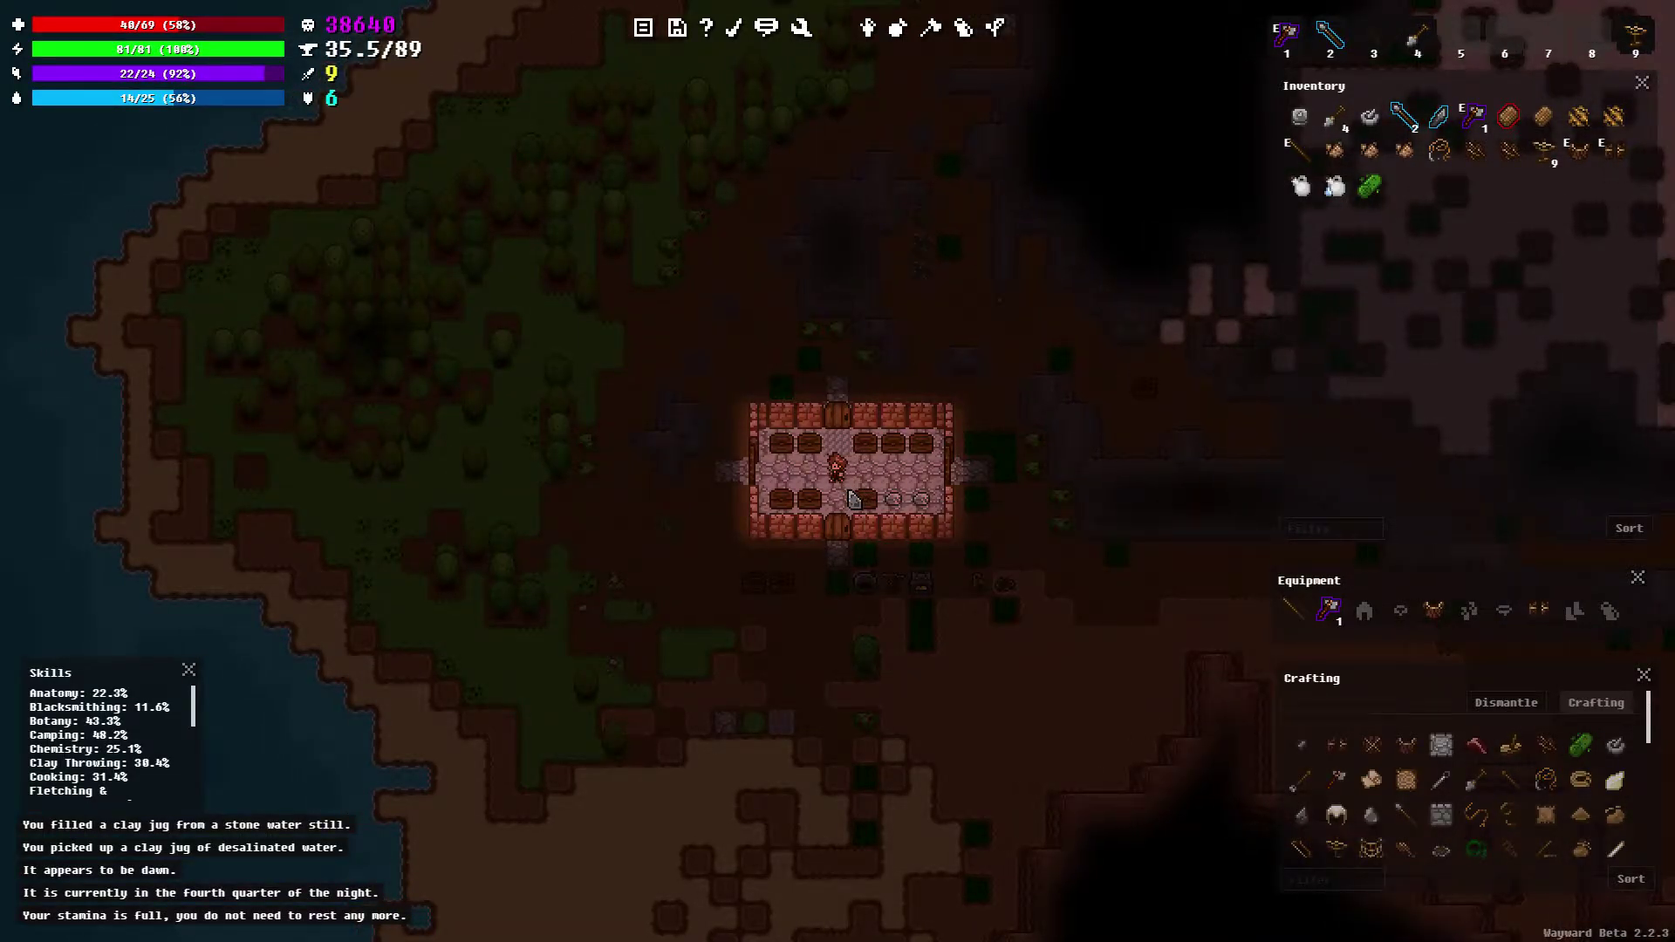
pyautogui.press('d')
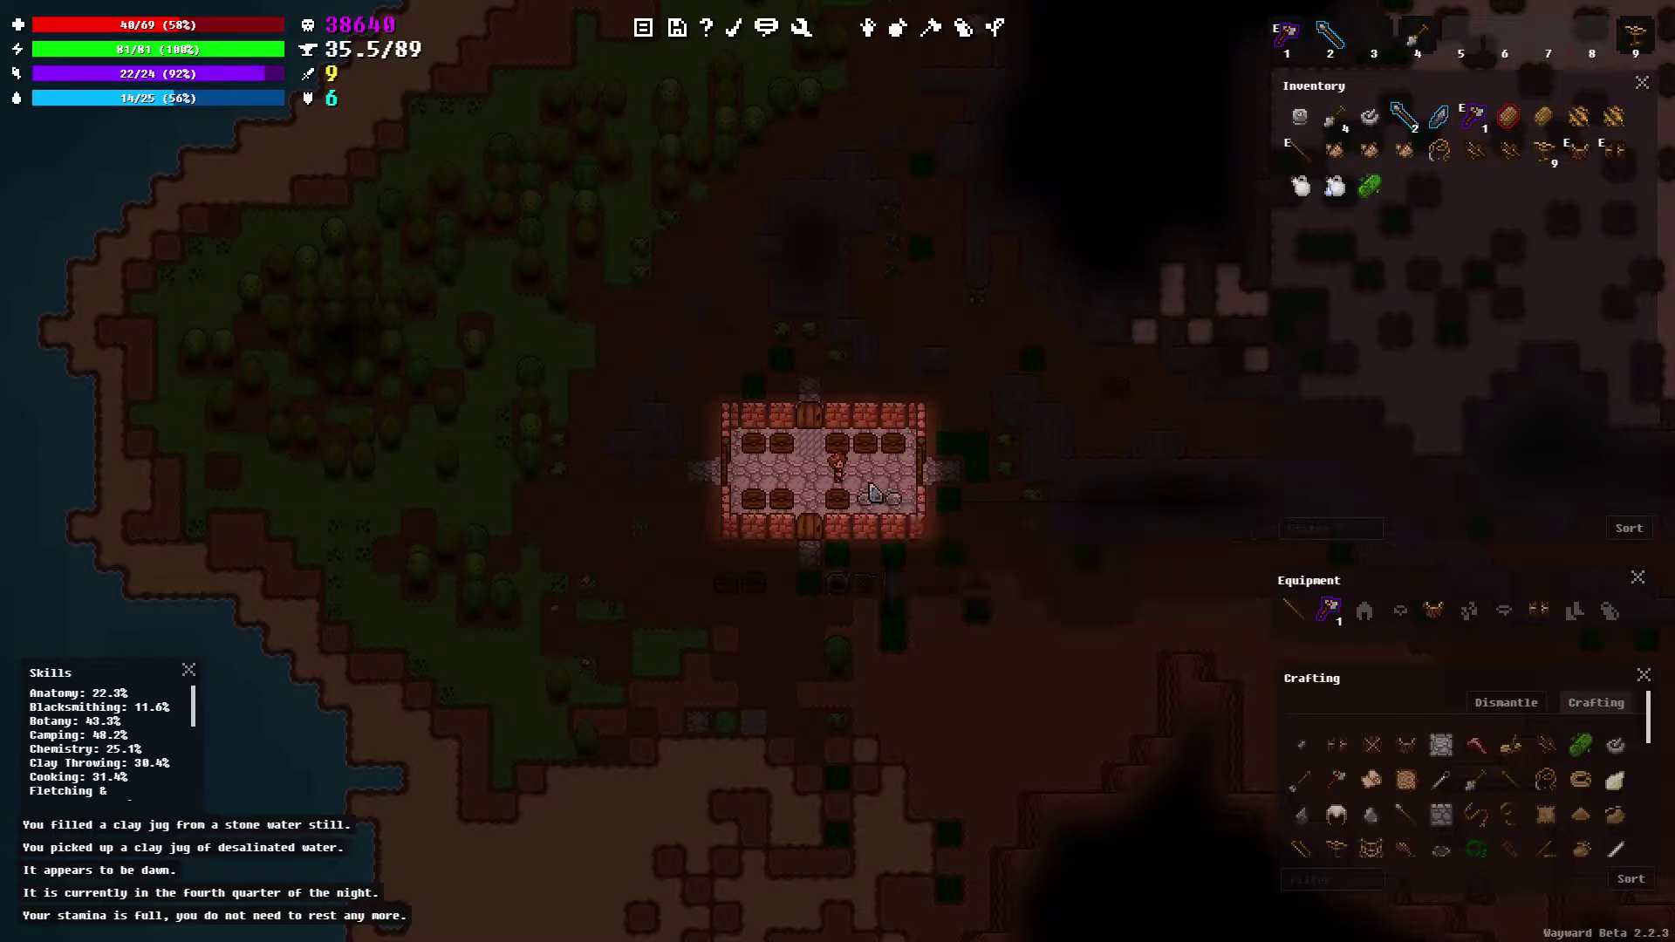
pyautogui.press('d')
pyautogui.press('w')
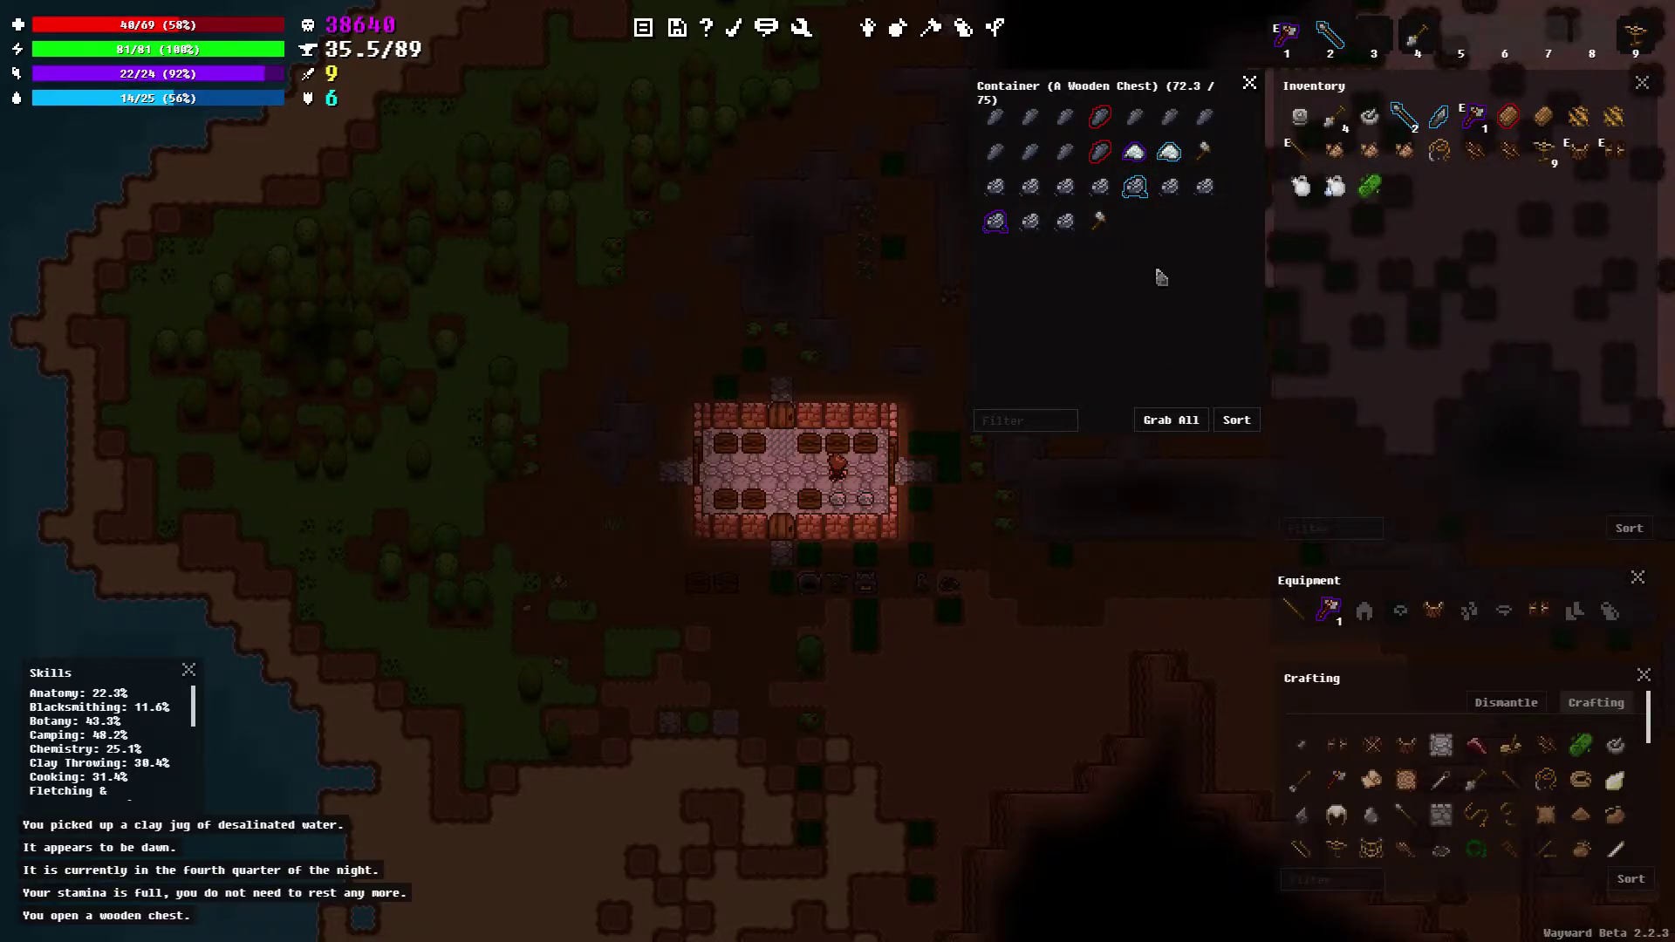
# Open the neighbouring chest and move all its coal into the inventory
pyautogui.press('a')
pyautogui.press('a')
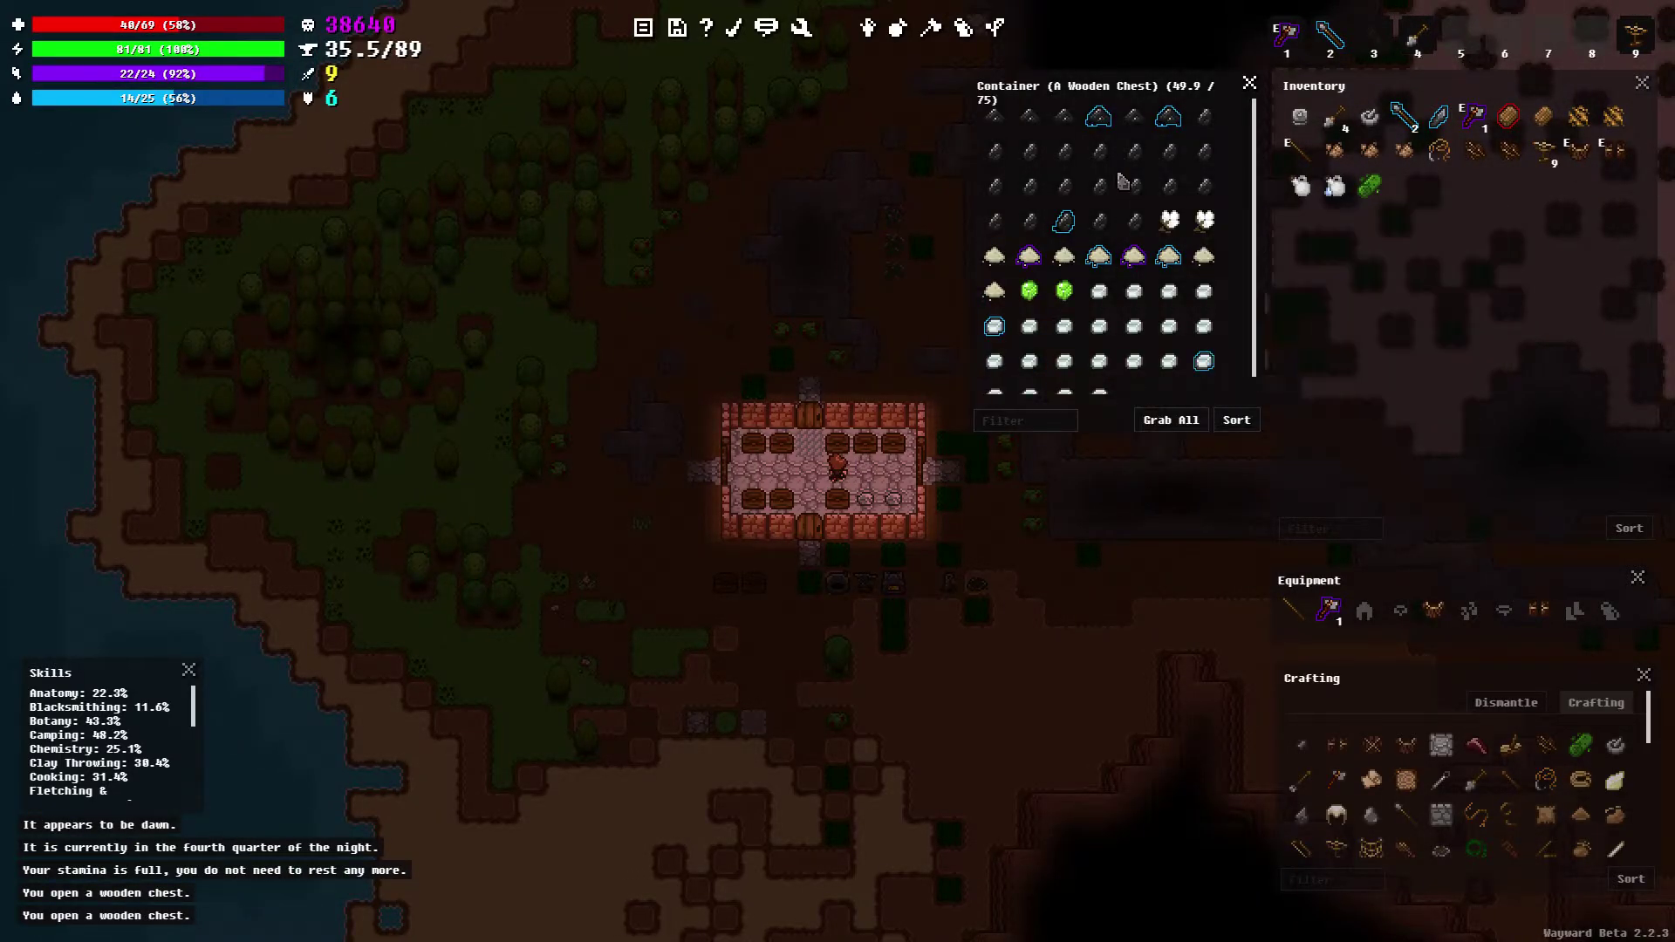
pyautogui.moveTo(1134, 150)
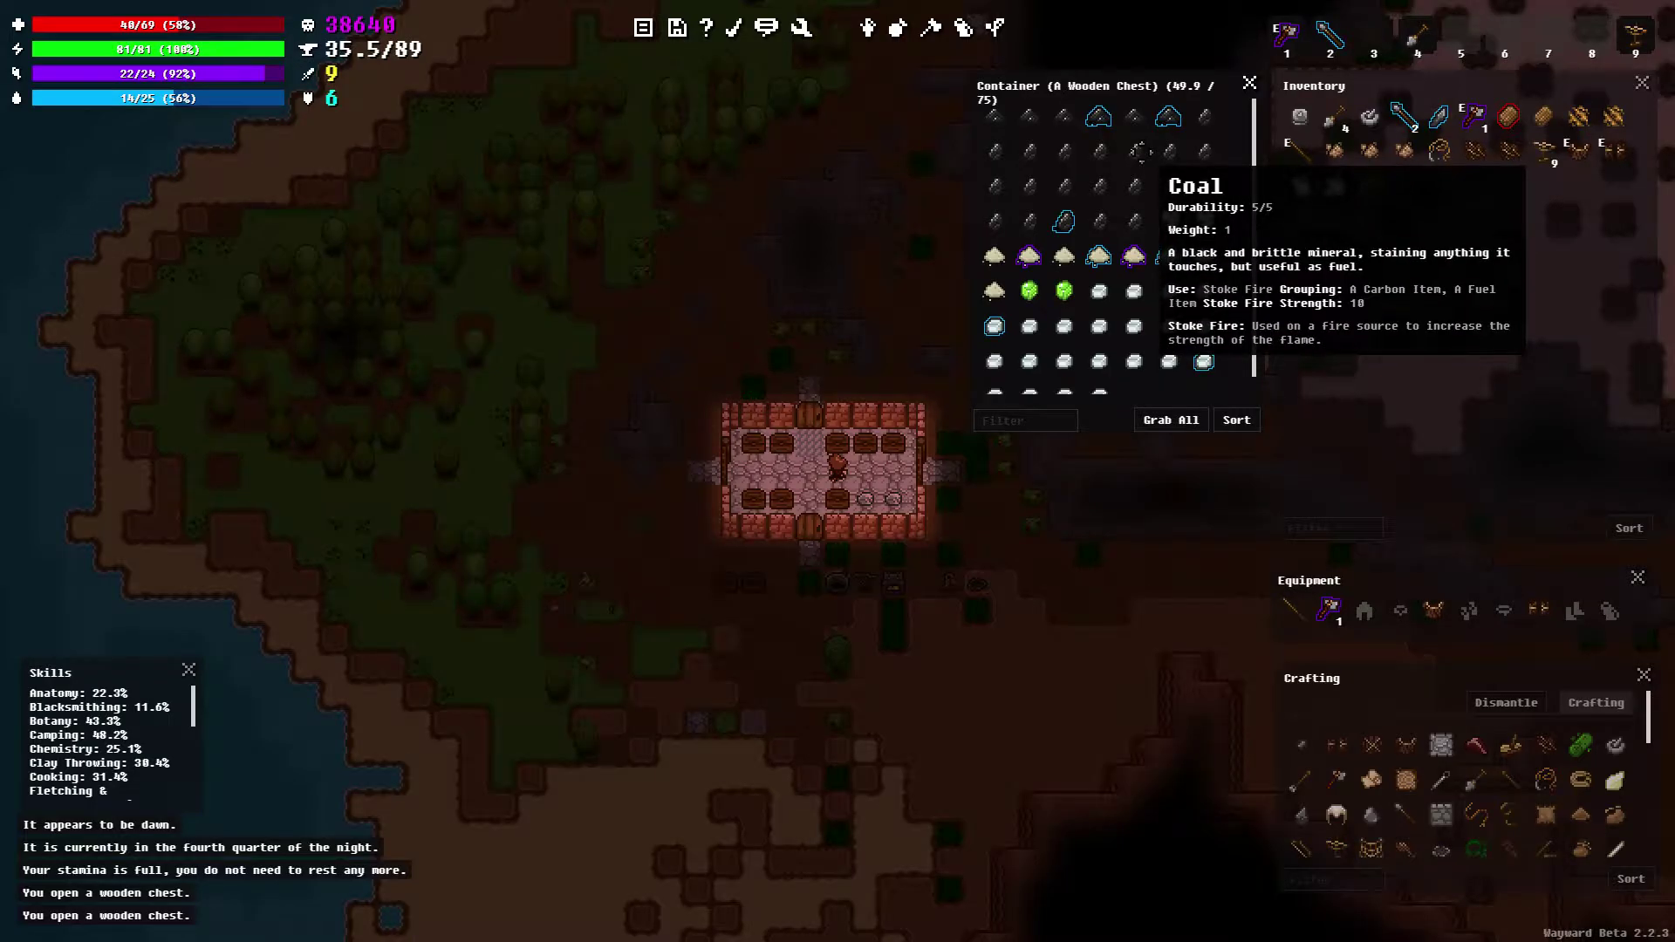
pyautogui.rightClick(1138, 151)
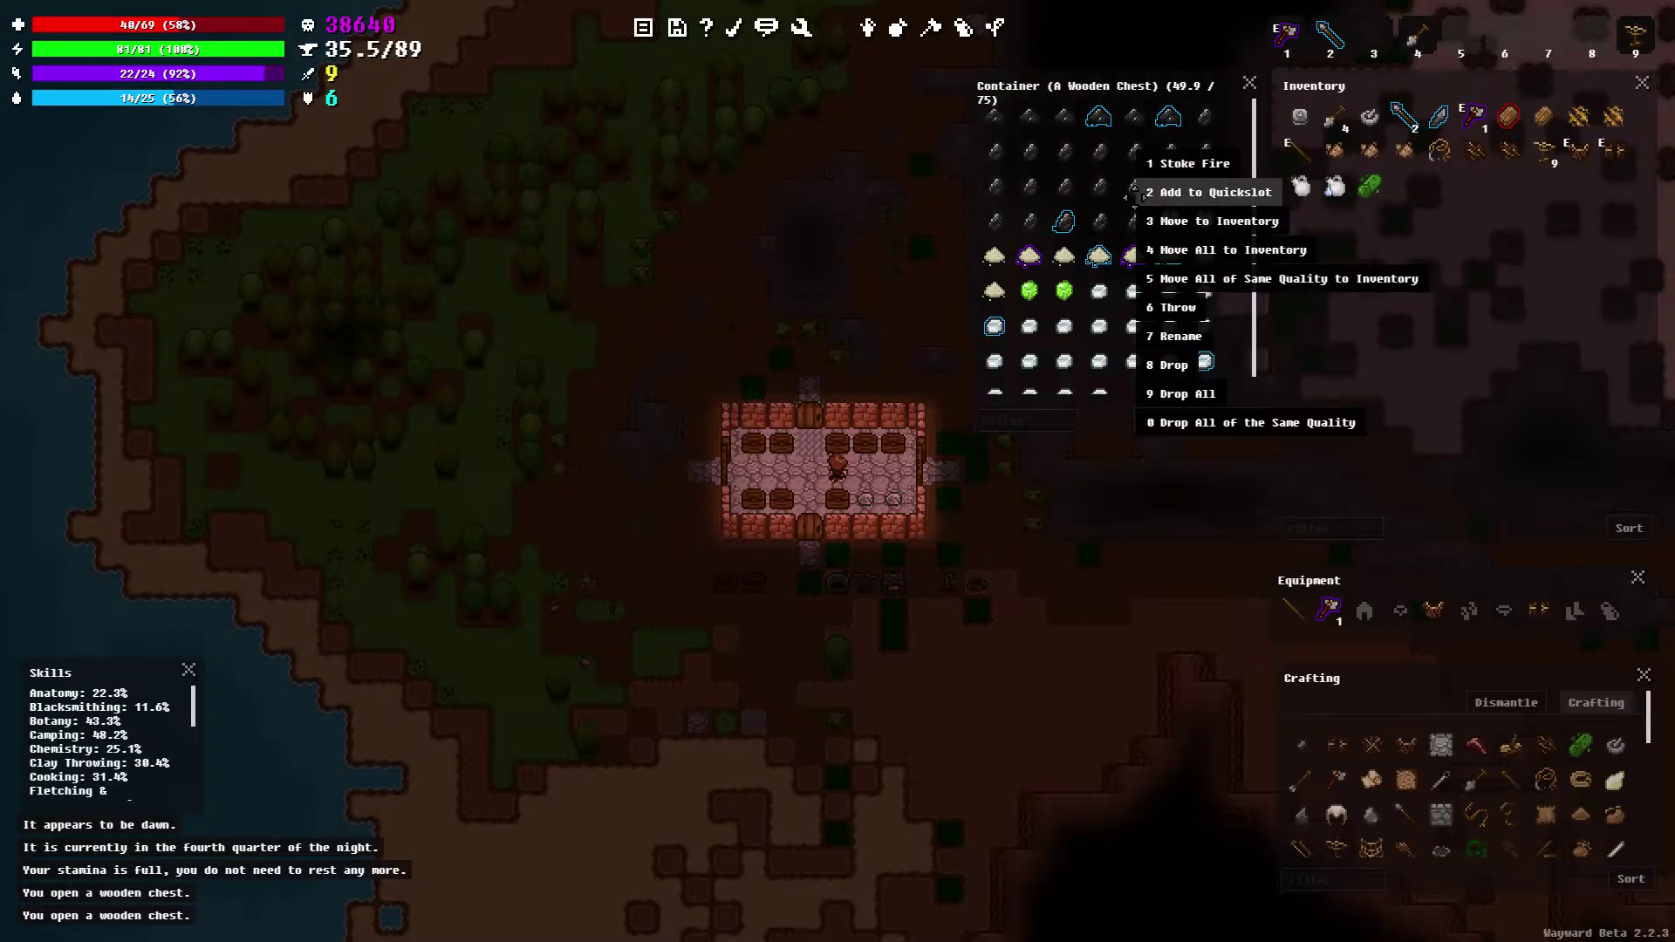
pyautogui.click(1198, 248)
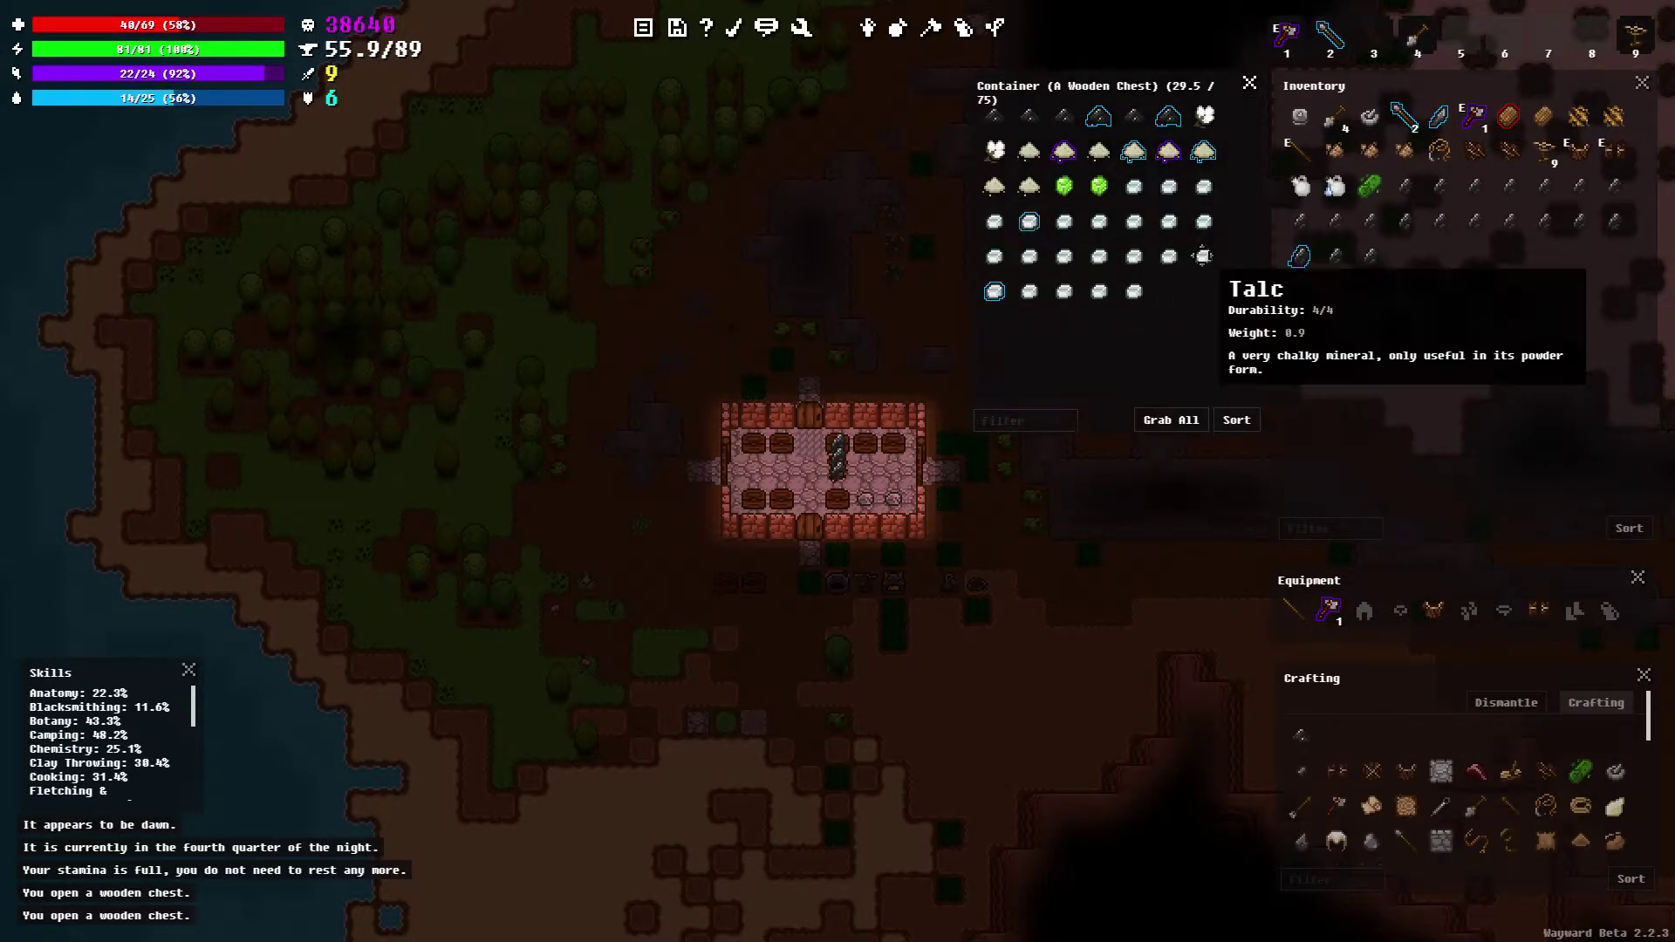
pyautogui.moveTo(1301, 744)
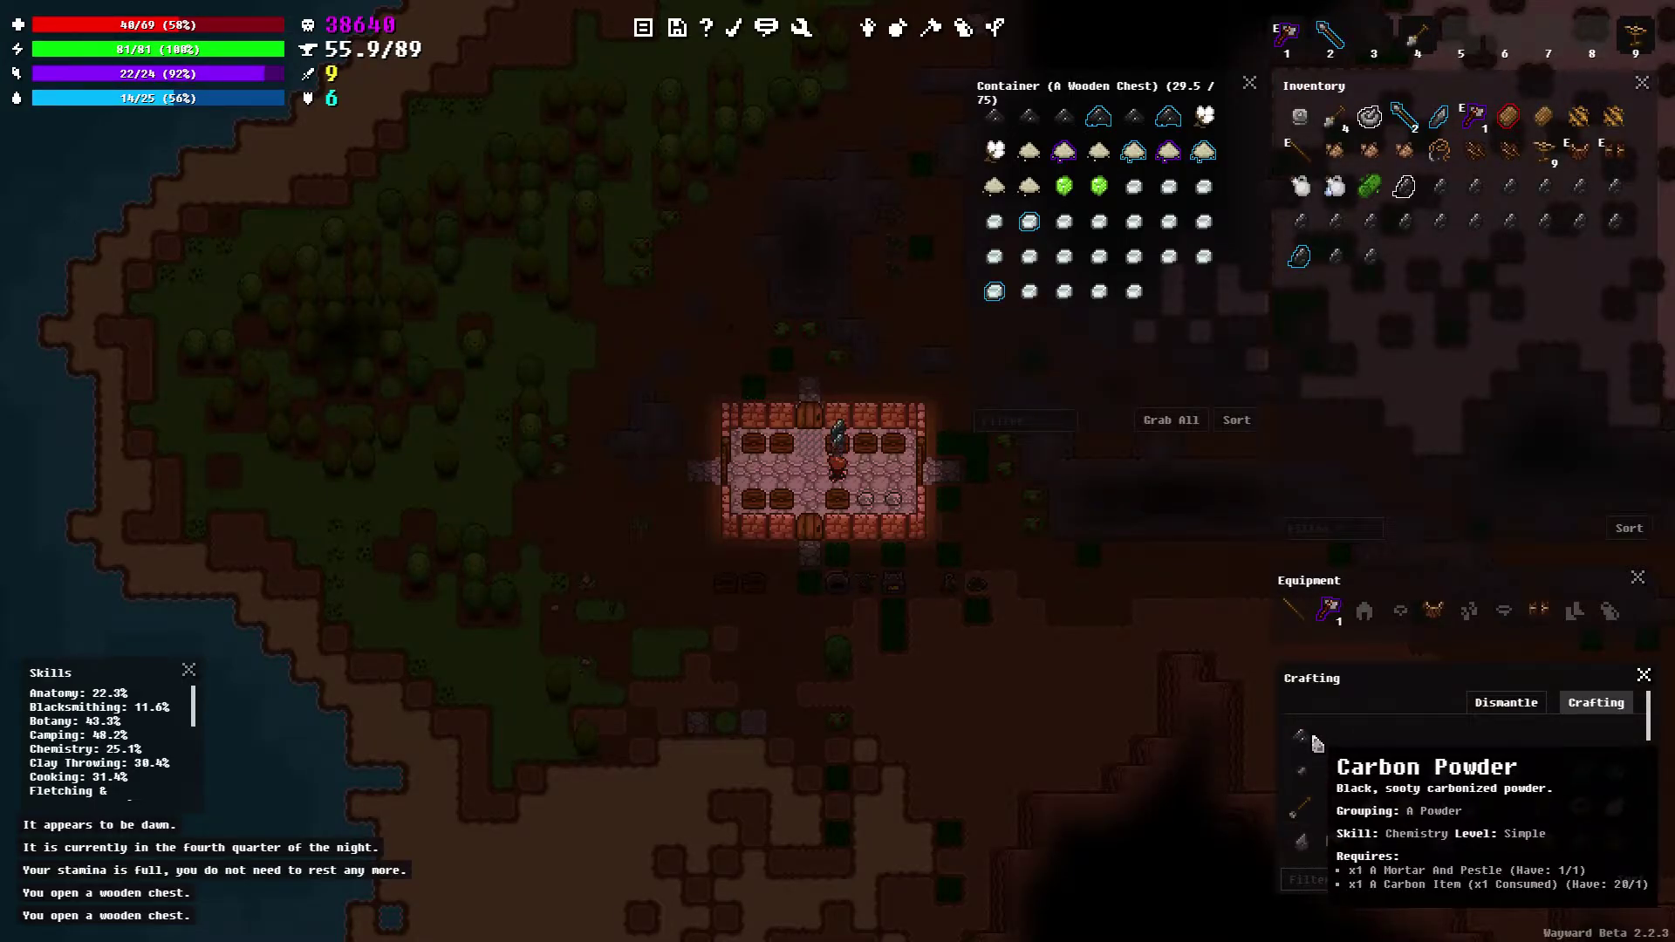
# Craft carbon powder eleven times, raising chemistry to 29.9%
pyautogui.click(1312, 743)
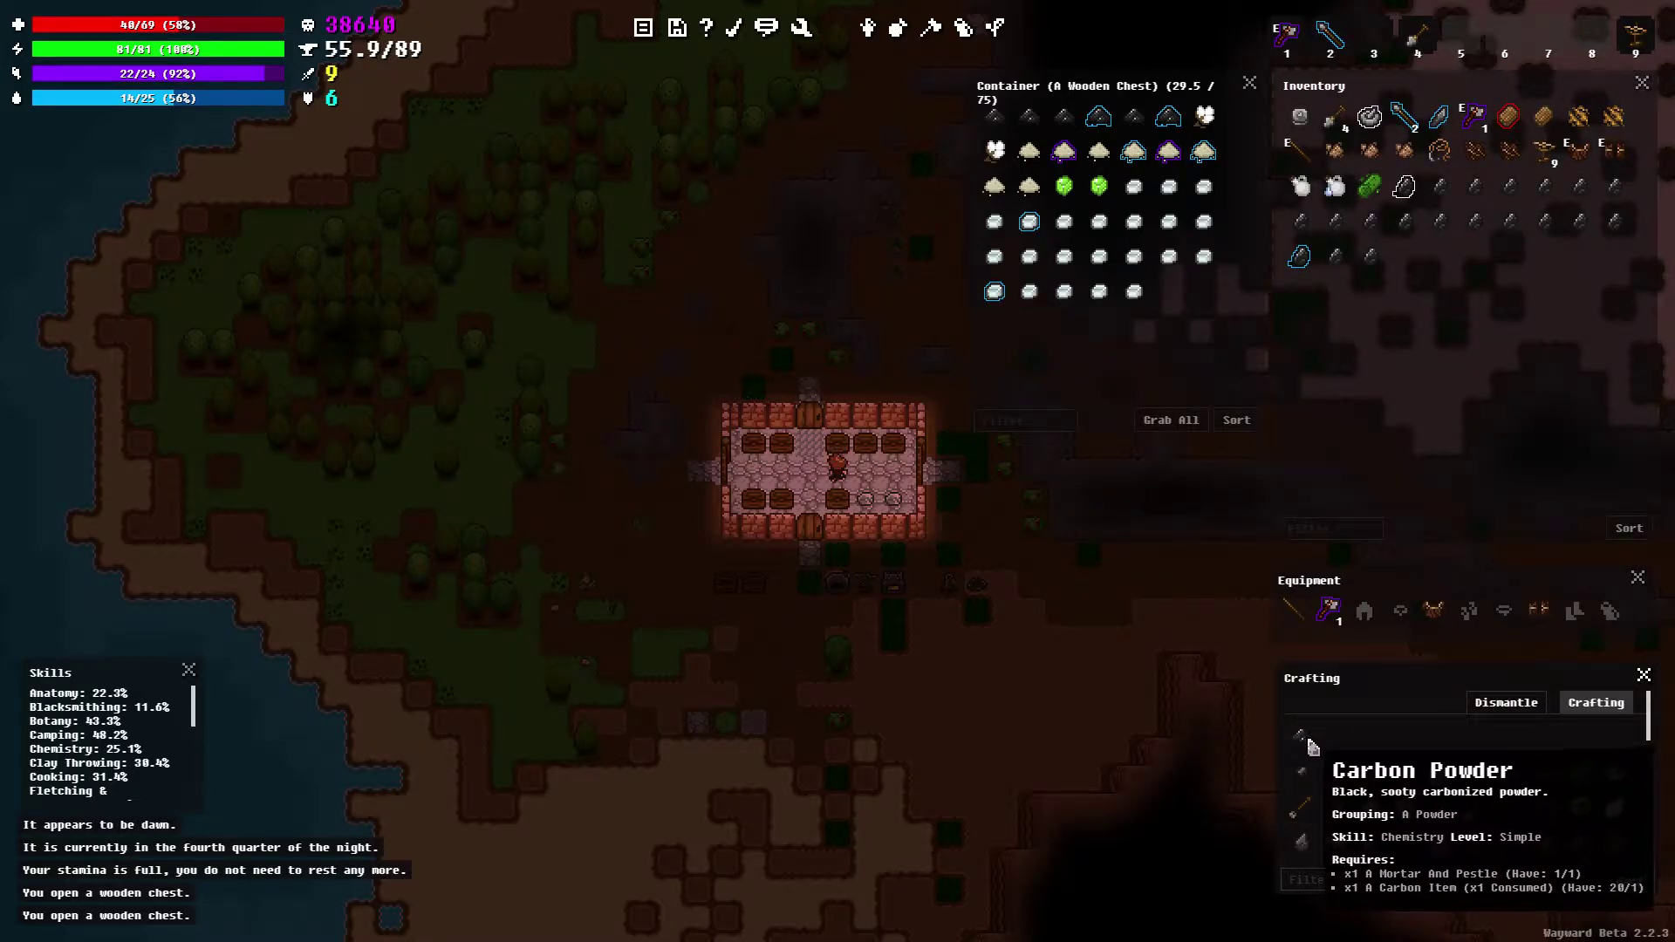
pyautogui.click(1312, 746)
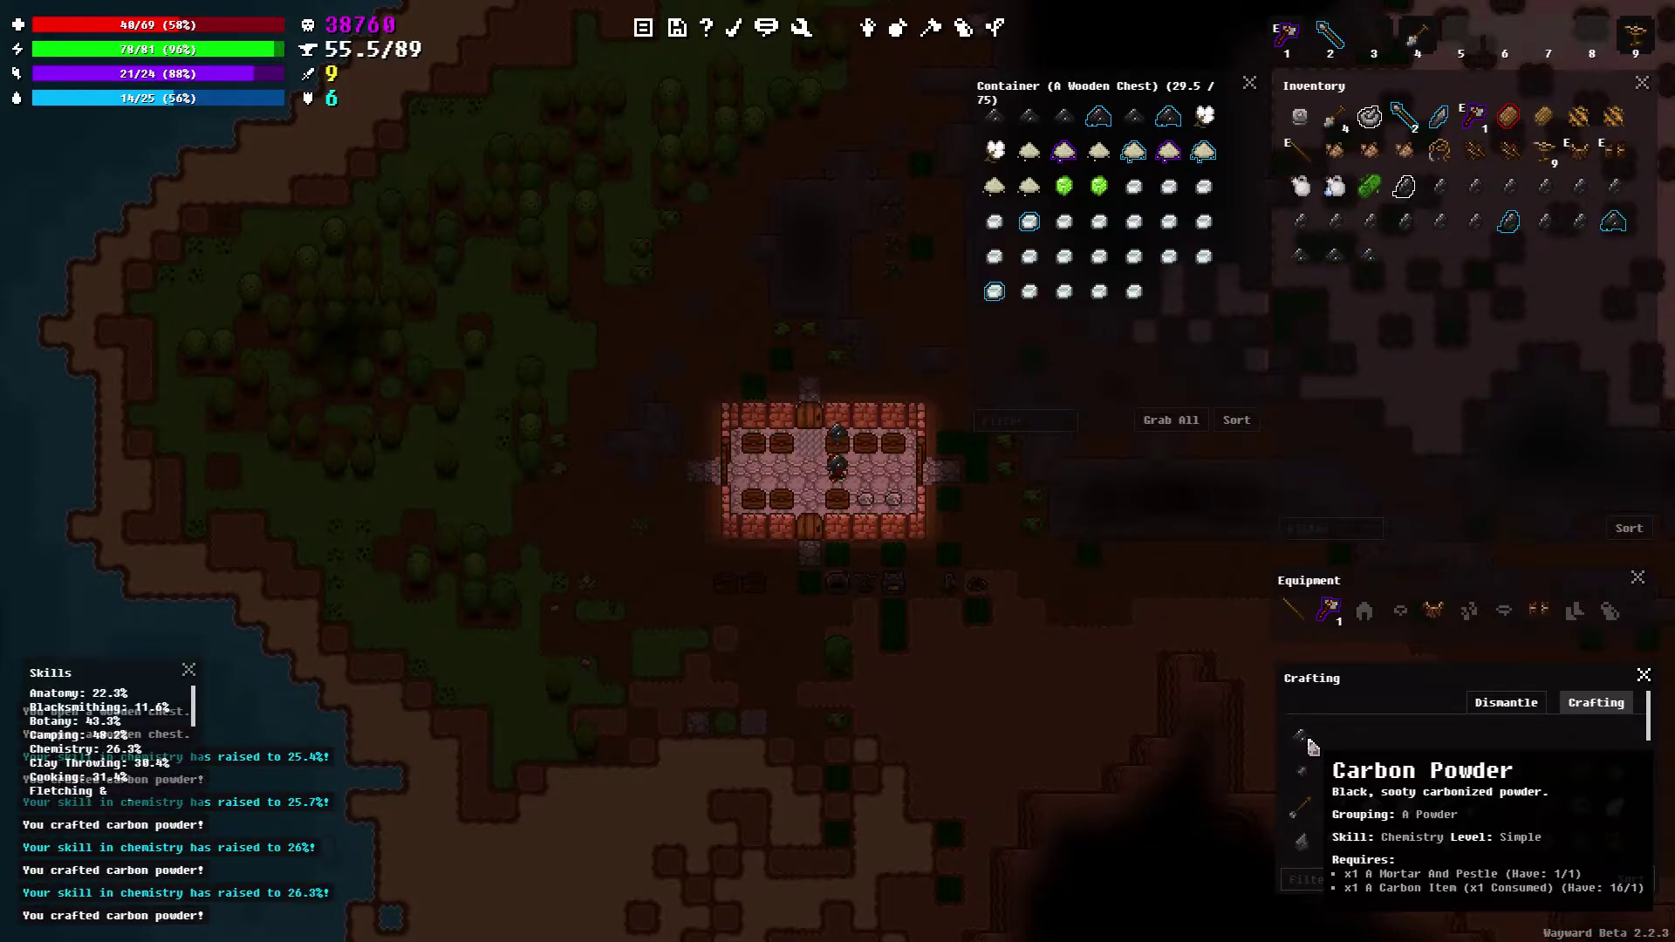
pyautogui.click(1313, 744)
pyautogui.click(1312, 743)
pyautogui.click(1312, 744)
pyautogui.click(1312, 744)
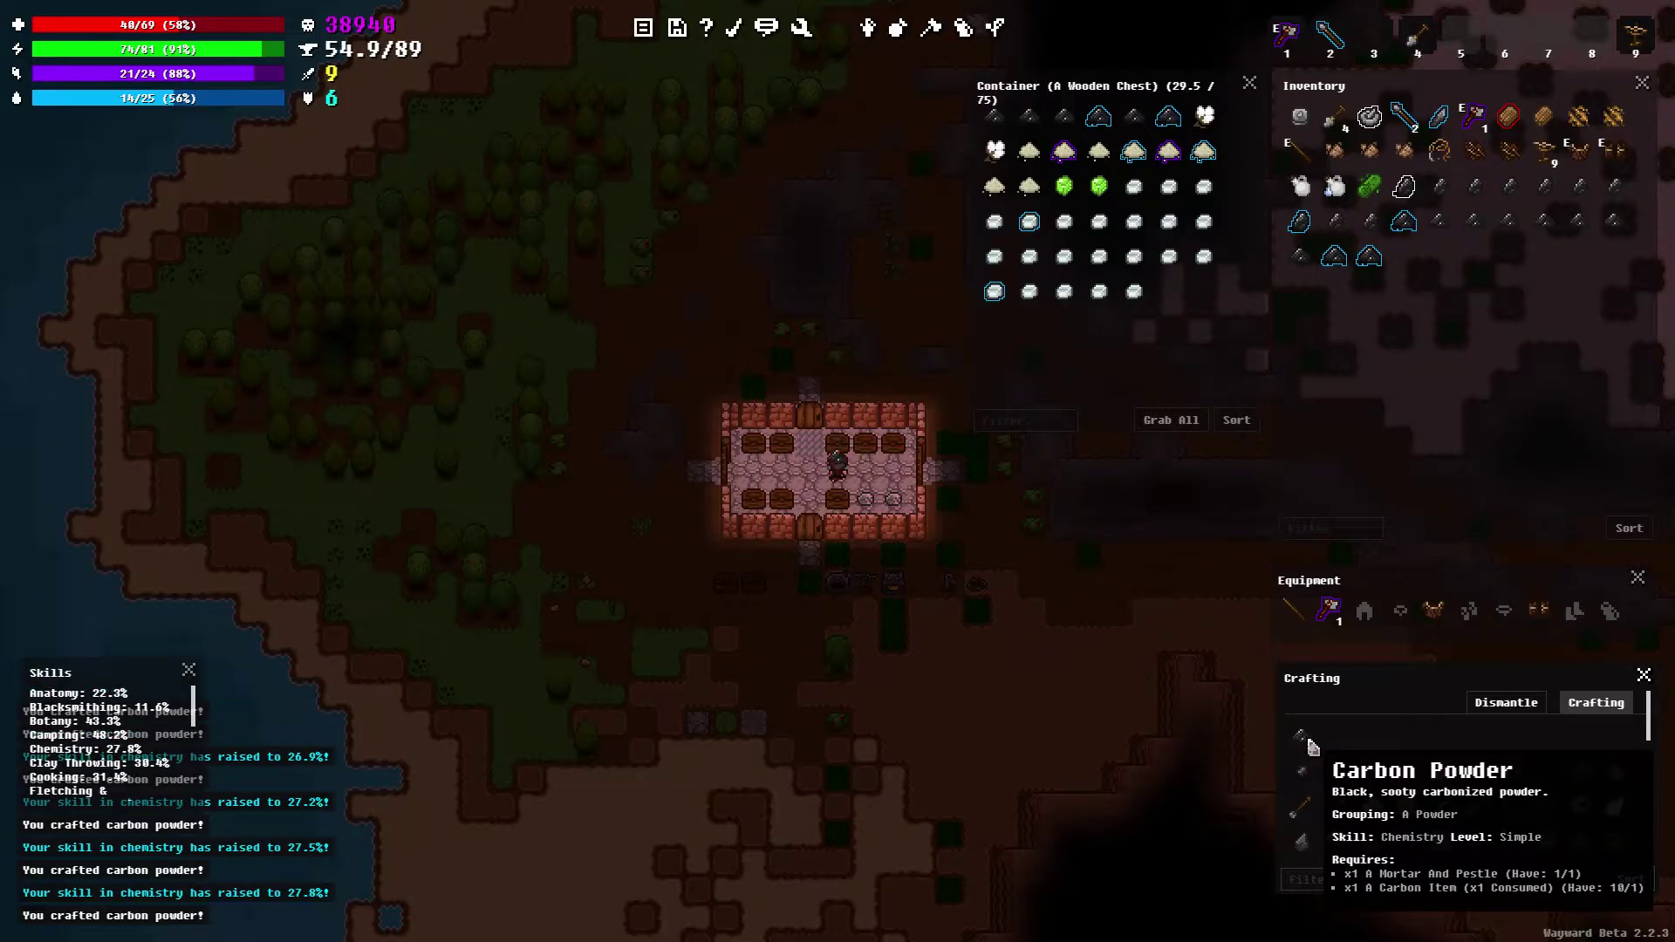
pyautogui.click(1313, 743)
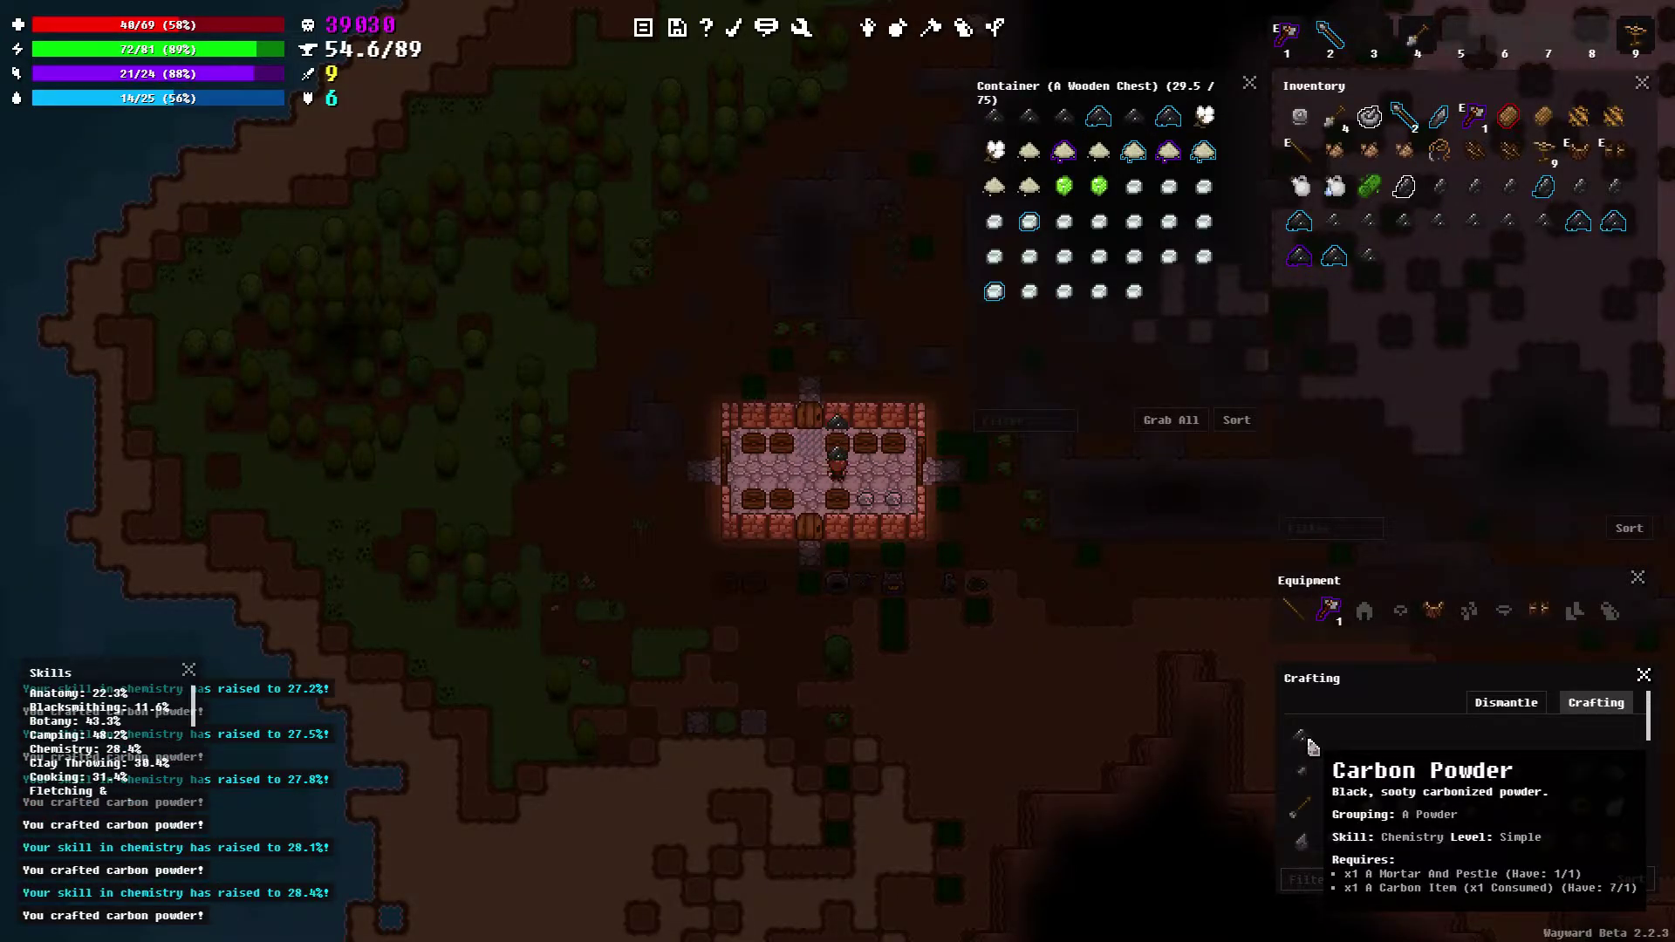
pyautogui.click(1313, 743)
pyautogui.click(1313, 744)
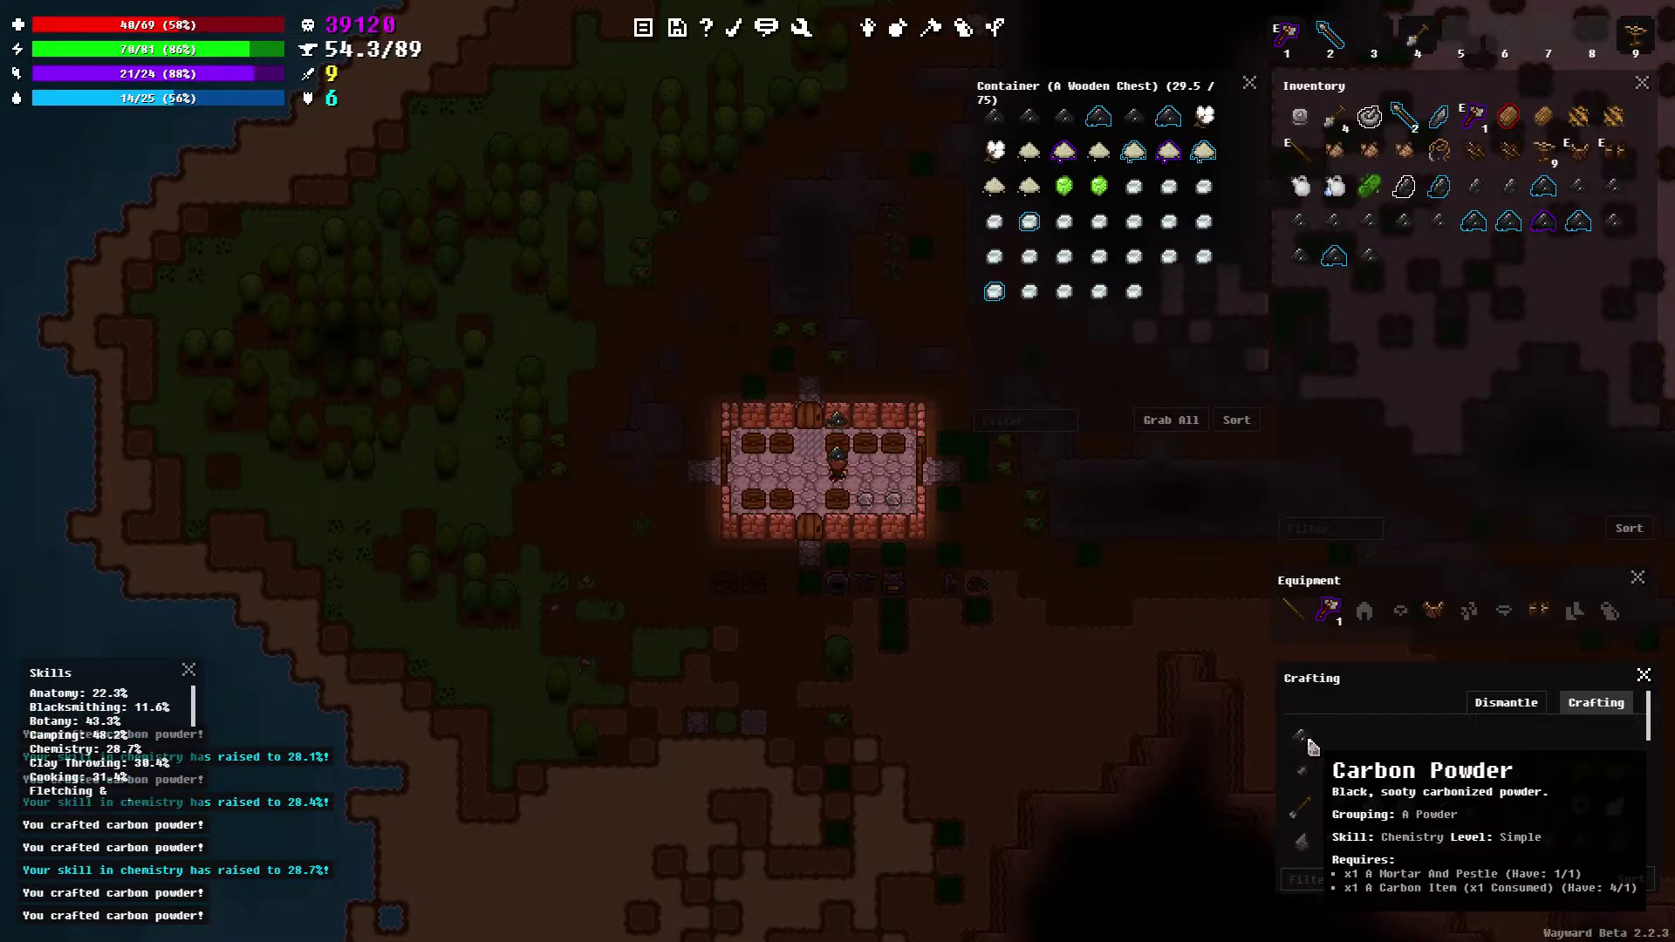
pyautogui.click(1313, 743)
pyautogui.click(1313, 743)
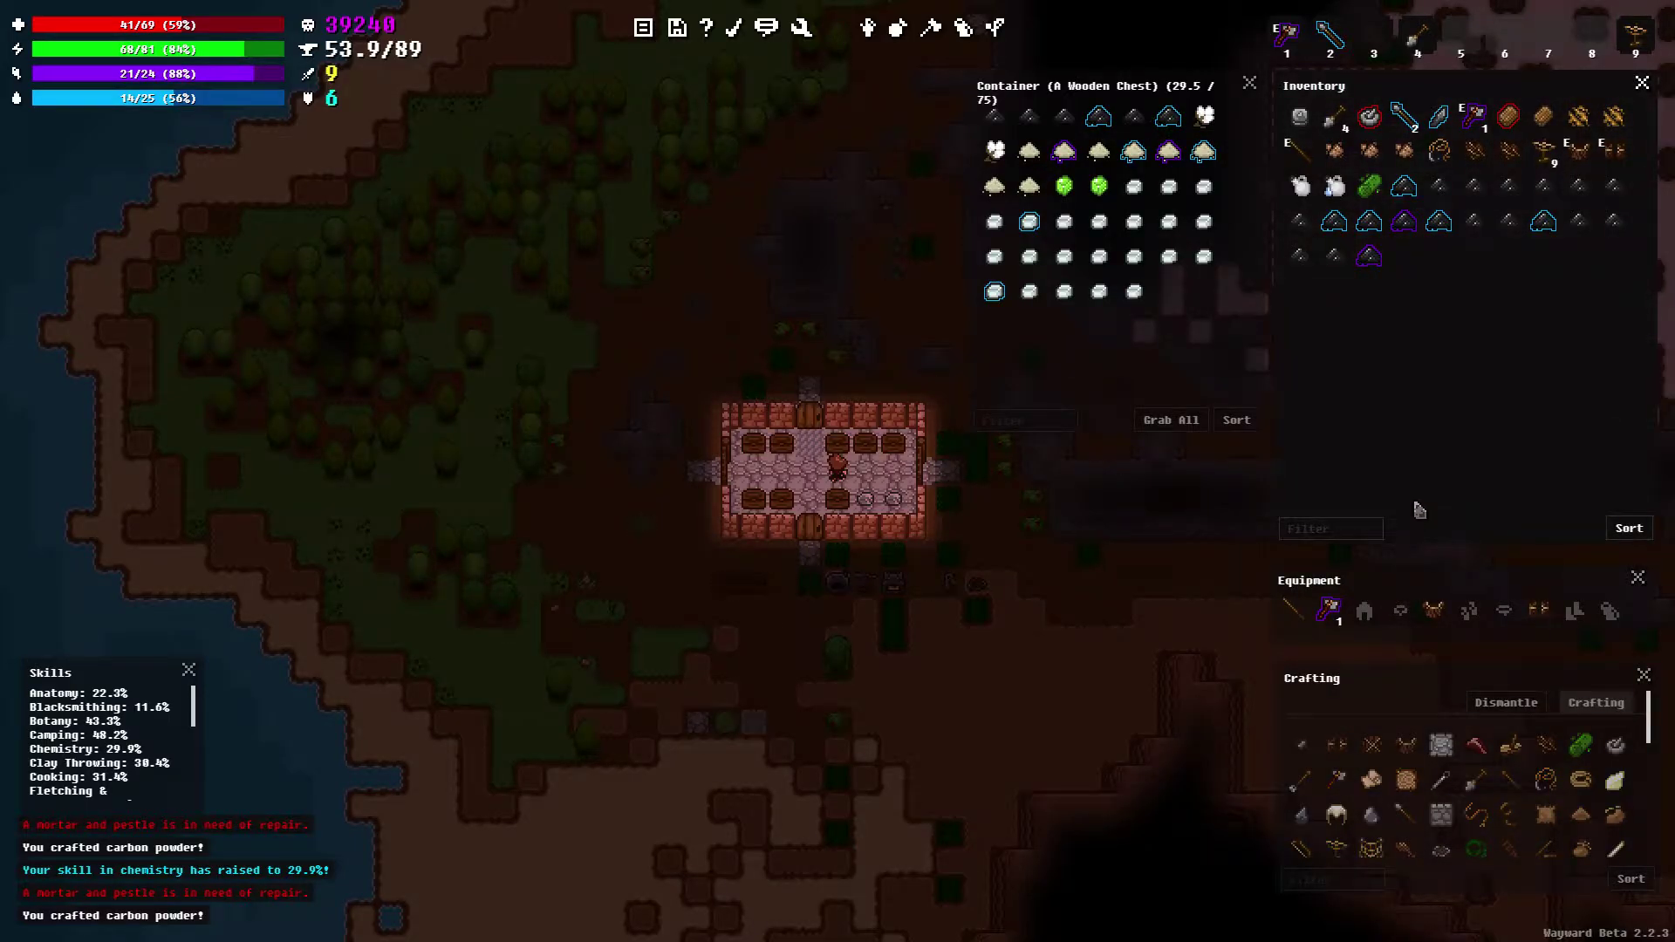
# Repair the mortar and pestle with a grindstone, retrying until it succeeds
pyautogui.rightClick(1369, 116)
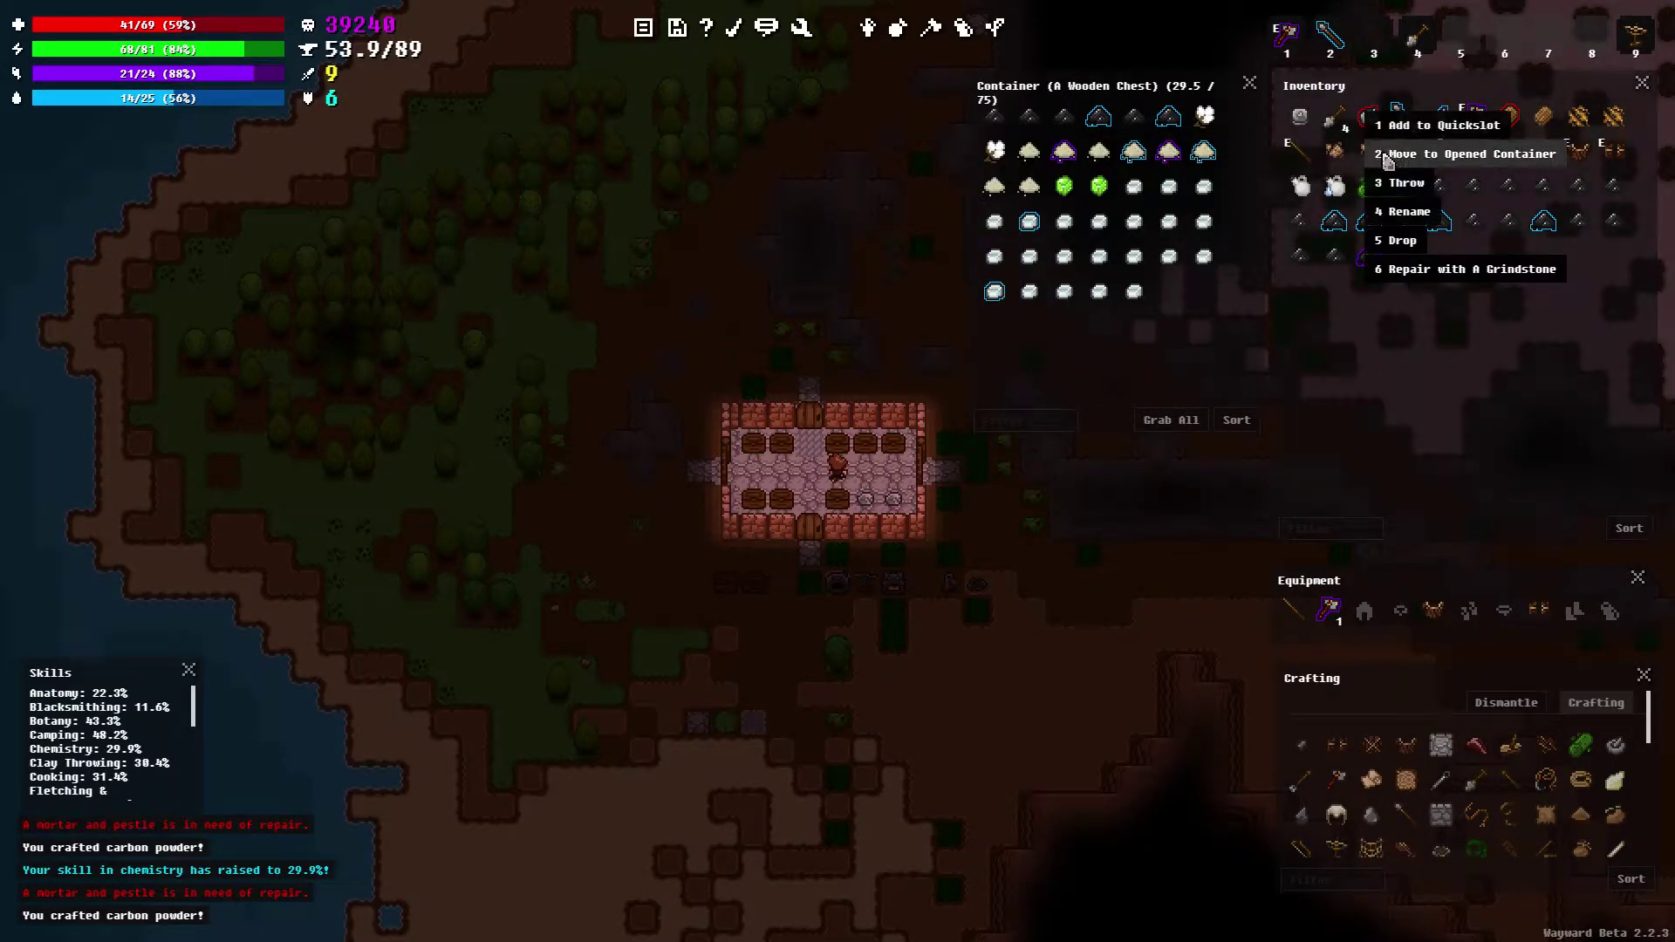
pyautogui.click(1433, 269)
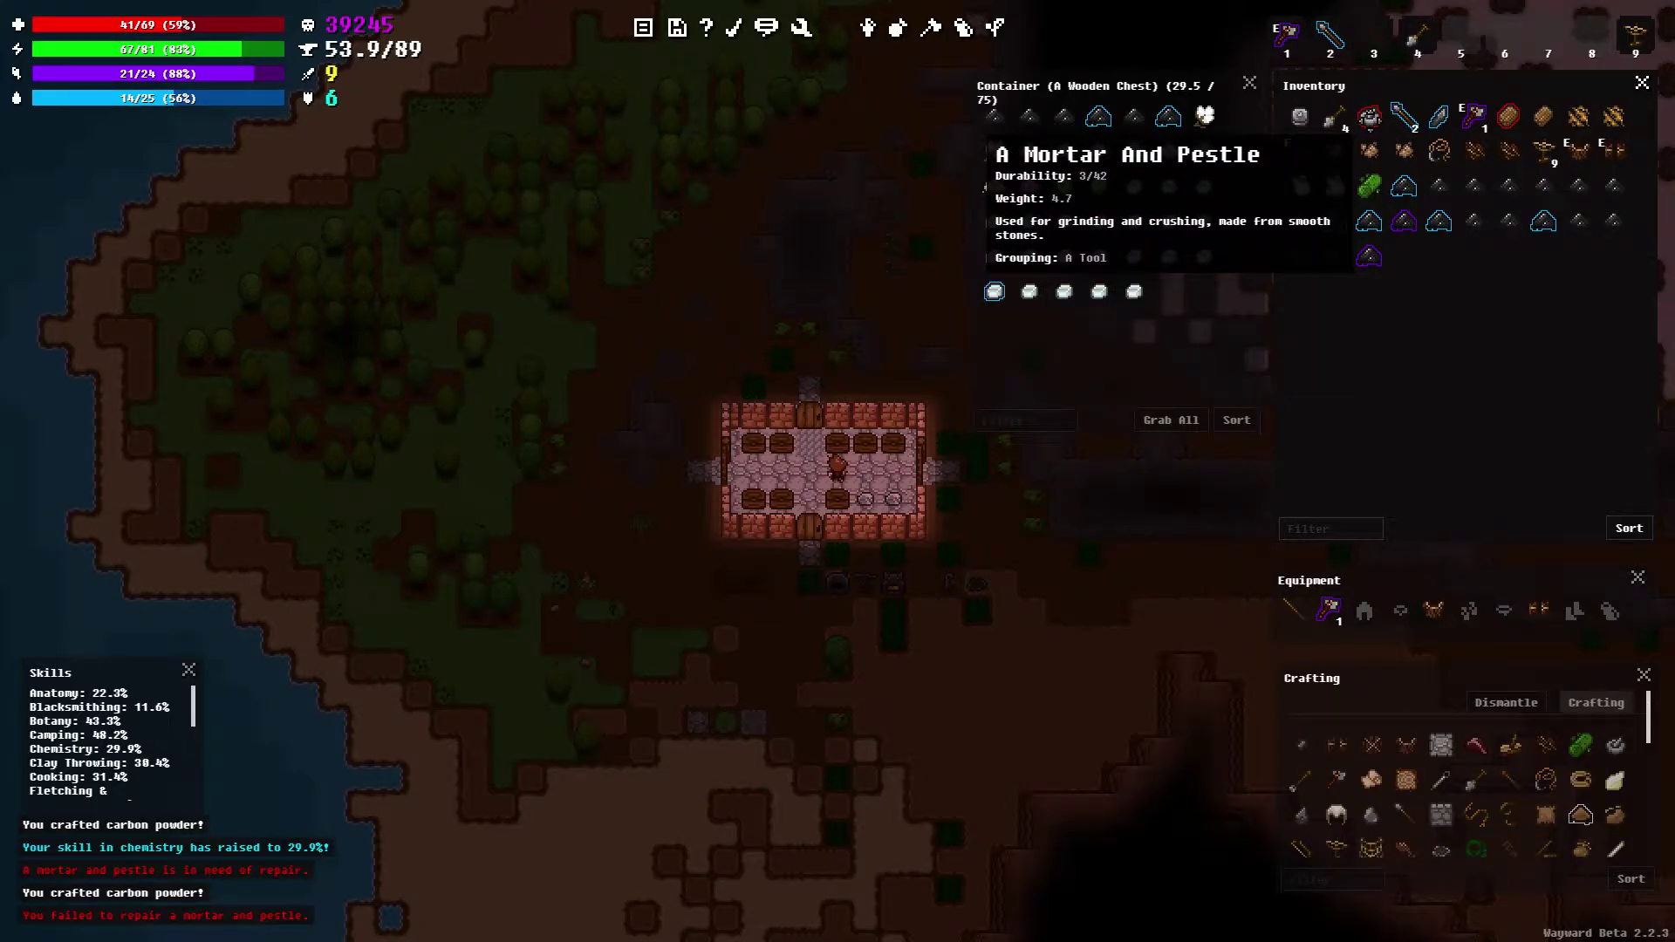
pyautogui.rightClick(1369, 116)
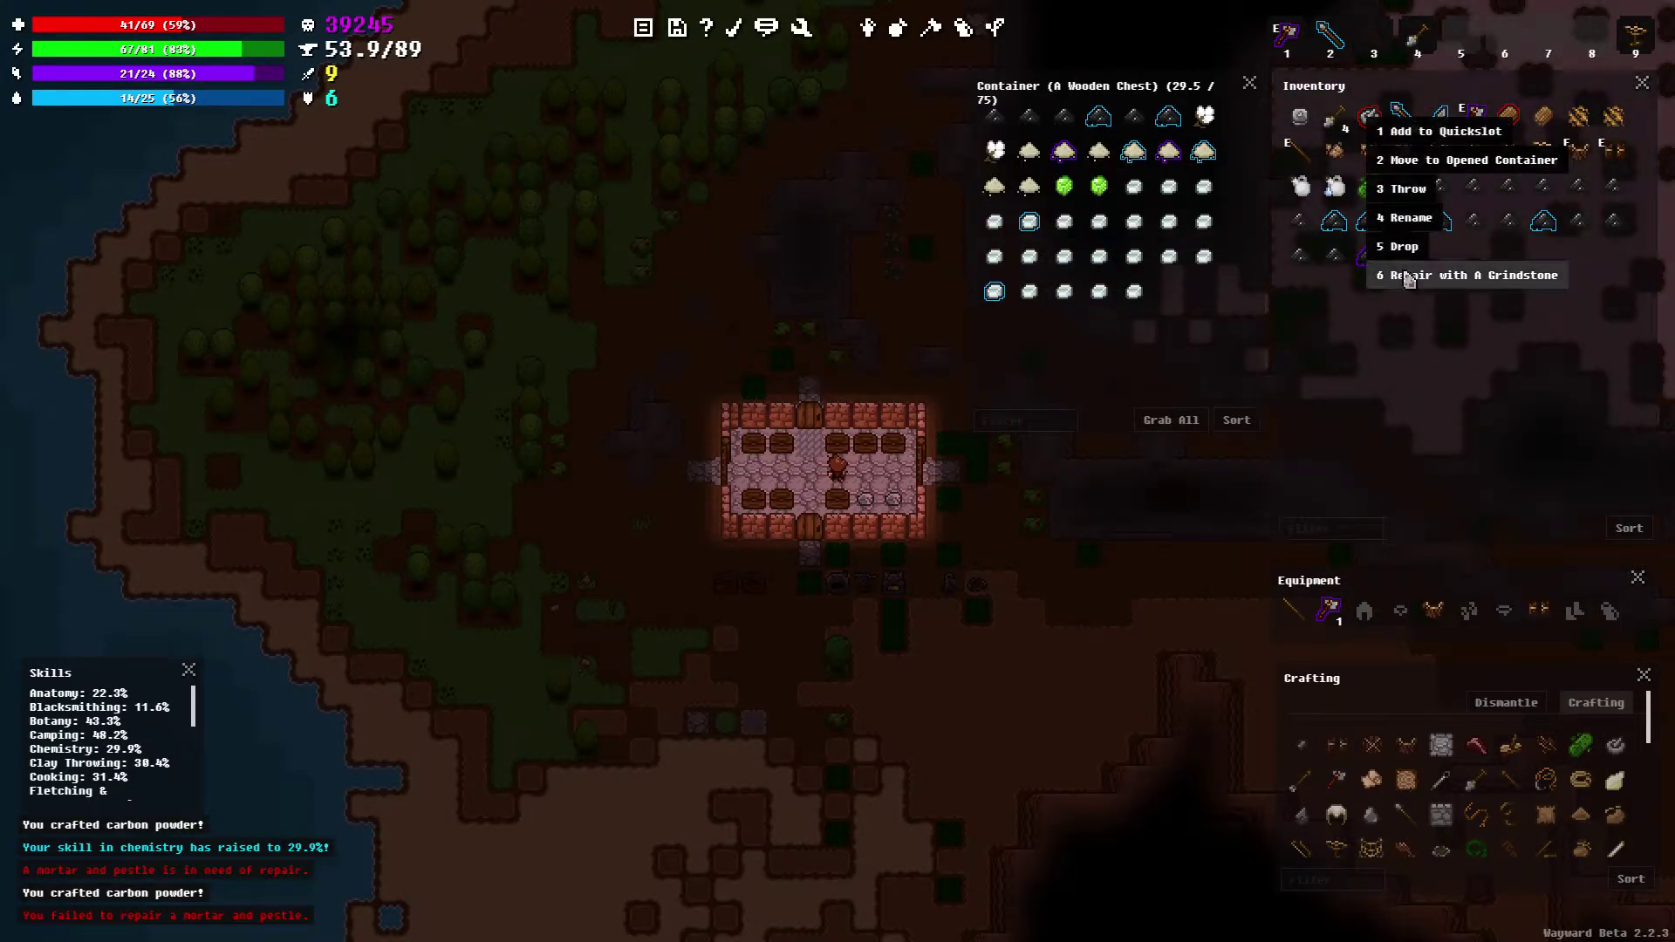
pyautogui.click(1427, 273)
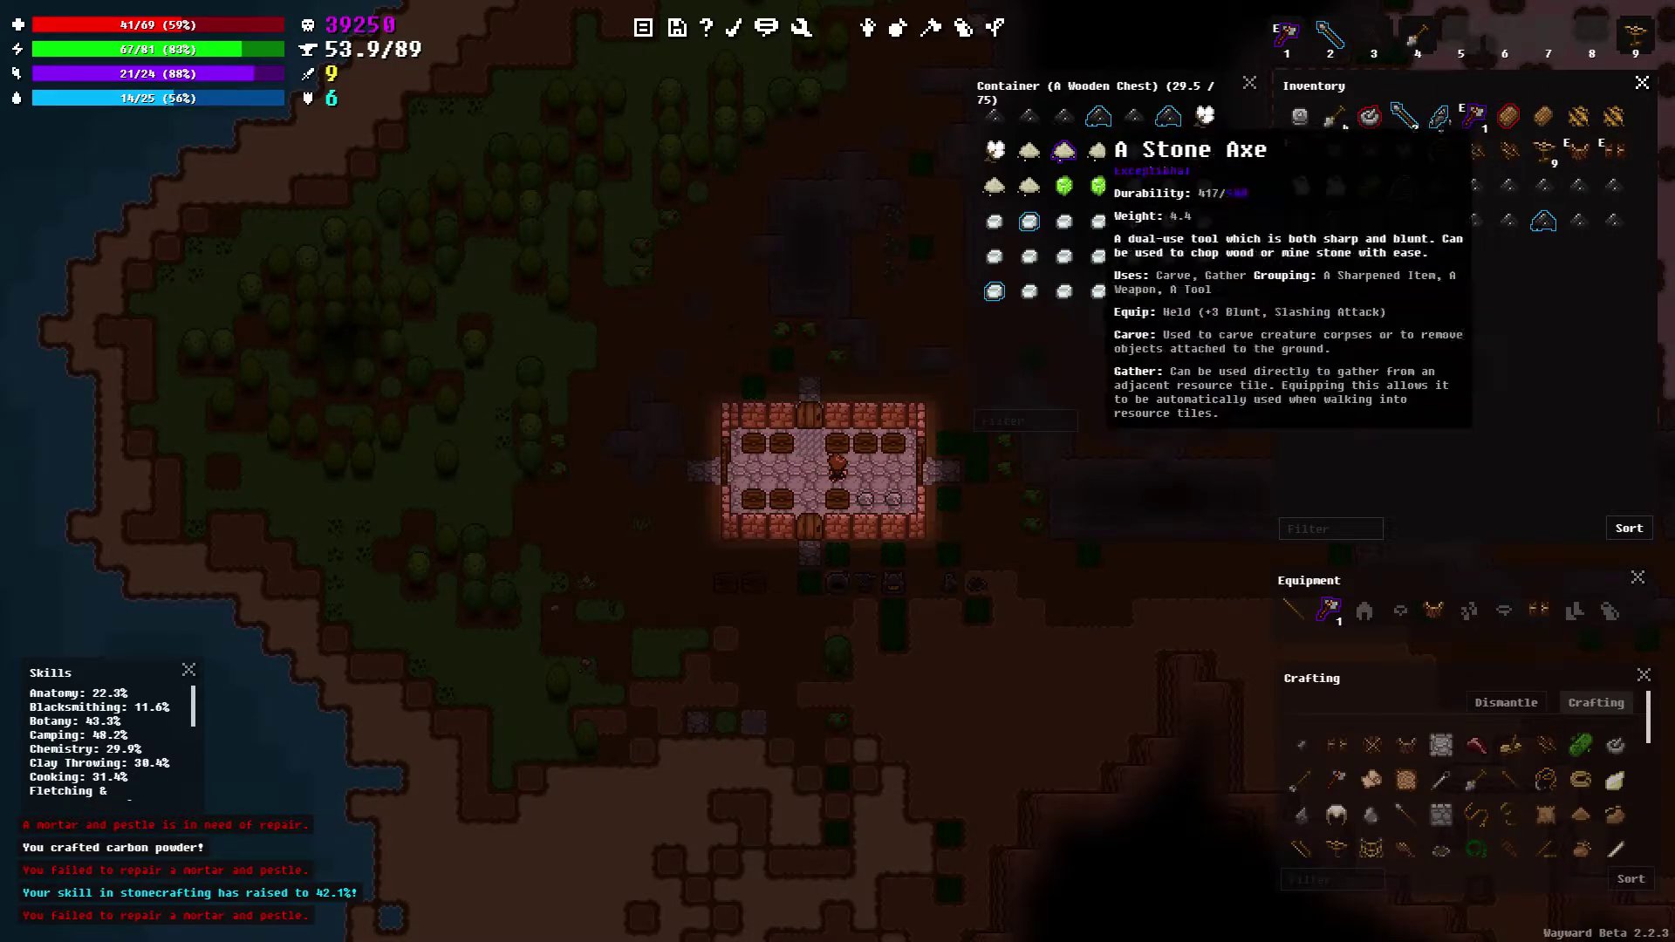
pyautogui.rightClick(1368, 116)
pyautogui.click(1403, 270)
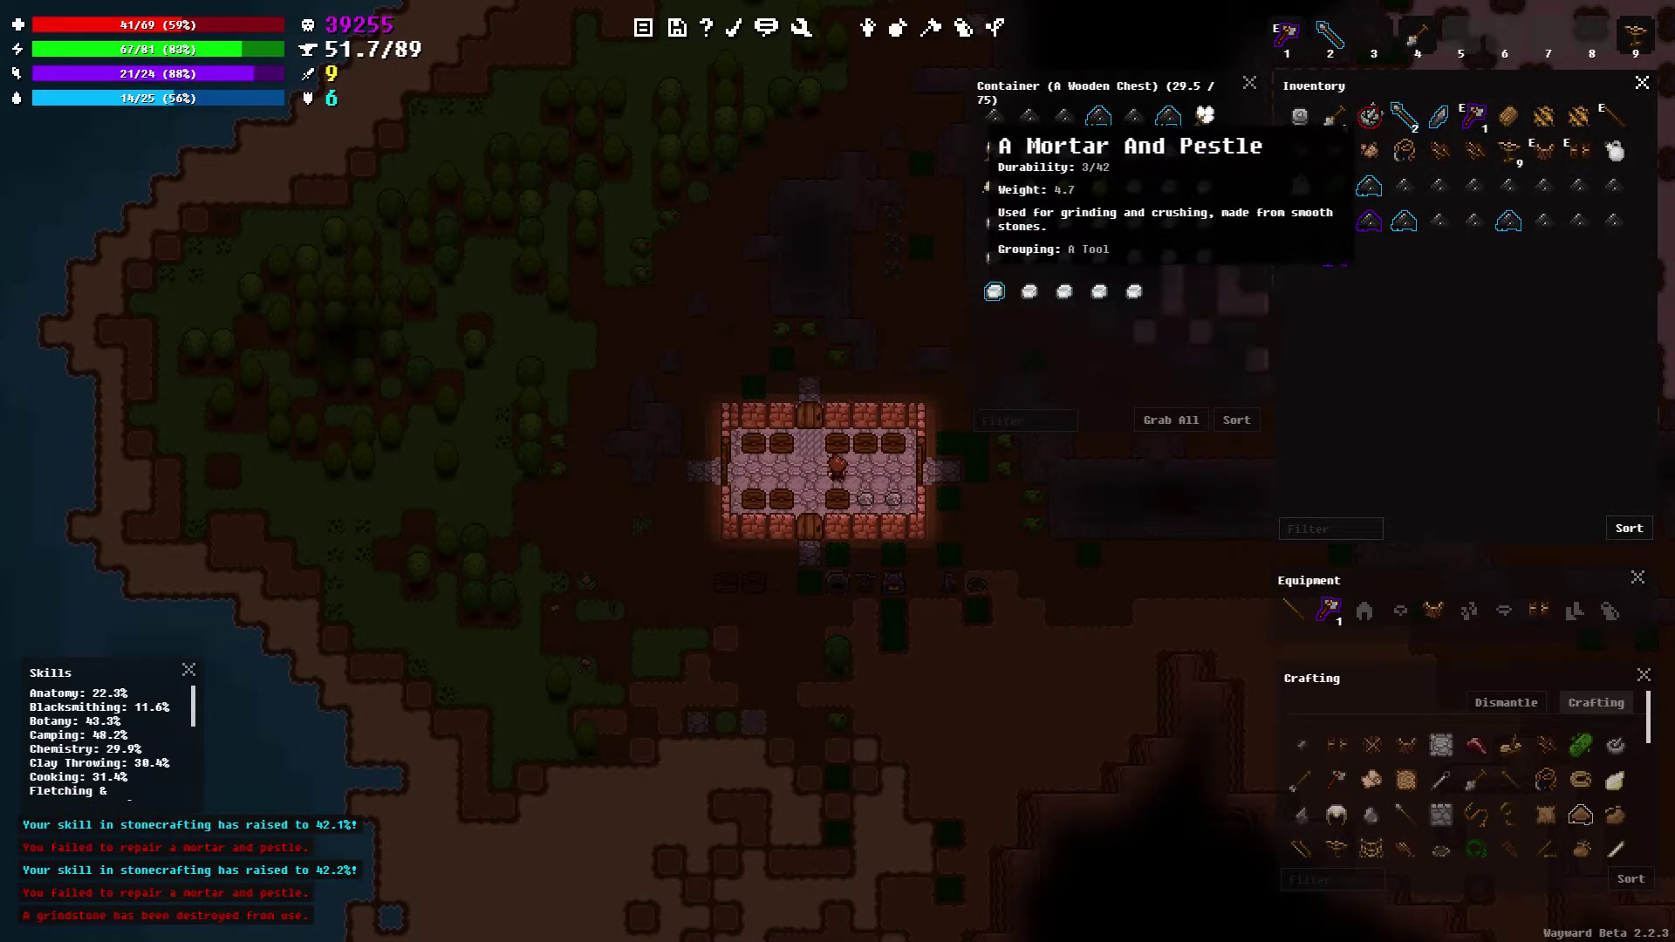
pyautogui.rightClick(1370, 117)
pyautogui.click(1408, 271)
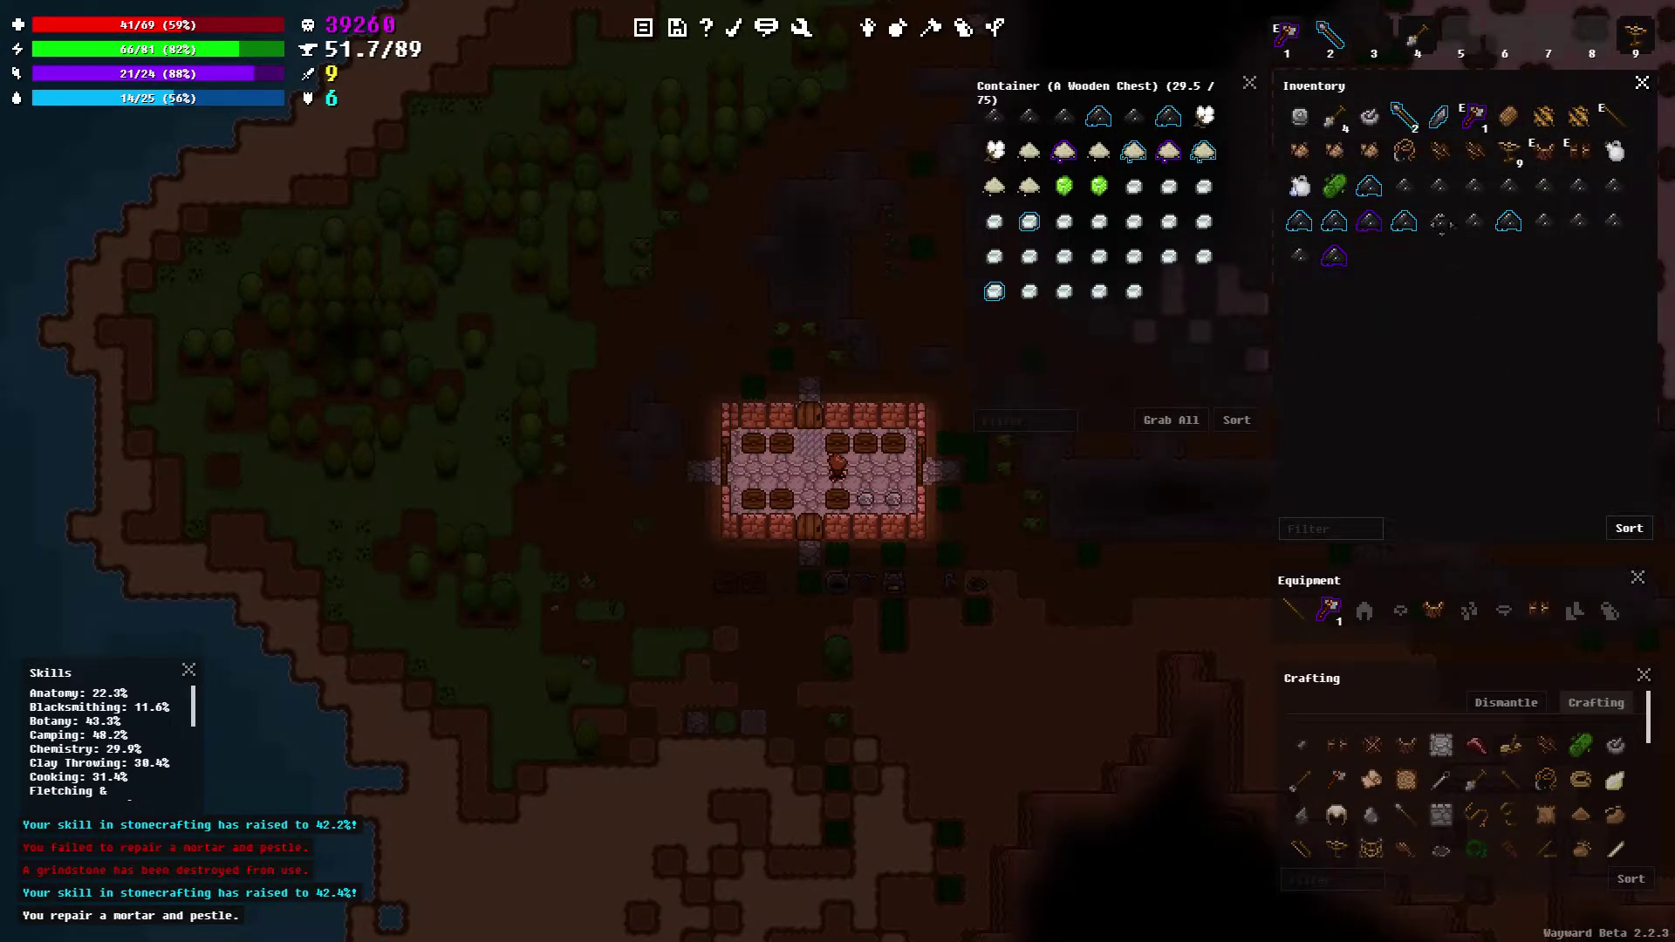
# Move all carried powders into the open chest and sort it by name
pyautogui.rightClick(1332, 221)
pyautogui.click(1447, 284)
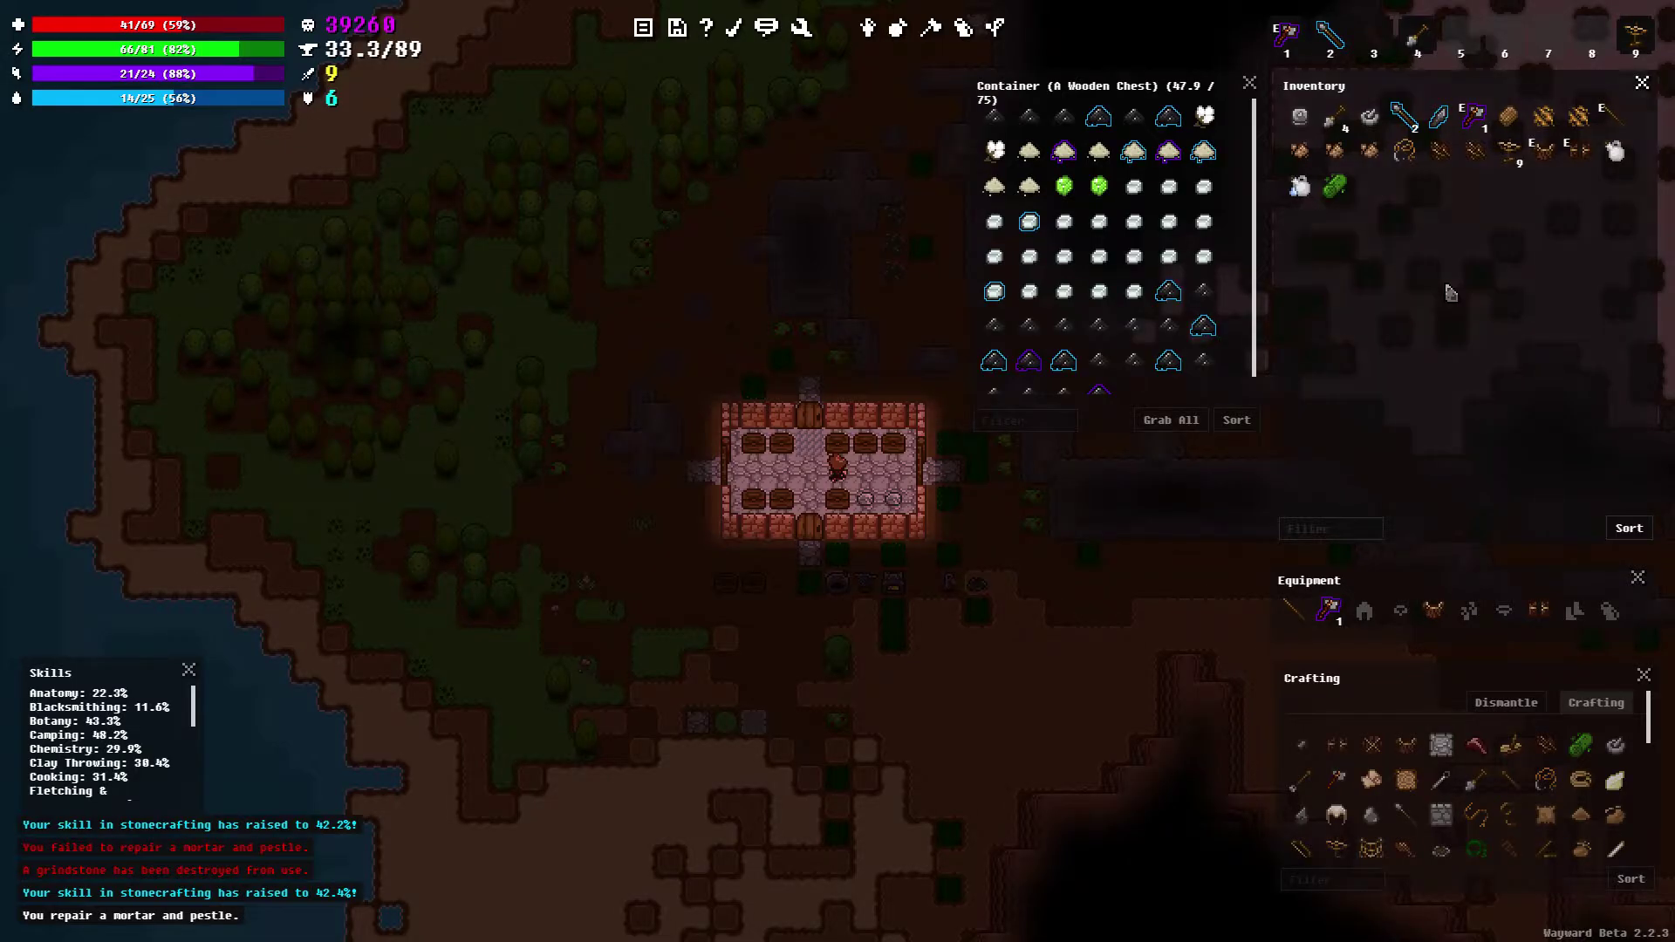
pyautogui.click(1236, 421)
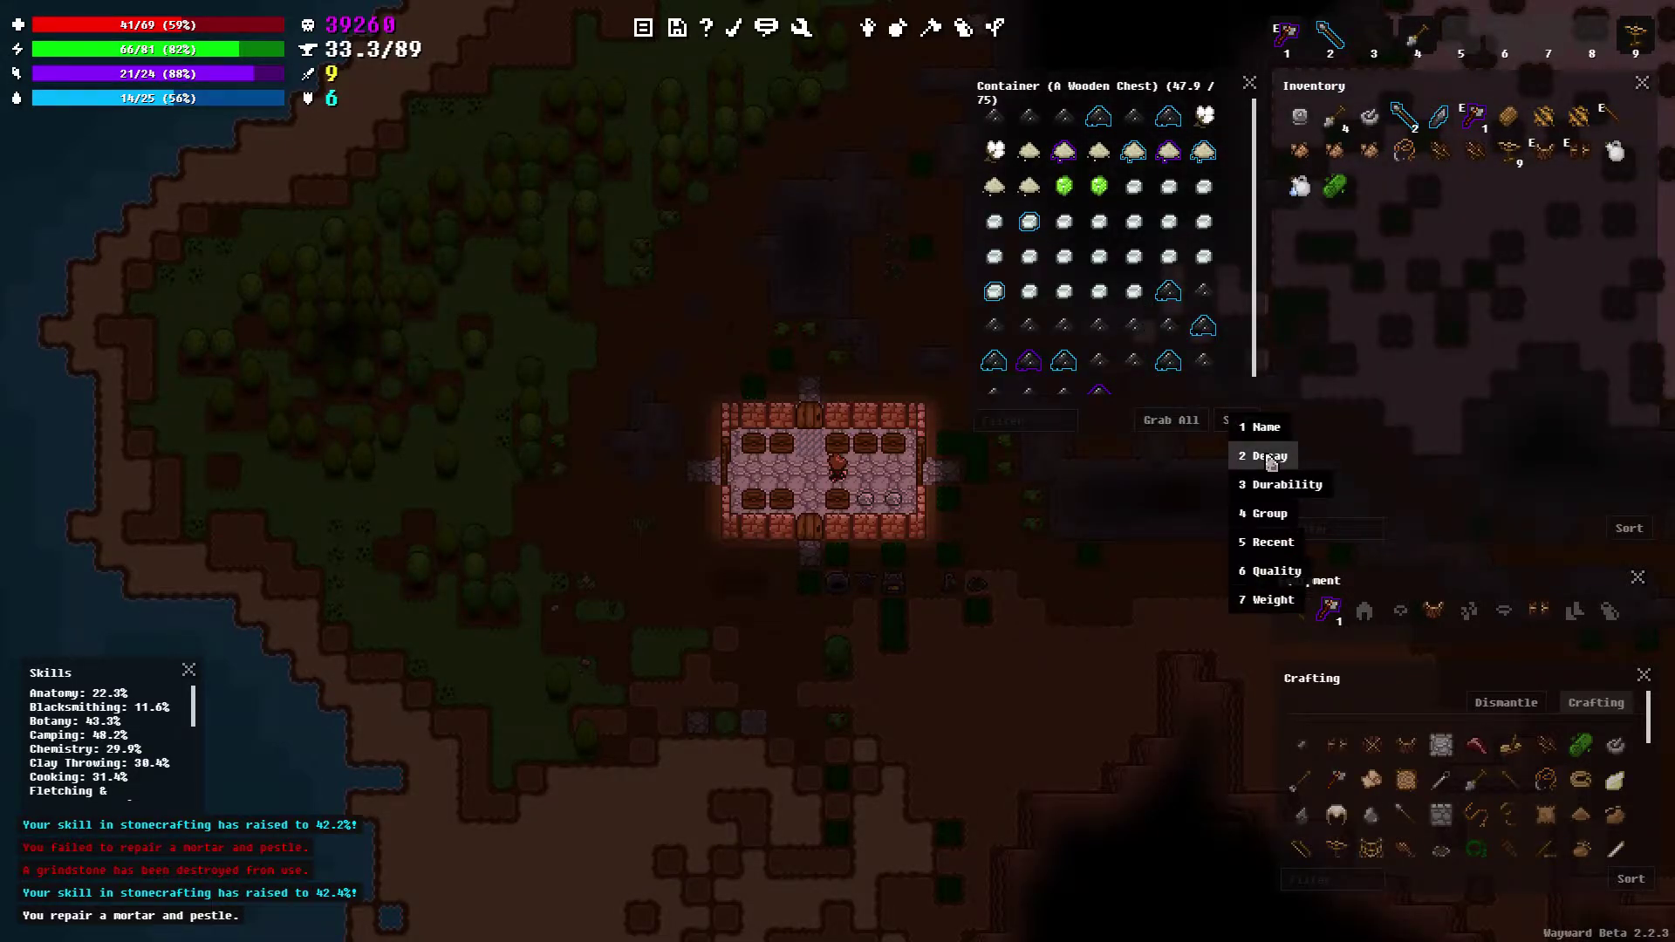
pyautogui.click(1265, 427)
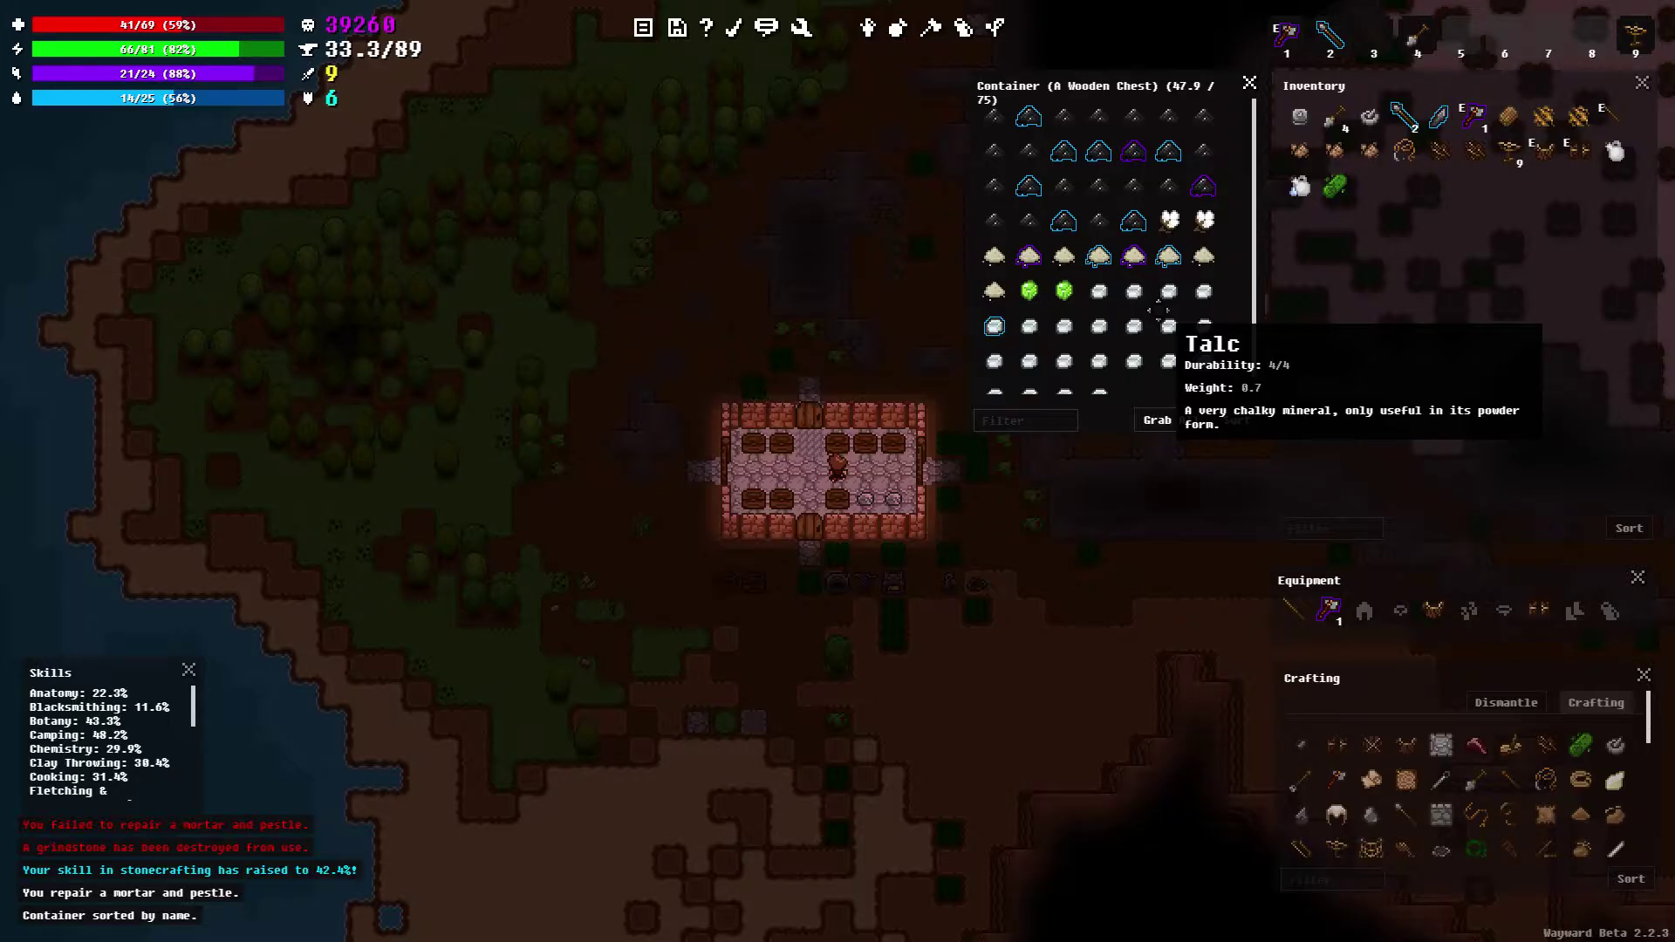
# Open the other chest and take all its iron ore, the stone hammer and second hammer
pyautogui.press('d')
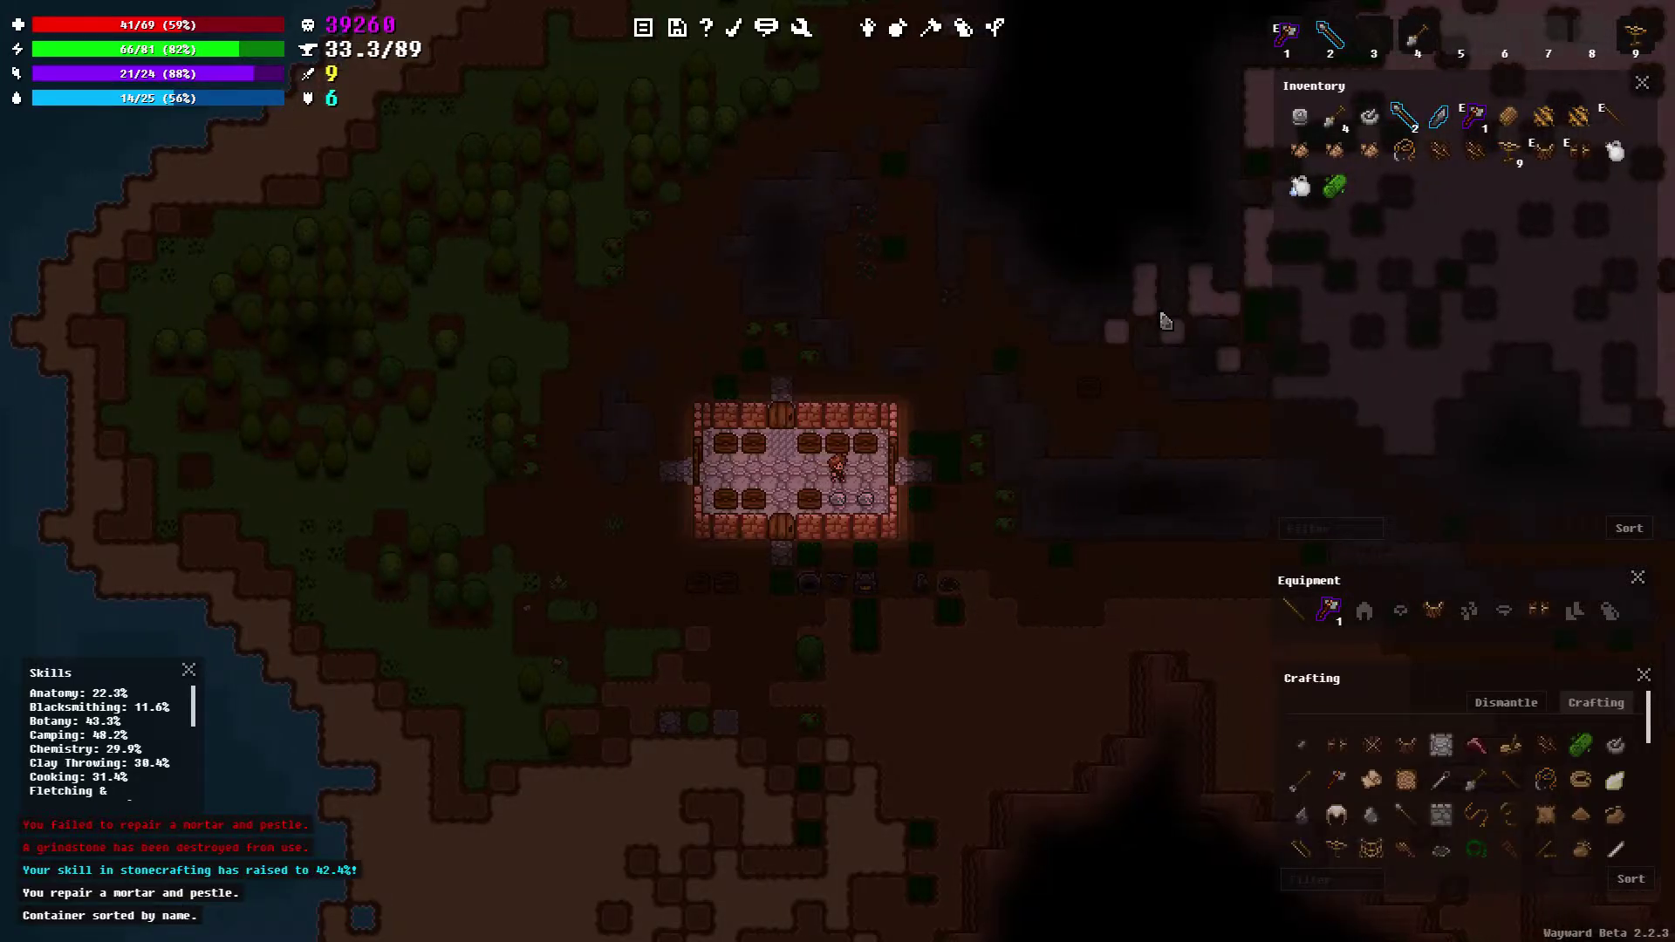
pyautogui.press('w')
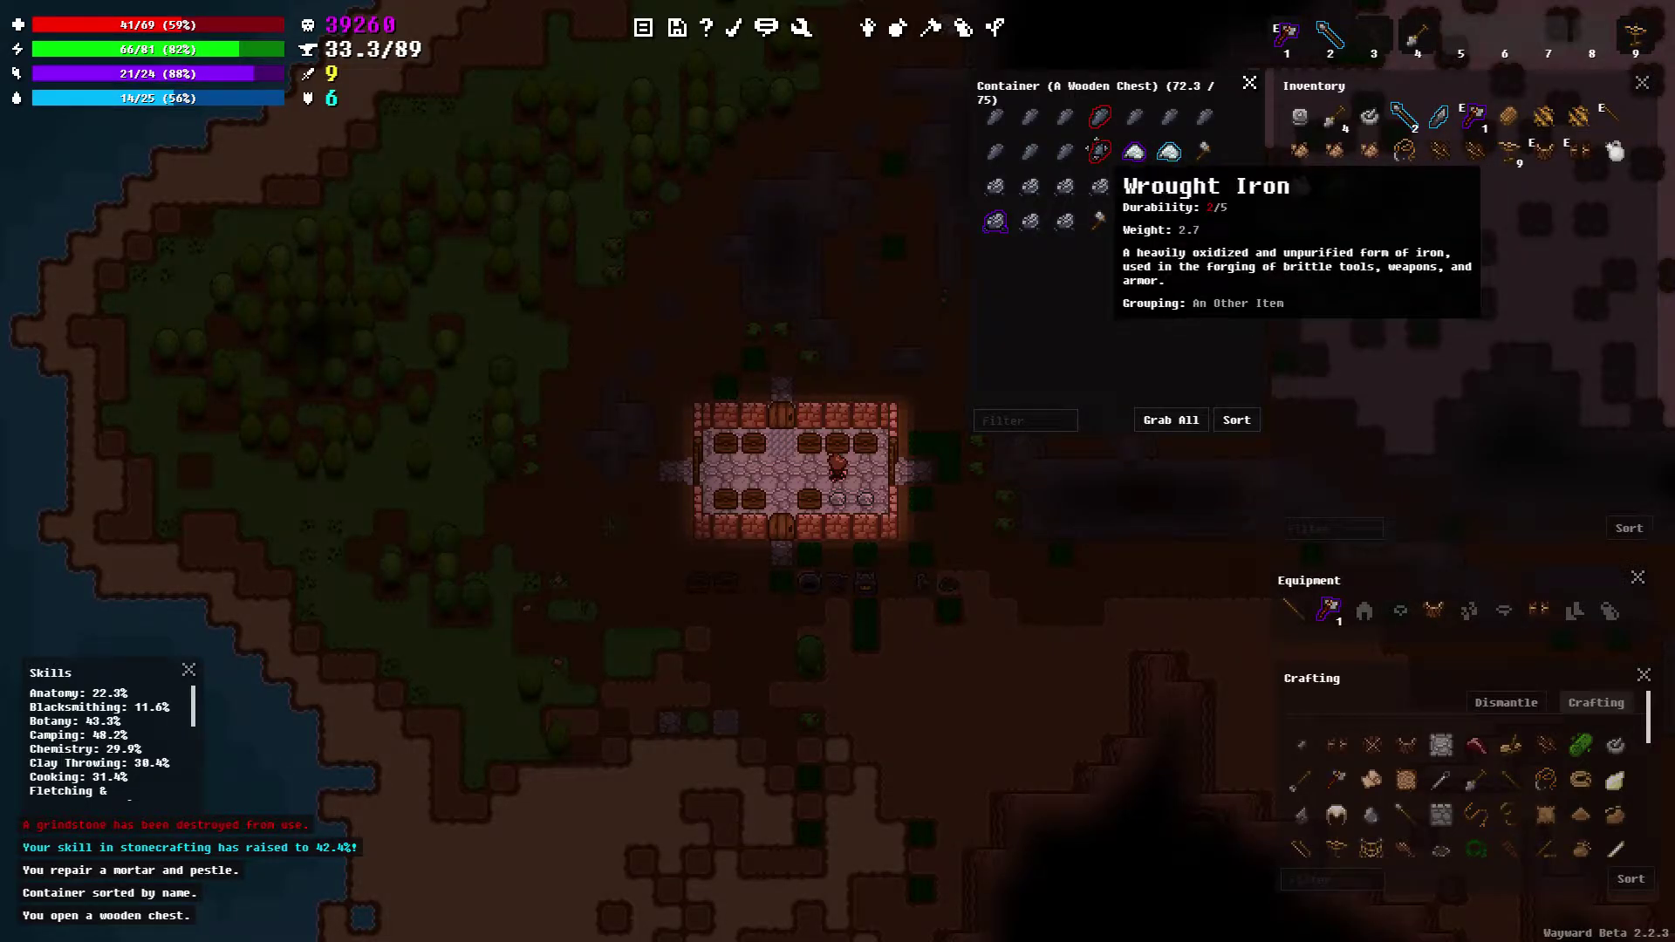
pyautogui.keyDown('shift'); pyautogui.click(1101, 187); pyautogui.keyUp('shift')
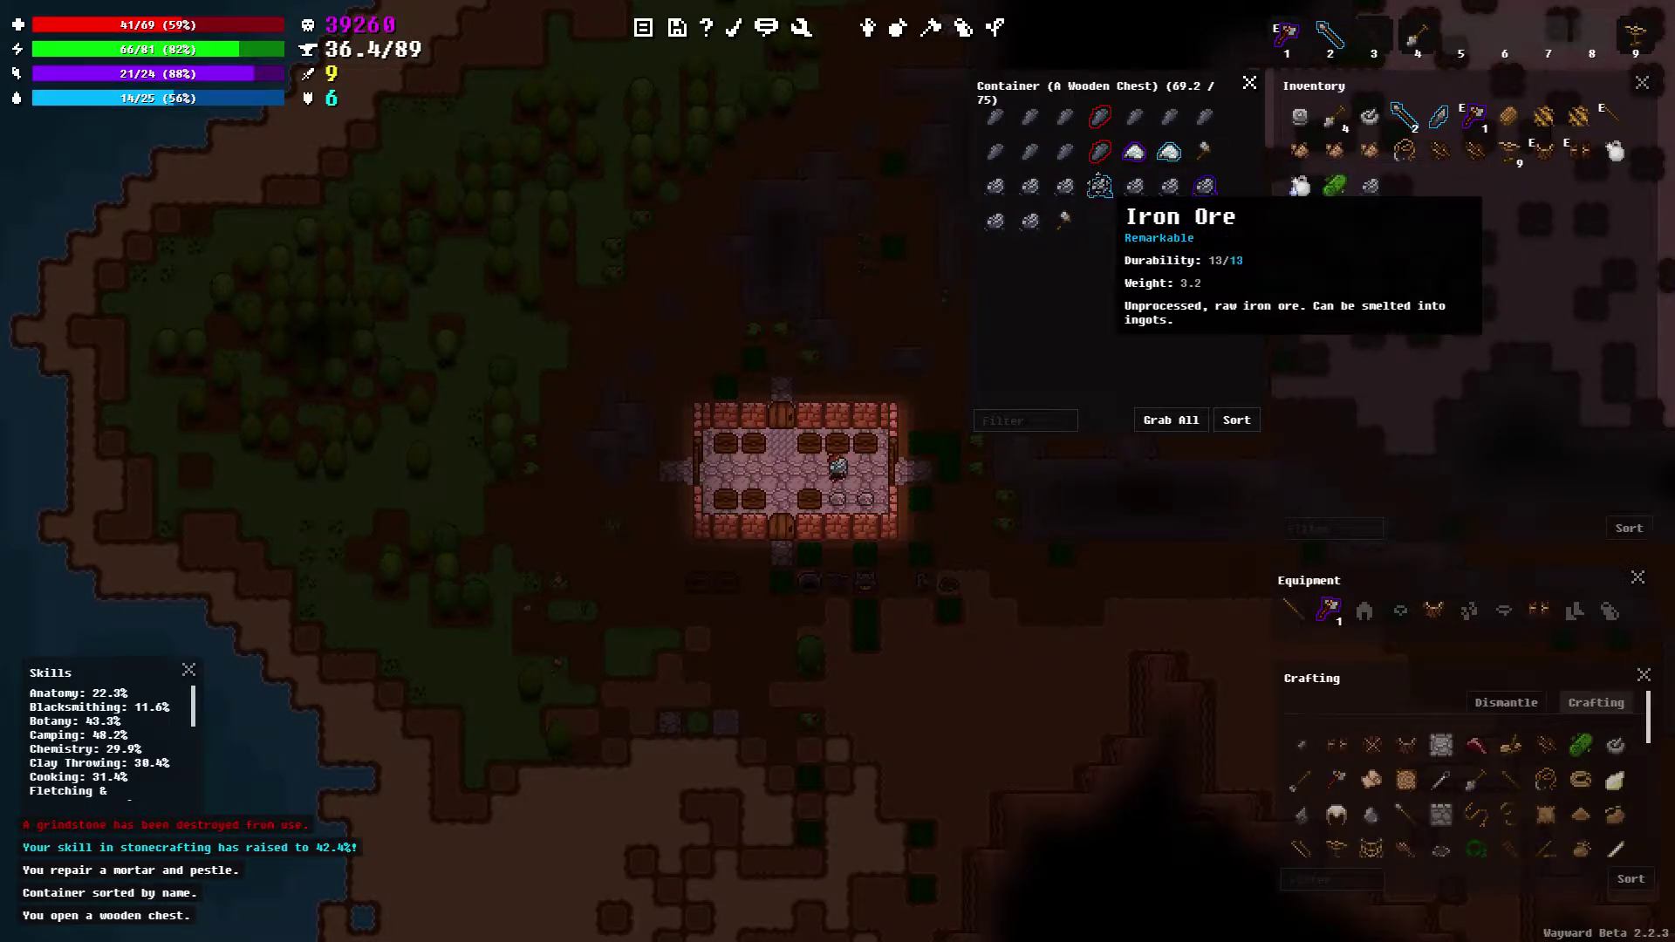
pyautogui.rightClick(1101, 186)
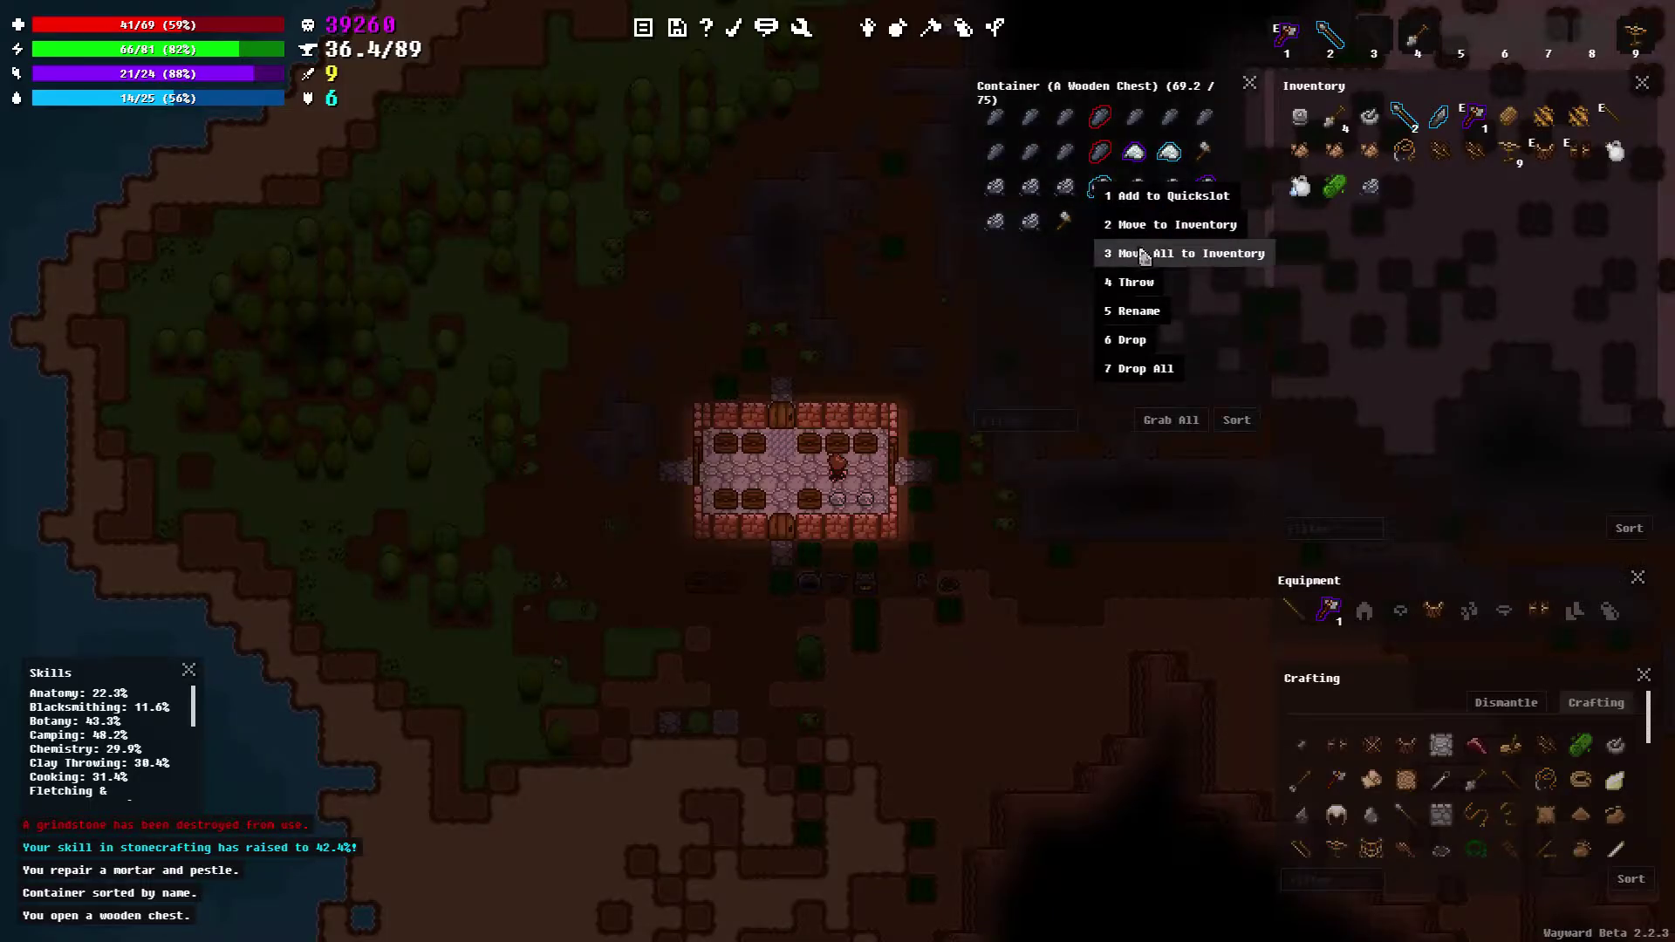
pyautogui.click(1191, 252)
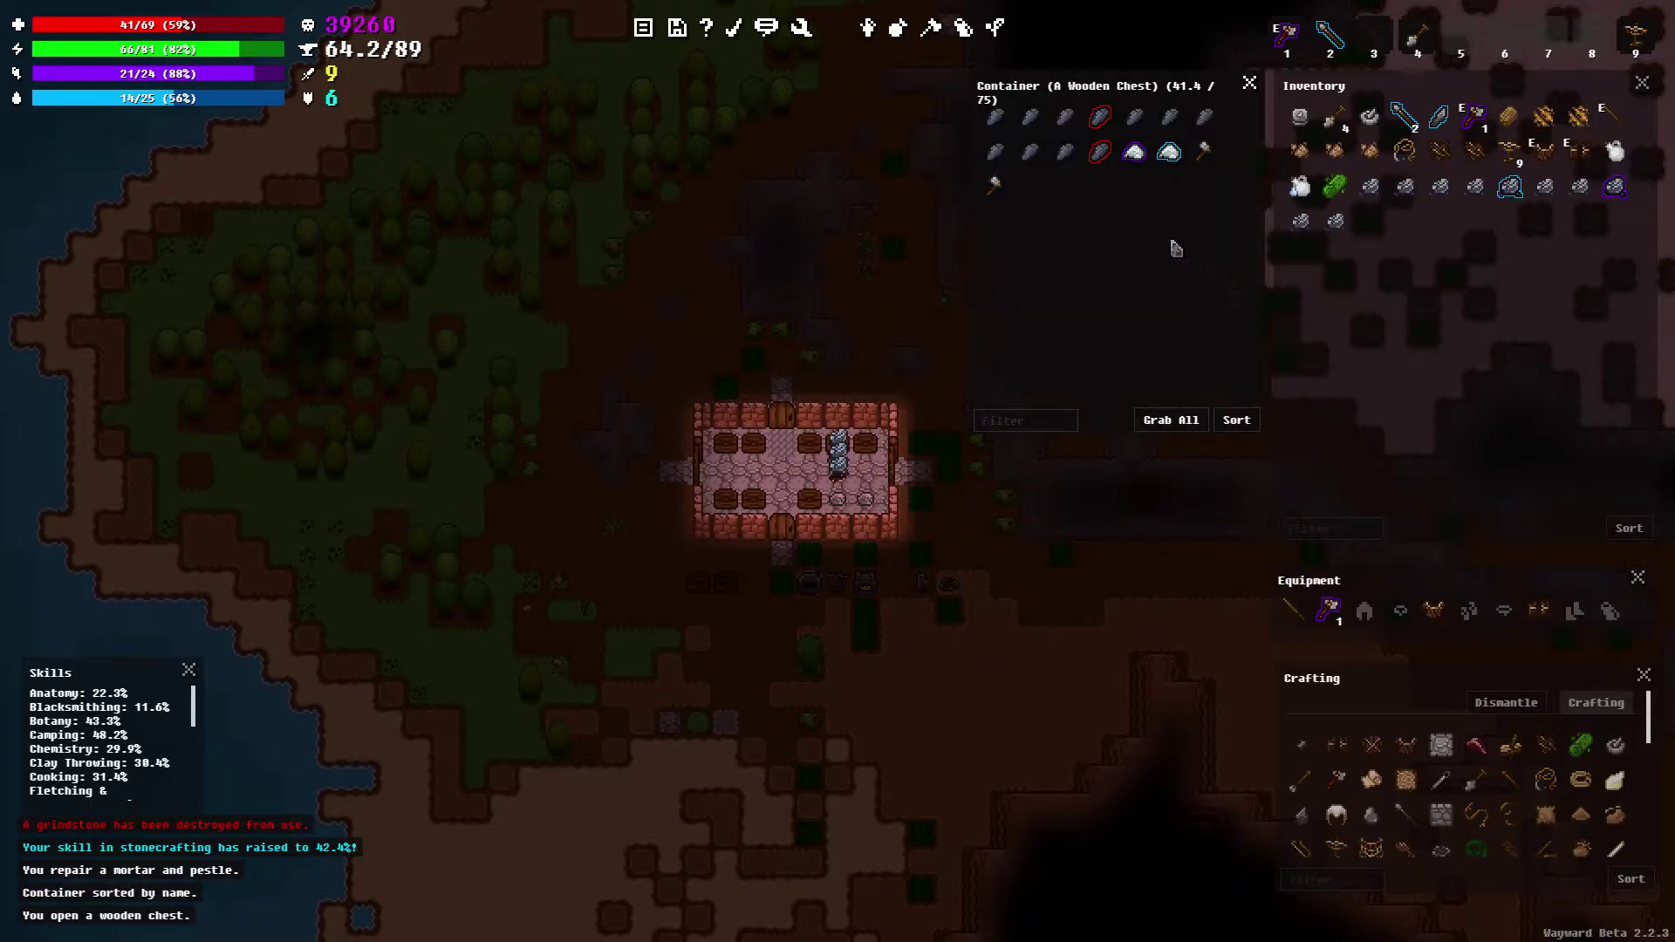
pyautogui.keyDown('shift'); pyautogui.click(1002, 190); pyautogui.keyUp('shift')
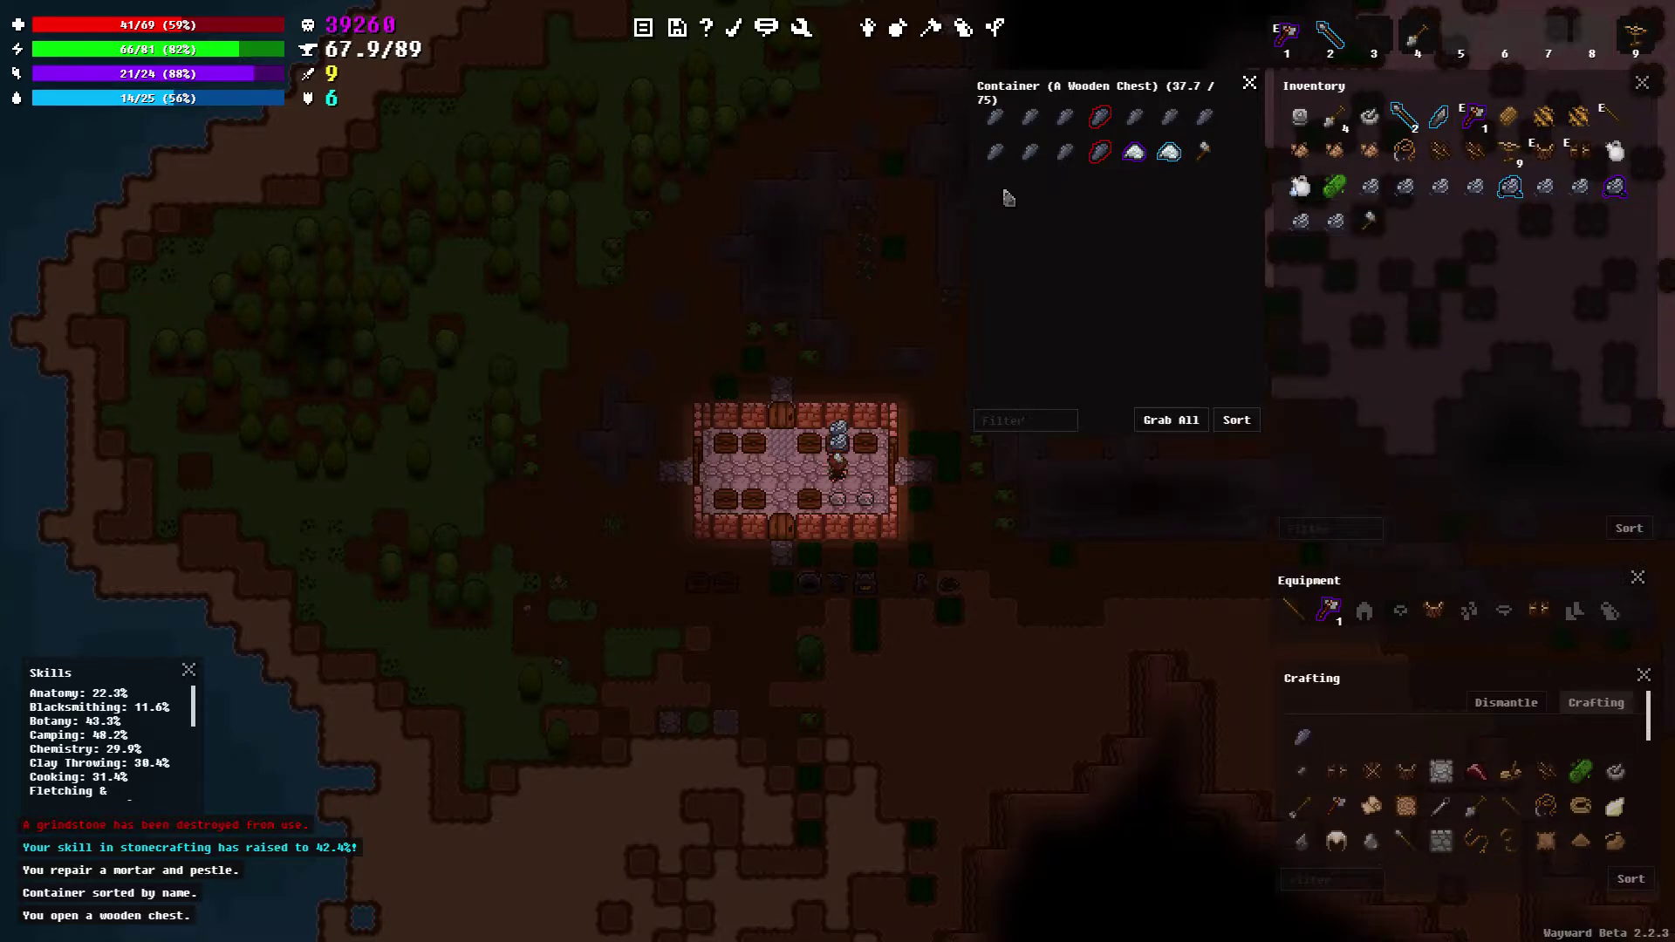
pyautogui.keyDown('shift'); pyautogui.click(1204, 154); pyautogui.keyUp('shift')
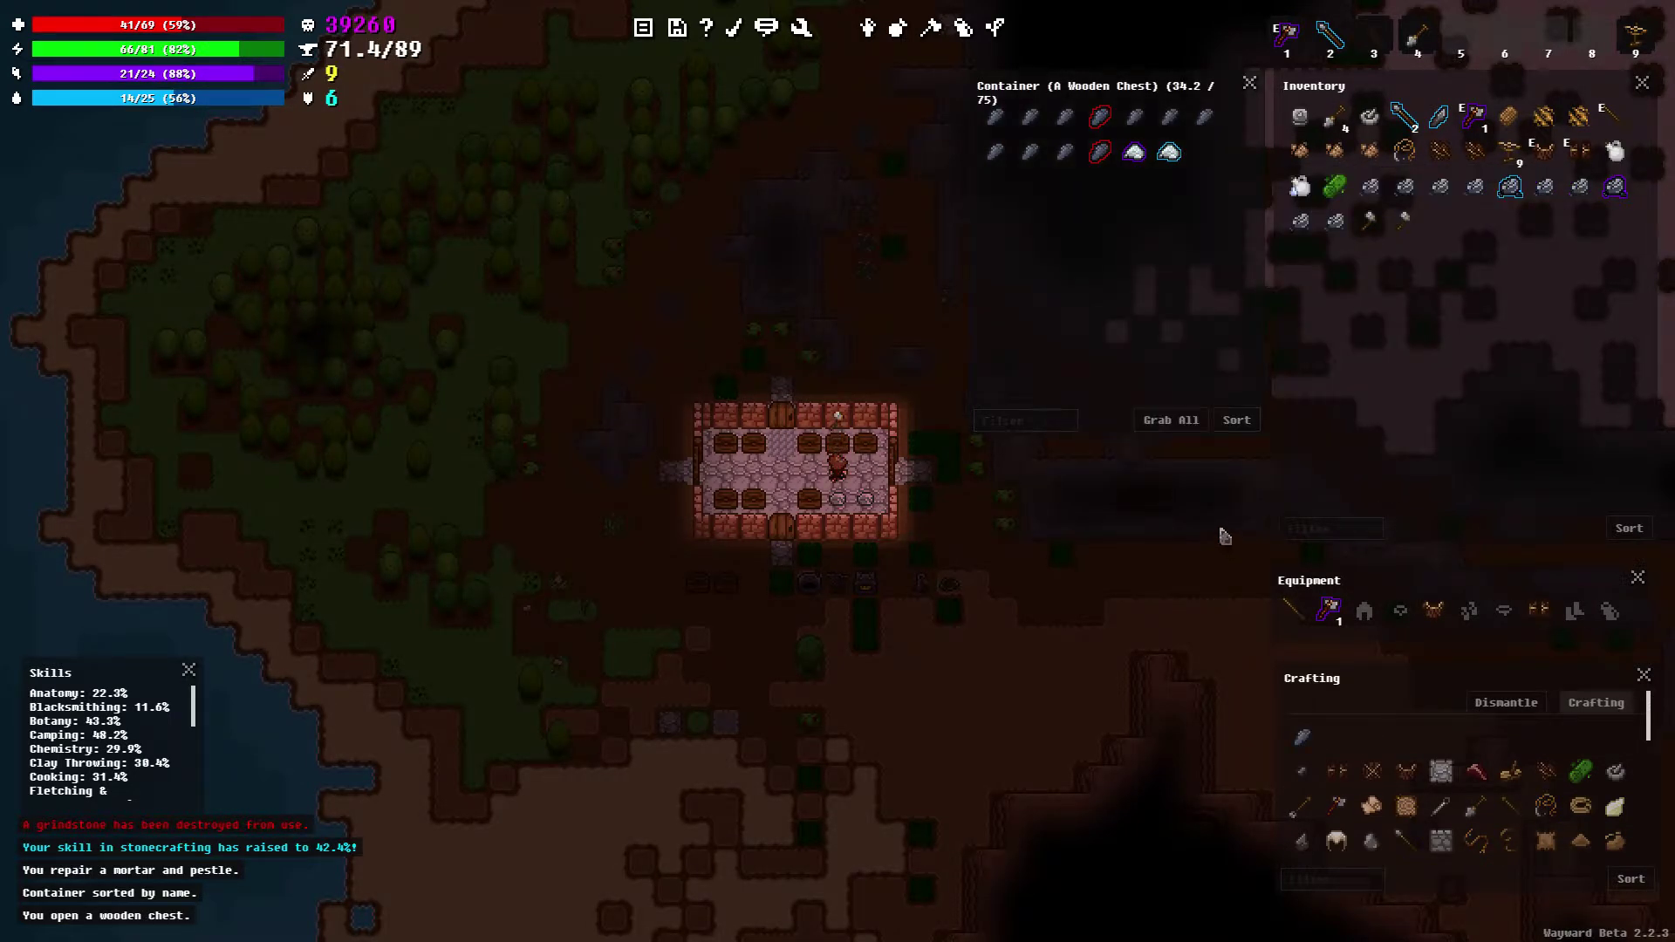
pyautogui.moveTo(1301, 737)
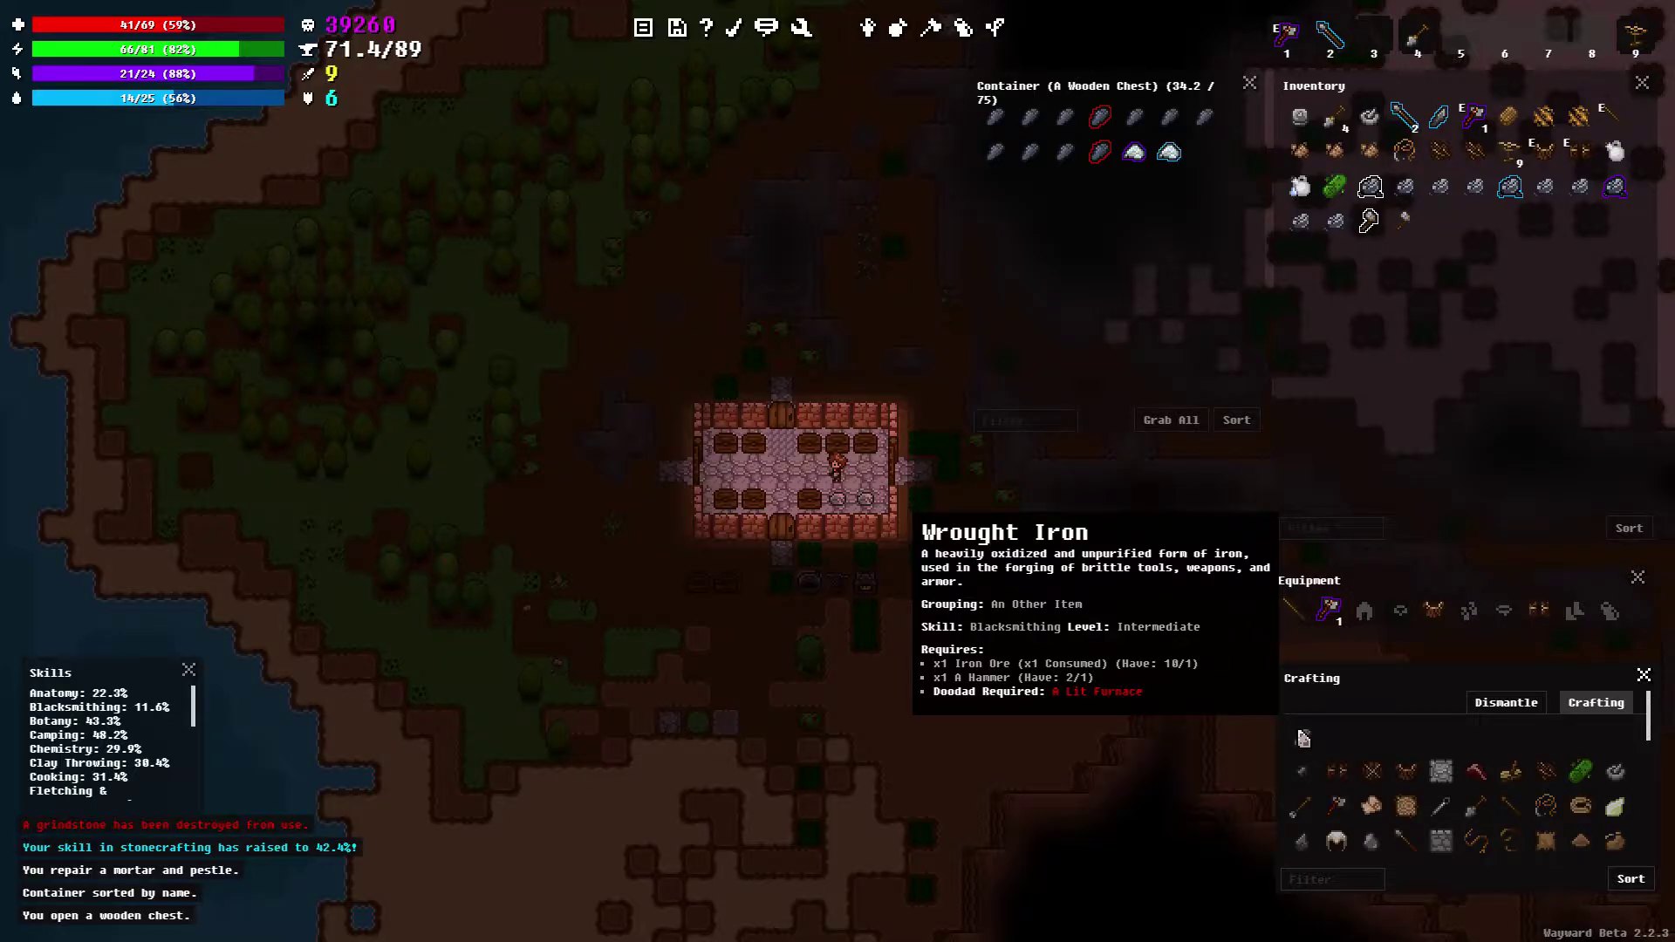
# Walk back into the house and open the wooden chest holding Leaves
pyautogui.press('a')
pyautogui.press('a')
pyautogui.press('s')
pyautogui.press('s')
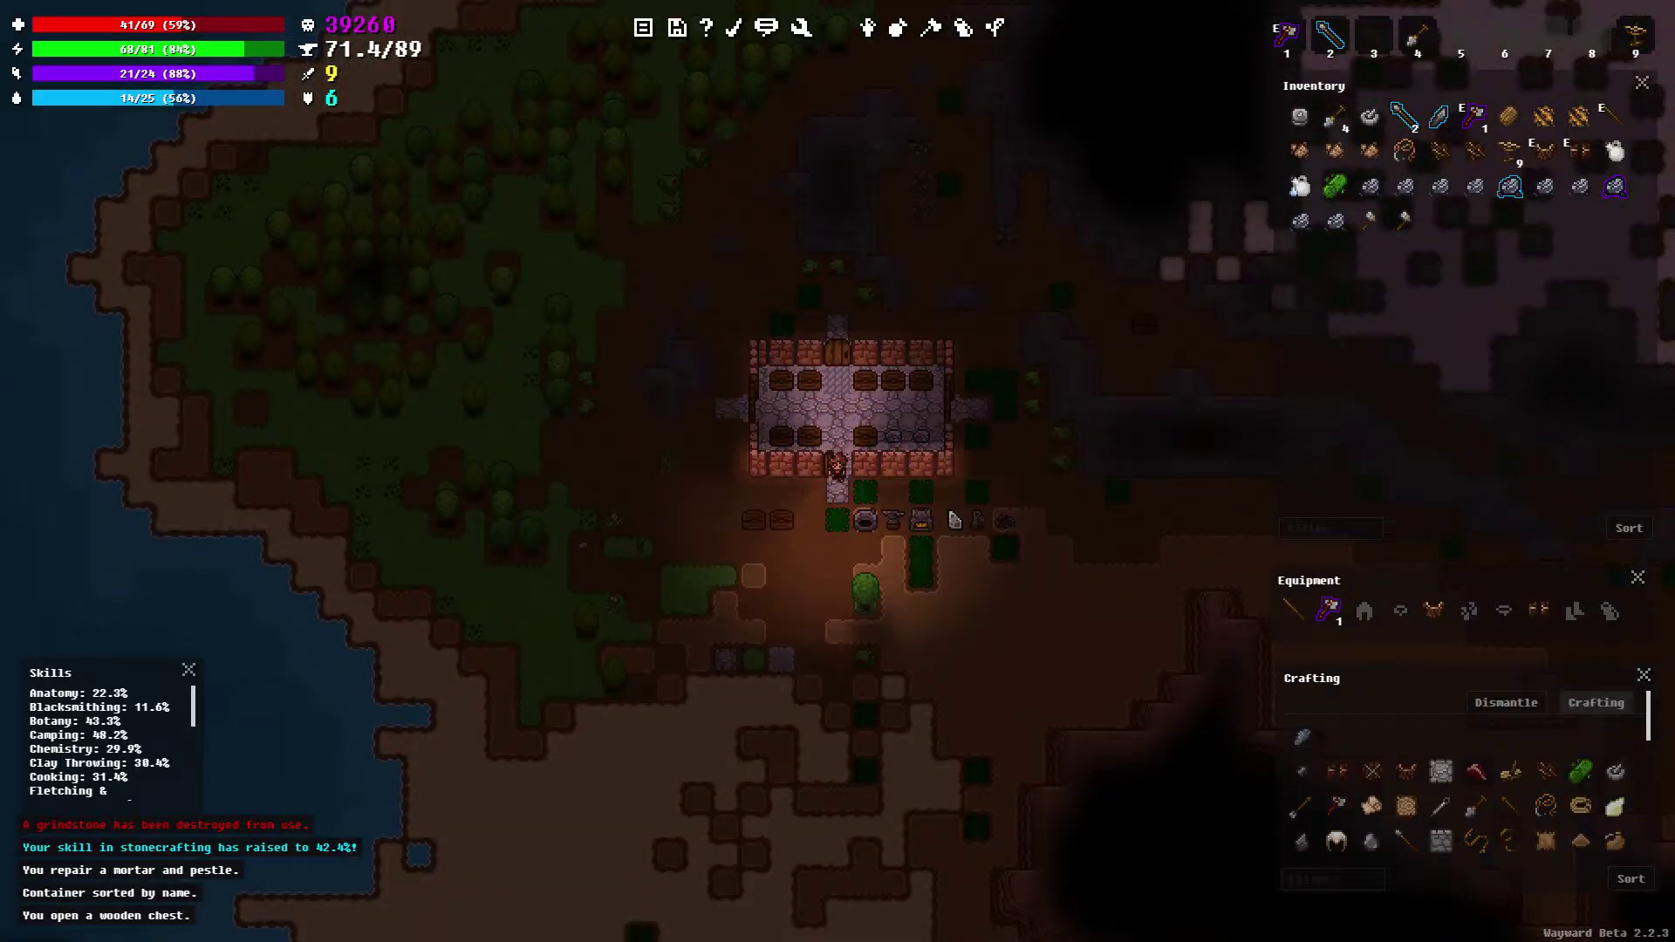
pyautogui.press('s')
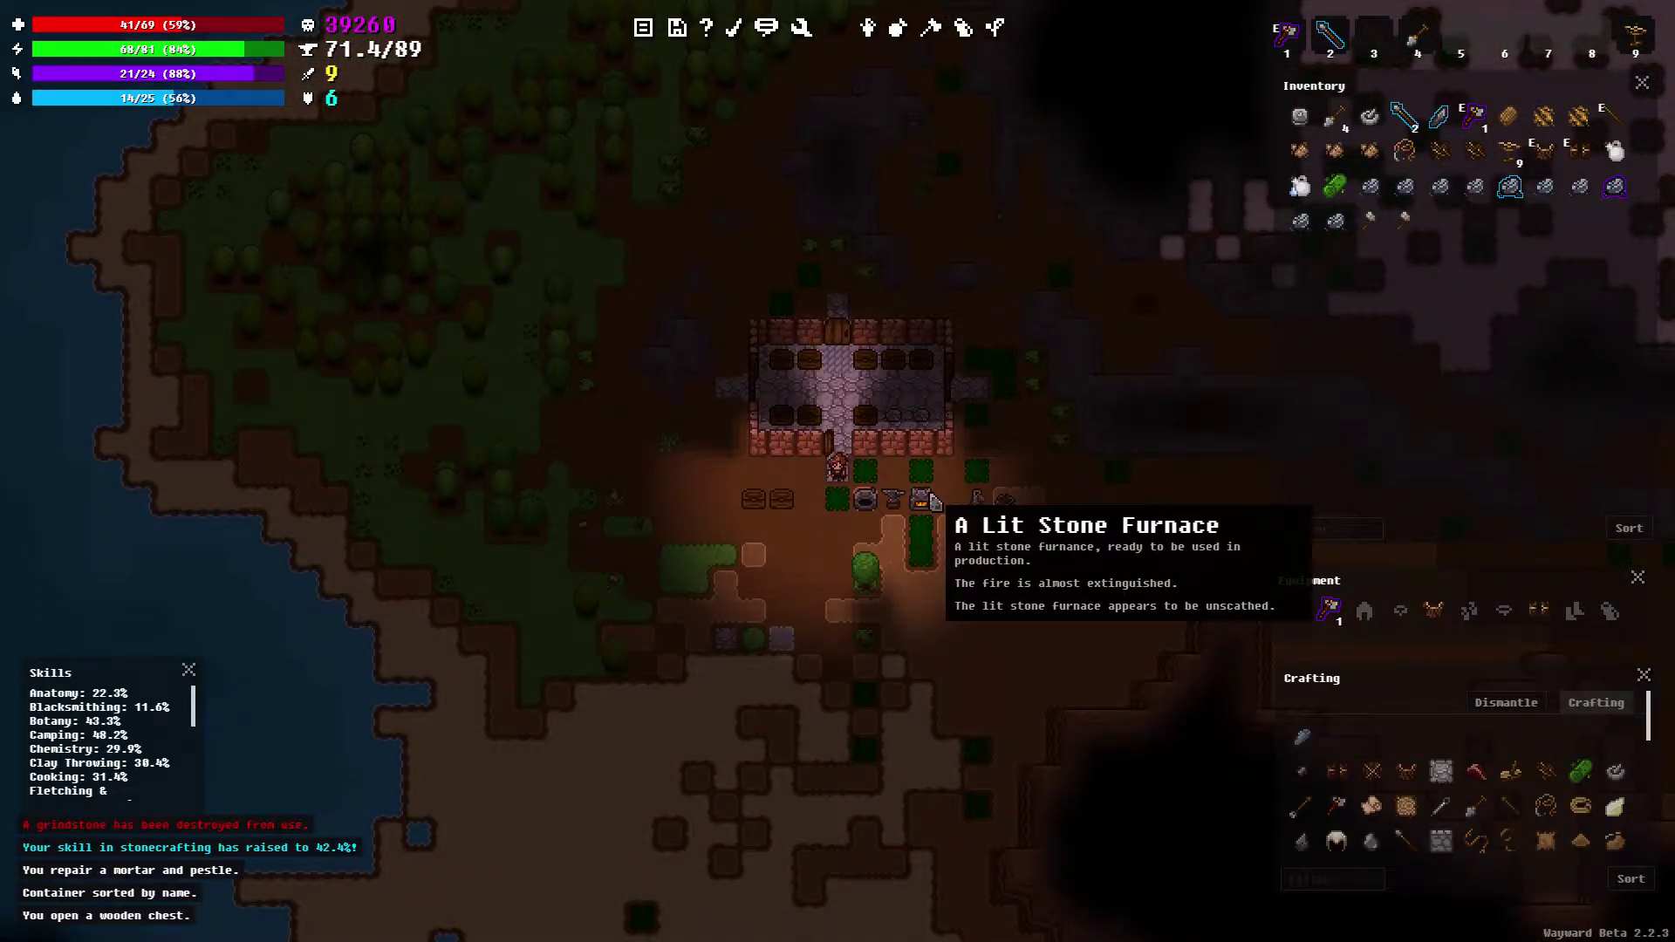
pyautogui.press('w')
pyautogui.press('w')
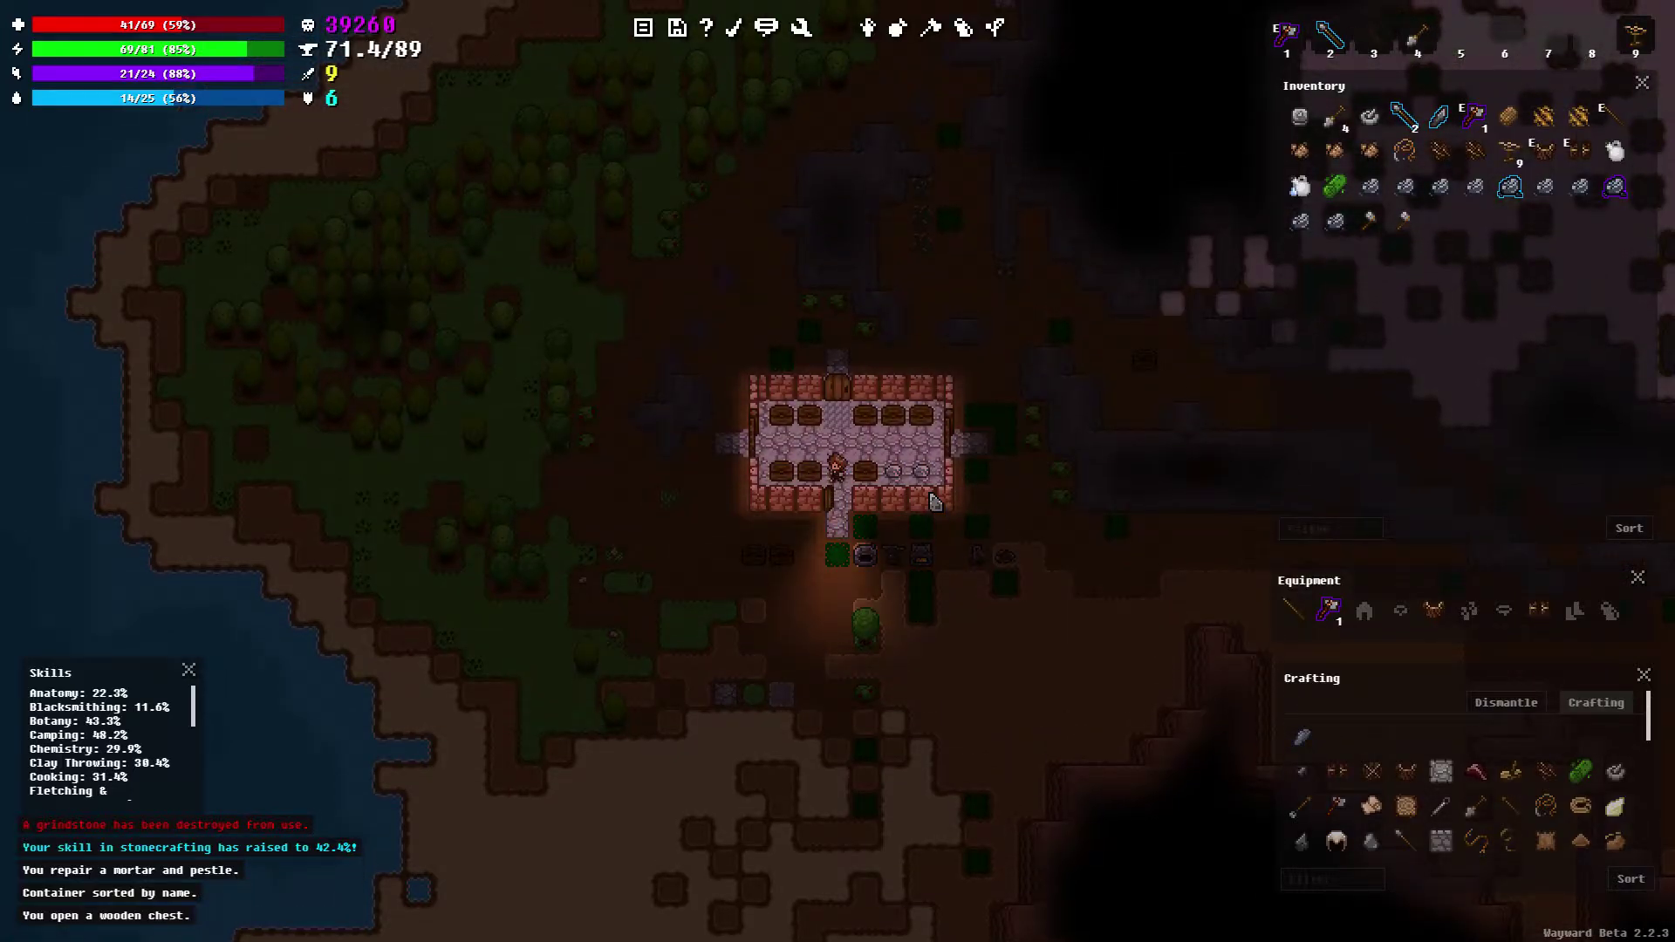
pyautogui.press('a')
pyautogui.scroll(-5, 1112, 222)
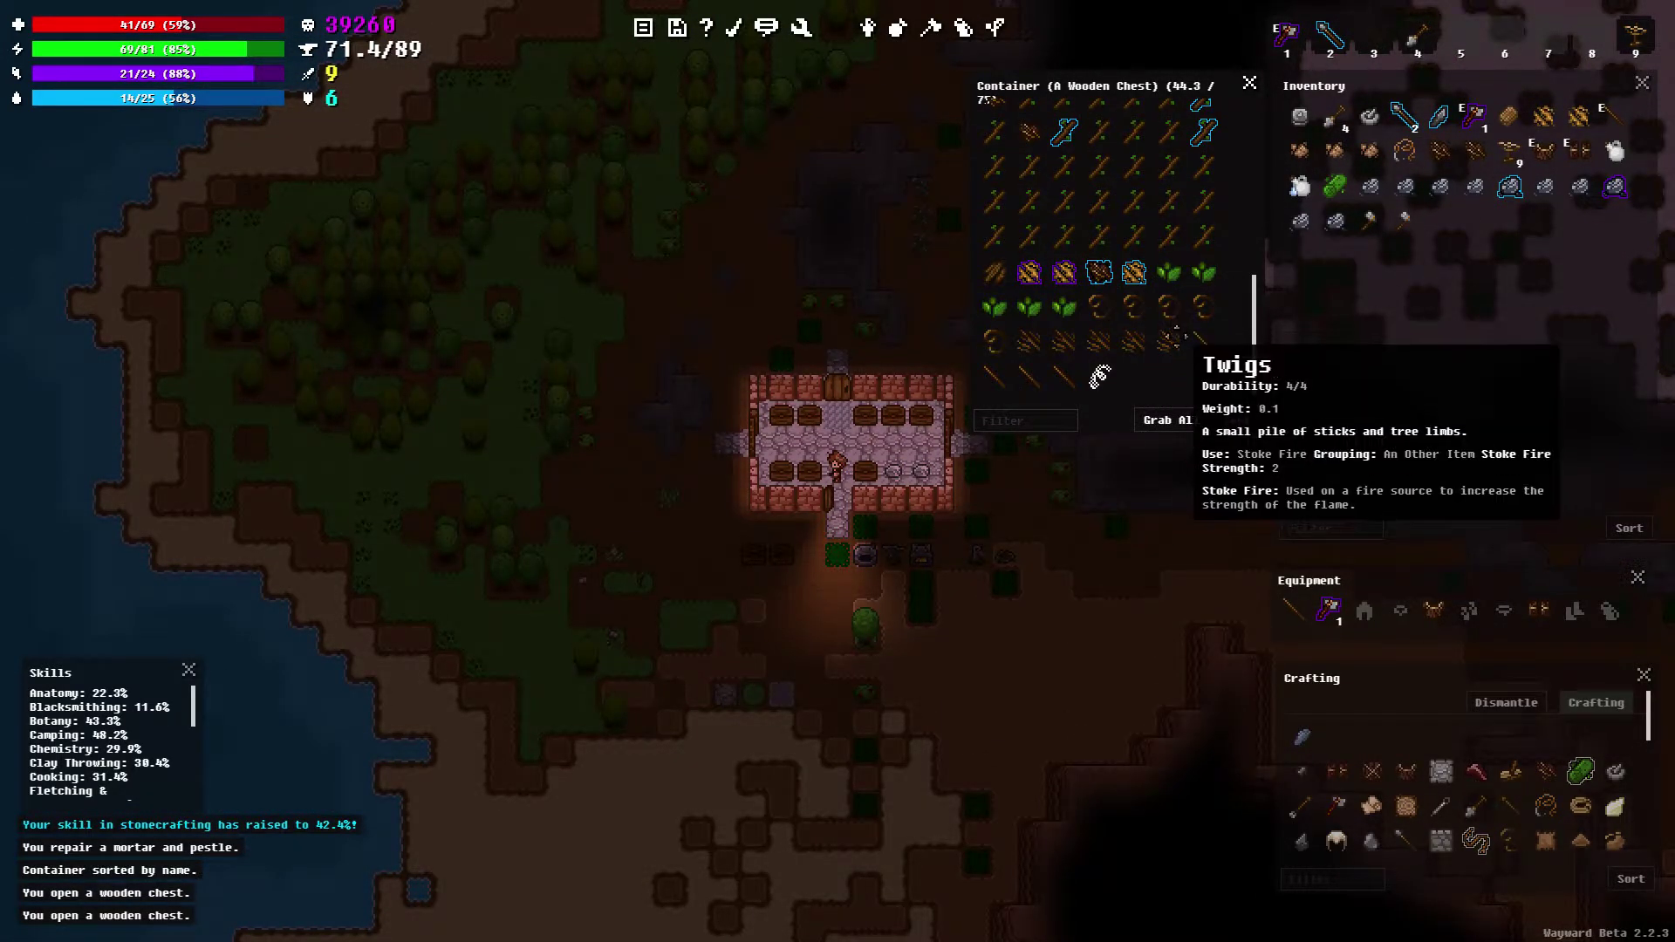
pyautogui.scroll(2, 1178, 354)
pyautogui.scroll(2, 1178, 353)
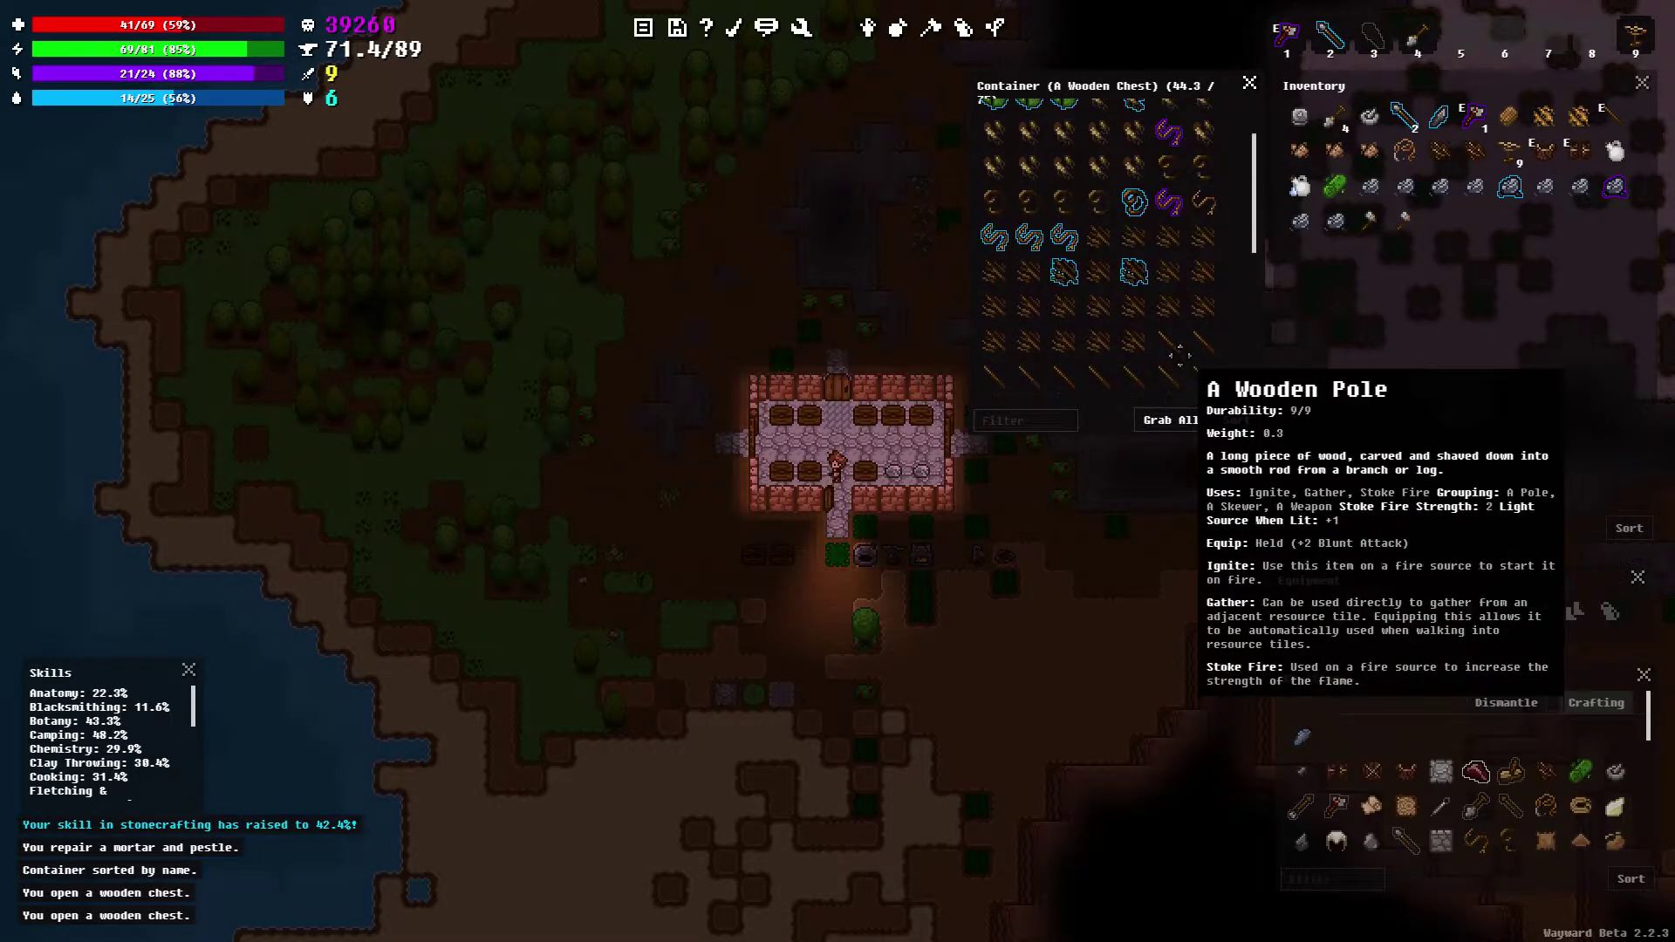
pyautogui.scroll(2, 1178, 354)
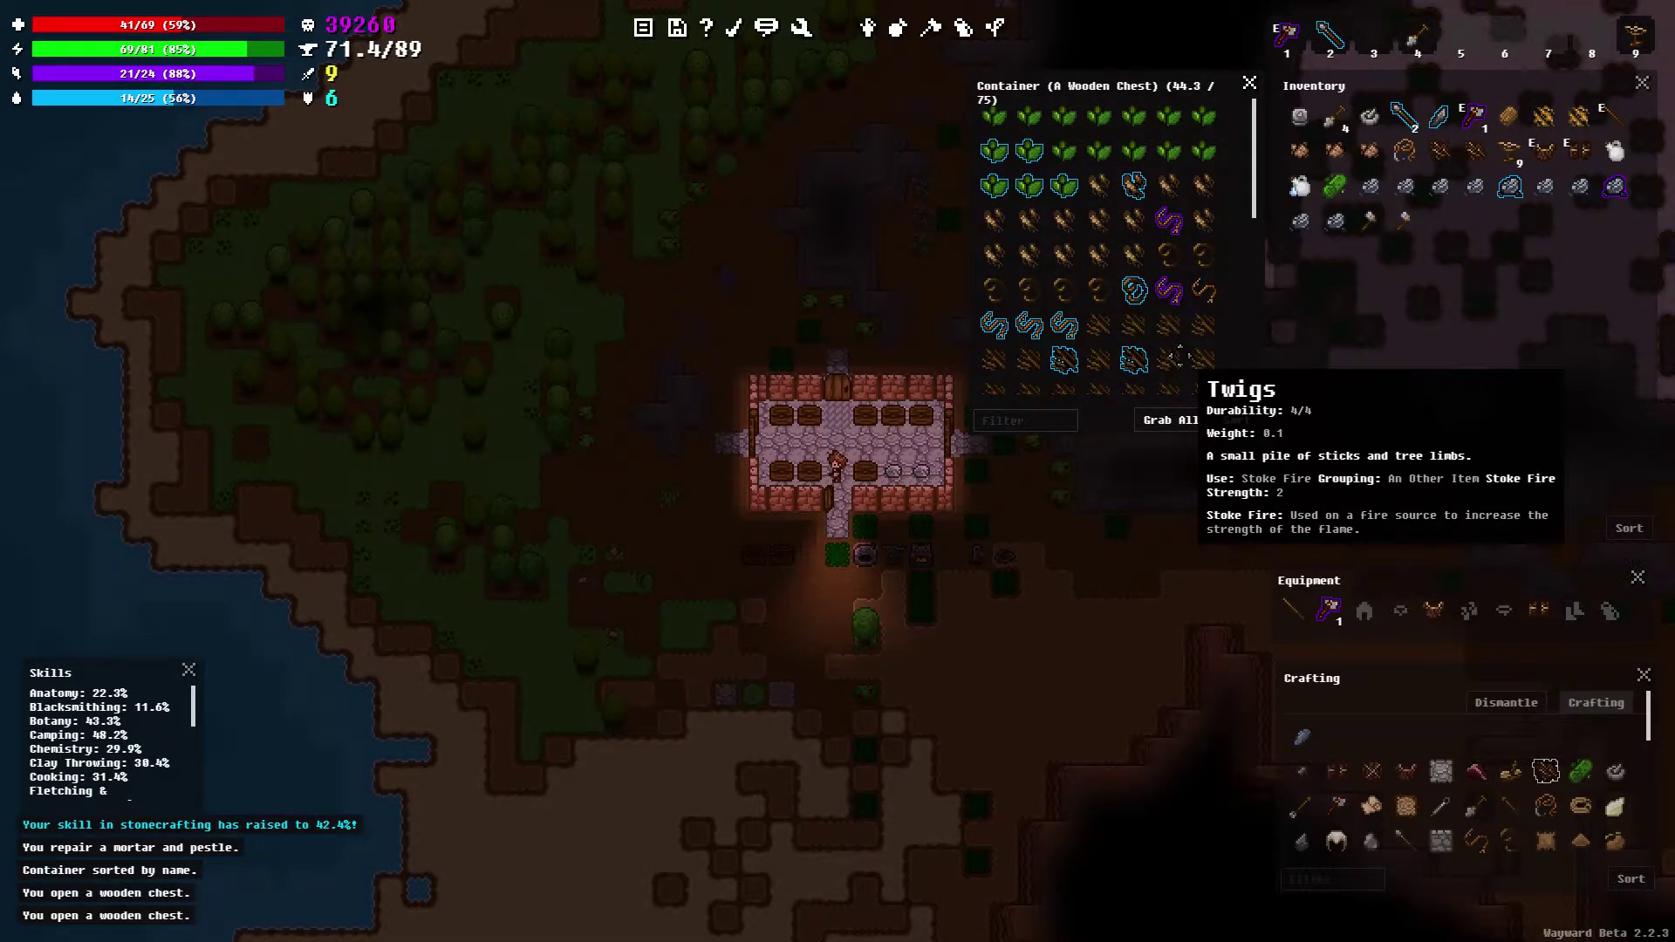
# Take the Leaves stacks, leaving the chest at 42.6/75, and walk outside
pyautogui.keyDown('shift'); pyautogui.click(1092, 127); pyautogui.keyUp('shift')
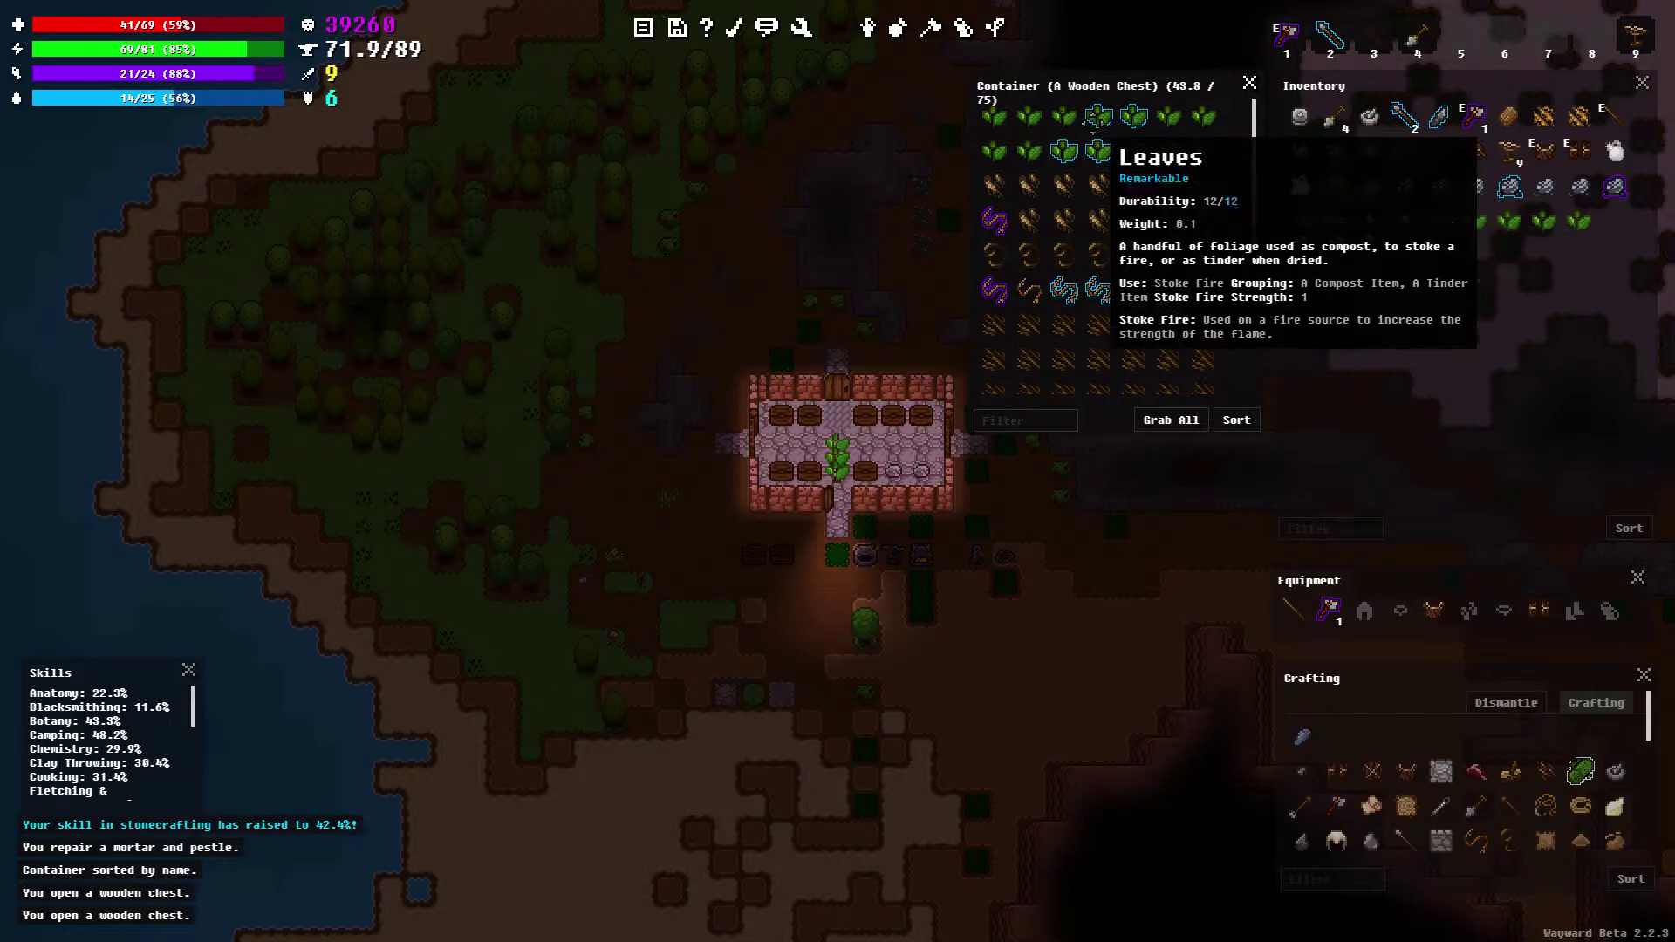
pyautogui.keyDown('shift'); pyautogui.click(1093, 127); pyautogui.keyUp('shift')
pyautogui.keyDown('shift'); pyautogui.click(1062, 122); pyautogui.keyUp('shift')
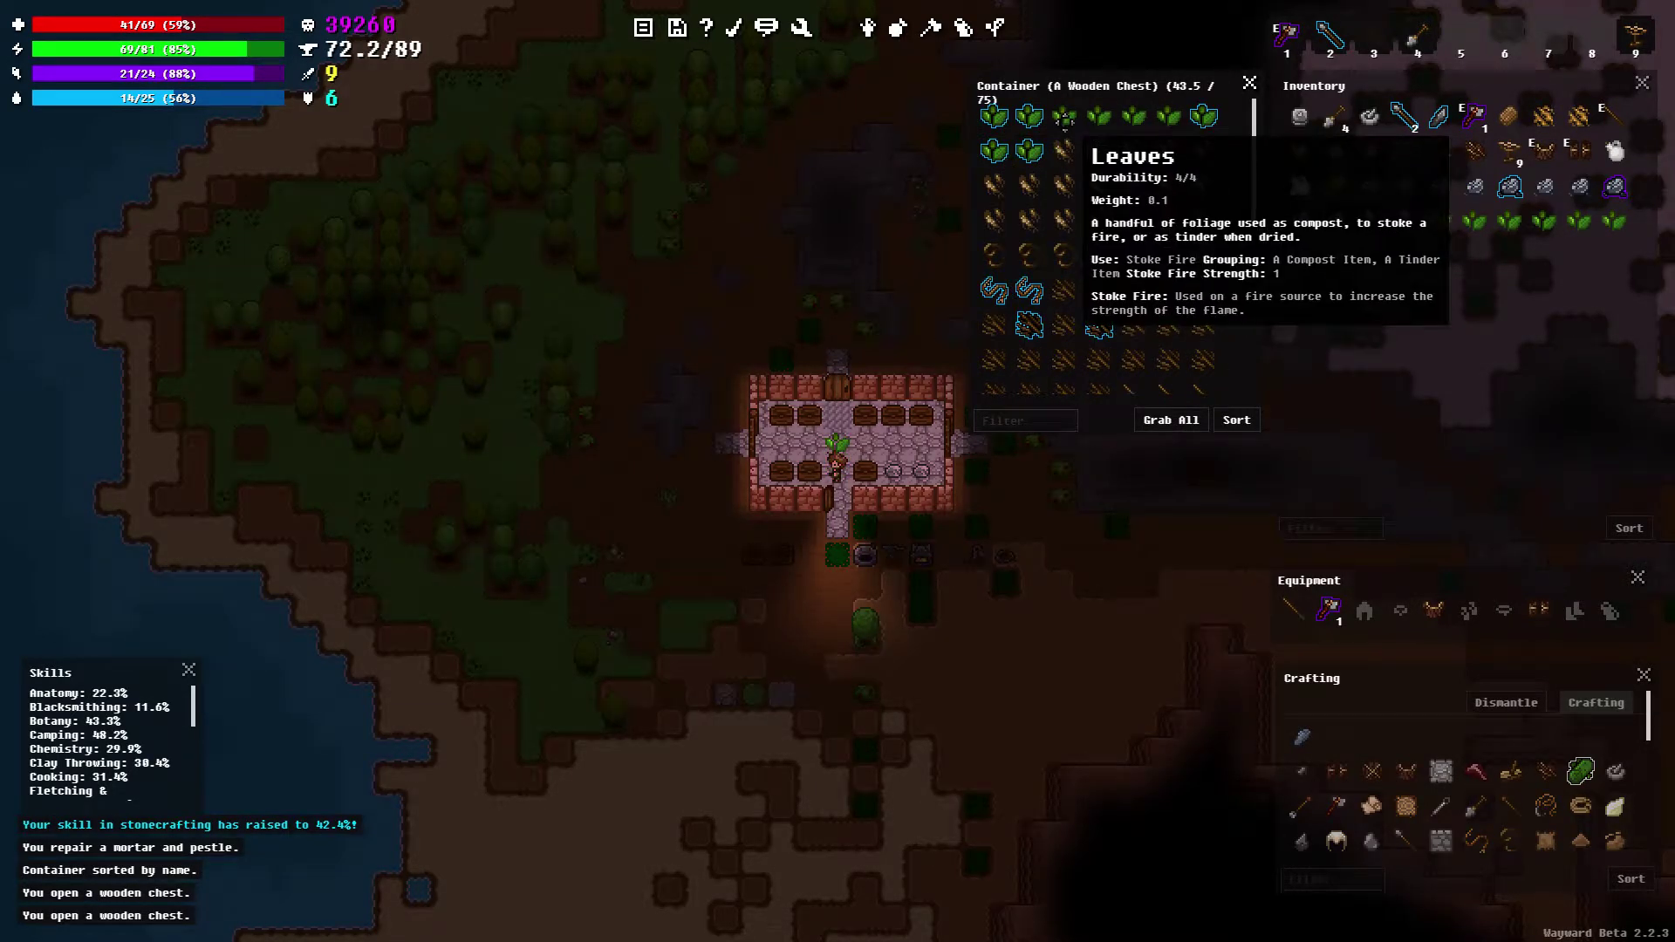
pyautogui.keyDown('shift'); pyautogui.click(1064, 120); pyautogui.keyUp('shift')
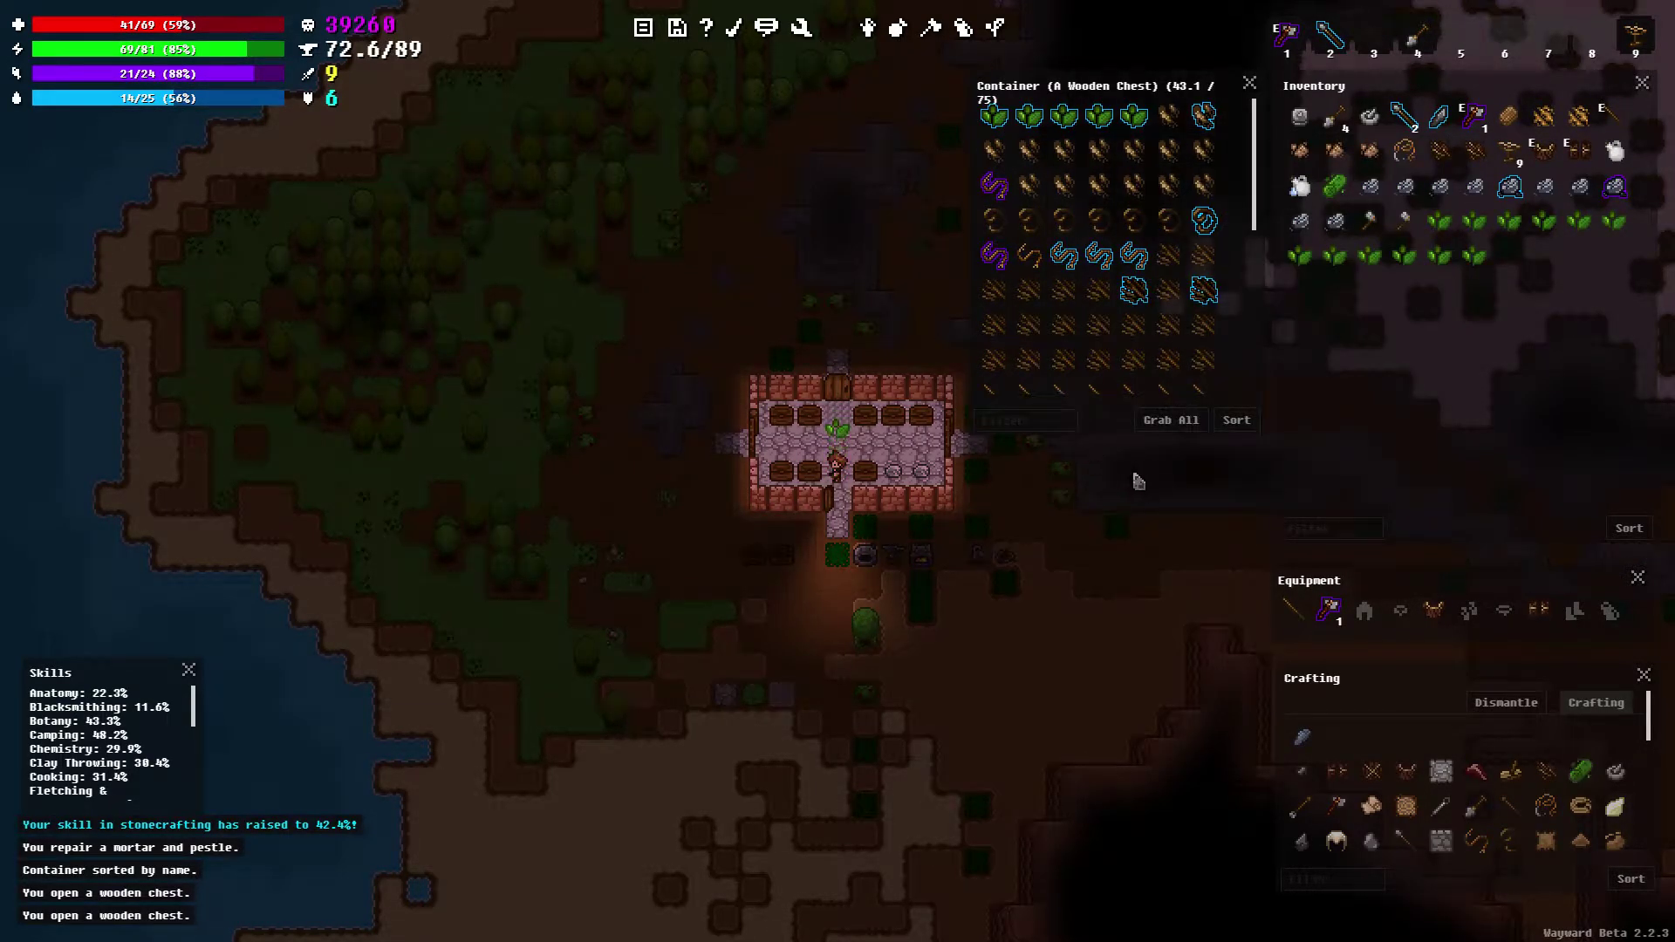
pyautogui.scroll(-5, 1136, 403)
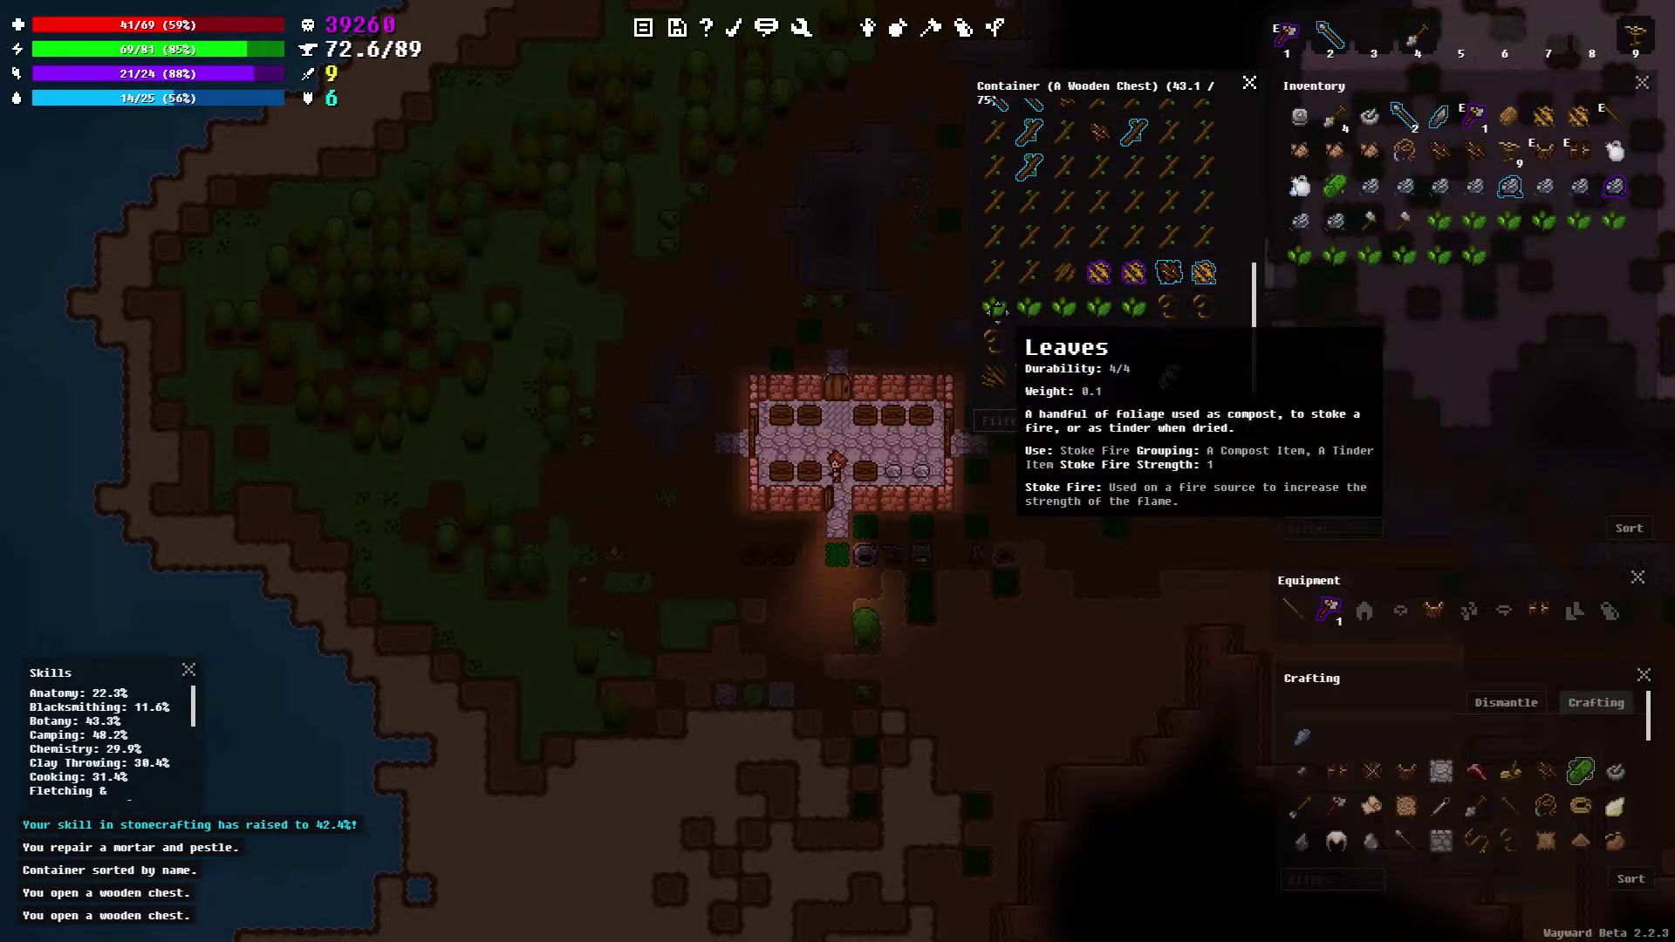
pyautogui.keyDown('shift'); pyautogui.click(1132, 307); pyautogui.keyUp('shift')
pyautogui.keyDown('shift'); pyautogui.click(1096, 306); pyautogui.keyUp('shift')
pyautogui.keyDown('shift'); pyautogui.click(1030, 307); pyautogui.keyUp('shift')
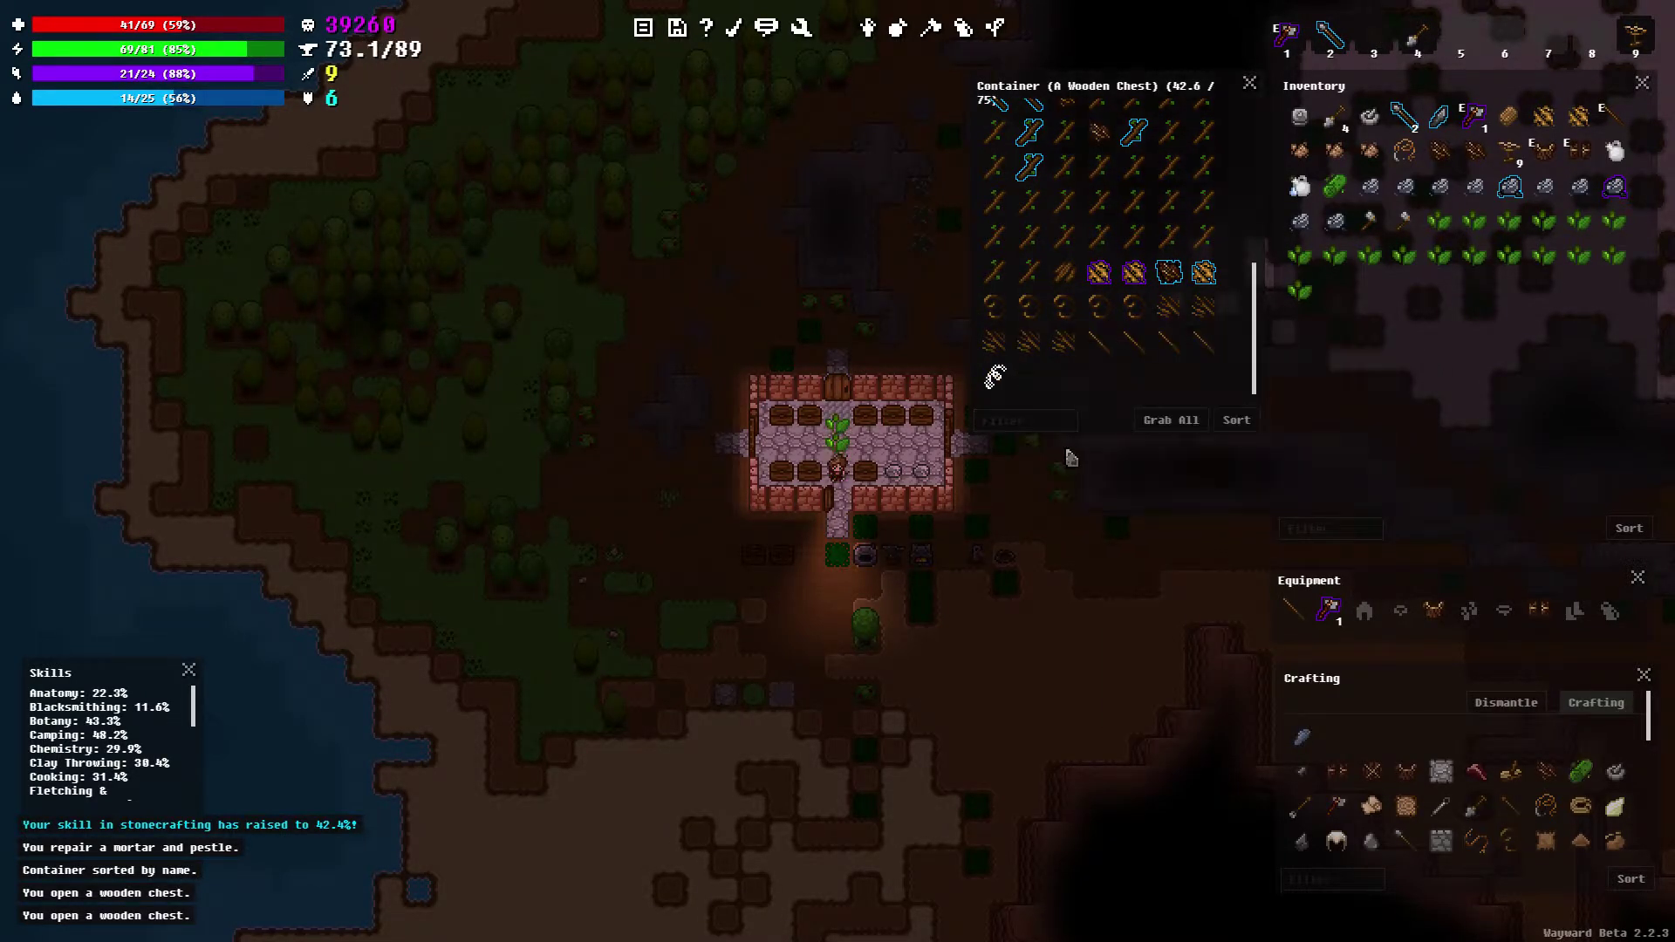
pyautogui.press('s')
pyautogui.press('s')
# Stoke the stone furnace with Leaves six times, raising camping to 48.8%
pyautogui.press('d')
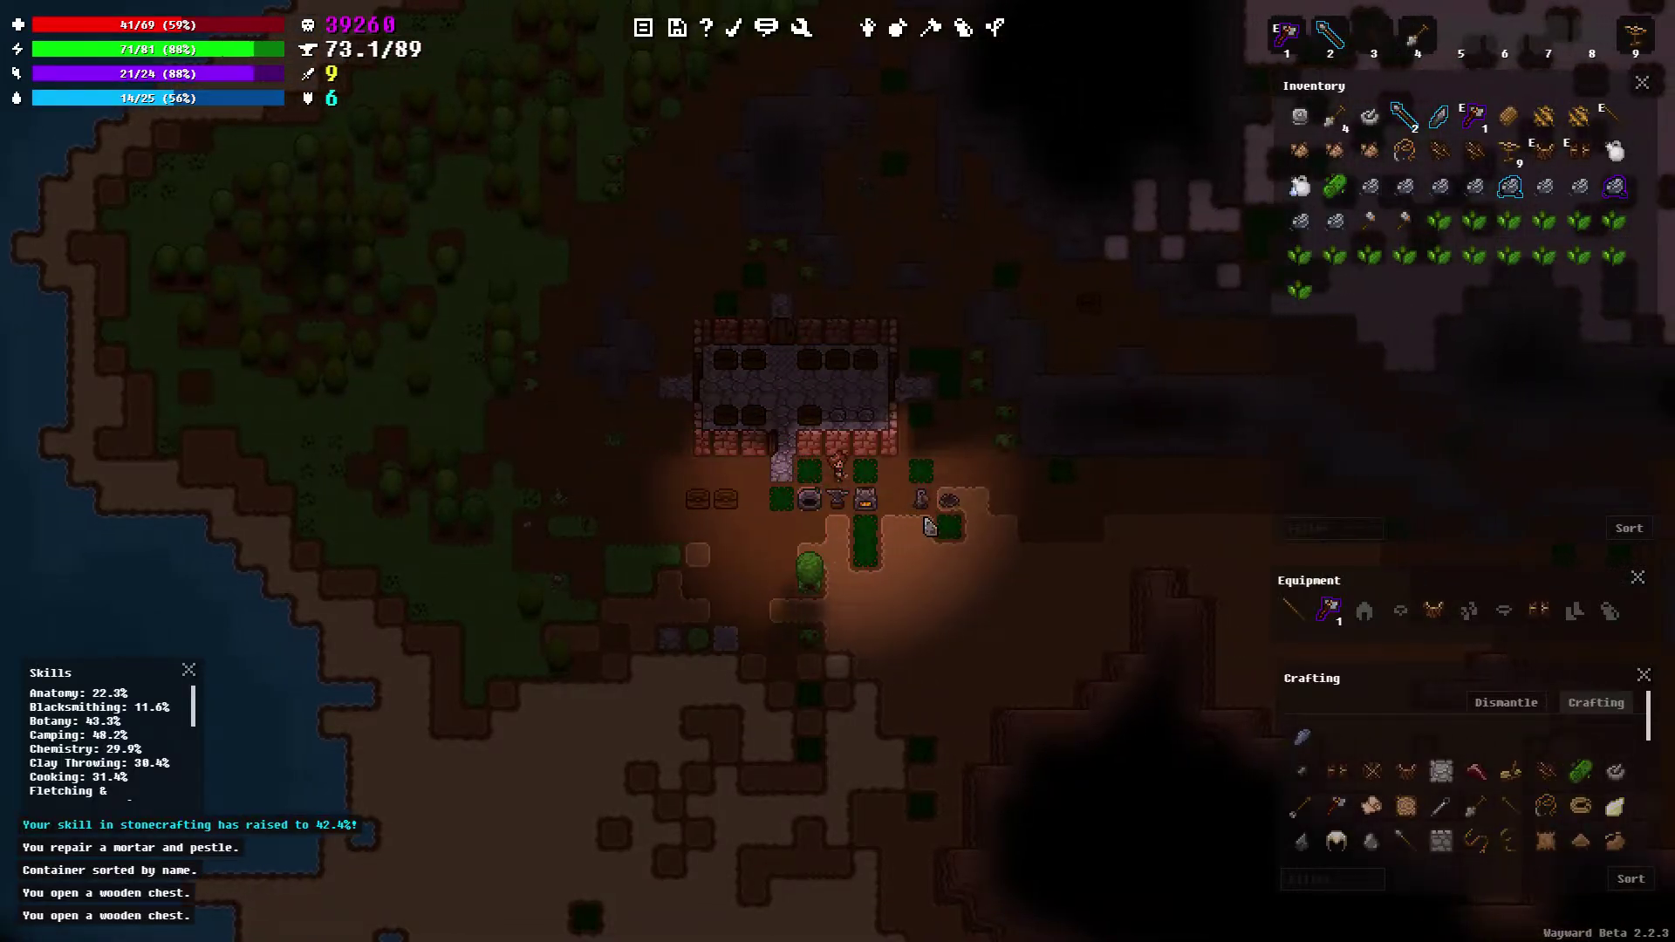
pyautogui.rightClick(1476, 254)
pyautogui.click(1493, 273)
pyautogui.rightClick(1466, 256)
pyautogui.click(1492, 268)
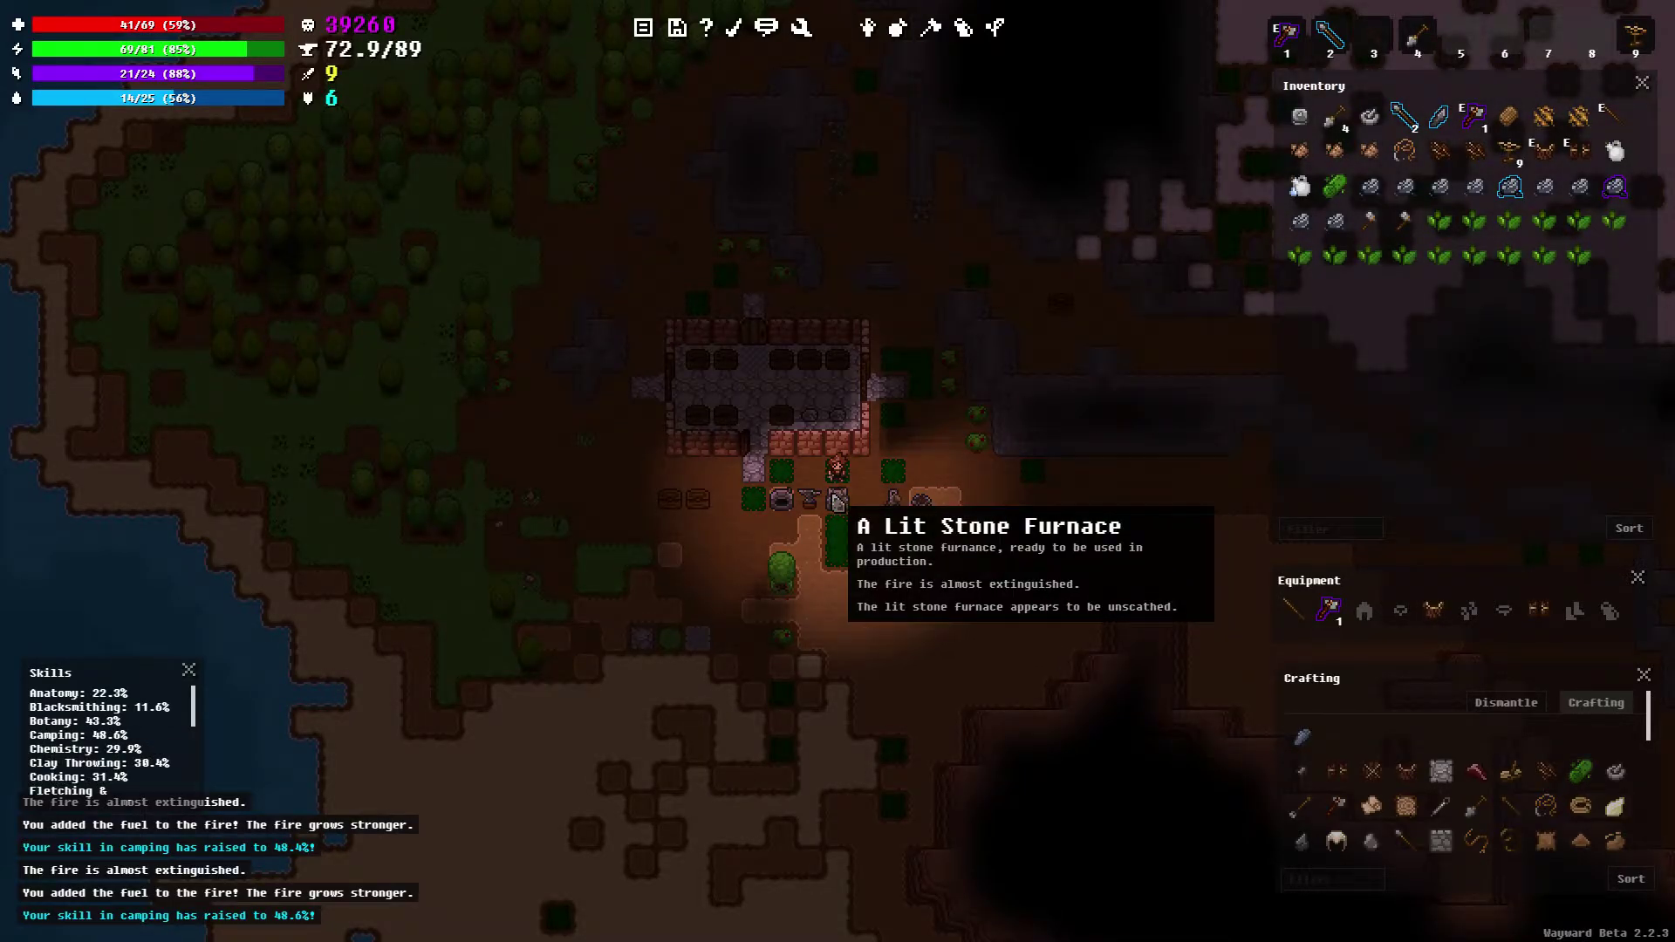
pyautogui.rightClick(1443, 257)
pyautogui.click(1455, 273)
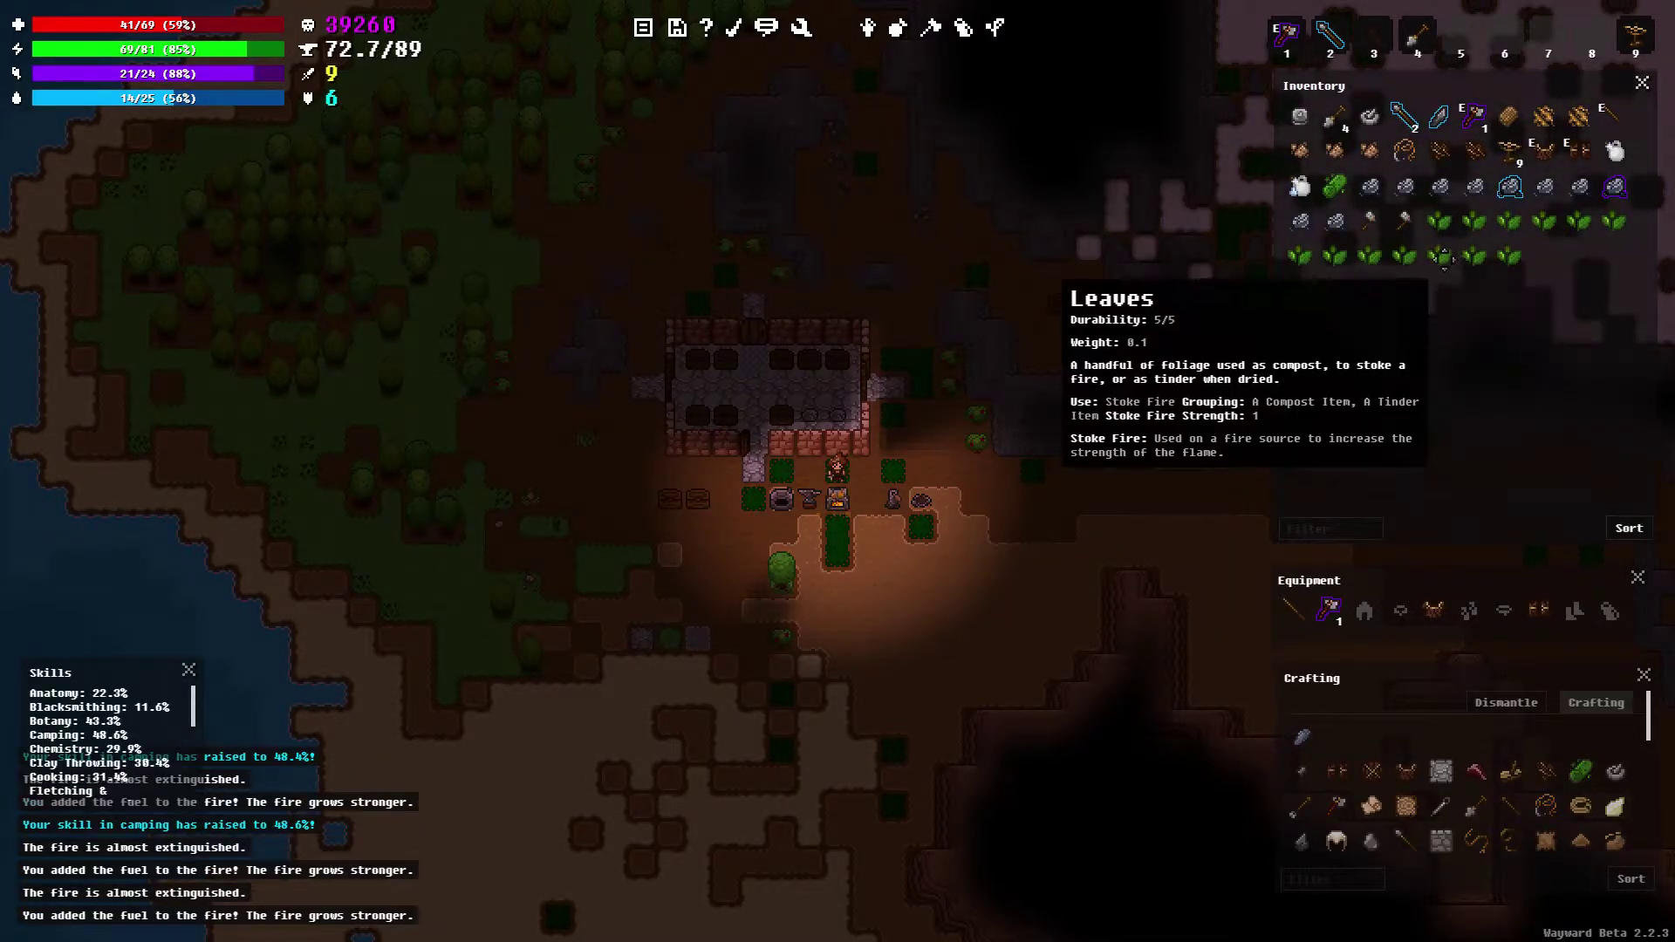
pyautogui.rightClick(1442, 258)
pyautogui.click(1455, 272)
pyautogui.rightClick(1443, 258)
pyautogui.click(1455, 273)
pyautogui.rightClick(1442, 259)
pyautogui.click(1455, 272)
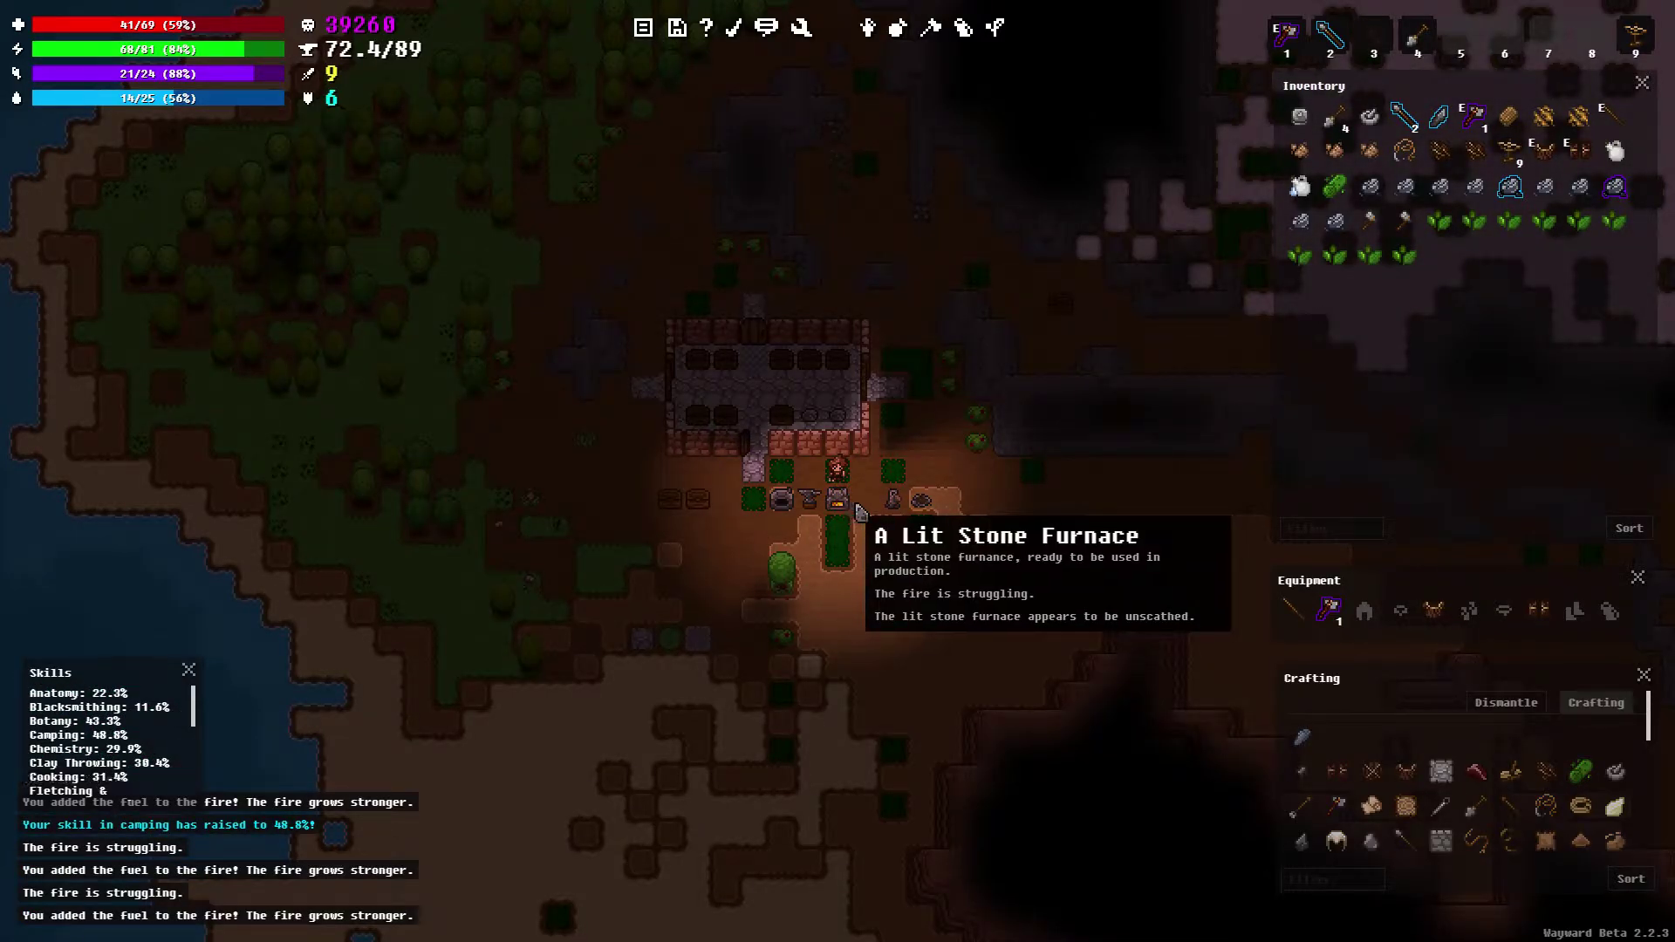
# Smelt five batches of wrought iron from the iron ore at the furnace
pyautogui.click(1302, 740)
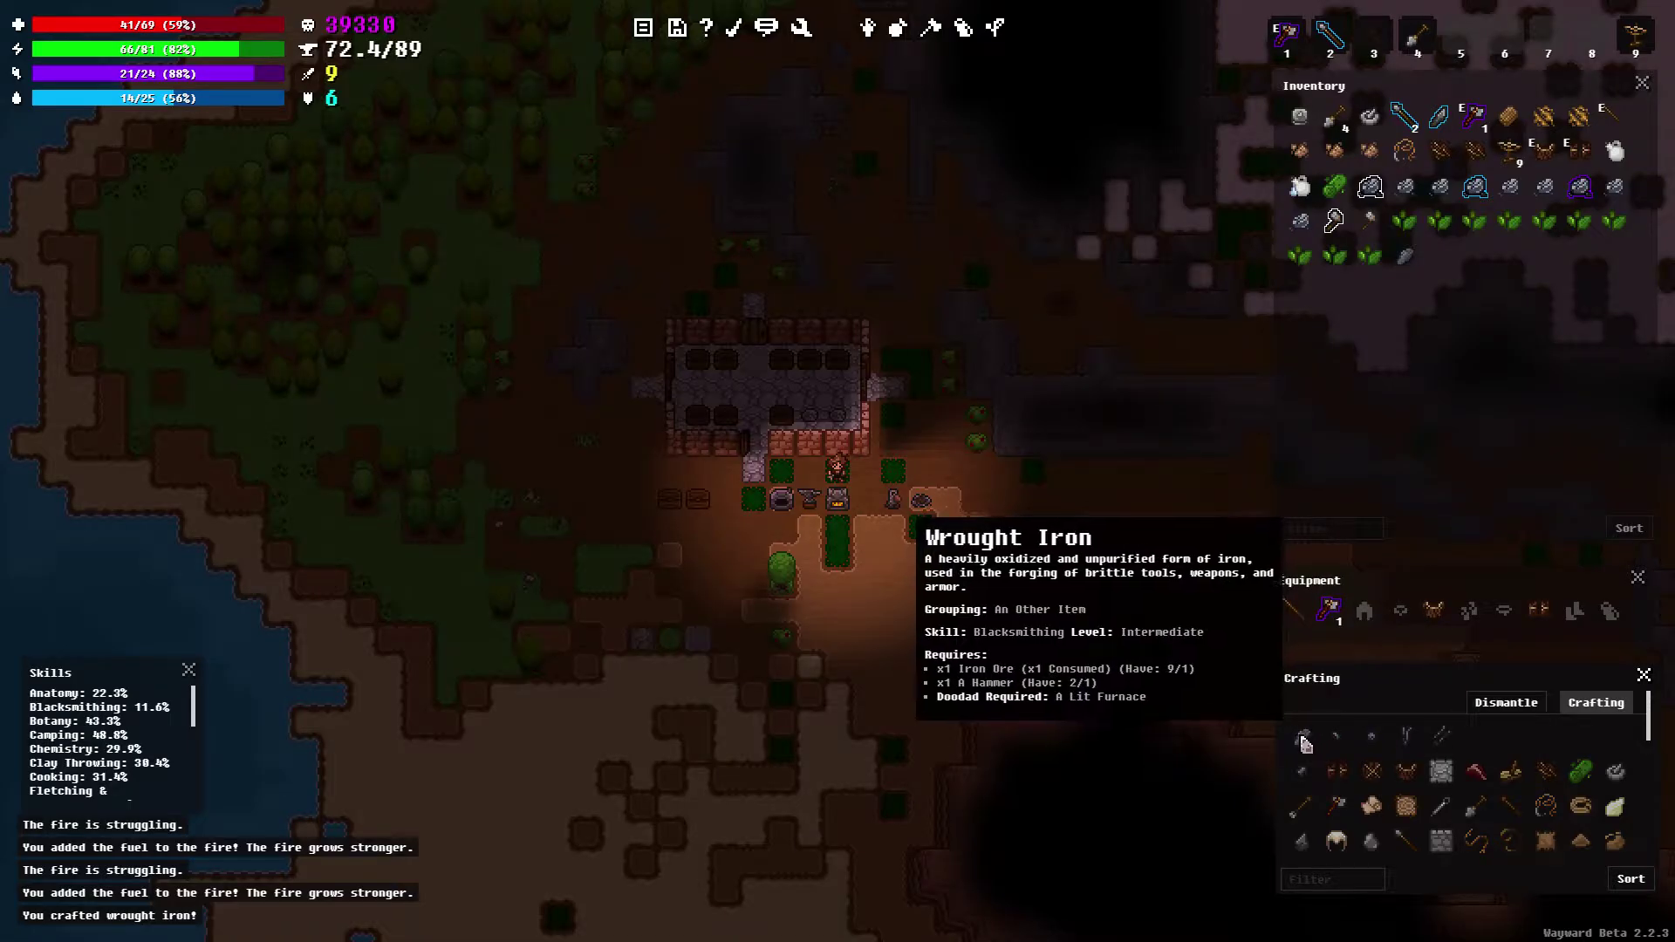
pyautogui.click(1302, 739)
pyautogui.click(1302, 739)
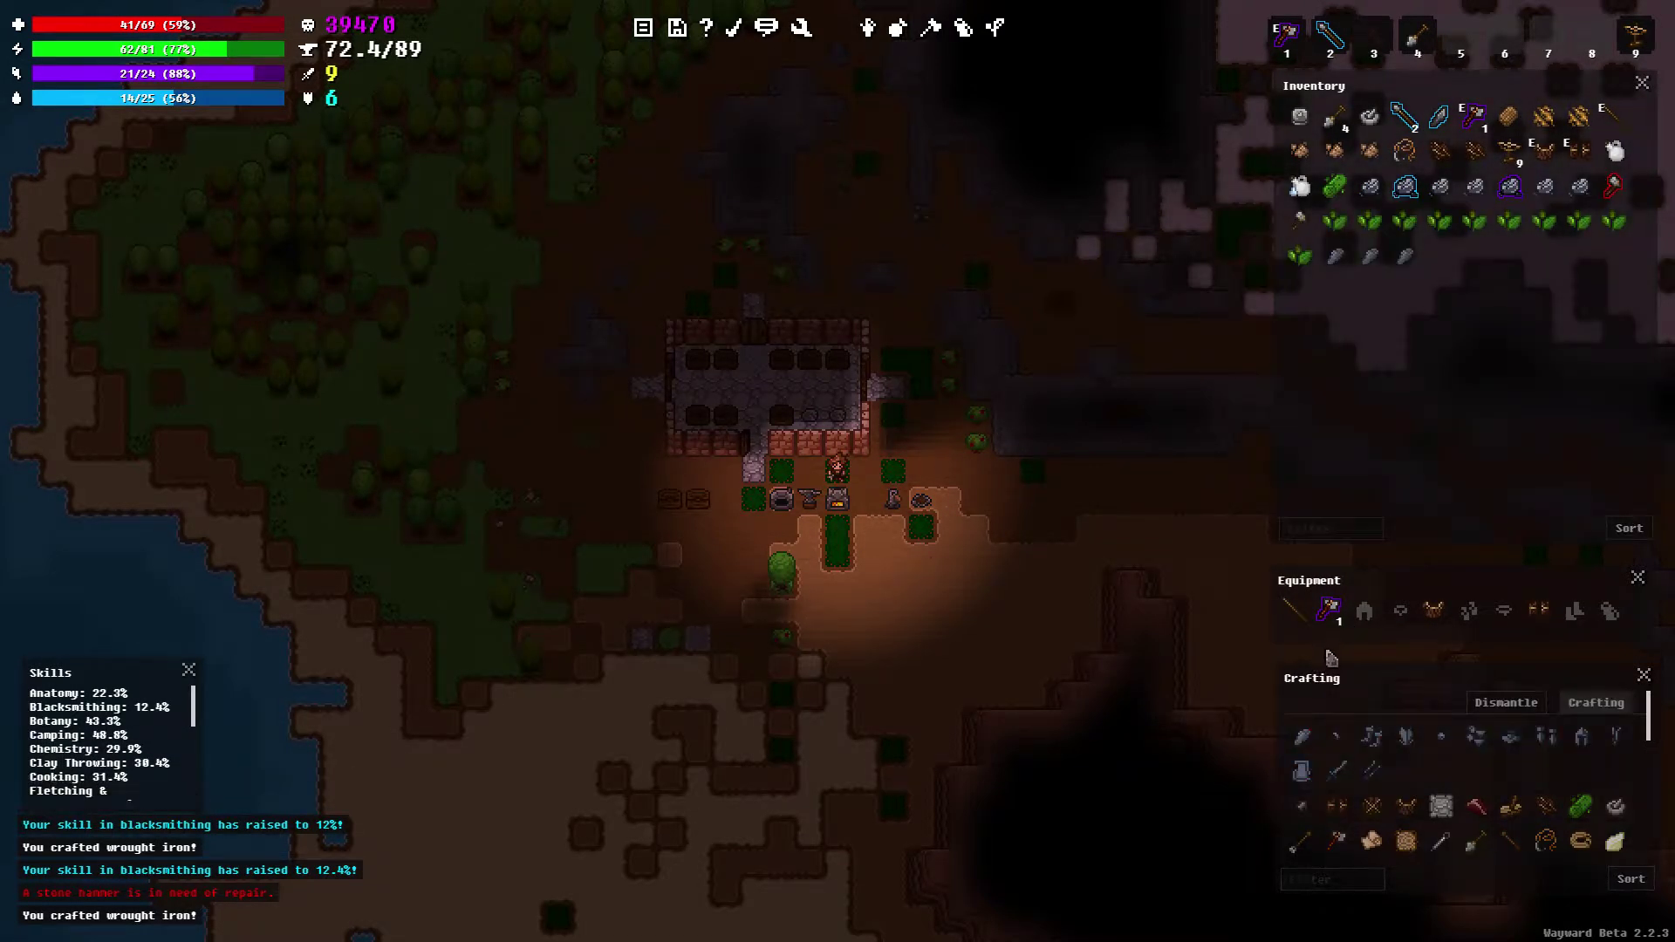
pyautogui.click(1305, 741)
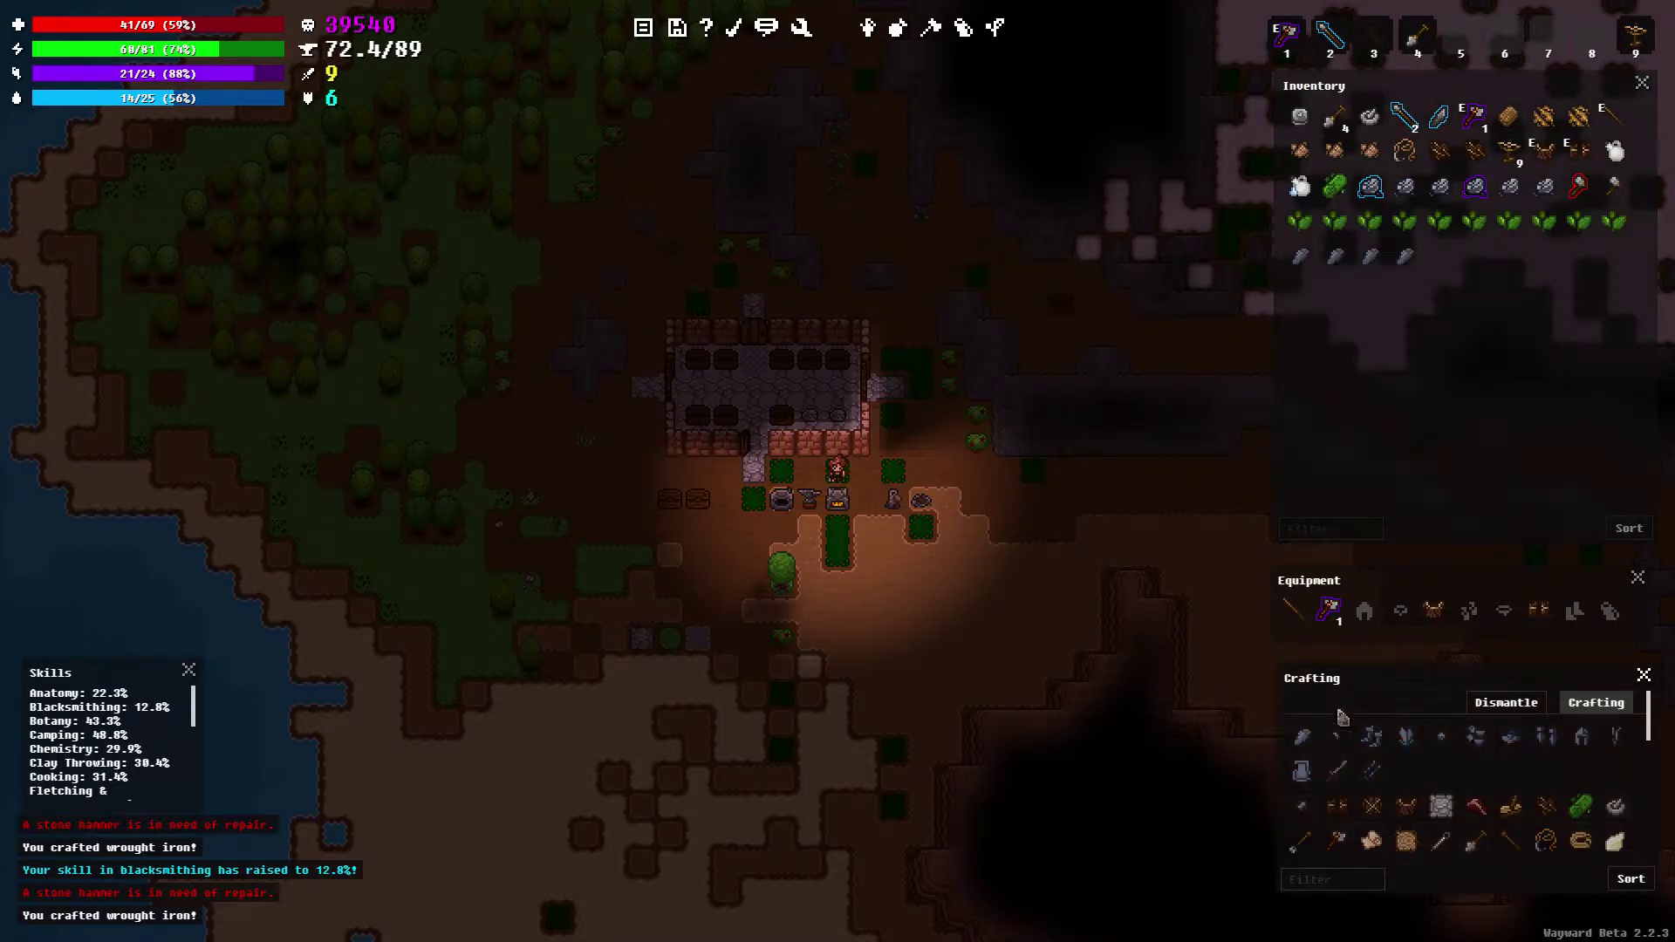
pyautogui.click(1305, 741)
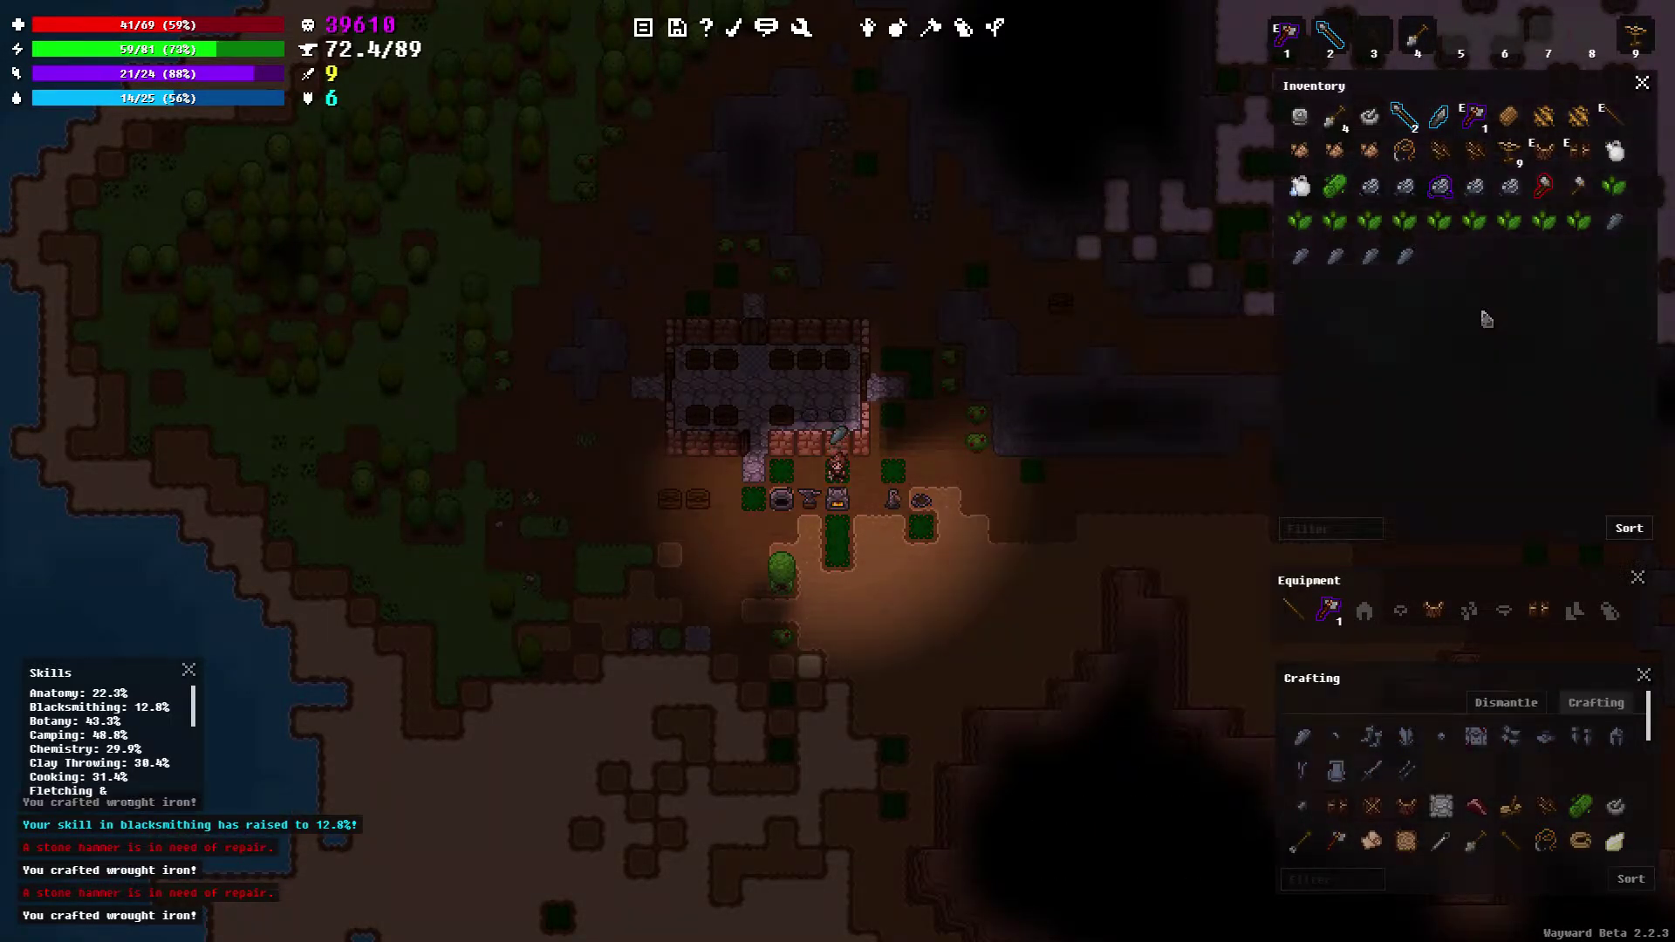
# Repair the stone hammer, retrying after the first attempt
pyautogui.rightClick(1542, 184)
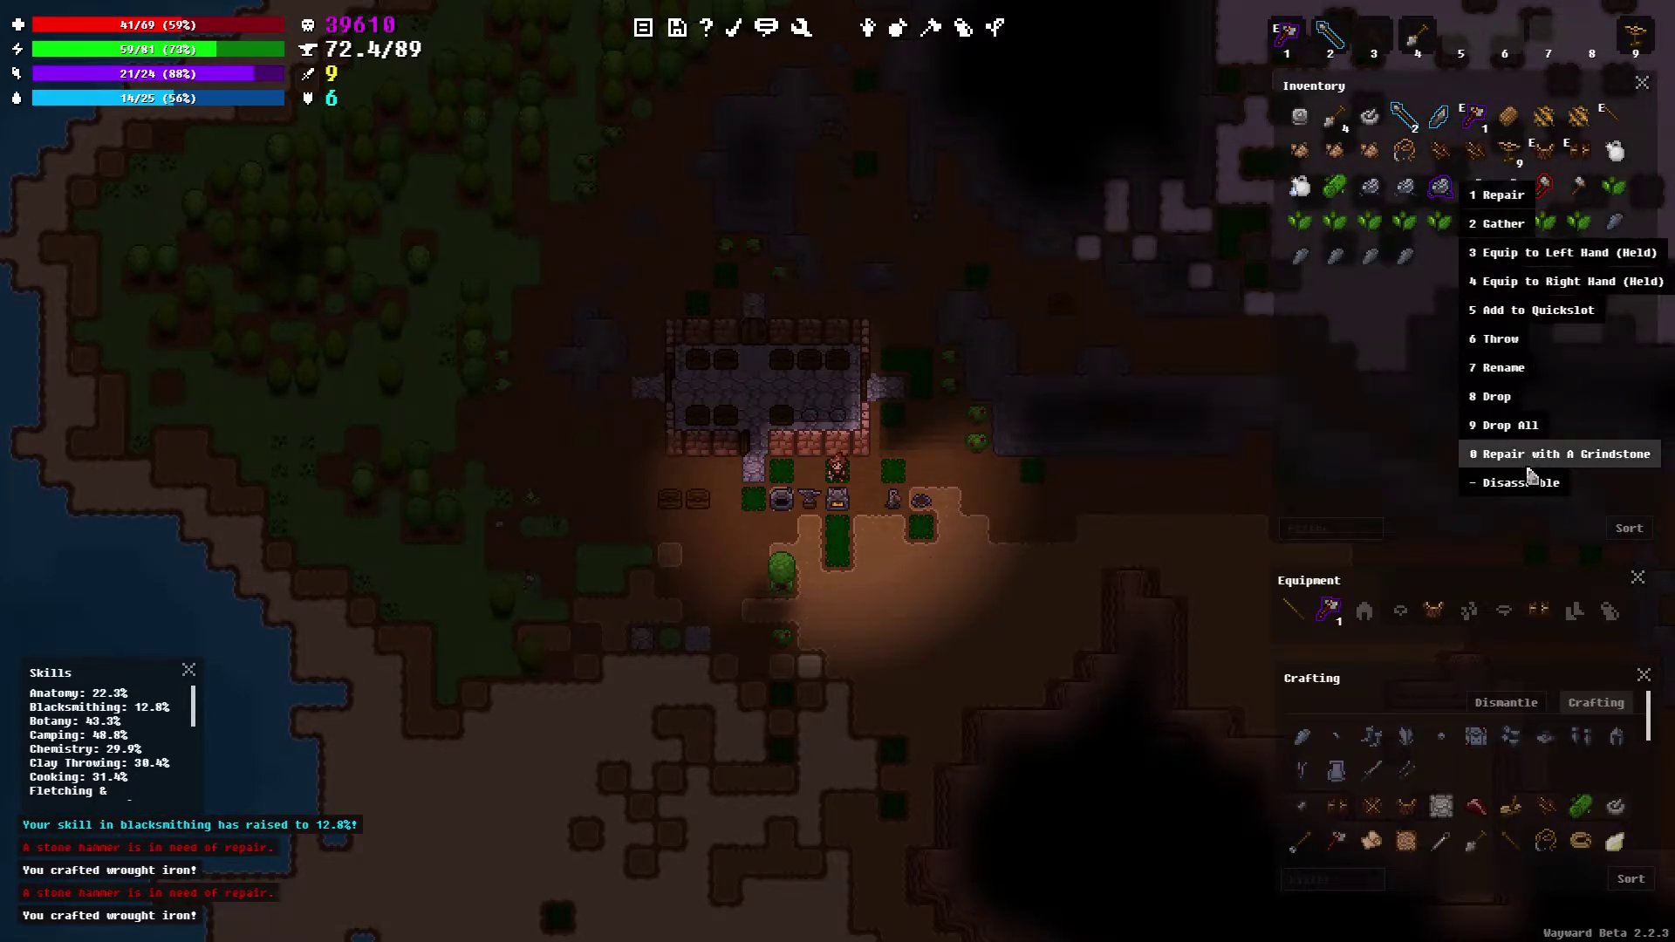
pyautogui.click(1529, 459)
pyautogui.rightClick(1543, 185)
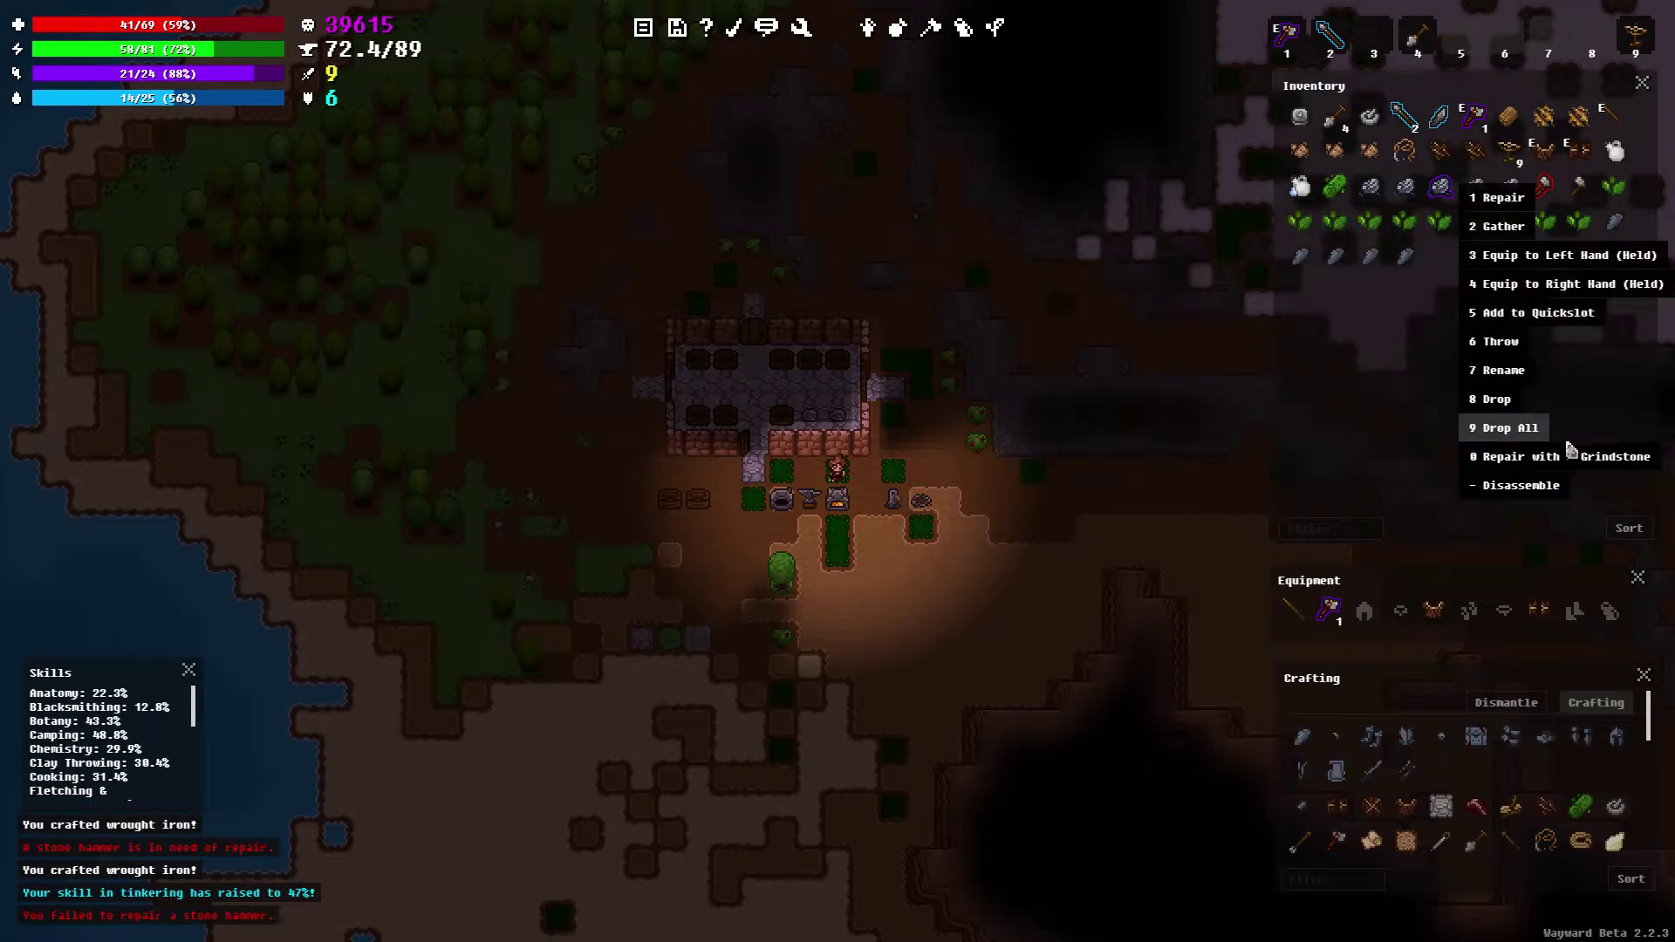
pyautogui.click(1528, 454)
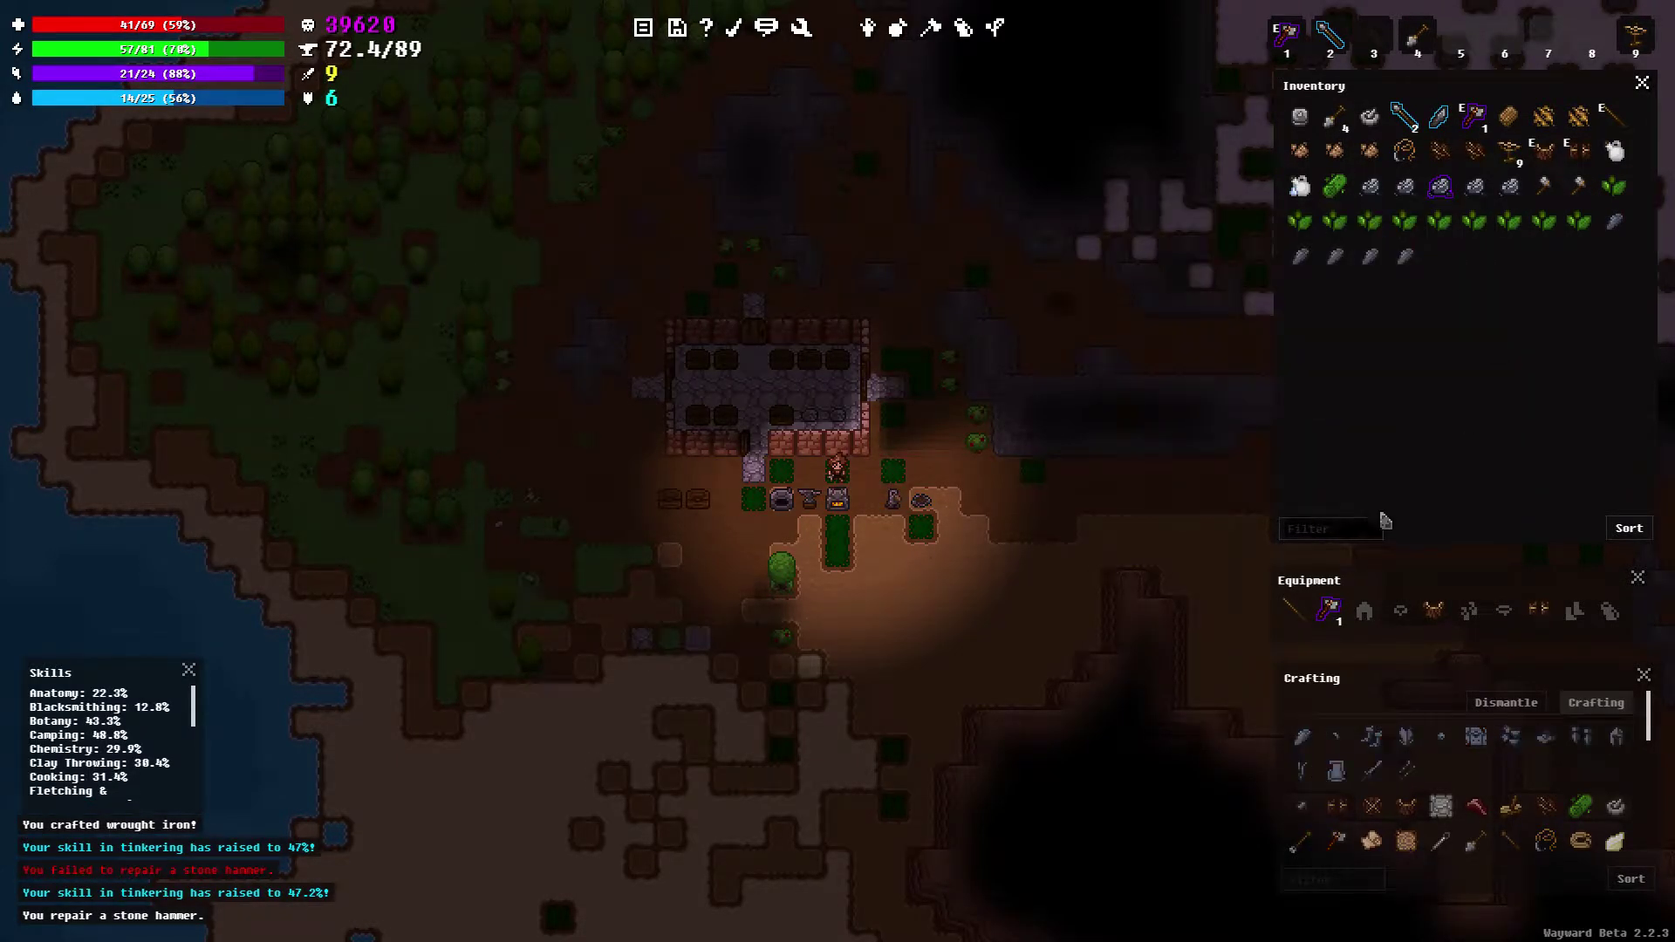
# Smelt the remaining iron ore into wrought iron and repair the stone hammer again
pyautogui.click(1307, 744)
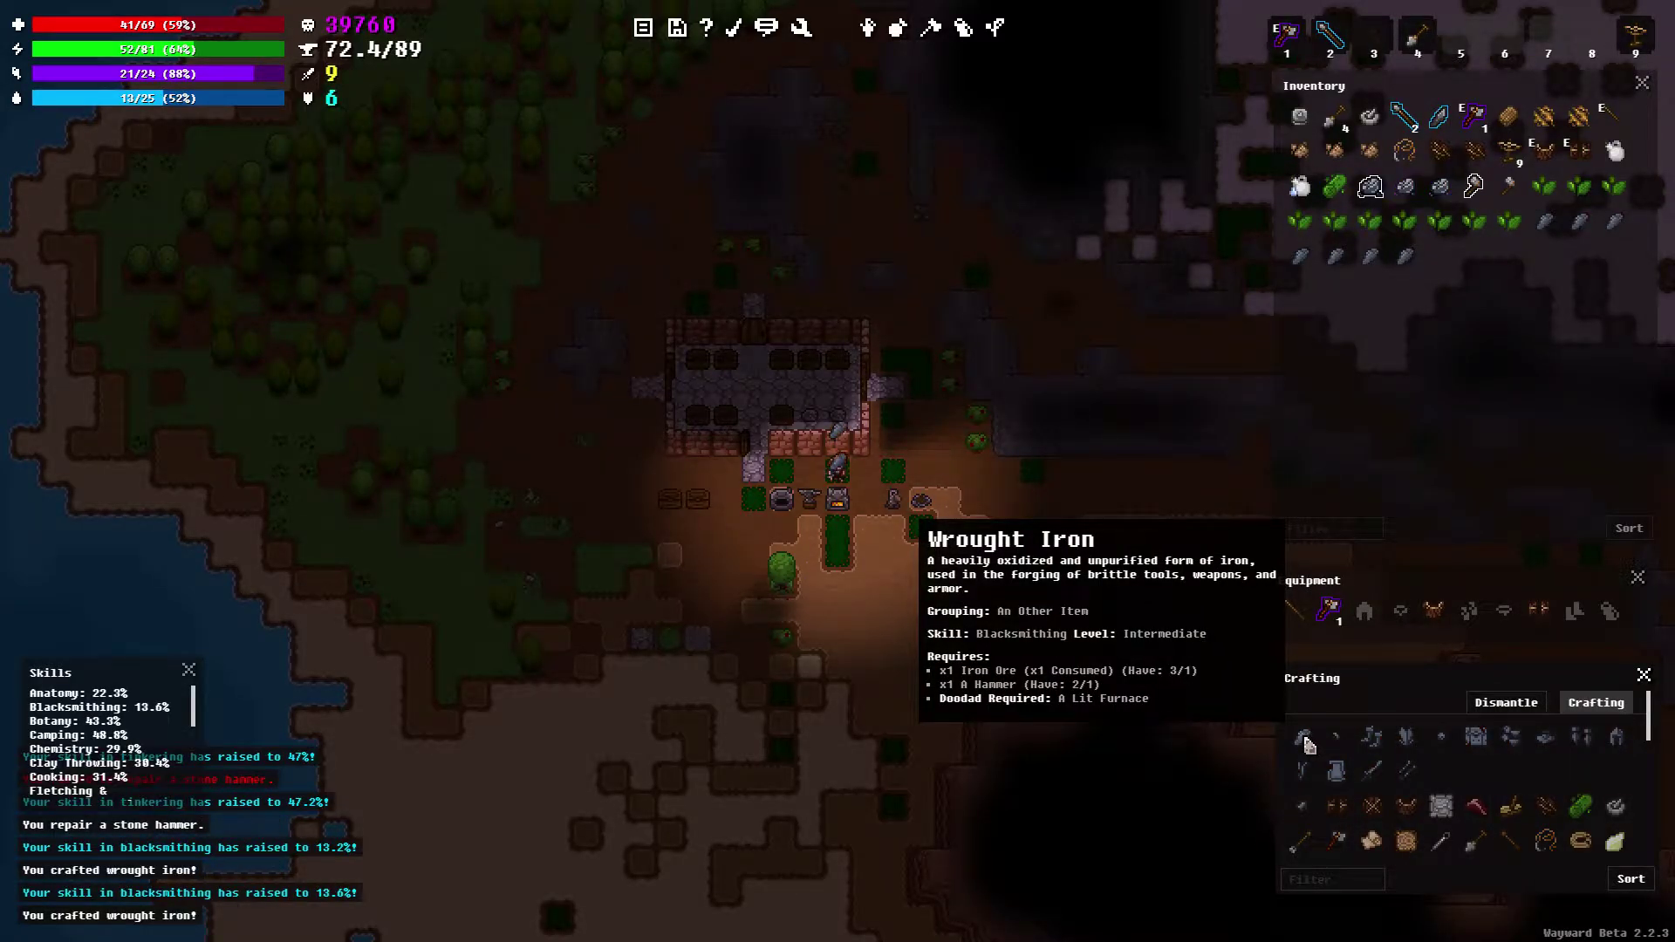
pyautogui.click(1306, 744)
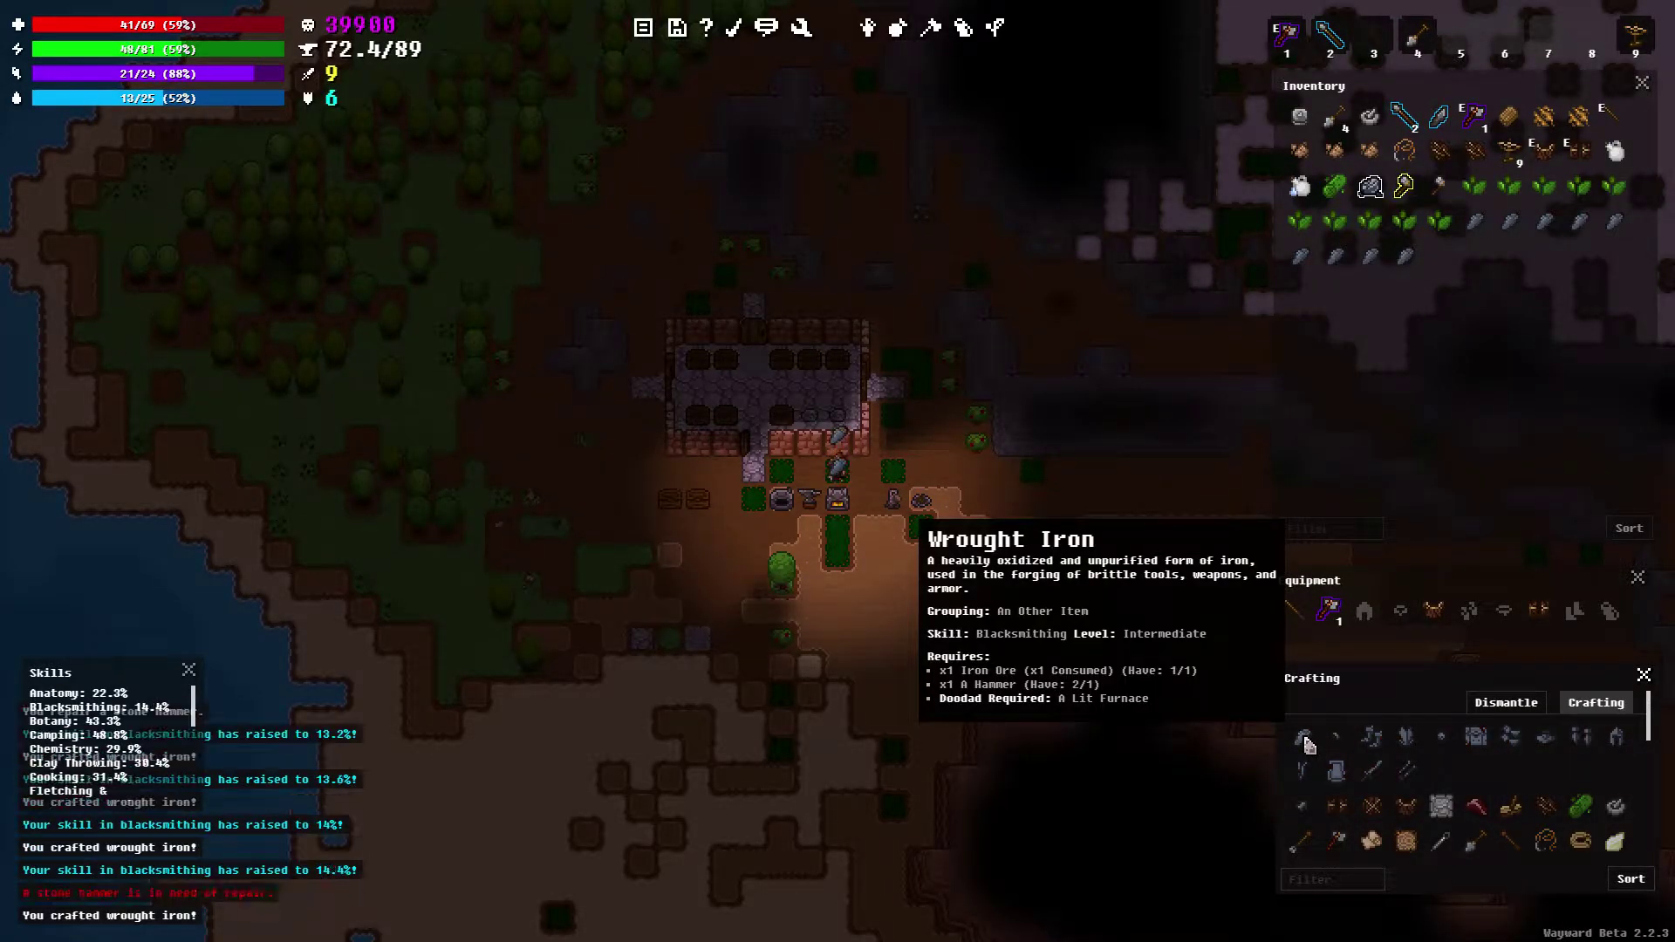
pyautogui.click(1307, 743)
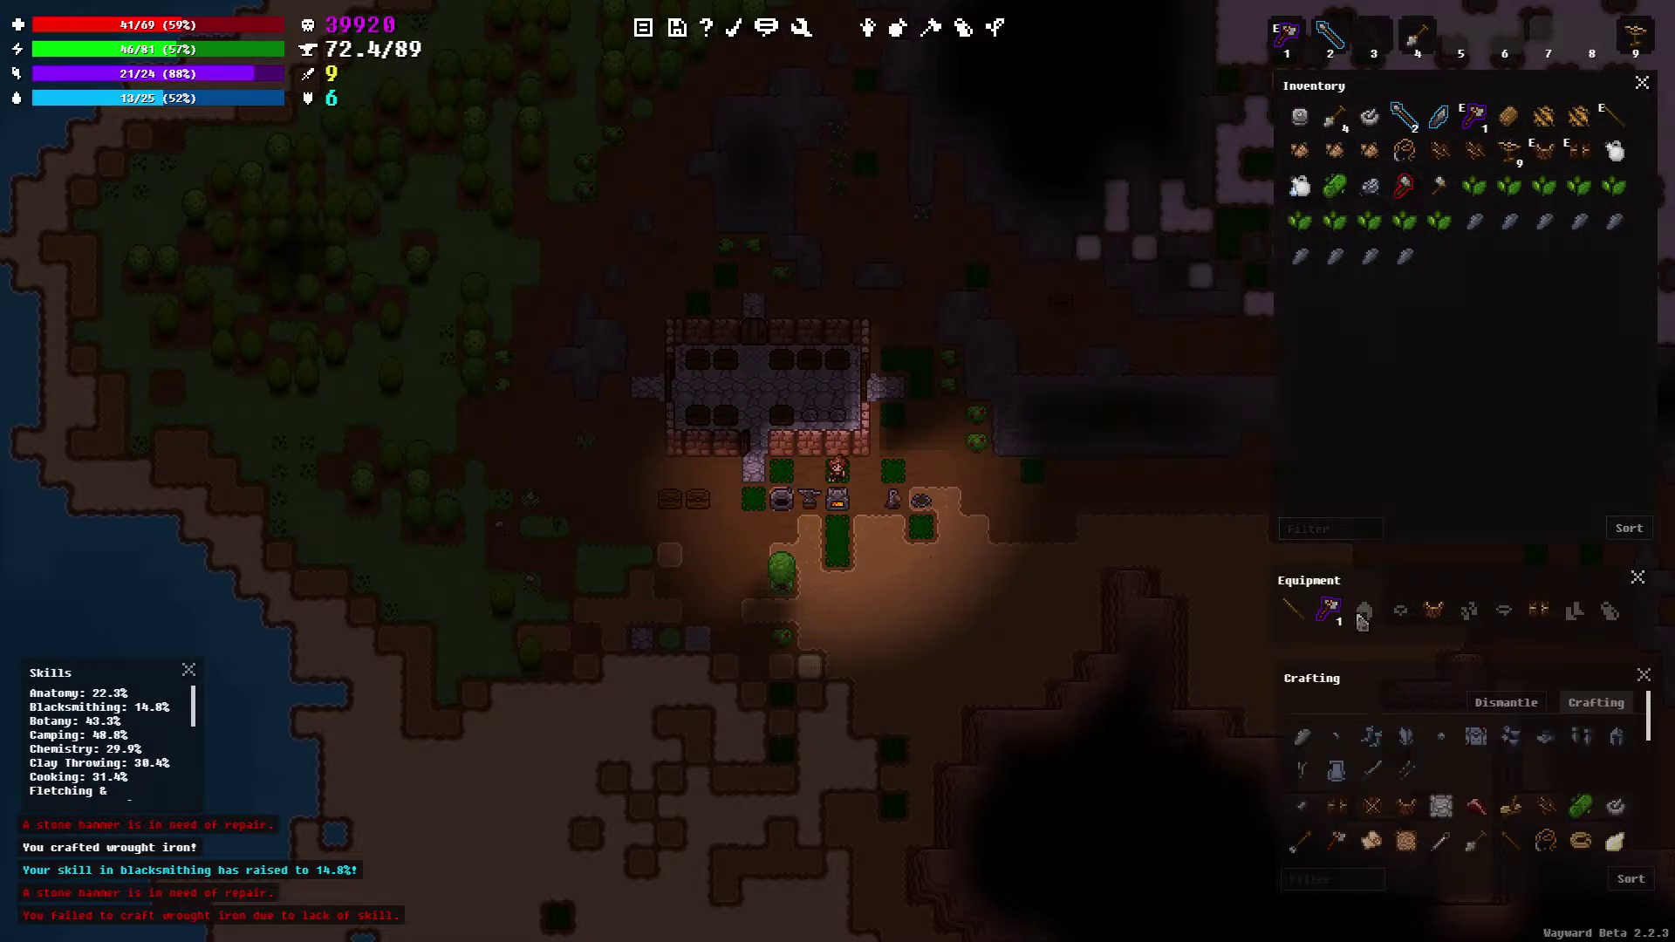
pyautogui.click(1313, 741)
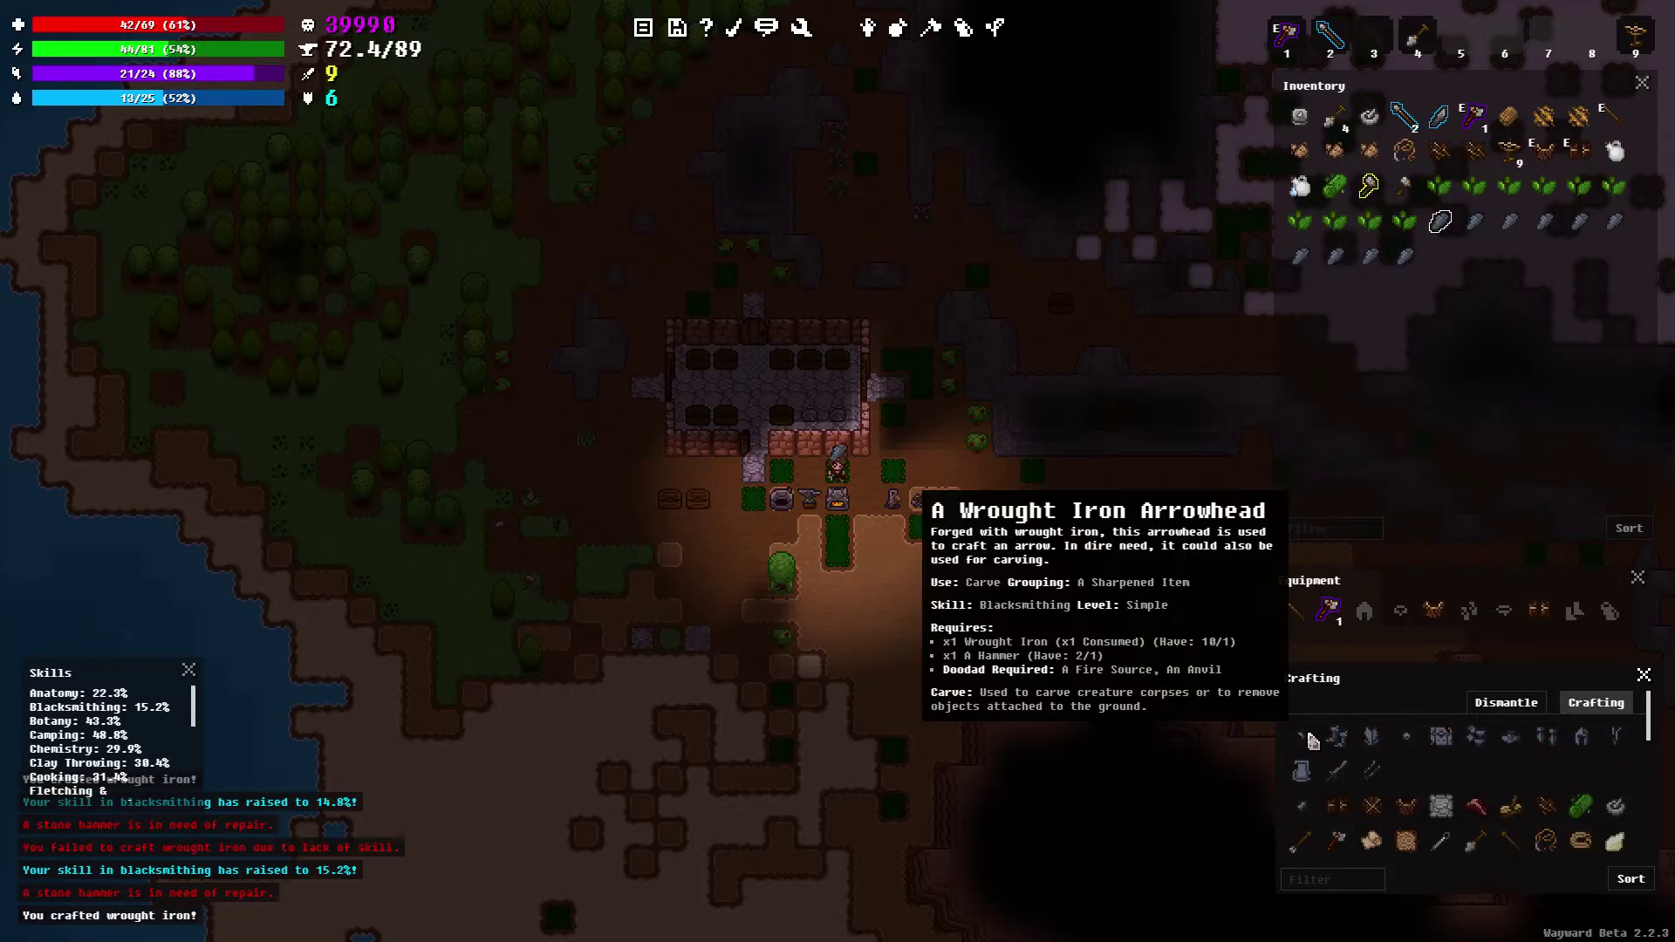
pyautogui.rightClick(1369, 185)
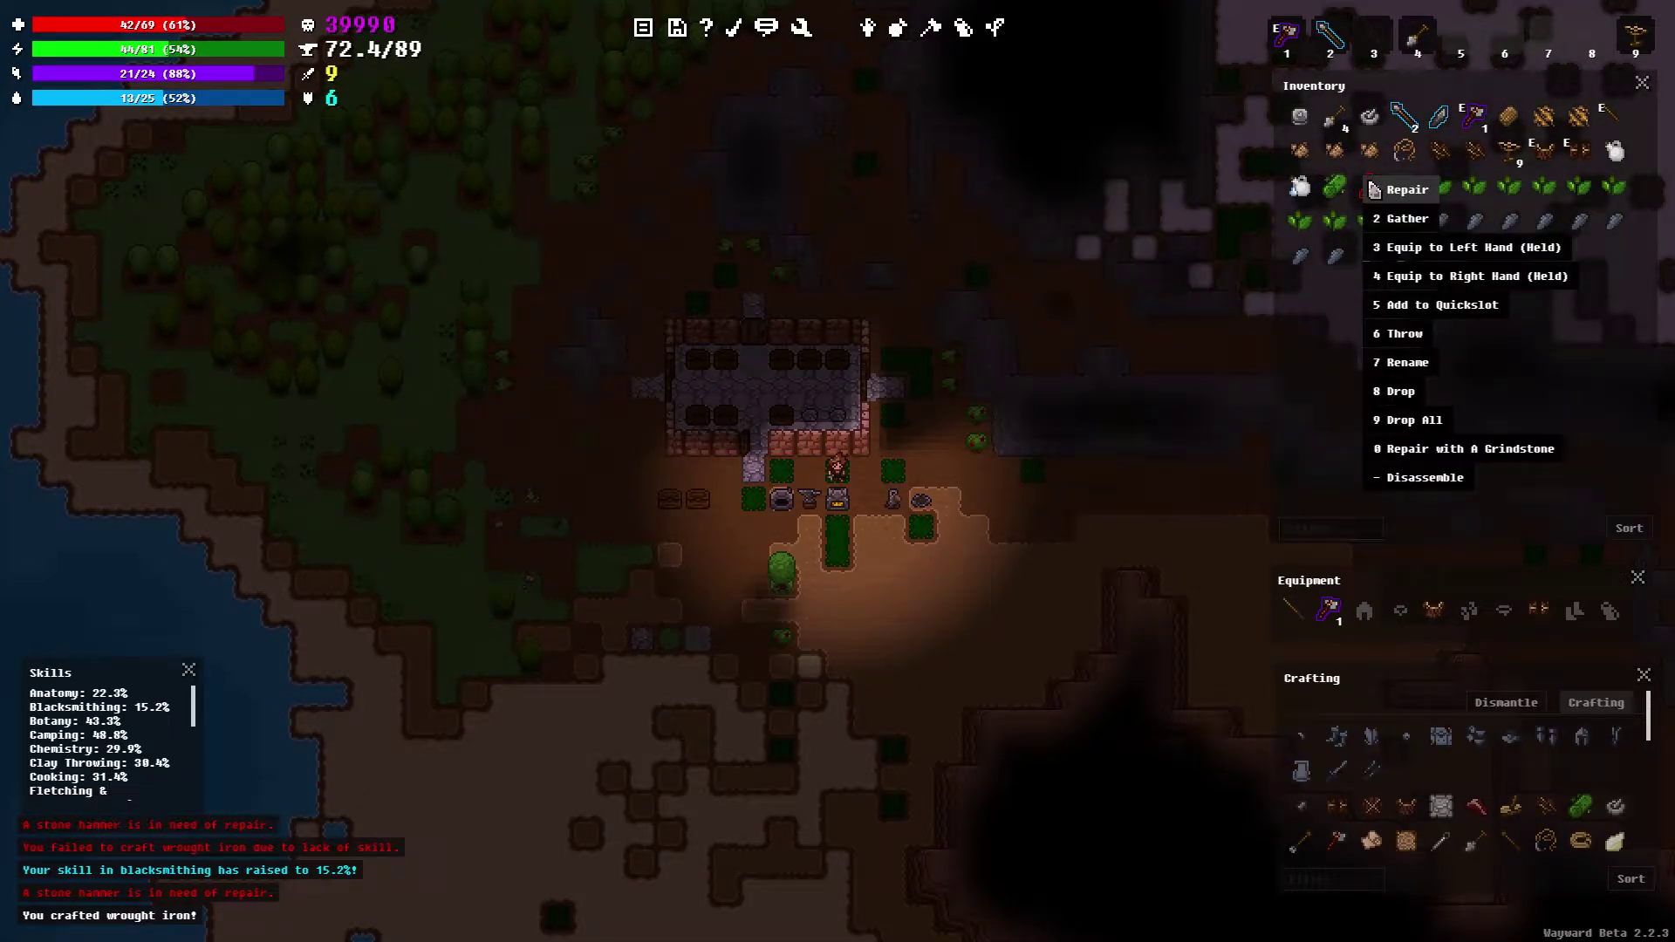
pyautogui.click(1493, 453)
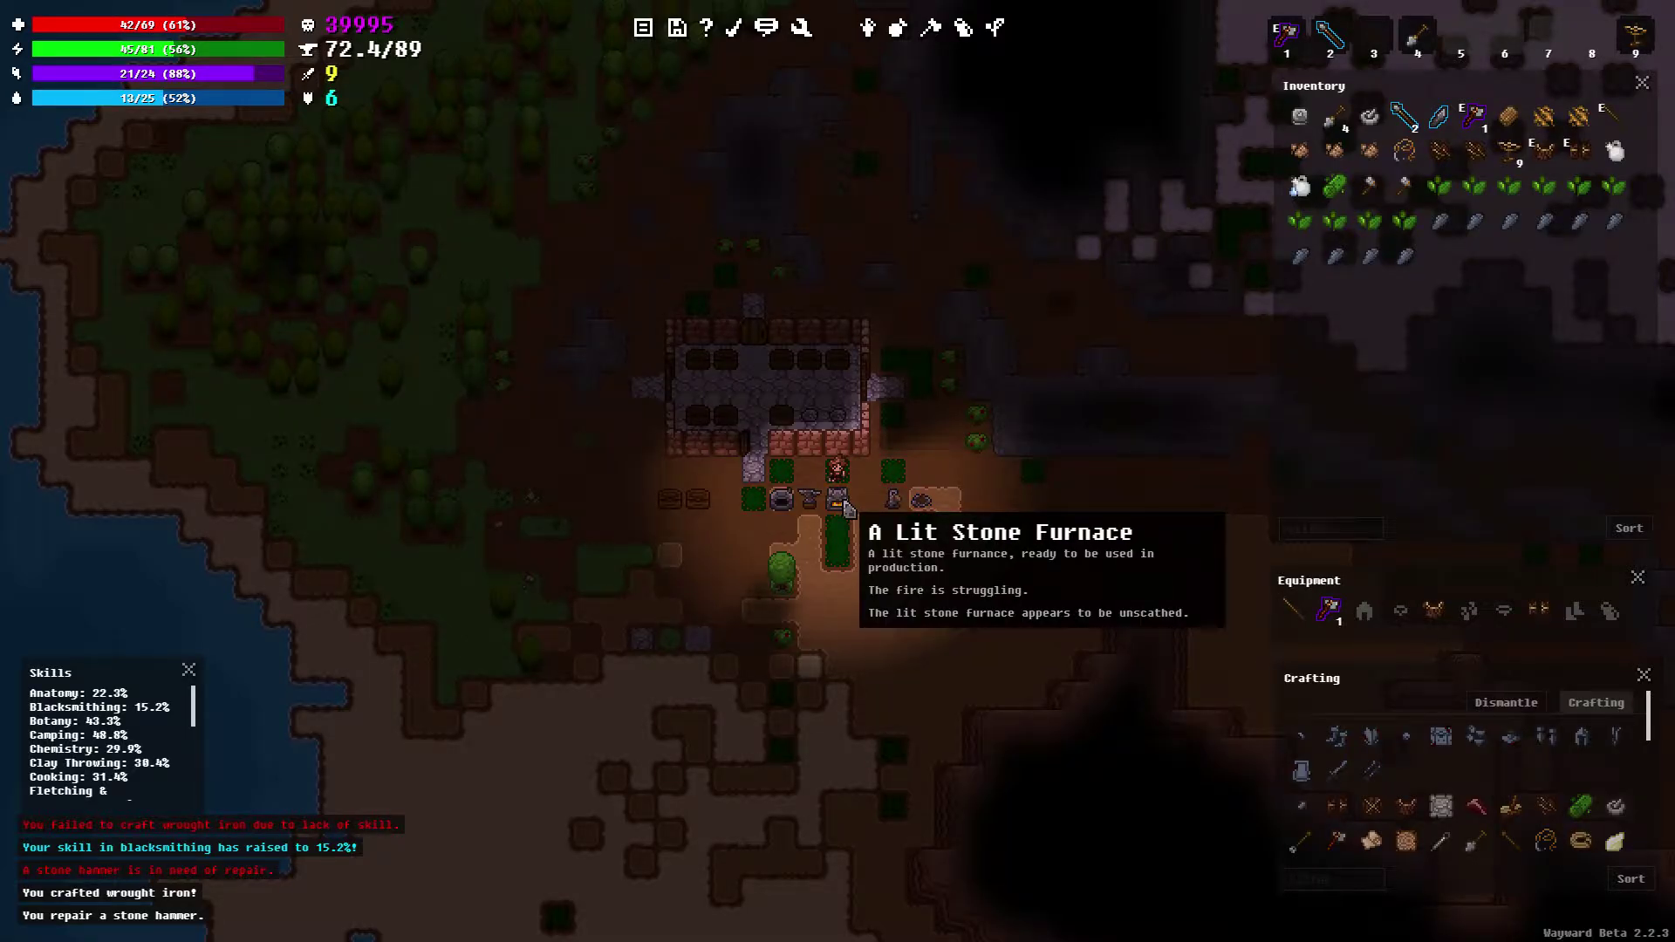
# Walk back through the doorway into the house beside the wooden door
pyautogui.press('Left')
pyautogui.press('Left')
pyautogui.press('Left')
pyautogui.press('Up')
pyautogui.press('Up')
pyautogui.rightClick(845, 508)
# Close the door and store all the Leaves in the nearby wooden chest
pyautogui.click(867, 567)
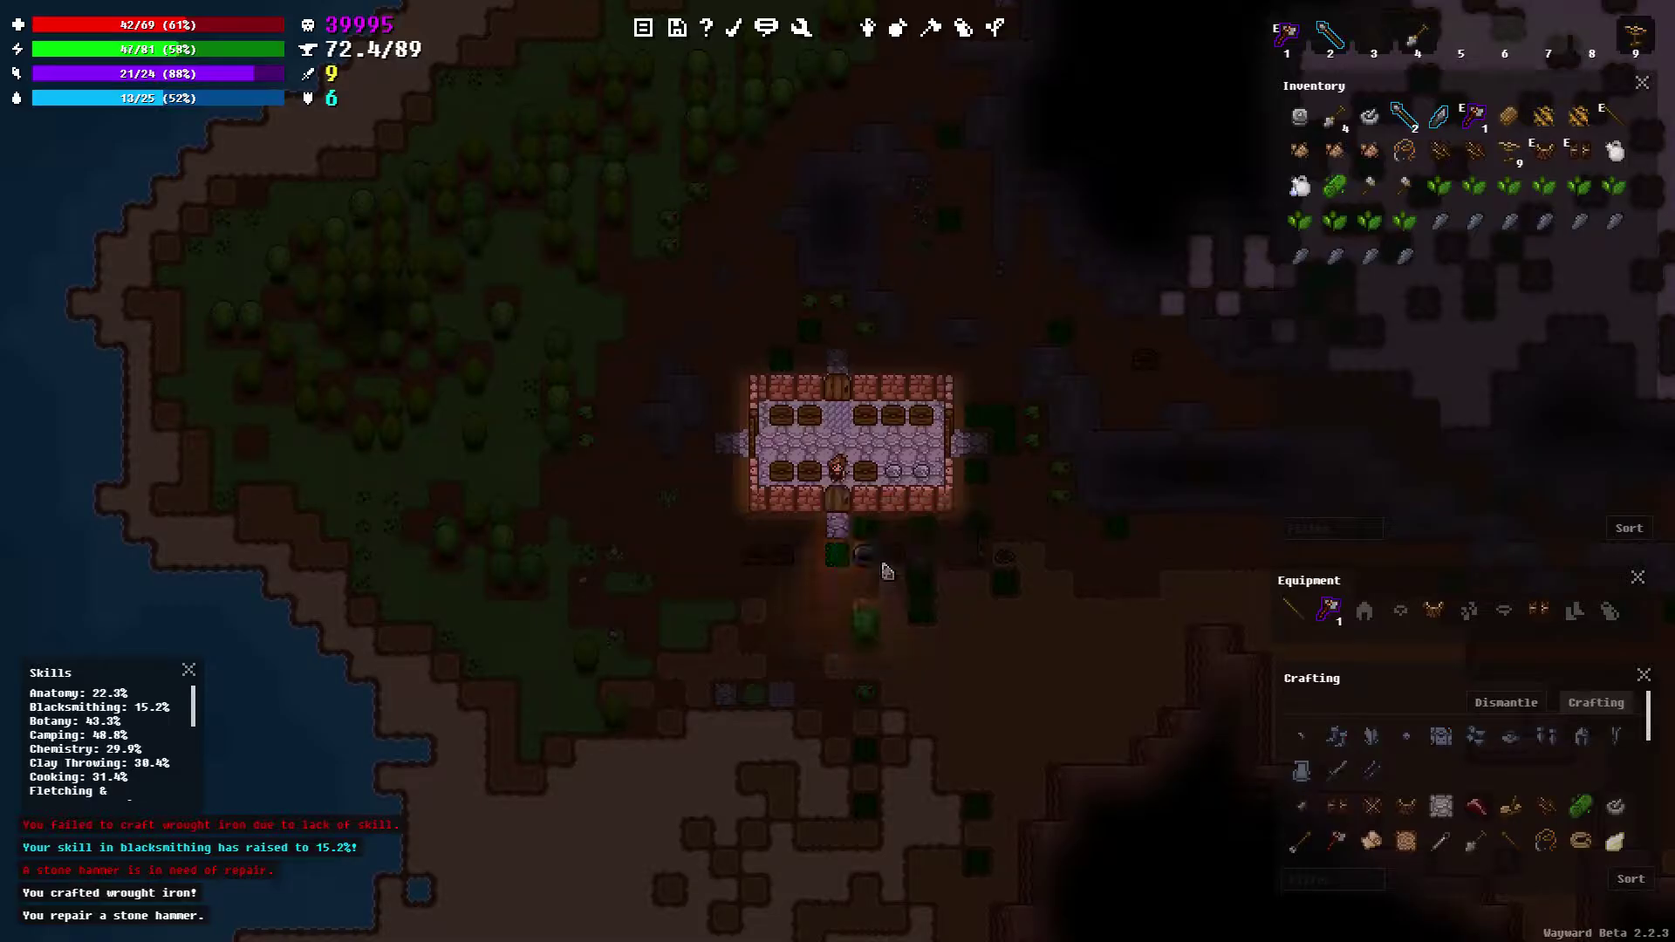
pyautogui.click(865, 472)
pyautogui.rightClick(1448, 188)
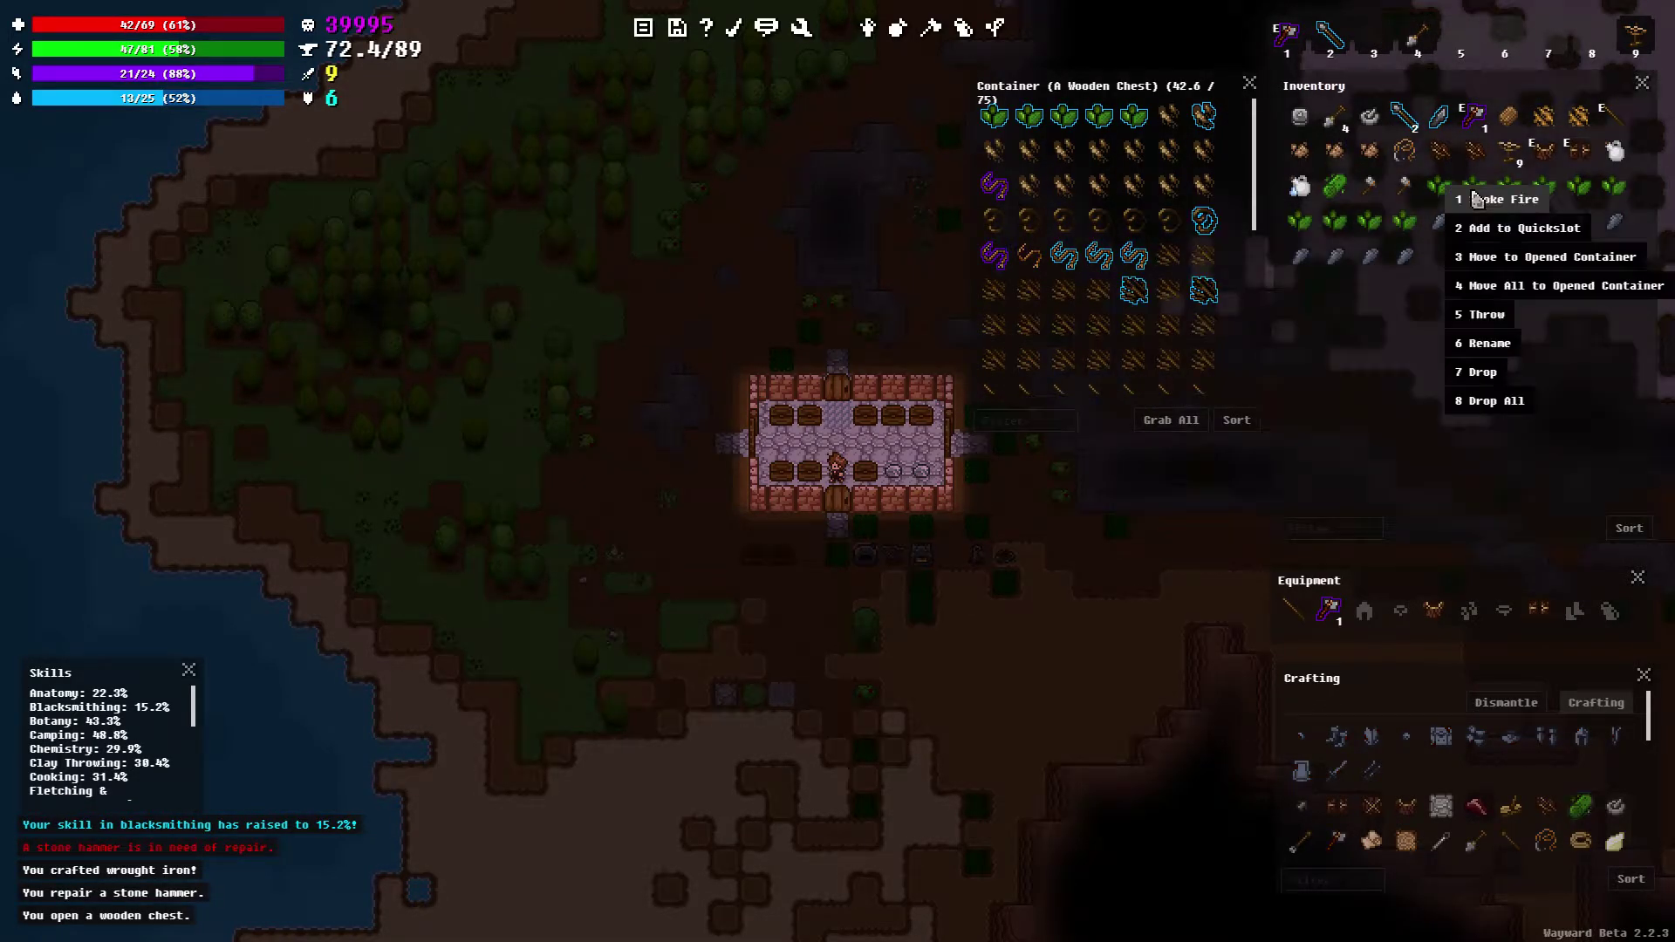
pyautogui.click(1518, 262)
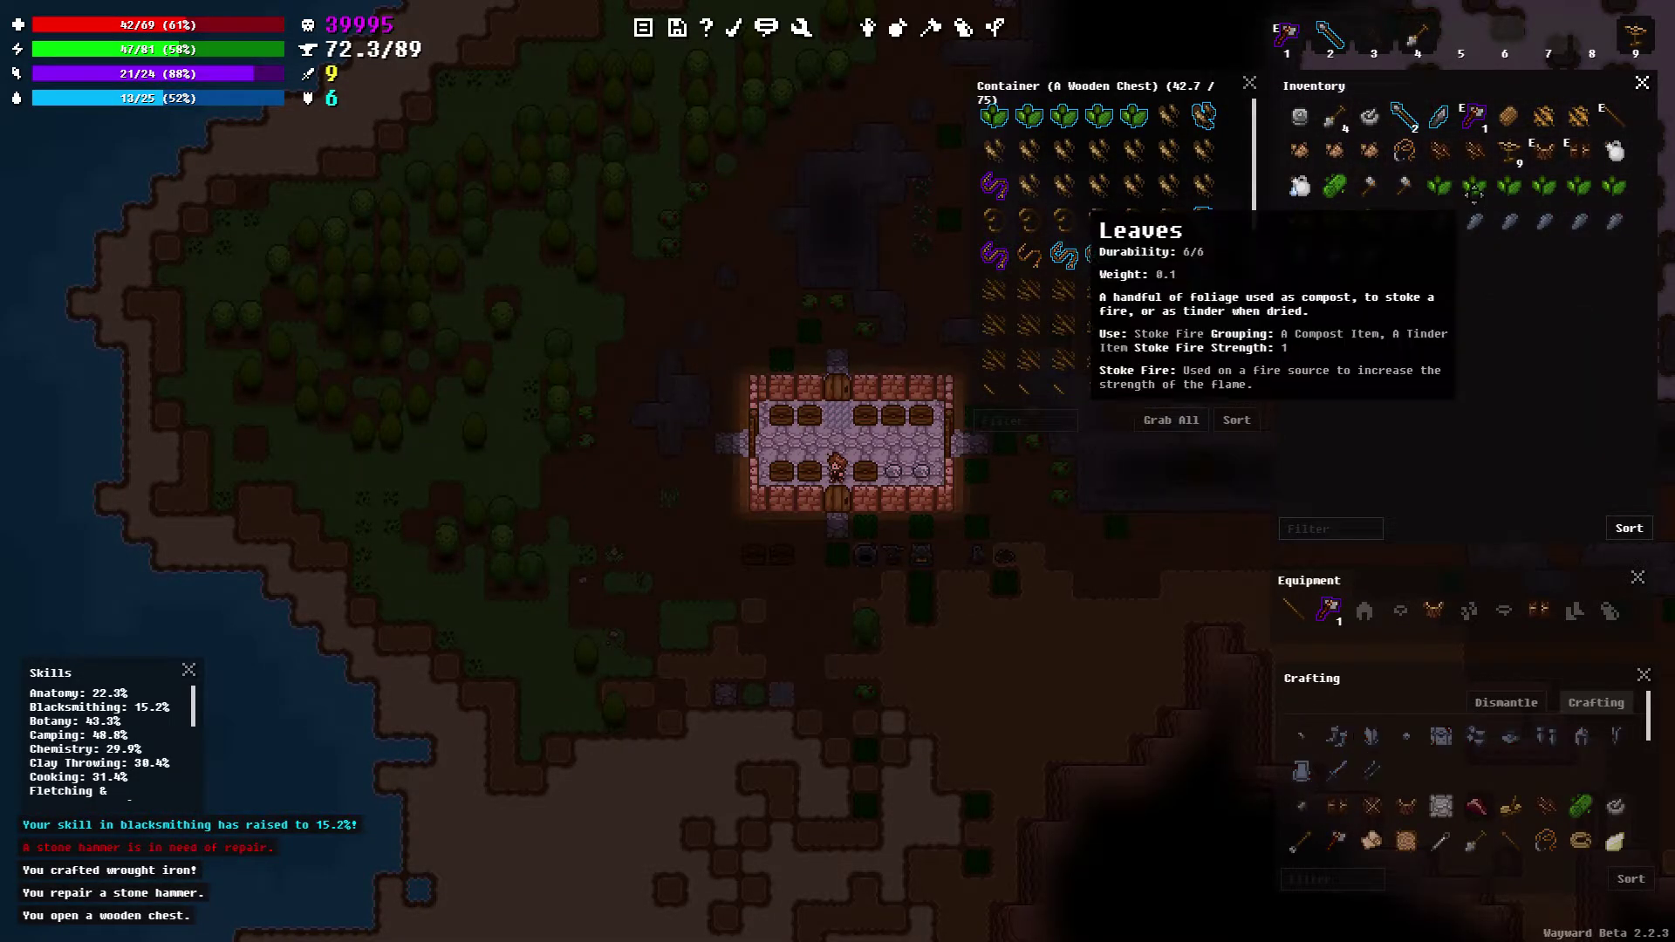
pyautogui.rightClick(1450, 195)
pyautogui.click(1504, 291)
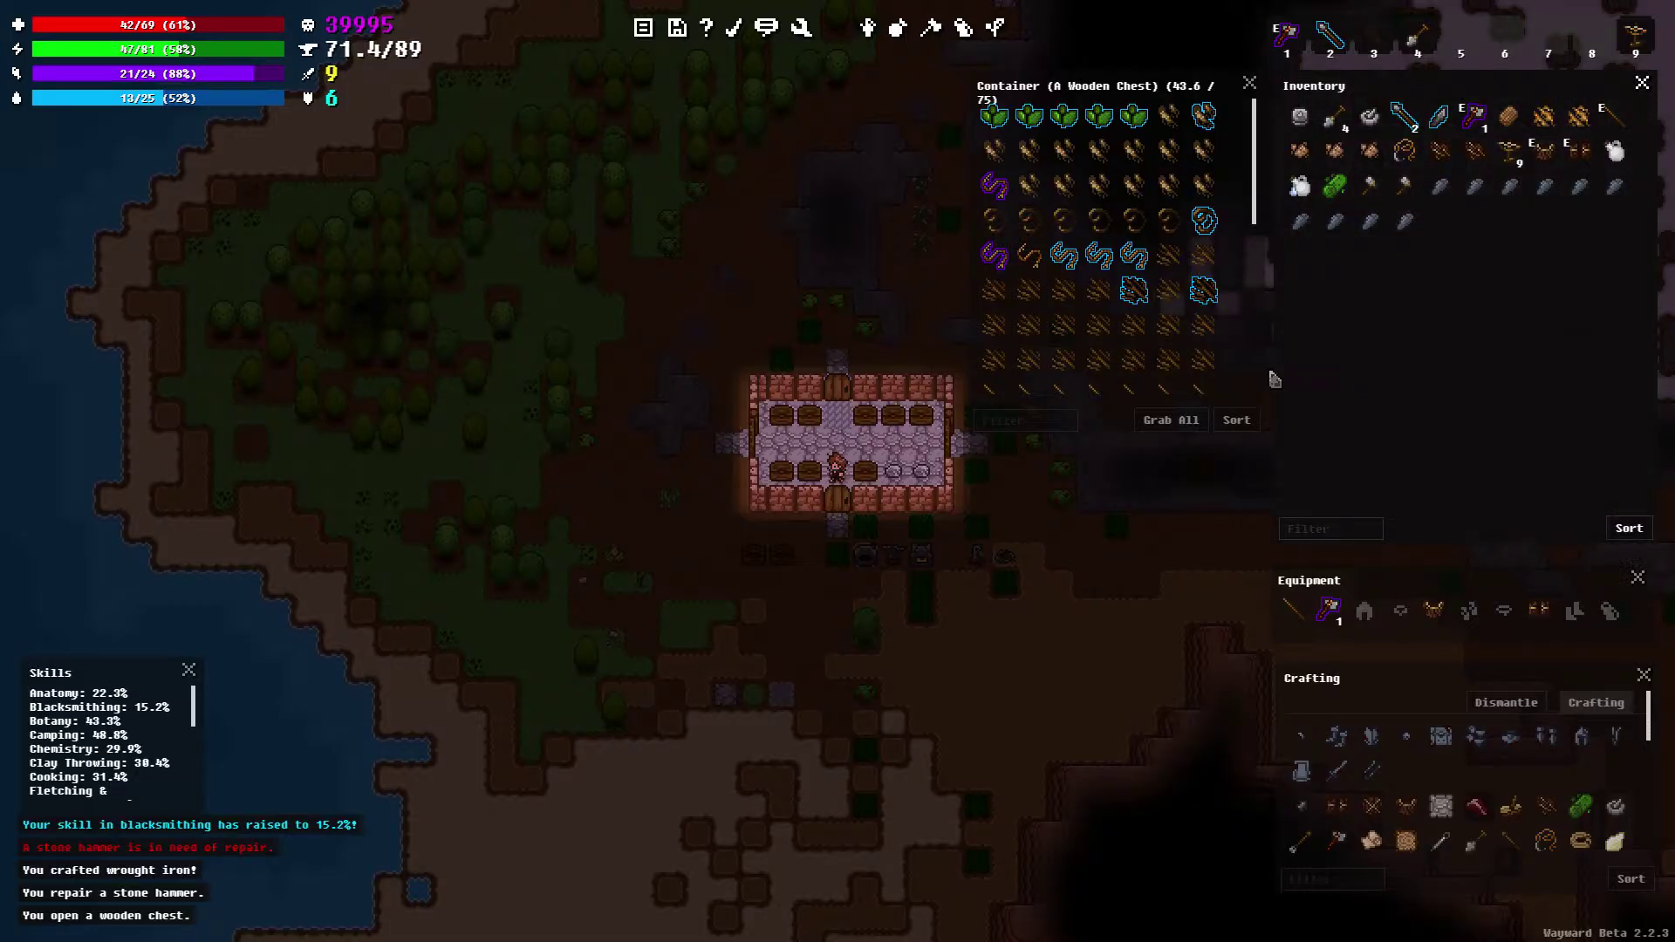
# Store all wrought iron and stone hammers in another chest, filling it to 72.3/75
pyautogui.press('w')
pyautogui.press('d')
pyautogui.press('w')
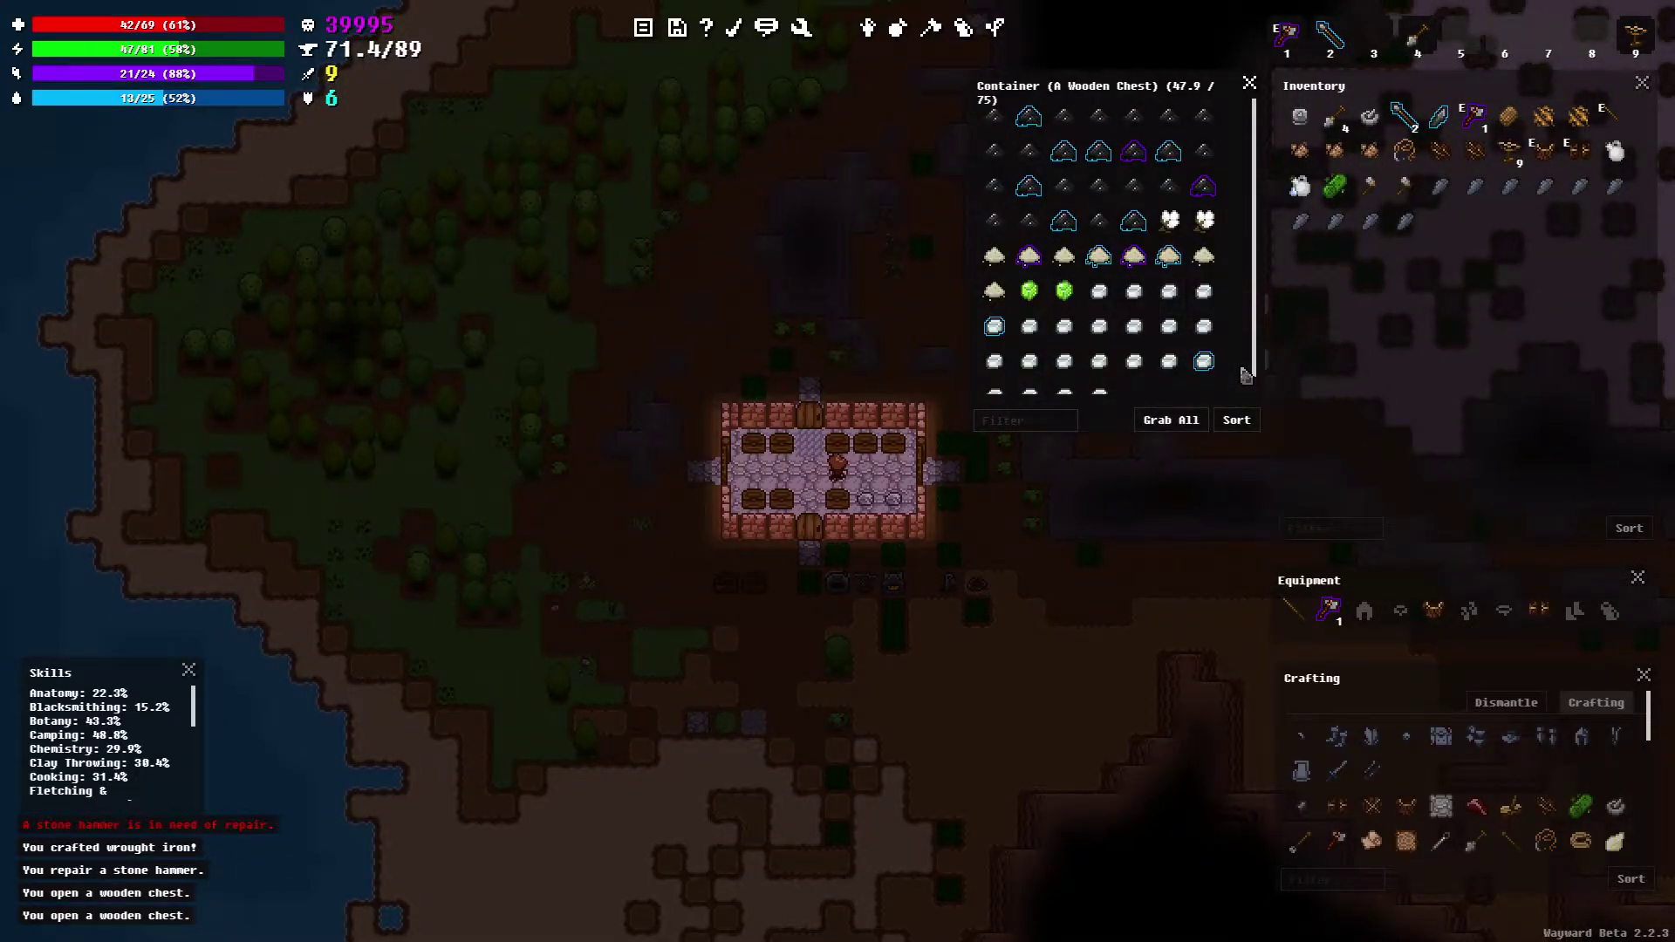
pyautogui.press('d')
pyautogui.press('w')
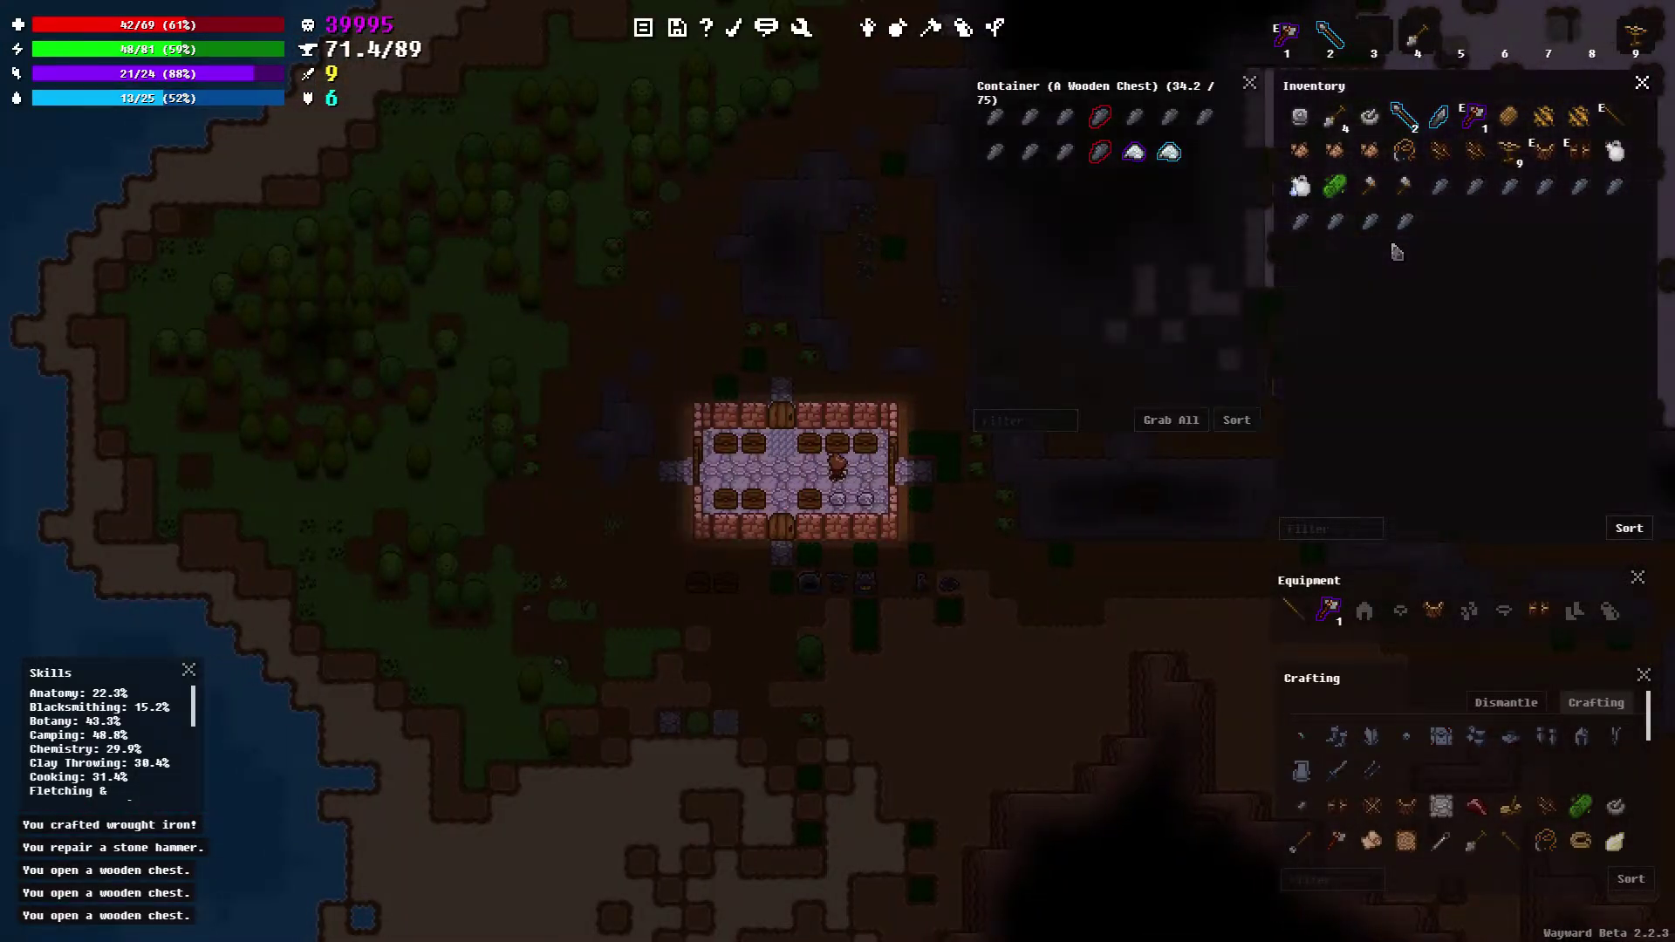
pyautogui.rightClick(1398, 226)
pyautogui.click(1449, 290)
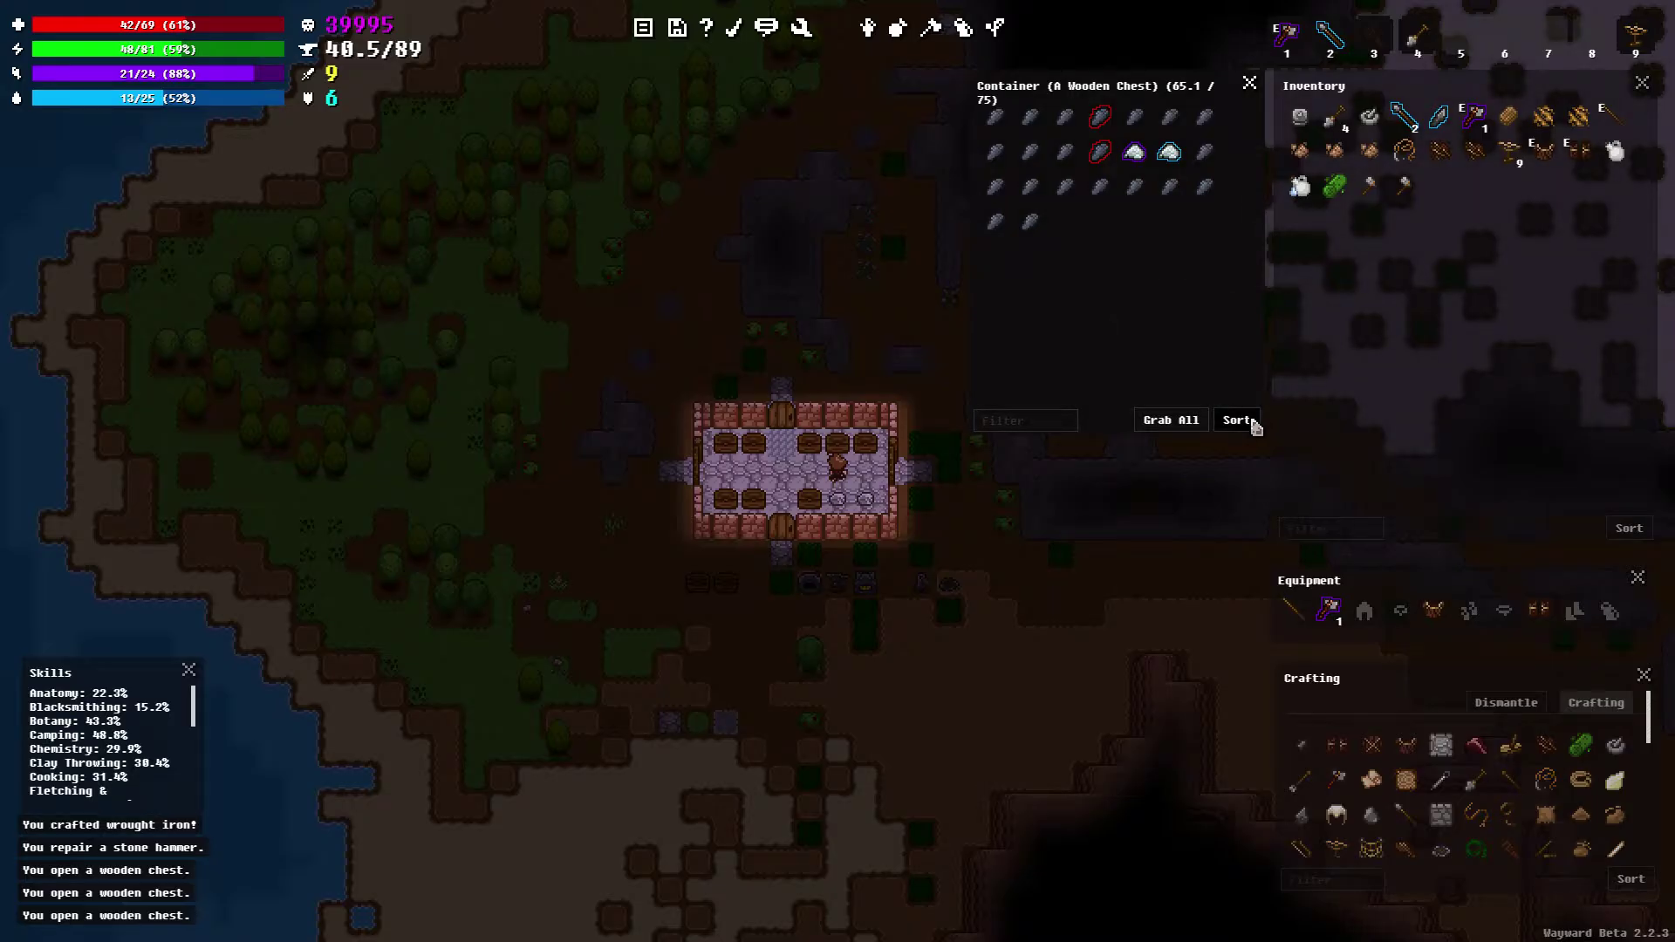
pyautogui.rightClick(1368, 190)
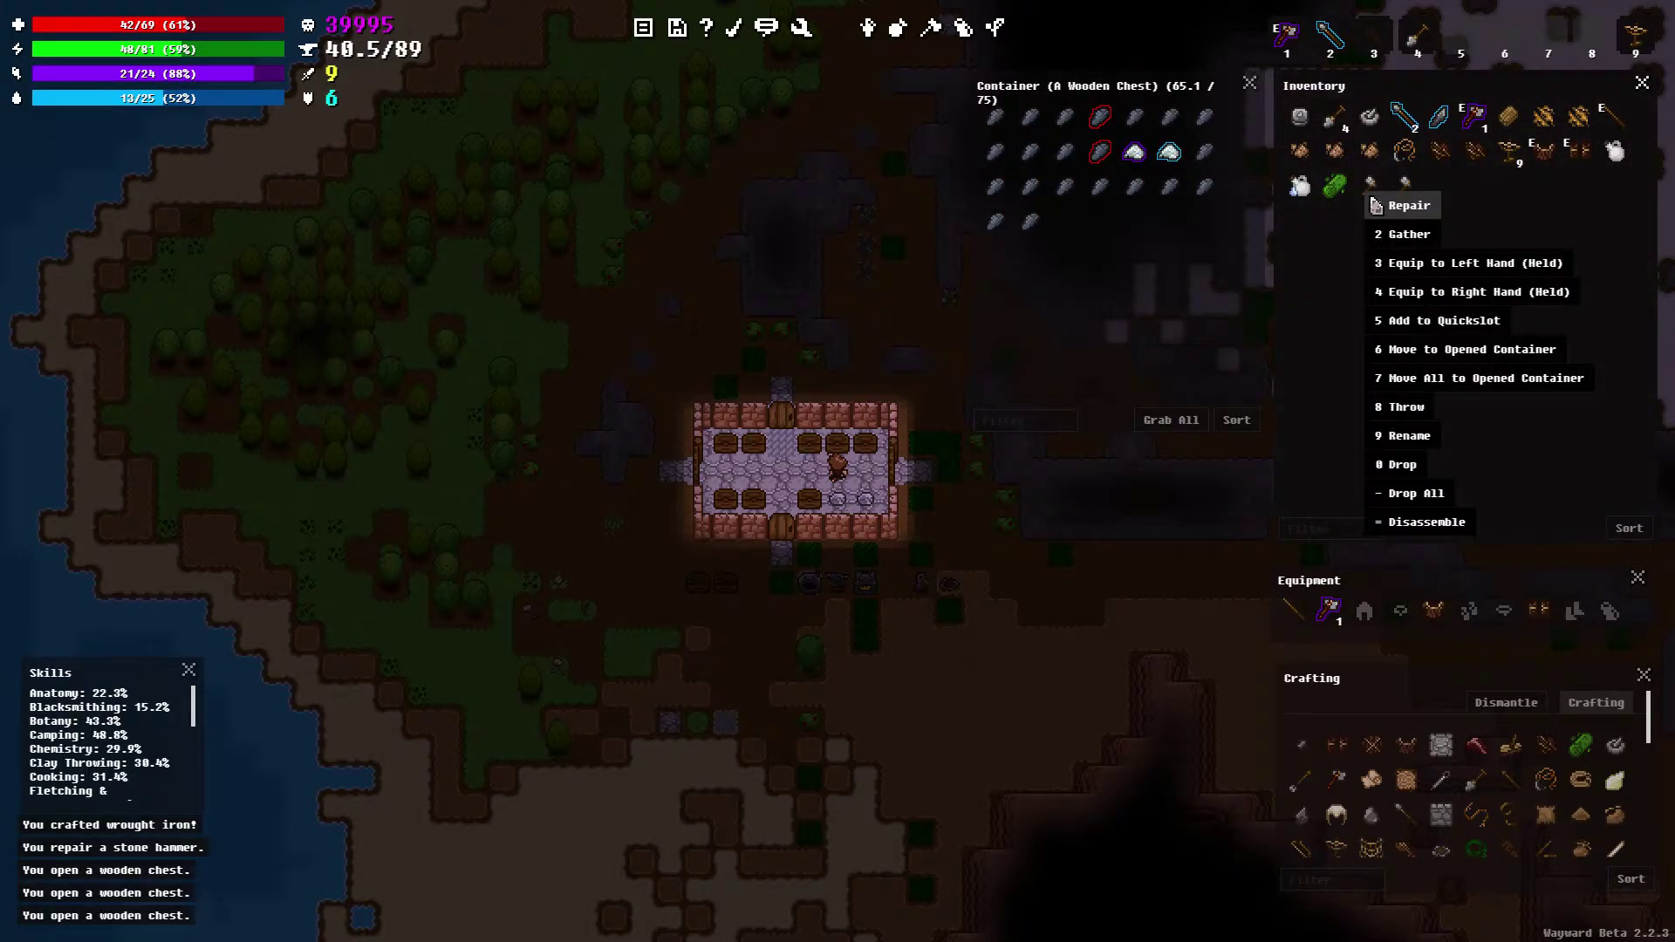
pyautogui.click(1439, 378)
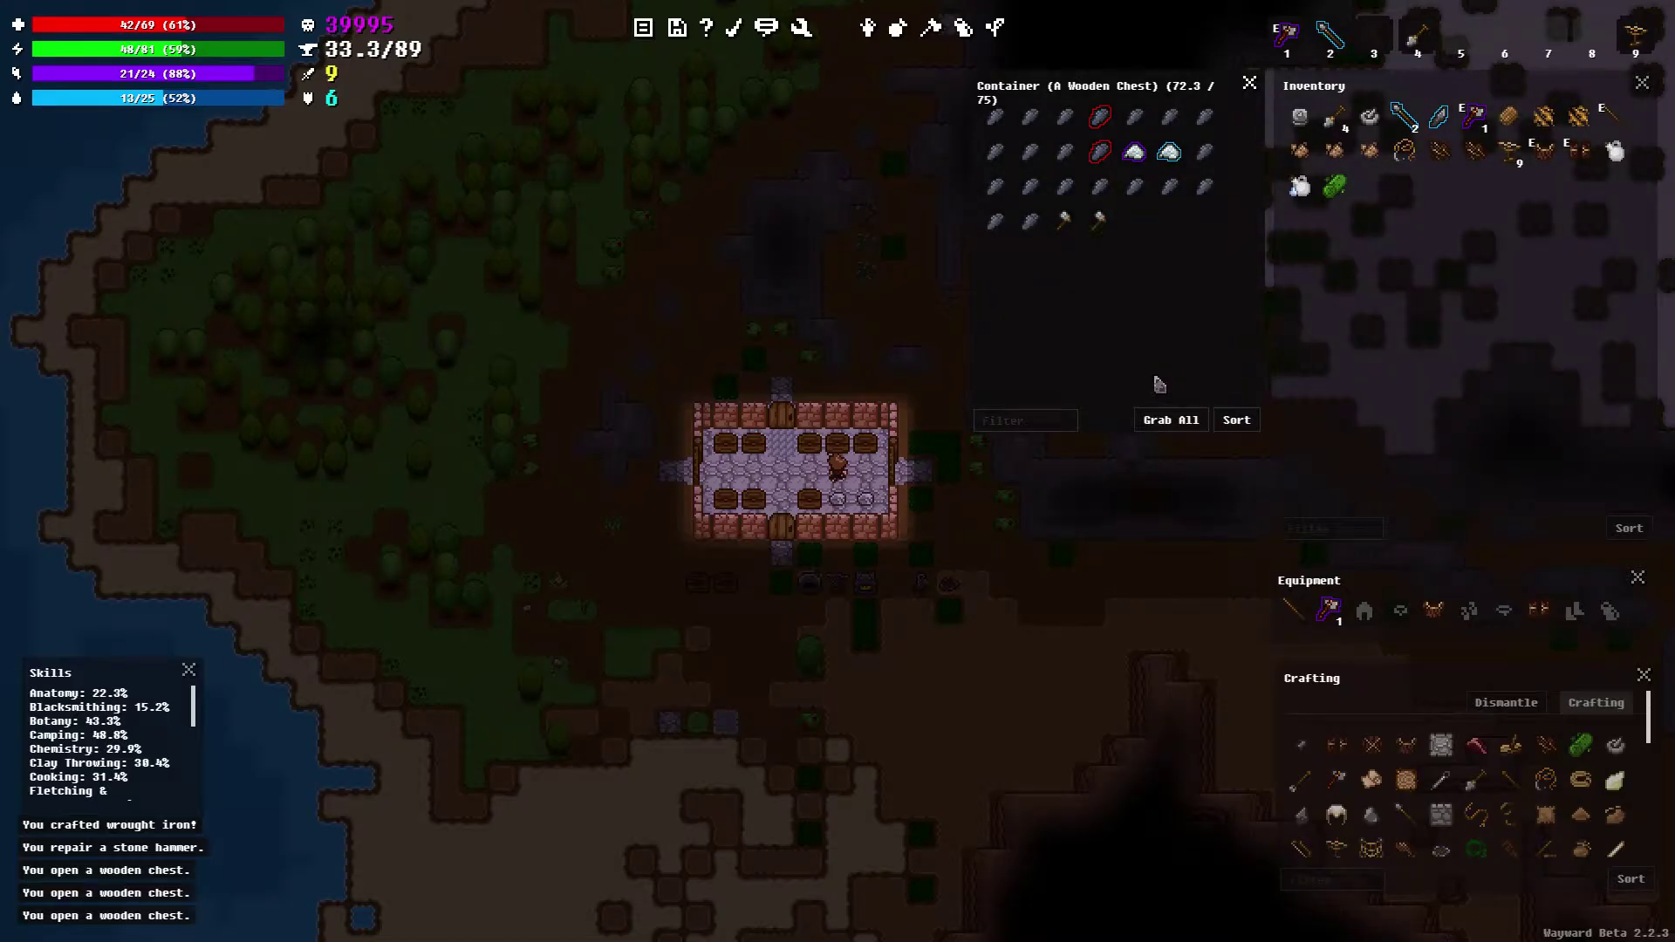
# Grab the iron ore from the neighbouring chest and walk out the south door
pyautogui.press('Right')
pyautogui.press('Up')
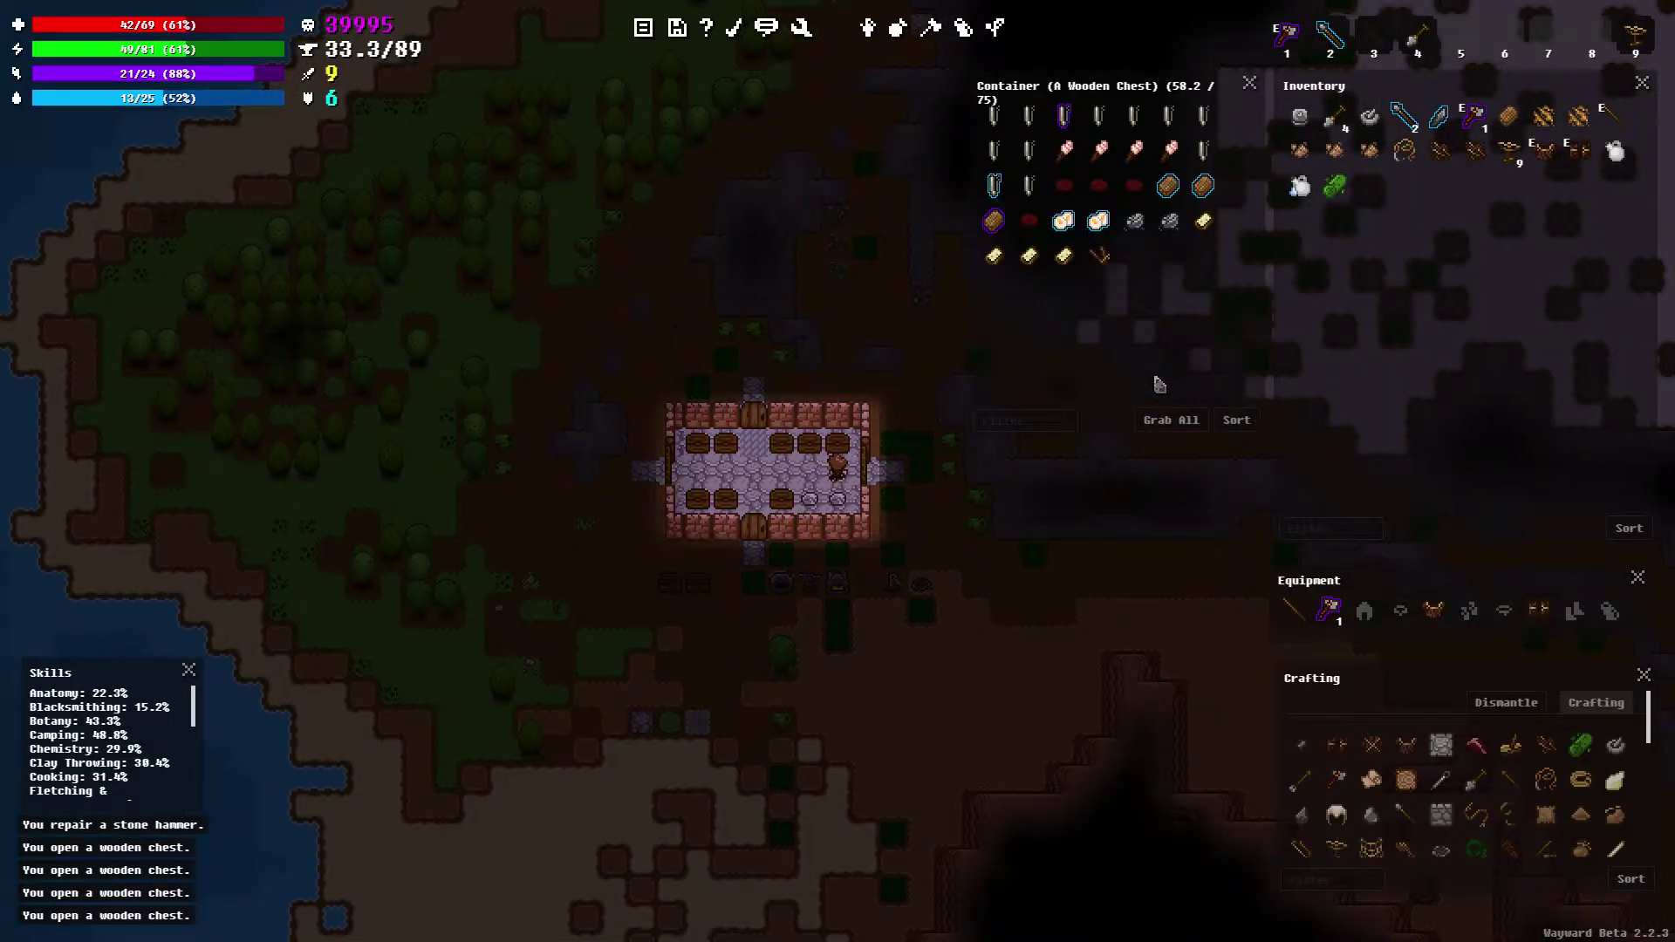
pyautogui.keyDown('shift'); pyautogui.click(1134, 222); pyautogui.keyUp('shift')
pyautogui.press('Left')
pyautogui.press('Up')
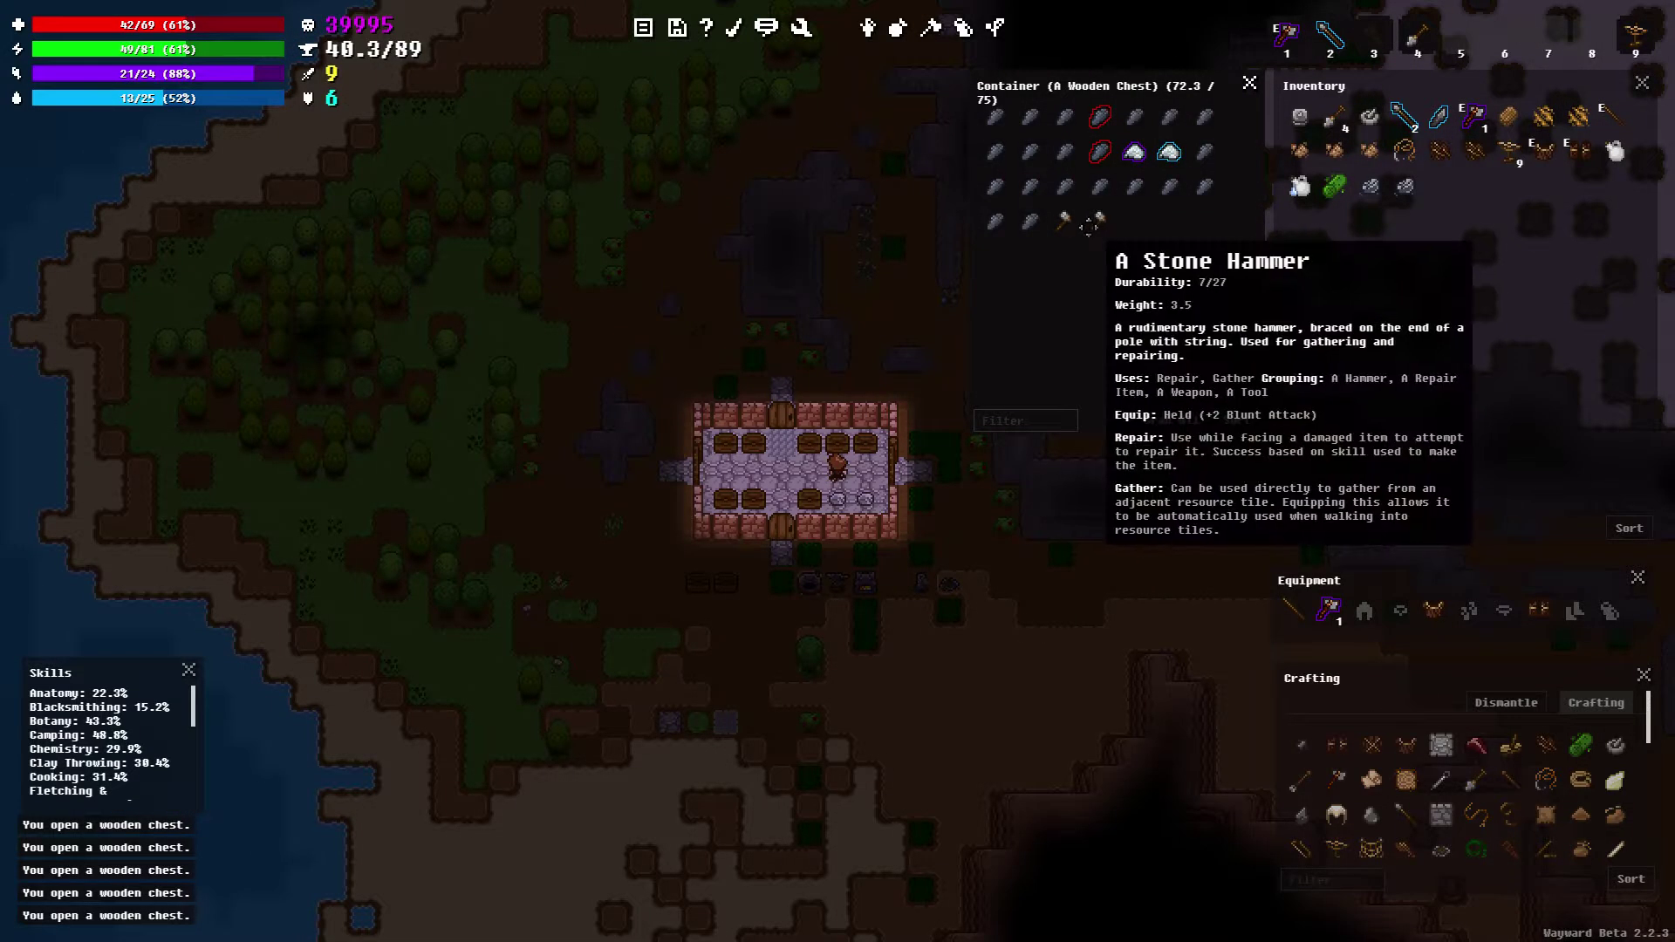
pyautogui.press('Left')
pyautogui.press('Down')
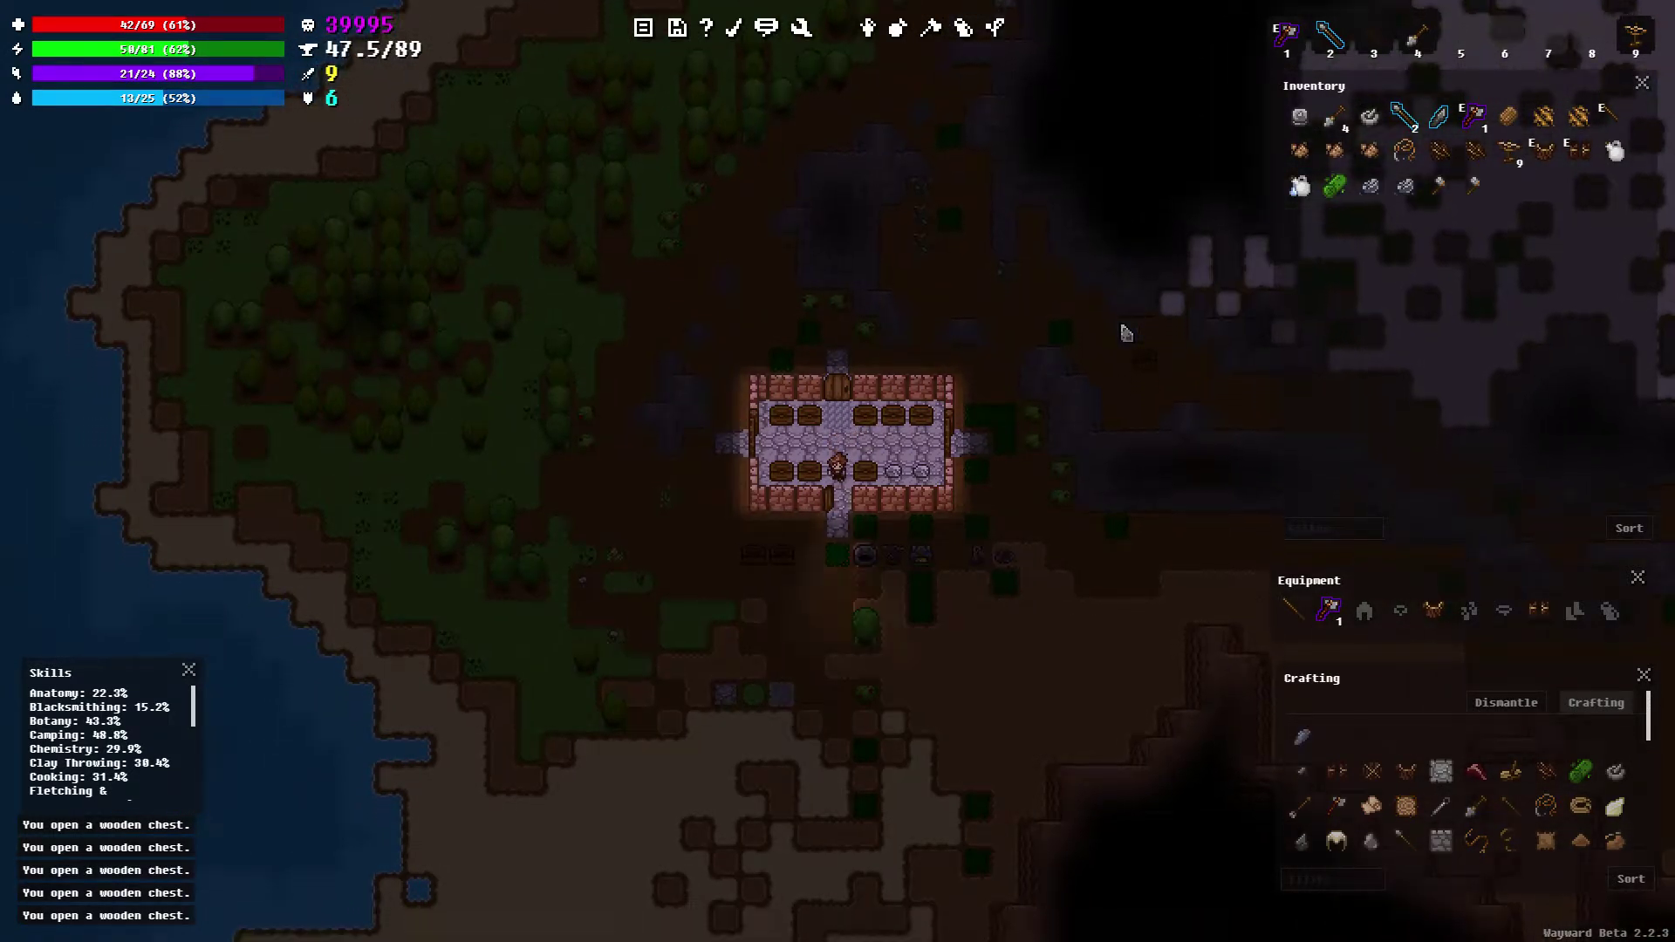
pyautogui.press('Down')
pyautogui.press('Down')
# Smelt the remaining ore into wrought iron (blacksmithing 16.4%), then walk to the house doorway
pyautogui.press('Right')
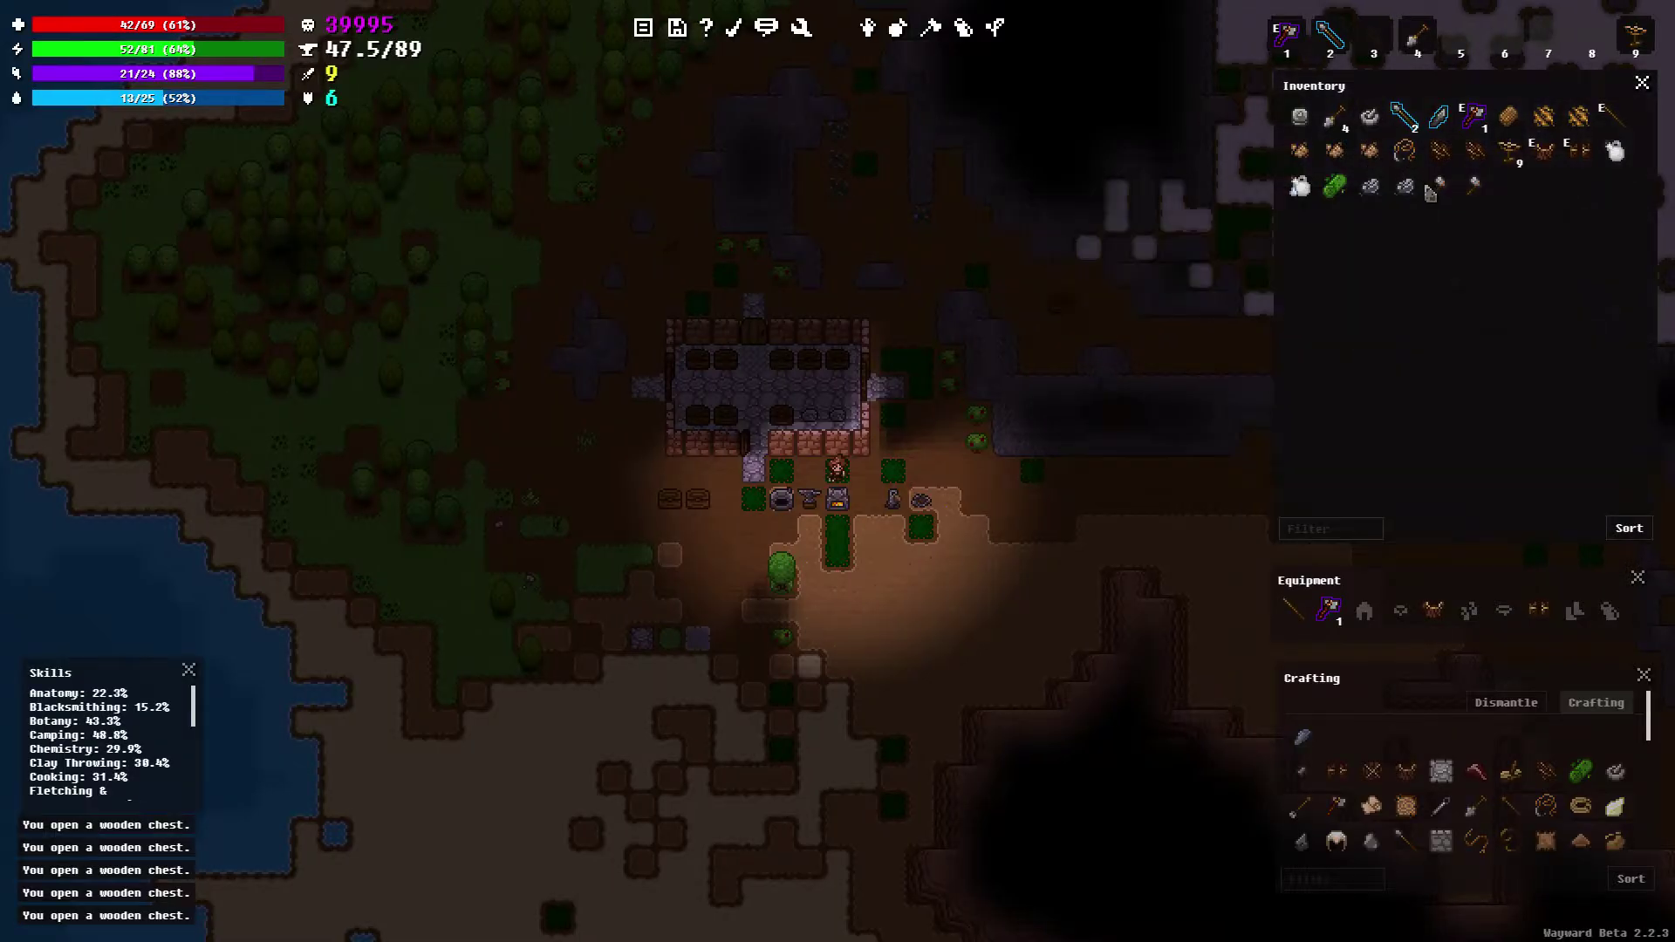
pyautogui.click(1302, 739)
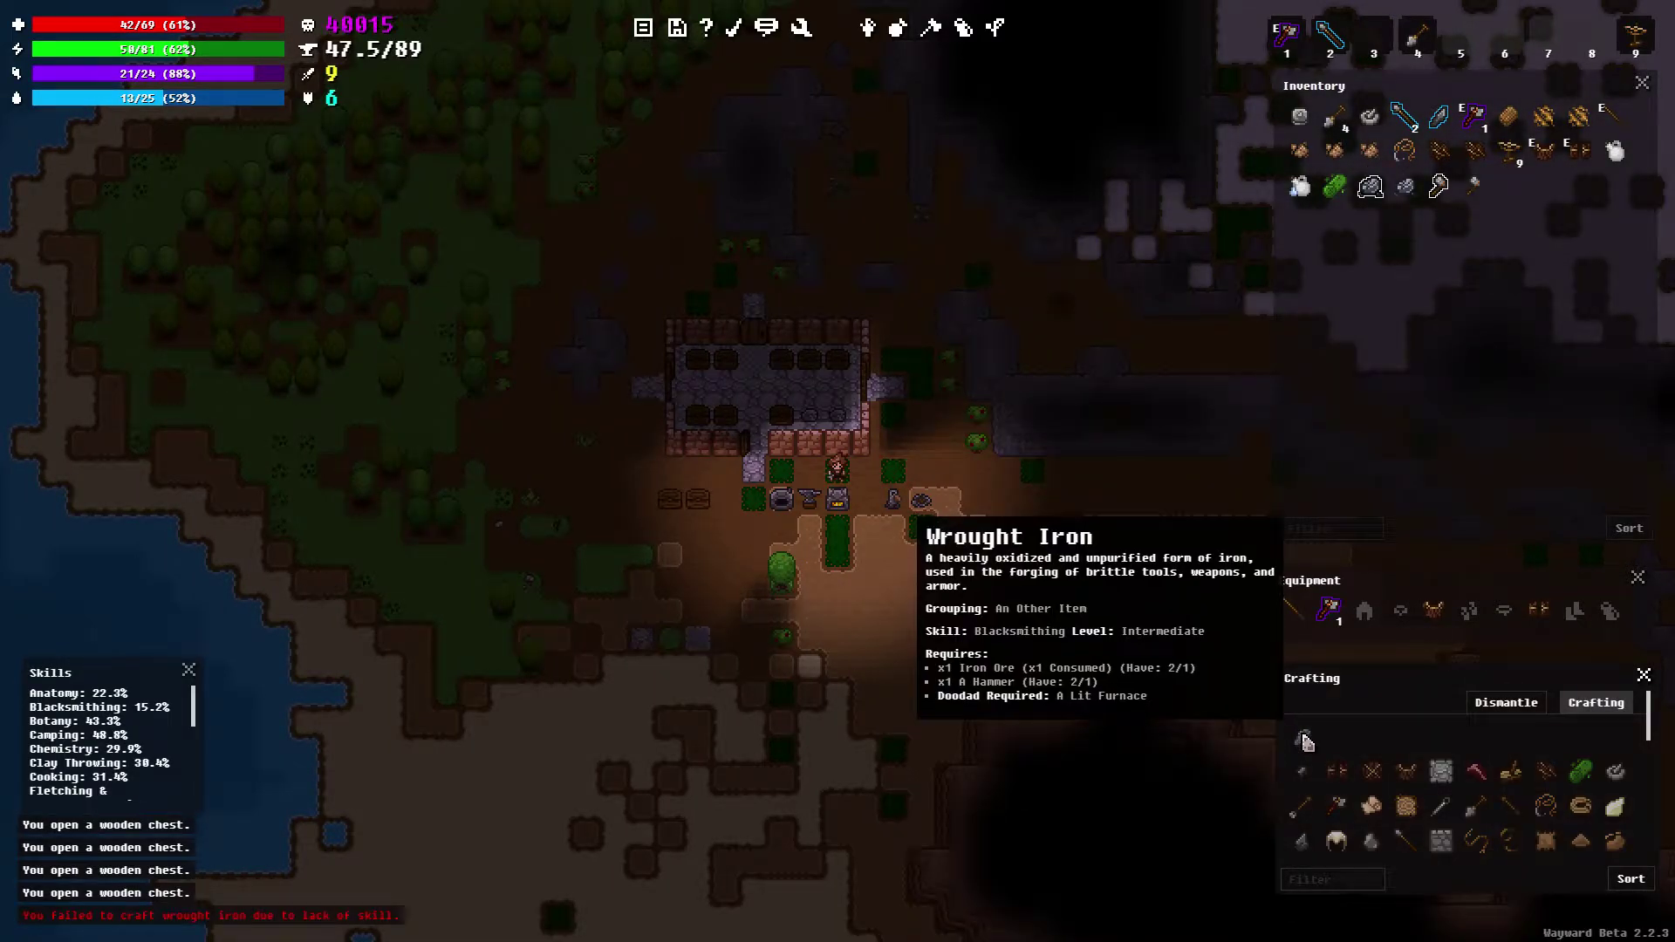
pyautogui.click(1304, 741)
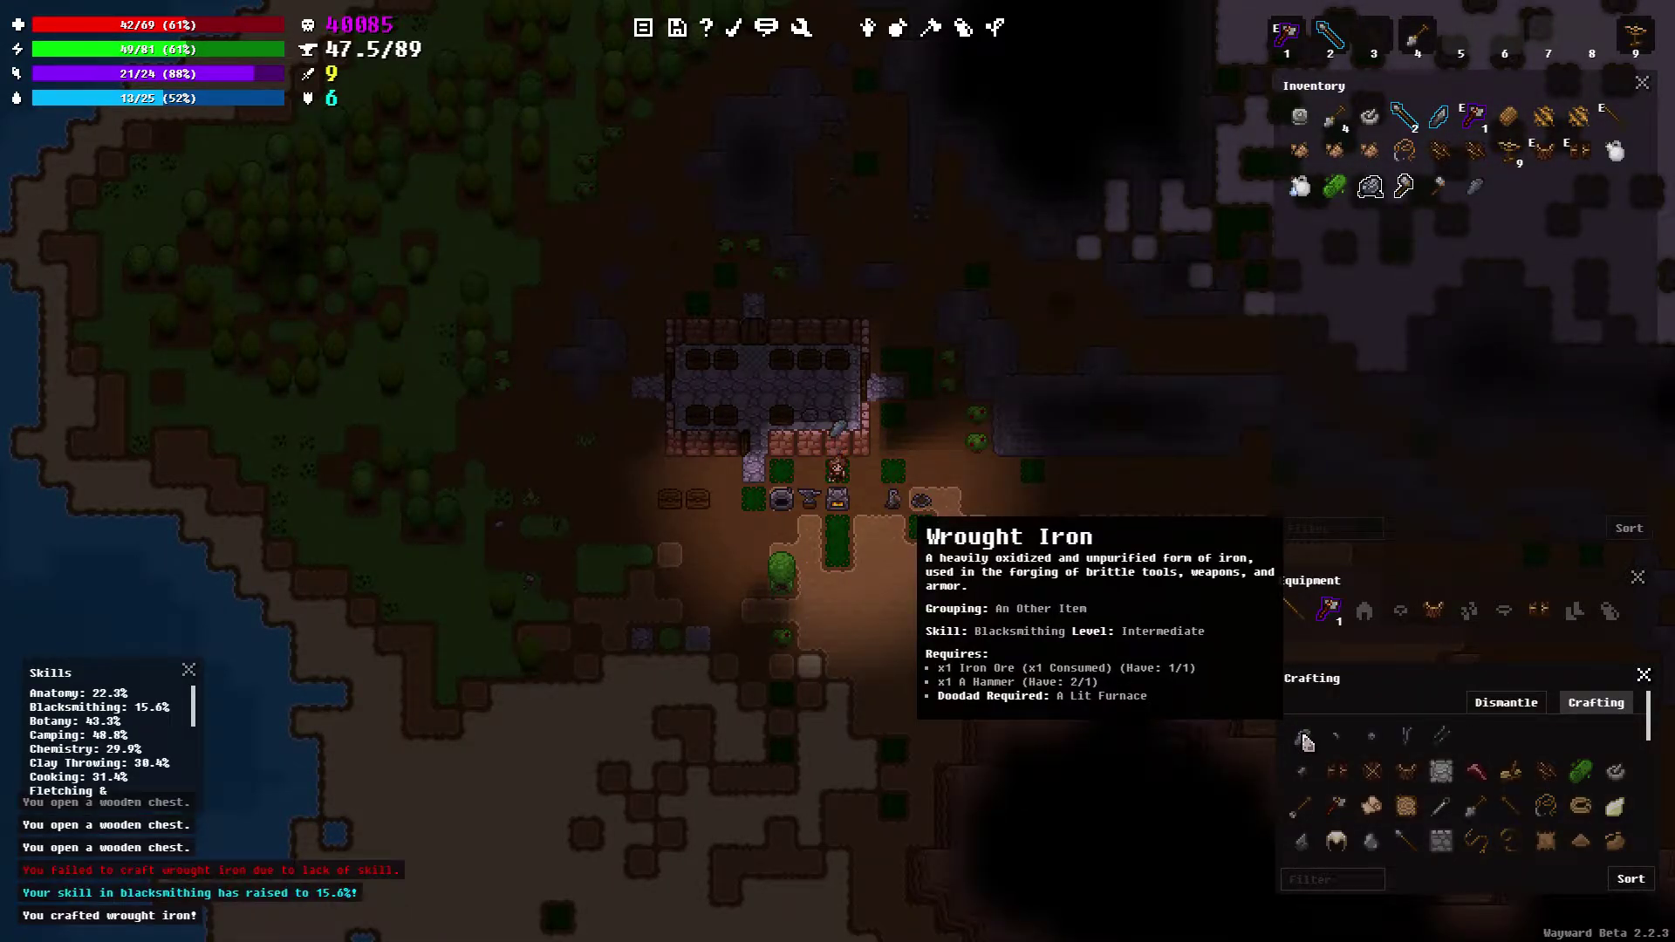
pyautogui.click(1306, 746)
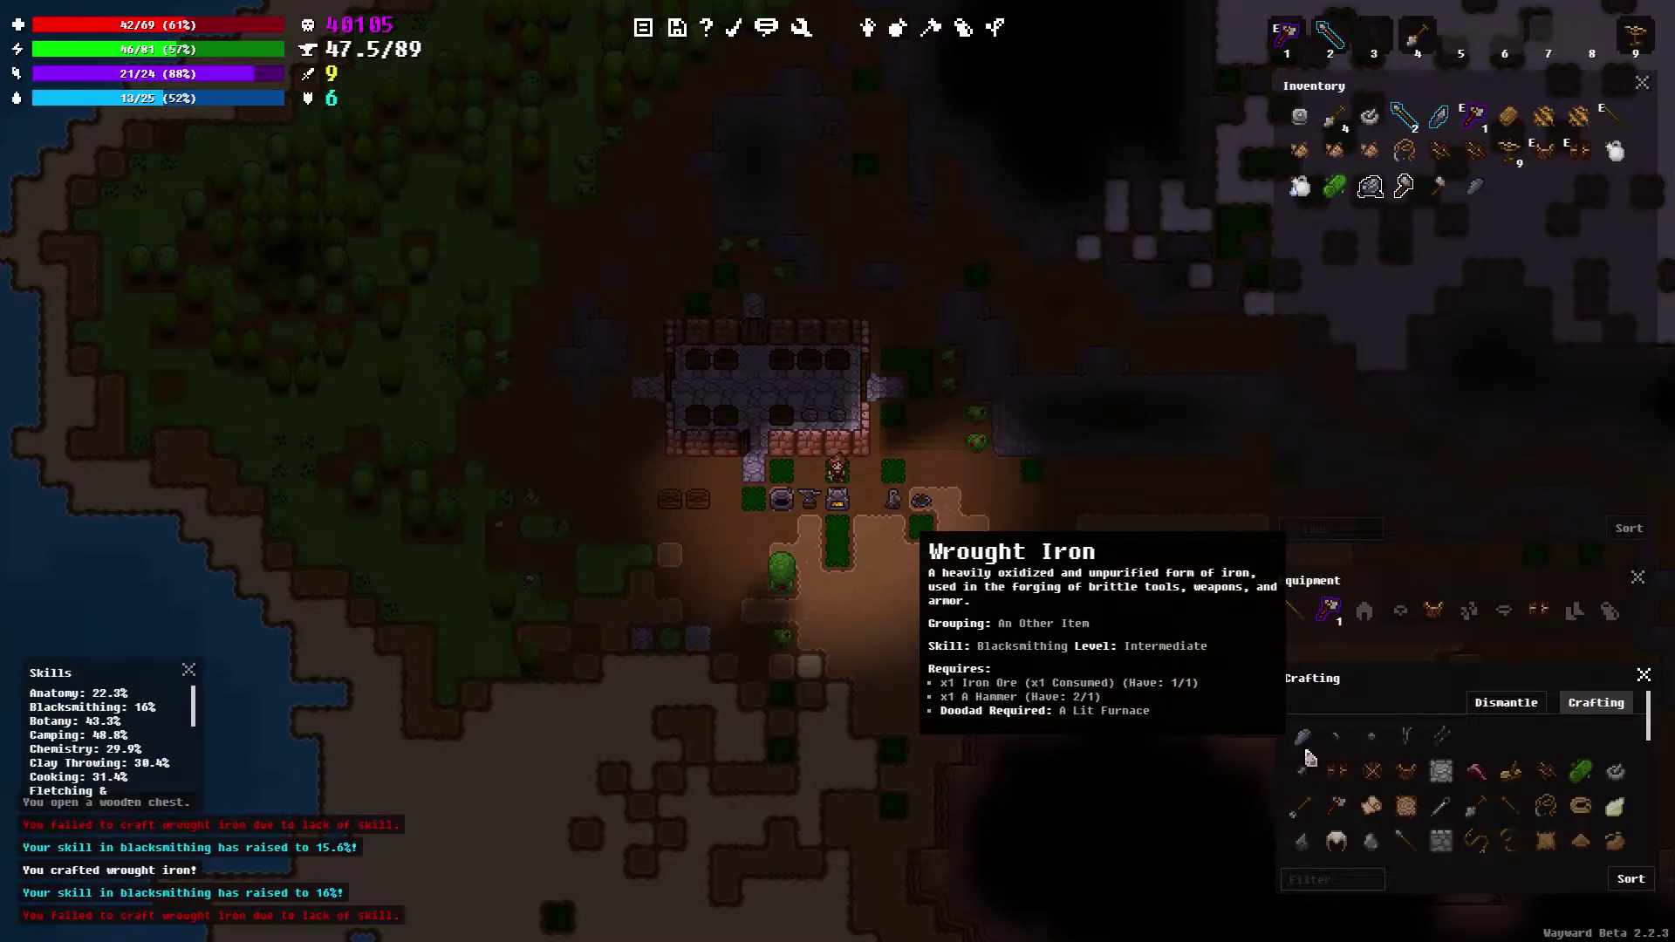
pyautogui.click(1307, 751)
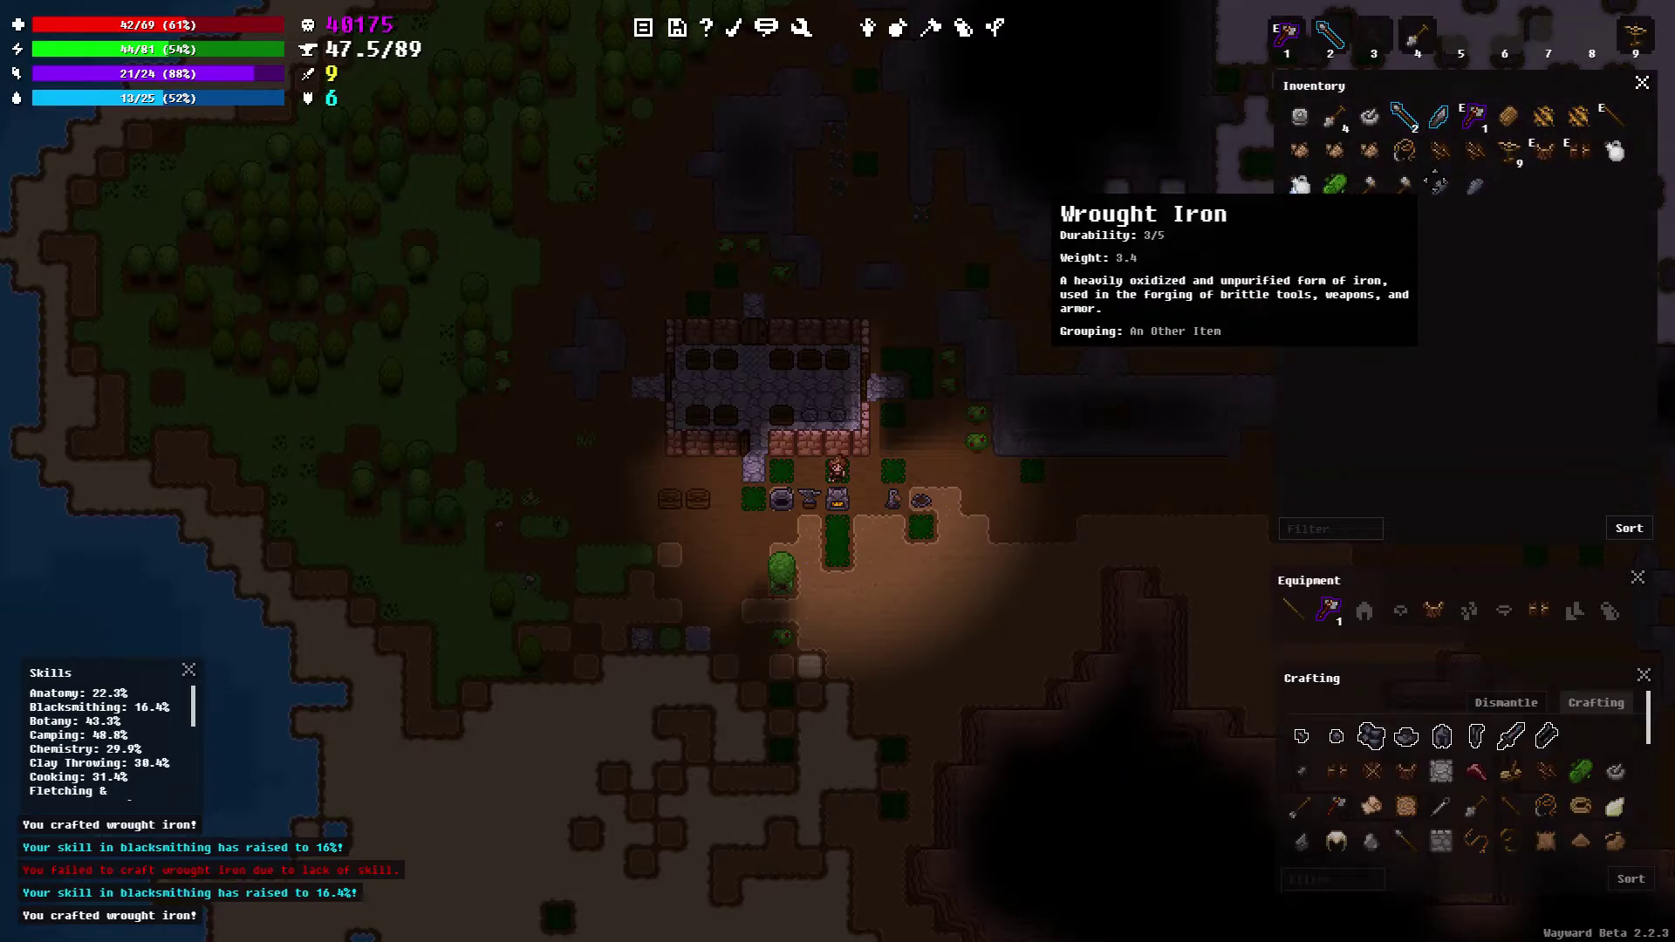
pyautogui.click(925, 419)
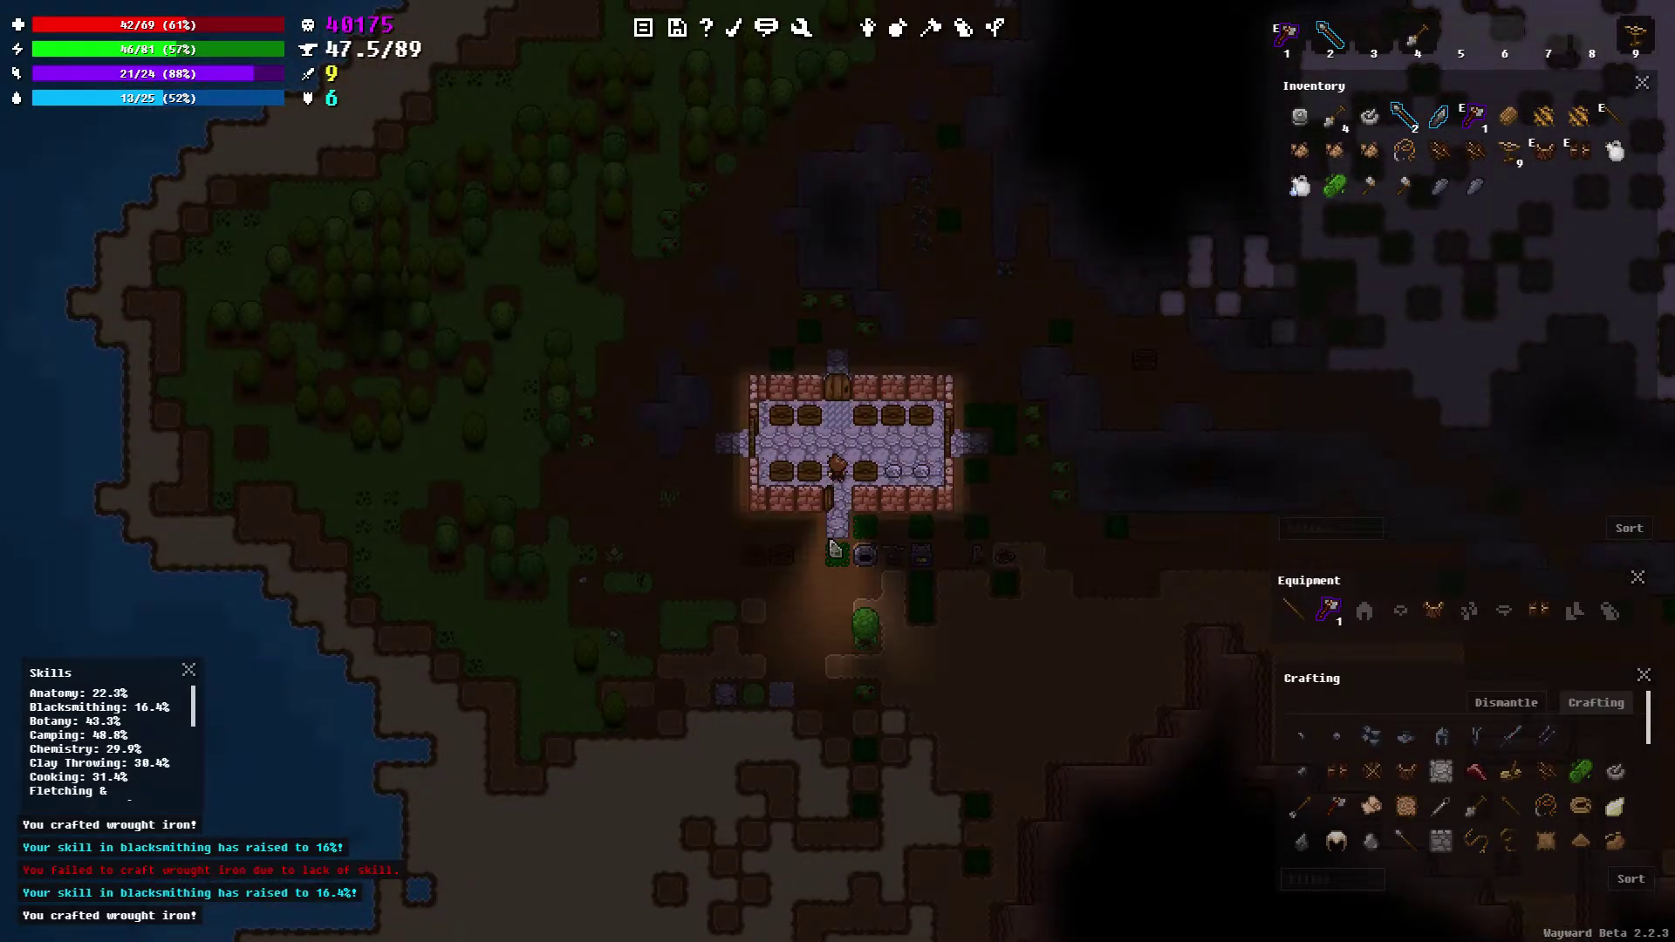
# Close the house's lower door and walk to a chest inside
pyautogui.rightClick(827, 508)
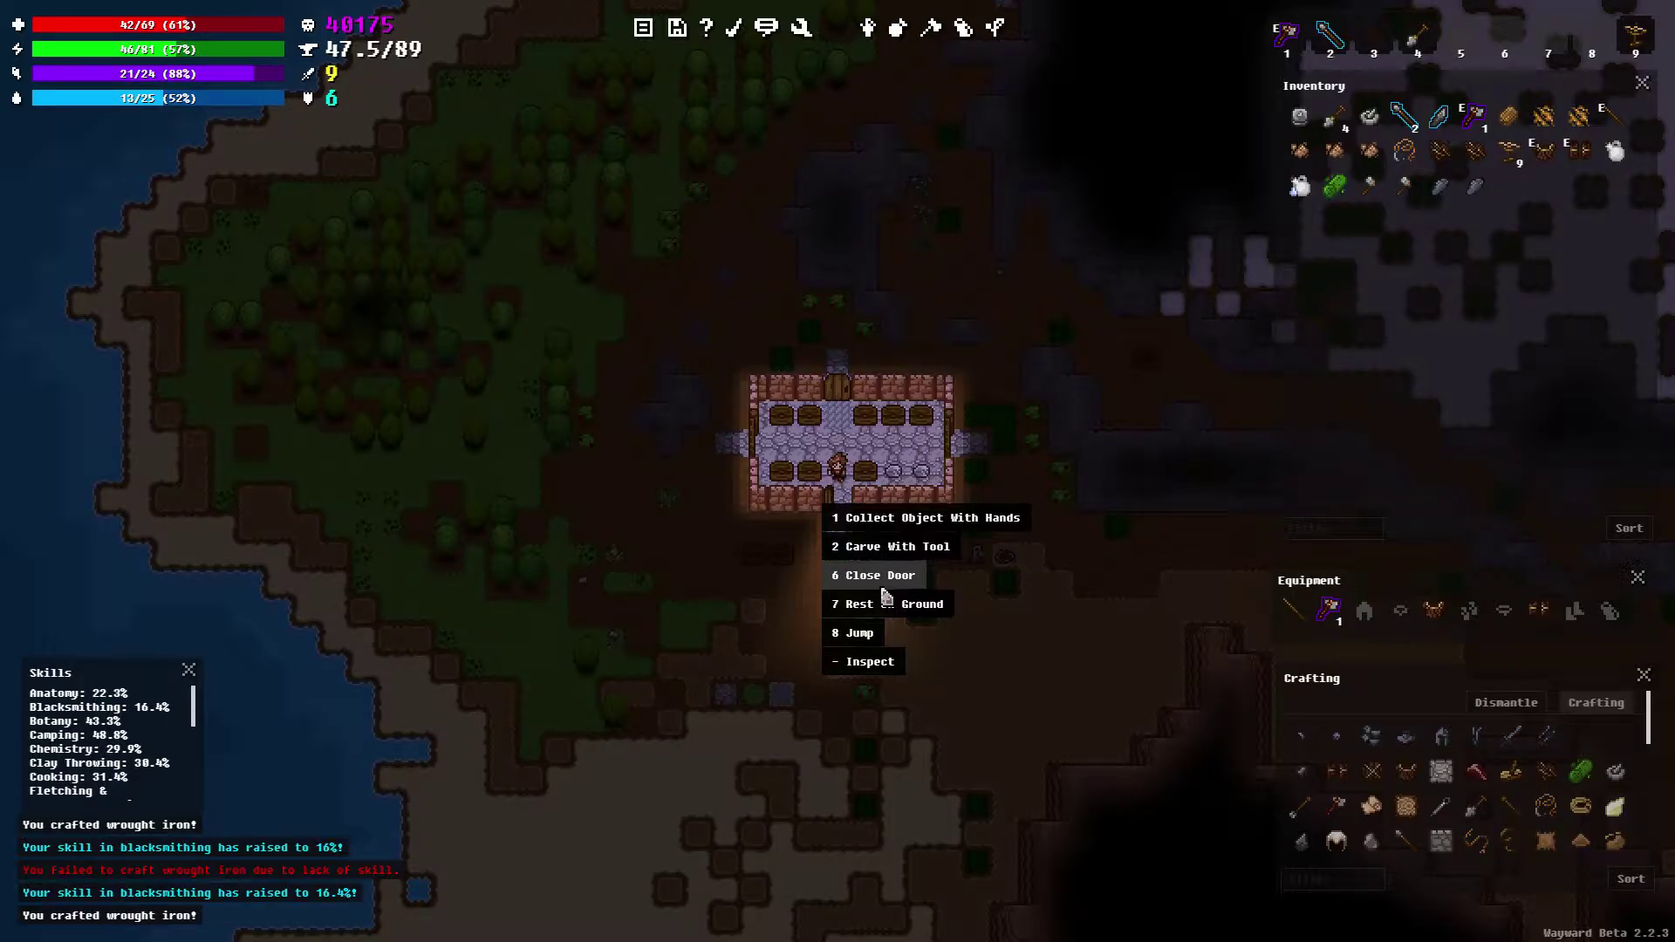
pyautogui.click(883, 587)
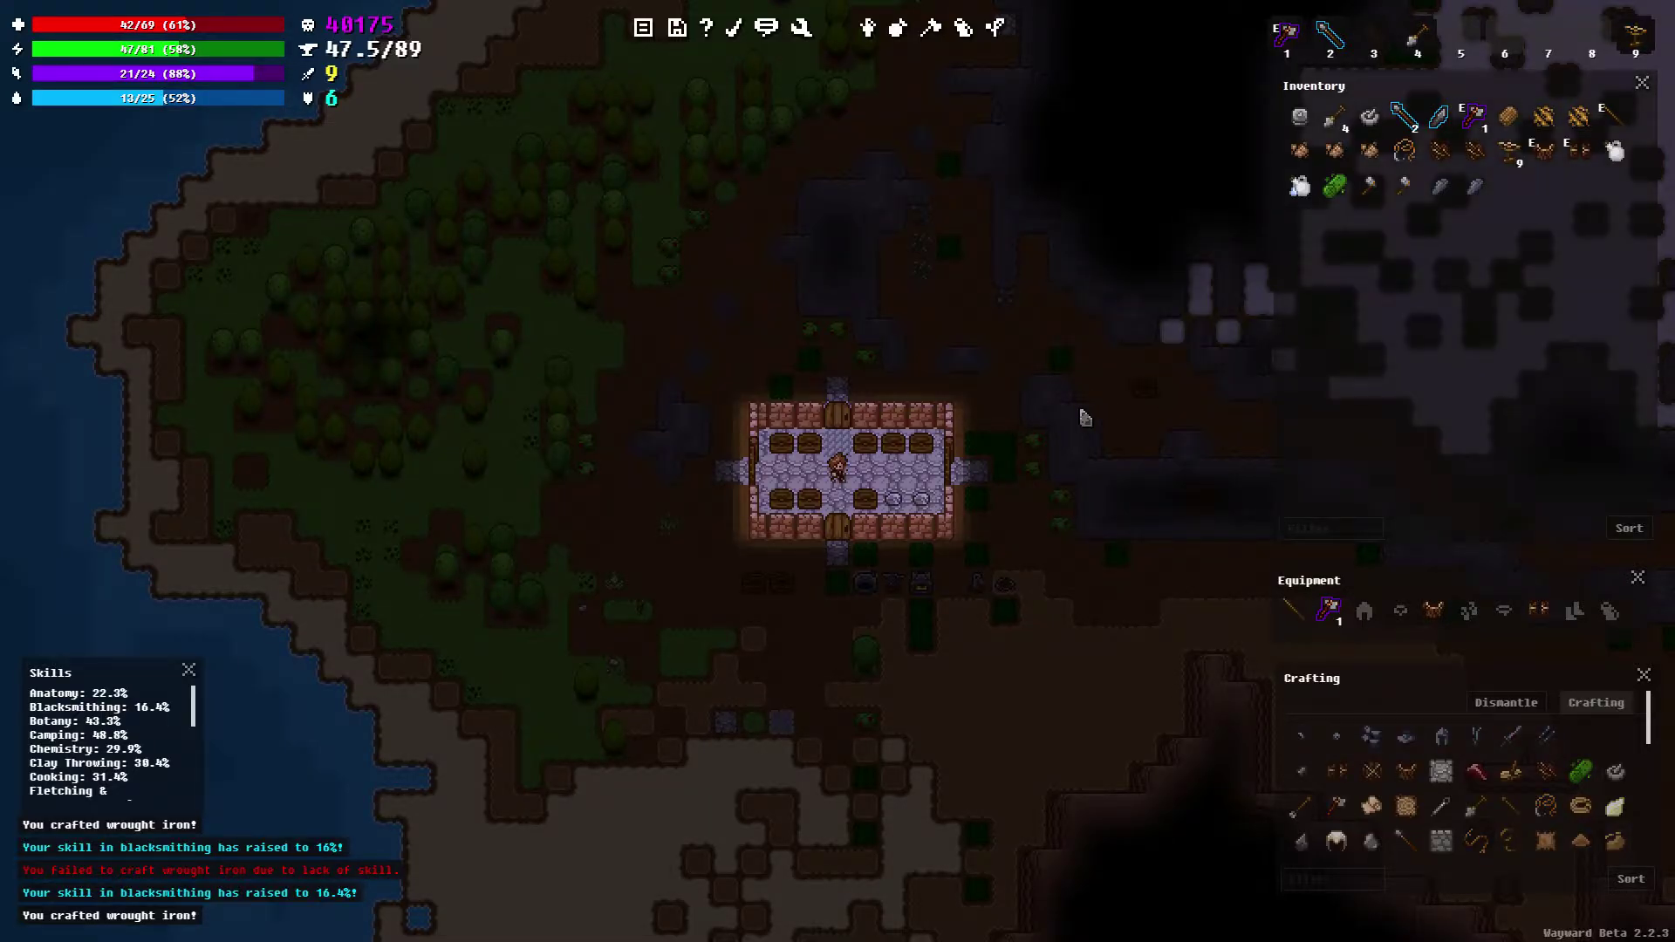
pyautogui.press('Right')
pyautogui.press('Right')
pyautogui.press('Up')
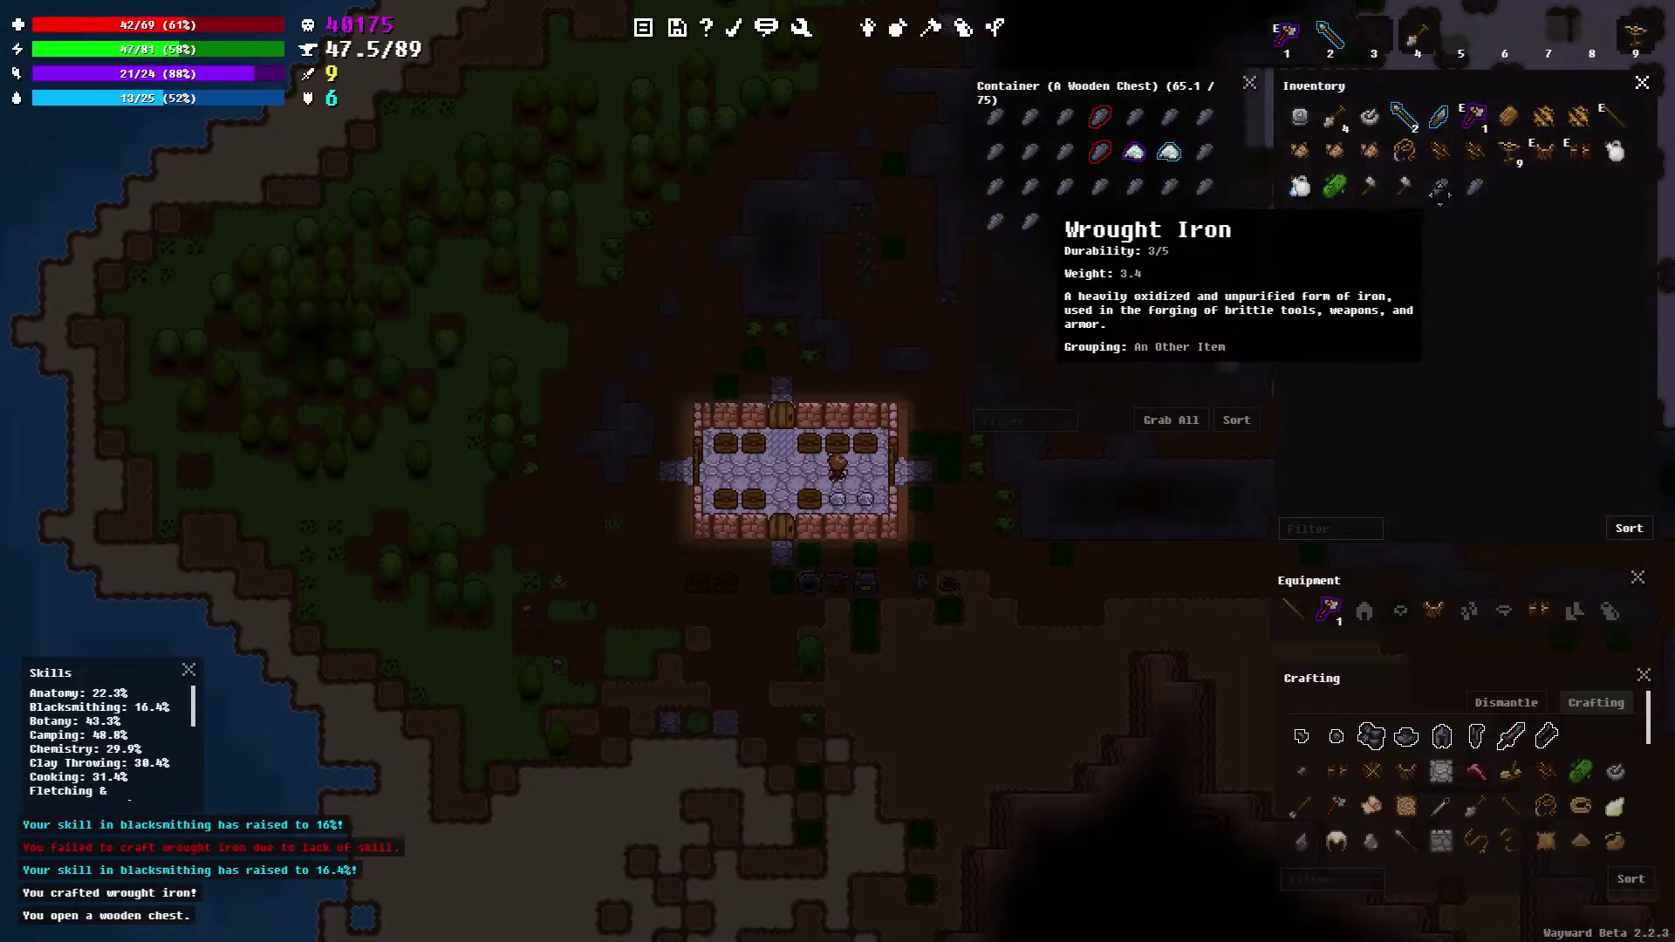
# Move all the wrought iron into the open wooden chest
pyautogui.rightClick(1452, 194)
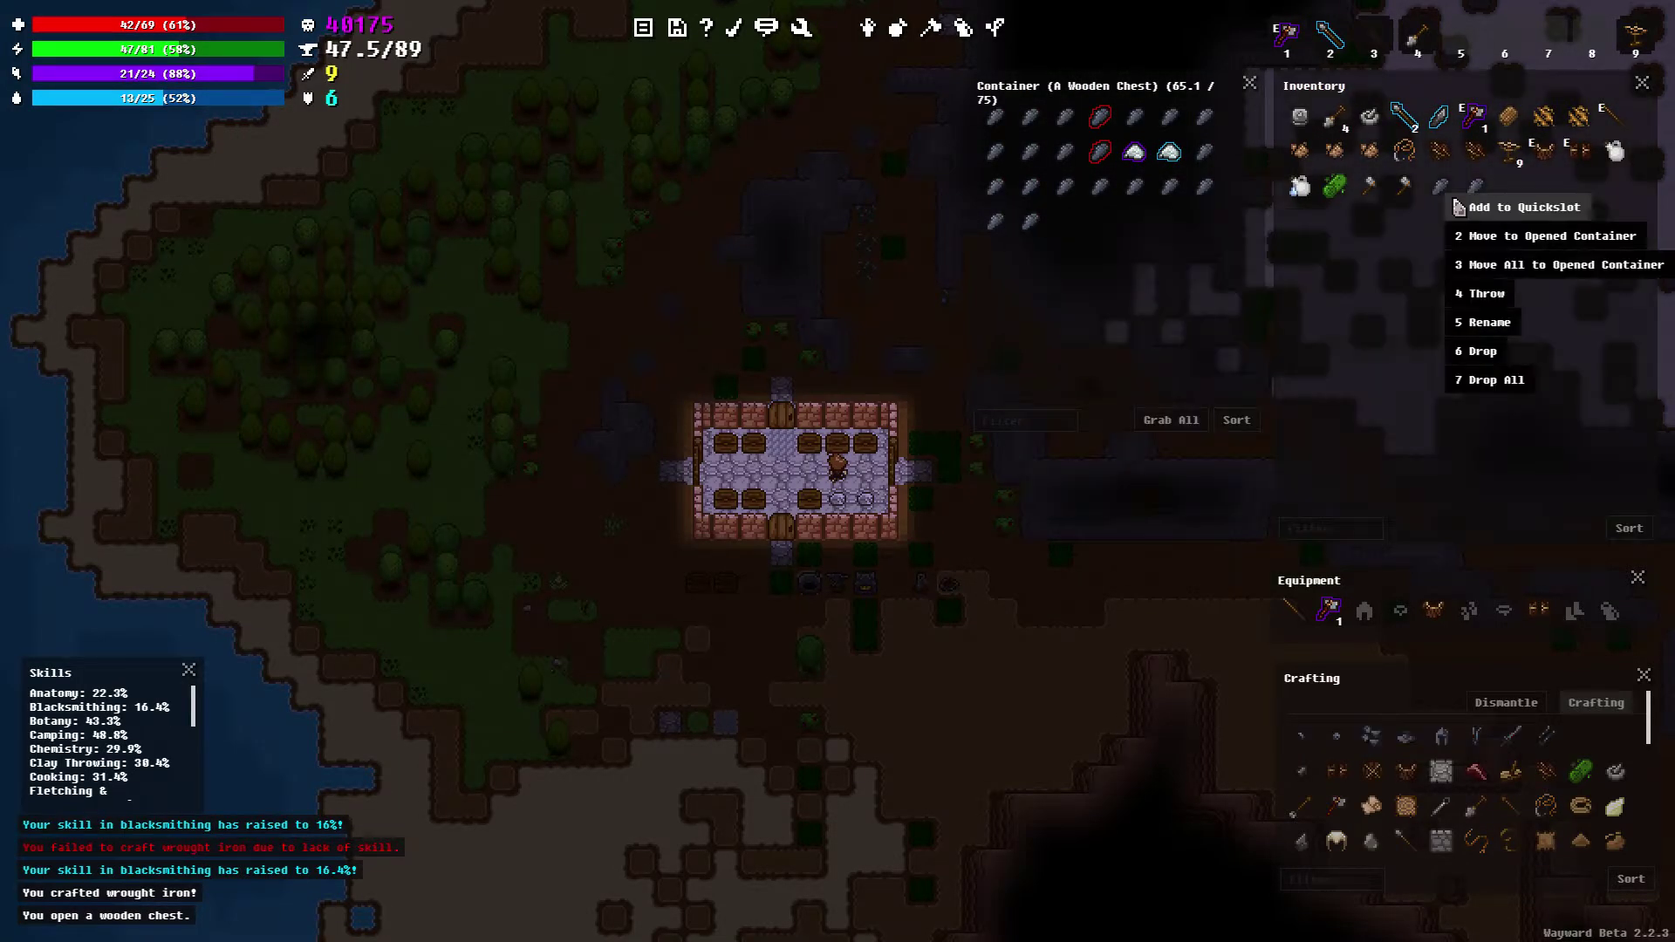
pyautogui.click(1522, 277)
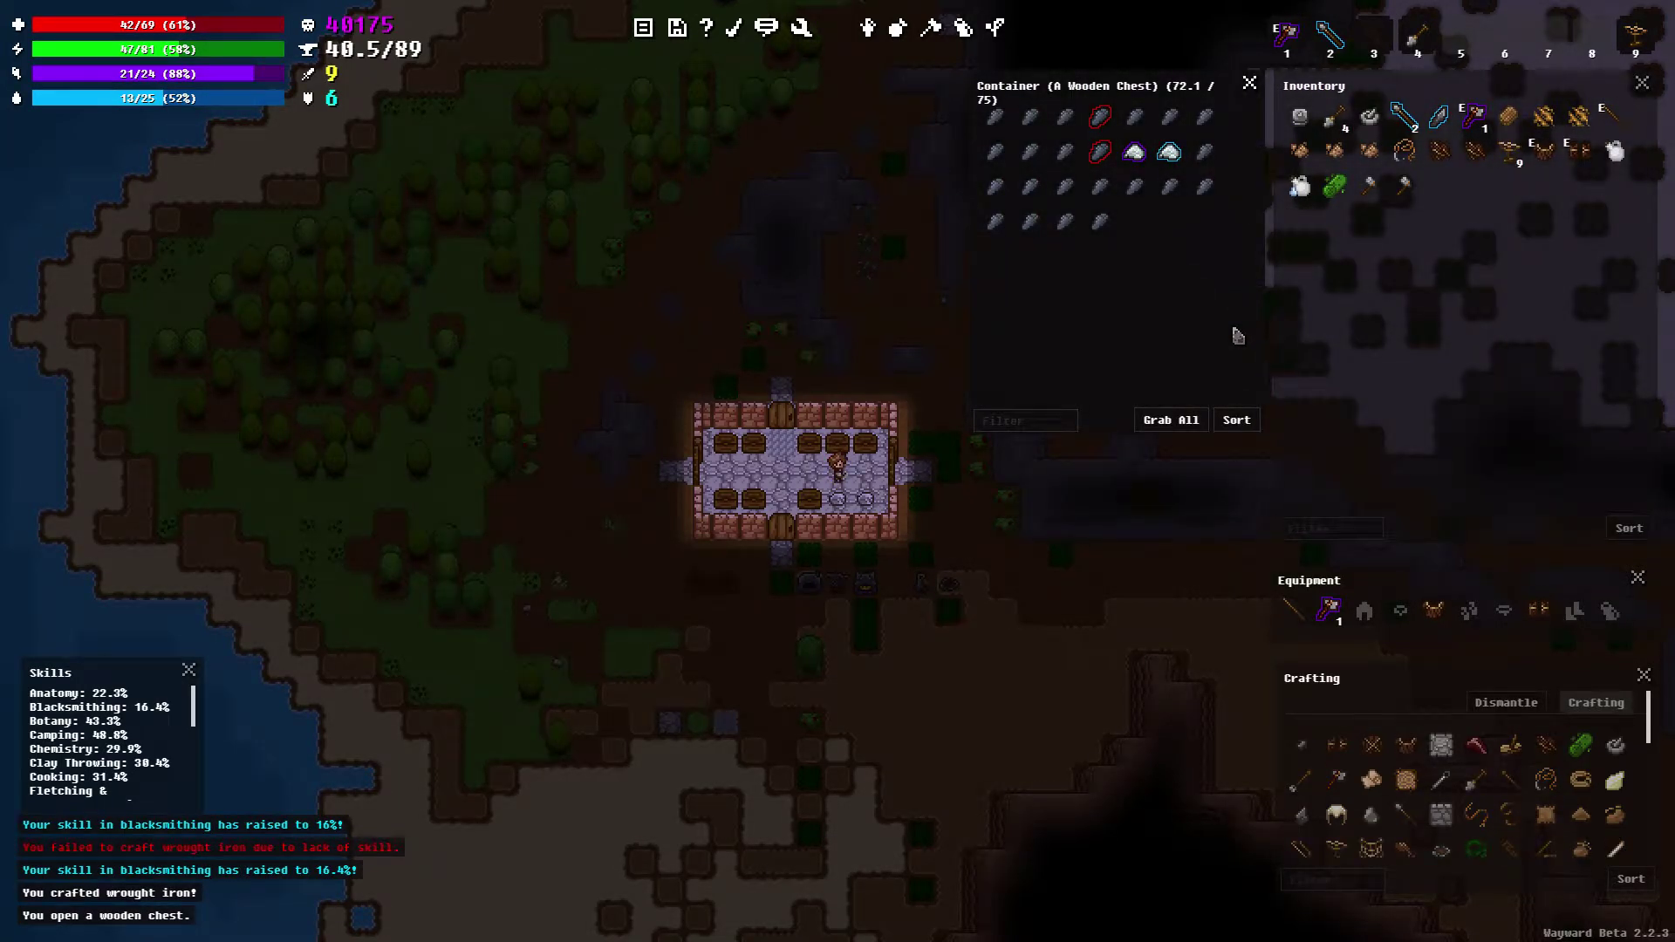
pyautogui.press('Right')
pyautogui.press('Up')
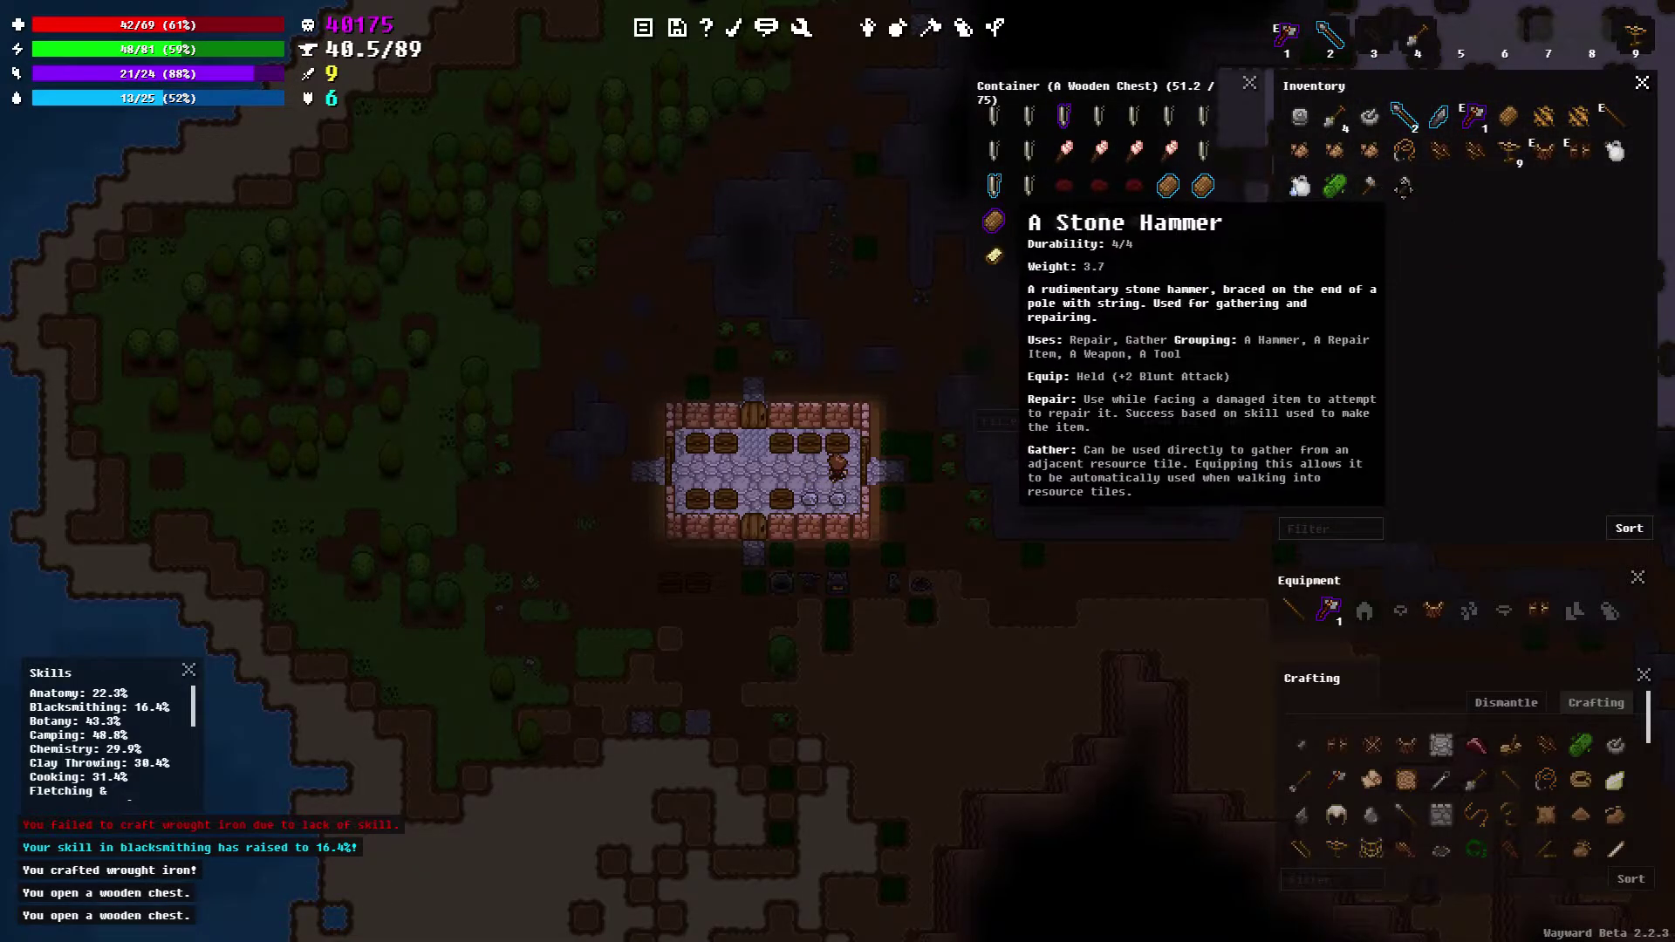
# Store the stone hammers in the next open chest
pyautogui.rightClick(1403, 186)
pyautogui.click(1493, 383)
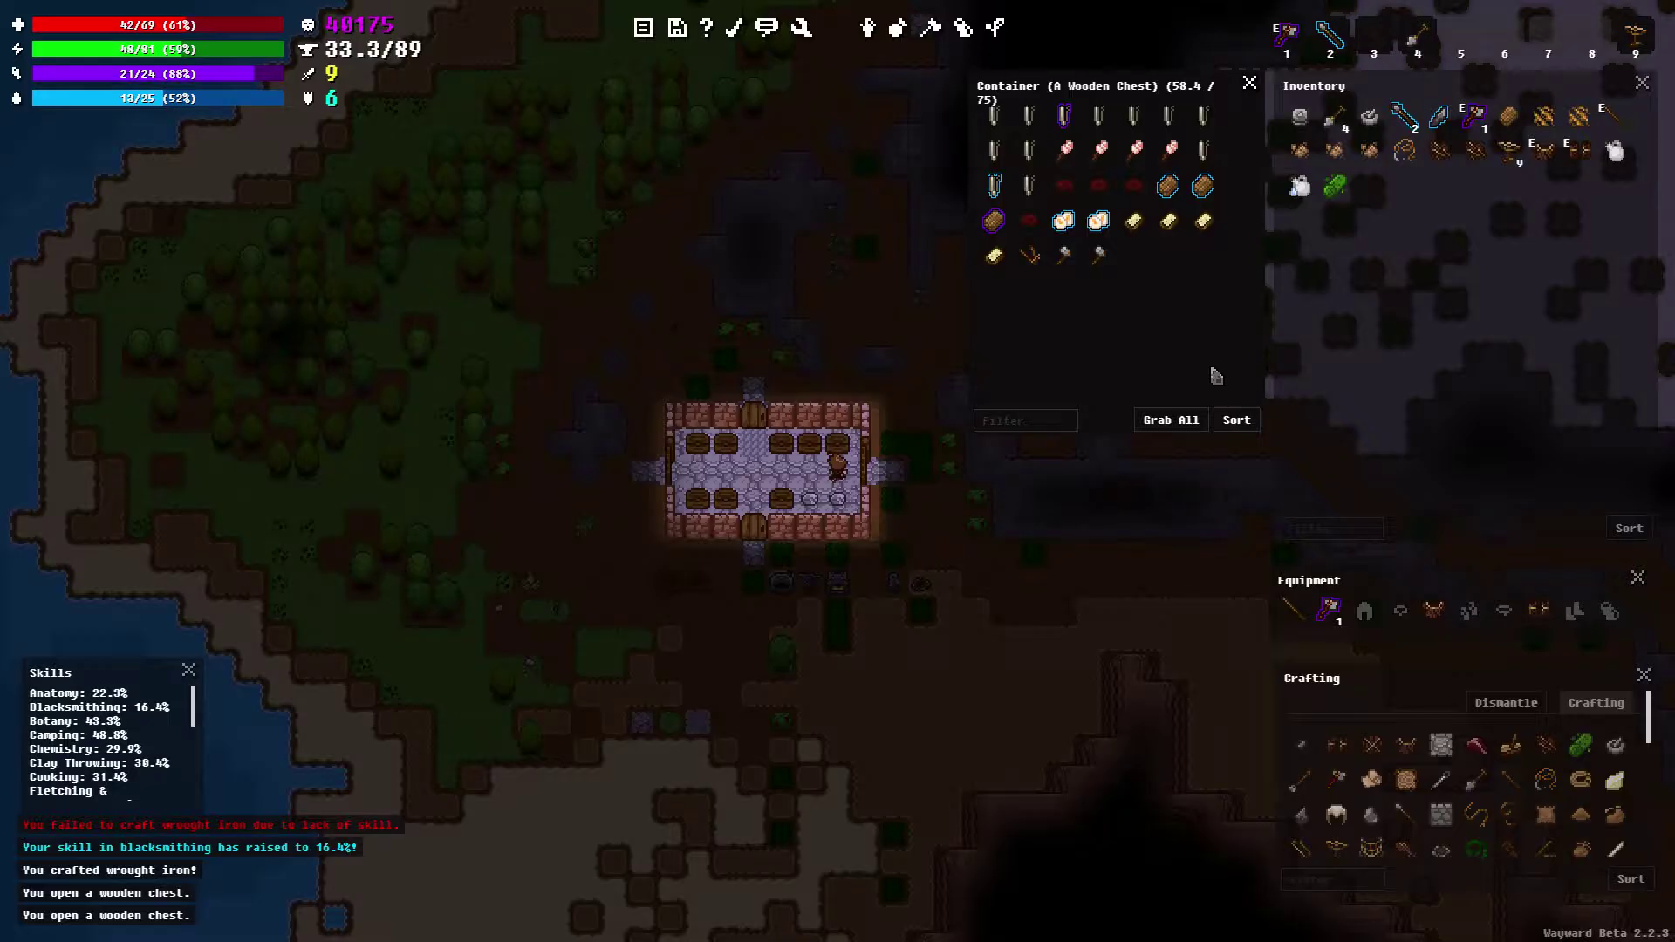
pyautogui.press('Left')
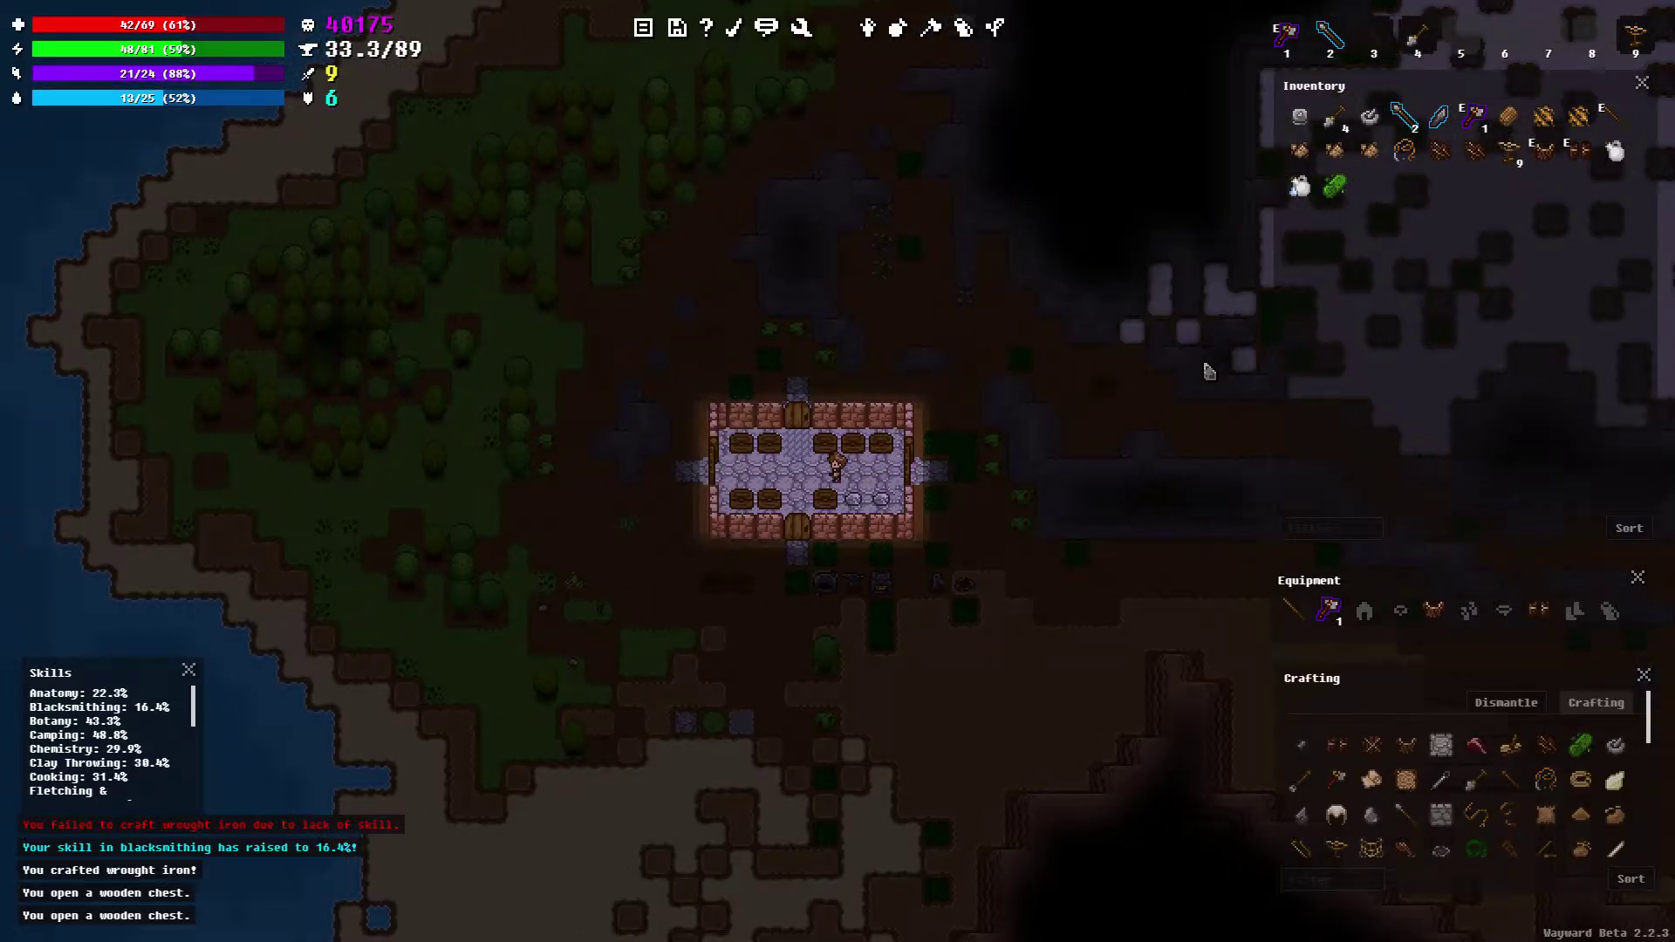
pyautogui.press('Up')
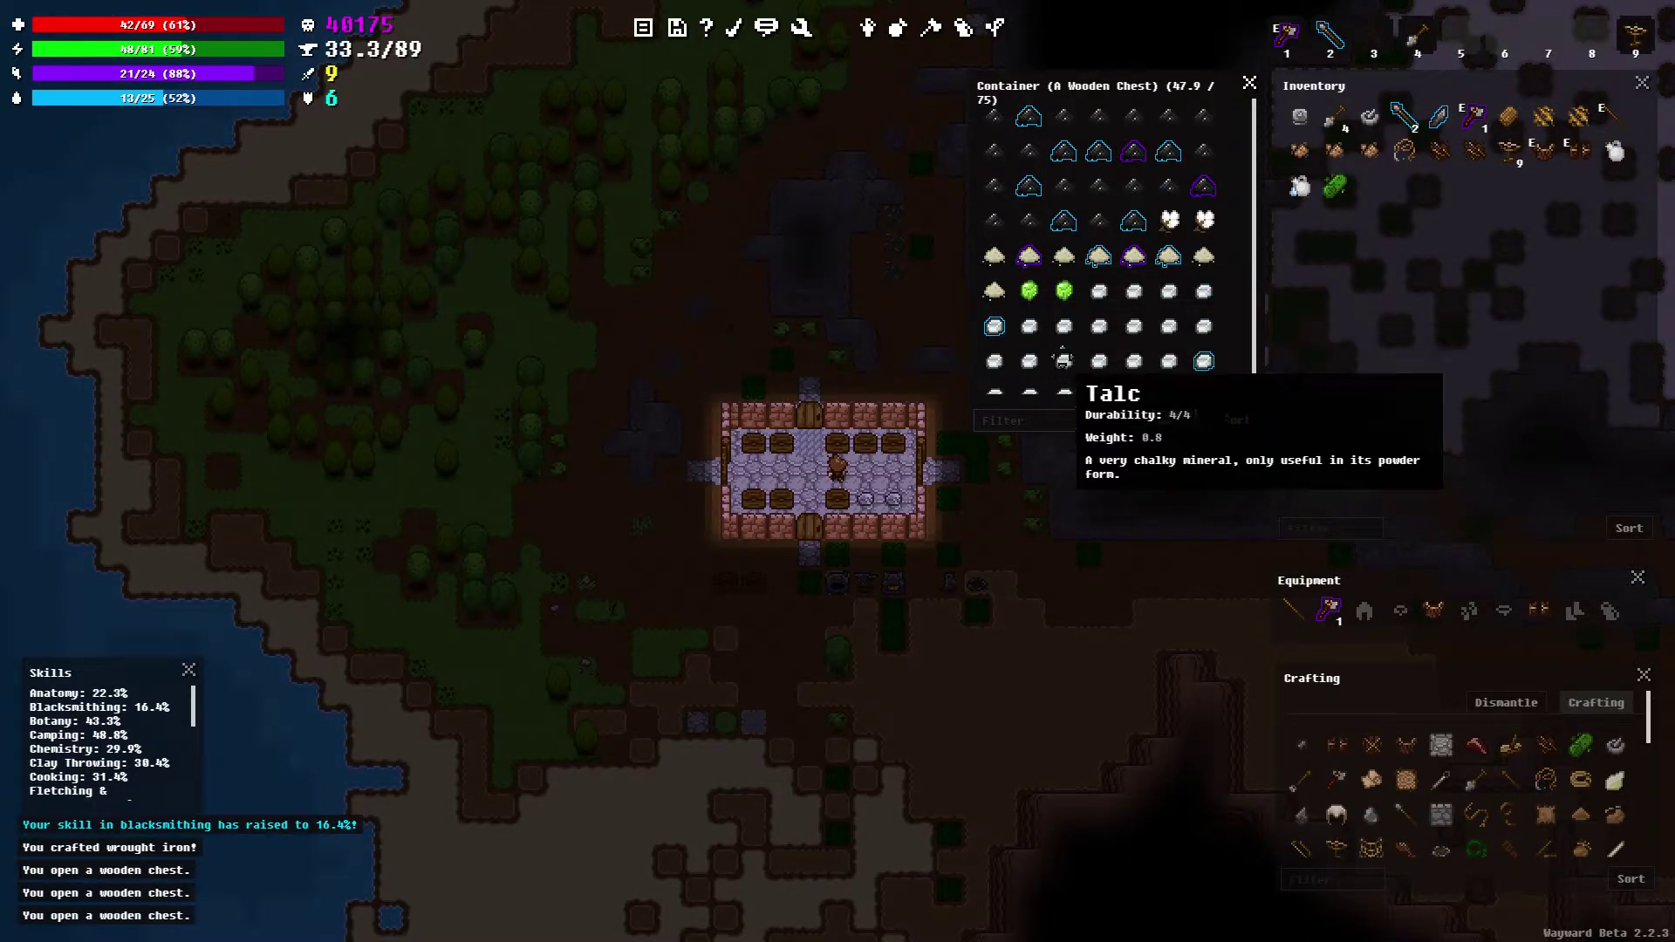
pyautogui.scroll(-1, 1205, 356)
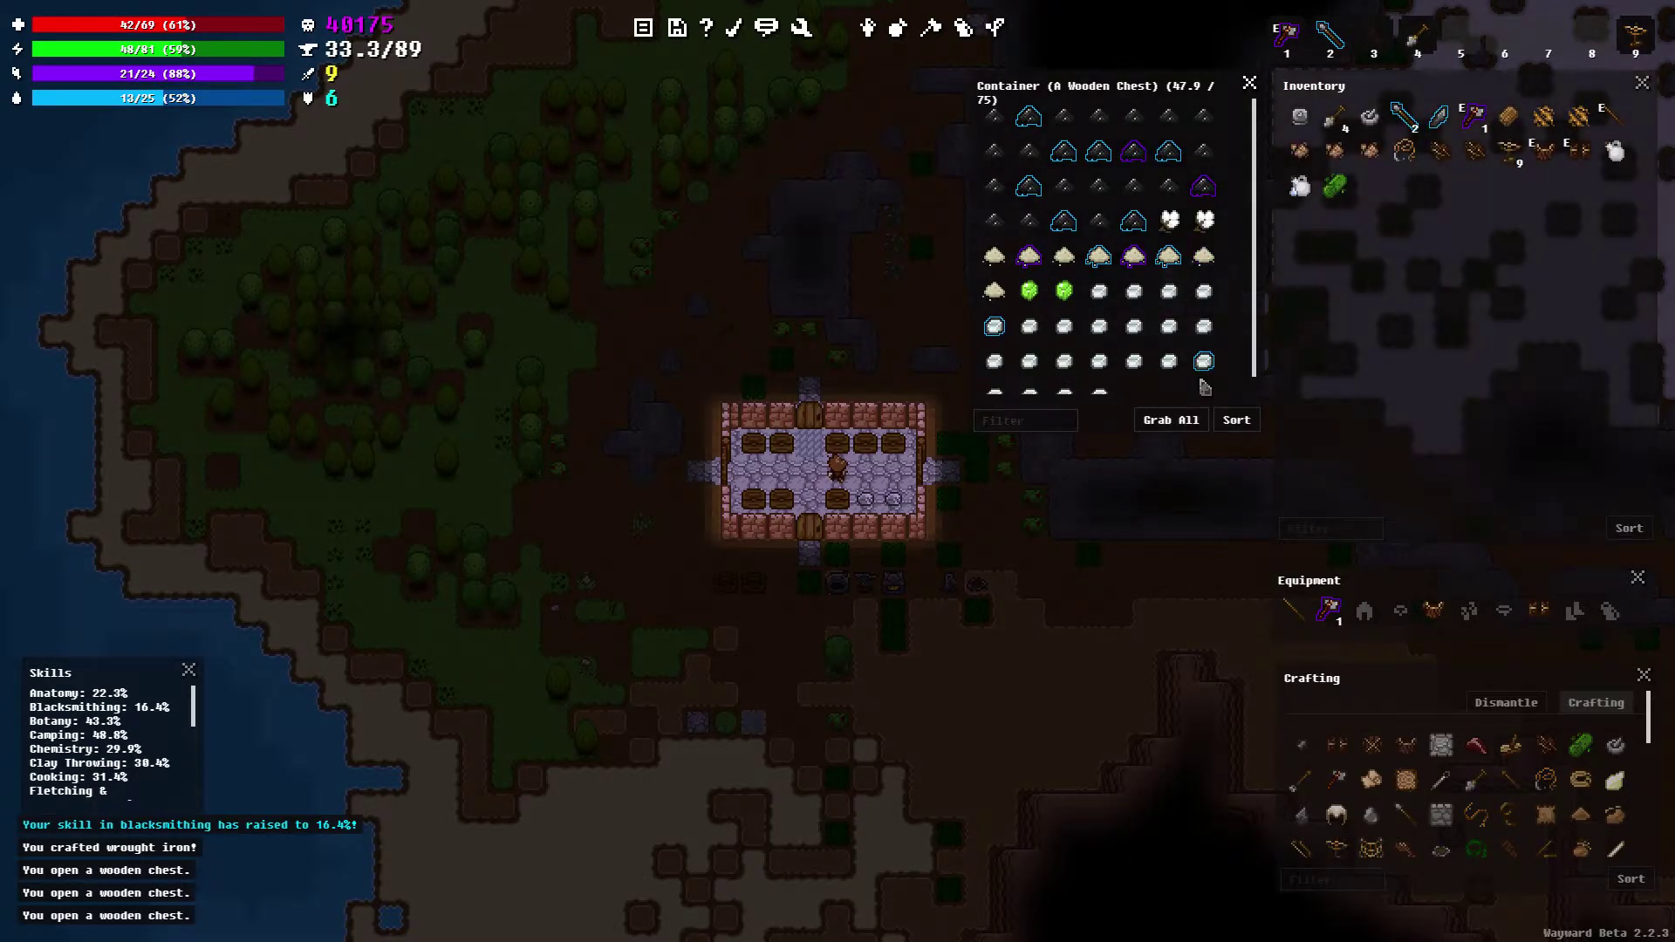
pyautogui.scroll(-1, 1203, 342)
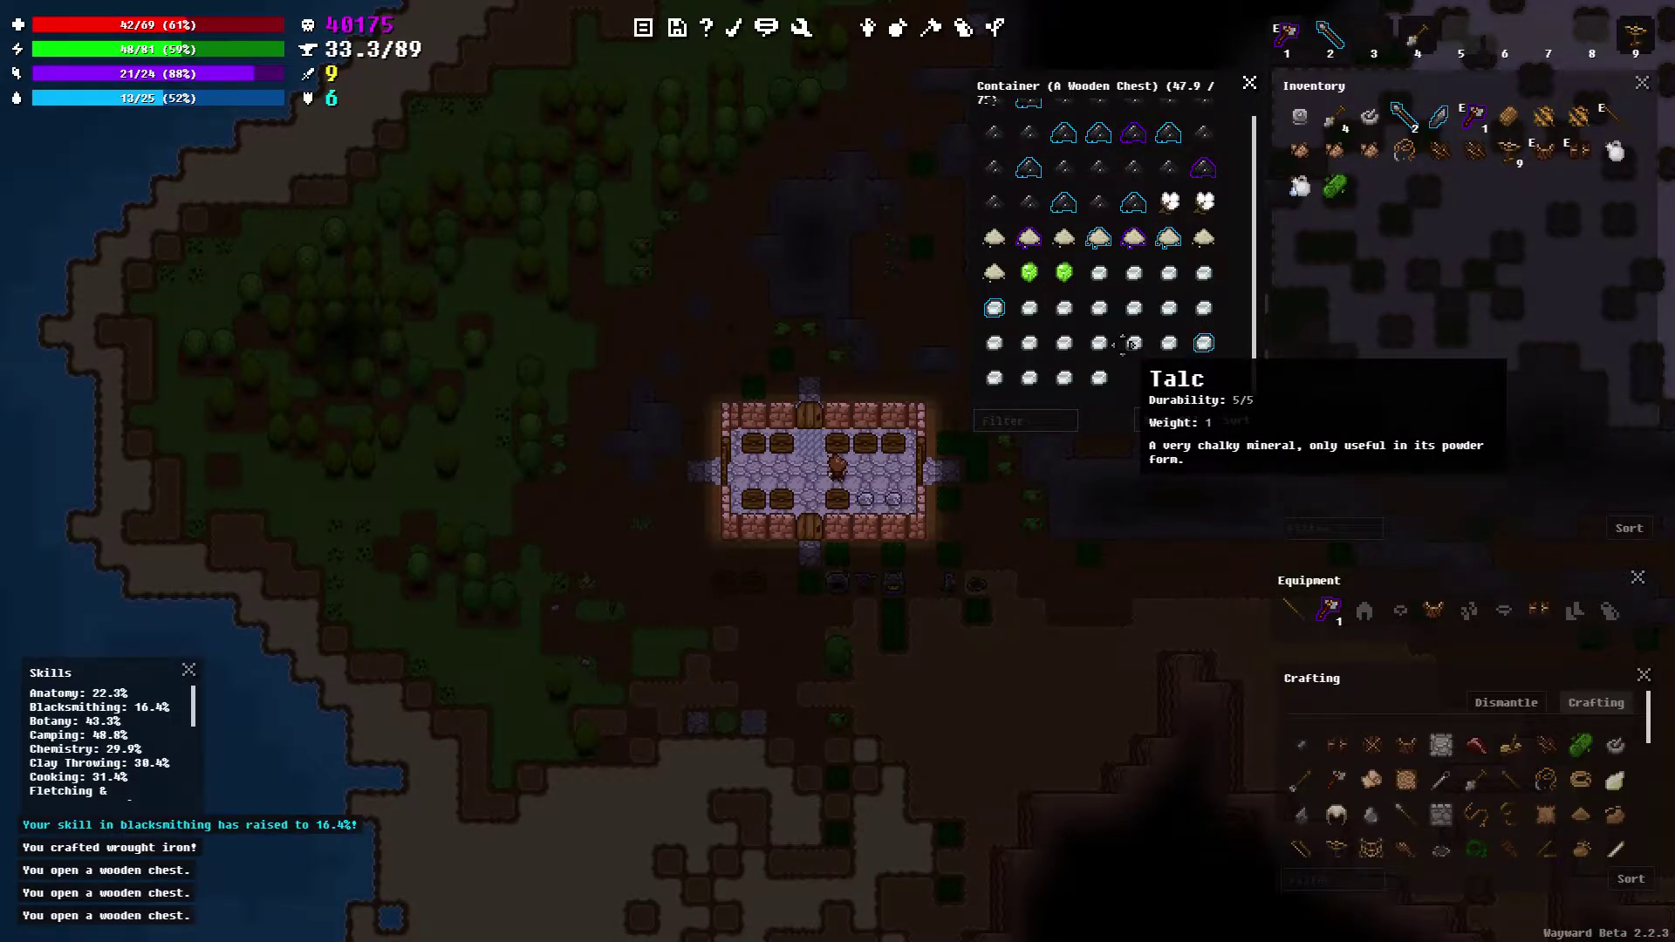
# Walk between the house's chests viewing their contents until every chest panel is closed
pyautogui.press('d')
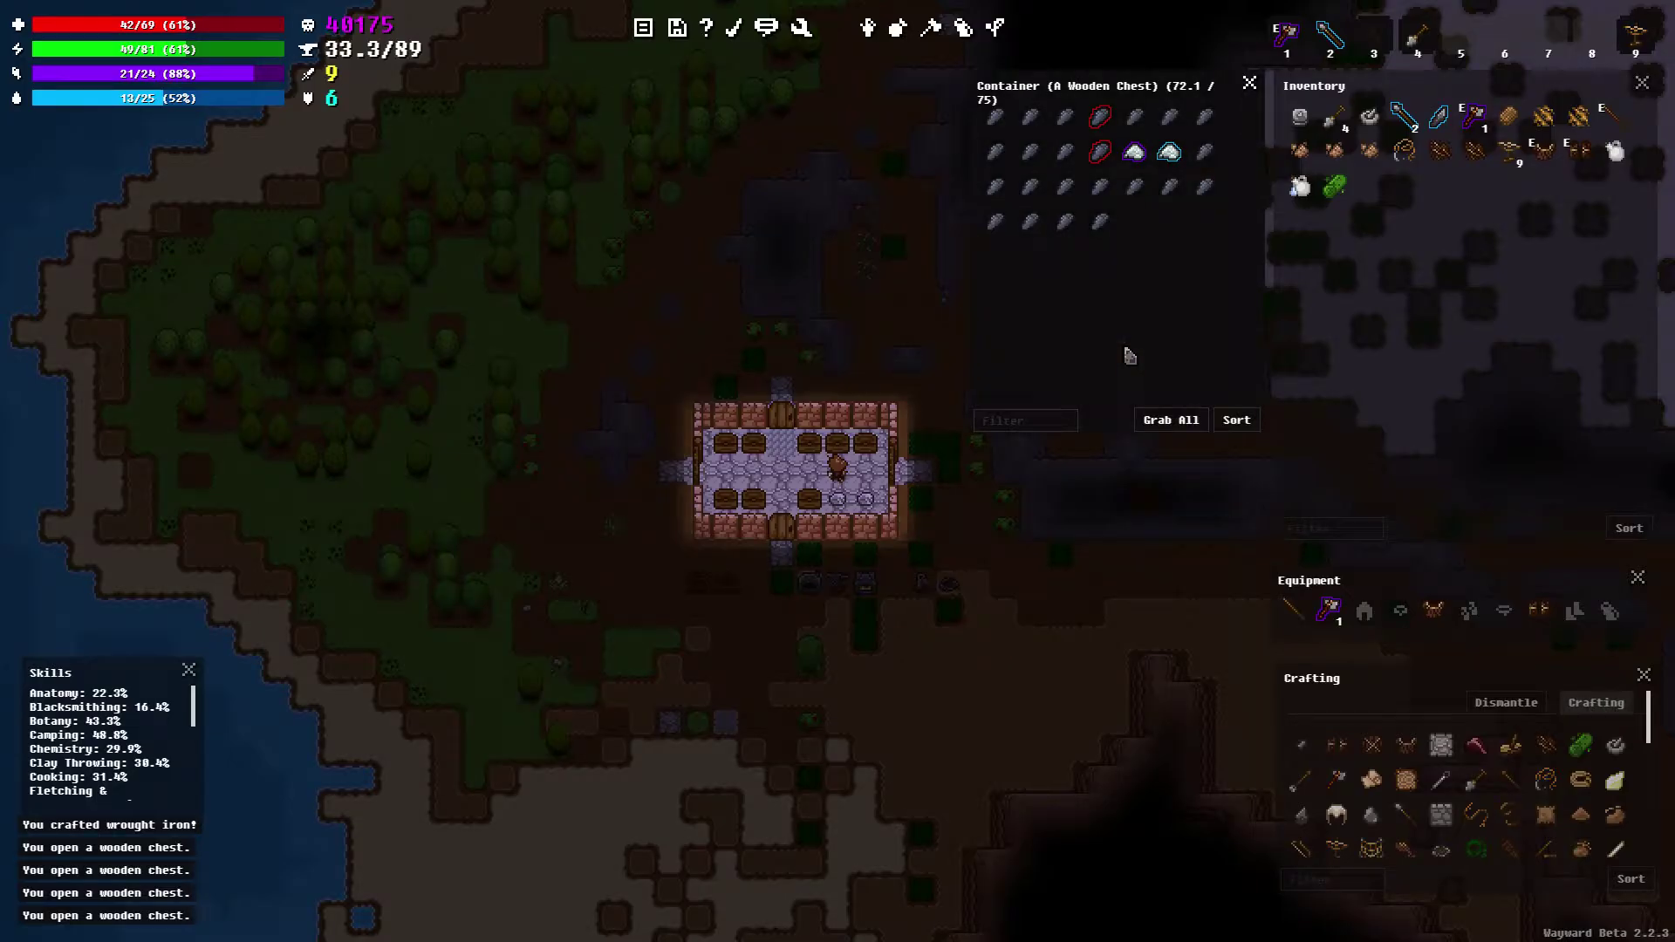
pyautogui.press('d')
pyautogui.press('d')
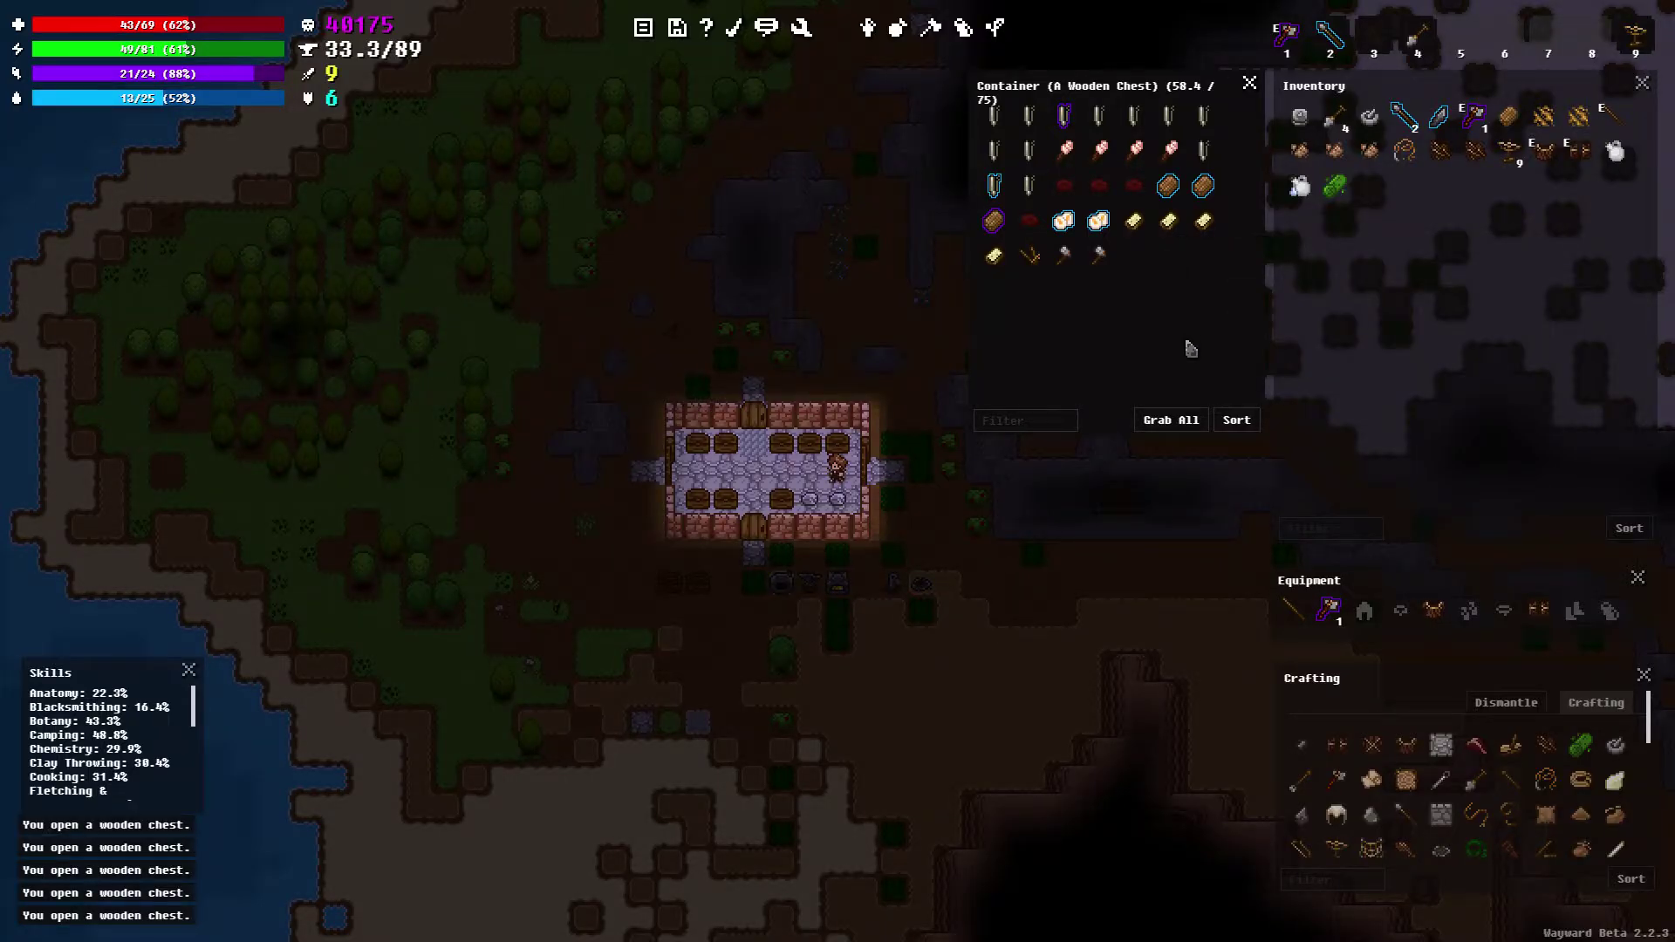
pyautogui.press('a')
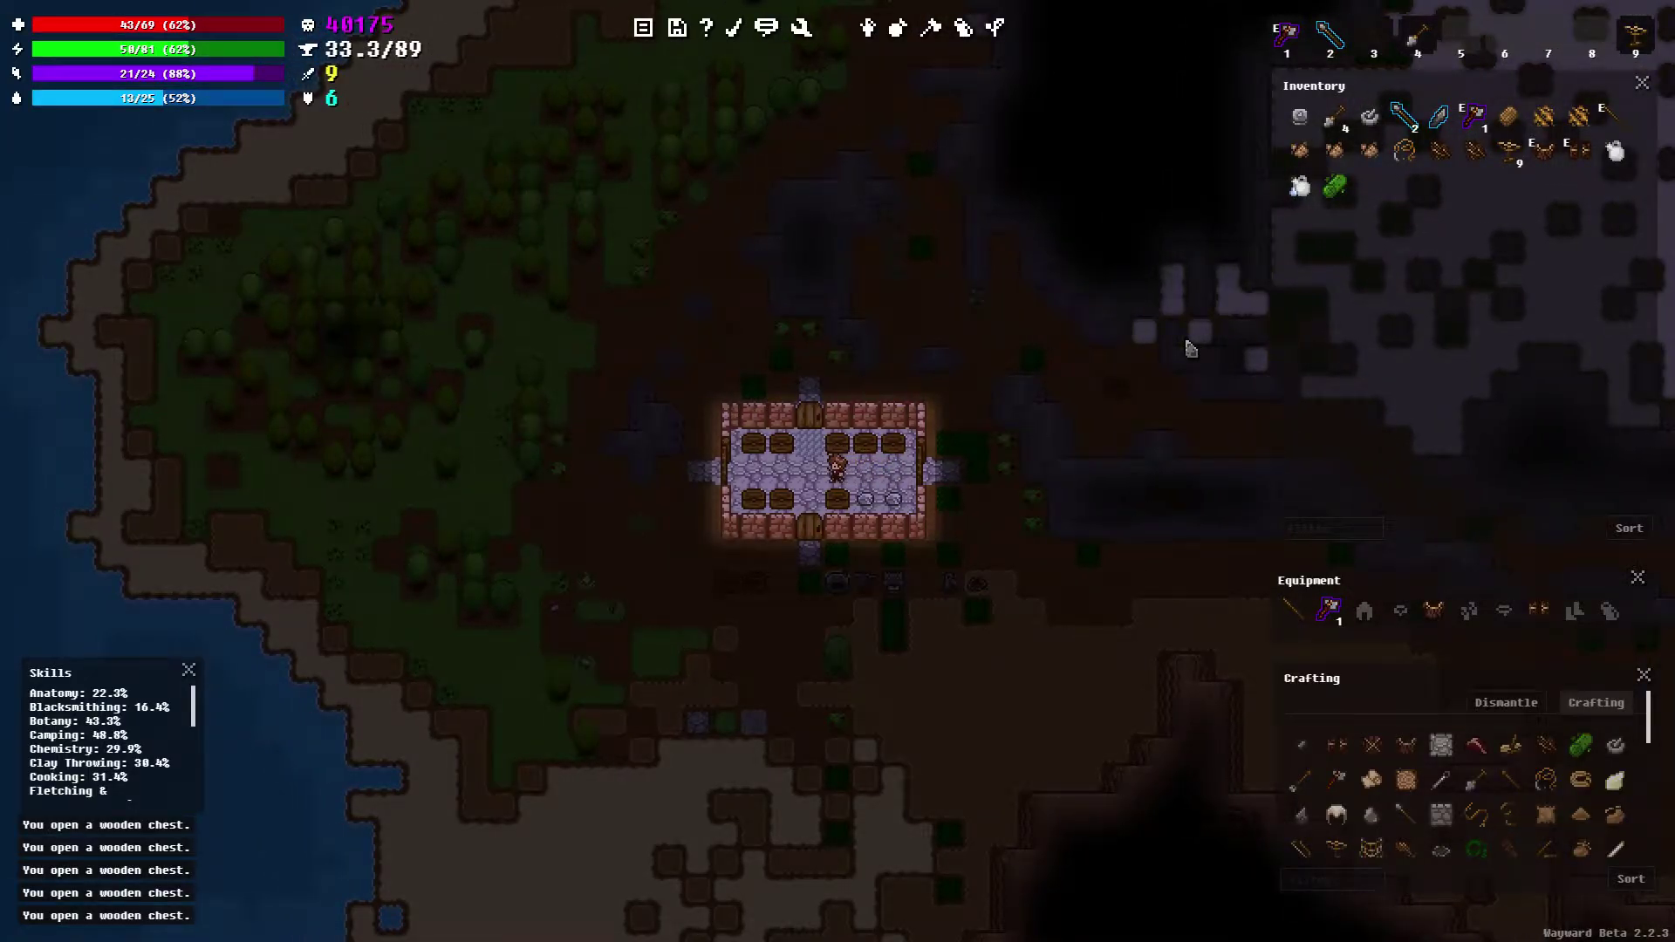
pyautogui.press('a')
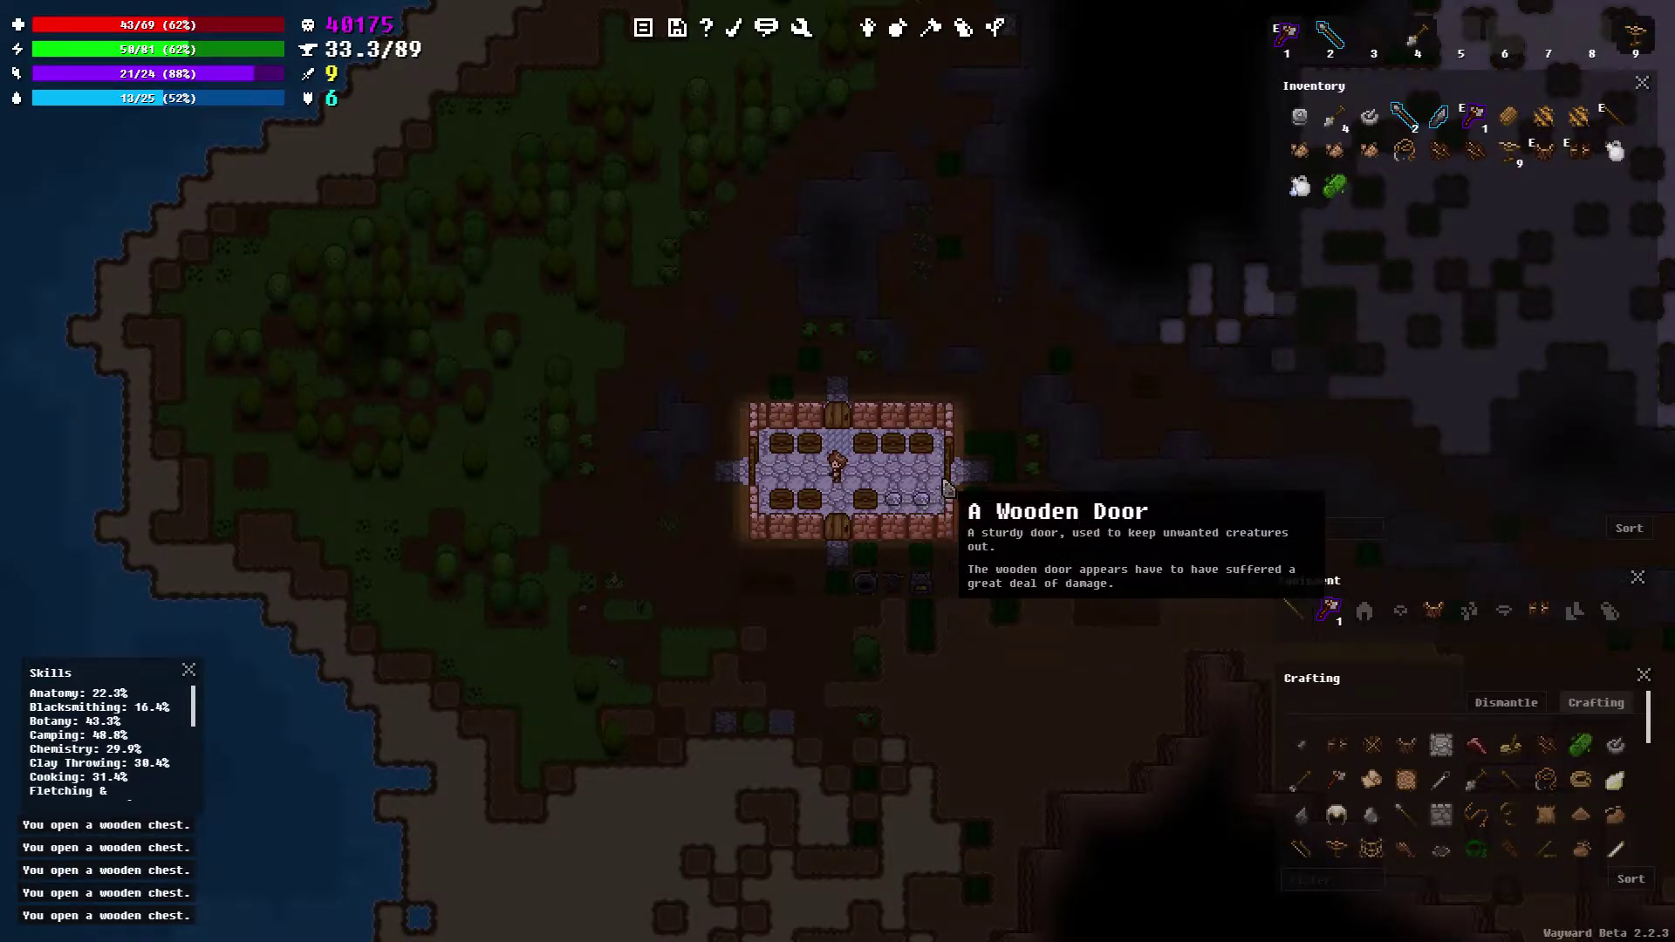
pyautogui.press('a')
pyautogui.press('a')
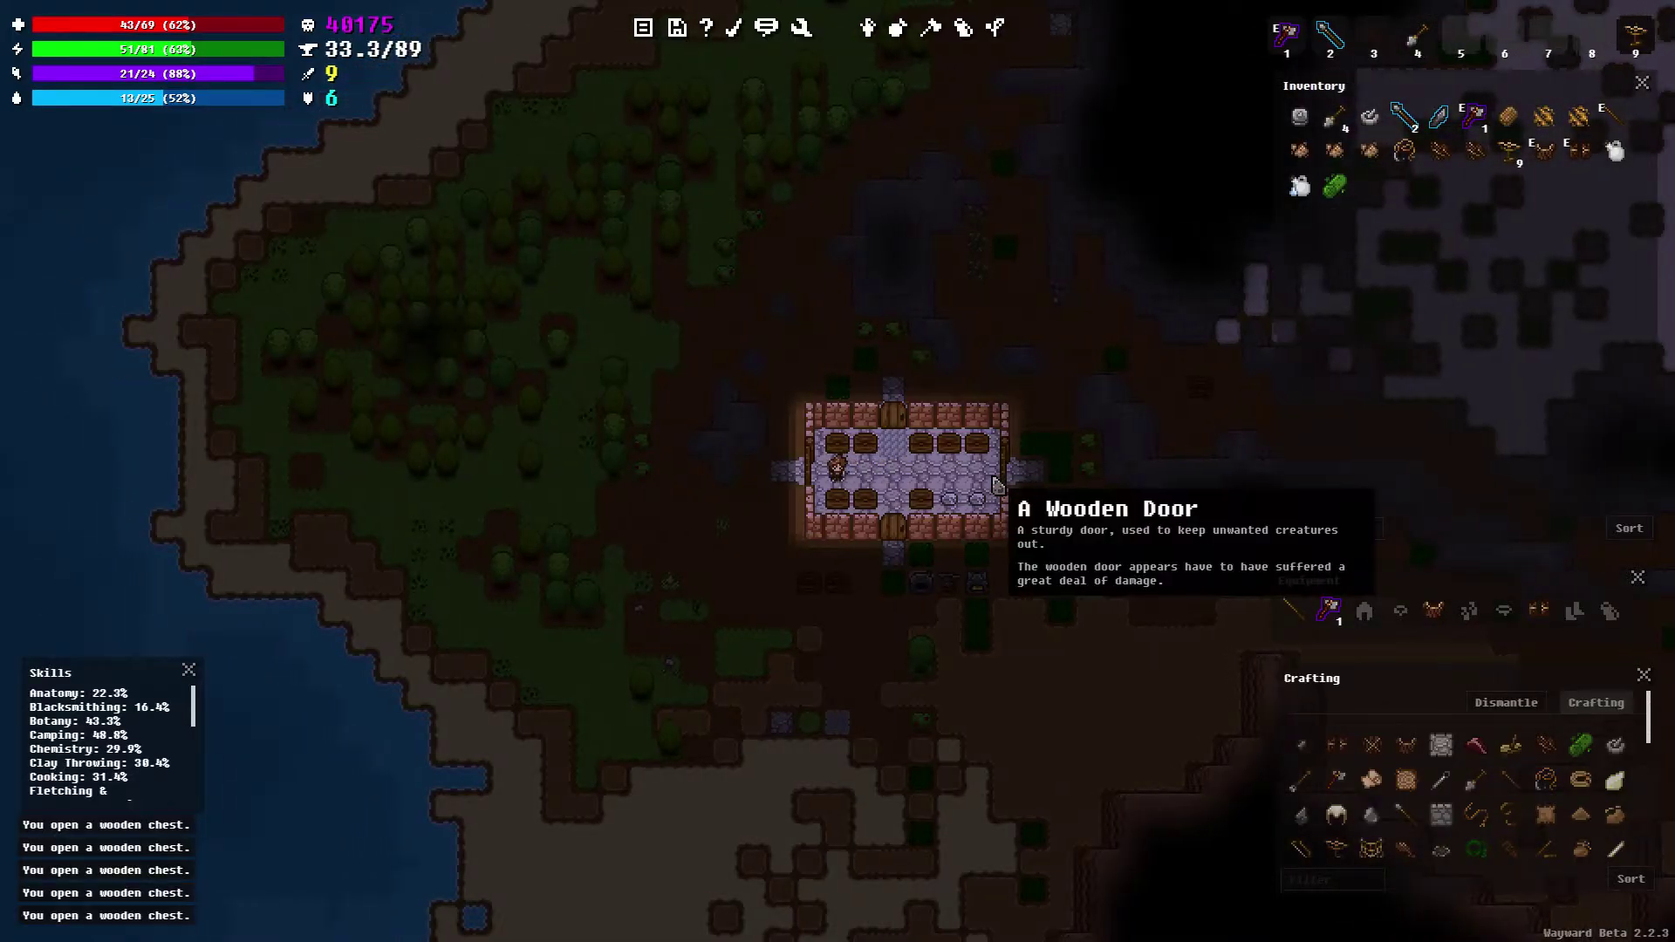
pyautogui.press('w')
# Check the outdoor chests by the house, then shut the house door
pyautogui.press('d')
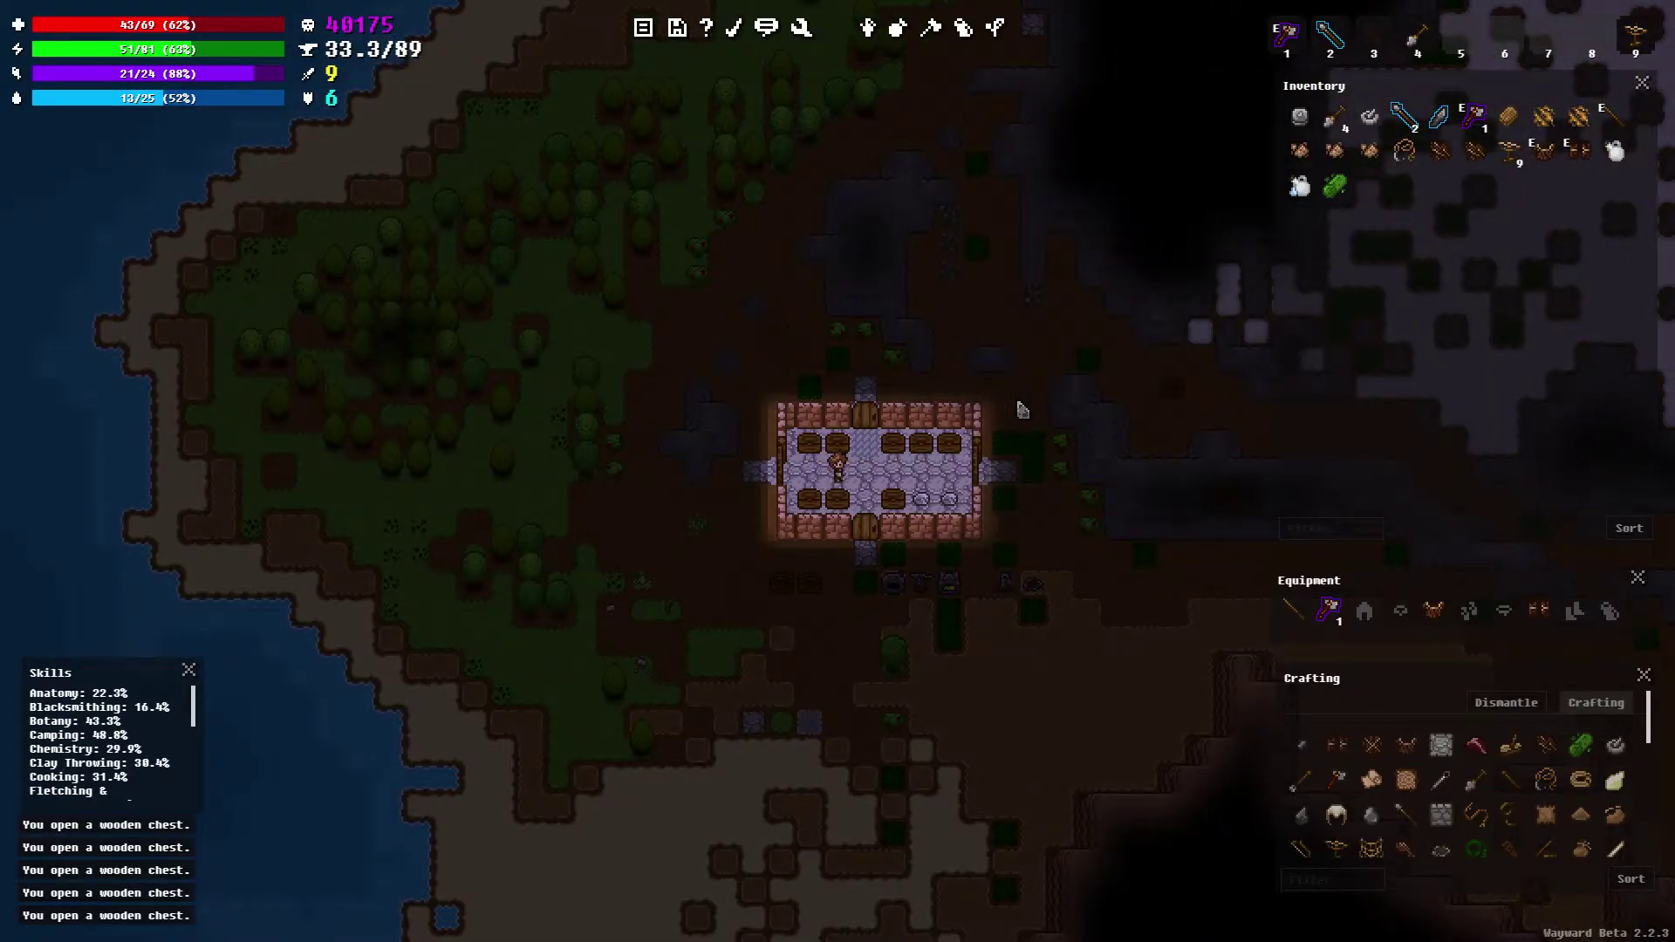
pyautogui.press('d')
pyautogui.press('s')
pyautogui.press('s')
pyautogui.press('s')
pyautogui.press('s')
pyautogui.press('a')
pyautogui.press('a')
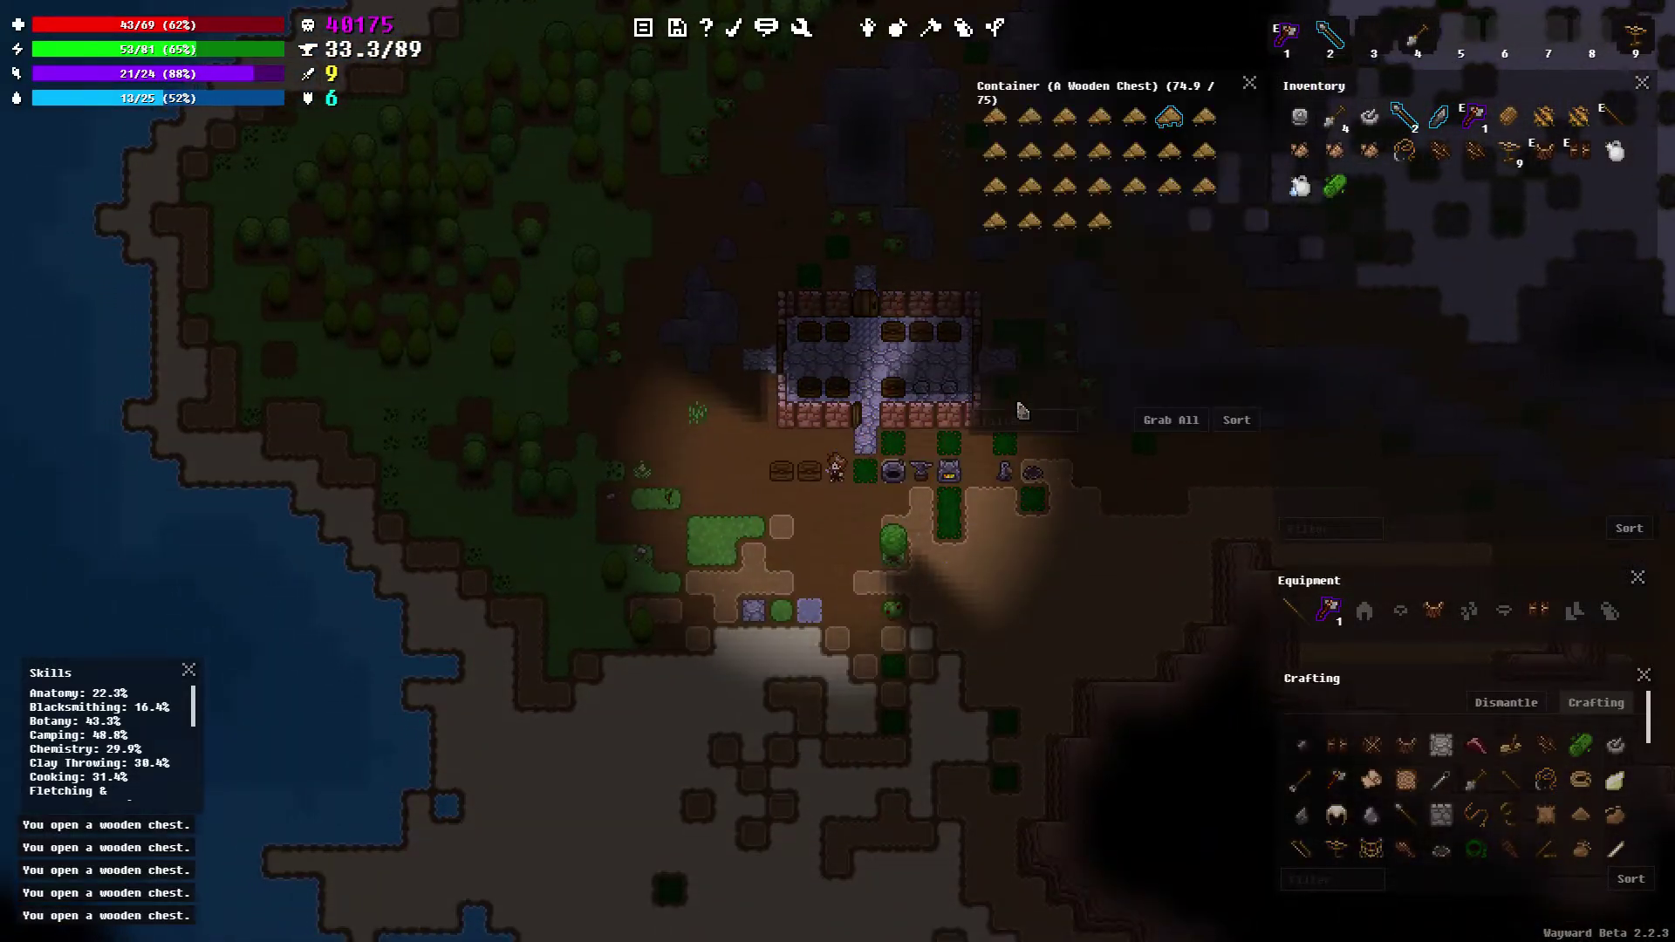
pyautogui.press('w')
pyautogui.press('a')
pyautogui.press('a')
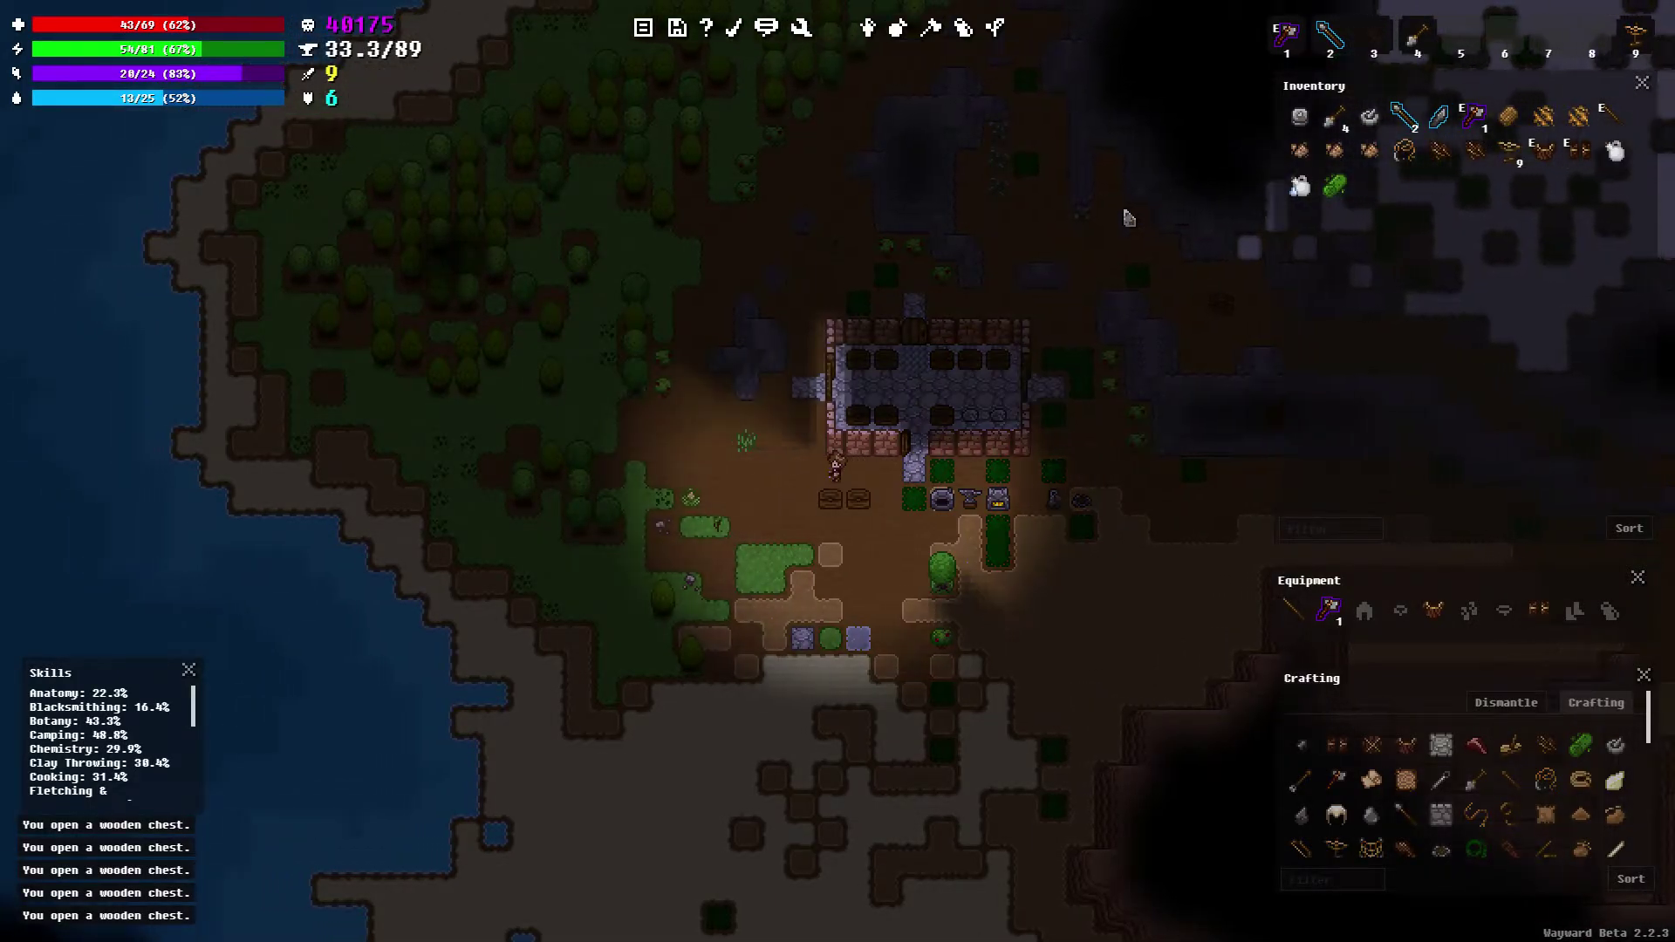
pyautogui.press('s')
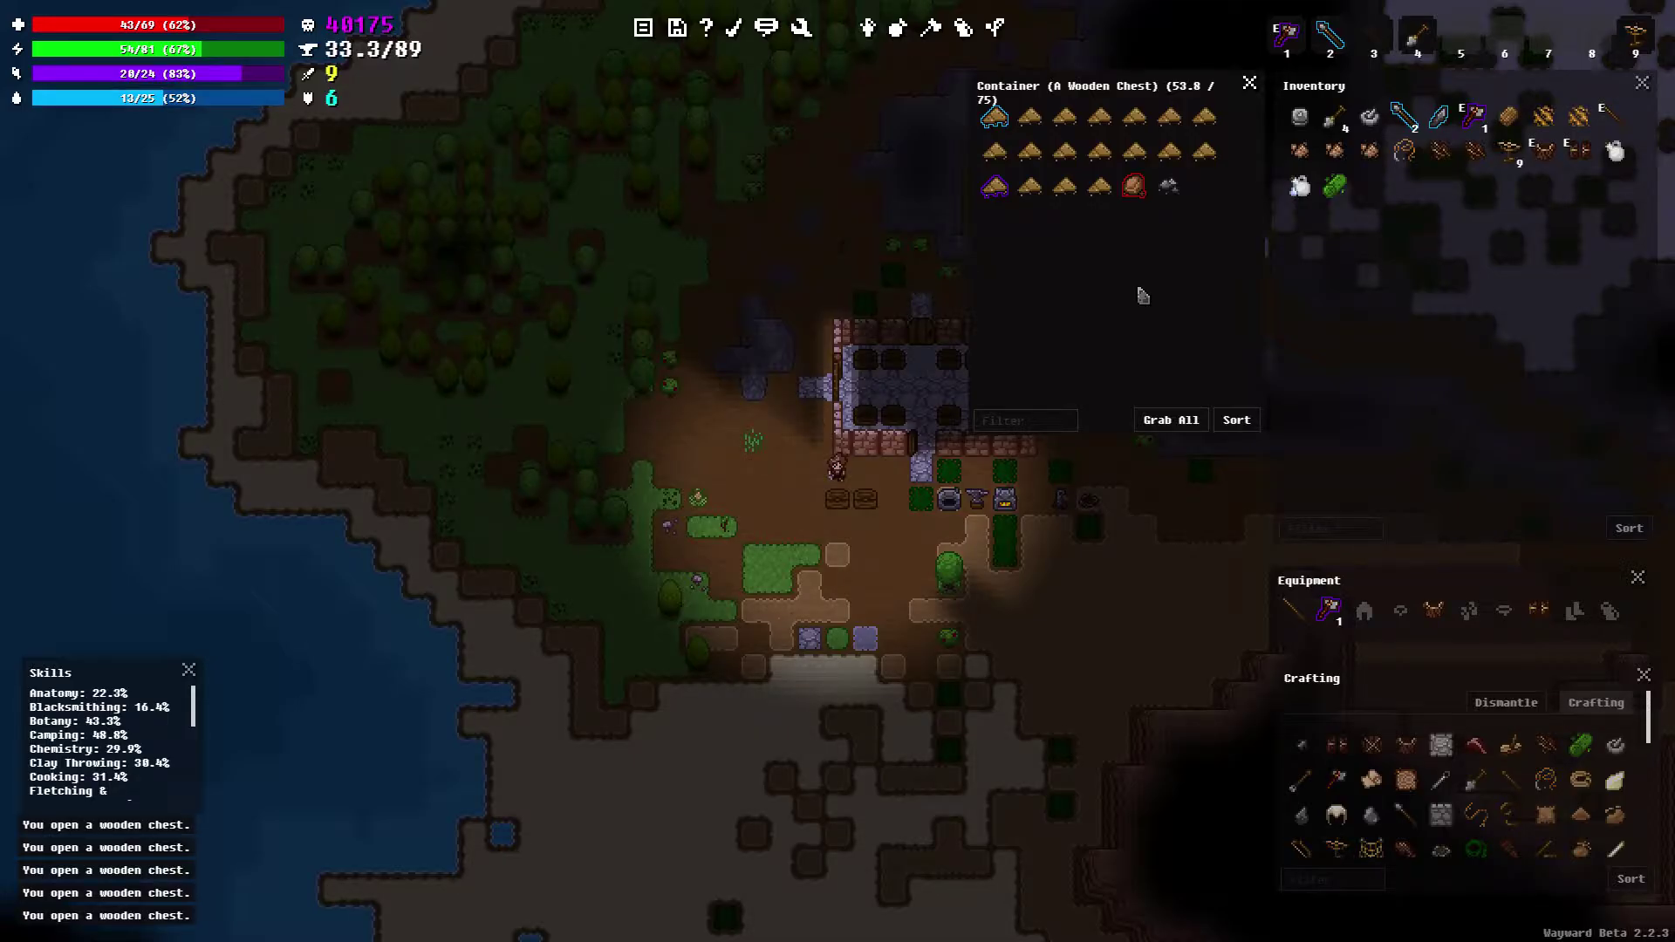
pyautogui.press('d')
pyautogui.press('d')
pyautogui.press('d')
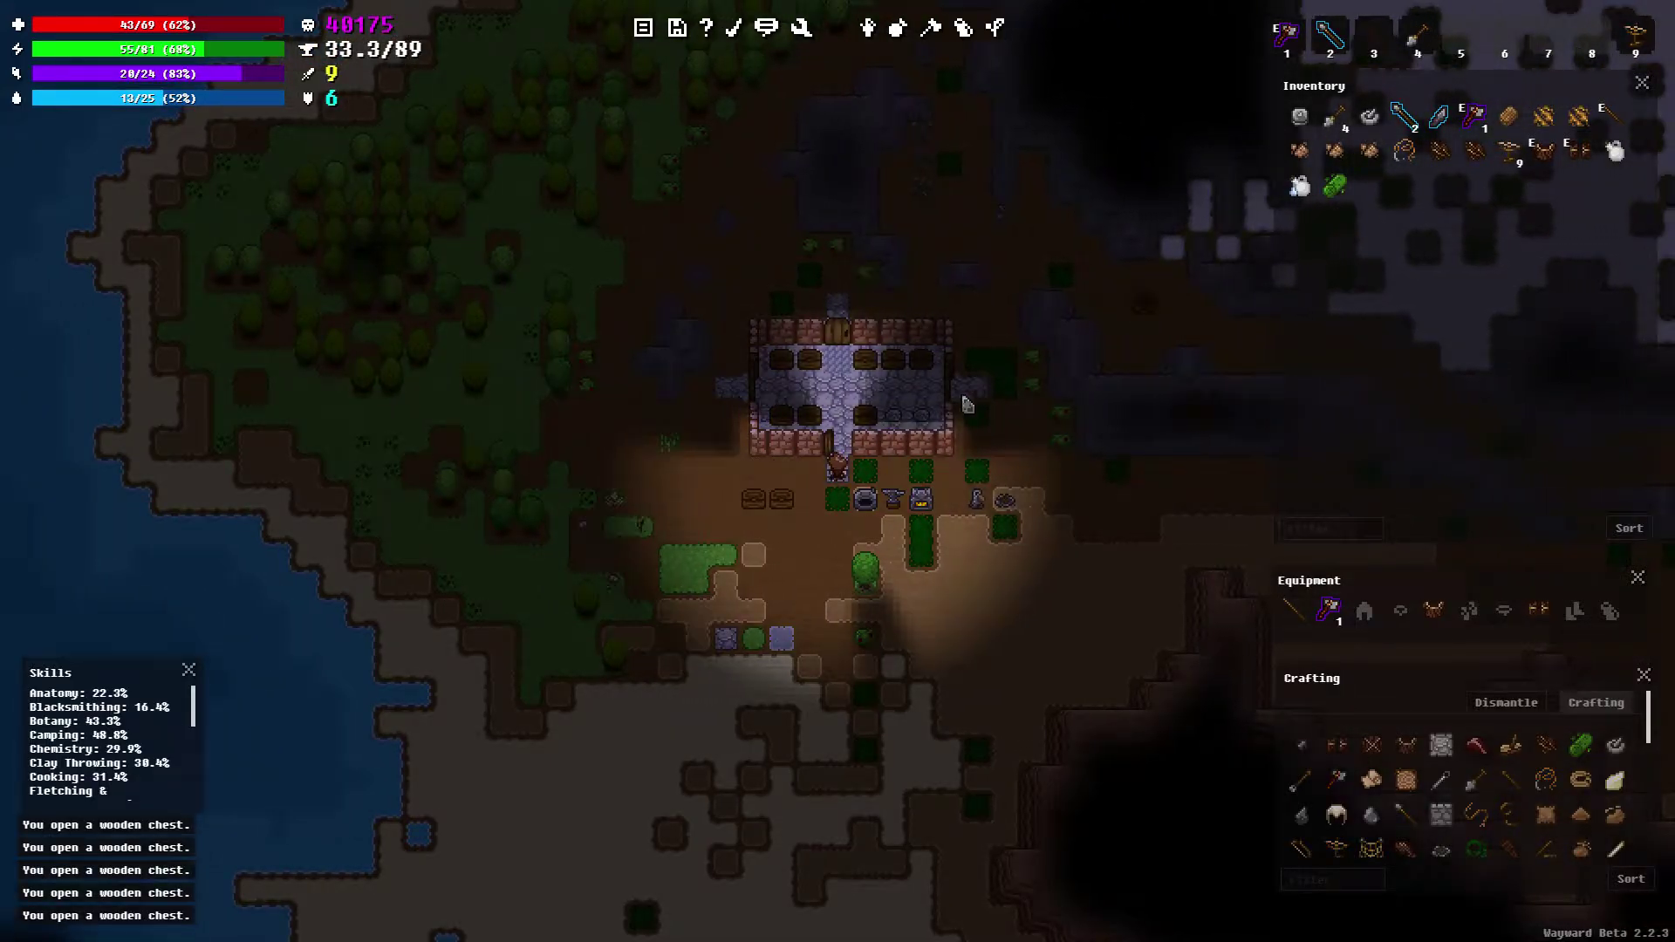
pyautogui.rightClick(963, 396)
pyautogui.click(1003, 471)
# Walk south from the house to the rocky ridge
pyautogui.press('d')
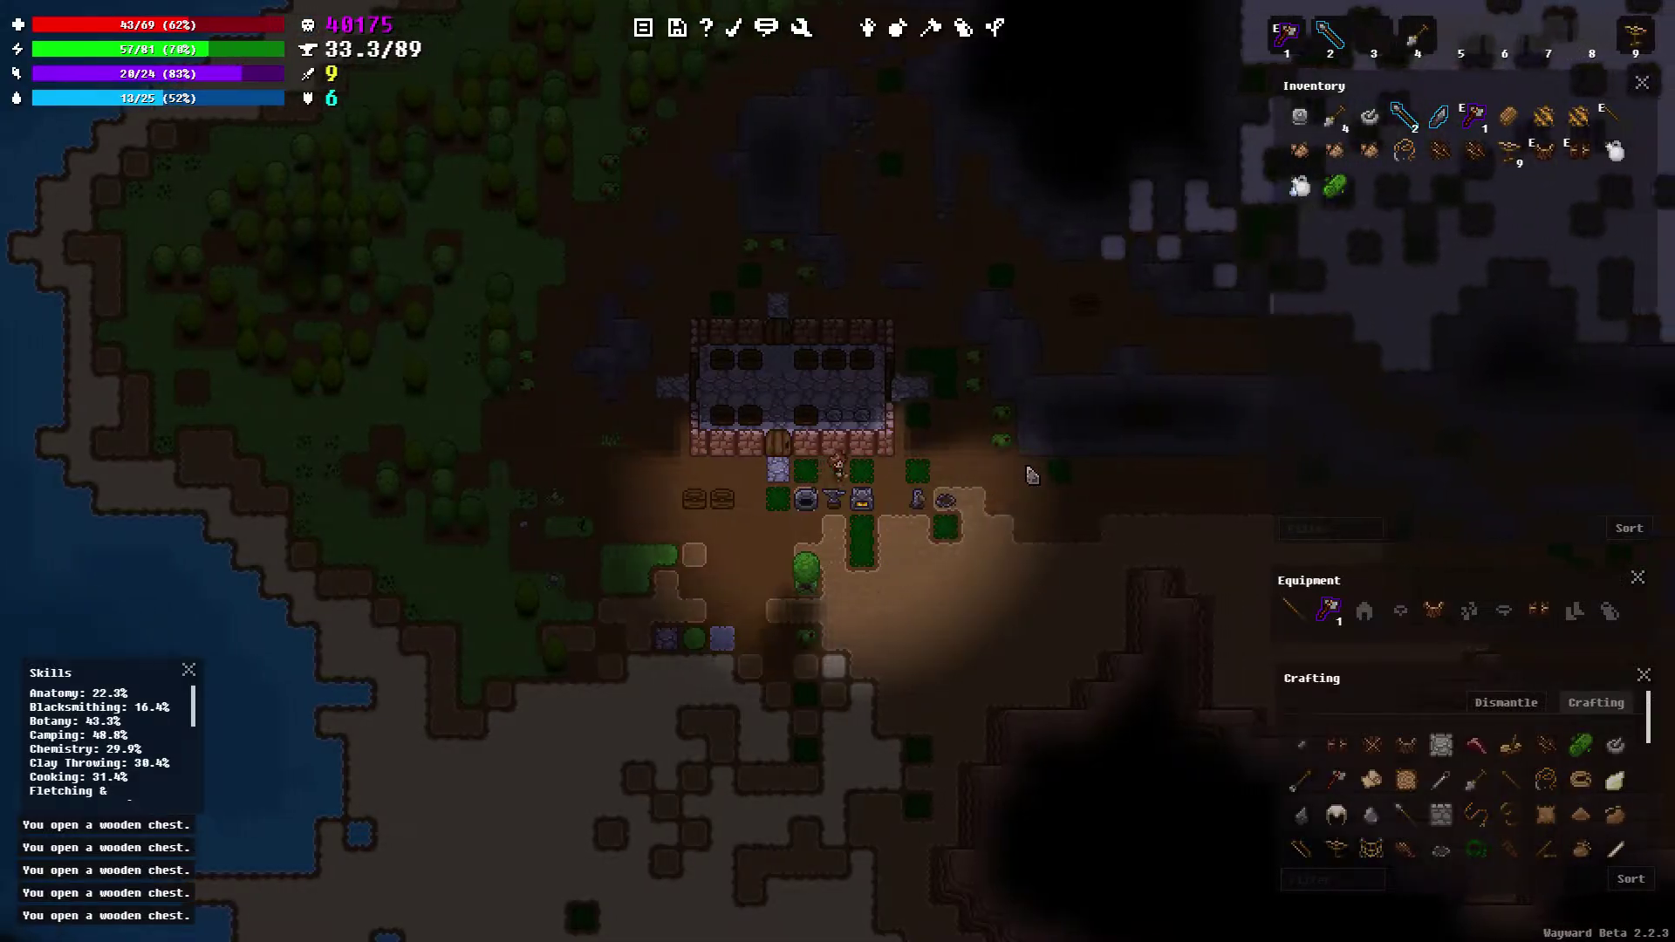
pyautogui.press('d')
pyautogui.press('d')
pyautogui.press('d')
pyautogui.press('d')
pyautogui.press('s')
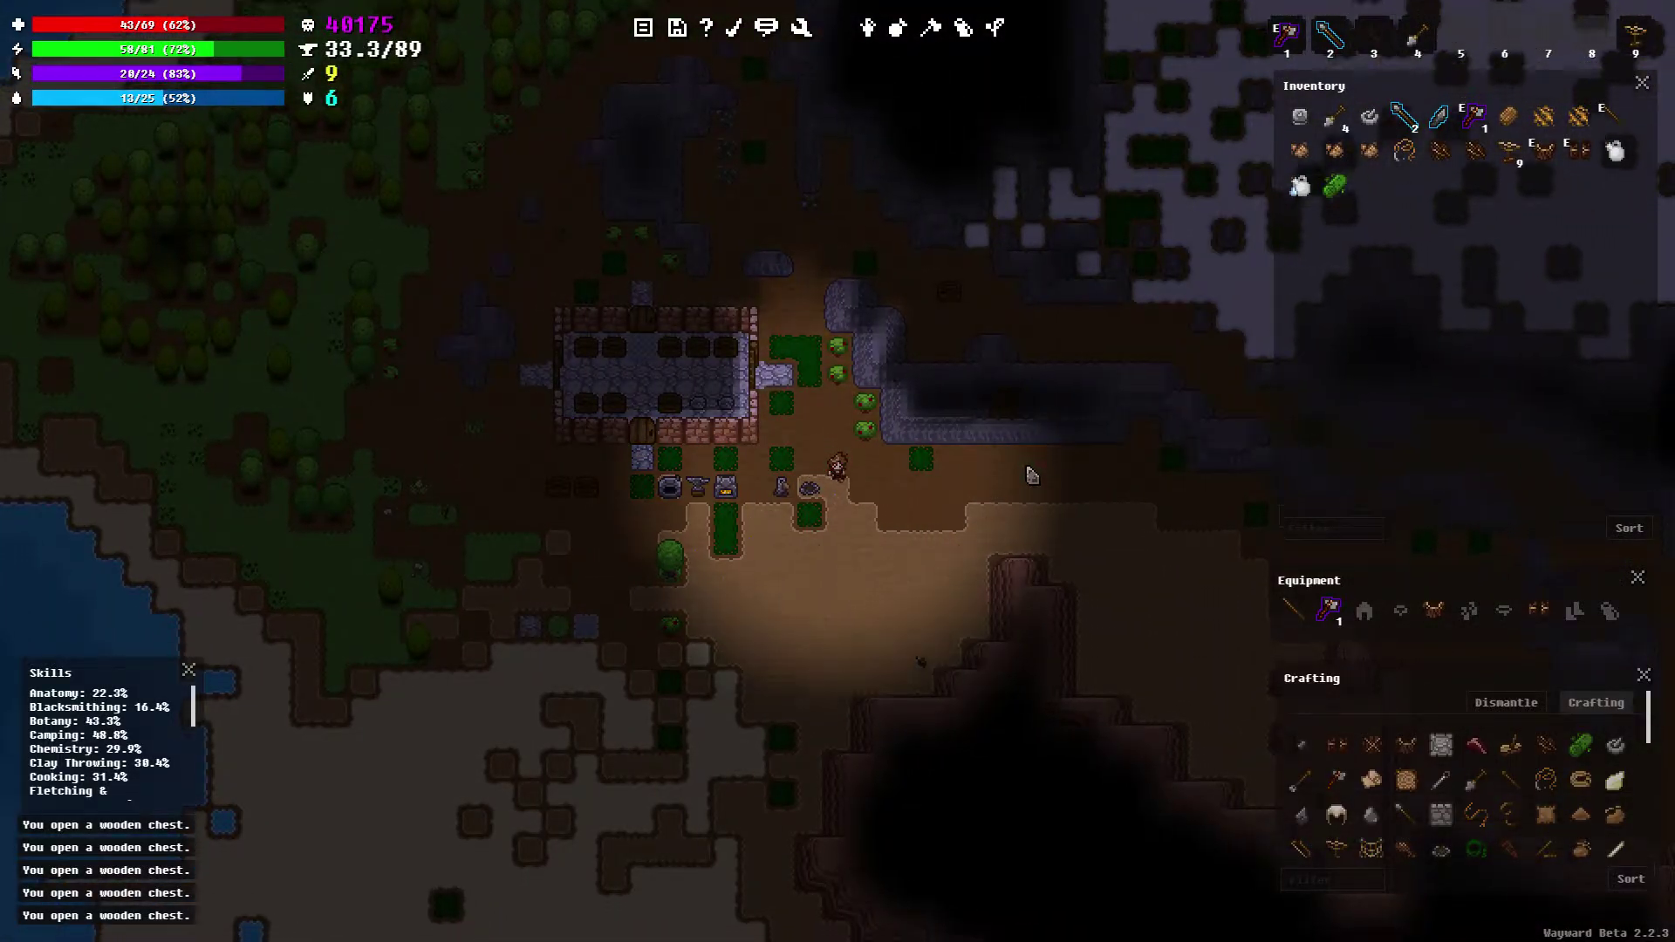
pyautogui.press('s')
pyautogui.press('s')
pyautogui.press('s')
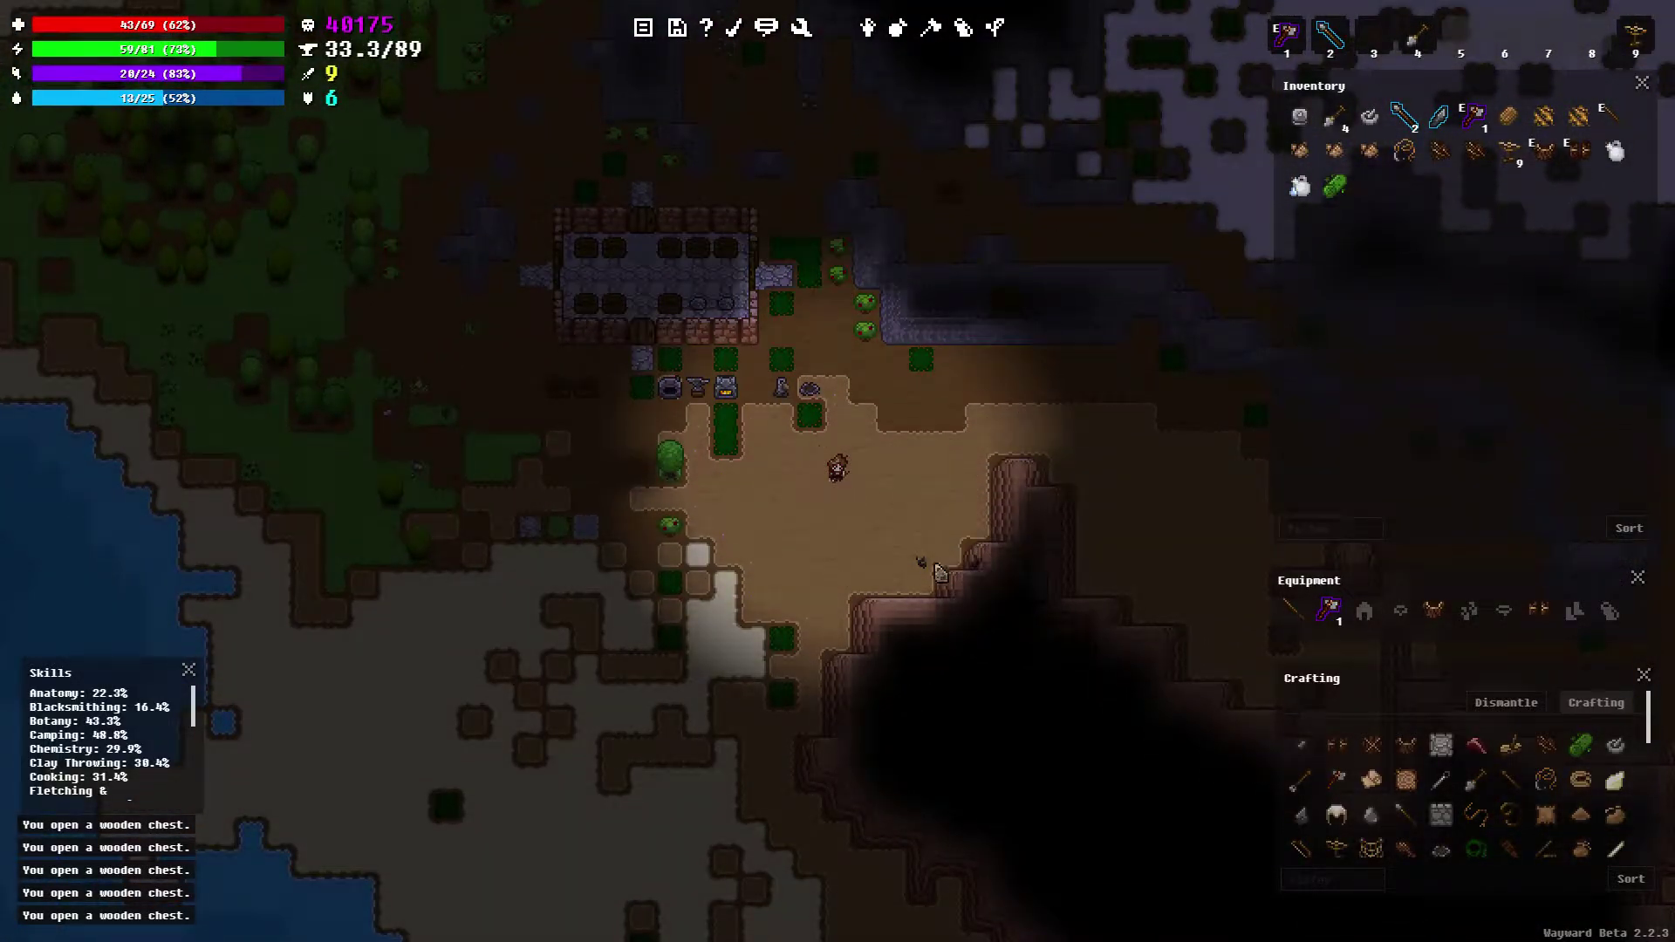
pyautogui.press('s')
pyautogui.press('s')
pyautogui.press('d')
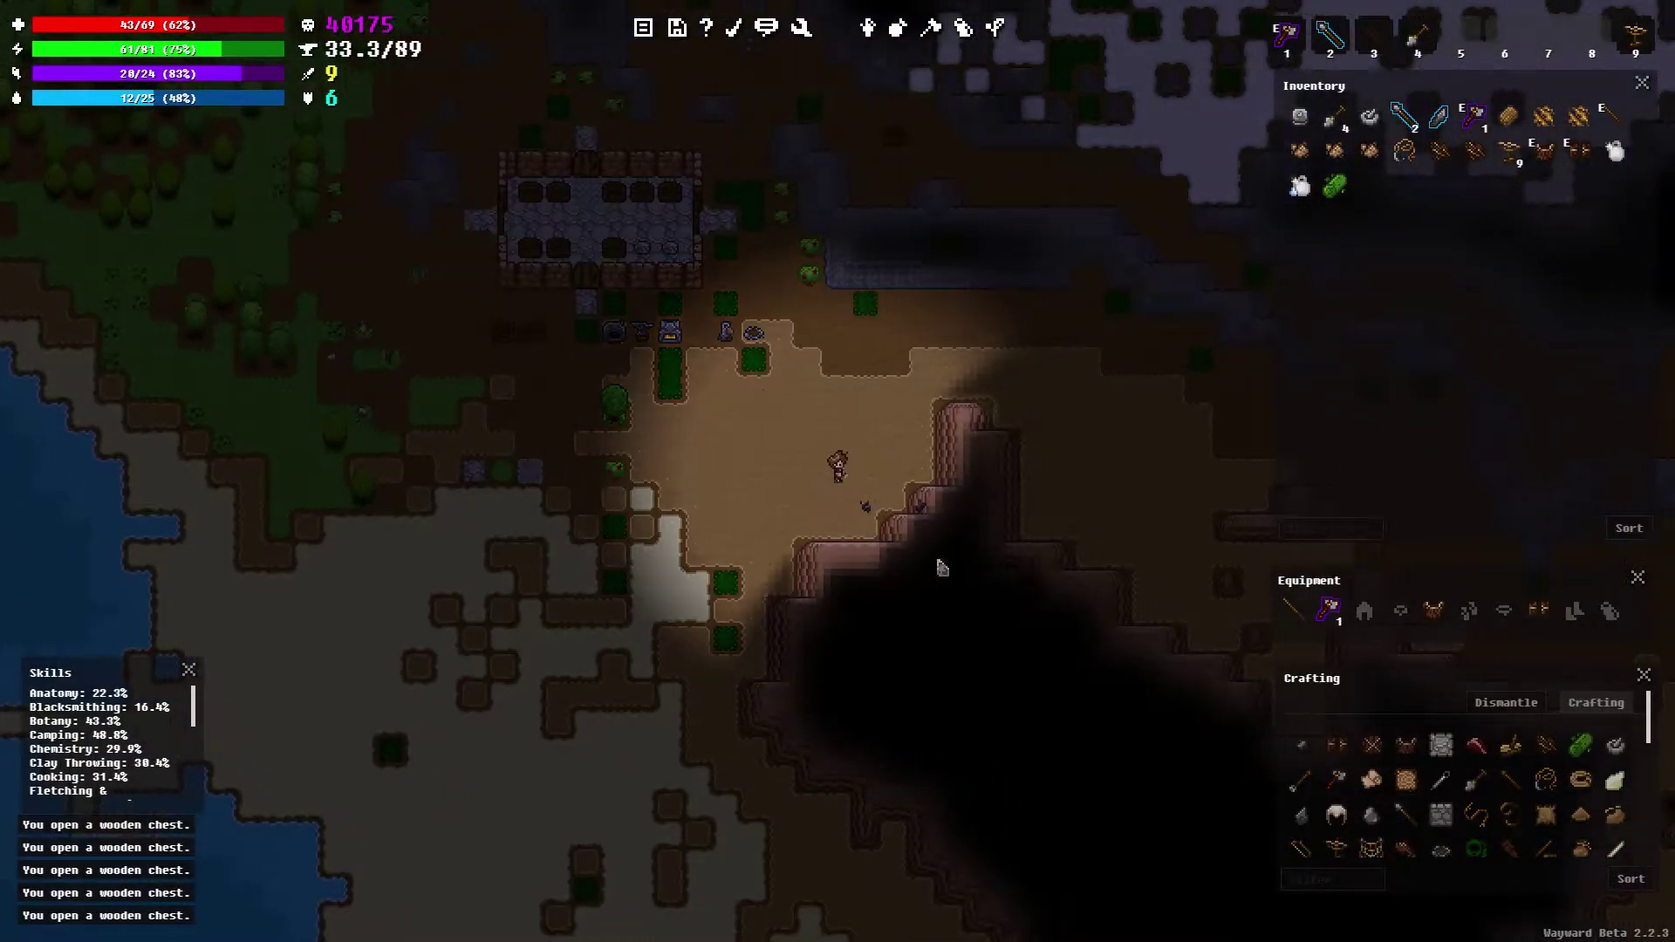
pyautogui.press('s')
pyautogui.press('s')
# Mine the ridge's rock tiles for sandstone, stones, gravel and shale
pyautogui.press('d')
pyautogui.press('d')
pyautogui.press('d')
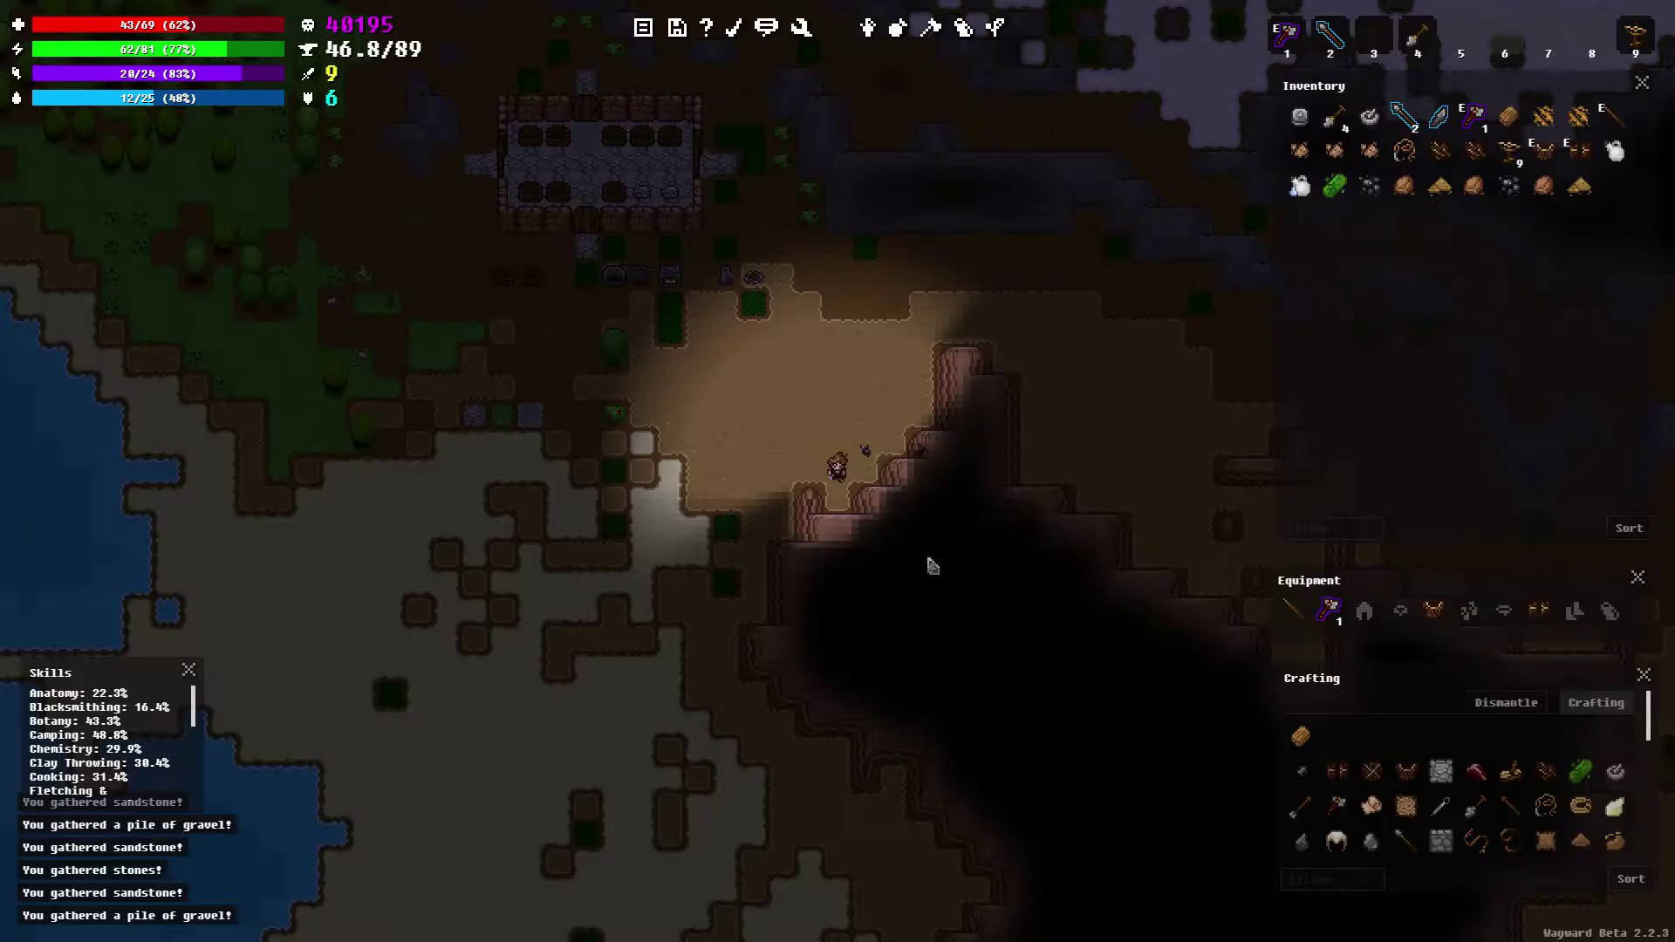
pyautogui.press('s')
pyautogui.press('d')
pyautogui.press('d')
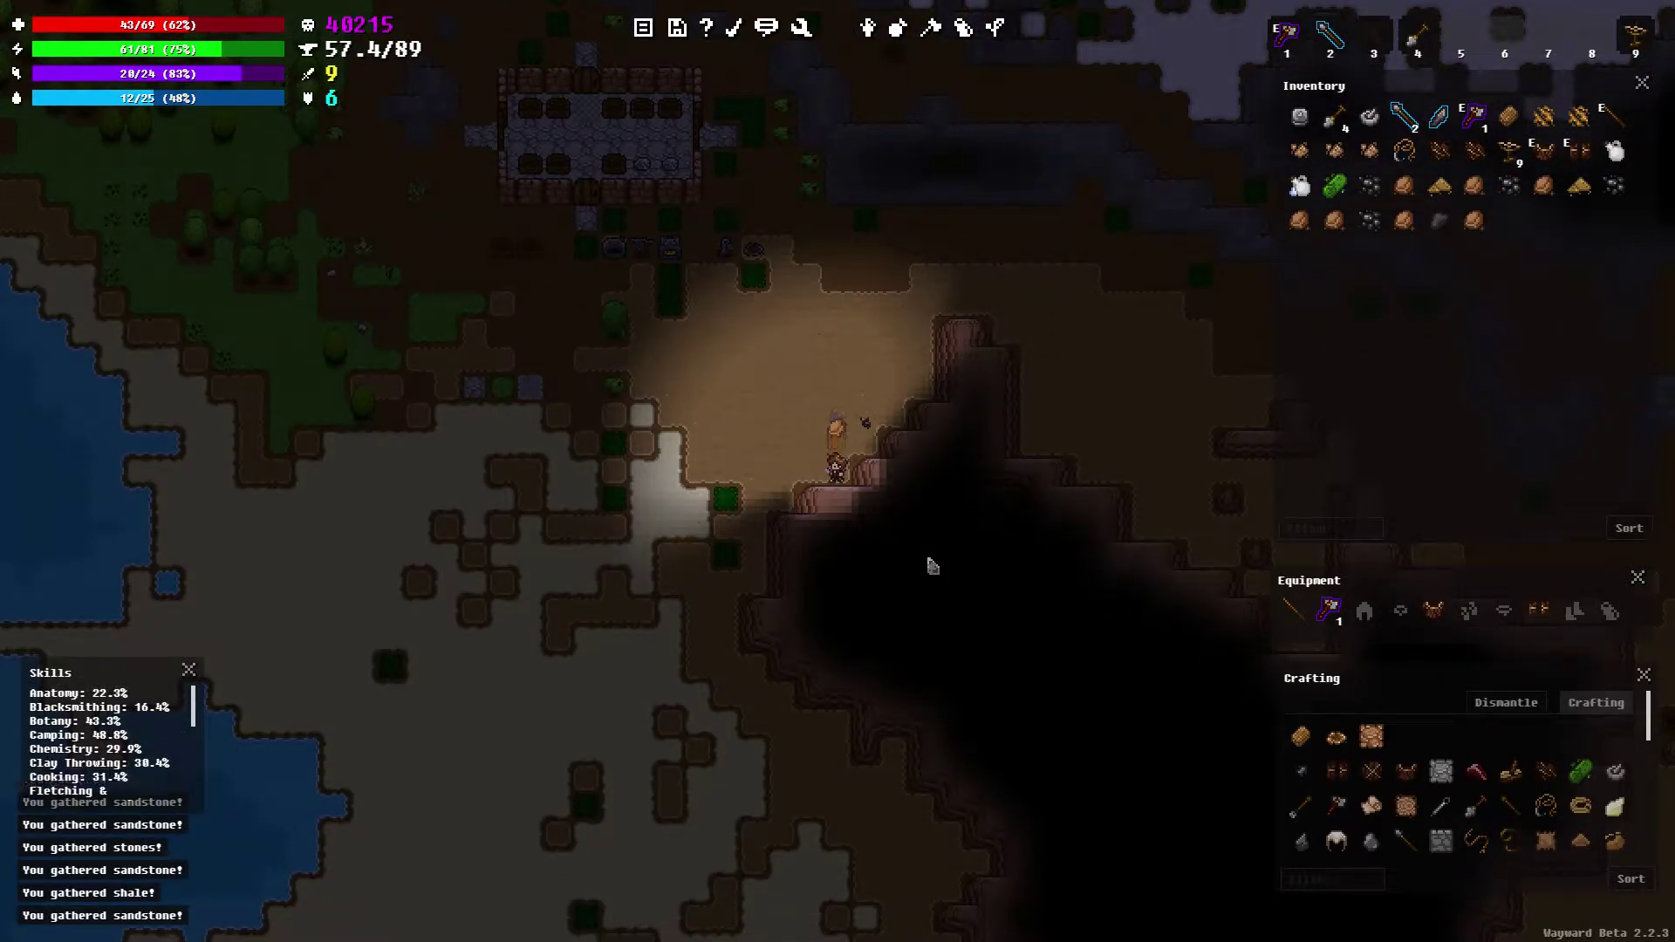
pyautogui.press('d')
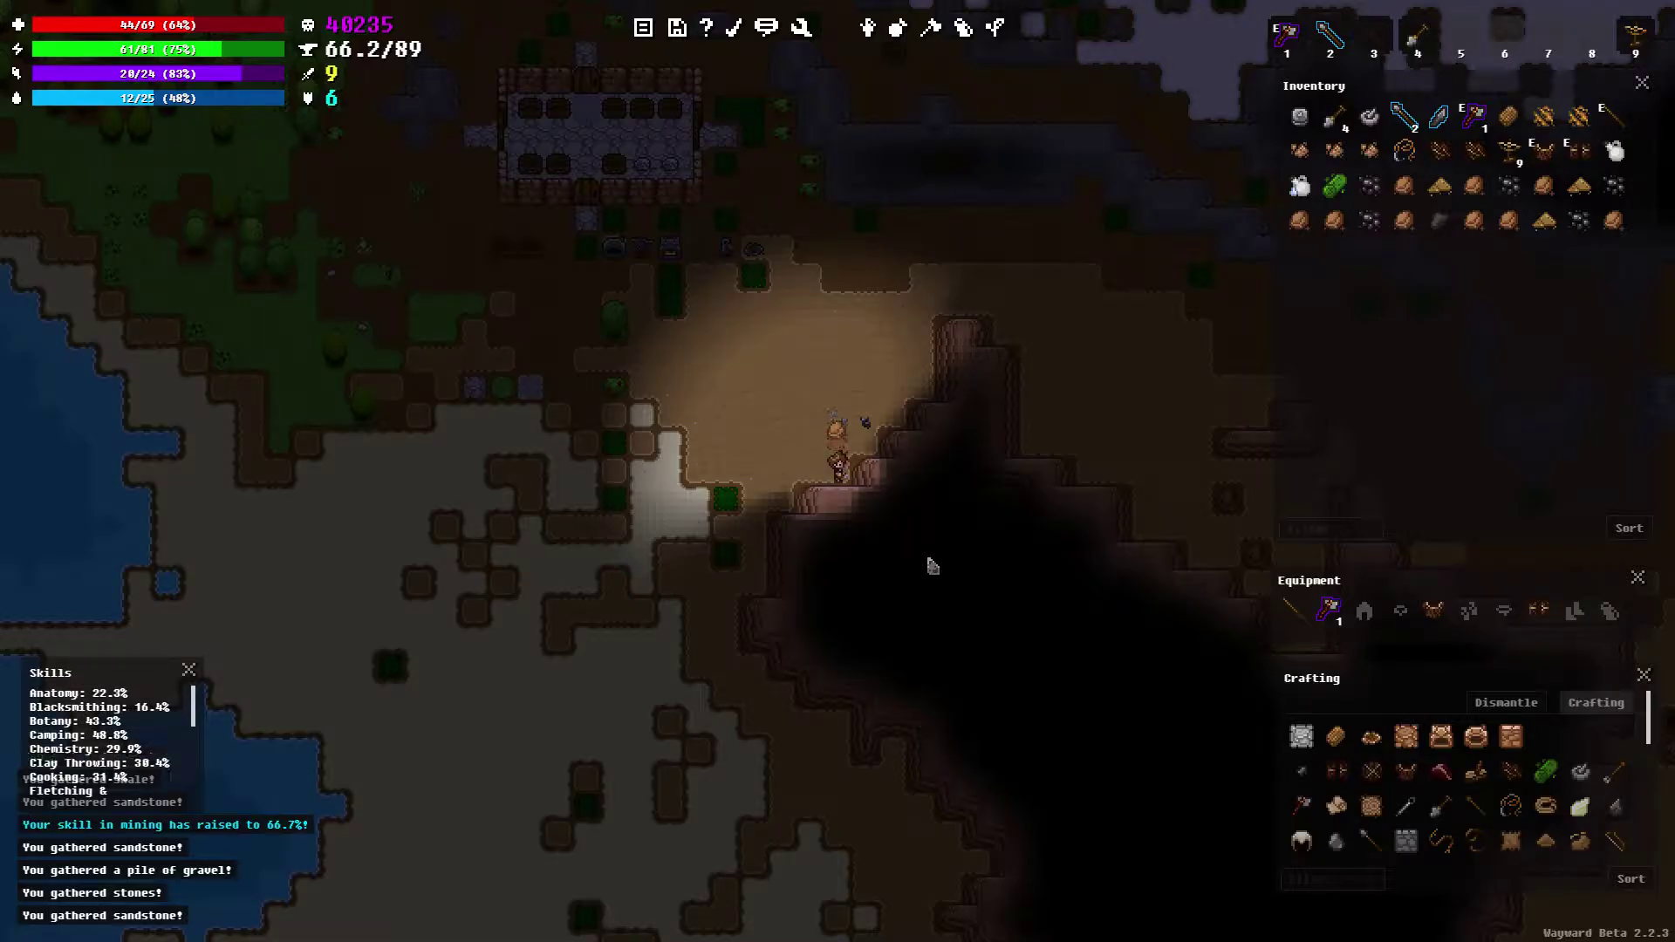
pyautogui.press('d')
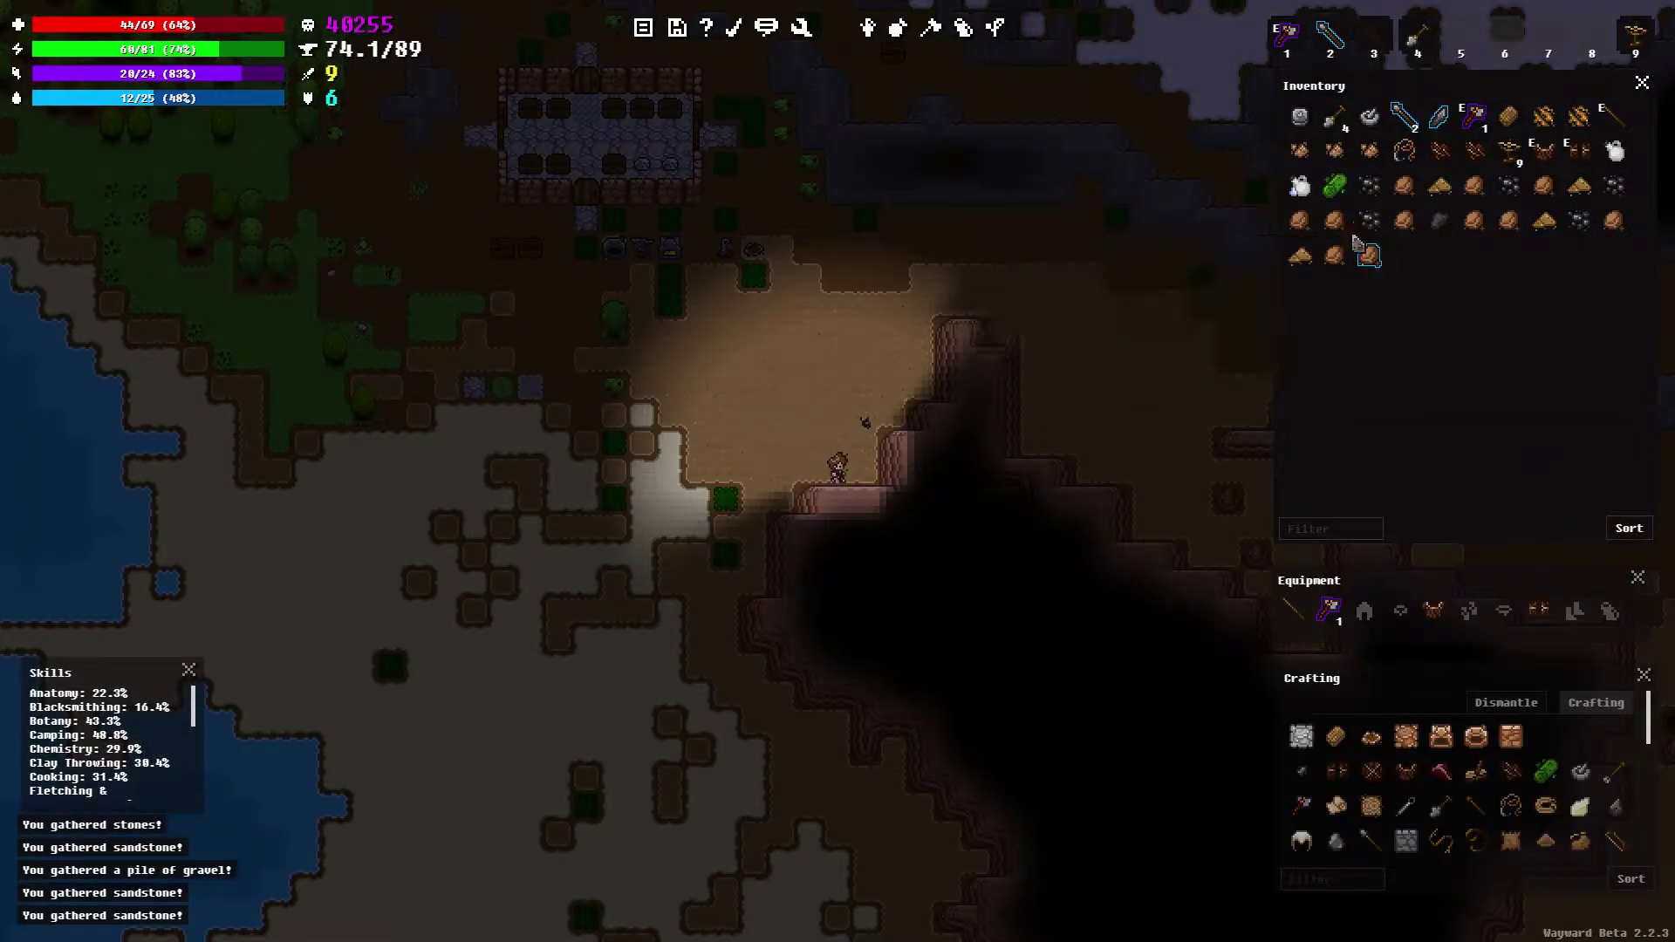
pyautogui.press('Right')
pyautogui.press('Right')
pyautogui.press('Right')
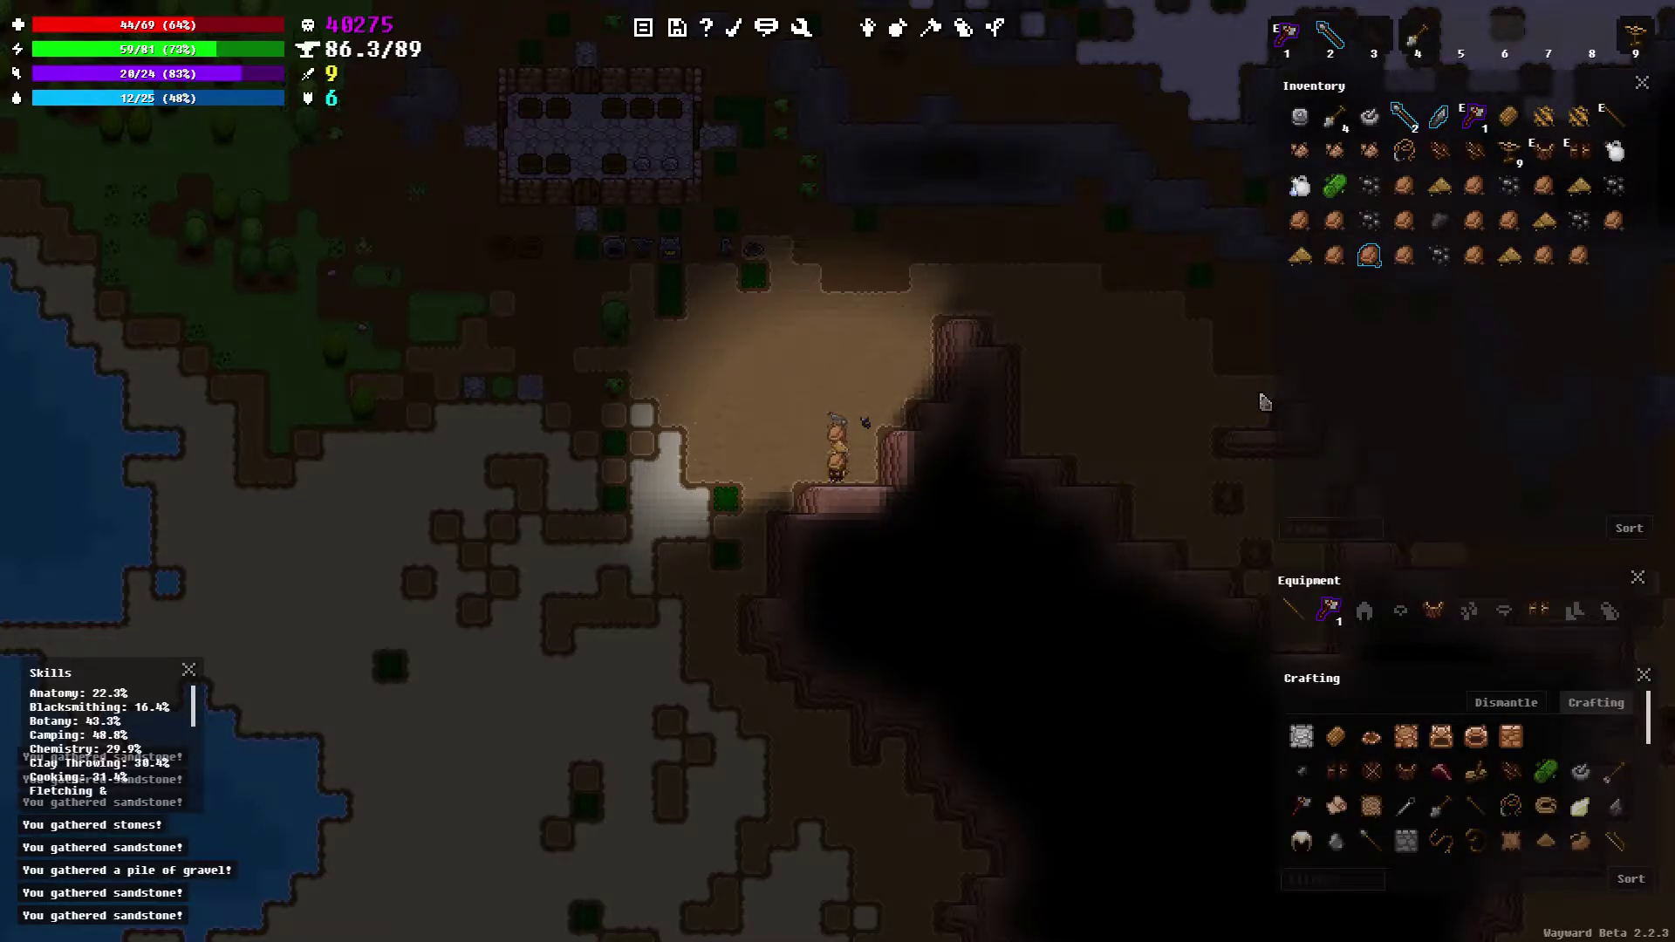
# Walk back to the house and open the wooden chest of sandstone (53.8/75)
pyautogui.press('Up')
pyautogui.press('Up')
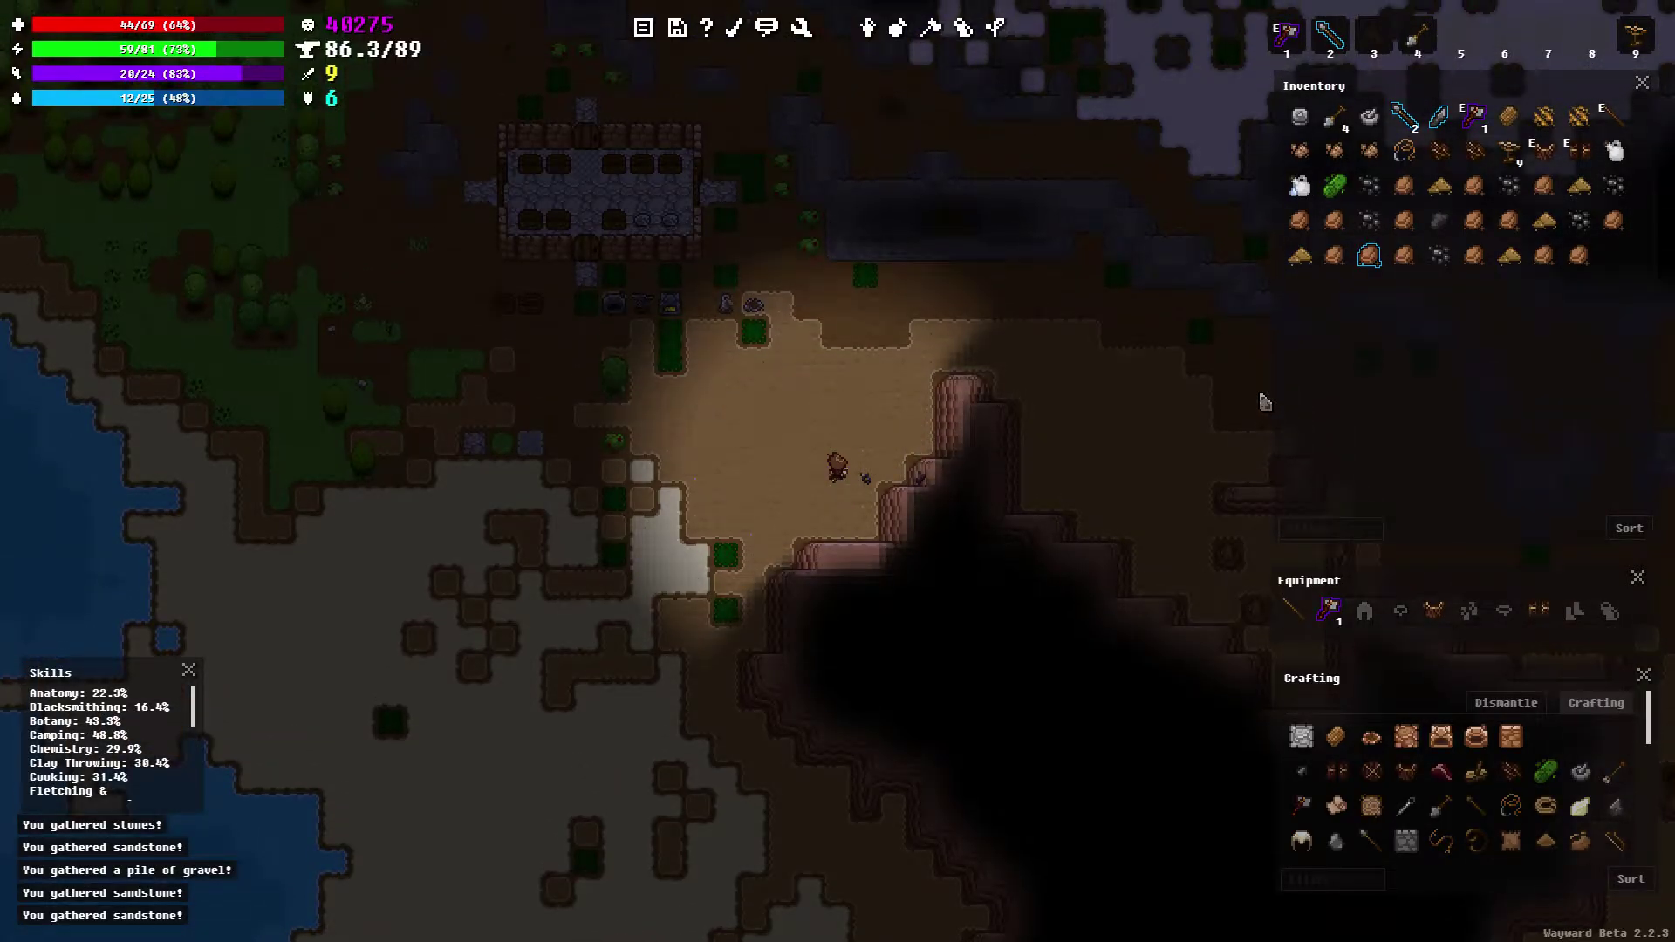
pyautogui.press('Up')
pyautogui.press('Up')
pyautogui.press('Up')
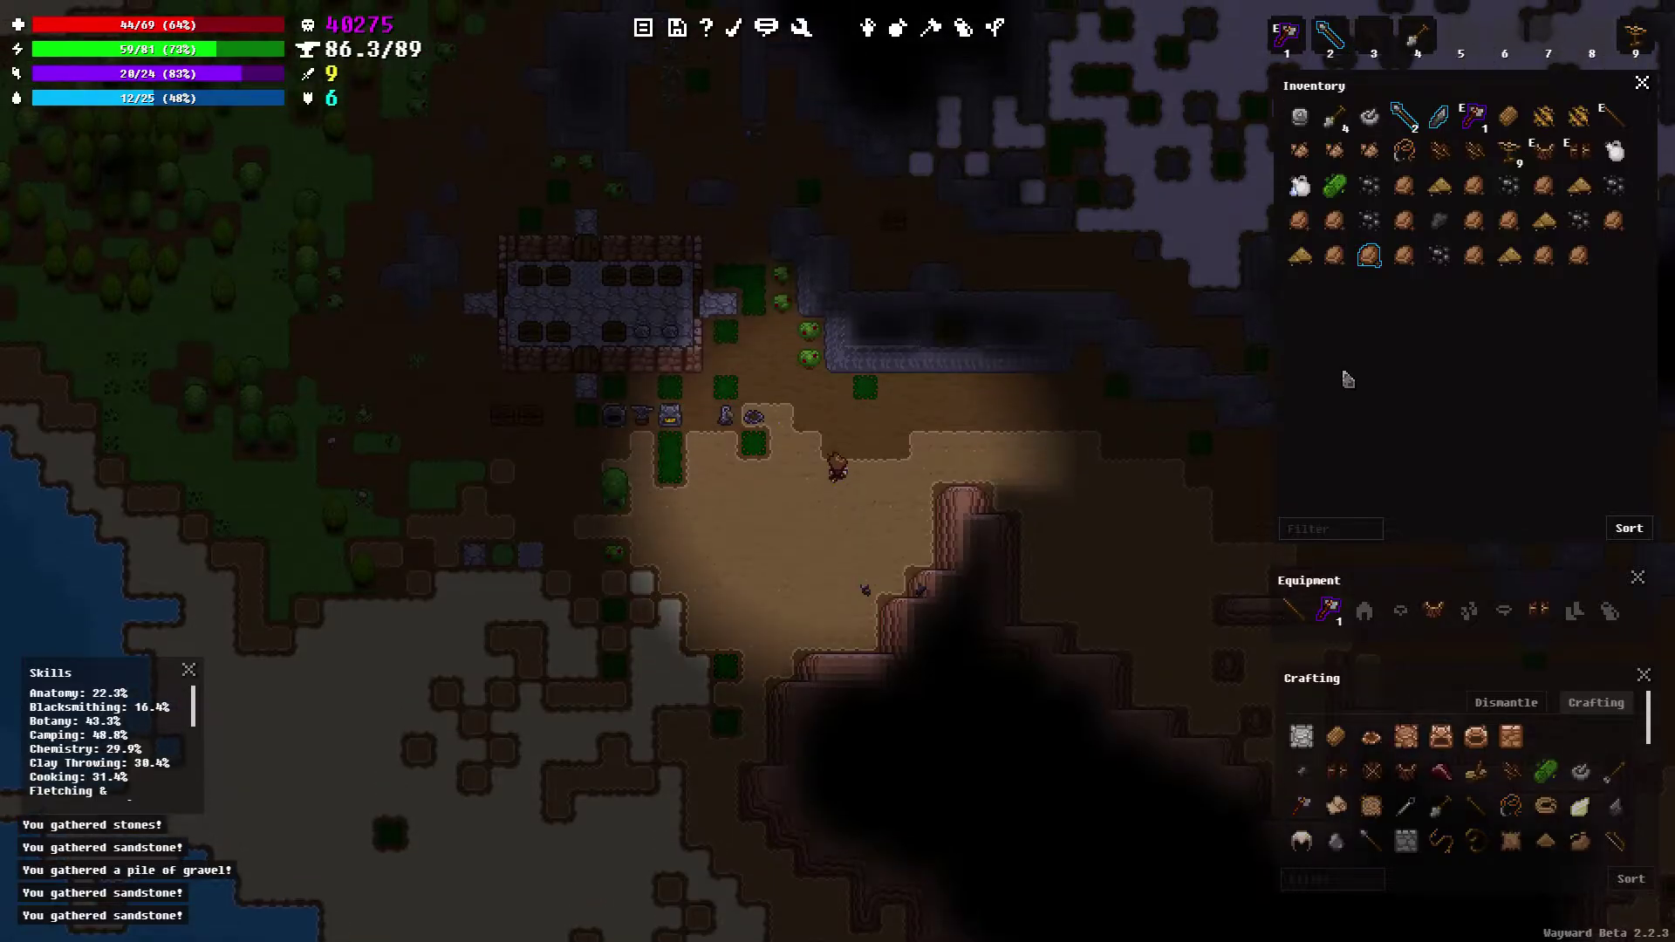
pyautogui.press('Up')
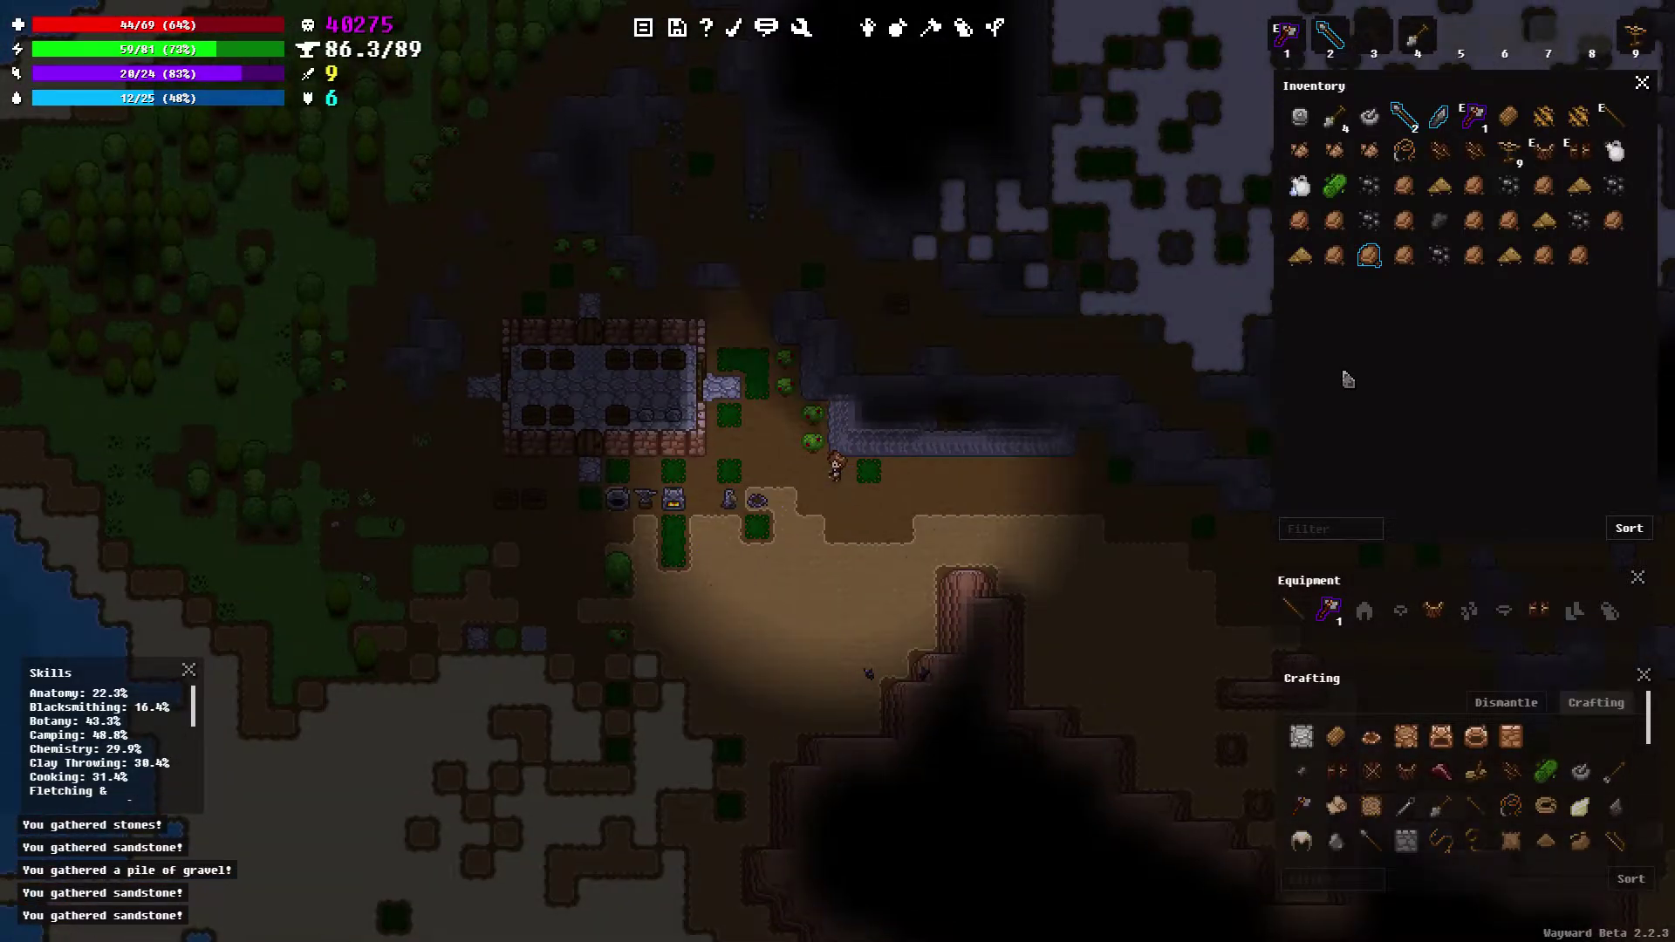
pyautogui.press('Left')
pyautogui.press('Left')
pyautogui.press('Left')
pyautogui.press('Left')
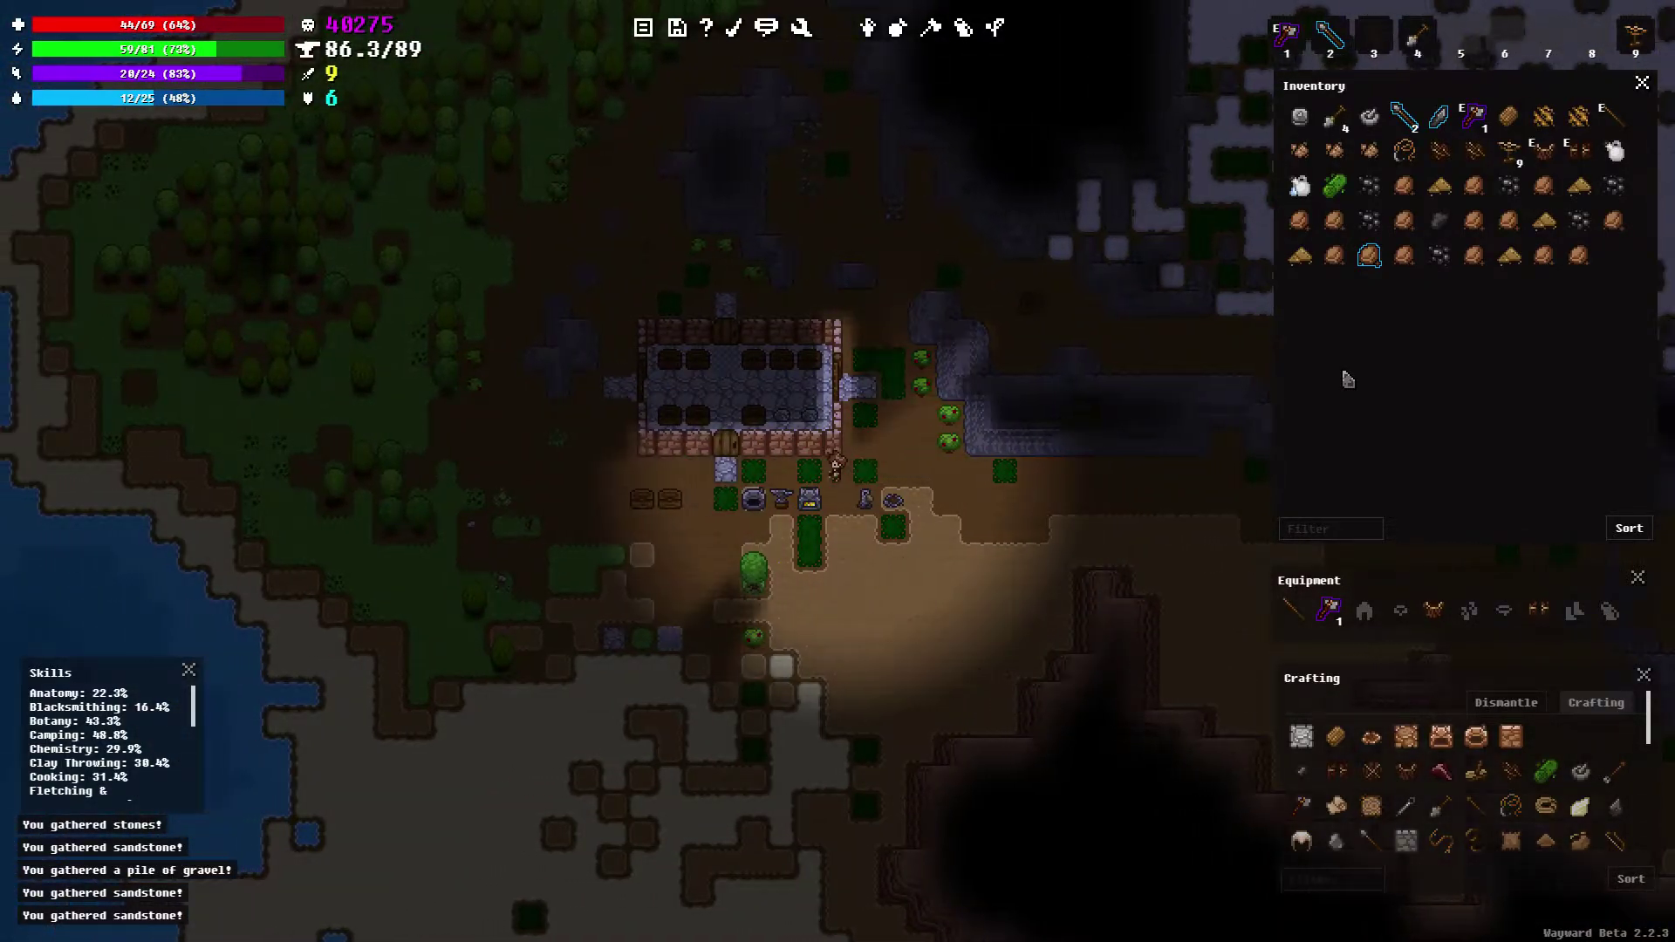
pyautogui.press('Left')
pyautogui.press('Left')
pyautogui.press('Left')
pyautogui.press('Left')
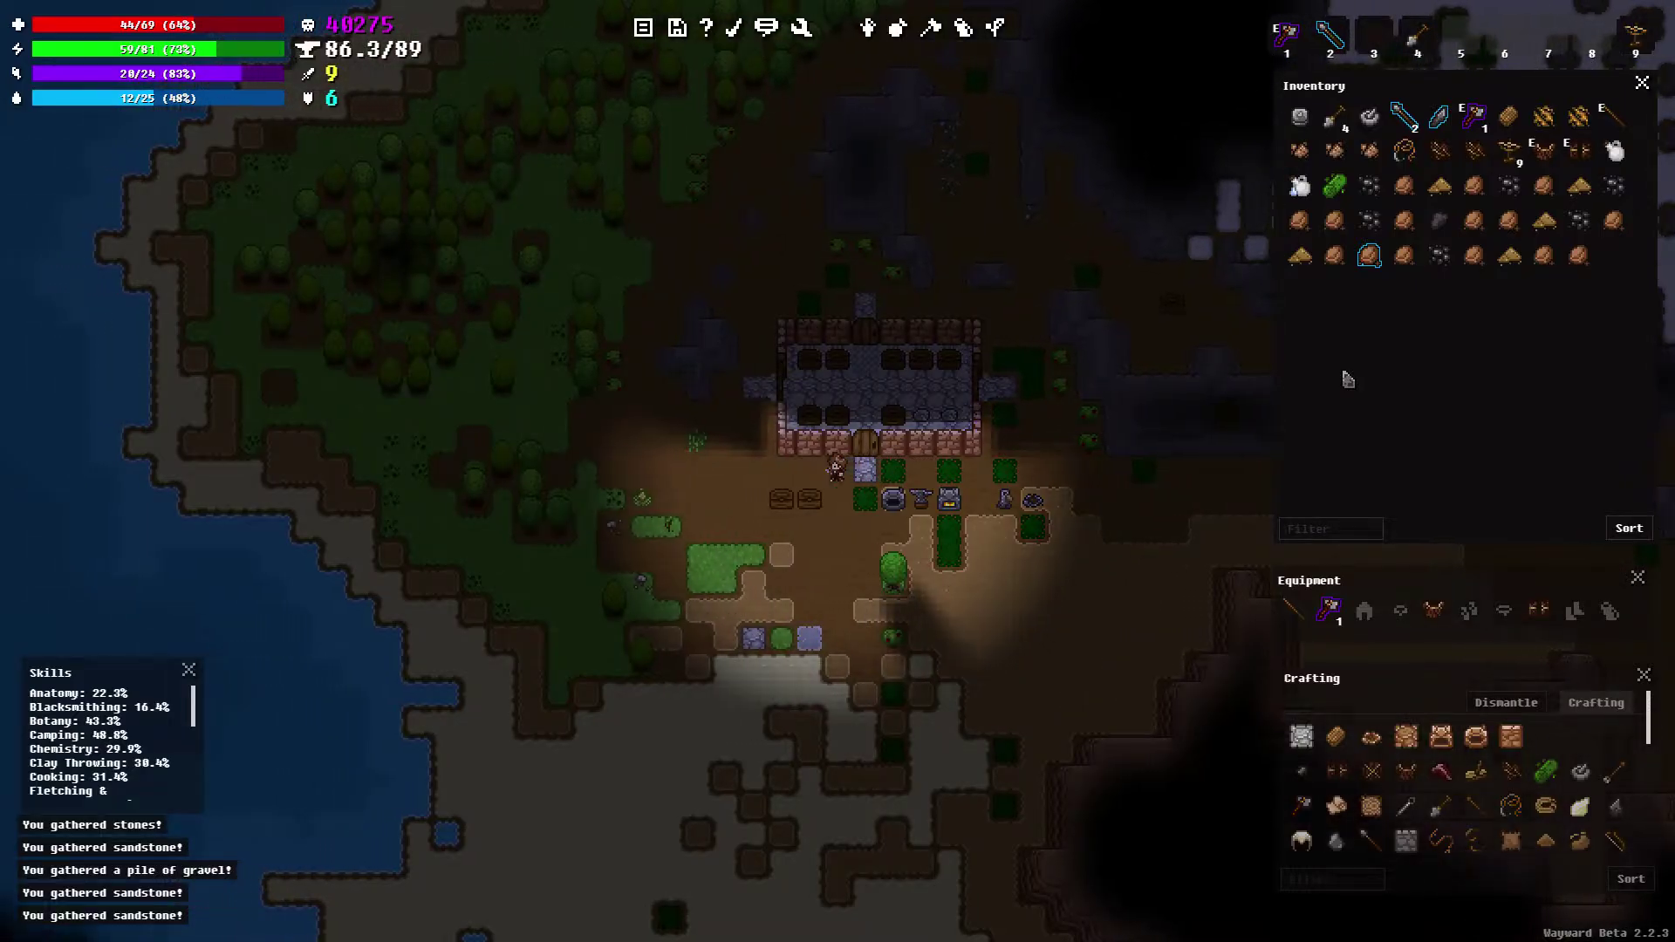
pyautogui.press('Left')
pyautogui.press('Down')
pyautogui.press('Left')
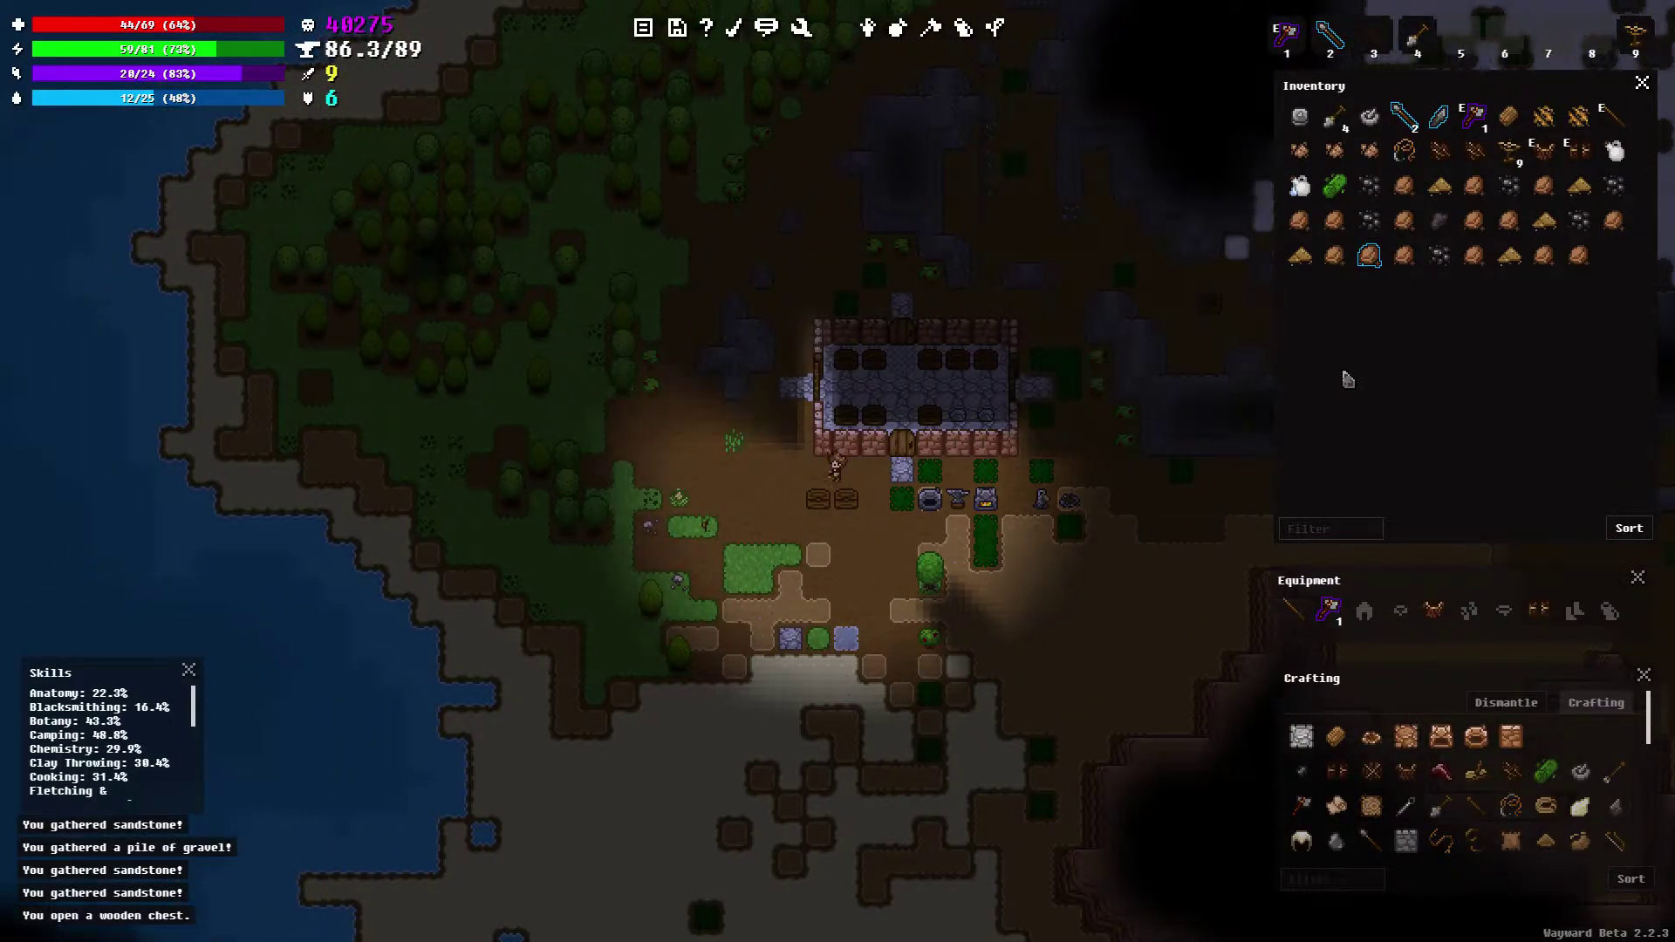
pyautogui.press('Down')
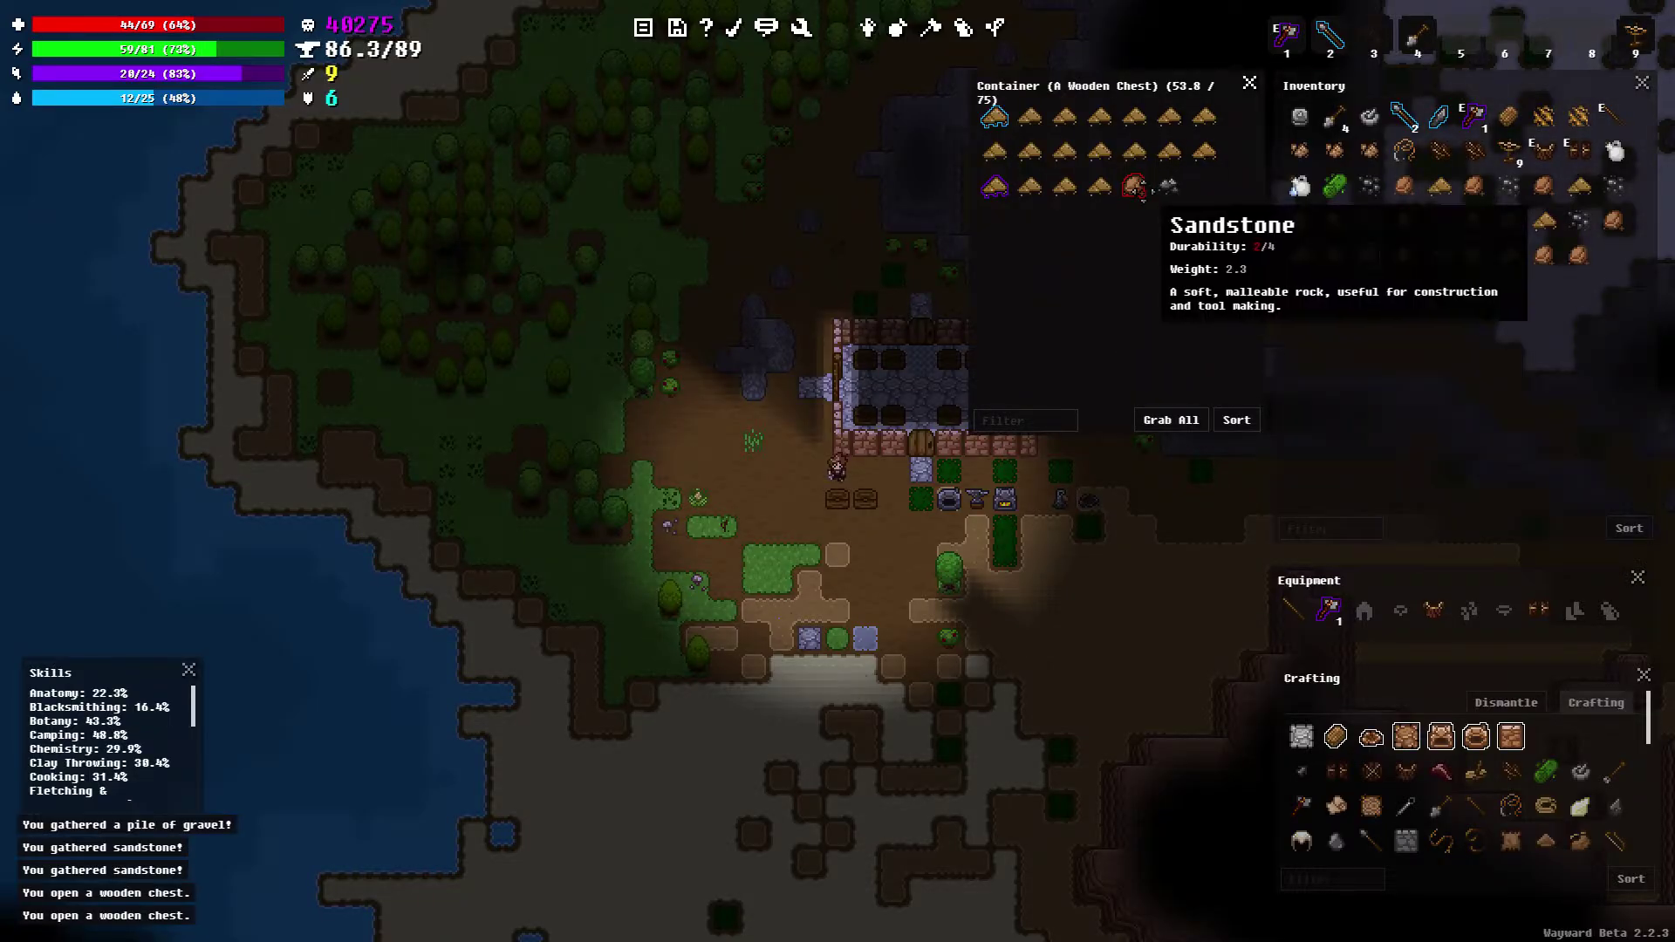
# Take the red item from the chest, store all sandstone, and craft cobblestone flooring
pyautogui.keyDown('shift'); pyautogui.click(1133, 185); pyautogui.keyUp('shift')
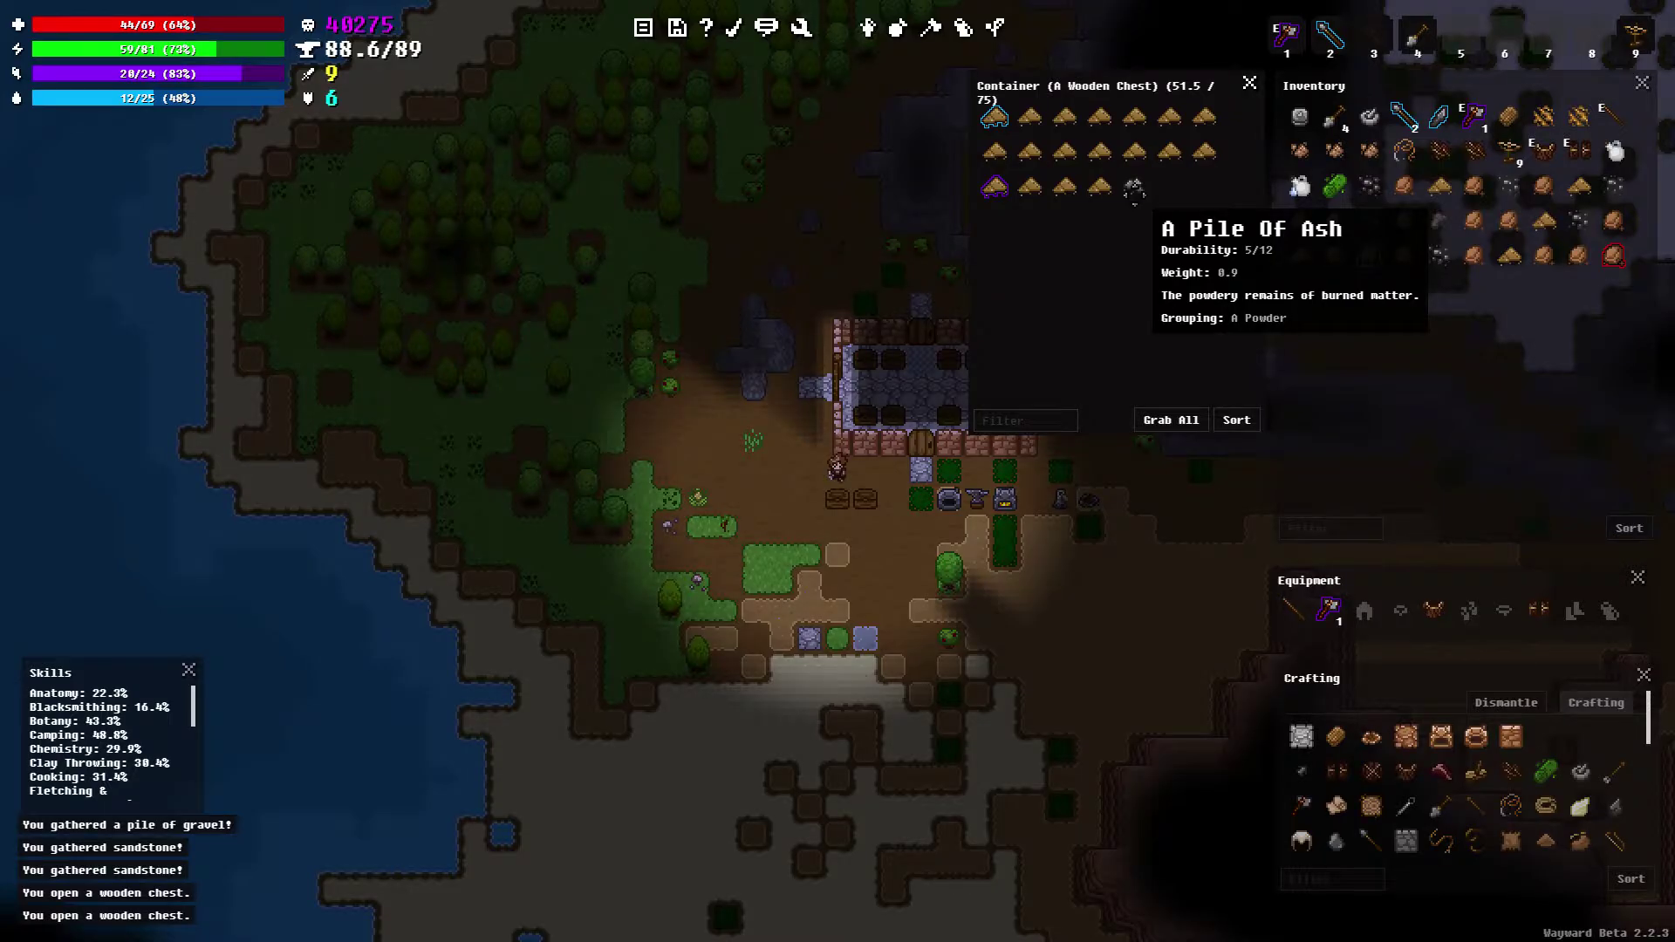
pyautogui.rightClick(1529, 212)
pyautogui.click(1558, 316)
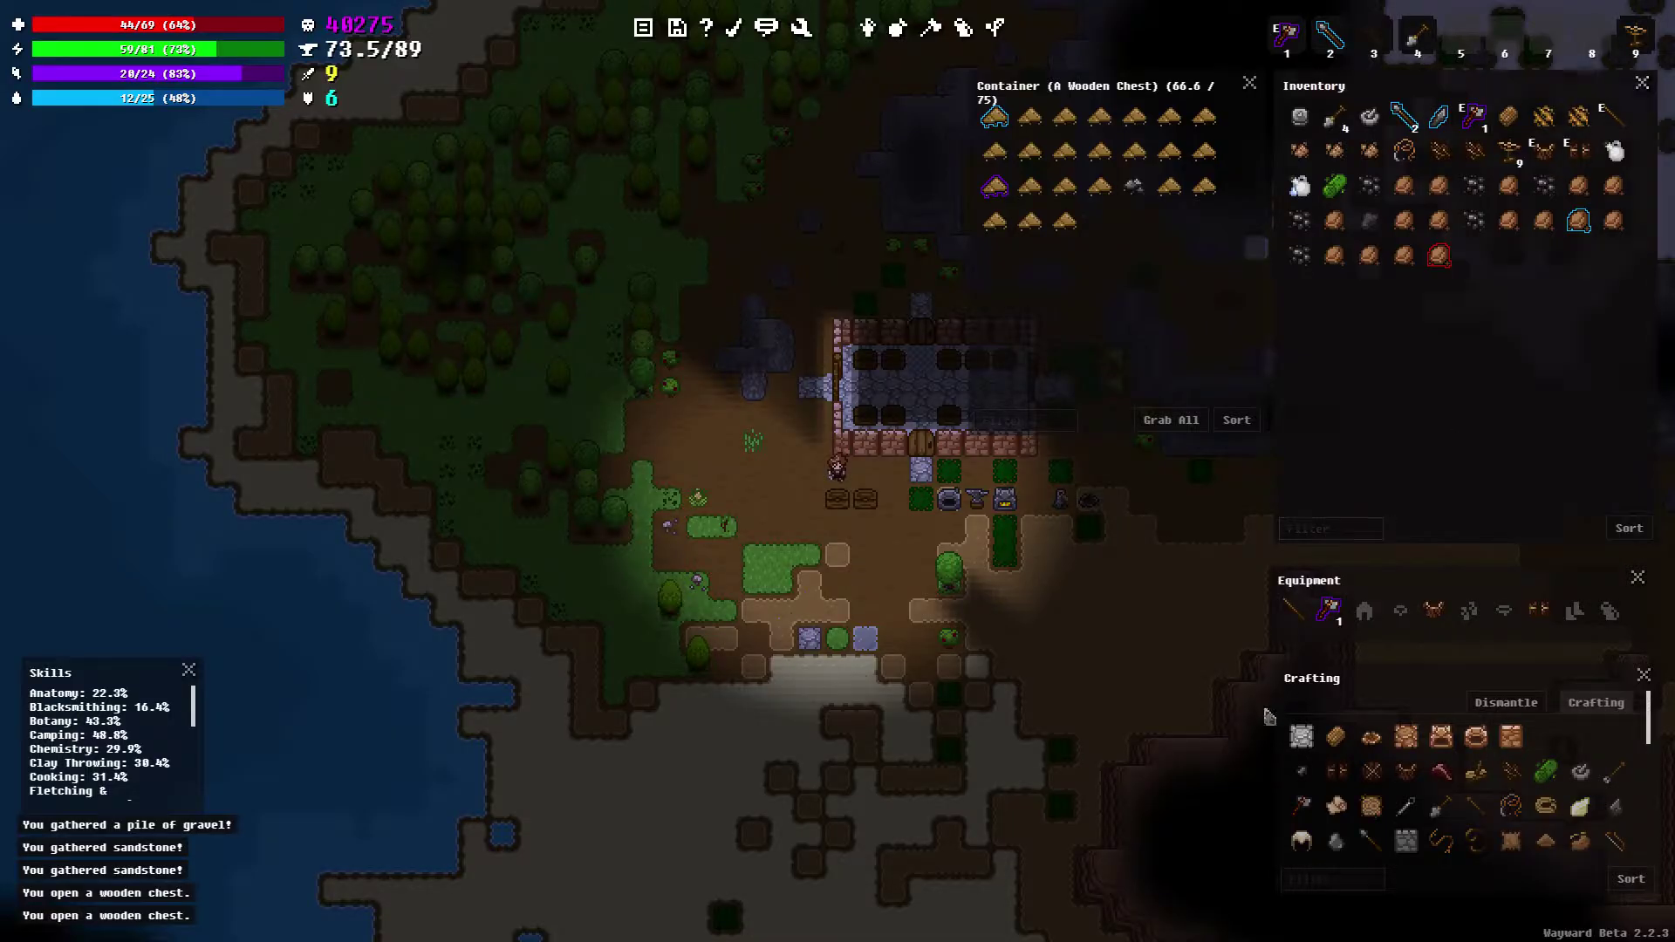
pyautogui.click(1302, 740)
pyautogui.click(1303, 740)
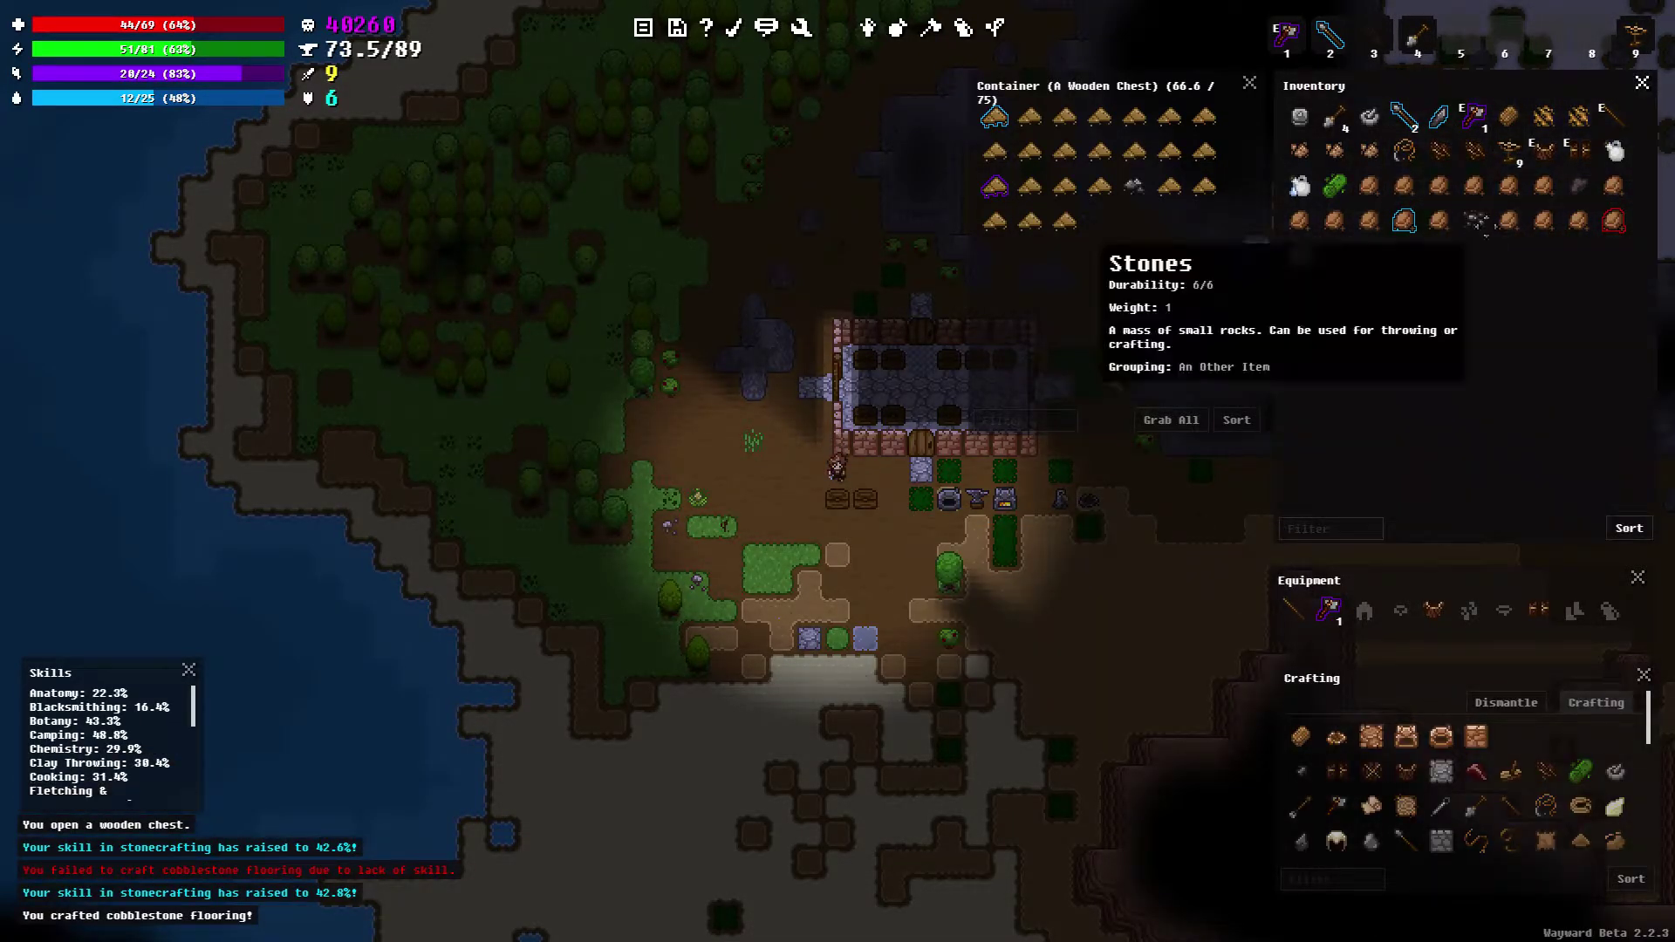
# Store the cobblestone flooring and shale in the chest, and craft a grindstone
pyautogui.rightClick(1475, 221)
pyautogui.click(1504, 260)
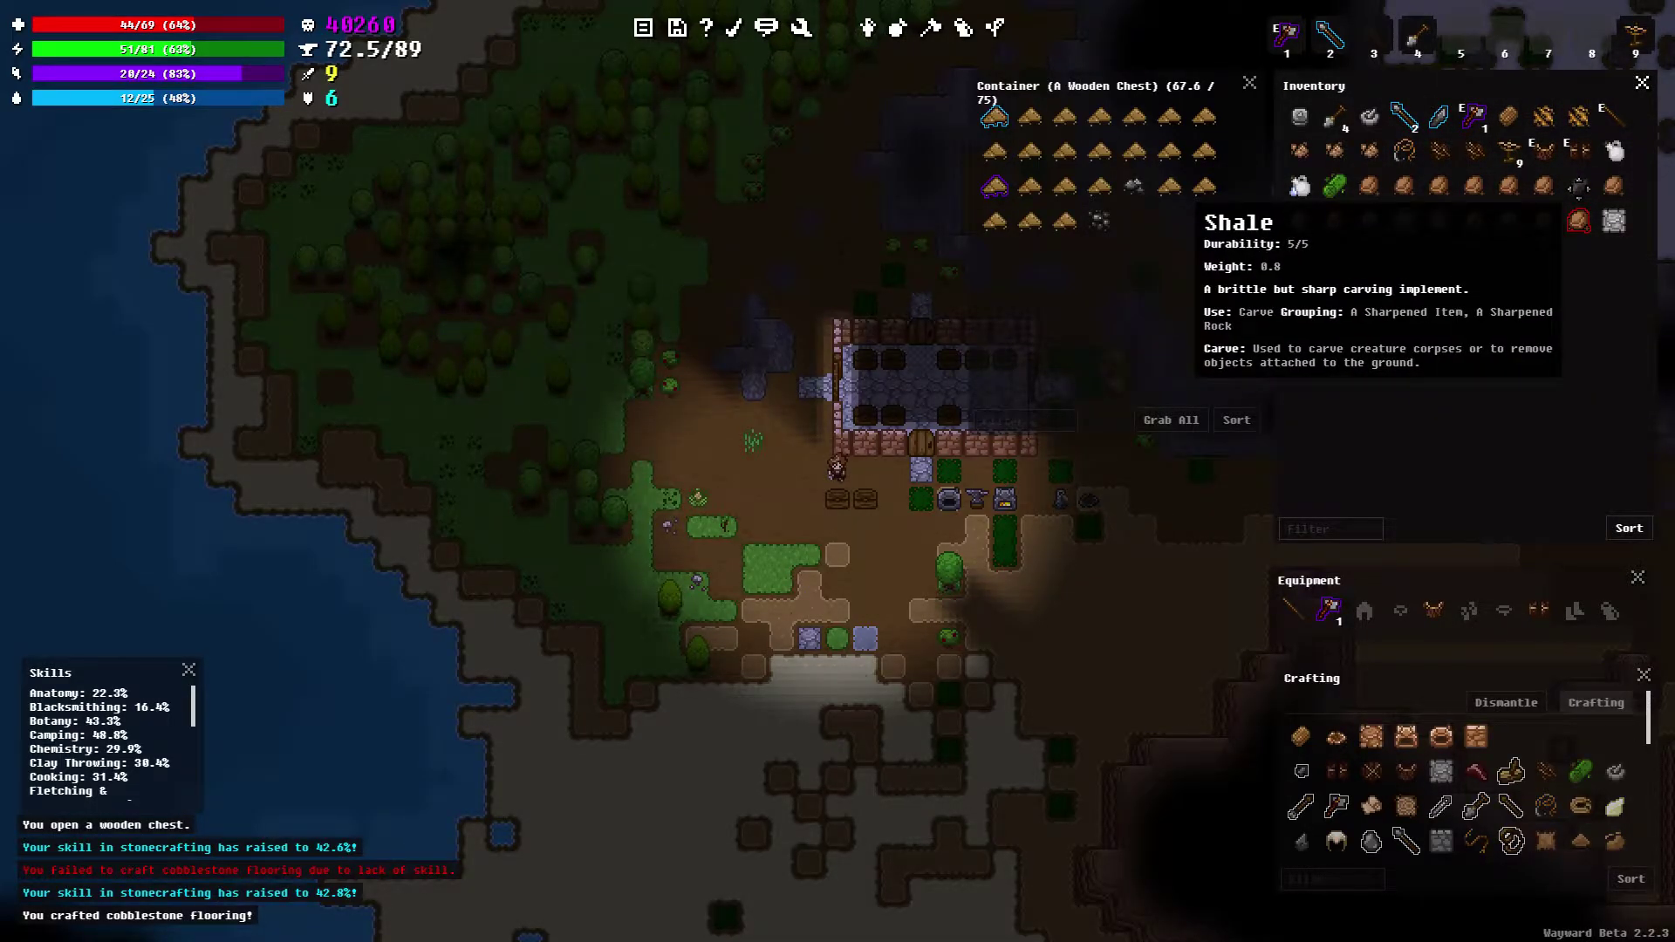
pyautogui.rightClick(1579, 221)
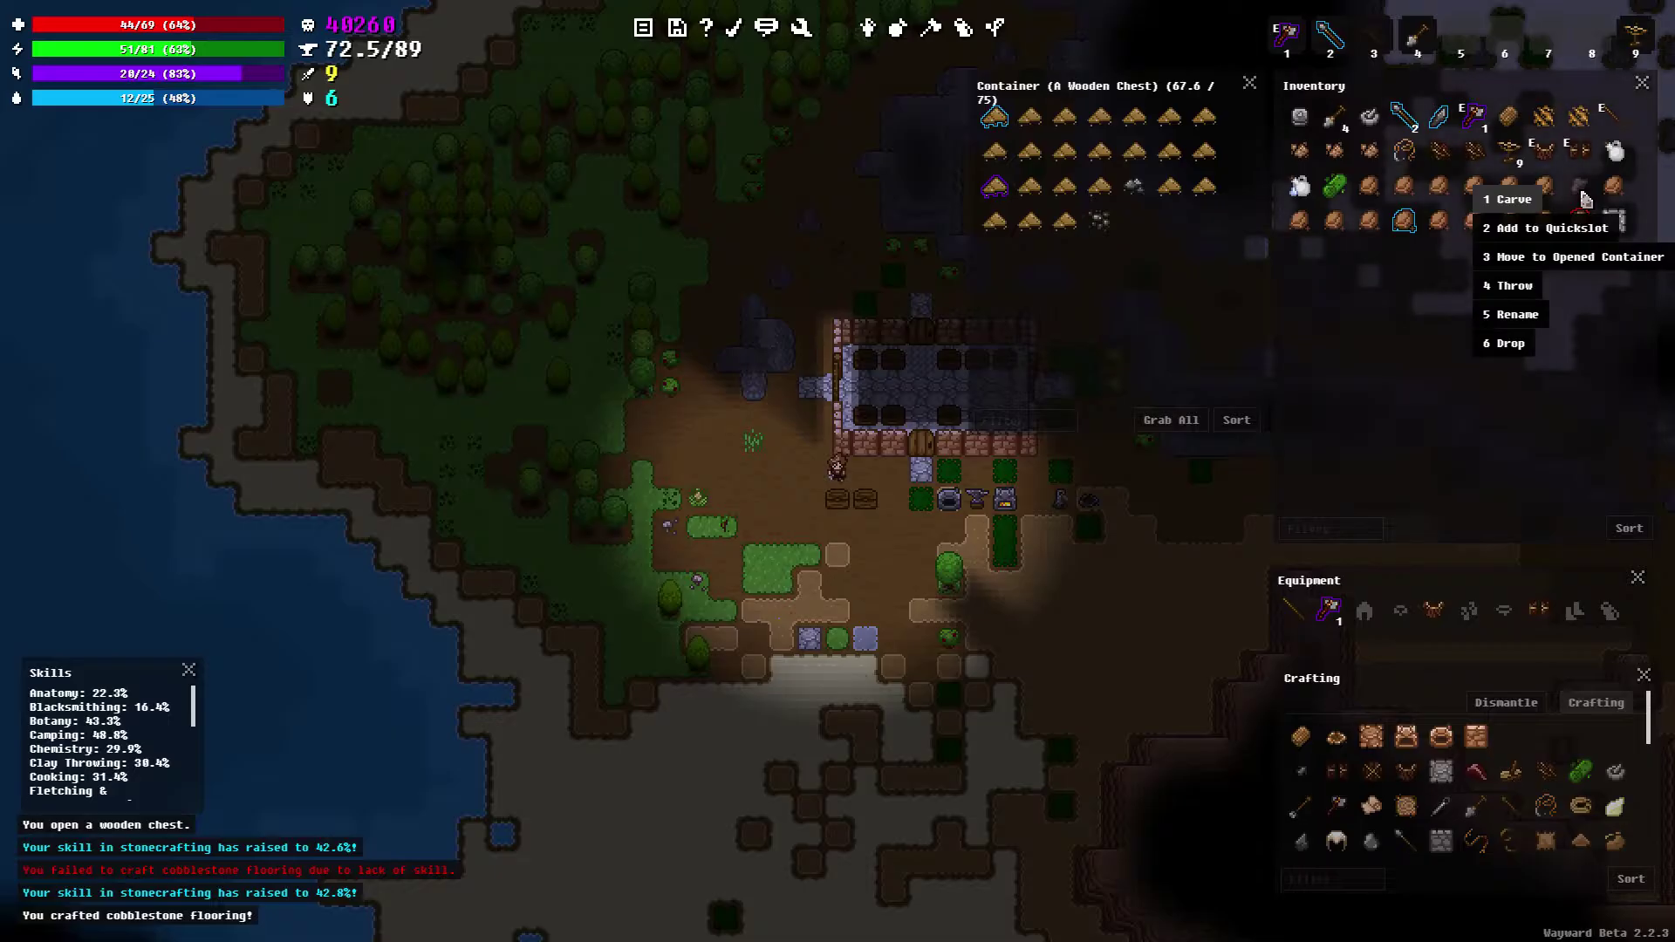
pyautogui.click(1550, 257)
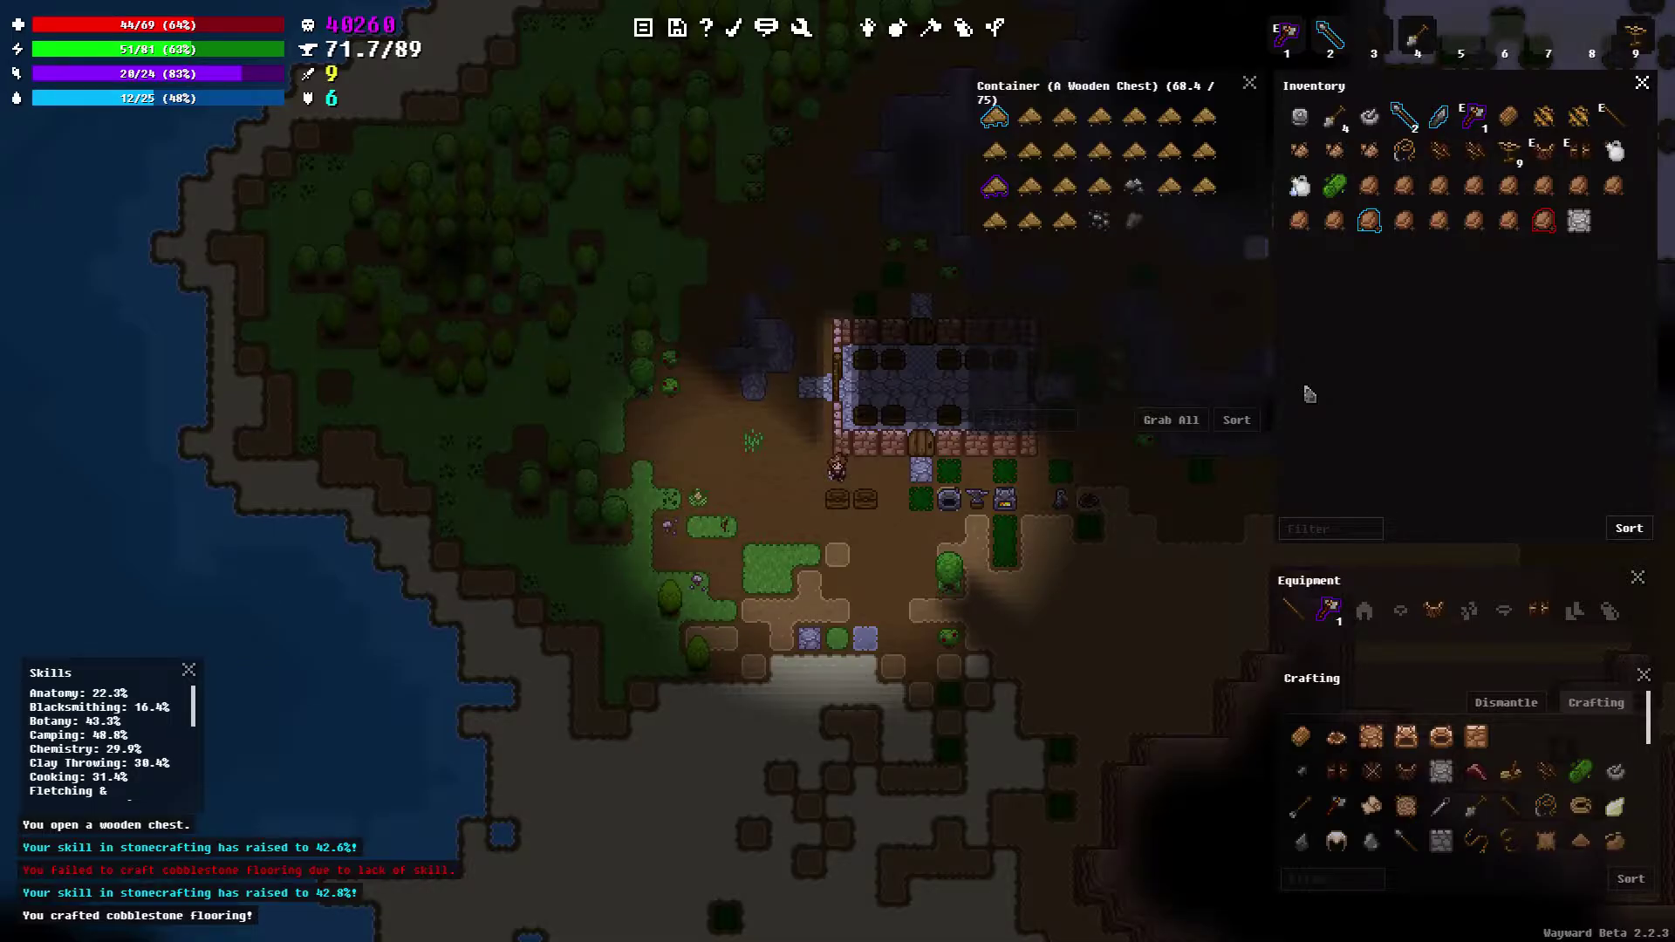
pyautogui.click(1300, 737)
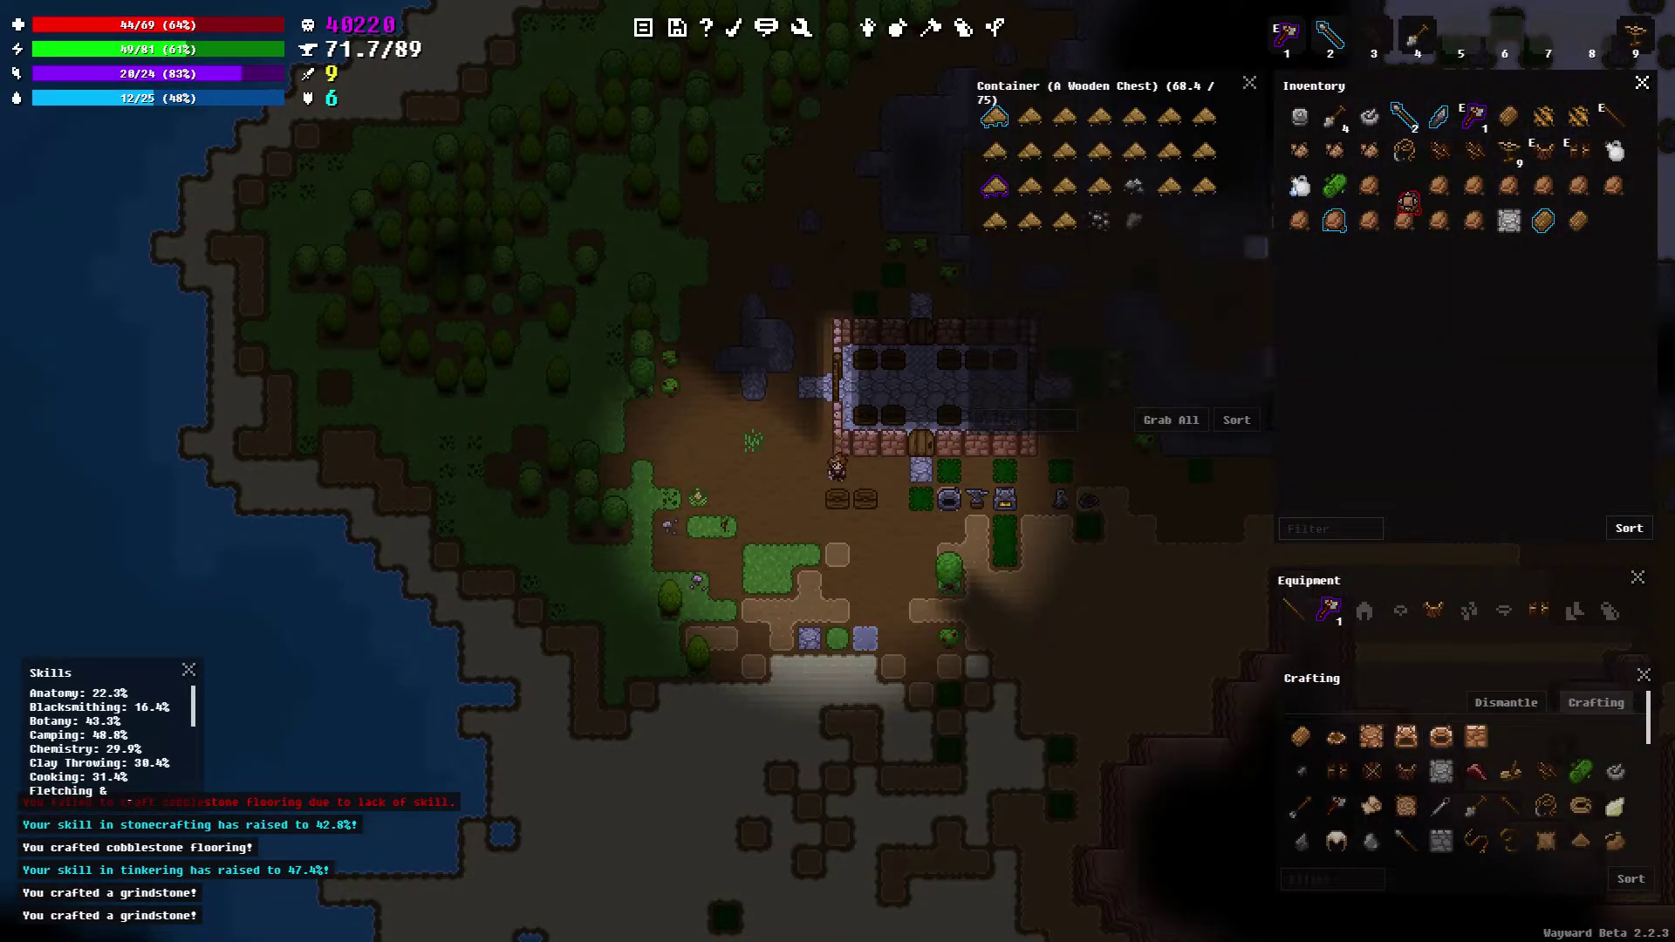
# Craft grindstones repeatedly from the remaining sandstone, raising tinkering to 49%
pyautogui.click(1304, 738)
pyautogui.click(1305, 739)
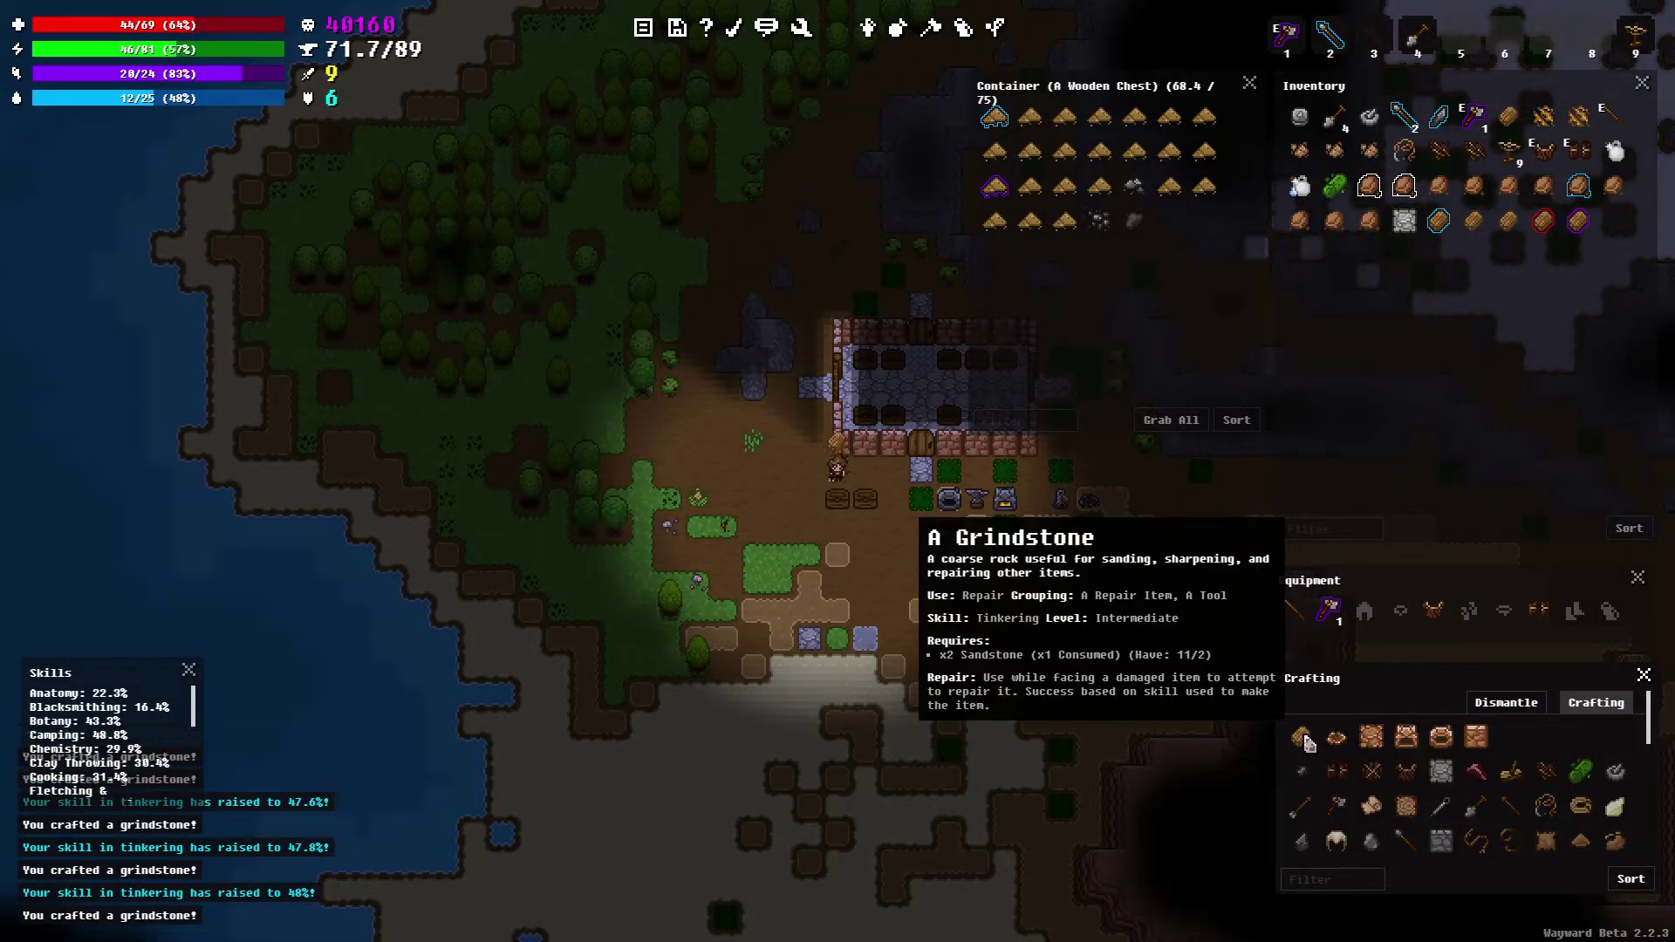
pyautogui.click(1305, 738)
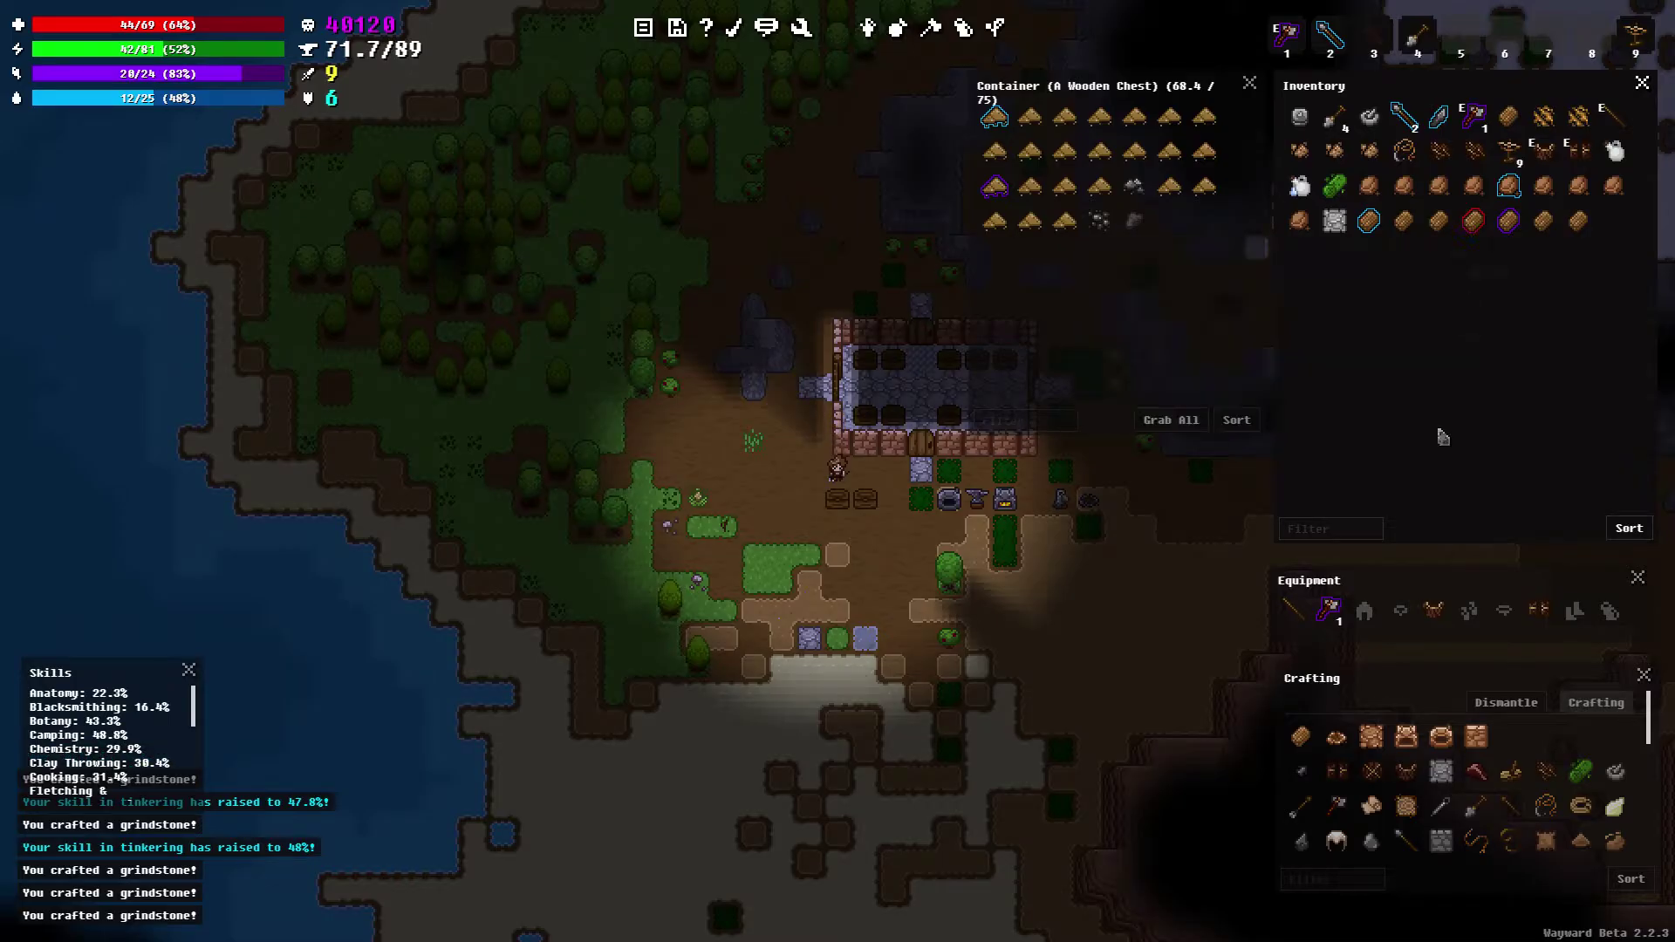
pyautogui.click(1309, 741)
pyautogui.click(1309, 741)
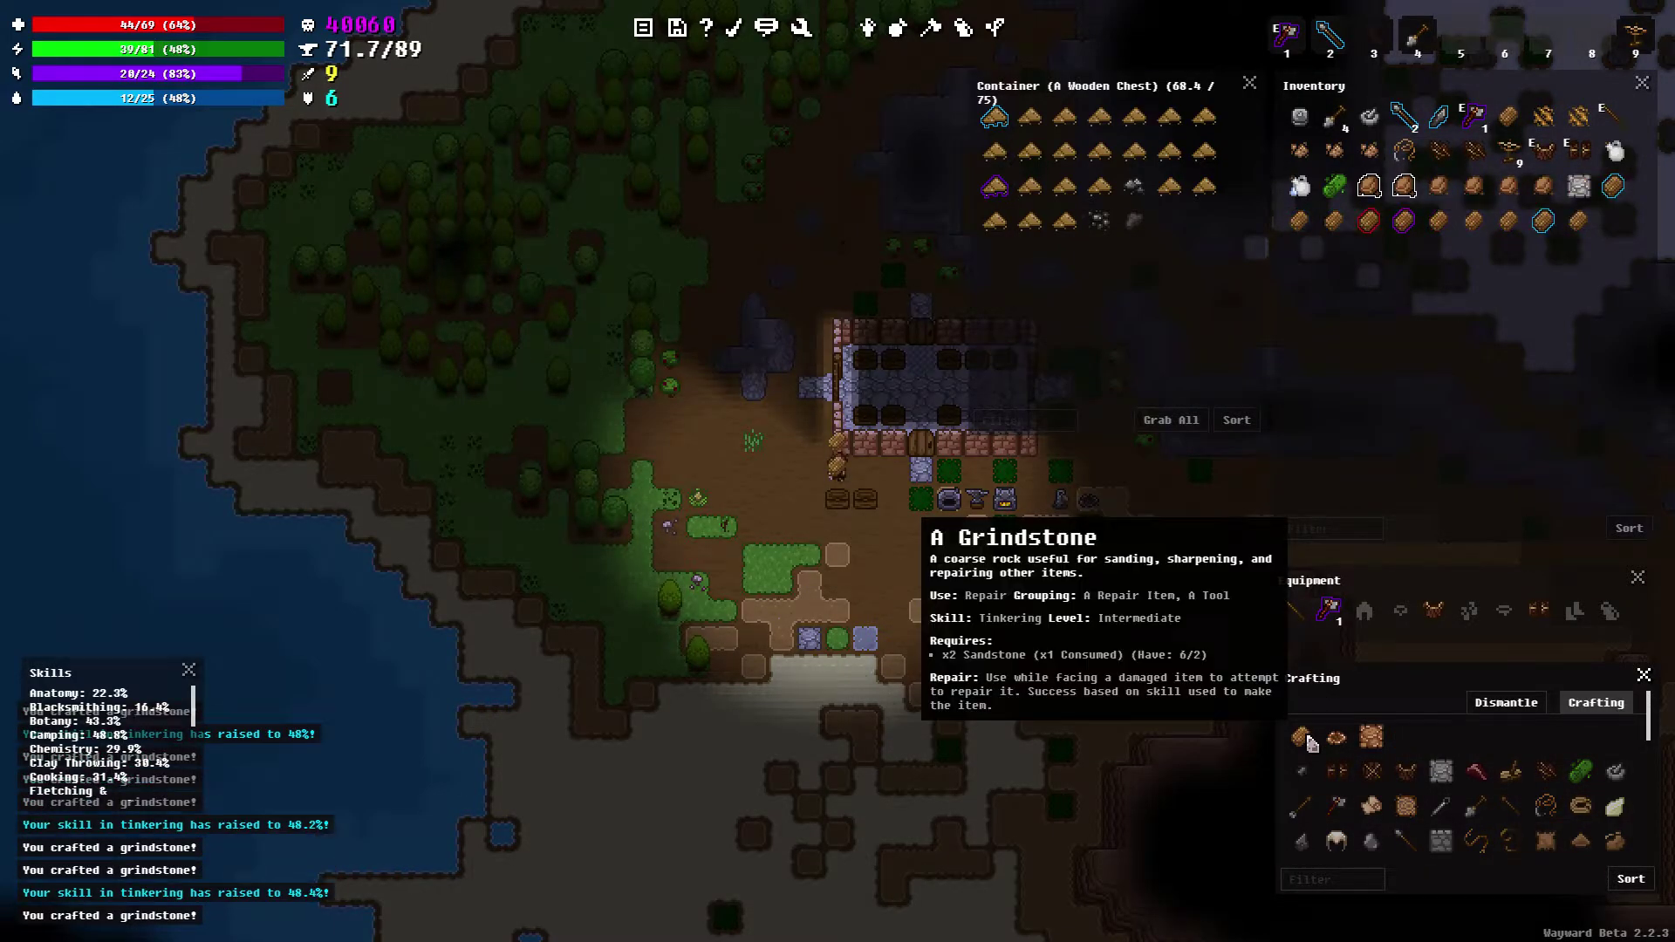
pyautogui.click(1309, 741)
pyautogui.click(1308, 741)
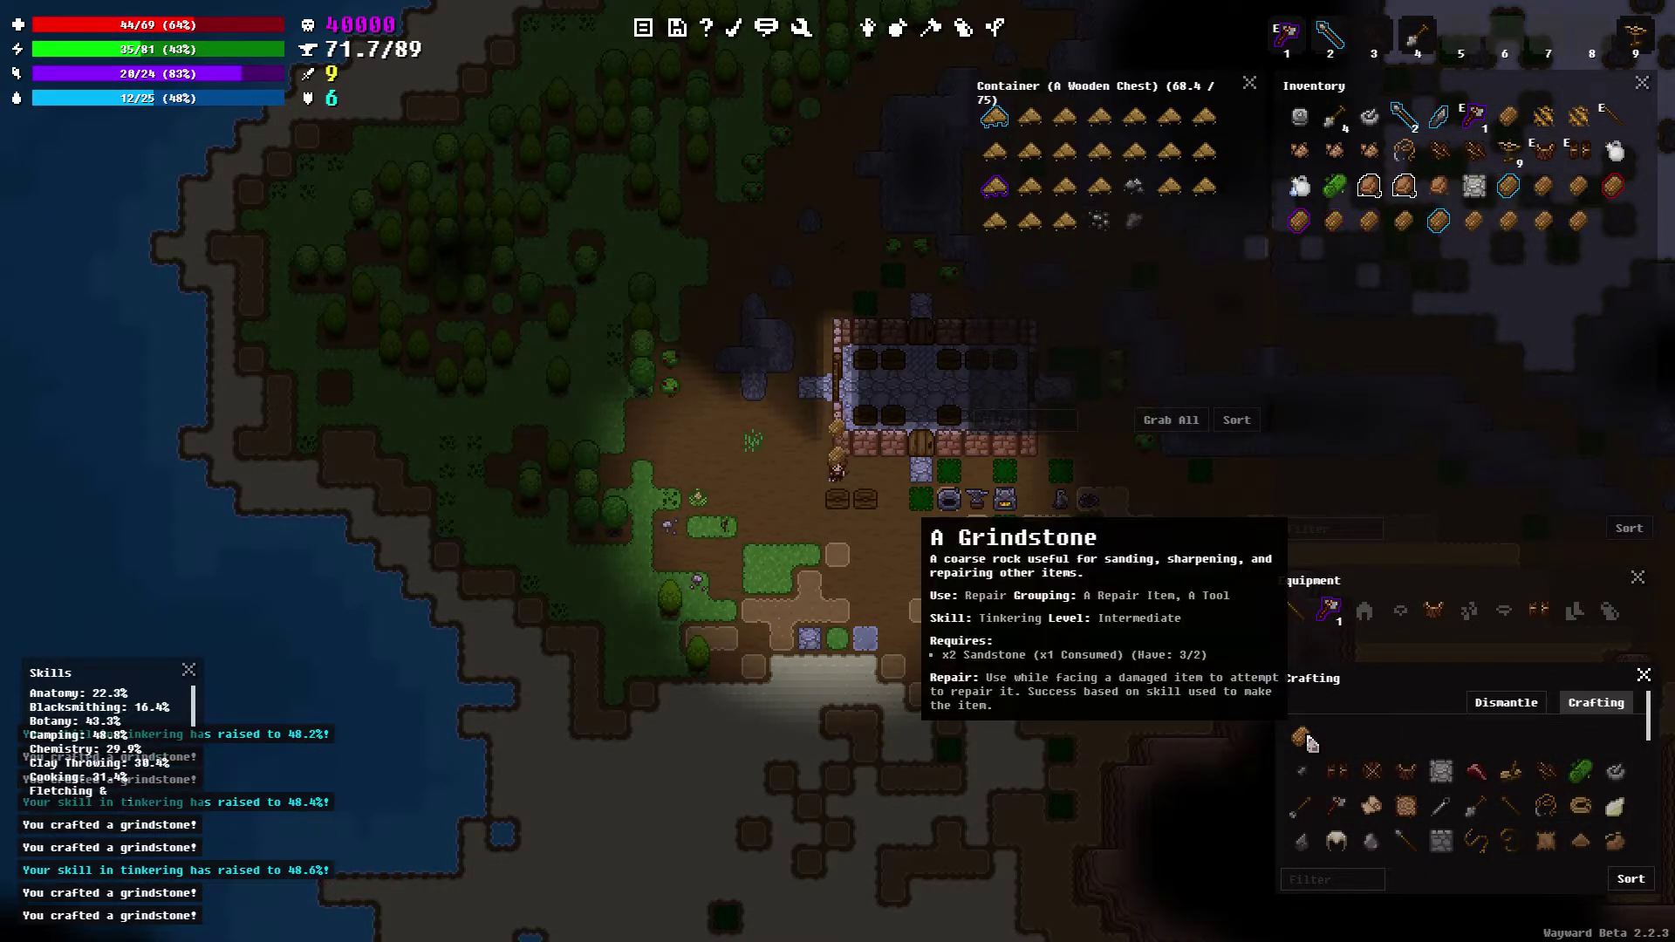
pyautogui.click(1308, 741)
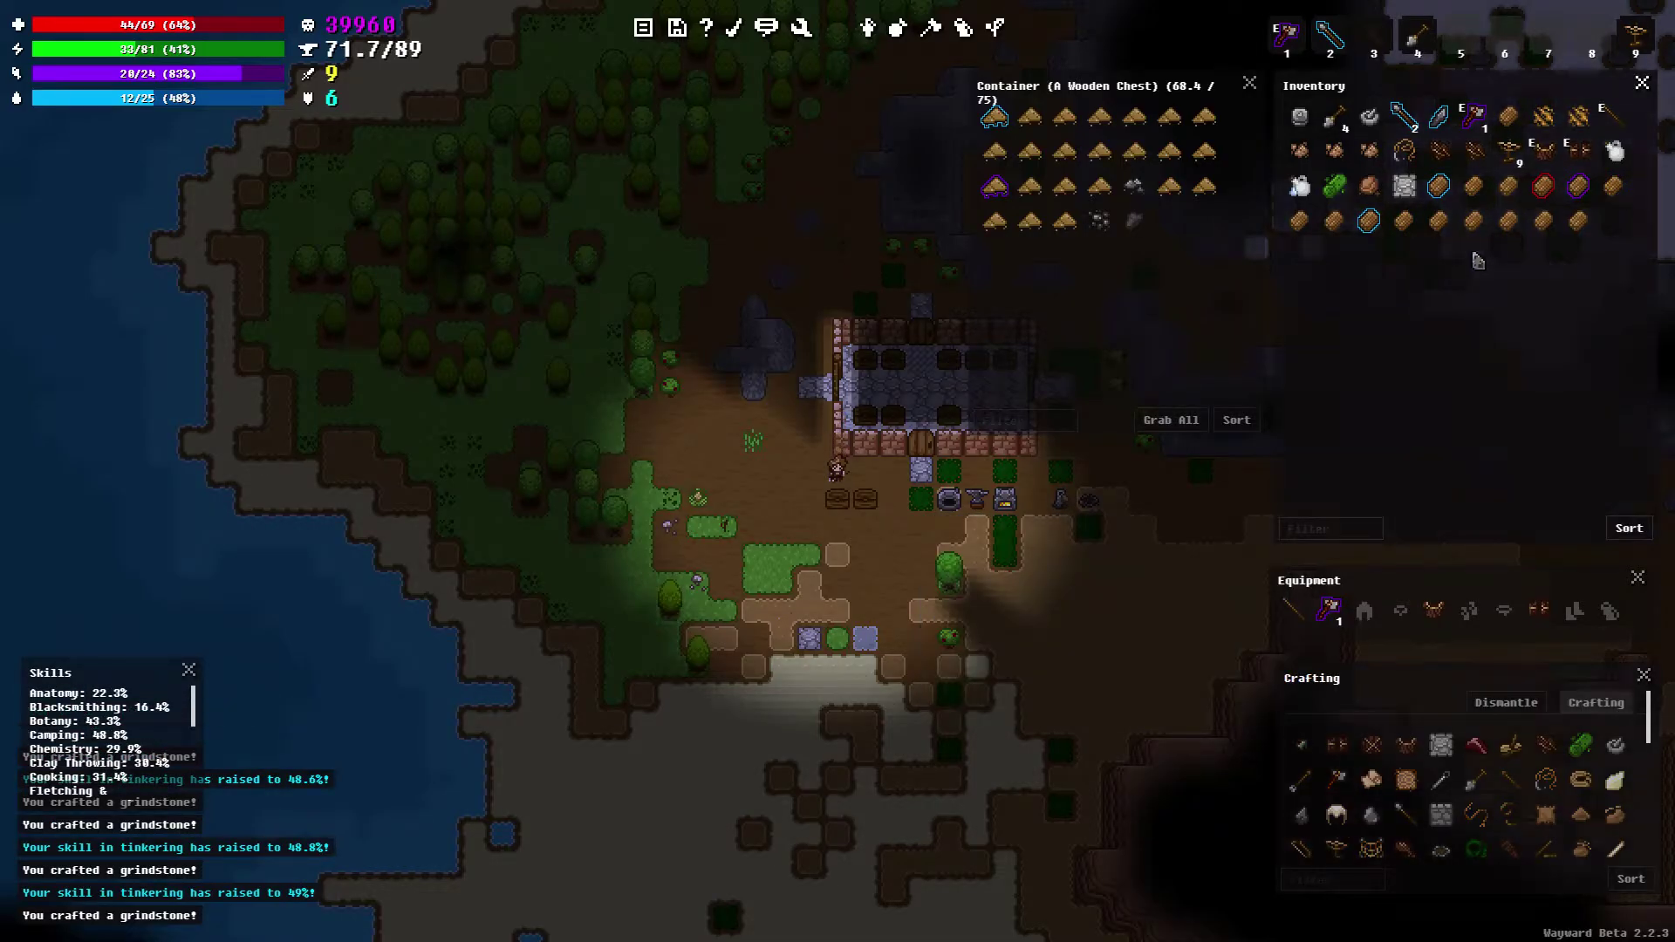
# Store a sandstone item in the wooden chest, bringing it to 70.2/75
pyautogui.rightClick(1369, 219)
pyautogui.click(1439, 220)
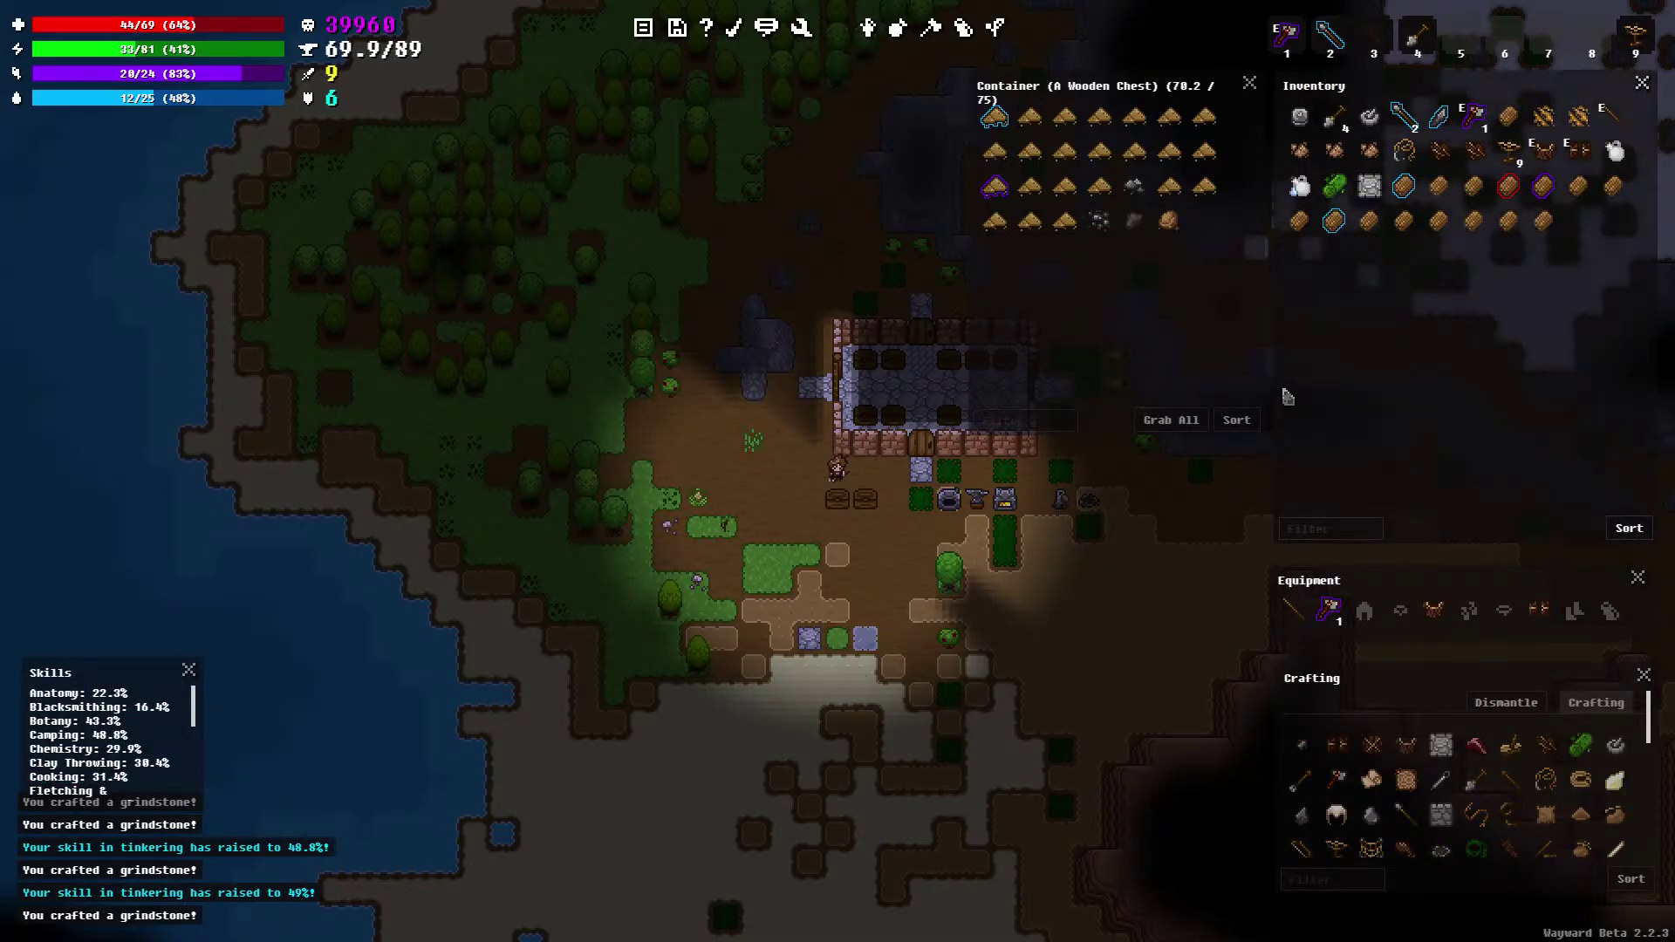
pyautogui.press('d')
pyautogui.press('d')
pyautogui.press('d')
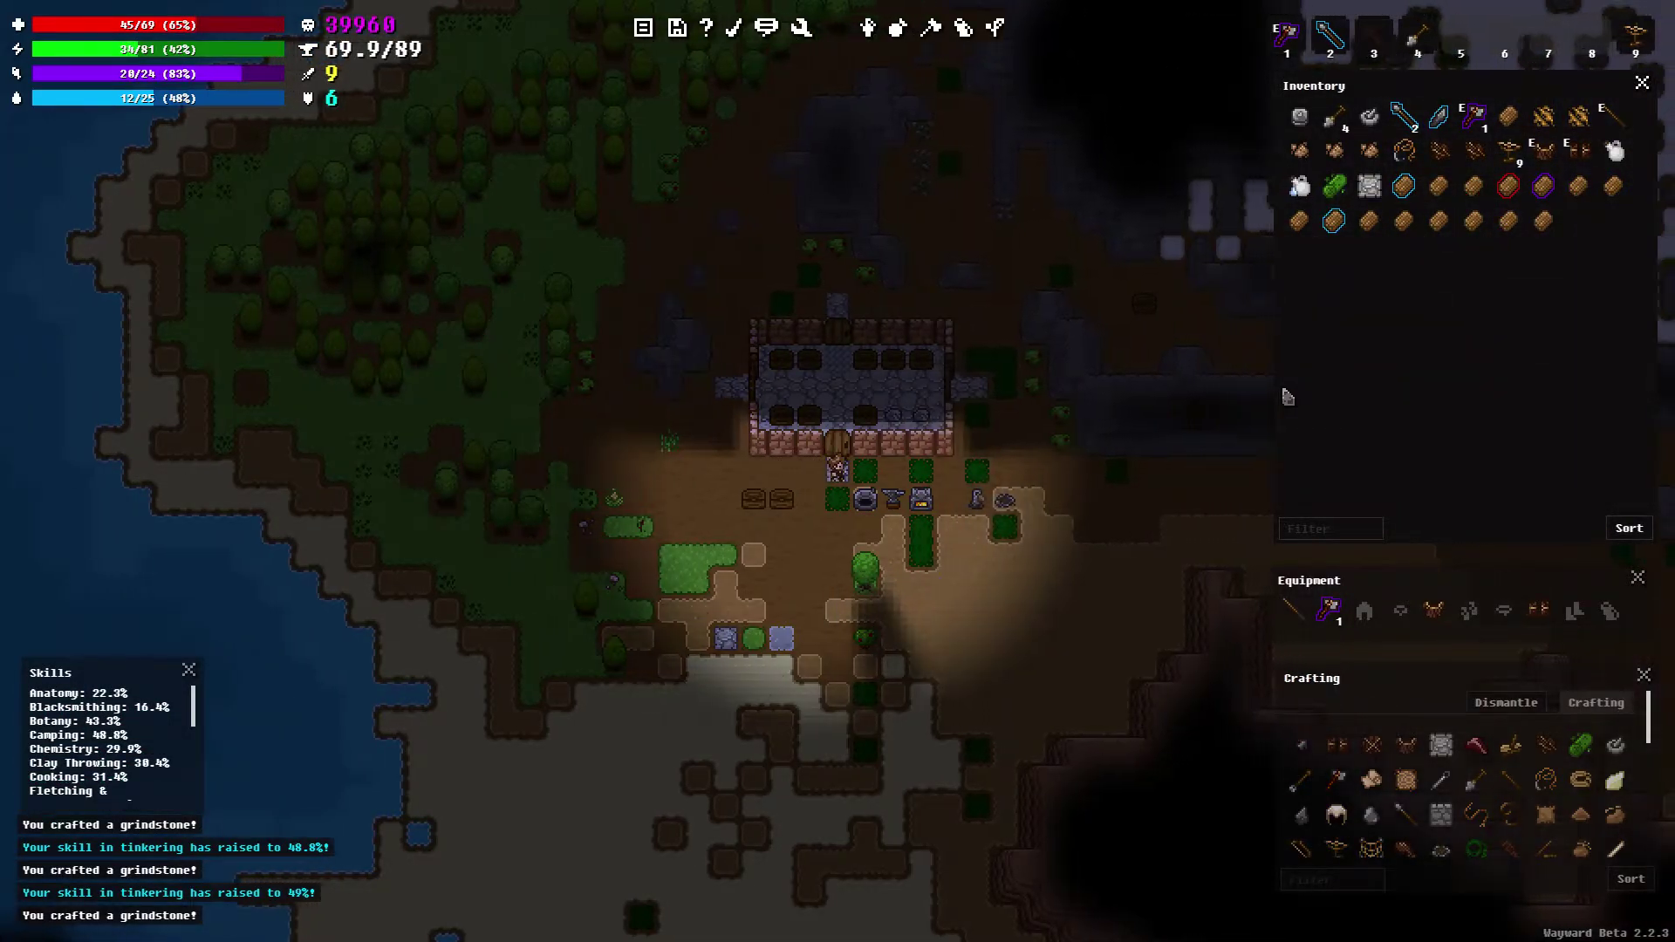
# Go back inside, close the house's bottom door, and reach the wooden chest
pyautogui.press('w')
pyautogui.press('w')
pyautogui.press('w')
pyautogui.rightClick(942, 510)
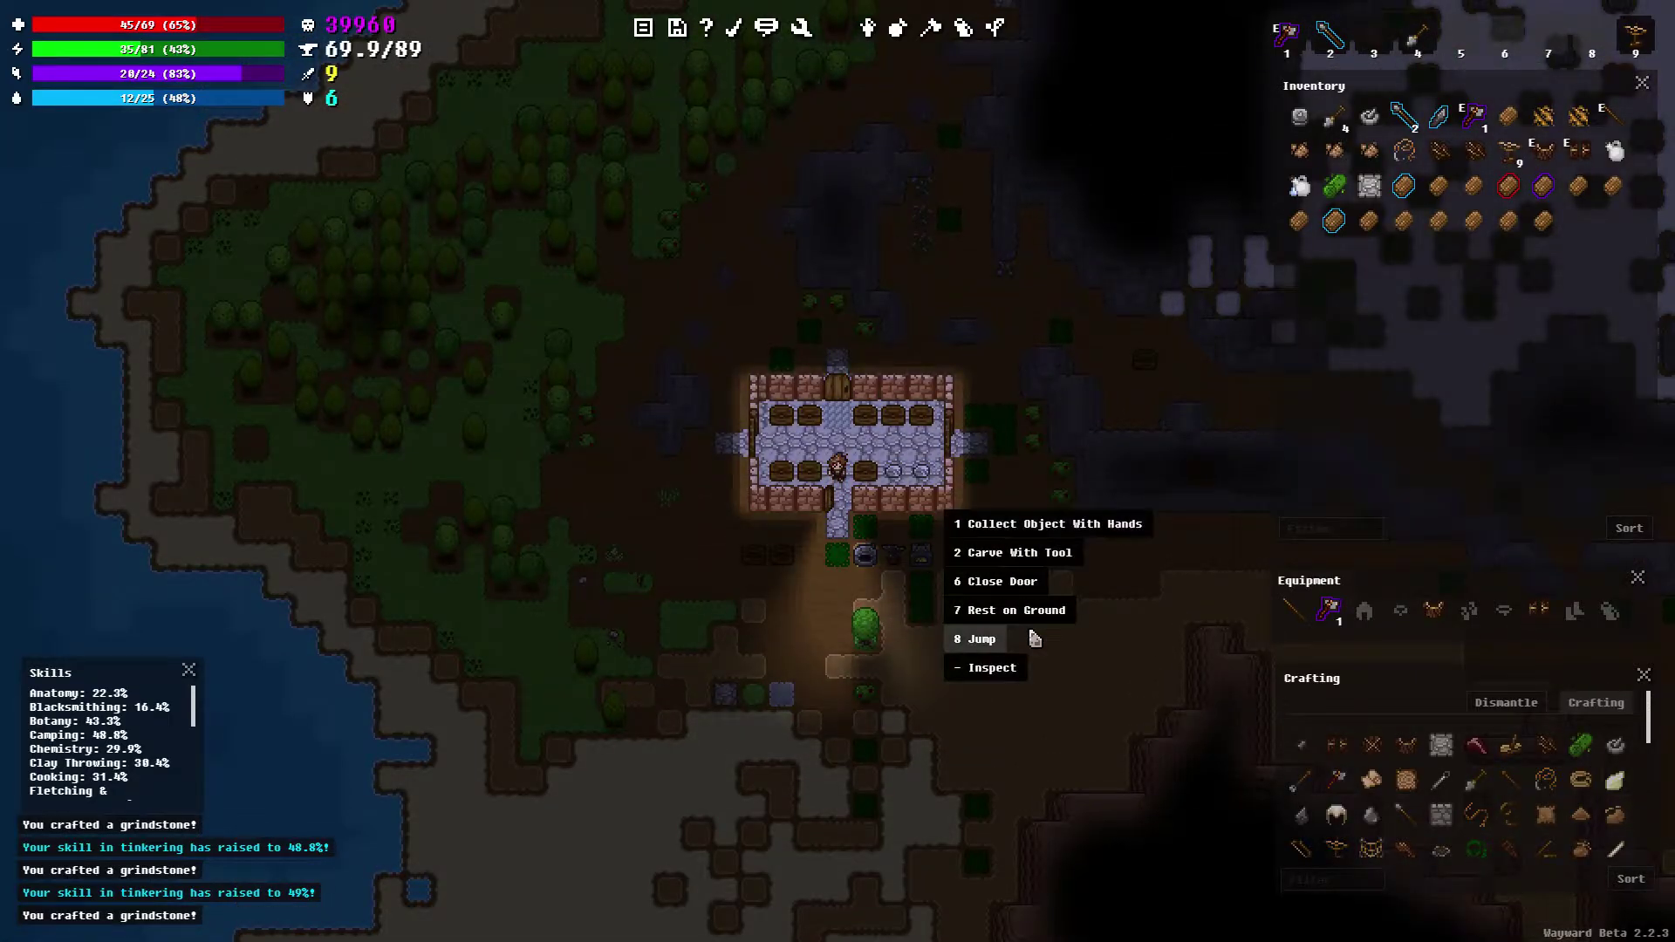
pyautogui.click(1014, 580)
pyautogui.press('w')
pyautogui.press('d')
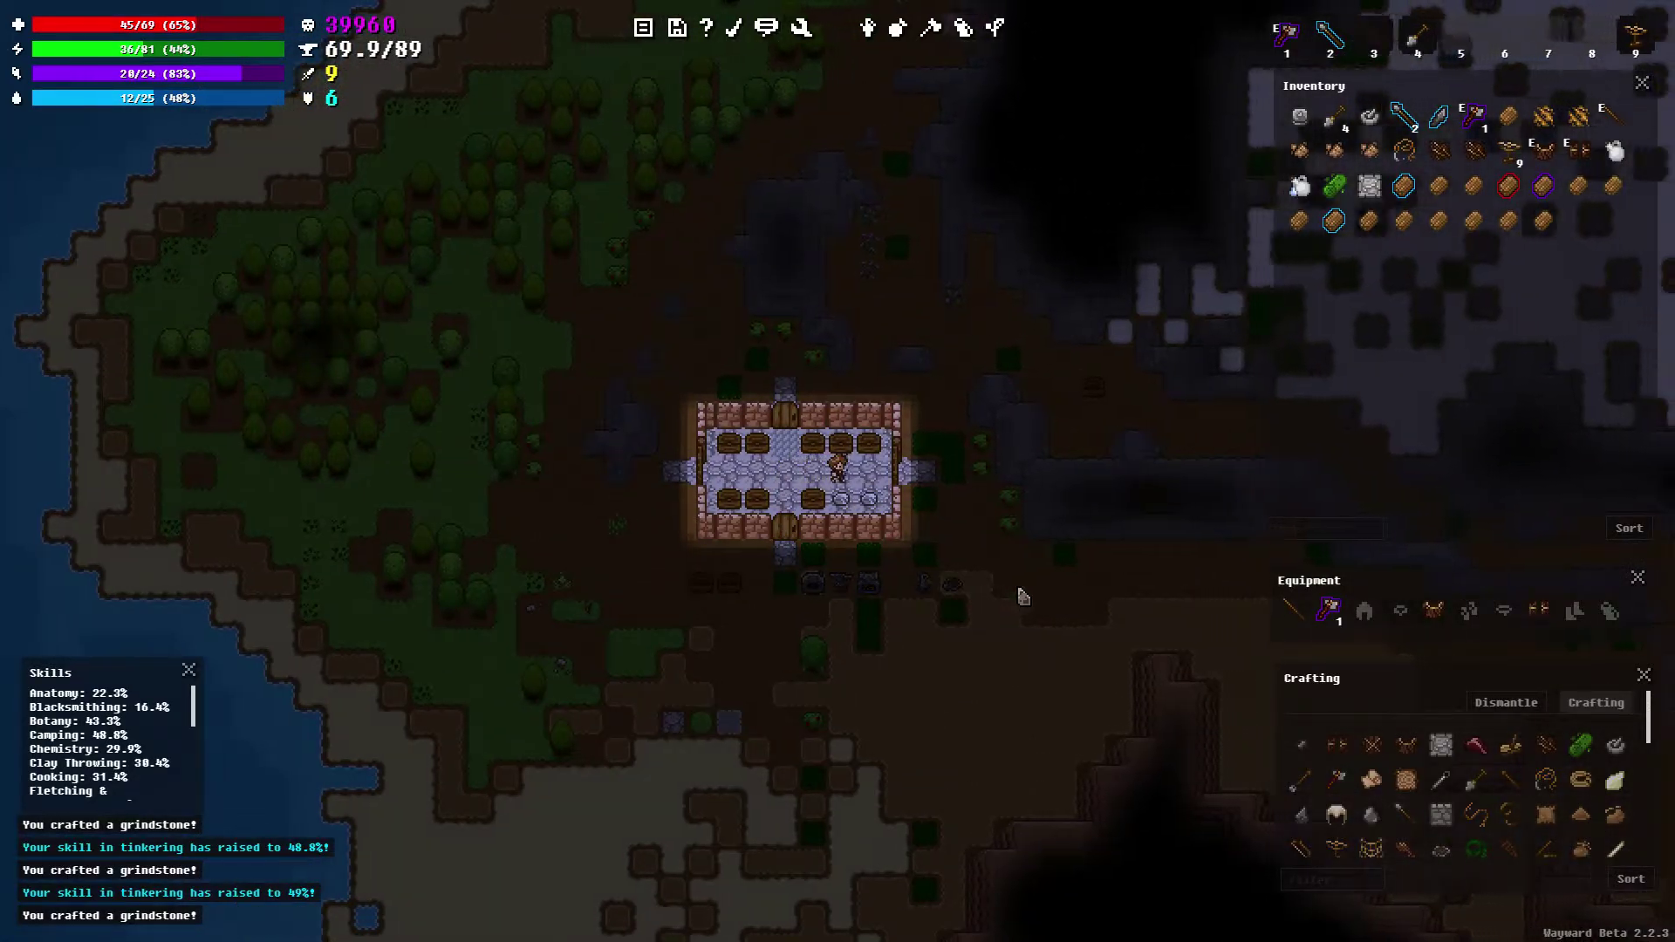
pyautogui.press('d')
pyautogui.press('w')
# Move all the grindstones into the wooden chest, bringing it to 66.8/75
pyautogui.keyDown('shift'); pyautogui.click(1409, 191); pyautogui.keyUp('shift')
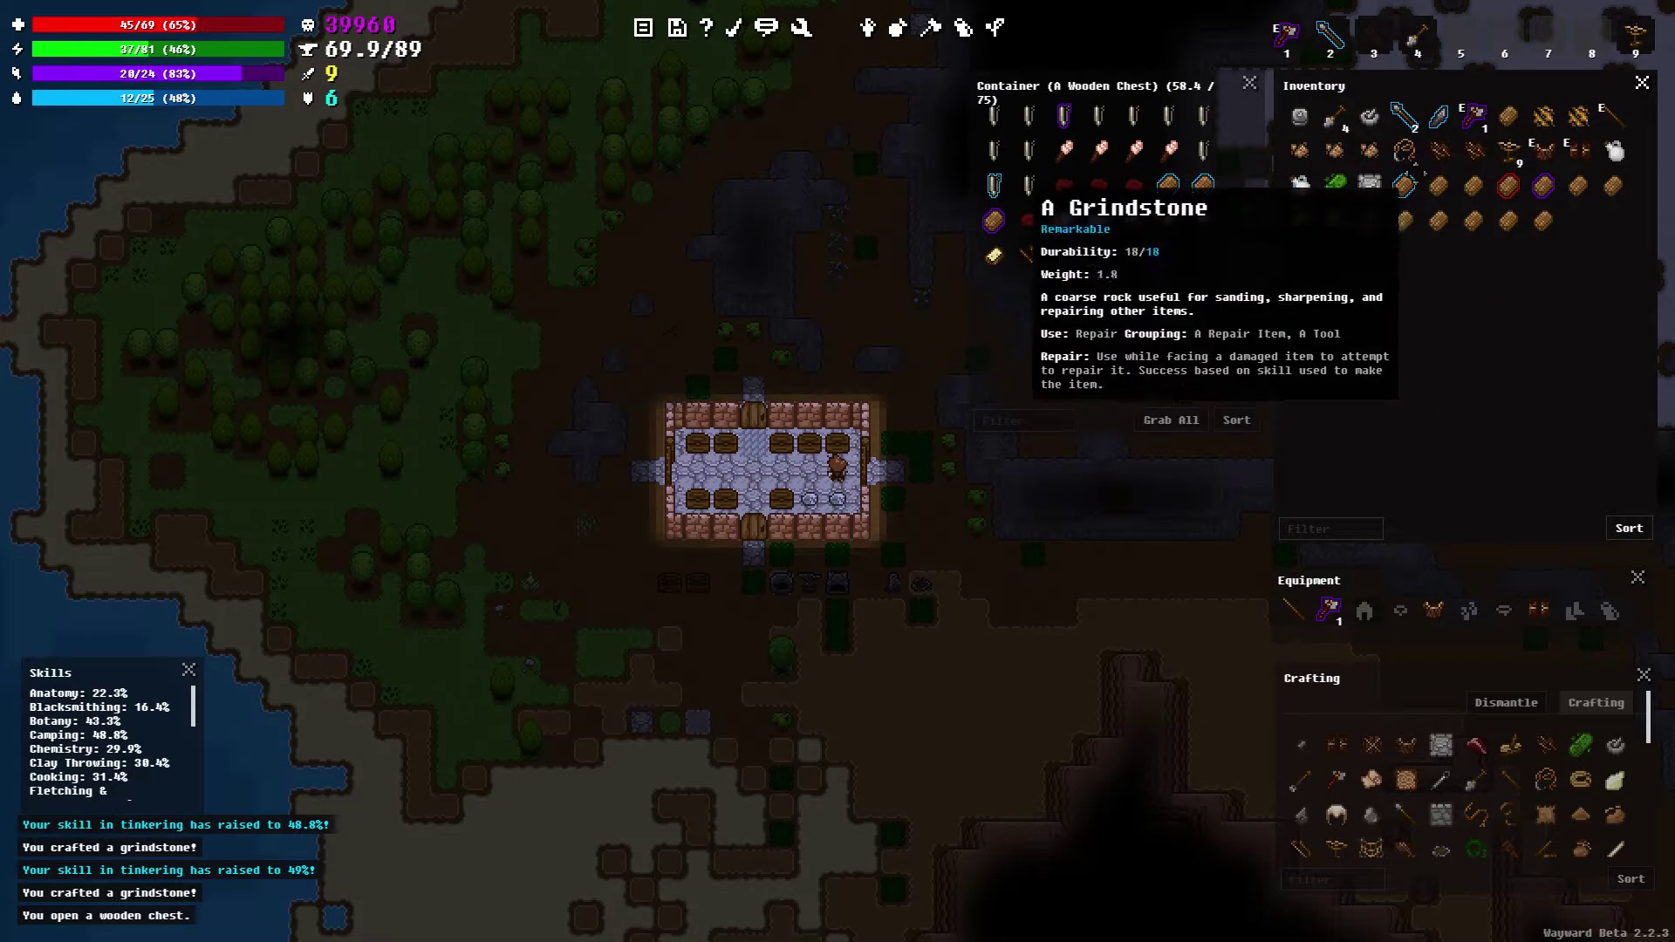
pyautogui.keyDown('shift'); pyautogui.click(1299, 220); pyautogui.keyUp('shift')
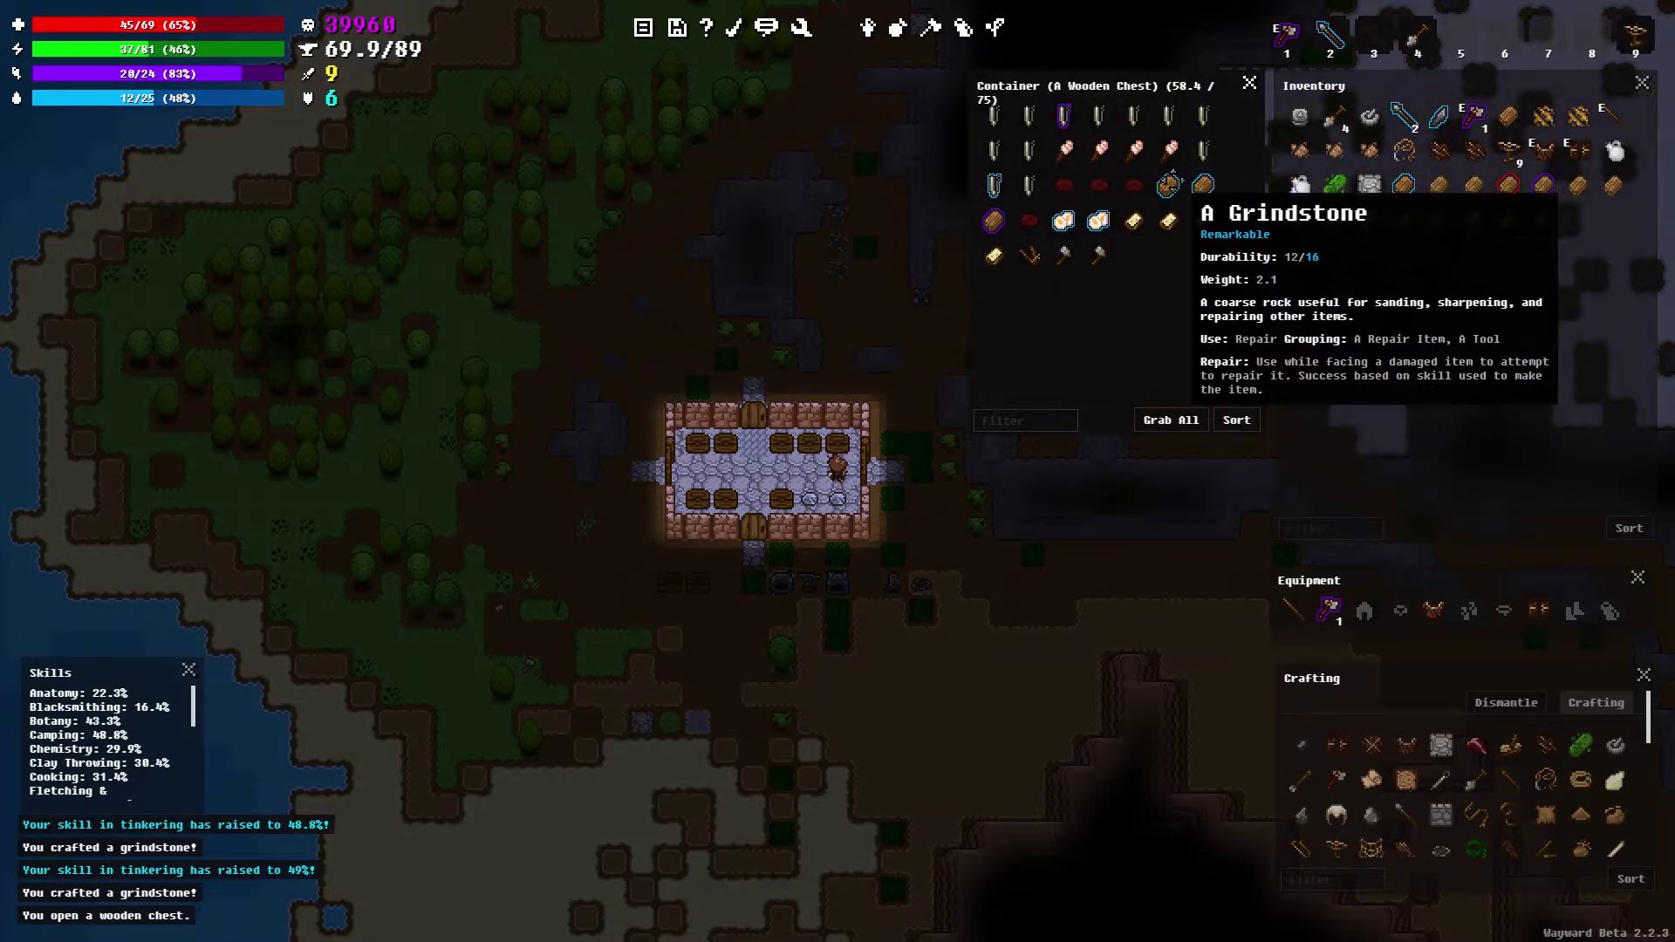
pyautogui.keyDown('shift'); pyautogui.click(1300, 220); pyautogui.keyUp('shift')
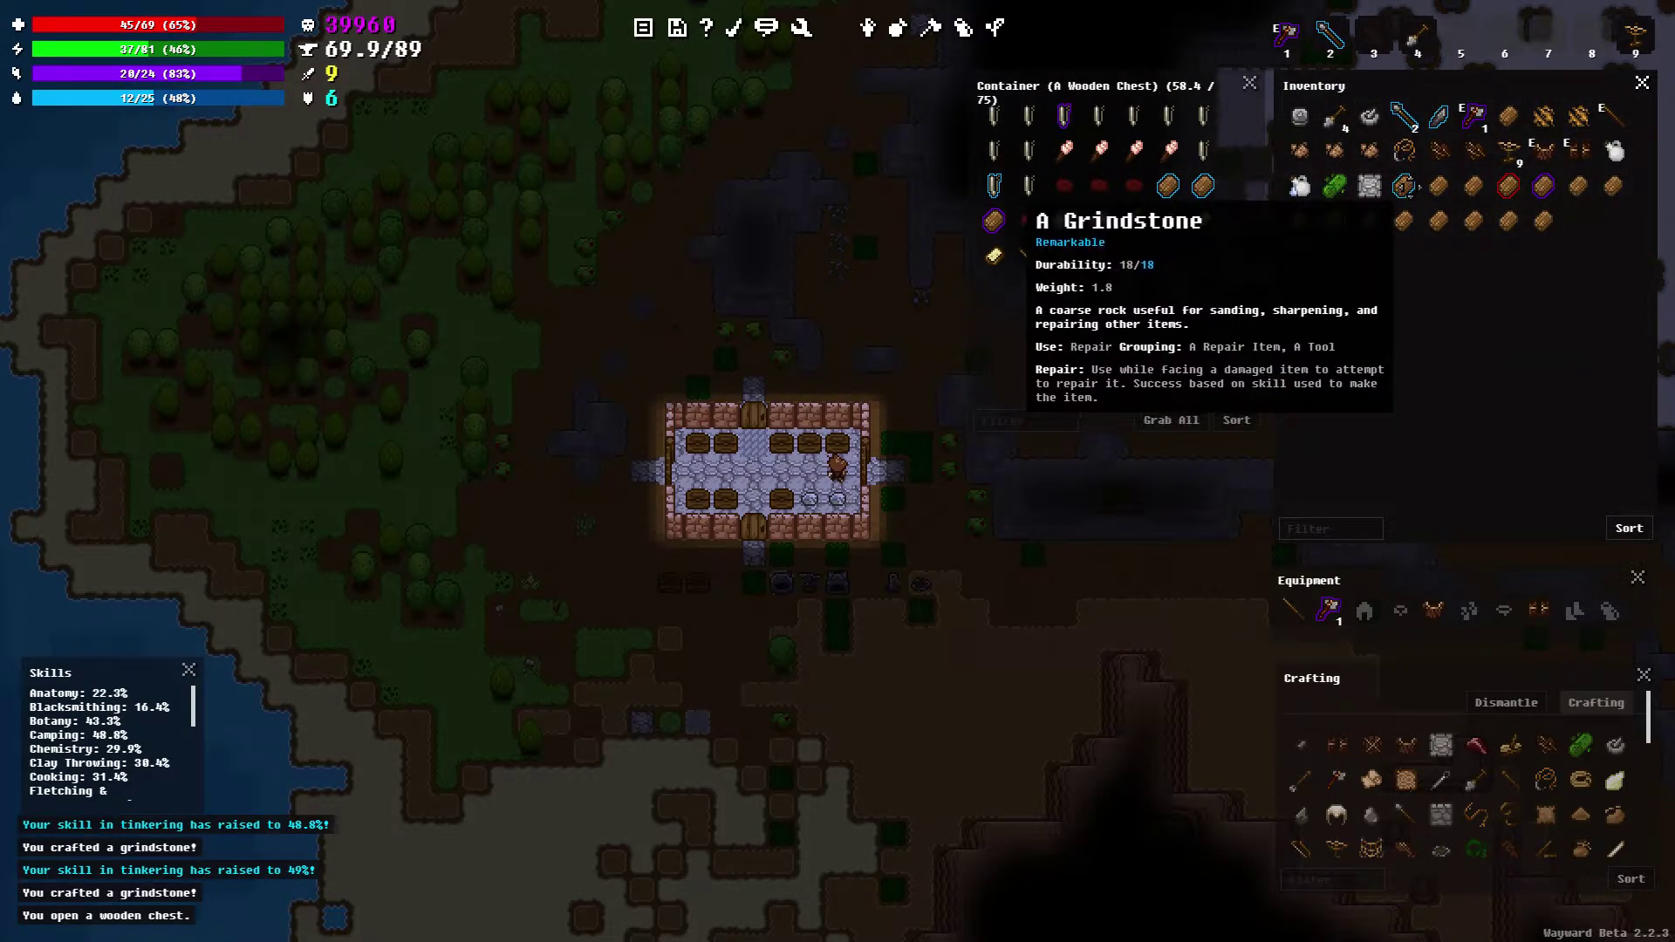
pyautogui.rightClick(1337, 186)
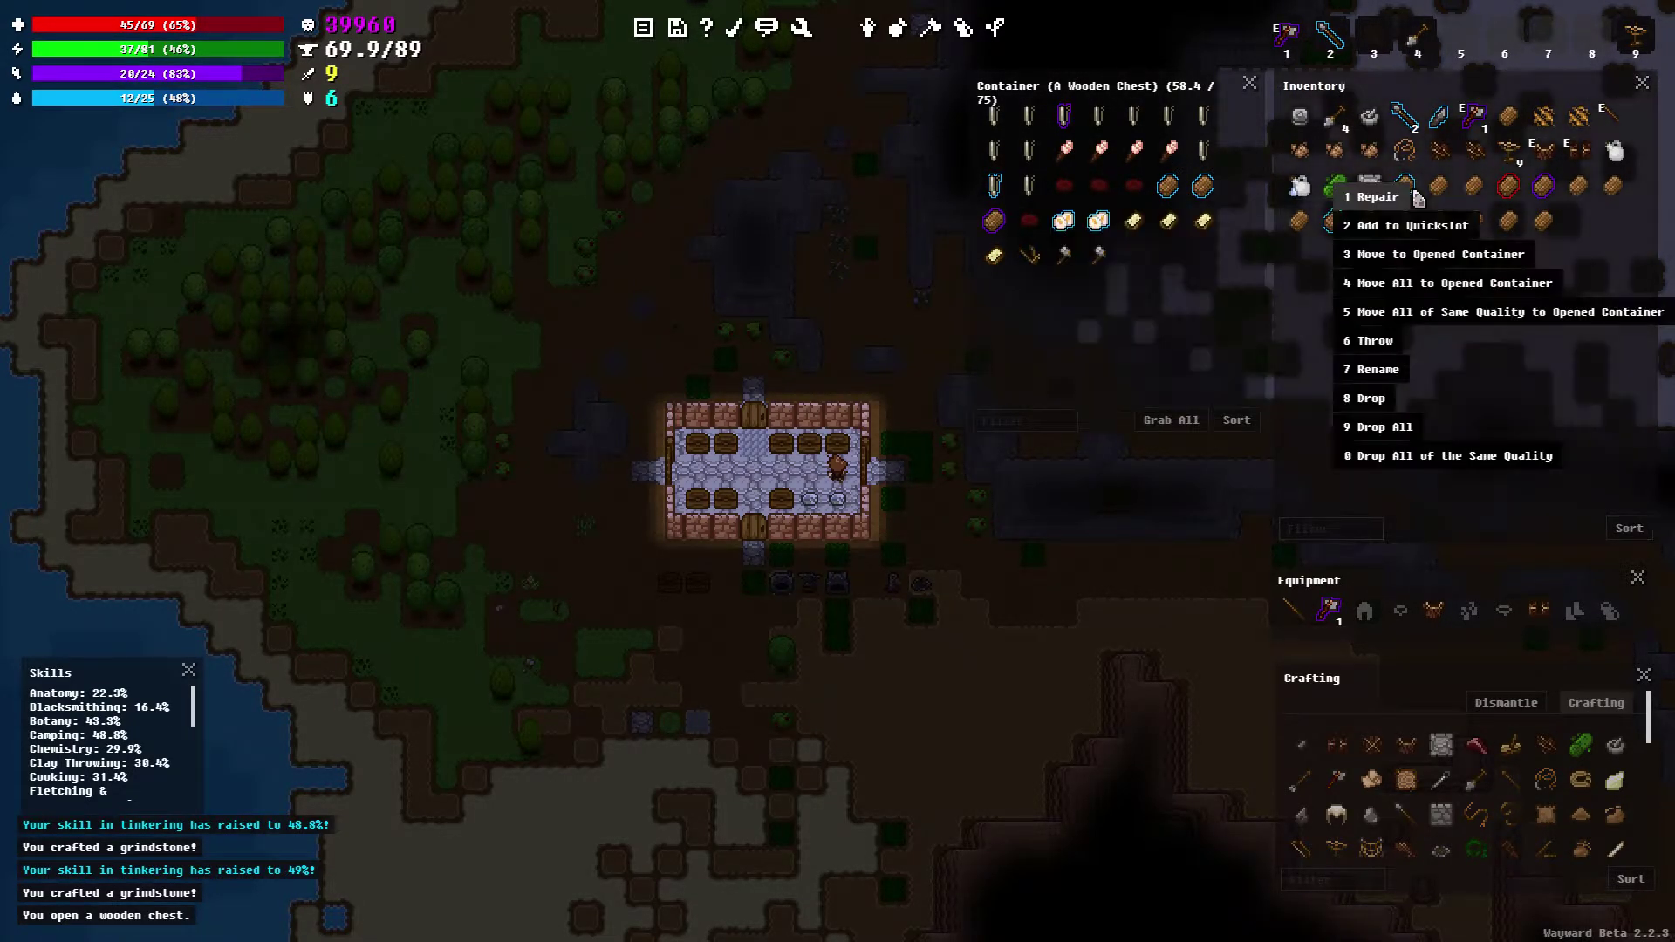
pyautogui.click(1408, 312)
pyautogui.moveTo(1203, 220)
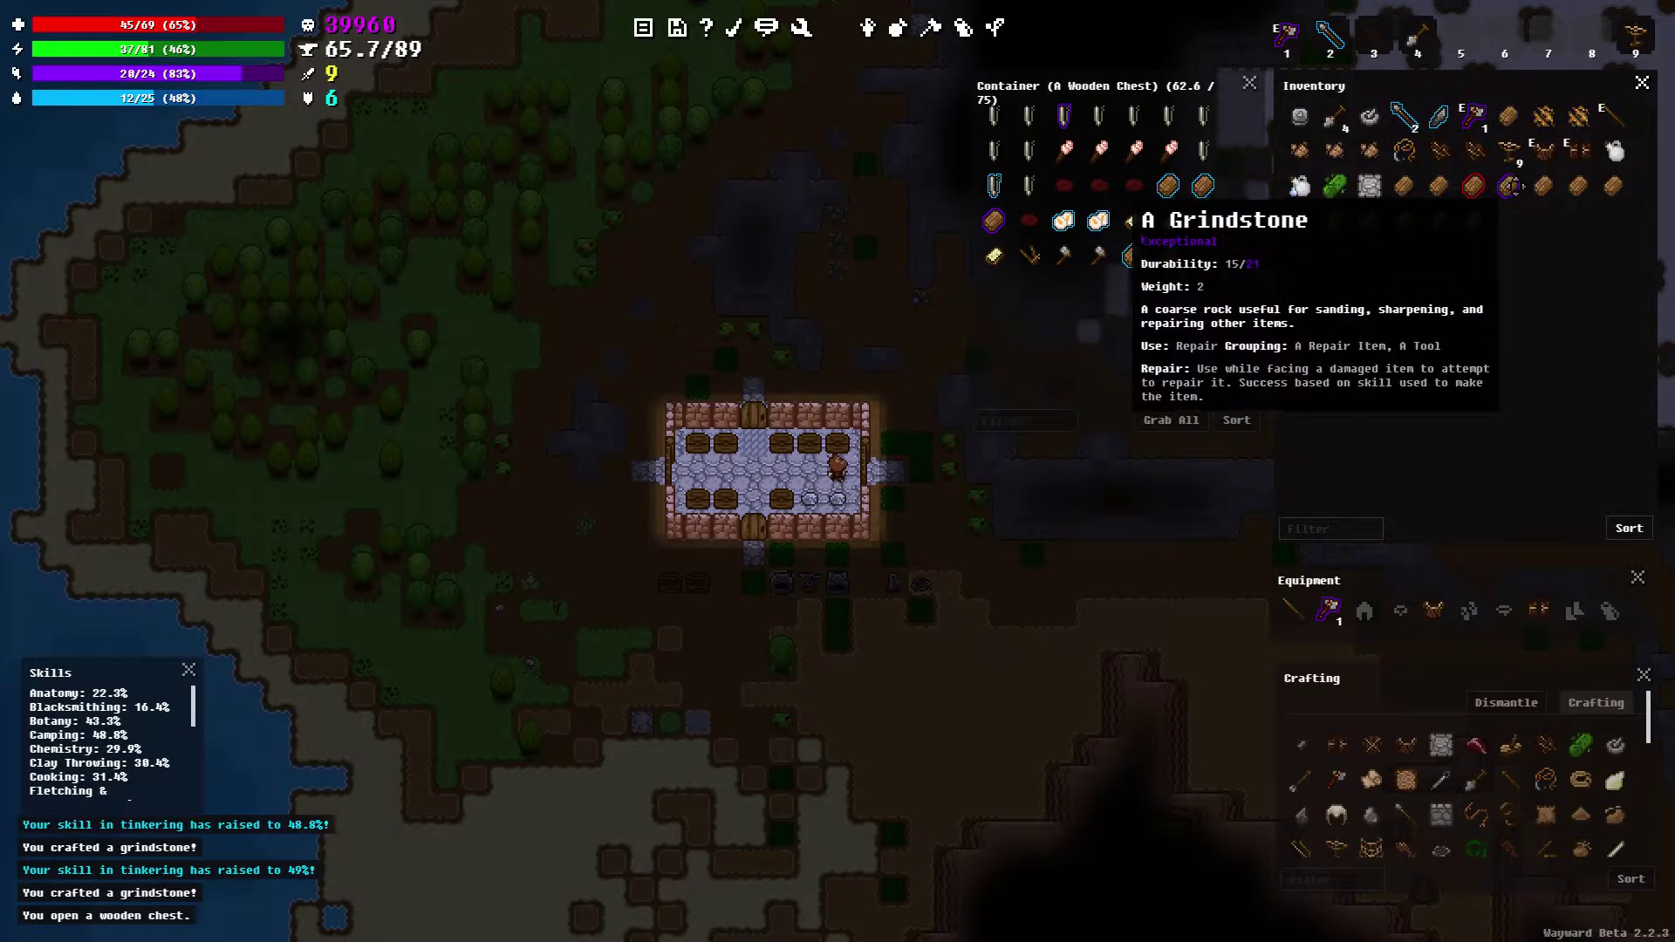
pyautogui.rightClick(1439, 186)
pyautogui.click(1523, 285)
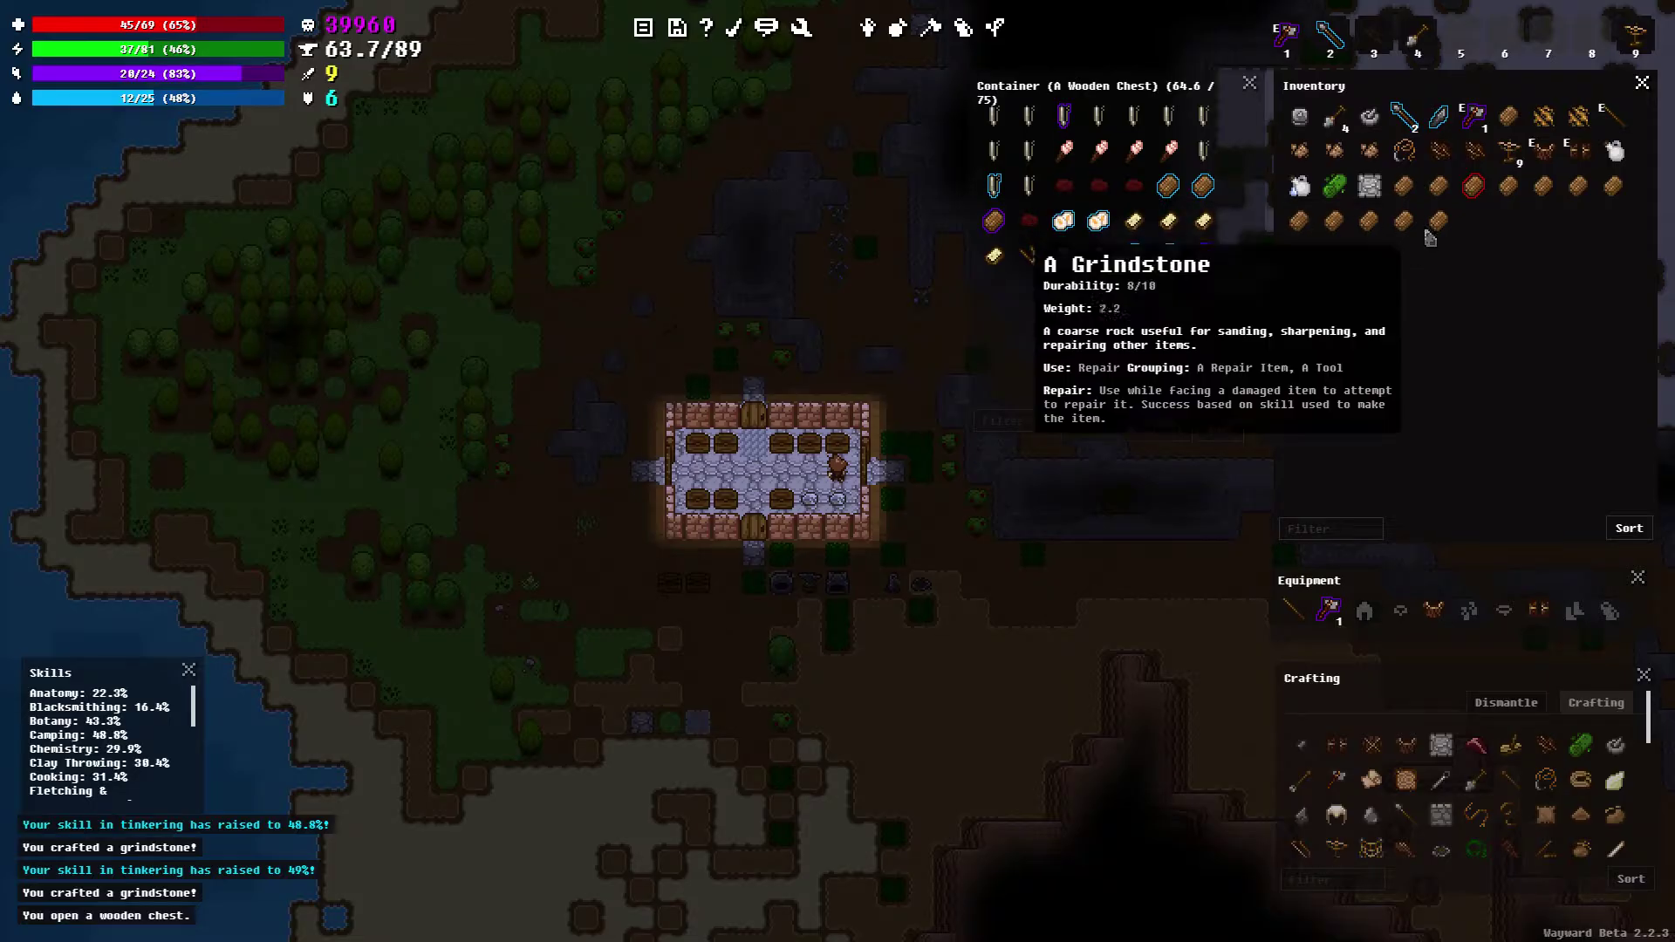
pyautogui.rightClick(1348, 221)
pyautogui.click(1387, 288)
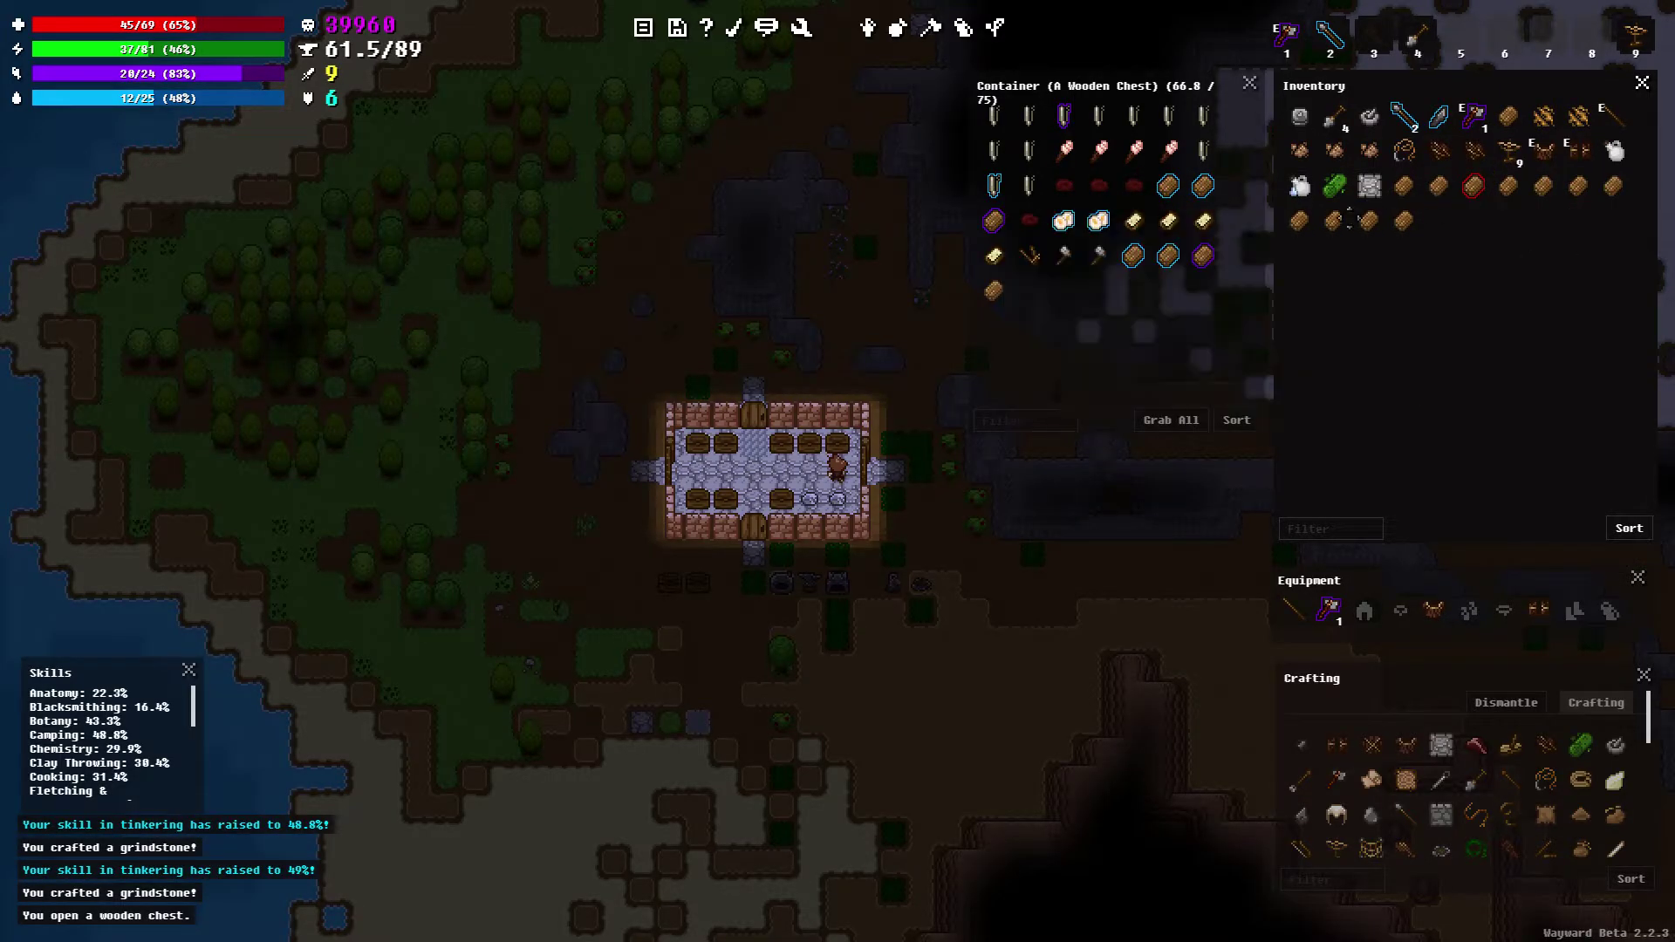
# Store the cobblestone flooring in a neighbouring wooden chest
pyautogui.press('Left')
pyautogui.press('Left')
pyautogui.press('Left')
pyautogui.press('Left')
pyautogui.press('Up')
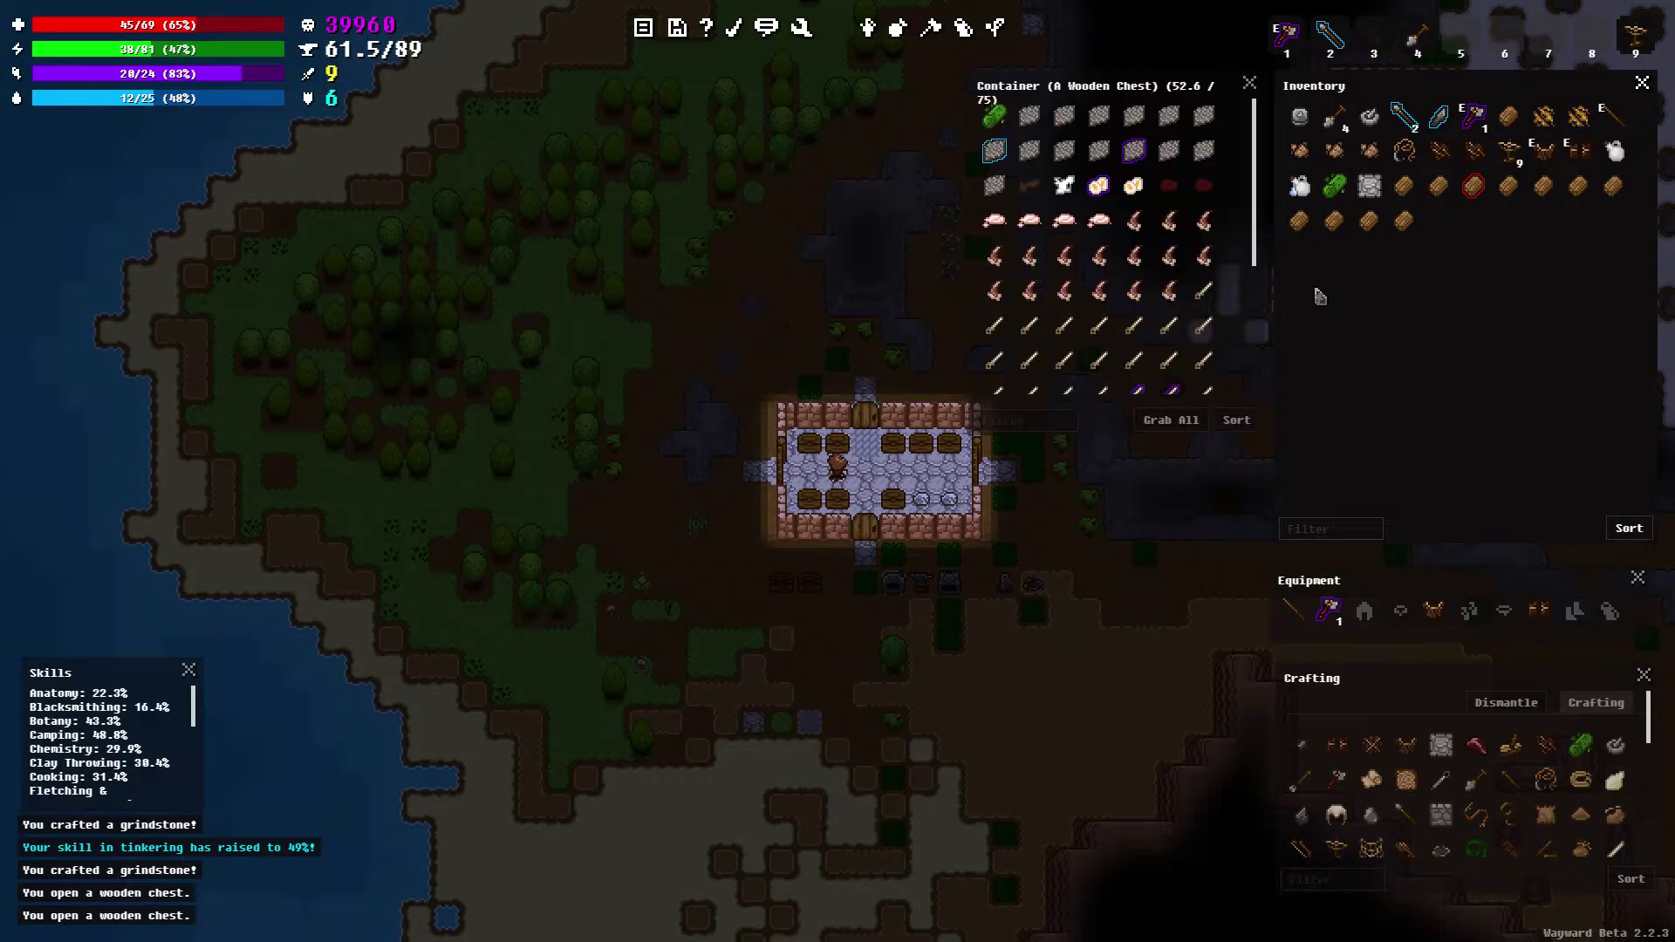
pyautogui.scroll(-3, 1224, 269)
pyautogui.scroll(2, 1216, 348)
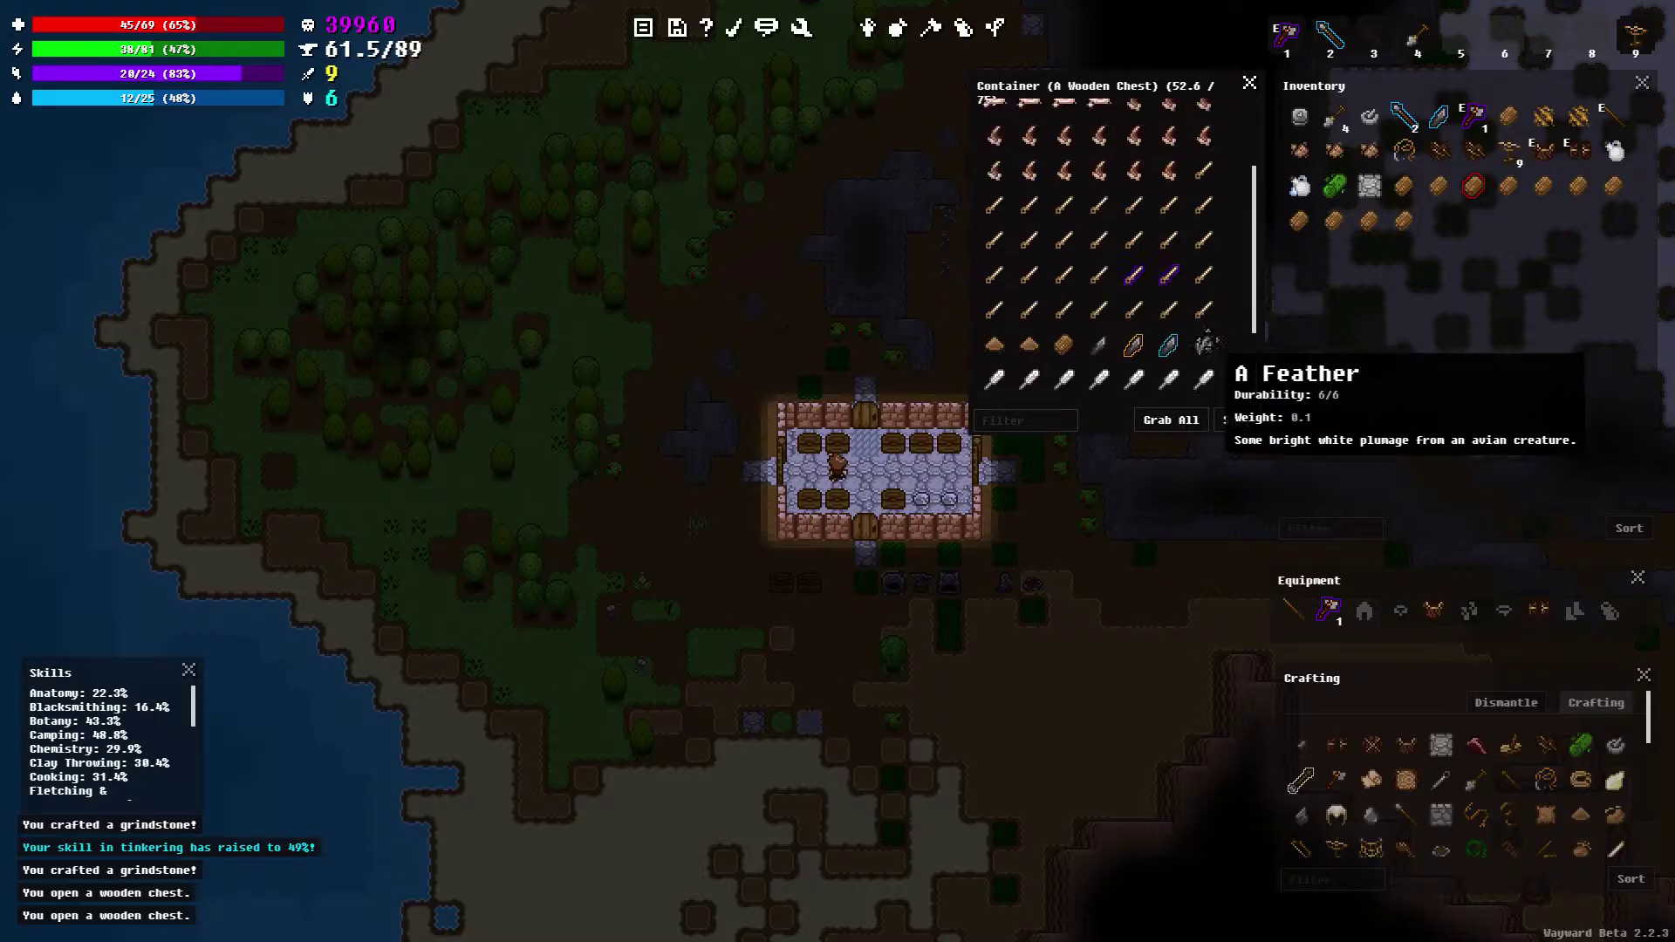
pyautogui.scroll(1, 1215, 354)
pyautogui.press('Left')
pyautogui.press('Up')
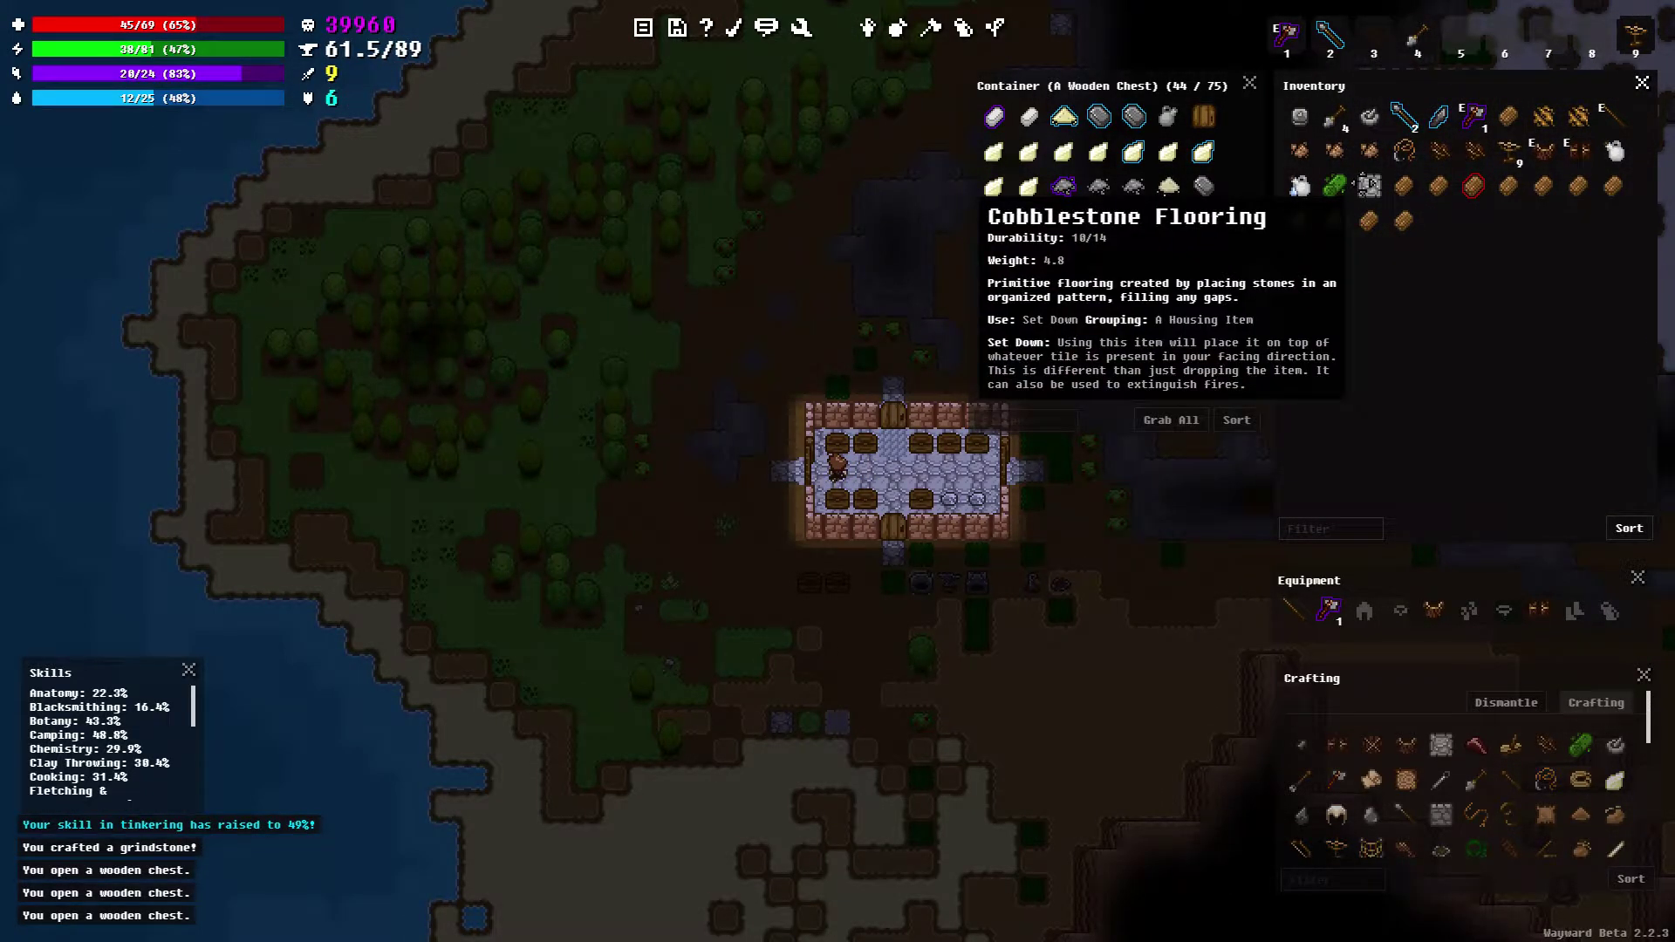
pyautogui.rightClick(1367, 185)
pyautogui.click(1456, 267)
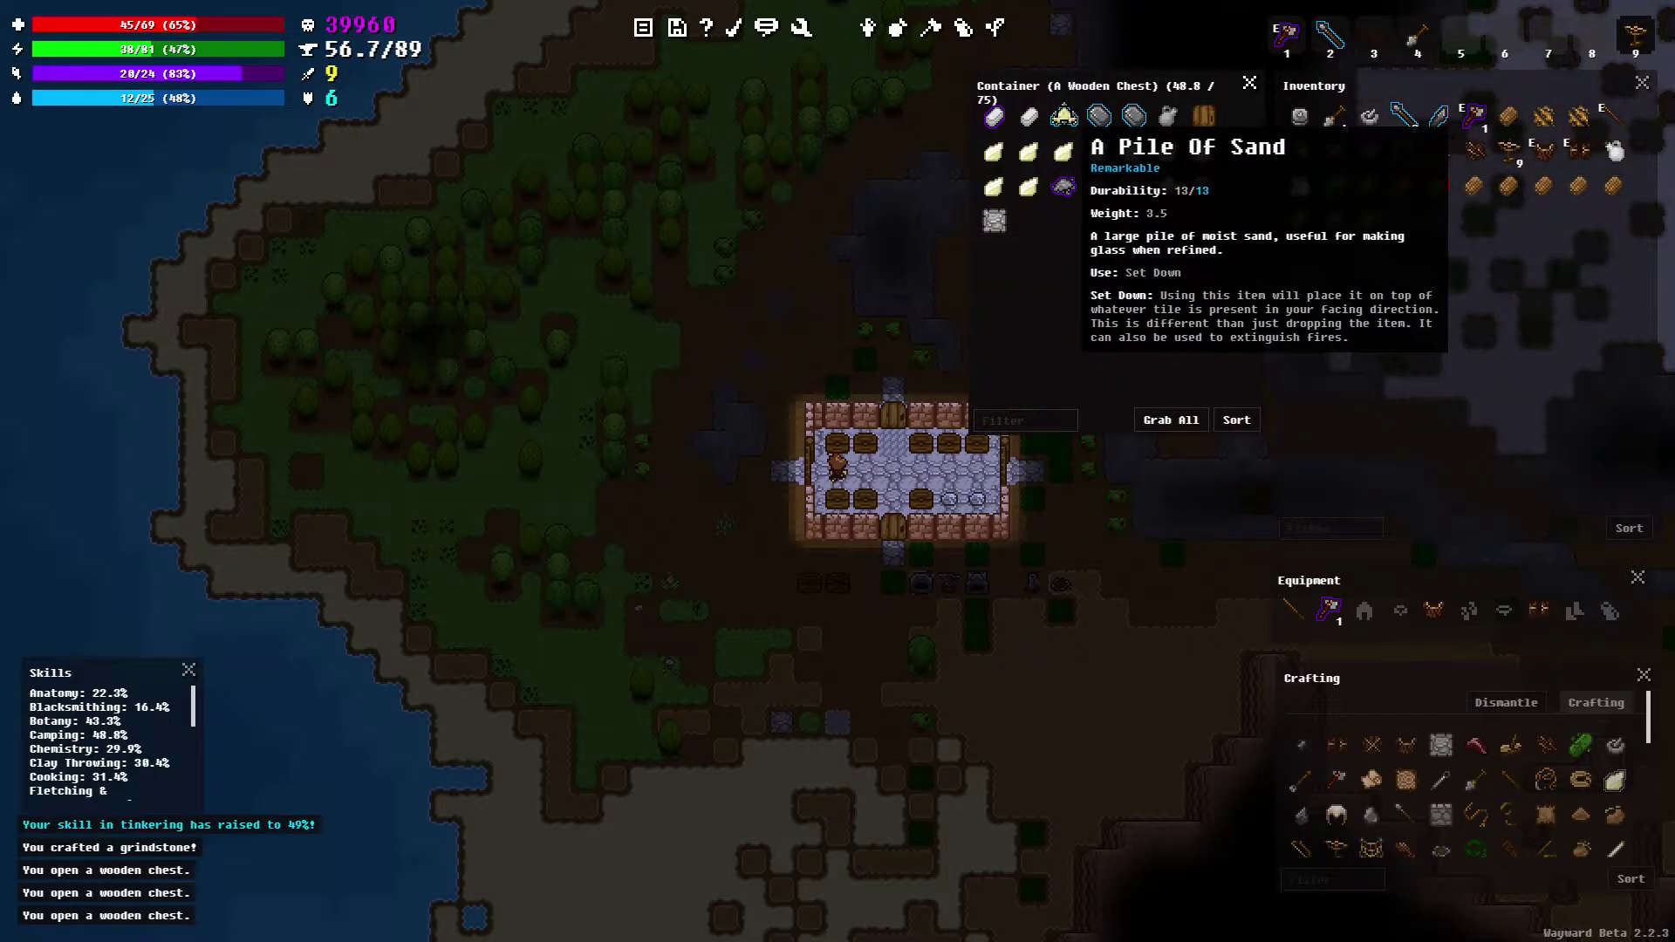
# Take the sand pile and refined sand from the chest
pyautogui.keyDown('shift'); pyautogui.click(1063, 117); pyautogui.keyUp('shift')
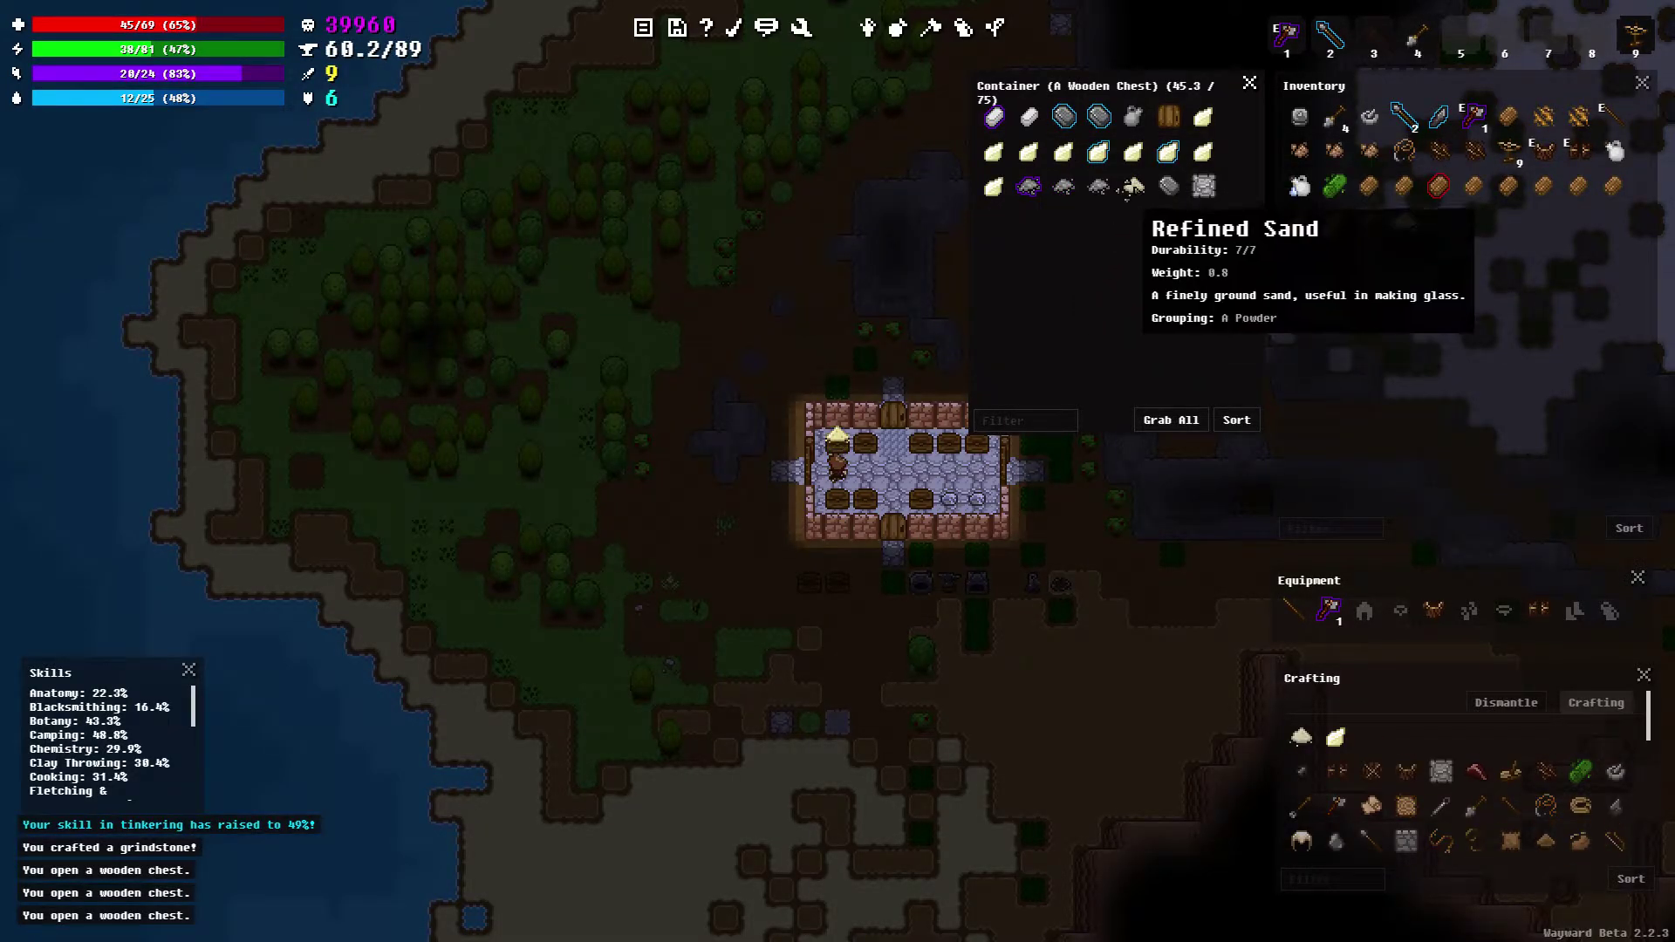
pyautogui.keyDown('shift'); pyautogui.click(1133, 187); pyautogui.keyUp('shift')
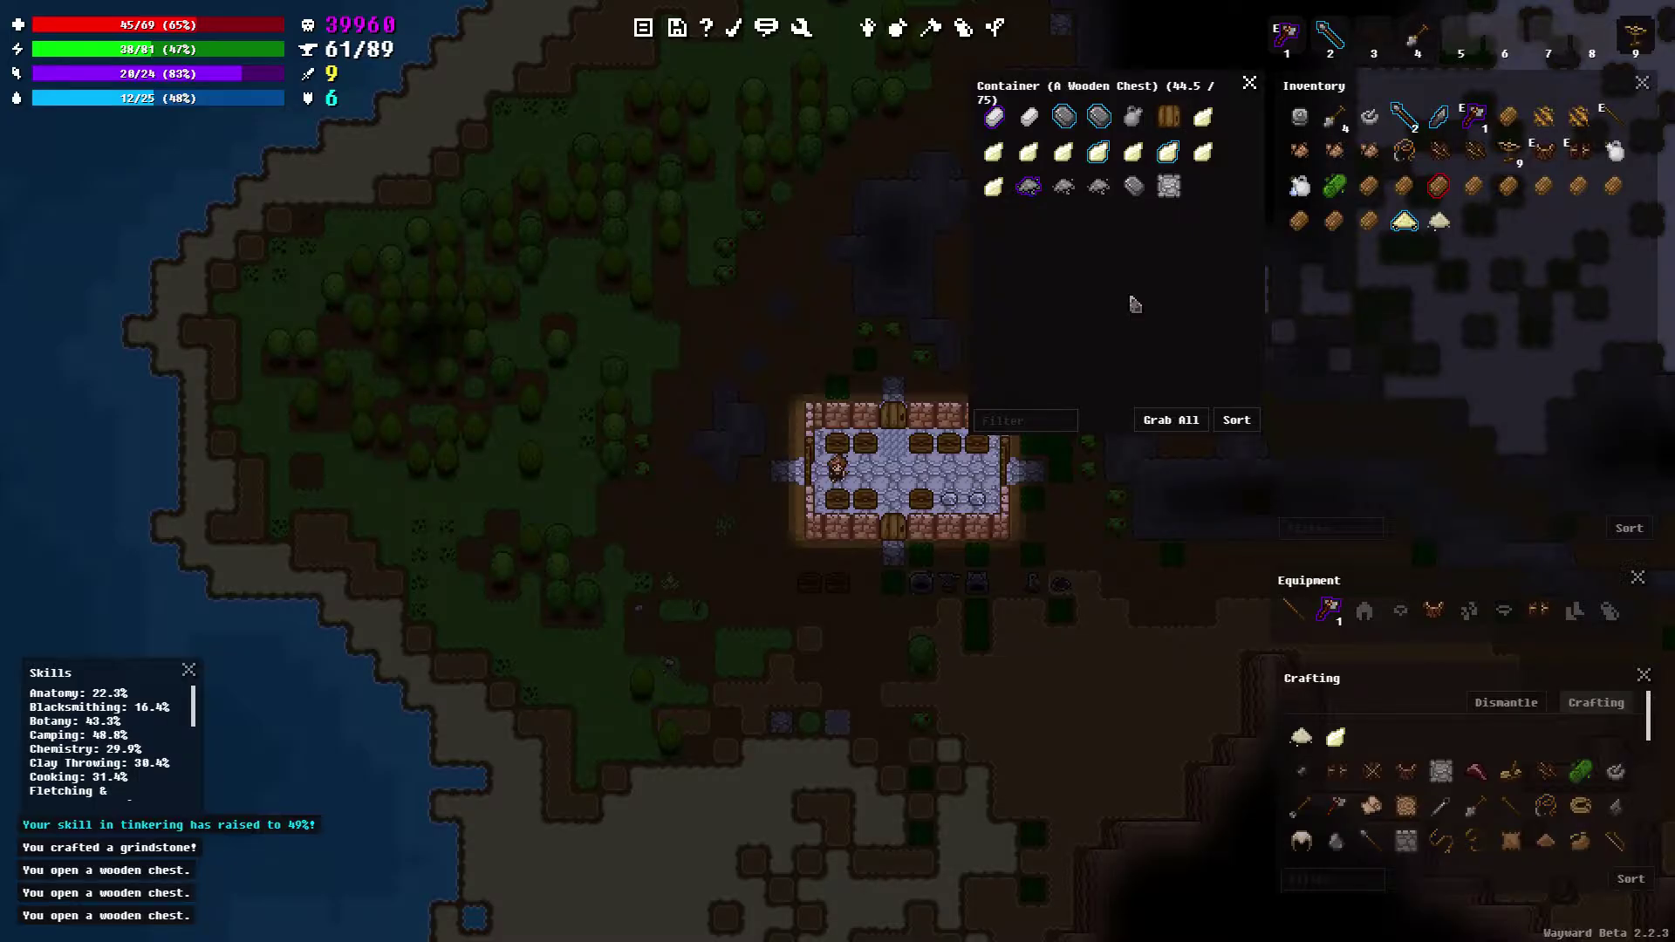
pyautogui.click(1249, 83)
pyautogui.press('Right')
pyautogui.press('Up')
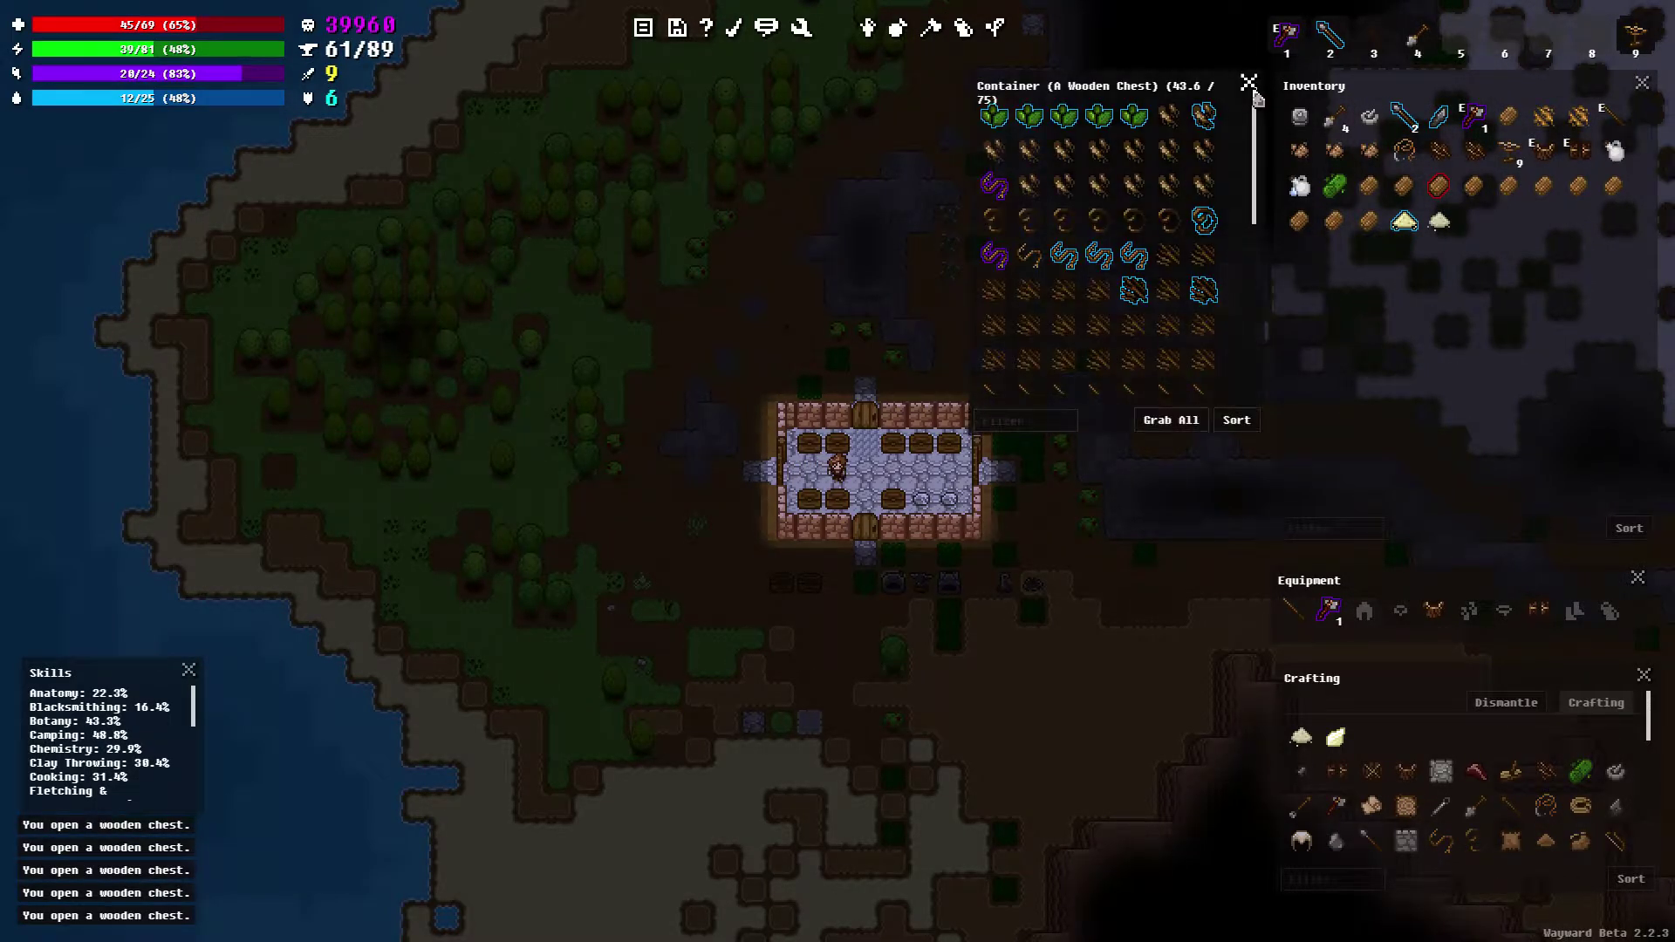
pyautogui.click(1252, 89)
pyautogui.press('Down')
pyautogui.scroll(-3, 1169, 261)
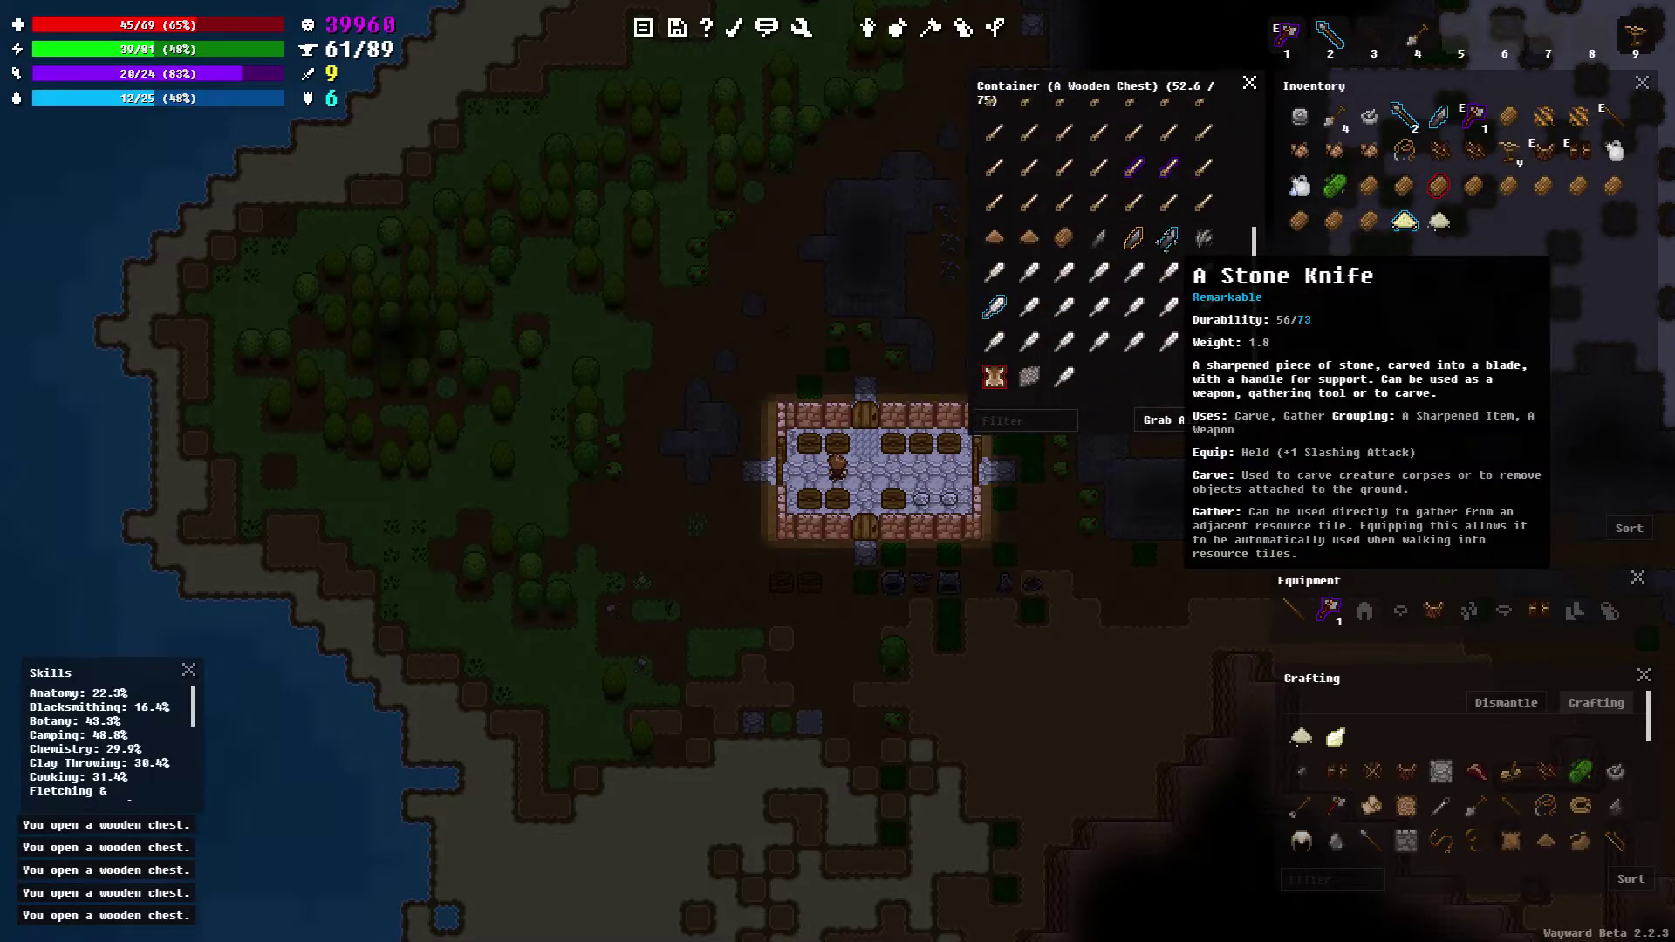
pyautogui.scroll(3, 1168, 262)
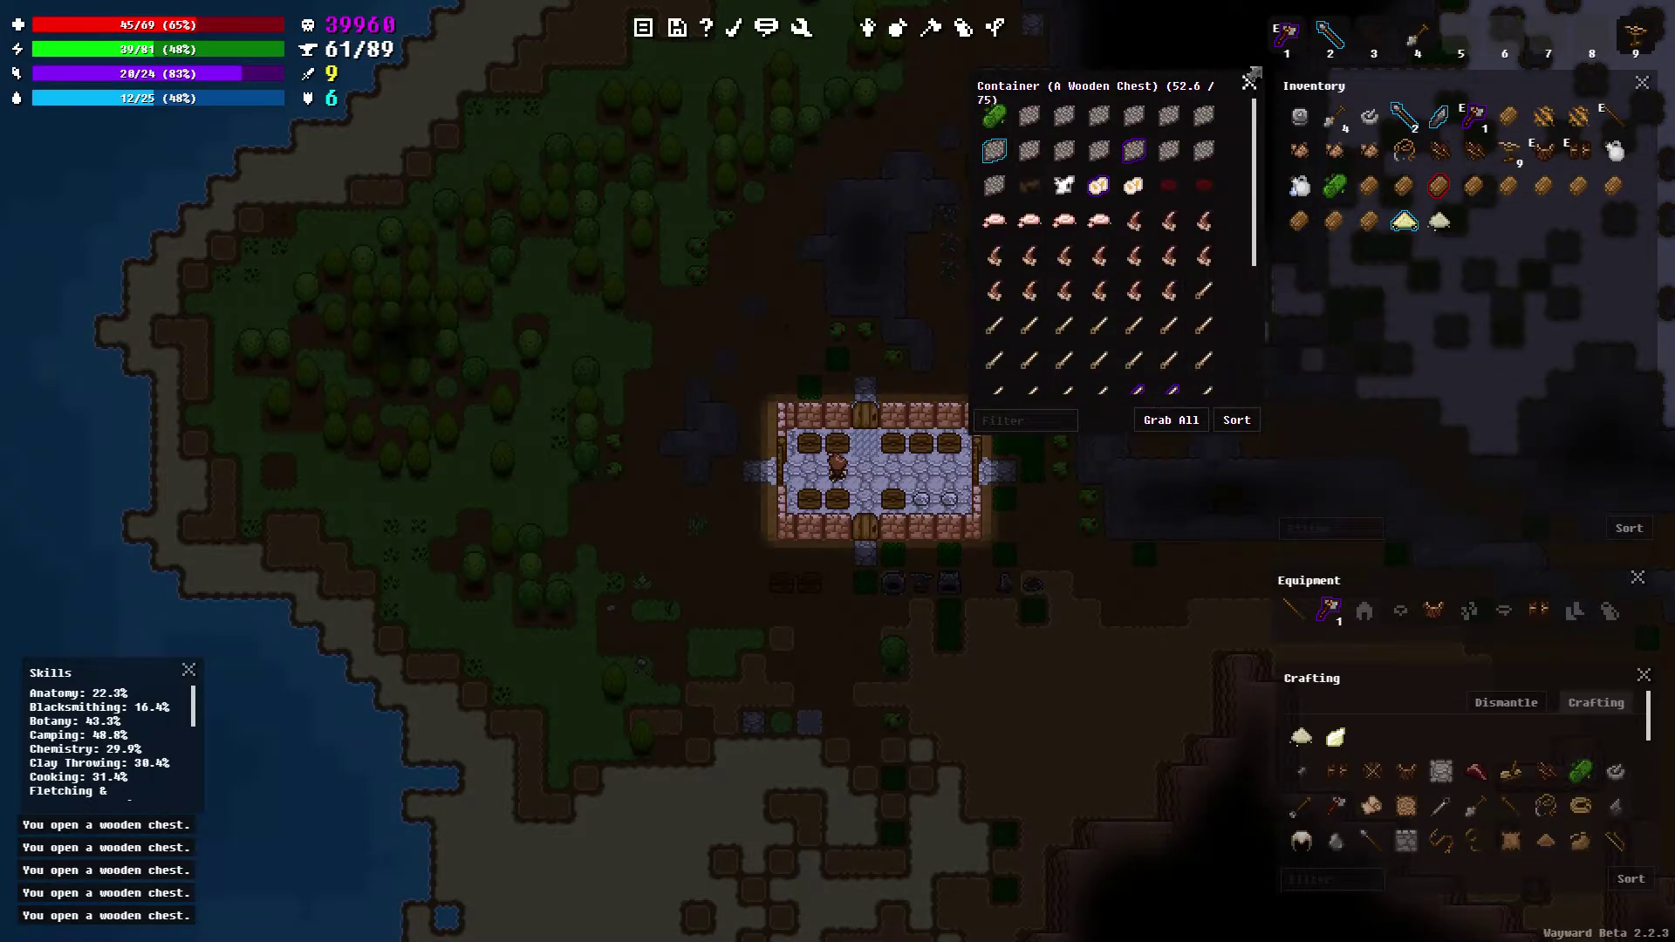
# Craft refined sand, store both in the talc chest (49.9/75), and close it
pyautogui.click(1248, 84)
pyautogui.press('Right')
pyautogui.press('Right')
pyautogui.press('Up')
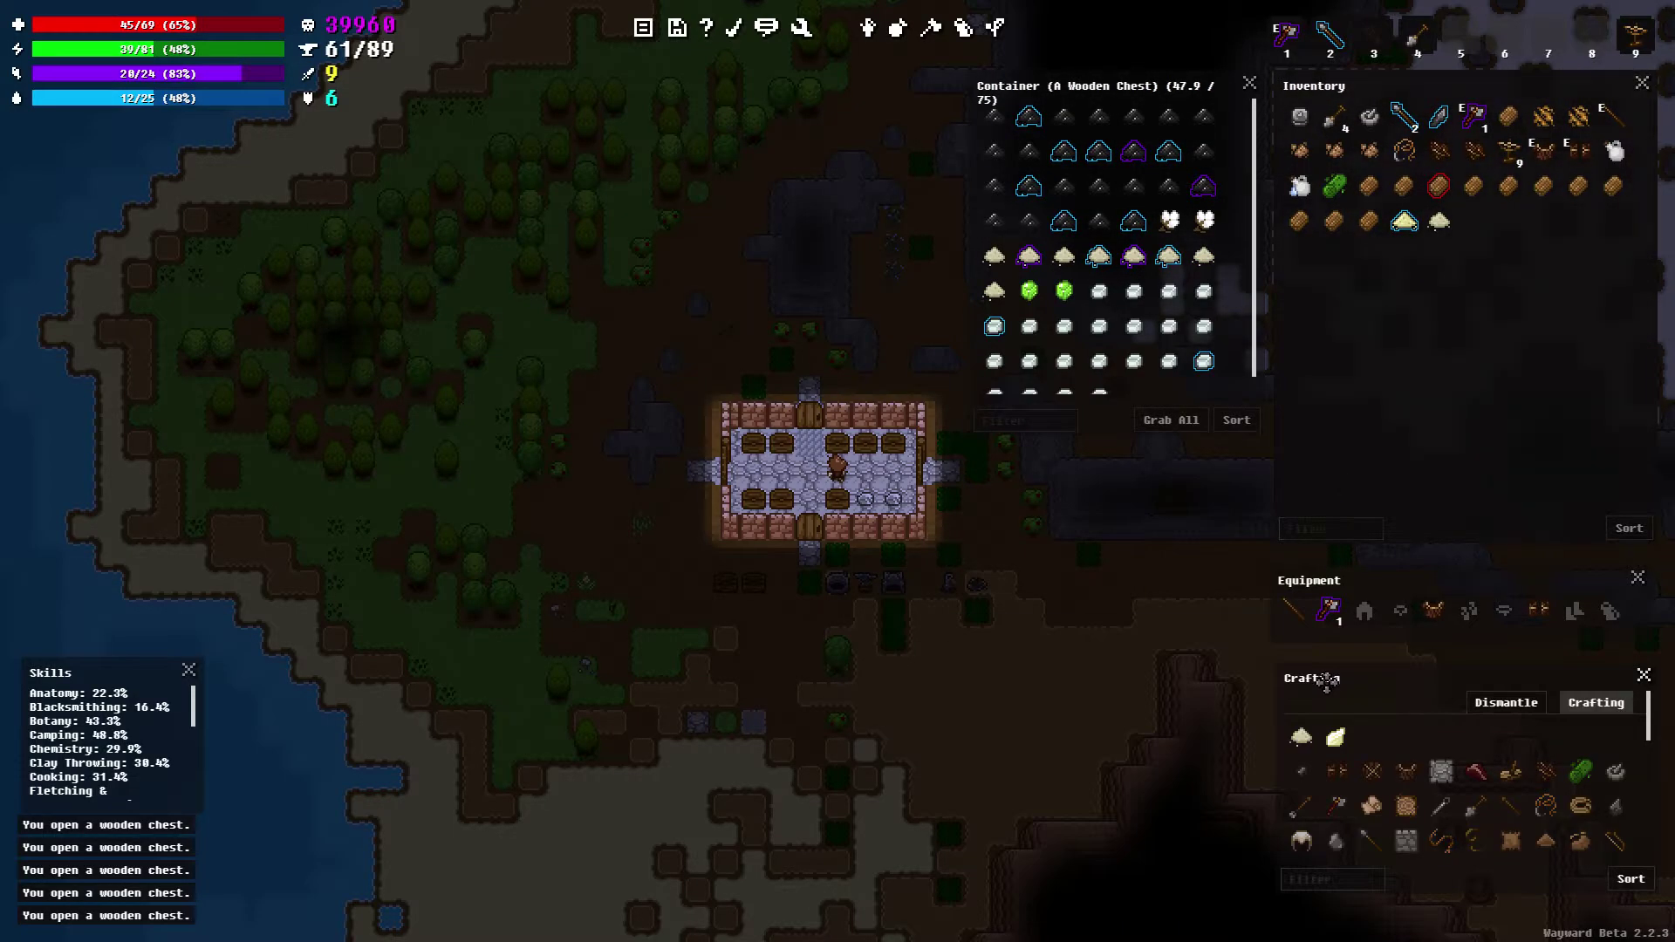
pyautogui.click(1301, 735)
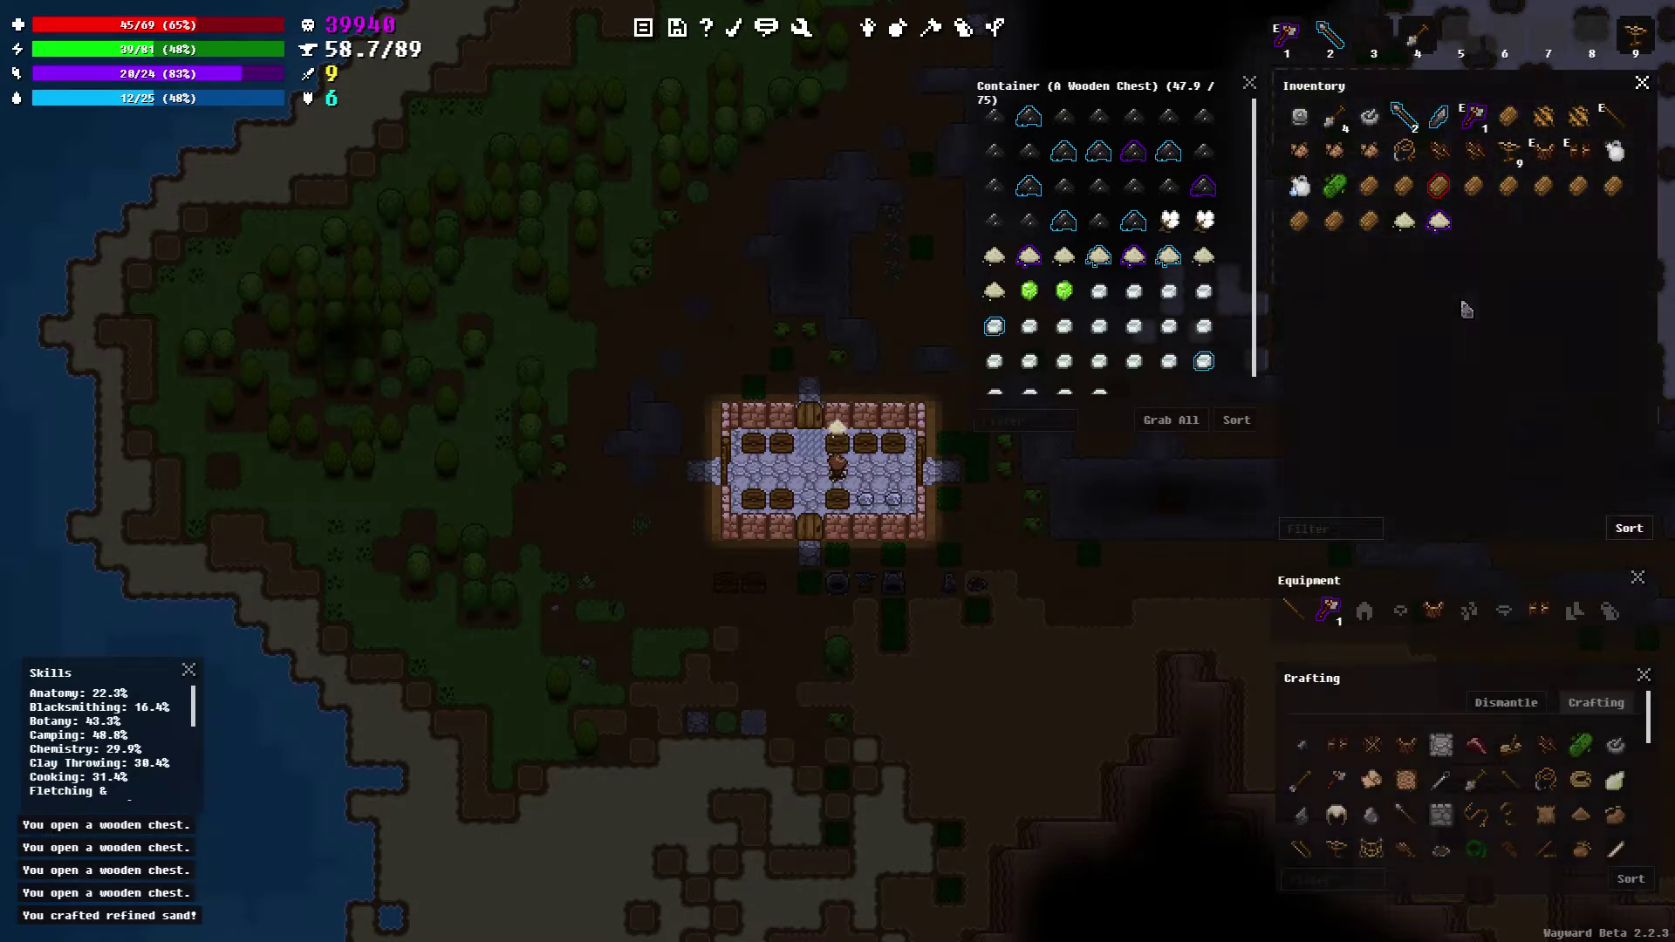
pyautogui.rightClick(1407, 231)
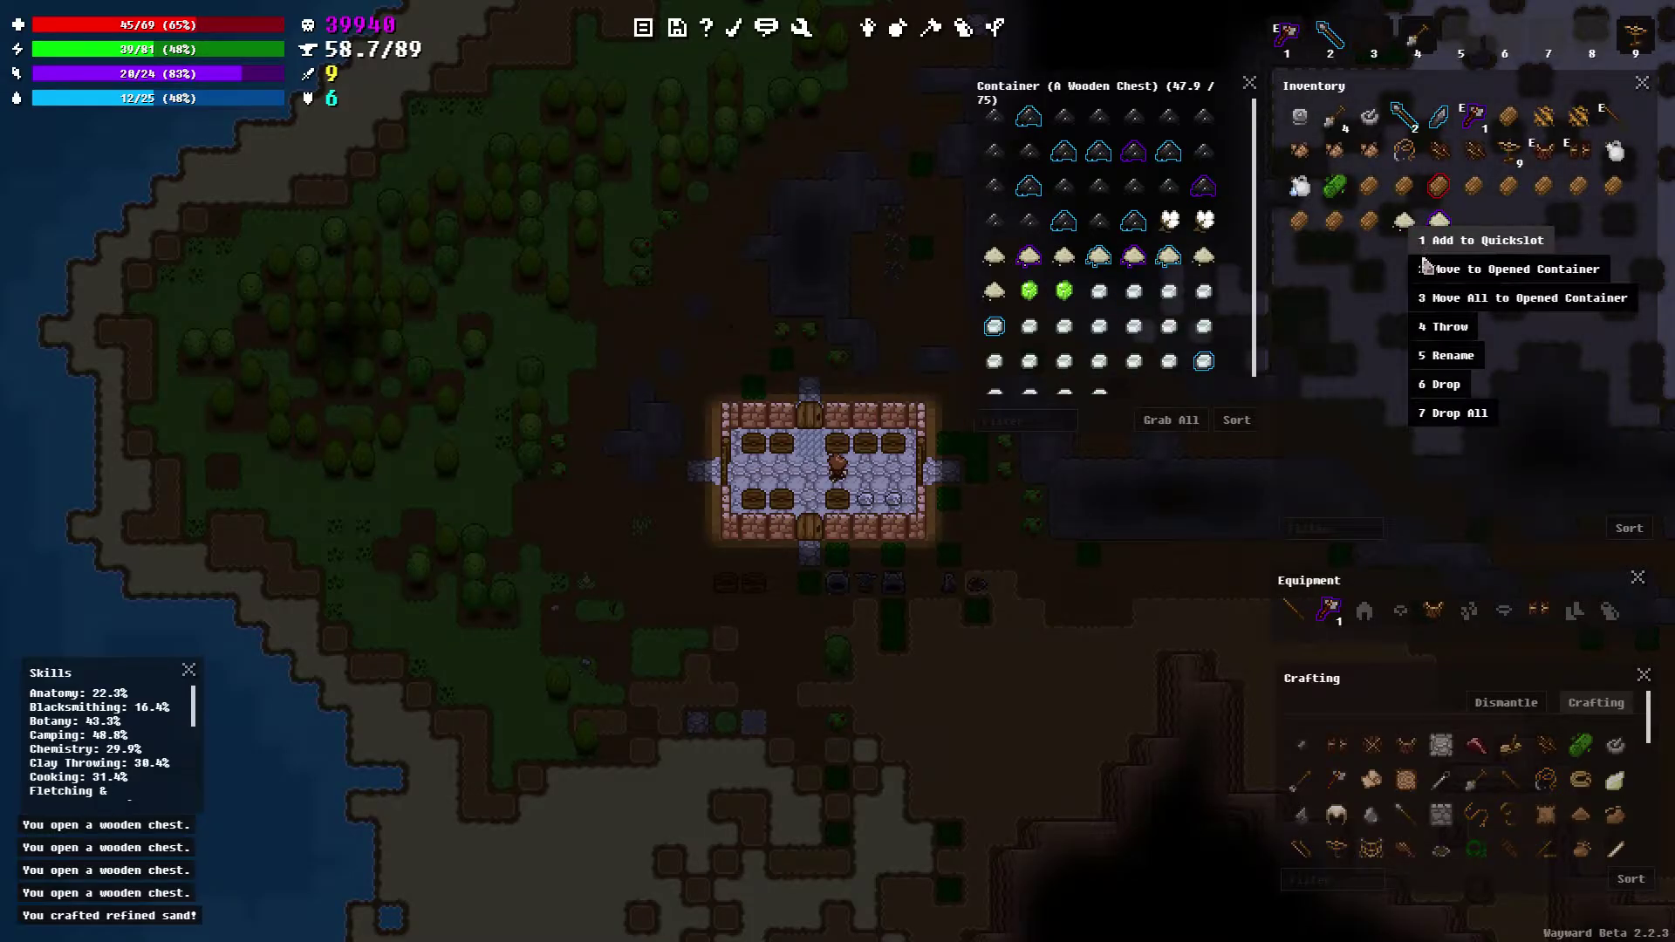
pyautogui.click(1453, 300)
pyautogui.scroll(-1, 1215, 318)
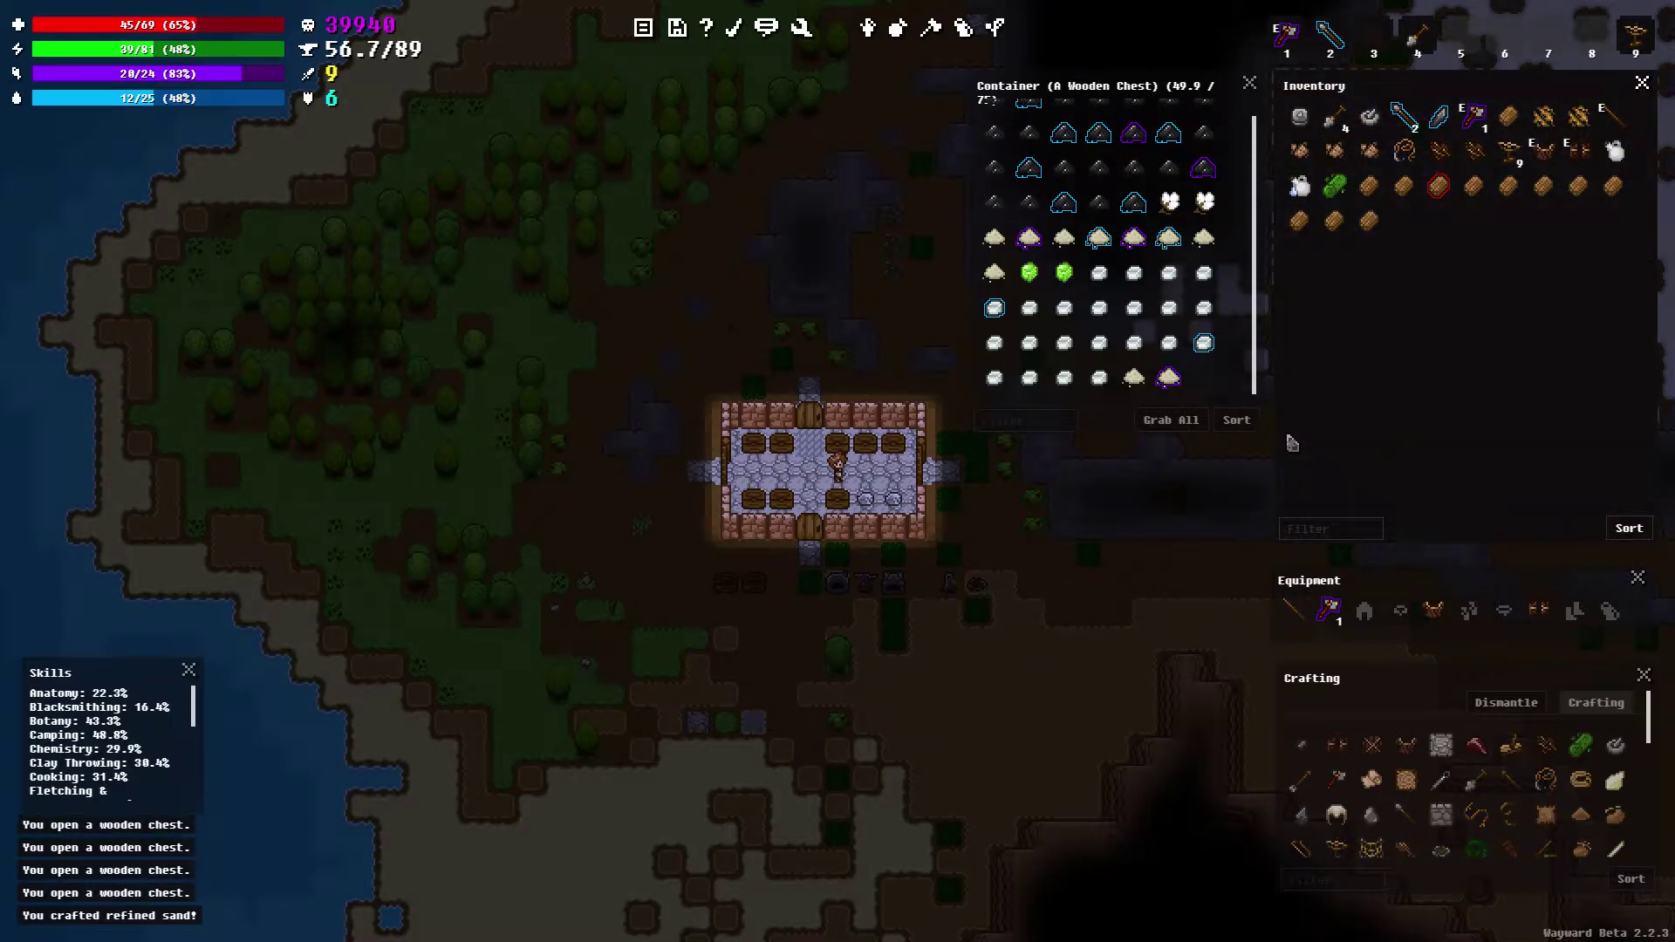
pyautogui.click(1251, 85)
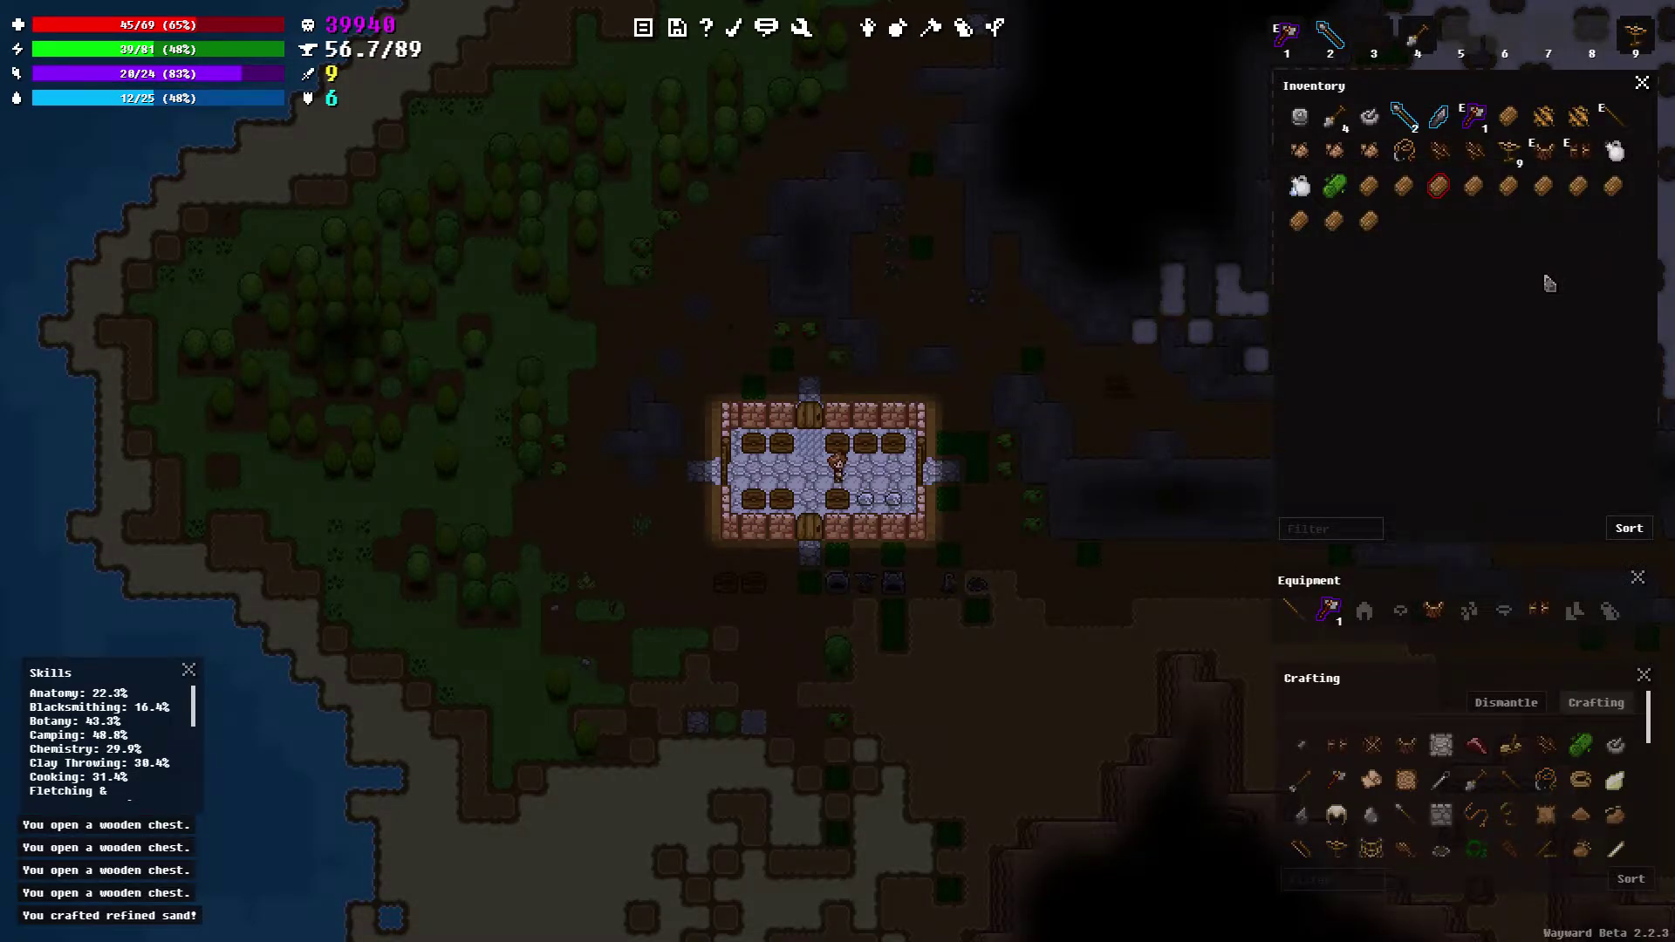
# Reopen the talc chest, take out the refined sand, and filter recipes for 'green sand'
pyautogui.press('Up')
pyautogui.press('Up')
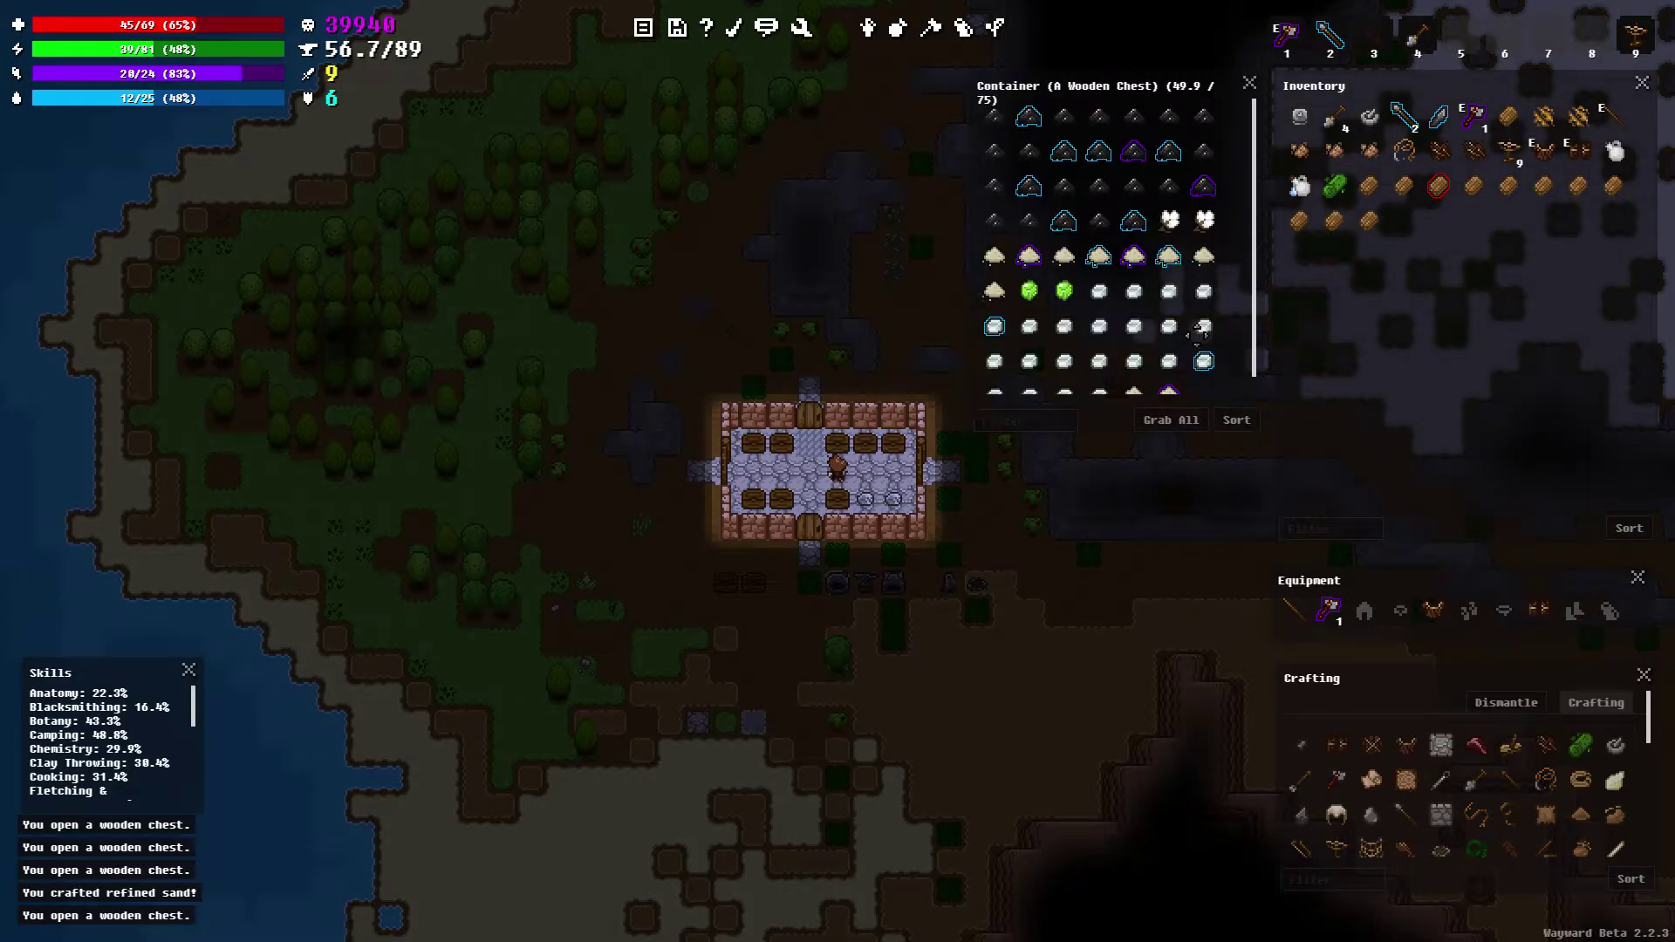
pyautogui.scroll(-1, 1100, 304)
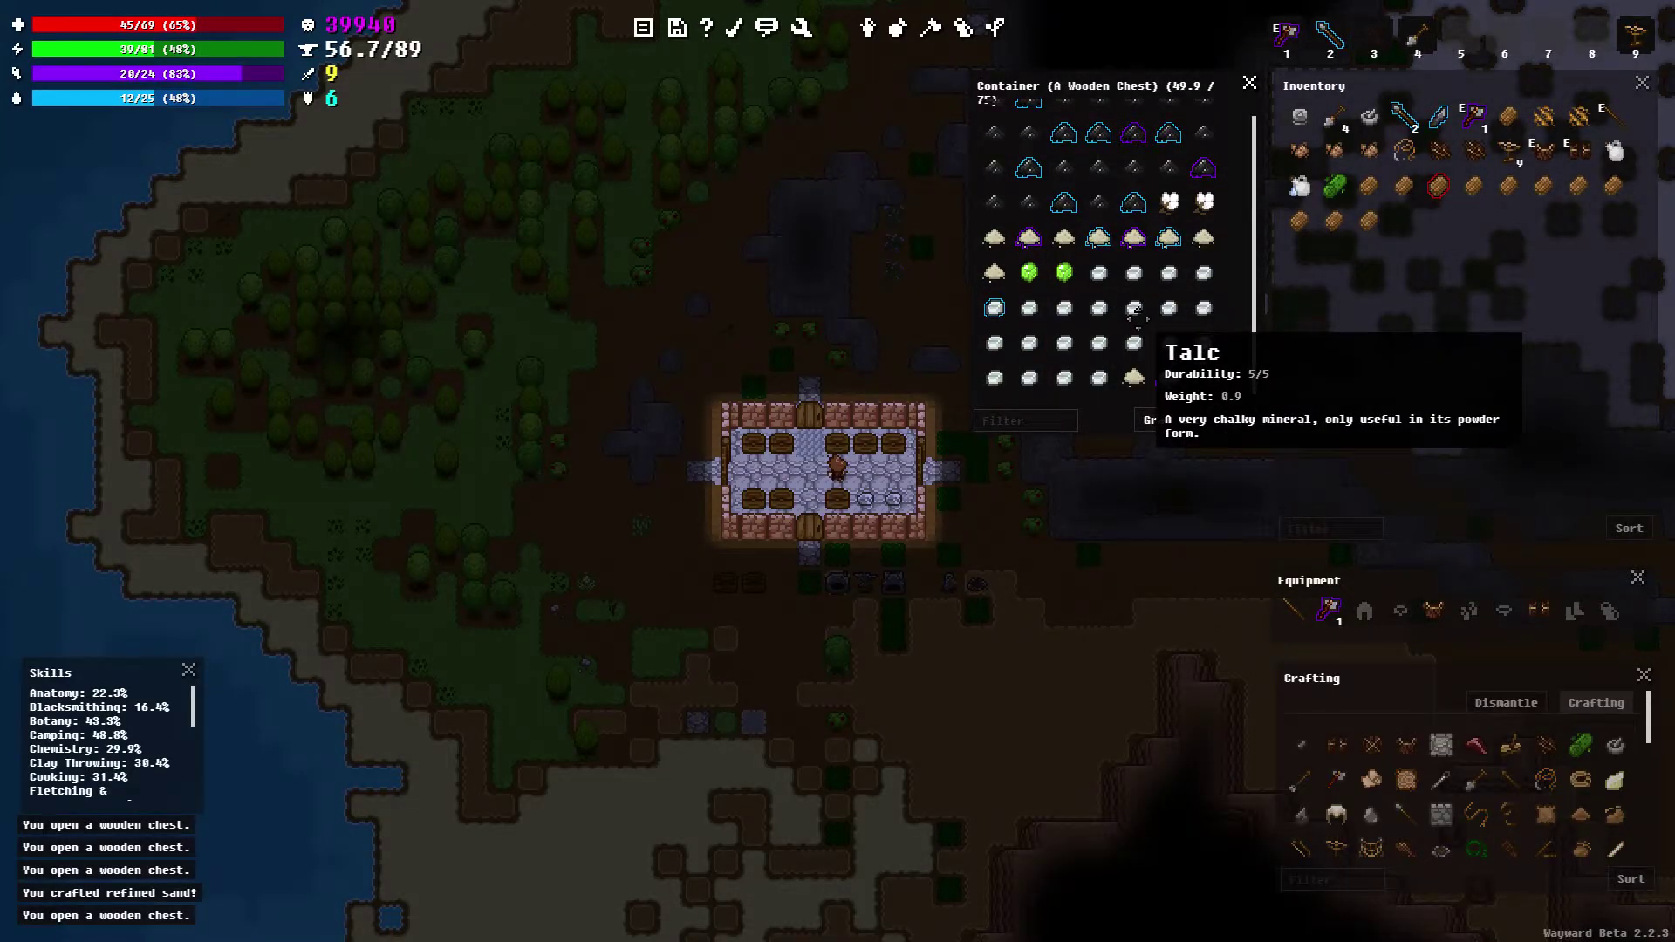
pyautogui.scroll(1, 1125, 309)
pyautogui.scroll(-1, 1136, 309)
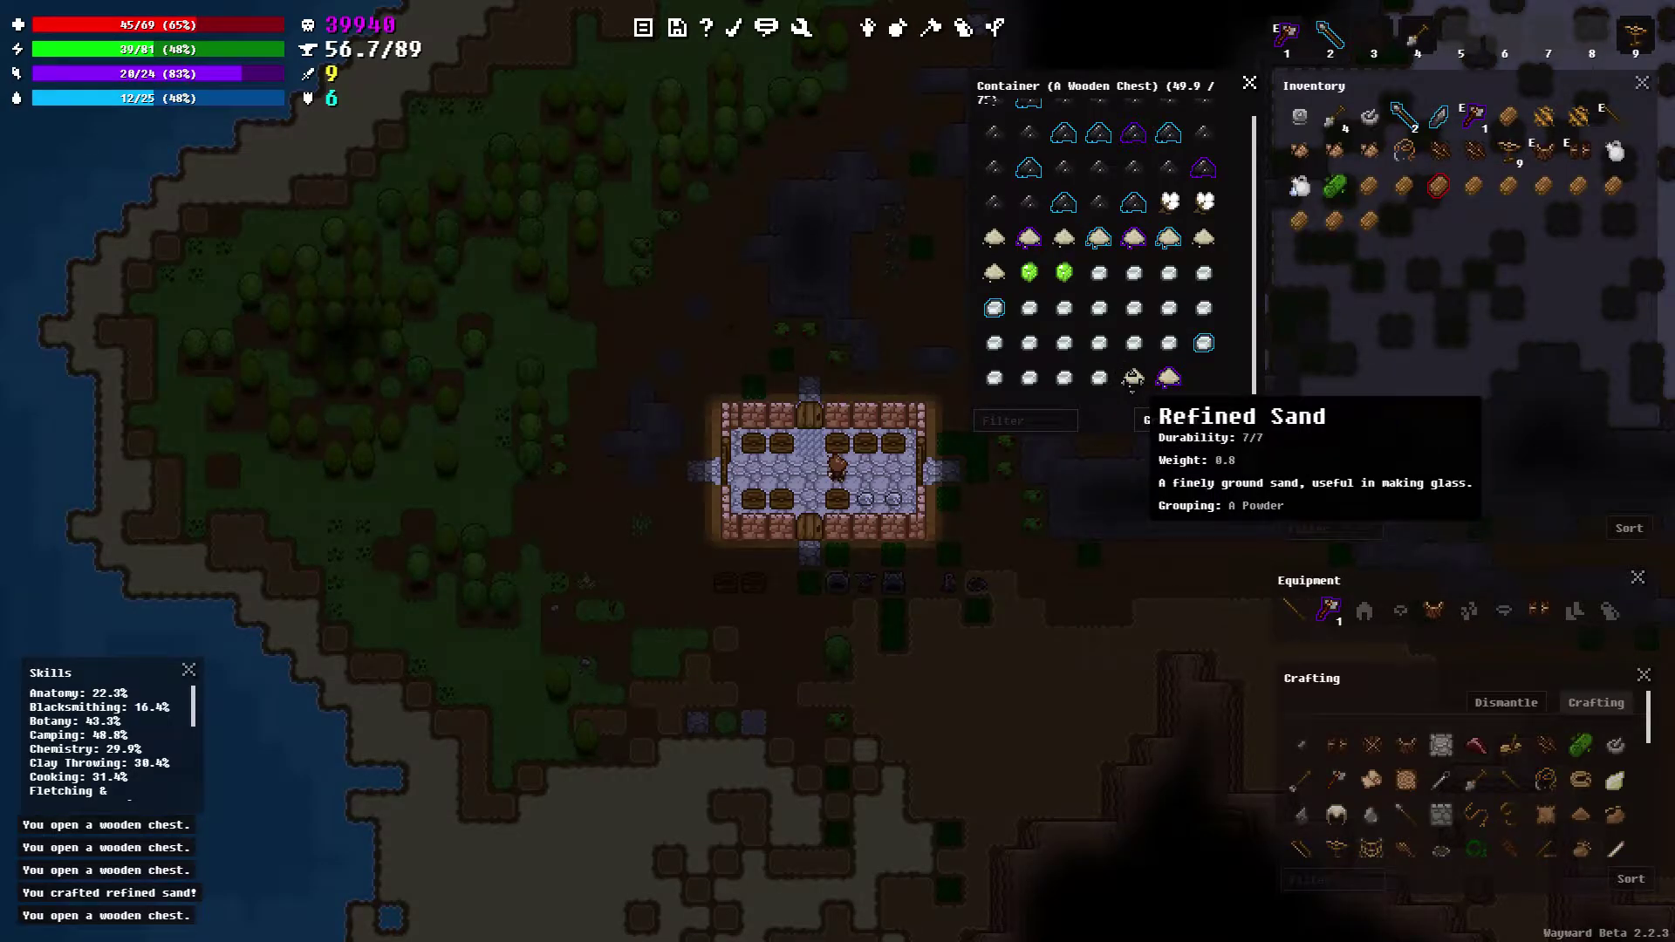
pyautogui.keyDown('shift'); pyautogui.click(1134, 378); pyautogui.keyUp('shift')
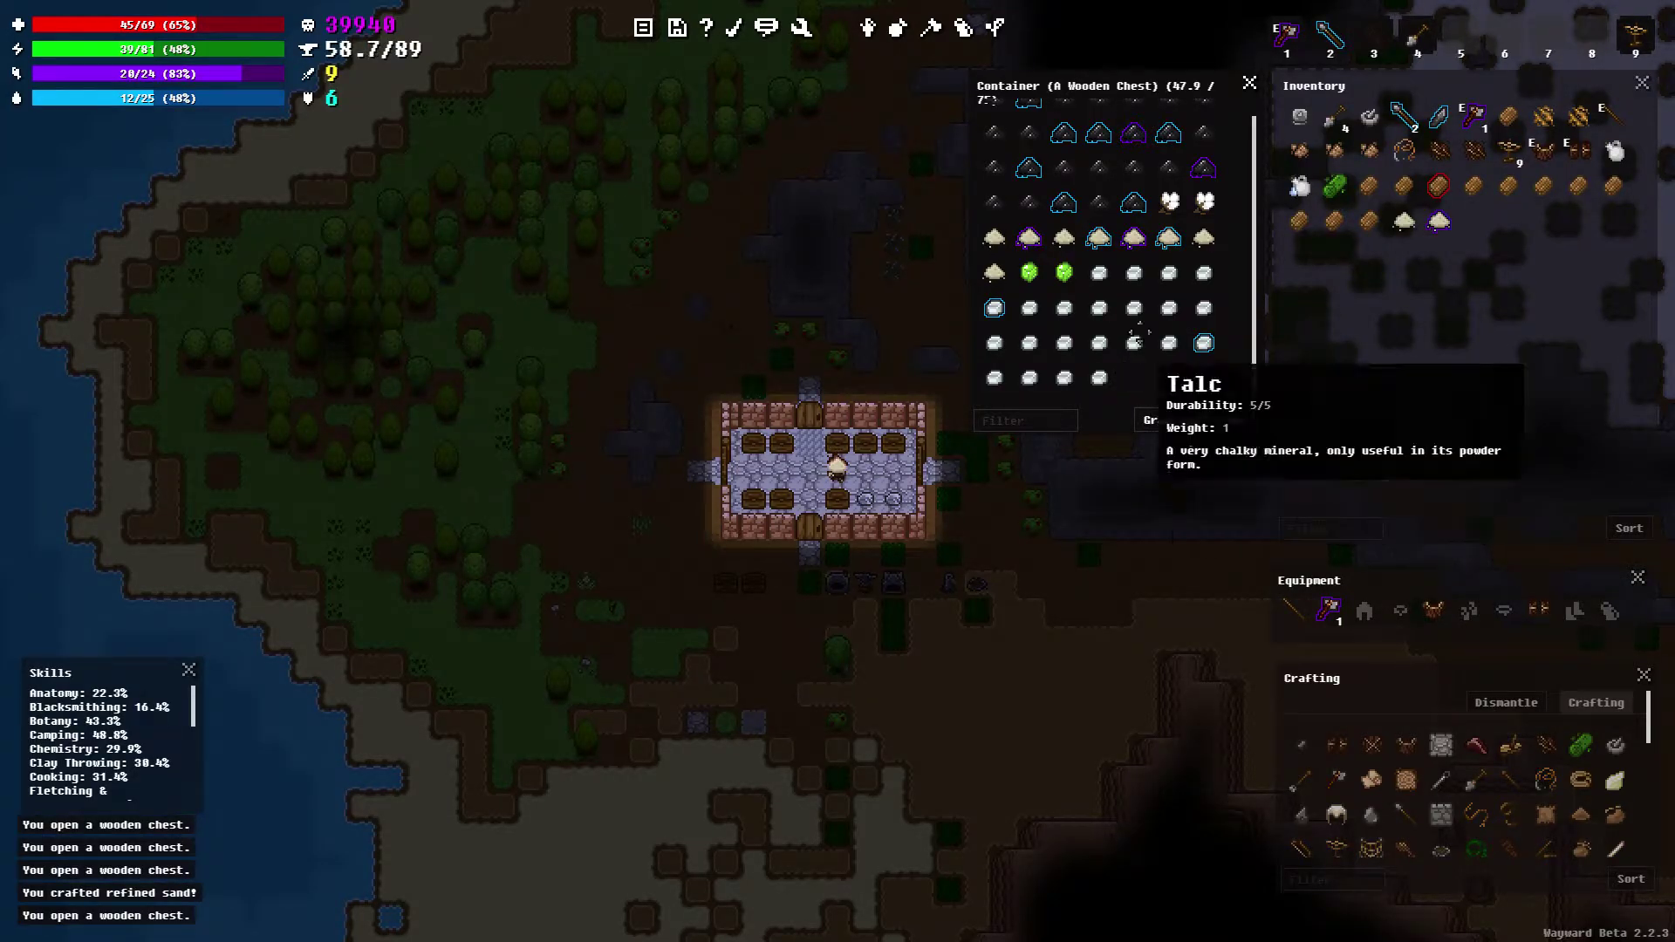
pyautogui.rightClick(1138, 242)
pyautogui.click(1192, 325)
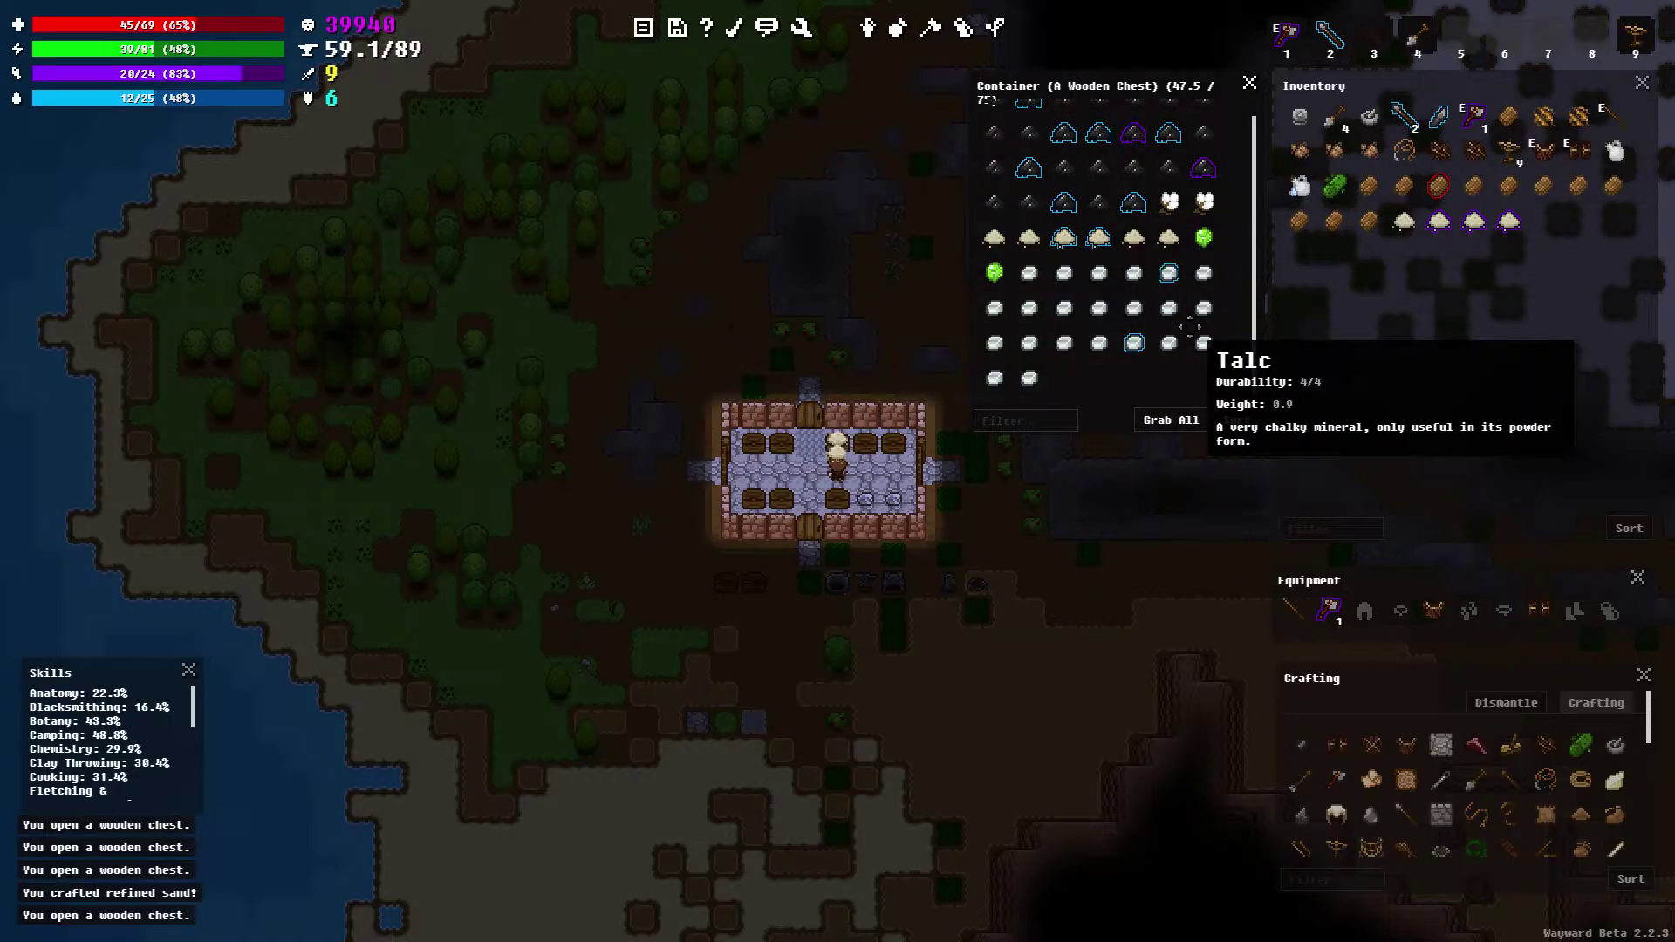
pyautogui.click(1326, 876)
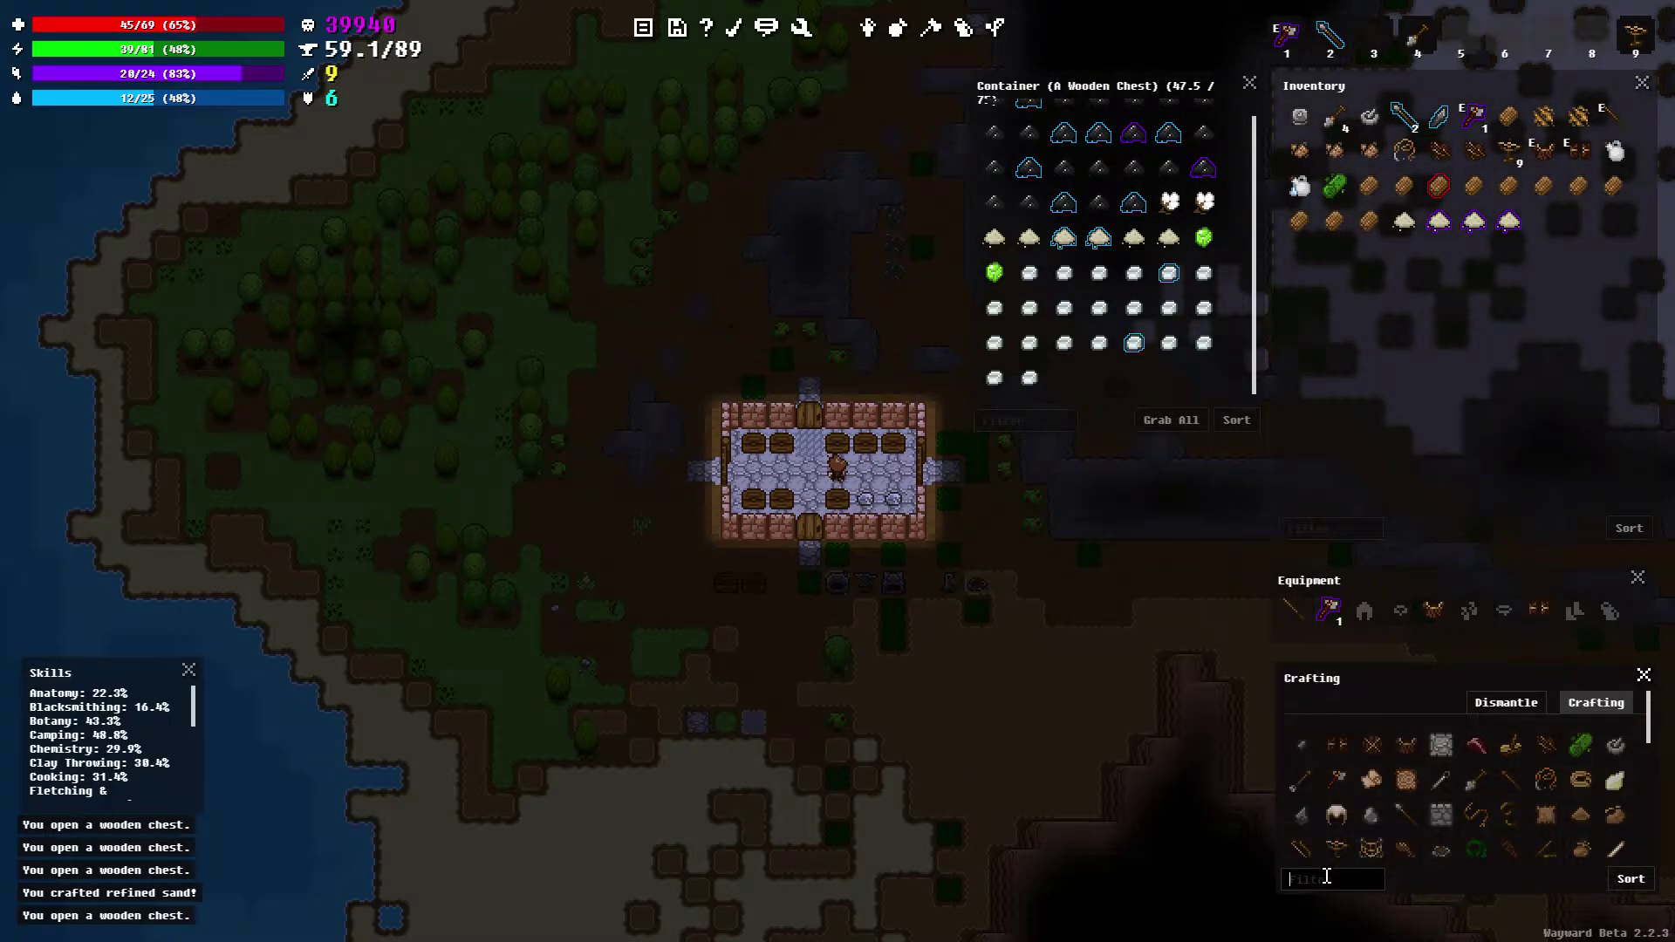
pyautogui.write('green sand')
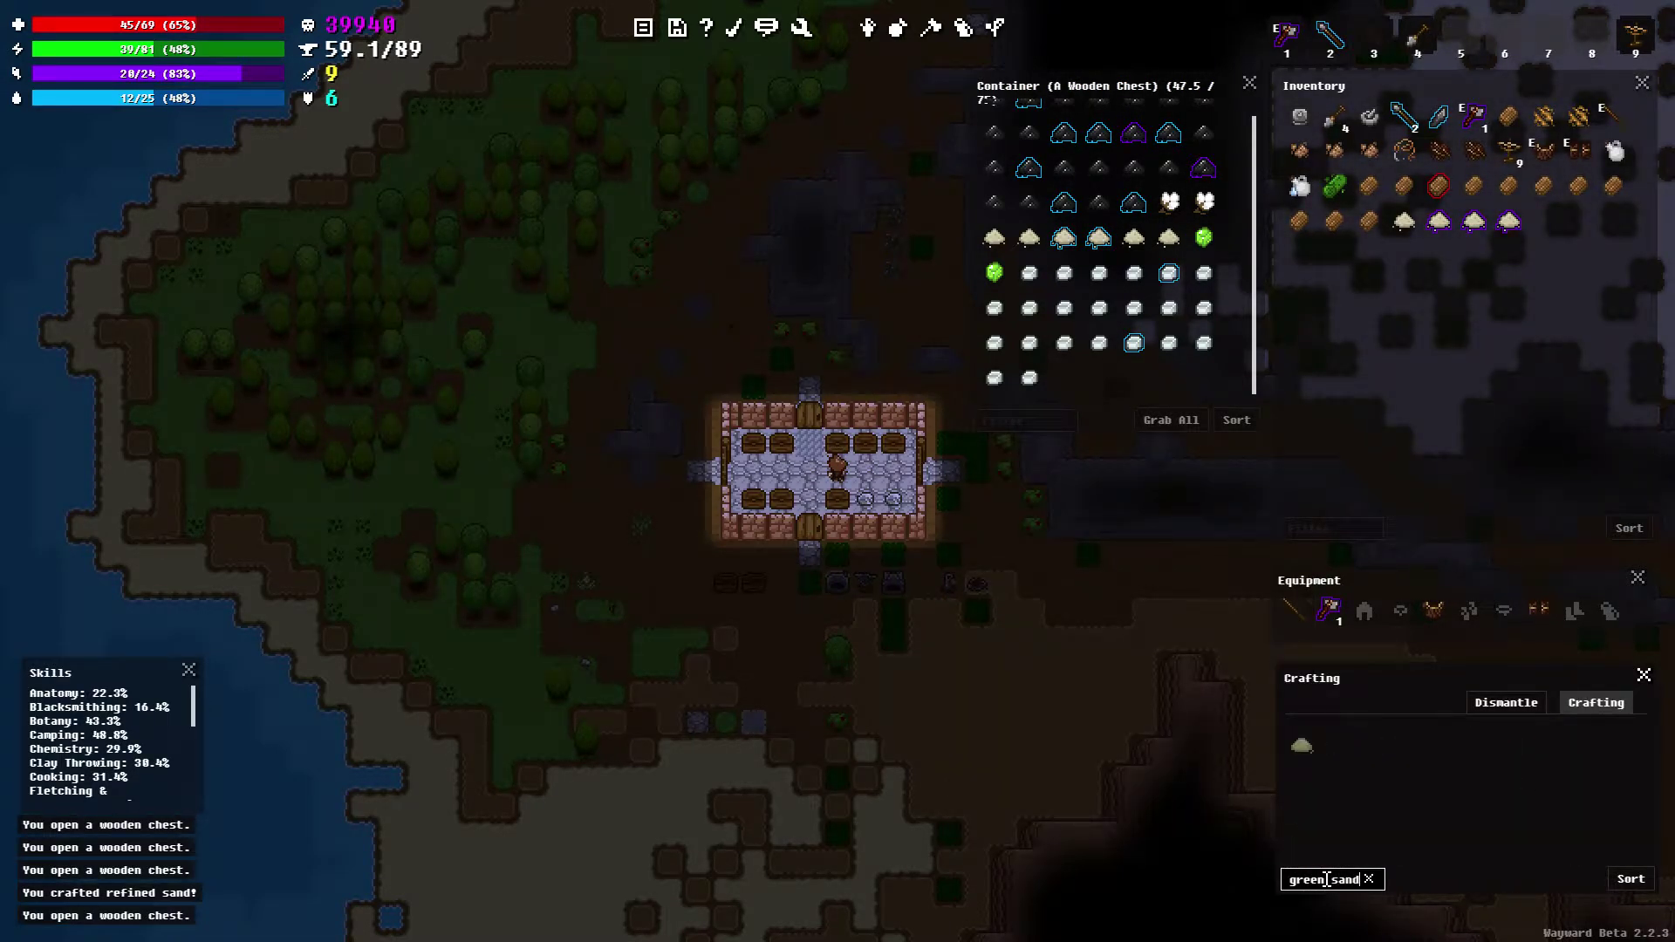
pyautogui.moveTo(1304, 749)
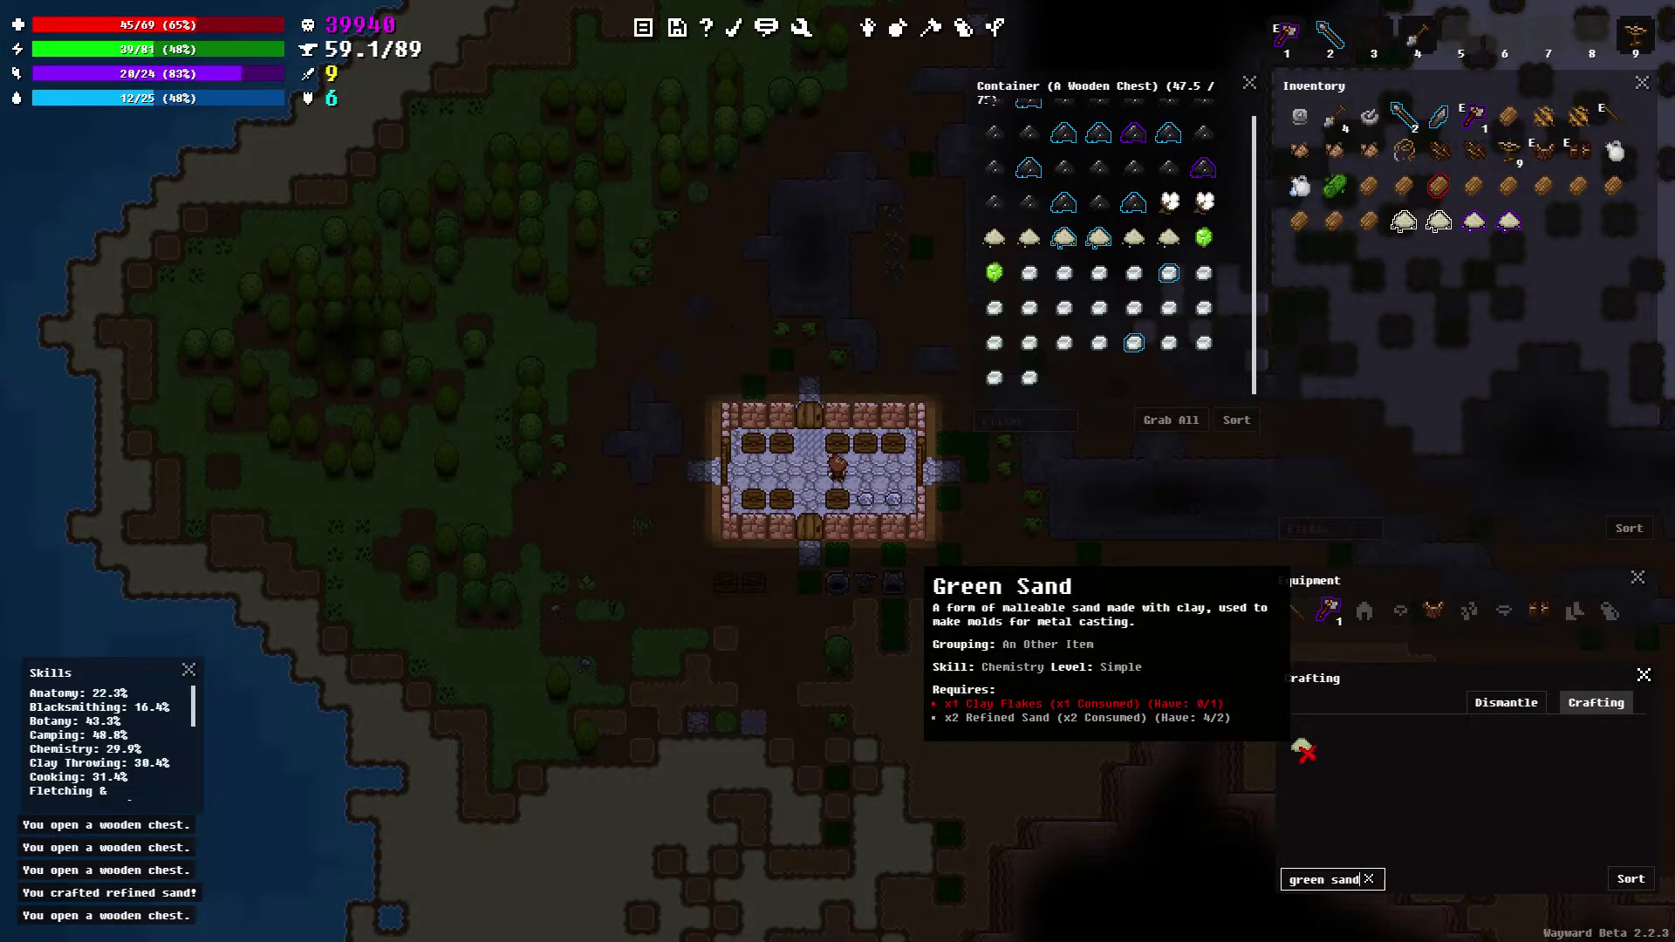
# Close the chest, open the chest to the left, and take its clay items
pyautogui.click(1251, 84)
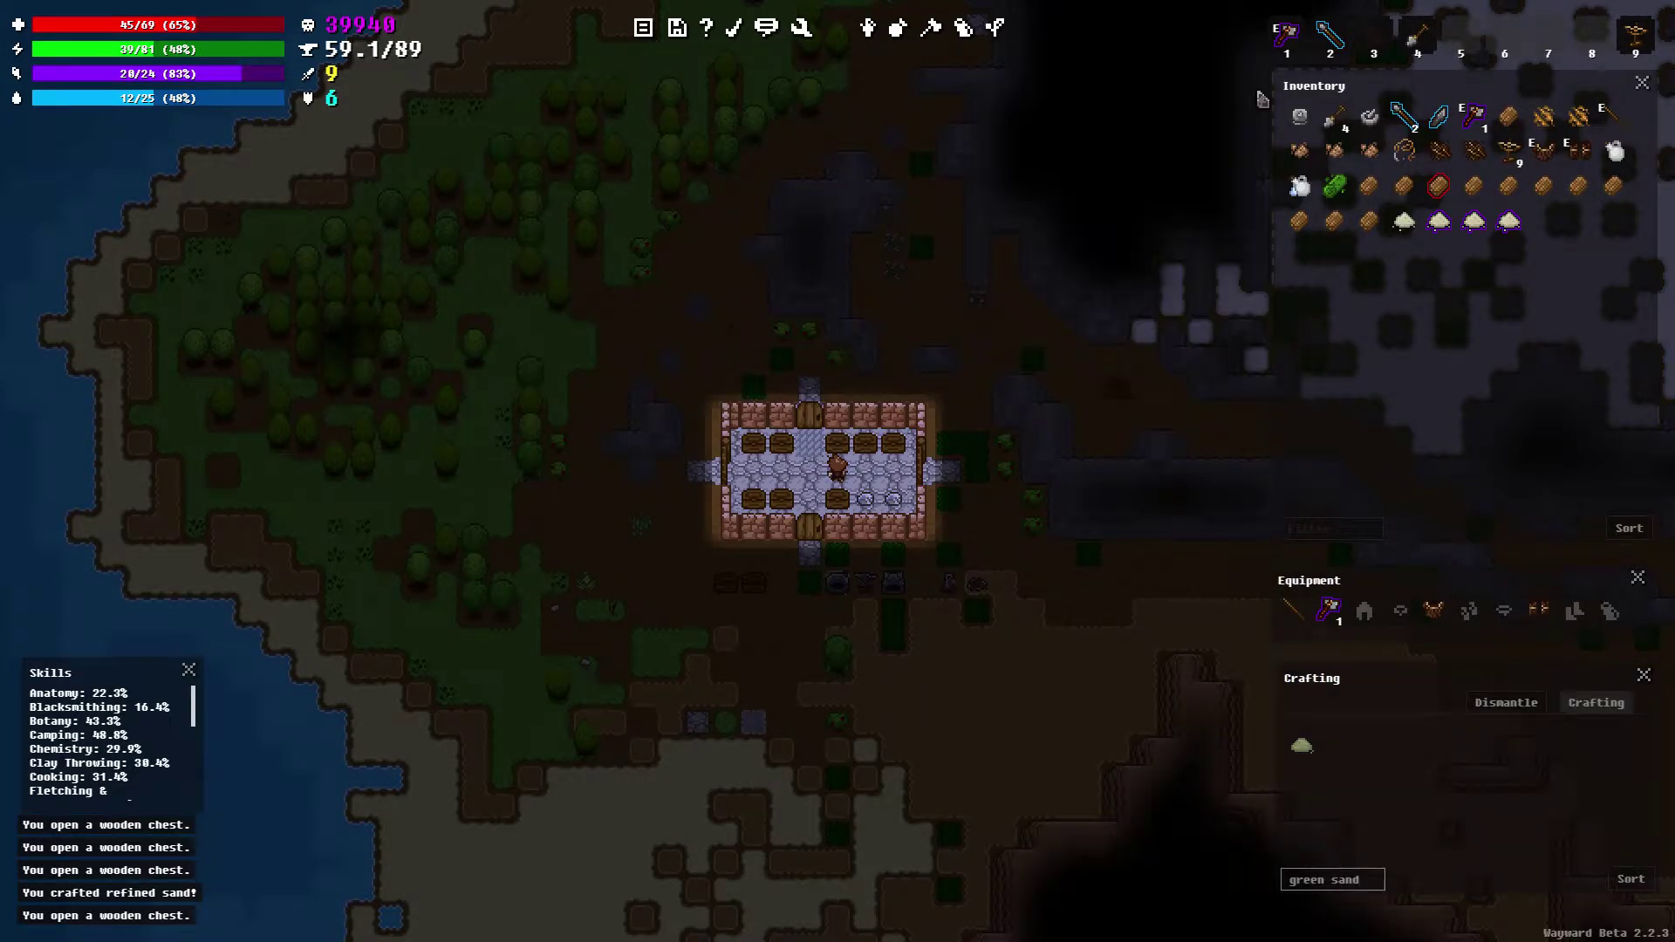
pyautogui.press('a')
pyautogui.press('a')
pyautogui.press('a')
pyautogui.press('w')
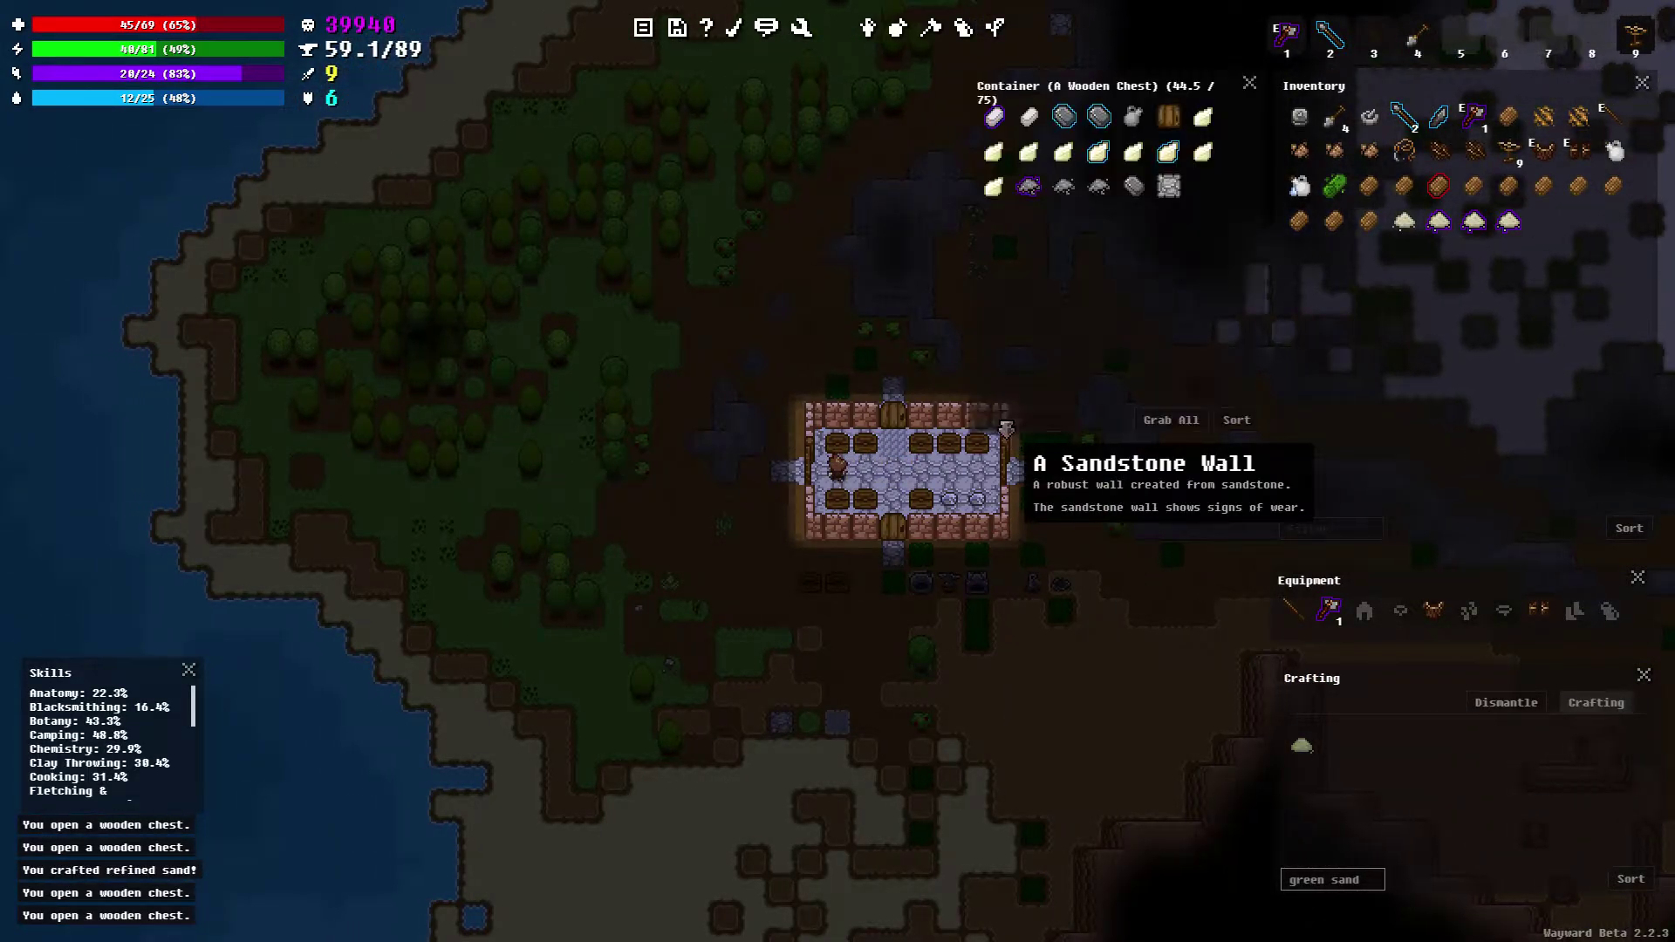
pyautogui.keyDown('shift'); pyautogui.click(1029, 187); pyautogui.keyUp('shift')
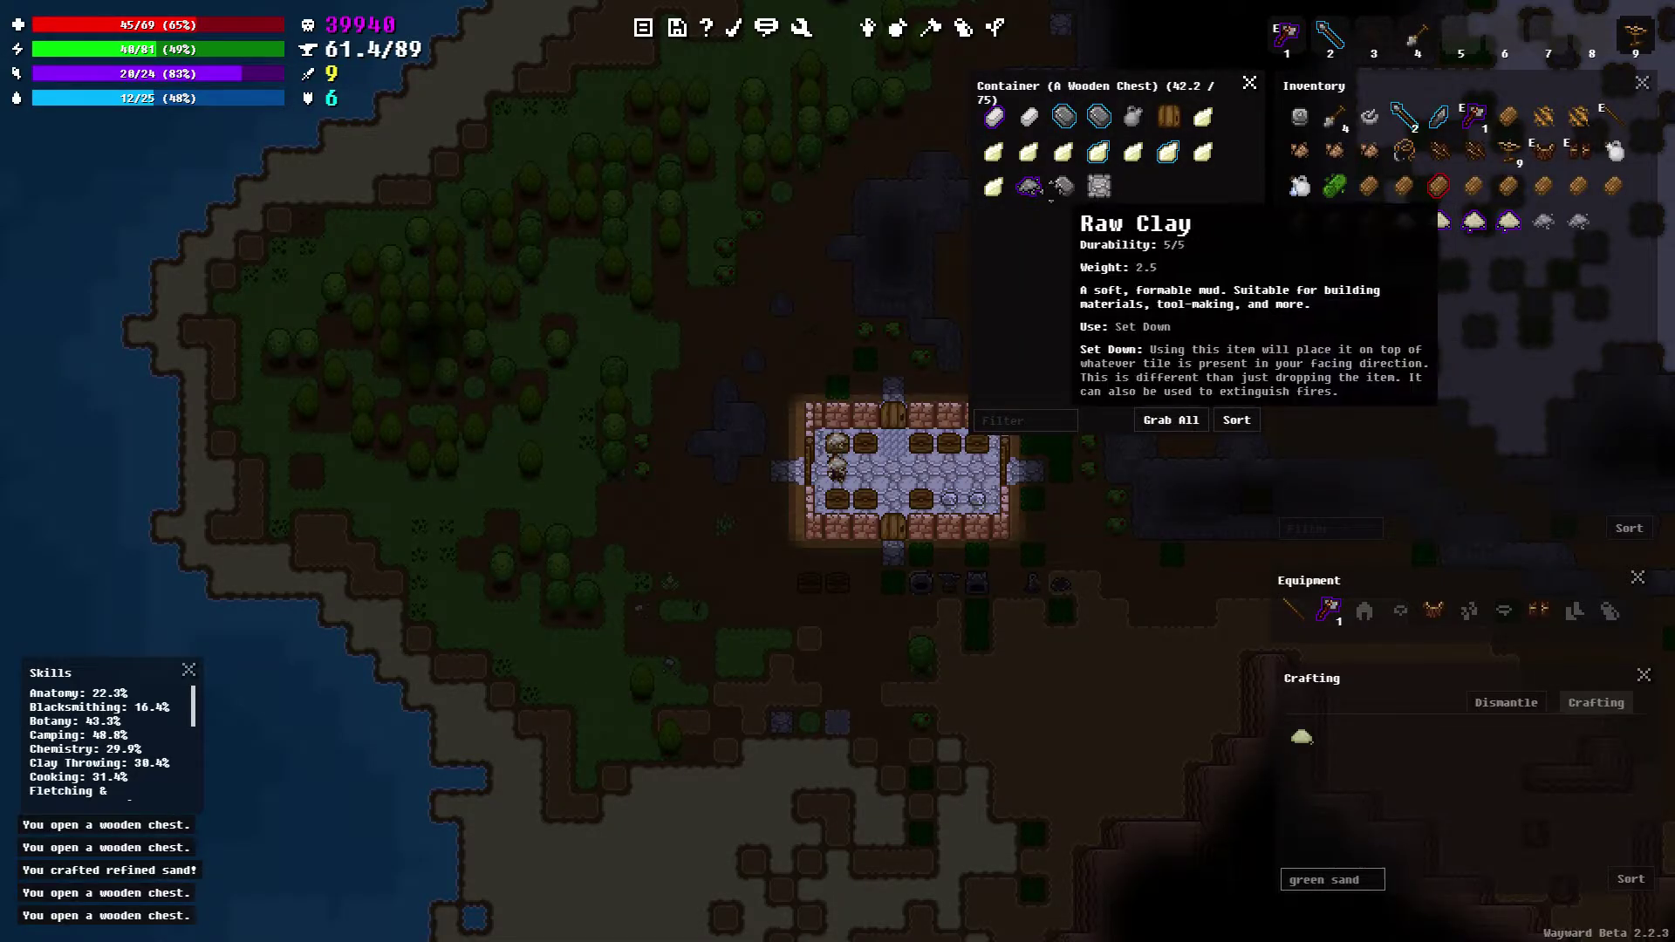
pyautogui.keyDown('shift'); pyautogui.click(1028, 185); pyautogui.keyUp('shift')
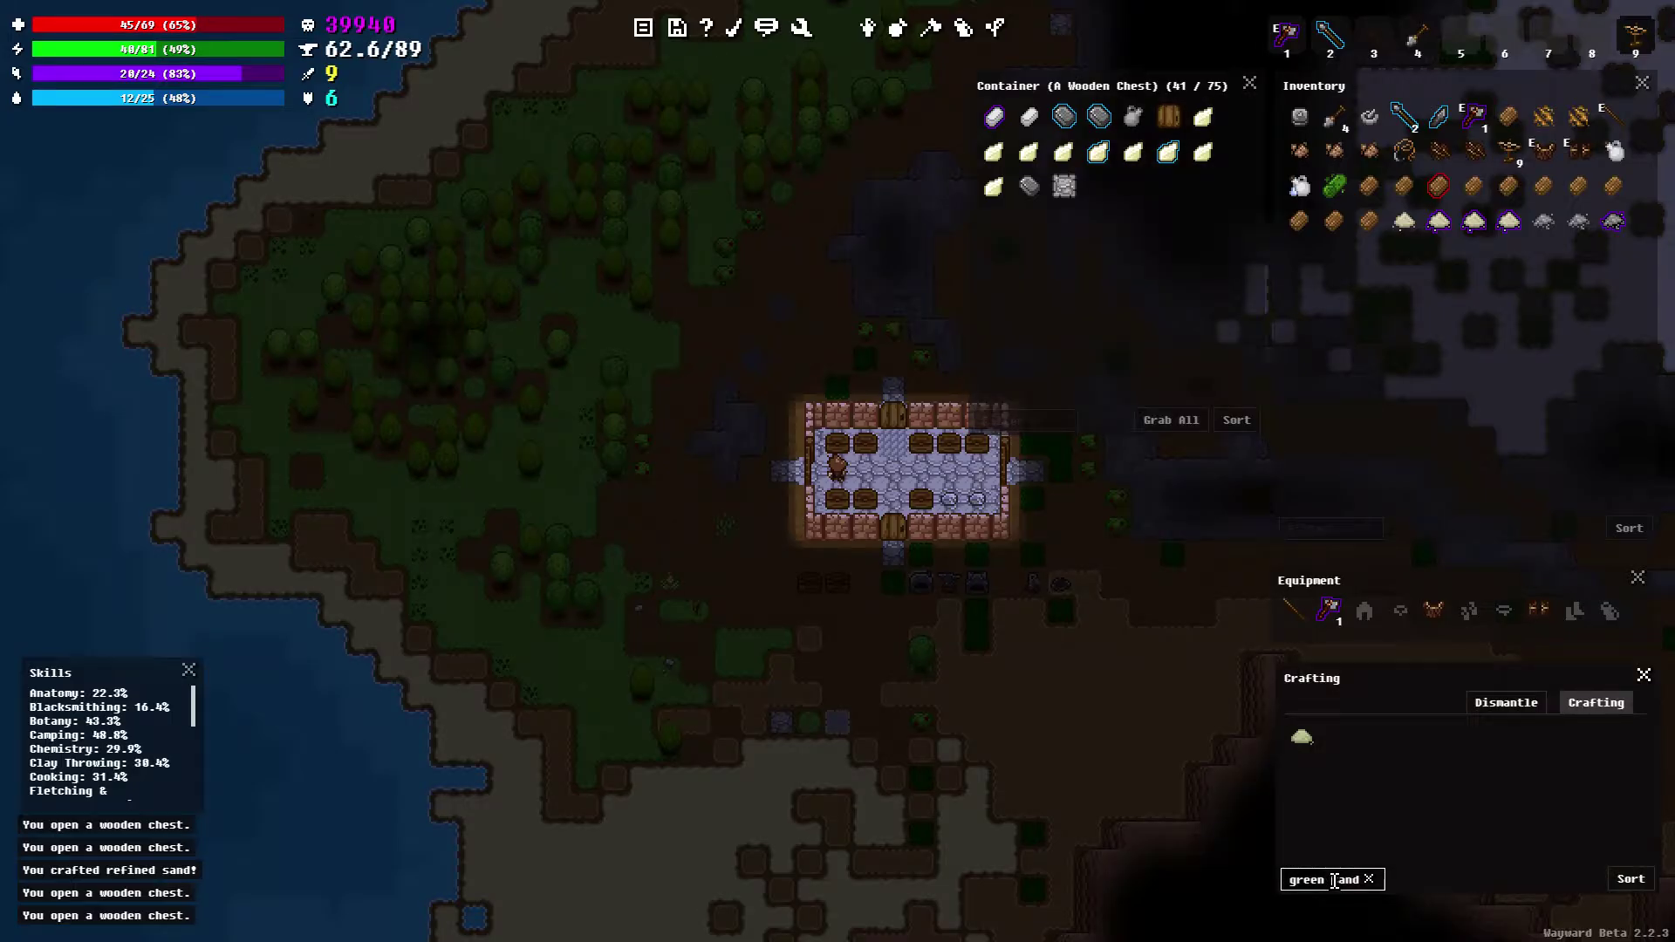
# Search recipes for 'clay' and craft clay flakes from the raw clay
pyautogui.click(1370, 879)
pyautogui.write('clay')
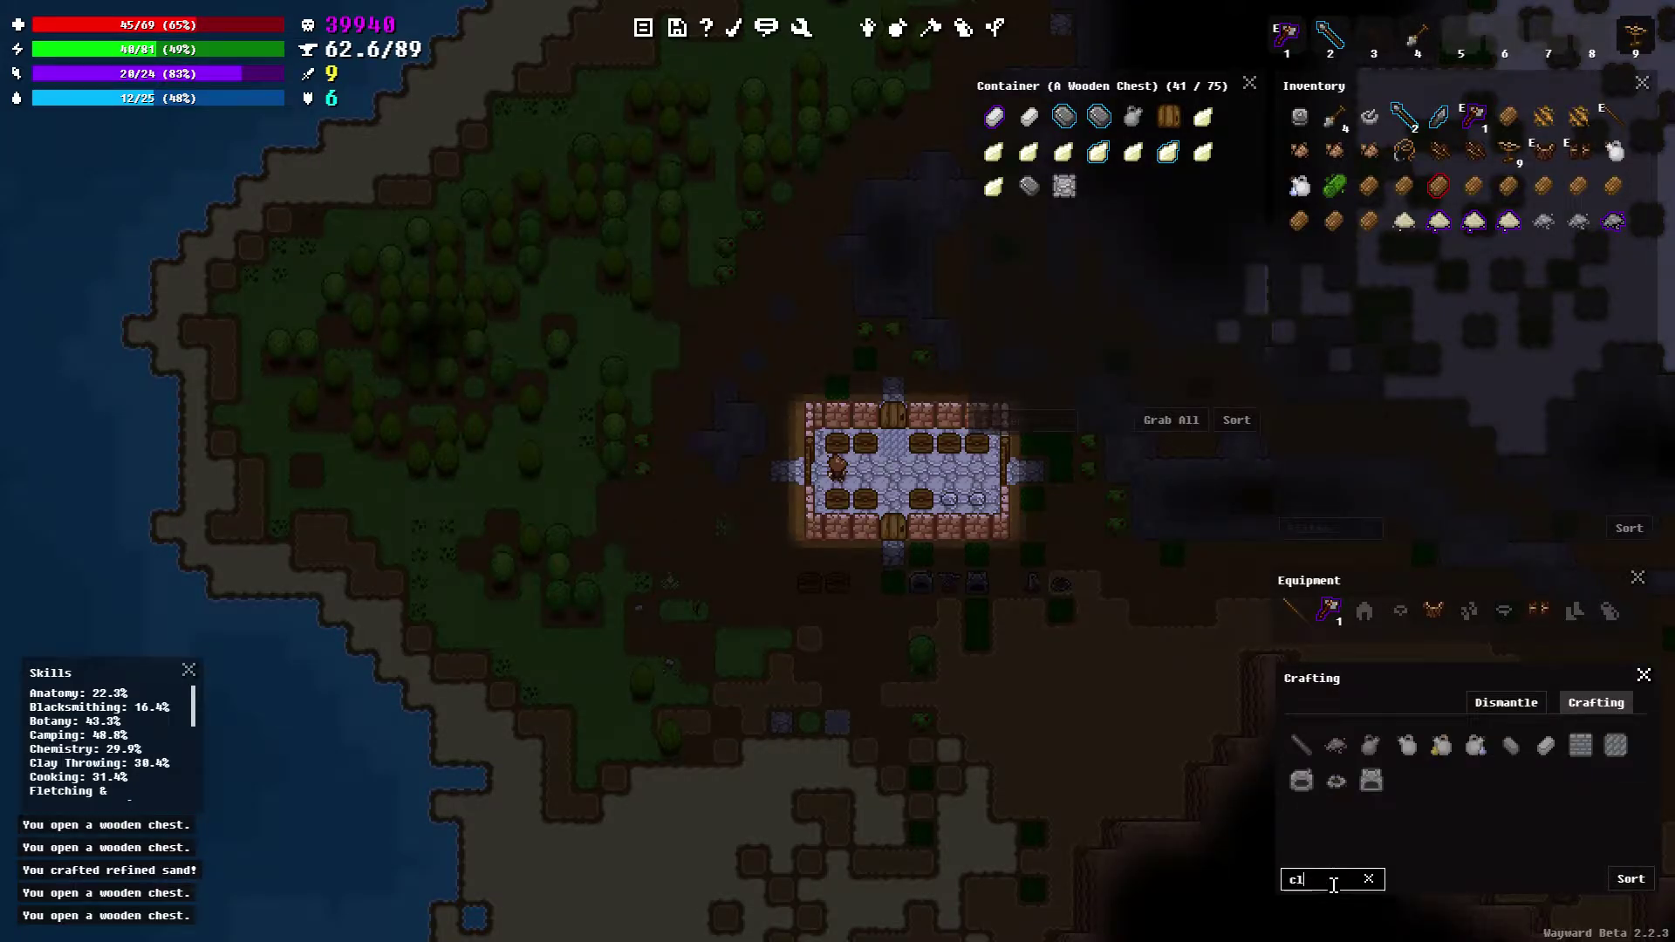
pyautogui.write(' l')
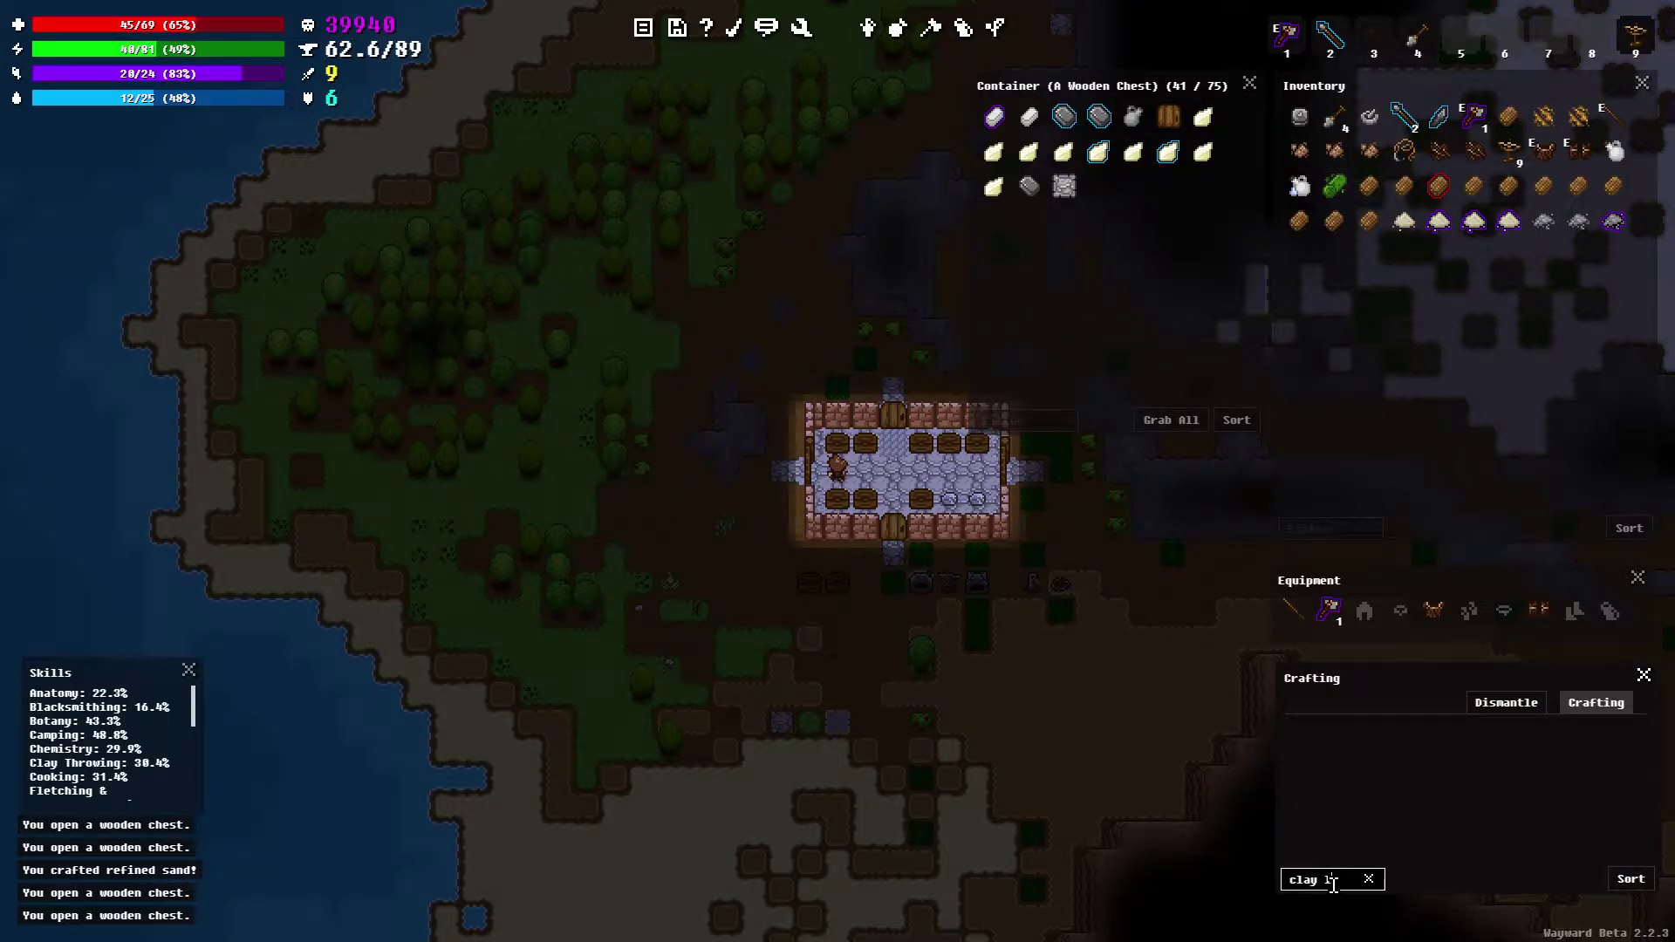
pyautogui.press('BackSpace')
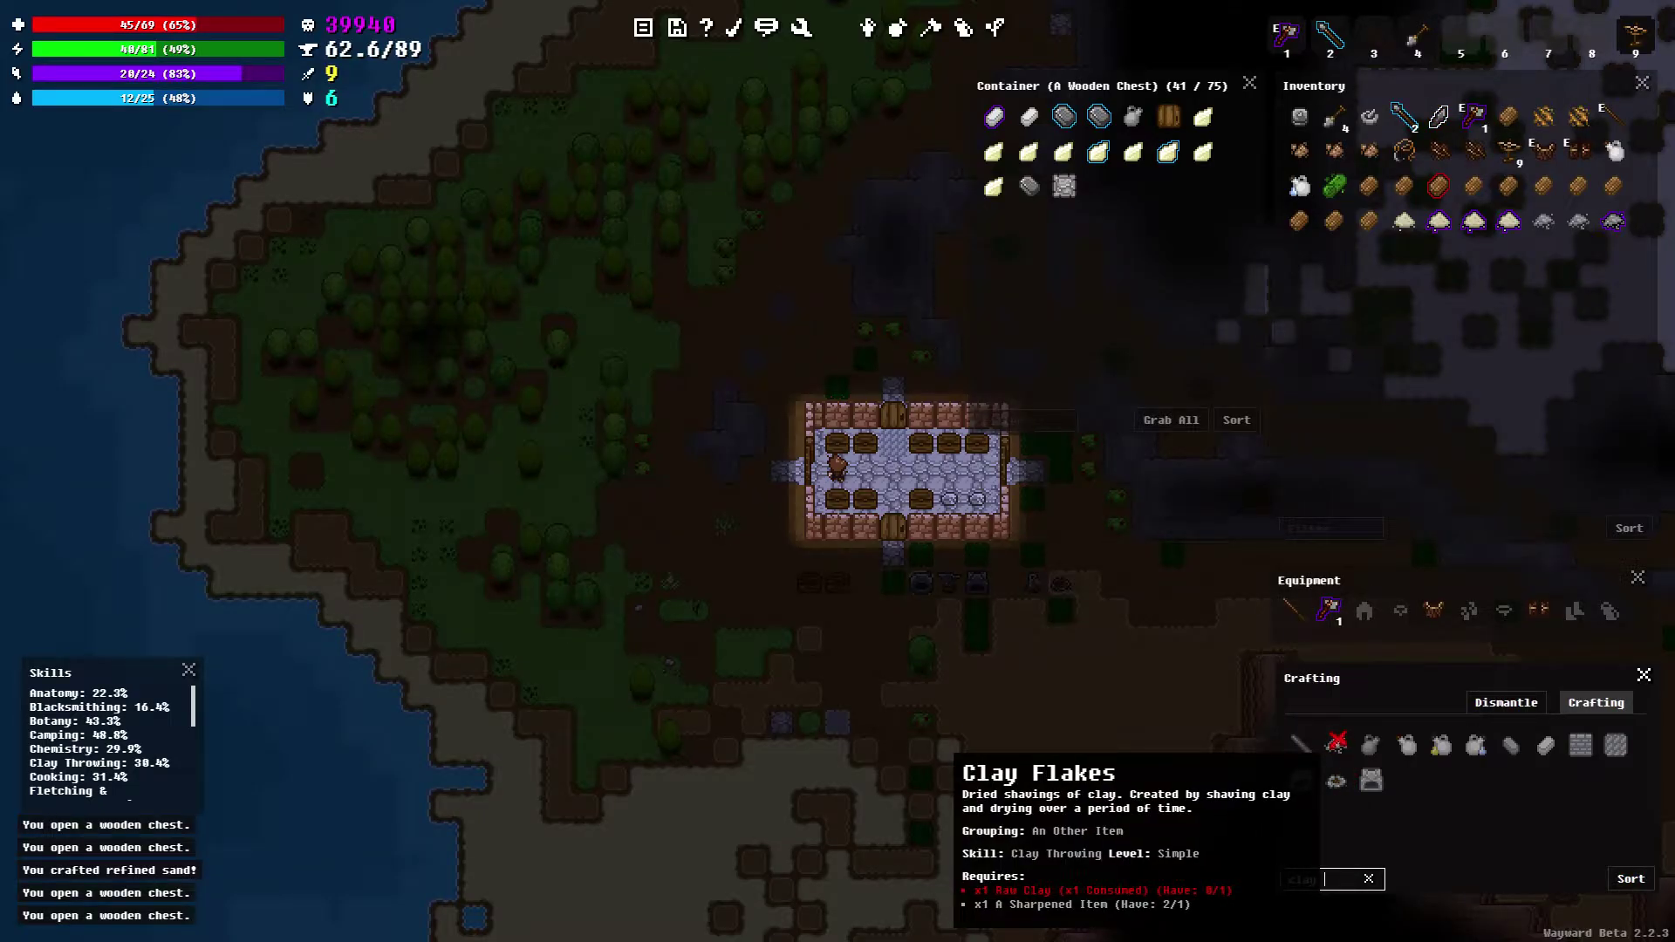
pyautogui.keyDown('shift'); pyautogui.click(1031, 187); pyautogui.keyUp('shift')
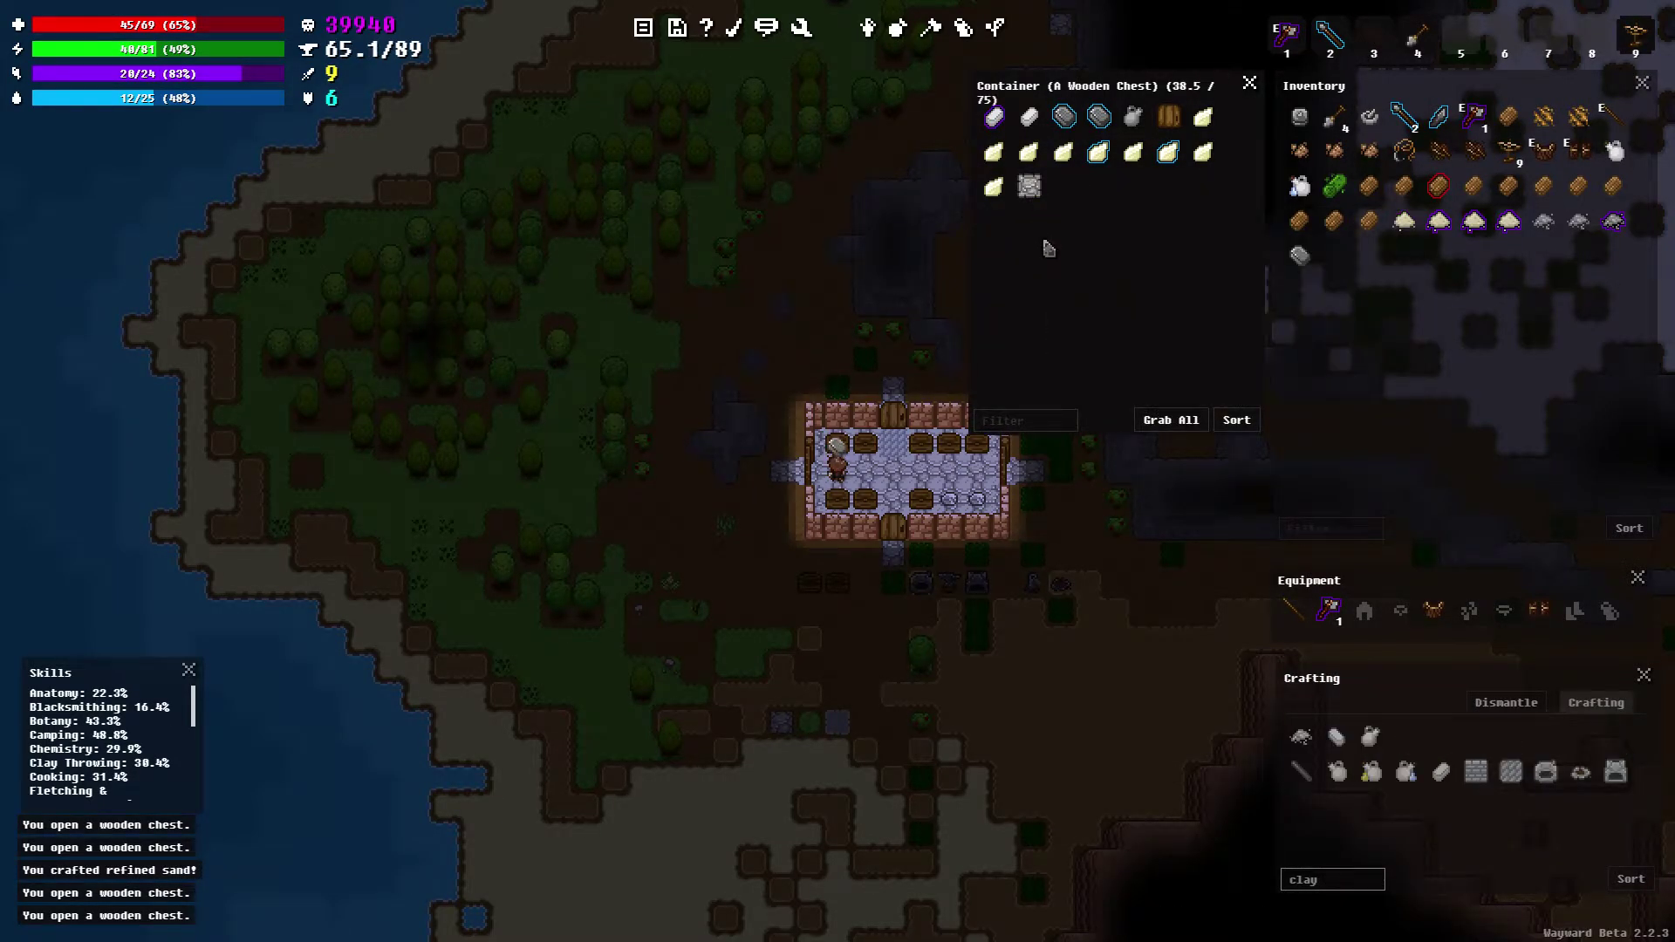
pyautogui.click(1309, 744)
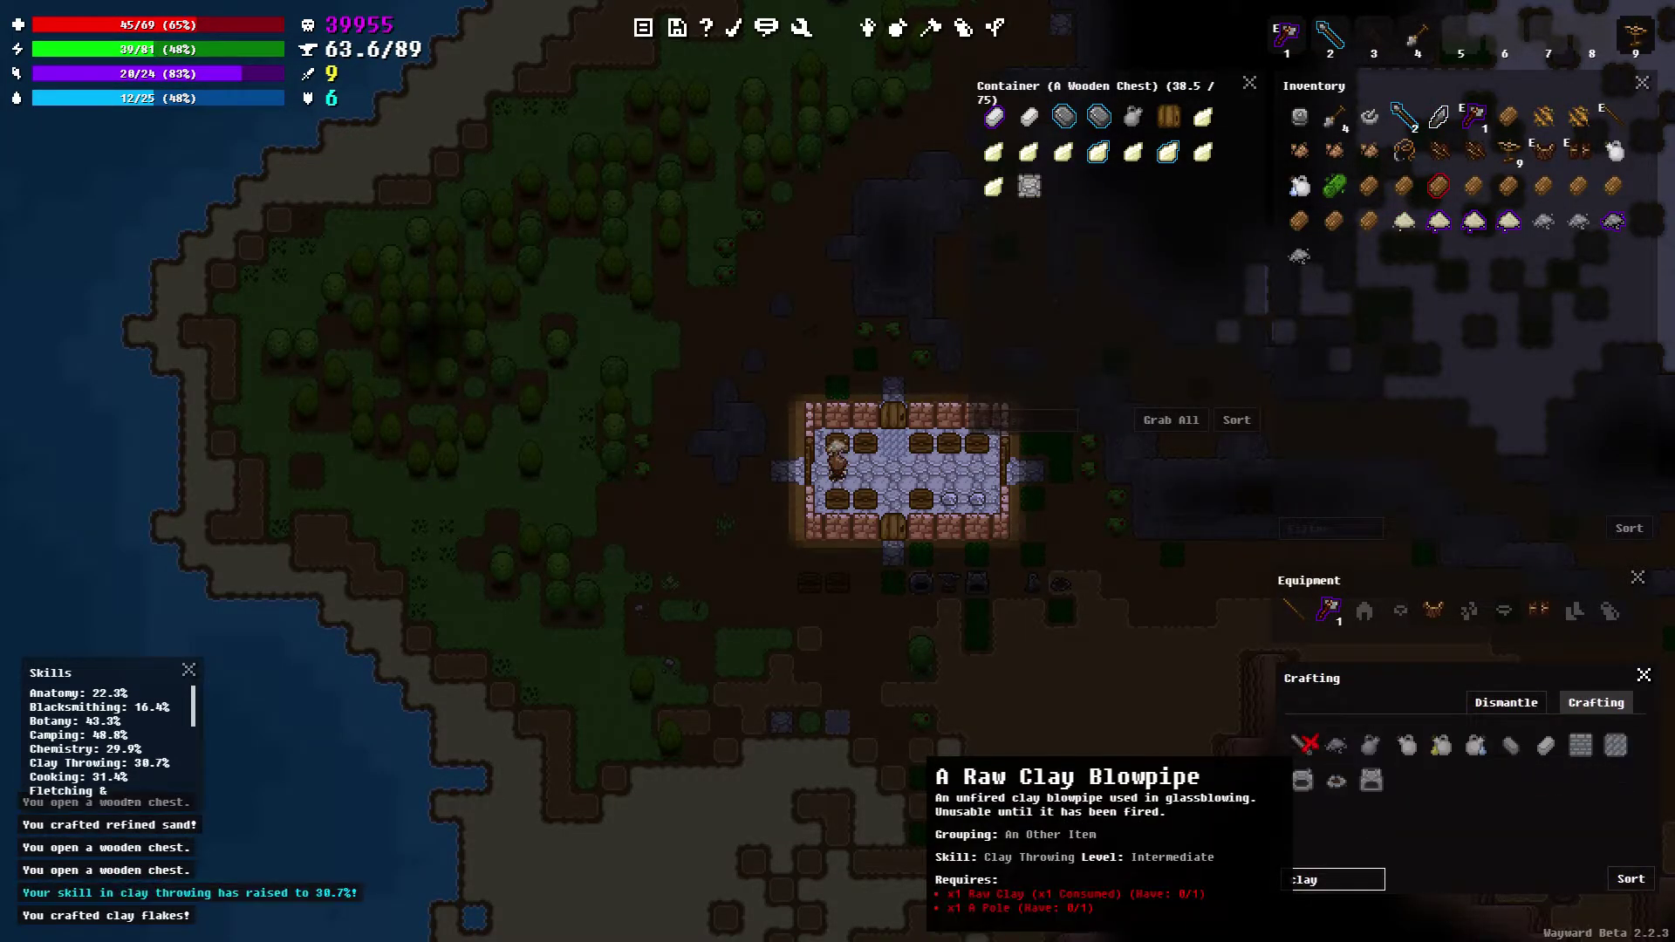
pyautogui.keyDown('shift'); pyautogui.click(1099, 115); pyautogui.keyUp('shift')
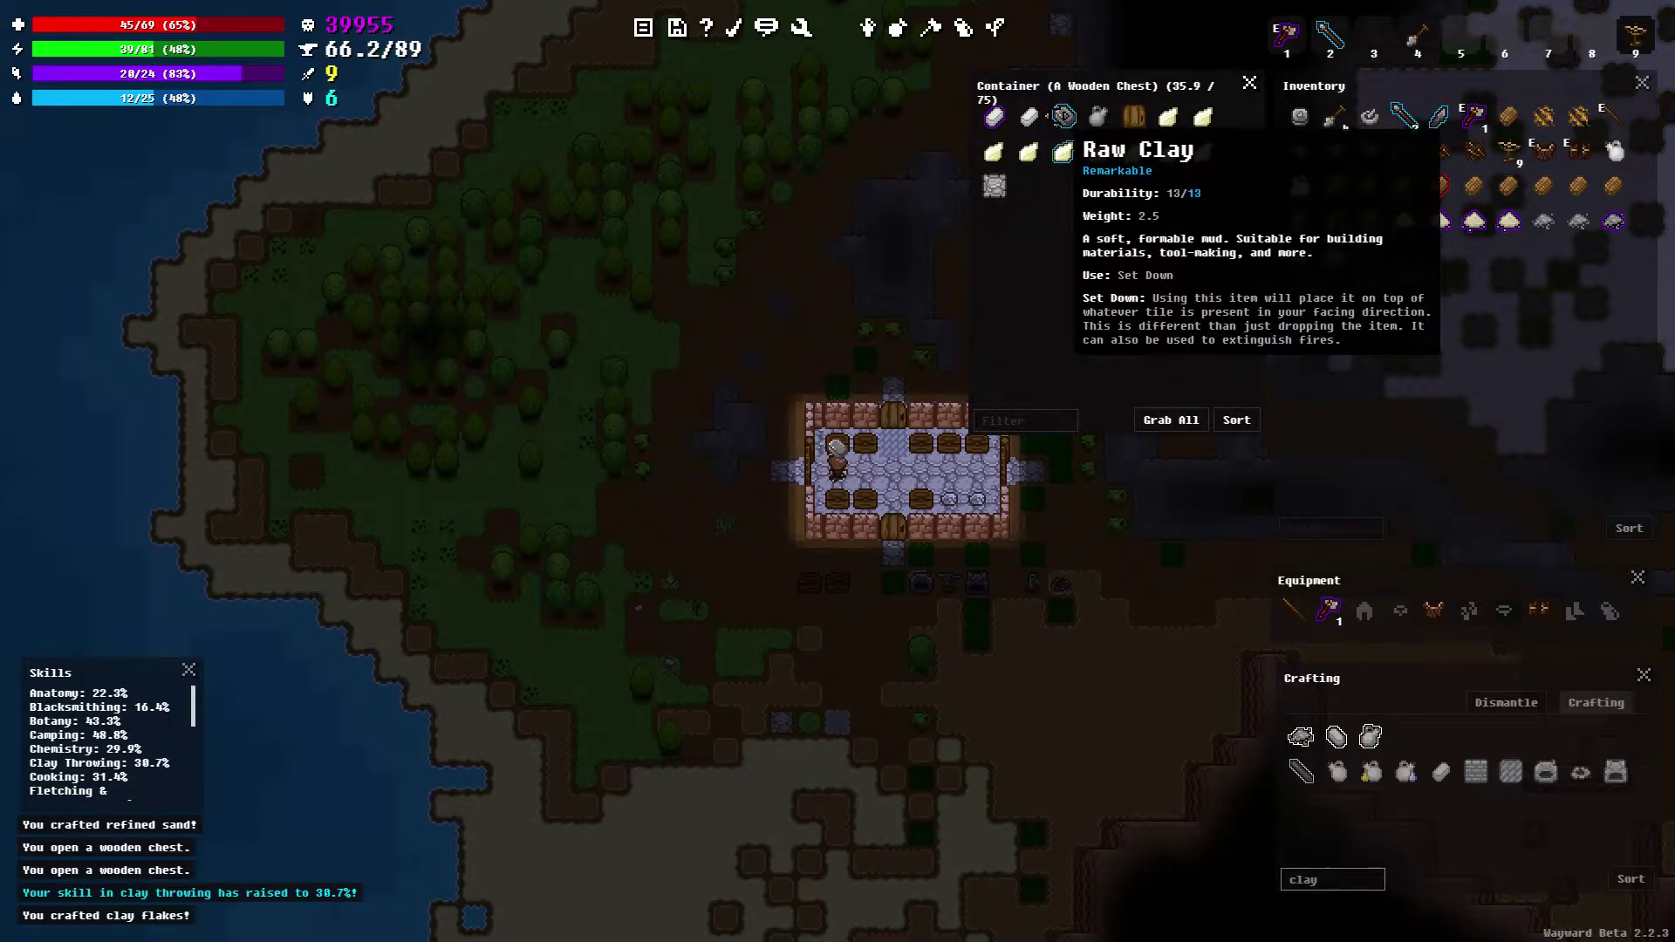
pyautogui.keyDown('shift'); pyautogui.click(1063, 116); pyautogui.keyUp('shift')
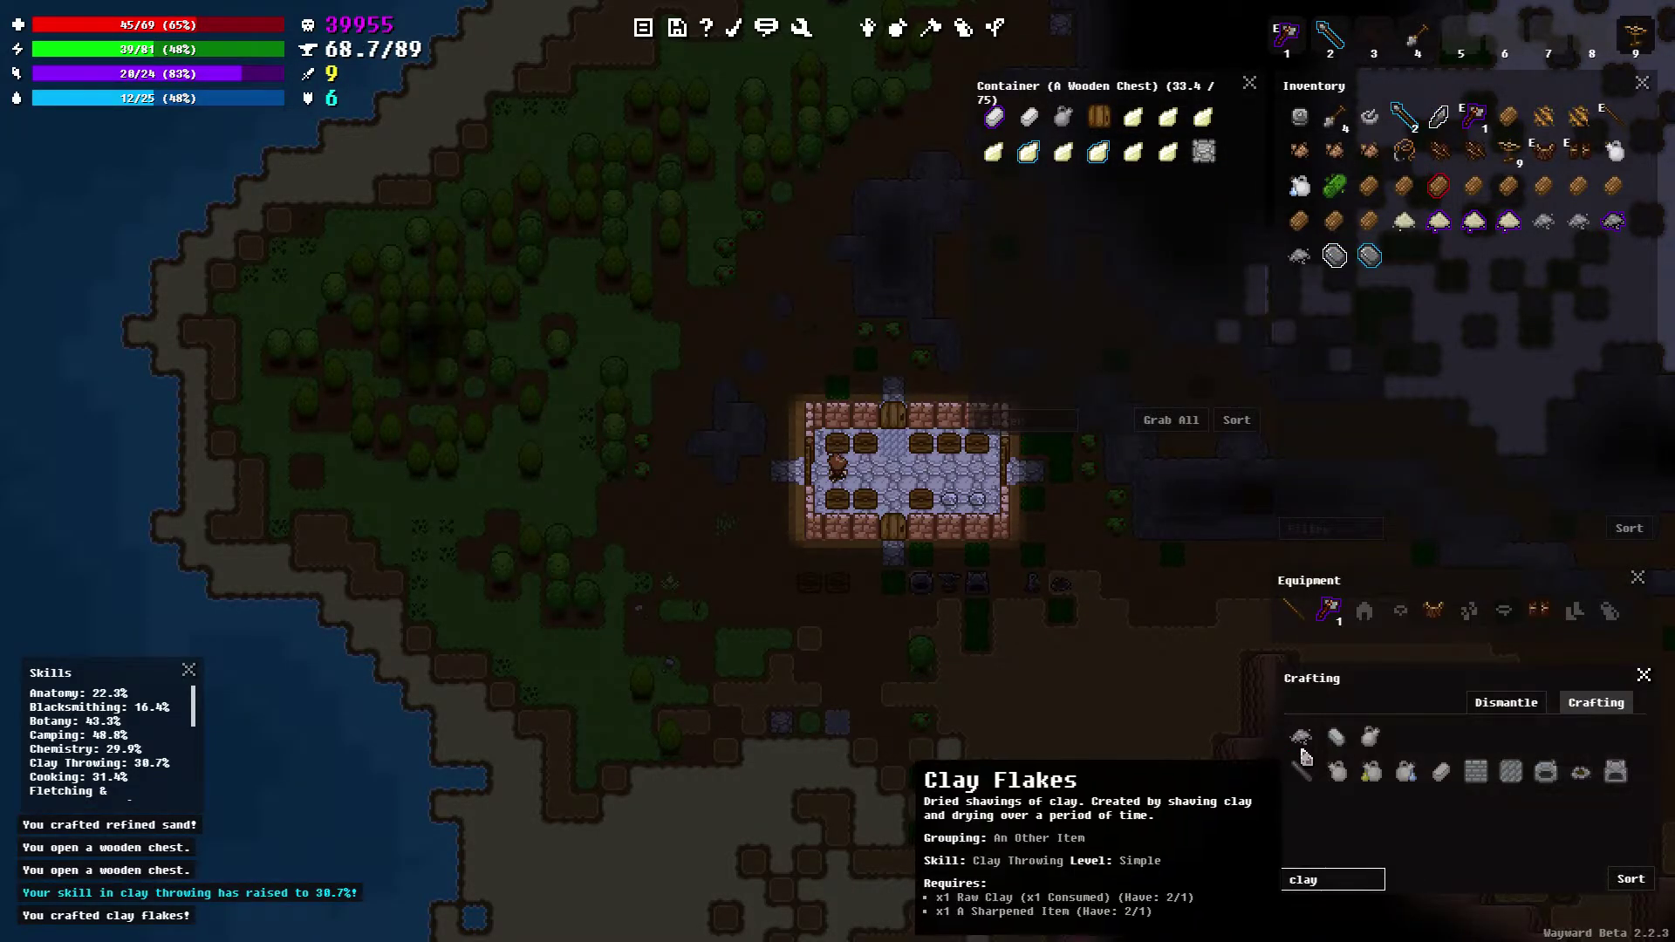
pyautogui.click(1301, 739)
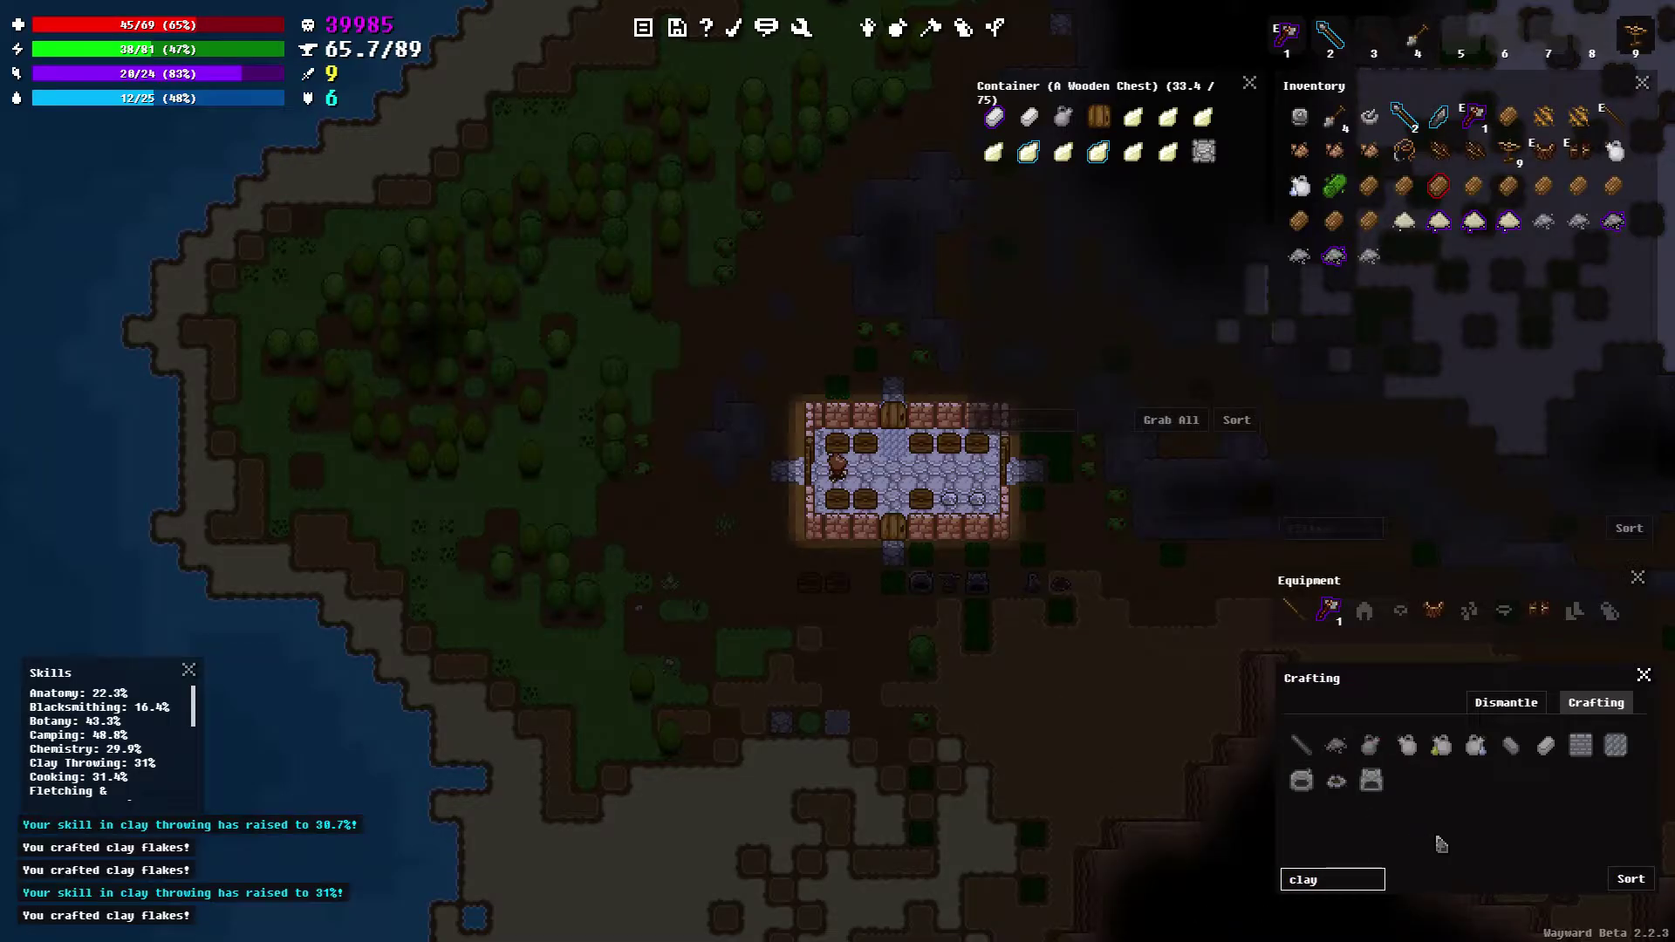
pyautogui.click(1644, 675)
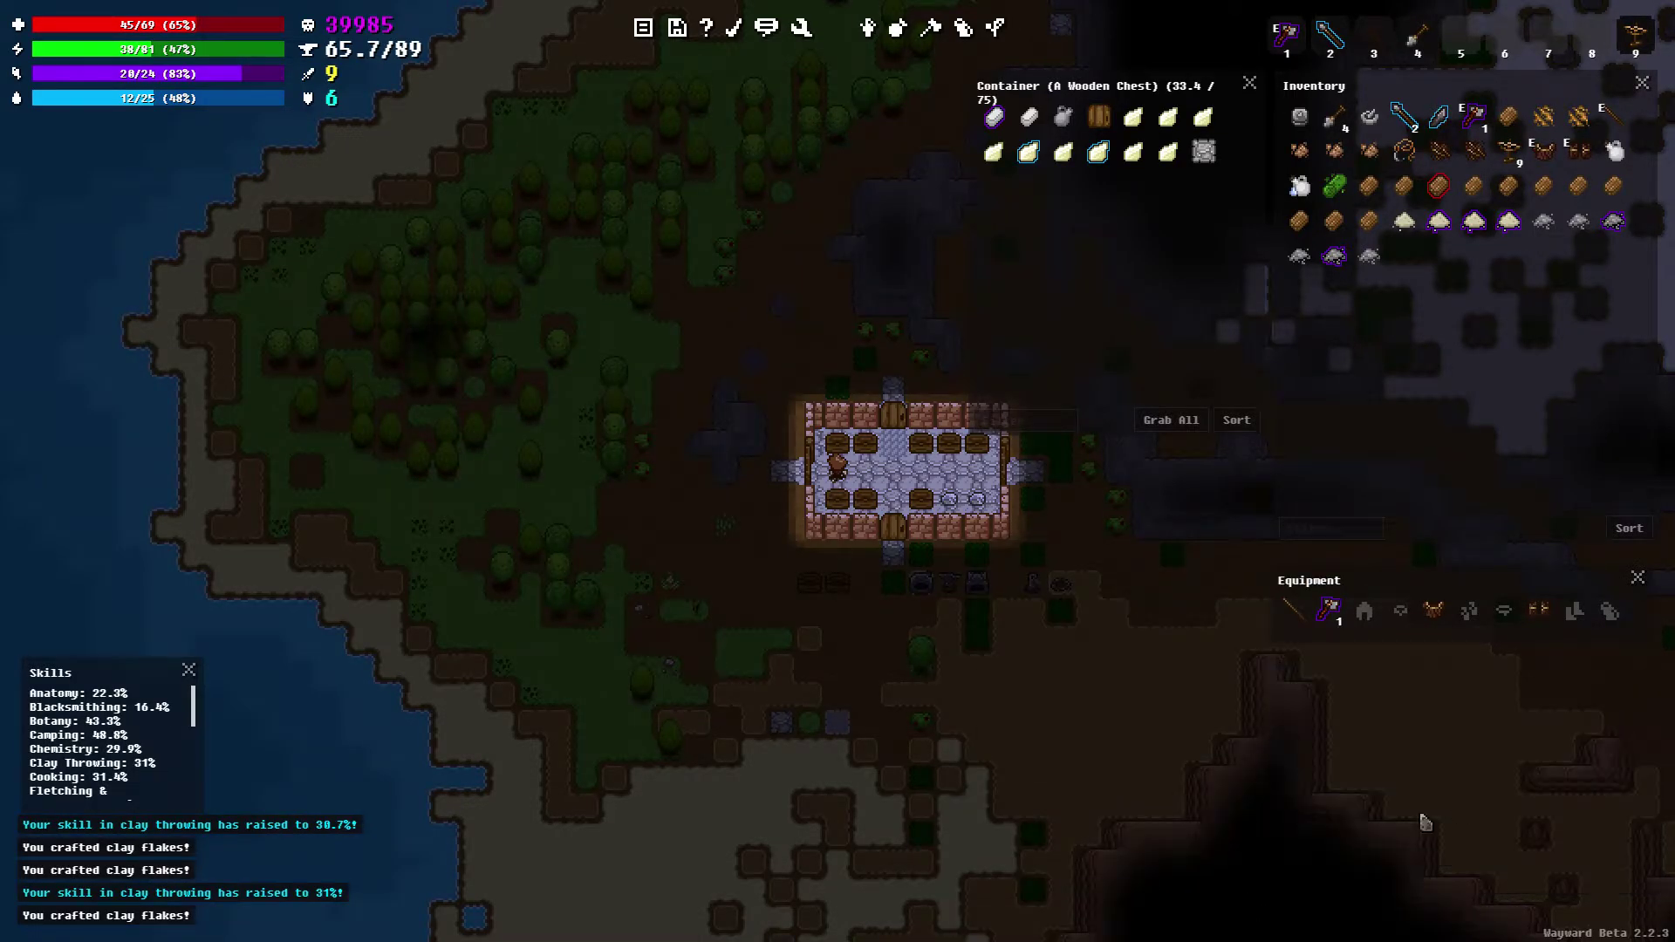
# Clear the recipe search and craft two batches of green sand, raising chemistry to 30.2%
pyautogui.click(931, 28)
pyautogui.doubleClick(1394, 882)
pyautogui.press('BackSpace')
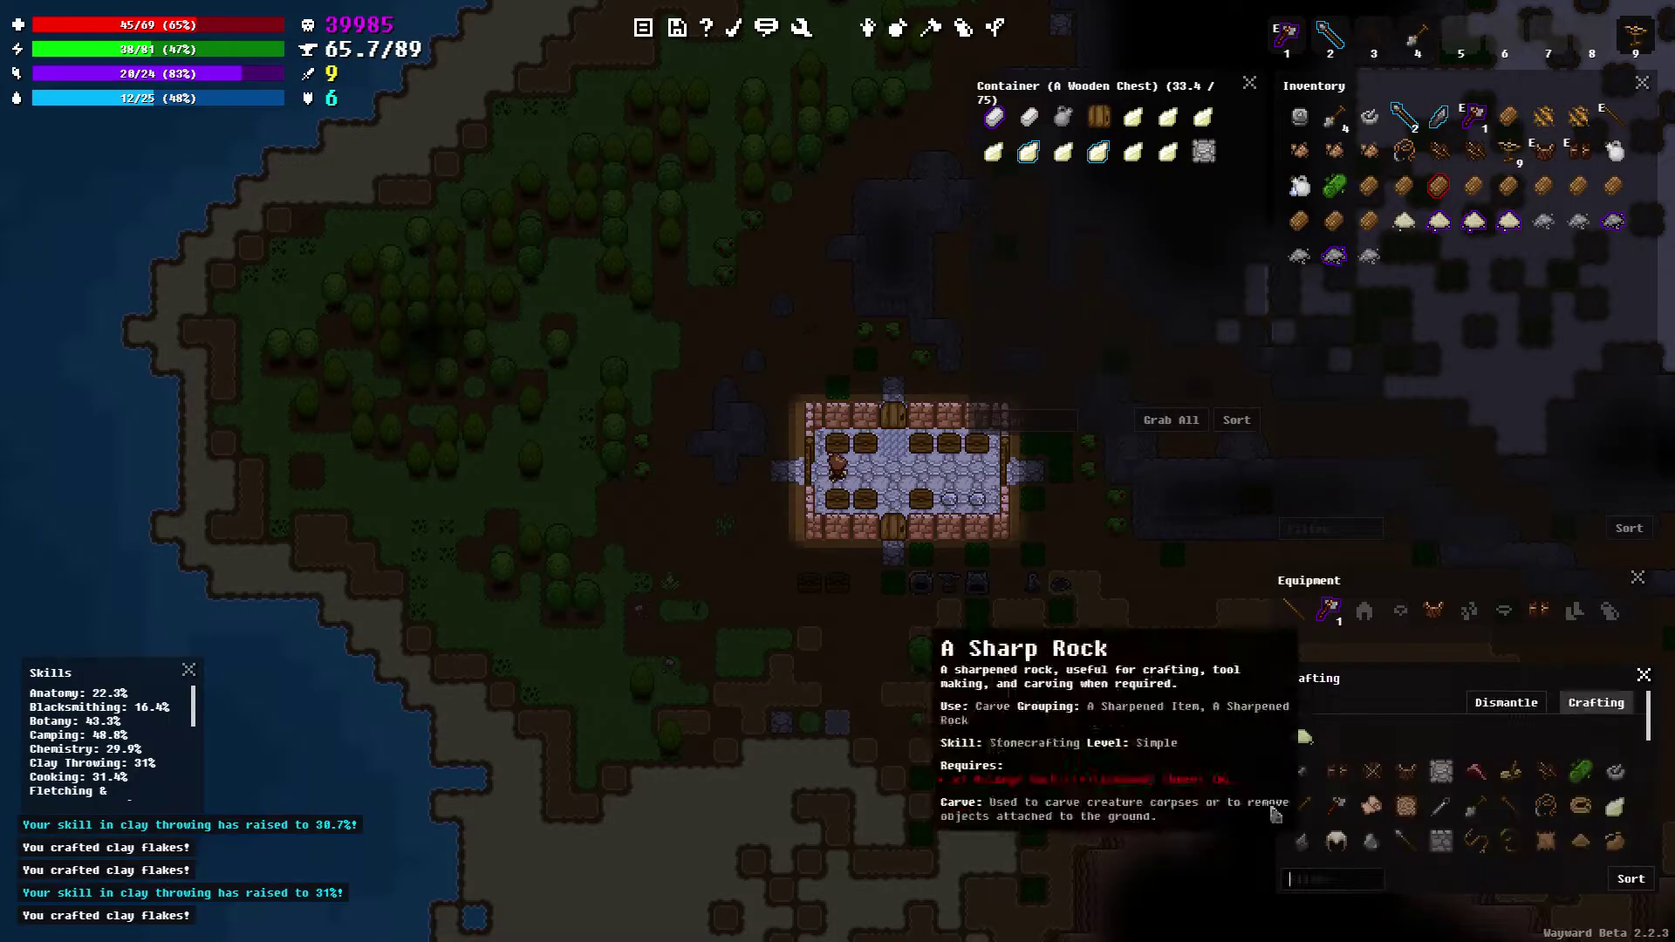
pyautogui.click(1302, 740)
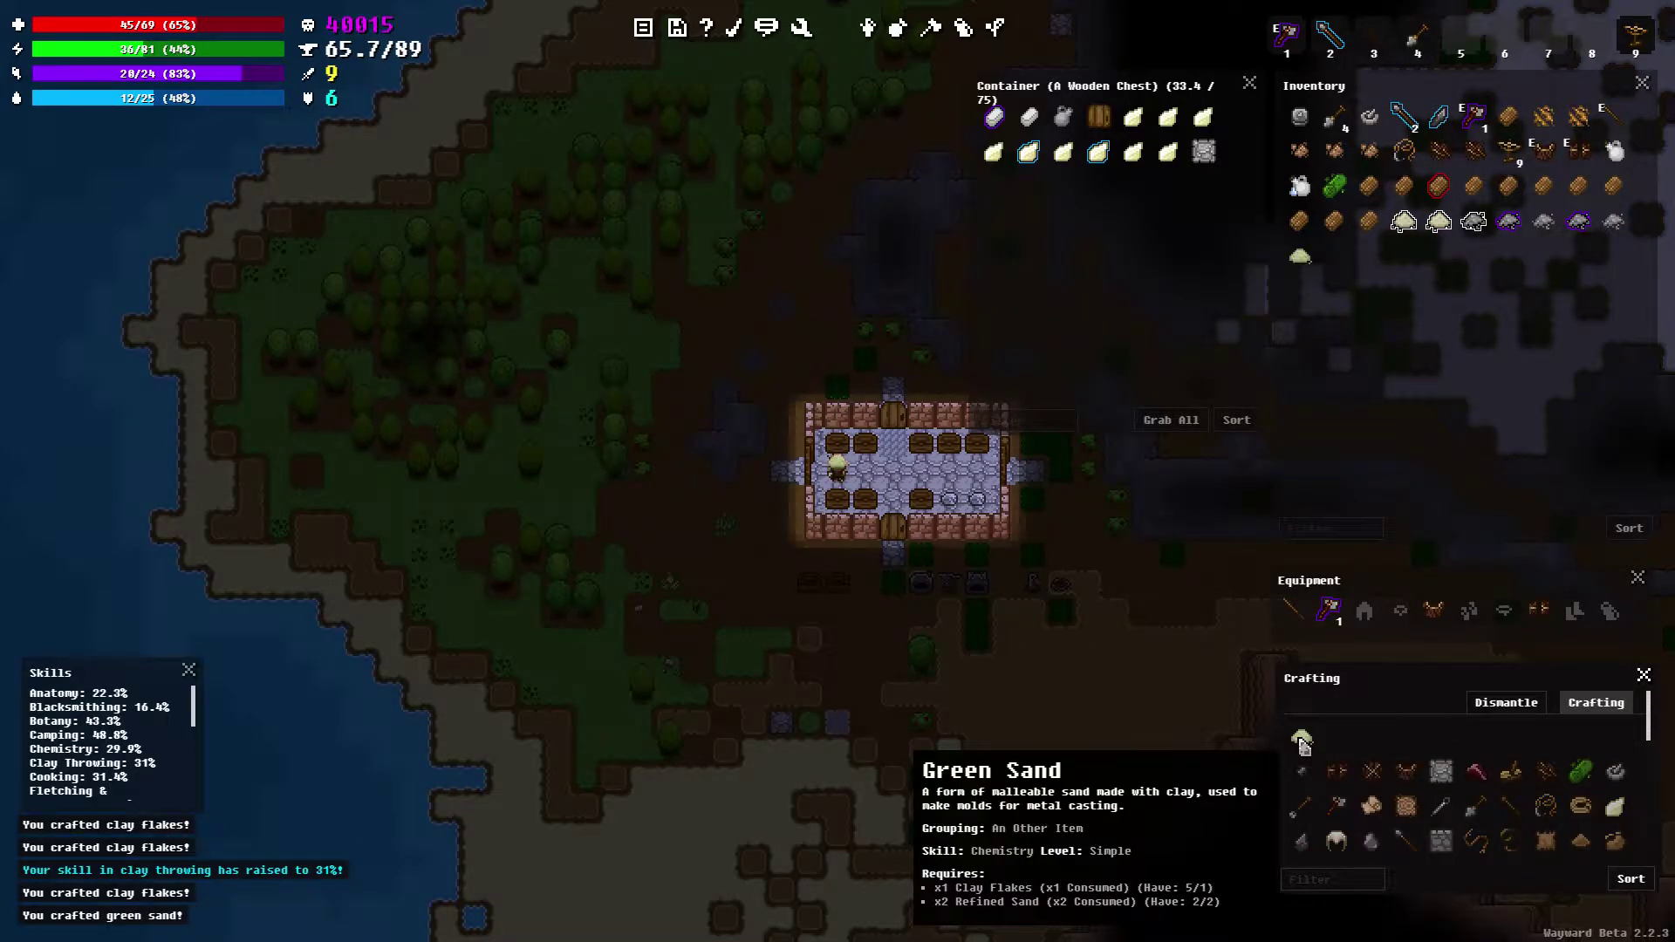
pyautogui.click(1303, 740)
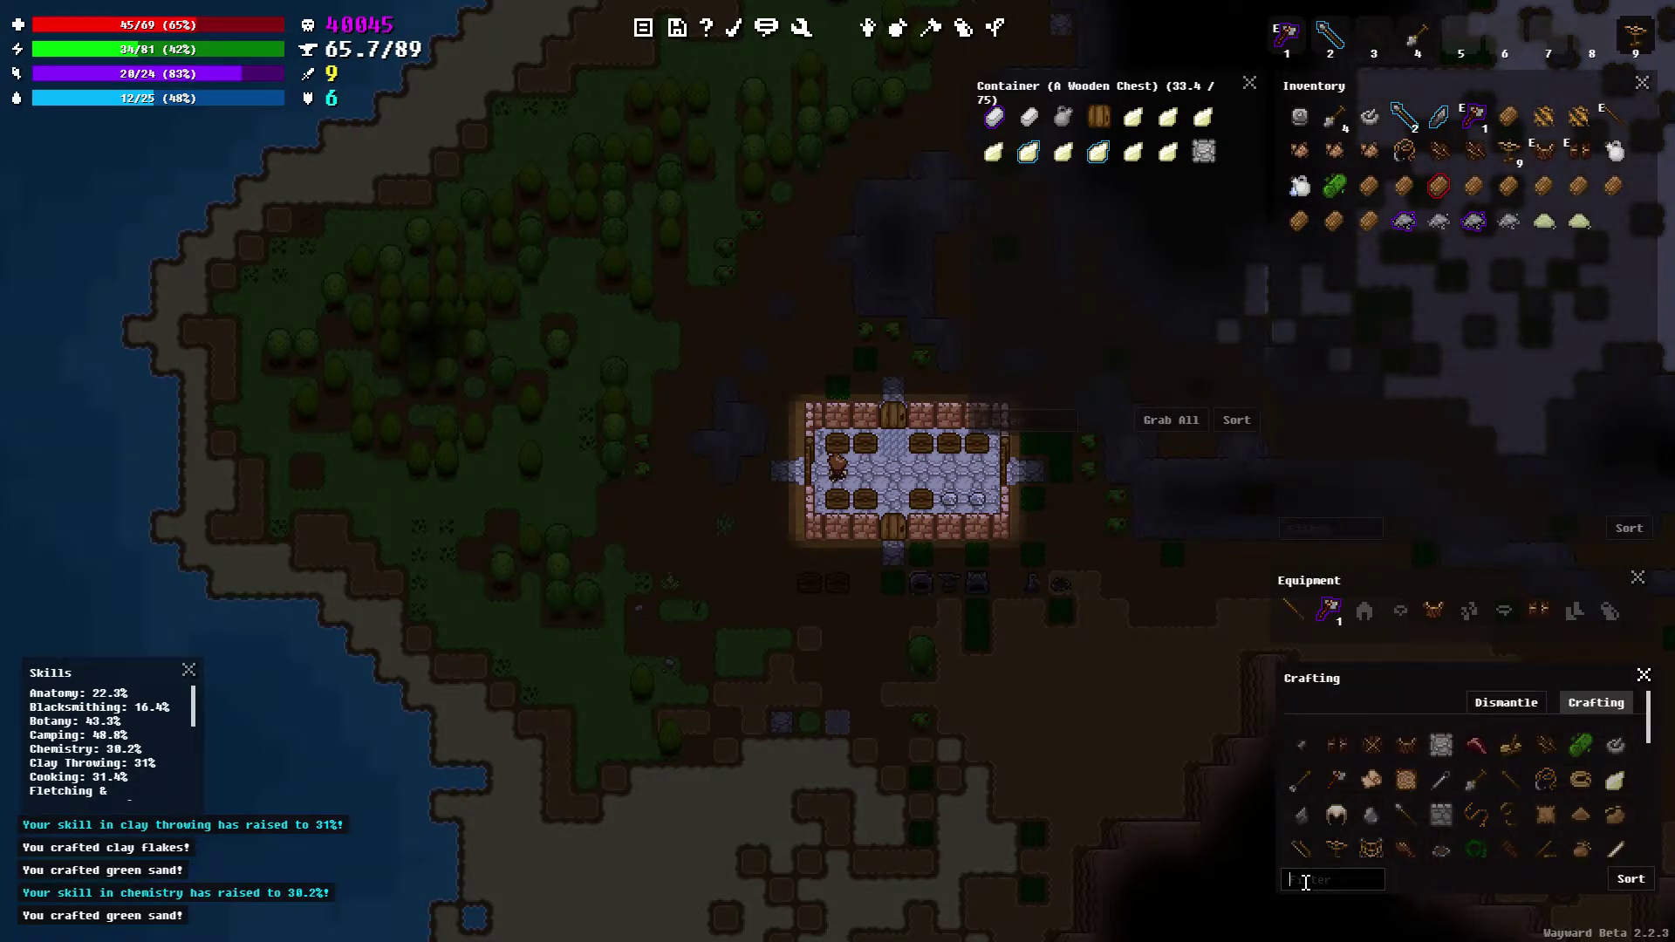
pyautogui.write('green')
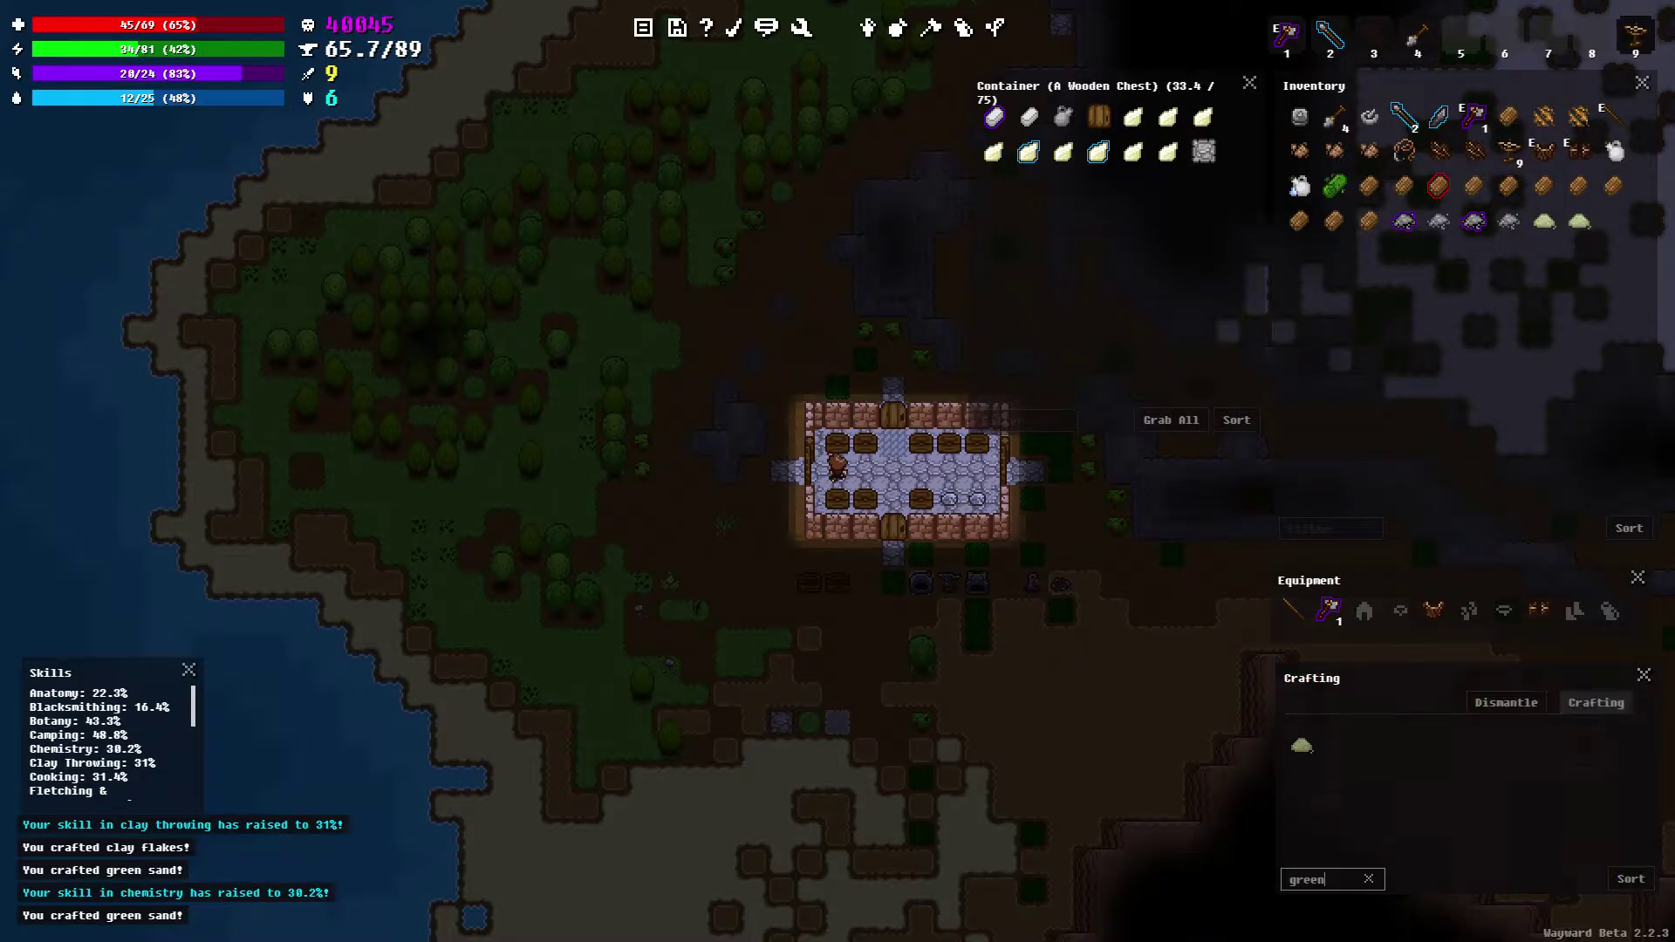
pyautogui.click(1368, 878)
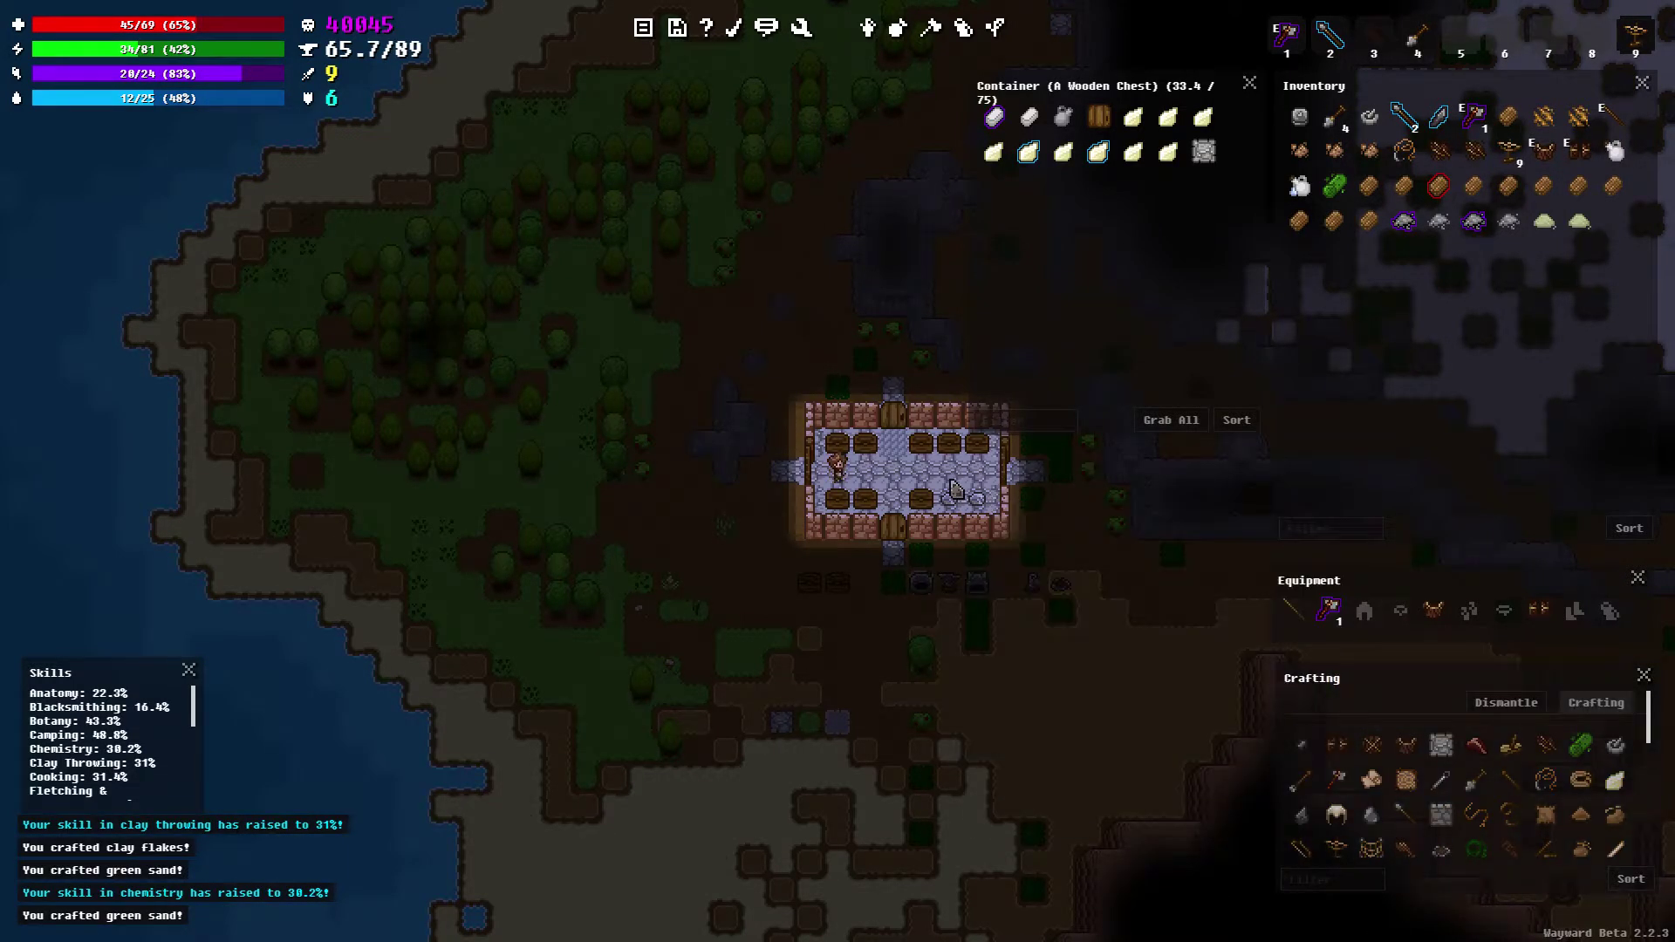
# Walk out the south door, loop around south of the house, and come back inside
pyautogui.press('Right')
pyautogui.press('Right')
pyautogui.press('Down')
pyautogui.press('Down')
pyautogui.press('Down')
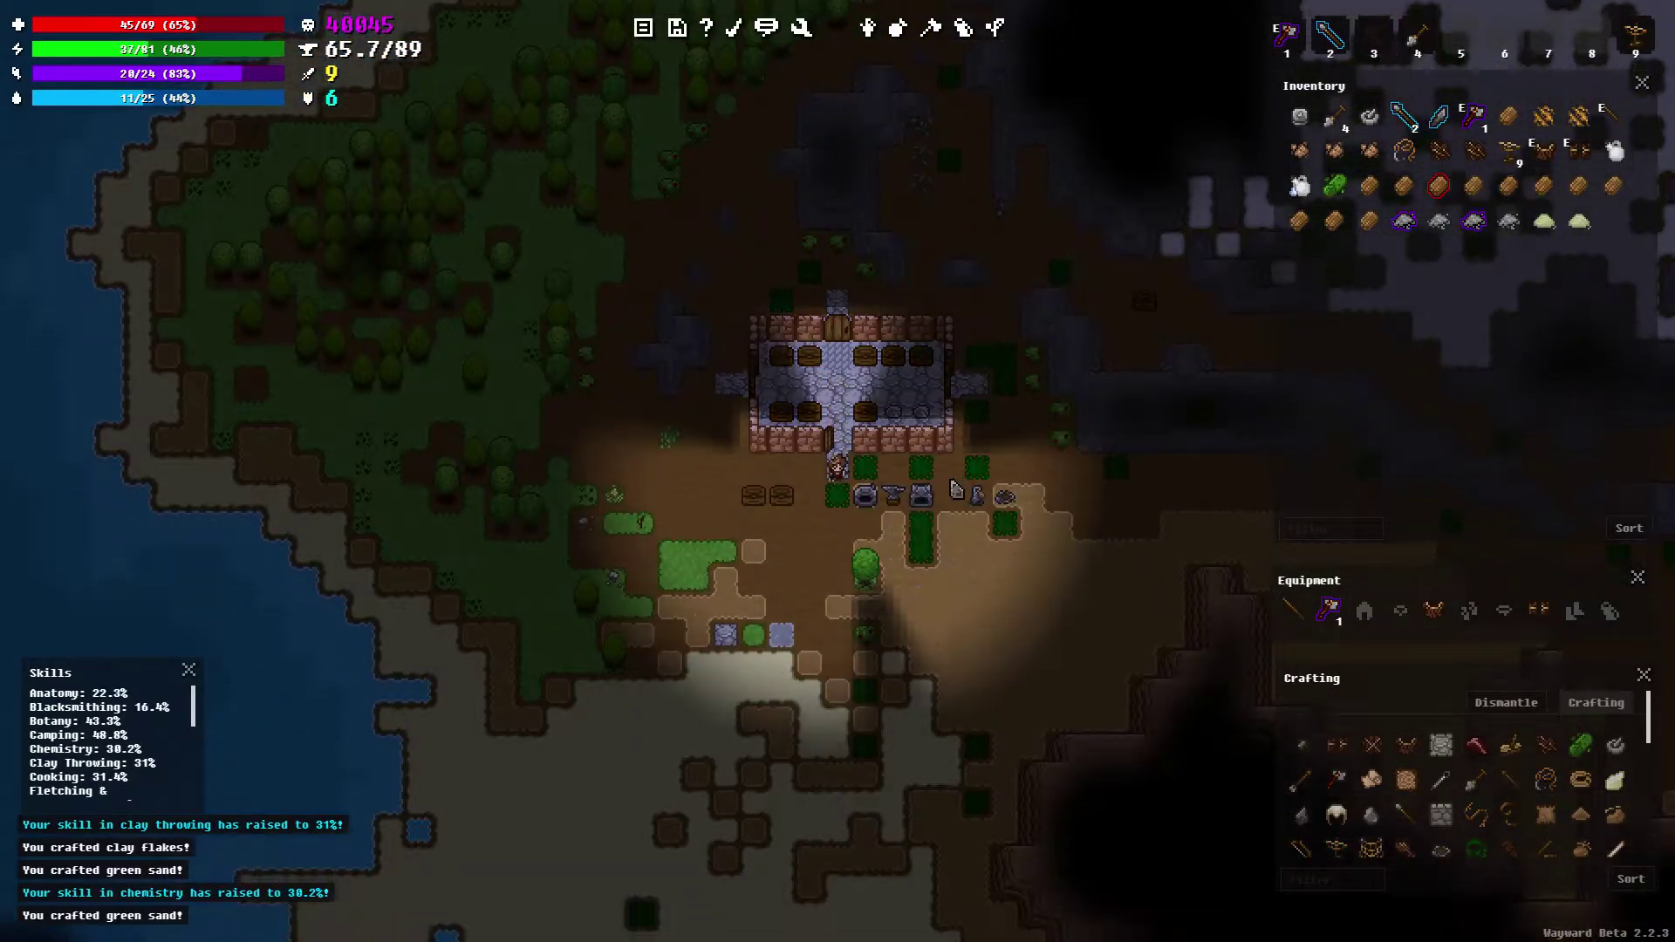
pyautogui.press('Down')
pyautogui.press('Down')
pyautogui.press('Down')
pyautogui.press('Down')
pyautogui.press('Down')
pyautogui.press('Down')
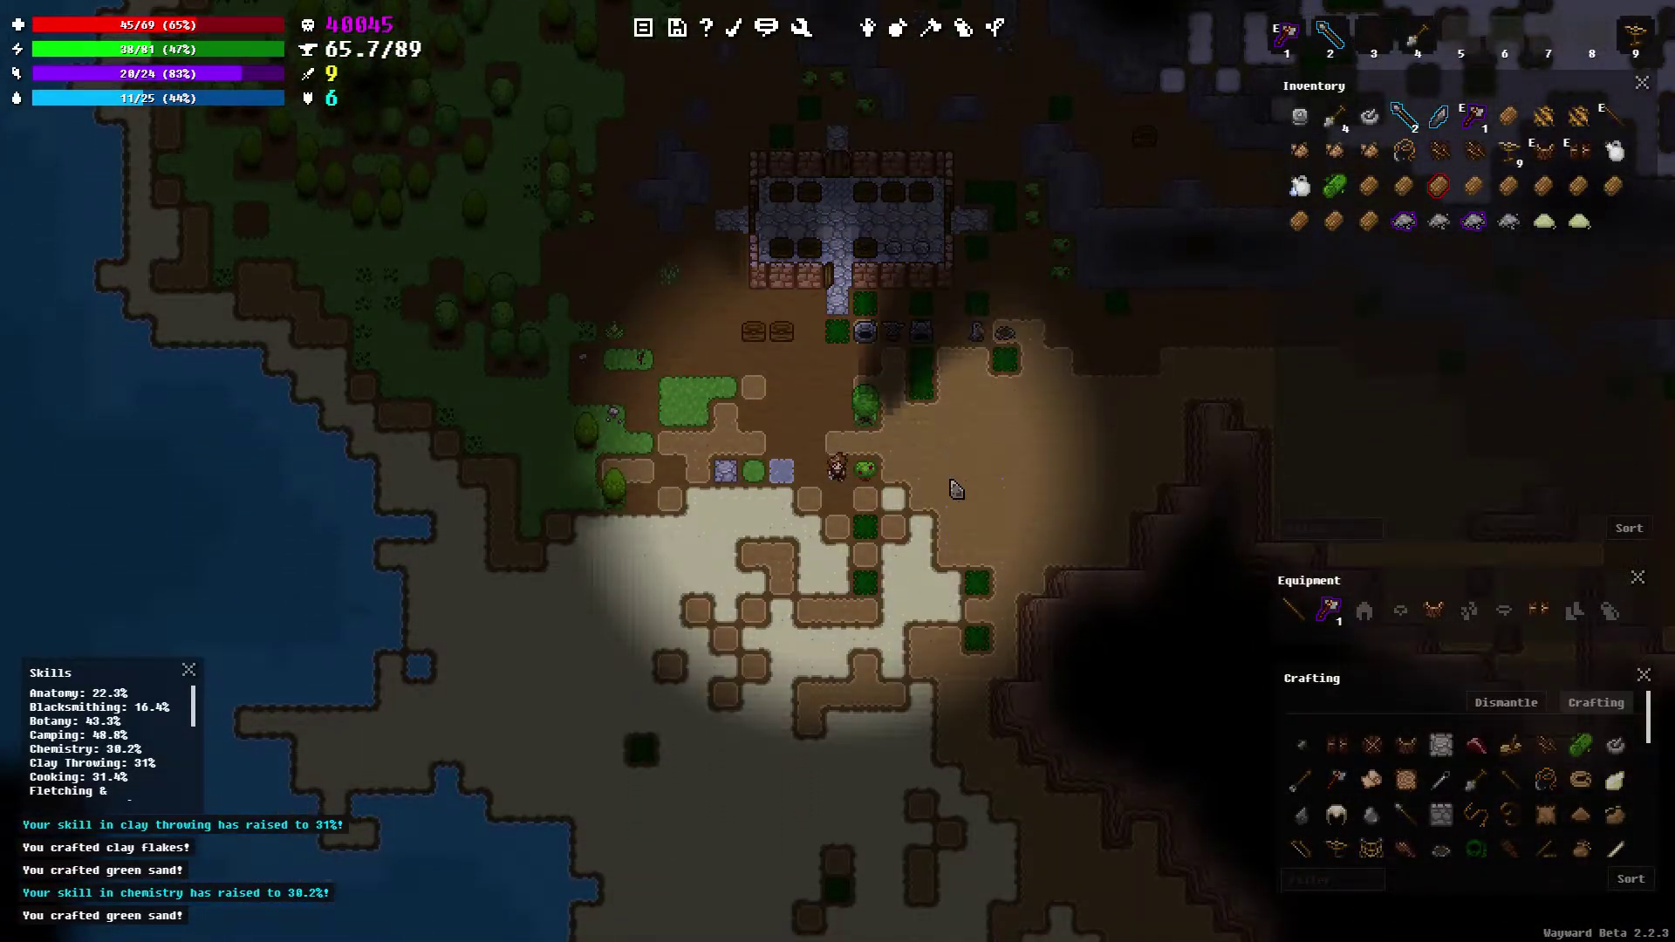
pyautogui.press('Down')
pyautogui.press('Right')
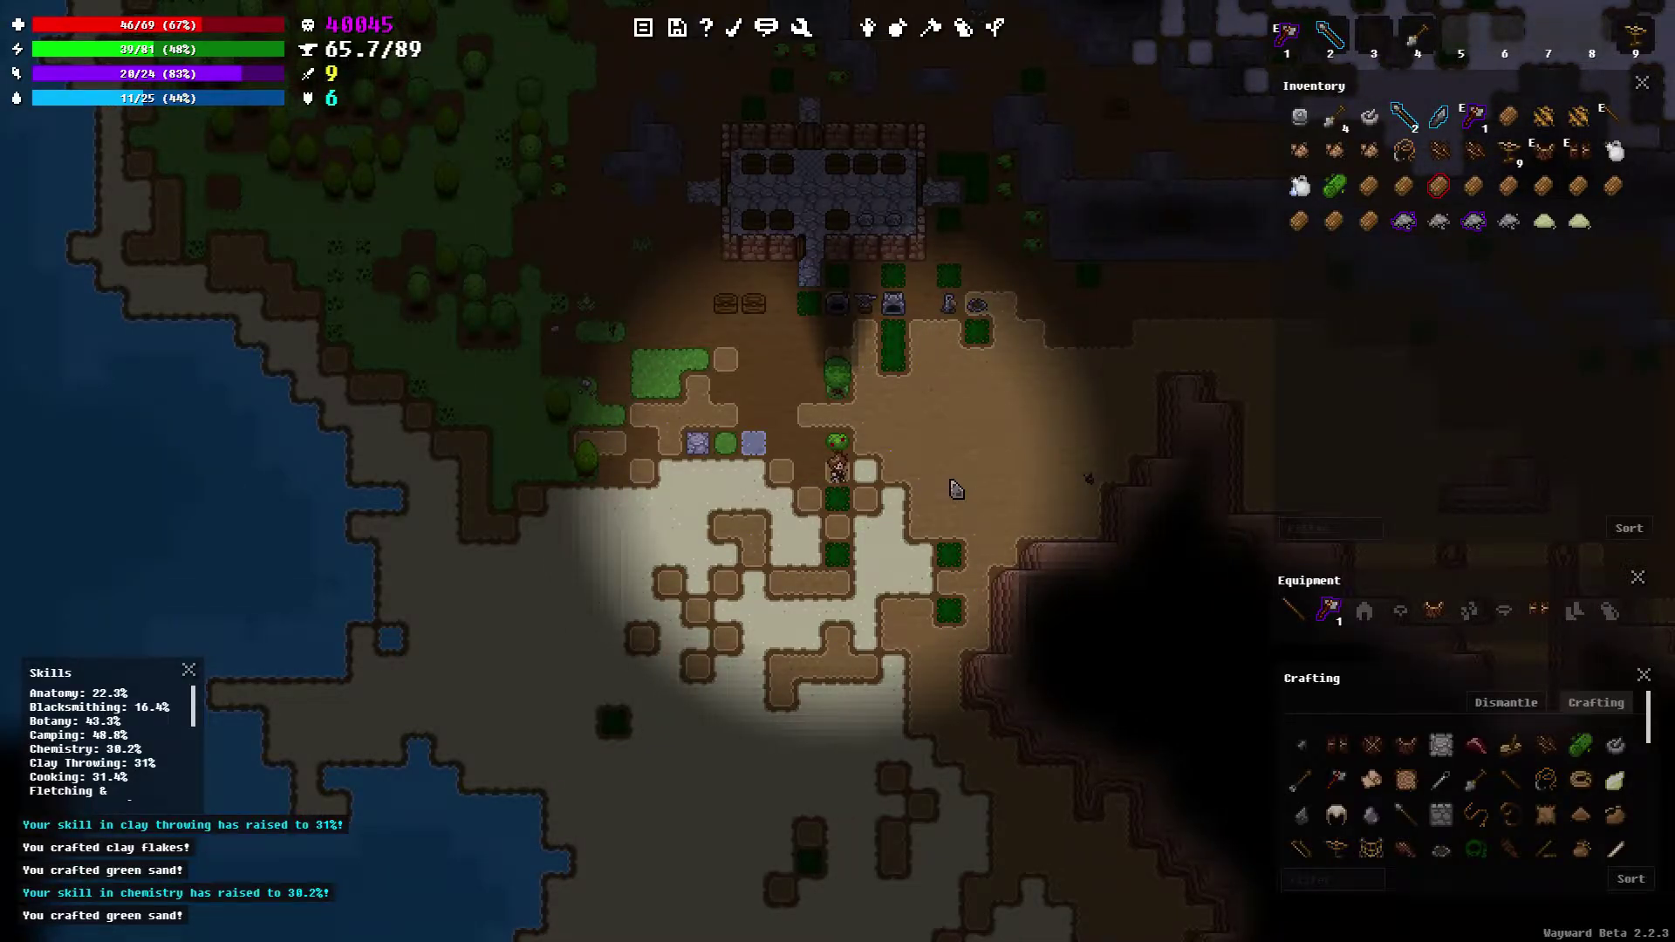
pyautogui.press('Left')
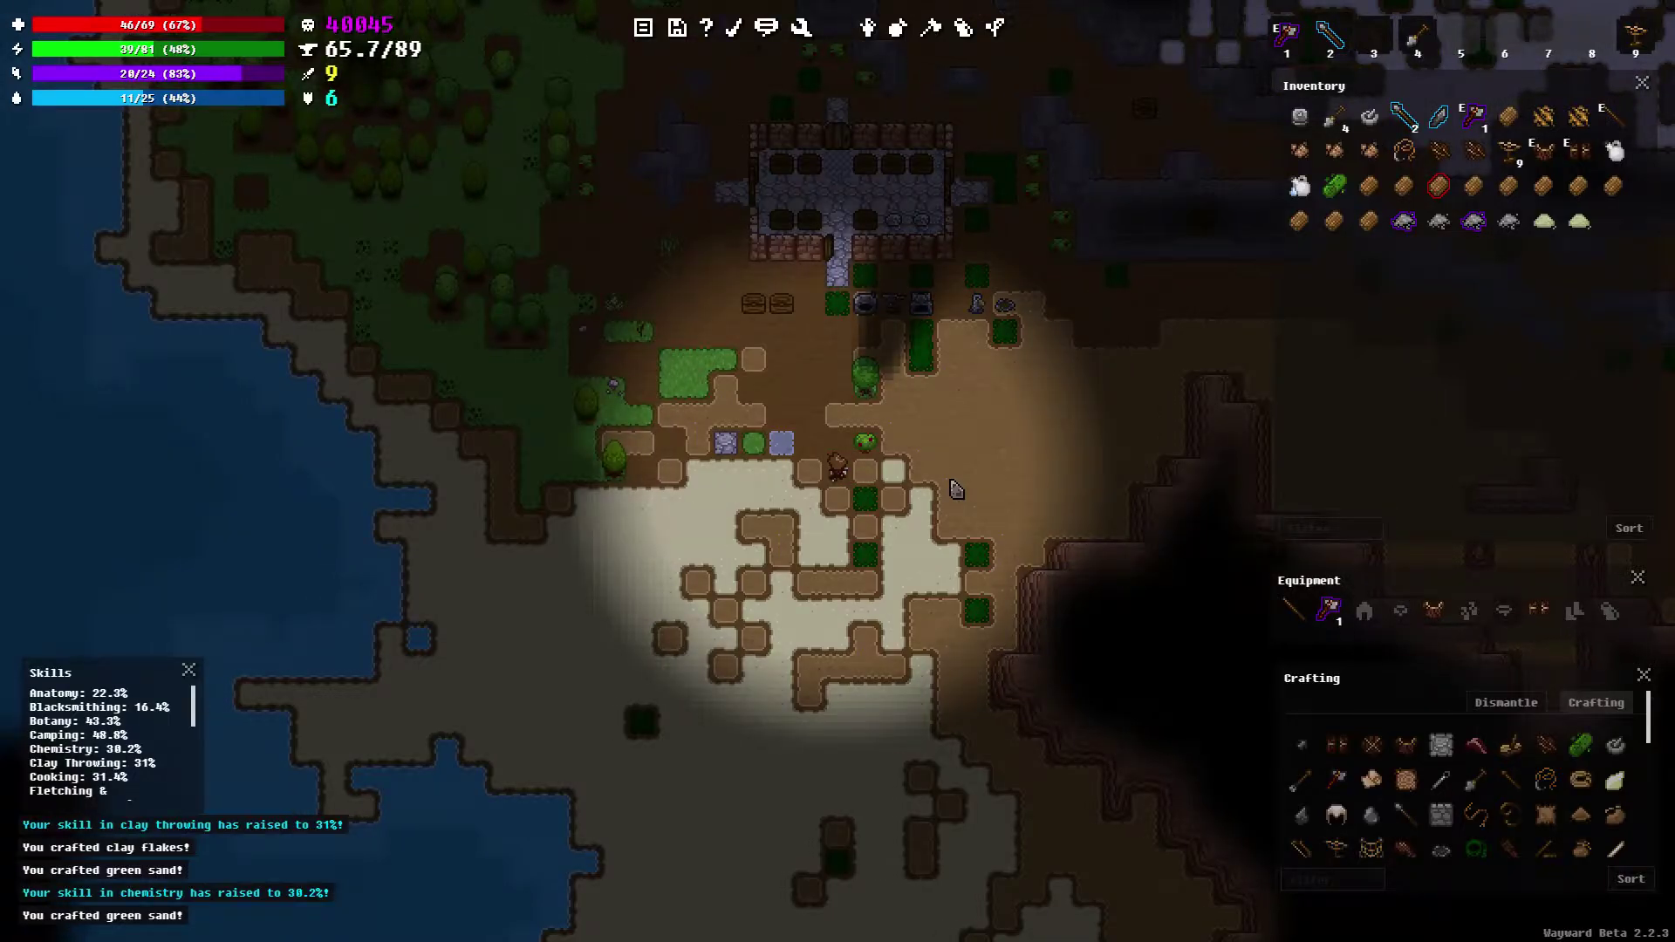
pyautogui.press('Up')
pyautogui.press('Up')
pyautogui.press('Up')
pyautogui.press('Up')
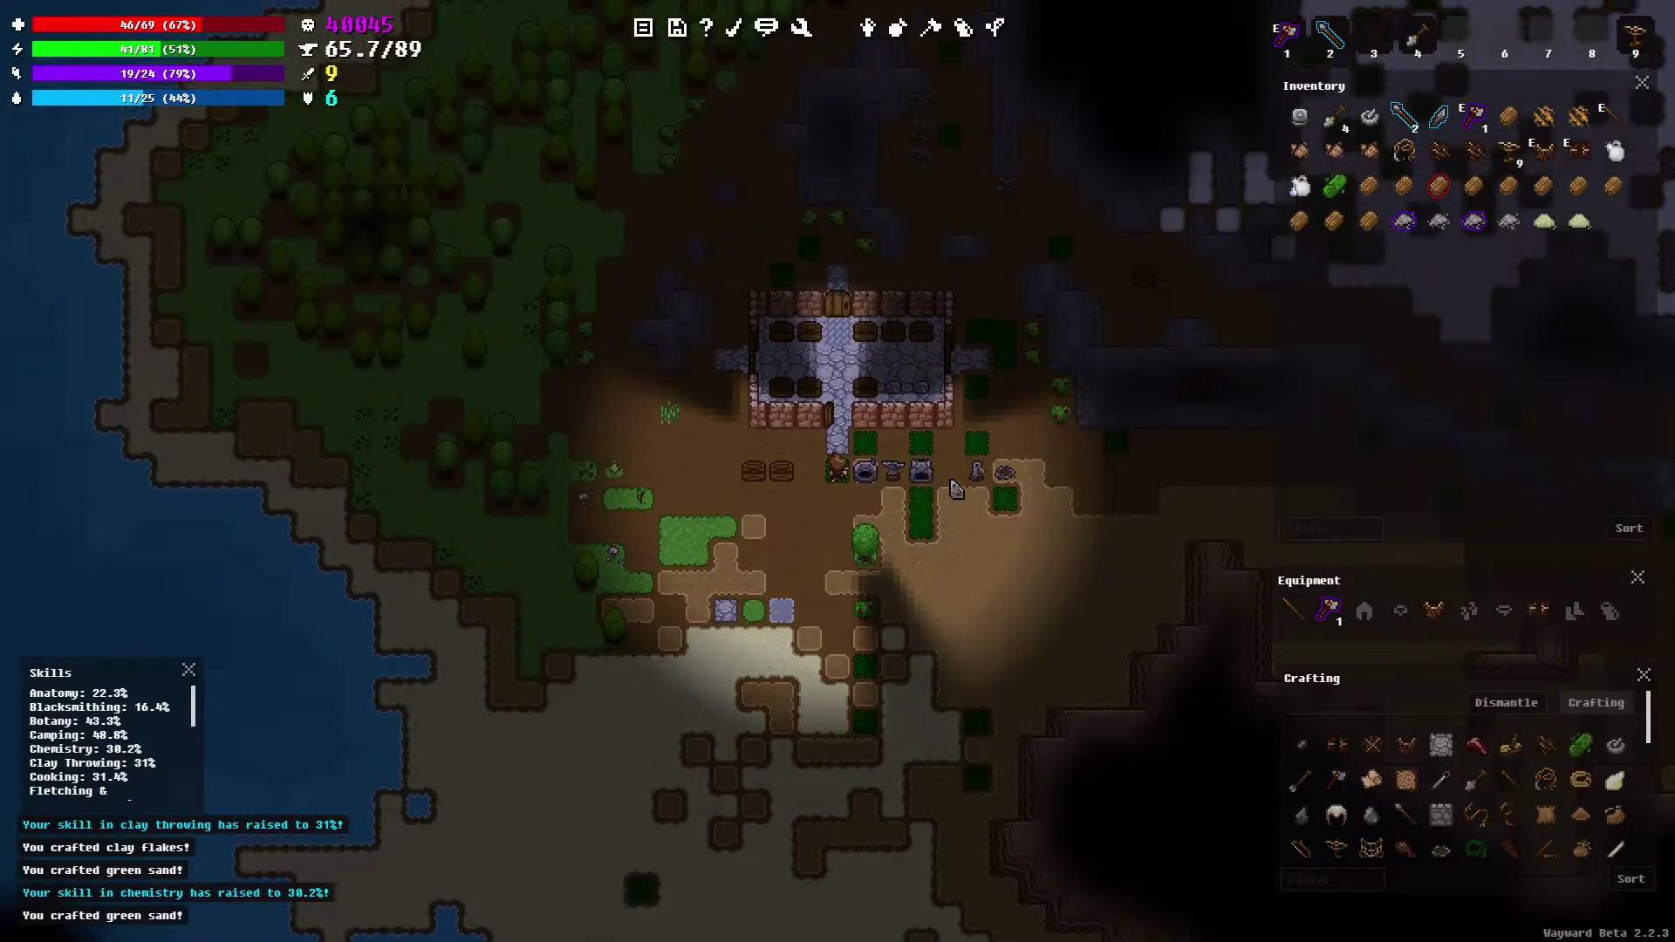
pyautogui.press('Up')
pyautogui.press('Up')
pyautogui.press('Up')
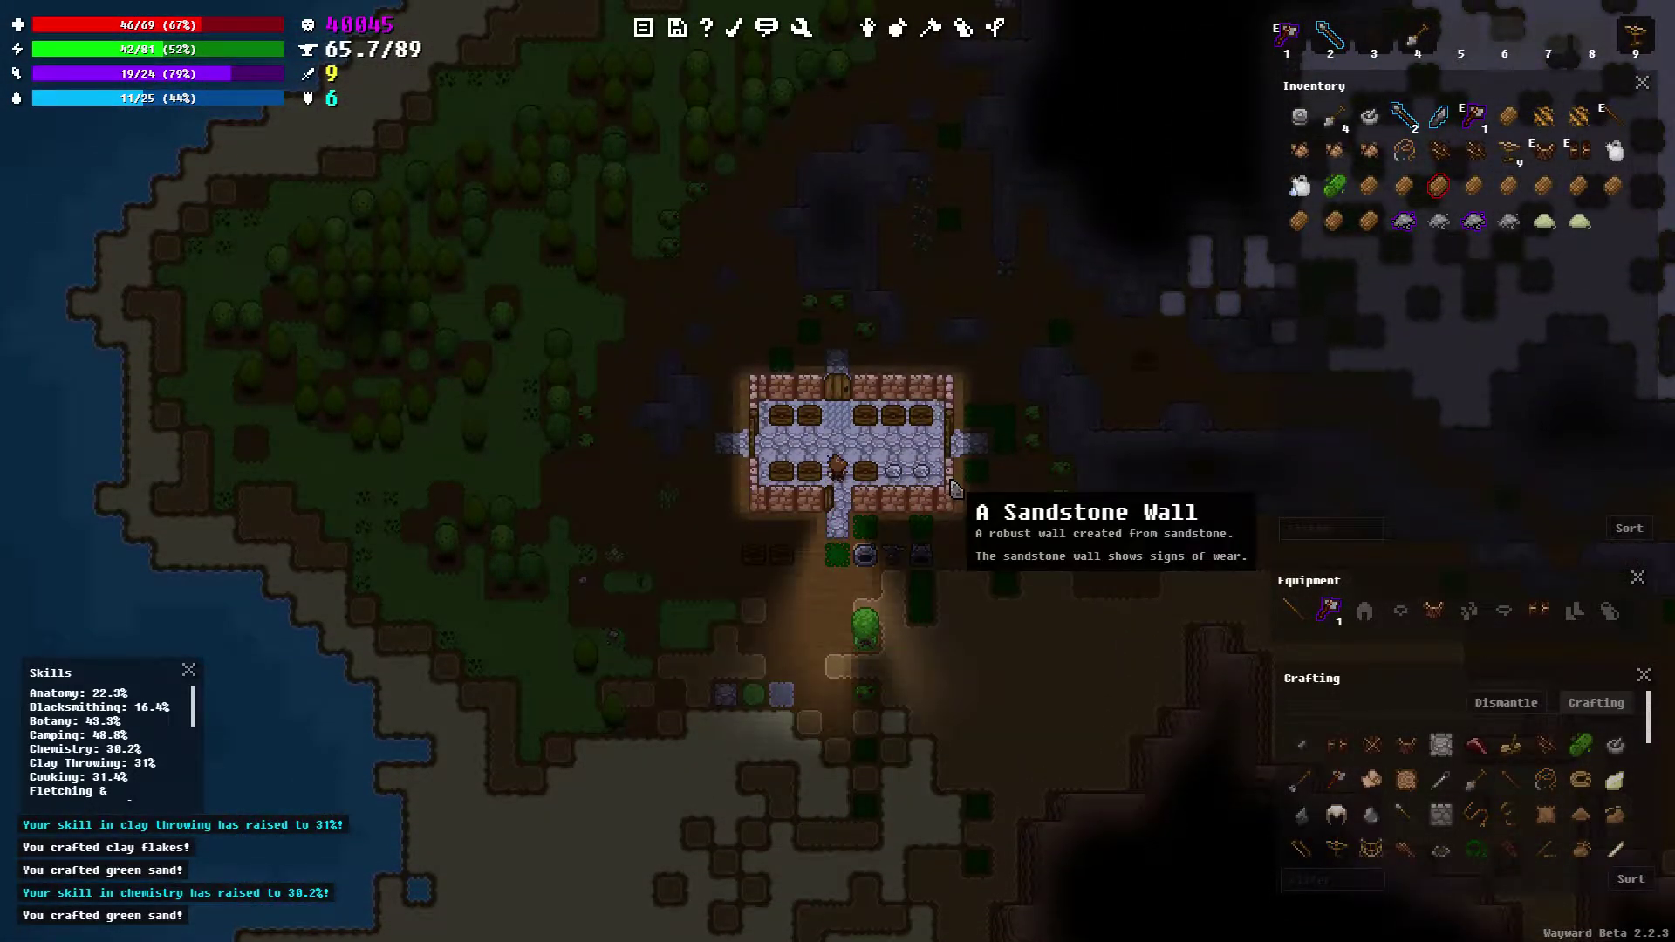
pyautogui.press('Up')
pyautogui.press('Up')
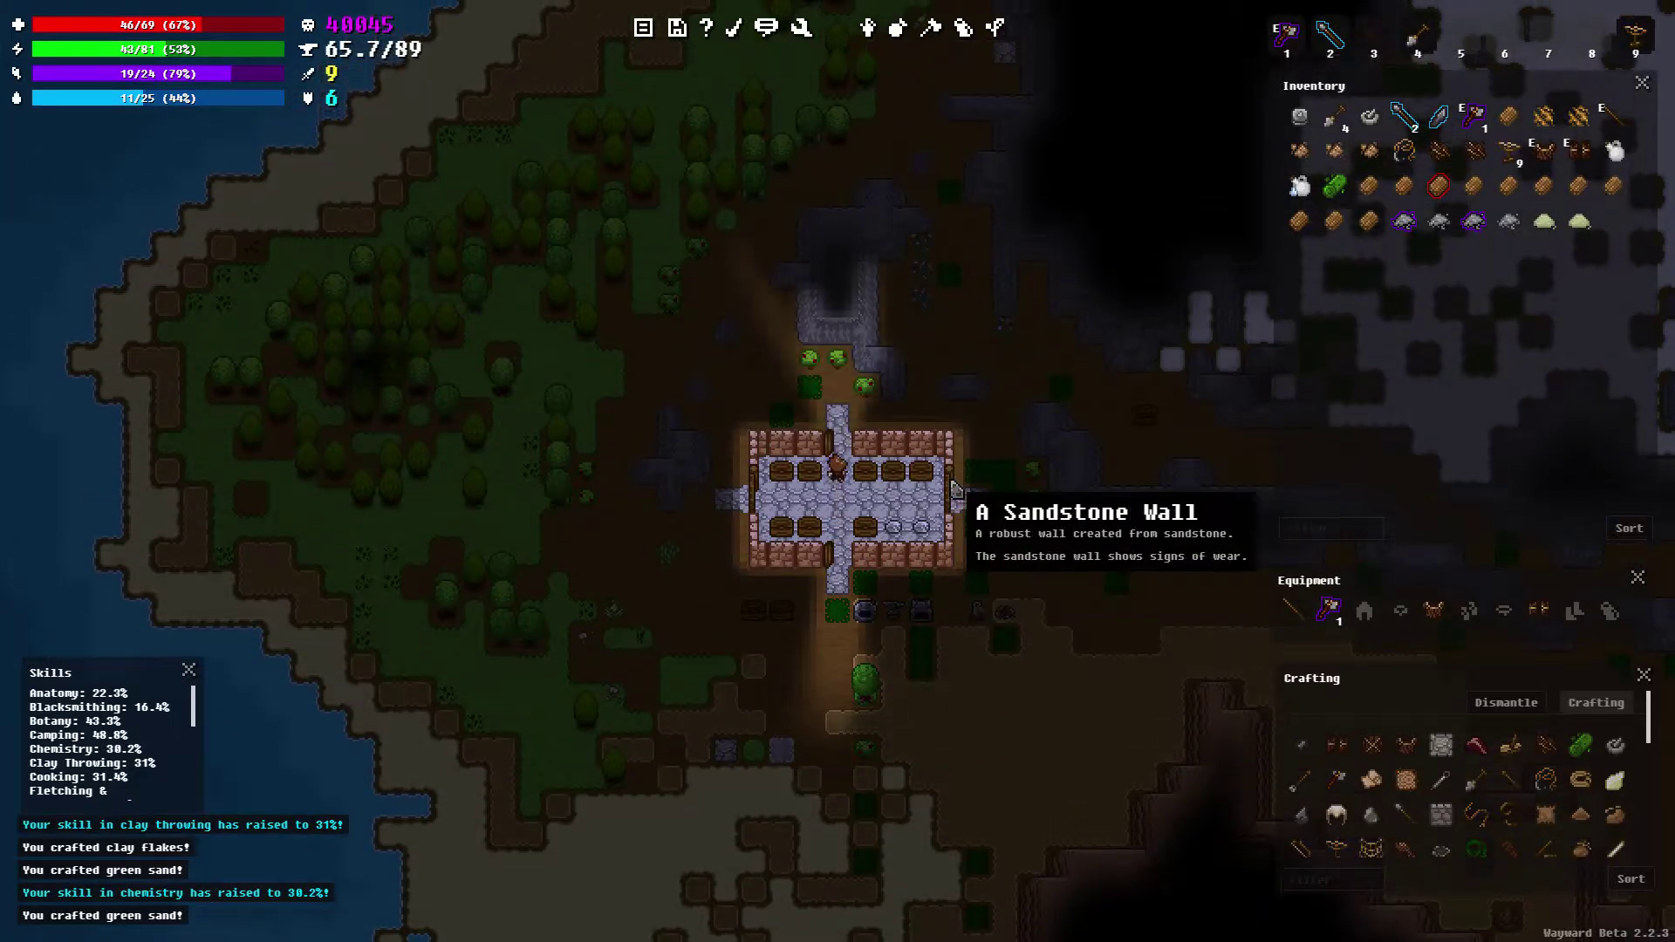
pyautogui.press('Up')
pyautogui.press('Up')
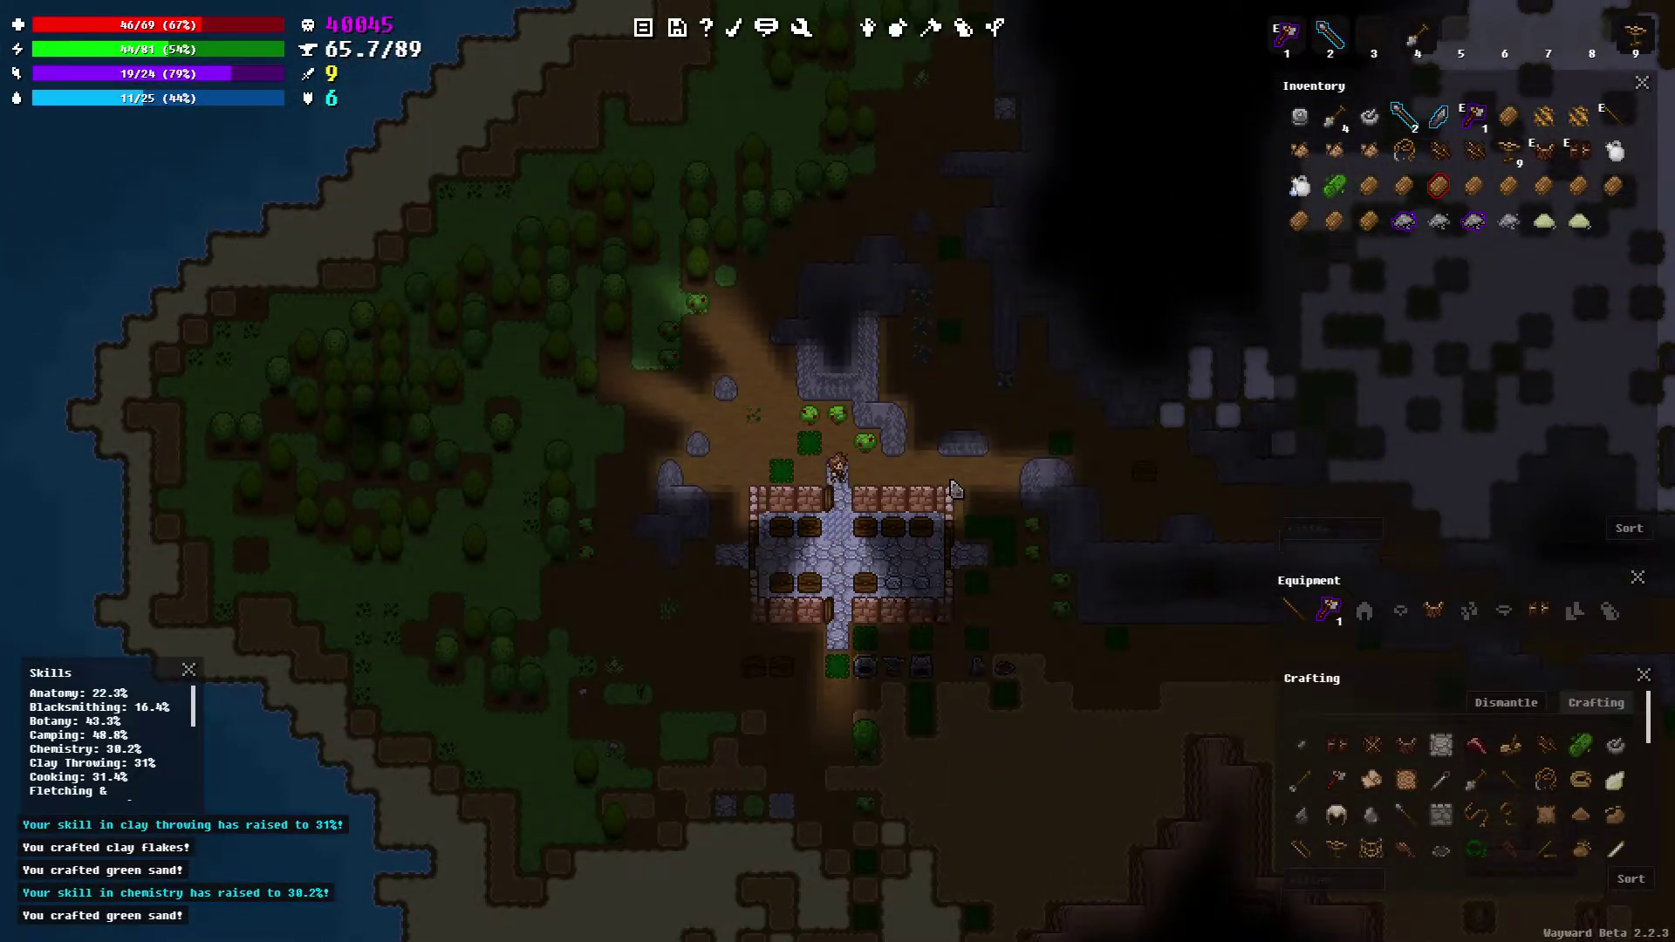
# Walk out the top doorway and east to the empty outside chest
pyautogui.press('Right')
pyautogui.press('Right')
pyautogui.press('Right')
pyautogui.press('Right')
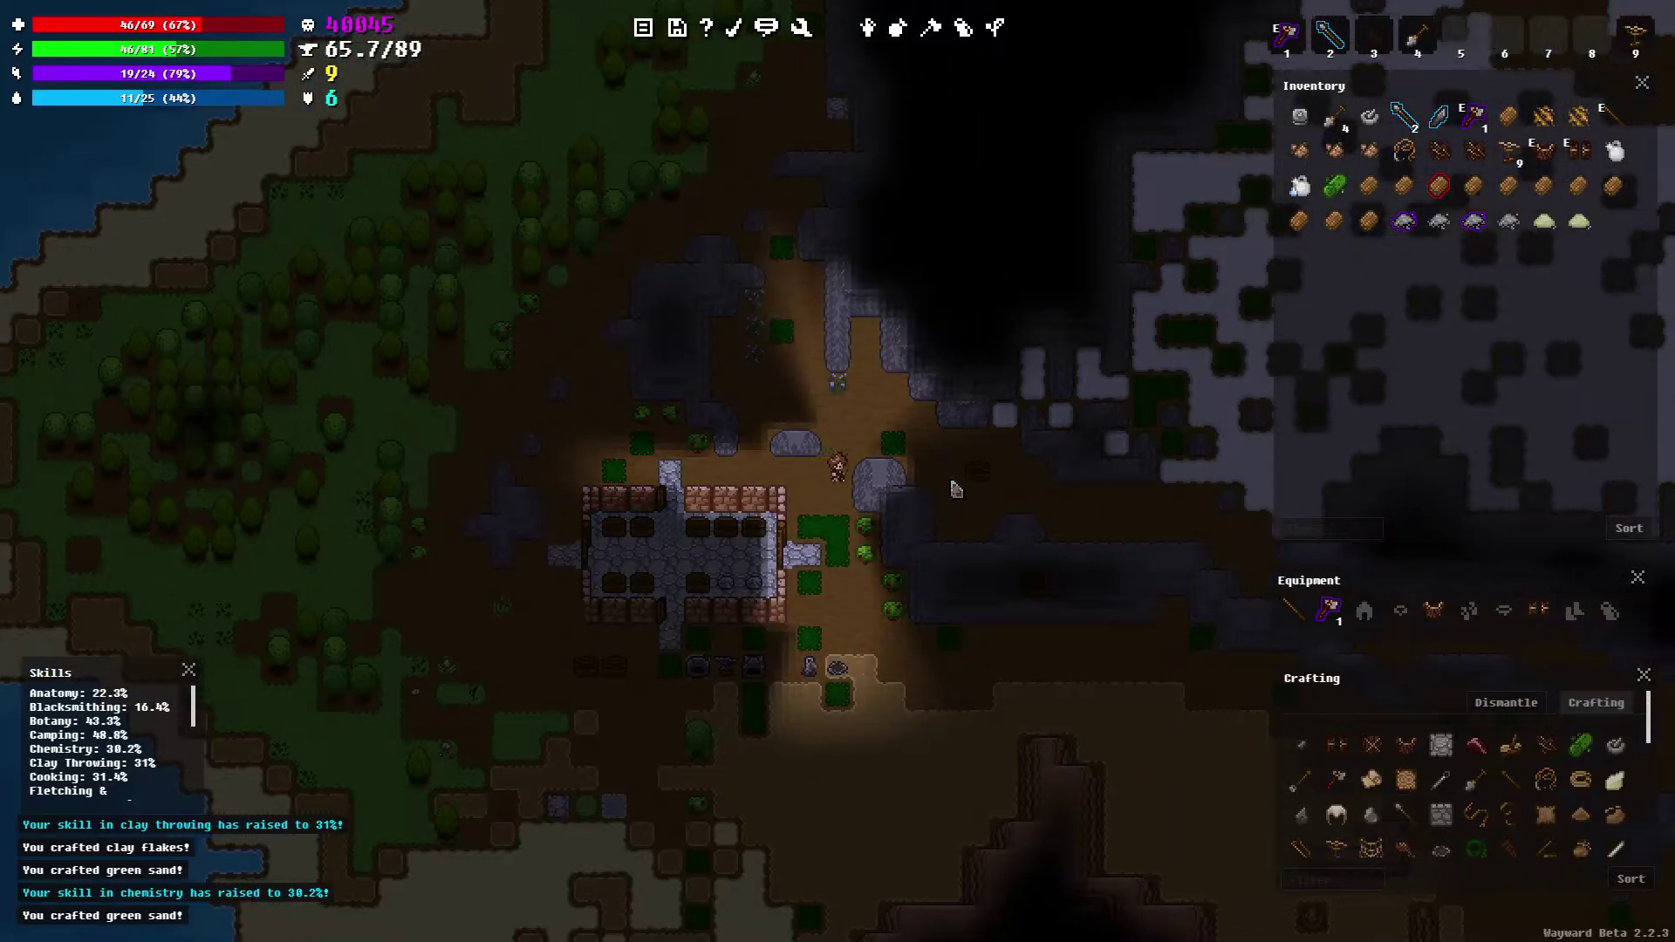
pyautogui.press('Right')
pyautogui.press('Up')
pyautogui.press('Right')
pyautogui.press('Right')
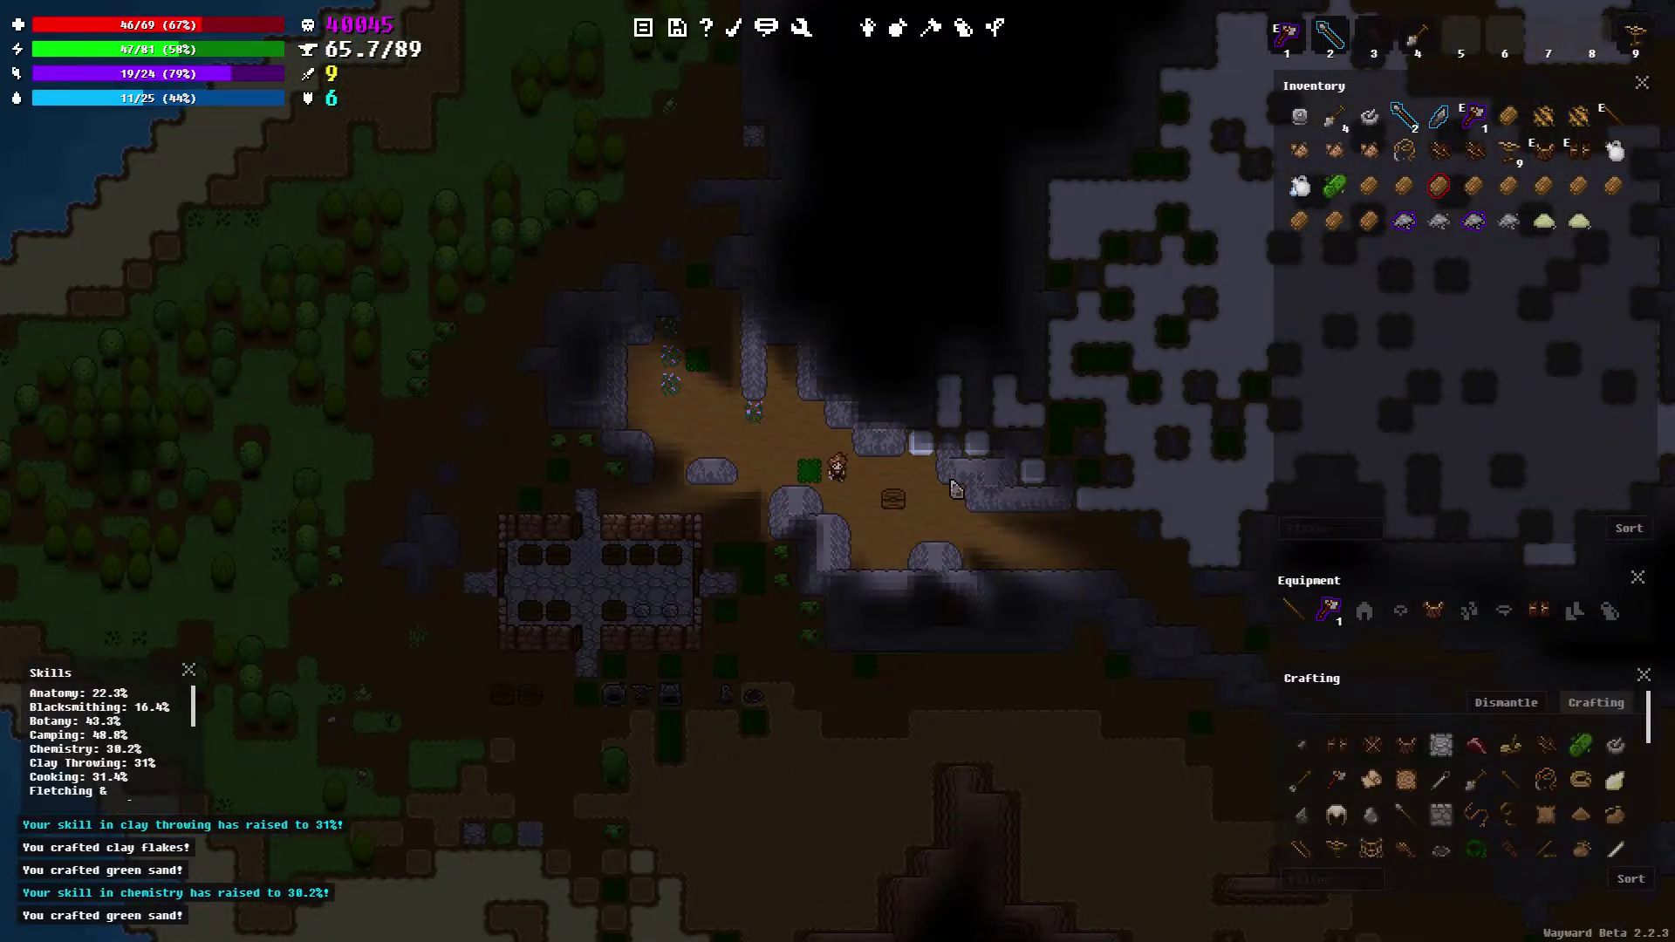
pyautogui.press('Right')
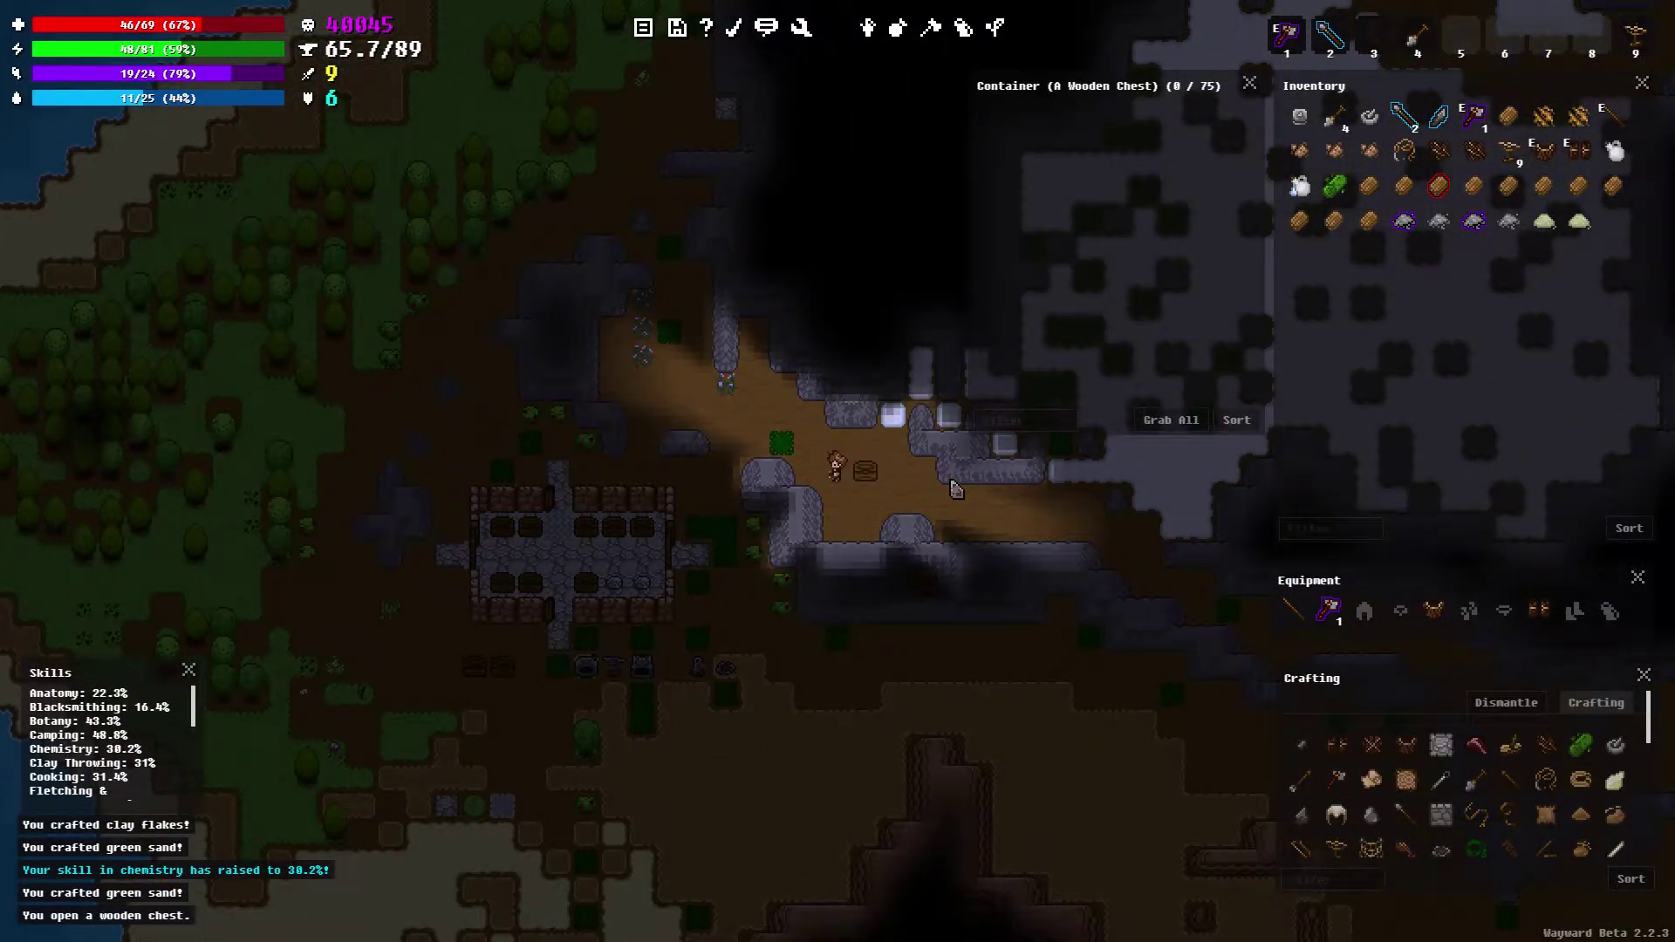
# Return west into the house and close the north door
pyautogui.press('Left')
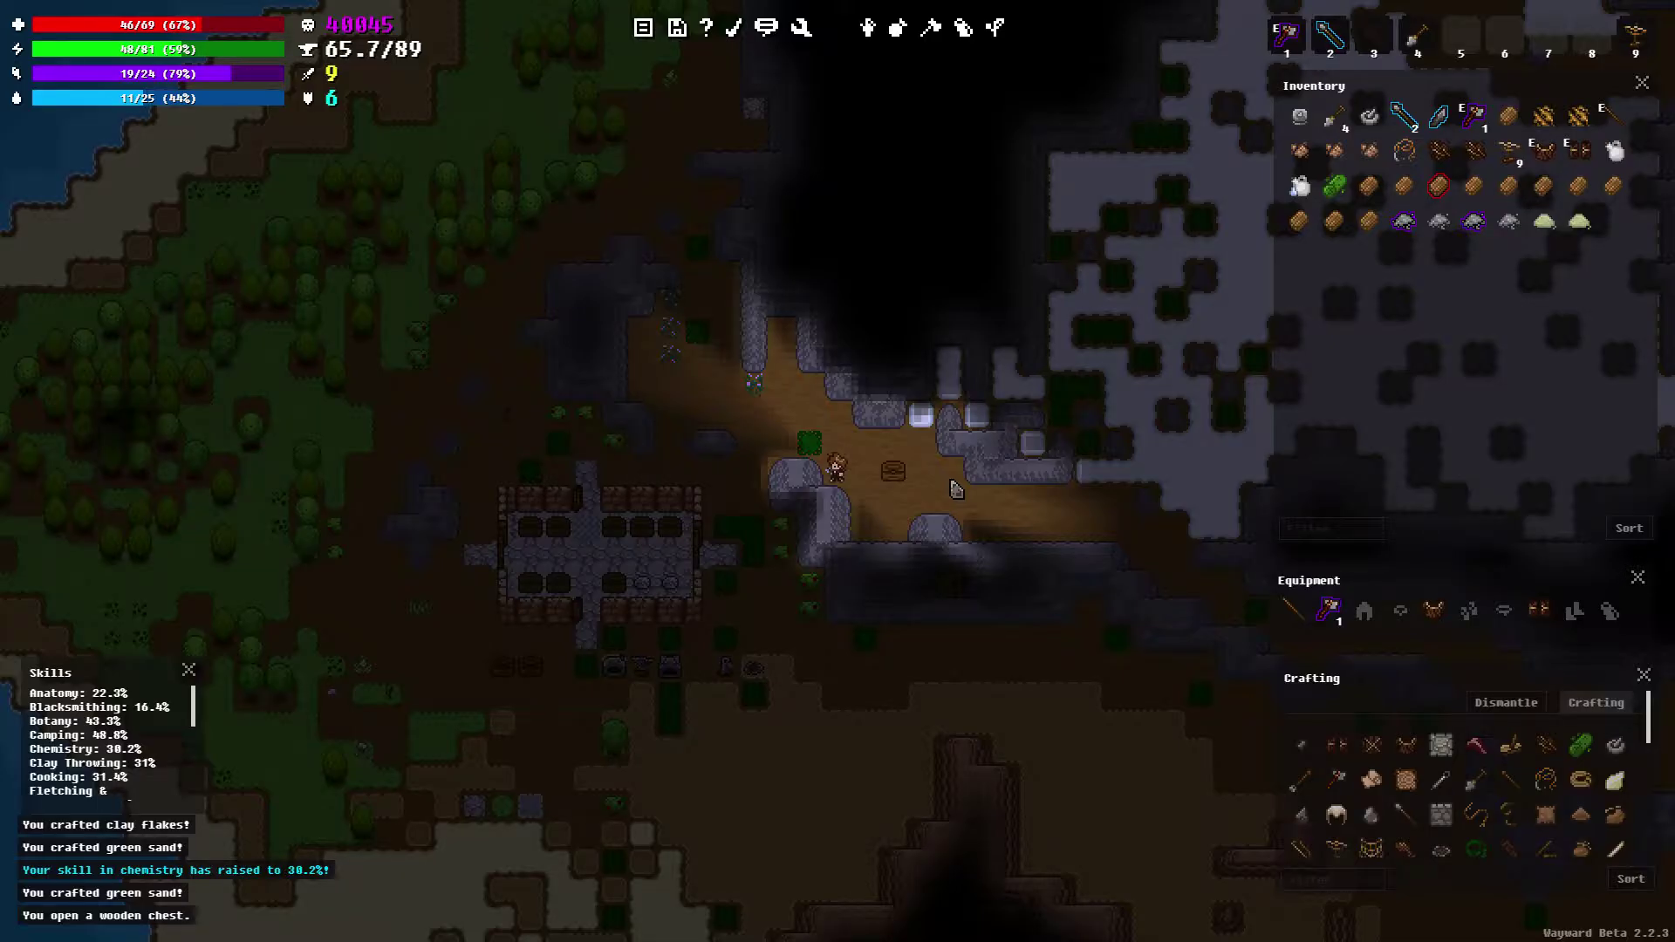
pyautogui.press('Left')
pyautogui.press('Up')
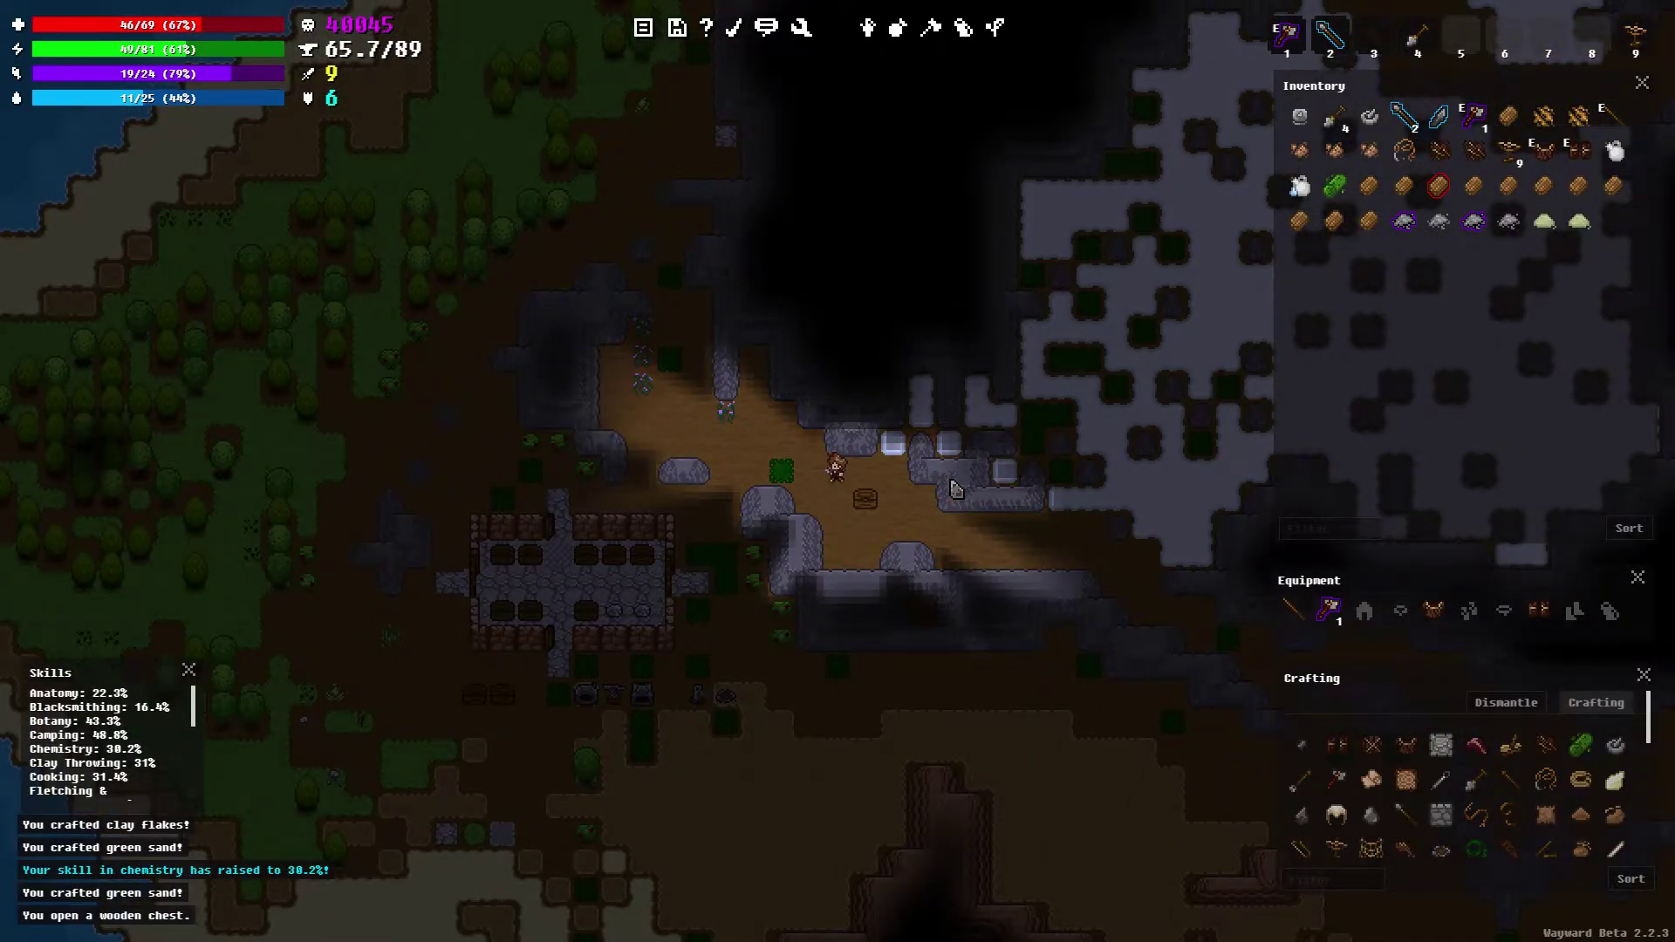
pyautogui.press('Left')
pyautogui.press('Left')
pyautogui.press('Down')
pyautogui.press('Left')
pyautogui.press('Left')
pyautogui.press('Left')
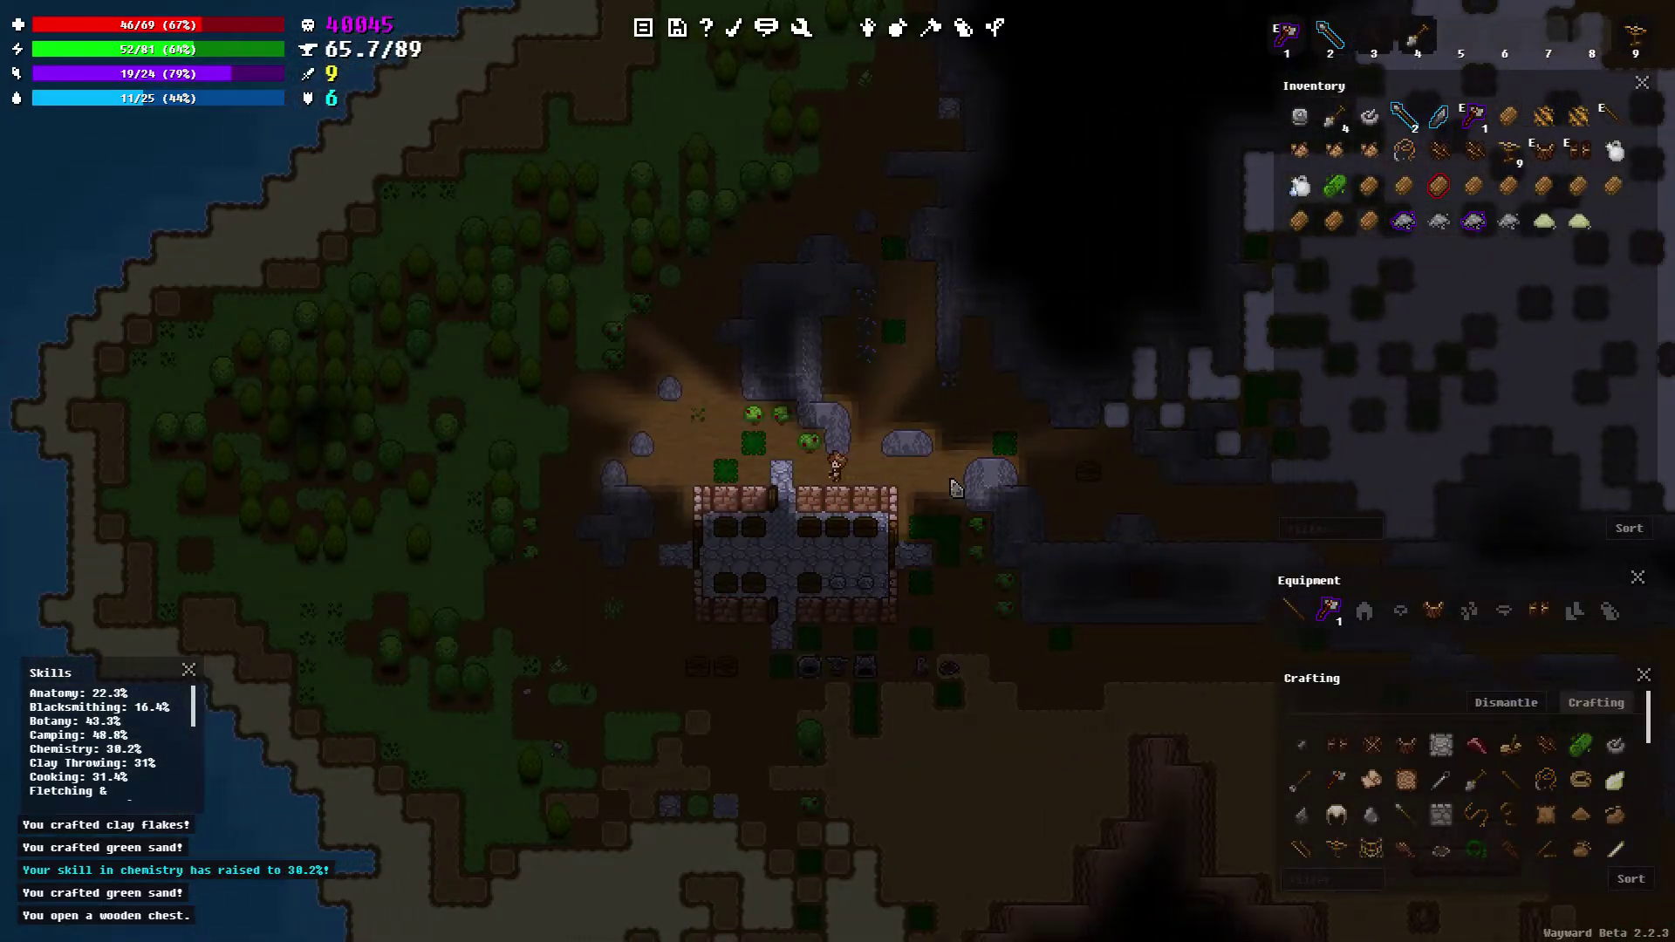
pyautogui.press('Left')
pyautogui.press('Down')
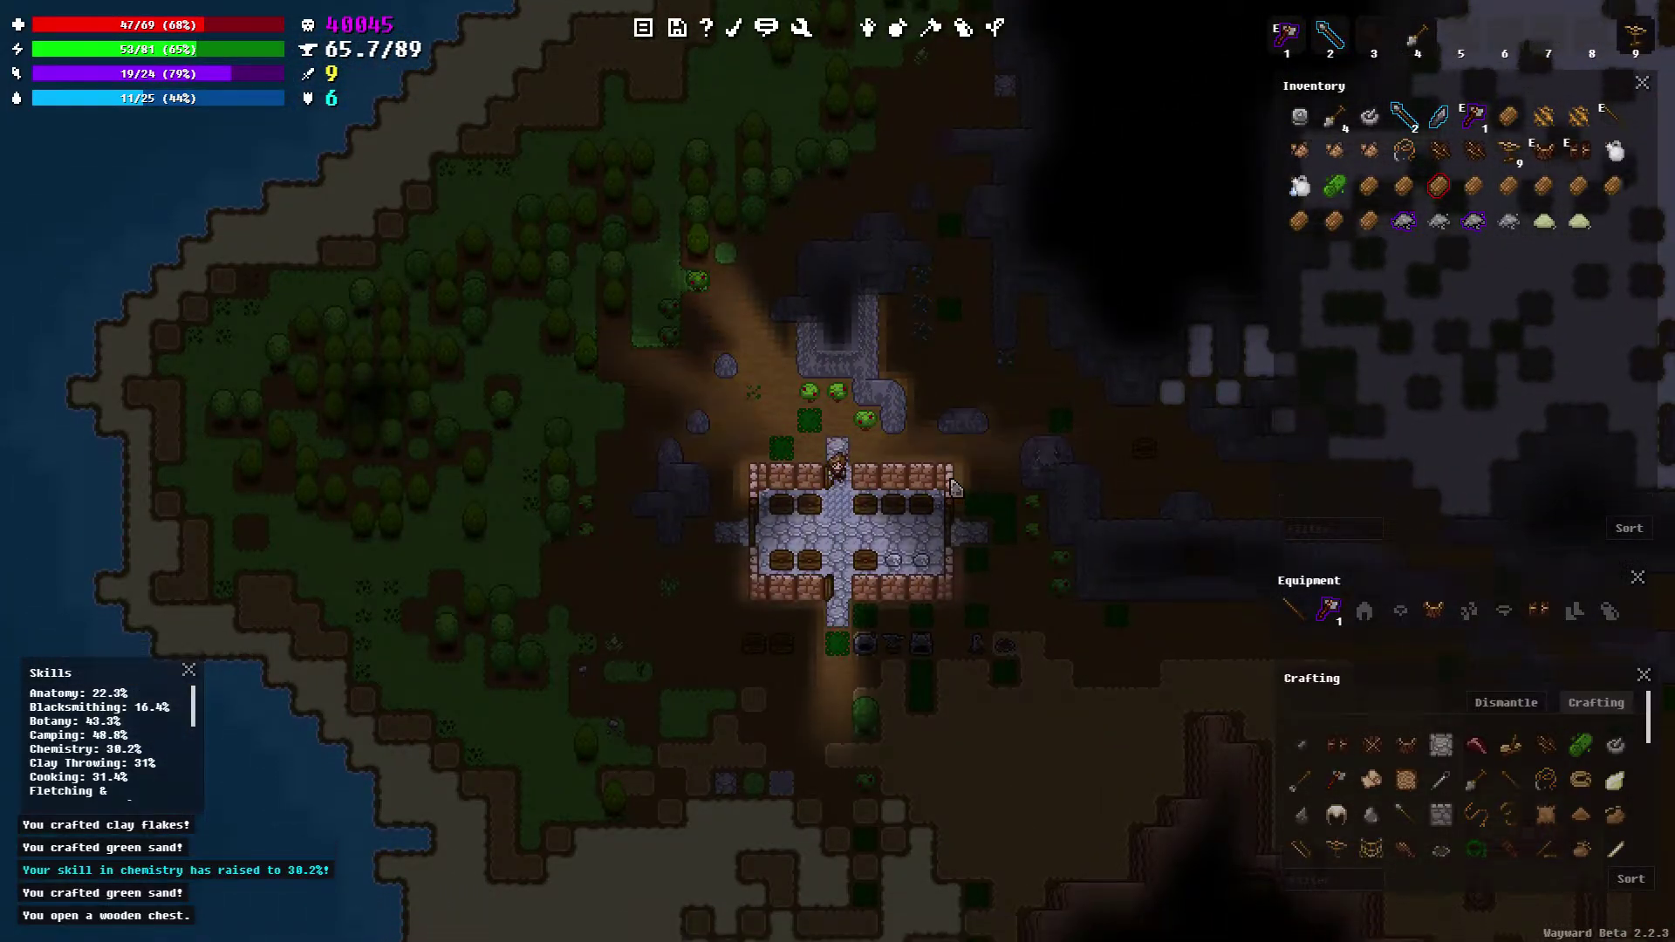
pyautogui.press('Down')
pyautogui.rightClick(952, 486)
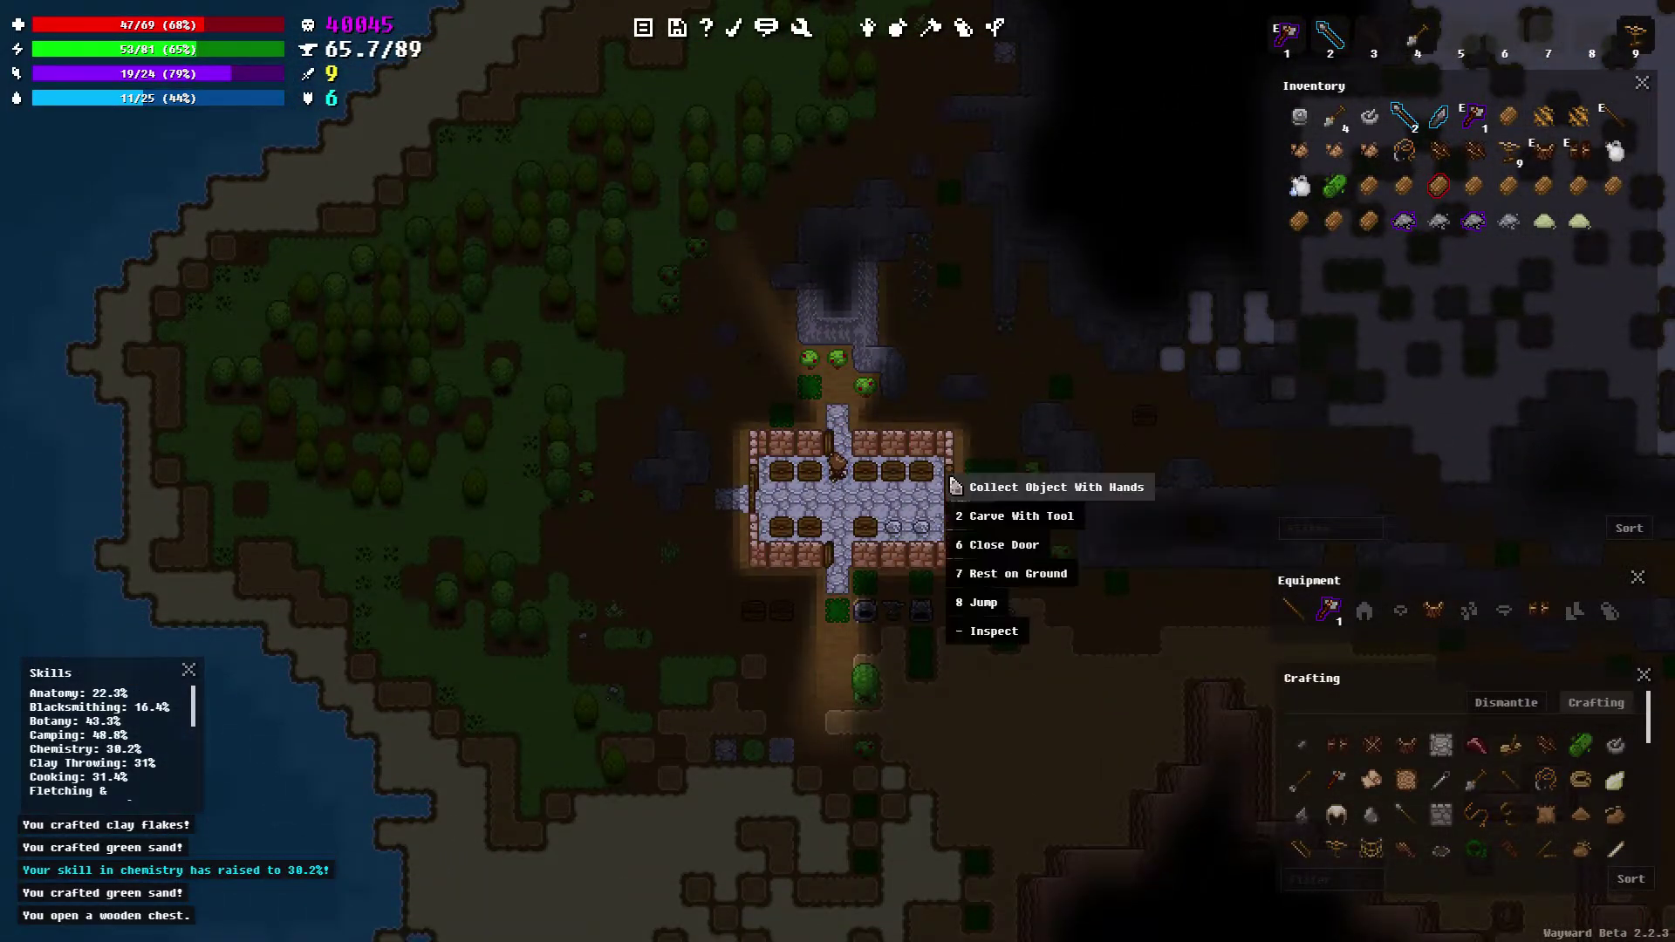
pyautogui.click(1005, 553)
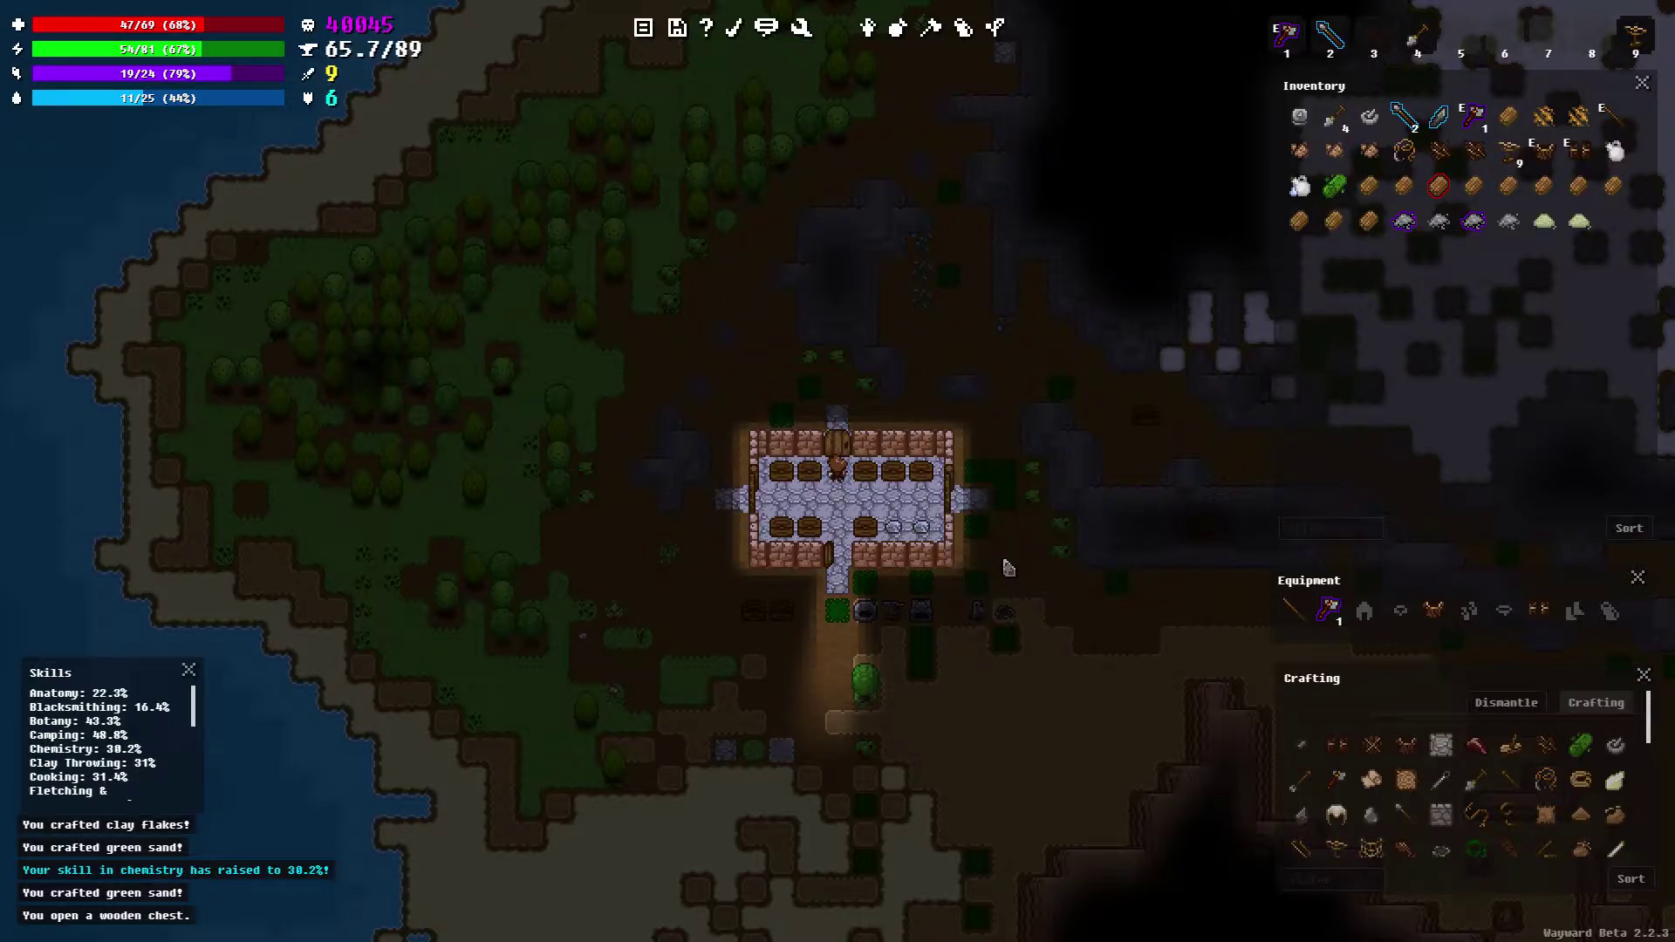
# Filter recipes to 'shovel' and open the stone-filled wooden chest inside the house
pyautogui.click(1350, 871)
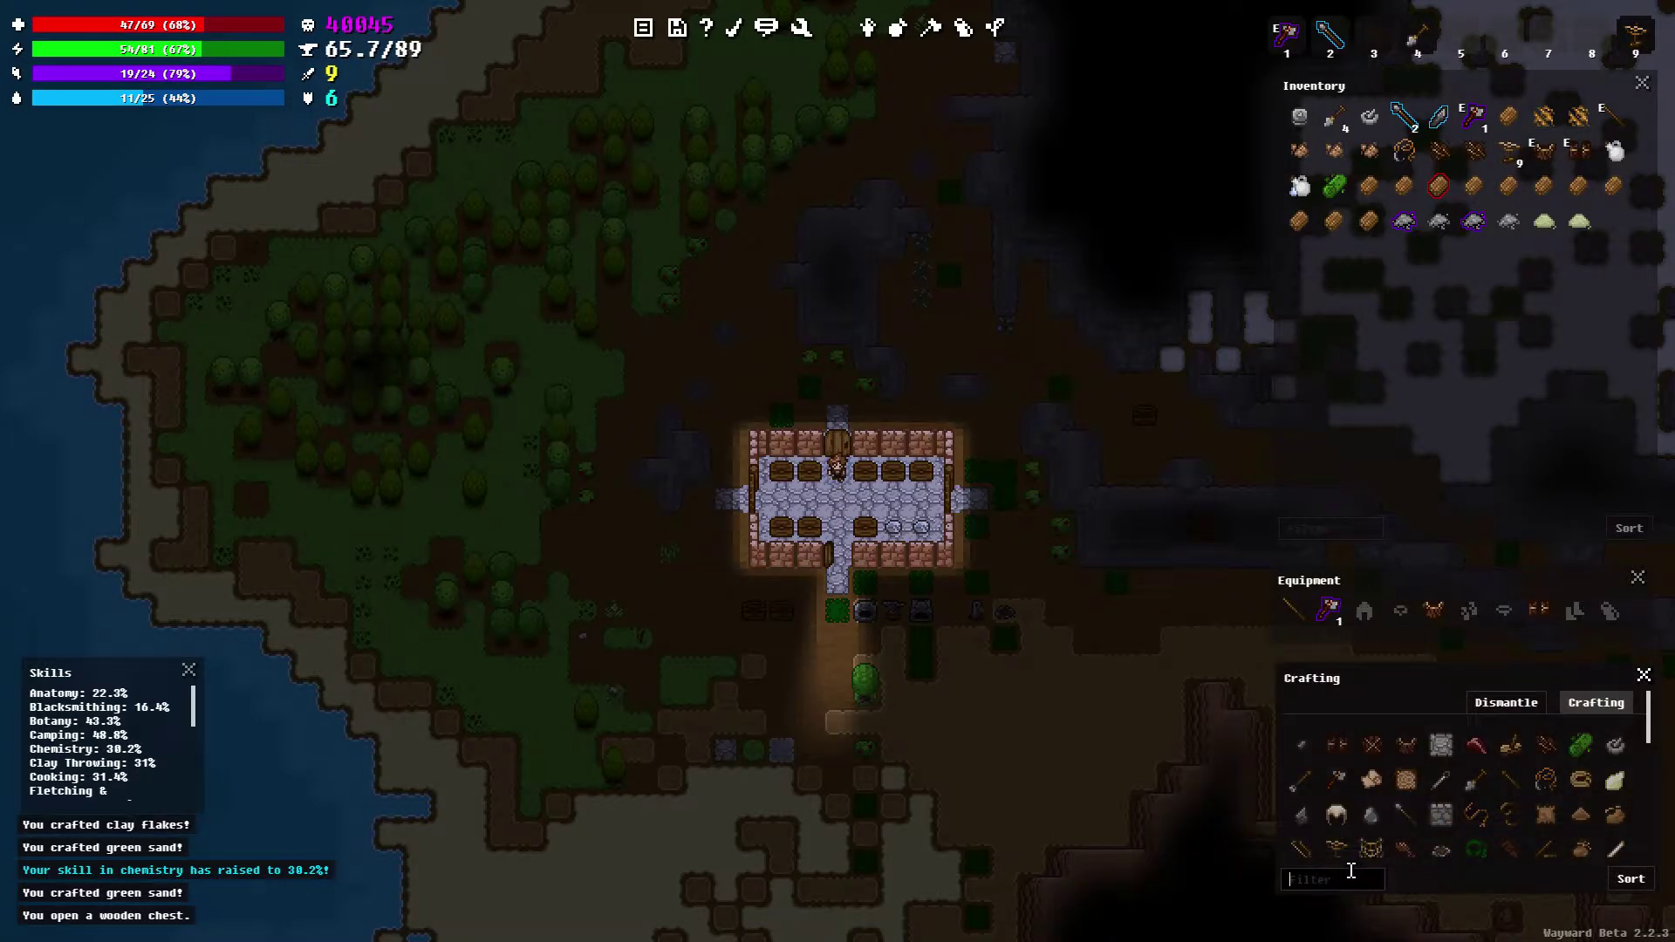
pyautogui.write('shovel')
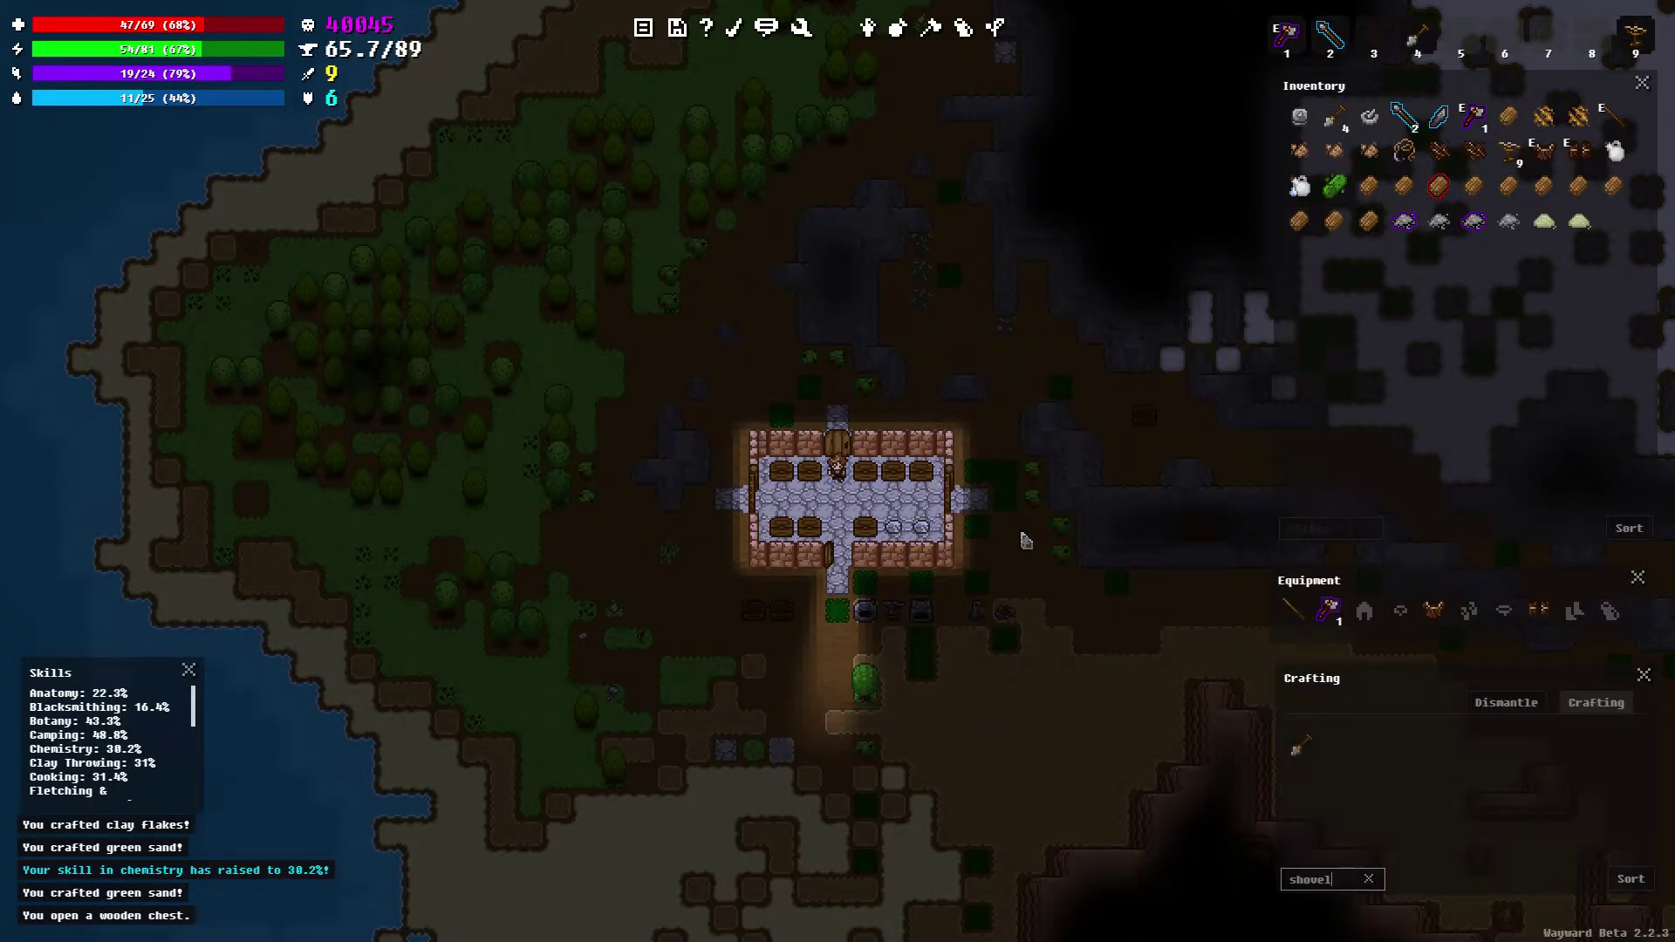
pyautogui.press('s')
pyautogui.press('a')
pyautogui.press('a')
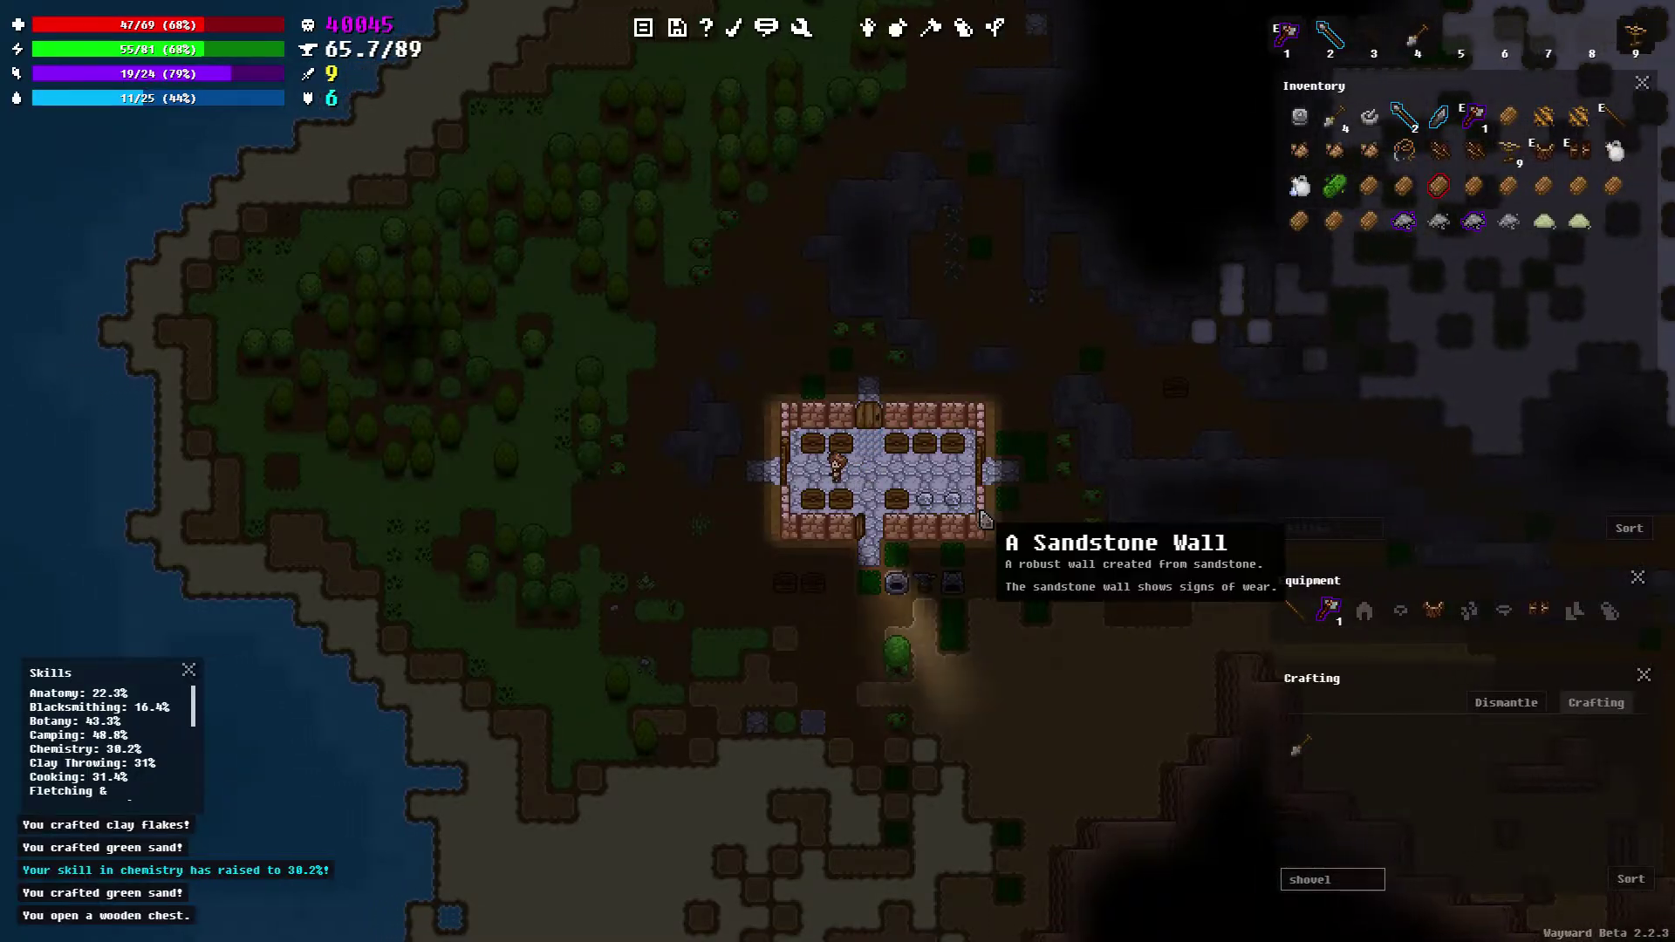
pyautogui.press('w')
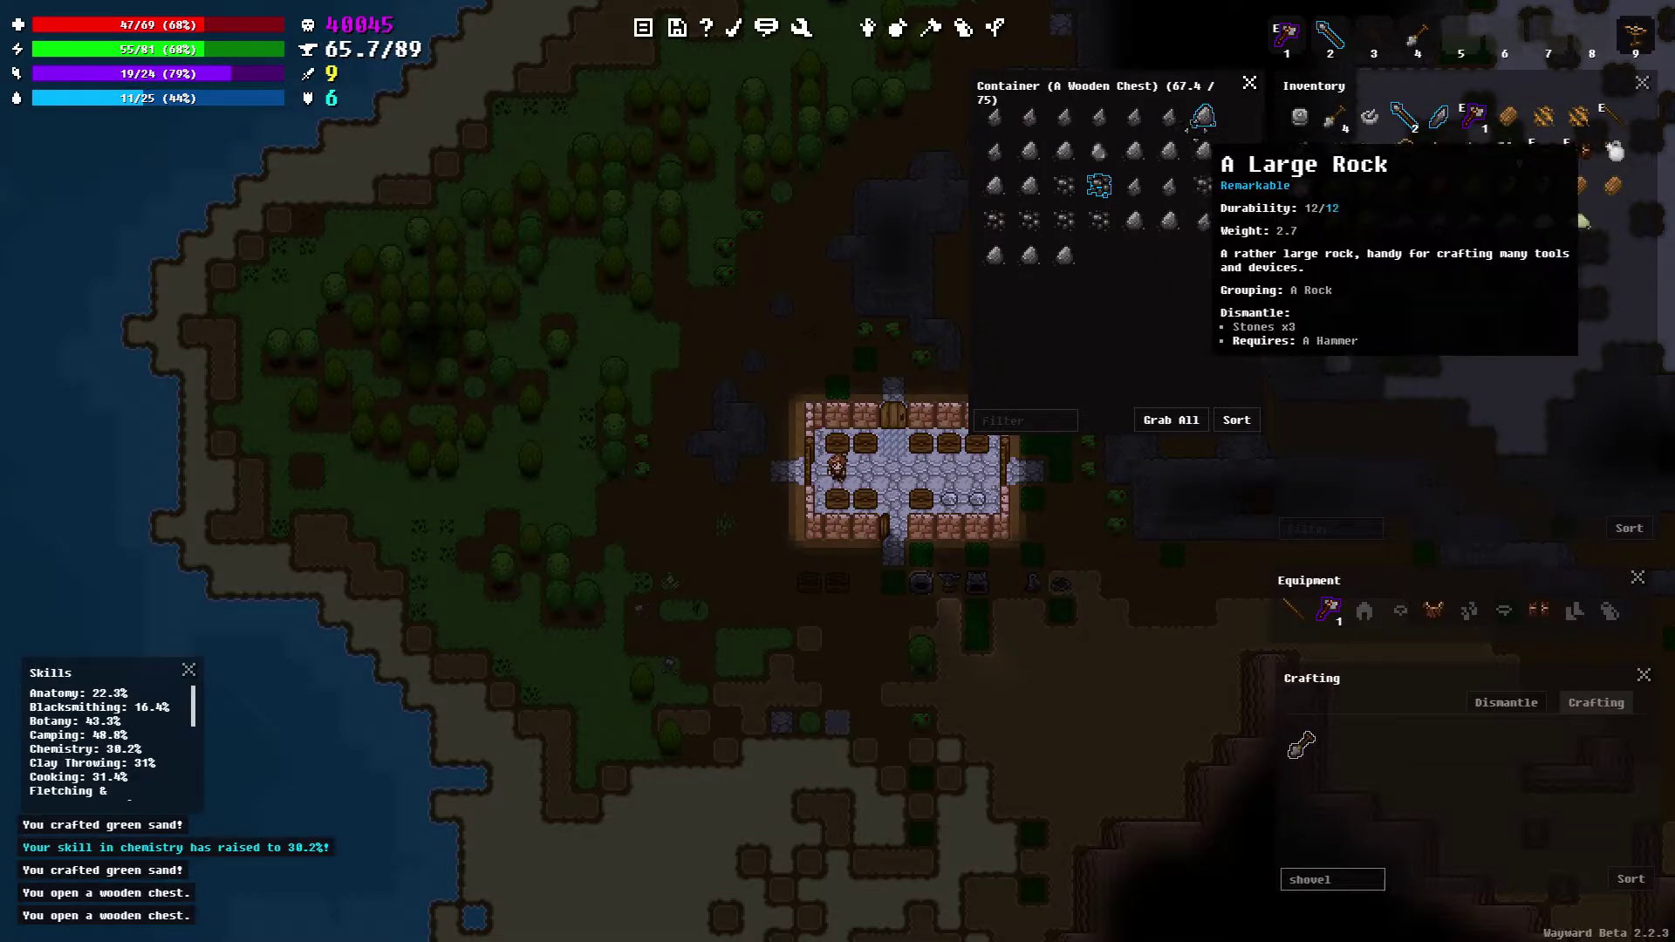
# Take a large rock and stripped bark out of the two wooden chests
pyautogui.moveTo(1168, 118); pyautogui.dragTo(1439, 150)
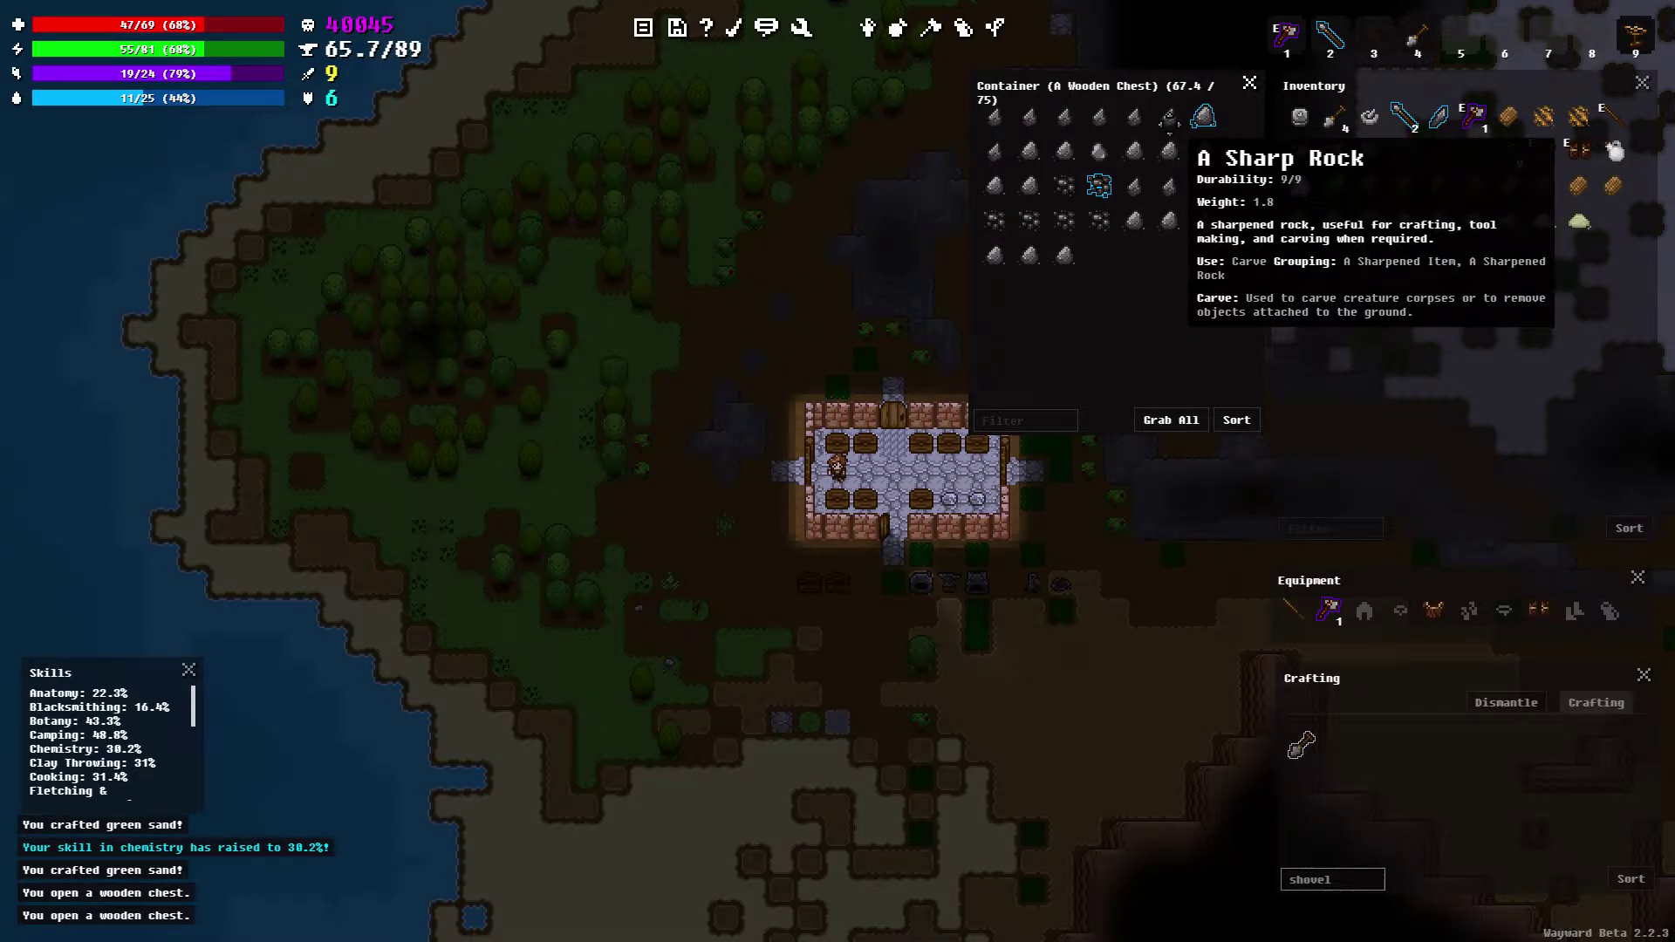
pyautogui.press('d')
pyautogui.press('w')
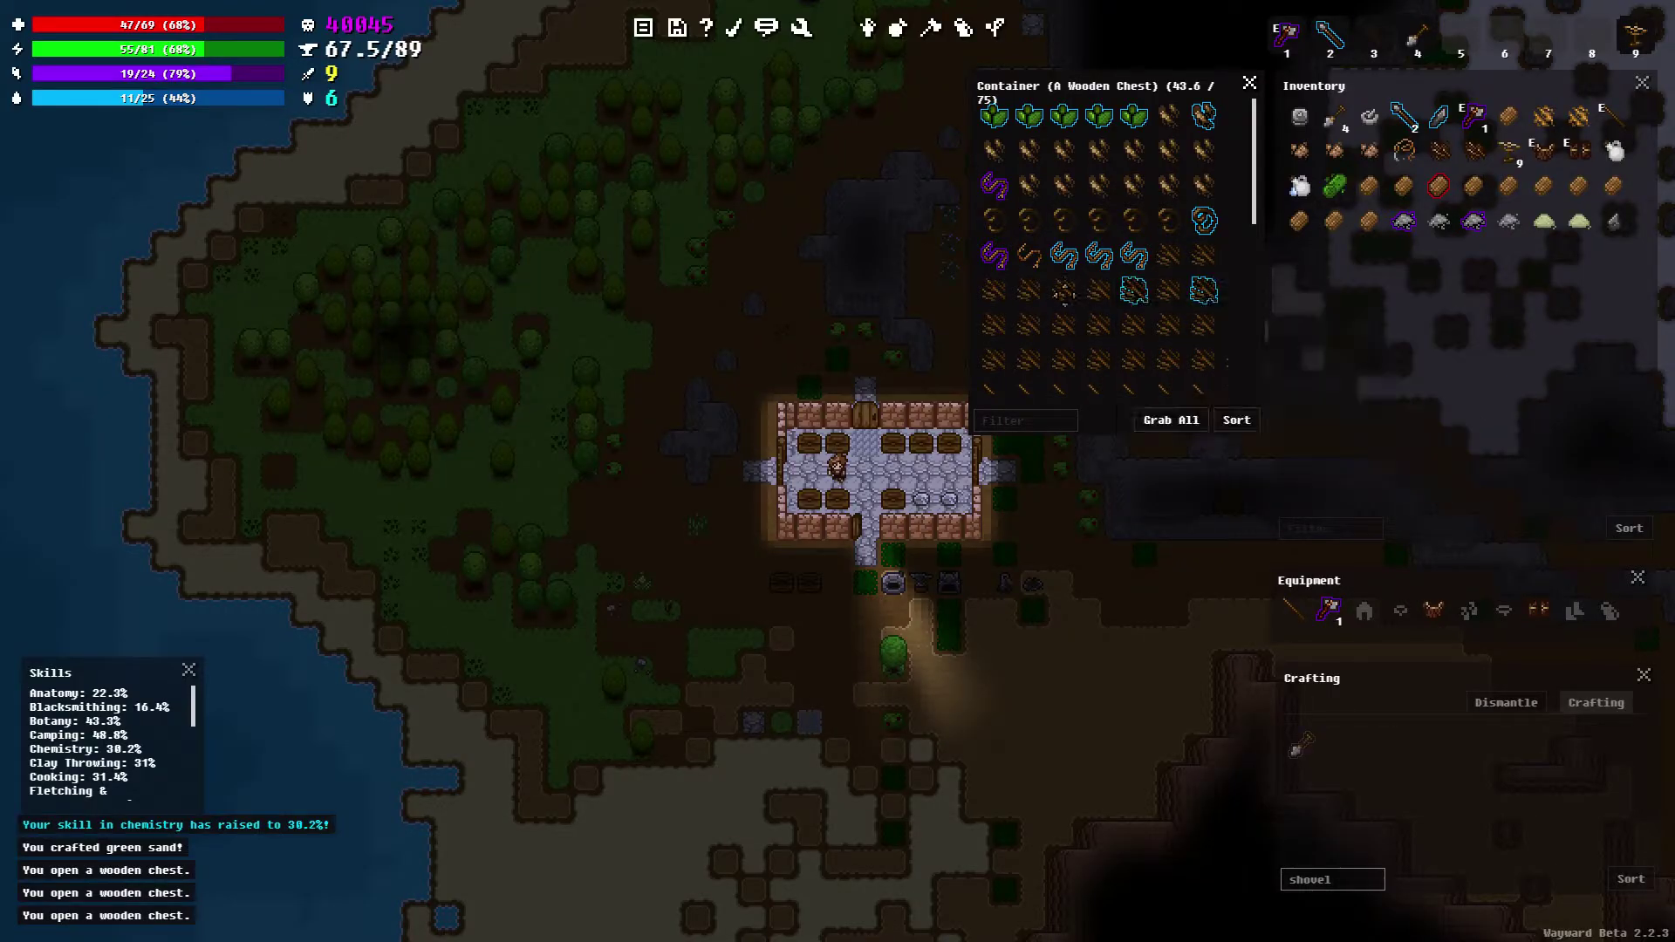
pyautogui.scroll(-2, 1089, 364)
pyautogui.scroll(-2, 1089, 367)
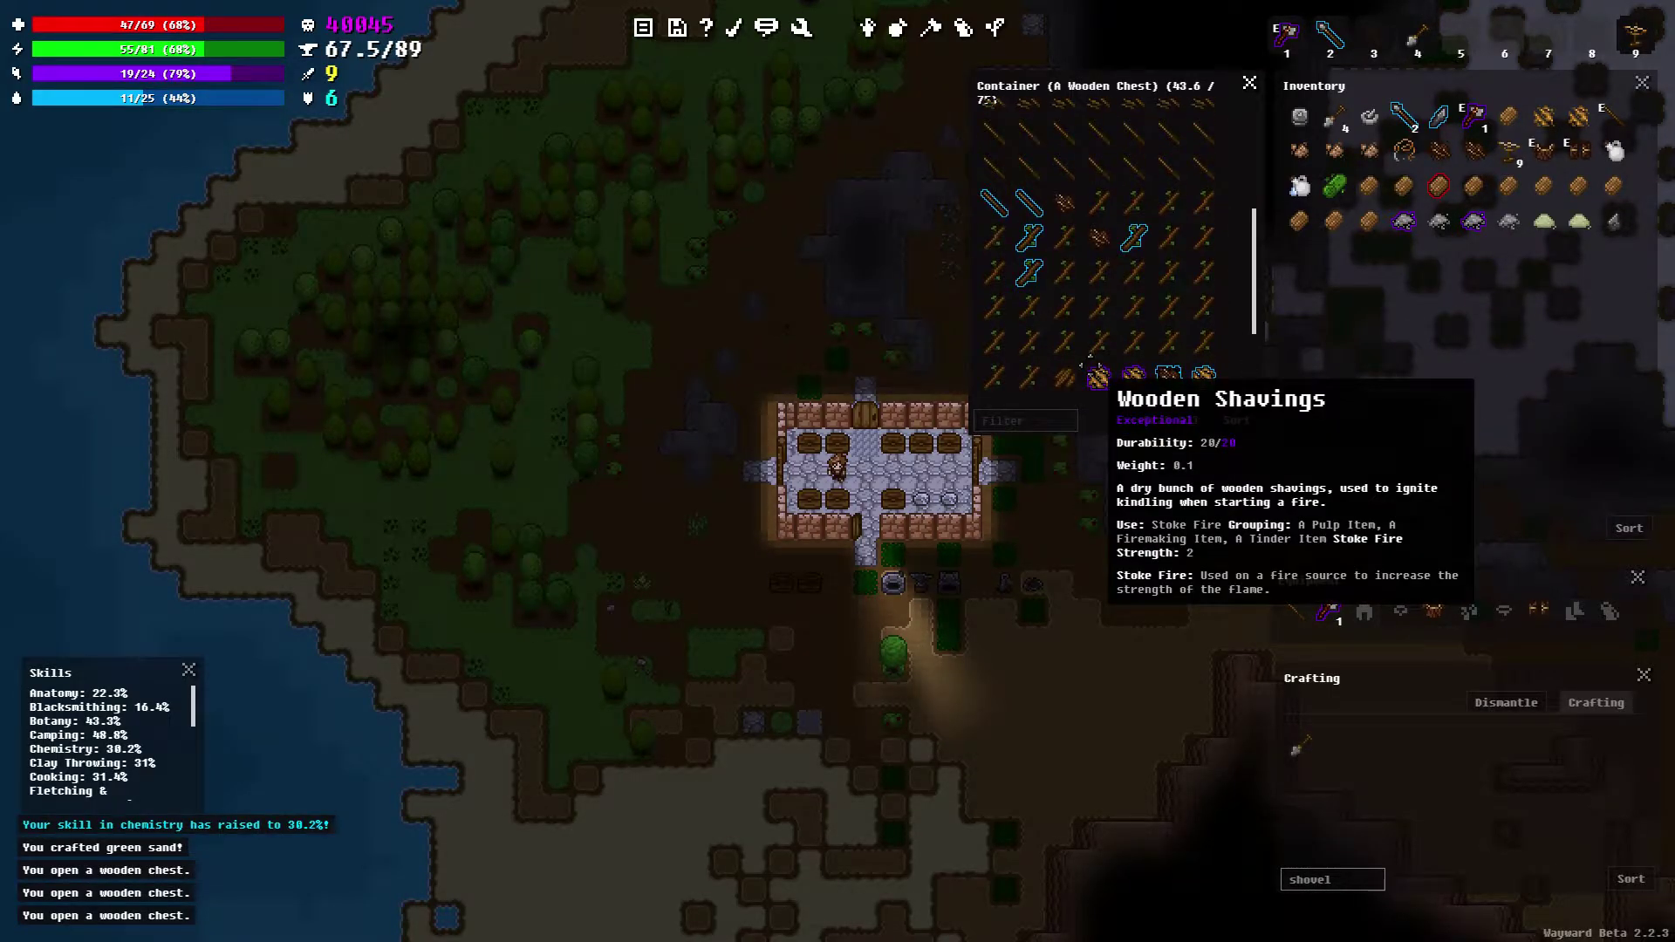
pyautogui.scroll(-2, 1092, 372)
pyautogui.scroll(-2, 1093, 376)
pyautogui.scroll(5, 1092, 373)
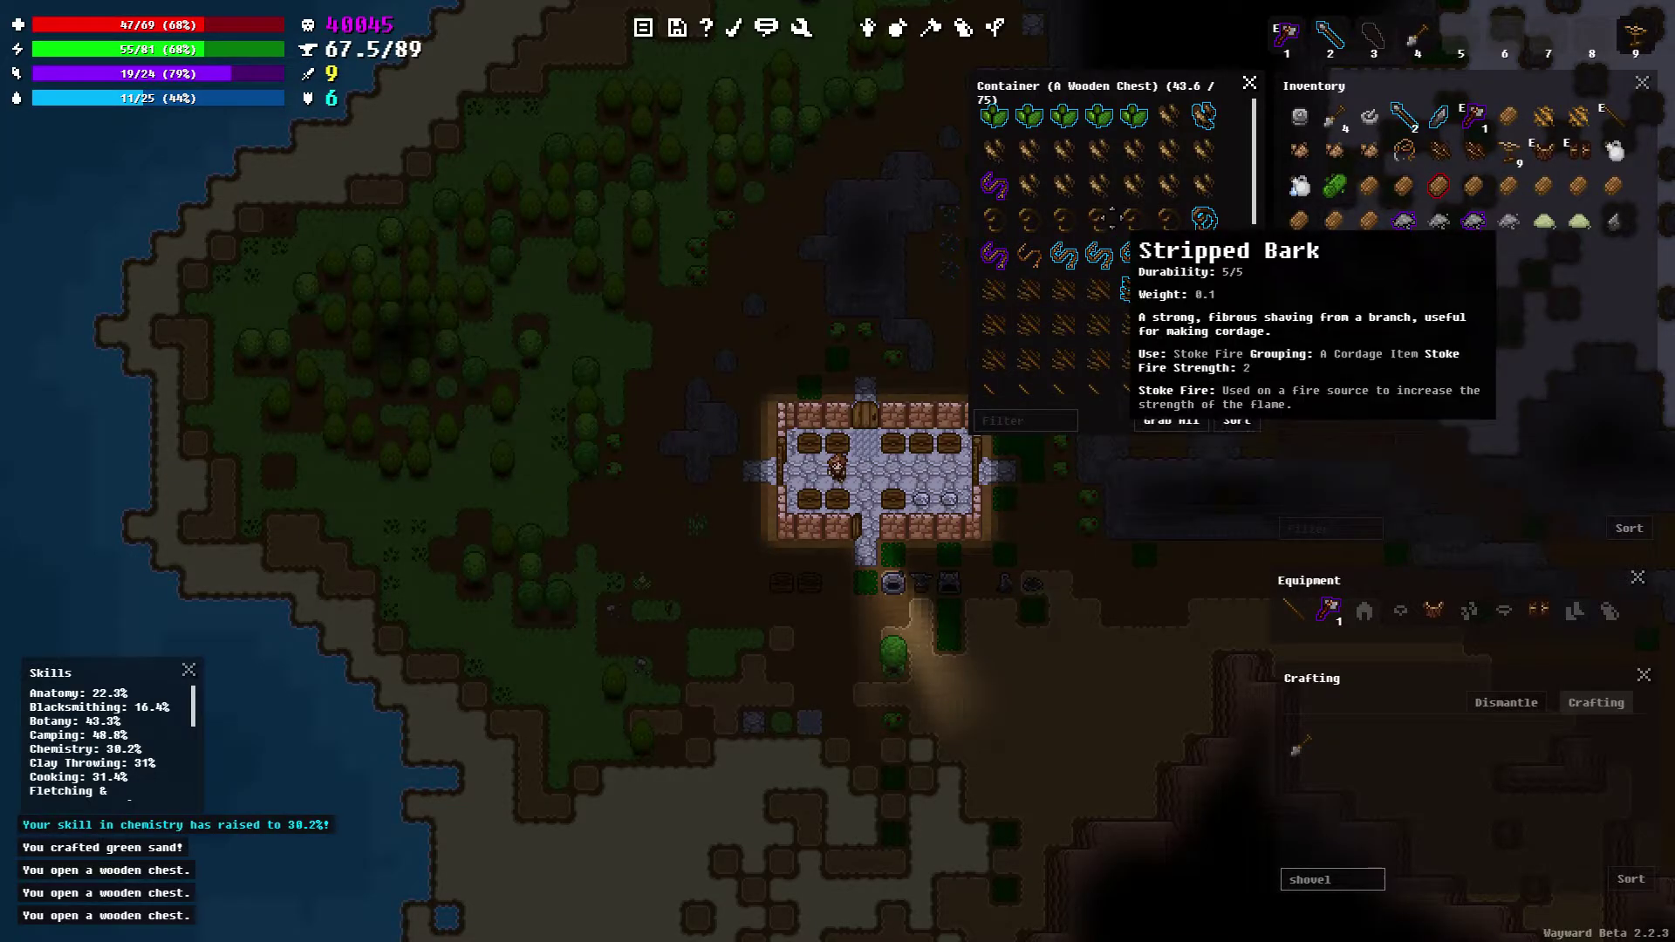
pyautogui.keyDown('shift'); pyautogui.click(1133, 220); pyautogui.keyUp('shift')
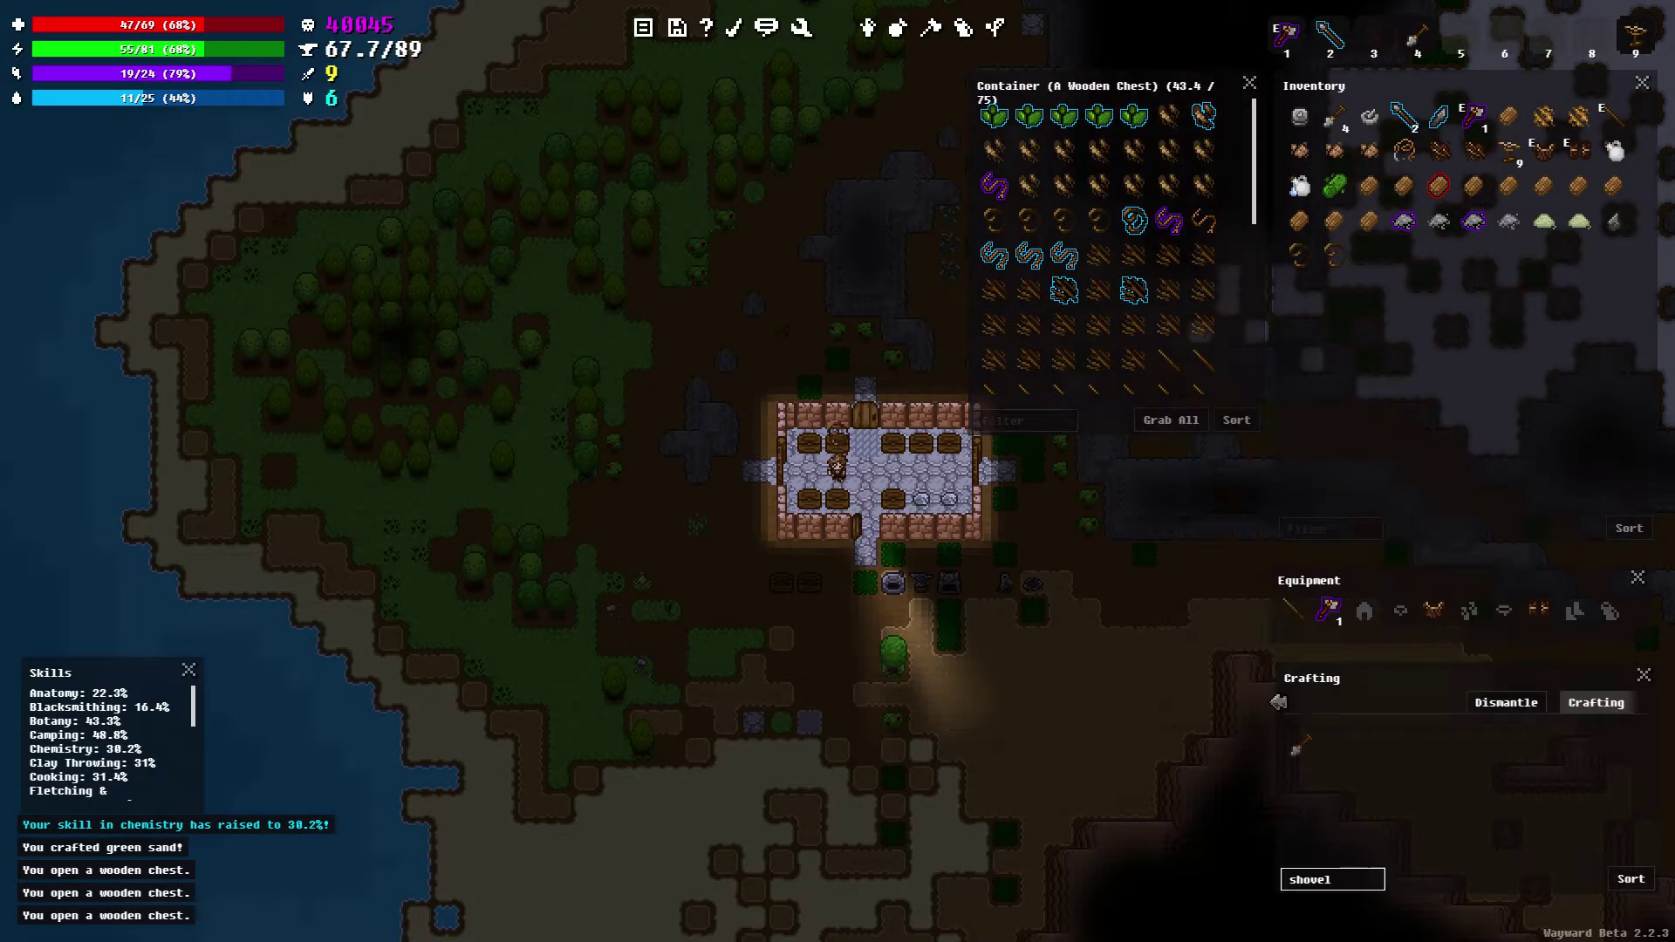
# Clear the recipe filter, then craft two strings and store them in the chest
pyautogui.click(1370, 881)
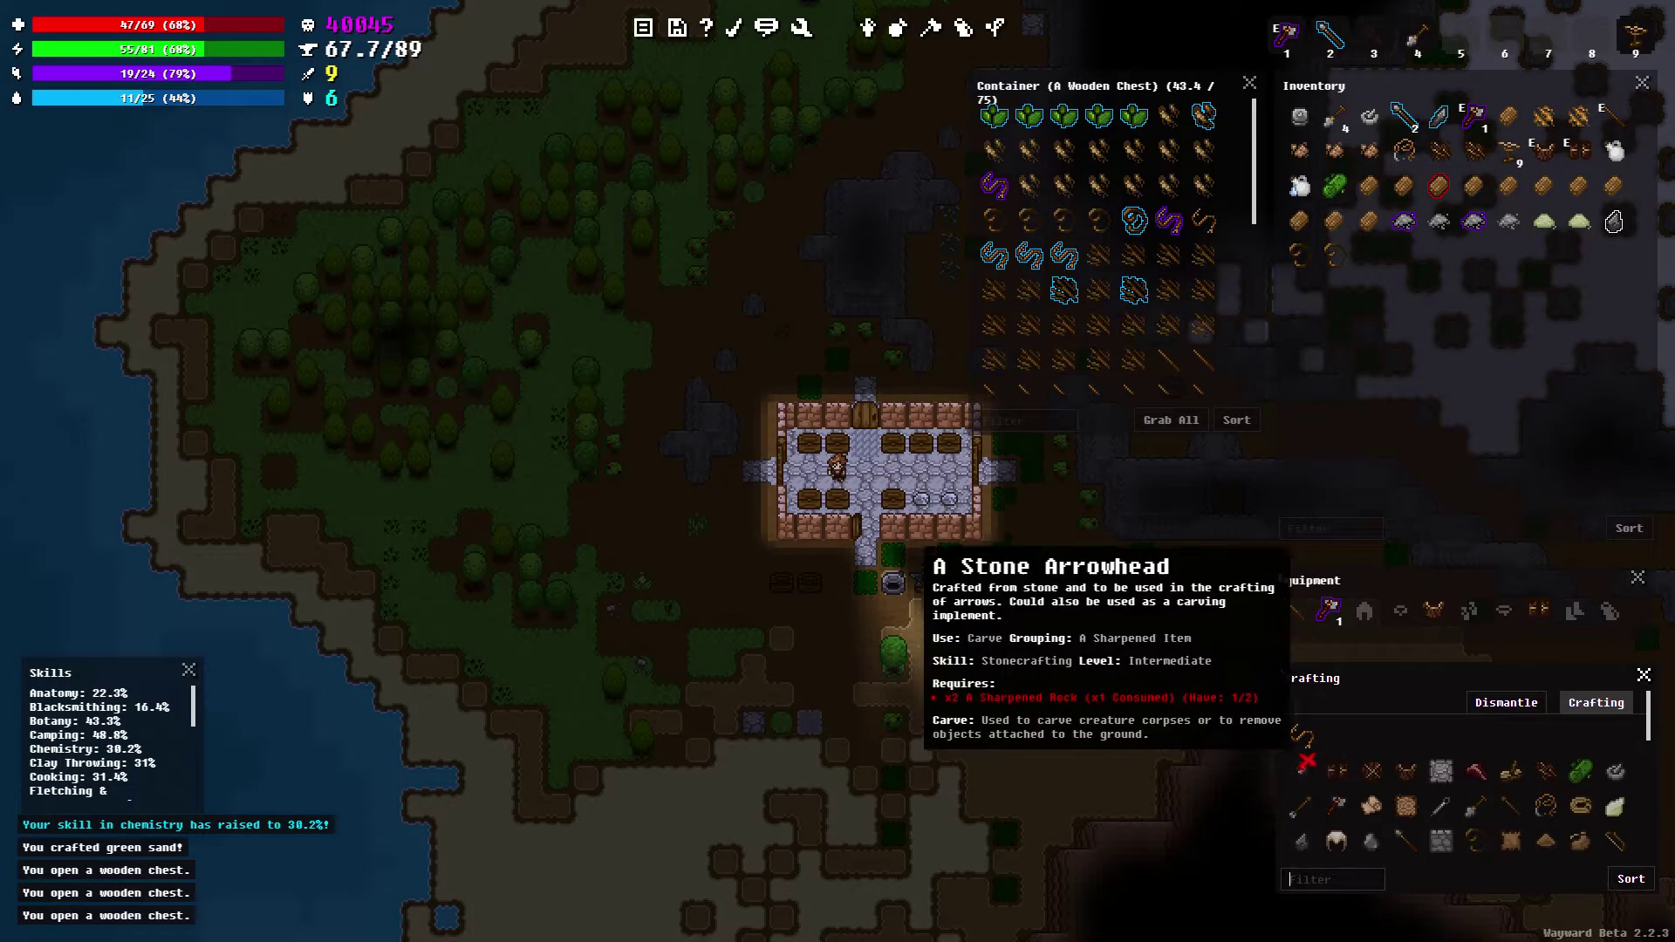
pyautogui.click(1300, 814)
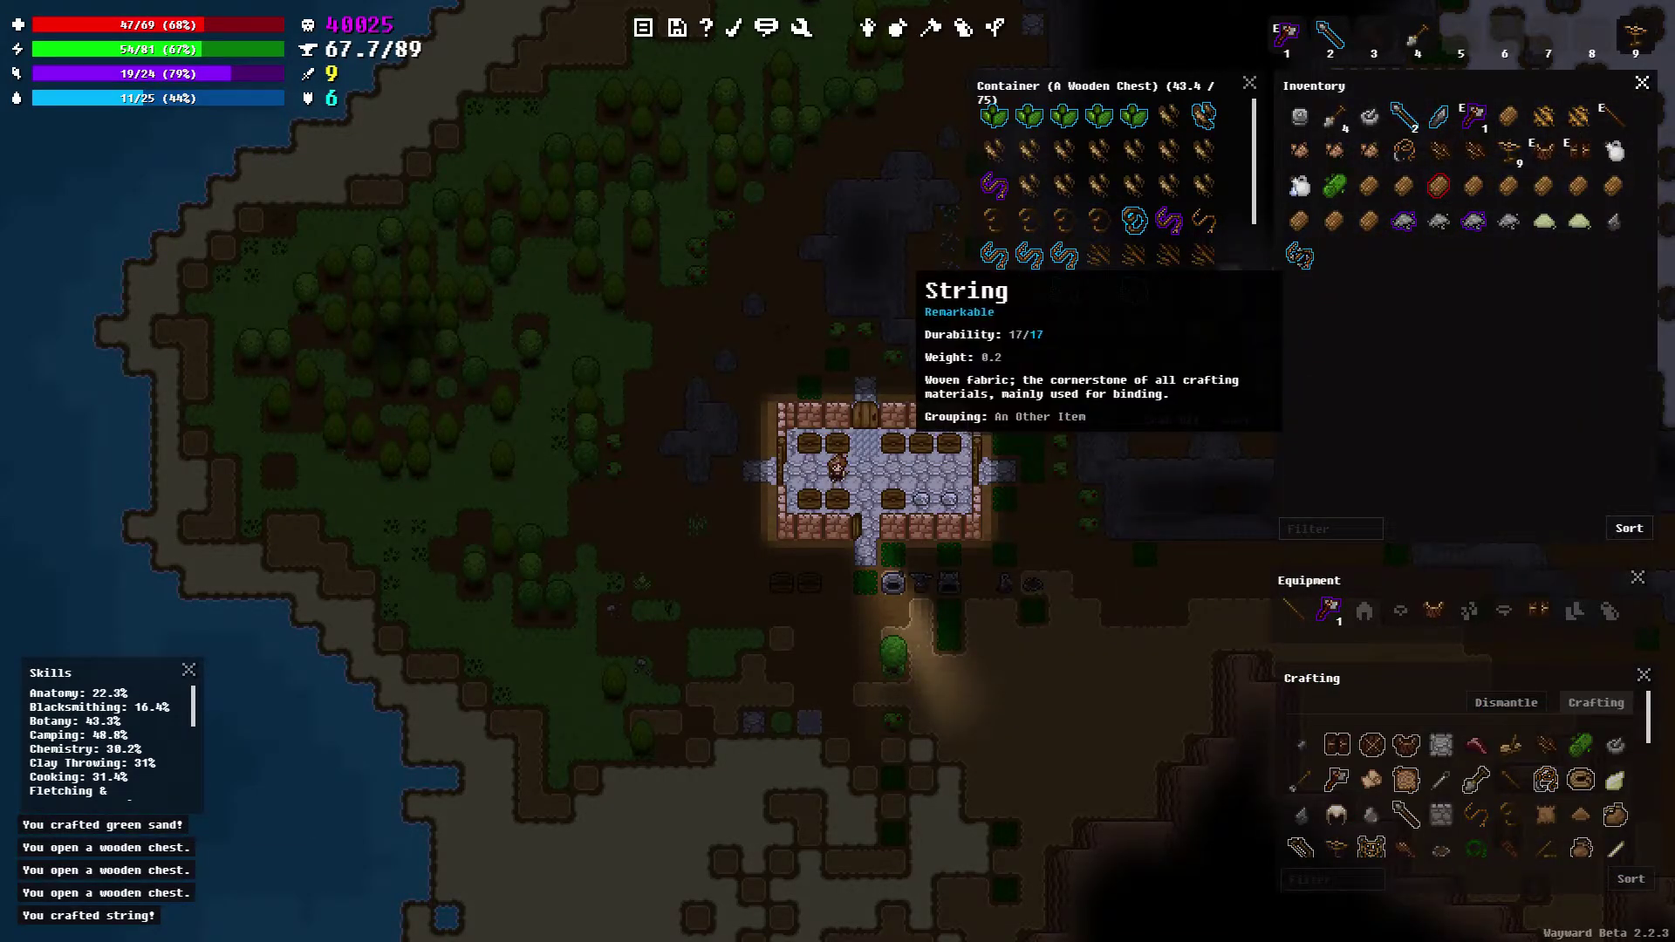
pyautogui.rightClick(1300, 255)
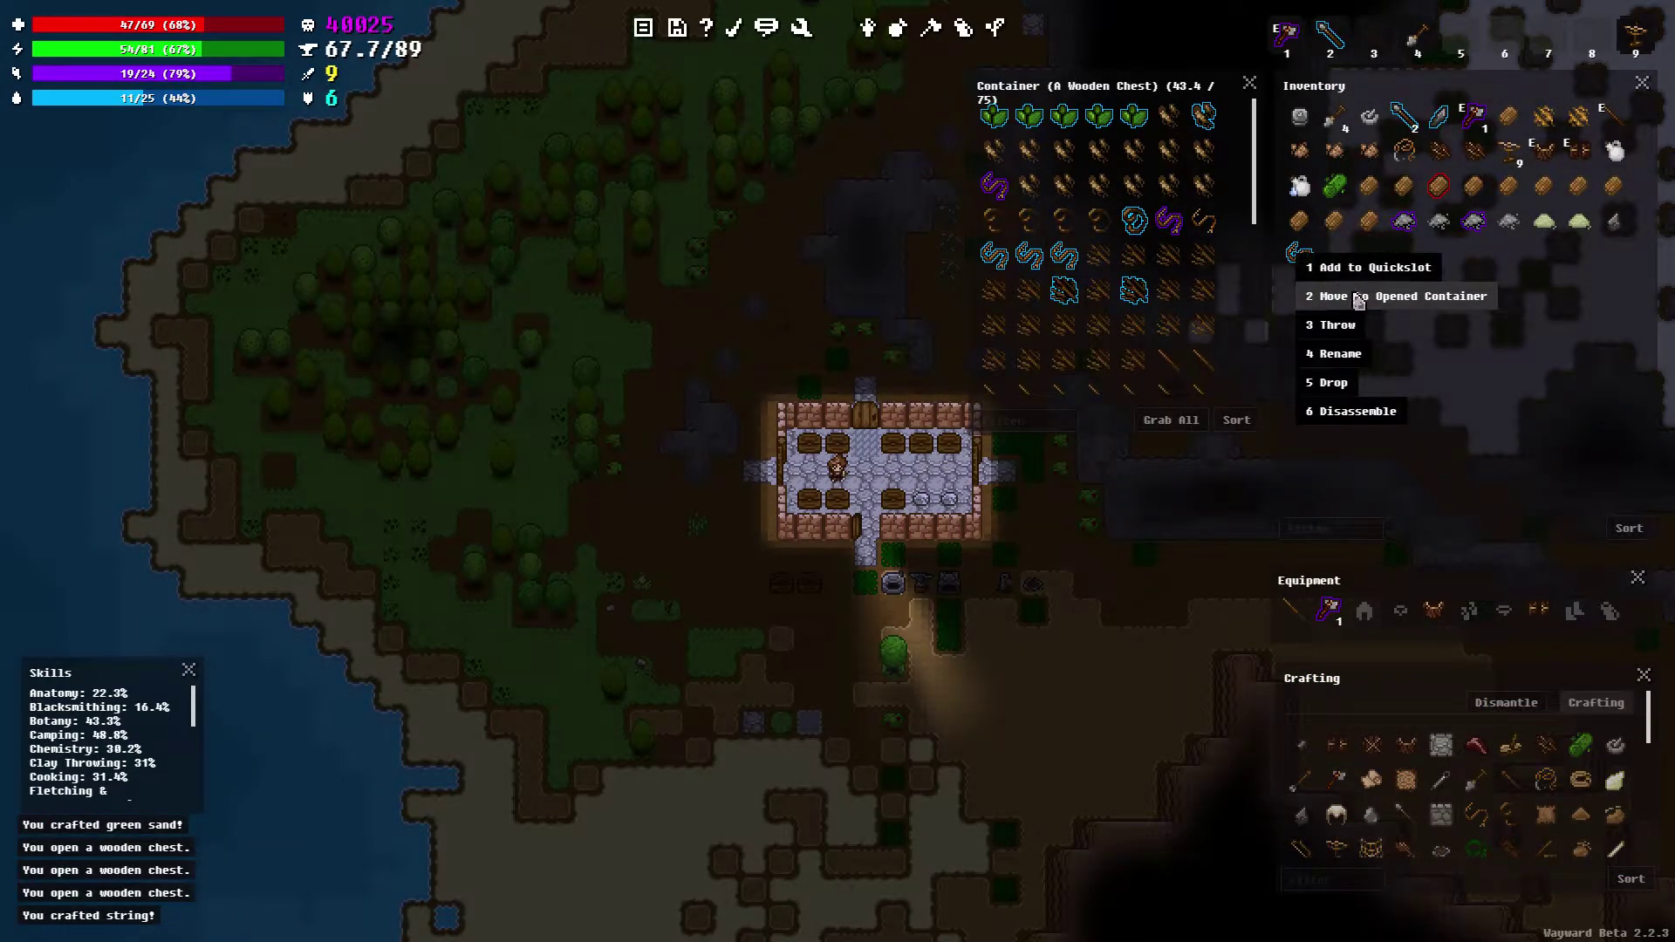
pyautogui.click(1358, 297)
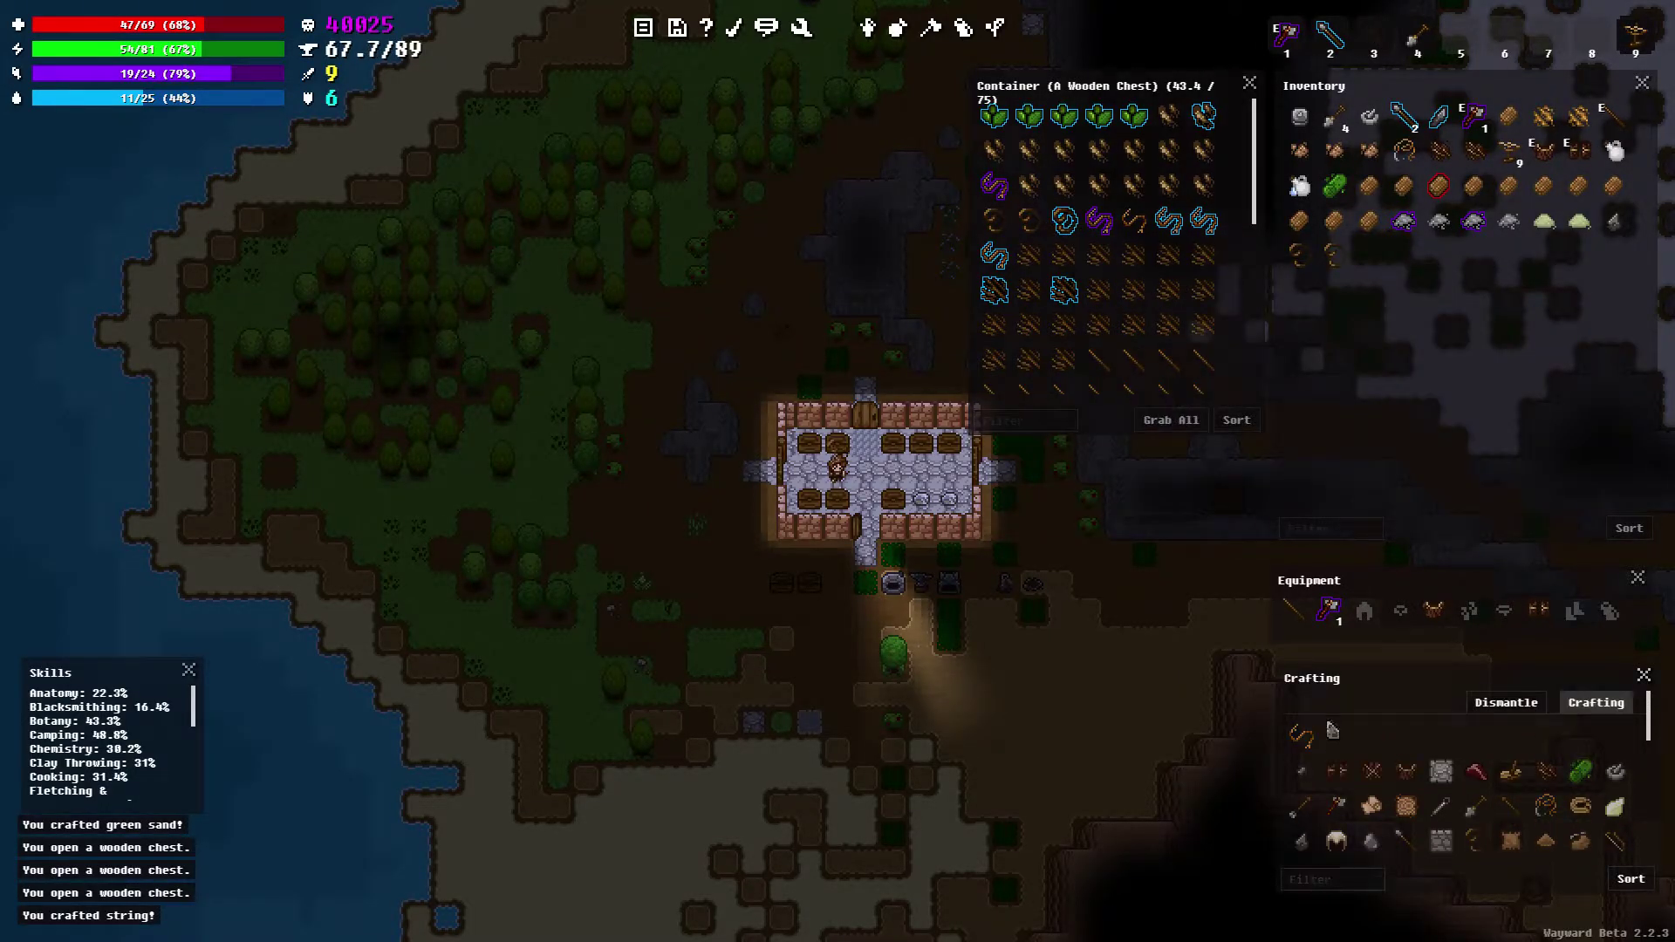
pyautogui.click(1299, 815)
pyautogui.rightClick(1299, 255)
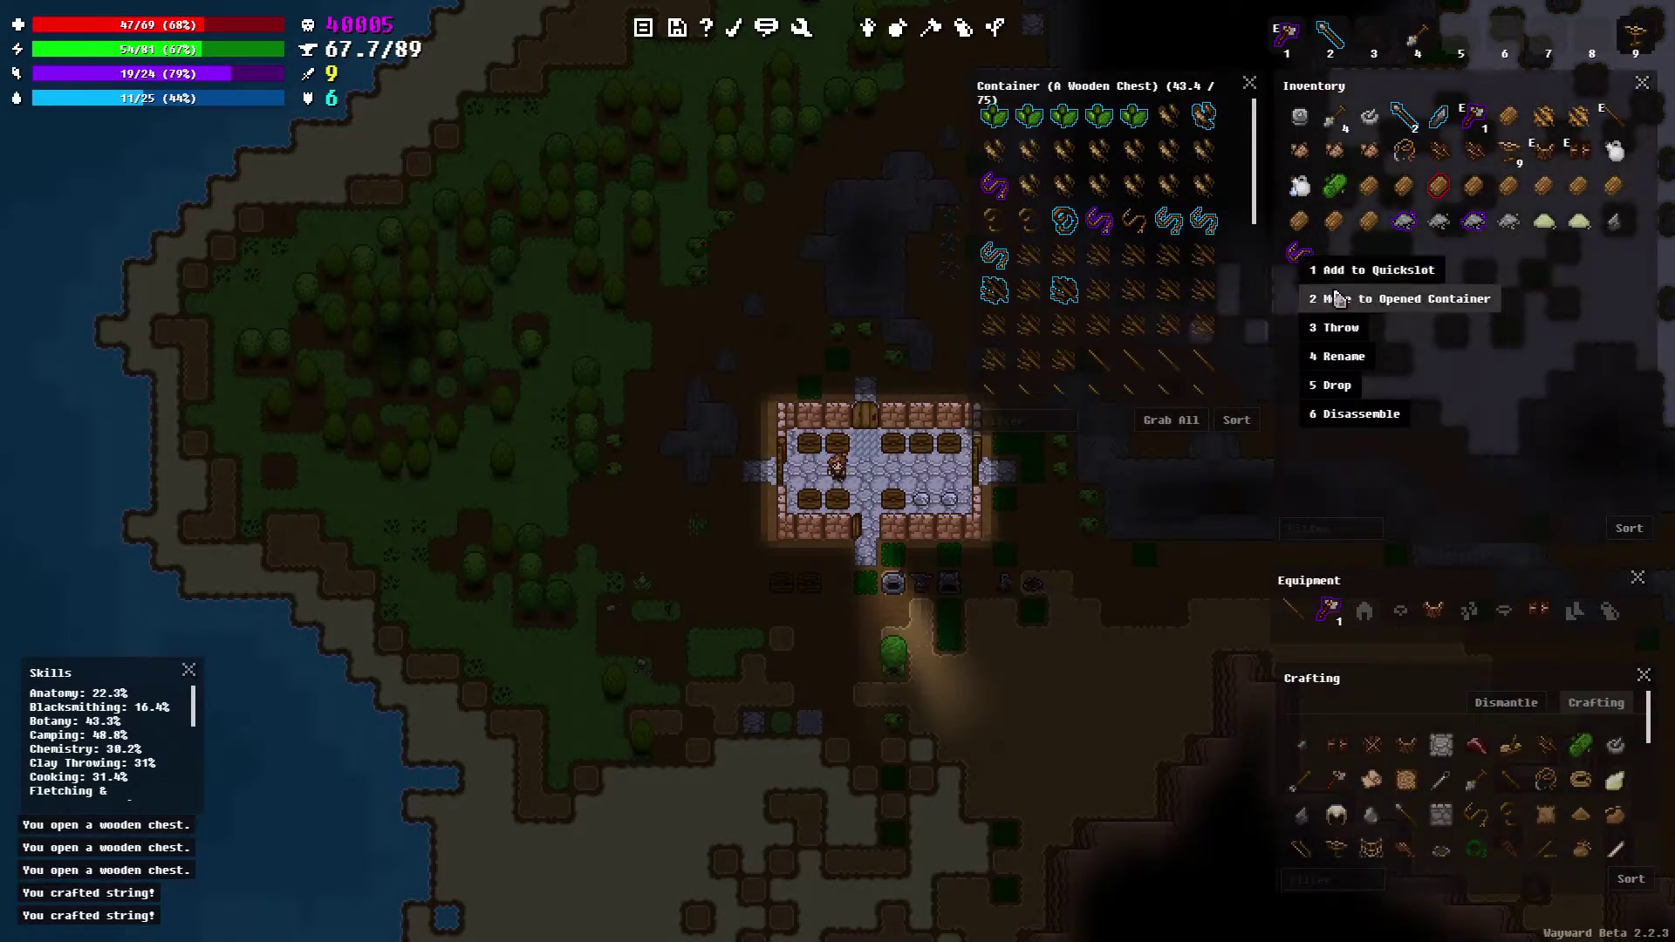
pyautogui.click(1362, 298)
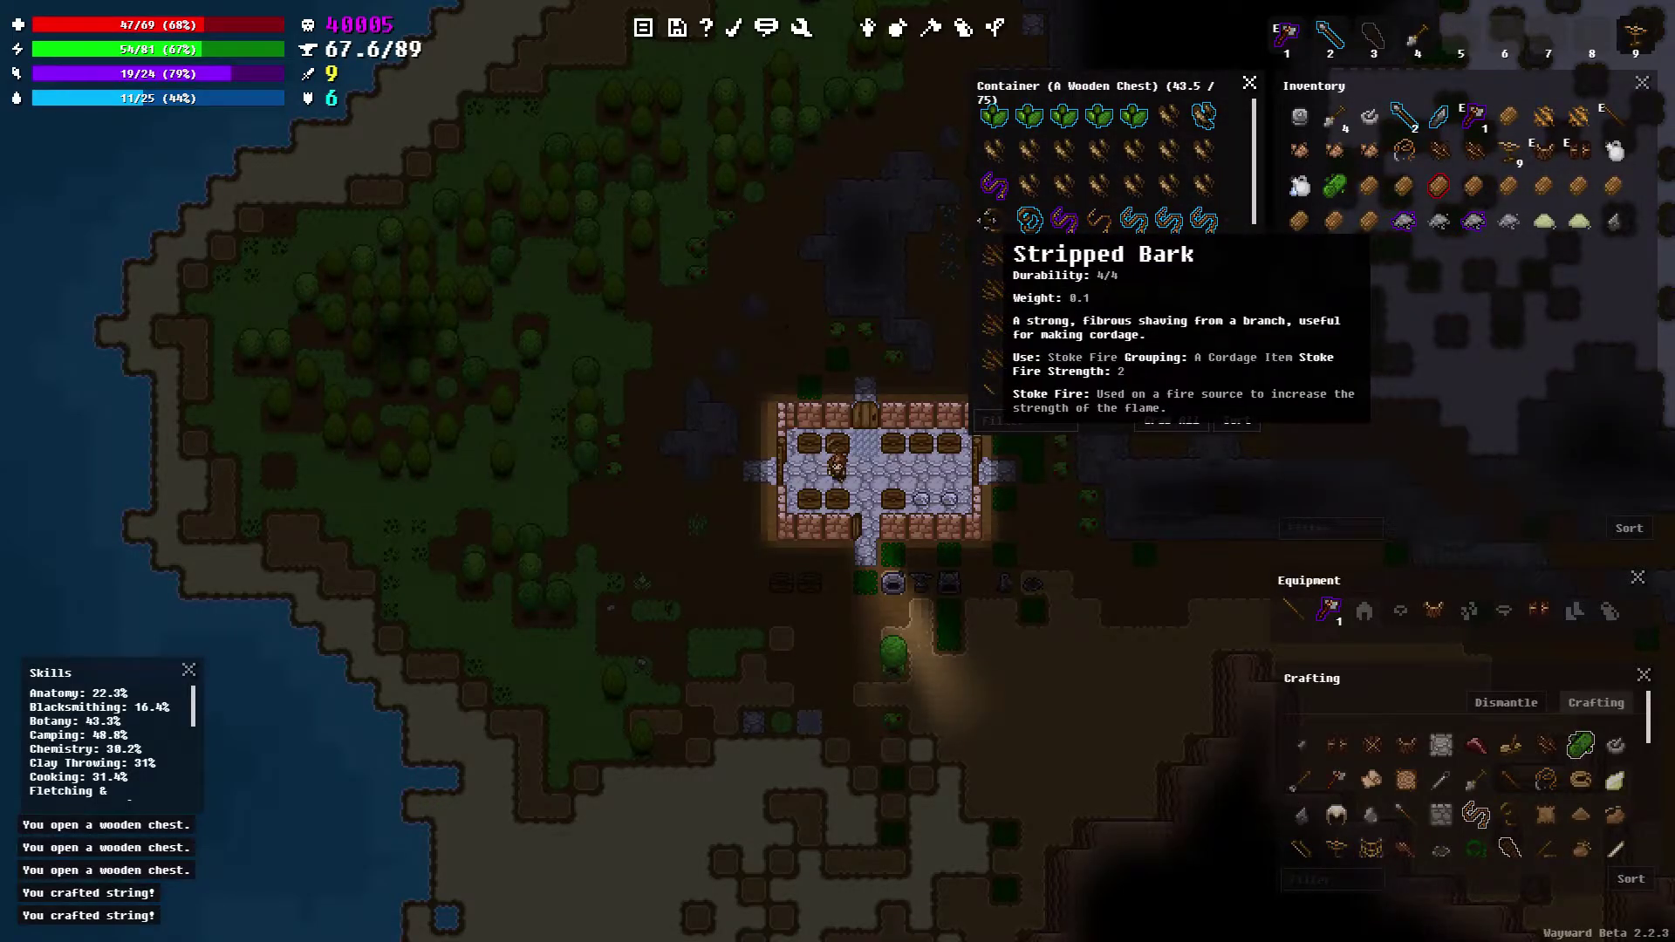
# Craft another string, take a wooden pole from the chest, and craft the stone shovel
pyautogui.click(1299, 743)
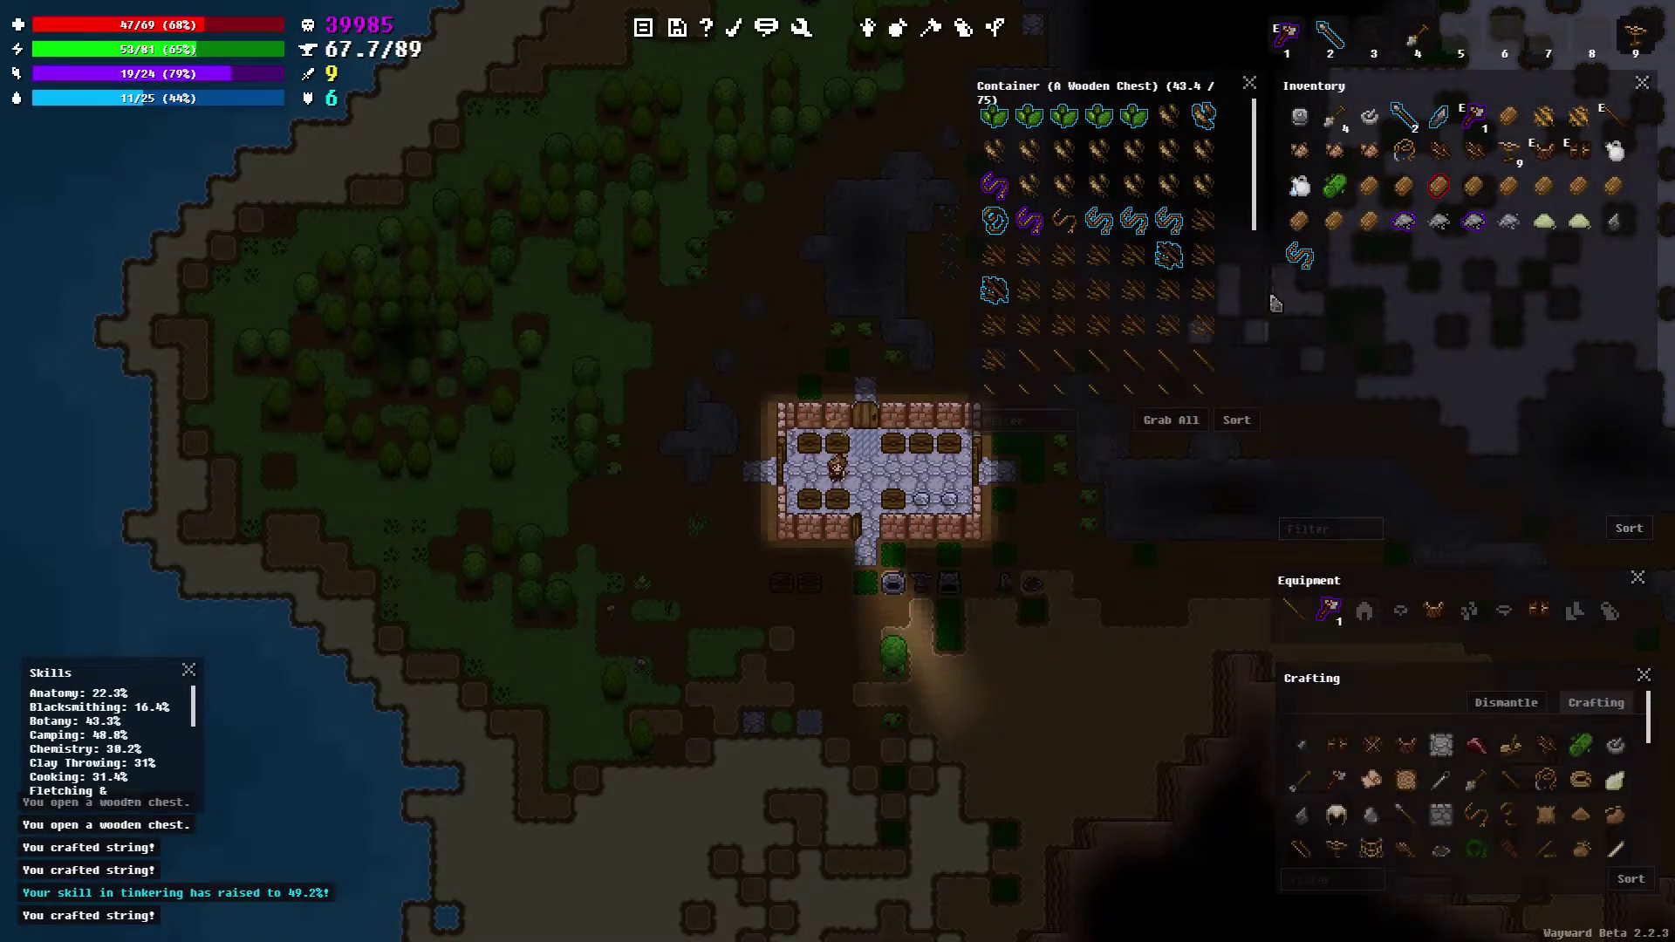
pyautogui.keyDown('shift'); pyautogui.click(1064, 220); pyautogui.keyUp('shift')
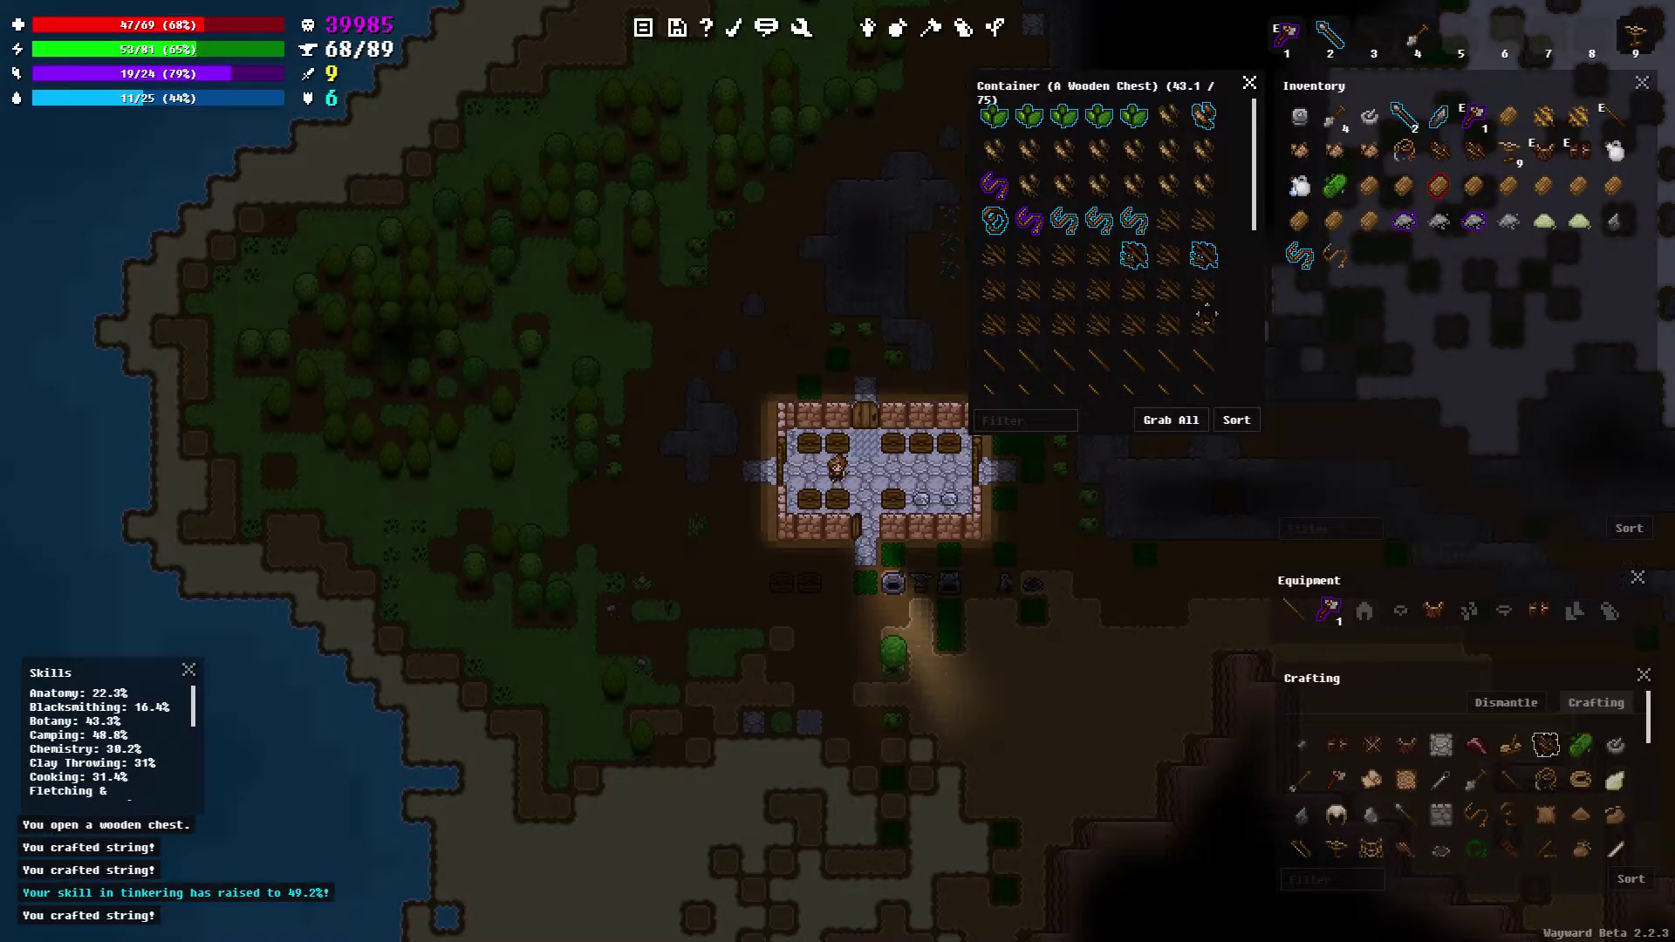
pyautogui.keyDown('shift'); pyautogui.click(1098, 355); pyautogui.keyUp('shift')
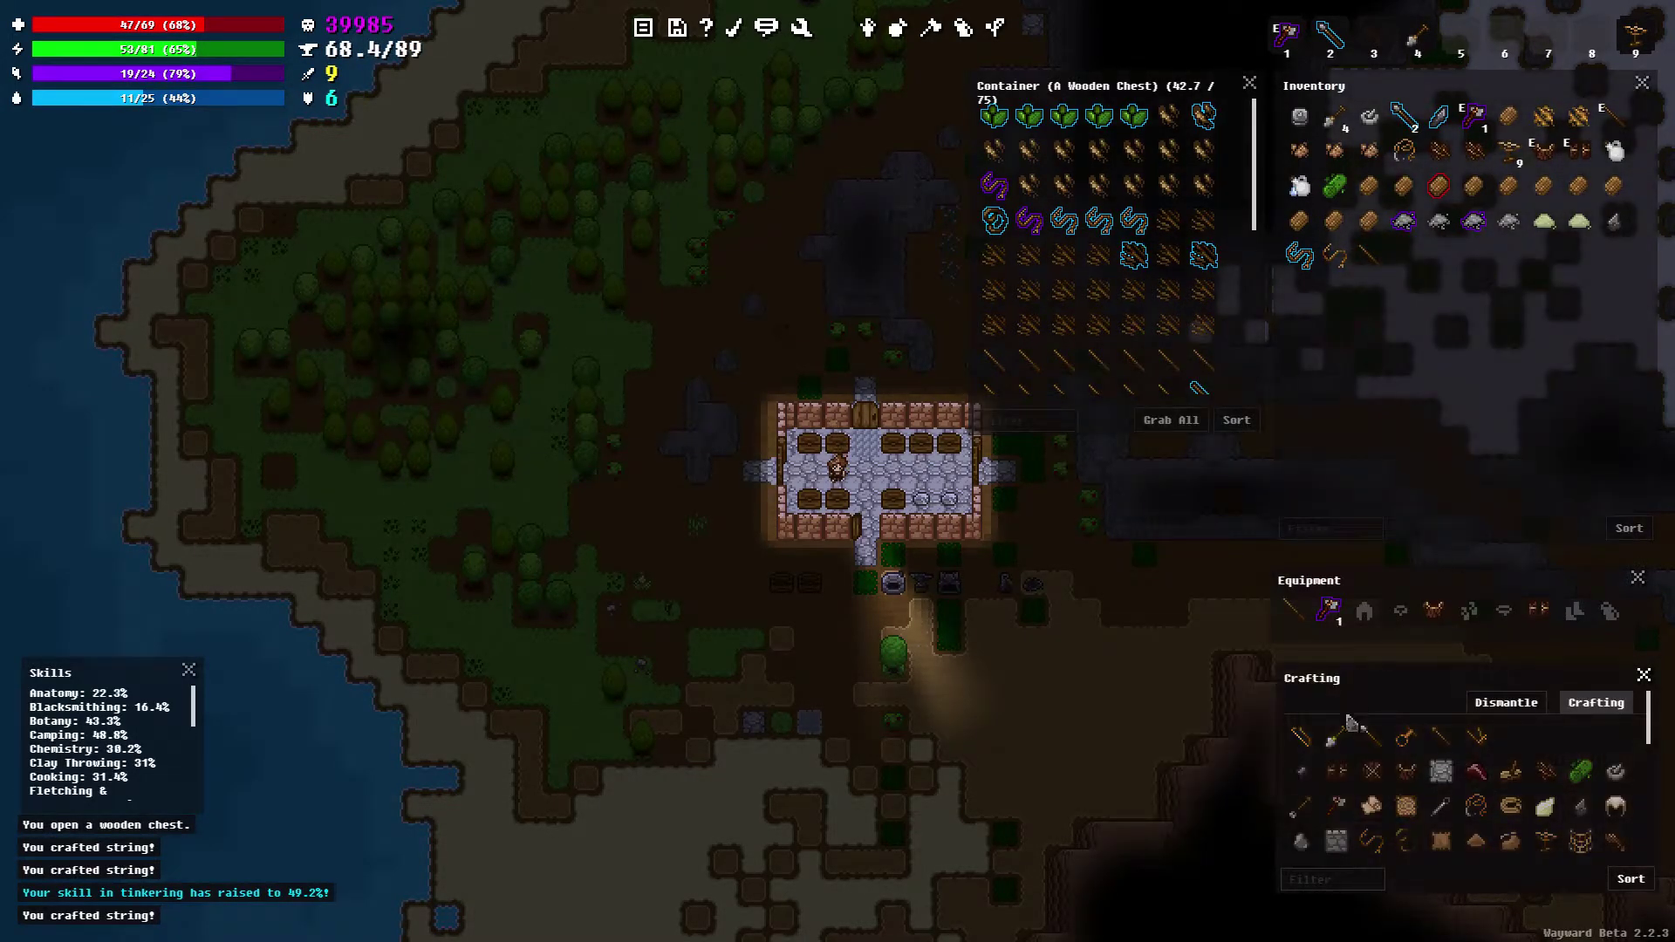
pyautogui.click(1300, 746)
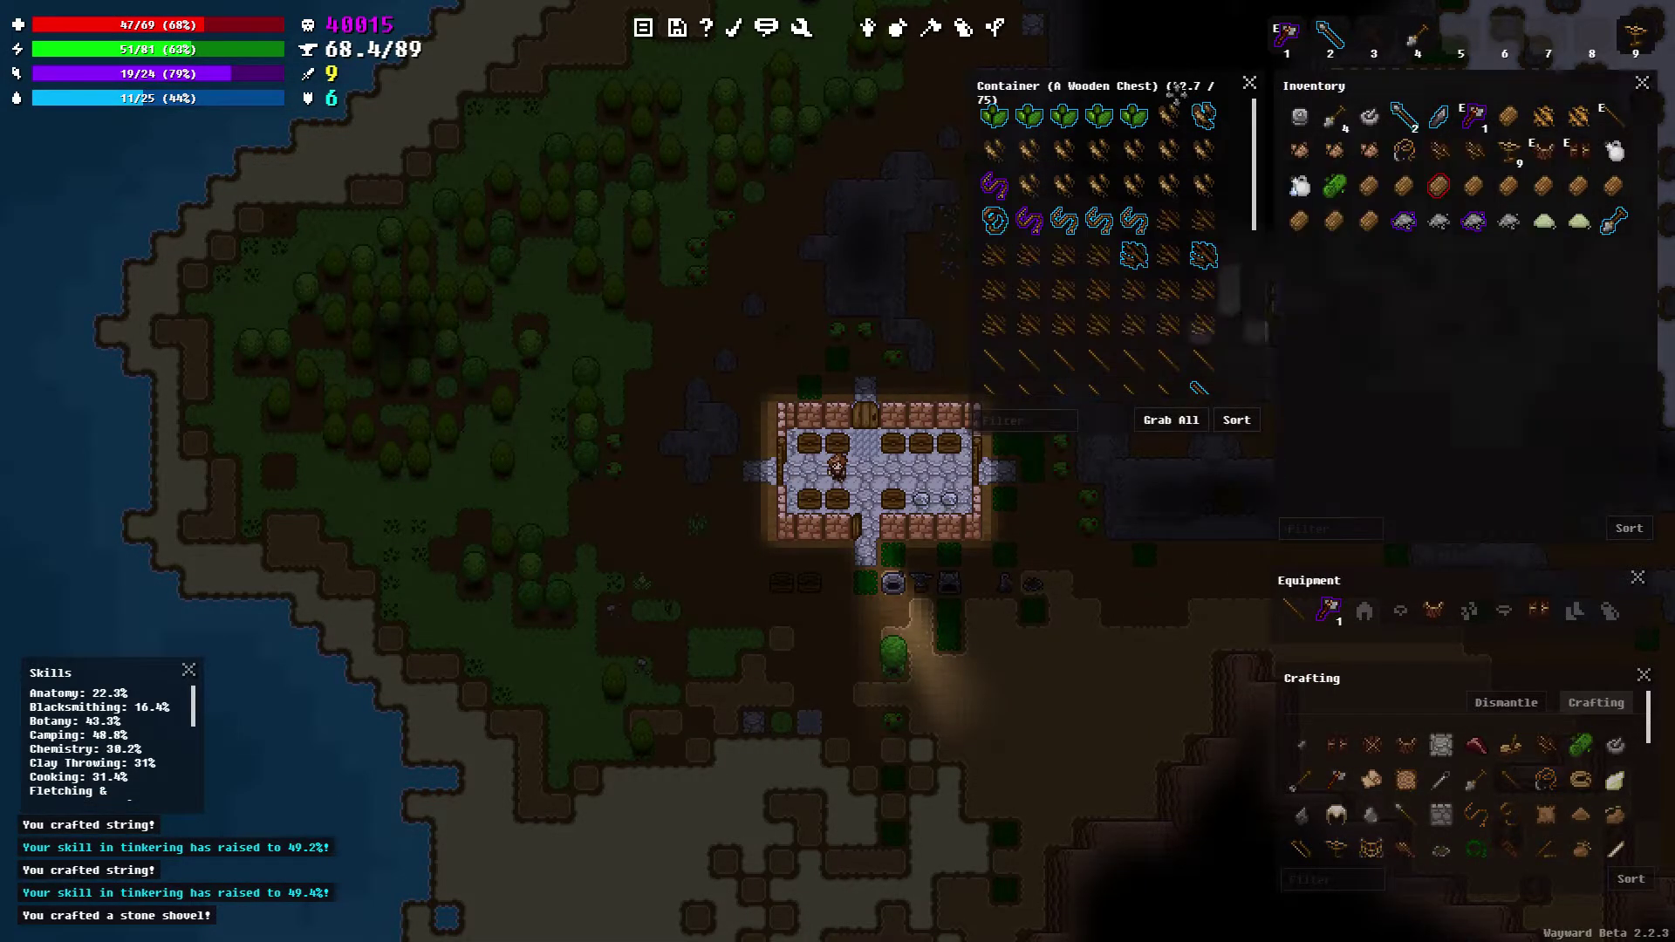
# Close the chest and walk out the bottom door onto the sand
pyautogui.click(1250, 83)
pyautogui.press('Right')
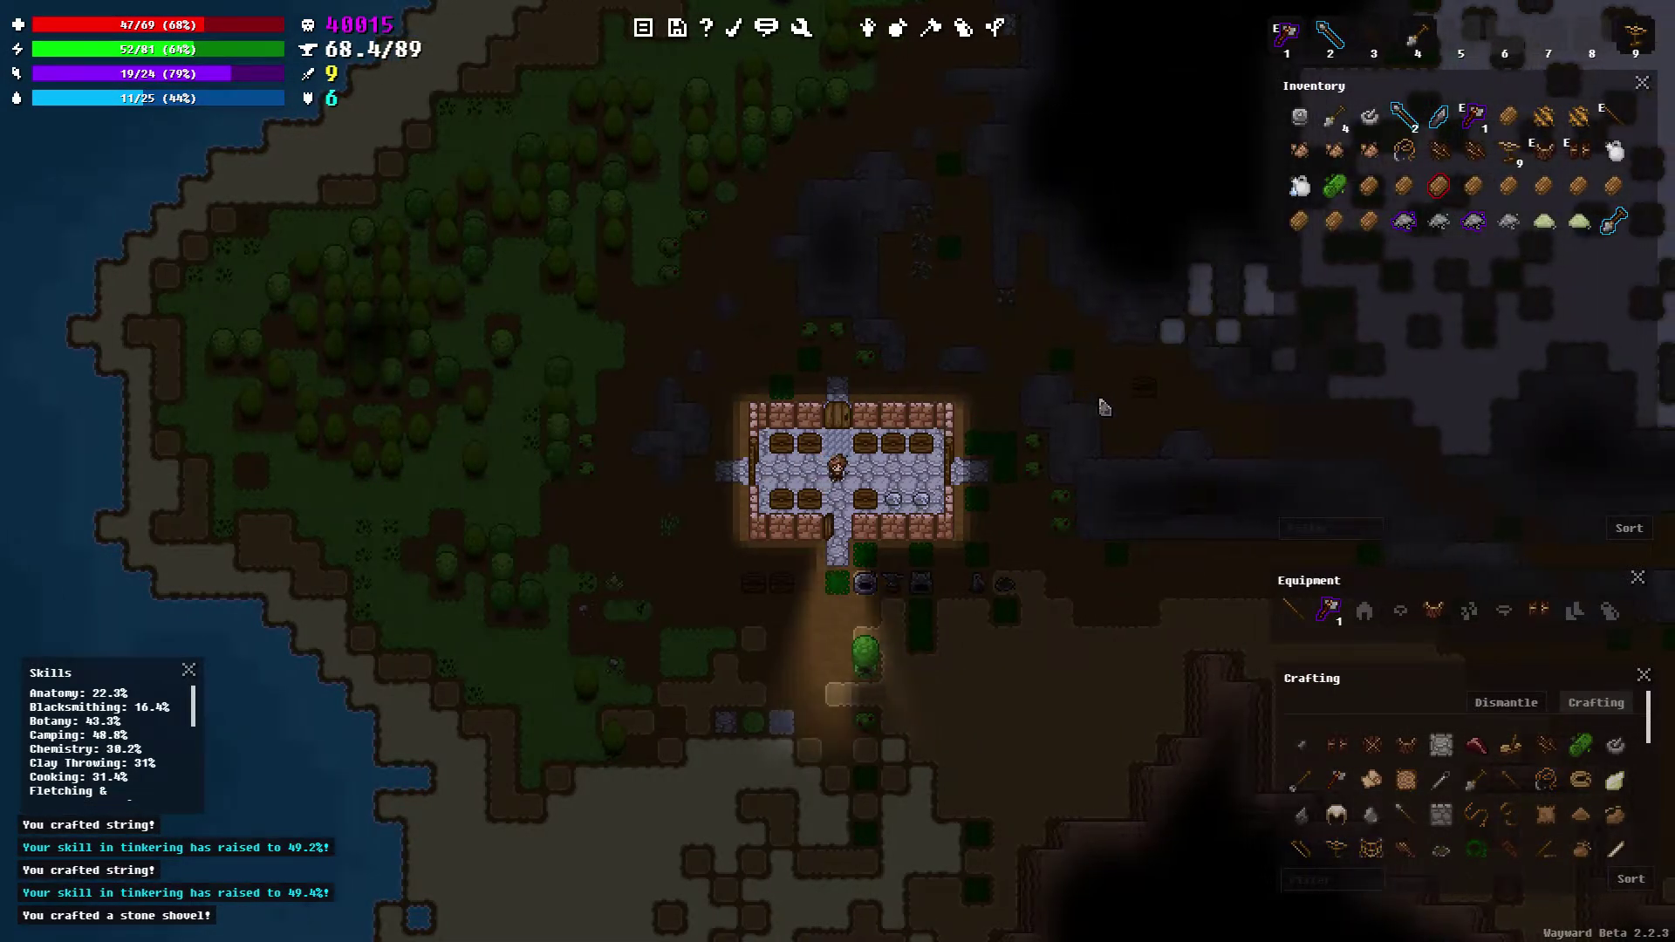
pyautogui.press('Down')
pyautogui.press('Down')
pyautogui.press('Down')
pyautogui.press('Down')
pyautogui.press('Down')
pyautogui.press('Down')
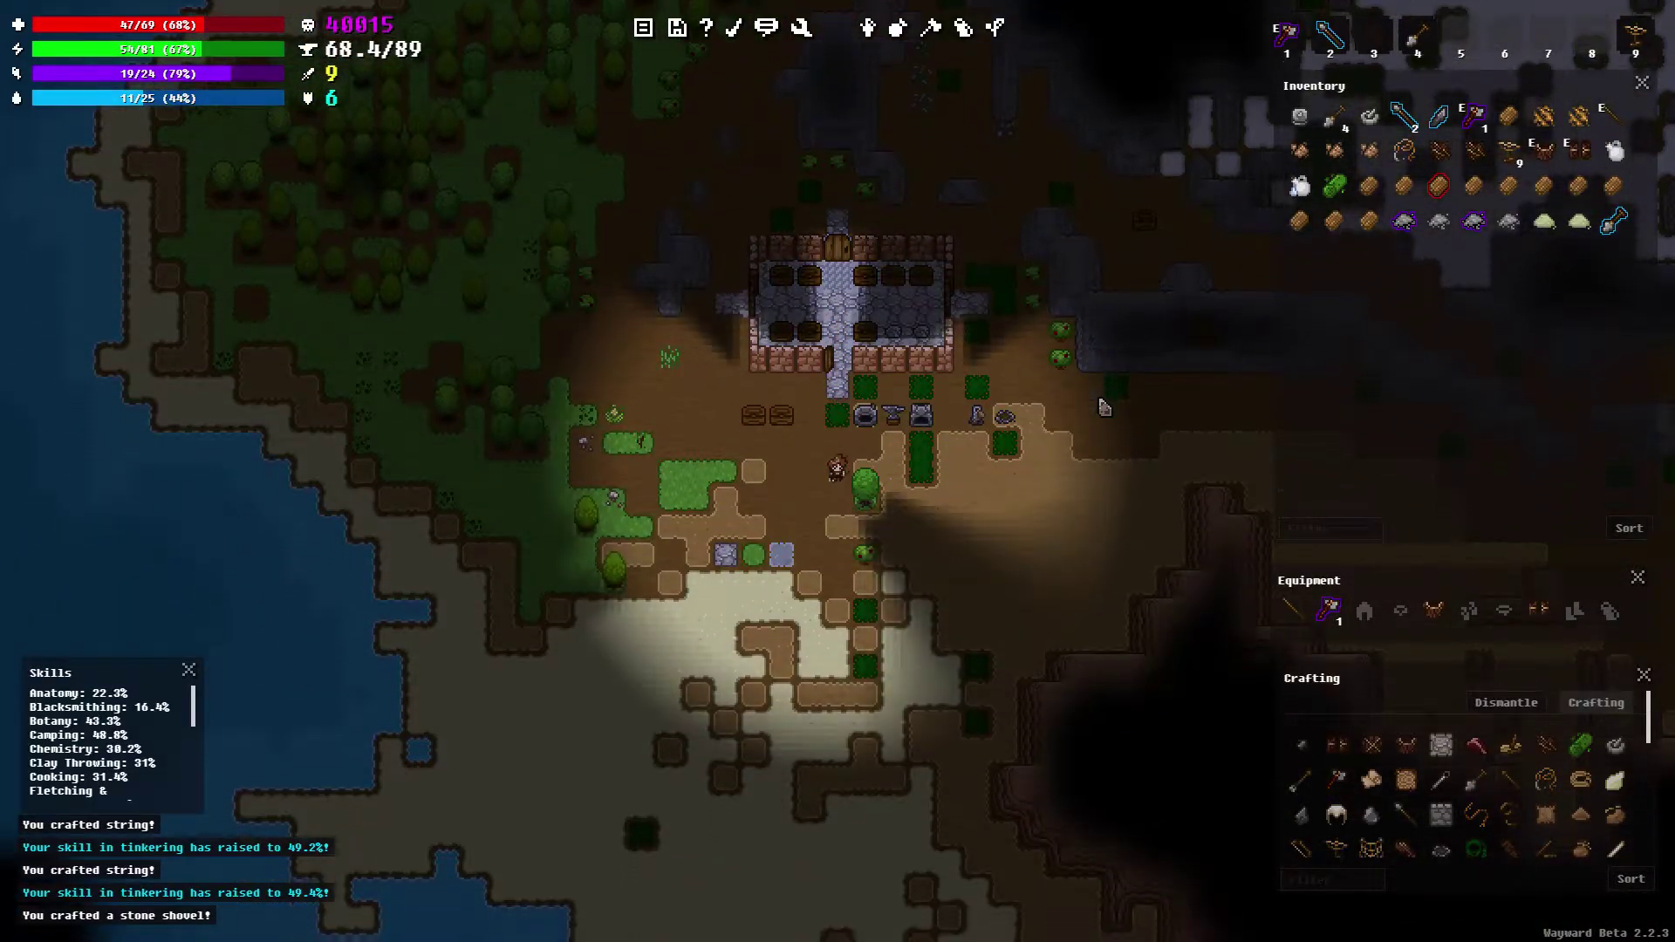
pyautogui.press('Down')
pyautogui.press('Down')
pyautogui.press('Down')
pyautogui.press('Down')
pyautogui.press('Right')
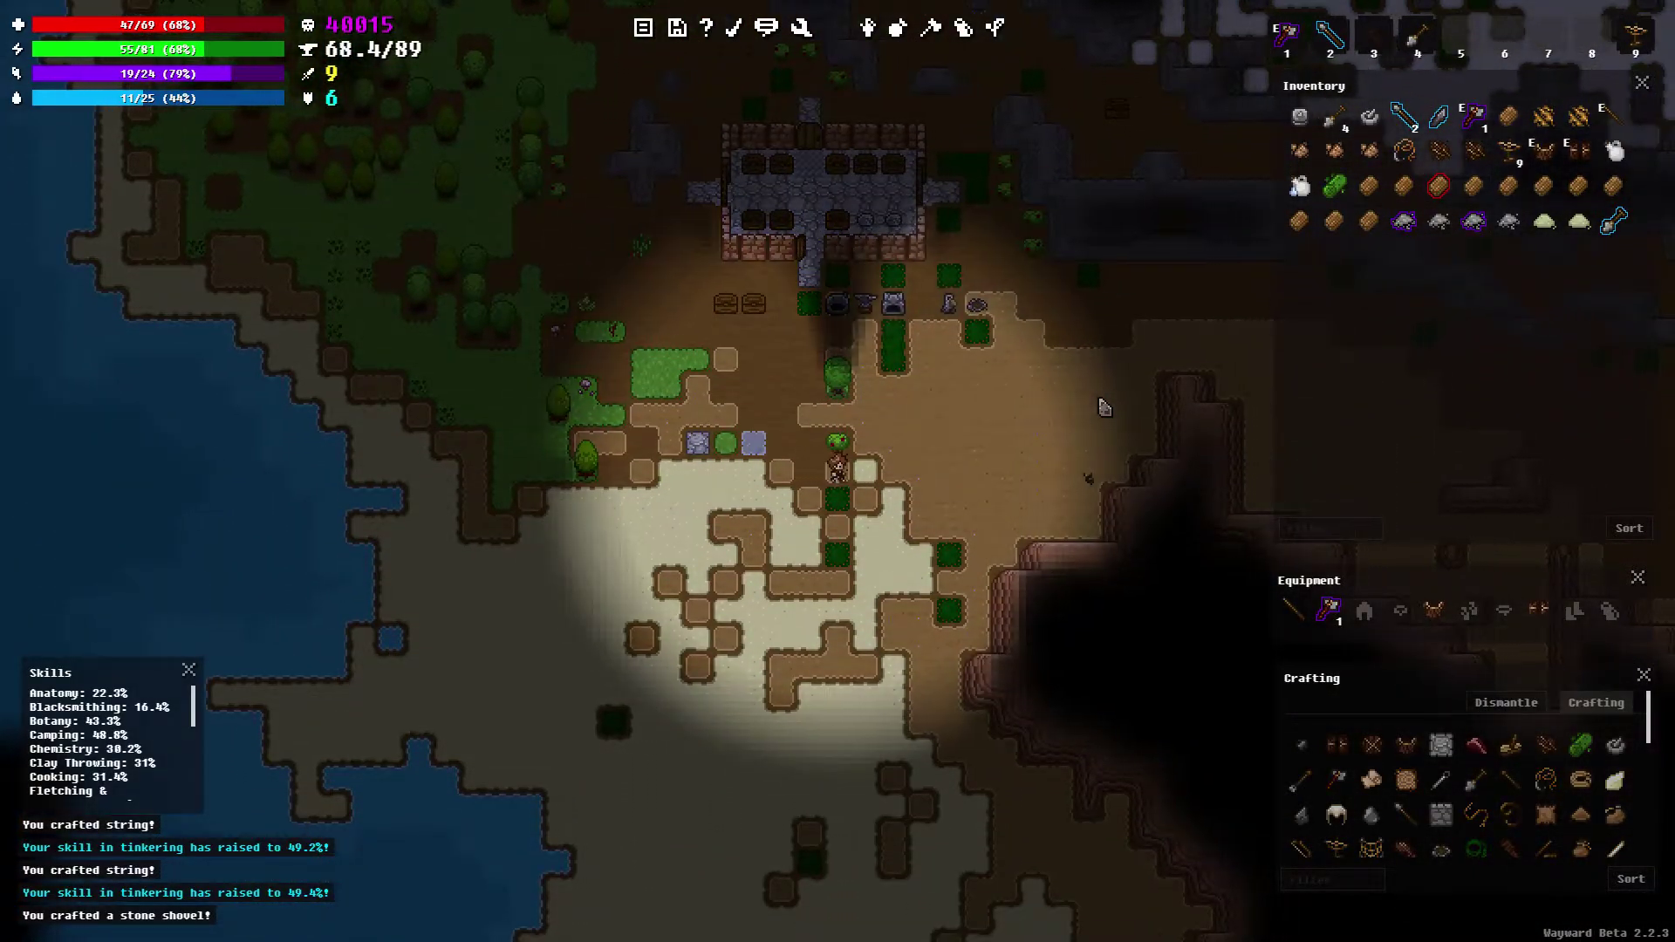
# Dig up sand using the stone shovel's Dig action
pyautogui.rightClick(1612, 225)
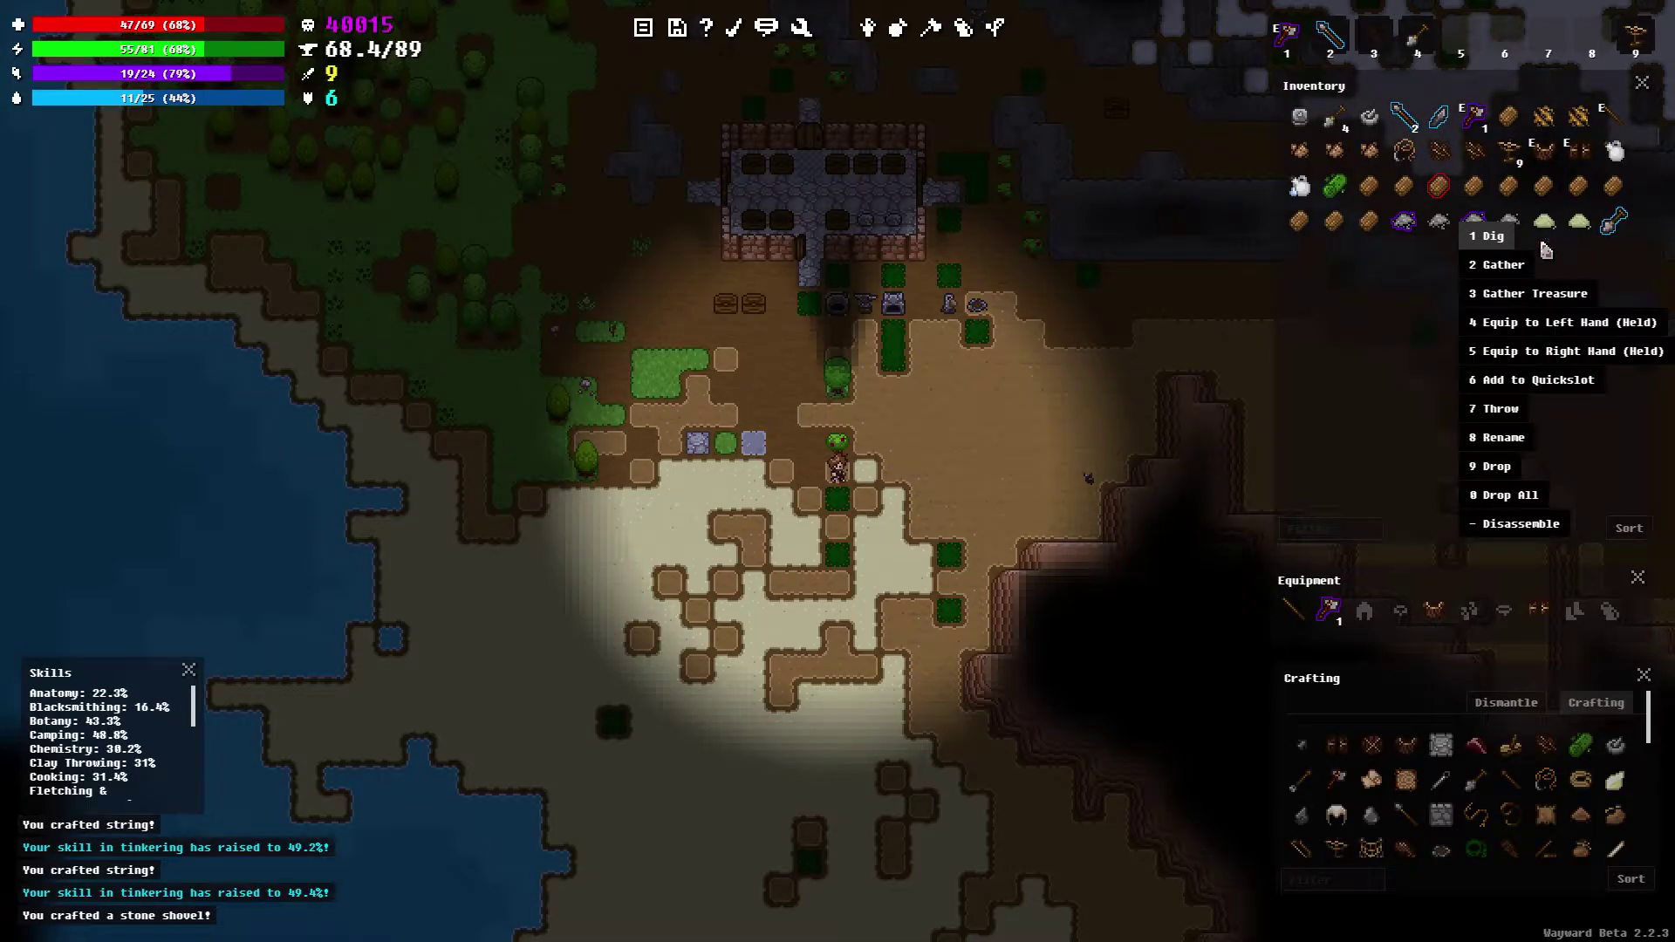
pyautogui.click(1495, 241)
pyautogui.rightClick(867, 476)
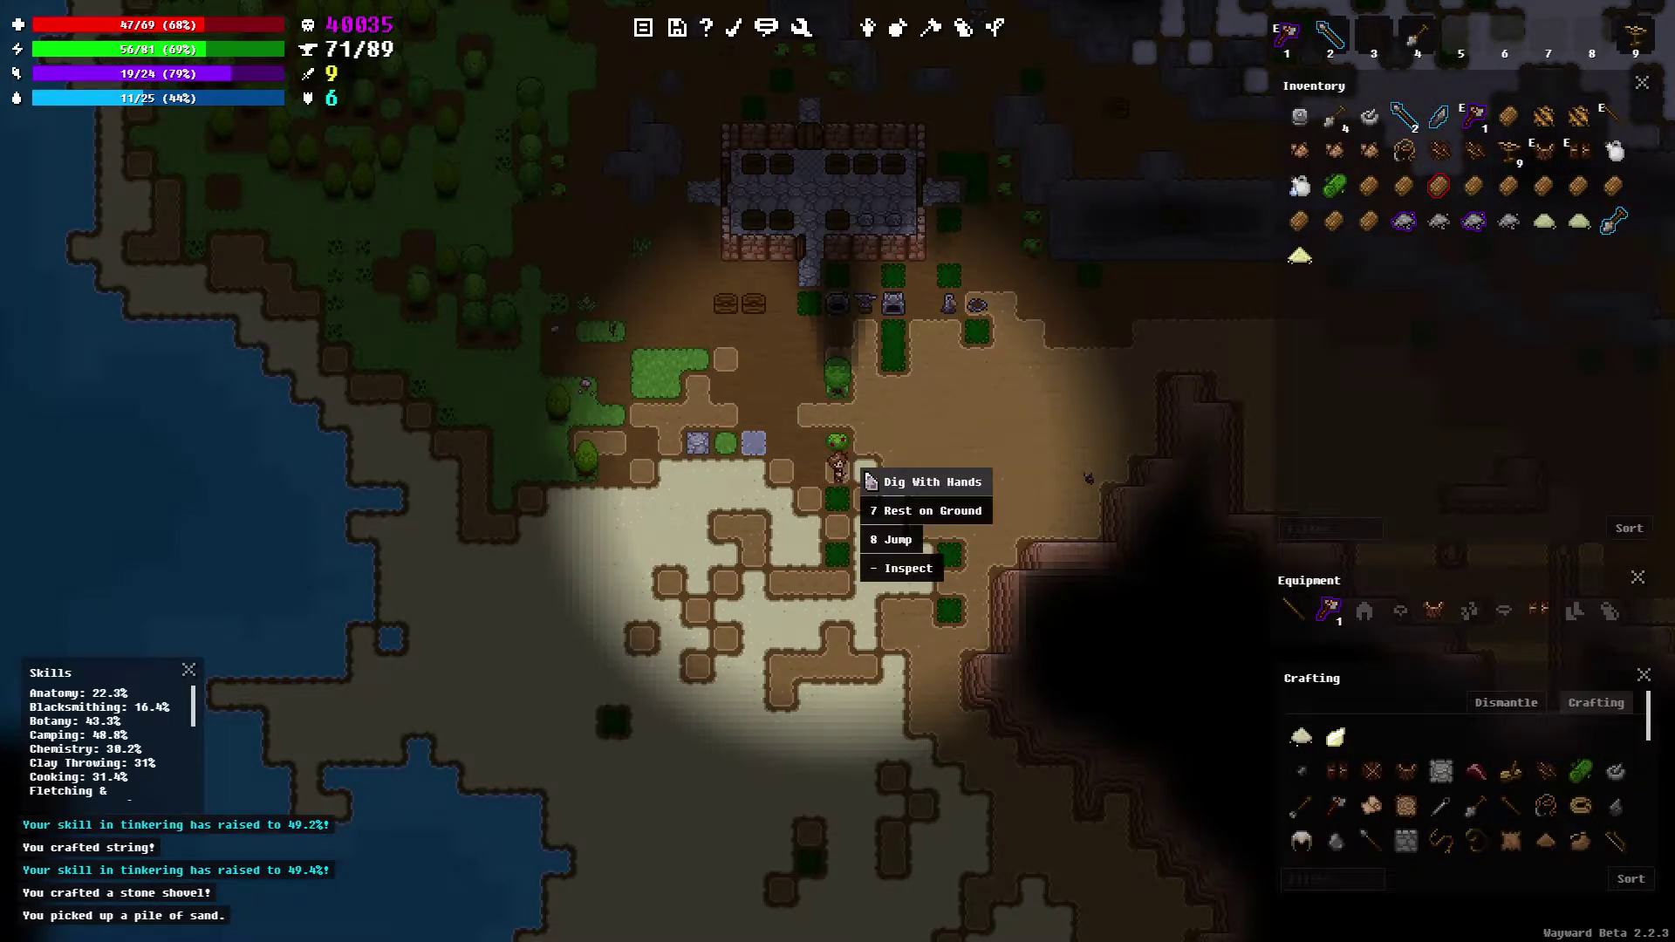
pyautogui.rightClick(1613, 223)
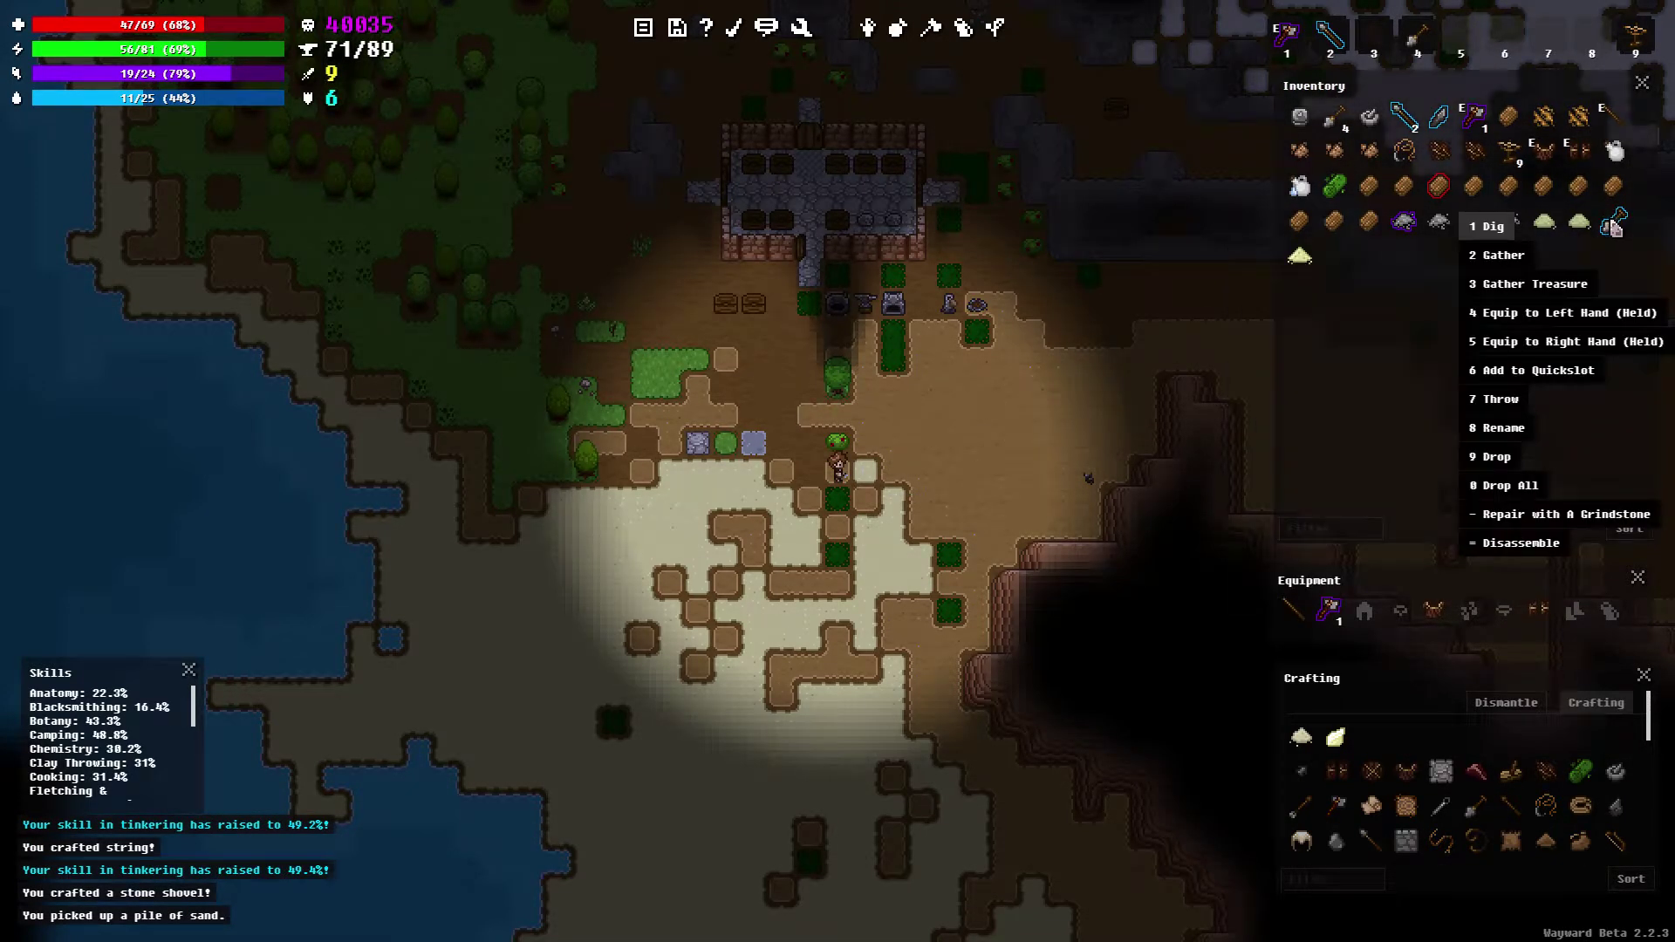
pyautogui.click(1408, 327)
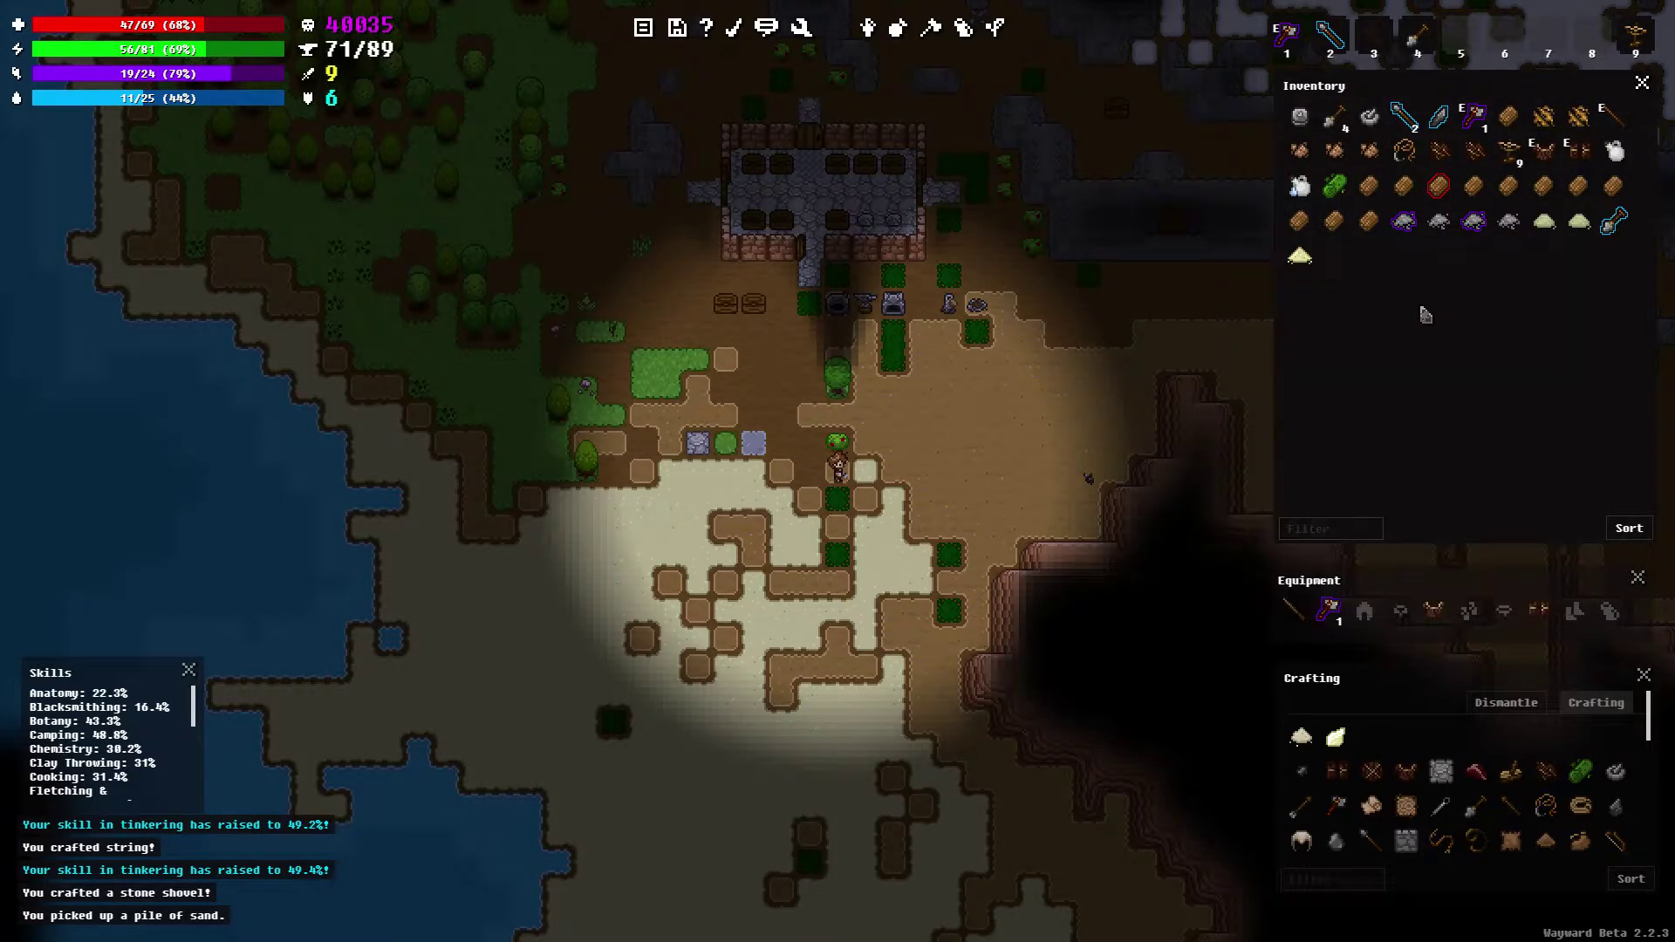
# Dig several more sand piles with hotkey 4, including a neighbouring tile
pyautogui.press('4')
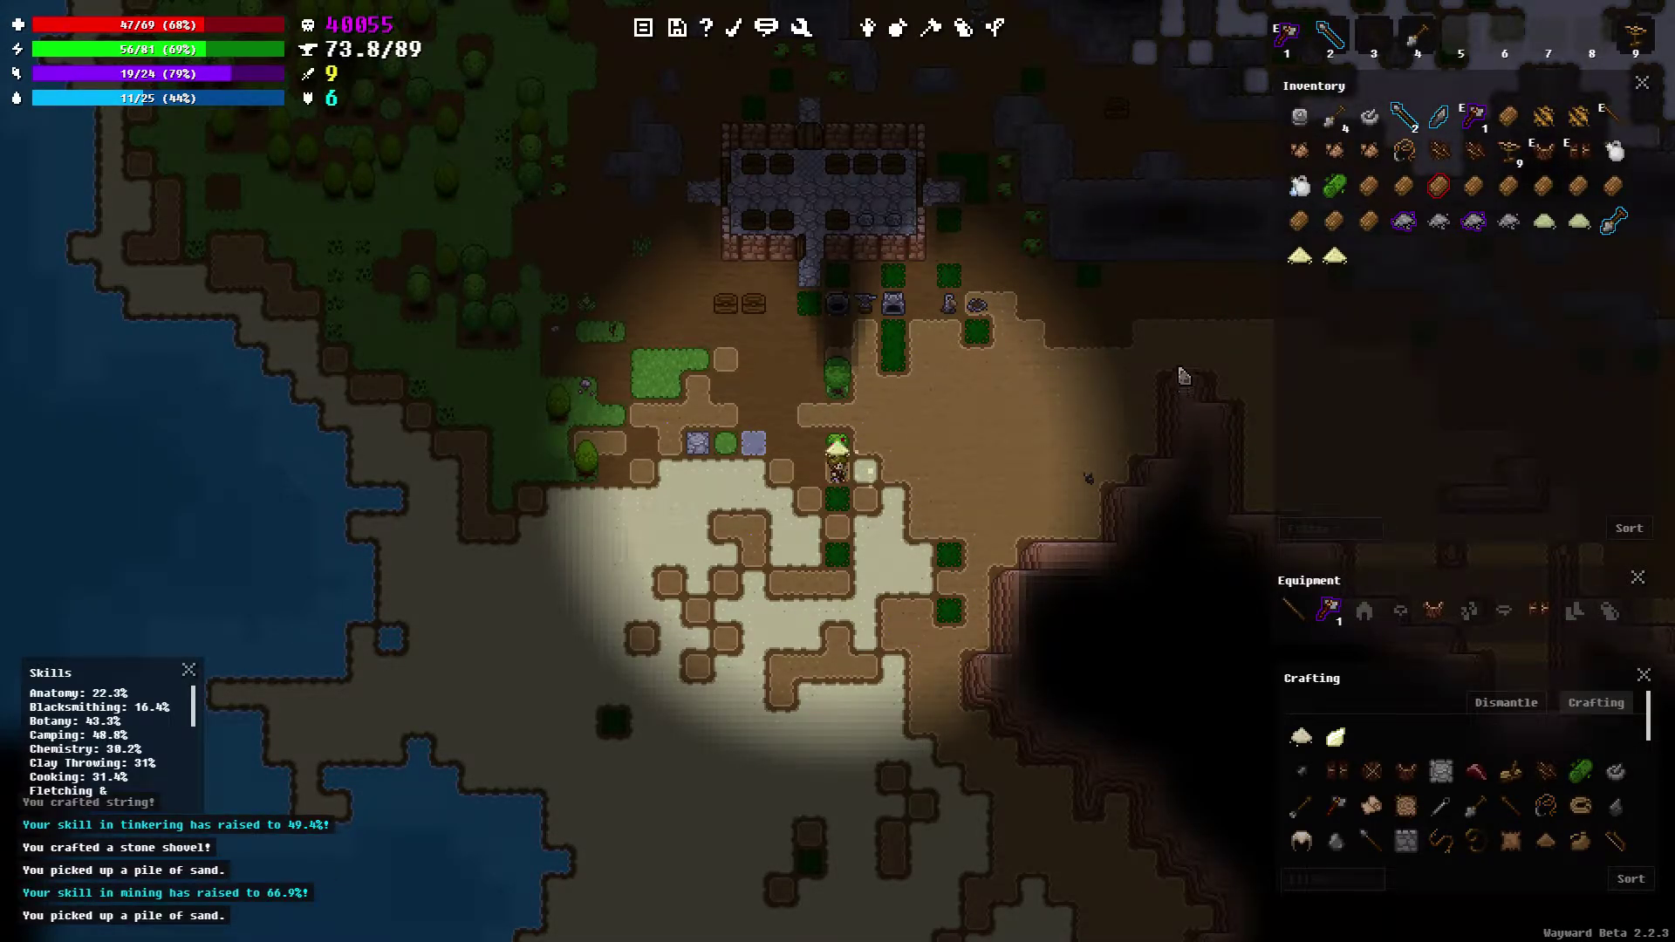
pyautogui.press('4')
pyautogui.press('4')
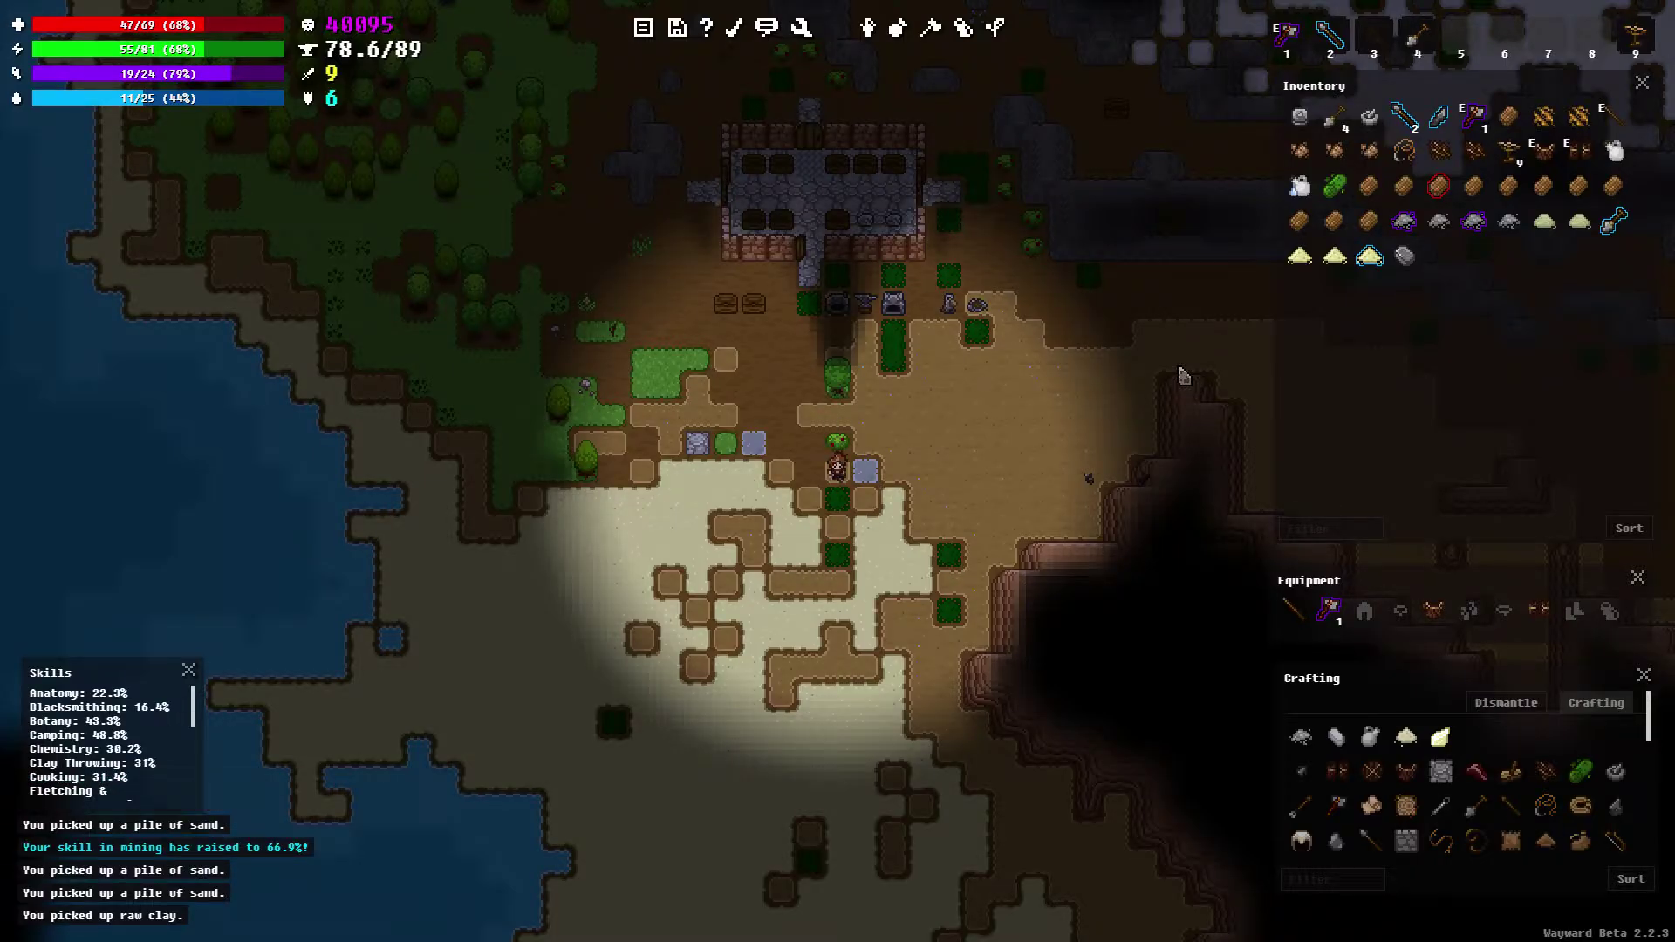
pyautogui.press('d')
pyautogui.press('s')
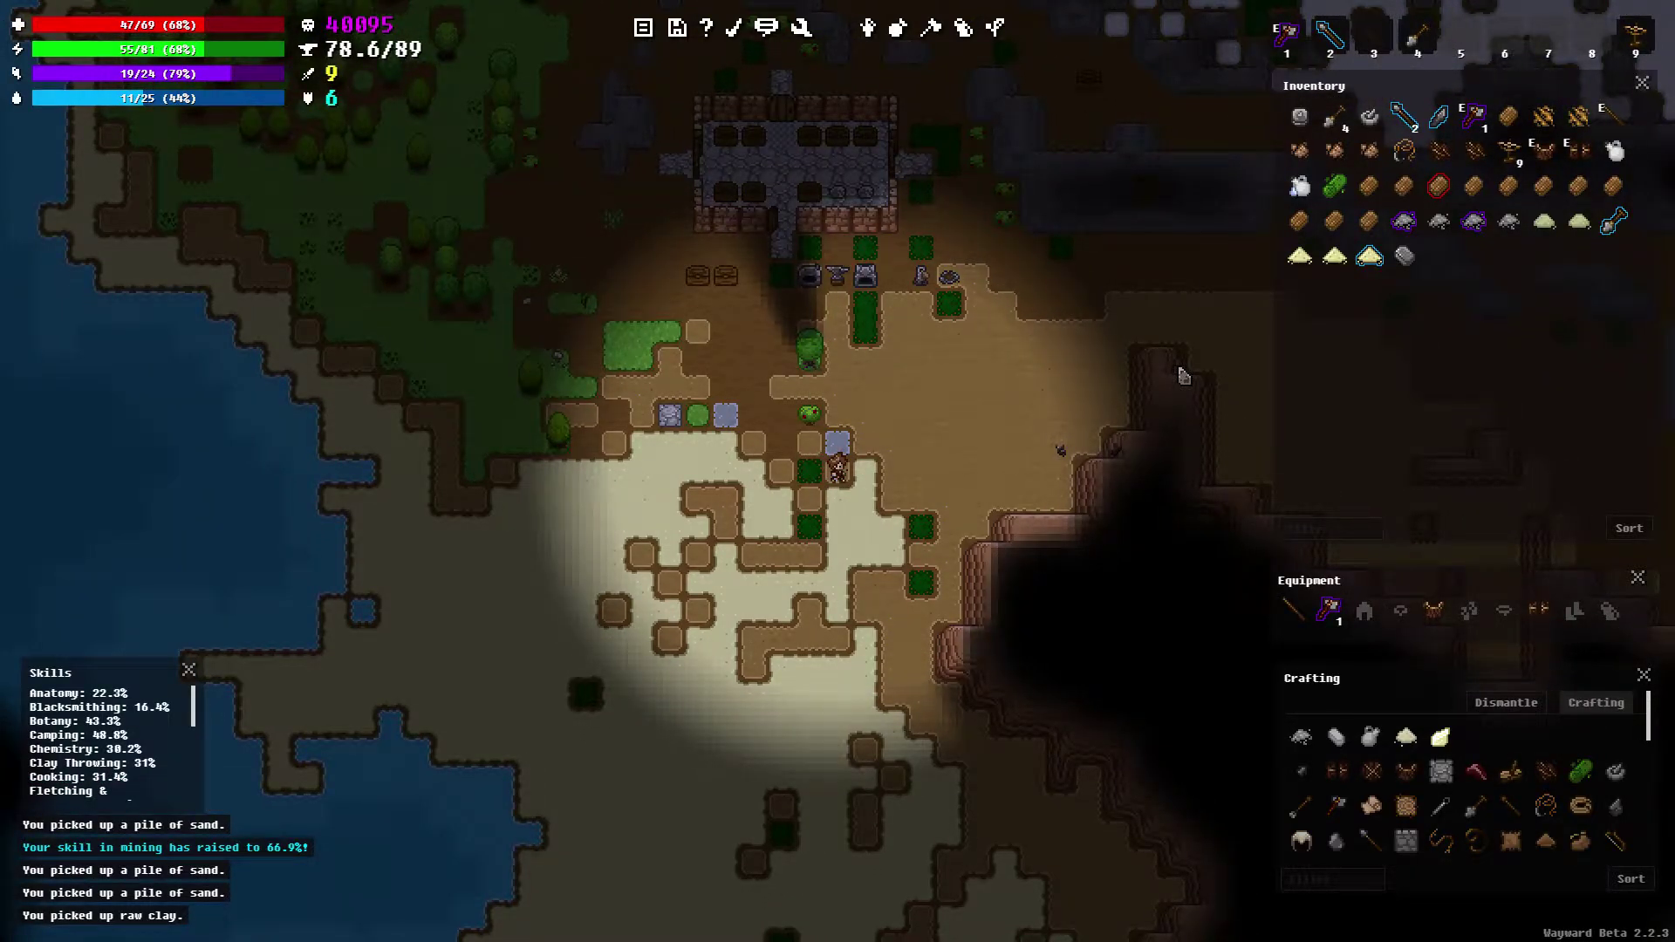
pyautogui.press('4')
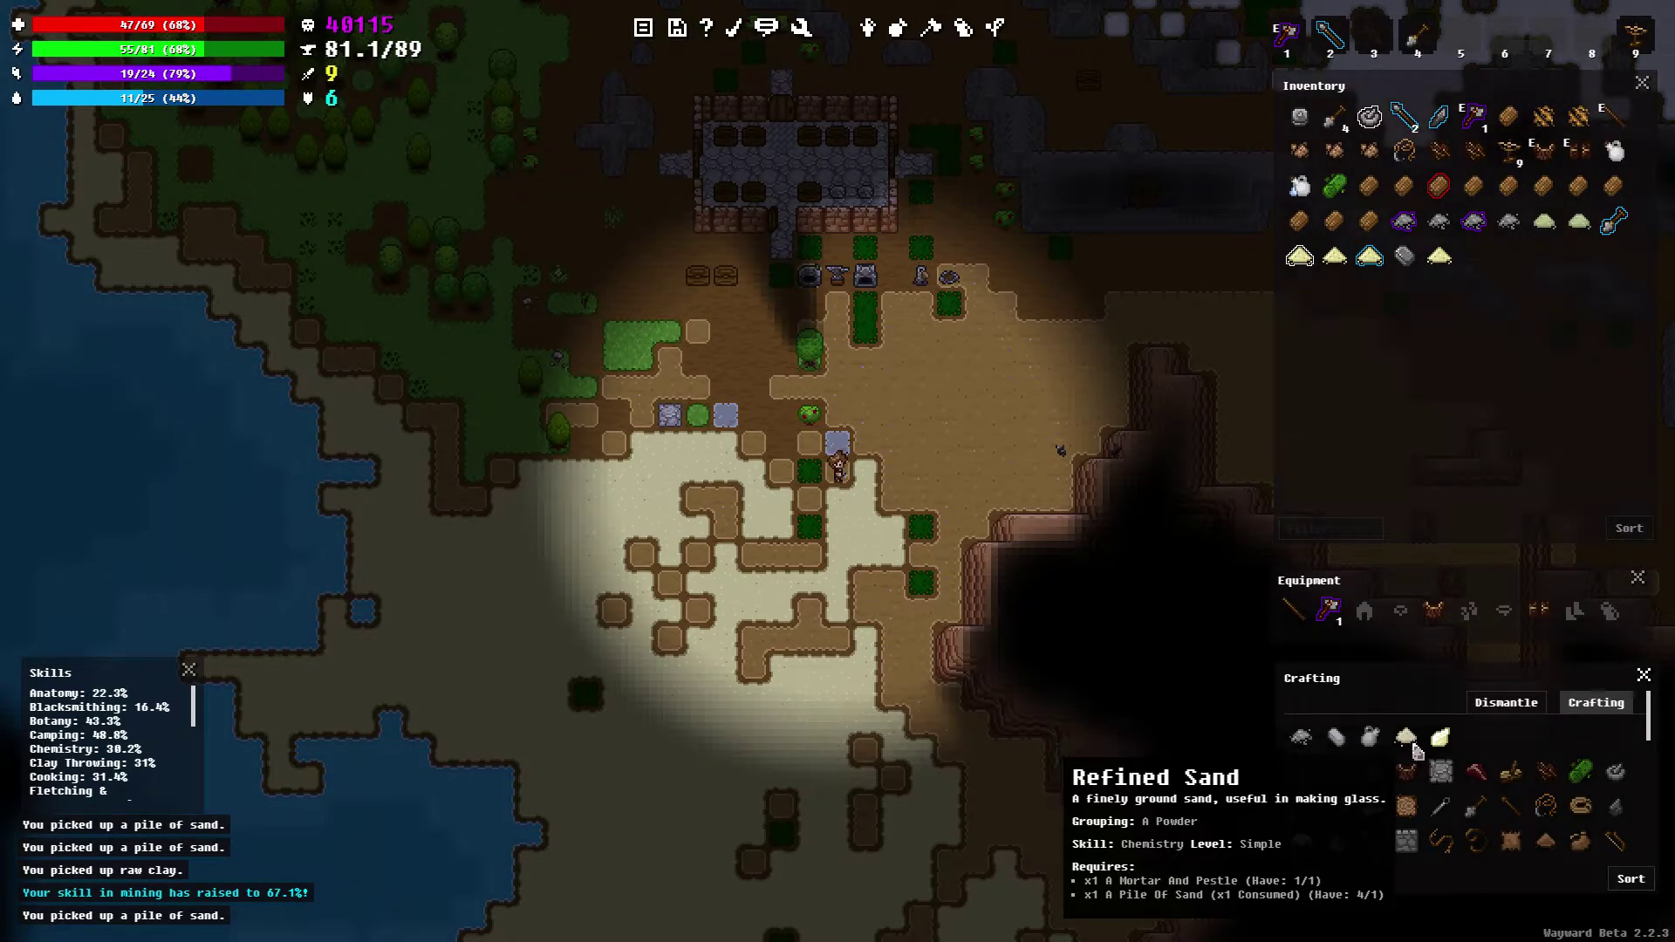
# Craft refined sand, green sand and clay flakes from the dug sand and clay
pyautogui.click(1405, 739)
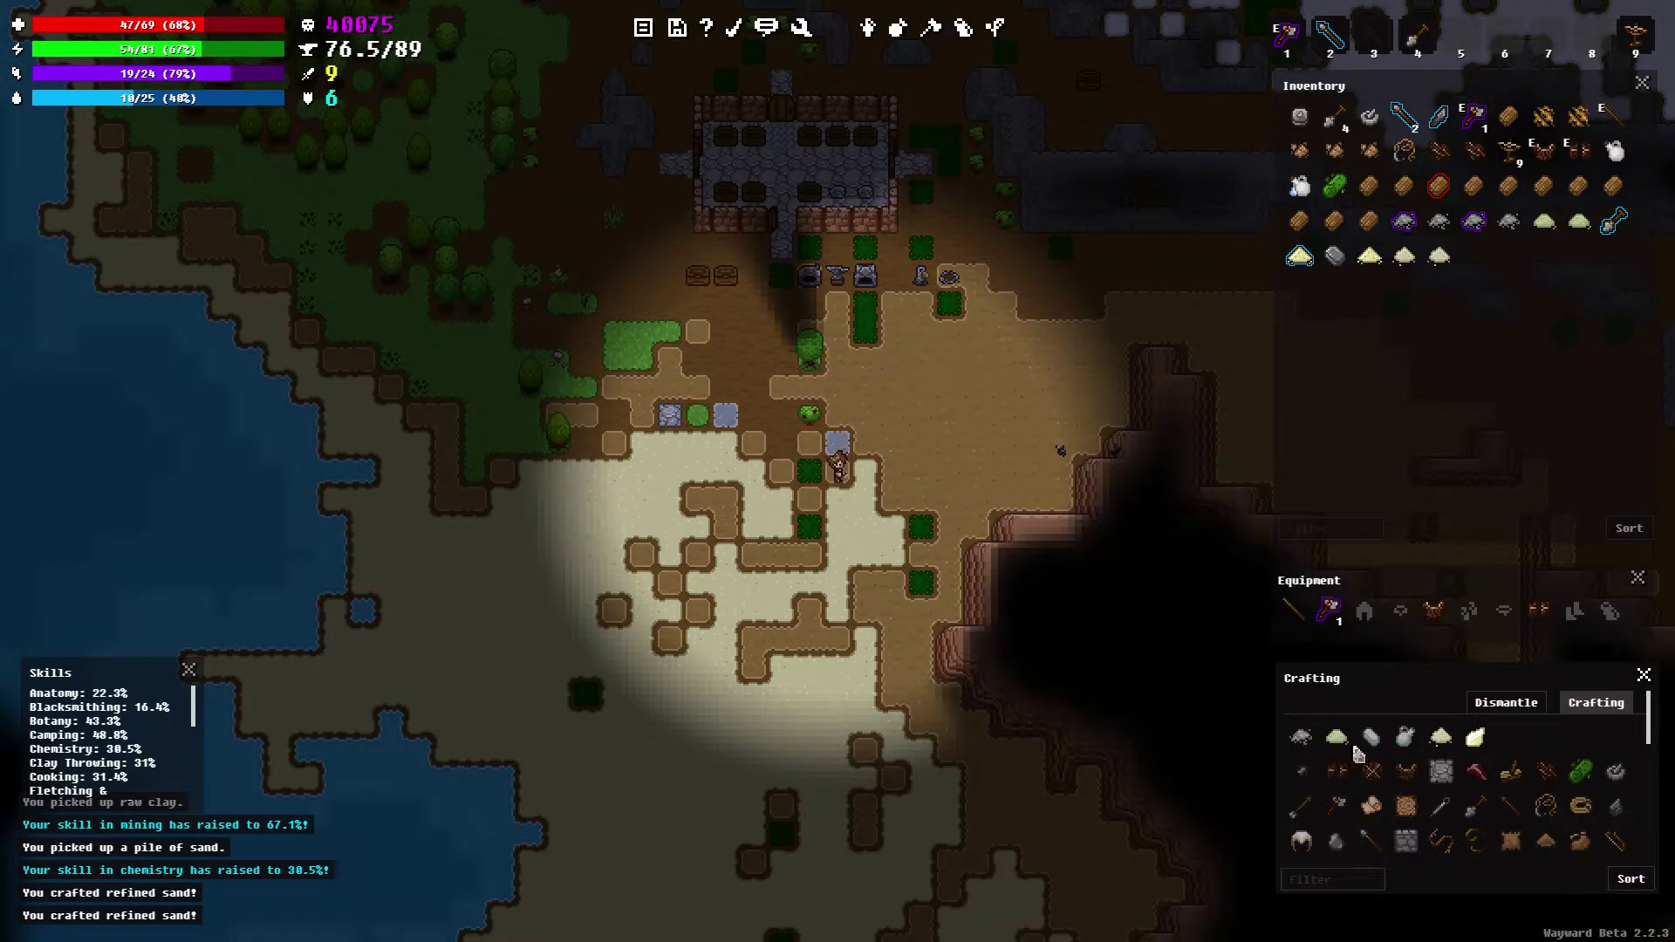
pyautogui.click(1405, 741)
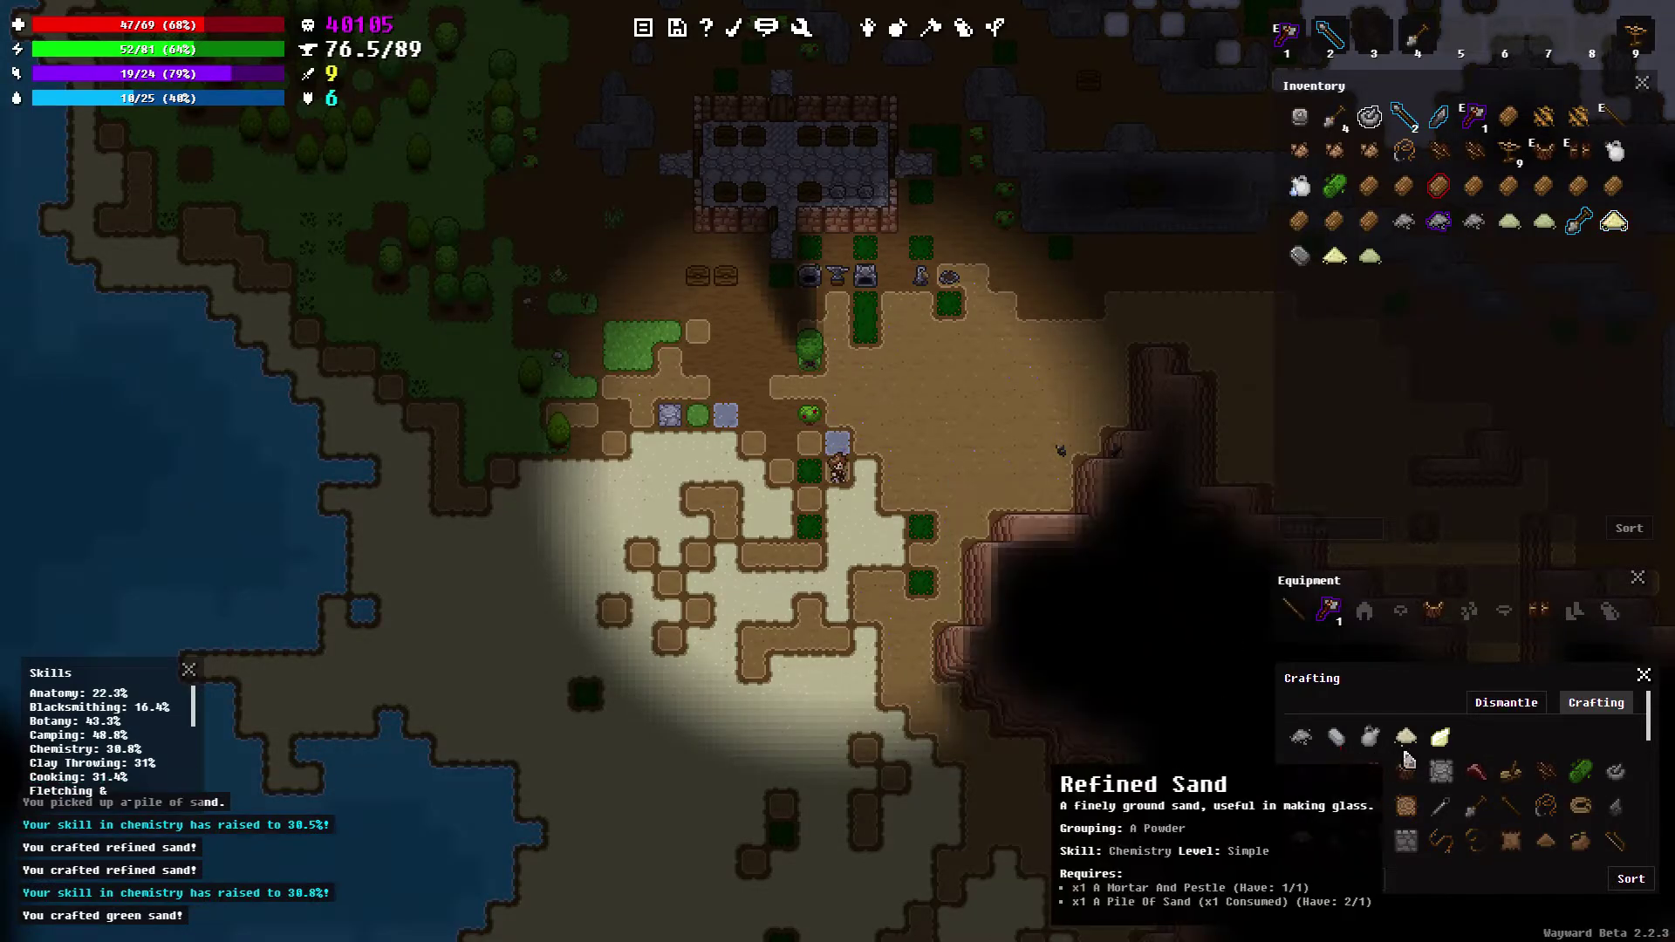
pyautogui.click(1407, 741)
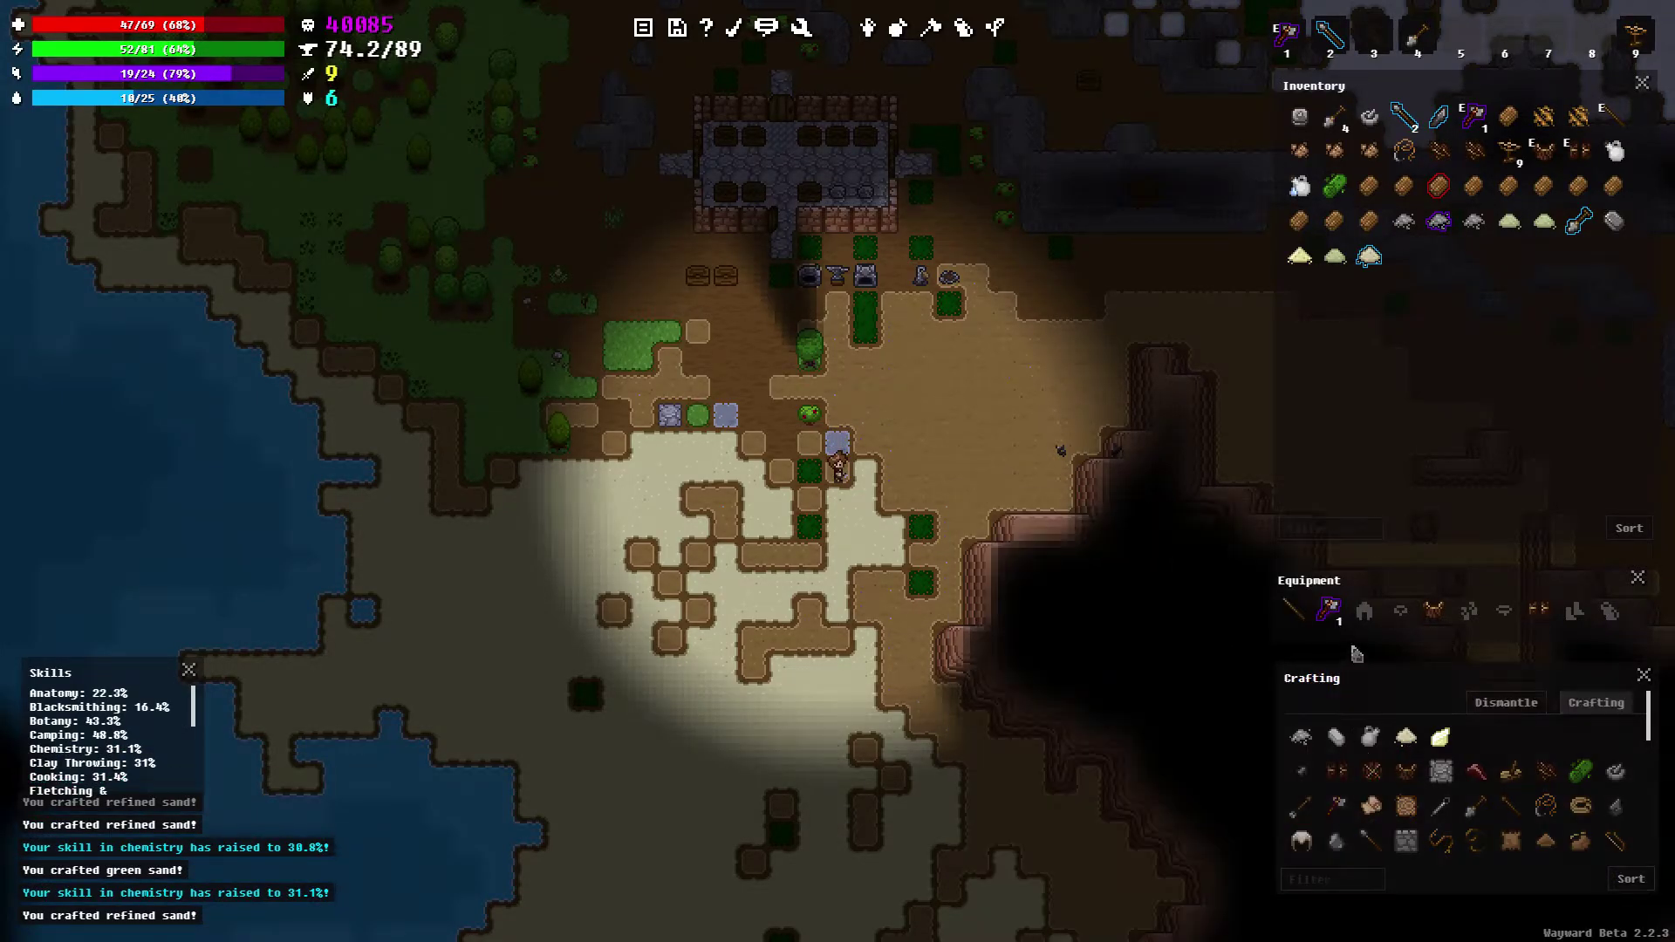
pyautogui.click(1405, 737)
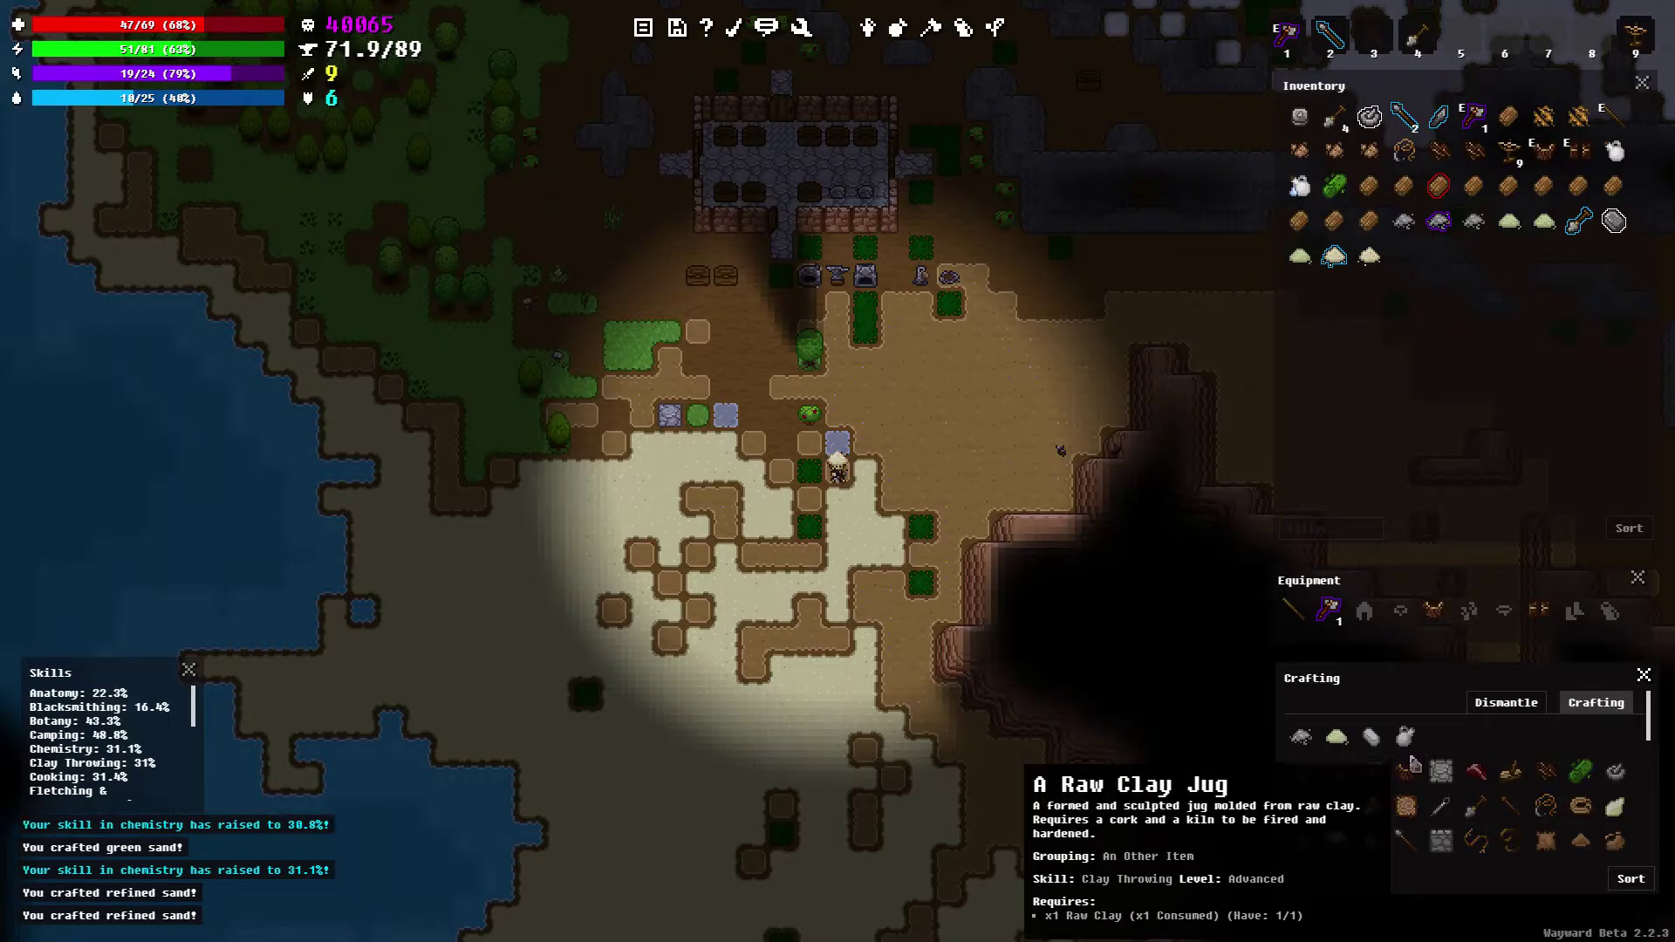
pyautogui.click(1355, 747)
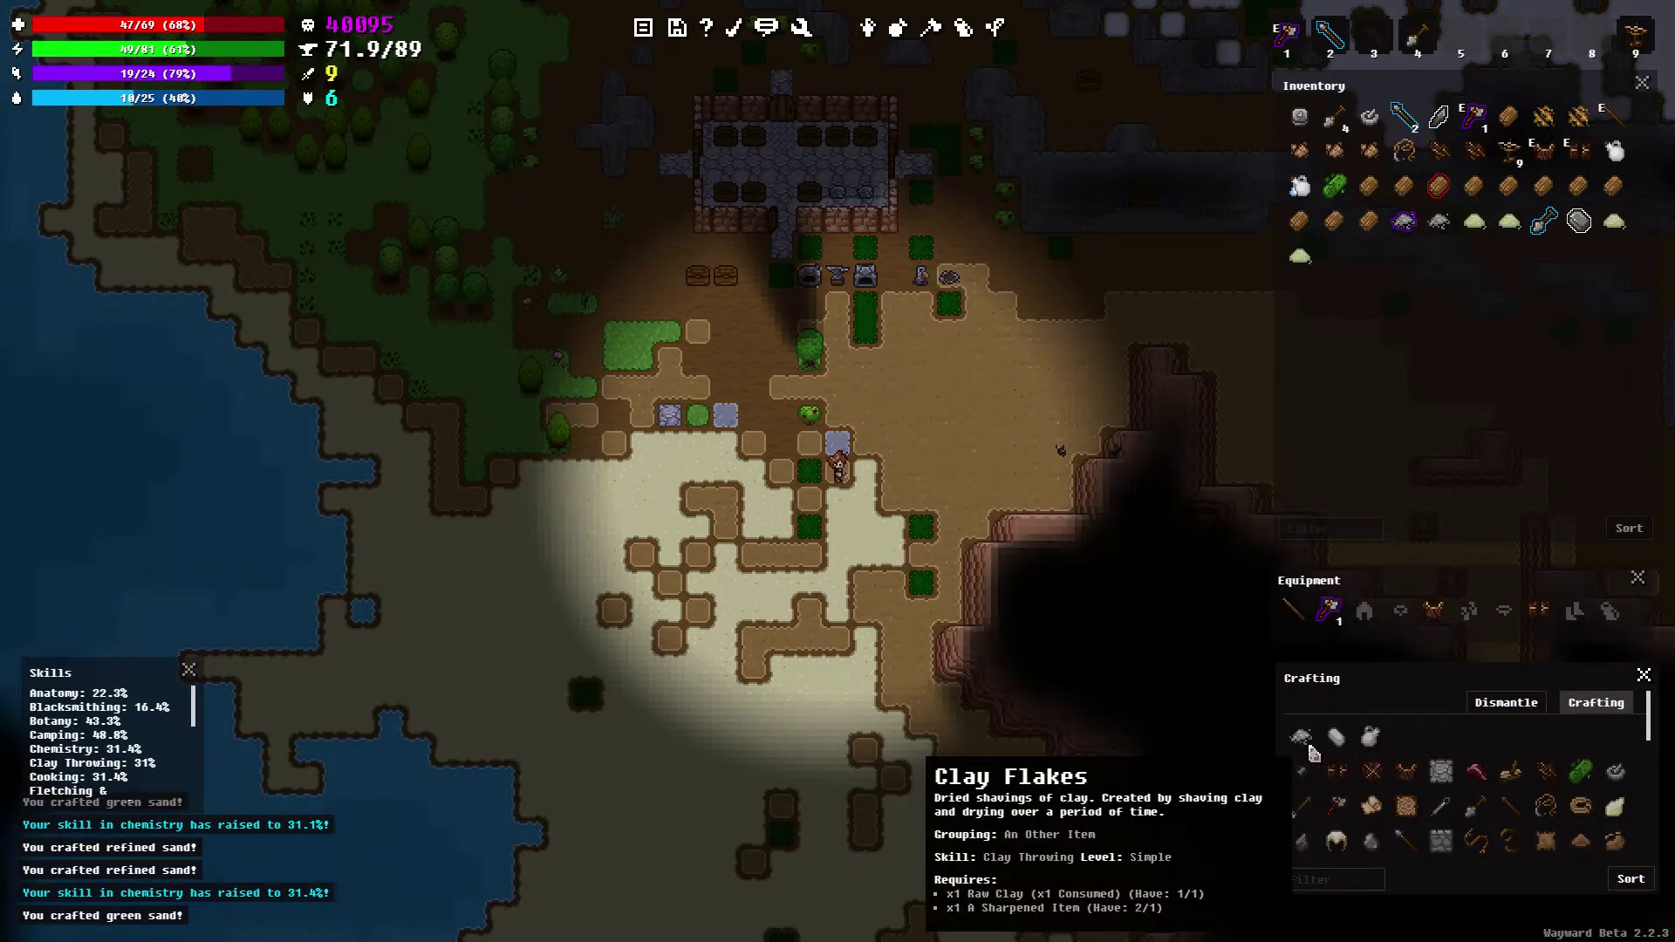
pyautogui.click(1304, 738)
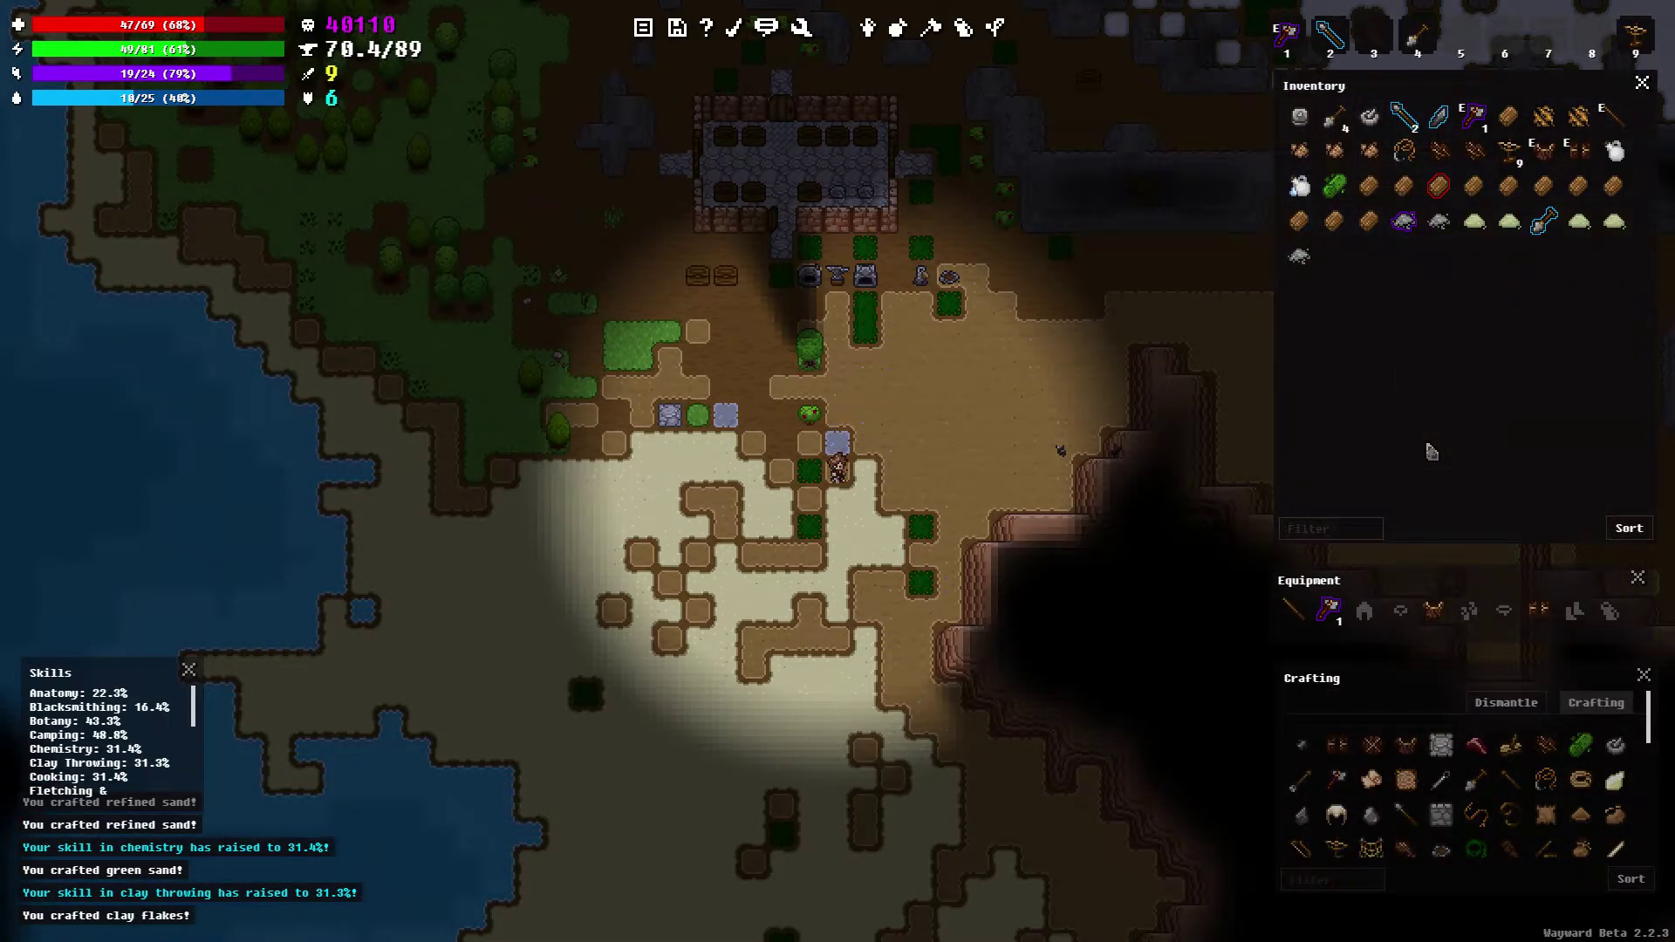
# Dig four more sand piles, refining each batch into refined sand and green sand
pyautogui.press('g')
pyautogui.press('g')
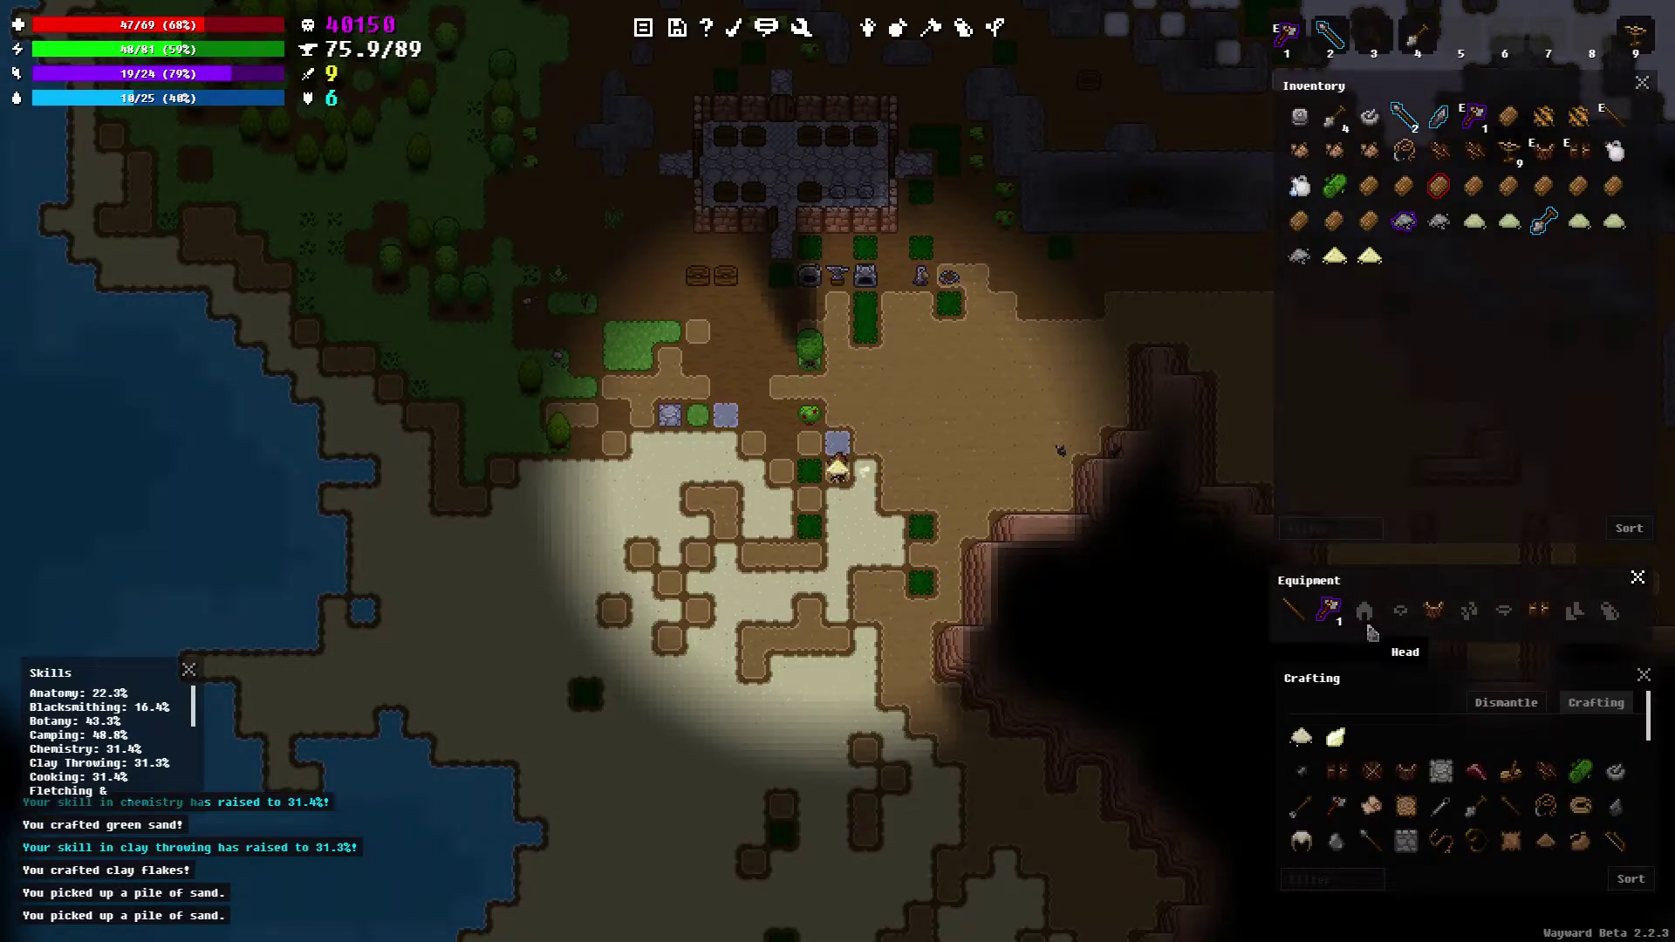
pyautogui.click(1301, 742)
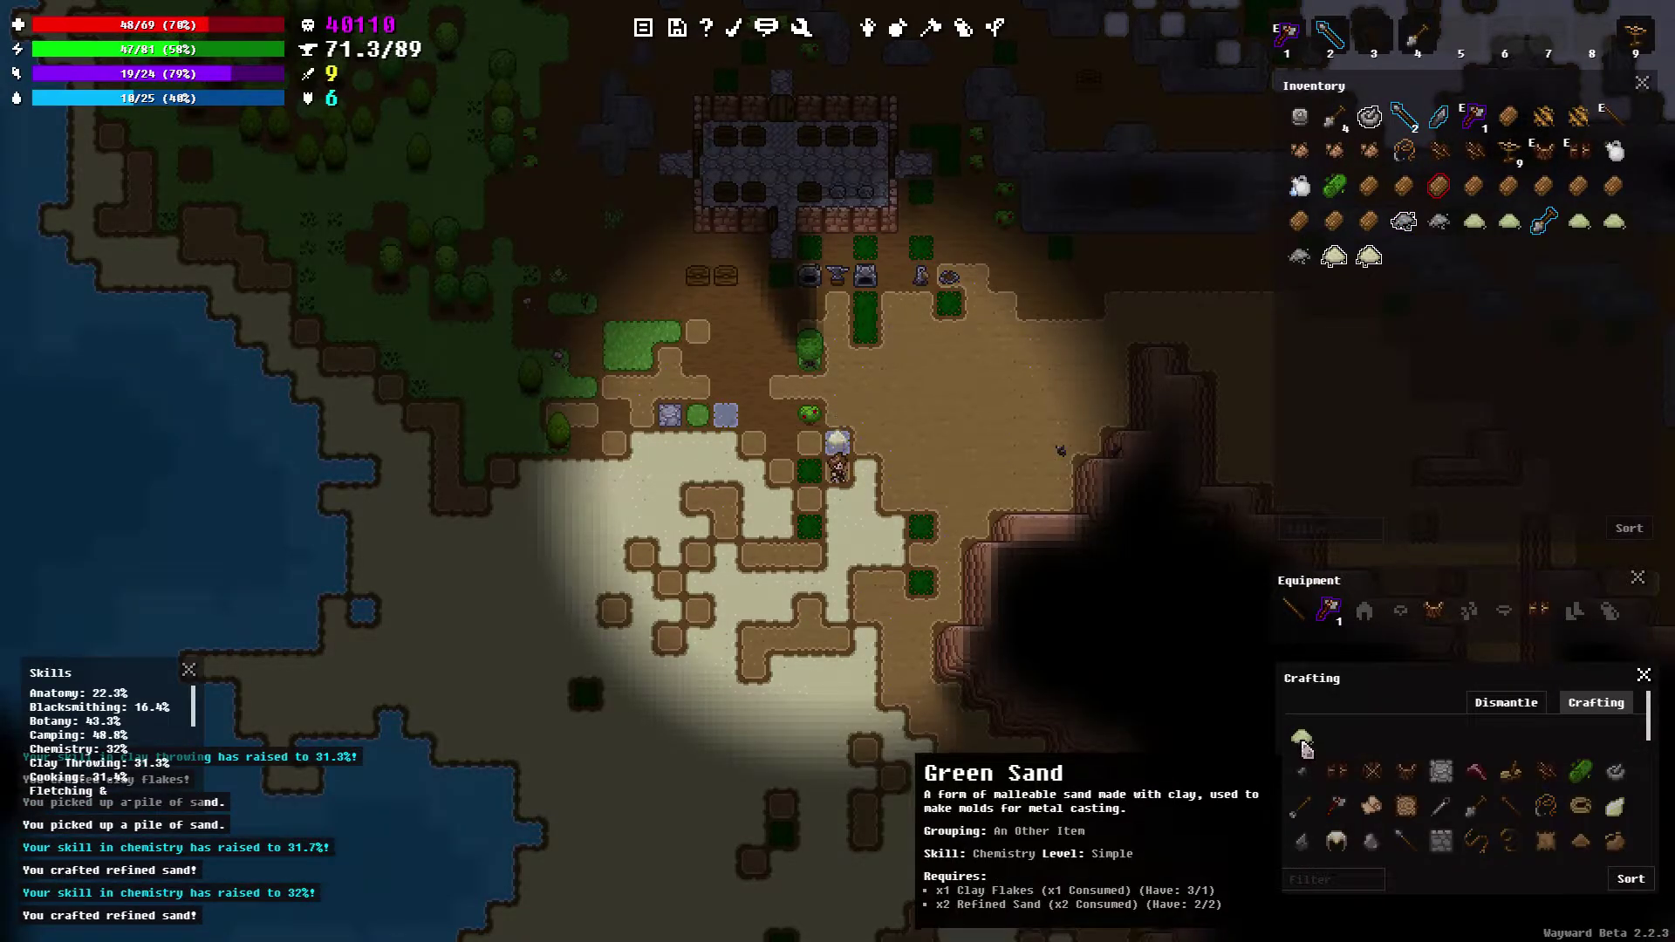
pyautogui.click(1302, 741)
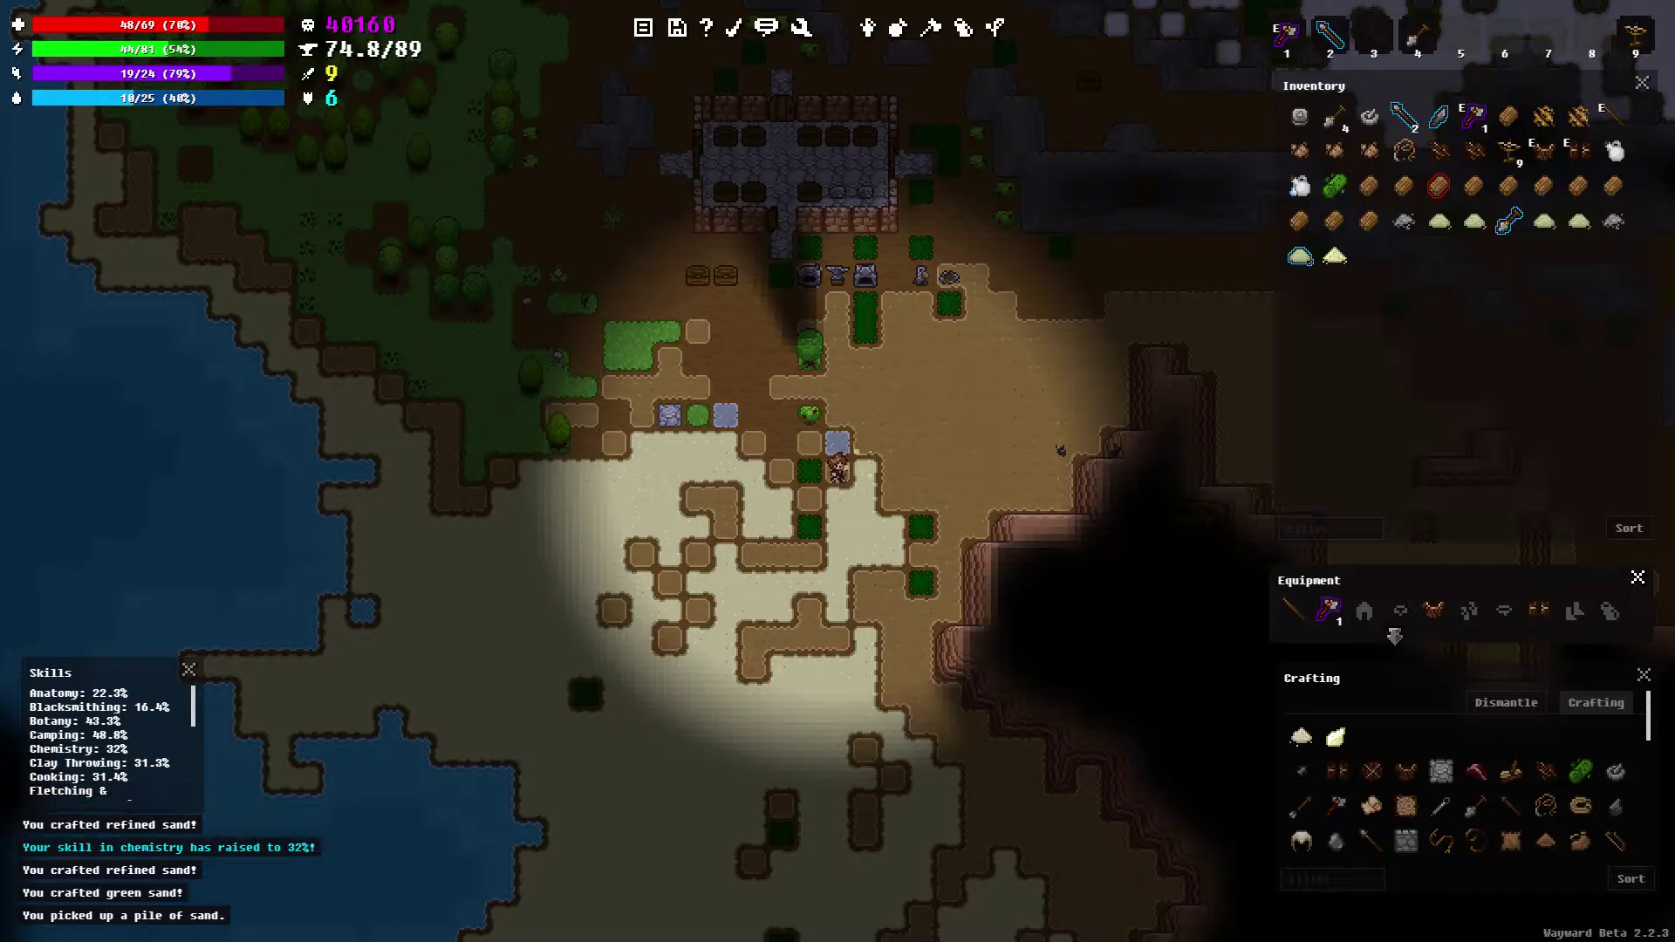
pyautogui.press('2')
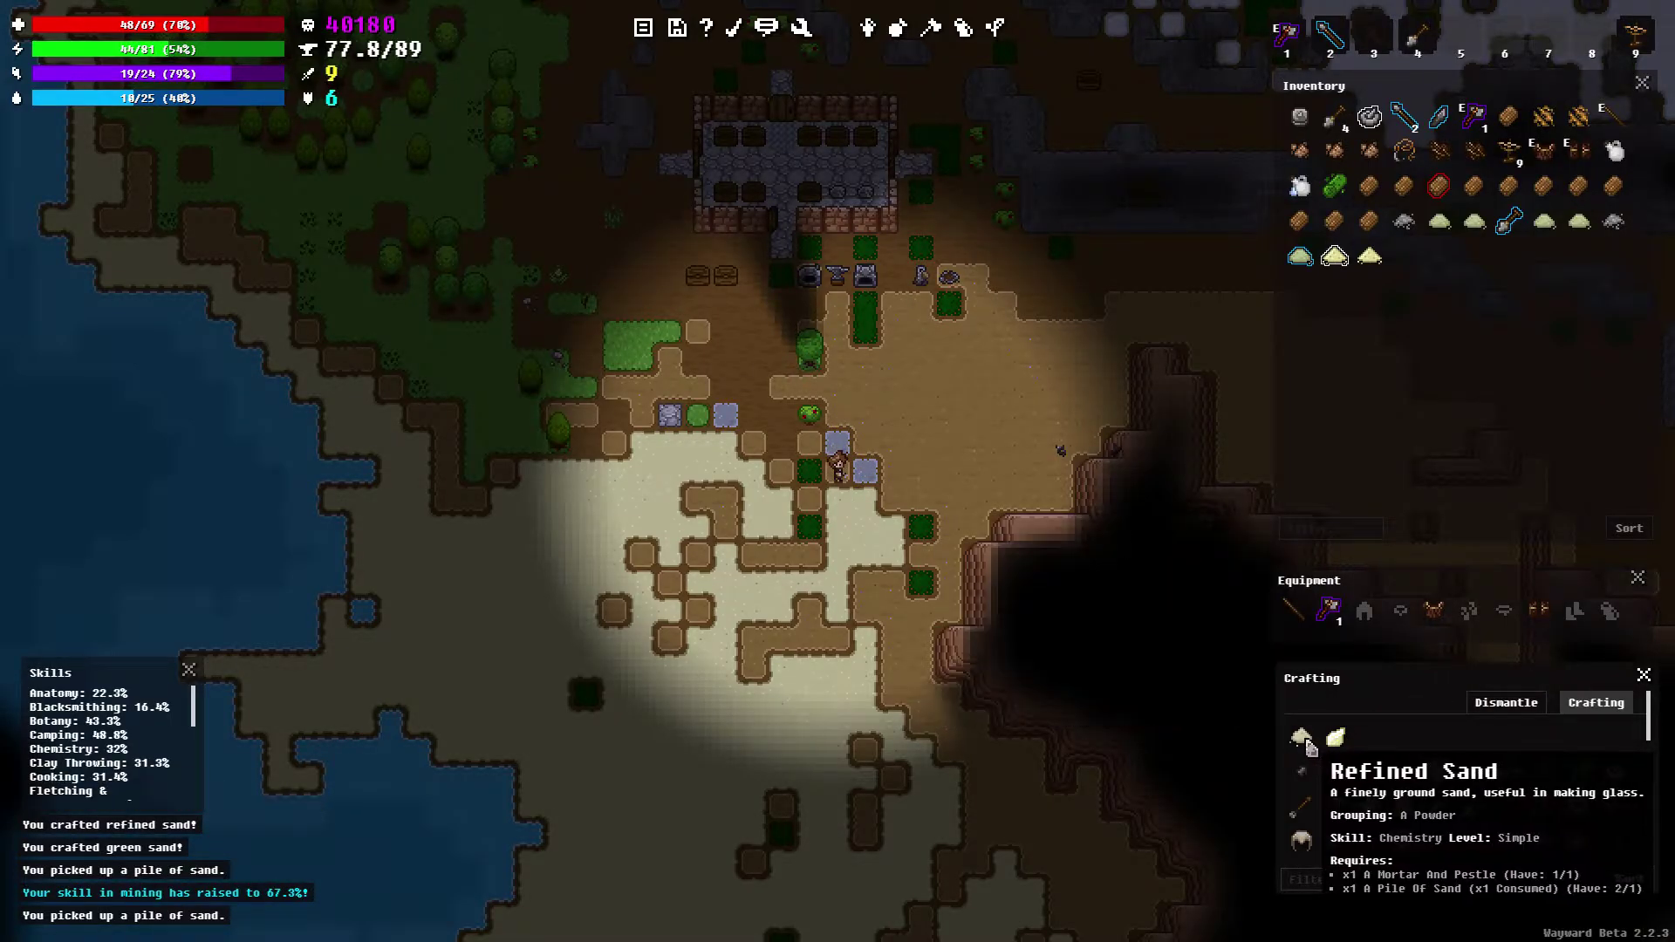
pyautogui.click(1336, 738)
pyautogui.click(1304, 743)
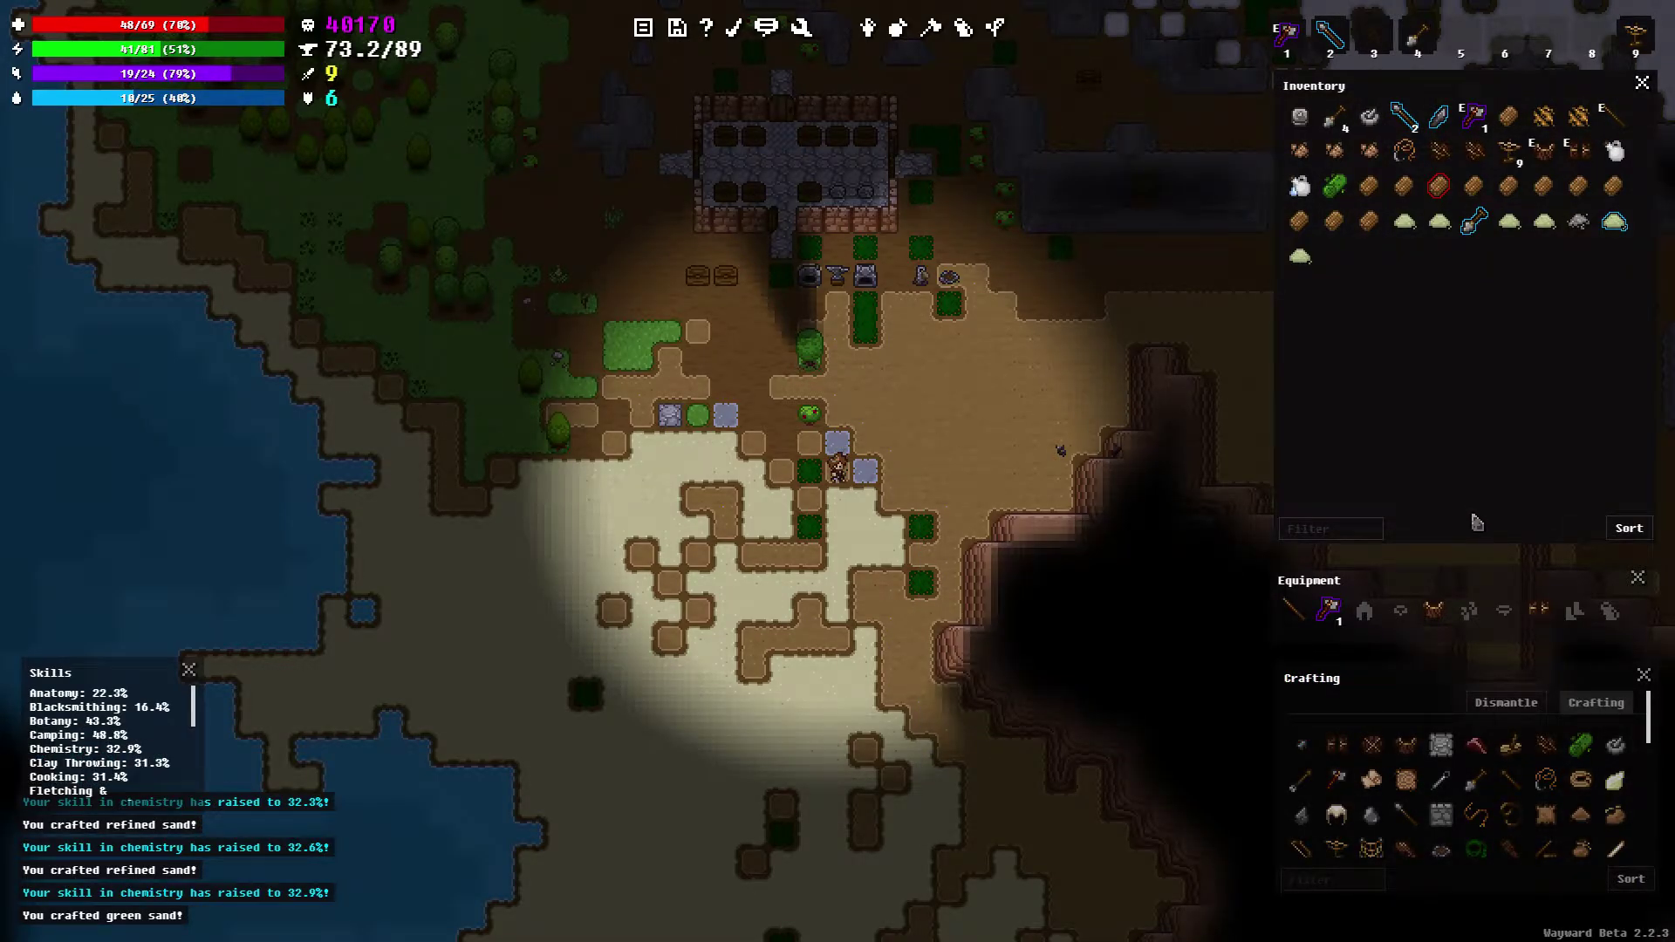
pyautogui.press('g')
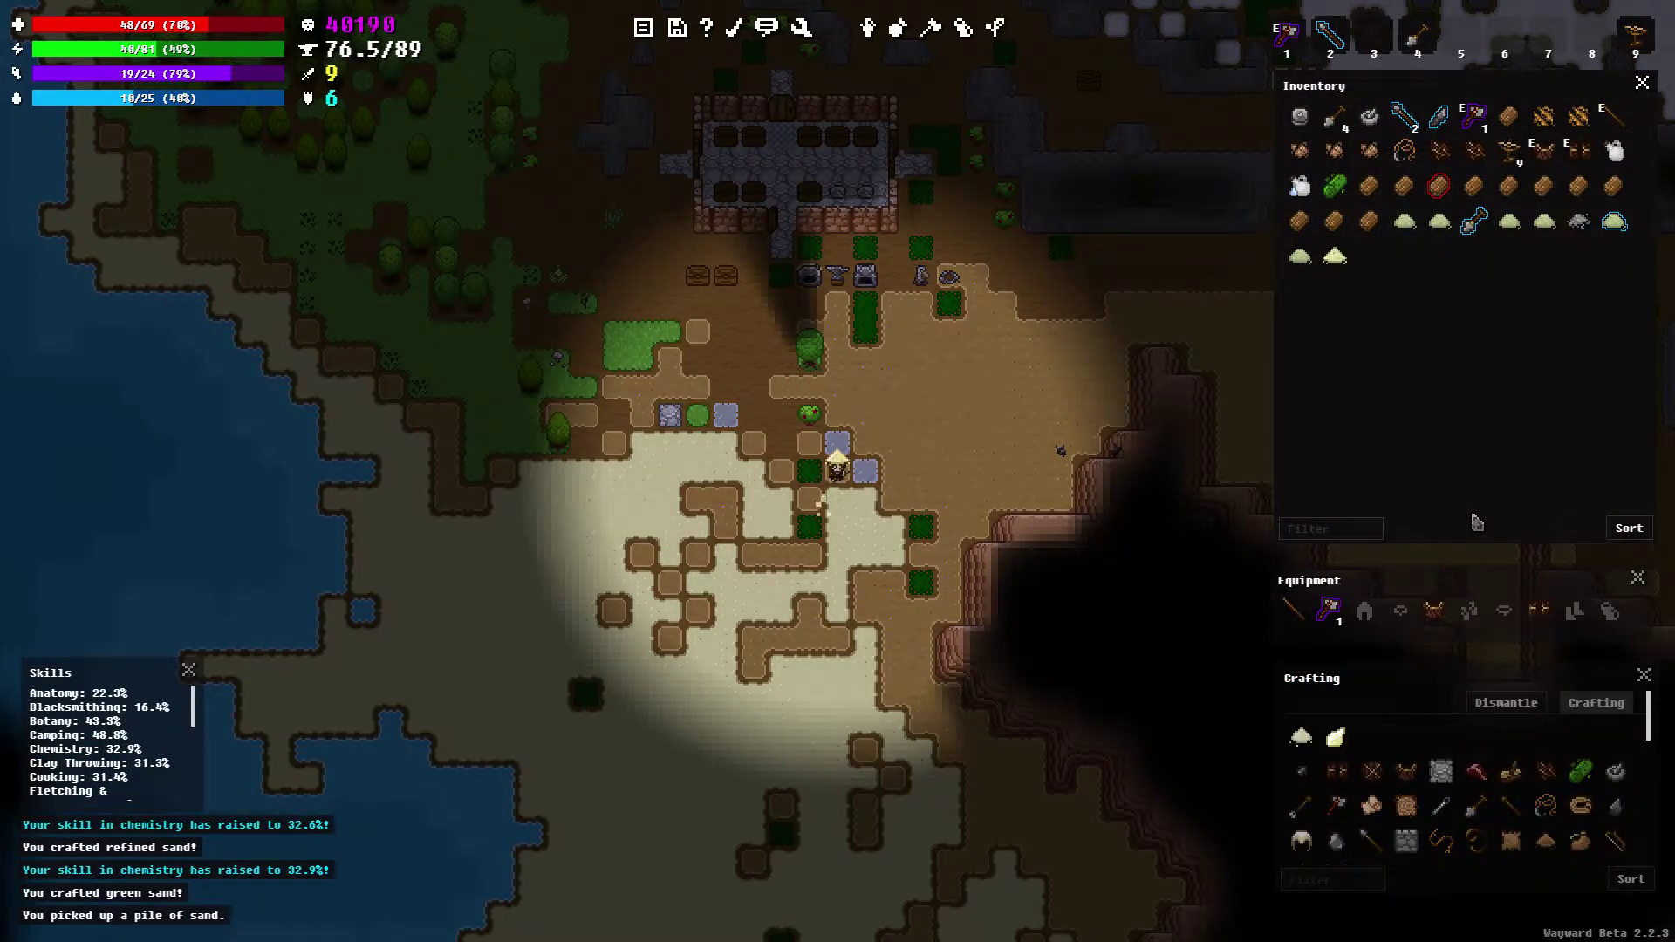
pyautogui.click(1301, 737)
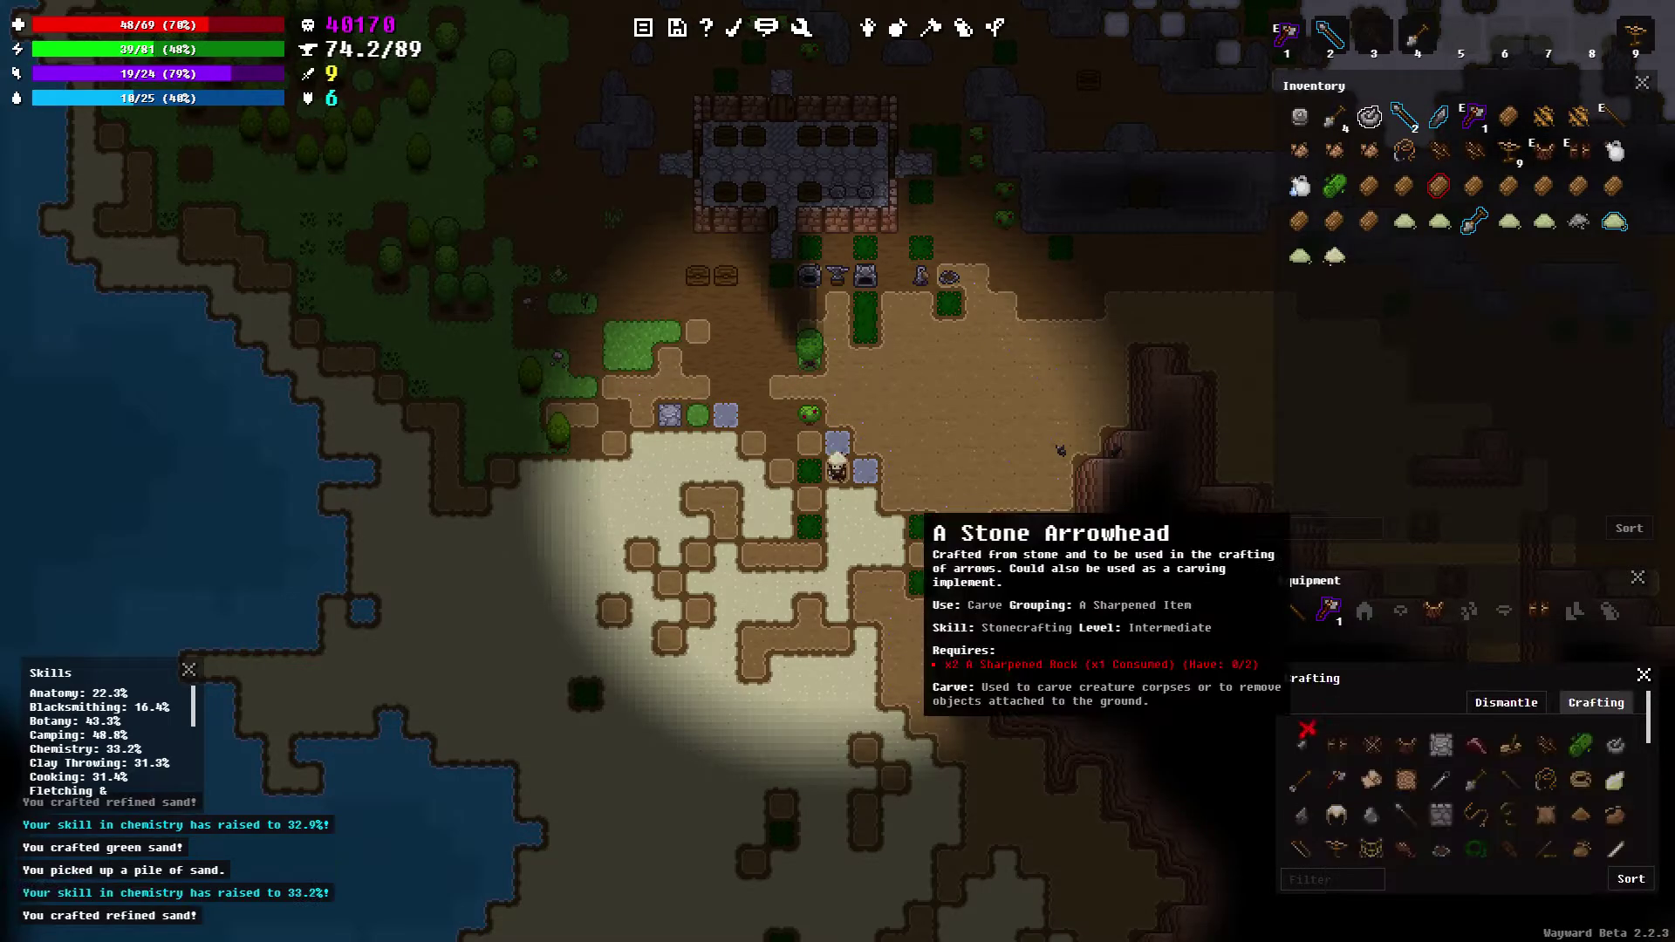
pyautogui.press('g')
pyautogui.click(1303, 740)
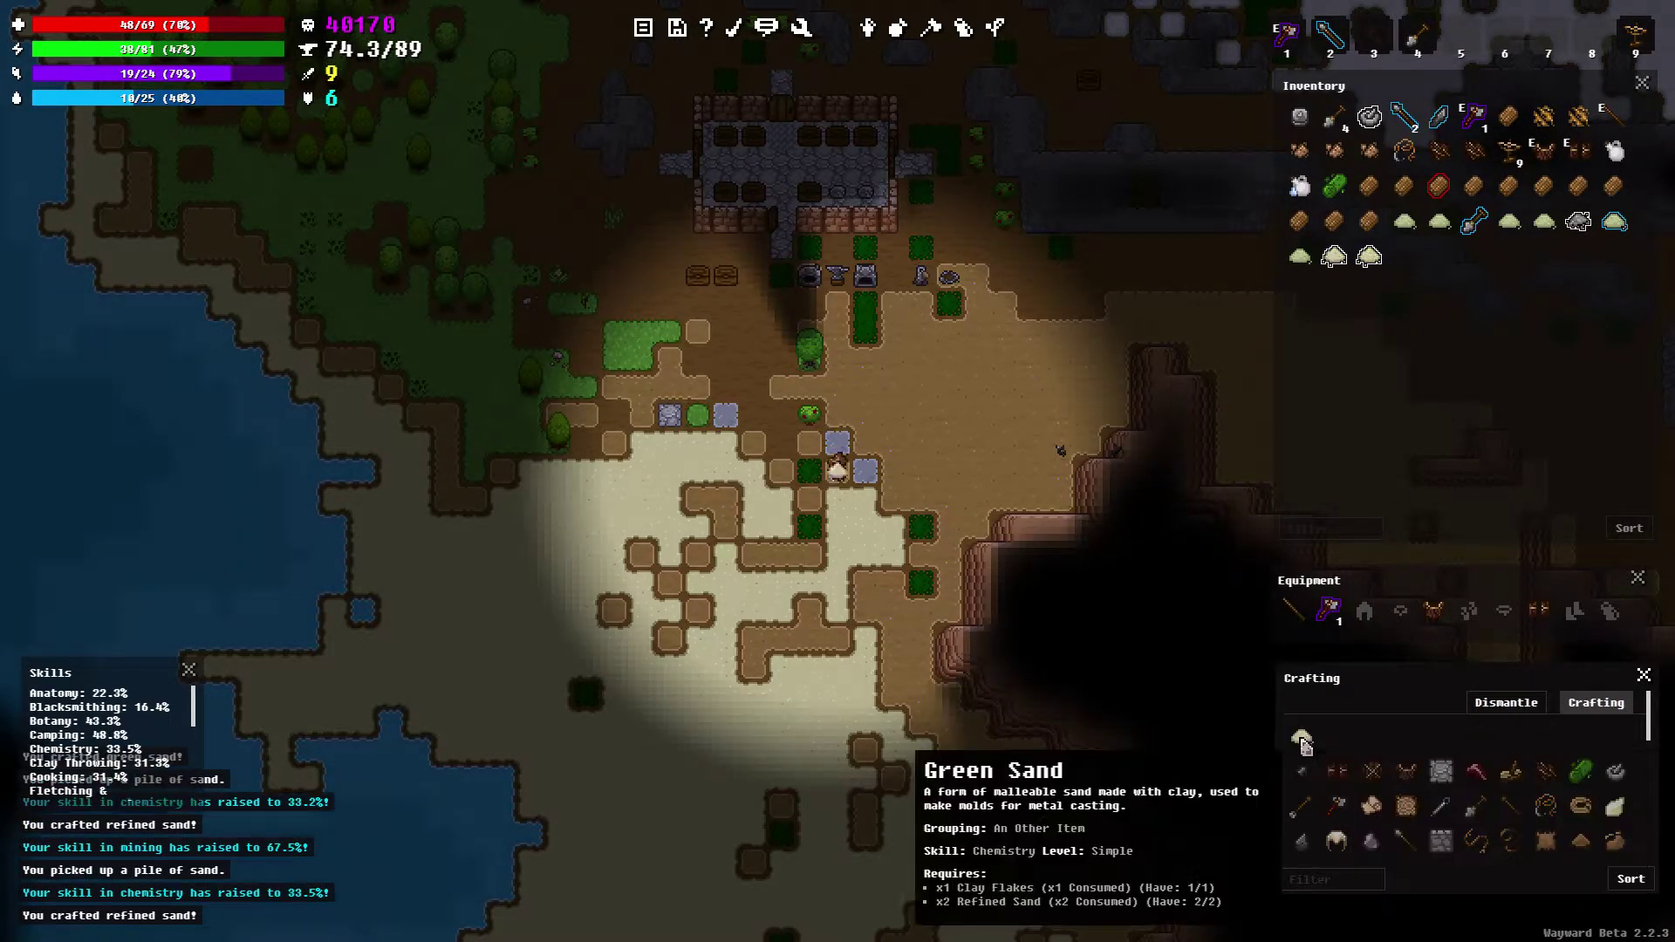
pyautogui.click(1302, 740)
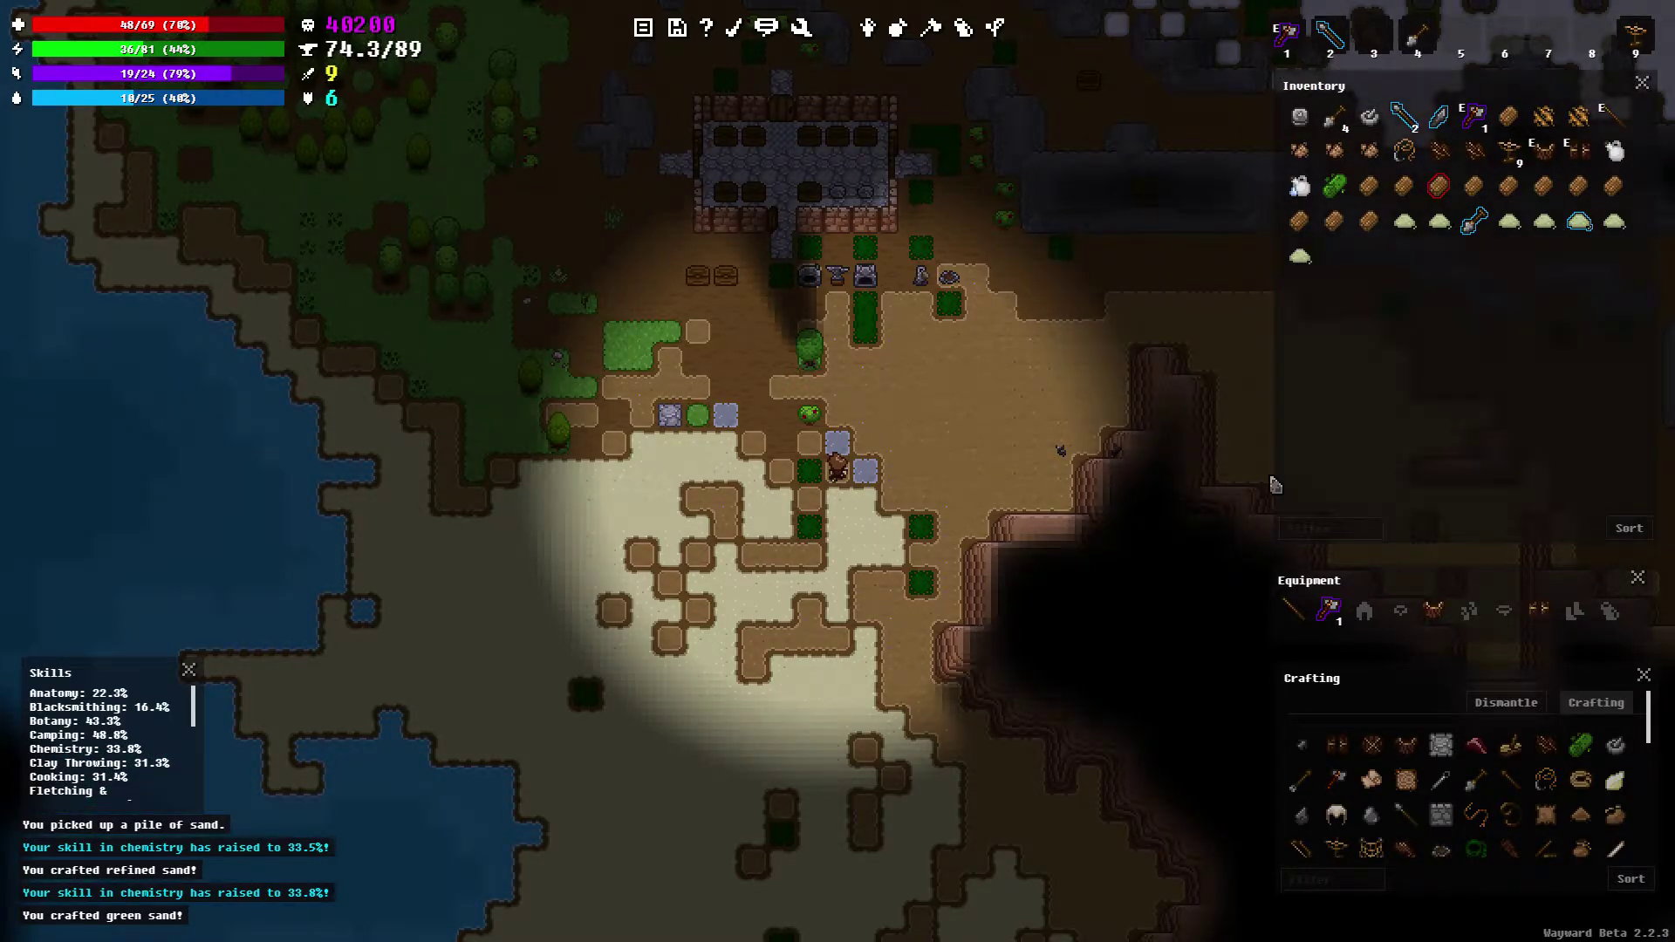
# Walk north and west back into the house
pyautogui.press('w')
pyautogui.press('w')
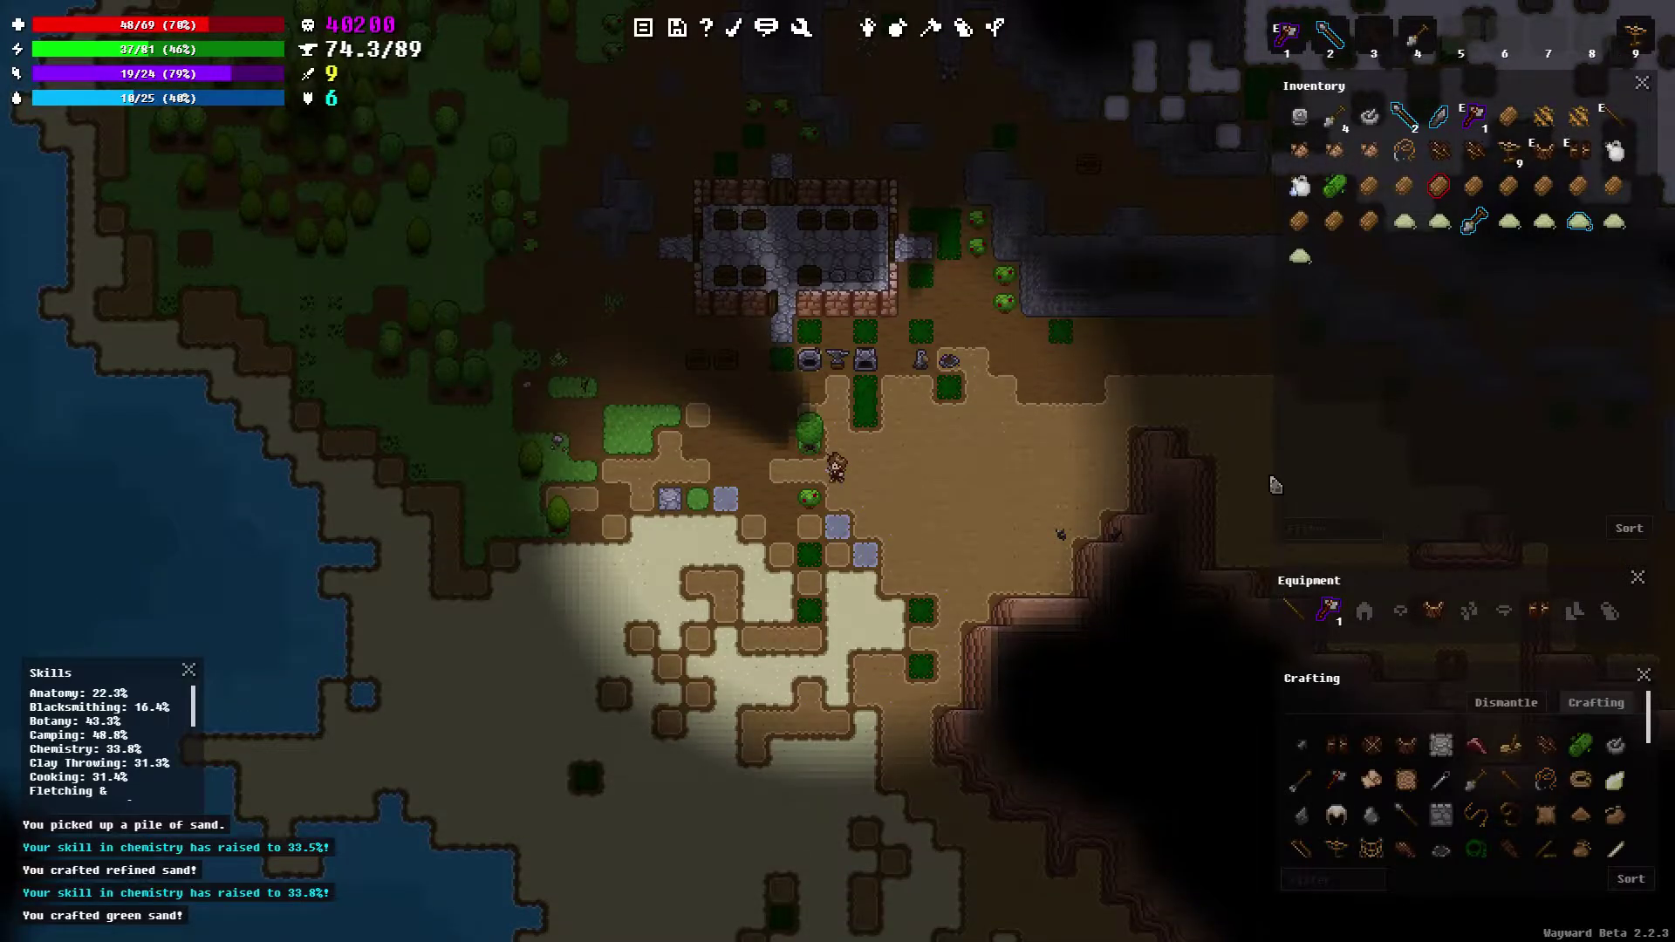
pyautogui.press('a')
pyautogui.press('a')
pyautogui.press('w')
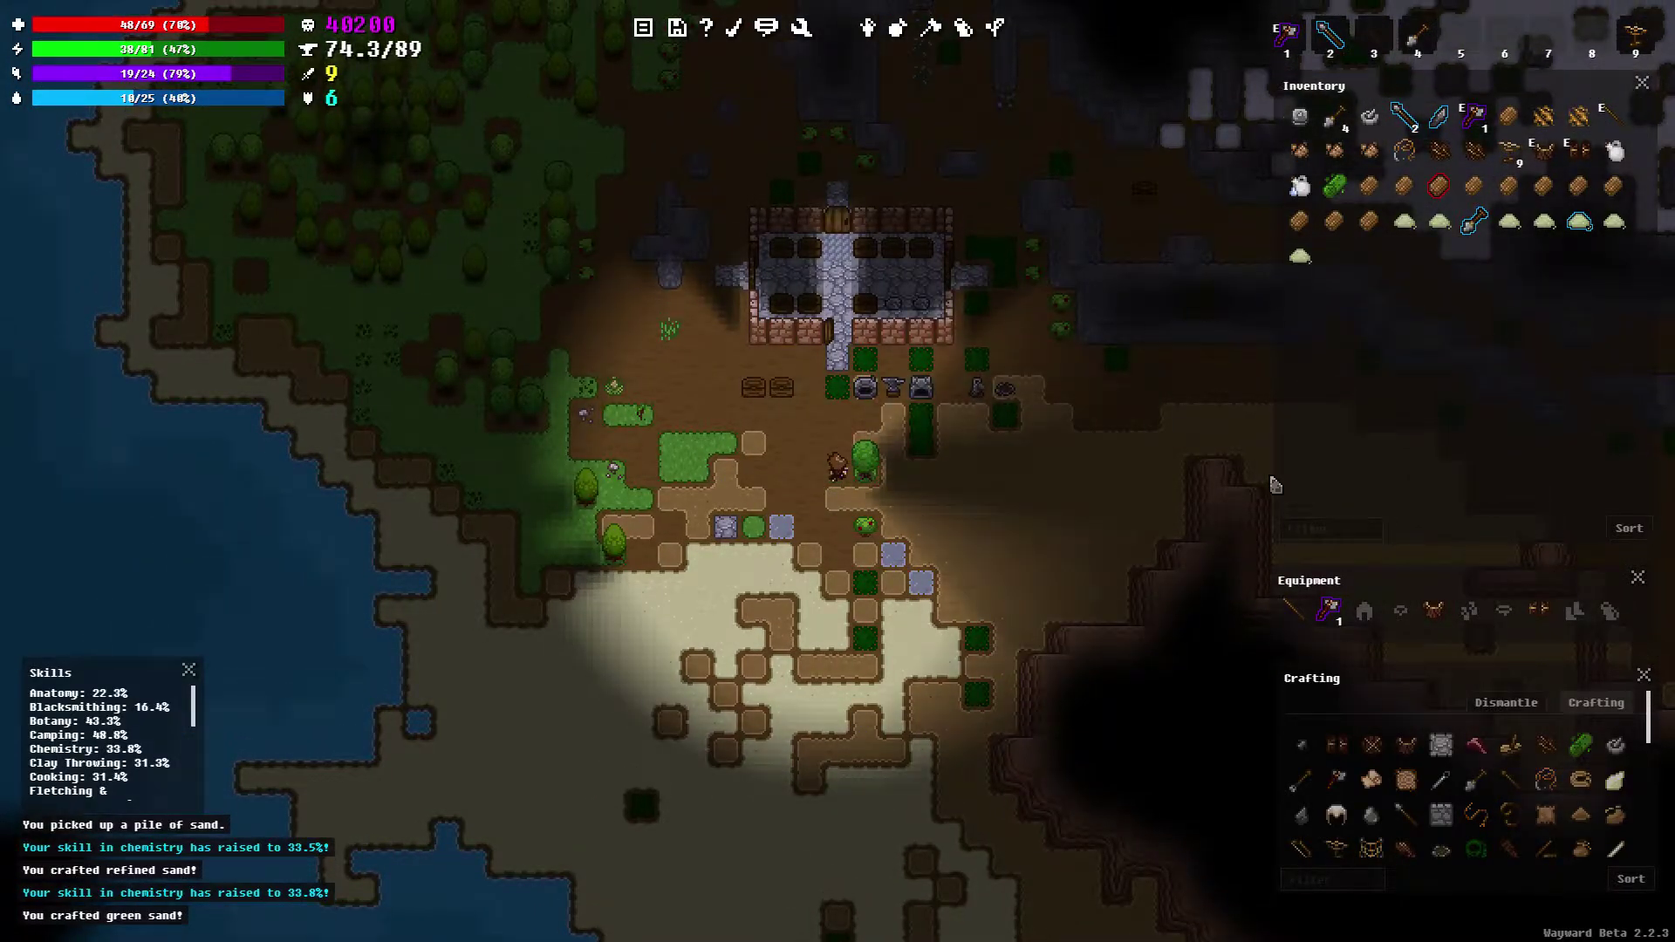
pyautogui.press('w')
pyautogui.press('w')
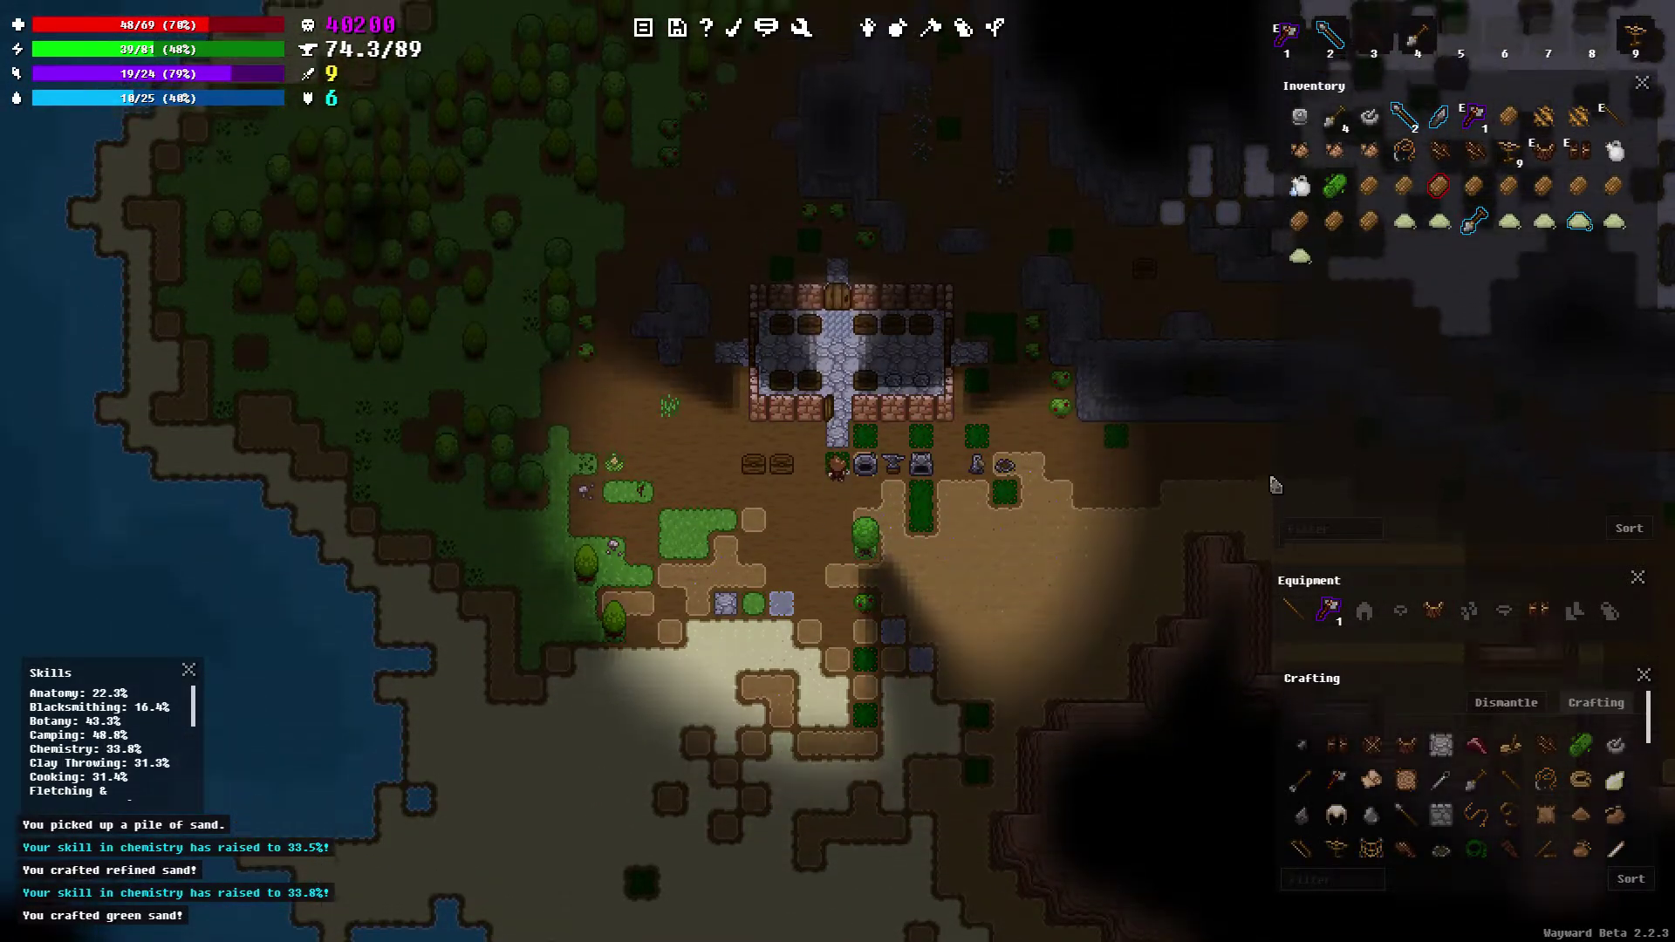
pyautogui.press('w')
pyautogui.press('w')
# Move the shovel into the wooden chest beside the doorway
pyautogui.press('d')
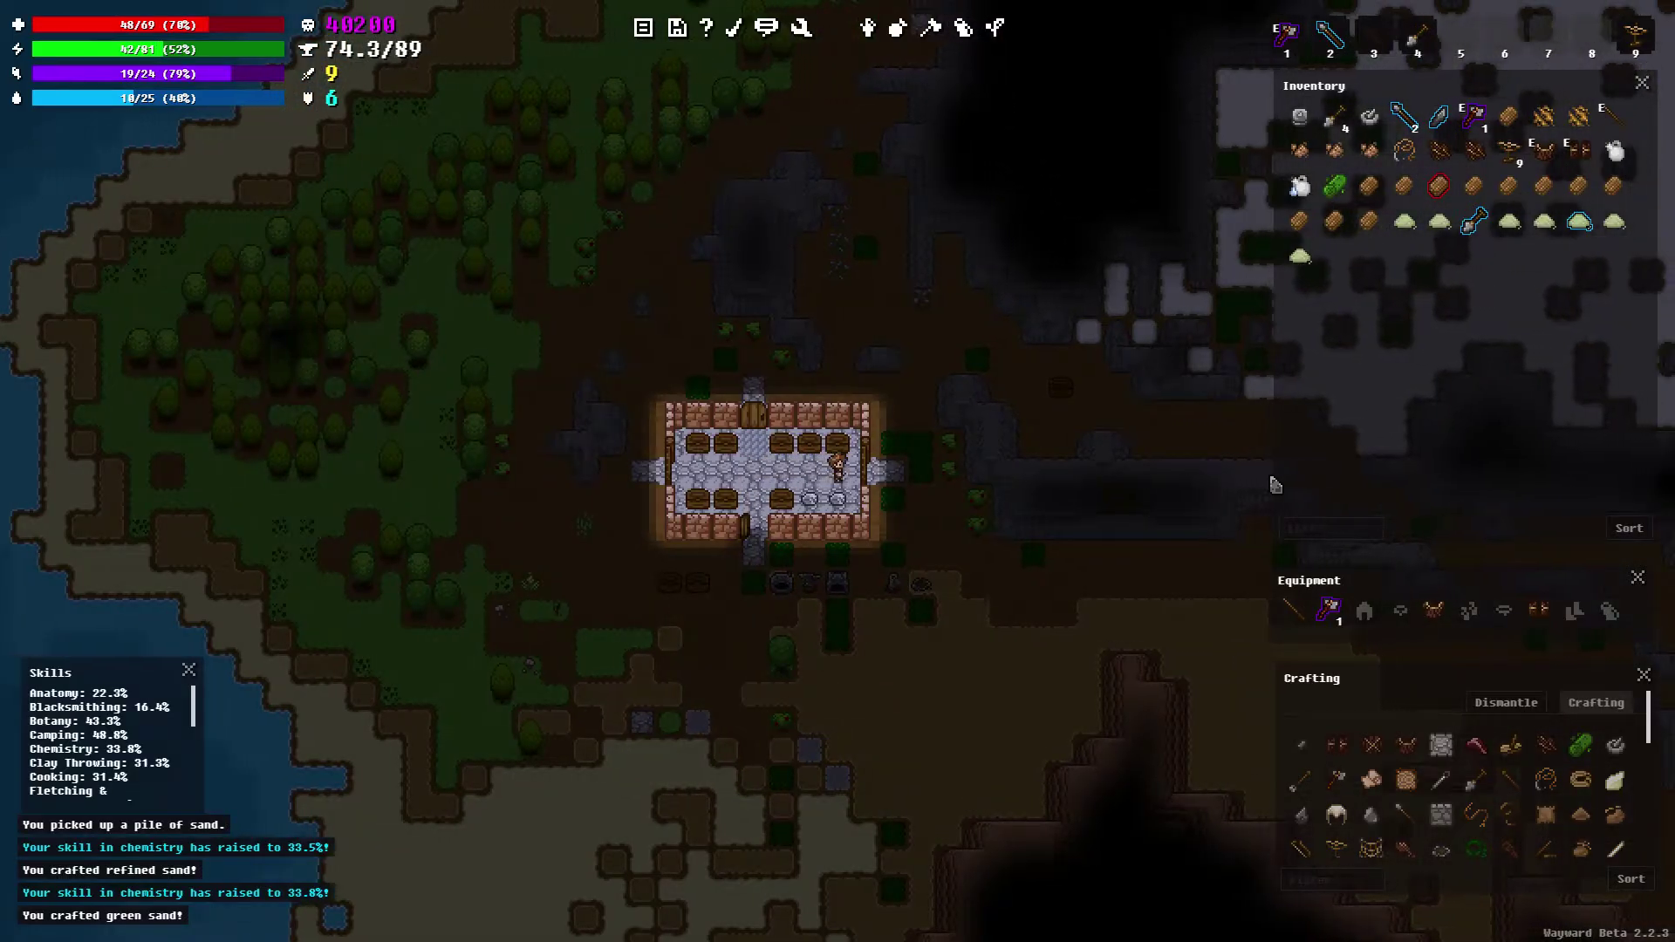
pyautogui.press('w')
pyautogui.rightClick(1471, 223)
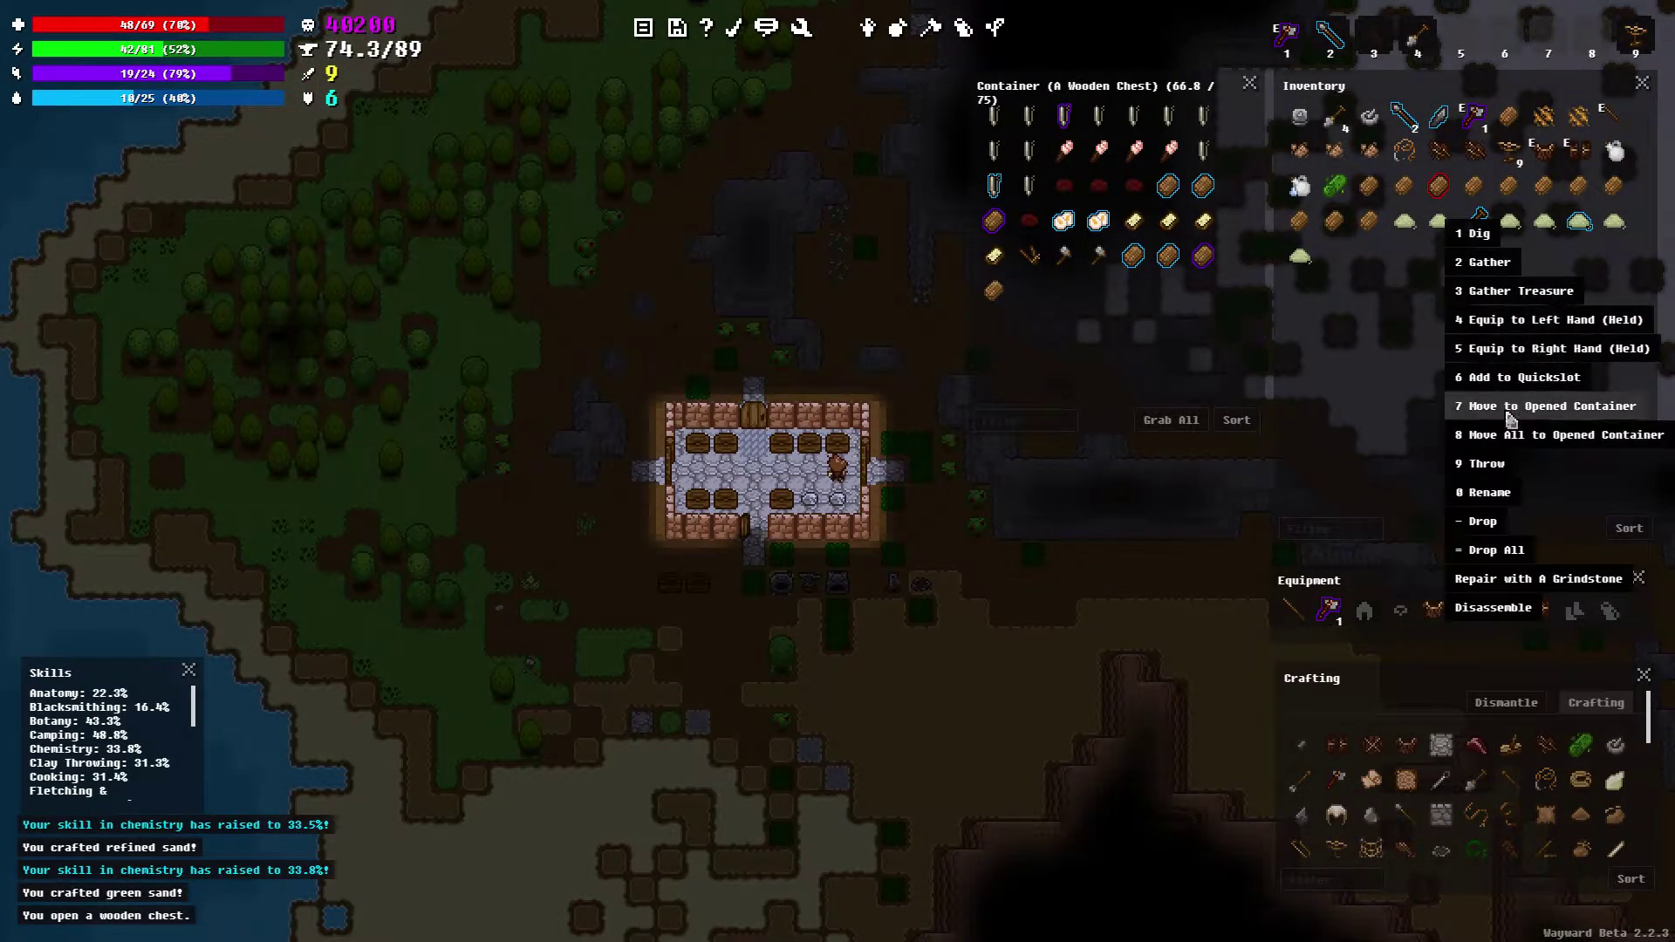
pyautogui.click(1480, 416)
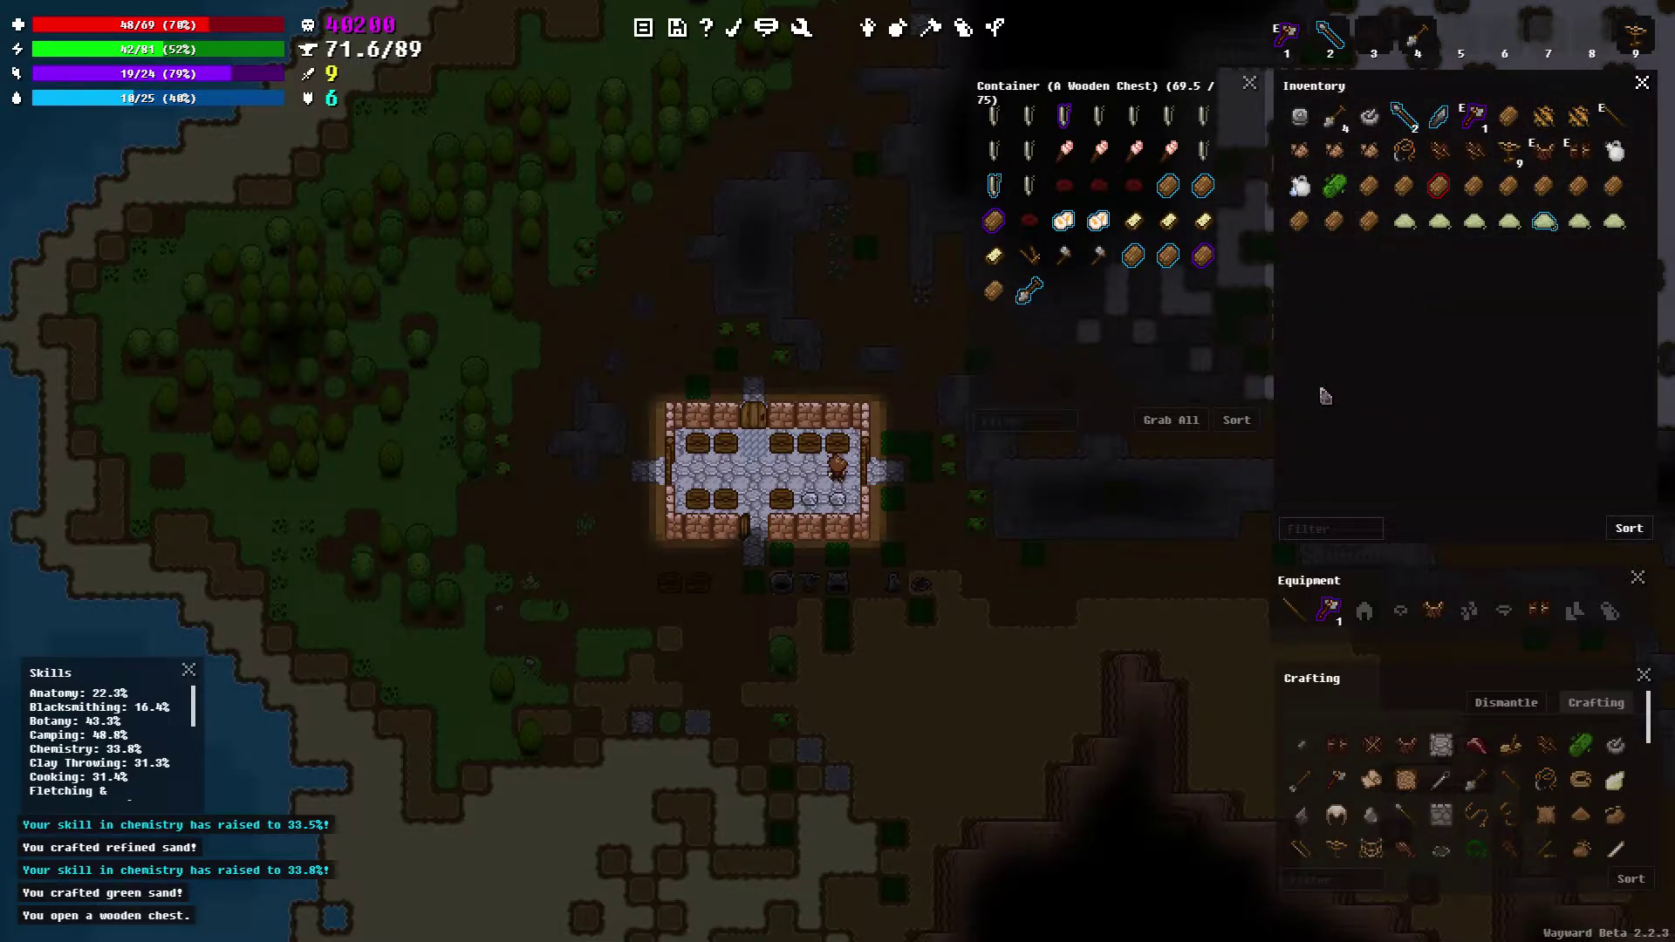
pyautogui.press('a')
pyautogui.press('a')
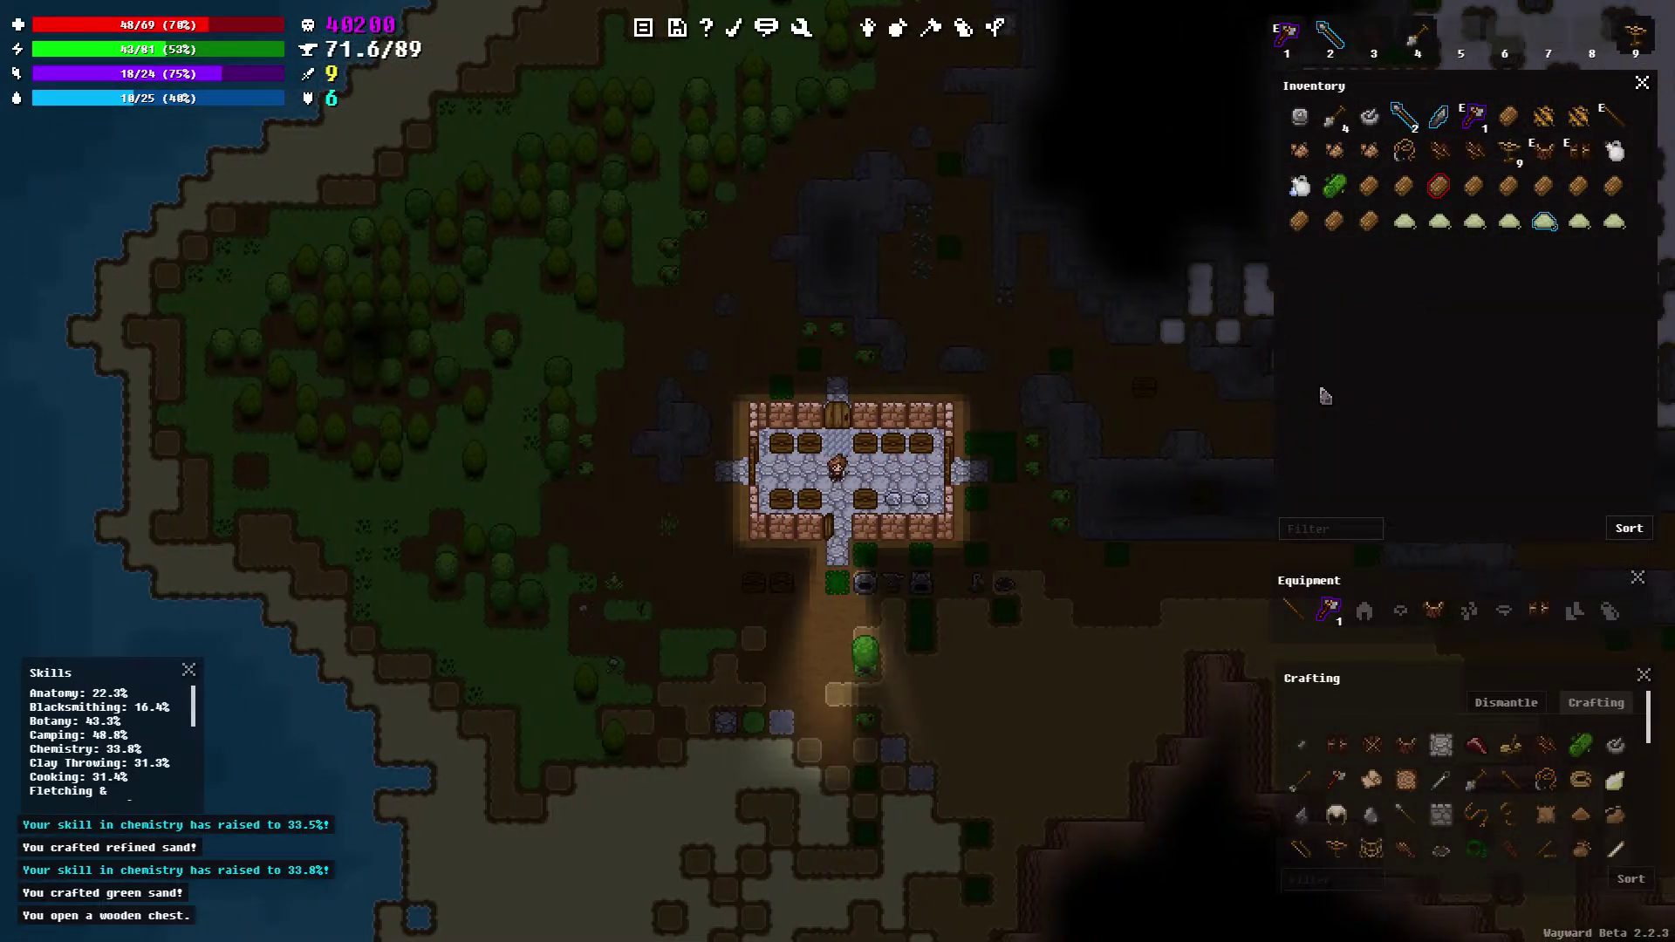
# Walk south and inspect the damaged solar still beside the character
pyautogui.press('s')
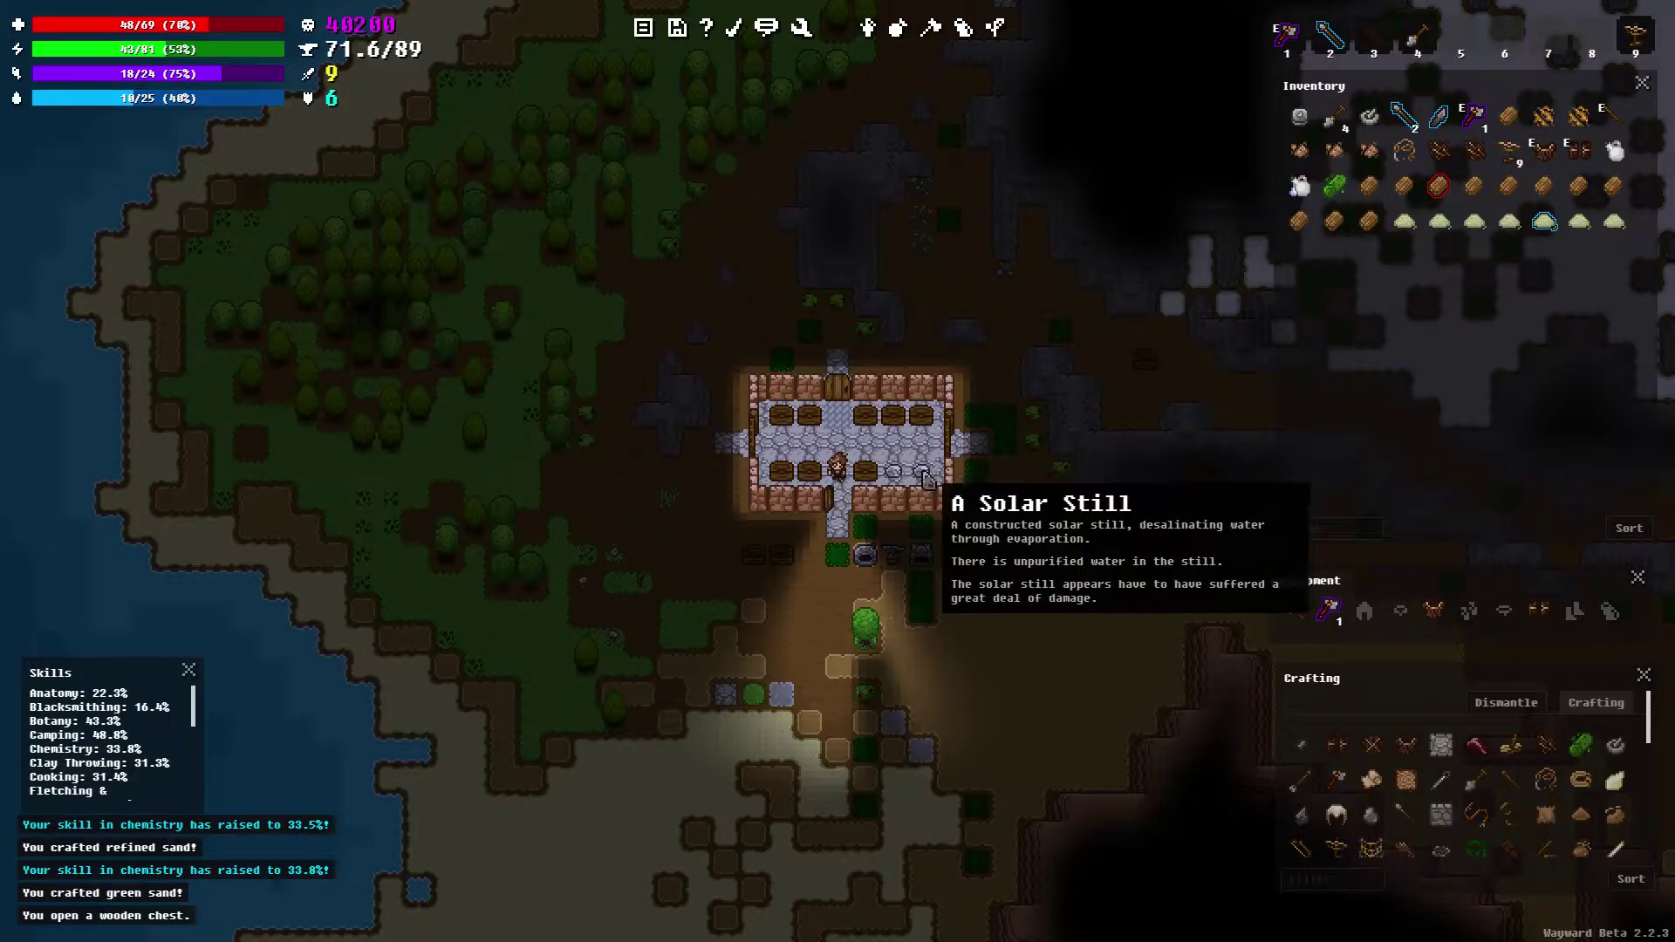
pyautogui.rightClick(905, 478)
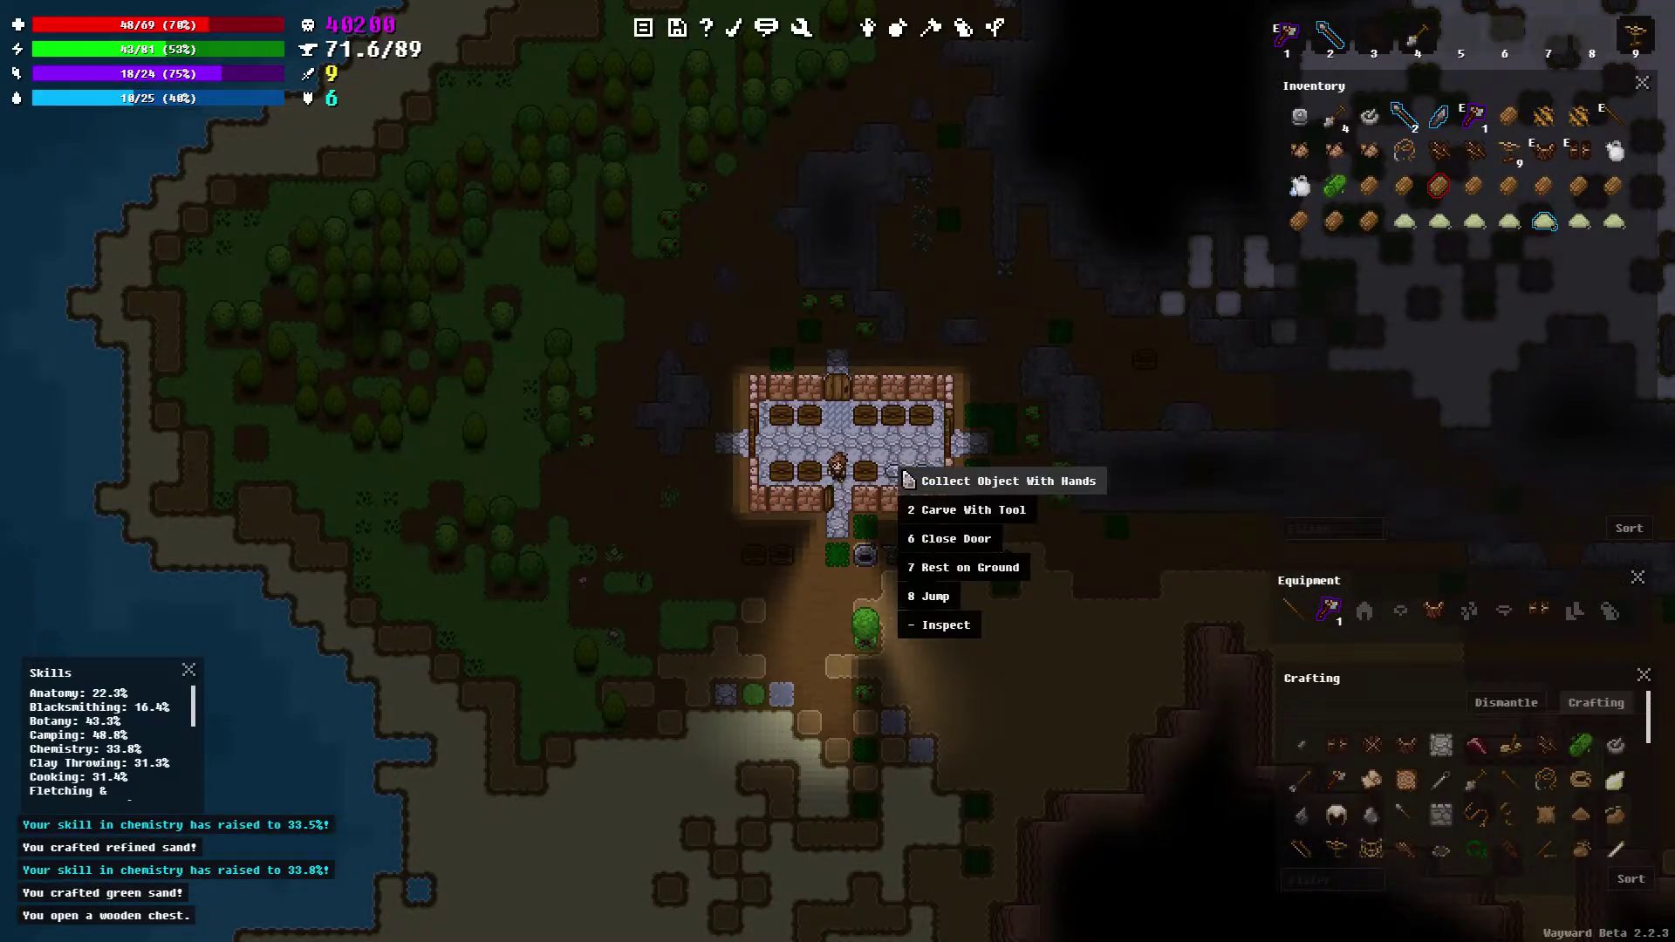
pyautogui.click(918, 536)
# Walk to the left doorway and close the house's west door
pyautogui.press('w')
pyautogui.press('a')
pyautogui.press('a')
pyautogui.press('a')
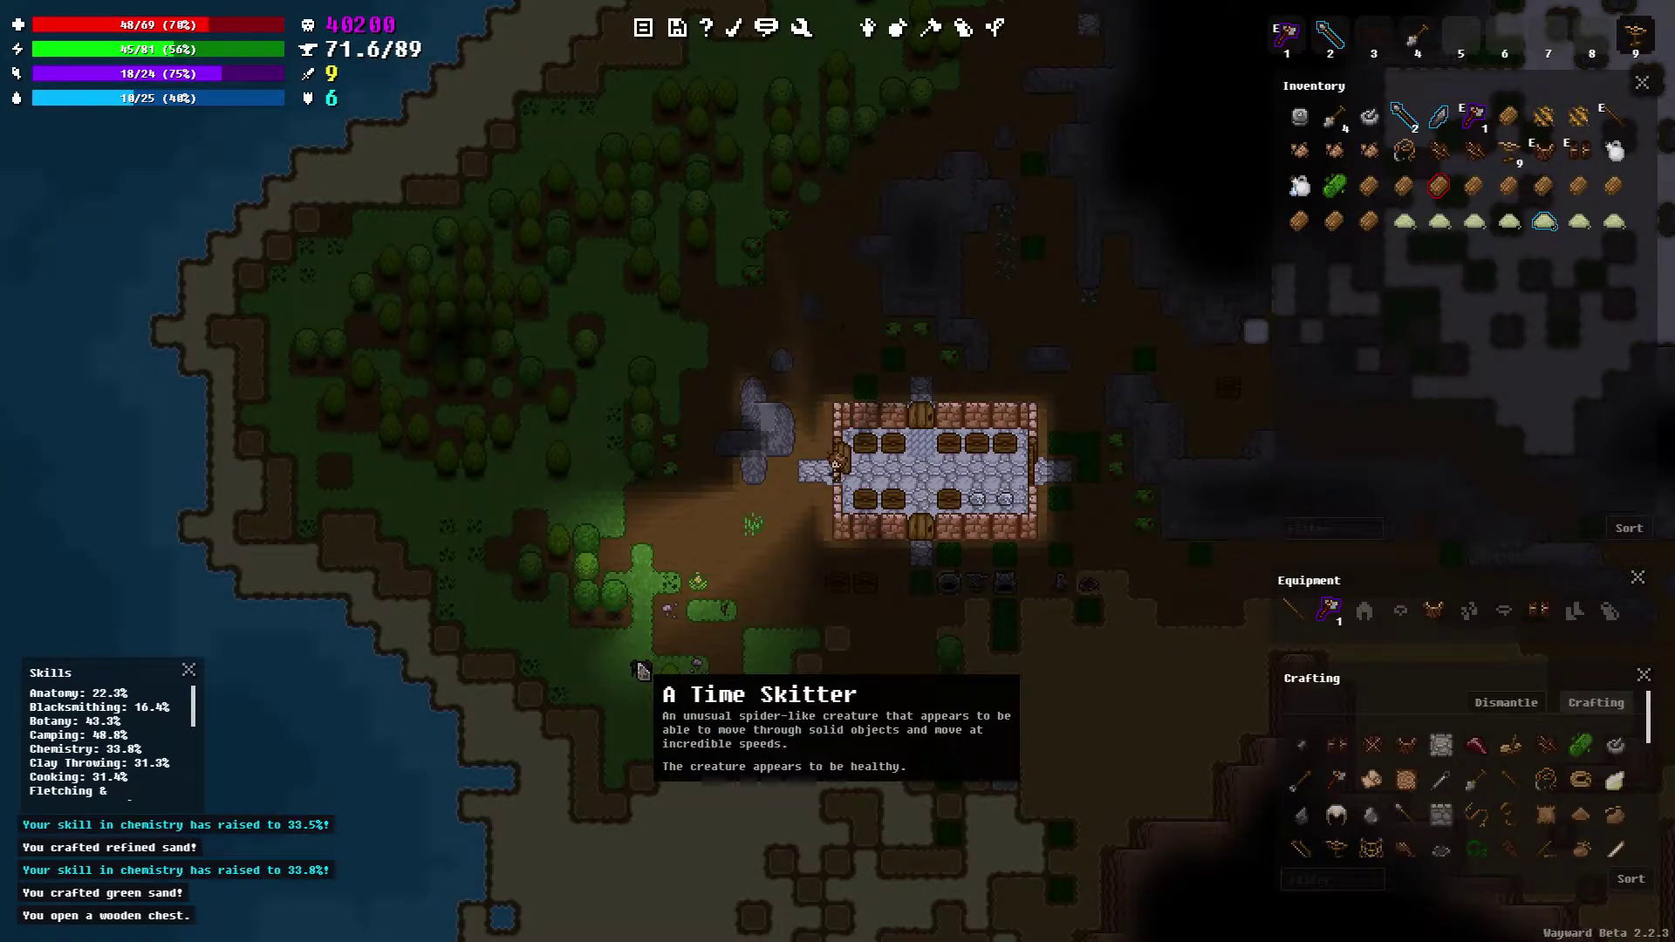
pyautogui.press('d')
pyautogui.rightClick(702, 510)
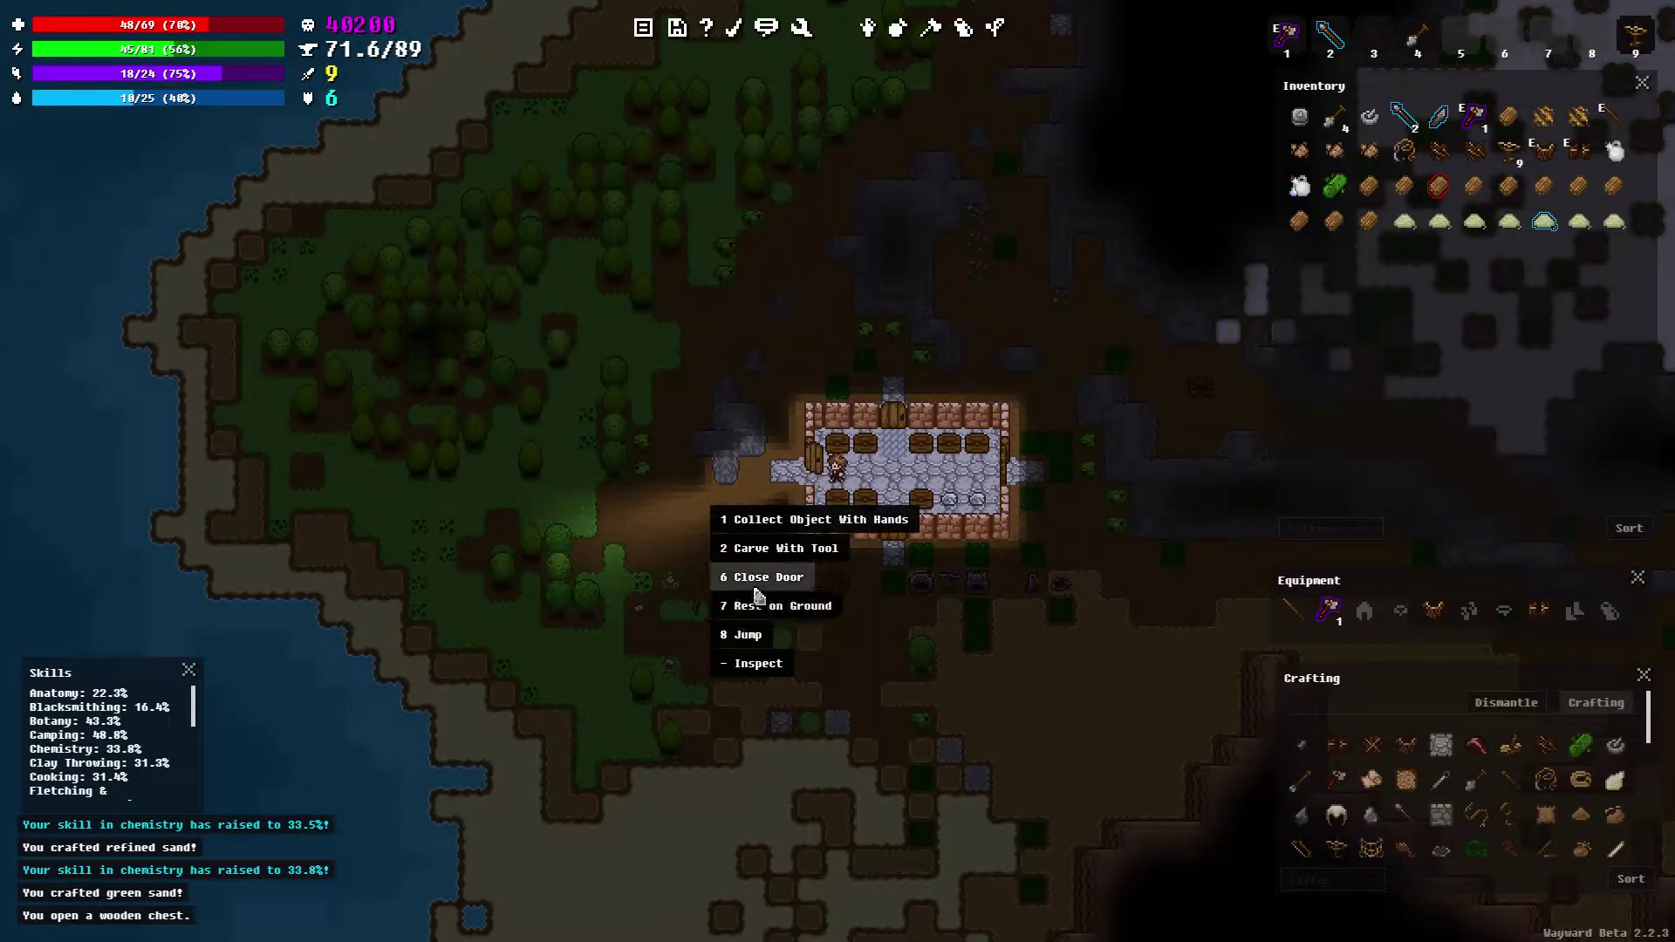
pyautogui.click(739, 580)
pyautogui.press('d')
# Walk east out of the house and north-west toward the forest
pyautogui.press('d')
pyautogui.press('d')
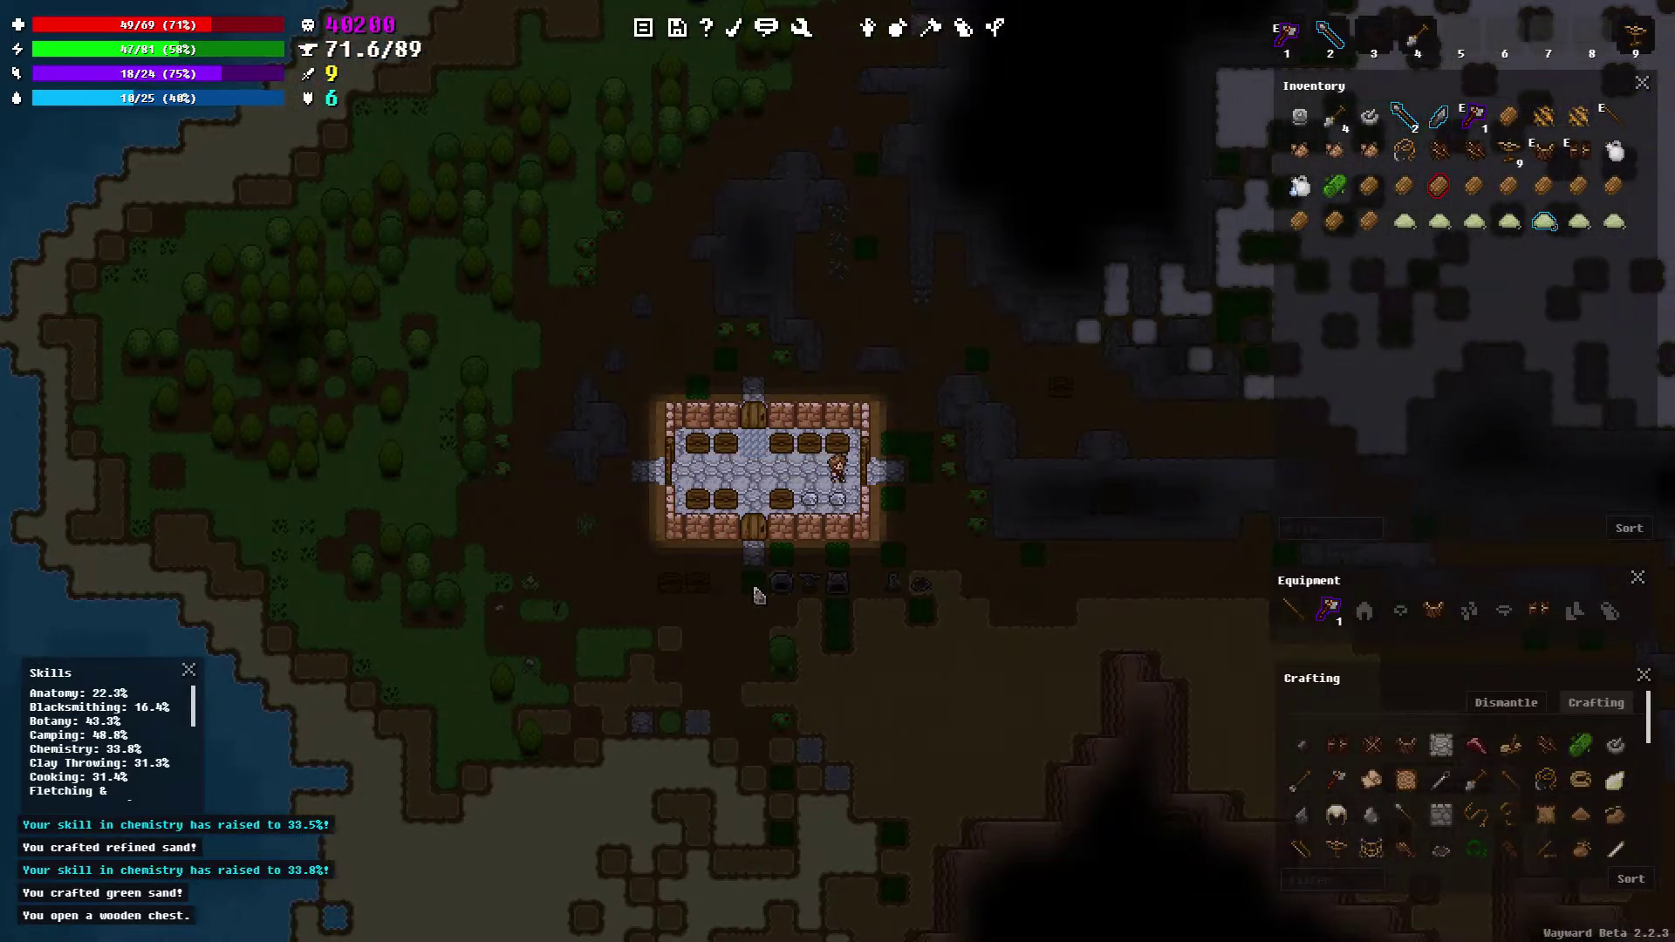
pyautogui.press('d')
pyautogui.press('d')
pyautogui.press('w')
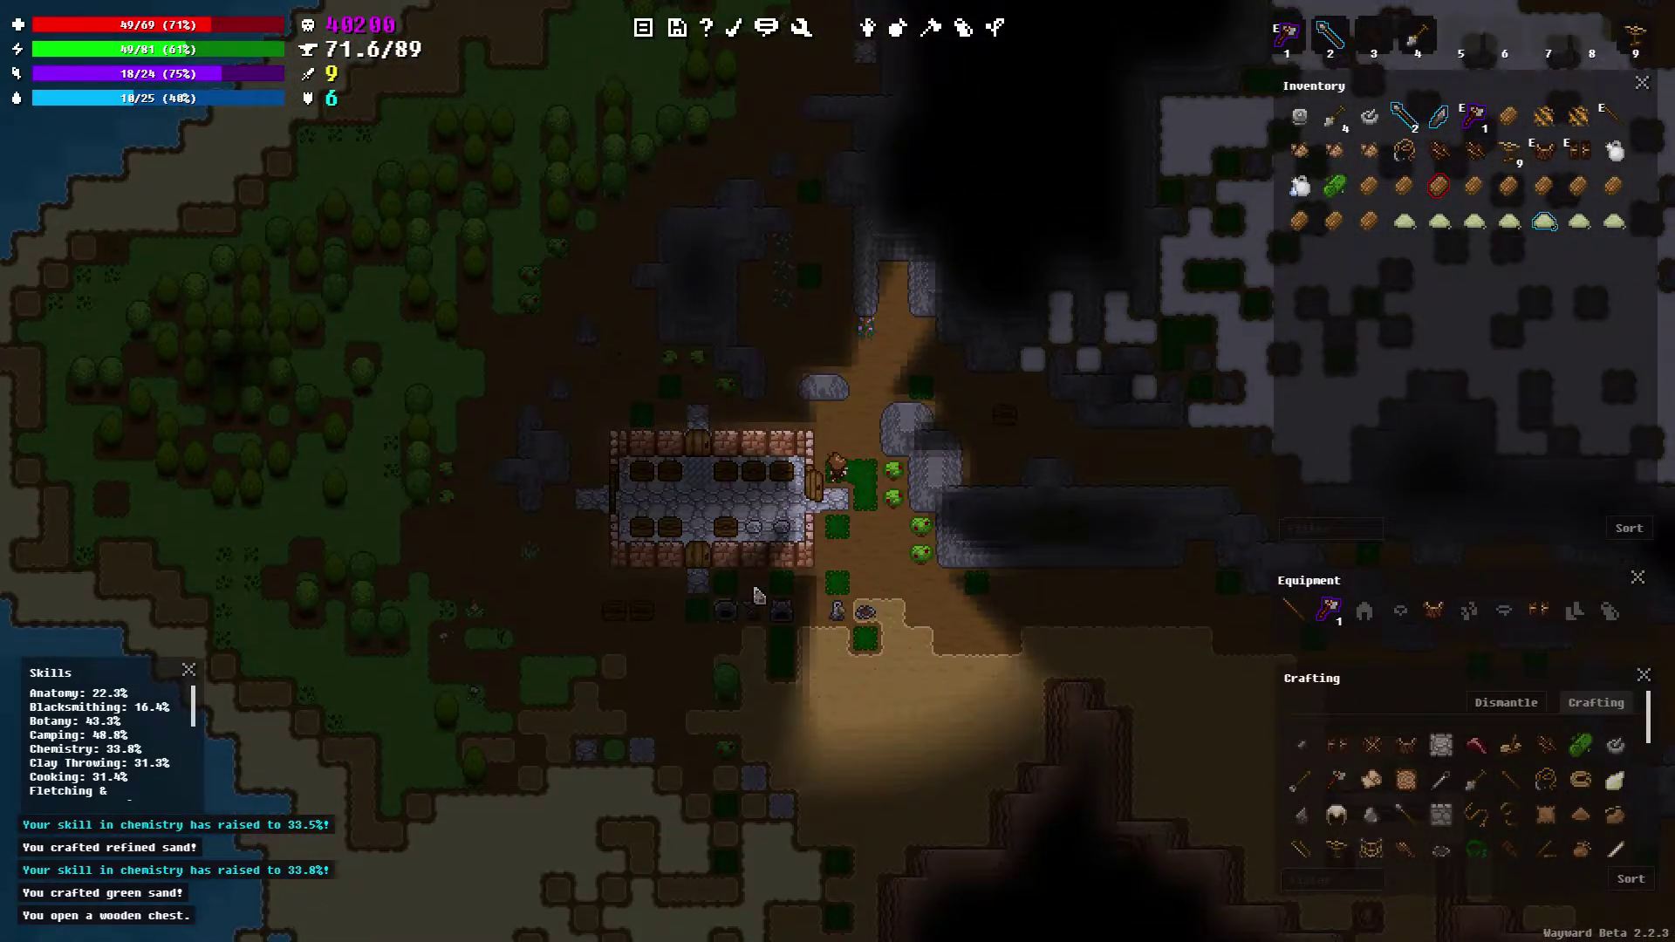
pyautogui.press('w')
pyautogui.press('w')
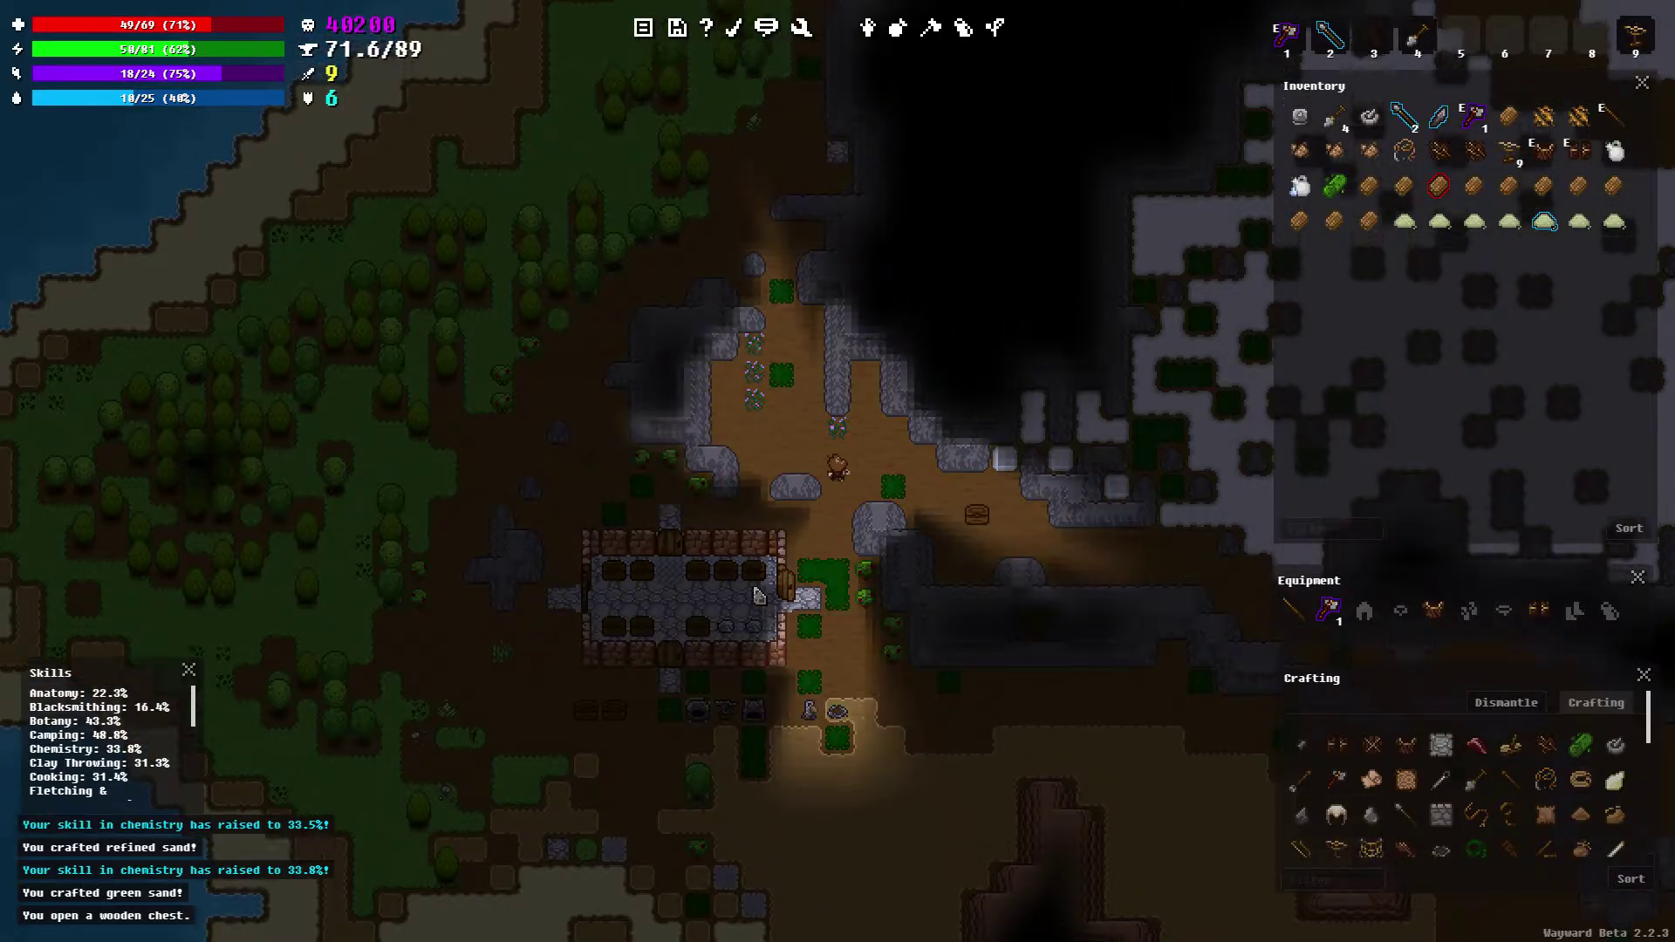
pyautogui.press('w')
pyautogui.press('a')
pyautogui.press('a')
pyautogui.press('w')
pyautogui.press('w')
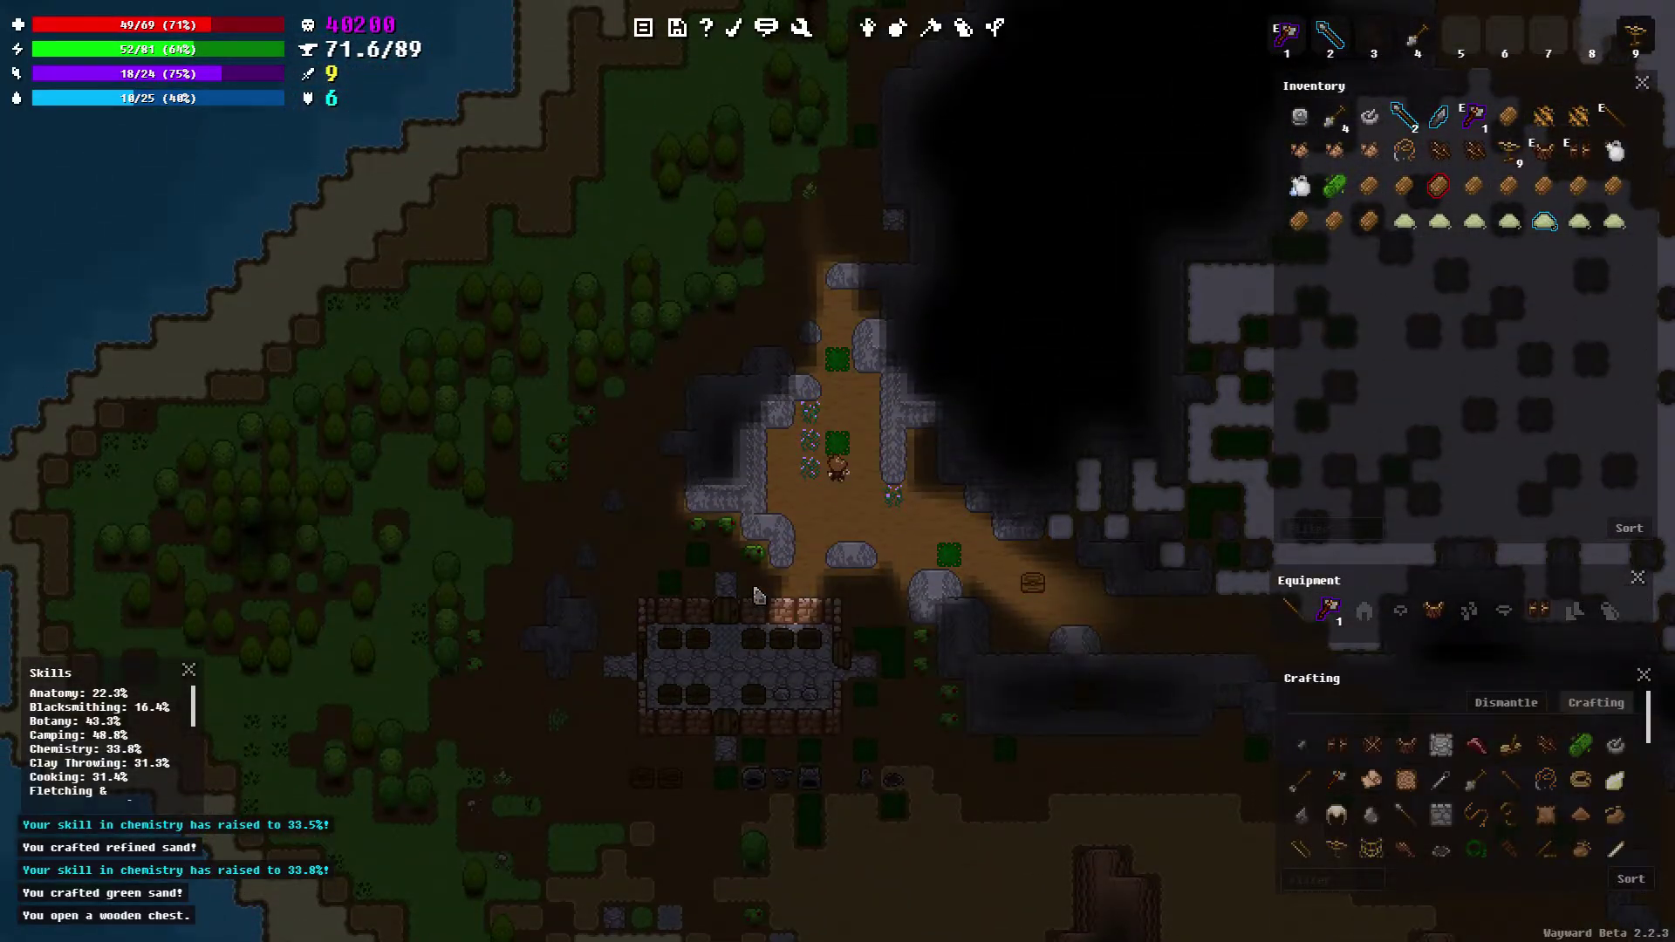
pyautogui.press('w')
pyautogui.press('w')
pyautogui.press('w')
pyautogui.press('w')
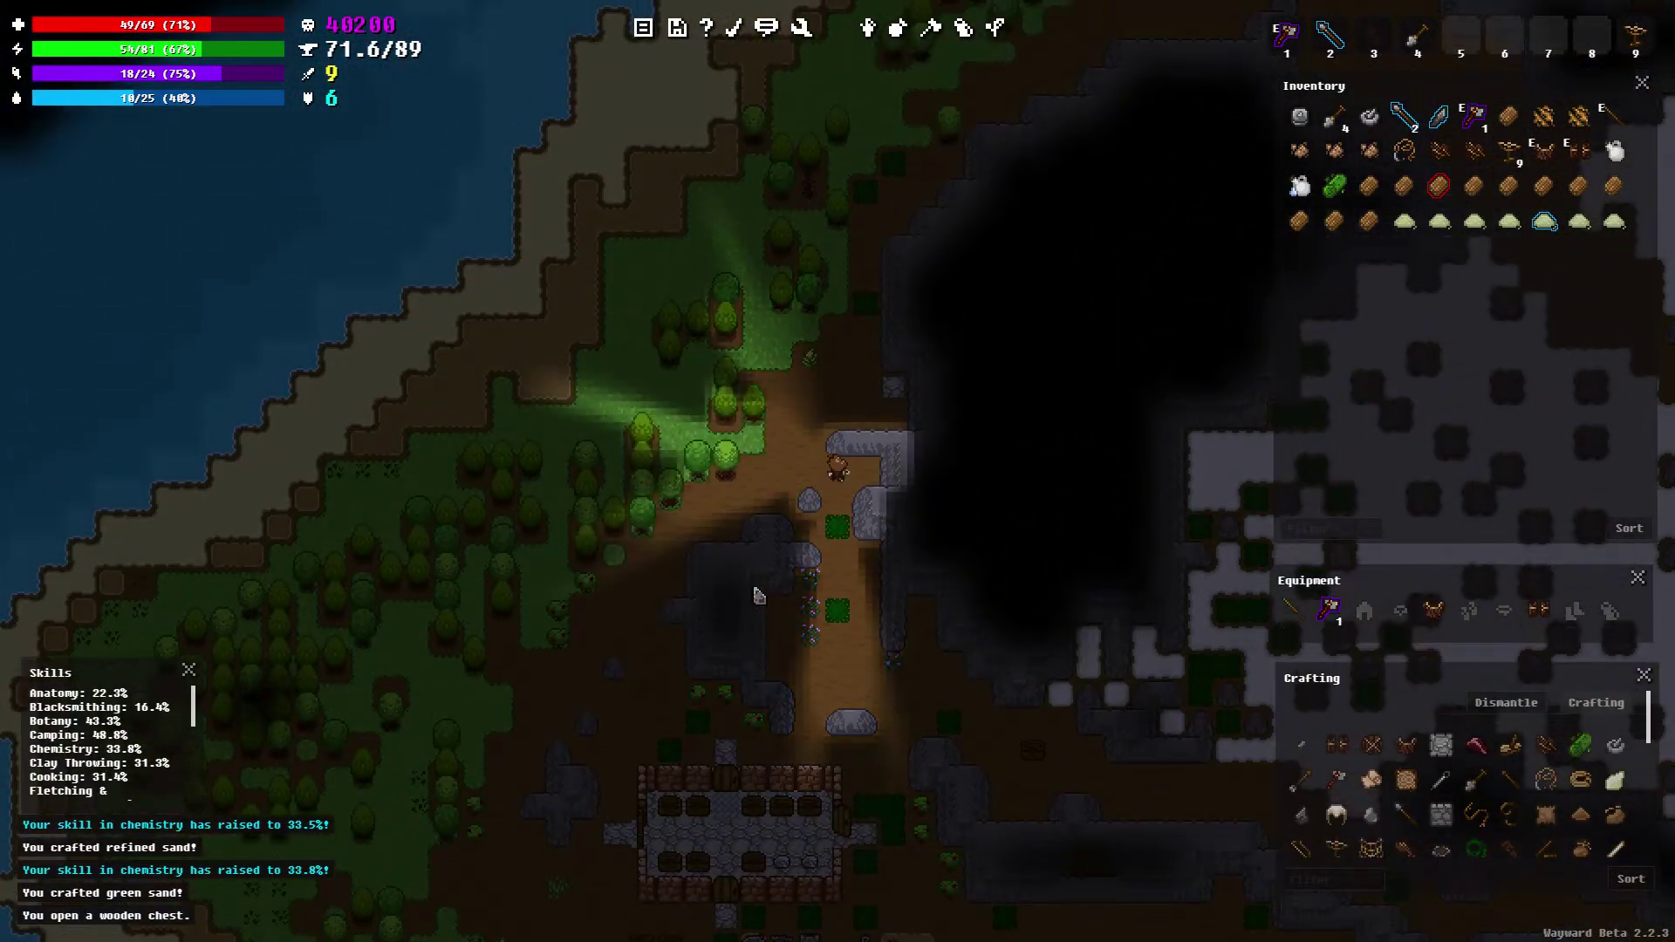
# Step beside a tree and chop it down for bark, leaves, twigs and logs
pyautogui.press('a')
pyautogui.press('a')
pyautogui.press('a')
pyautogui.press('a')
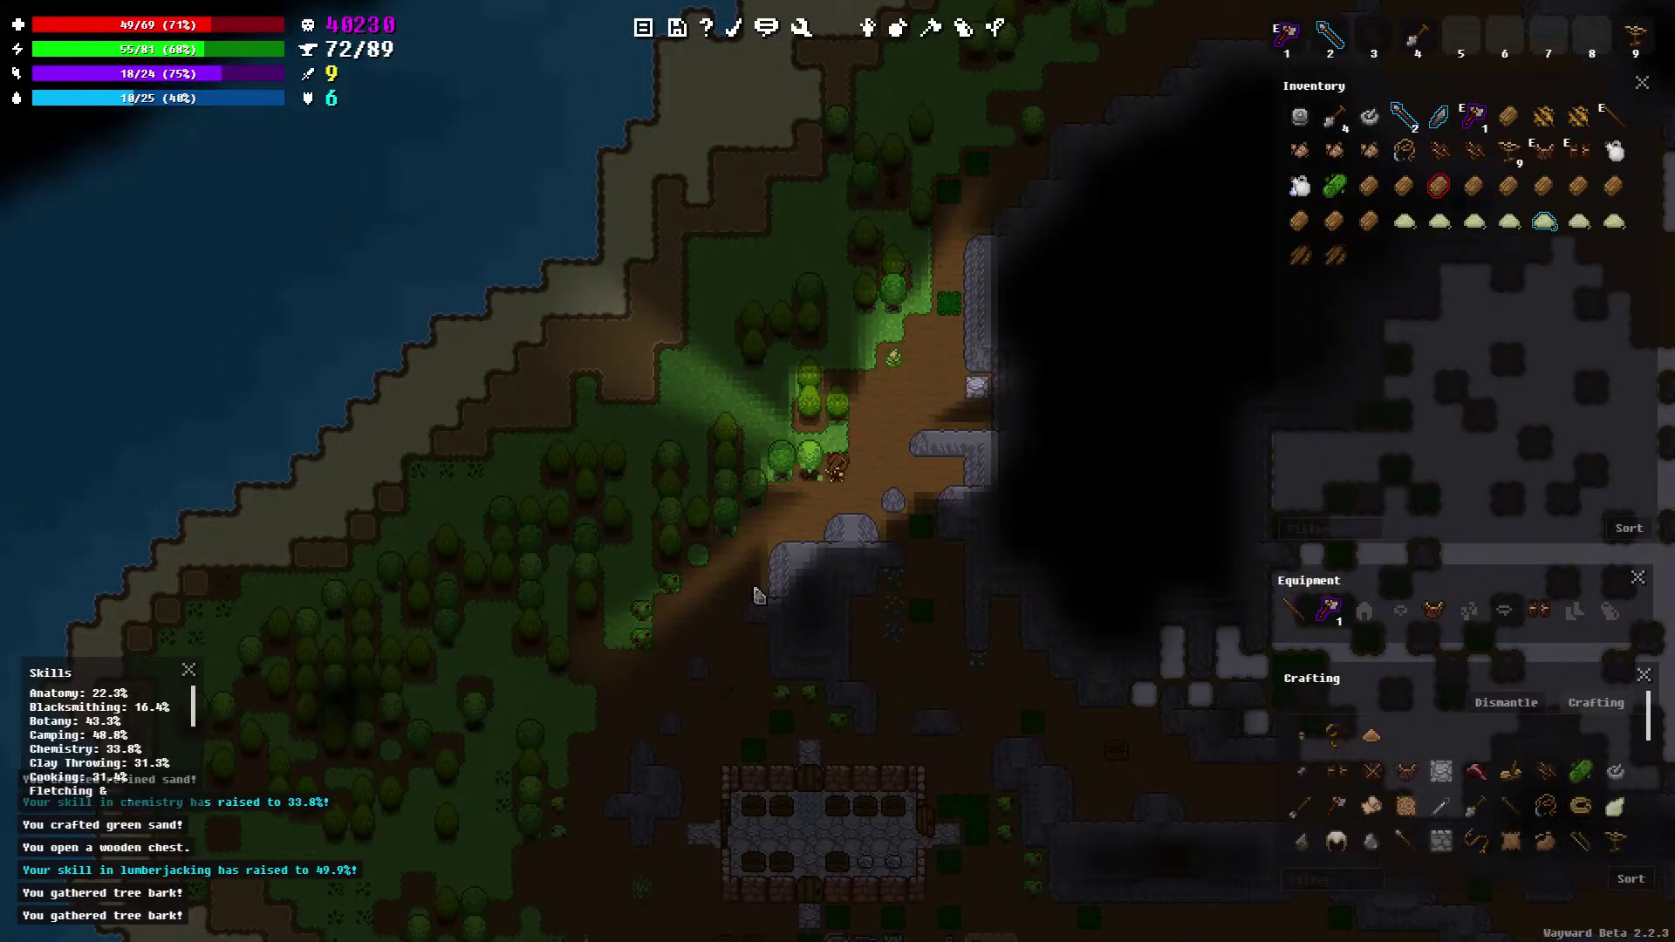
pyautogui.press('a')
pyautogui.press('a')
pyautogui.press('a')
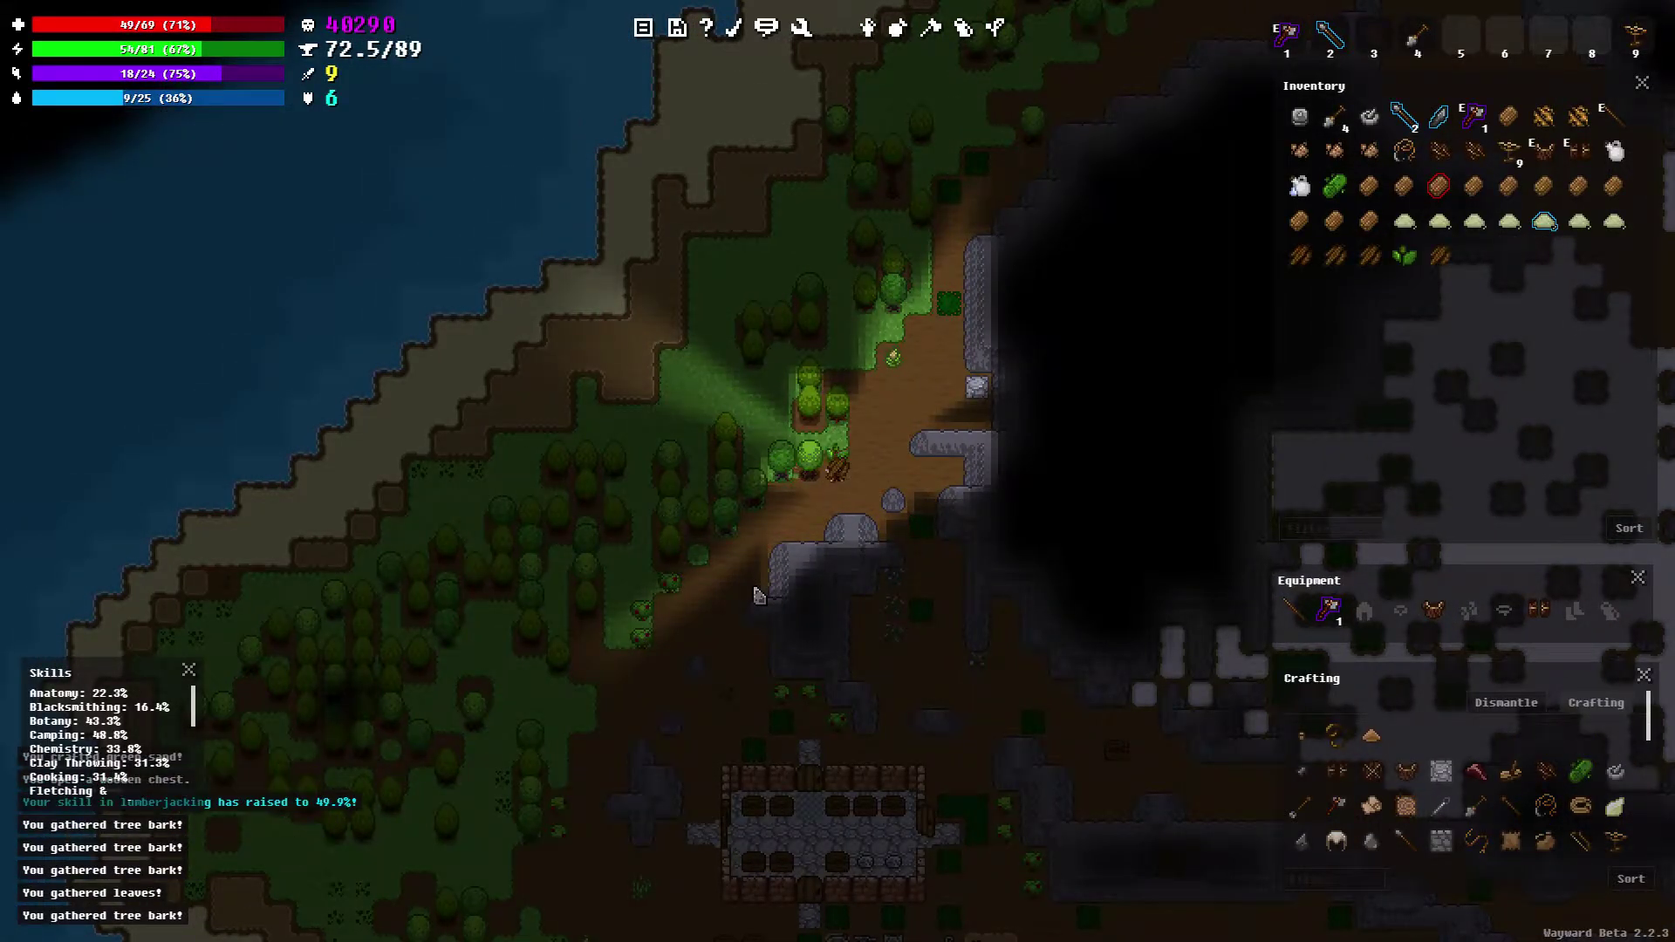
pyautogui.press('a')
pyautogui.press('a')
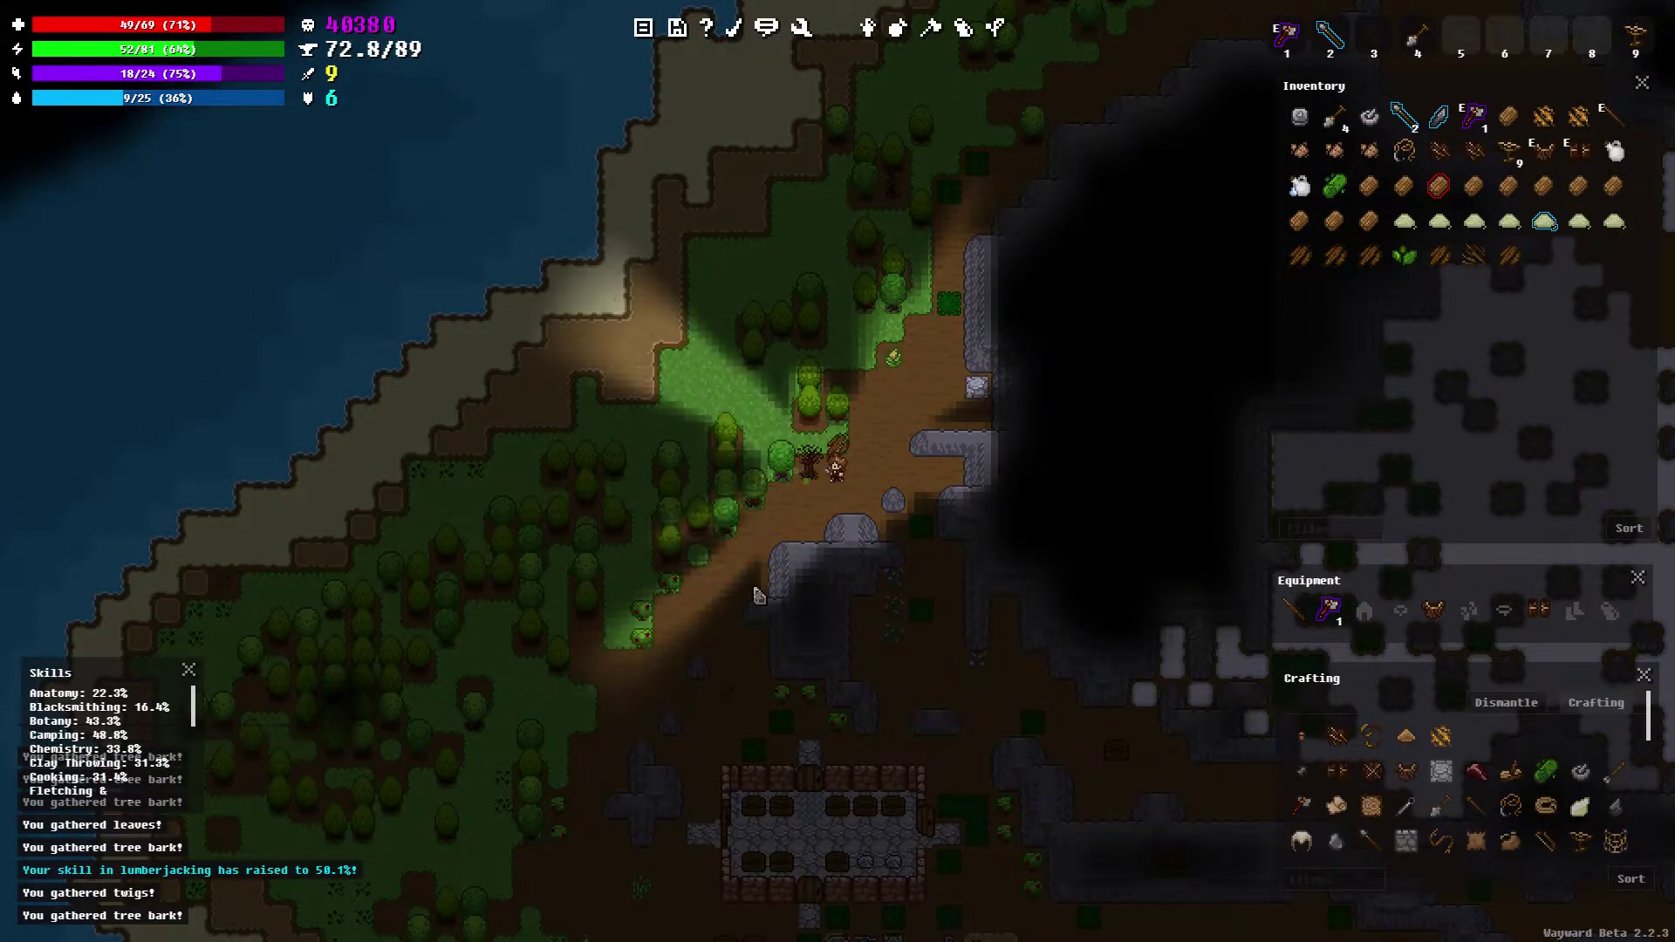
pyautogui.press('a')
pyautogui.press('a')
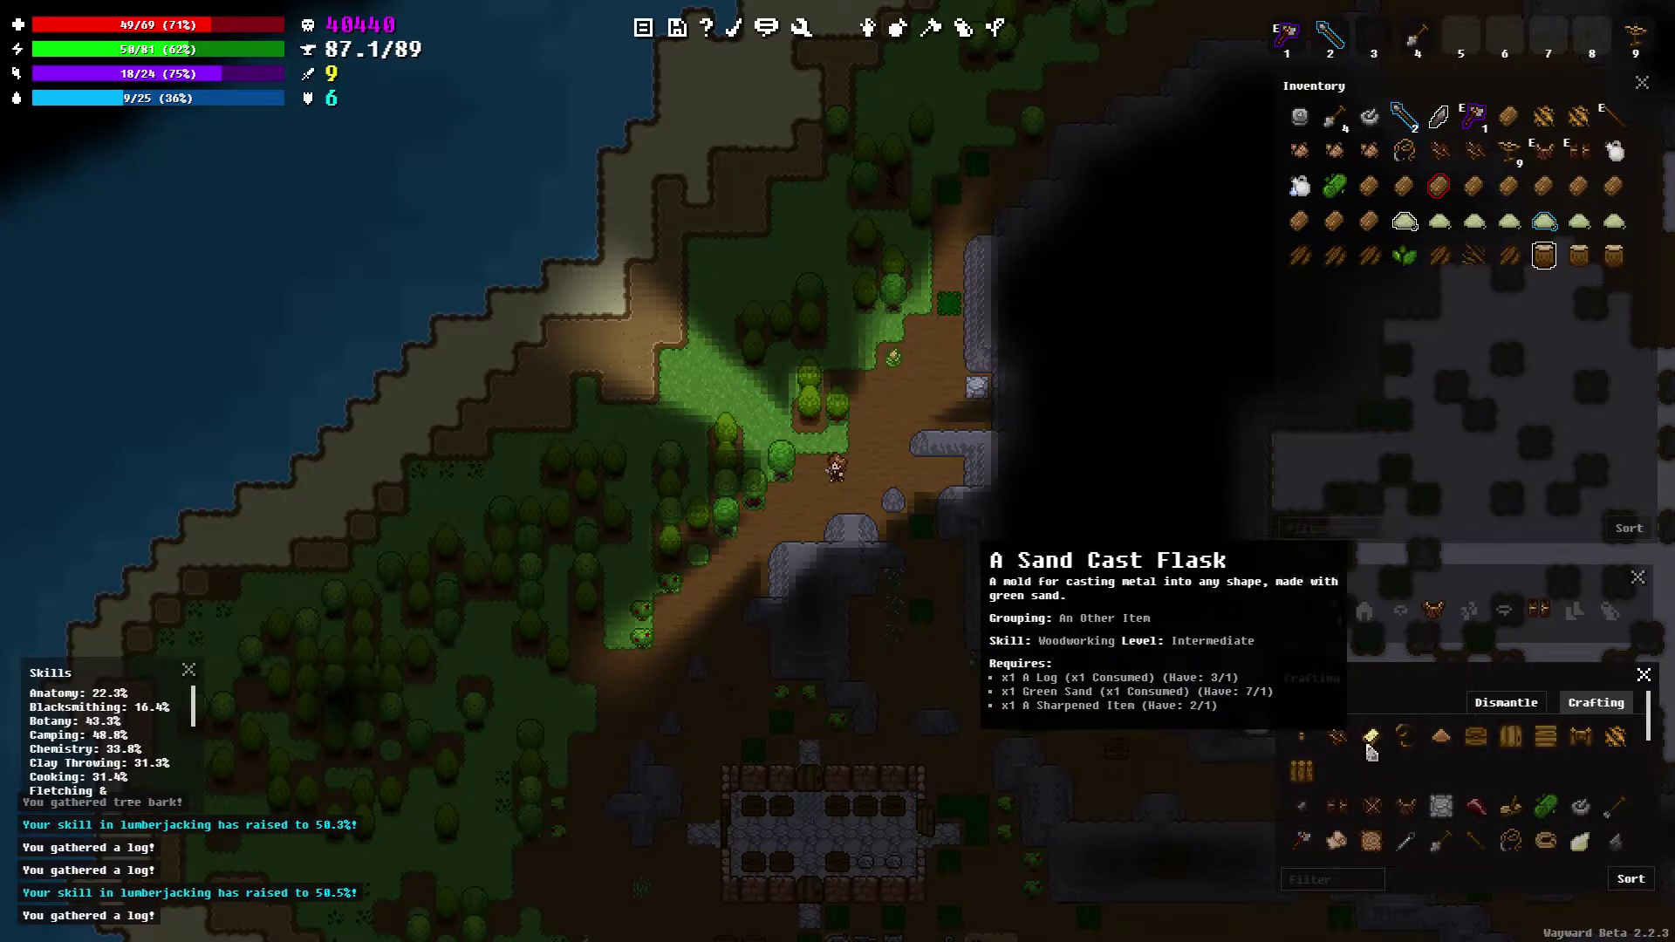
# Craft a batch of sand cast flasks from the Crafting panel
pyautogui.click(1370, 740)
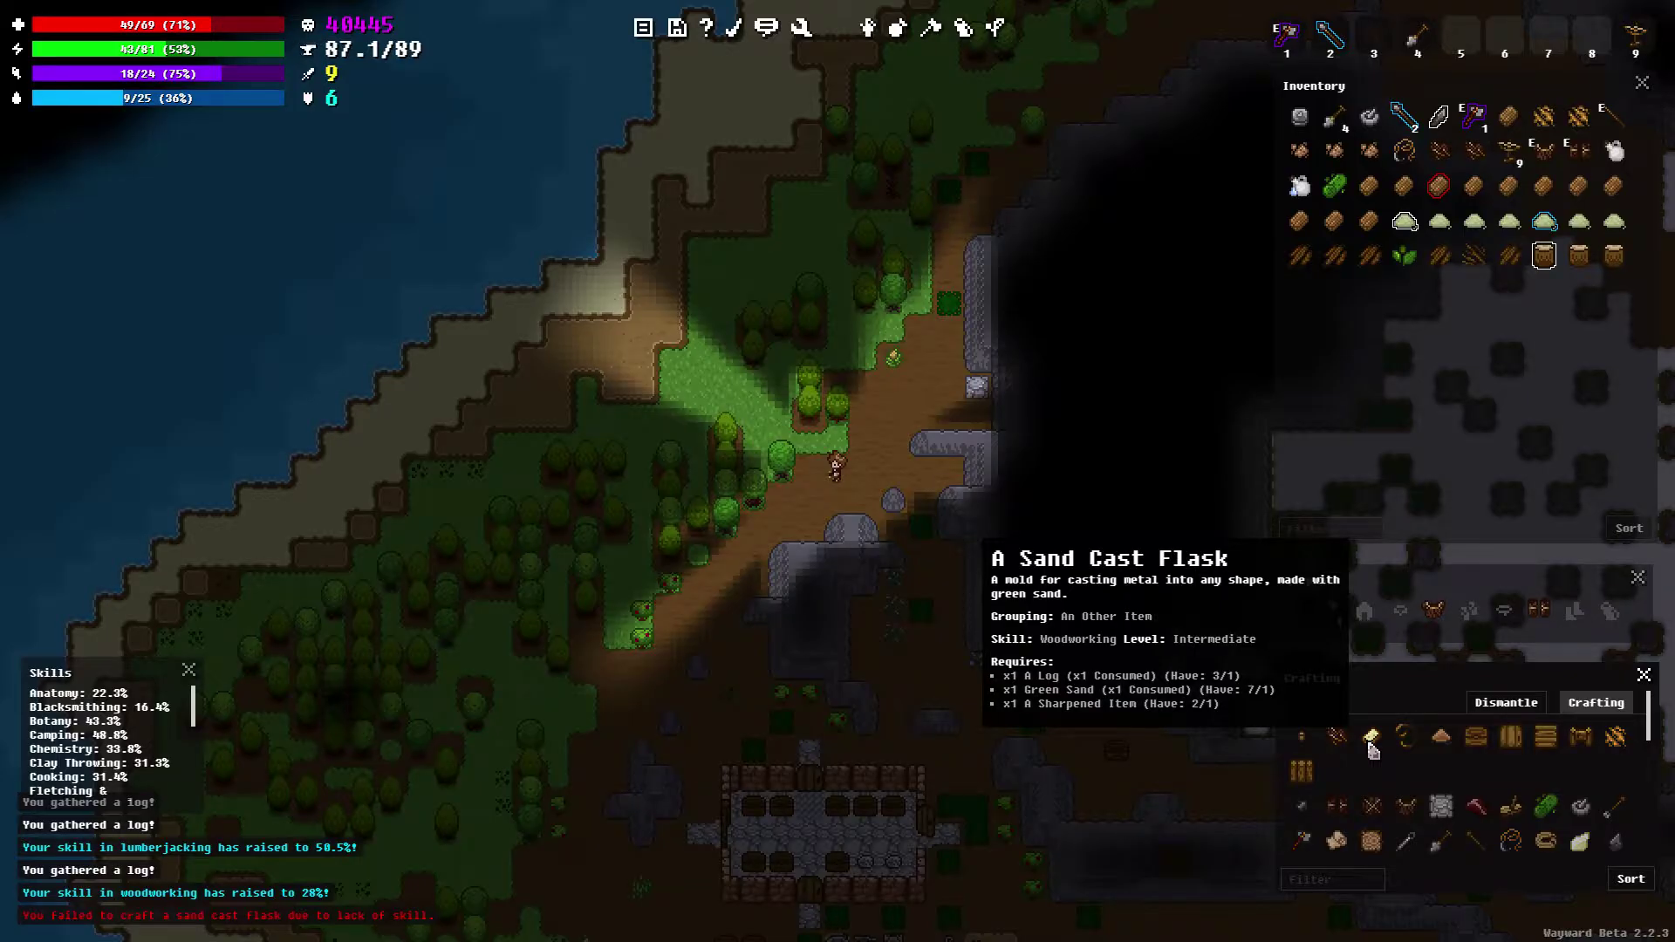
pyautogui.click(1371, 743)
pyautogui.click(1371, 746)
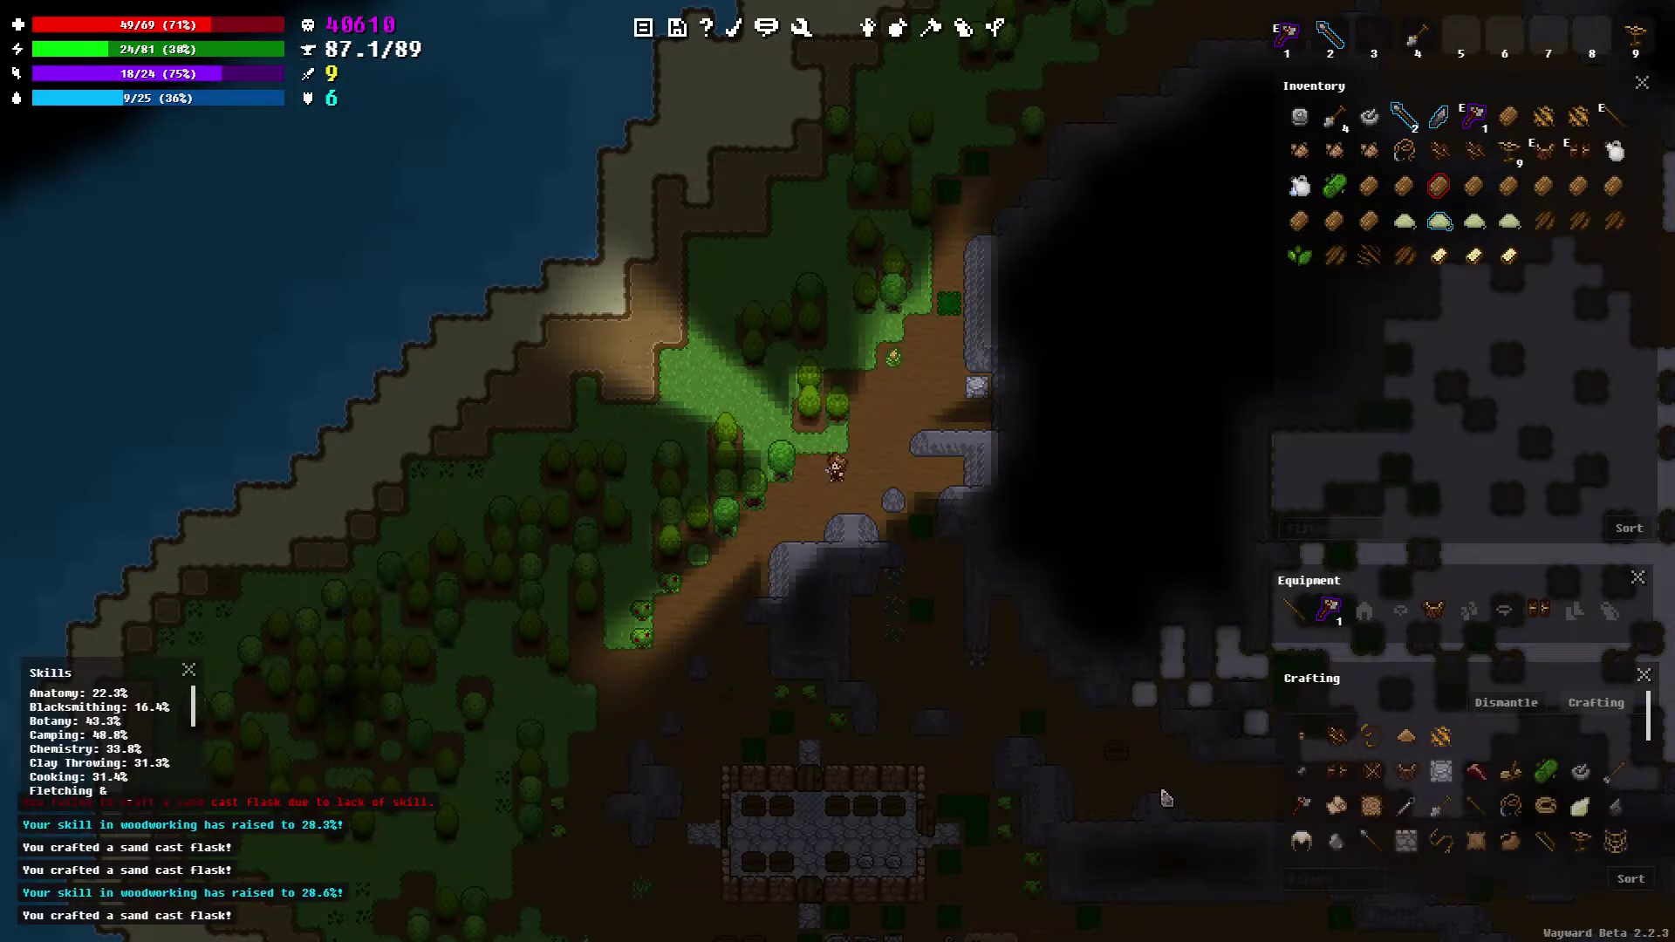
# Walk west into the trees, gathering branches, twigs and tree bark
pyautogui.press('a')
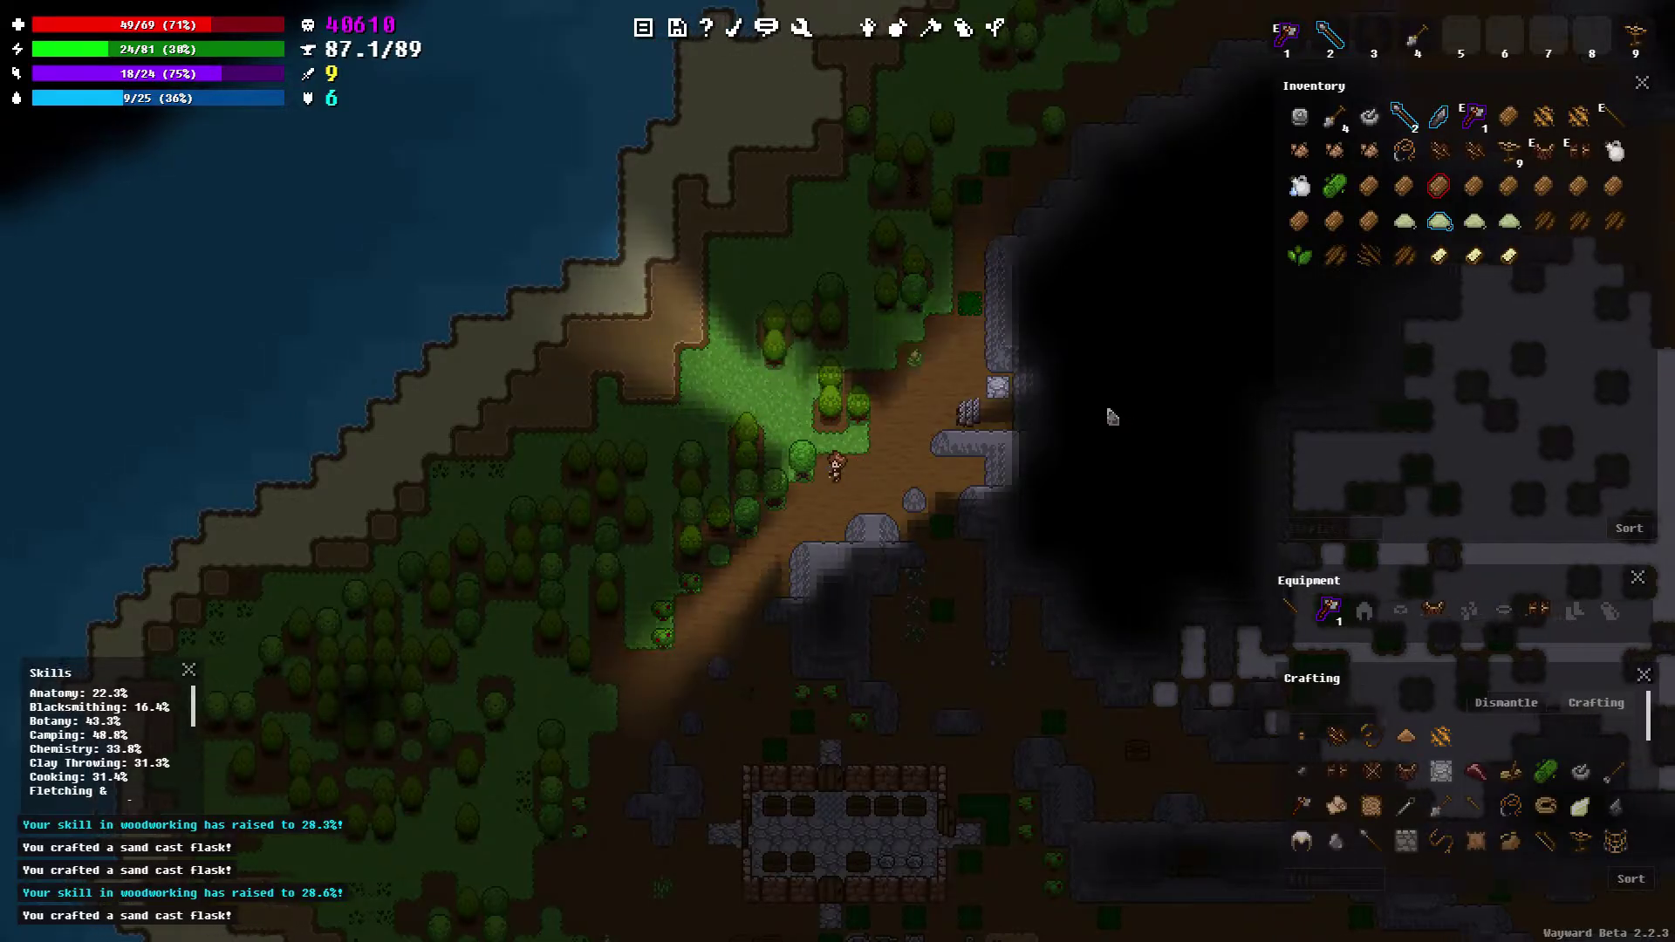
pyautogui.press('a')
pyautogui.press('a')
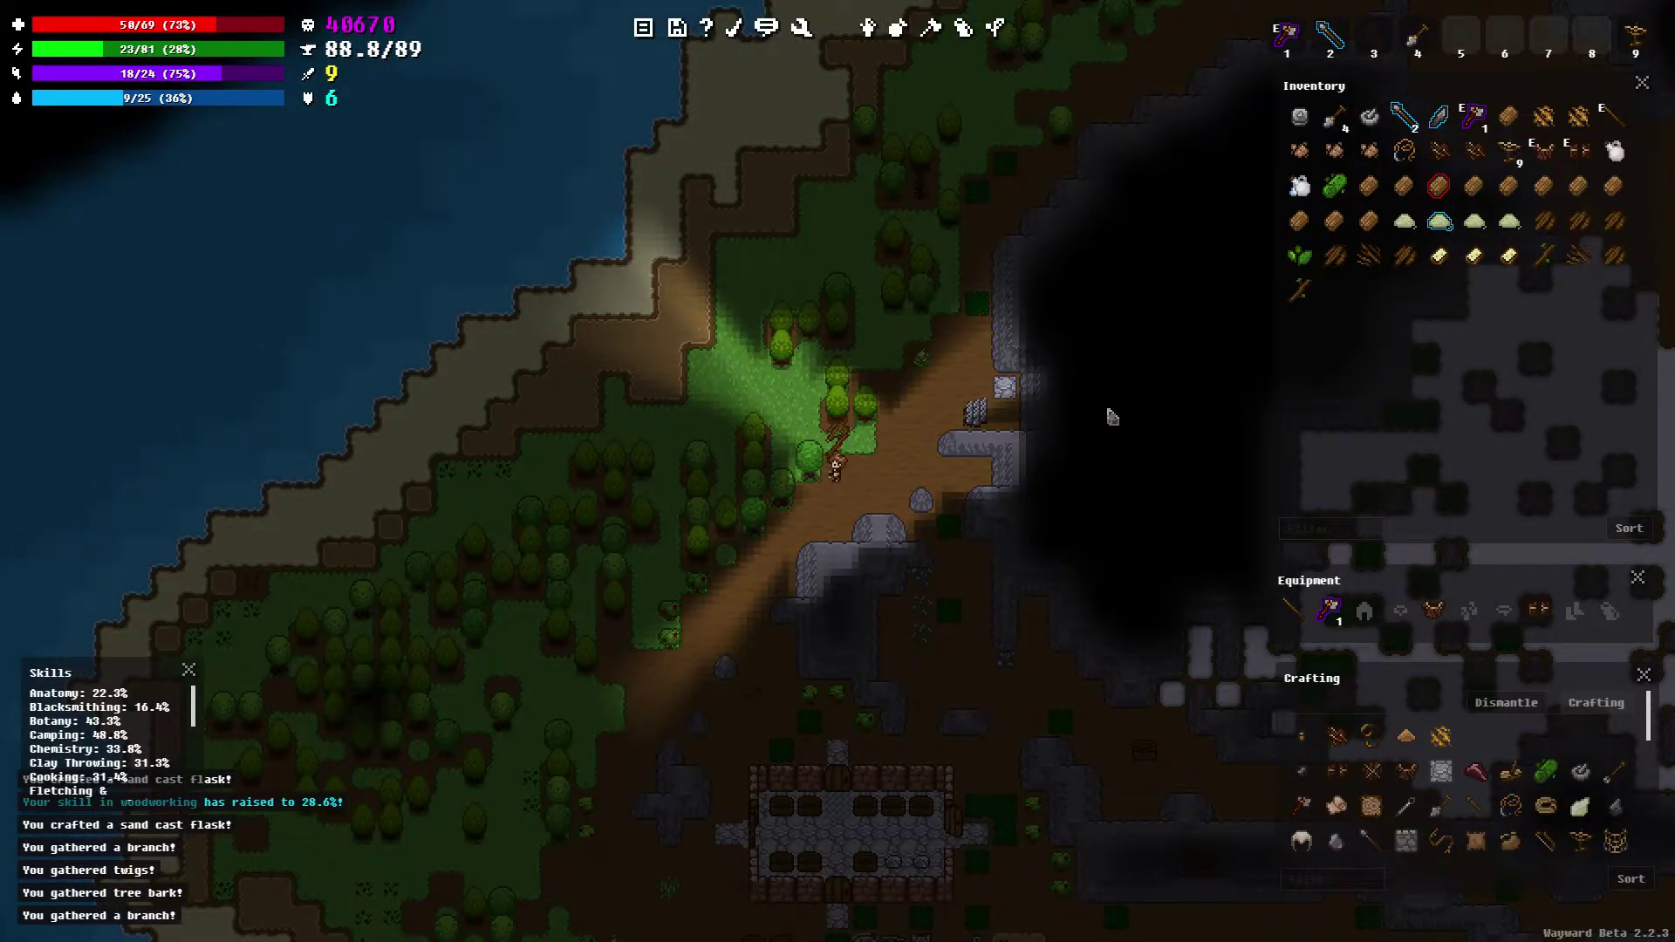
pyautogui.press('a')
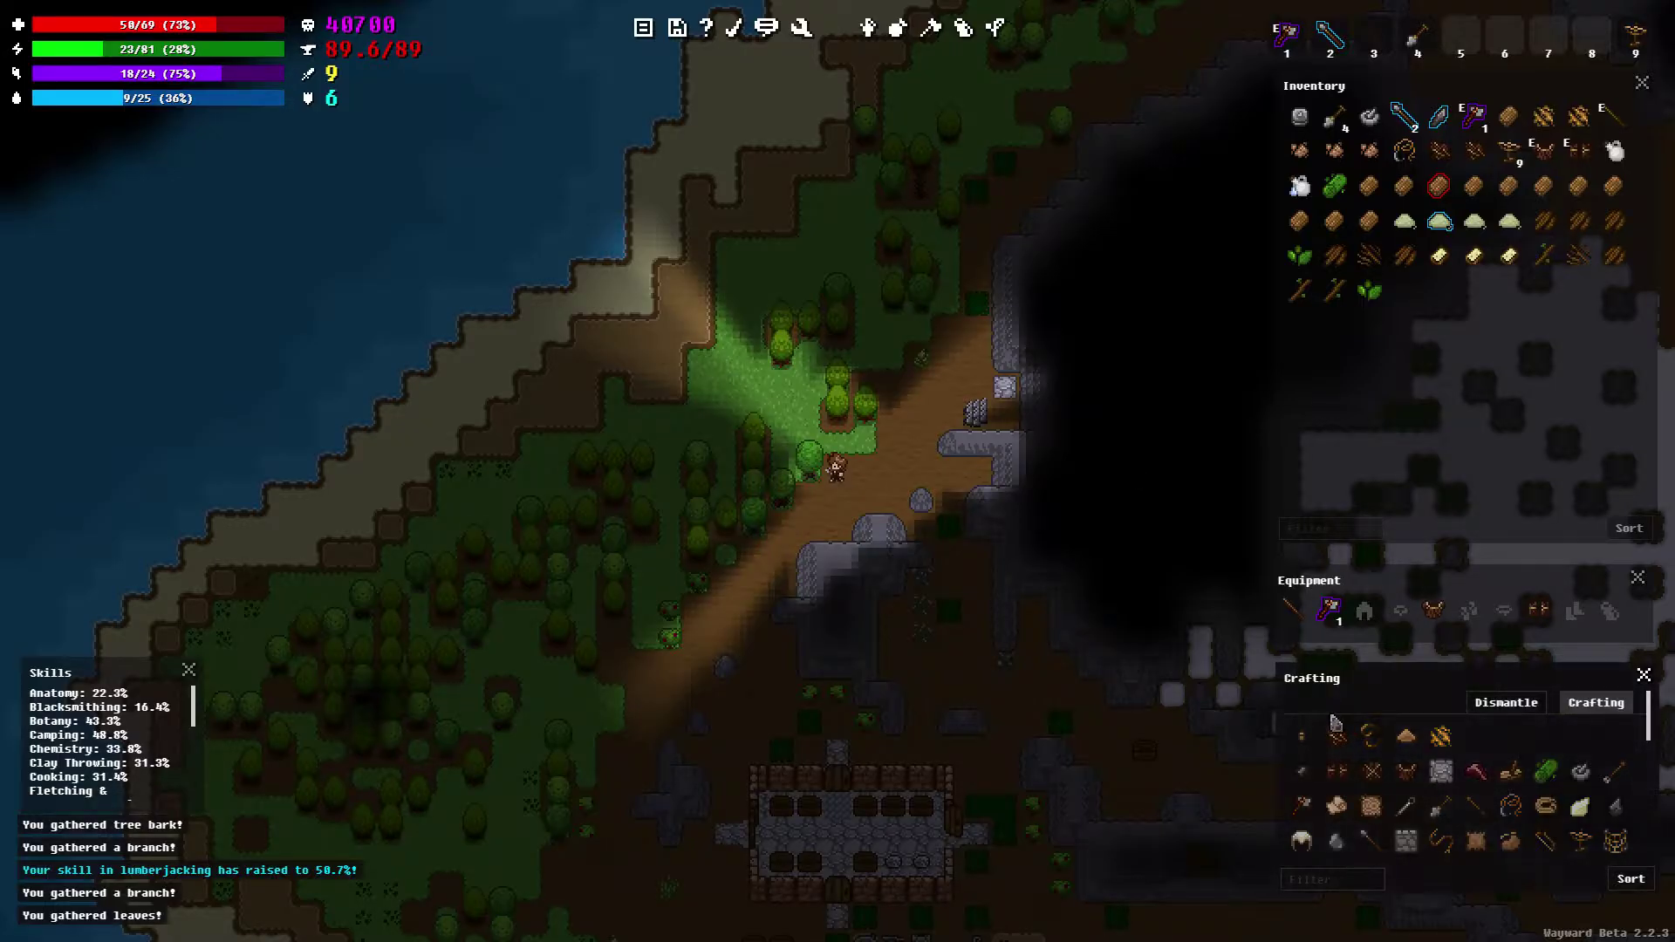
# Craft stripped bark and string, confirming the ingredient-loss warning
pyautogui.click(1371, 740)
pyautogui.click(1369, 740)
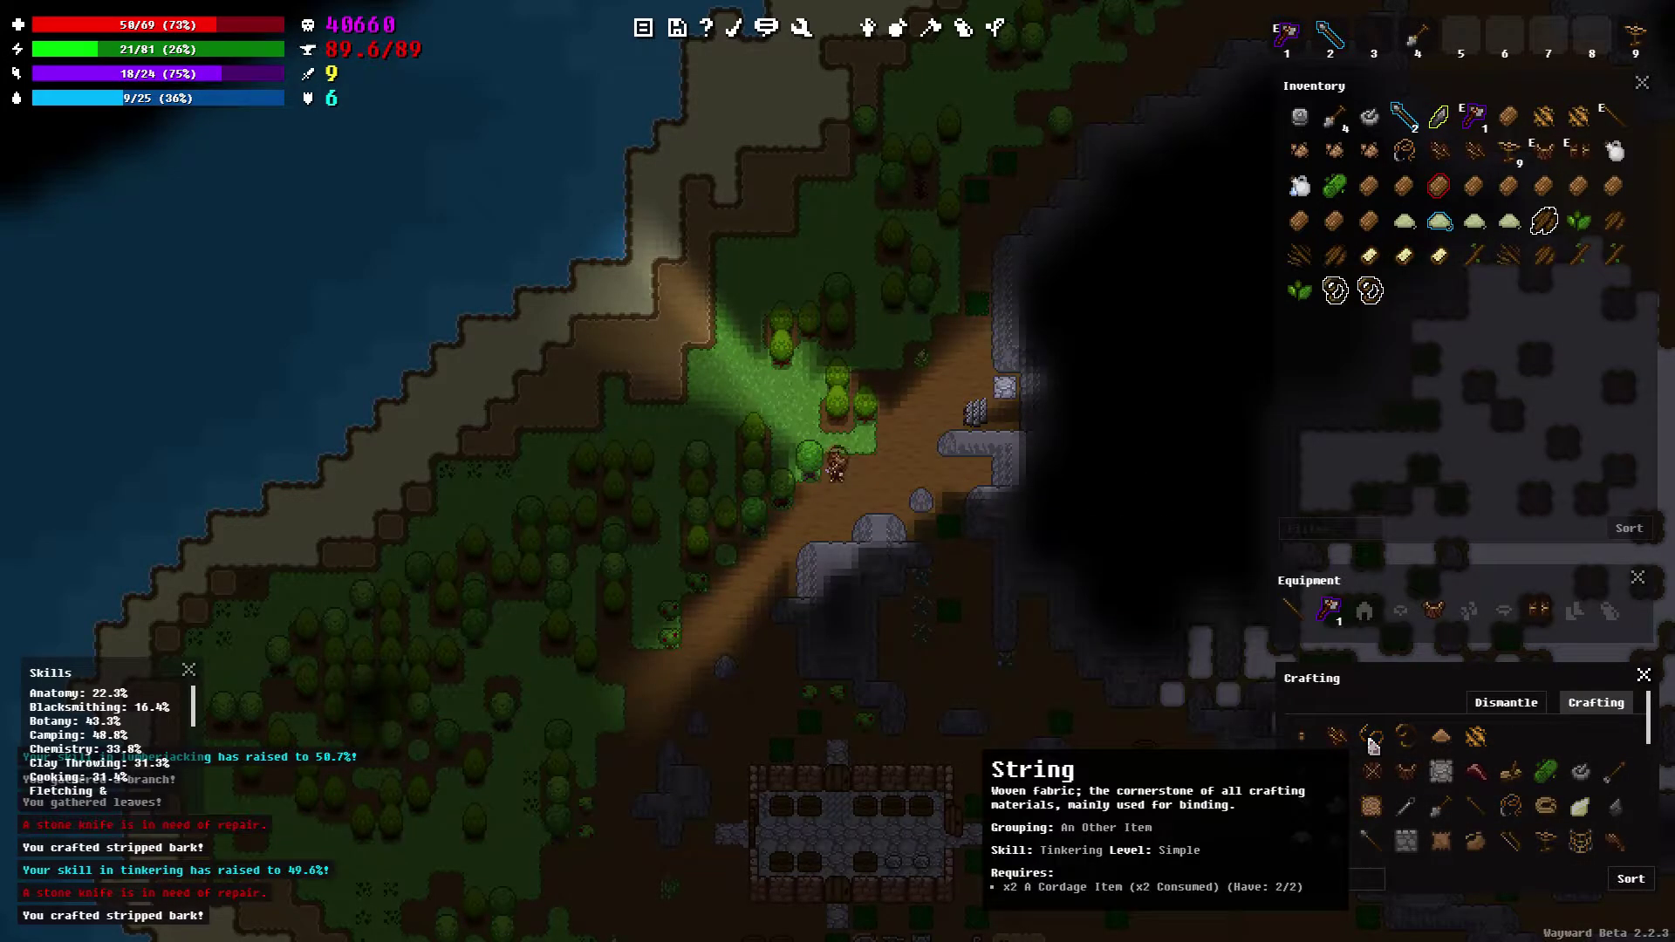
pyautogui.click(1301, 806)
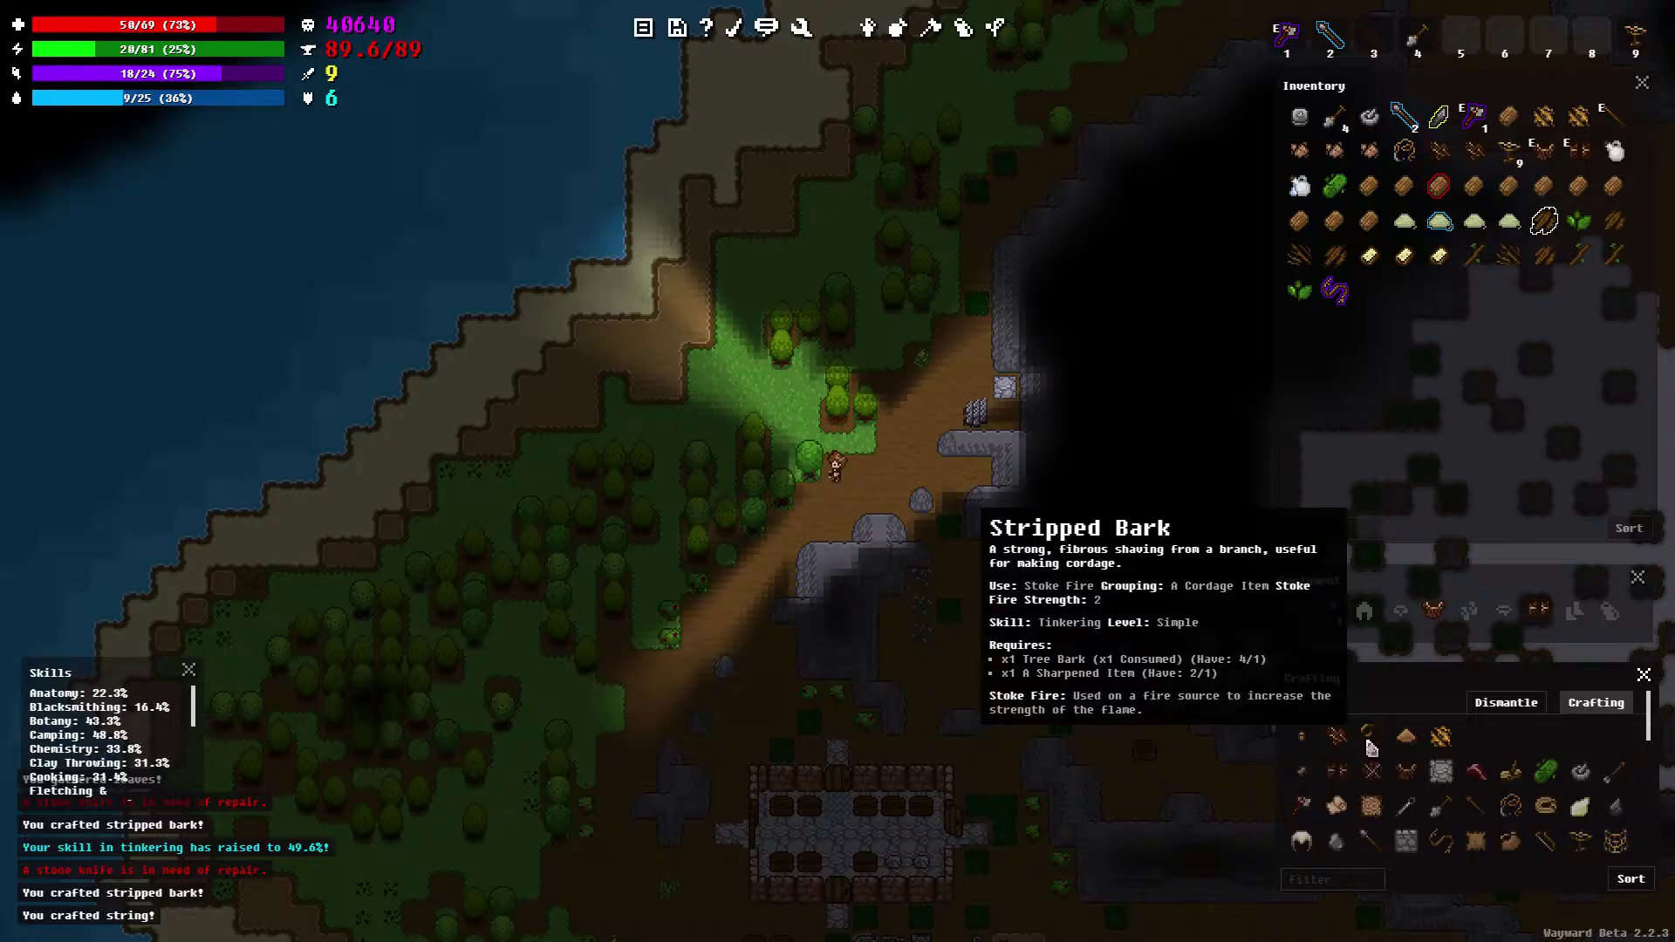
pyautogui.click(1370, 741)
pyautogui.click(1371, 743)
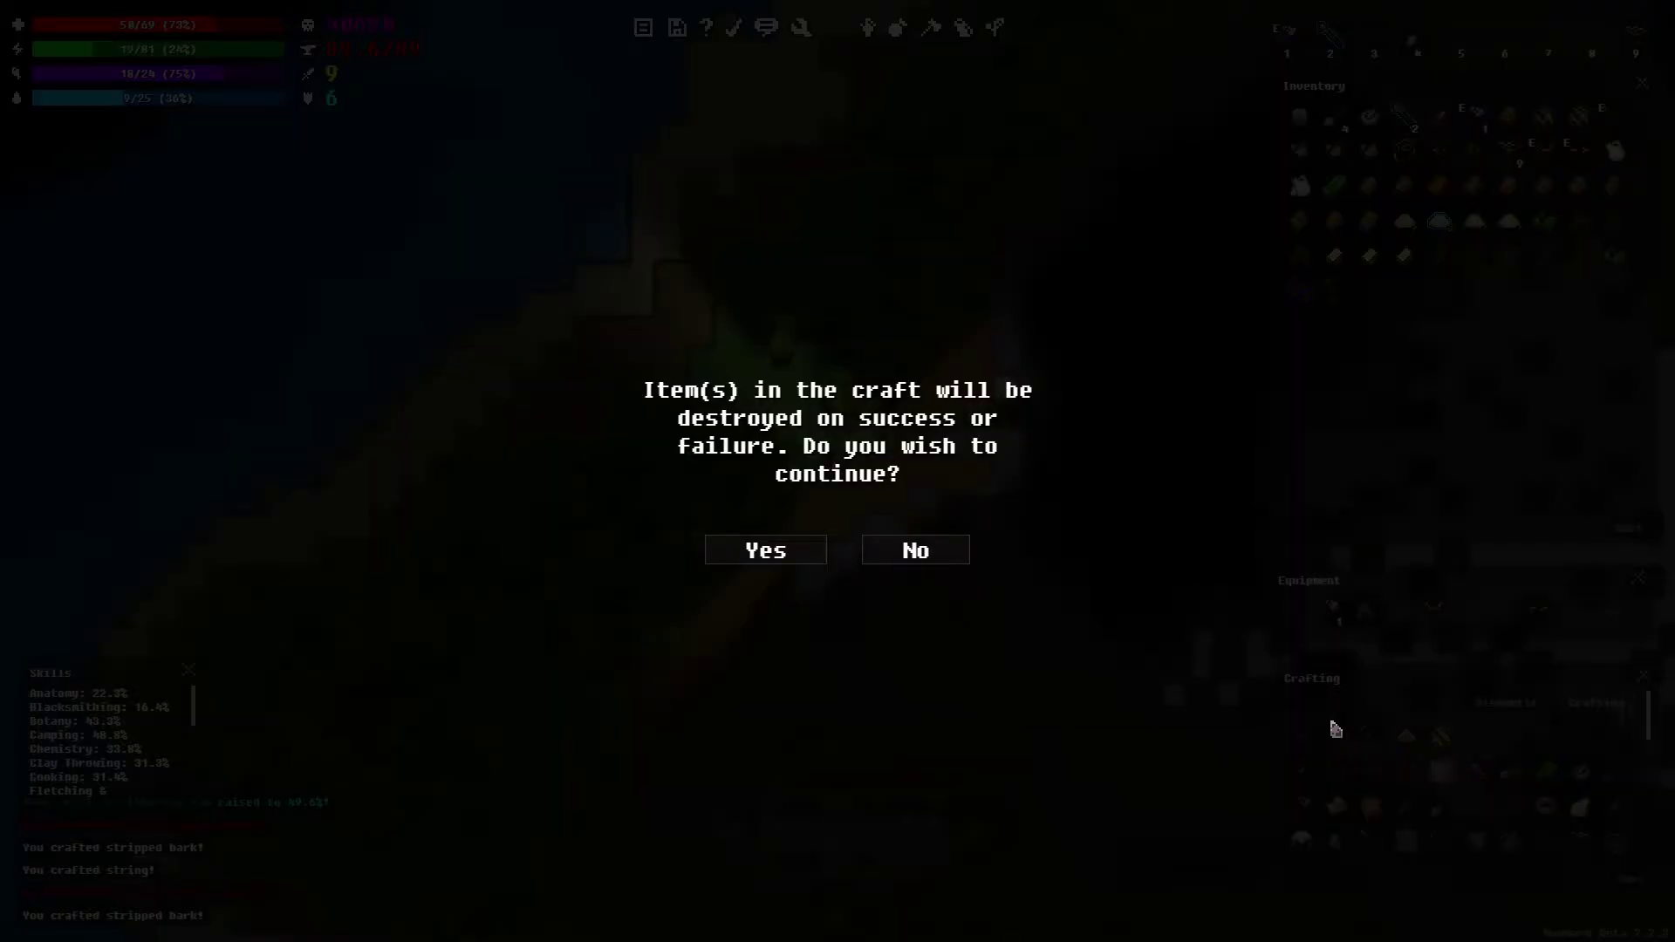
pyautogui.click(931, 556)
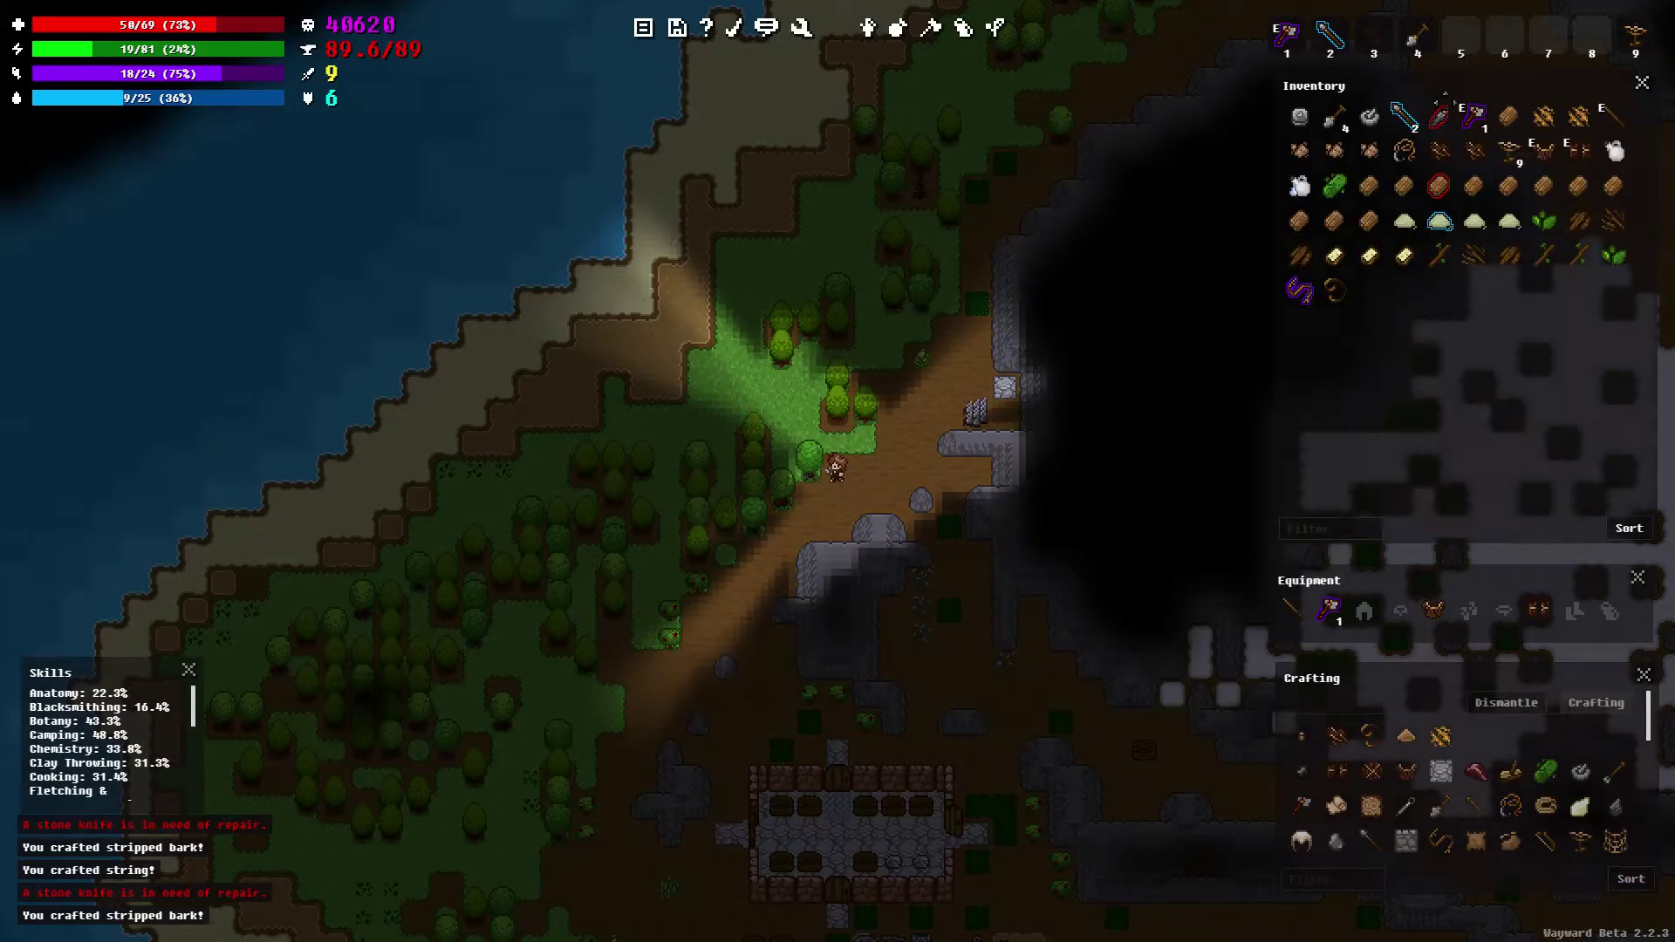
# Repair the stone knife with a grindstone, retrying until it succeeds
pyautogui.rightClick(1444, 120)
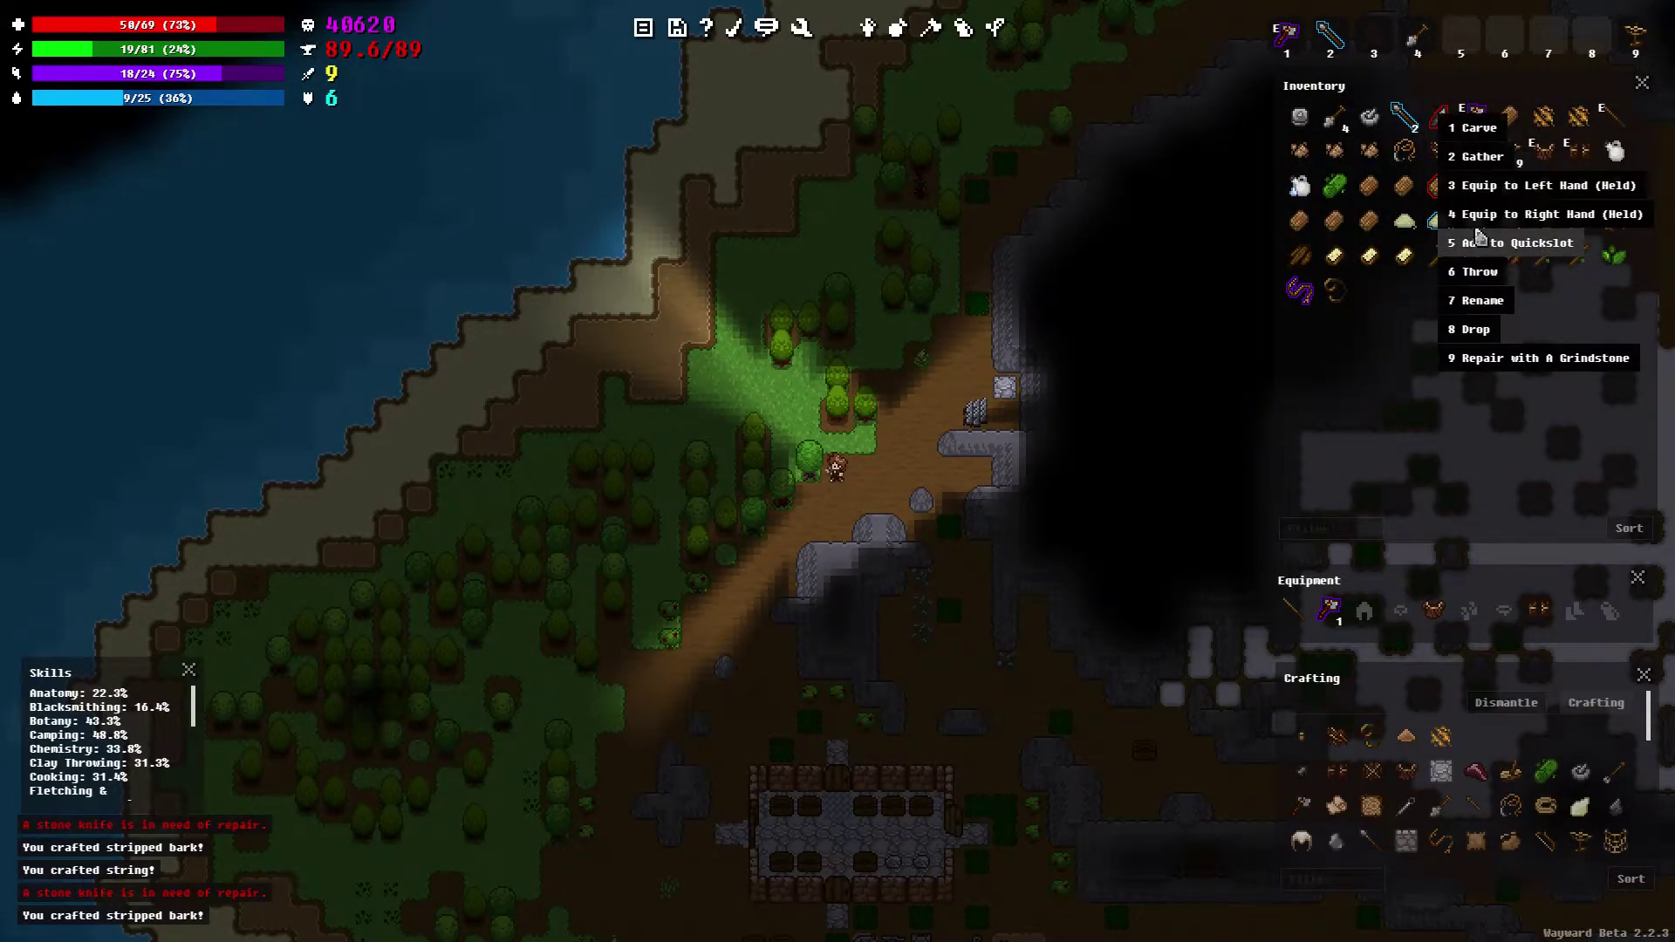
pyautogui.click(1492, 358)
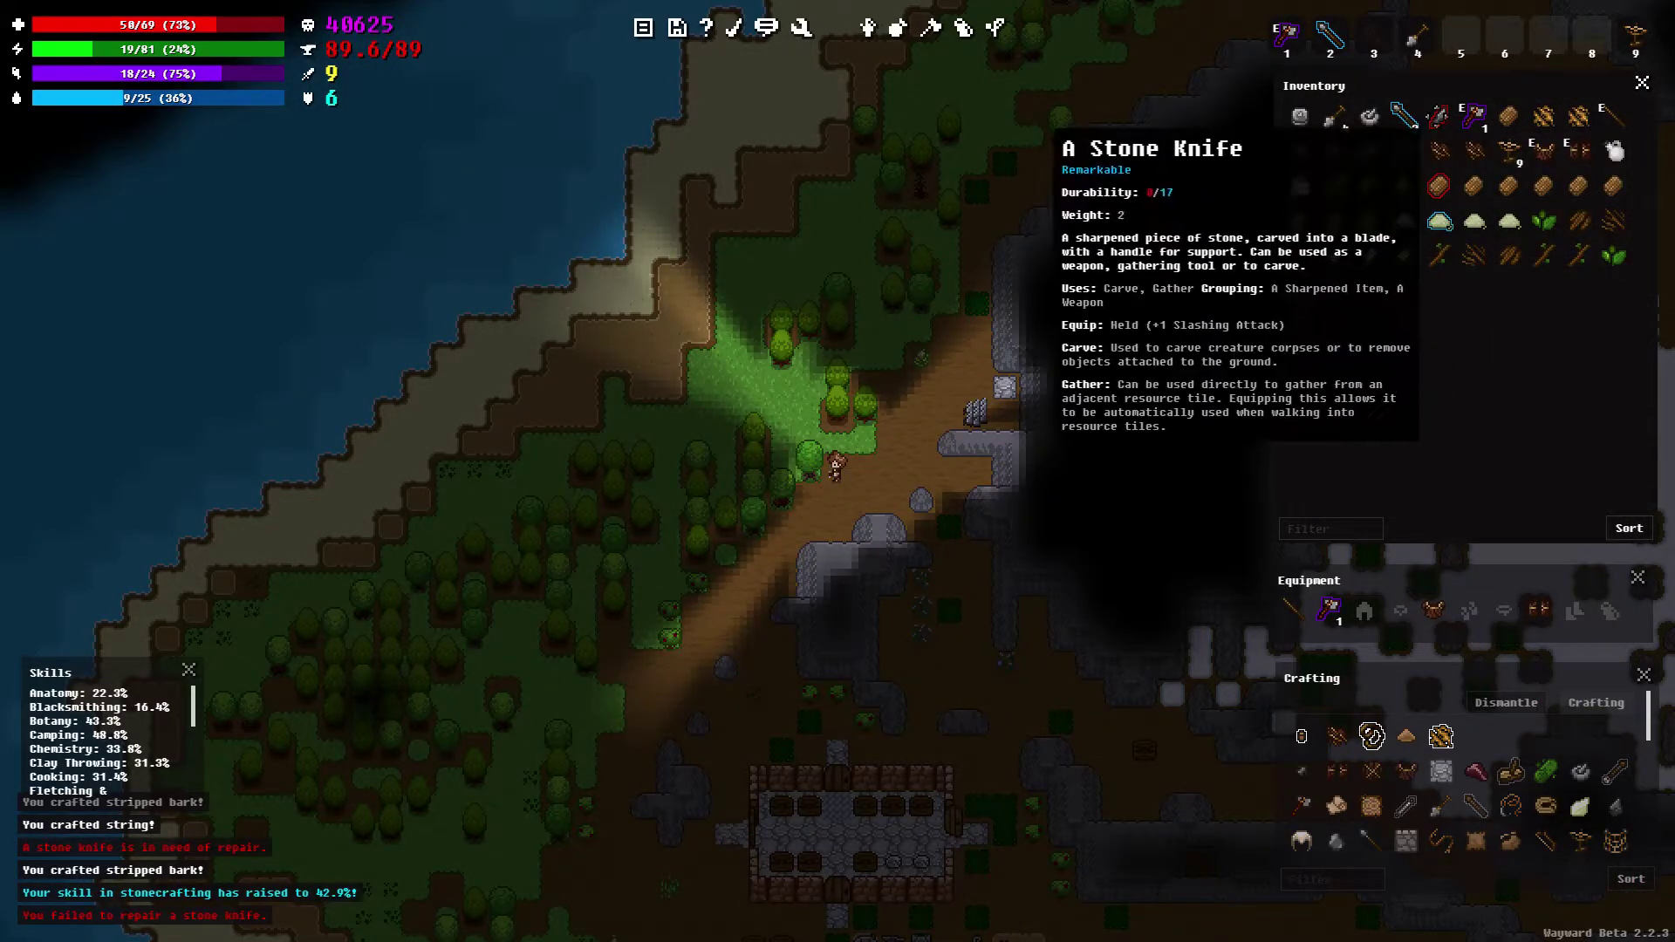
pyautogui.rightClick(1444, 119)
pyautogui.click(1492, 358)
pyautogui.rightClick(1445, 120)
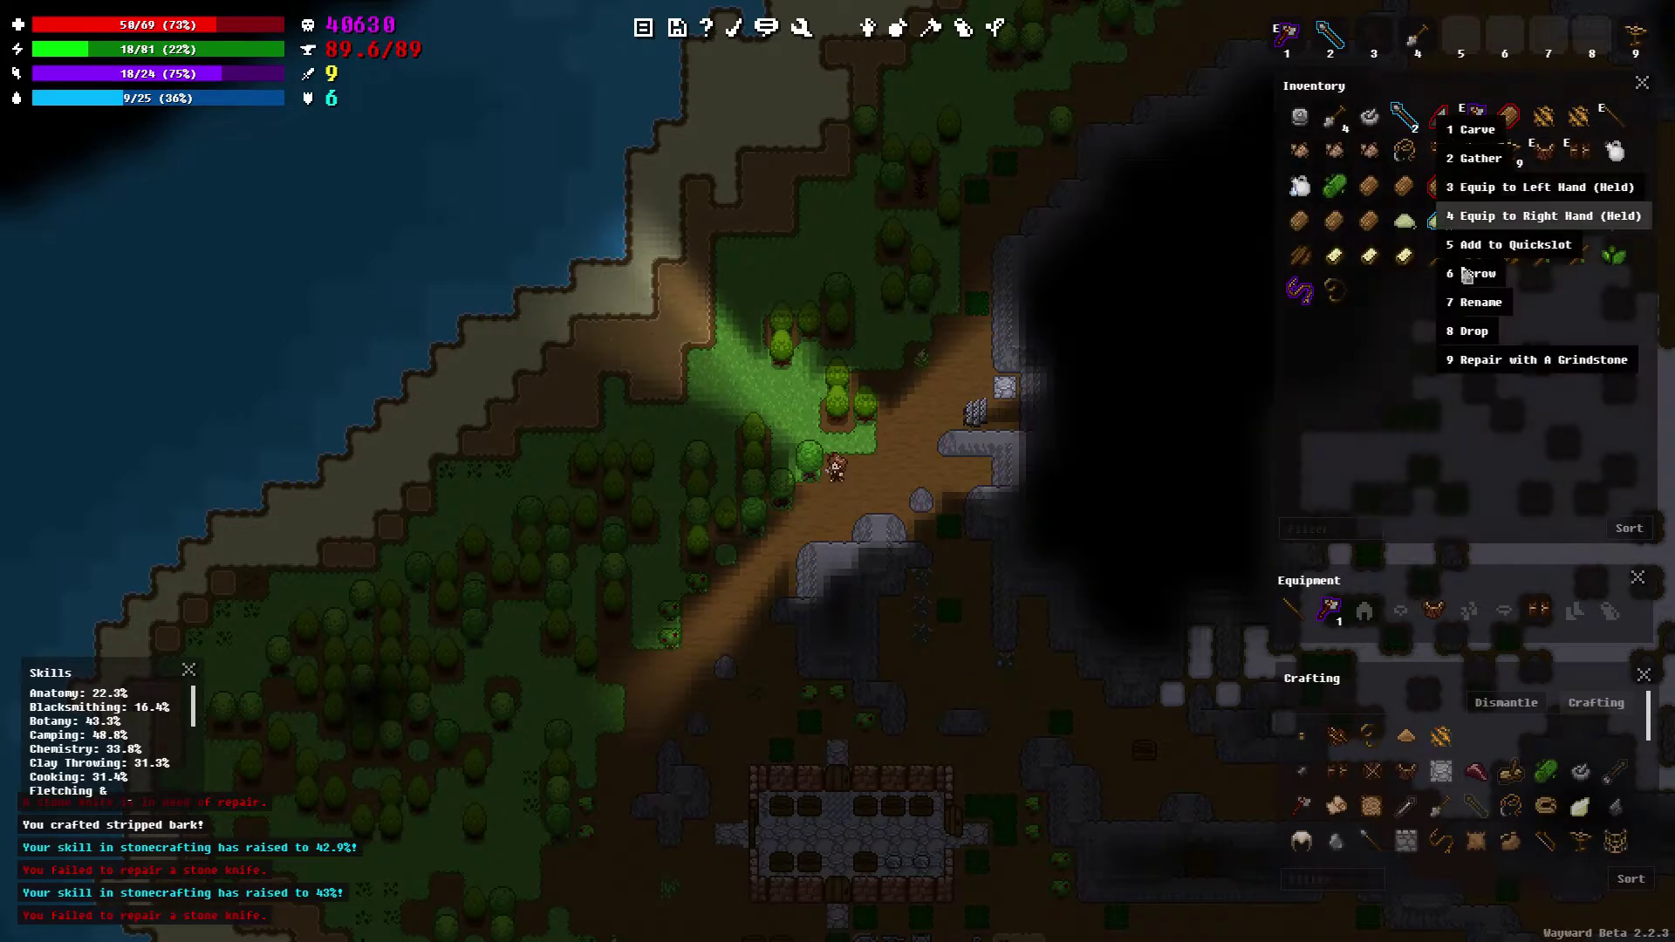
pyautogui.click(1493, 358)
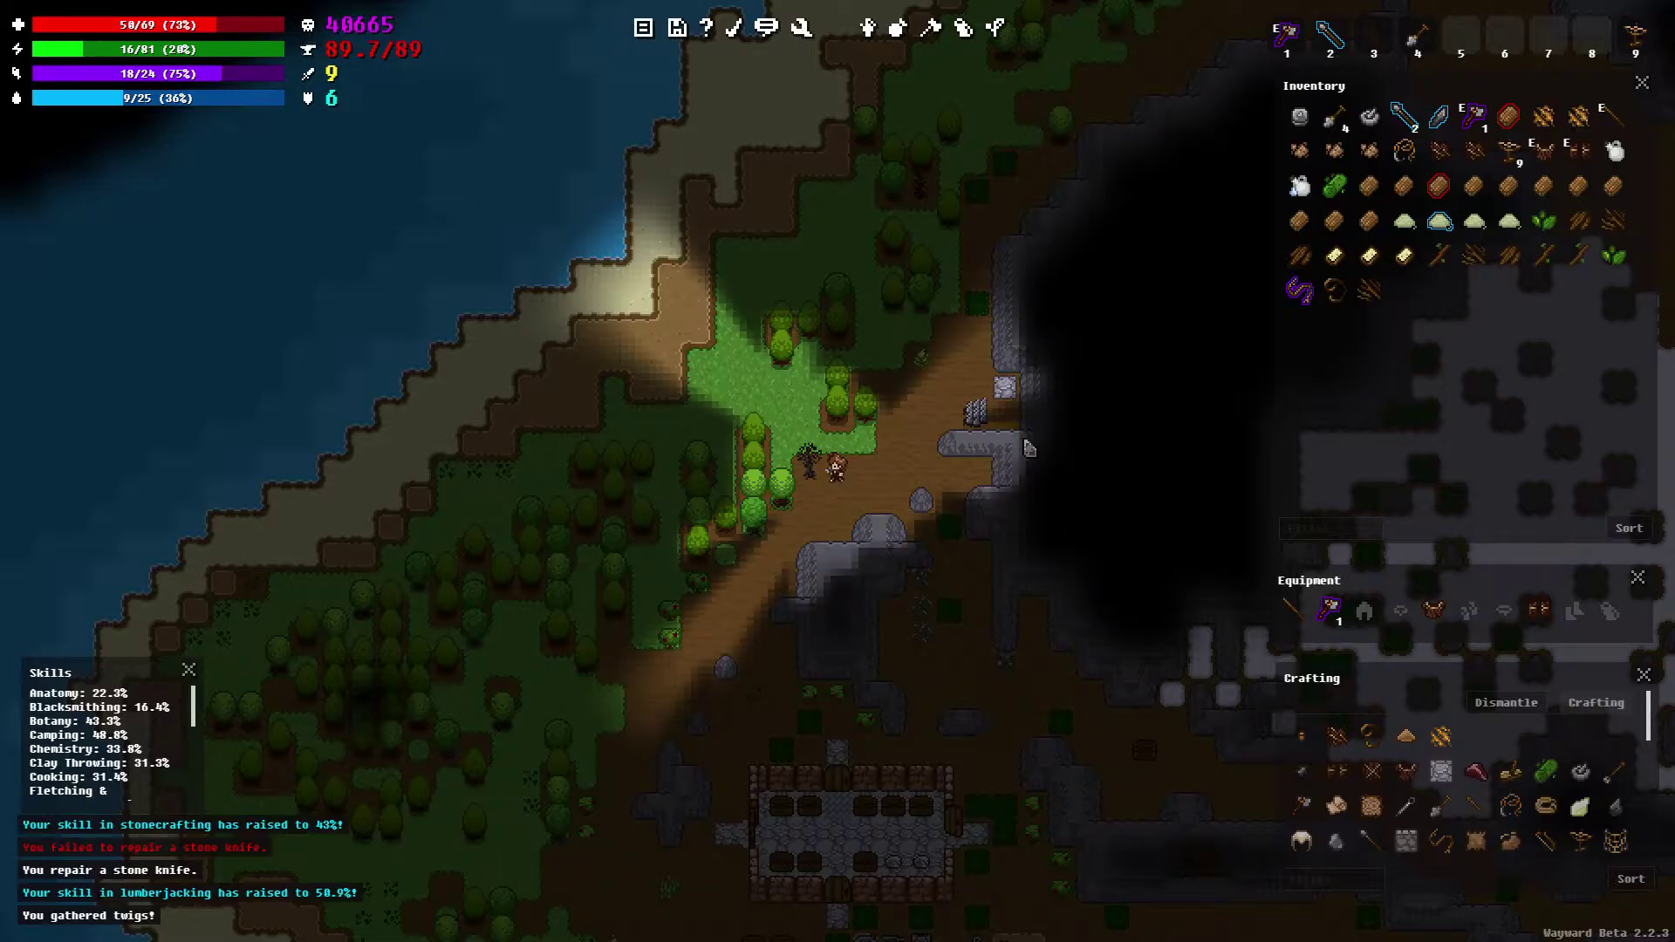
# Craft further batches of stripped bark and string
pyautogui.click(1336, 736)
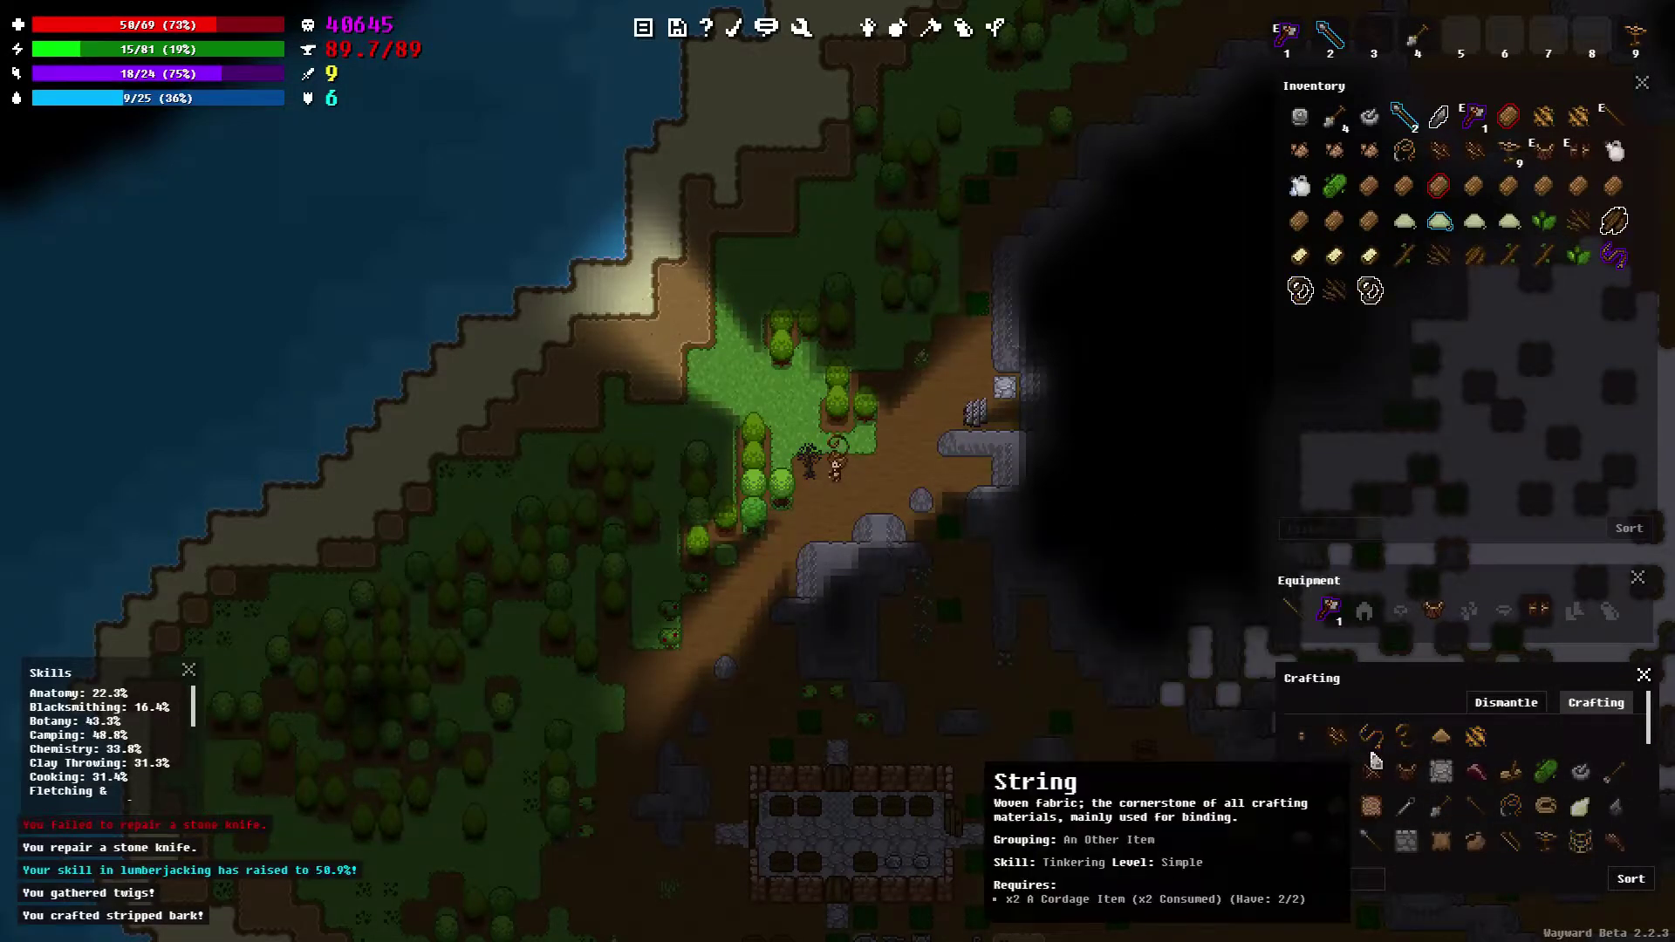
pyautogui.click(1373, 759)
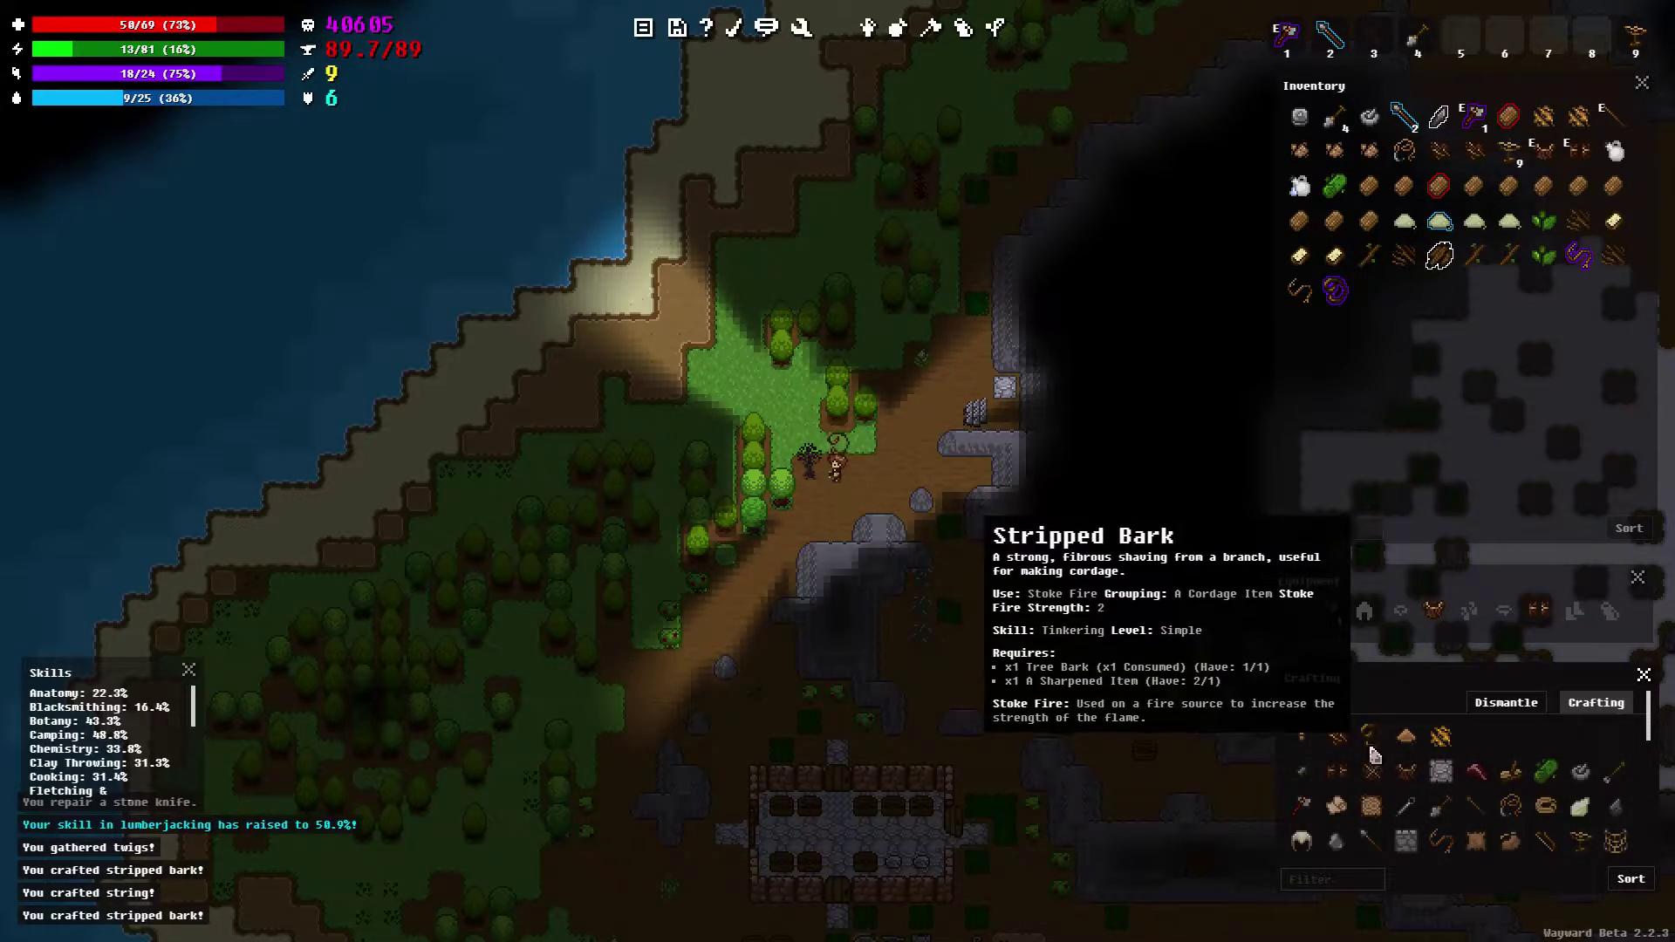
pyautogui.click(1373, 757)
pyautogui.click(1303, 746)
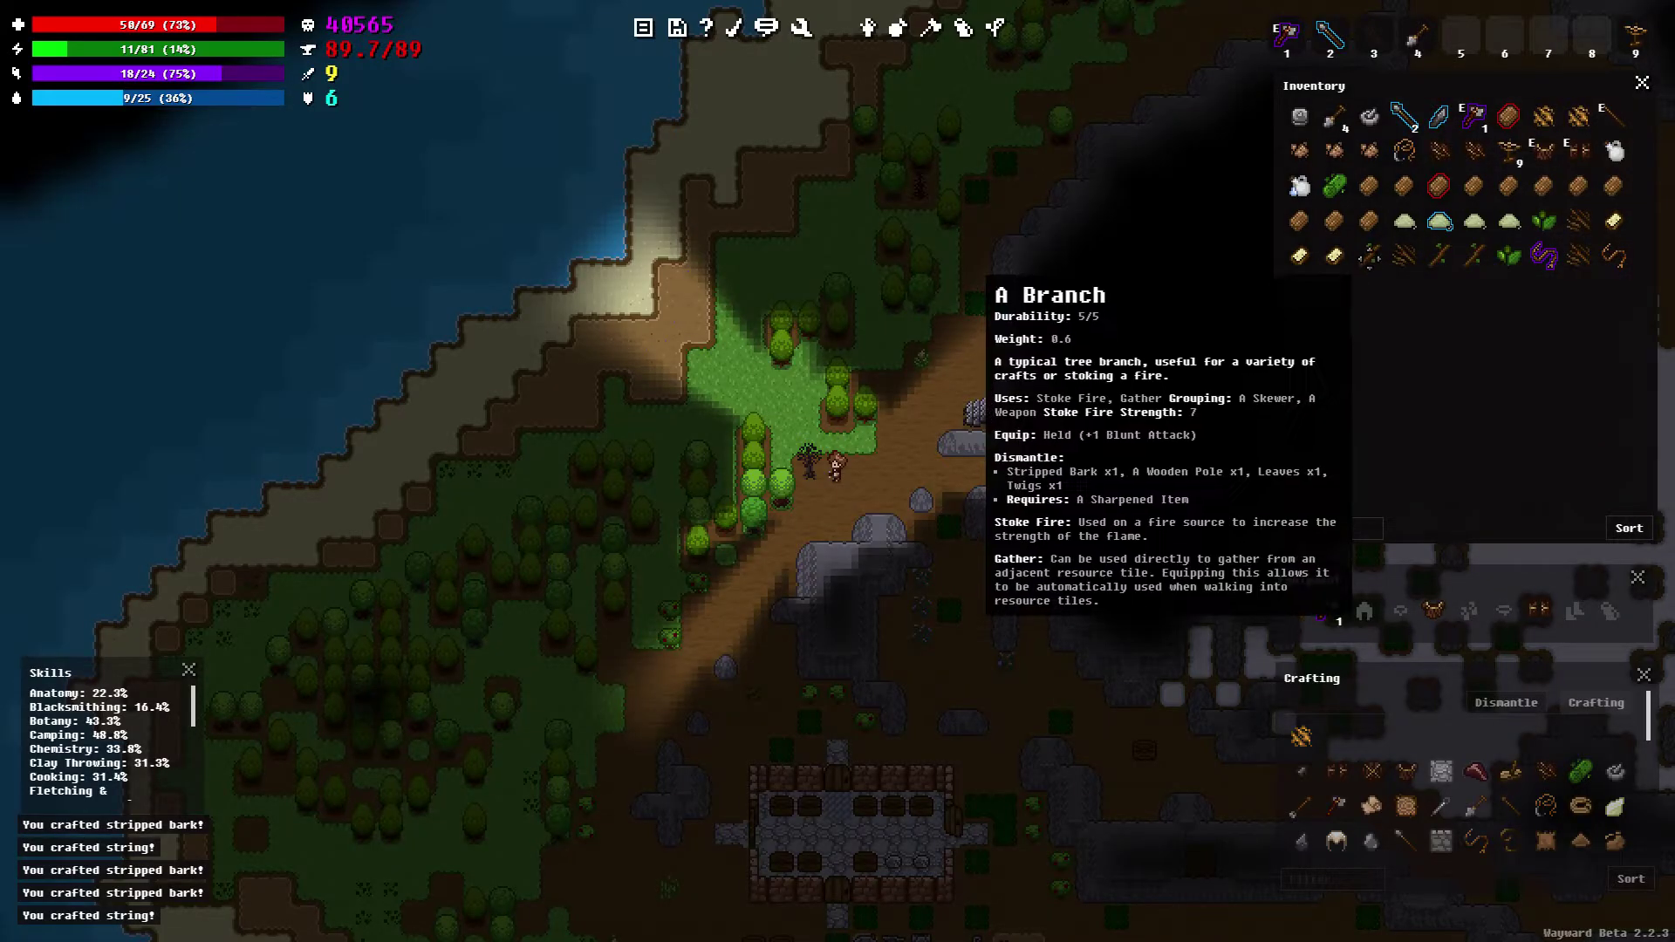
# Dismantle three branches into stripped bark, poles, leaves and twigs, then craft string
pyautogui.rightClick(1369, 255)
pyautogui.click(1432, 530)
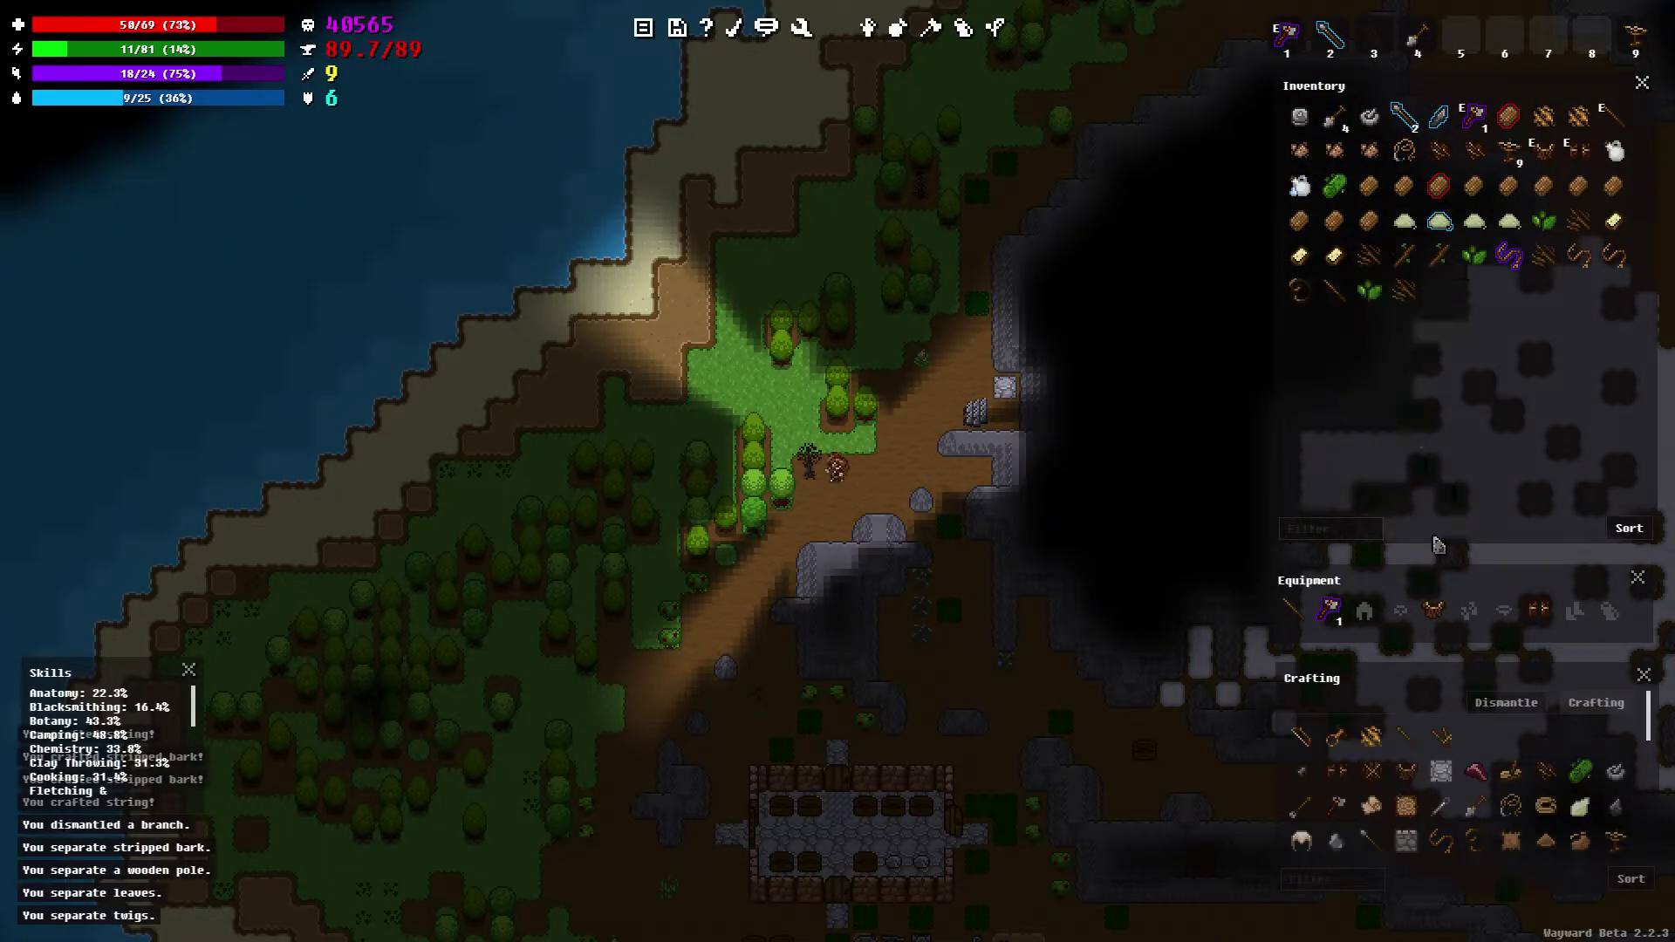
pyautogui.rightClick(1403, 256)
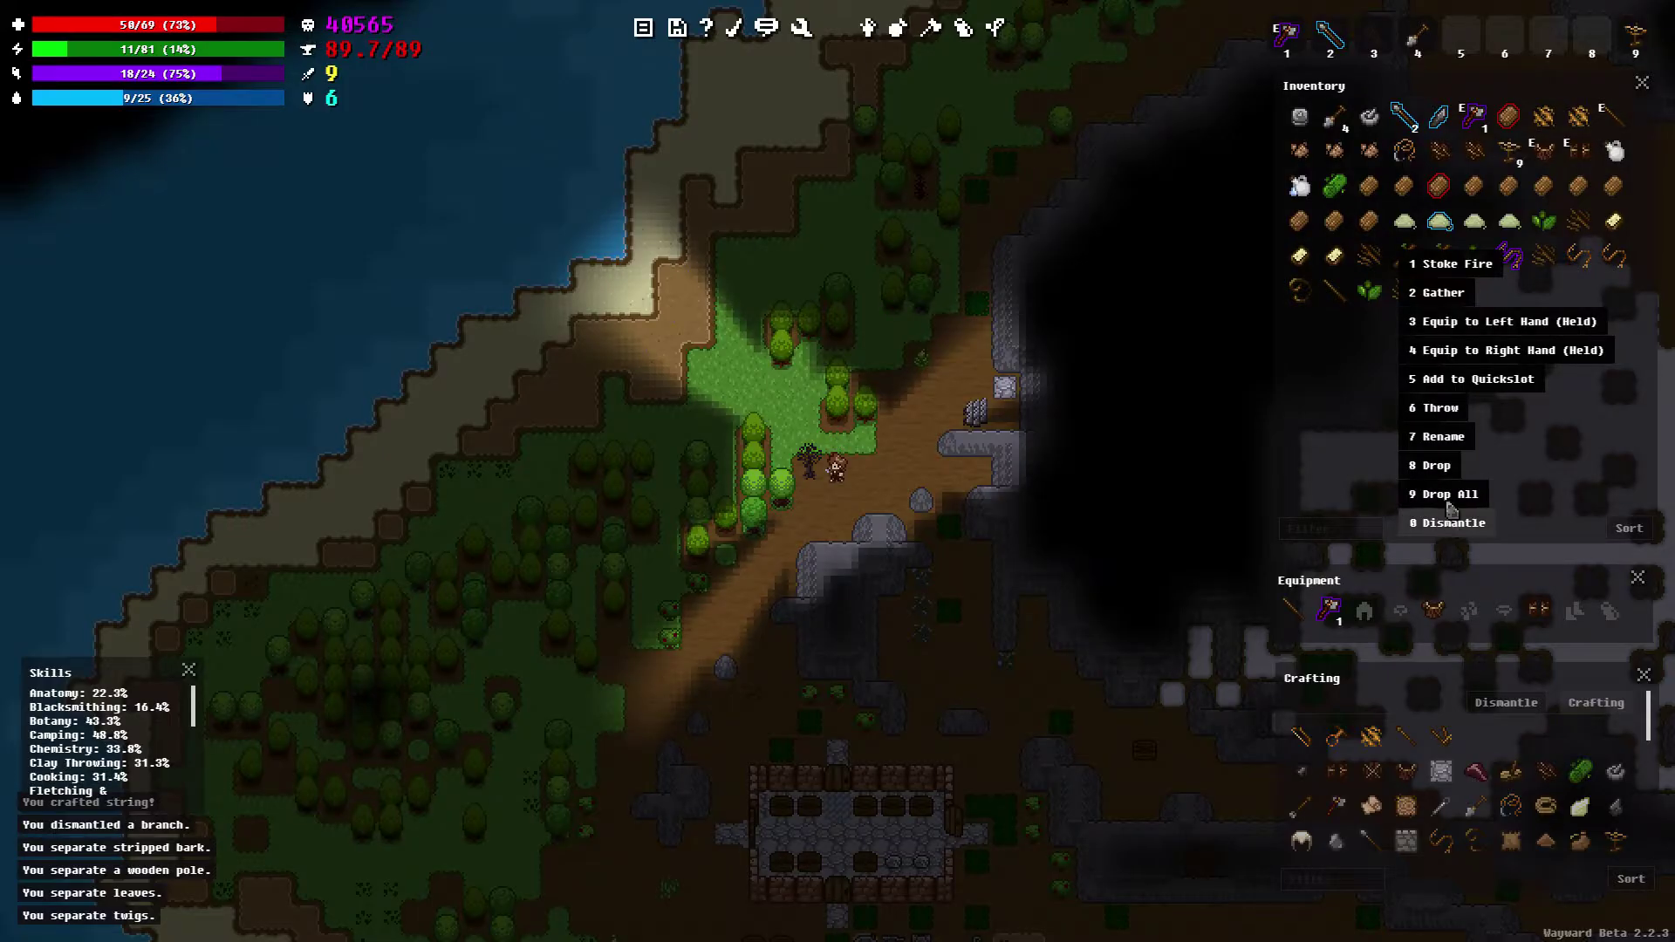
pyautogui.click(1452, 513)
pyautogui.rightClick(1403, 257)
pyautogui.click(1443, 501)
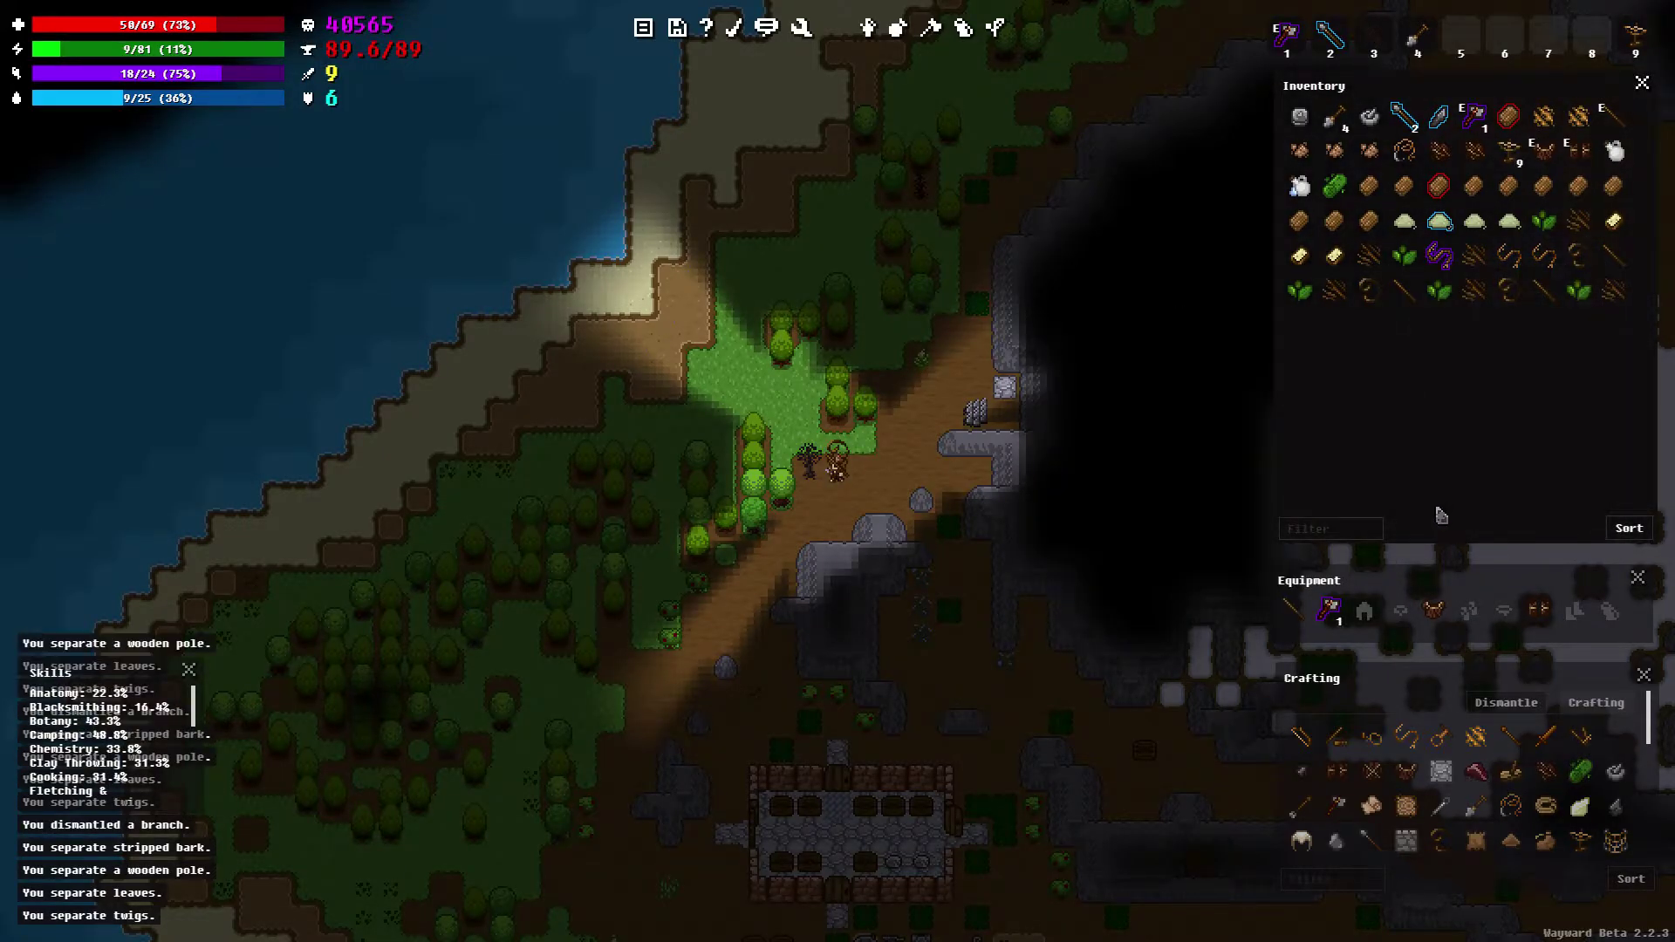
pyautogui.click(1409, 742)
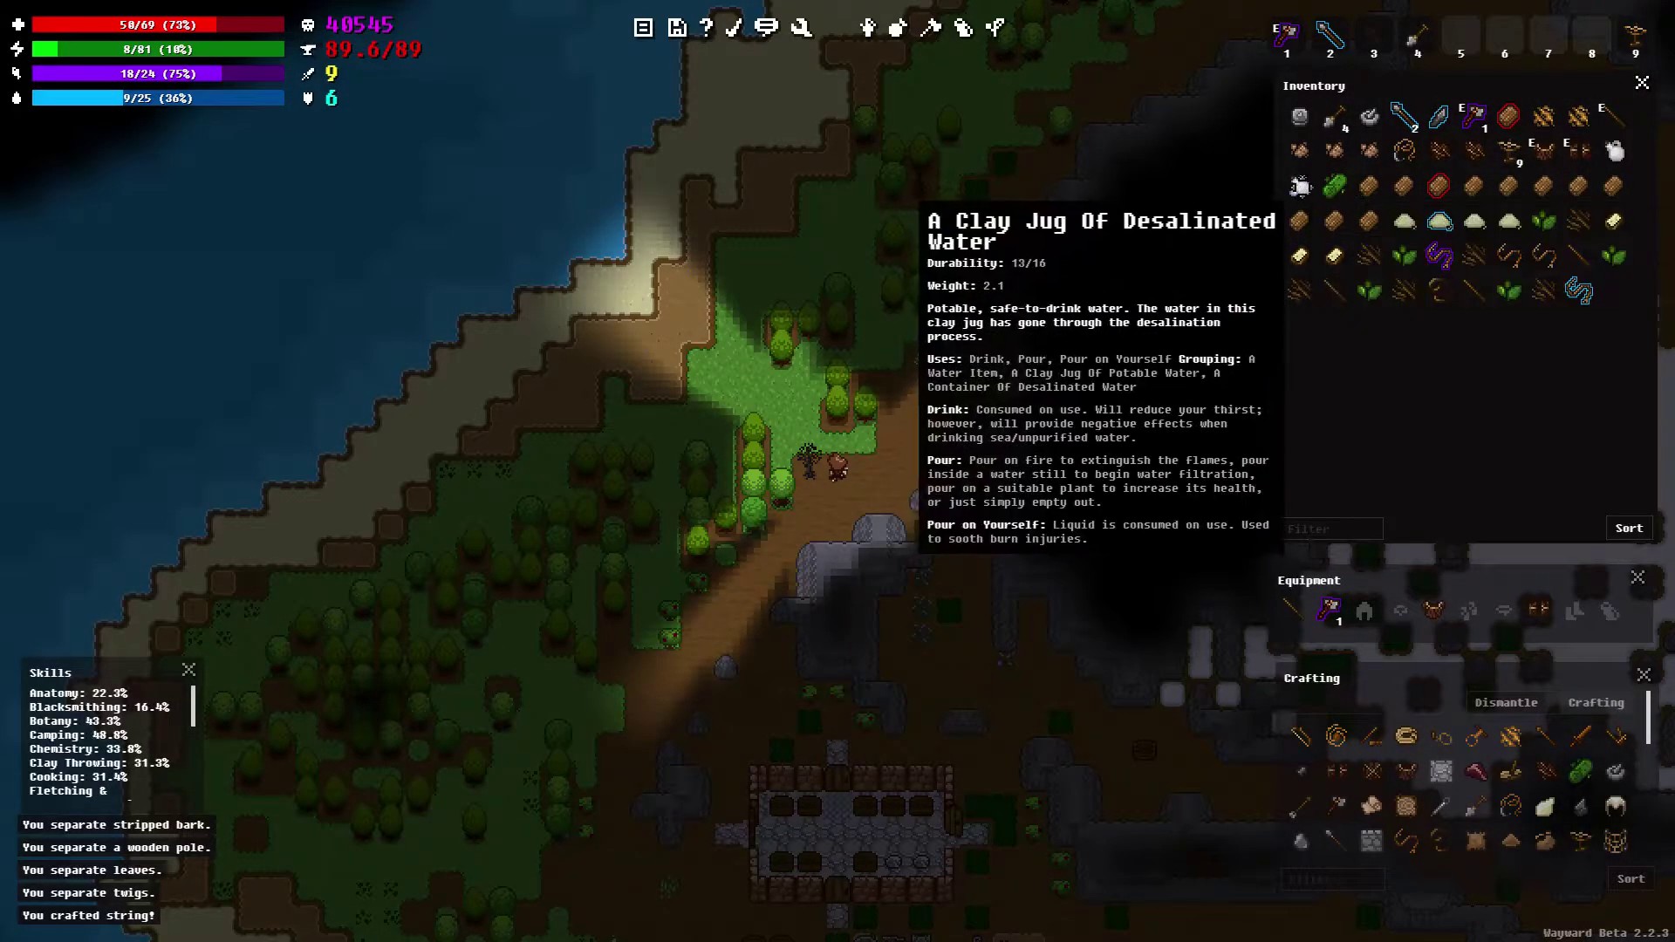
# Drink the desalinated water jug, drop the grindstone north of the house, and head home
pyautogui.rightClick(1303, 191)
pyautogui.click(1336, 187)
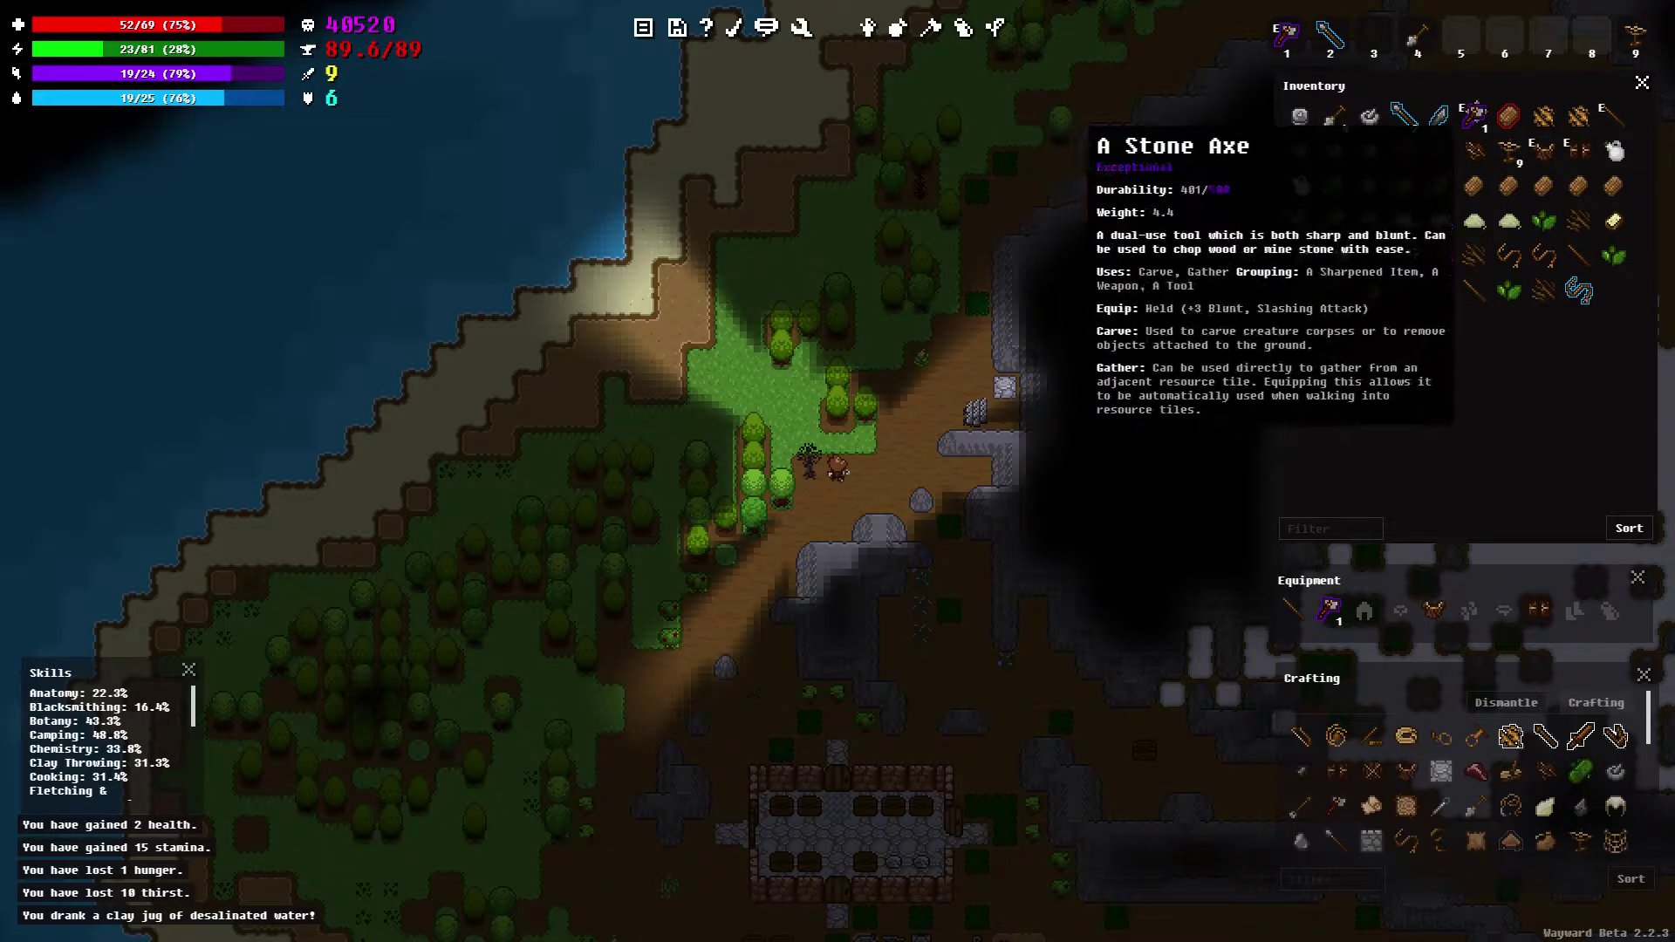
pyautogui.rightClick(1493, 116)
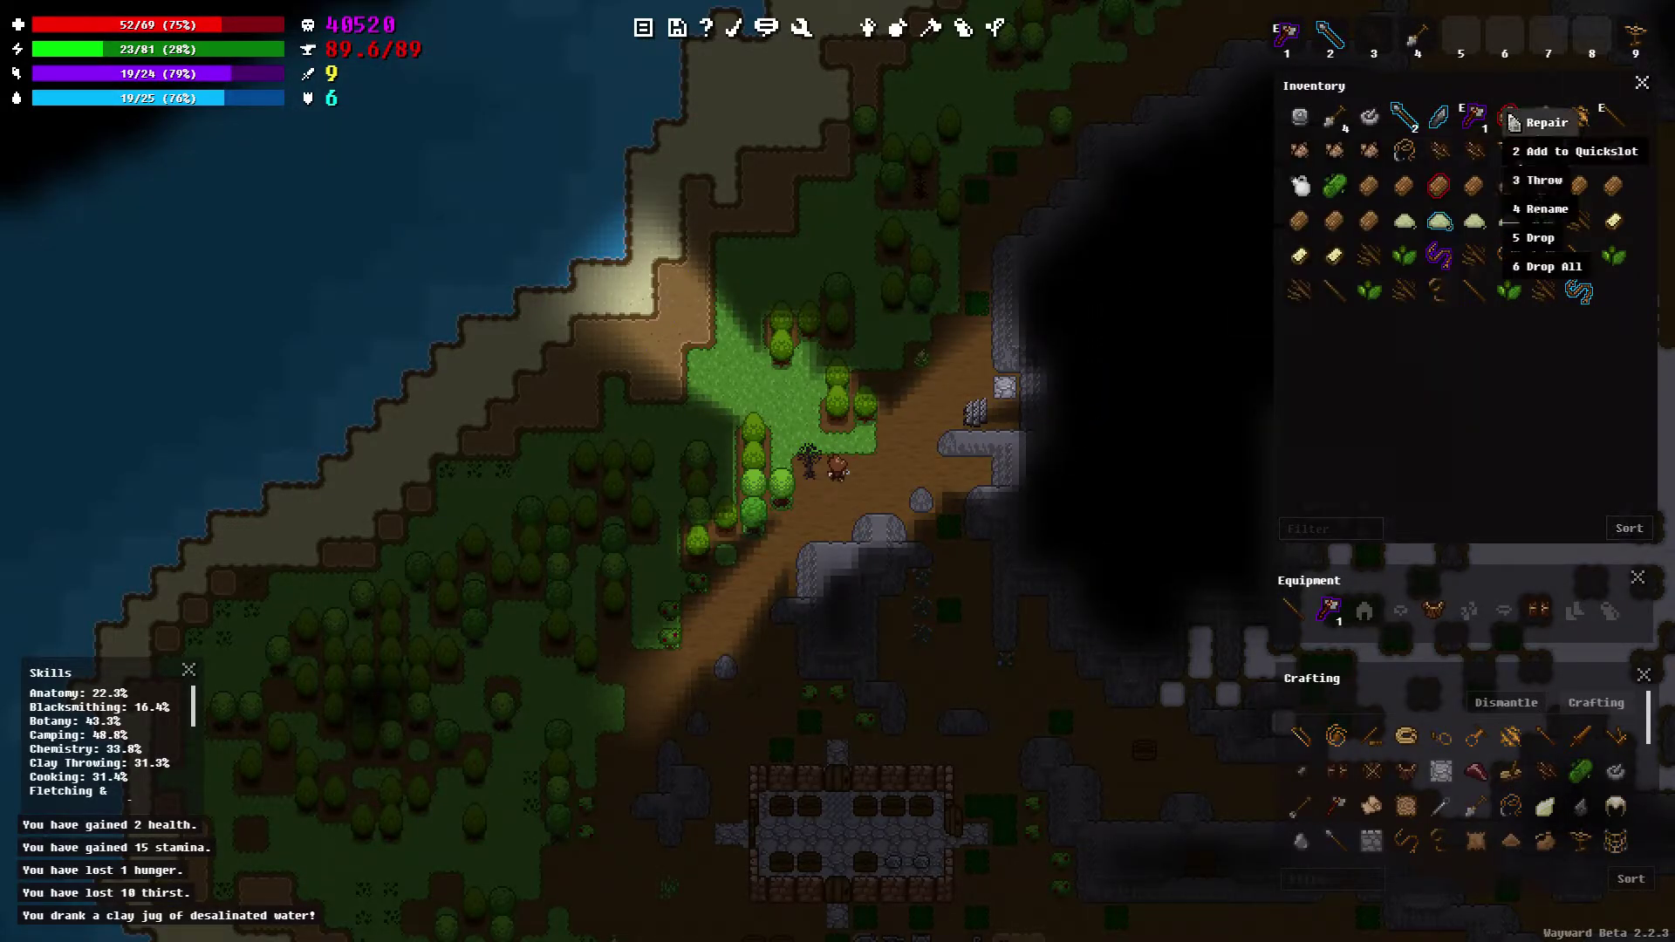
pyautogui.click(1505, 229)
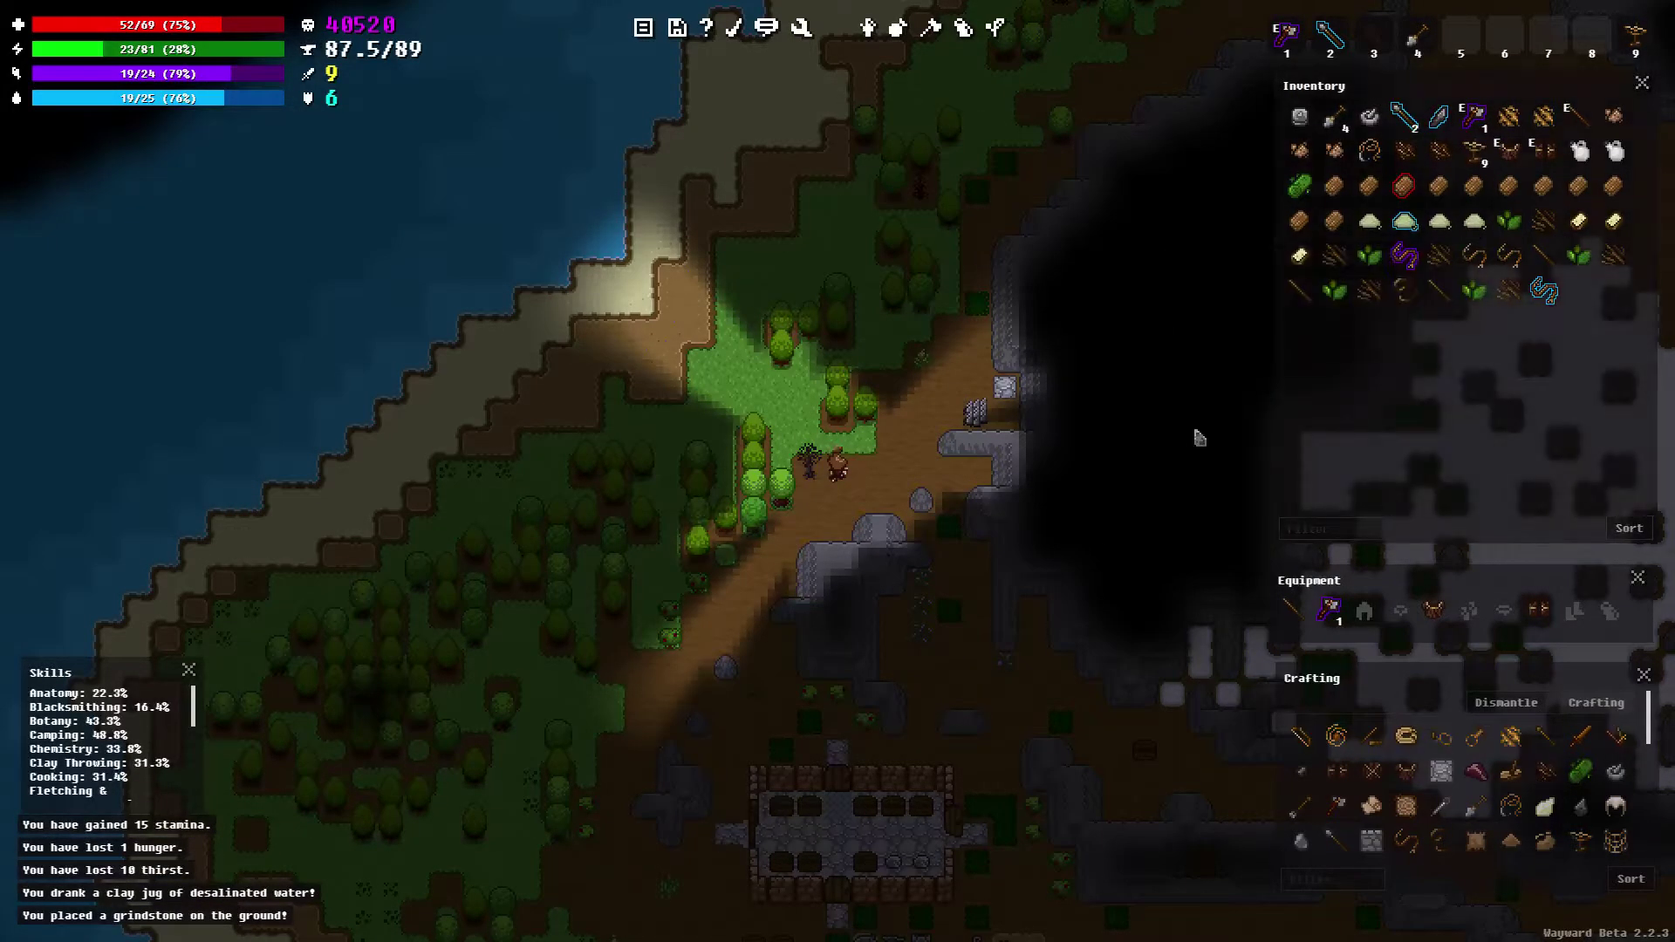
pyautogui.click(1198, 437)
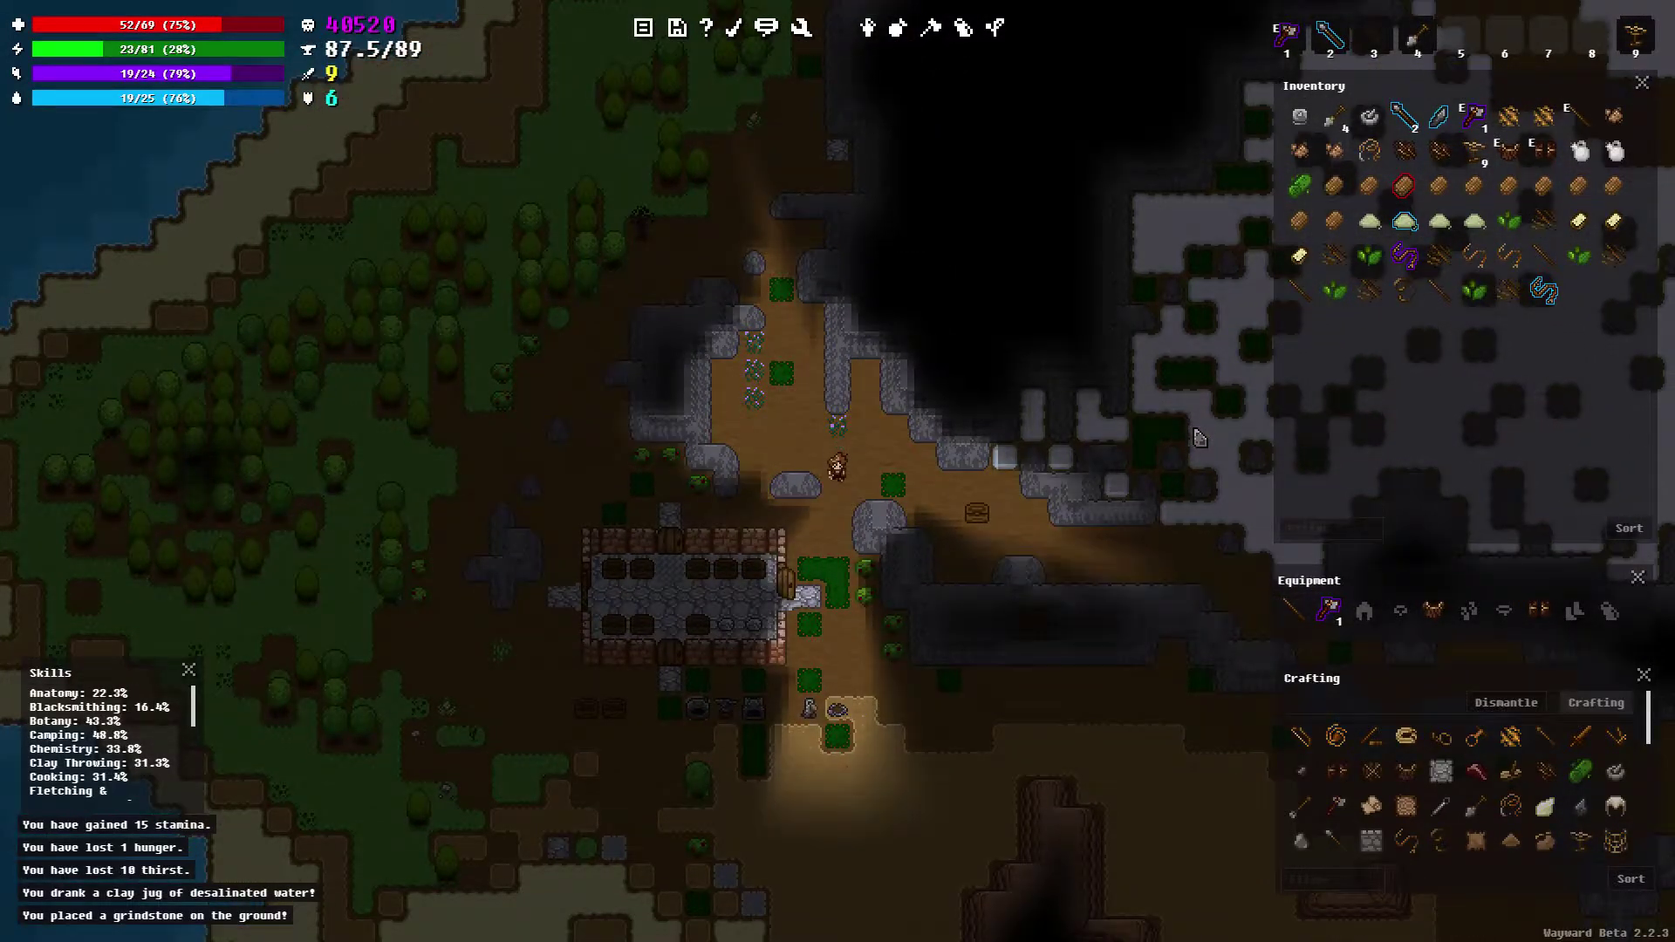
# Walk back to the house and close its door
pyautogui.press('s')
pyautogui.press('s')
pyautogui.press('s')
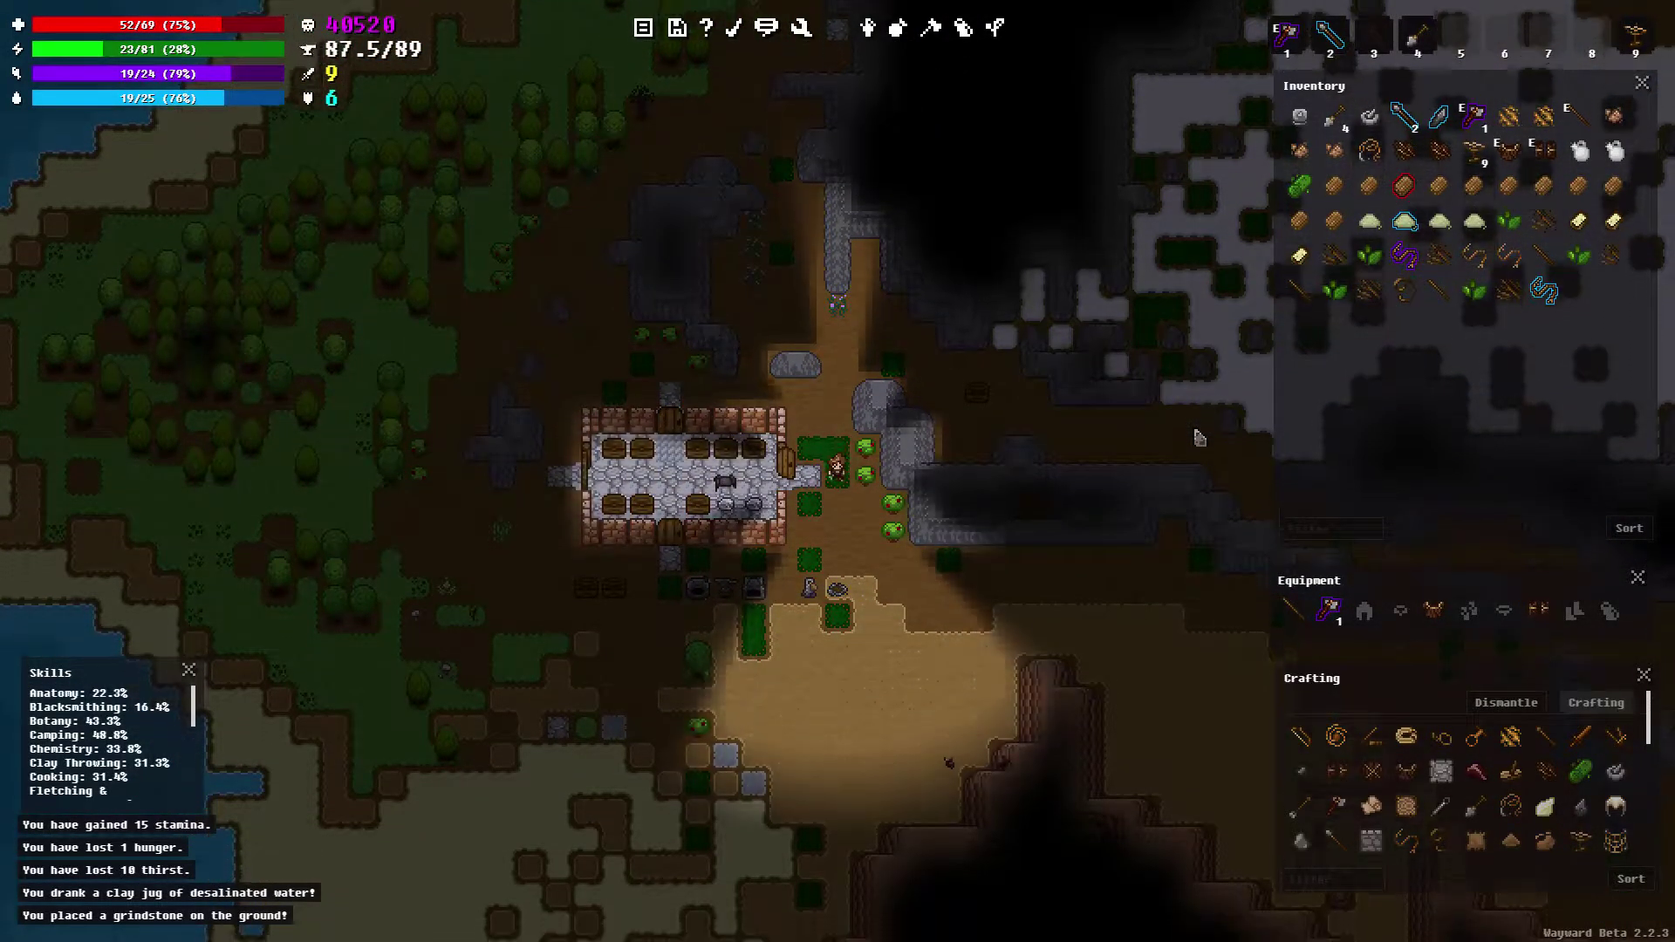
pyautogui.press('a')
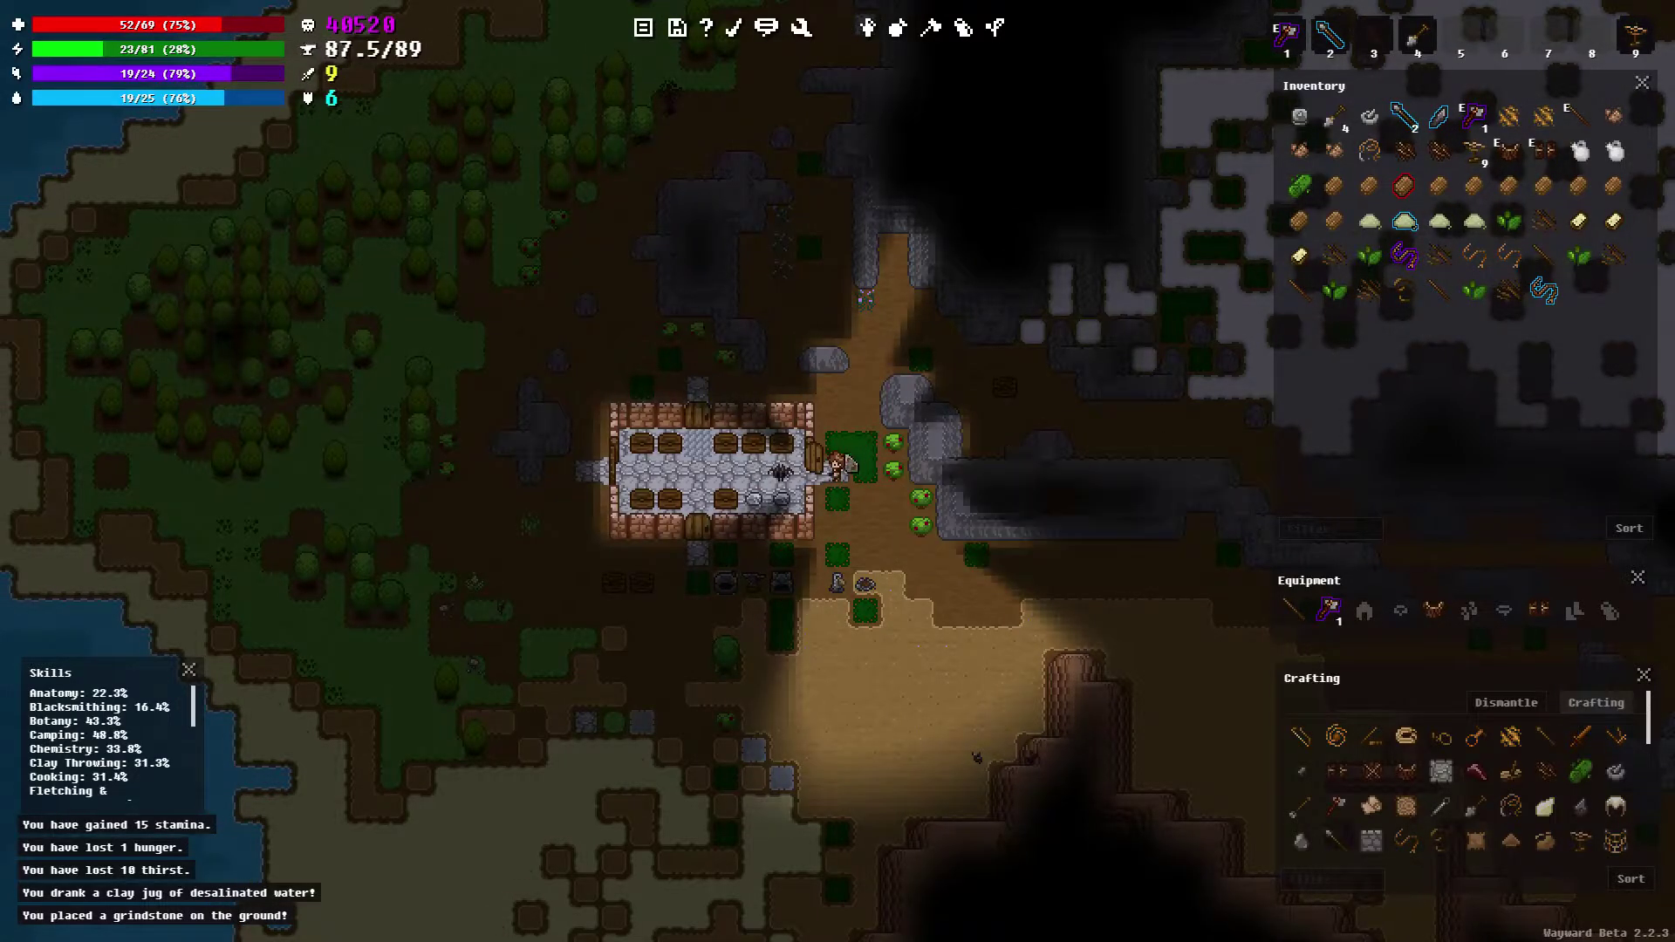
pyautogui.rightClick(825, 451)
pyautogui.click(889, 525)
# Walk east into the rocky clearing and kill the trapdoor spider with the stone axe
pyautogui.press('w')
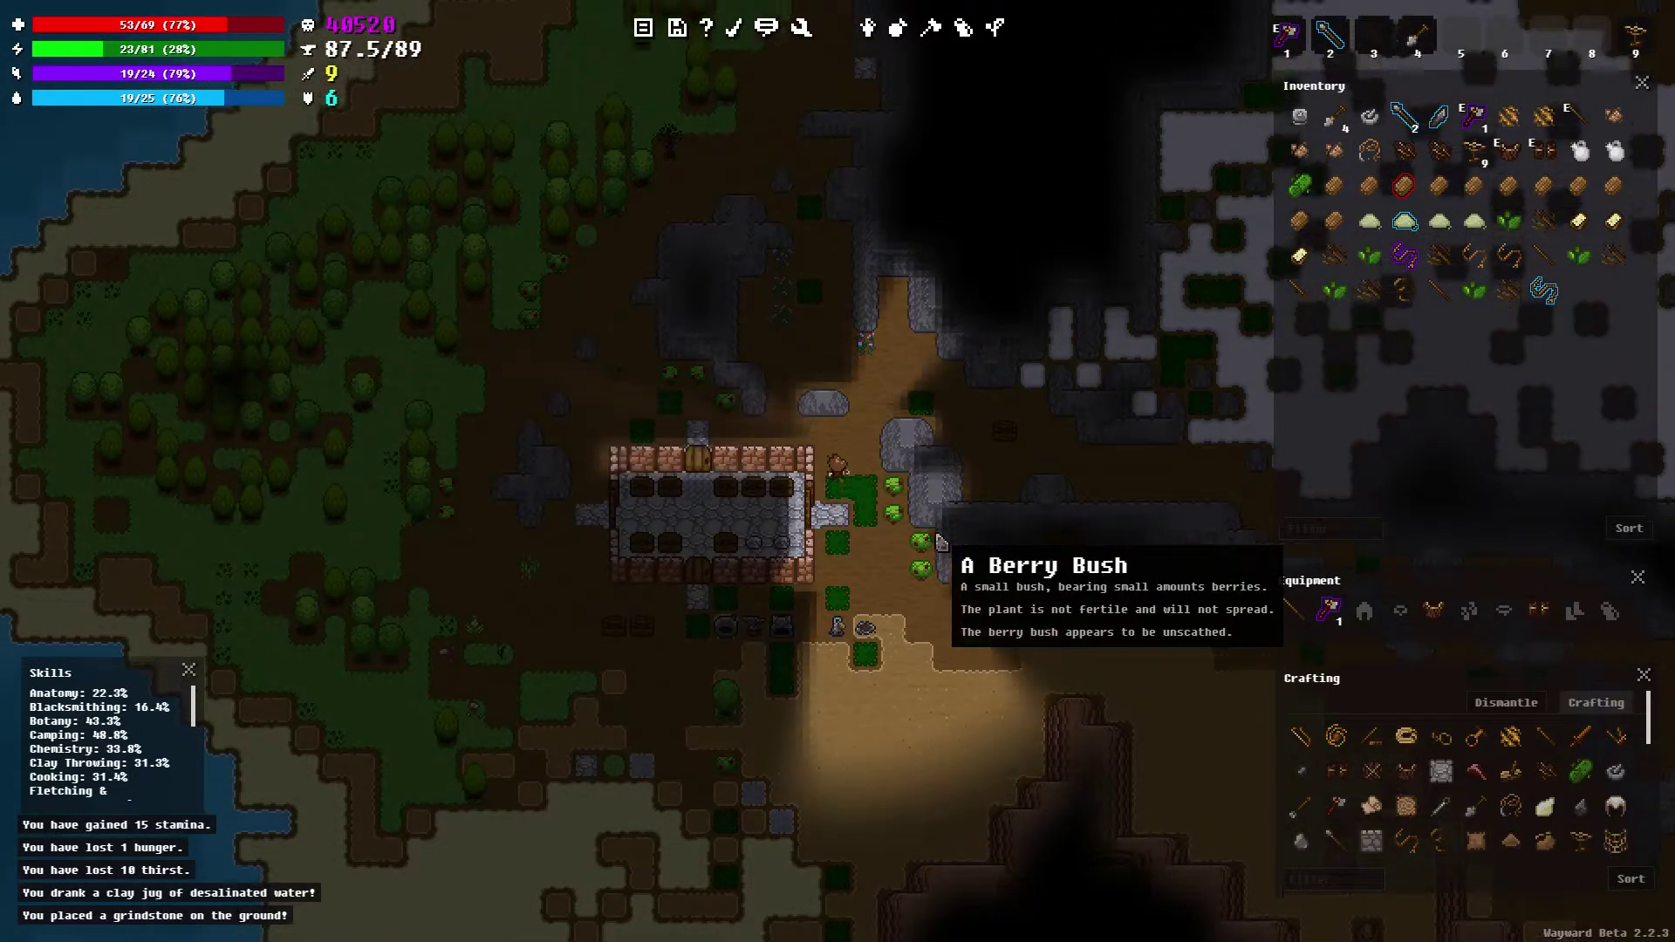
pyautogui.press('w')
pyautogui.press('d')
pyautogui.press('w')
pyautogui.press('w')
pyautogui.press('d')
pyautogui.press('d')
pyautogui.press('d')
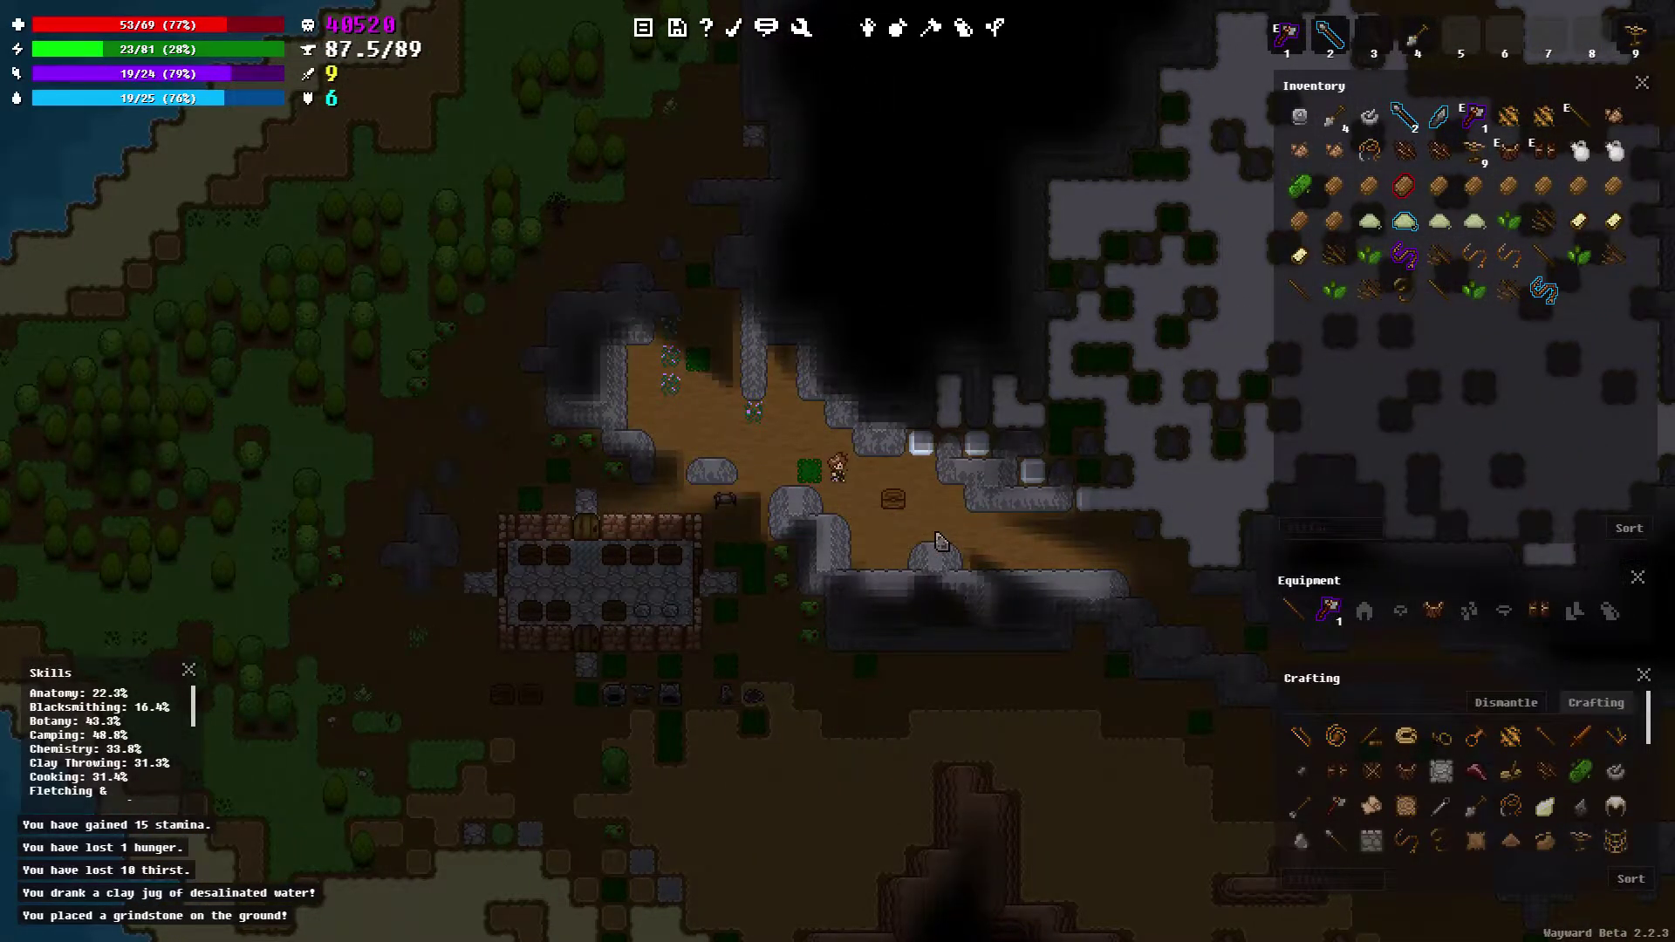
pyautogui.press('d')
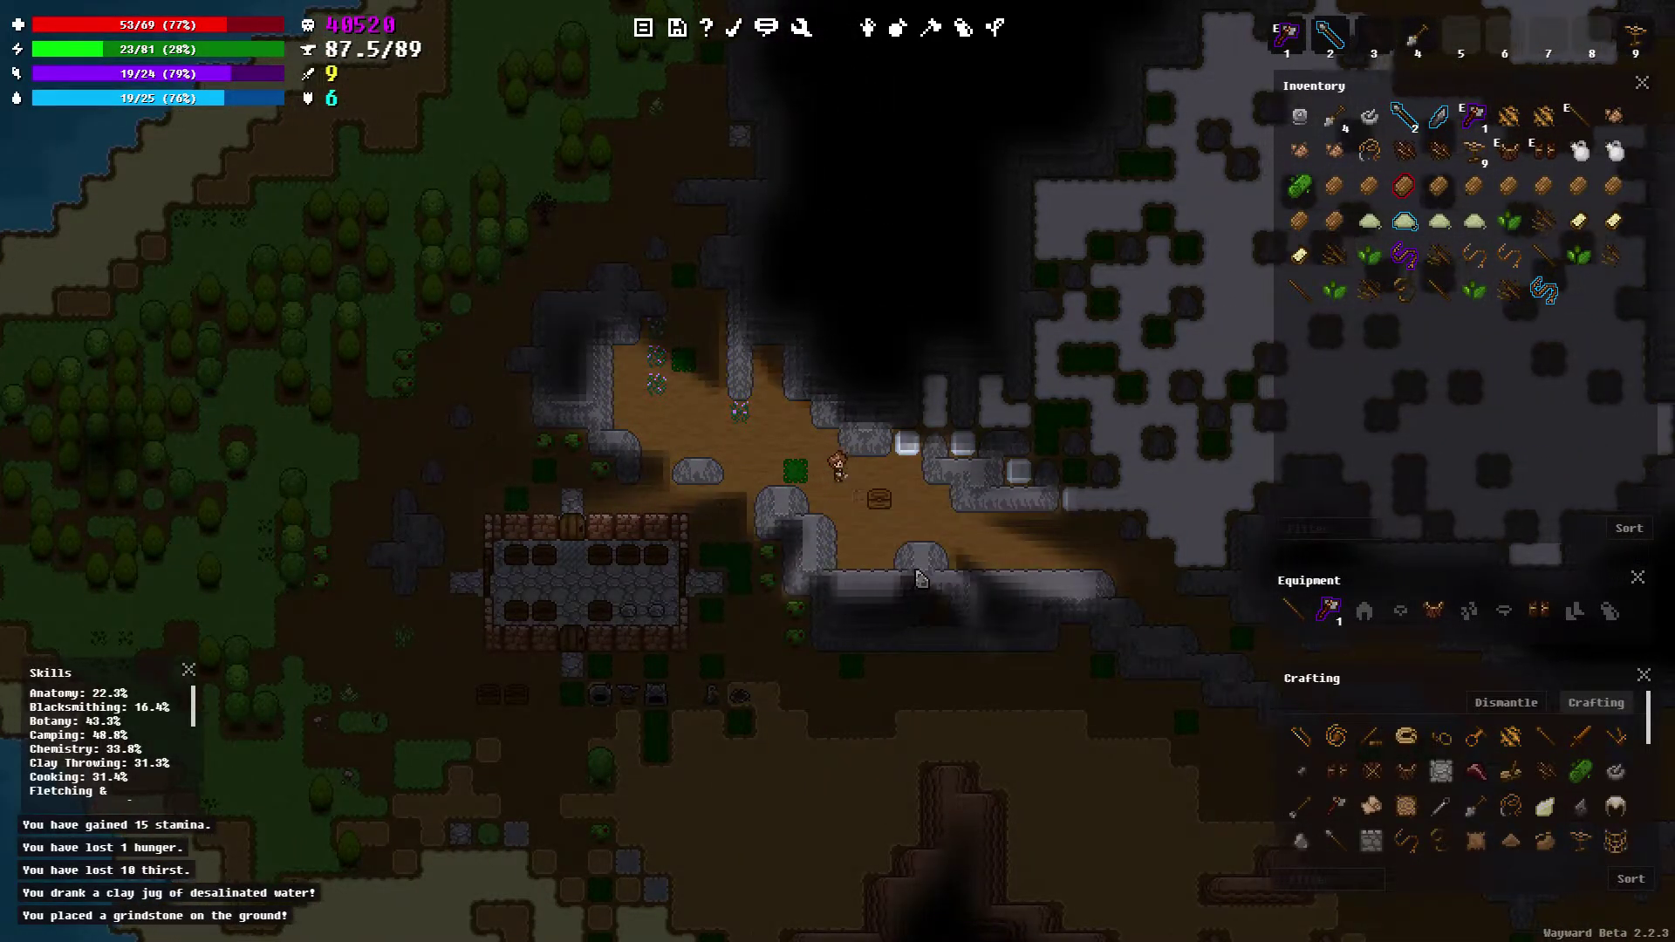
pyautogui.press('d')
pyautogui.press('d')
pyautogui.press('s')
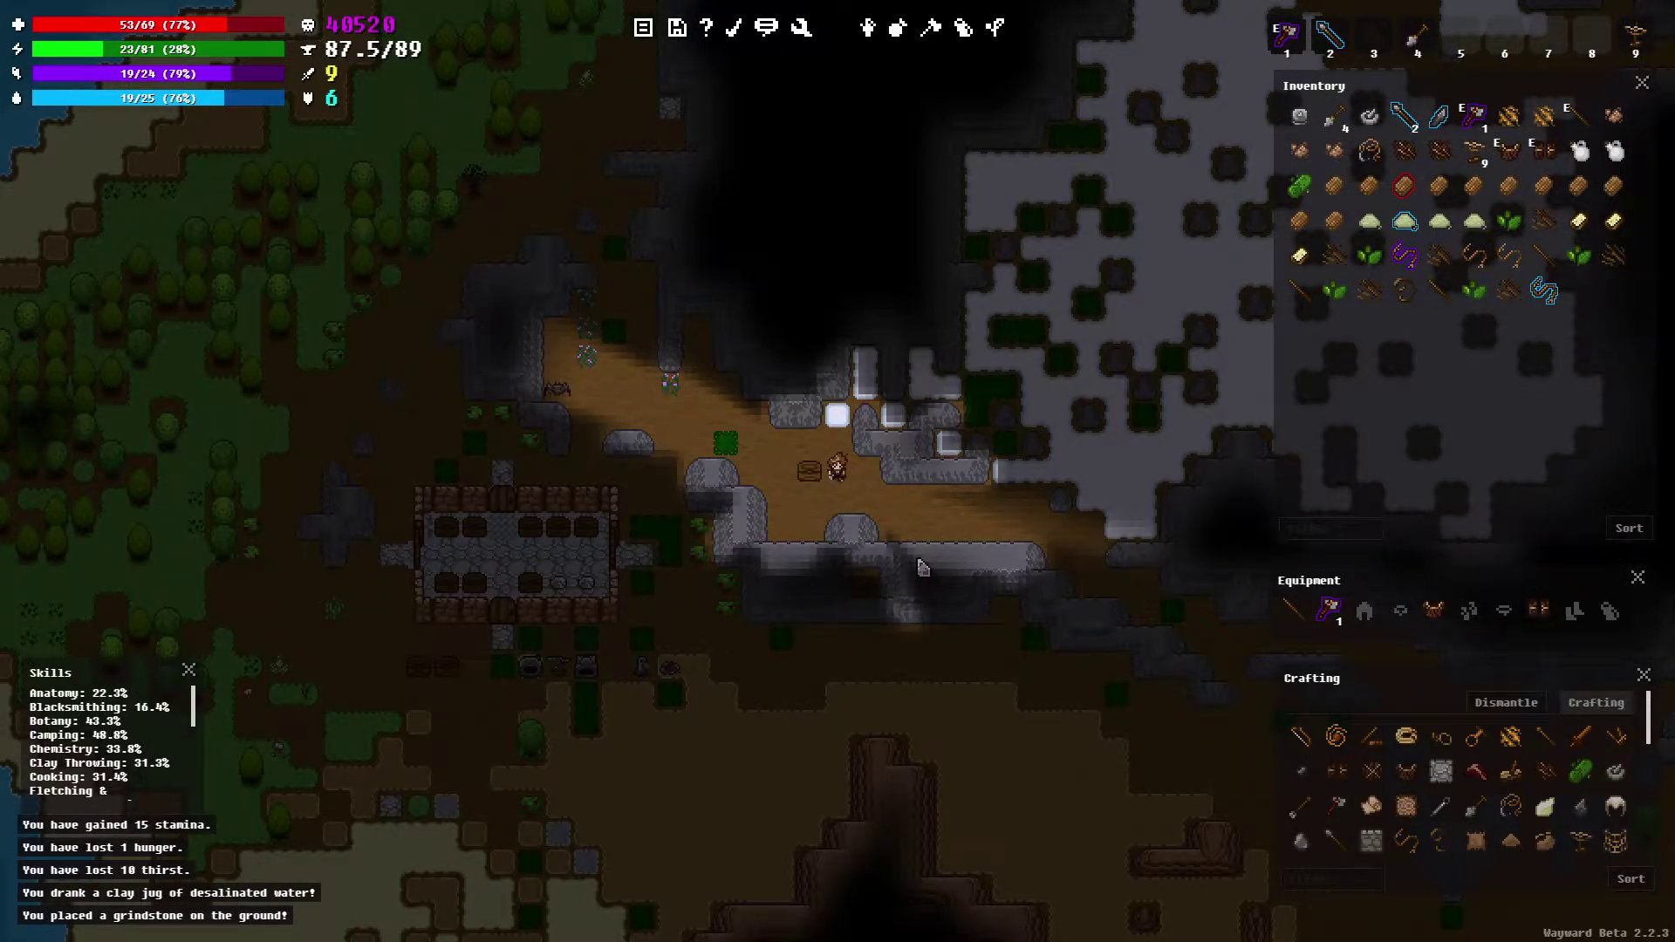
pyautogui.press('s')
pyautogui.press('d')
pyautogui.press('d')
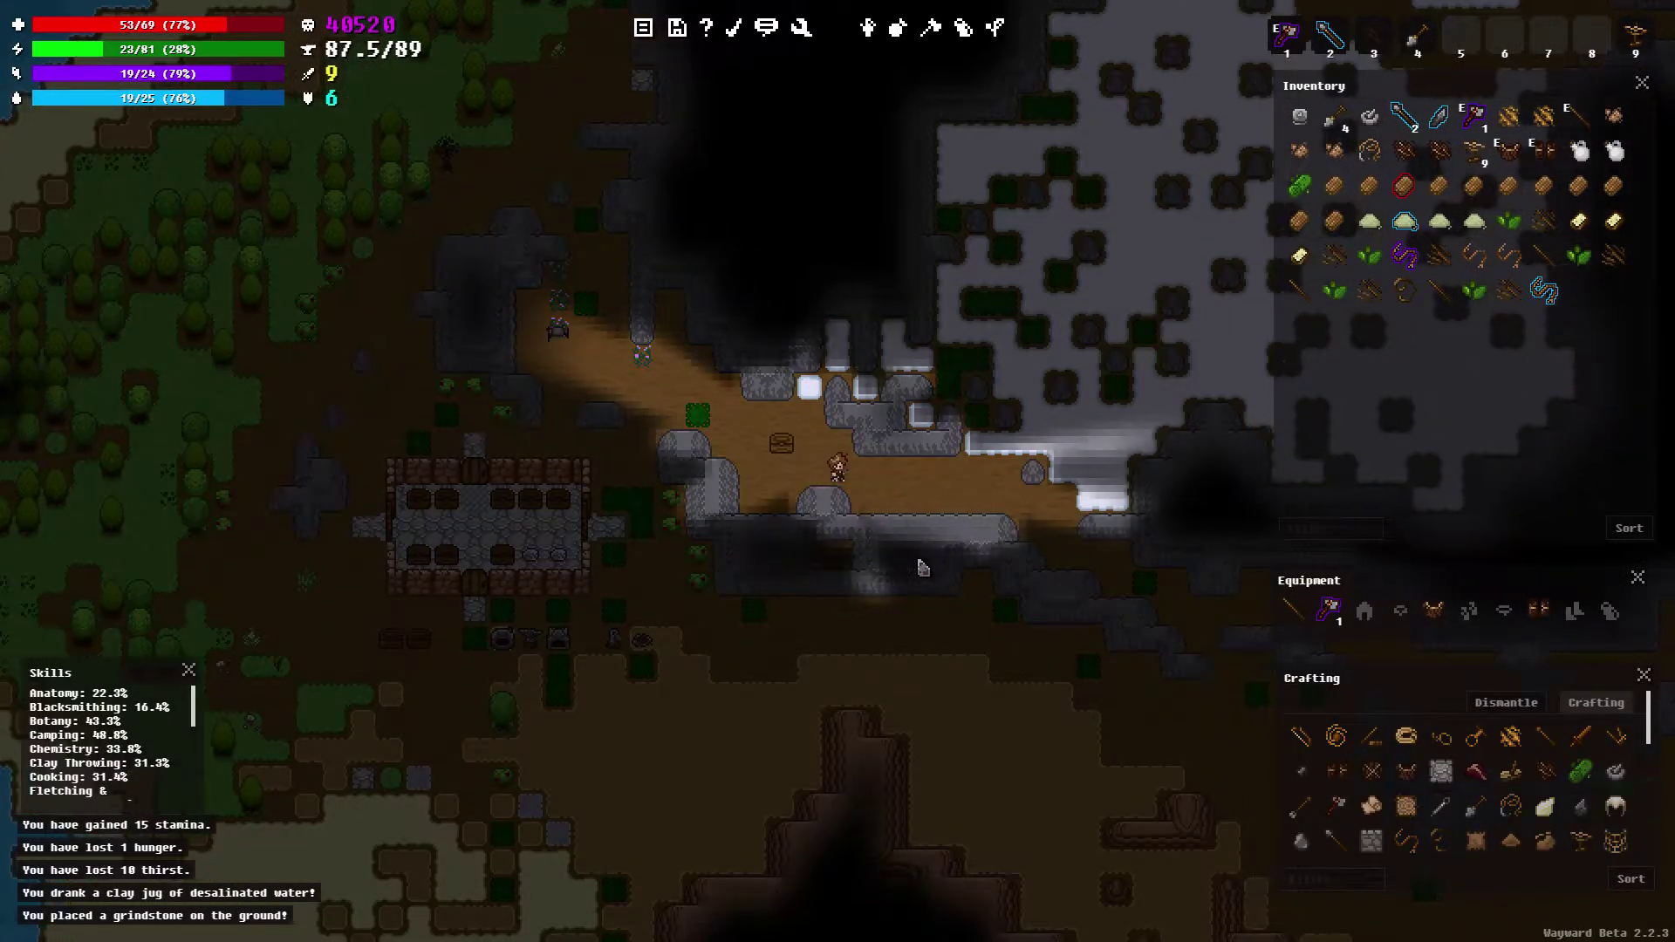
pyautogui.press('d')
pyautogui.press('d')
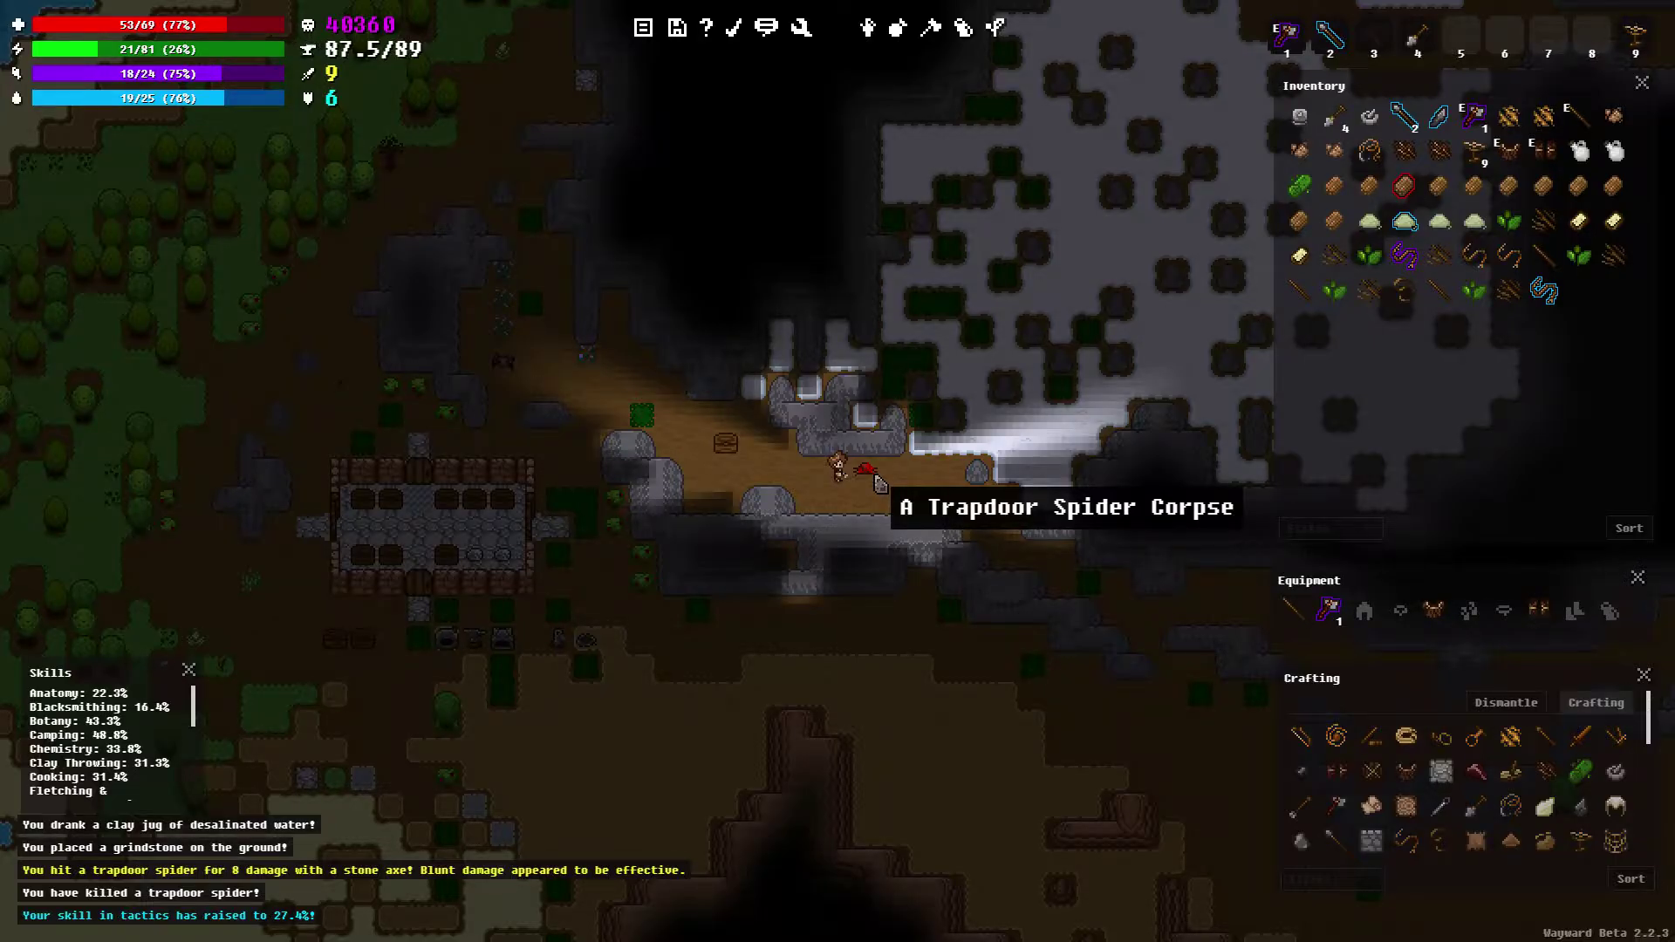
# Carve the trapdoor spider corpse for spider meat, then walk along the cave passage
pyautogui.rightClick(881, 484)
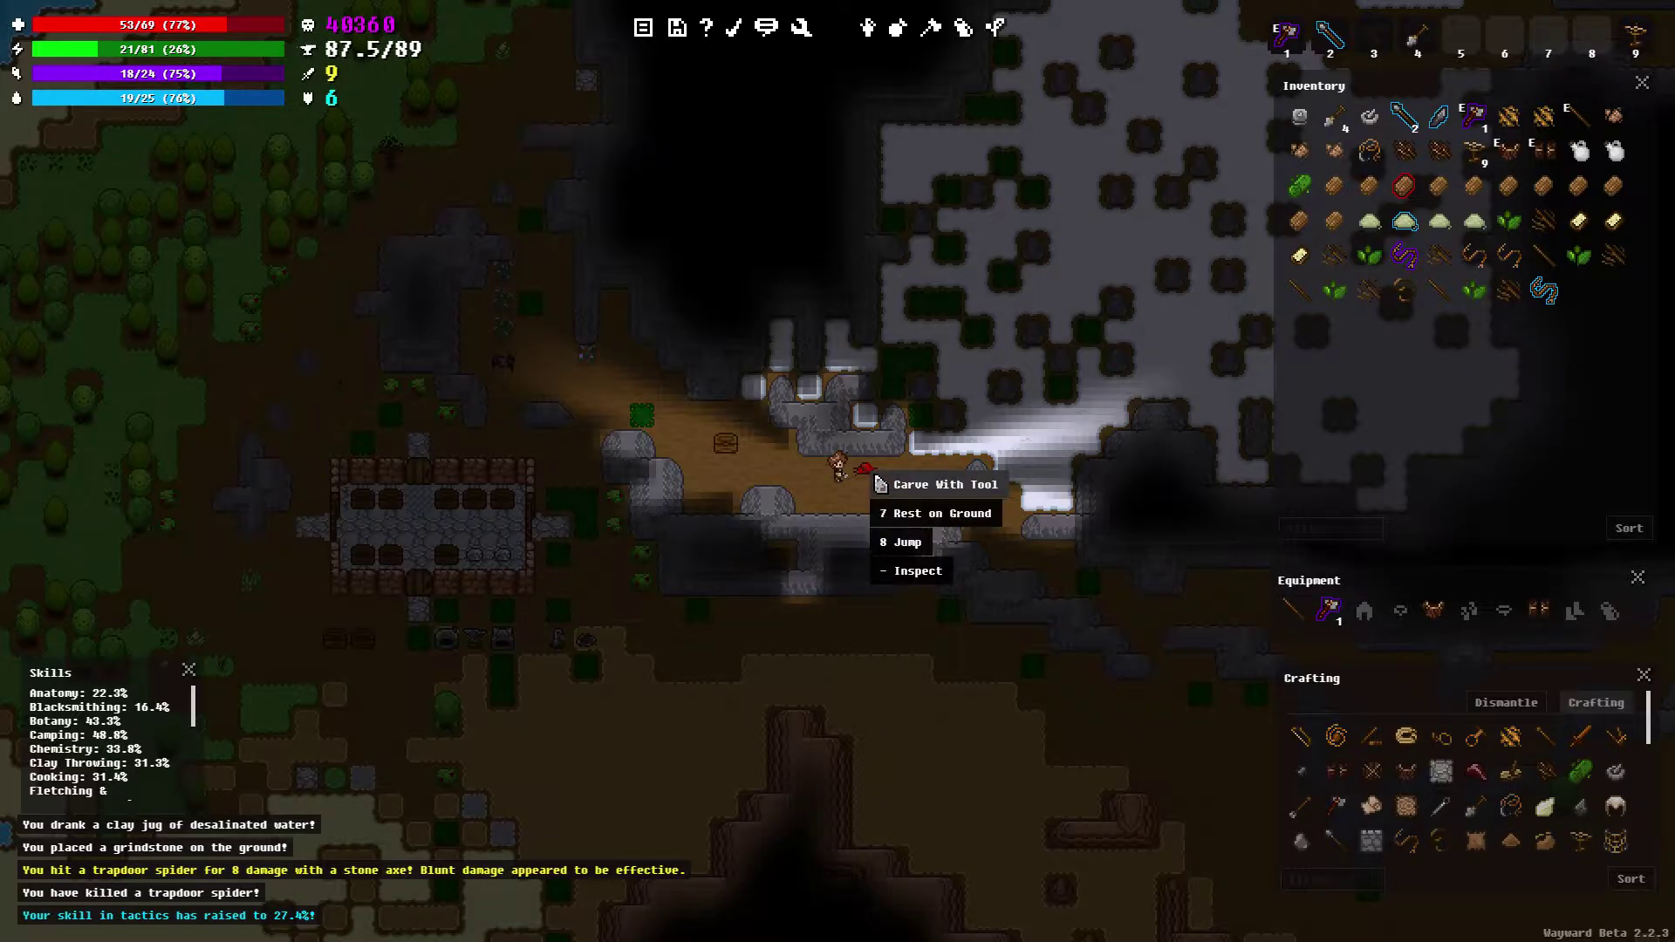
pyautogui.click(921, 488)
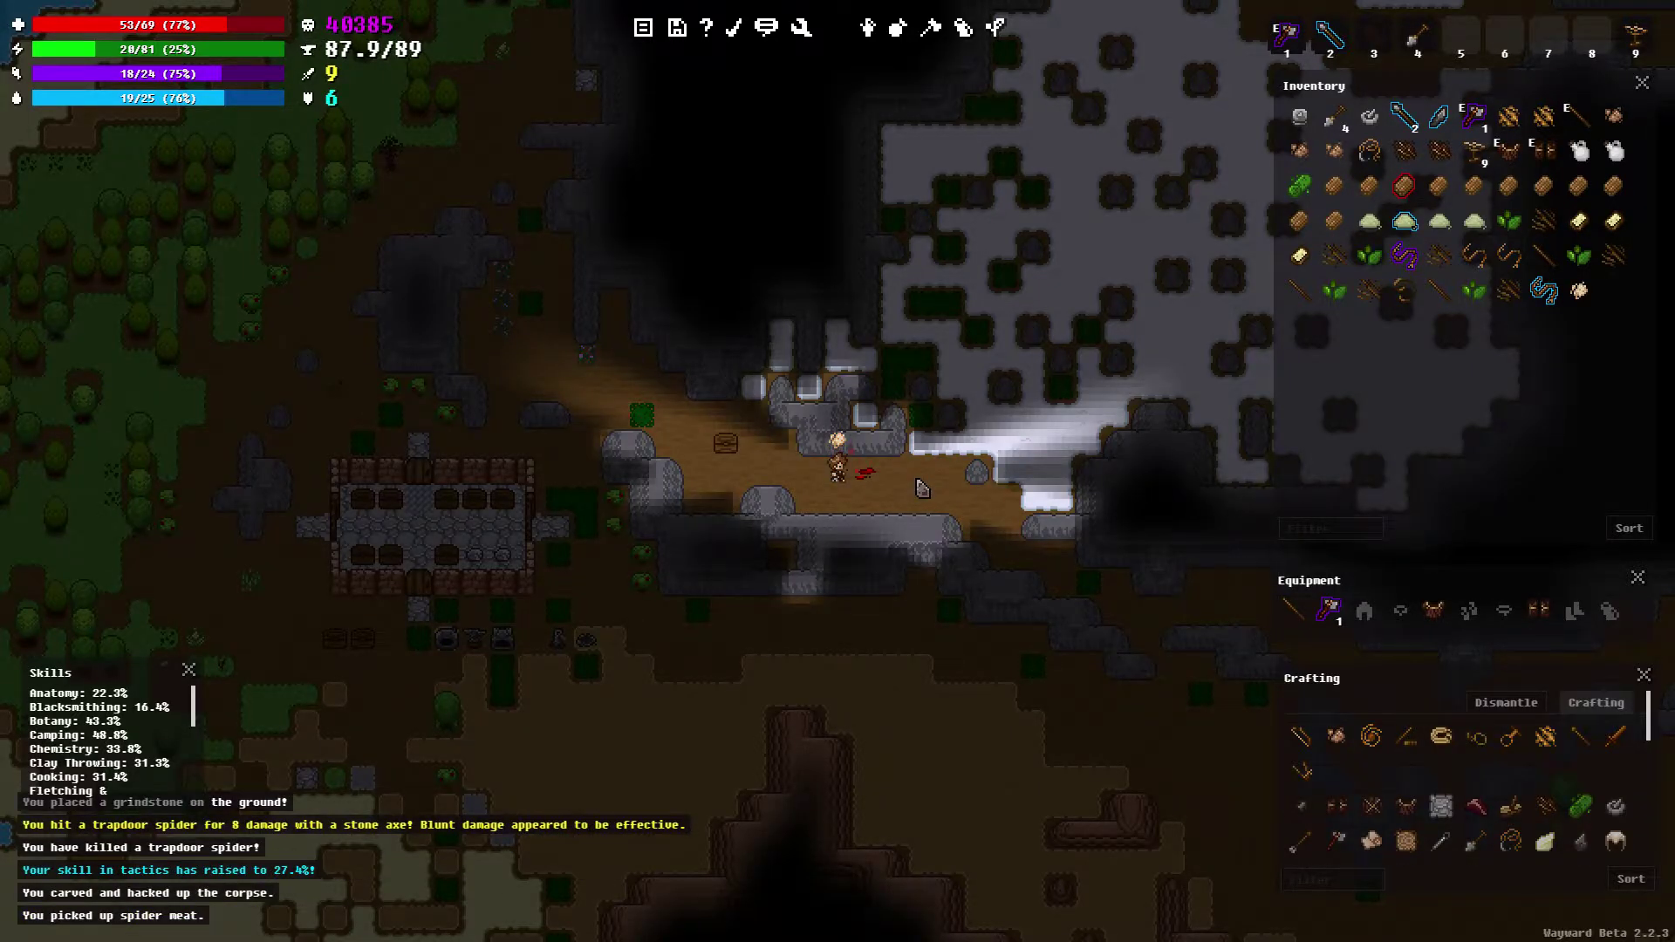
pyautogui.click(921, 486)
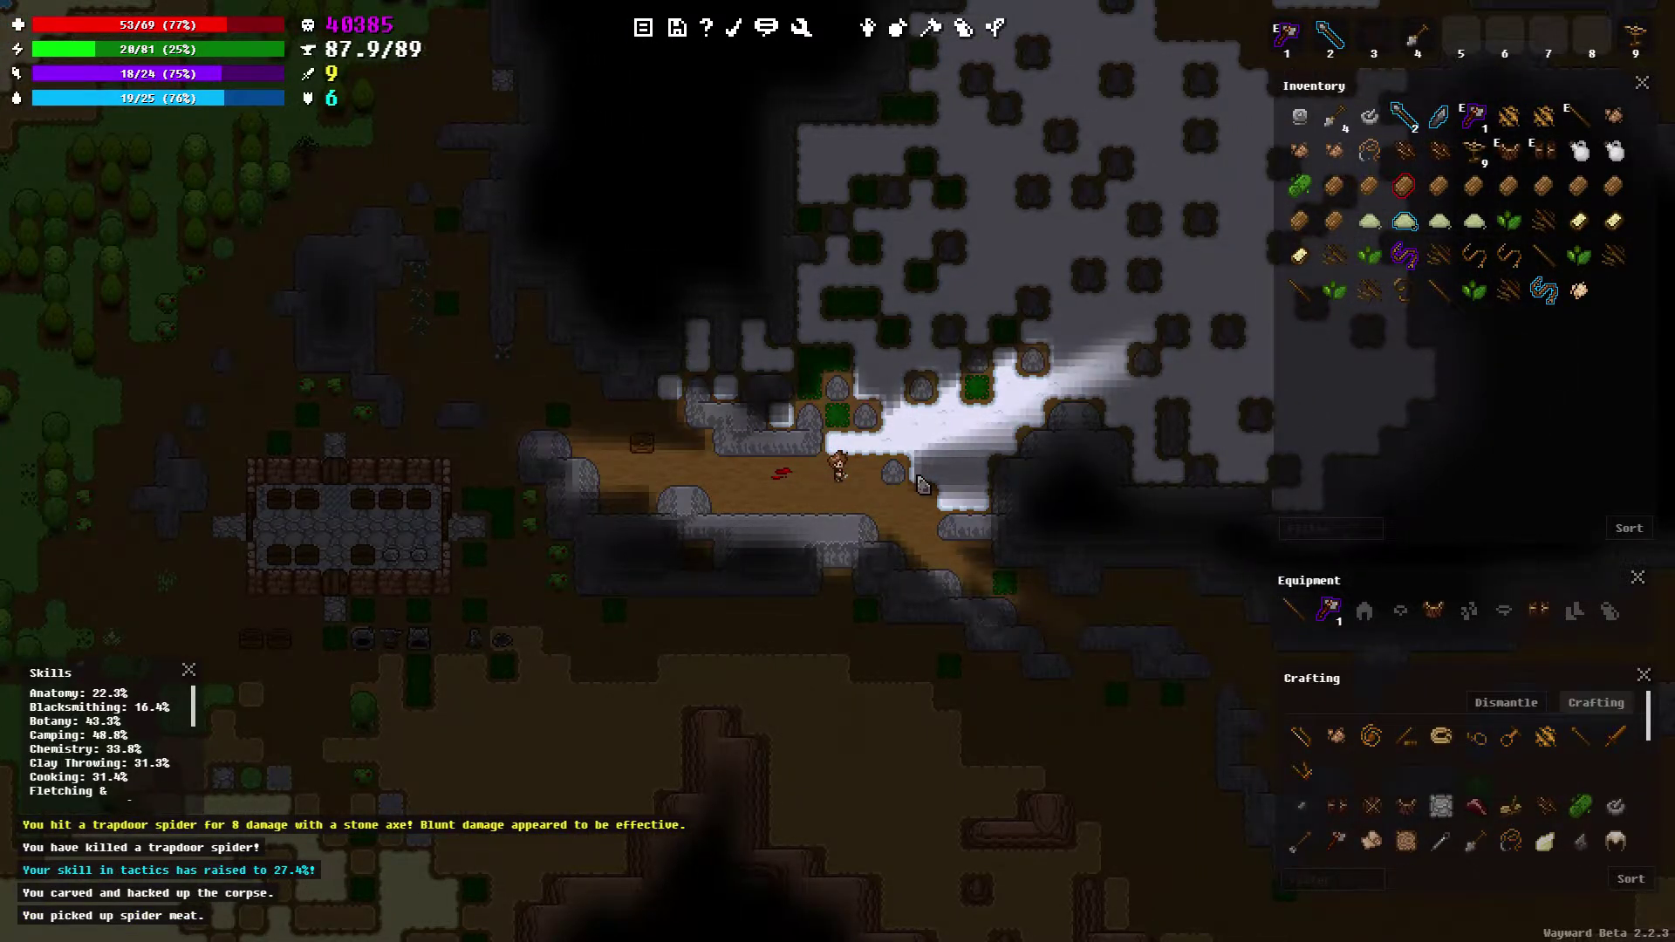
pyautogui.click(921, 484)
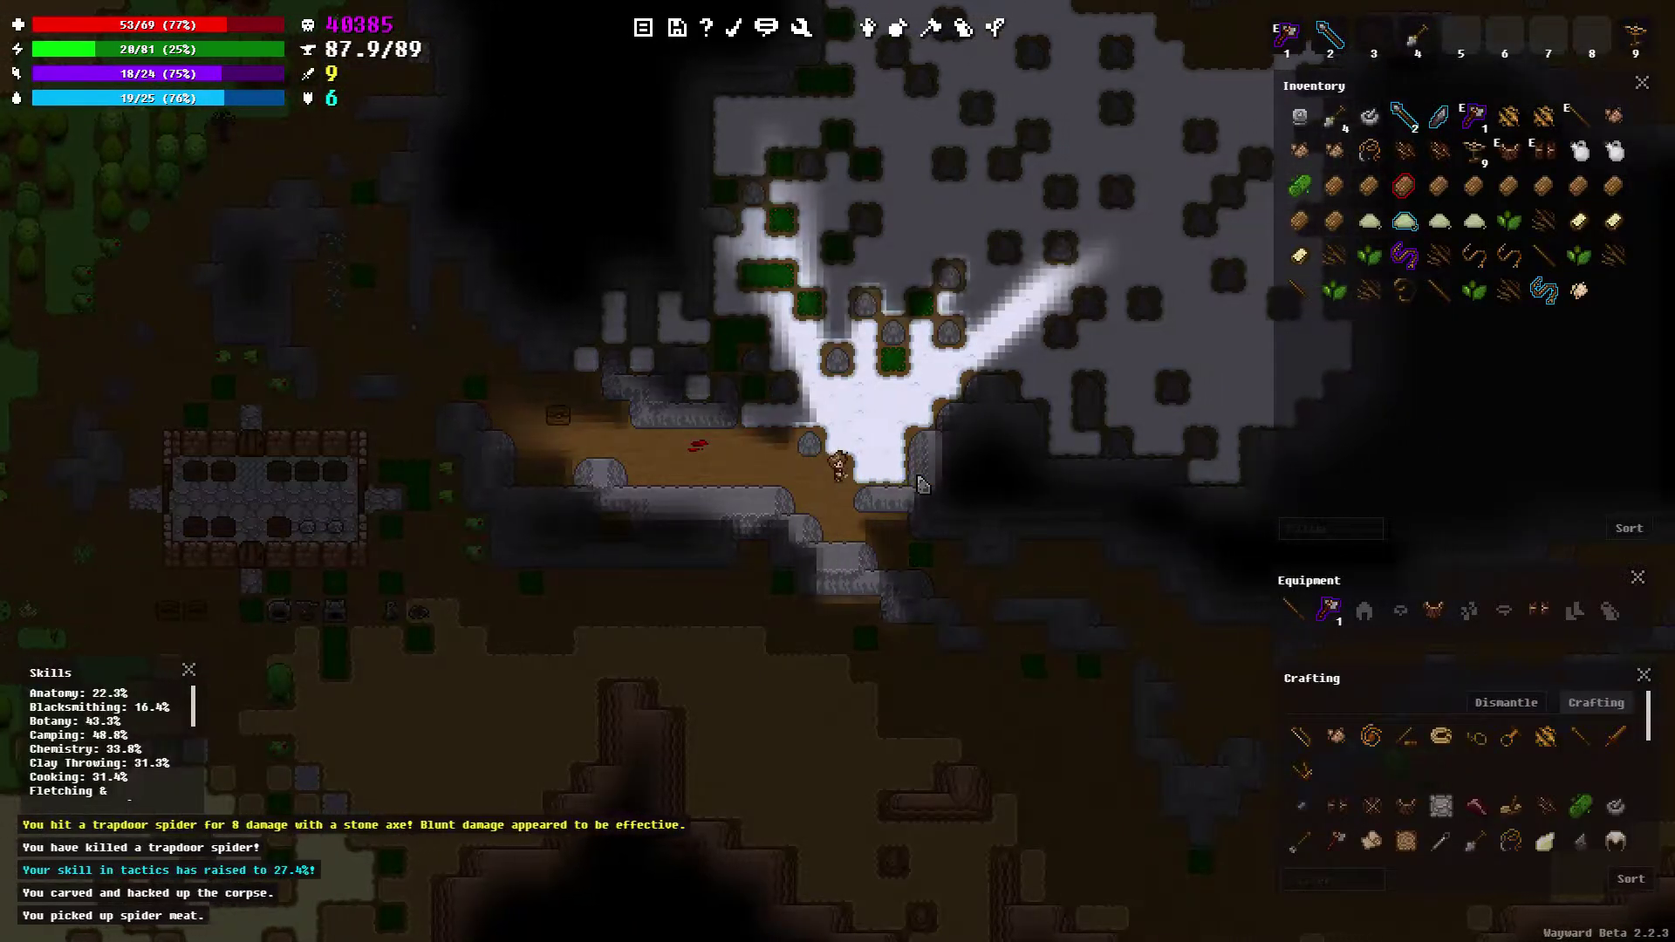
pyautogui.click(922, 485)
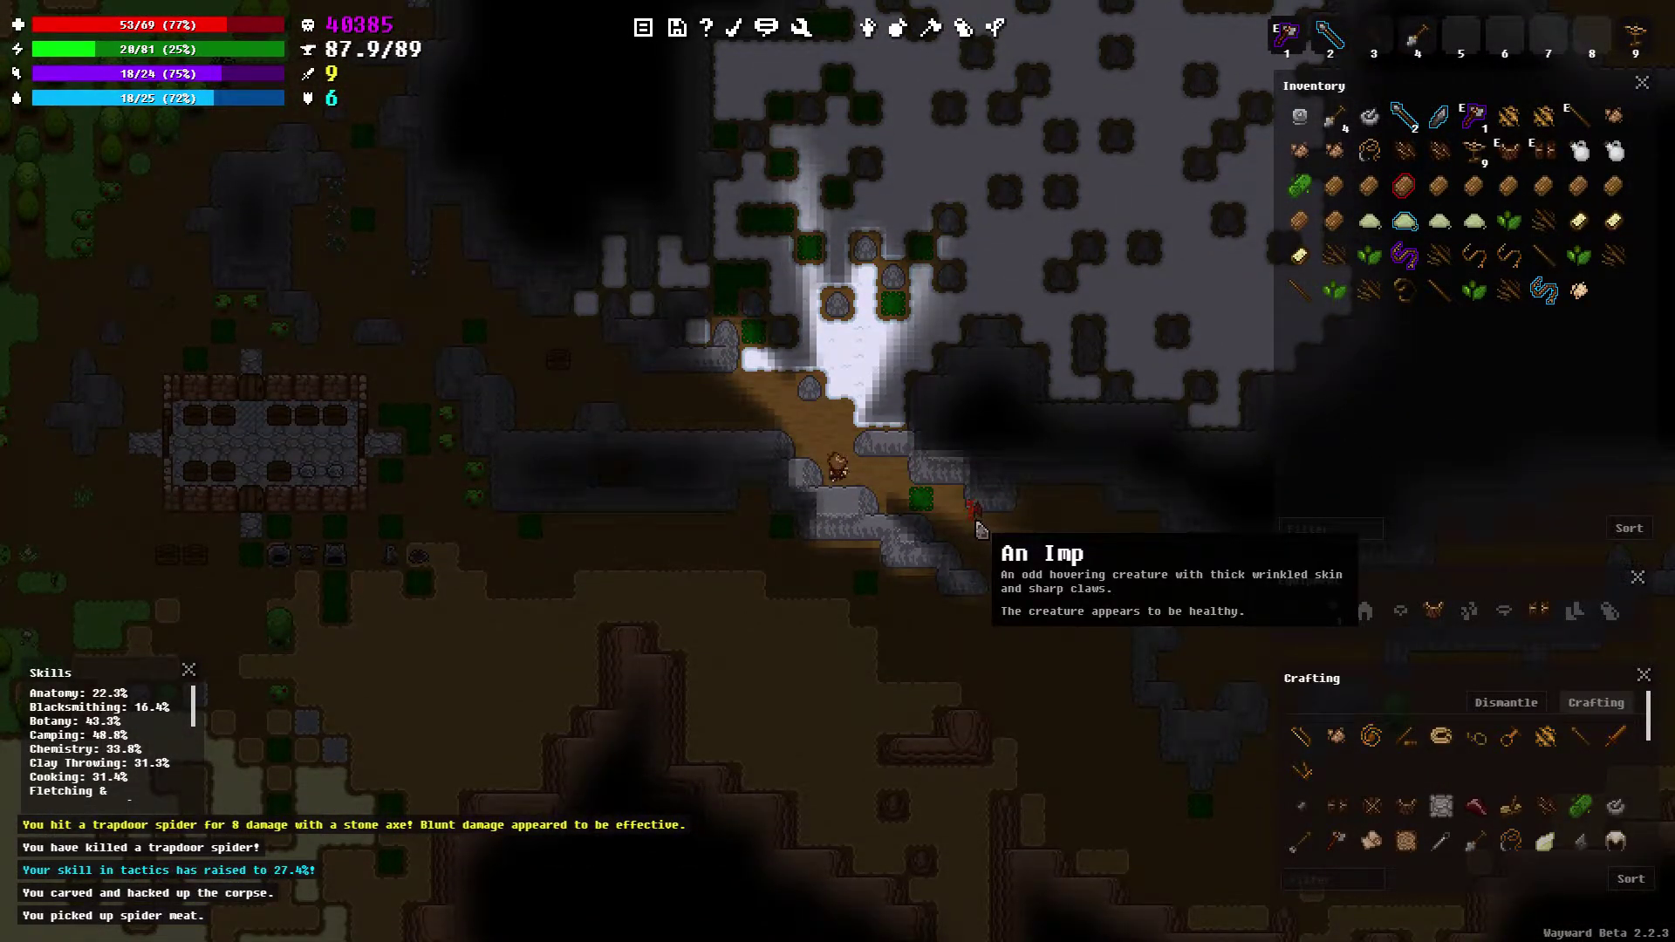
# Walk west and northwest along the path back to the house entrance
pyautogui.press('w')
pyautogui.press('w')
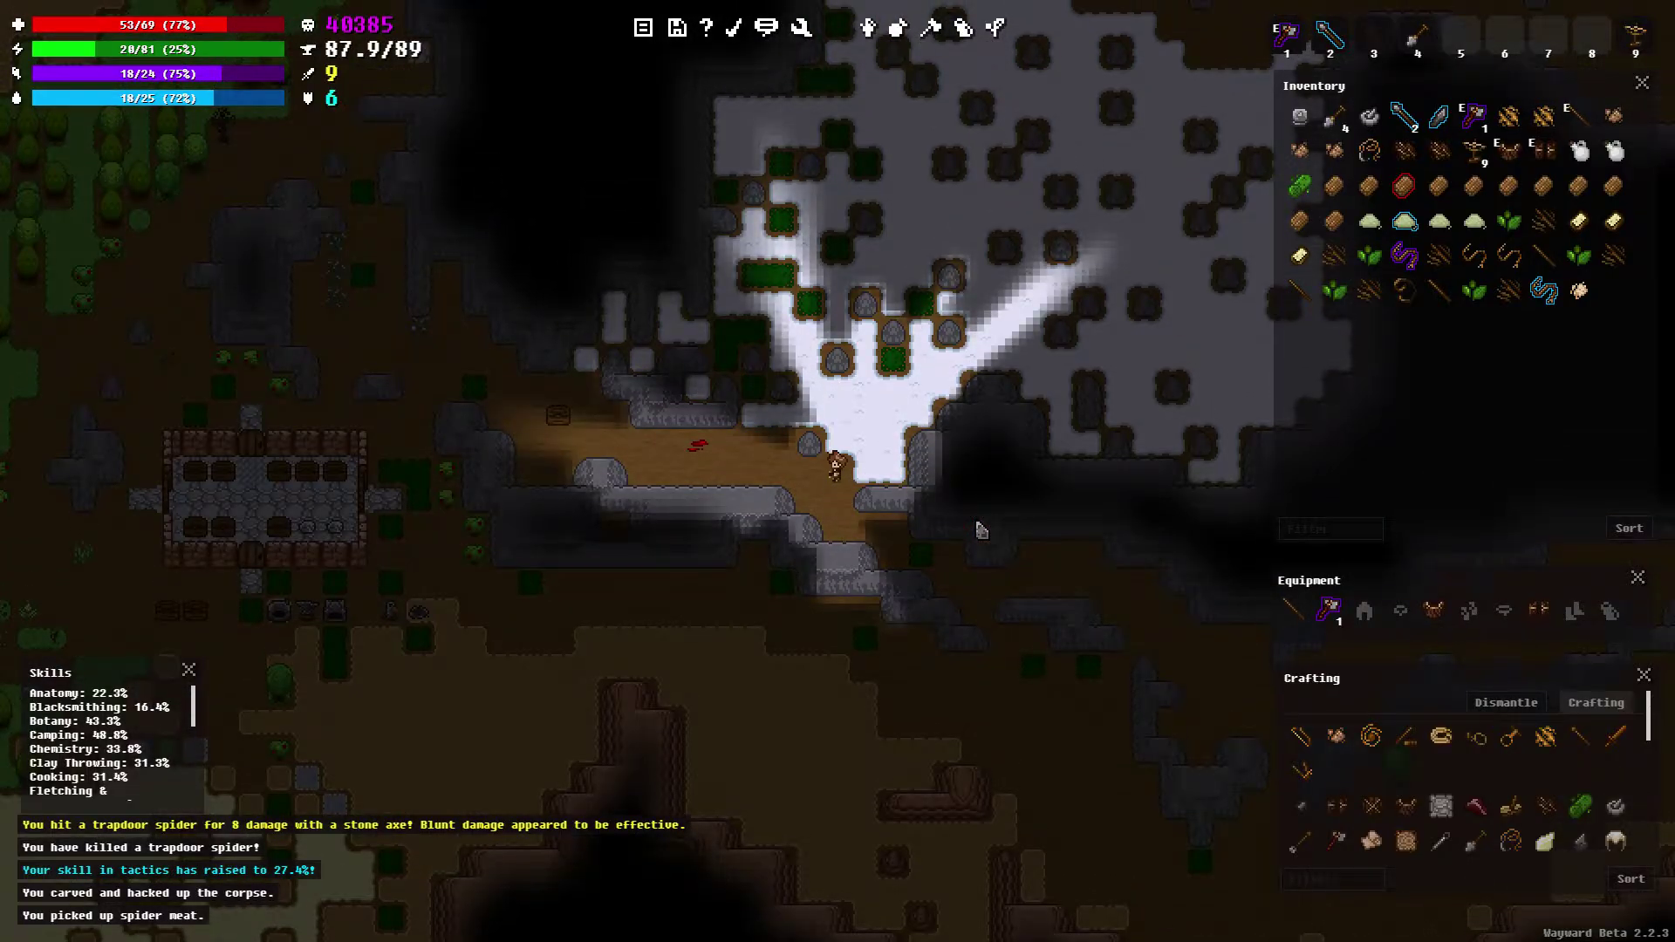
pyautogui.press('a')
pyautogui.press('a')
pyautogui.press('a')
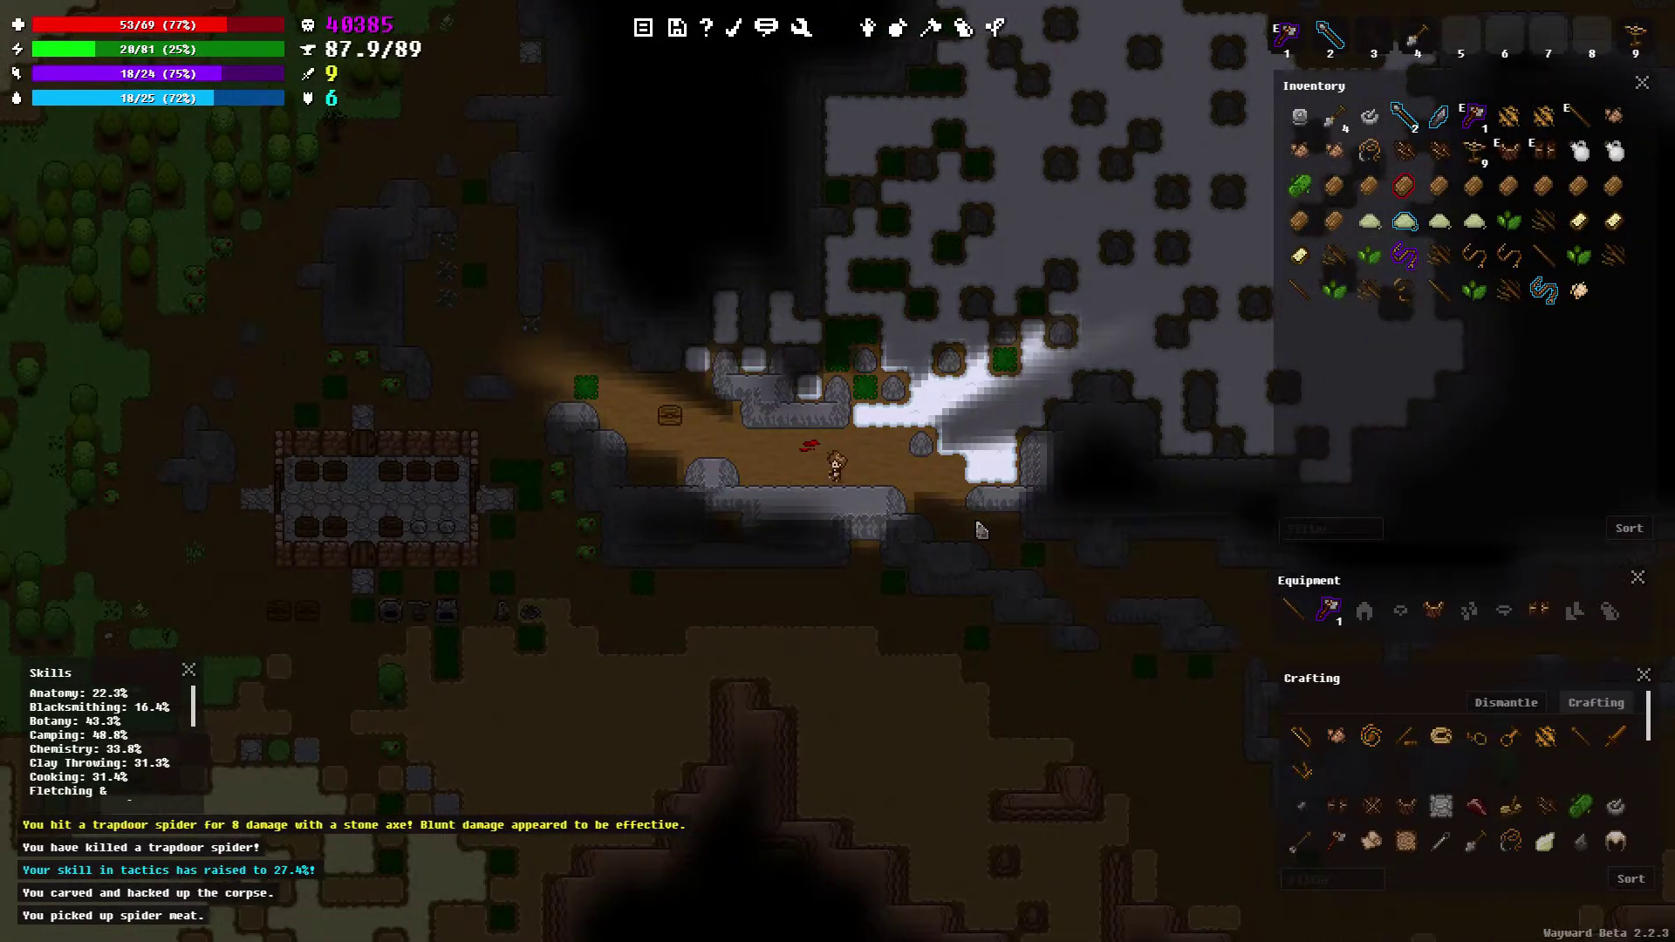
pyautogui.press('a')
pyautogui.press('a')
pyautogui.press('w')
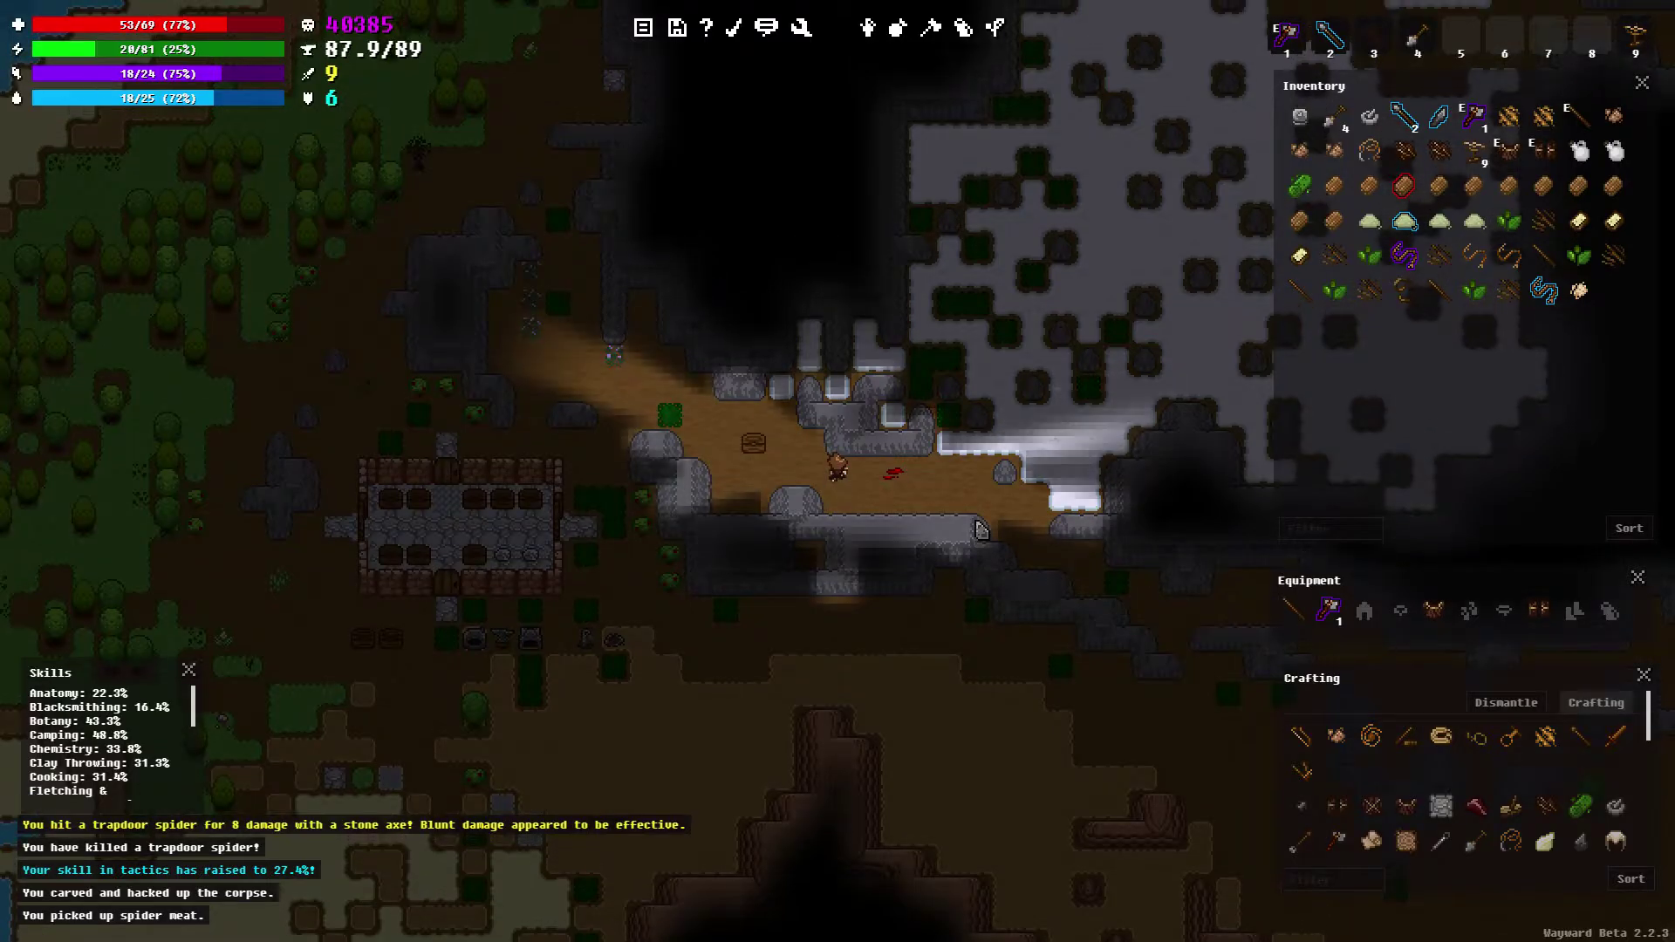
pyautogui.press('a')
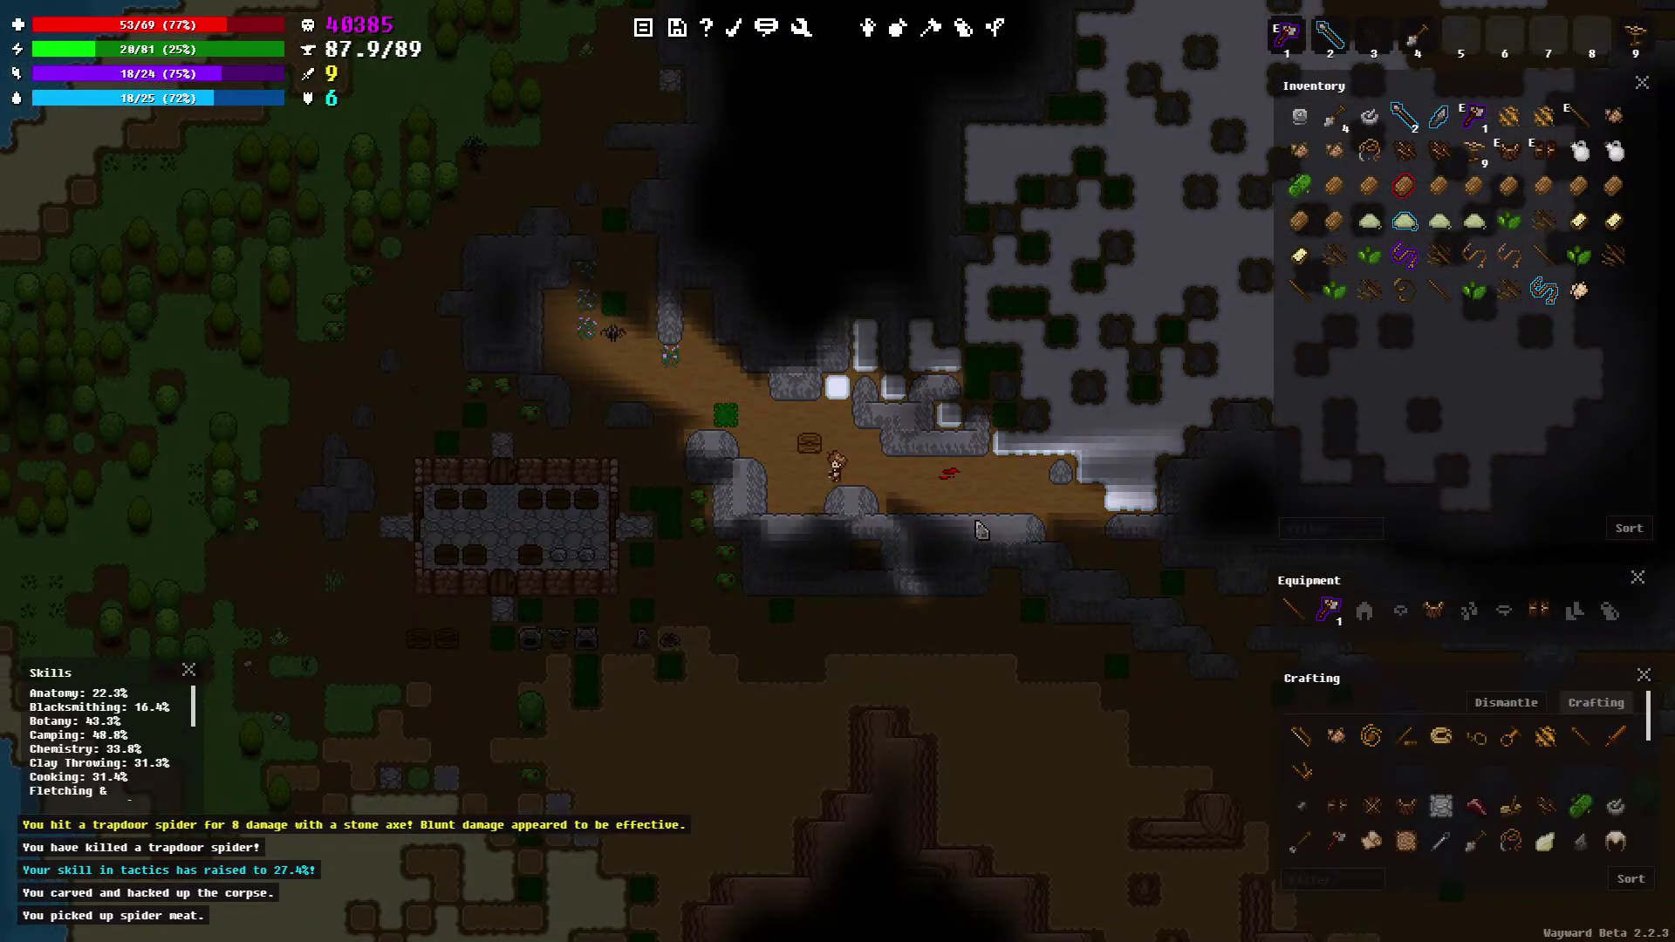
pyautogui.press('a')
pyautogui.press('a')
pyautogui.press('w')
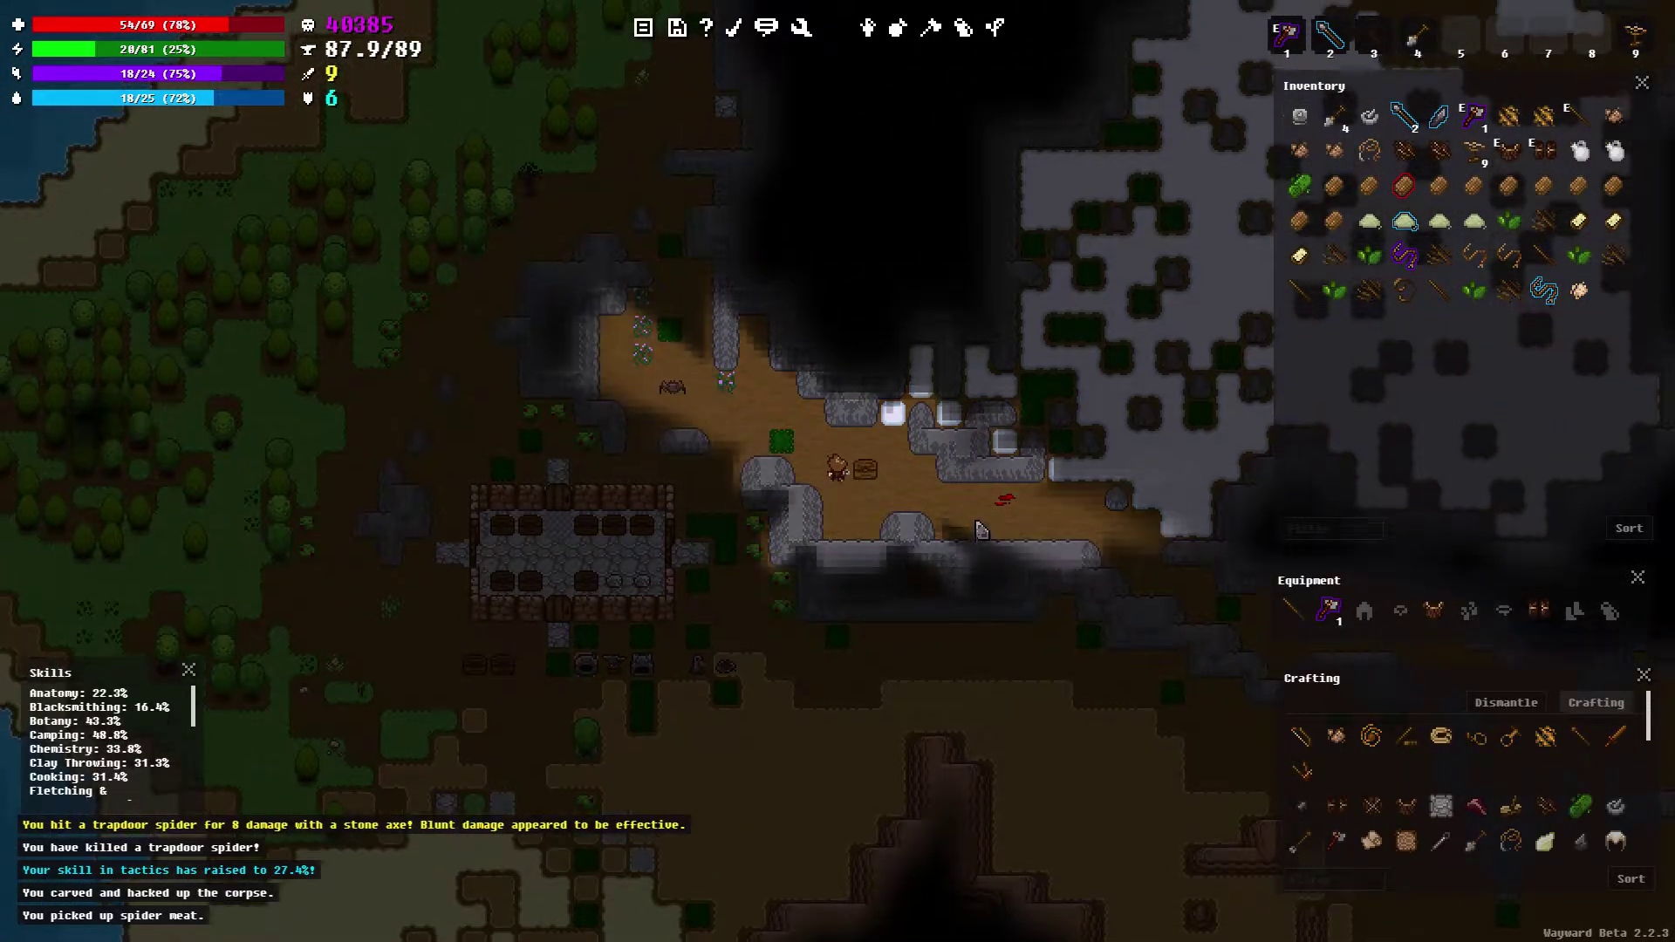
pyautogui.press('w')
pyautogui.press('a')
pyautogui.press('a')
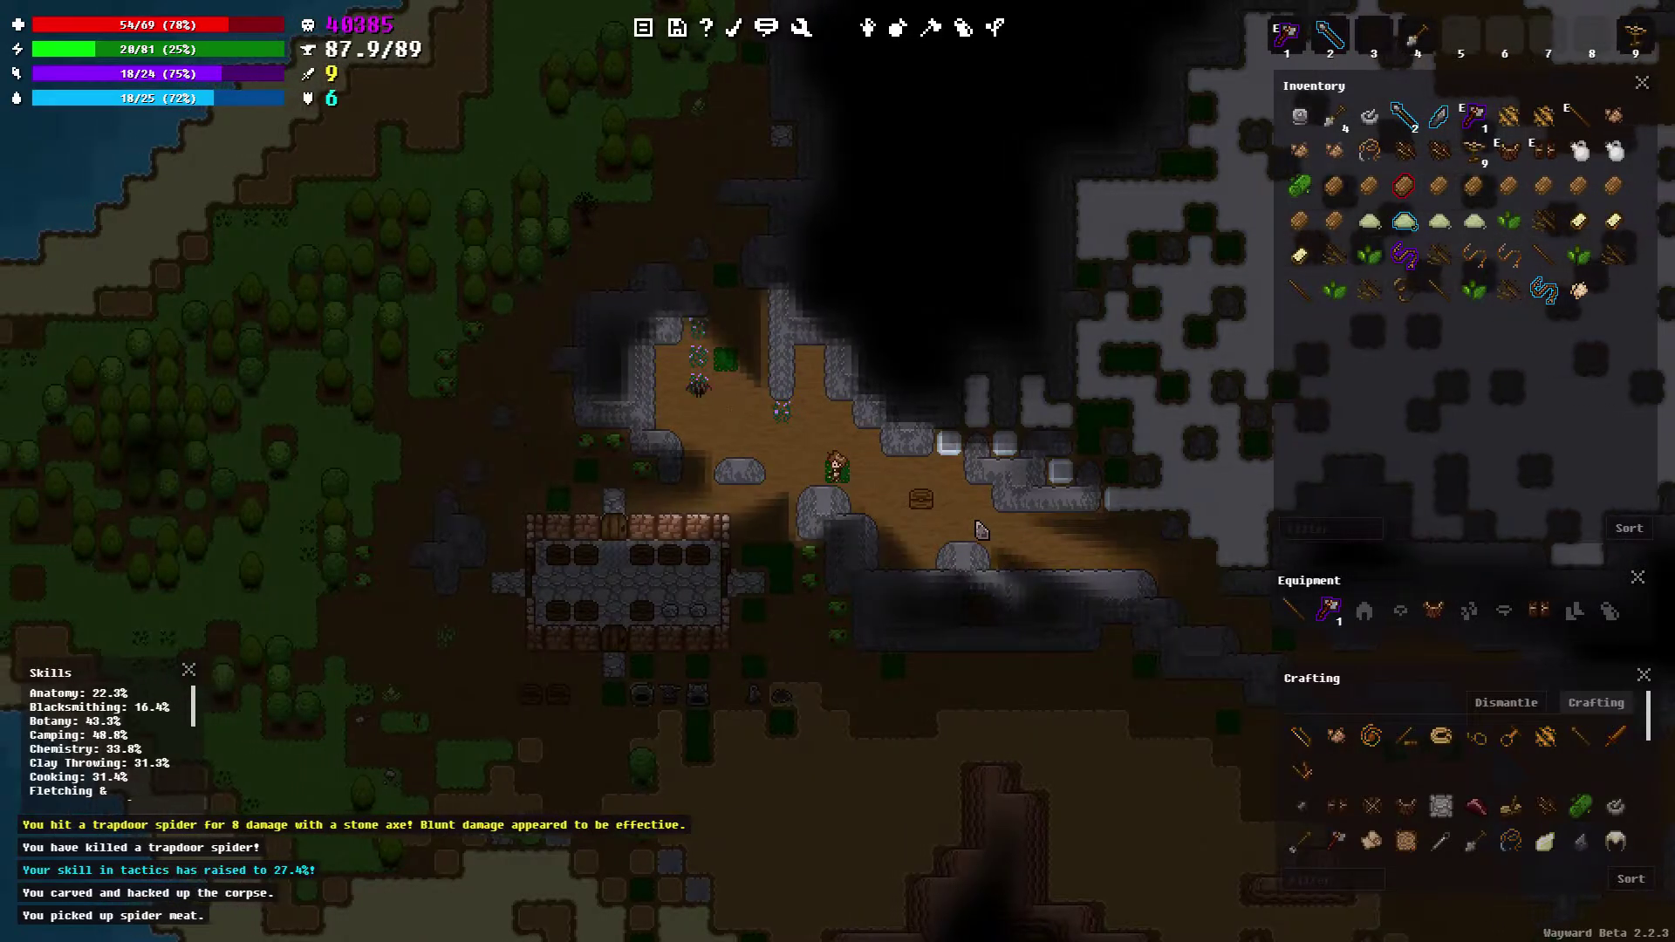
pyautogui.press('a')
pyautogui.press('s')
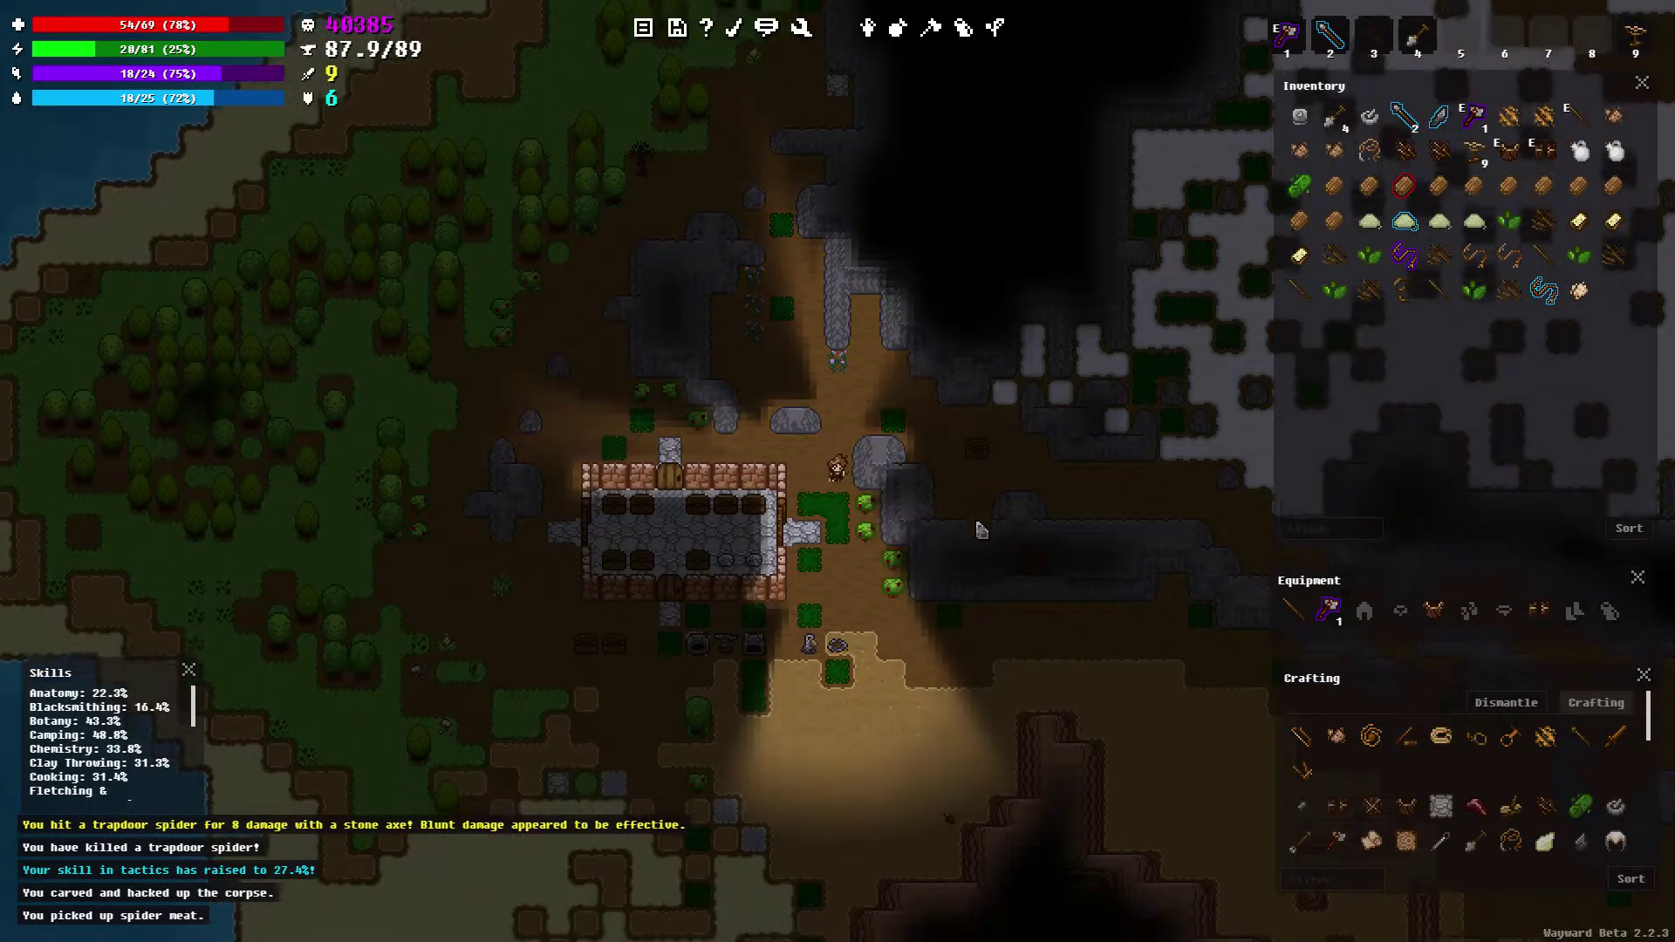
pyautogui.press('s')
pyautogui.press('a')
pyautogui.press('a')
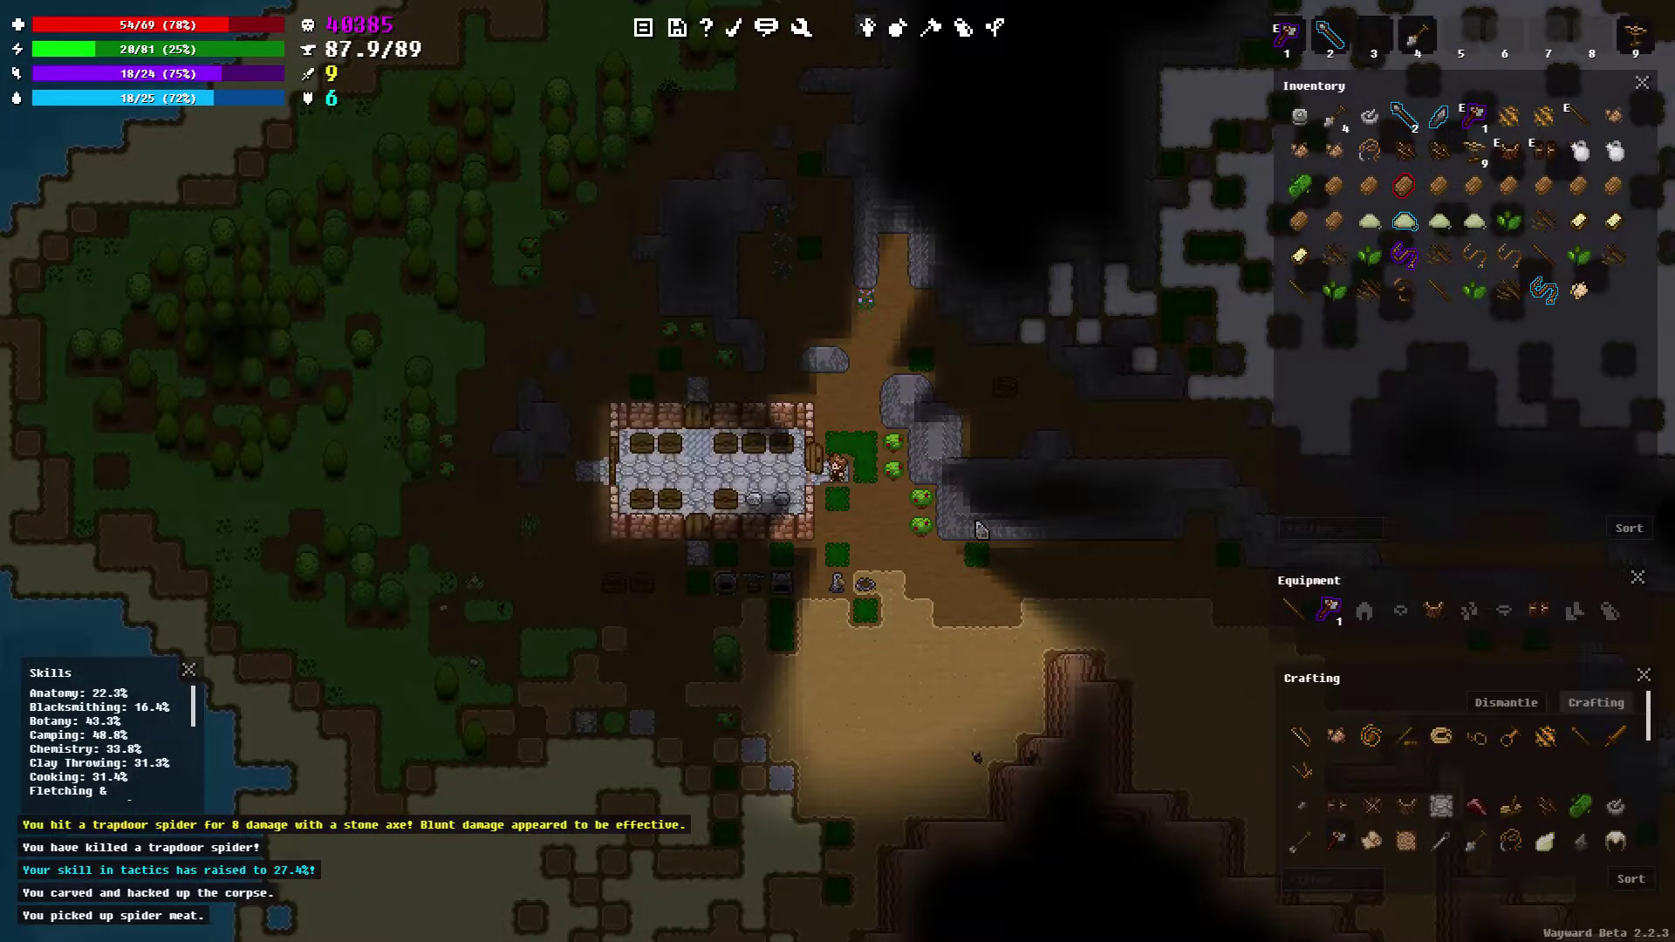
pyautogui.press('a')
# Close the house door, cross to the chests, and open a wooden chest
pyautogui.rightClick(982, 530)
pyautogui.click(991, 591)
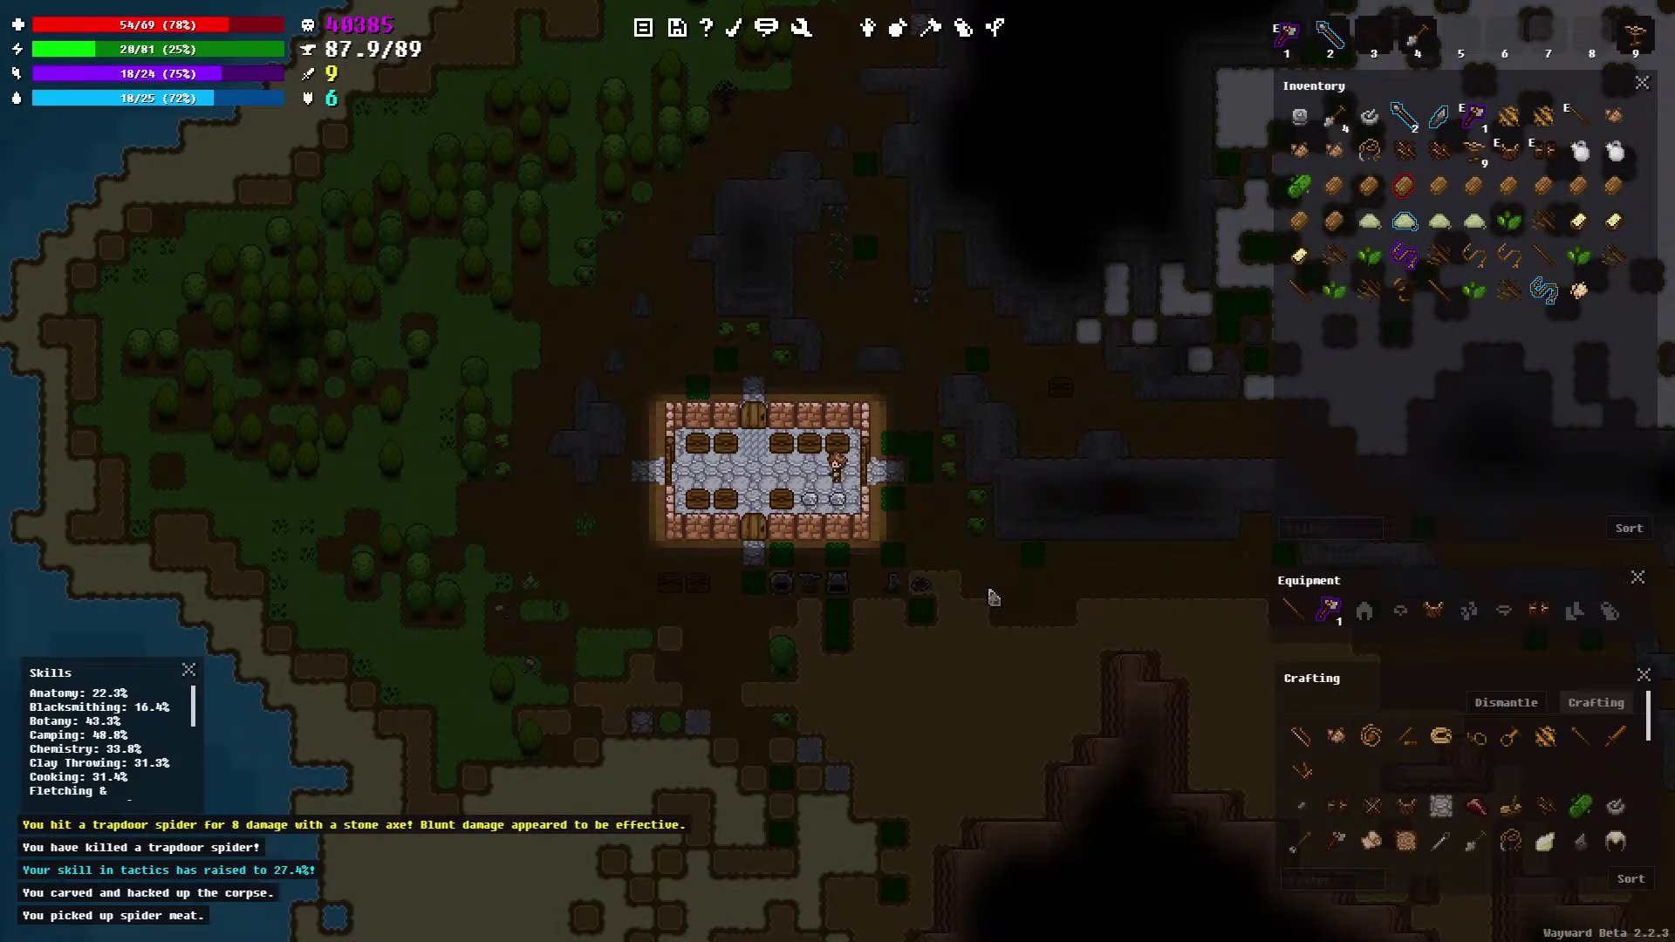
pyautogui.press('a')
pyautogui.press('a')
pyautogui.press('a')
pyautogui.press('a')
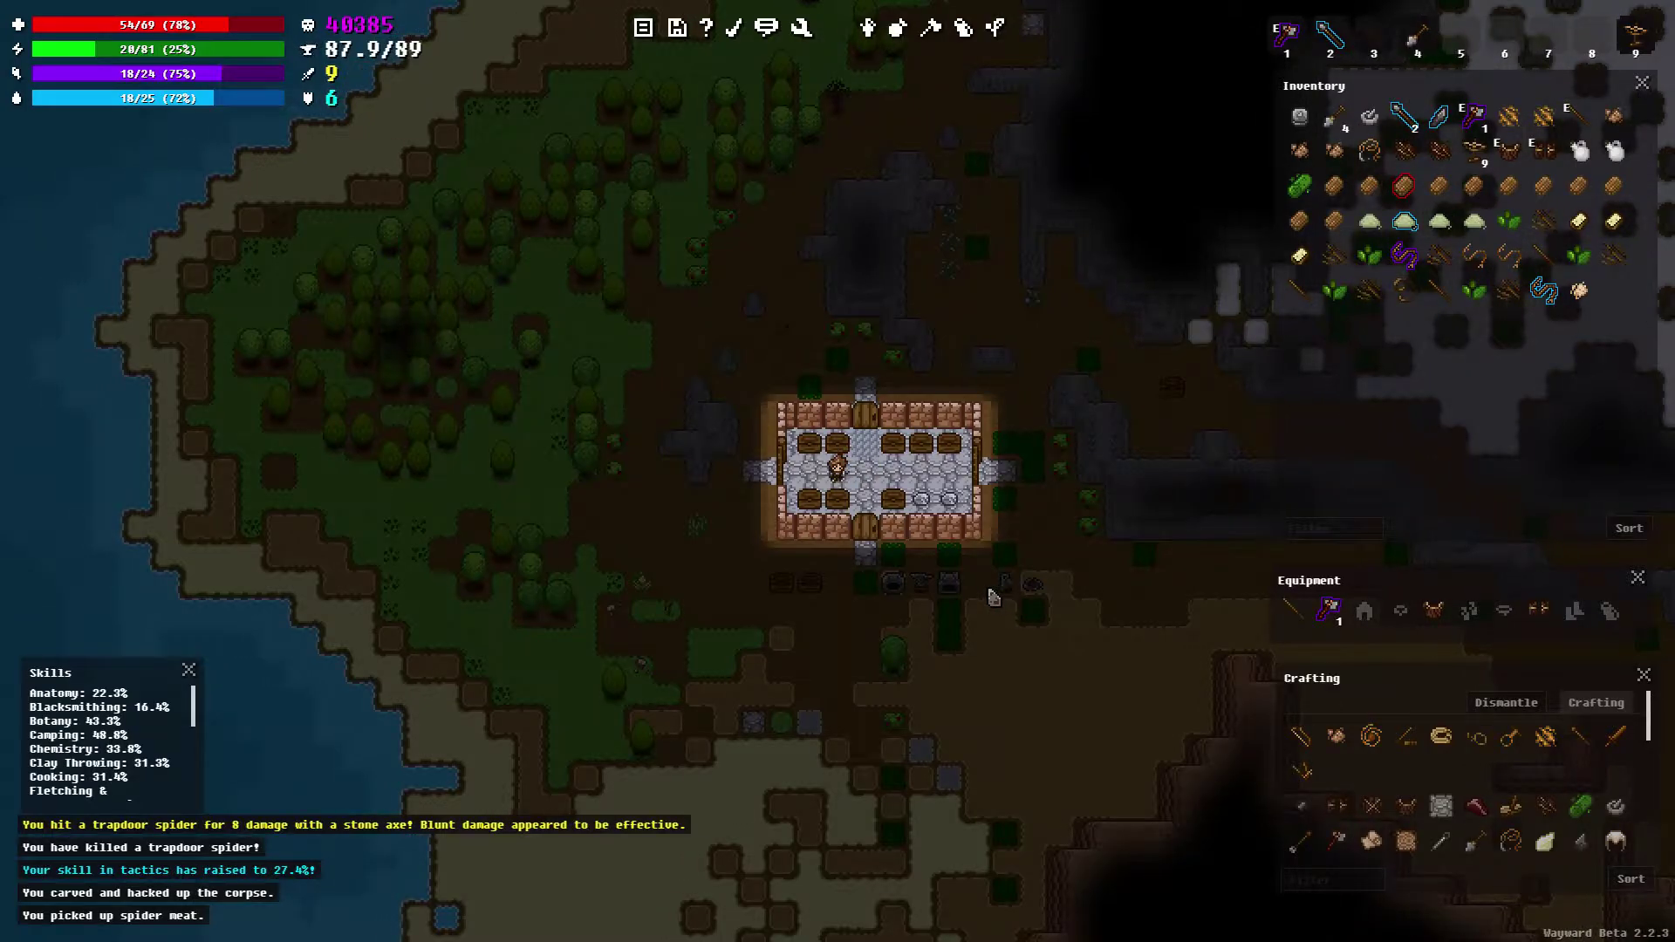
pyautogui.press('space')
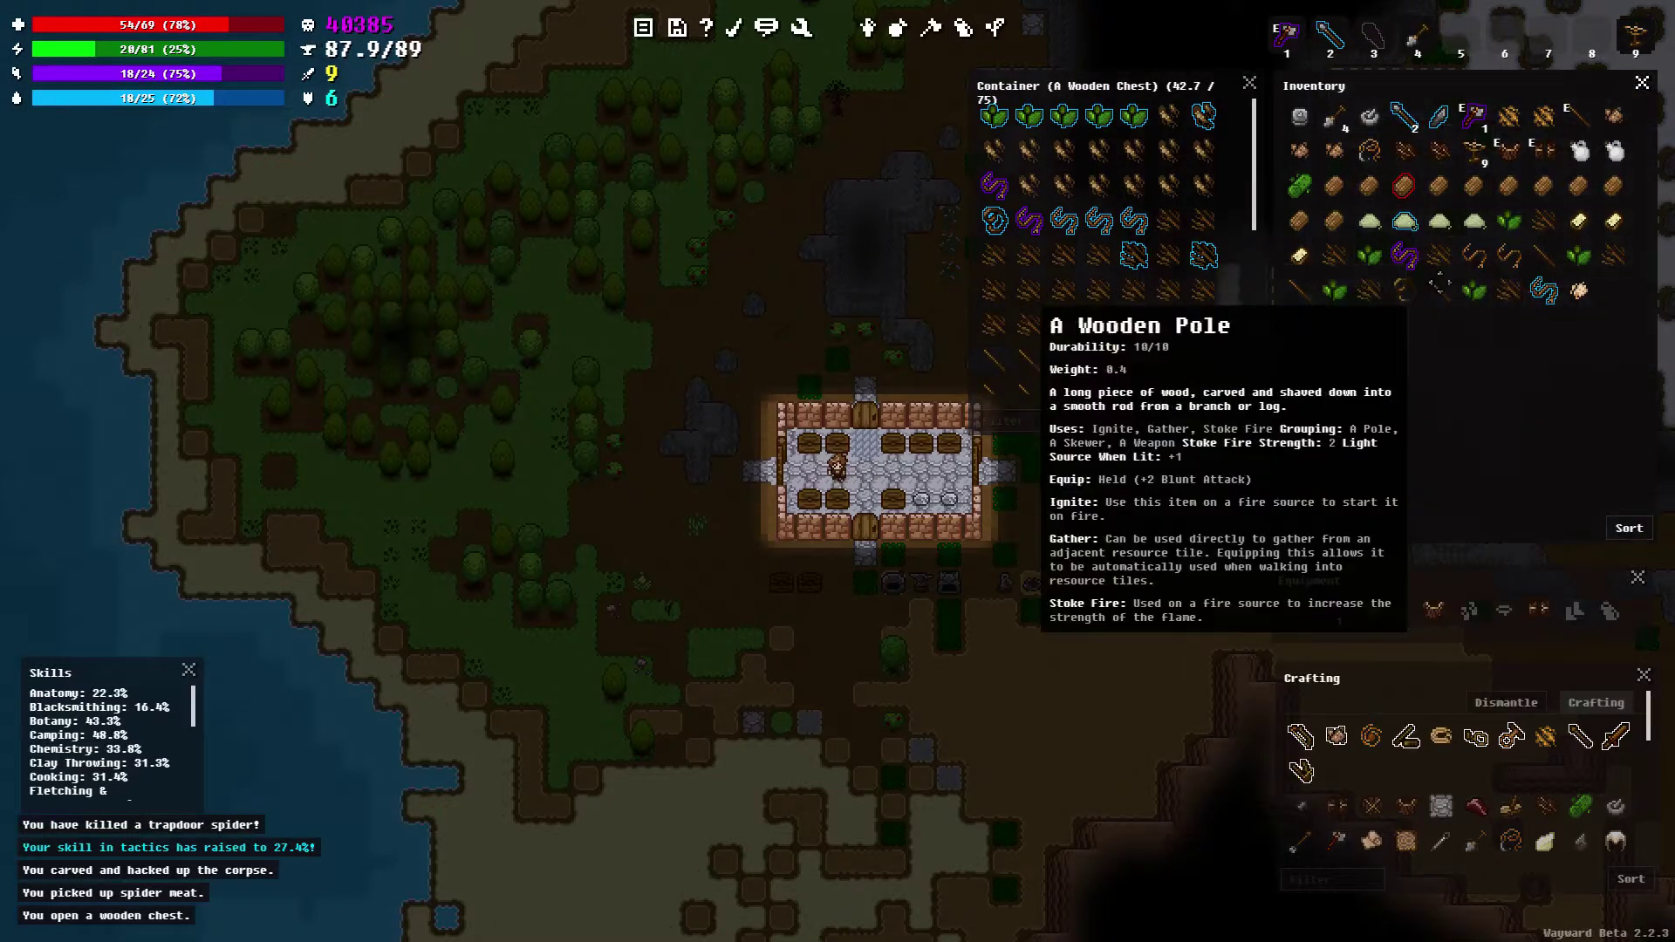
# Move the string, both twig stacks and the leaves into the open chest
pyautogui.rightClick(1475, 263)
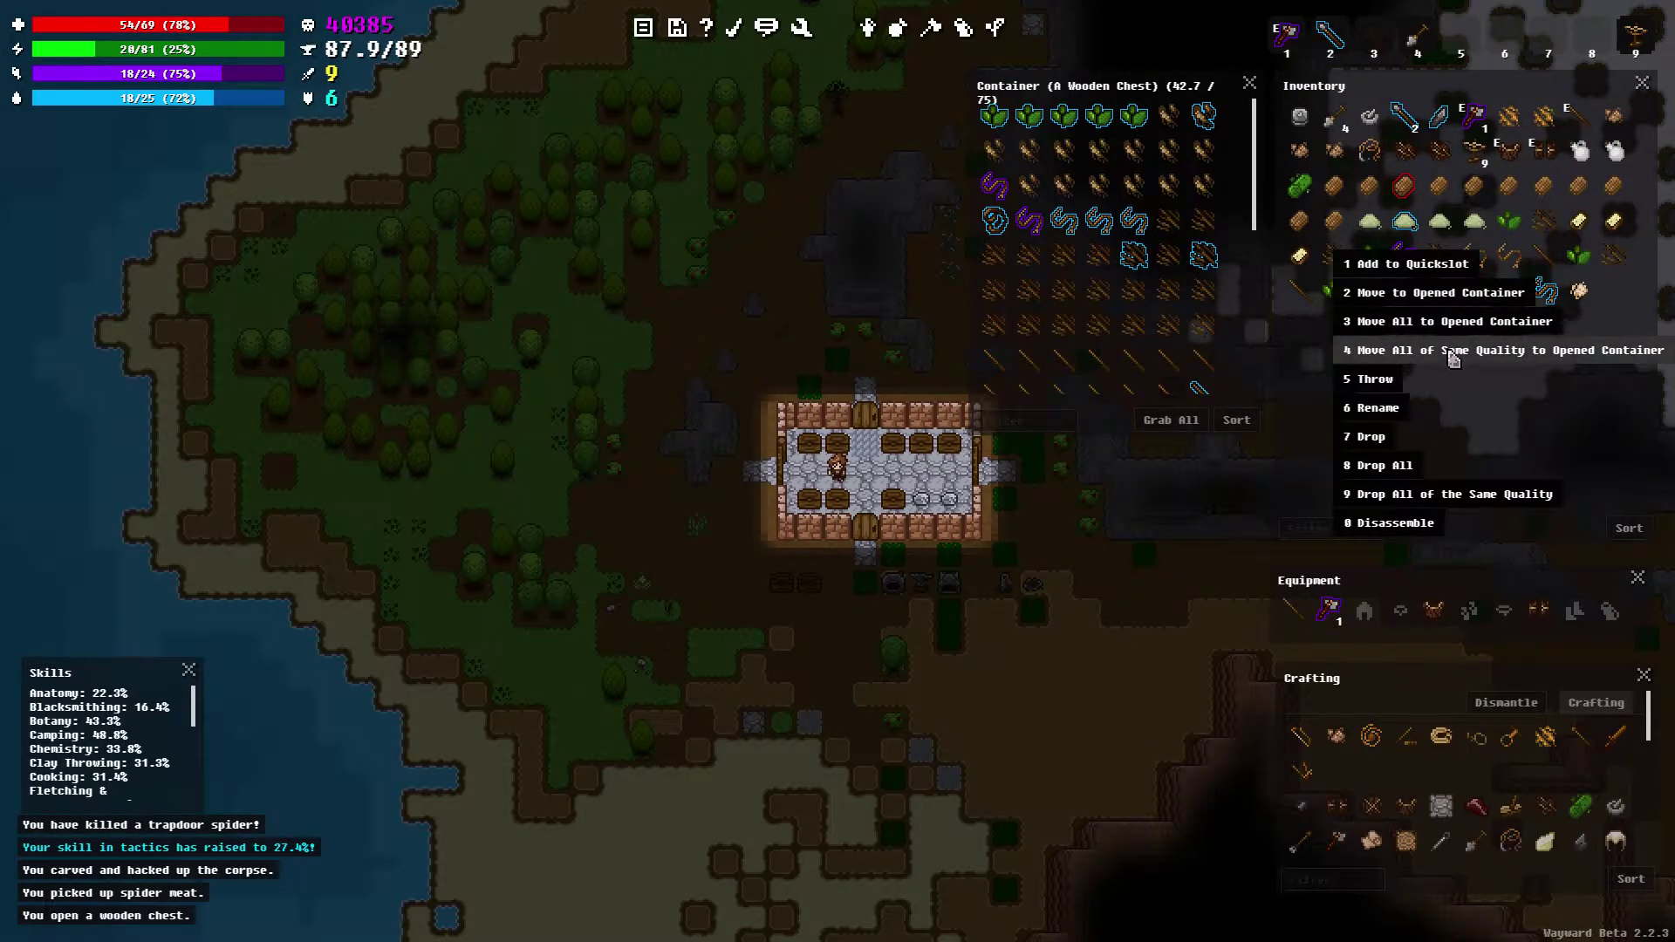
pyautogui.click(1453, 322)
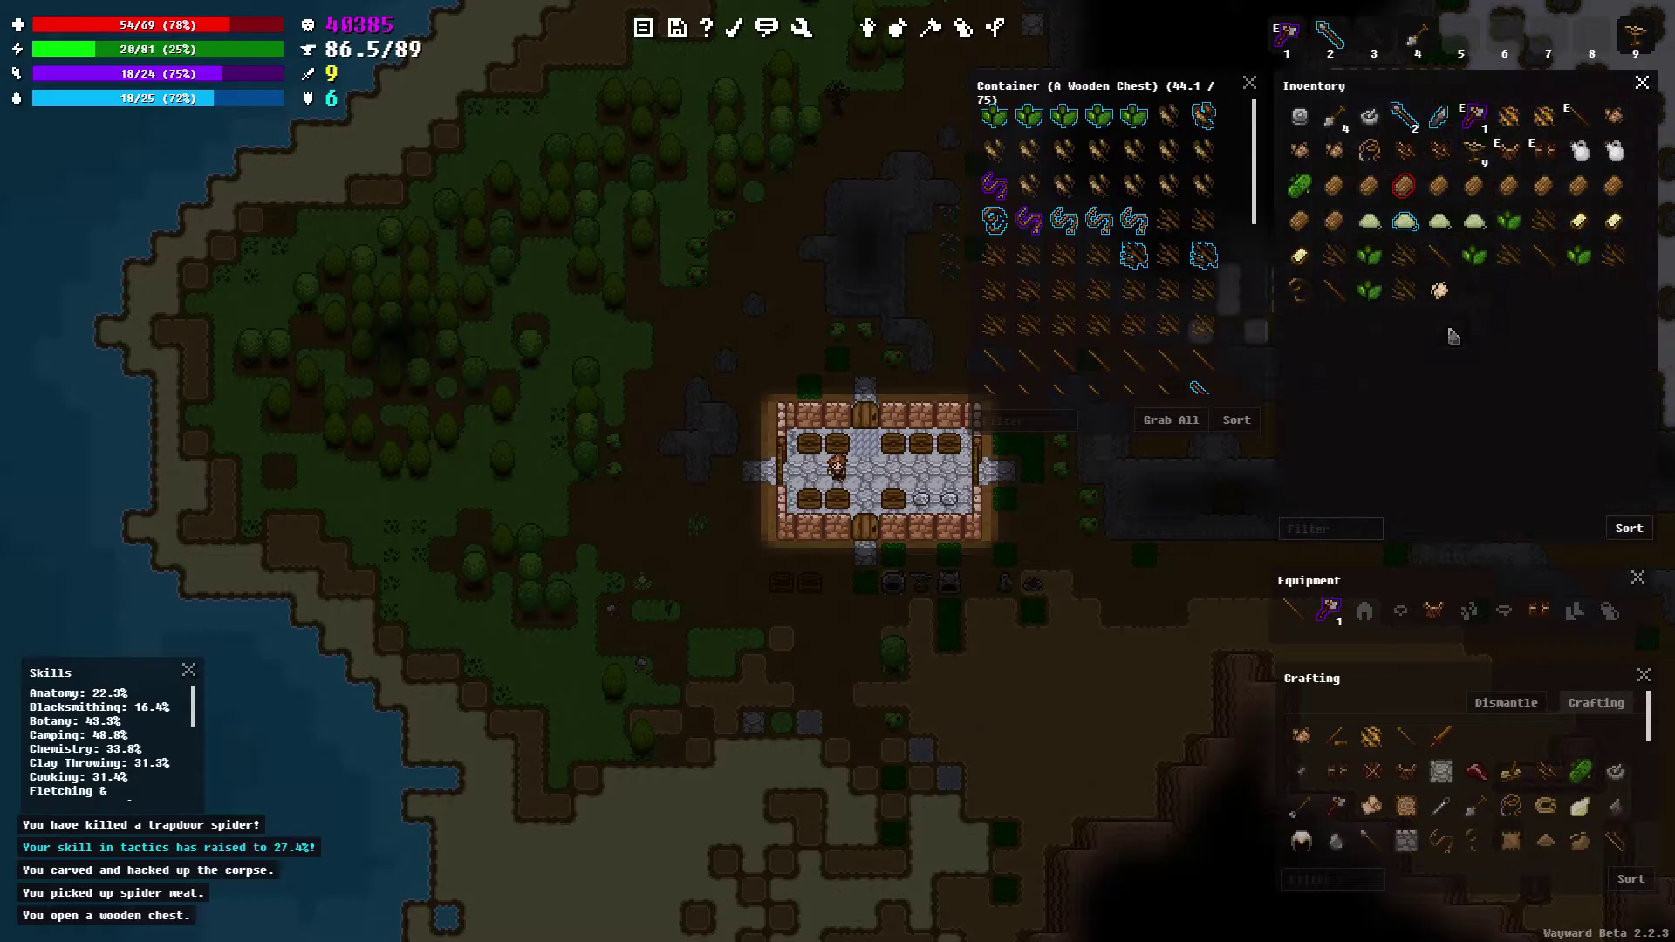
pyautogui.rightClick(1506, 266)
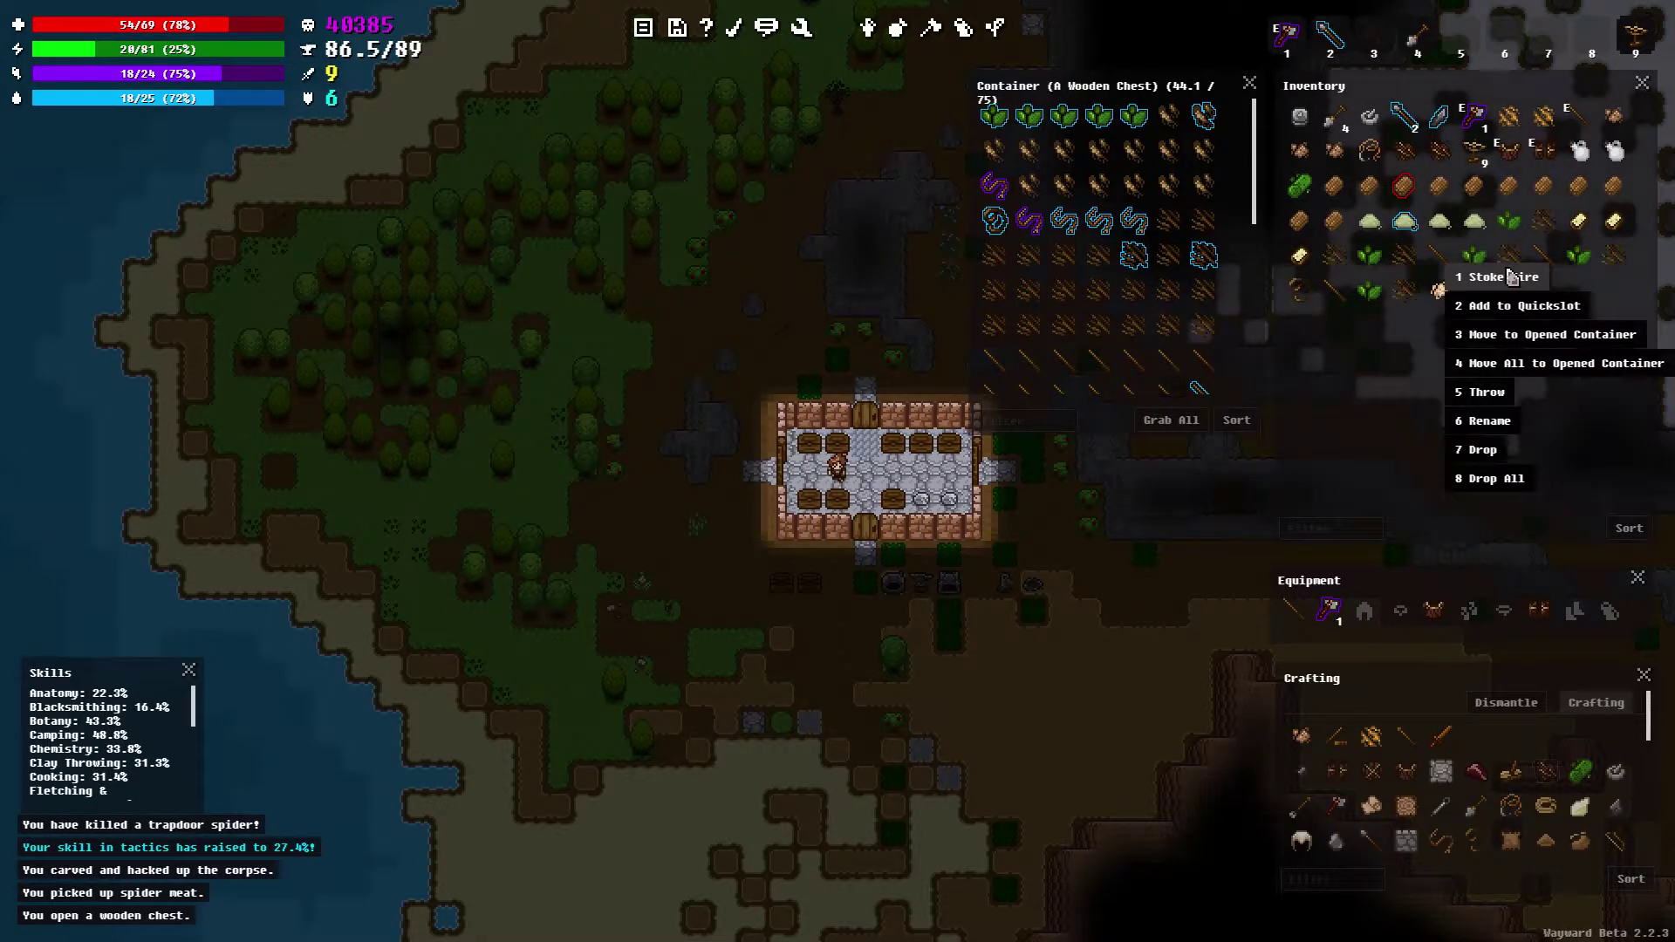
pyautogui.click(1518, 329)
pyautogui.rightClick(1541, 229)
pyautogui.click(1518, 324)
pyautogui.rightClick(1512, 222)
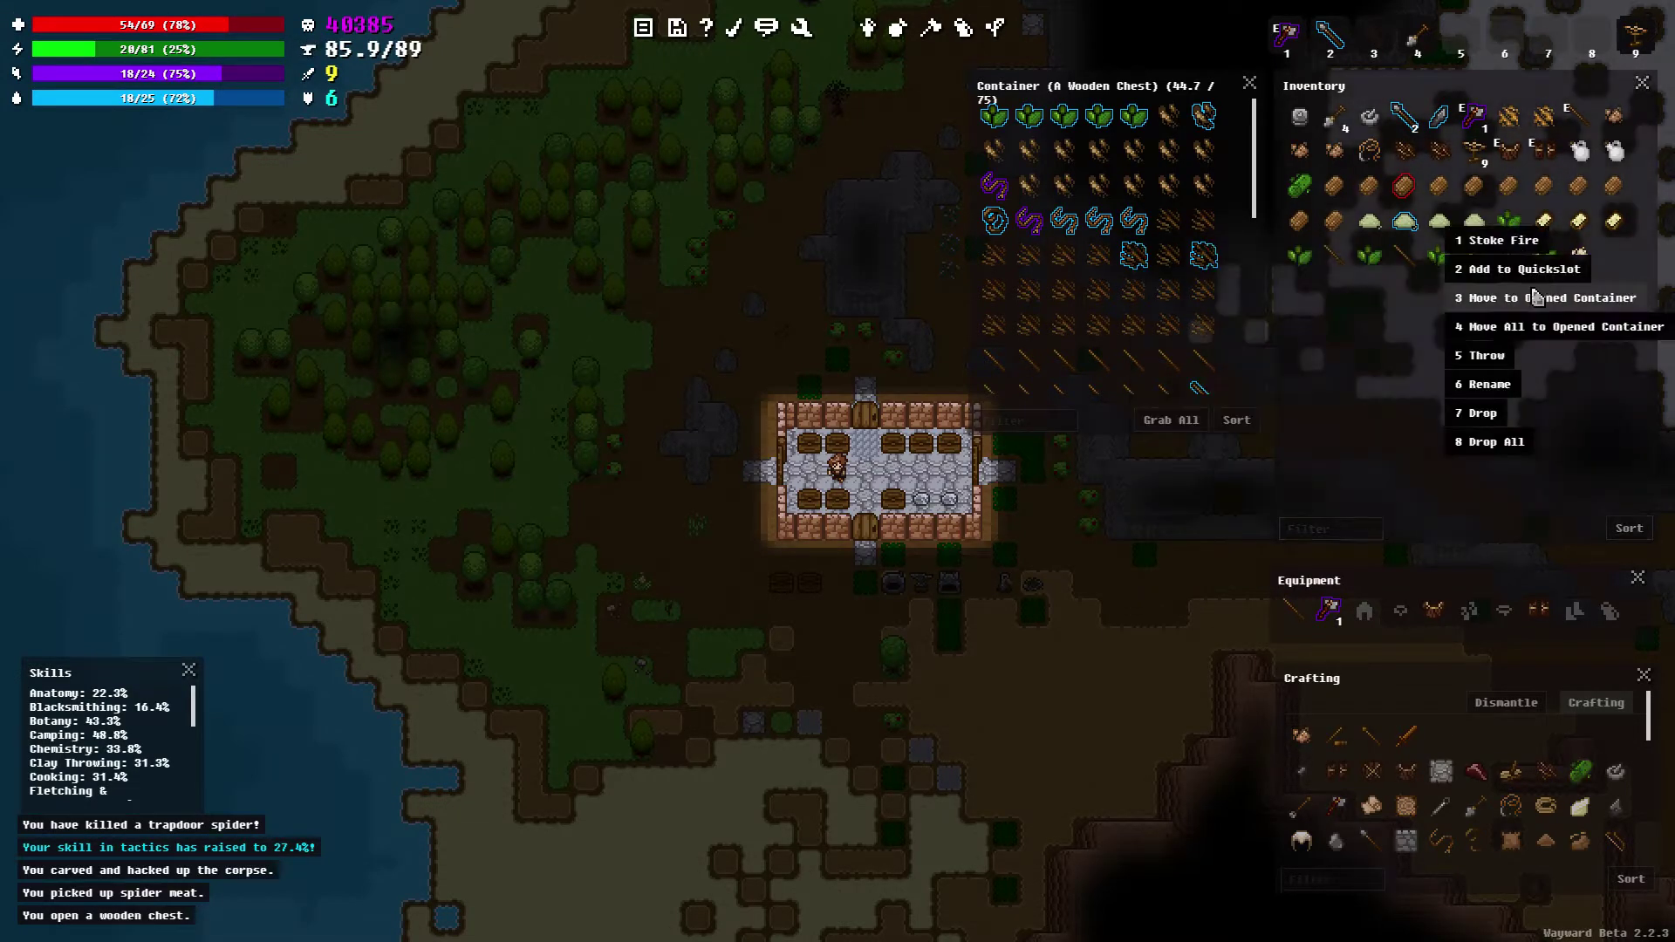
pyautogui.click(1492, 296)
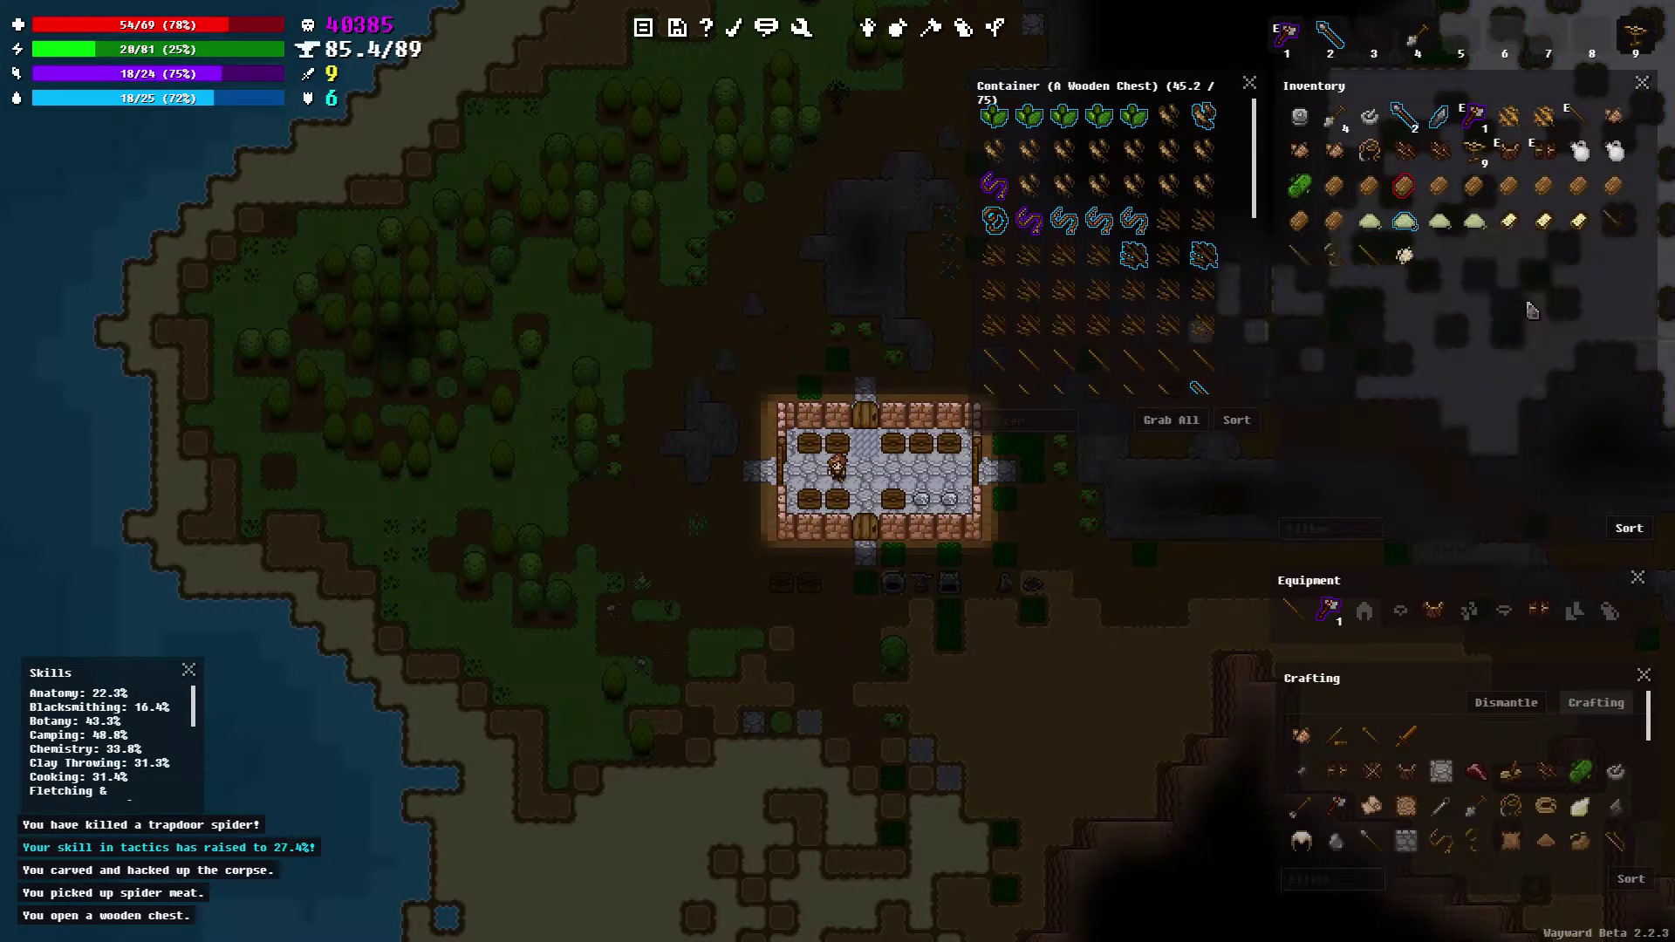
# Move the wooden poles and stripped bark into the chest, then step toward the next chest
pyautogui.rightClick(1372, 259)
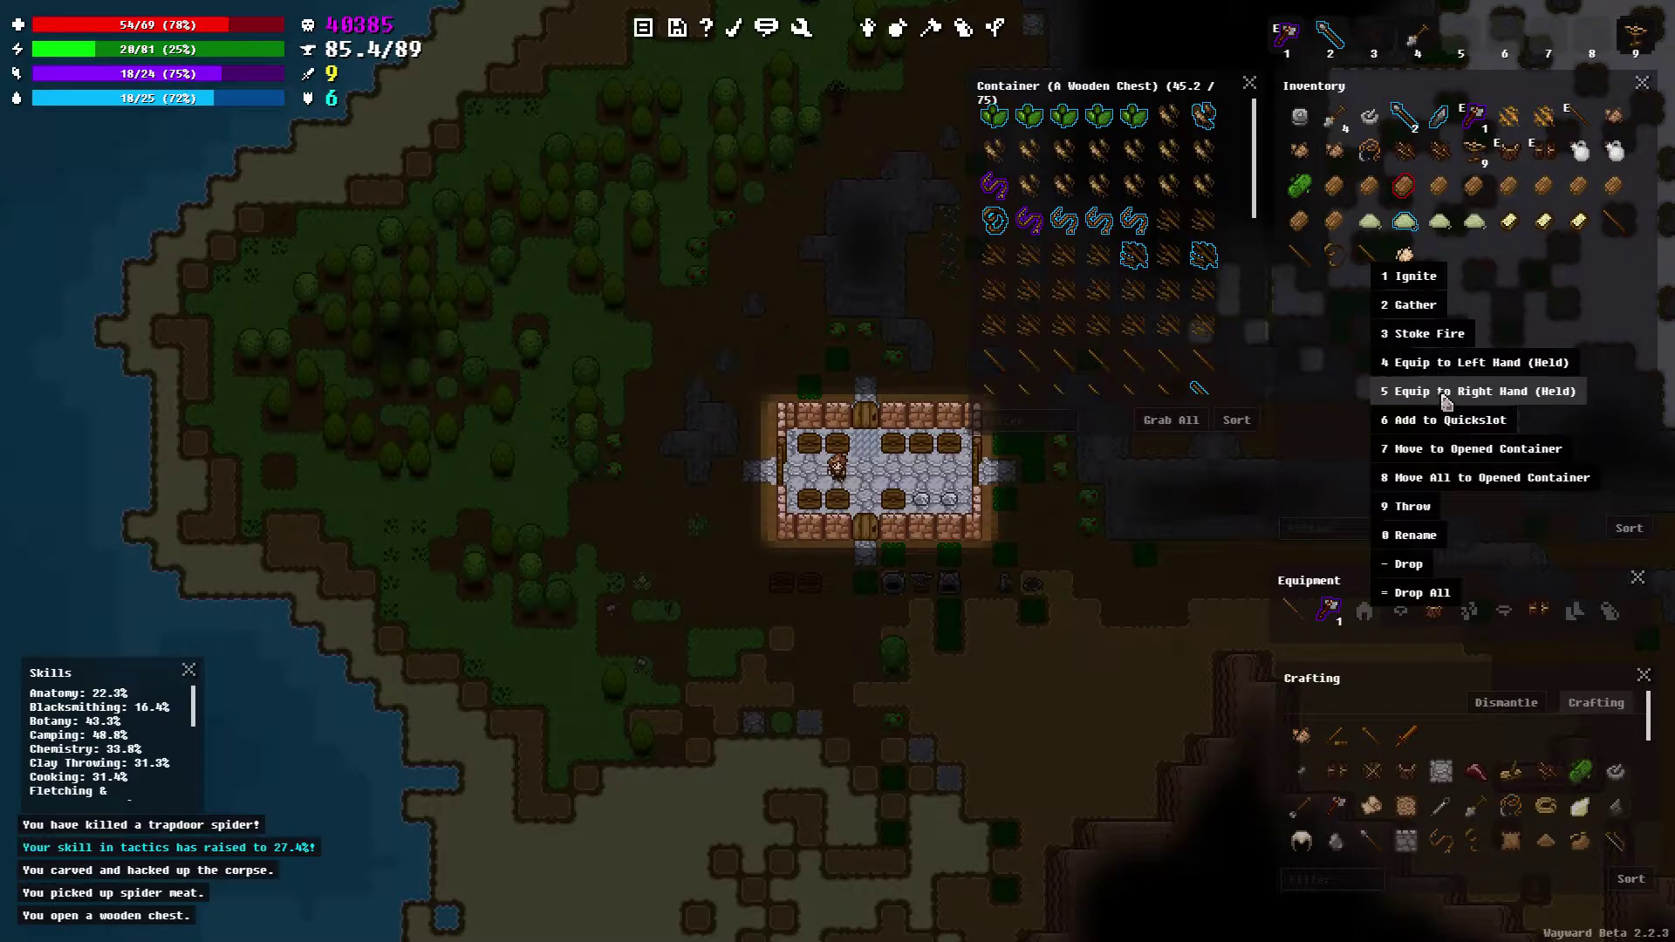
pyautogui.click(1493, 449)
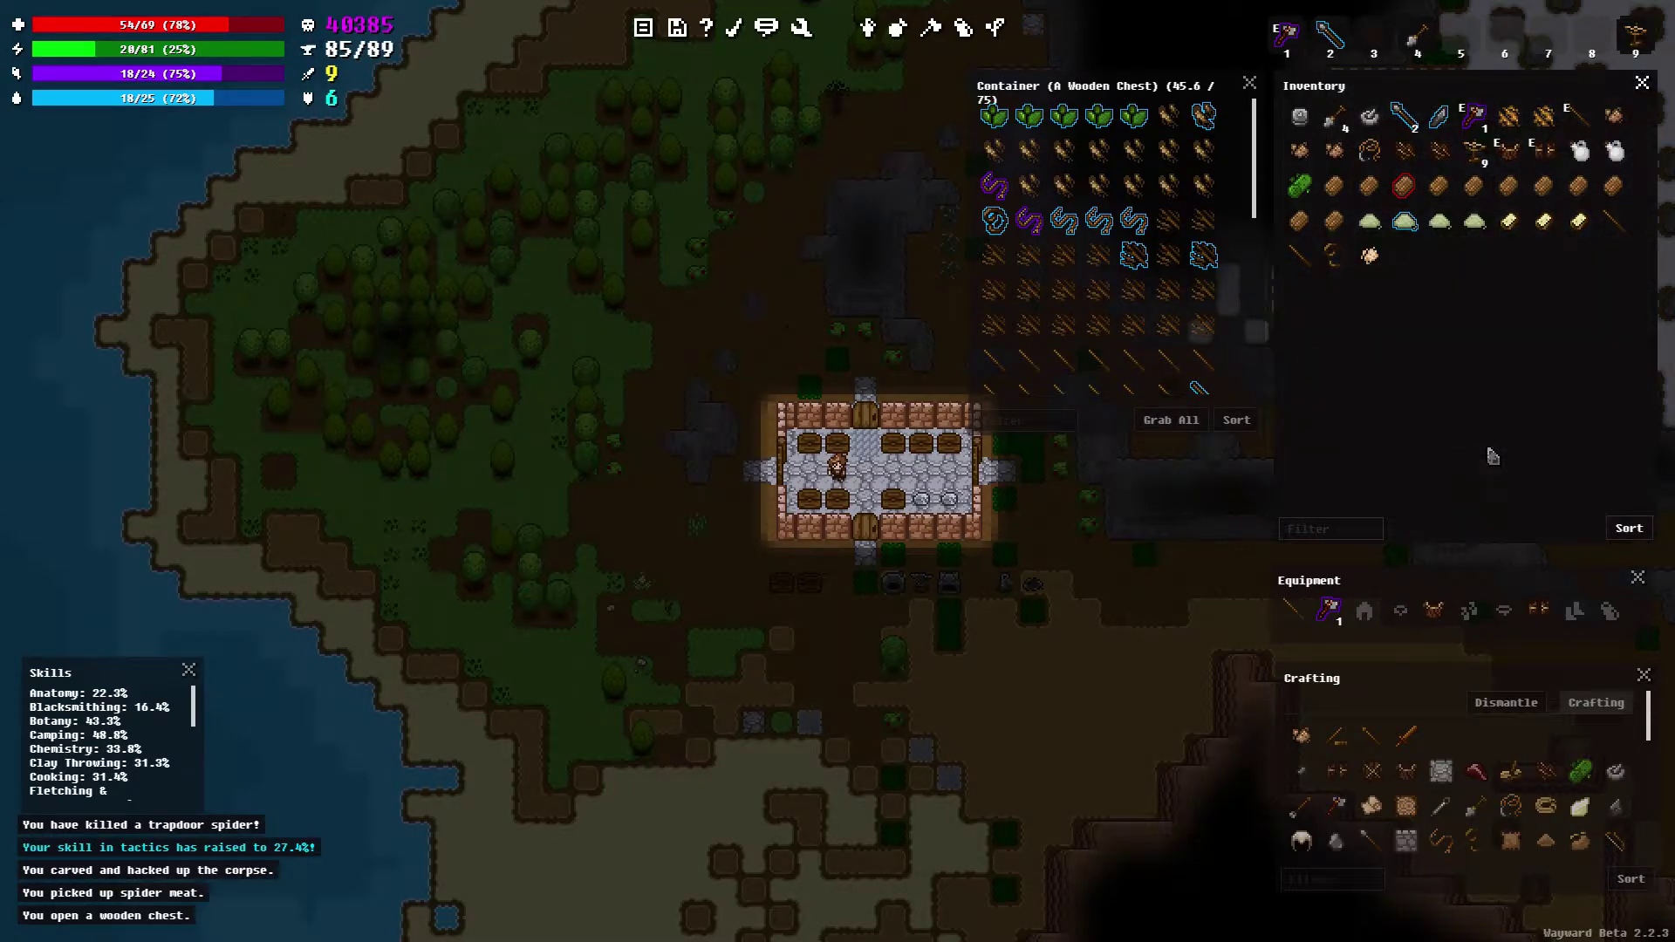
pyautogui.rightClick(1610, 223)
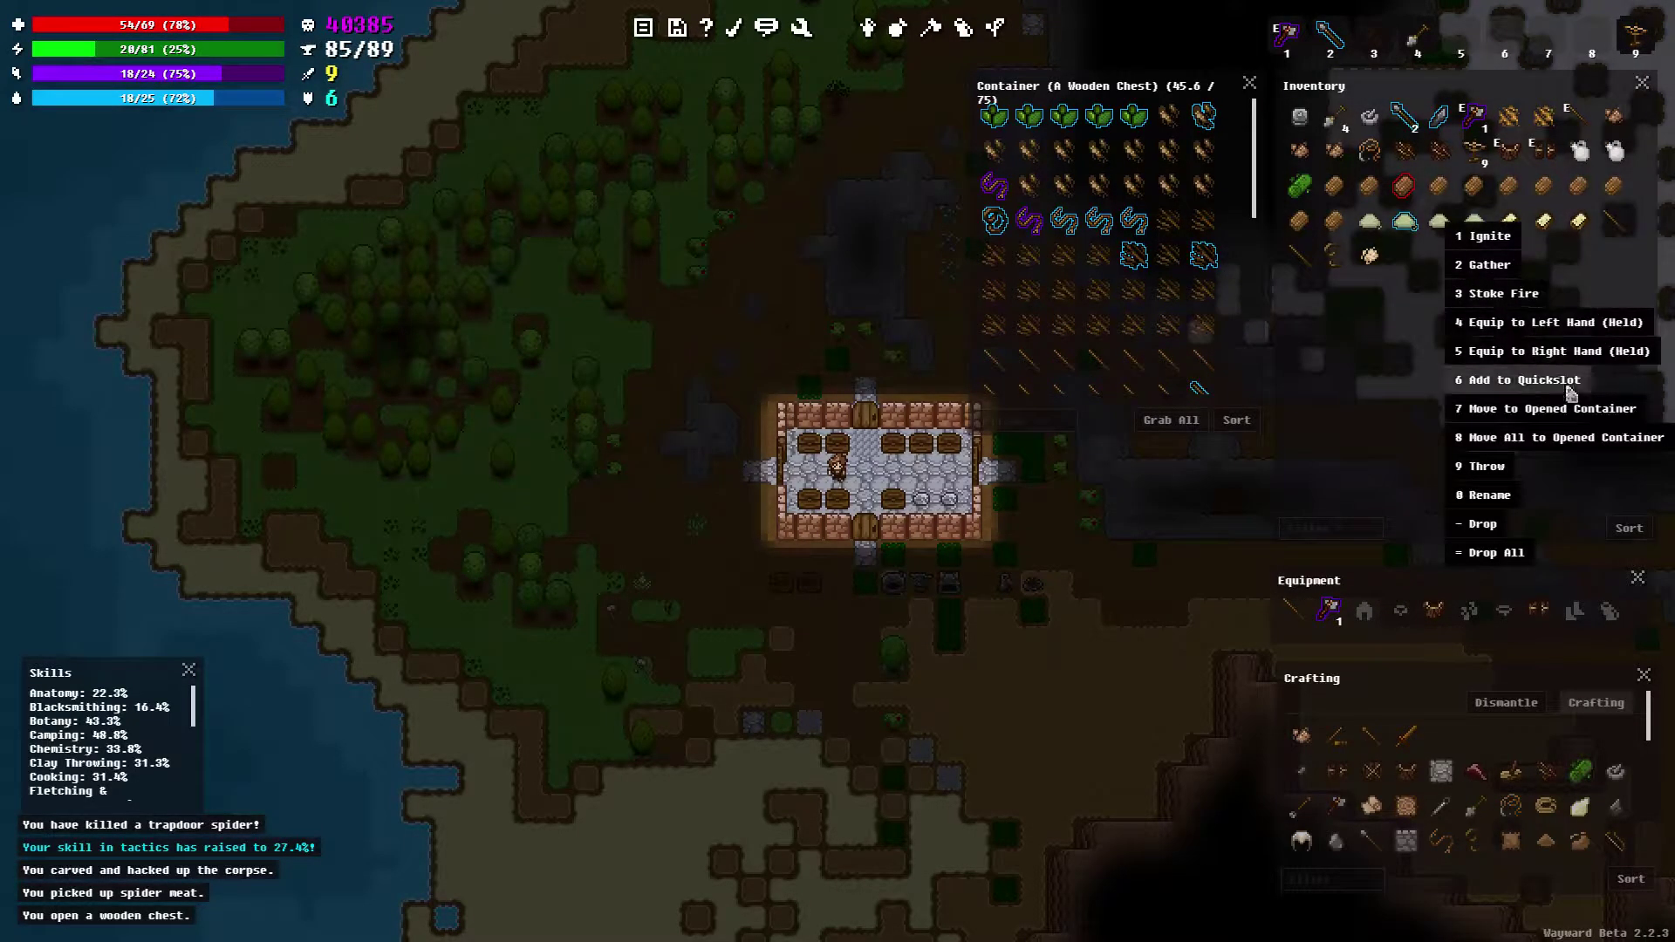
pyautogui.click(1506, 435)
pyautogui.rightClick(1578, 220)
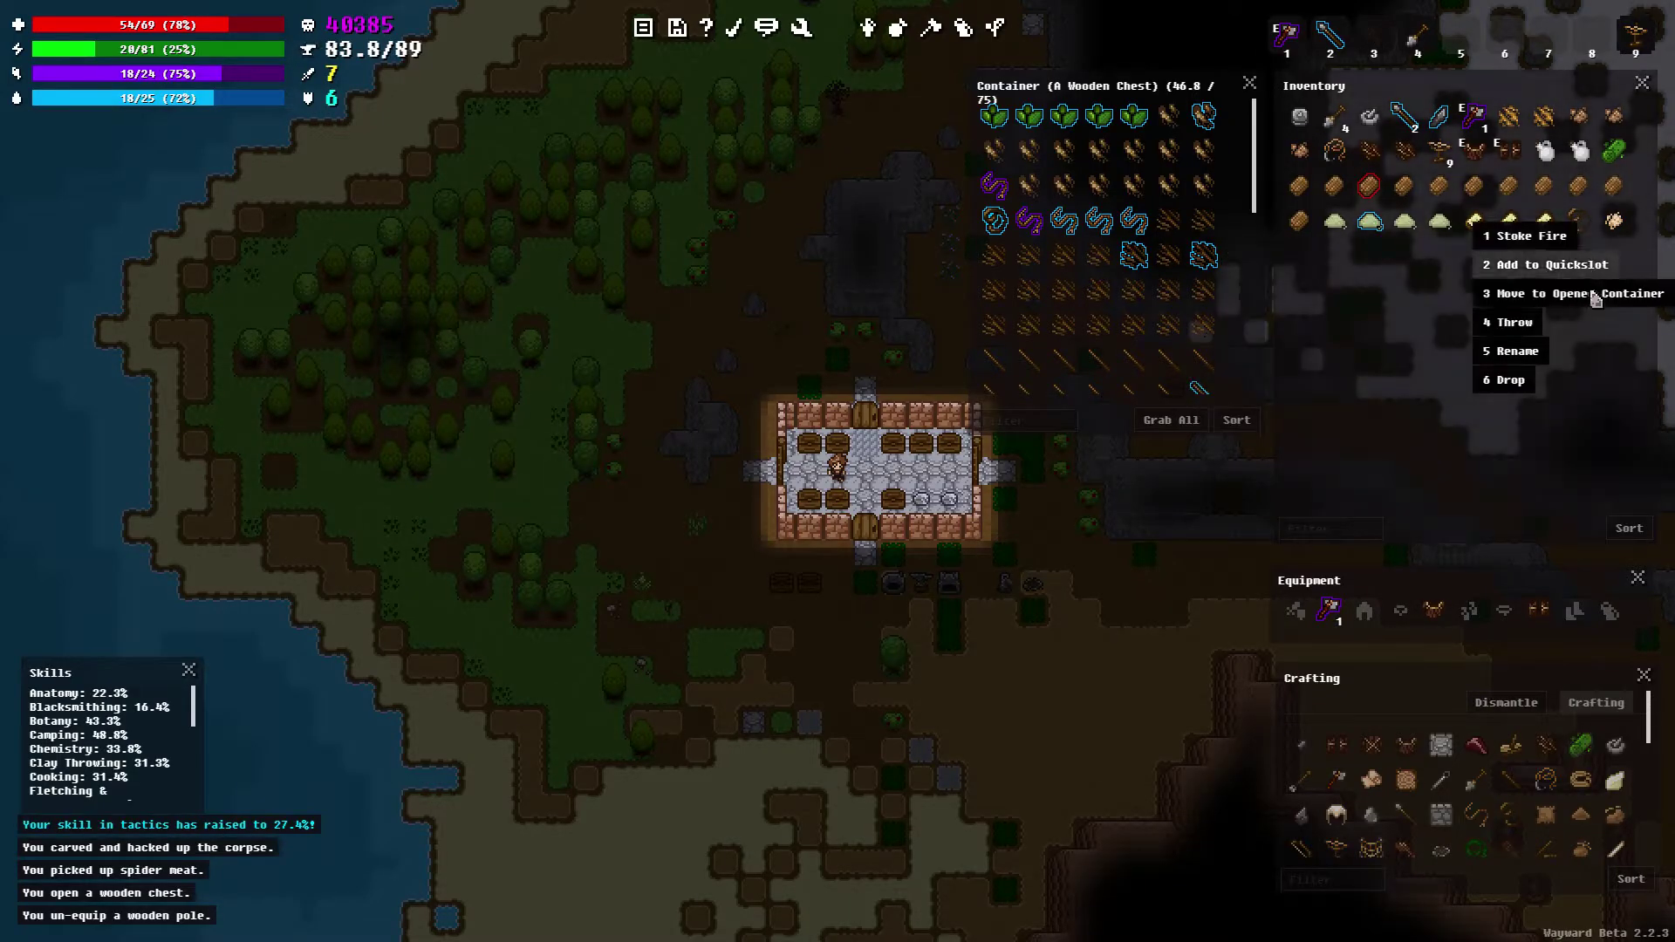
pyautogui.click(1581, 298)
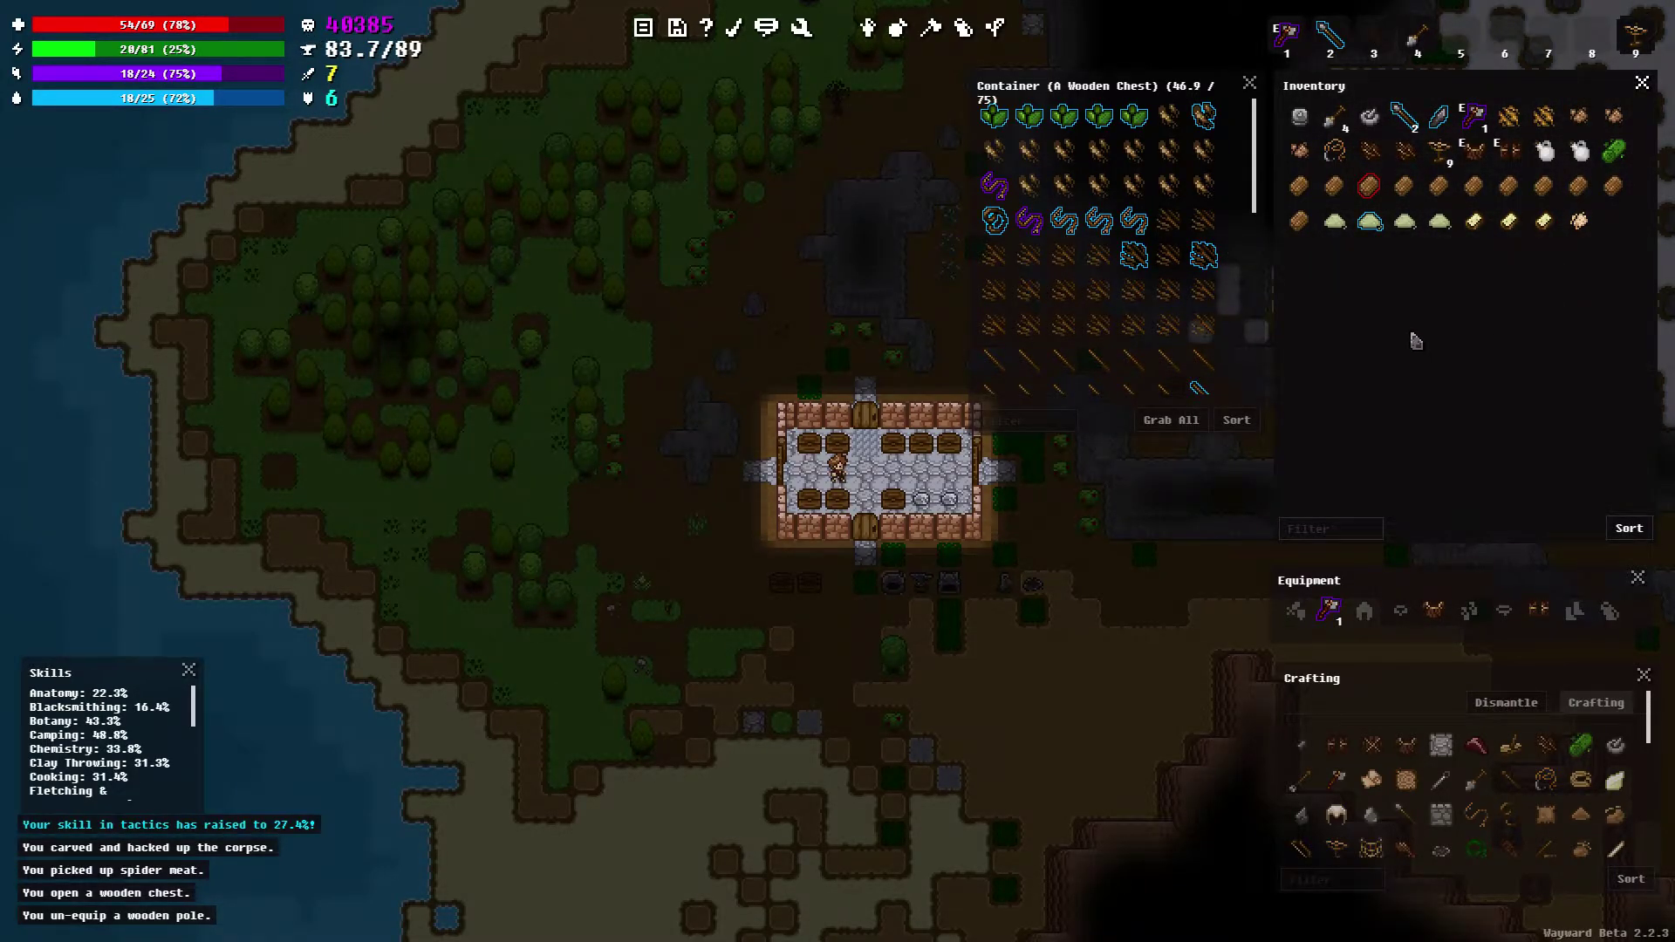
pyautogui.press('Right')
# Open the neighbouring food chest and move the spider meat into it
pyautogui.press('Right')
pyautogui.press('Up')
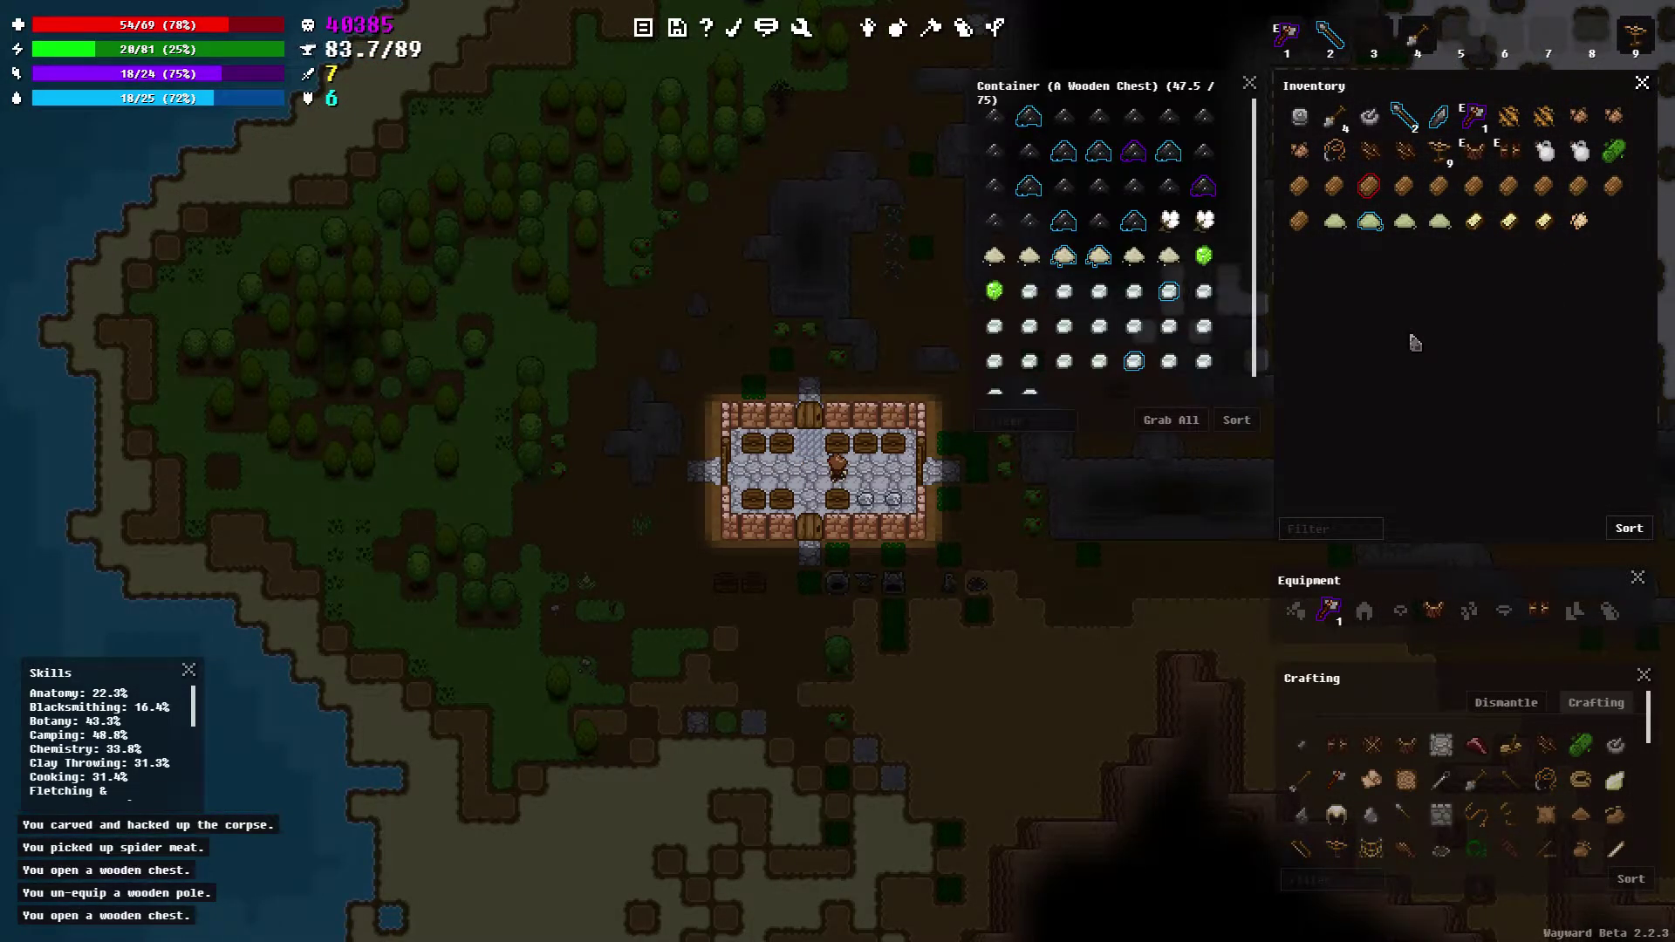
pyautogui.press('Right')
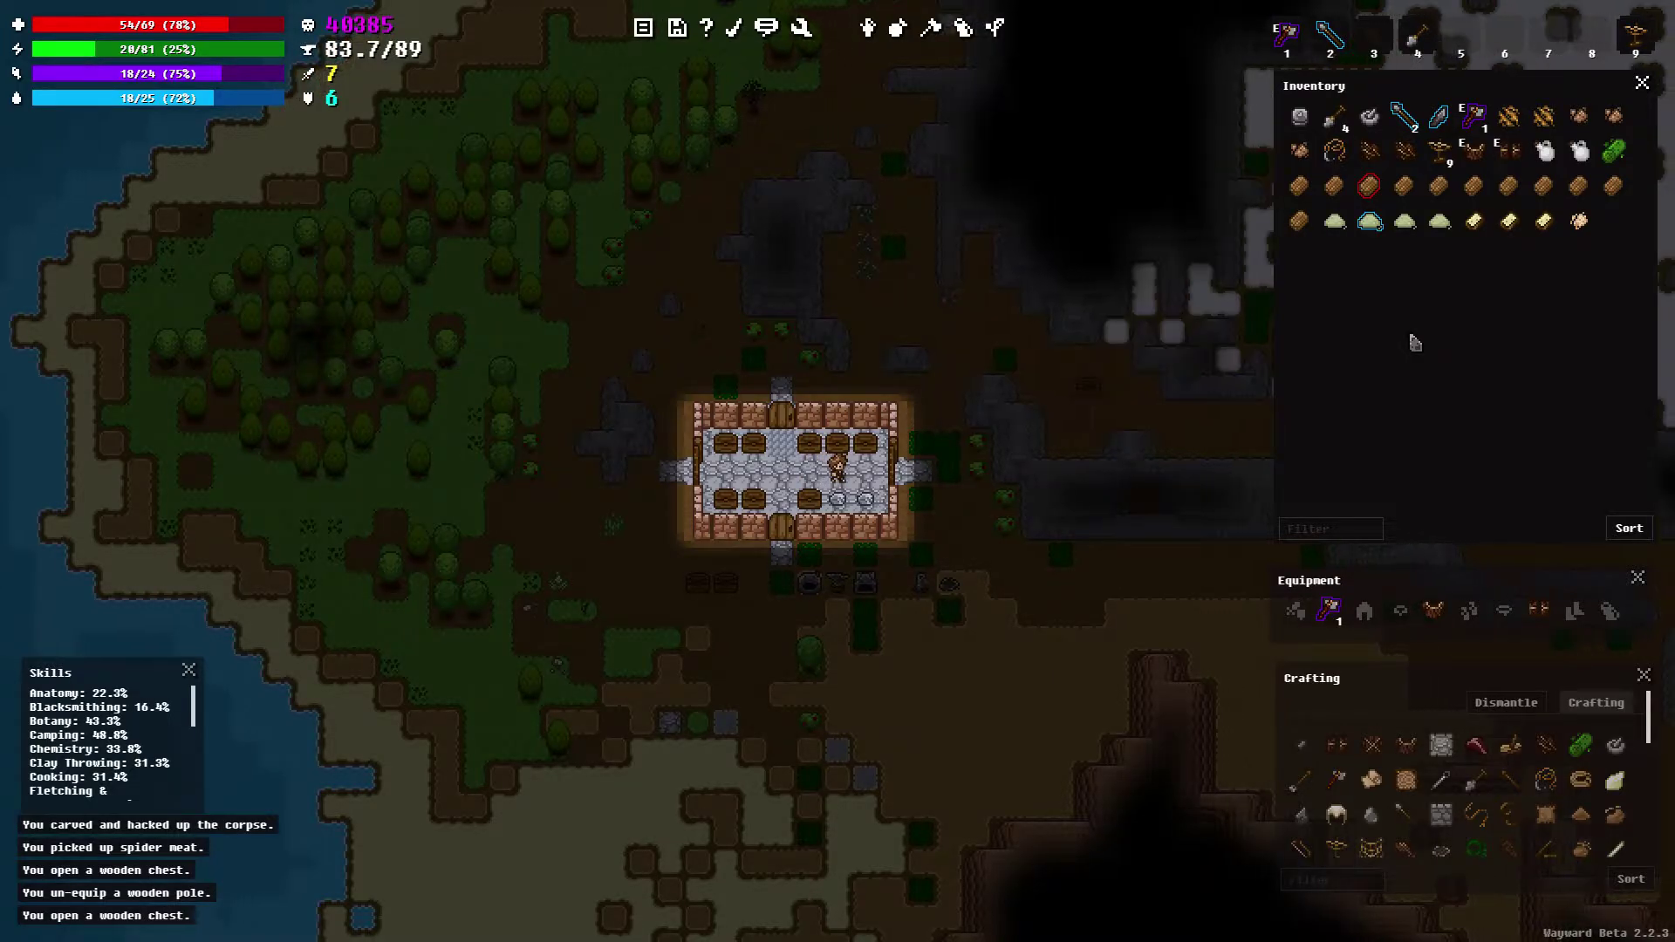
pyautogui.press('Up')
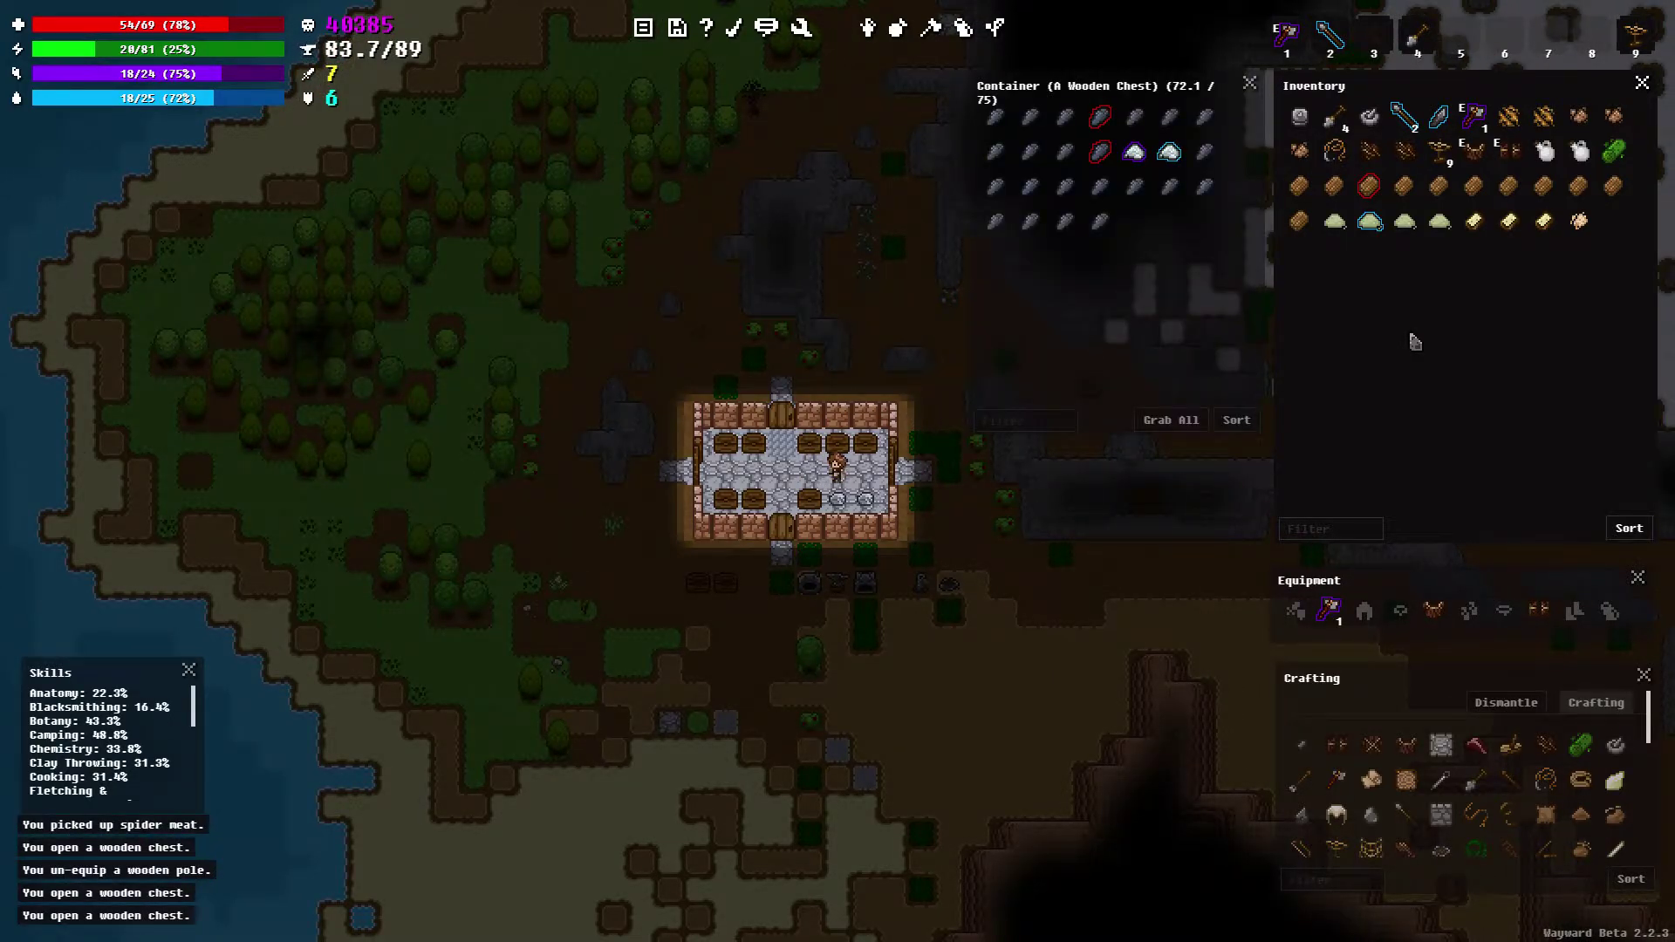
pyautogui.press('Left')
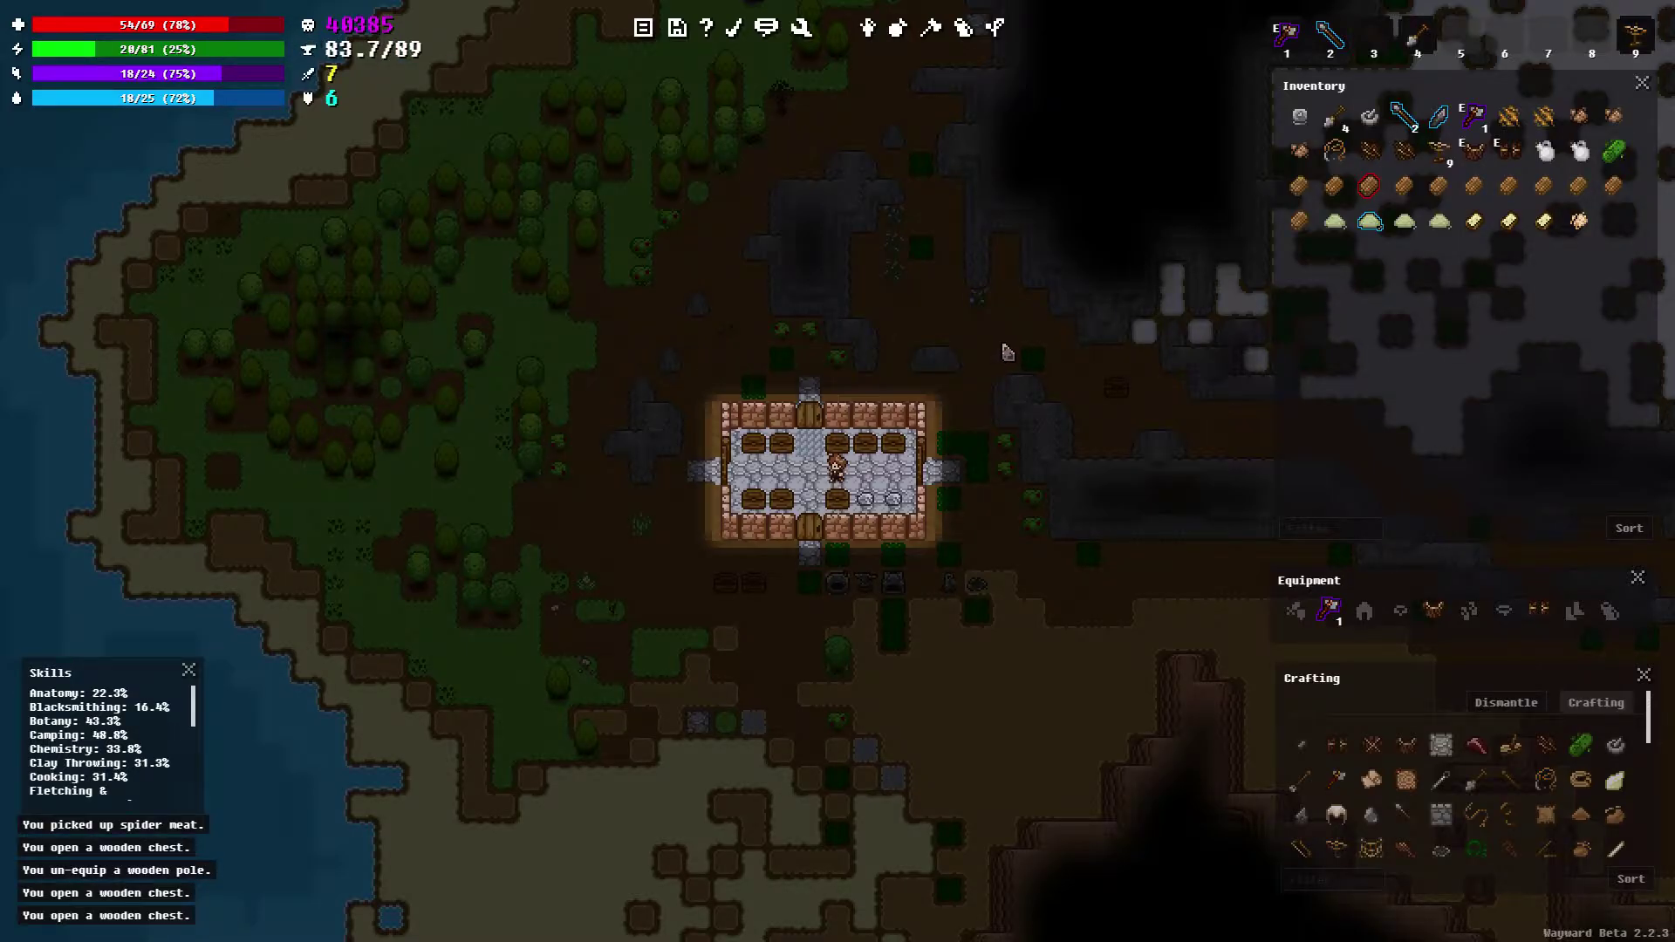
pyautogui.press('Right')
pyautogui.press('Right')
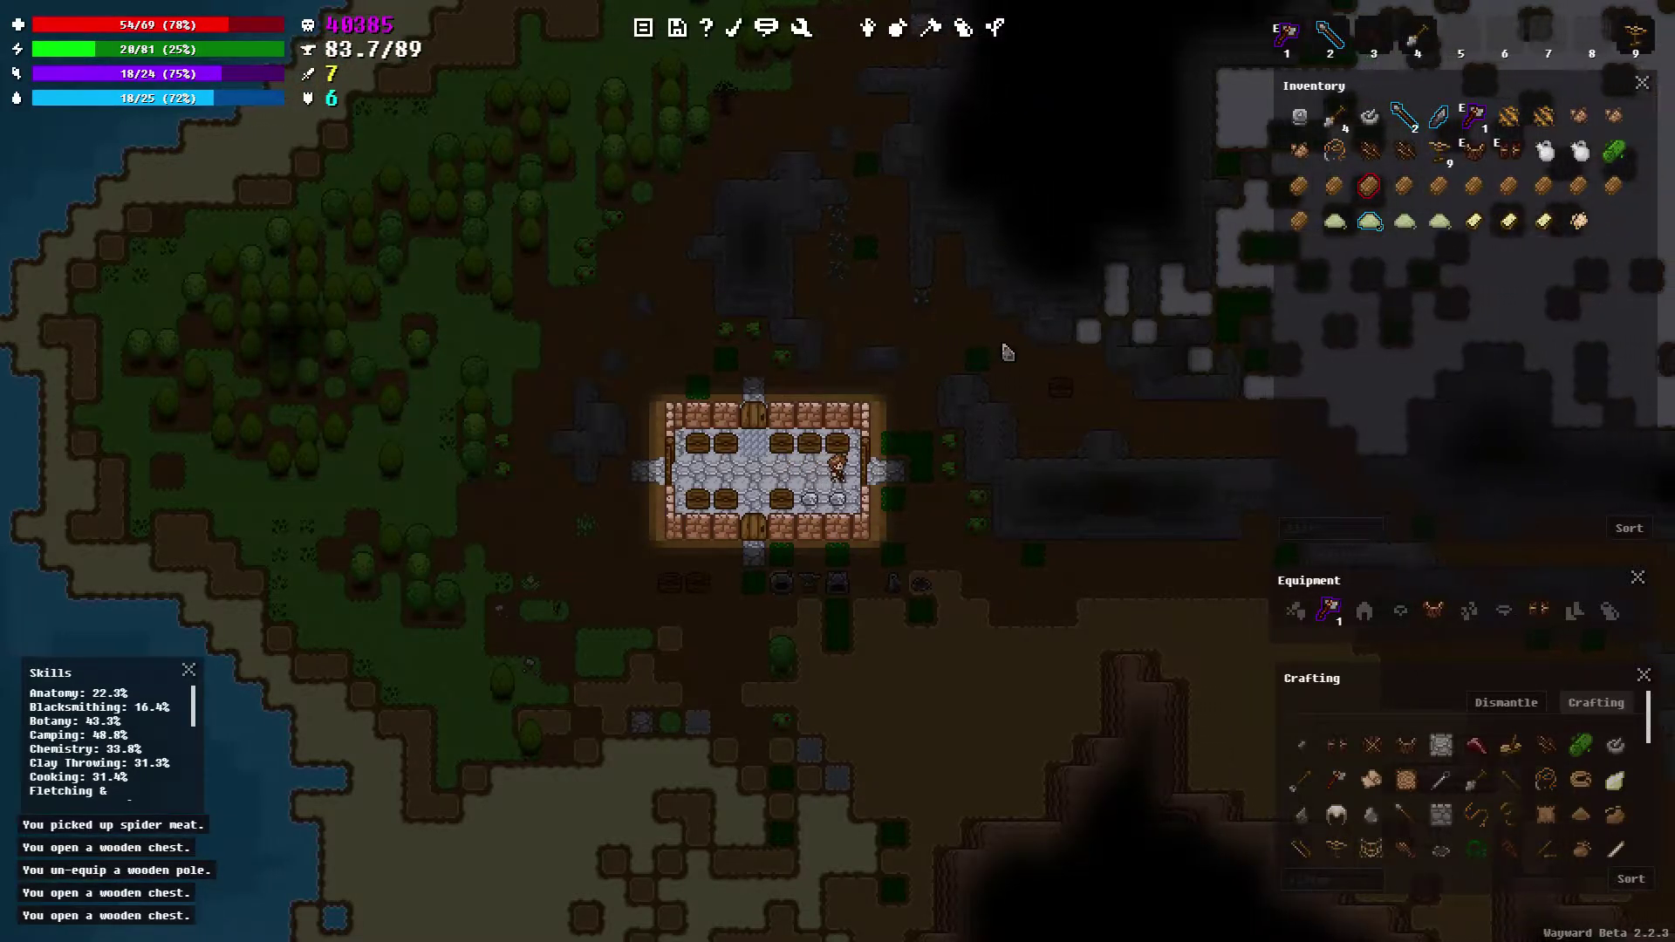
pyautogui.press('e')
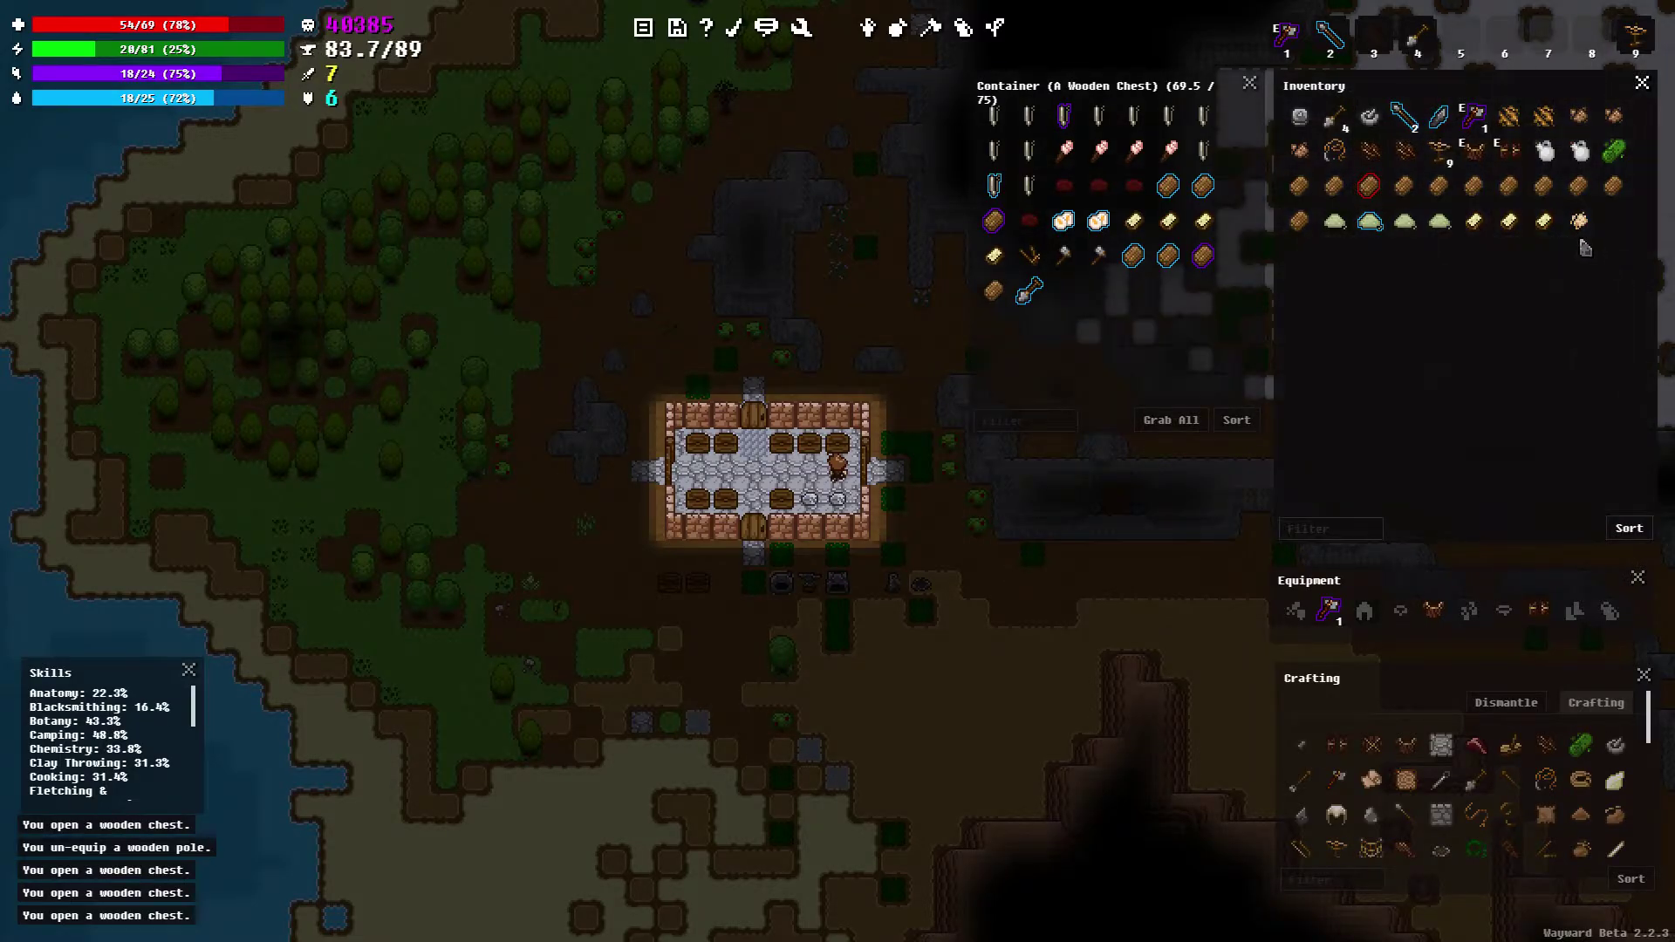
pyautogui.rightClick(1582, 223)
pyautogui.click(1532, 284)
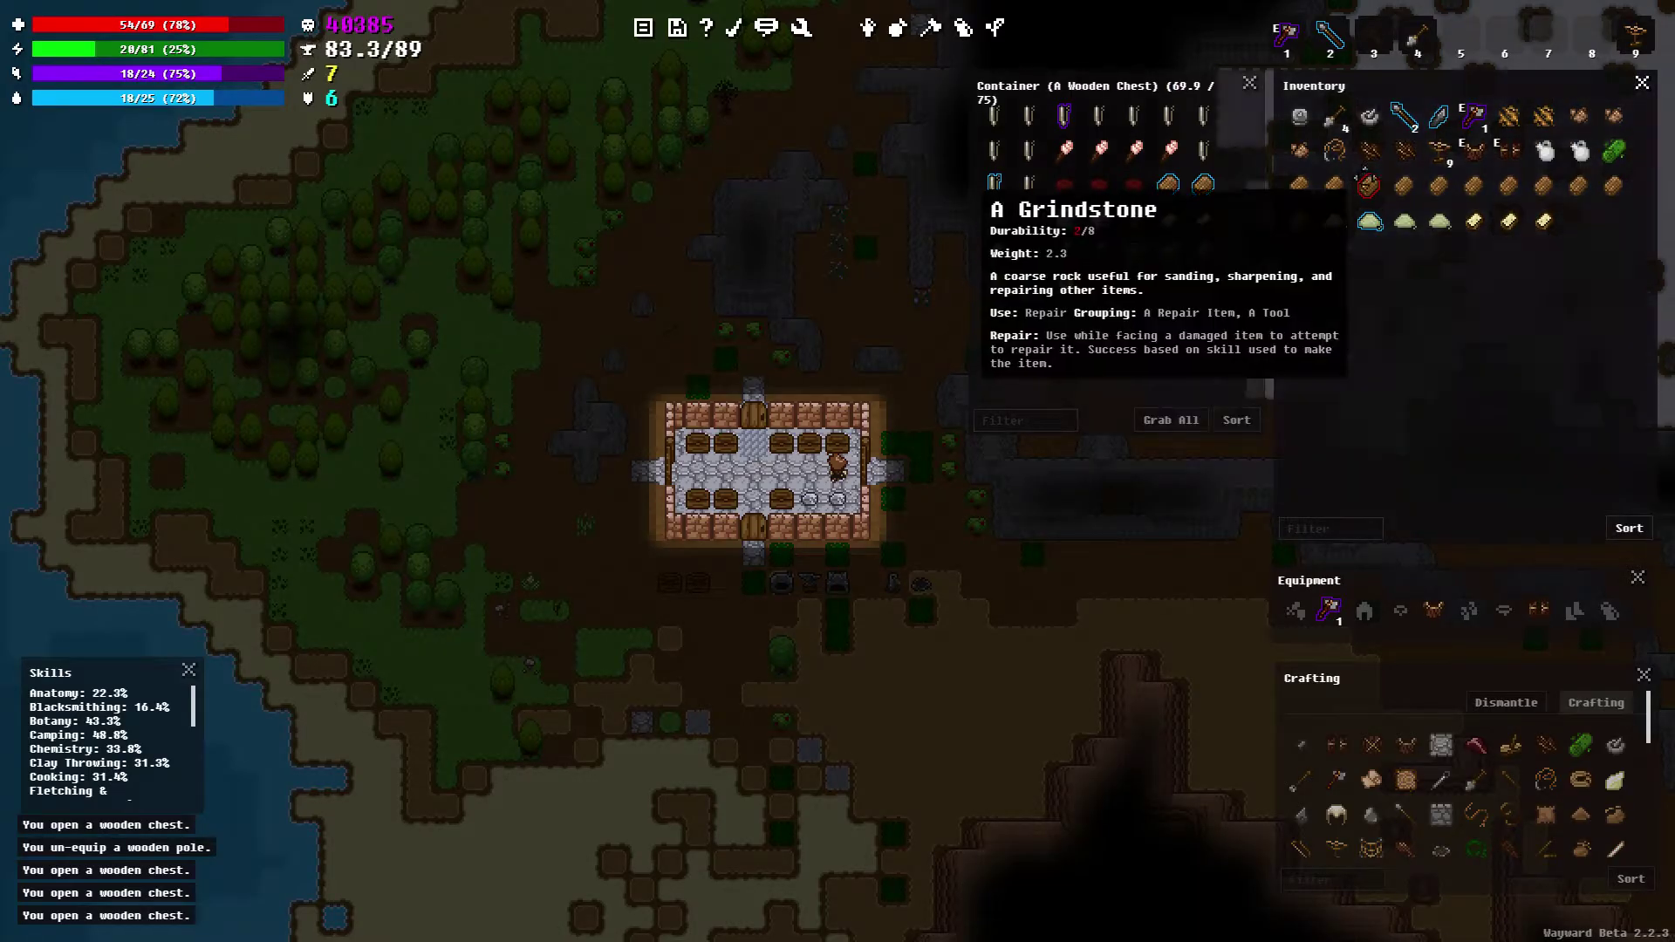
pyautogui.moveTo(1063, 292)
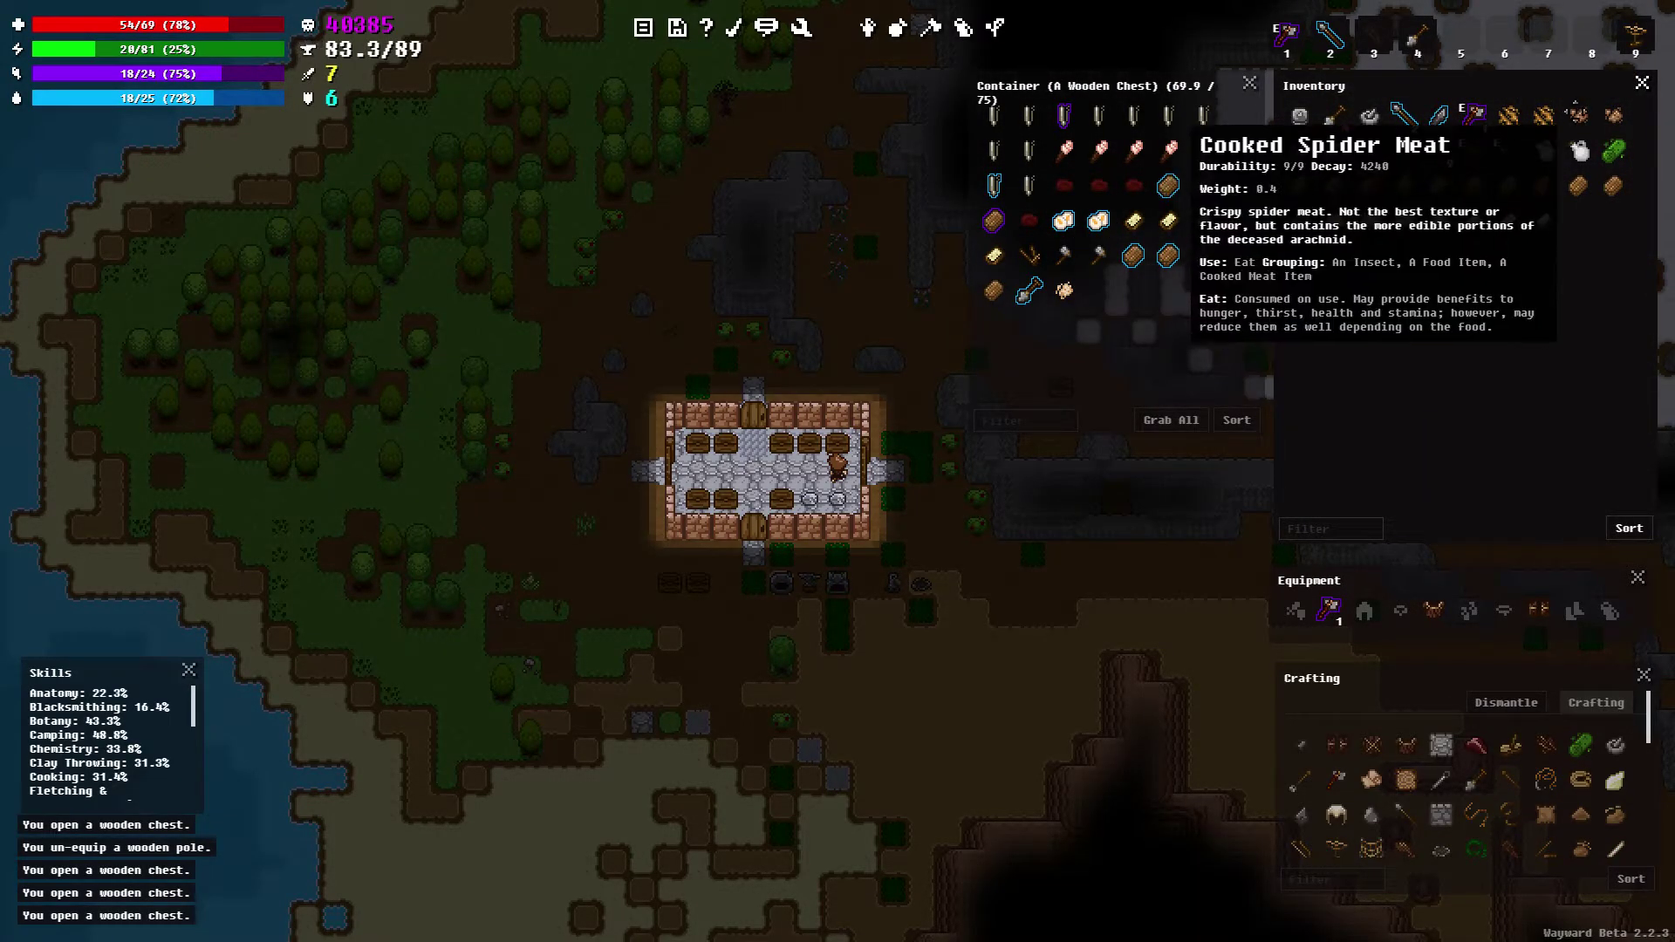
# Eat a cooked spider meat, then move two more food items into the food chest
pyautogui.rightClick(1578, 117)
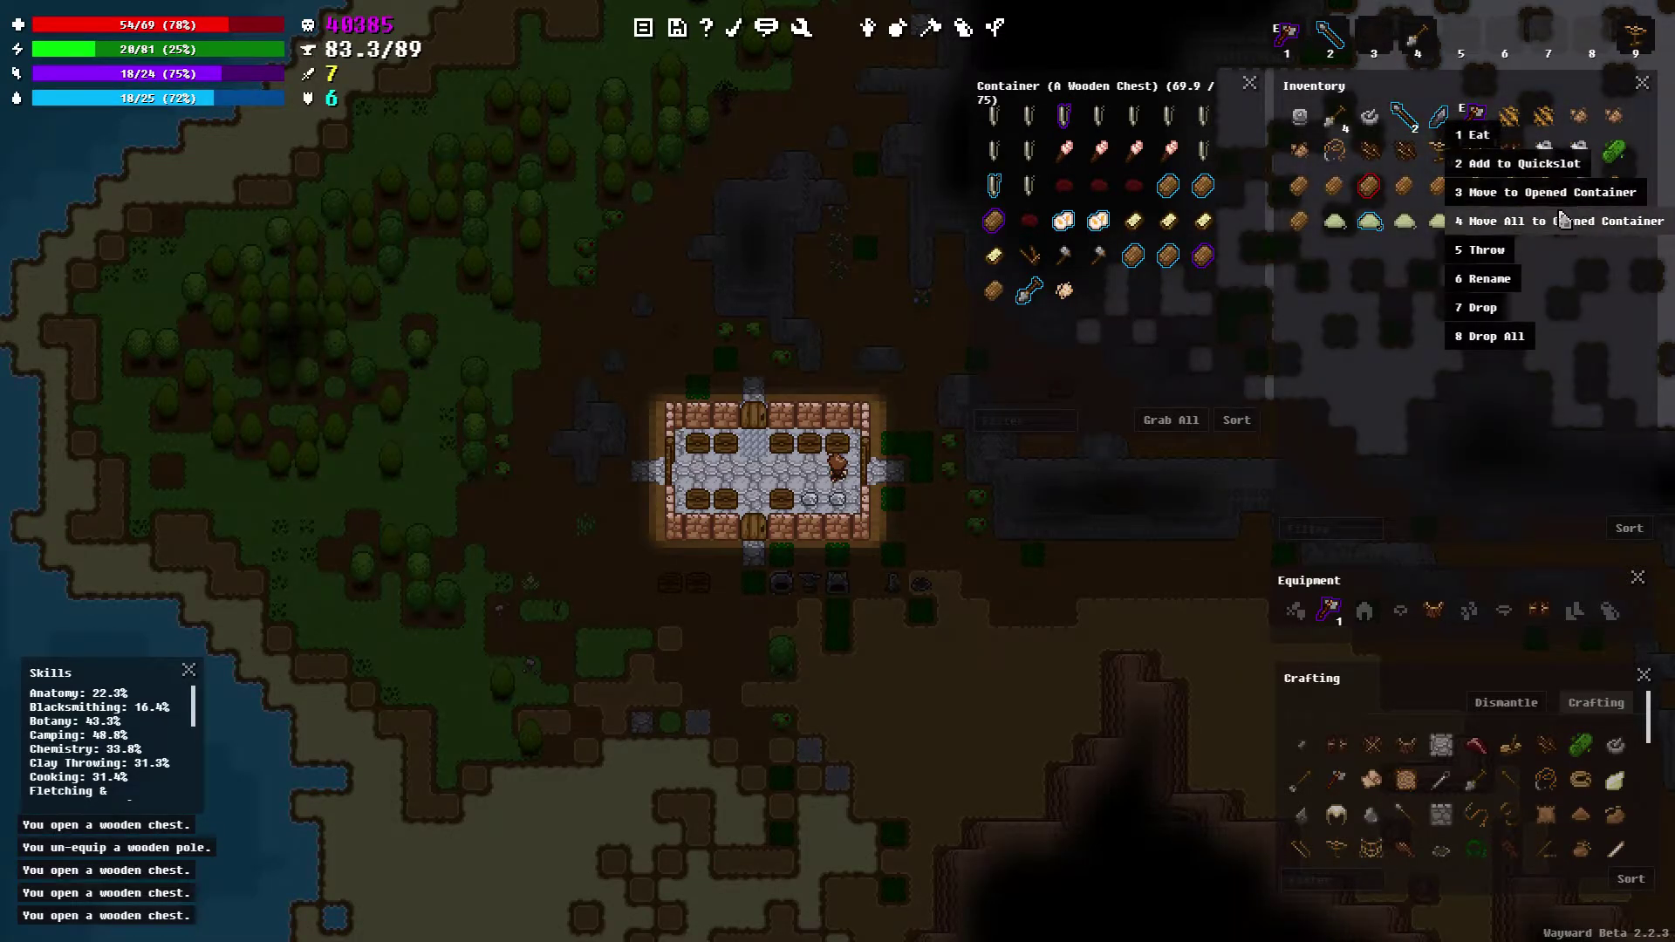
pyautogui.press('1')
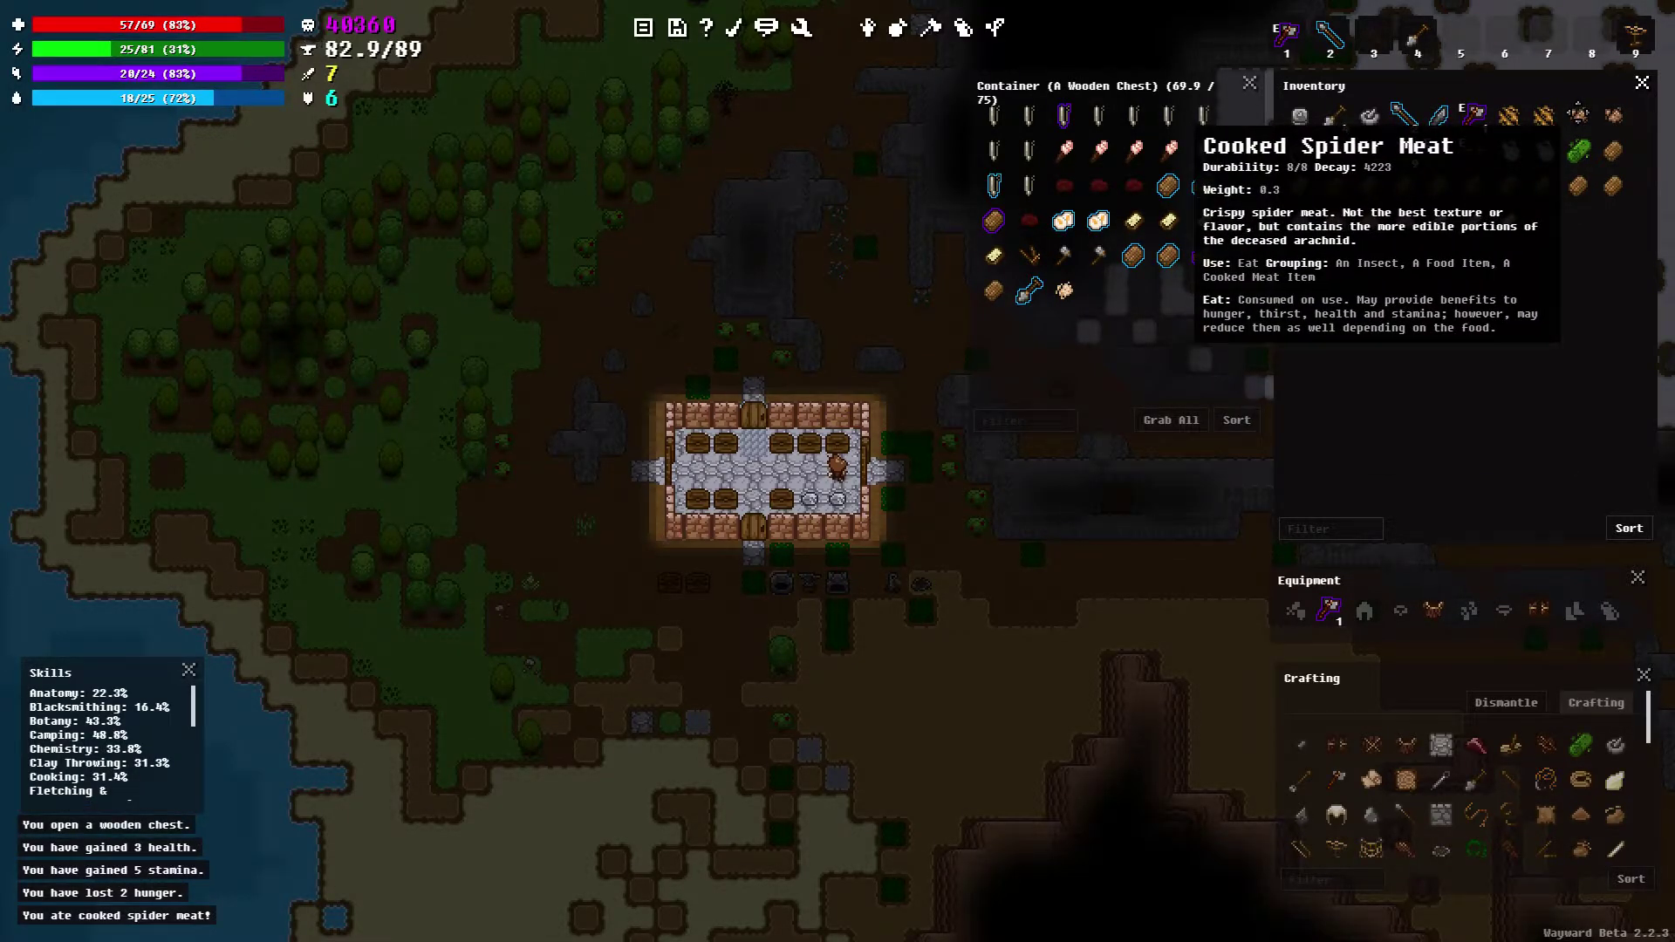
pyautogui.rightClick(1449, 119)
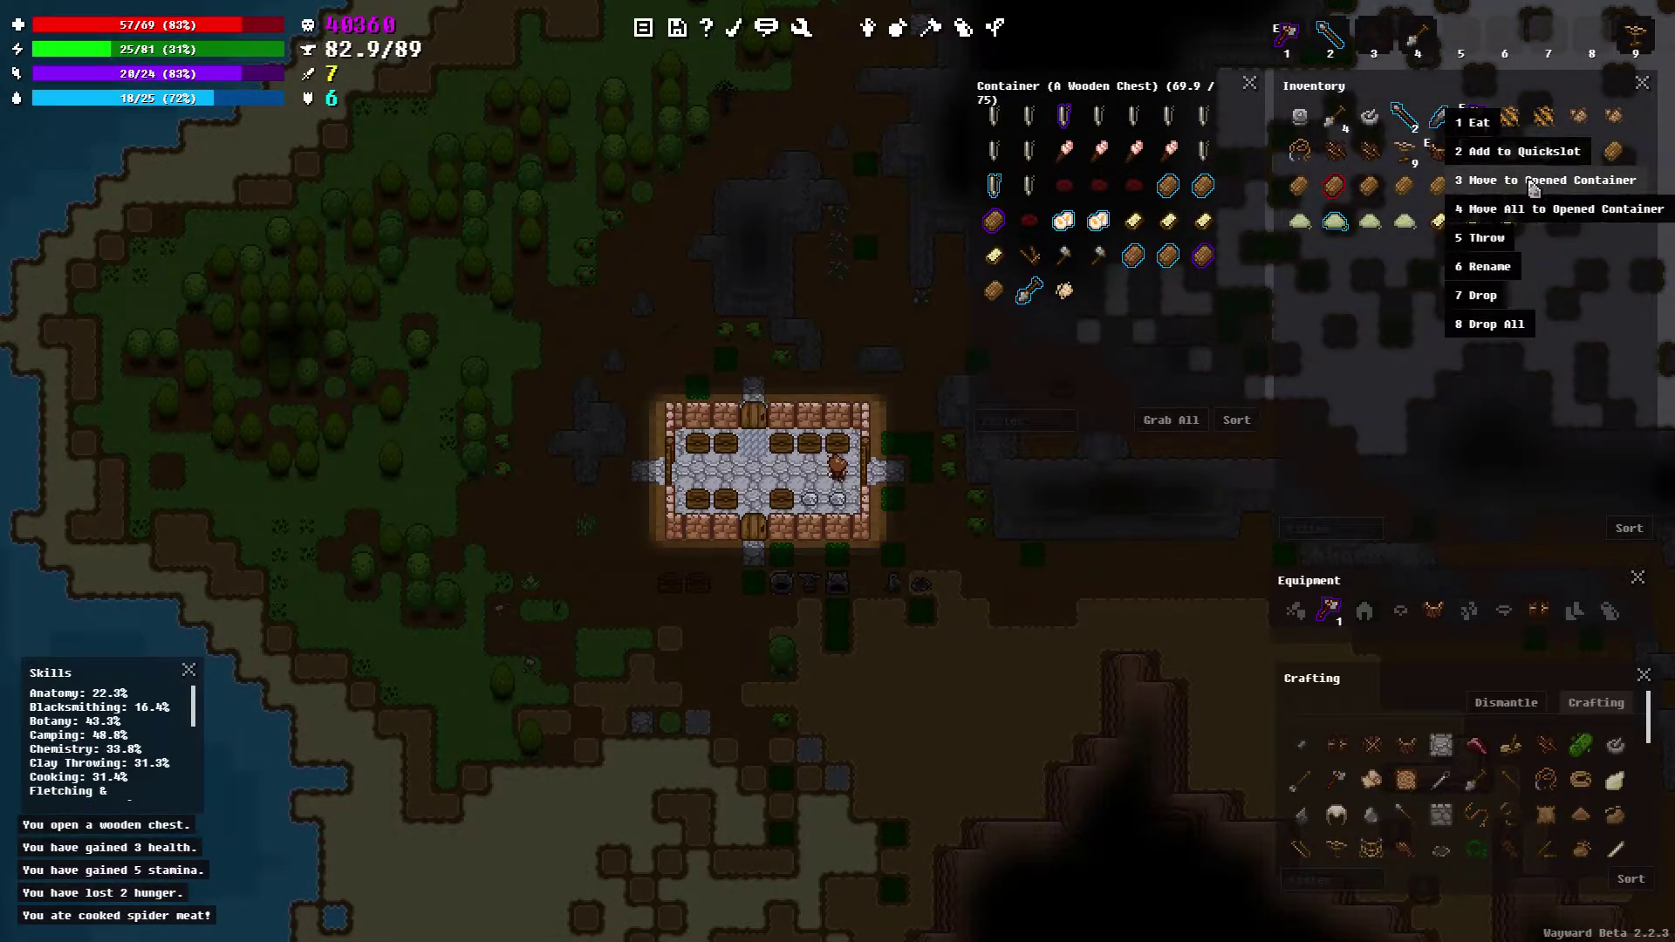
pyautogui.click(1526, 209)
pyautogui.rightClick(1584, 121)
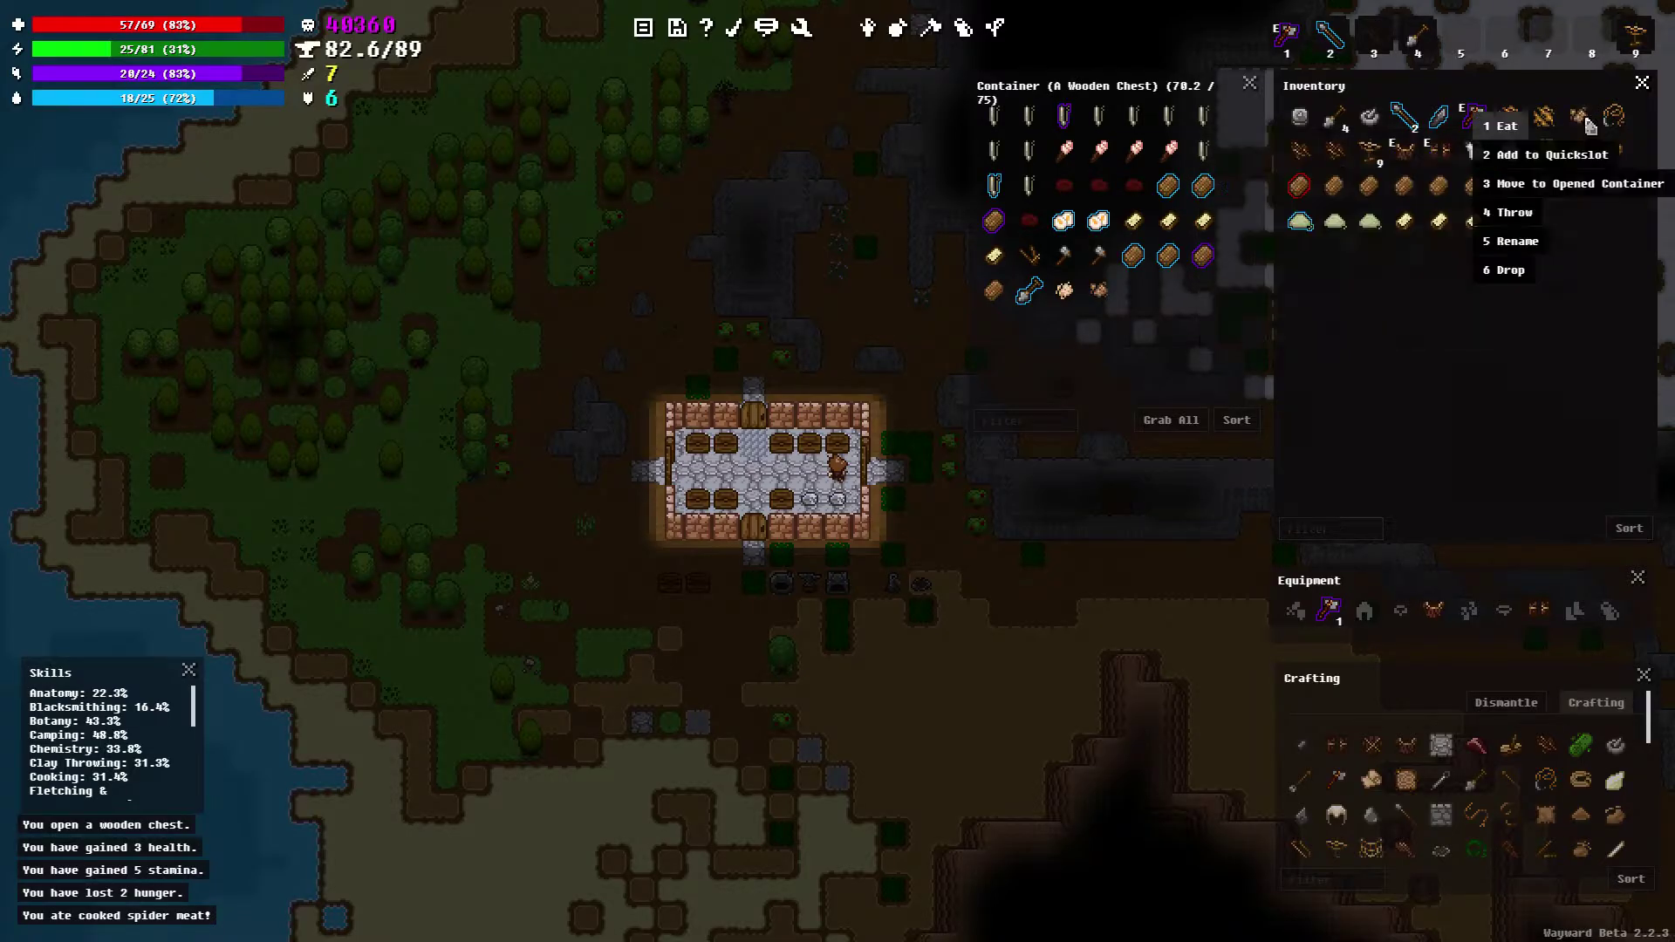
pyautogui.click(1544, 185)
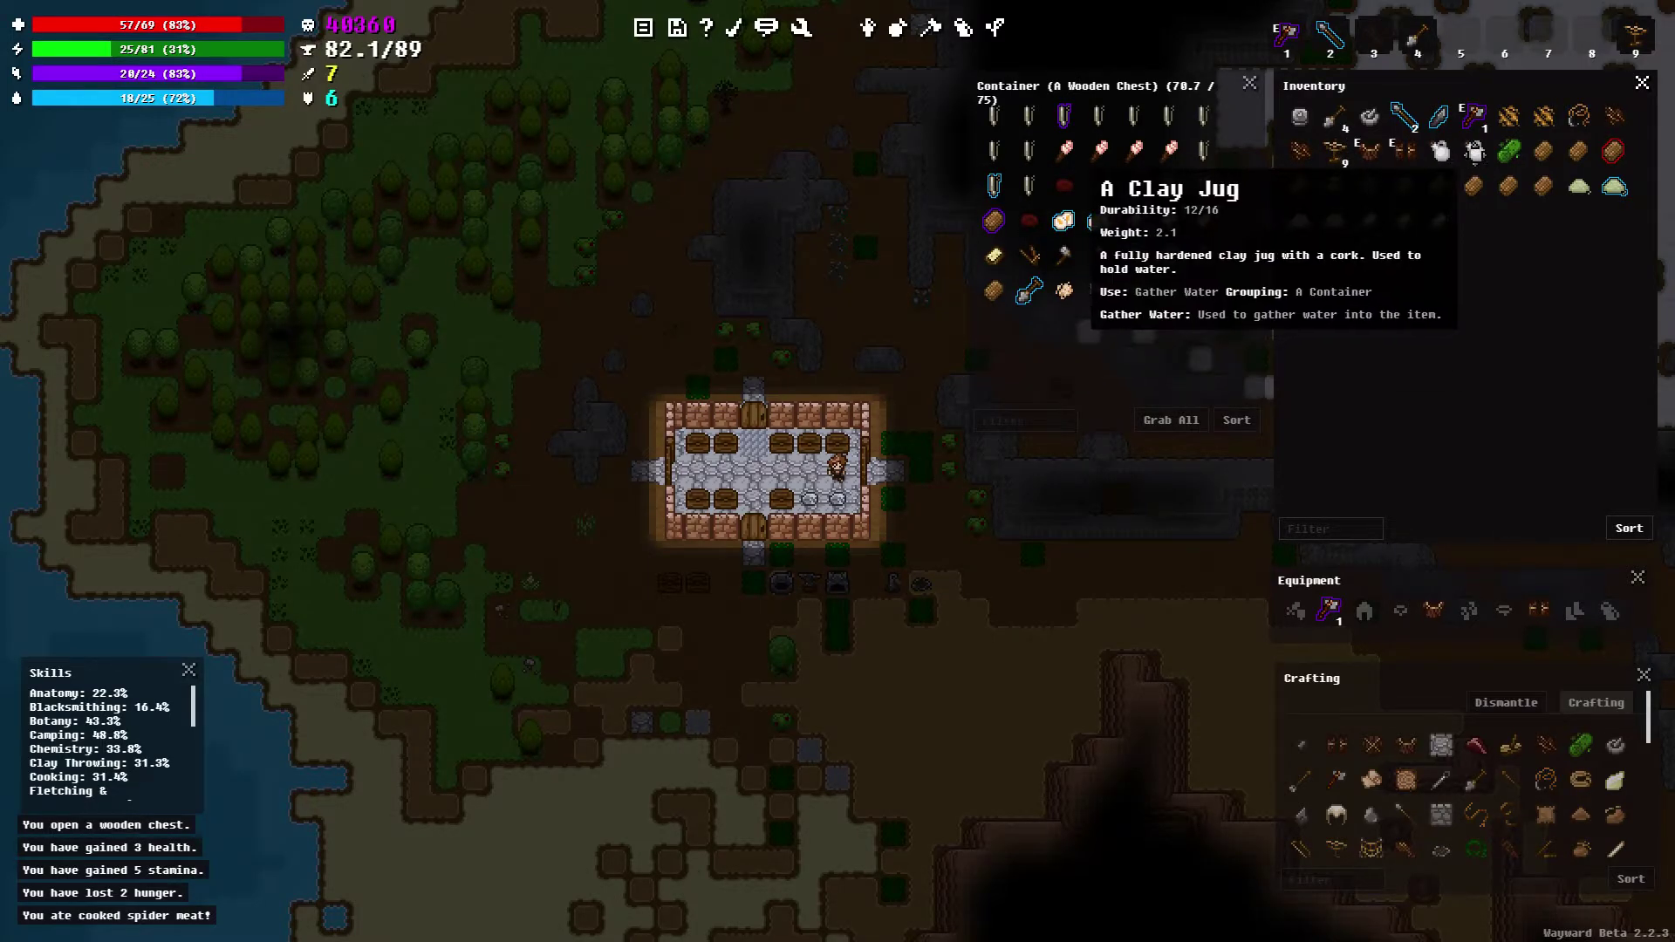
# Pick up the clay jug of desalinated water and try storing the flasks in a chest
pyautogui.rightClick(1475, 151)
pyautogui.click(1493, 165)
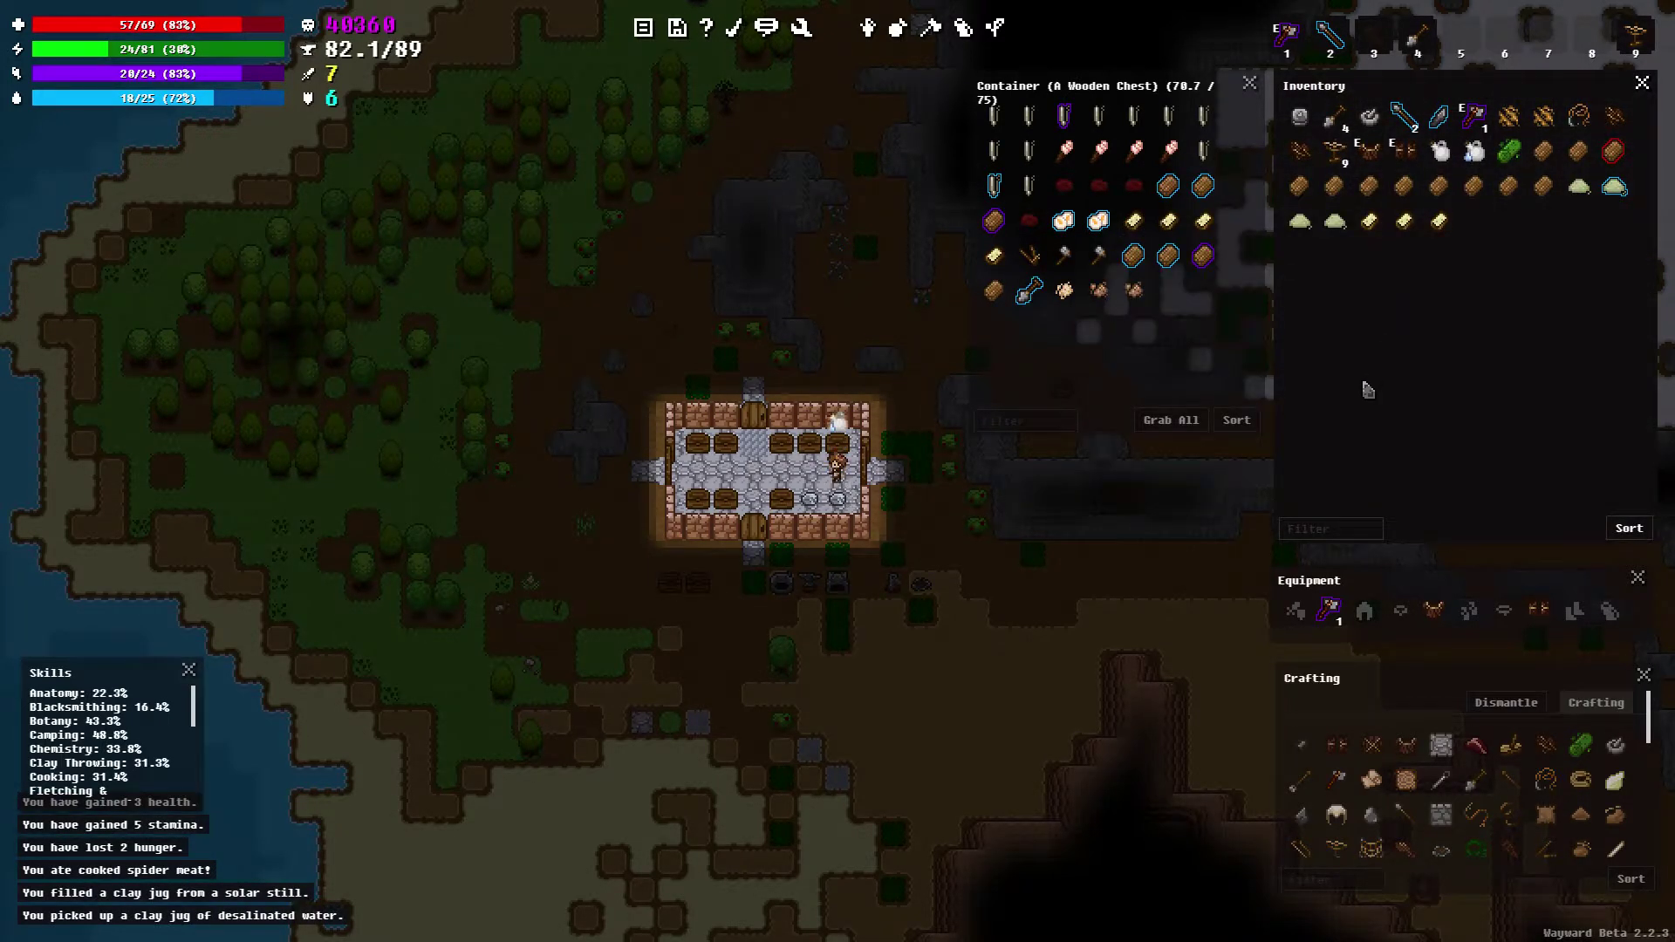
pyautogui.press('a')
pyautogui.press('a')
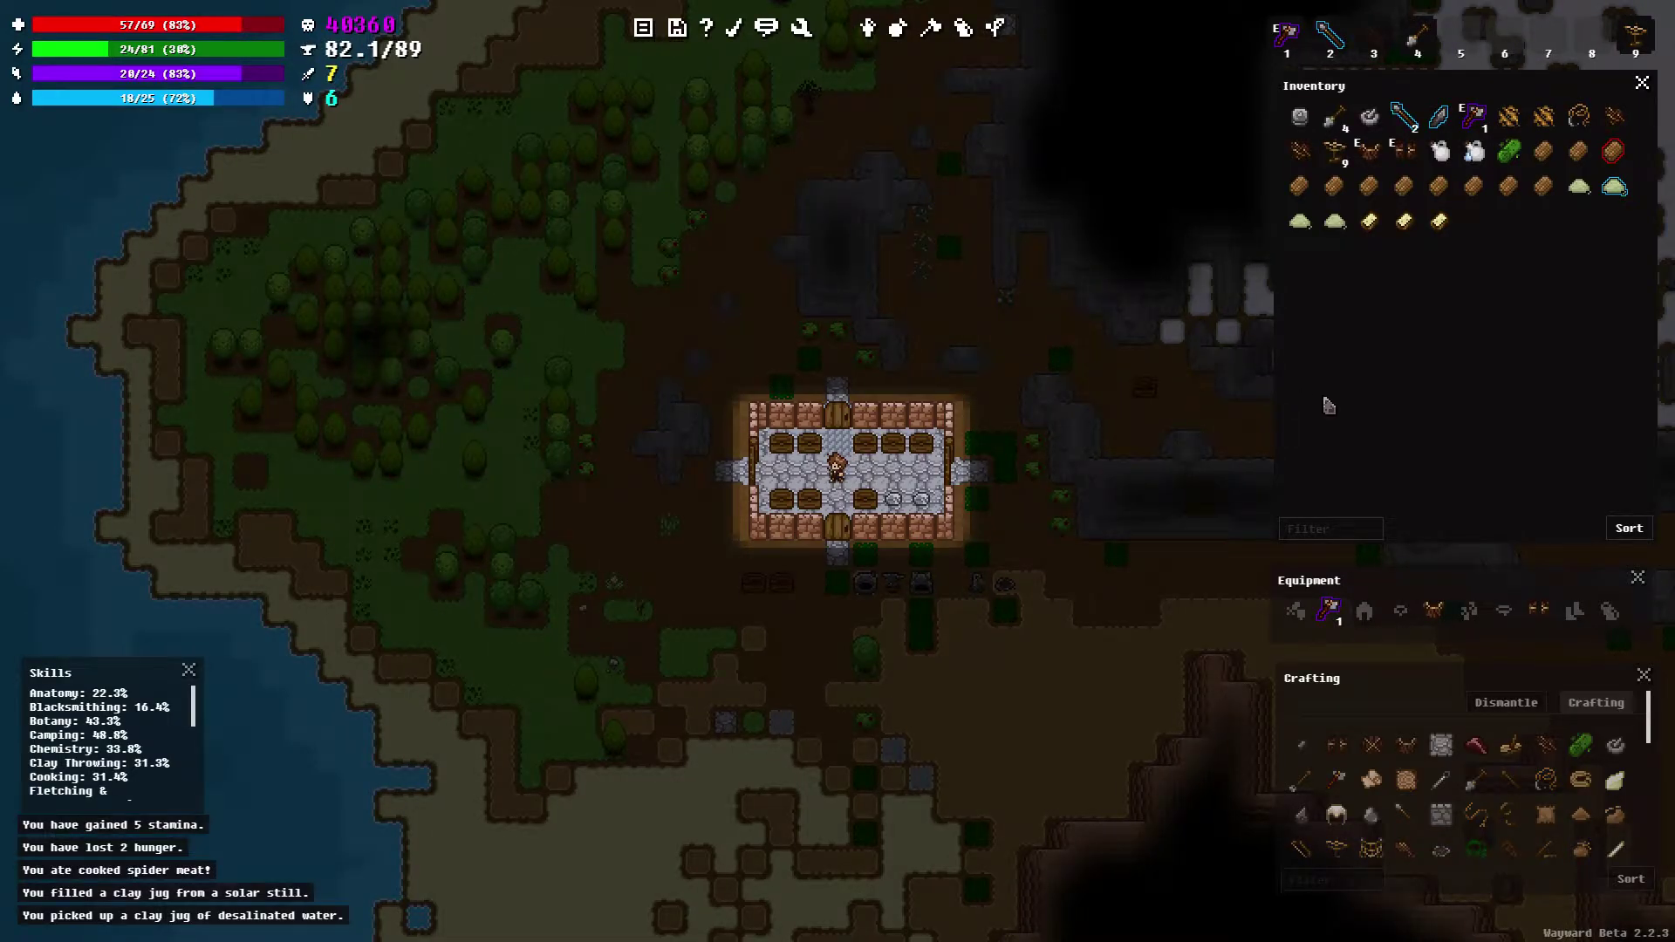
pyautogui.press('d')
pyautogui.press('d')
pyautogui.press('w')
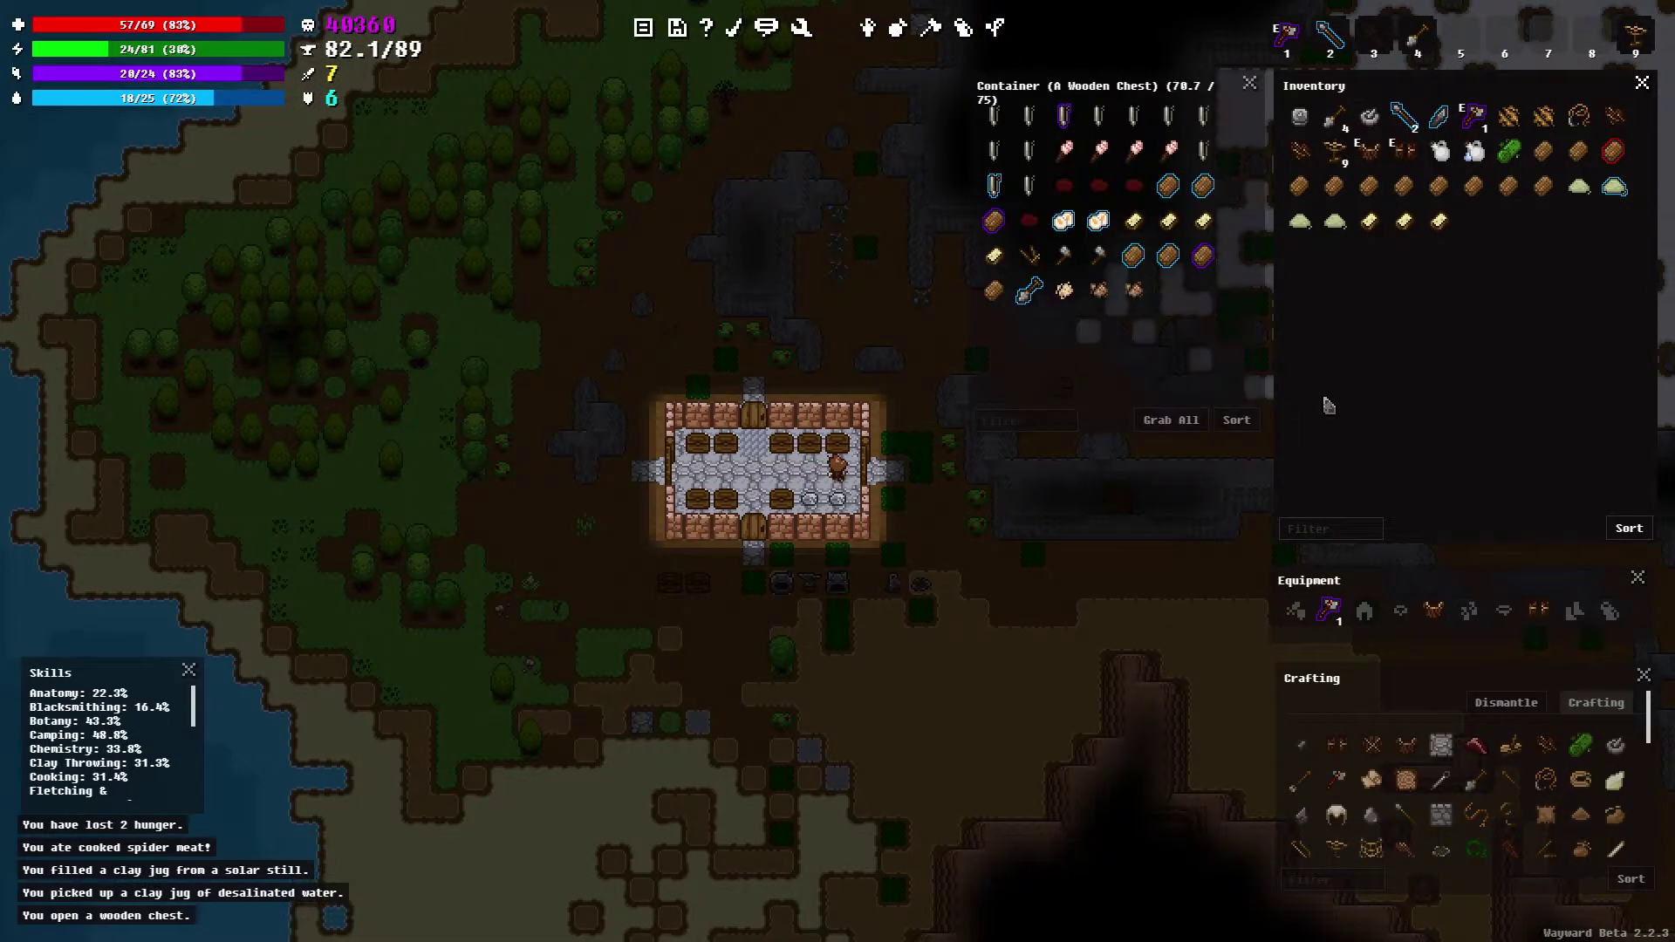
pyautogui.rightClick(1435, 223)
pyautogui.click(1470, 282)
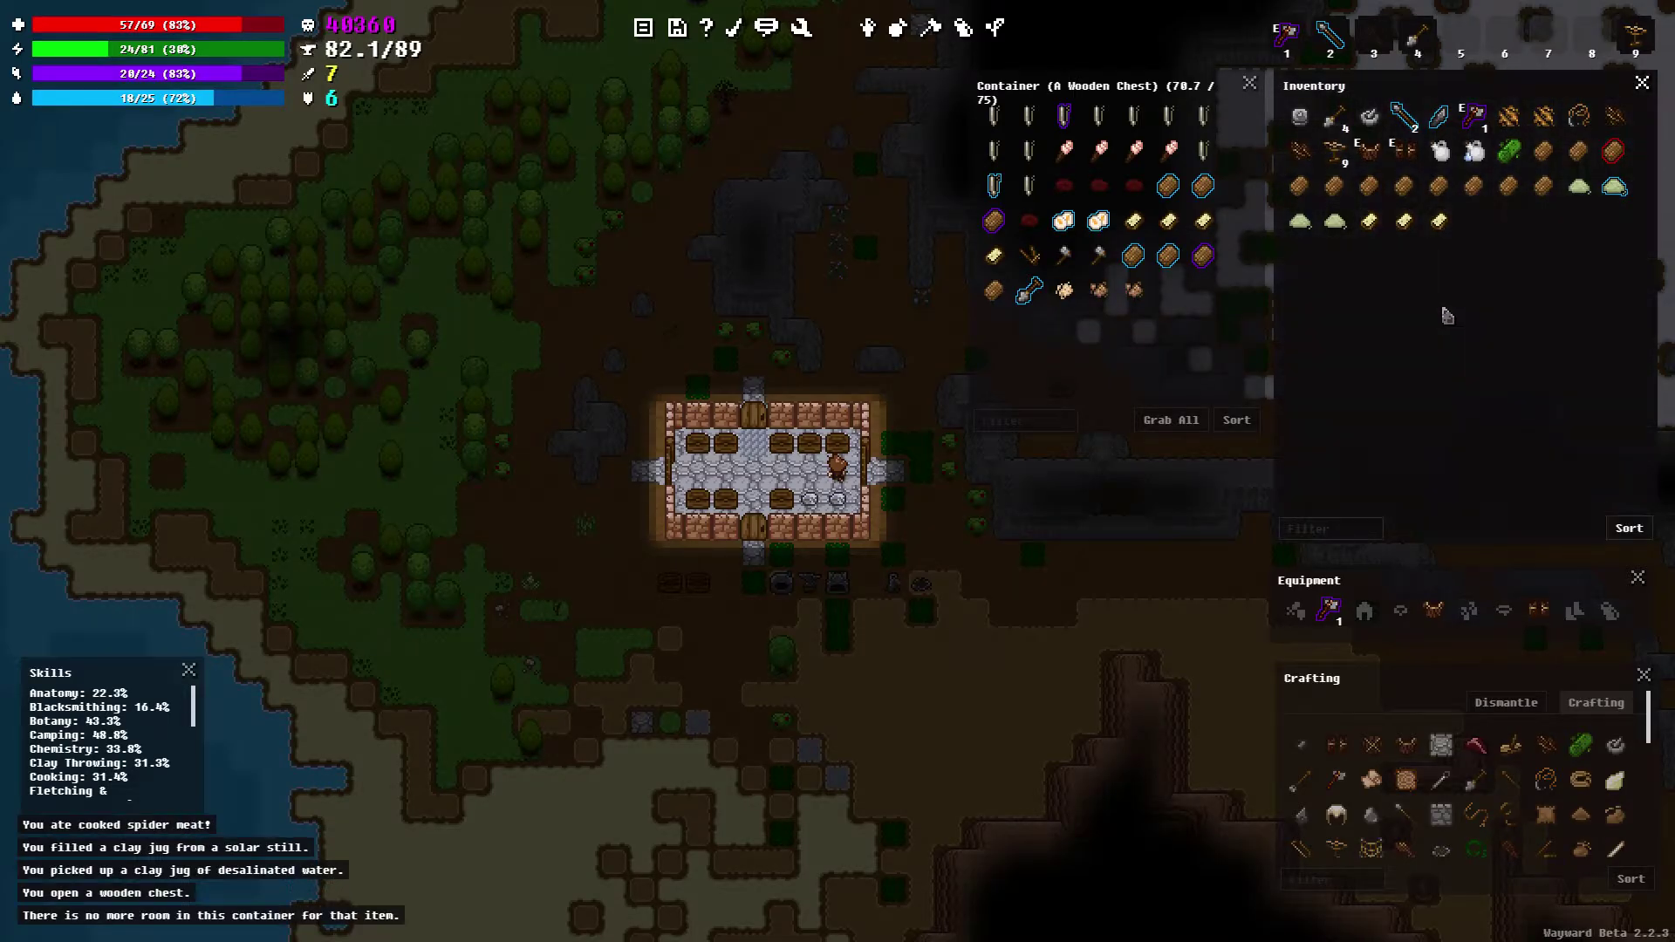
pyautogui.rightClick(1436, 224)
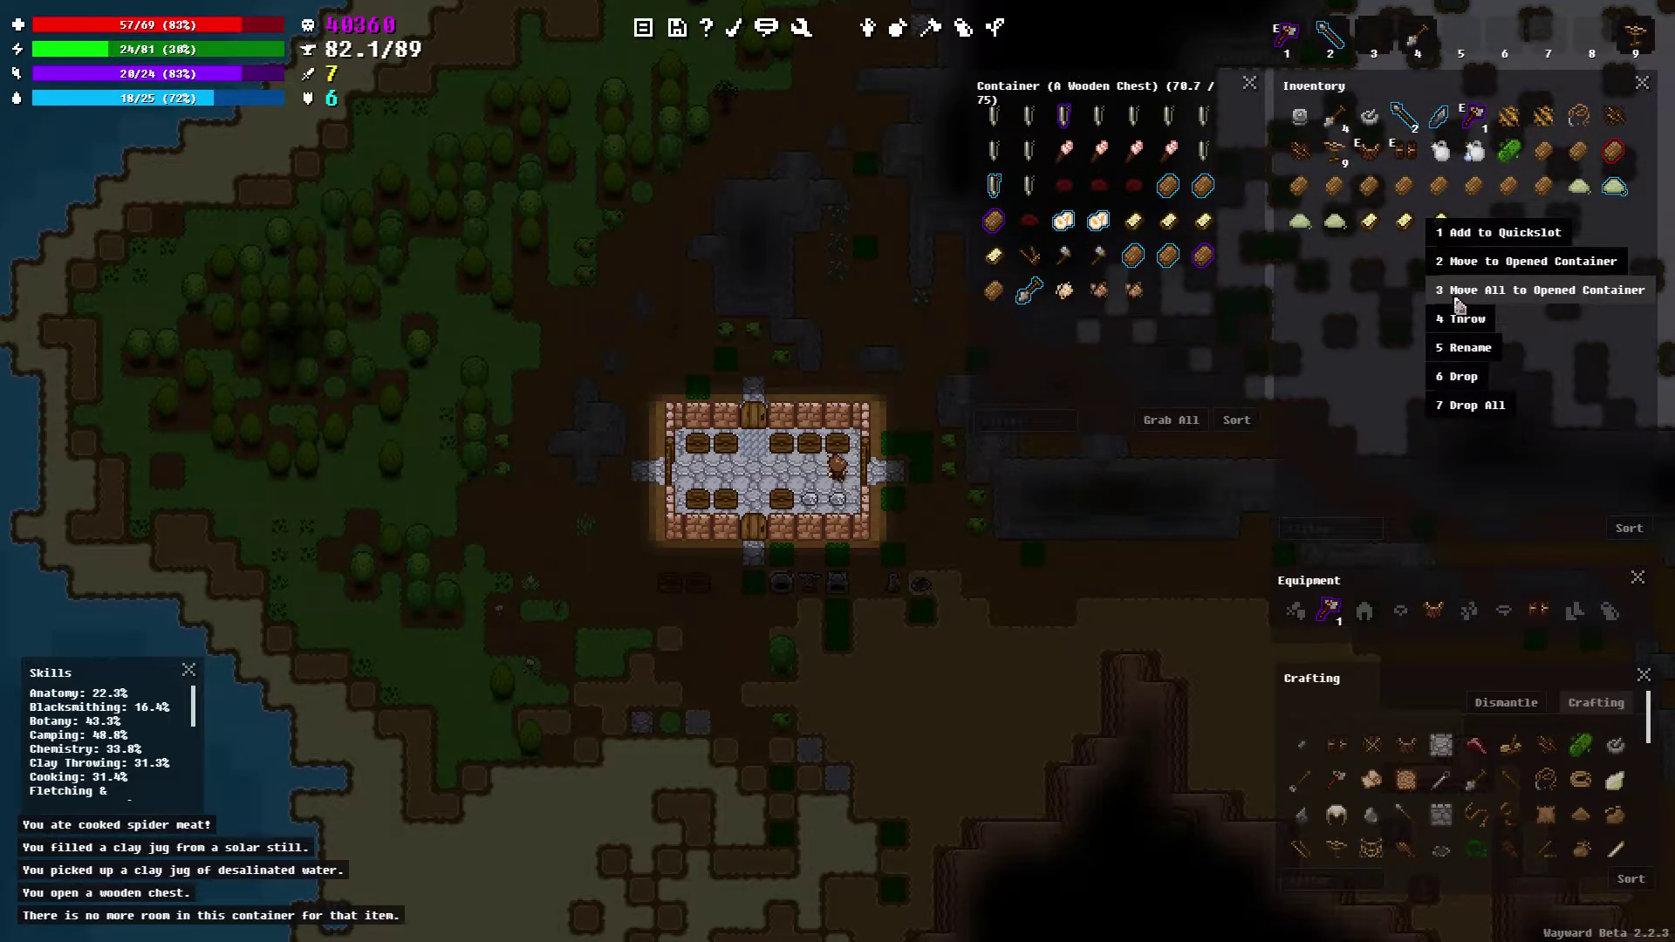
pyautogui.click(1466, 291)
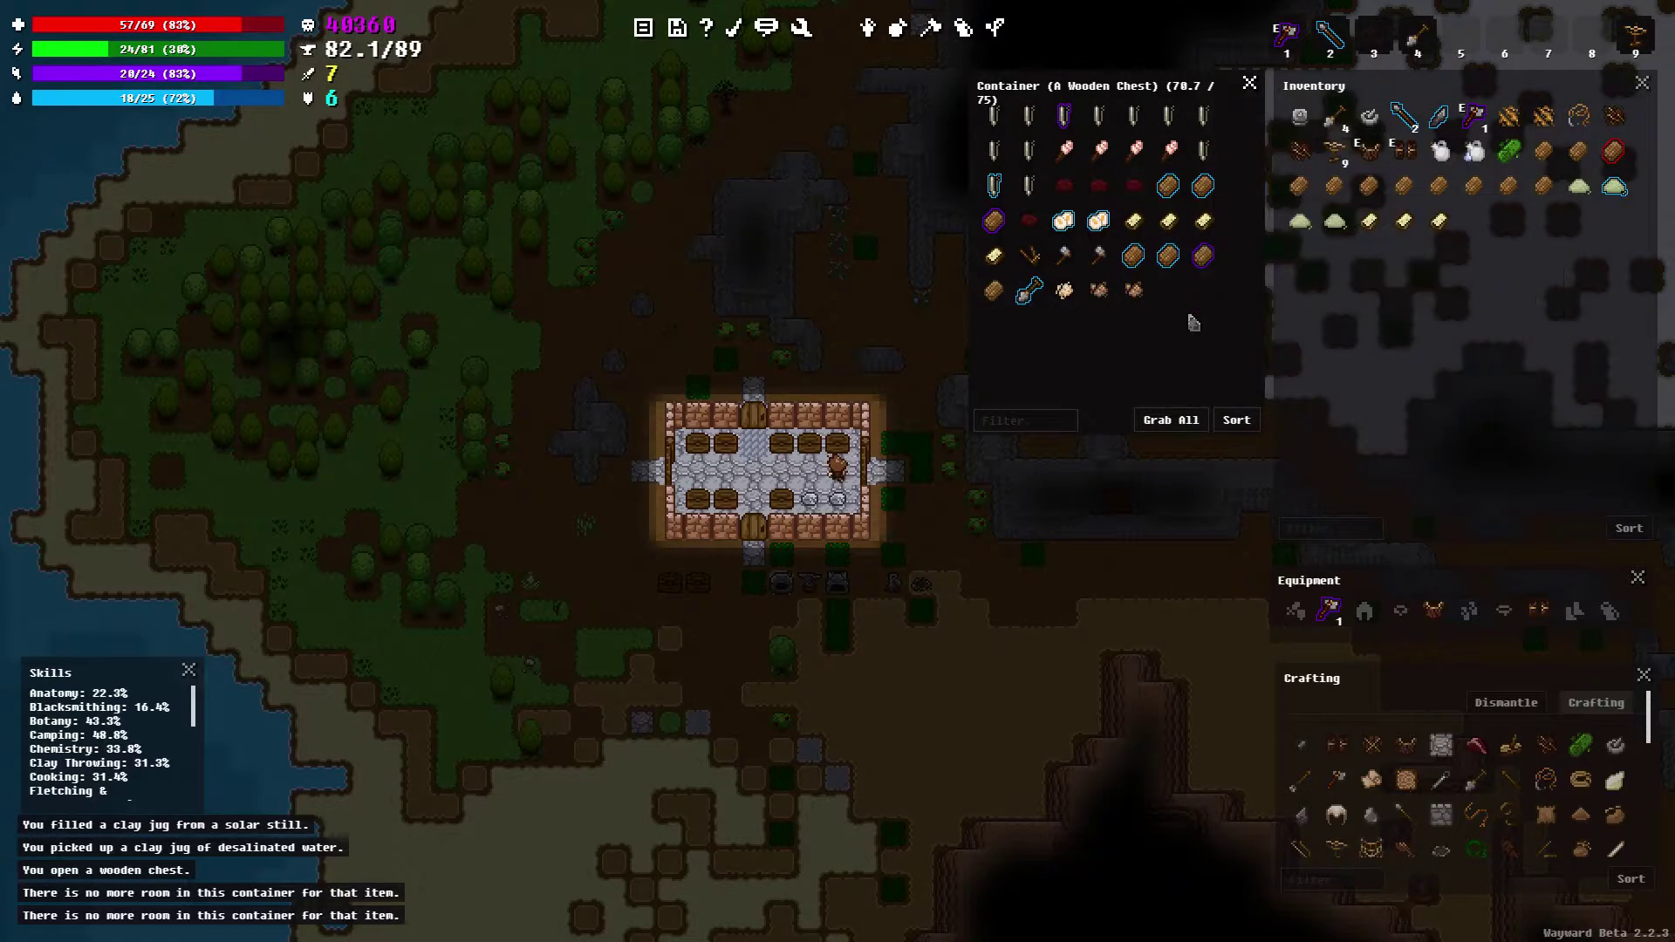
# Open the green-sand chest and move all three sand cast flasks into it
pyautogui.press('a')
pyautogui.press('w')
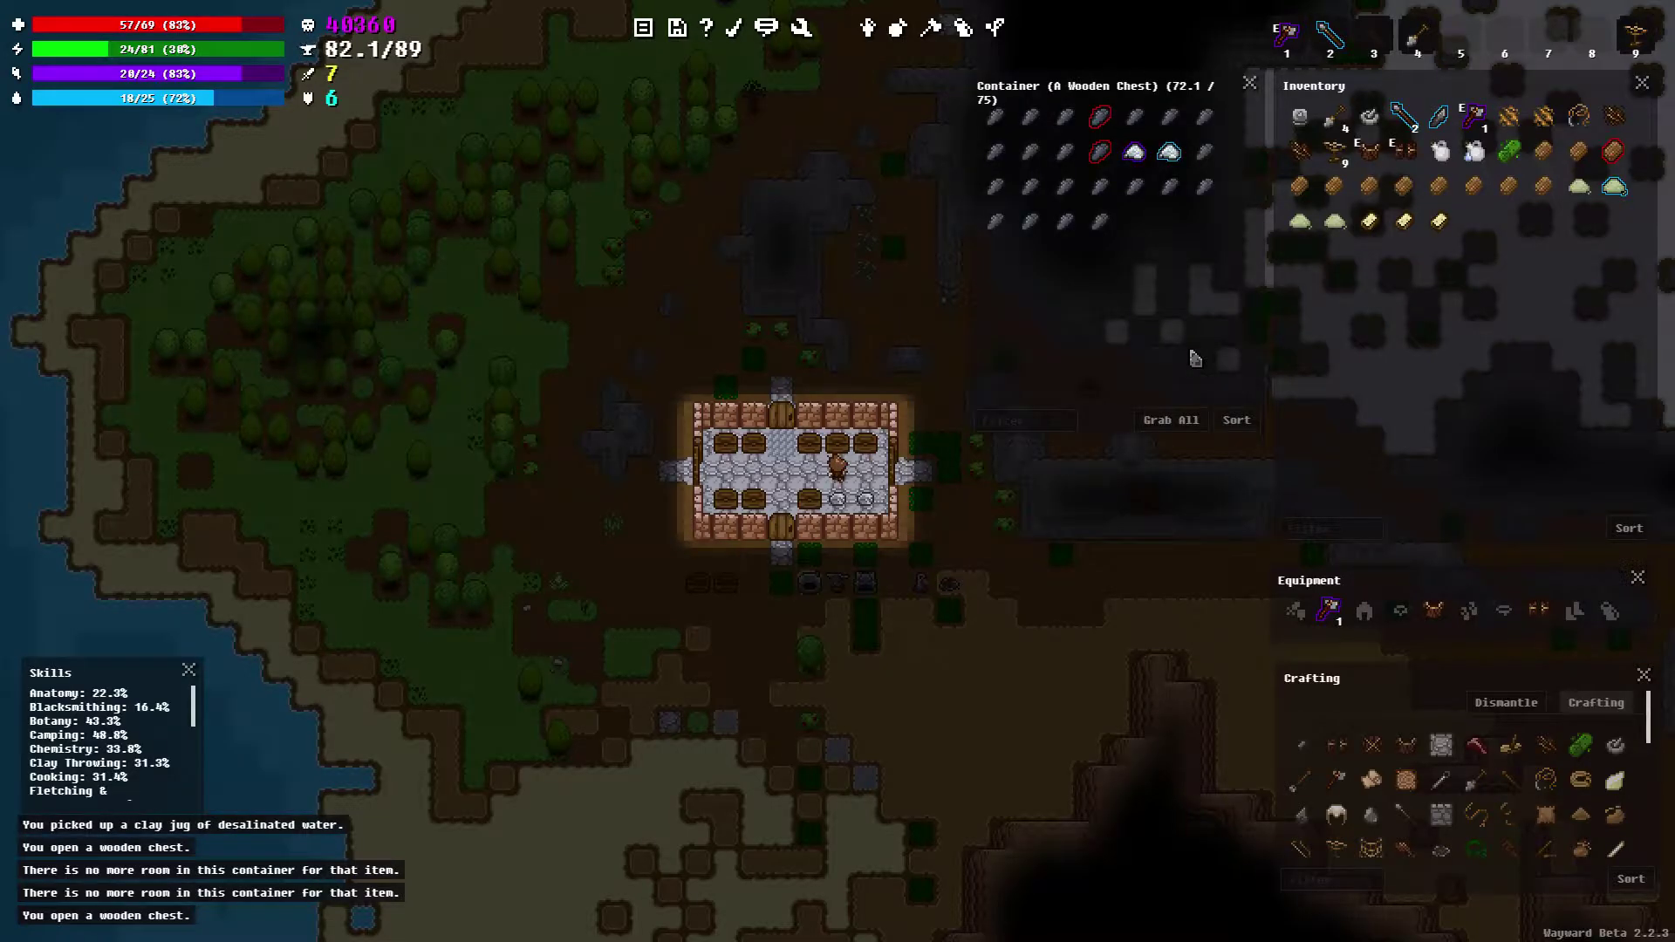
pyautogui.press('a')
pyautogui.press('w')
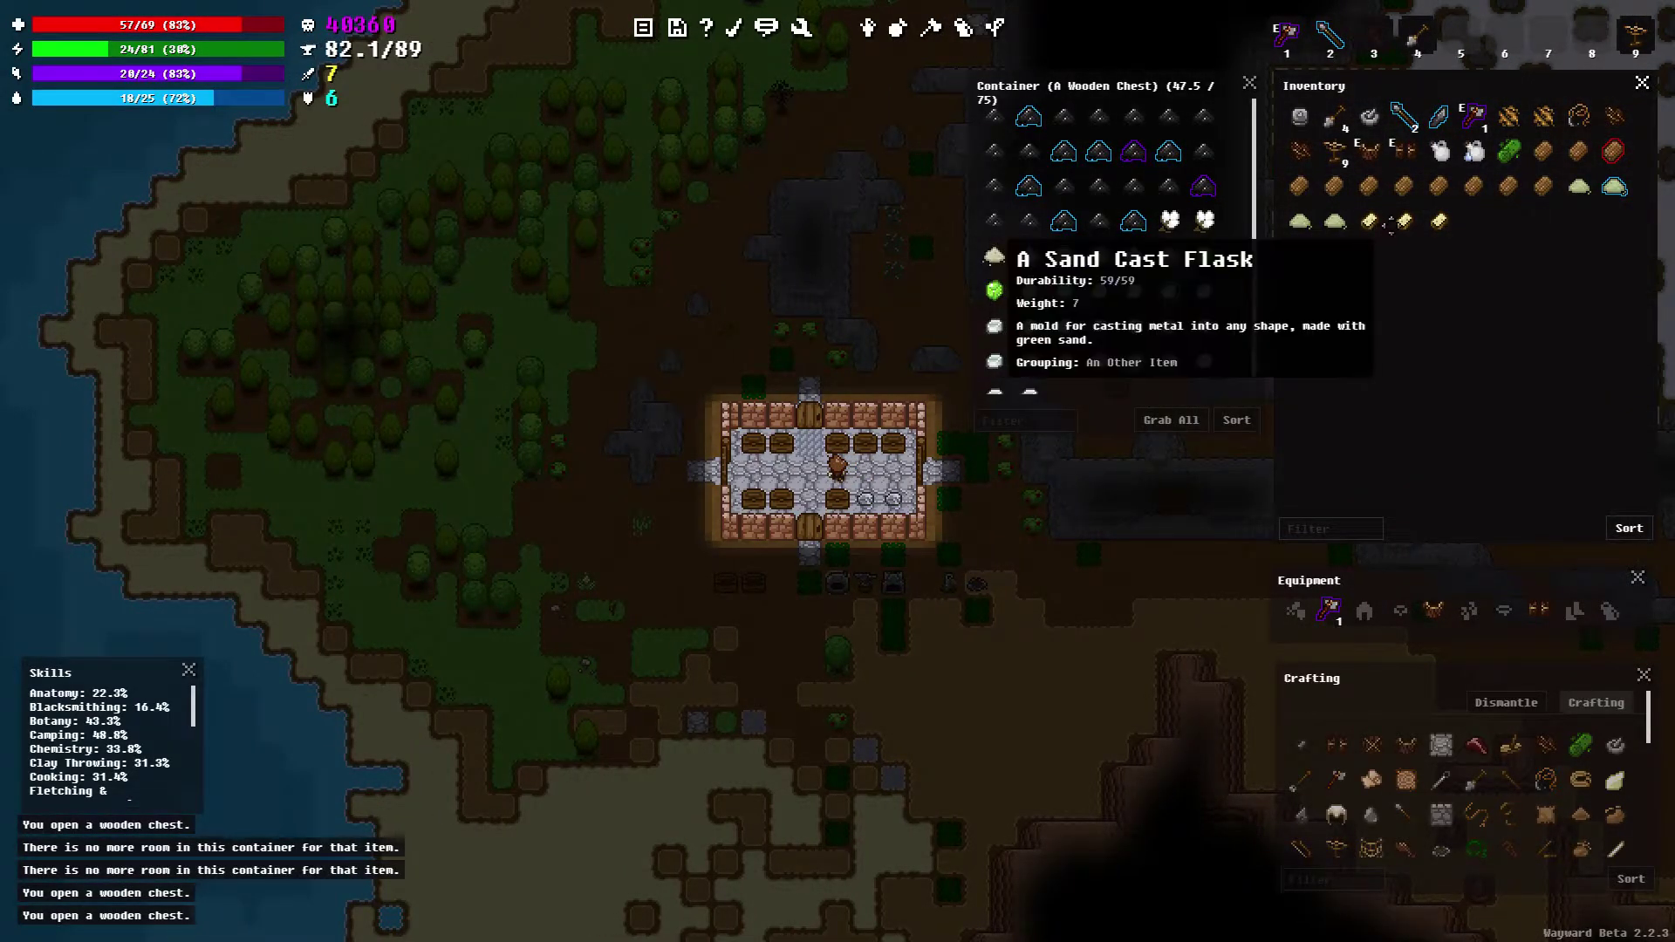
pyautogui.rightClick(1369, 220)
pyautogui.click(1432, 294)
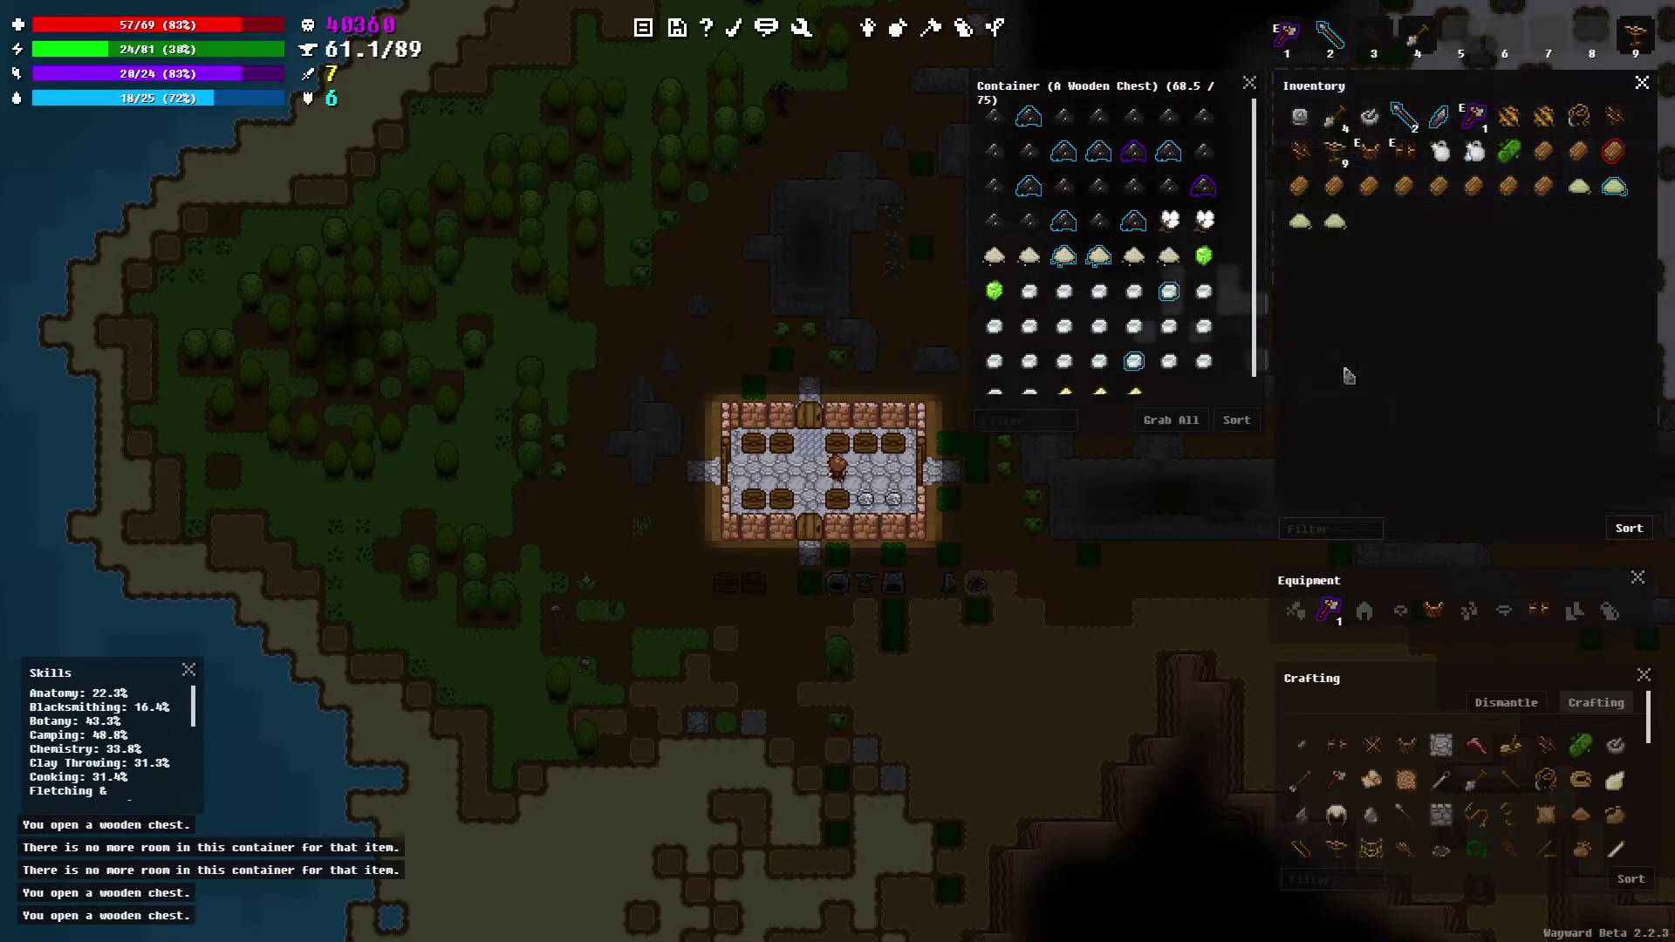
# Leave the house and walk north along the dirt path toward the trees
pyautogui.press('a')
pyautogui.press('a')
pyautogui.press('a')
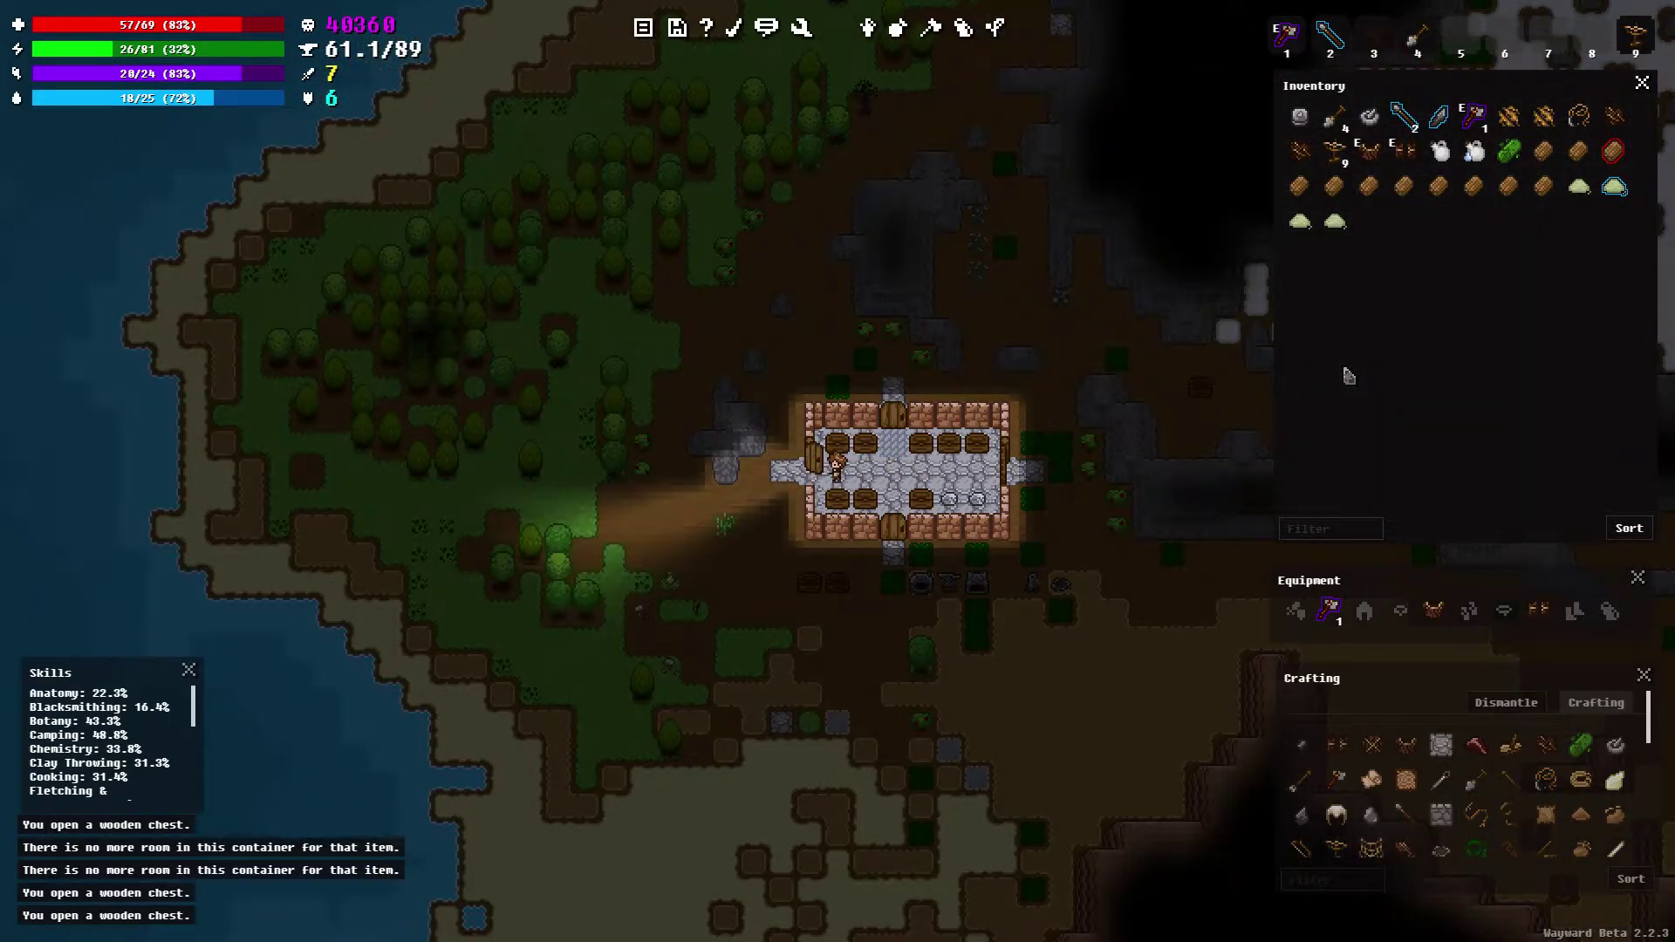
pyautogui.press('a')
pyautogui.press('a')
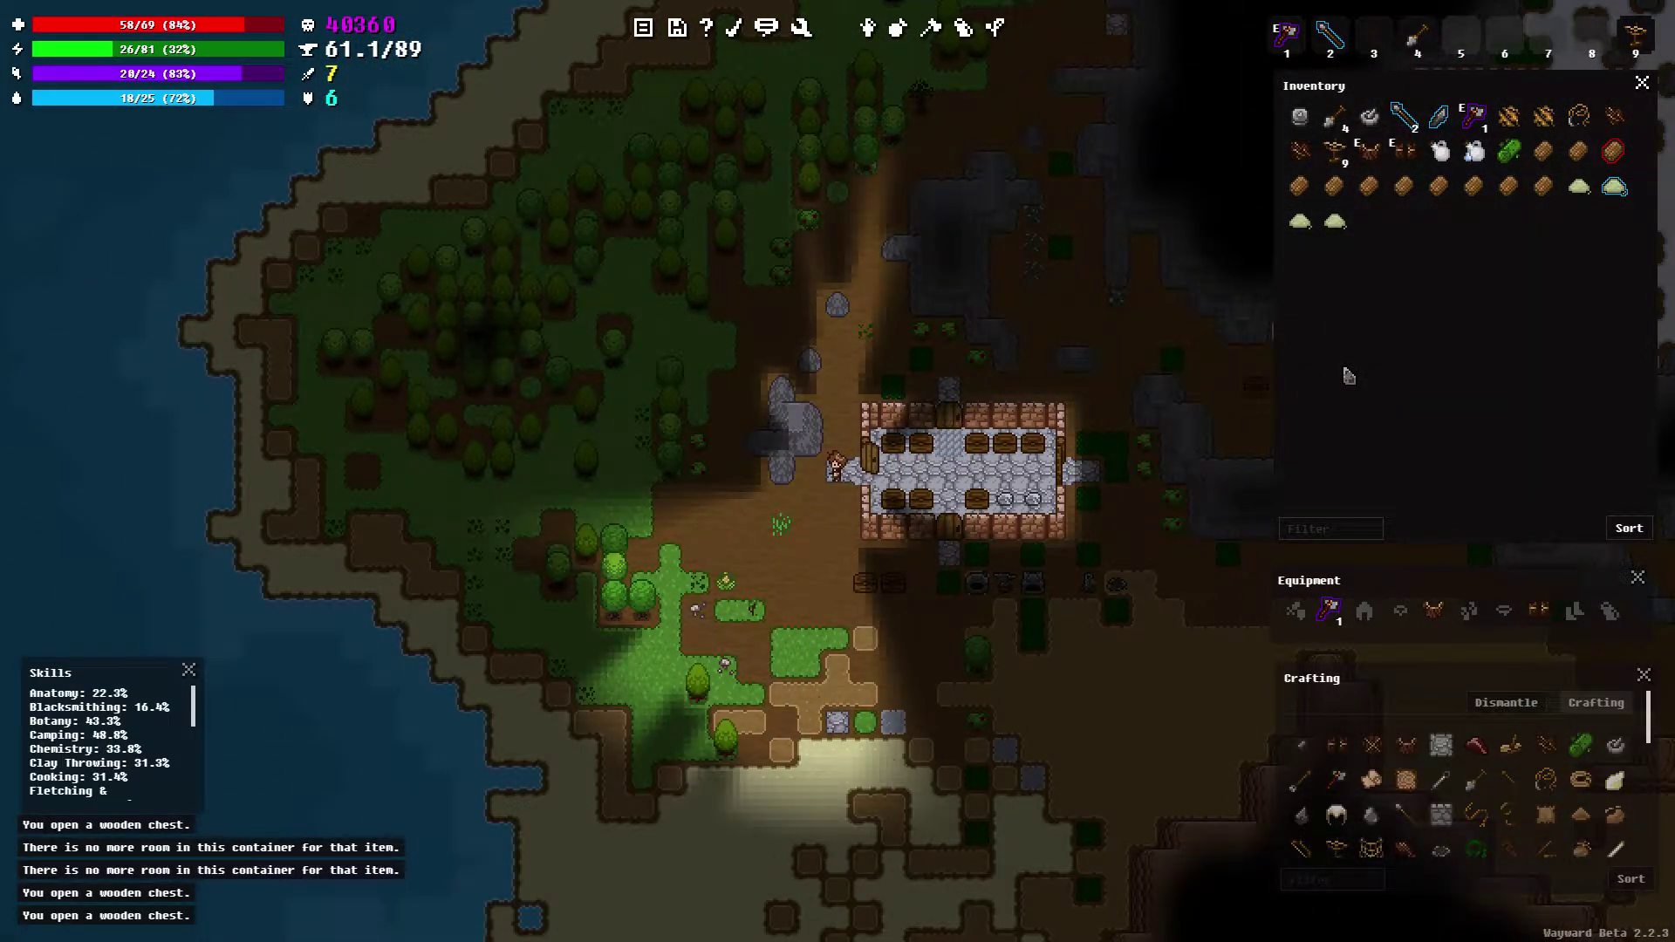
pyautogui.press('w')
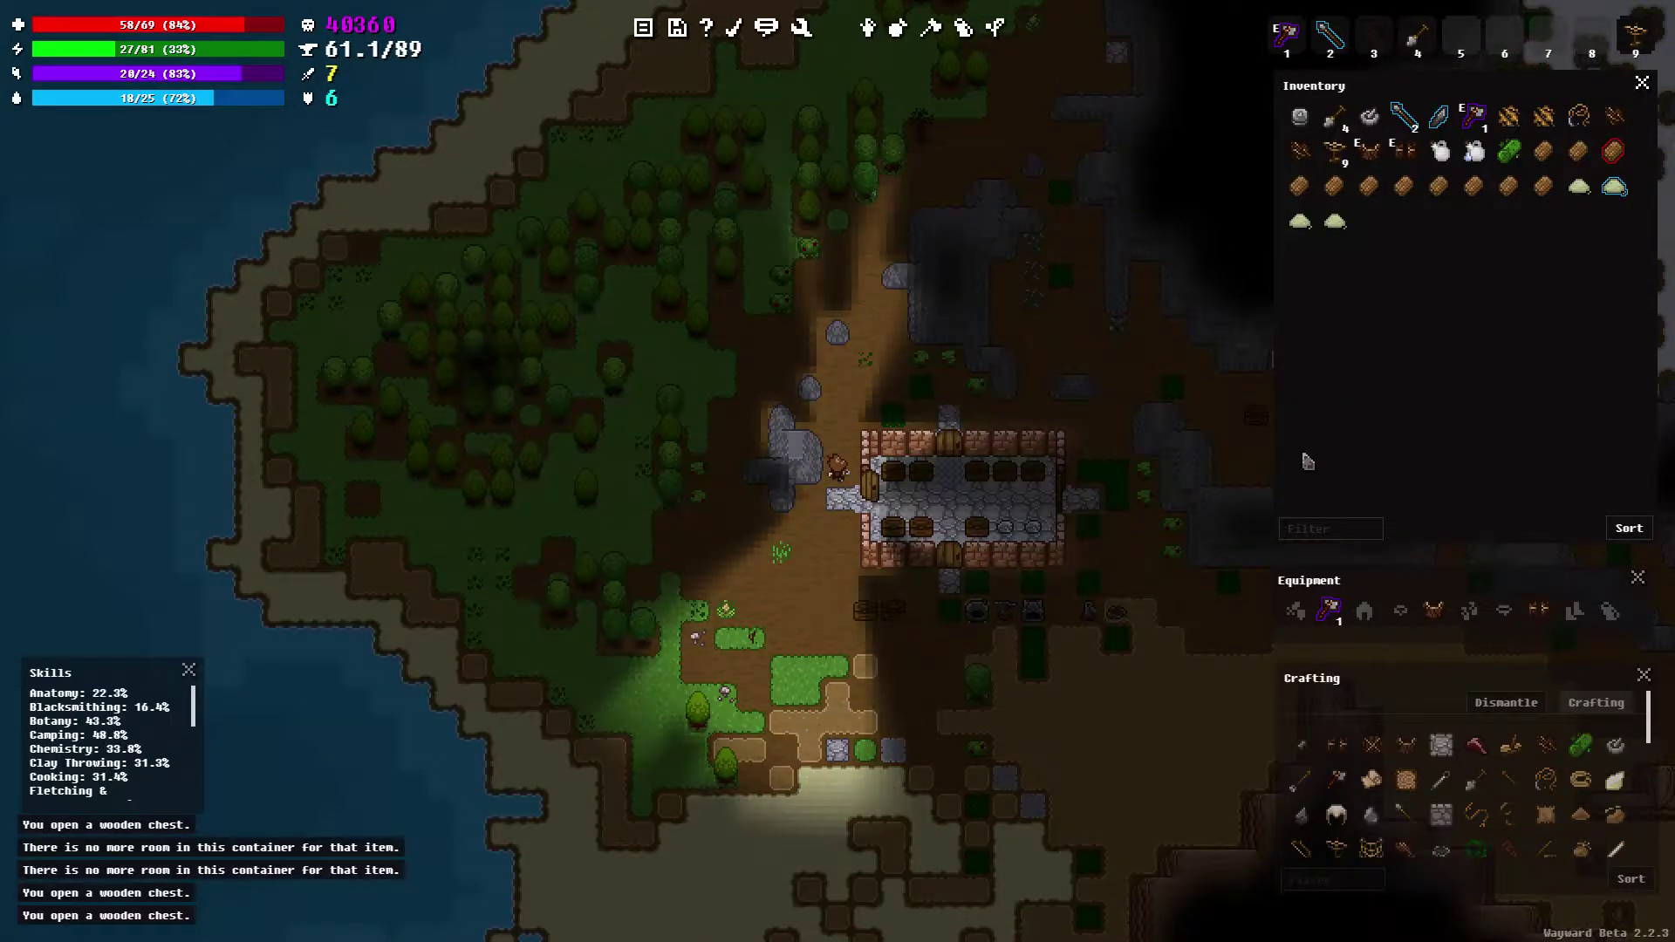
pyautogui.press('w')
pyautogui.press('w')
pyautogui.press('w')
pyautogui.press('w')
pyautogui.press('w')
pyautogui.press('w')
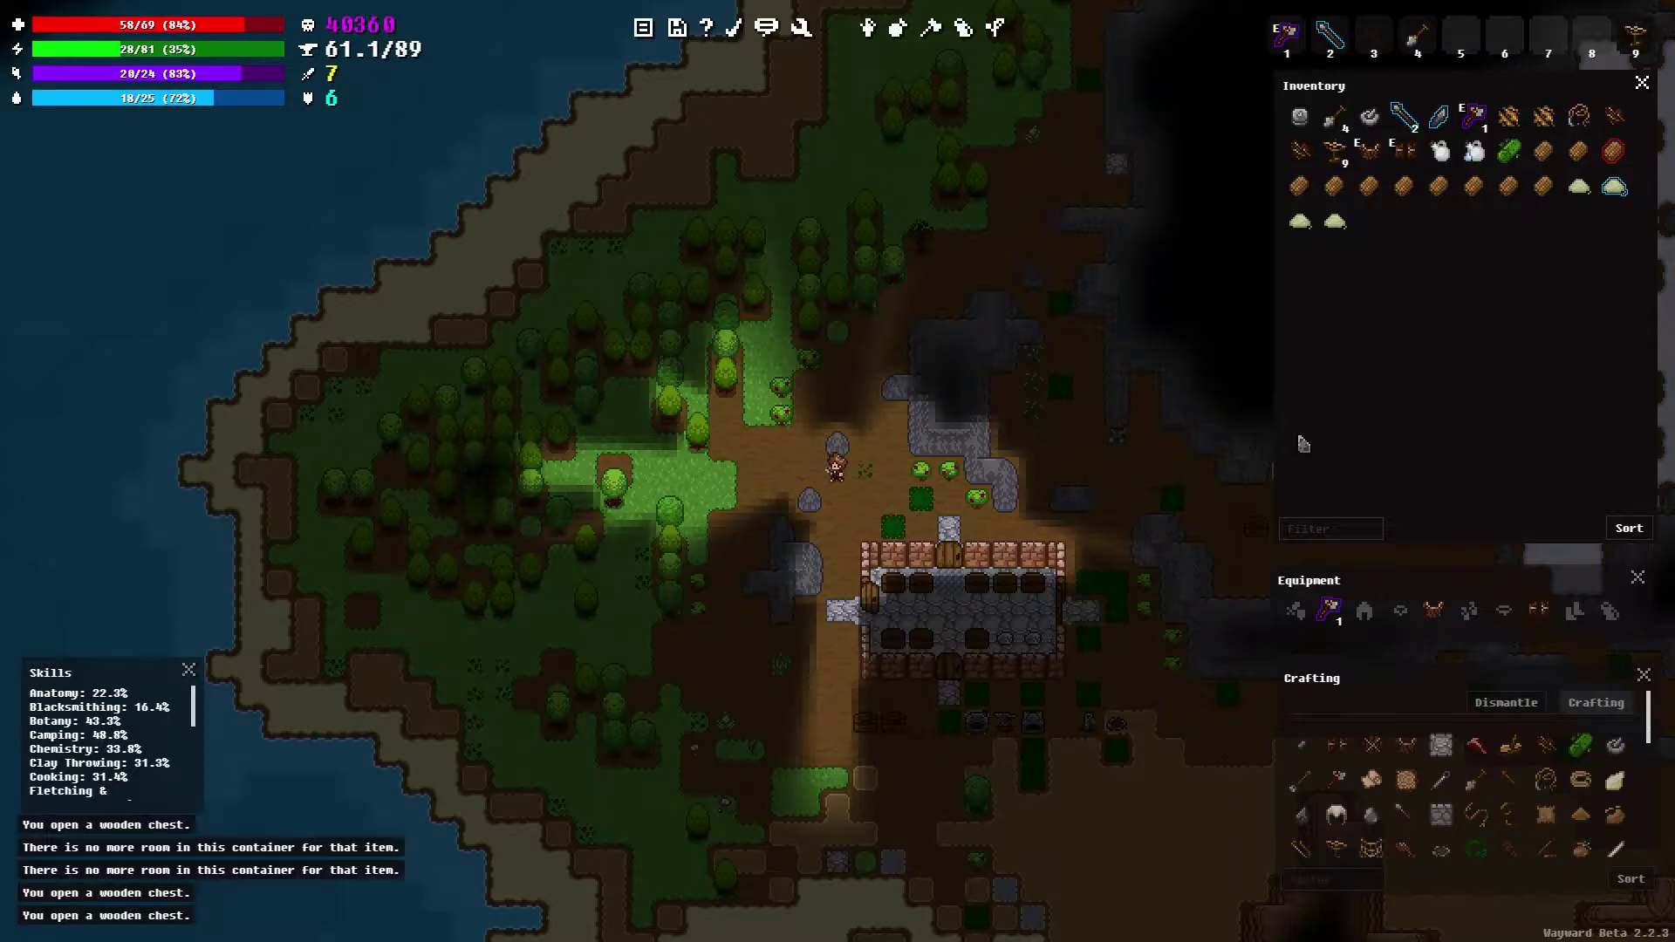
pyautogui.press('d')
pyautogui.press('w')
pyautogui.press('w')
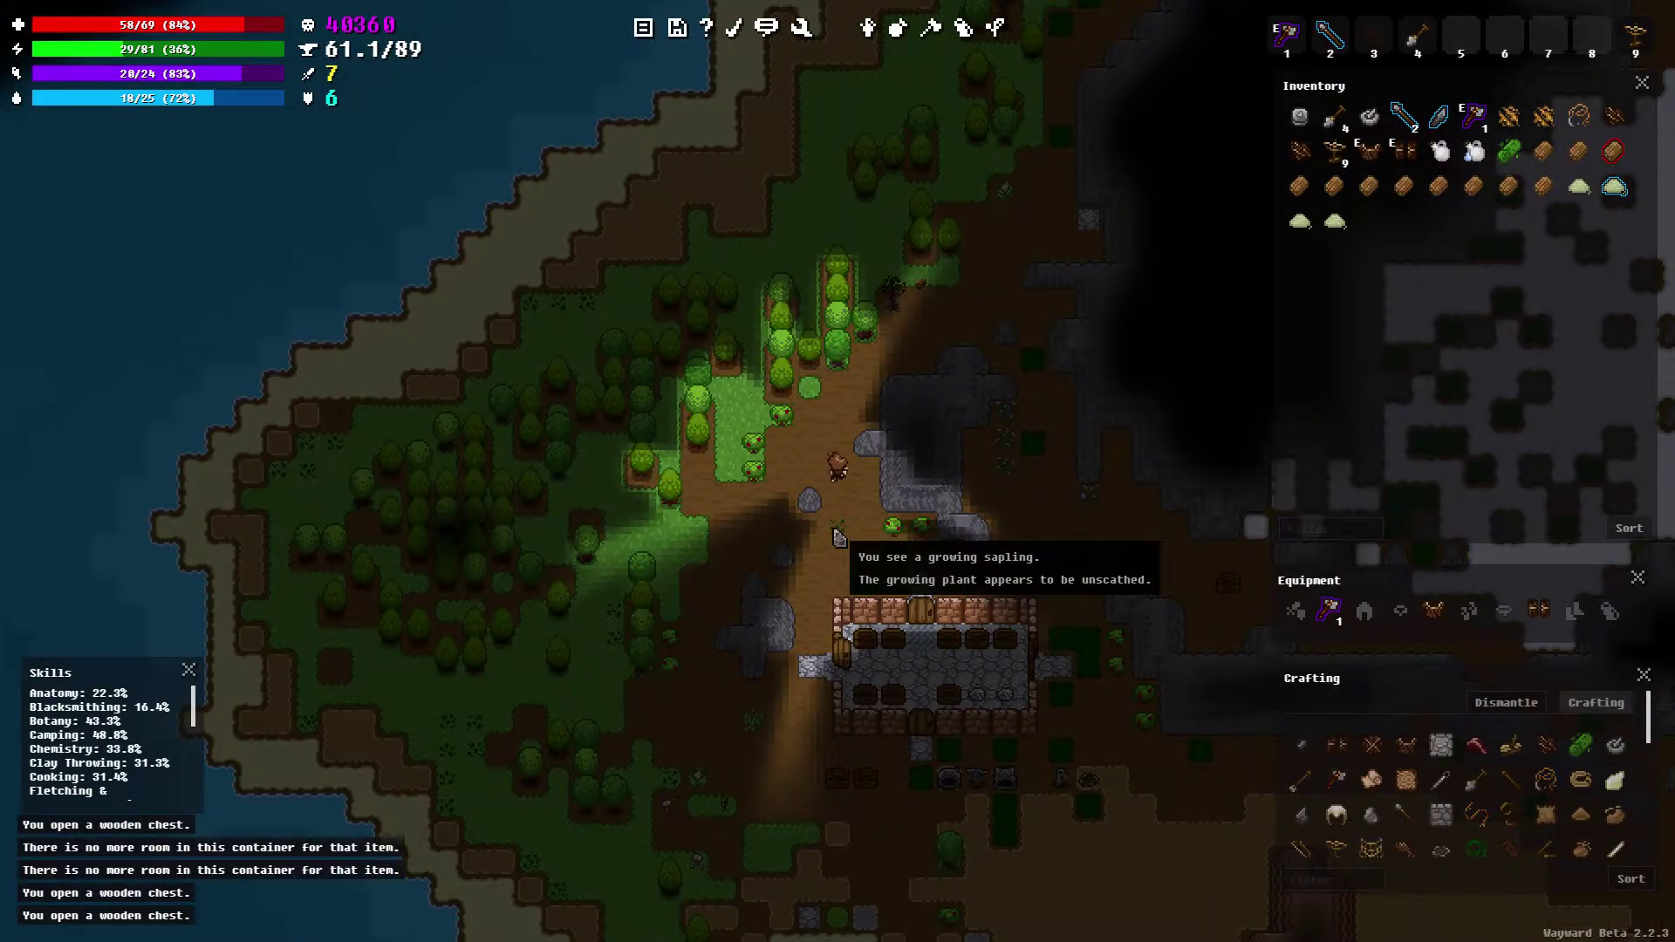
pyautogui.press('w')
pyautogui.press('d')
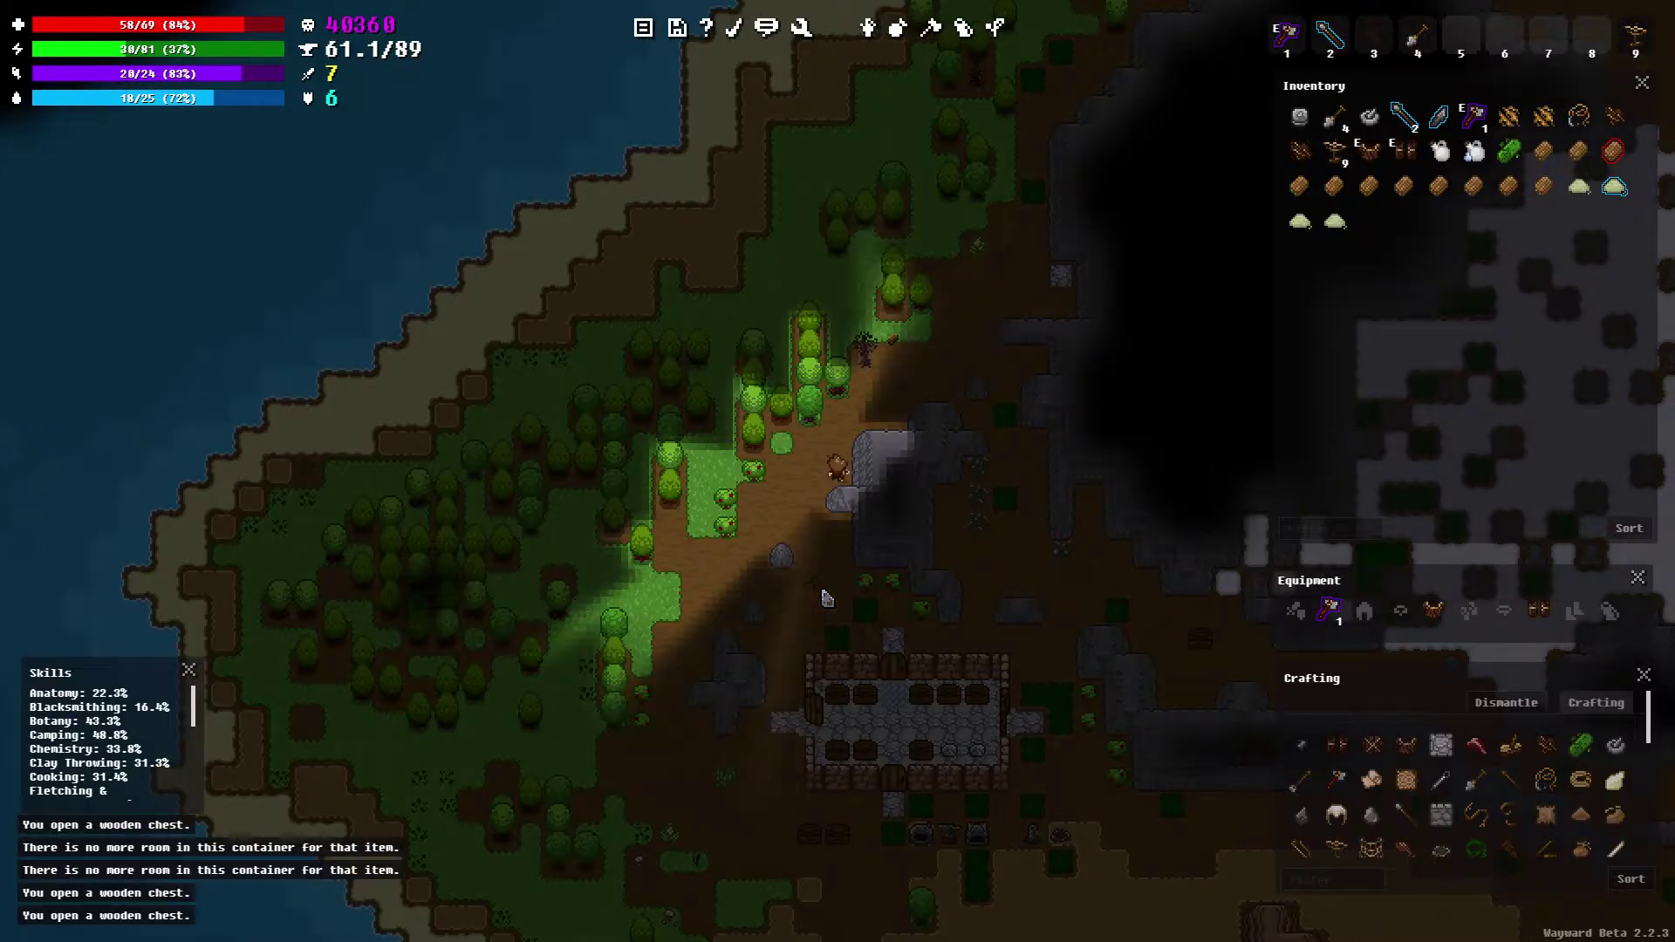
pyautogui.press('w')
pyautogui.press('w')
pyautogui.press('d')
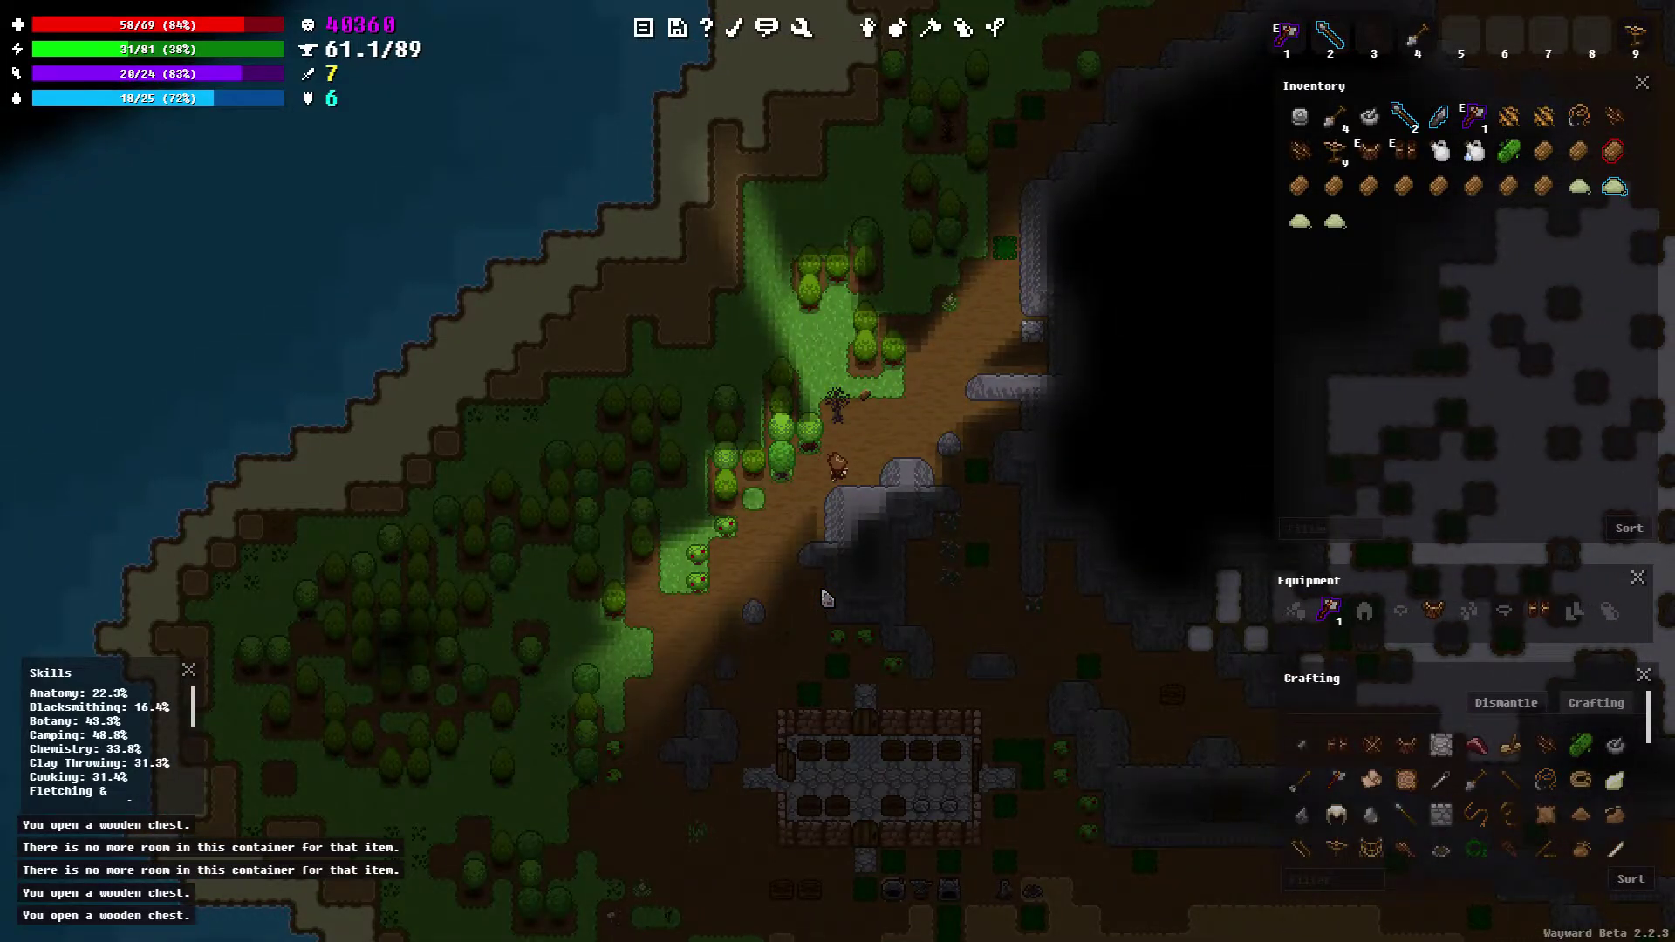
pyautogui.press('w')
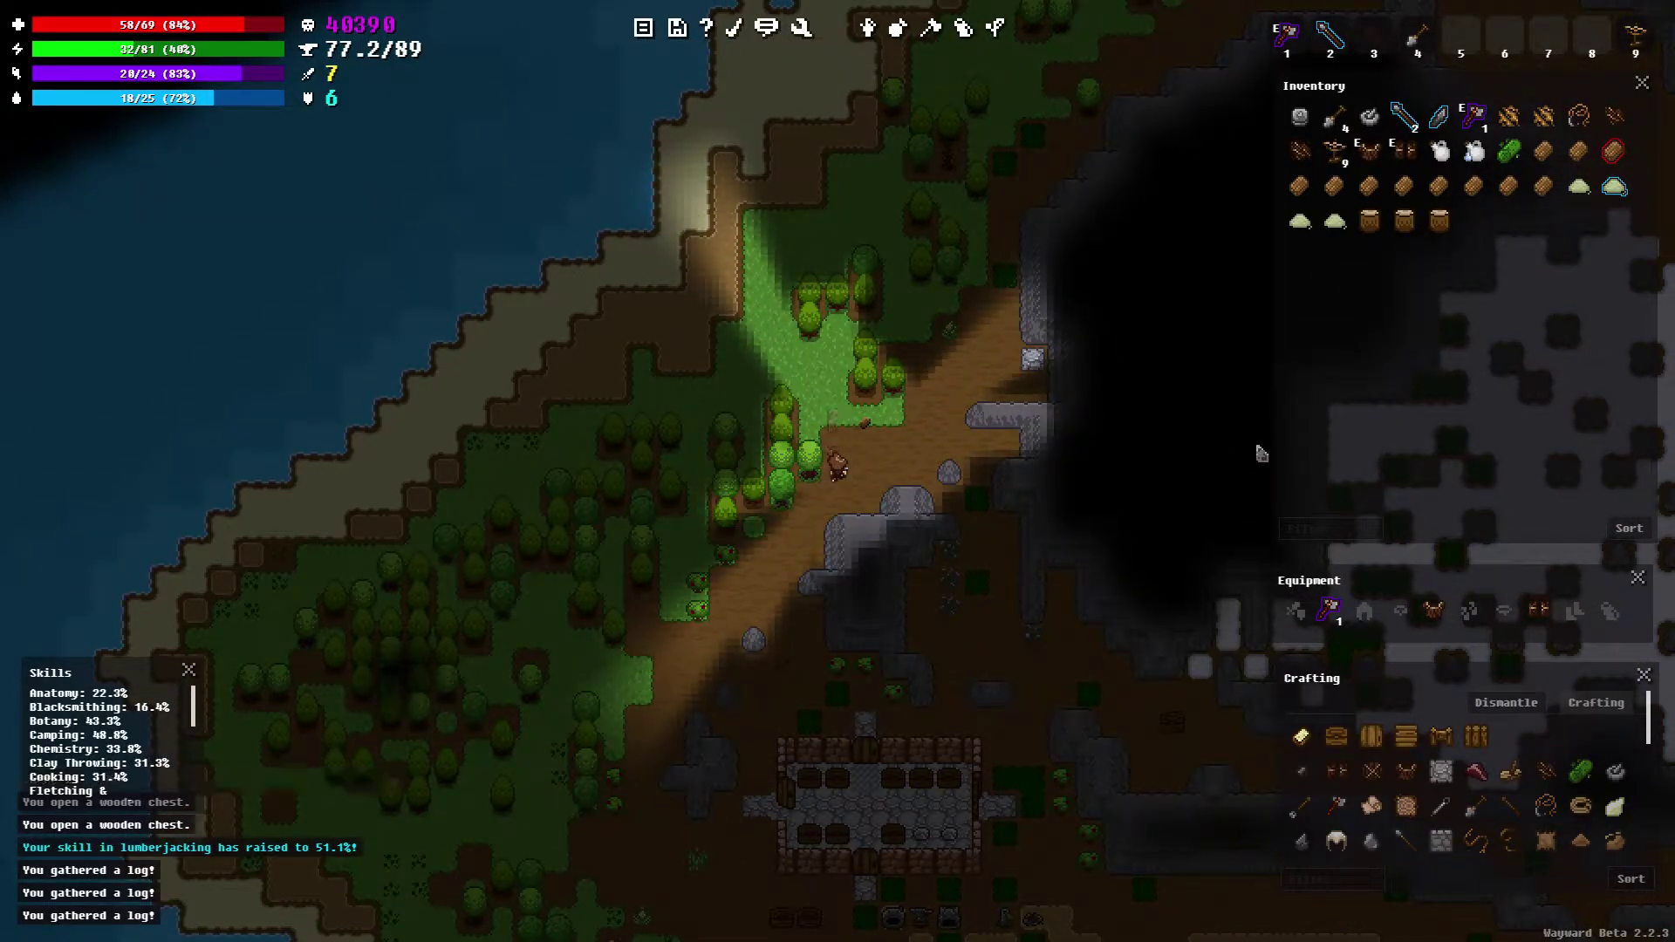
# Craft sand cast flasks repeatedly from the Crafting panel
pyautogui.click(1301, 736)
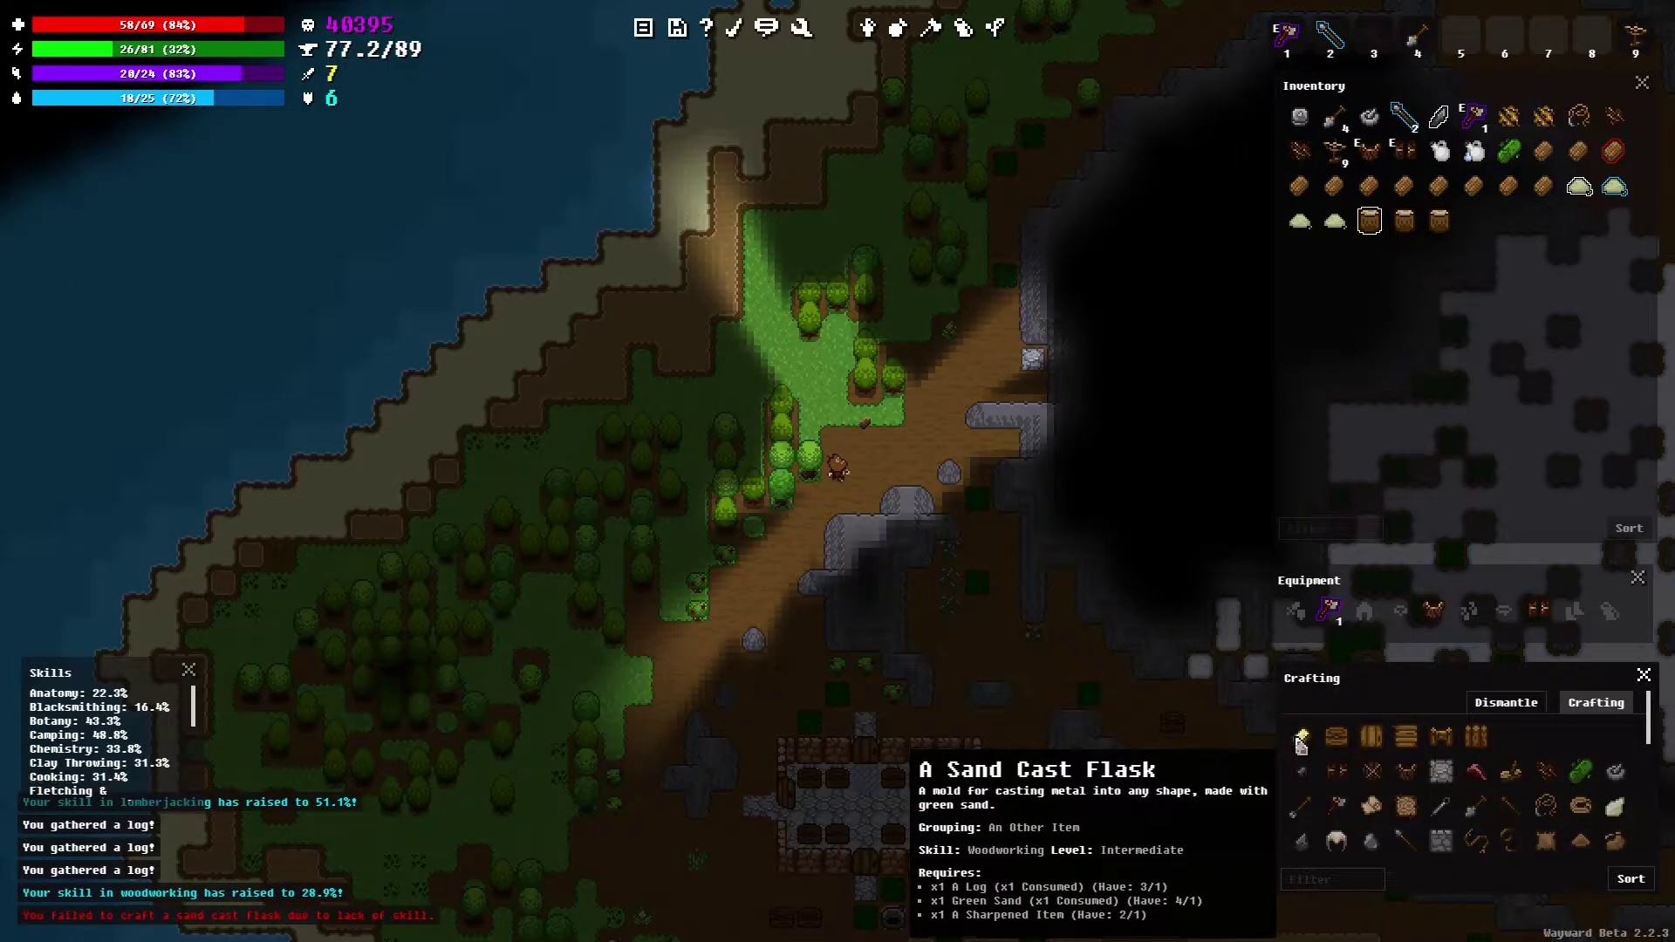
pyautogui.click(1301, 737)
pyautogui.click(1301, 737)
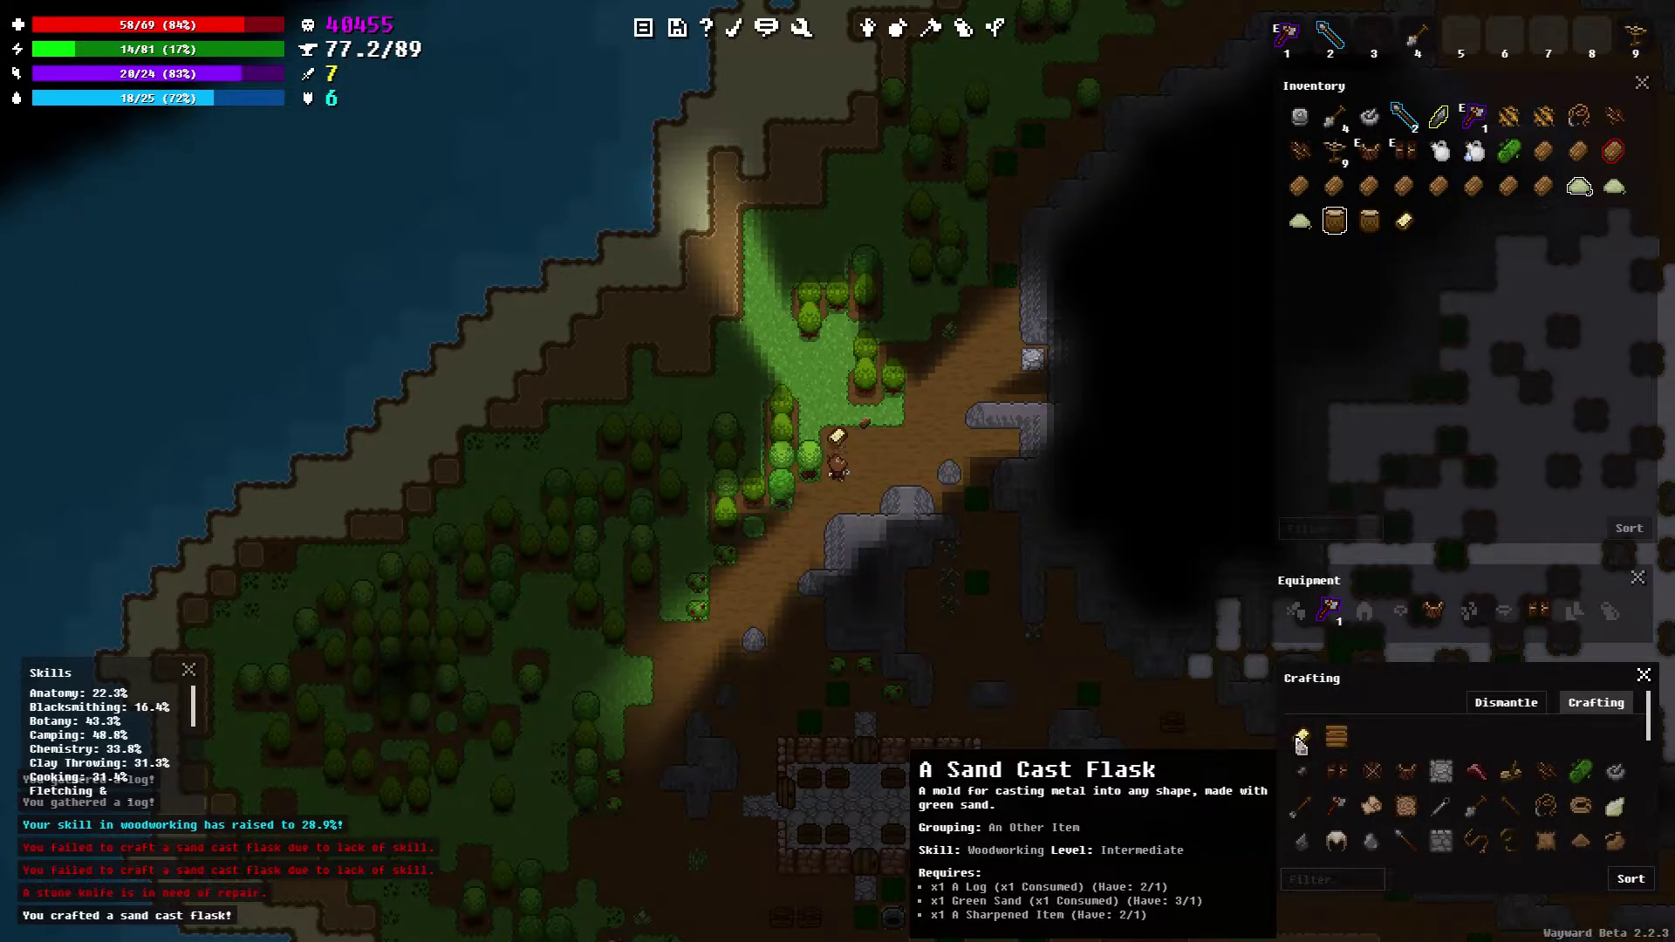
pyautogui.click(1300, 741)
pyautogui.click(1300, 743)
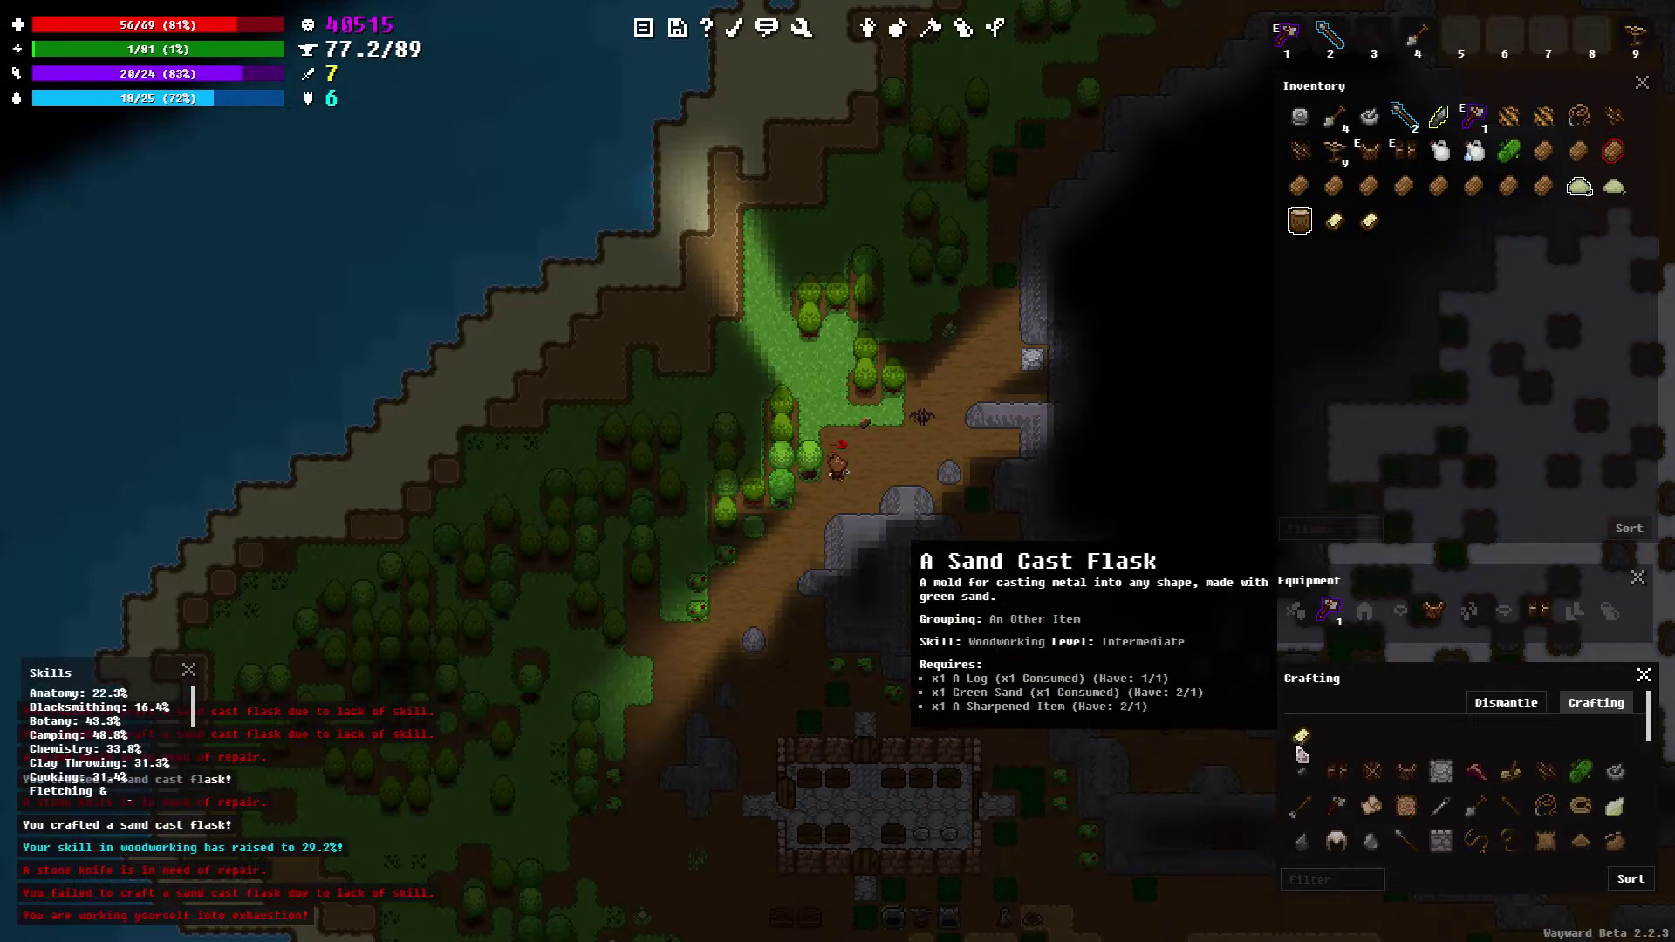
# Step around north of the house and bring up actions for the grindstone on the ground
pyautogui.press('s')
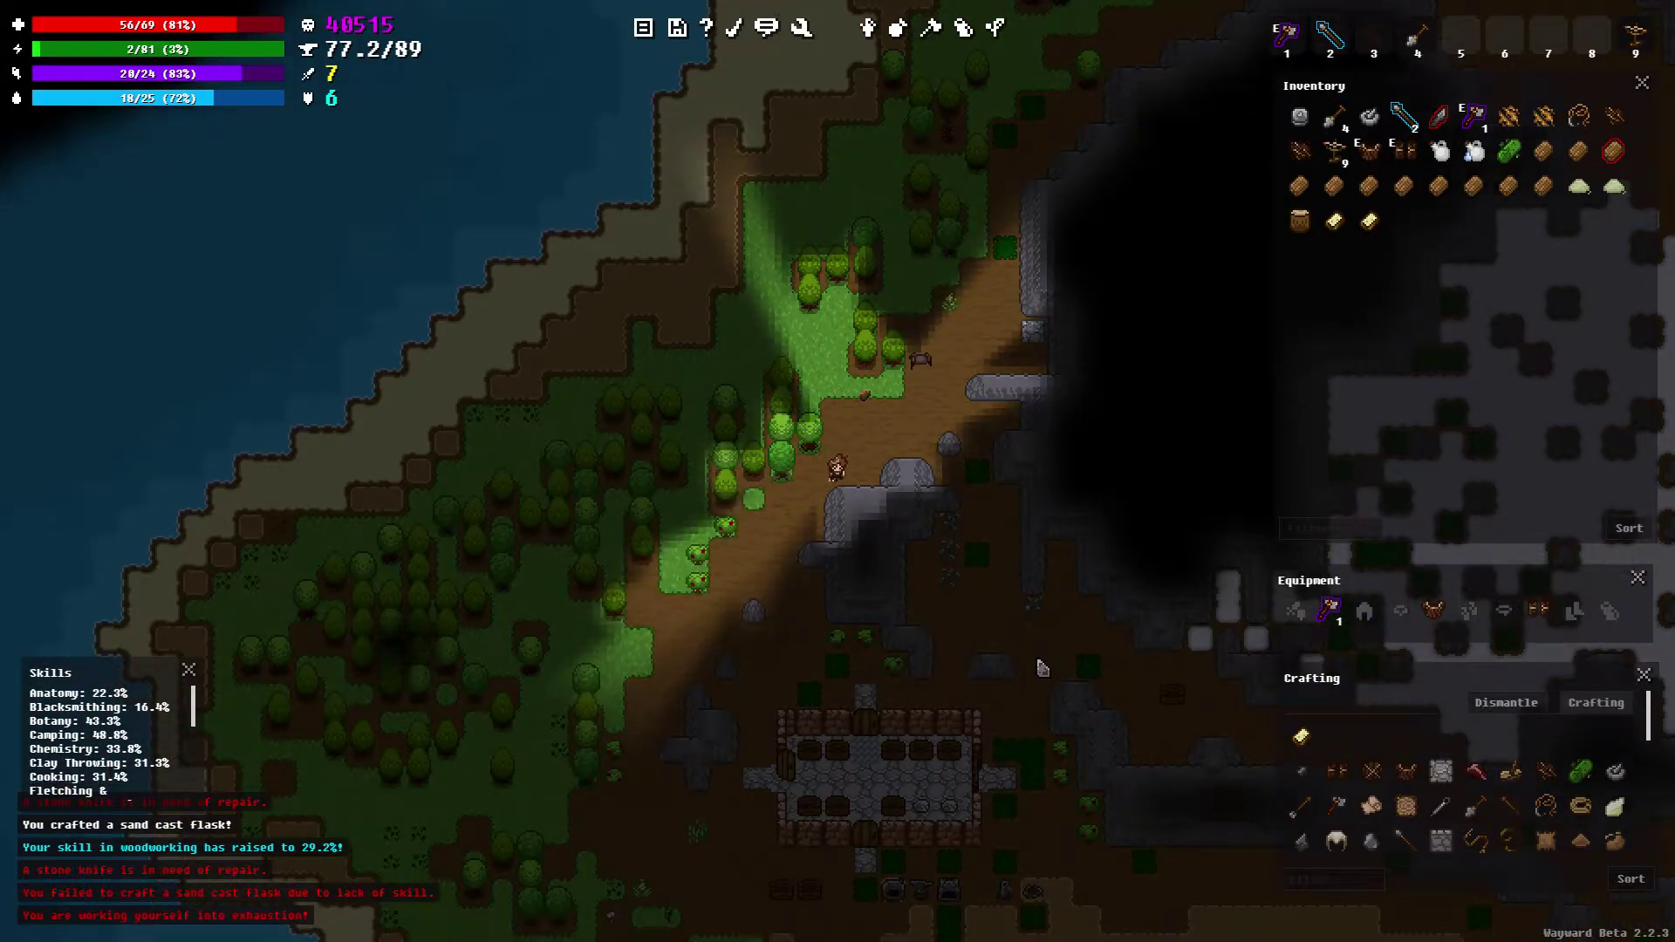
pyautogui.press('a')
pyautogui.press('w')
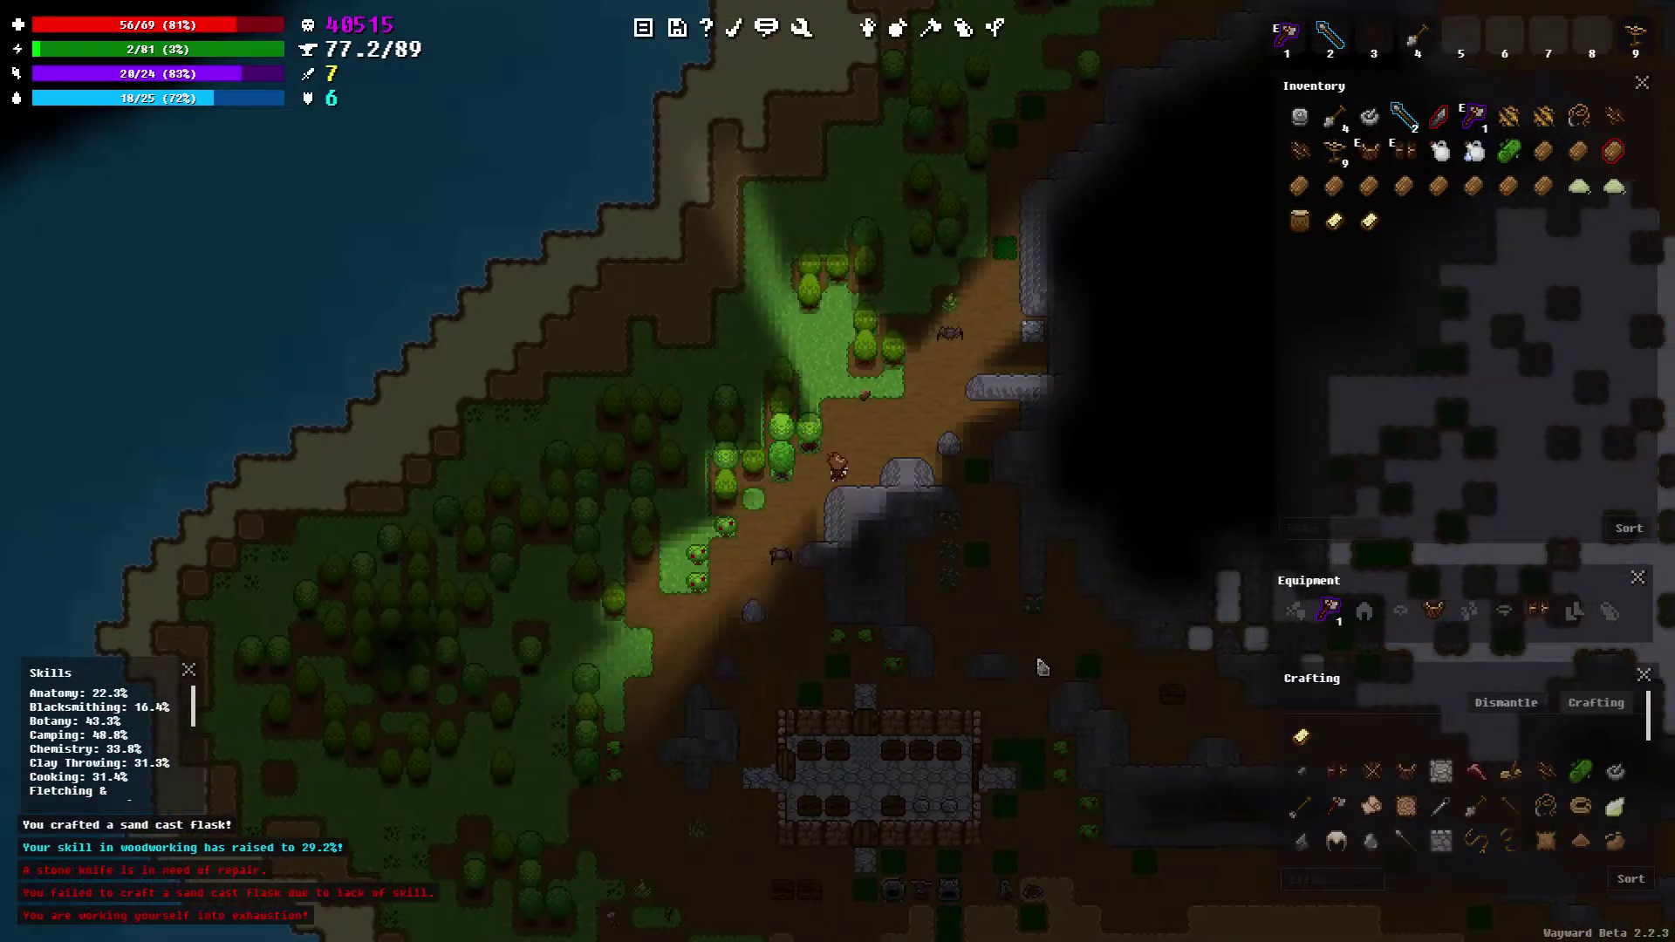
pyautogui.press('d')
pyautogui.press('w')
pyautogui.press('w')
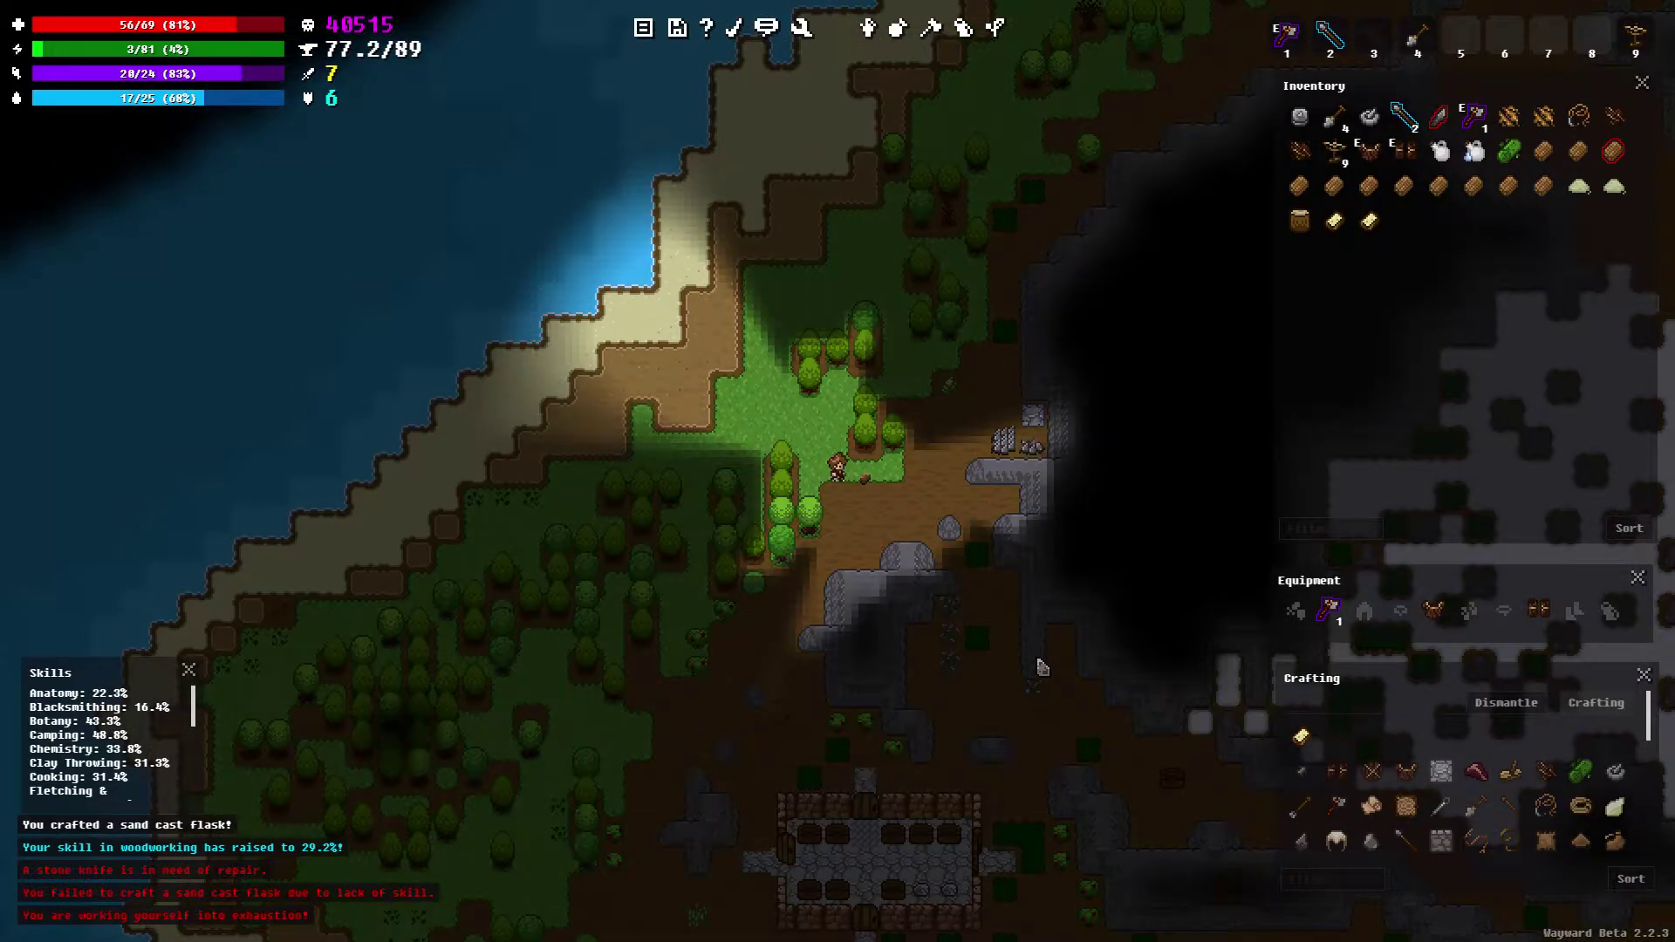
pyautogui.rightClick(1041, 669)
# Pick up the grindstone and walk west to the shoreline
pyautogui.click(1064, 671)
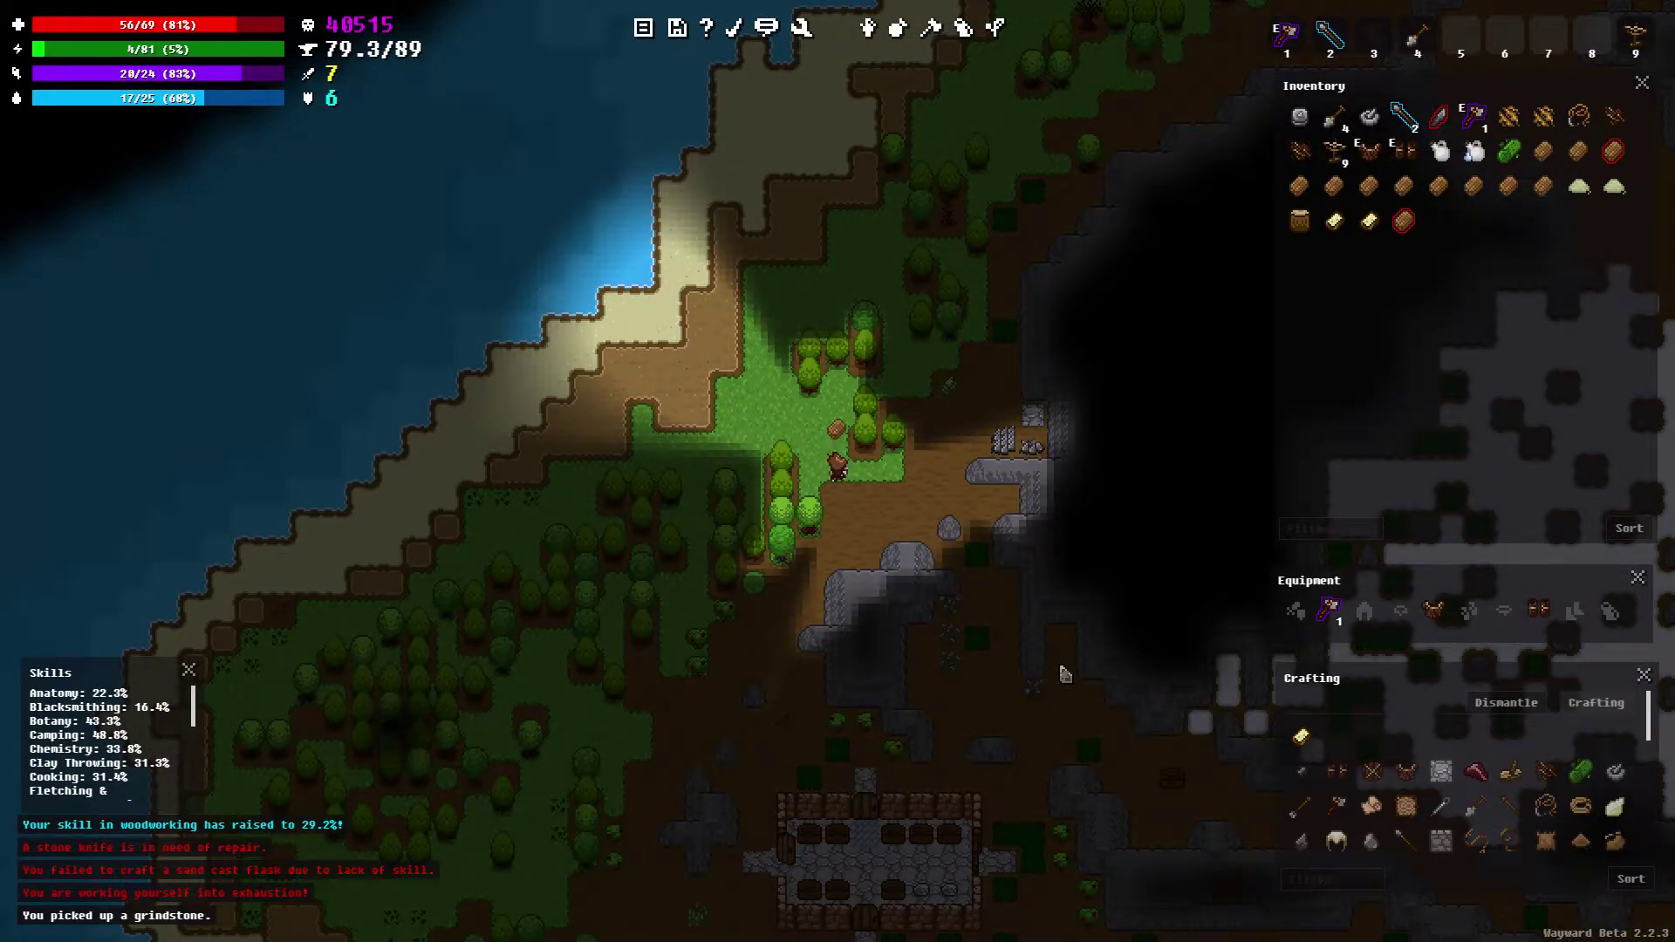
pyautogui.press('w')
pyautogui.press('a')
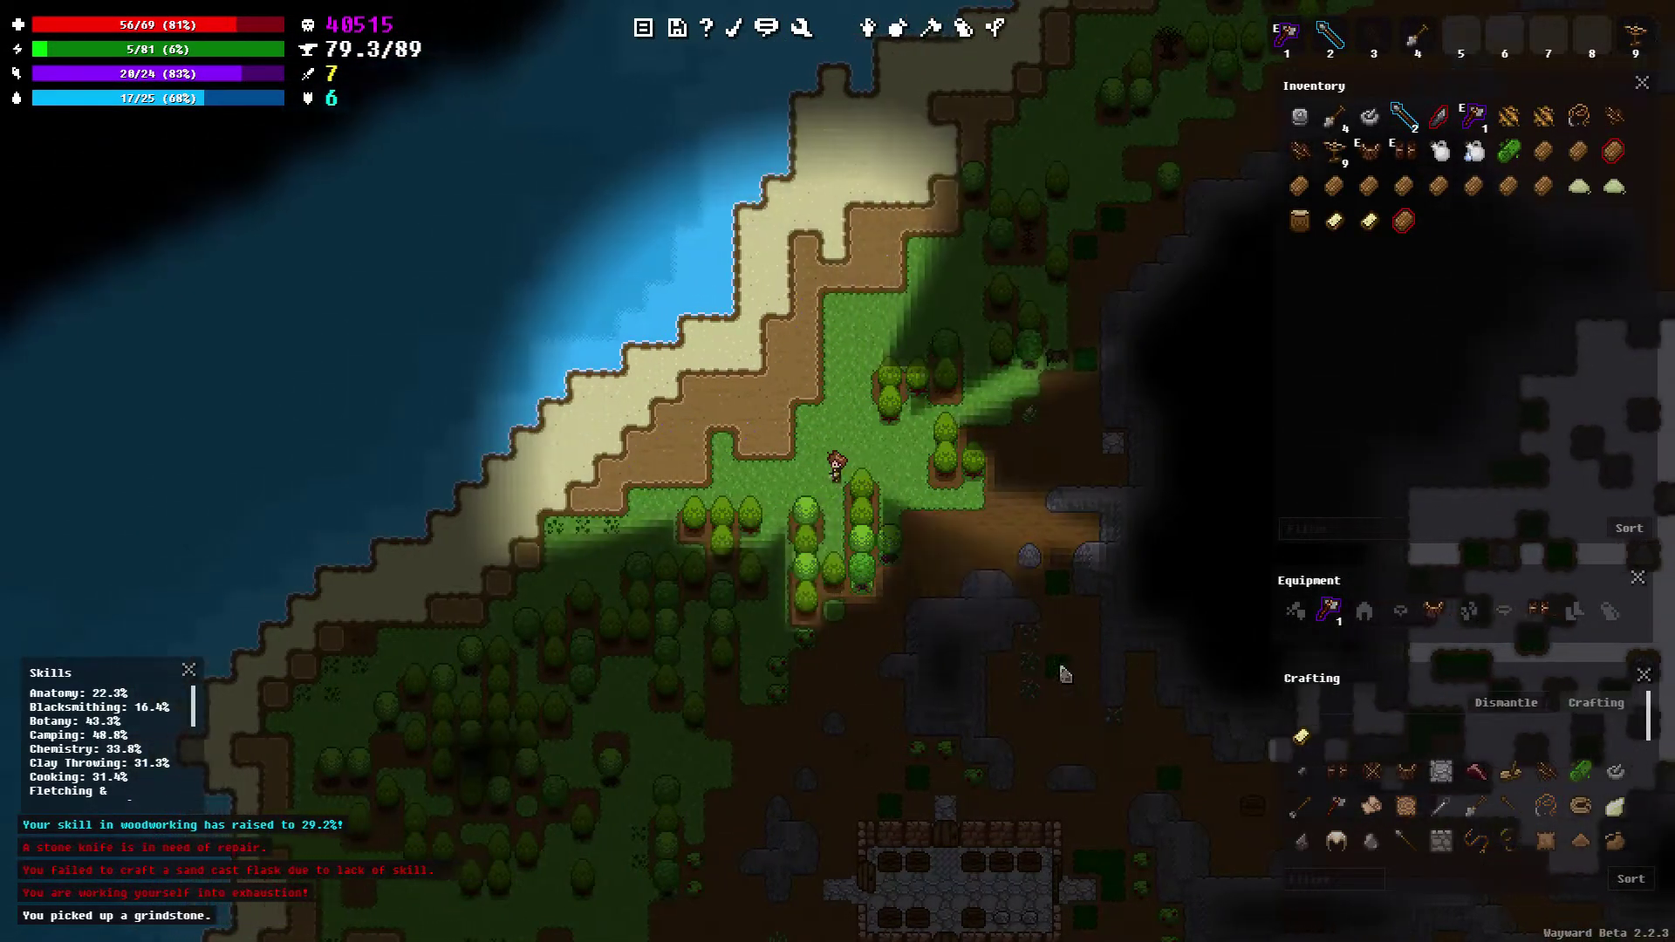
pyautogui.press('a')
pyautogui.press('a')
pyautogui.press('a')
pyautogui.press('a')
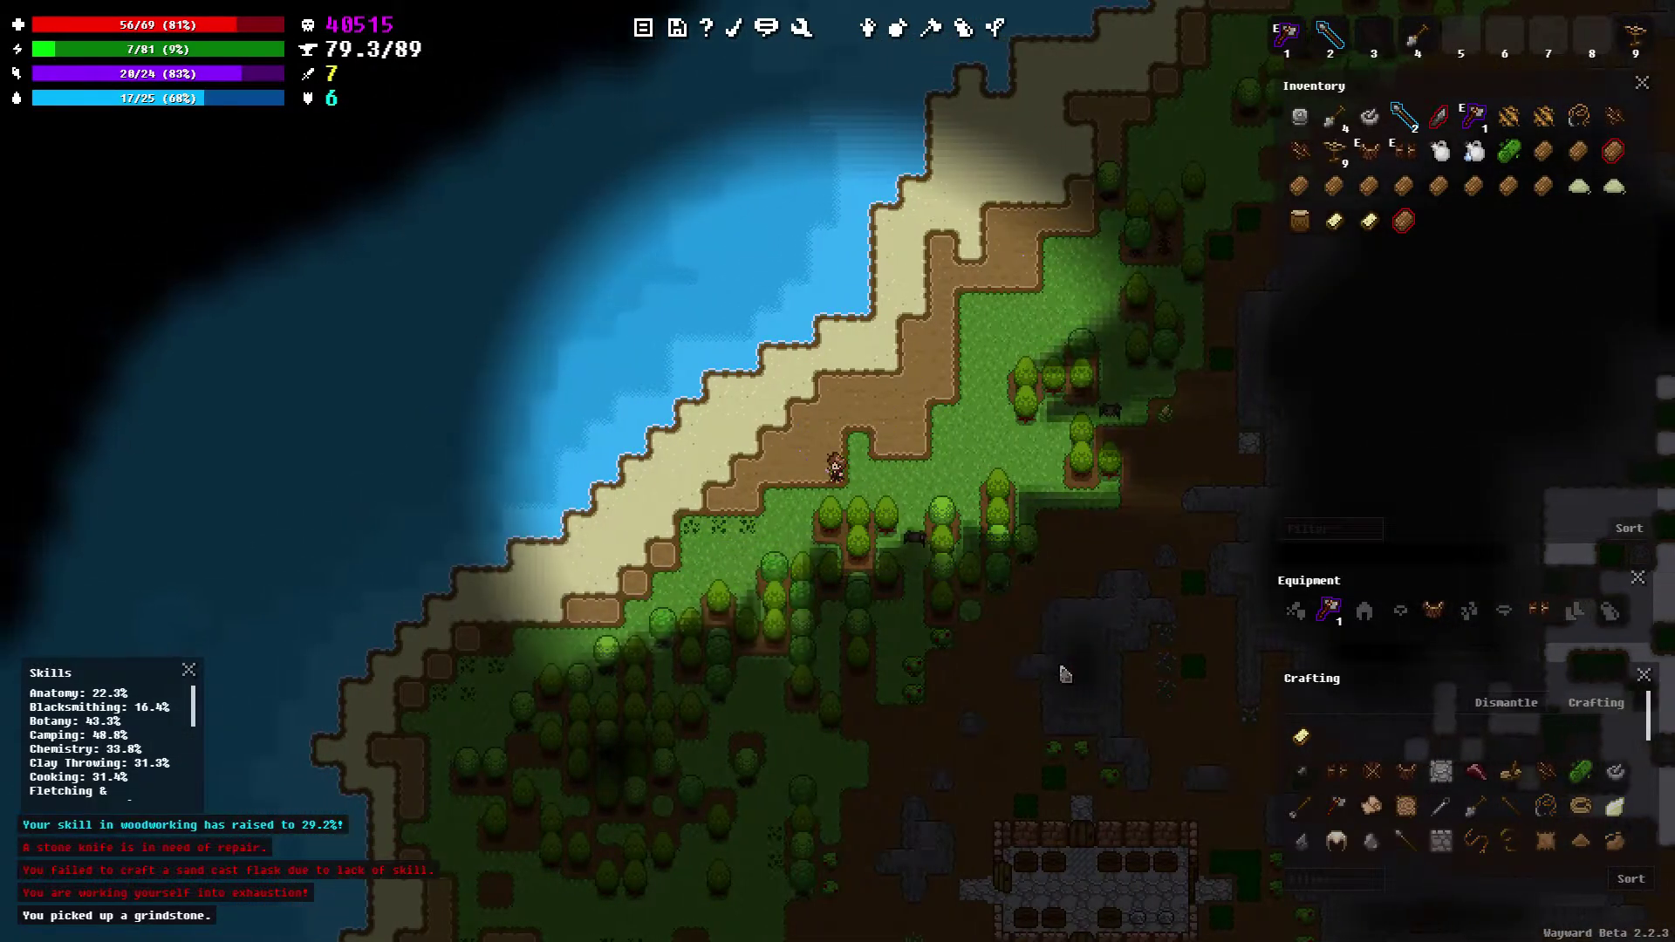
pyautogui.press('a')
pyautogui.press('a')
pyautogui.press('a')
pyautogui.press('a')
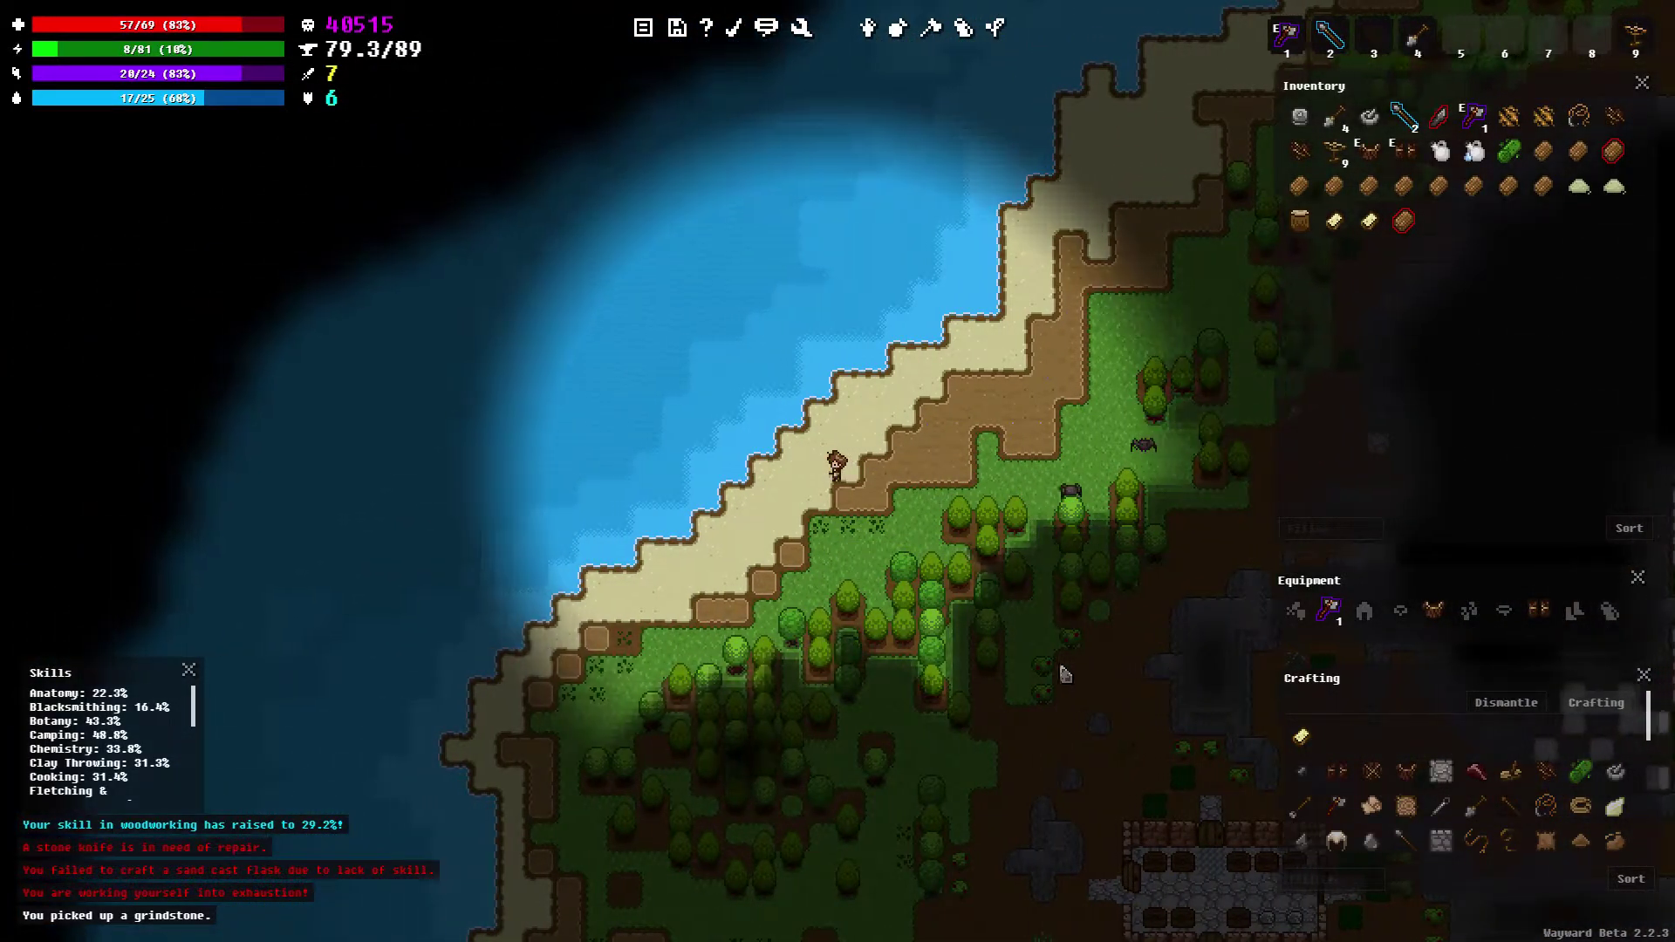
pyautogui.press('a')
pyautogui.press('a')
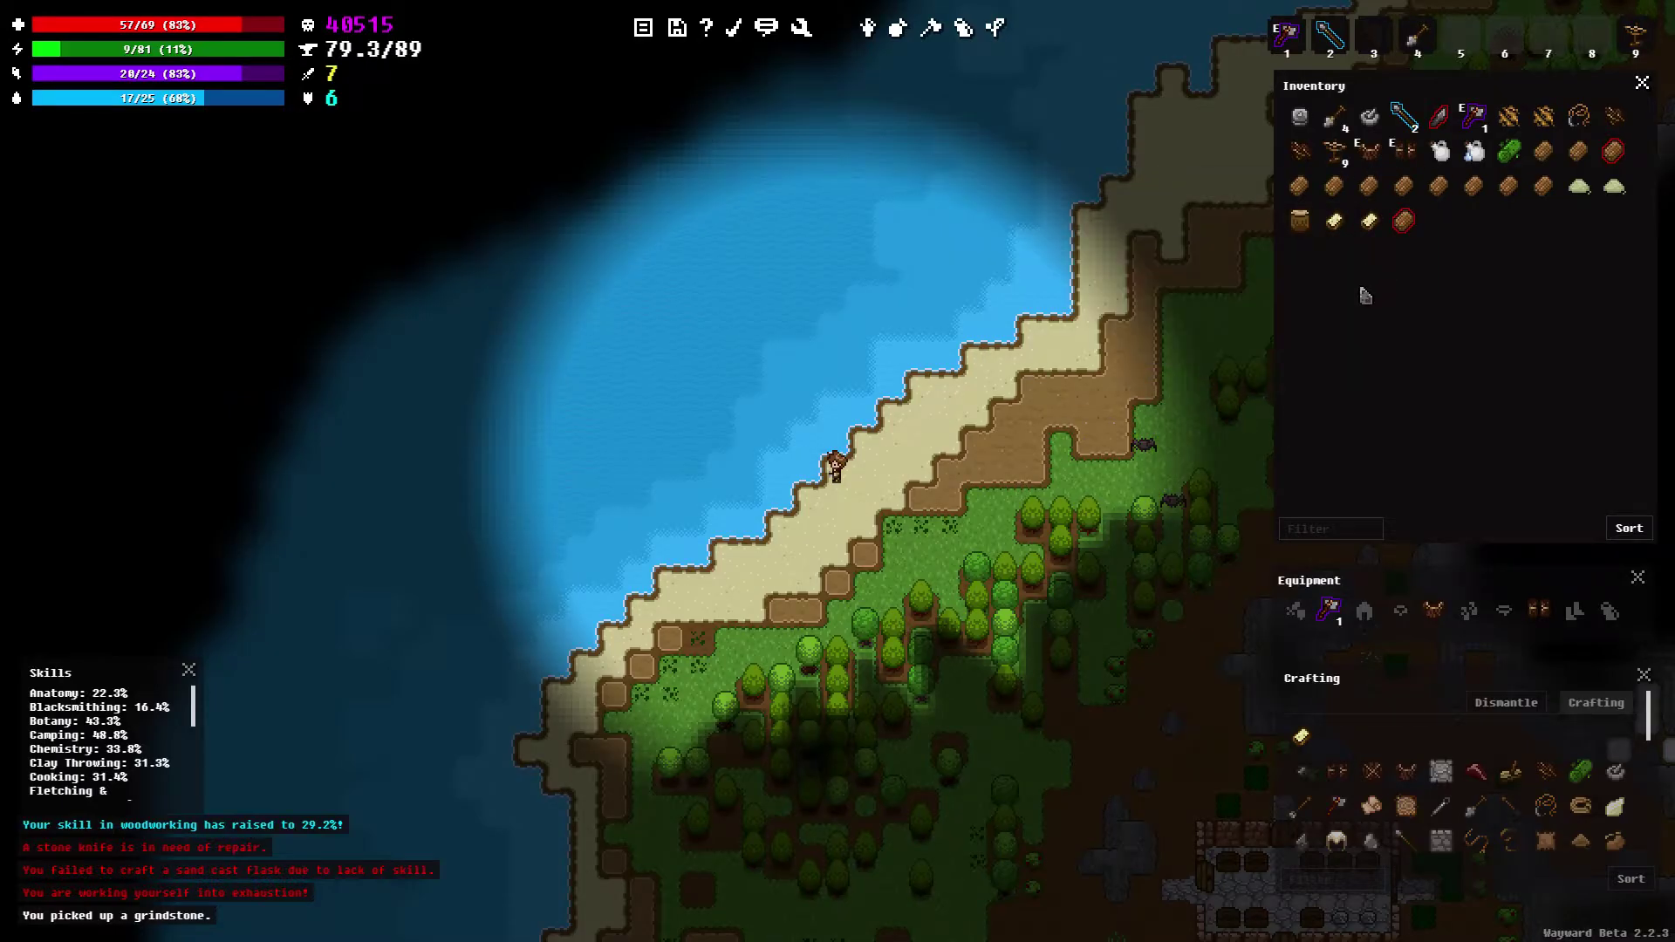
# Fill the clay jug with seawater and walk southwest along the beach
pyautogui.rightClick(1439, 151)
pyautogui.click(1478, 159)
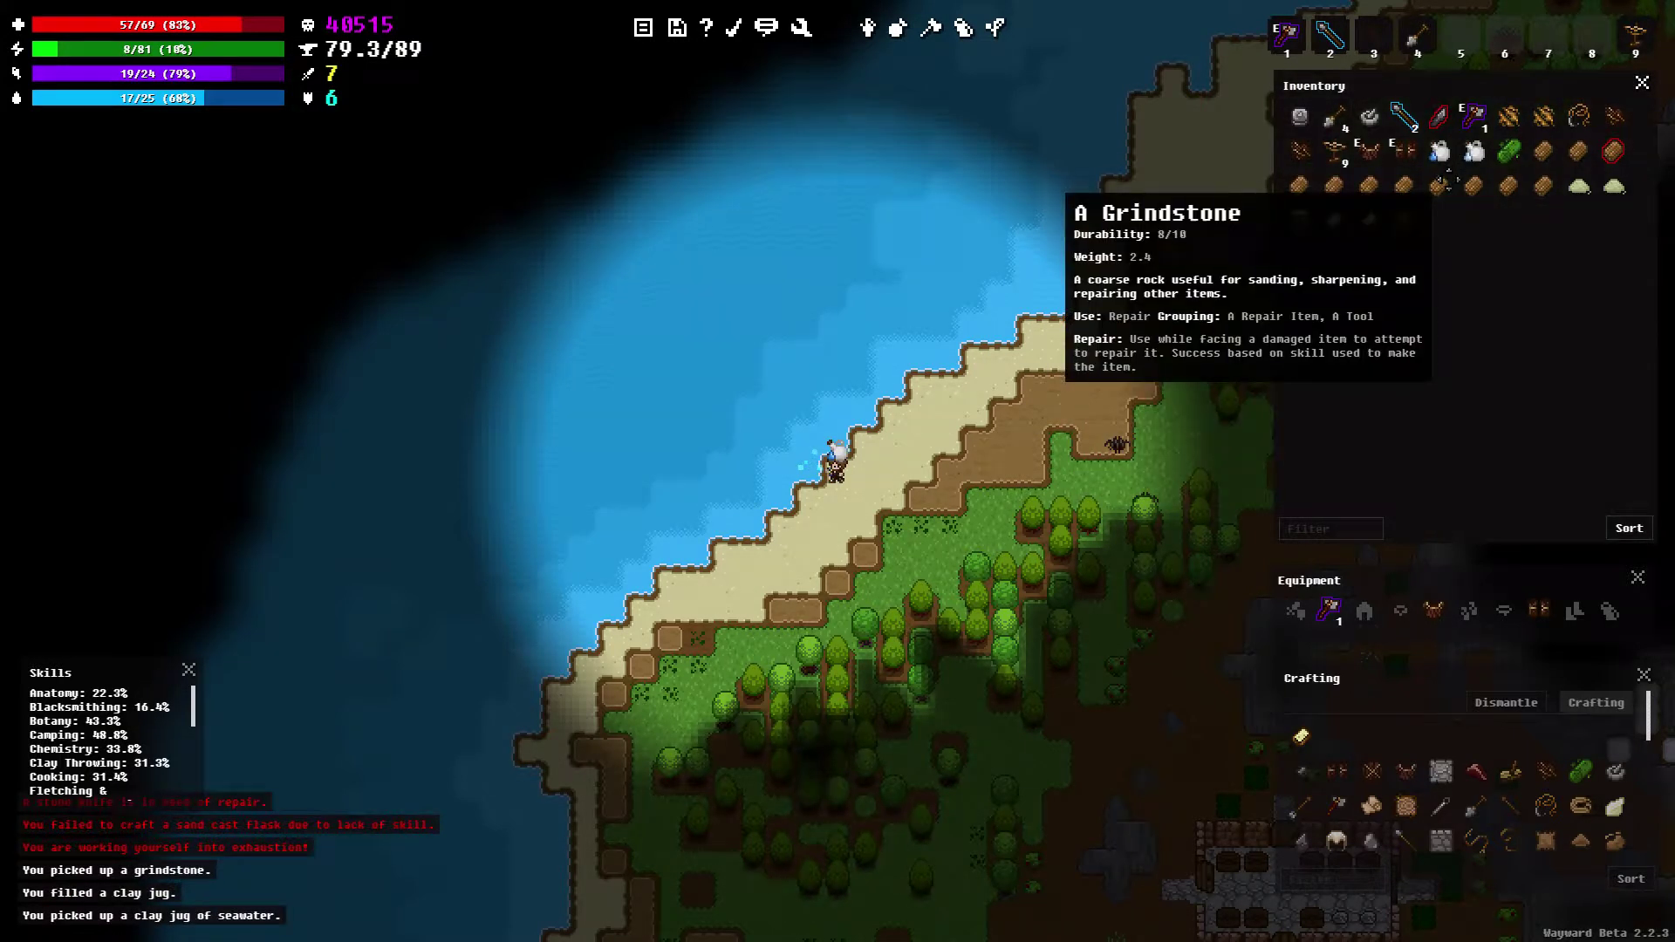
pyautogui.press('s')
pyautogui.press('a')
pyautogui.press('s')
pyautogui.press('s')
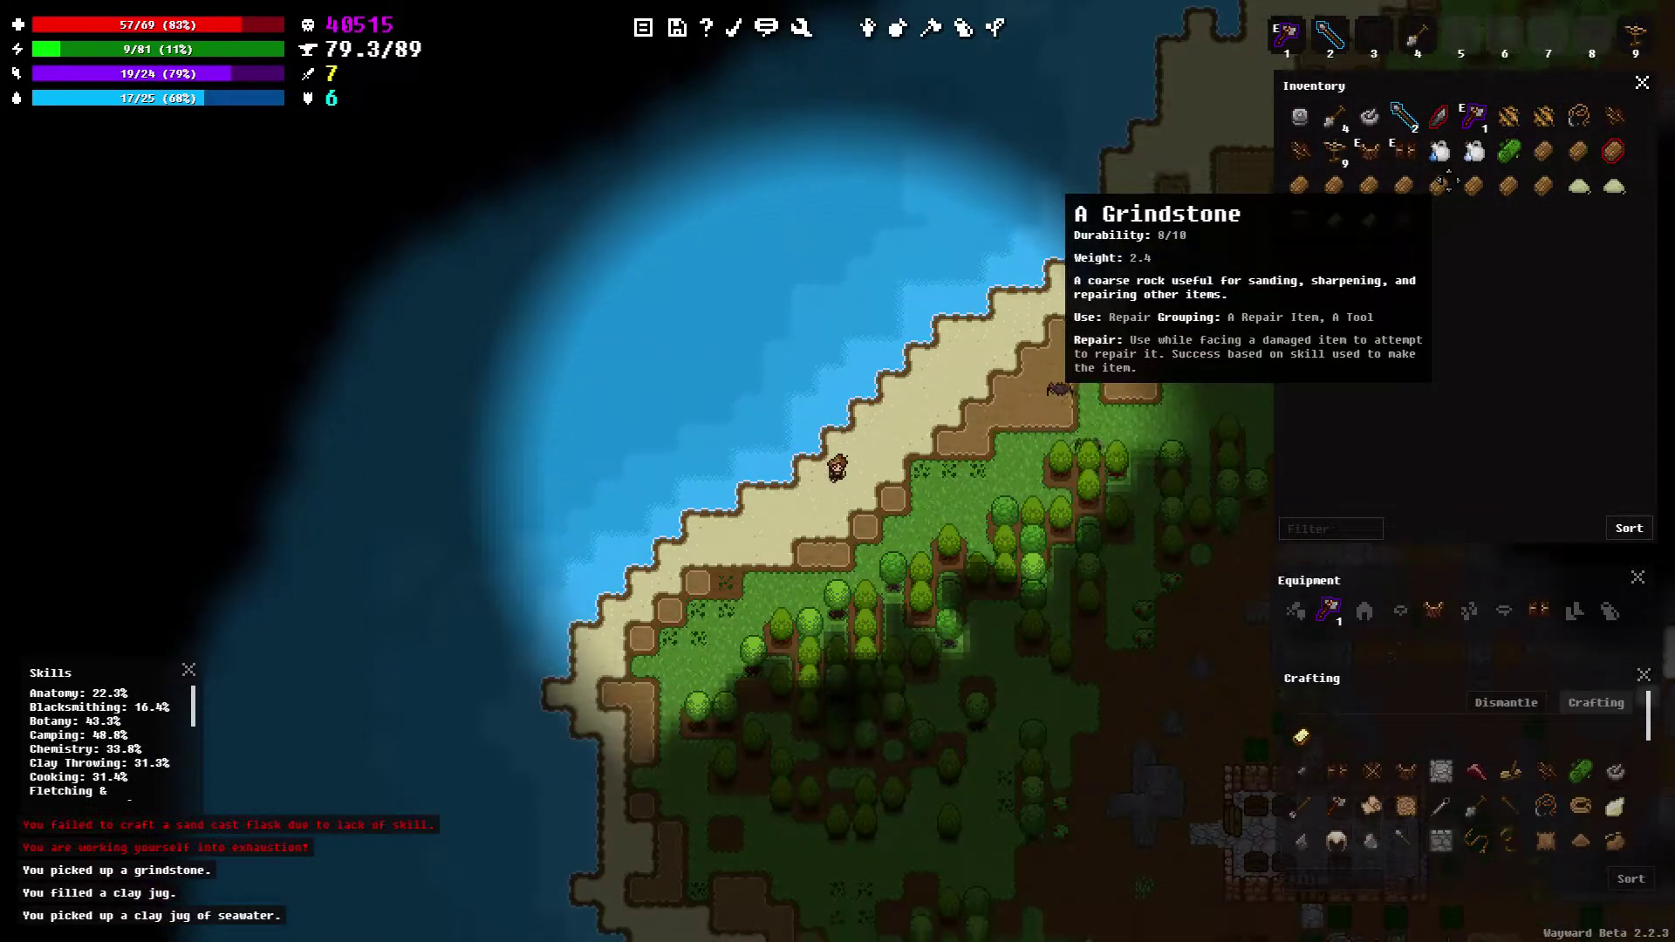
pyautogui.press('s')
pyautogui.press('a')
pyautogui.press('s')
pyautogui.press('a')
pyautogui.press('s')
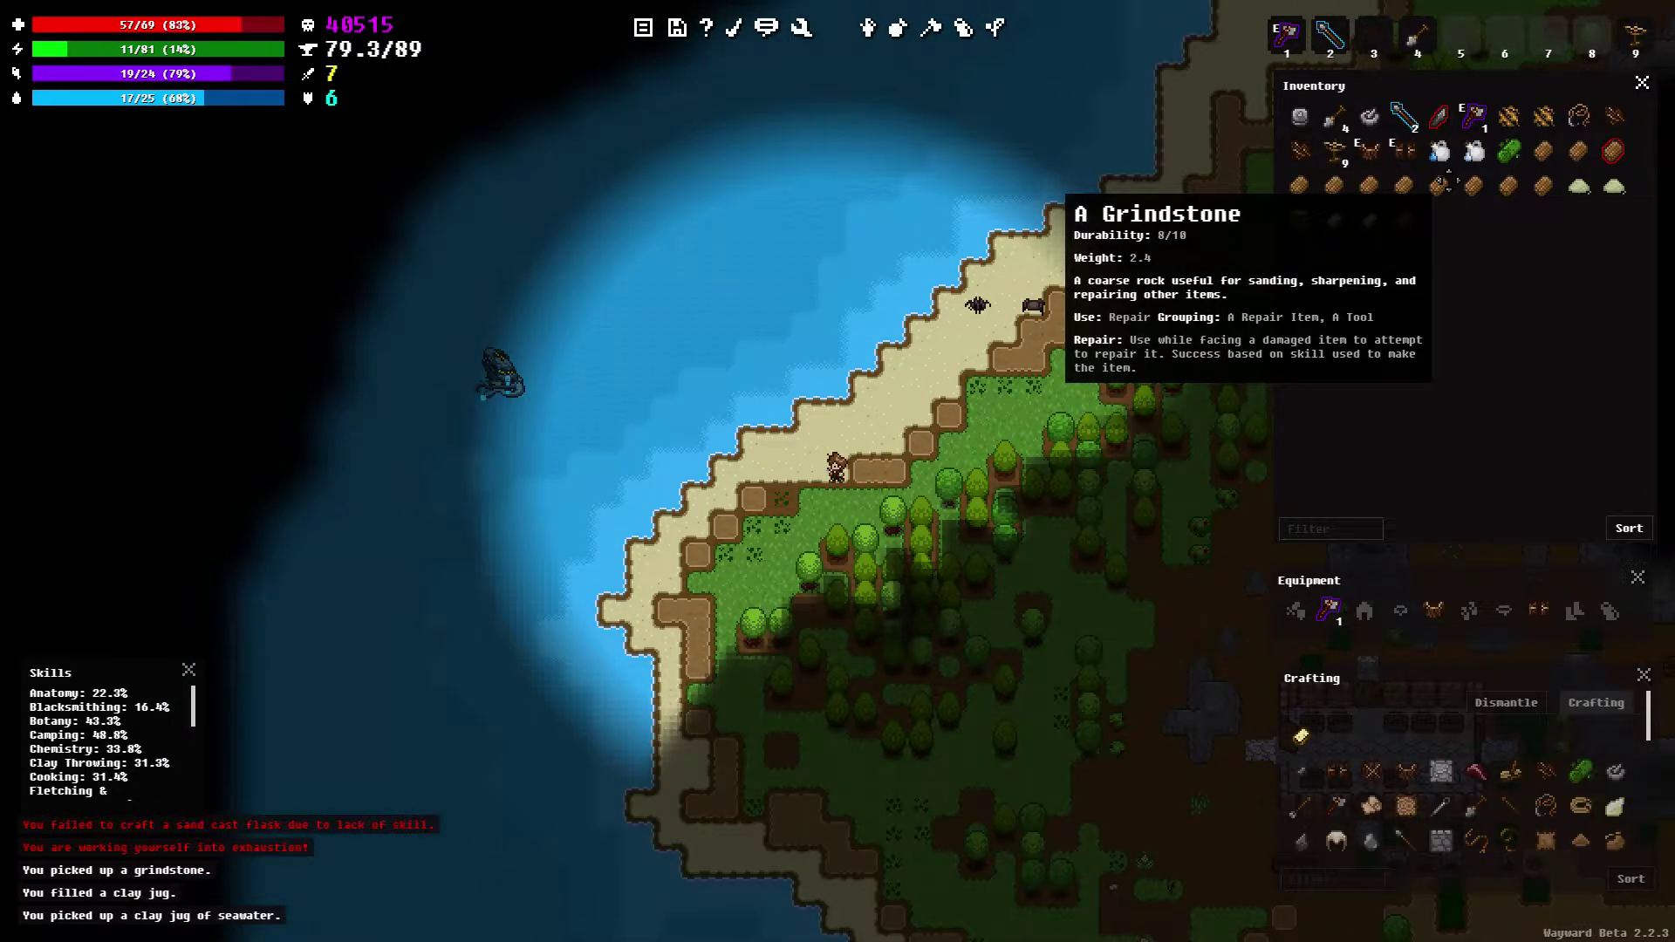
pyautogui.press('a')
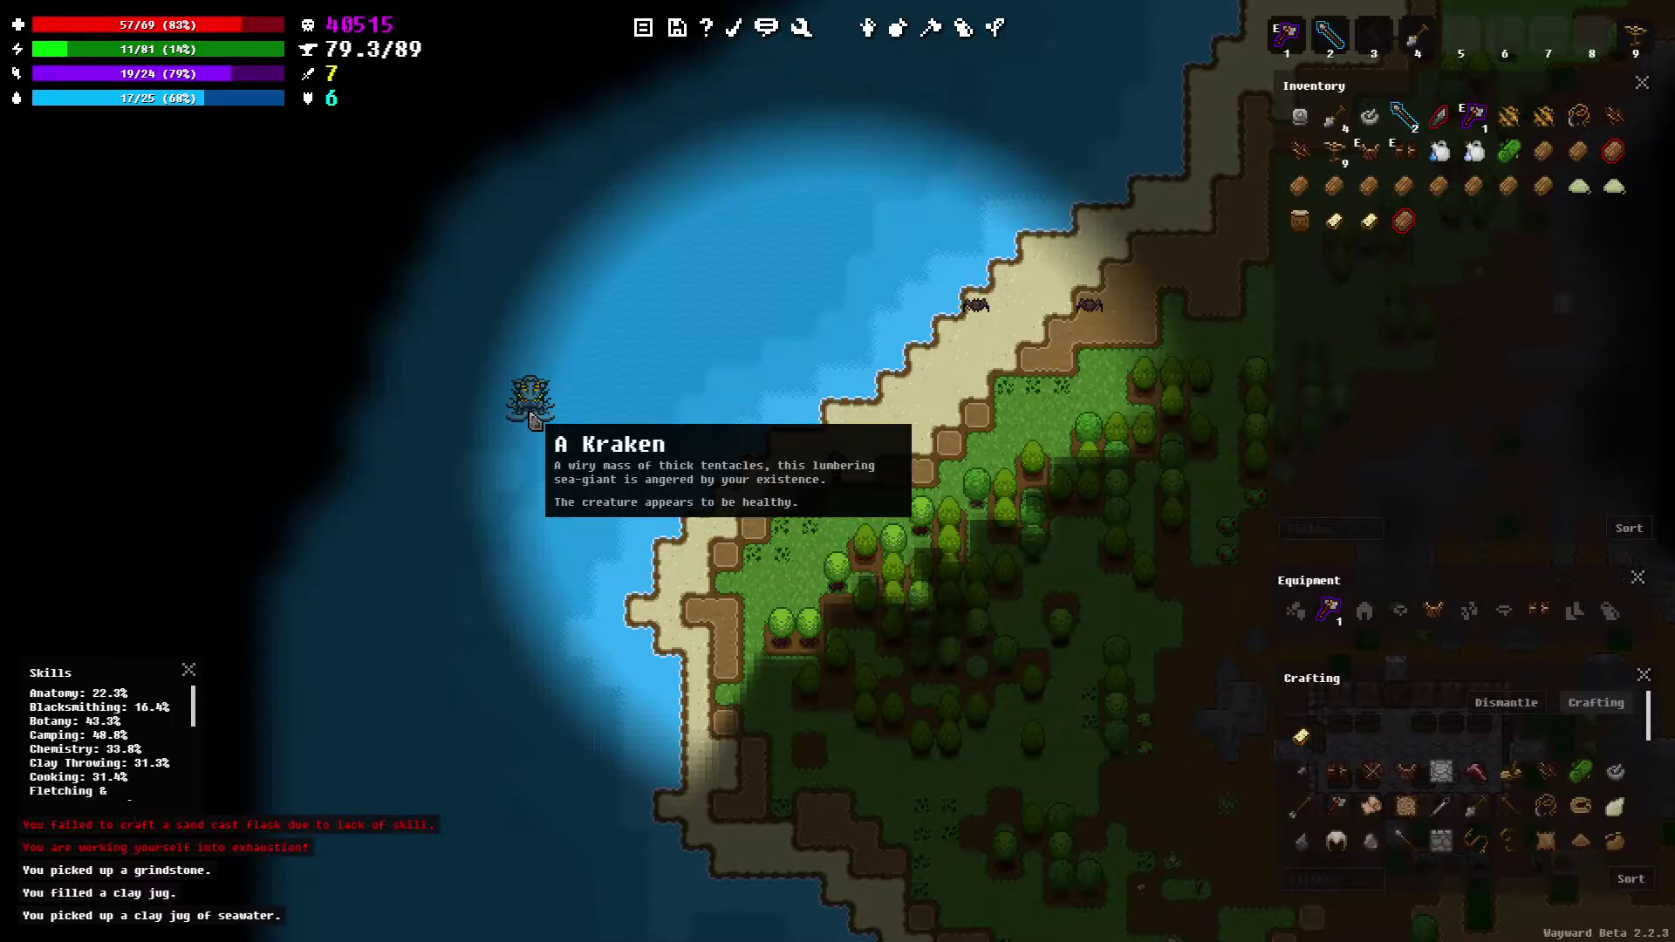
# Walk west and south along the beach and coast
pyautogui.press('s')
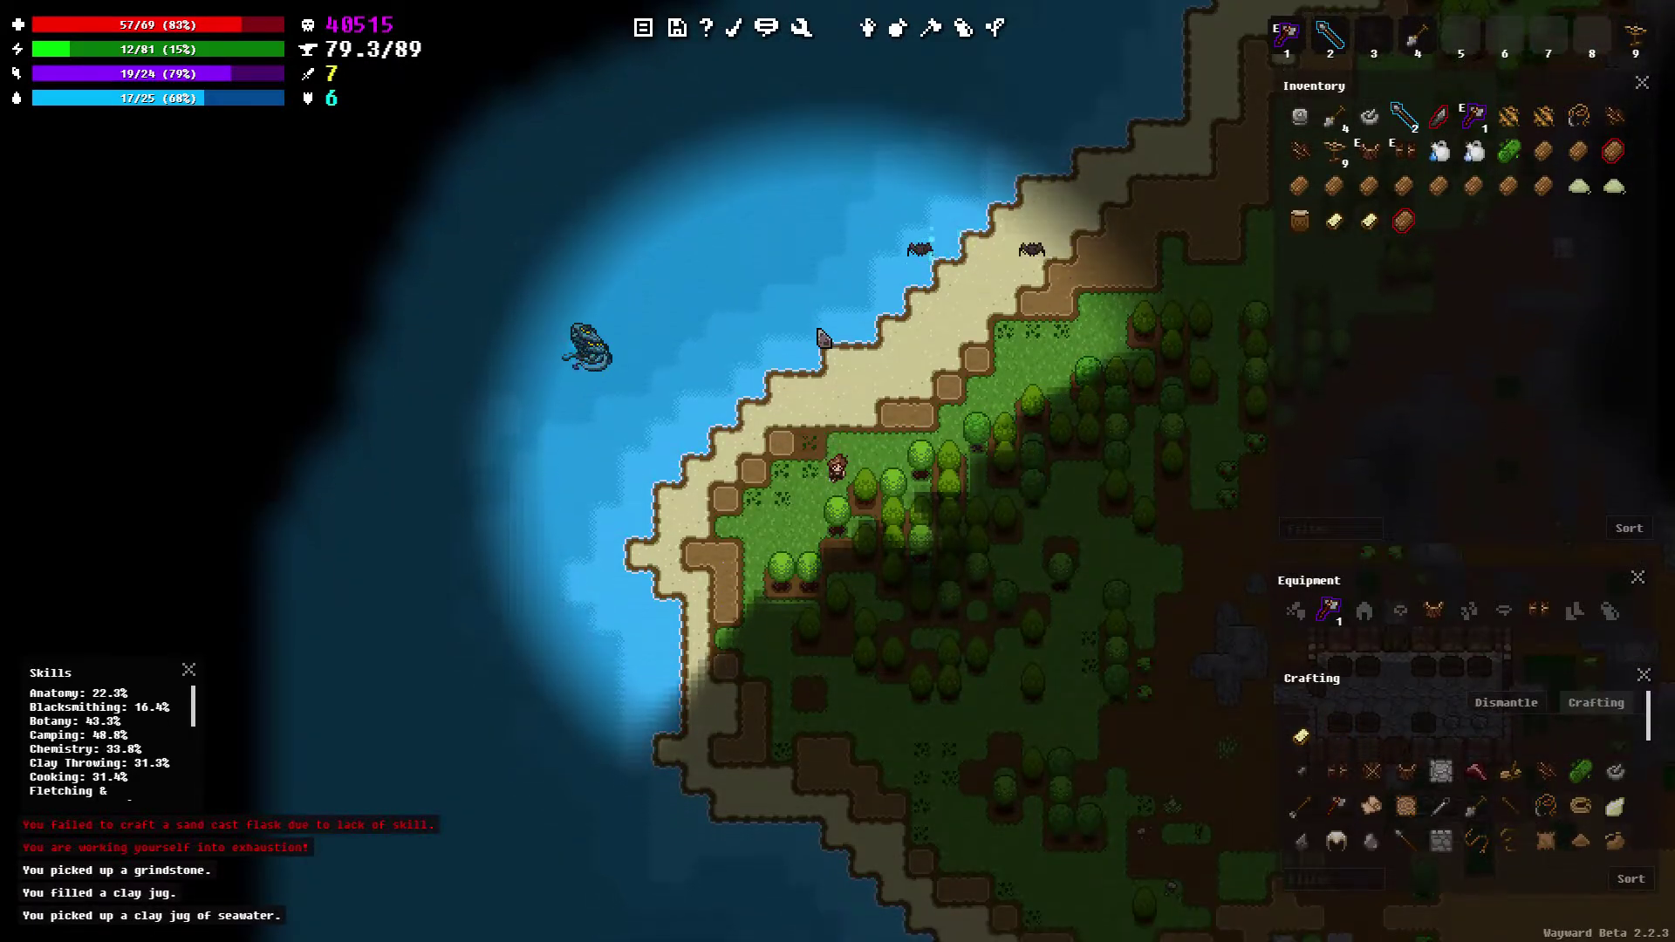
pyautogui.press('a')
pyautogui.press('s')
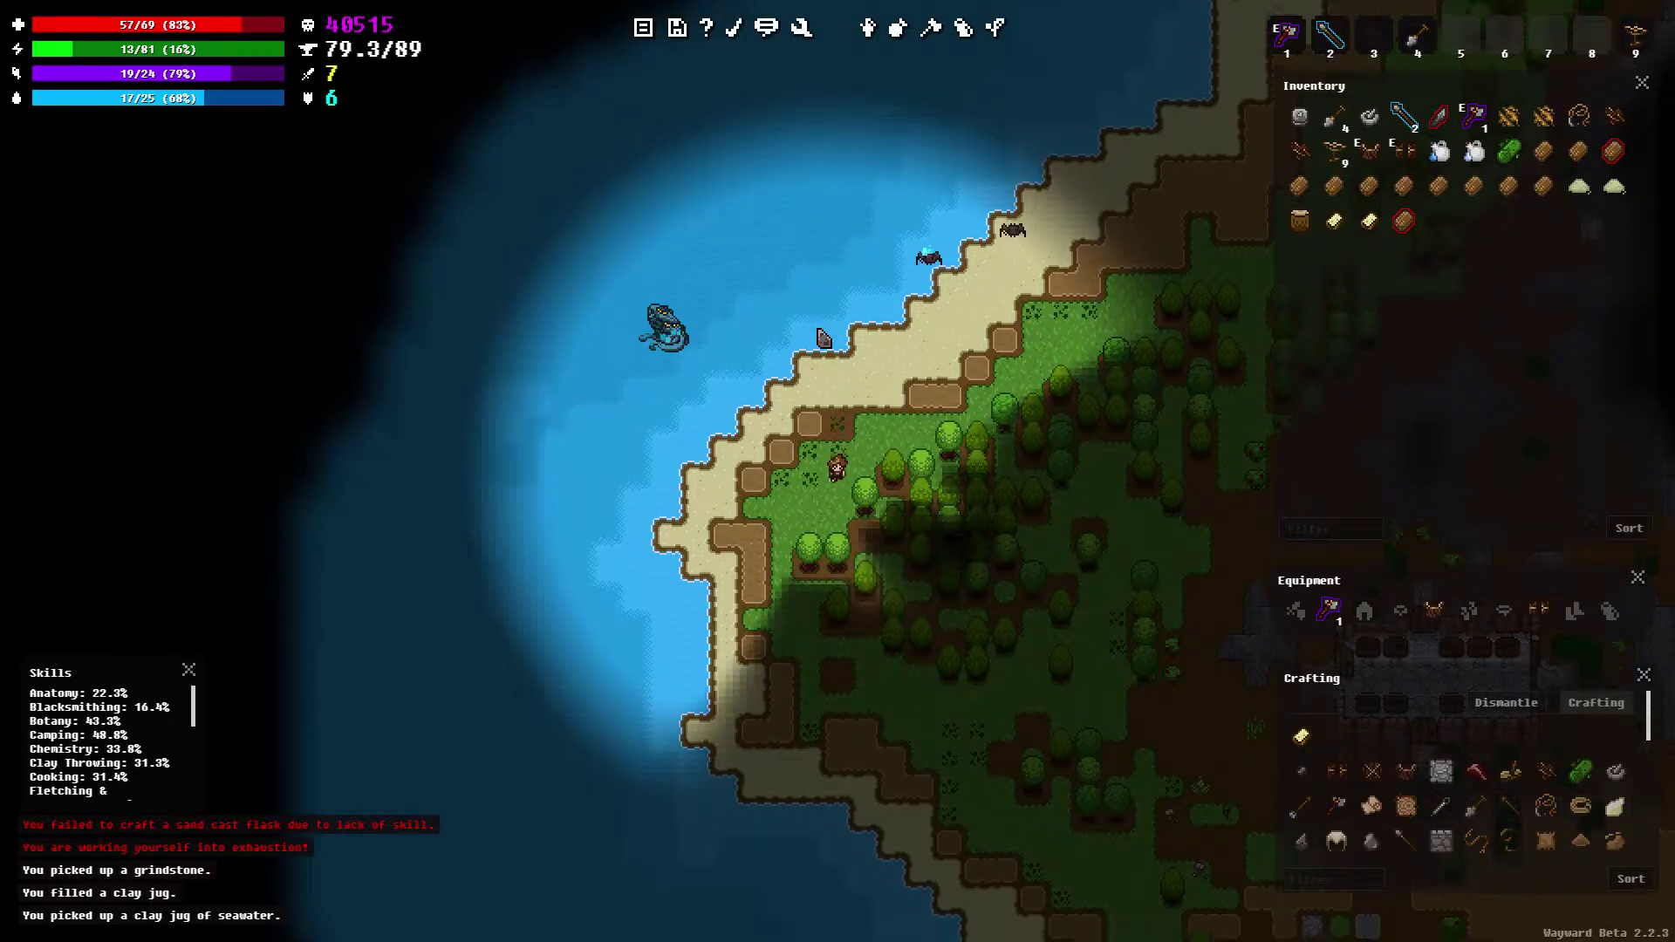
pyautogui.press('s')
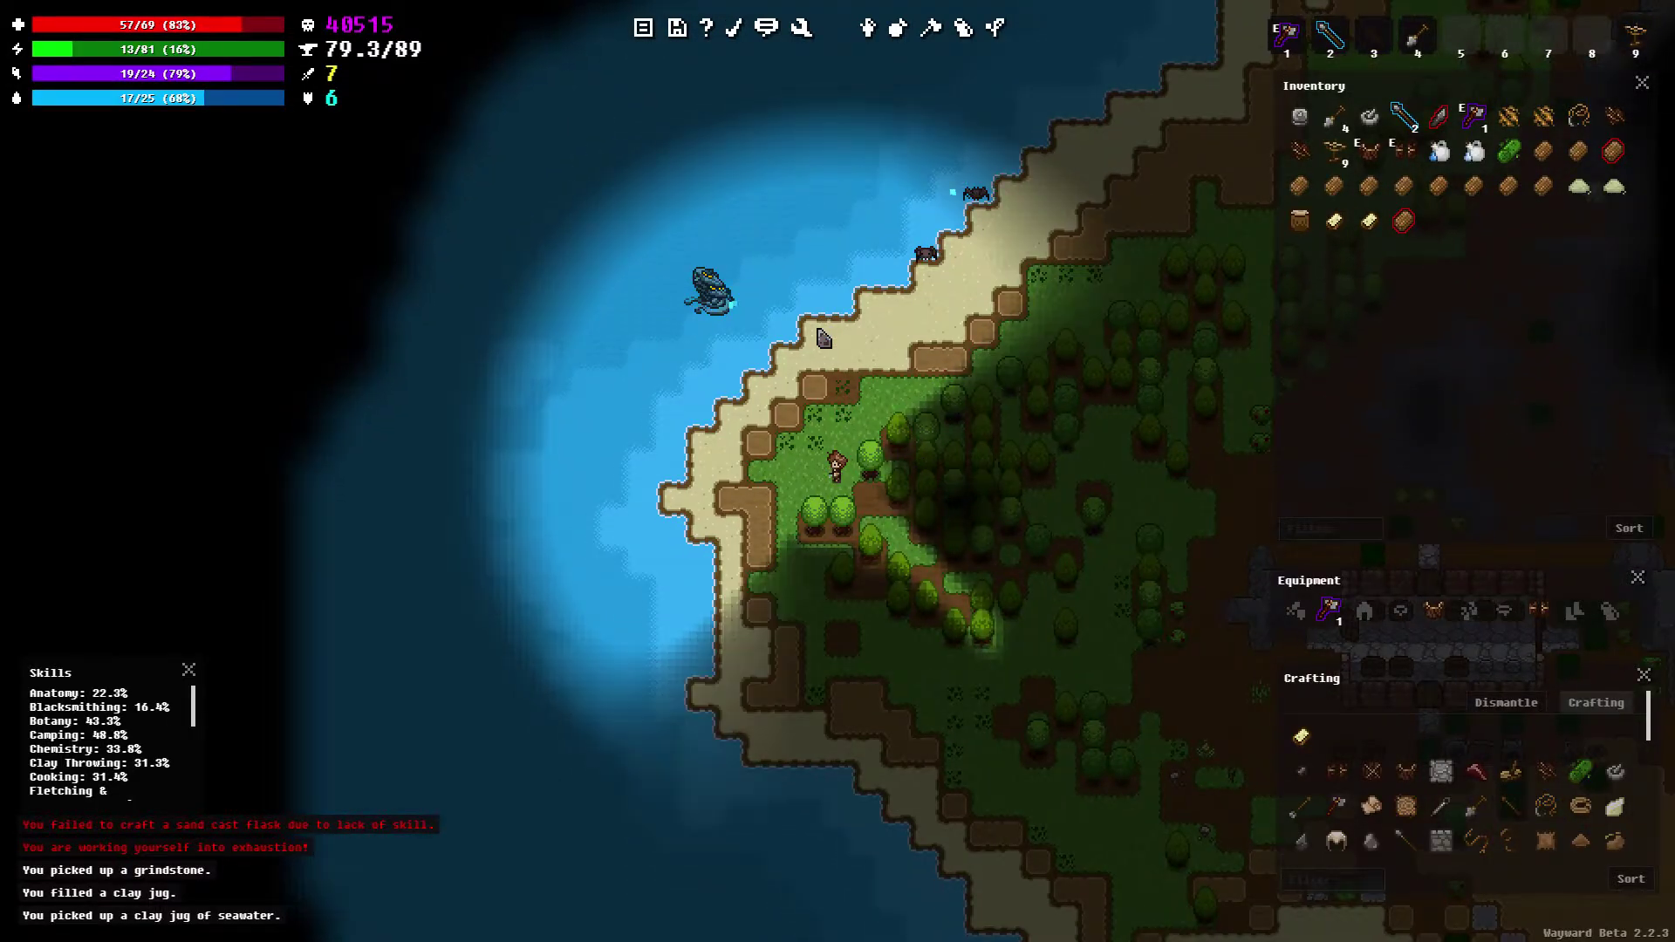
pyautogui.press('a')
pyautogui.press('a')
pyautogui.press('s')
pyautogui.press('s')
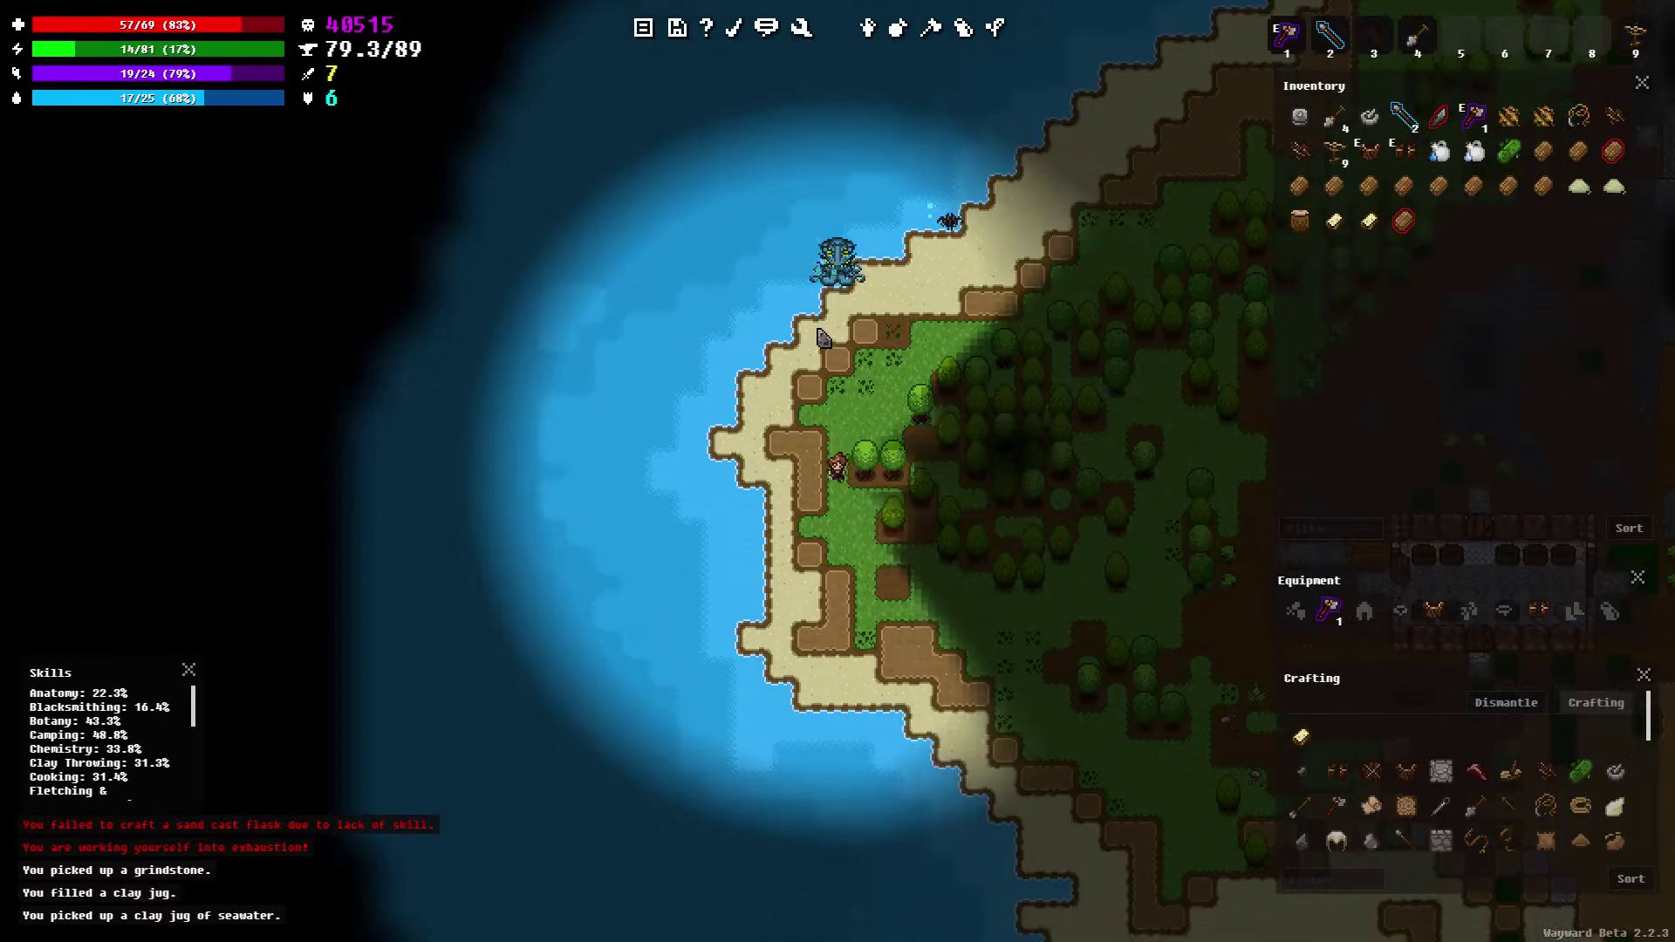
pyautogui.press('s')
pyautogui.press('s')
# Head inland and gather a branch from a nearby tree
pyautogui.press('d')
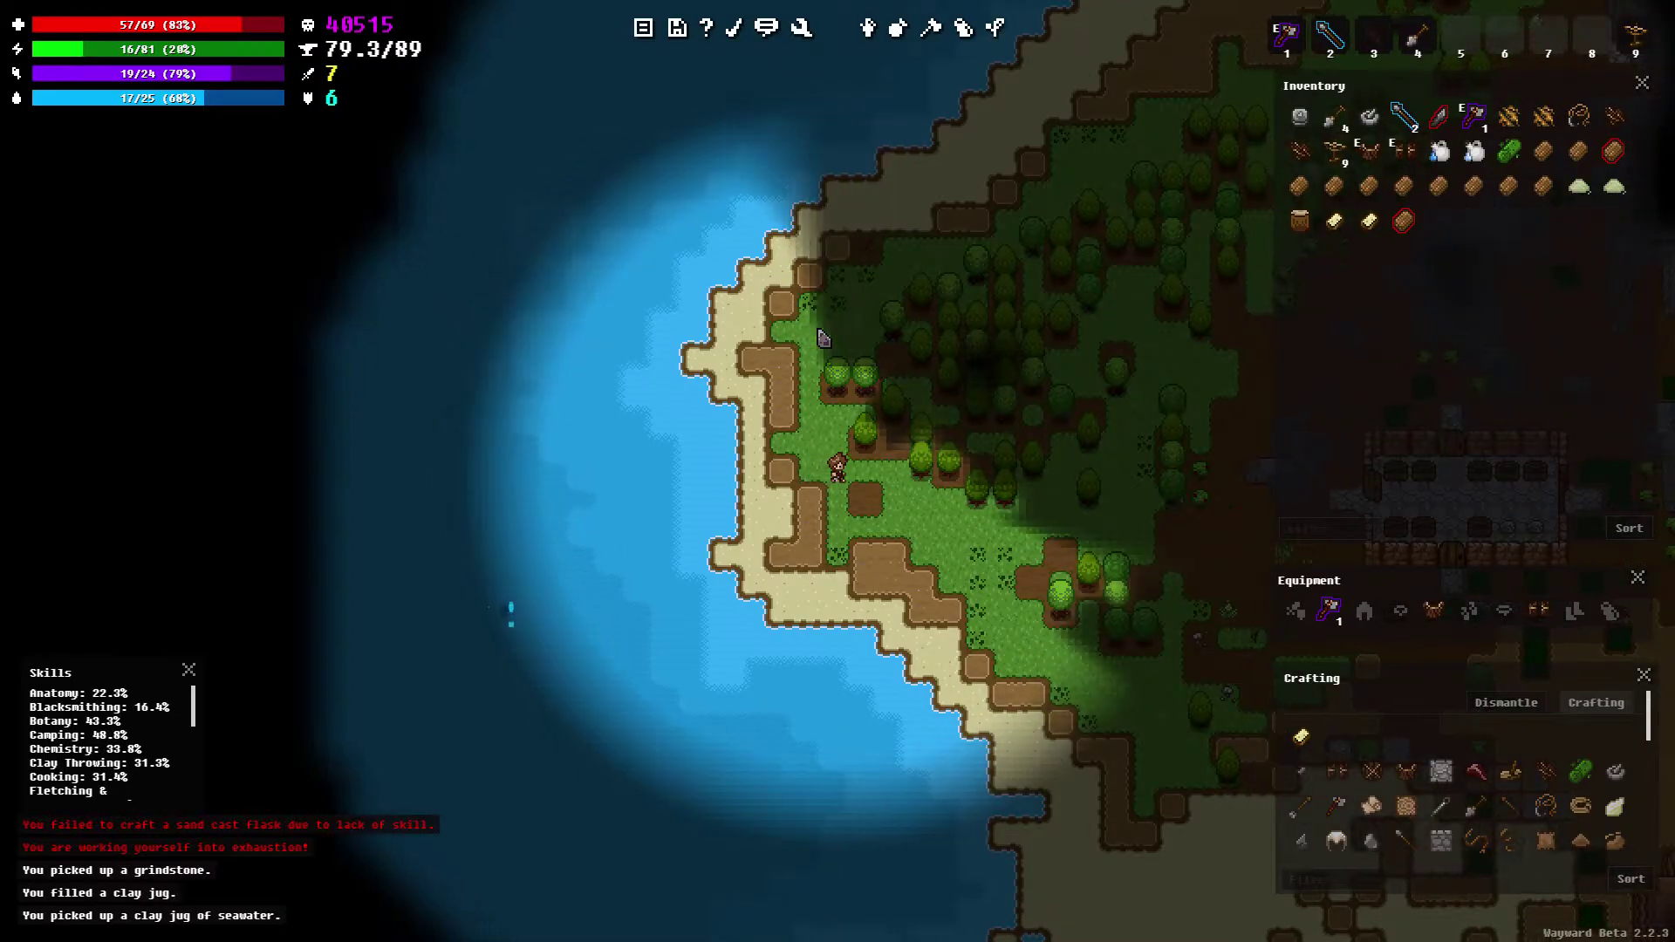
pyautogui.press('d')
pyautogui.press('s')
pyautogui.press('g')
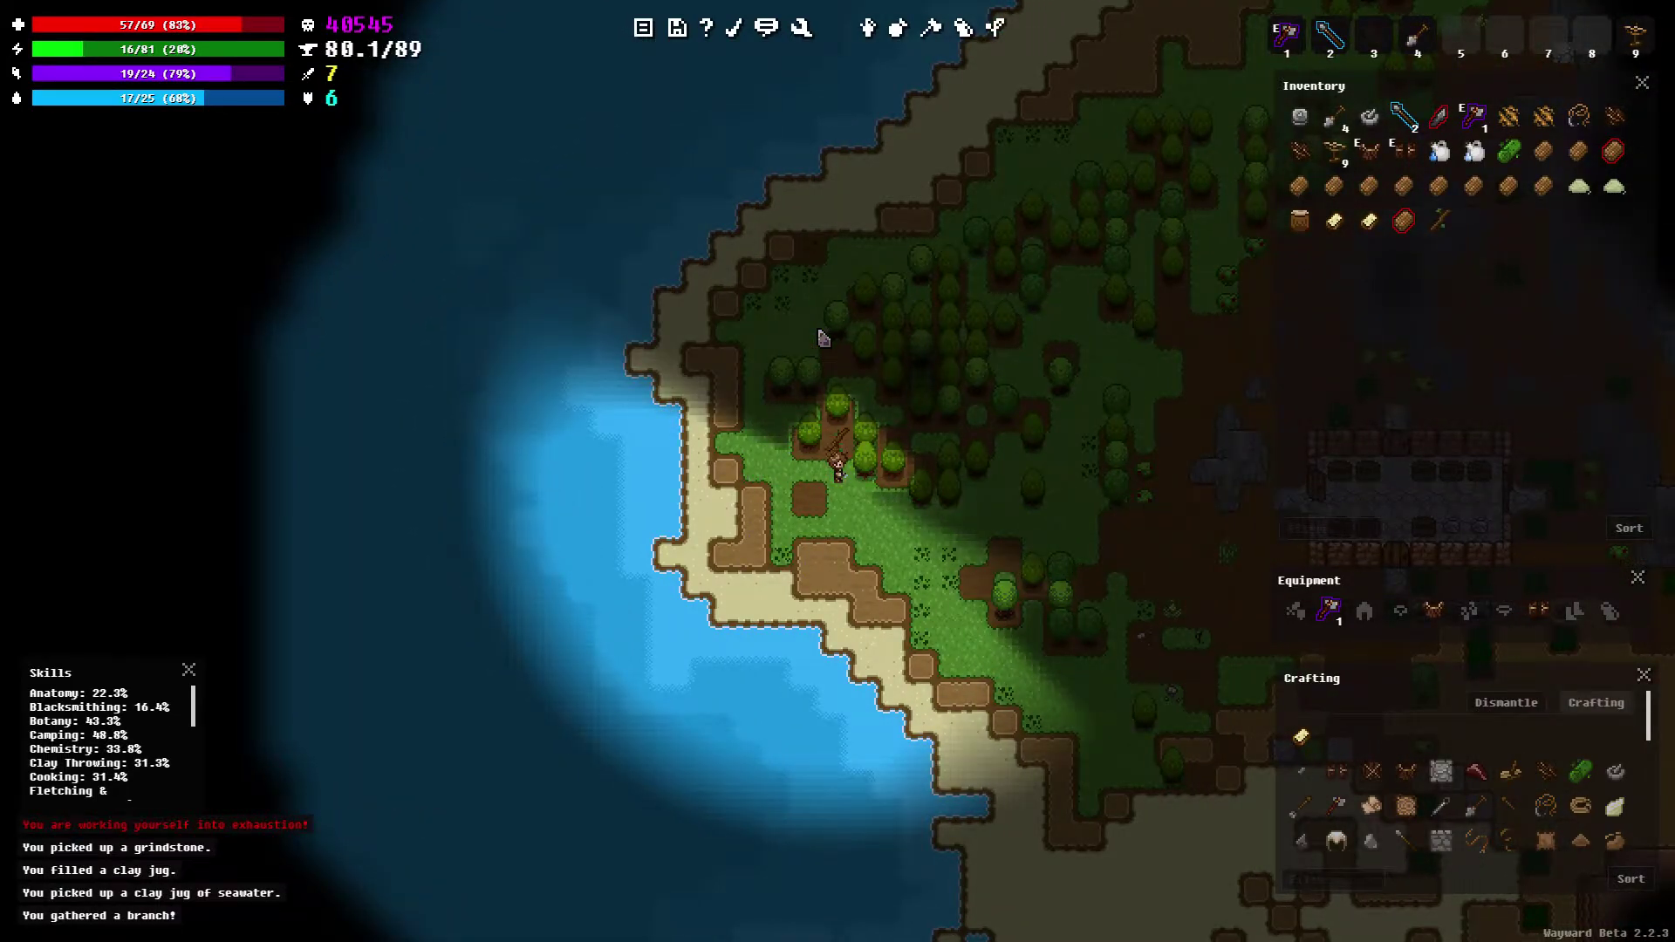
pyautogui.press('s')
pyautogui.press('d')
pyautogui.press('d')
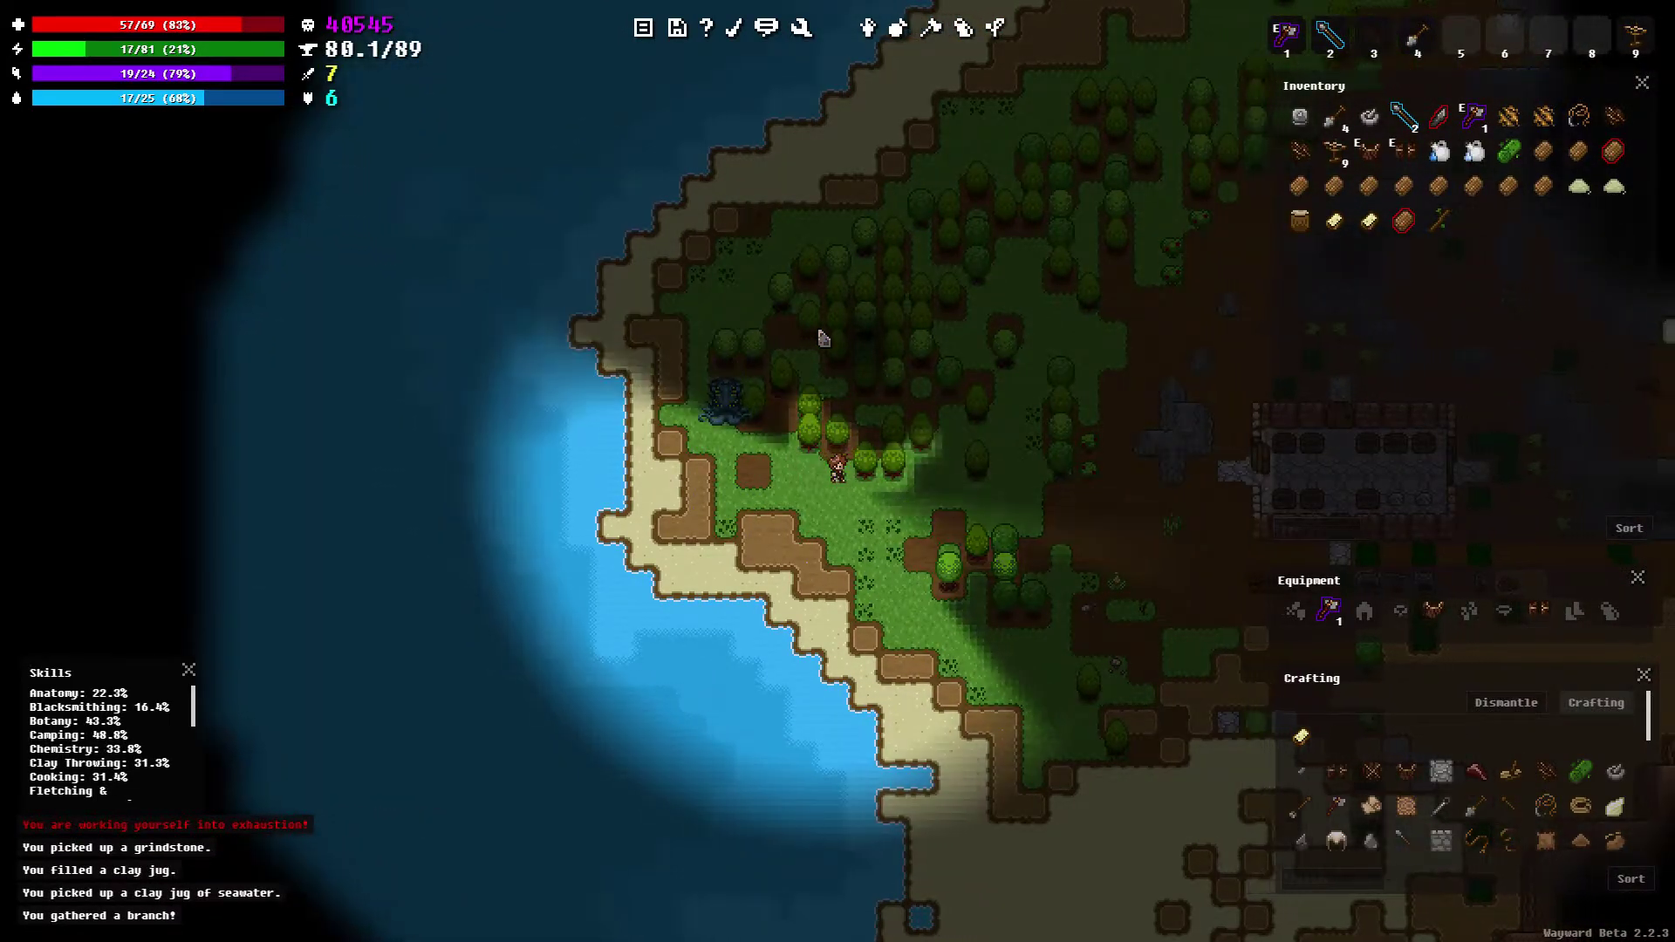
pyautogui.press('s')
# Walk east and north through the forest toward the house
pyautogui.press('d')
pyautogui.press('d')
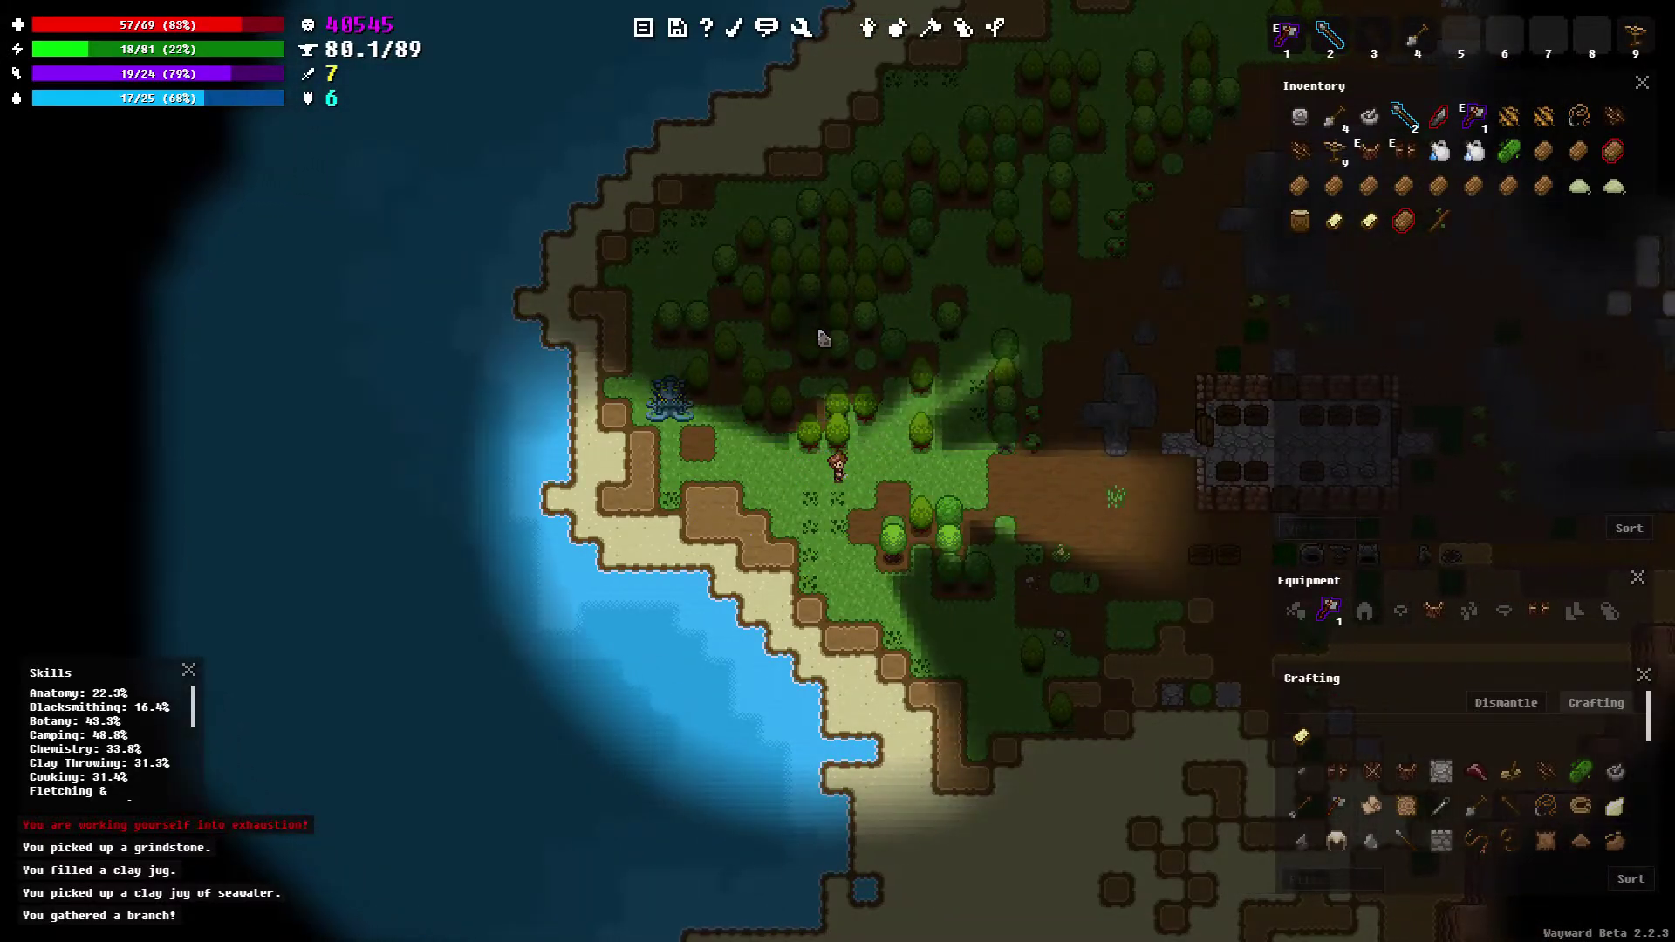
pyautogui.press('d')
pyautogui.press('w')
pyautogui.press('d')
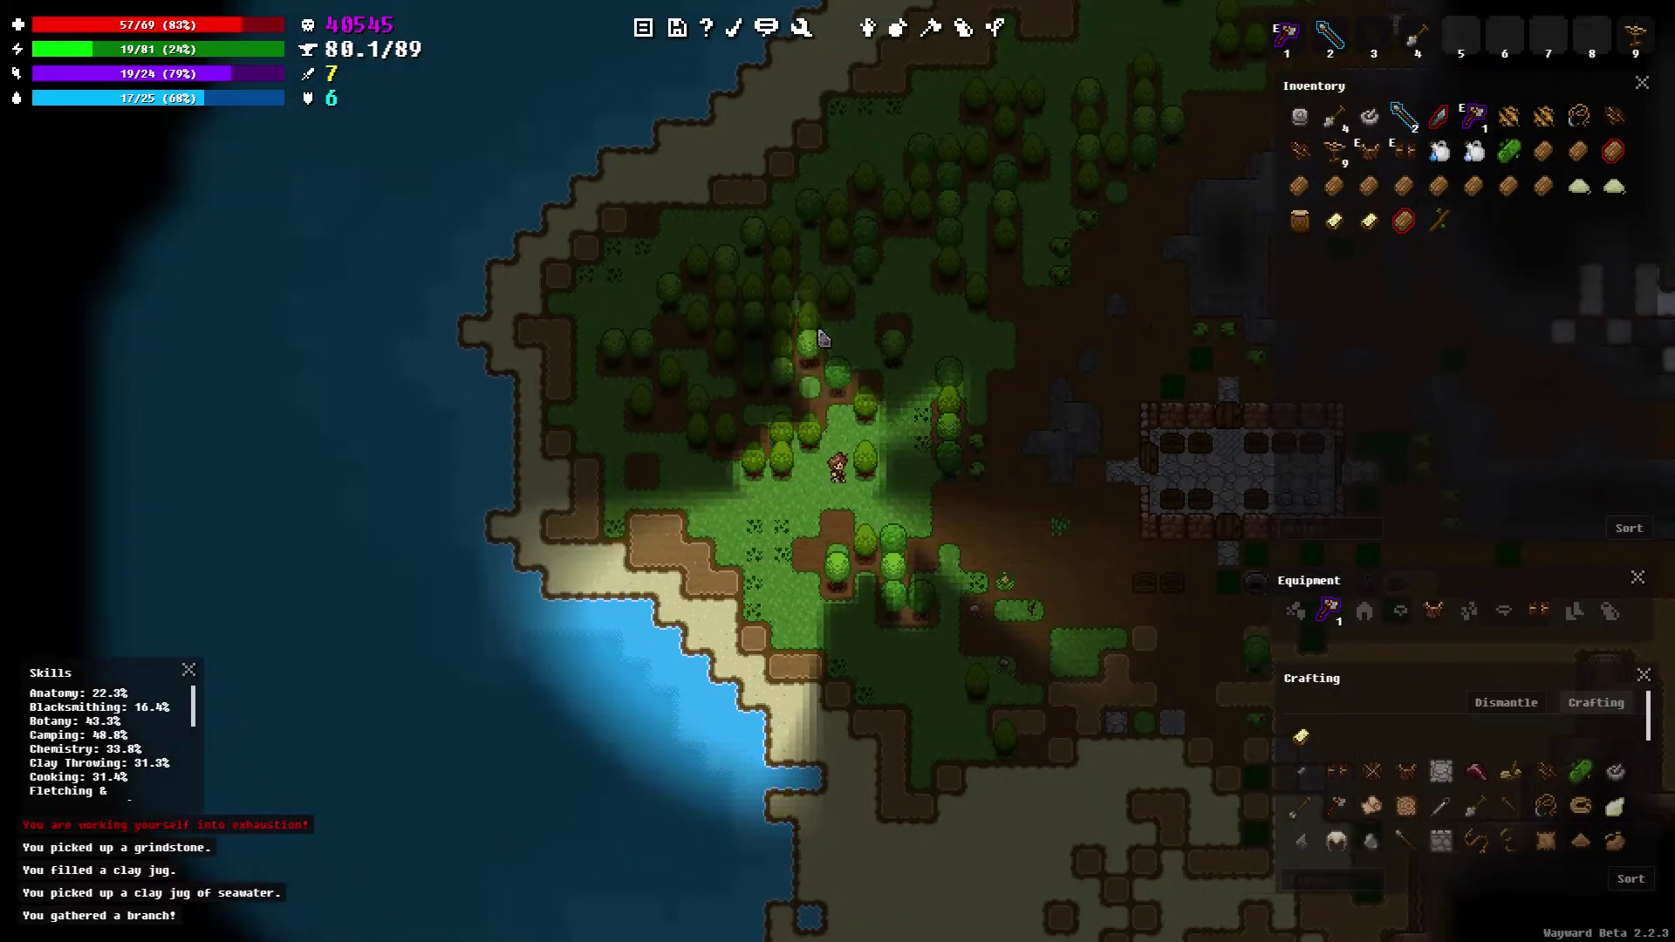
pyautogui.press('w')
pyautogui.press('d')
pyautogui.press('d')
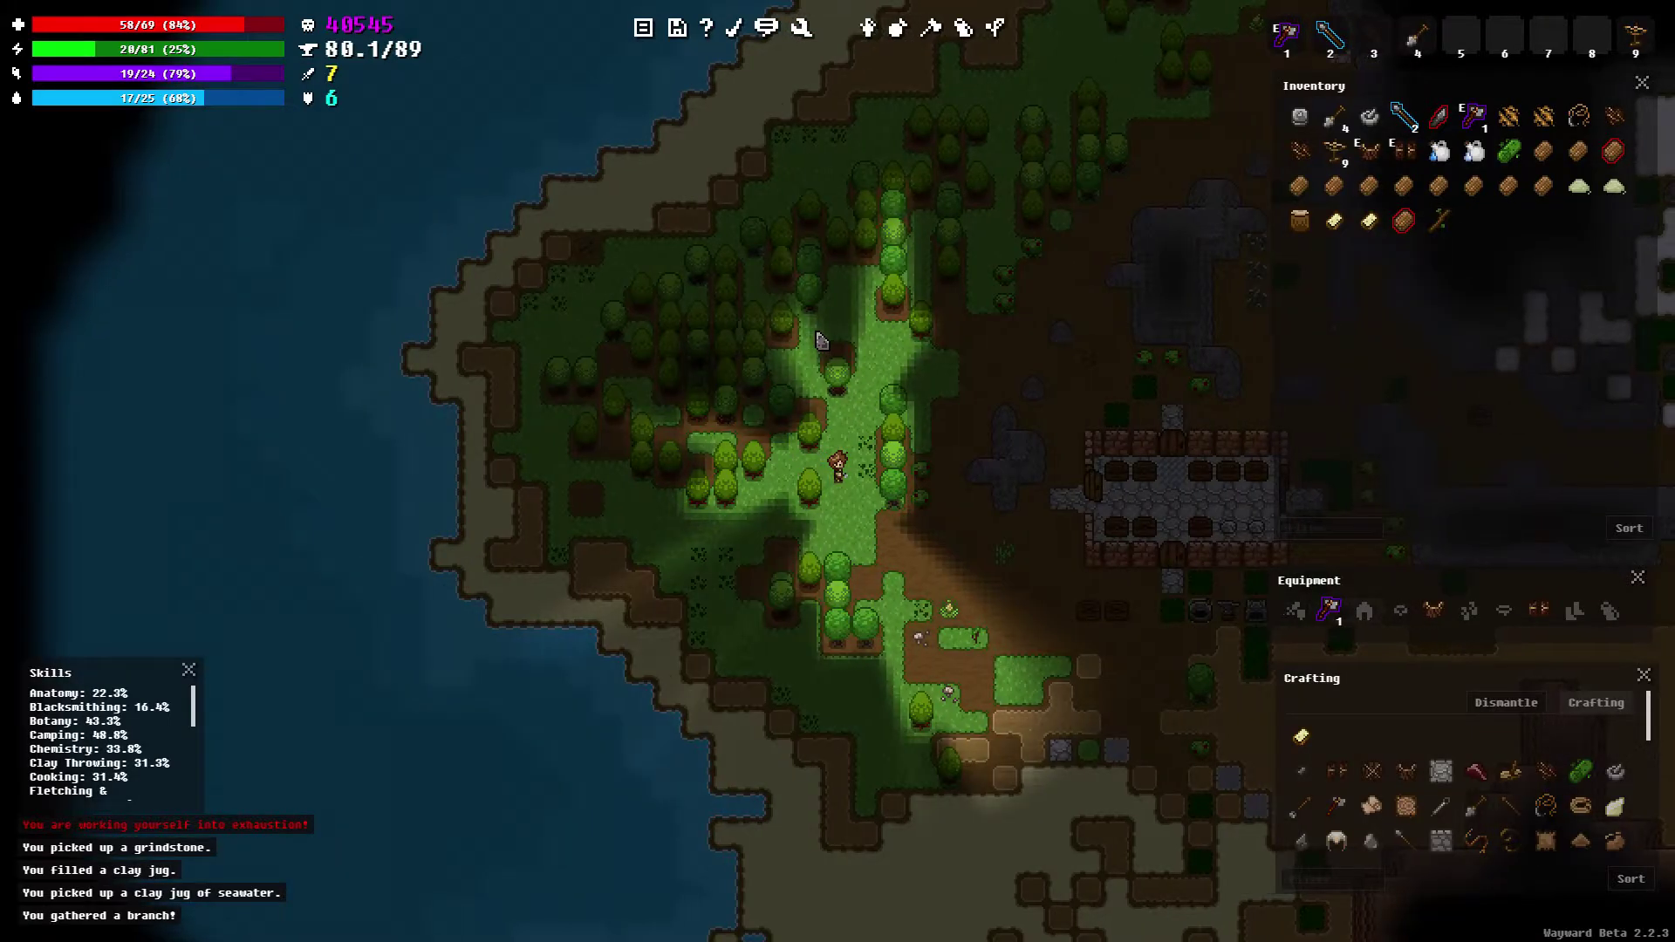
pyautogui.press('w')
pyautogui.press('d')
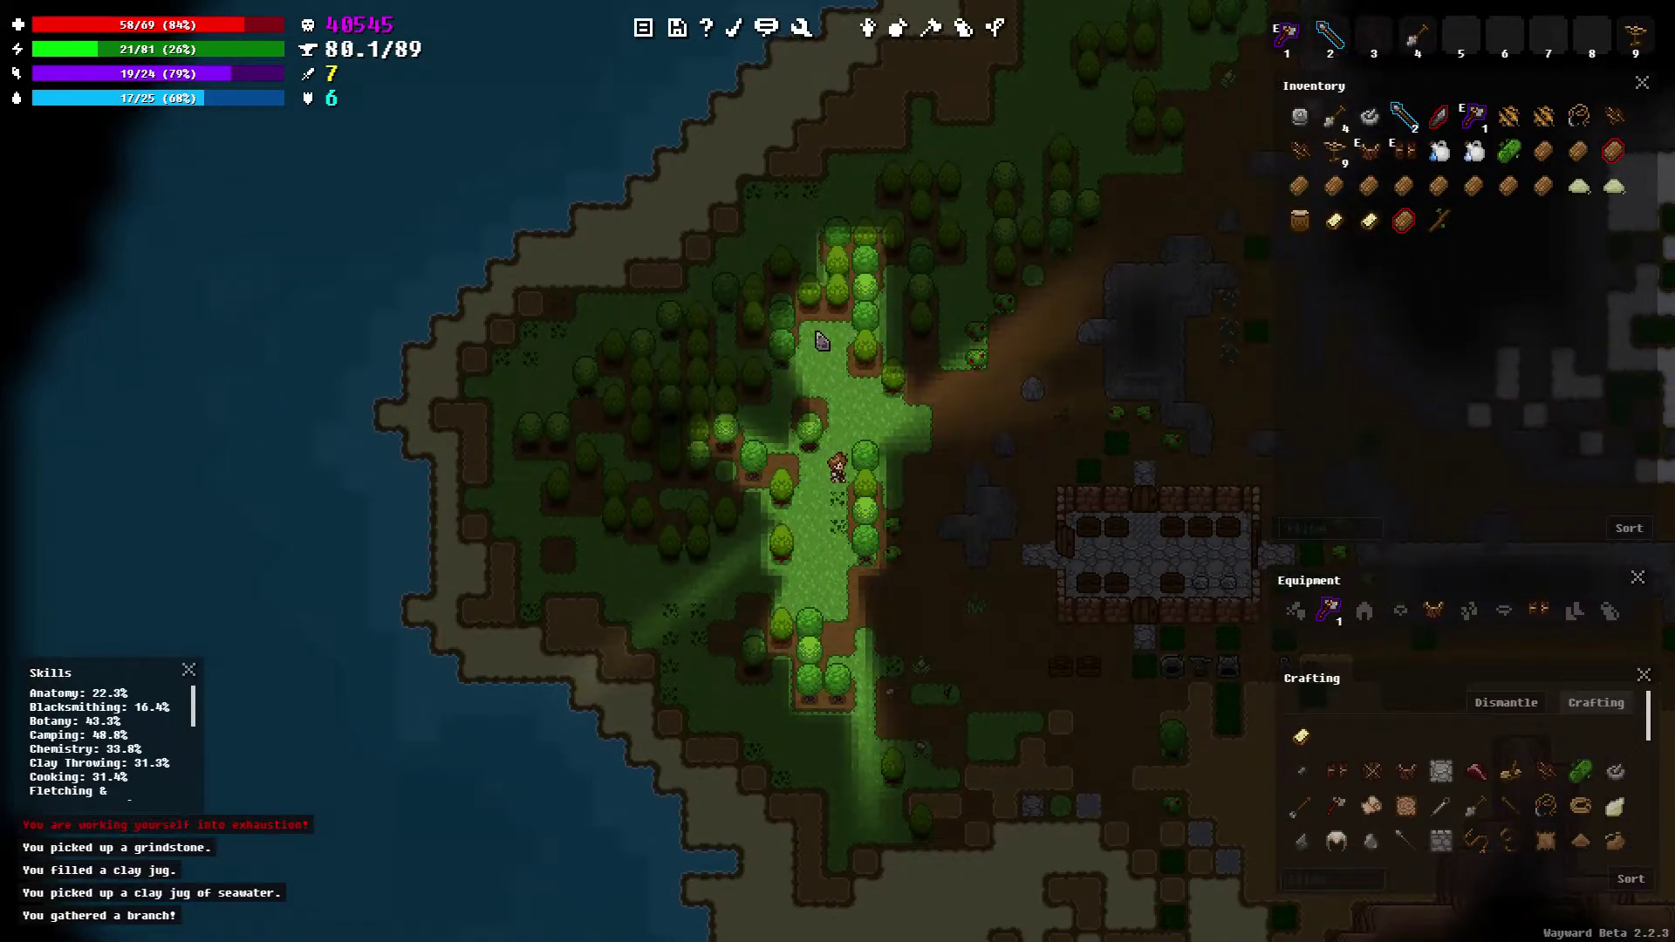
pyautogui.press('w')
# Follow the dirt path east to the house's western doorway
pyautogui.press('d')
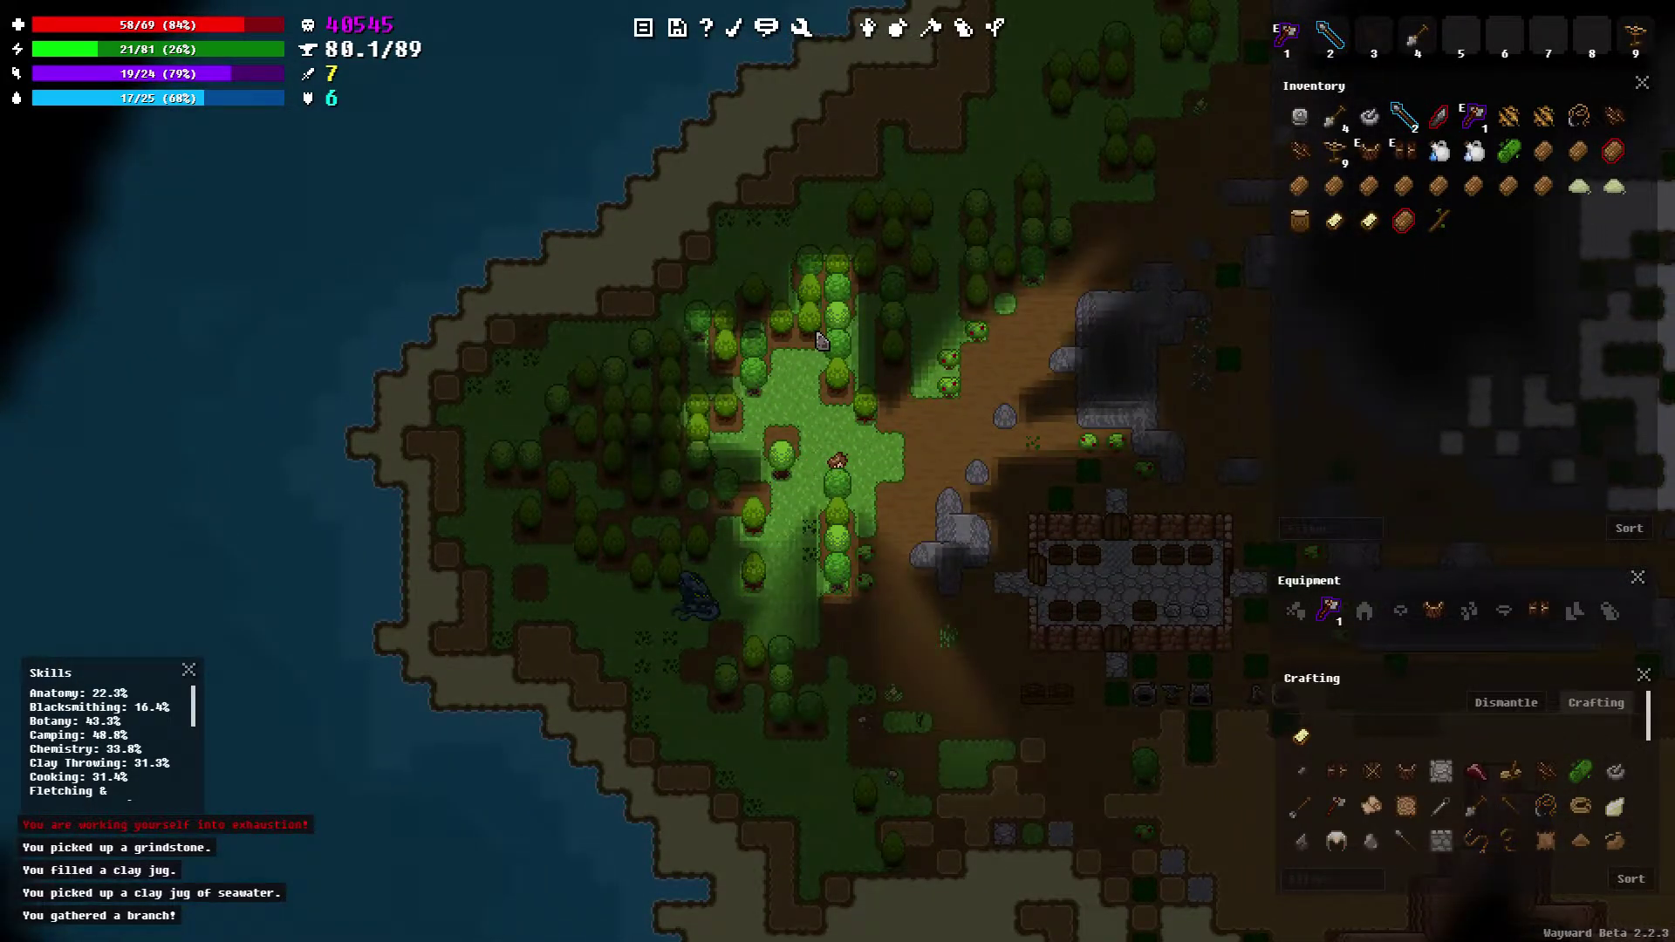
pyautogui.press('w')
pyautogui.press('d')
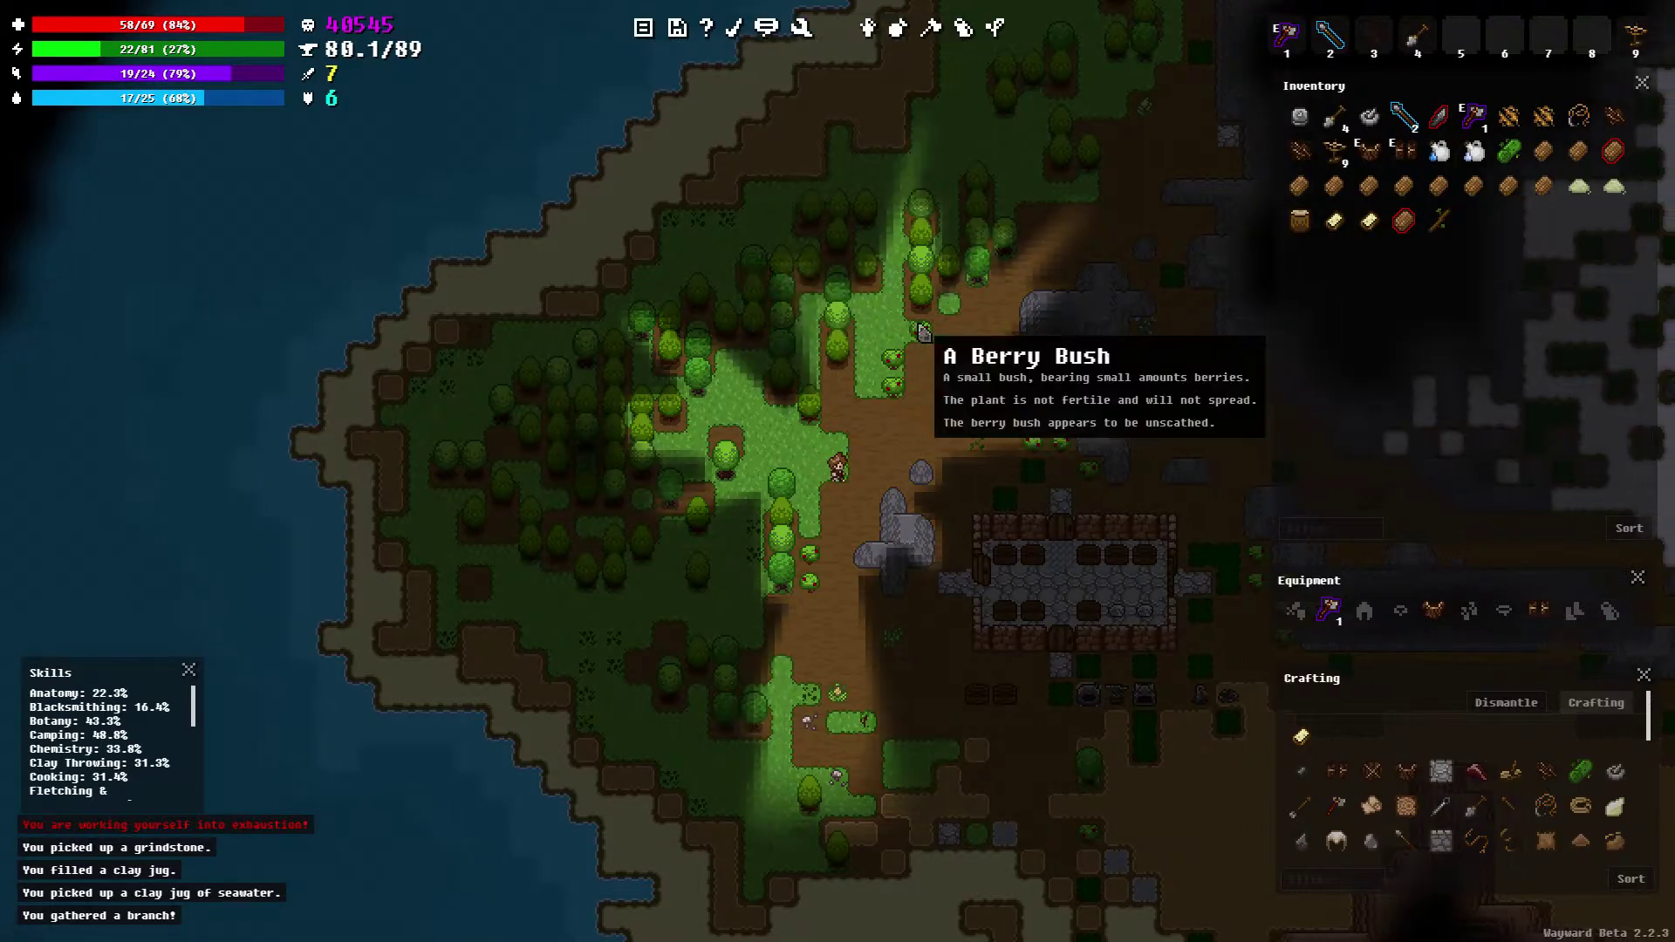
pyautogui.press('d')
pyautogui.press('w')
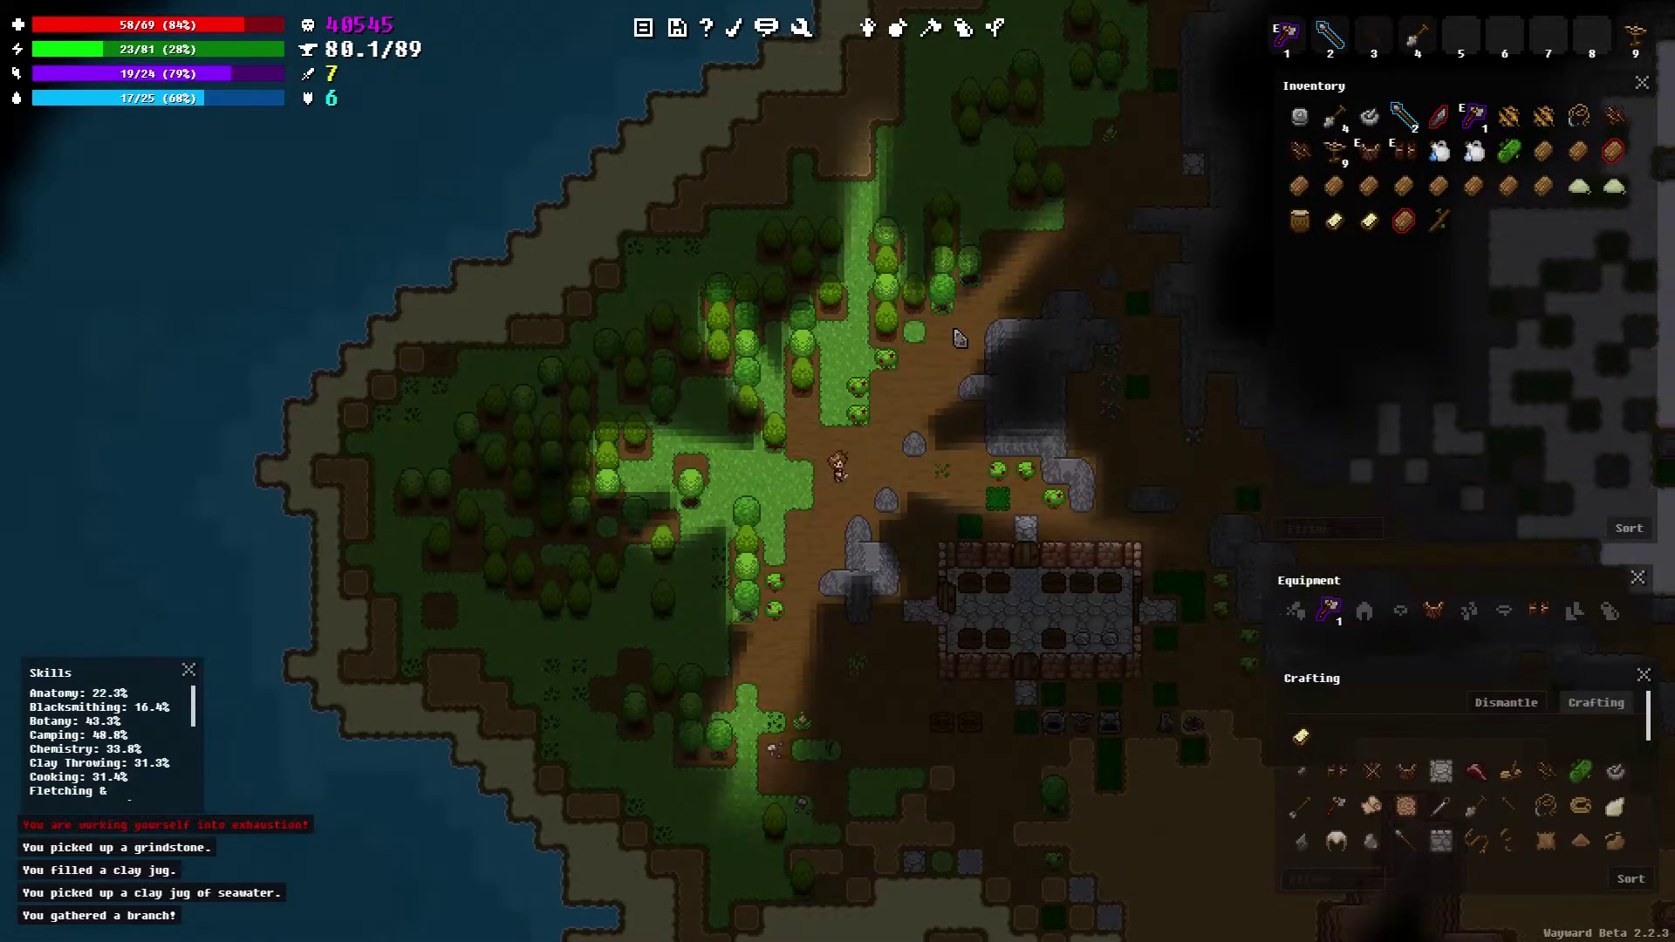
pyautogui.press('d')
pyautogui.press('d')
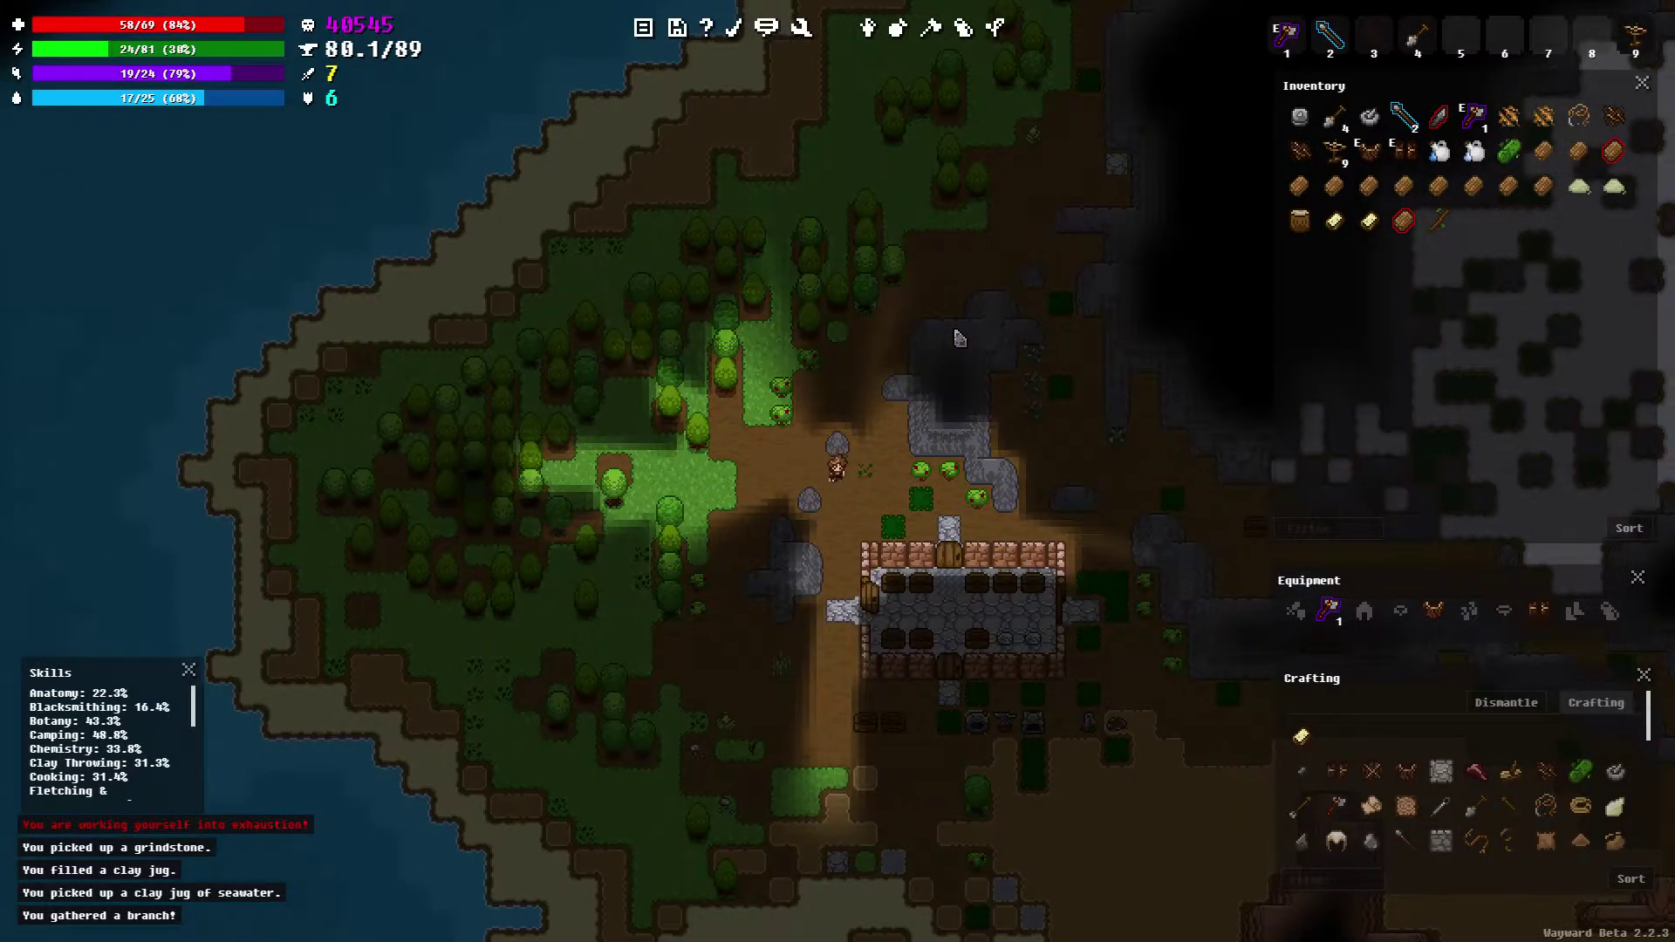
pyautogui.press('s')
pyautogui.press('s')
pyautogui.press('s')
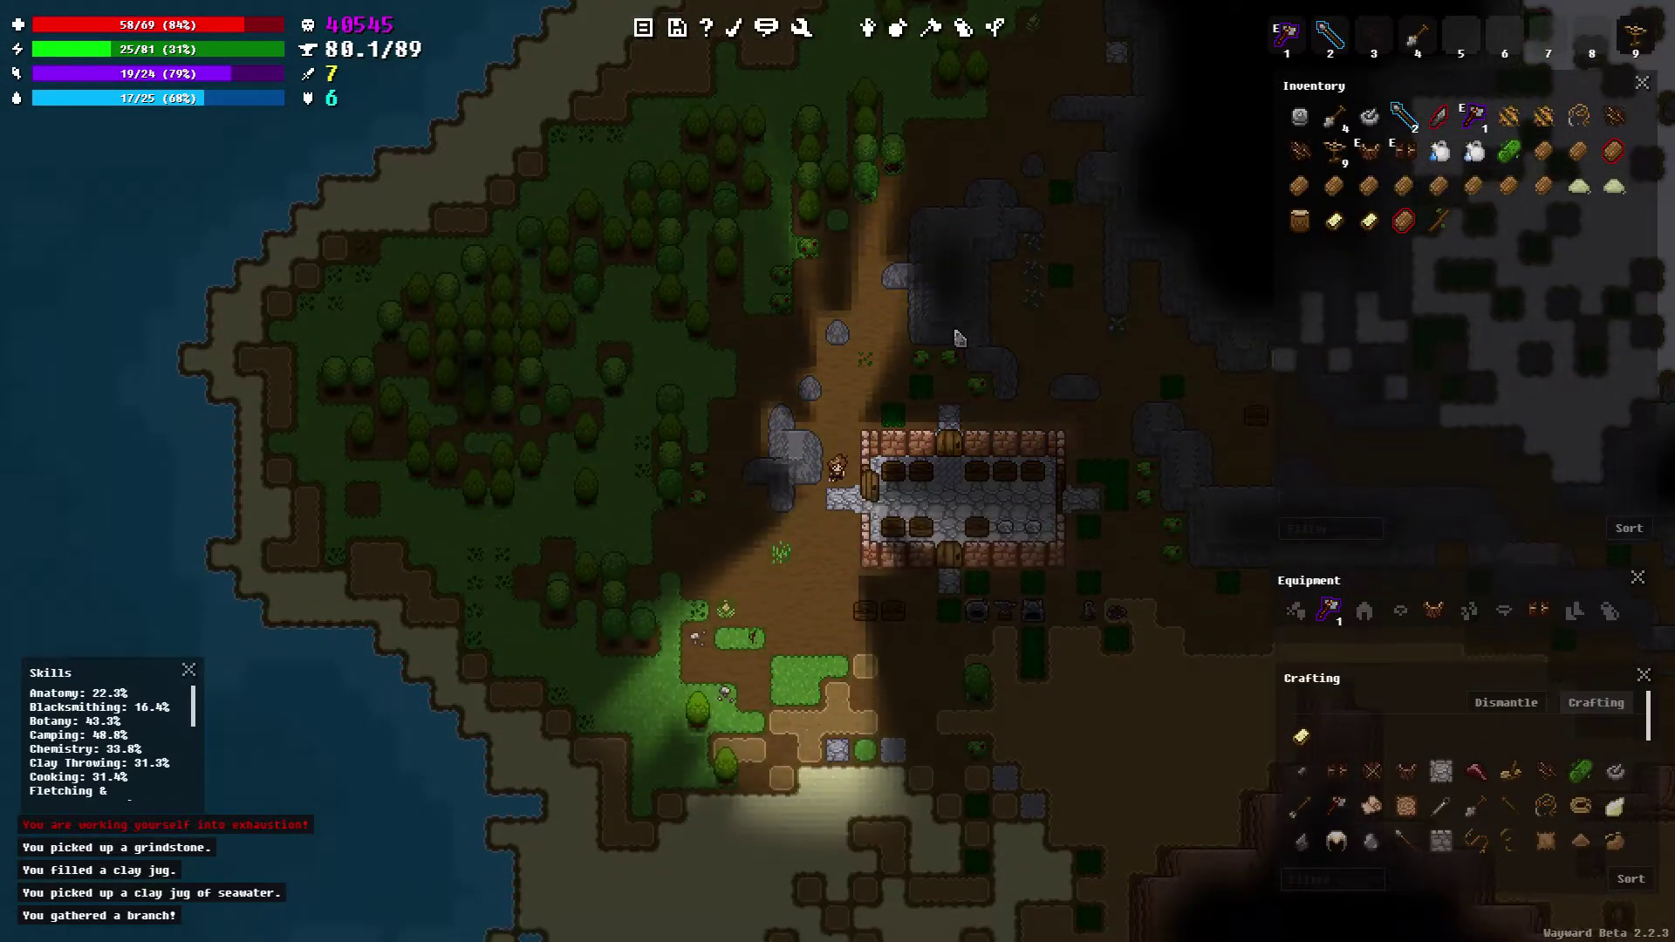
pyautogui.press('d')
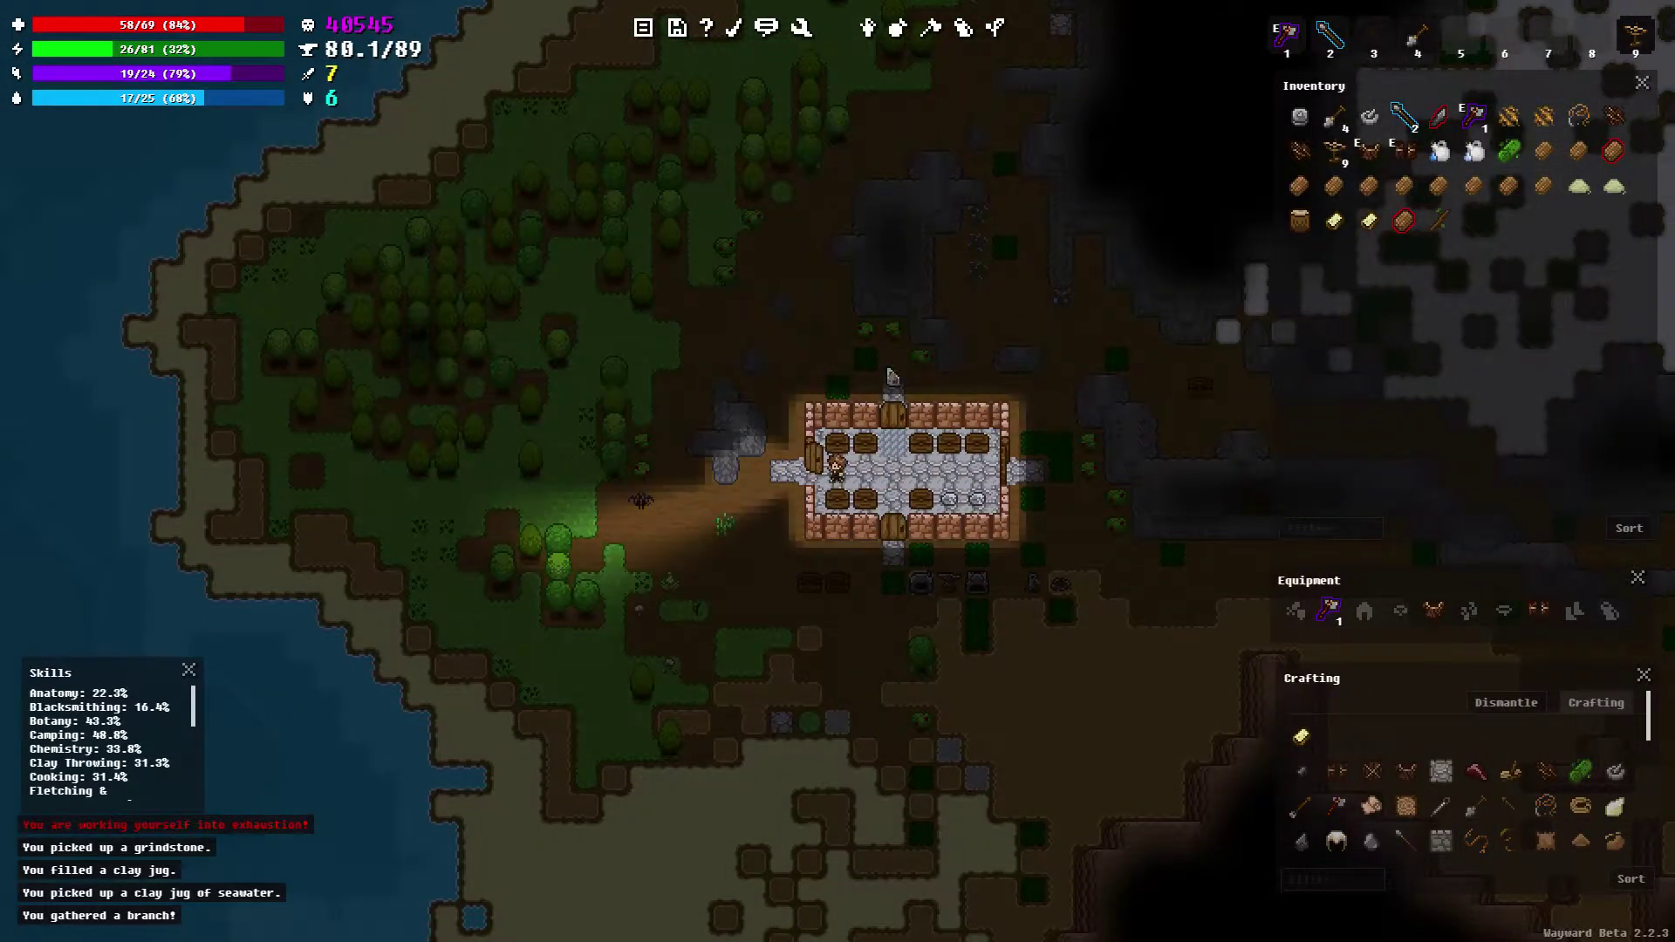
pyautogui.rightClick(772, 458)
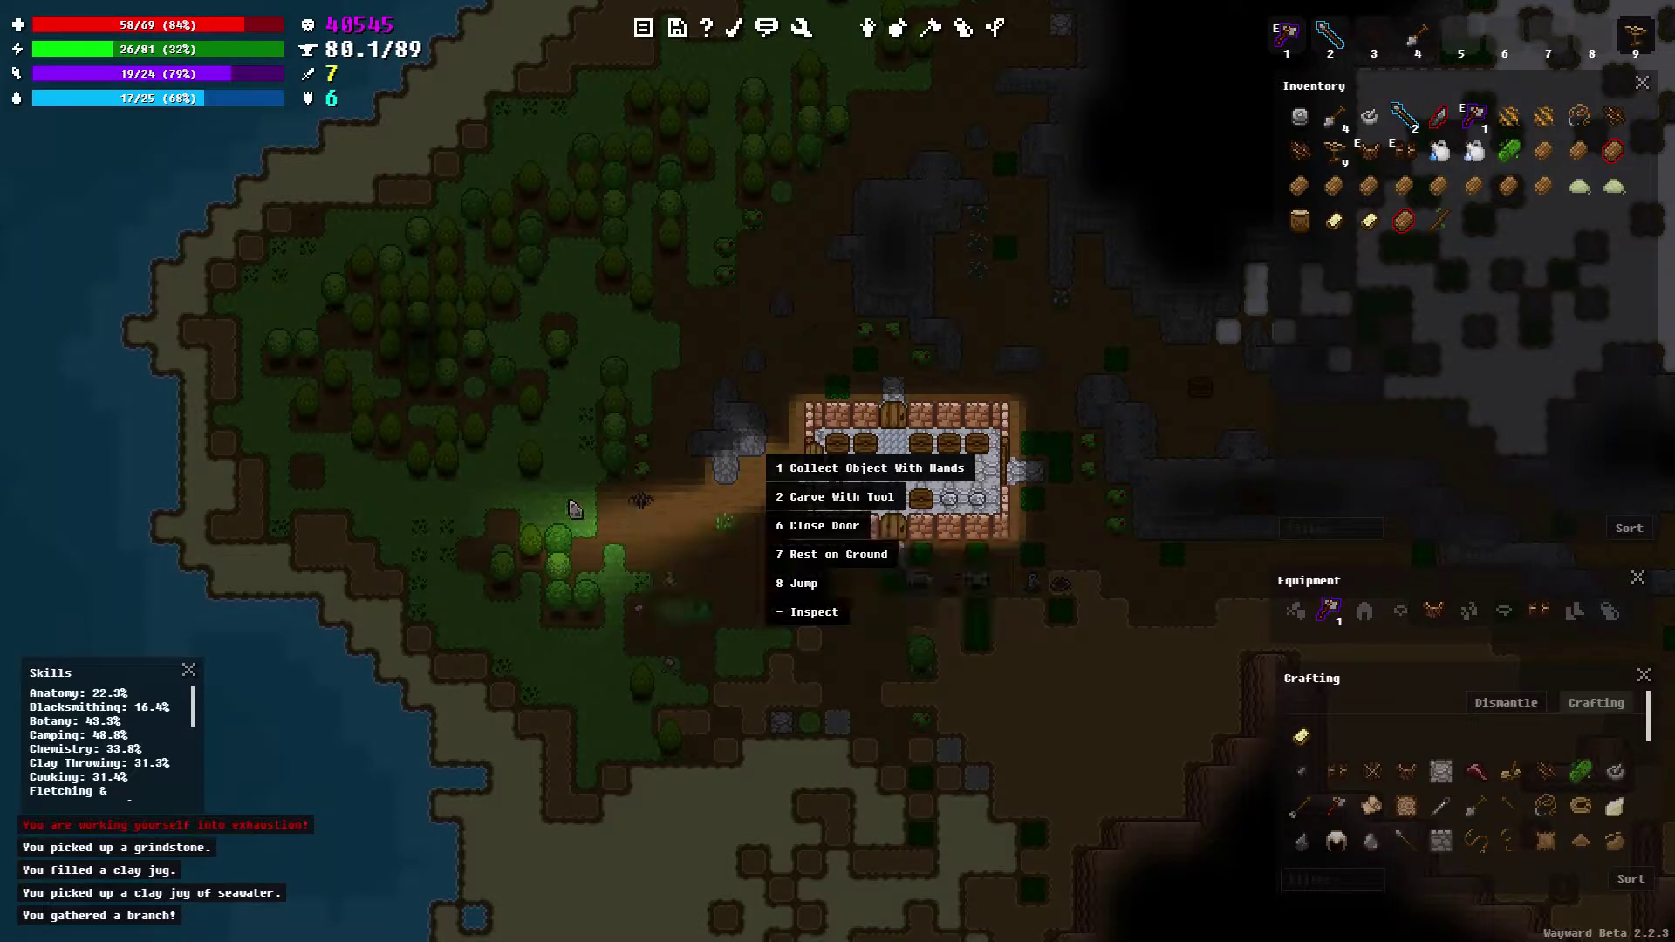
pyautogui.rightClick(654, 504)
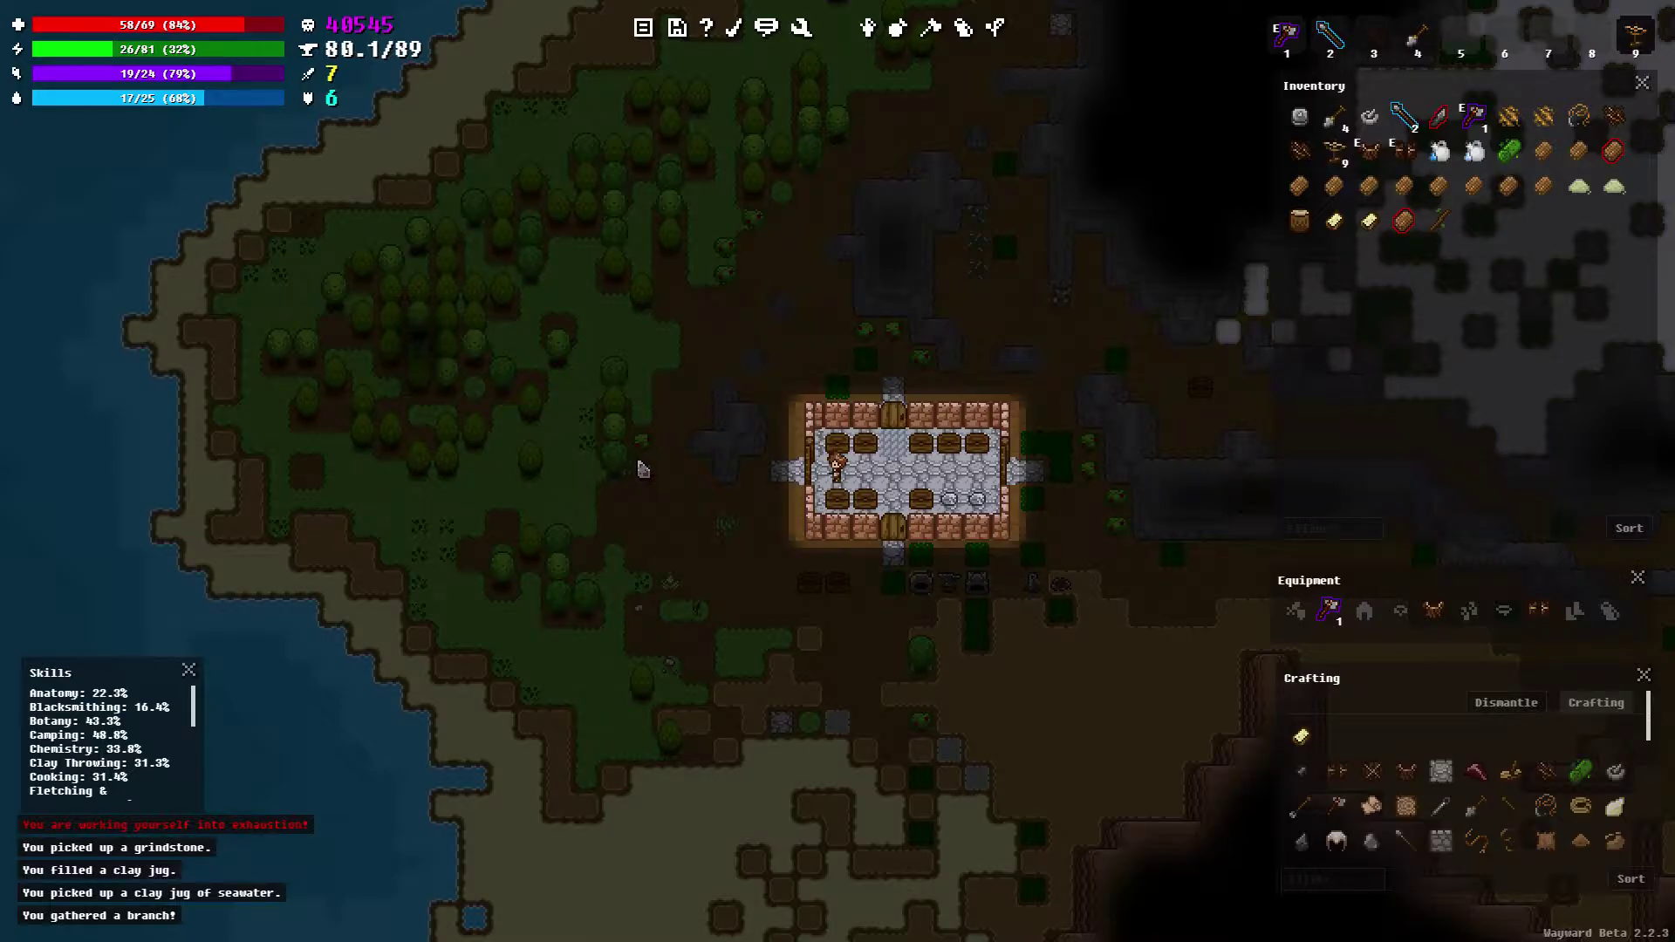
# Open the wooden chest and move the wooden pole into it
pyautogui.press('d')
pyautogui.press('w')
pyautogui.rightClick(1452, 229)
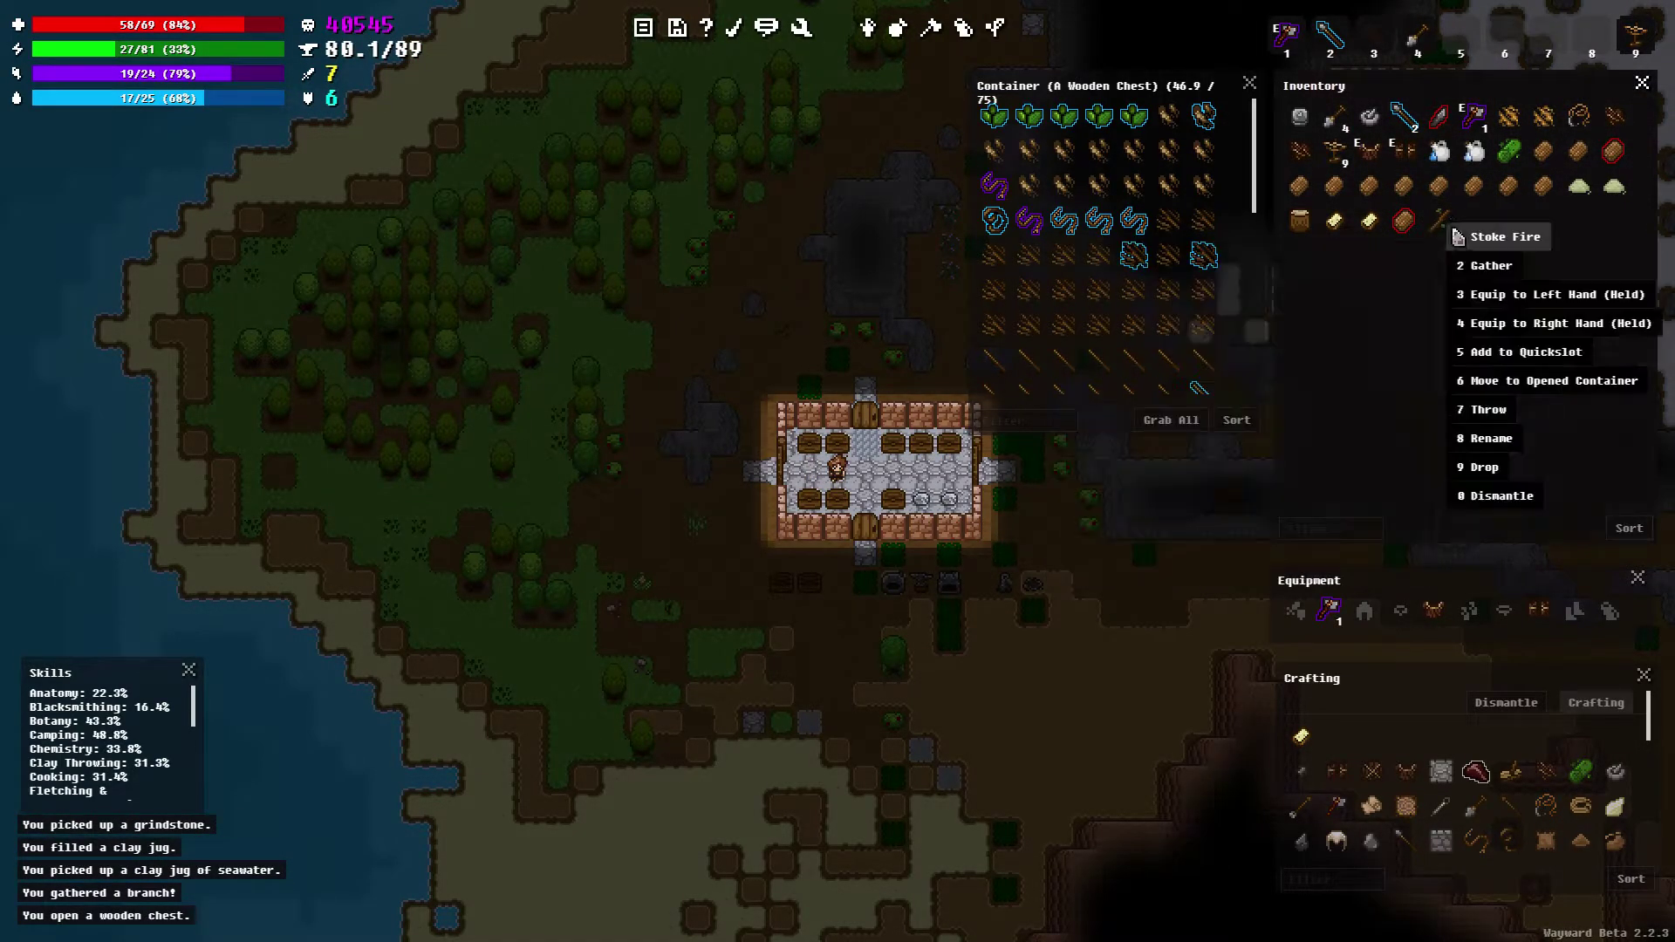
pyautogui.click(1514, 392)
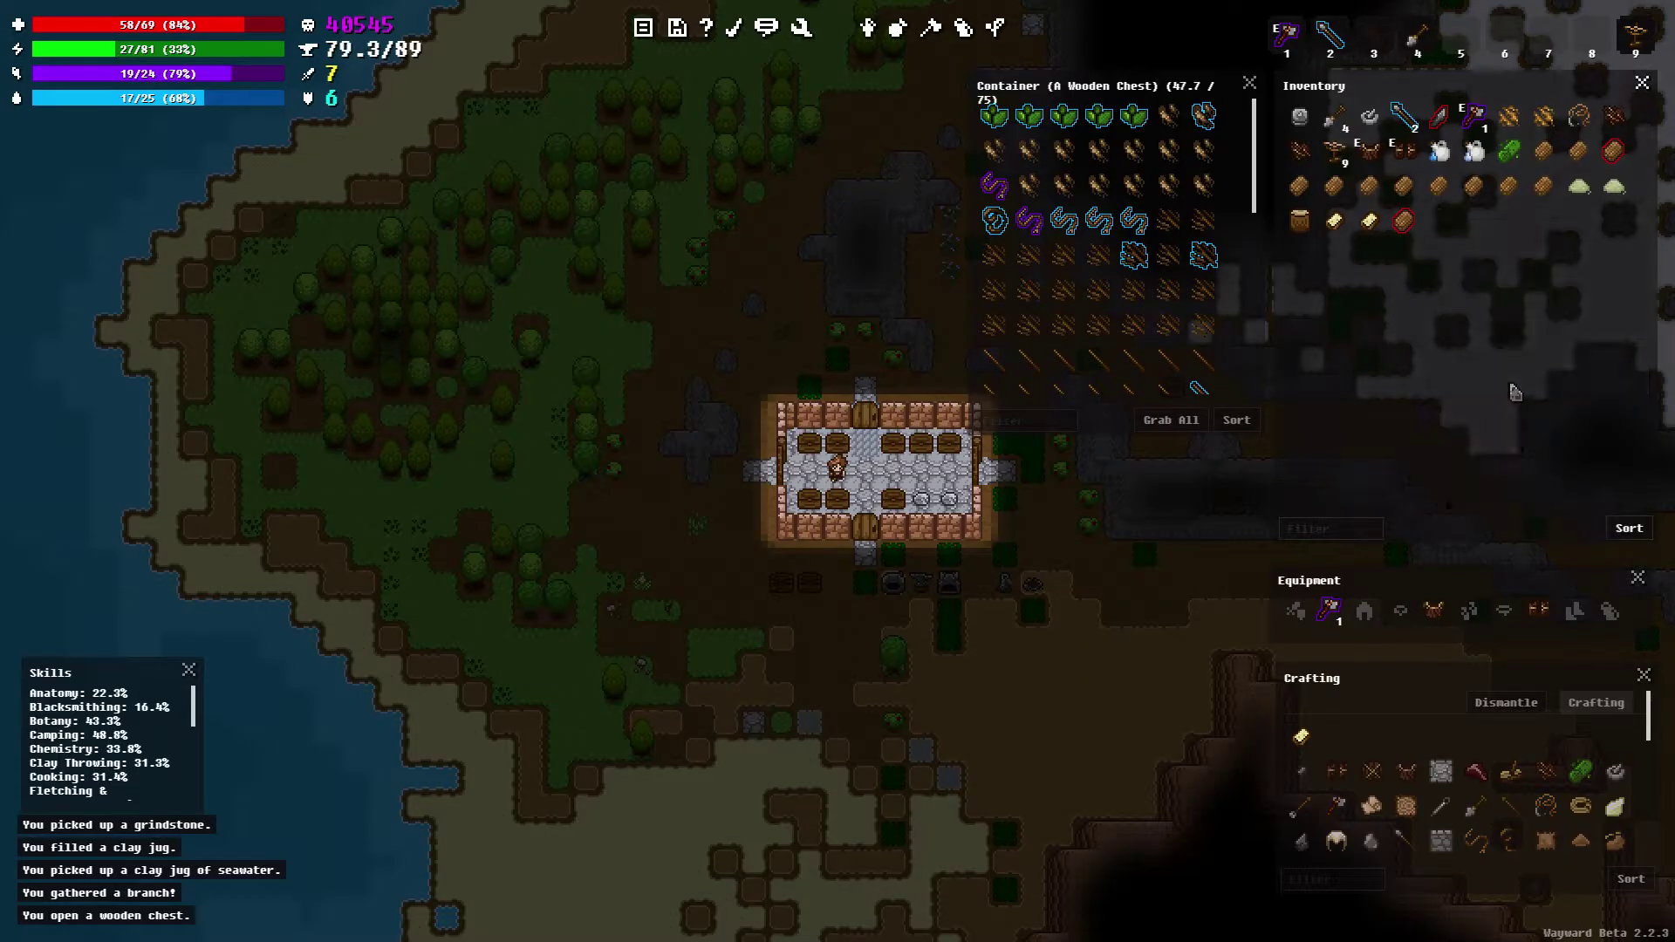
# Store the log, the Green Sand and all yellow items in the chest
pyautogui.rightClick(1578, 187)
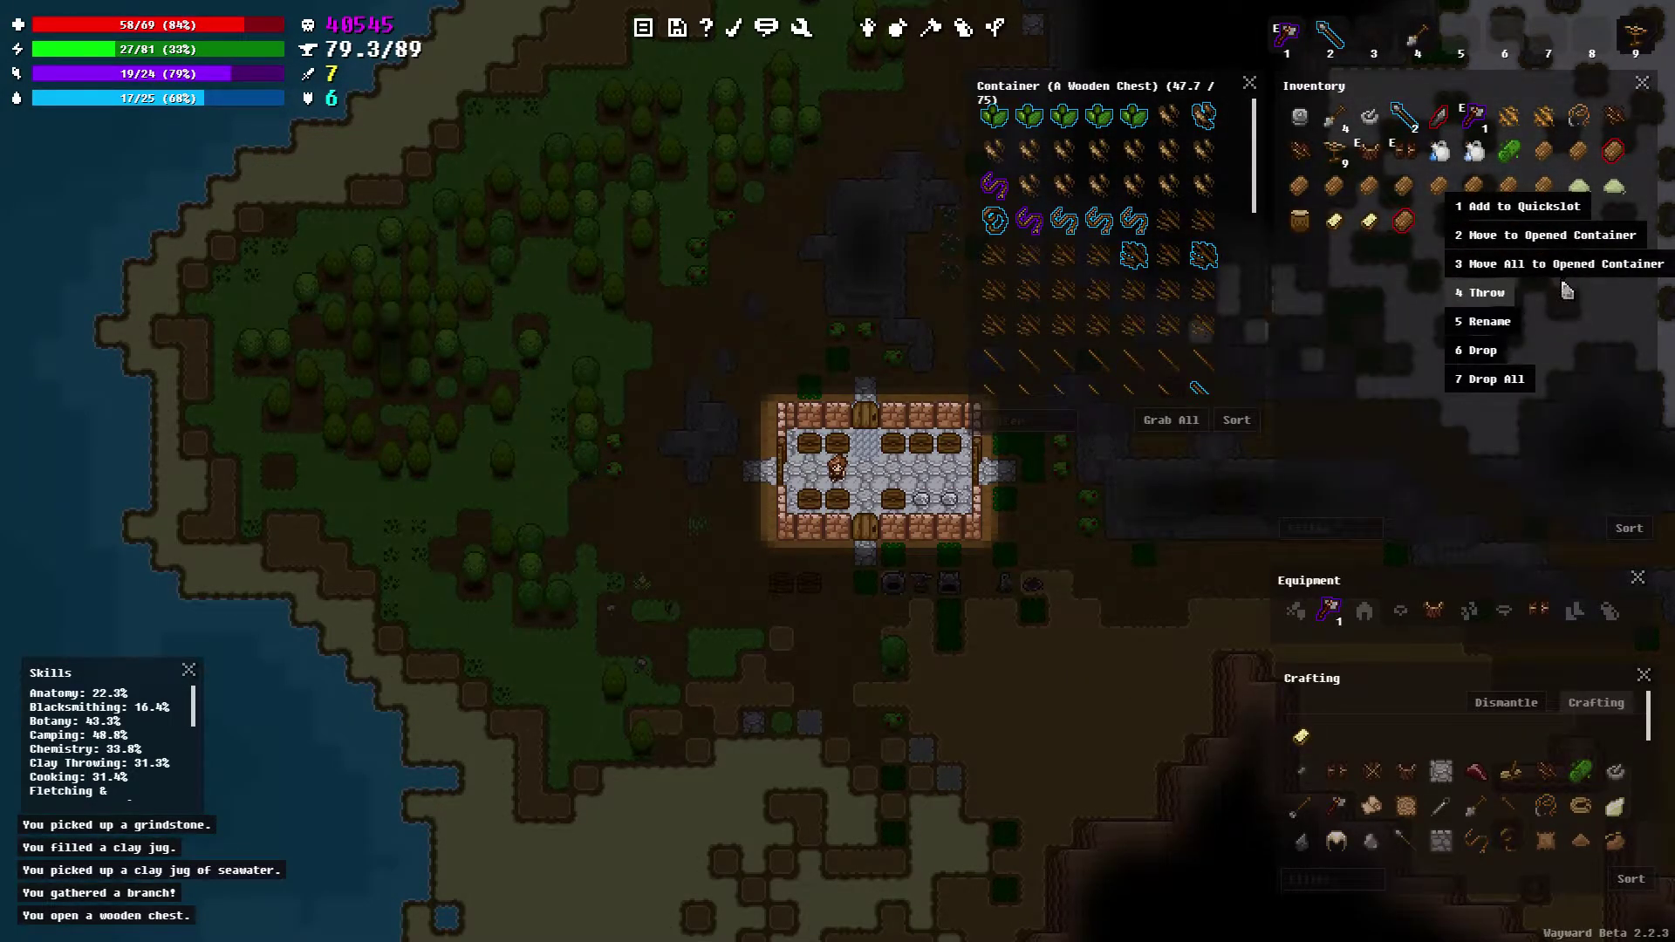
pyautogui.rightClick(1295, 228)
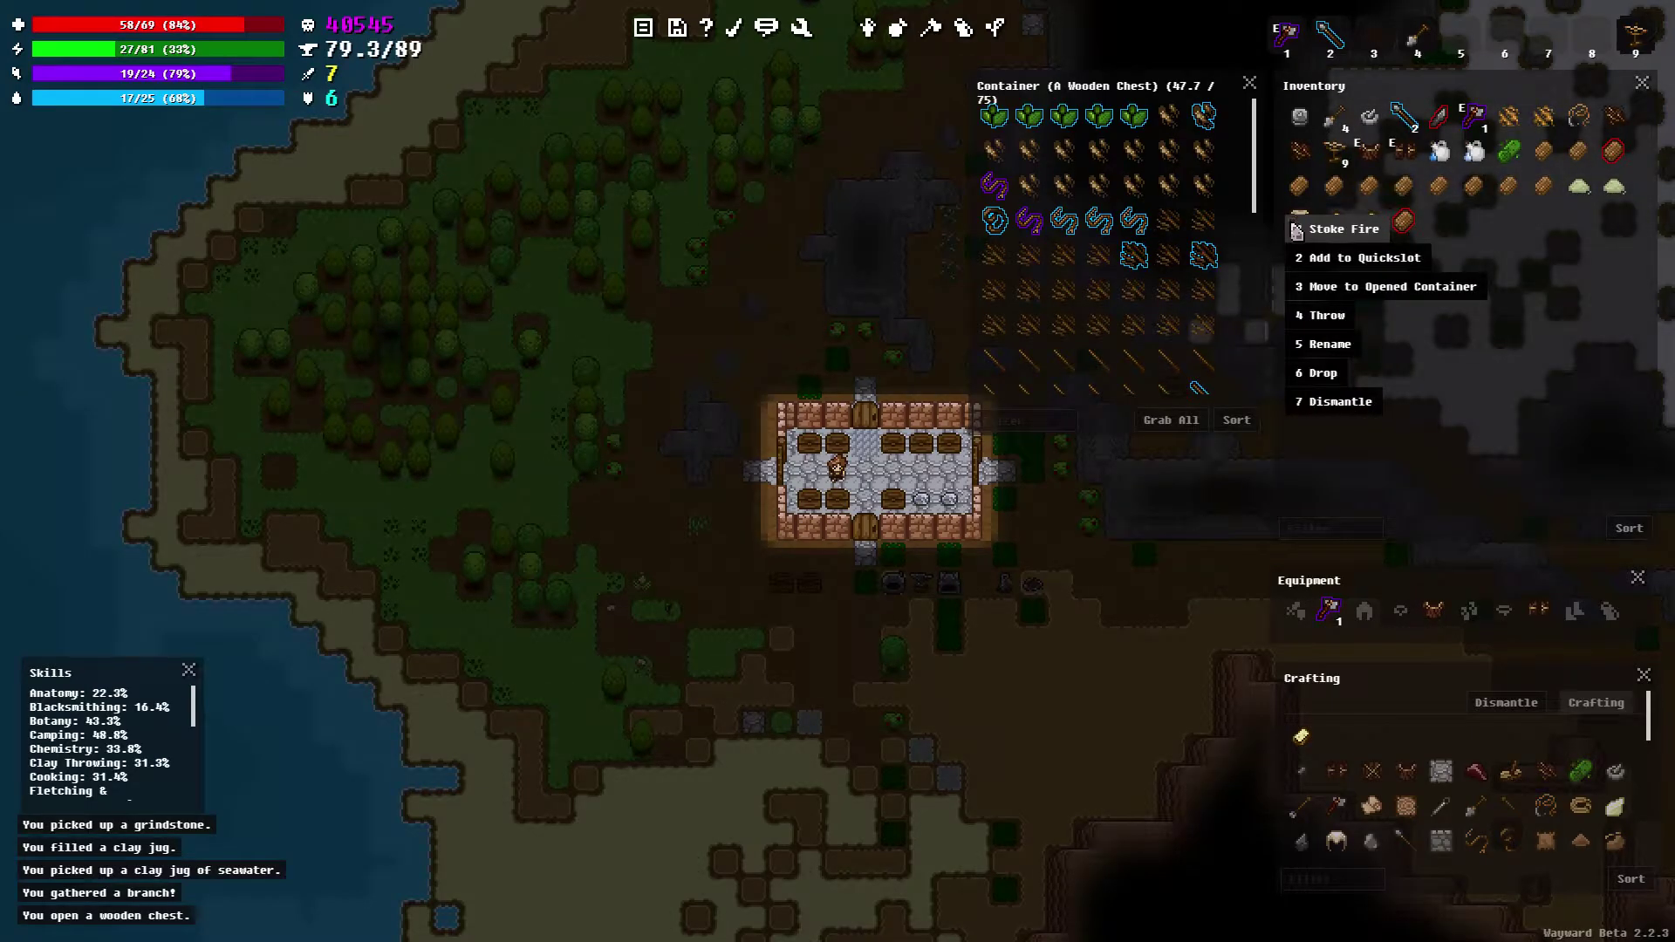
pyautogui.click(1326, 286)
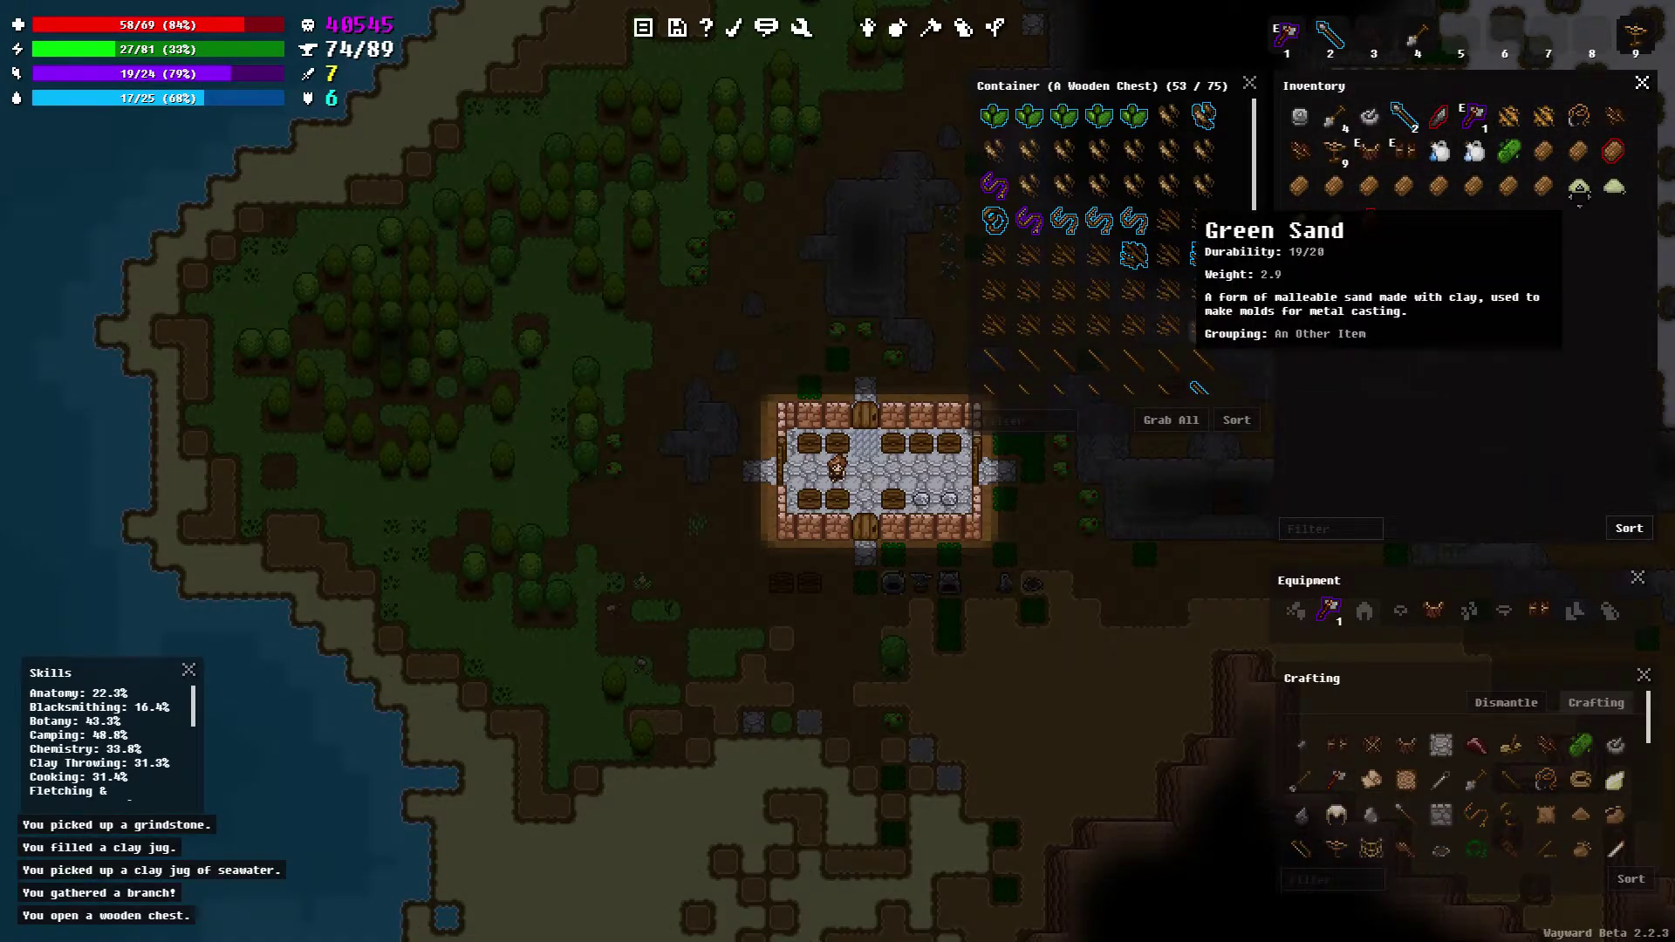
pyautogui.rightClick(1579, 203)
pyautogui.press('3')
pyautogui.rightClick(1591, 218)
pyautogui.click(1557, 264)
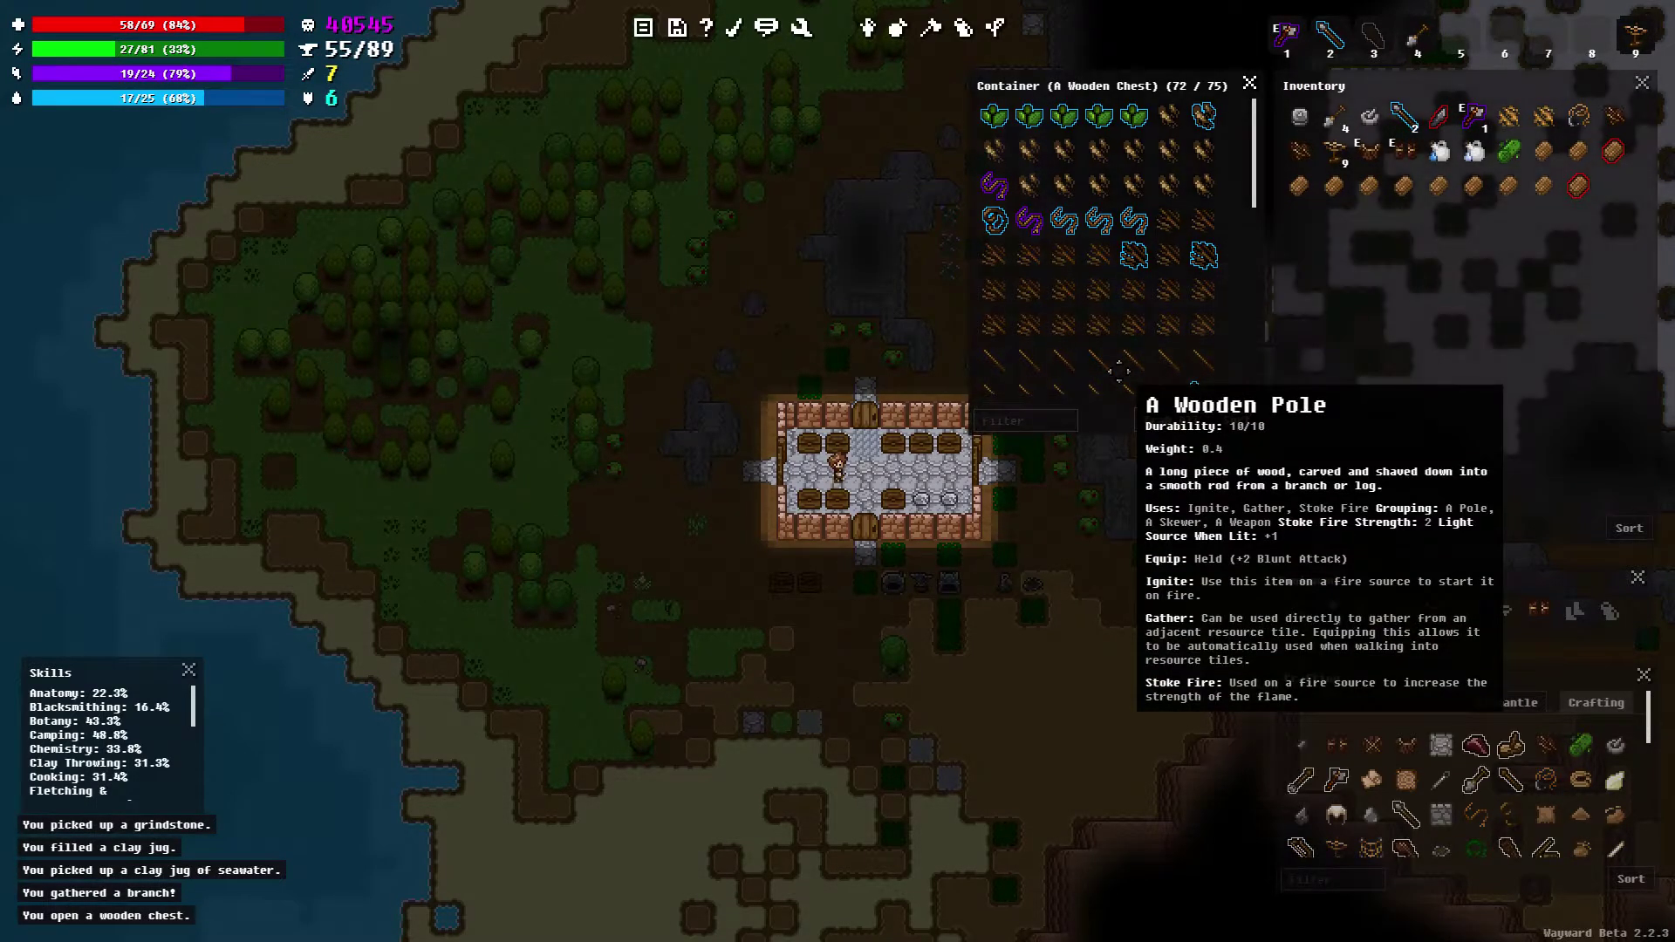
# Walk to the solar still and pour the clay jug's seawater into it
pyautogui.press('d')
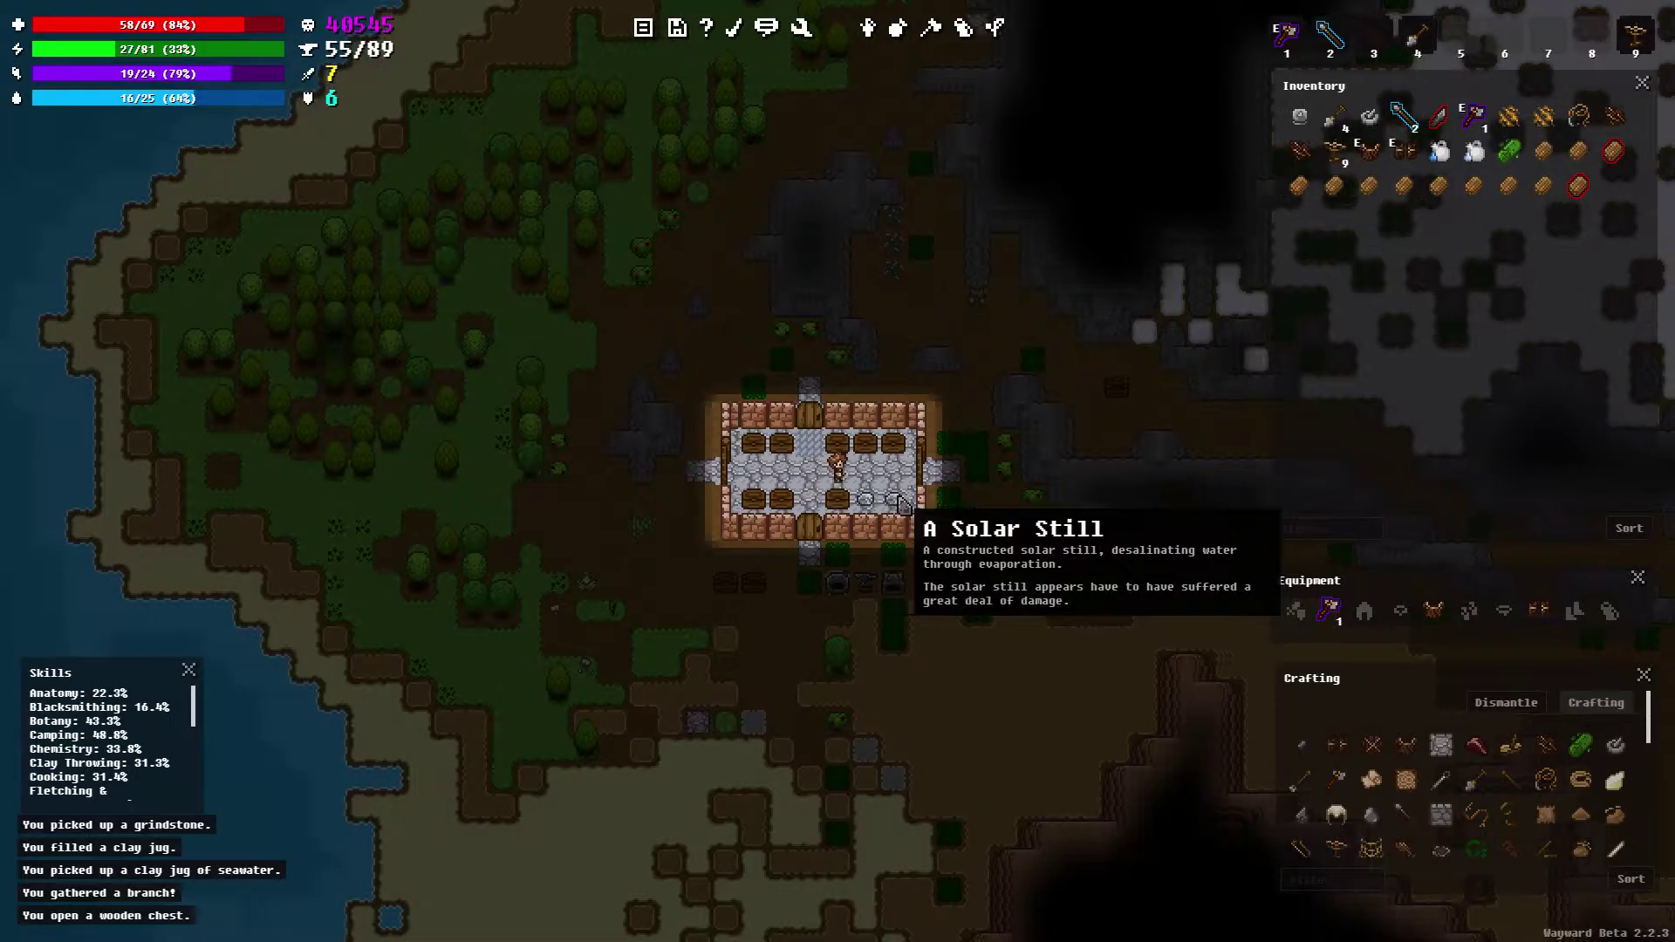
pyautogui.press('d')
pyautogui.press('d')
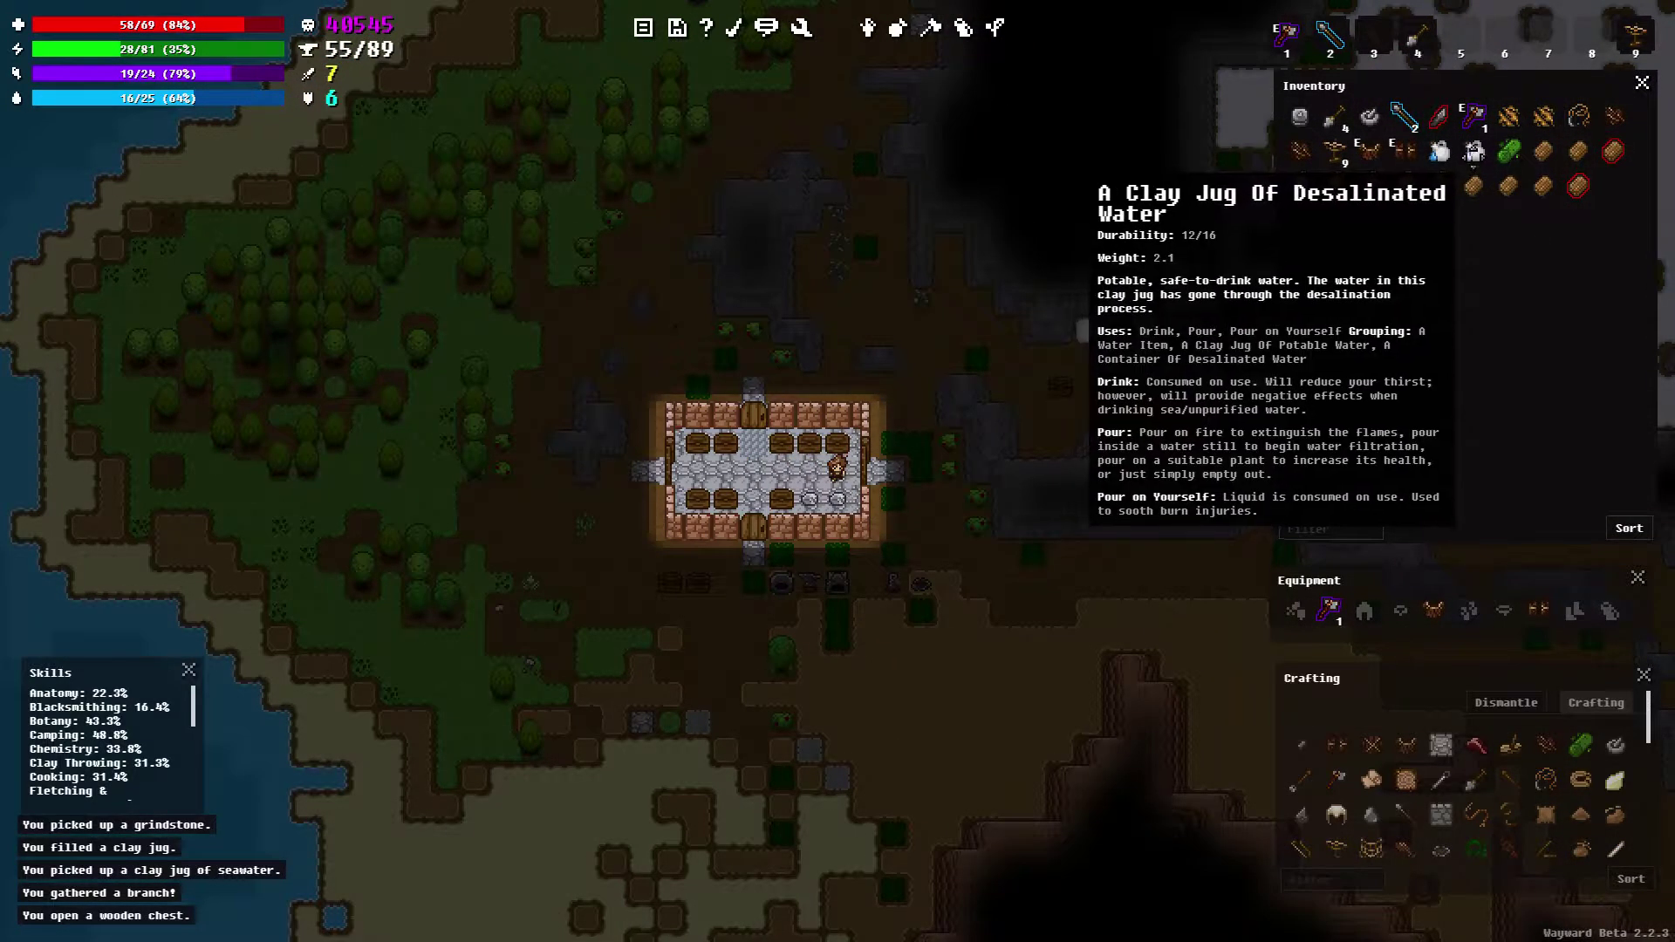
pyautogui.rightClick(1478, 160)
pyautogui.rightClick(1440, 154)
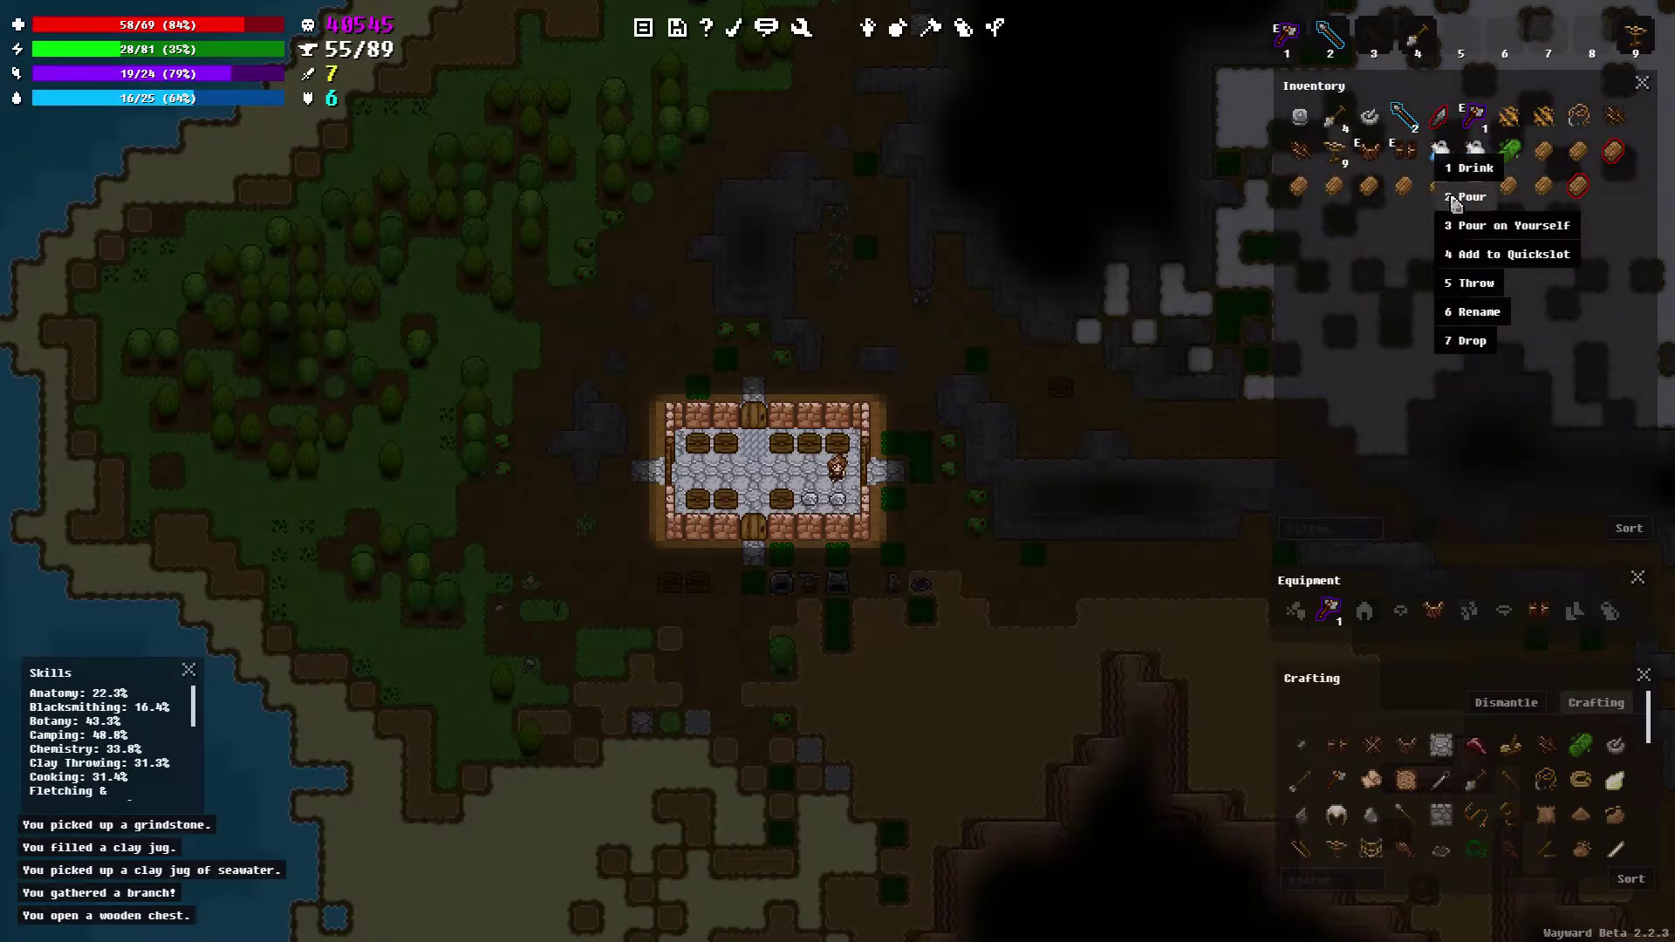
pyautogui.click(1469, 198)
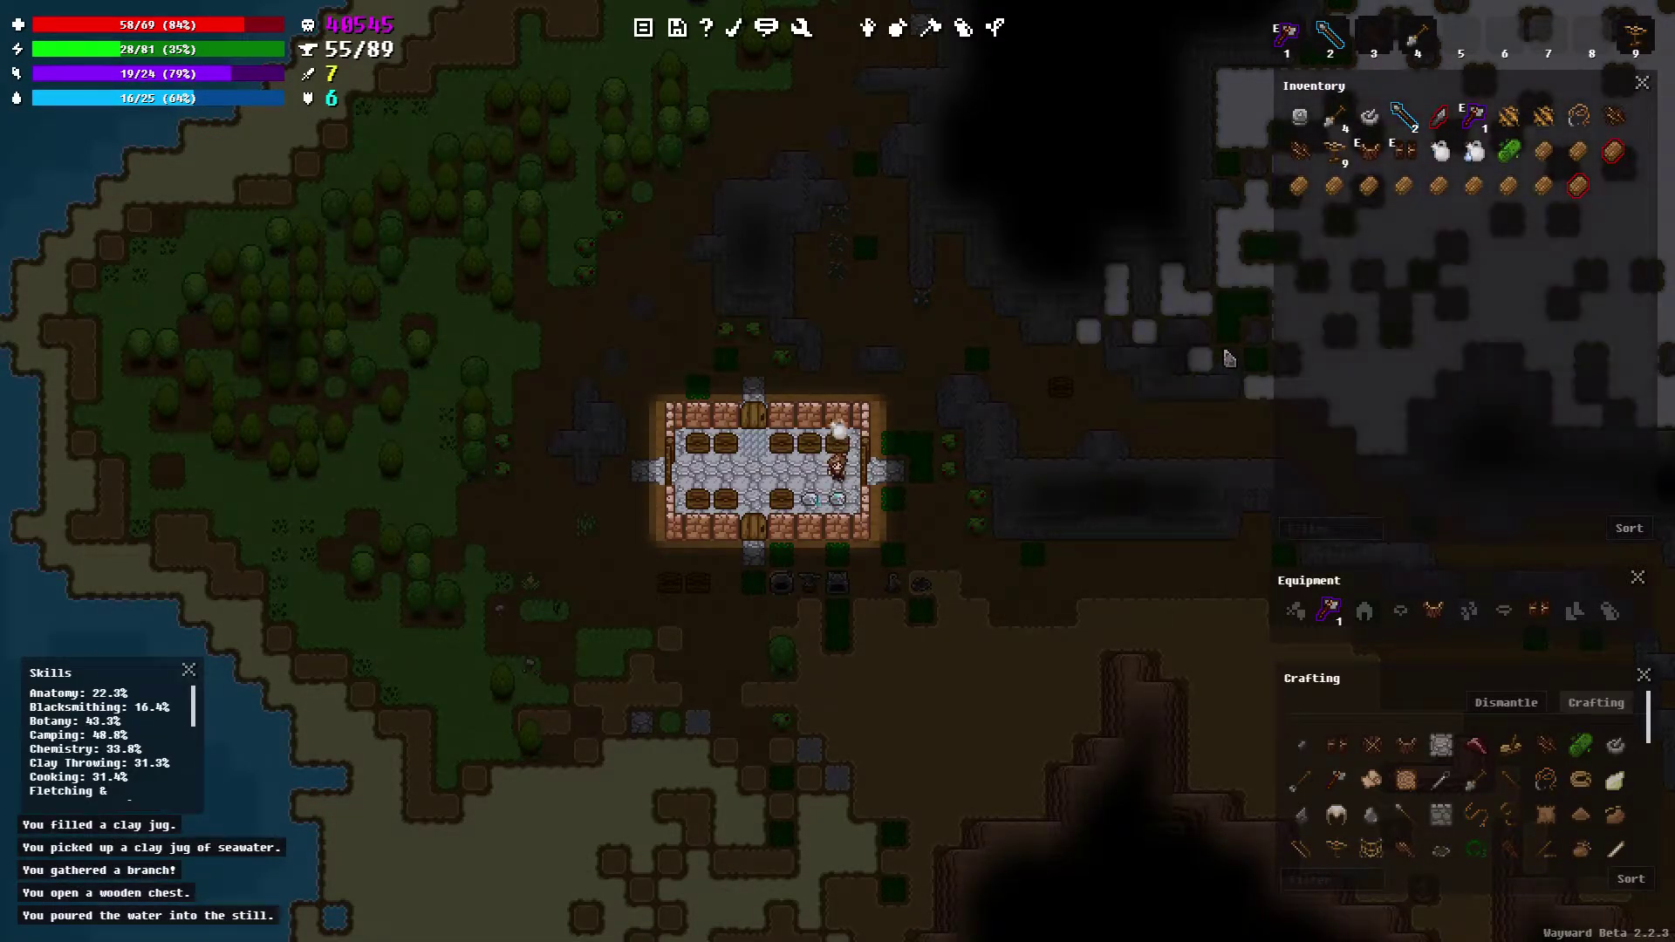
# Refill the empty clay jug with desalinated water from the still
pyautogui.press('a')
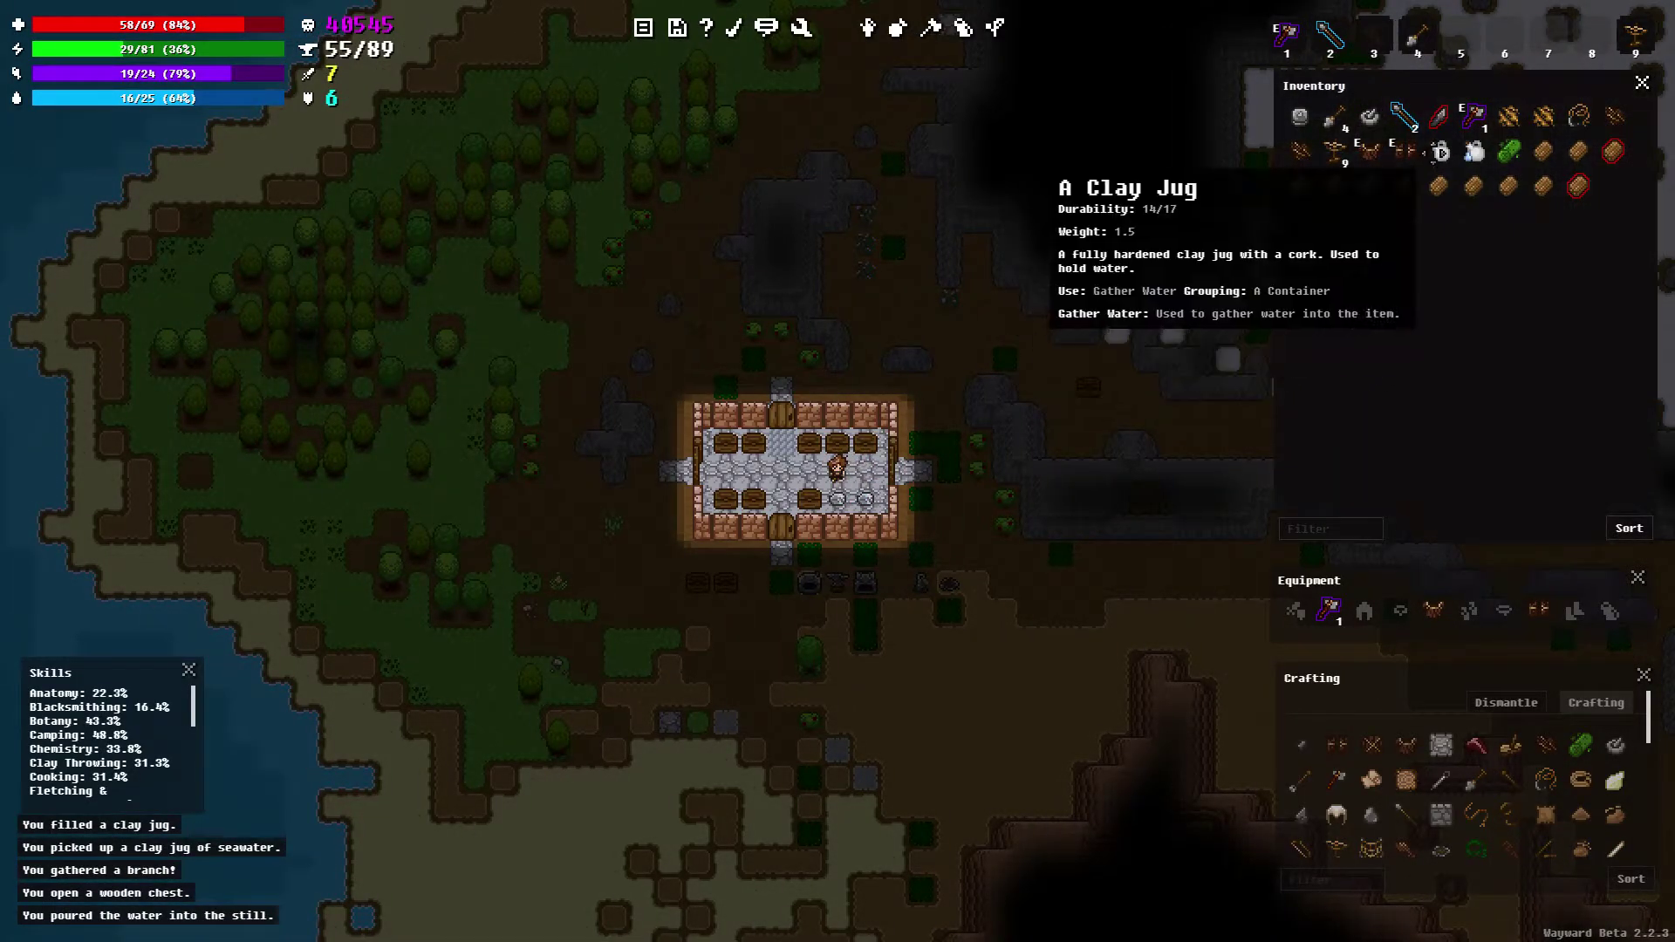
pyautogui.rightClick(1443, 153)
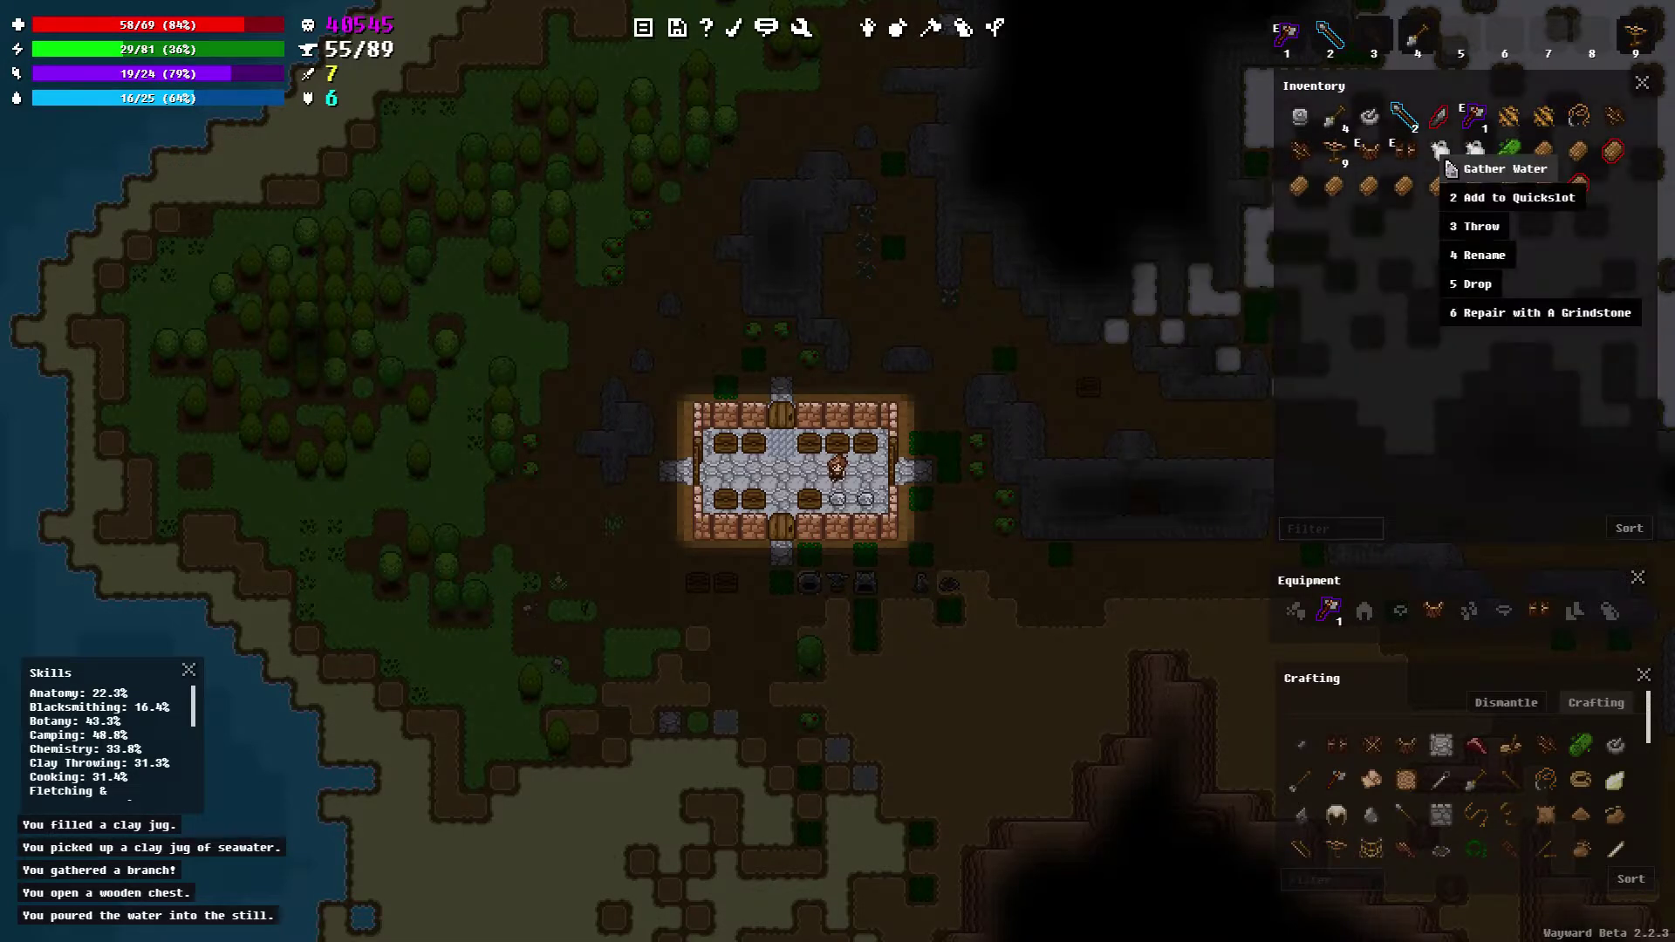
pyautogui.click(1472, 167)
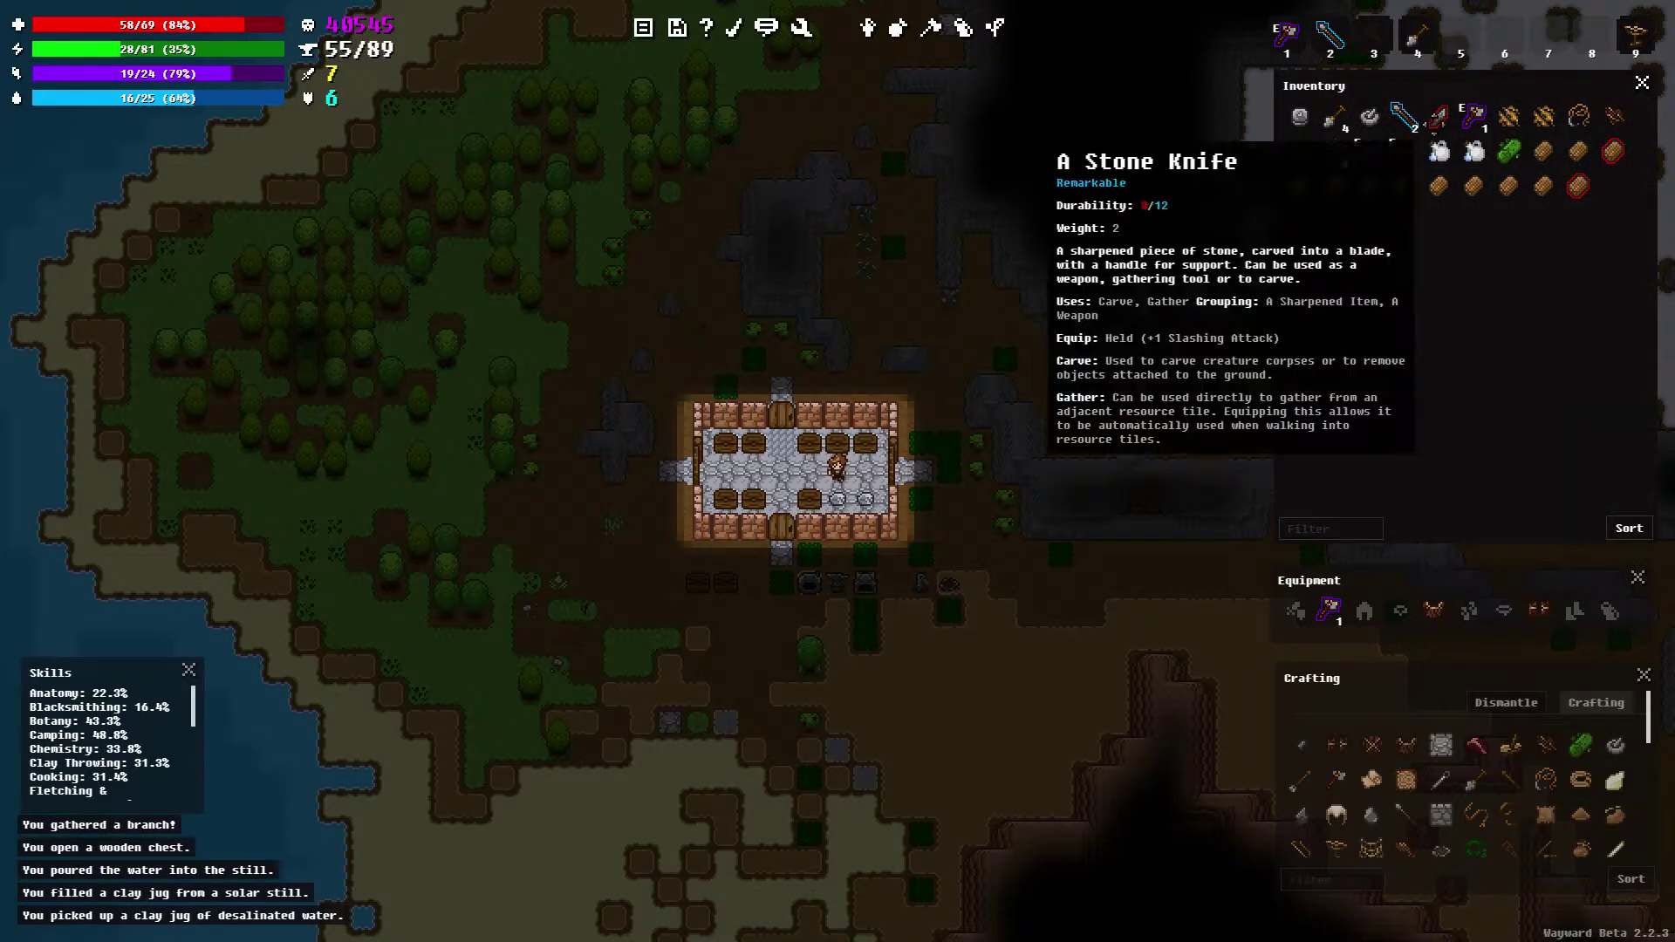
# Repair the stone knife with the grindstone
pyautogui.rightClick(1436, 116)
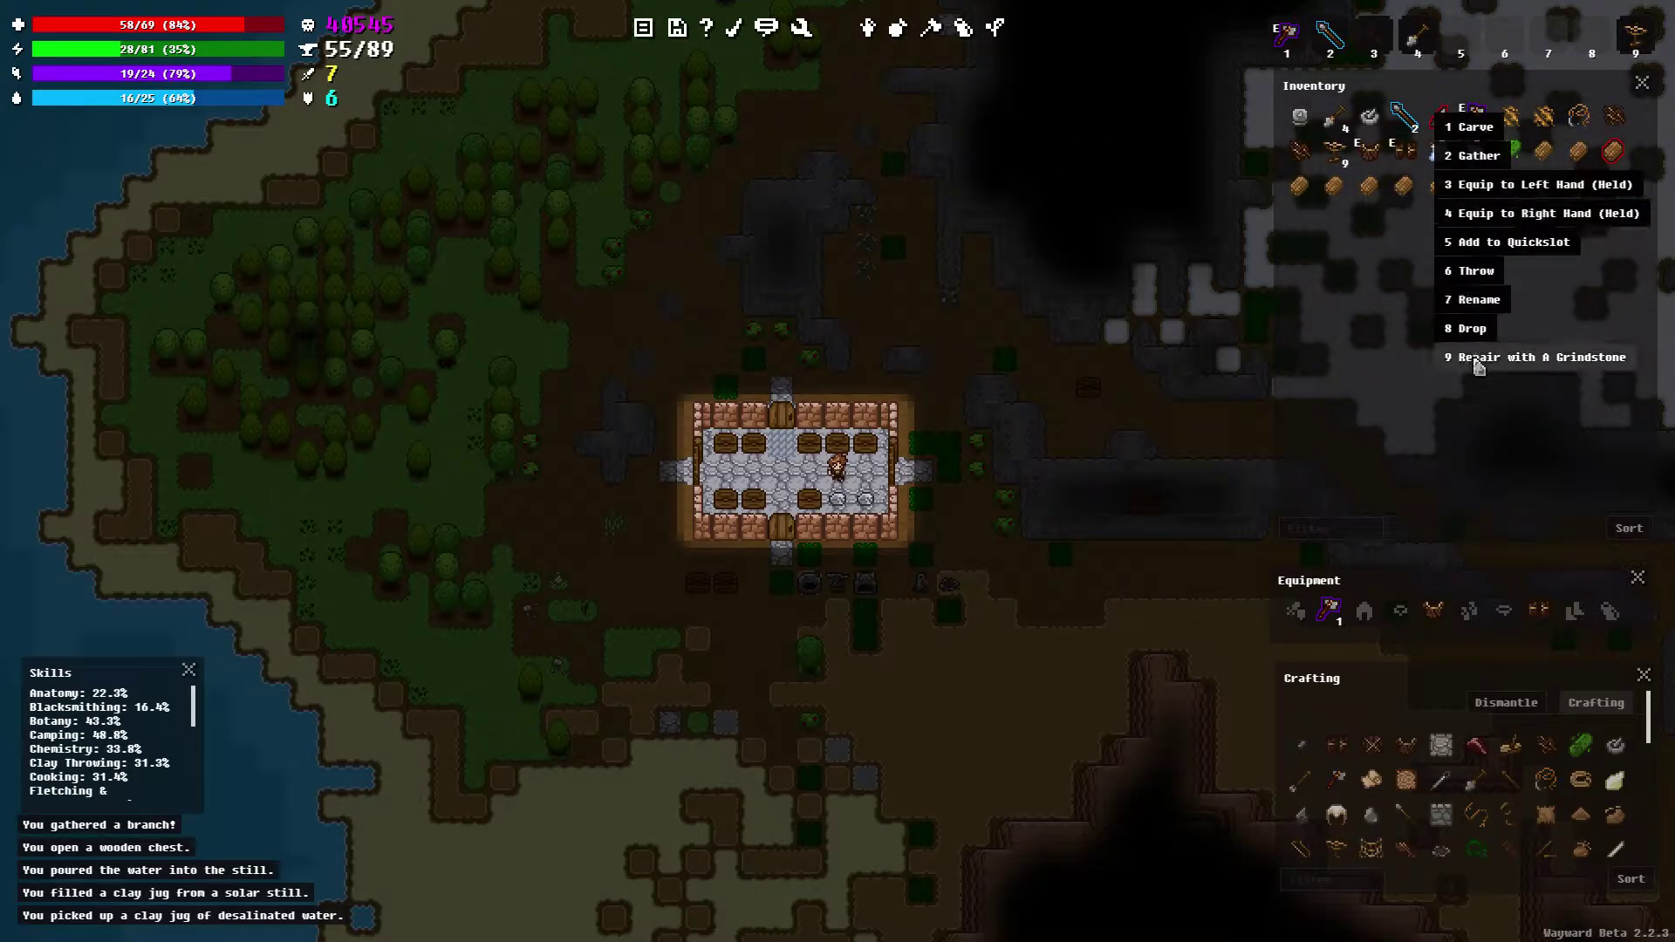
pyautogui.click(1518, 356)
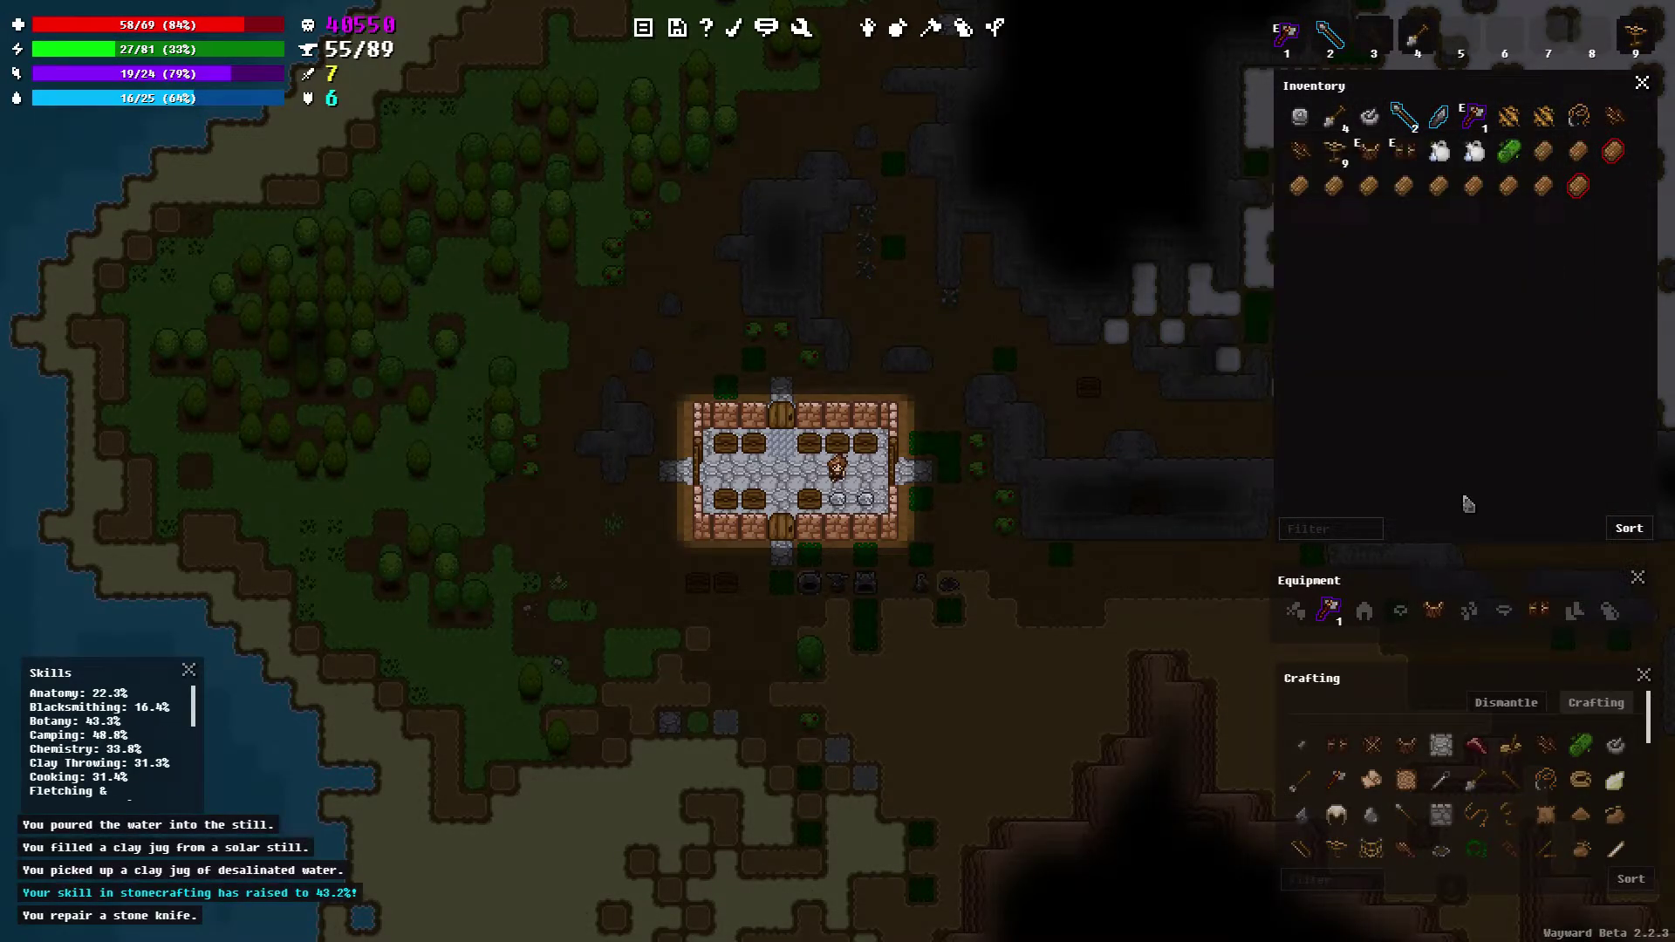
pyautogui.write('st')
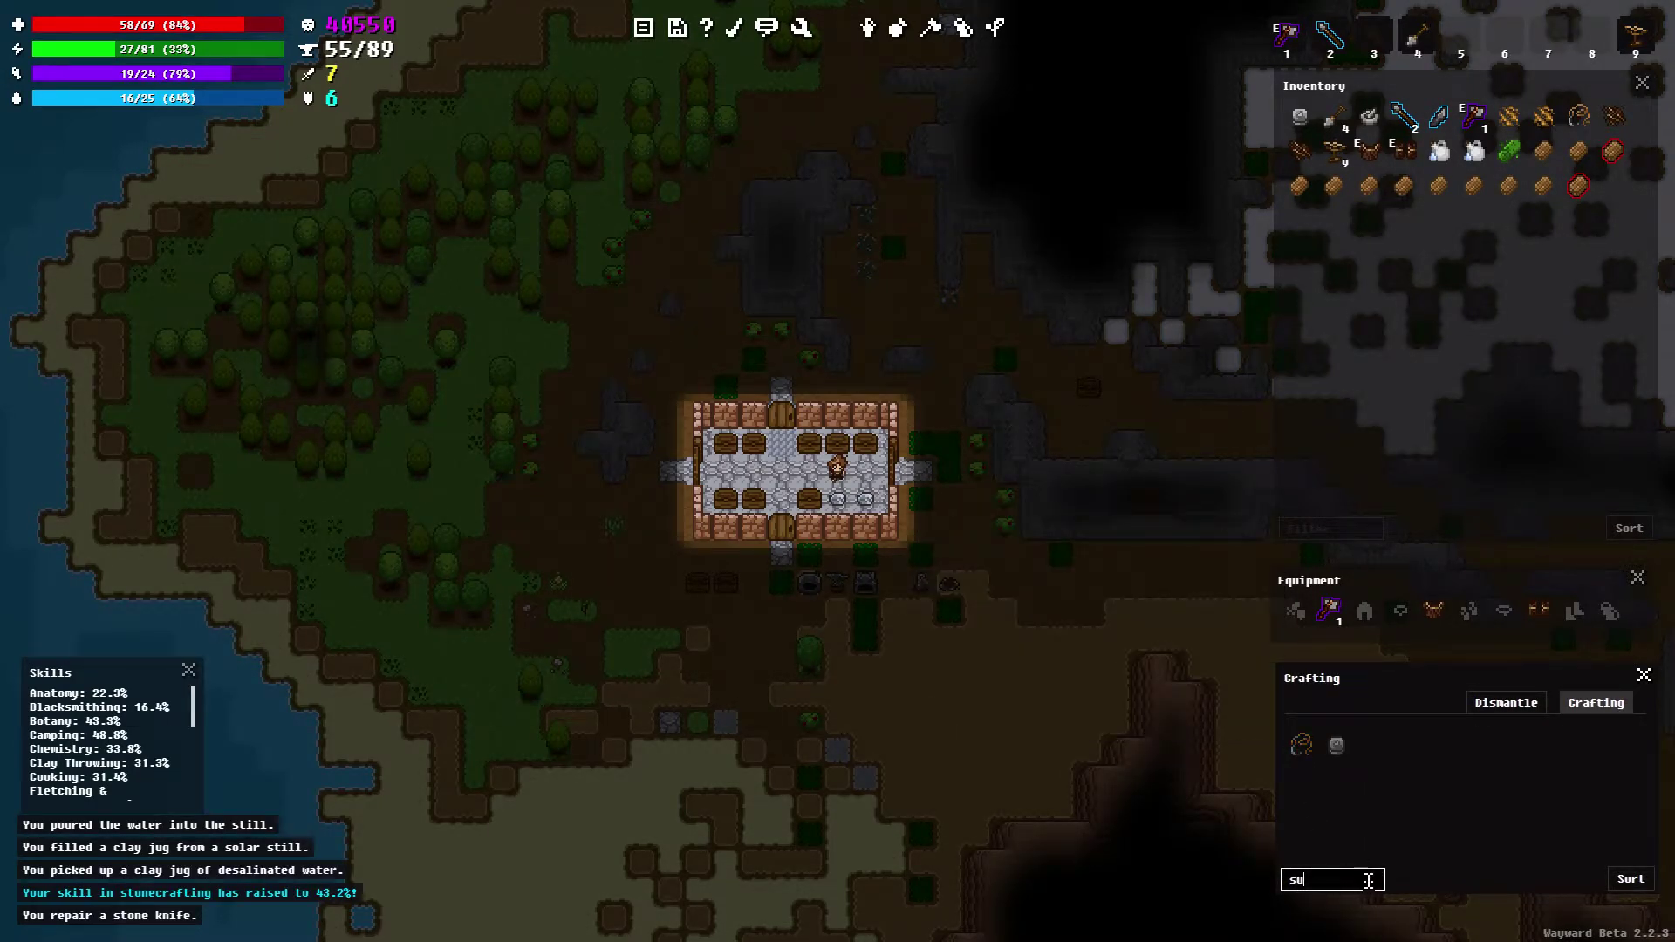
# Clear the recipe filter, open the wooden chest and take out two strings and a material
pyautogui.click(1367, 878)
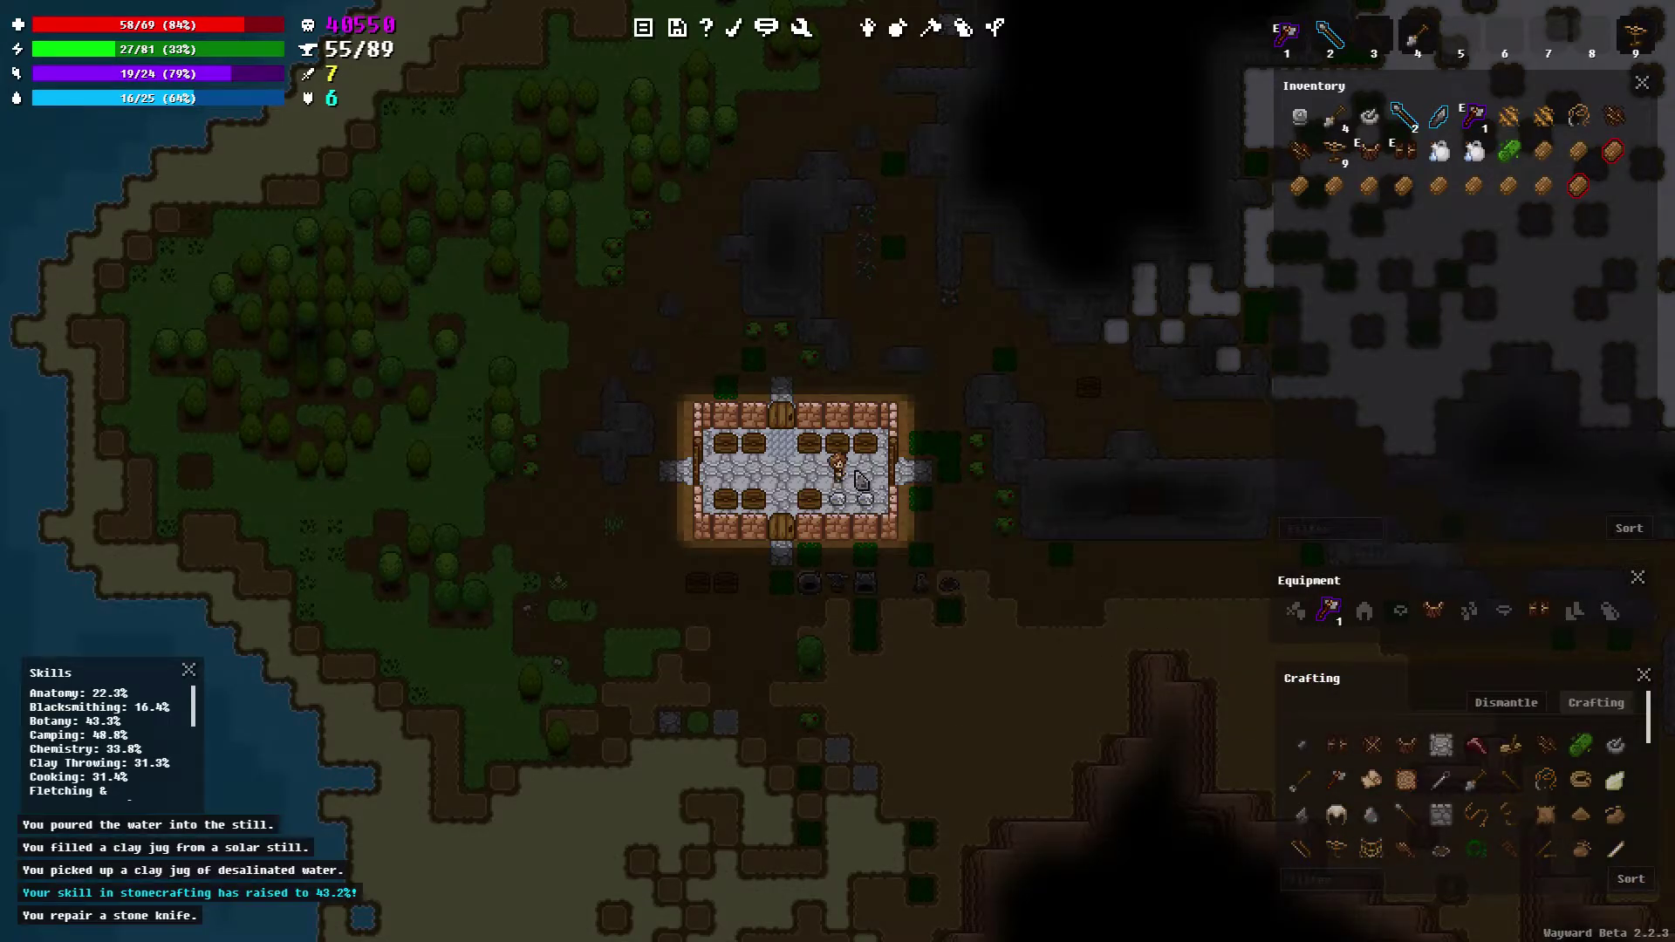
pyautogui.press('a')
pyautogui.press('a')
pyautogui.press('a')
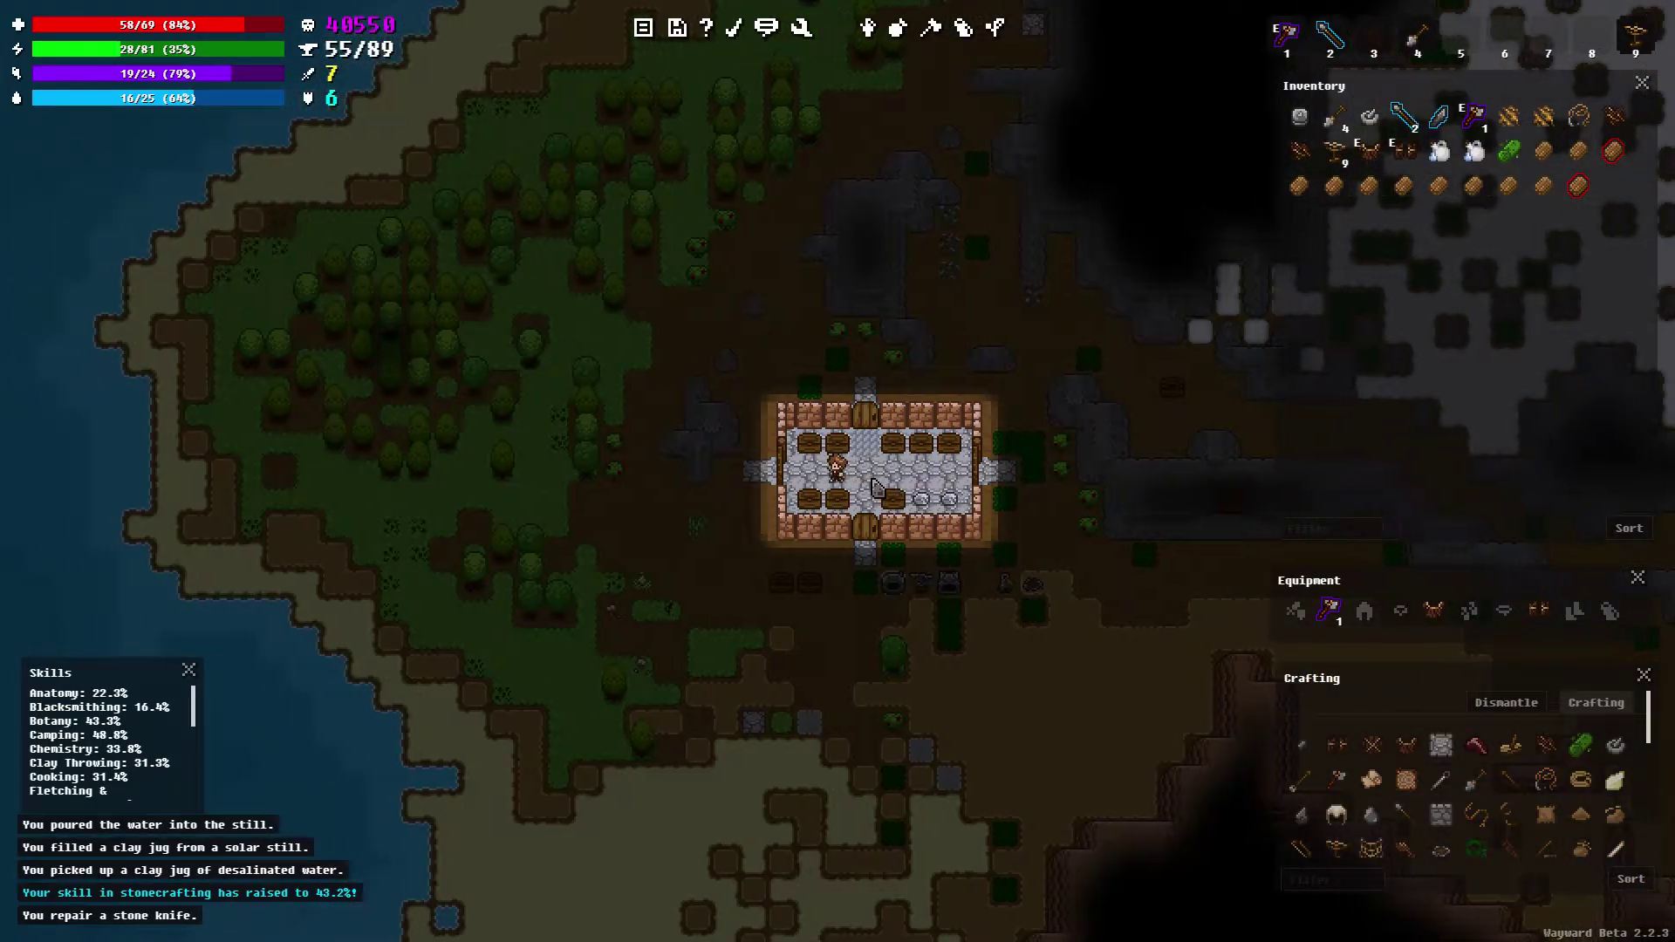
pyautogui.press('w')
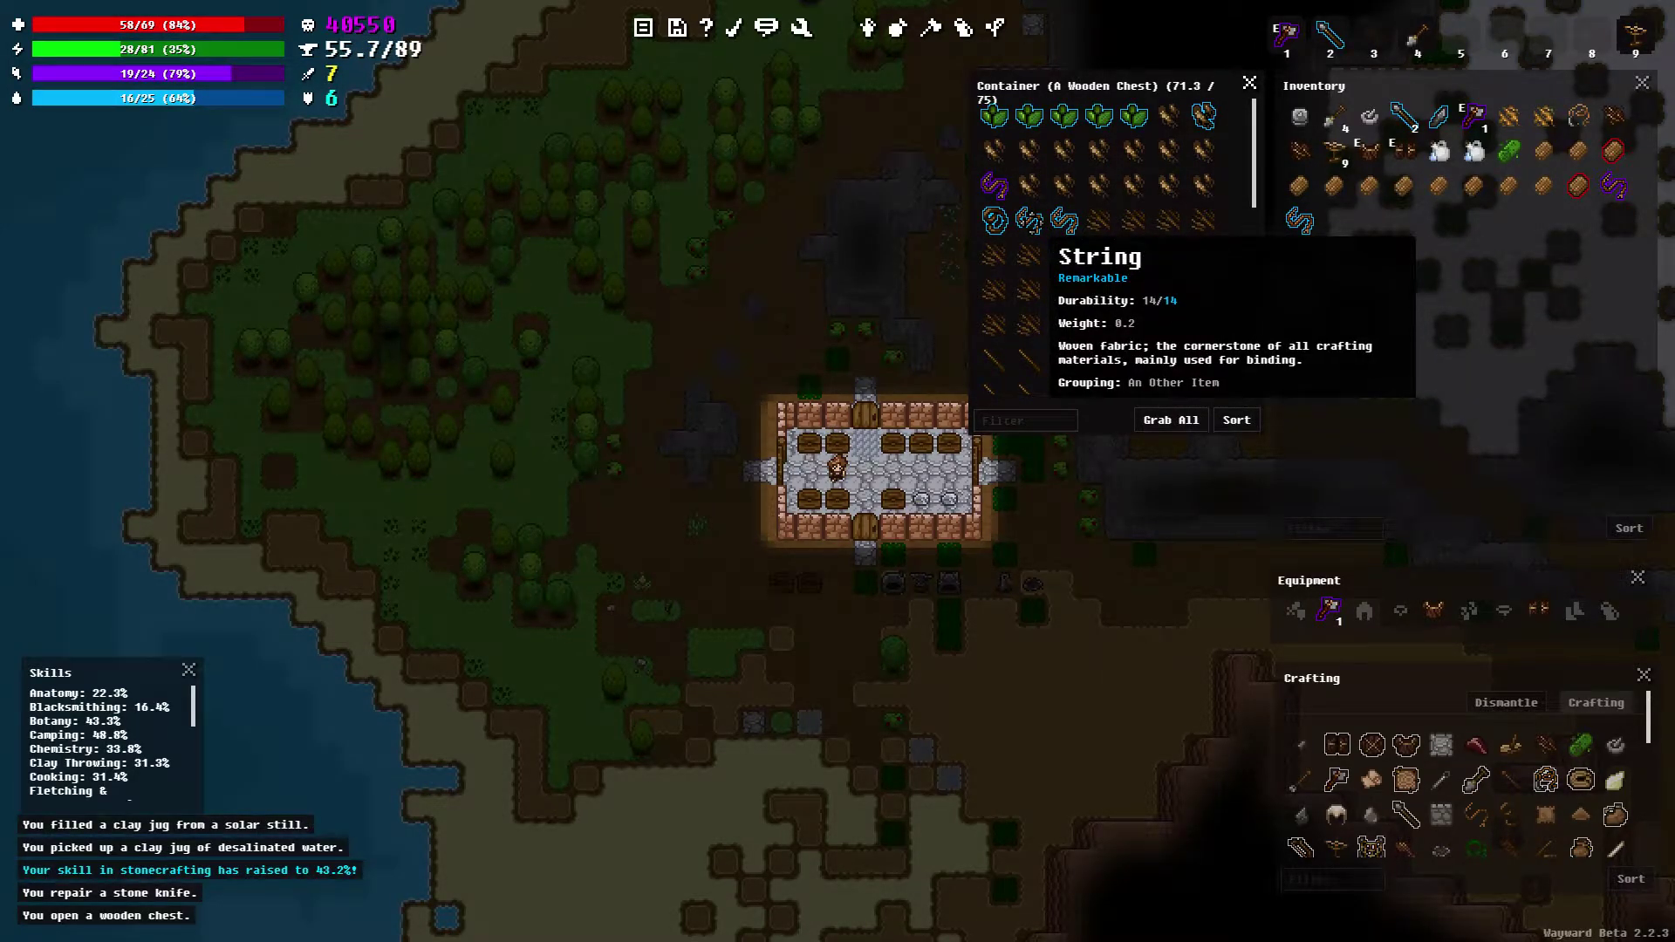
pyautogui.keyDown('shift'); pyautogui.click(1029, 223); pyautogui.keyUp('shift')
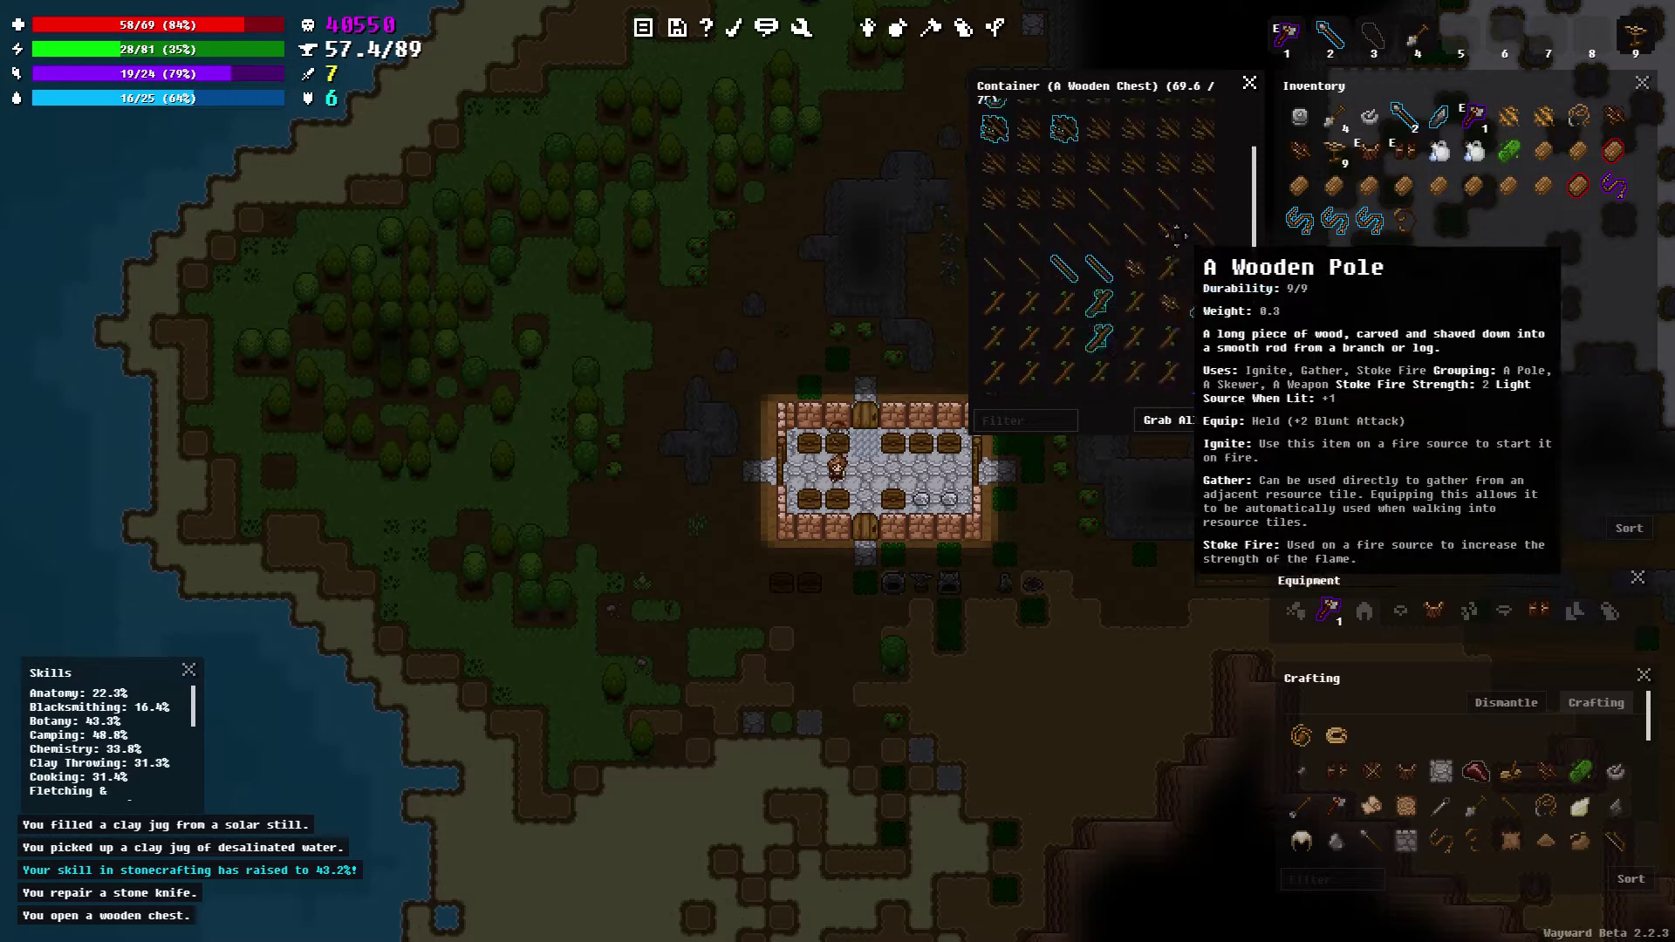
pyautogui.keyDown('shift'); pyautogui.click(1139, 254); pyautogui.keyUp('shift')
pyautogui.keyDown('shift'); pyautogui.click(998, 221); pyautogui.keyUp('shift')
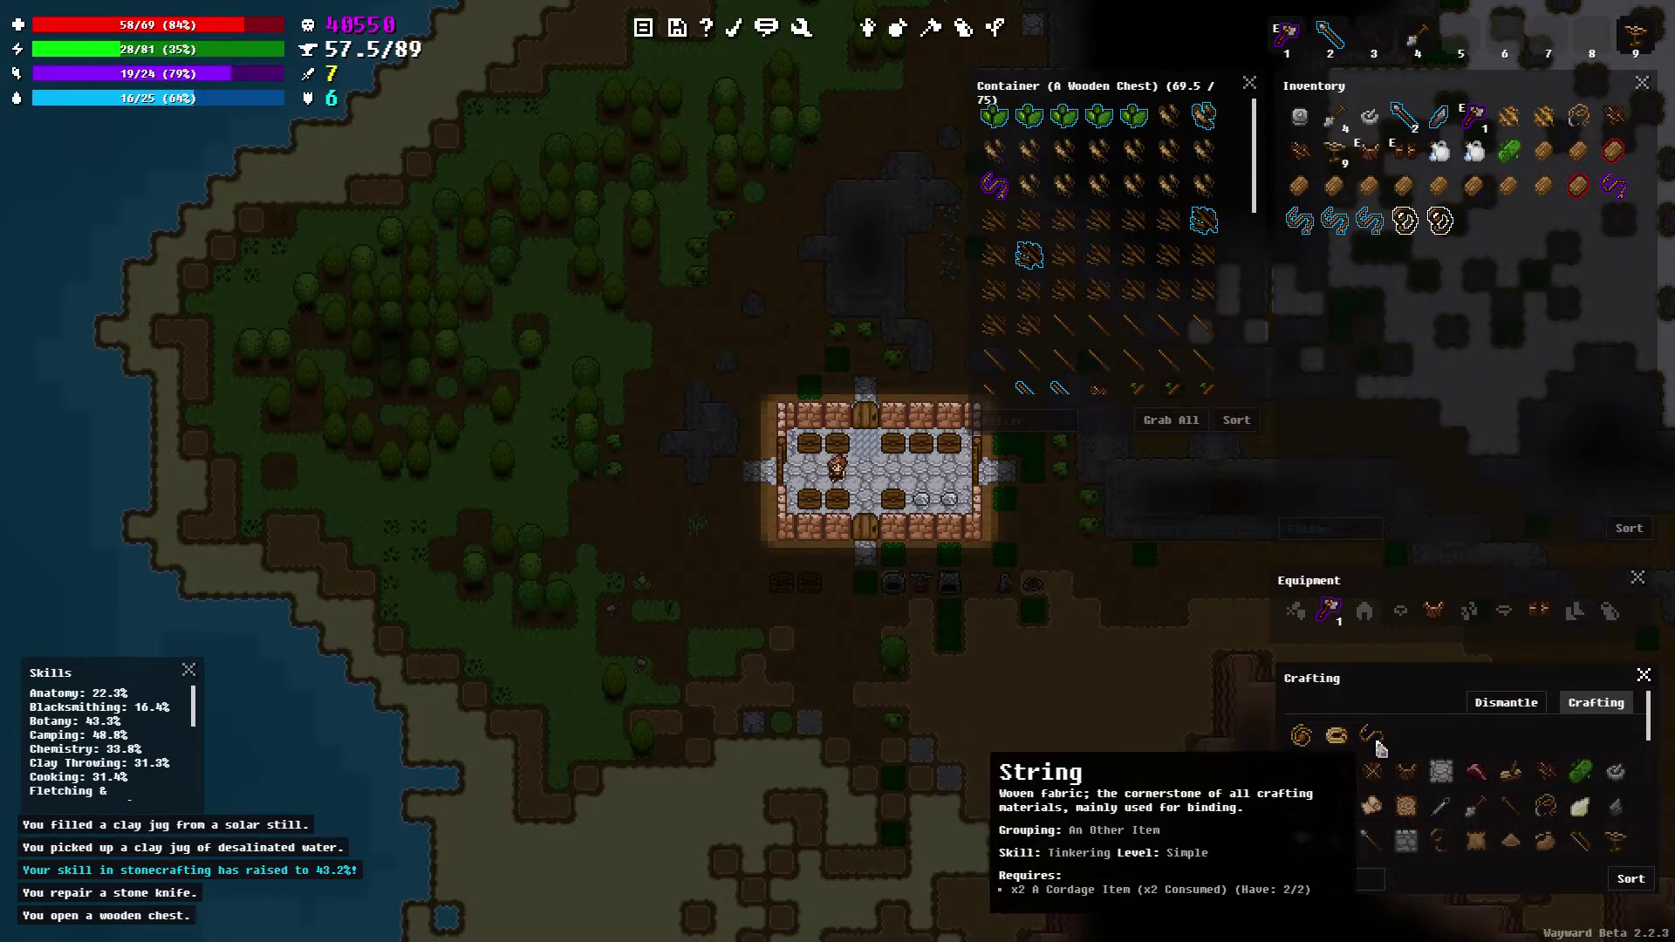
# Craft a string, move all carried strings into the chest, and take one back
pyautogui.click(1371, 737)
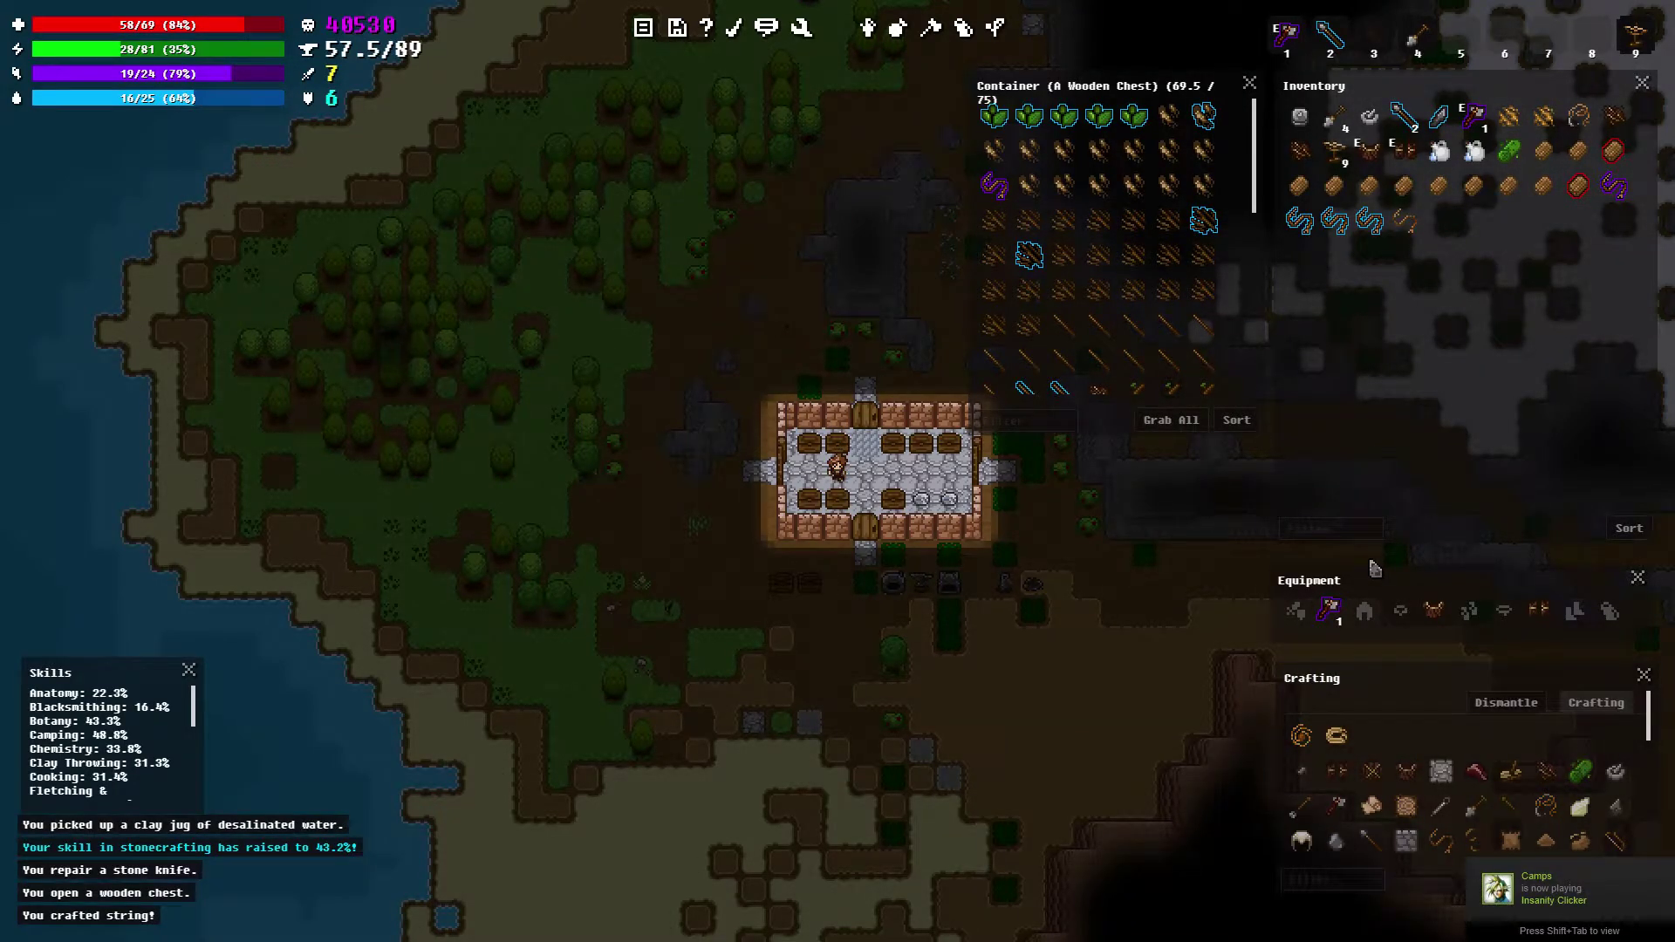
pyautogui.rightClick(1368, 220)
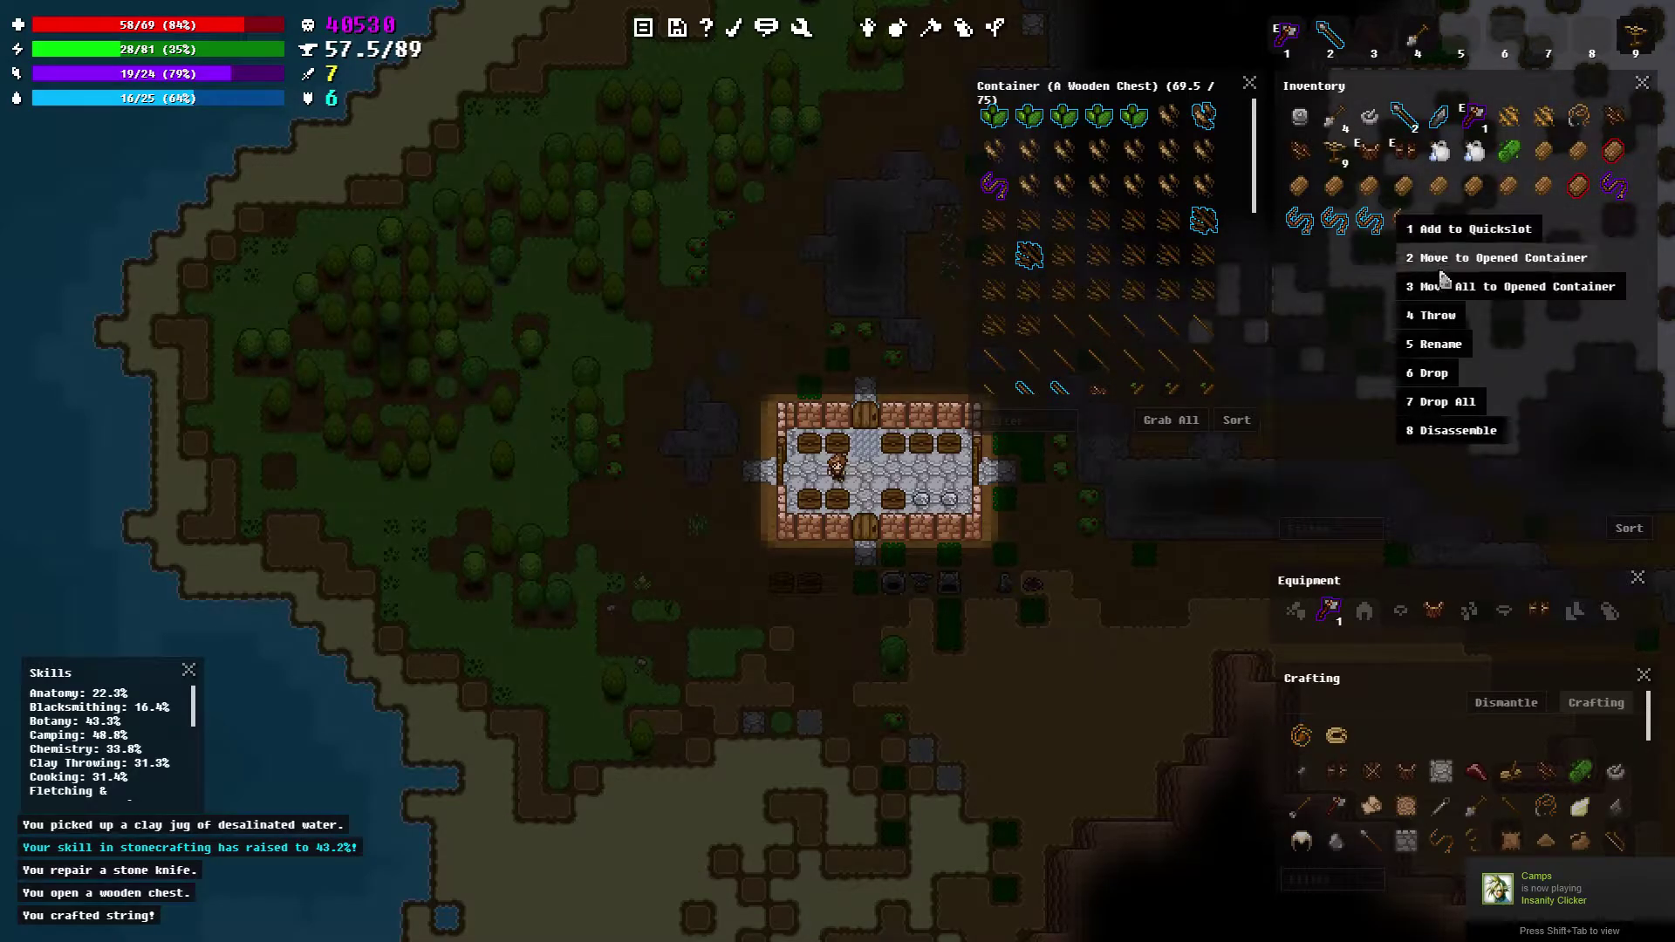
pyautogui.click(1449, 290)
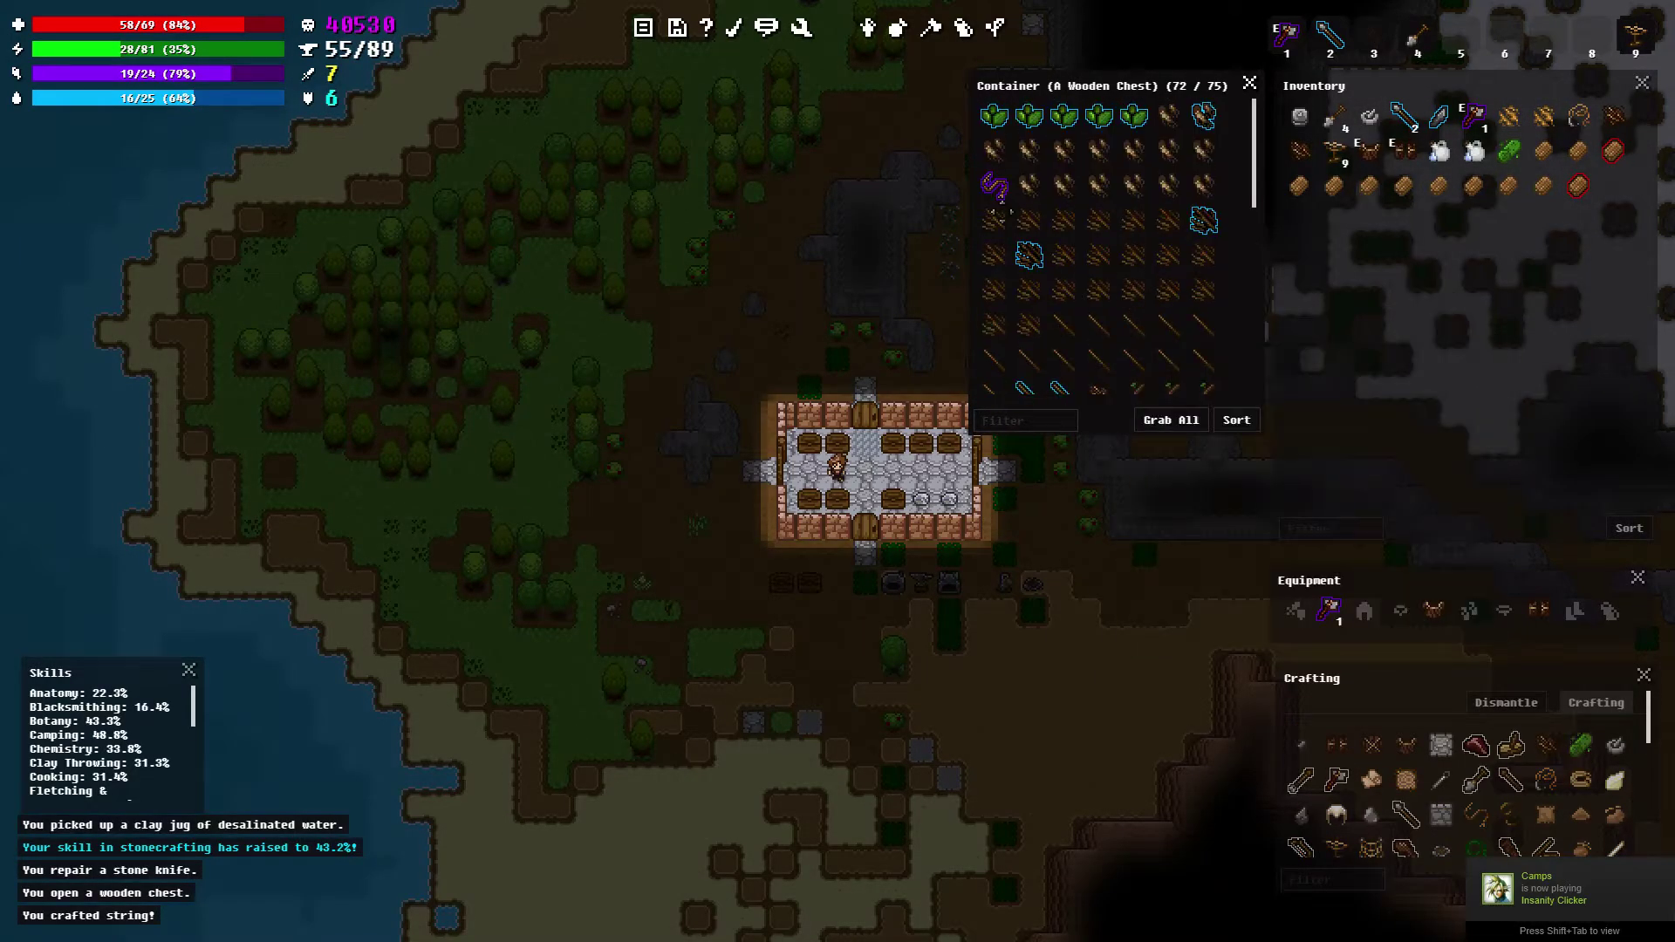
pyautogui.keyDown('shift'); pyautogui.click(997, 186); pyautogui.keyUp('shift')
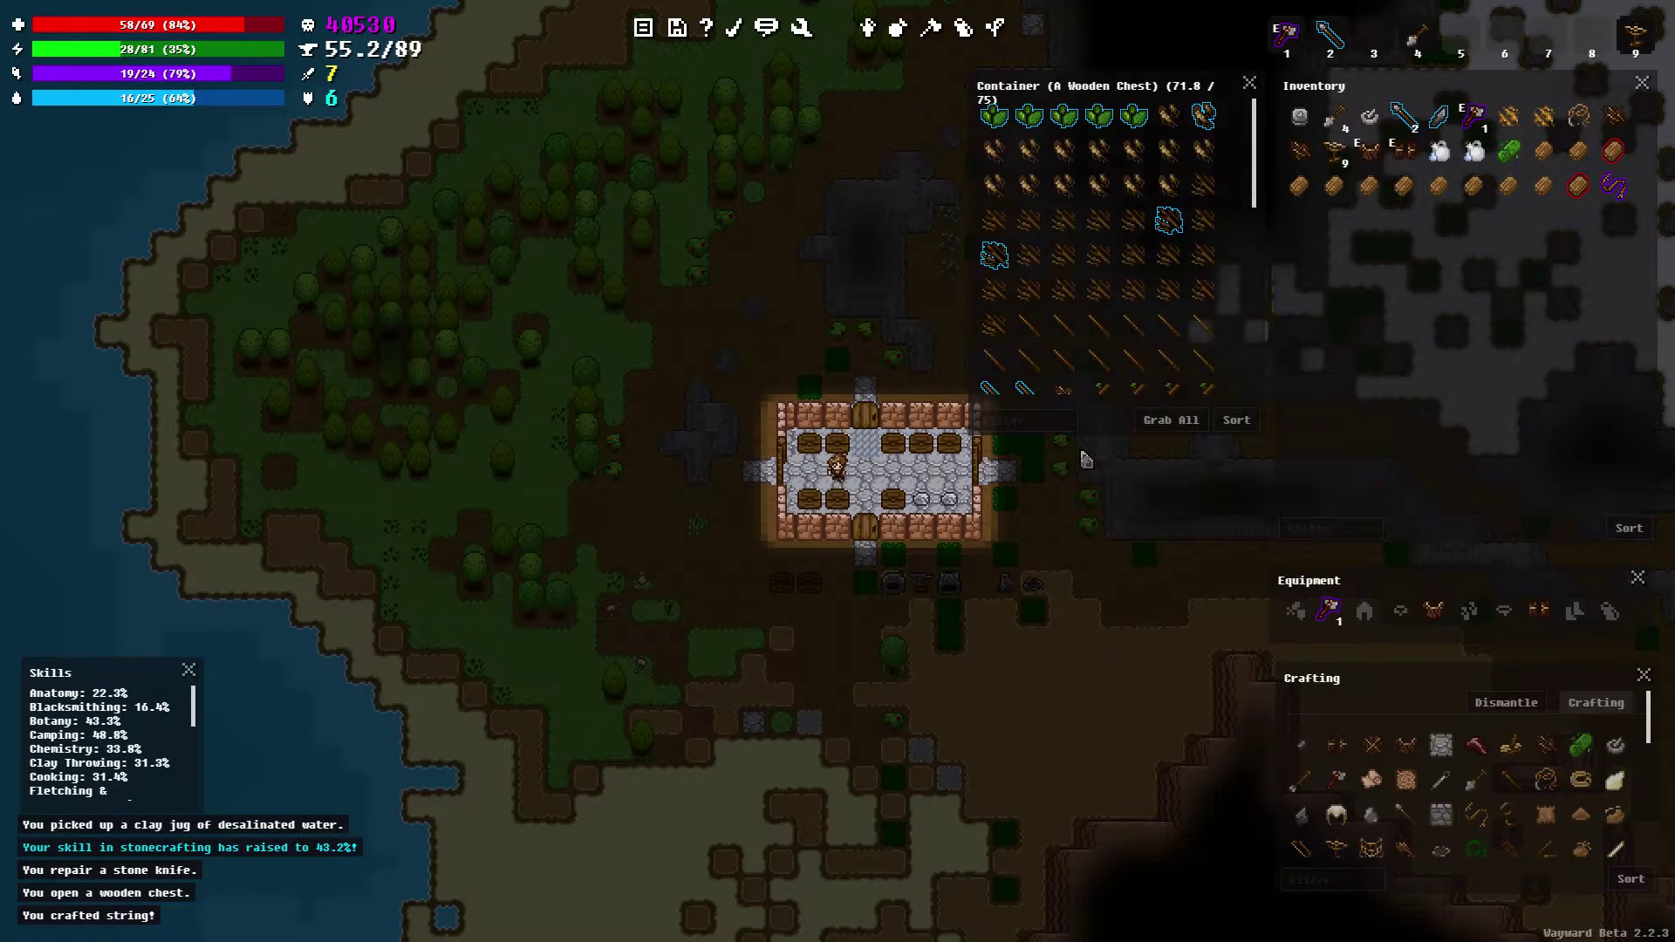
pyautogui.scroll(-5, 1196, 224)
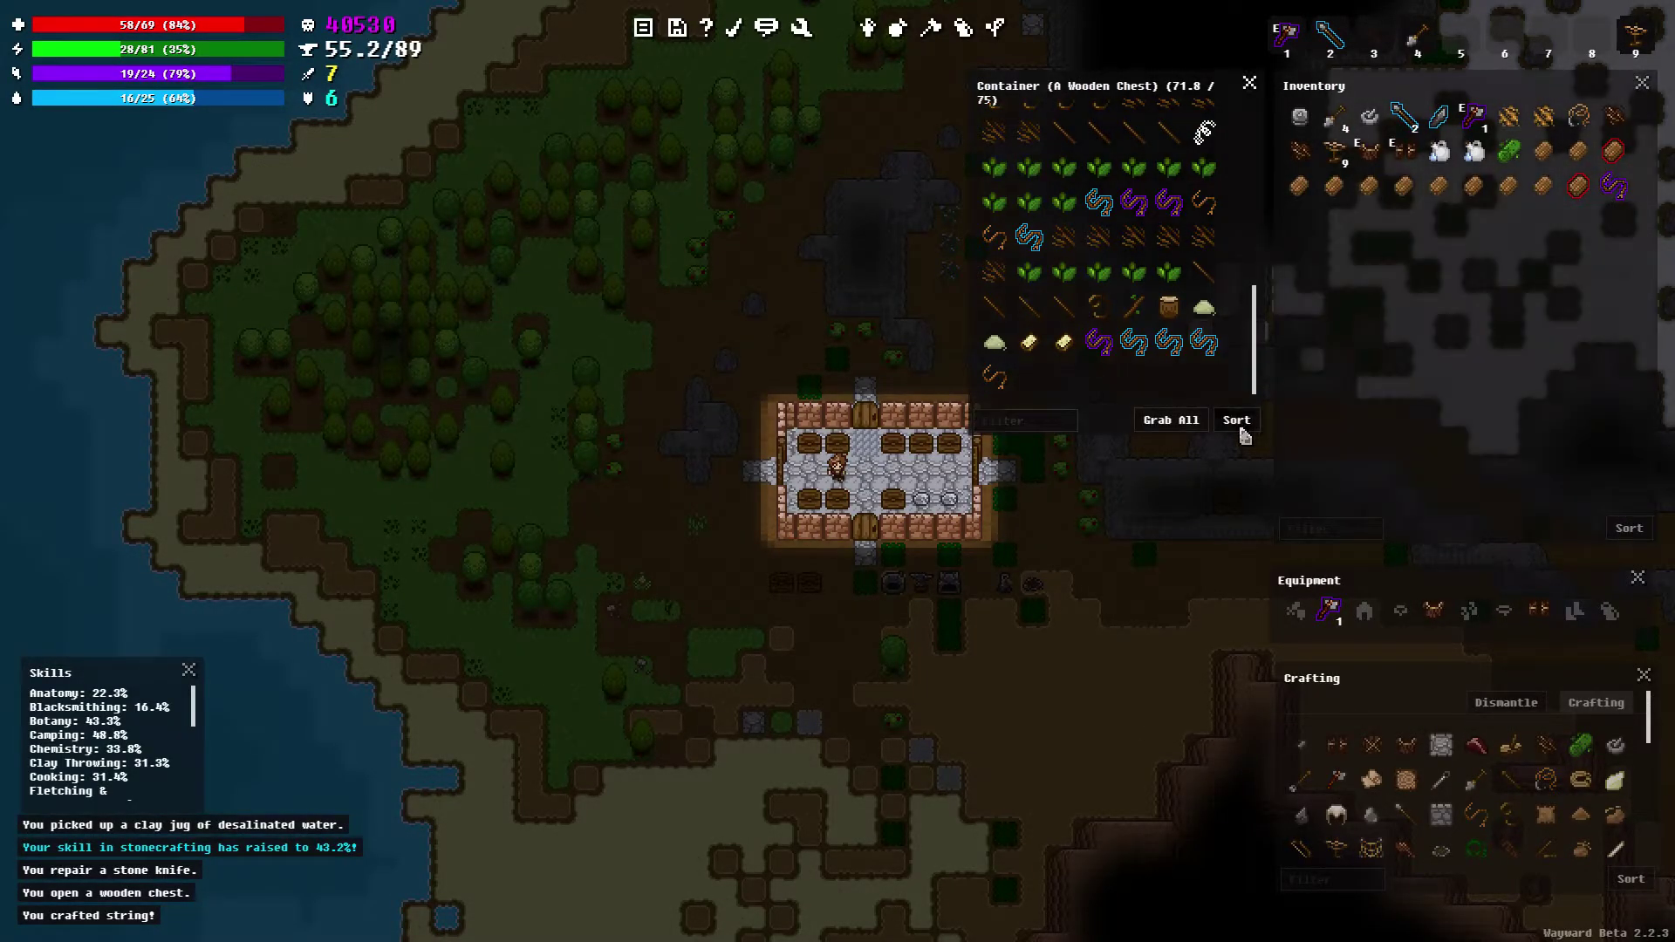
# Sort the chest by name, store the purple string, and take the blue and brown strings
pyautogui.click(1236, 423)
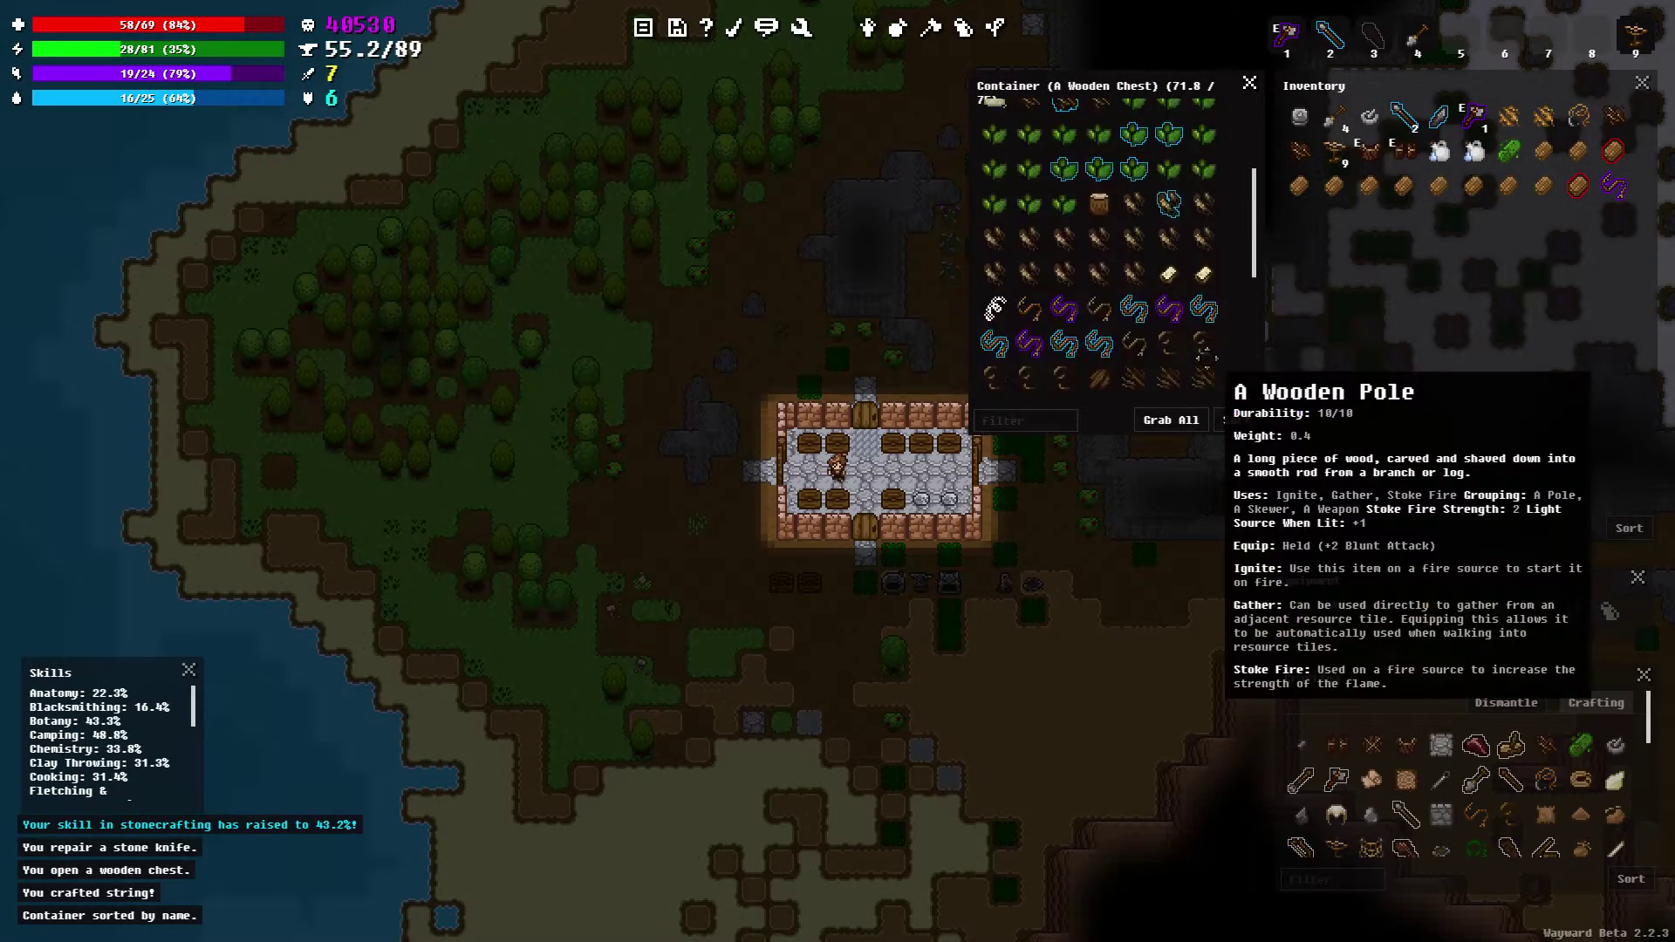
pyautogui.scroll(3, 1214, 371)
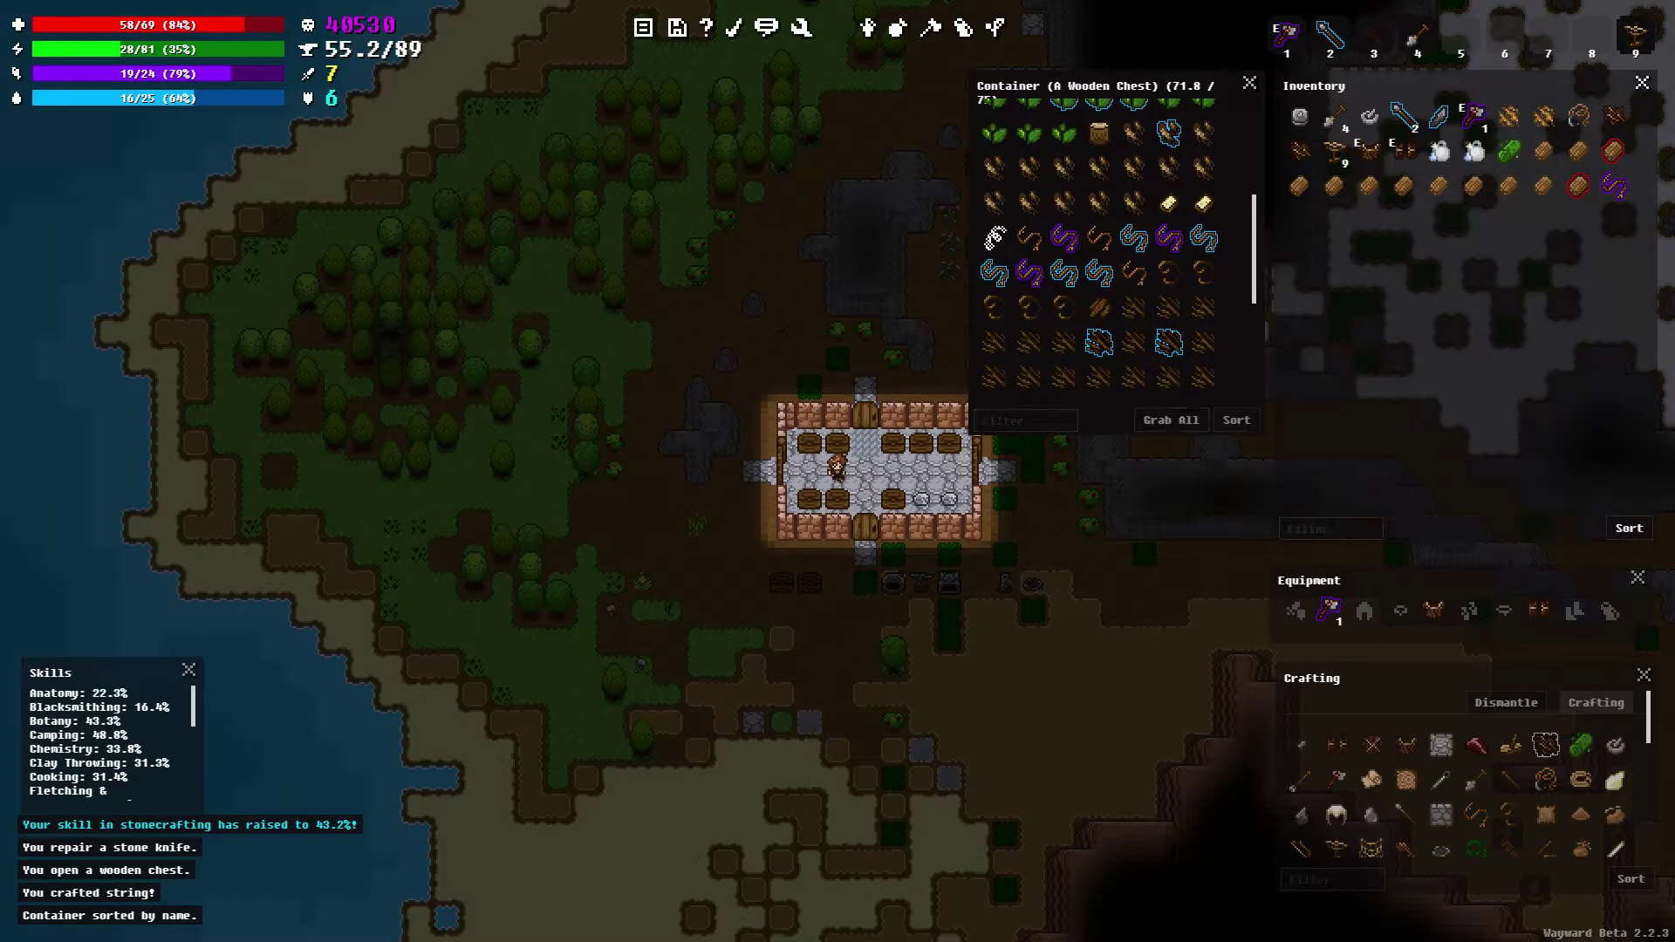
pyautogui.rightClick(1476, 192)
pyautogui.click(1564, 234)
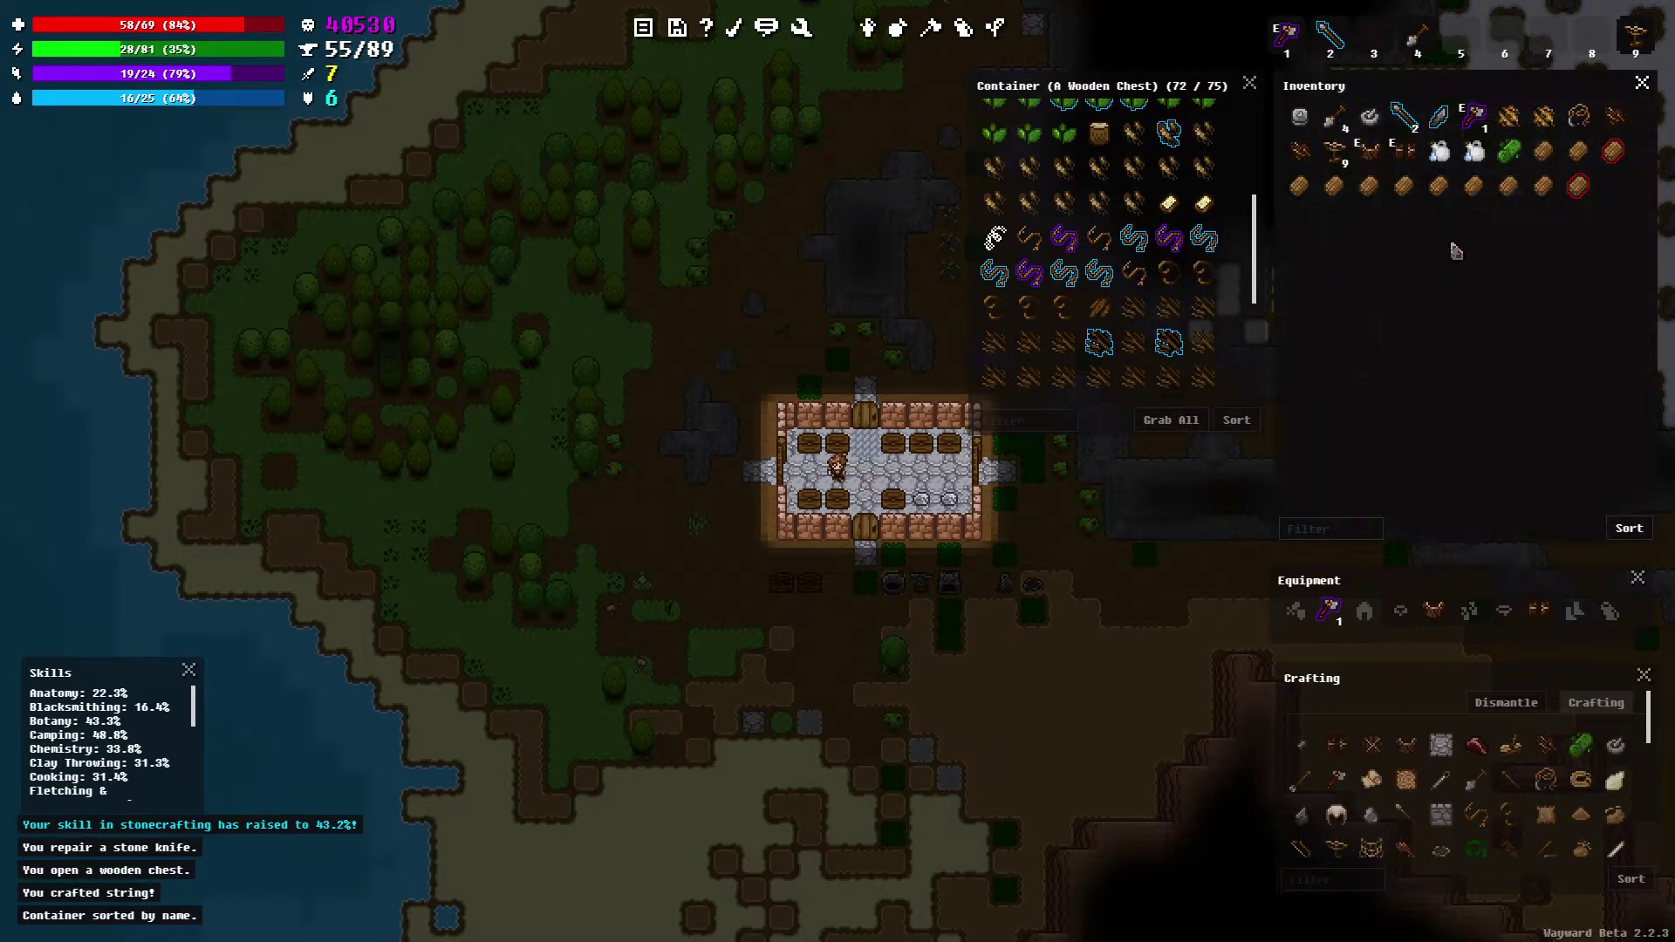
pyautogui.keyDown('shift'); pyautogui.click(1064, 272); pyautogui.keyUp('shift')
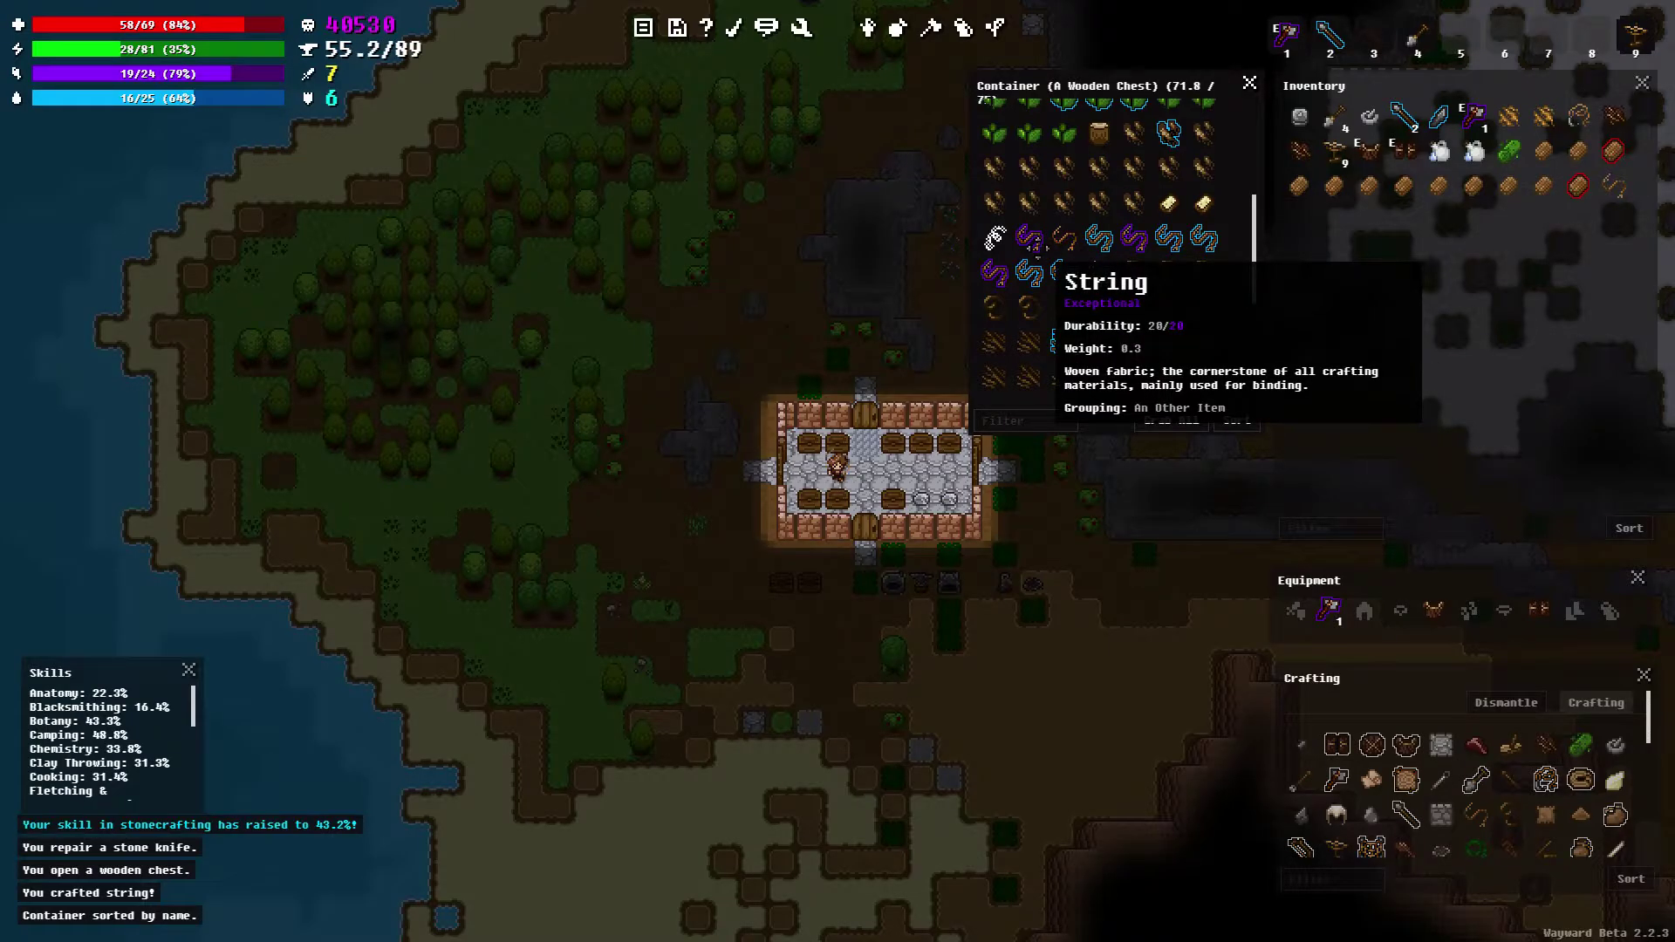
pyautogui.keyDown('shift'); pyautogui.click(1099, 237); pyautogui.keyUp('shift')
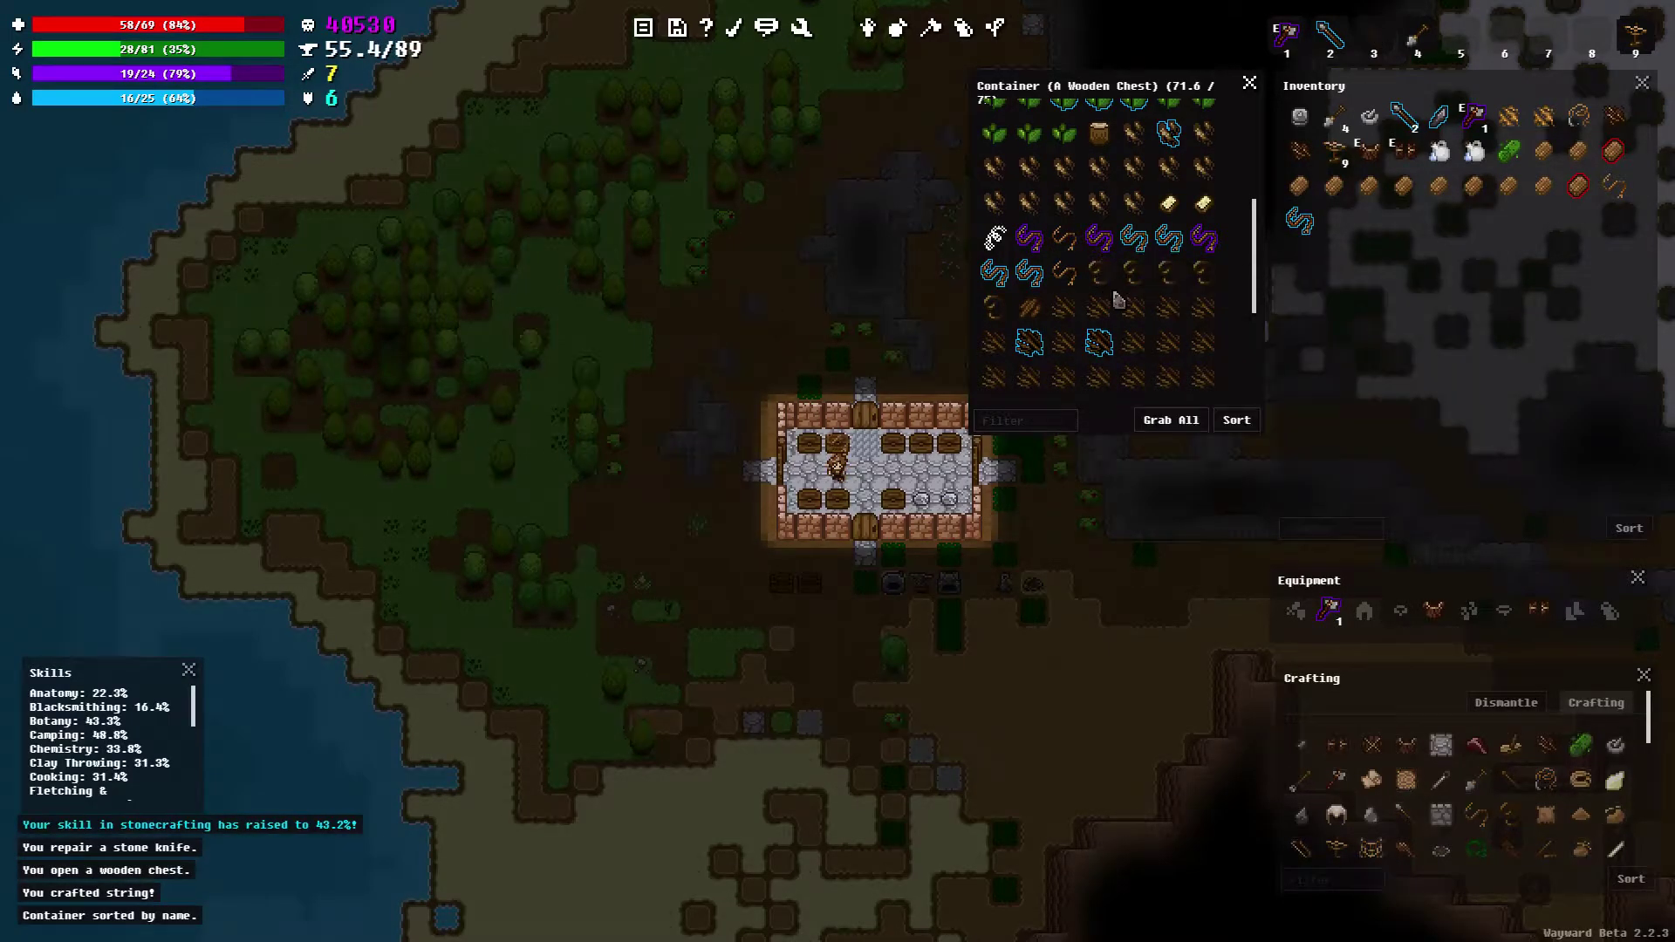
pyautogui.keyDown('shift'); pyautogui.click(1067, 266); pyautogui.keyUp('shift')
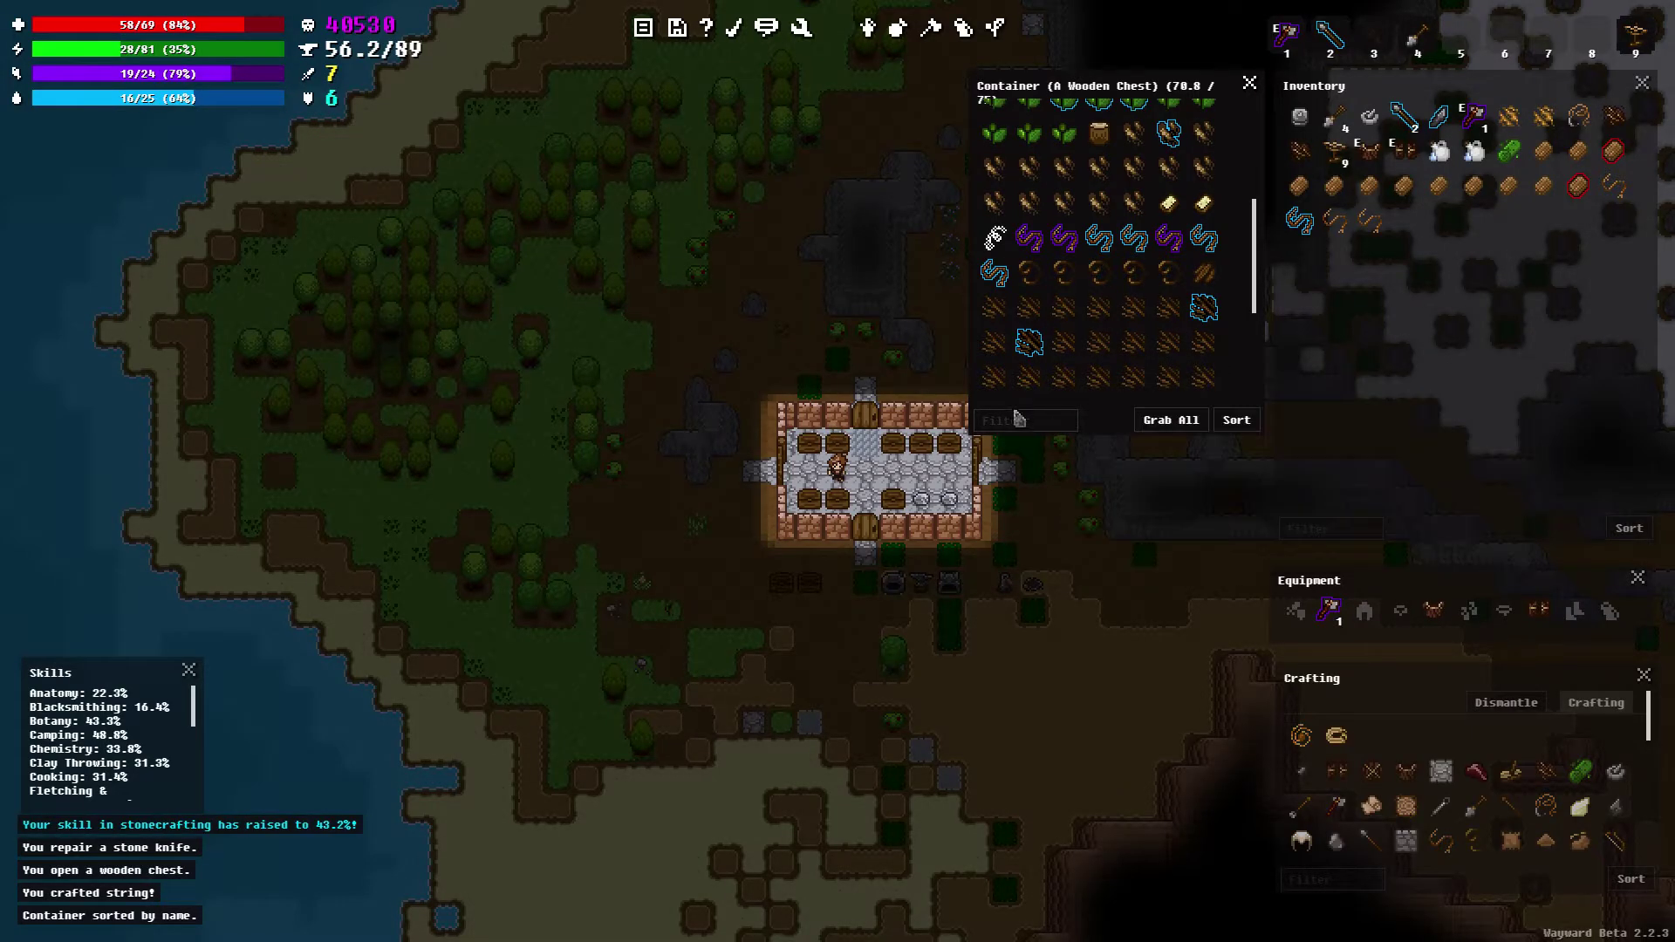
pyautogui.click(1250, 86)
pyautogui.press('w')
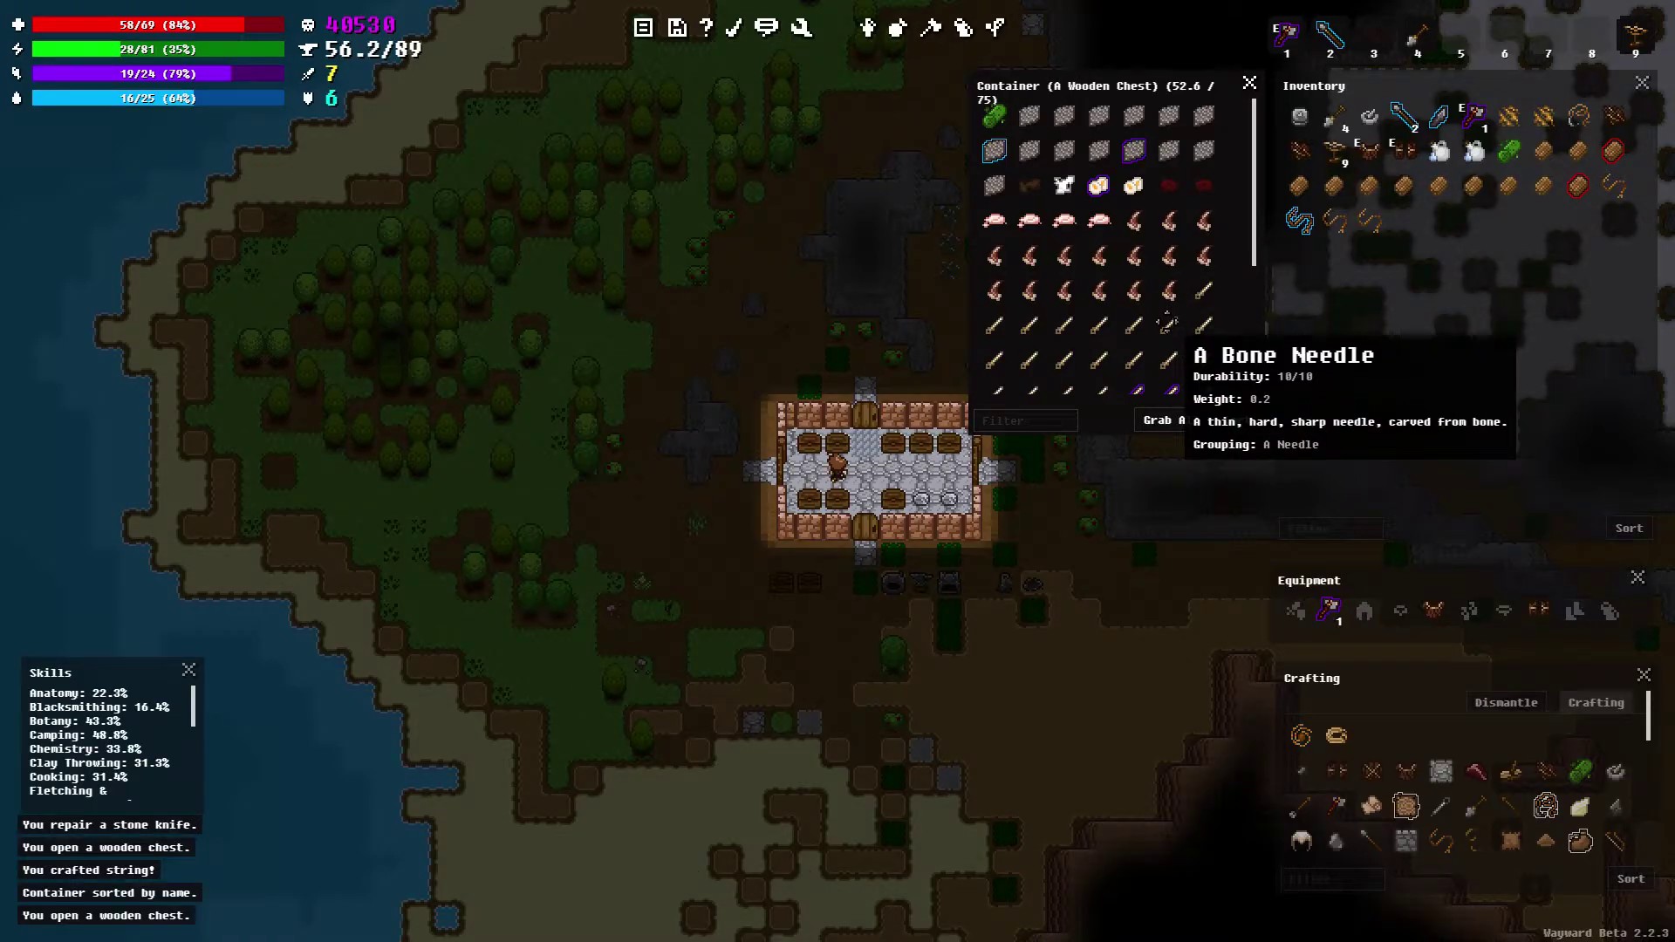
pyautogui.scroll(-5, 1168, 320)
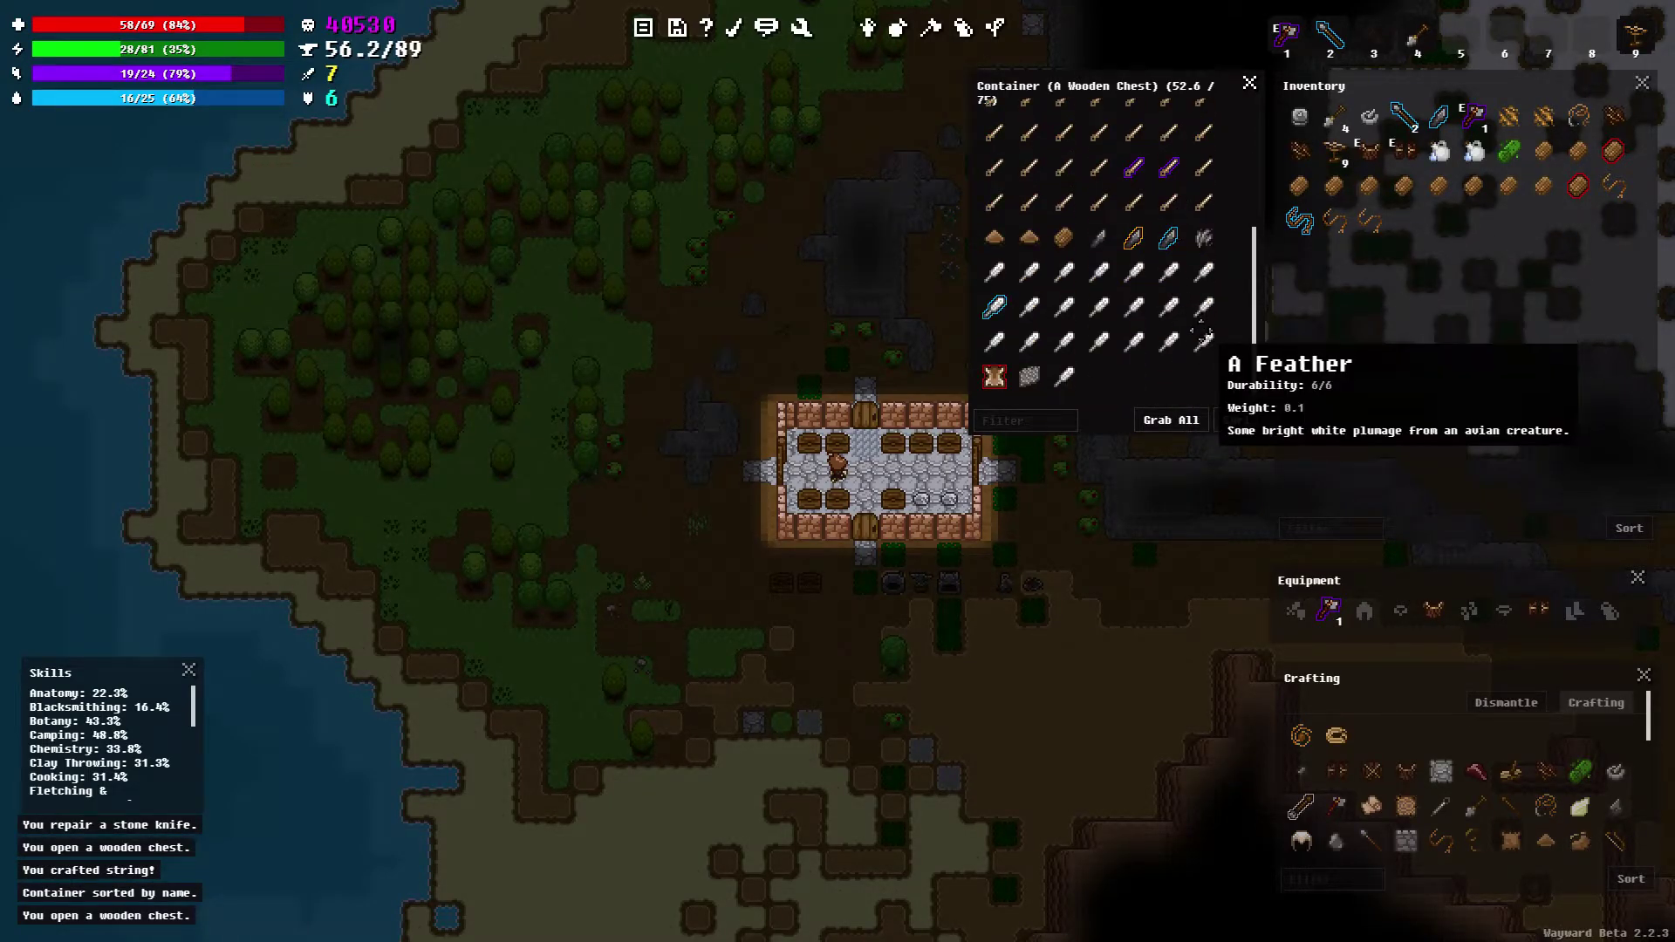
pyautogui.scroll(3, 1199, 334)
pyautogui.scroll(2, 1194, 321)
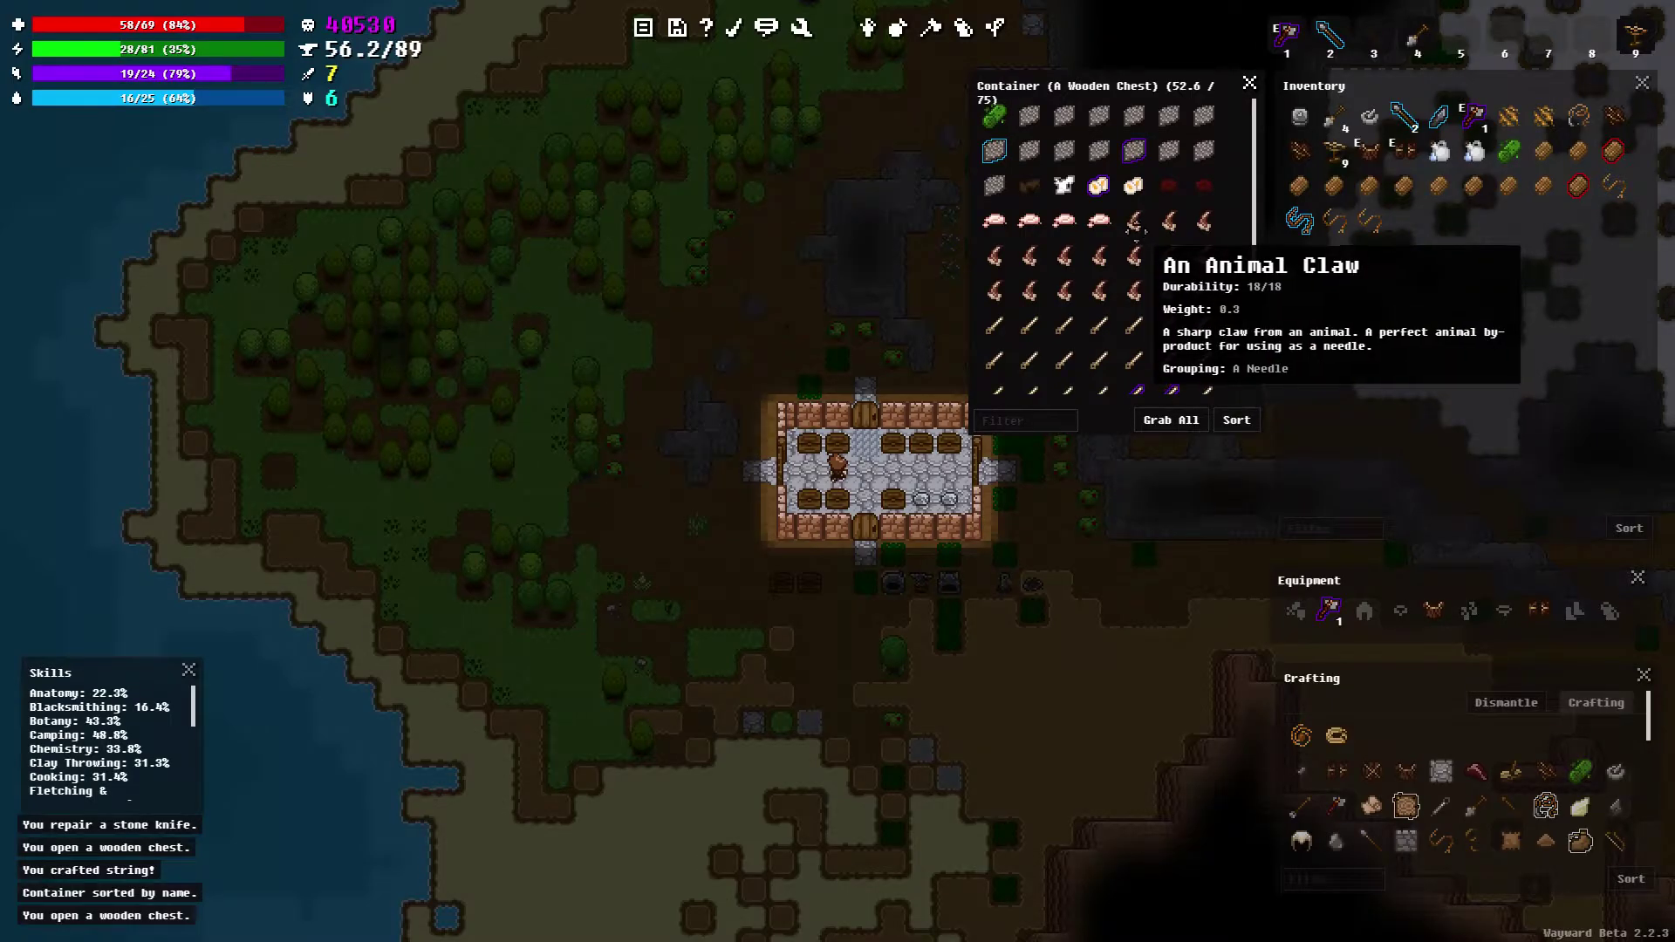
# Take the animal claws, craft three sutures, rearrange an item, and close the chest
pyautogui.keyDown('shift'); pyautogui.click(1139, 230); pyautogui.keyUp('shift')
pyautogui.keyDown('shift'); pyautogui.click(1138, 229); pyautogui.keyUp('shift')
pyautogui.keyDown('shift'); pyautogui.click(1139, 228); pyautogui.keyUp('shift')
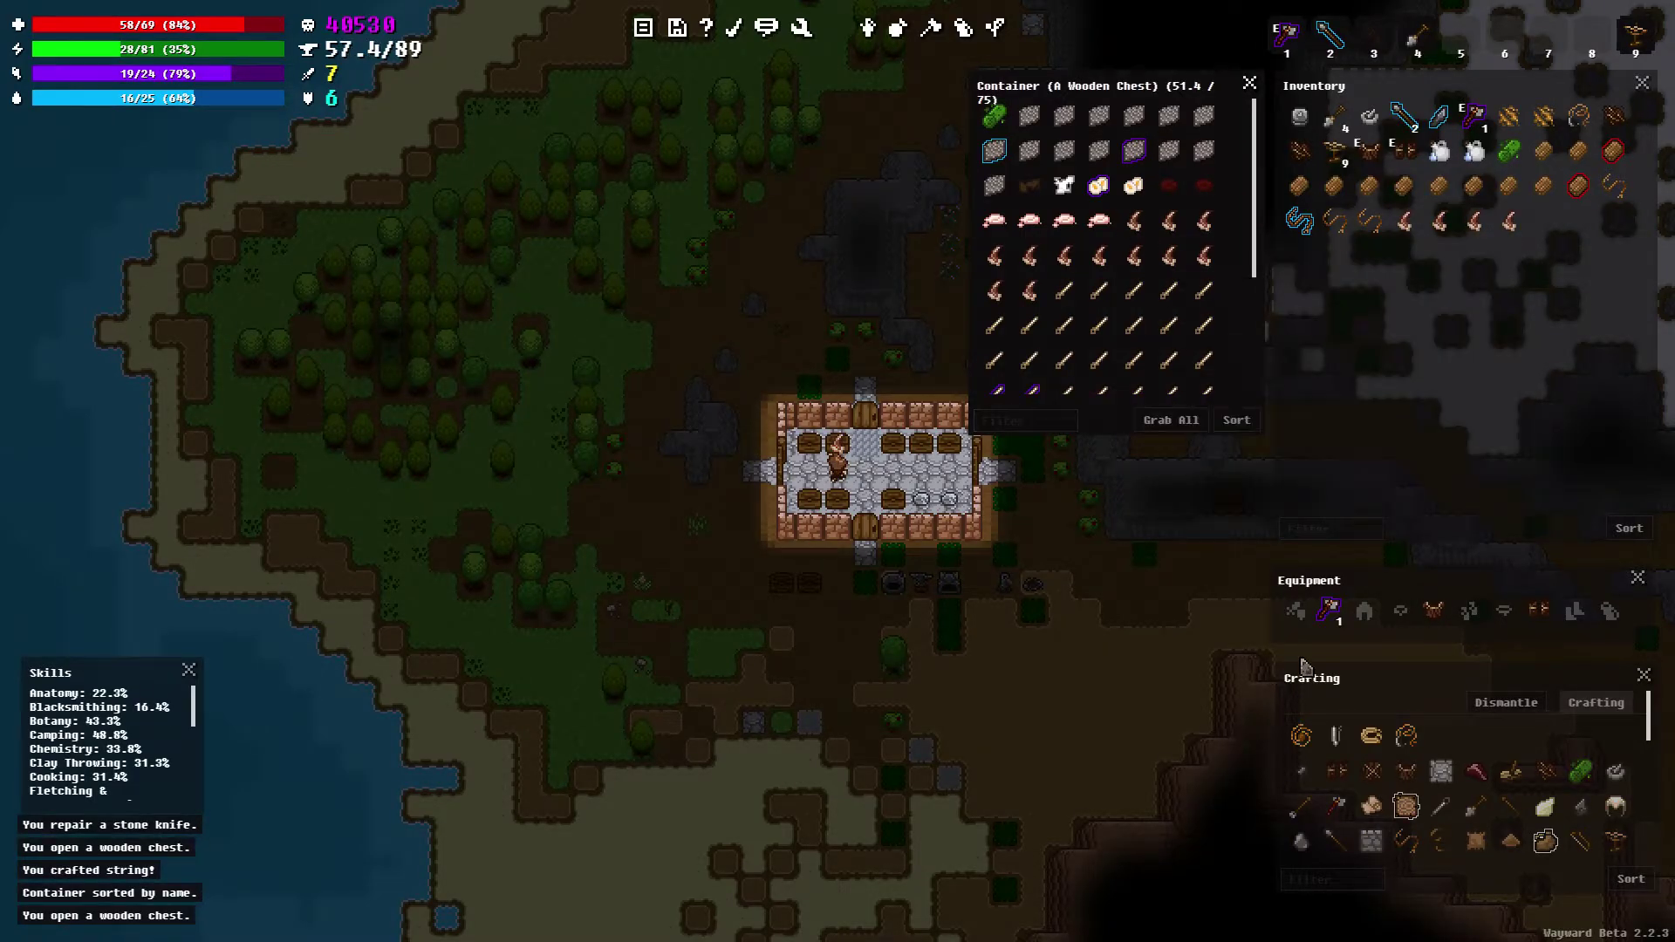
pyautogui.moveTo(1303, 736)
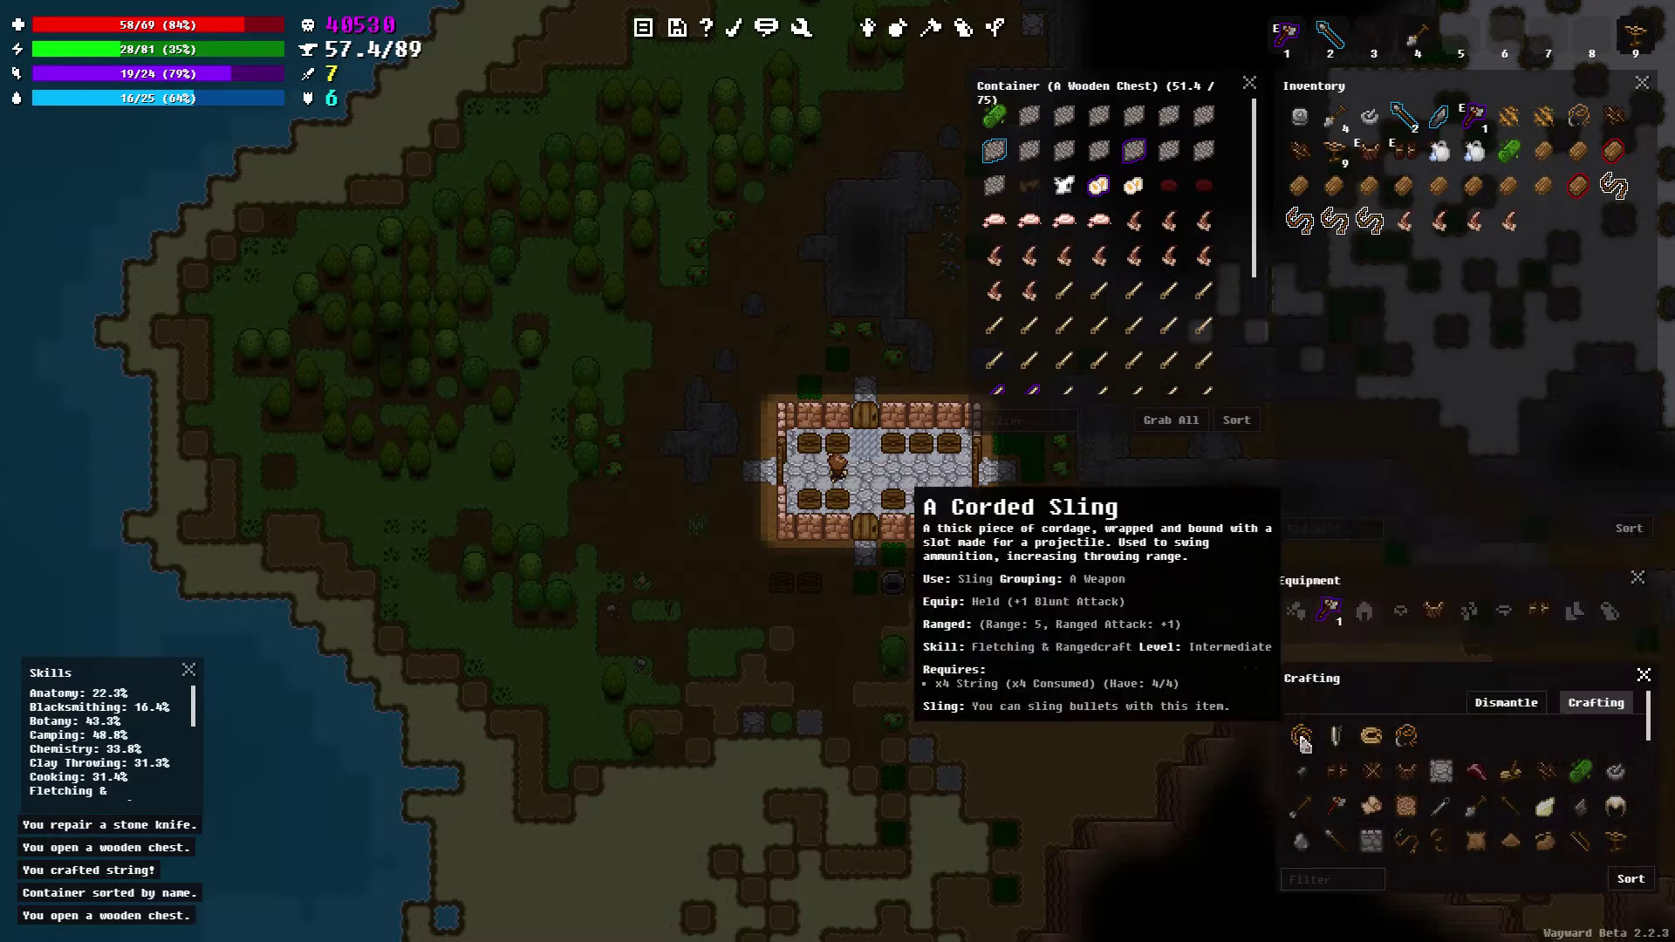
pyautogui.click(1408, 739)
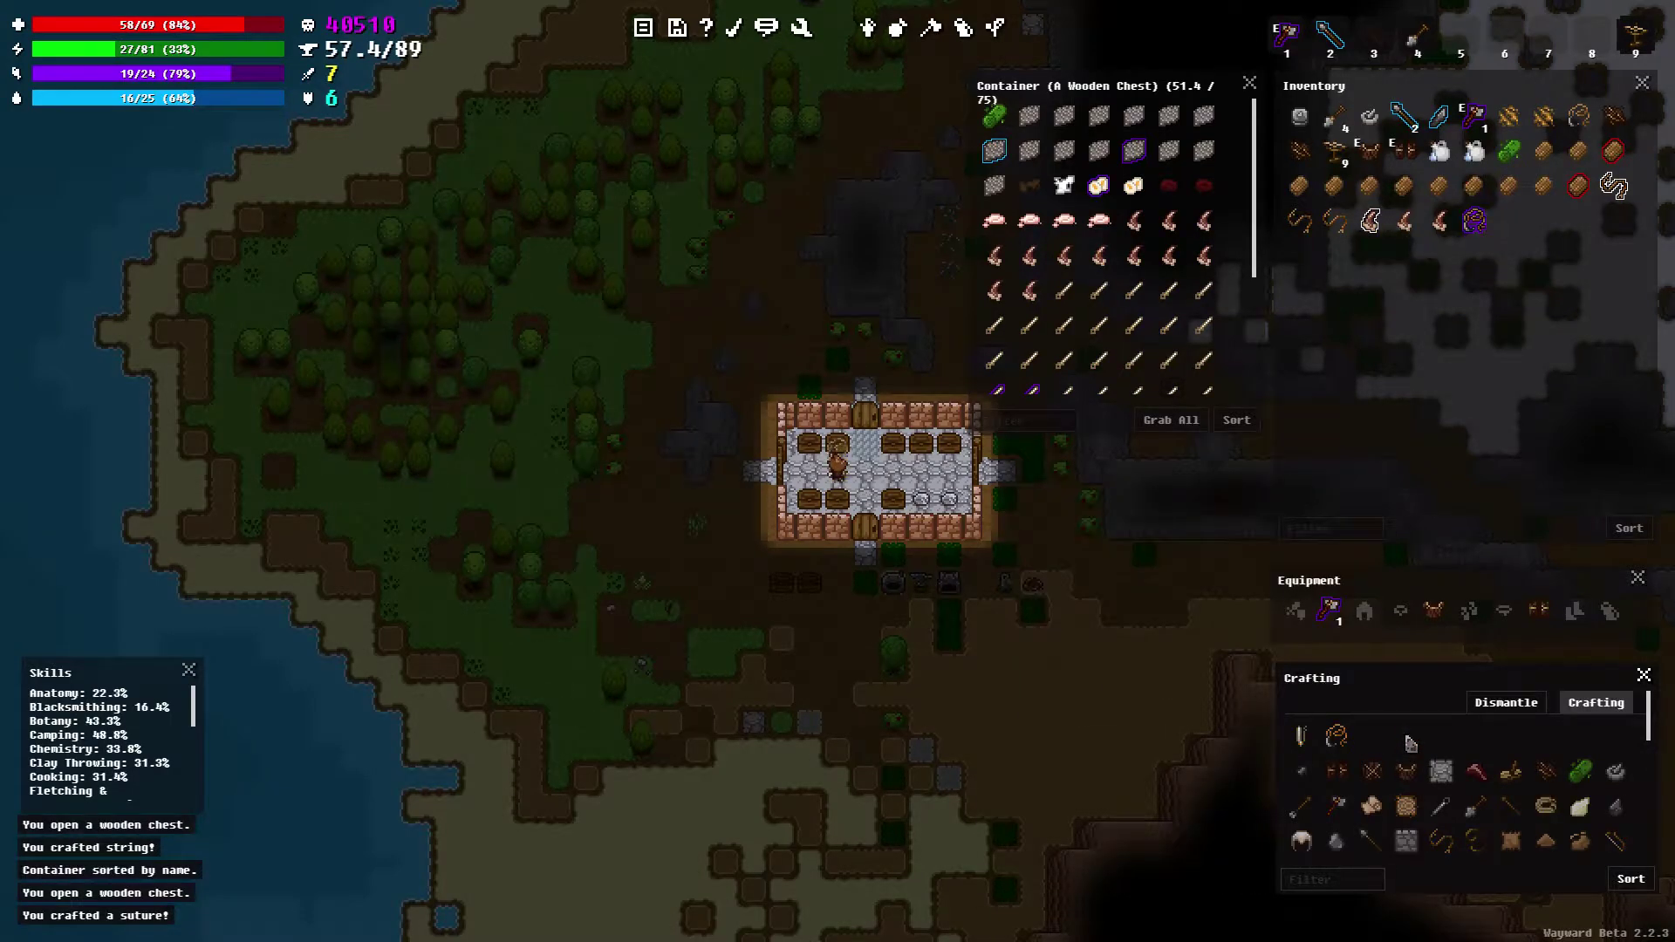
pyautogui.click(1390, 740)
pyautogui.click(1390, 742)
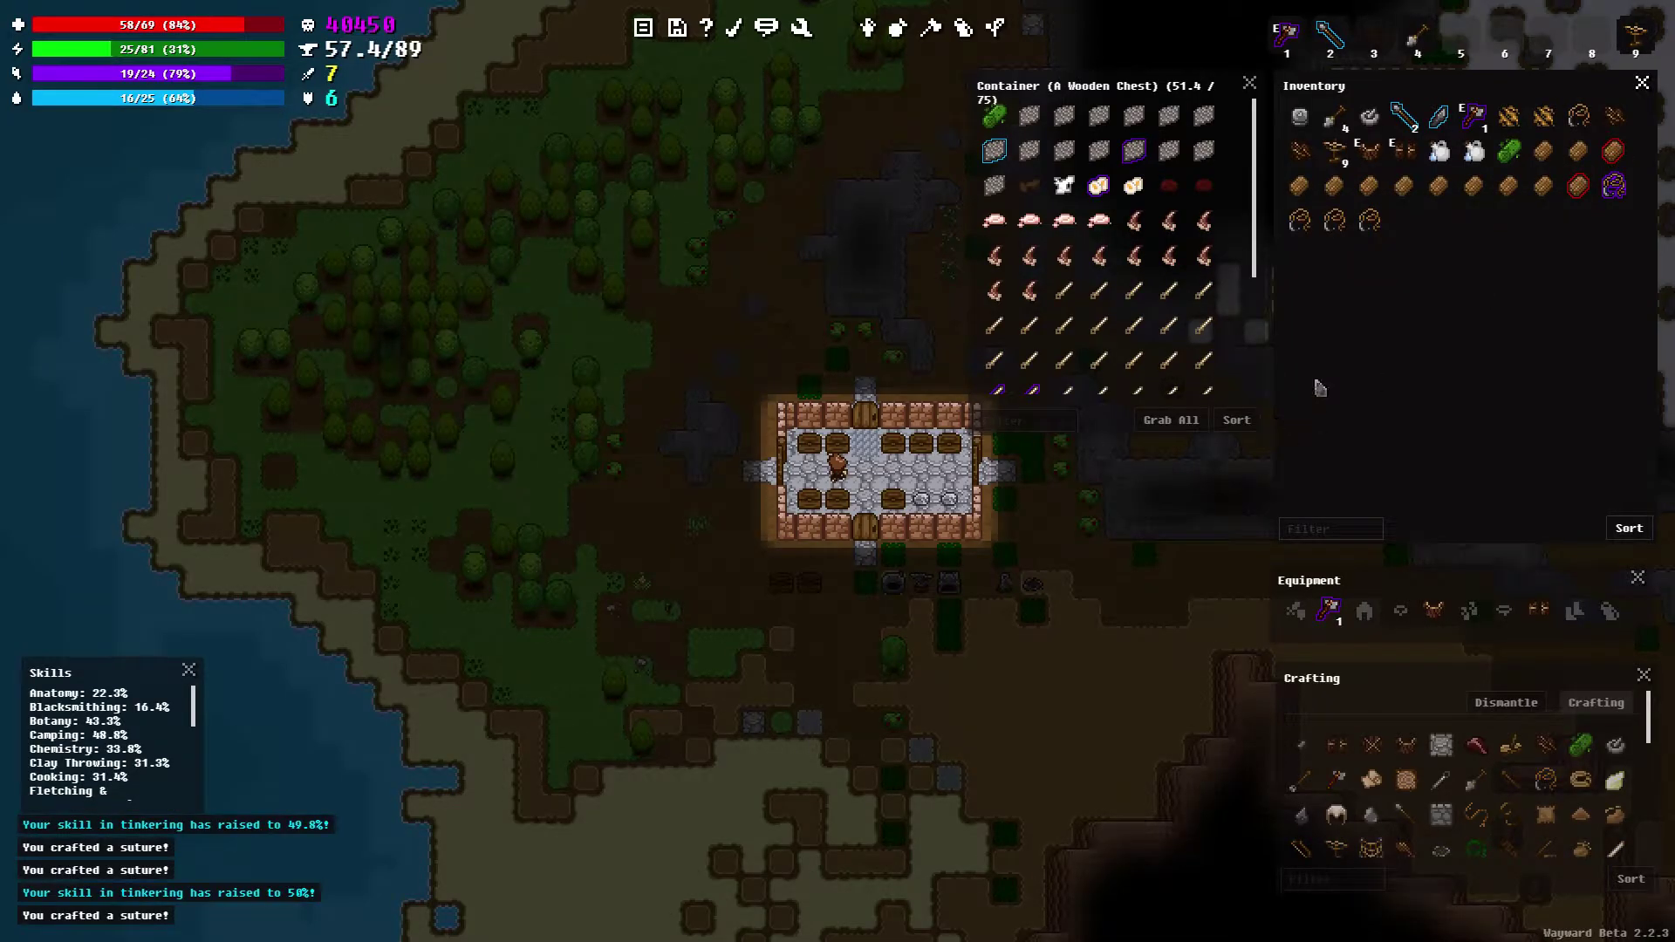
pyautogui.moveTo(1578, 185); pyautogui.dragTo(1540, 155)
pyautogui.click(1250, 84)
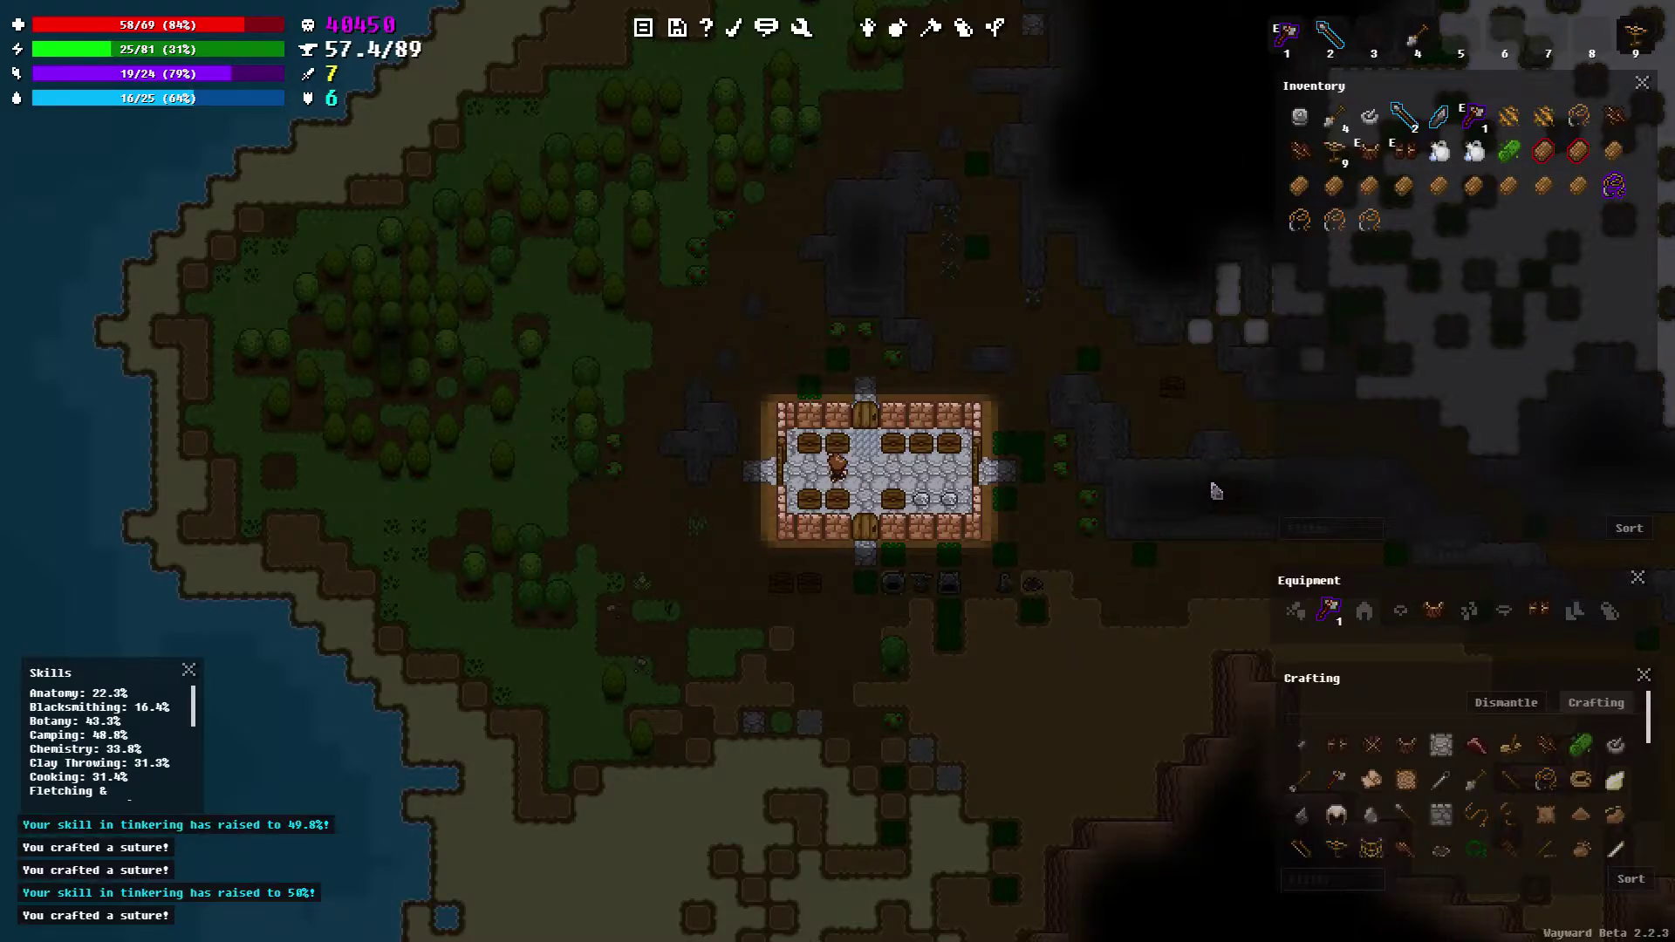
# Eat a boiled egg at the food chest, then close it and walk back west
pyautogui.press('d')
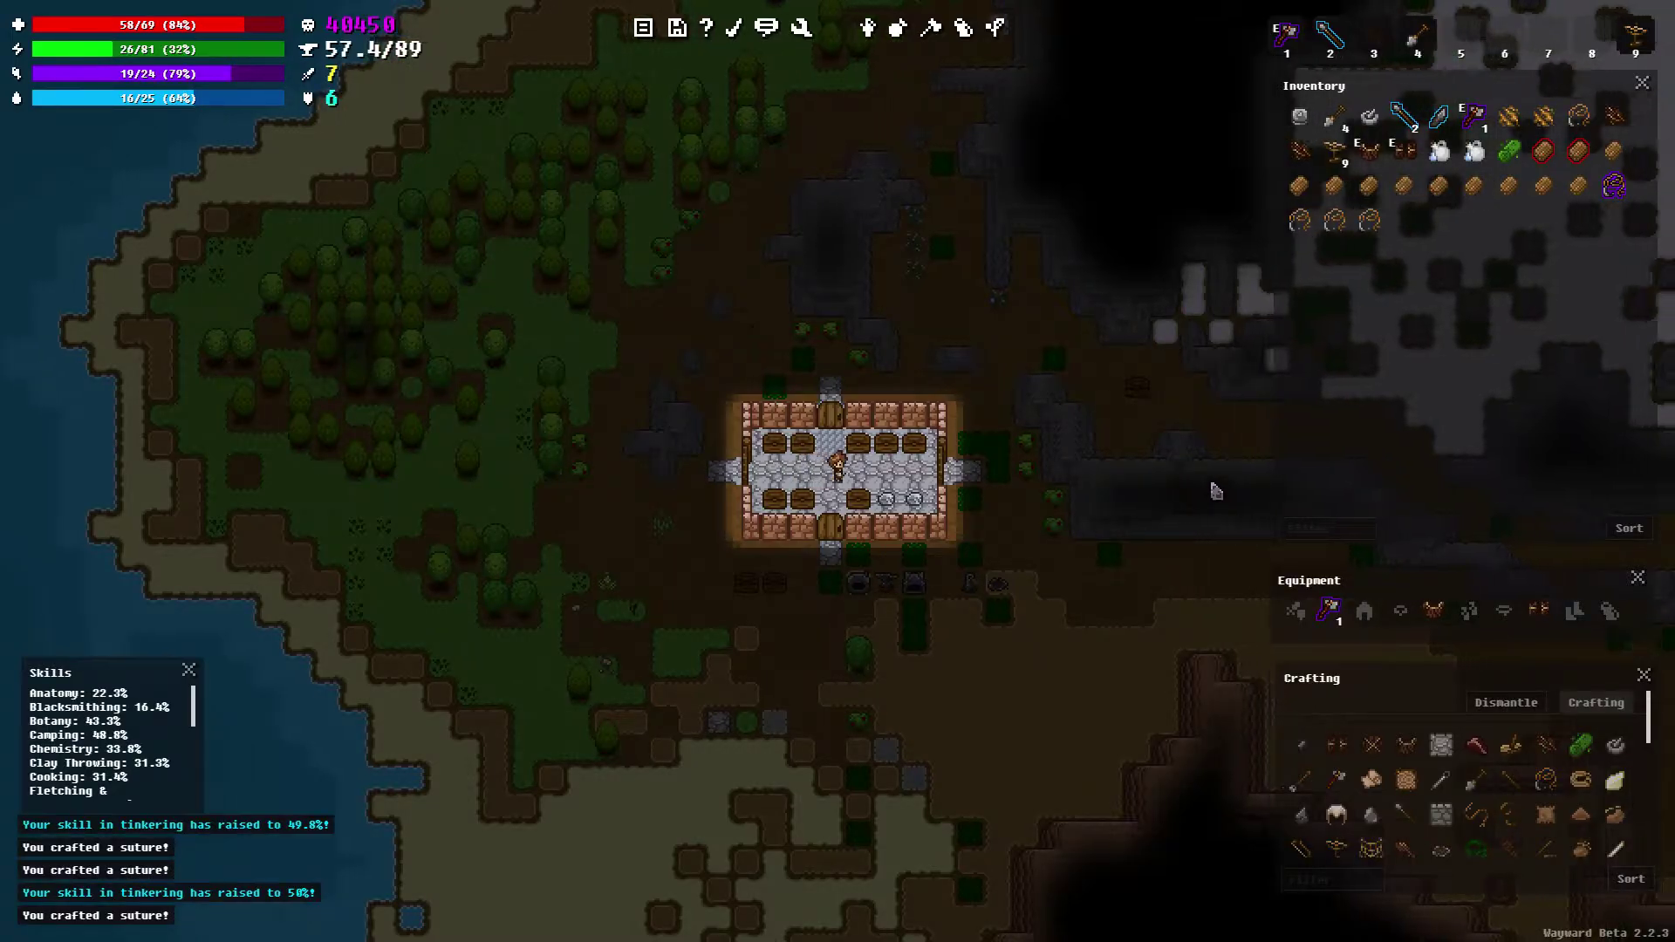
pyautogui.press('d')
pyautogui.press('d')
pyautogui.press('d')
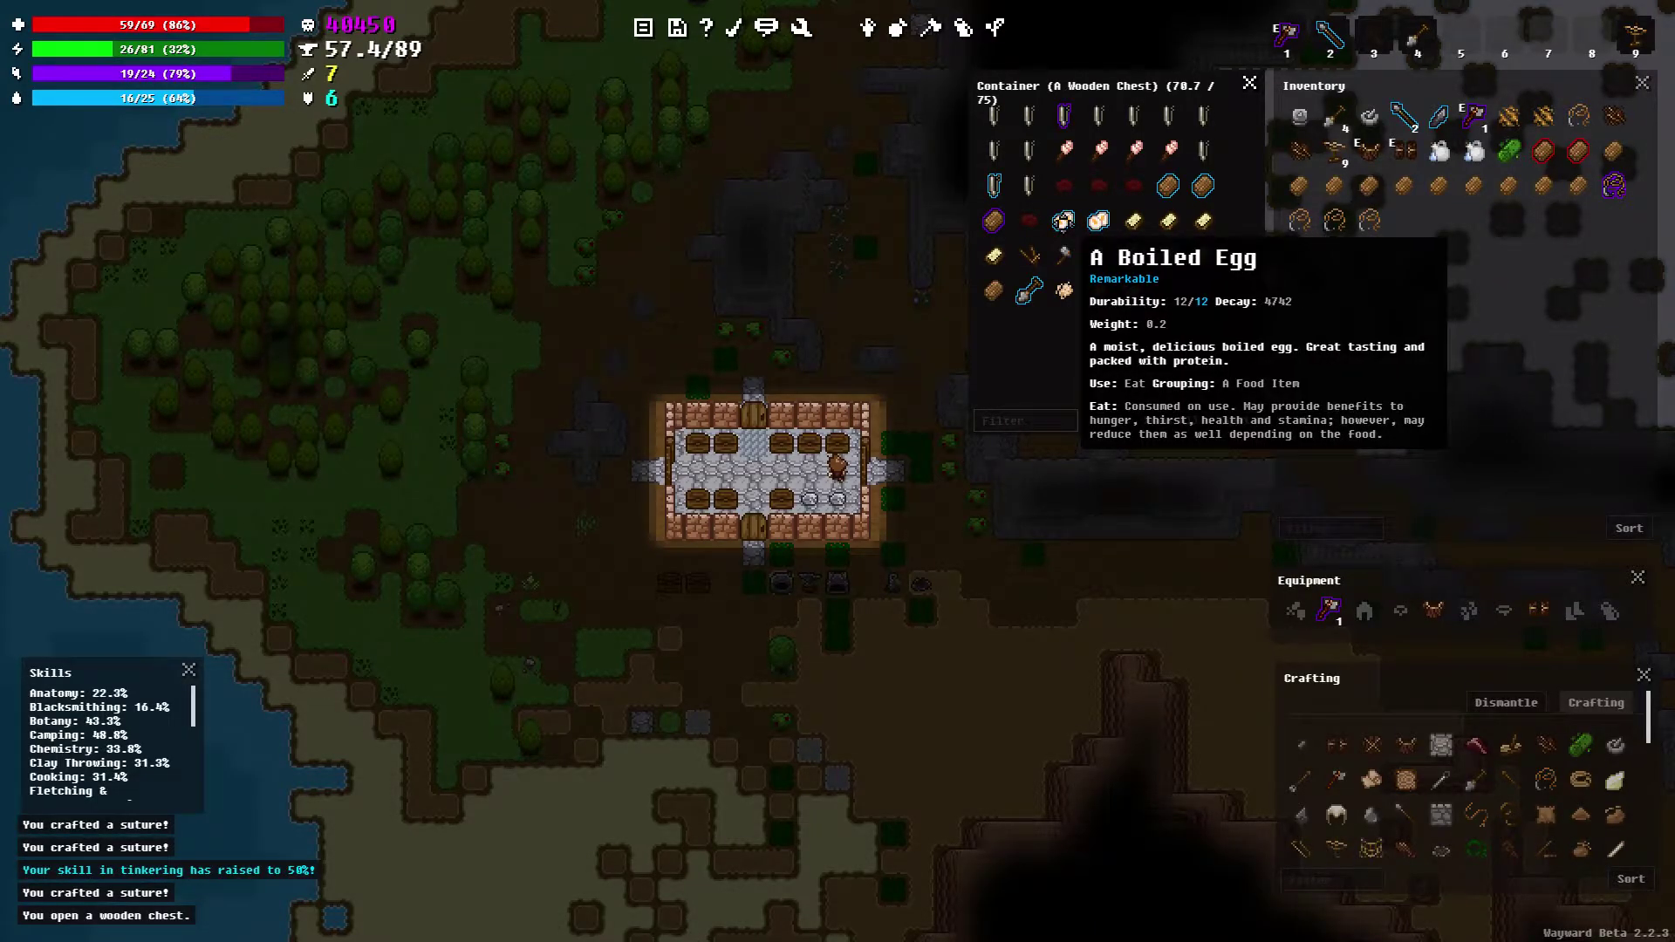
pyautogui.rightClick(1404, 221)
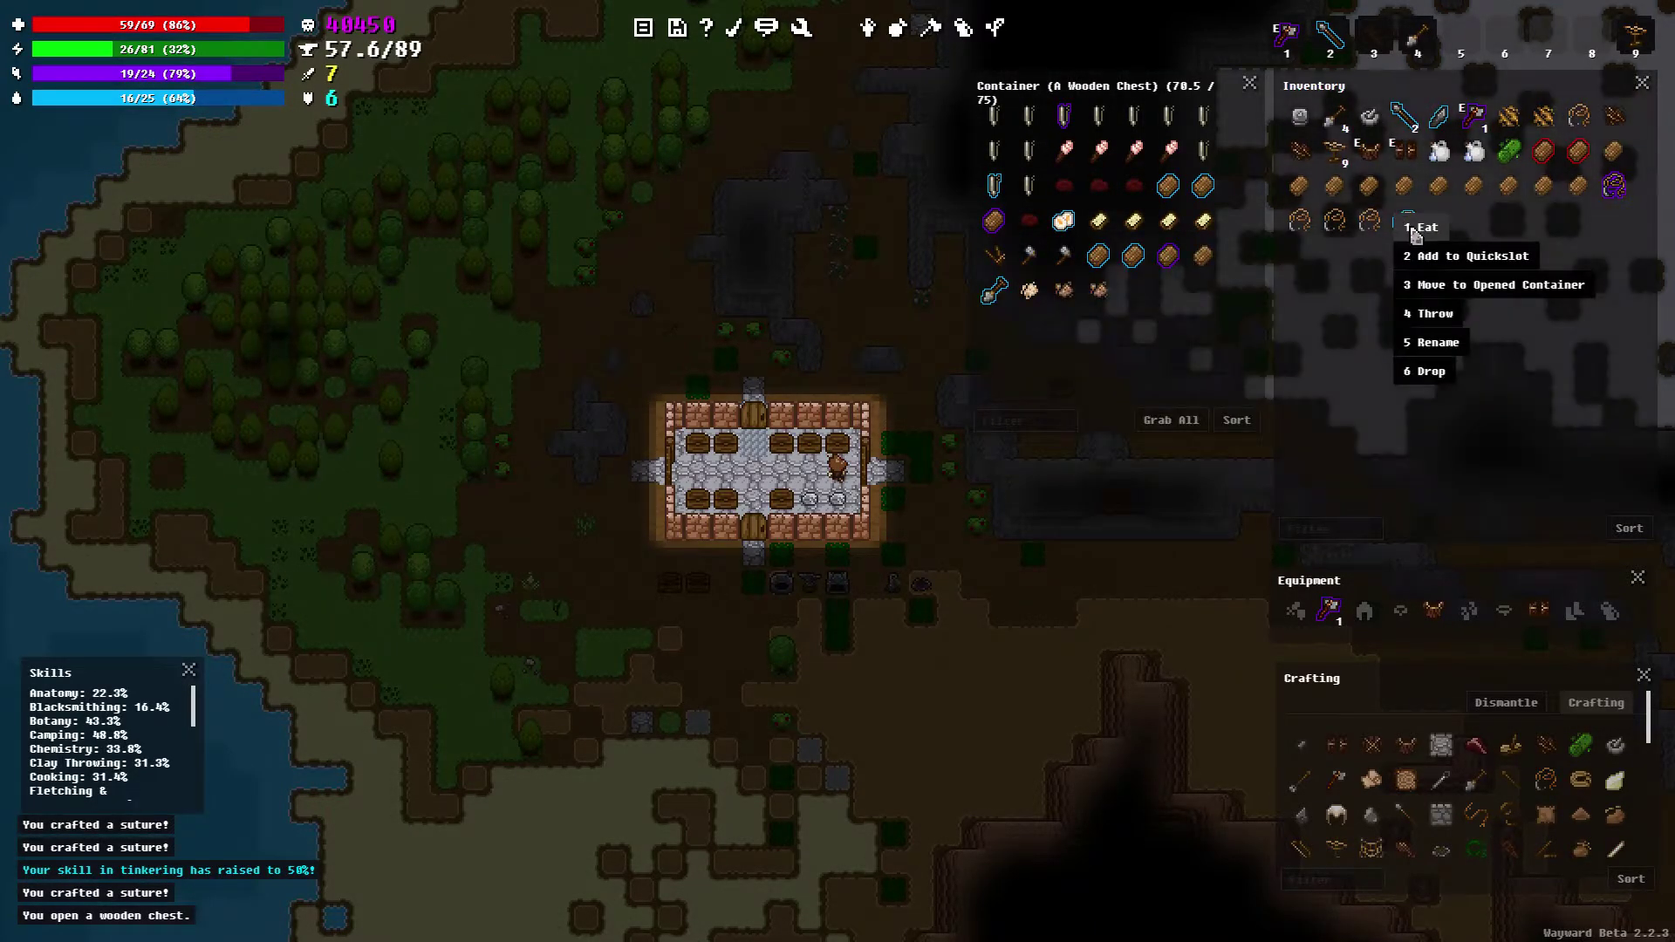
pyautogui.click(1414, 236)
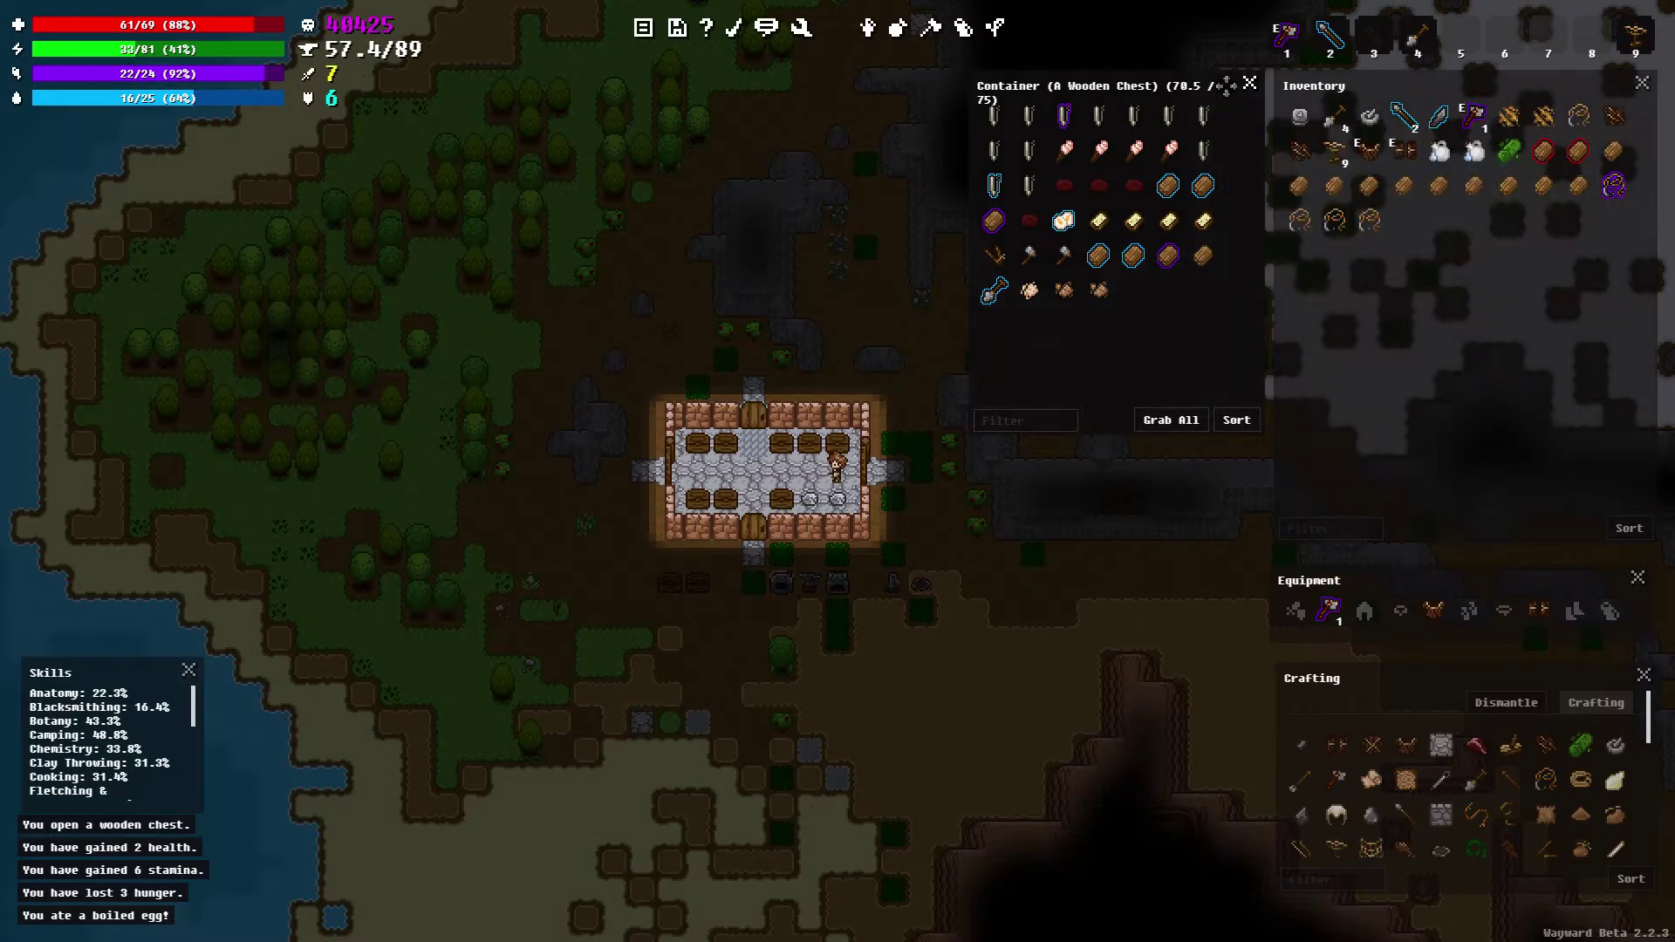
pyautogui.click(1250, 85)
pyautogui.press('a')
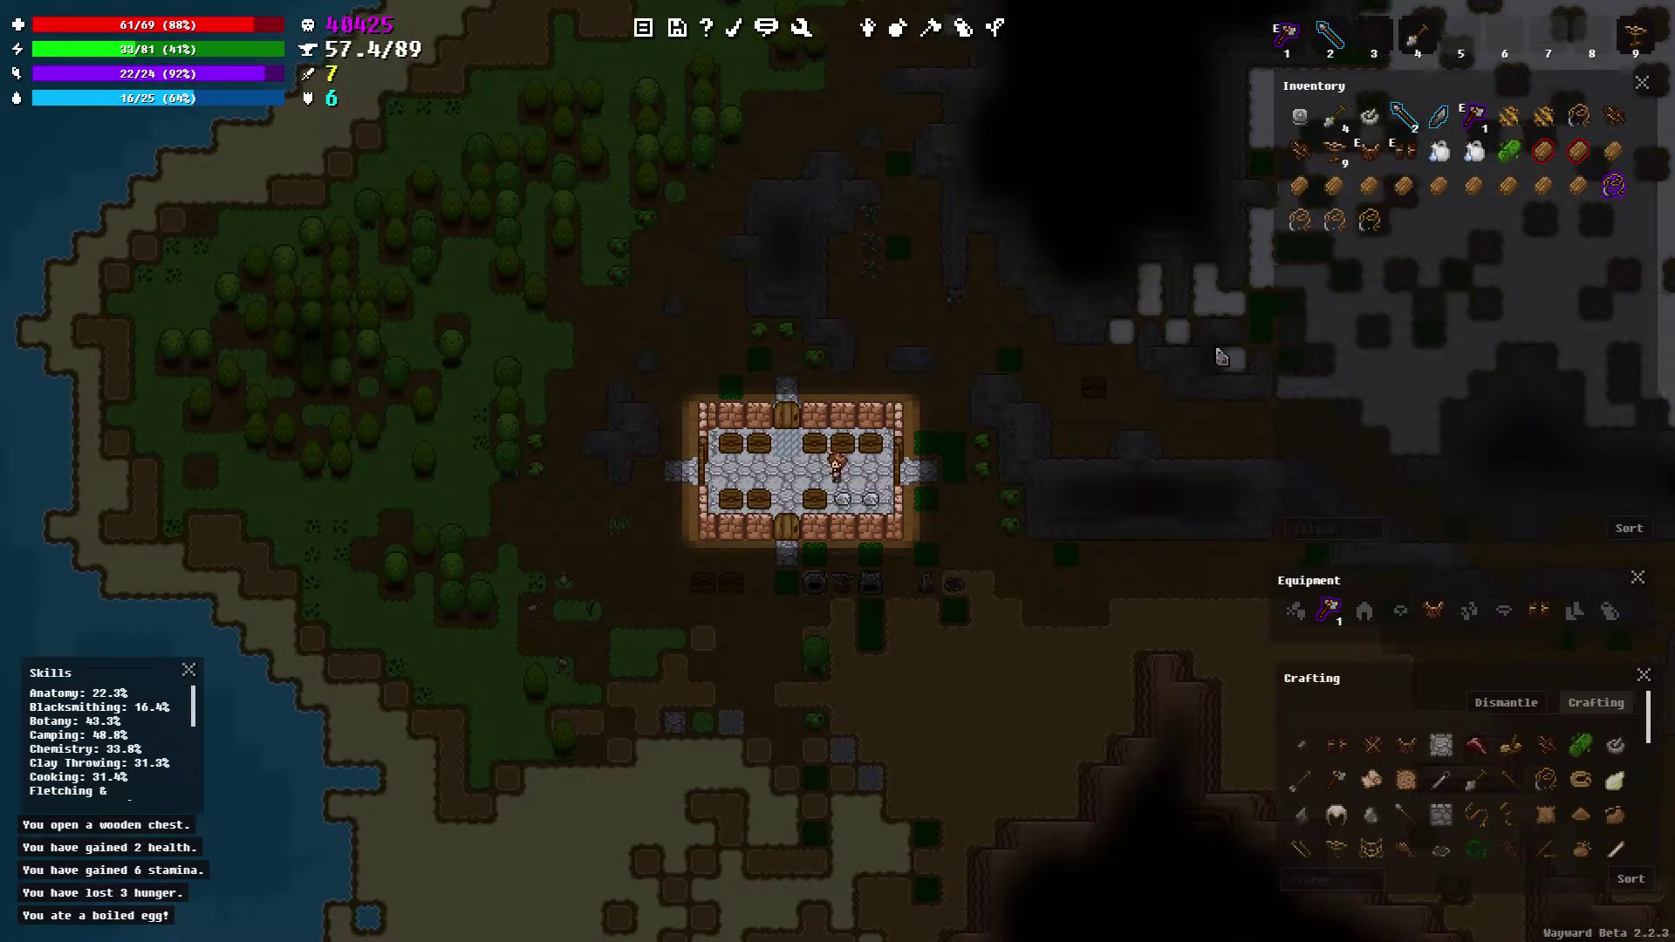
pyautogui.press('a')
pyautogui.scroll(-1, 1212, 343)
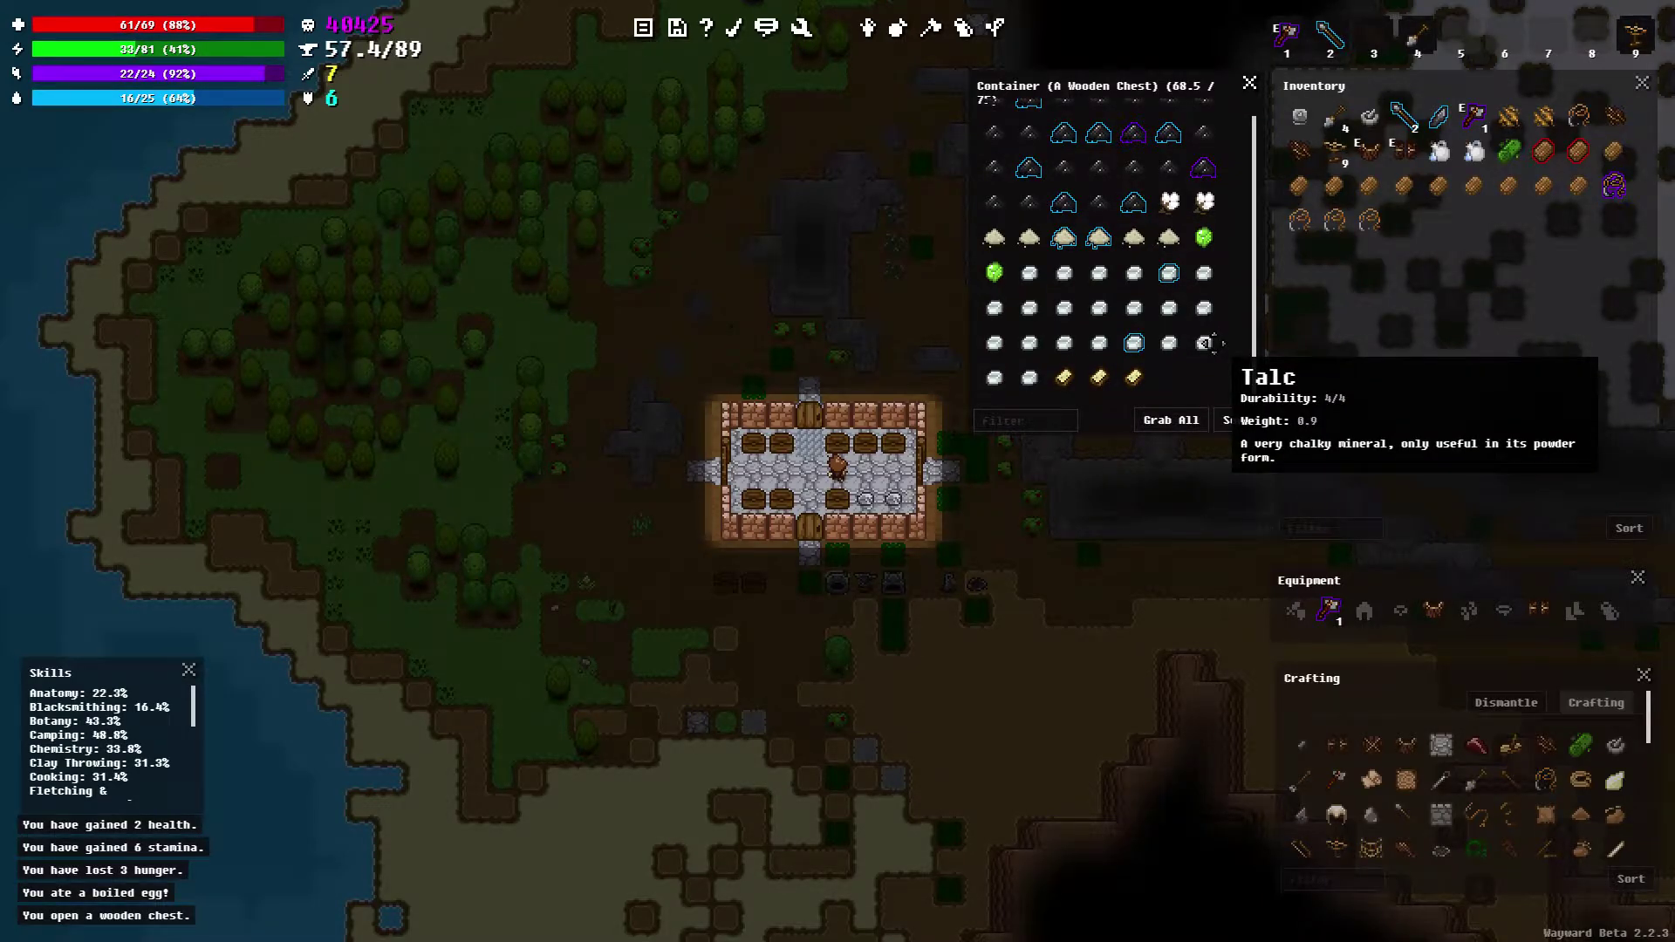
# Take two Talc from the chest and grind three talcum powders
pyautogui.keyDown('shift'); pyautogui.click(1208, 343); pyautogui.keyUp('shift')
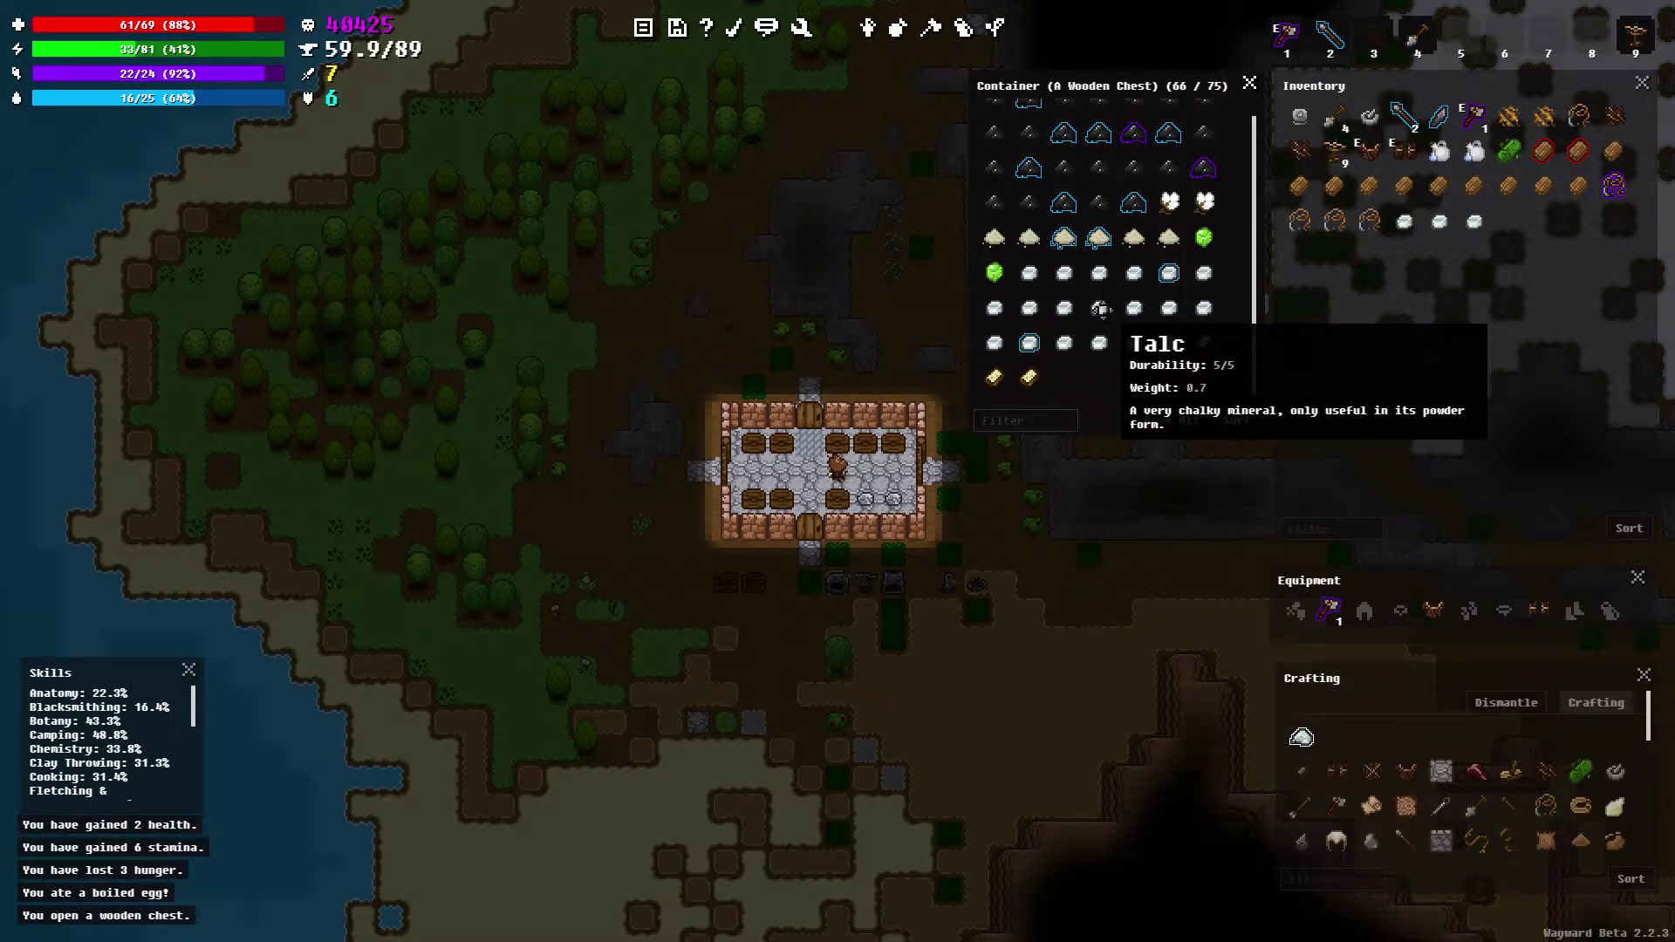
pyautogui.keyDown('shift'); pyautogui.click(1100, 308); pyautogui.keyUp('shift')
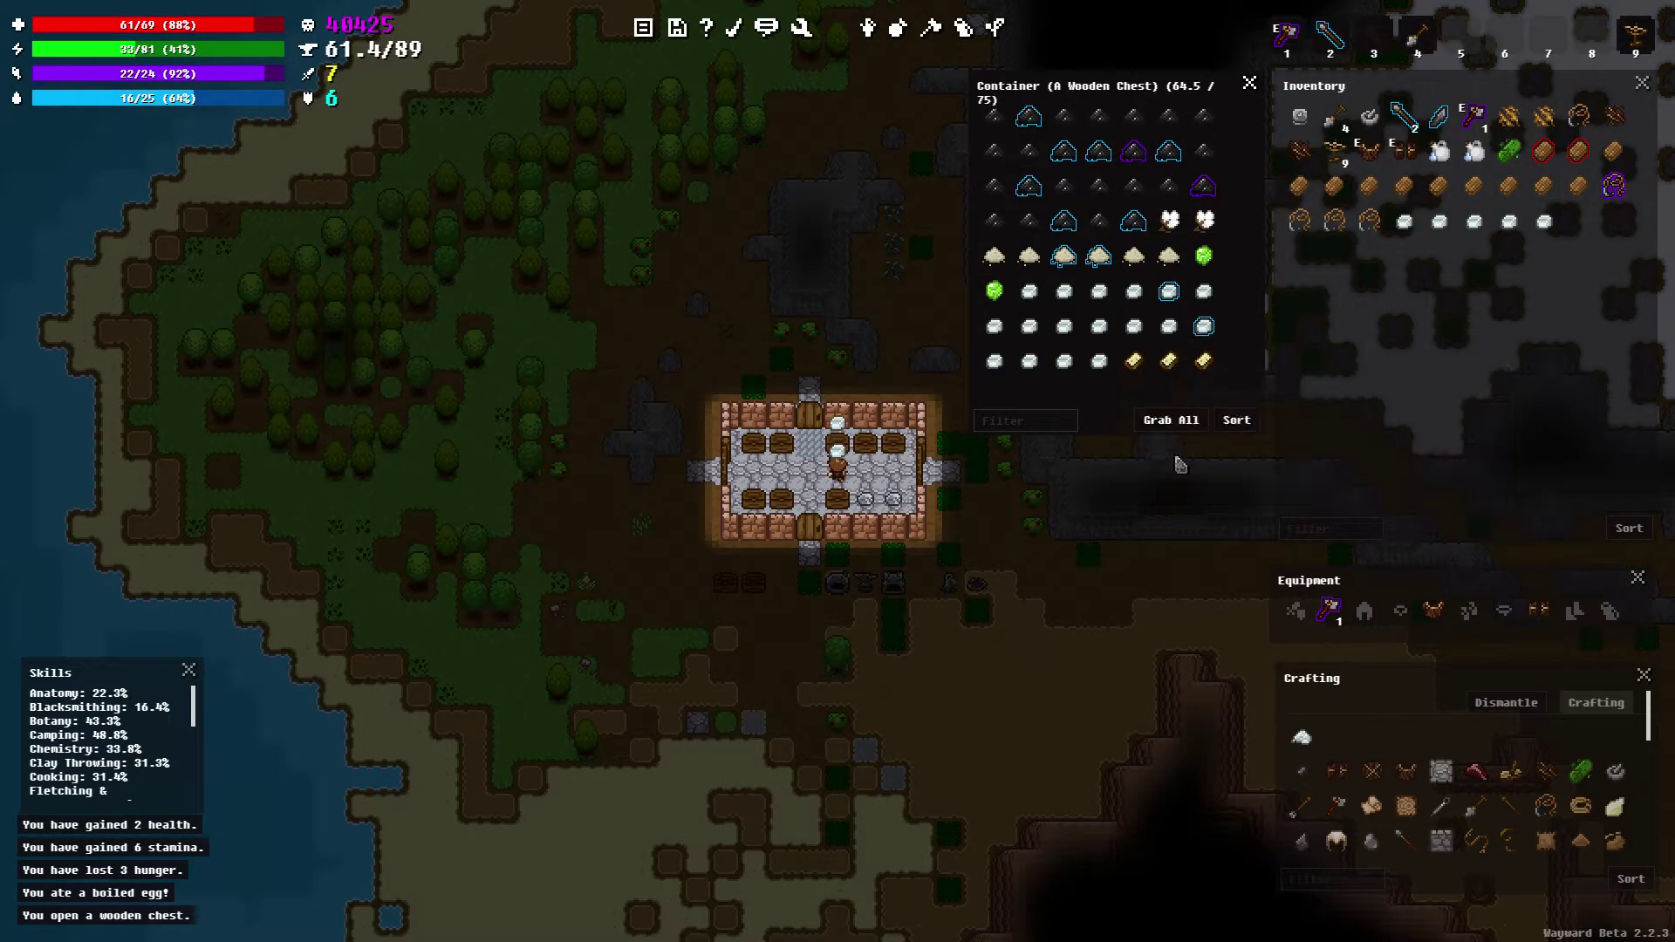
pyautogui.click(1312, 745)
pyautogui.click(1313, 745)
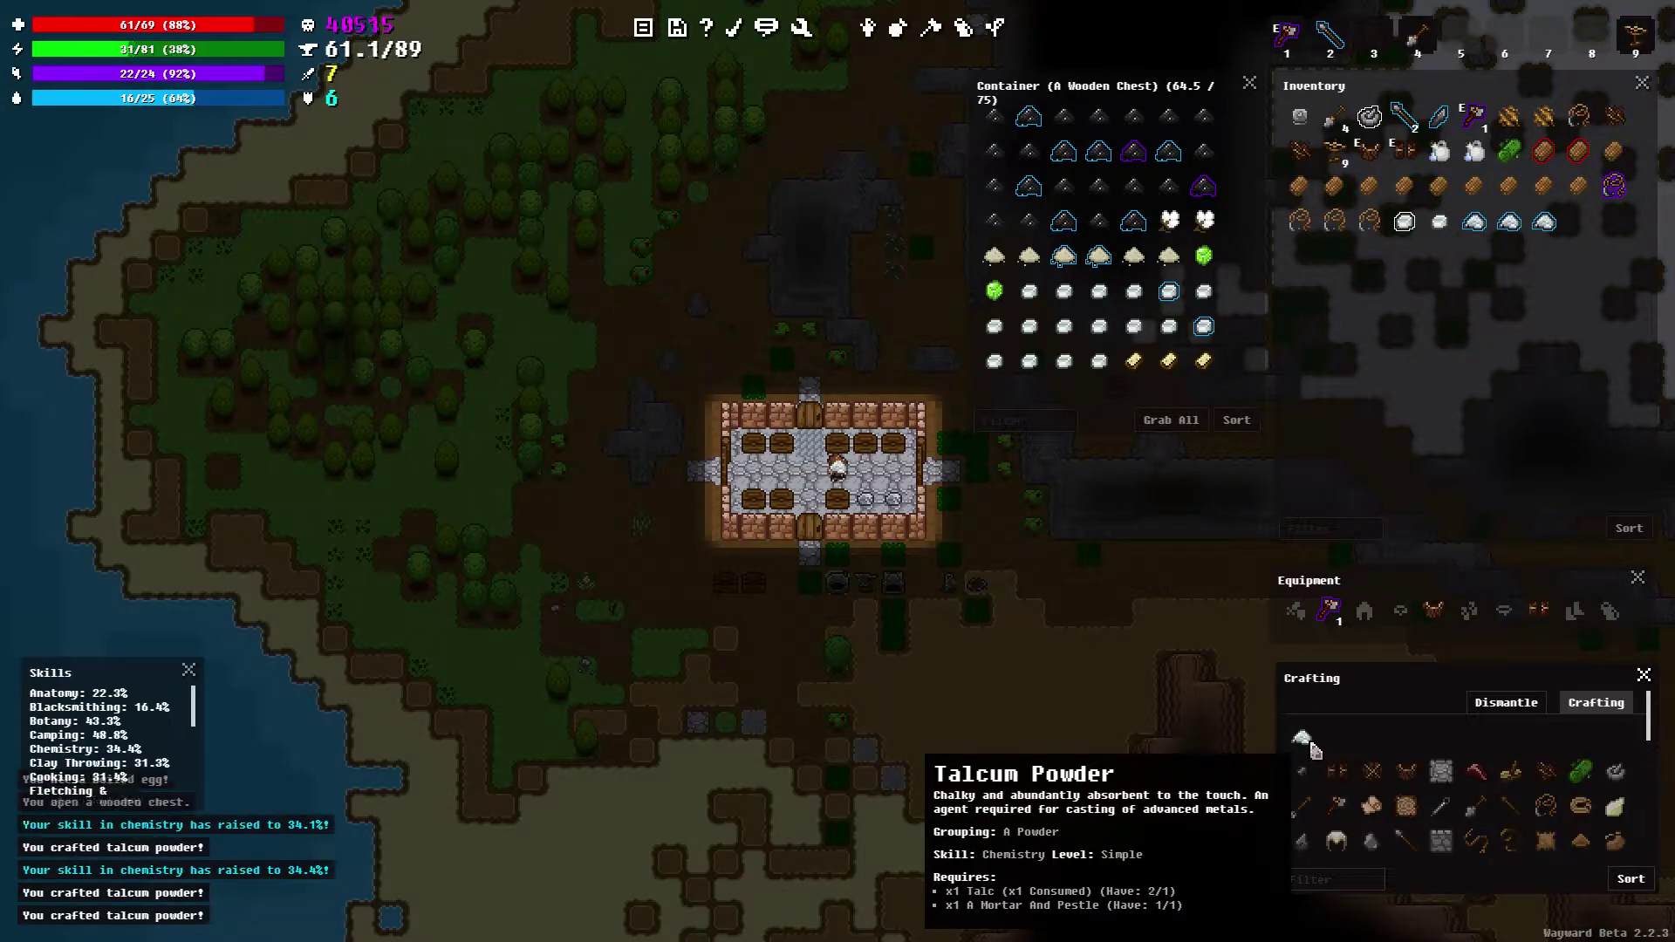
pyautogui.click(1313, 744)
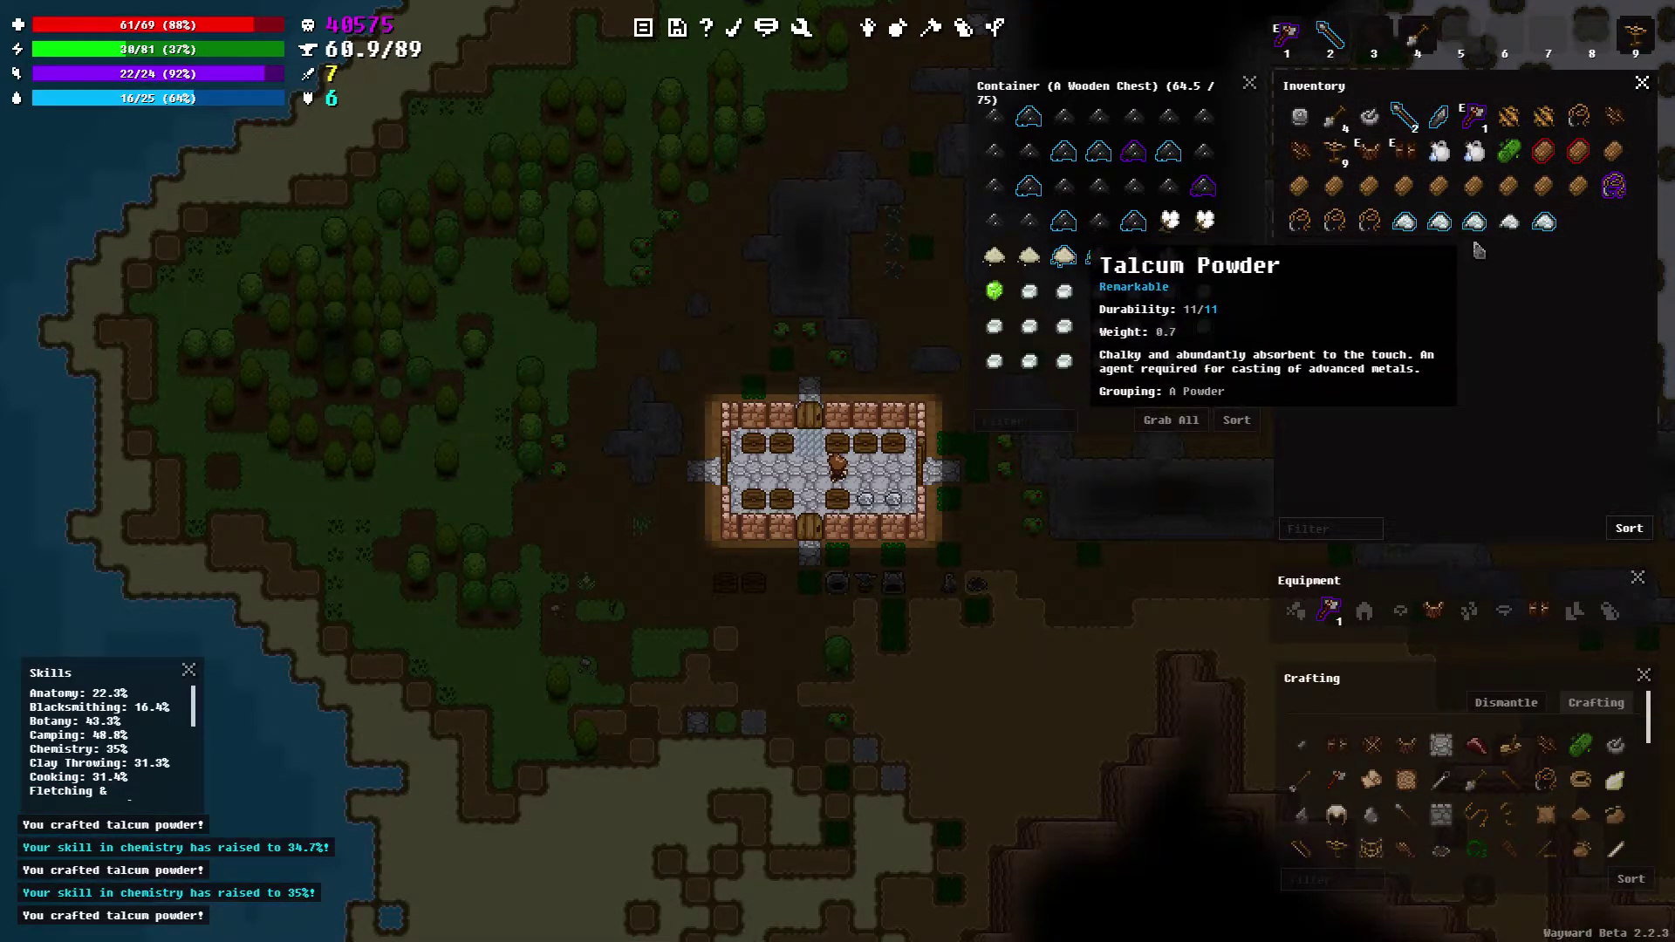
# Move all the talcum powder into two neighbouring wooden chests
pyautogui.press('d')
pyautogui.press('w')
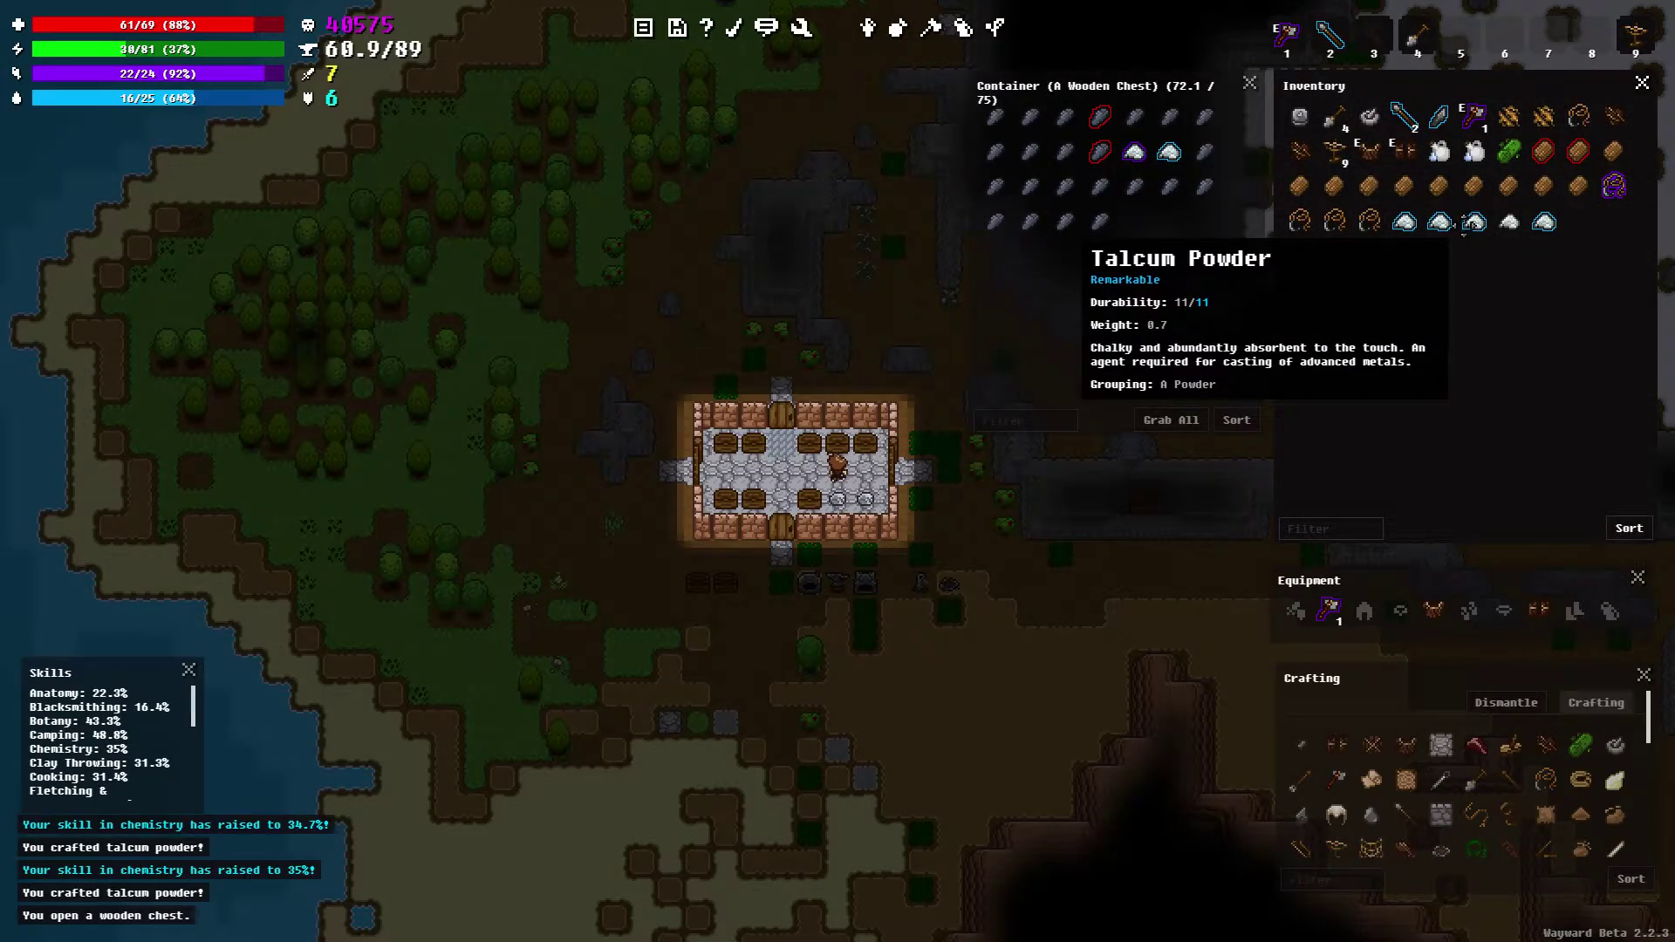
pyautogui.rightClick(1470, 225)
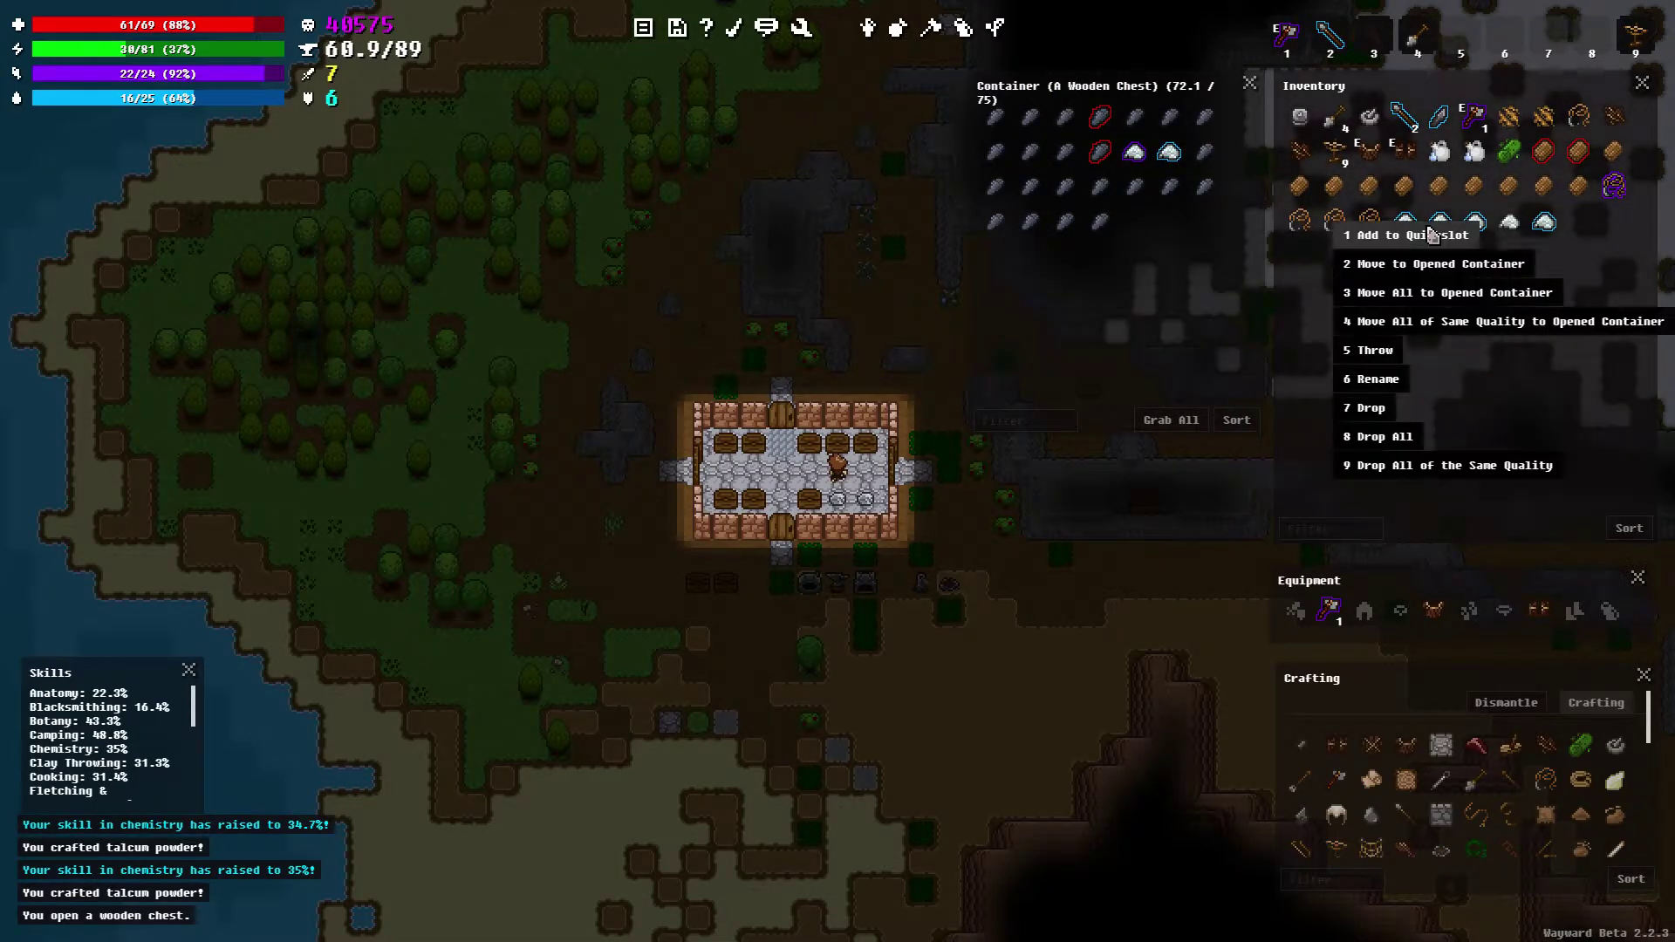
pyautogui.click(1456, 299)
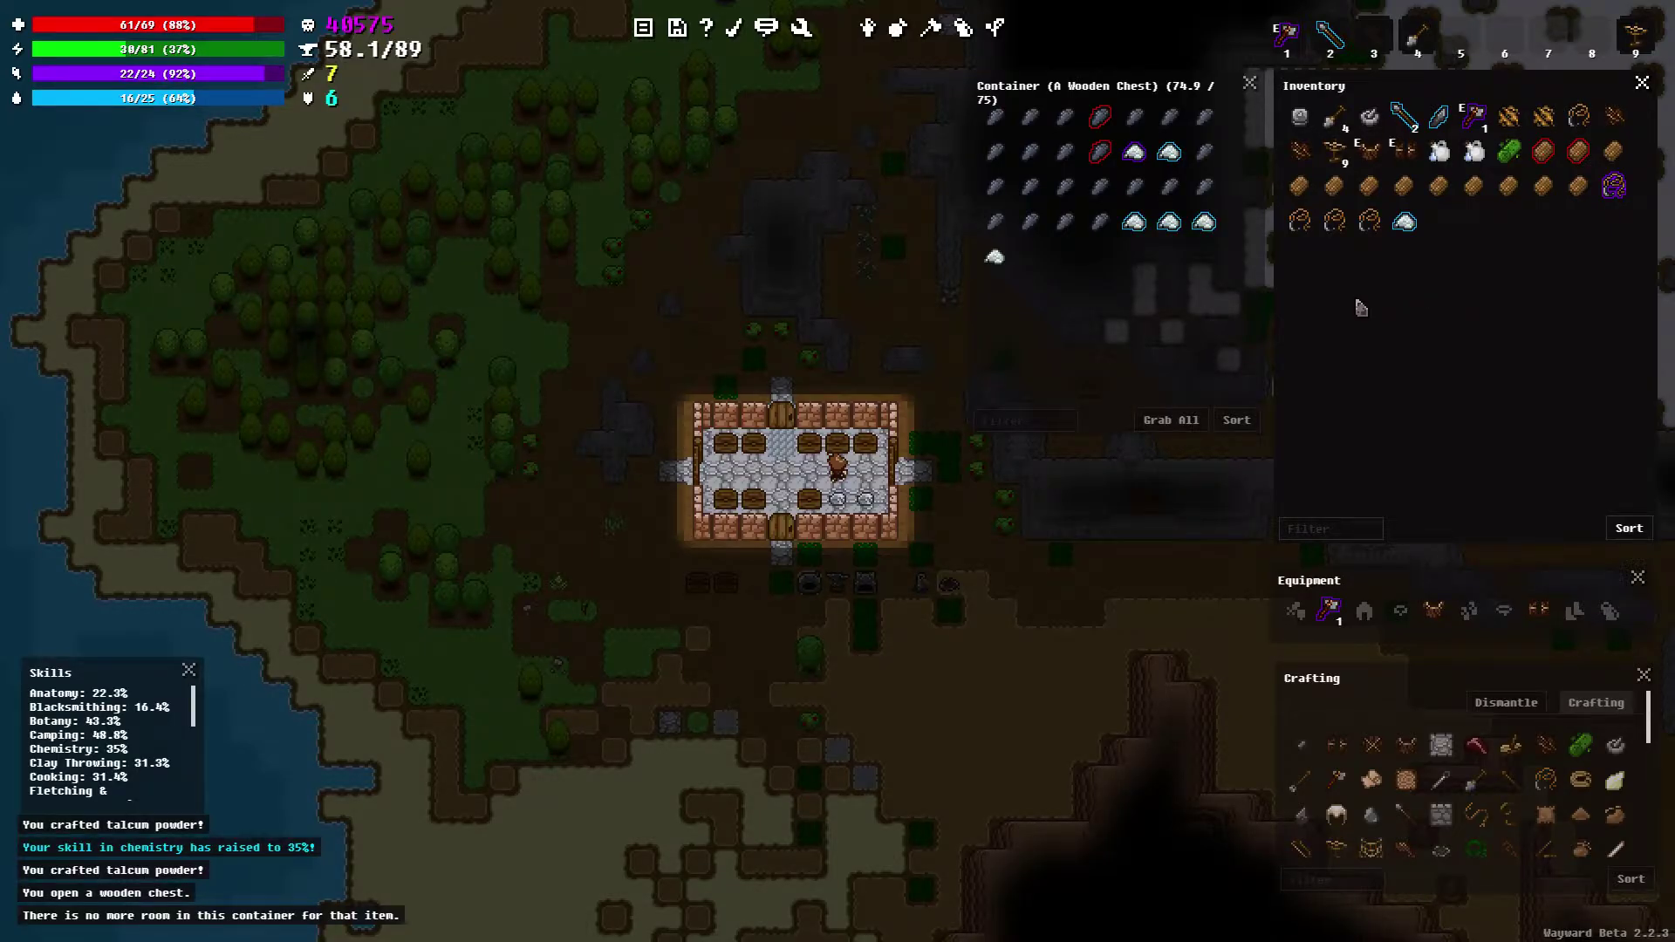
pyautogui.press('a')
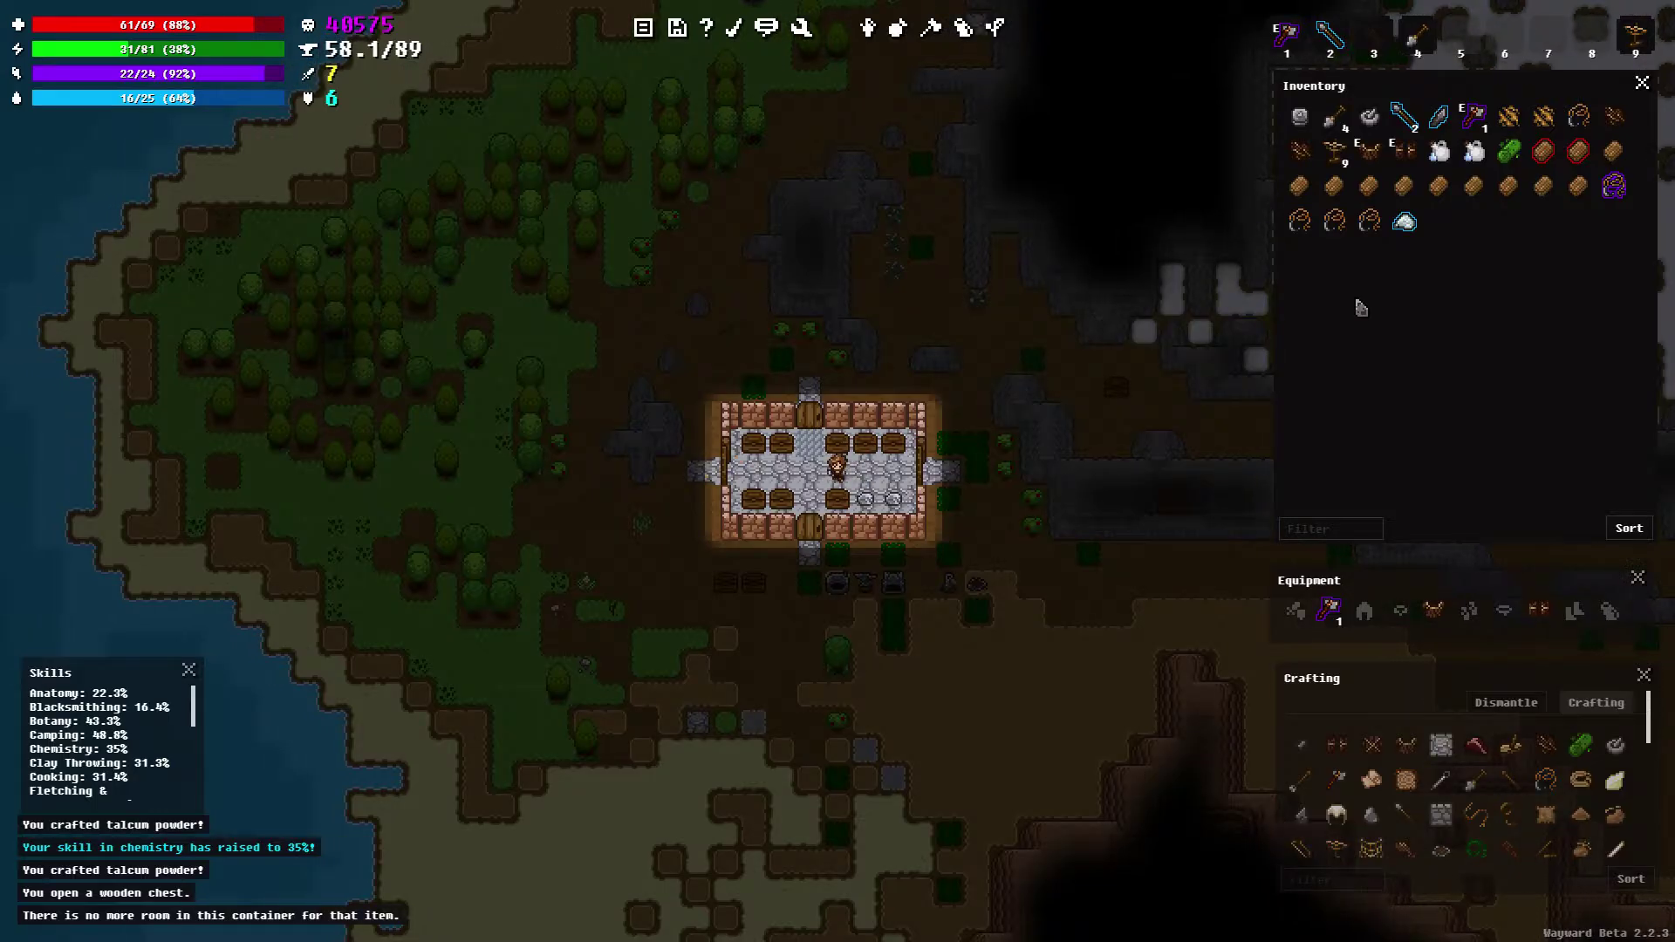
pyautogui.press('w')
pyautogui.rightClick(1405, 222)
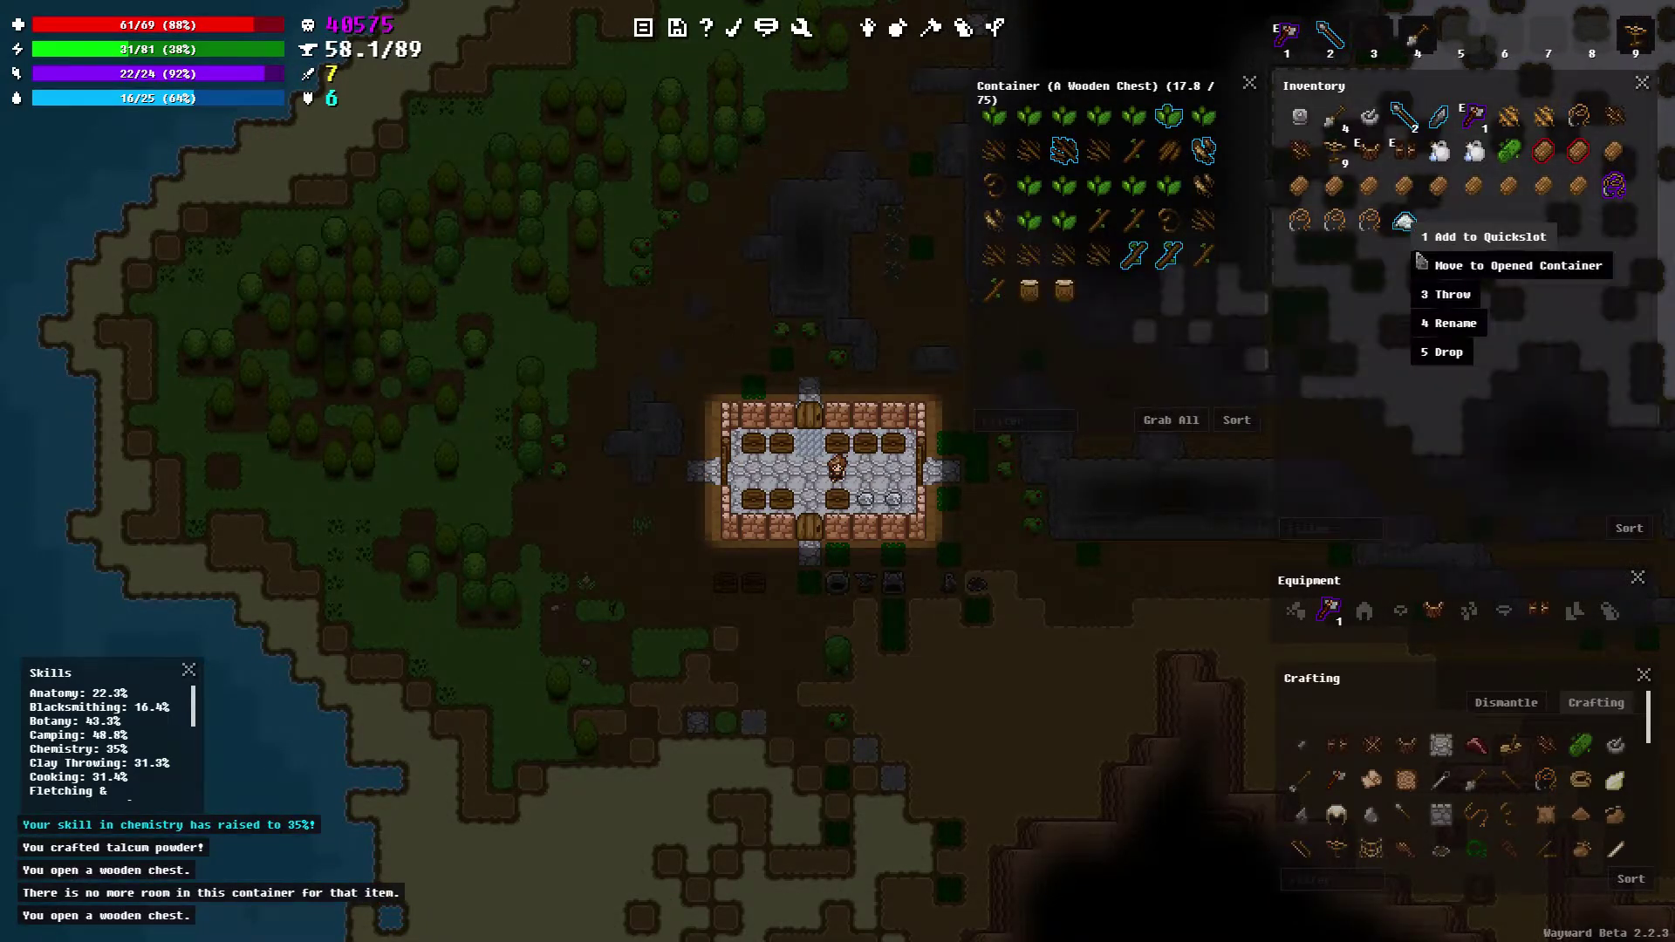
pyautogui.click(1426, 266)
# Take two more Talc and grind four more talcum powders
pyautogui.press('s')
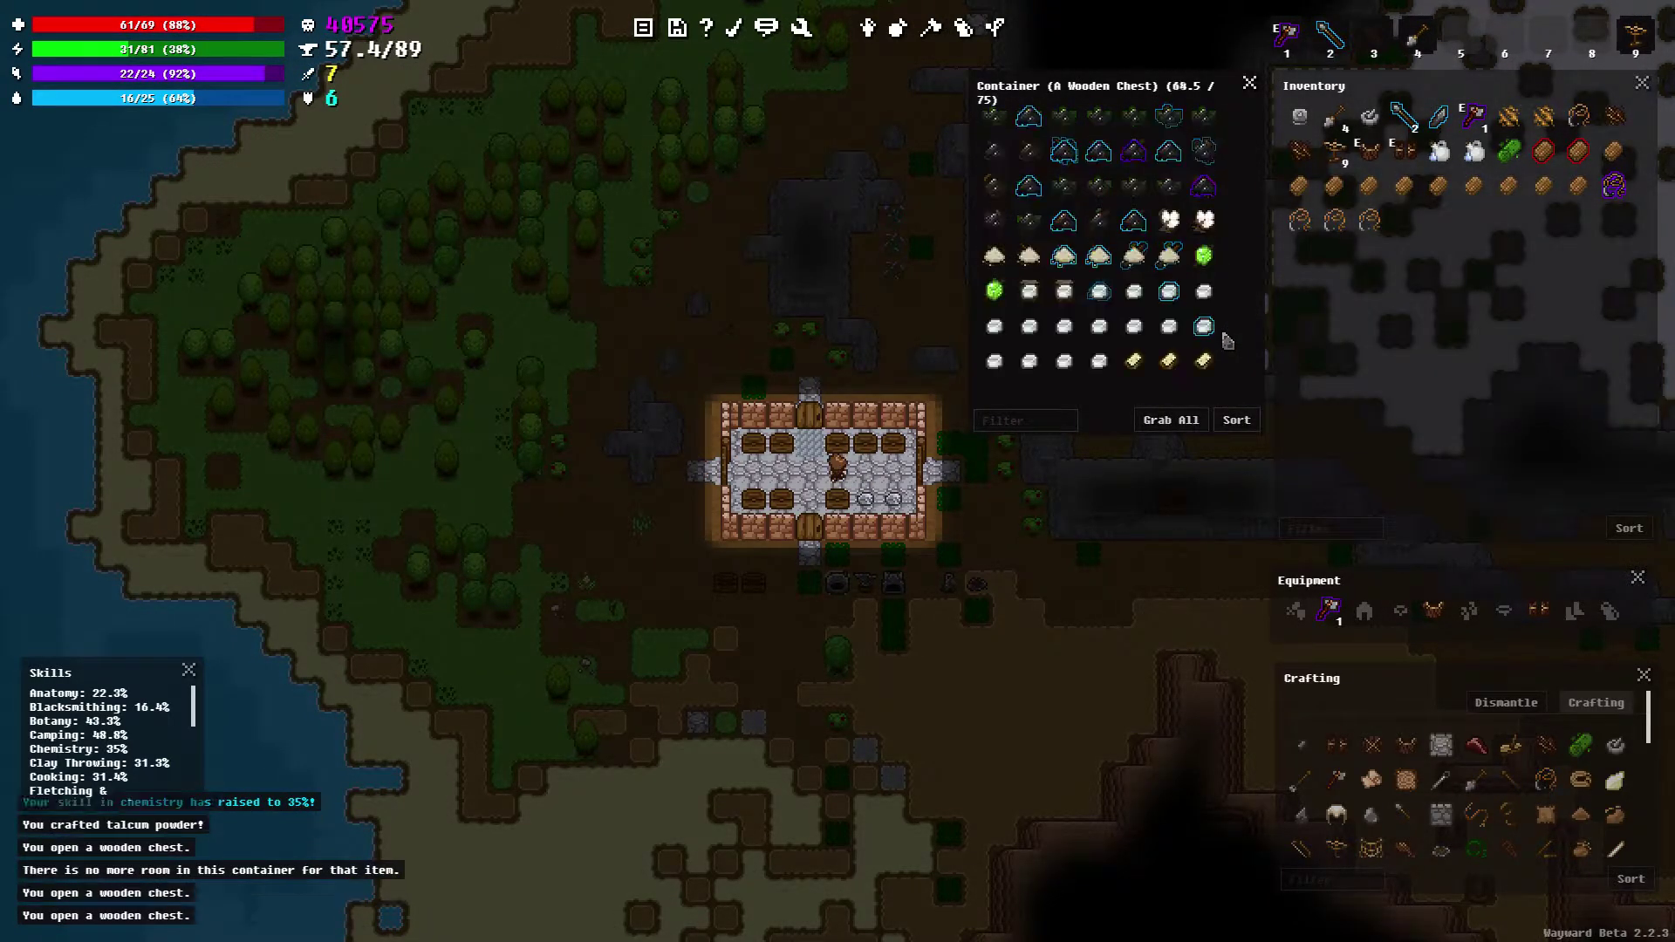
pyautogui.keyDown('shift'); pyautogui.click(1098, 292); pyautogui.keyUp('shift')
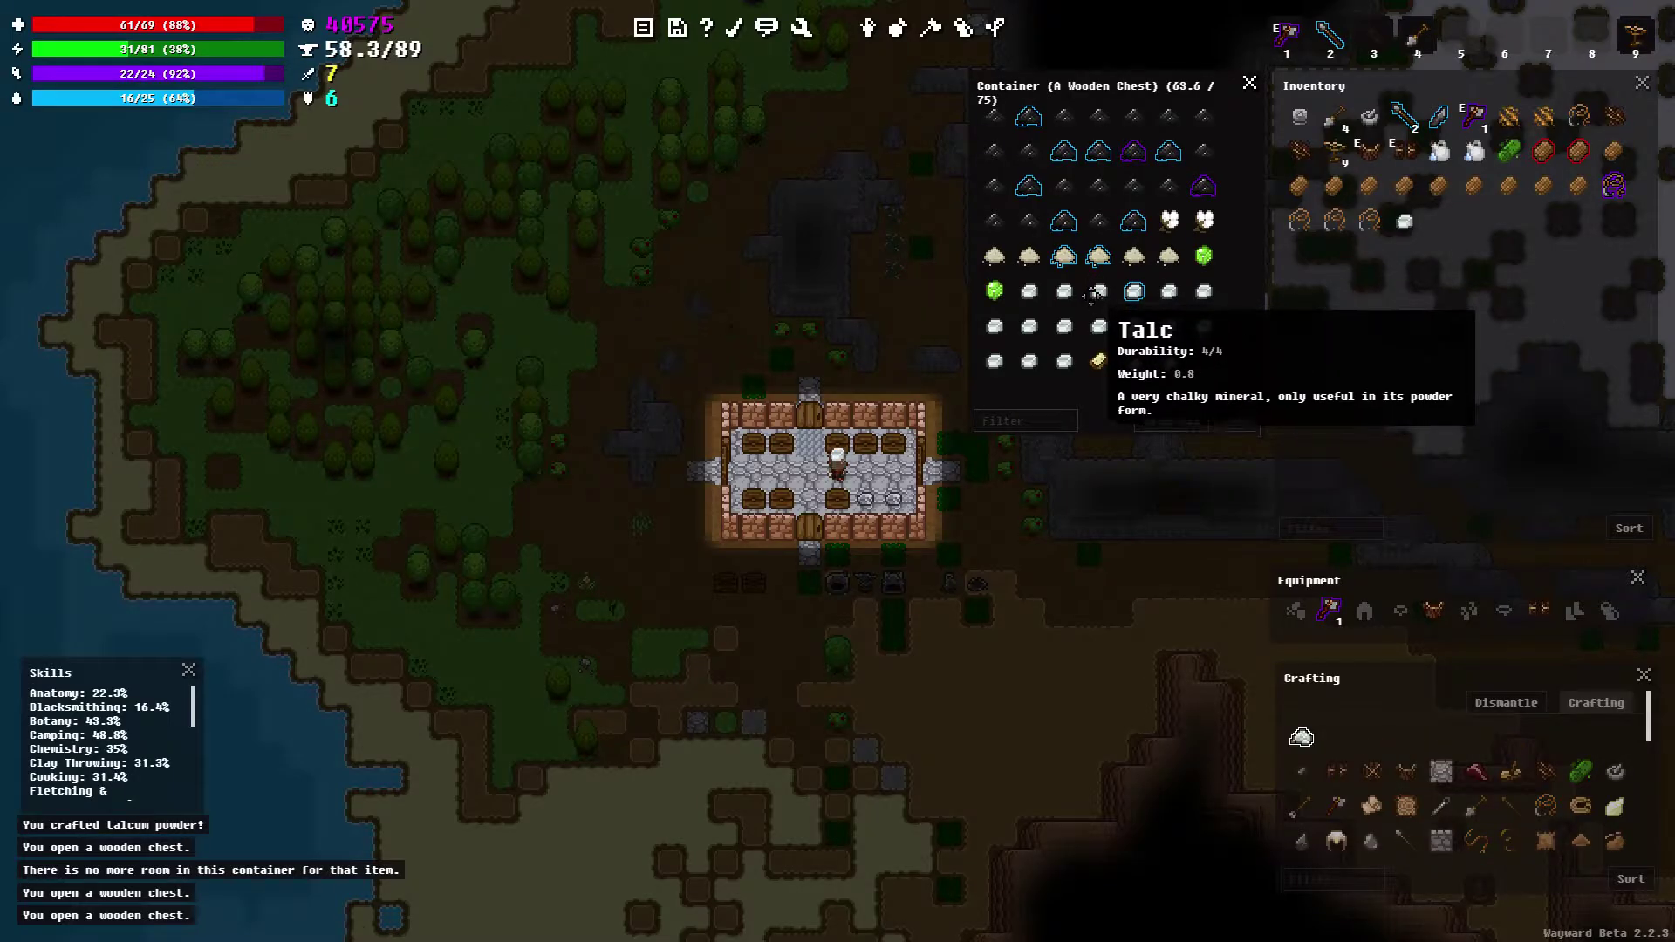
pyautogui.keyDown('shift'); pyautogui.click(1099, 292); pyautogui.keyUp('shift')
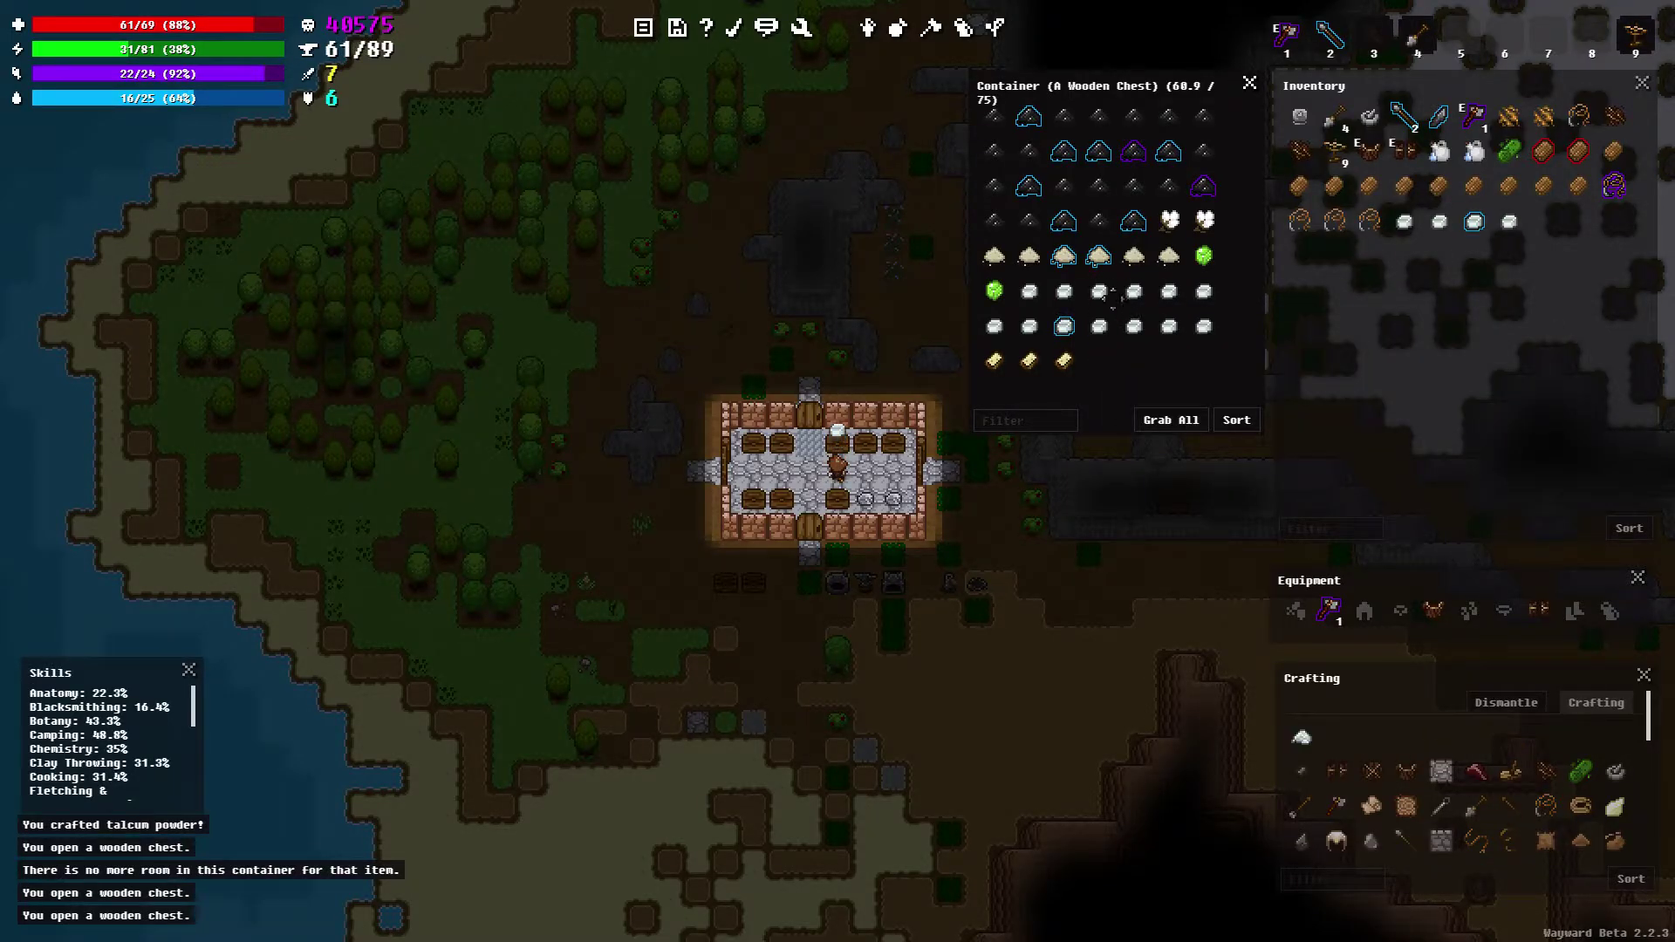
pyautogui.press('w')
pyautogui.press('w')
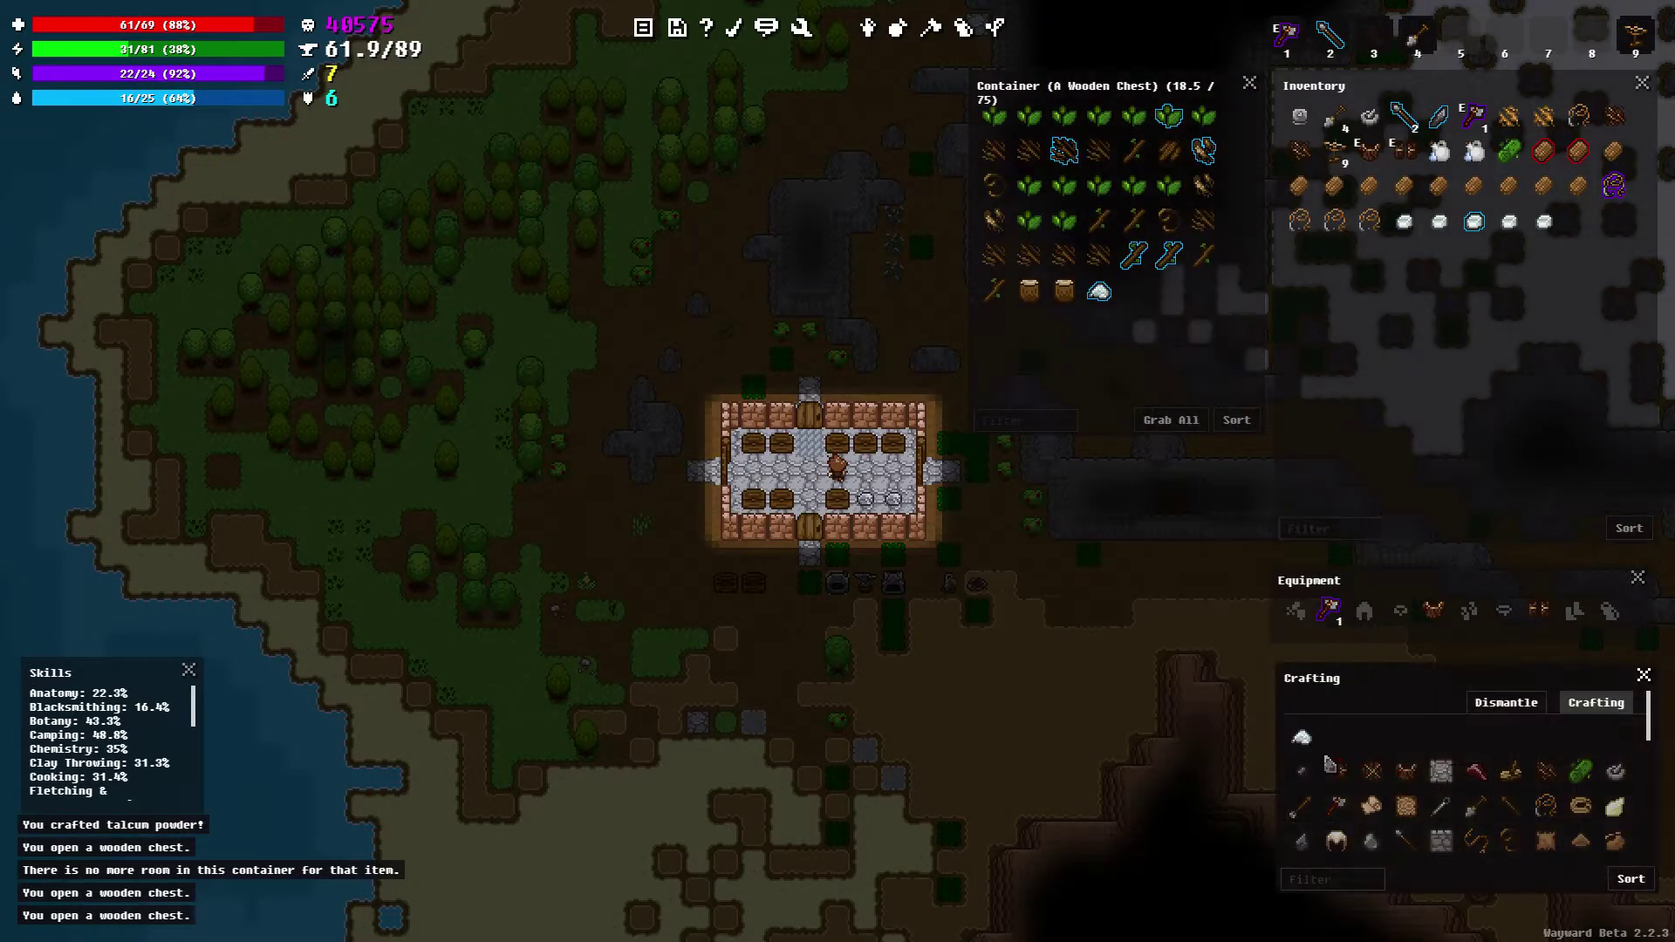
pyautogui.click(1302, 739)
pyautogui.moveTo(1303, 739)
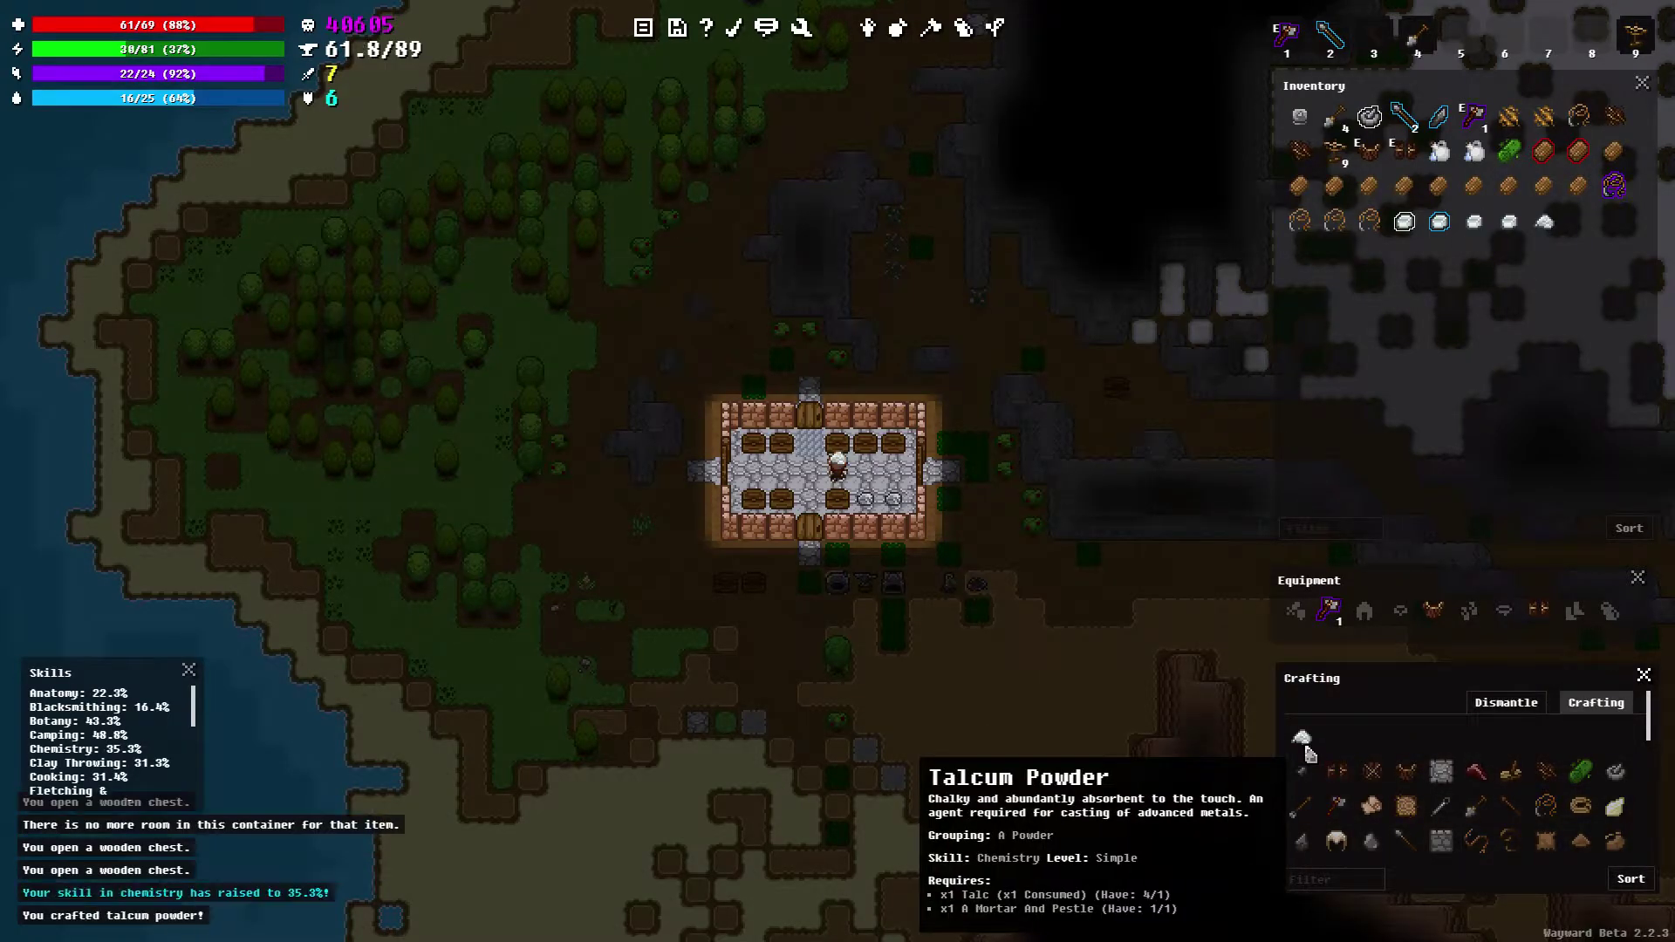
pyautogui.click(1304, 742)
pyautogui.click(1304, 743)
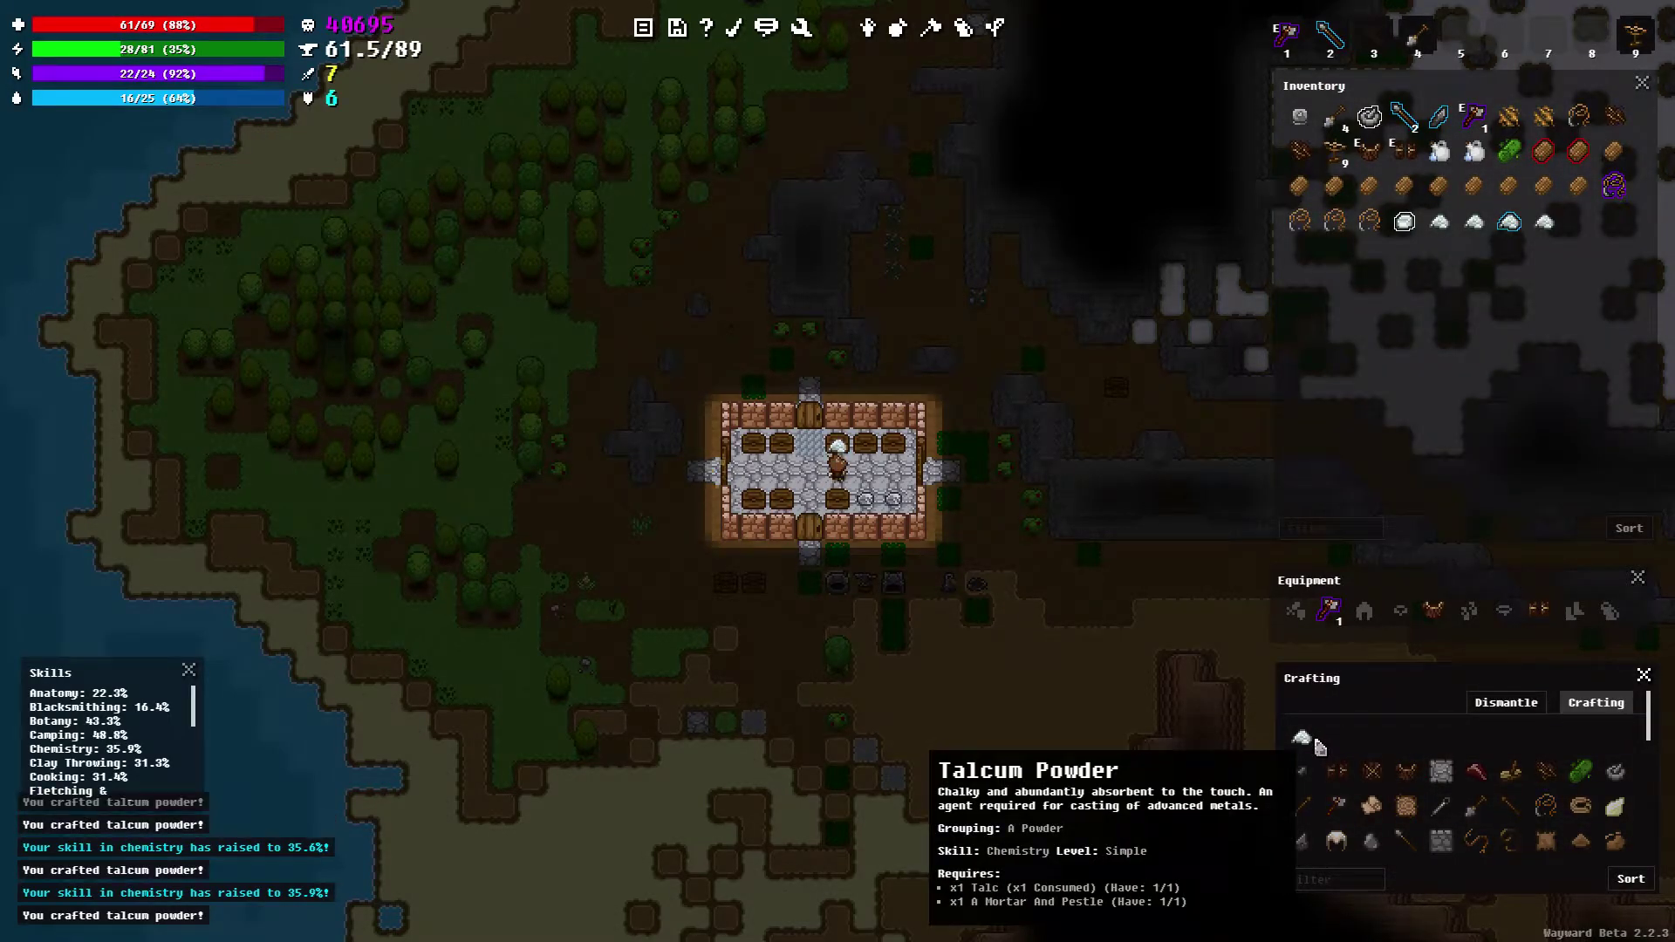
pyautogui.click(1314, 740)
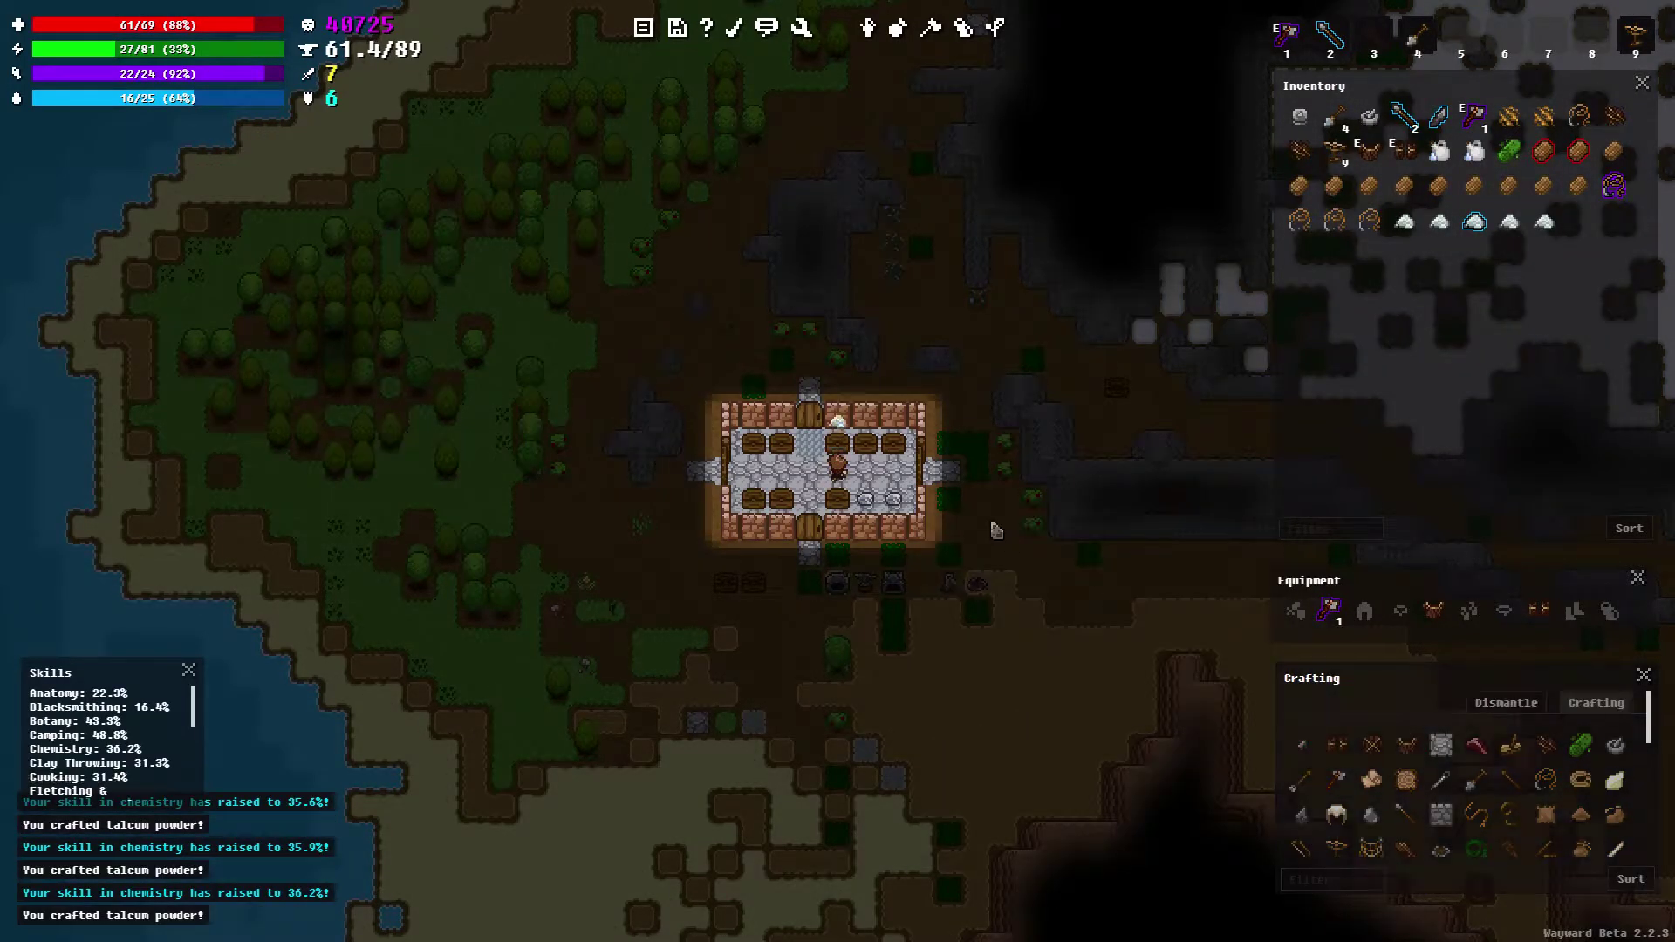
# Move all the new talcum powder into the nearby wooden chest
pyautogui.press('Up')
pyautogui.rightClick(1452, 226)
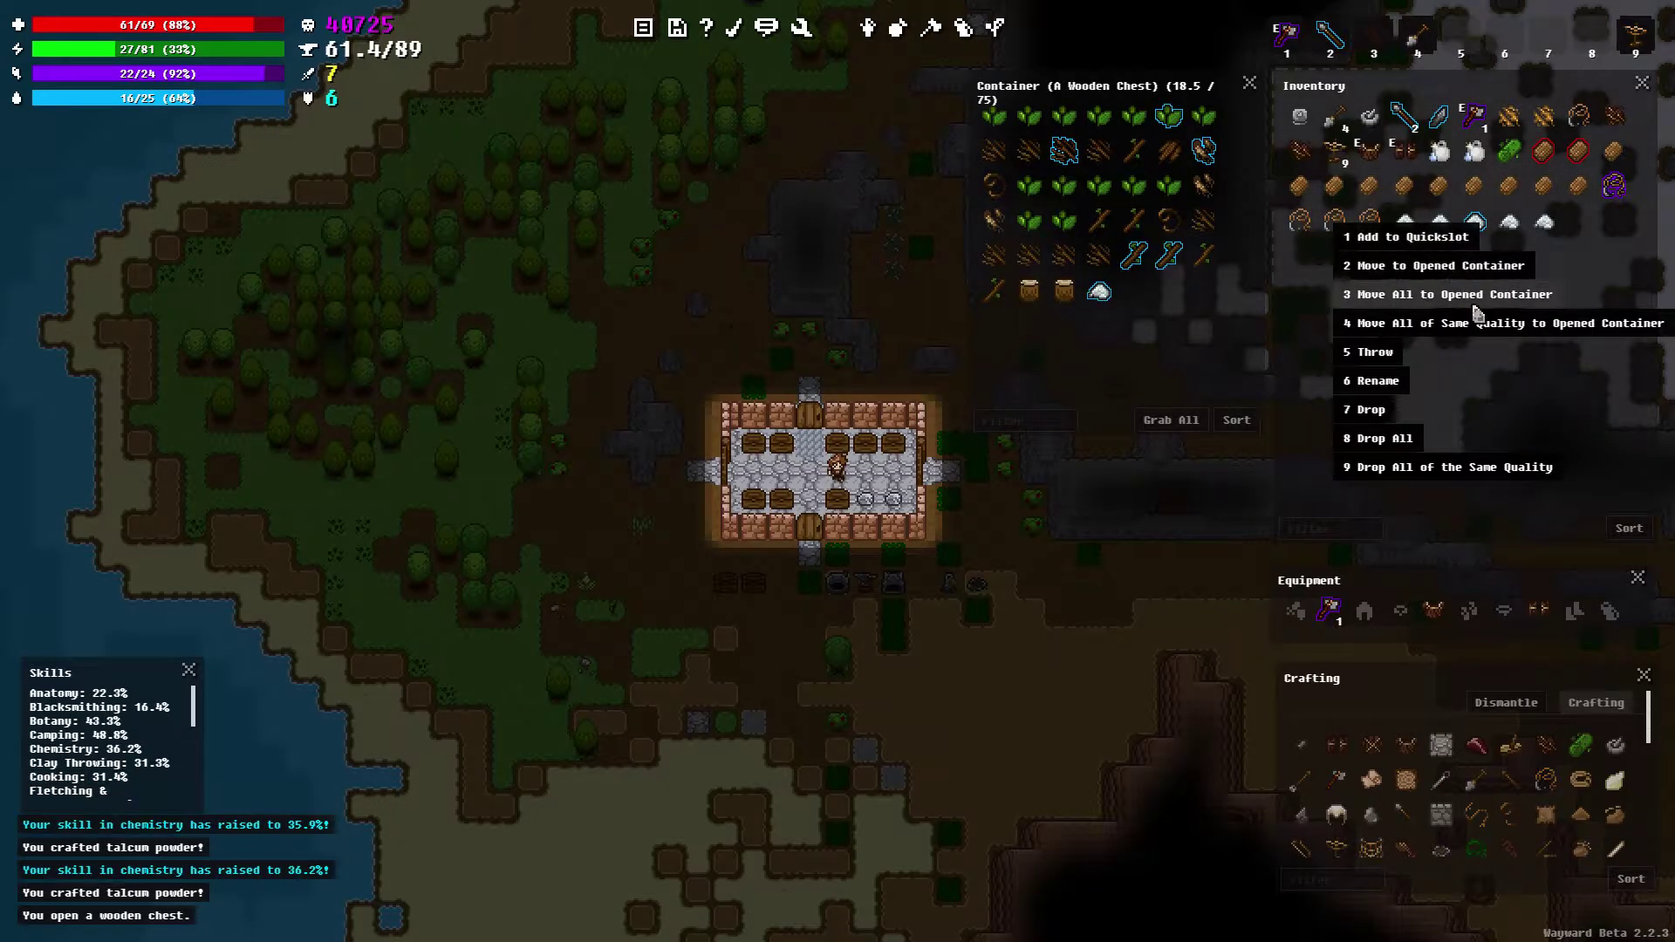
pyautogui.click(1476, 312)
# Walk out of the house and close its east door
pyautogui.press('Right')
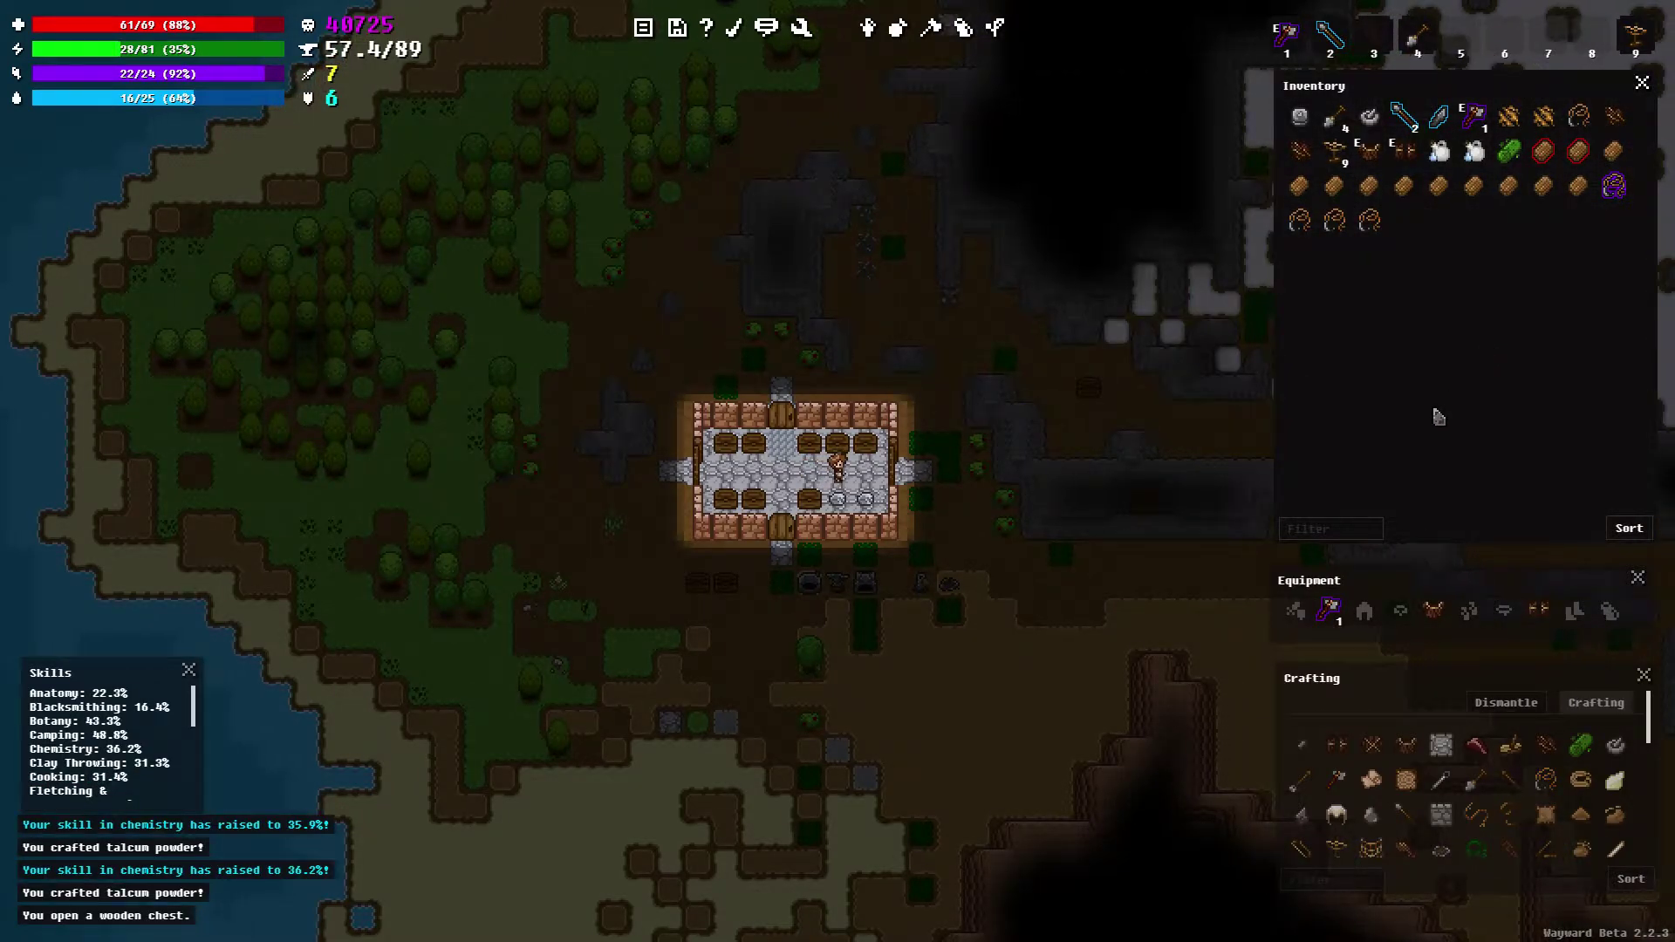
pyautogui.press('Right')
pyautogui.press('Right')
pyautogui.press('Right')
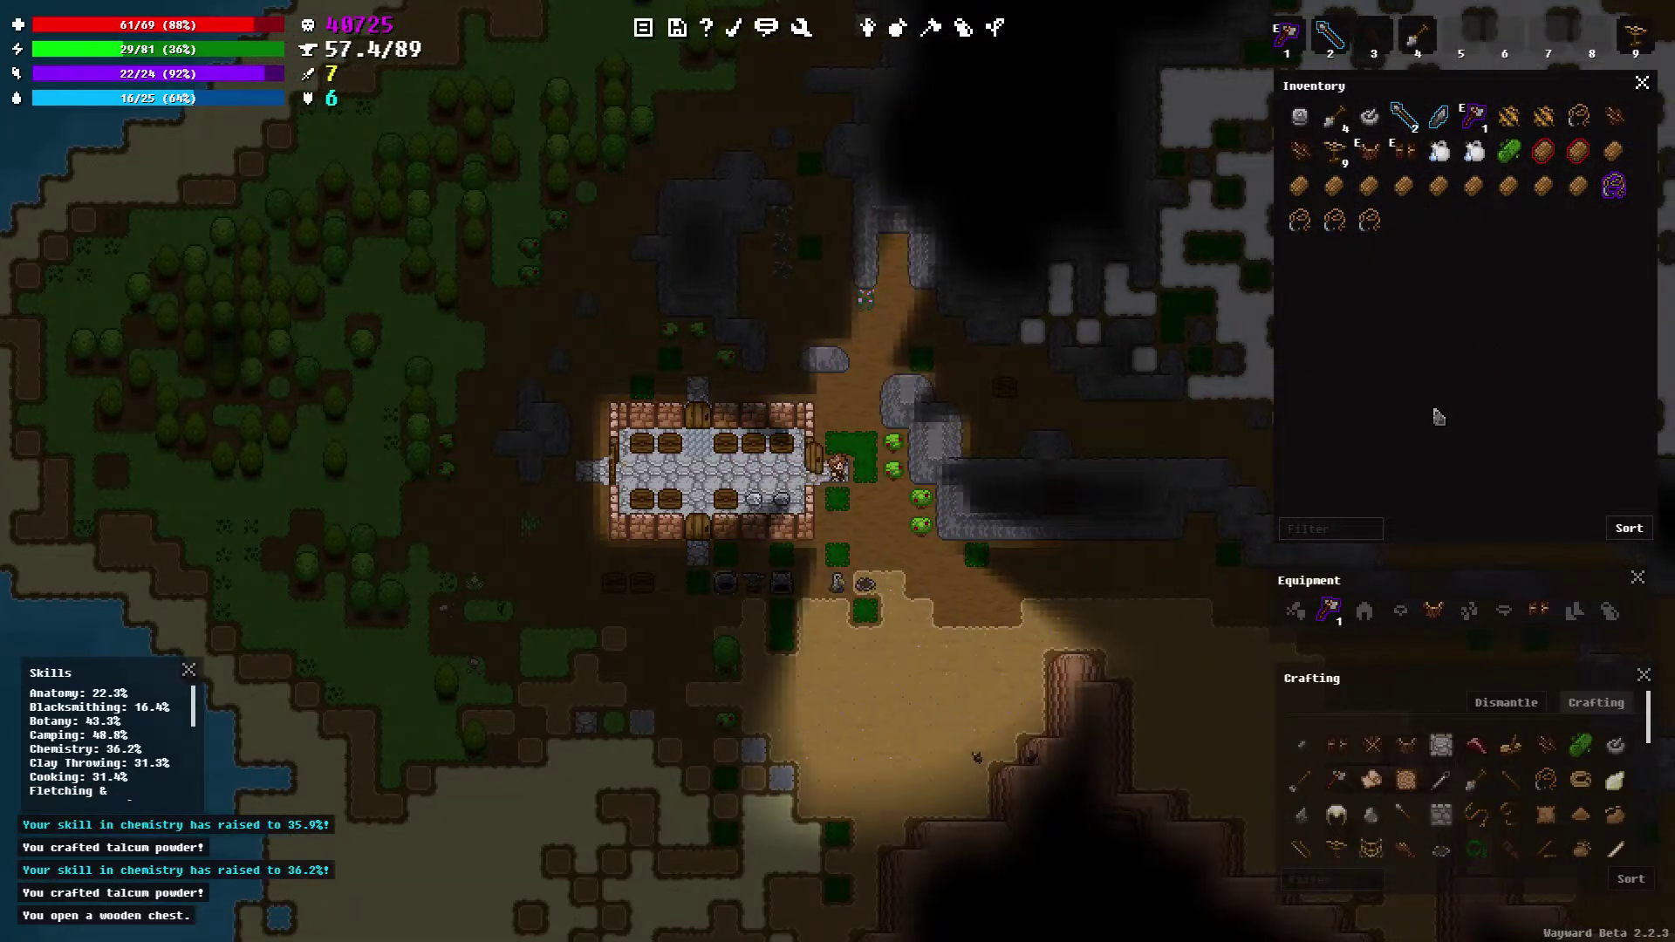
pyautogui.rightClick(897, 454)
pyautogui.click(919, 514)
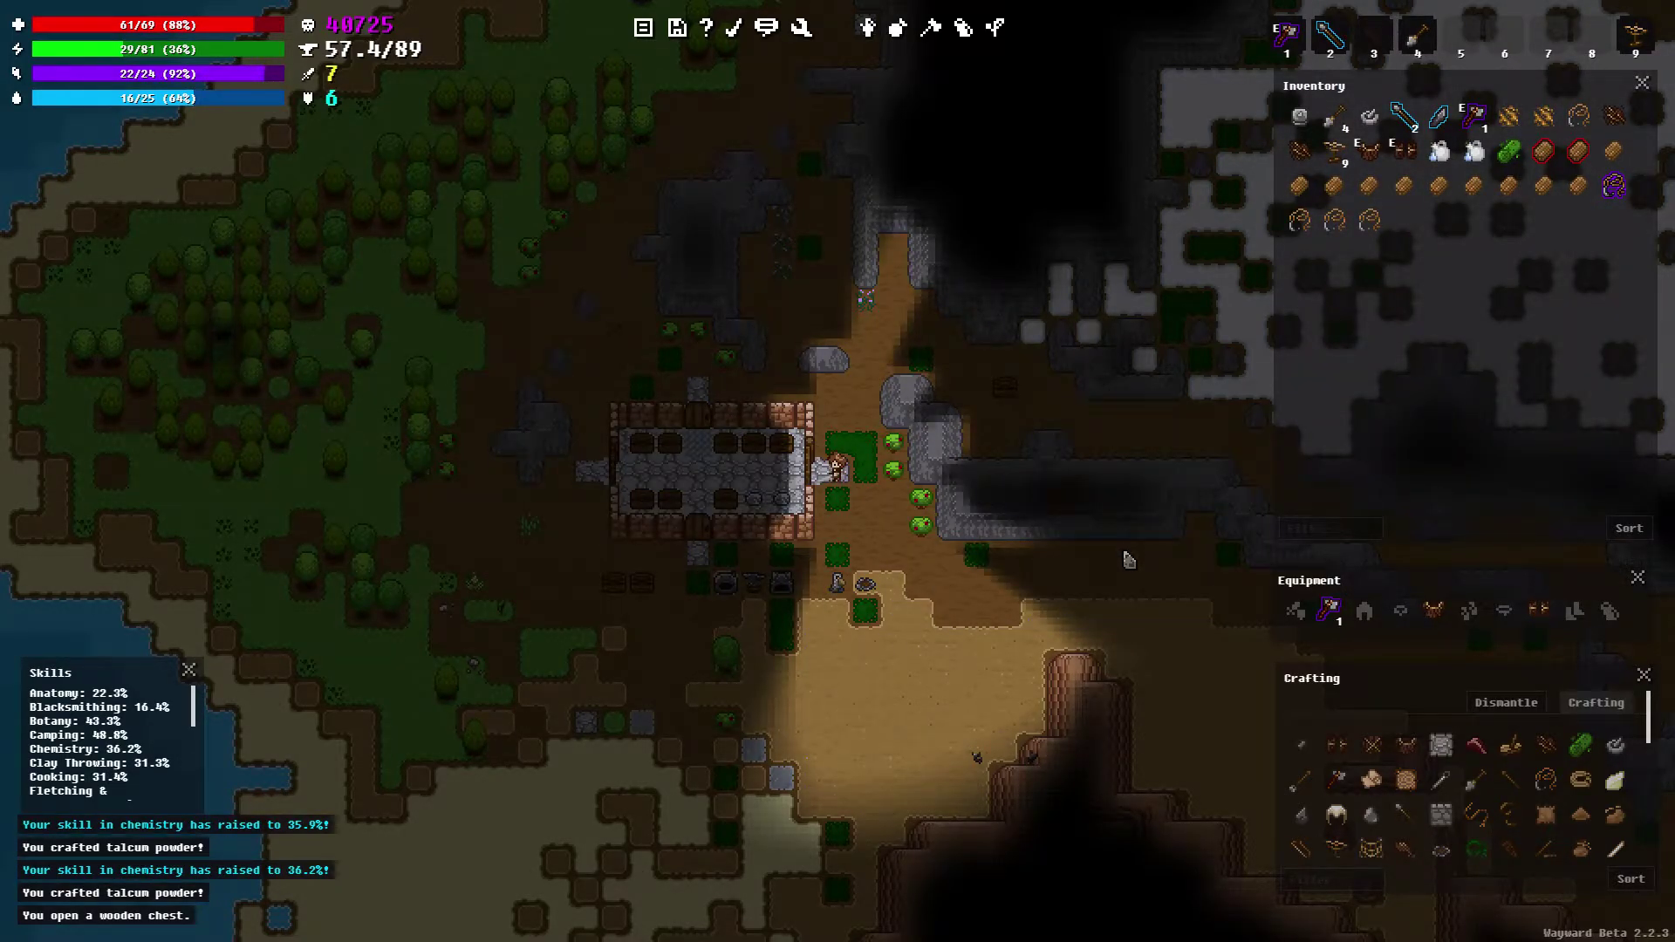
# Take cooked spider meat from the food chest, then close the door from the doorway
pyautogui.press('Left')
pyautogui.press('Left')
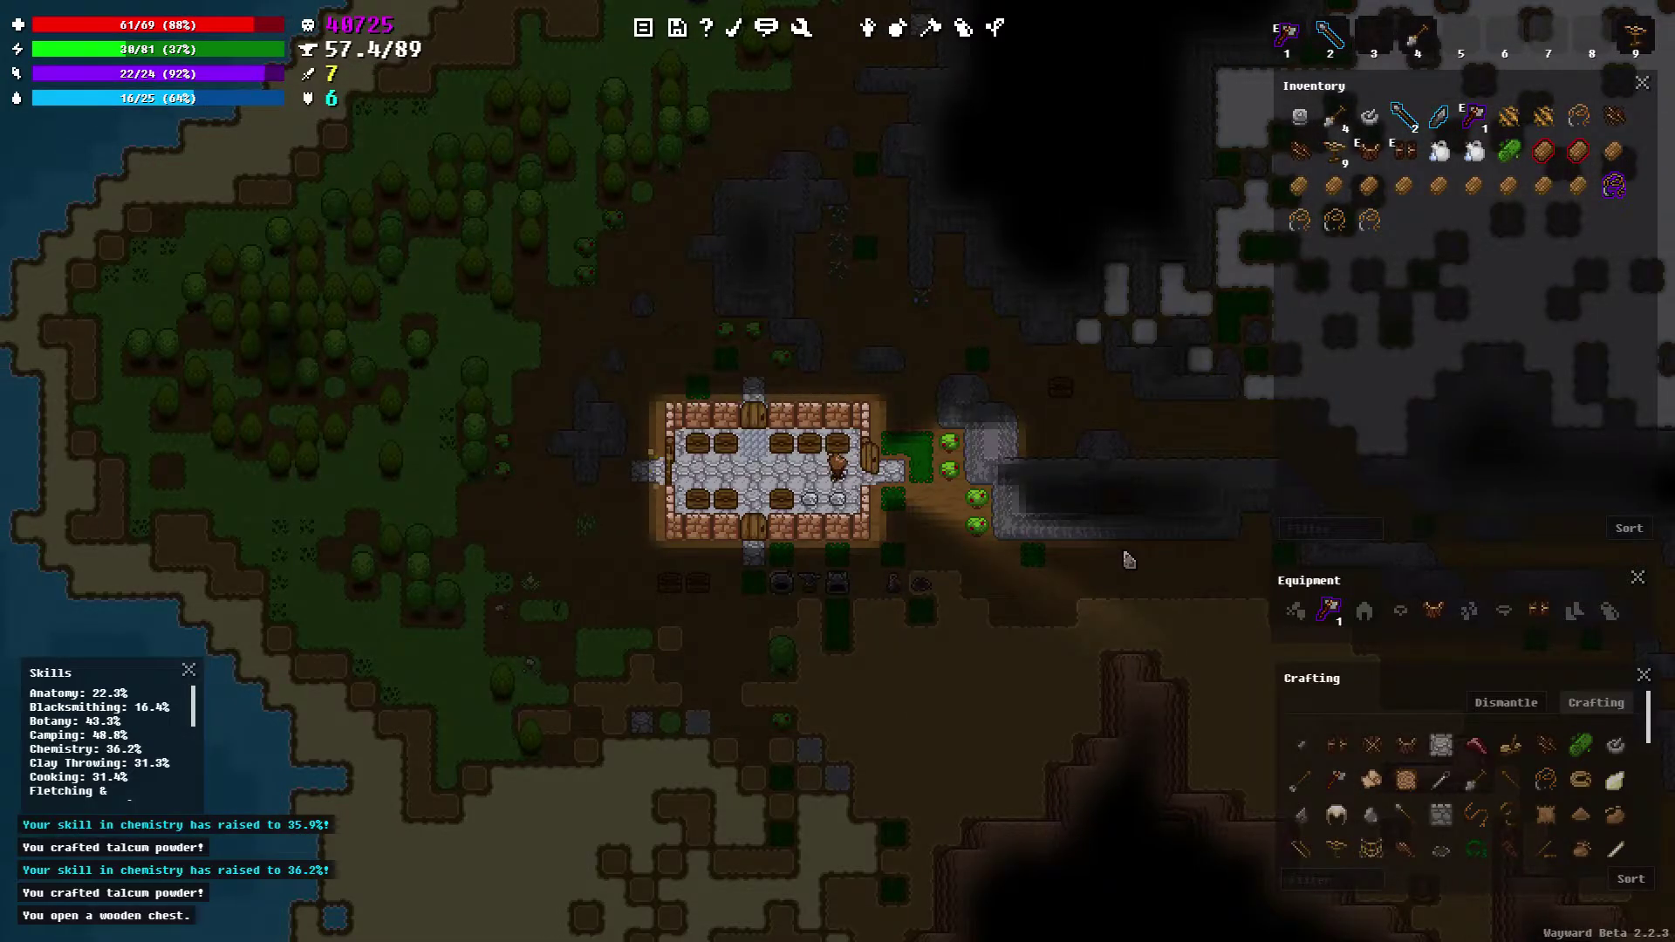
pyautogui.press('Up')
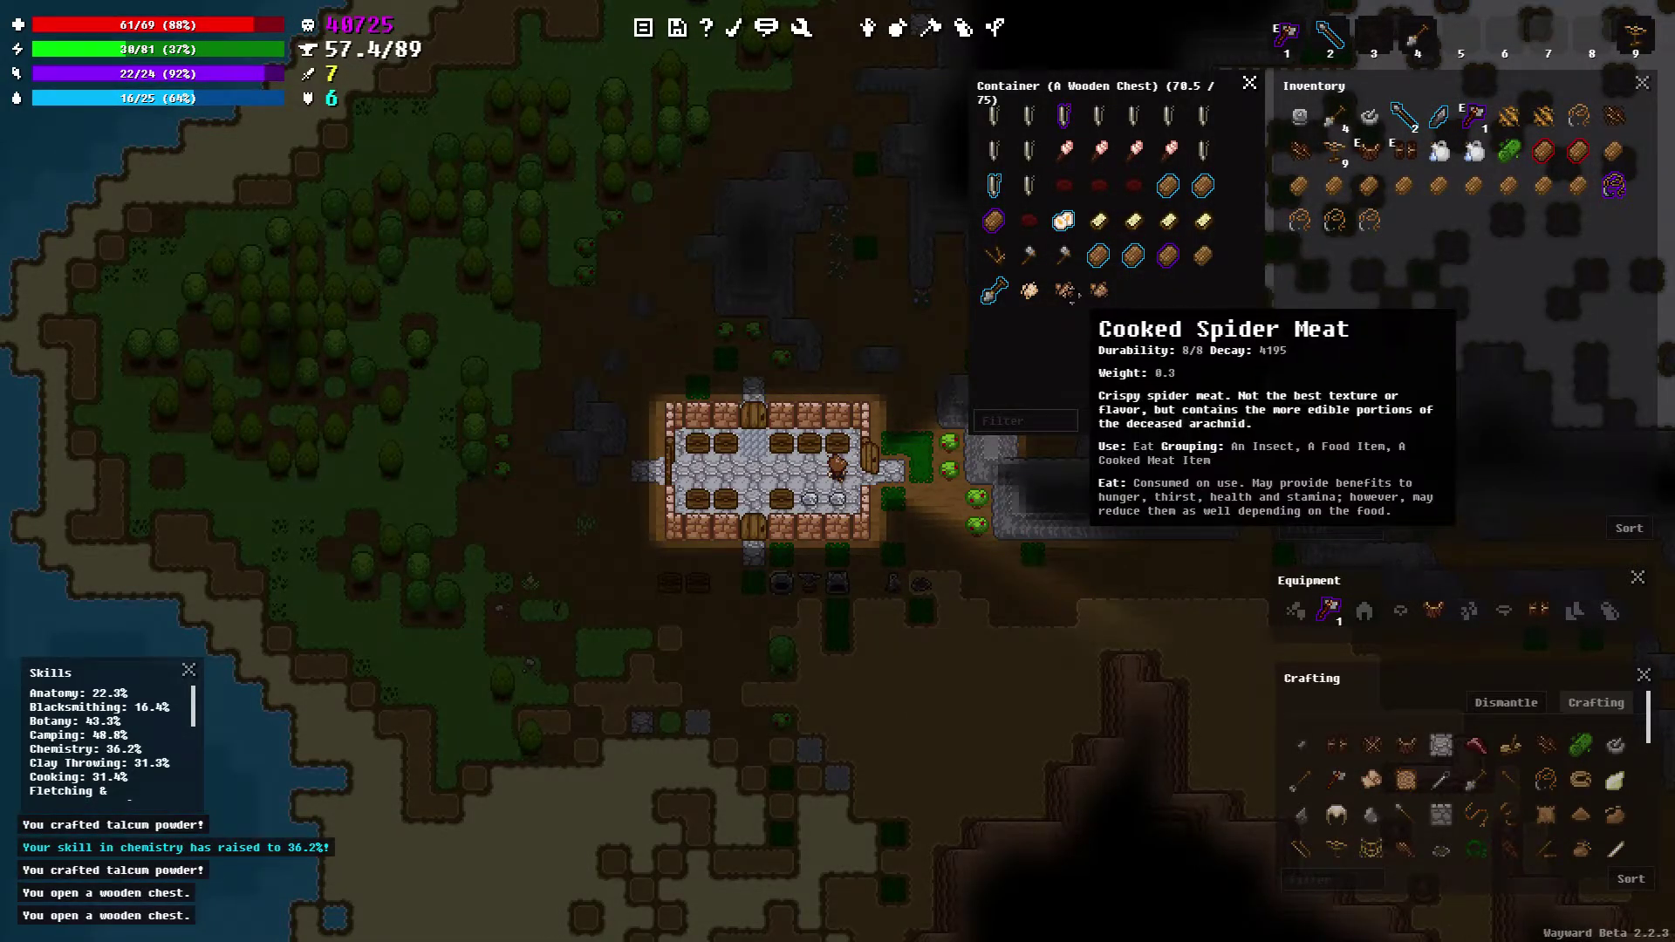
pyautogui.keyDown('shift'); pyautogui.click(1096, 290); pyautogui.keyUp('shift')
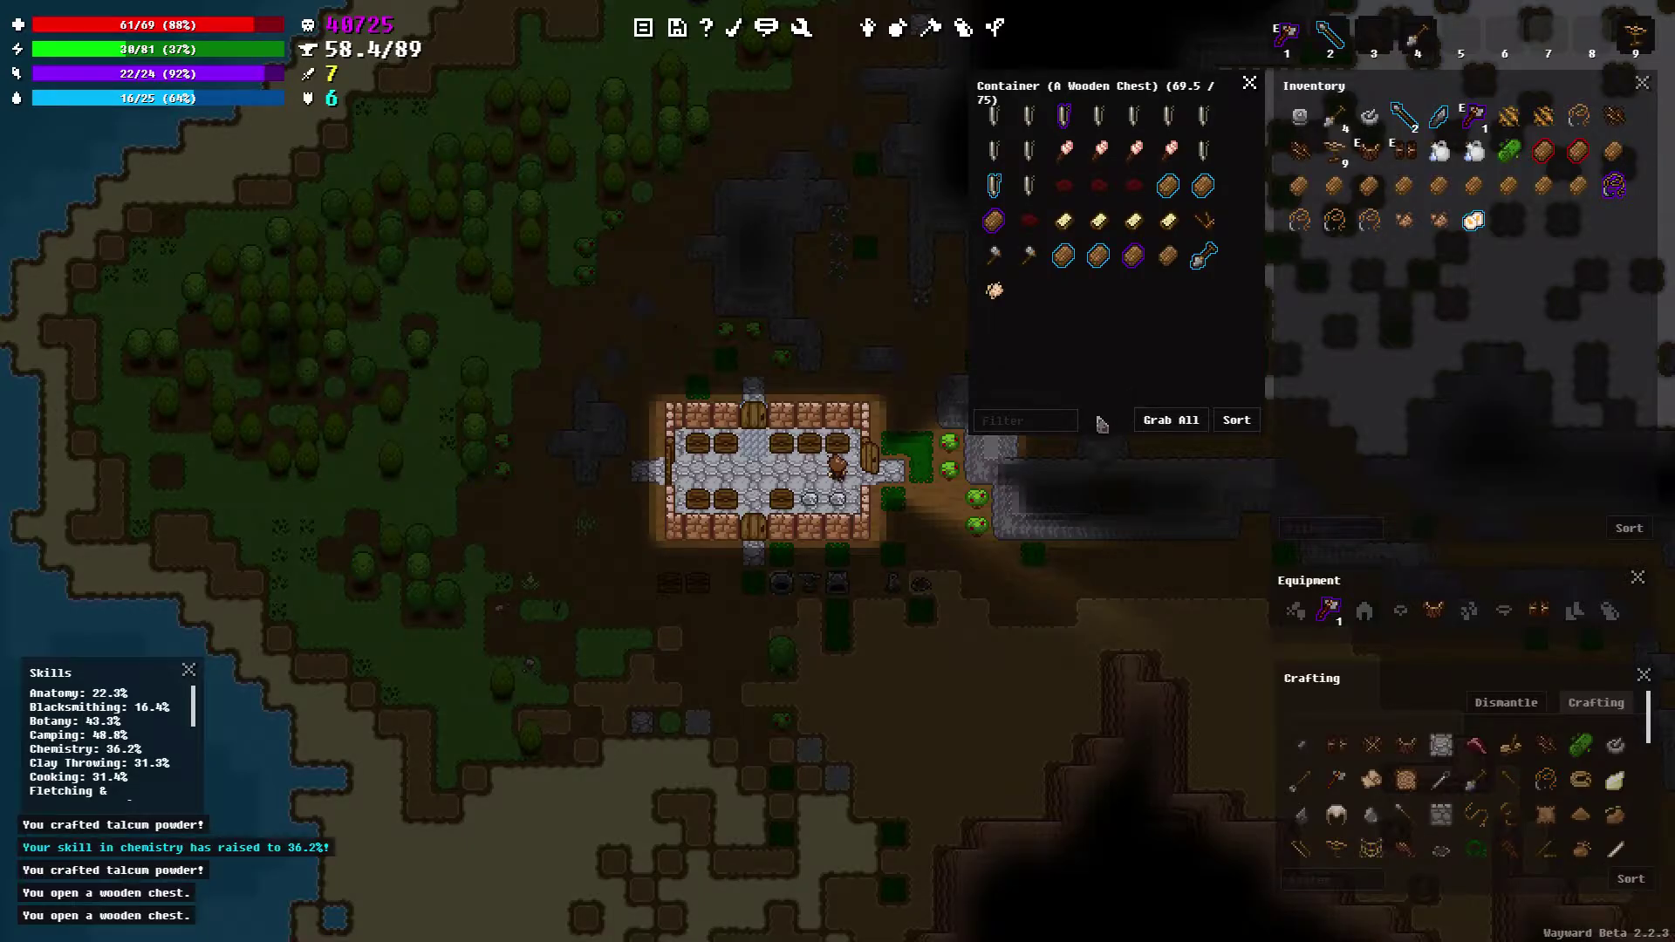
pyautogui.press('Right')
pyautogui.rightClick(848, 466)
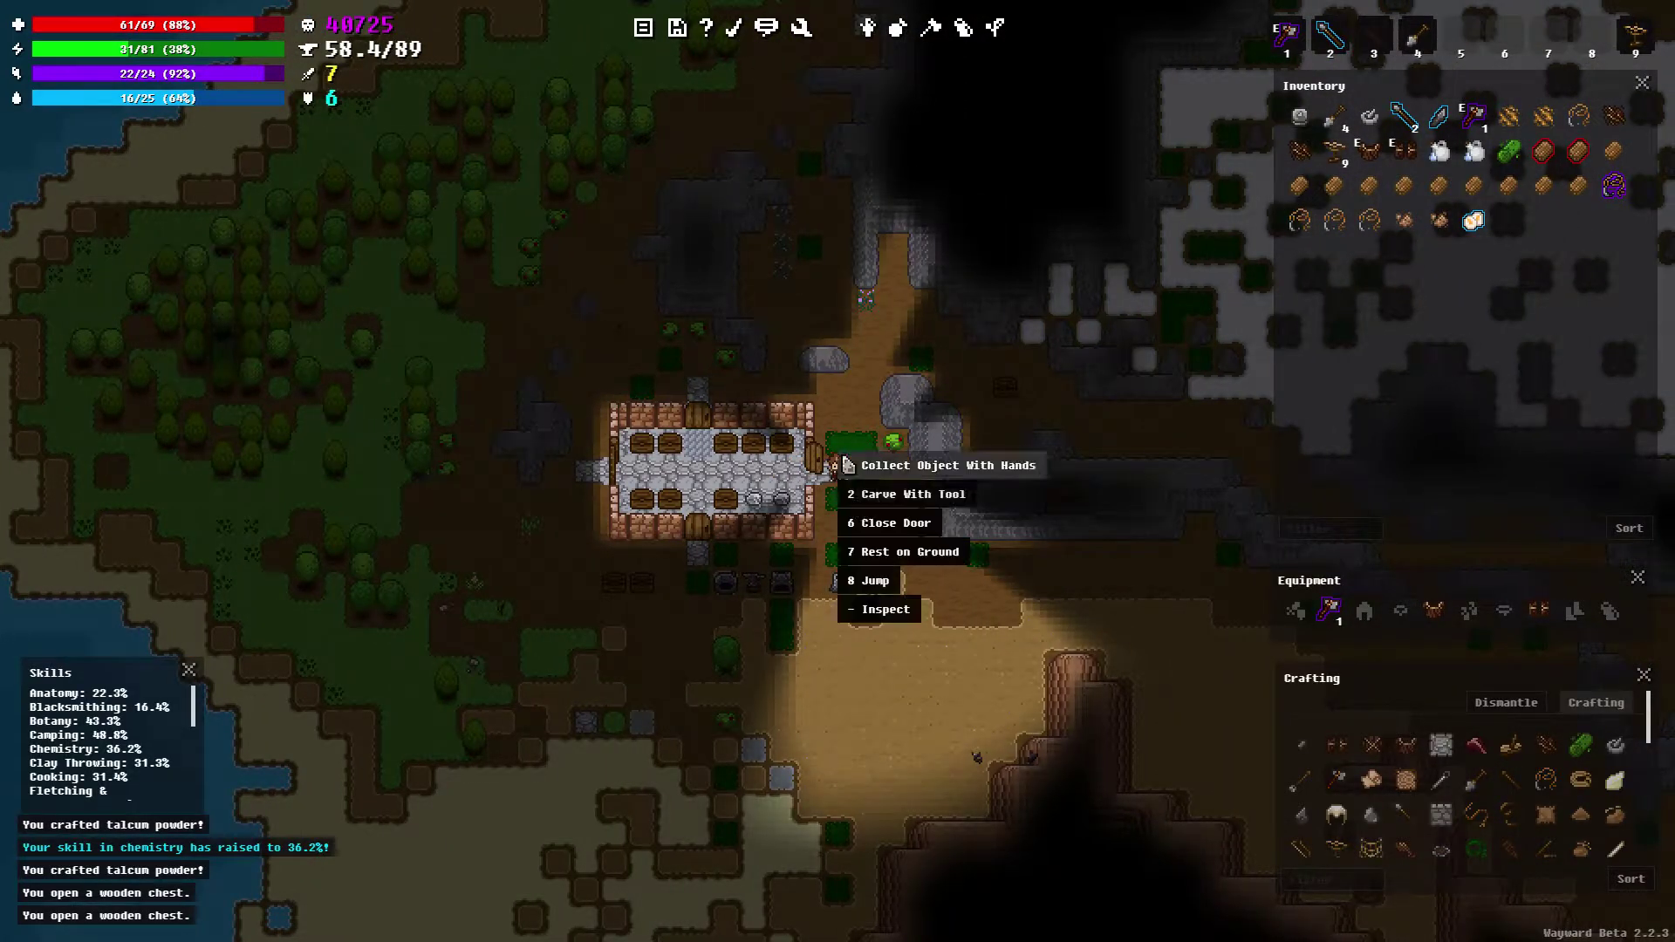
pyautogui.click(862, 524)
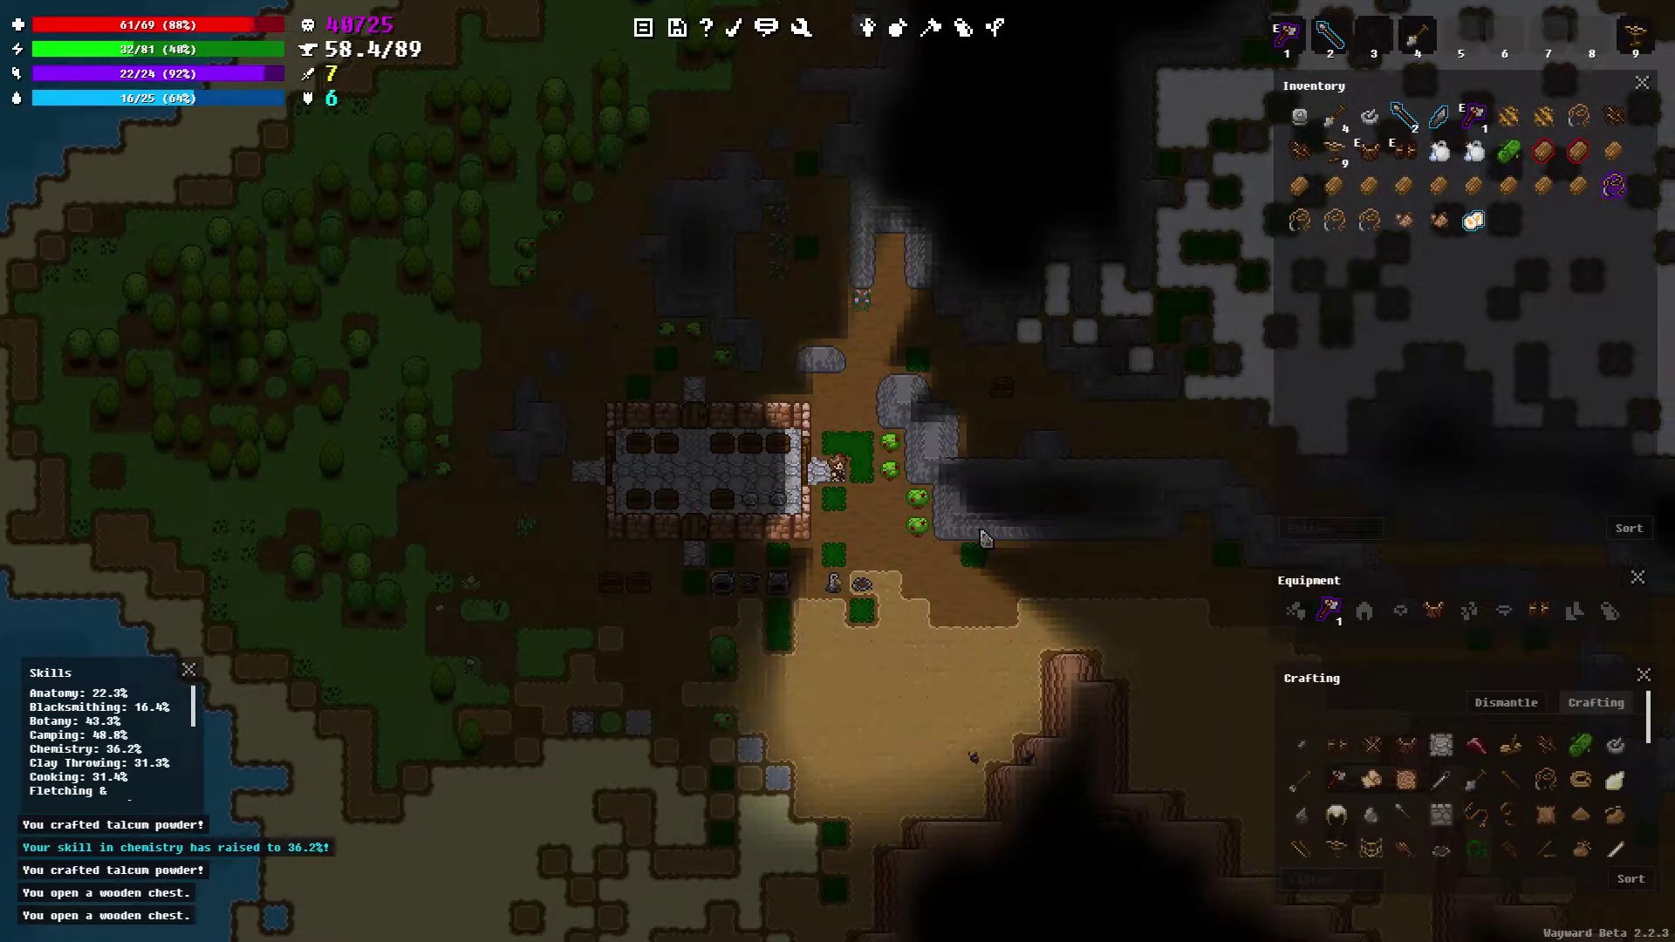
# Walk the character south from the house onto the sandy clearing
pyautogui.press('Right')
pyautogui.press('Down')
pyautogui.press('Down')
pyautogui.press('Right')
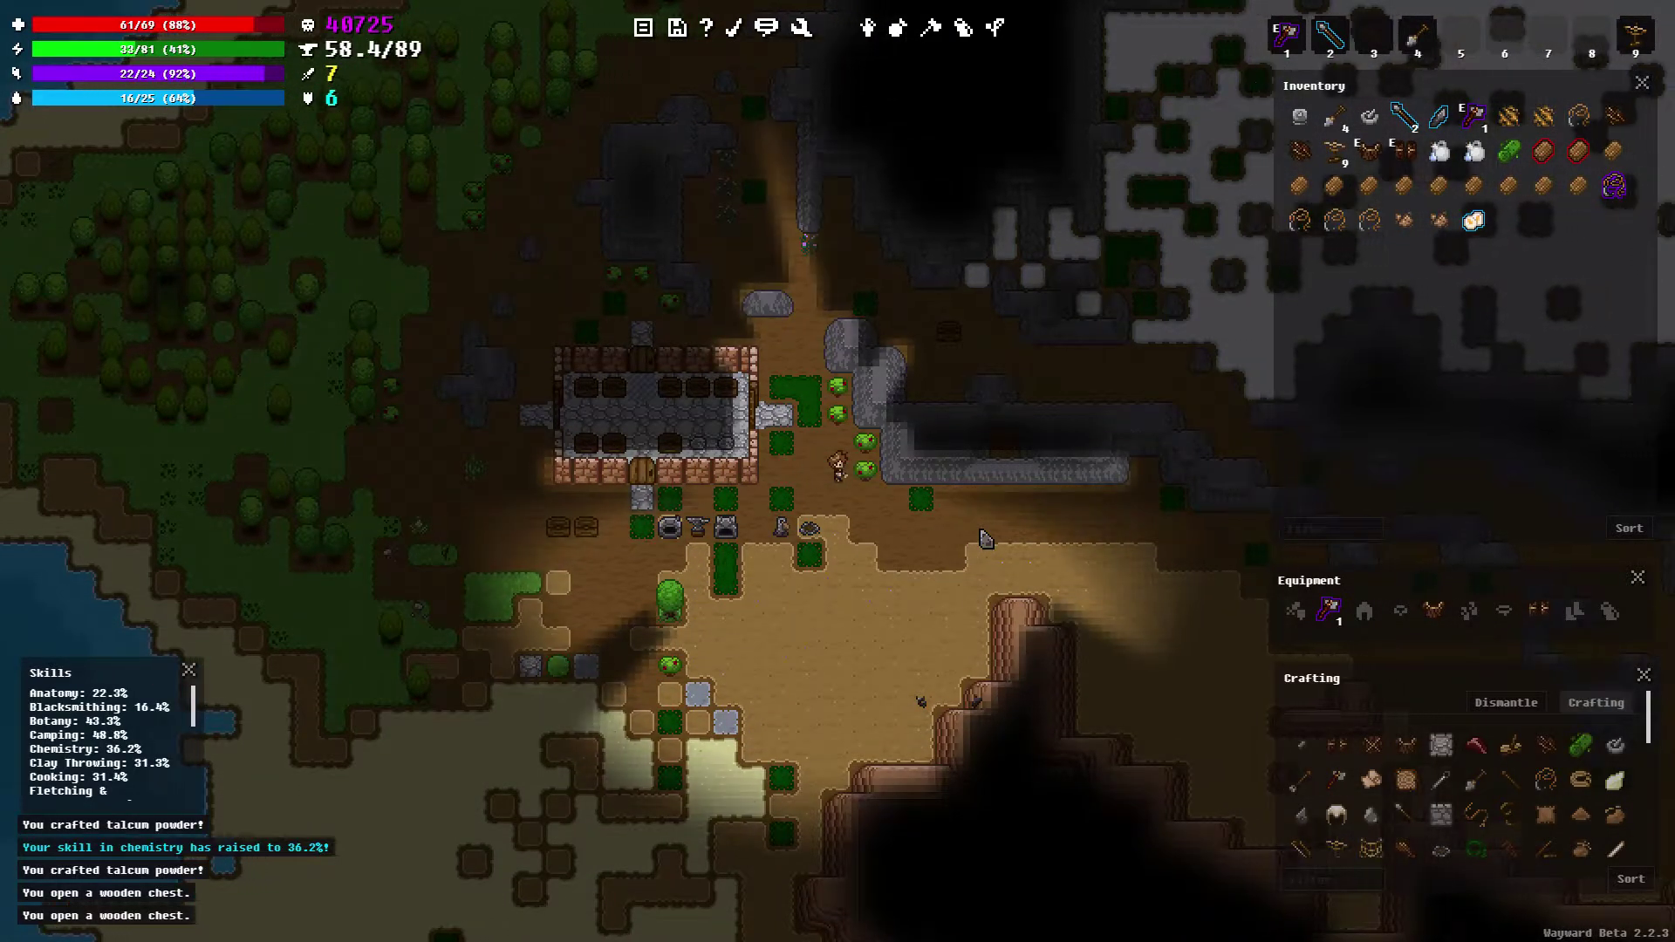
pyautogui.press('Down')
pyautogui.press('Down')
pyautogui.press('Down')
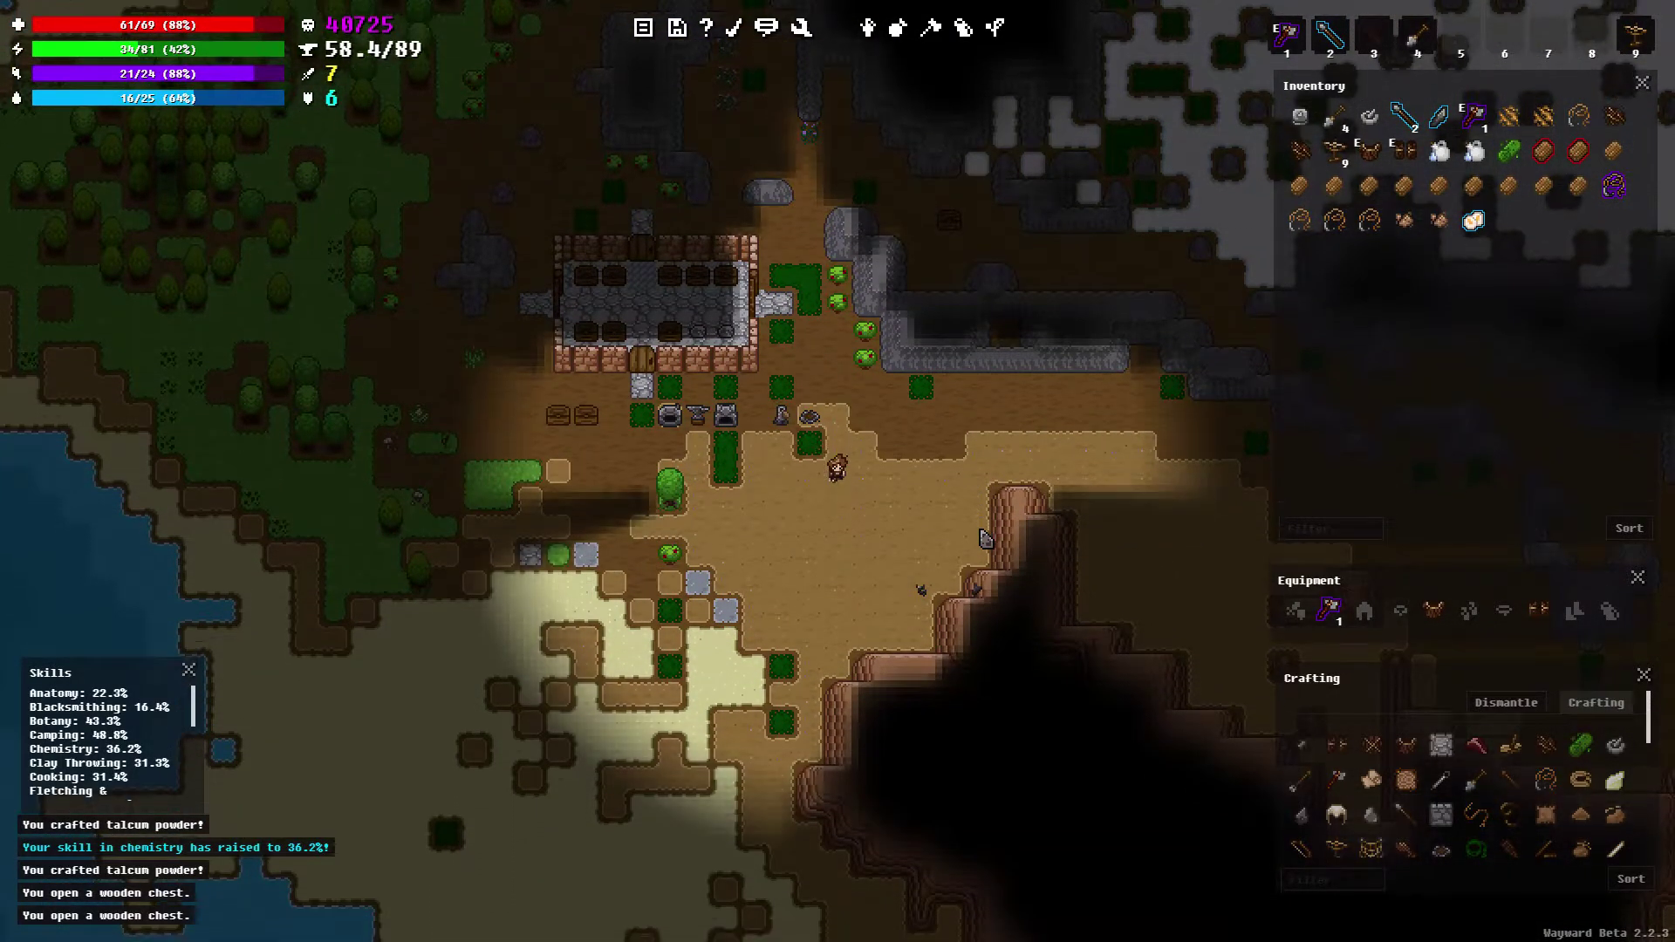
pyautogui.press('Down')
pyautogui.press('Down')
pyautogui.press('Down')
pyautogui.press('Down')
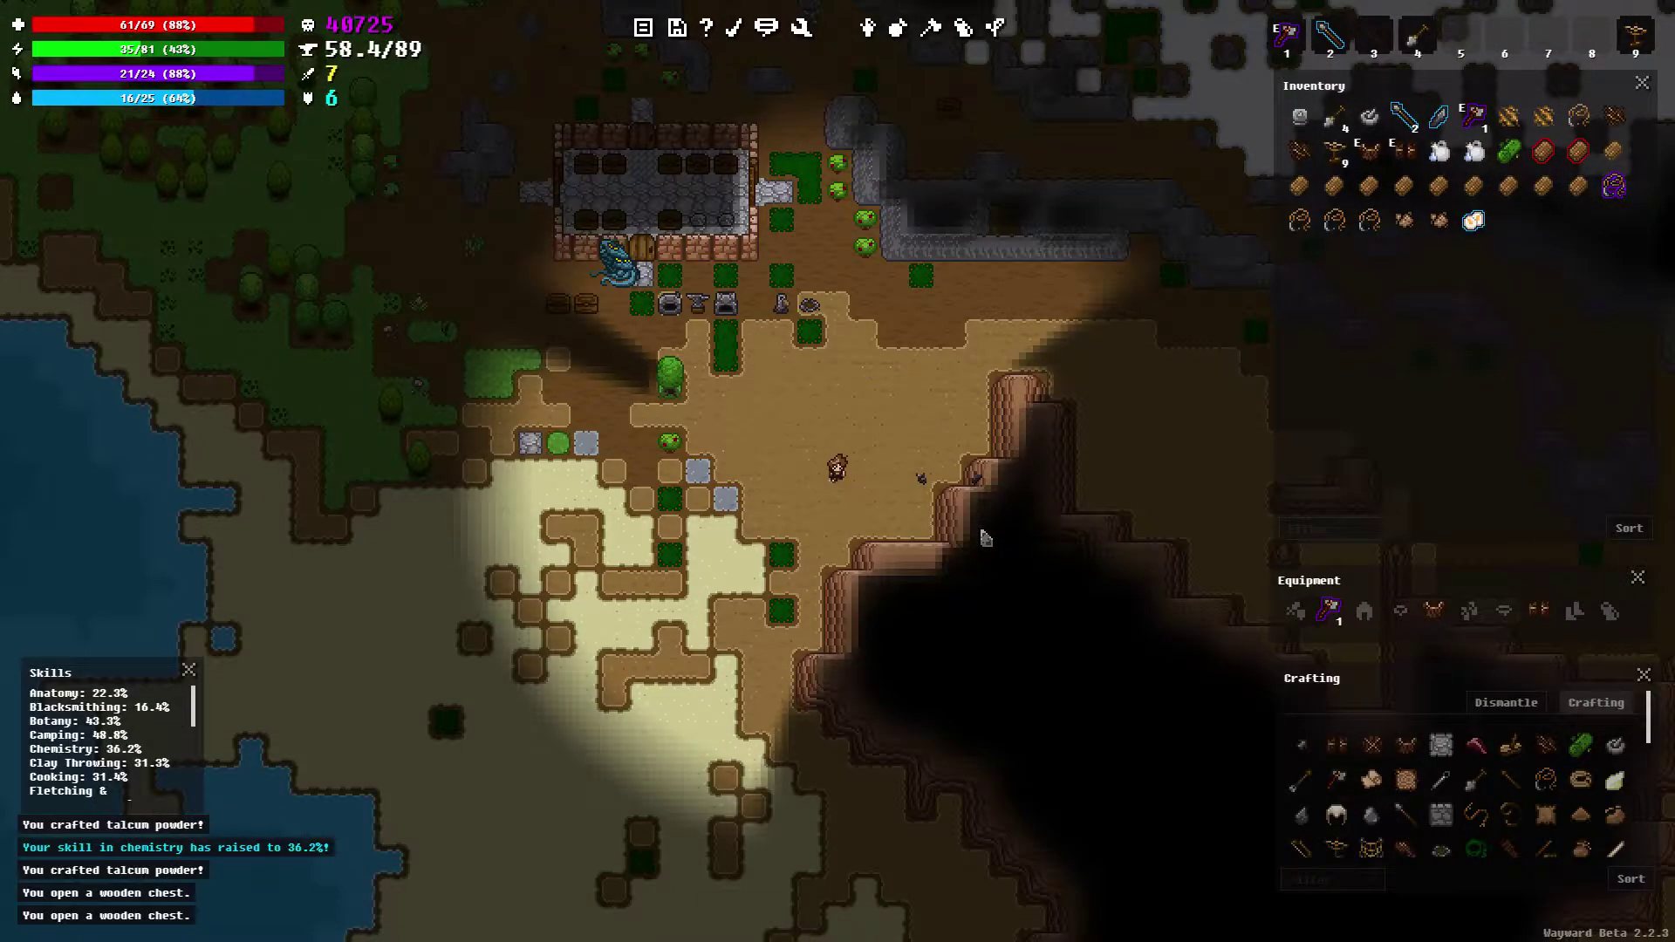
pyautogui.press('Down')
pyautogui.press('Left')
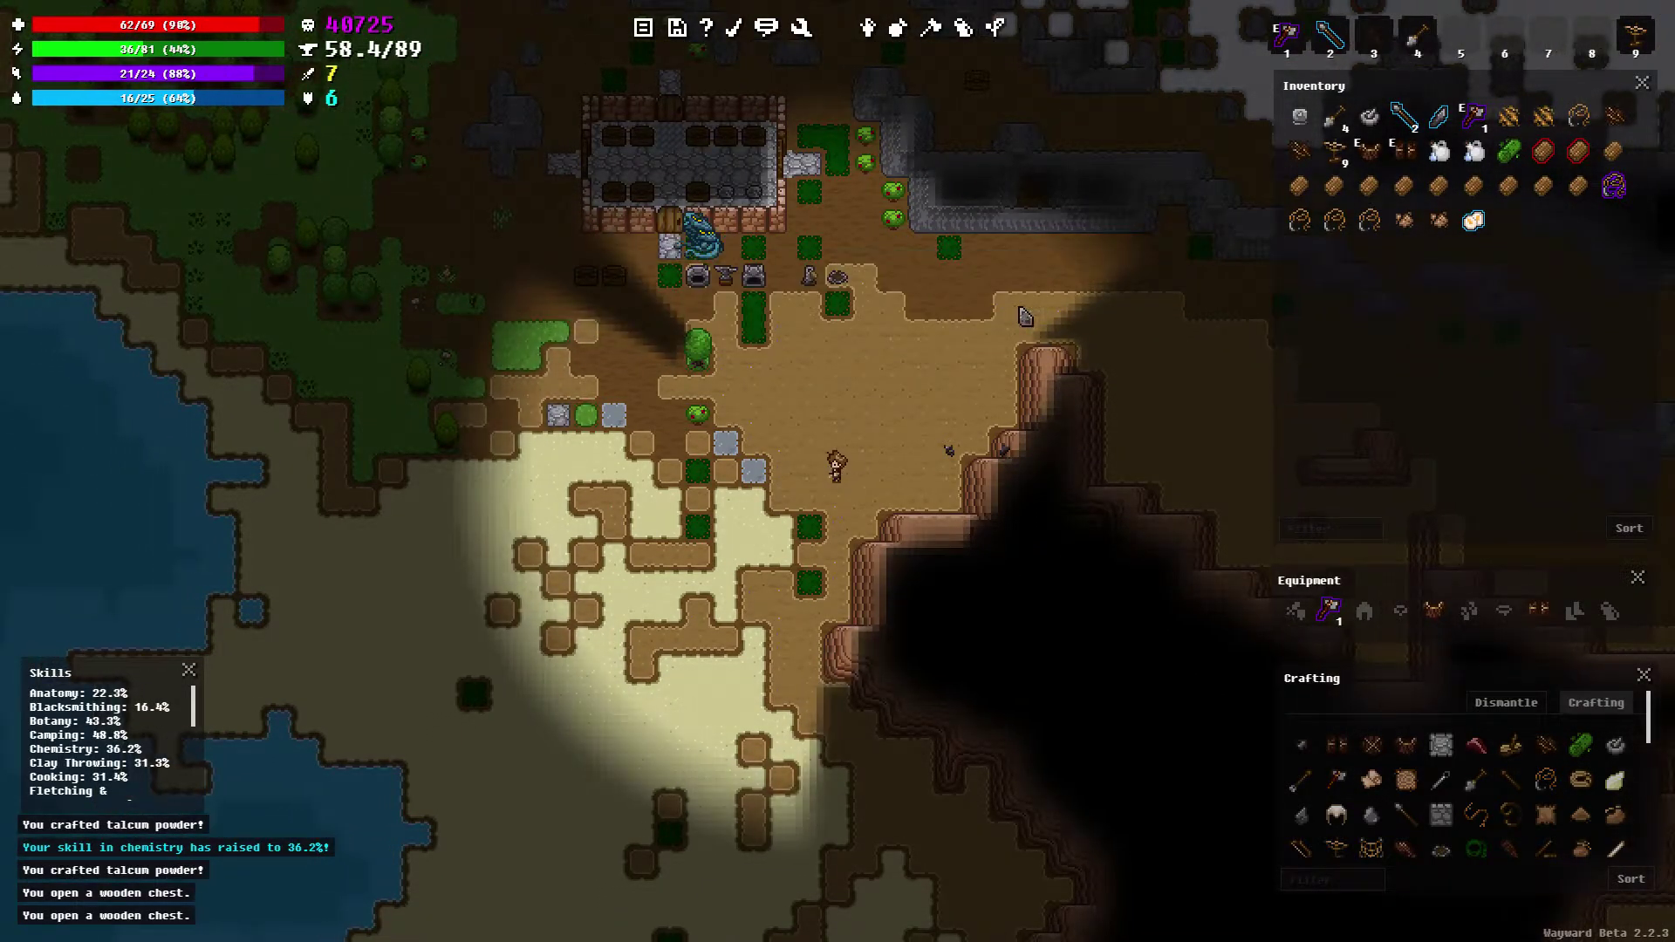
pyautogui.press('Left')
pyautogui.press('Down')
pyautogui.press('Down')
pyautogui.press('Down')
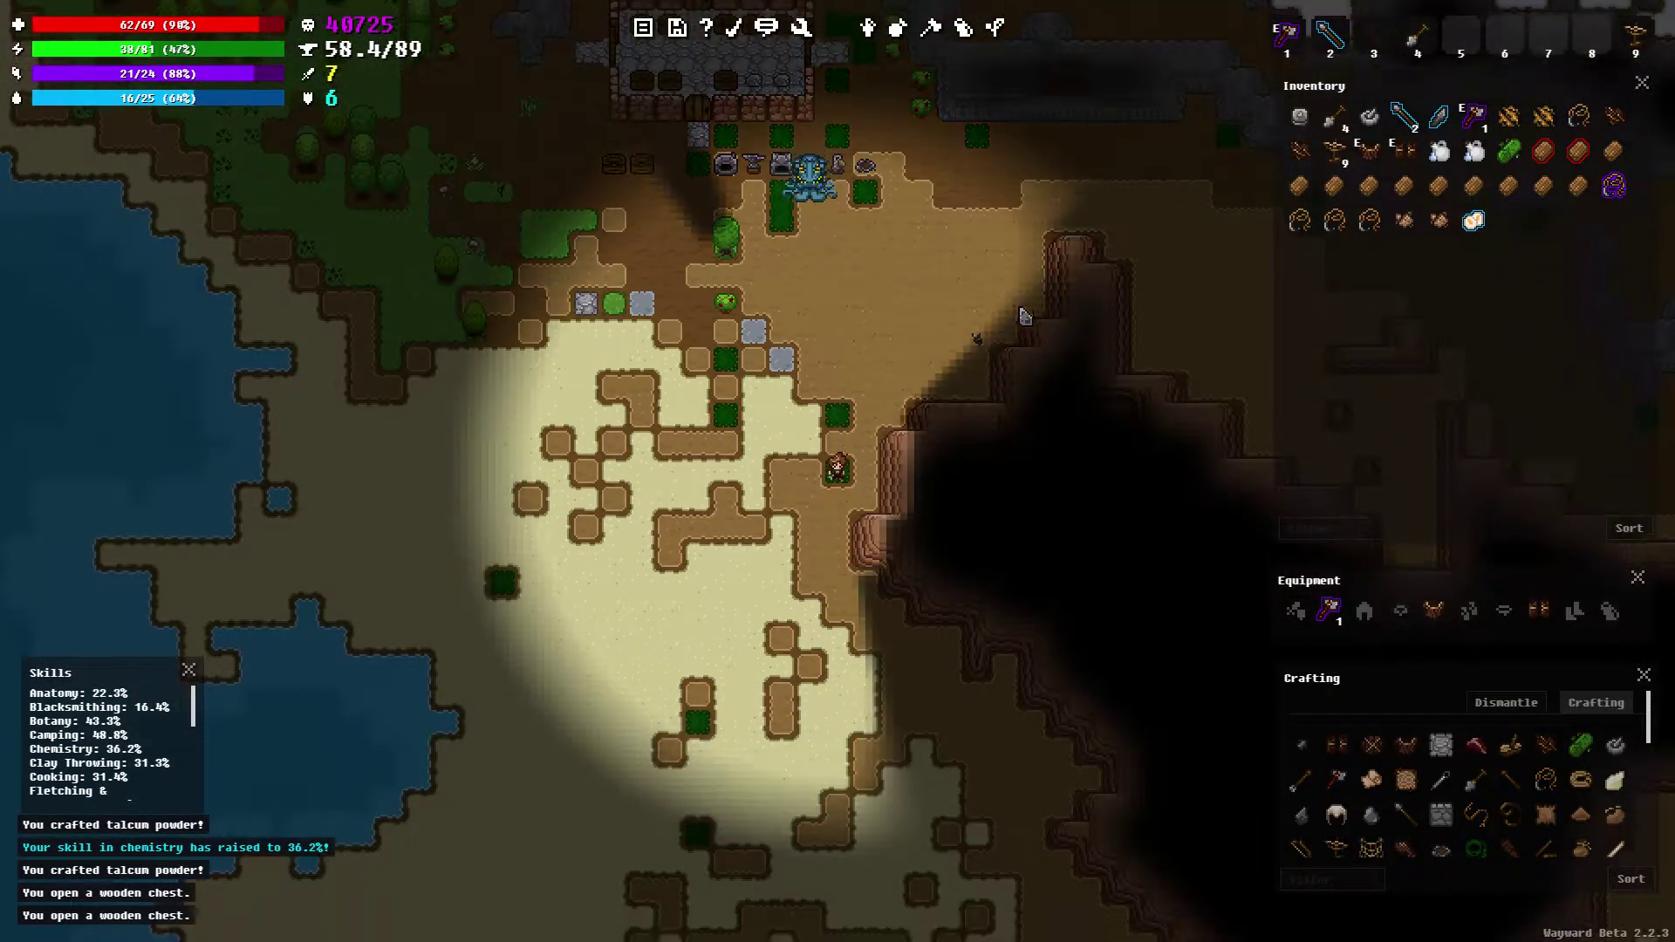
pyautogui.press('Down')
pyautogui.press('Down')
pyautogui.press('Down')
pyautogui.press('Down')
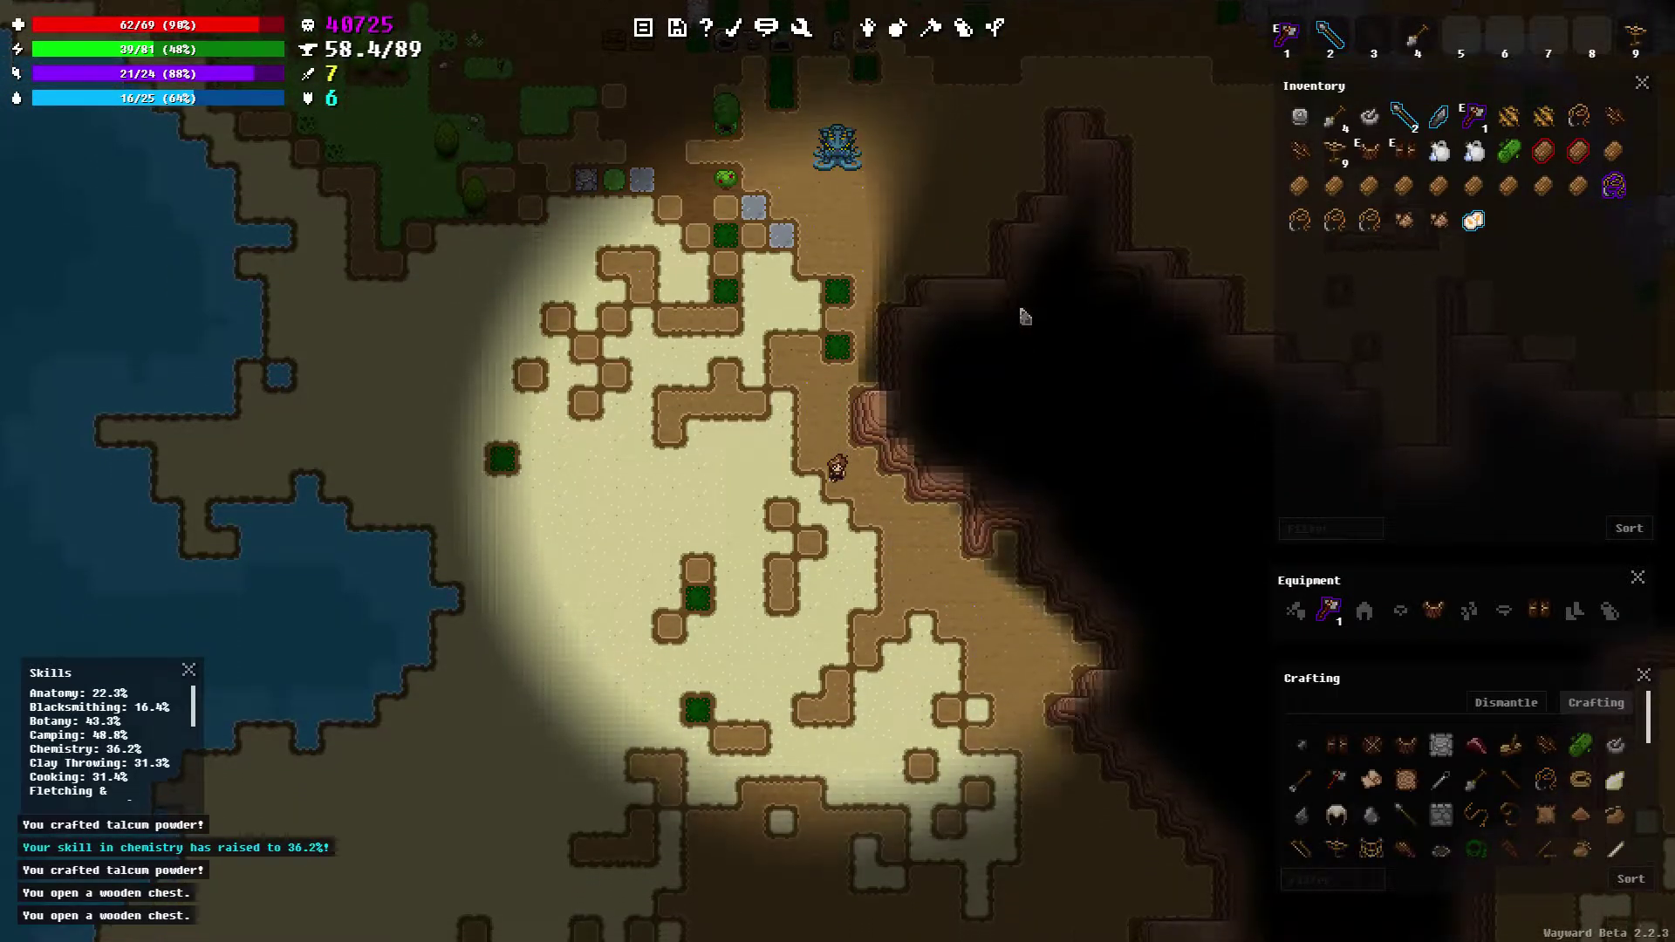
pyautogui.press('Down')
pyautogui.press('Down')
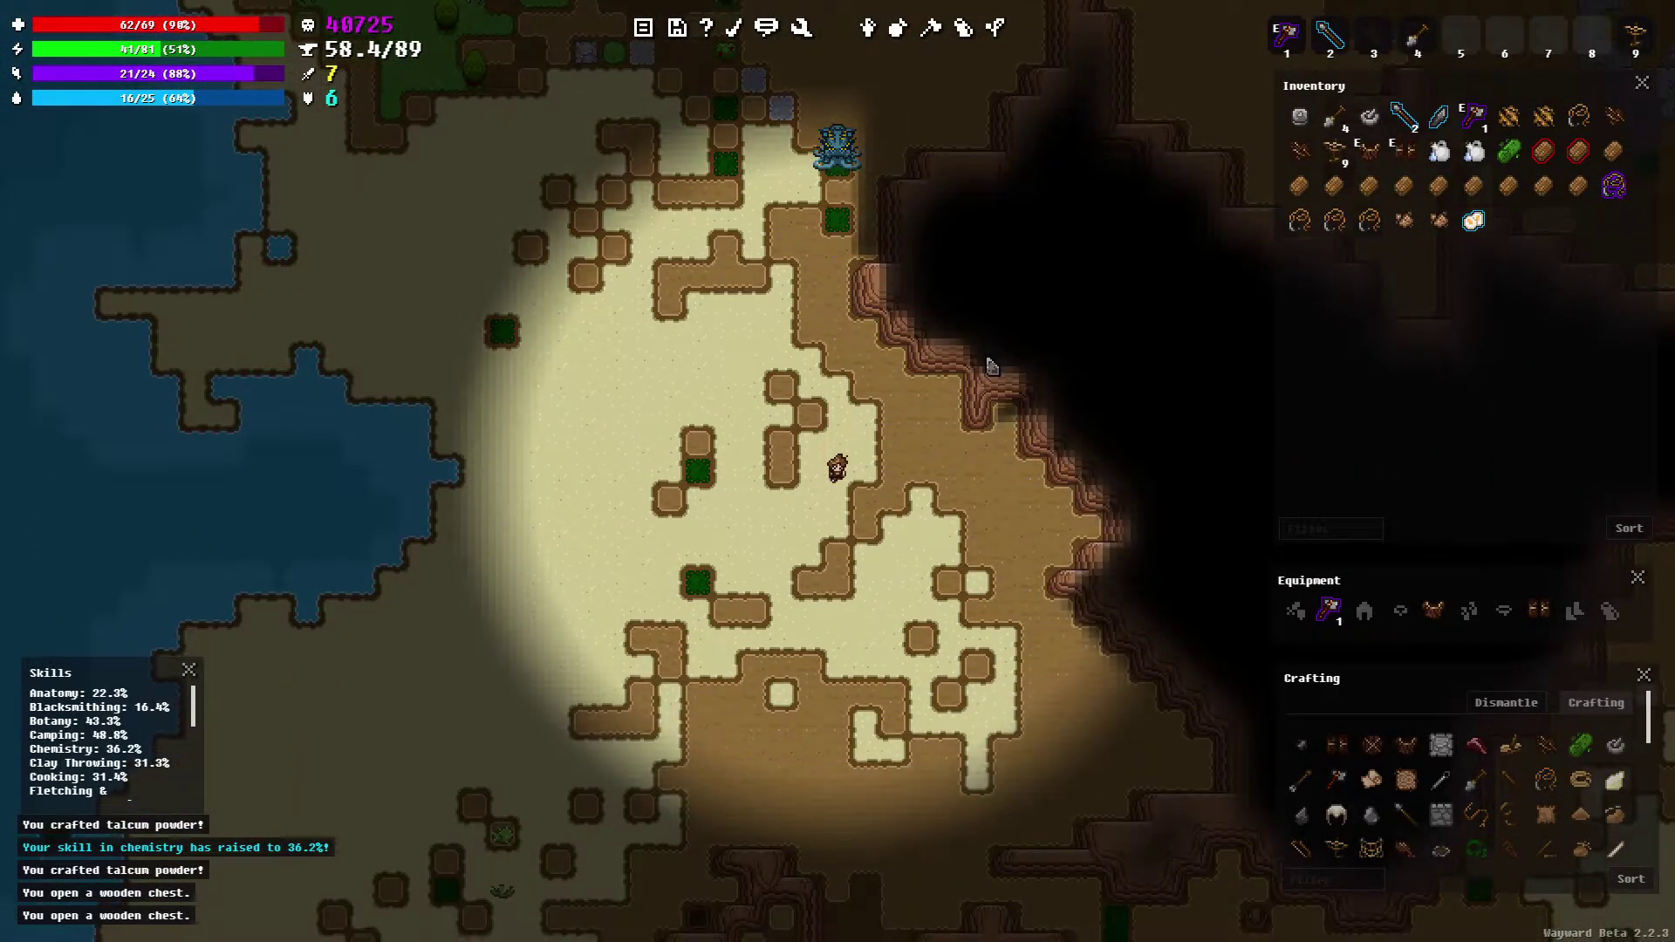
pyautogui.press('Down')
# Head south-east to the rocky ridge, then west along it to the bear
pyautogui.press('Right')
pyautogui.press('Down')
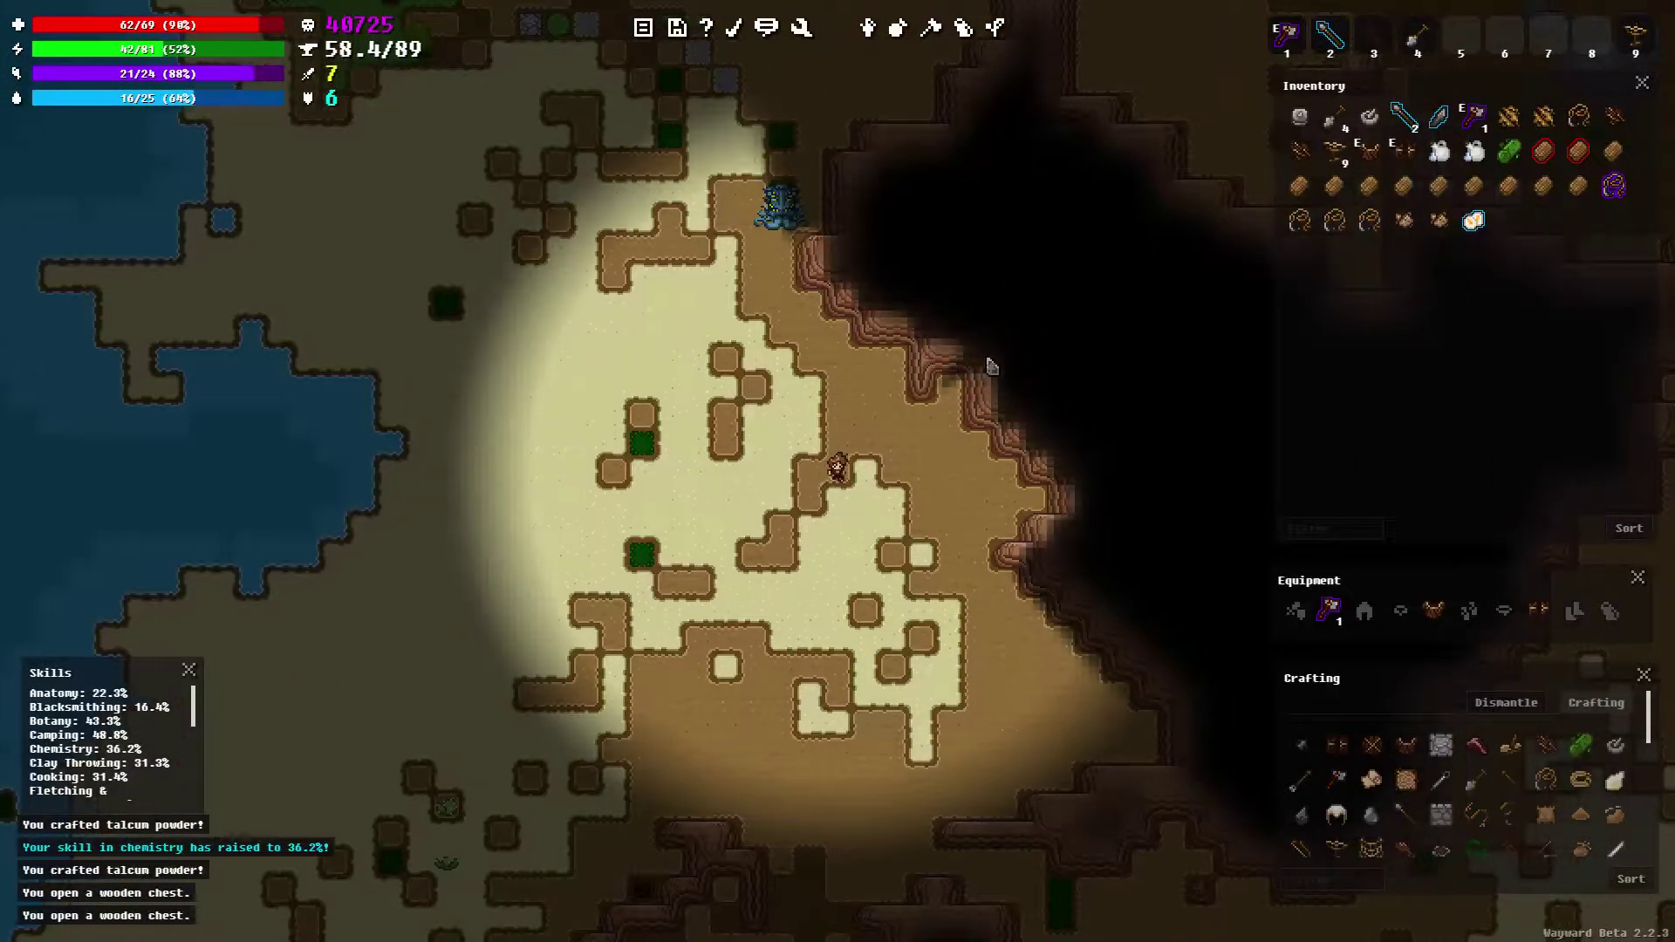
pyautogui.press('Right')
pyautogui.press('Down')
pyautogui.press('Down')
pyautogui.press('Down')
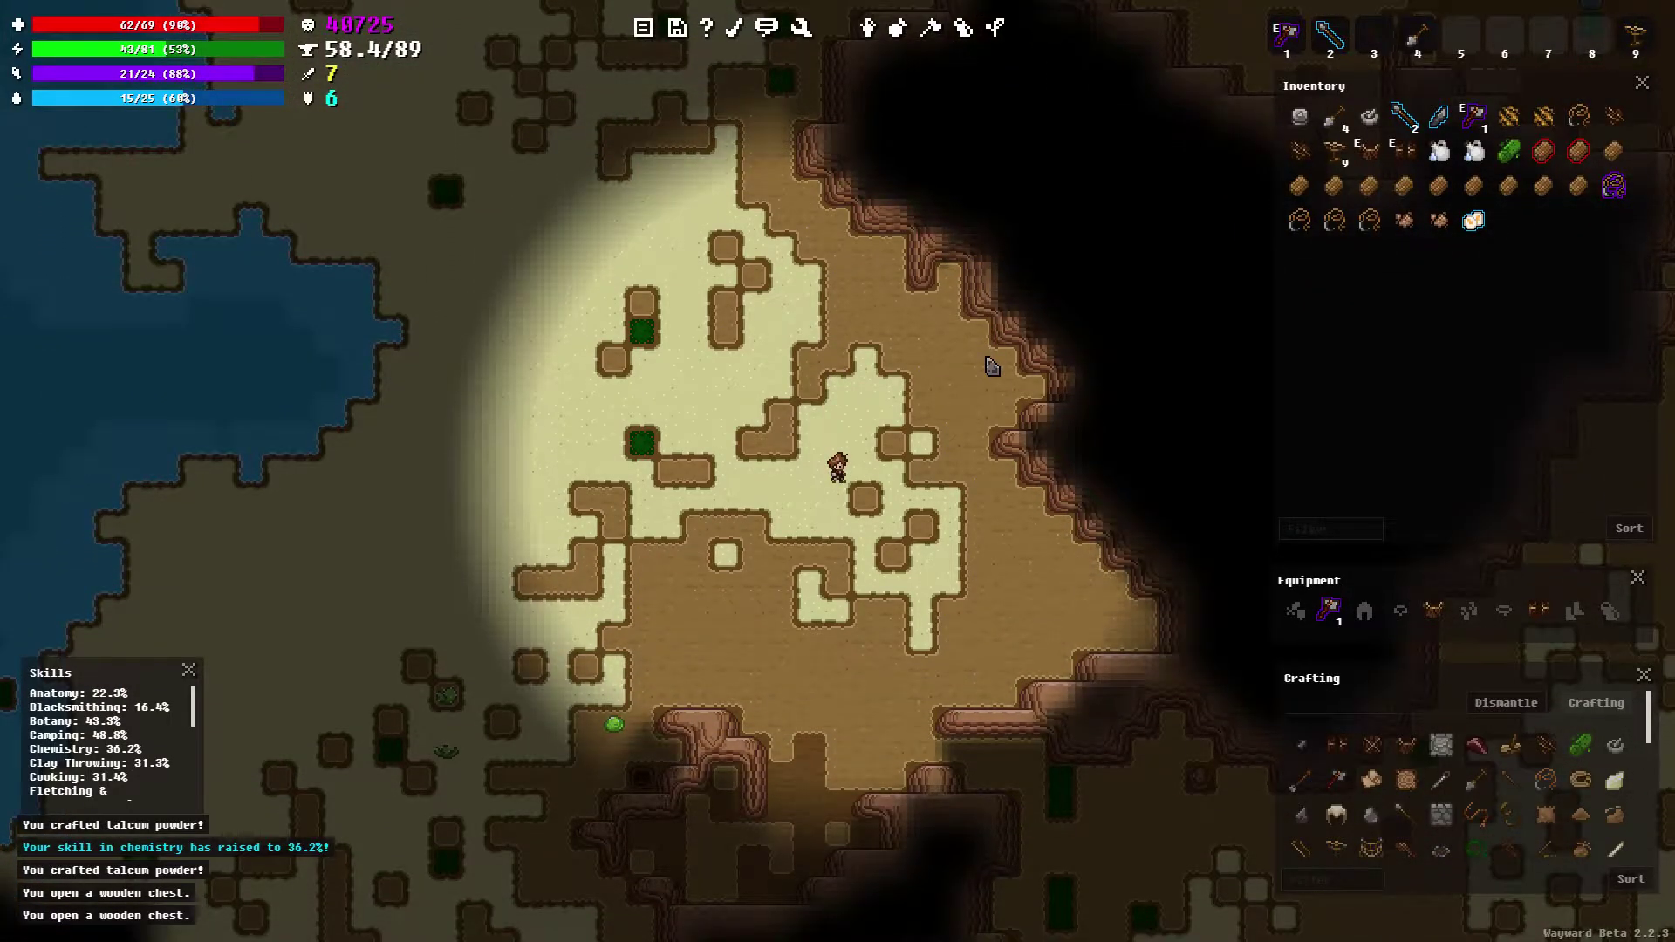
pyautogui.press('Right')
pyautogui.press('Down')
pyautogui.press('Down')
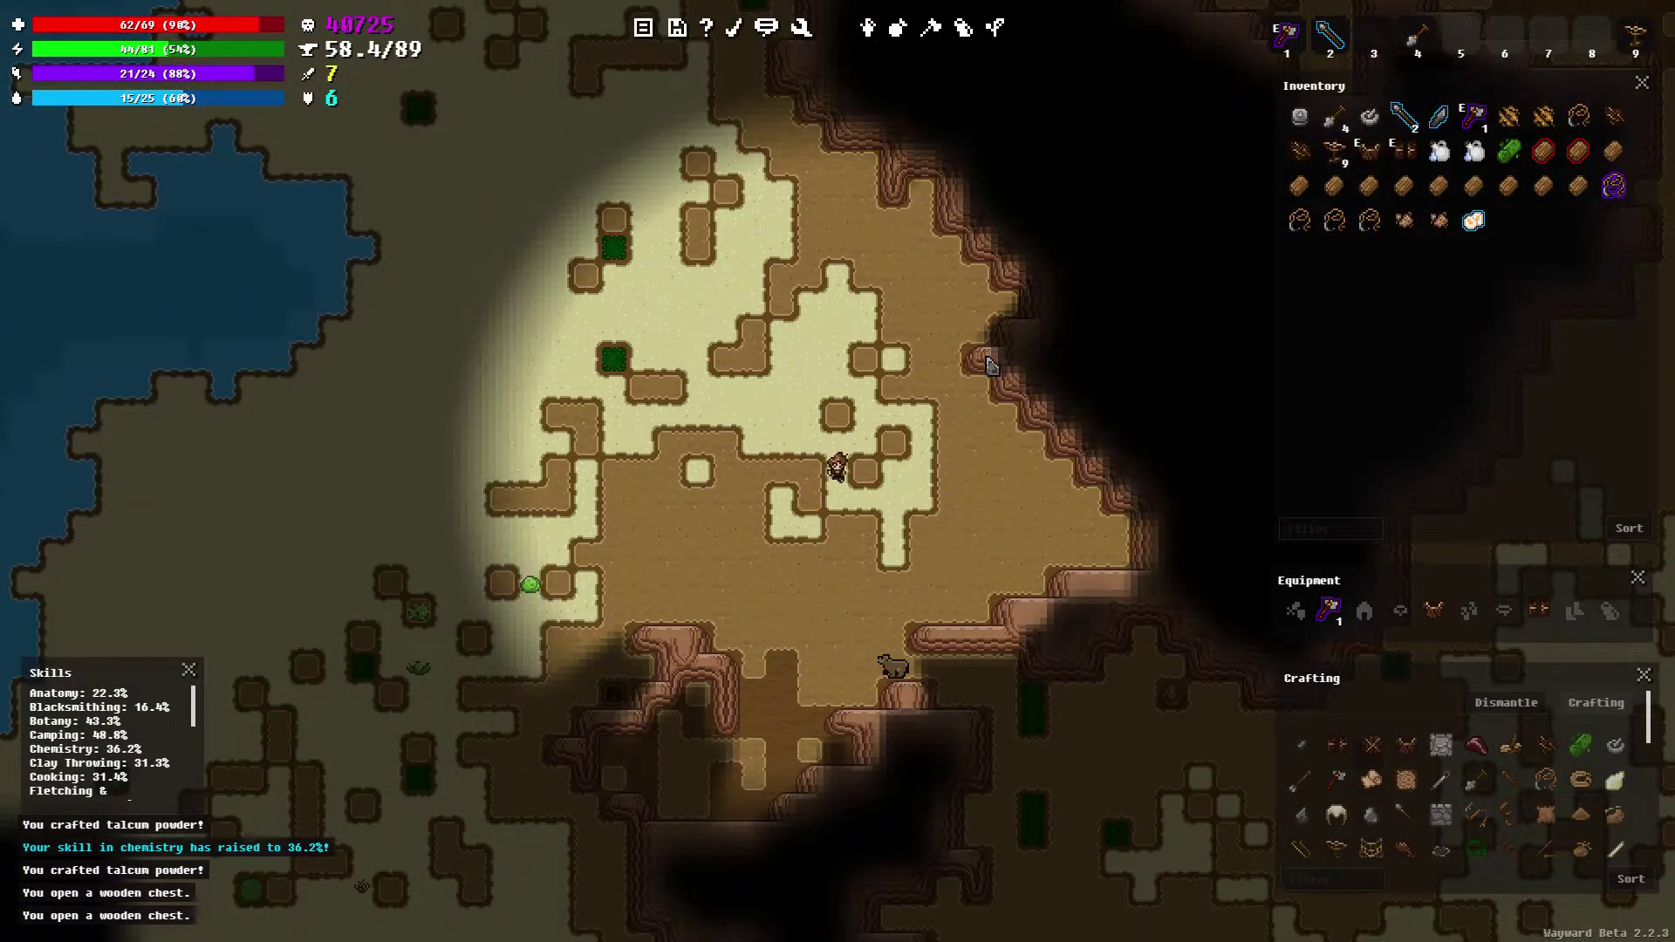
pyautogui.press('Left')
pyautogui.press('Left')
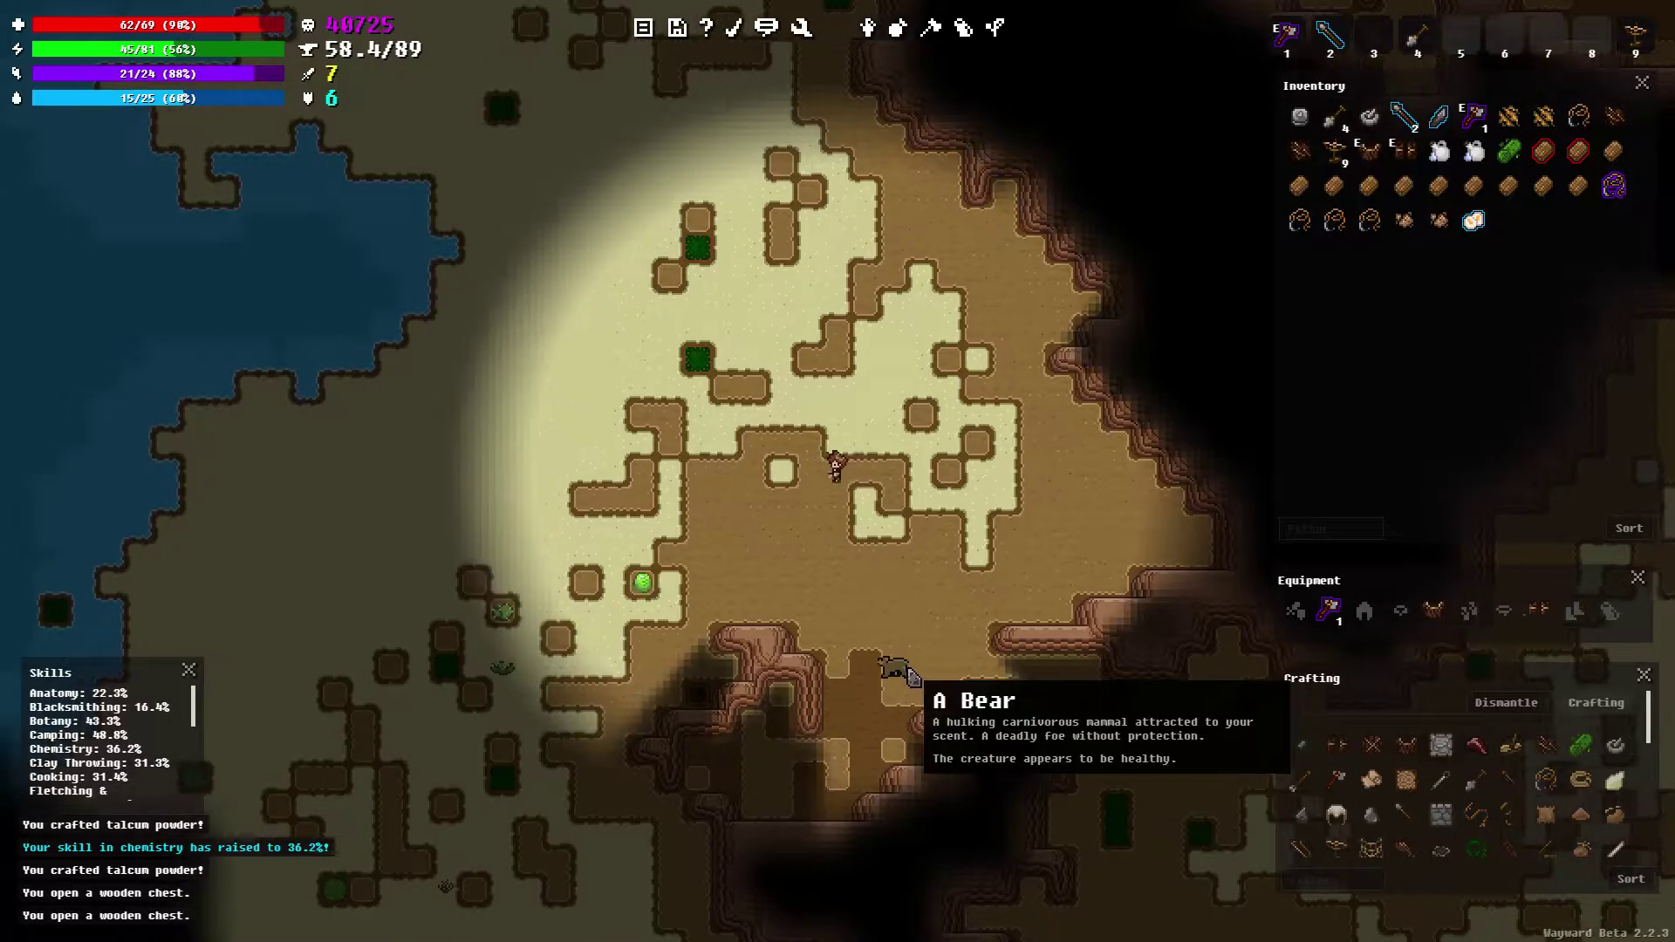
pyautogui.press('Left')
pyautogui.press('Left')
pyautogui.press('Down')
pyautogui.press('Down')
pyautogui.press('Down')
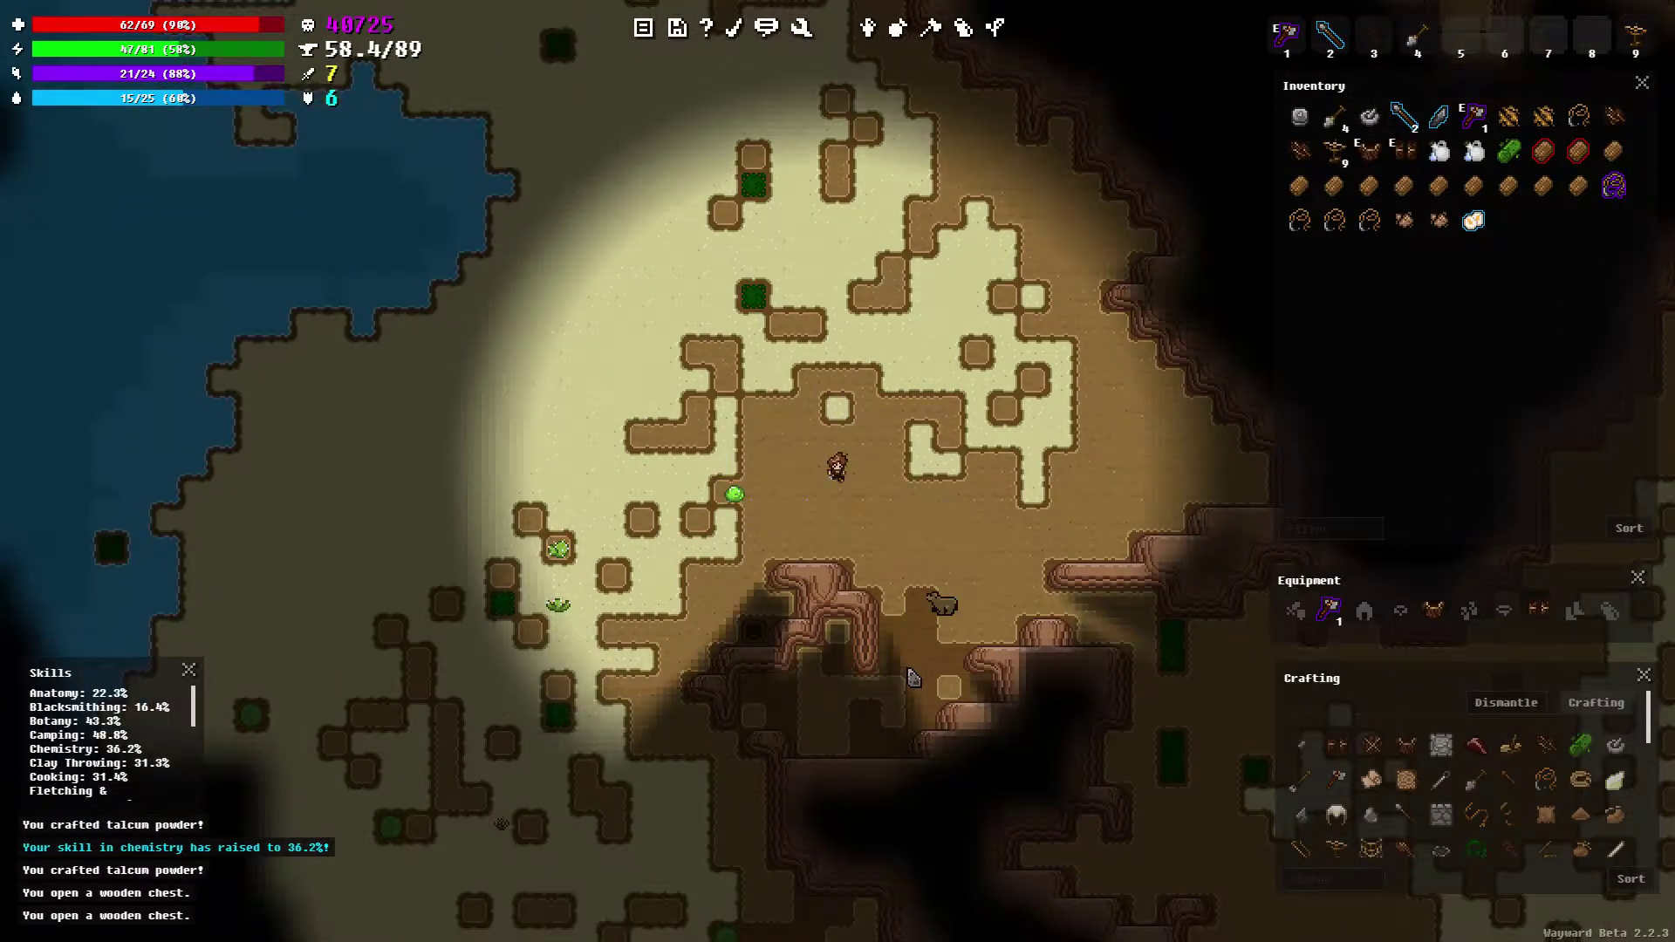
pyautogui.press('Left')
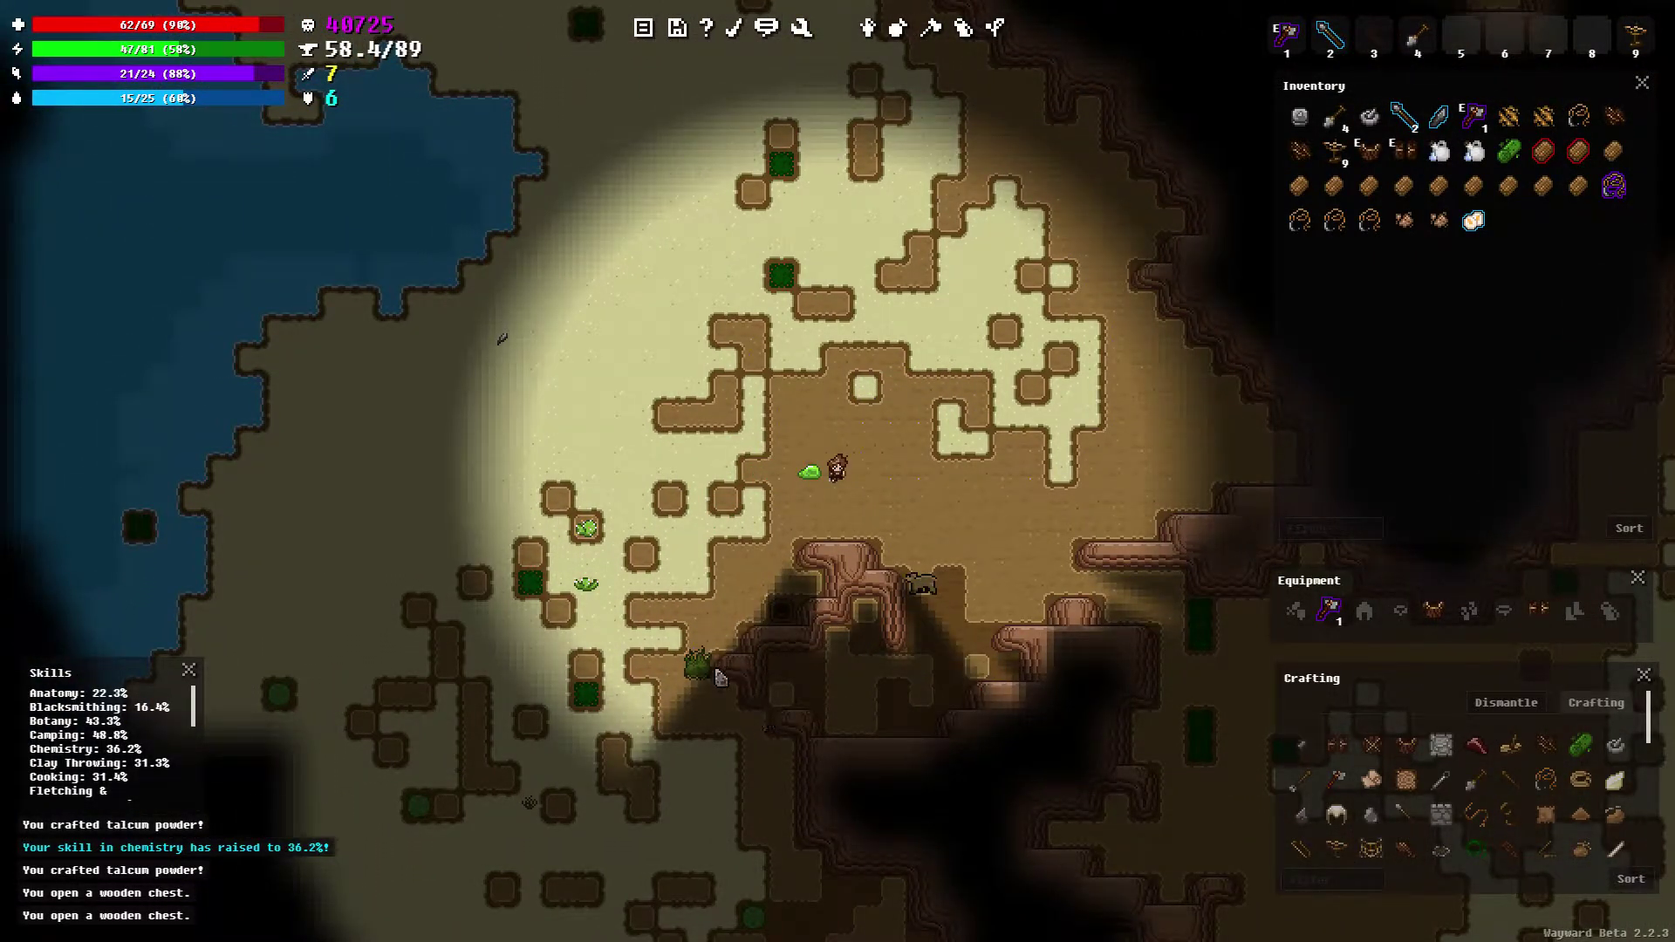
pyautogui.press('Down')
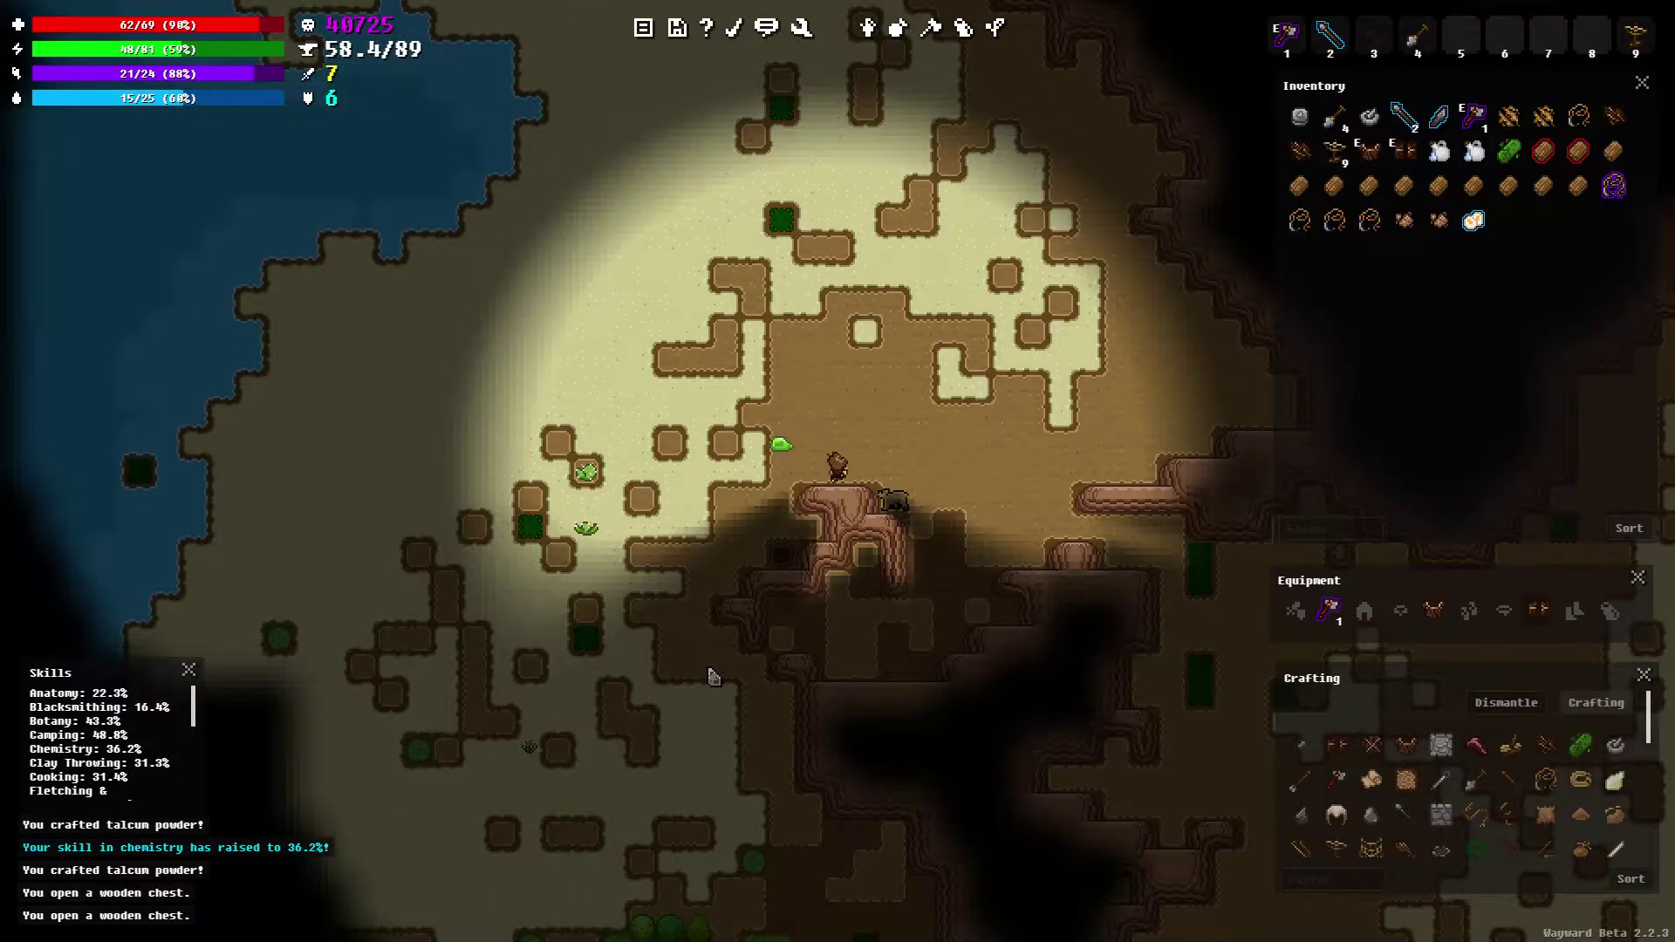
pyautogui.press('Up')
# Walk the character west away from the bear toward the lake
pyautogui.press('Left')
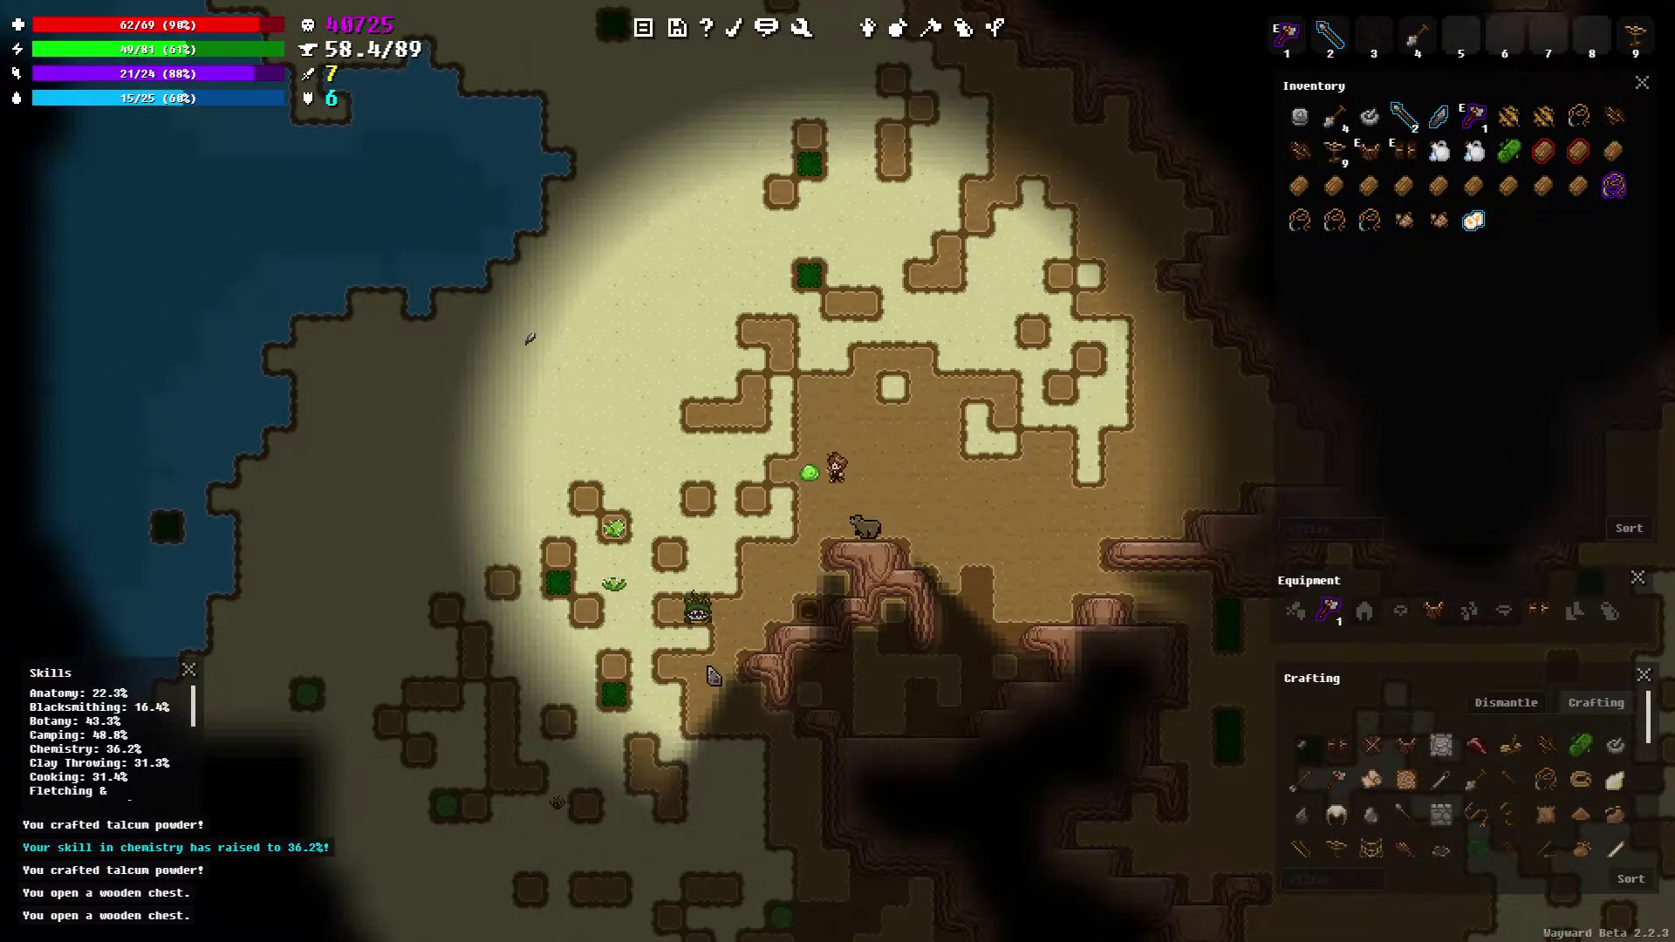
pyautogui.press('Up')
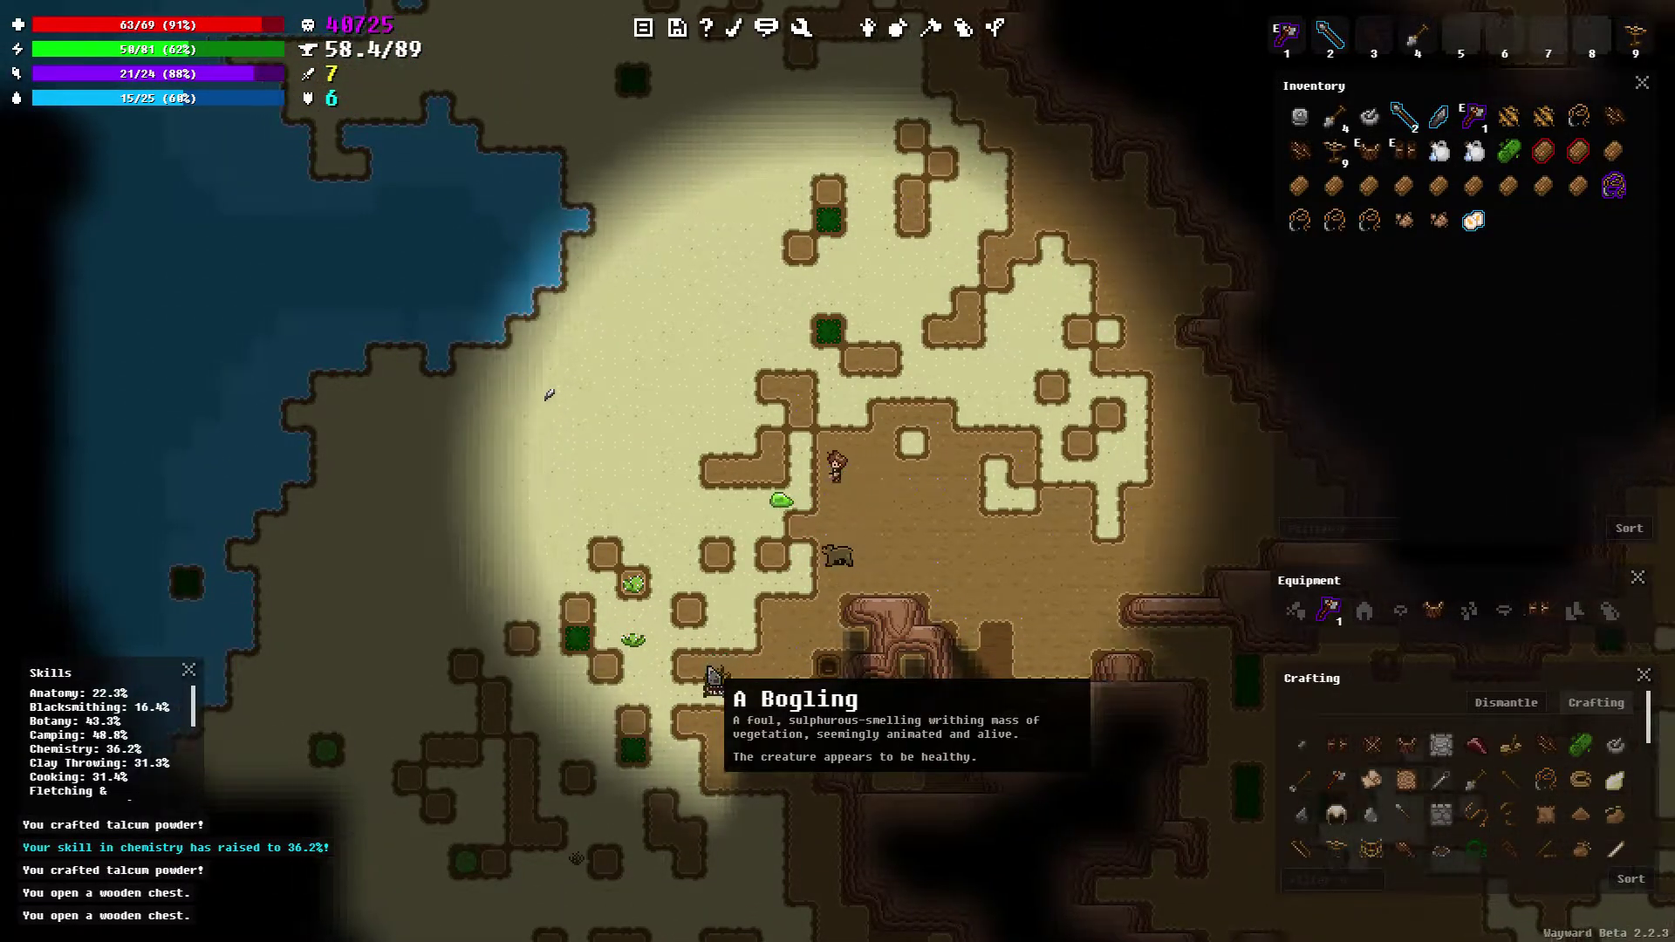
pyautogui.press('Left')
pyautogui.press('Left')
pyautogui.press('Left')
pyautogui.press('Left')
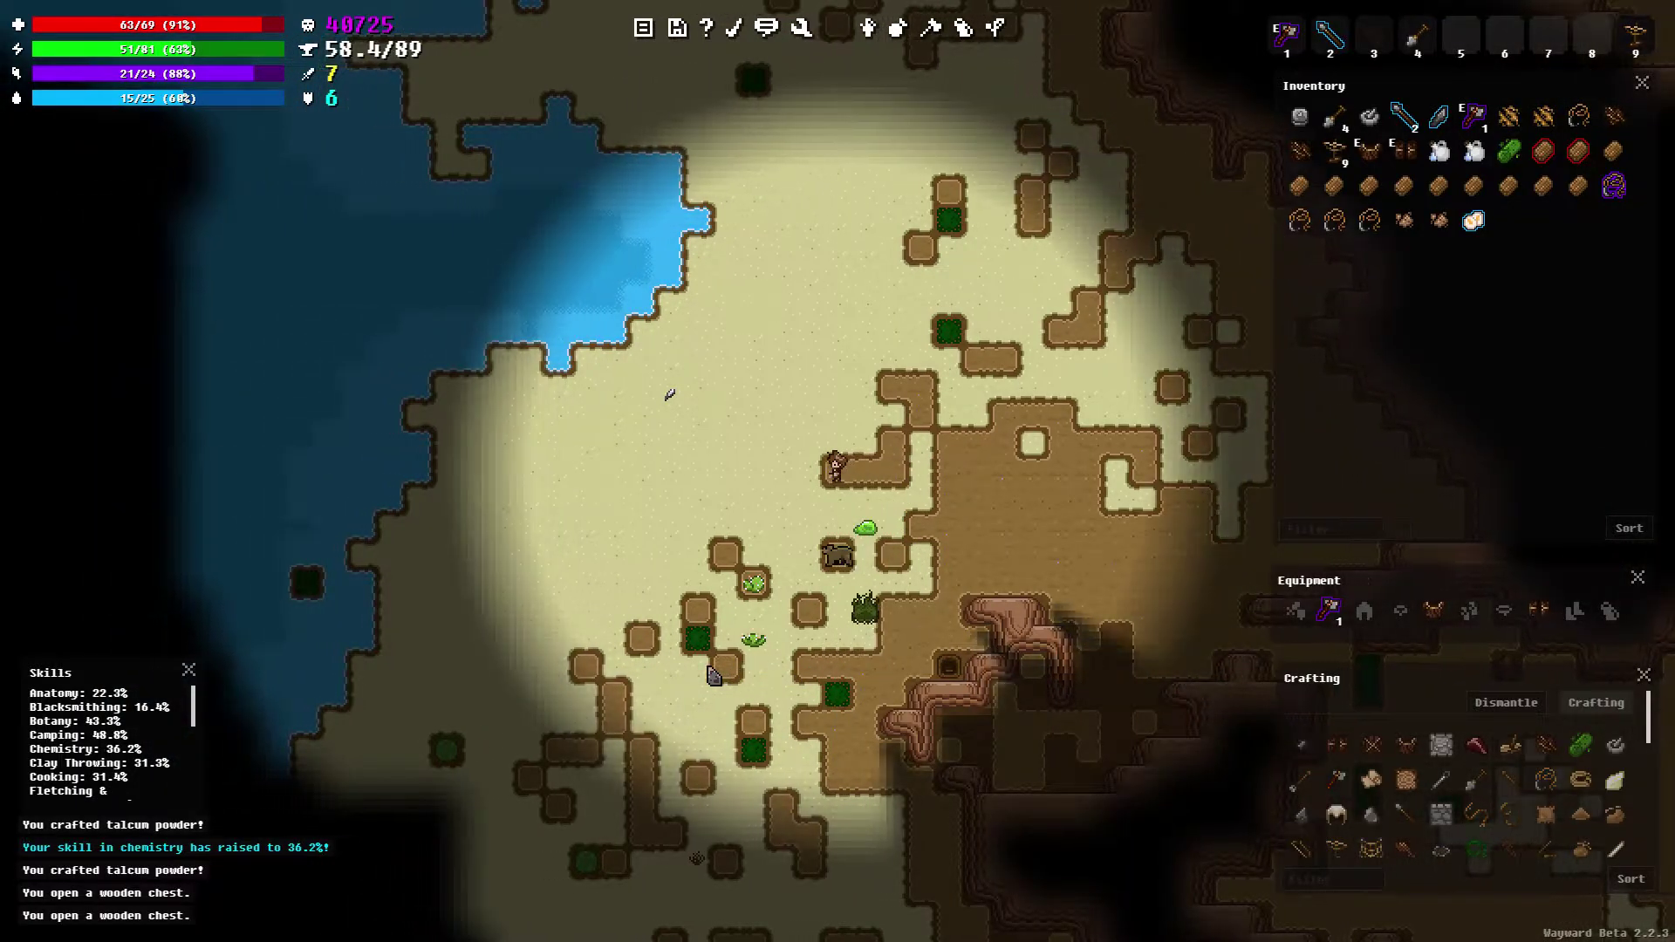
pyautogui.press('Left')
pyautogui.press('Left')
pyautogui.press('Left')
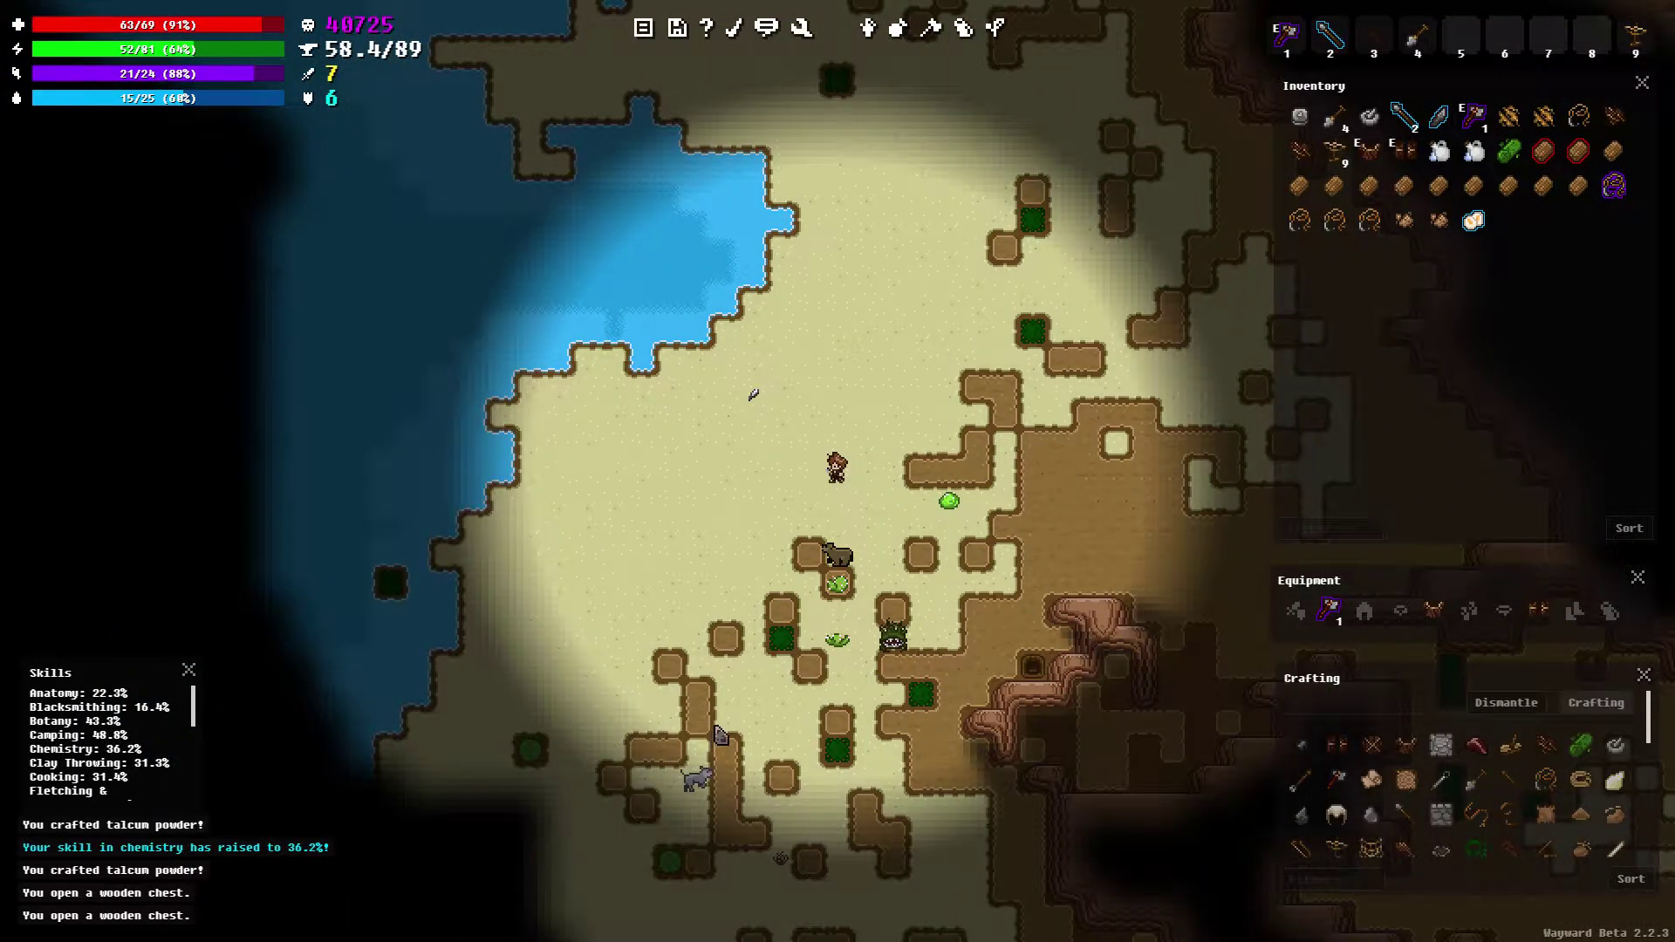
pyautogui.press('Left')
pyautogui.press('Left')
pyautogui.press('Left')
pyautogui.press('Left')
pyautogui.press('Left')
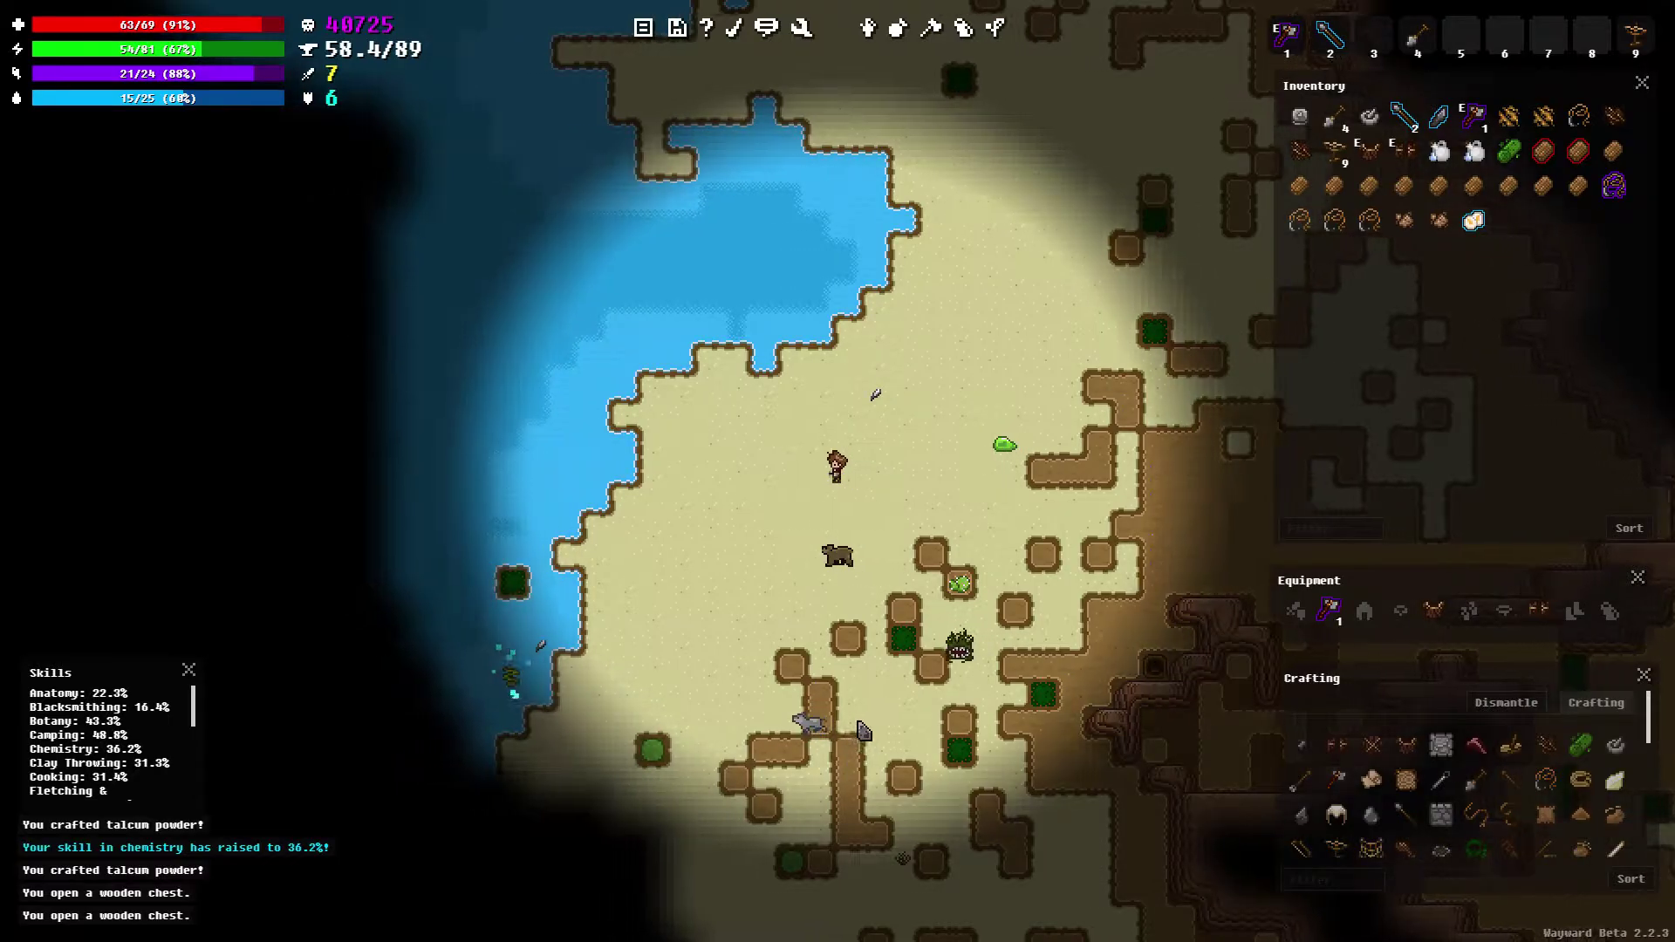
pyautogui.press('Left')
pyautogui.press('Left')
pyautogui.press('Left')
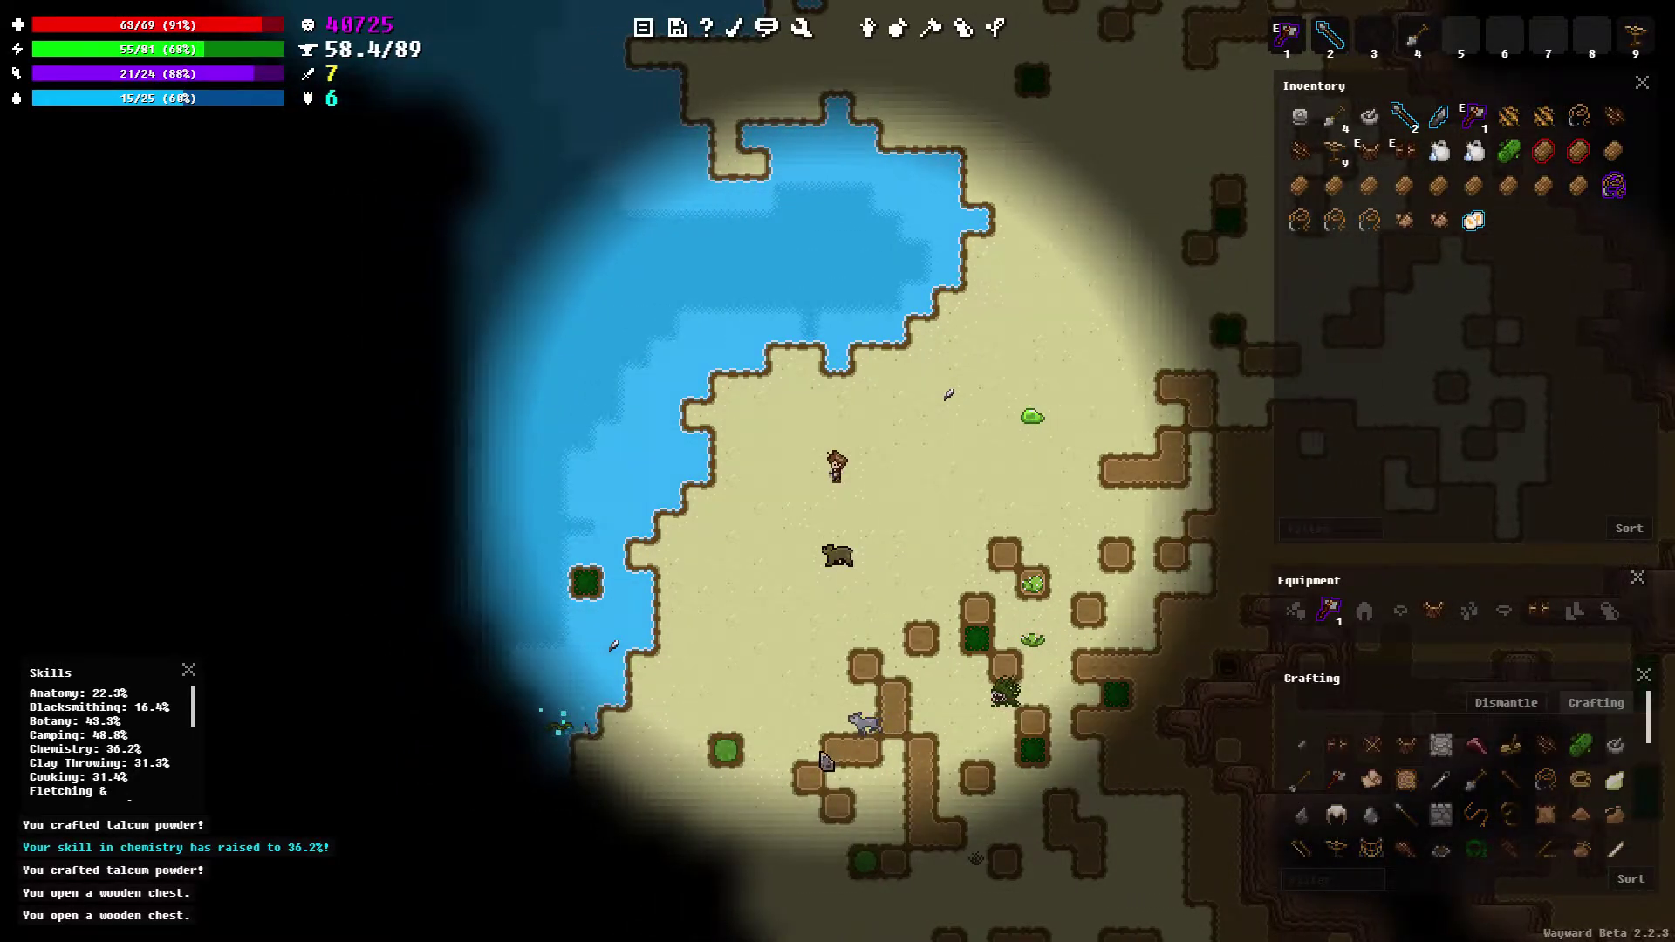
pyautogui.press('Left')
pyautogui.press('Down')
pyautogui.press('Left')
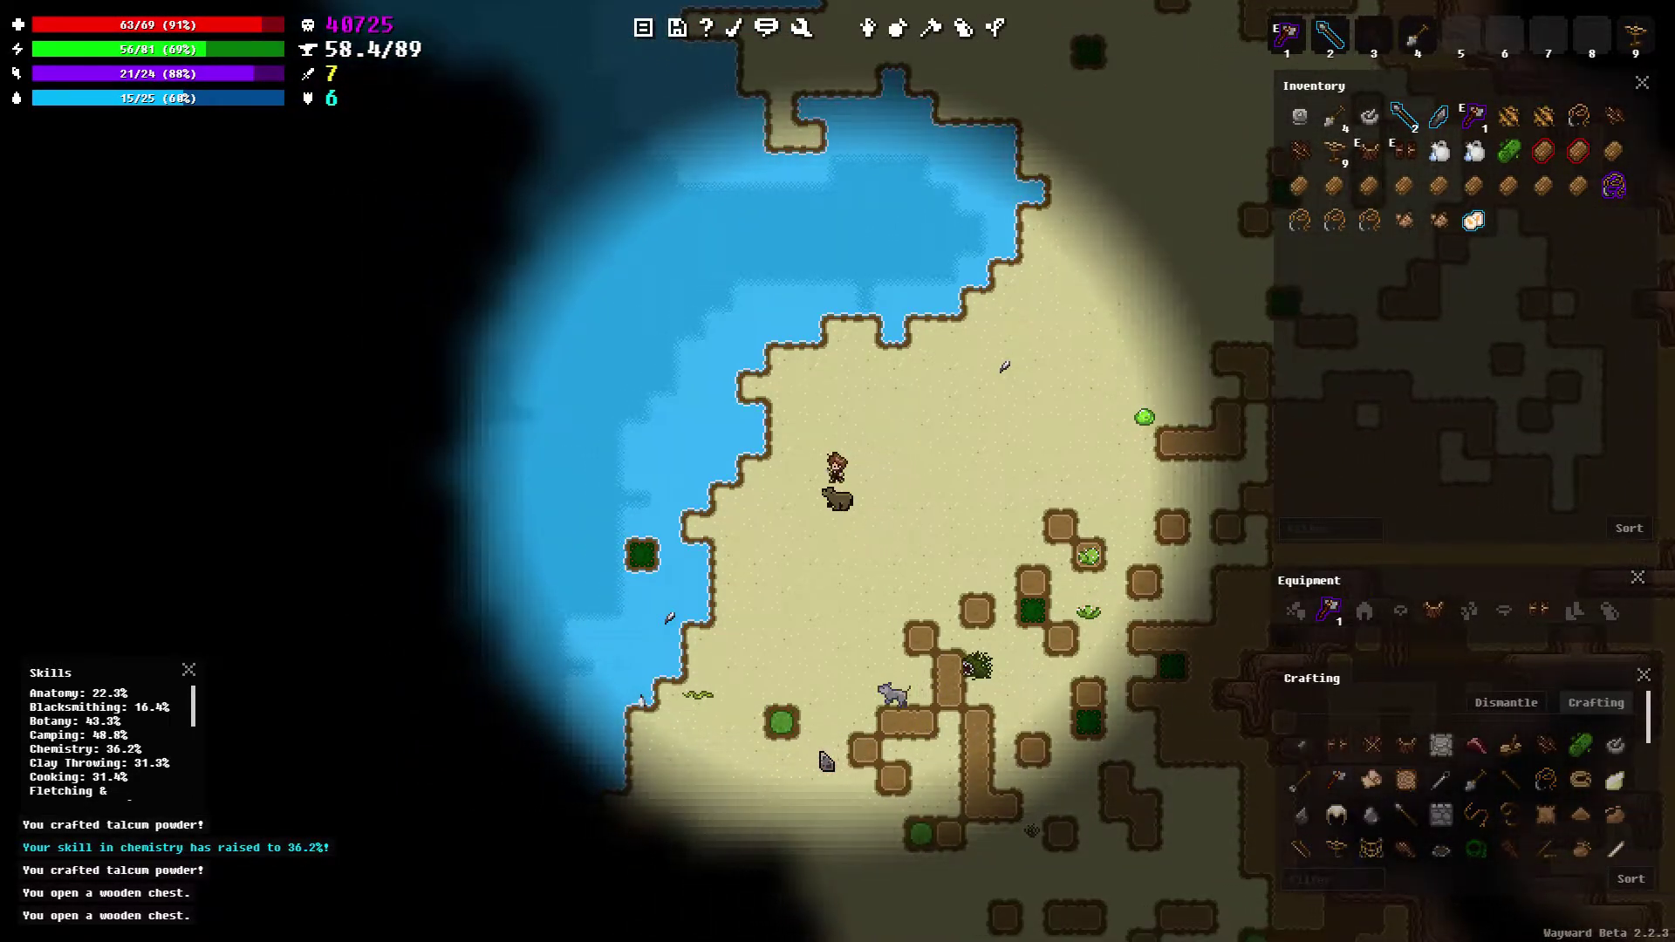
# Walk back east from the lake and south through the rocky pass
pyautogui.press('Right')
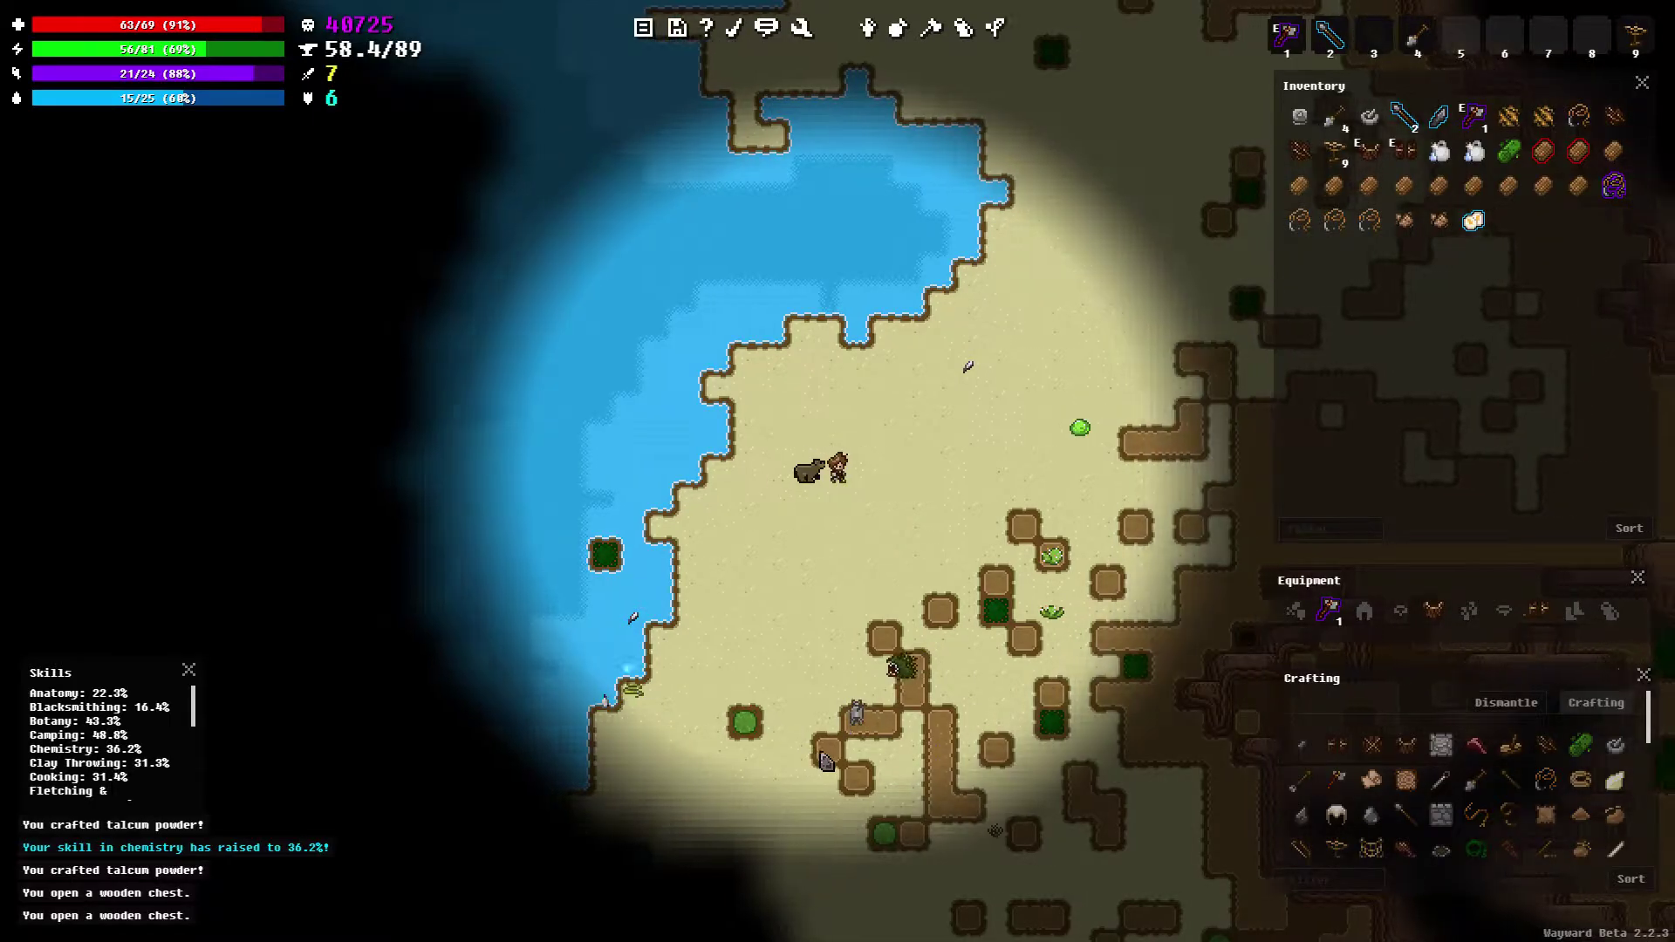
pyautogui.press('Right')
pyautogui.press('Right')
pyautogui.press('Right')
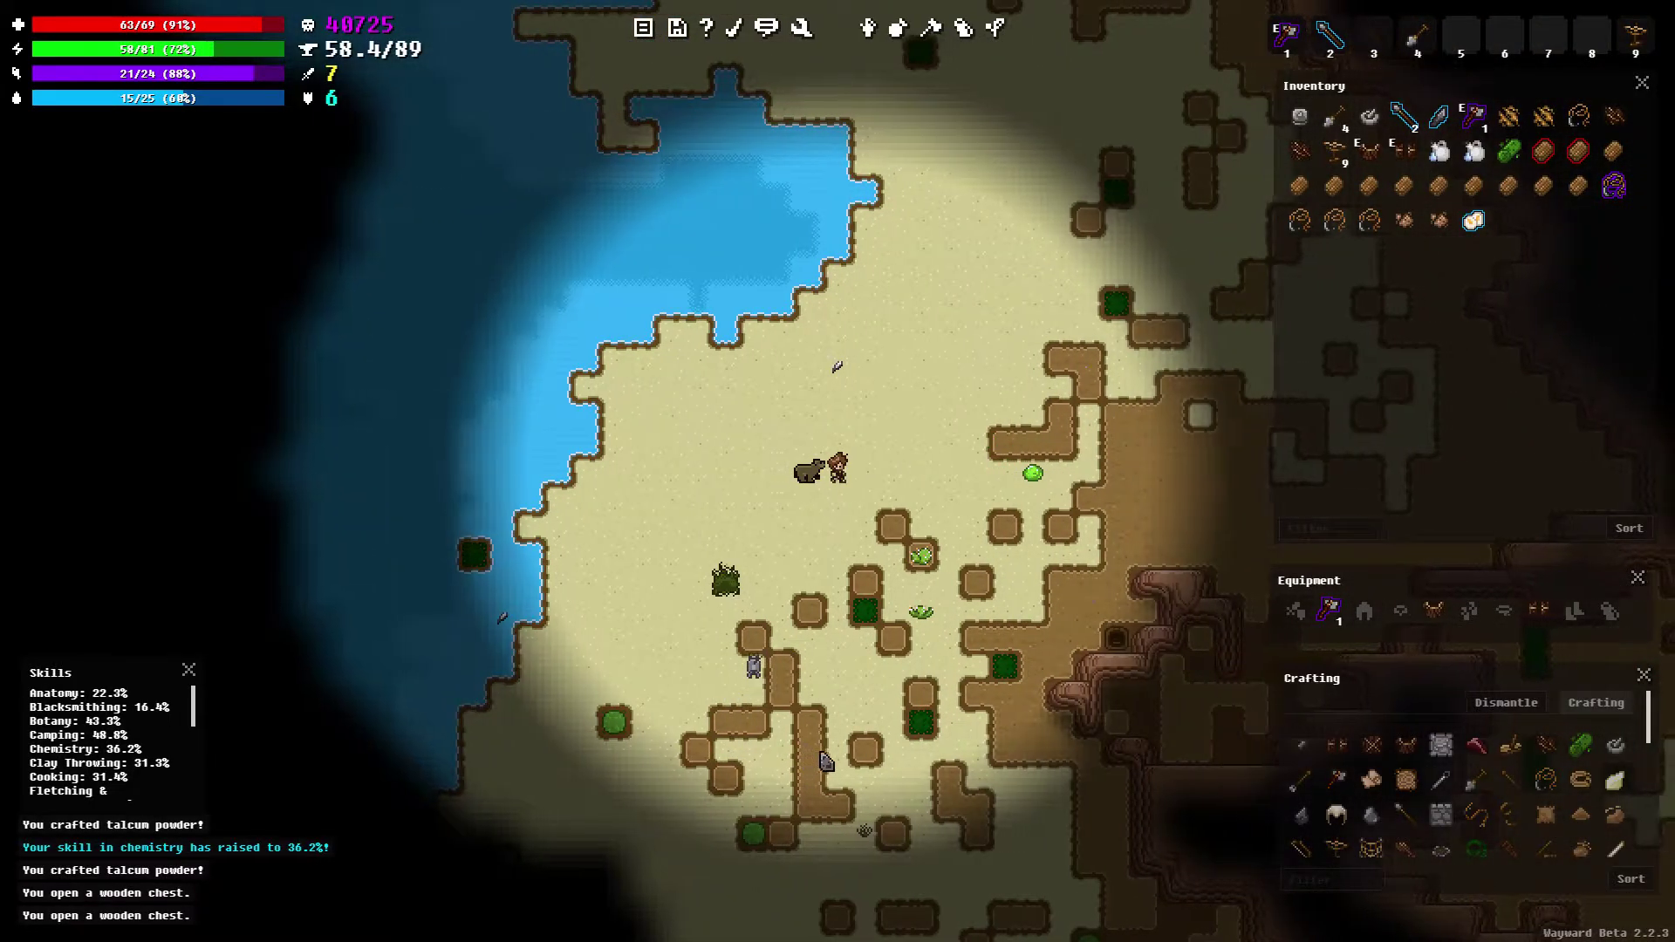
pyautogui.press('Right')
pyautogui.press('Right')
pyautogui.press('Right')
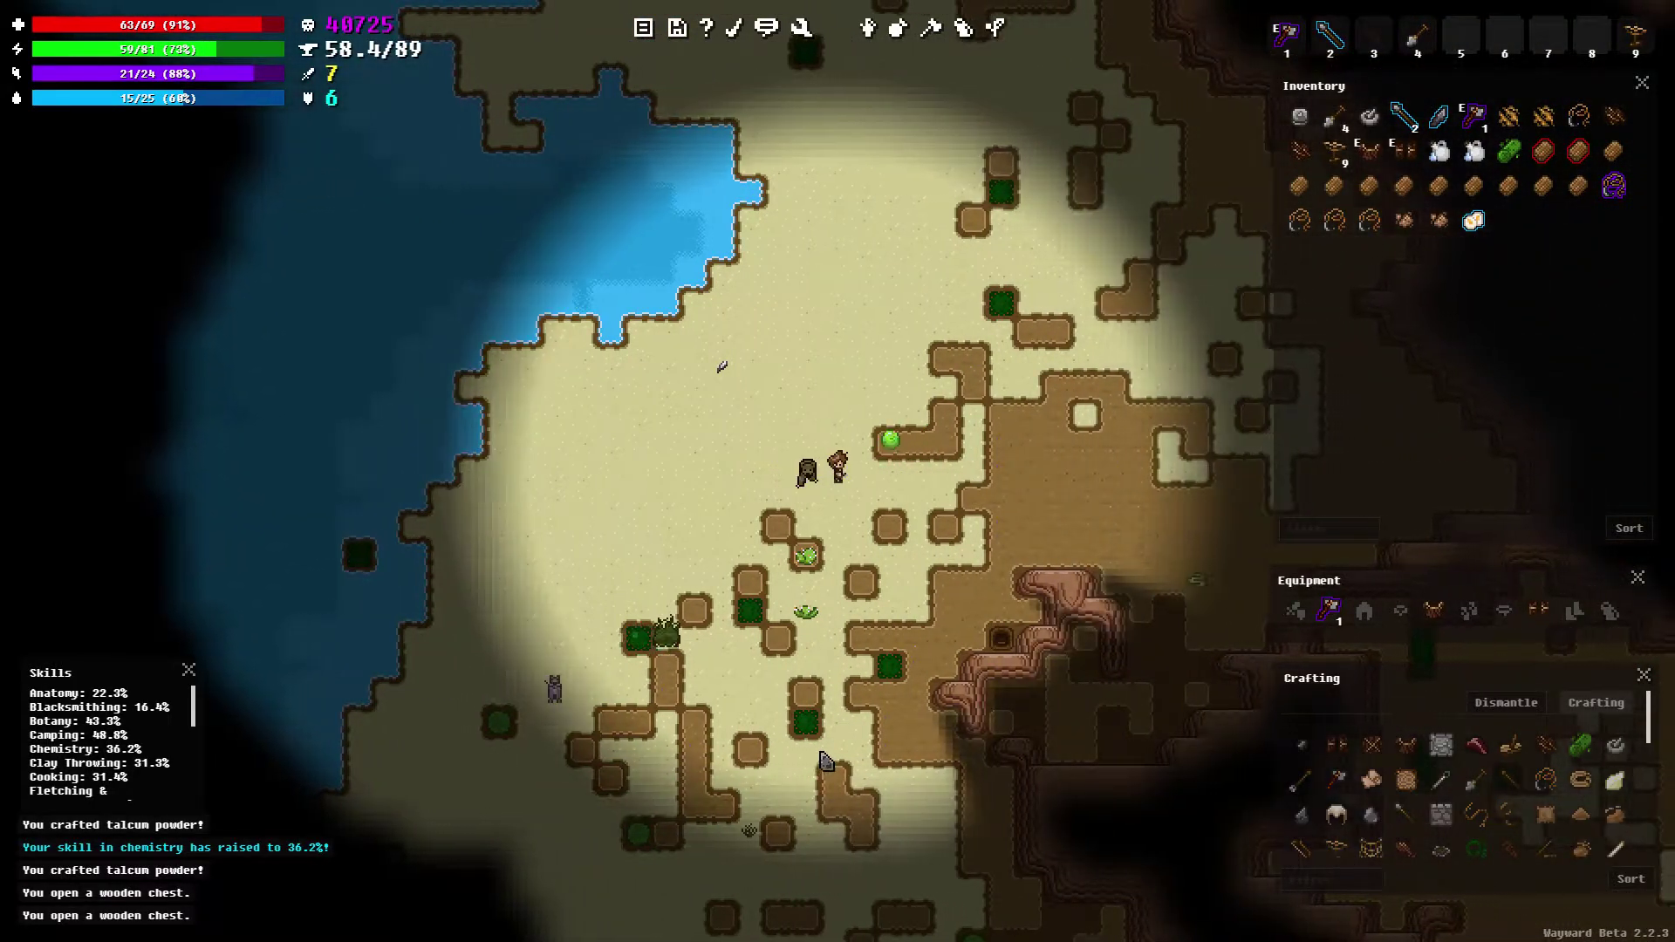
pyautogui.press('Right')
pyautogui.press('Right')
pyautogui.press('Right')
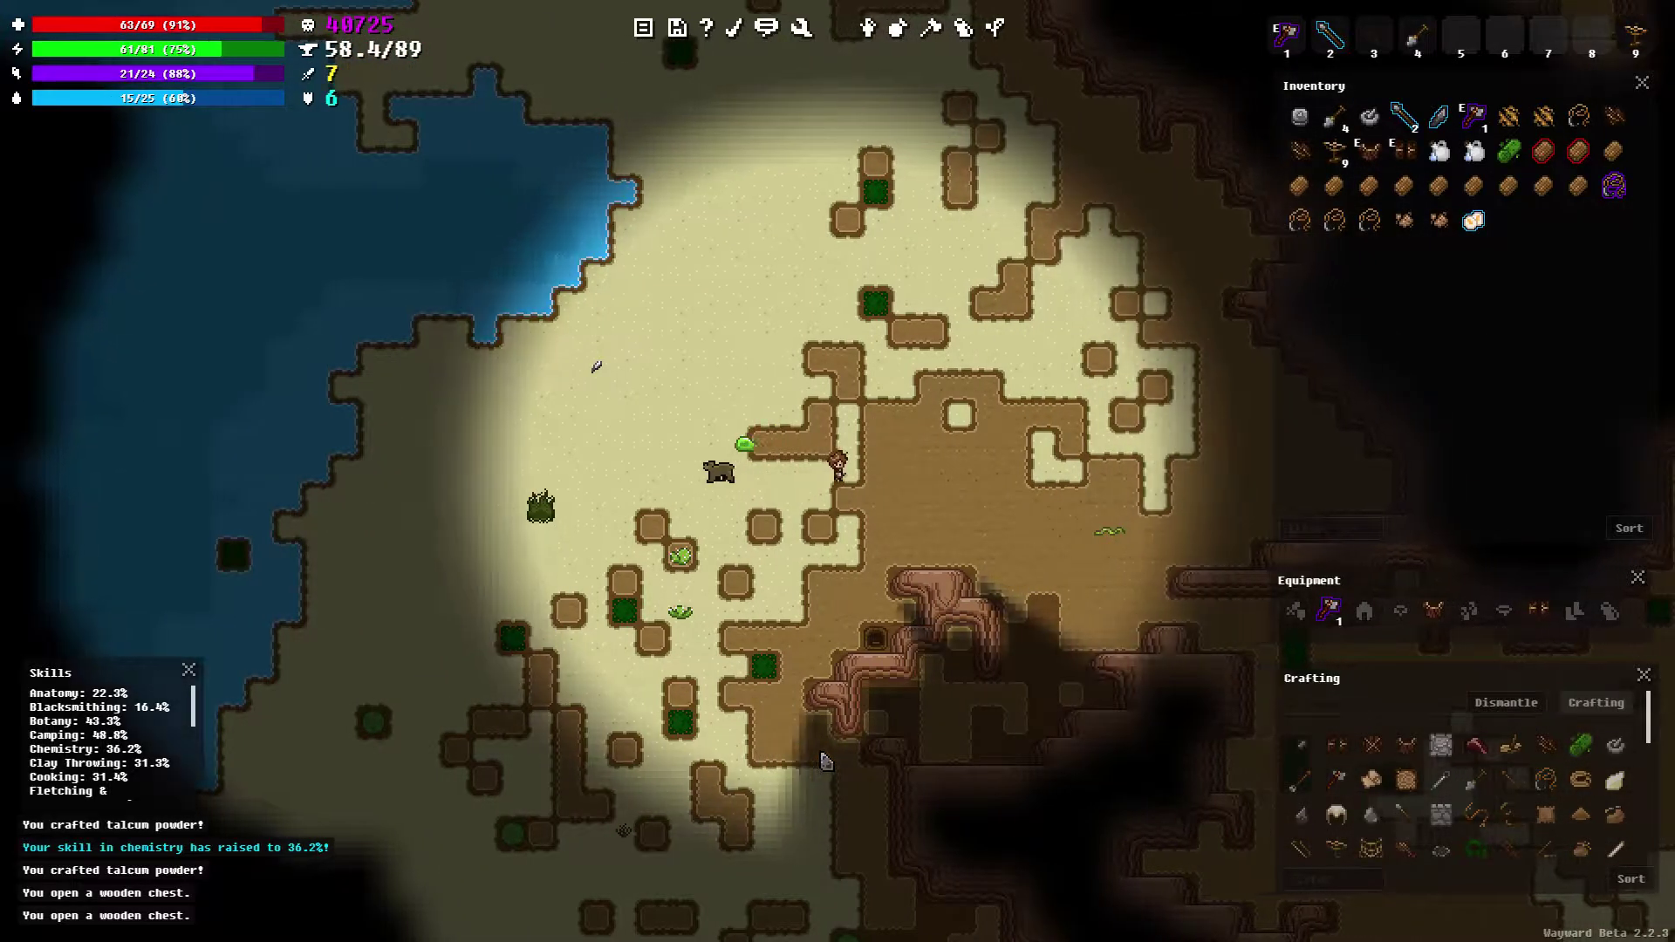
pyautogui.press('Right')
pyautogui.press('Right')
pyautogui.press('Right')
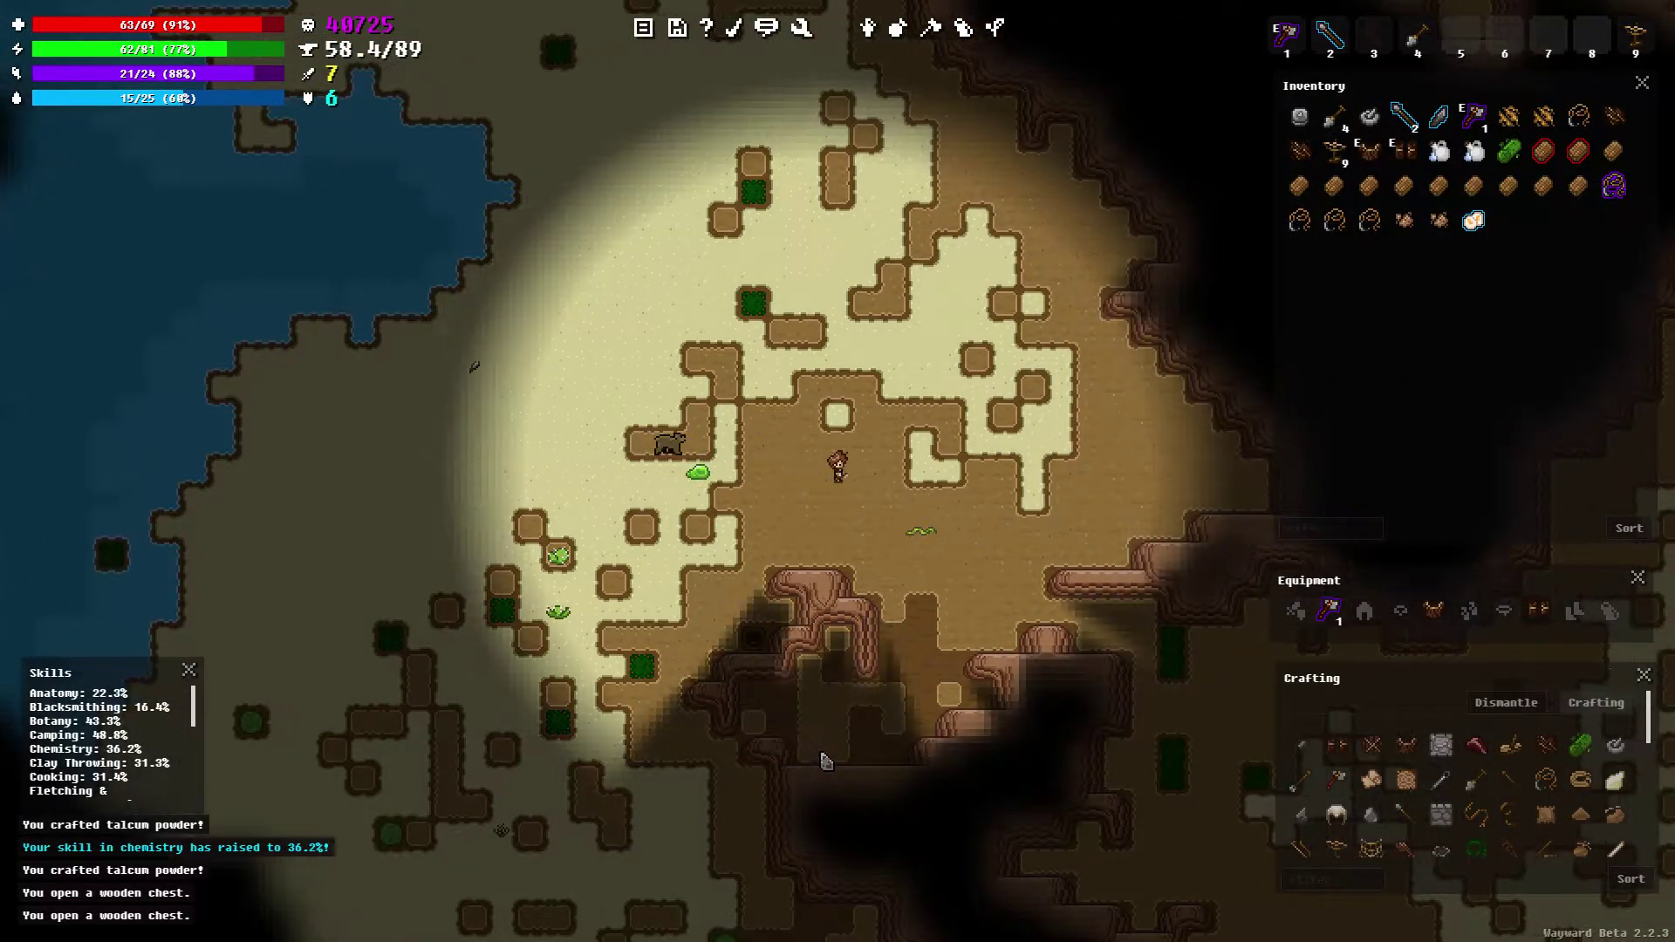
pyautogui.press('Right')
pyautogui.press('Right')
pyautogui.press('Right')
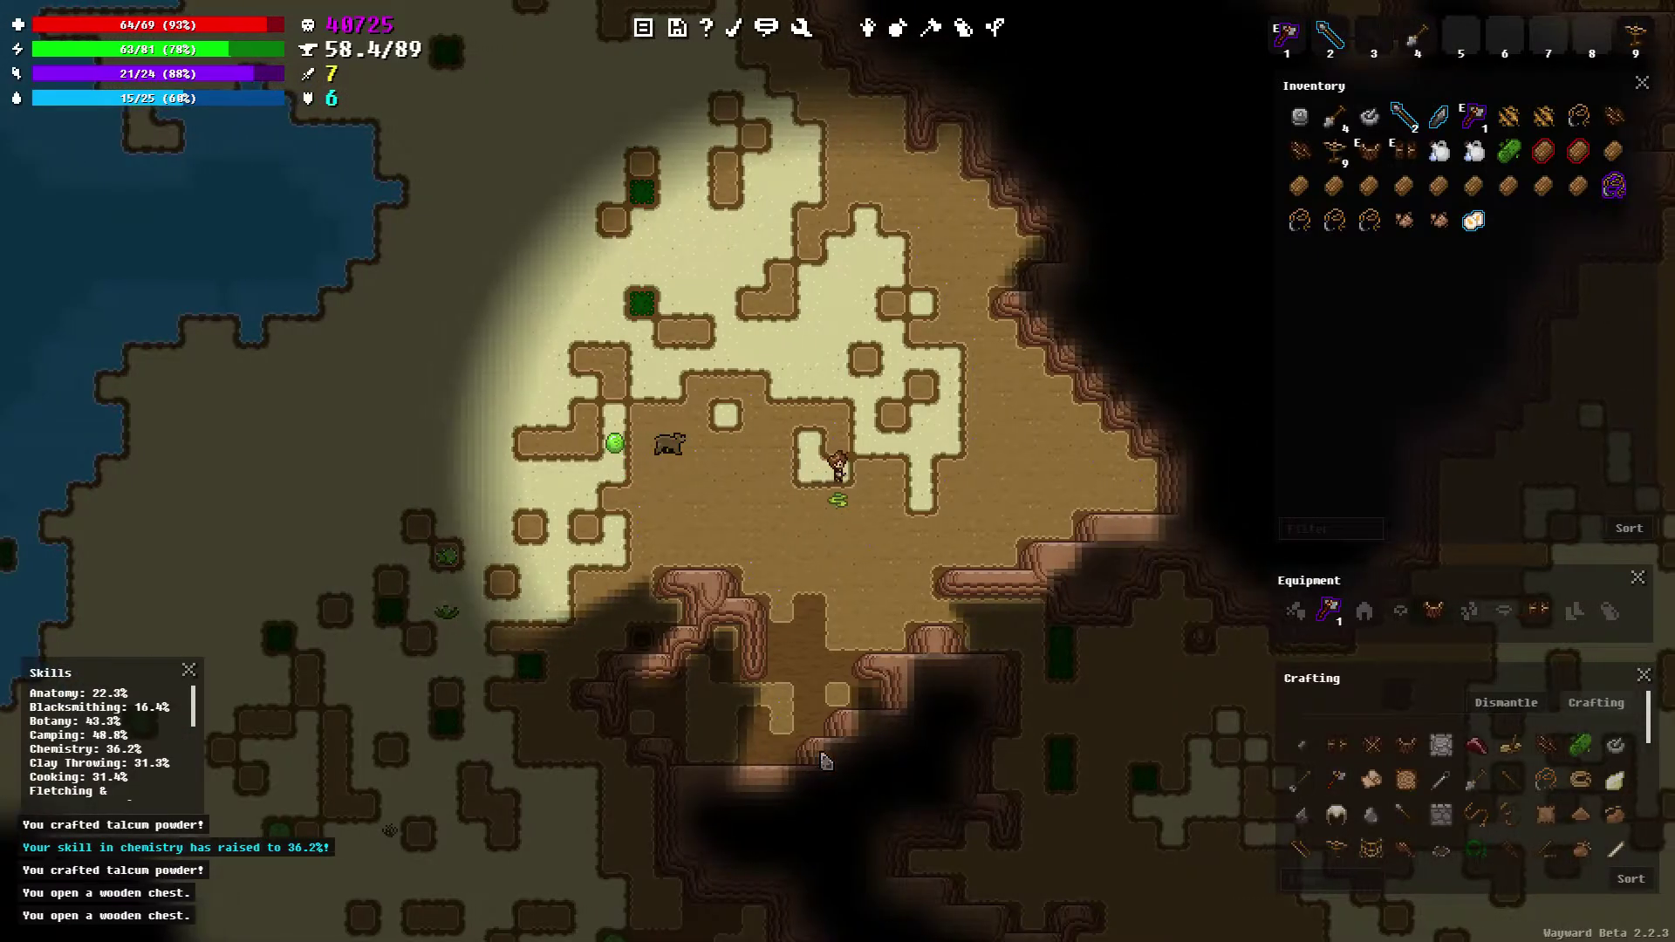
pyautogui.press('Right')
pyautogui.press('Down')
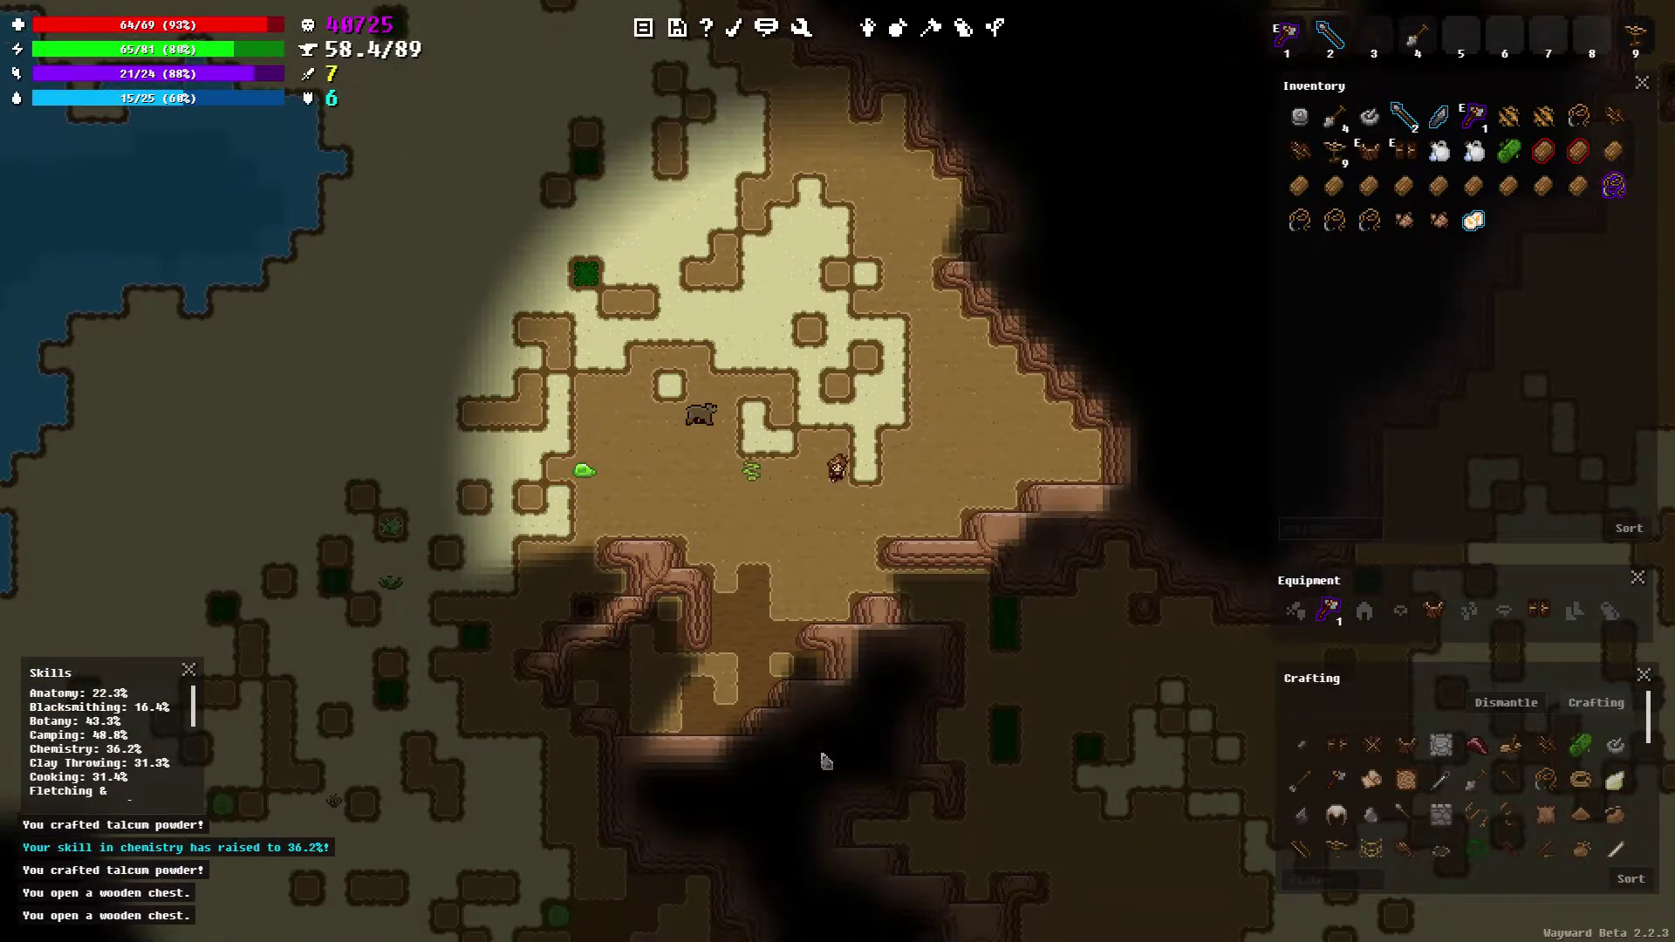
pyautogui.press('Down')
pyautogui.press('Down')
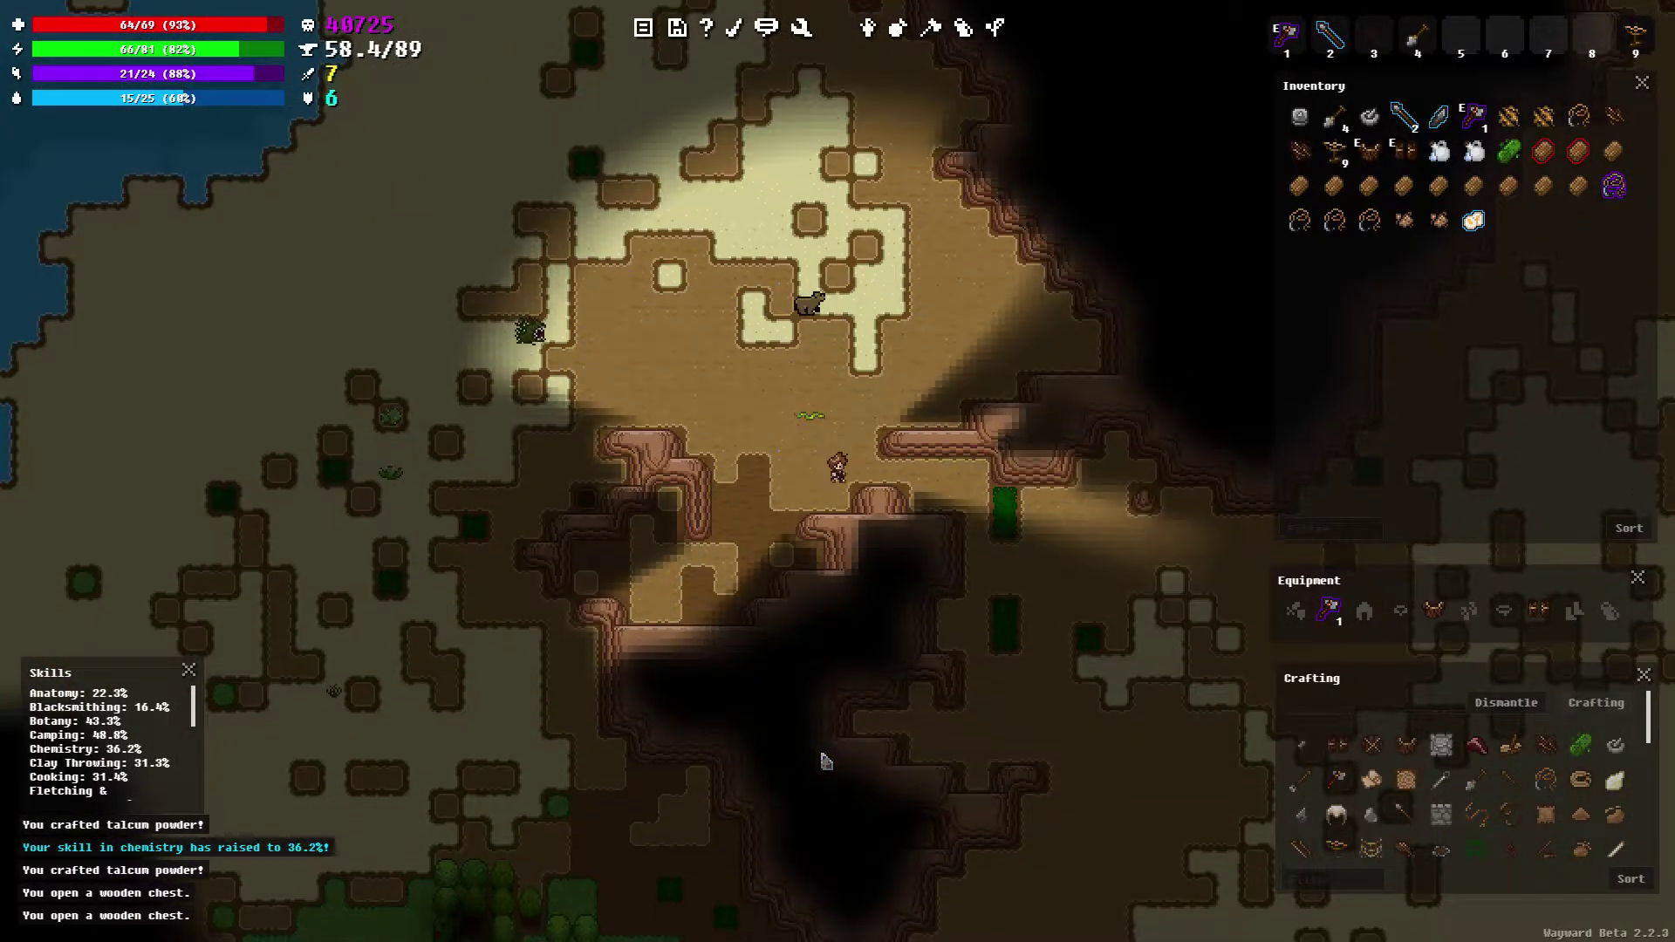
pyautogui.press('Right')
pyautogui.press('Right')
pyautogui.press('Right')
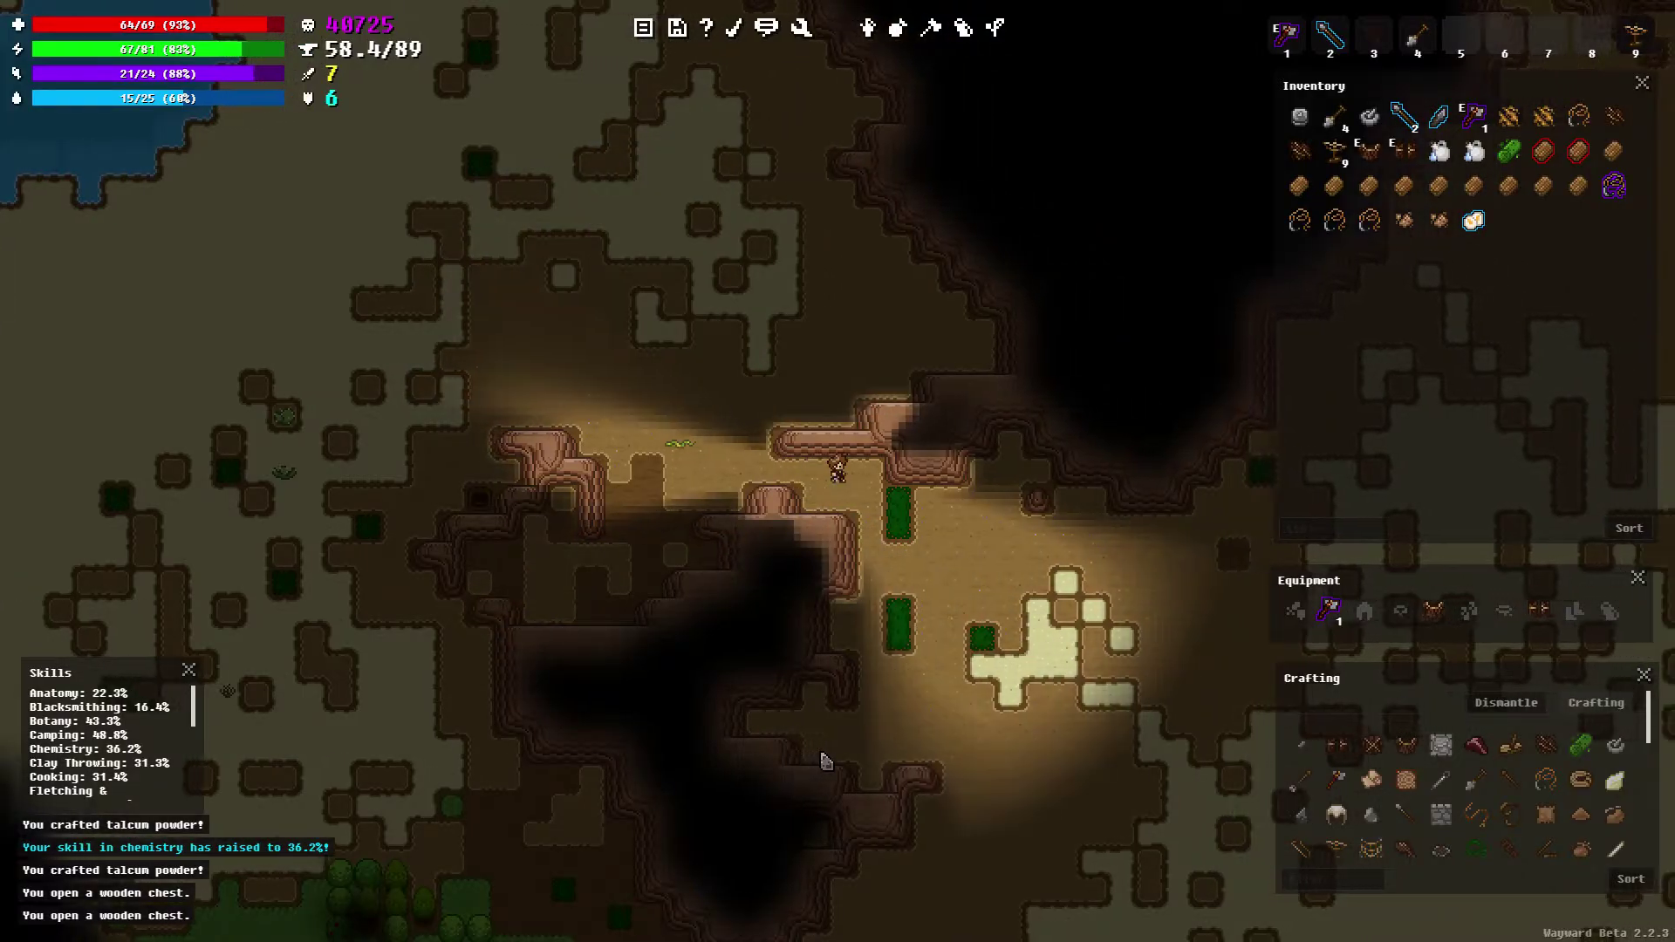
pyautogui.press('Down')
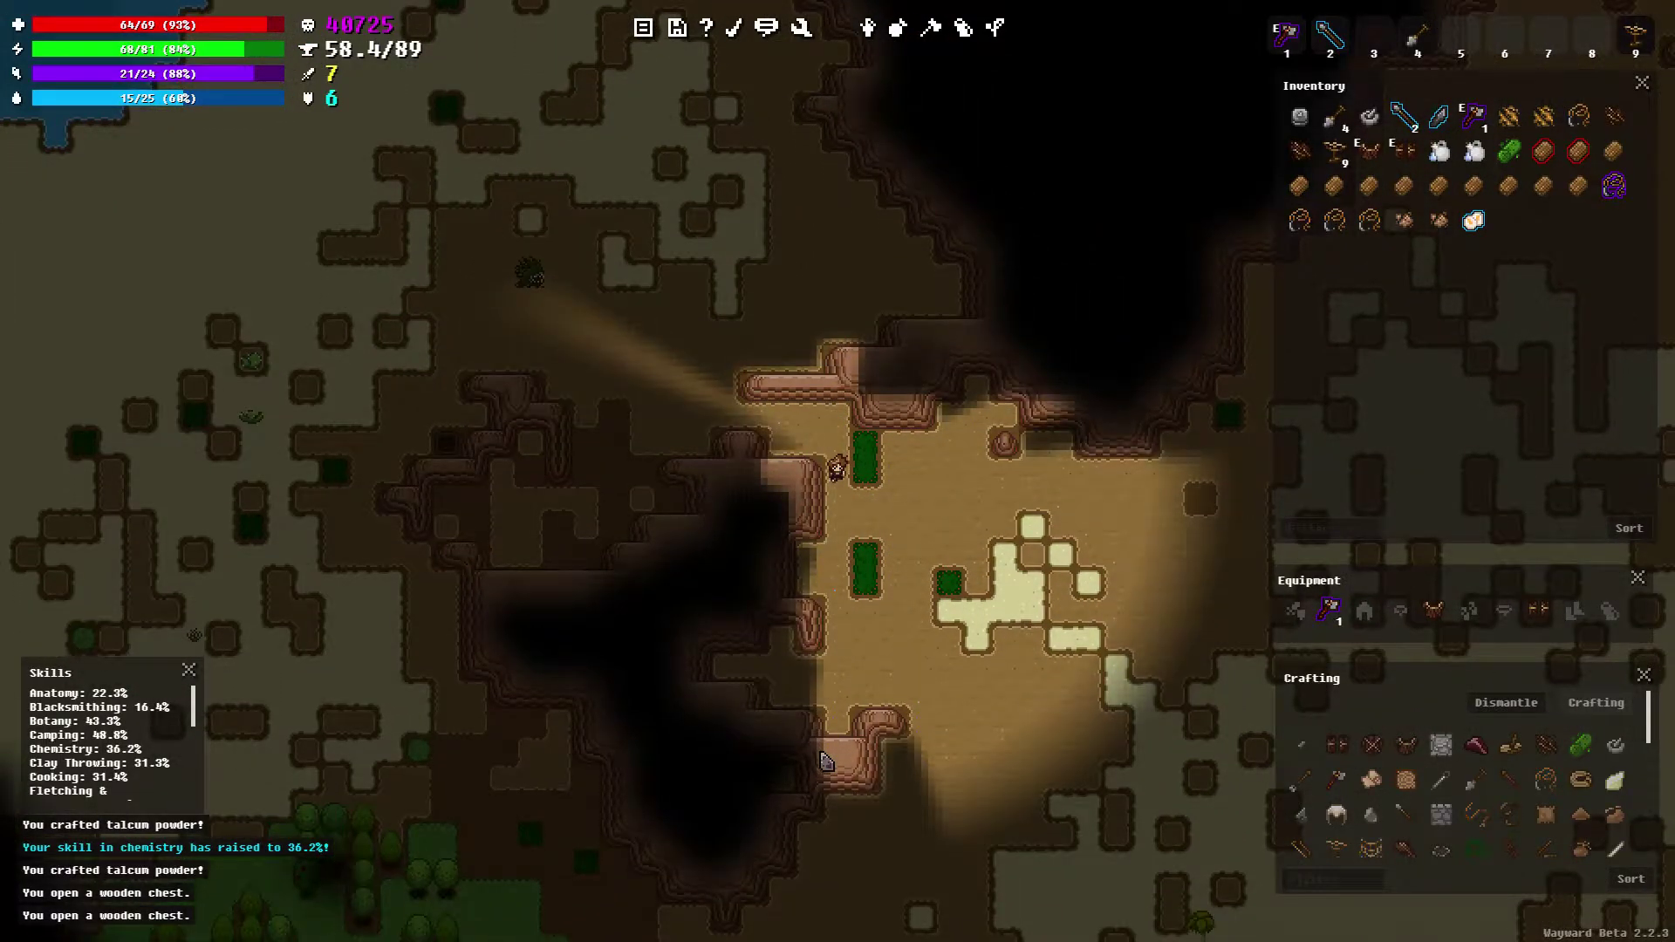
# Continue east across the wider sand-patched clearing
pyautogui.press('Right')
pyautogui.press('Right')
pyautogui.press('Right')
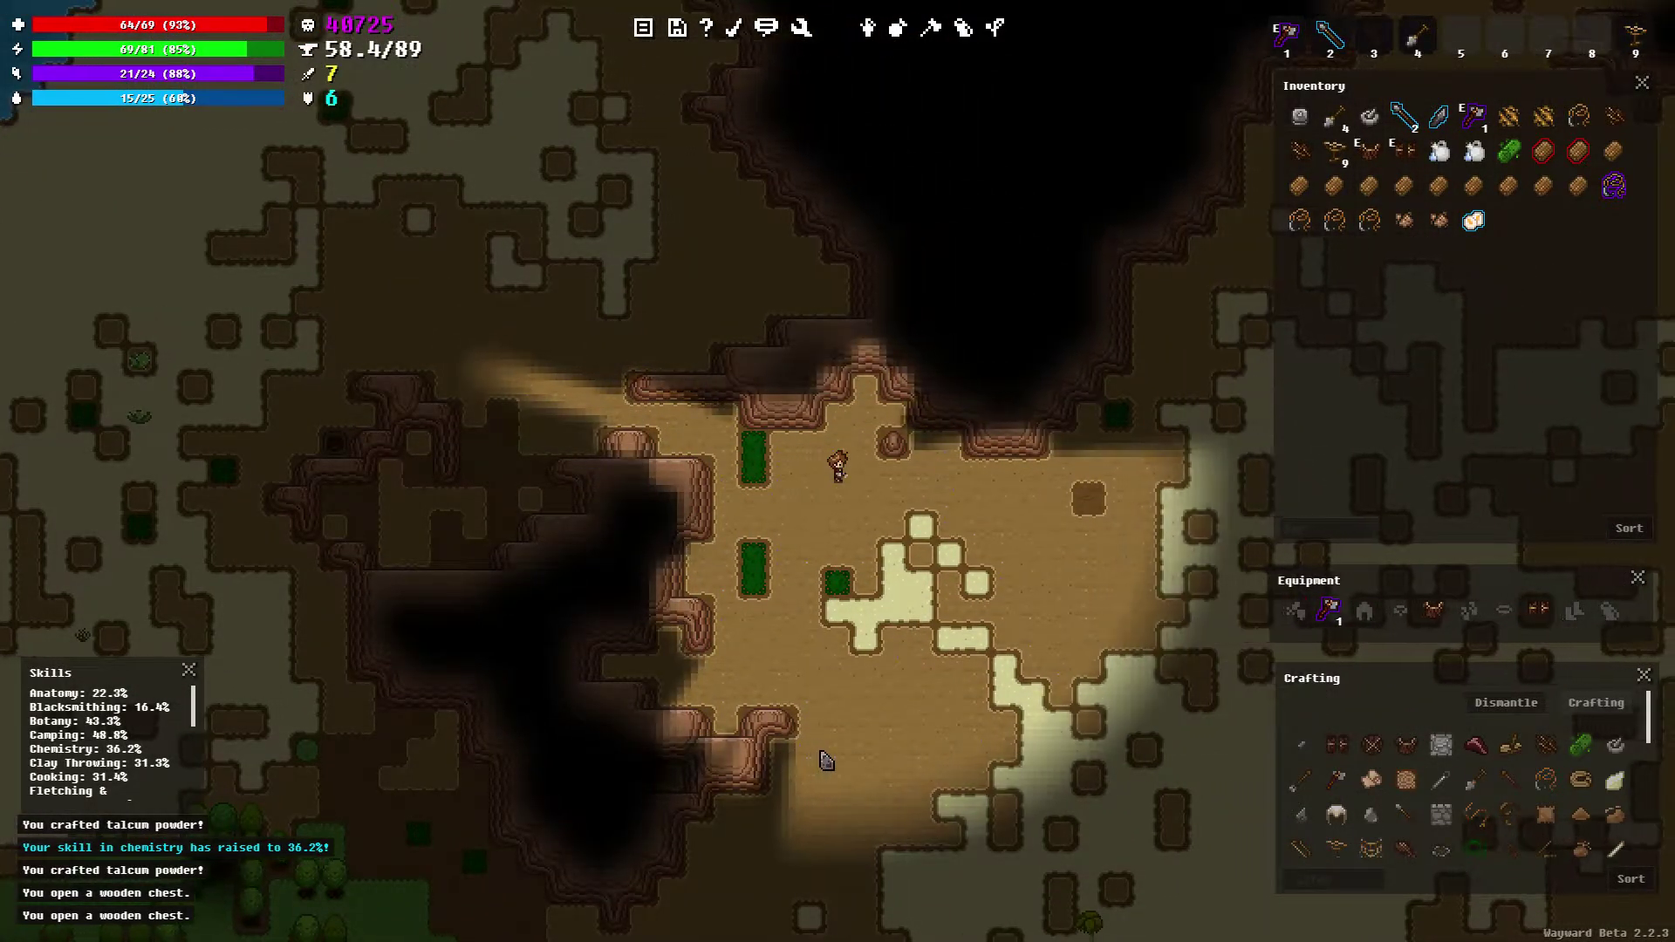
pyautogui.press('Right')
pyautogui.press('Right')
pyautogui.press('Right')
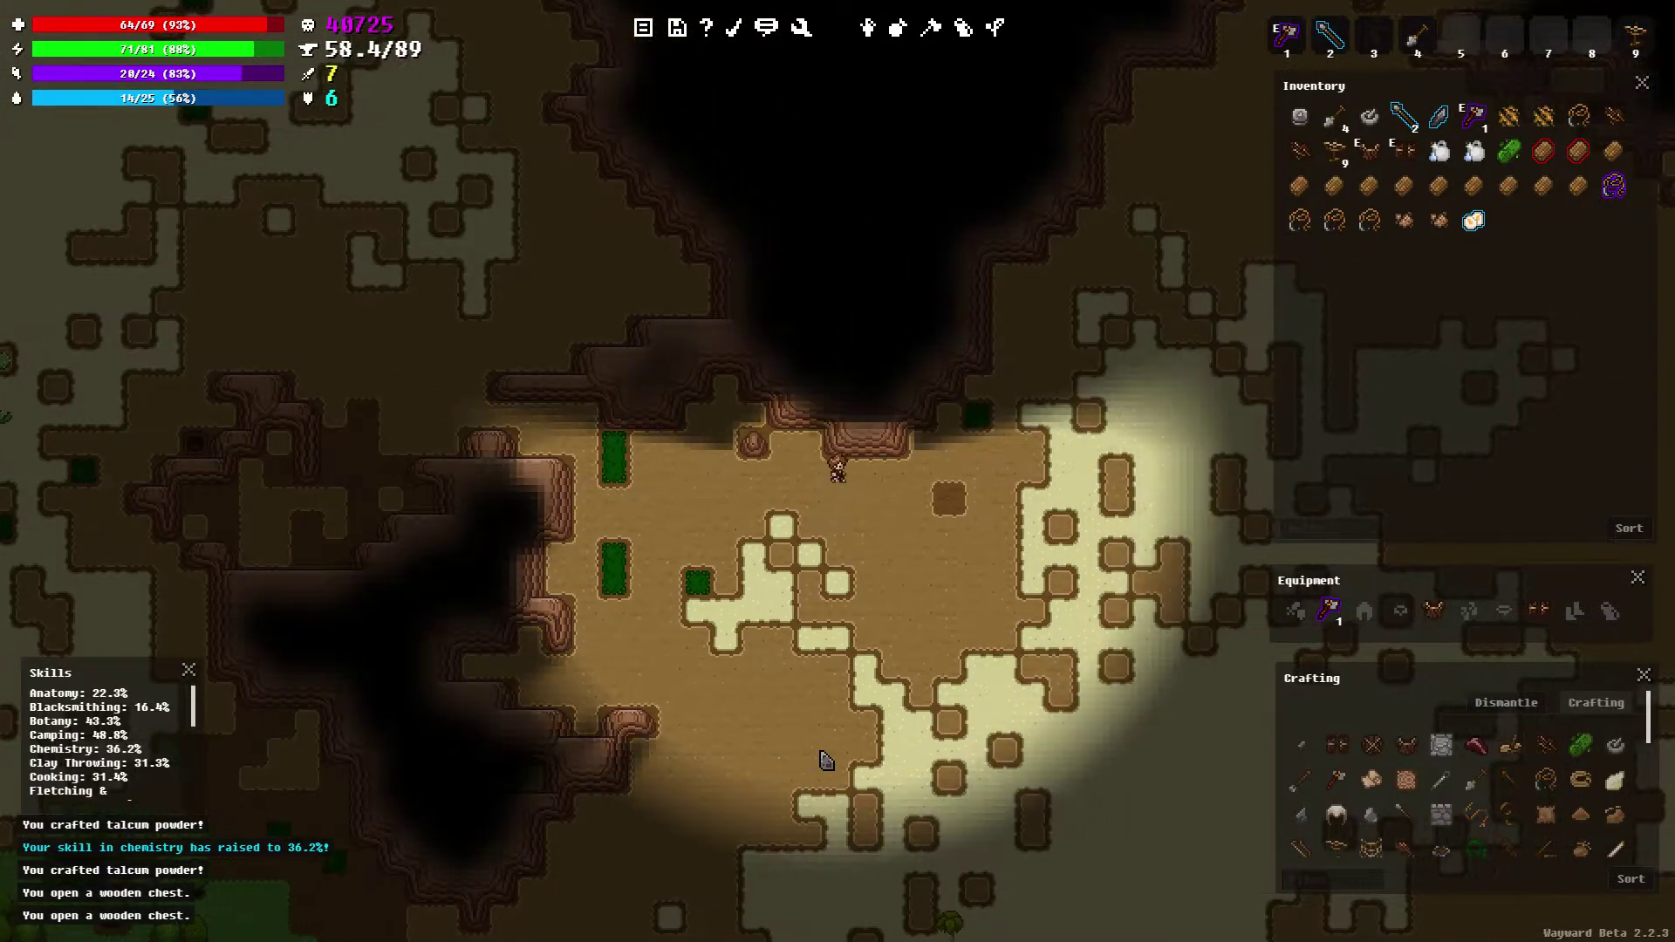
pyautogui.press('Right')
pyautogui.press('Right')
pyautogui.press('Right')
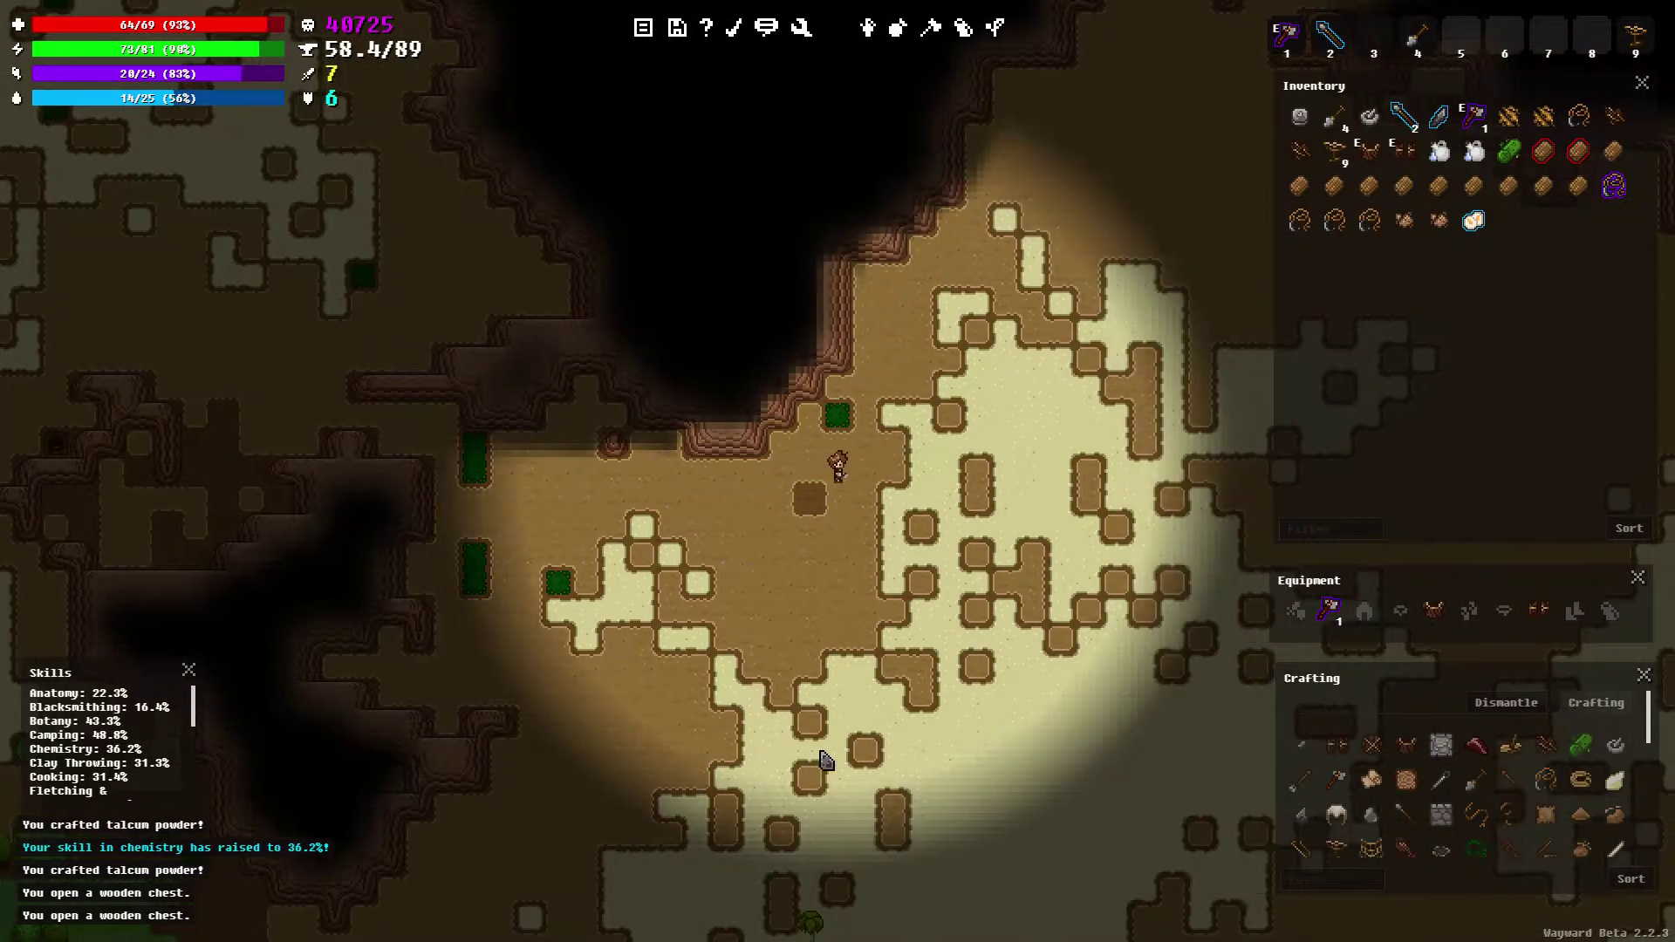
pyautogui.press('Right')
pyautogui.press('Right')
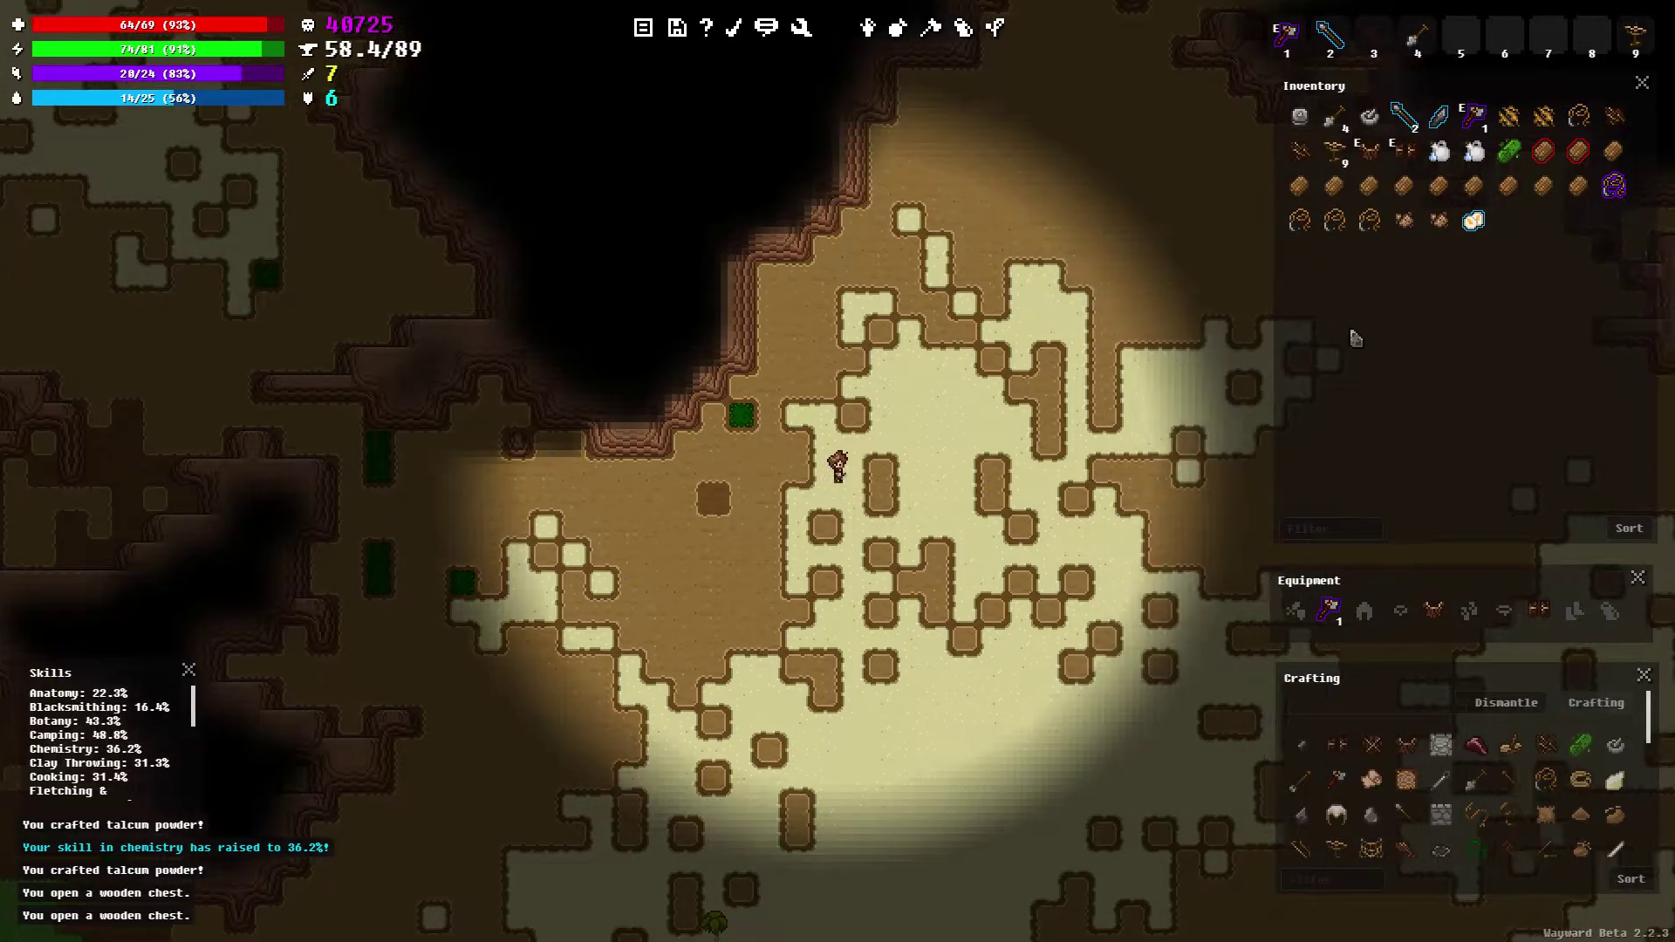
pyautogui.press('Right')
pyautogui.press('Right')
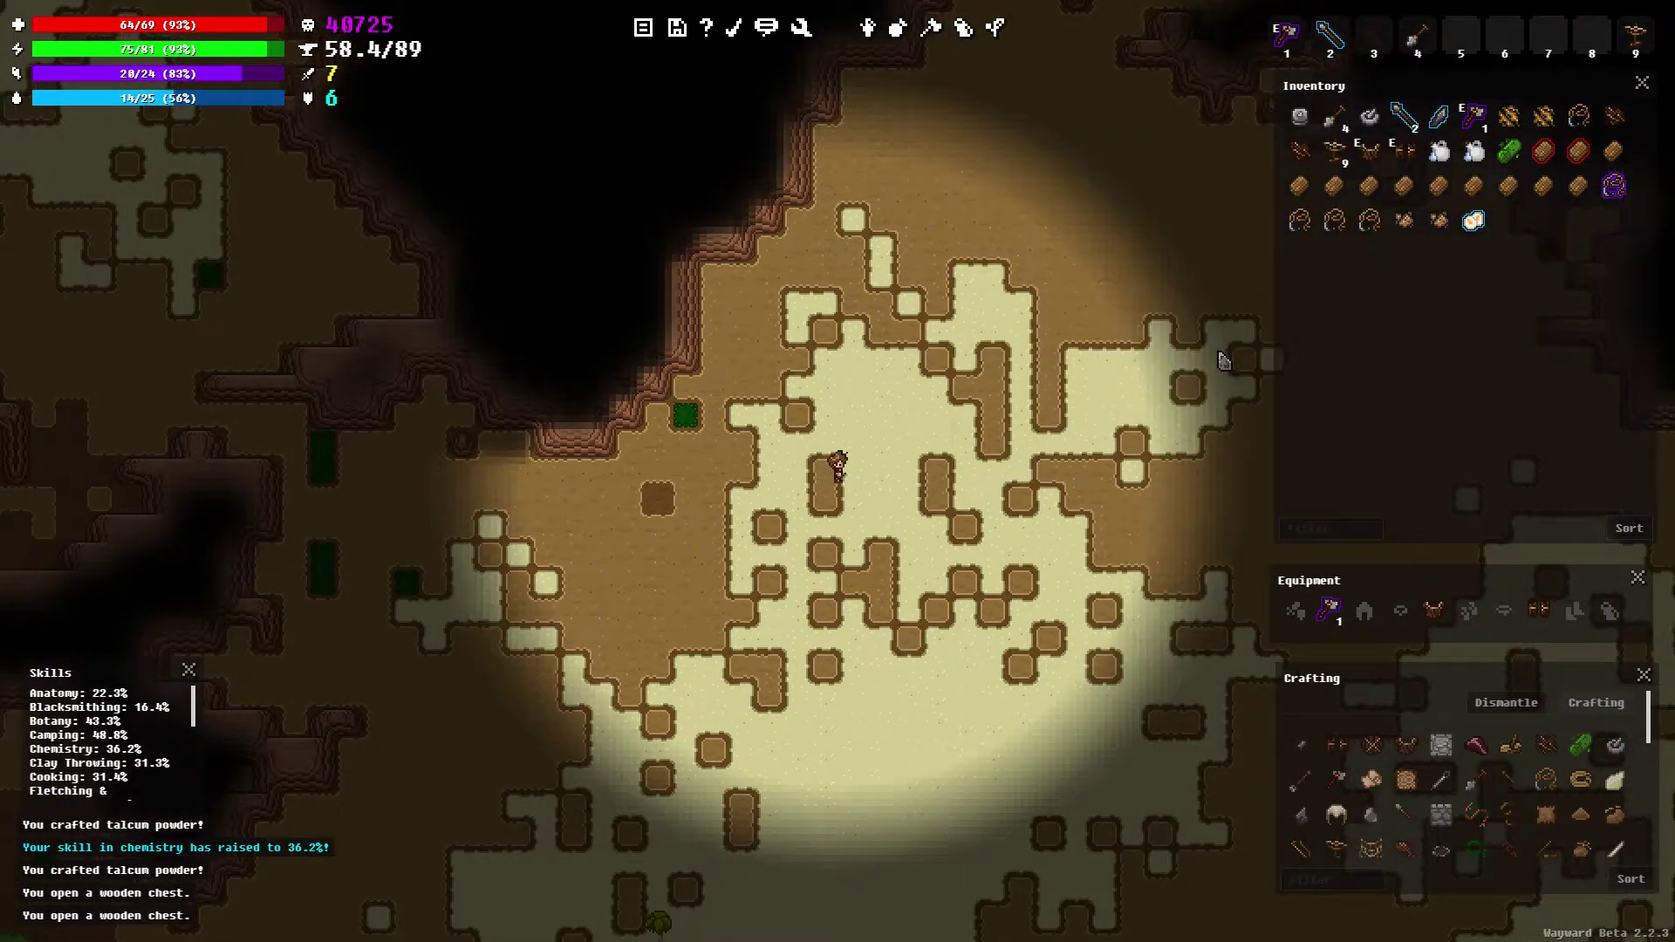
pyautogui.press('Right')
pyautogui.press('Right')
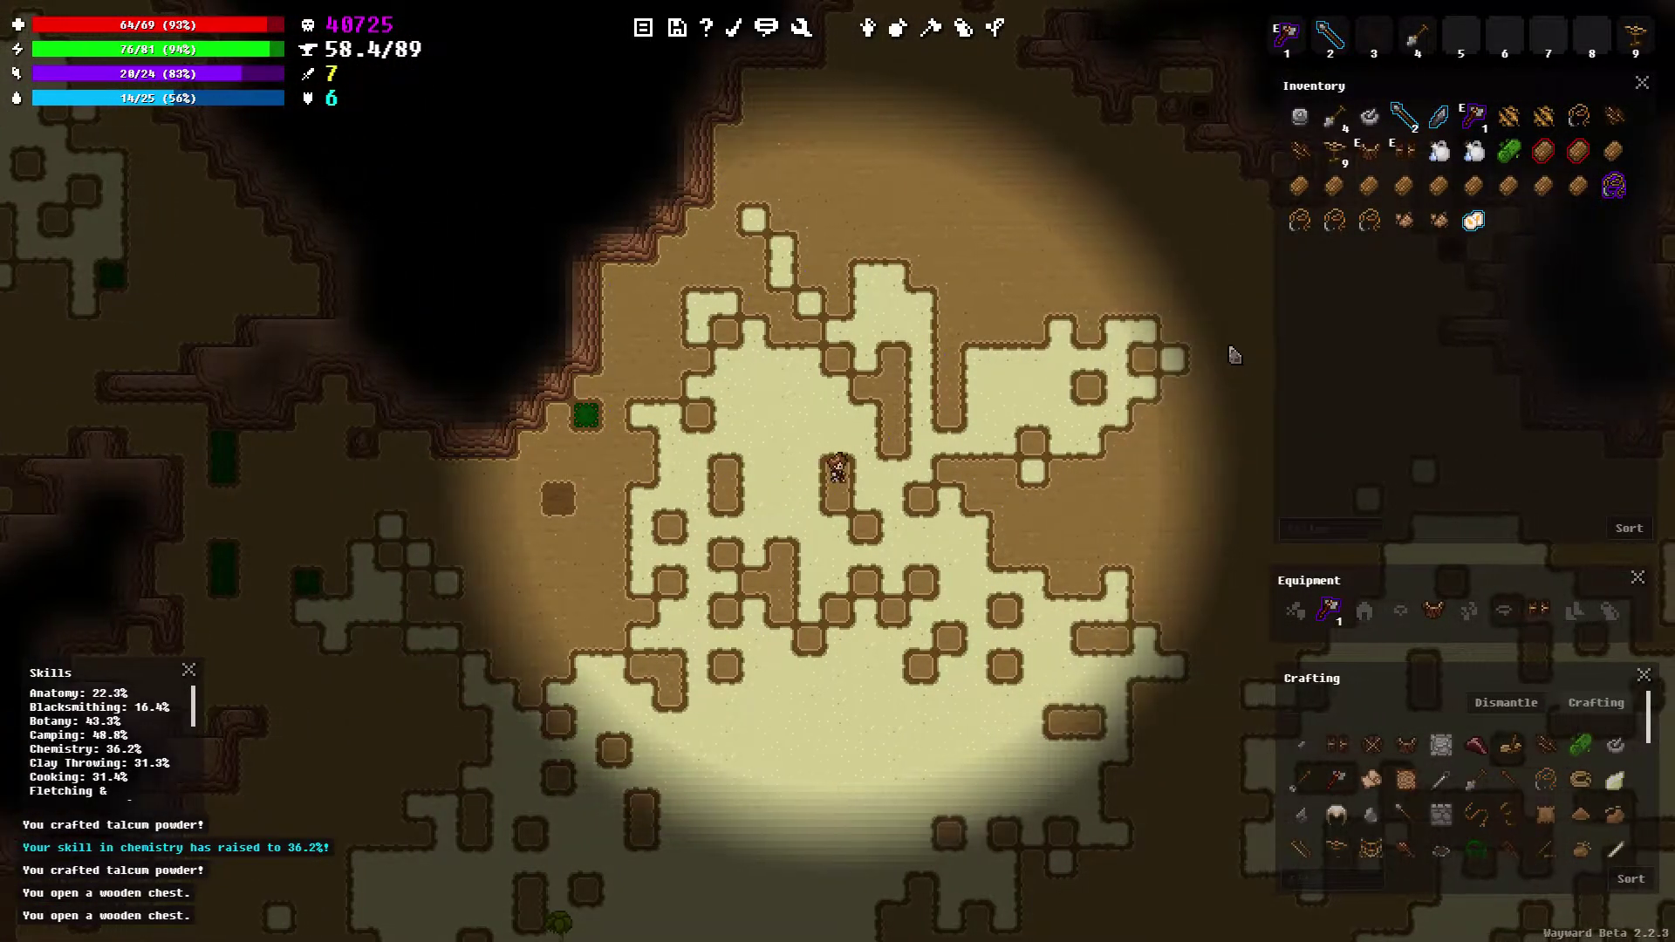
# Equip the Stone Spear from the inventory and walk east into the dirt clearing
pyautogui.rightClick(1402, 118)
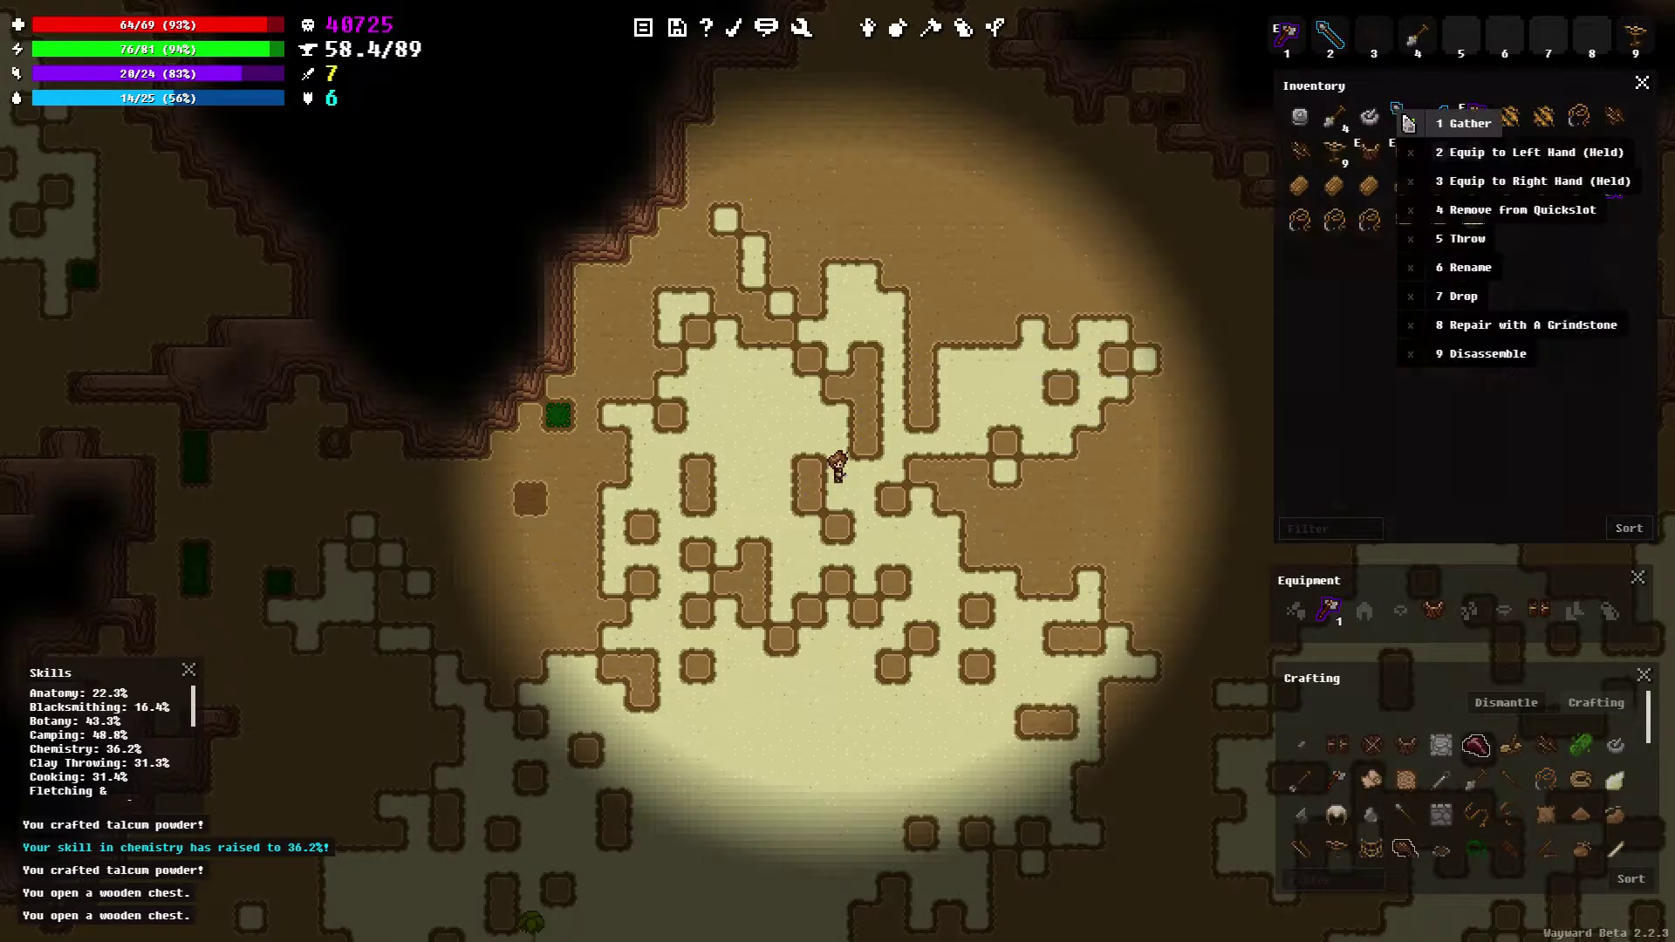
pyautogui.click(1440, 155)
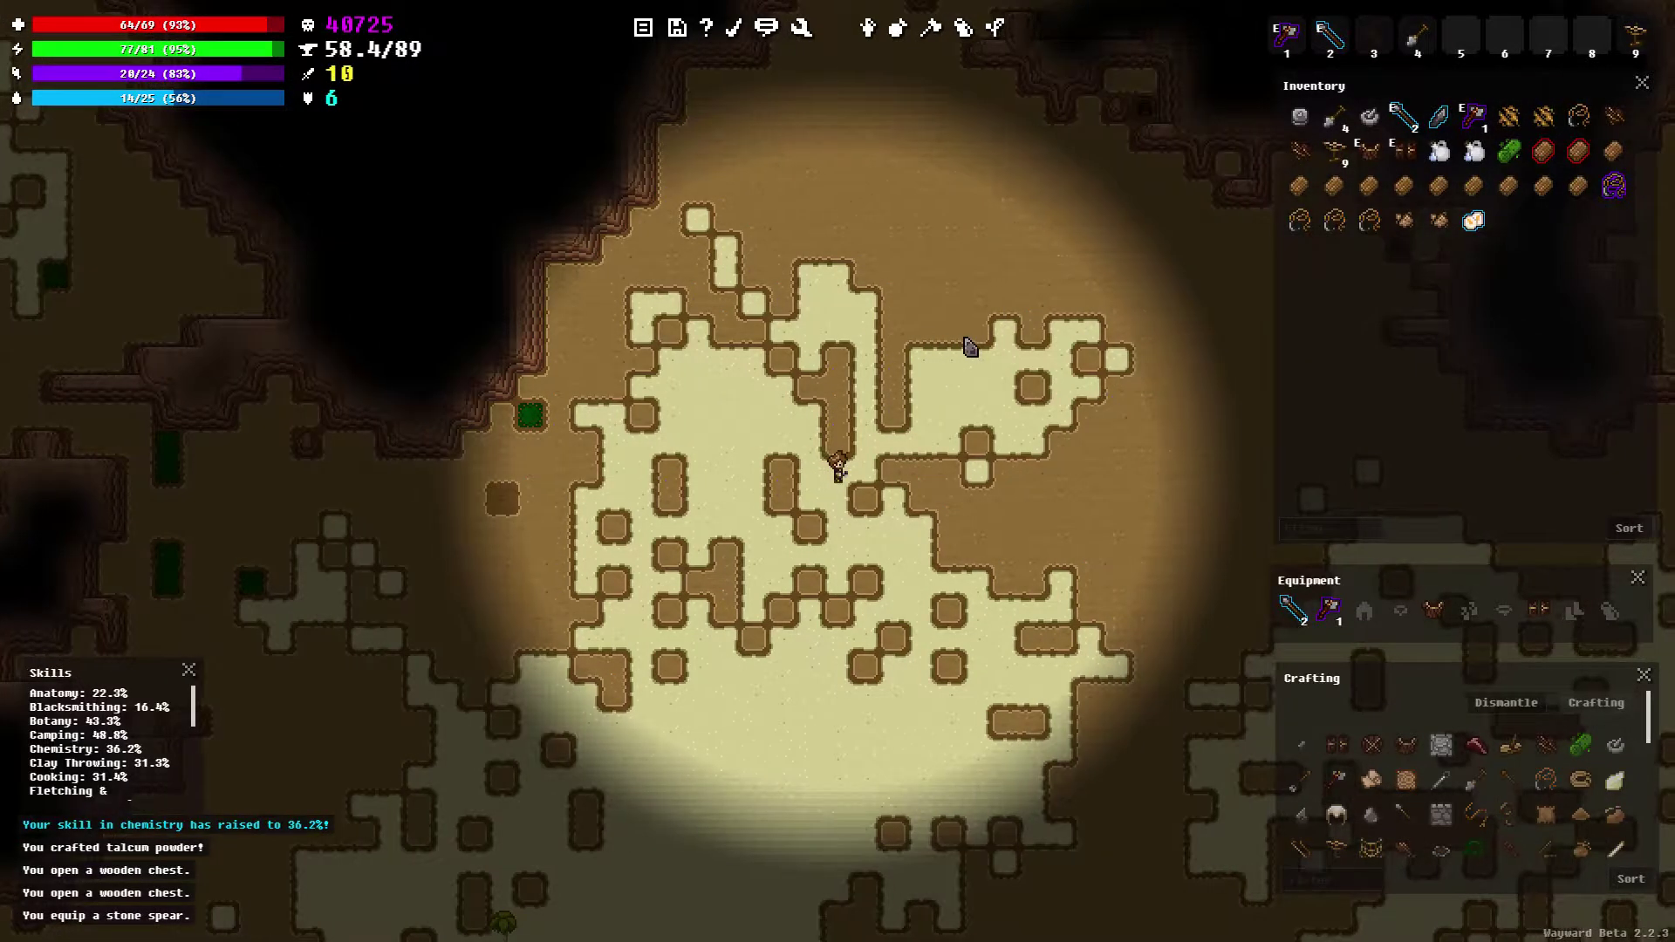
pyautogui.press('Right')
pyautogui.press('Right')
pyautogui.press('Right')
pyautogui.press('Right')
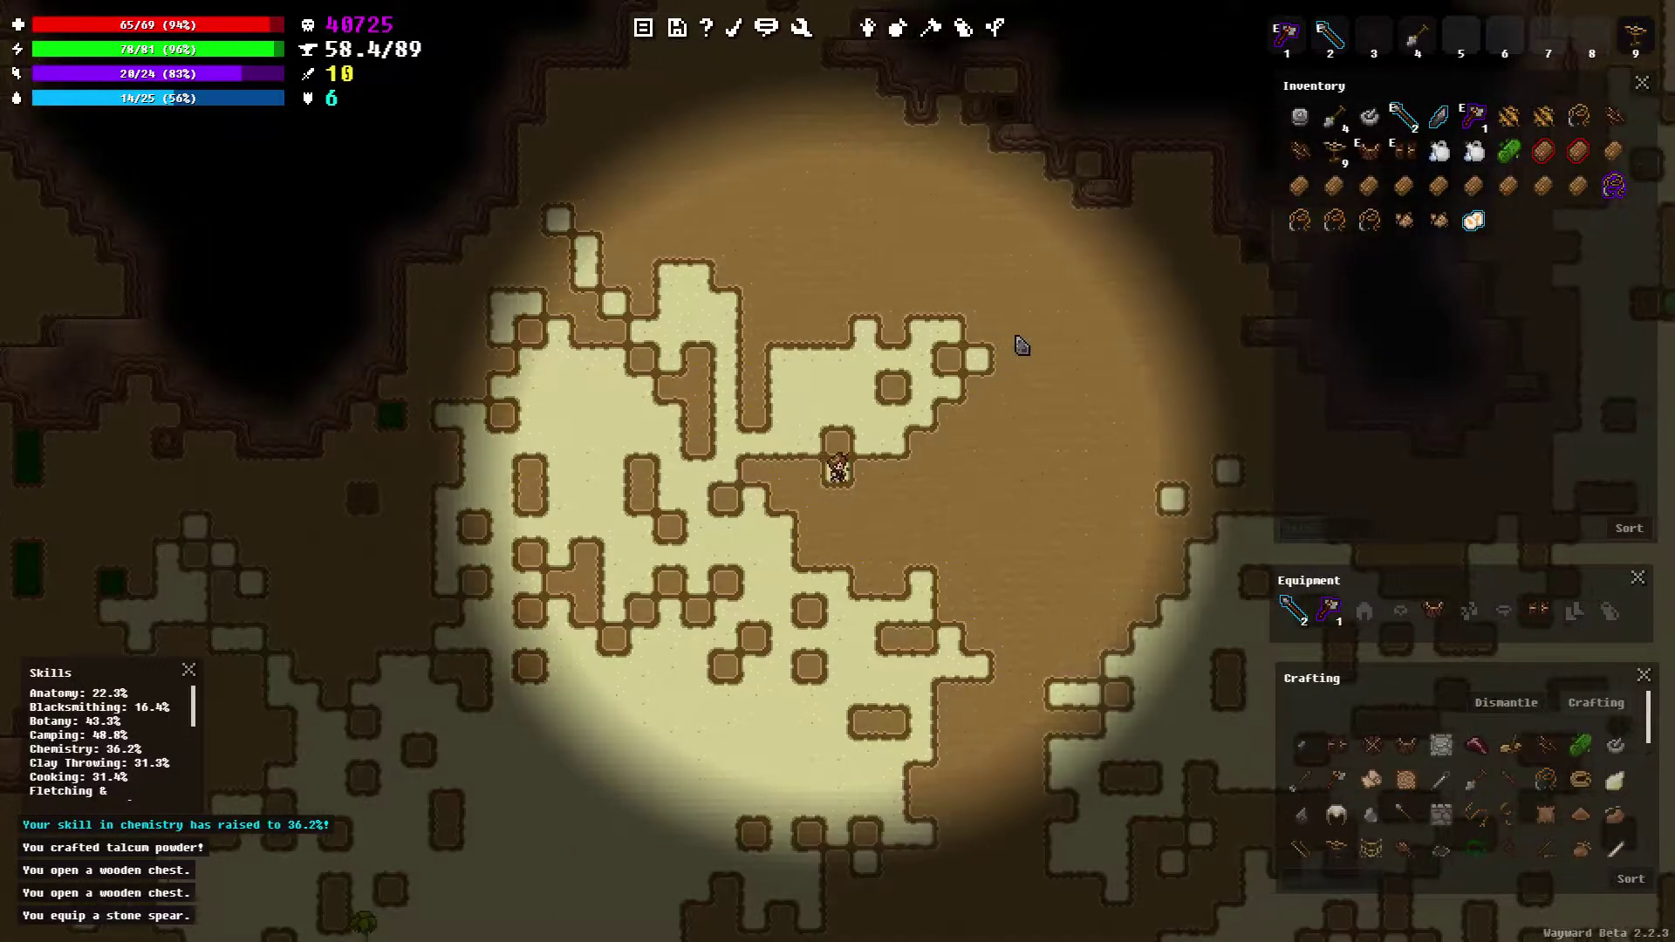
pyautogui.press('Right')
pyautogui.press('Right')
pyautogui.press('Right')
pyautogui.press('Right')
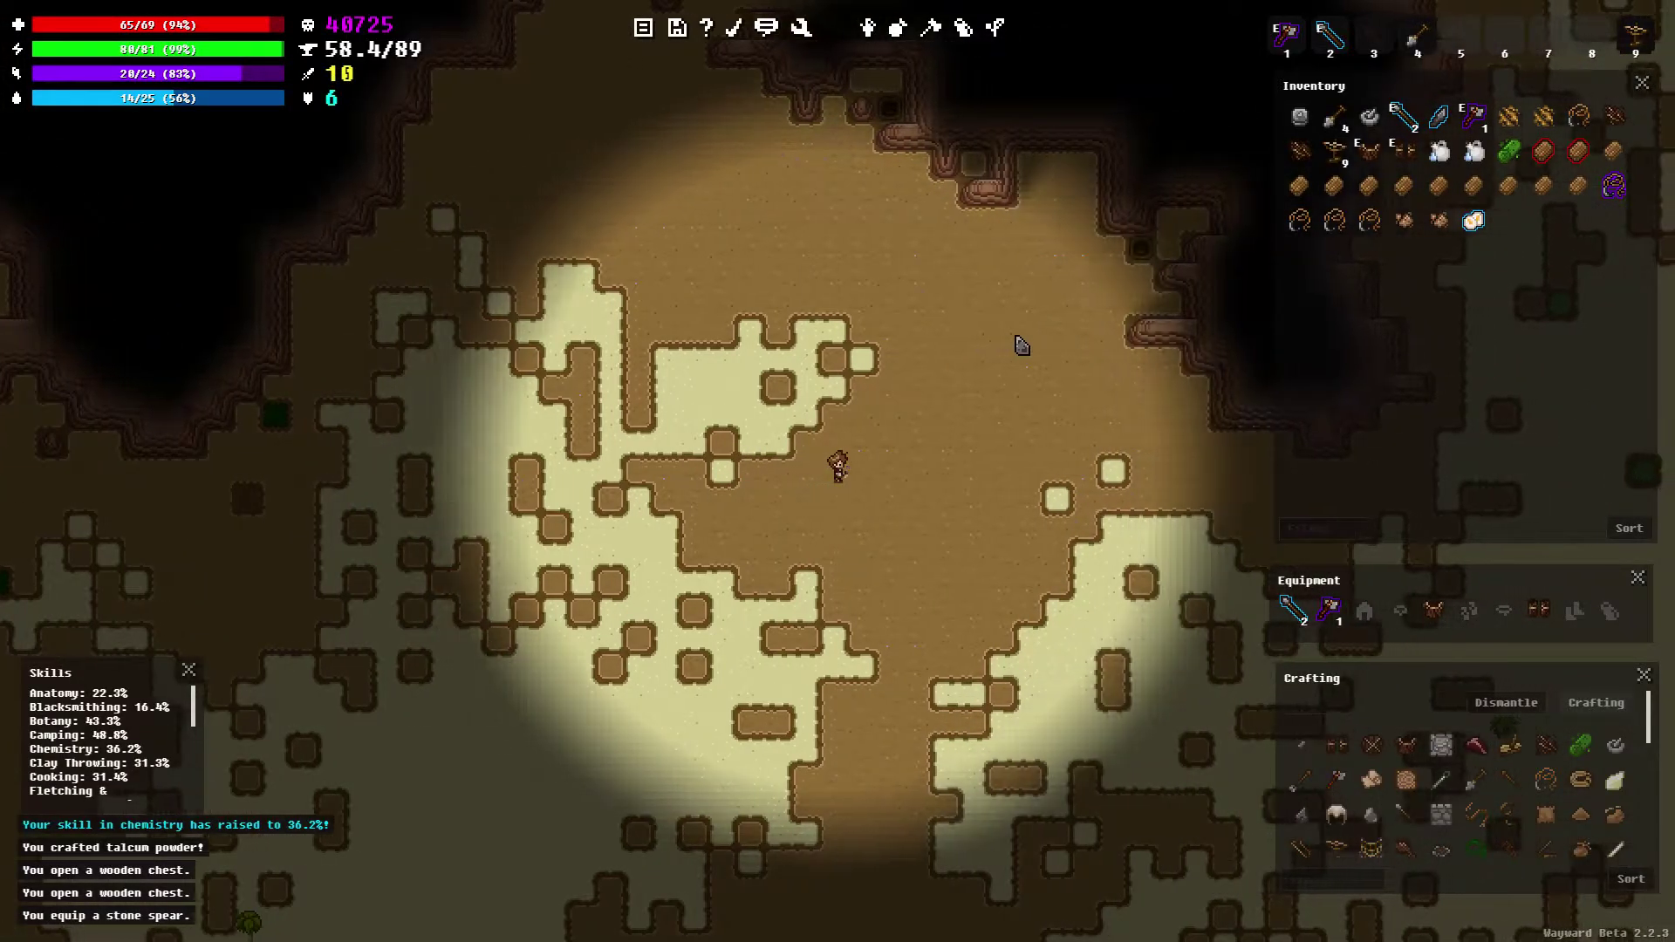
pyautogui.press('Right')
pyautogui.press('Right')
pyautogui.press('Right')
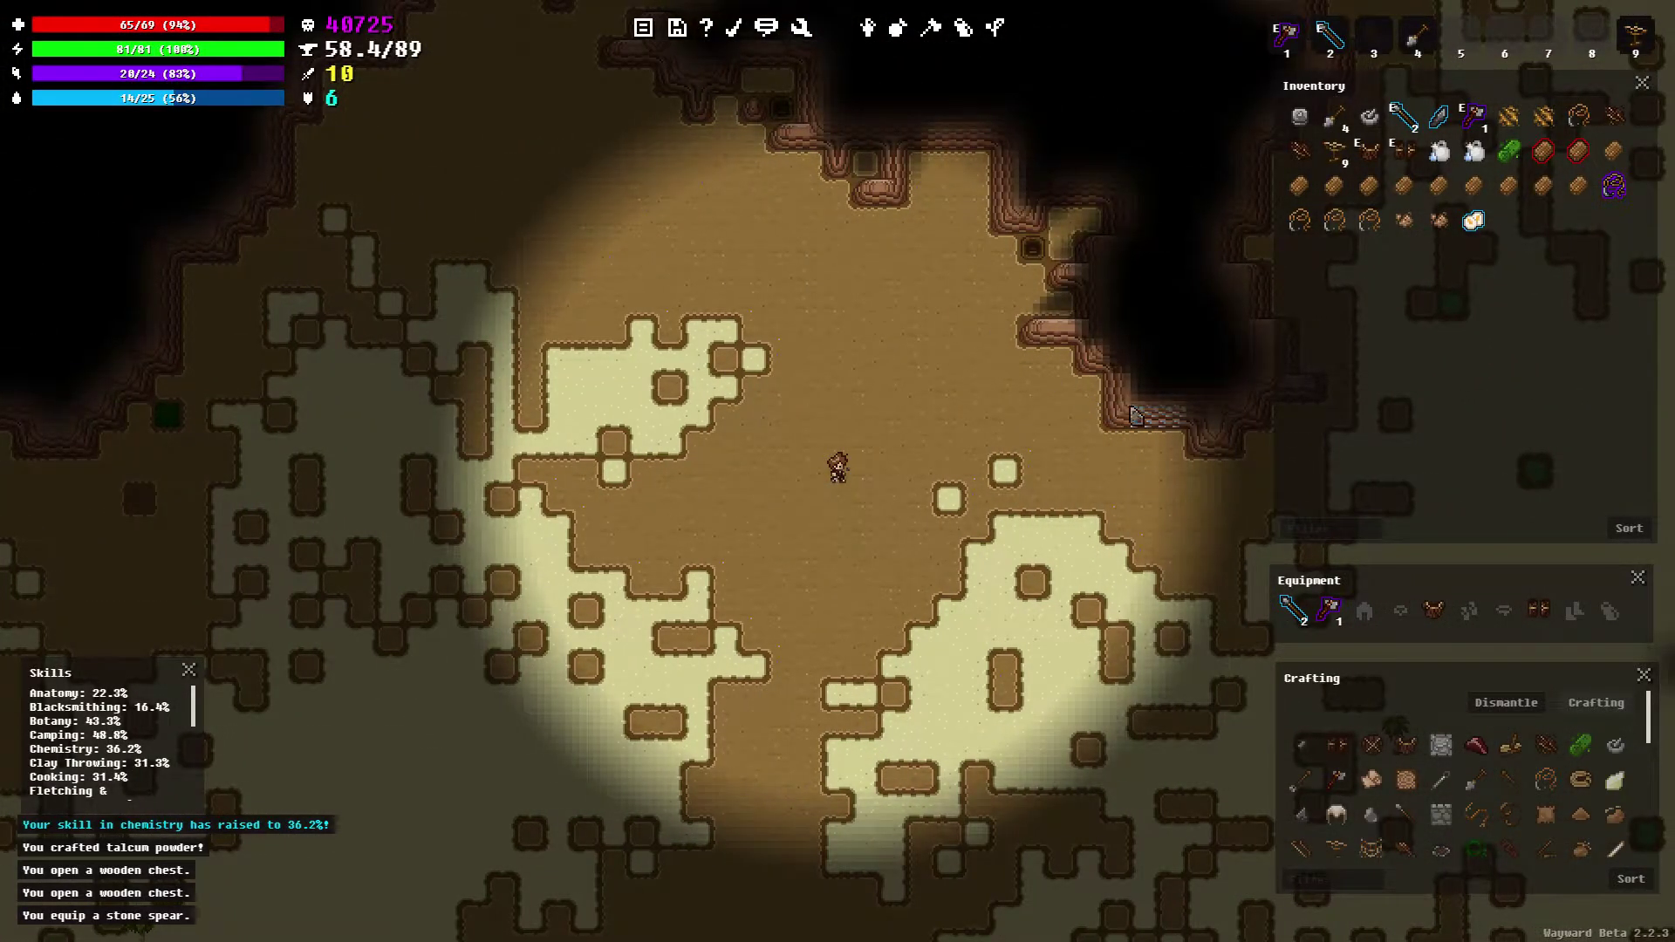
pyautogui.press('Right')
# Examine the nearby dark tile and the sandstone with niter rock, then move east
pyautogui.click(1114, 427)
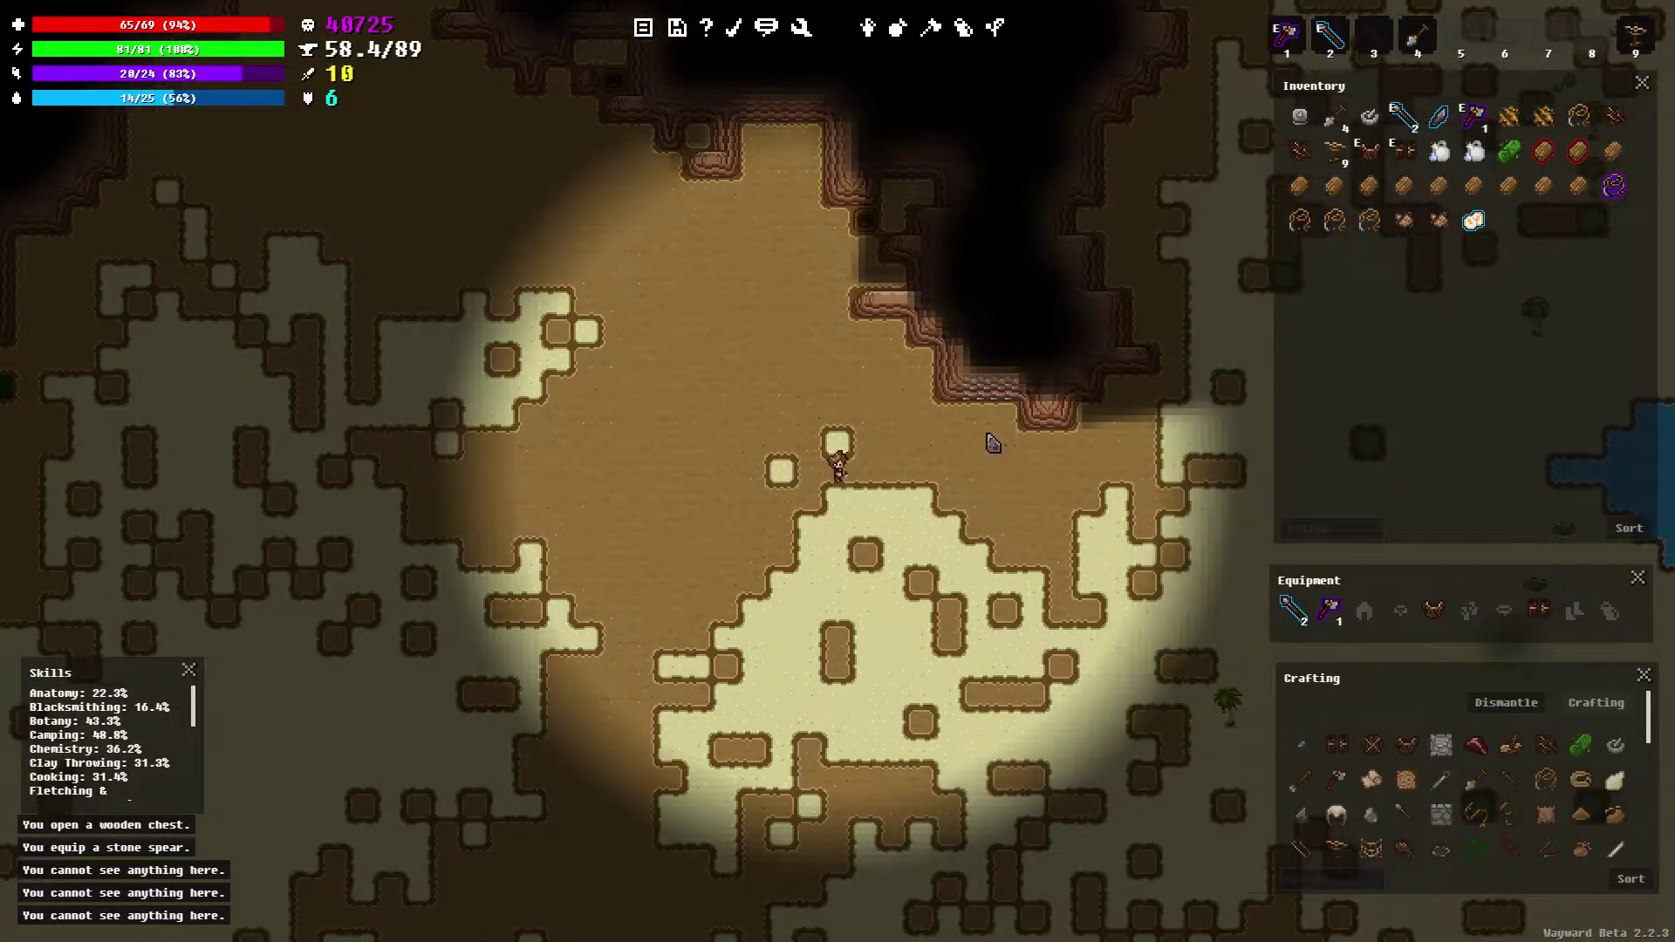
pyautogui.click(885, 392)
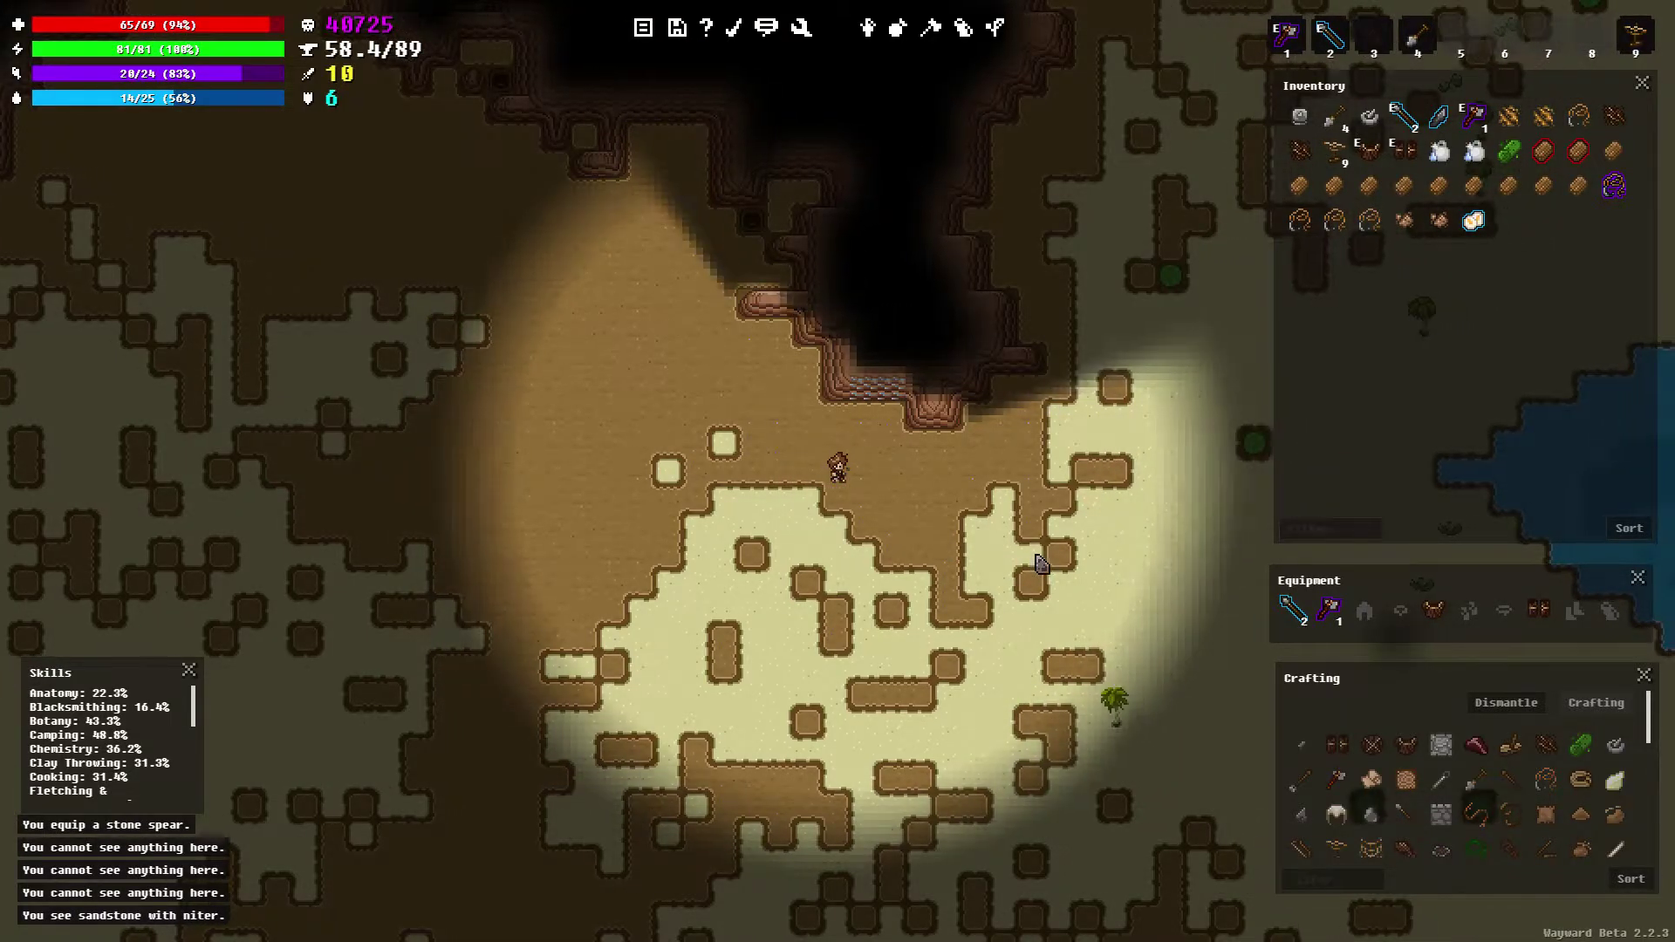
pyautogui.scroll(-1, 1040, 550)
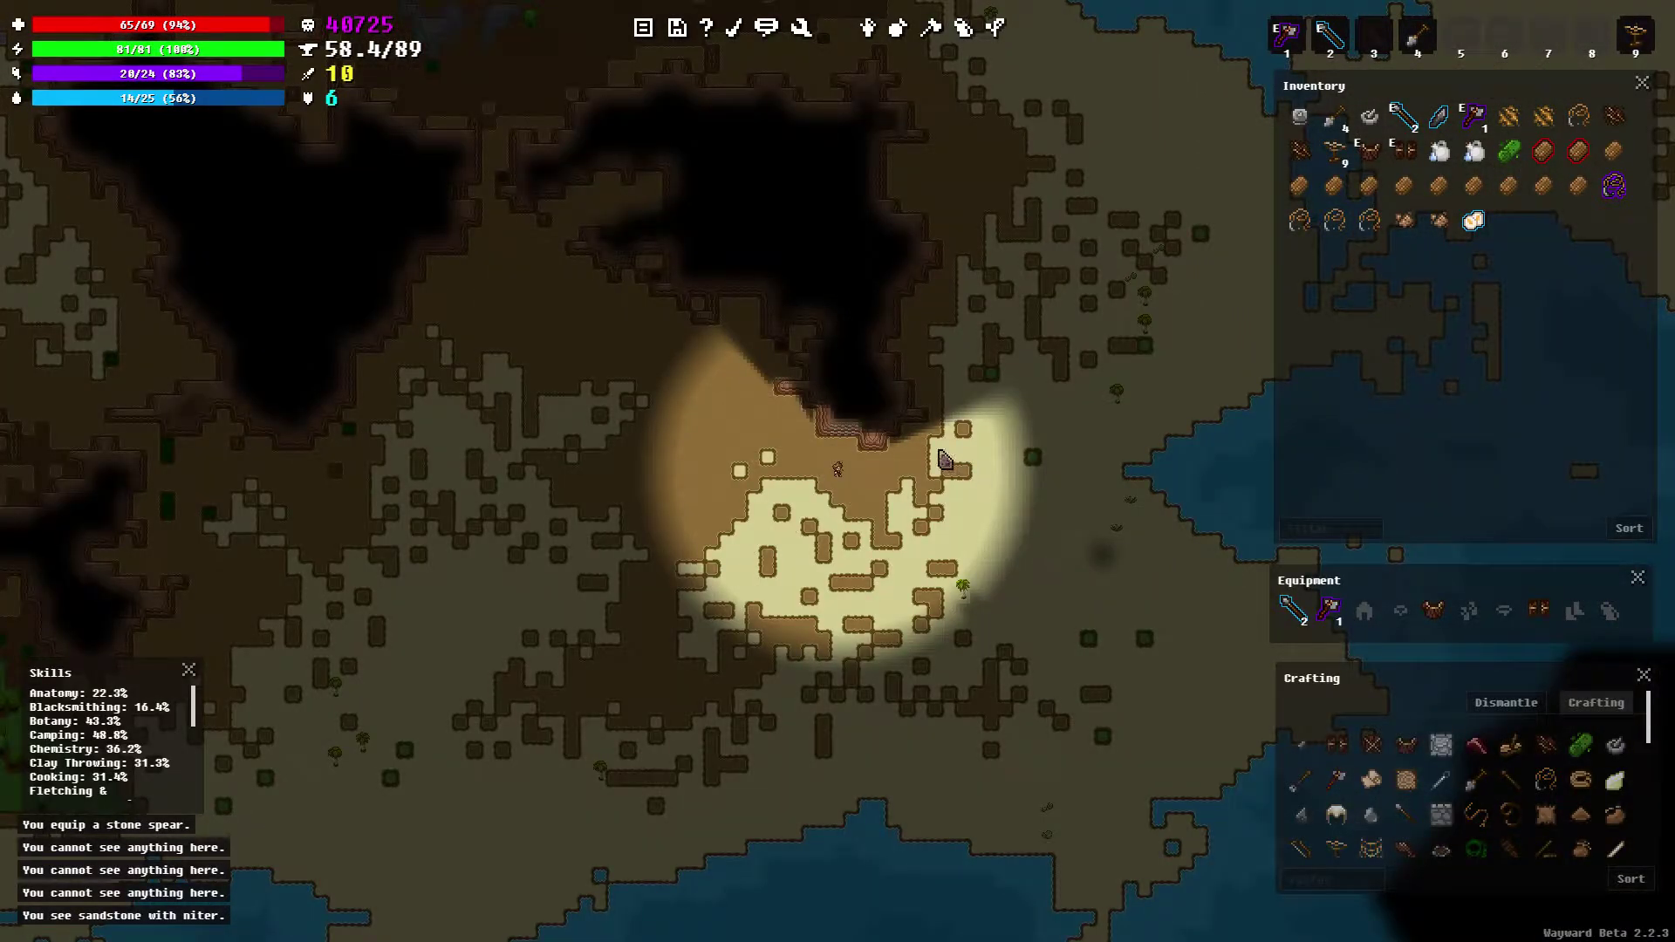
pyautogui.scroll(2, 934, 451)
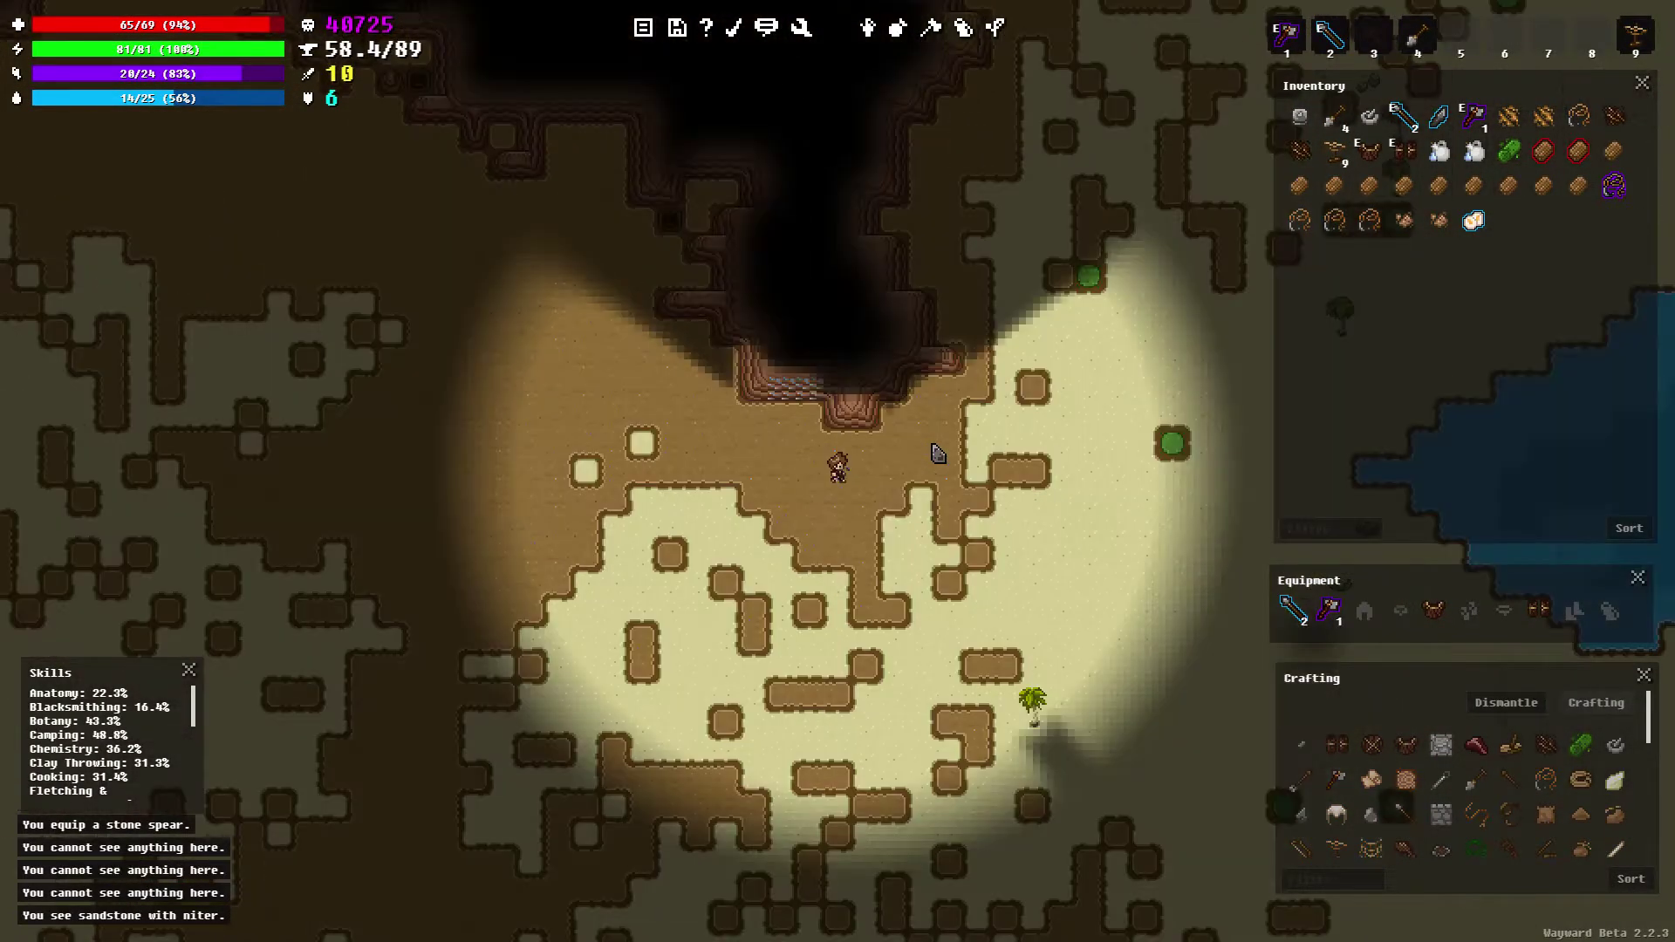
pyautogui.click(935, 452)
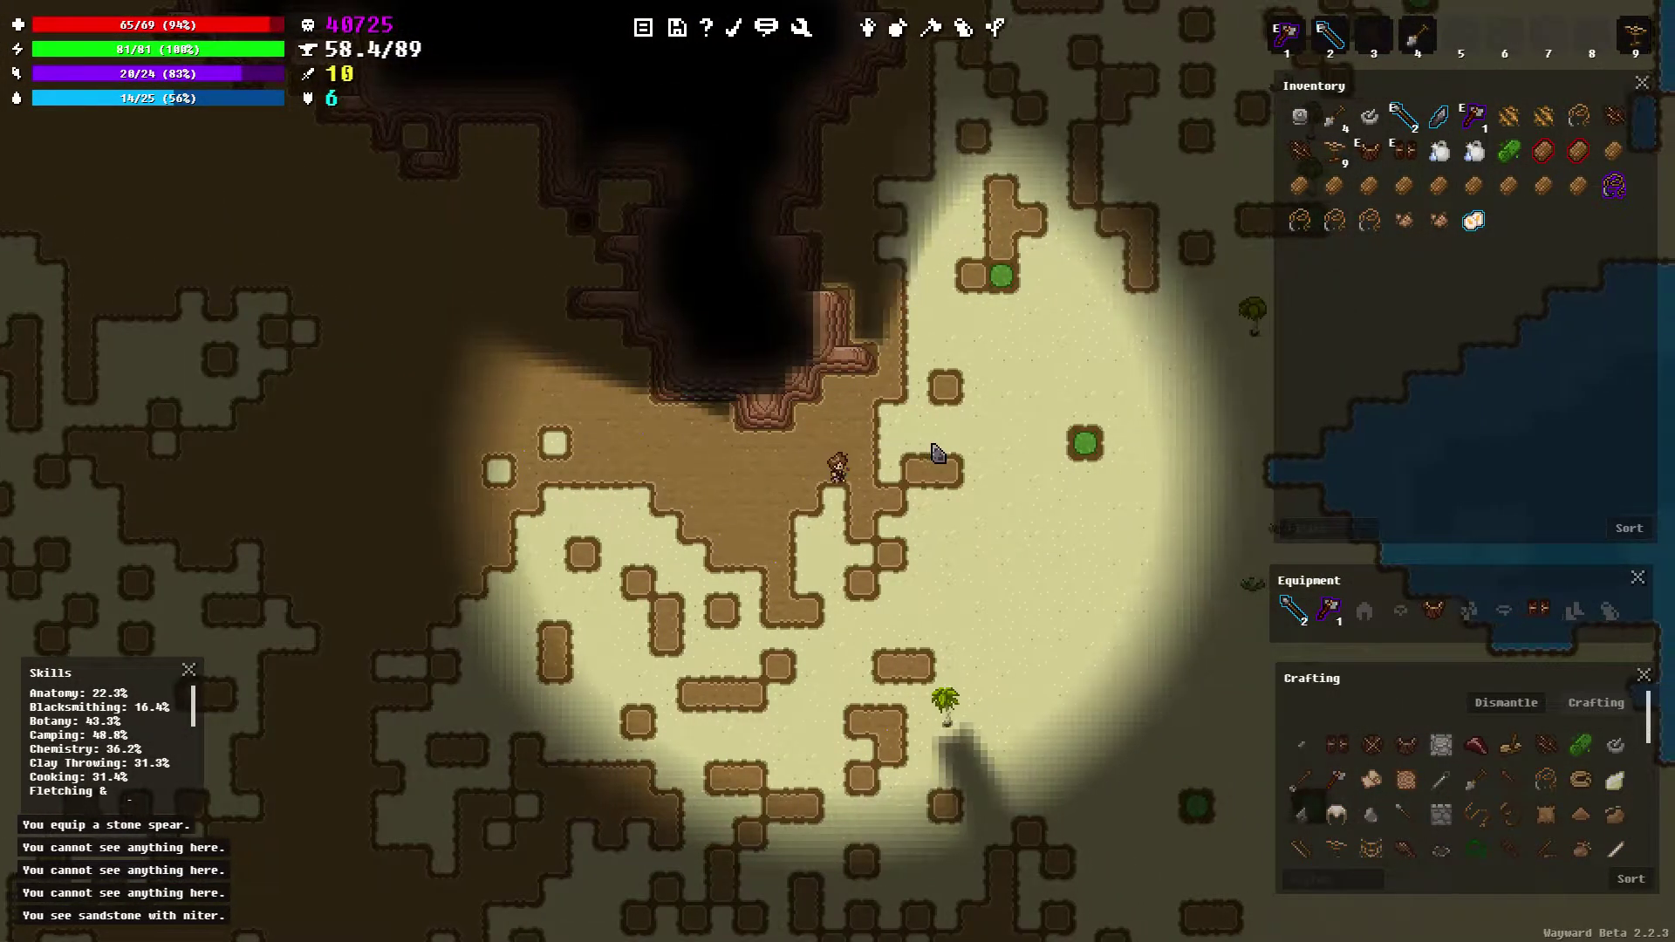
# Walk east and north across the sand to the shoreline
pyautogui.press('Right')
pyautogui.press('Up')
pyautogui.press('Up')
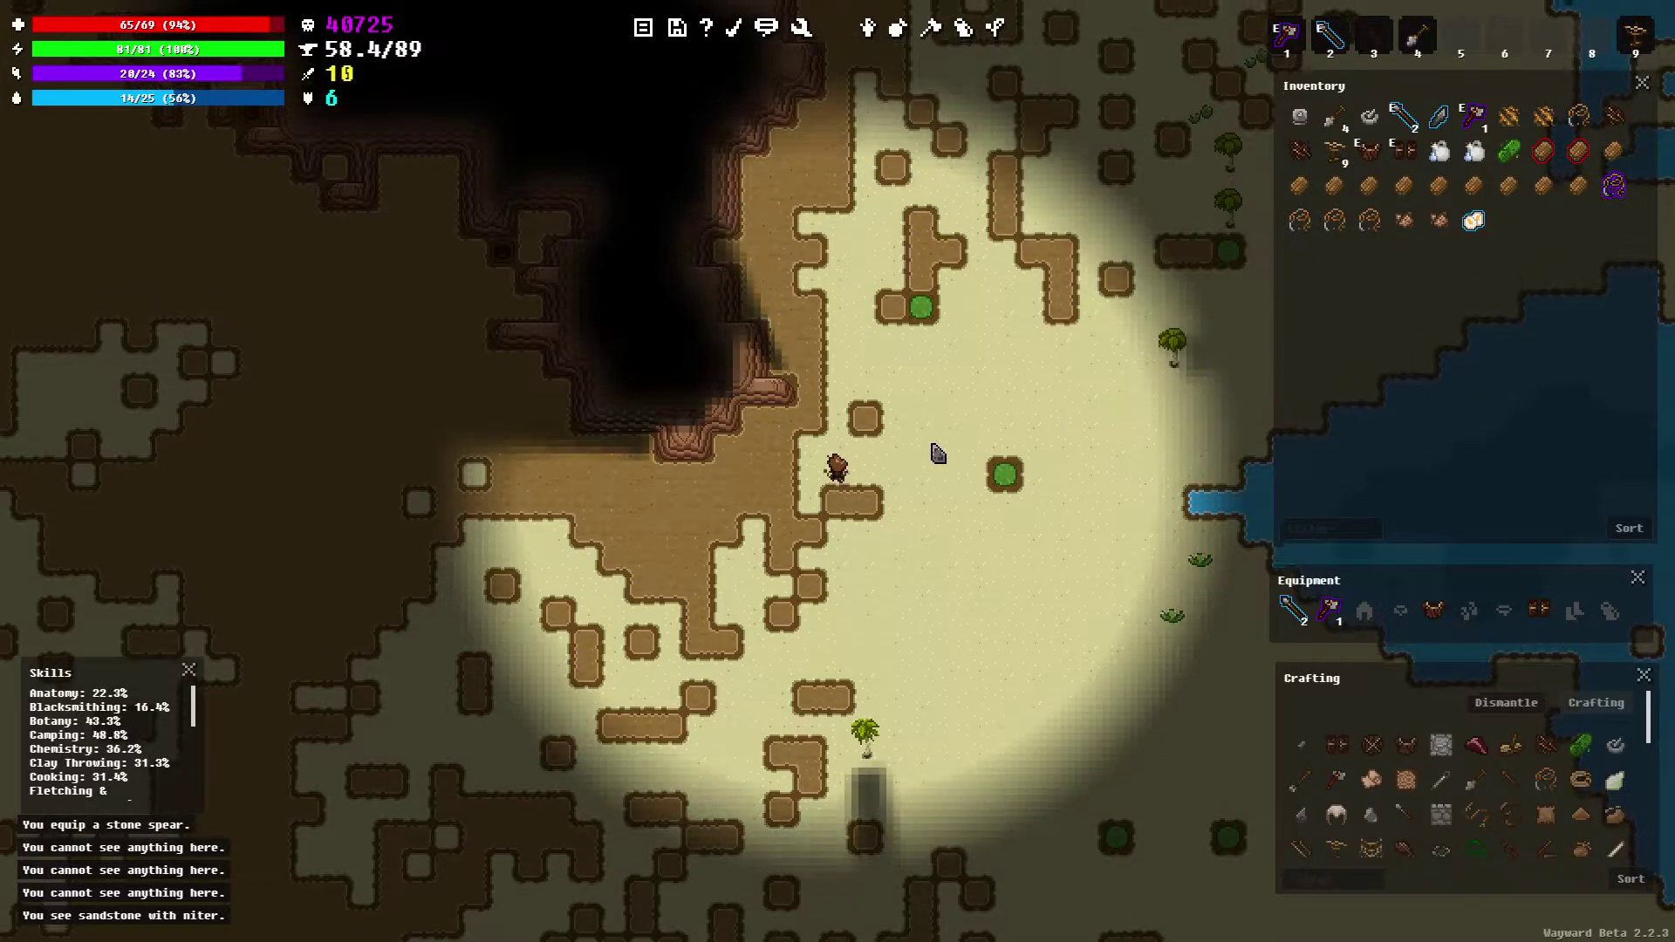
pyautogui.scroll(-2, 937, 451)
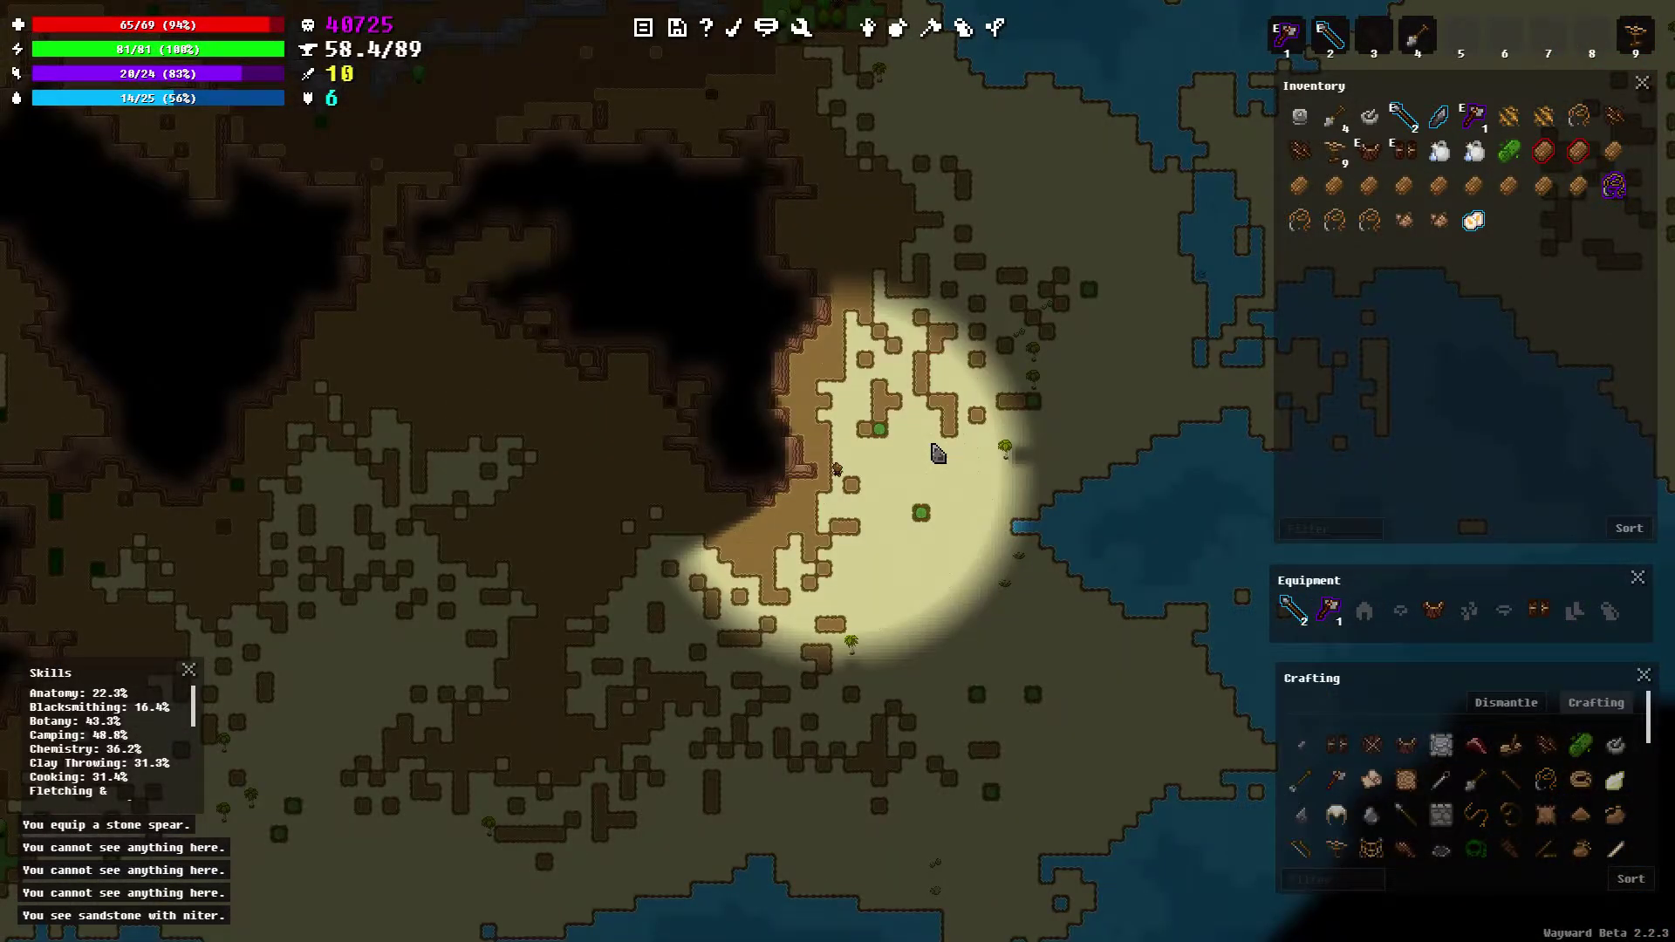
pyautogui.scroll(2, 1002, 396)
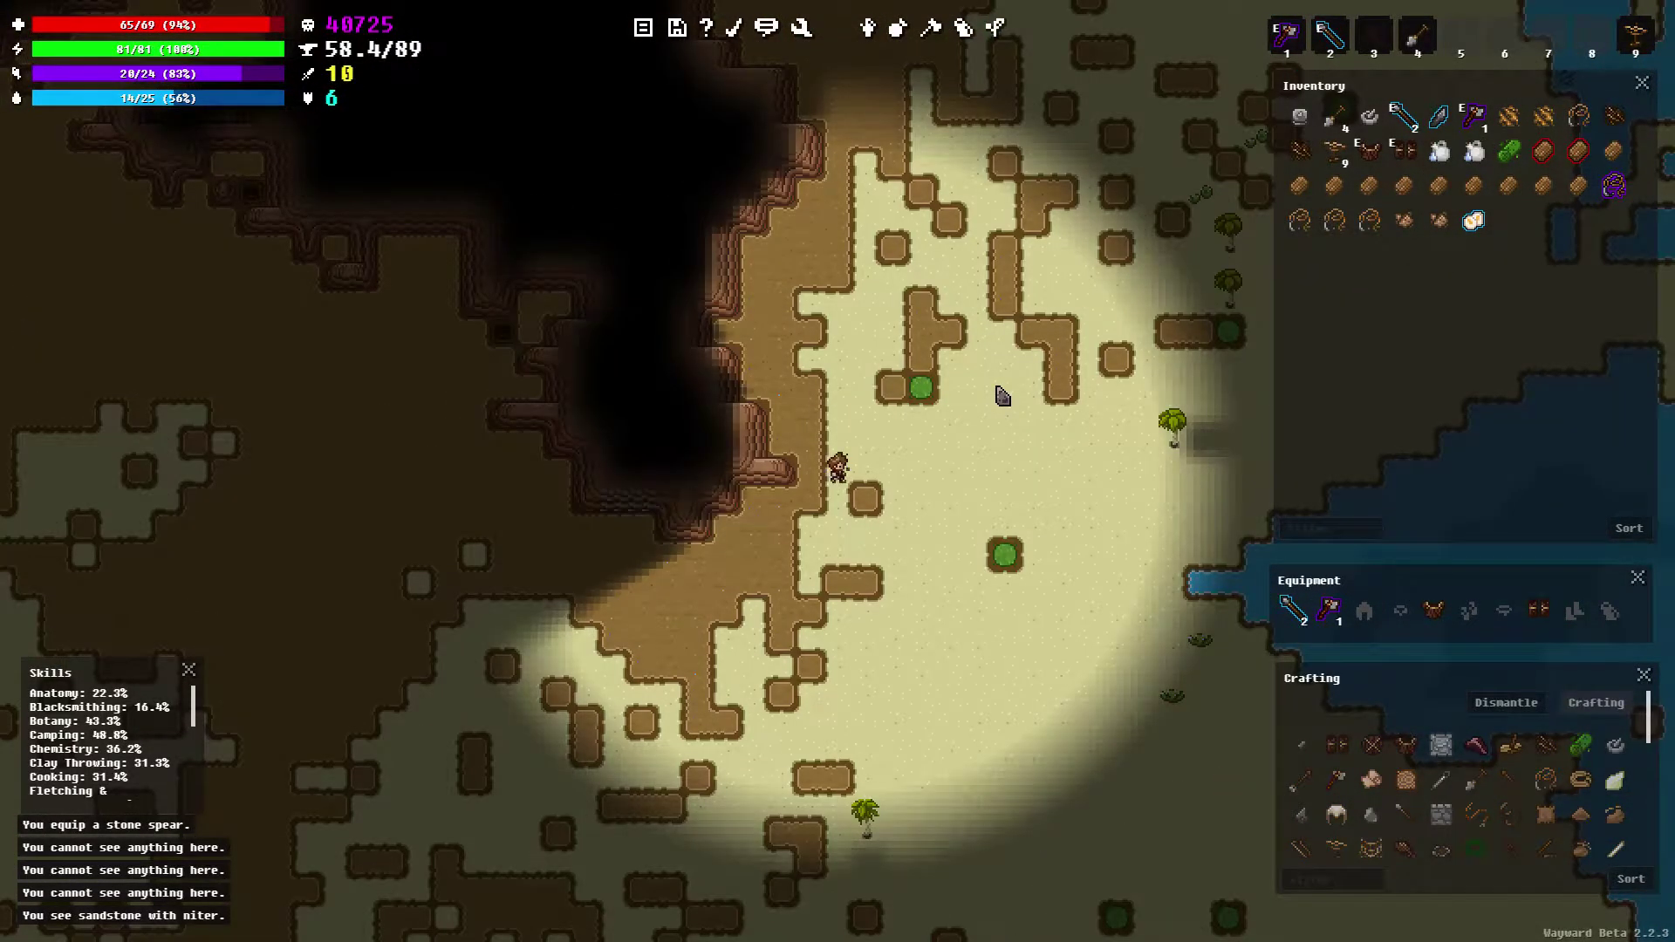
pyautogui.press('Right')
pyautogui.press('Right')
pyautogui.press('Right')
pyautogui.press('Right')
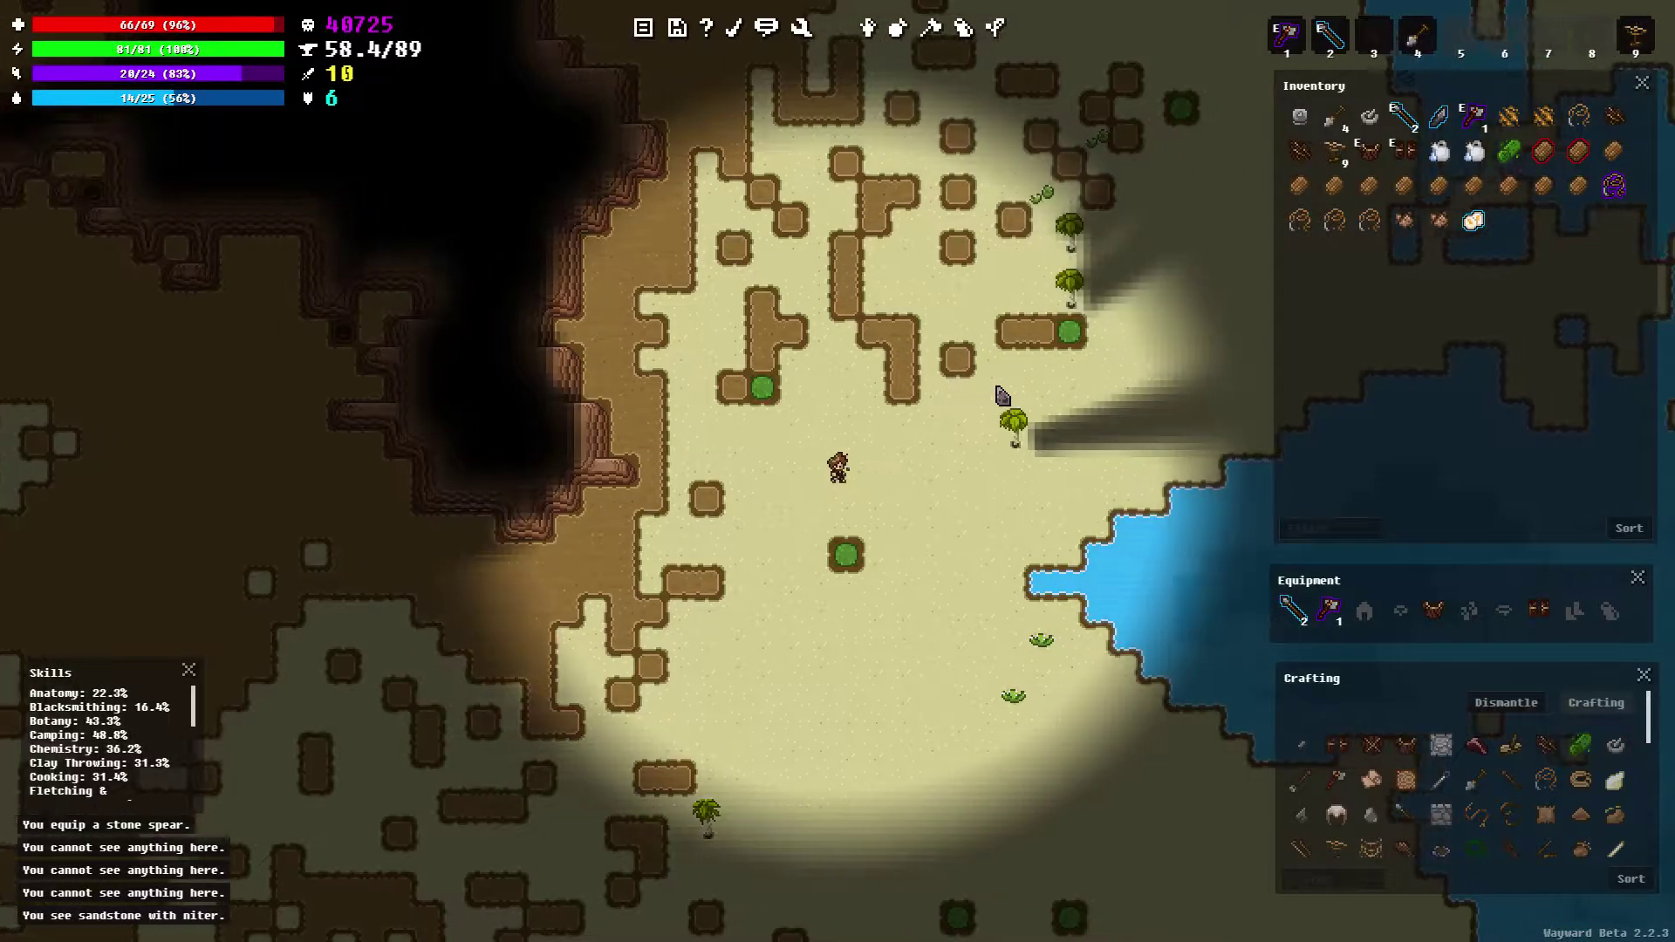
pyautogui.press('Right')
pyautogui.press('Up')
pyautogui.press('Up')
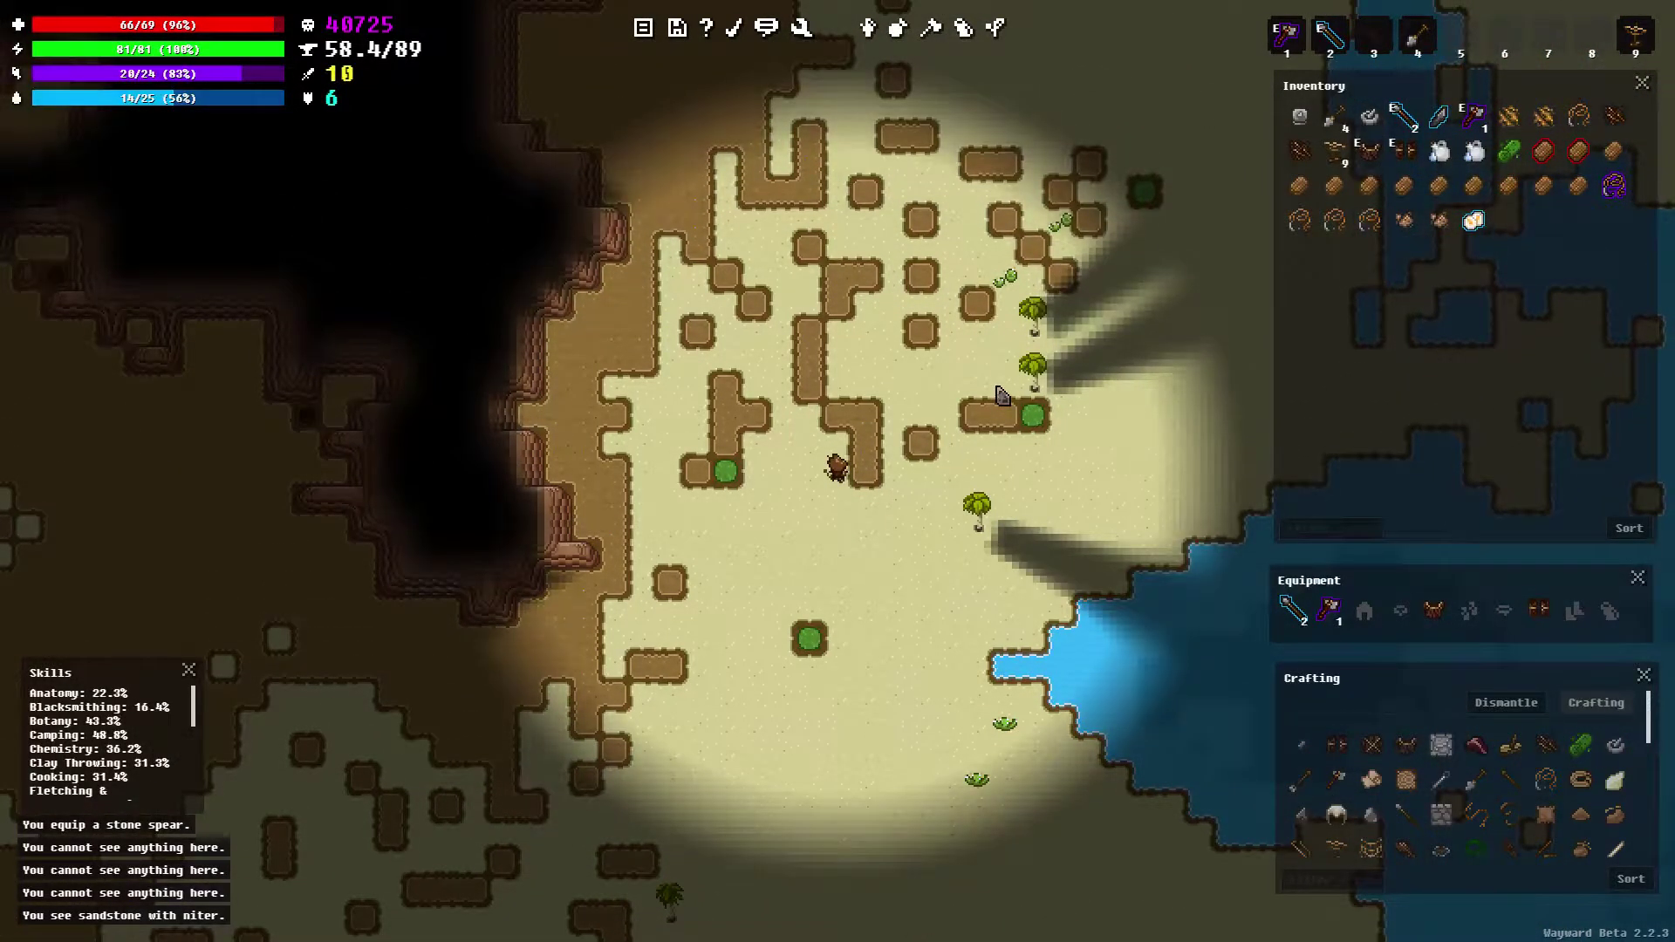
pyautogui.press('Up')
pyautogui.press('Right')
pyautogui.press('Right')
pyautogui.press('Right')
pyautogui.press('Right')
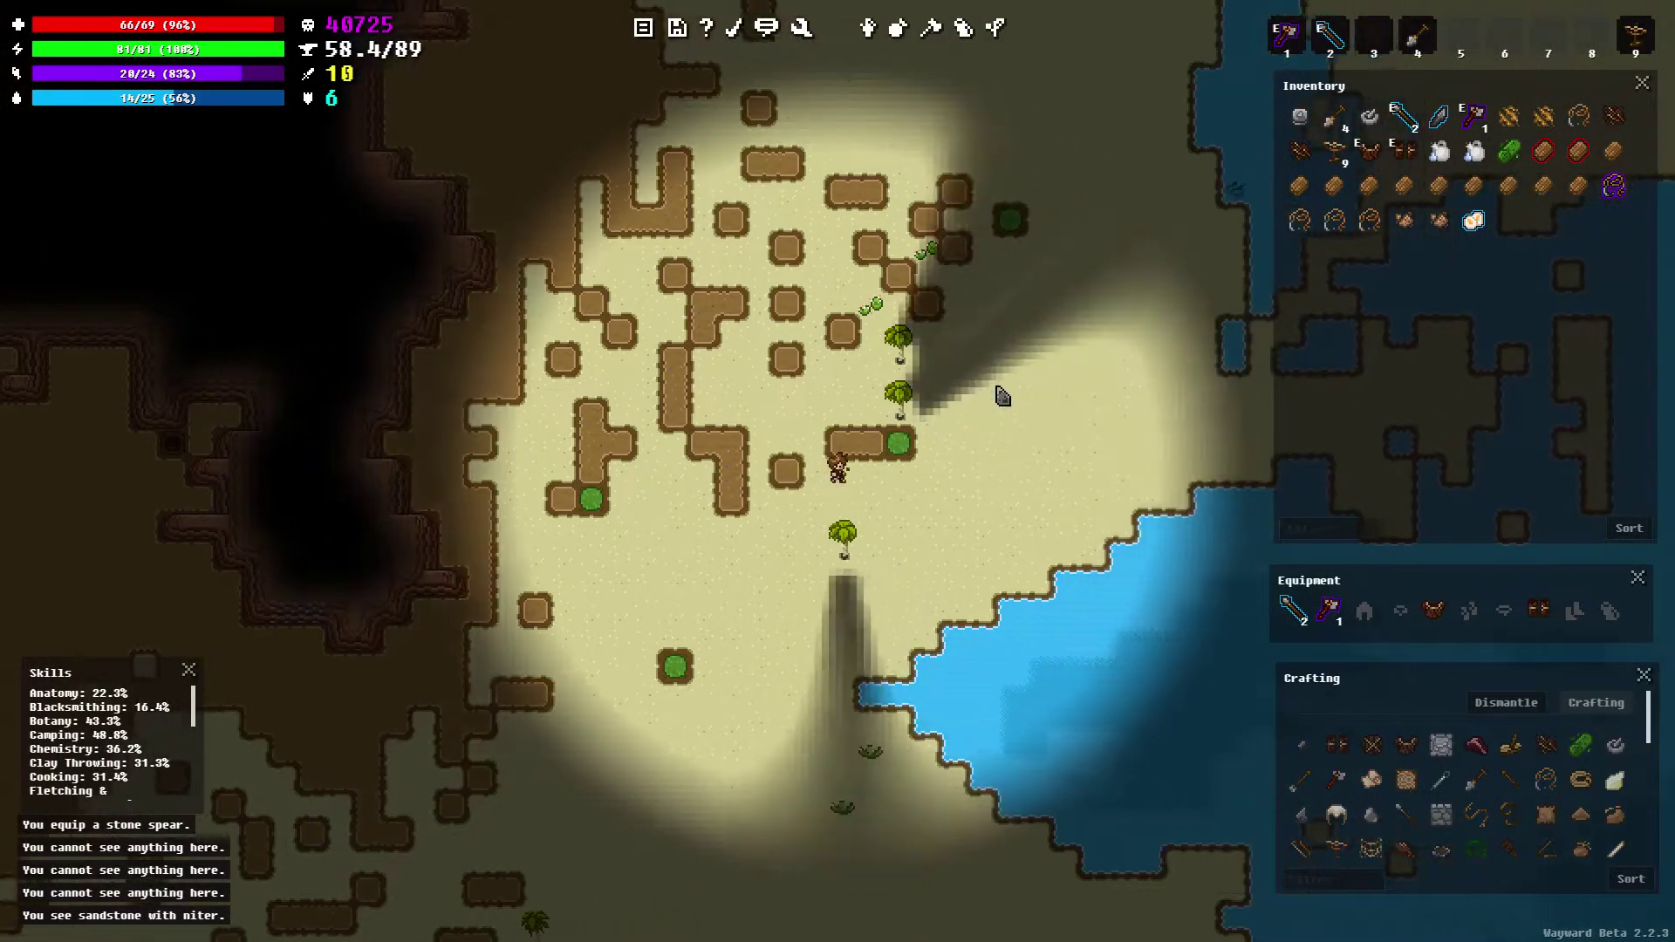
pyautogui.press('Right')
pyautogui.press('Right')
pyautogui.press('Right')
pyautogui.press('Right')
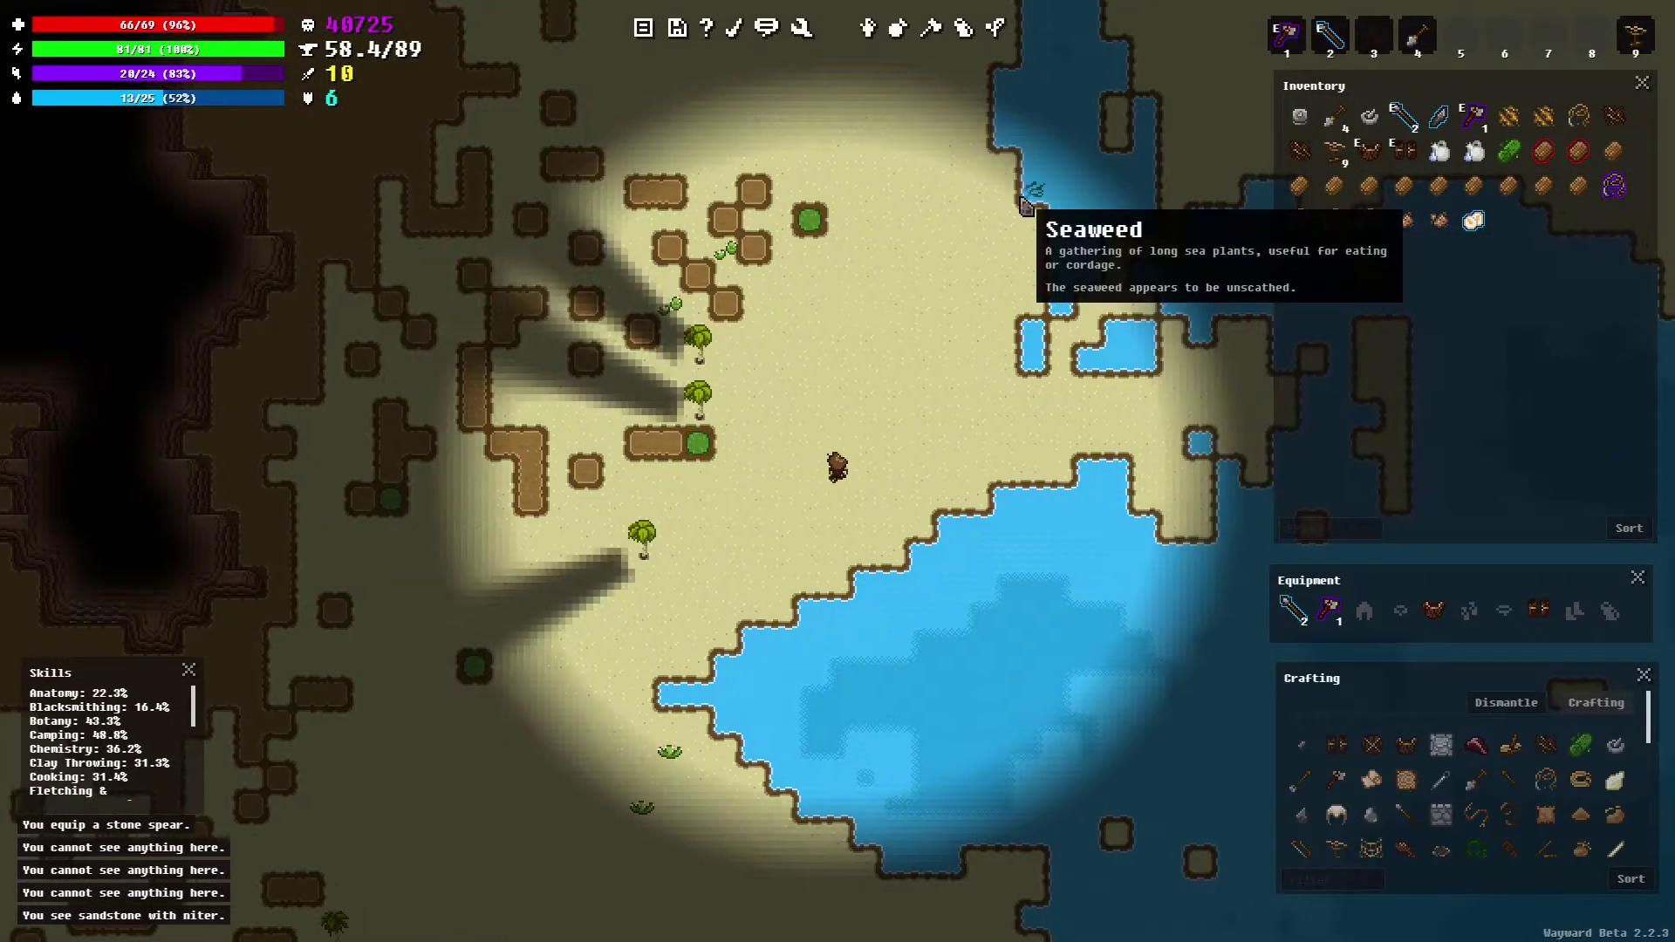
pyautogui.press('Up')
pyautogui.press('Up')
pyautogui.press('Up')
pyautogui.press('Right')
pyautogui.press('Right')
pyautogui.press('Right')
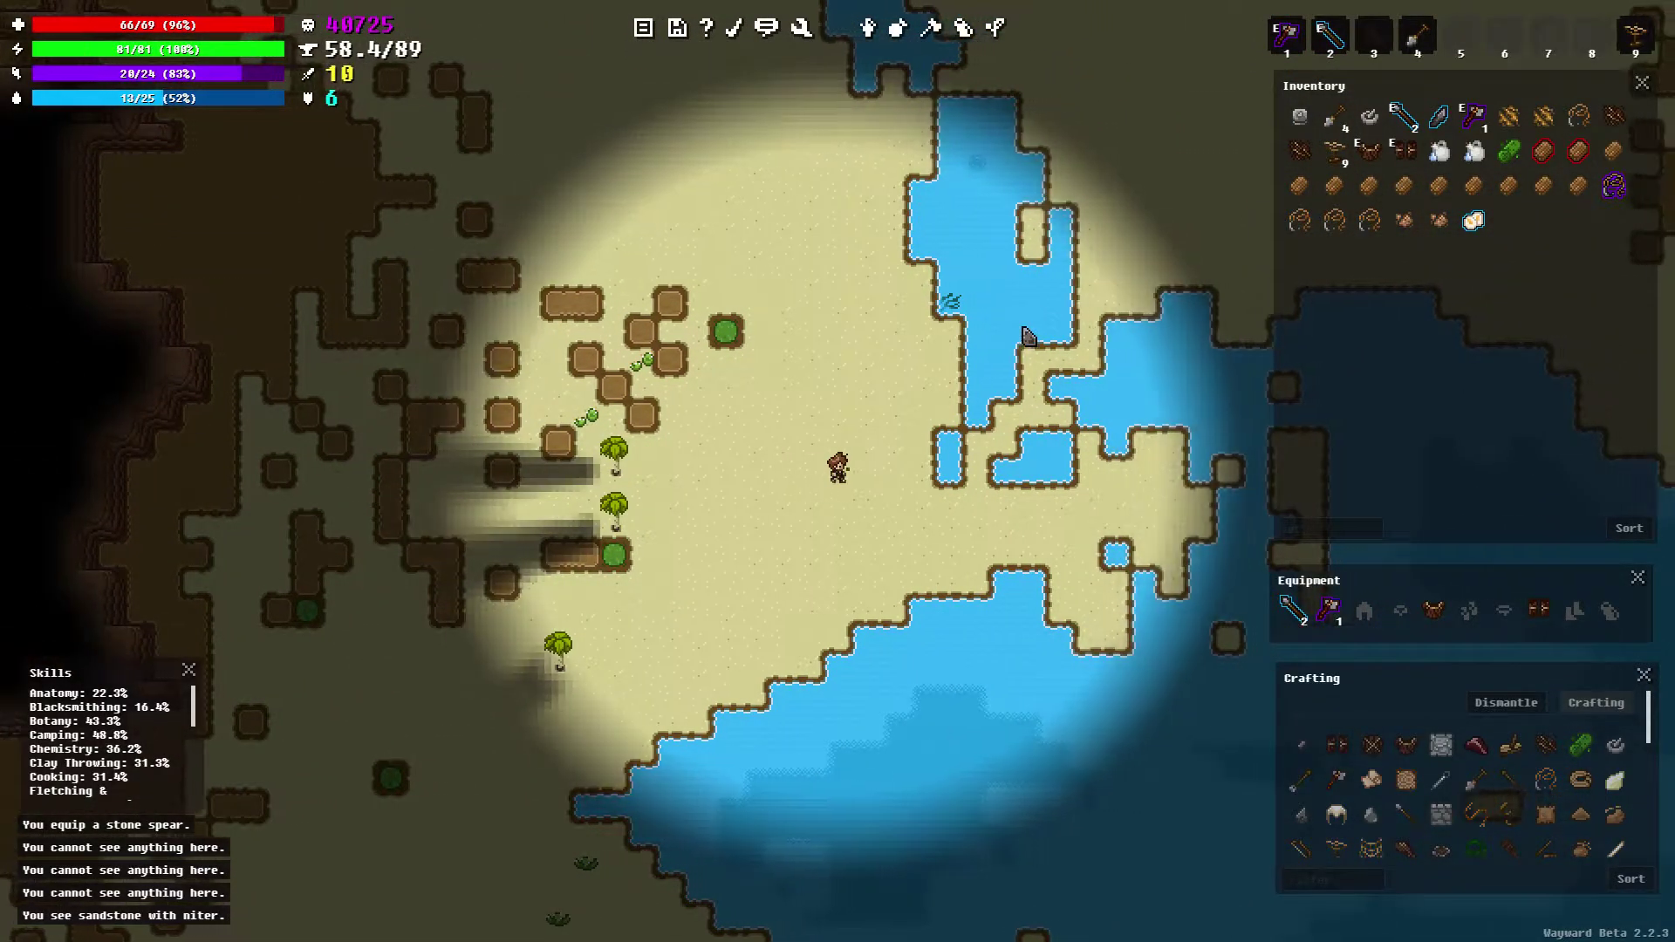
pyautogui.press('Right')
pyautogui.press('Right')
pyautogui.press('Right')
pyautogui.press('Right')
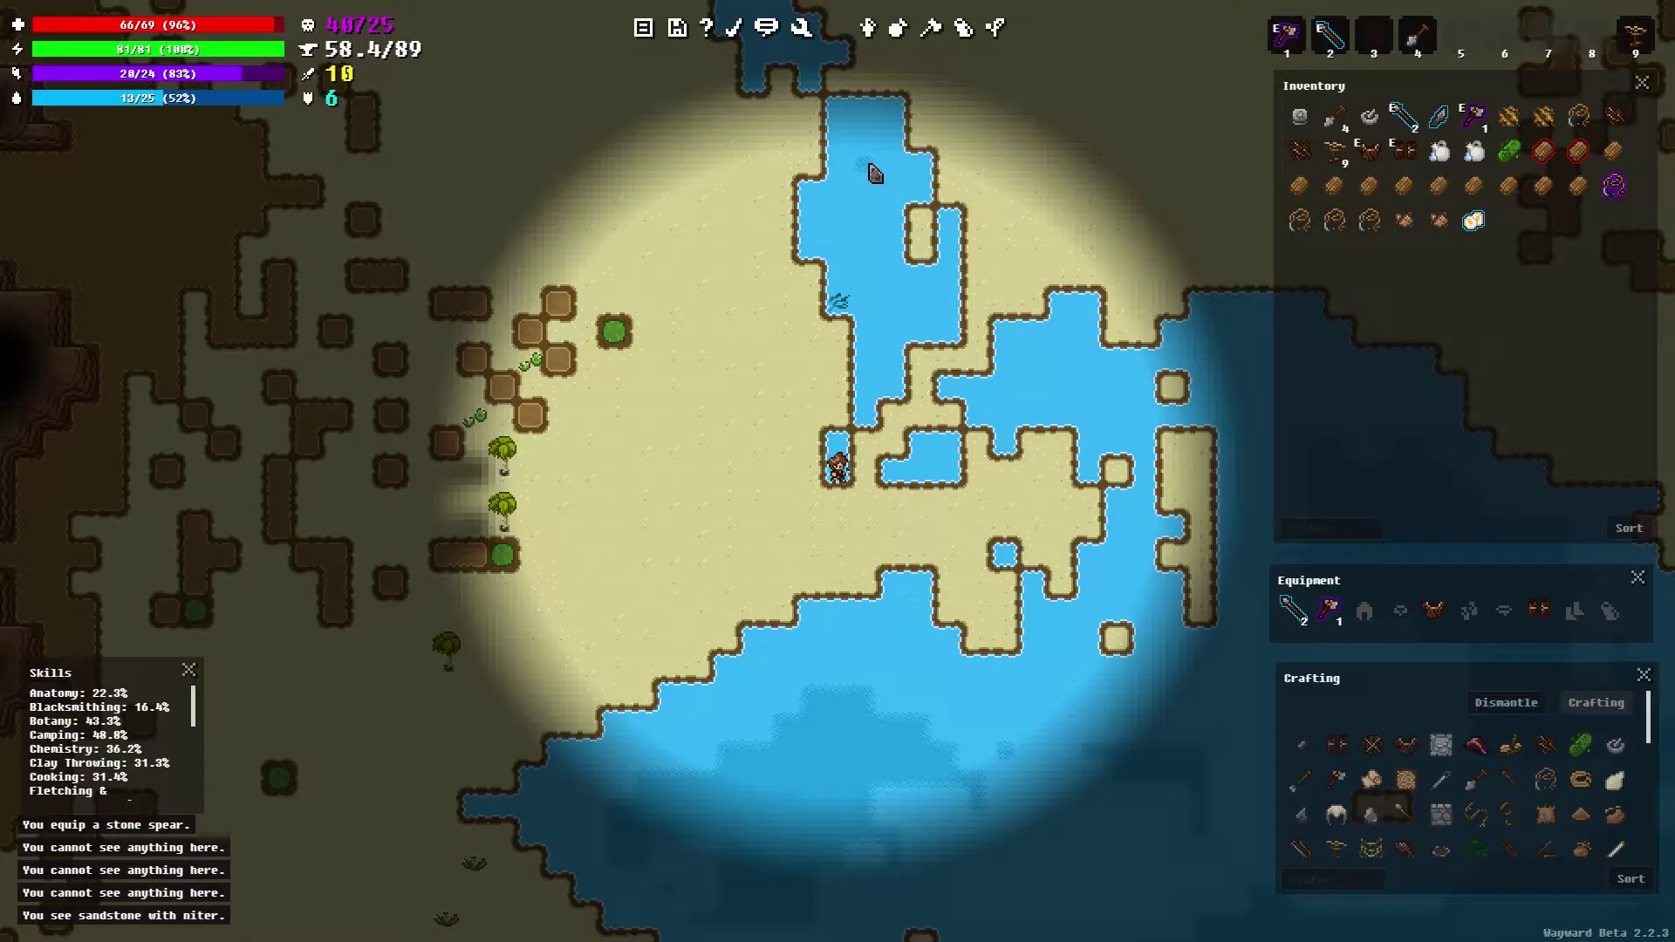
# Go north-east around the seawater pools and north up the beach
pyautogui.press('Up')
pyautogui.press('Right')
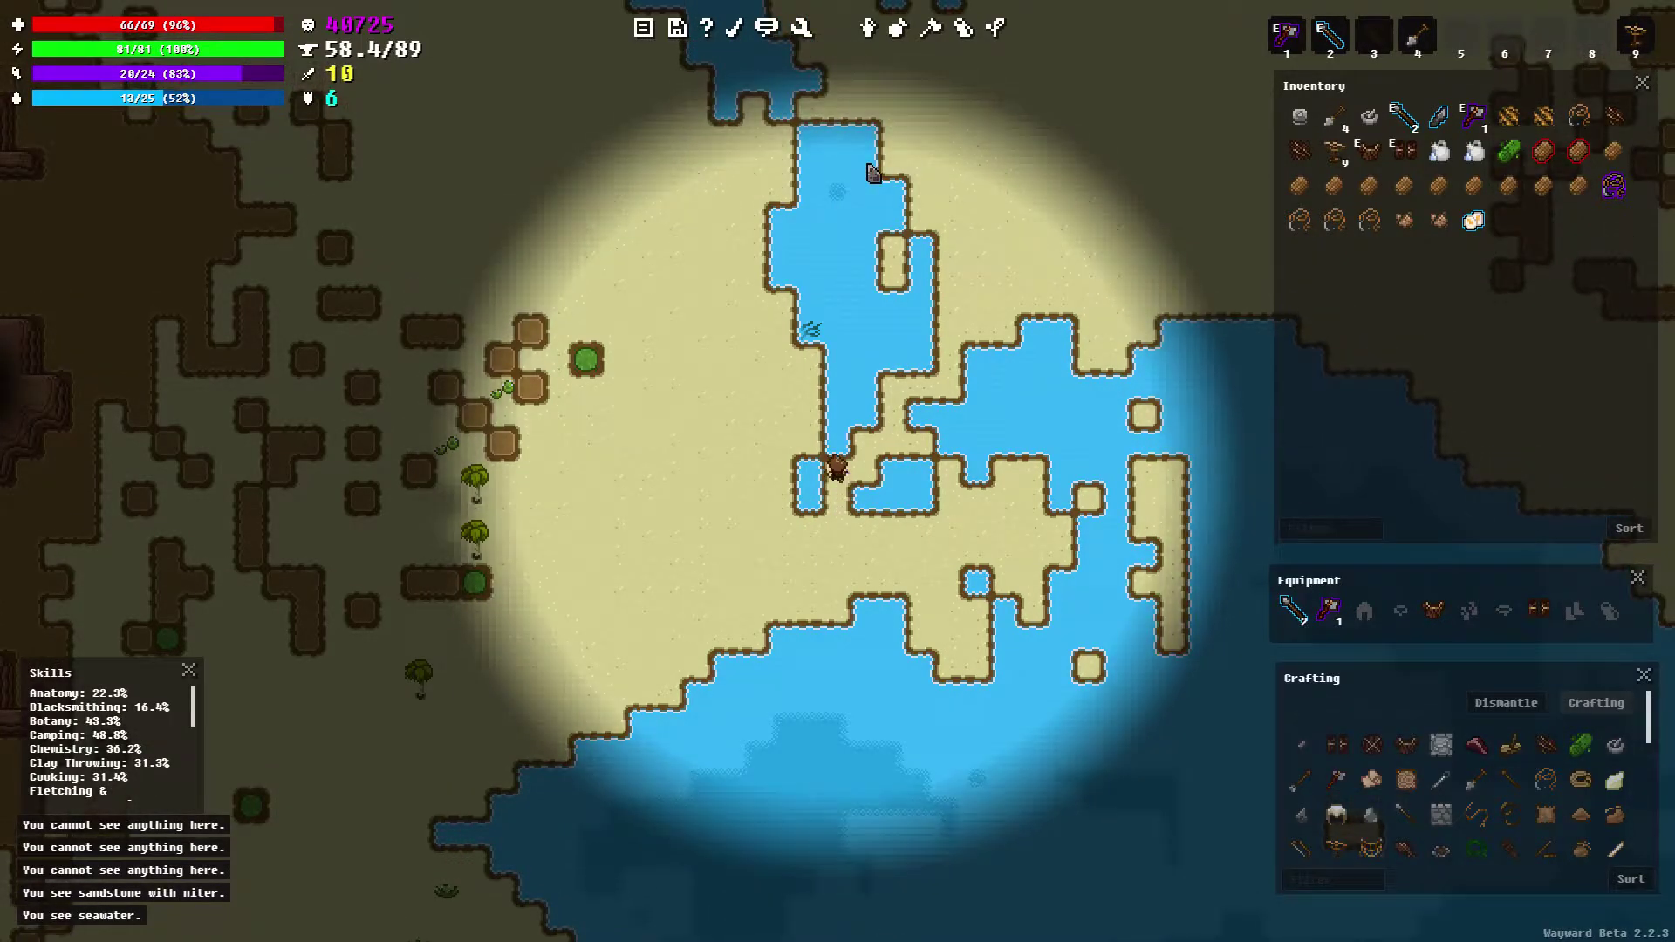
pyautogui.press('Up')
pyautogui.press('Right')
pyautogui.press('Right')
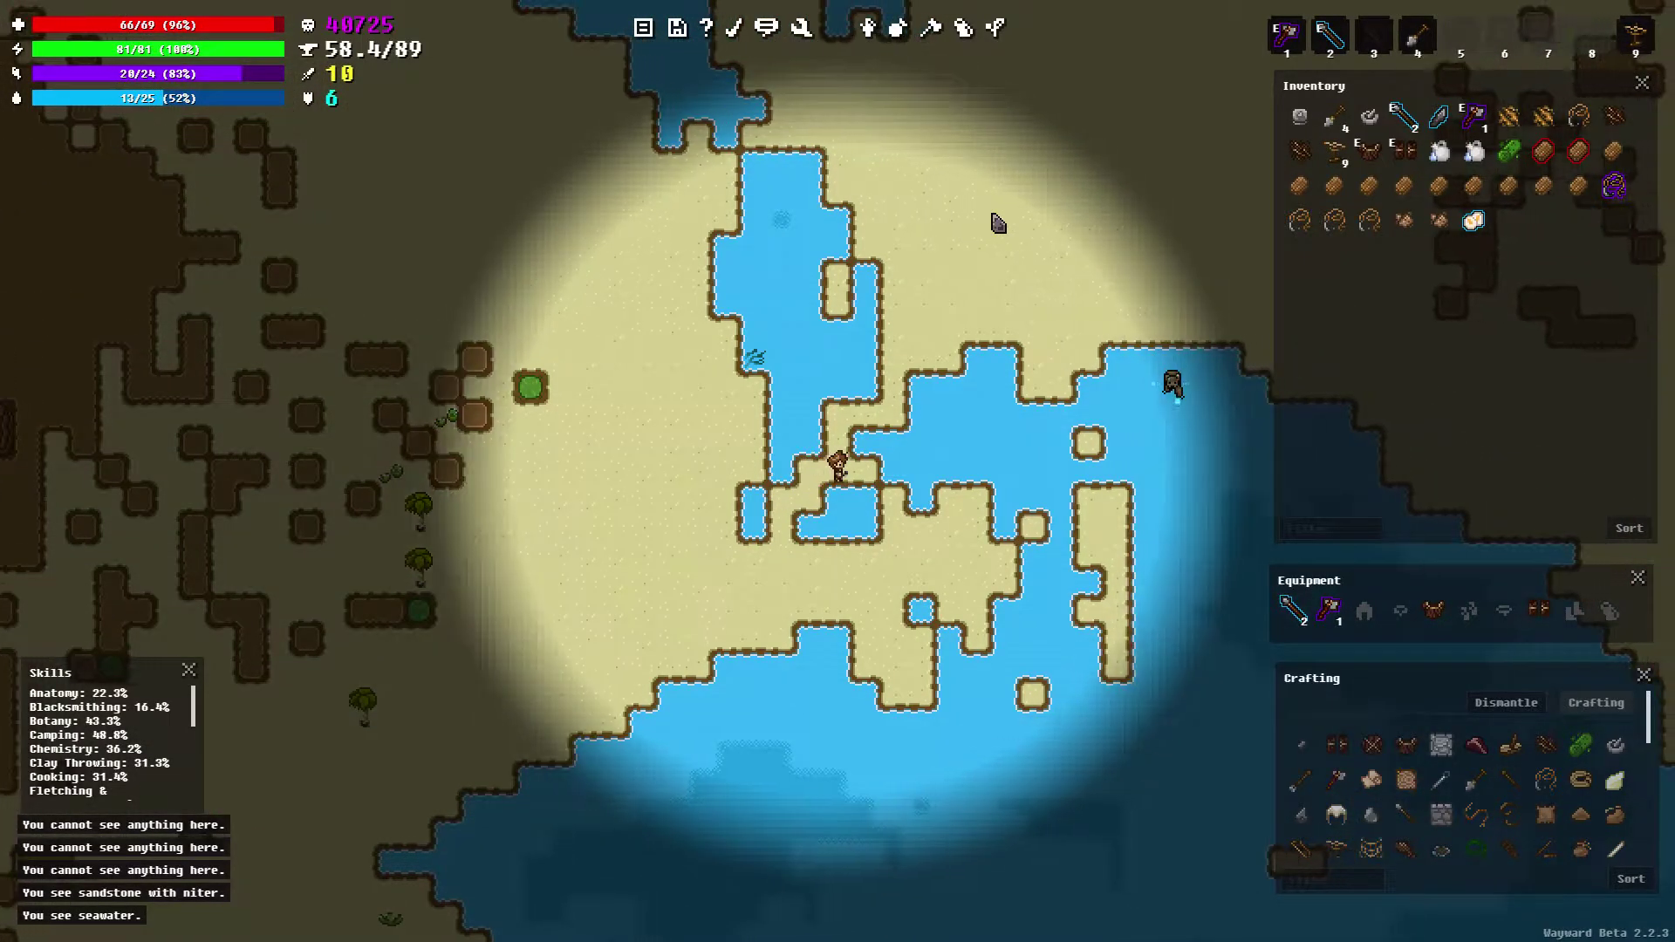
pyautogui.press('Up')
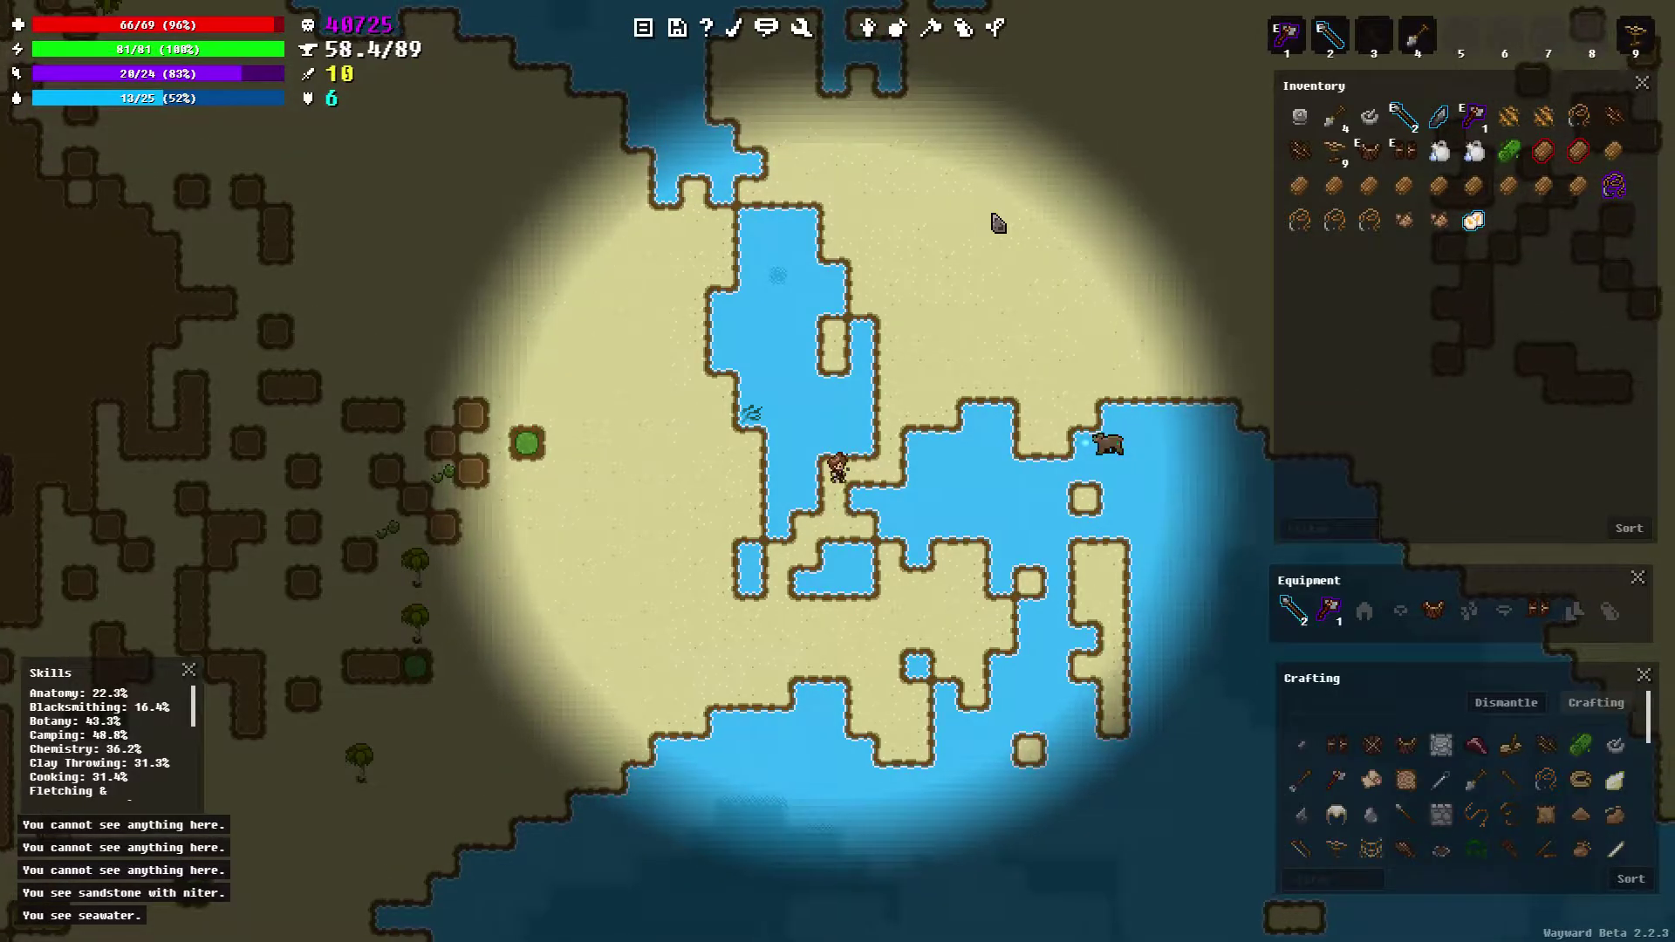
pyautogui.press('Right')
pyautogui.press('Up')
pyautogui.press('Up')
pyautogui.press('Up')
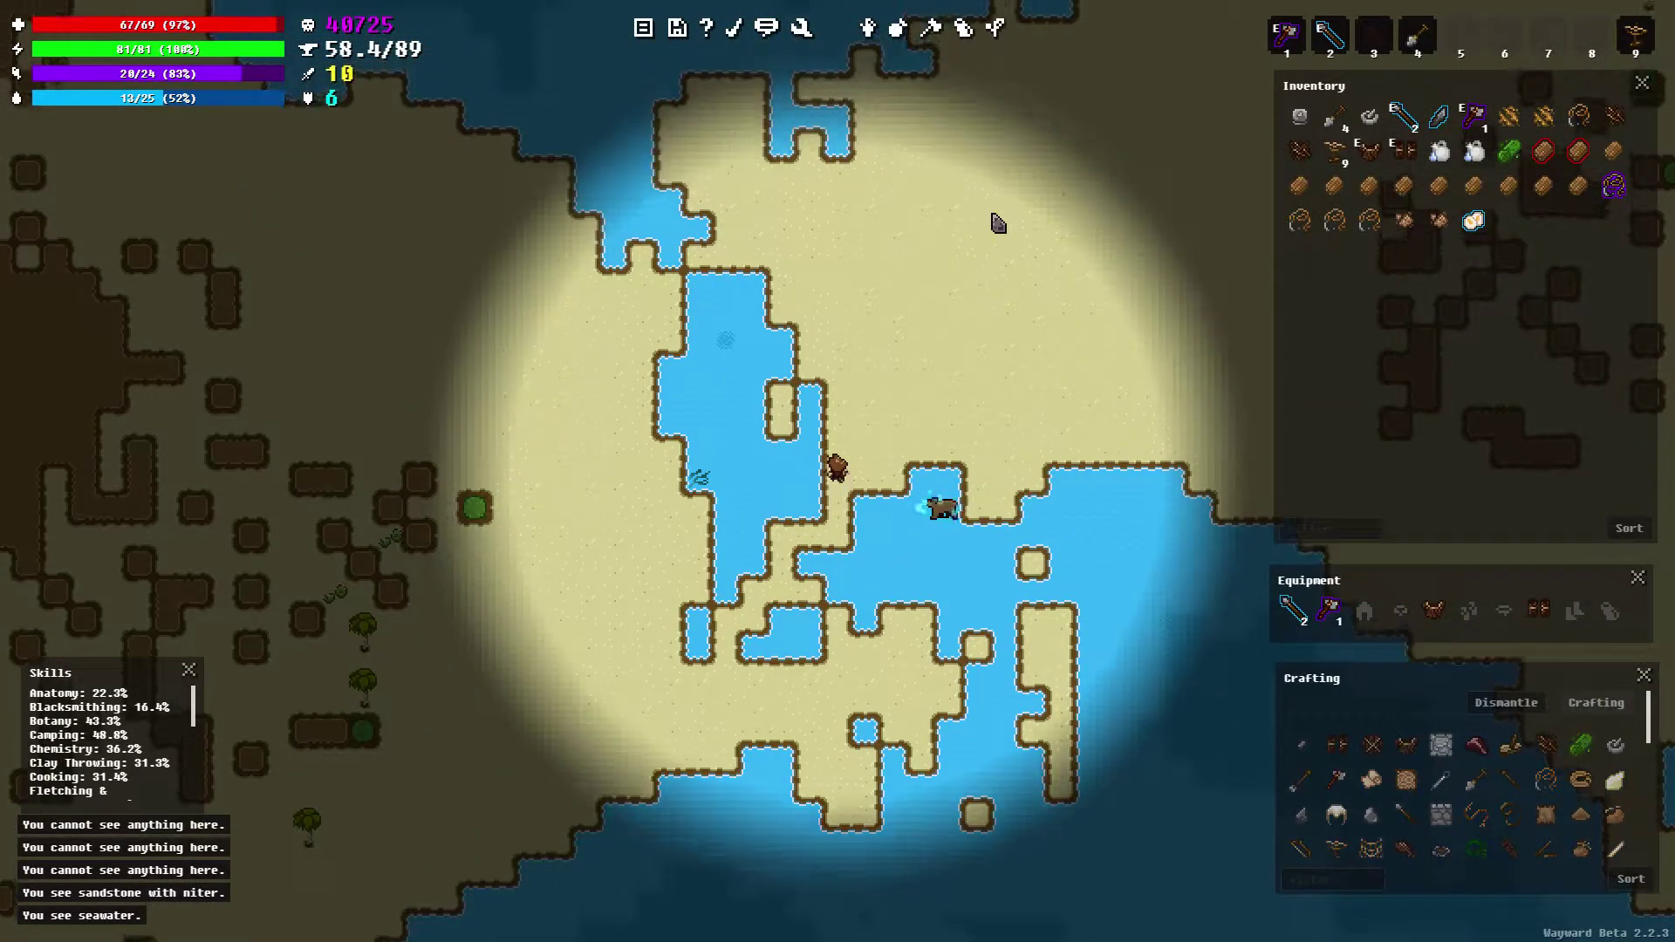
pyautogui.press('Up')
pyautogui.press('Up')
pyautogui.press('Up')
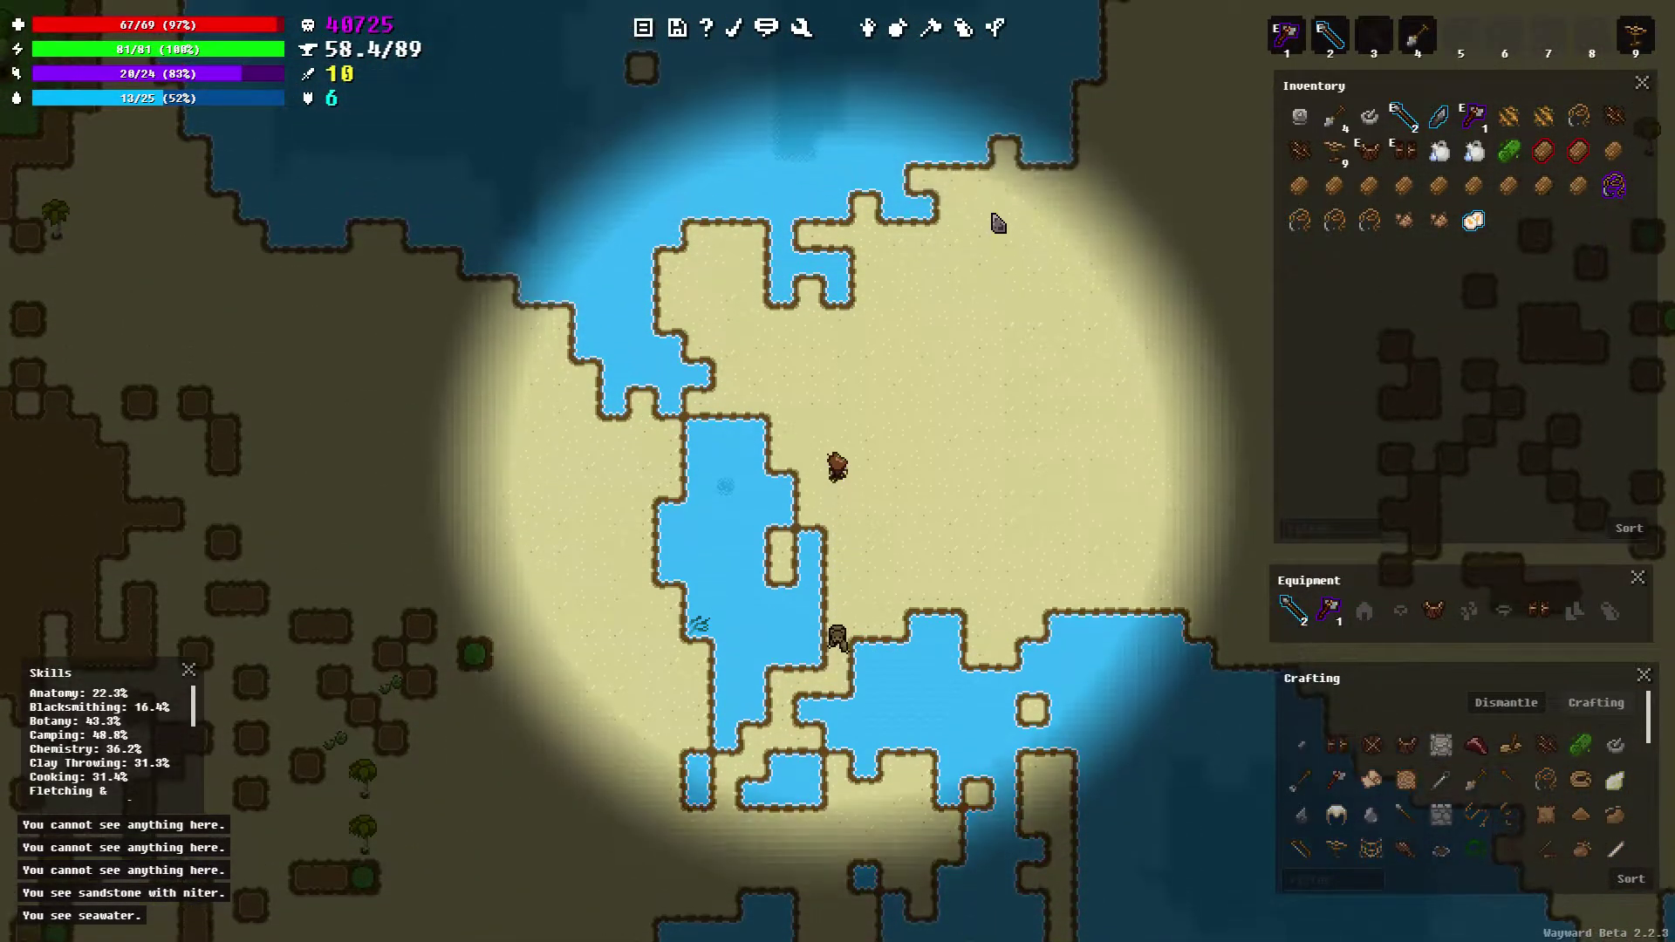
pyautogui.press('Up')
pyautogui.press('Up')
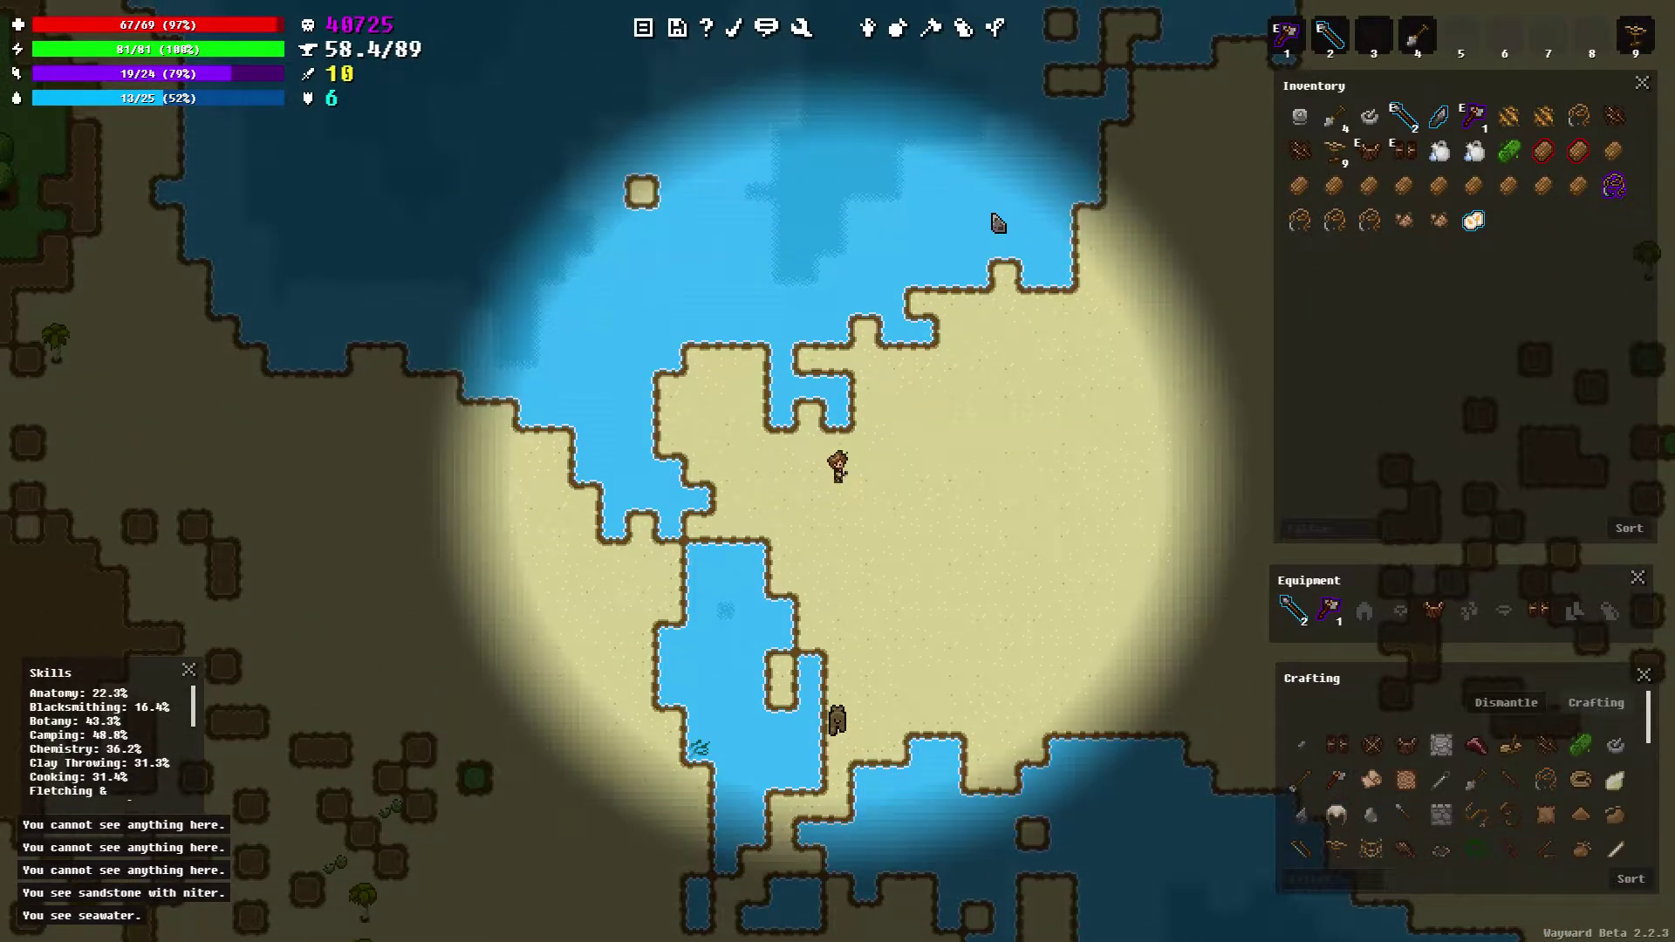
pyautogui.press('Right')
pyautogui.press('Right')
pyautogui.press('Right')
pyautogui.press('Right')
pyautogui.press('Right')
pyautogui.press('Right')
pyautogui.press('Right')
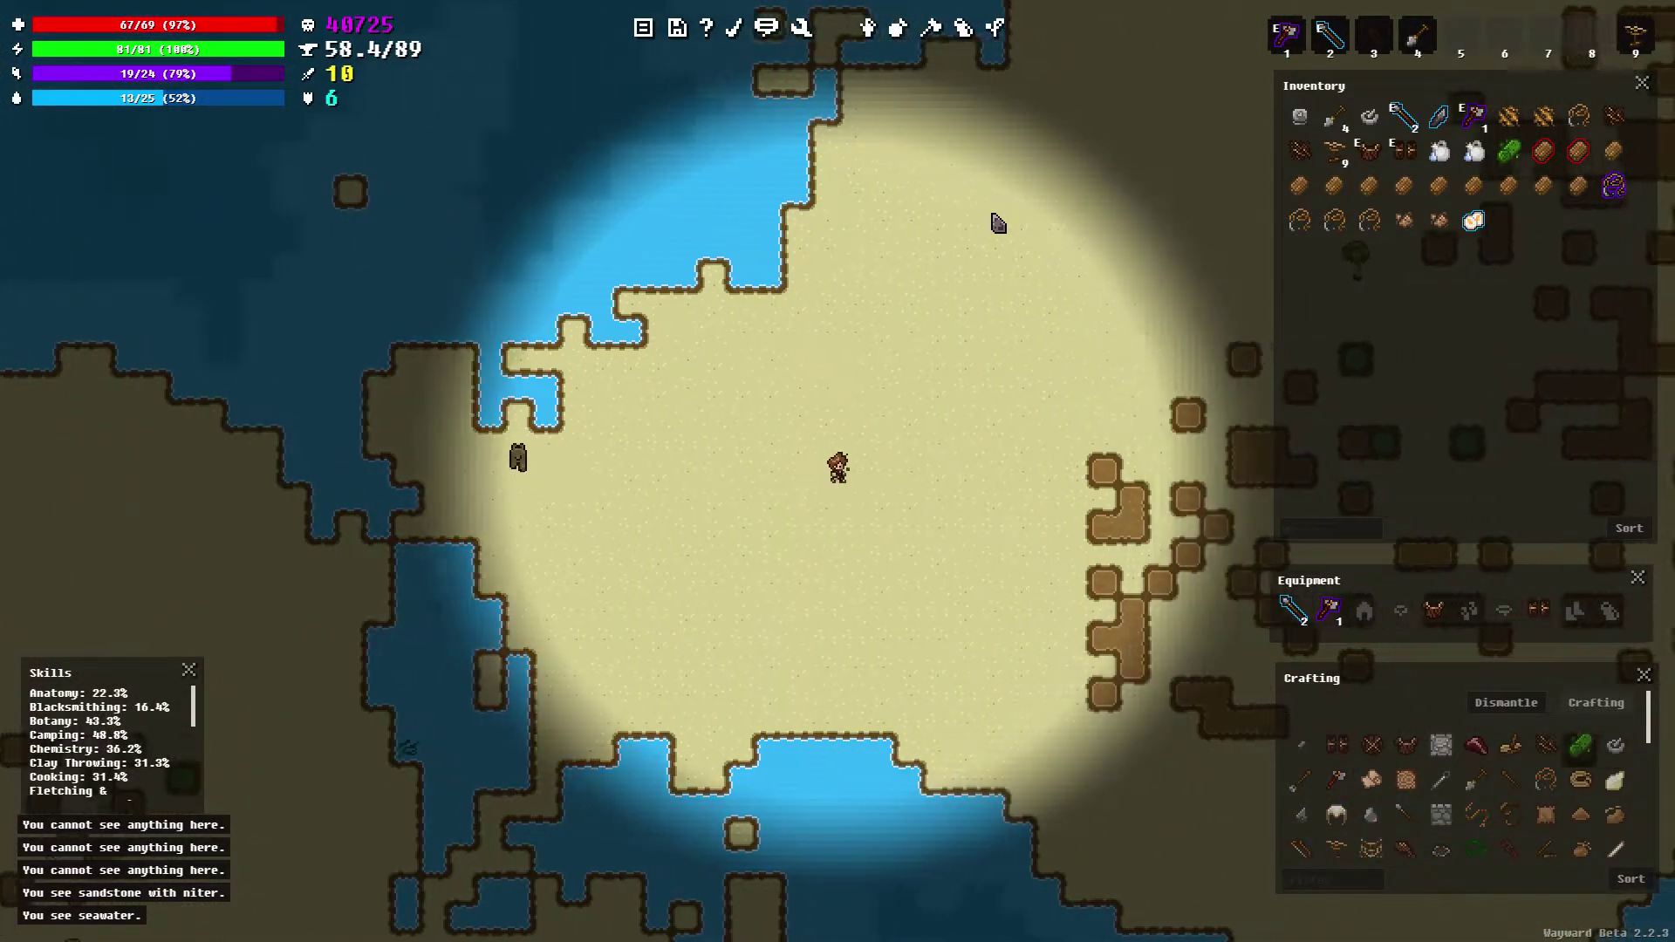
pyautogui.press('Right')
pyautogui.scroll(-2, 1027, 348)
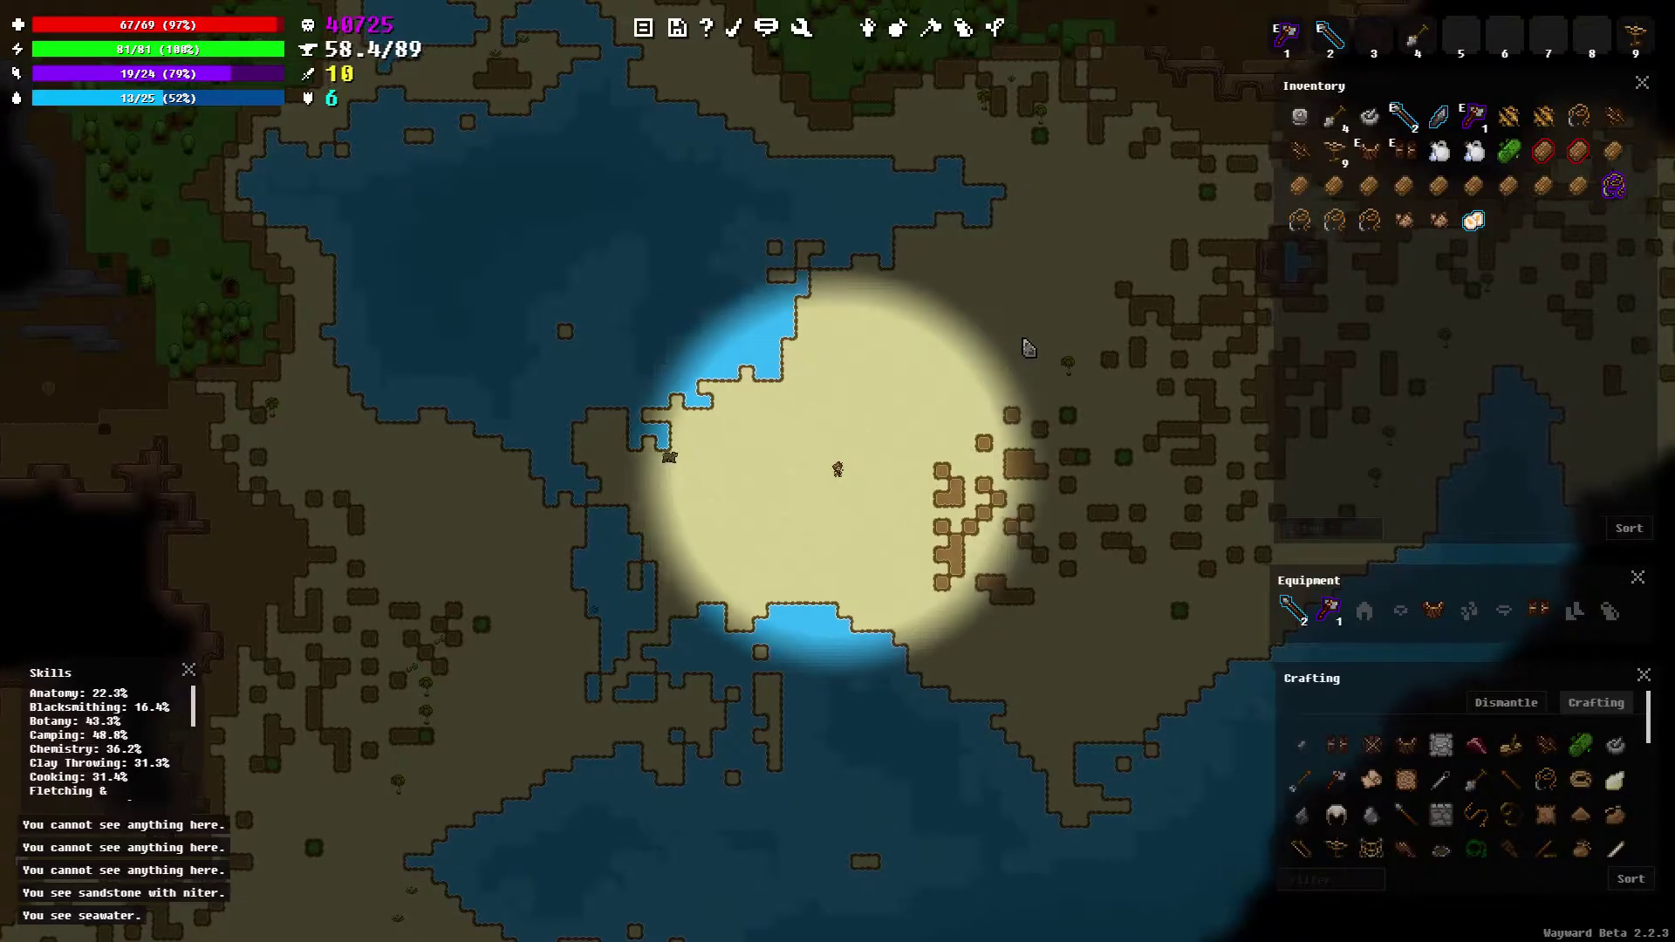
# Walk the character east across the sand toward the shoreline
pyautogui.press('Right')
pyautogui.press('Right')
pyautogui.press('Right')
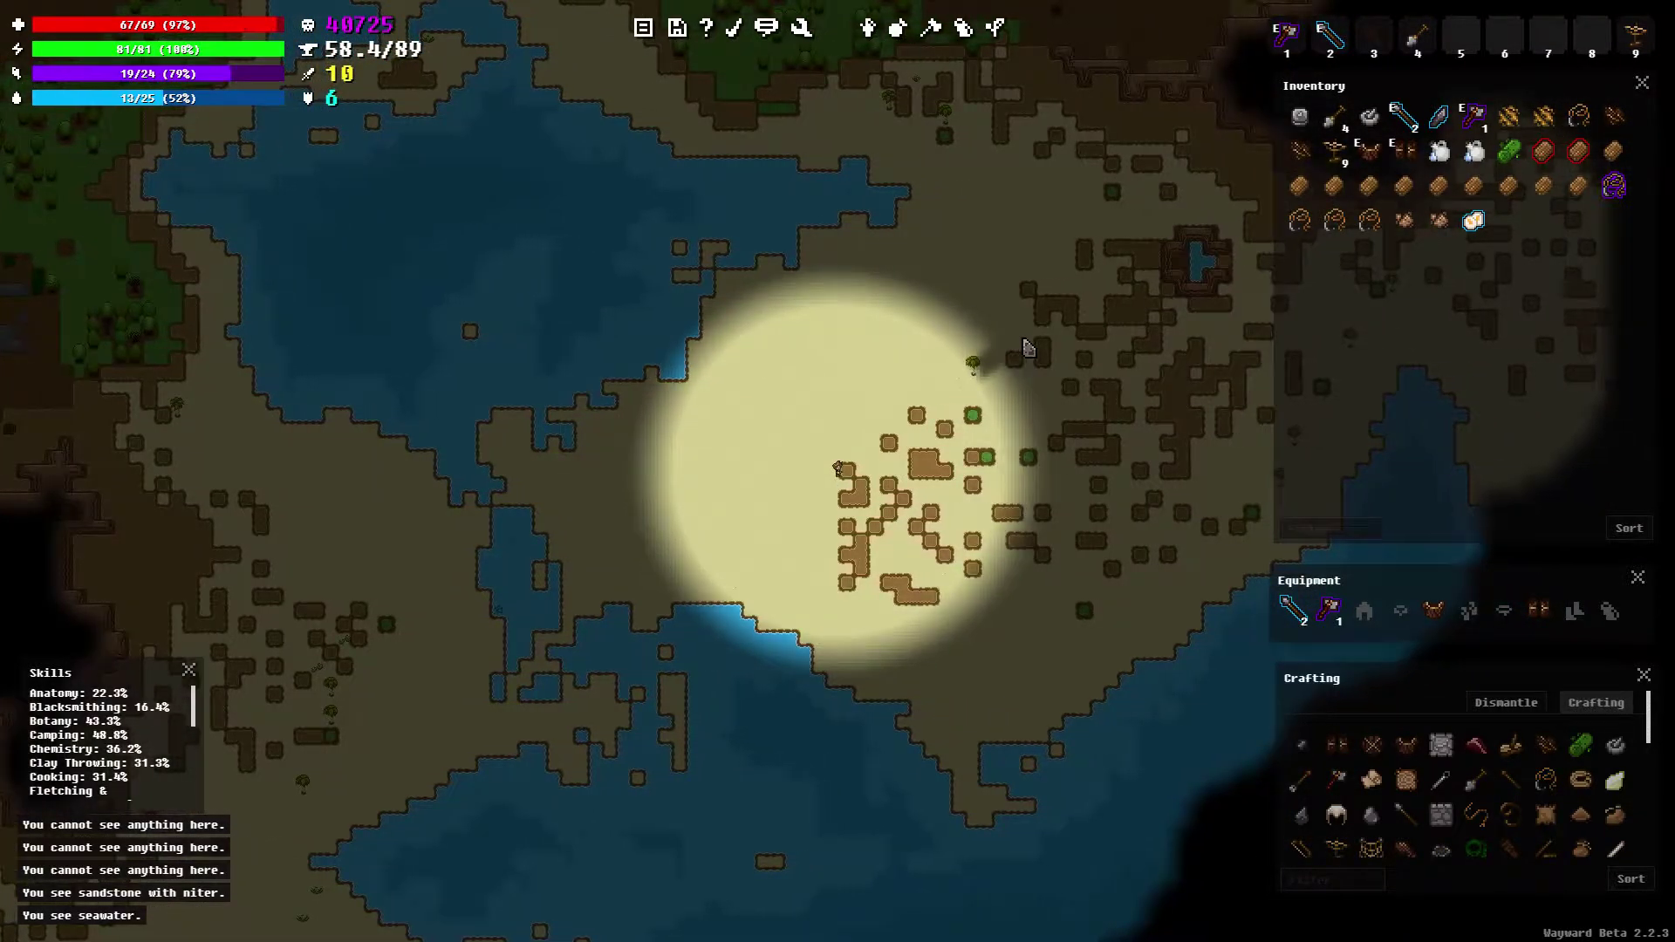
pyautogui.press('Right')
pyautogui.press('Right')
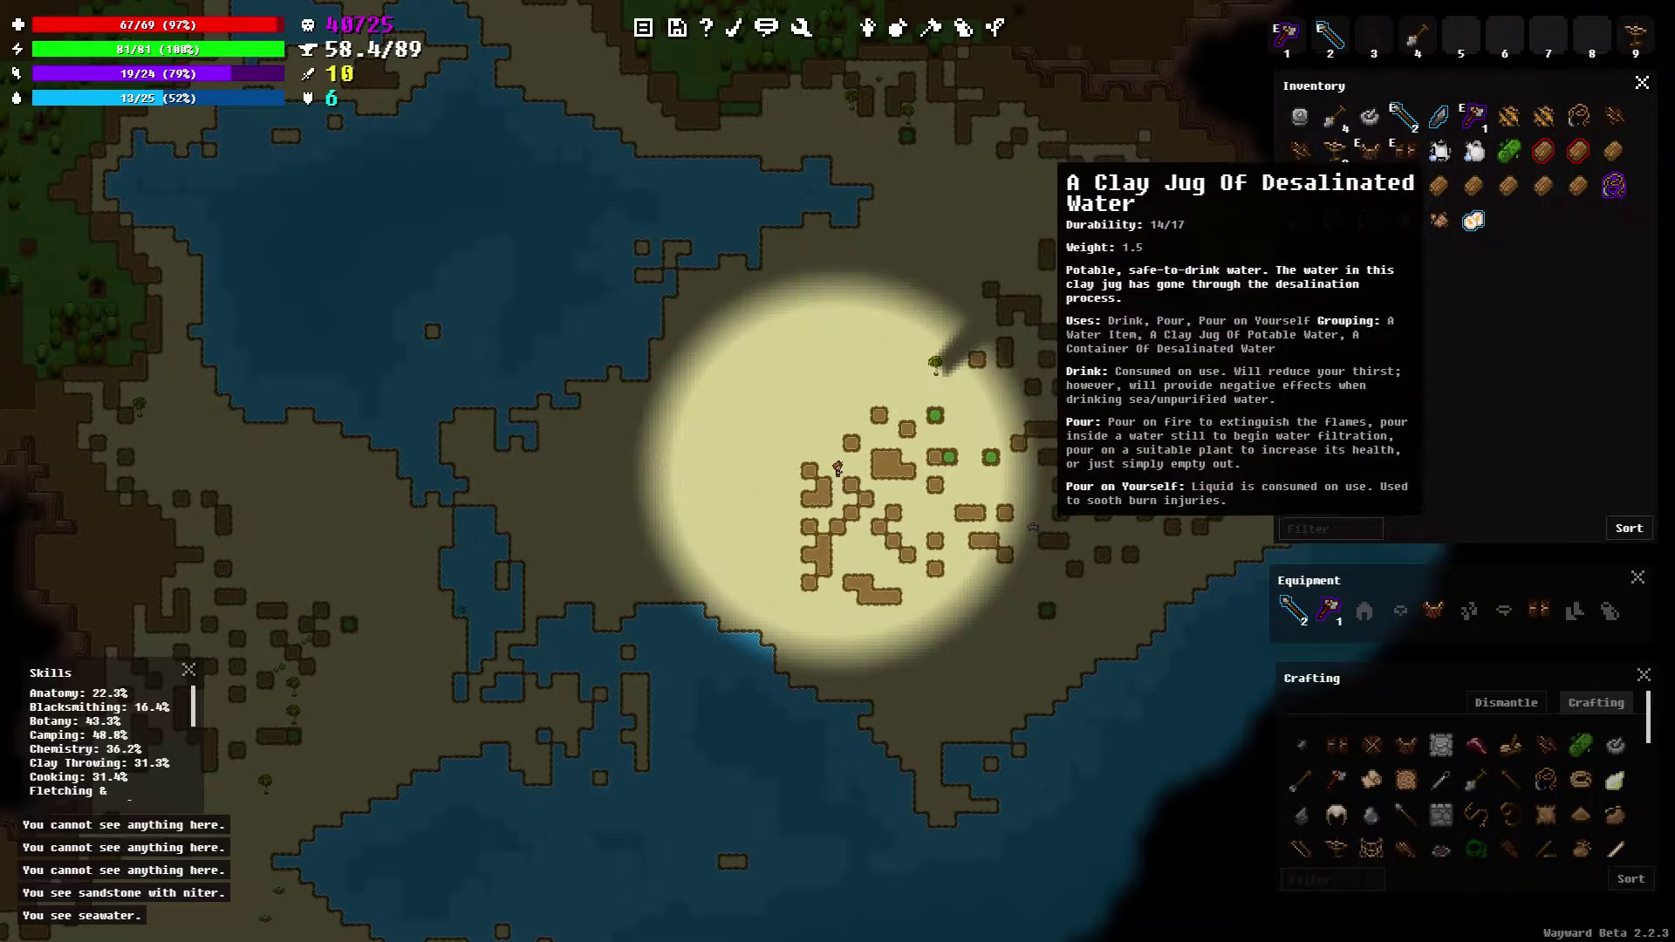
pyautogui.press('Right')
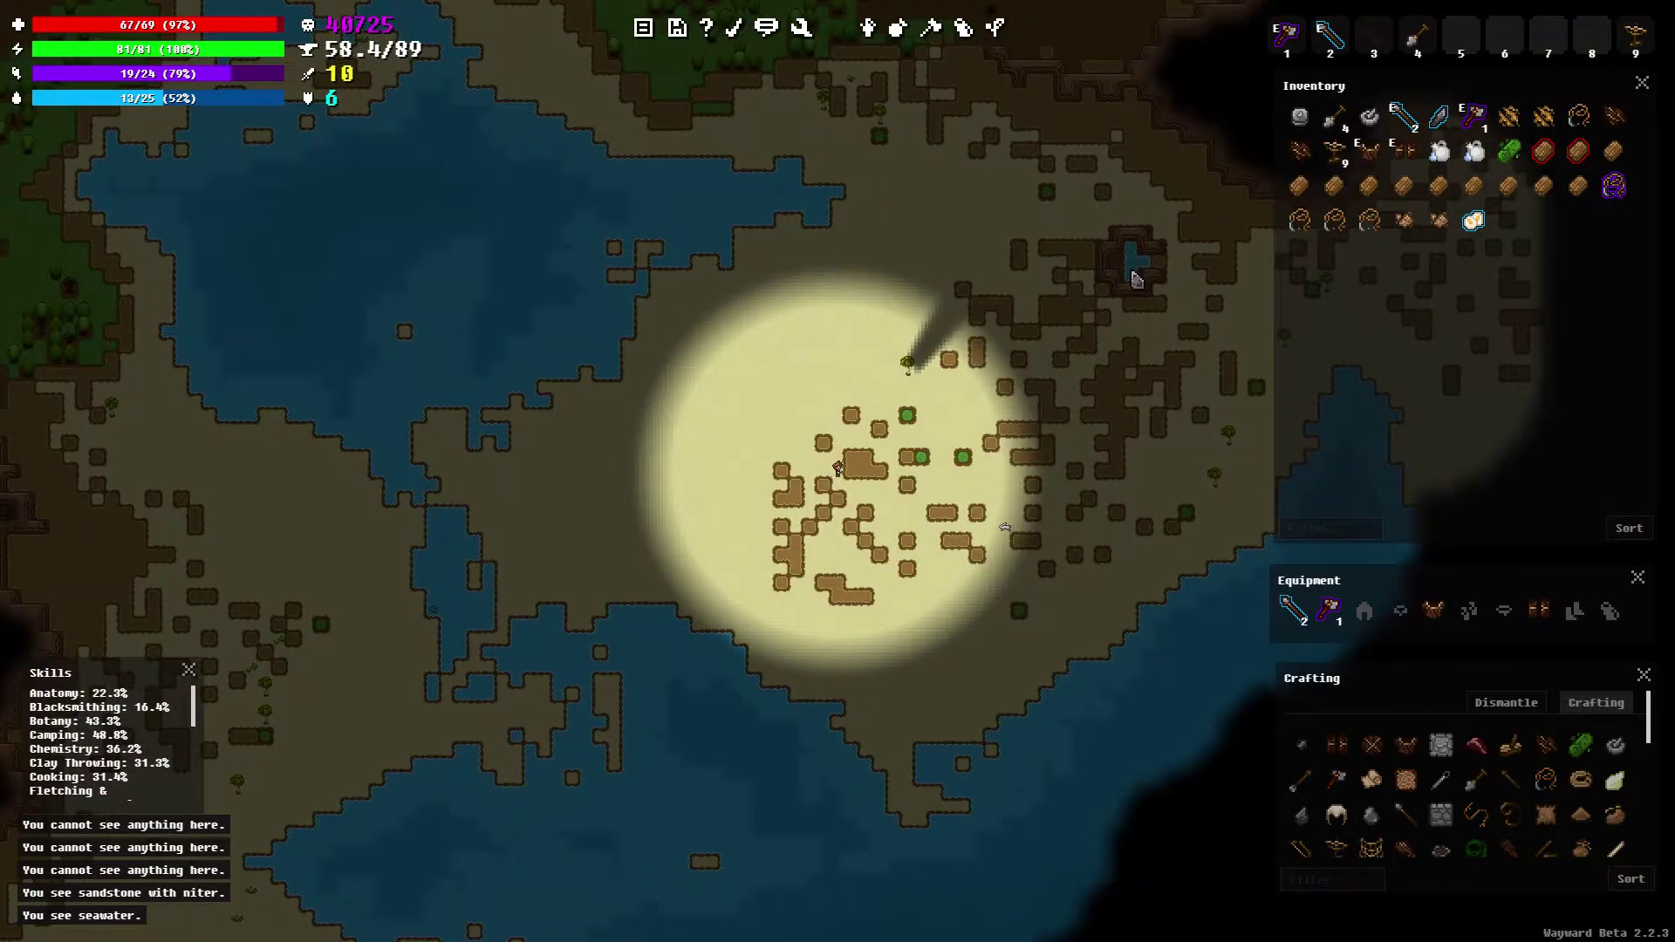
pyautogui.scroll(2, 953, 387)
pyautogui.press('Right')
pyautogui.press('Right')
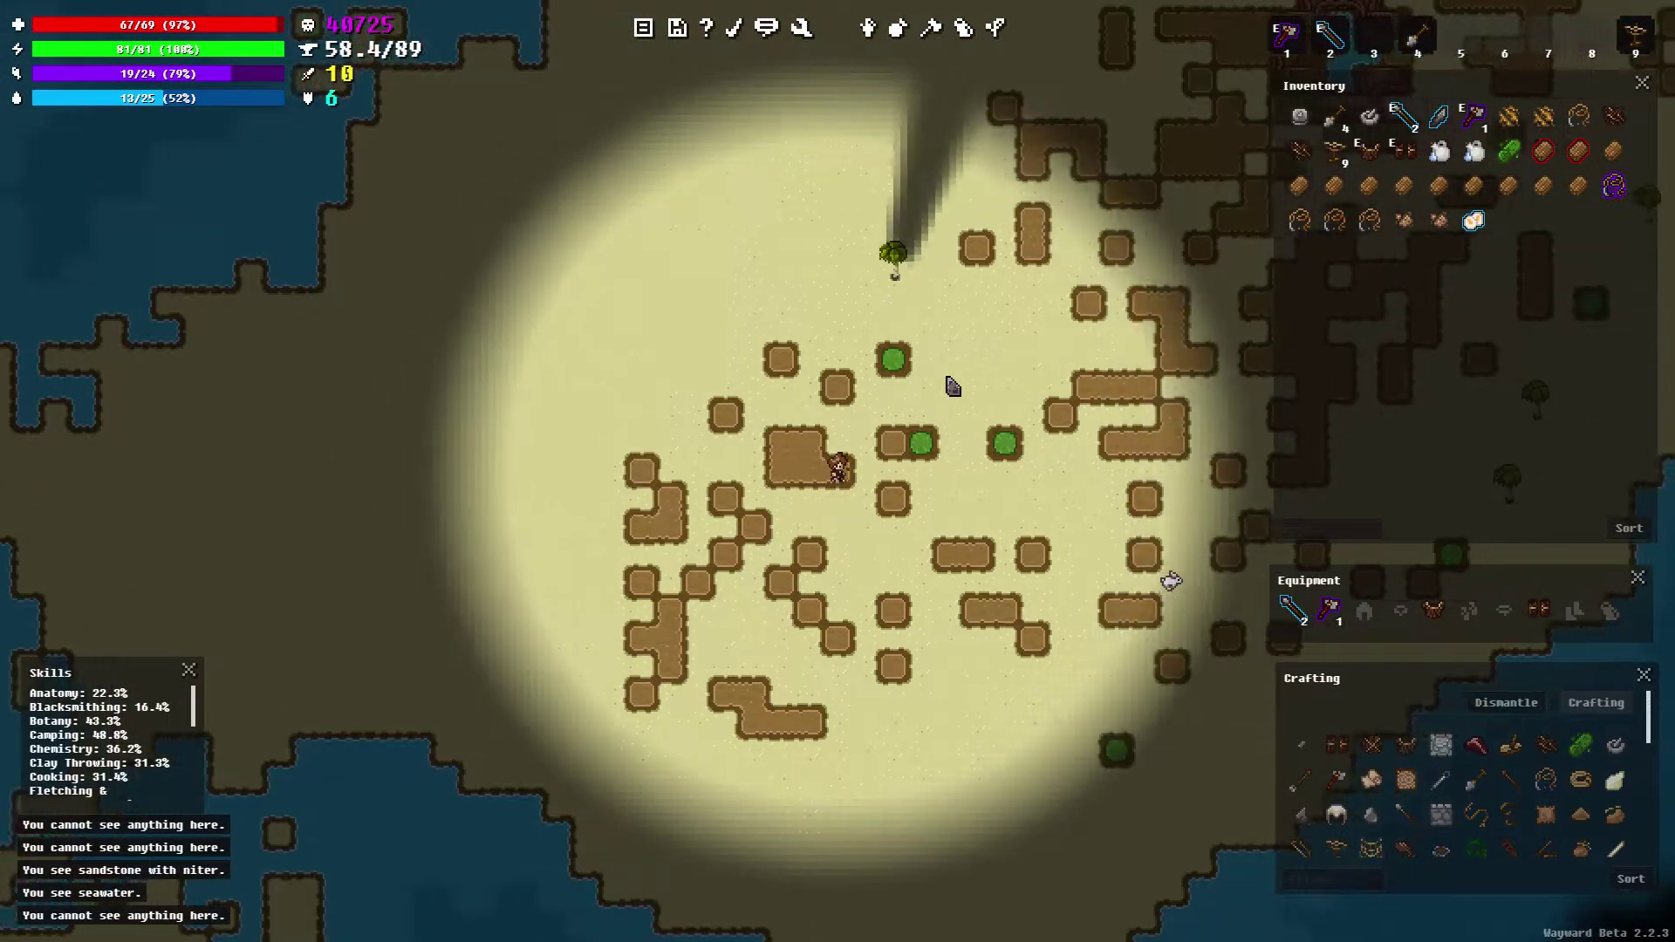
pyautogui.press('Right')
pyautogui.press('Right')
pyautogui.press('Right')
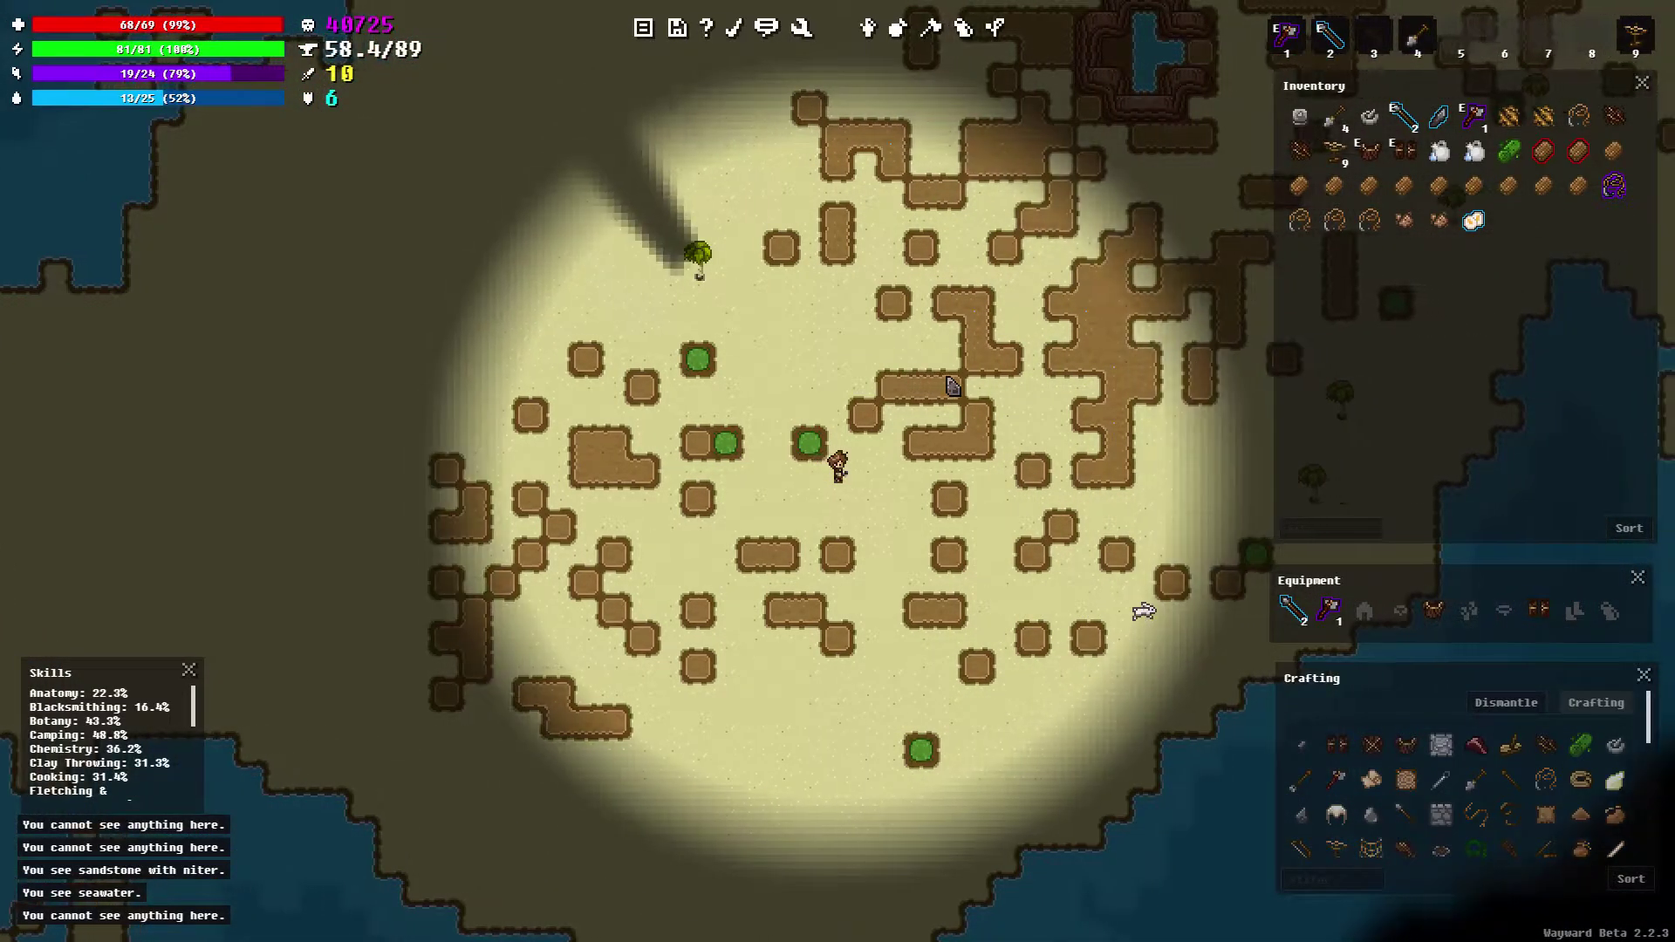
pyautogui.press('Right')
pyautogui.press('Right')
pyautogui.press('Right')
pyautogui.press('Right')
pyautogui.press('Right')
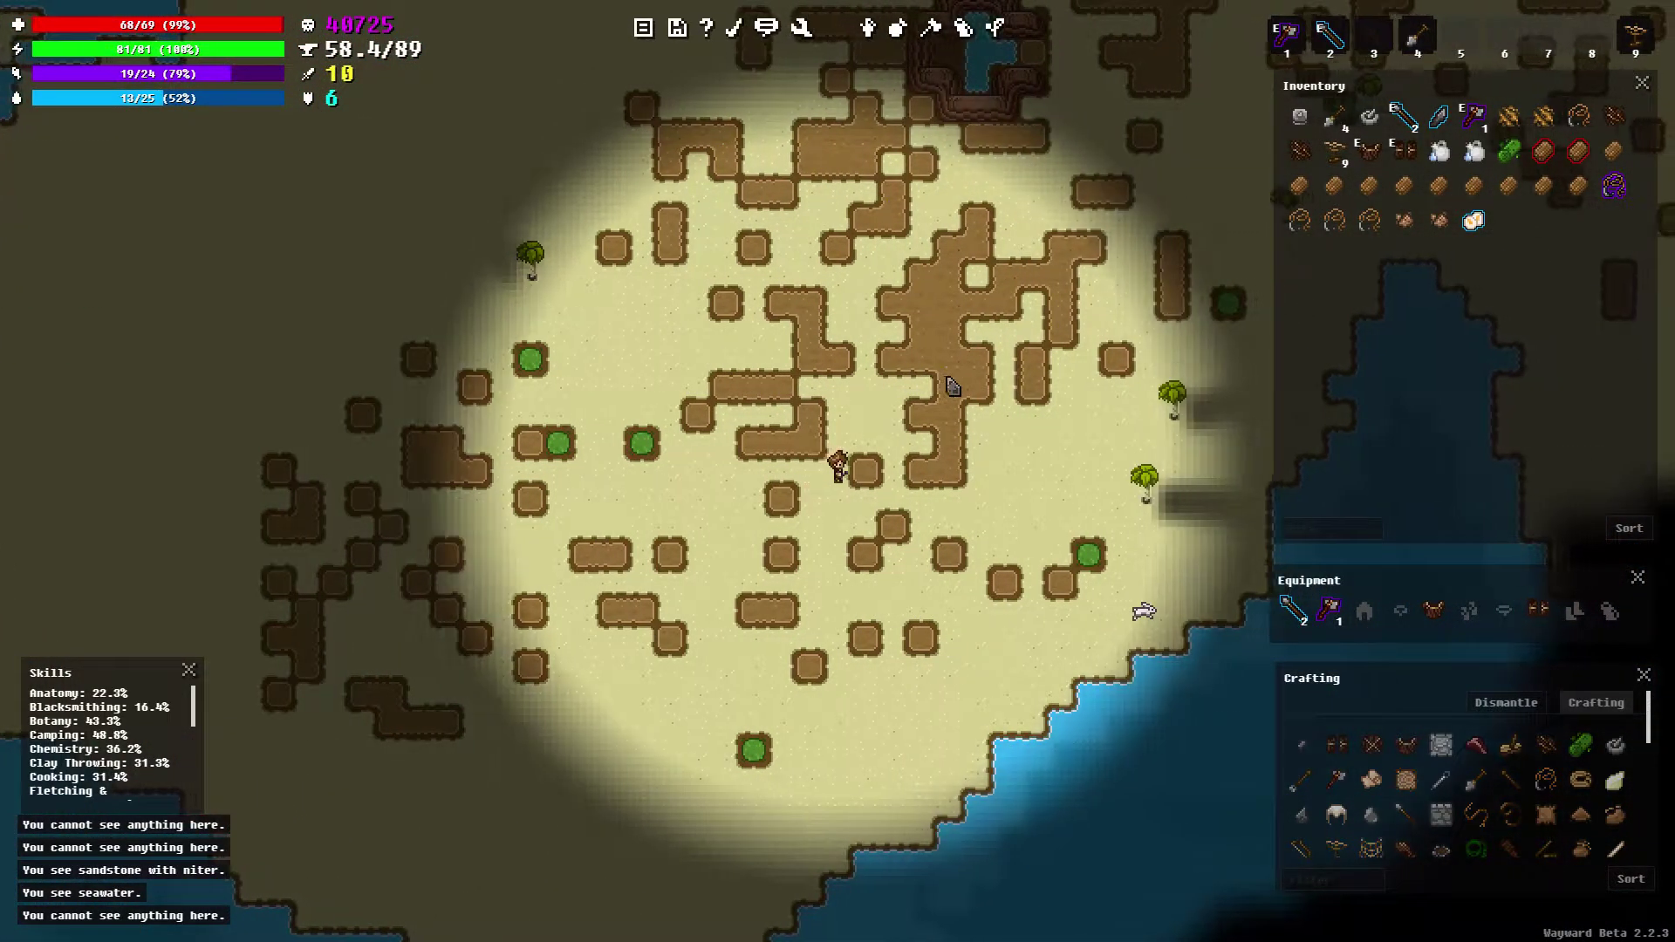
pyautogui.press('Right')
pyautogui.press('Right')
pyautogui.press('Right')
pyautogui.press('Right')
pyautogui.press('Right')
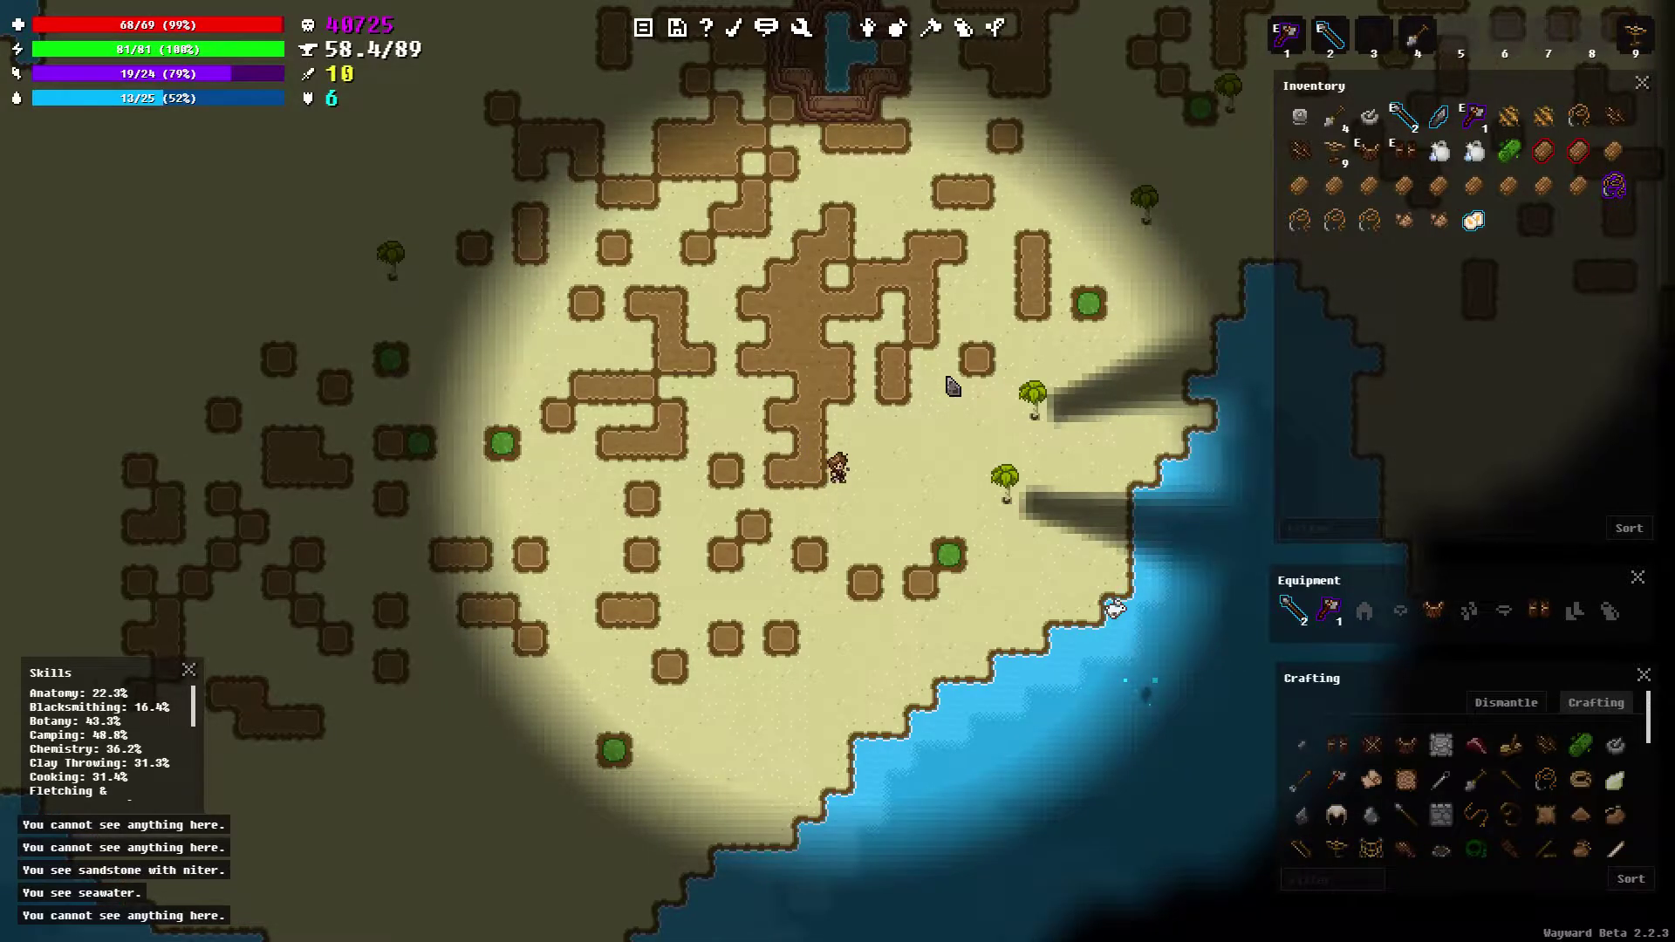
pyautogui.press('Right')
# Move down the beach into the rabbit at the shore, killing it
pyautogui.press('Right')
pyautogui.press('Right')
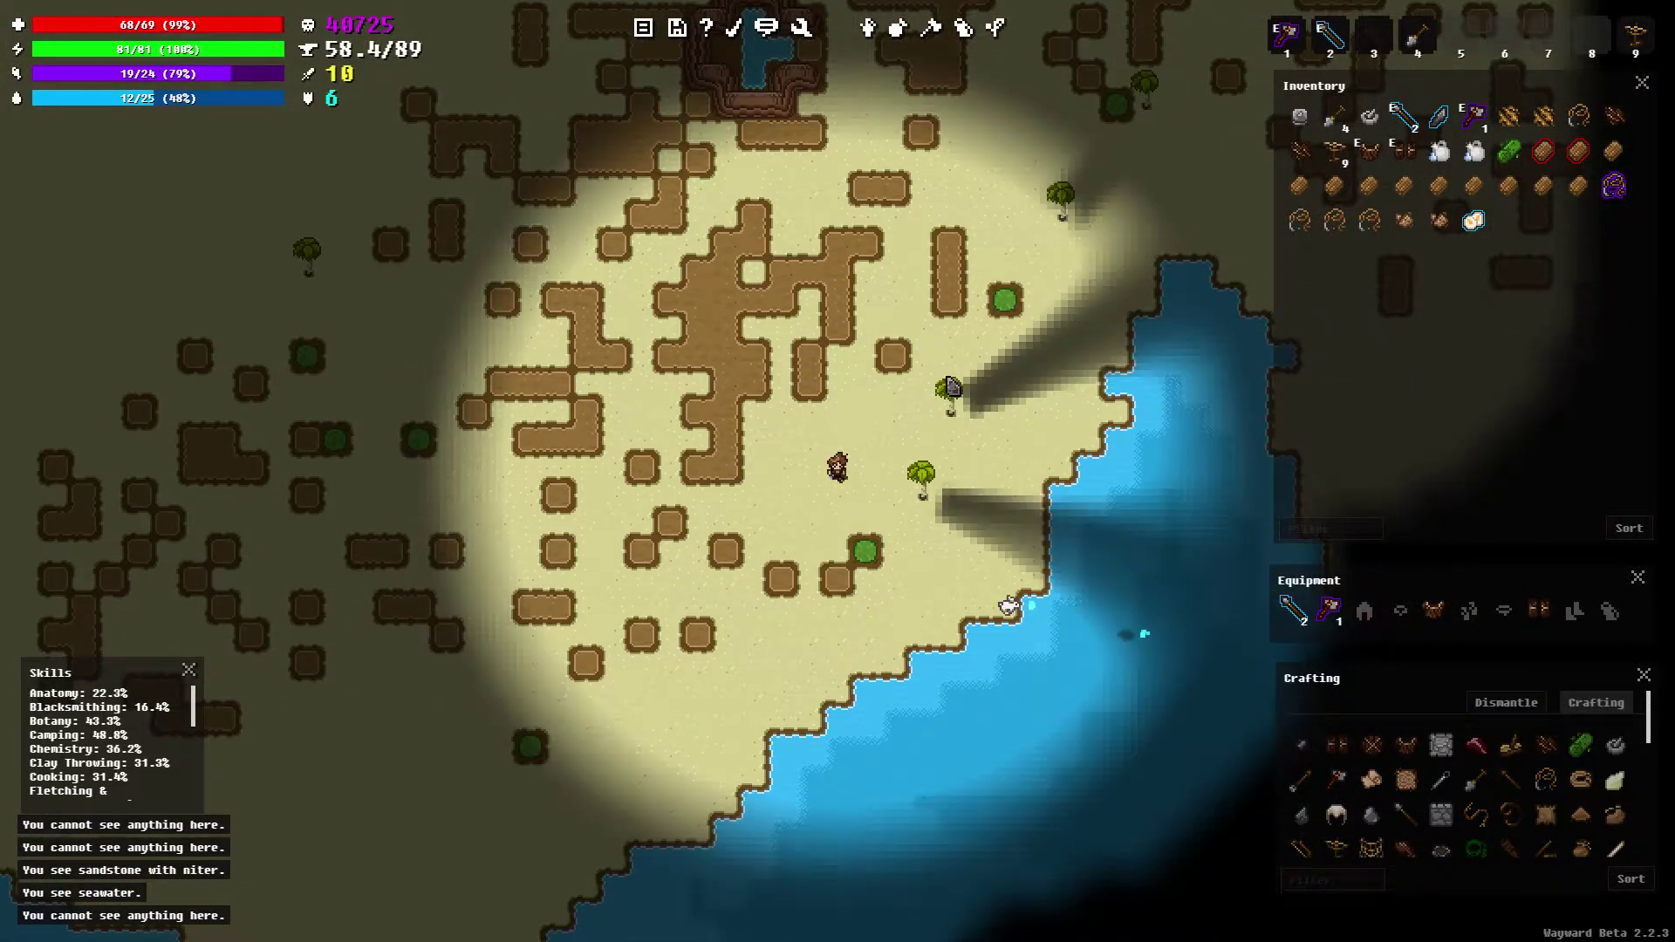
pyautogui.press('Down')
pyautogui.press('Right')
pyautogui.press('Down')
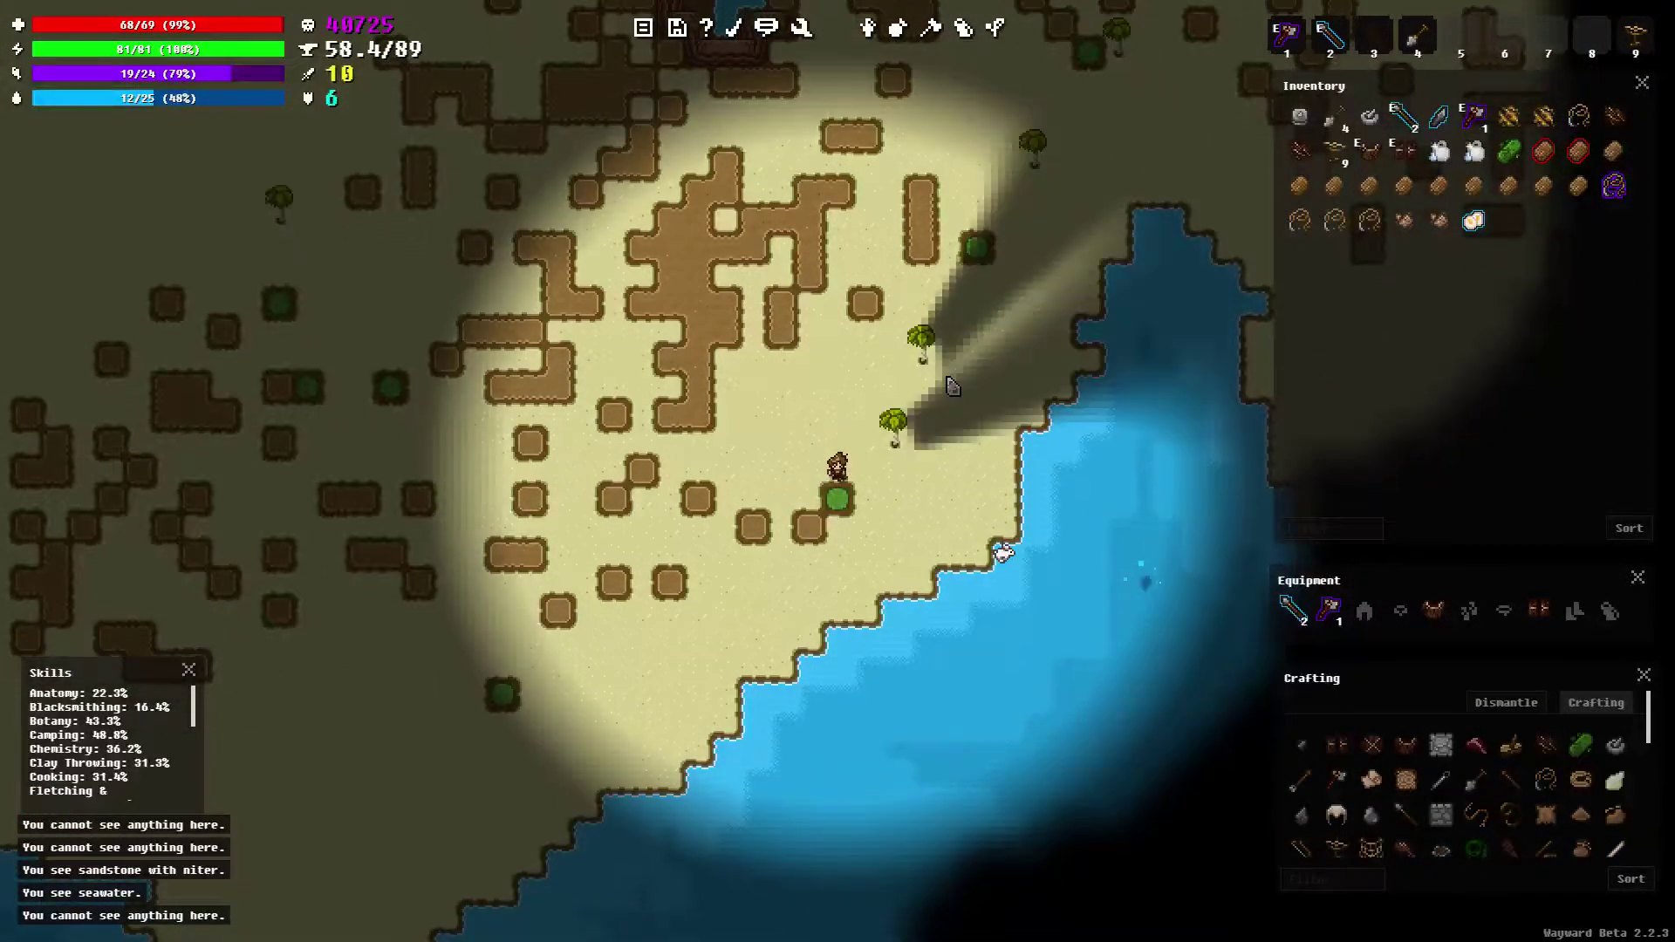
pyautogui.press('Right')
pyautogui.press('Down')
pyautogui.press('Right')
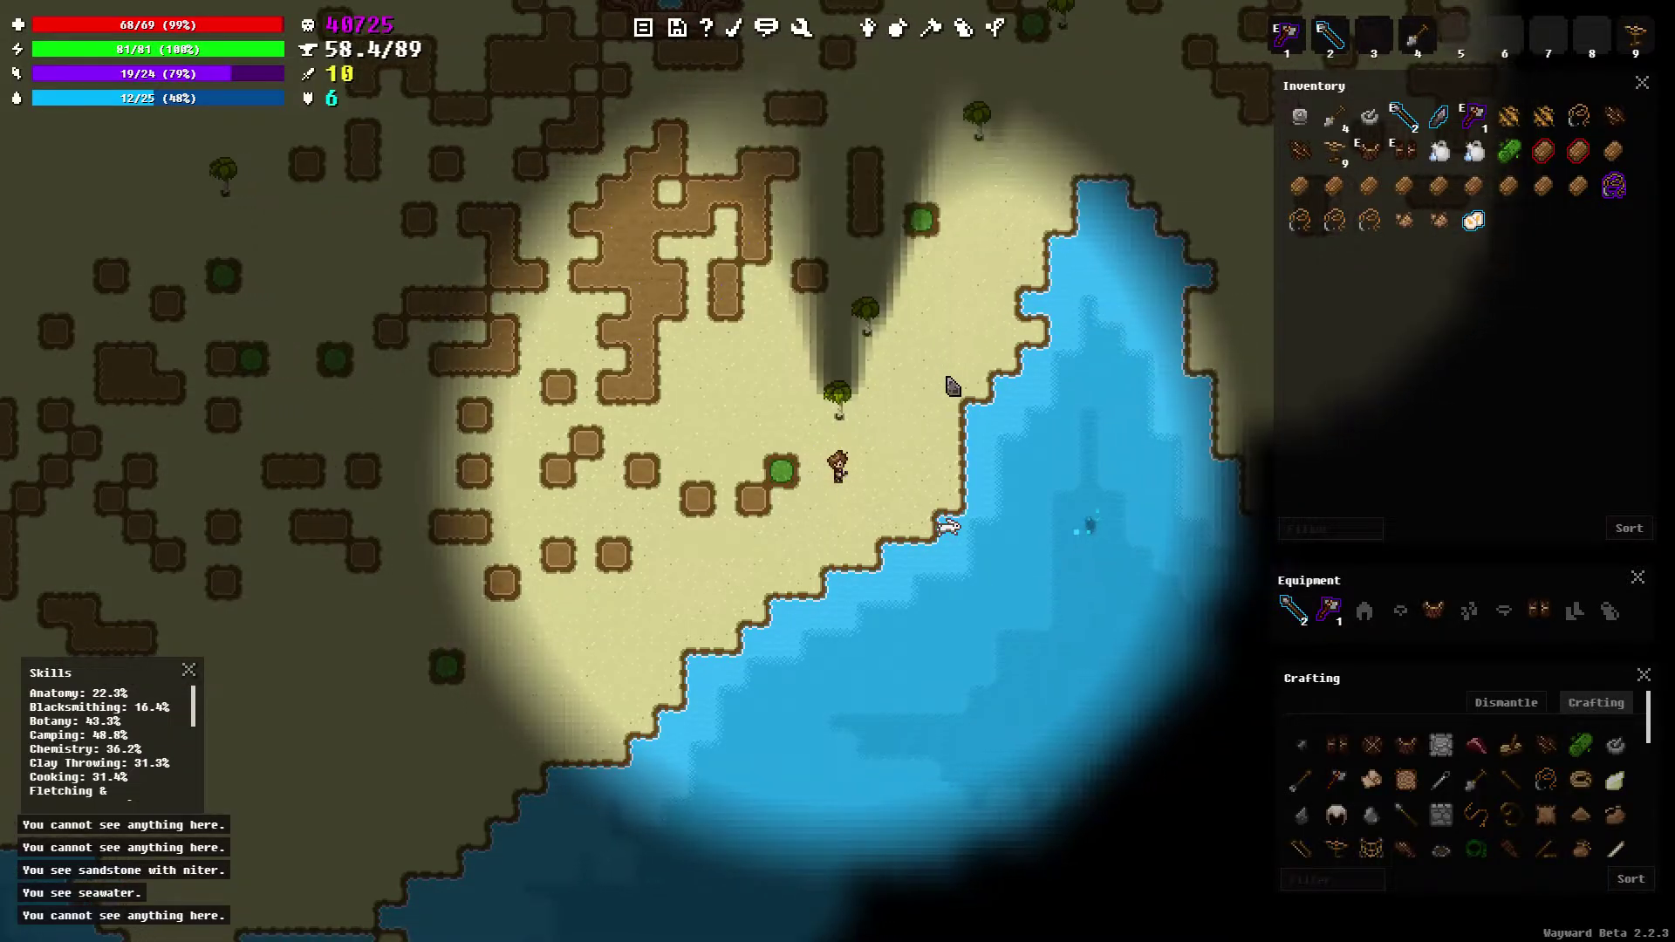
pyautogui.press('Right')
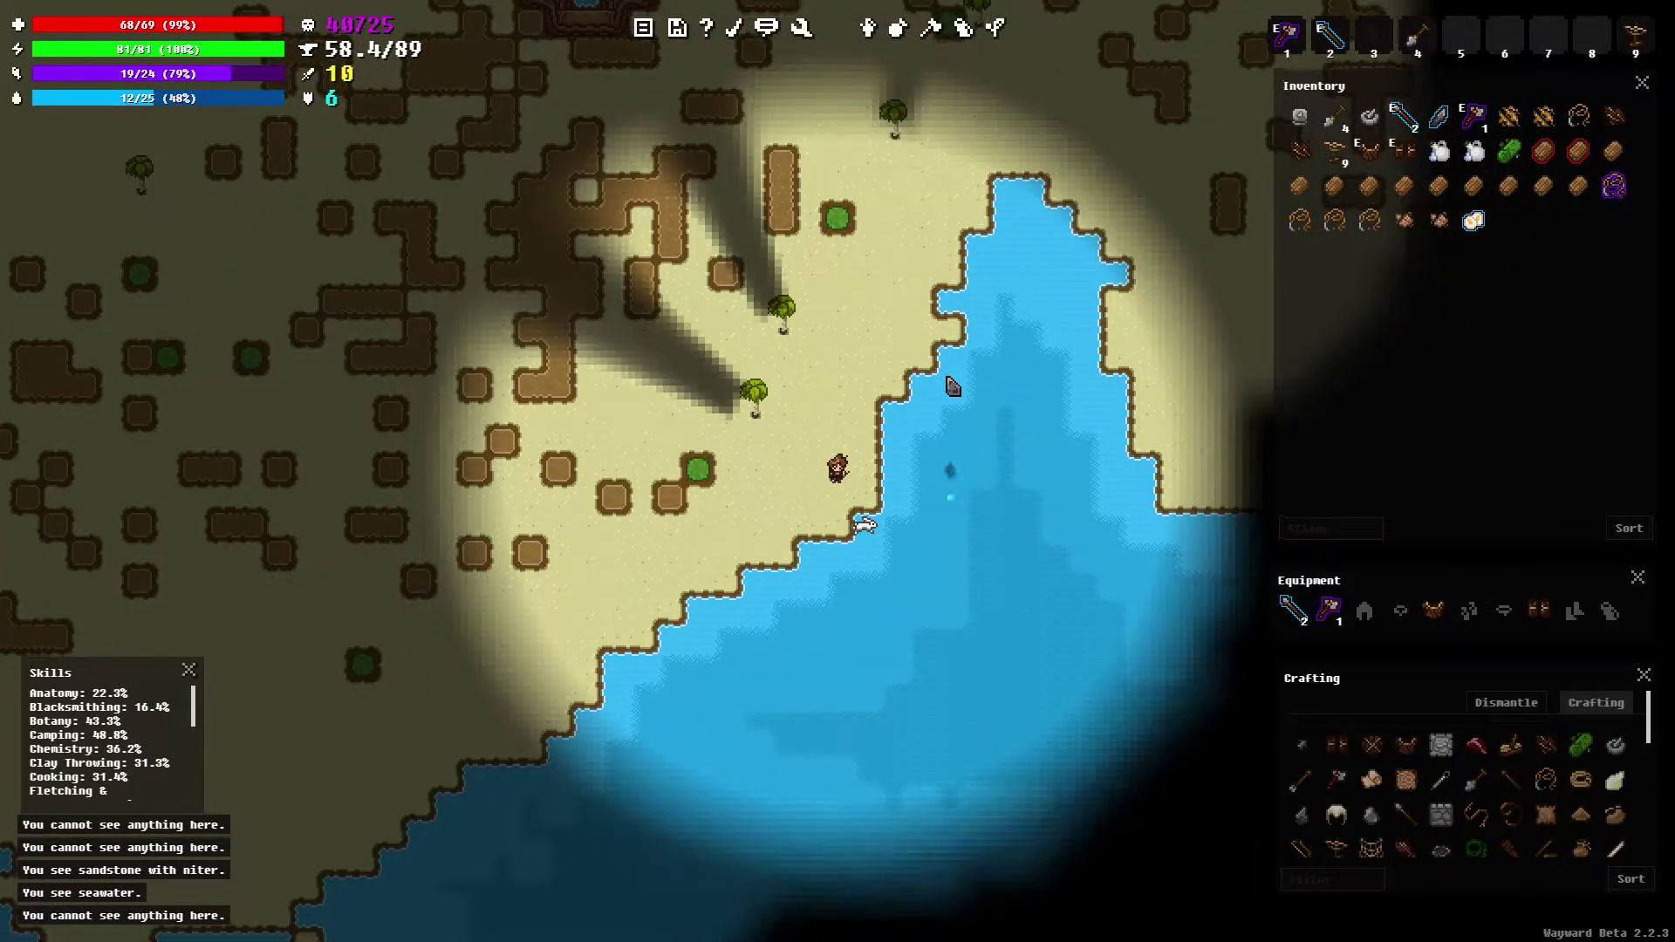
pyautogui.press('Down')
pyautogui.press('Right')
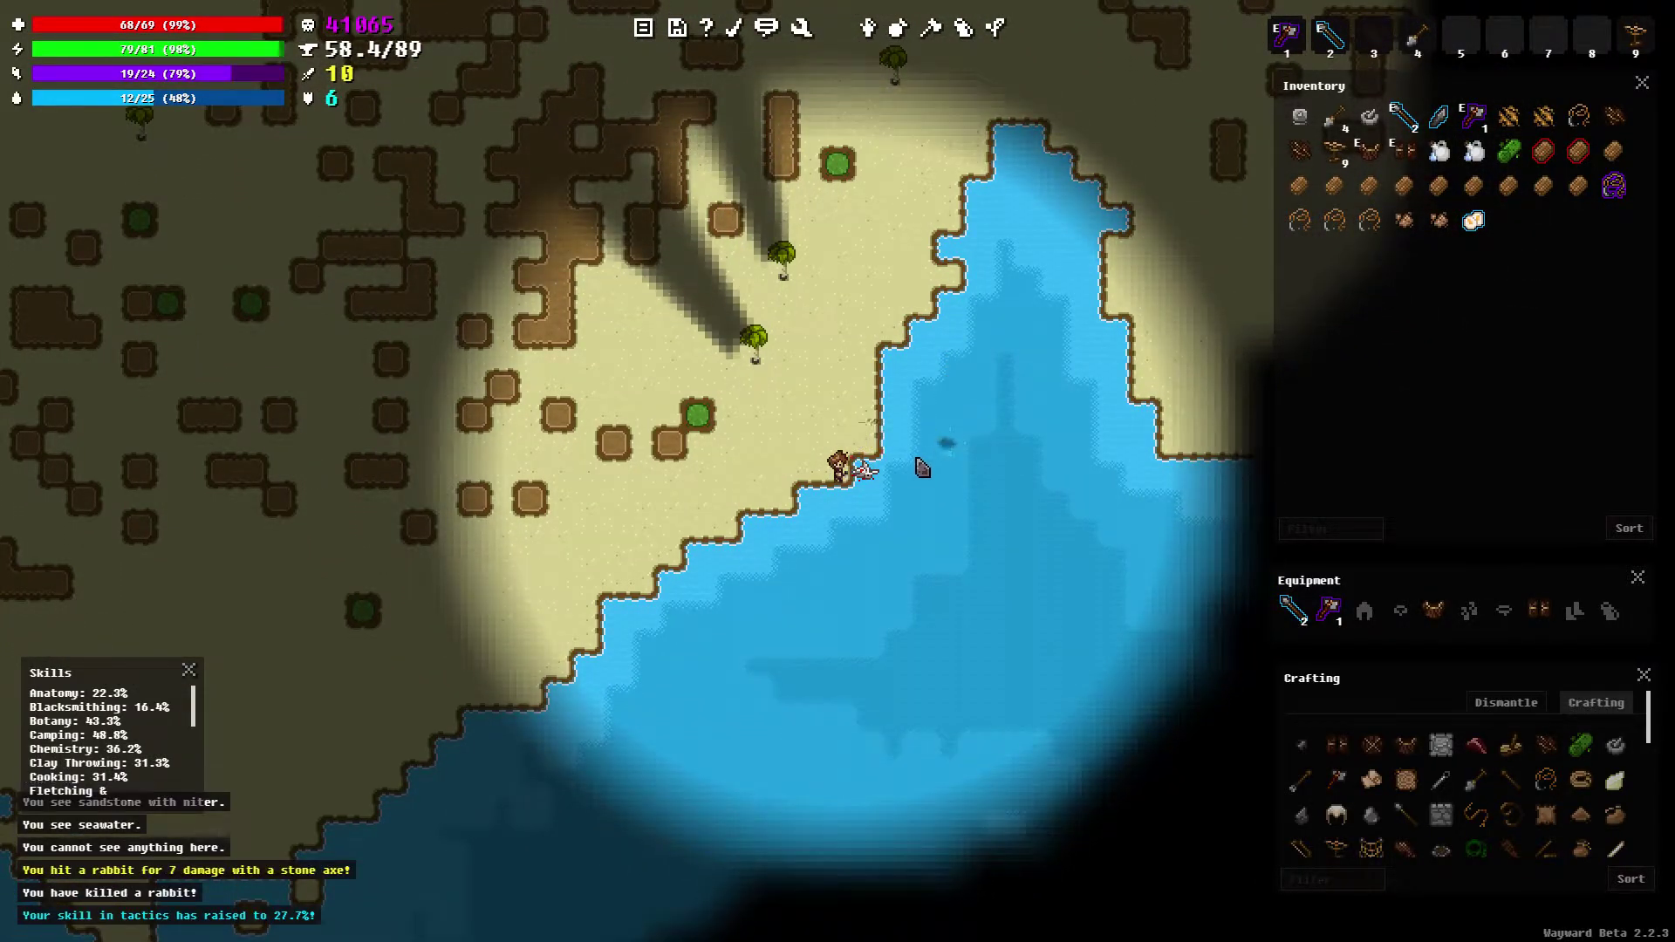
# Carve the rabbit corpse, dismantle the Bone Fragments into two bone needles, and walk north
pyautogui.click(937, 468)
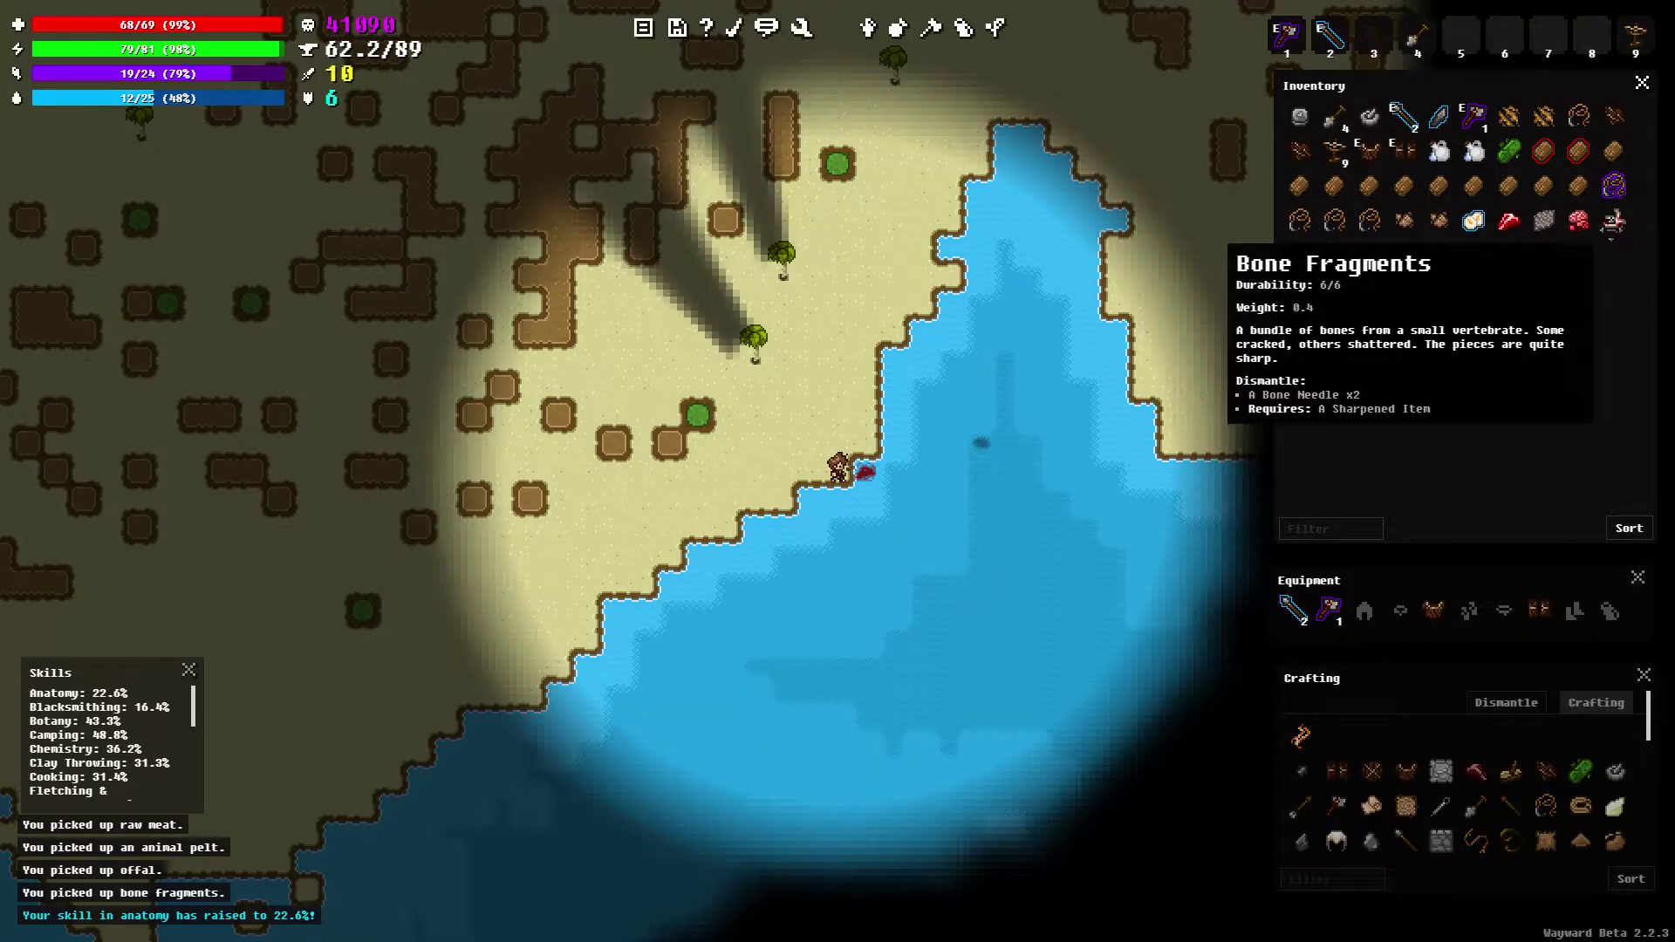
pyautogui.rightClick(1615, 225)
pyautogui.click(1580, 356)
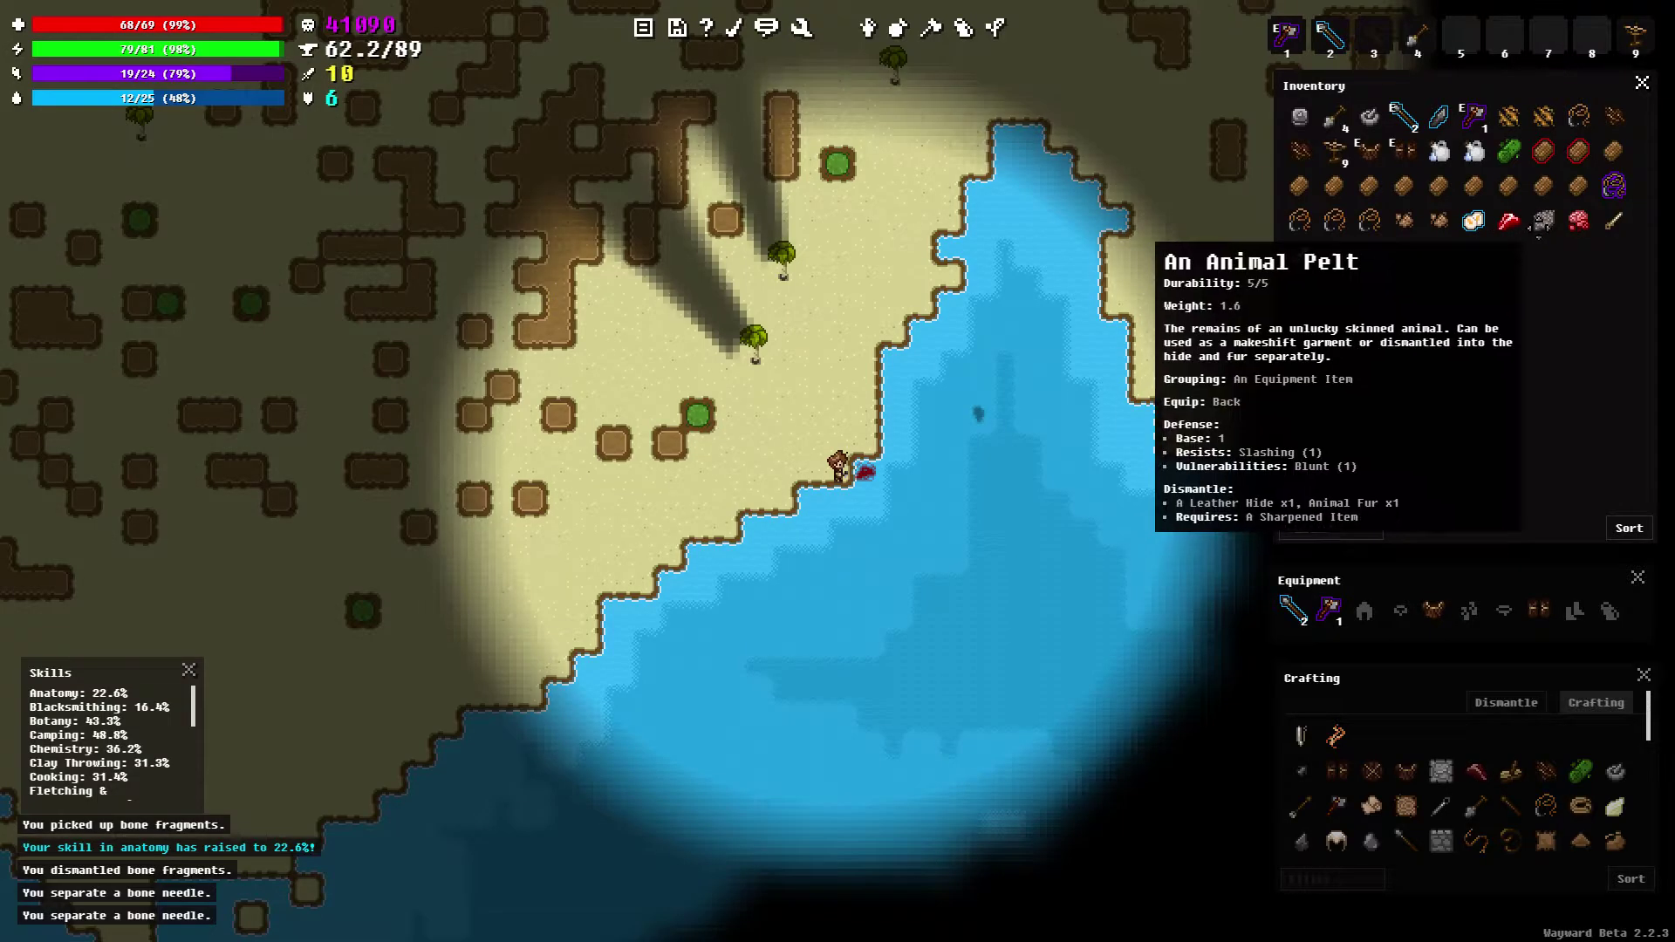
pyautogui.press('w')
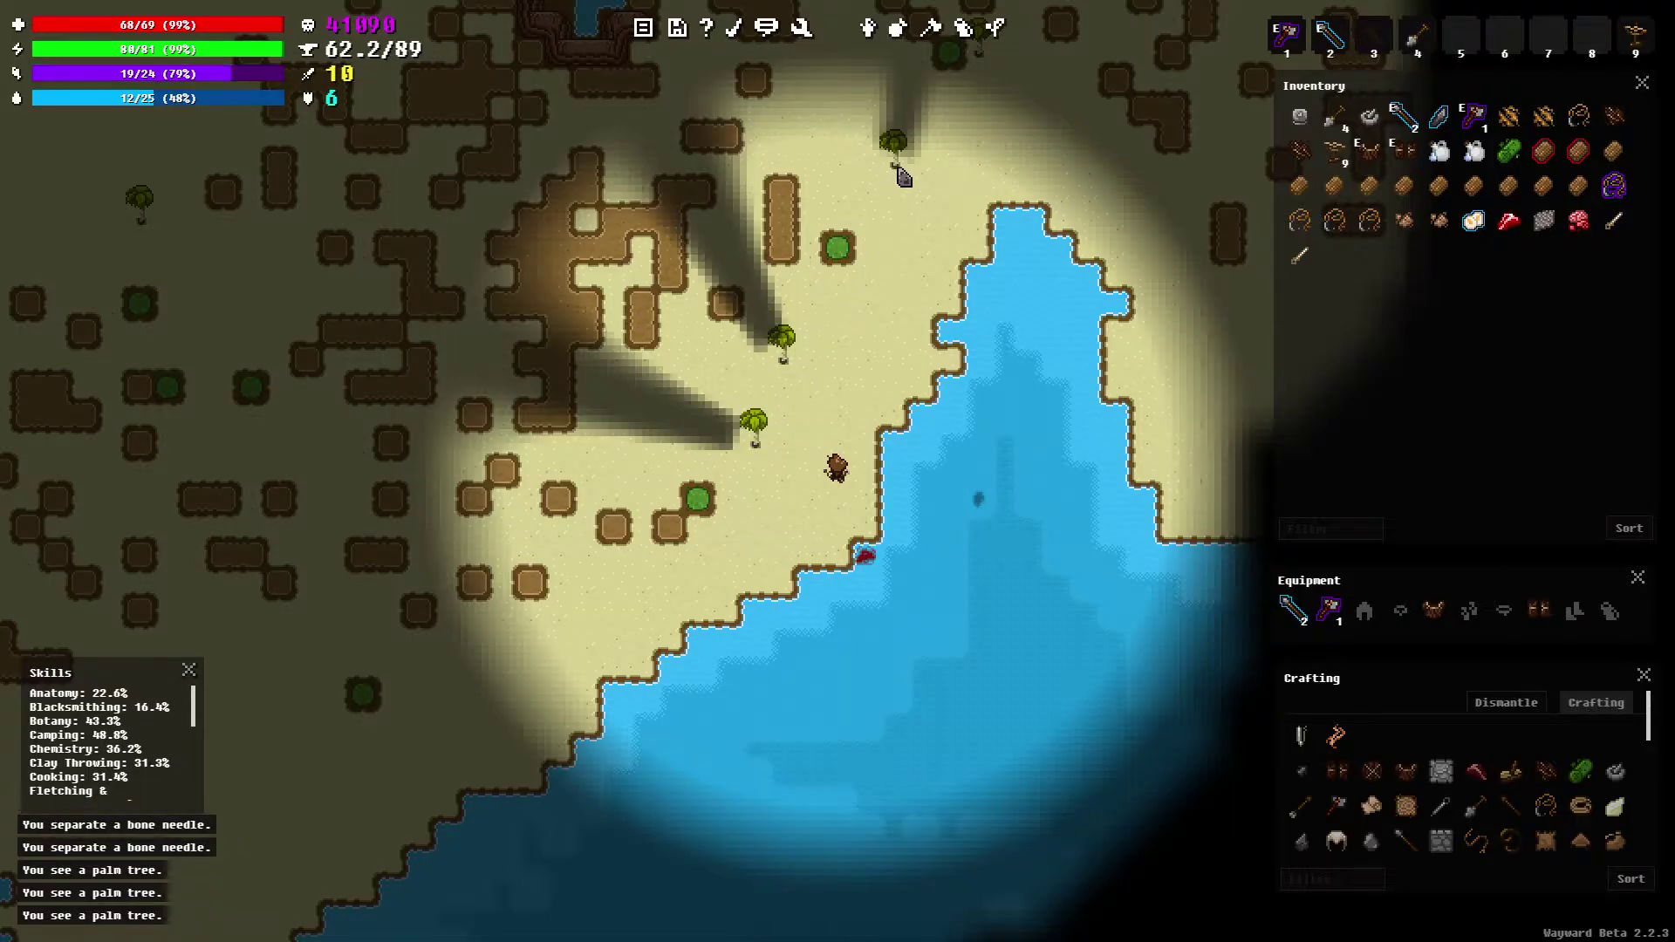
pyautogui.press('w')
pyautogui.press('w')
pyautogui.press('w')
pyautogui.press('w')
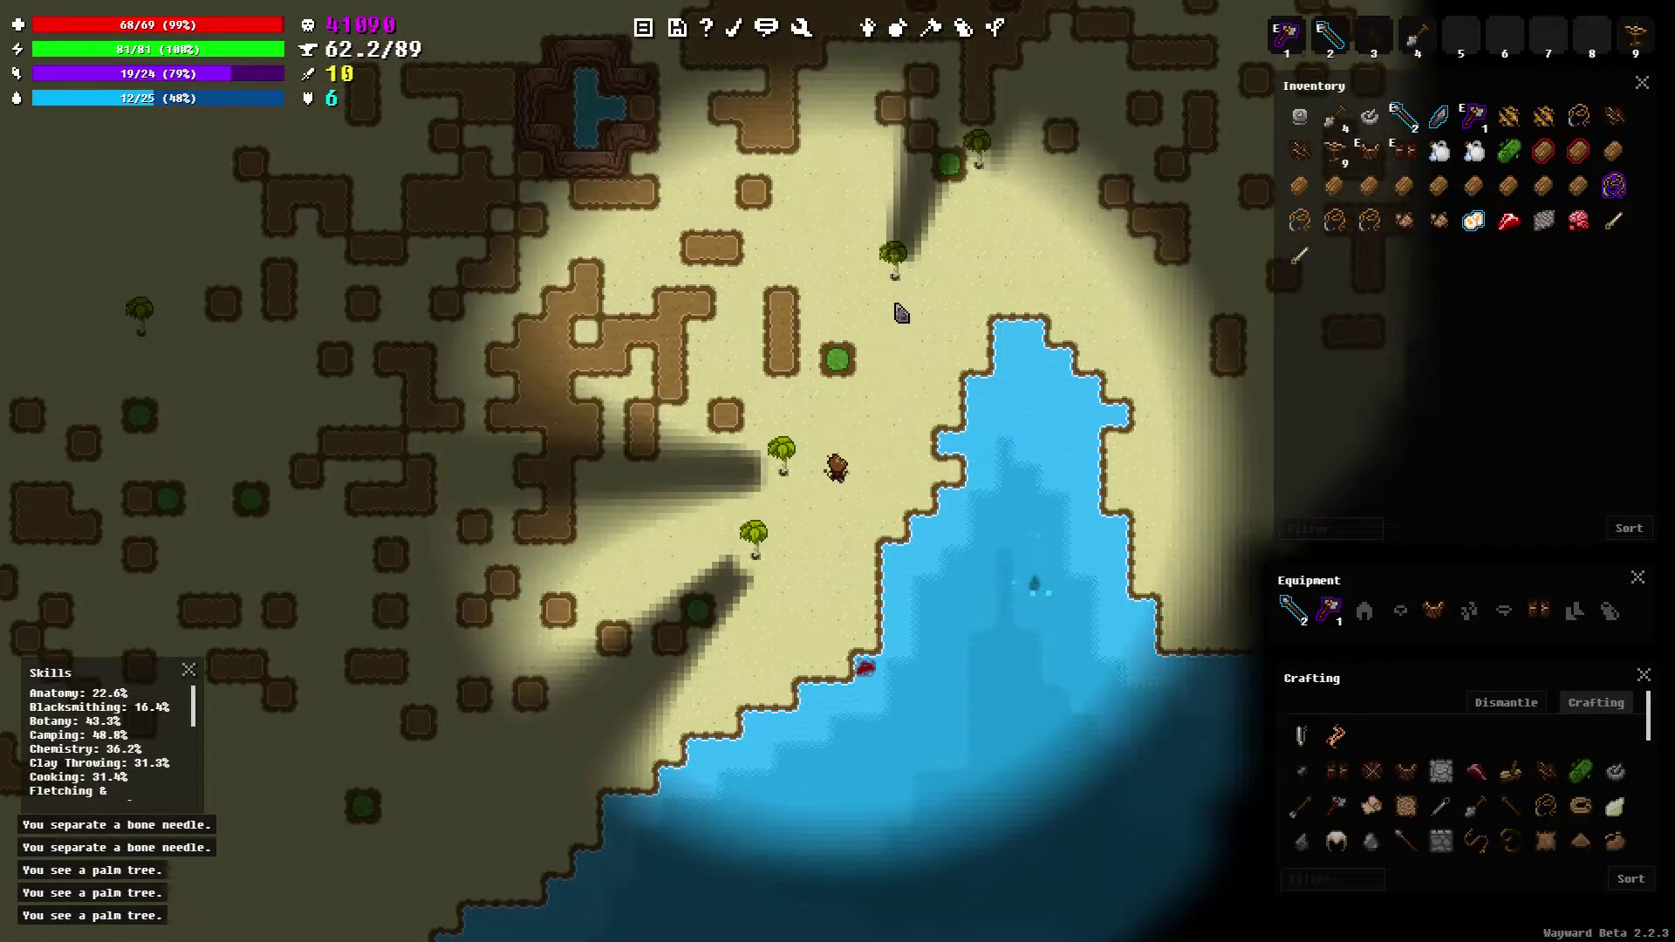
pyautogui.press('w')
# Walk north and drink the jug of desalinated water
pyautogui.press('w')
pyautogui.press('w')
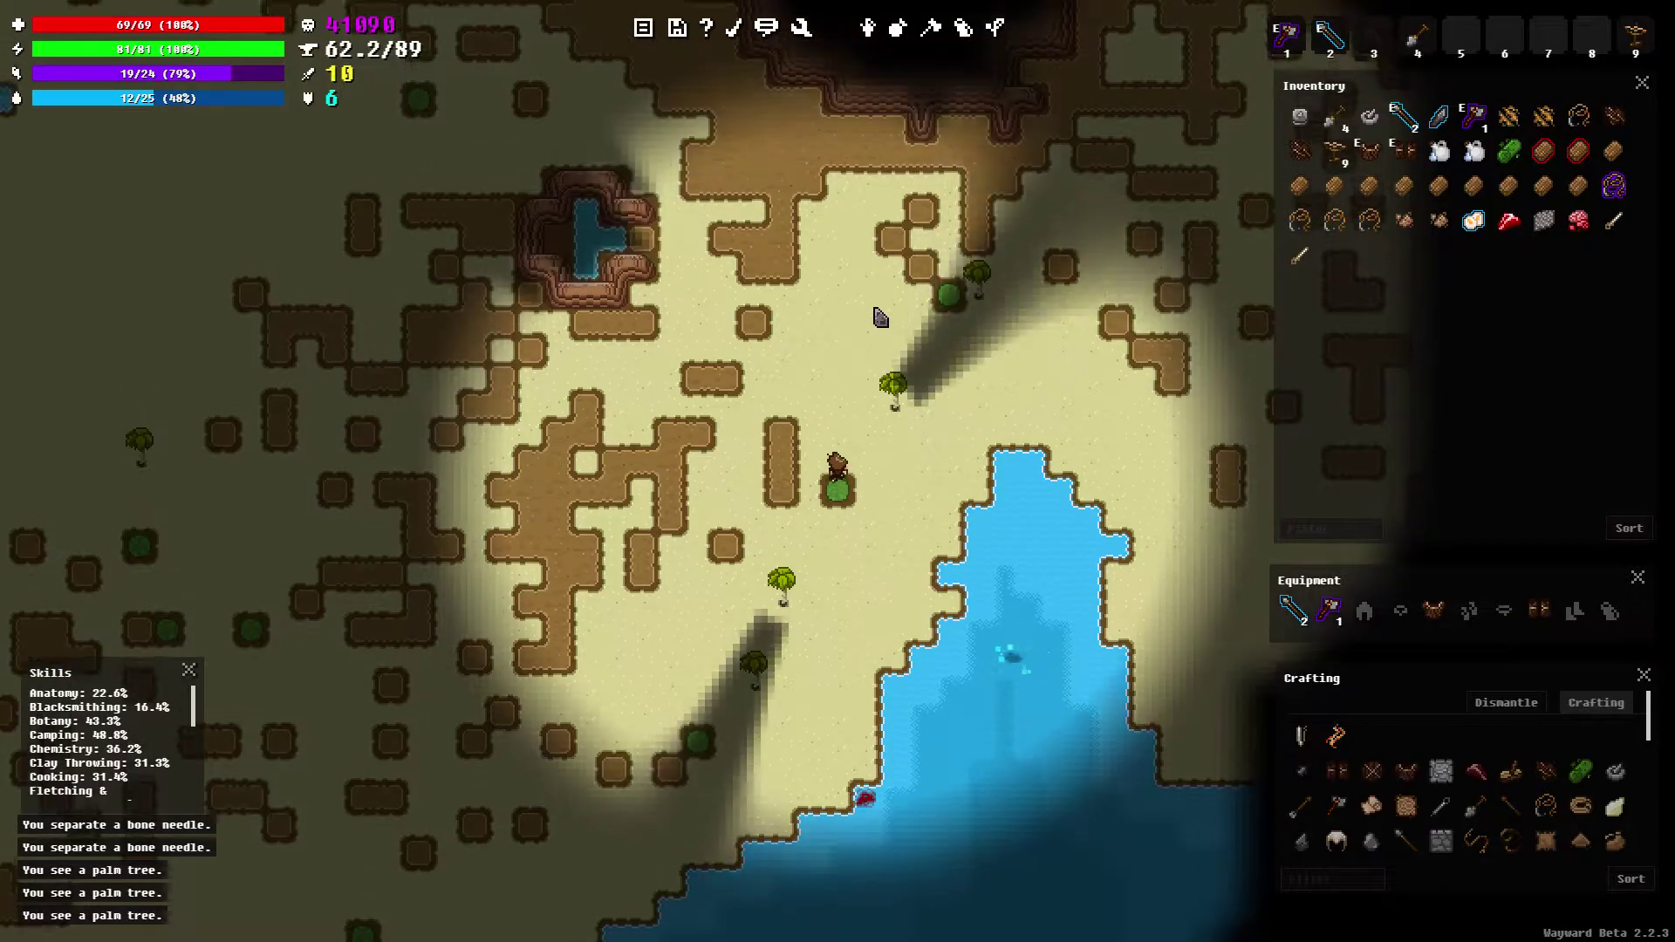
pyautogui.press('w')
pyautogui.press('w')
pyautogui.press('w')
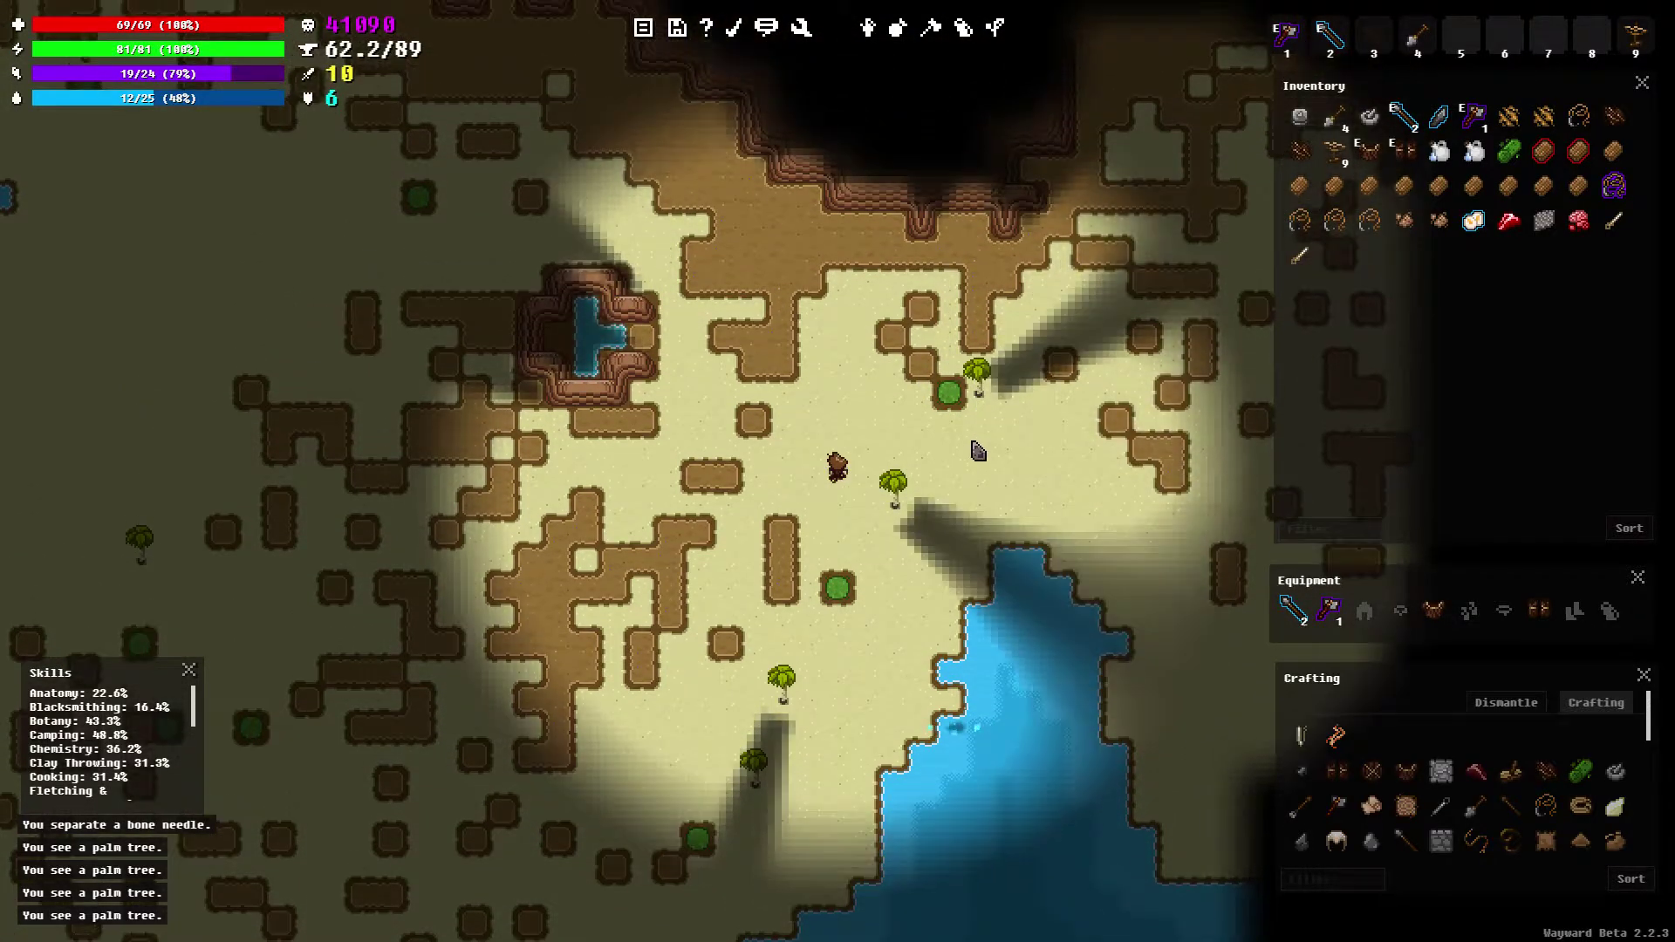
pyautogui.press('w')
pyautogui.press('w')
pyautogui.press('w')
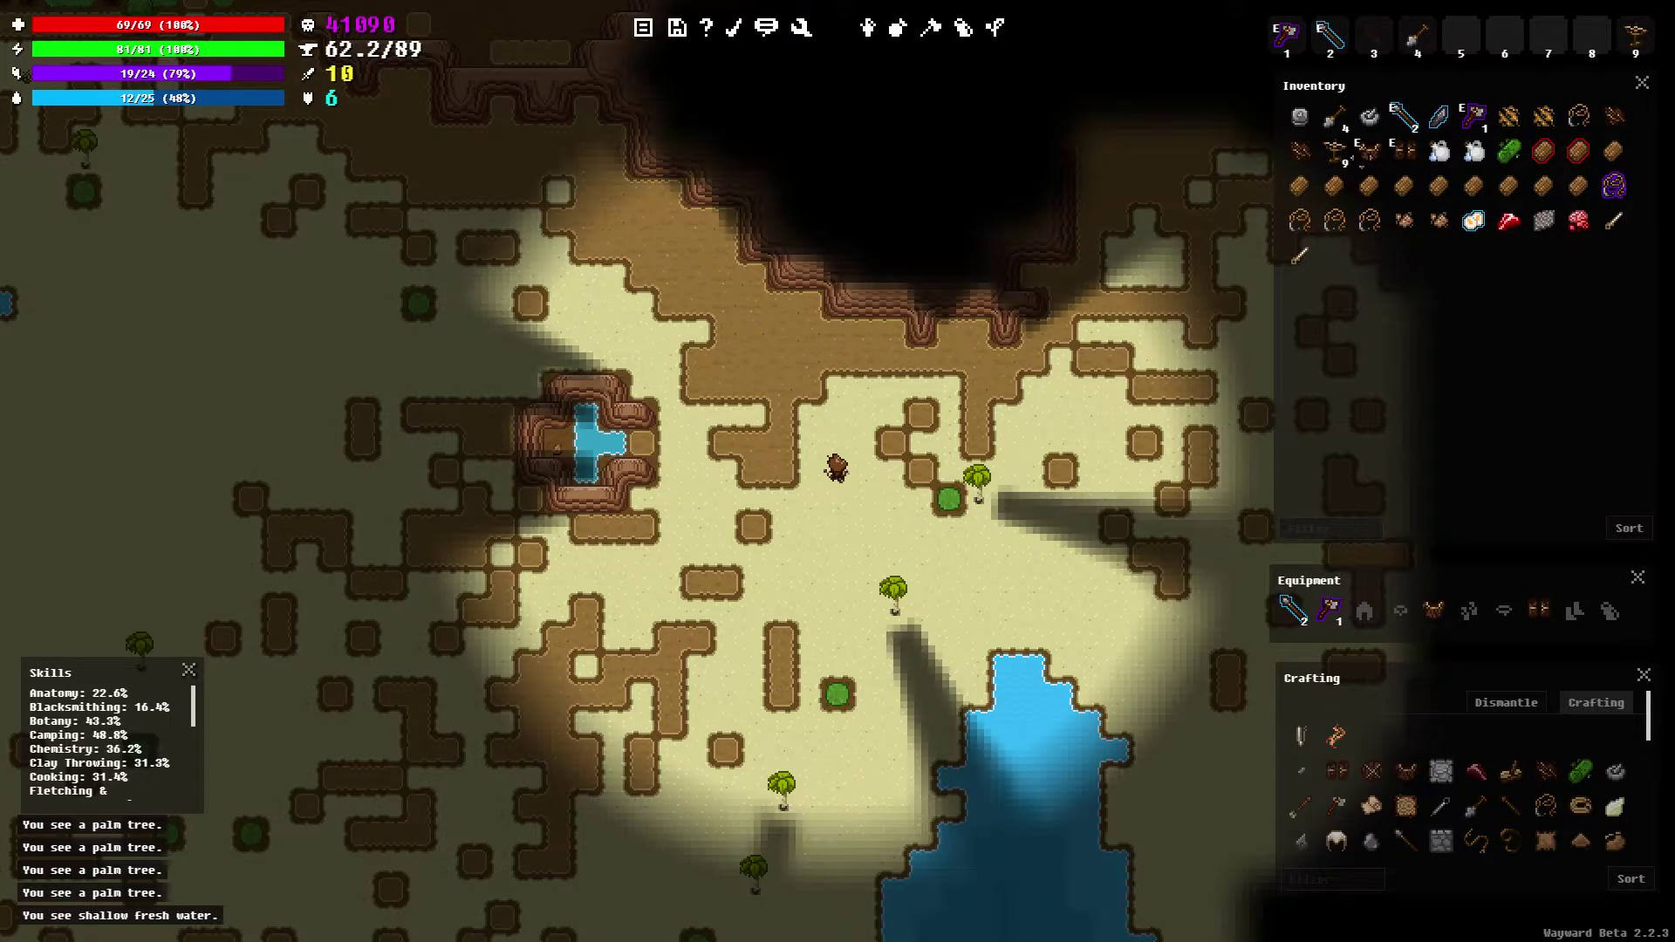
pyautogui.rightClick(1476, 167)
pyautogui.click(1505, 166)
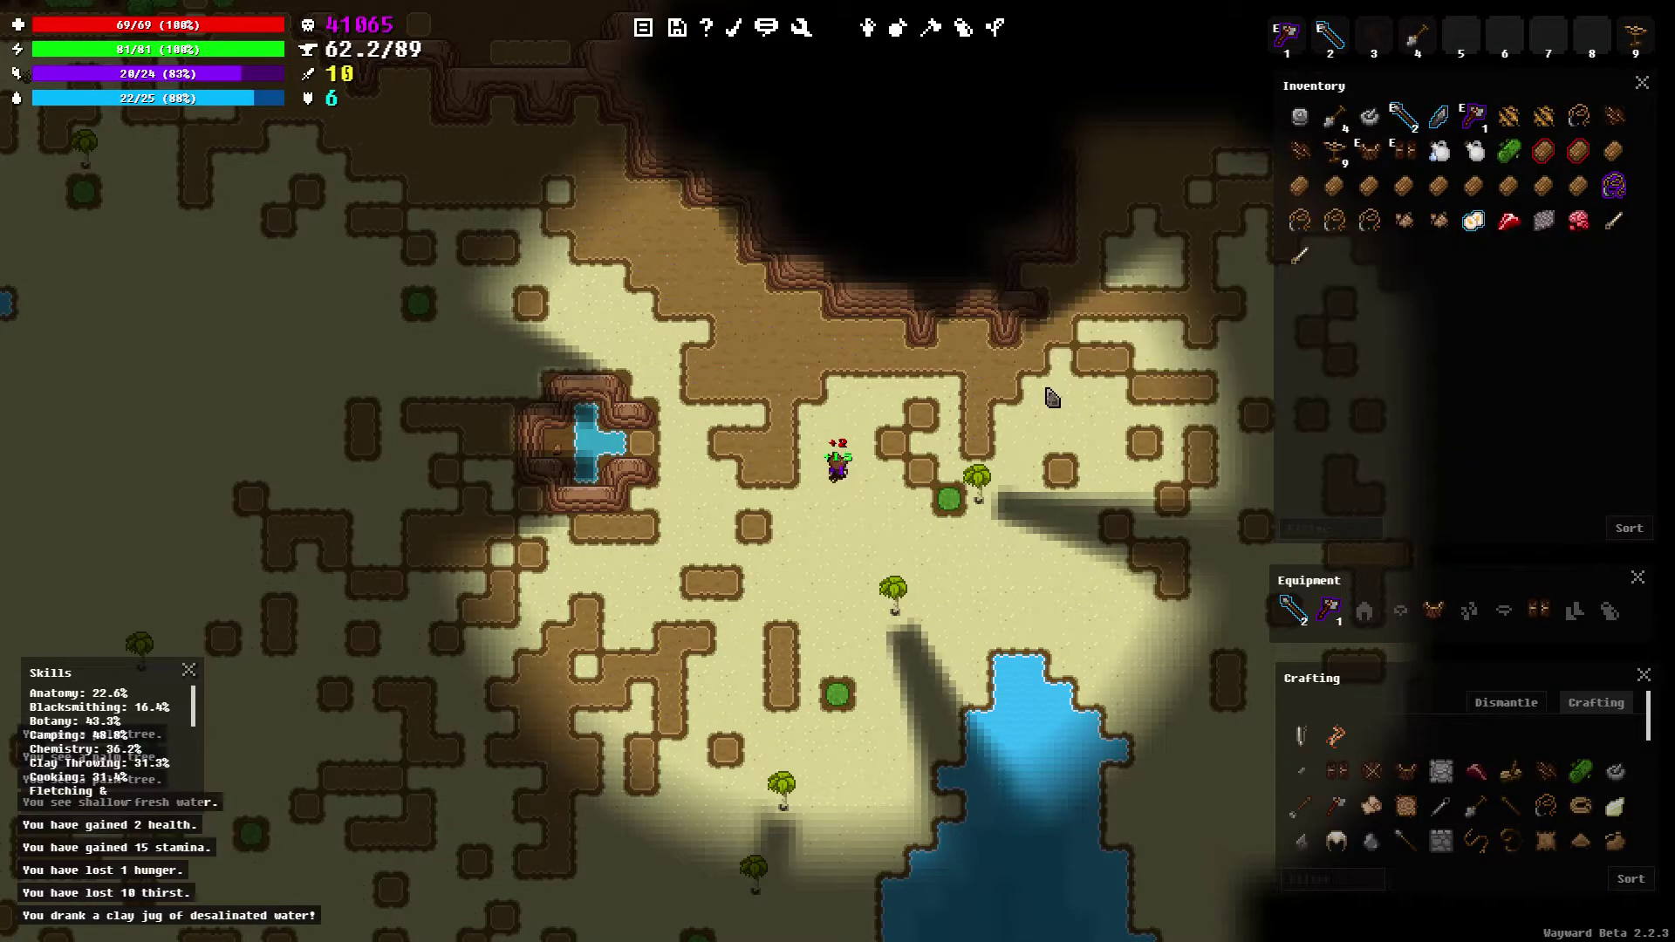
# Walk to the small pool and refill the clay jug with fresh water
pyautogui.press('w')
pyautogui.press('a')
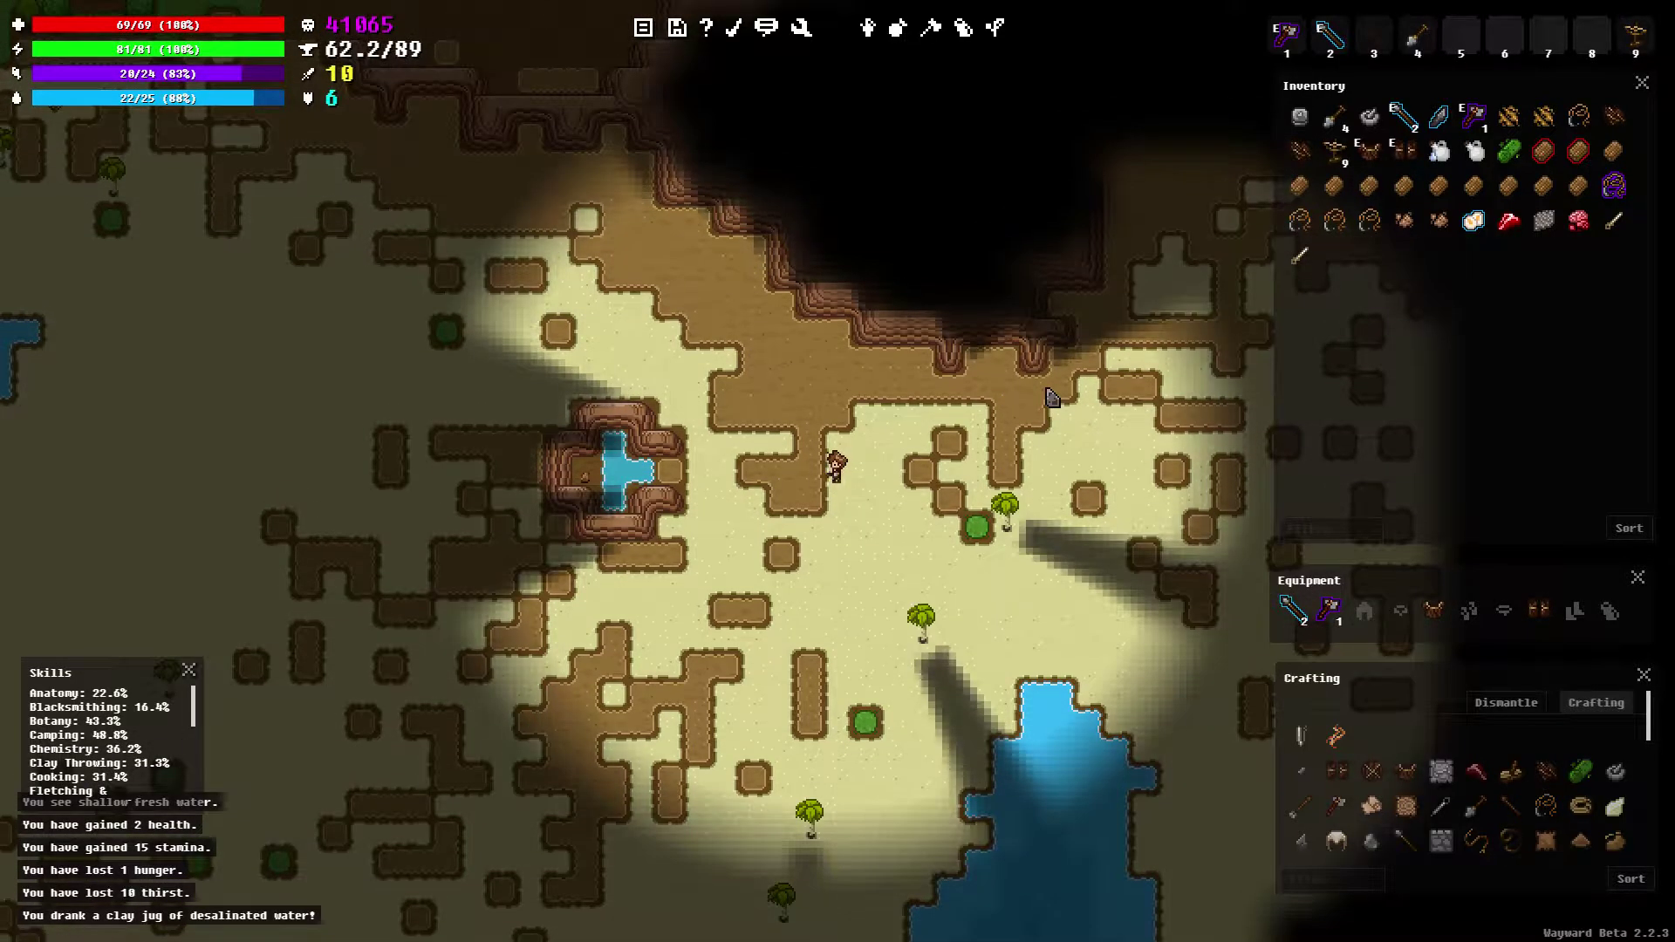
pyautogui.press('a')
pyautogui.press('a')
pyautogui.press('a')
pyautogui.press('a')
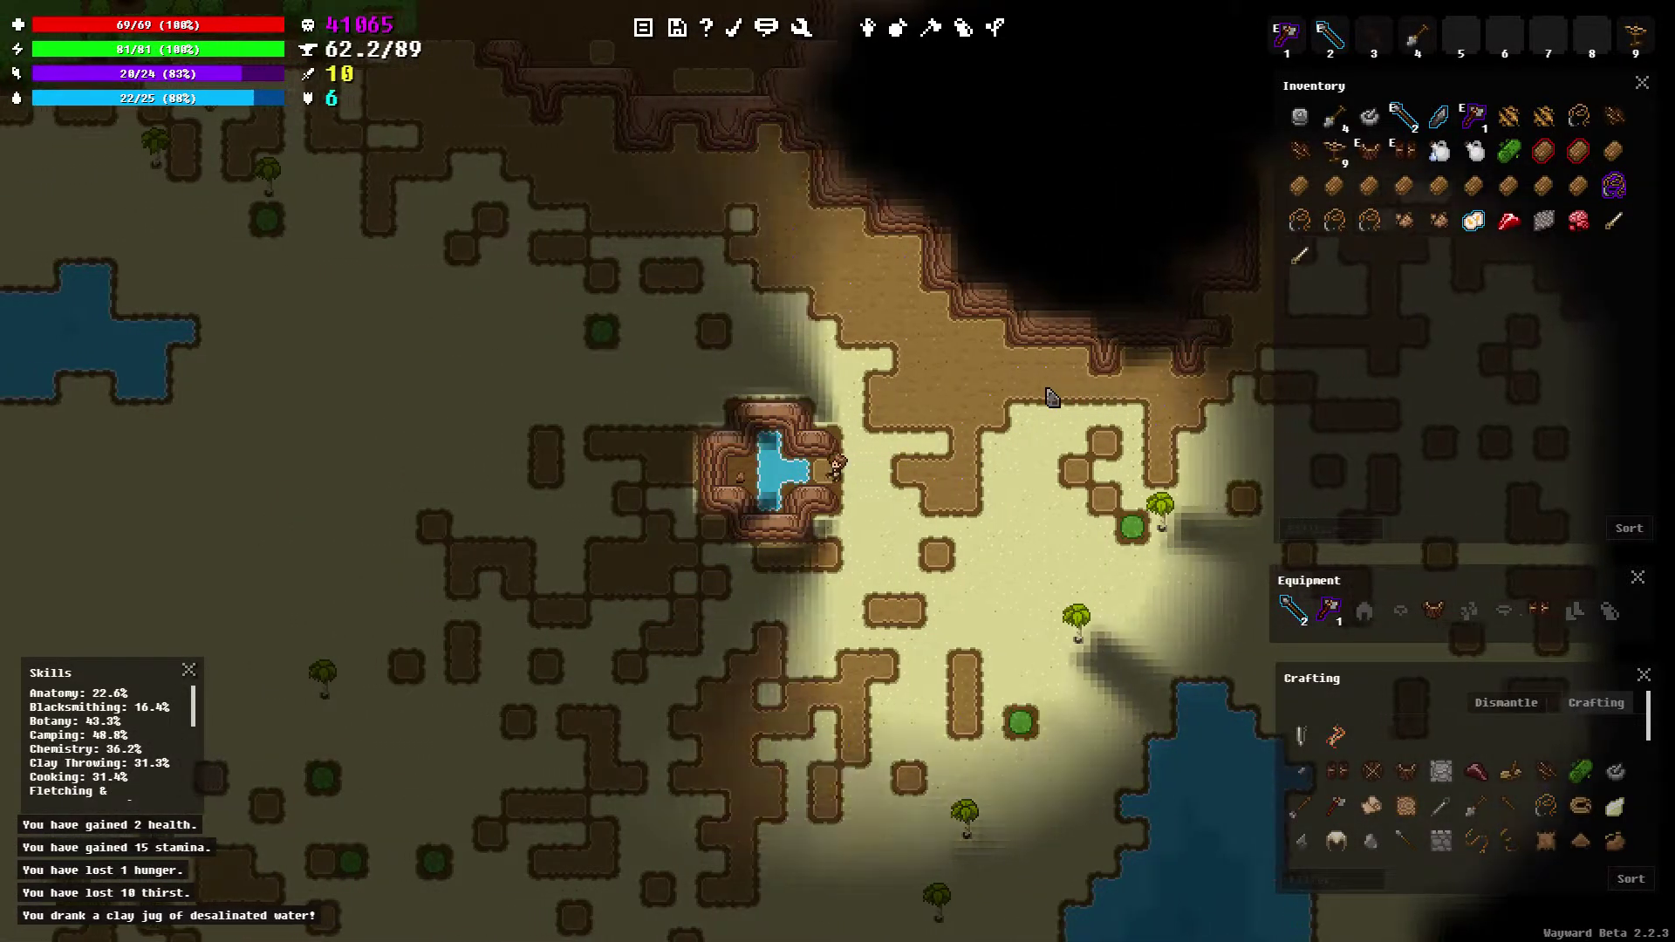
pyautogui.rightClick(1439, 151)
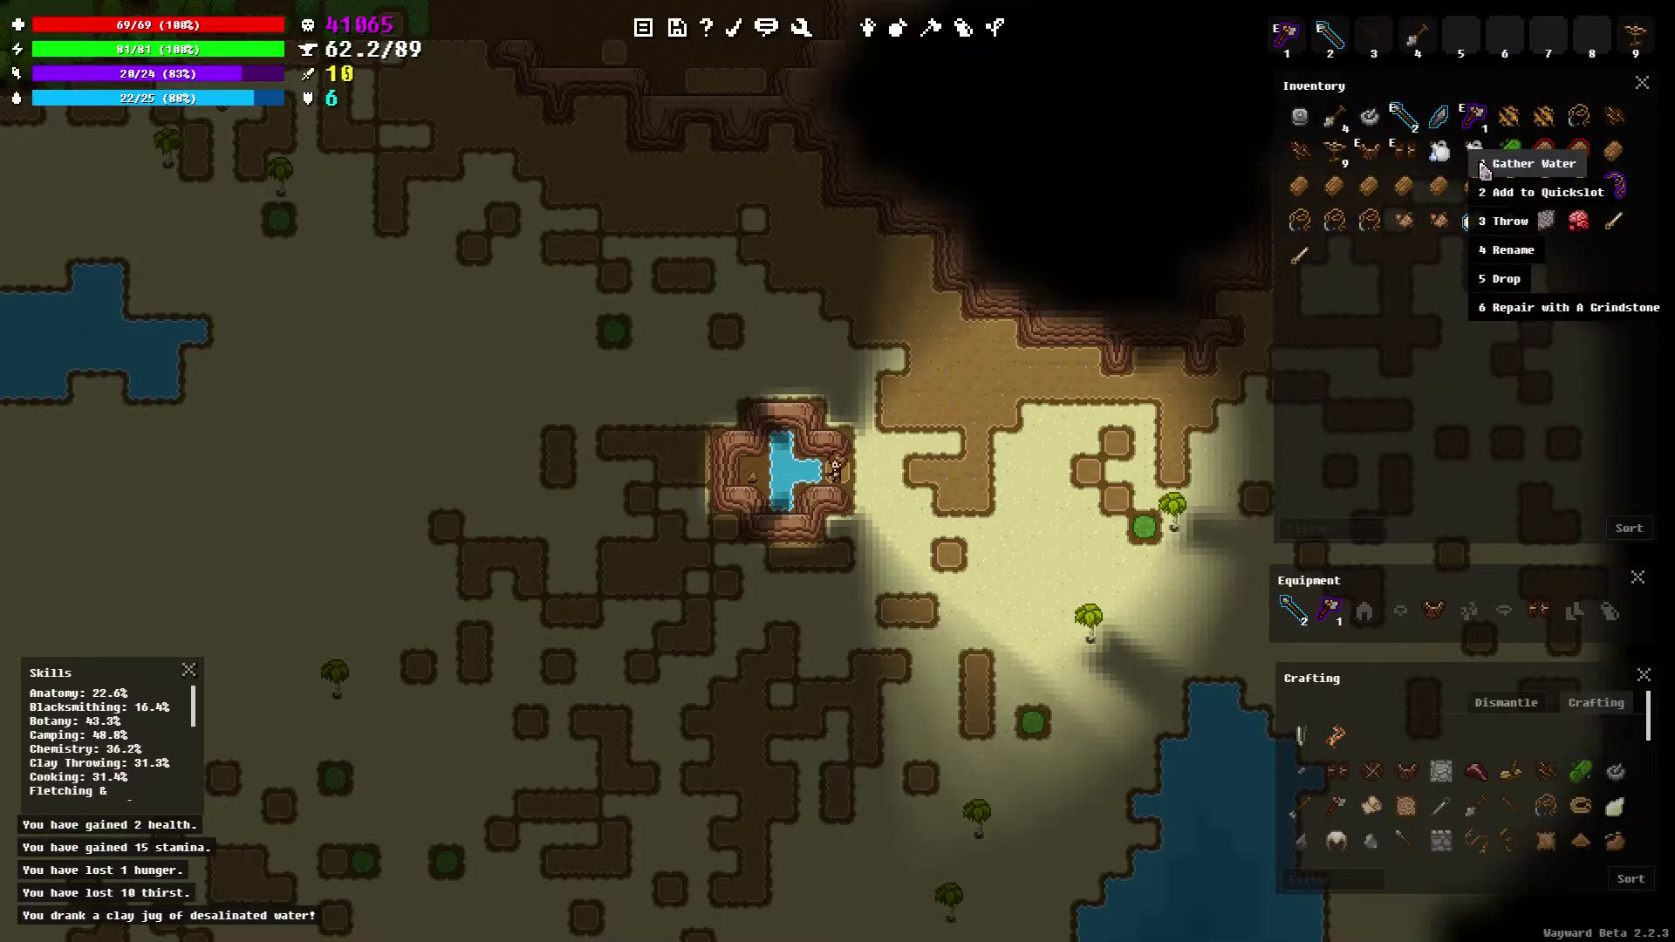
pyautogui.click(1485, 163)
pyautogui.press('d')
pyautogui.press('d')
pyautogui.press('d')
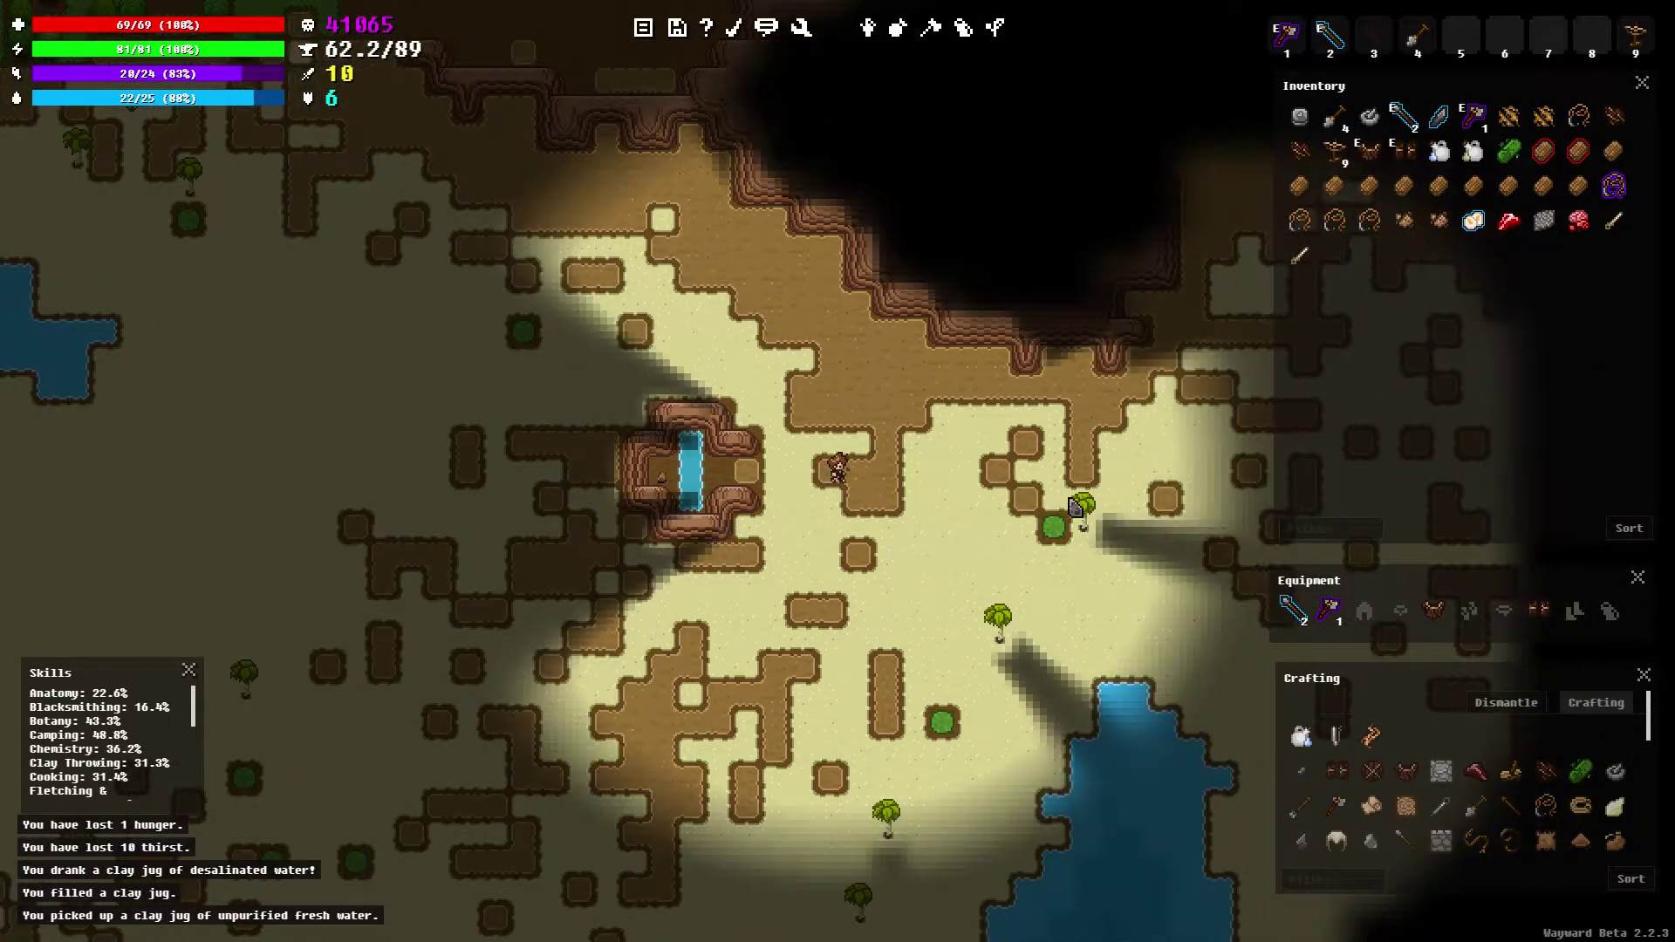
pyautogui.press('d')
pyautogui.scroll(-1, 1071, 492)
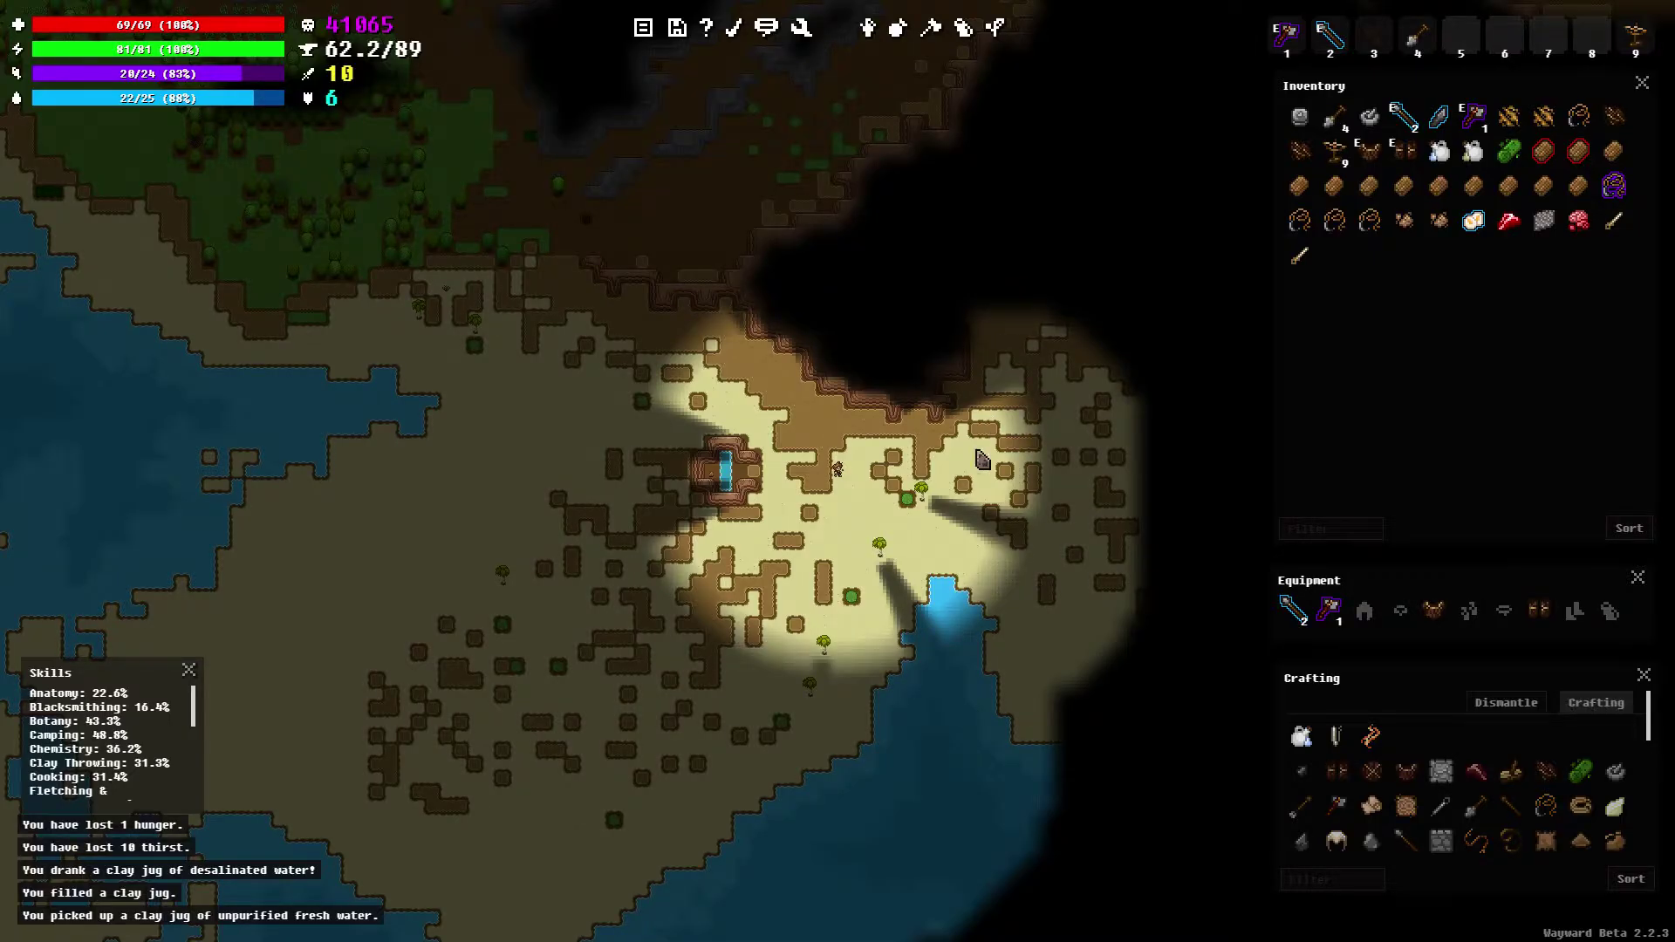
pyautogui.scroll(1, 981, 459)
# Walk east and north across the sand toward the sandstone wall
pyautogui.press('d')
pyautogui.press('d')
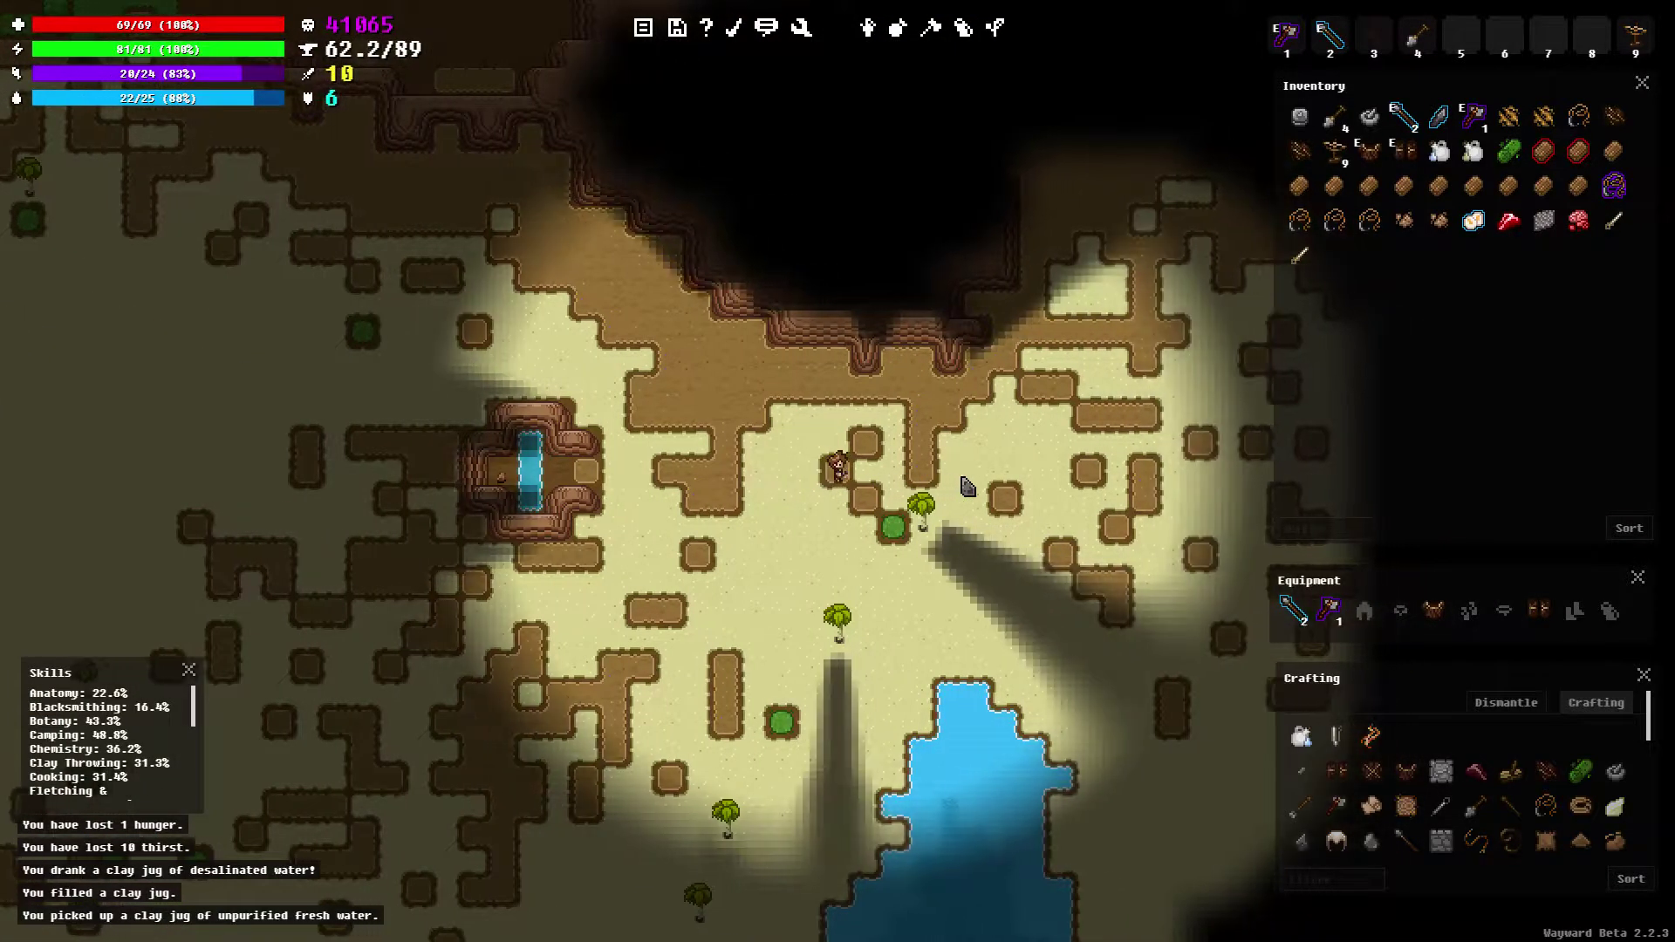
pyautogui.press('d')
pyautogui.press('d')
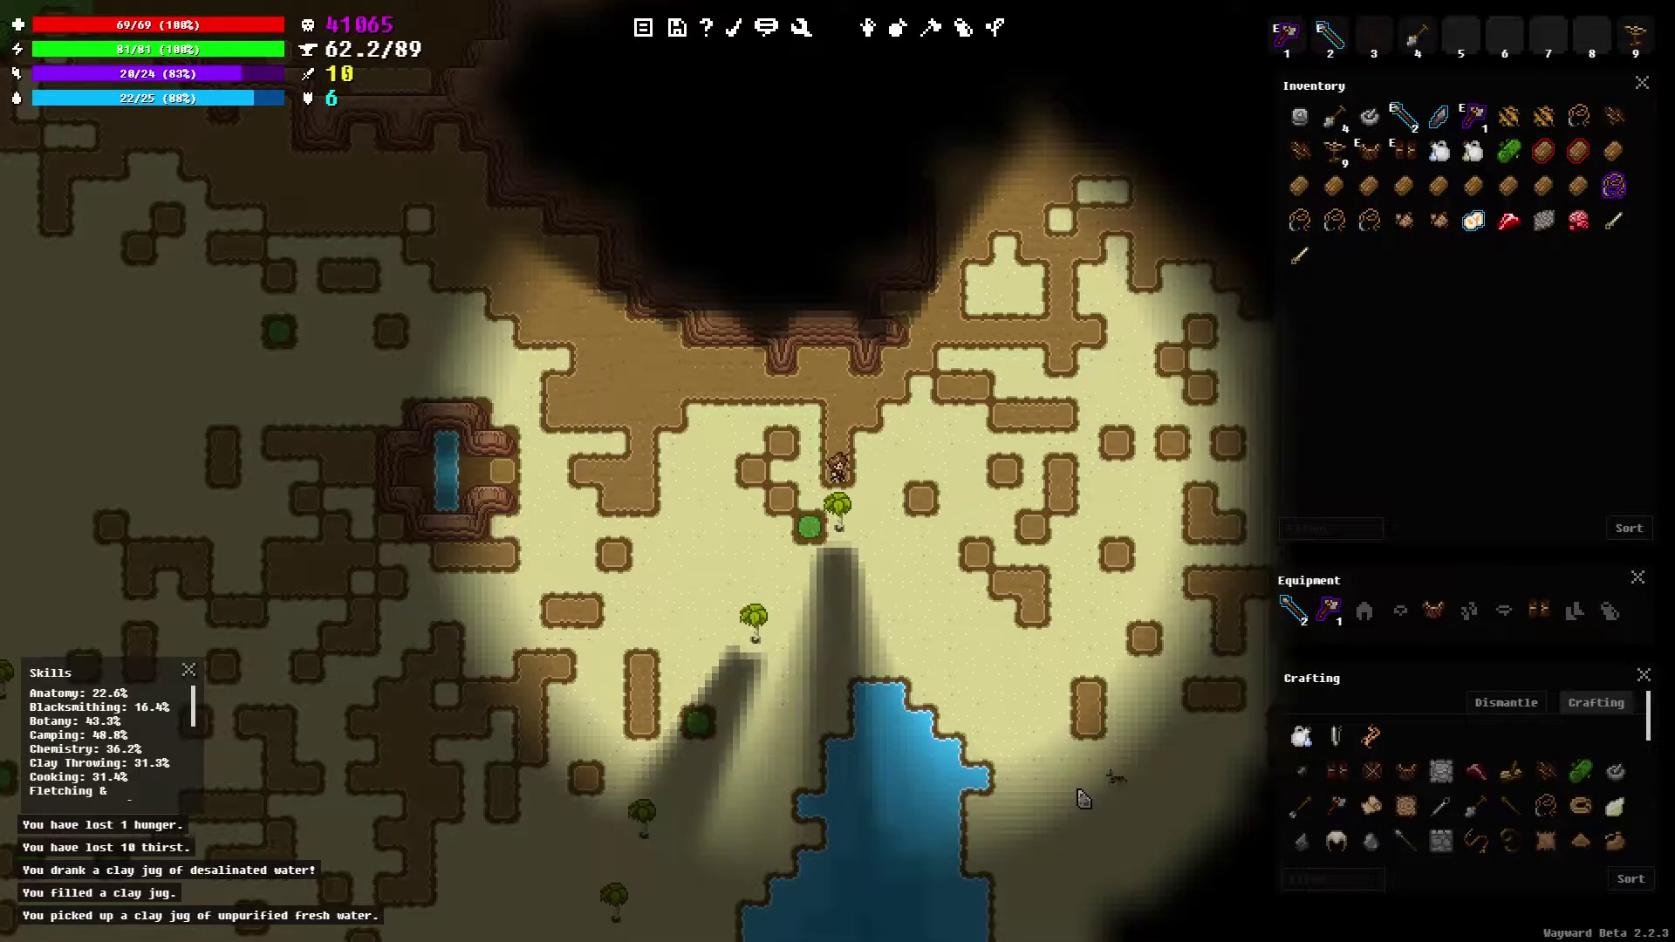
pyautogui.press('d')
pyautogui.press('w')
pyautogui.press('w')
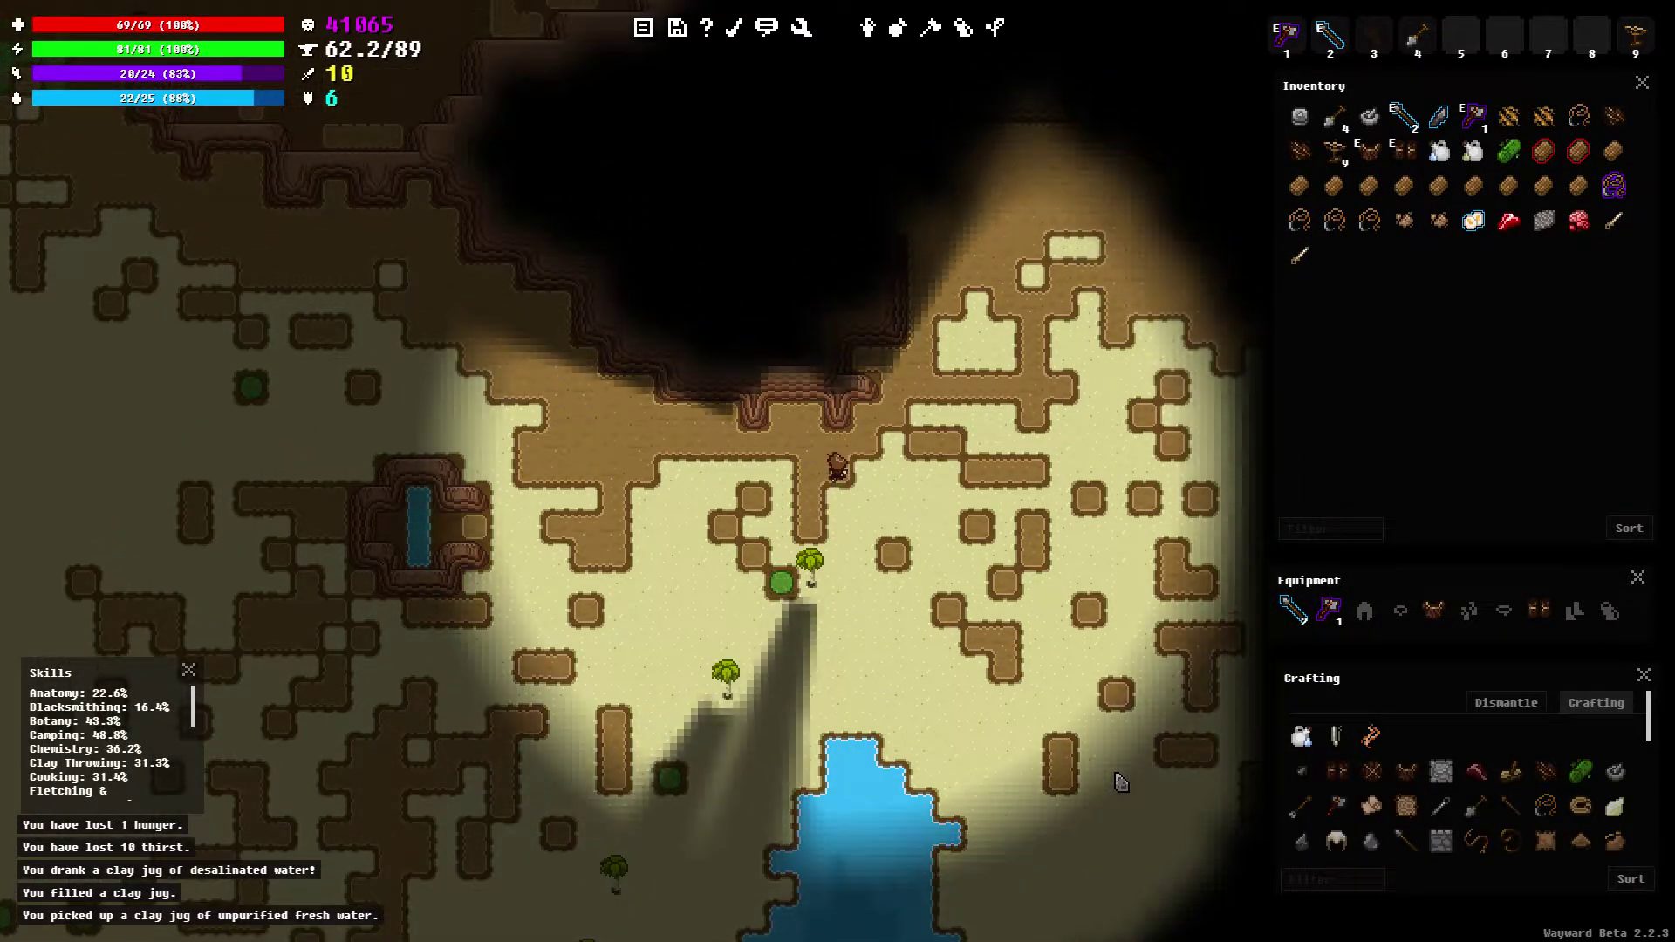
pyautogui.press('d')
pyautogui.press('d')
pyautogui.press('w')
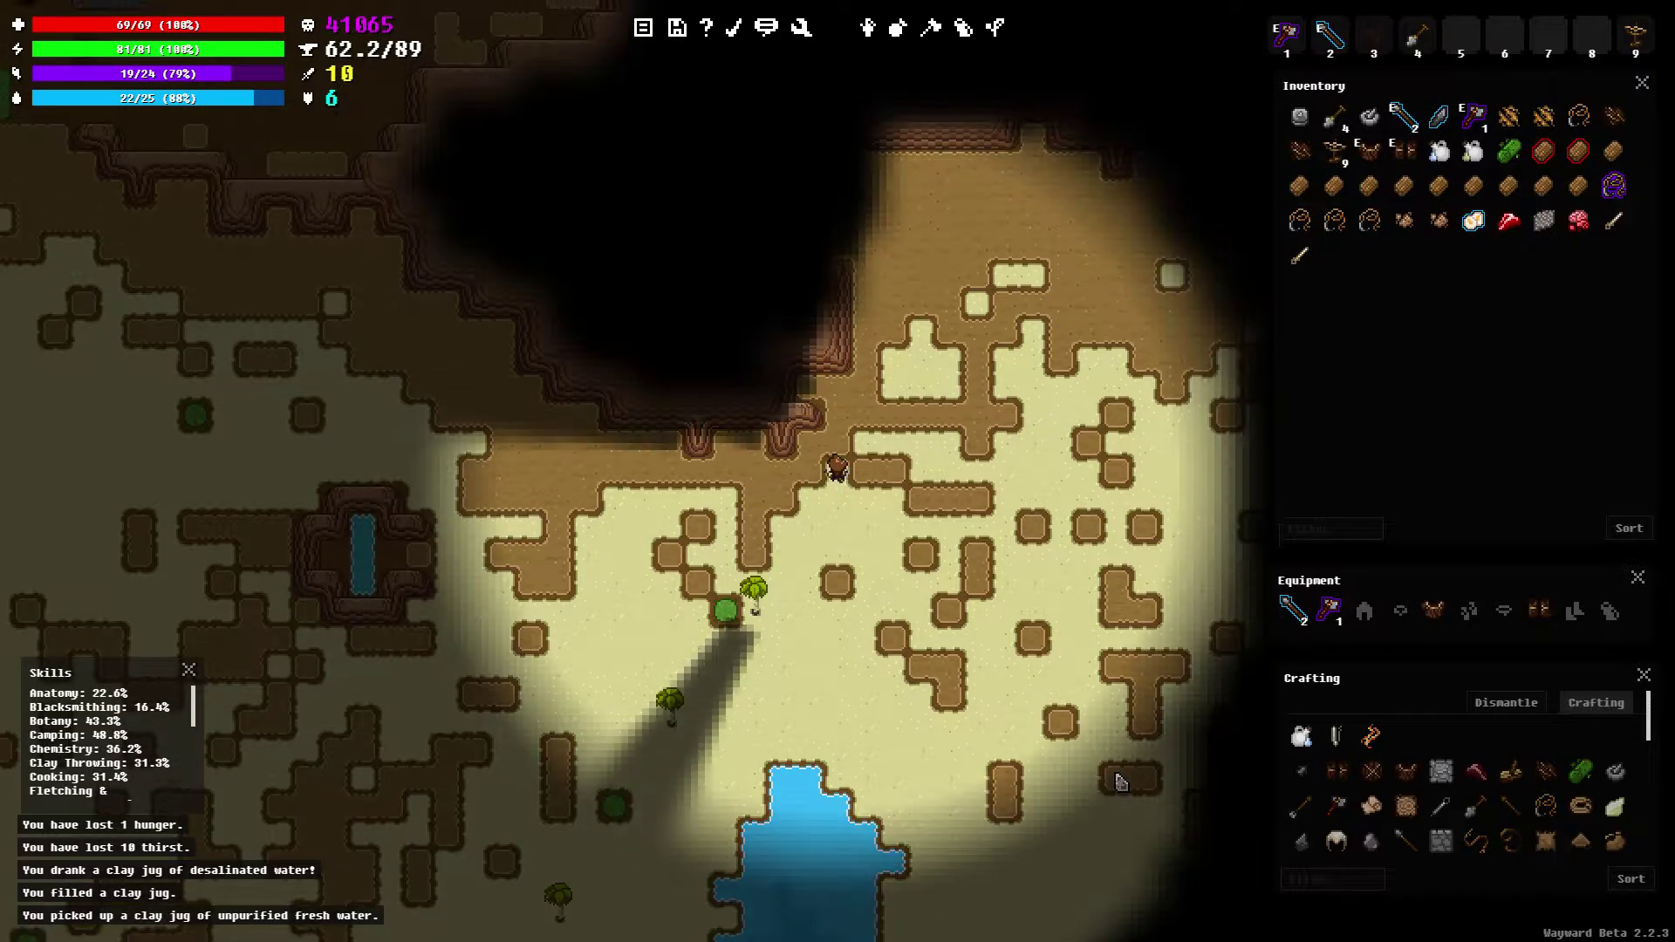
pyautogui.press('d')
pyautogui.press('w')
pyautogui.press('d')
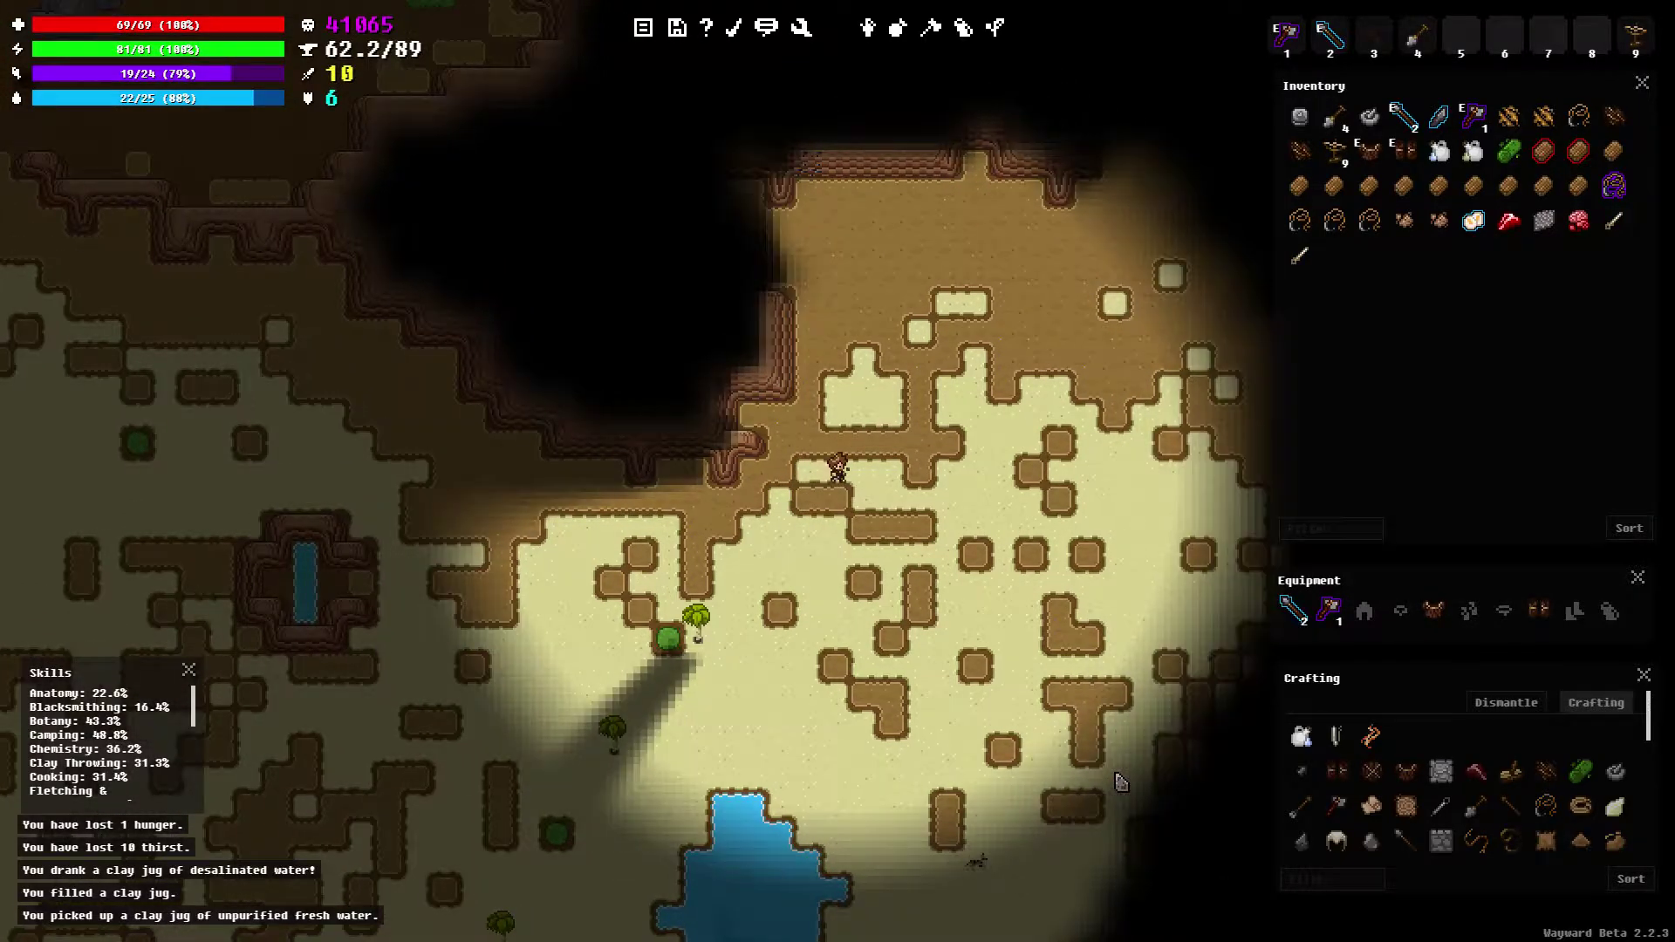
pyautogui.press('w')
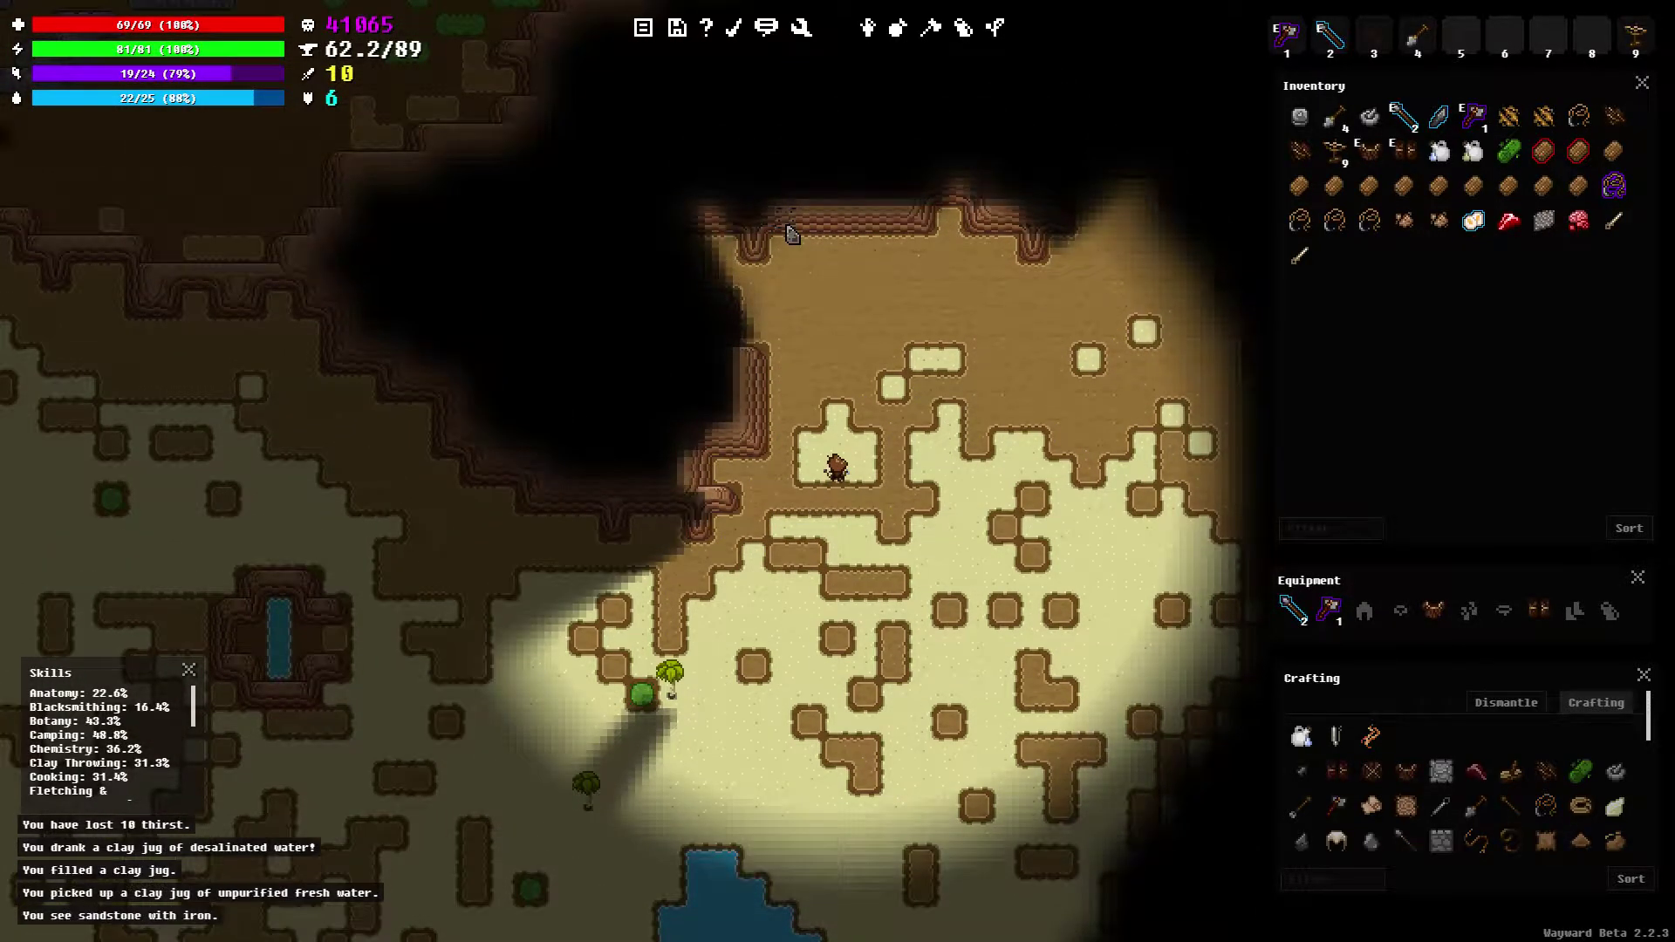
# Move against the iron-bearing sandstone wall and mine two iron ores
pyautogui.press('w')
pyautogui.press('w')
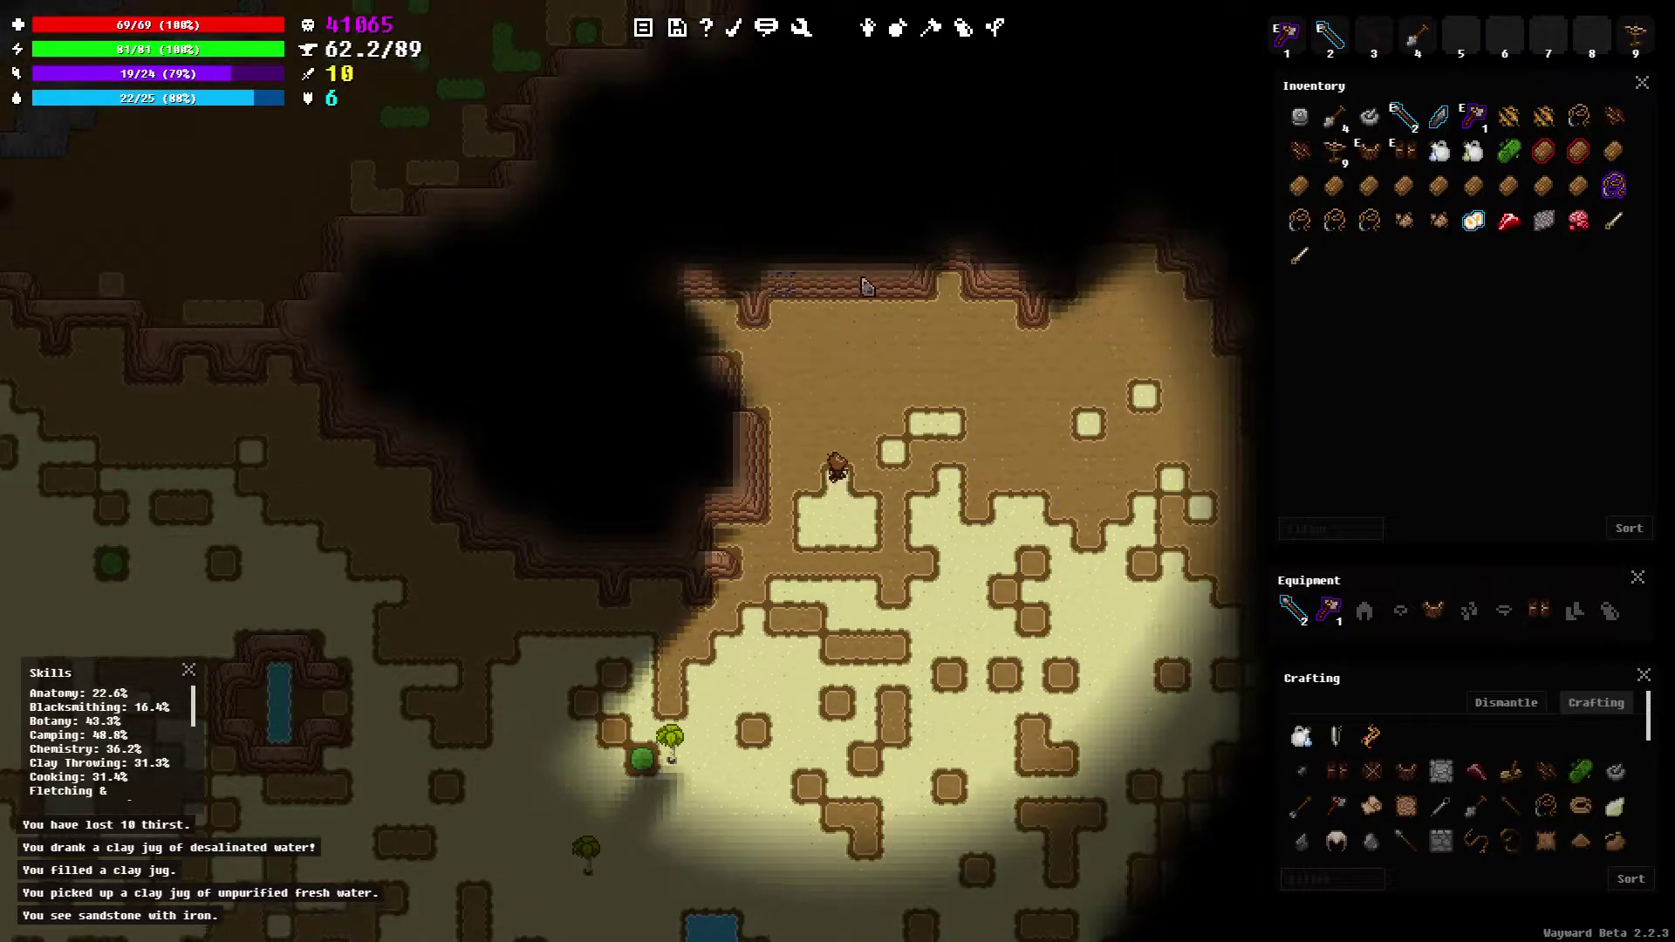
pyautogui.press('w')
pyautogui.press('a')
pyautogui.press('w')
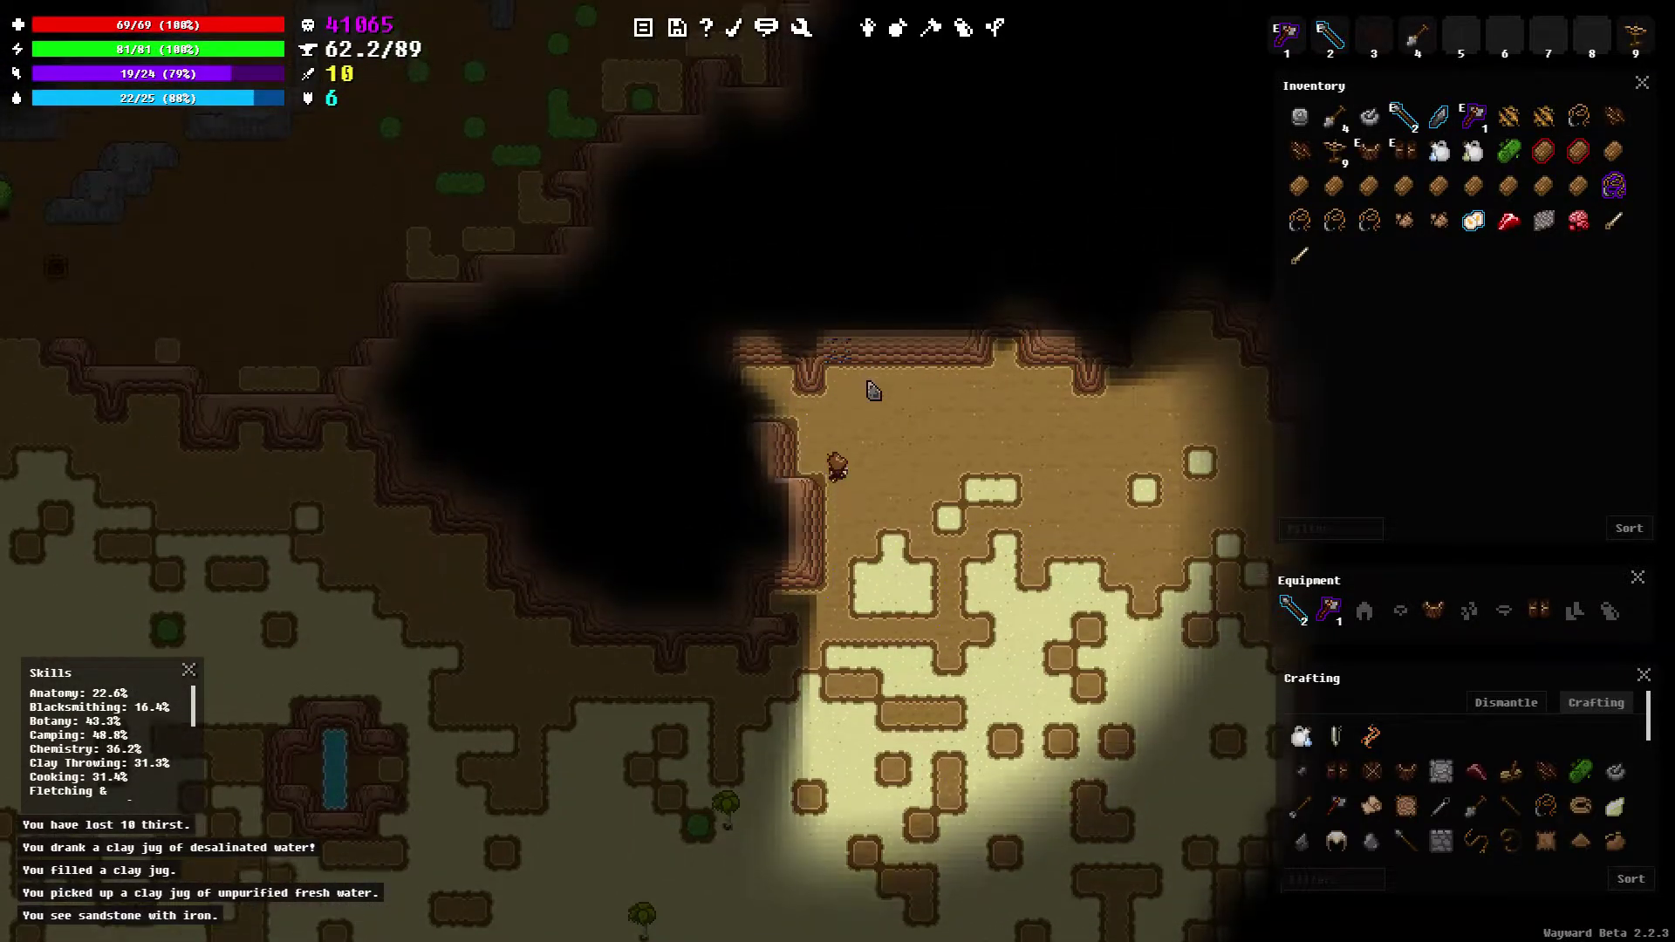
pyautogui.press('w')
pyautogui.press('w')
pyautogui.press('a')
pyautogui.press('w')
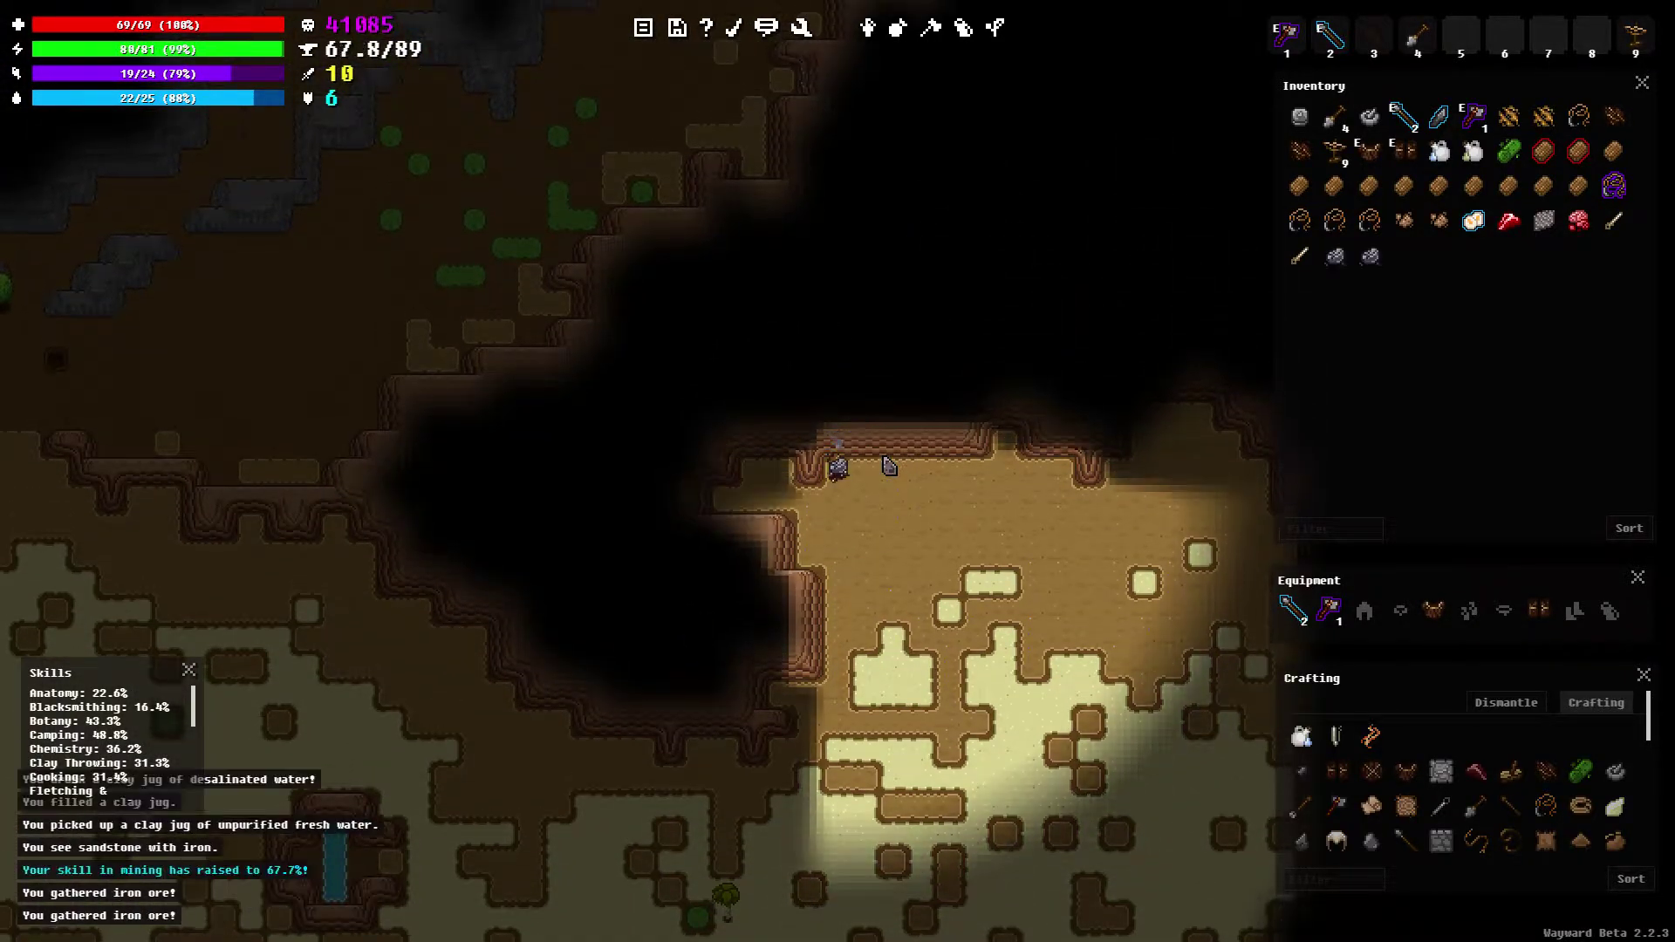
# Step south off the wall and head south-east across the sandy floor
pyautogui.press('s')
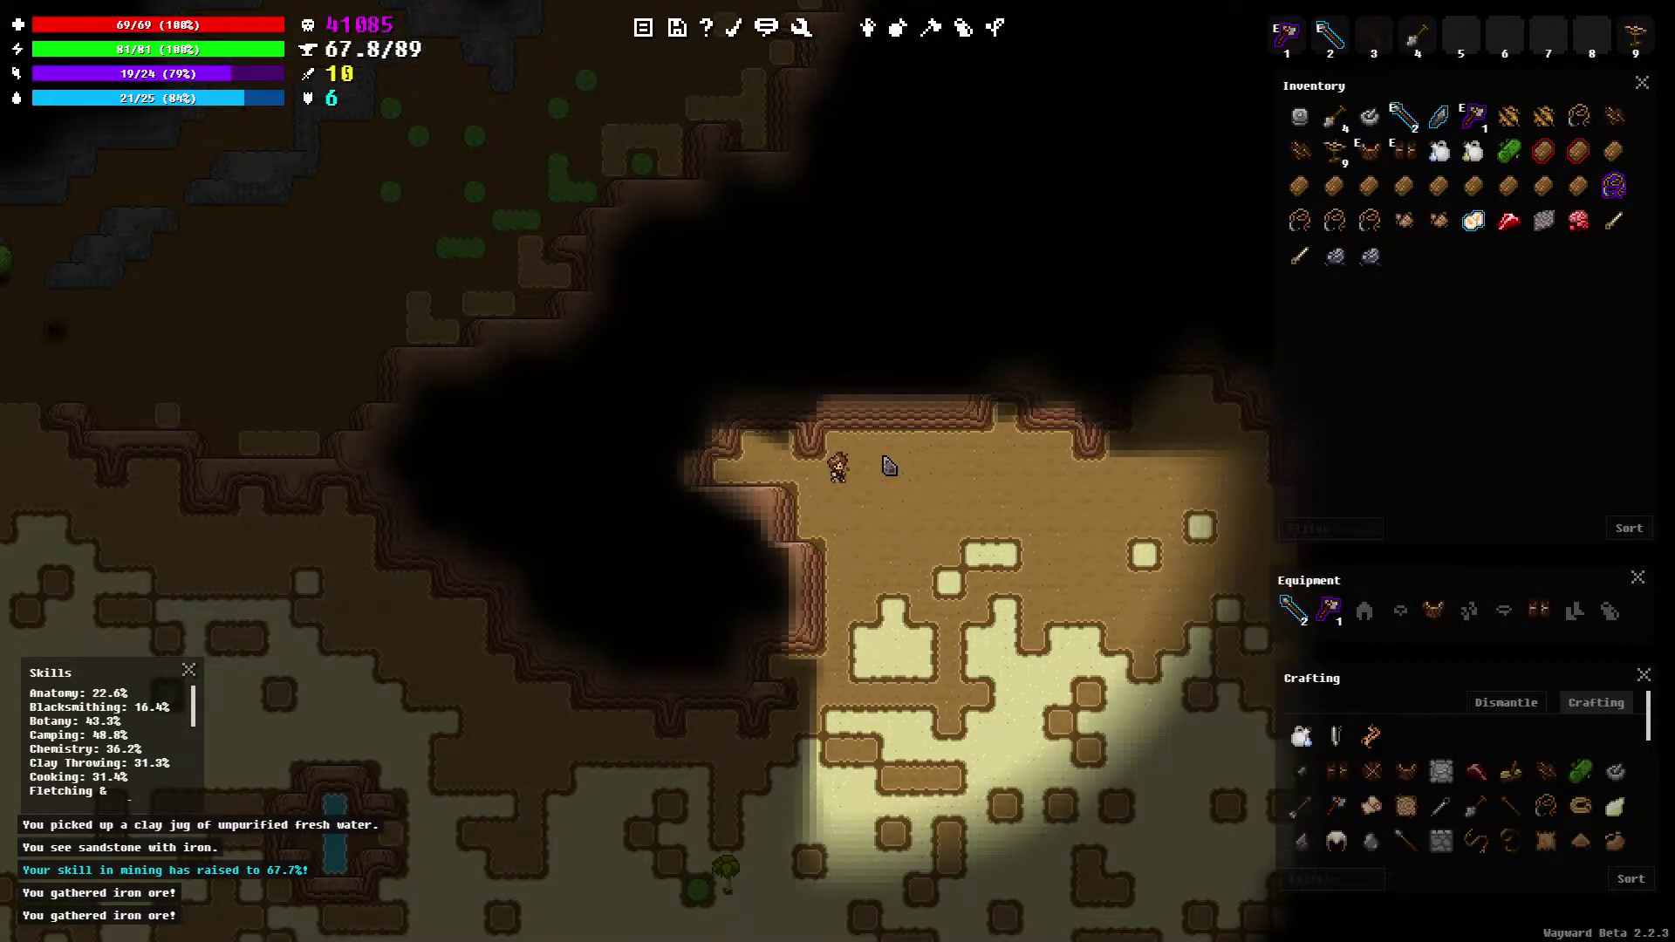
pyautogui.press('d')
pyautogui.press('d')
pyautogui.press('d')
pyautogui.press('d')
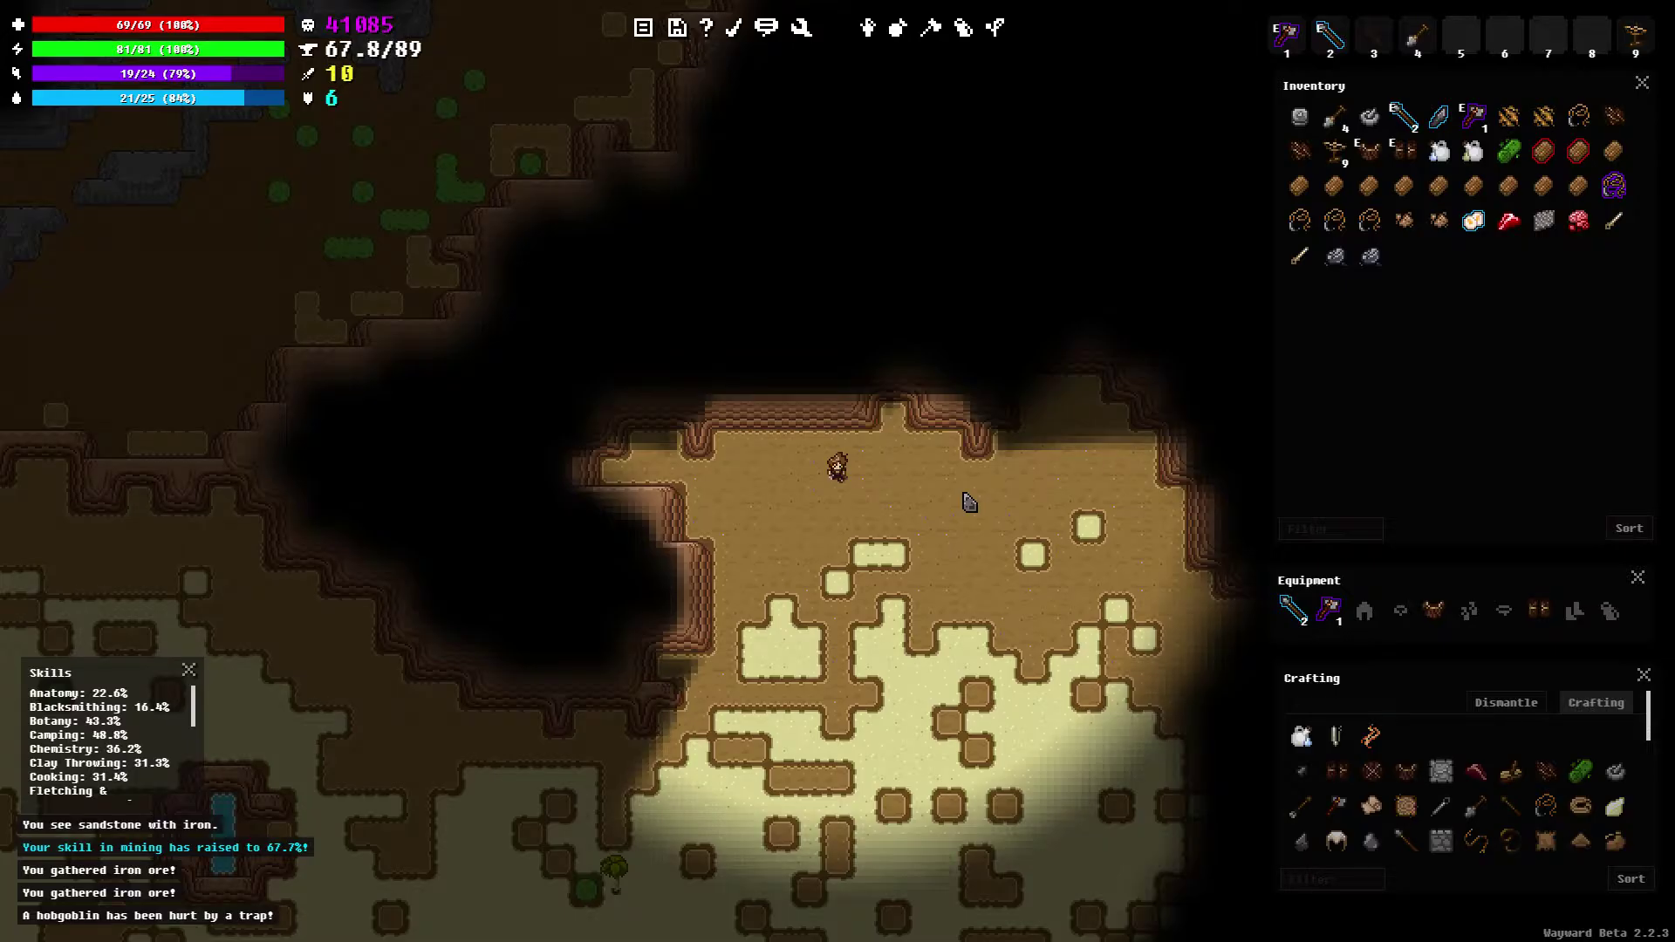
pyautogui.press('s')
pyautogui.press('s')
pyautogui.press('d')
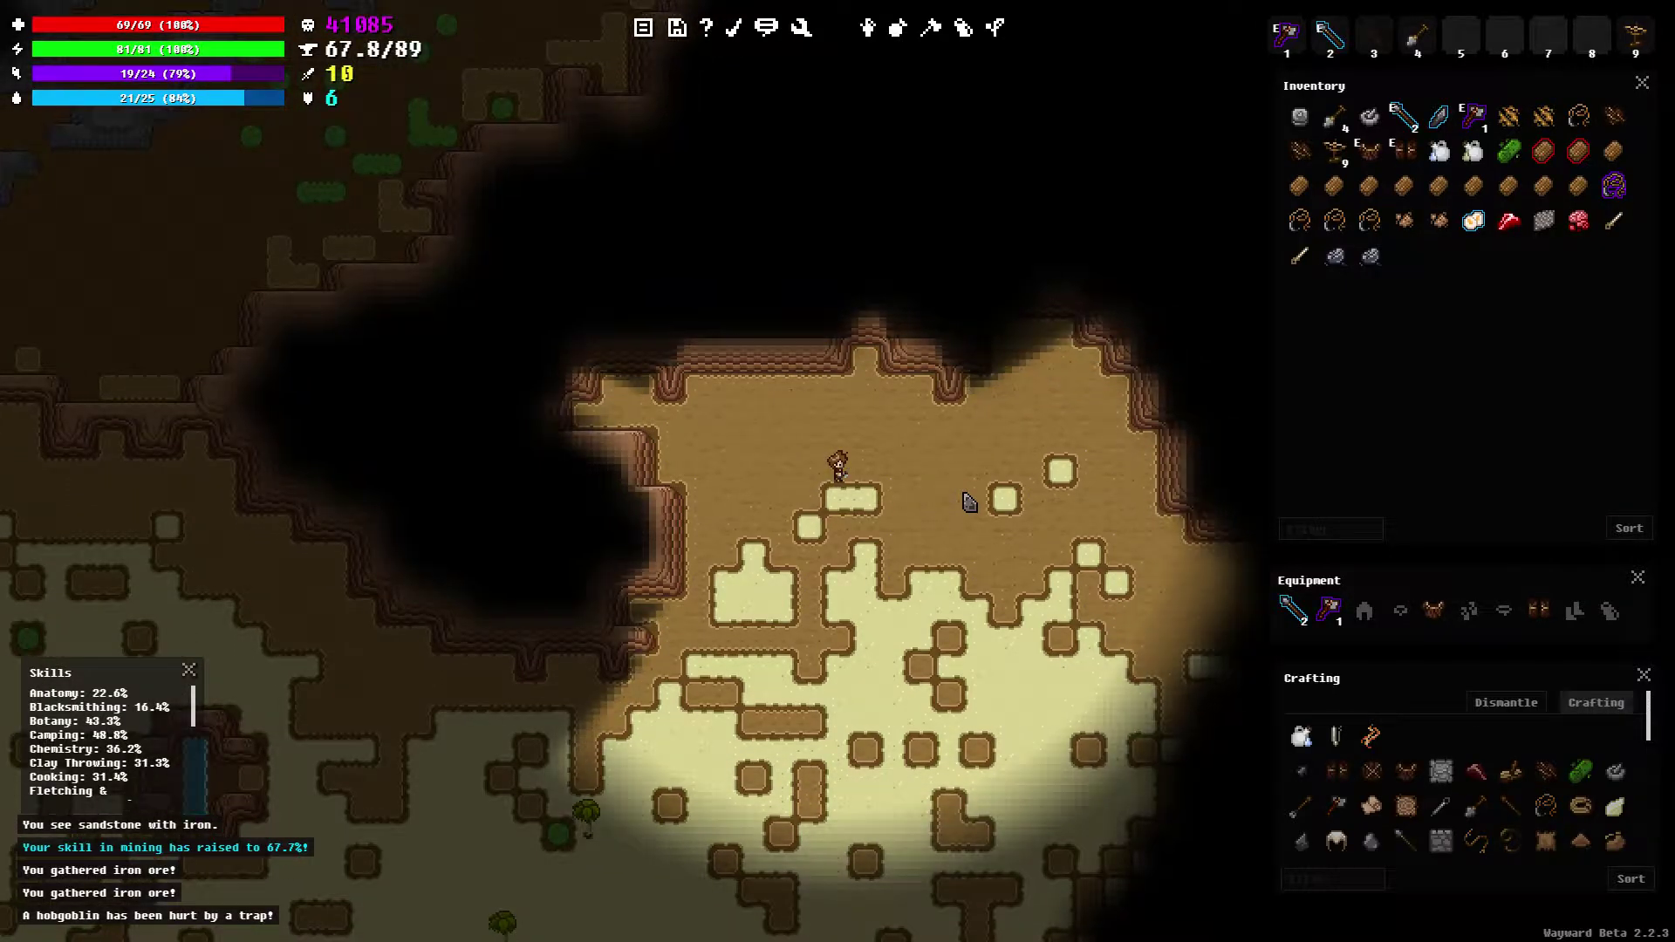
pyautogui.press('d')
pyautogui.press('s')
pyautogui.press('d')
pyautogui.press('d')
pyautogui.press('d')
pyautogui.press('d')
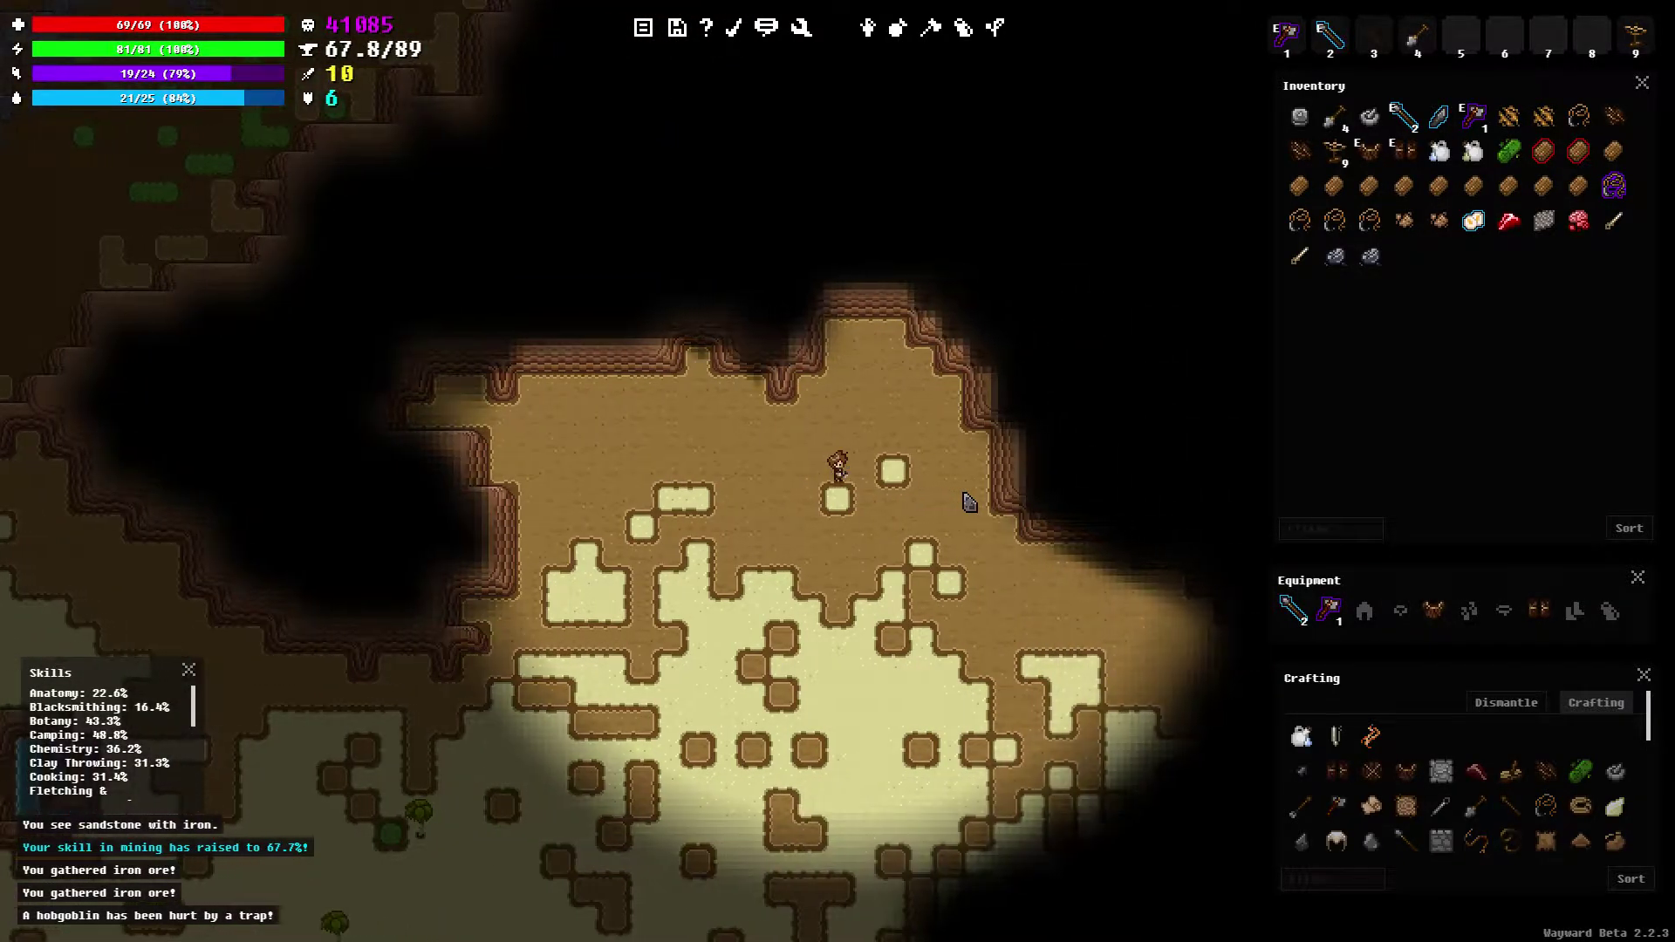
pyautogui.press('d')
pyautogui.press('s')
pyautogui.press('s')
pyautogui.press('s')
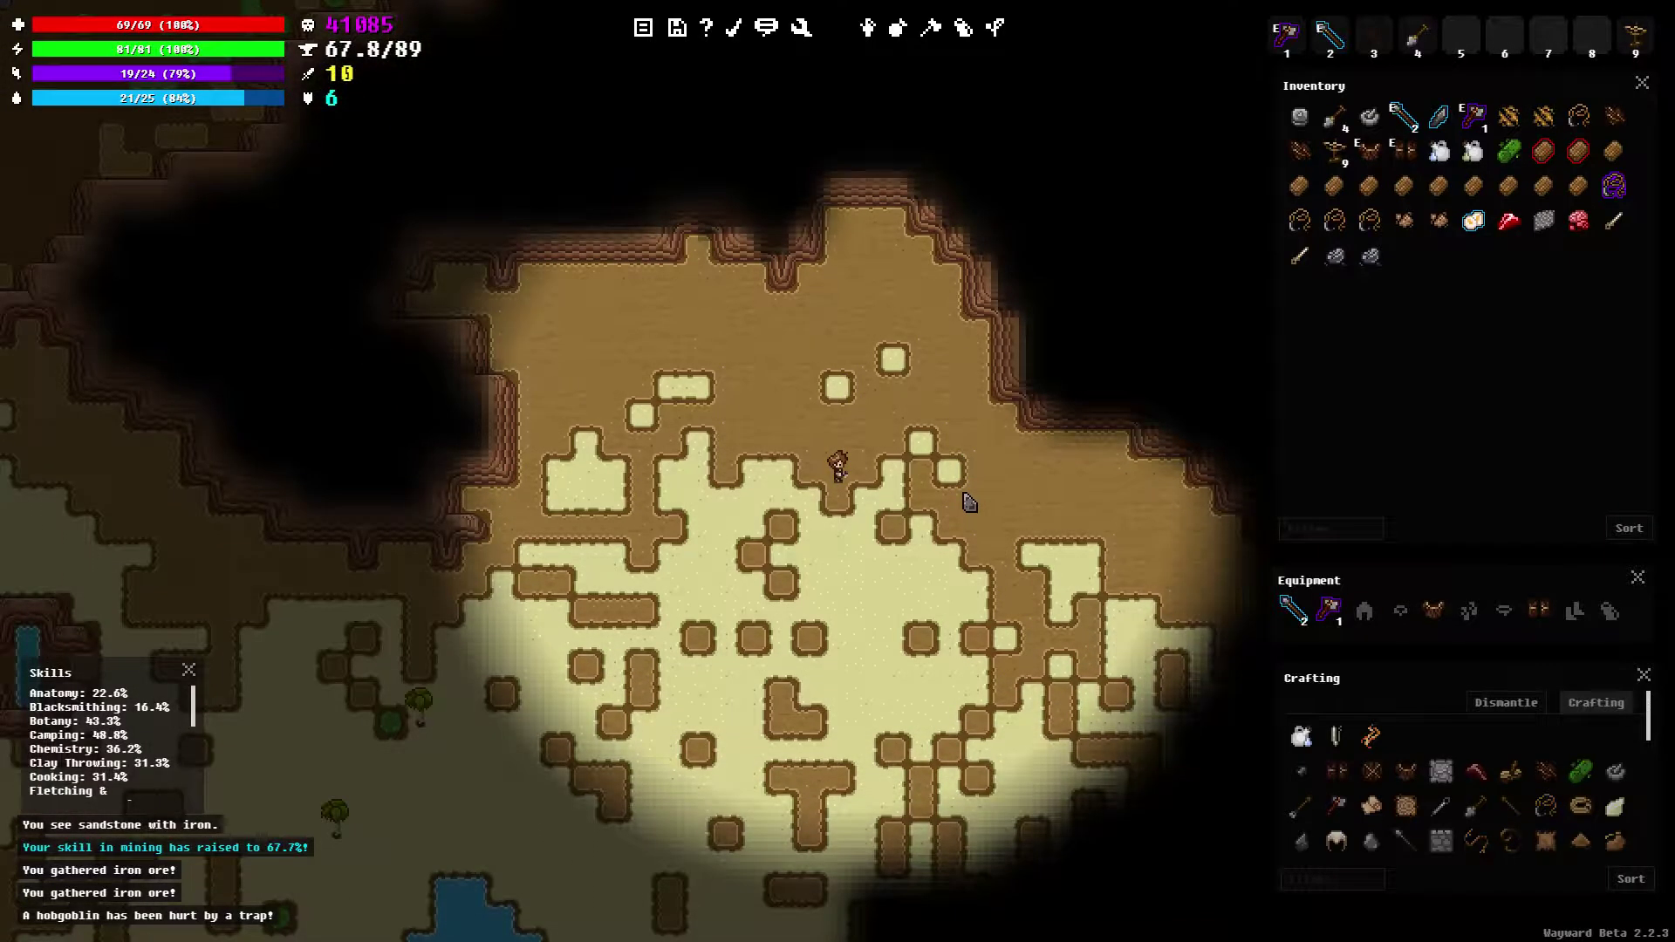
# Continue east, two tiles south, then further east across the sandy clearing
pyautogui.press('d')
pyautogui.press('d')
pyautogui.press('d')
pyautogui.press('d')
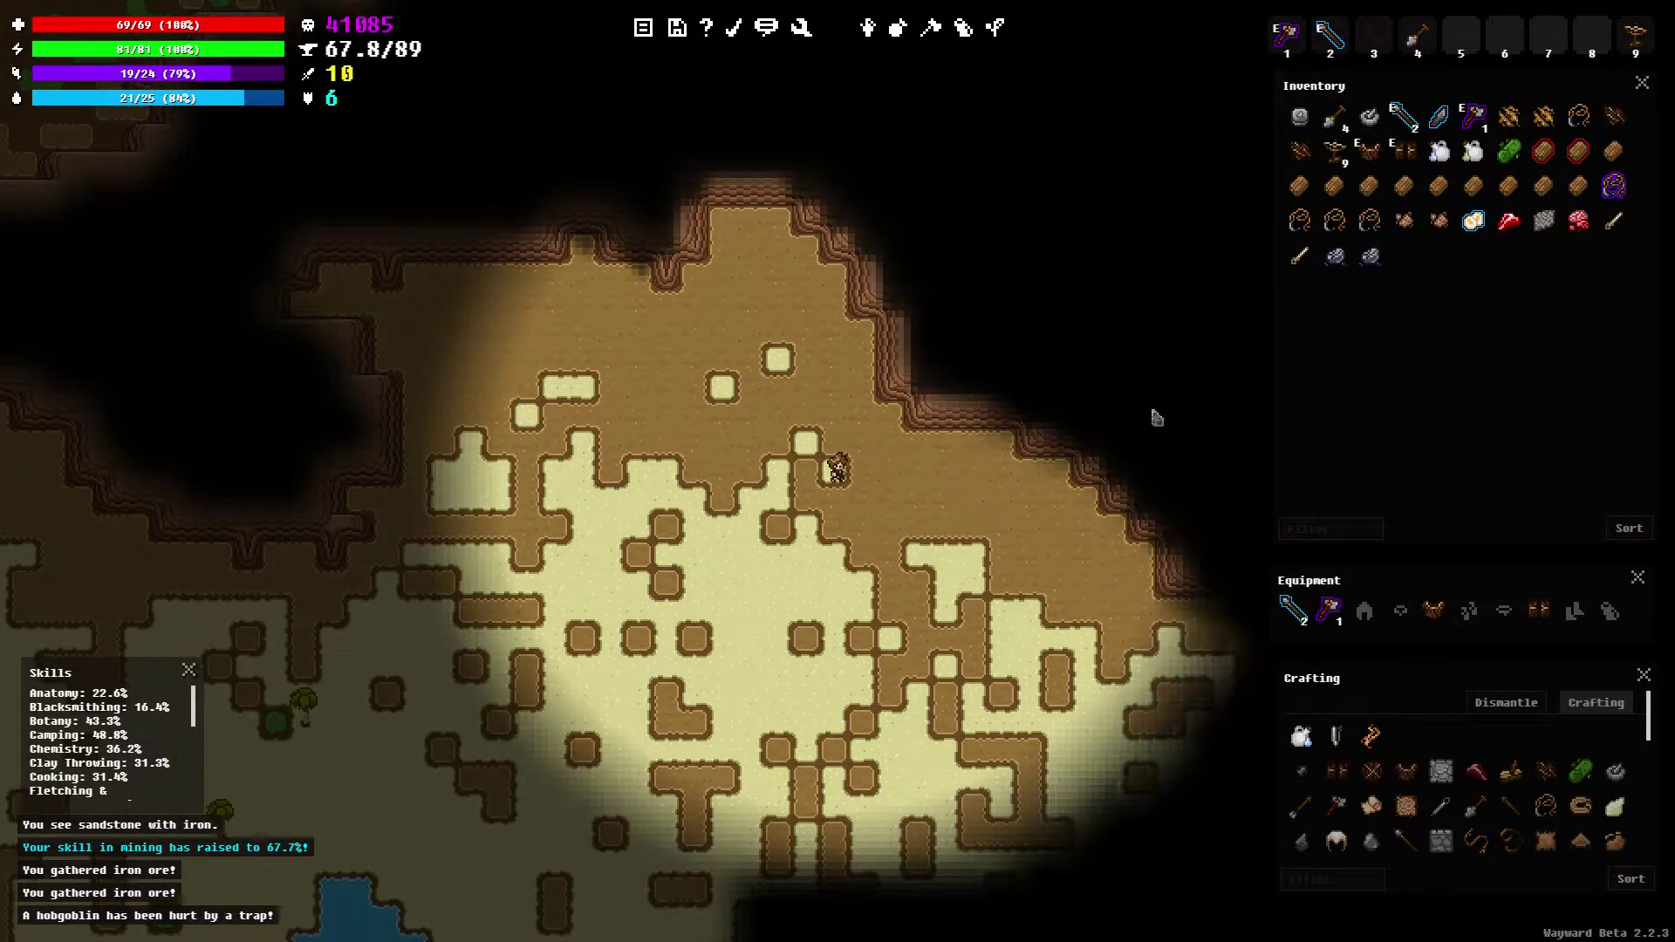
pyautogui.press('d')
pyautogui.press('s')
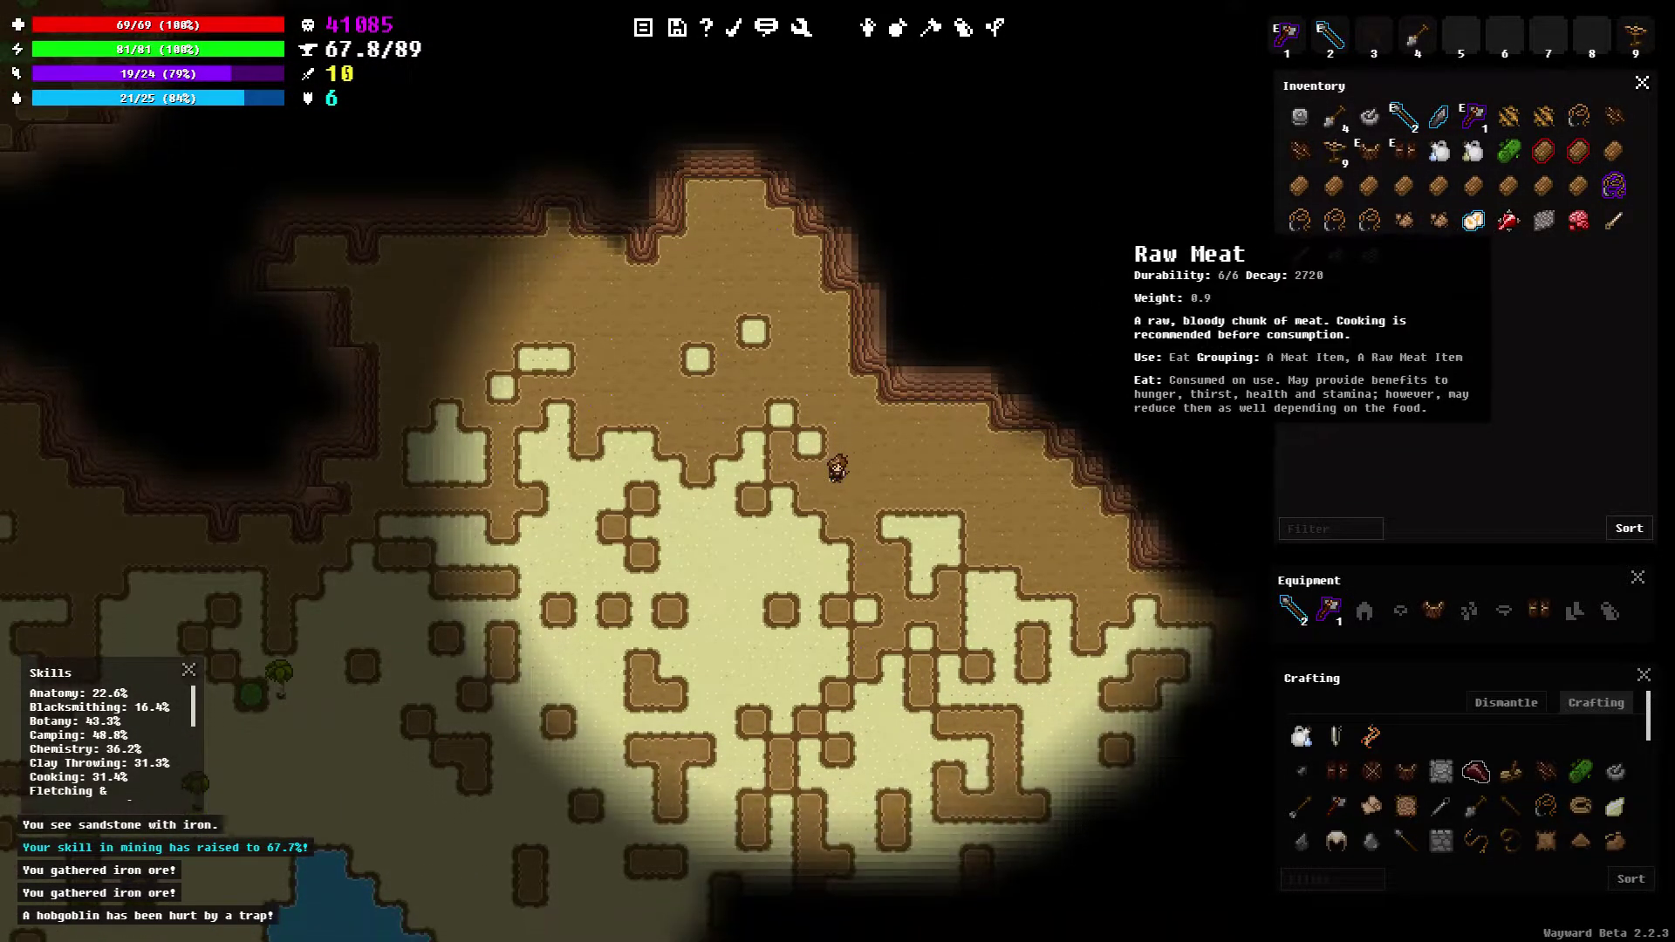
pyautogui.press('s')
pyautogui.press('d')
pyautogui.press('d')
pyautogui.press('d')
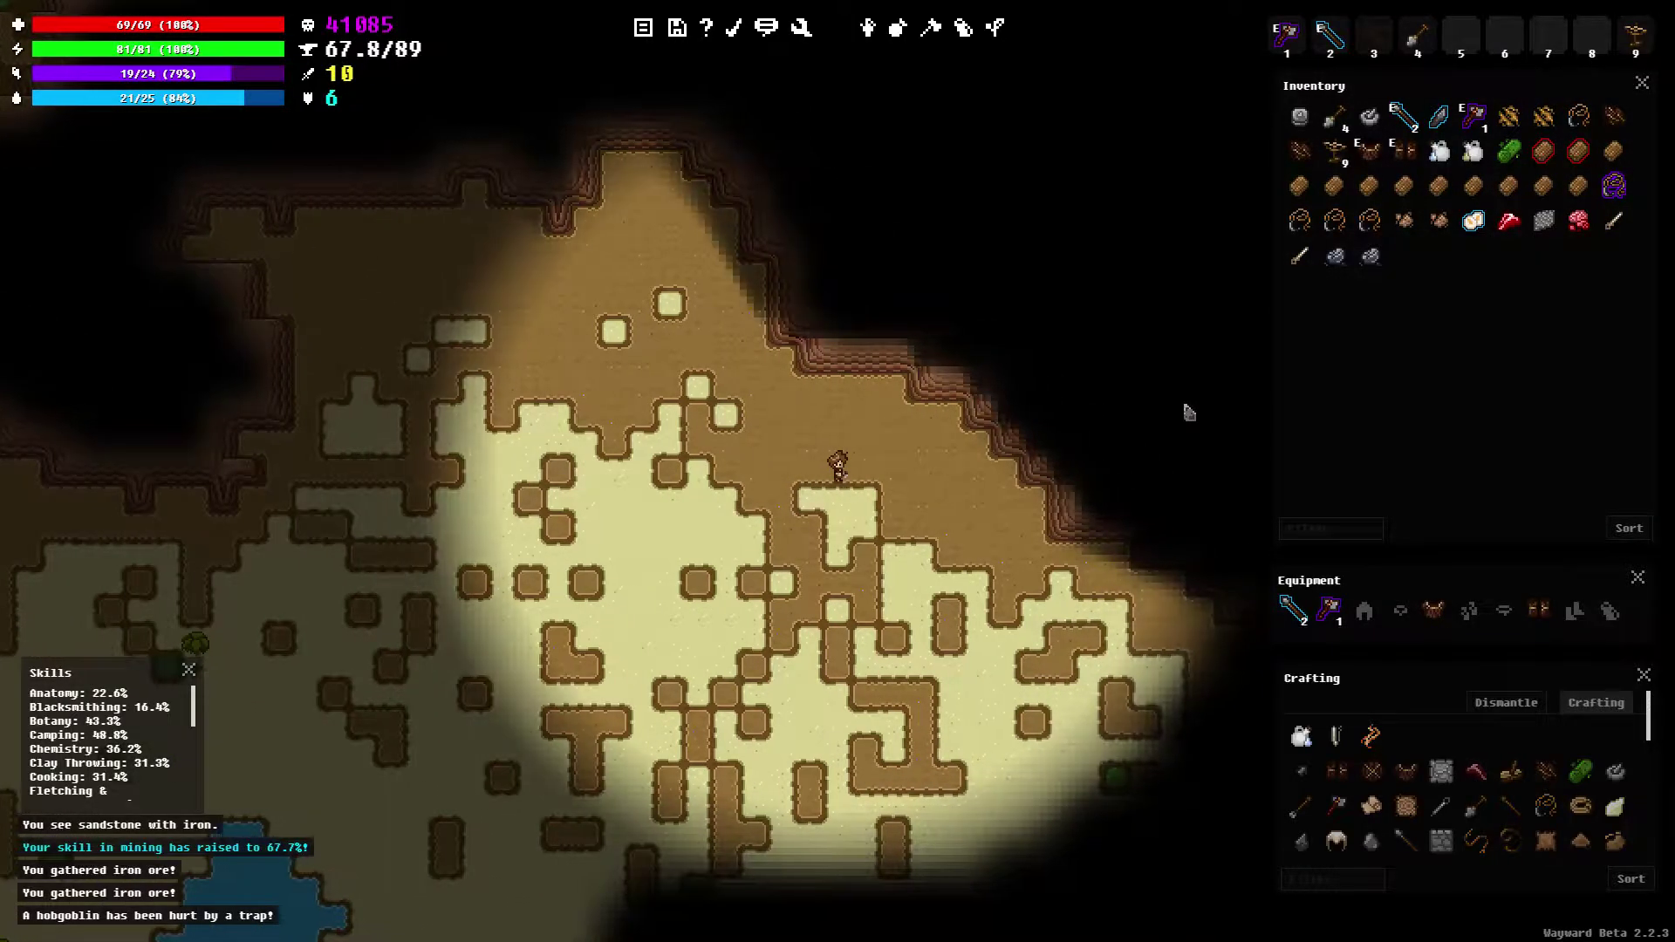
pyautogui.press('d')
pyautogui.press('d')
pyautogui.press('d')
pyautogui.press('d')
# Walk south across the sand and along the lake shore
pyautogui.press('s')
pyautogui.press('s')
pyautogui.press('s')
pyautogui.press('s')
pyautogui.press('d')
pyautogui.press('d')
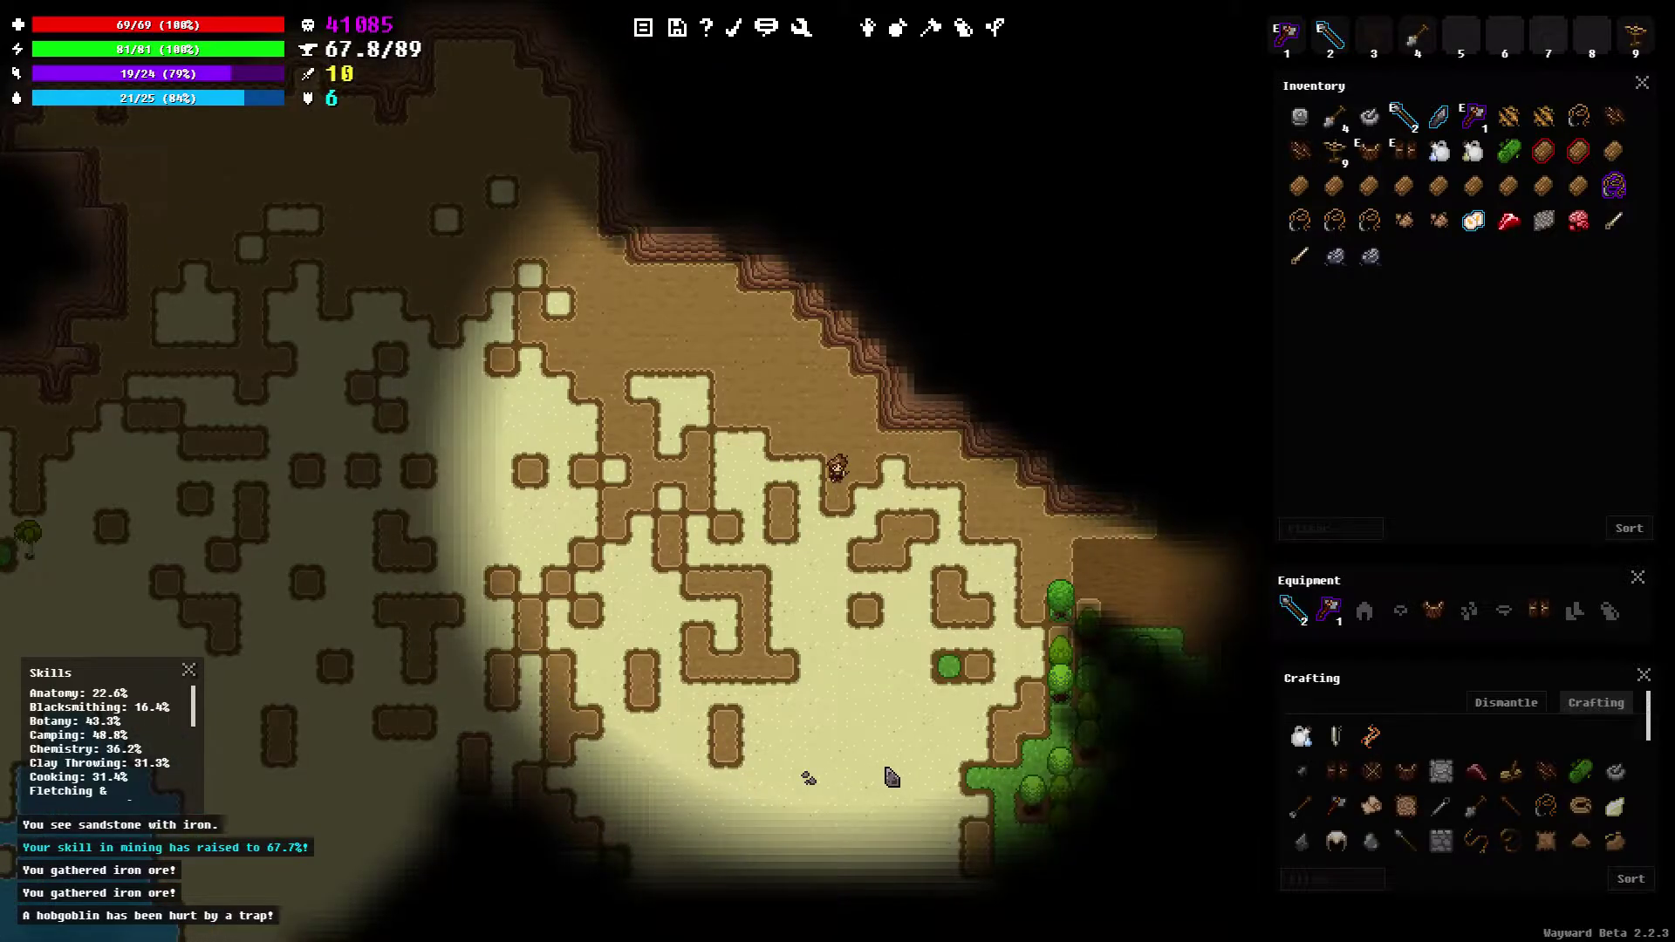
pyautogui.press('s')
pyautogui.press('s')
pyautogui.press('s')
pyautogui.press('d')
pyautogui.press('d')
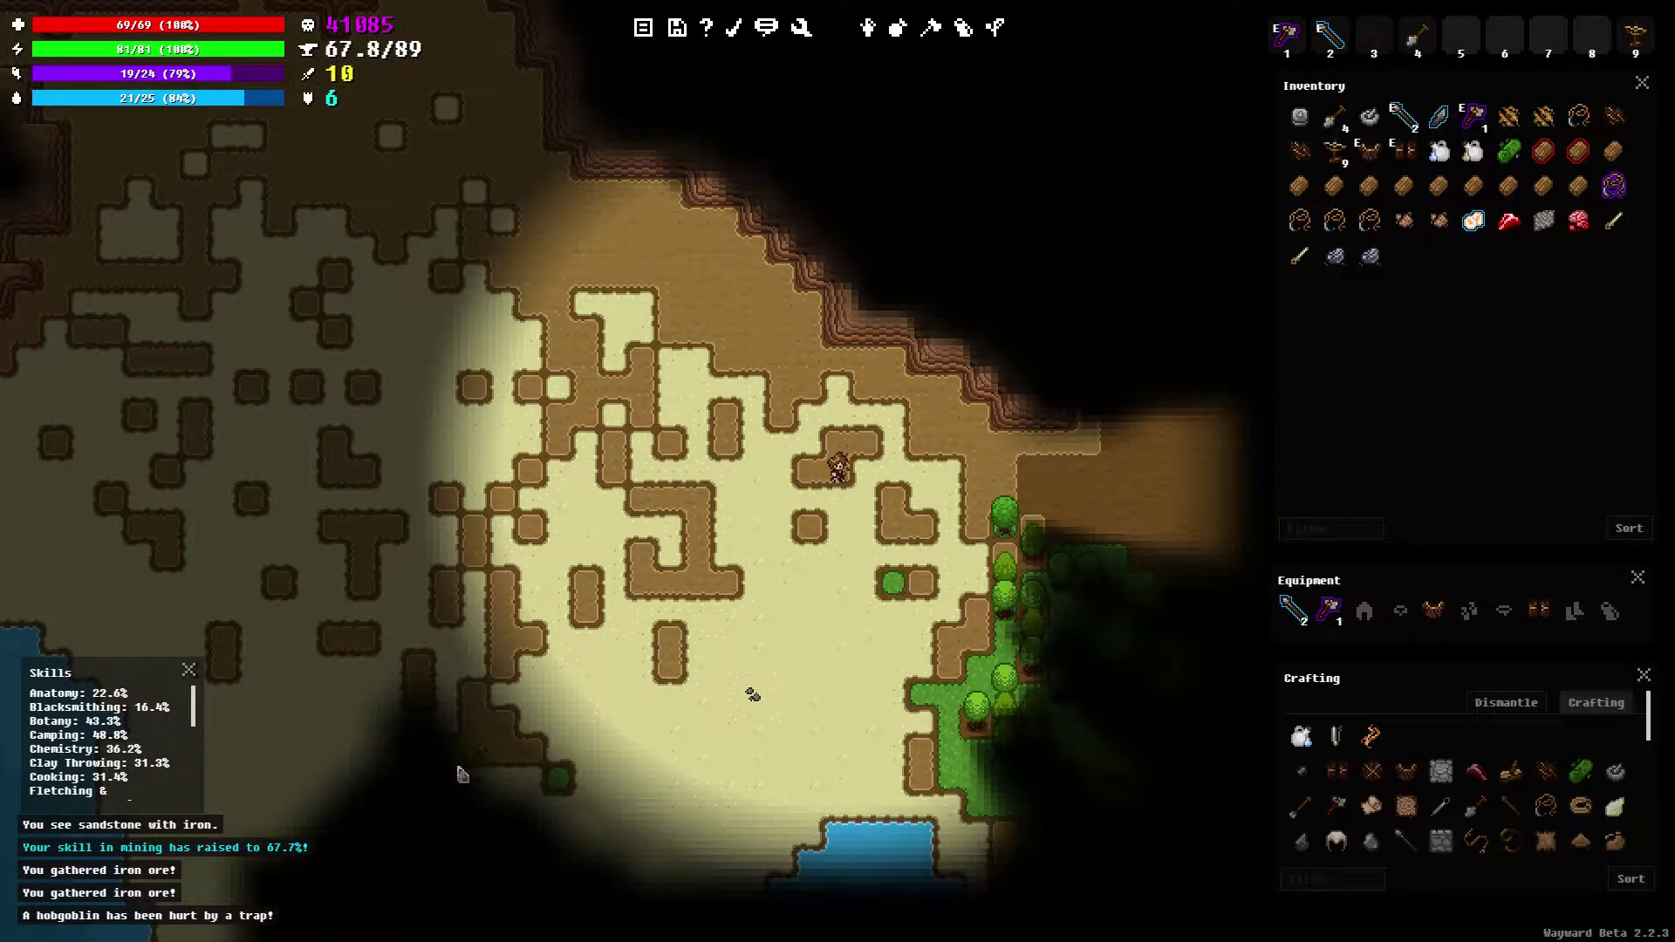
pyautogui.press('s')
pyautogui.press('s')
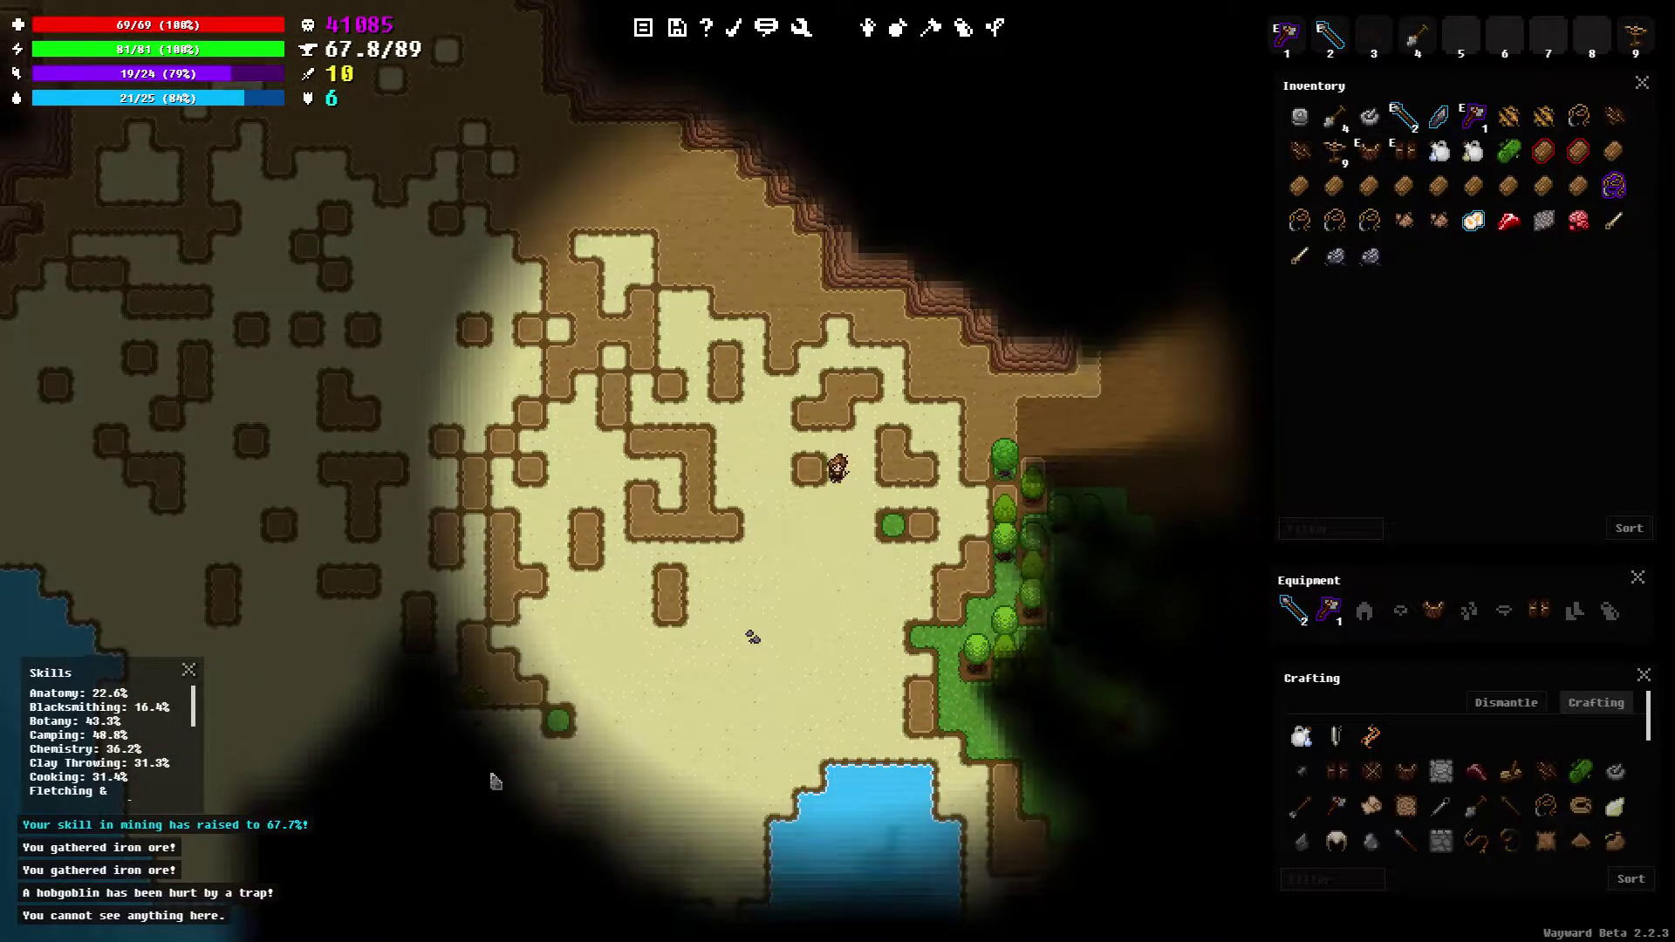
pyautogui.press('s')
pyautogui.press('s')
pyautogui.press('s')
pyautogui.press('s')
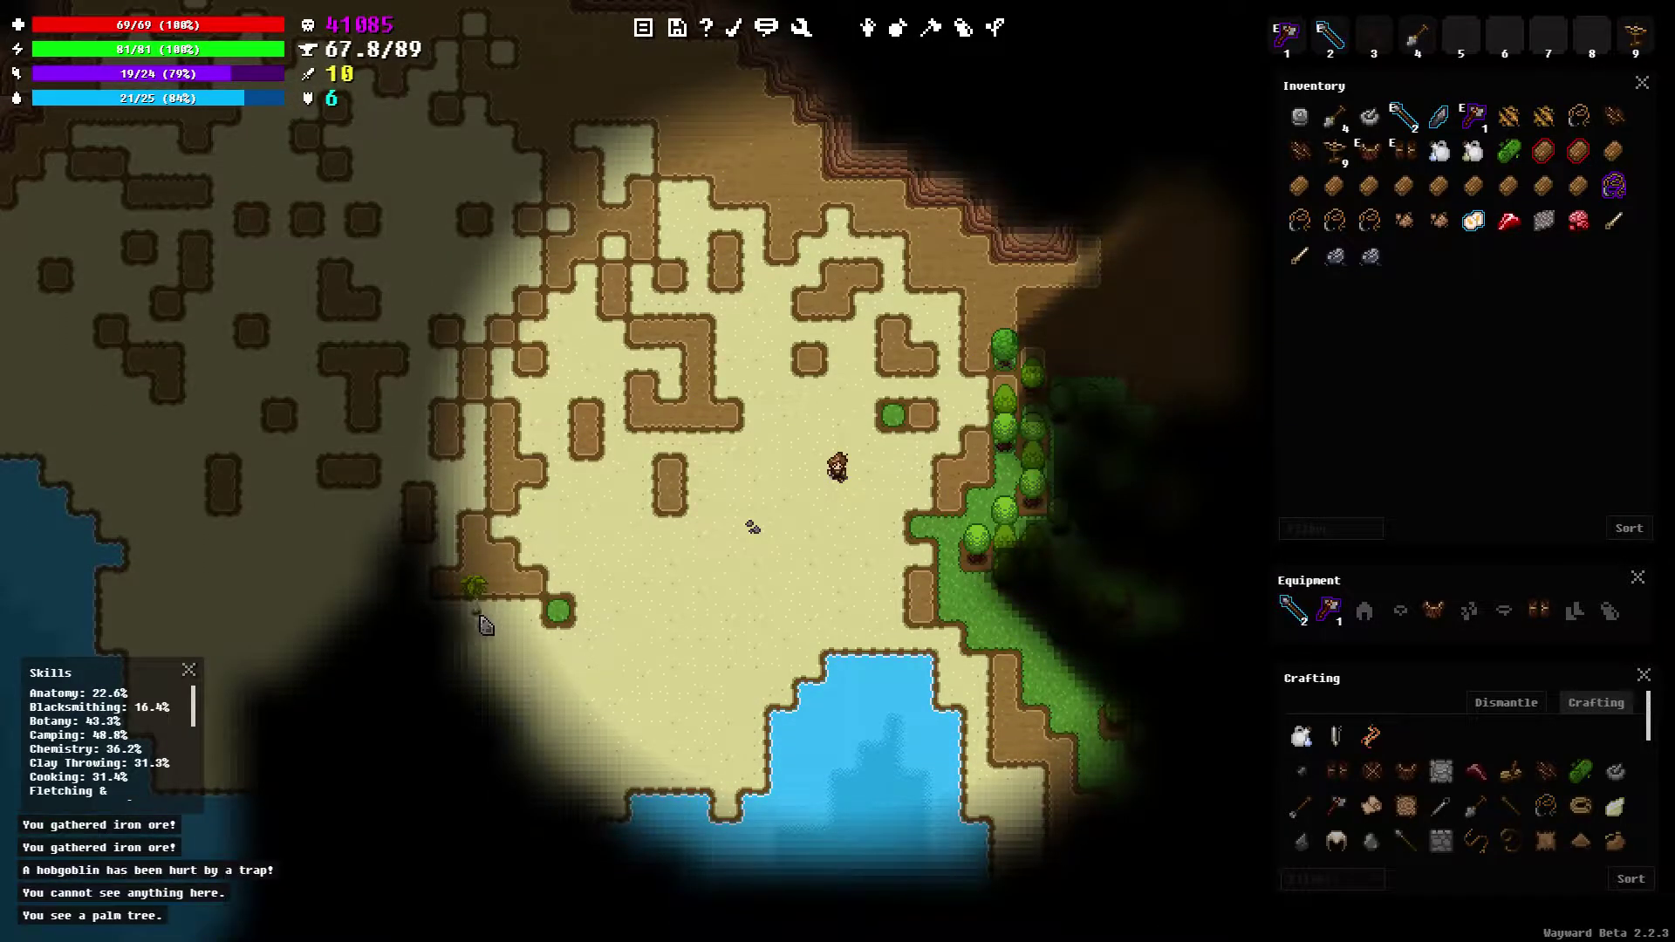
pyautogui.press('d')
pyautogui.press('d')
pyautogui.press('d')
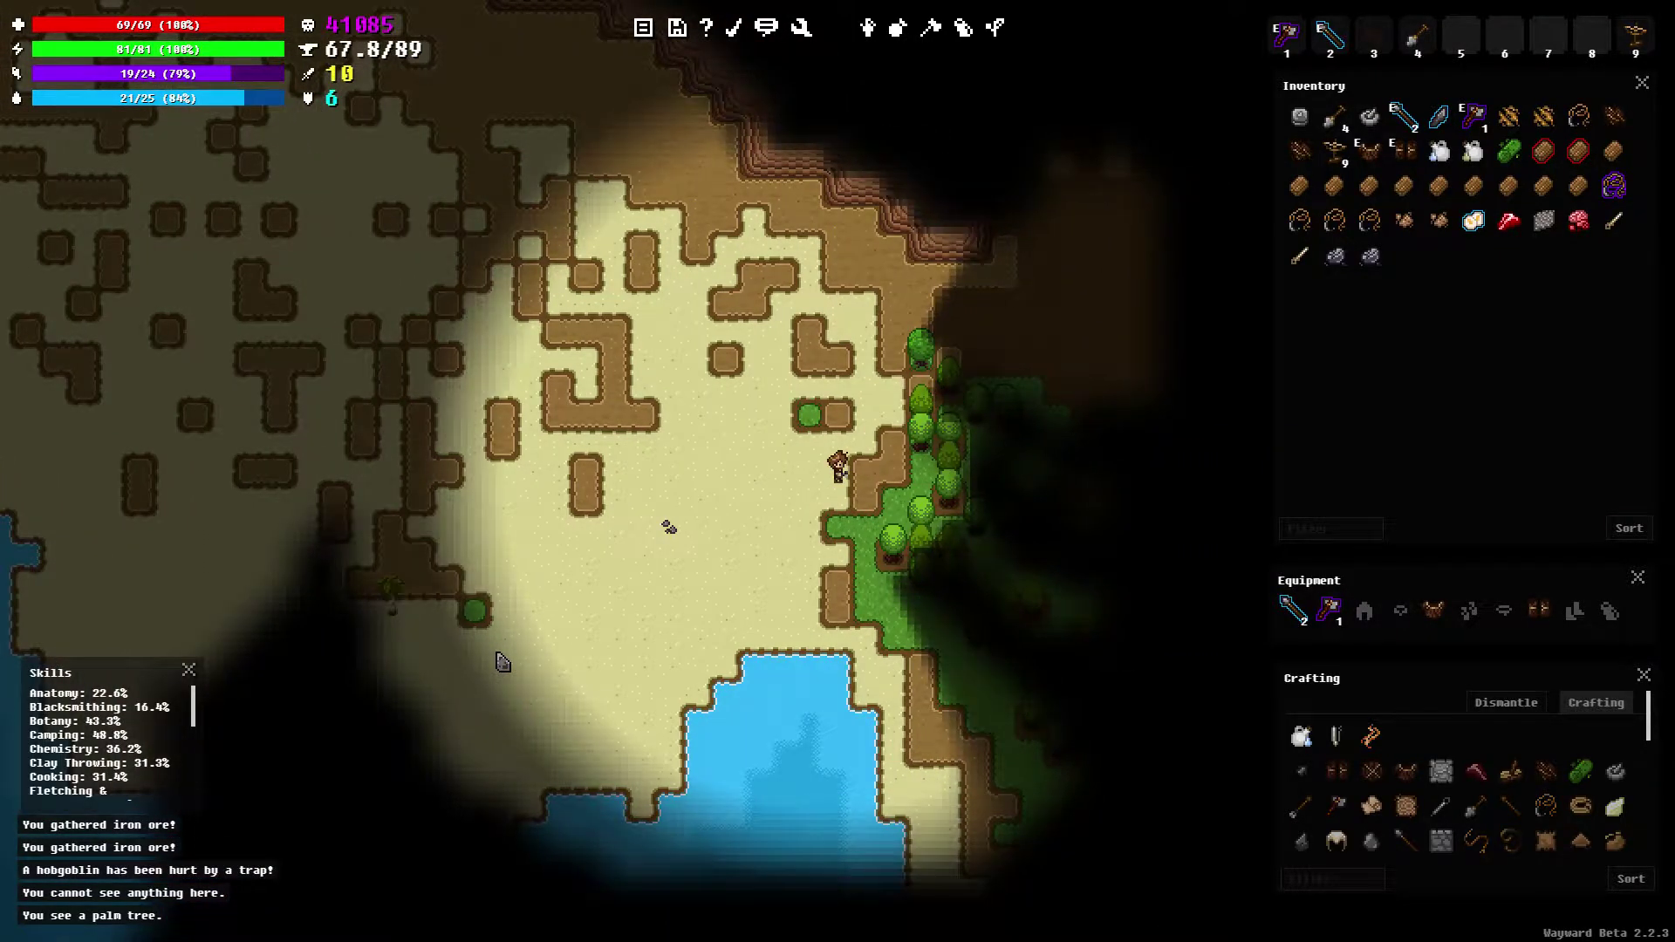
pyautogui.press('s')
pyautogui.press('s')
pyautogui.press('s')
pyautogui.press('s')
pyautogui.press('d')
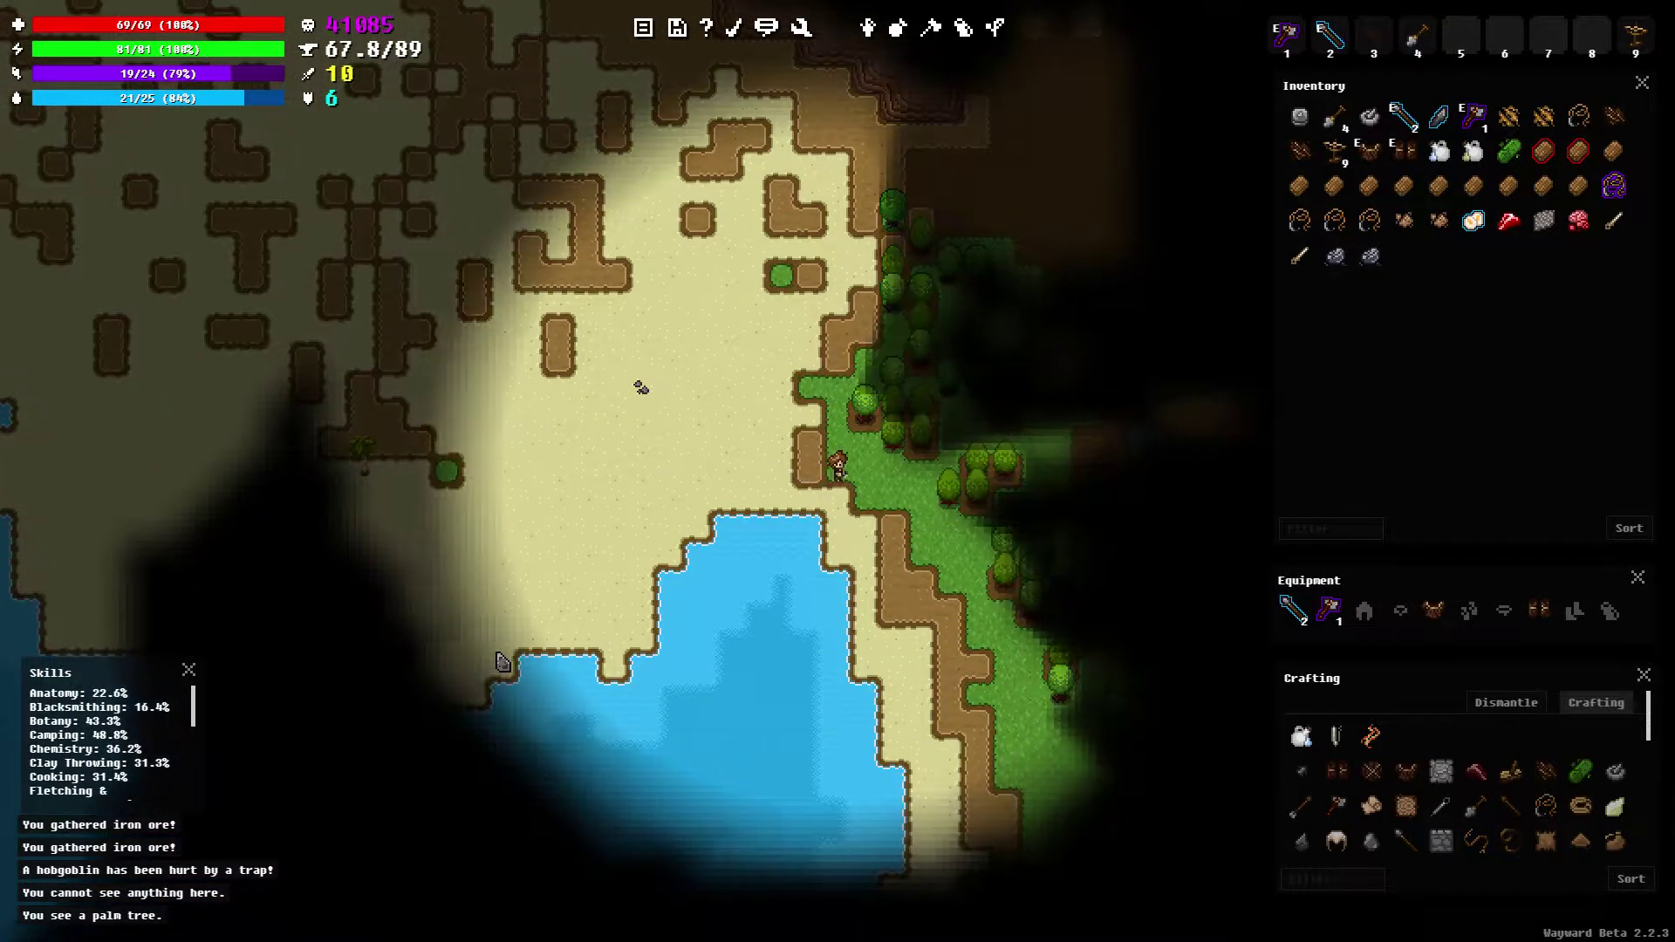
pyautogui.press('s')
# Head east into the woodland by the limestone rocks and gather a sapling and branch
pyautogui.press('d')
pyautogui.press('d')
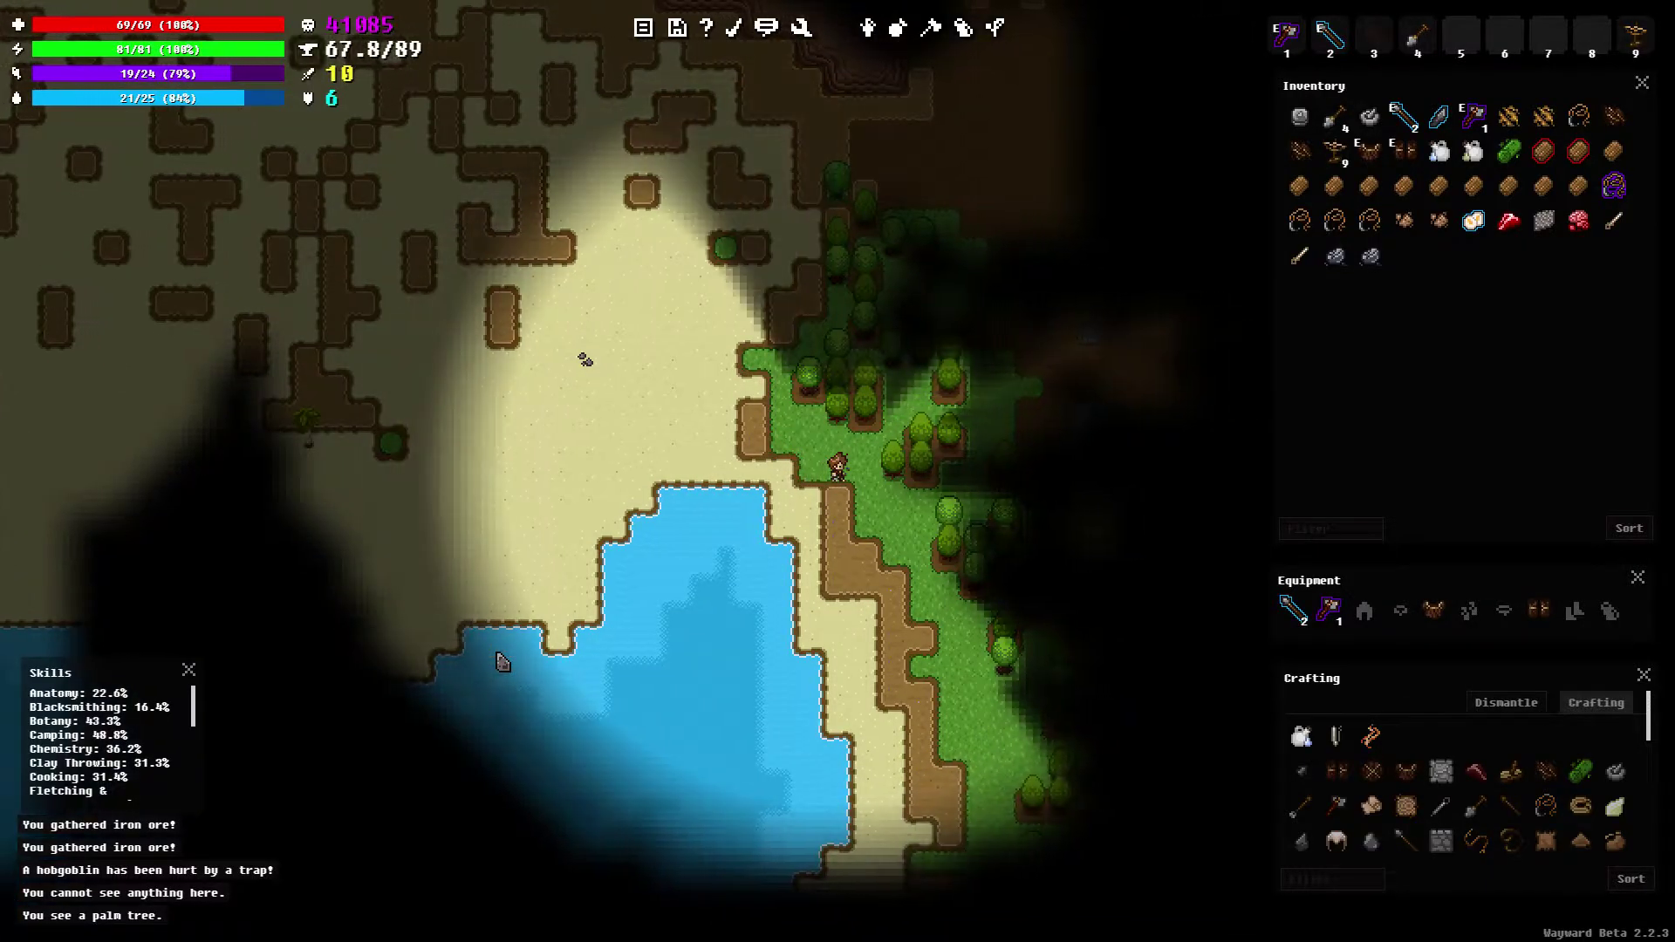
pyautogui.press('d')
pyautogui.press('w')
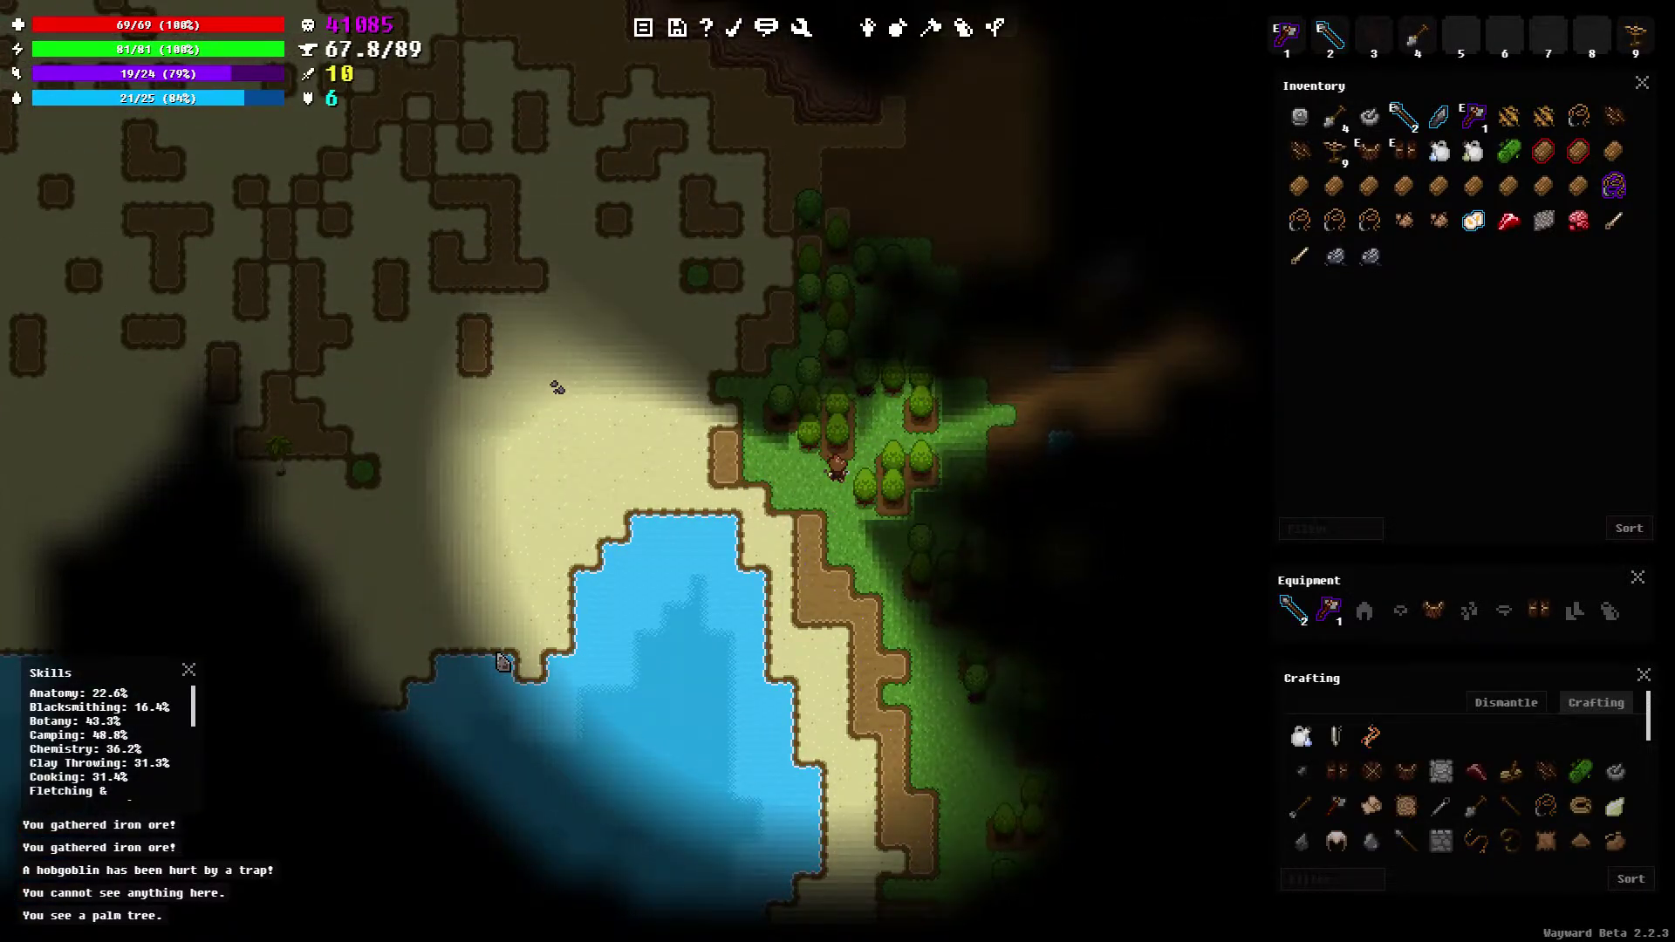
pyautogui.press('d')
pyautogui.press('w')
pyautogui.press('d')
pyautogui.press('d')
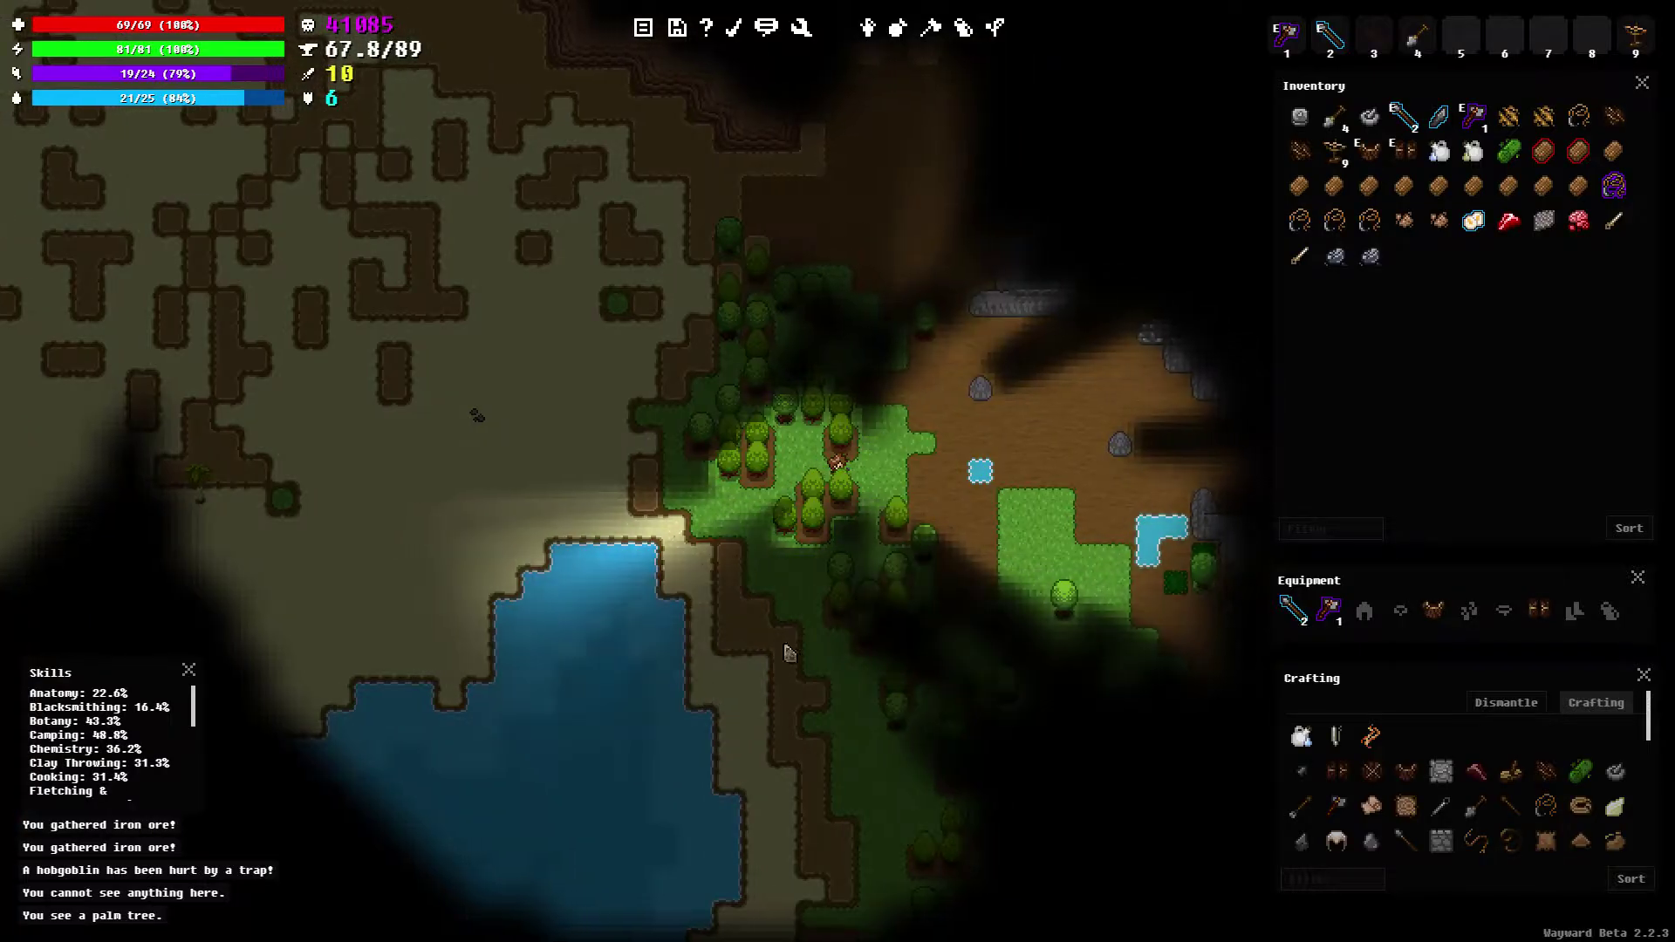
pyautogui.press('d')
pyautogui.press('d')
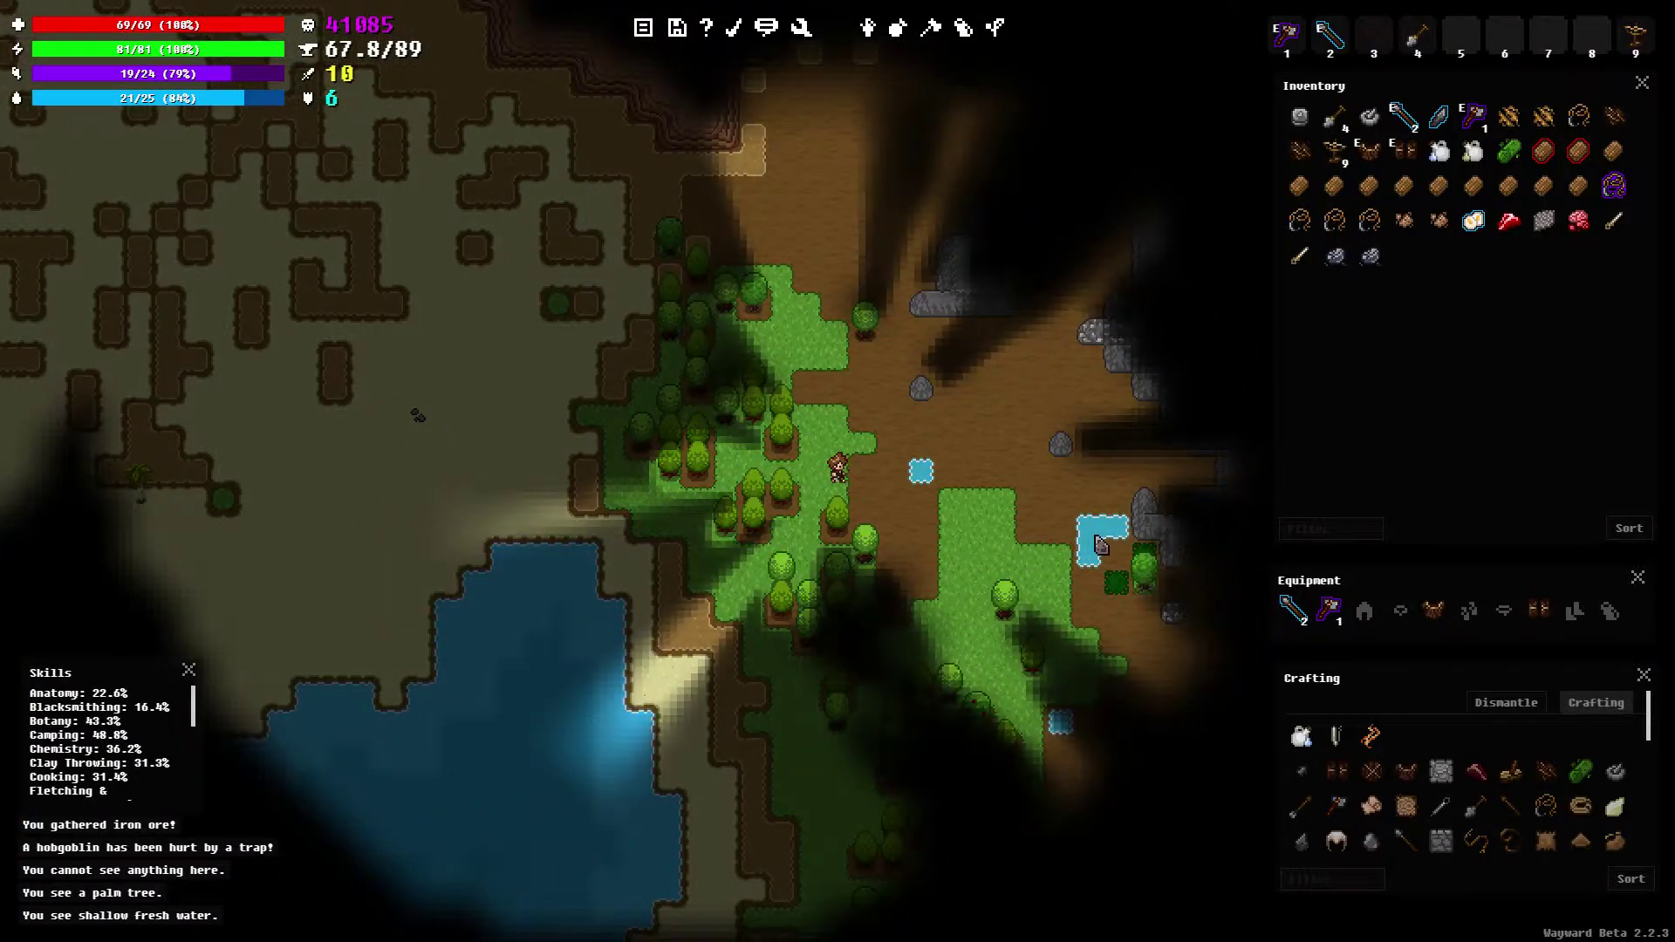
pyautogui.press('d')
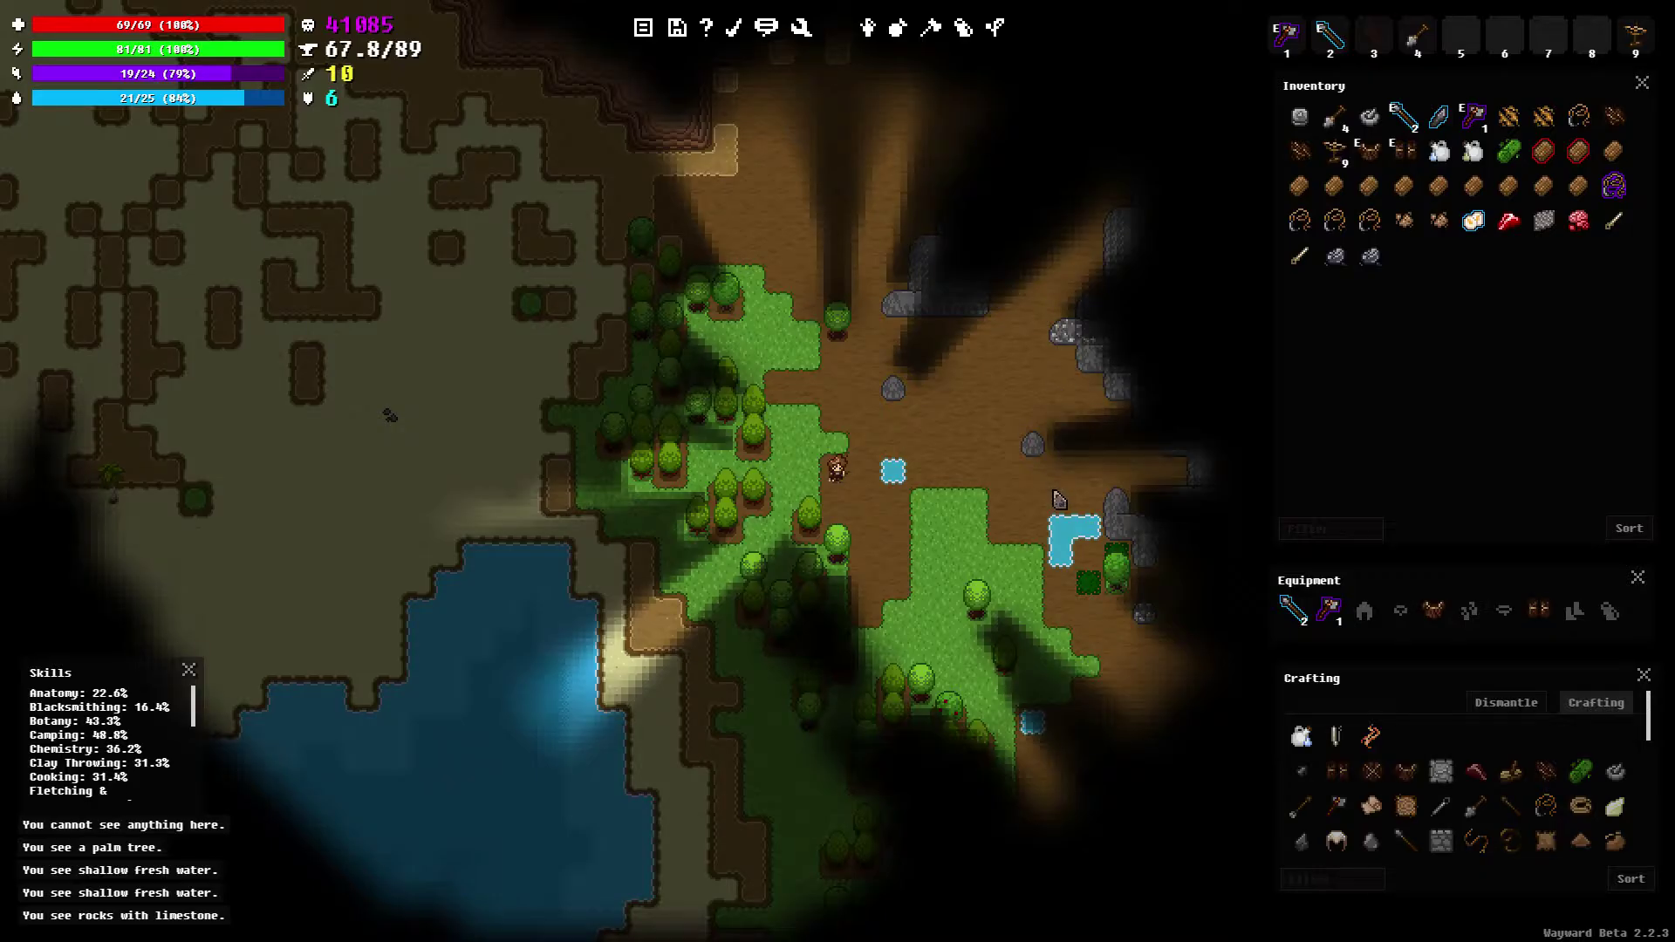
pyautogui.press('s')
pyautogui.press('s')
pyautogui.press('s')
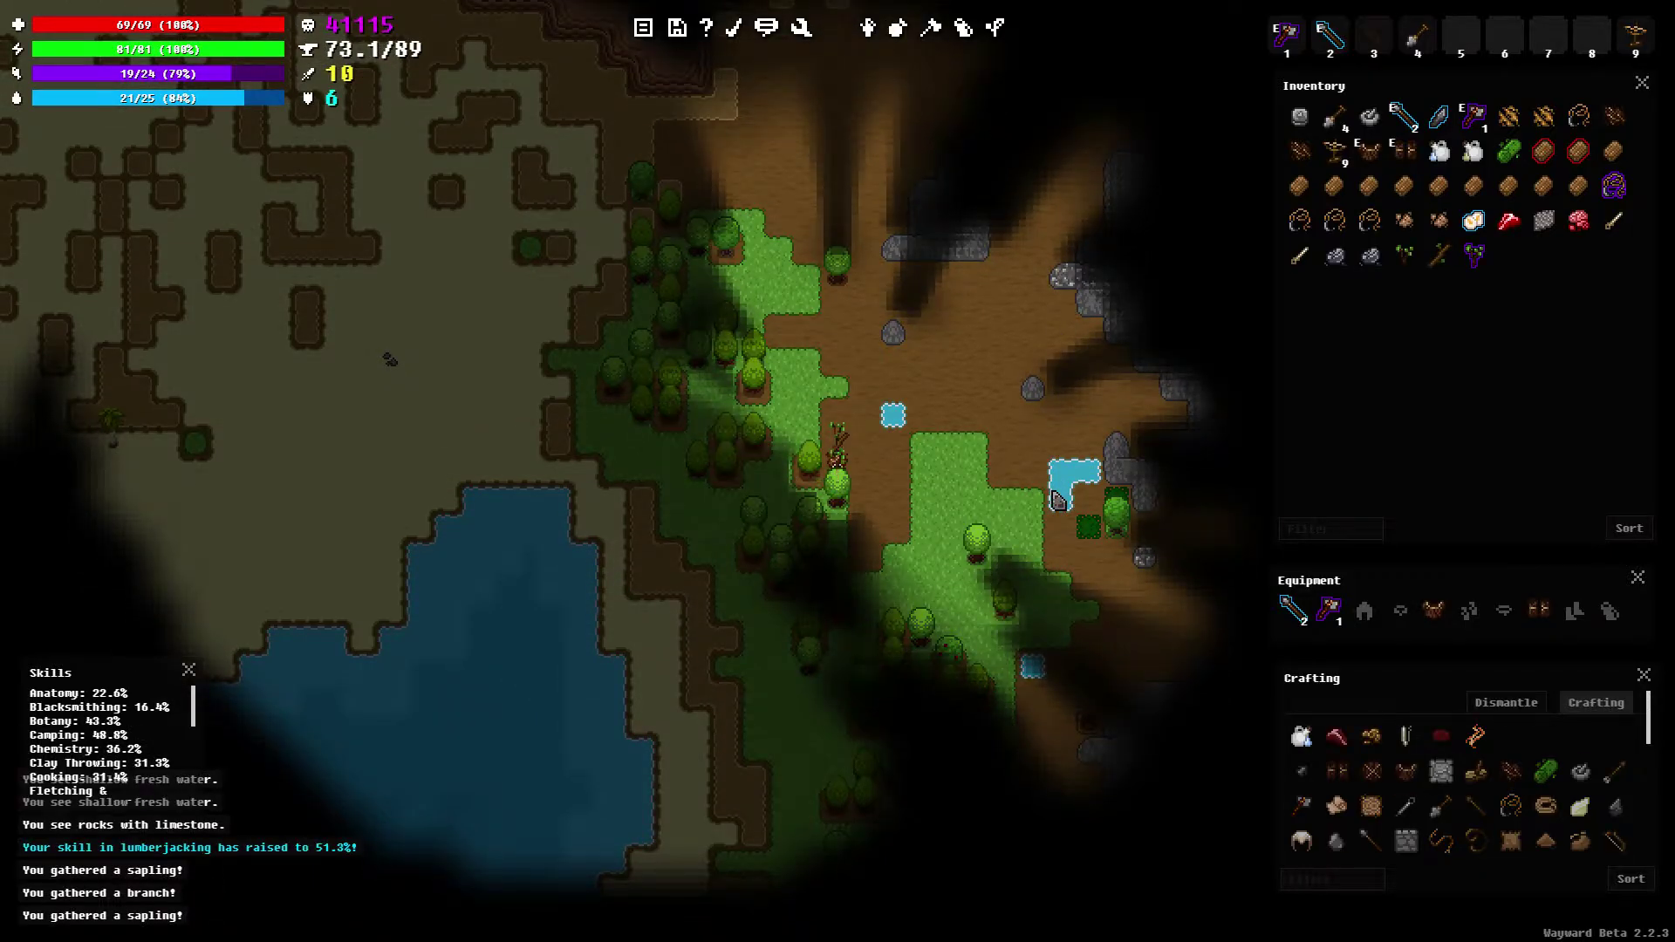
pyautogui.moveTo(1475, 255)
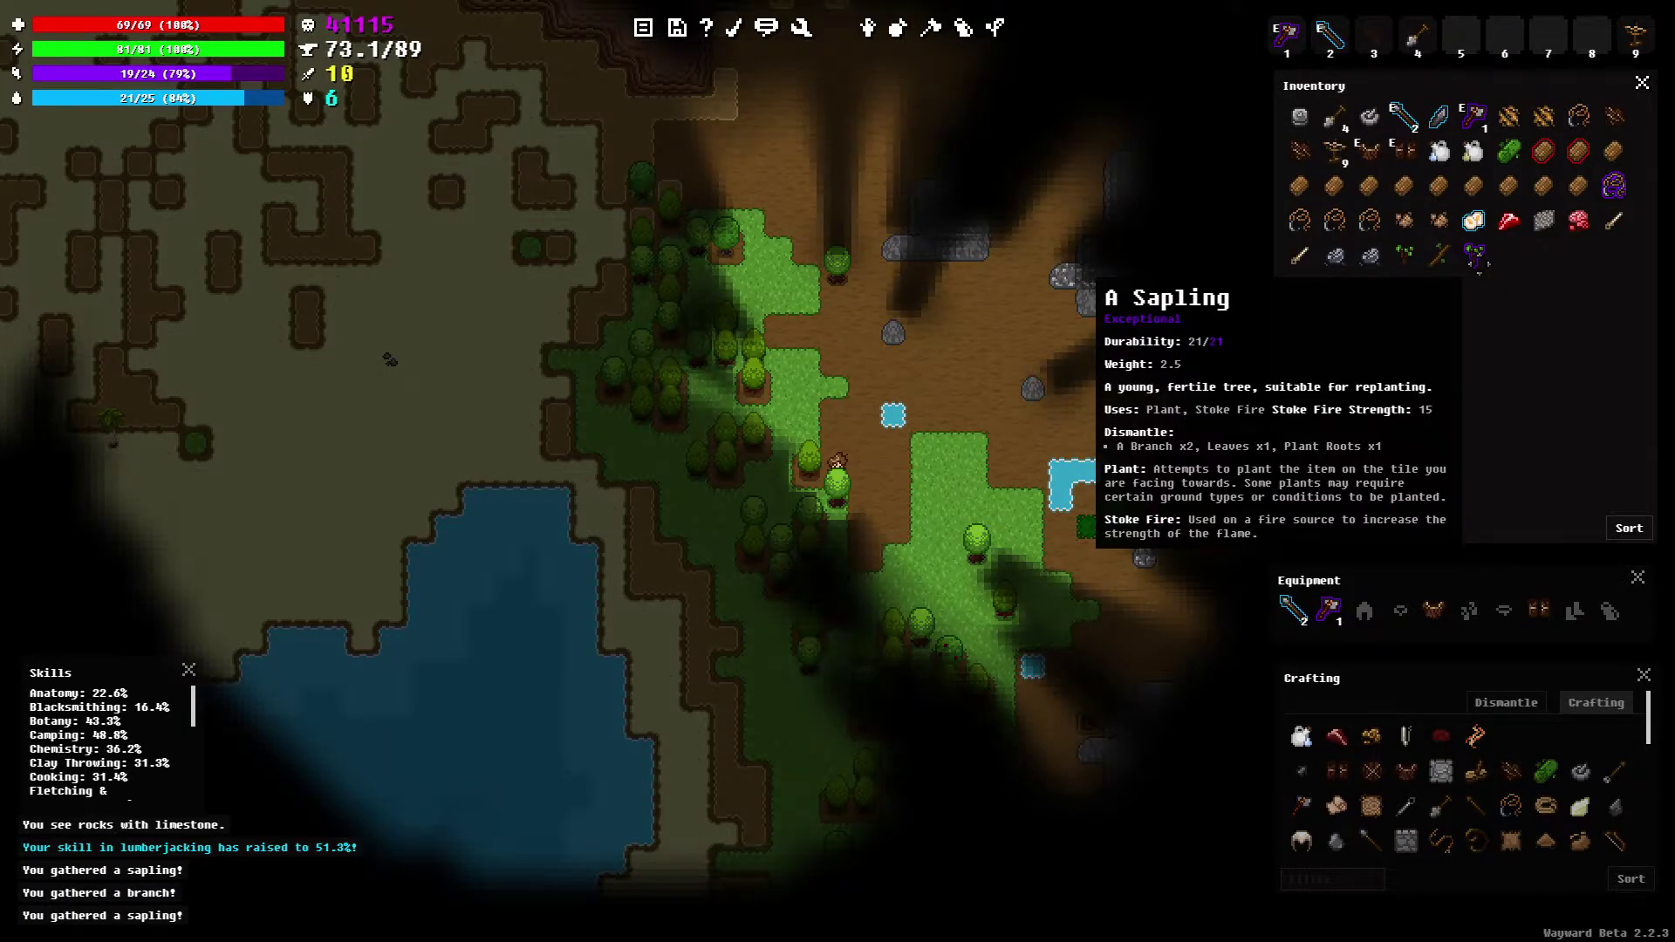
# Plant the sapling, then gather branches and chop logs from the tree
pyautogui.press('d')
pyautogui.rightClick(1477, 258)
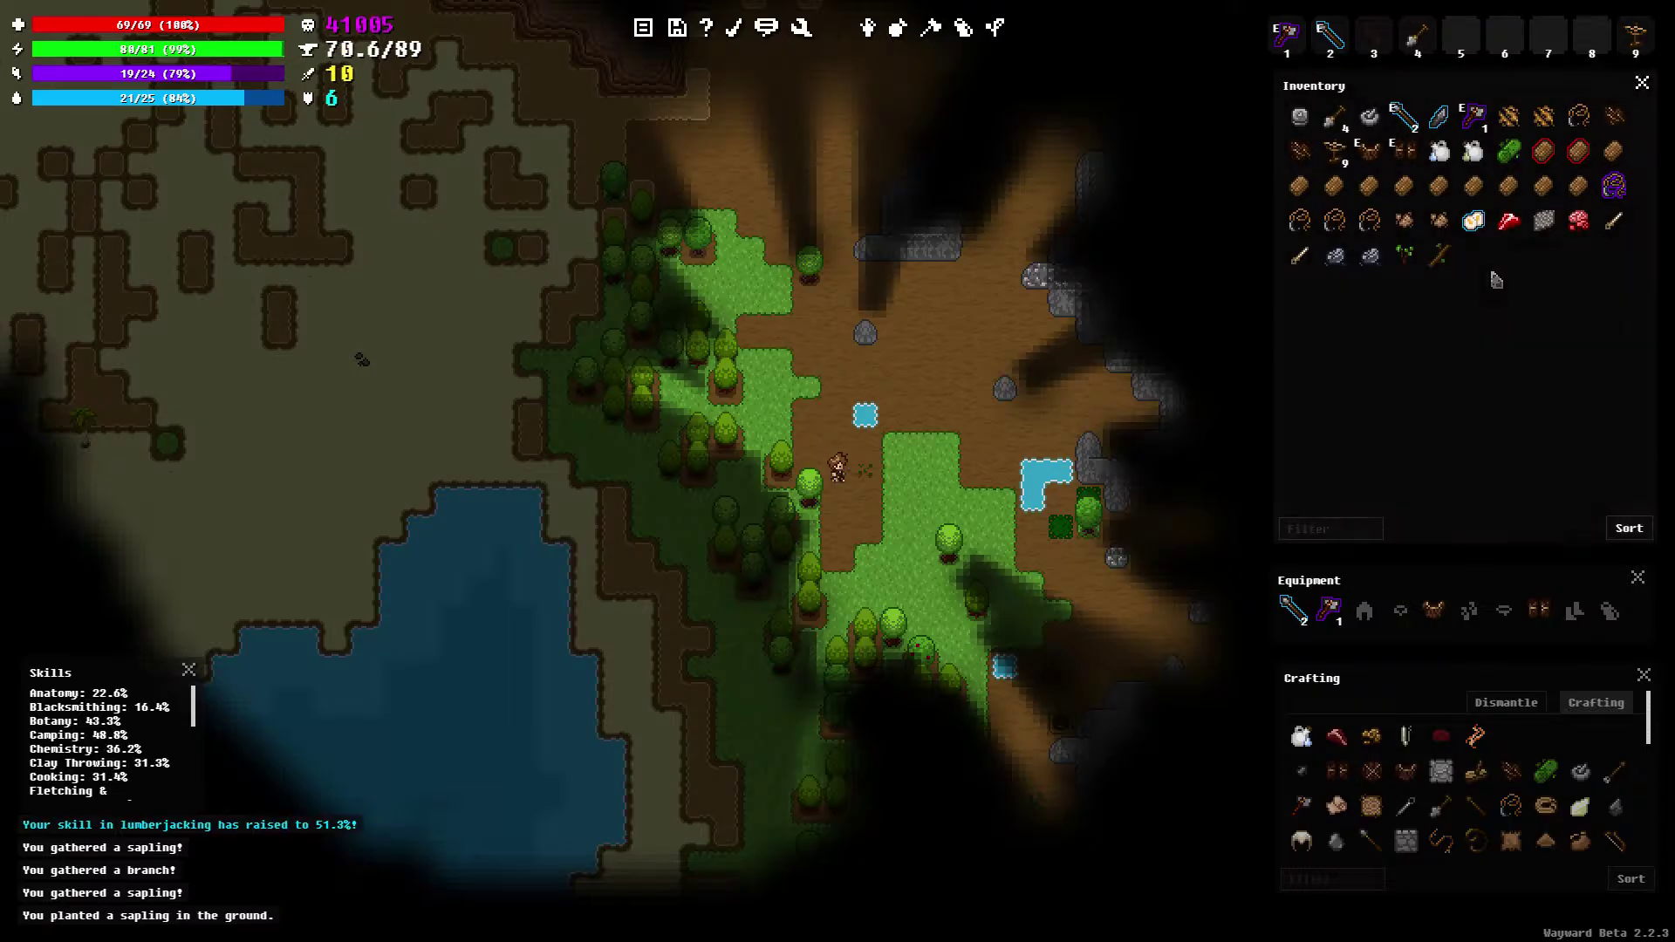
pyautogui.press('a')
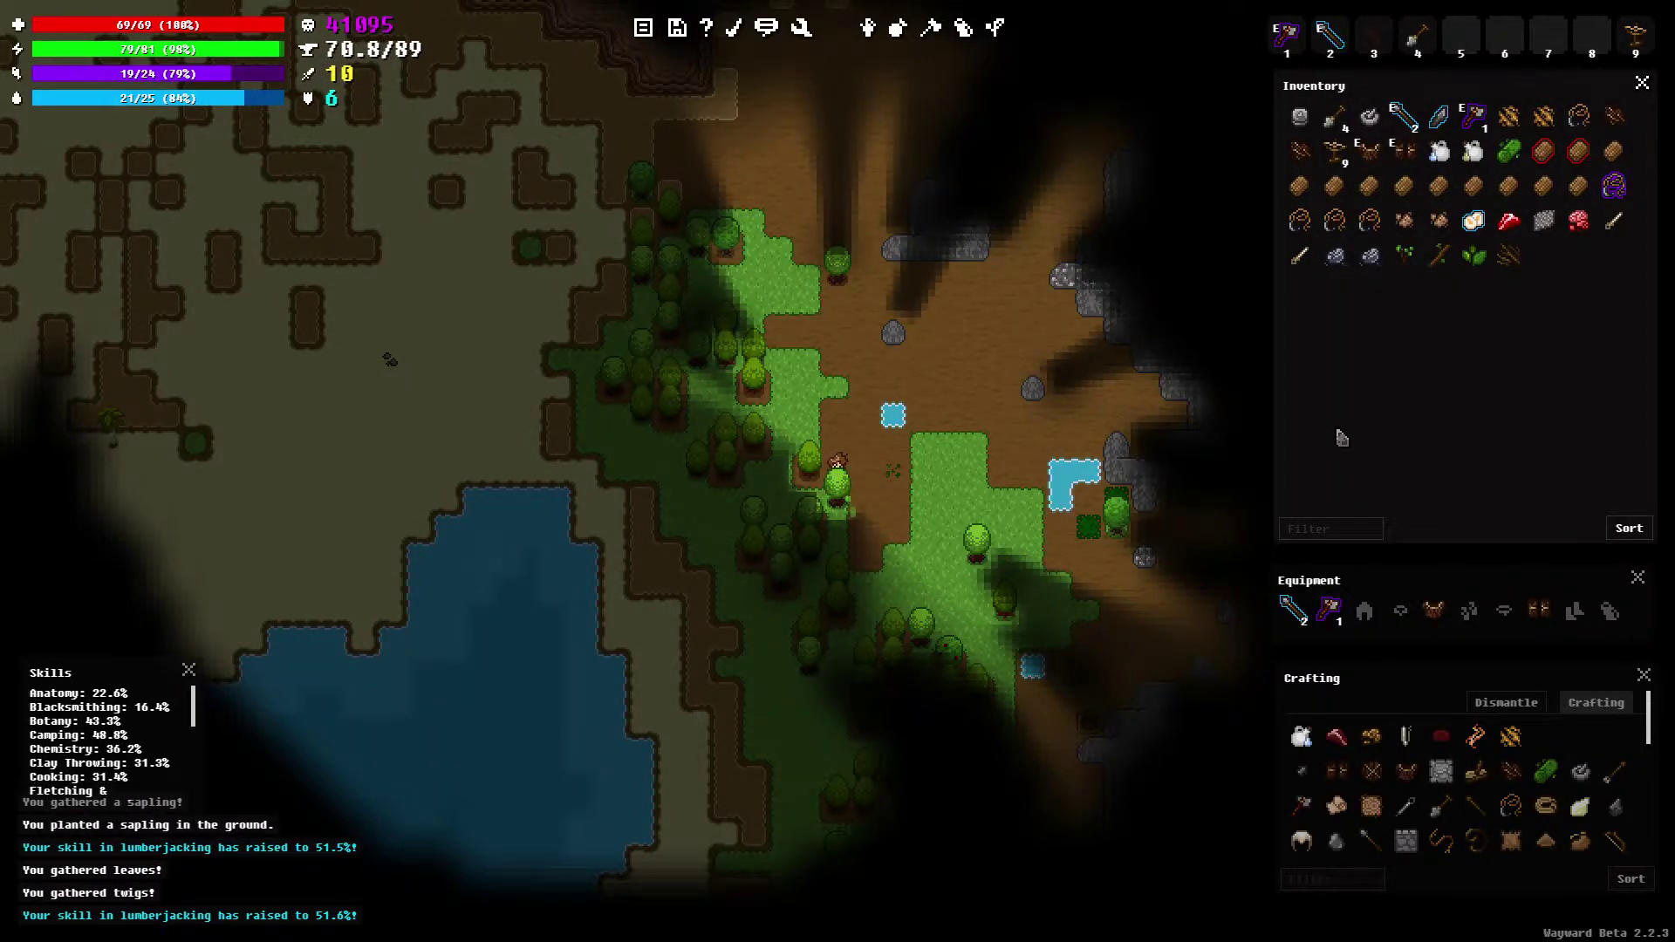
pyautogui.press('s')
pyautogui.press('s')
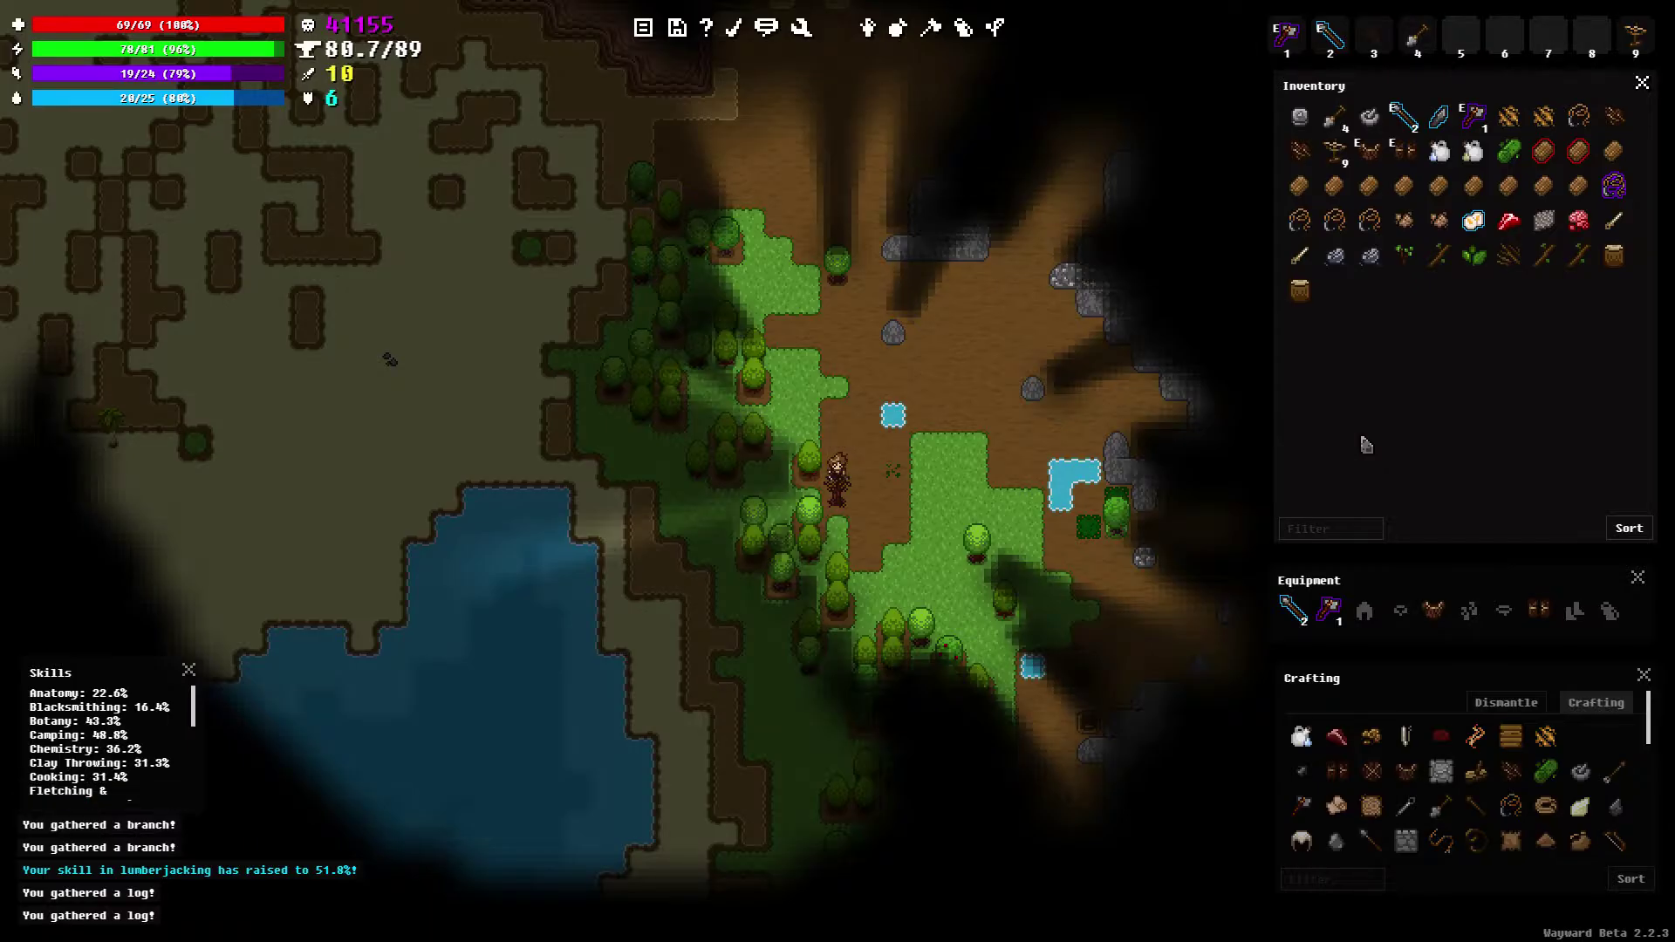
pyautogui.press('w')
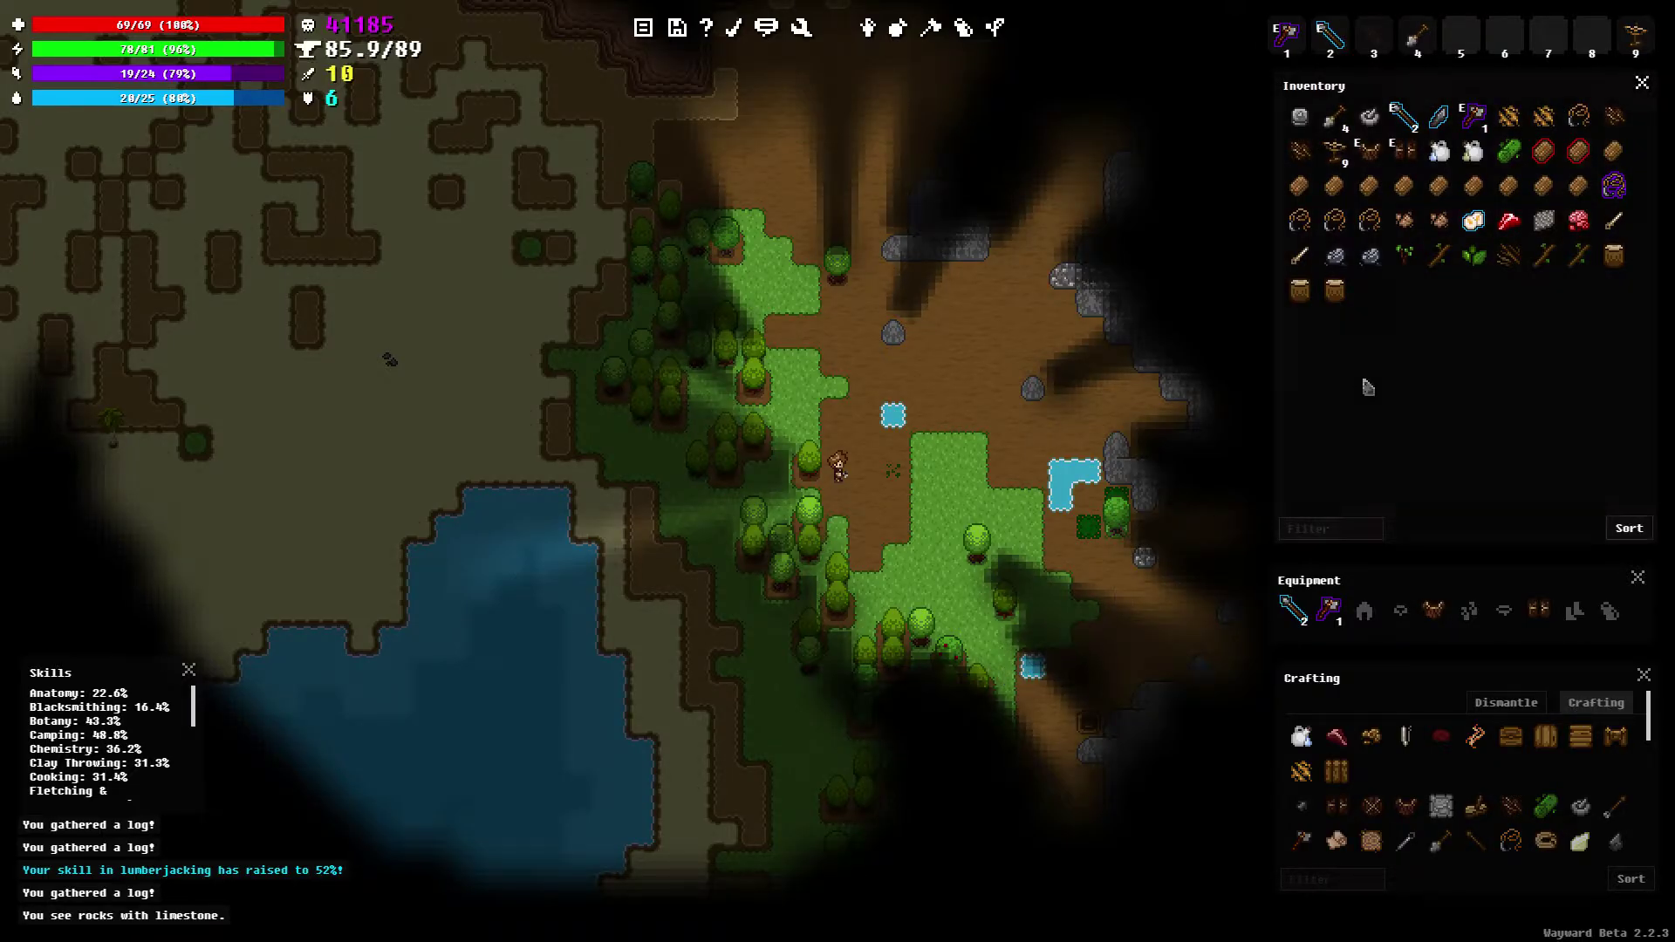
# Dismantle a log into wooden poles and craft a bundle of kindling
pyautogui.rightClick(1340, 296)
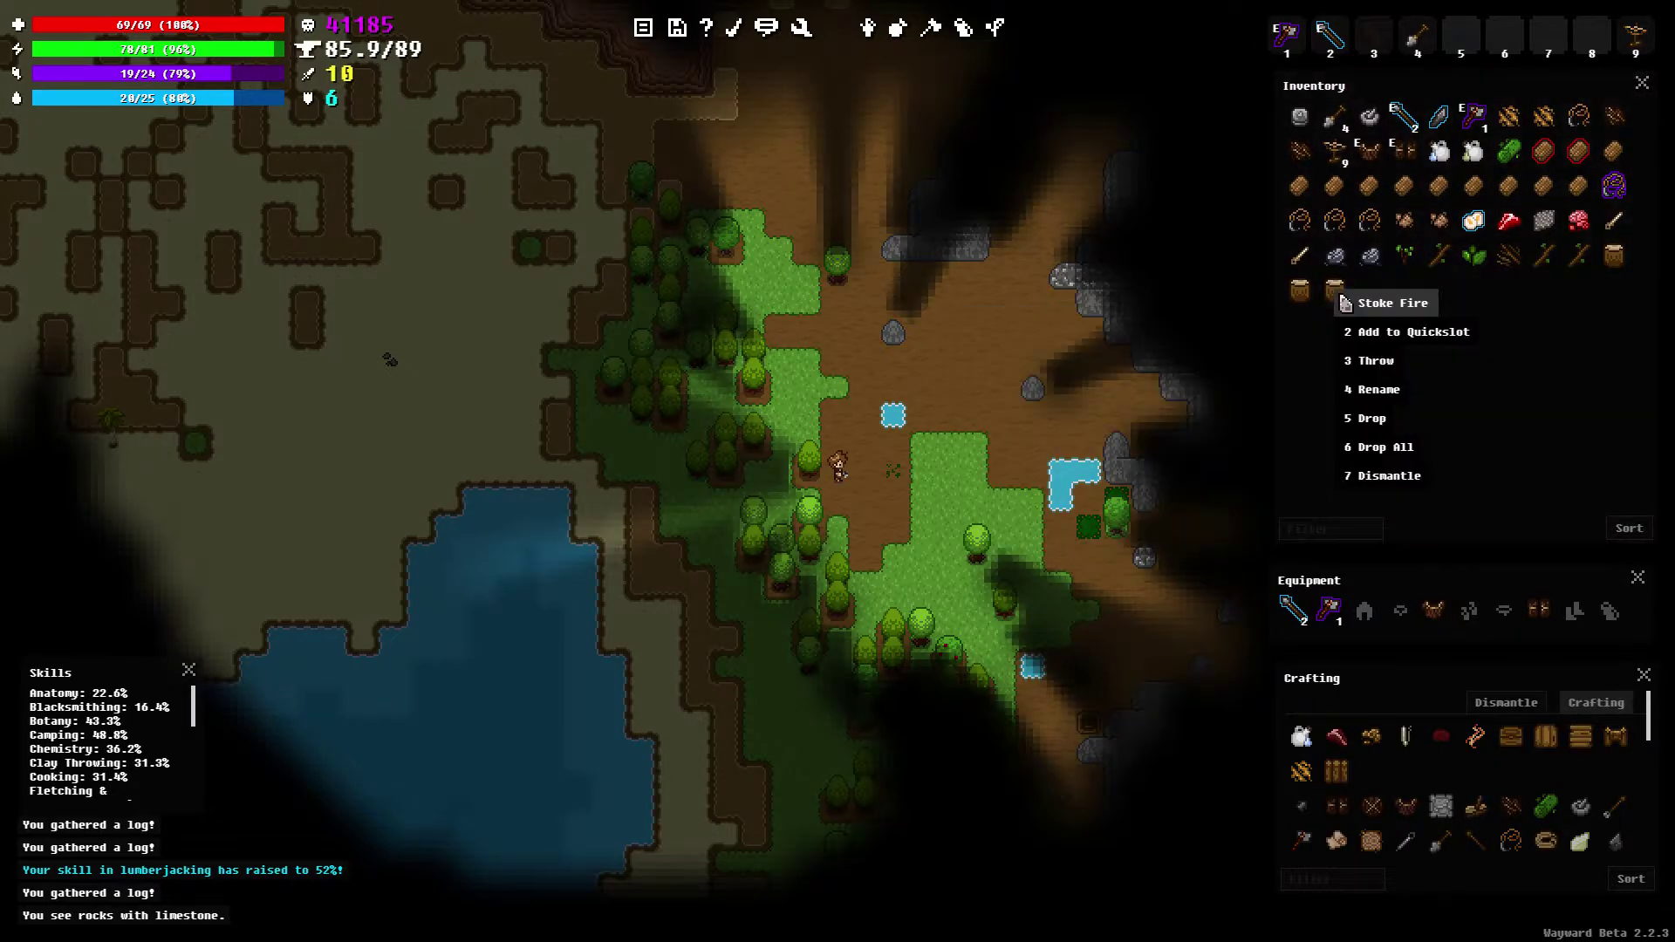
pyautogui.click(1398, 479)
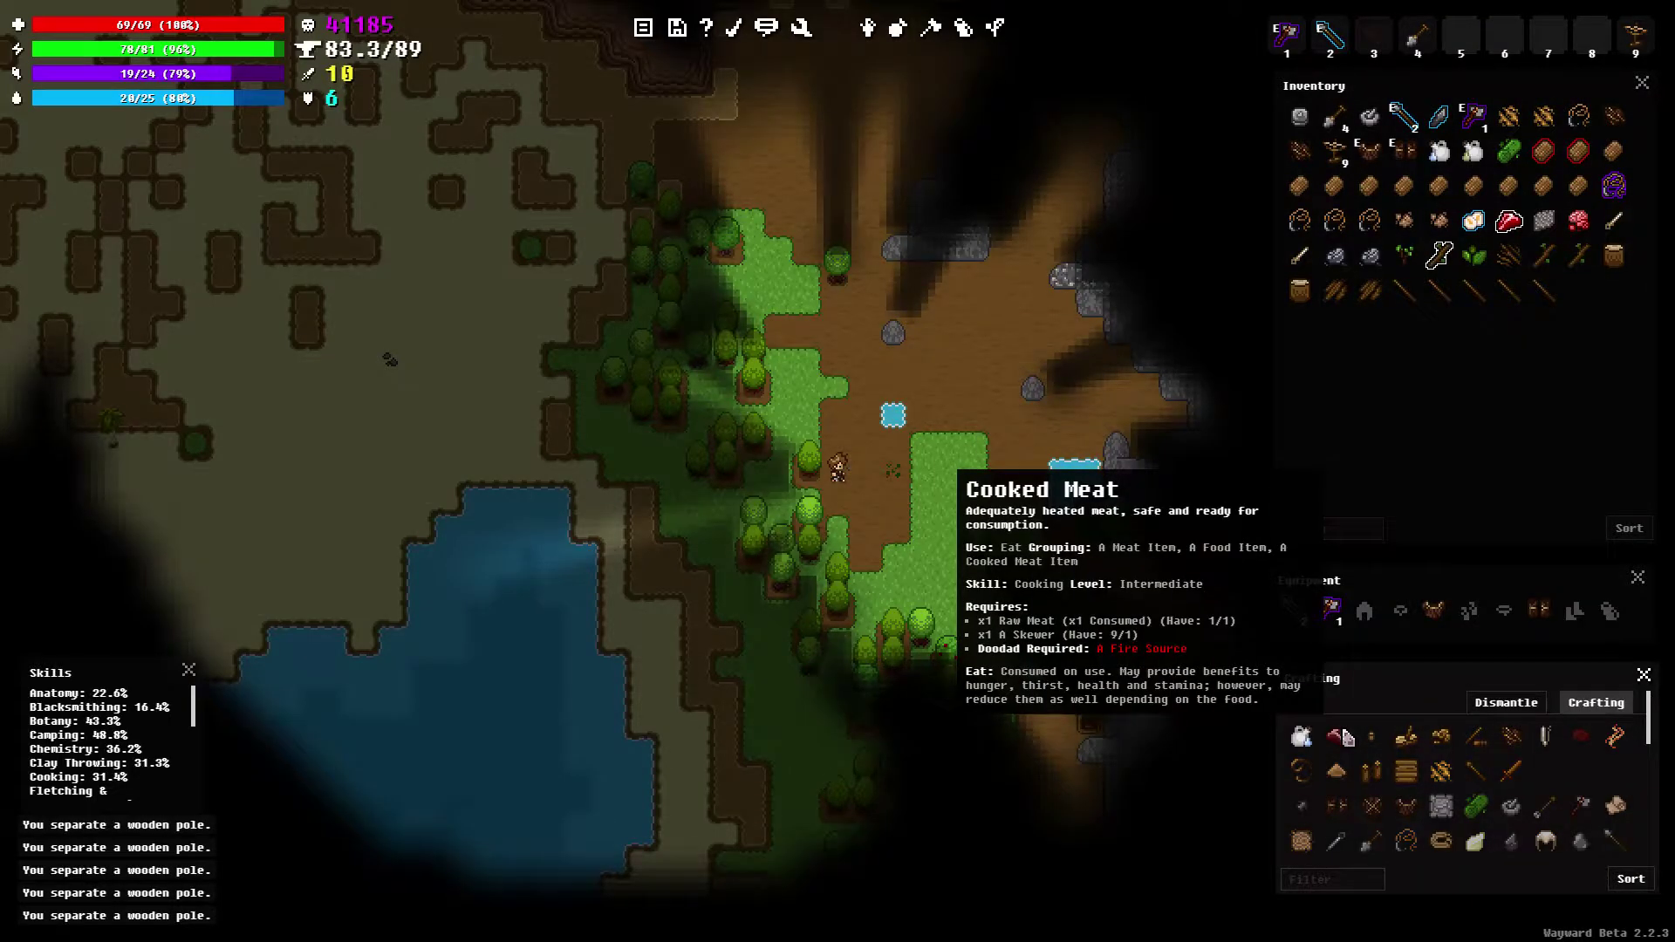
pyautogui.click(1511, 739)
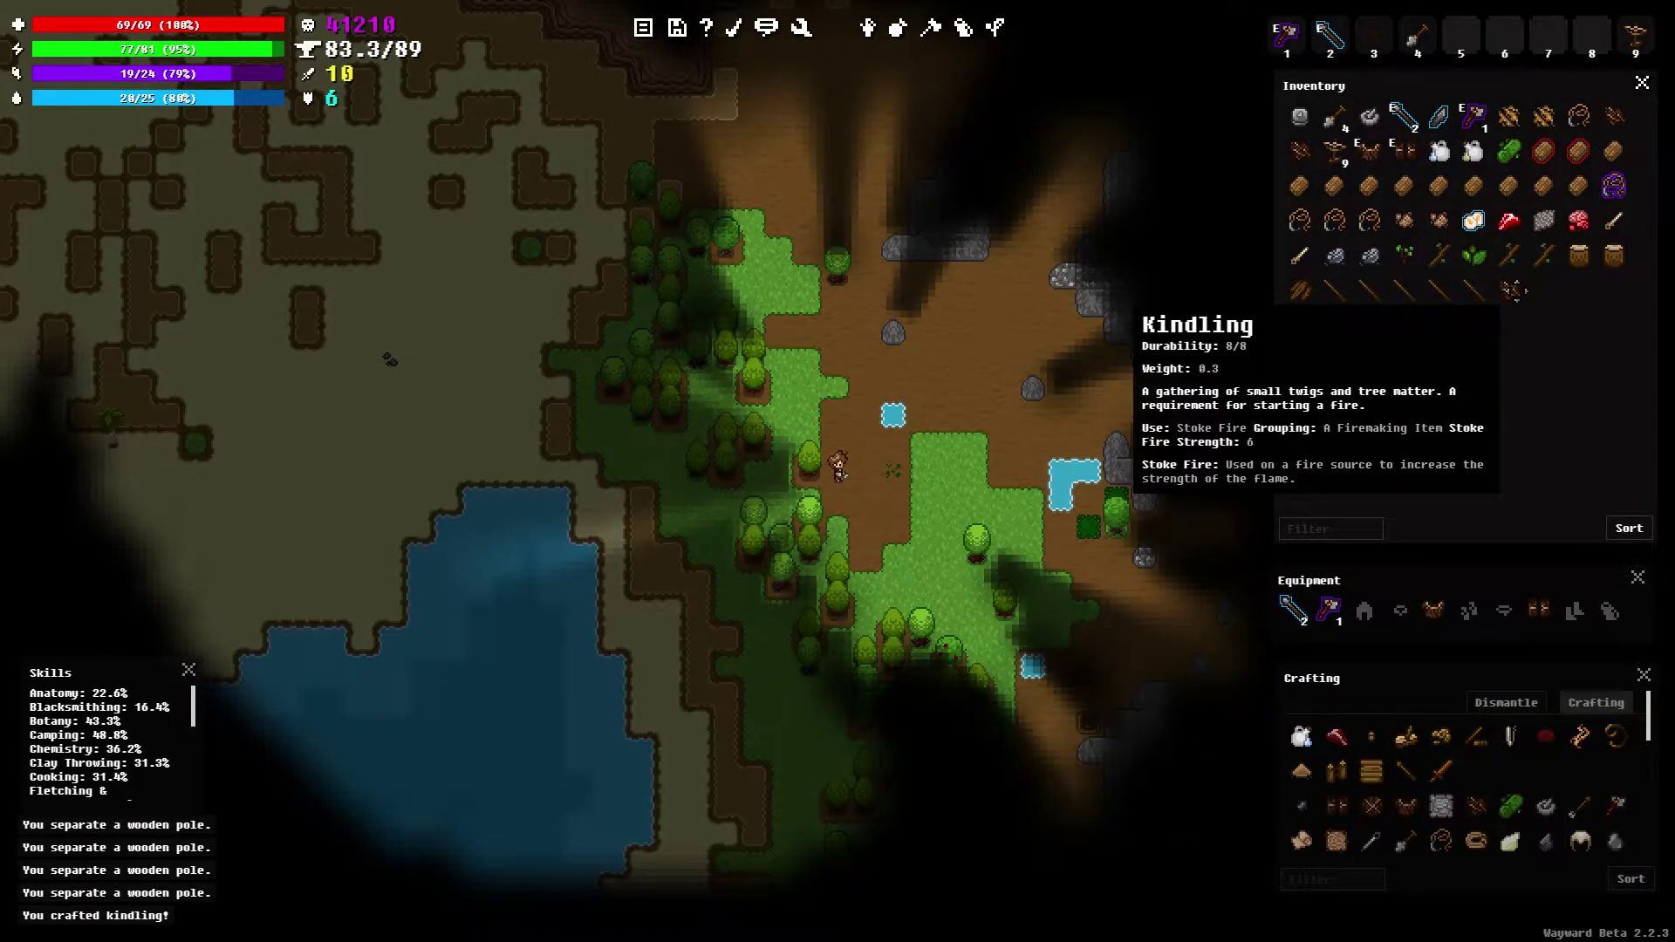
# Clear the crafting recipe search so all recipes show
pyautogui.click(1319, 879)
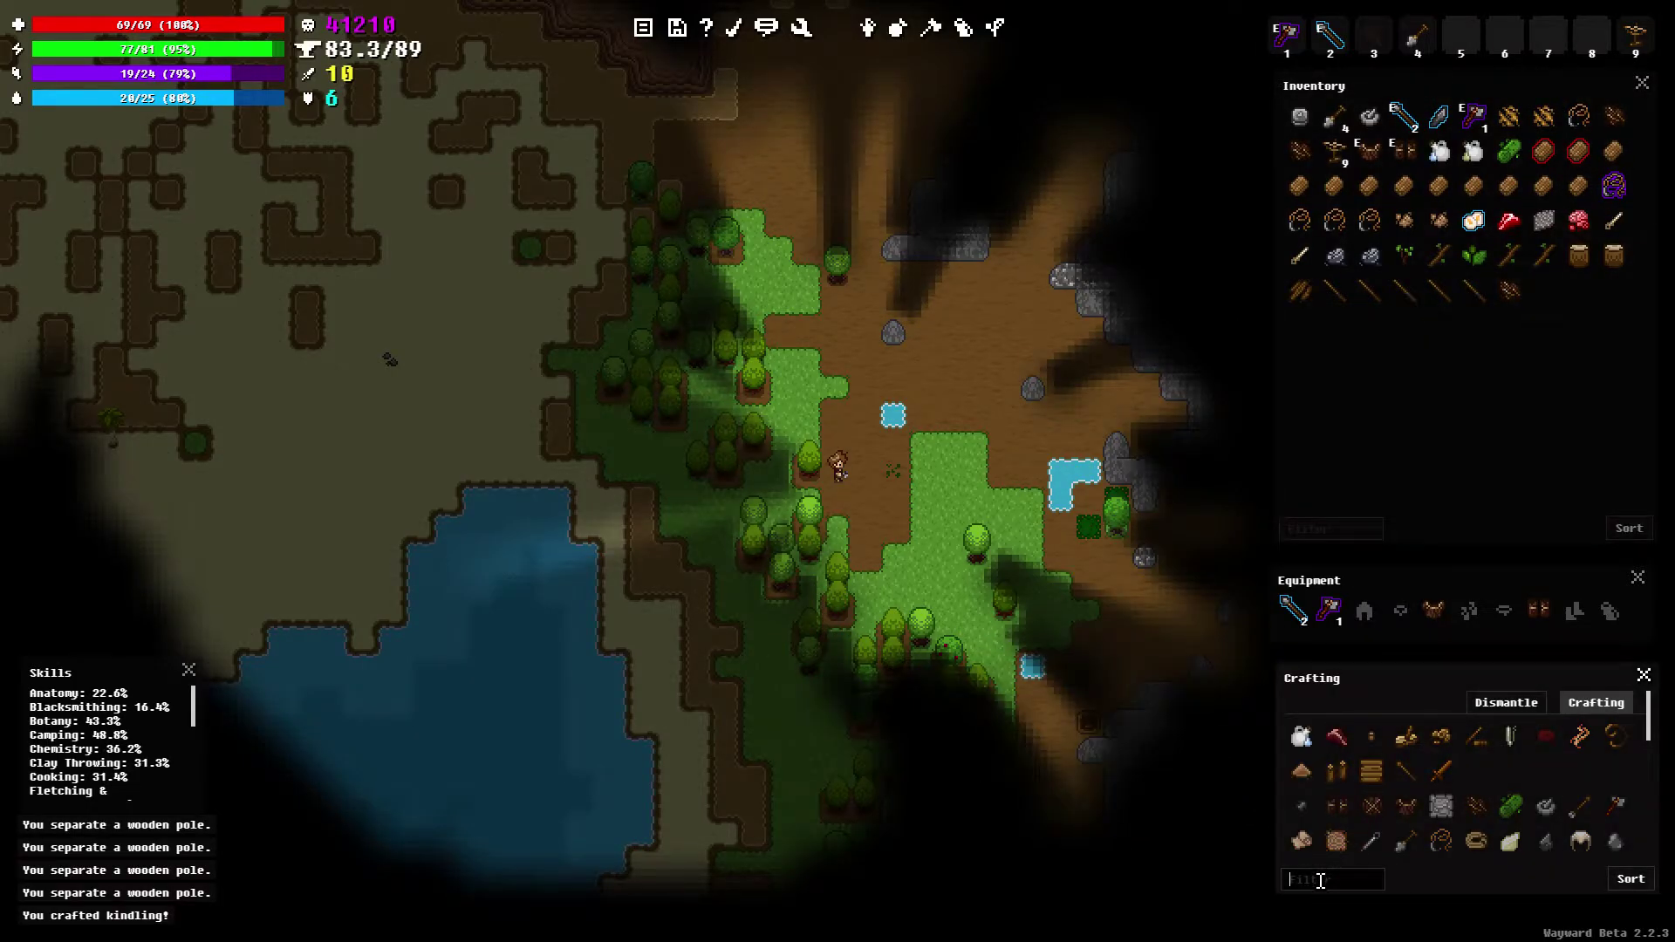
pyautogui.write('wood')
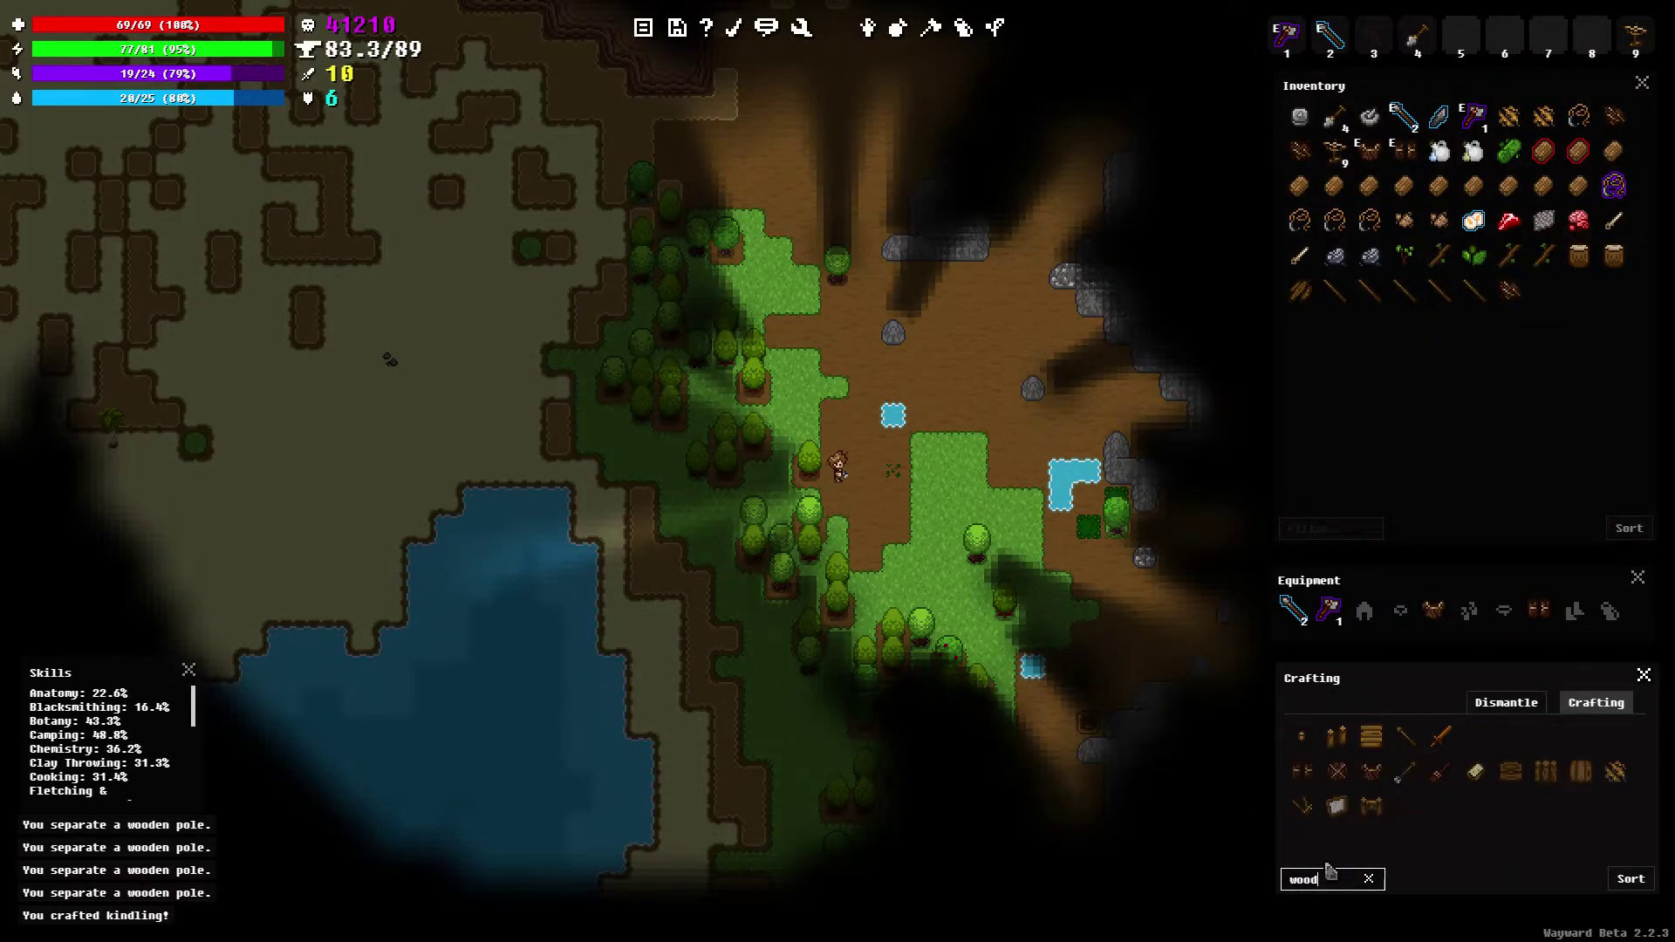
pyautogui.write('s')
pyautogui.press('BackSpace')
pyautogui.press('BackSpace')
pyautogui.press('BackSpace')
pyautogui.write('shavin')
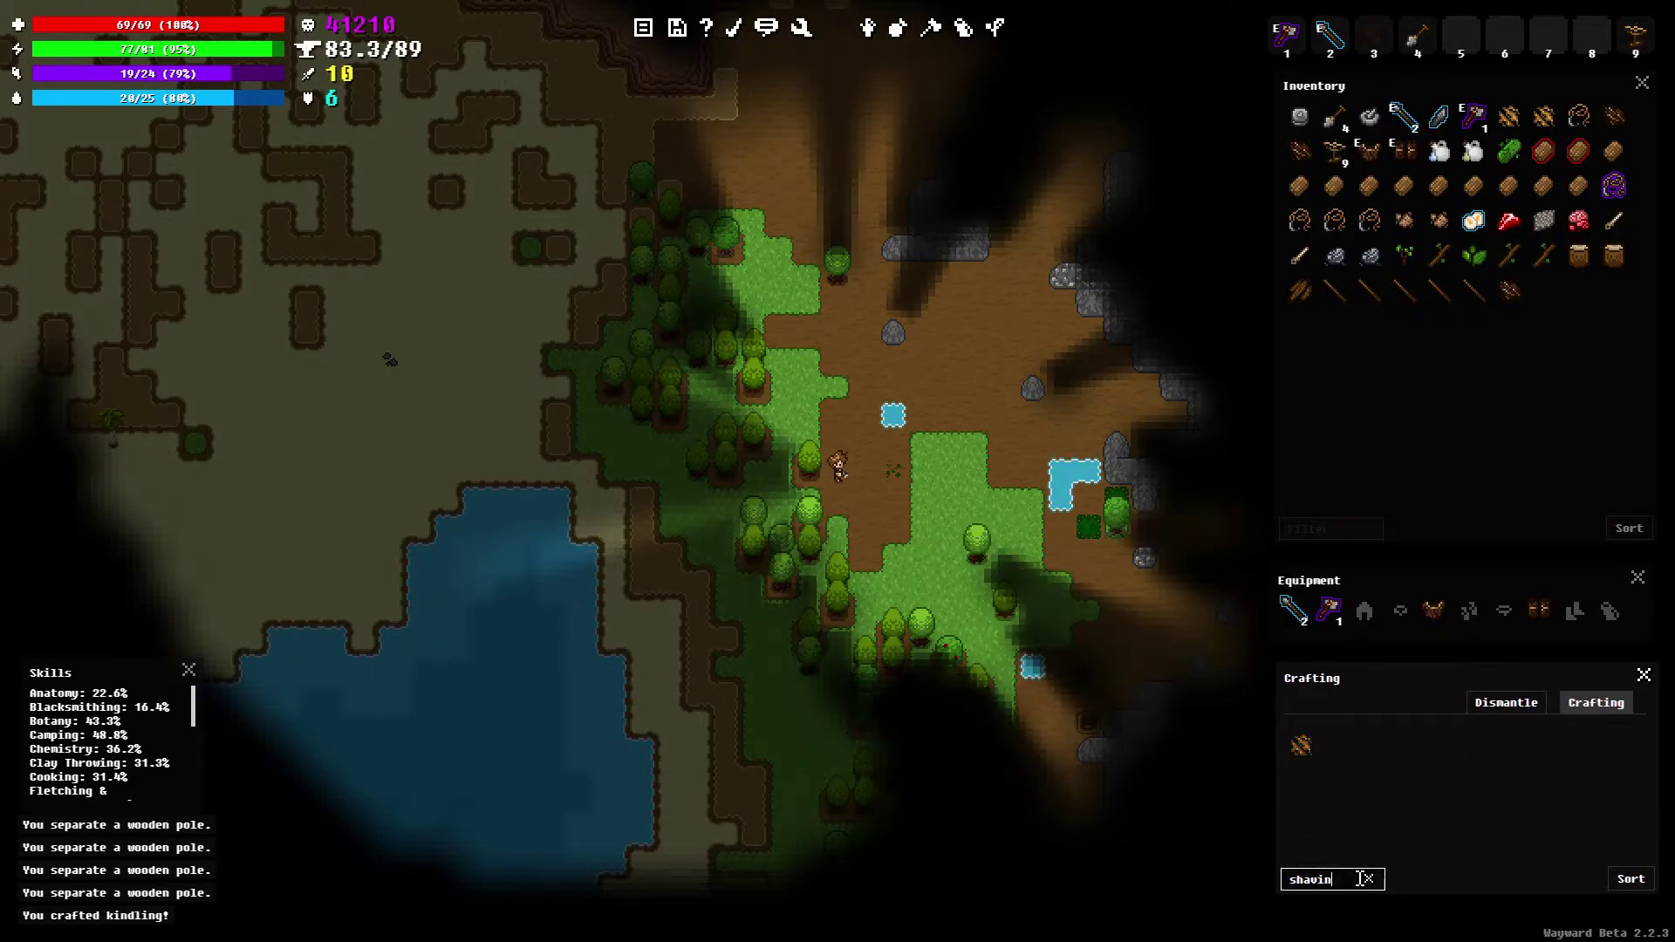
pyautogui.click(1368, 878)
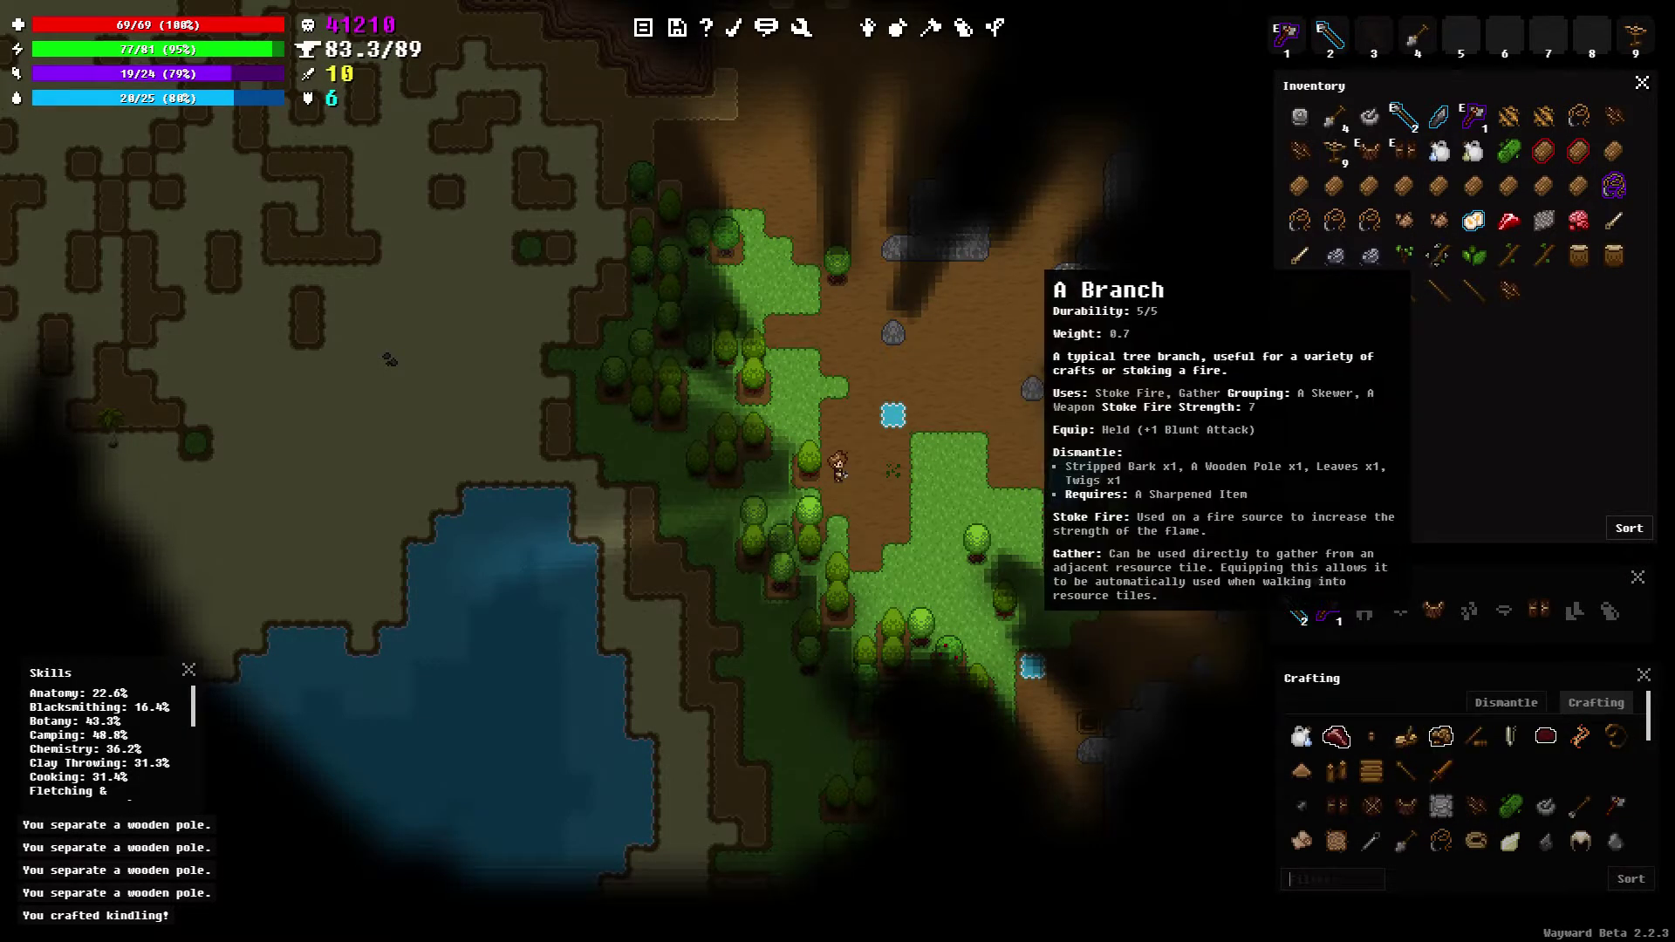
# Dismantle the branch into bark, pole, leaves and twigs, and craft wooden shavings
pyautogui.rightClick(1439, 256)
pyautogui.click(1485, 523)
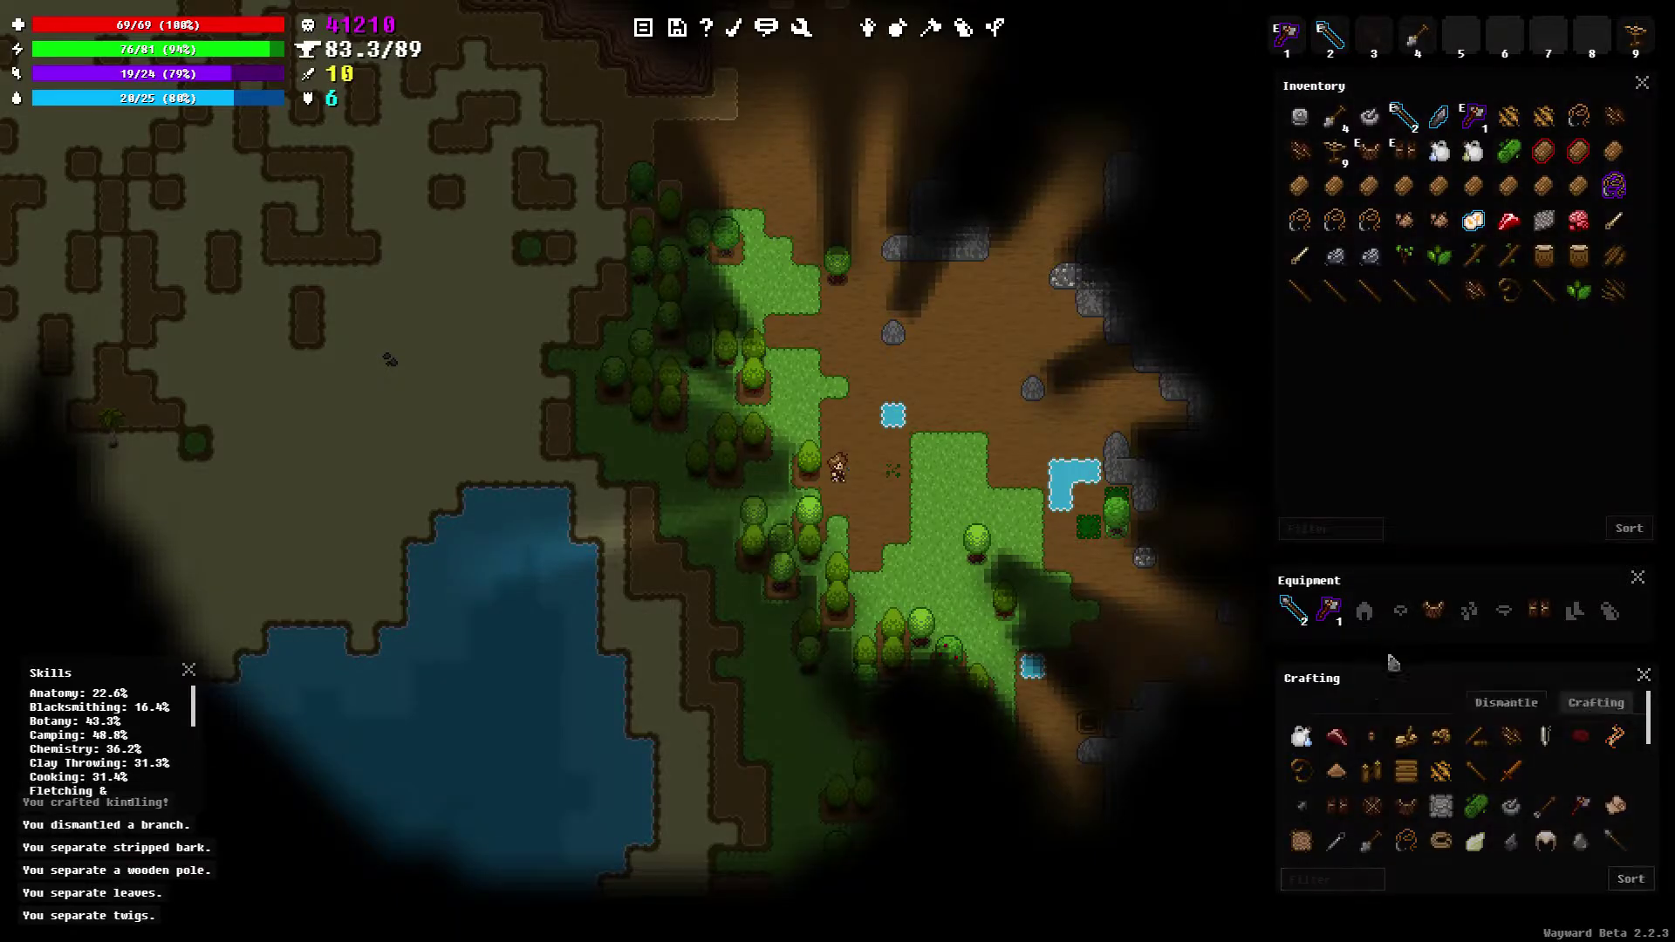
pyautogui.click(1446, 783)
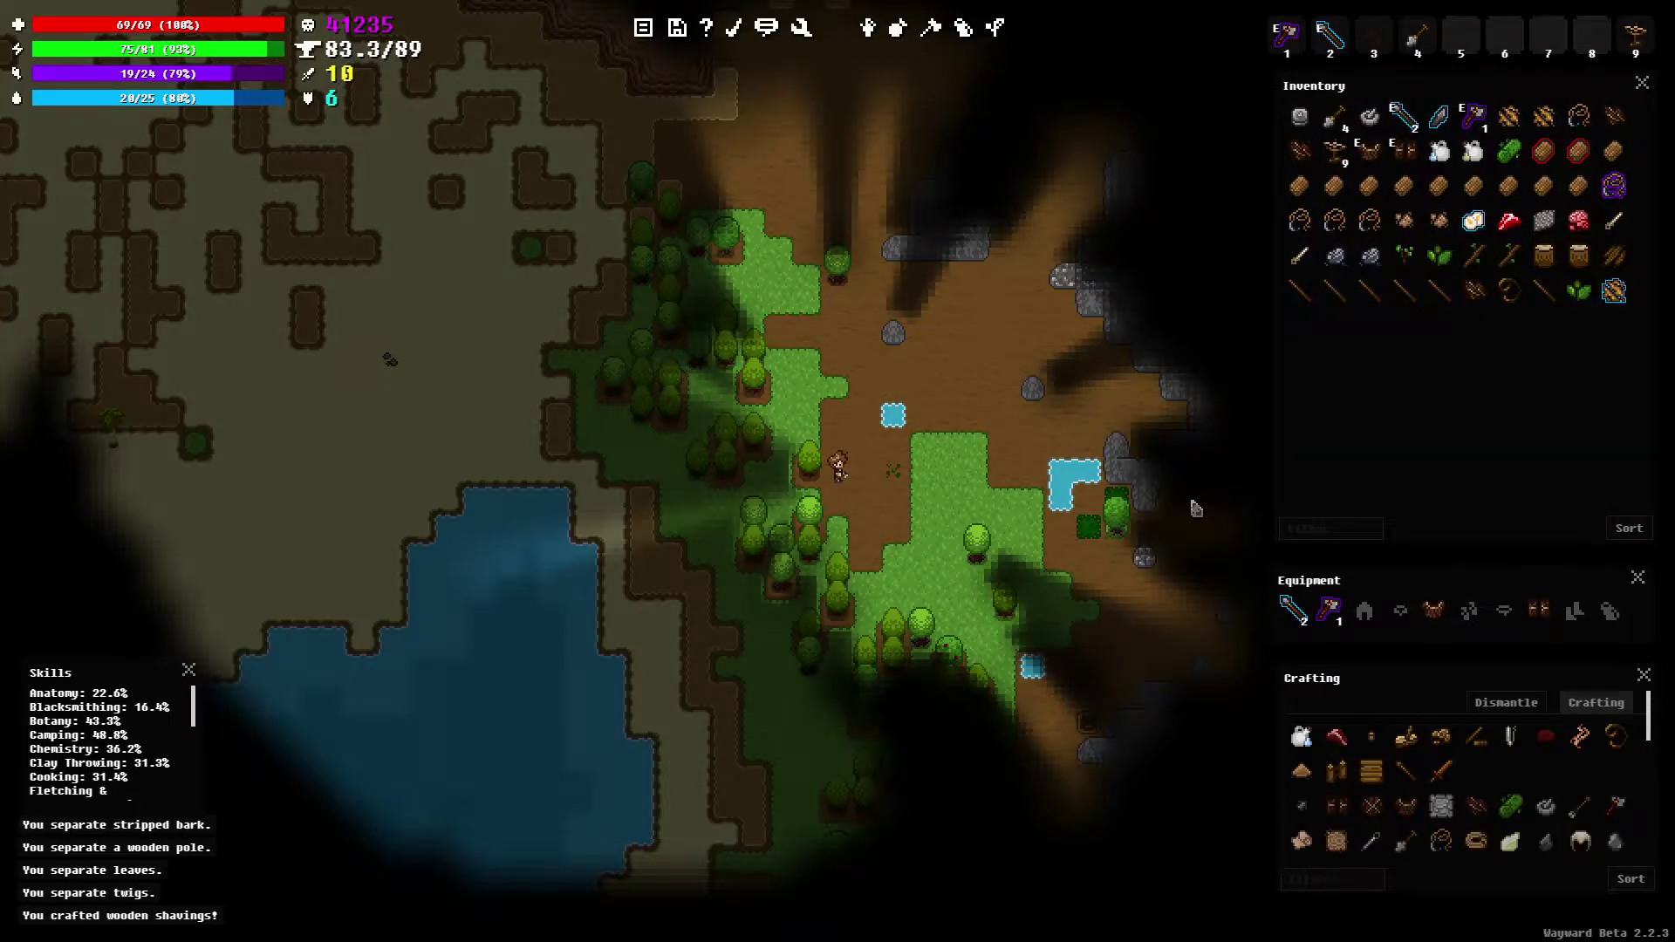
# Walk south next to the tree and gather from it several times
pyautogui.press('d')
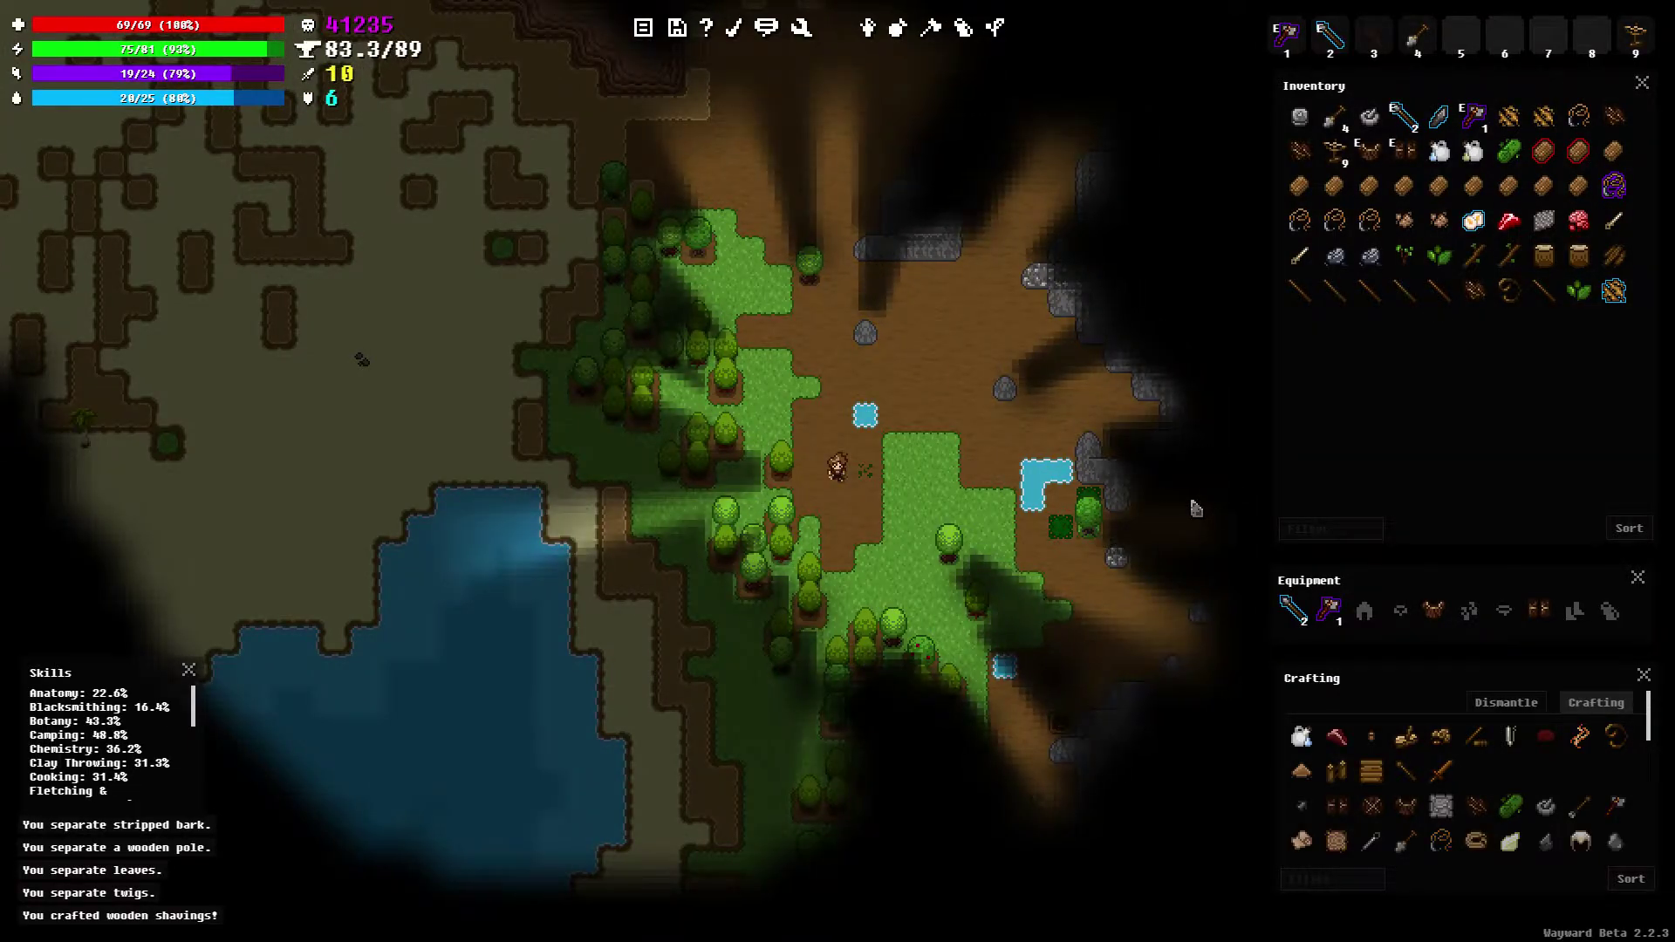
pyautogui.press('s')
pyautogui.press('d')
pyautogui.press('d')
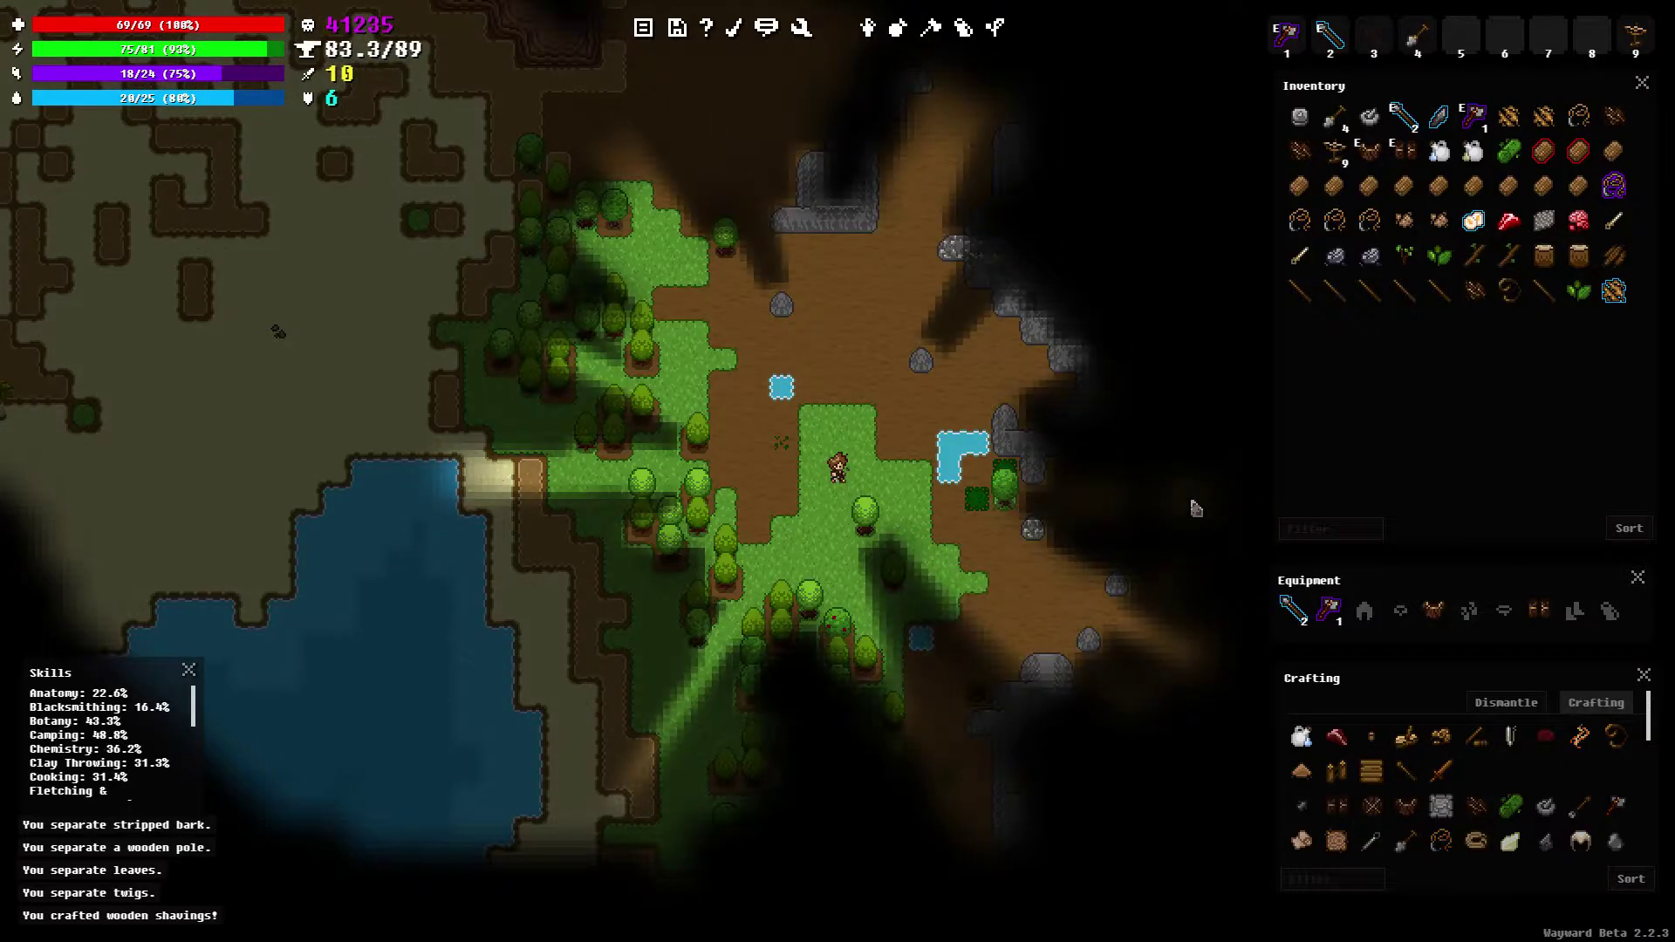
pyautogui.press('s')
pyautogui.press('s')
pyautogui.press('s')
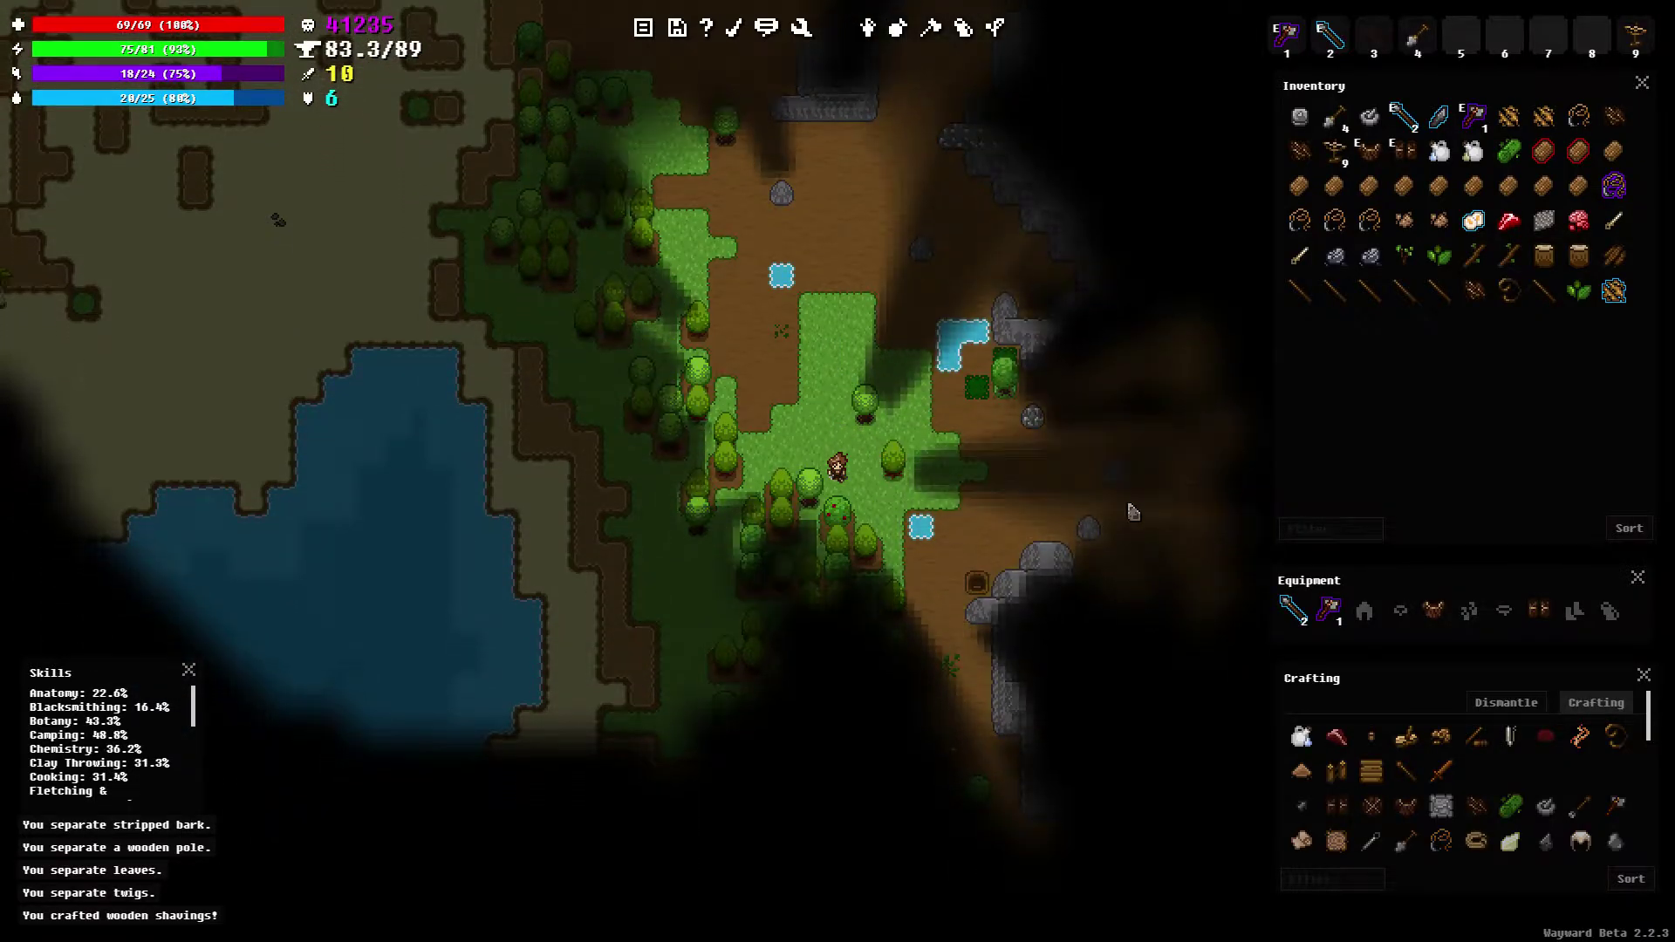
pyautogui.press('s')
pyautogui.rightClick(866, 529)
pyautogui.click(879, 538)
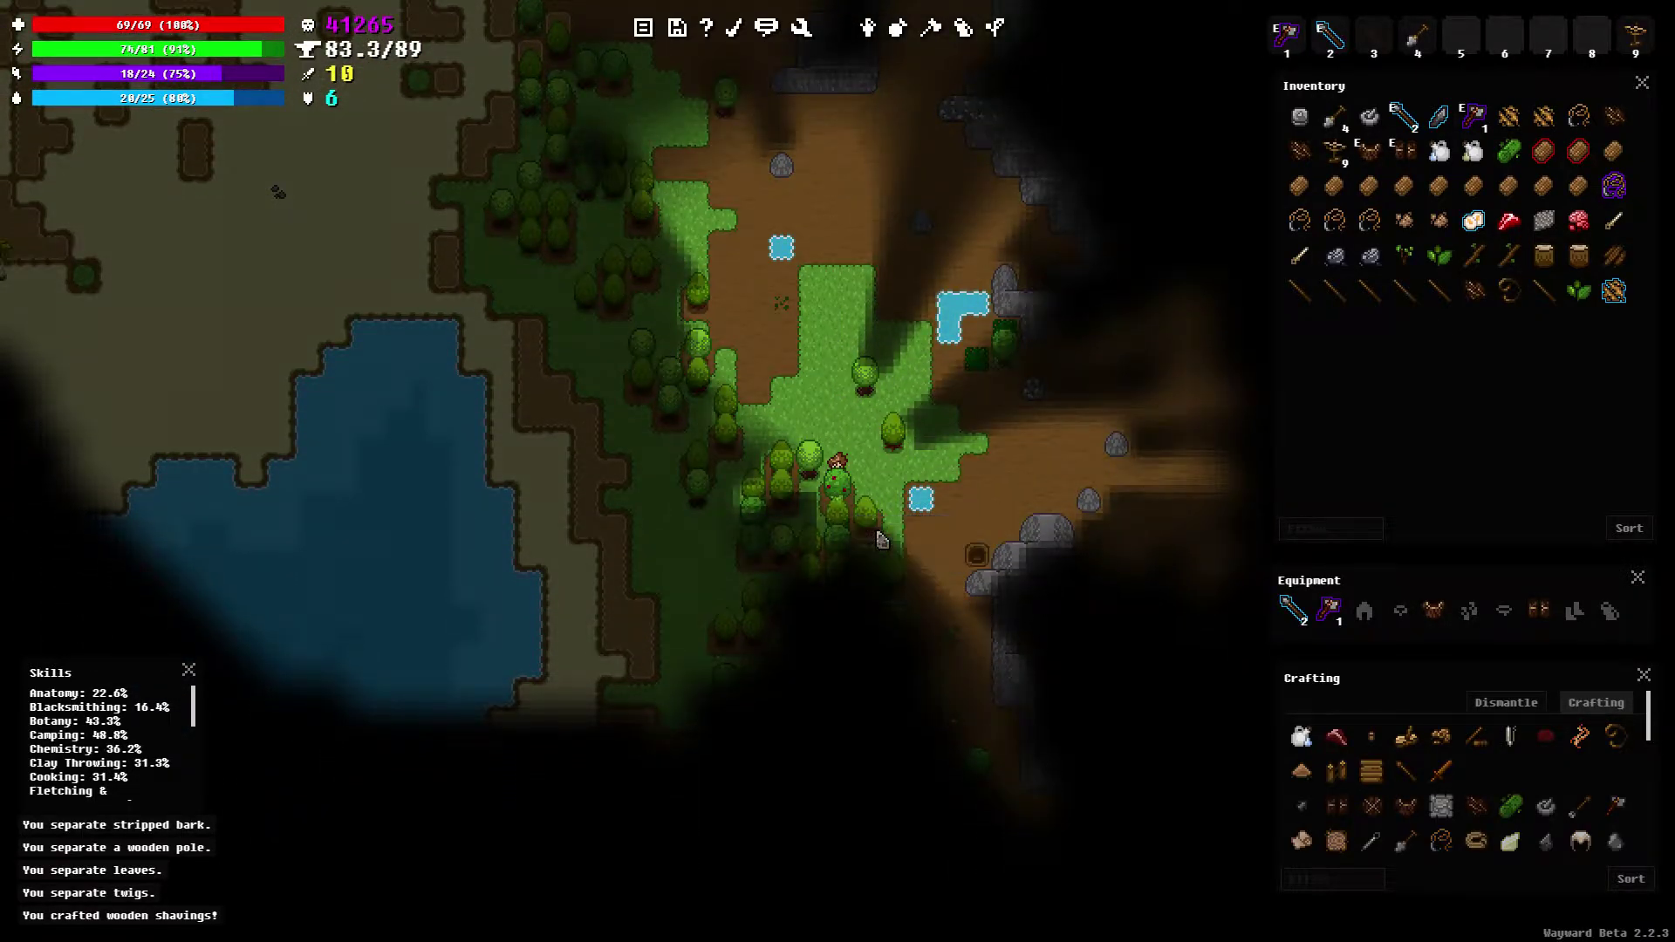
pyautogui.click(880, 540)
pyautogui.click(883, 543)
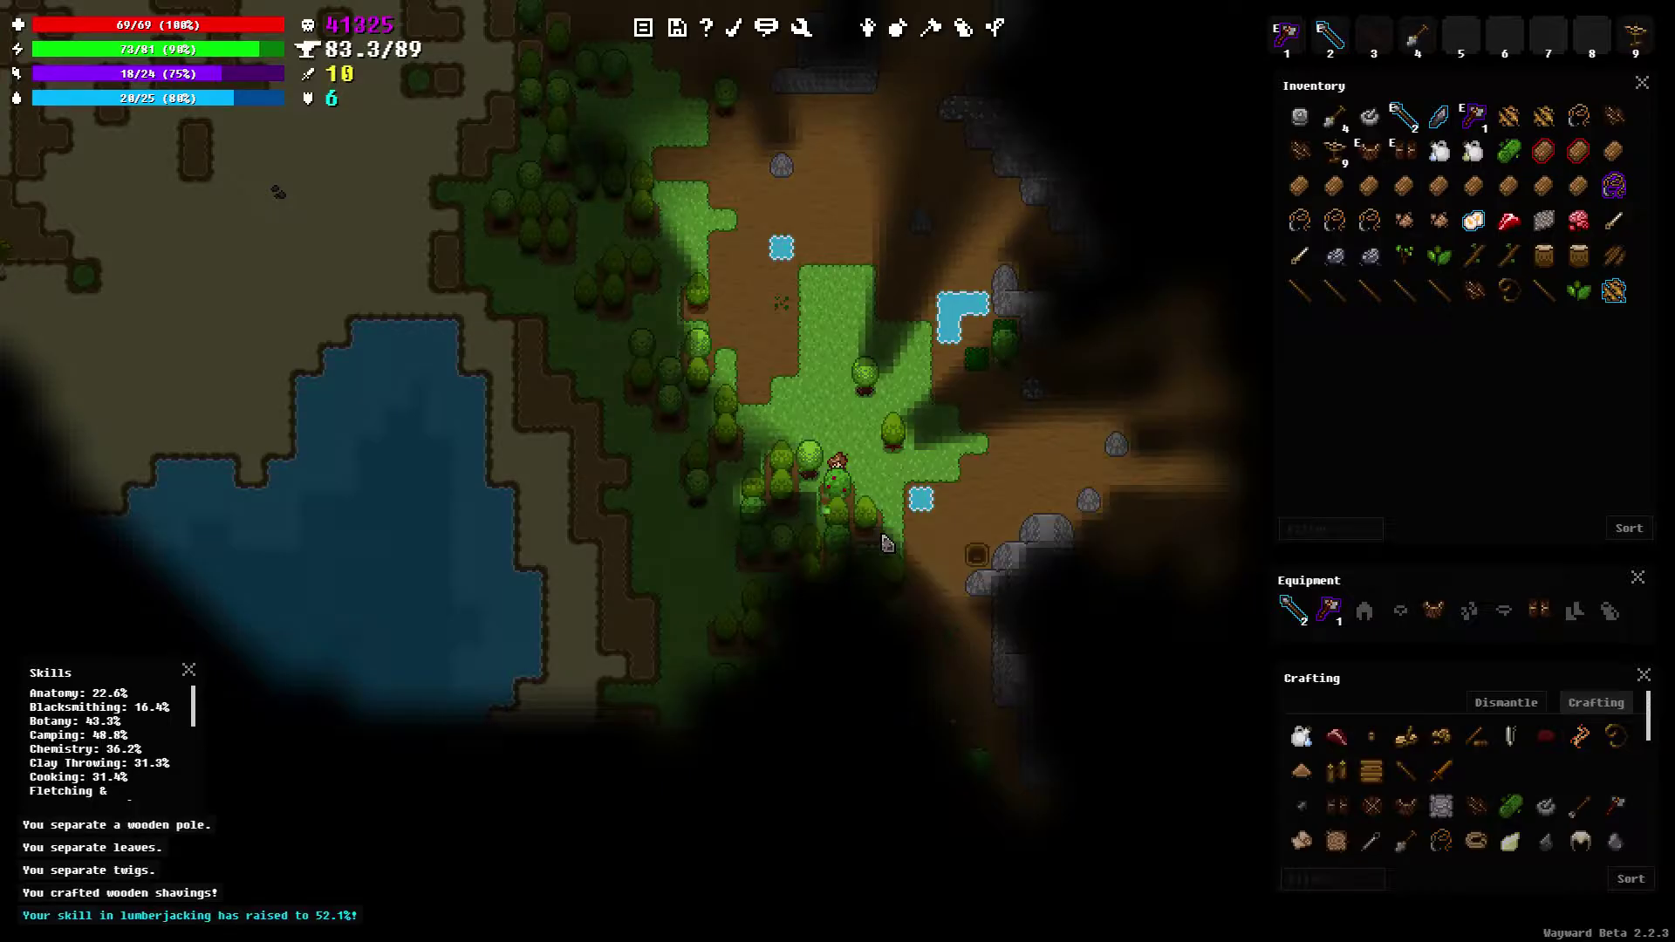
# Gather red berries from the bush by hand
pyautogui.rightClick(887, 542)
pyautogui.click(890, 543)
pyautogui.rightClick(891, 544)
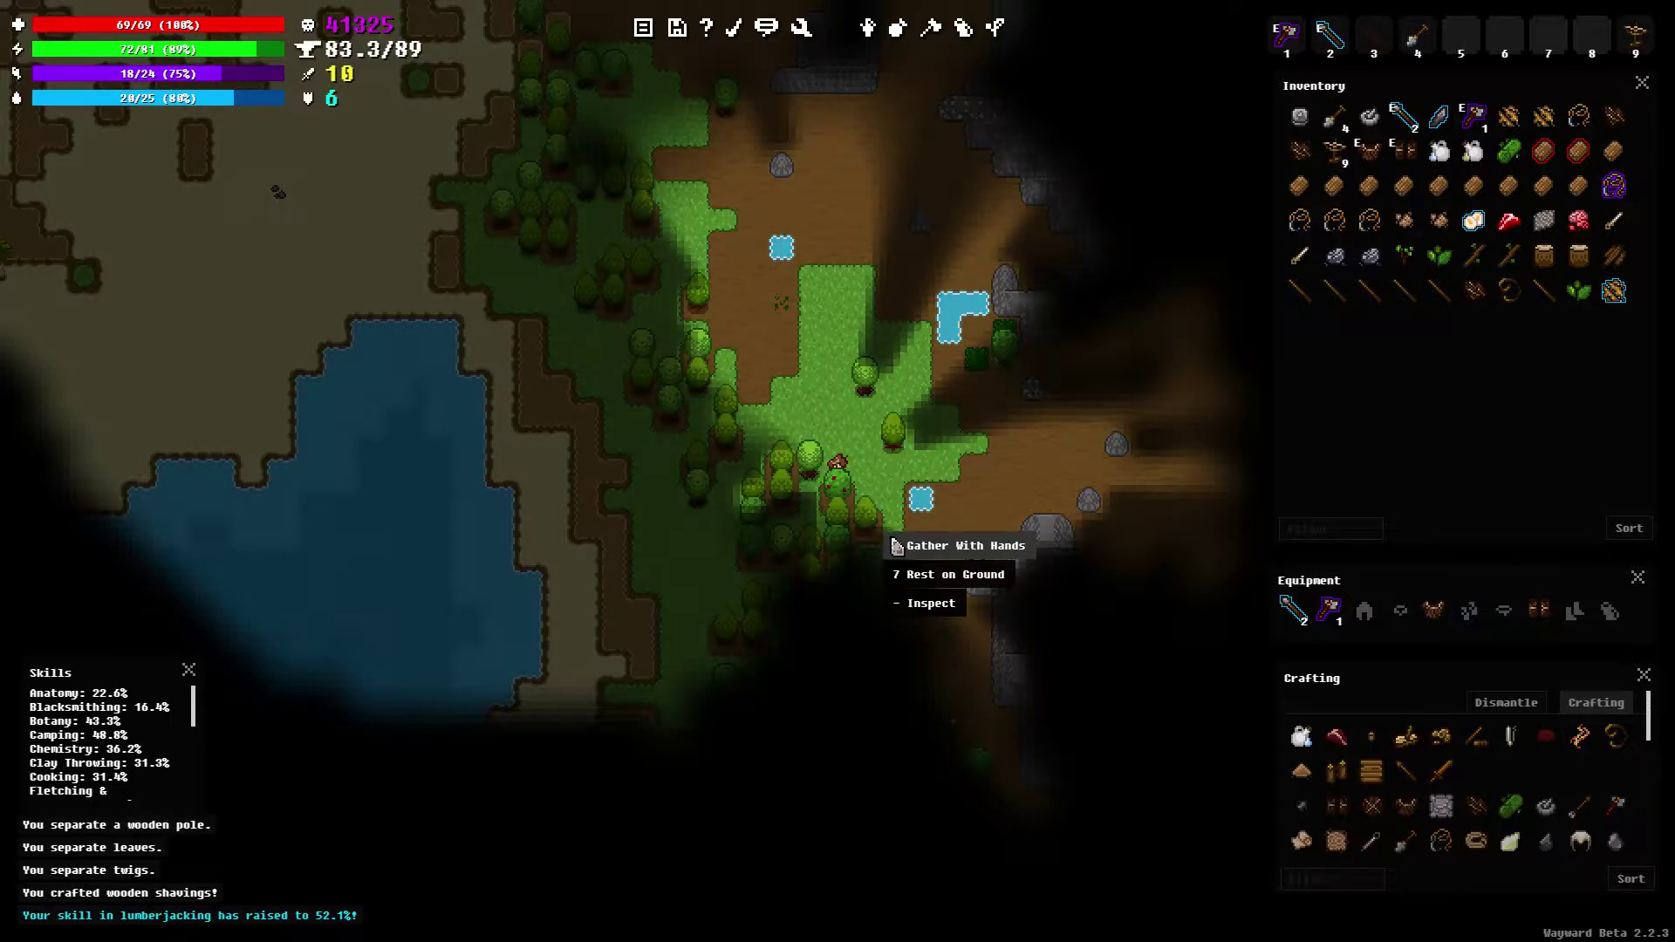
pyautogui.click(895, 545)
pyautogui.rightClick(893, 543)
pyautogui.click(897, 547)
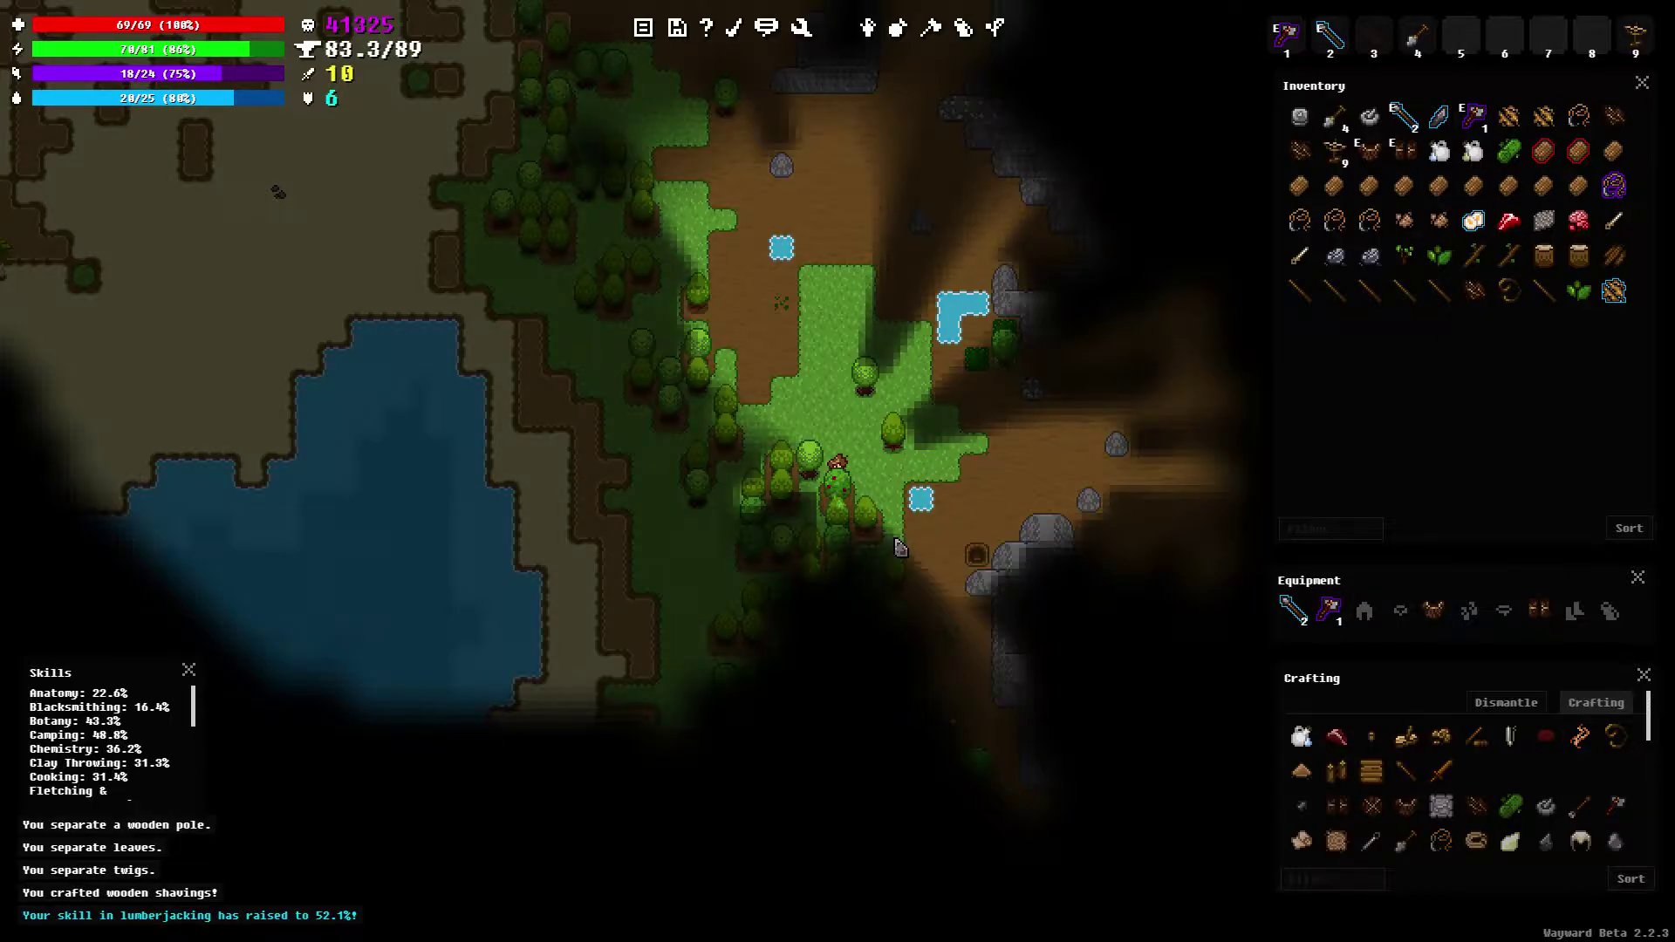
pyautogui.click(853, 503)
pyautogui.click(852, 502)
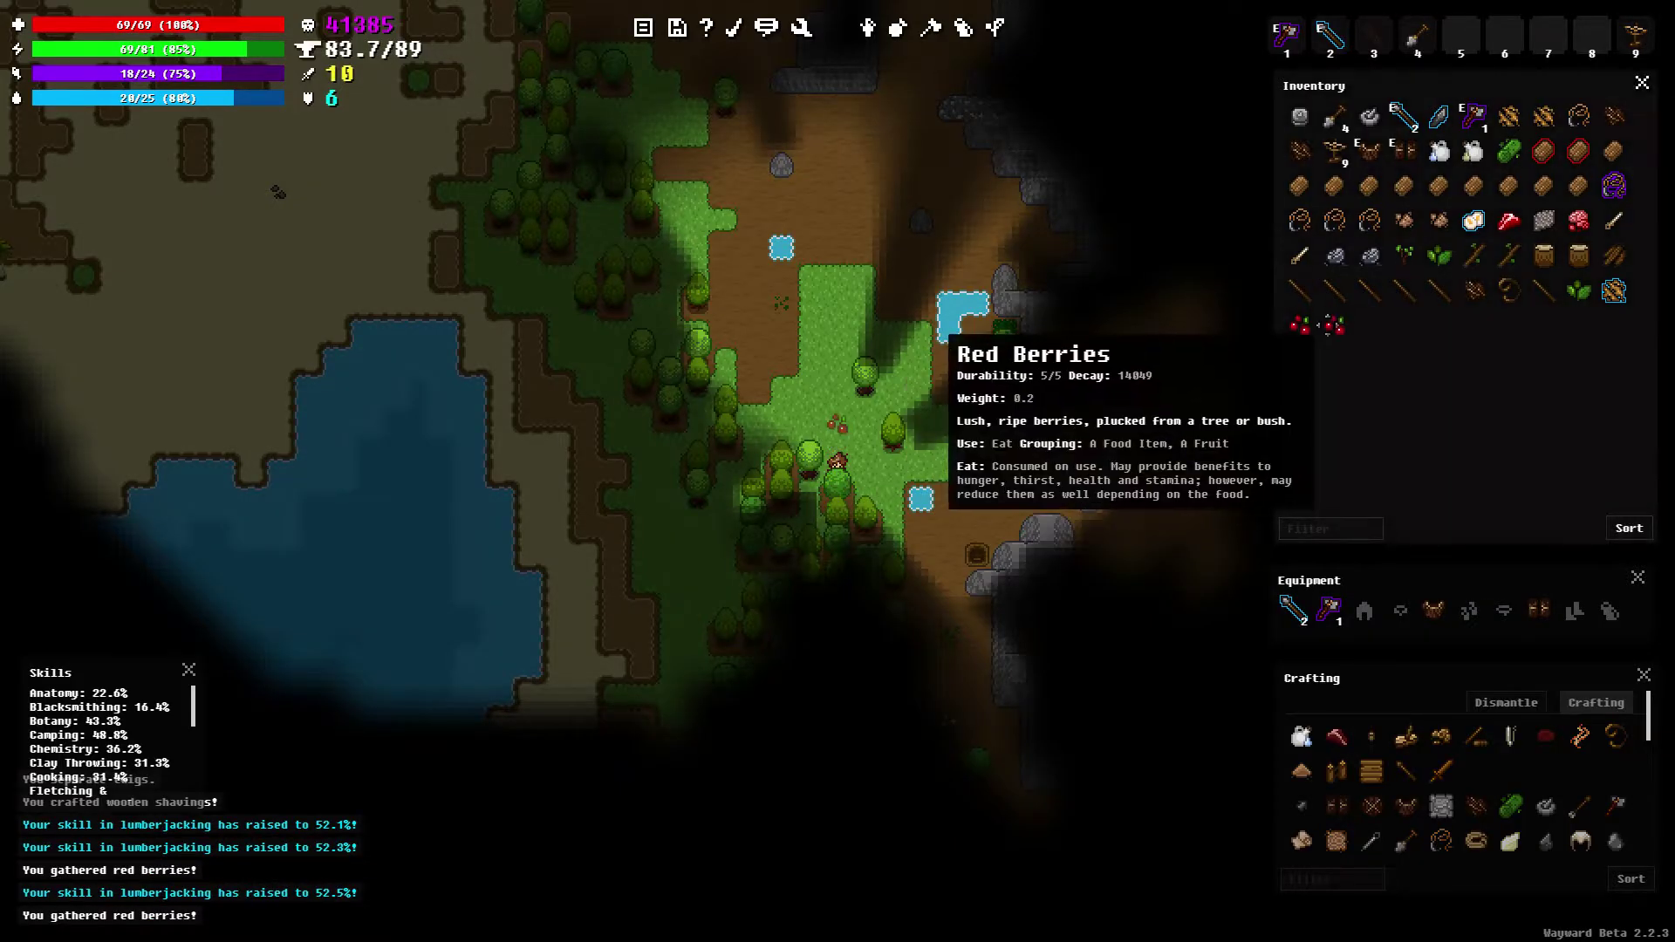
# Eat both stacks of red berries
pyautogui.rightClick(1308, 343)
pyautogui.click(1315, 335)
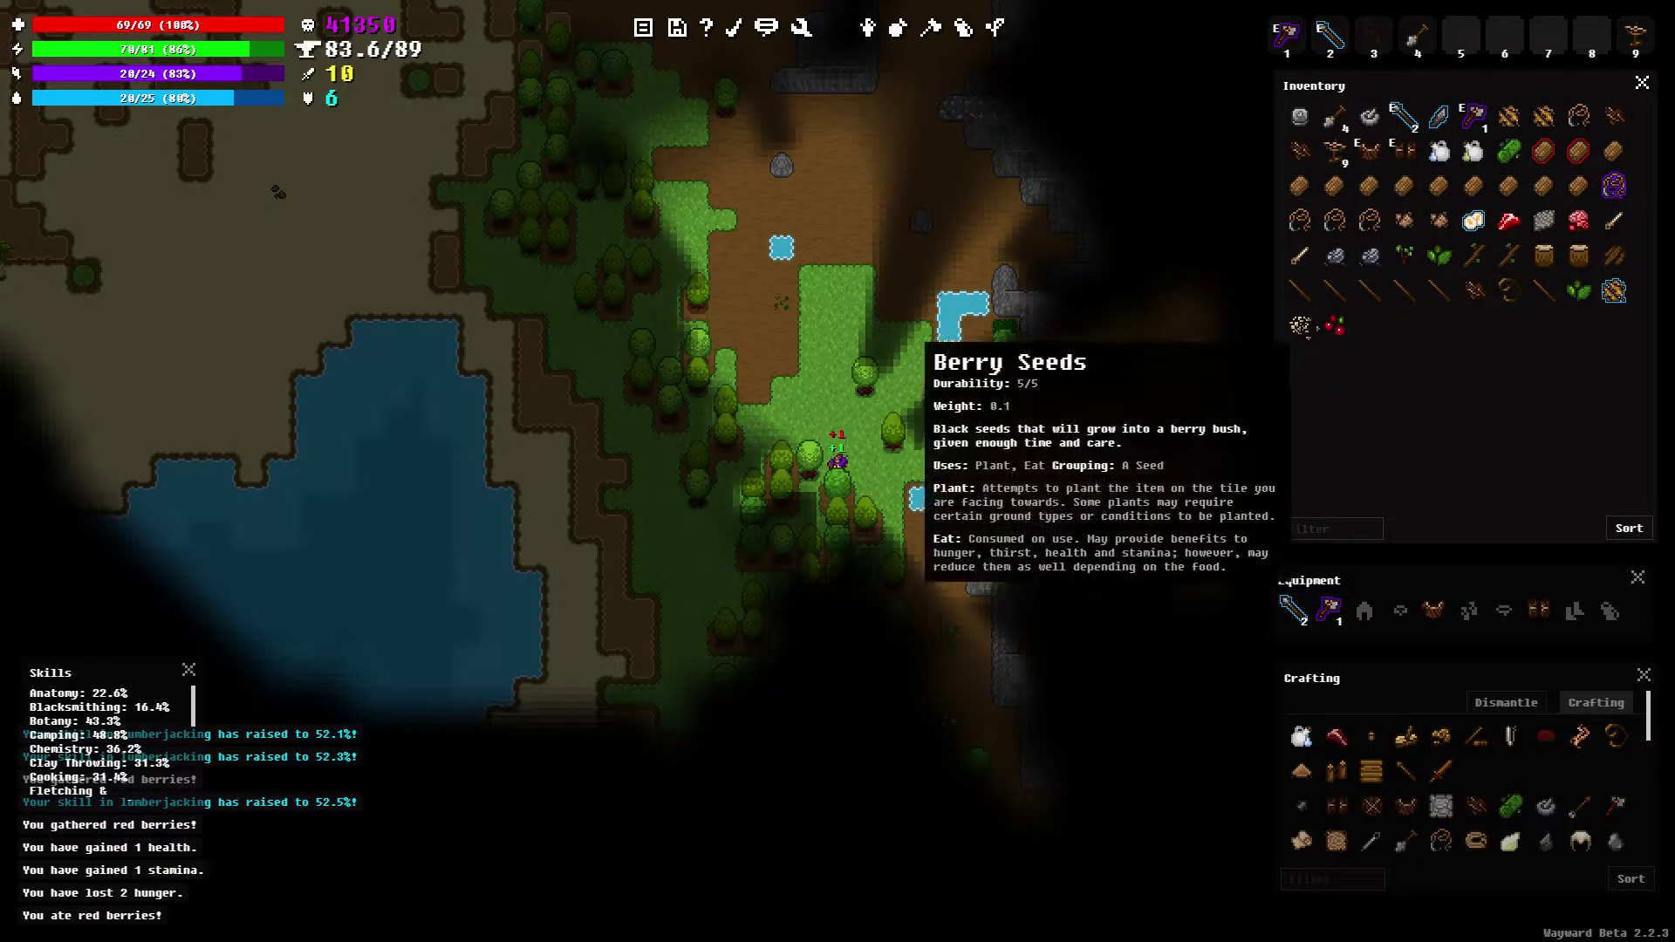
pyautogui.rightClick(1334, 326)
pyautogui.click(1346, 334)
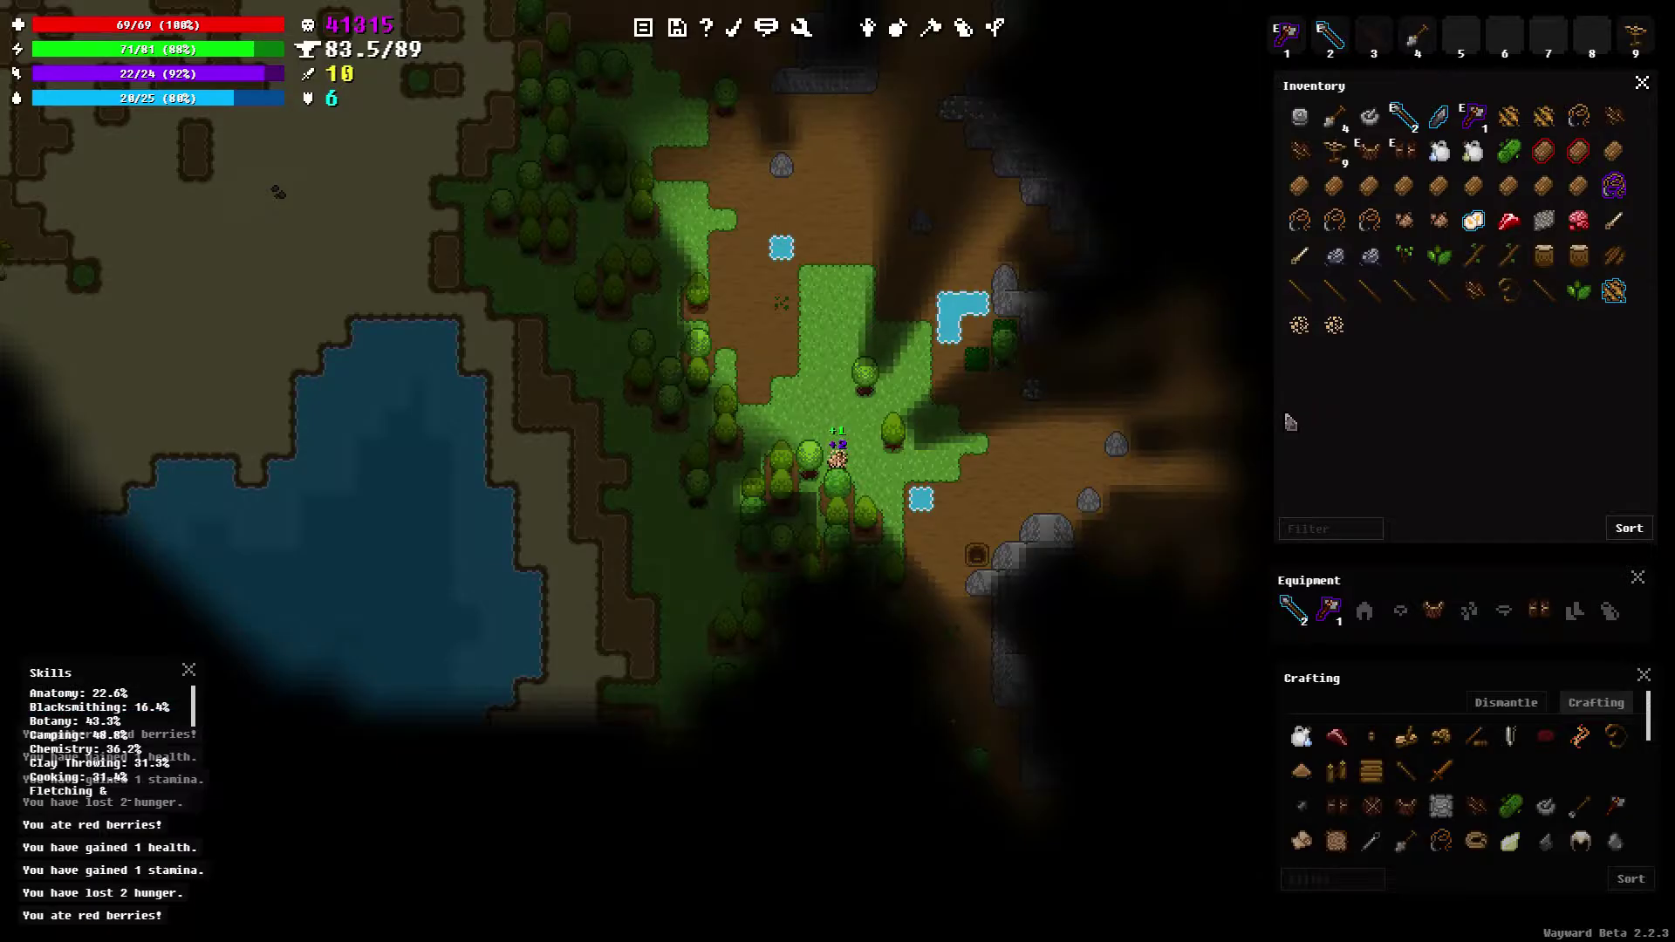
# Move north and plant both sets of berry seeds in the ground
pyautogui.press('w')
pyautogui.press('w')
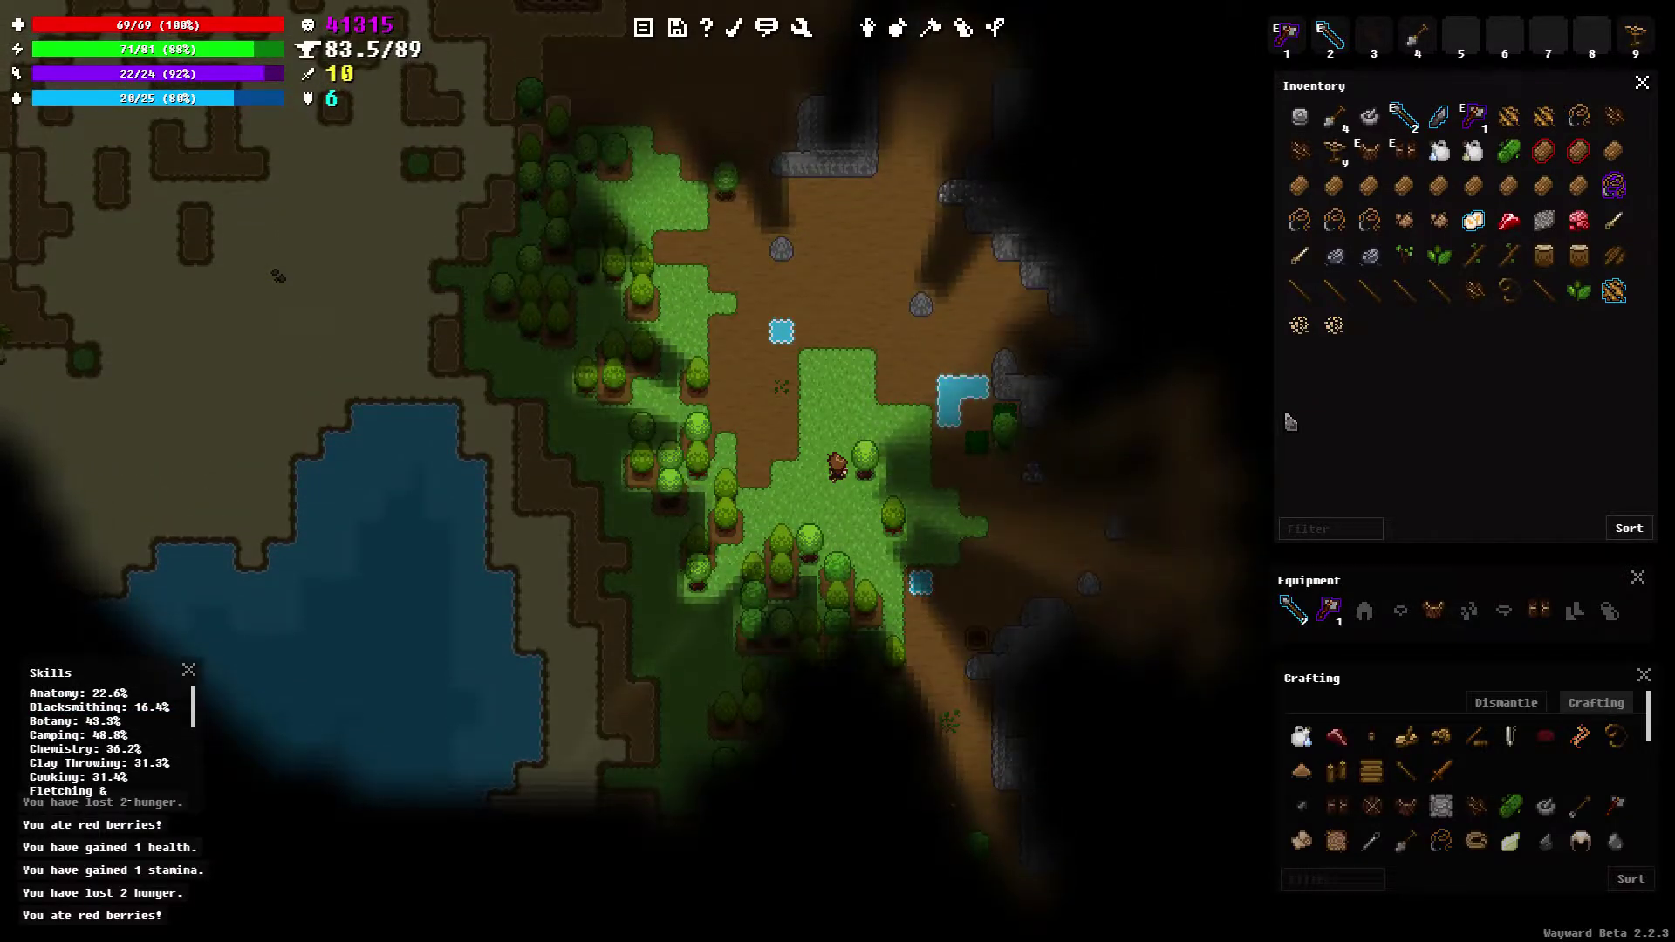
pyautogui.press('w')
pyautogui.press('a')
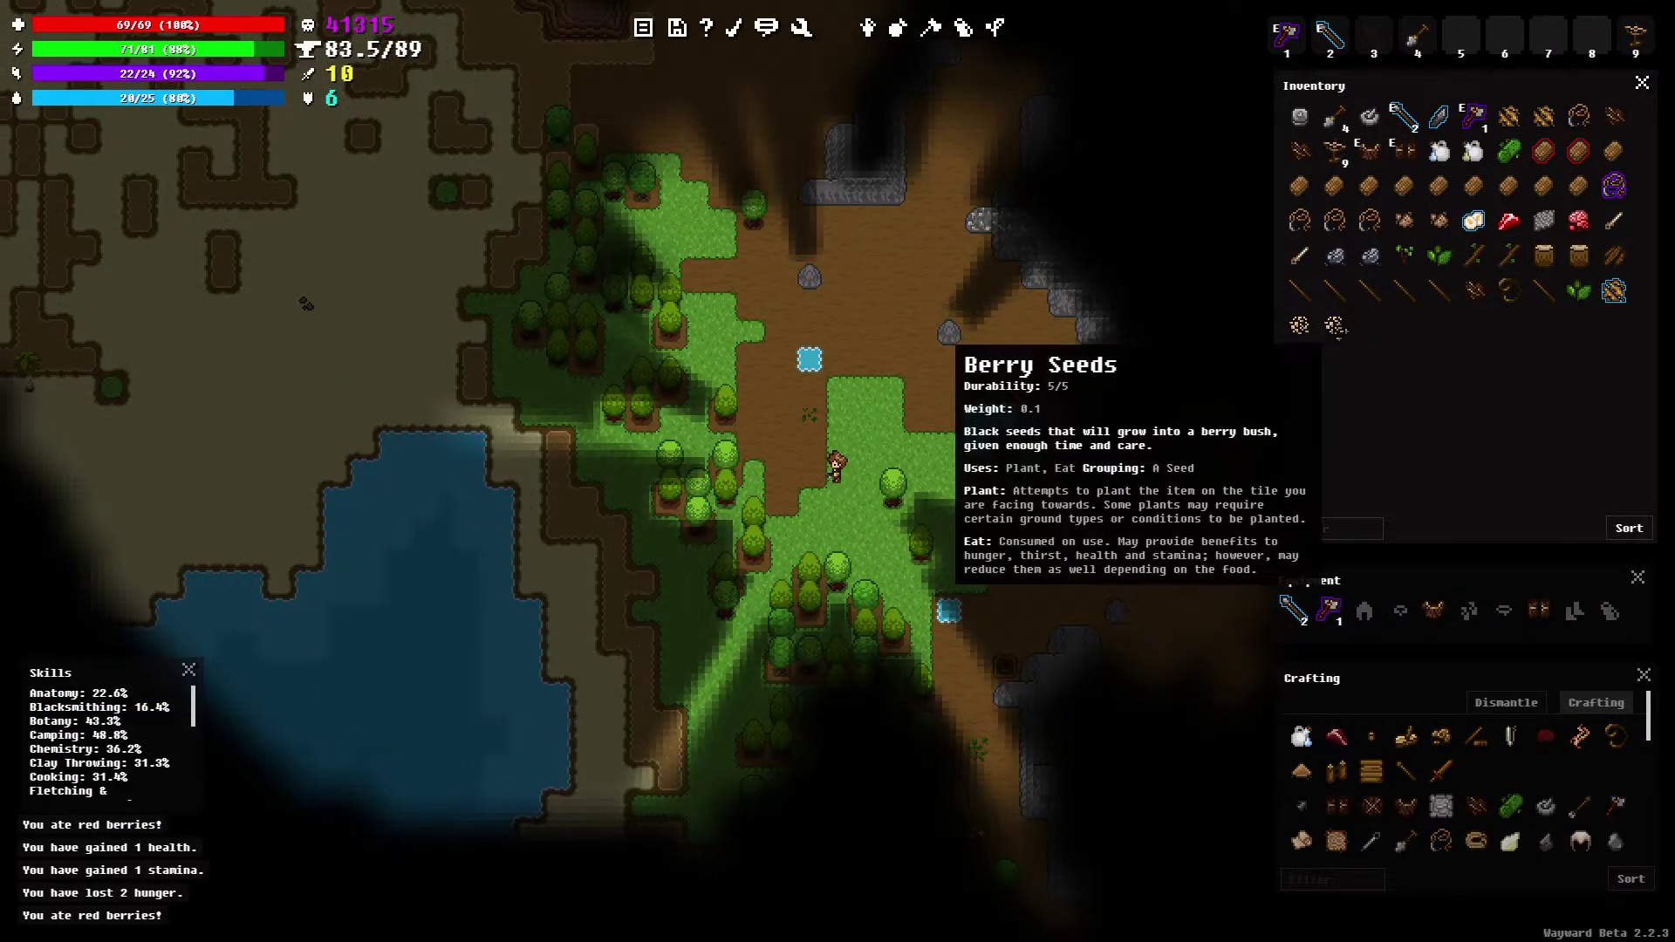
pyautogui.rightClick(1335, 326)
pyautogui.click(1358, 347)
pyautogui.press('w')
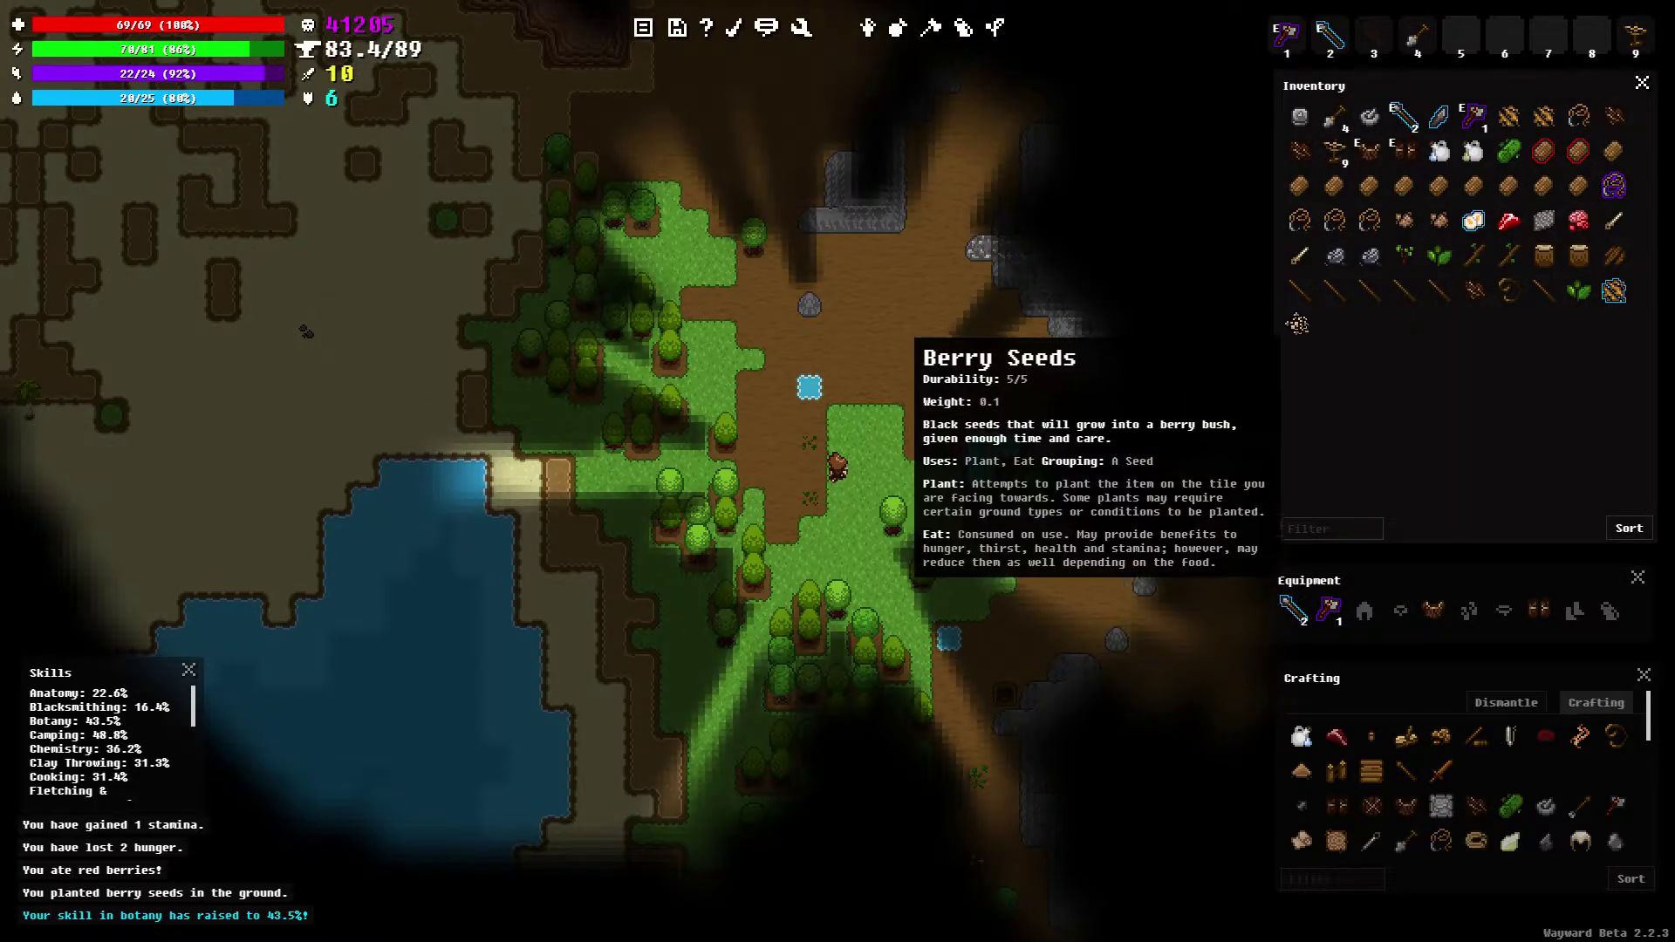
pyautogui.rightClick(1299, 326)
pyautogui.click(1320, 338)
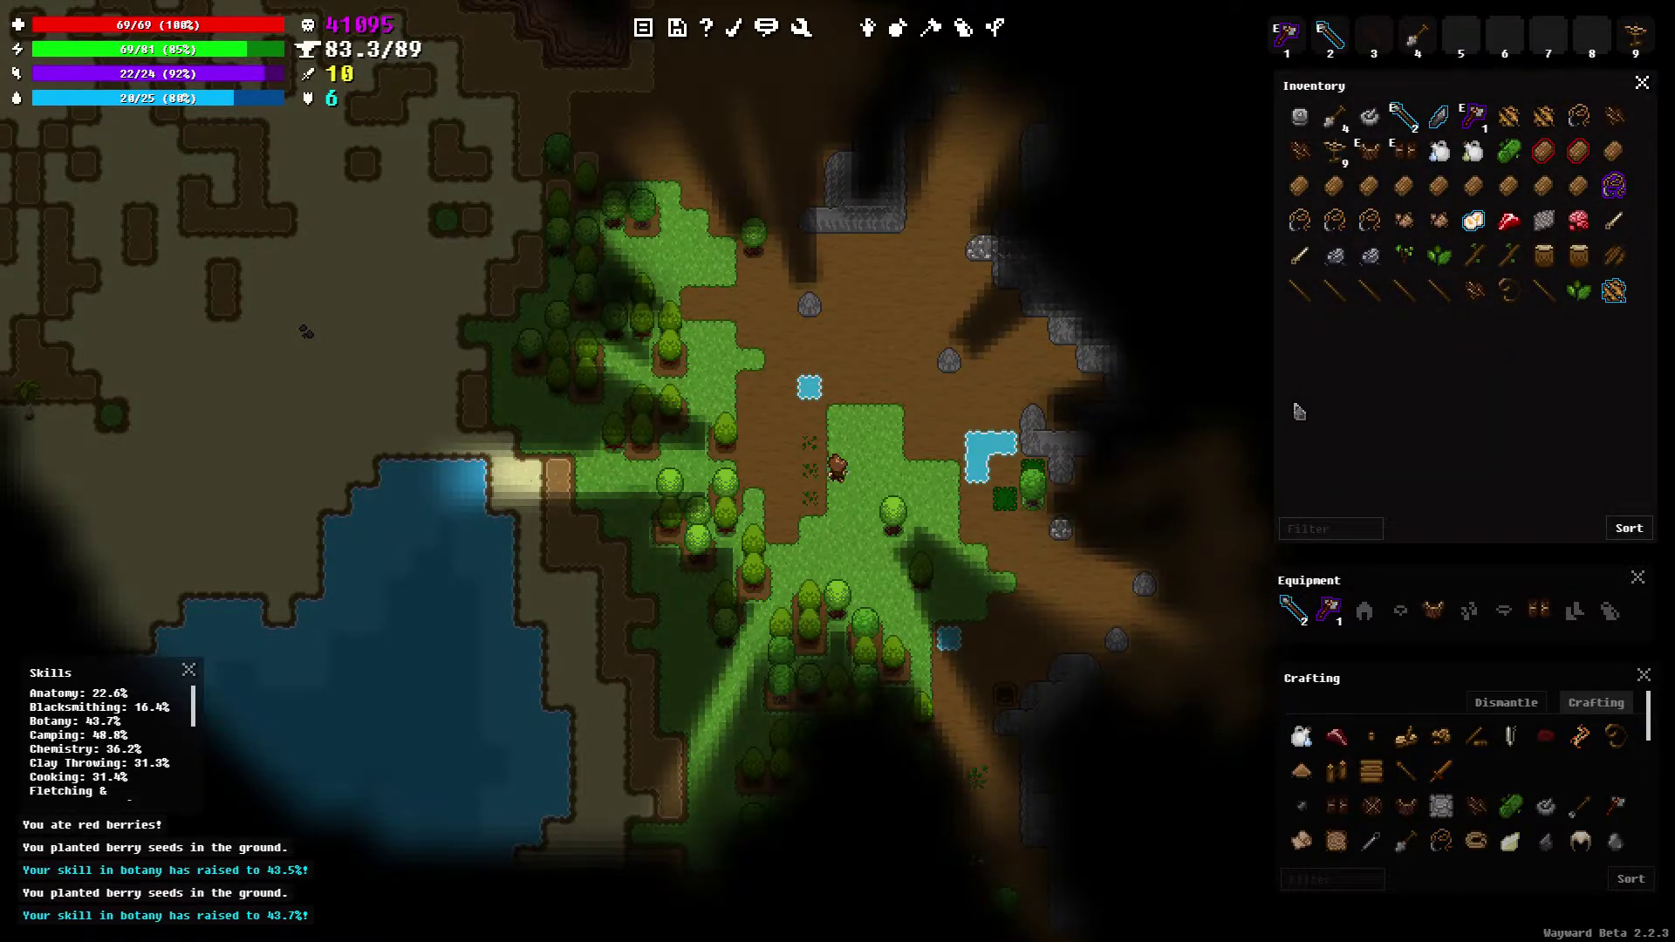
# Walk north and east toward the rocks
pyautogui.press('w')
pyautogui.press('w')
pyautogui.press('d')
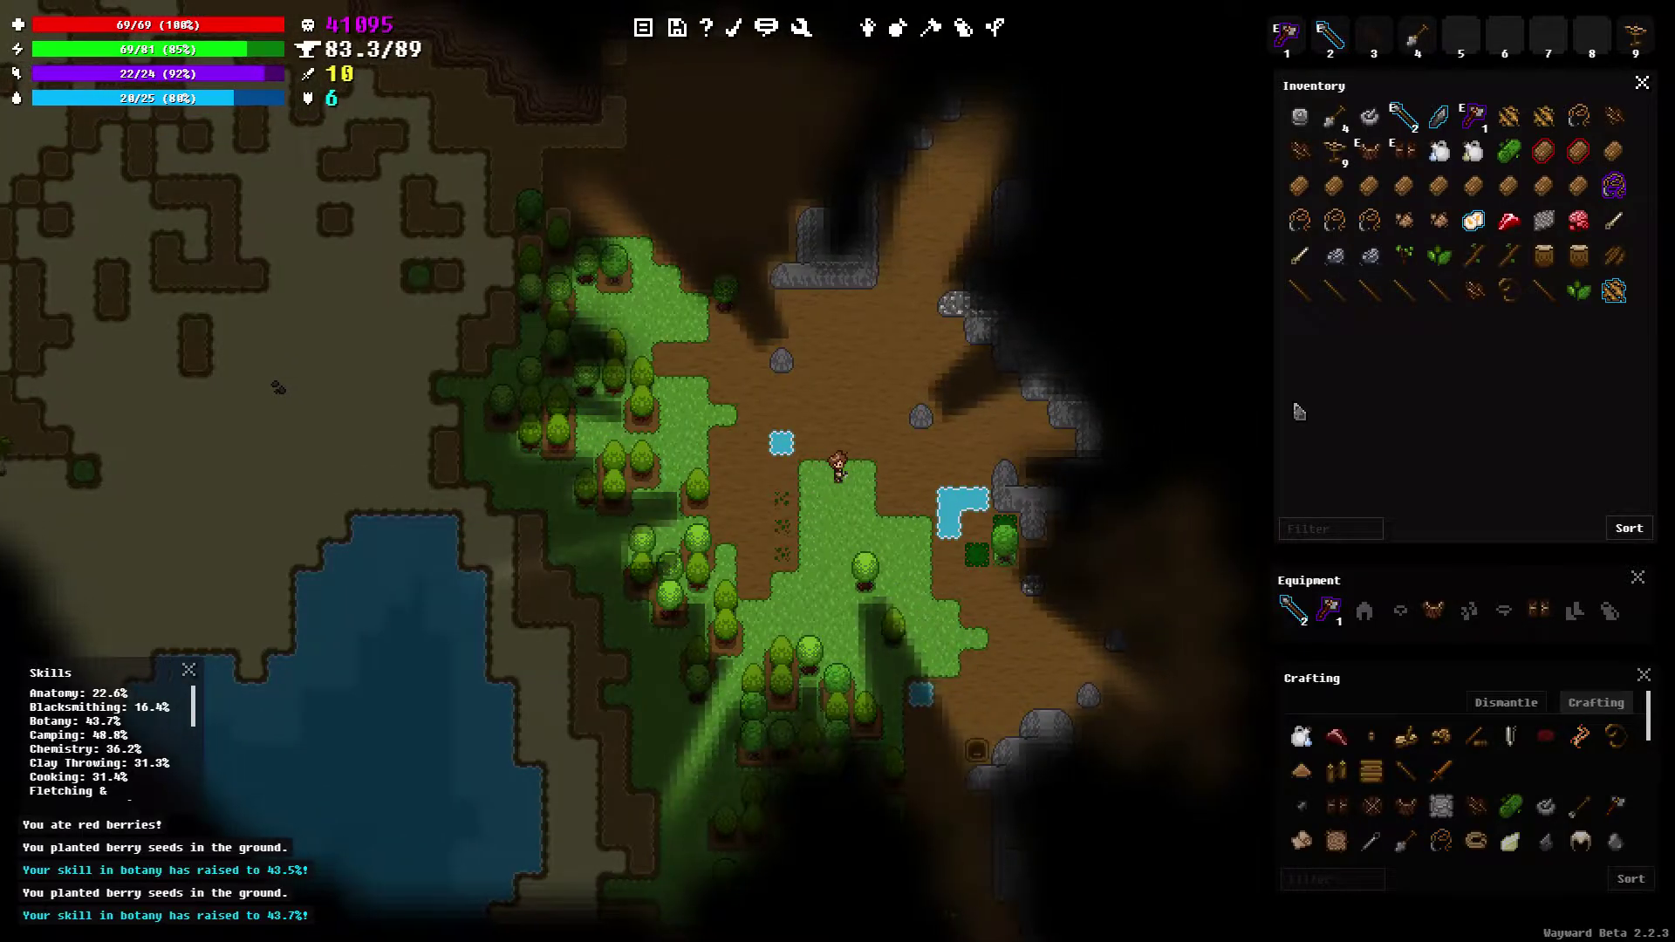
# Reach the rock wall and mine limestone from it
pyautogui.press('d')
pyautogui.press('w')
pyautogui.press('w')
pyautogui.press('w')
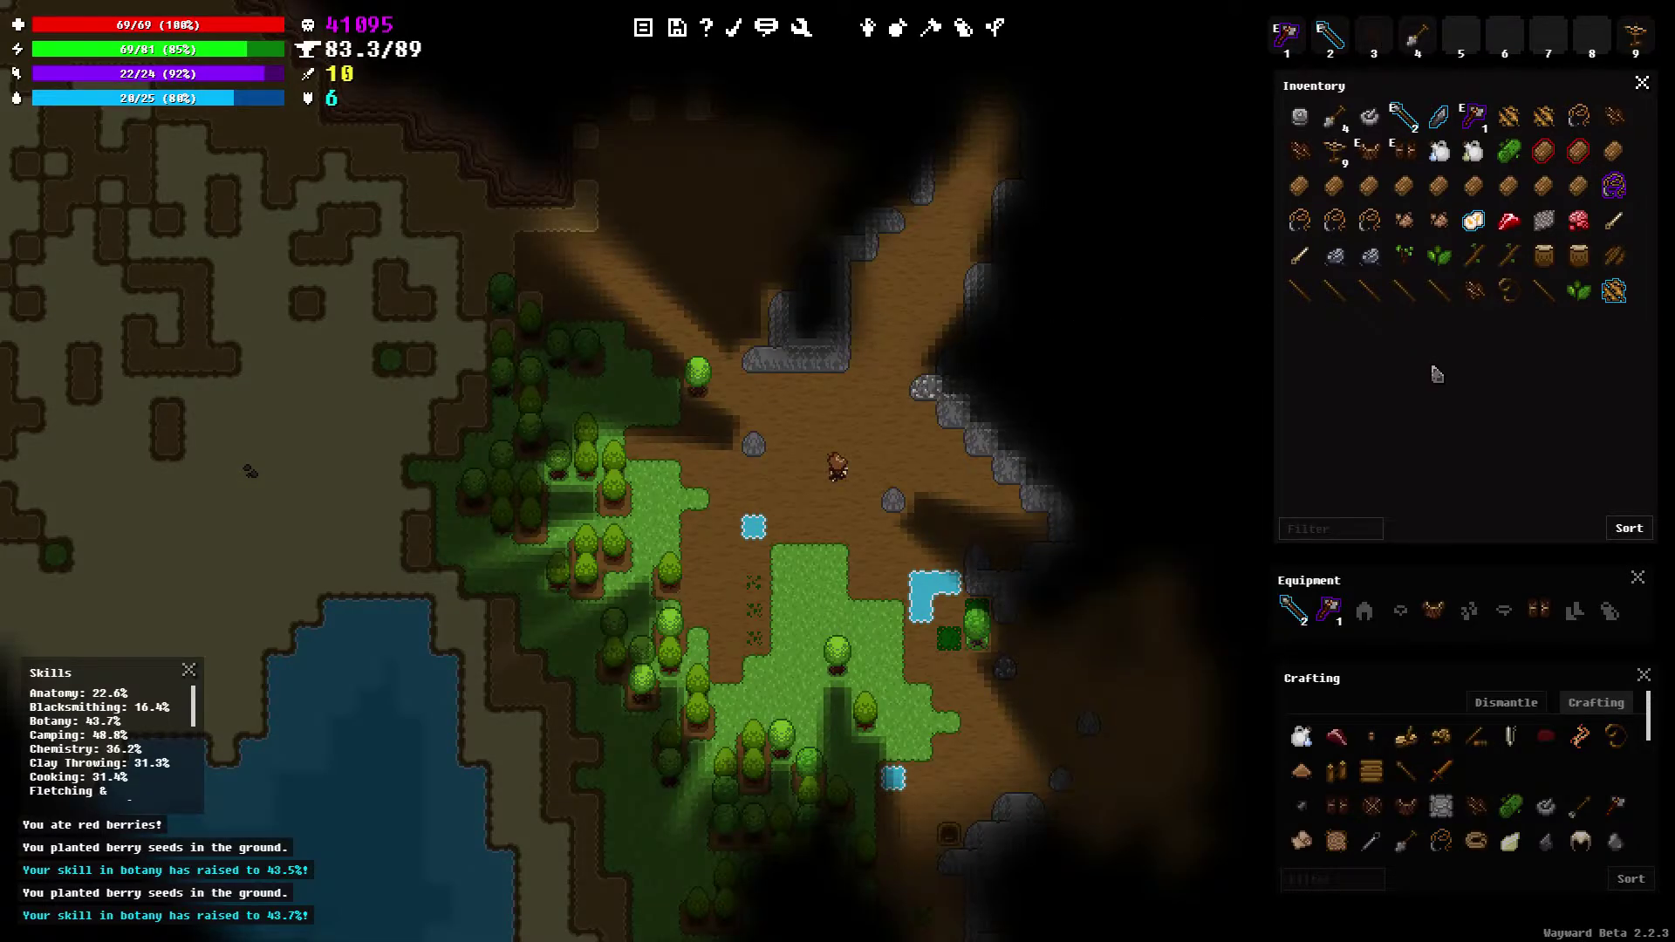
pyautogui.rightClick(872, 416)
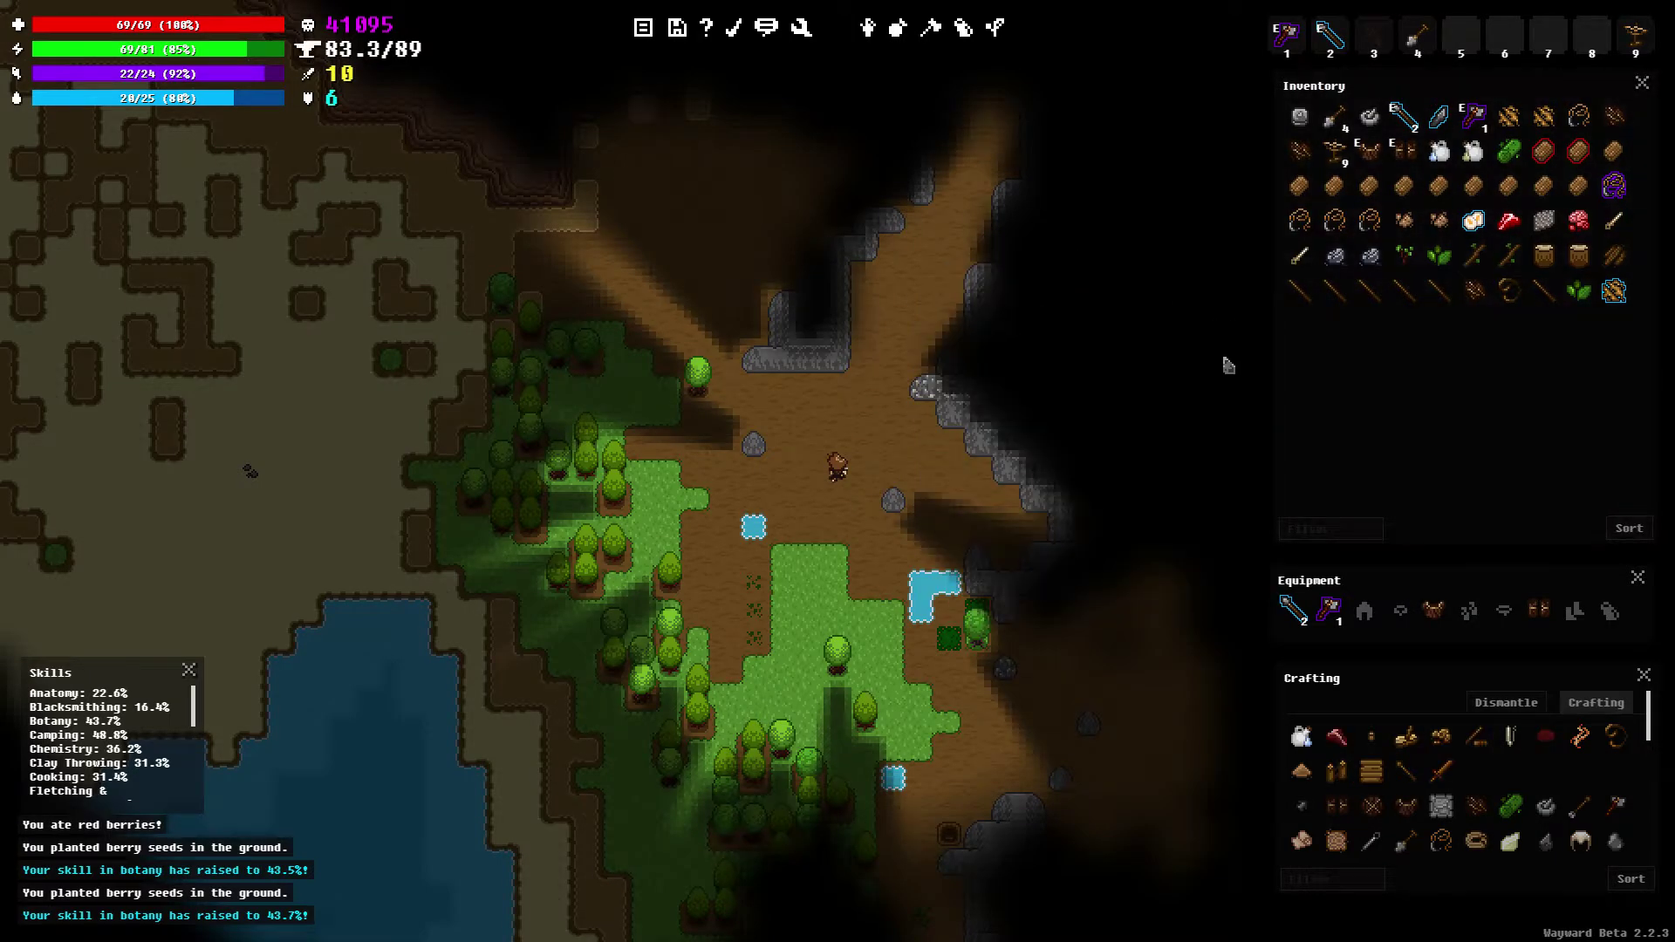
pyautogui.press('w')
pyautogui.press('w')
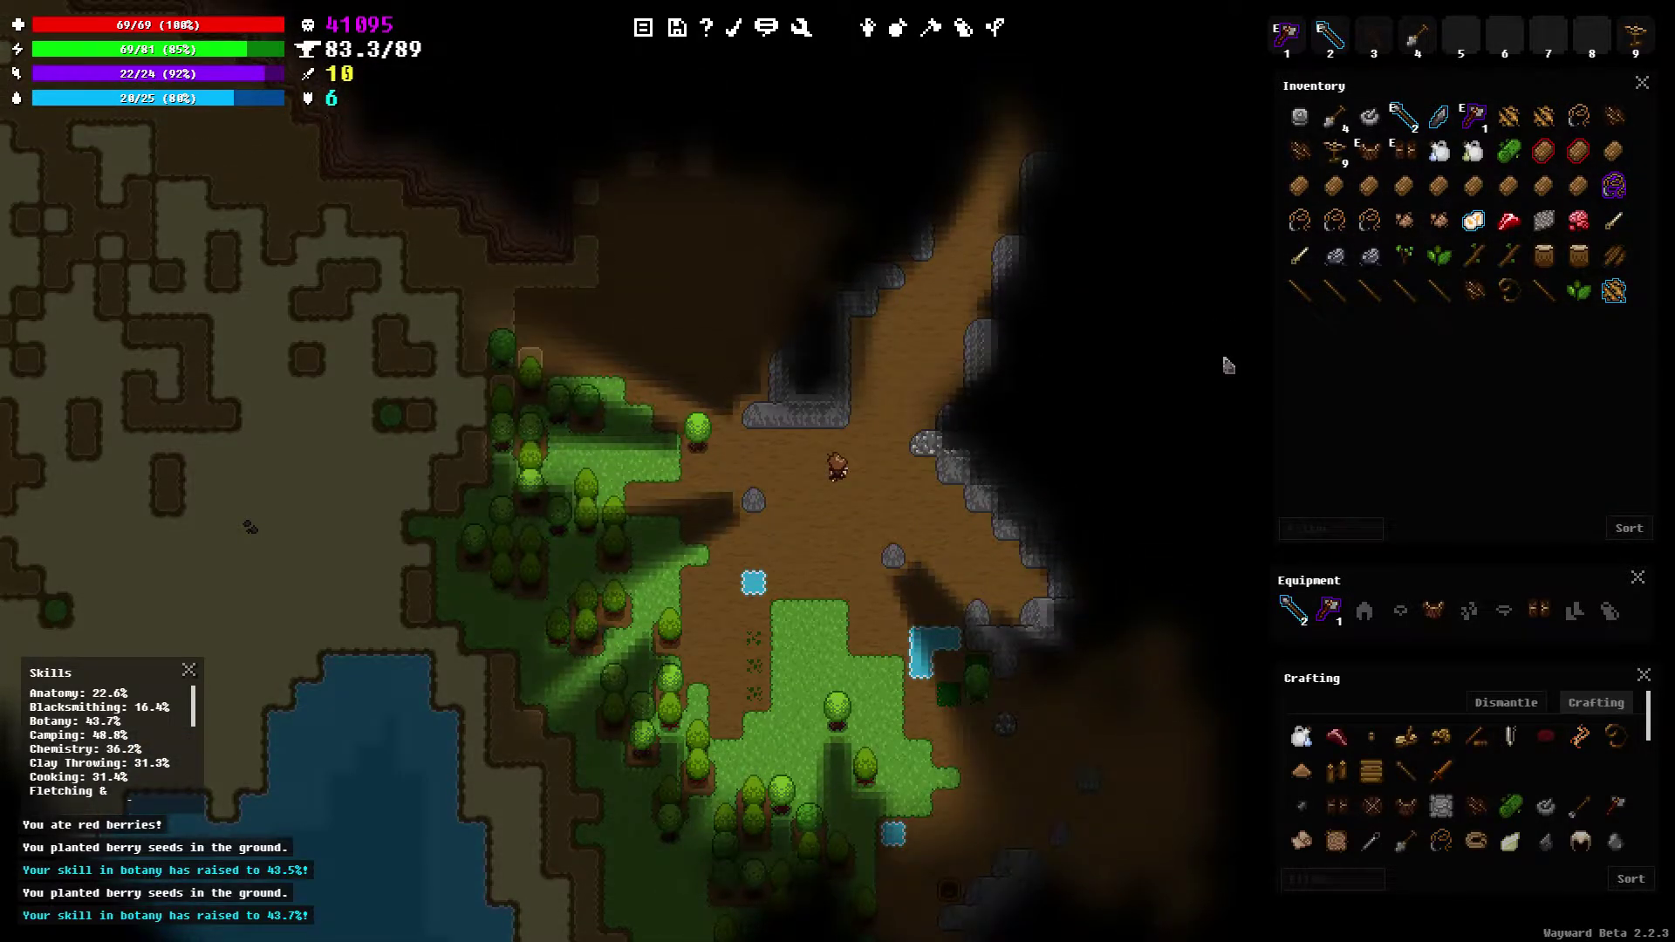
pyautogui.press('d')
pyautogui.press('d')
pyautogui.press('d')
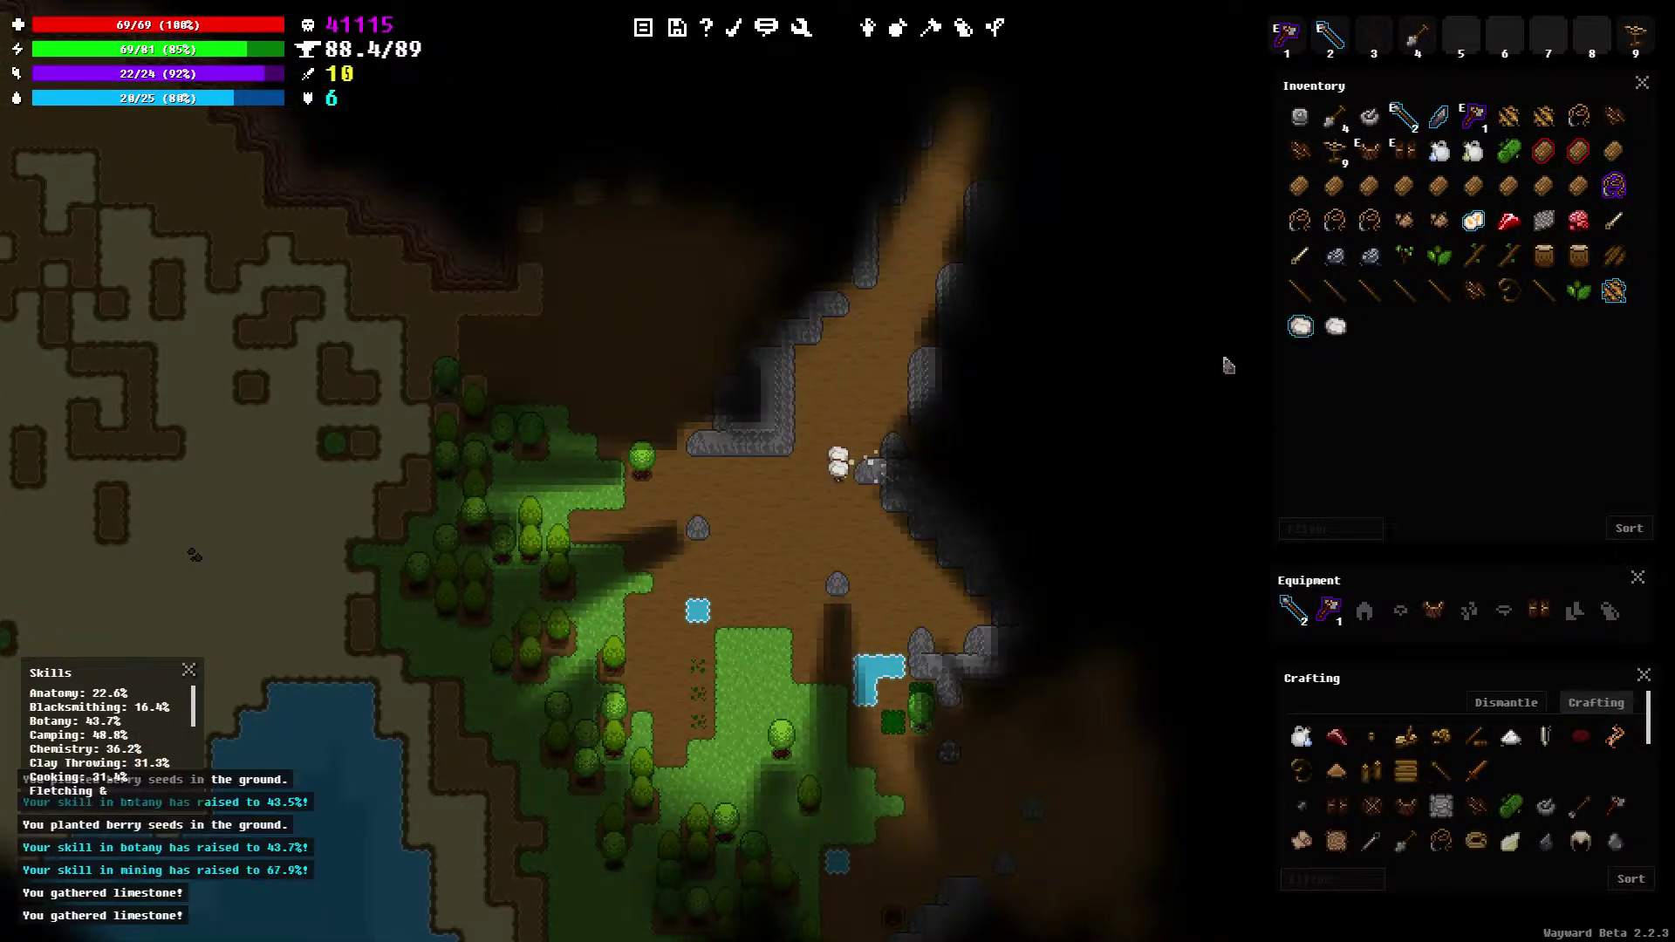
pyautogui.press('d')
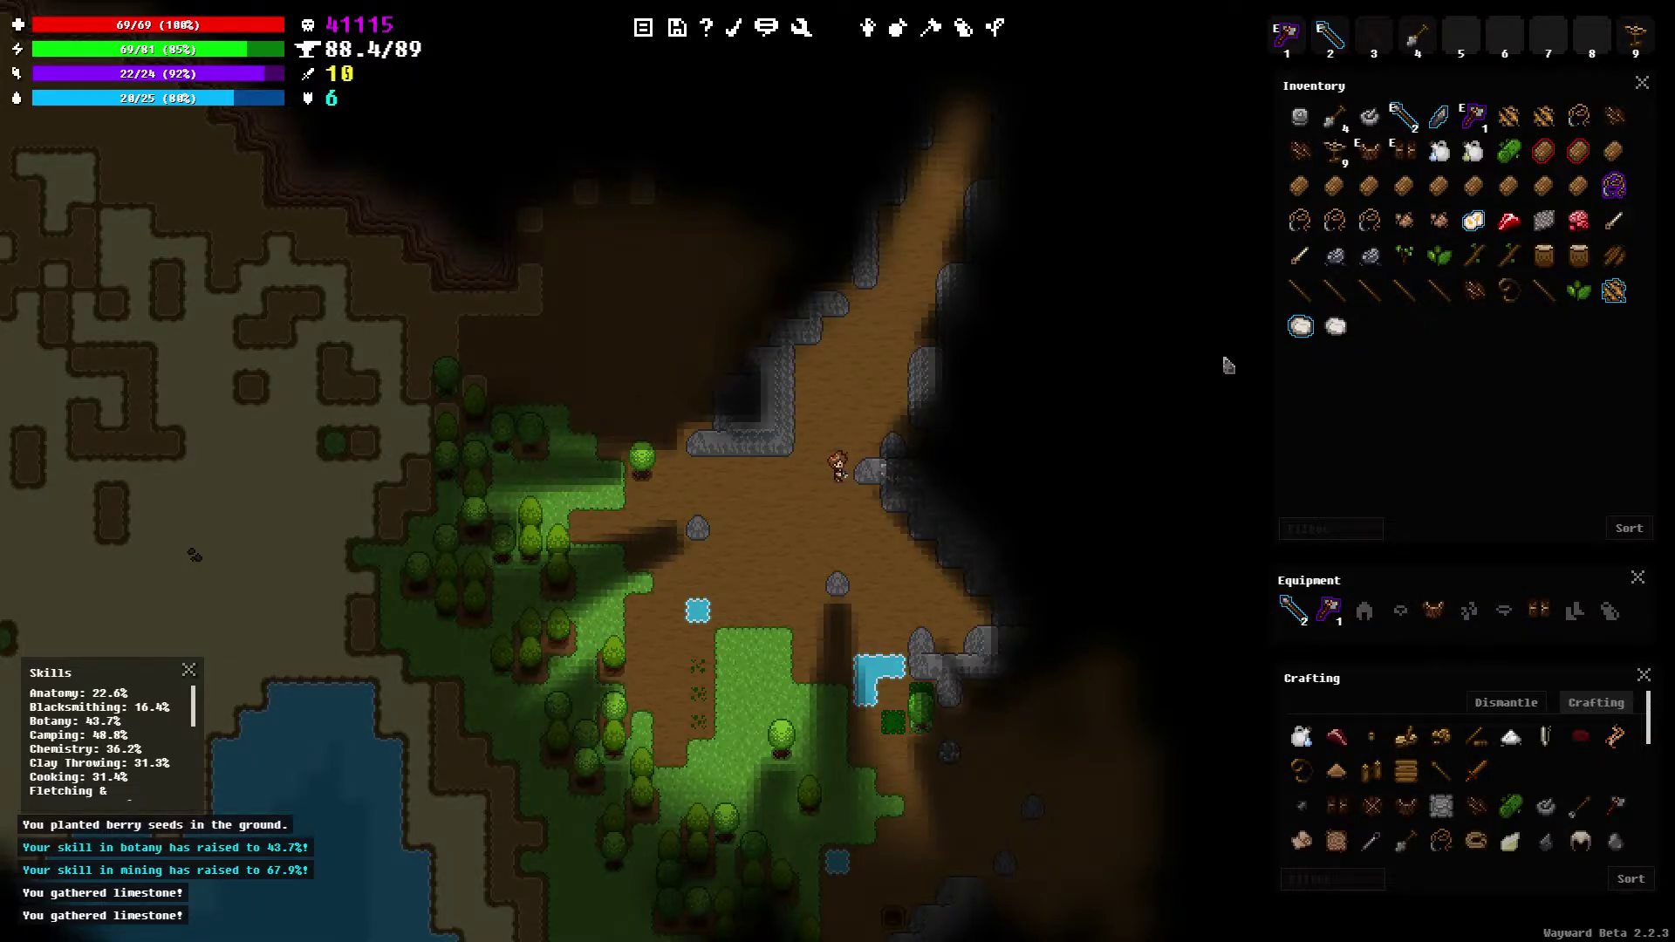
# Mine stones and several large rocks from the rock wall
pyautogui.press('w')
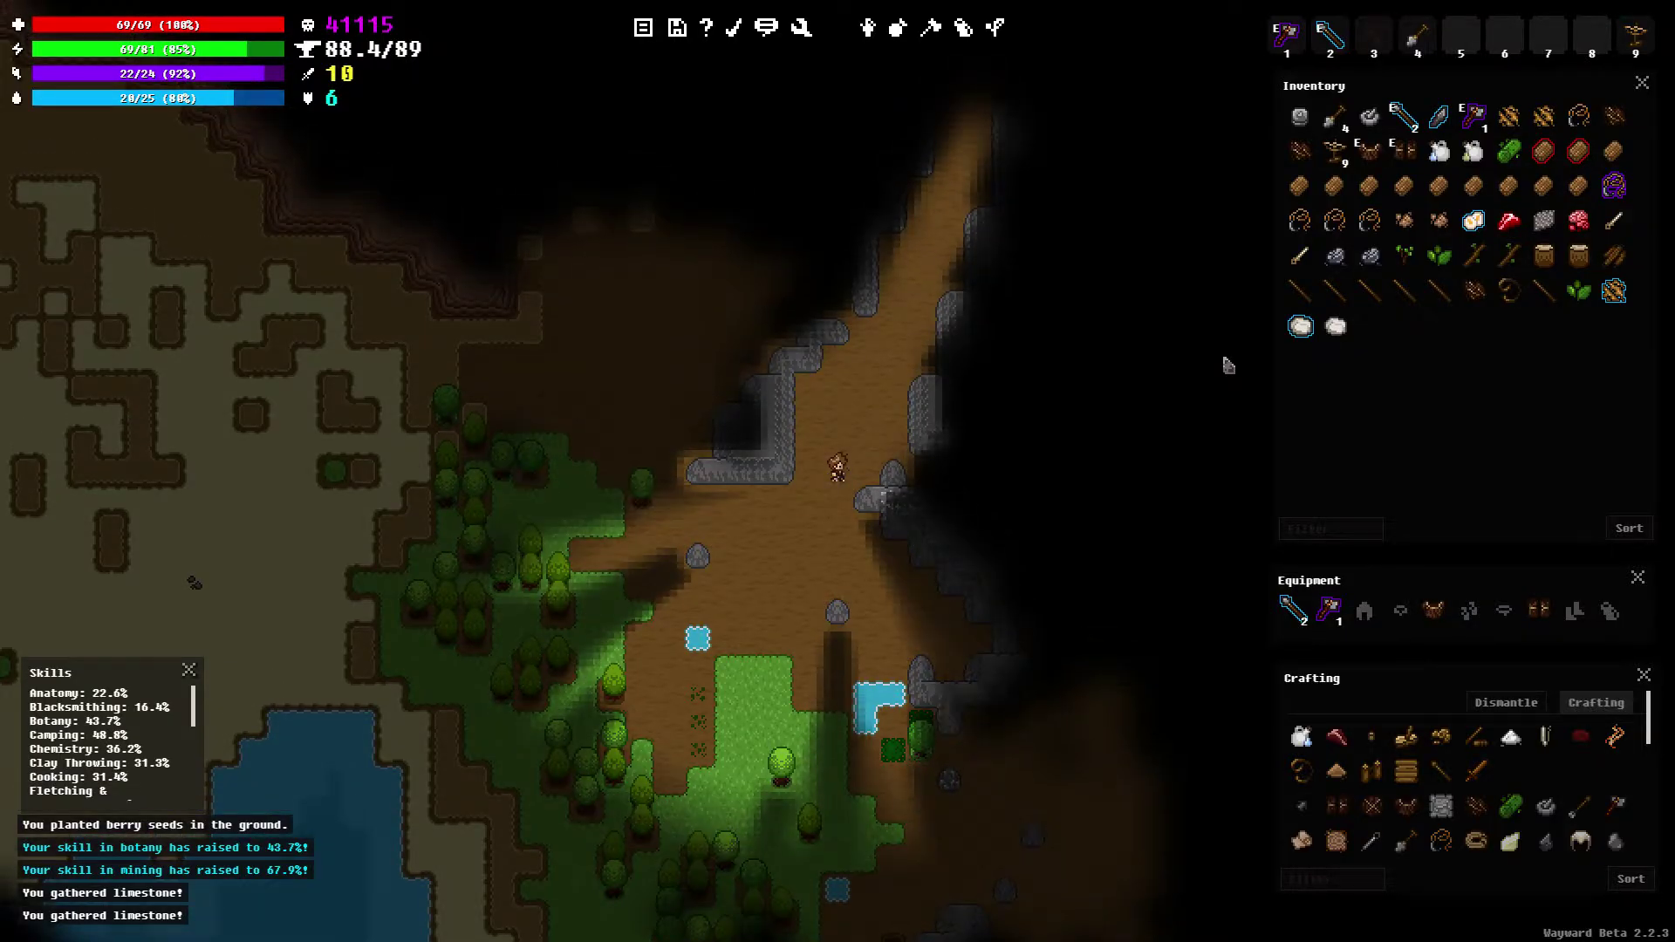
pyautogui.press('s')
pyautogui.press('s')
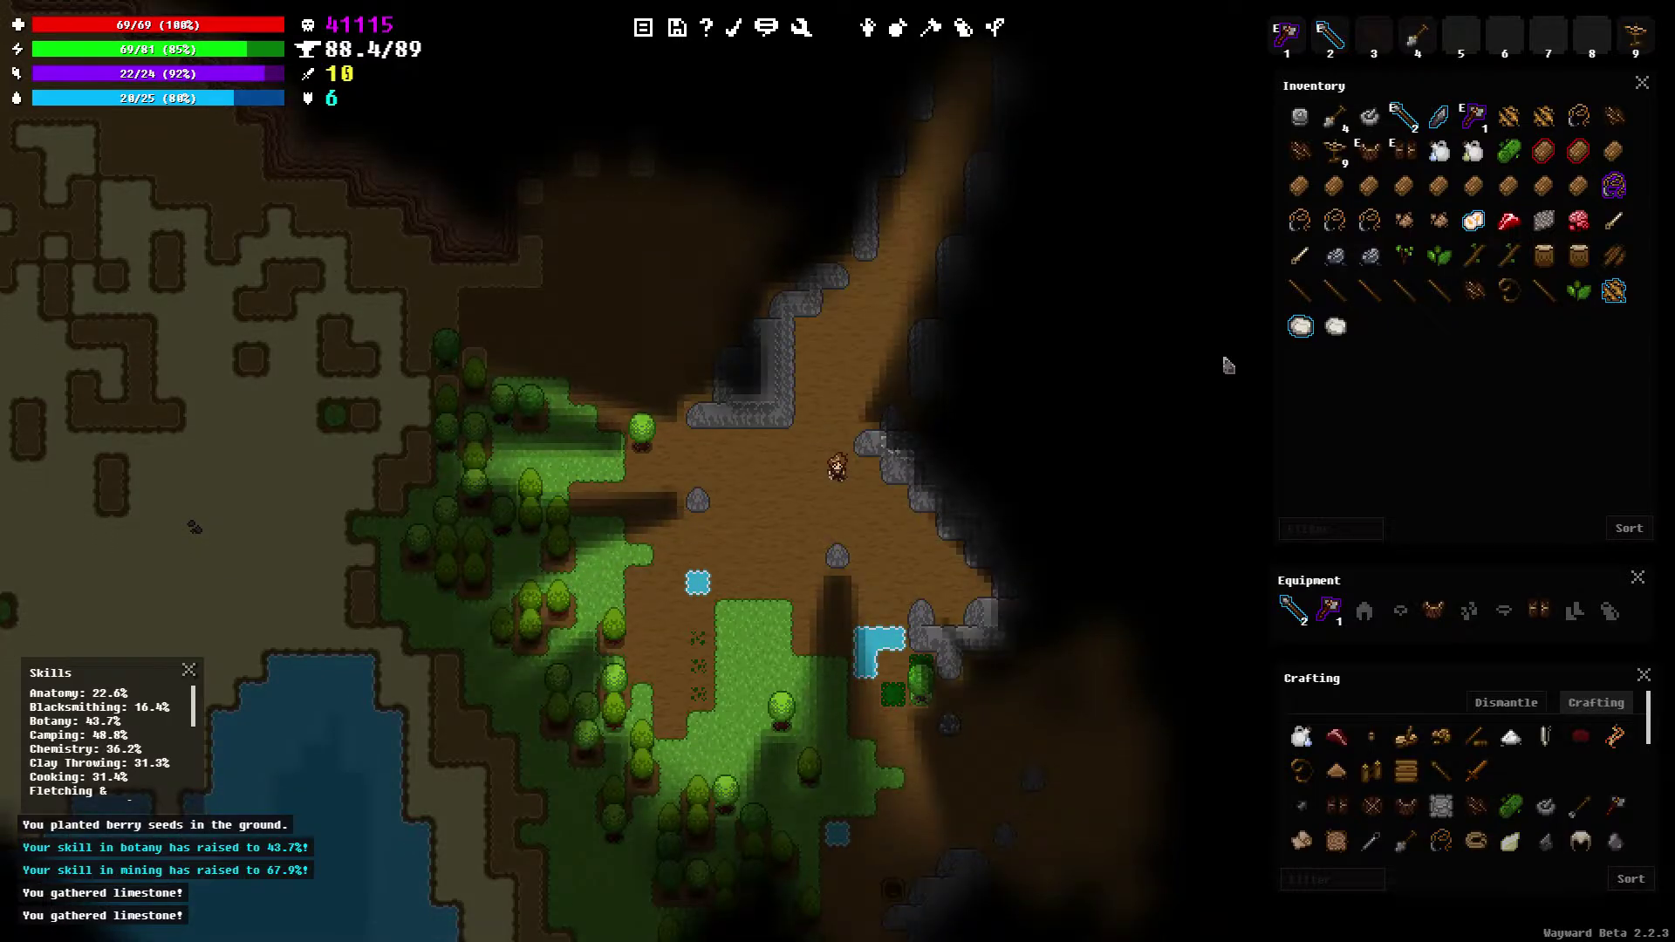
pyautogui.press('w')
pyautogui.press('w')
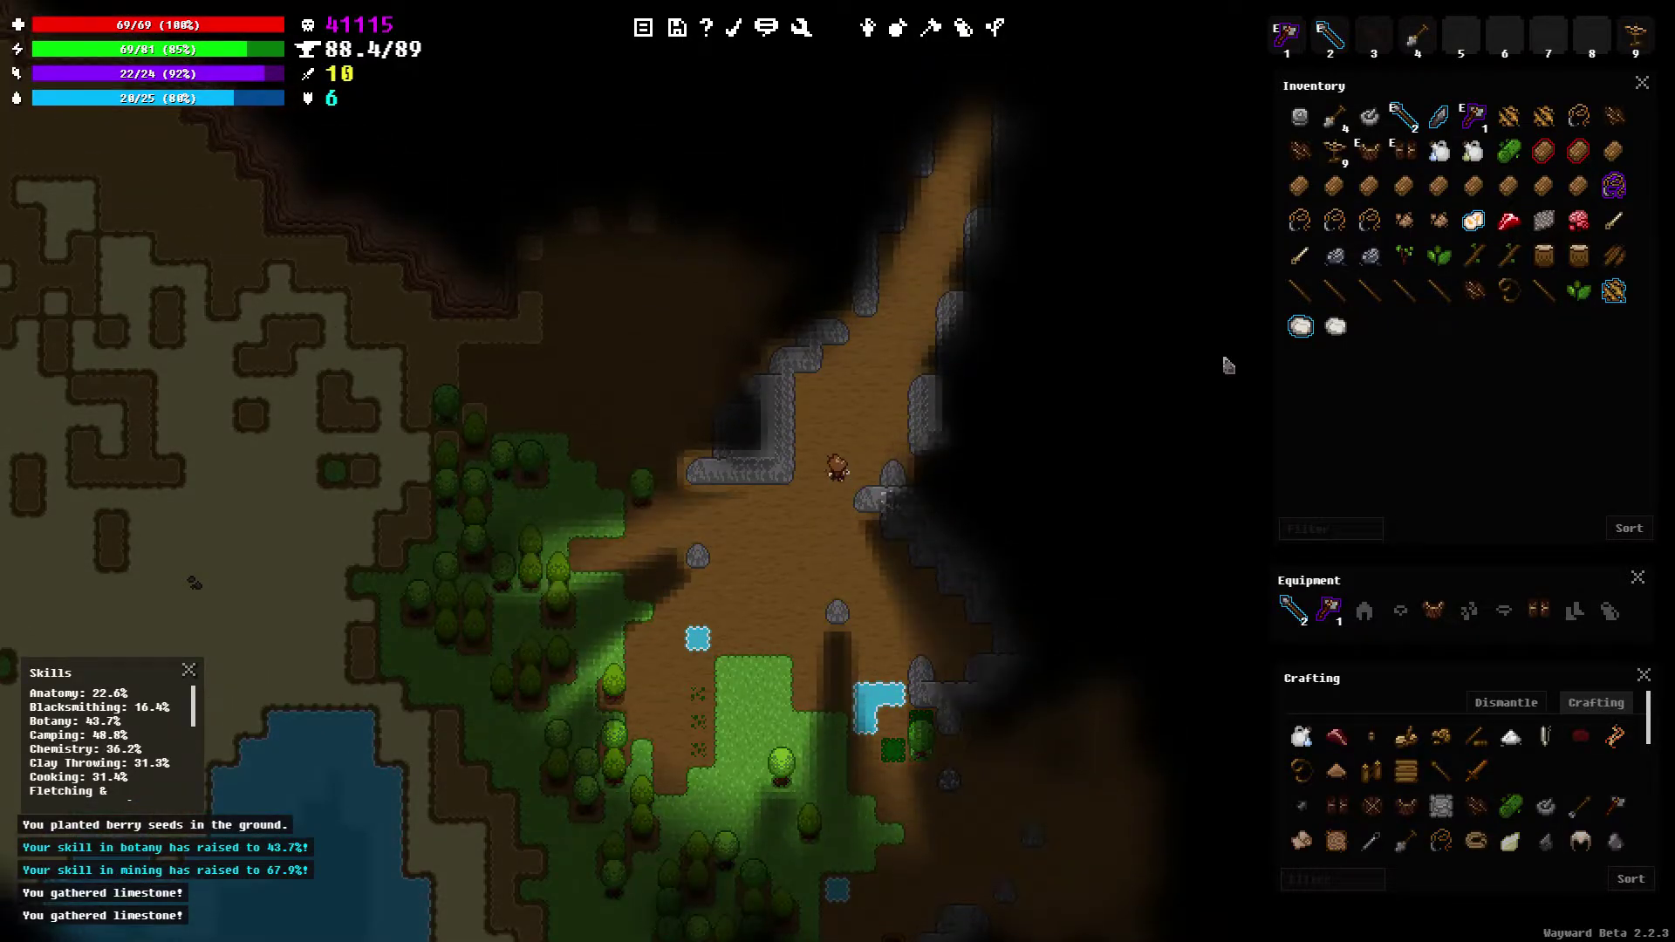
pyautogui.press('d')
pyautogui.press('g')
pyautogui.press('g')
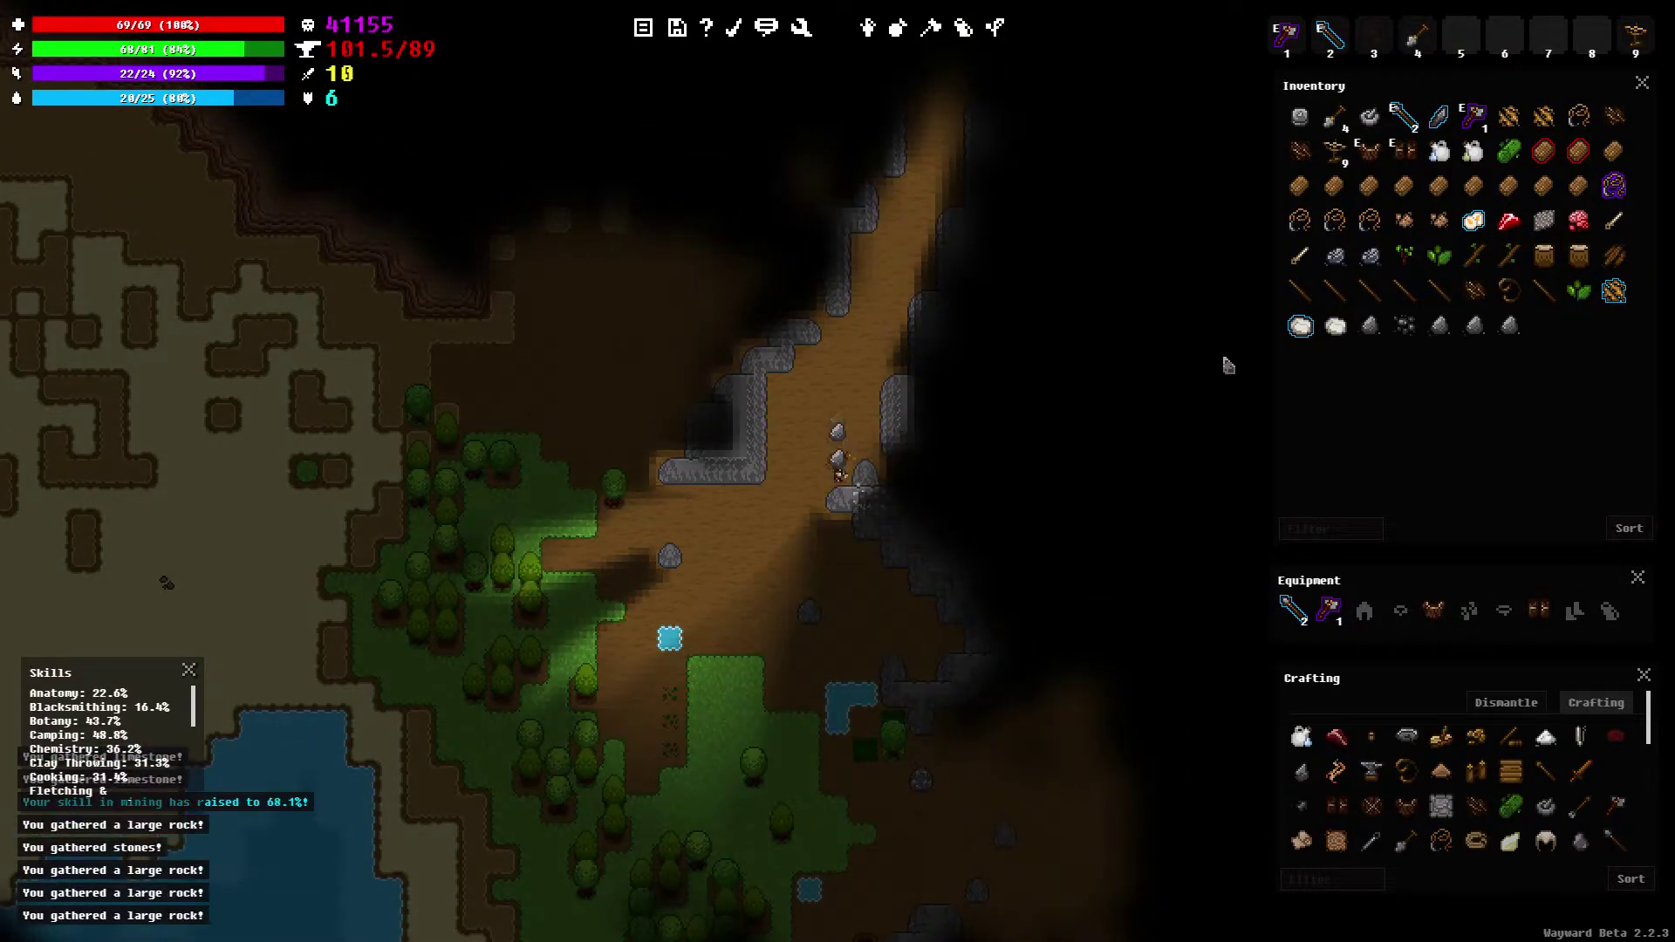
pyautogui.press('g')
pyautogui.press('g')
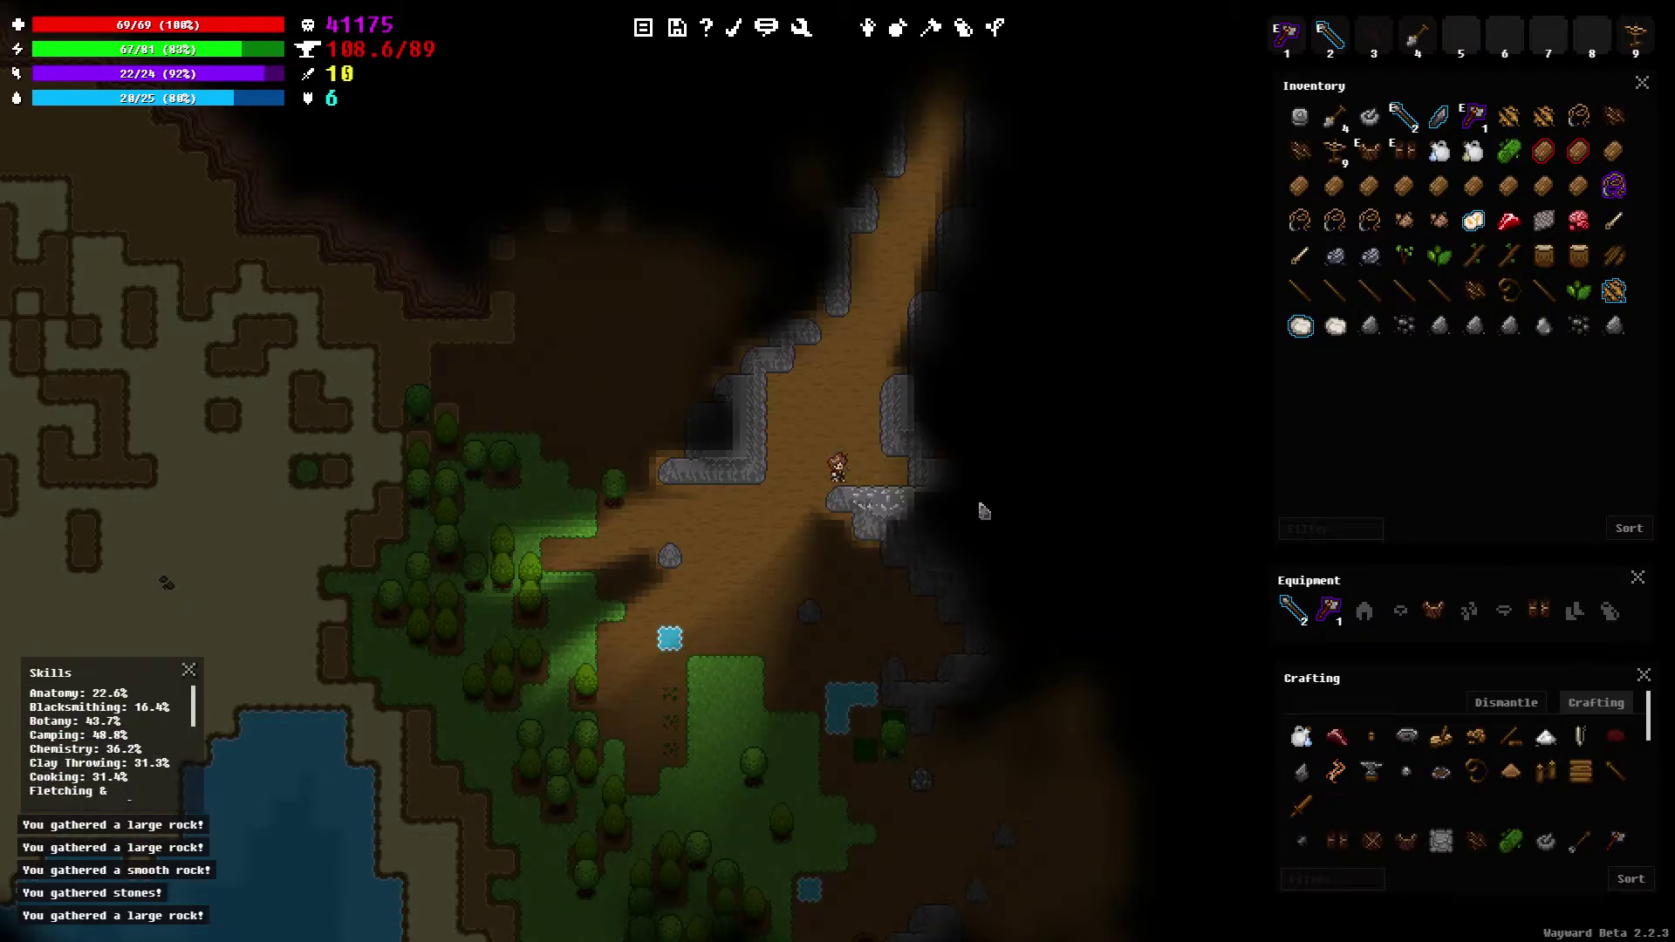
# Craft a stone campfire and place it on the ground
pyautogui.click(1444, 775)
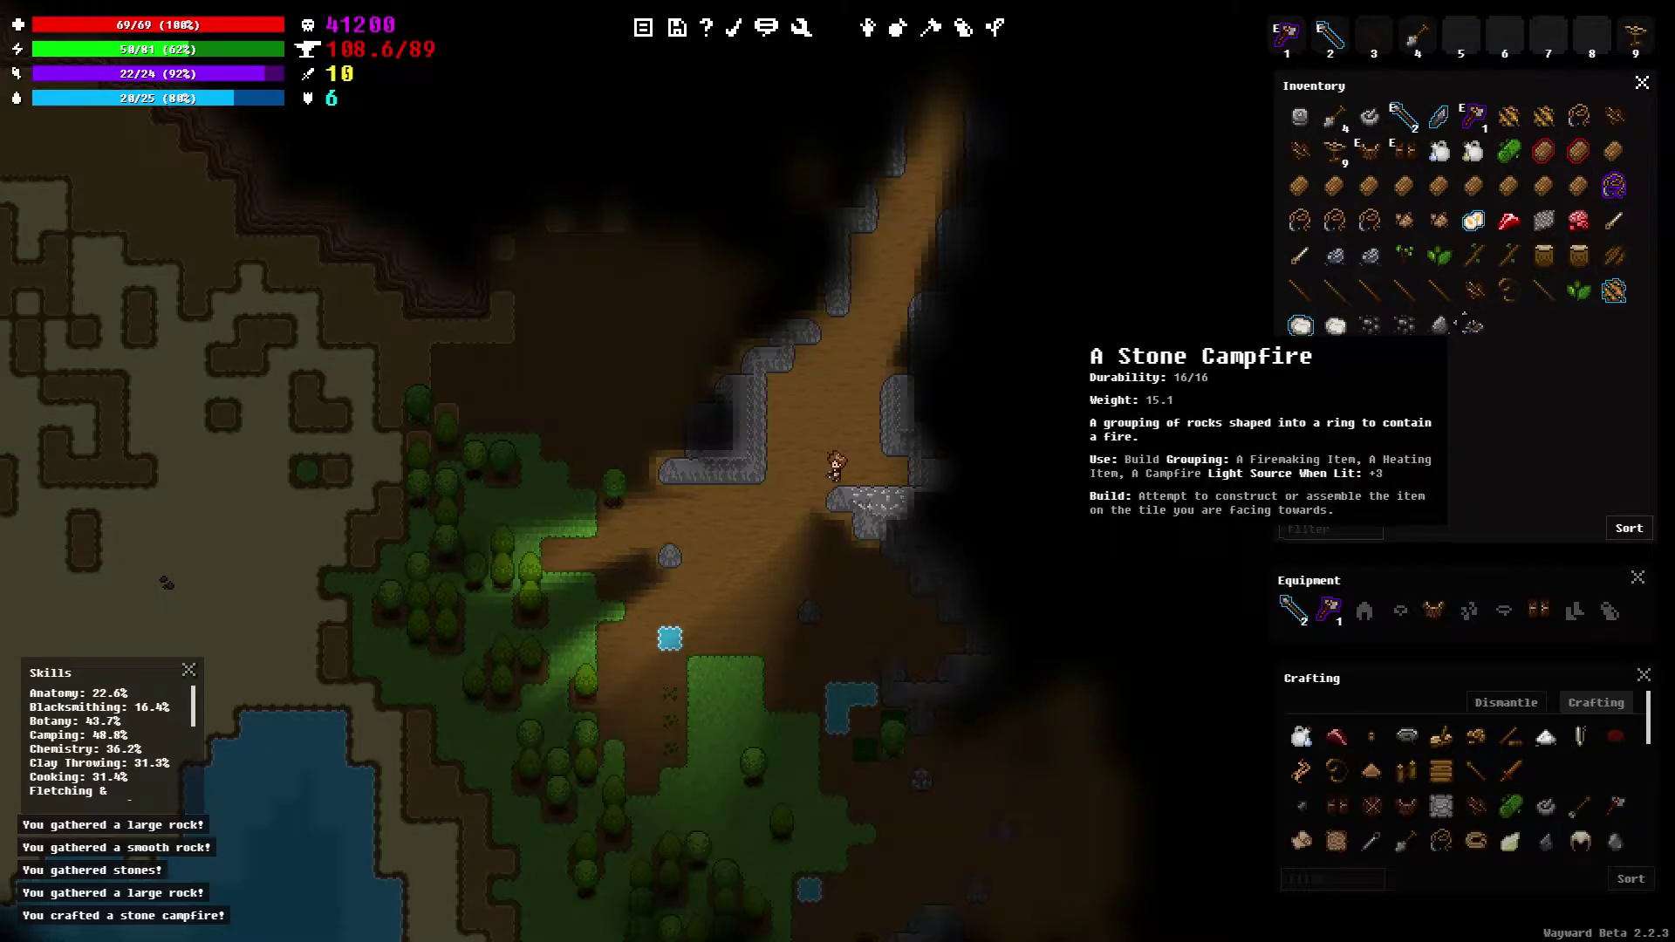
pyautogui.rightClick(1476, 329)
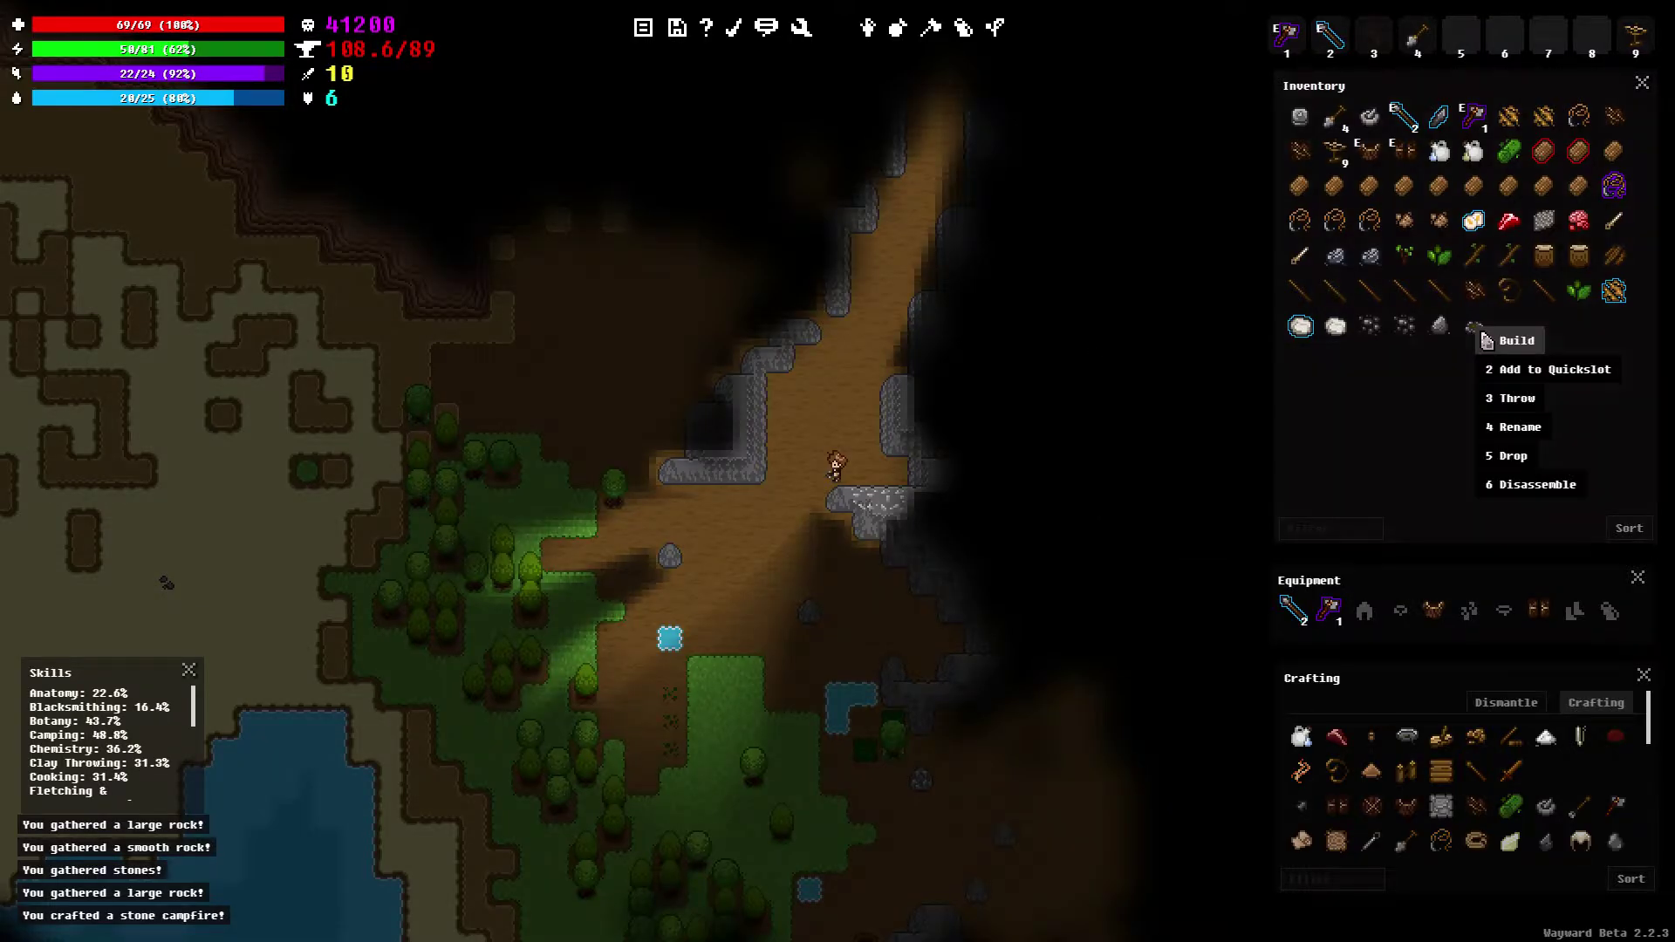
pyautogui.click(1518, 455)
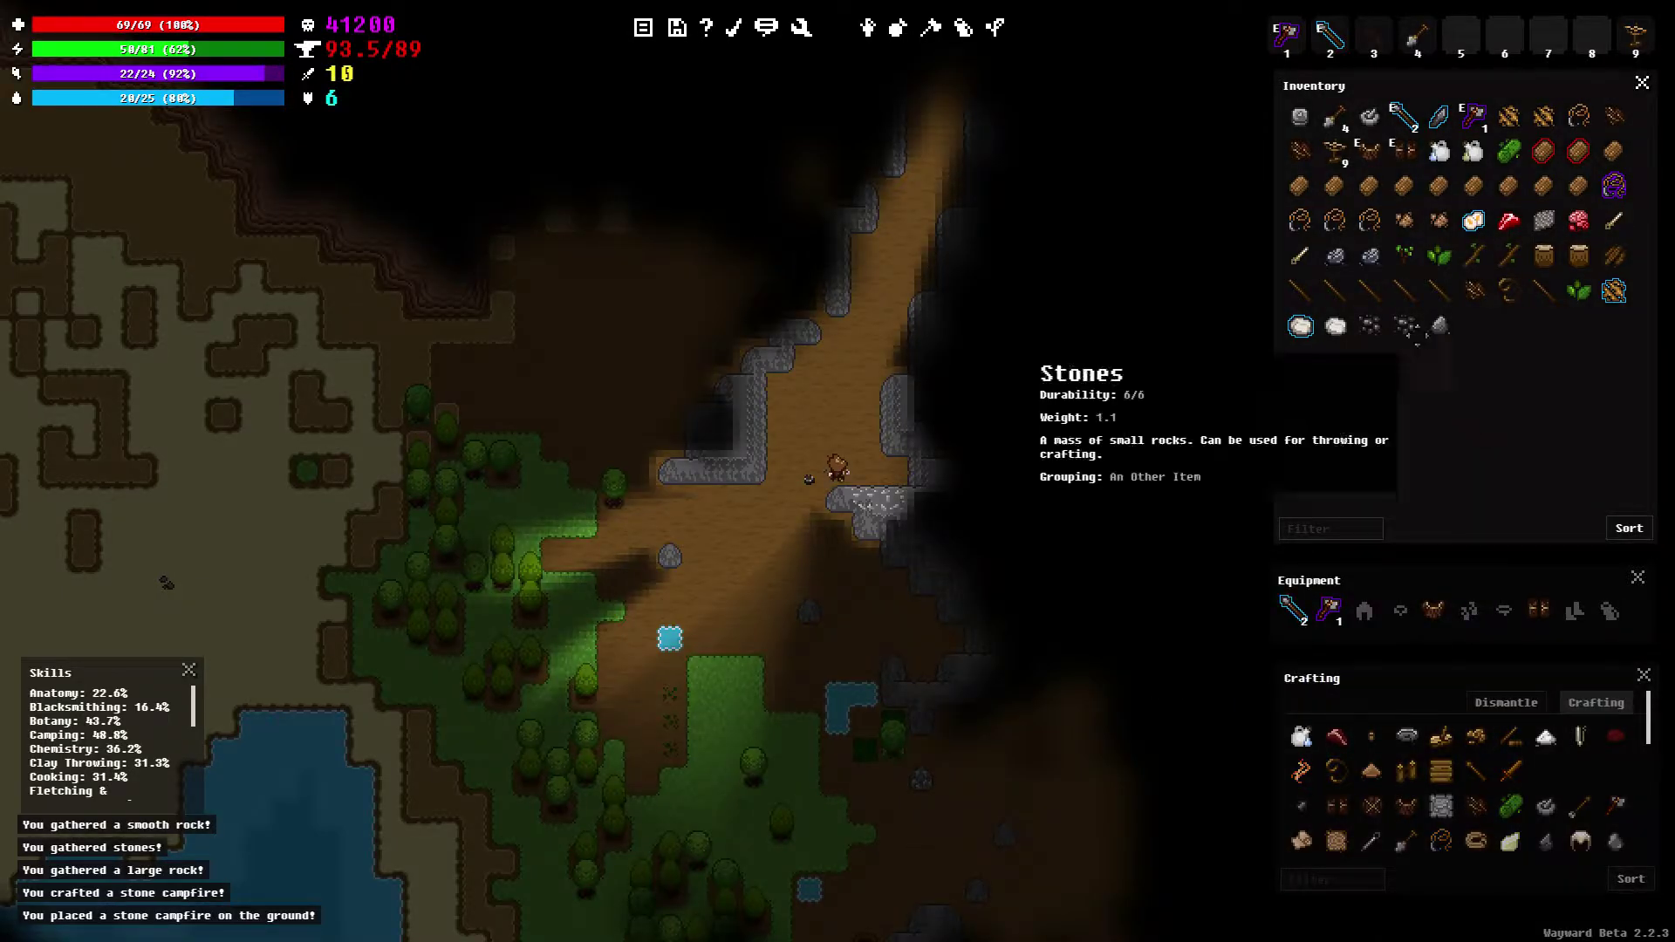
# Drop a large rock and the grindstone beside the campfire
pyautogui.rightClick(1440, 325)
pyautogui.click(1471, 420)
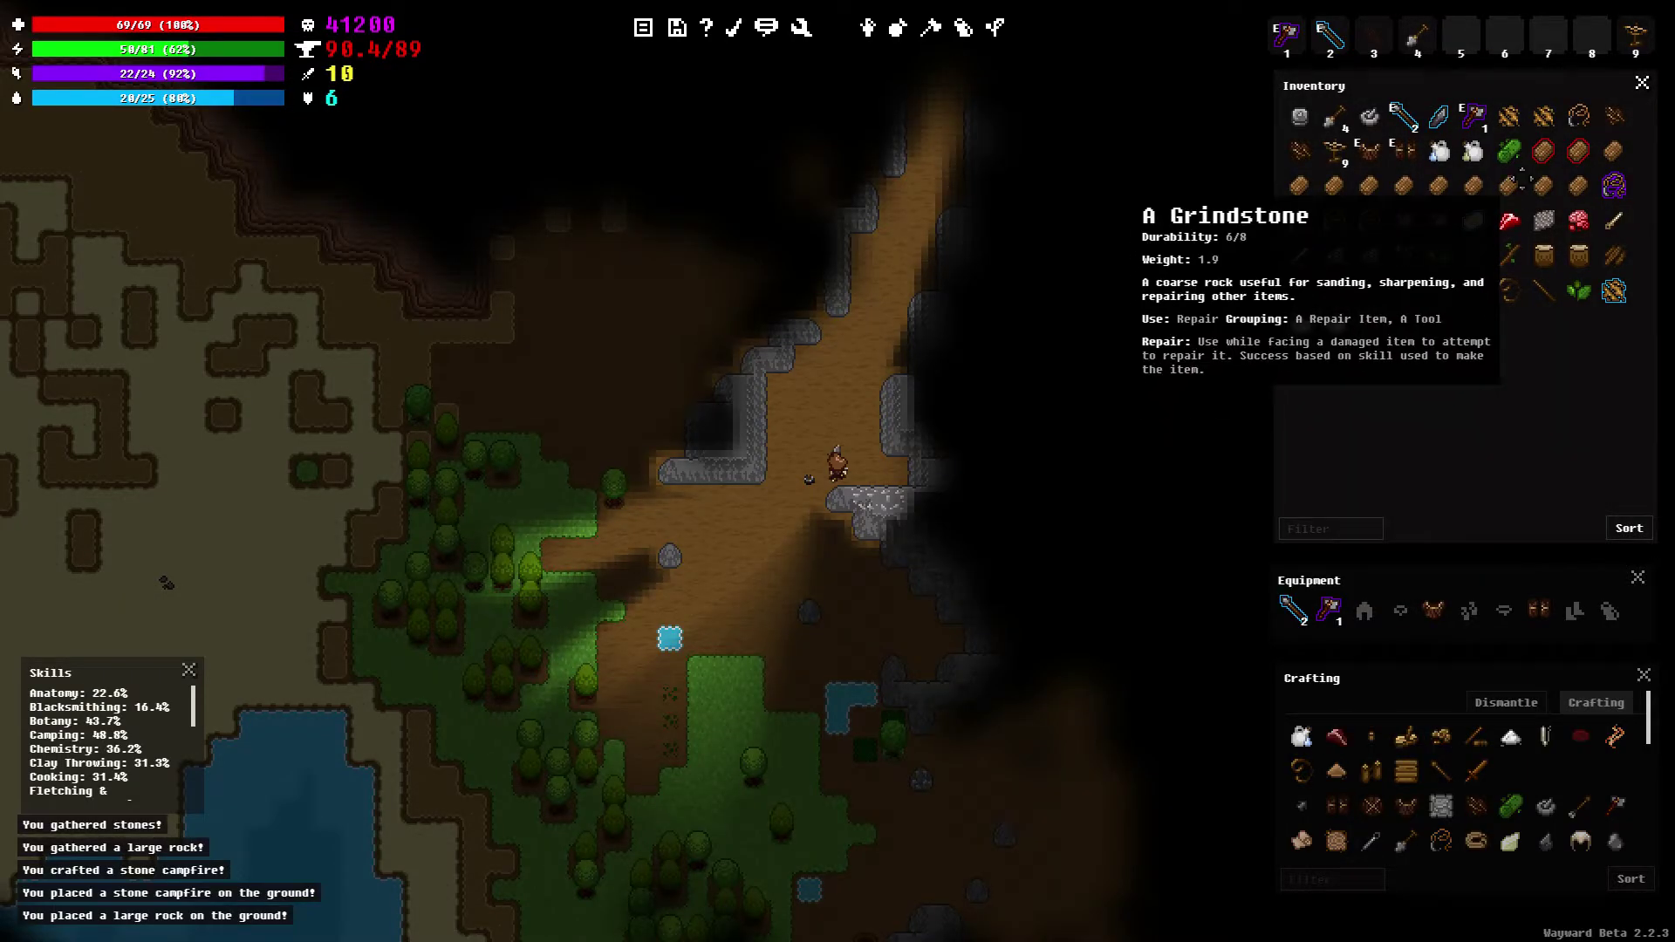
pyautogui.rightClick(1542, 155)
pyautogui.click(1566, 281)
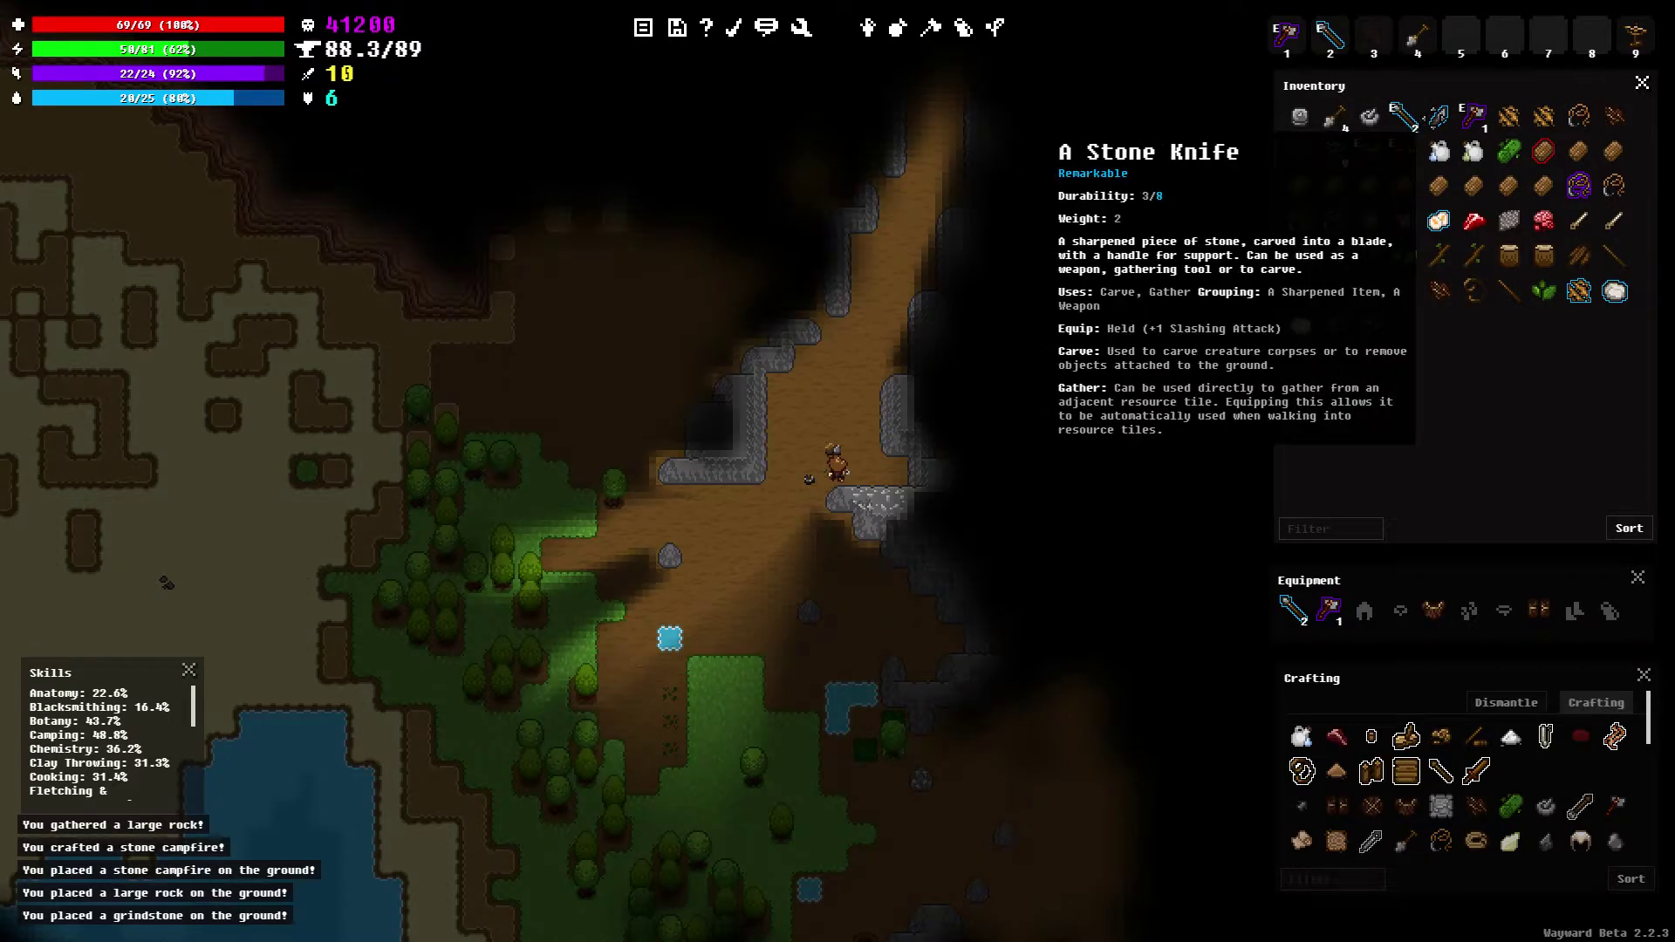
# Repair the stone knife with the grindstone, retrying after one failure
pyautogui.rightClick(1439, 118)
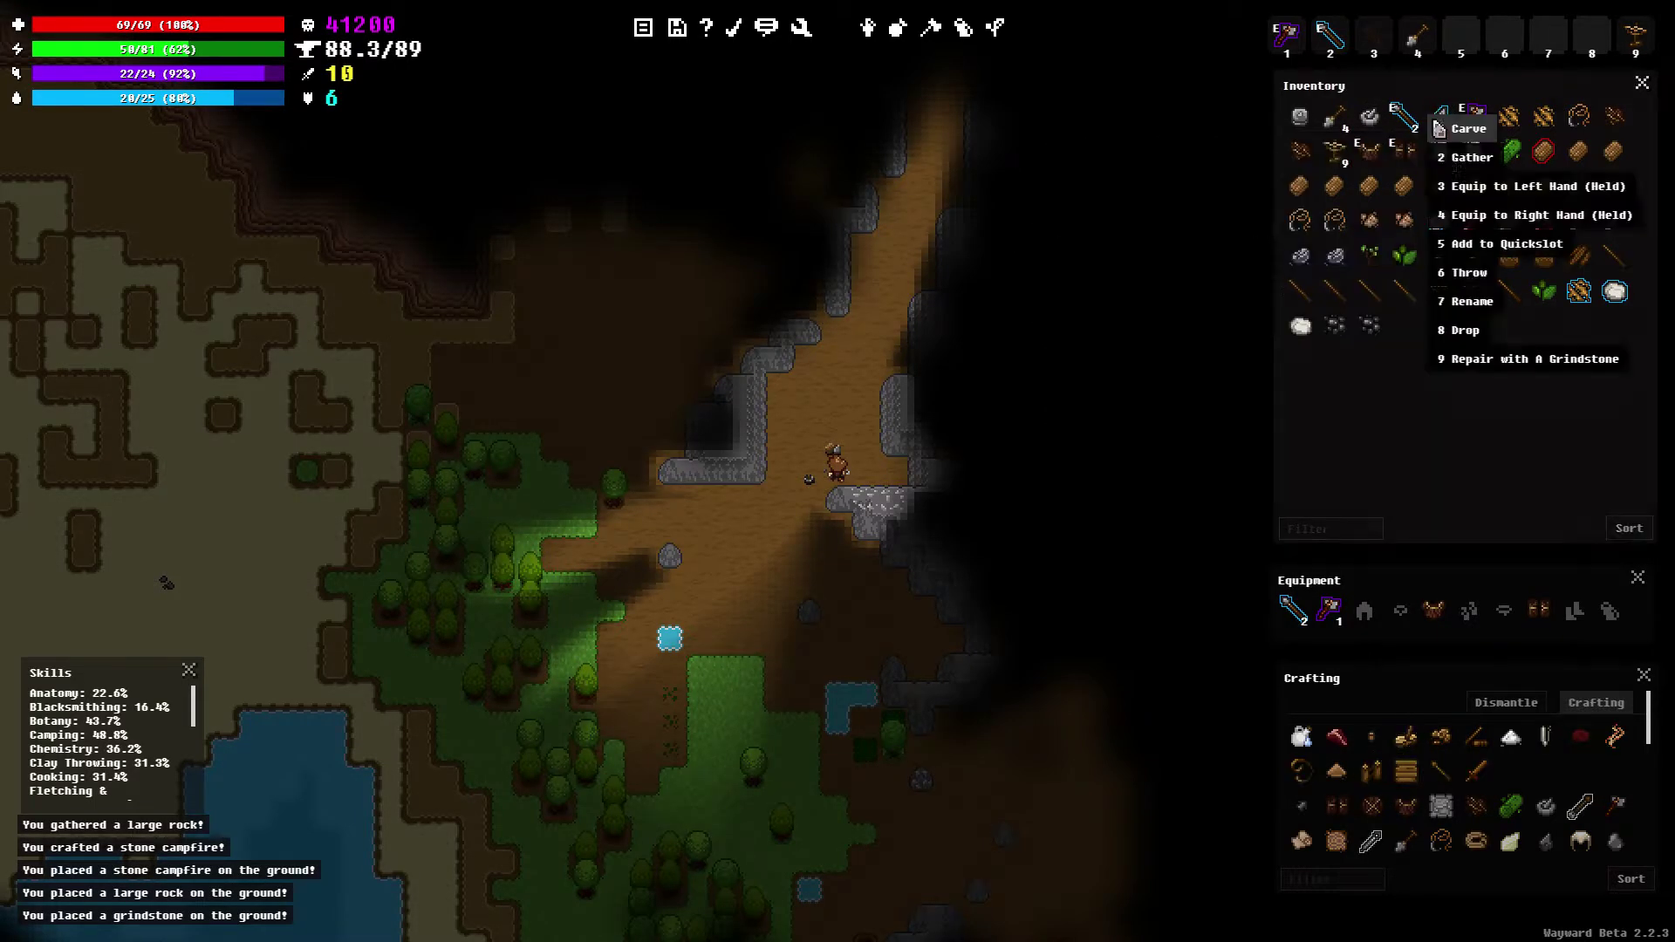
pyautogui.click(1503, 361)
pyautogui.rightClick(1450, 115)
pyautogui.click(1474, 358)
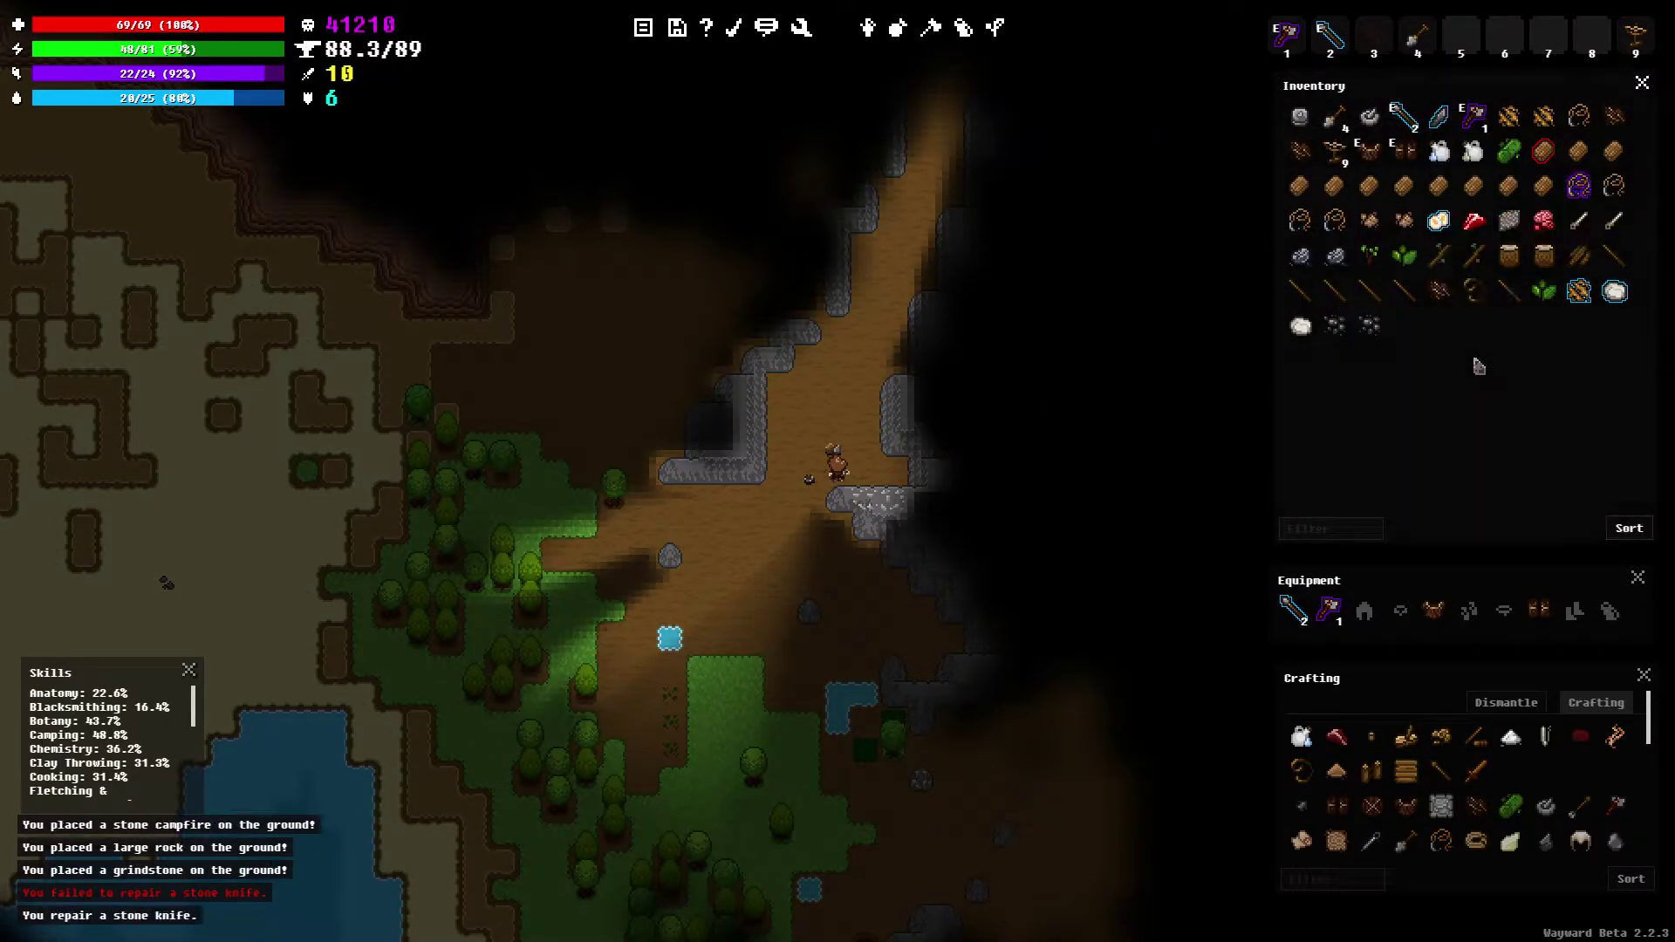
# Drop the grindstone back on the ground and step one tile west and south
pyautogui.rightClick(1420, 144)
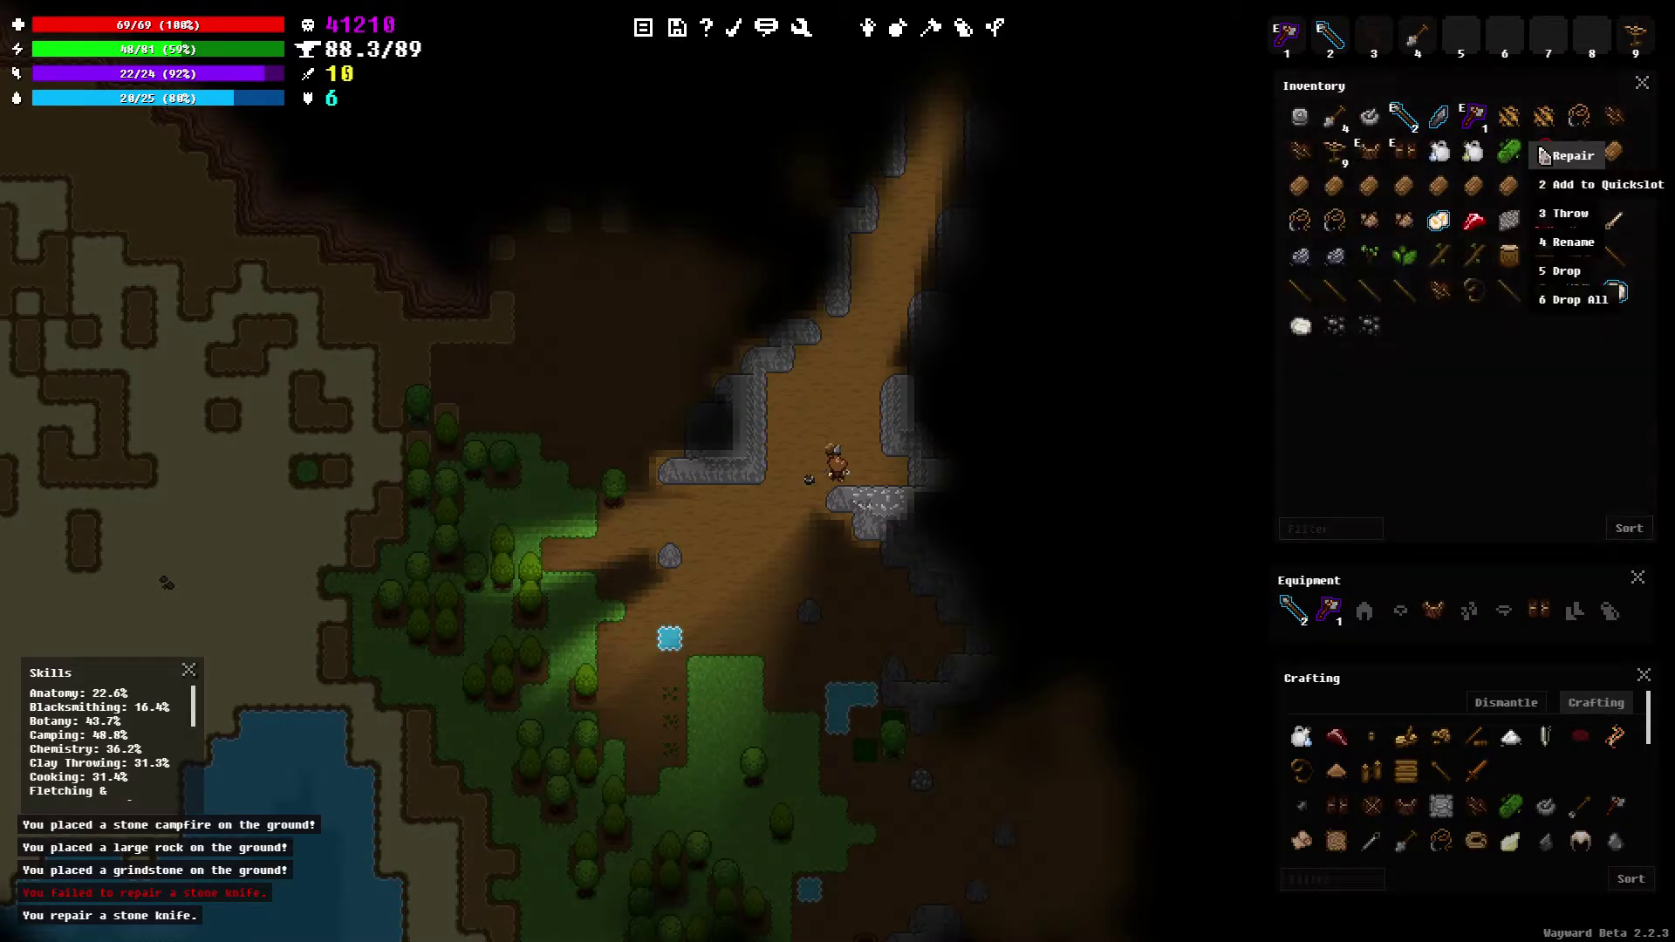
pyautogui.click(1570, 267)
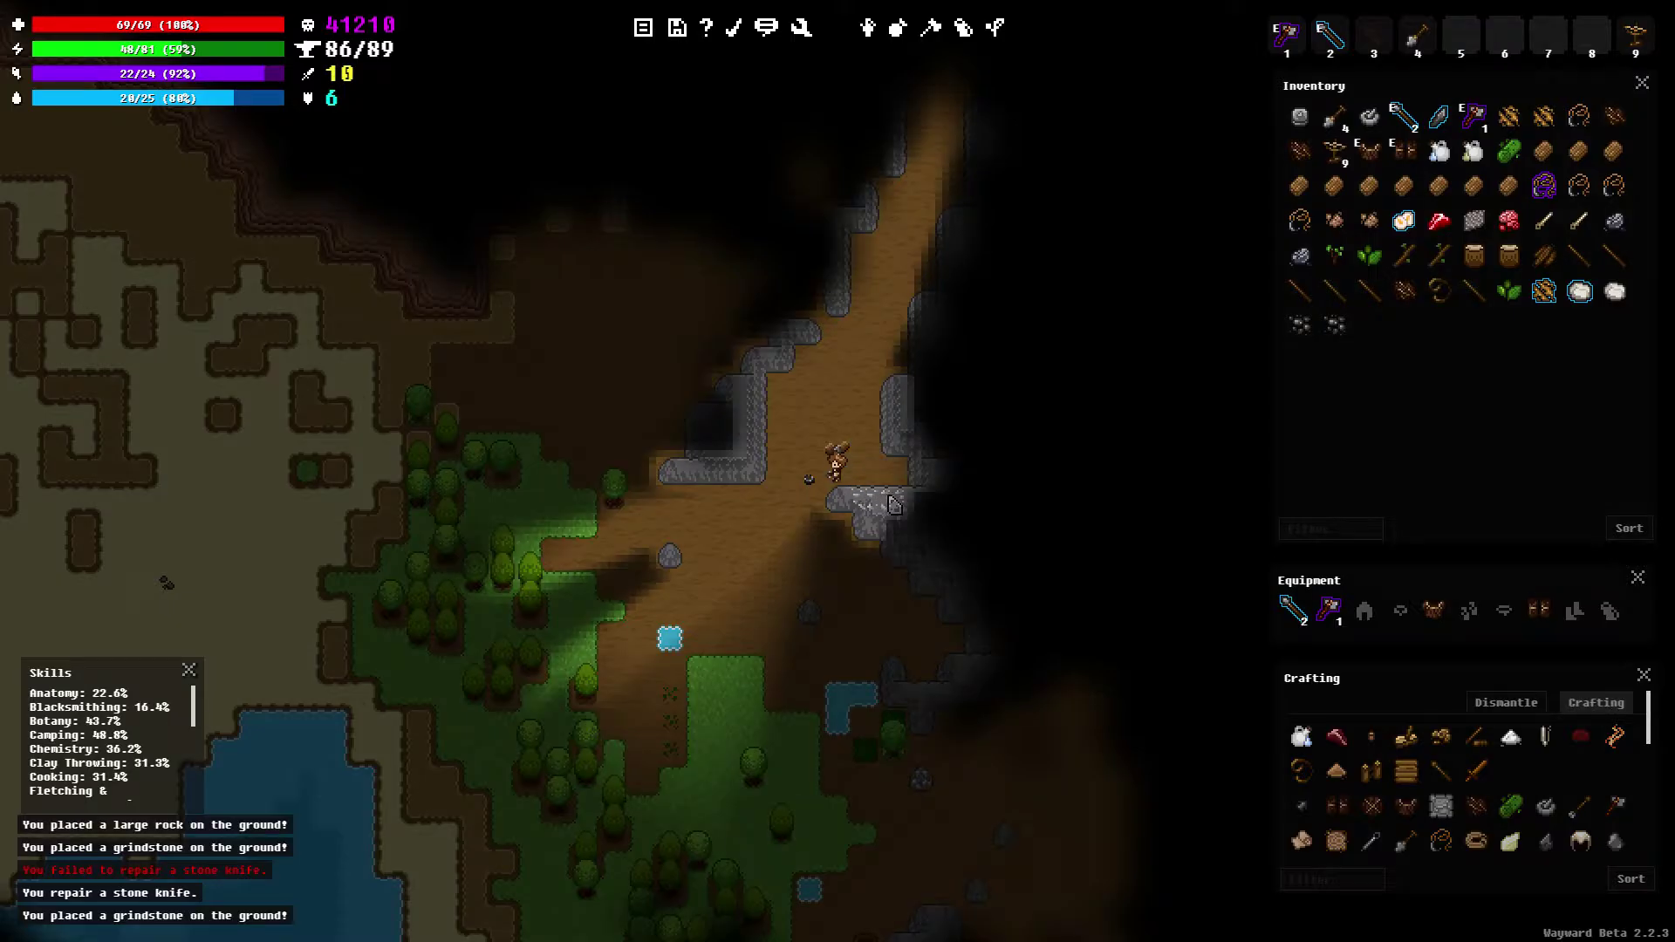
pyautogui.press('a')
pyautogui.press('s')
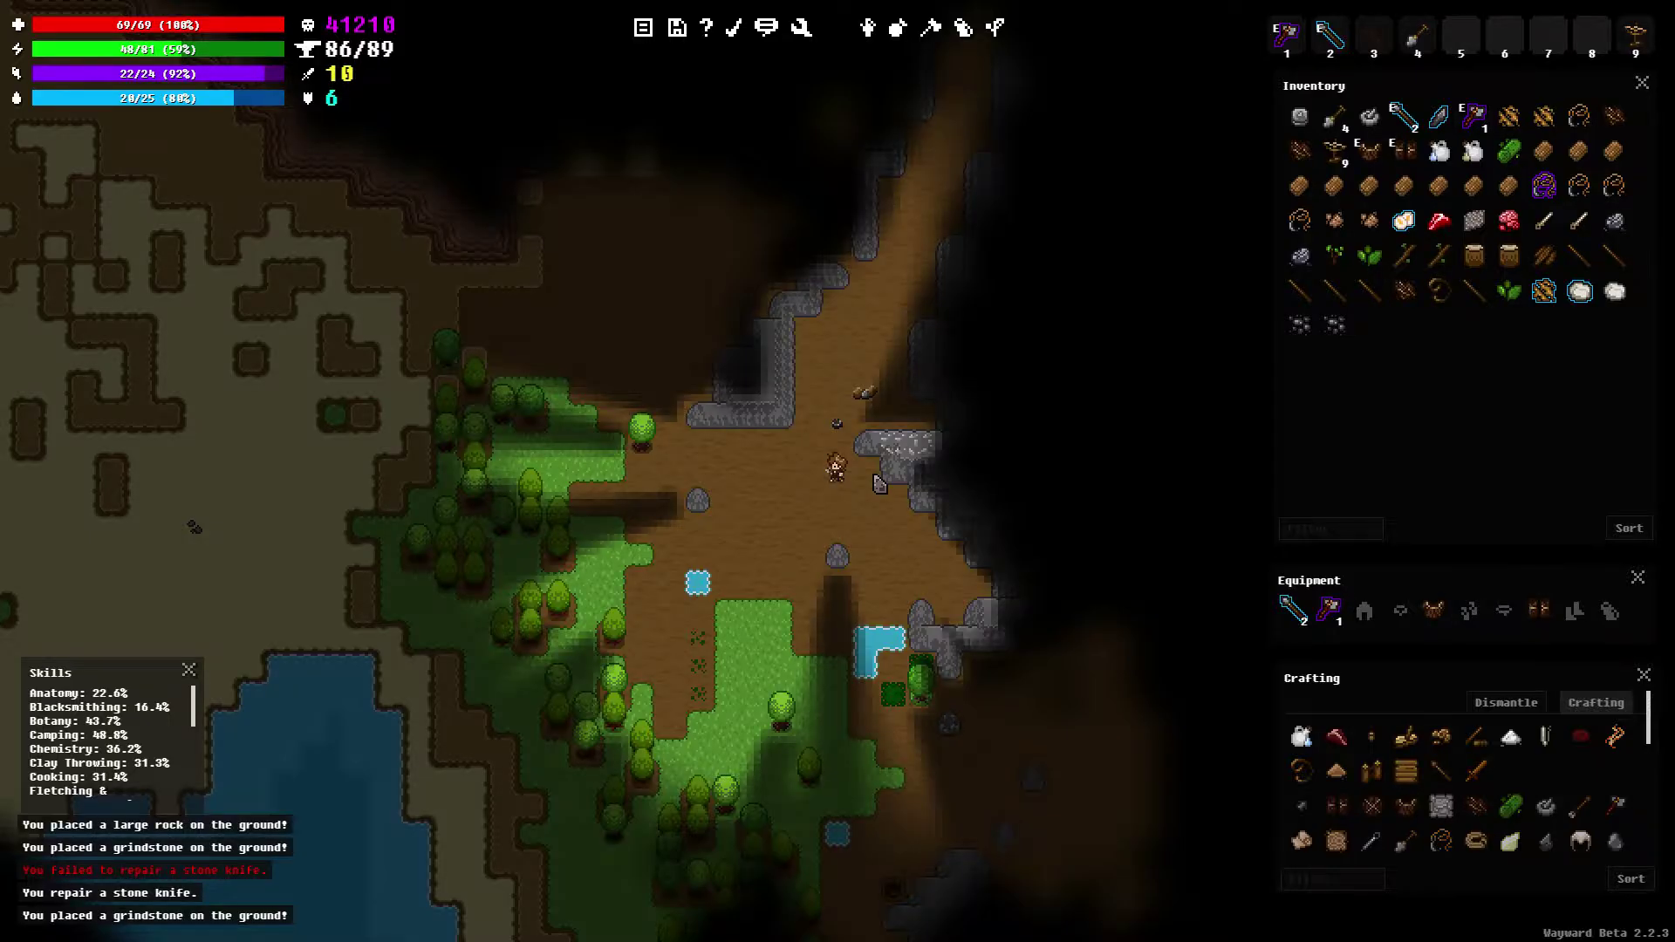
# Drop all the branches, wooden poles and stones on the ground
pyautogui.press('a')
pyautogui.press('a')
pyautogui.press('a')
pyautogui.press('s')
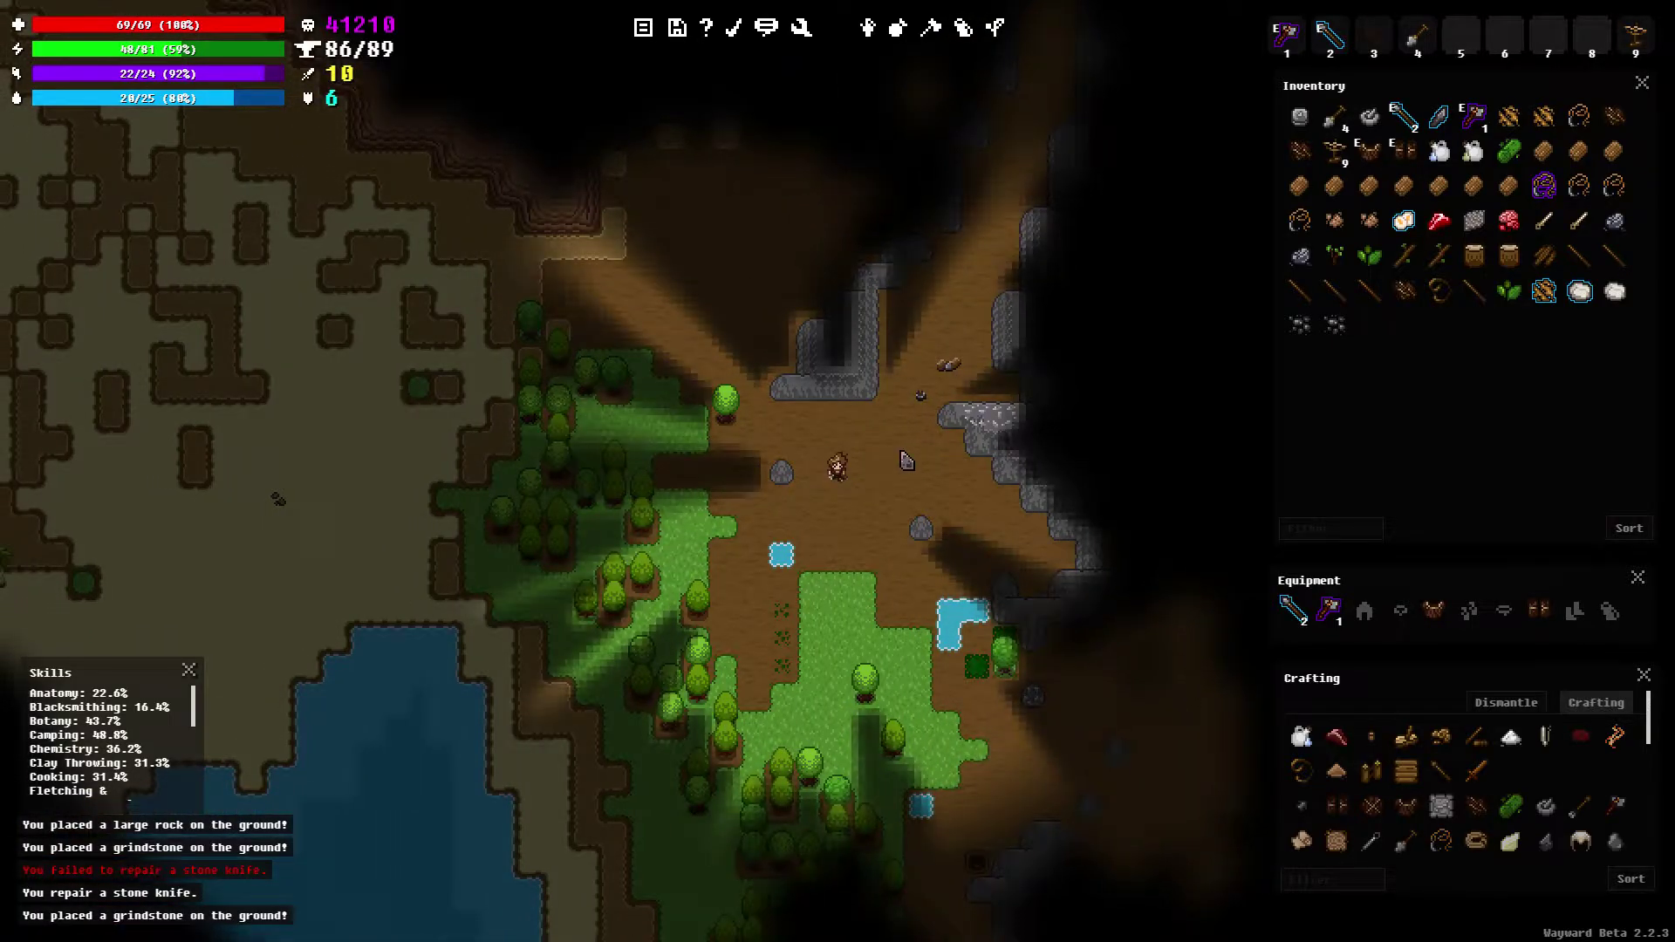
pyautogui.rightClick(1406, 257)
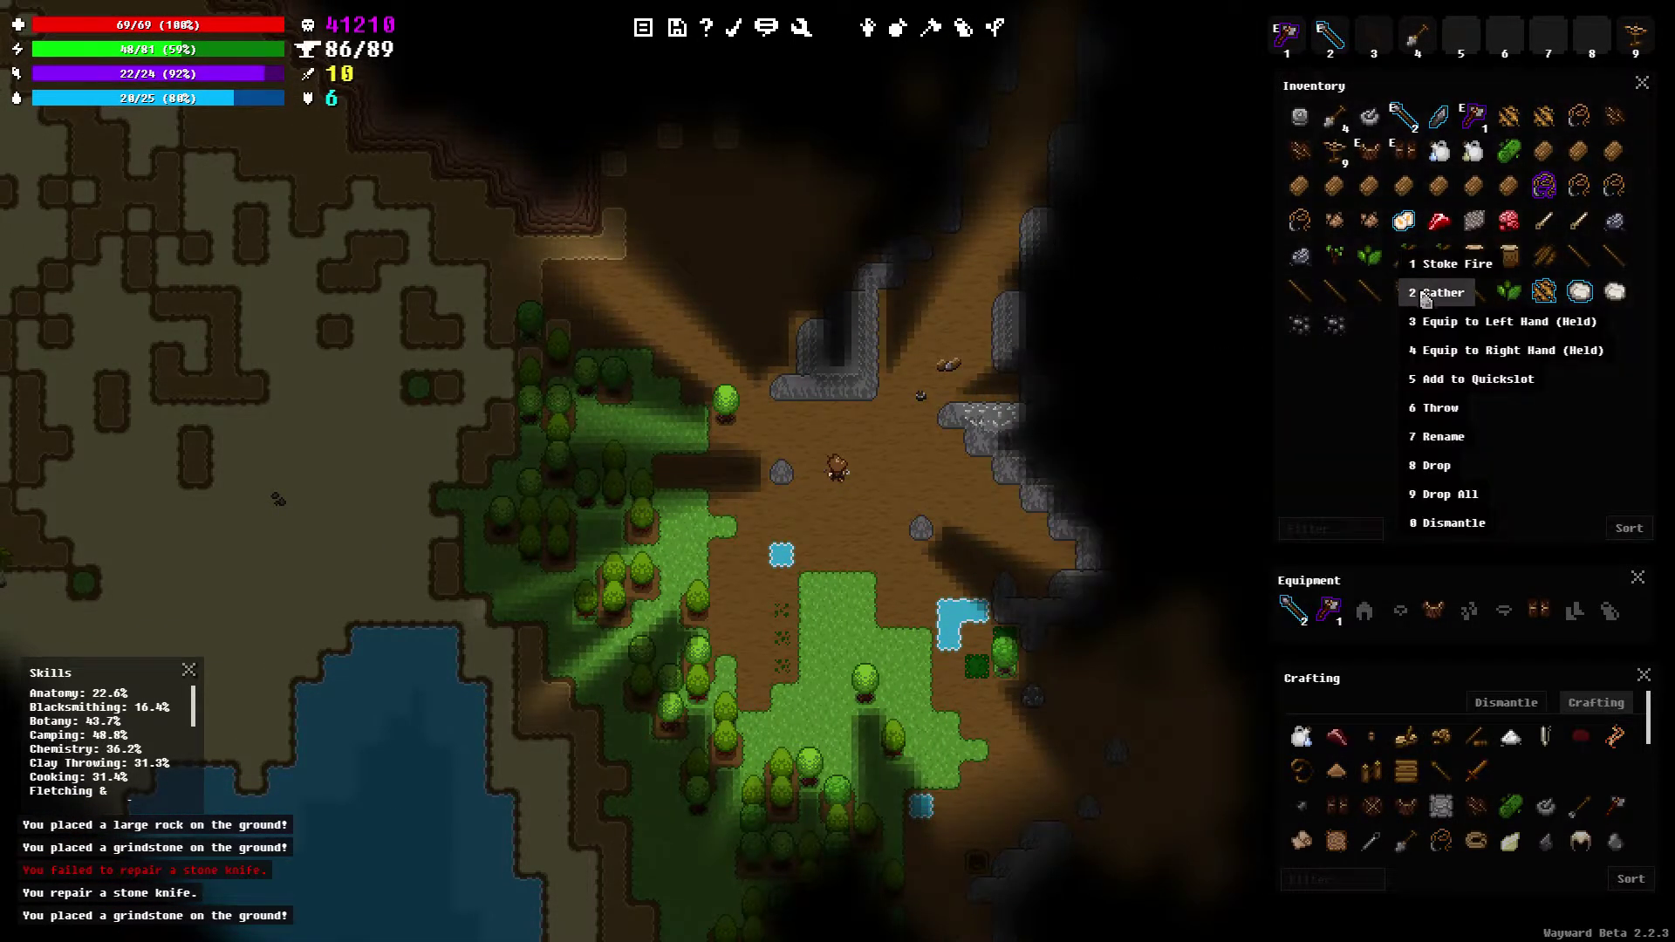
pyautogui.click(1451, 494)
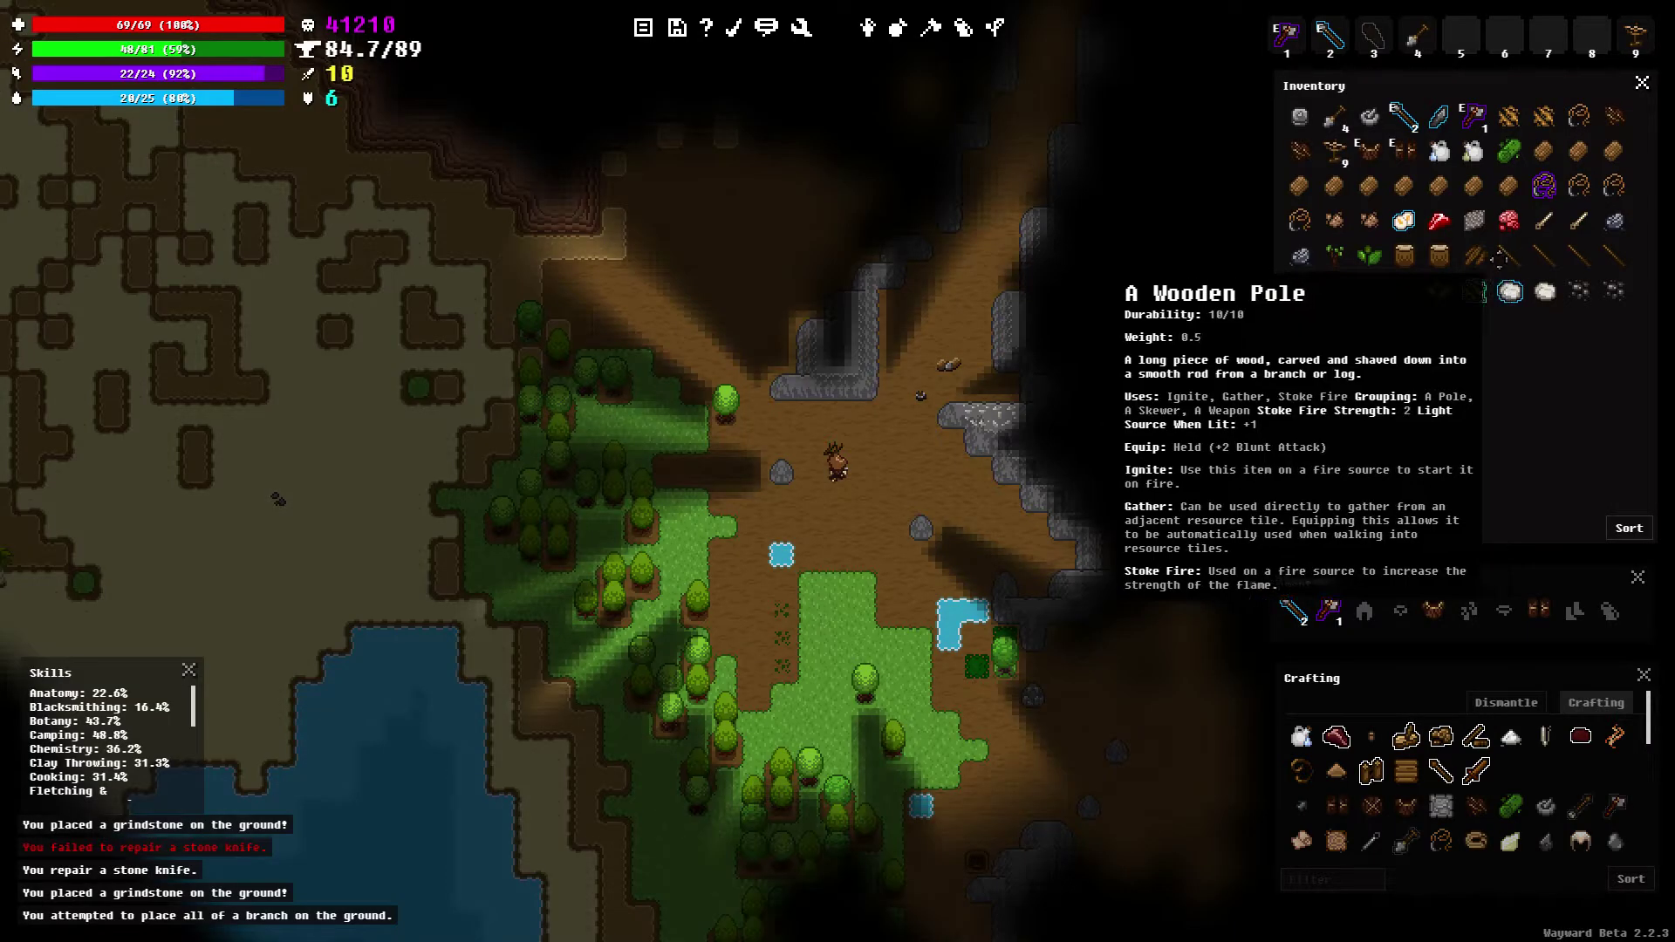
pyautogui.rightClick(1535, 262)
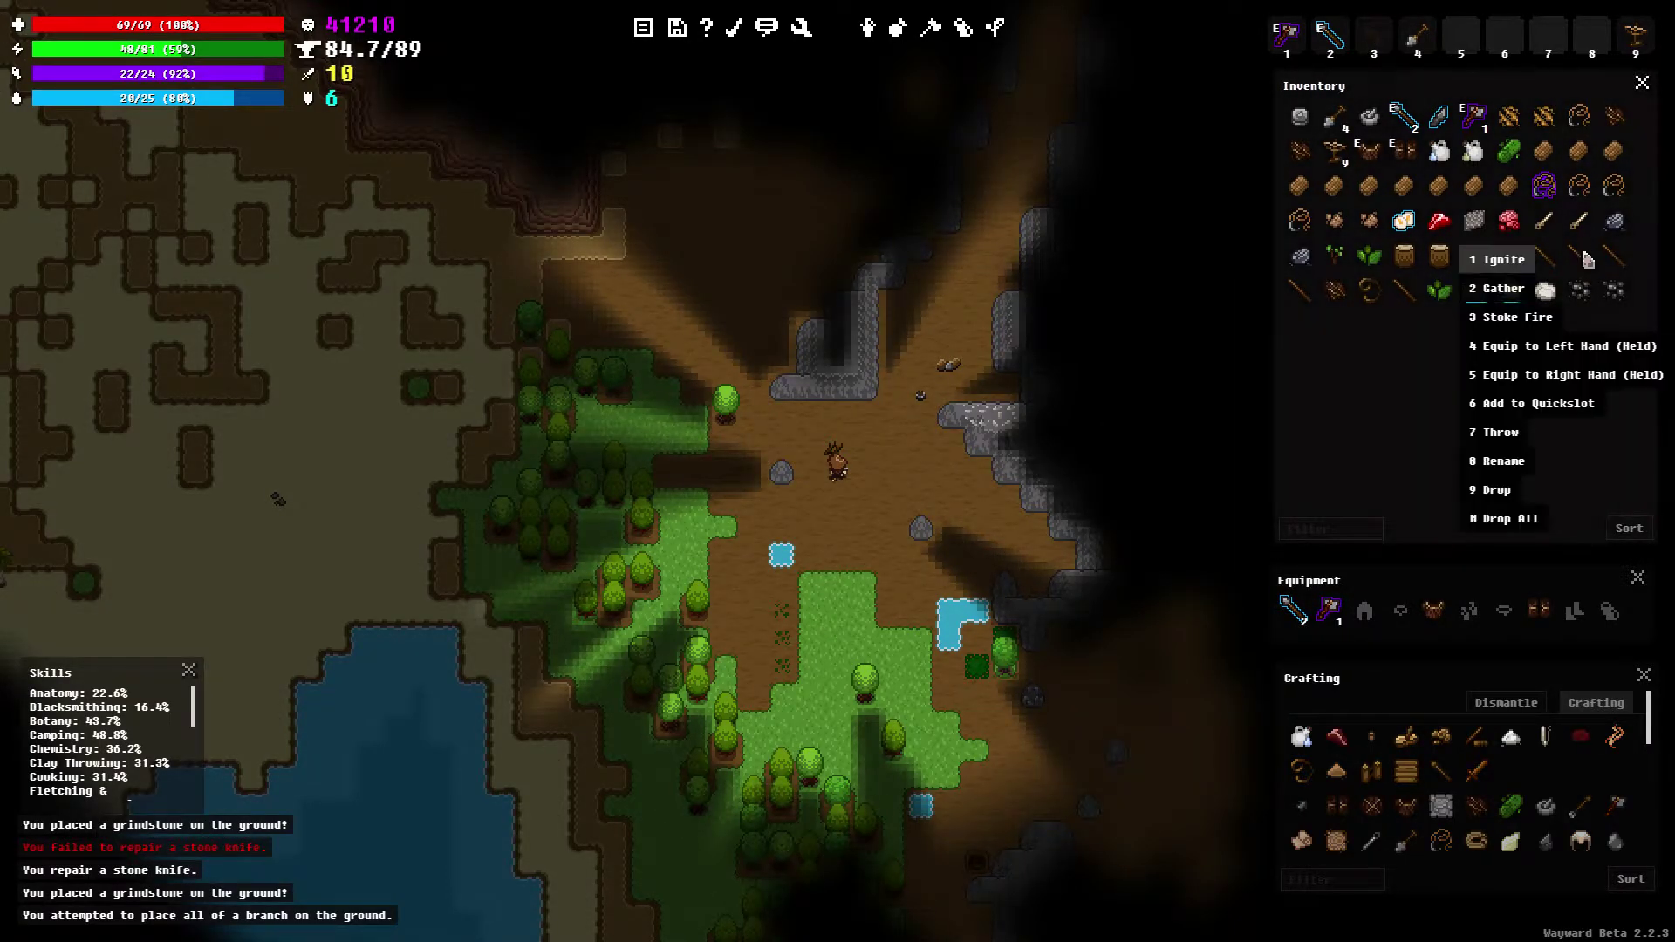
pyautogui.rightClick(1545, 273)
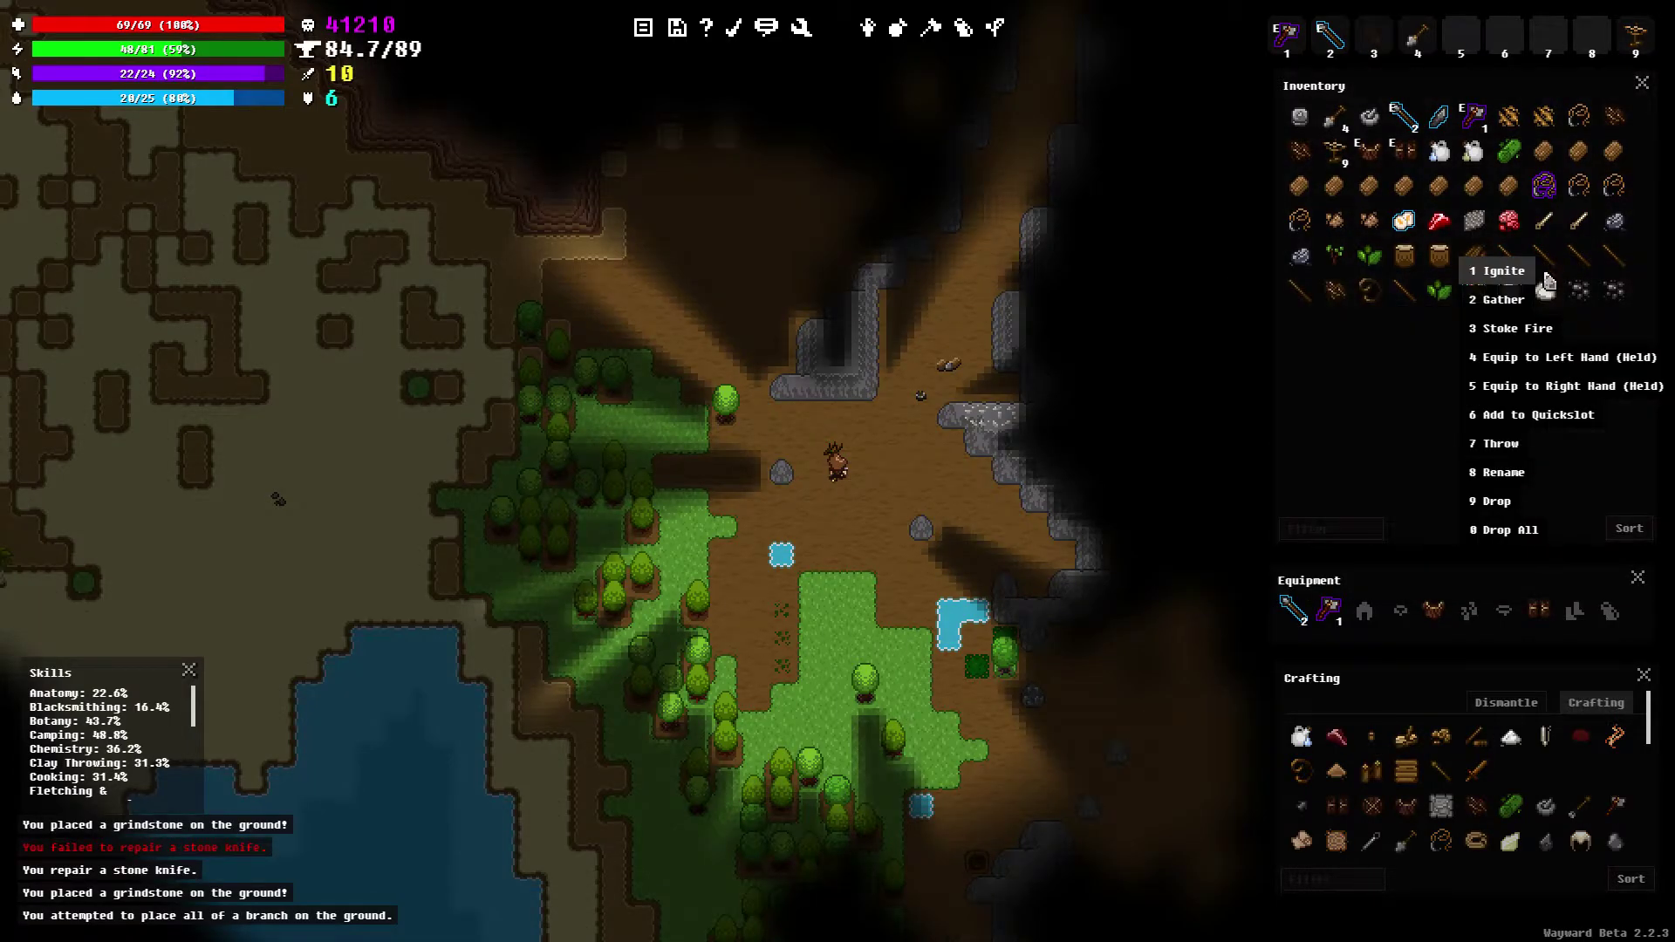
pyautogui.click(1528, 528)
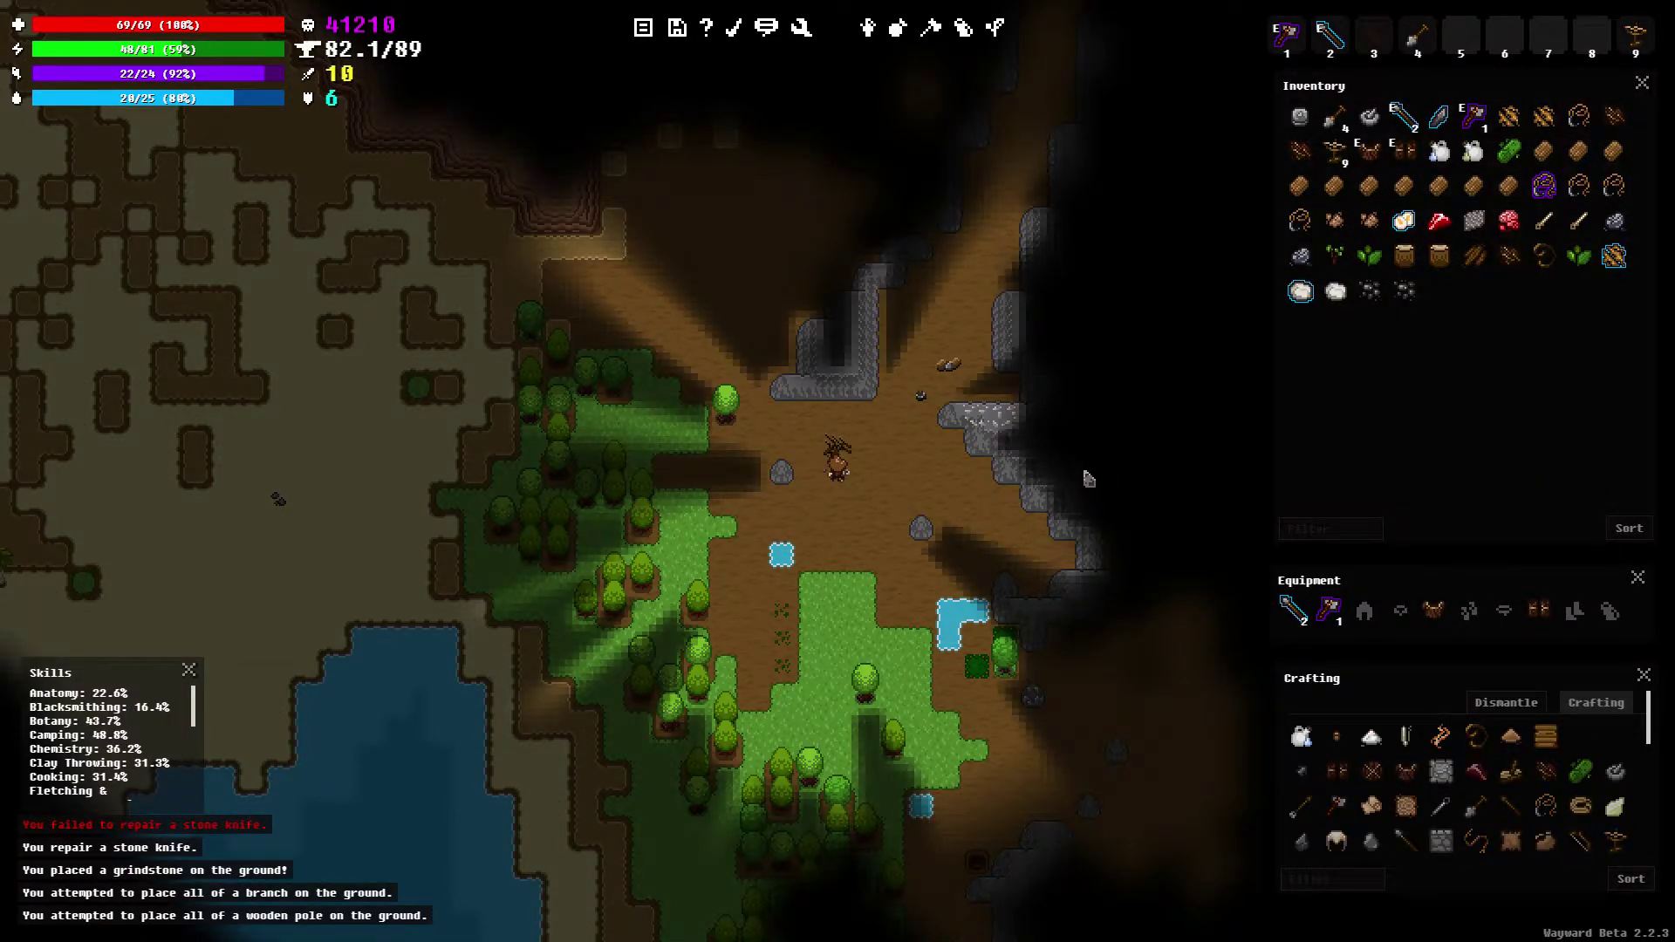
pyautogui.rightClick(1369, 295)
pyautogui.click(1413, 440)
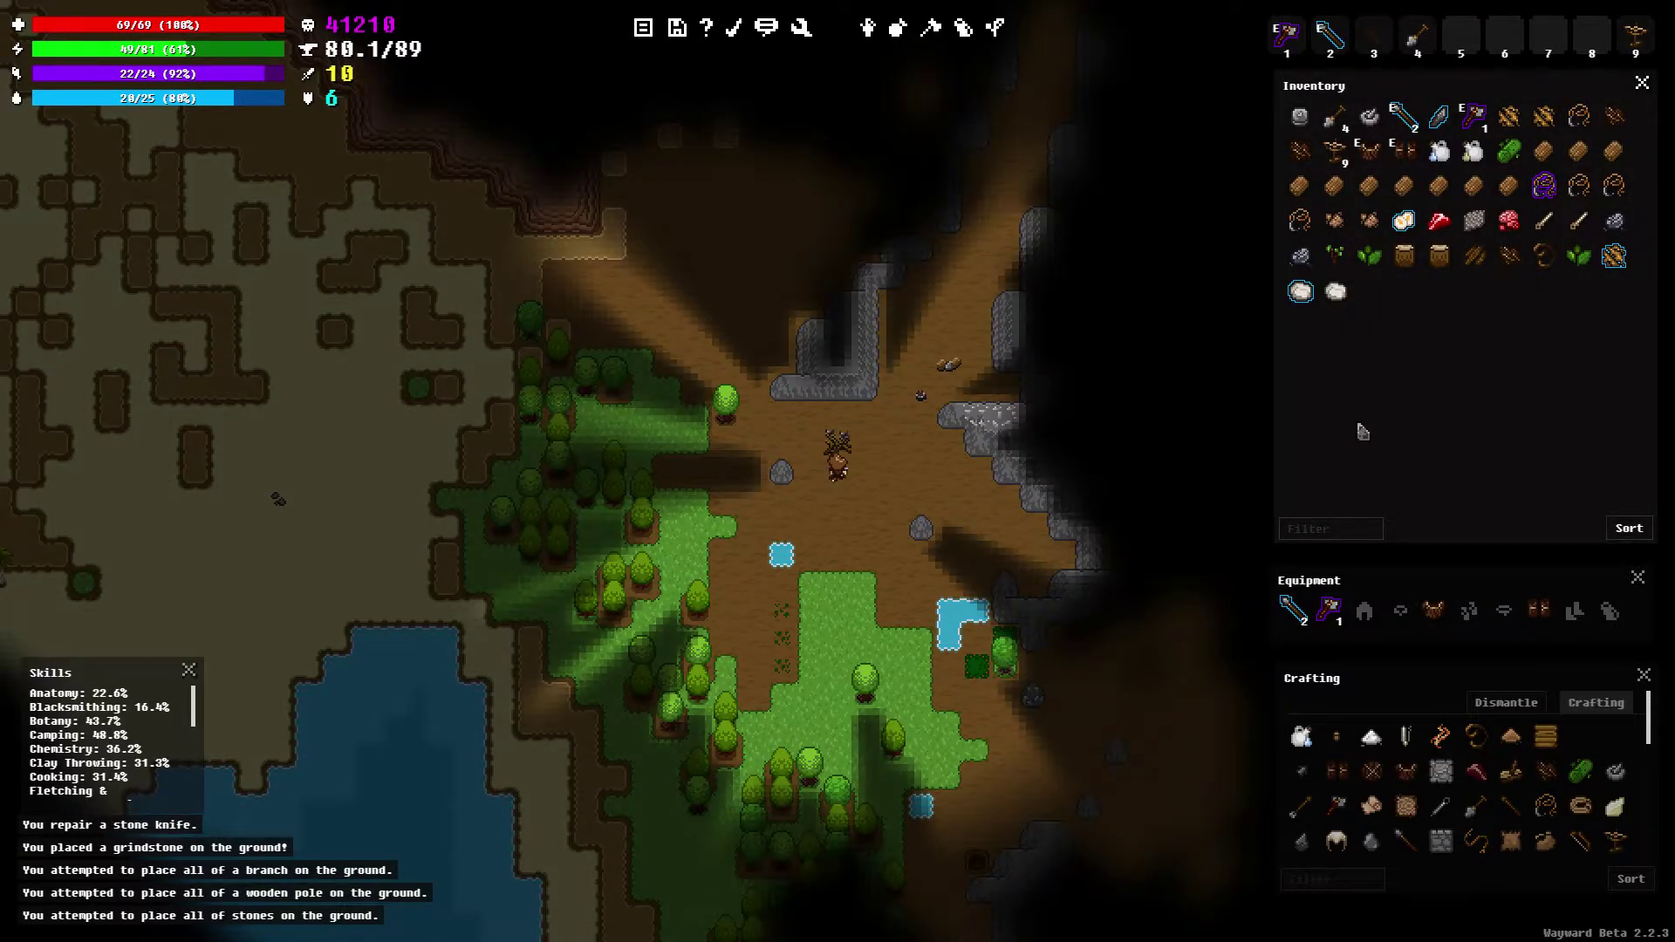
# Walk to the stone campfire and pick it up
pyautogui.press('d')
pyautogui.press('d')
pyautogui.press('w')
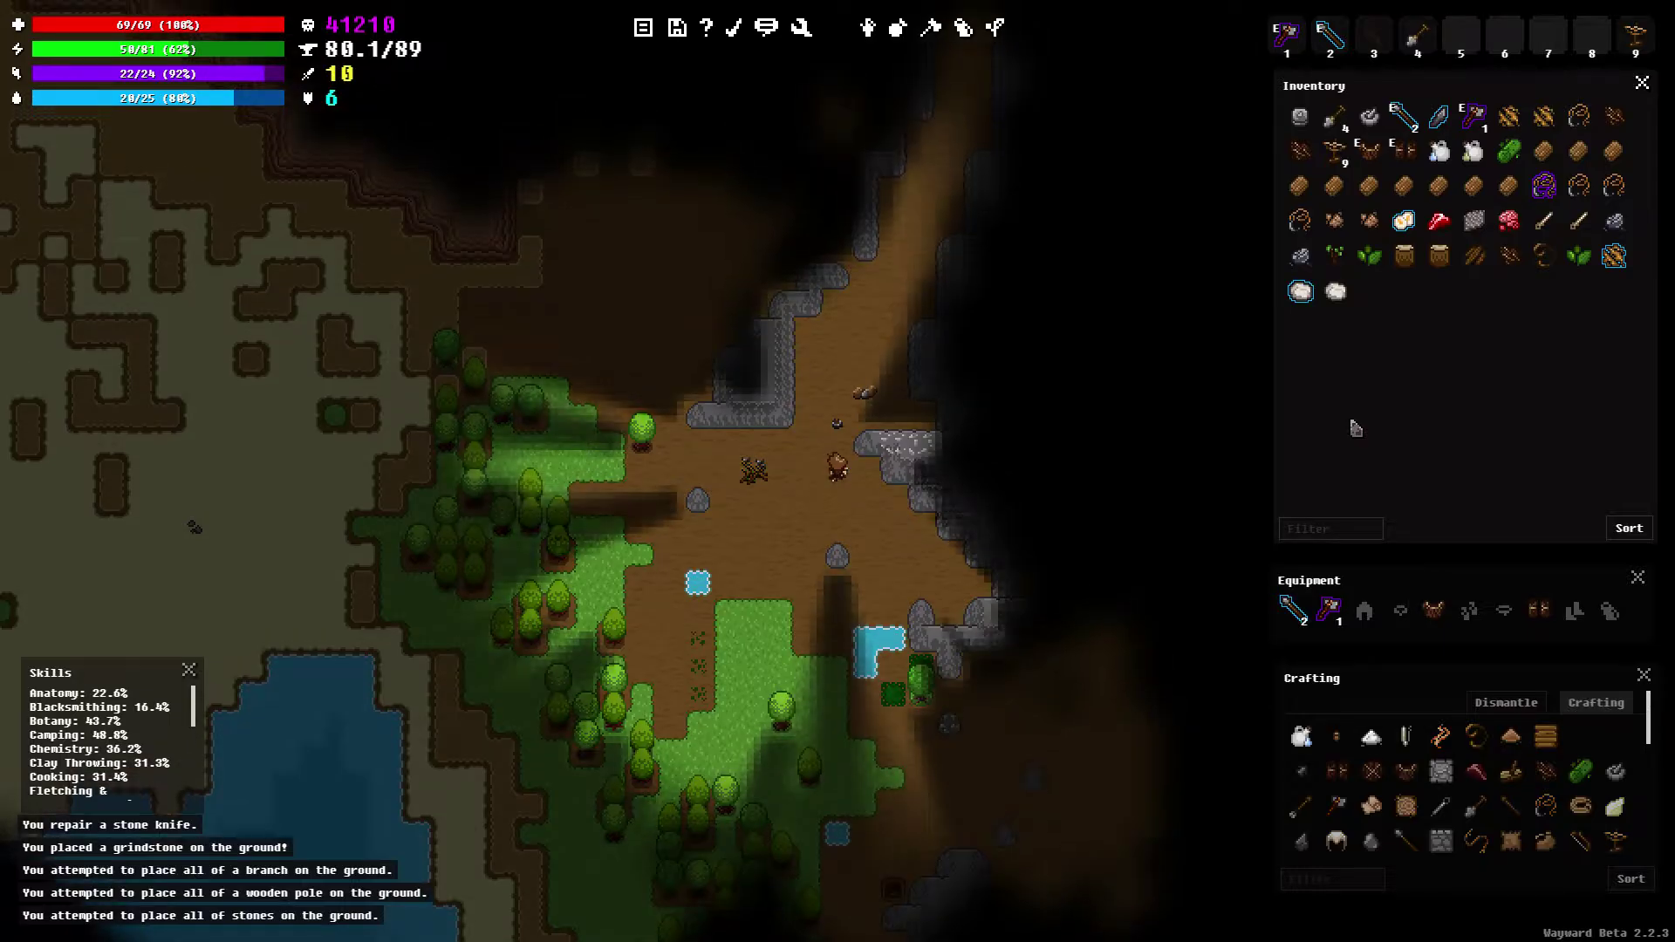
pyautogui.press('w')
pyautogui.press('s')
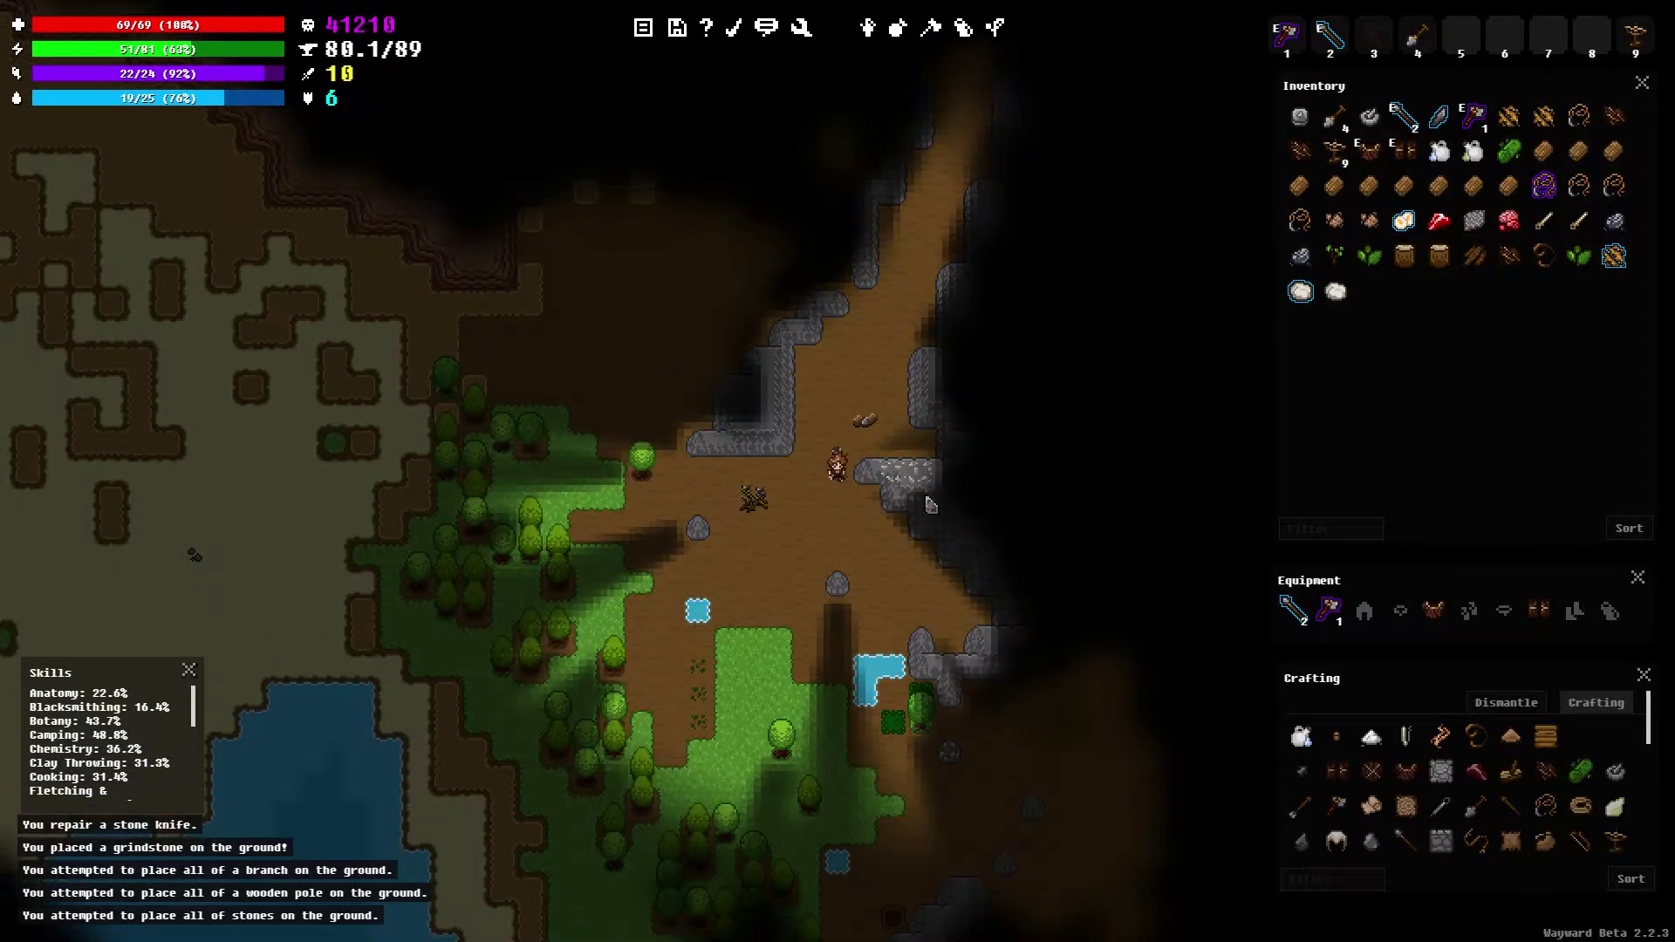
pyautogui.rightClick(926, 504)
pyautogui.click(969, 503)
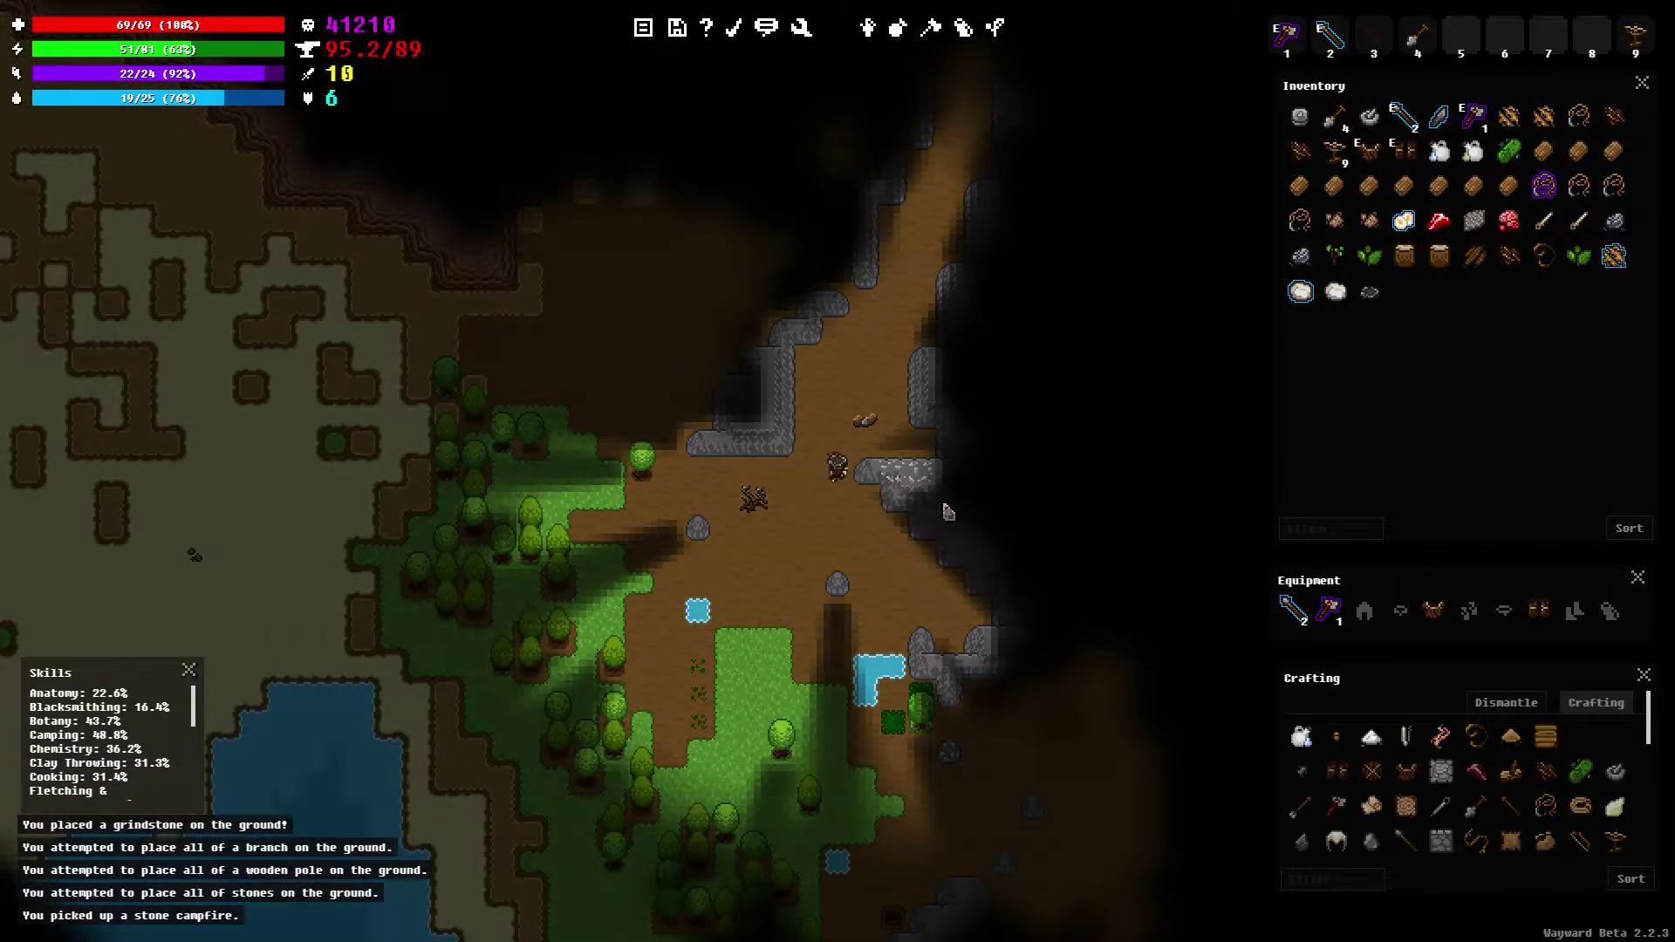
# Carry the campfire southwest, build it there, and rest on the ground beside it
pyautogui.press('s')
pyautogui.press('a')
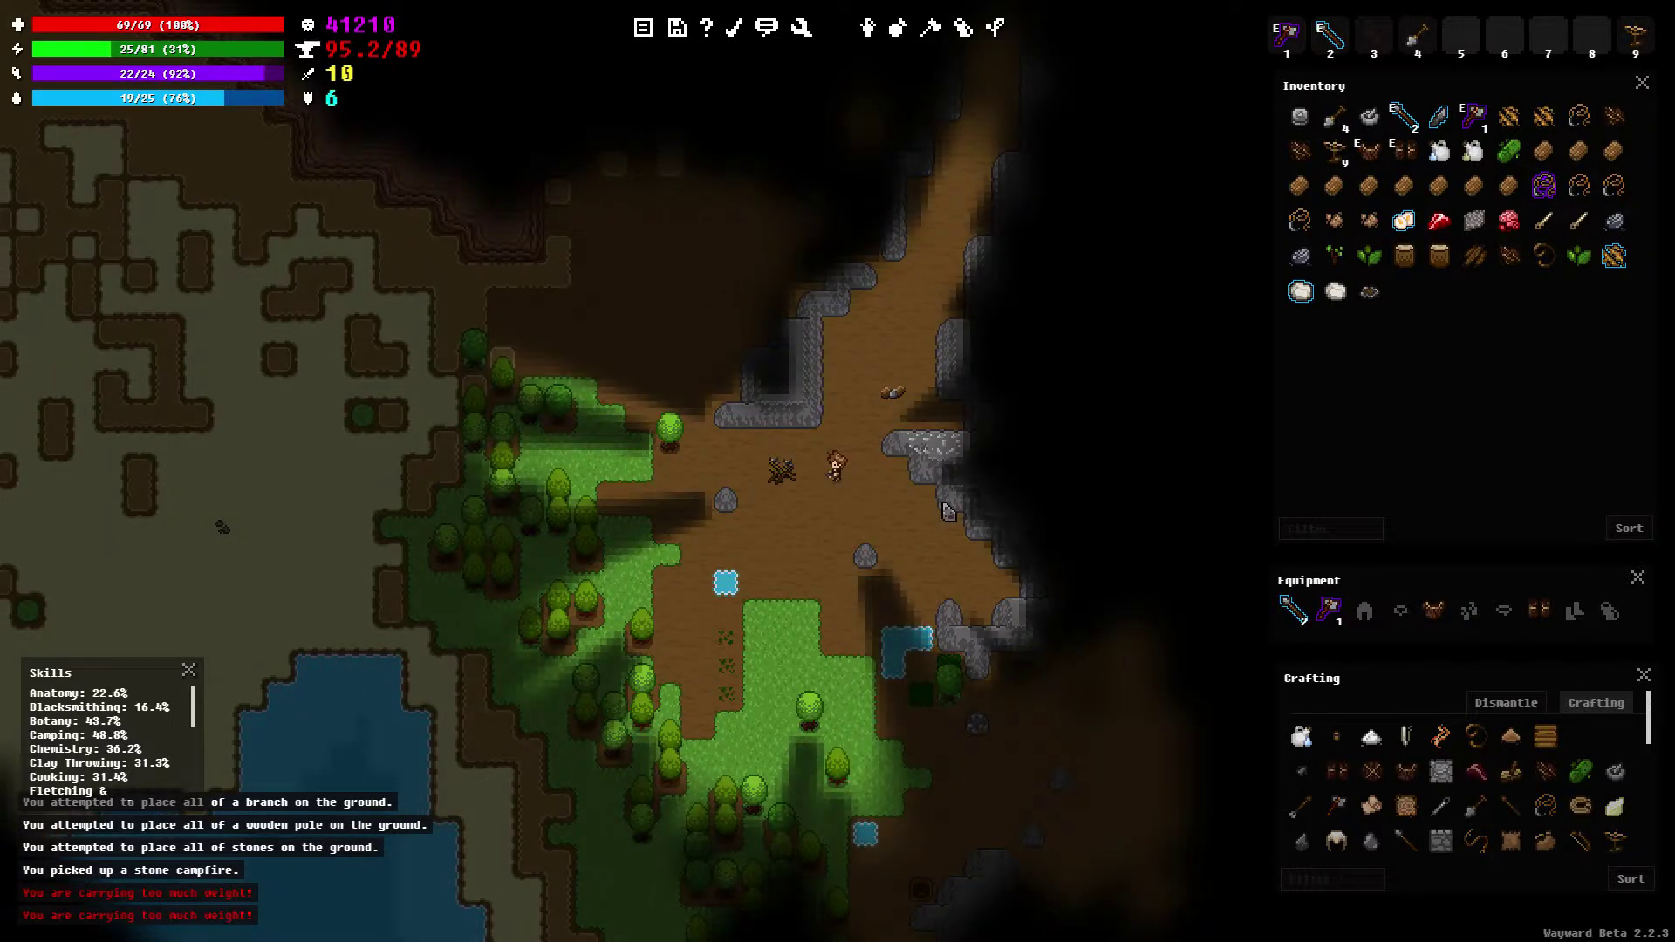
pyautogui.press('a')
pyautogui.press('s')
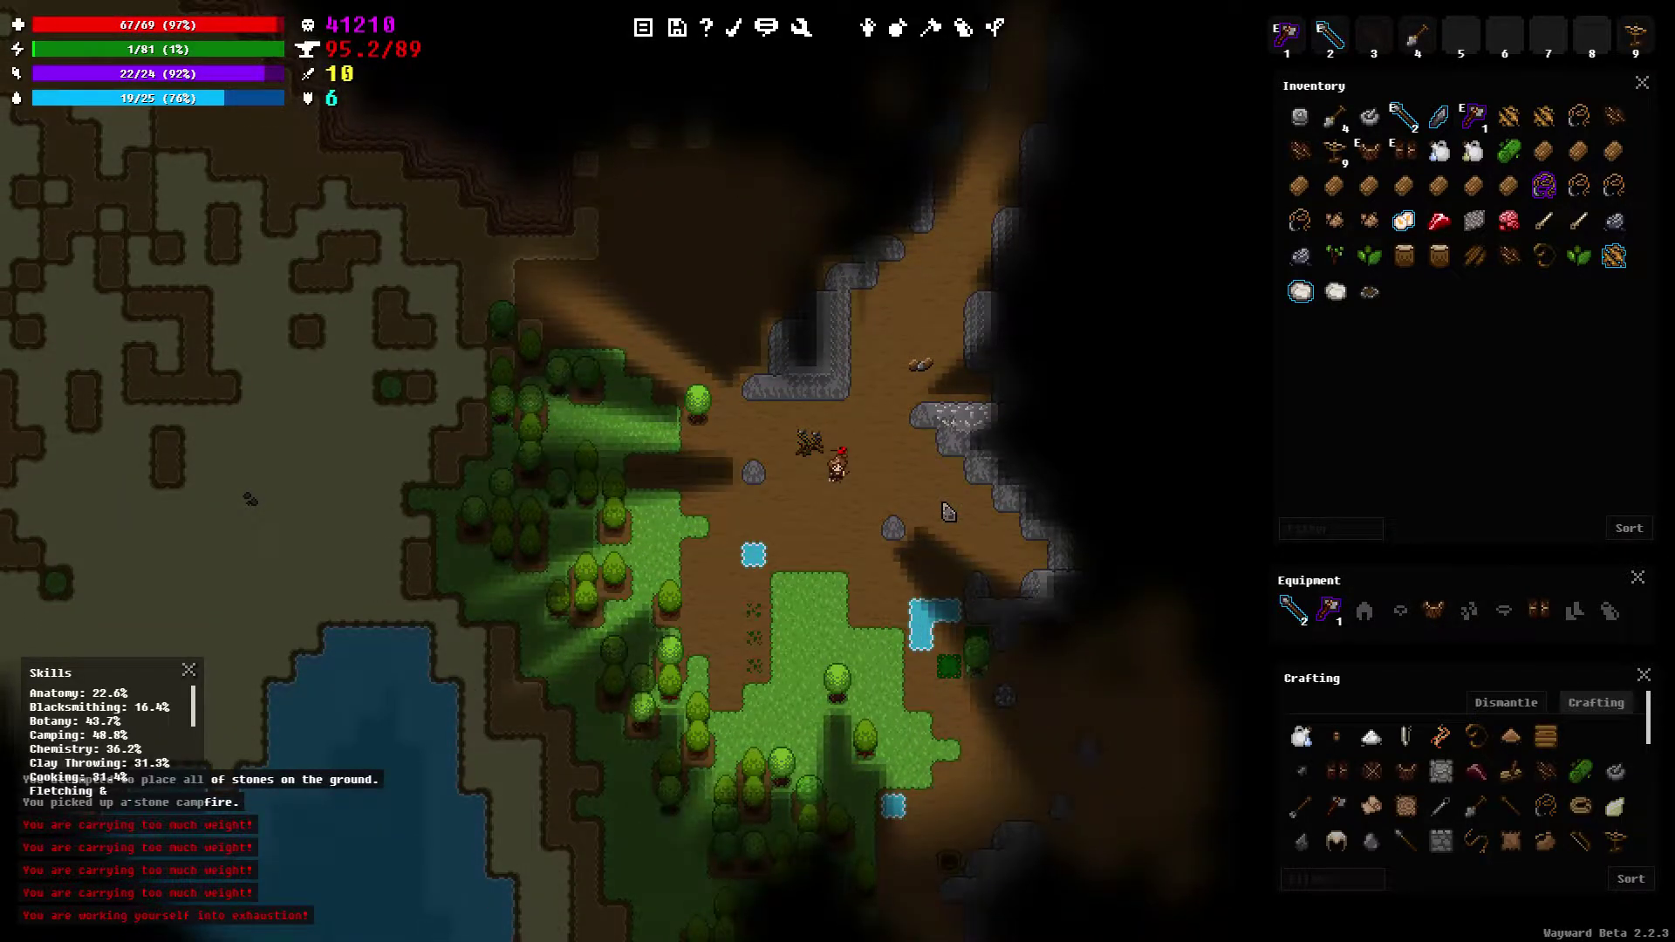
pyautogui.press('a')
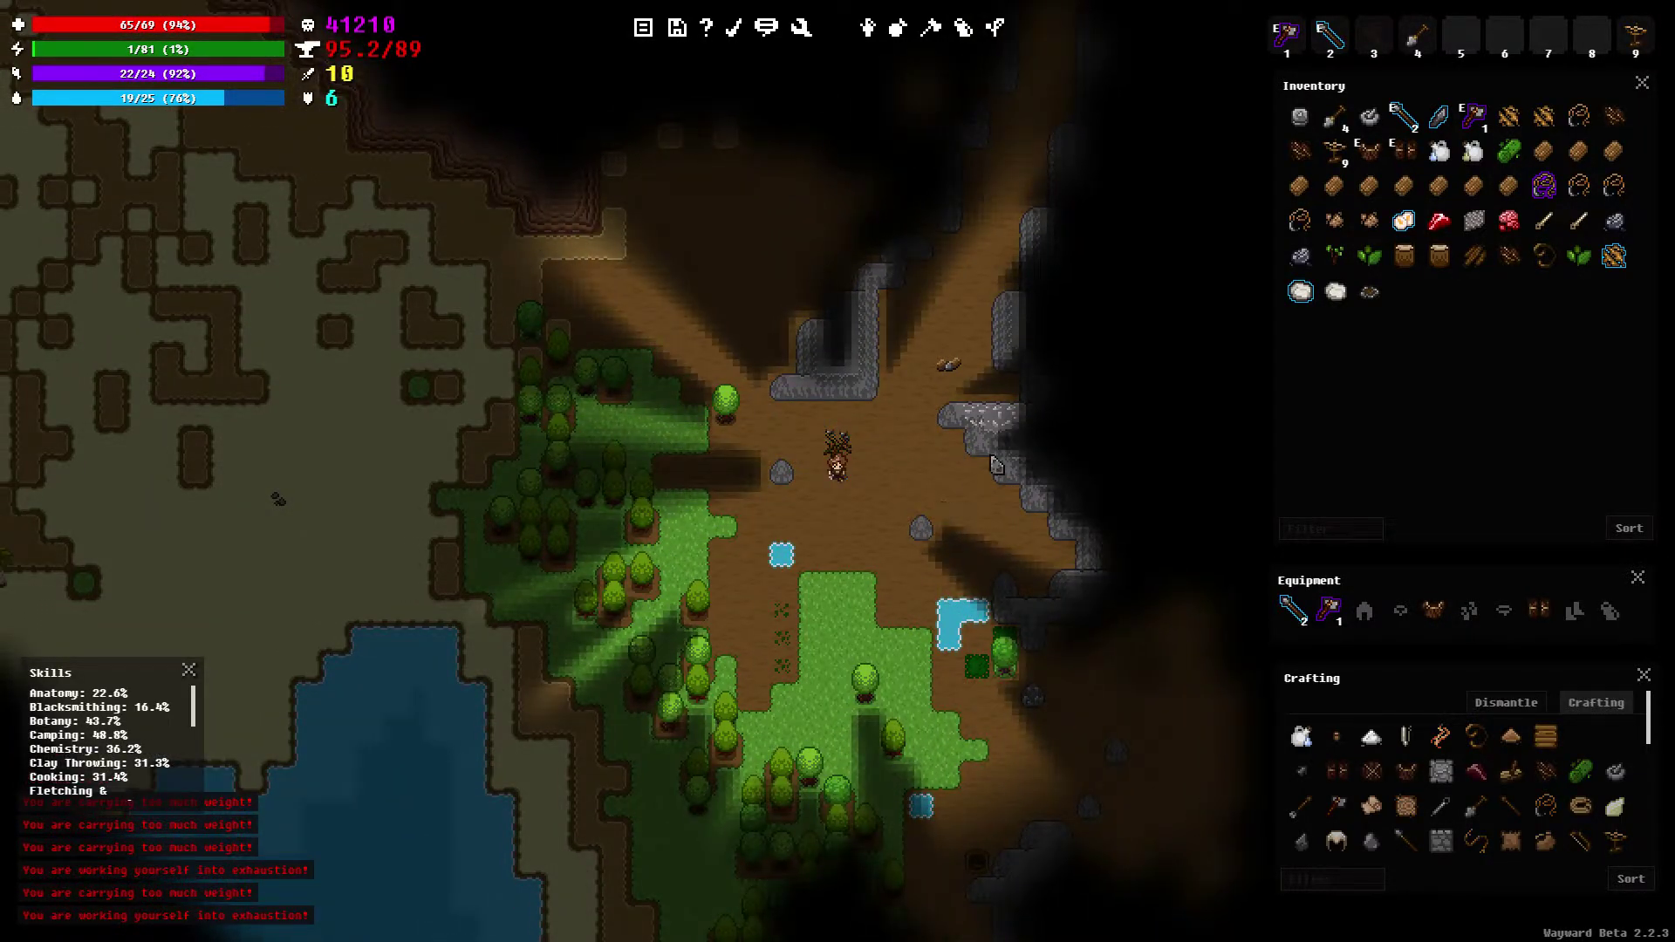
pyautogui.rightClick(1382, 298)
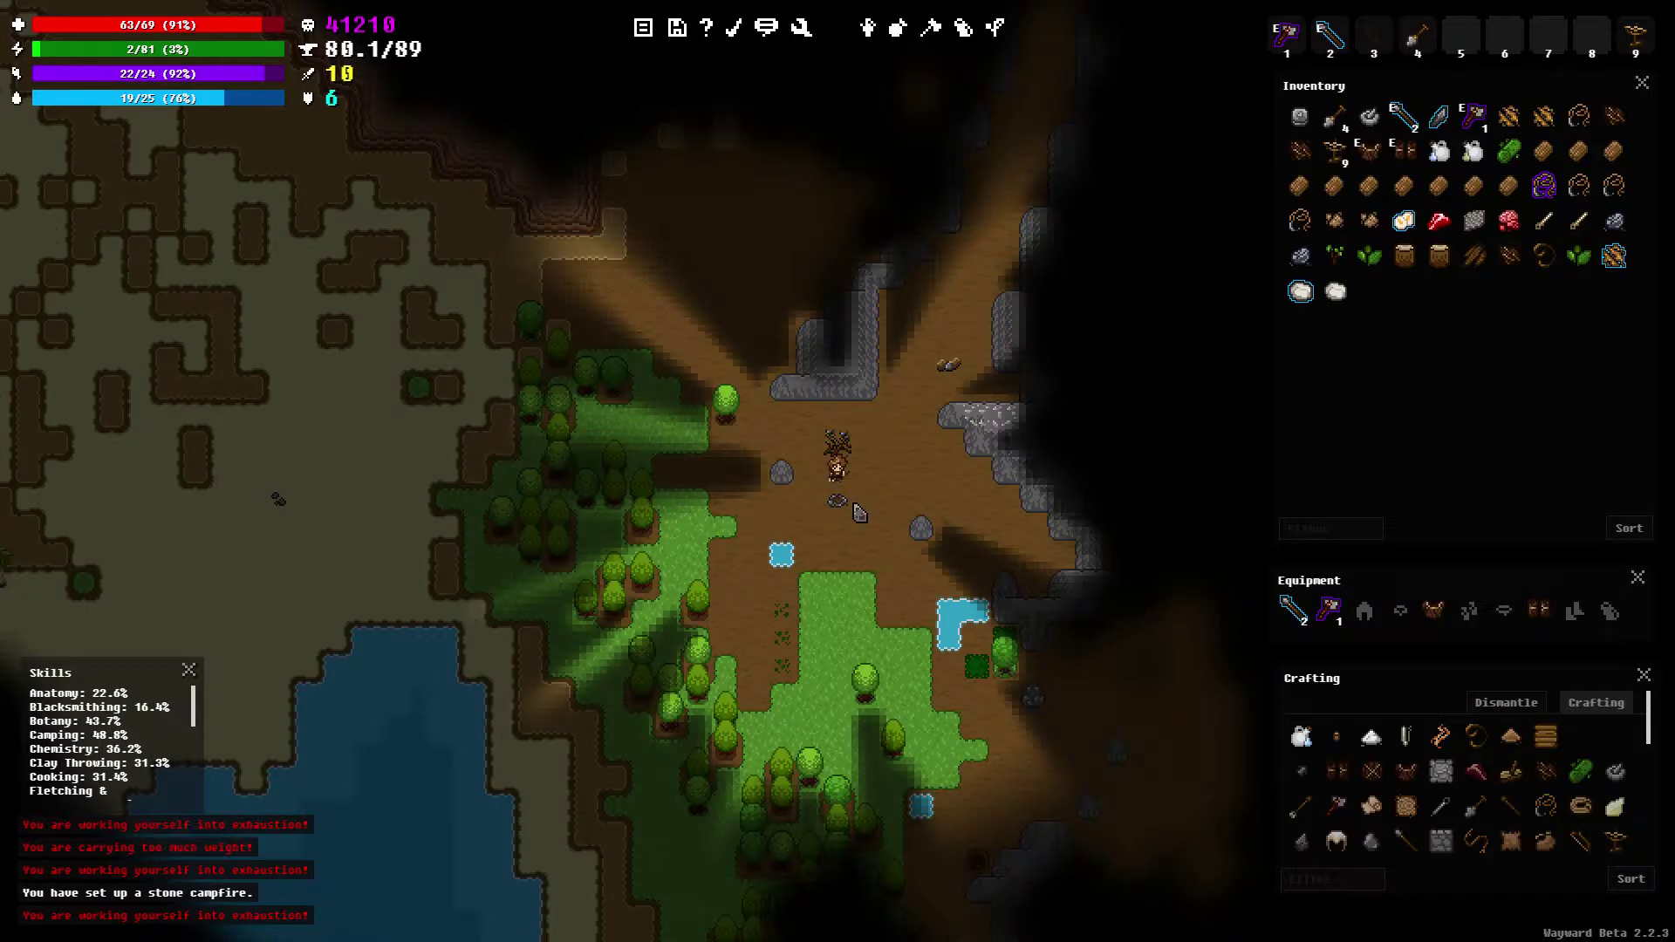
pyautogui.rightClick(858, 512)
pyautogui.click(912, 567)
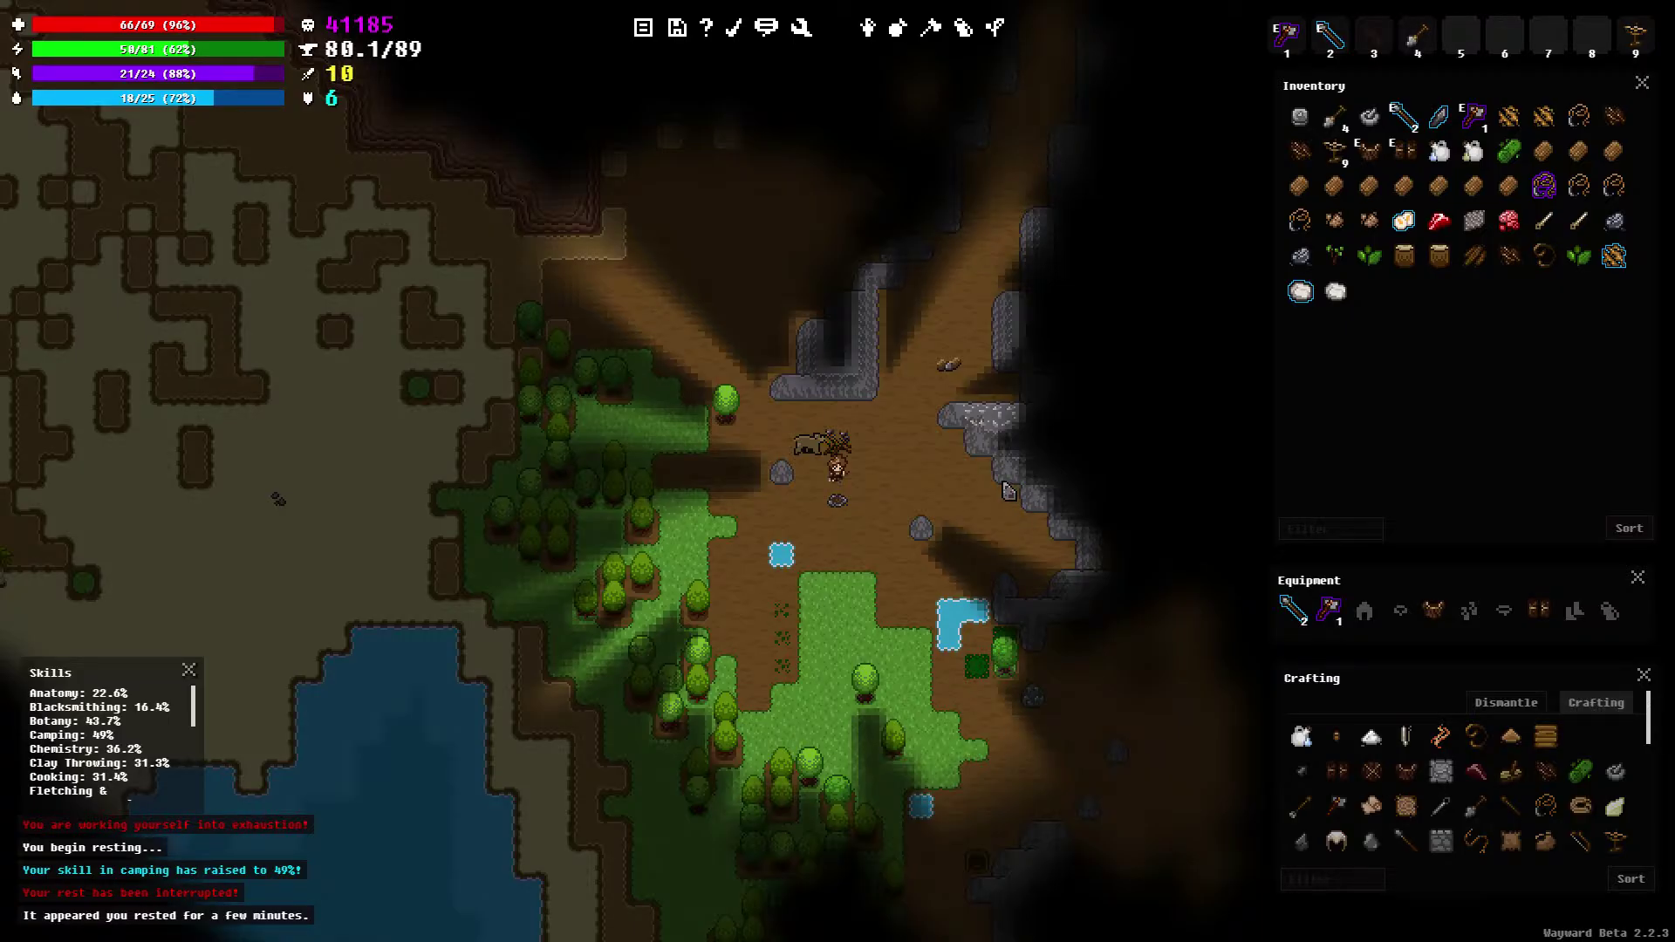
# Walk the character east and north through the cave
pyautogui.press('d')
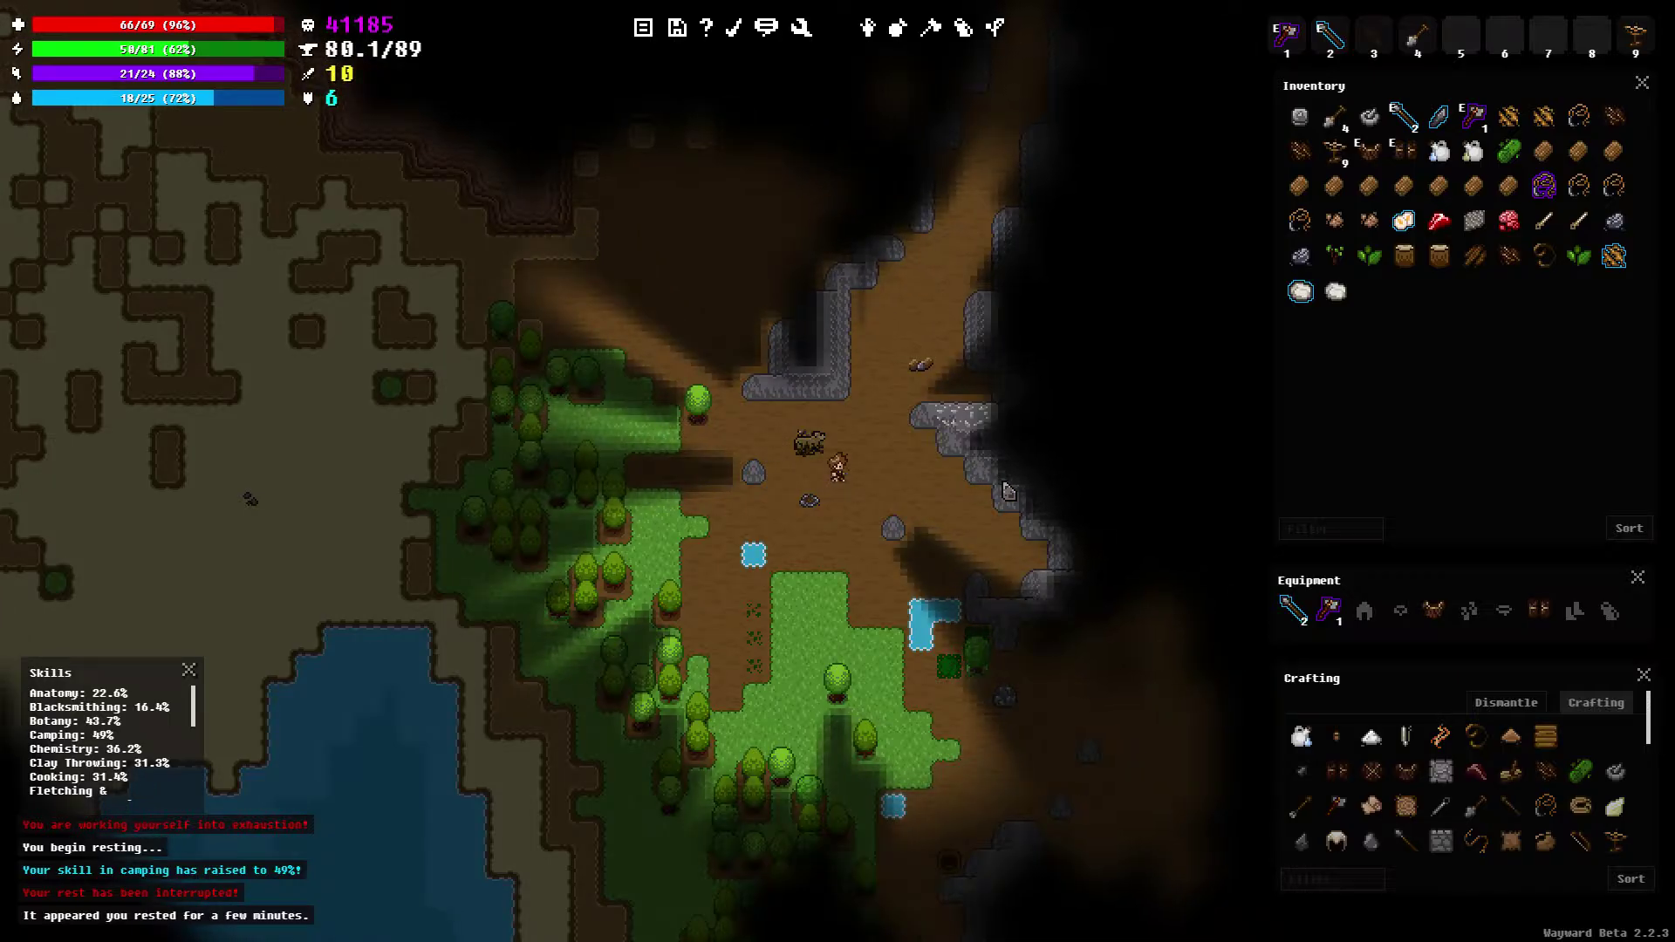
pyautogui.press('s')
pyautogui.press('s')
pyautogui.press('s')
pyautogui.press('s')
pyautogui.press('s')
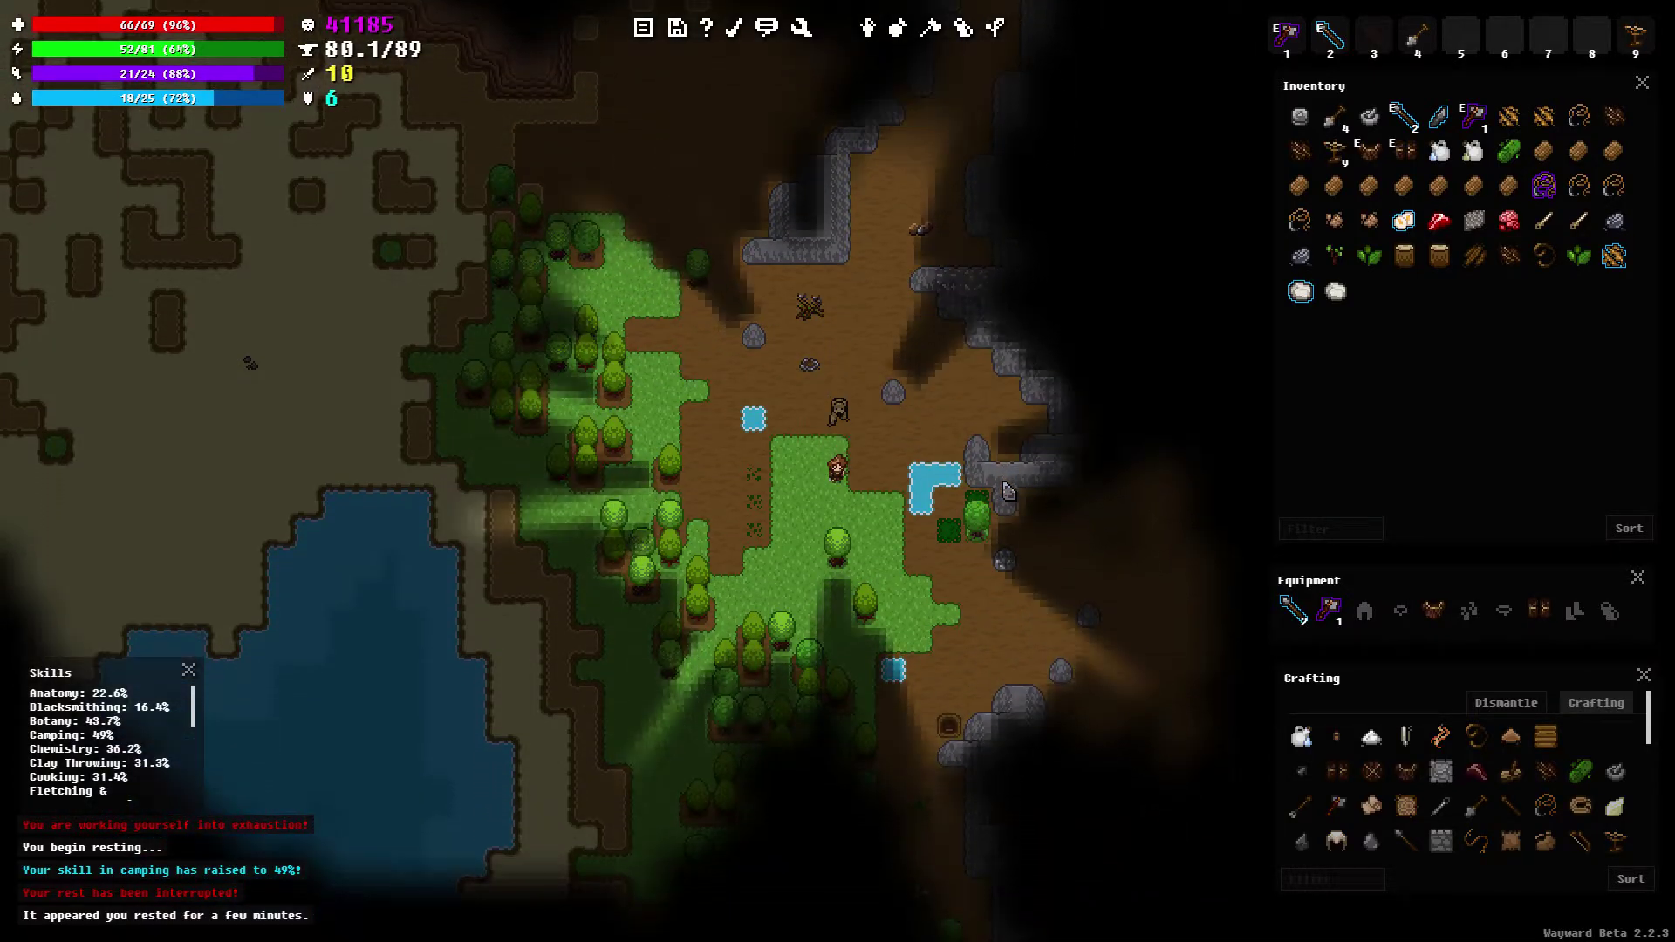
pyautogui.press('s')
pyautogui.press('d')
pyautogui.press('d')
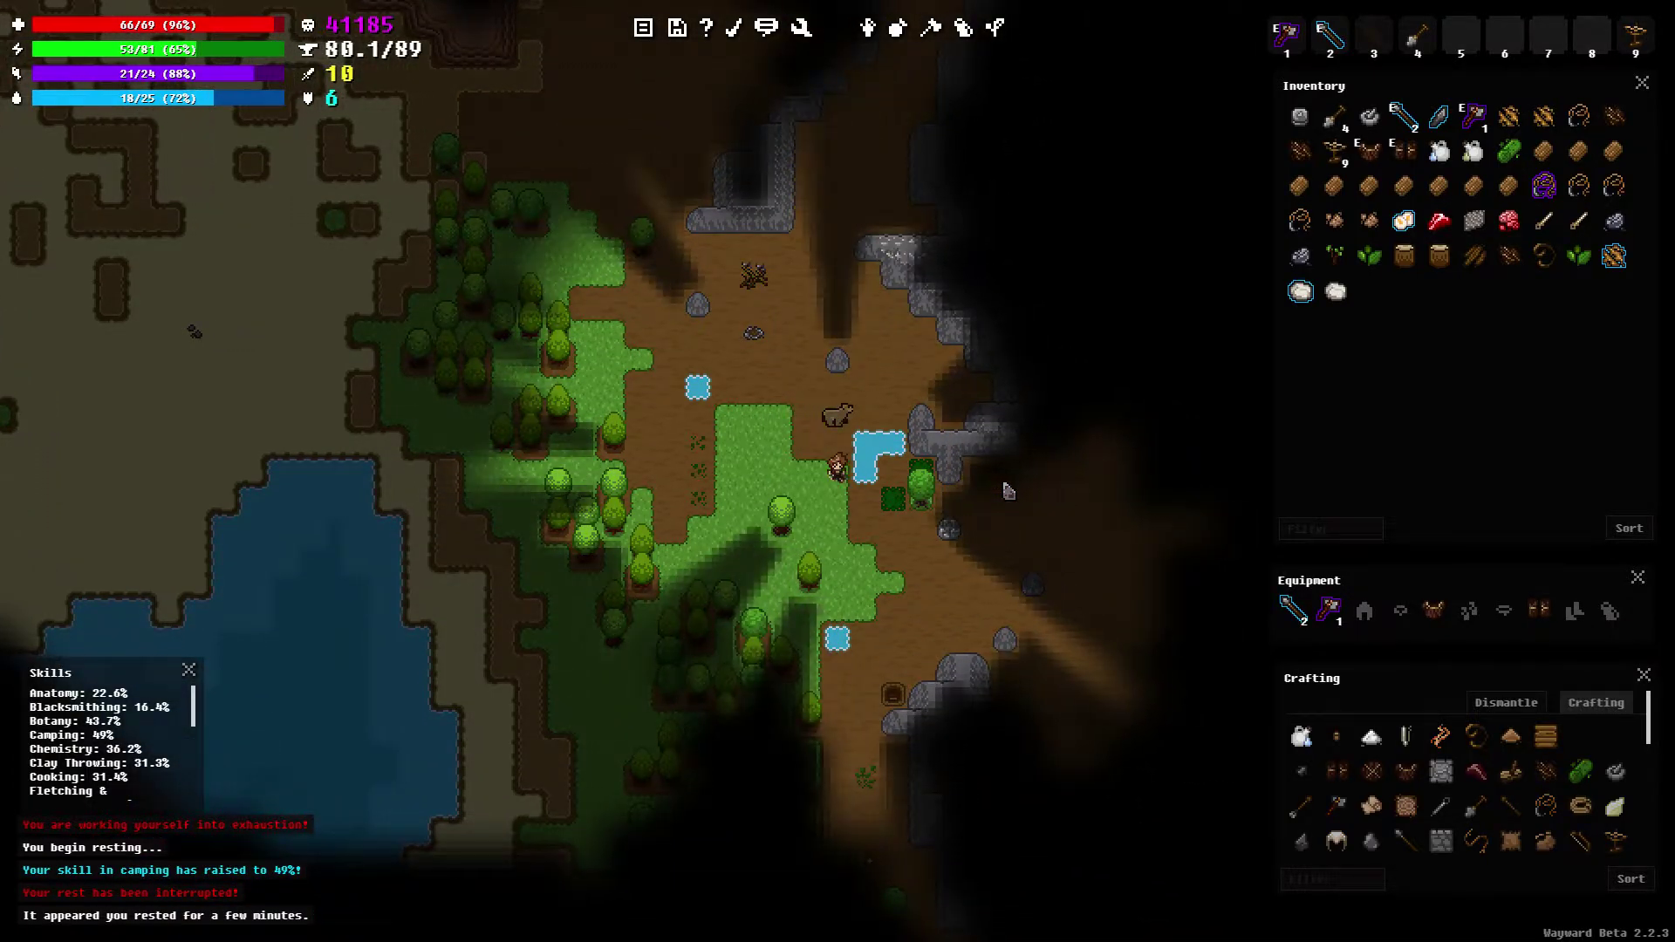
pyautogui.press('s')
pyautogui.press('d')
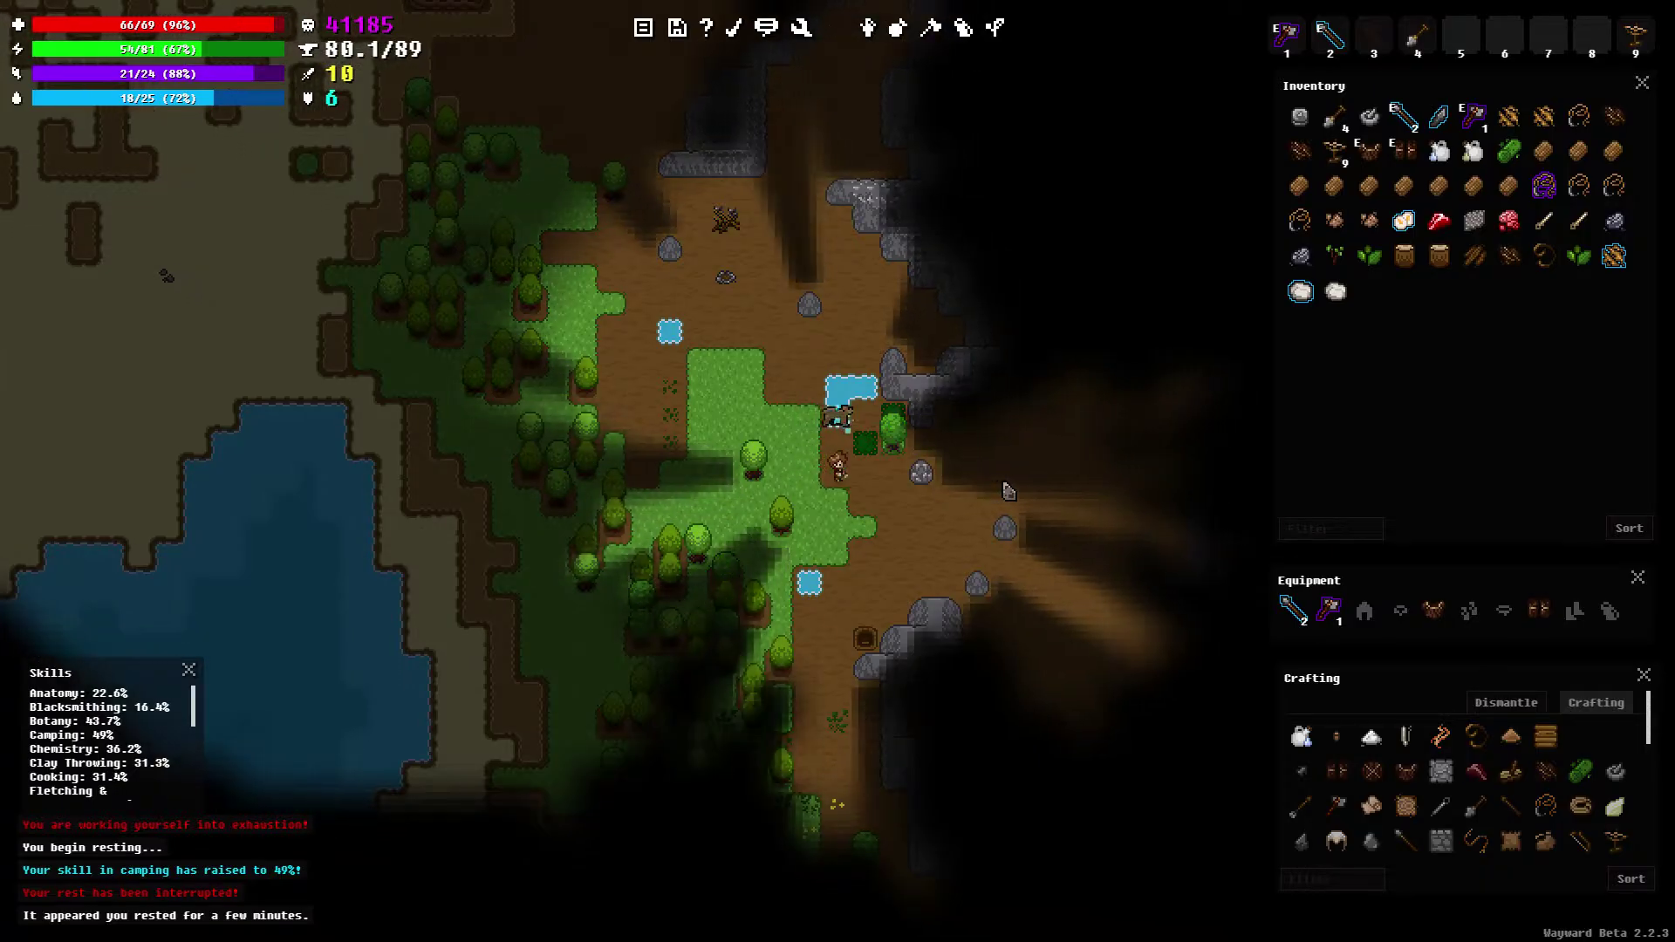
pyautogui.press('d')
pyautogui.press('s')
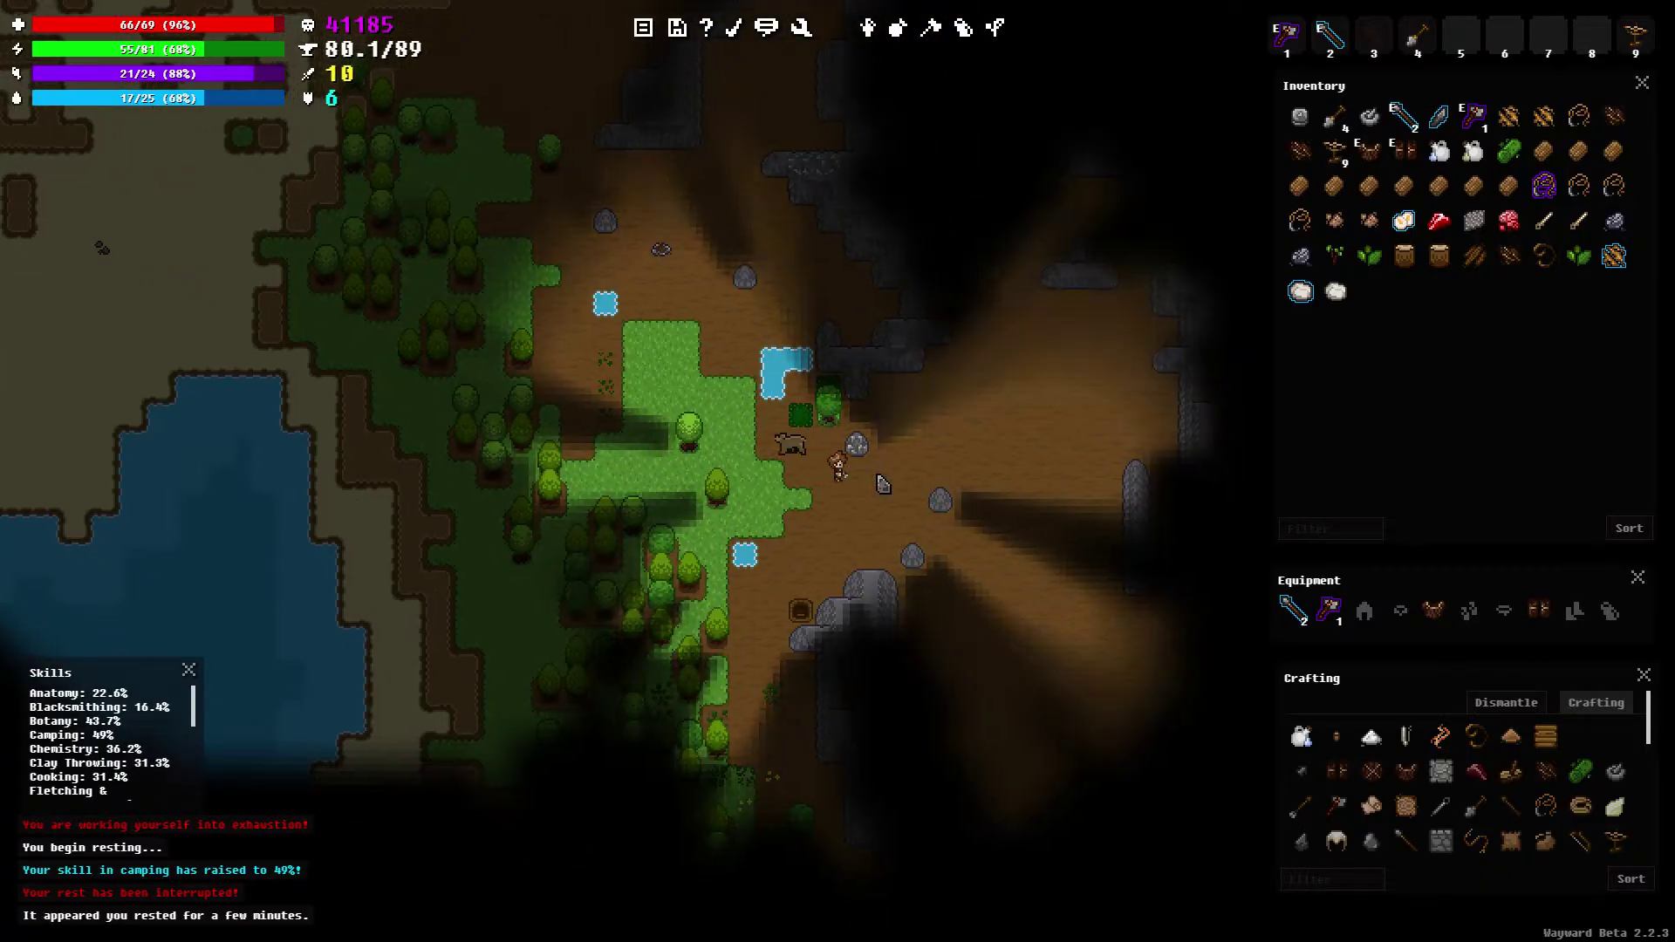
pyautogui.press('d')
pyautogui.press('w')
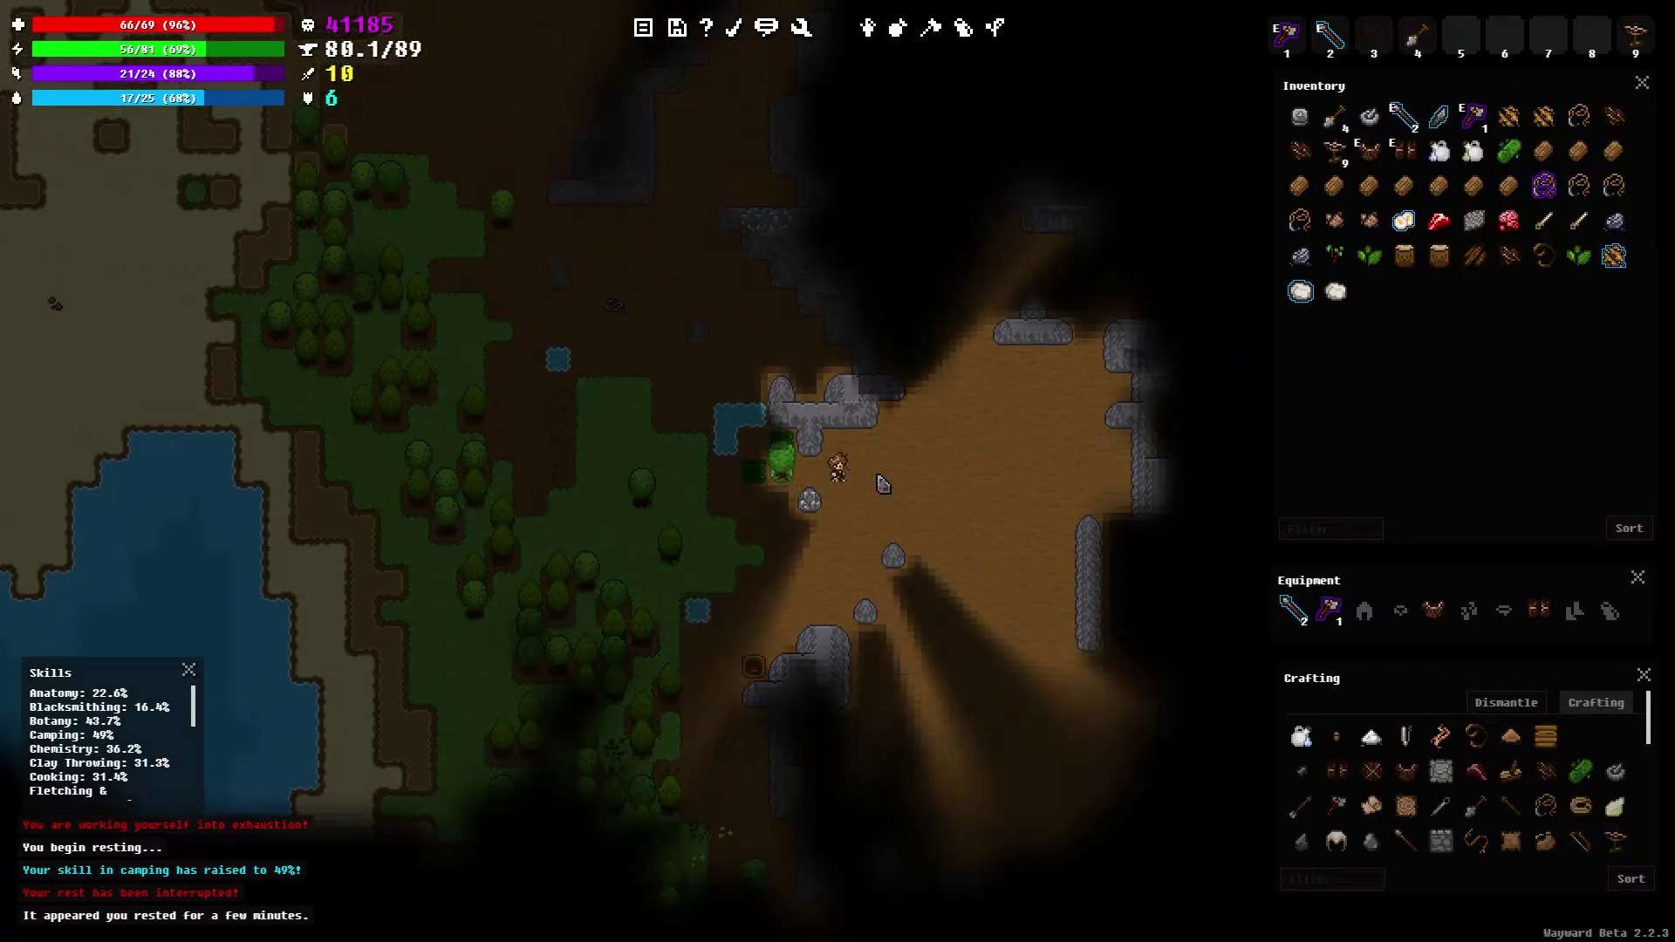
pyautogui.press('d')
pyautogui.press('d')
pyautogui.press('w')
pyautogui.press('w')
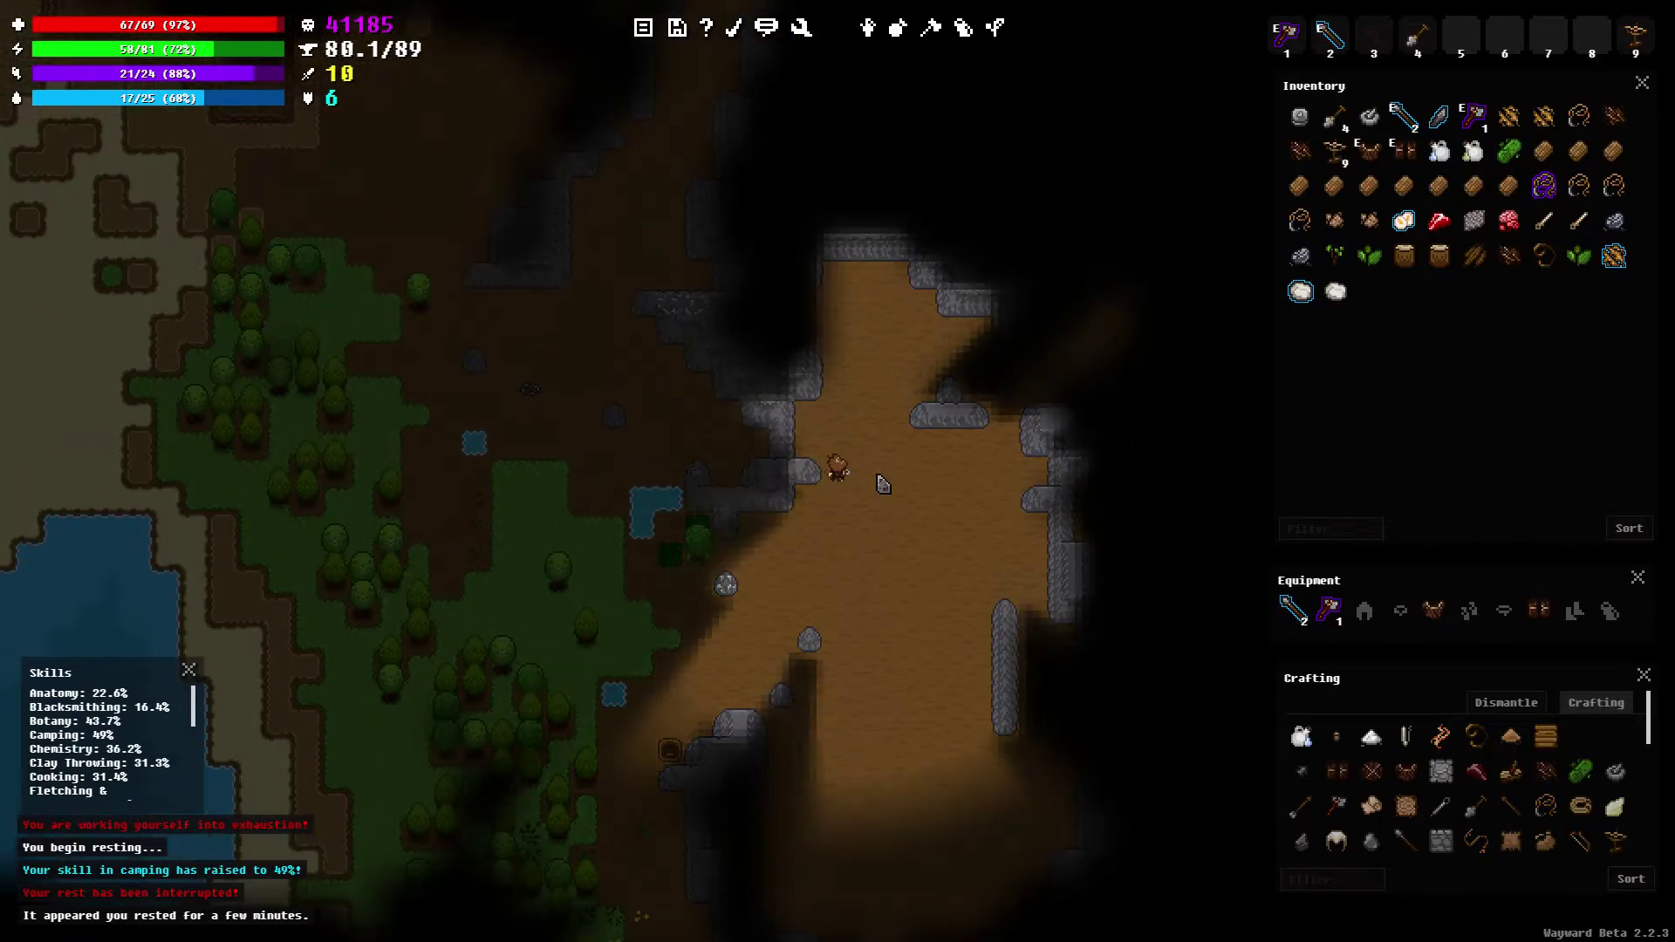
pyautogui.press('w')
pyautogui.press('w')
pyautogui.press('d')
pyautogui.press('w')
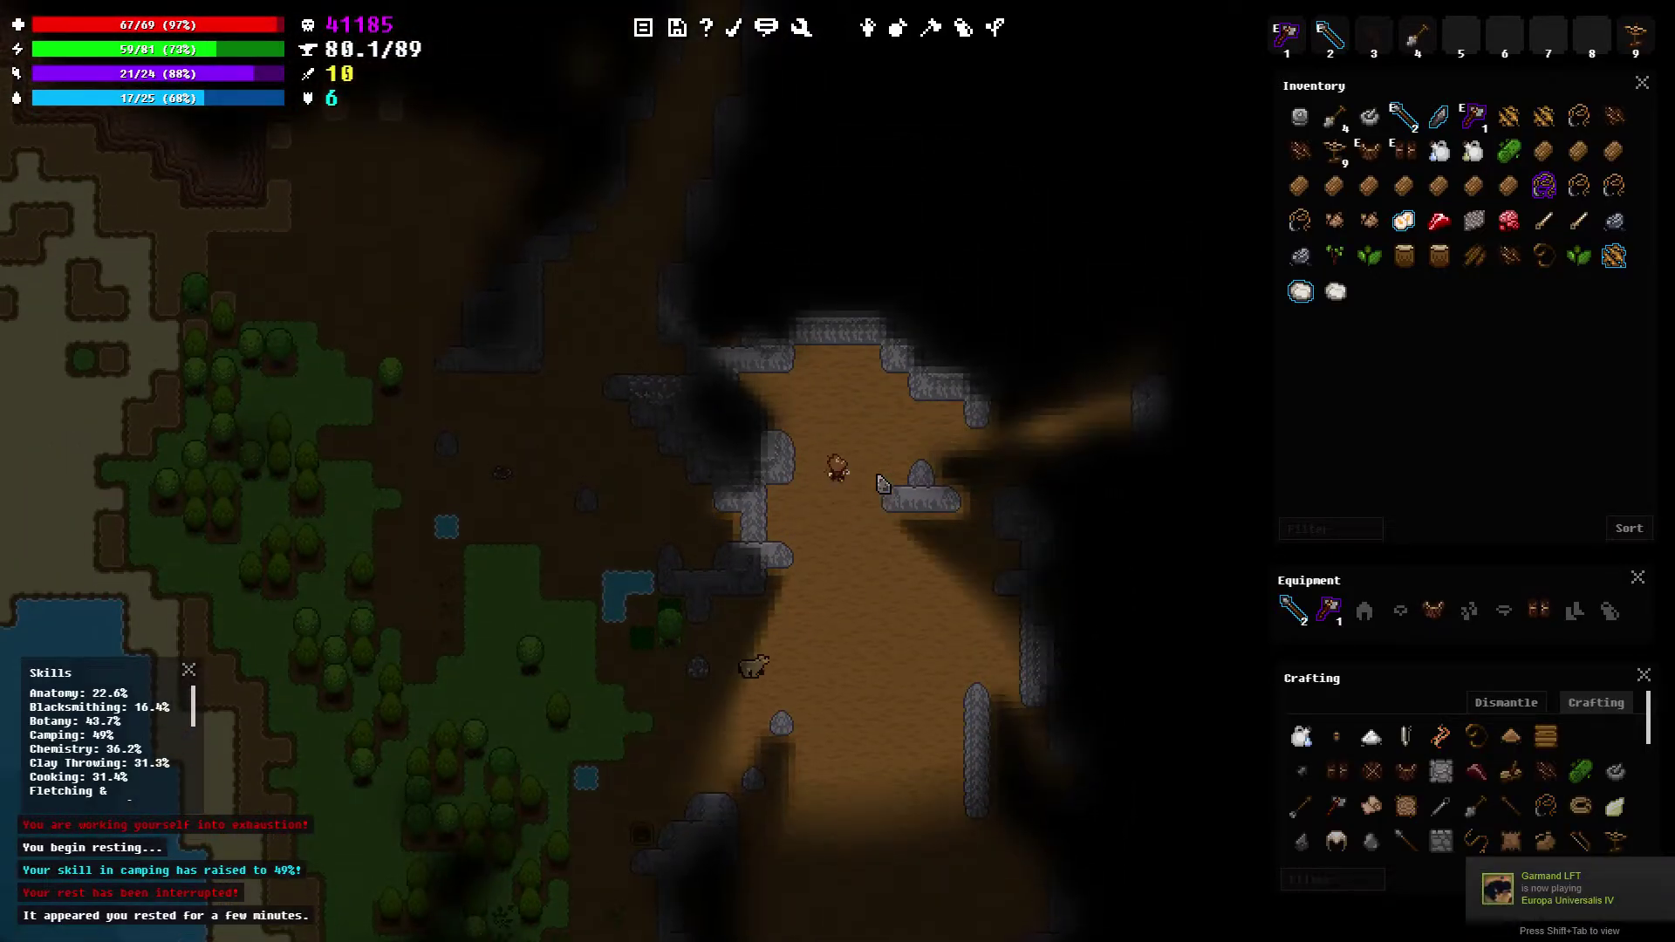
pyautogui.press('w')
pyautogui.press('d')
pyautogui.press('d')
pyautogui.press('d')
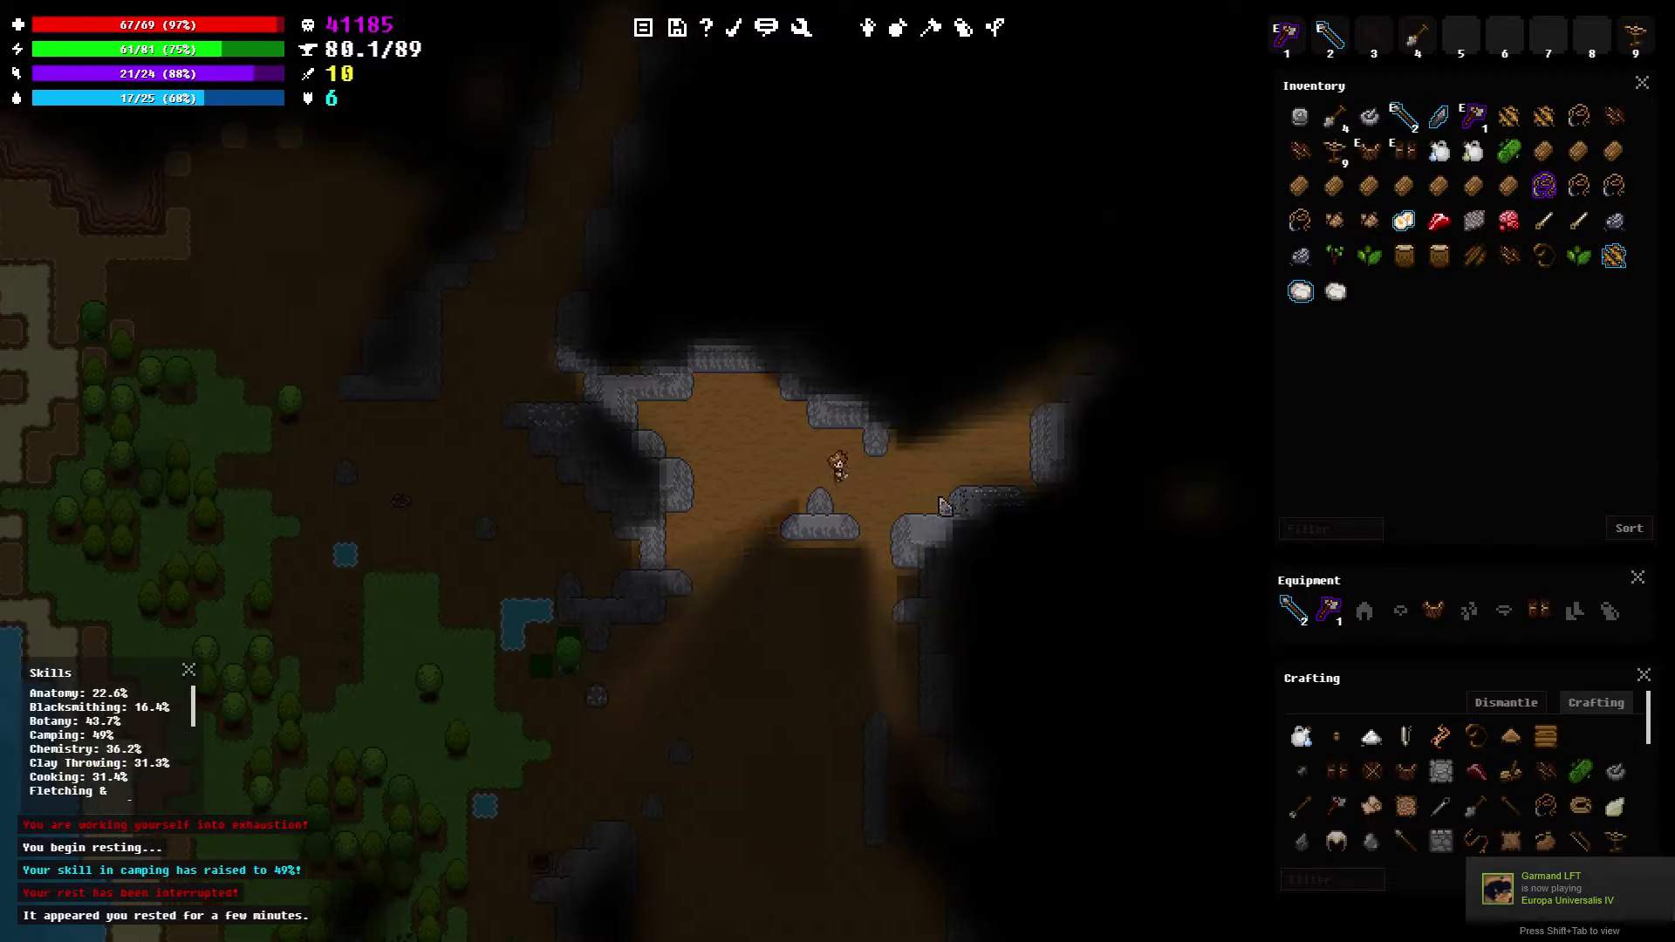
pyautogui.press('d')
pyautogui.press('d')
pyautogui.press('d')
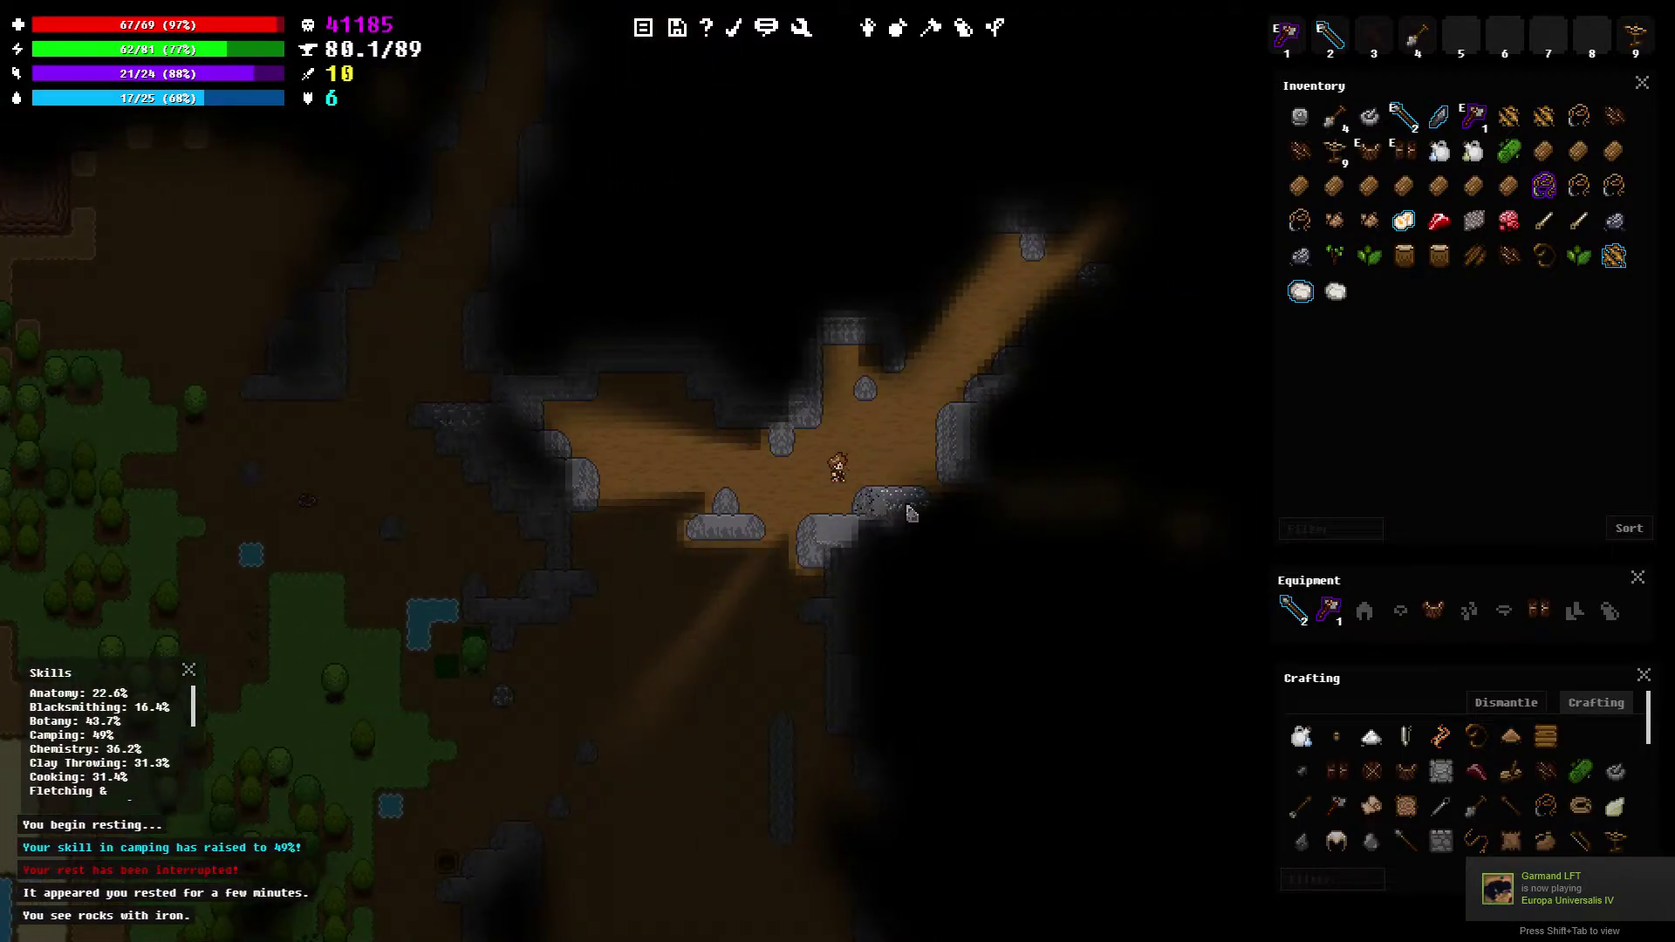
# Walk up through the rocky clearing into the pond meadow and north along the path
pyautogui.press('w')
pyautogui.press('d')
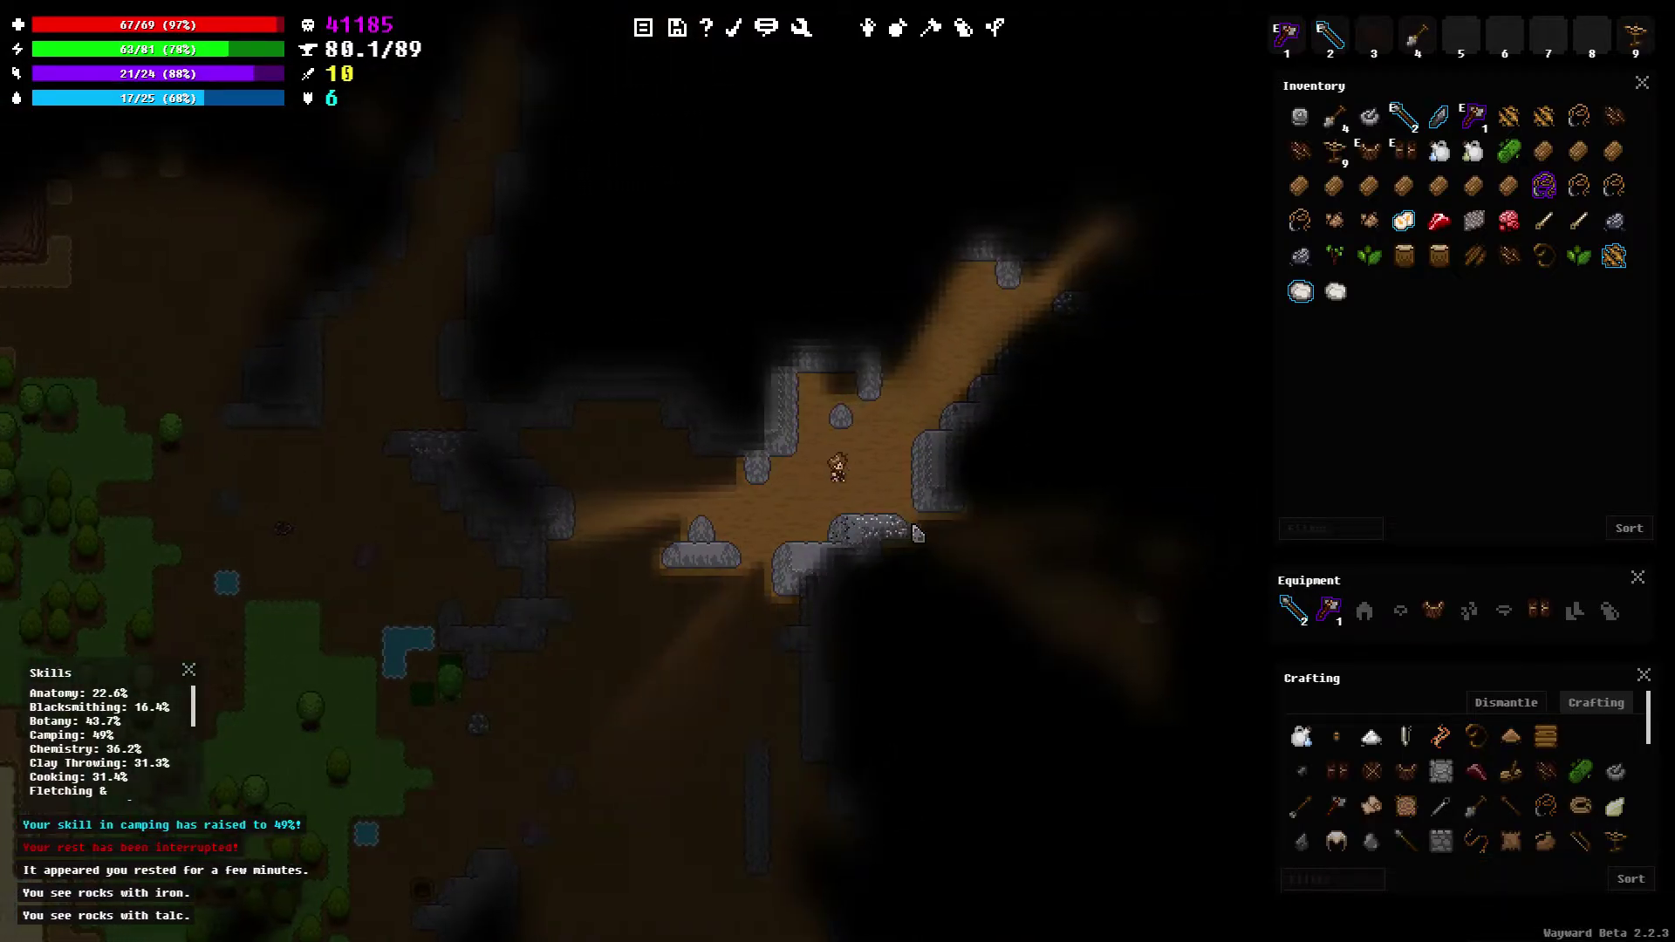
pyautogui.press('d')
pyautogui.press('d')
pyautogui.press('w')
pyautogui.press('w')
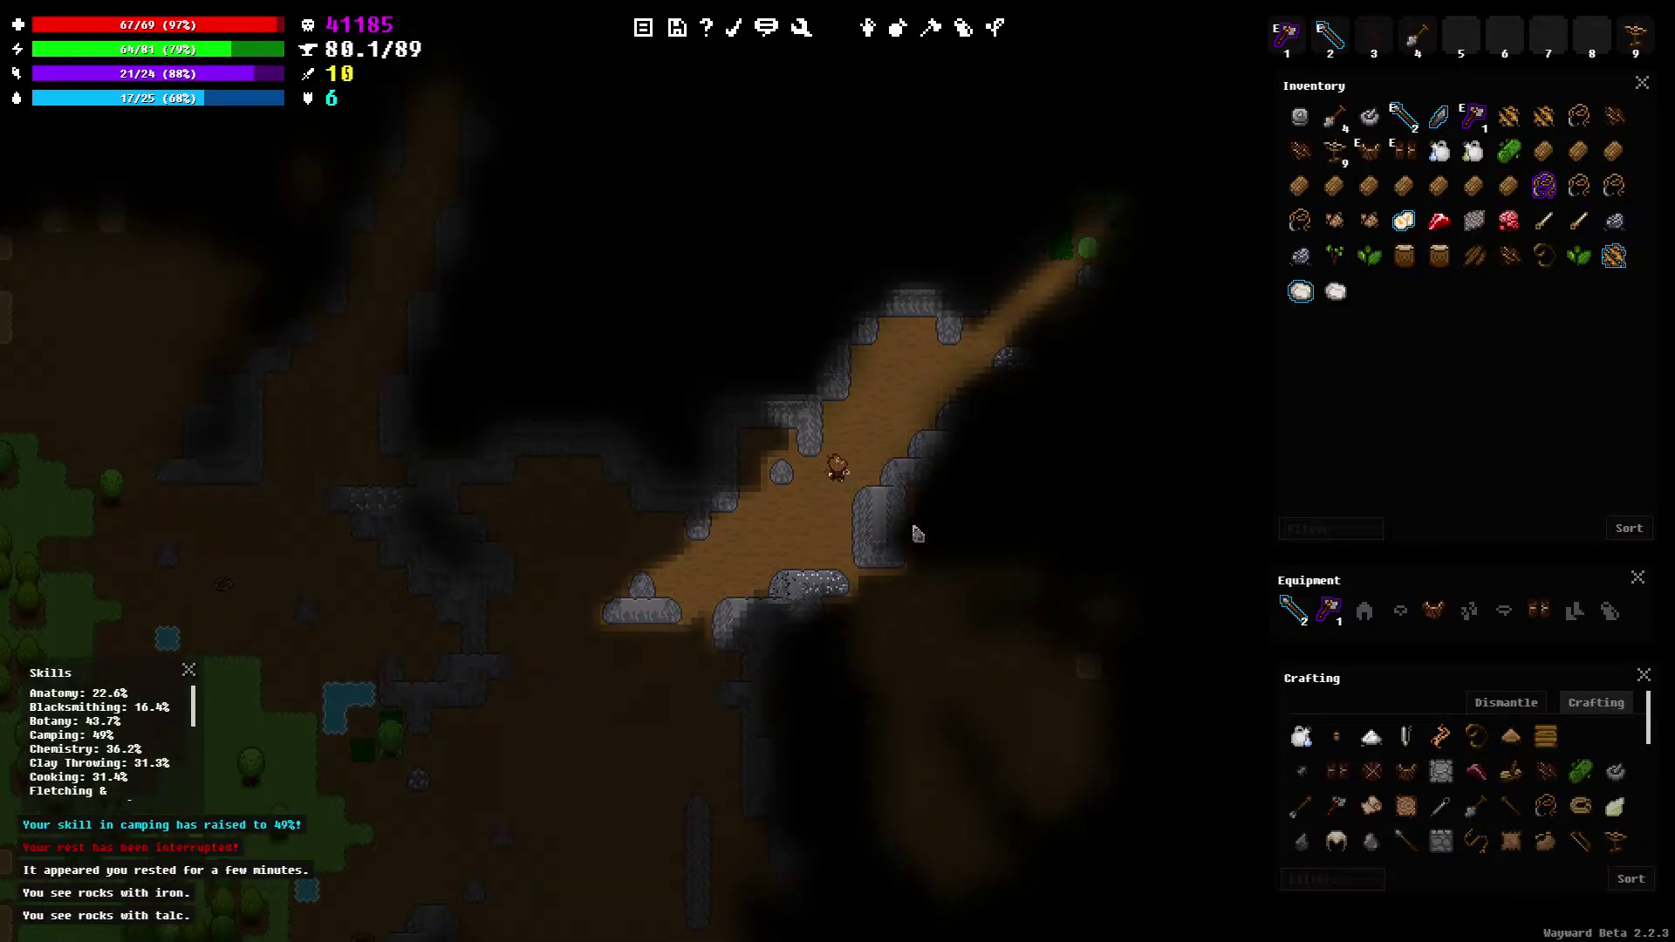
pyautogui.press('w')
pyautogui.press('d')
pyautogui.press('w')
pyautogui.press('w')
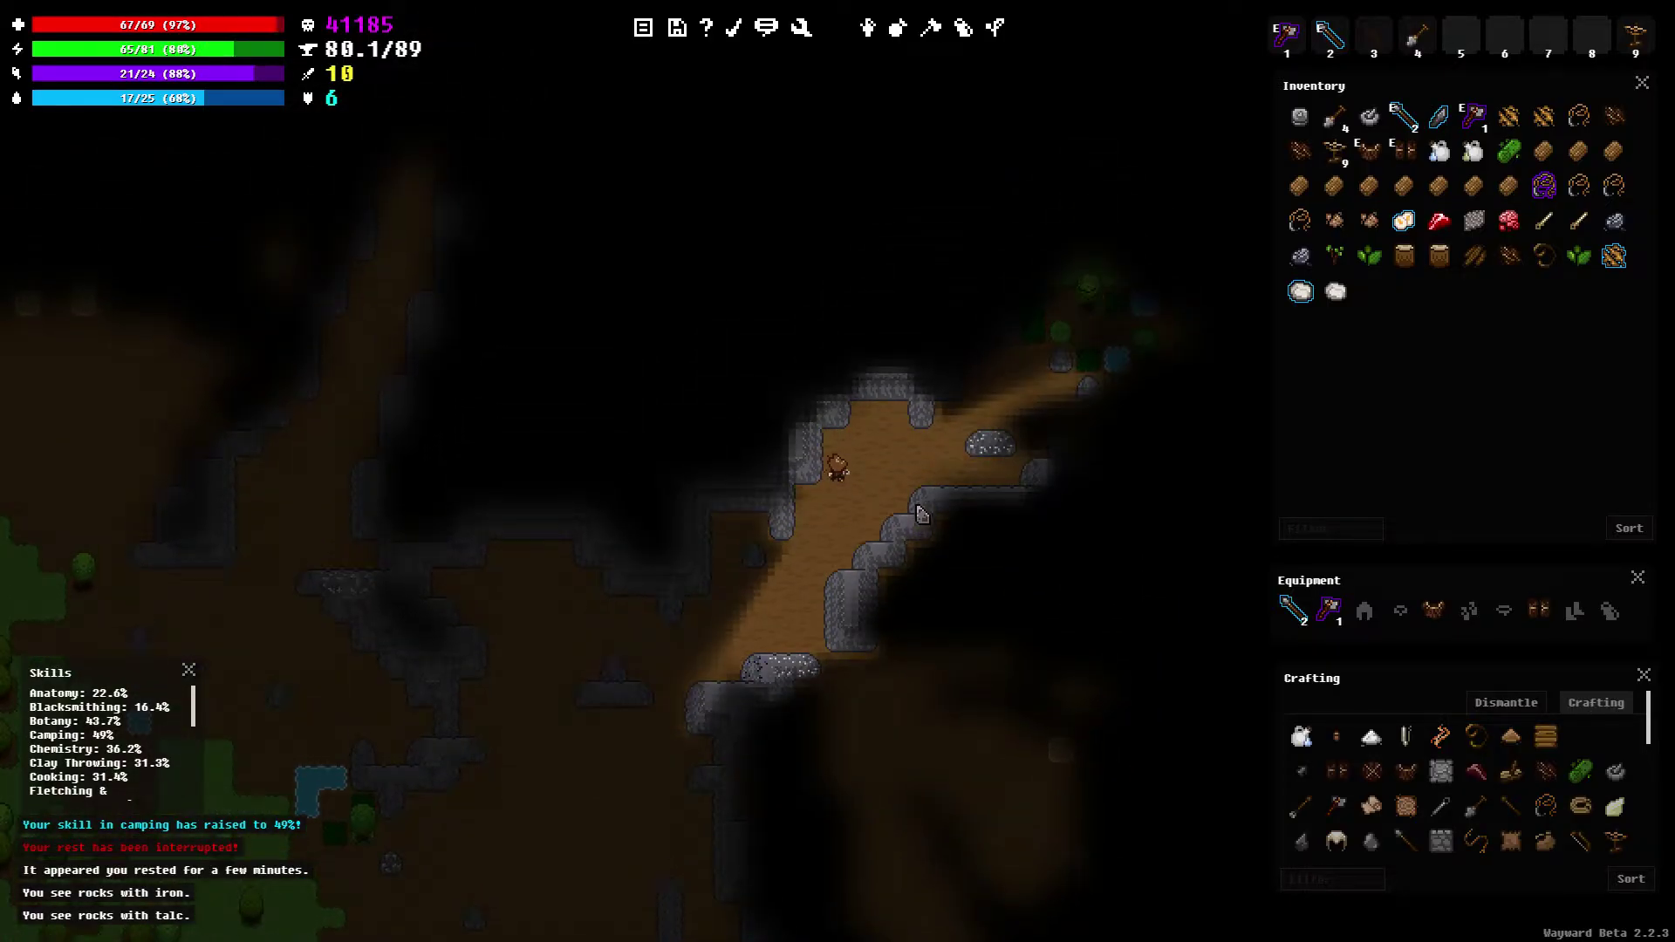
pyautogui.press('d')
pyautogui.press('d')
pyautogui.press('d')
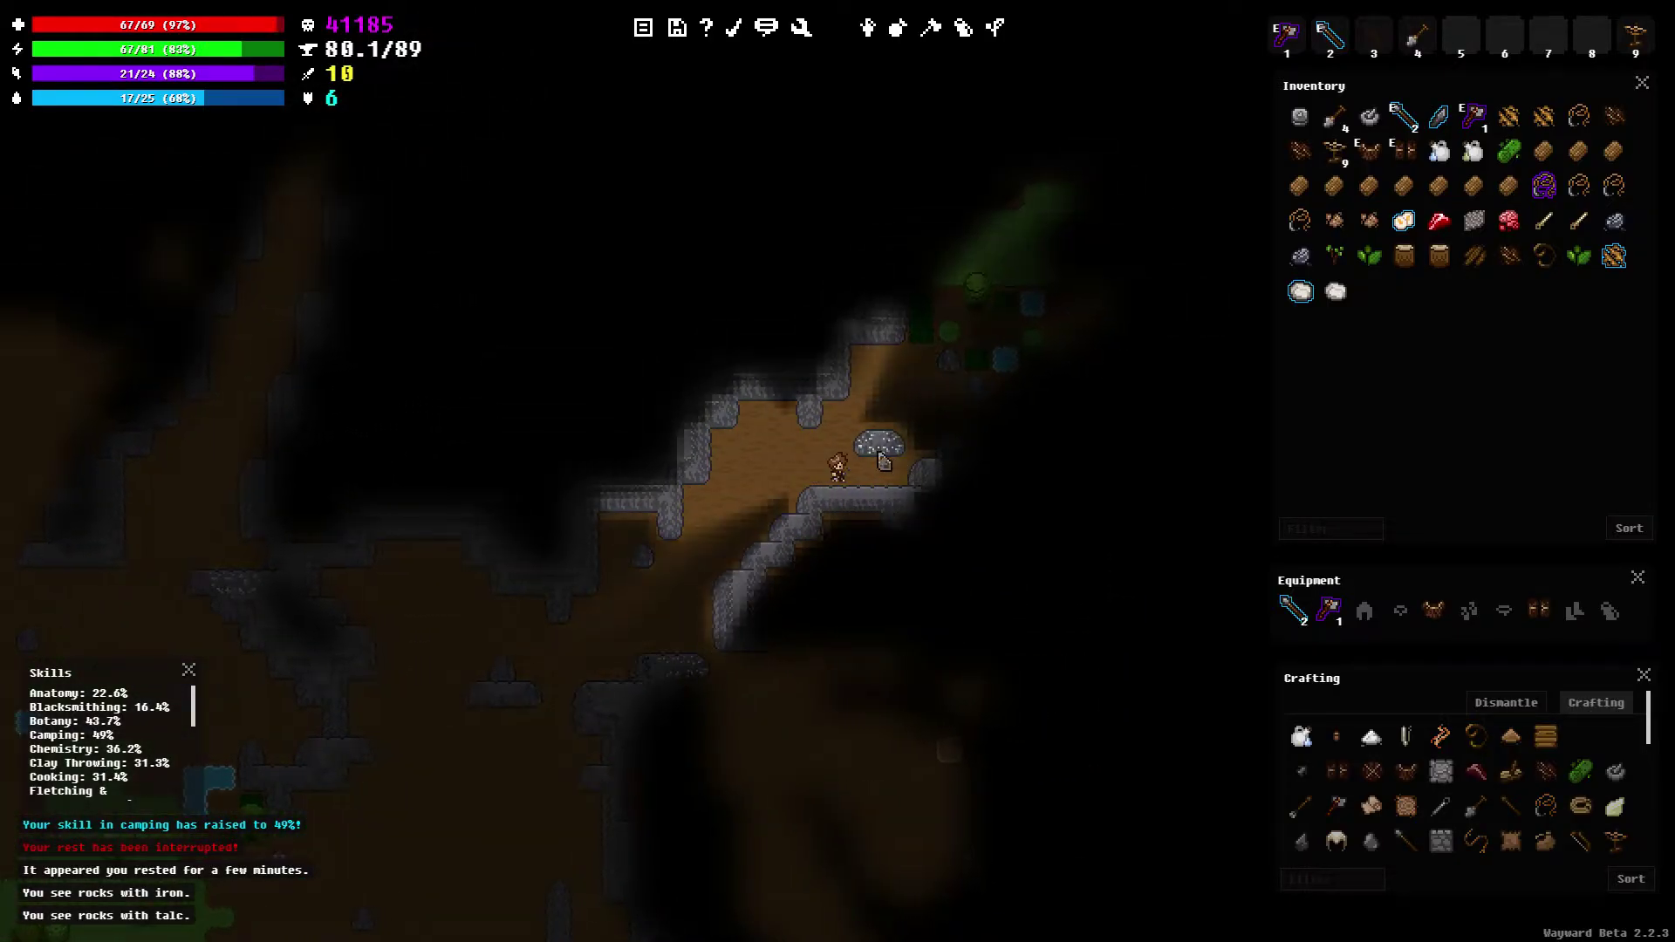
pyautogui.press('w')
pyautogui.press('d')
pyautogui.press('d')
pyautogui.press('w')
pyautogui.press('w')
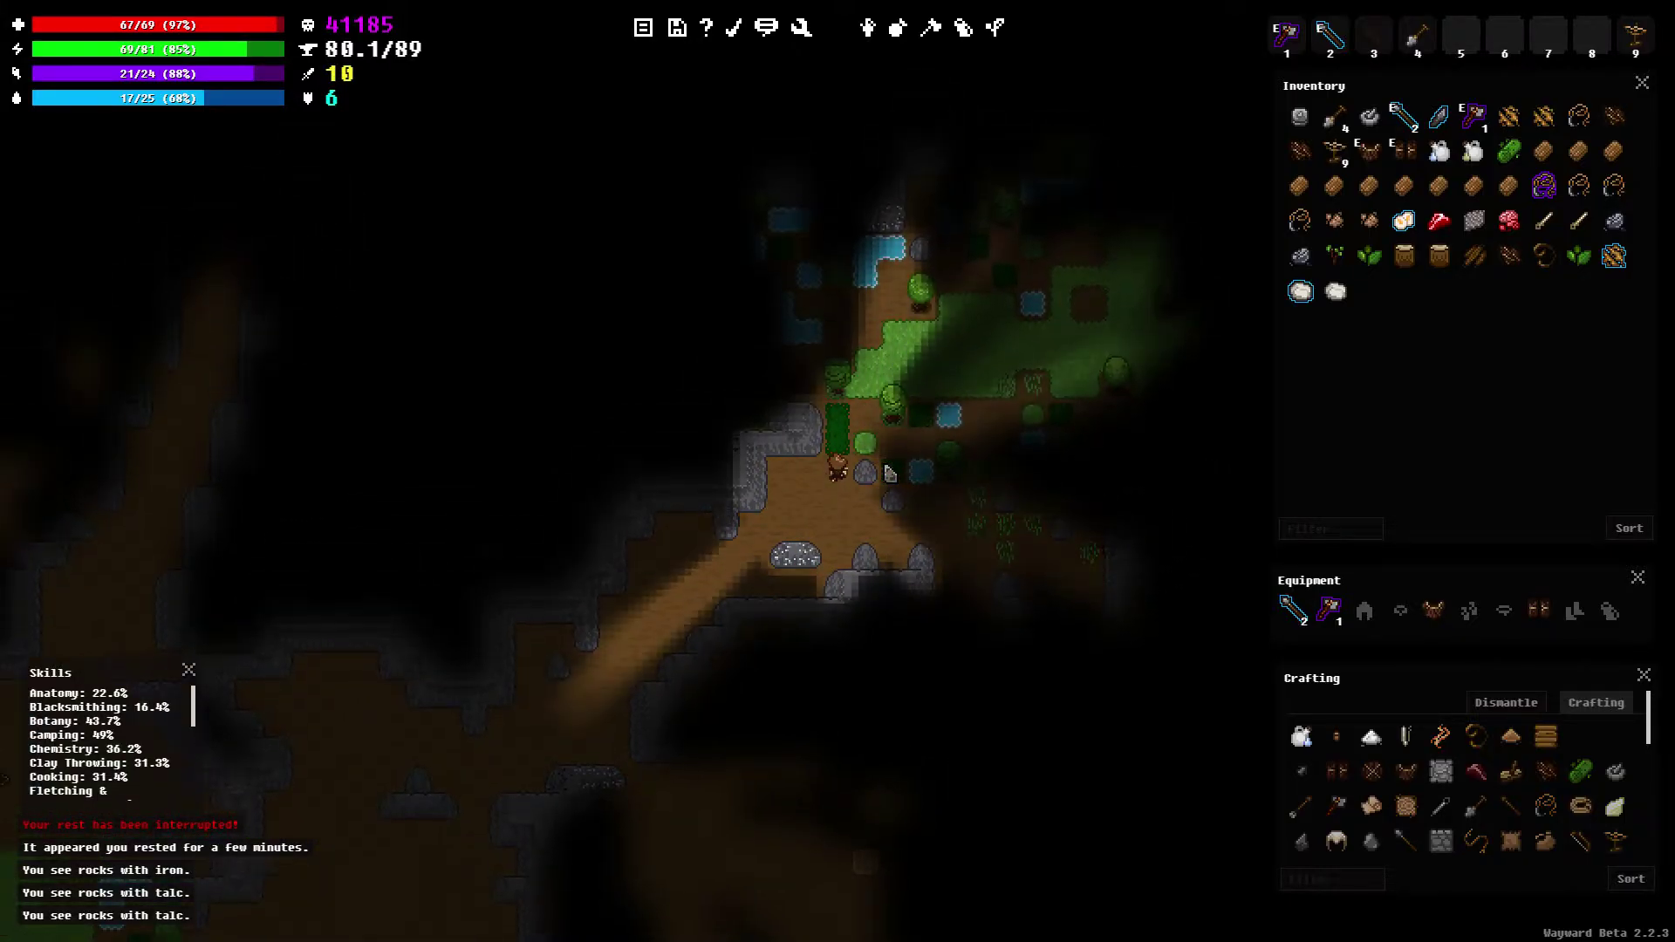
pyautogui.press('w')
pyautogui.press('d')
pyautogui.press('w')
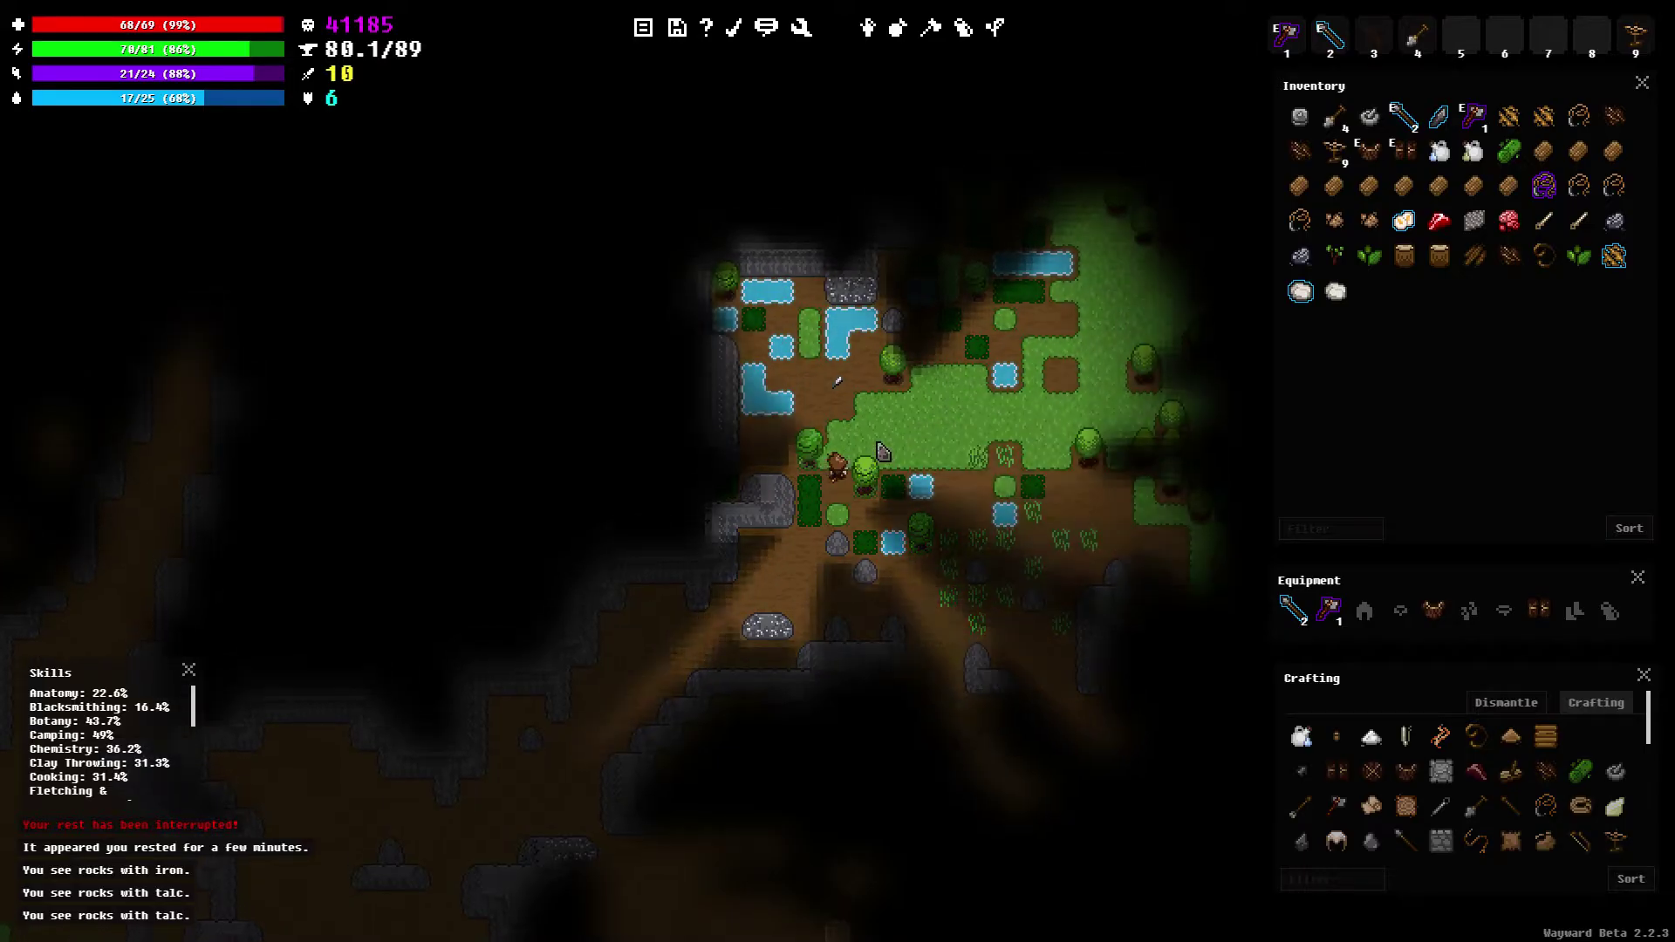
pyautogui.press('w')
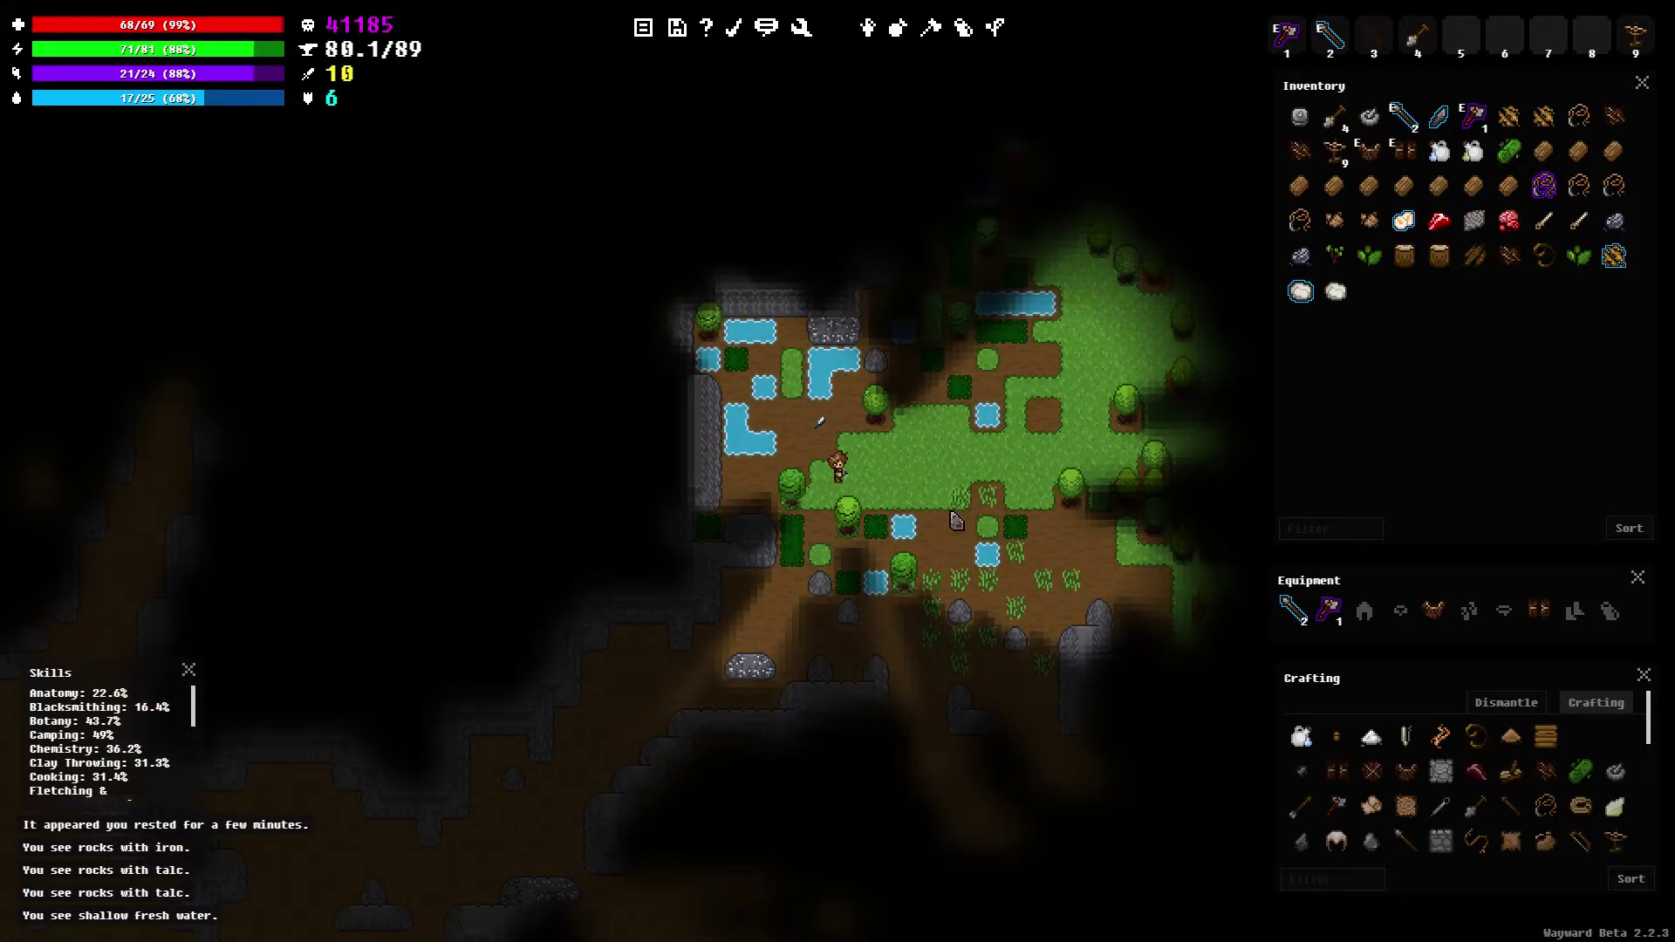
pyautogui.press('d')
pyautogui.press('d')
pyautogui.press('d')
pyautogui.press('w')
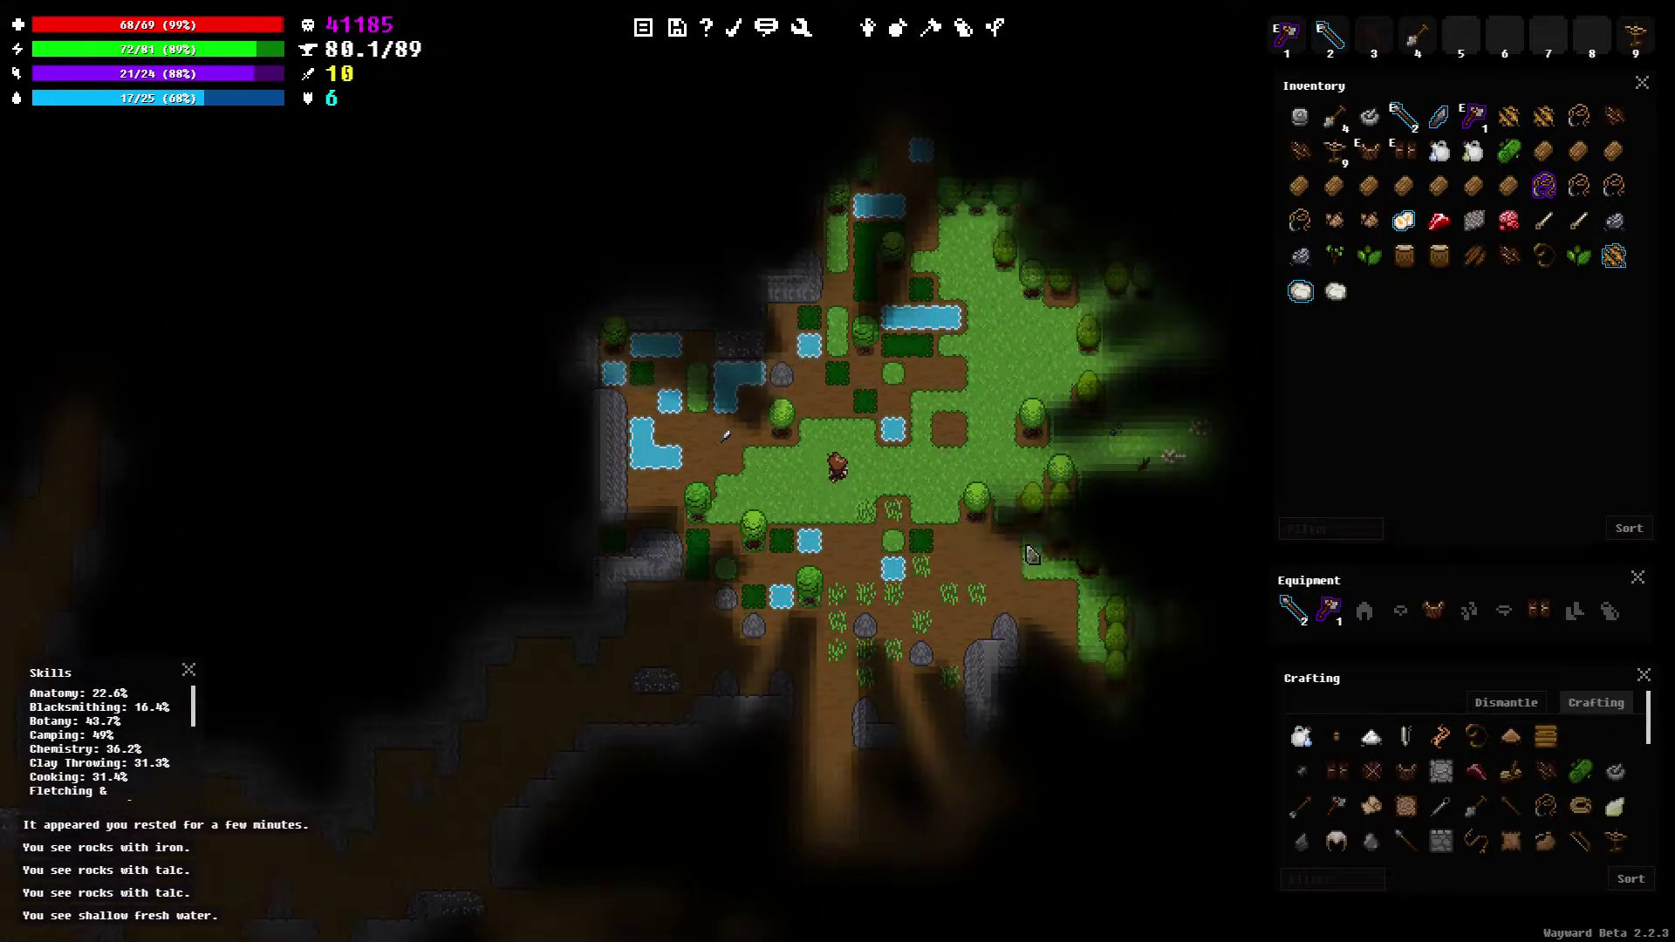
pyautogui.press('w')
pyautogui.press('w')
pyautogui.press('w')
pyautogui.press('w')
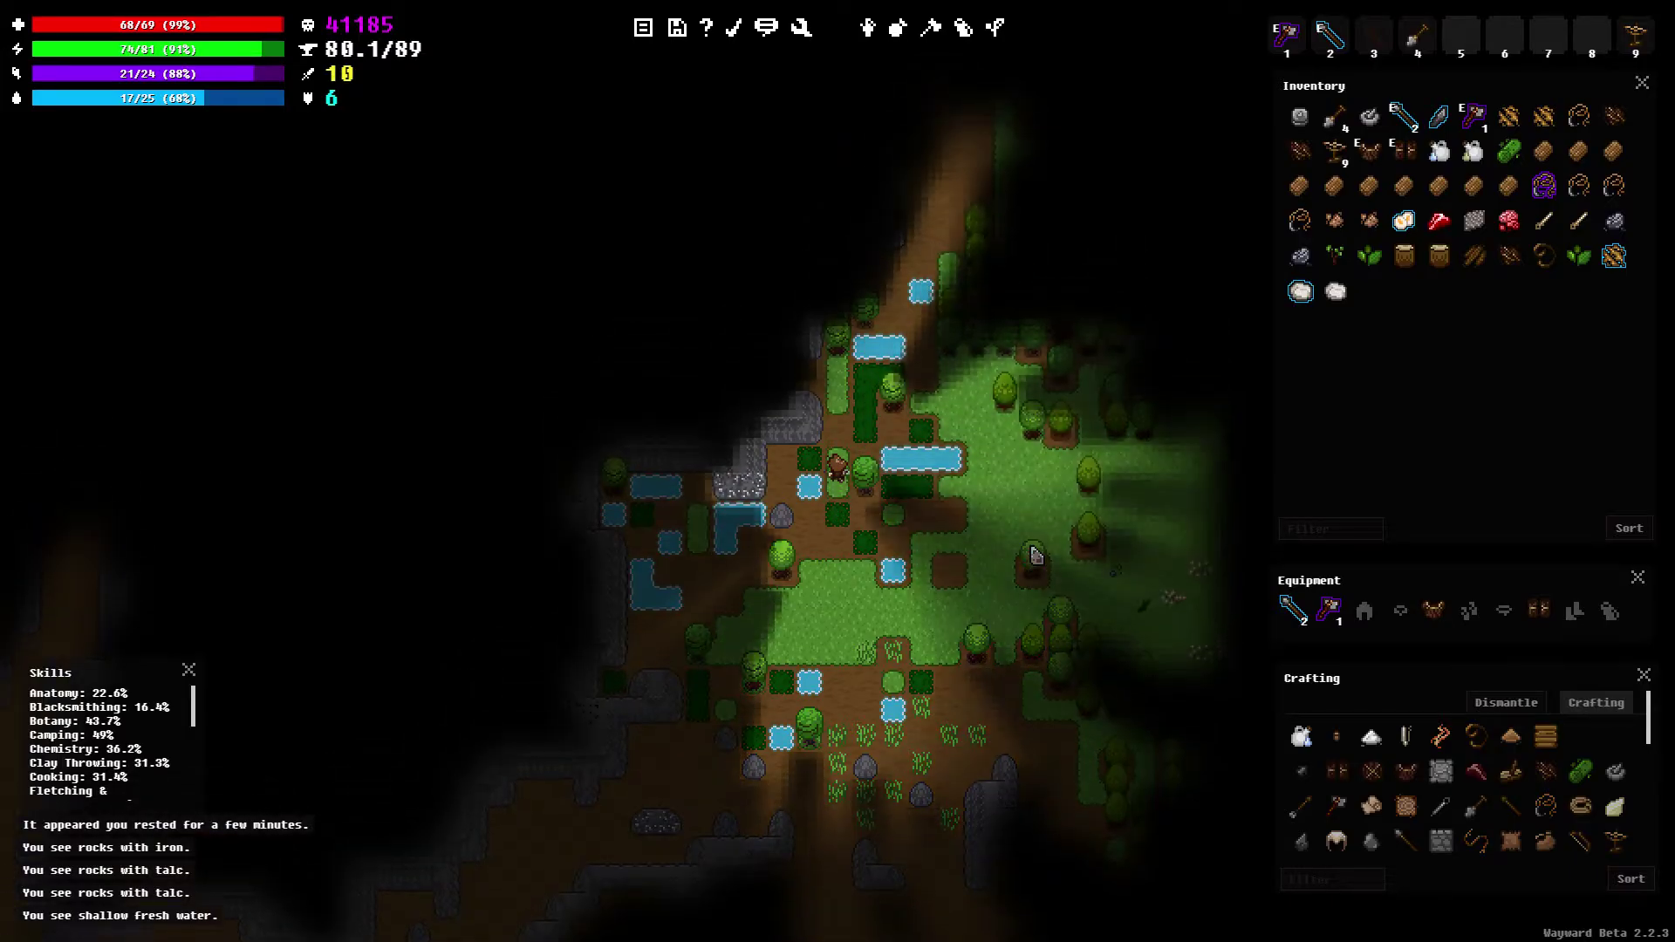
pyautogui.press('w')
pyautogui.press('w')
pyautogui.press('w')
pyautogui.press('w')
pyautogui.press('d')
pyautogui.press('d')
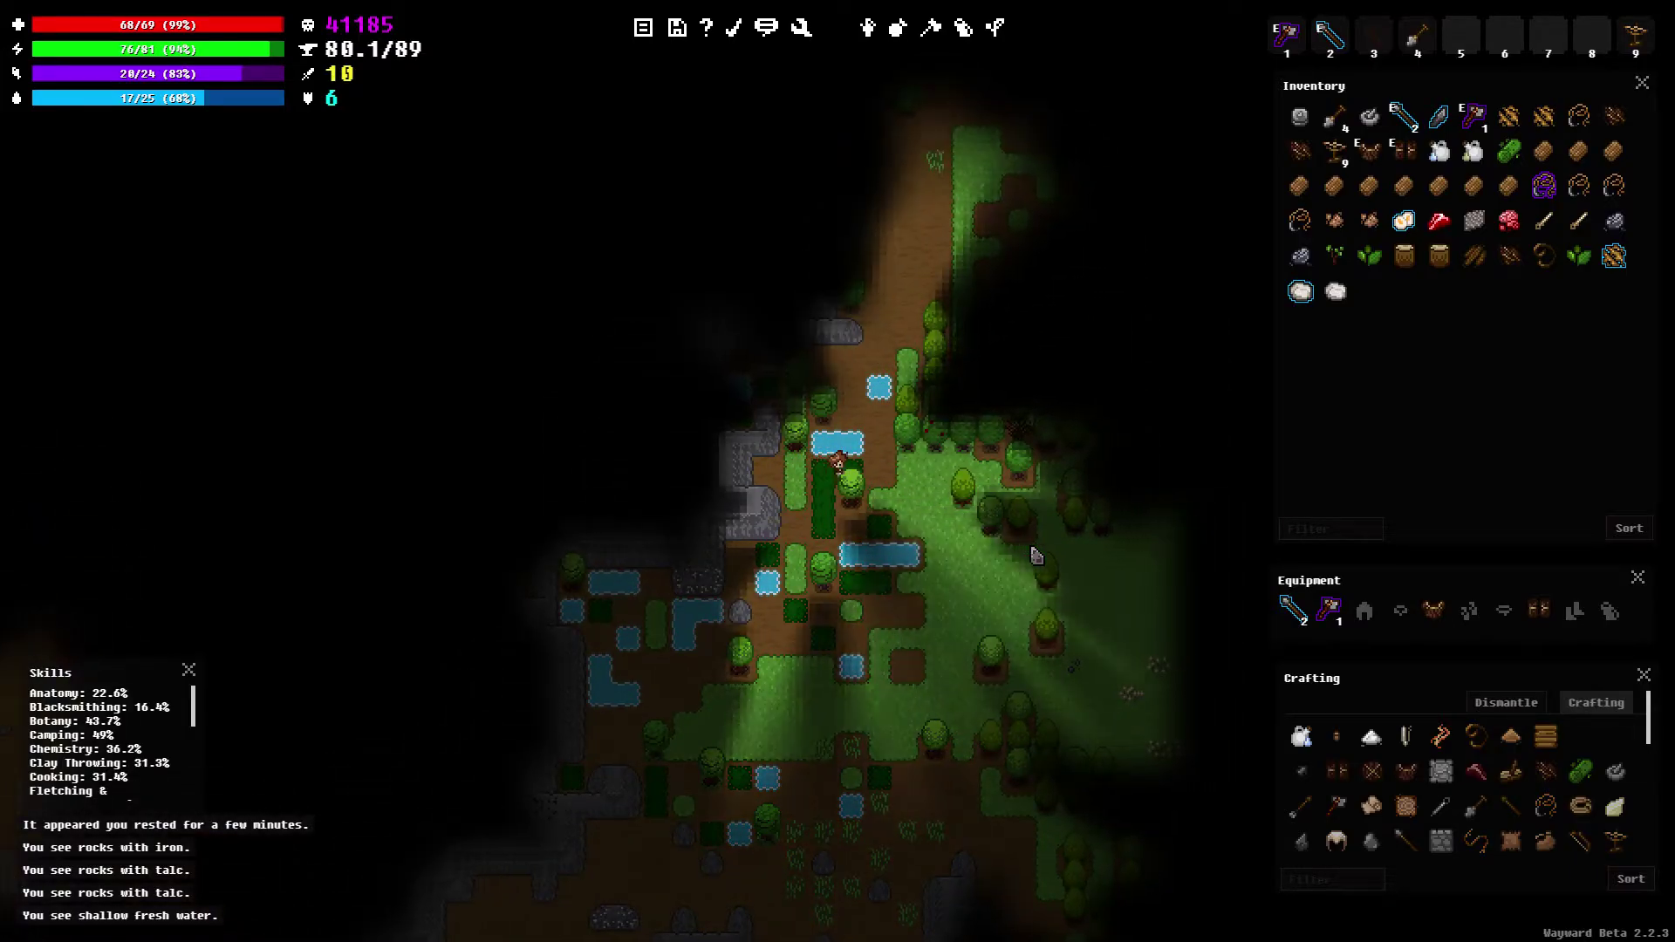
pyautogui.press('d')
pyautogui.press('w')
pyautogui.press('w')
pyautogui.press('w')
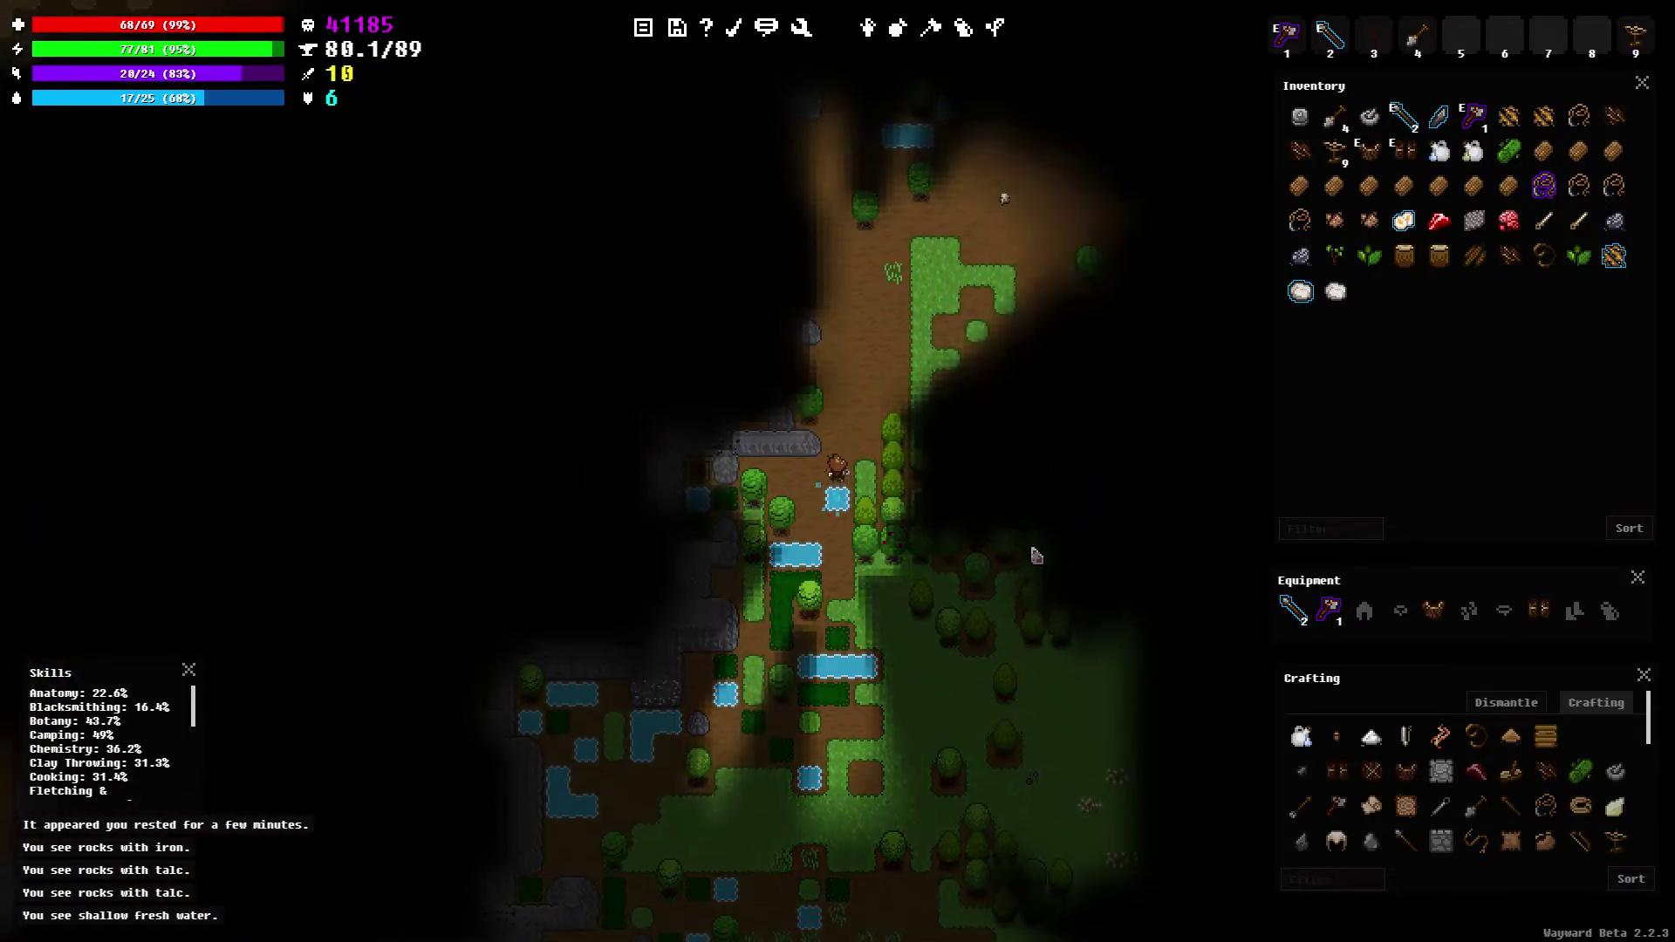
pyautogui.press('w')
pyautogui.press('w')
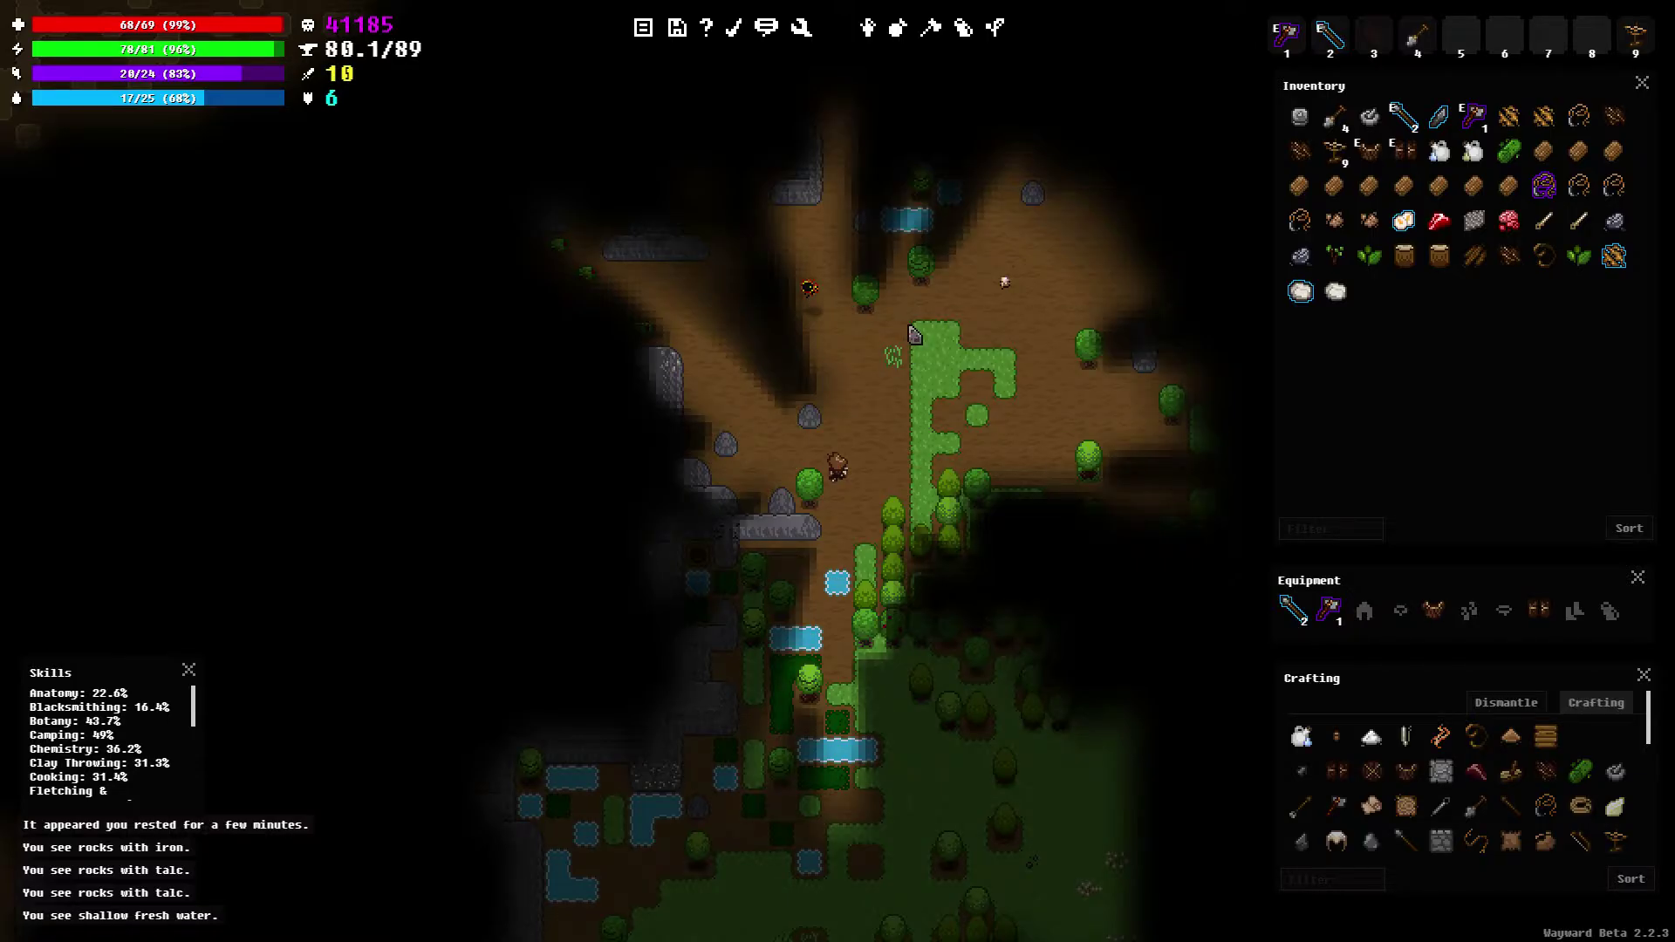
# Walk east to the lake shore, then back west across the dirt clearing
pyautogui.press('d')
pyautogui.press('d')
pyautogui.press('d')
pyautogui.press('d')
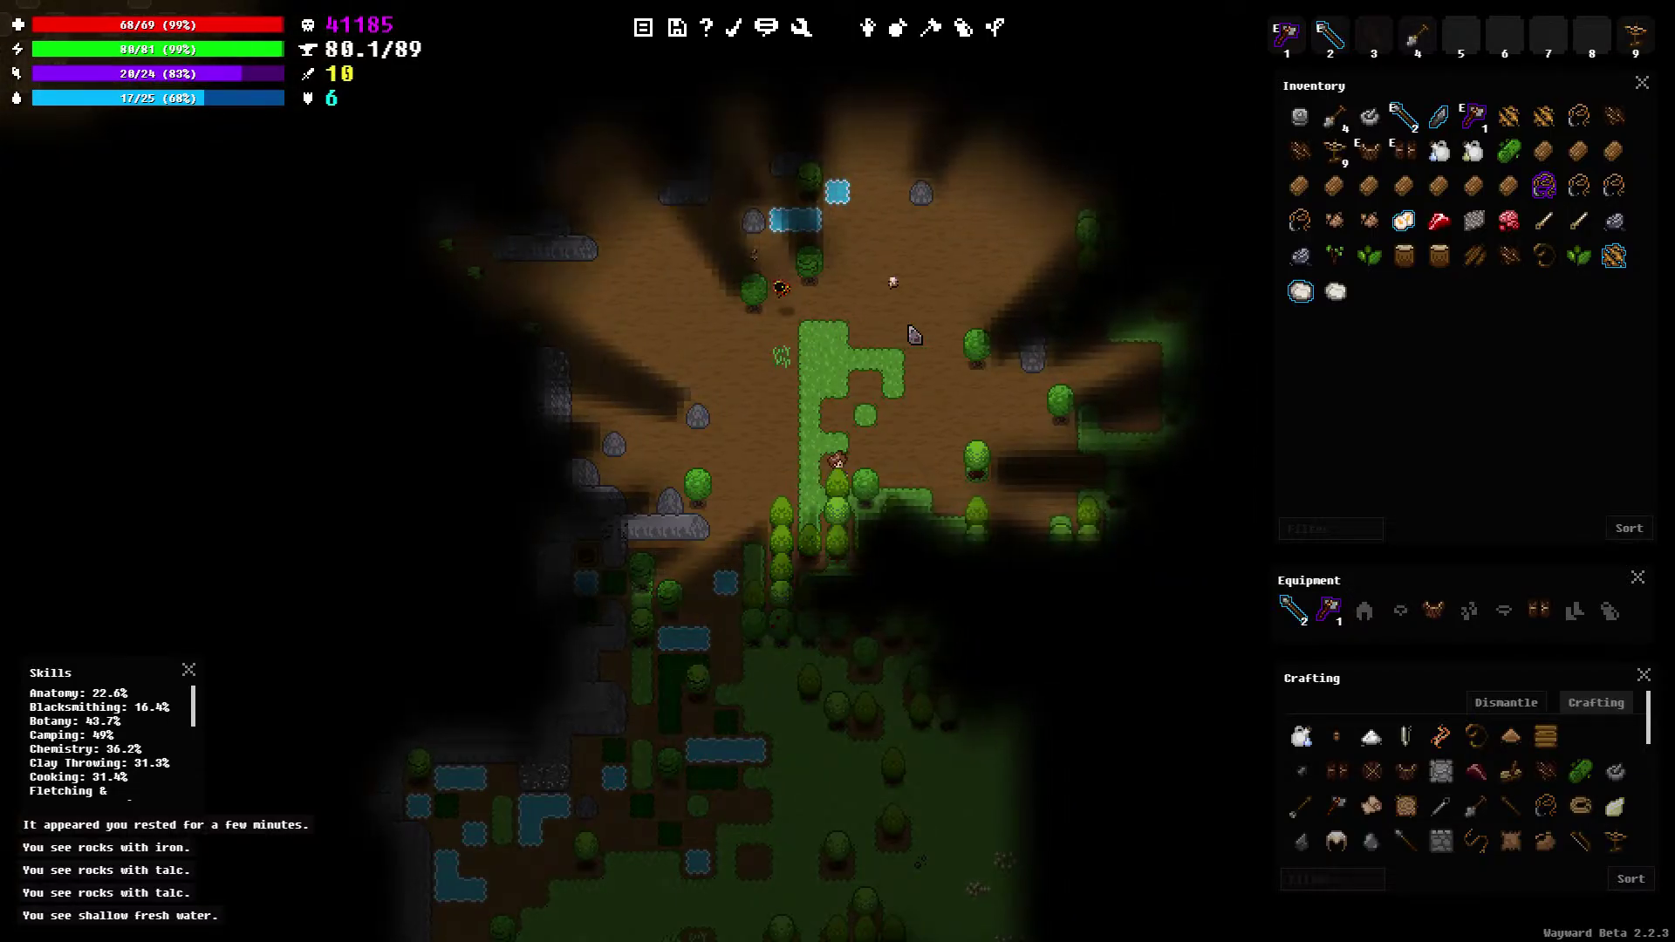
pyautogui.press('d')
pyautogui.press('d')
pyautogui.press('d')
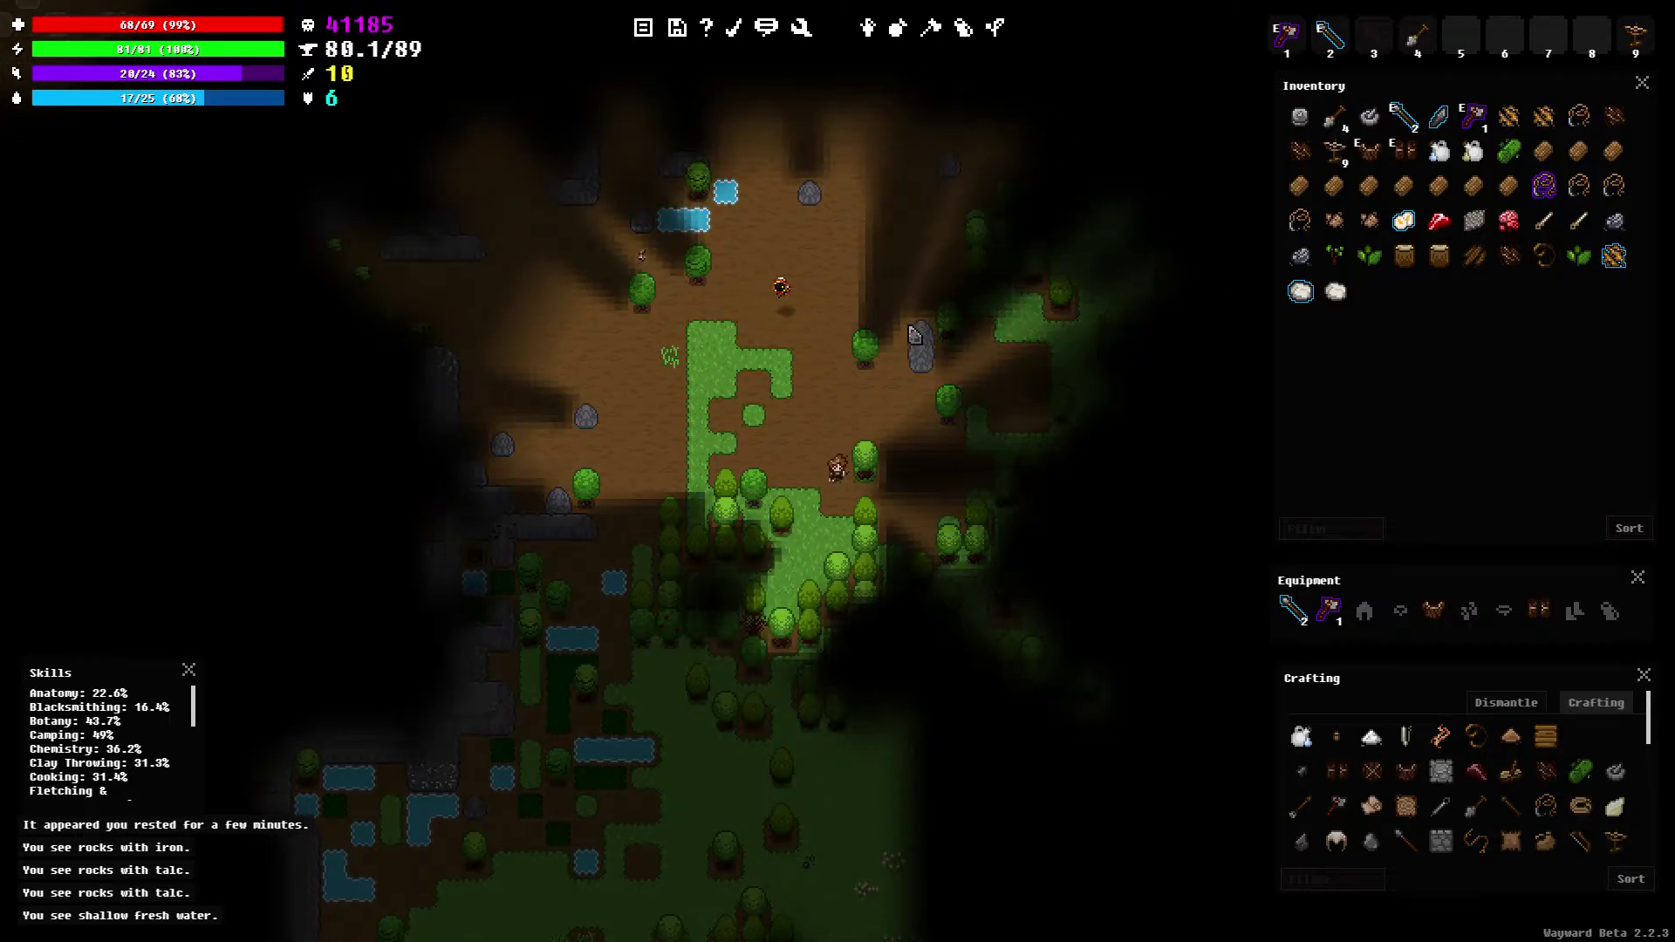
pyautogui.press('s')
pyautogui.press('d')
pyautogui.press('d')
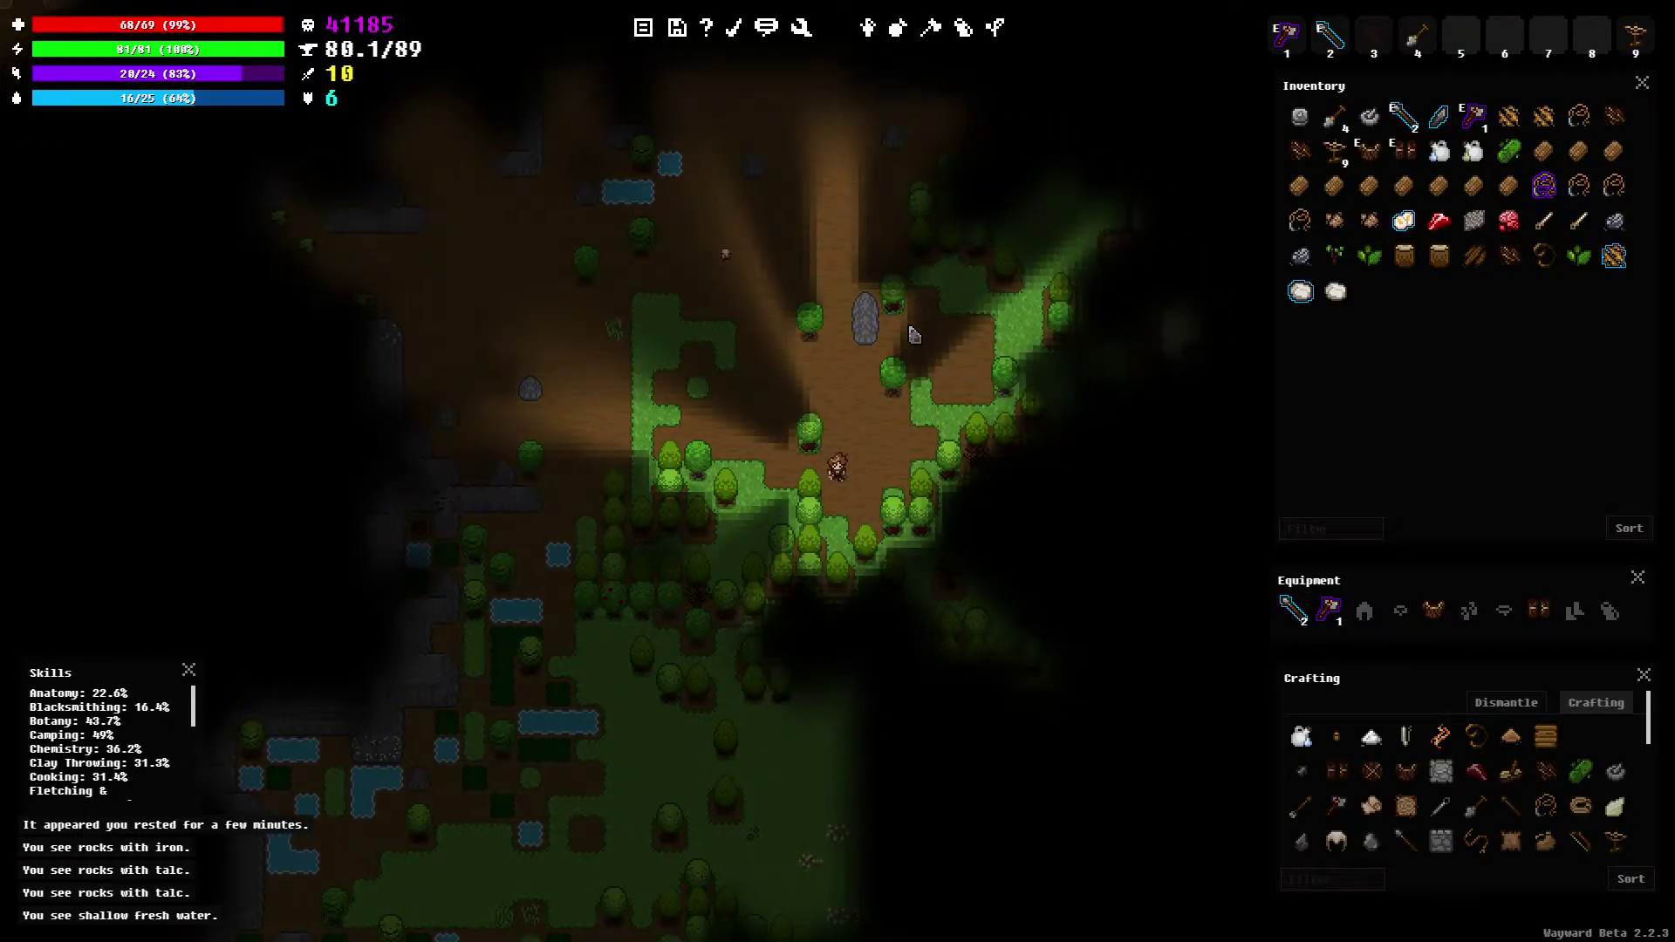
pyautogui.press('d')
pyautogui.press('d')
pyautogui.press('d')
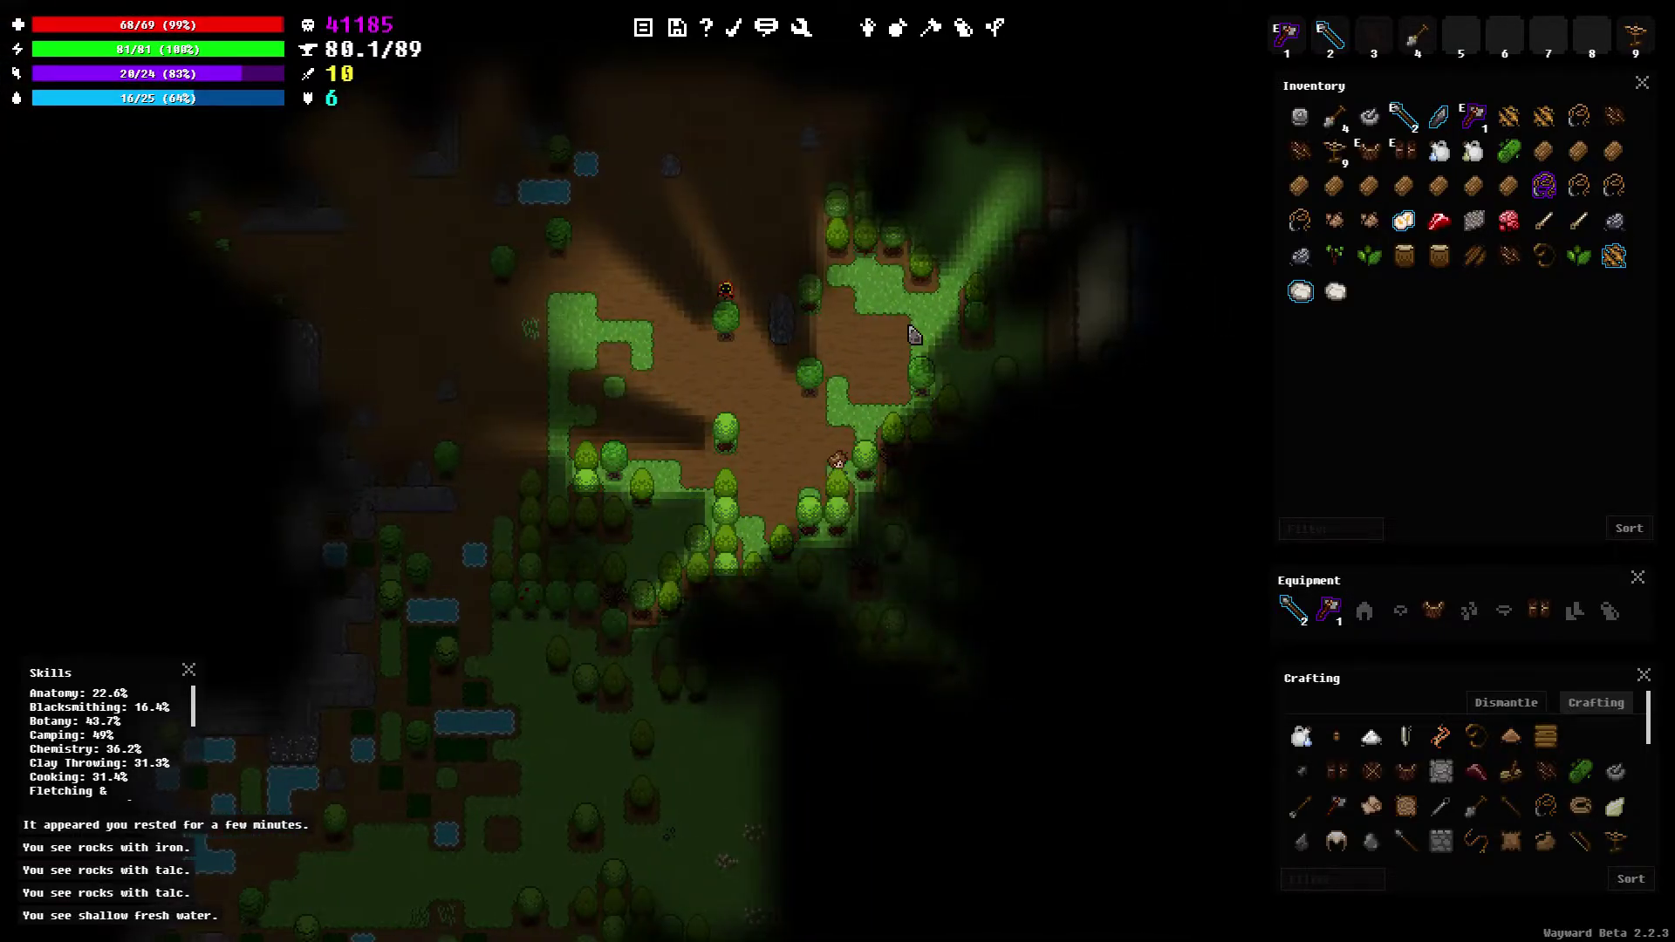
pyautogui.press('w')
pyautogui.press('w')
pyautogui.press('w')
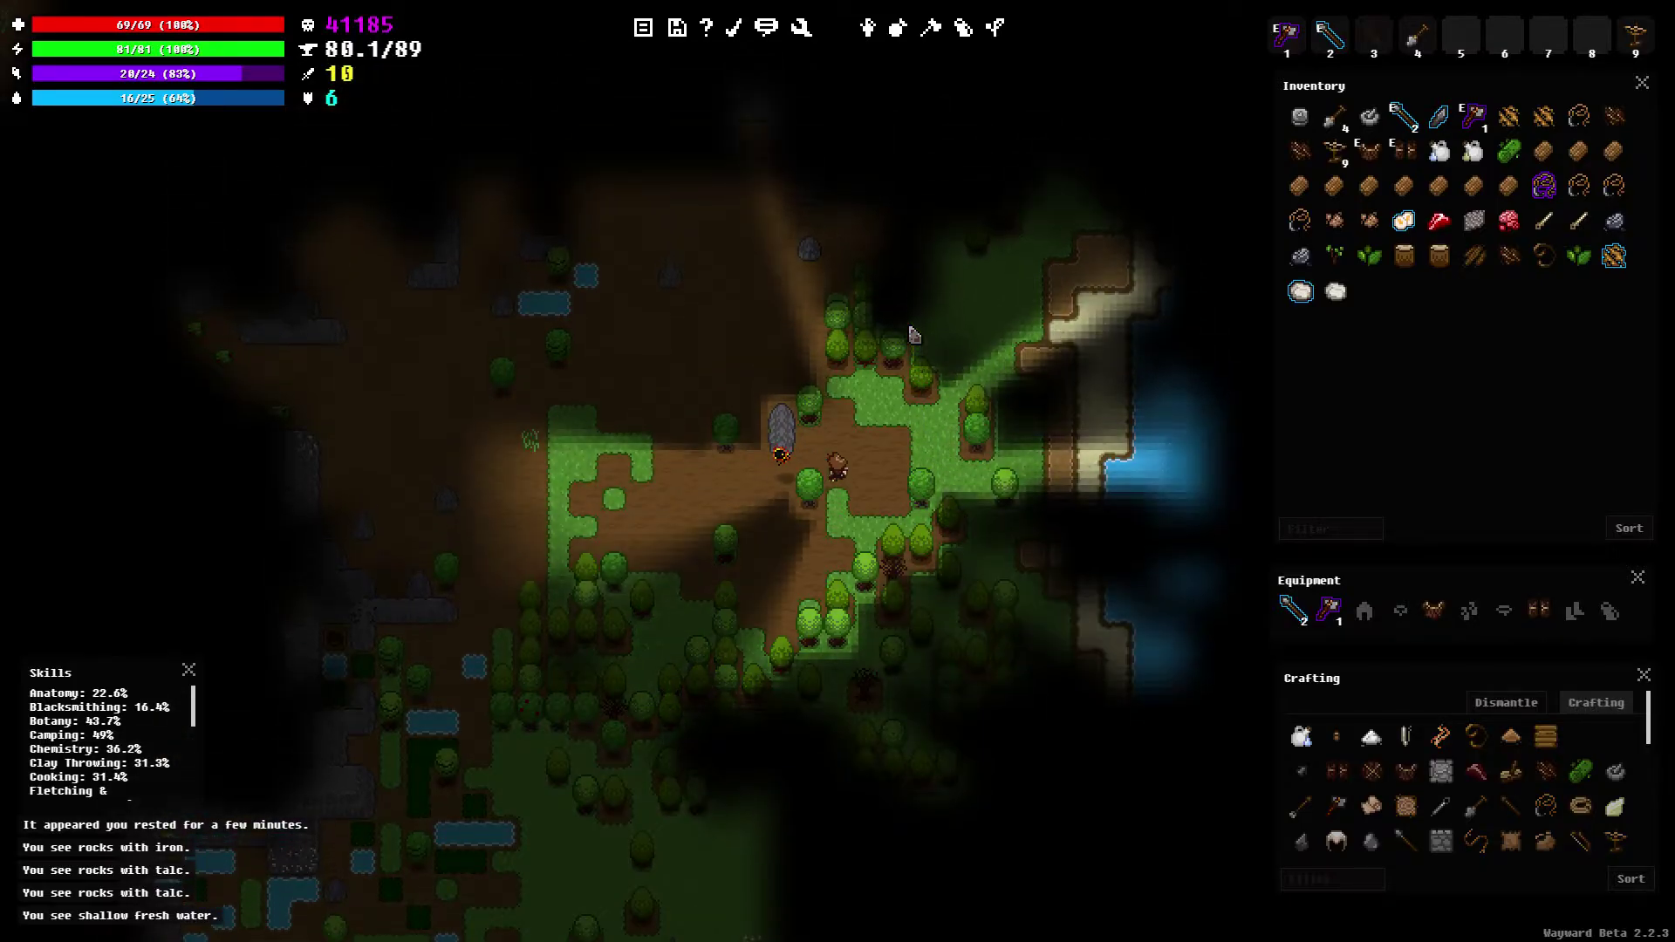
pyautogui.press('d')
pyautogui.press('d')
pyautogui.press('d')
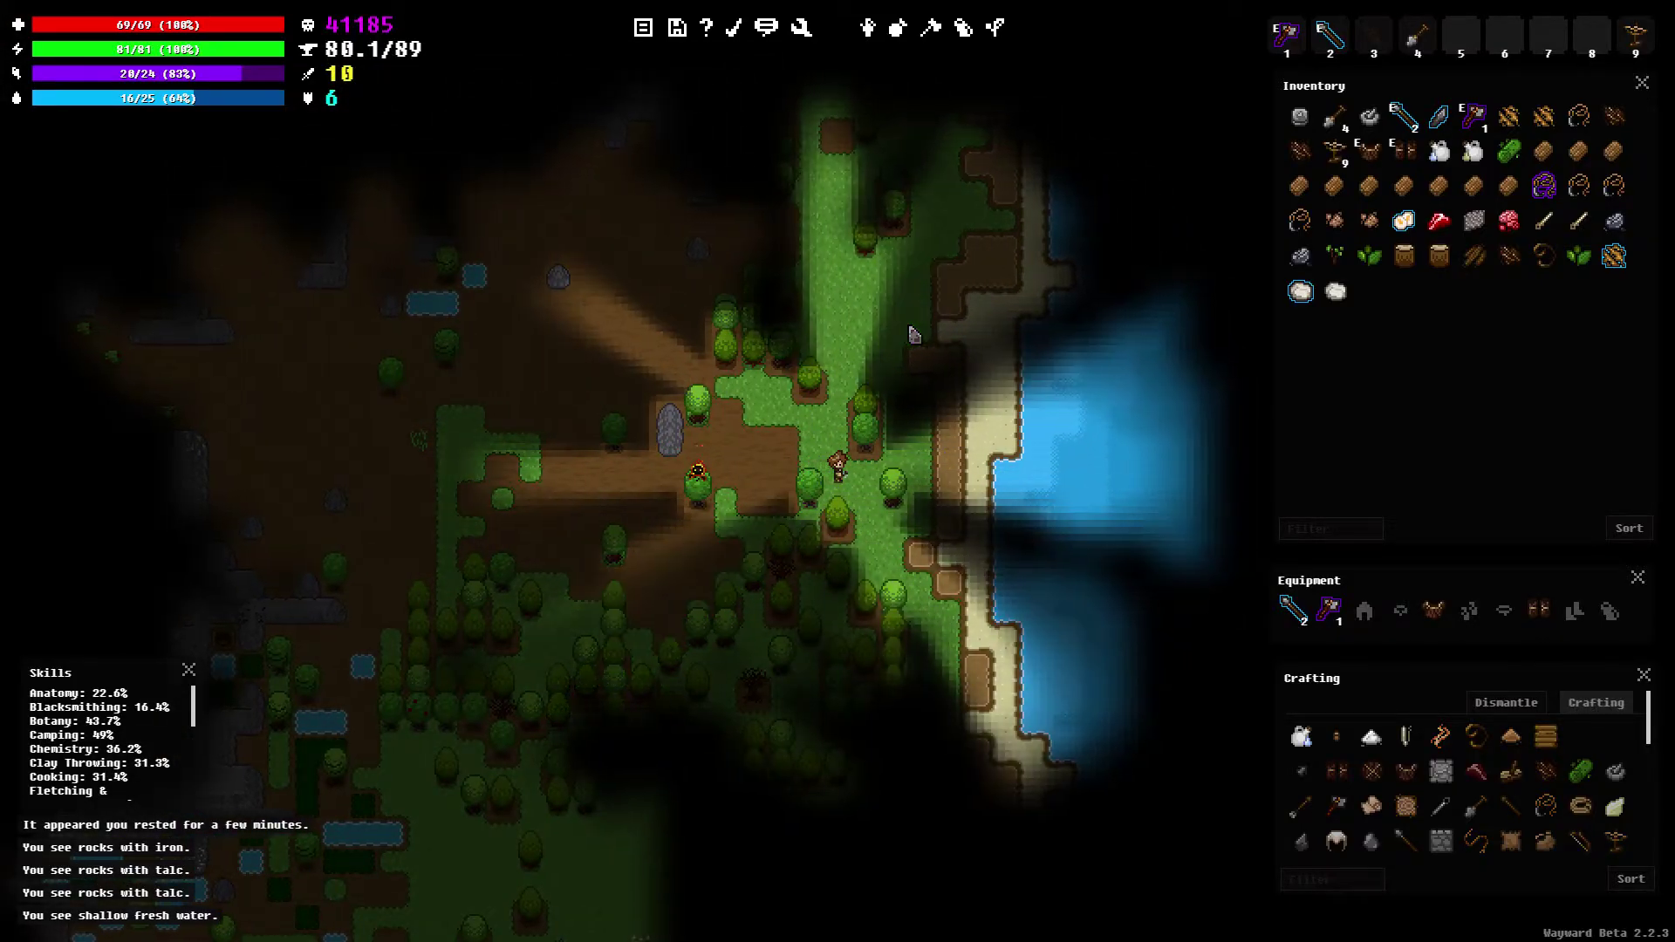
pyautogui.press('w')
pyautogui.press('w')
pyautogui.press('w')
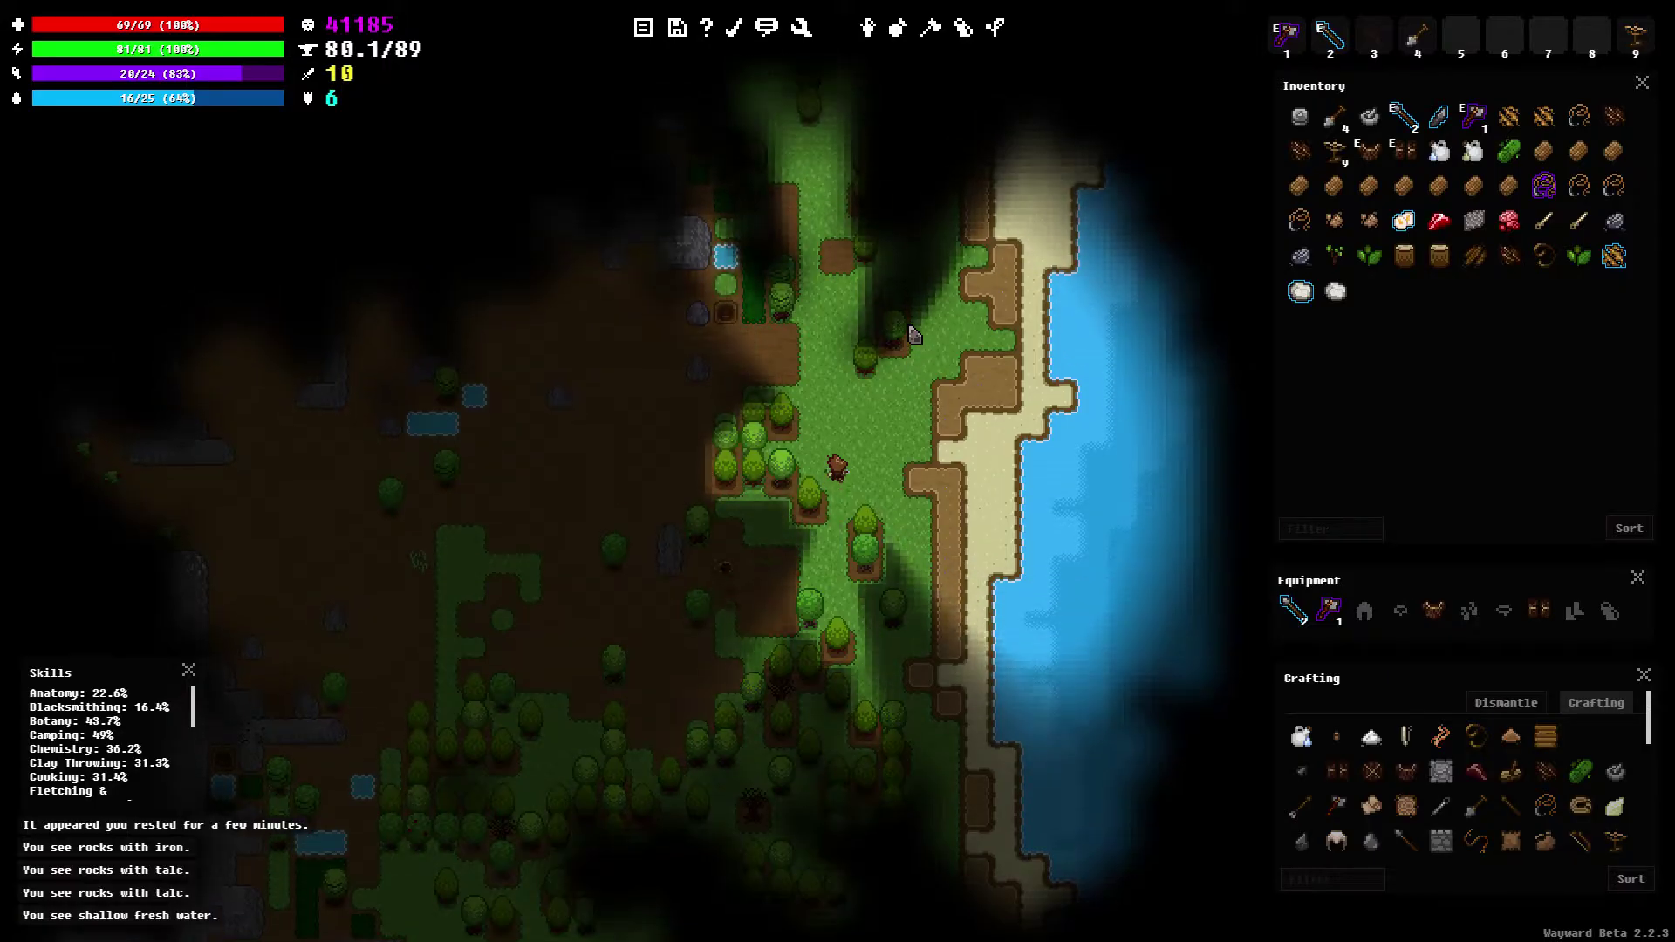
pyautogui.press('w')
pyautogui.press('w')
pyautogui.press('w')
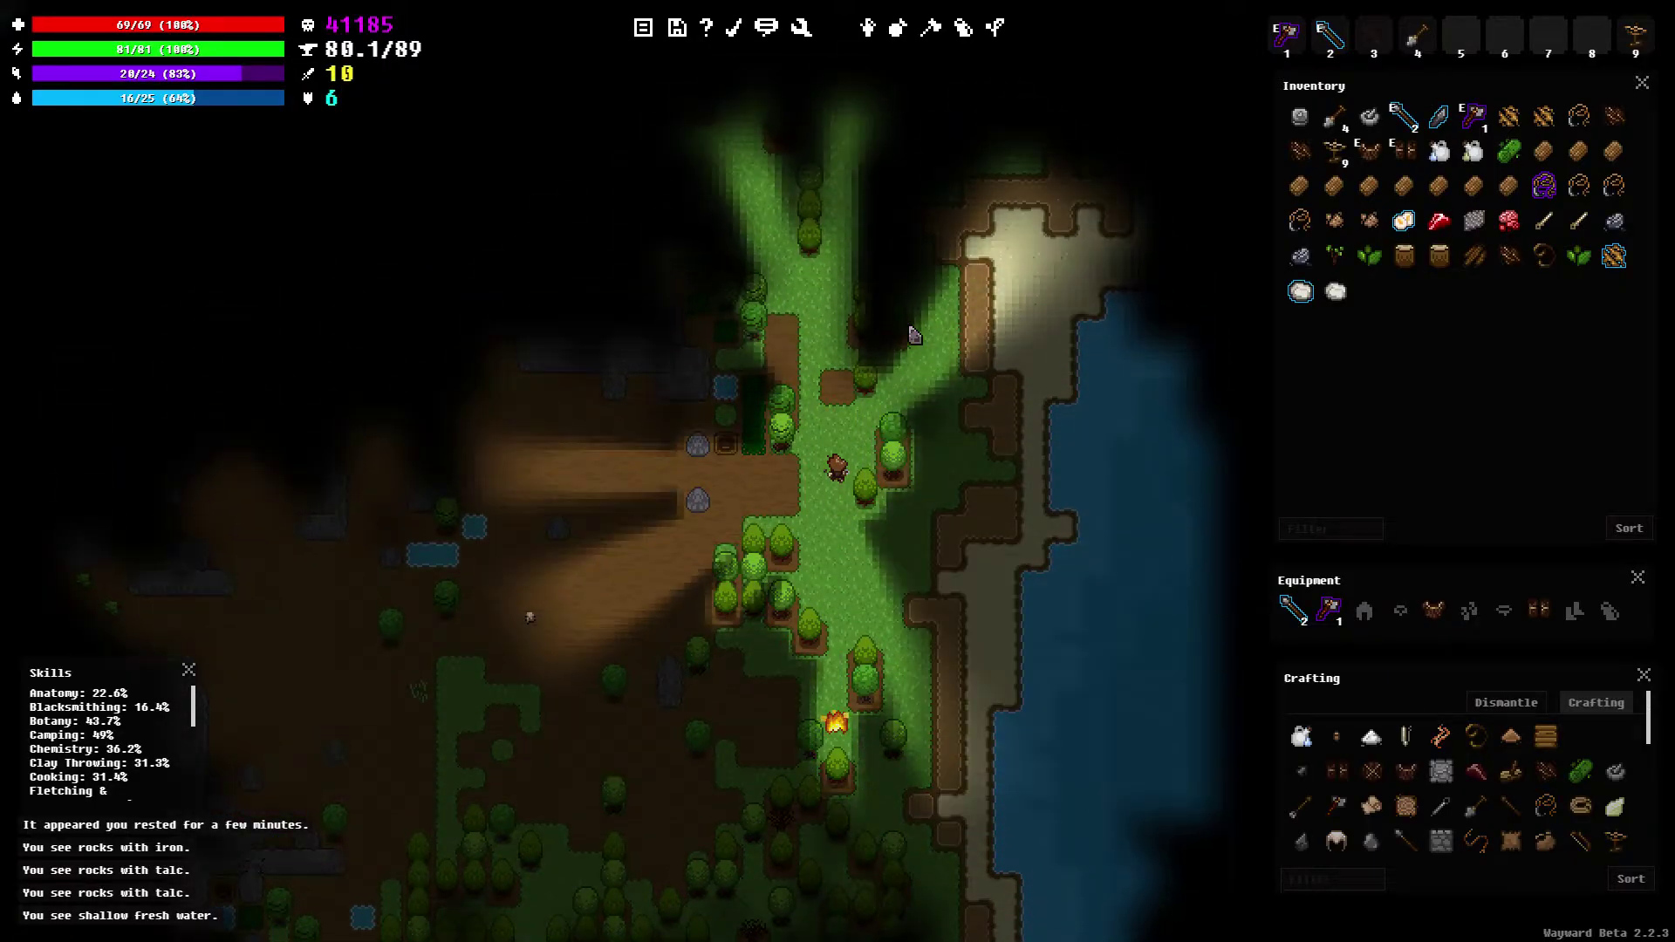
pyautogui.press('a')
pyautogui.press('a')
pyautogui.press('a')
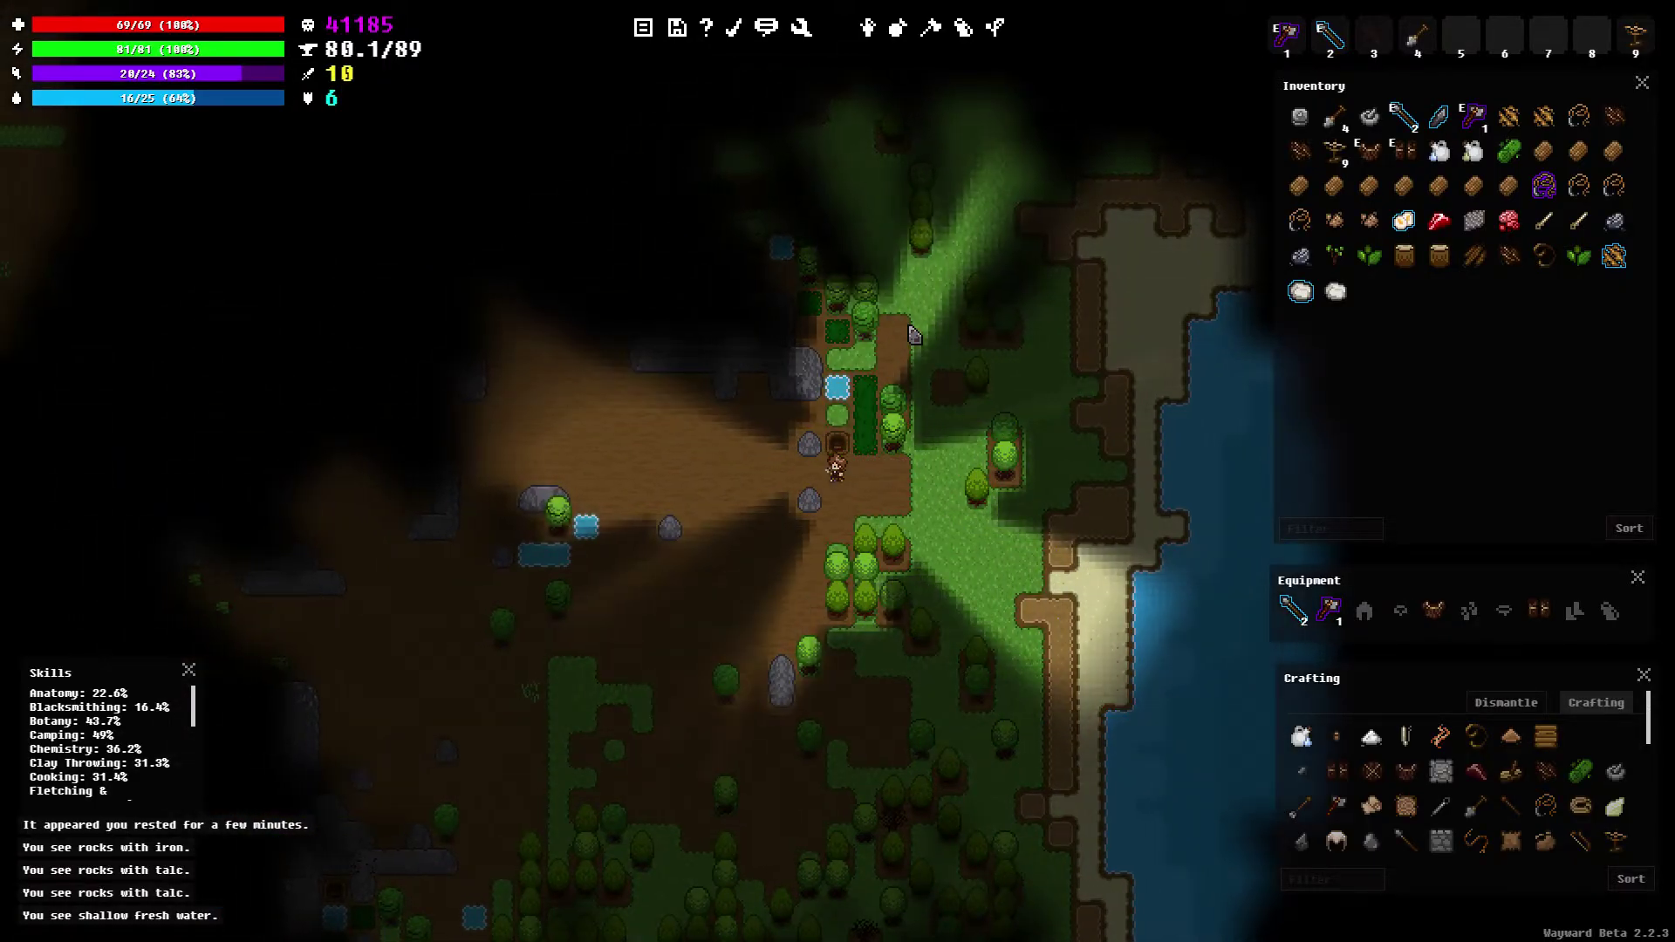
pyautogui.press('a')
pyautogui.press('a')
pyautogui.press('a')
pyautogui.press('a')
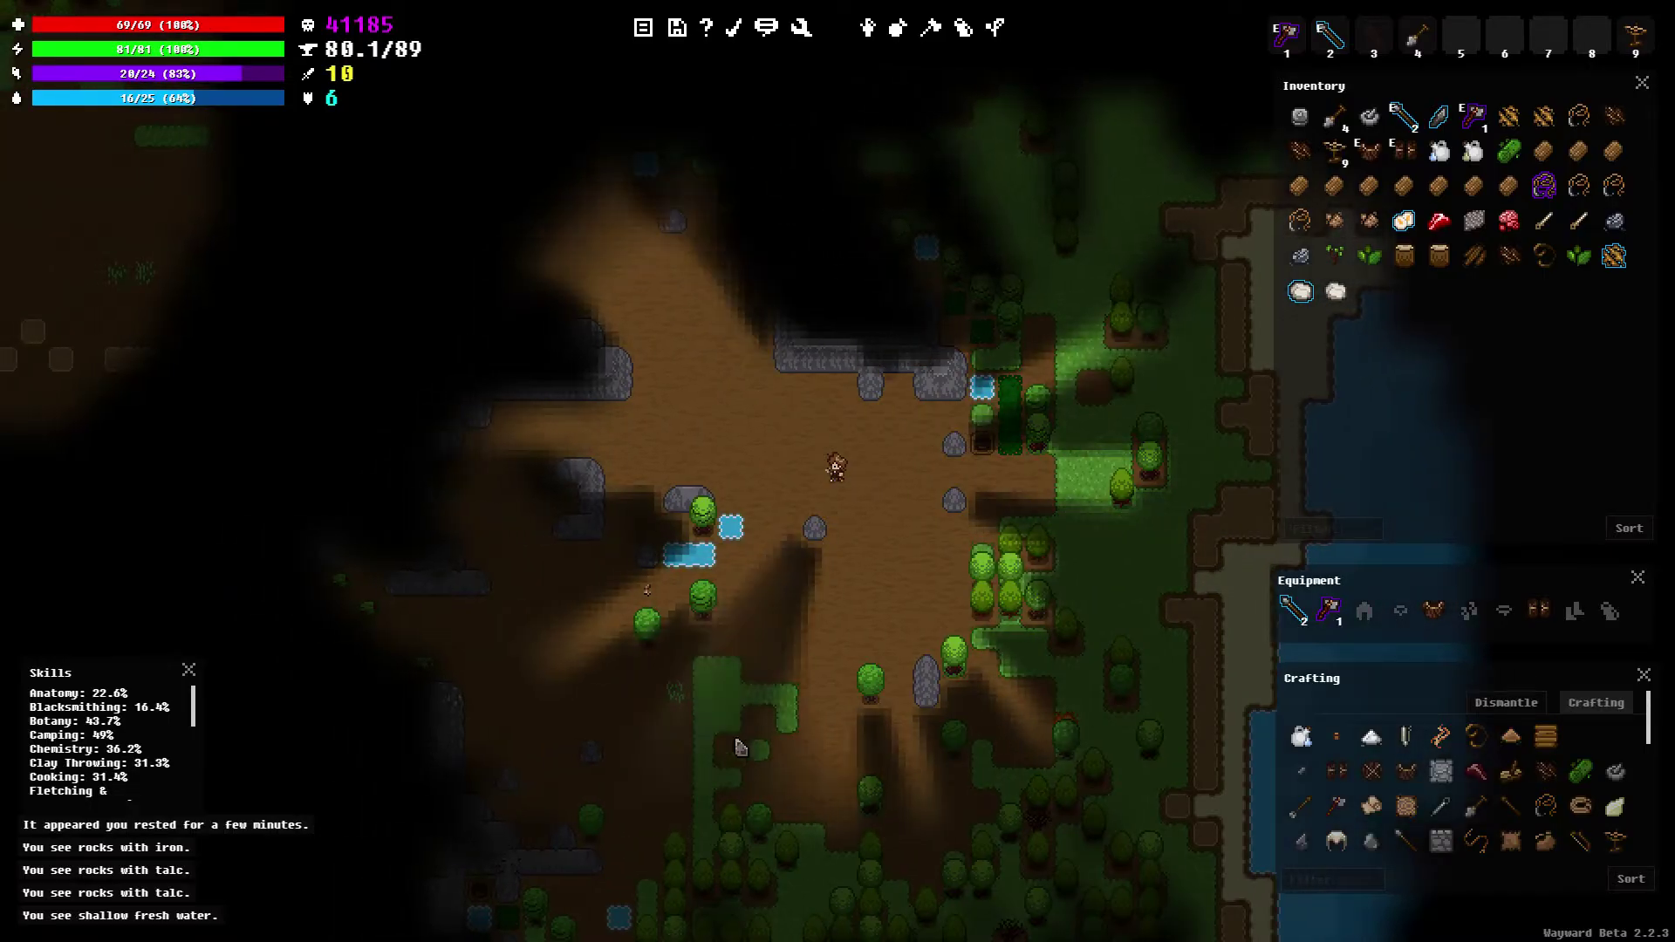
pyautogui.press('a')
pyautogui.press('a')
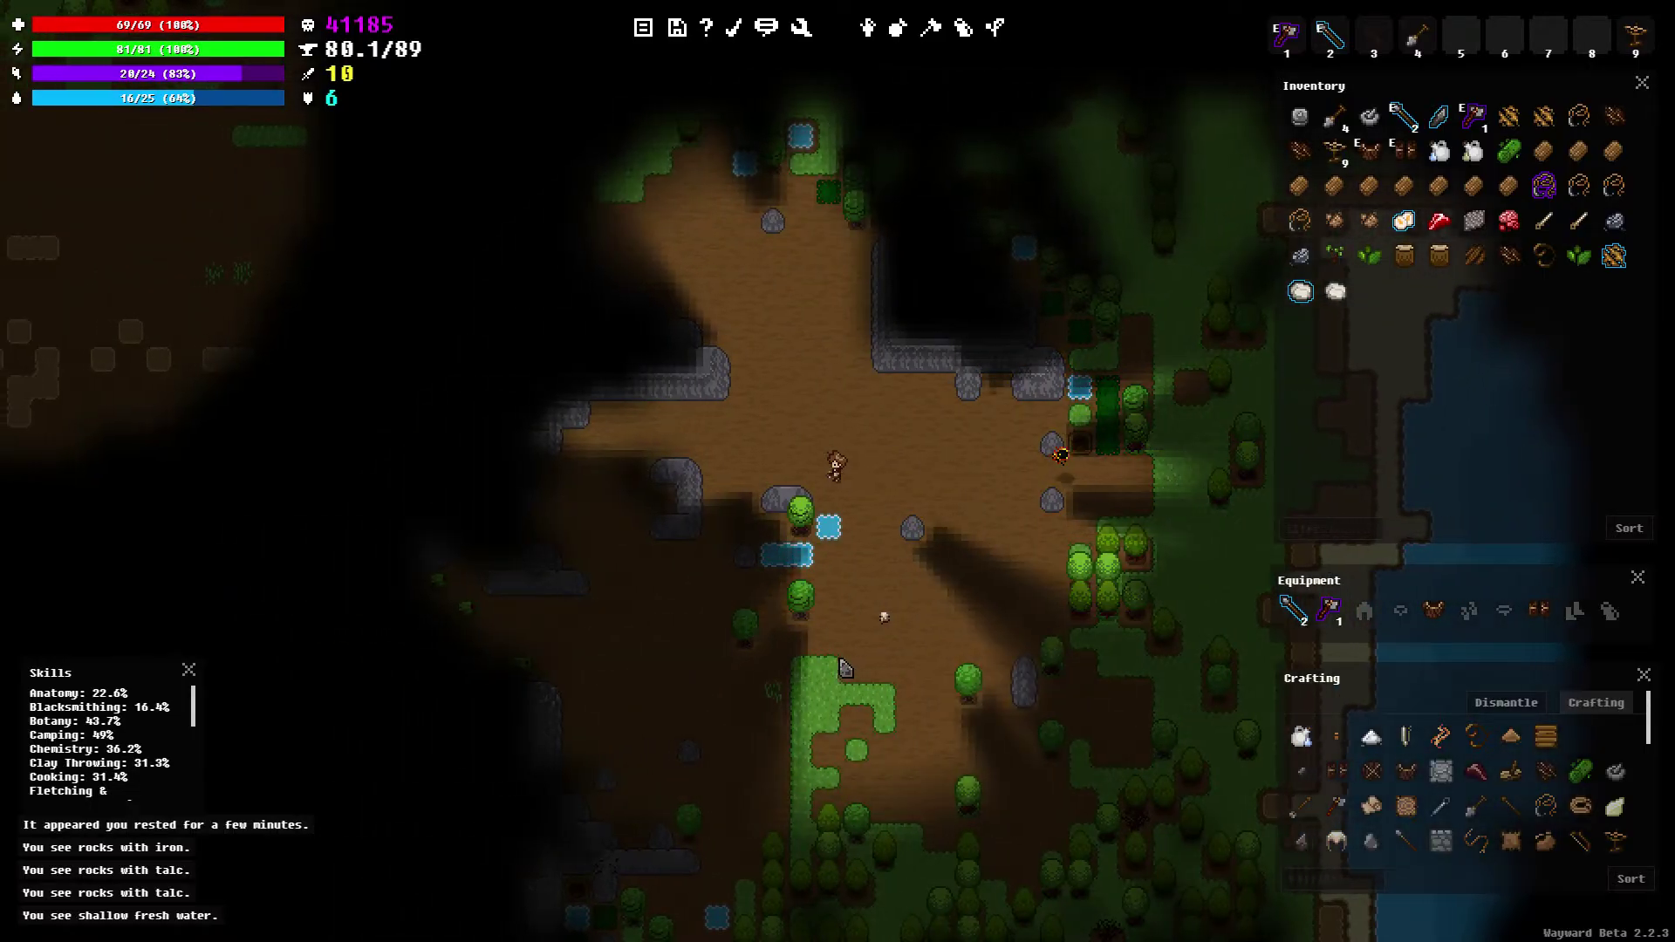
pyautogui.press('a')
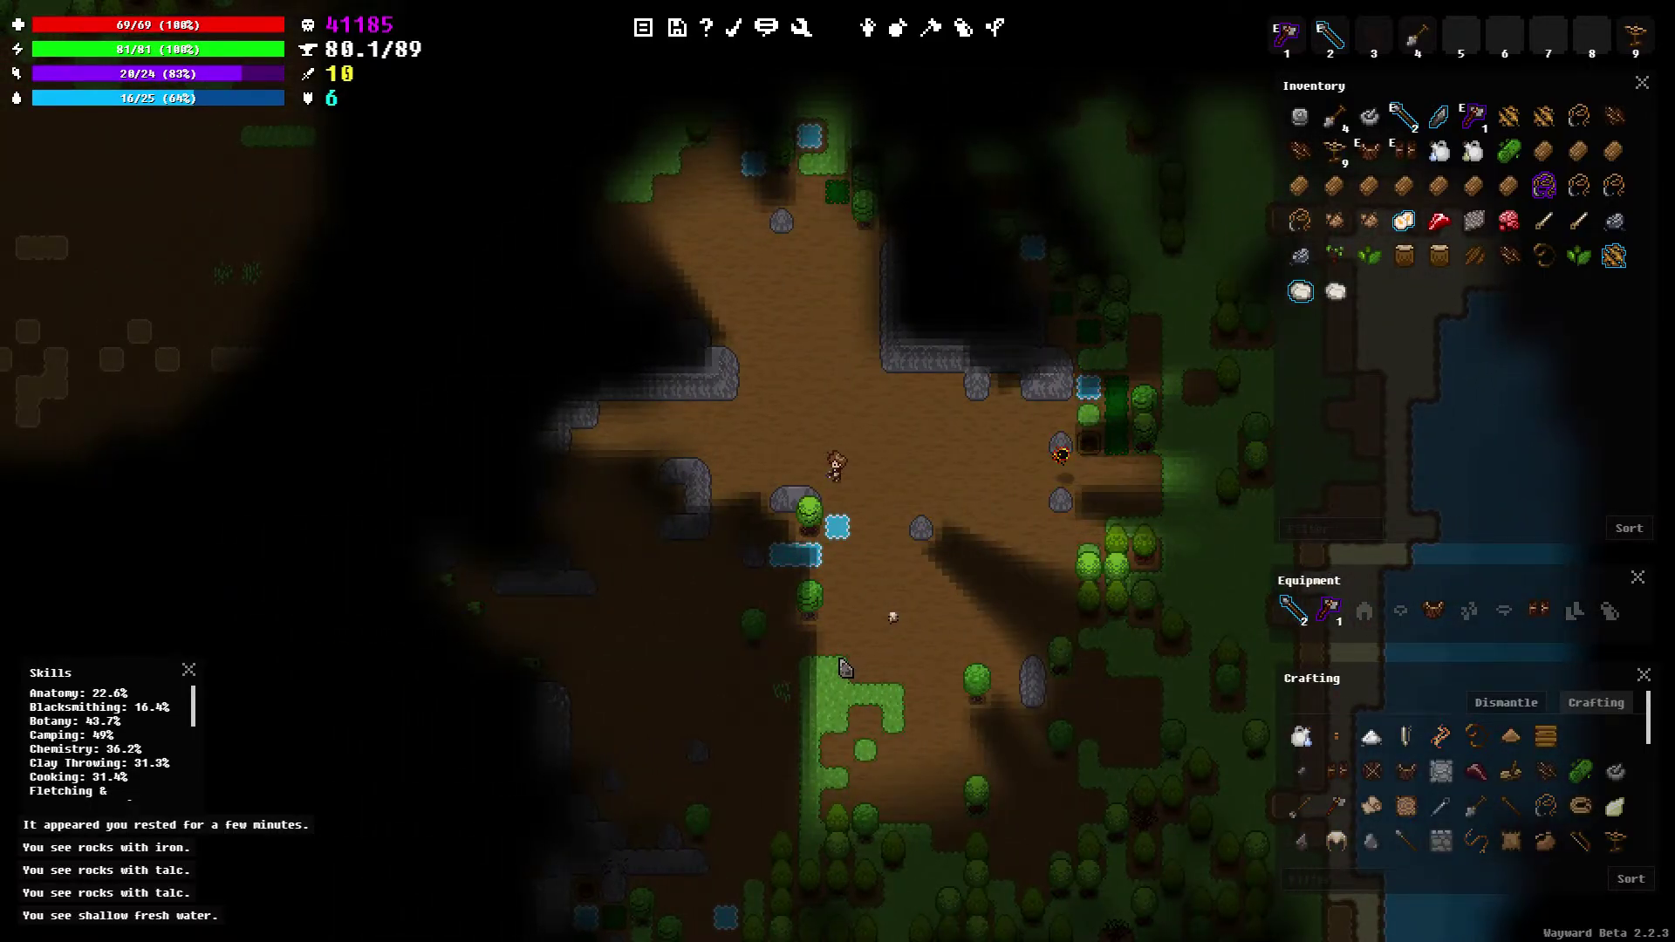
# Walk north and west across the clearing and through the grassy meadow
pyautogui.press('a')
pyautogui.press('a')
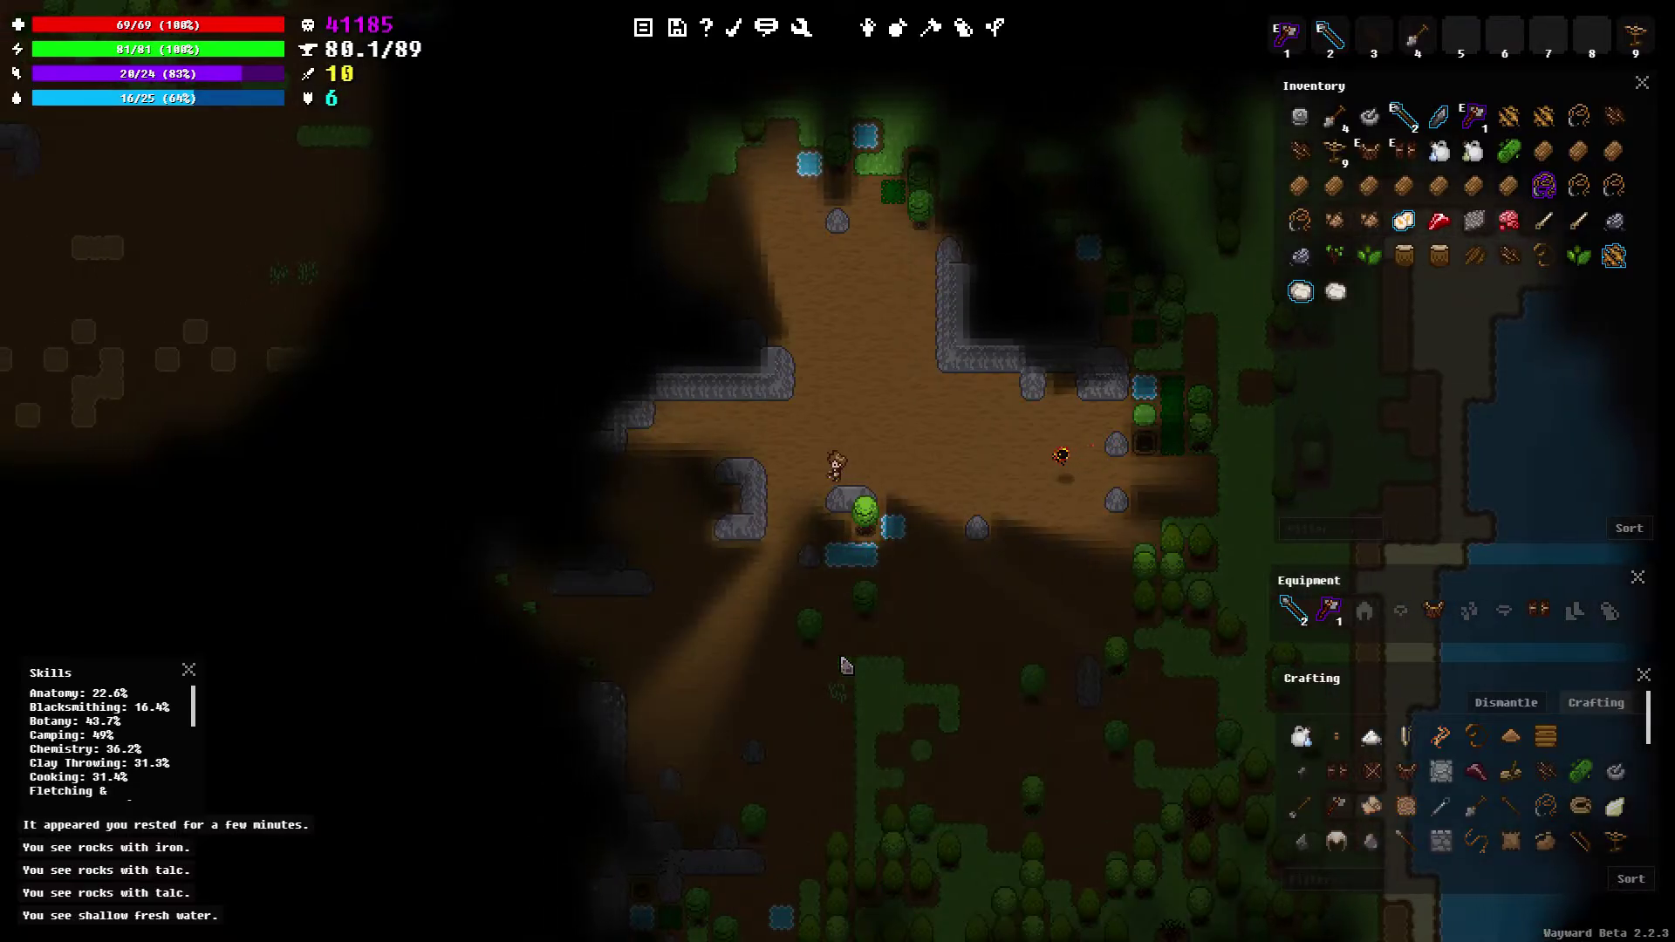
pyautogui.press('w')
pyautogui.press('w')
pyautogui.press('w')
pyautogui.press('a')
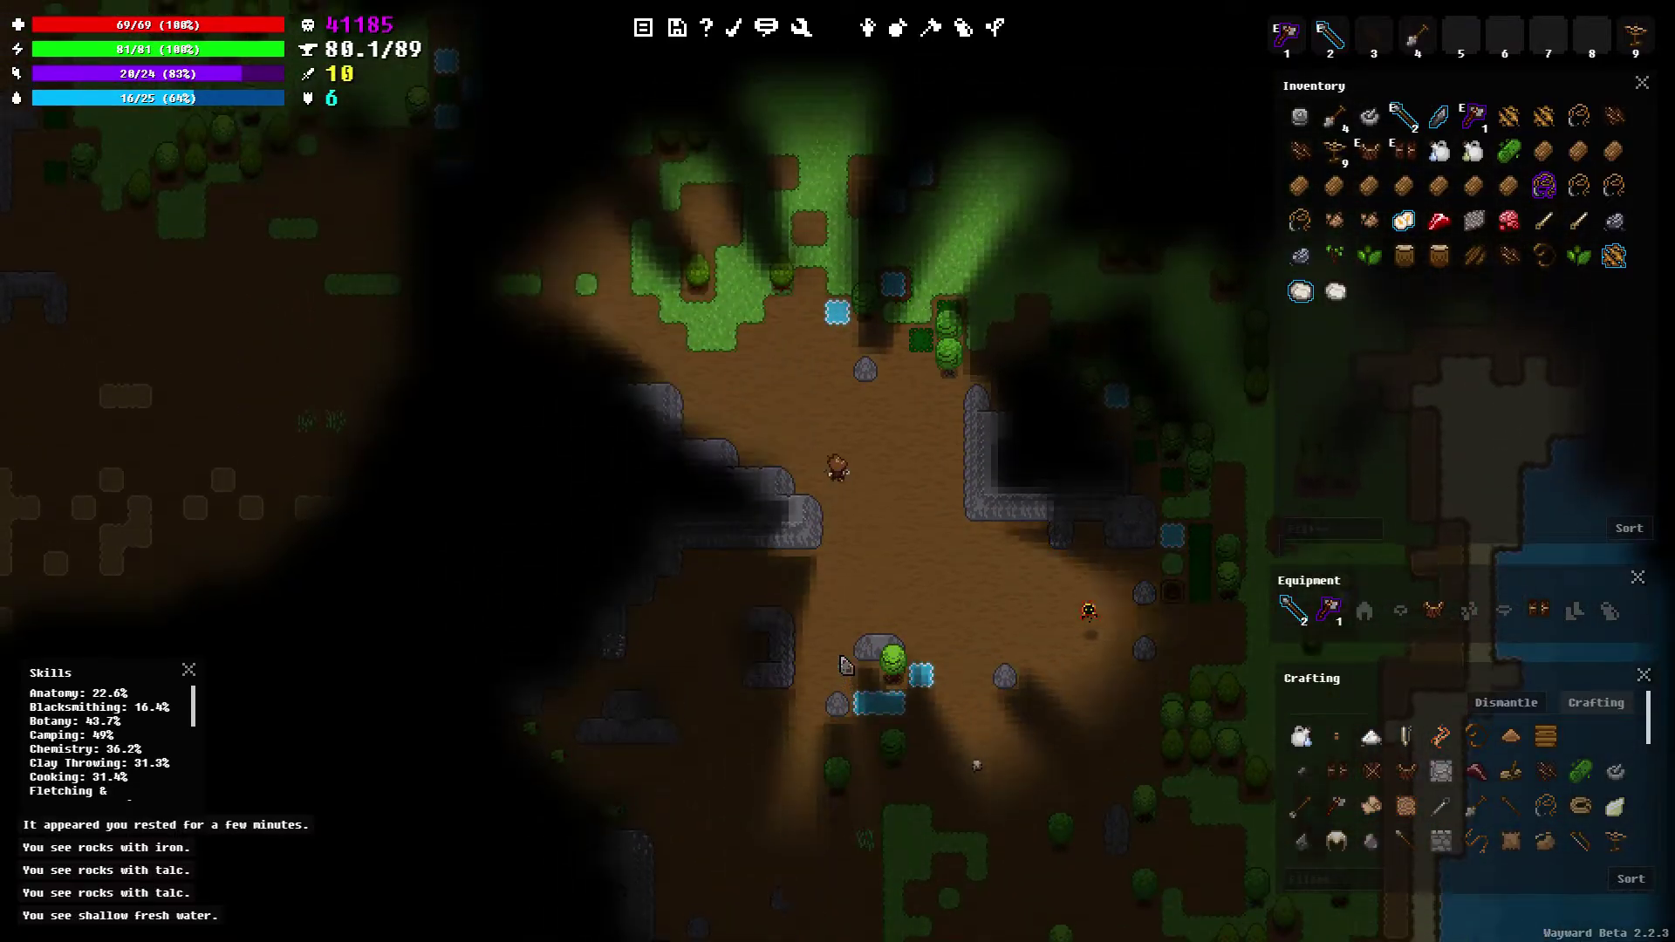
pyautogui.press('w')
pyautogui.press('w')
pyautogui.press('w')
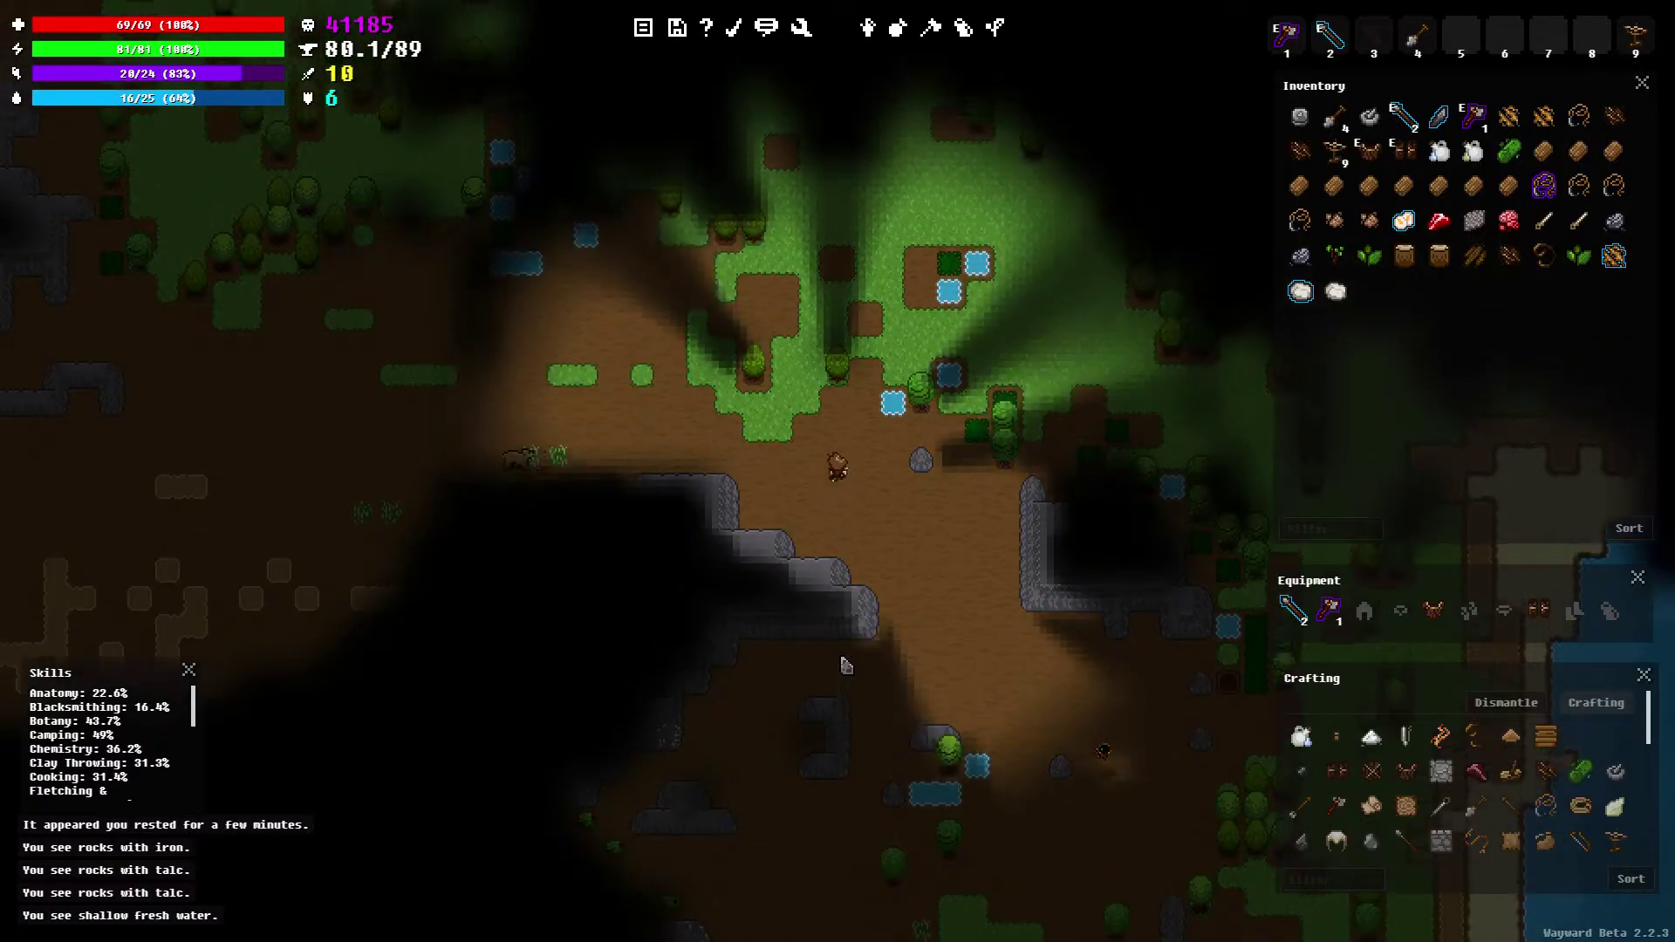
pyautogui.press('a')
pyautogui.press('w')
pyautogui.press('w')
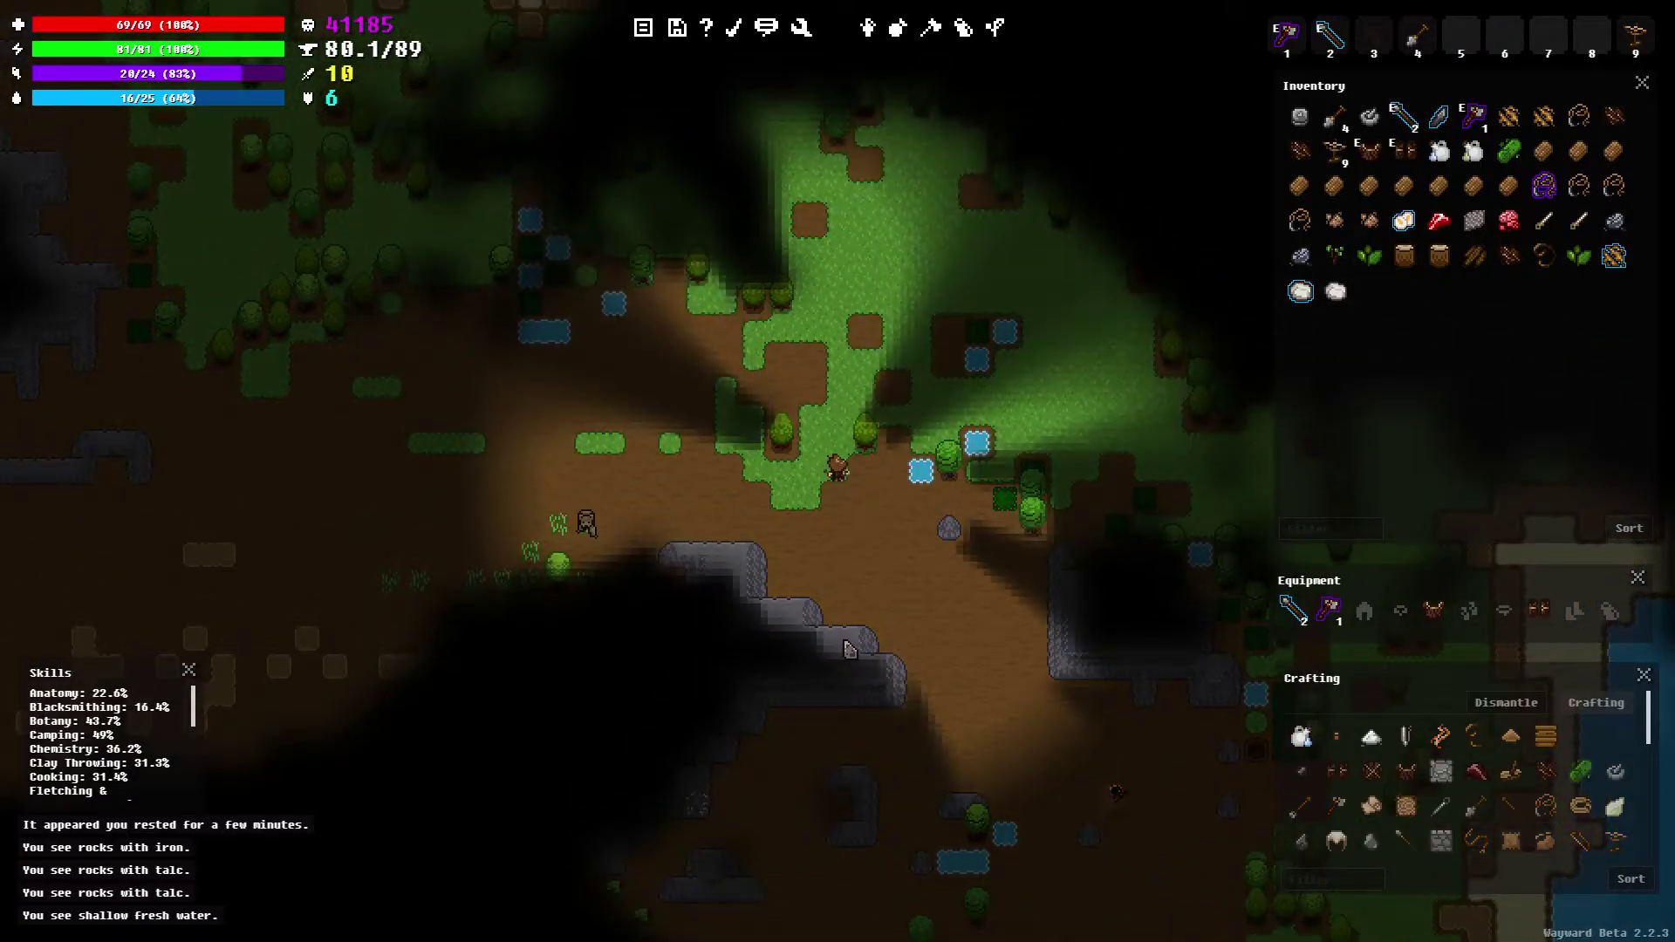
pyautogui.press('w')
pyautogui.press('w')
pyautogui.press('w')
pyautogui.press('w')
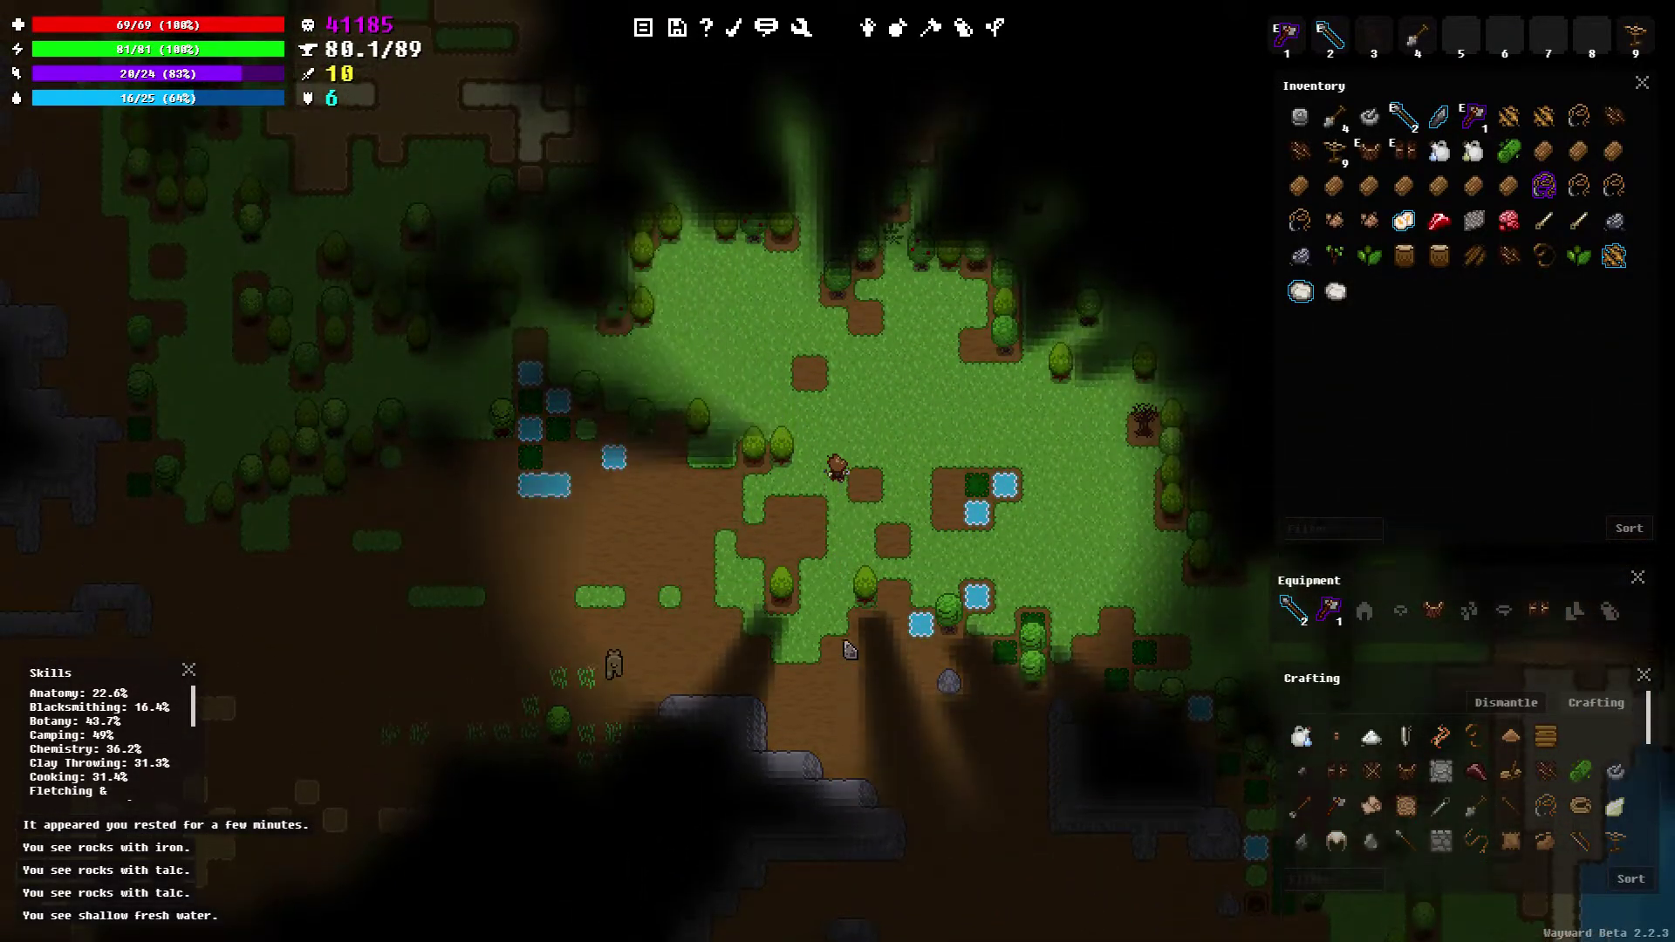
pyautogui.press('w')
pyautogui.press('w')
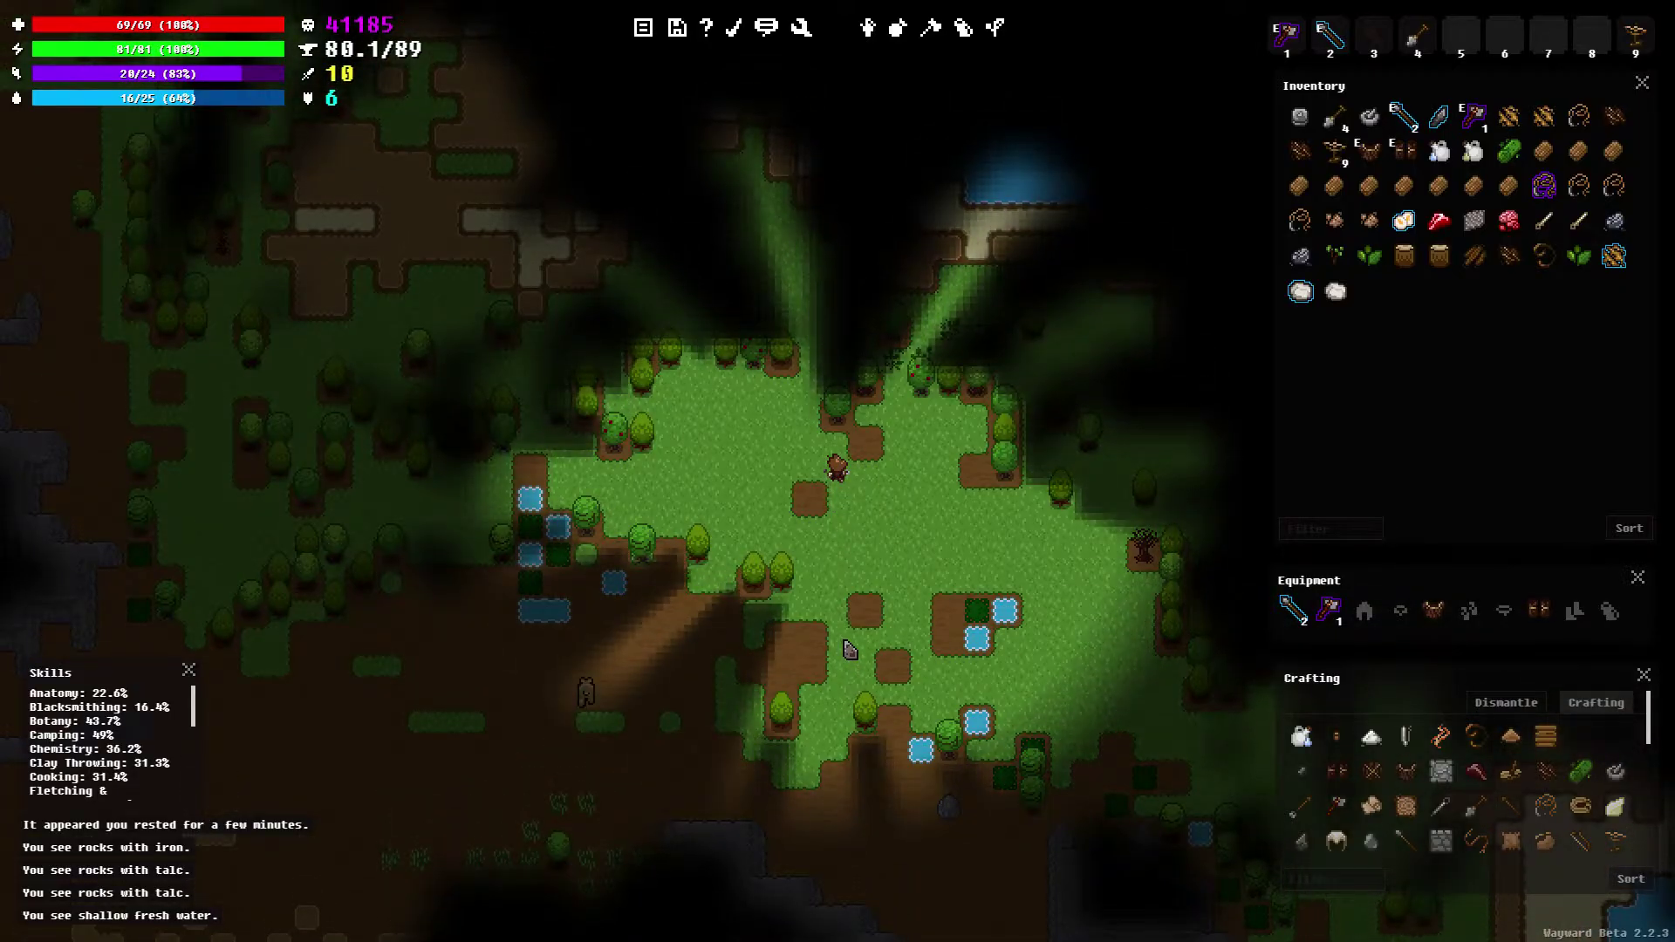
pyautogui.press('a')
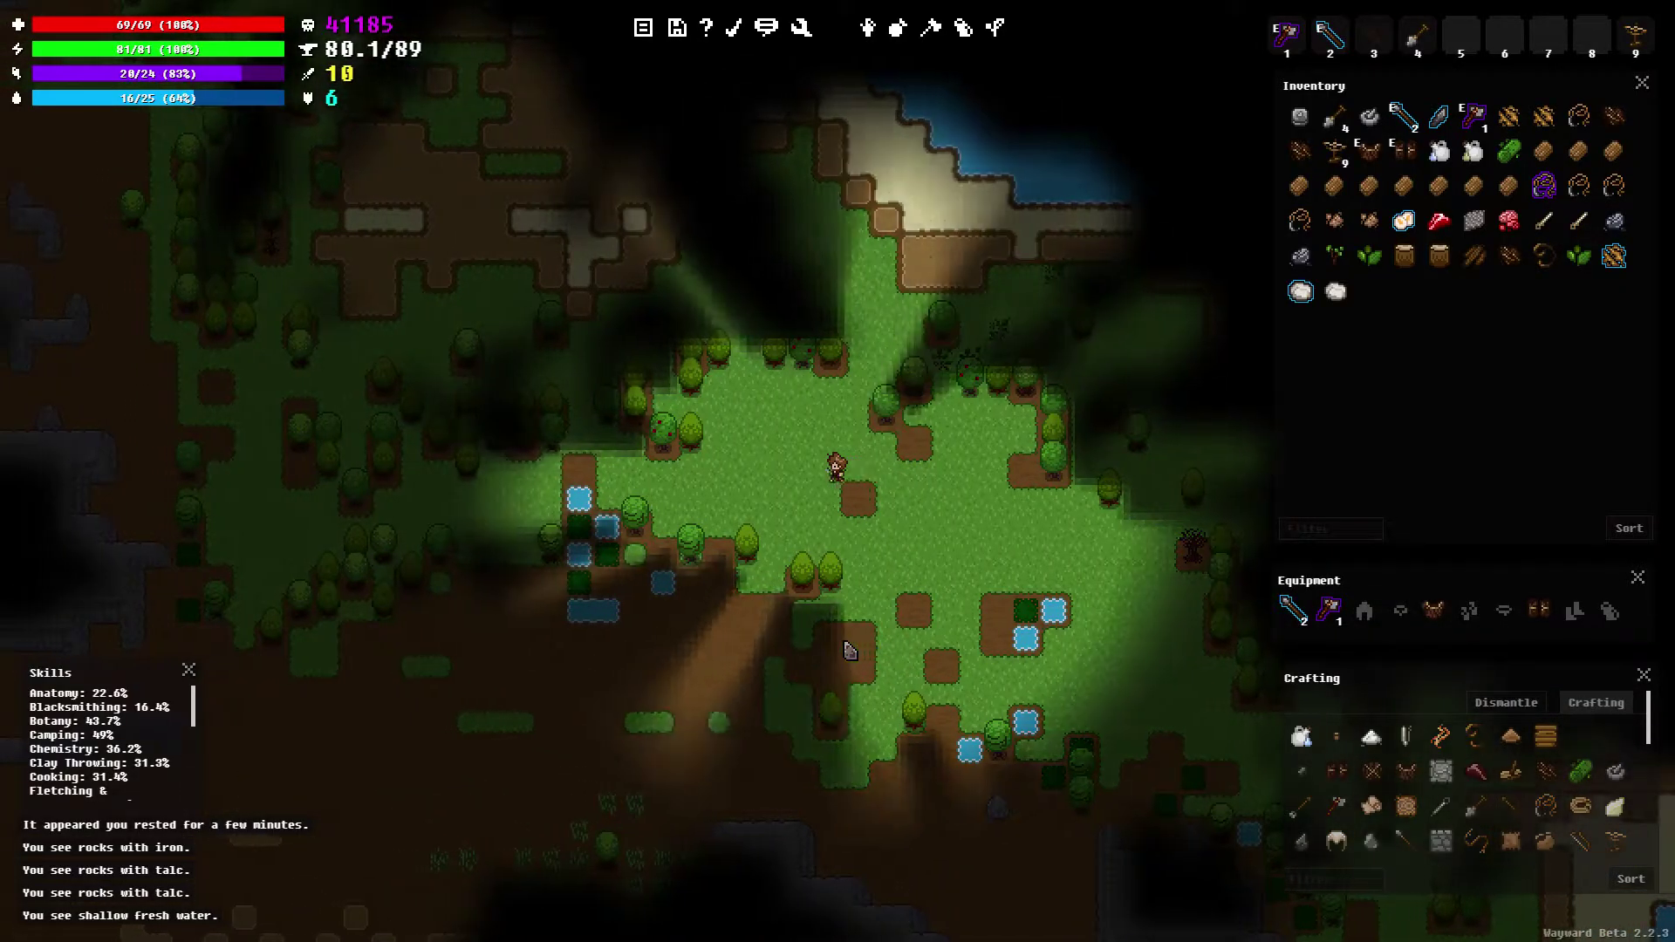
pyautogui.press('a')
pyautogui.press('a')
pyautogui.press('w')
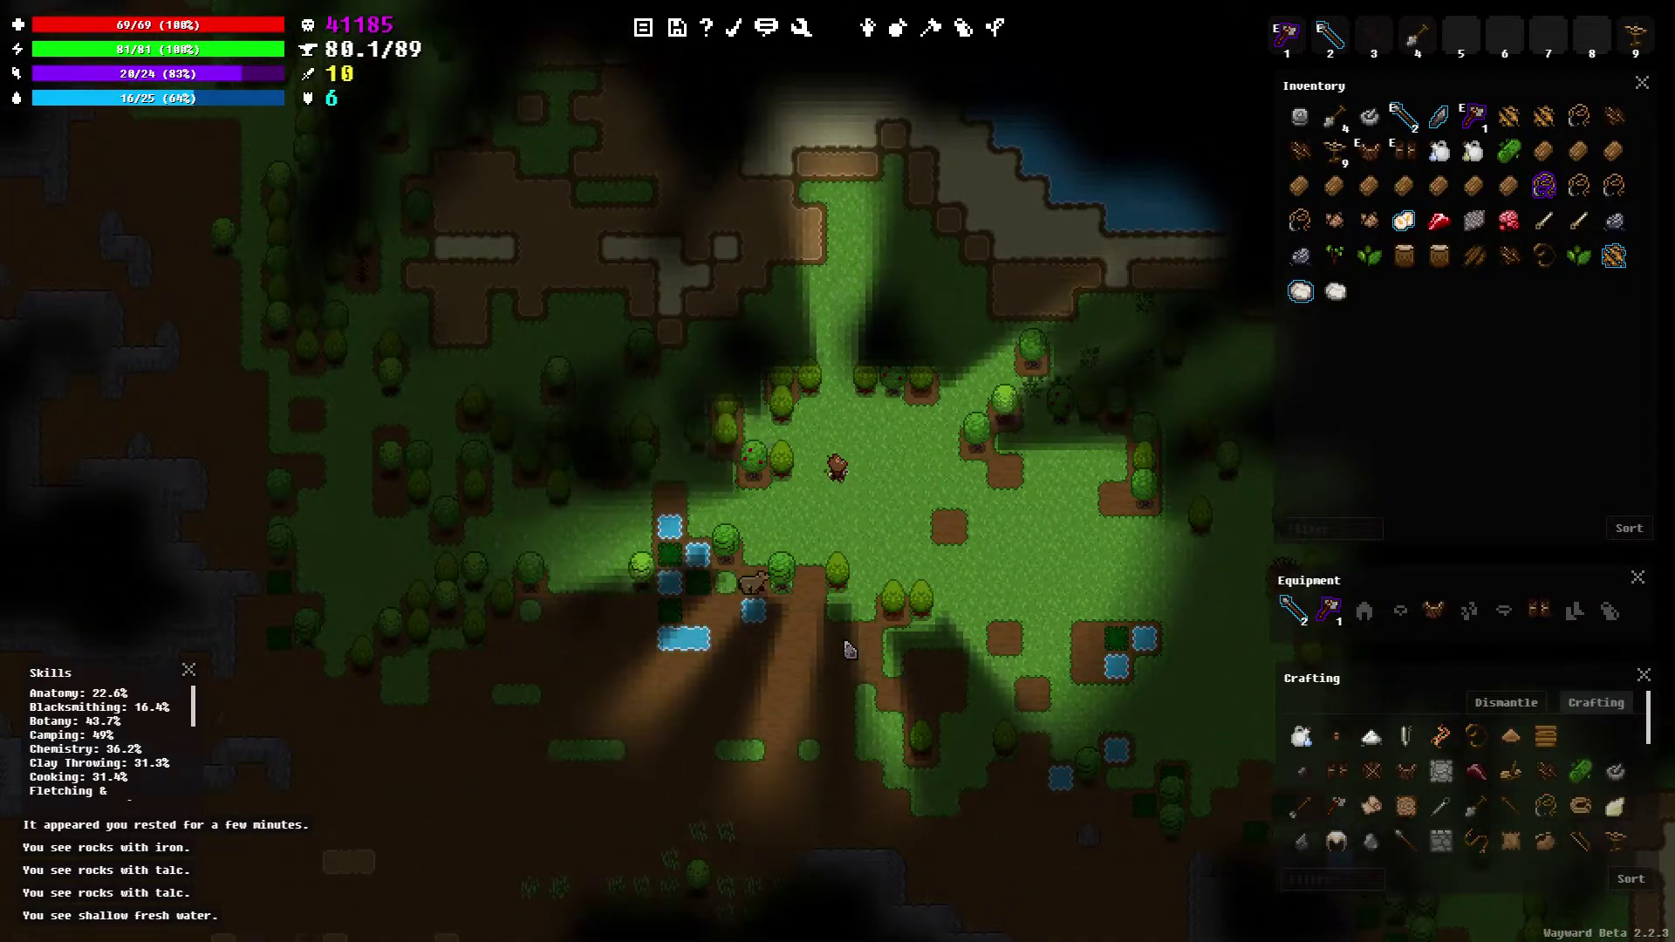
pyautogui.press('w')
pyautogui.press('w')
pyautogui.press('w')
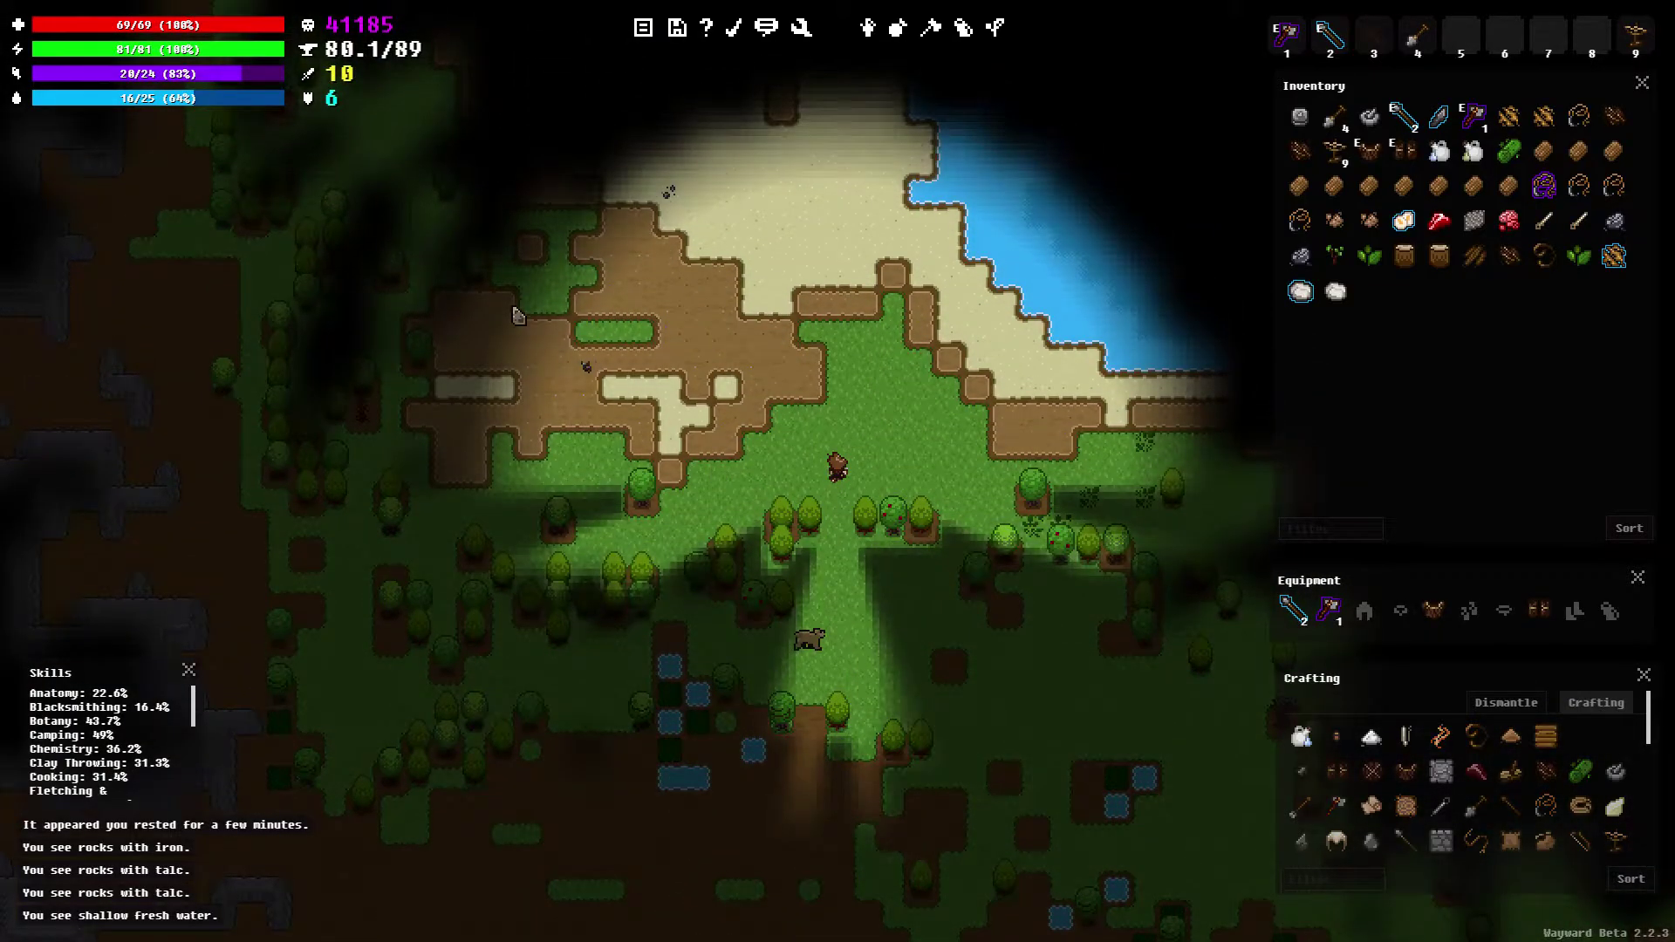
pyautogui.press('a')
pyautogui.press('a')
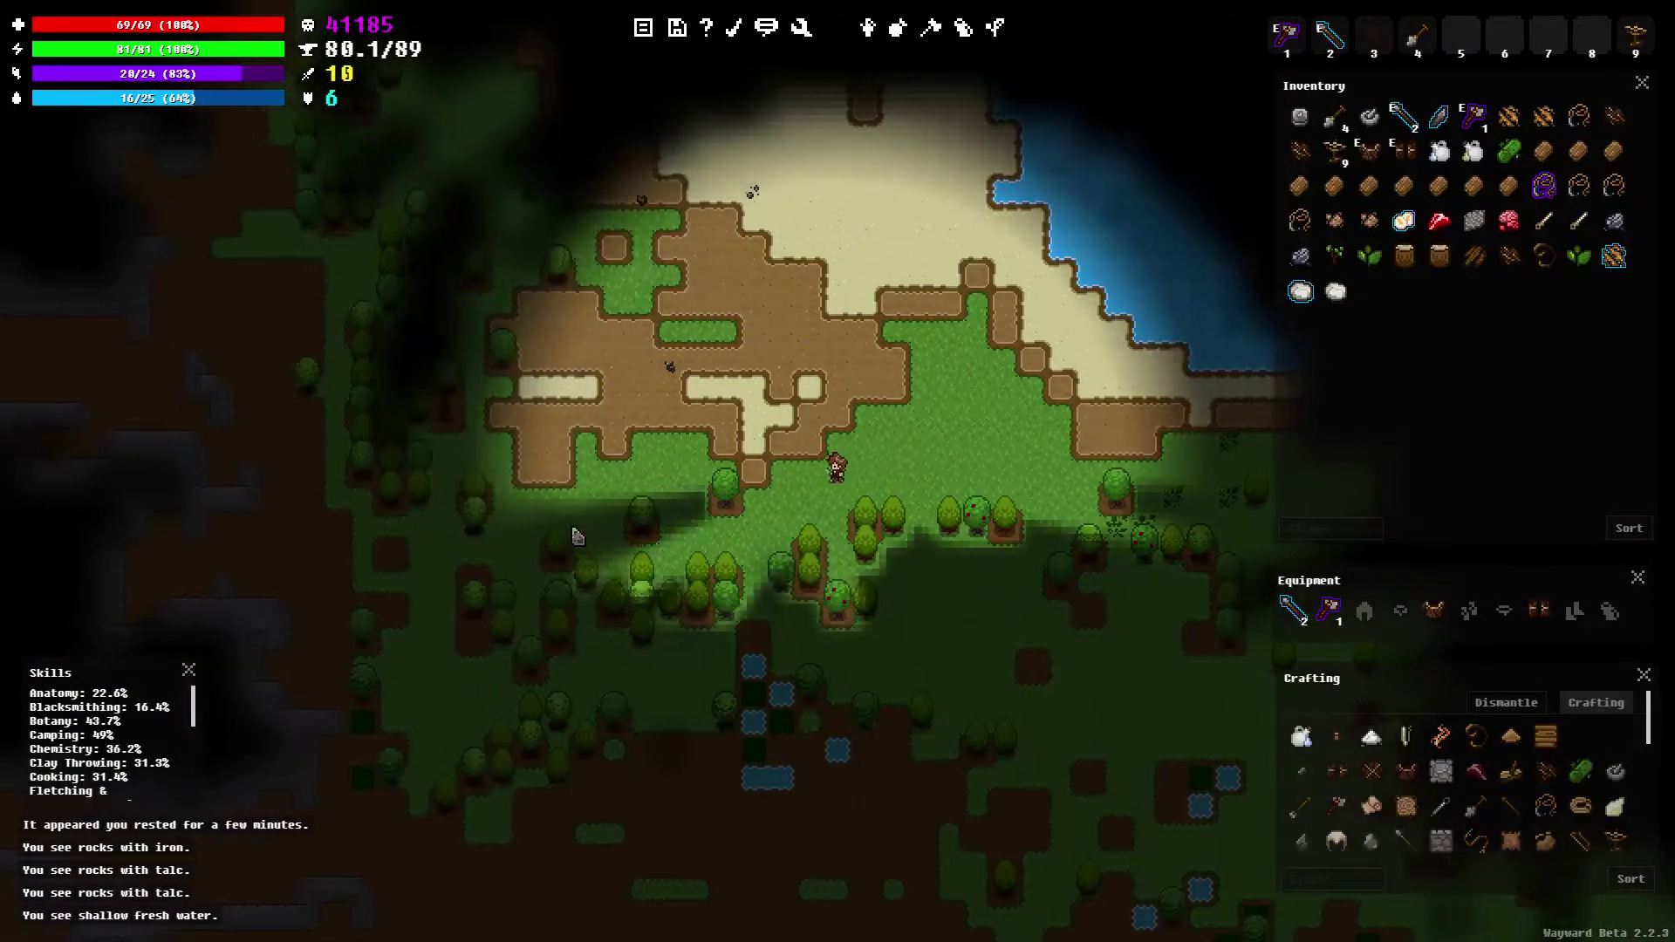
pyautogui.press('a')
pyautogui.press('a')
pyautogui.press('a')
pyautogui.press('a')
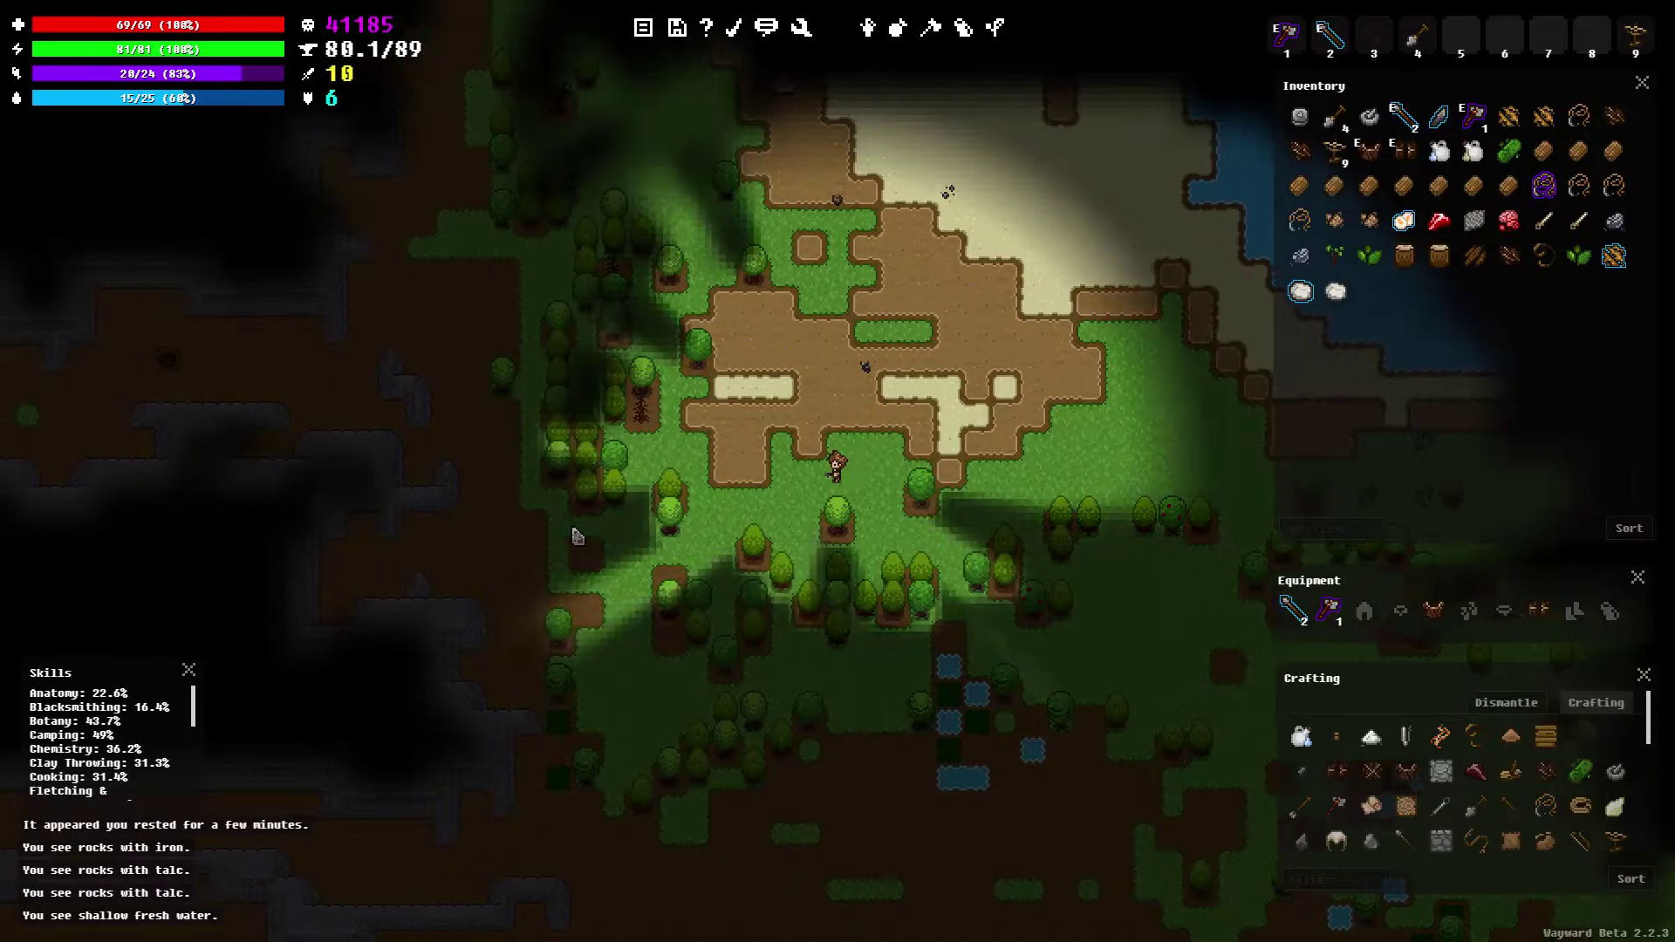
pyautogui.press('a')
pyautogui.press('a')
pyautogui.press('a')
pyautogui.press('a')
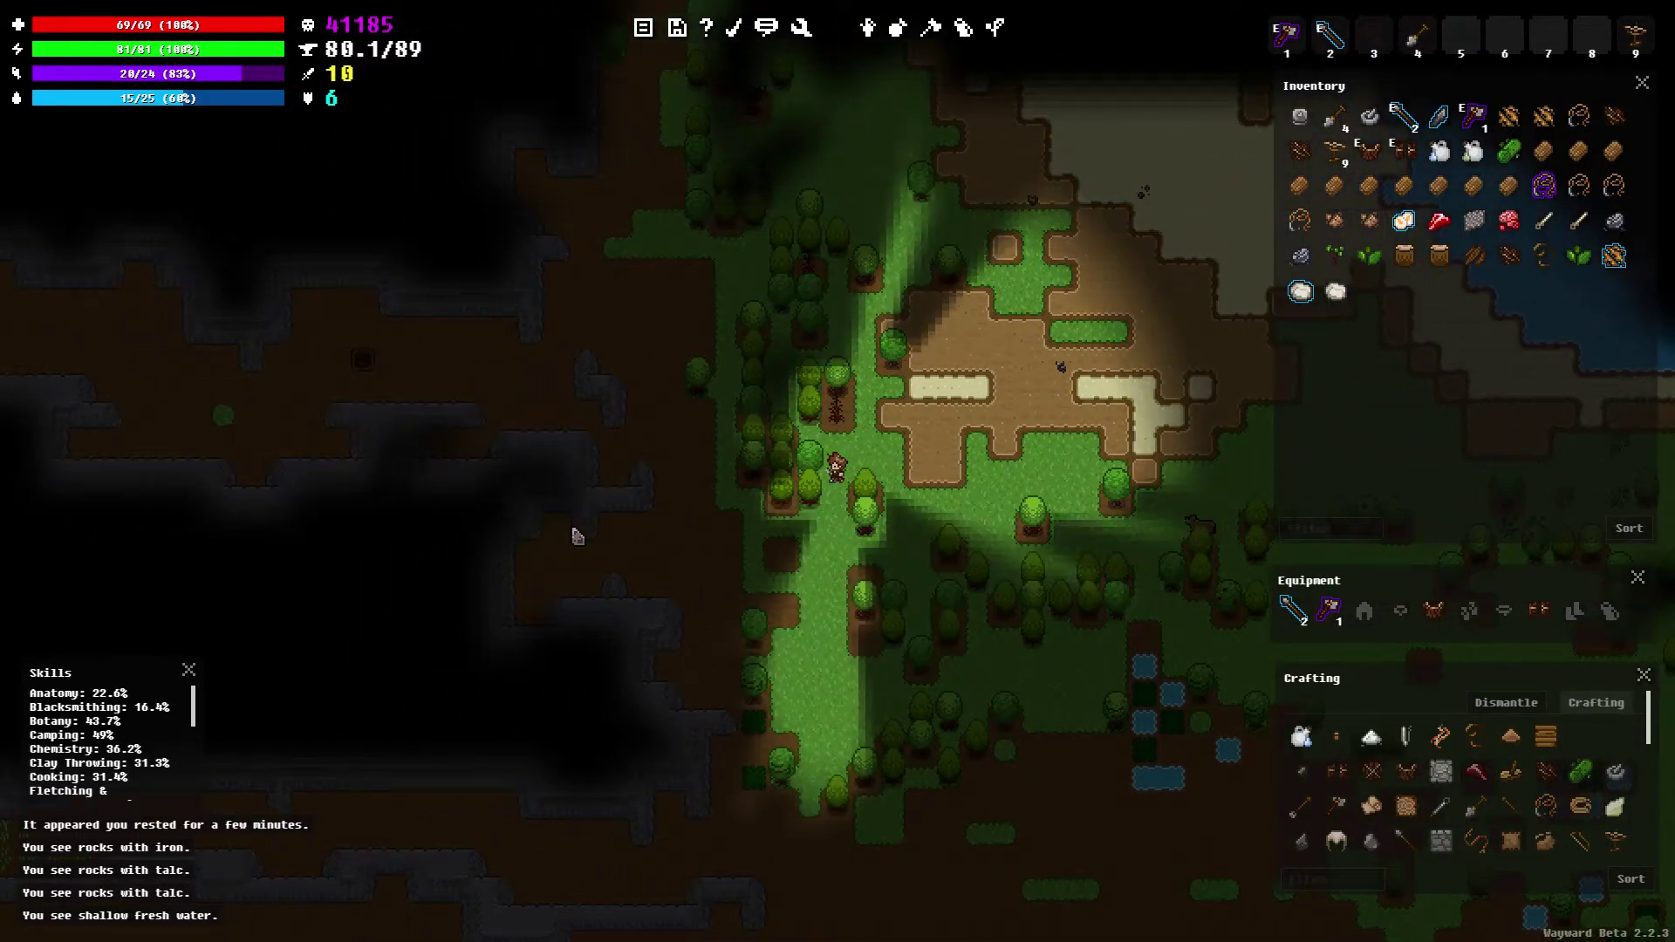
# Walk south and southwest through the cave into the clearing with the dropped items
pyautogui.press('s')
pyautogui.press('s')
pyautogui.press('s')
pyautogui.press('s')
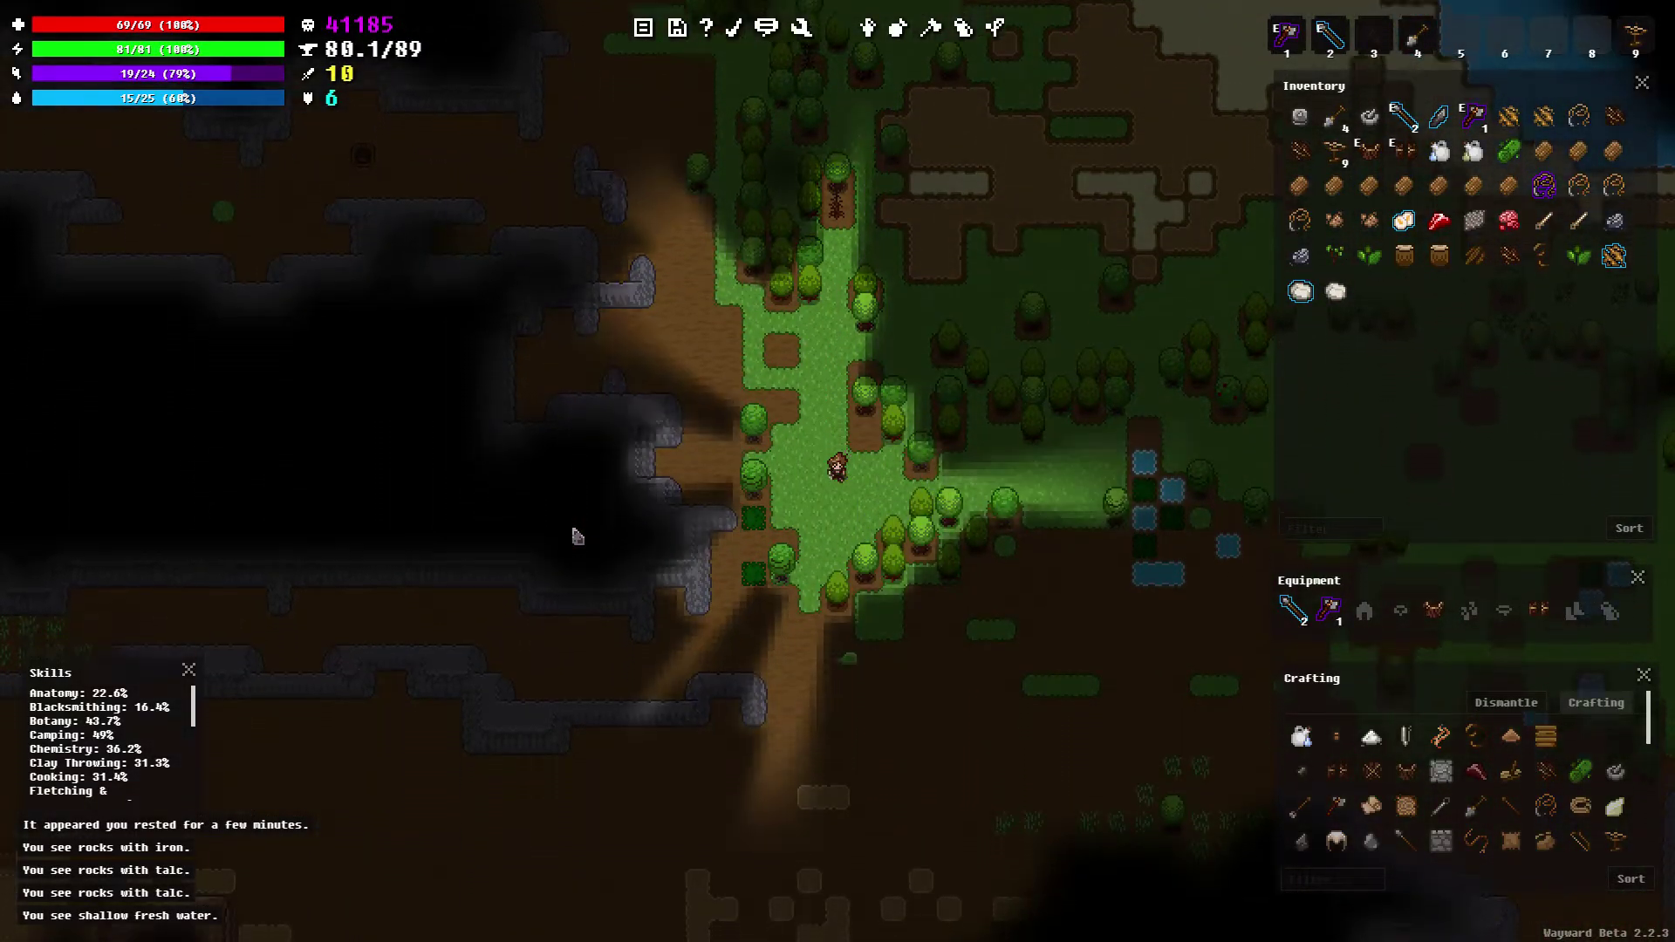
pyautogui.press('s')
pyautogui.press('s')
pyautogui.press('s')
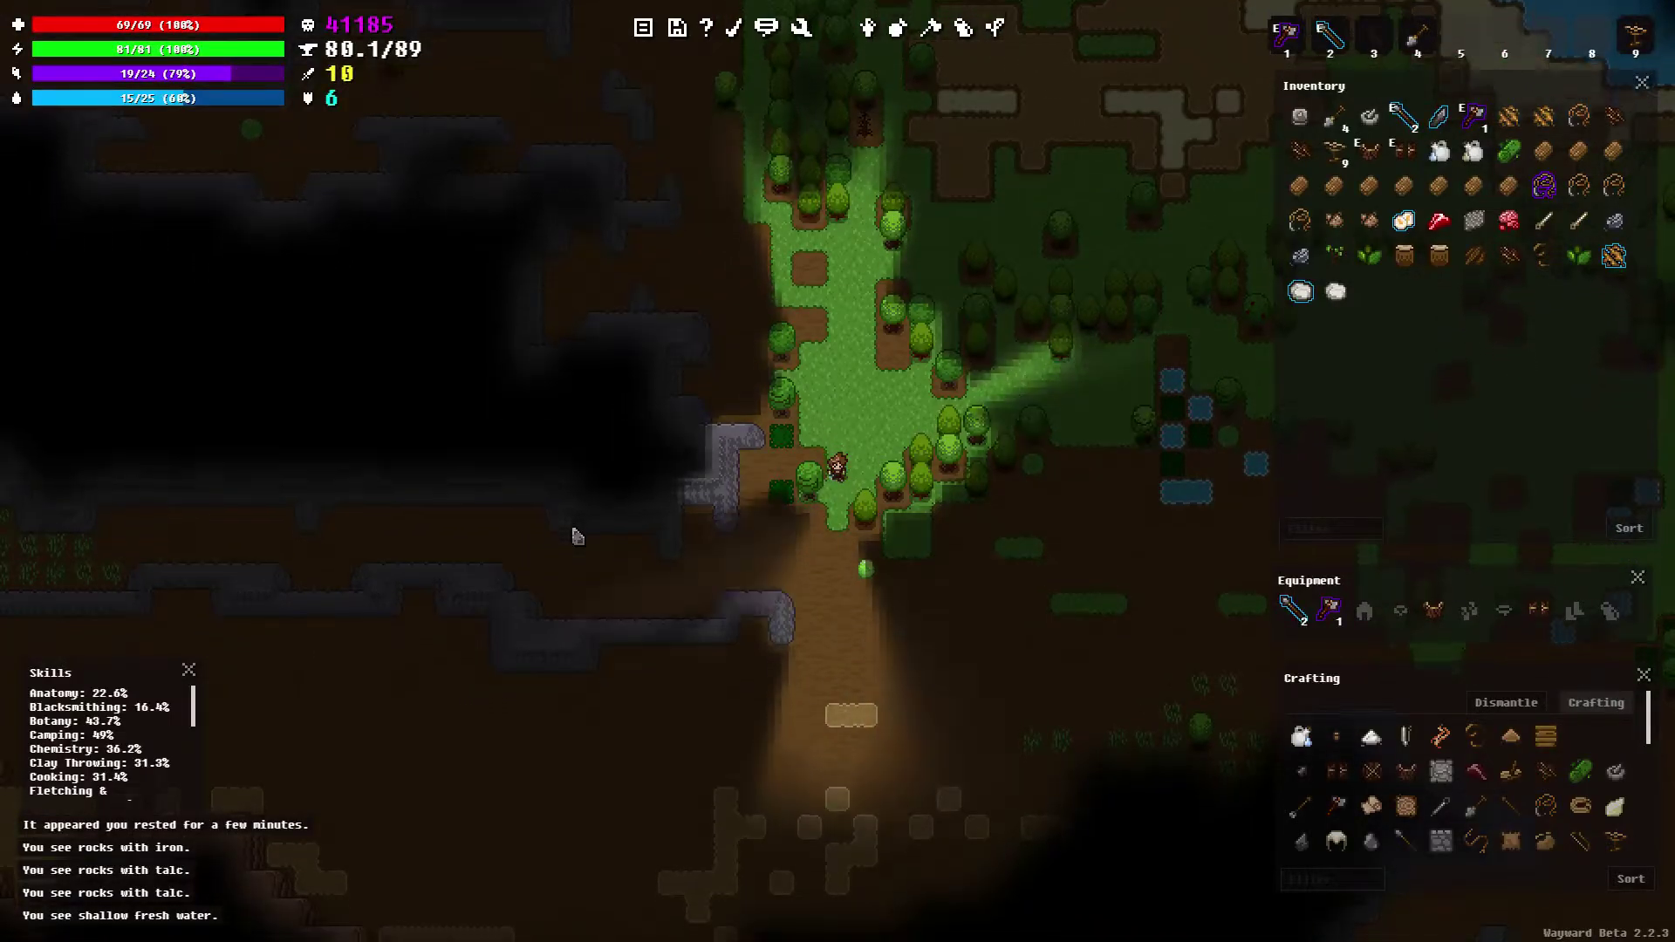
pyautogui.press('s')
pyautogui.press('s')
pyautogui.press('s')
pyautogui.press('s')
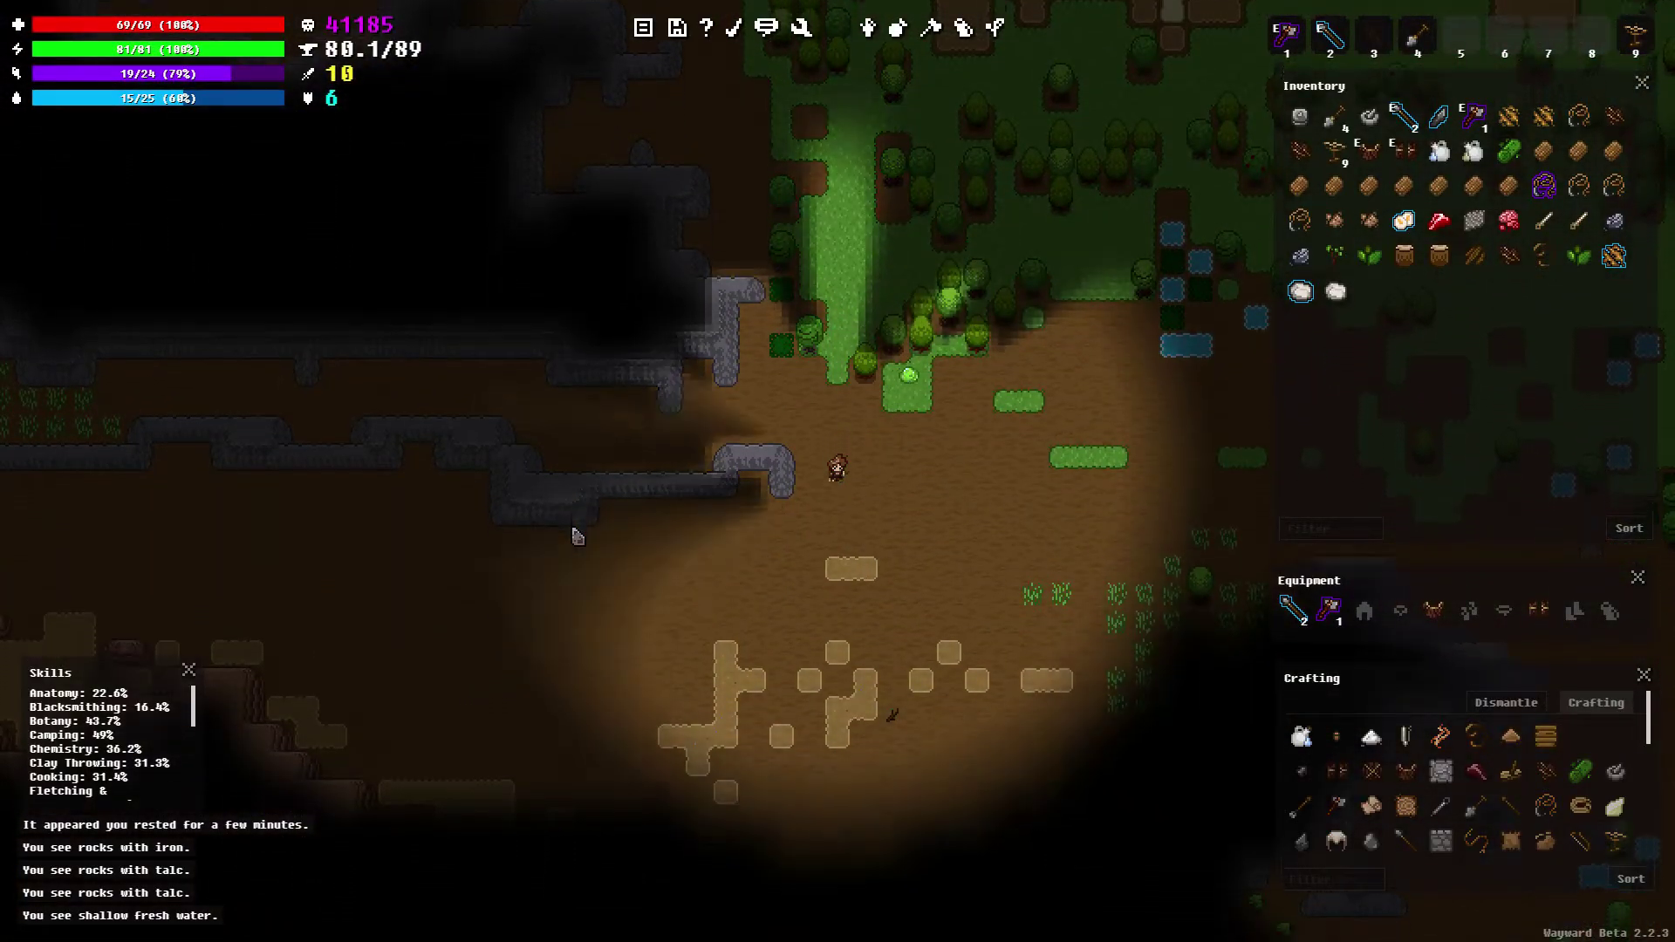
pyautogui.press('s')
pyautogui.press('s')
pyautogui.press('s')
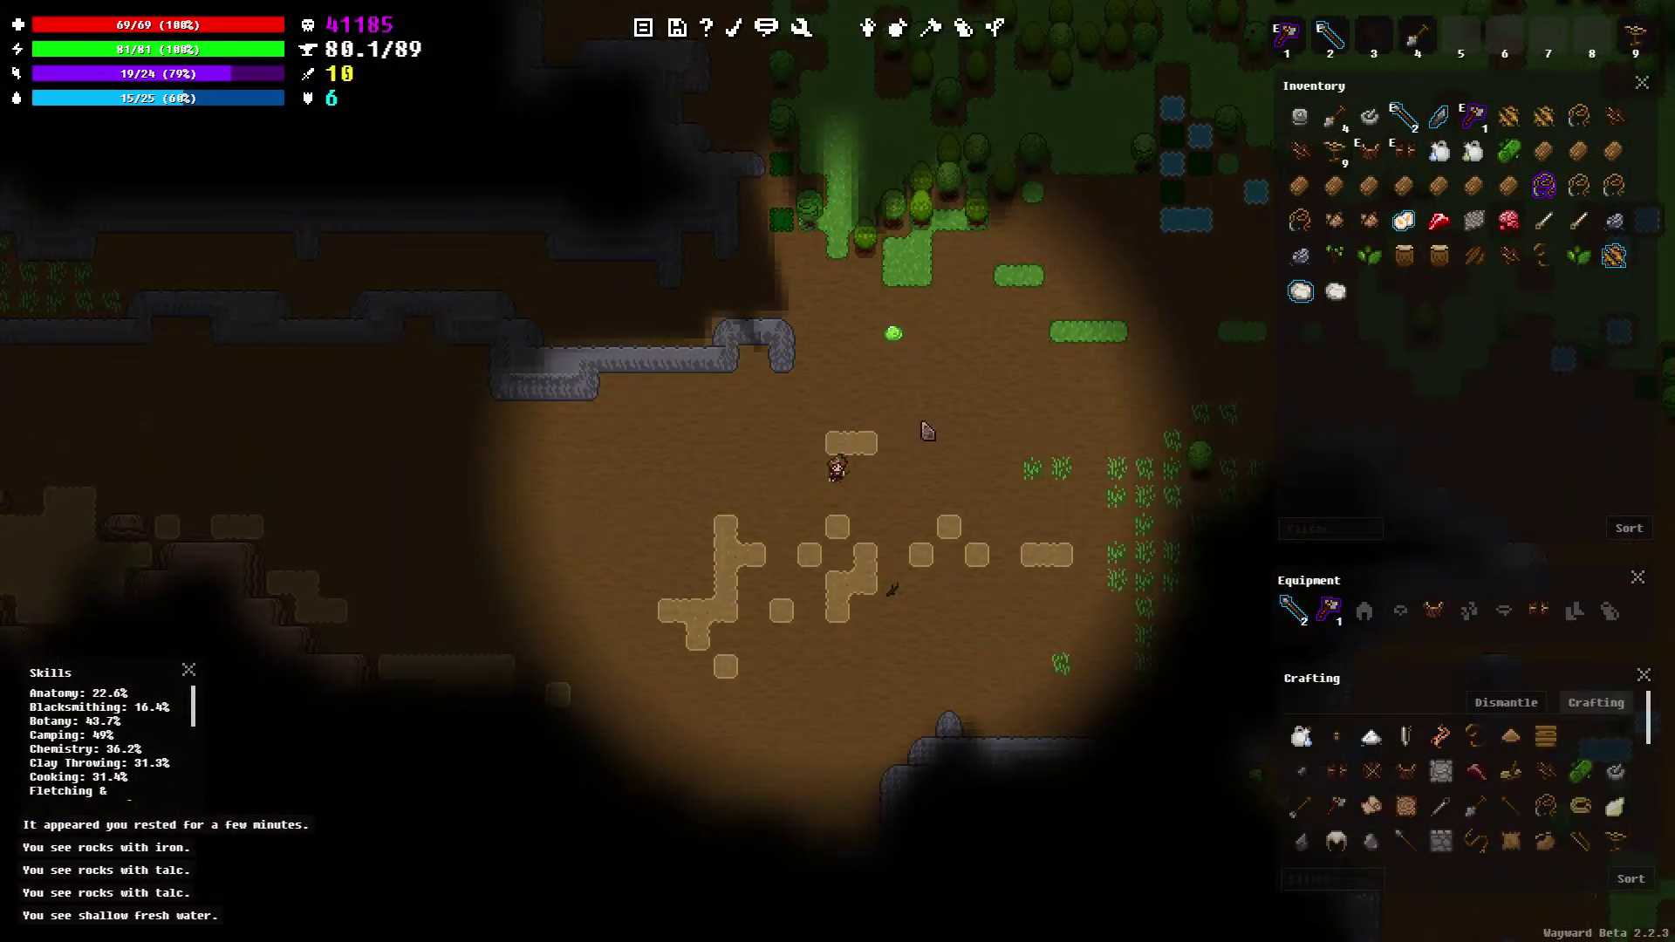
pyautogui.scroll(-2, 926, 430)
pyautogui.press('s')
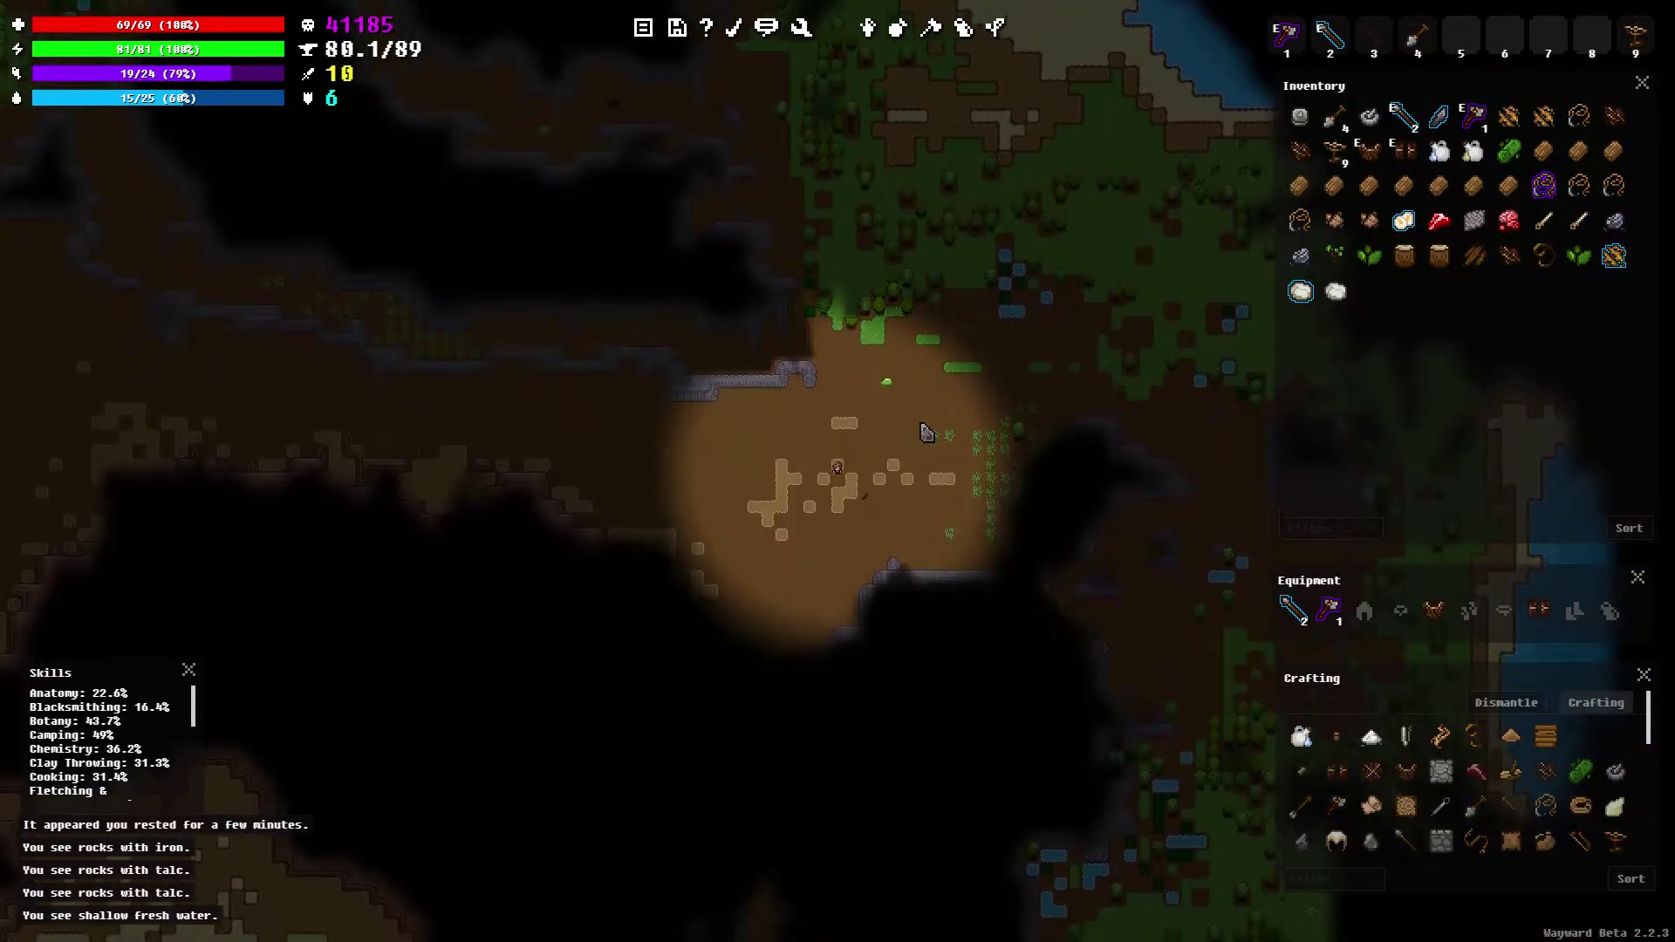
pyautogui.press('s')
pyautogui.scroll(2, 920, 442)
pyautogui.press('s')
pyautogui.press('s')
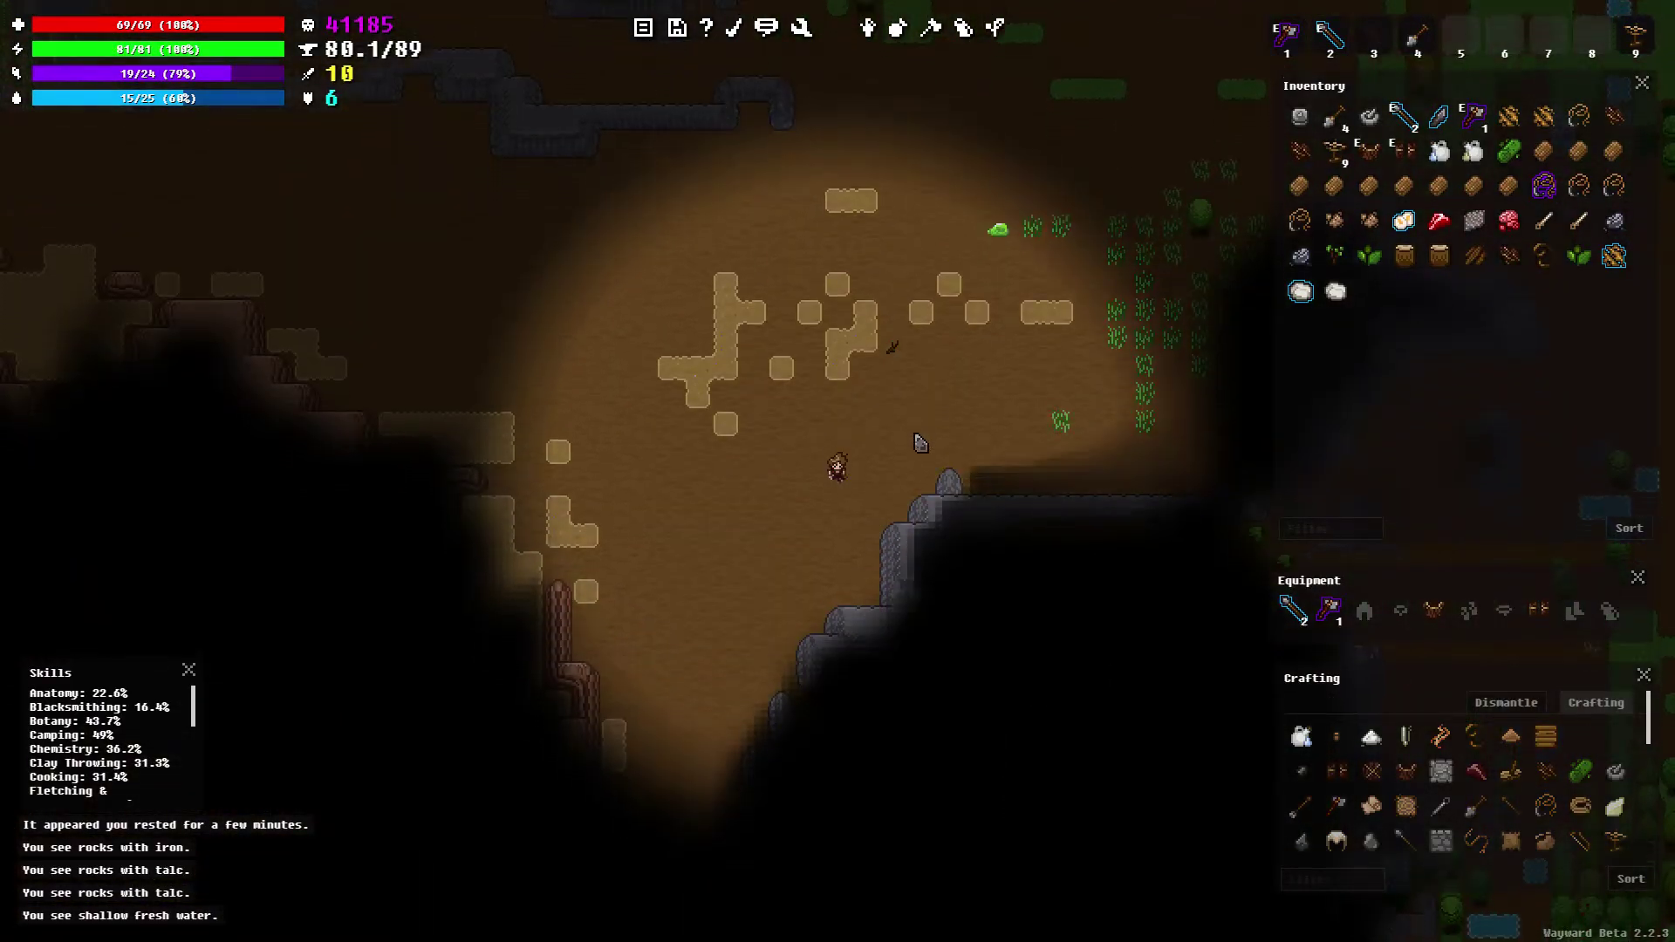
pyautogui.press('s')
pyautogui.press('s')
pyautogui.press('a')
pyautogui.press('a')
pyautogui.press('a')
pyautogui.press('a')
pyautogui.press('a')
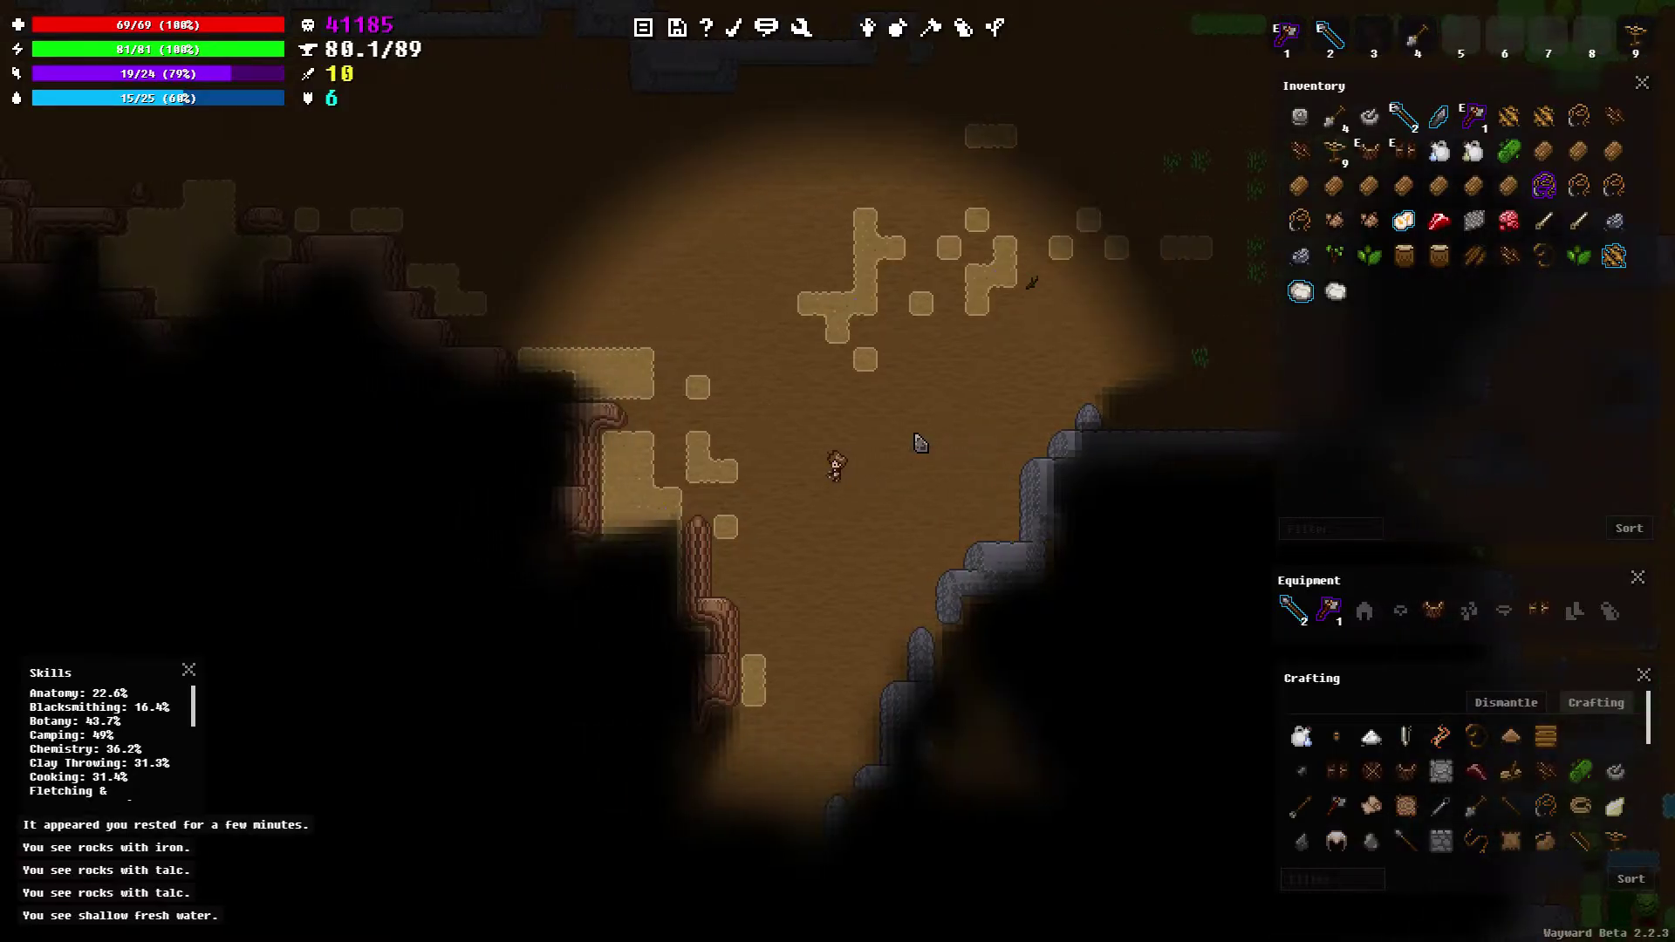
pyautogui.press('s')
pyautogui.press('s')
pyautogui.press('a')
pyautogui.press('s')
pyautogui.press('a')
pyautogui.press('s')
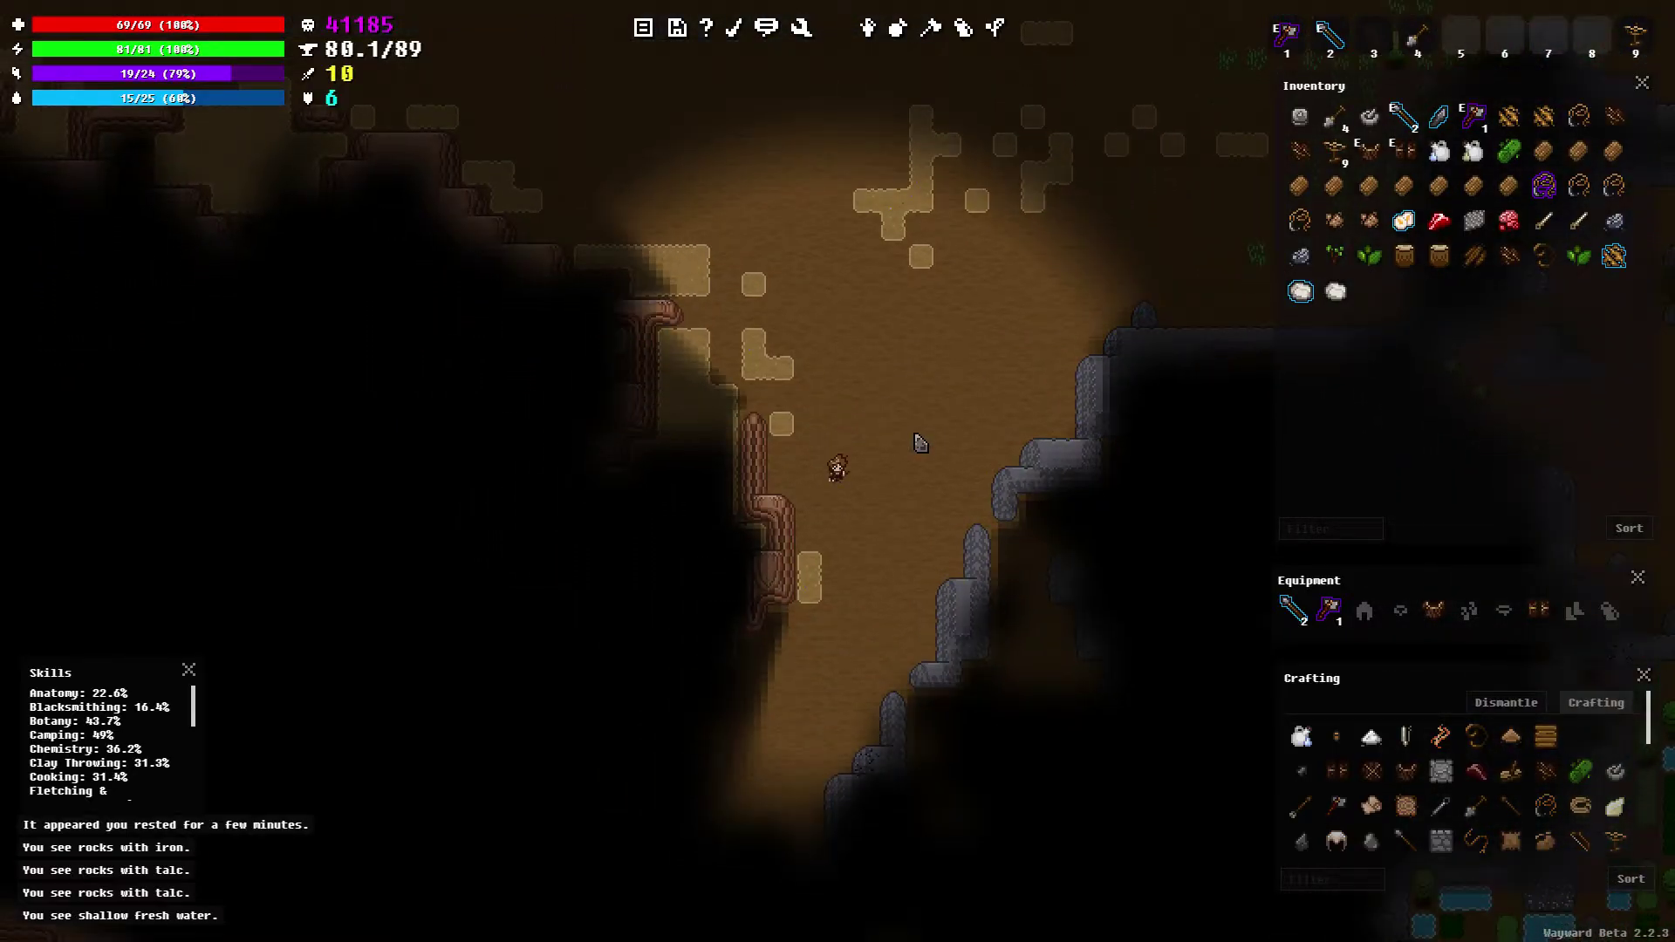
pyautogui.press('s')
pyautogui.press('s')
pyautogui.press('s')
pyautogui.press('s')
pyautogui.press('s')
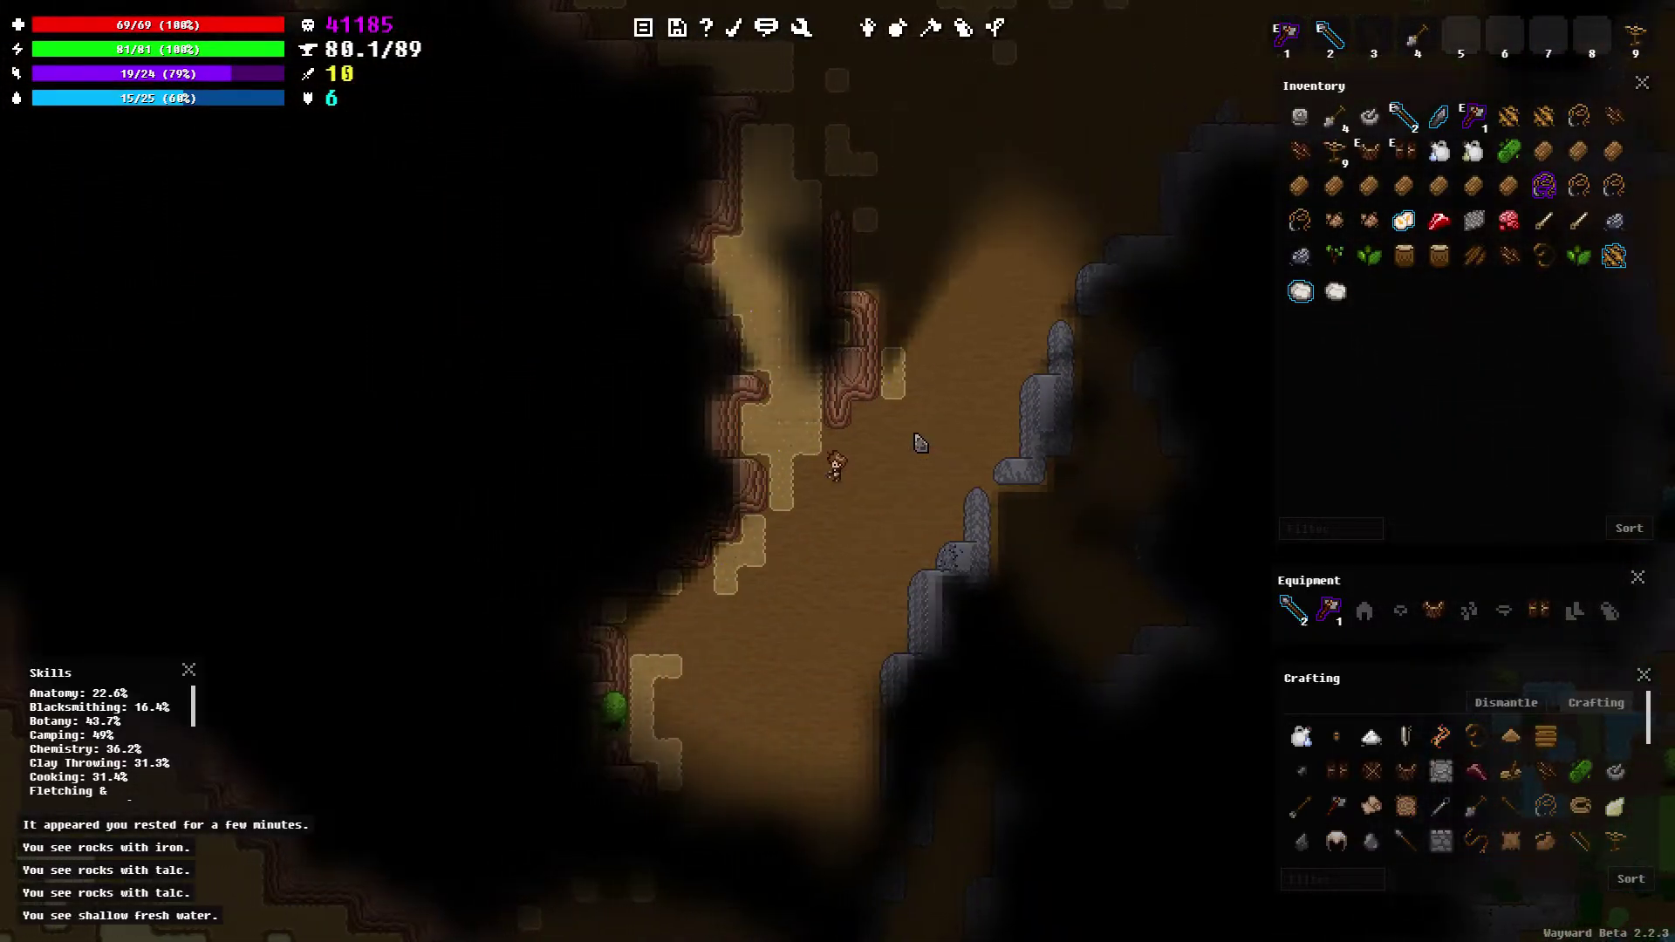
pyautogui.press('s')
pyautogui.press('s')
pyautogui.press('s')
pyautogui.press('s')
pyautogui.press('s')
pyautogui.press('s')
pyautogui.press('s')
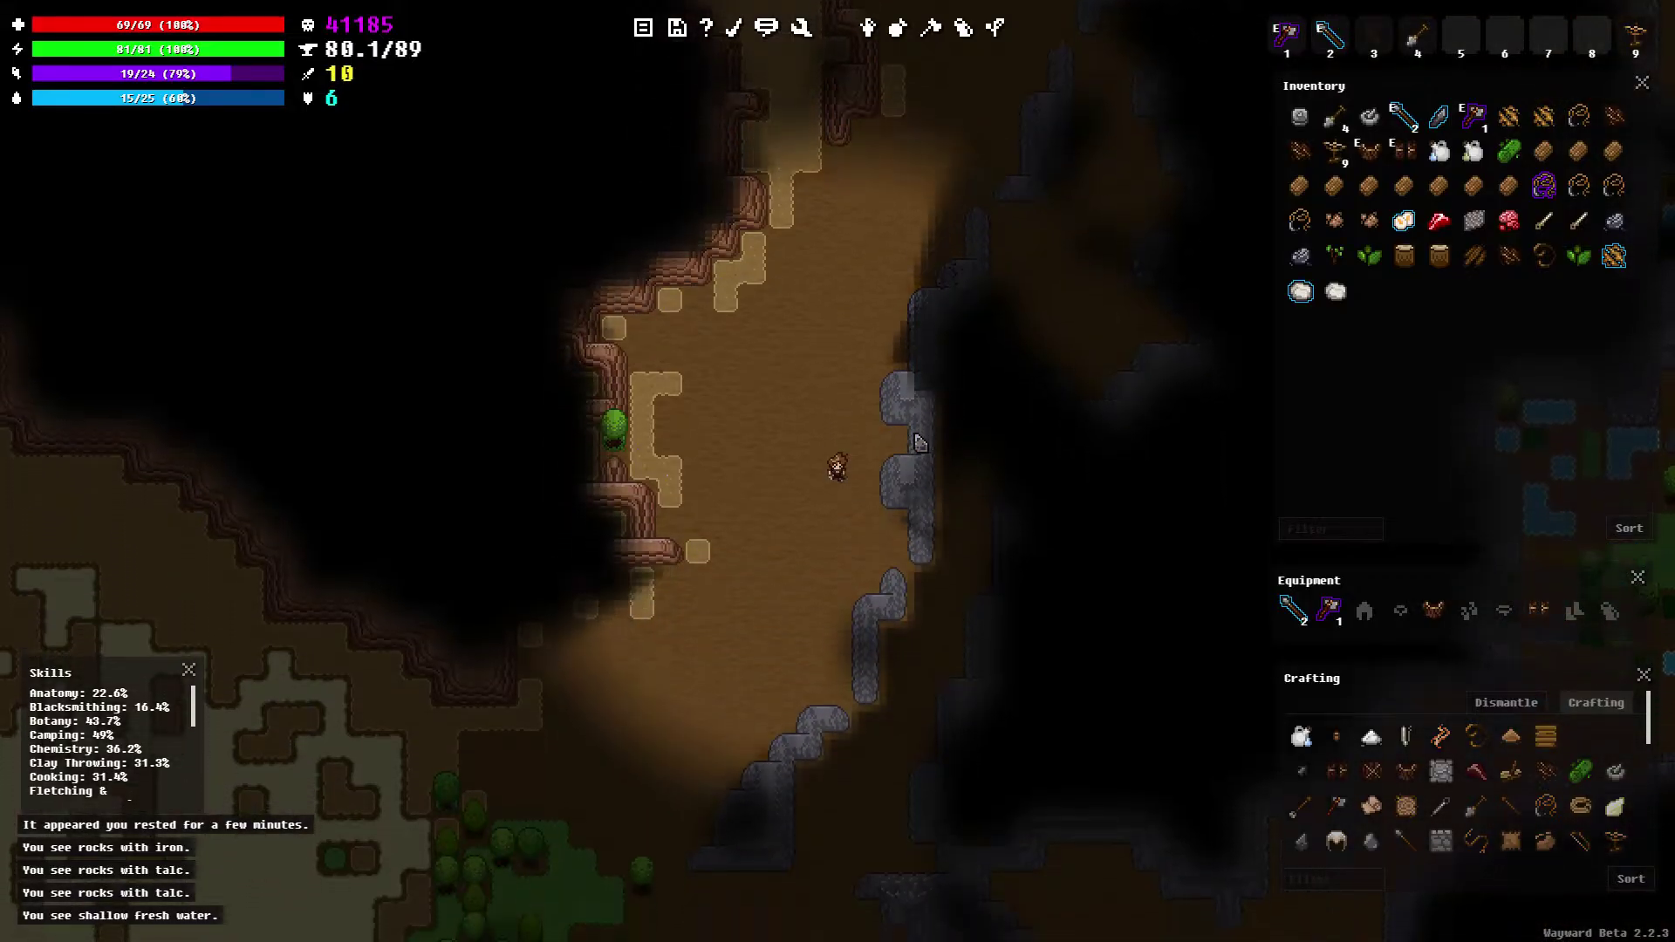
pyautogui.press('a')
pyautogui.press('a')
pyautogui.press('s')
pyautogui.press('s')
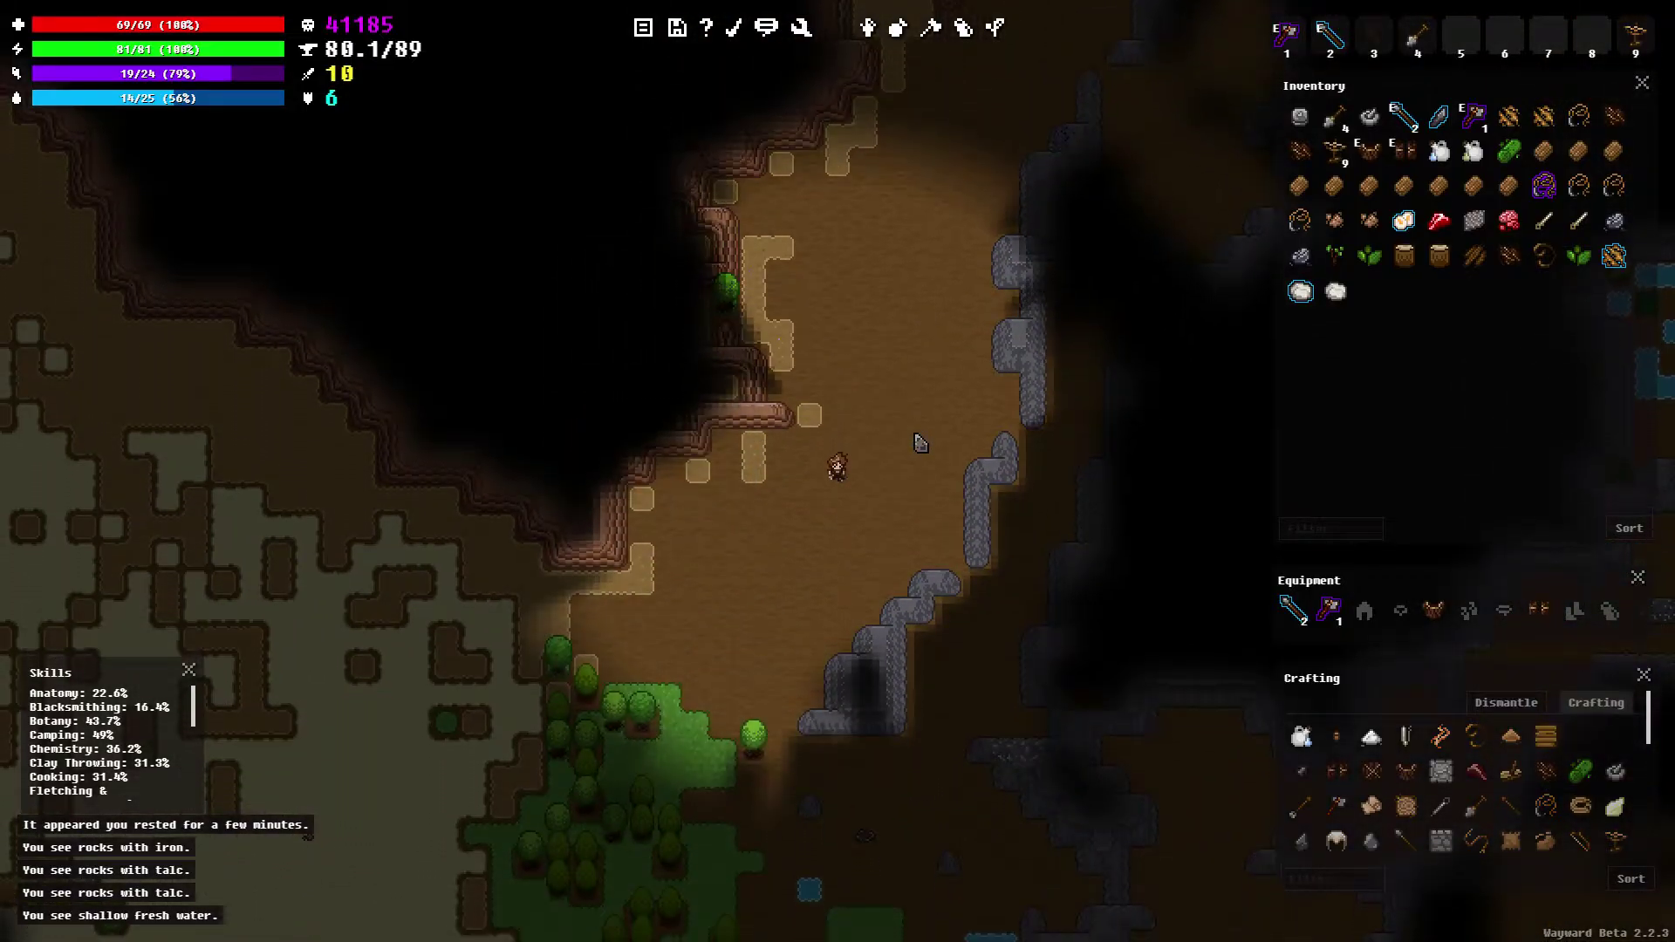
pyautogui.press('a')
pyautogui.press('s')
pyautogui.press('a')
pyautogui.press('s')
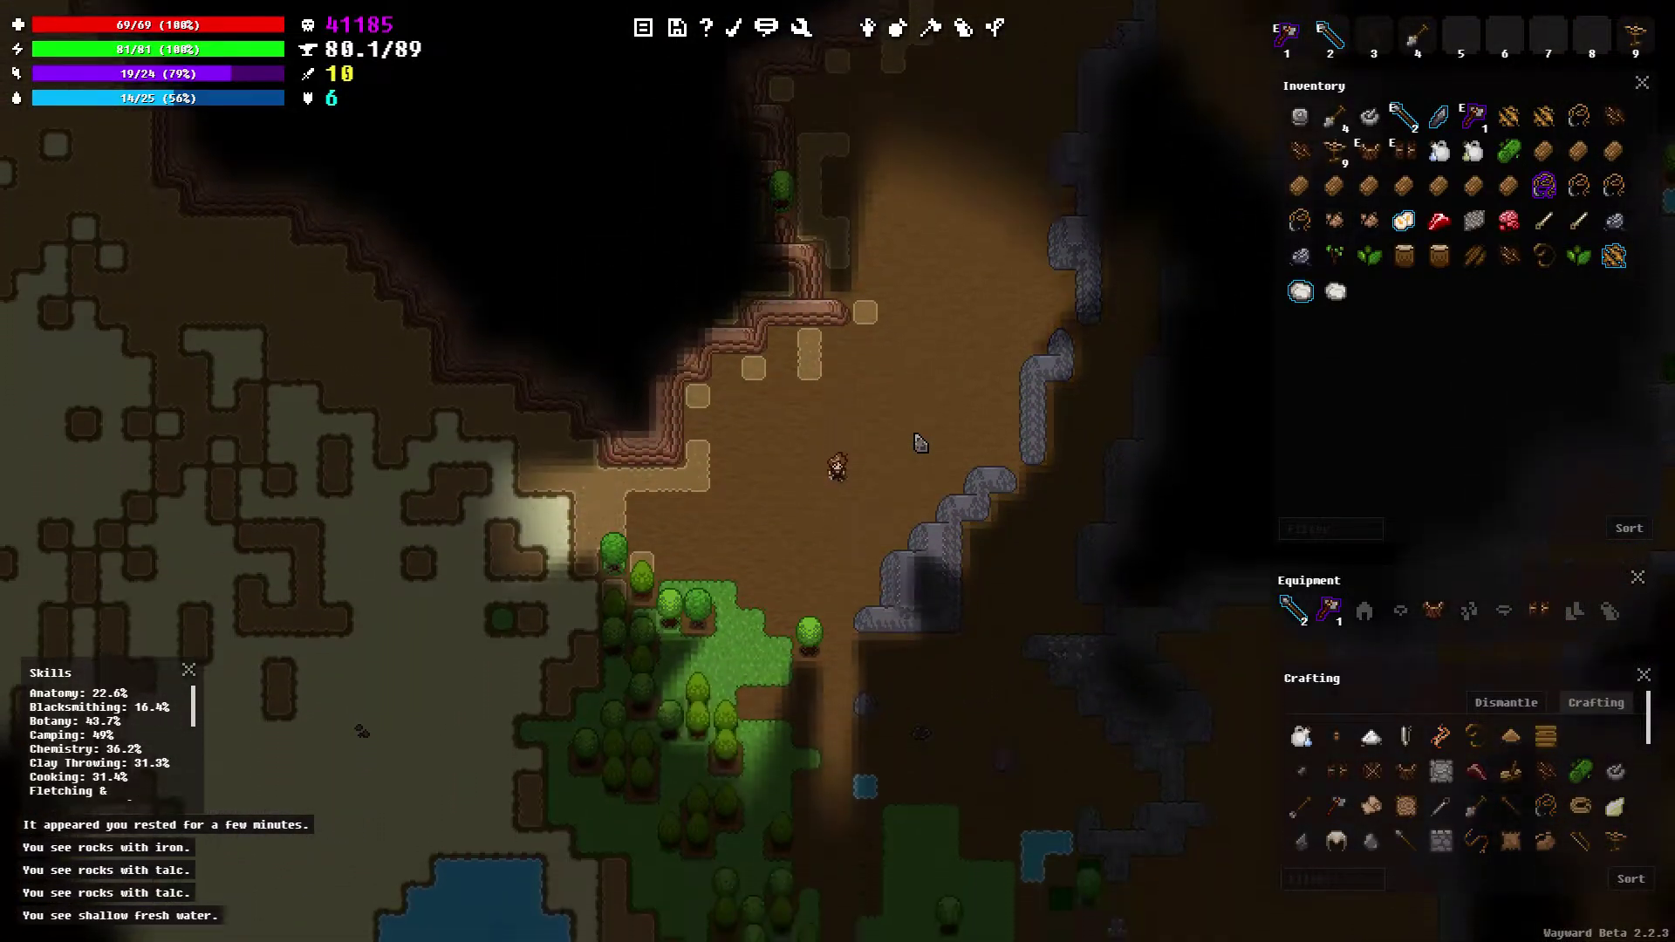
pyautogui.press('s')
pyautogui.press('s')
pyautogui.press('s')
pyautogui.press('s')
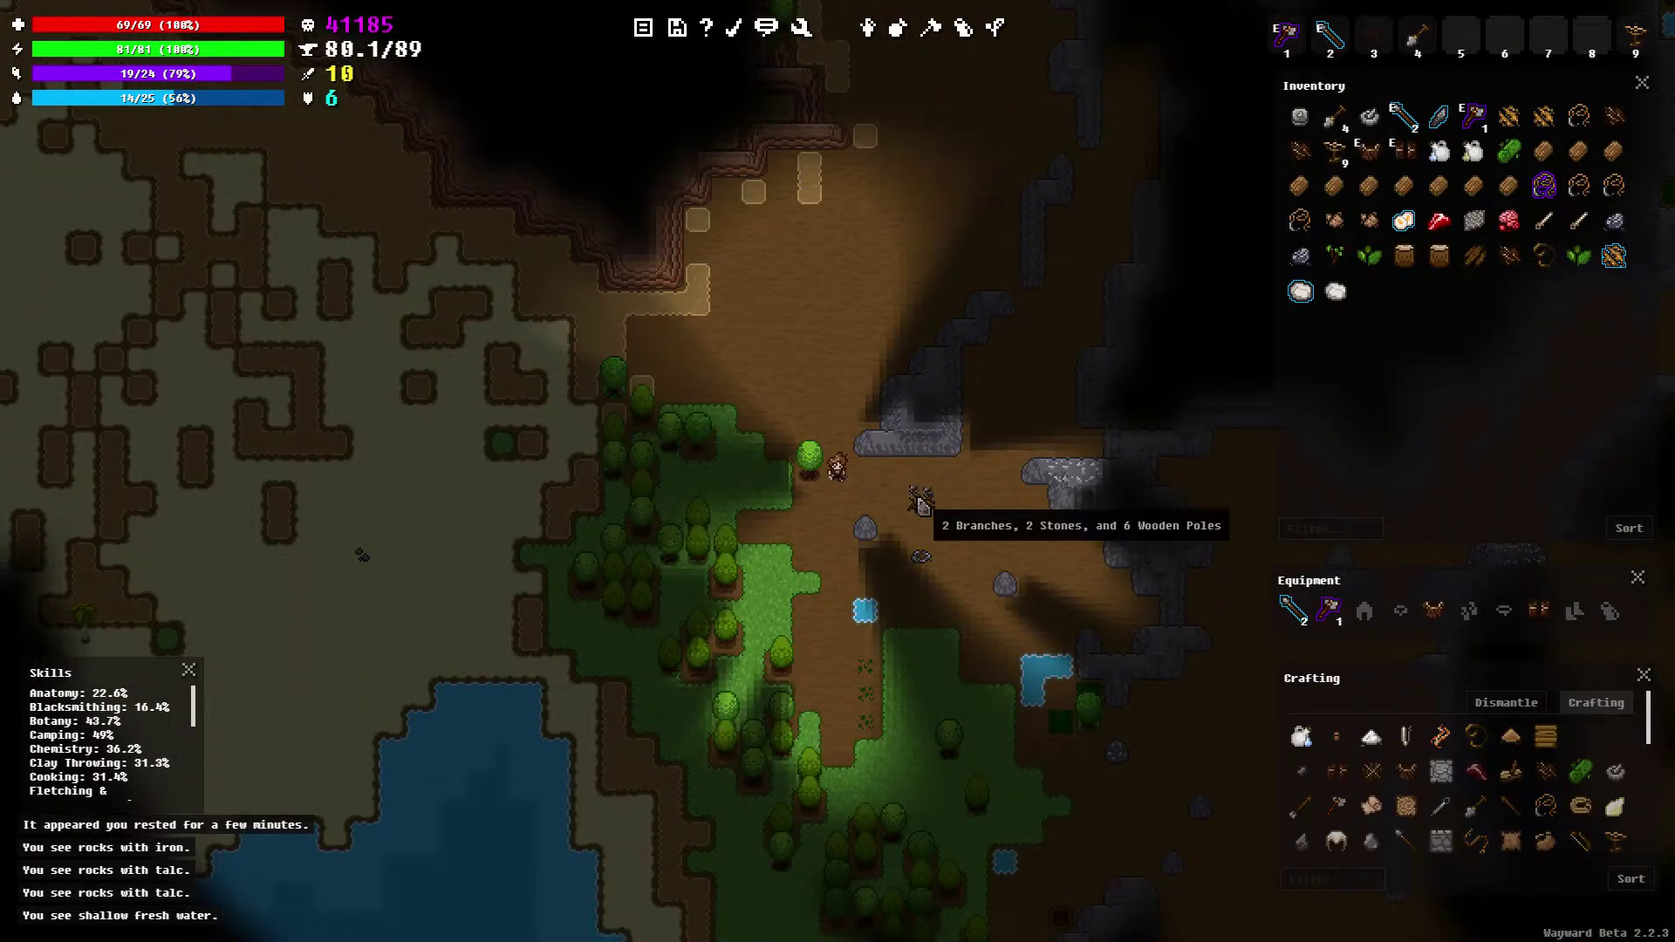
# Step east and light a fire in the stone campfire
pyautogui.press('d')
pyautogui.press('s')
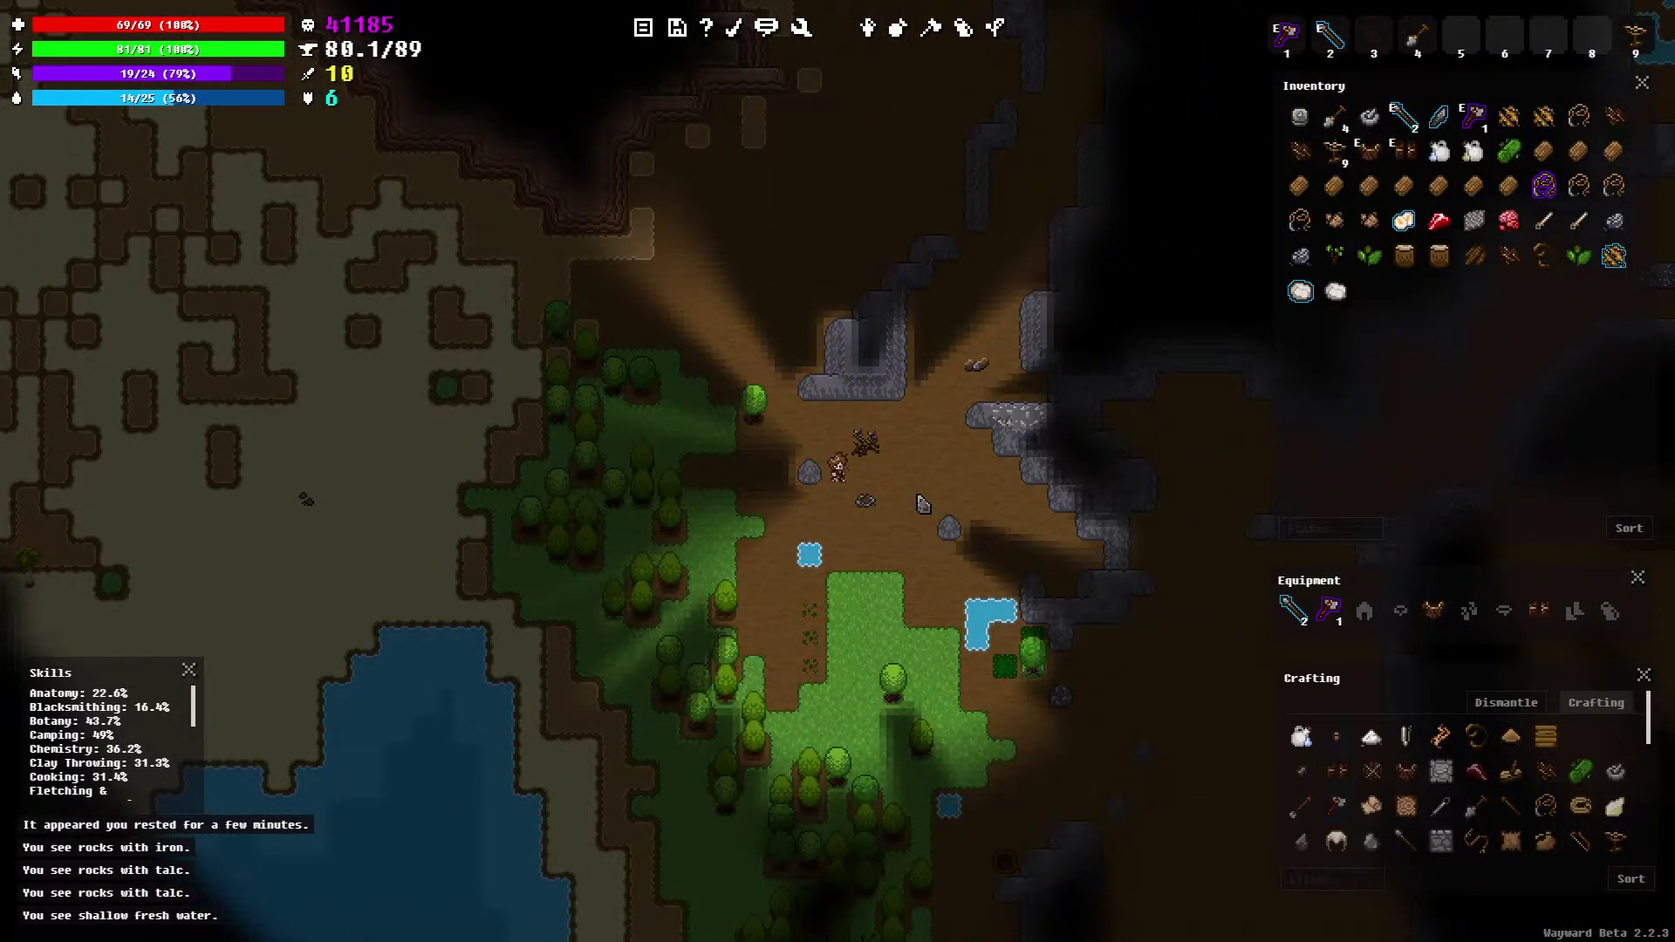
pyautogui.press('d')
pyautogui.rightClick(922, 504)
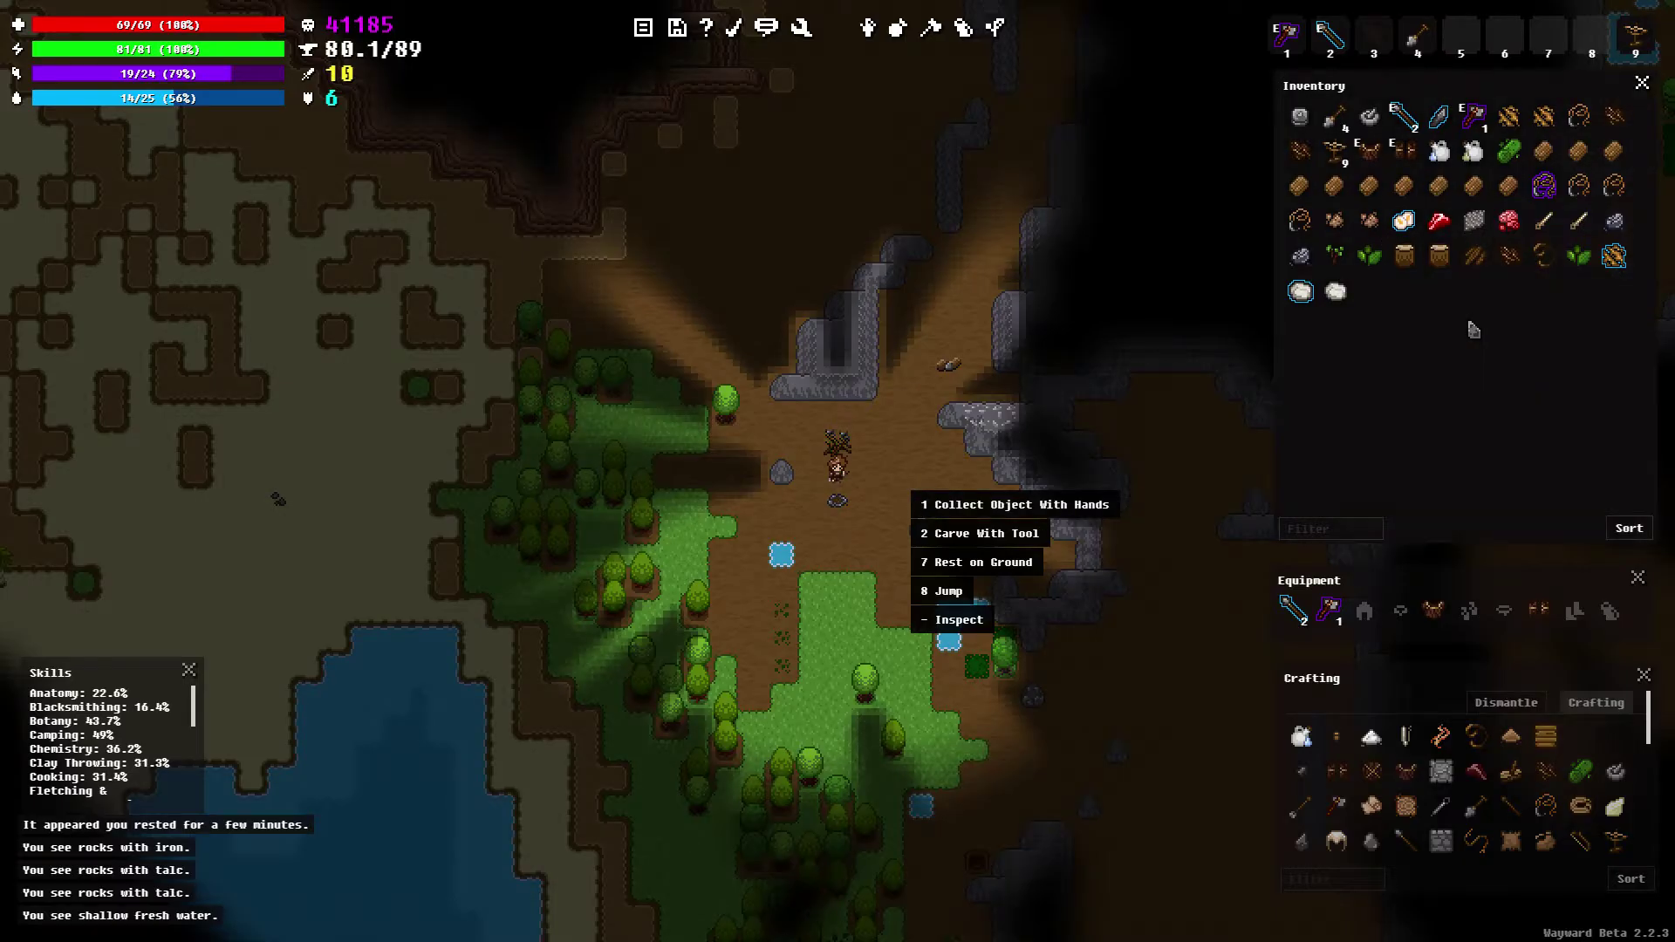
pyautogui.press('Escape')
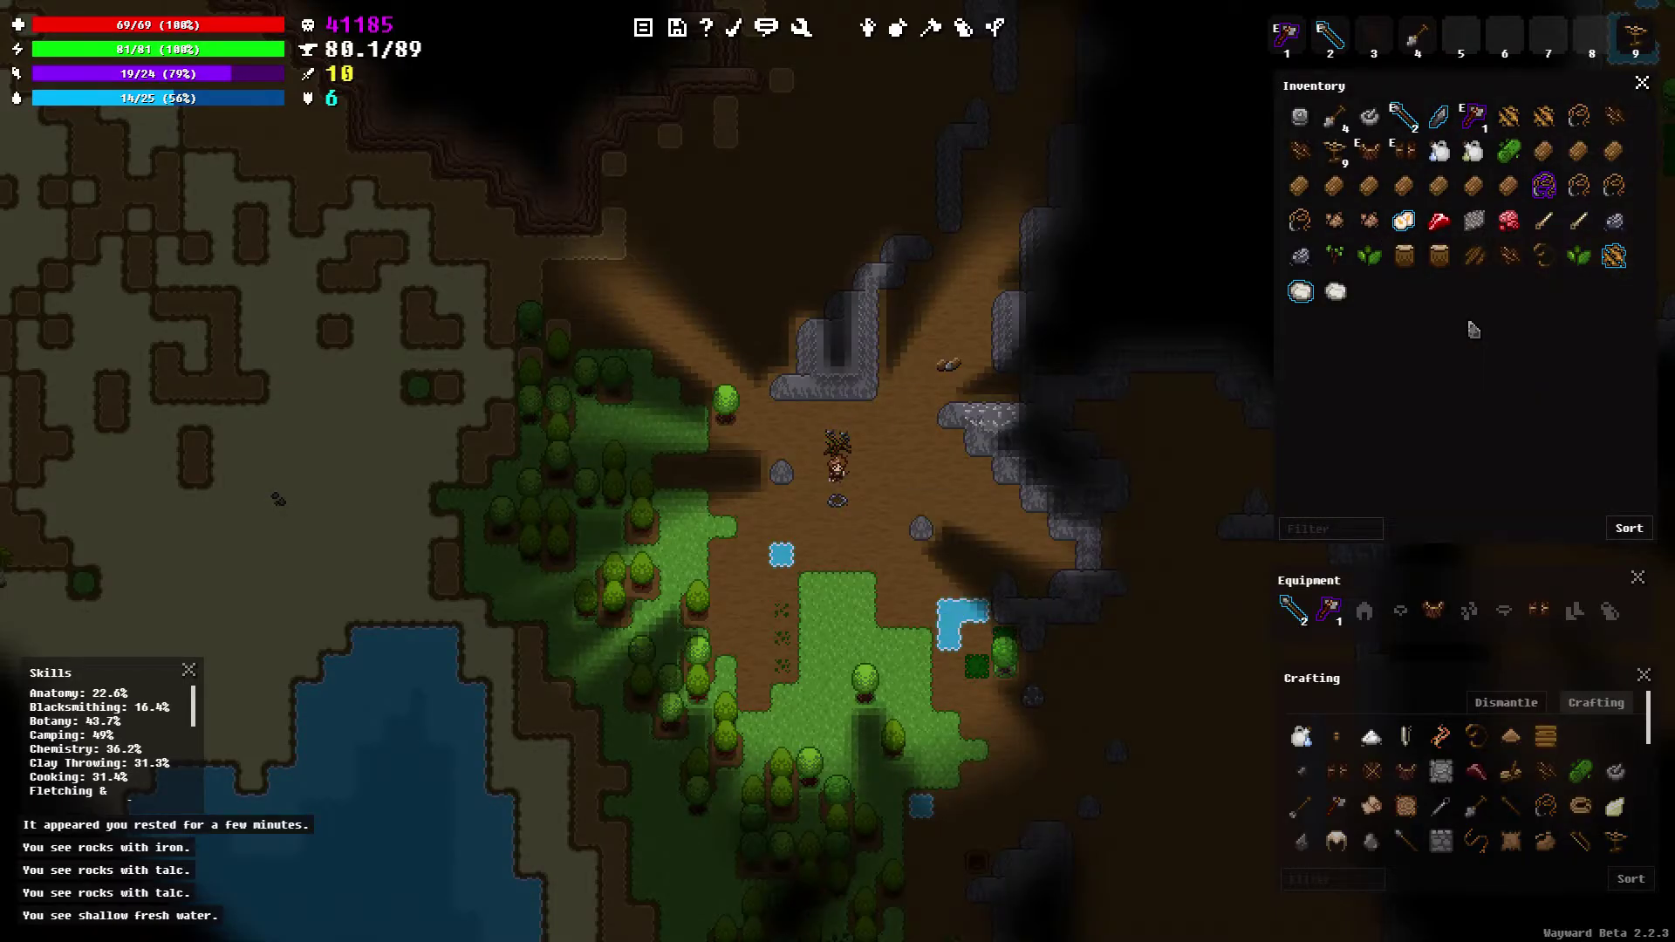
pyautogui.press('9')
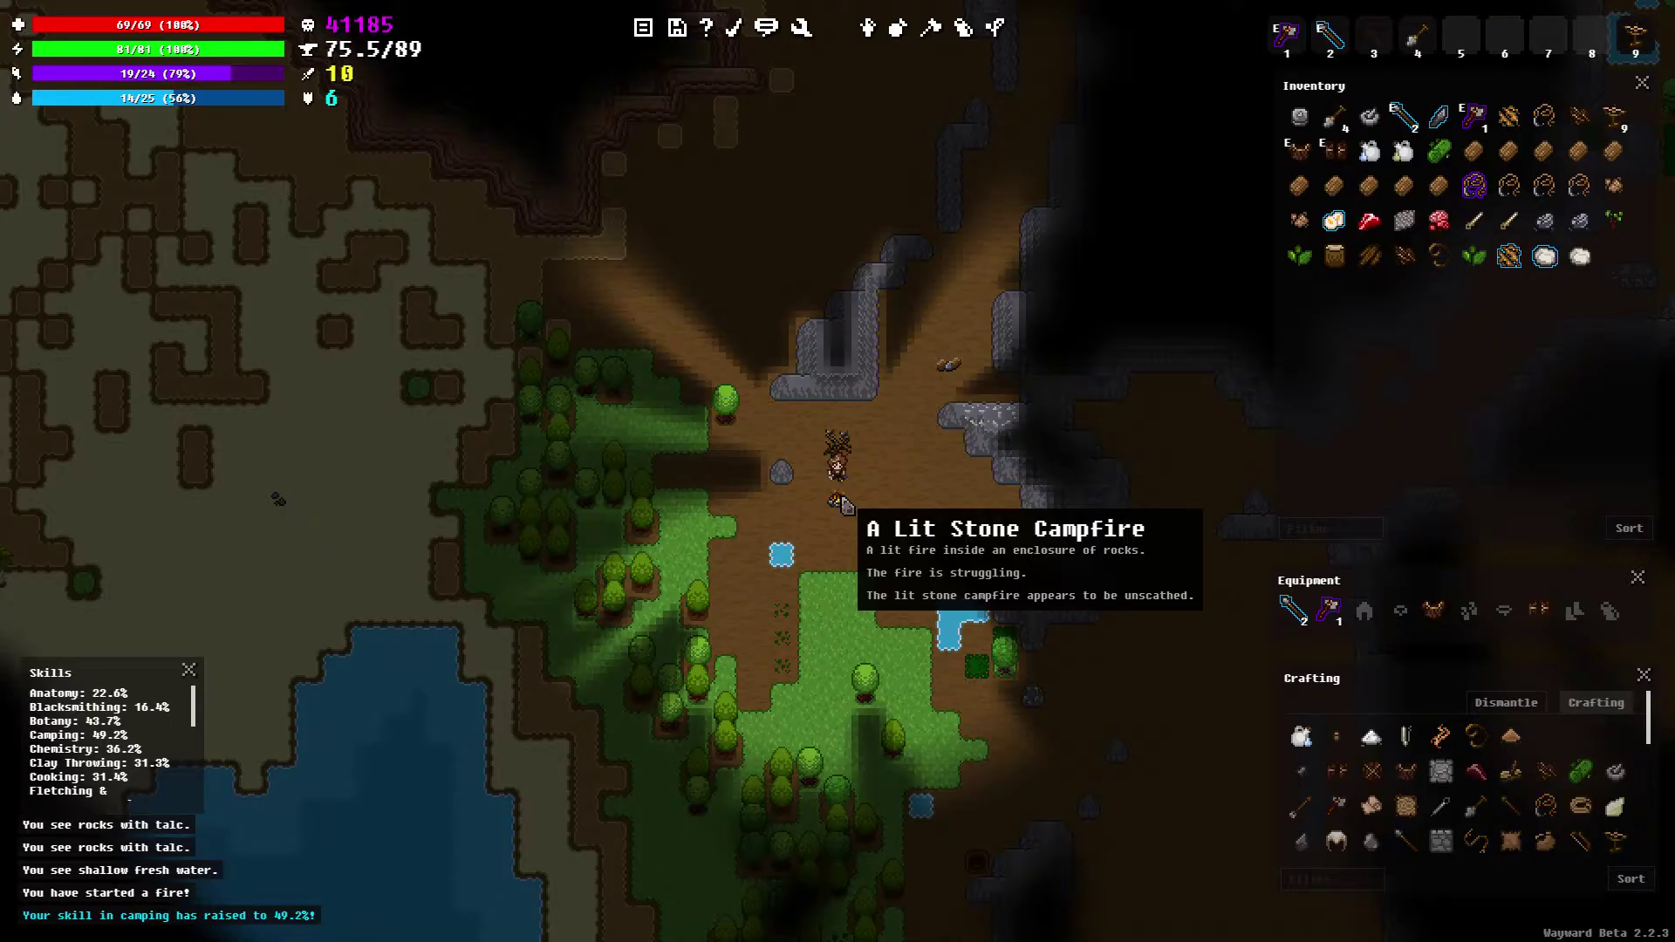
# Stoke the fire twice using leaves as fuel
pyautogui.rightClick(1471, 268)
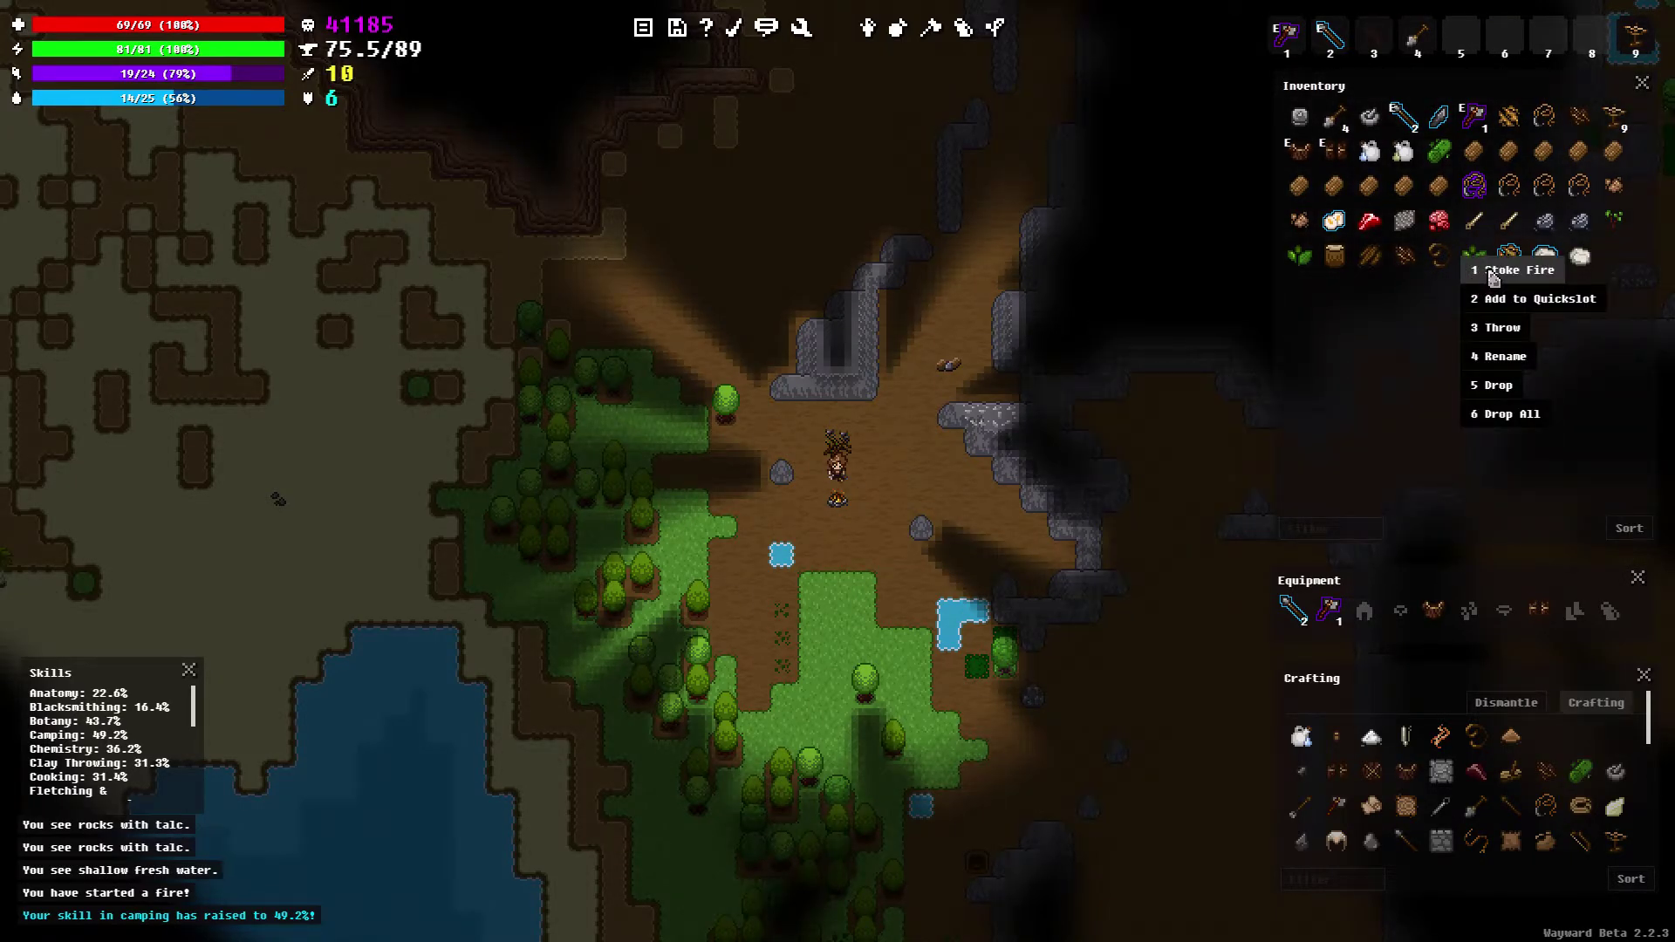
pyautogui.click(1492, 272)
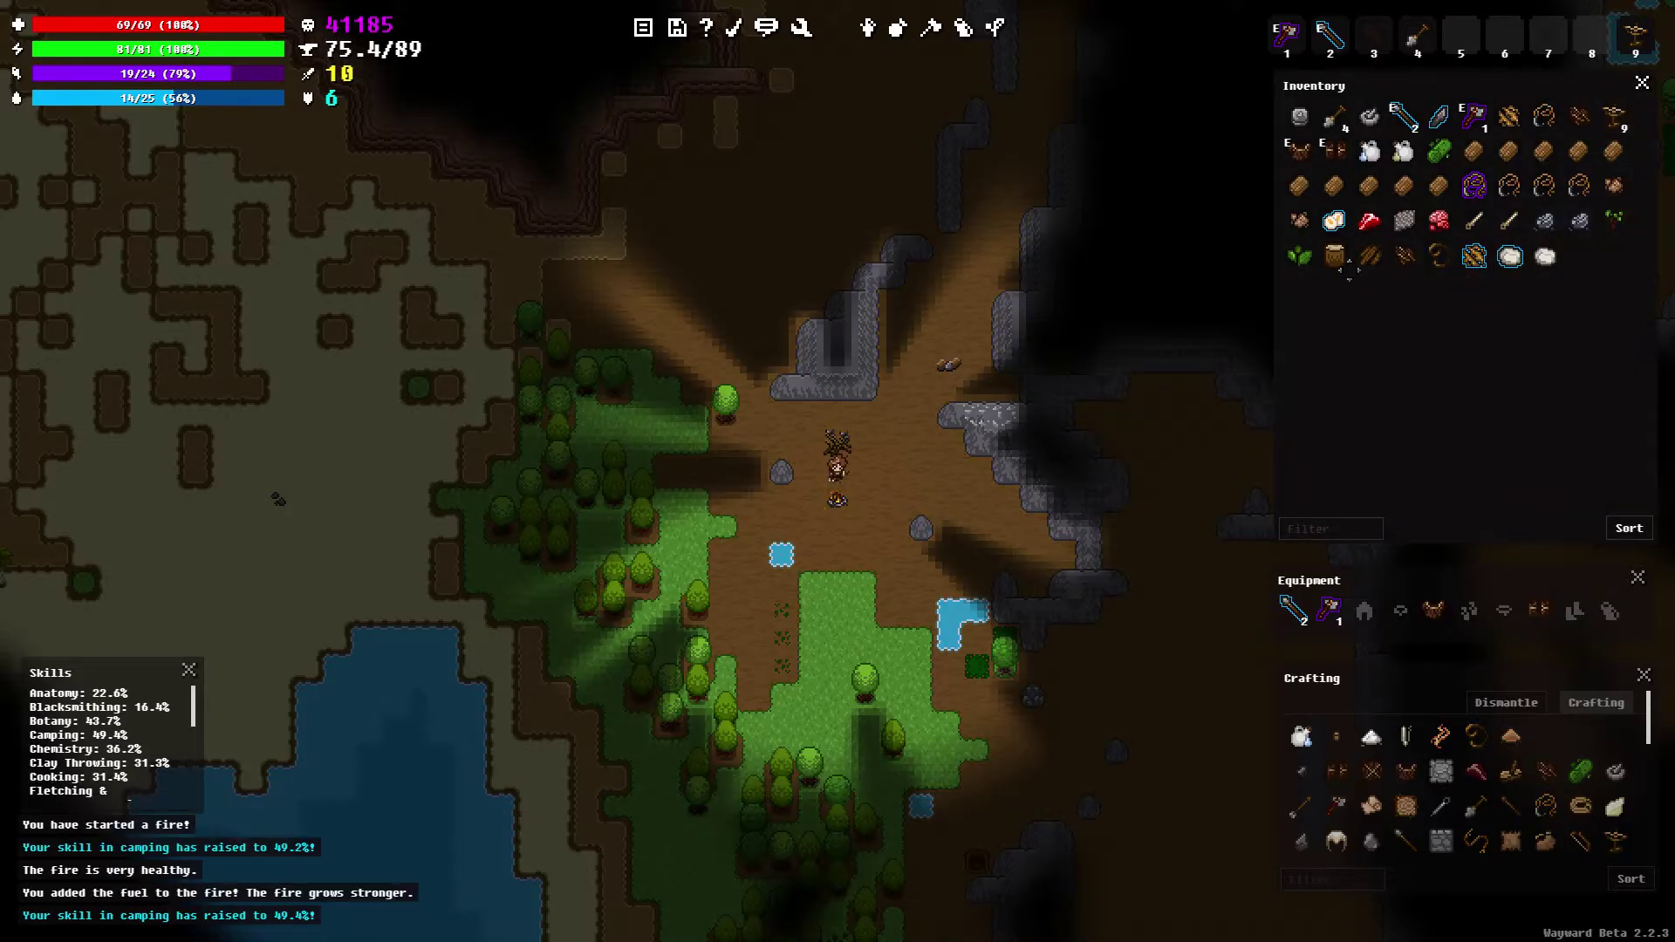
pyautogui.rightClick(1299, 258)
pyautogui.click(1324, 267)
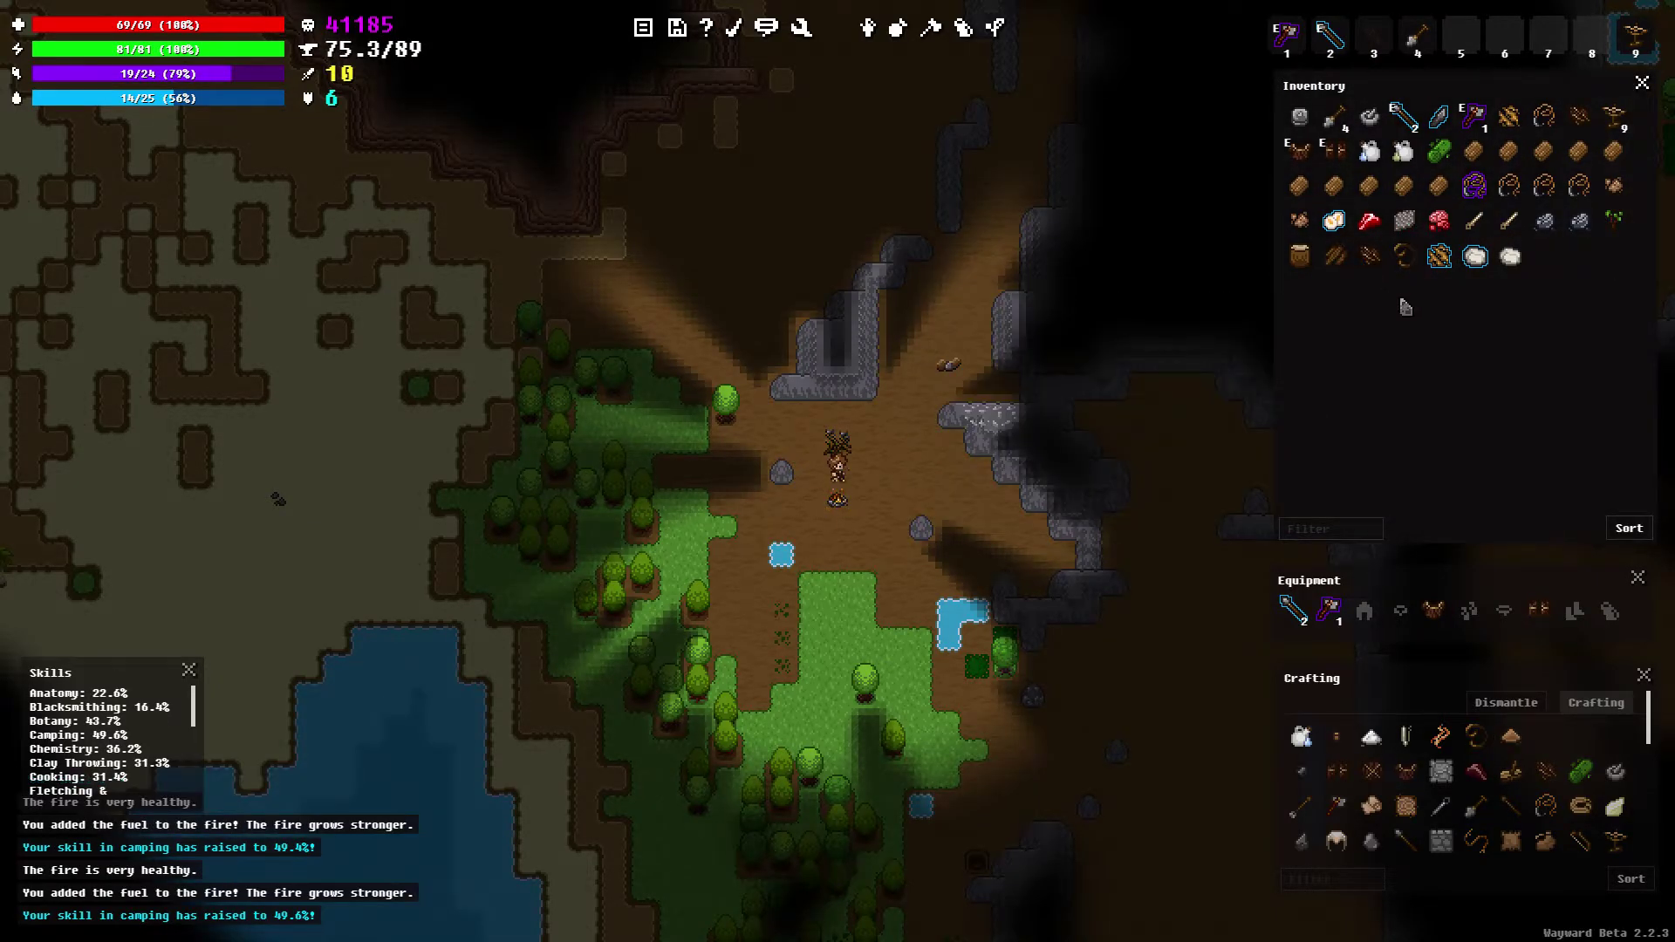
# Plant the sapling next to the character
pyautogui.rightClick(1616, 223)
pyautogui.click(1570, 233)
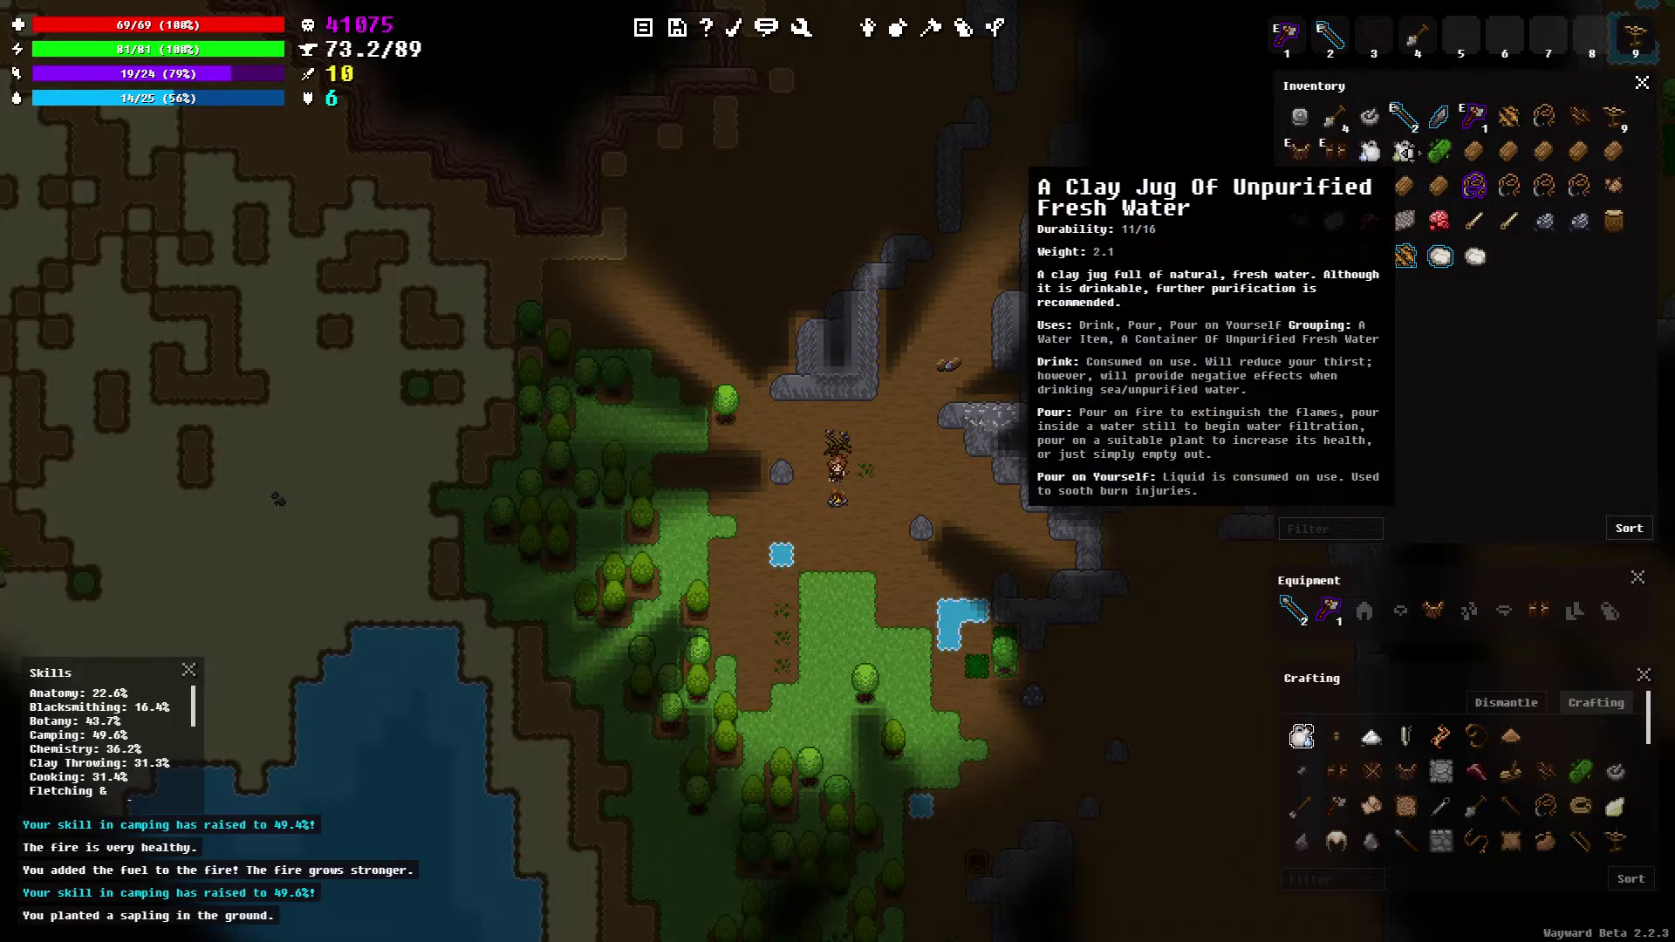
pyautogui.rightClick(1414, 154)
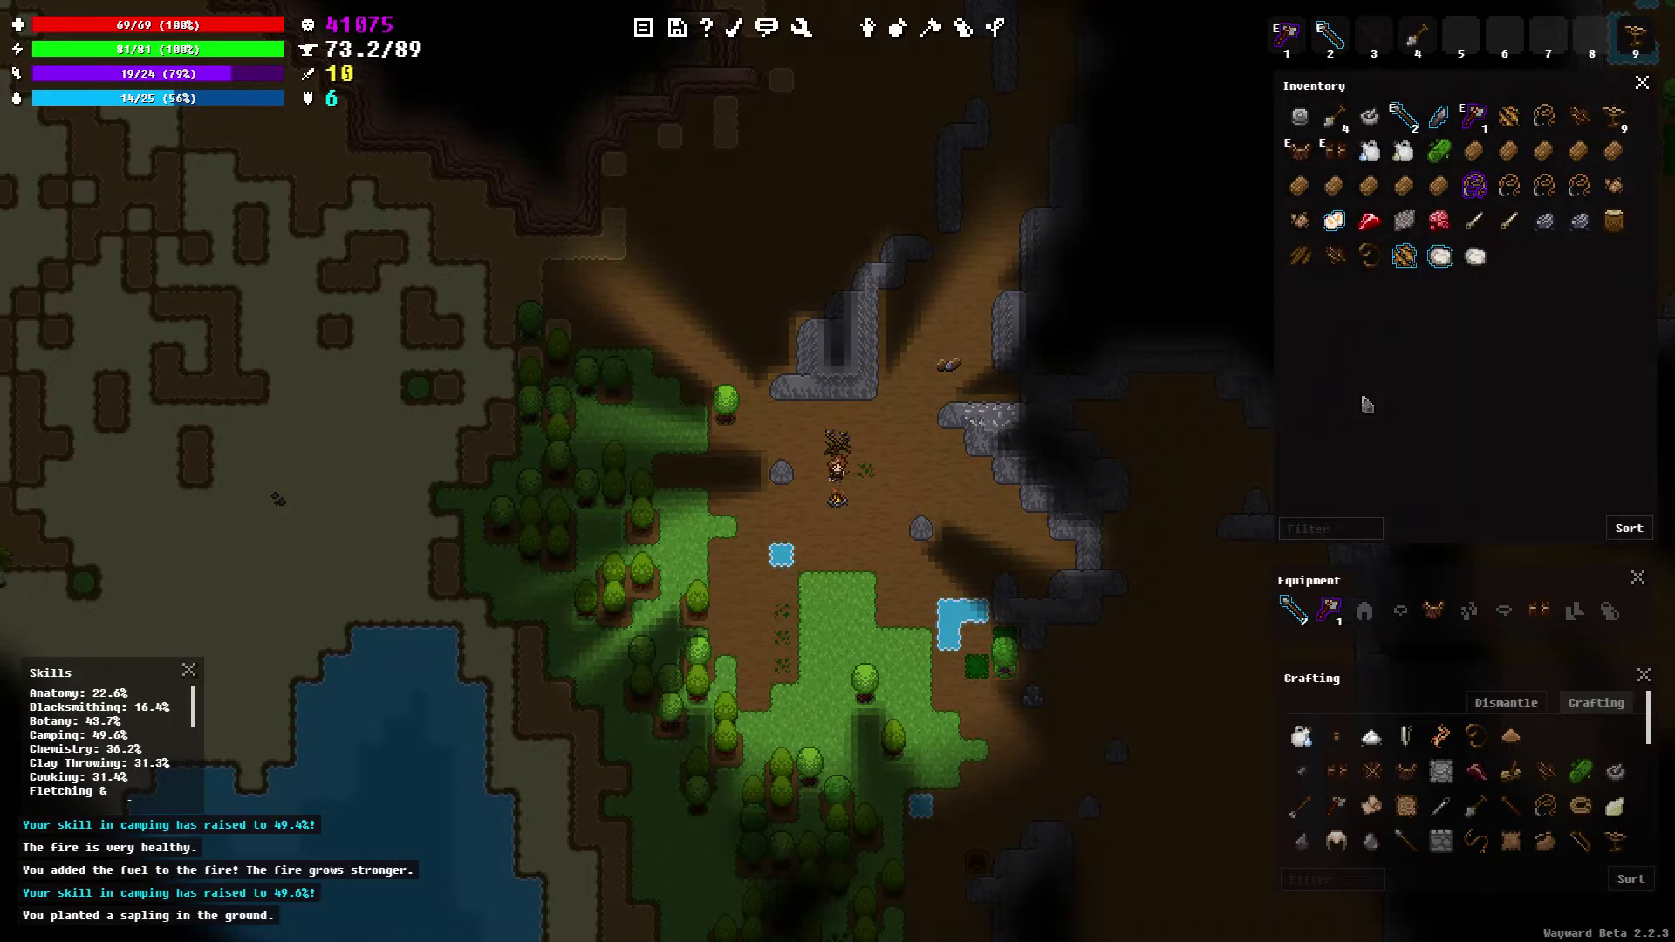
# Craft a clay jug of purified water, then pick up stones and a wooden pole
pyautogui.click(1302, 740)
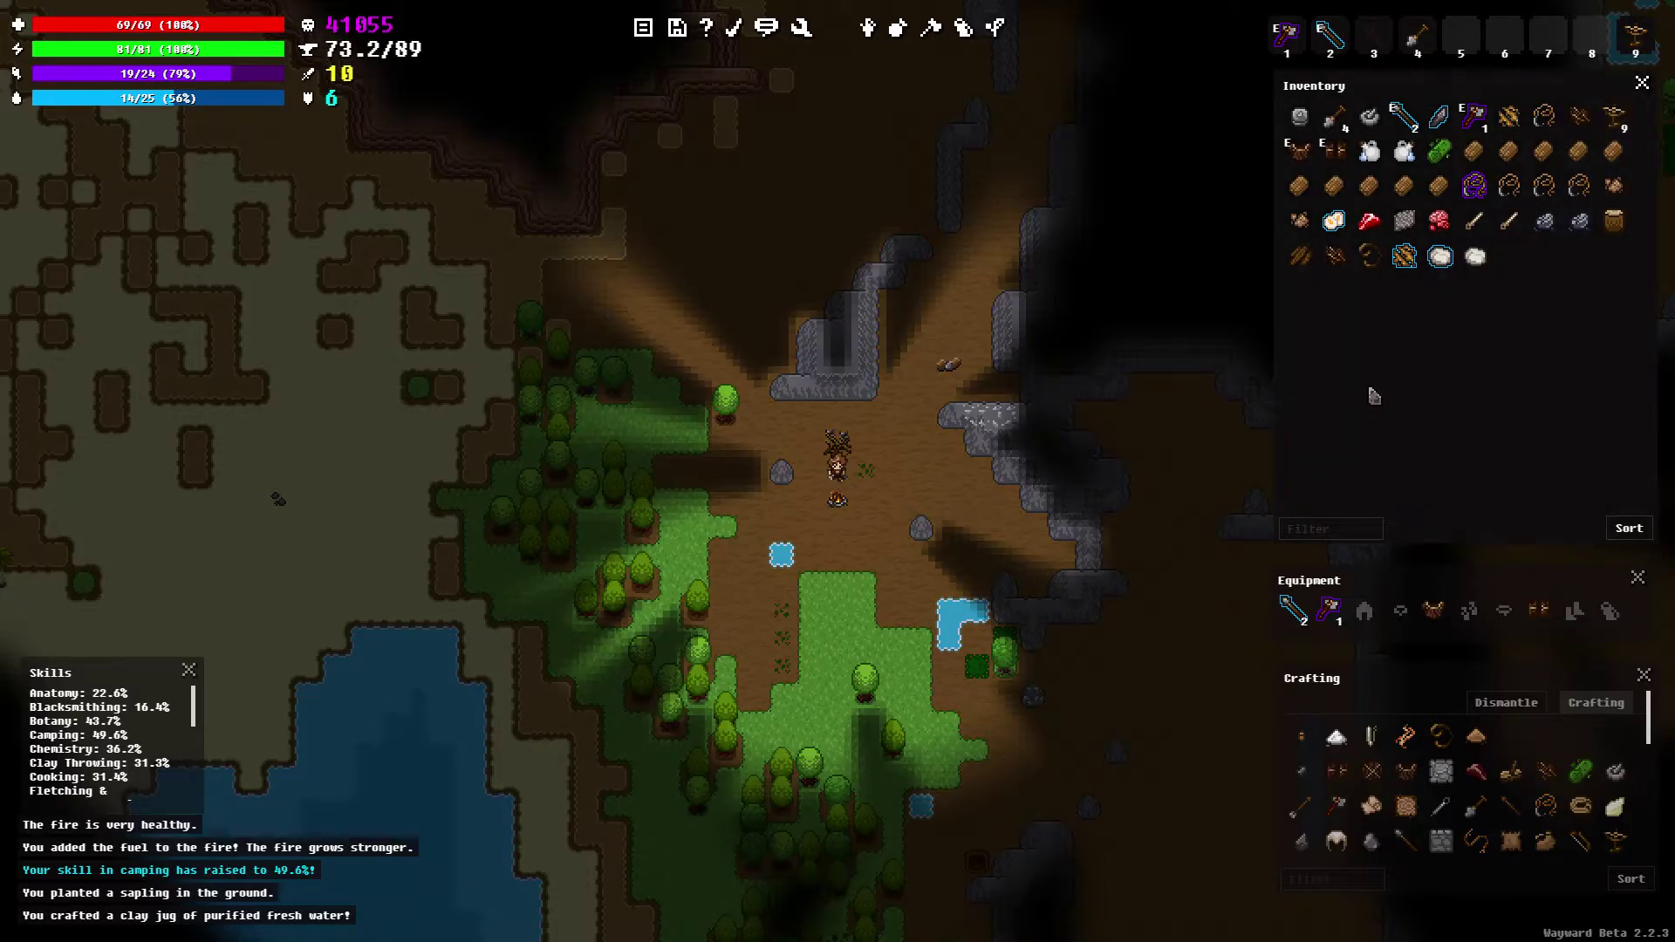
pyautogui.moveTo(1476, 772)
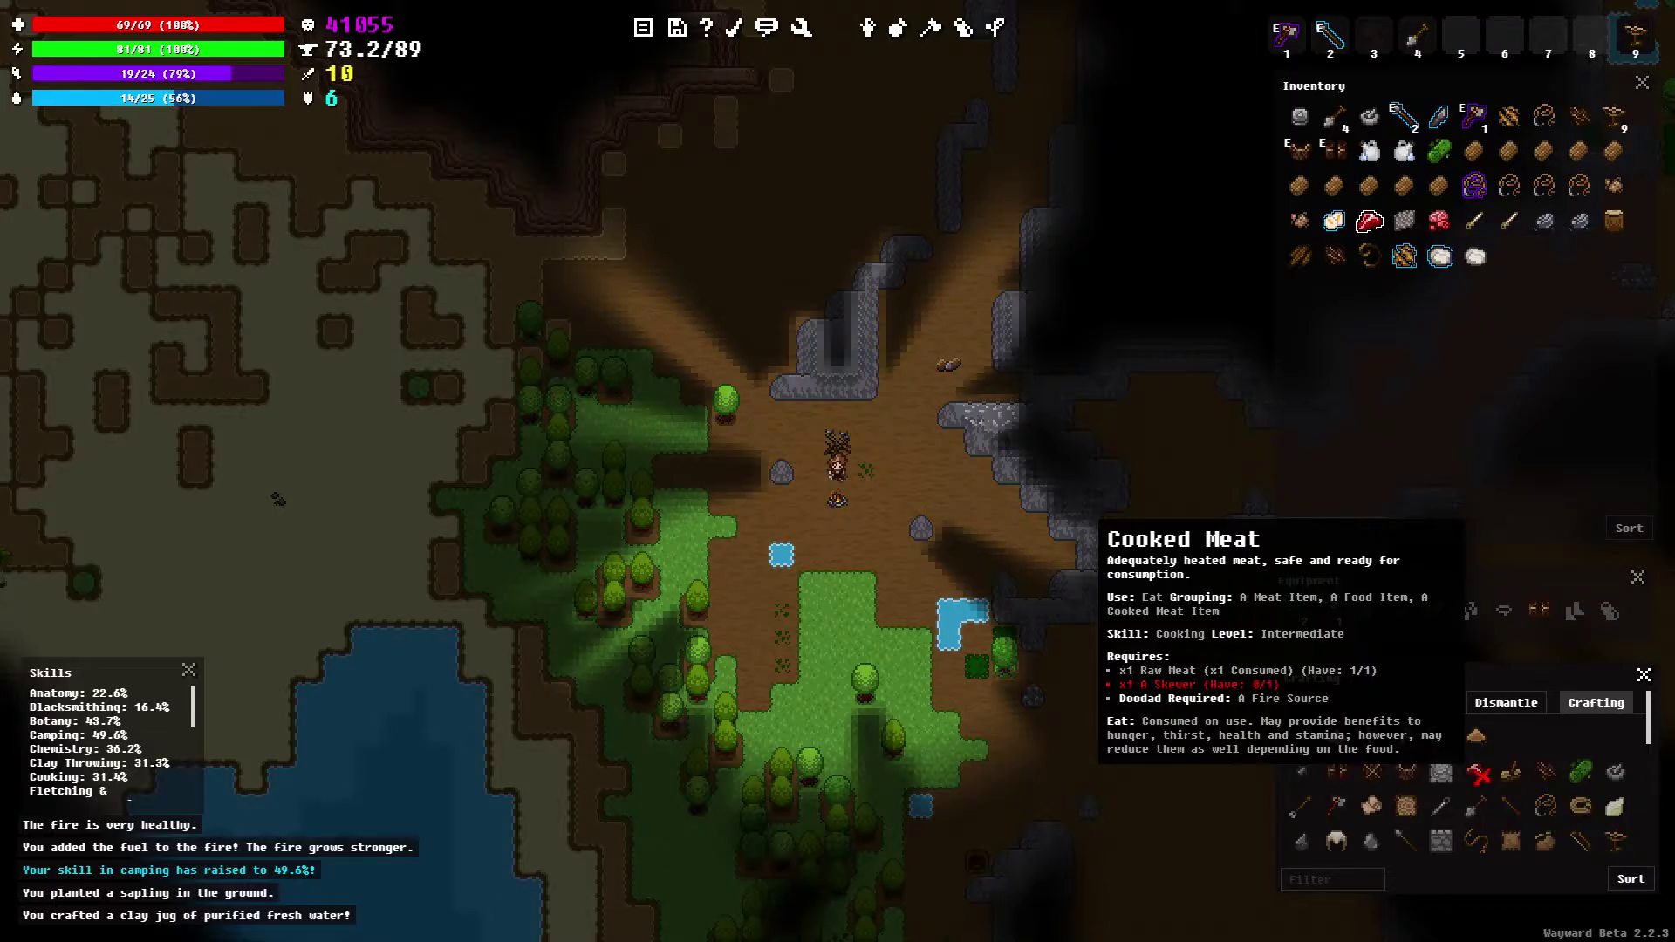
pyautogui.rightClick(1476, 772)
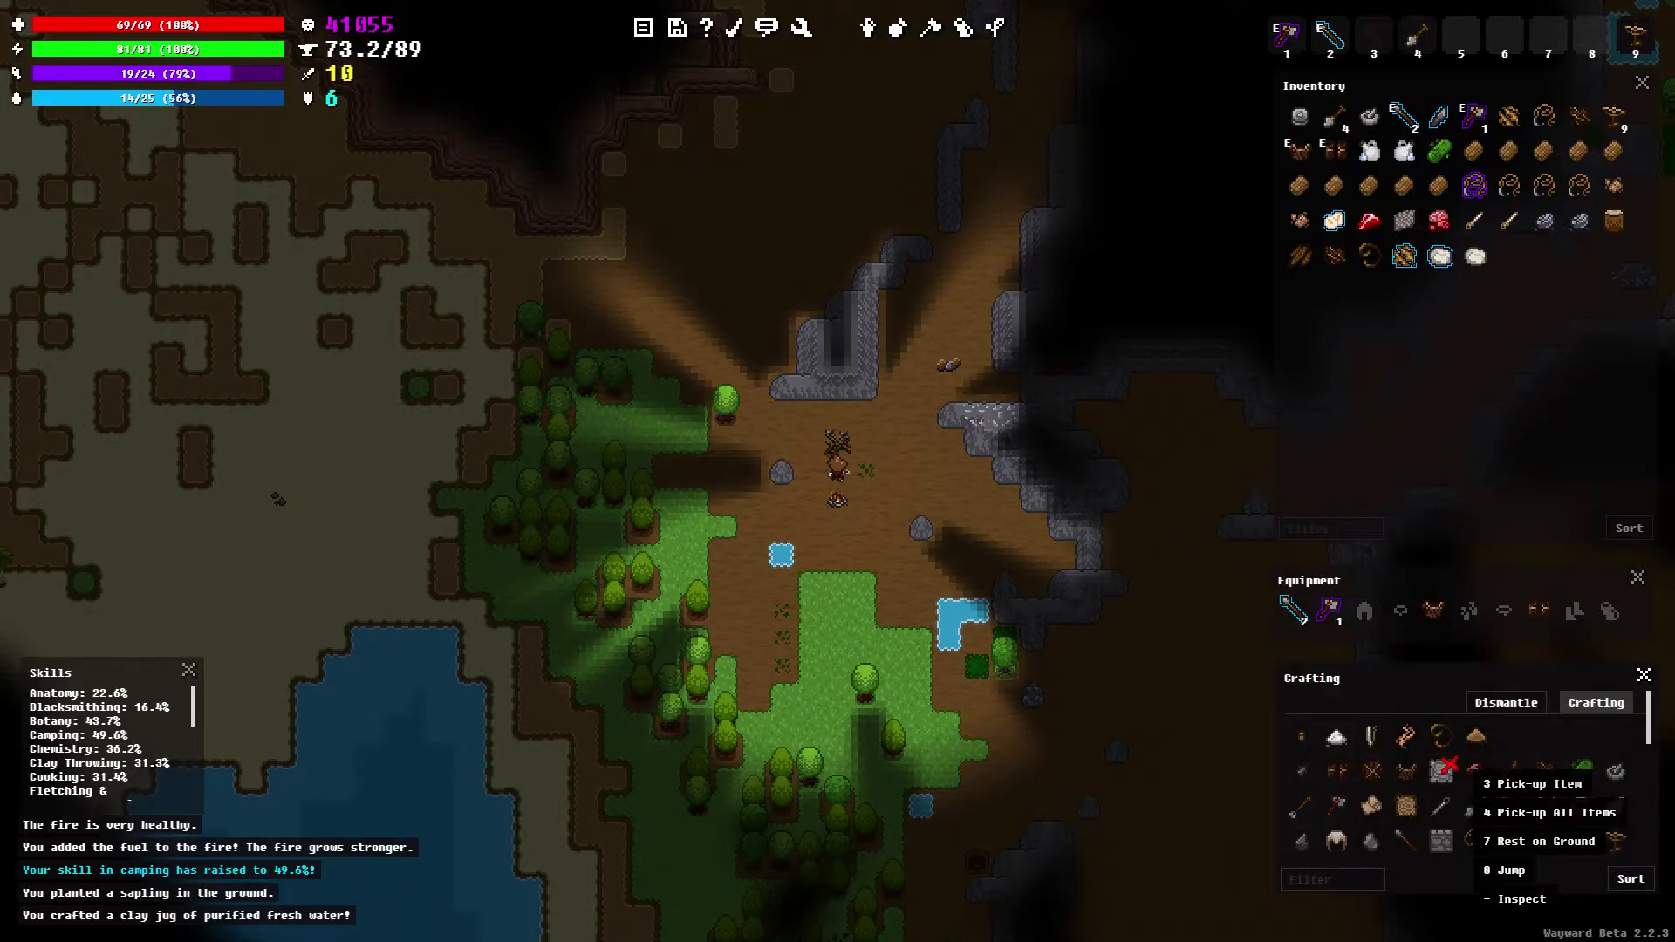
pyautogui.click(1531, 785)
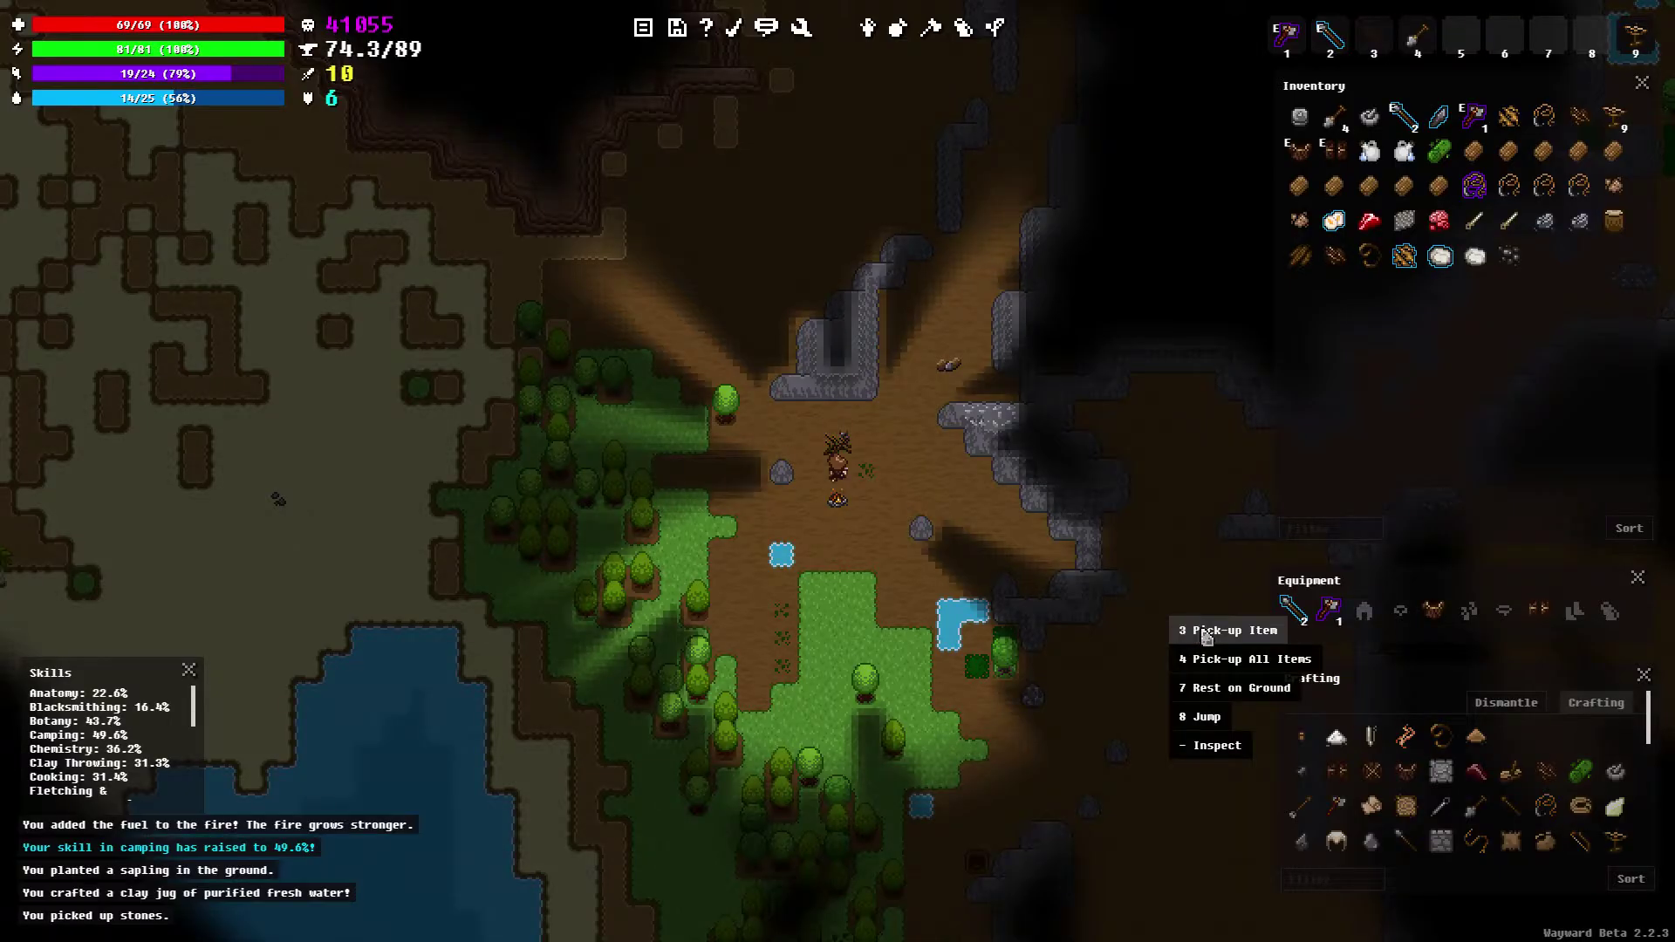
pyautogui.click(1207, 637)
pyautogui.rightClick(1206, 637)
pyautogui.click(1220, 637)
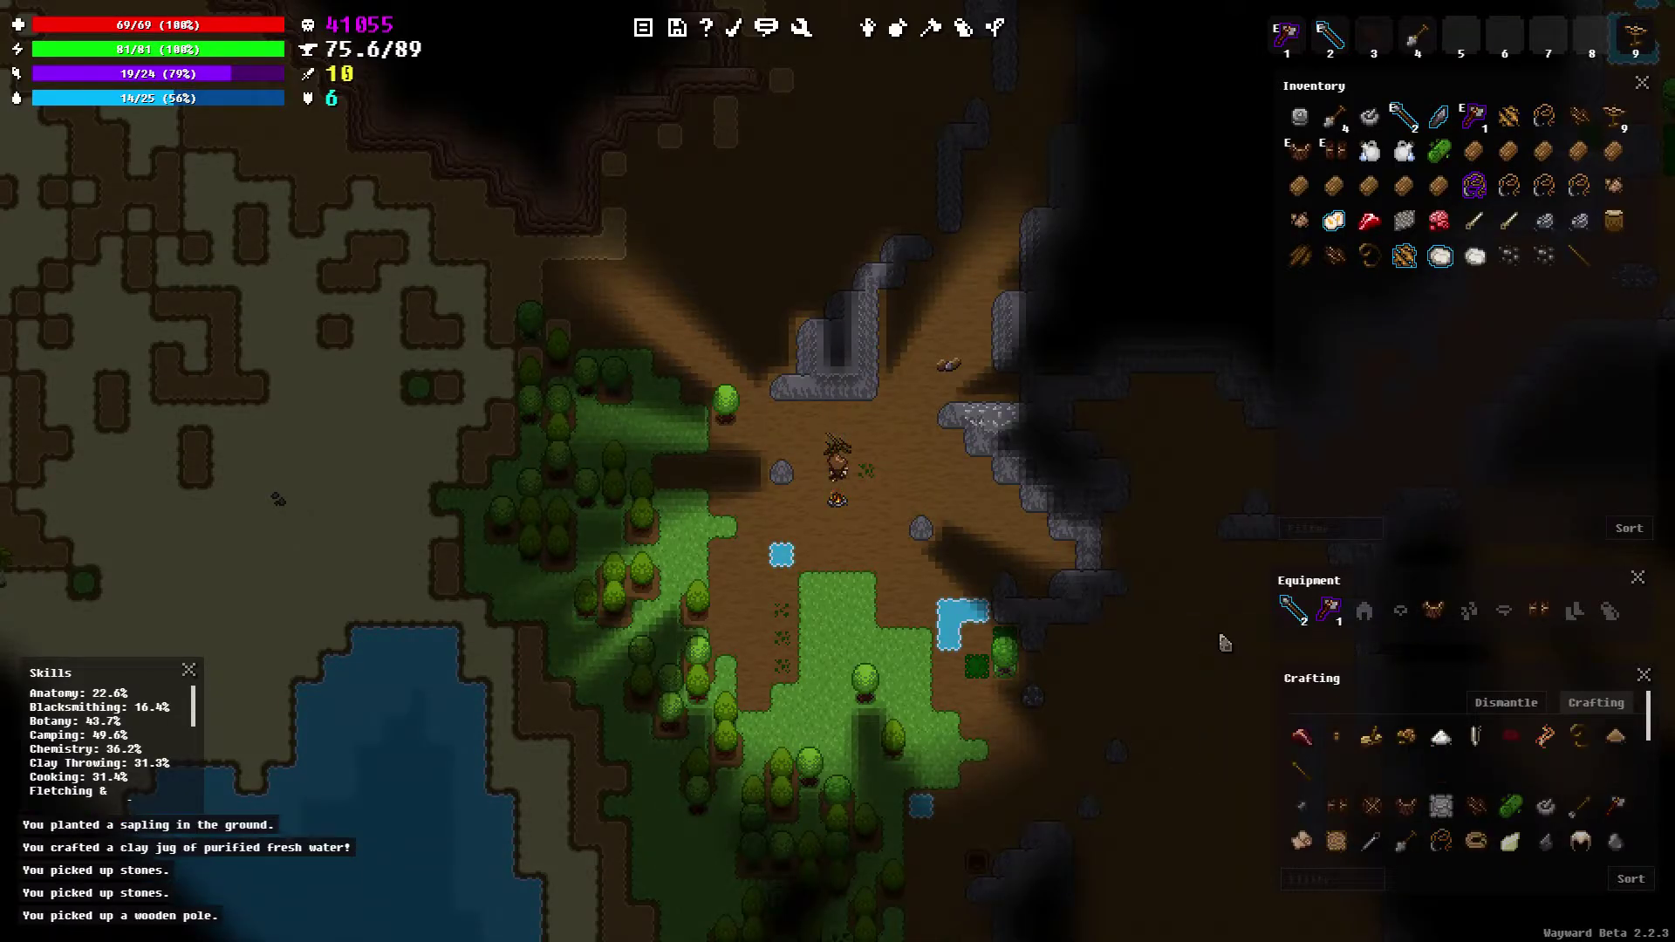
# Cook the raw meat and make pemmican at the fire
pyautogui.click(1304, 741)
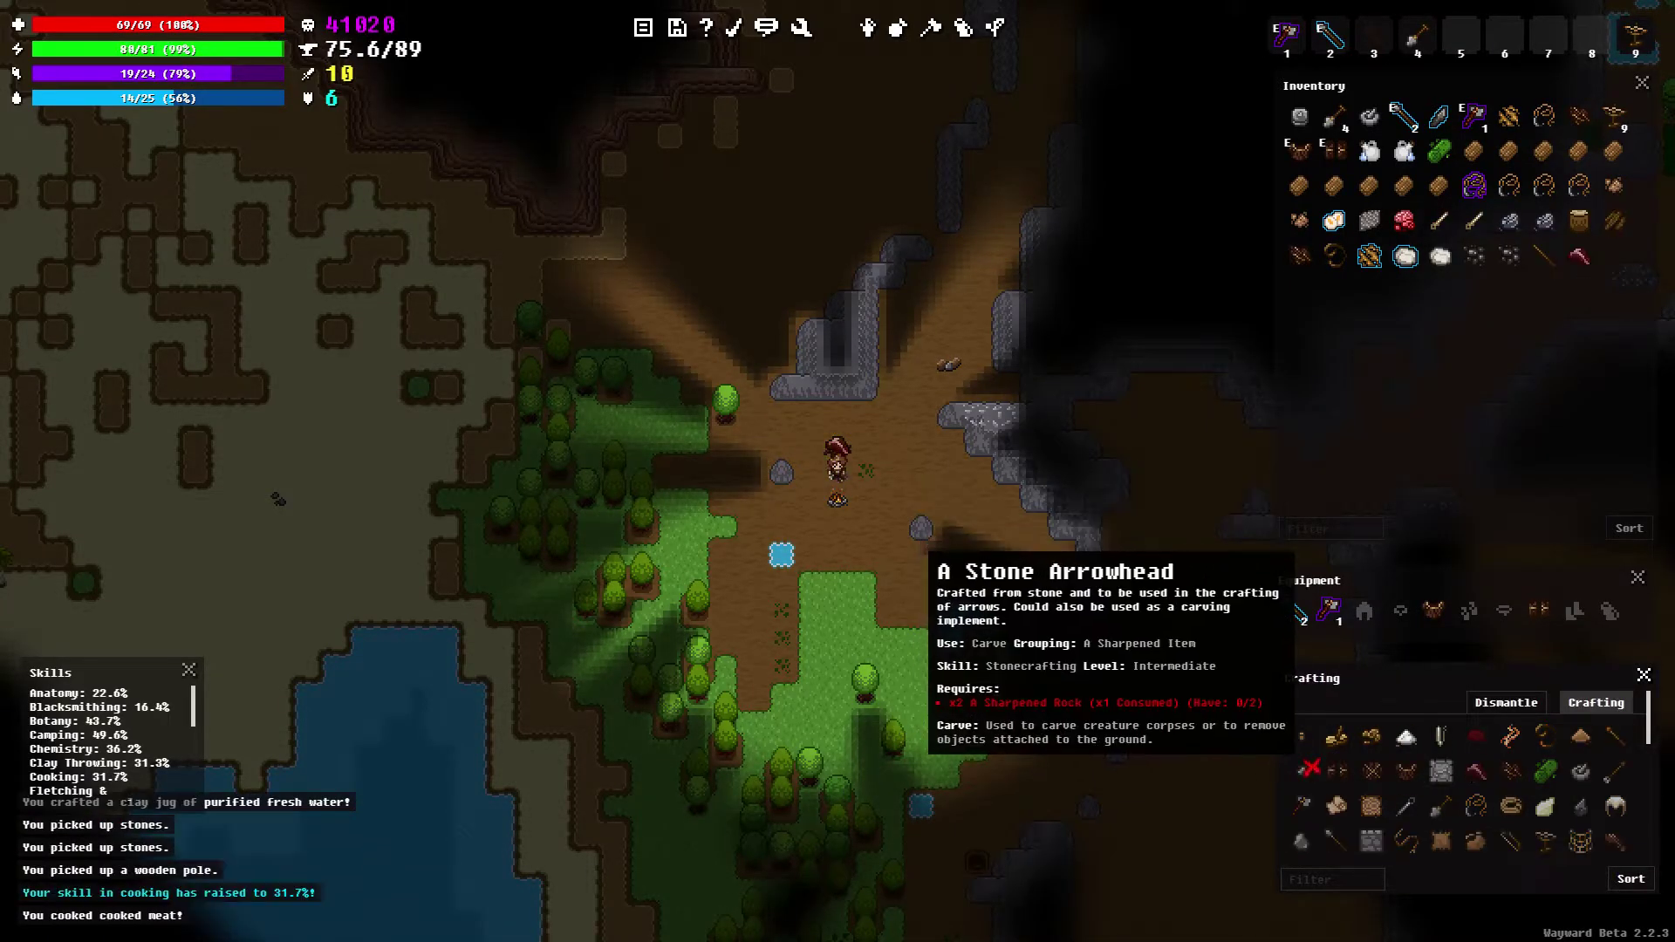
pyautogui.click(1474, 756)
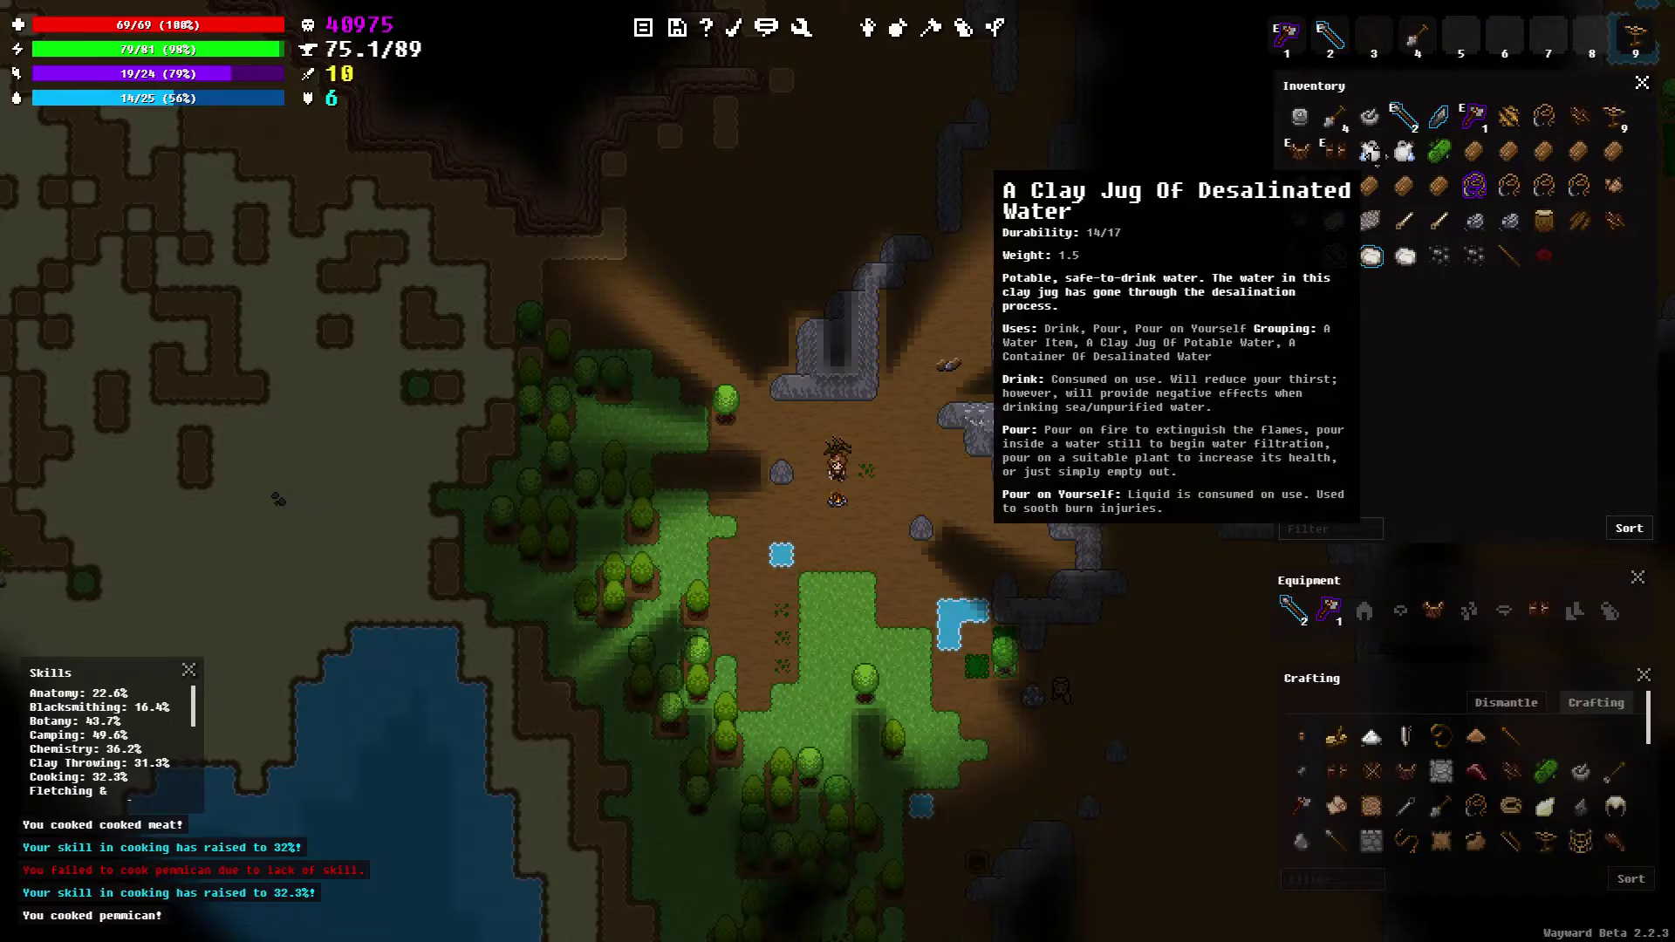
pyautogui.rightClick(1404, 151)
# Drink the jug, refill it at the water's edge, and purify it at the campfire
pyautogui.click(1411, 167)
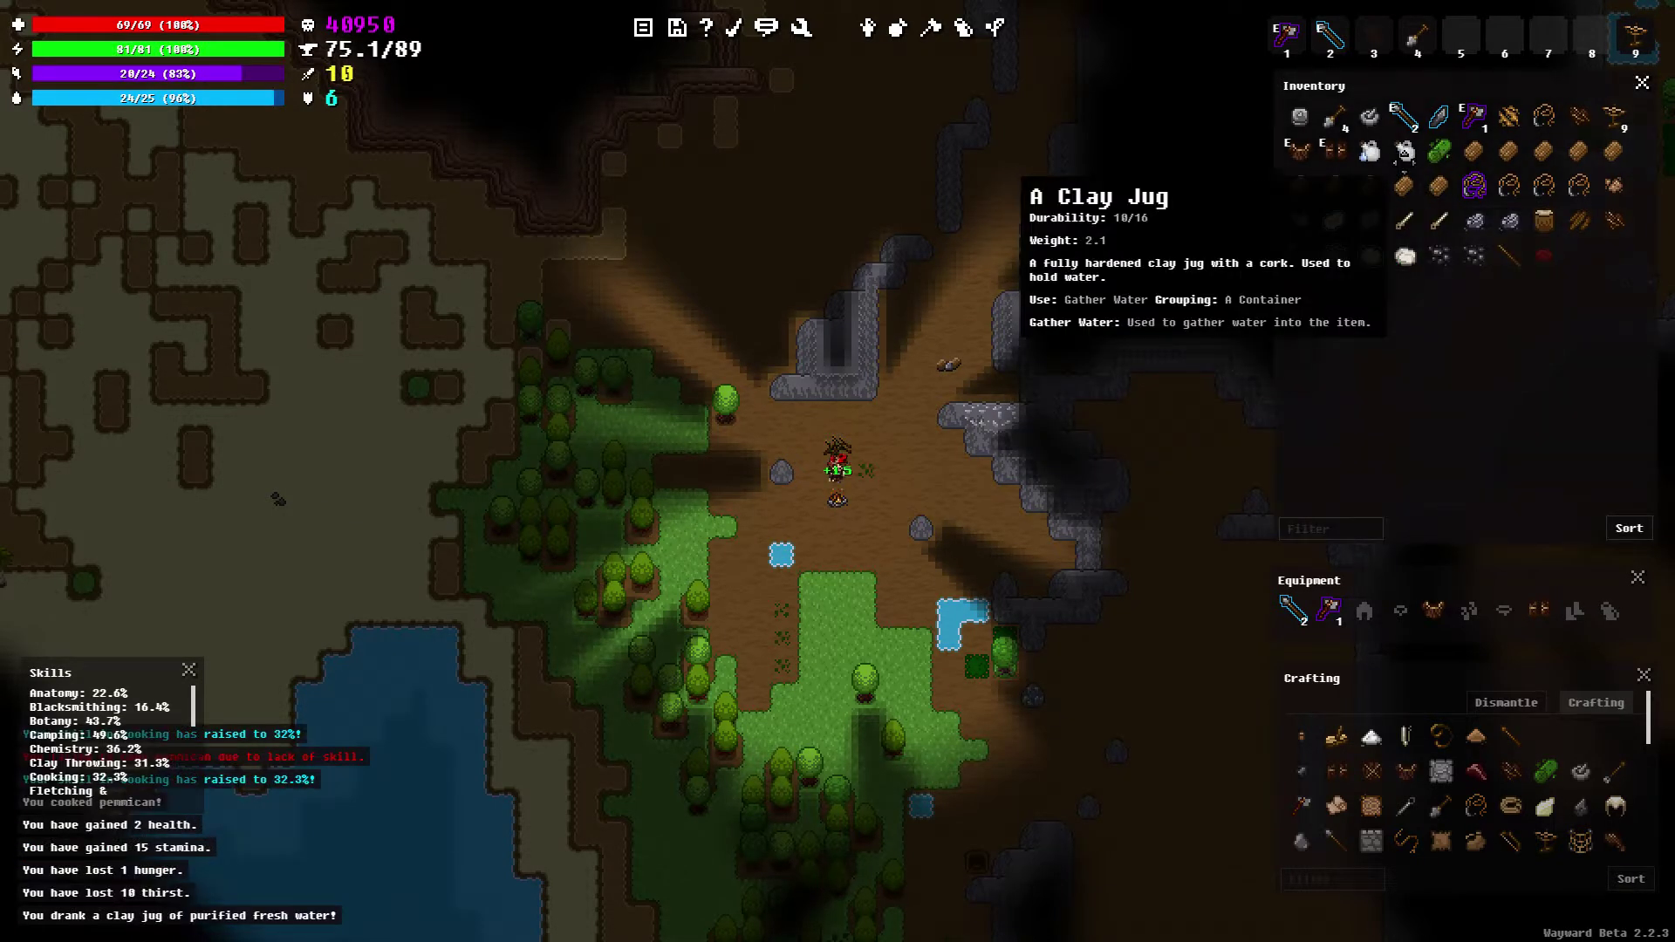
pyautogui.press('a')
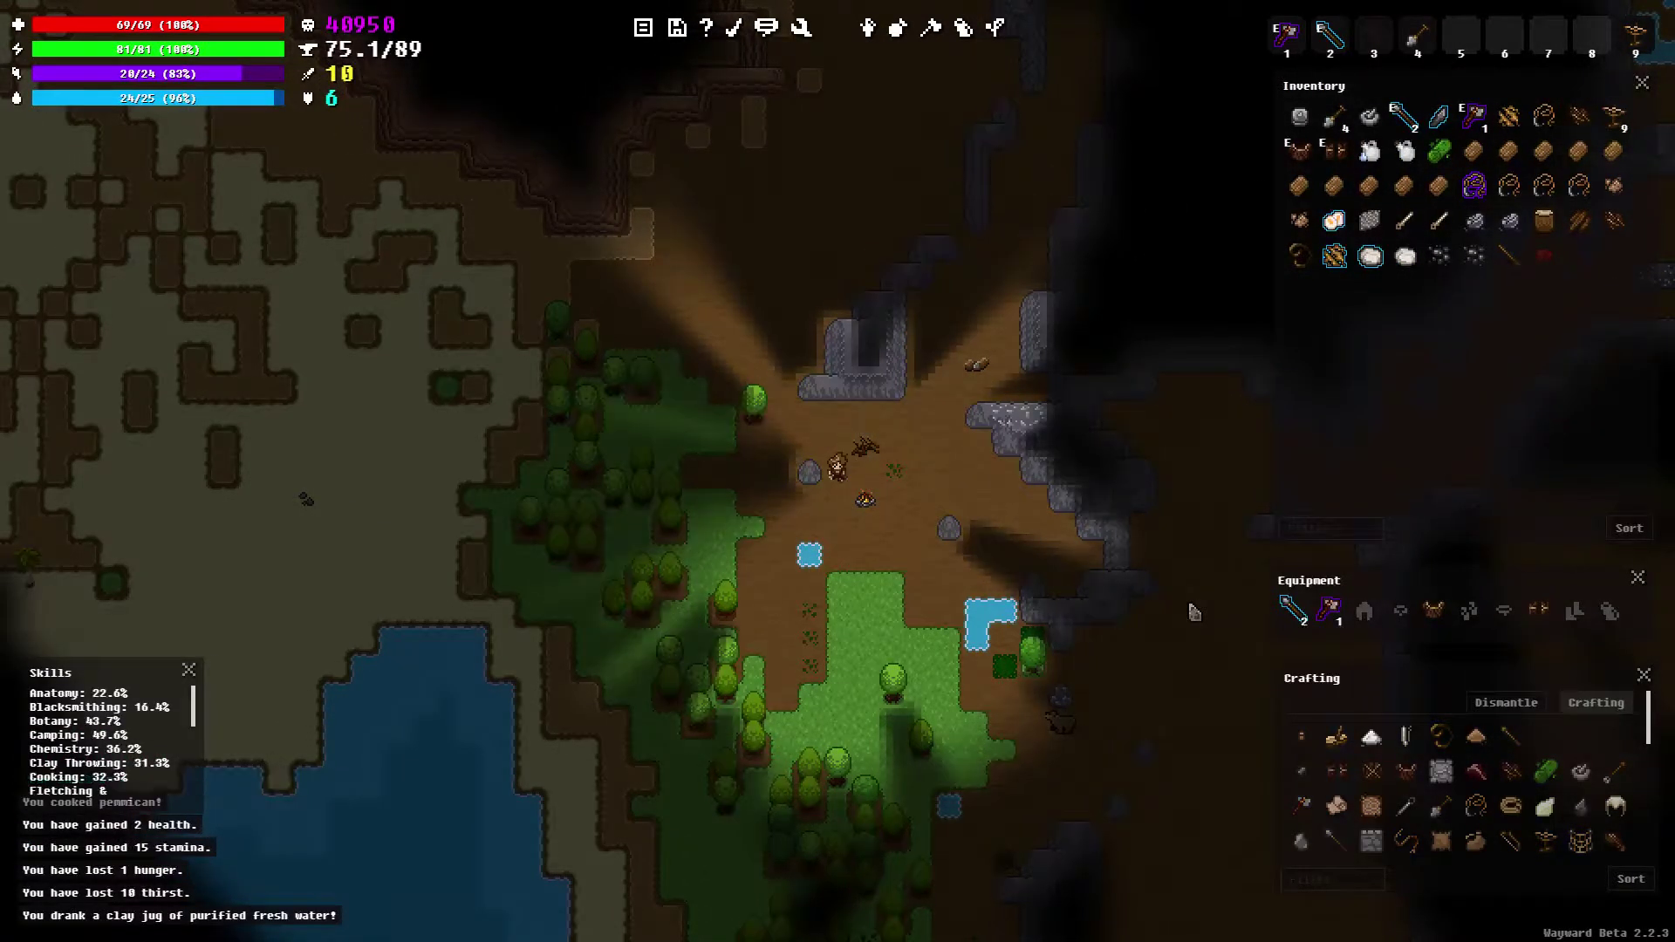
pyautogui.press('s')
pyautogui.press('s')
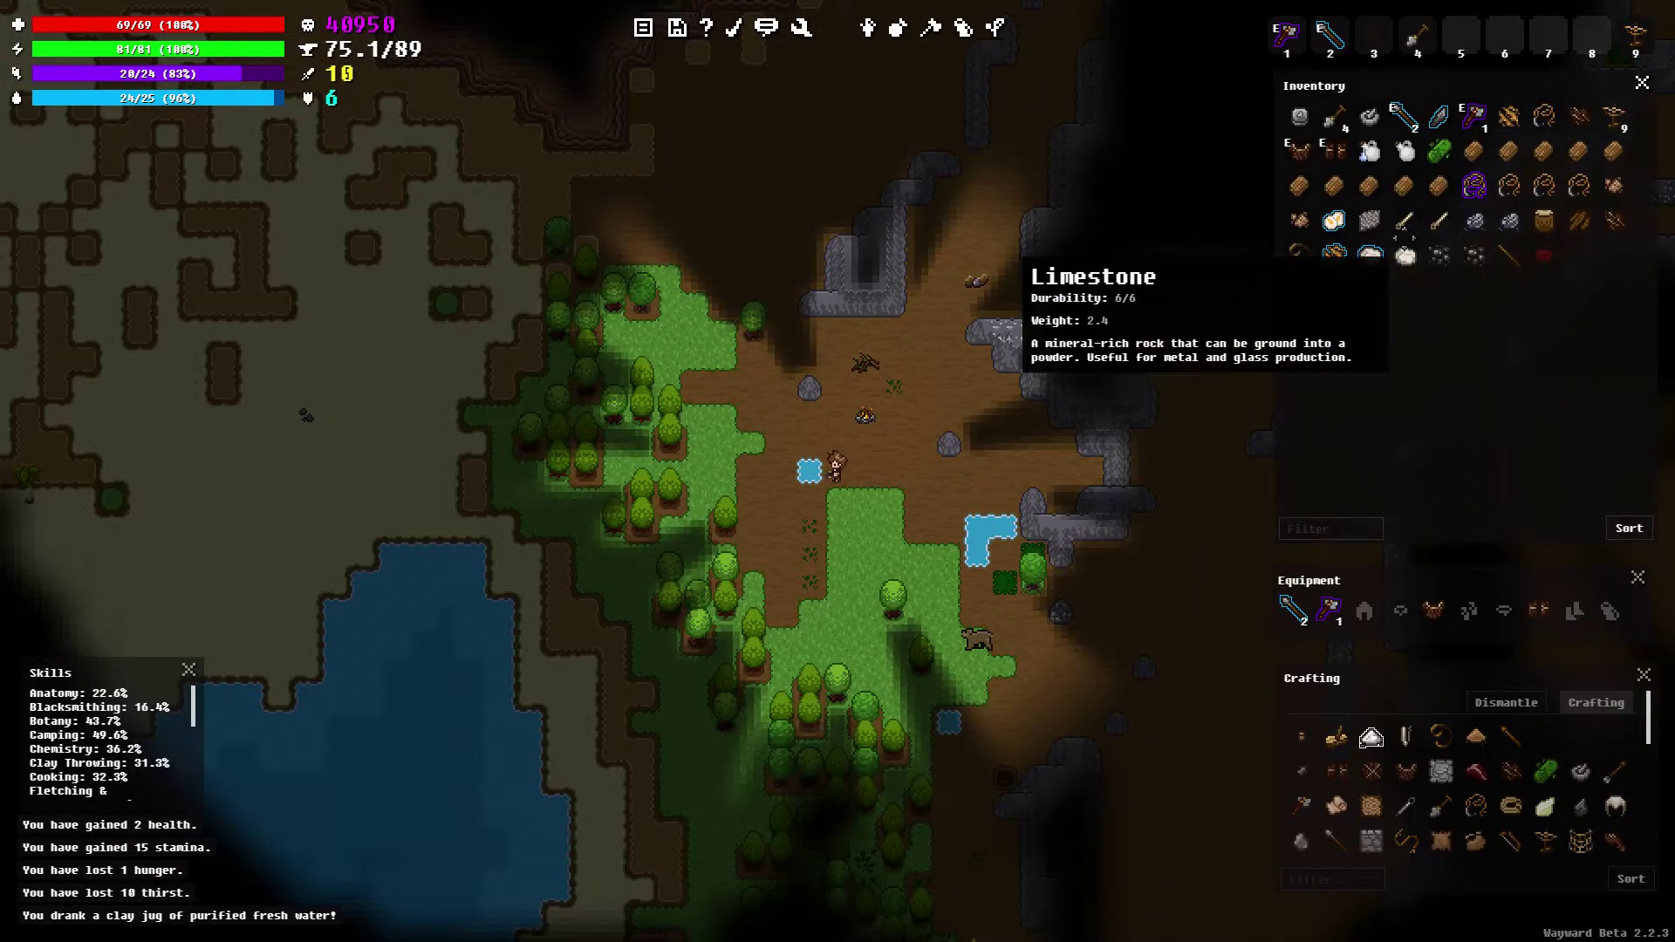
pyautogui.rightClick(1404, 150)
pyautogui.click(1426, 171)
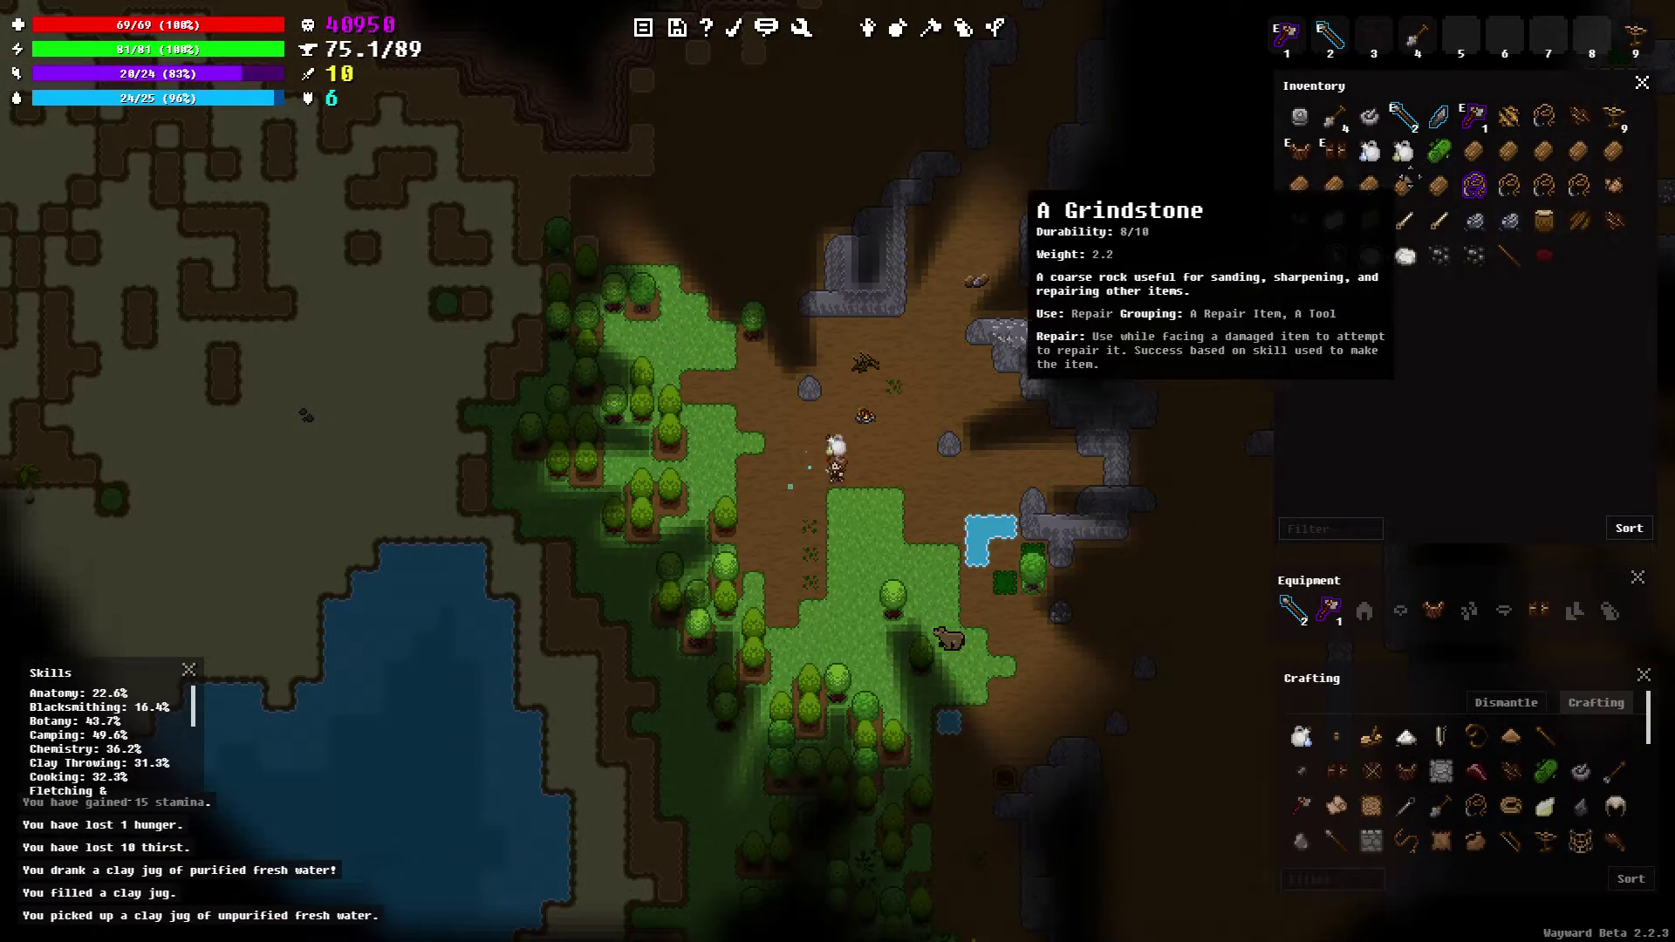
pyautogui.press('w')
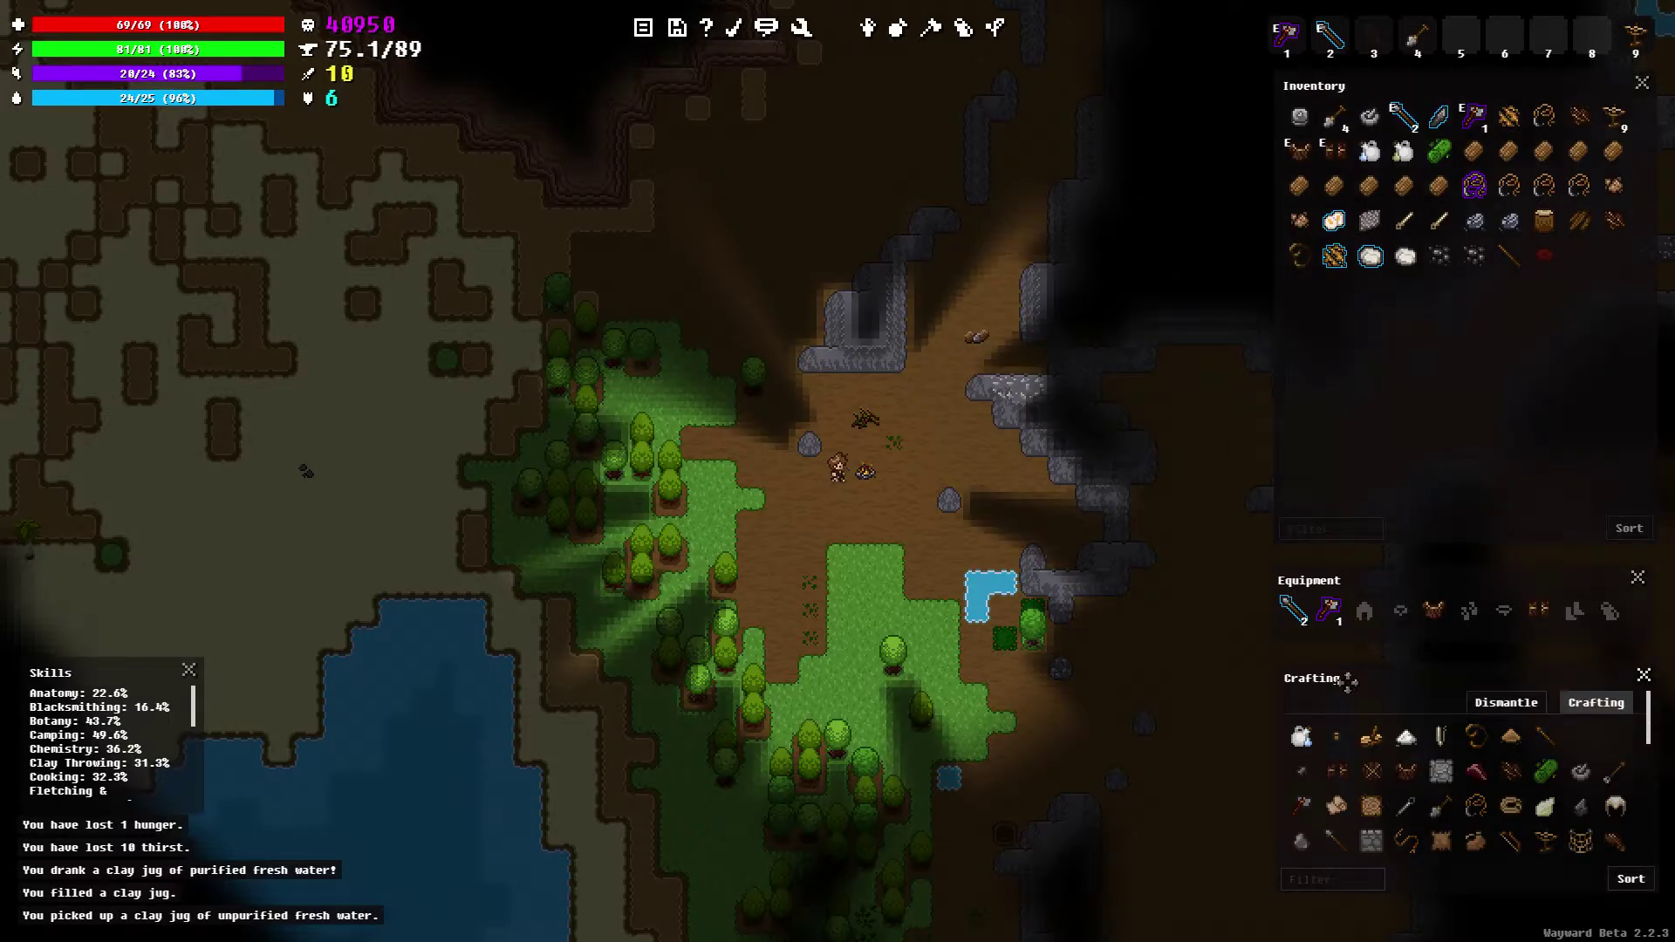
pyautogui.click(1302, 735)
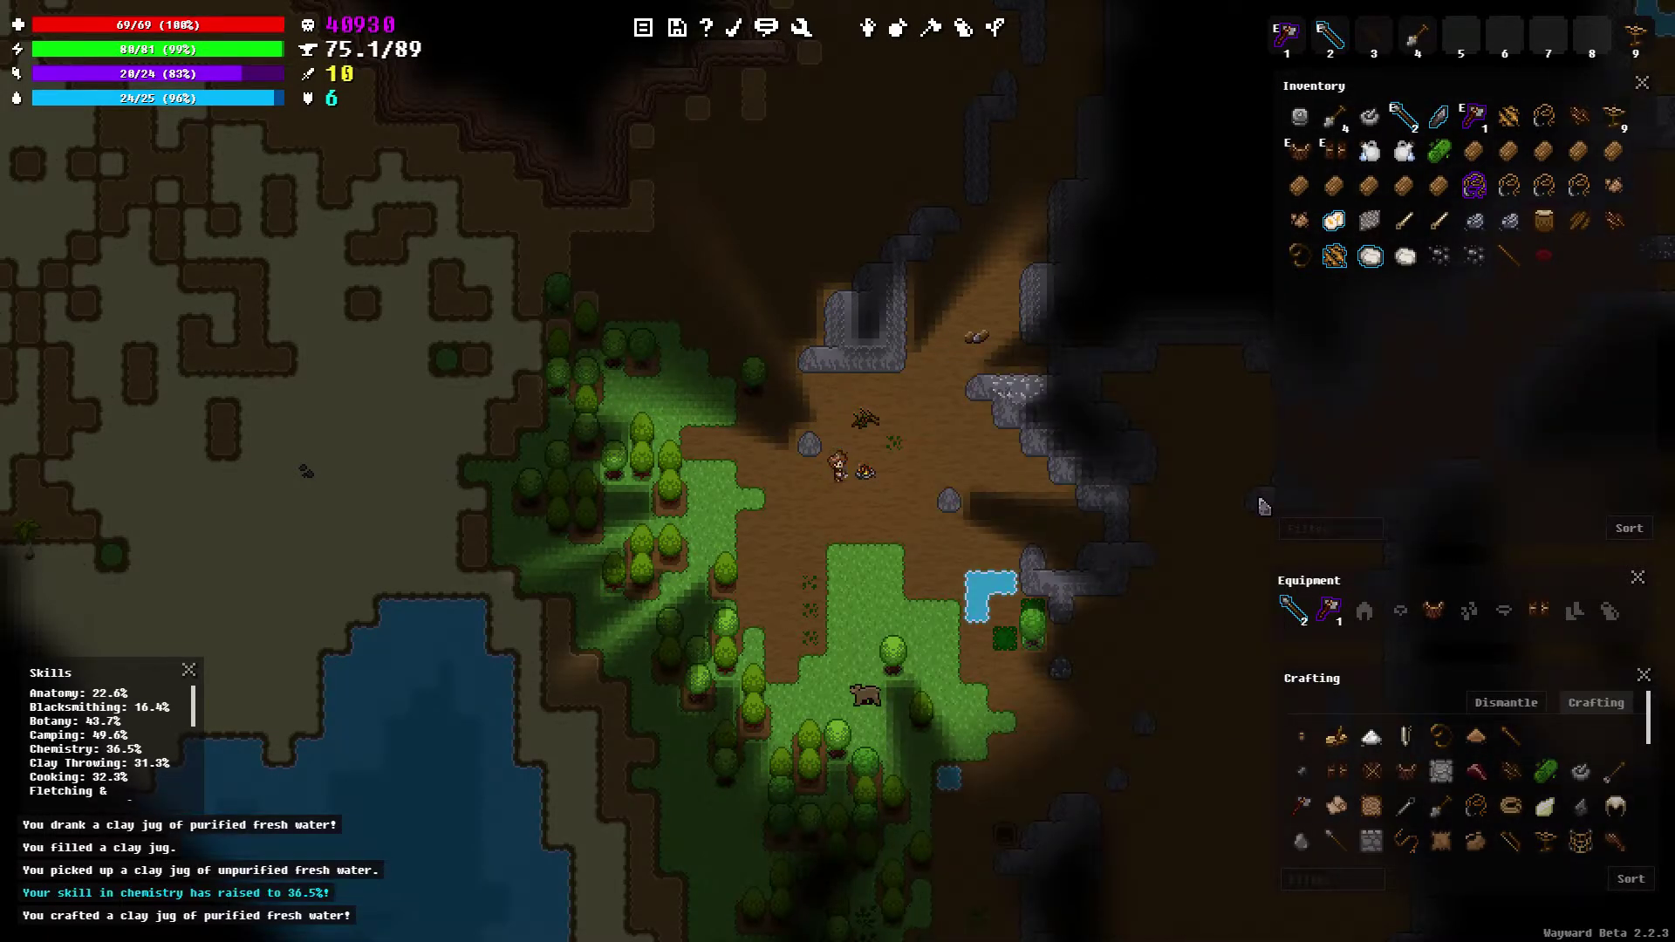
# Drop two stacks of stones just north of the campfire
pyautogui.press('w')
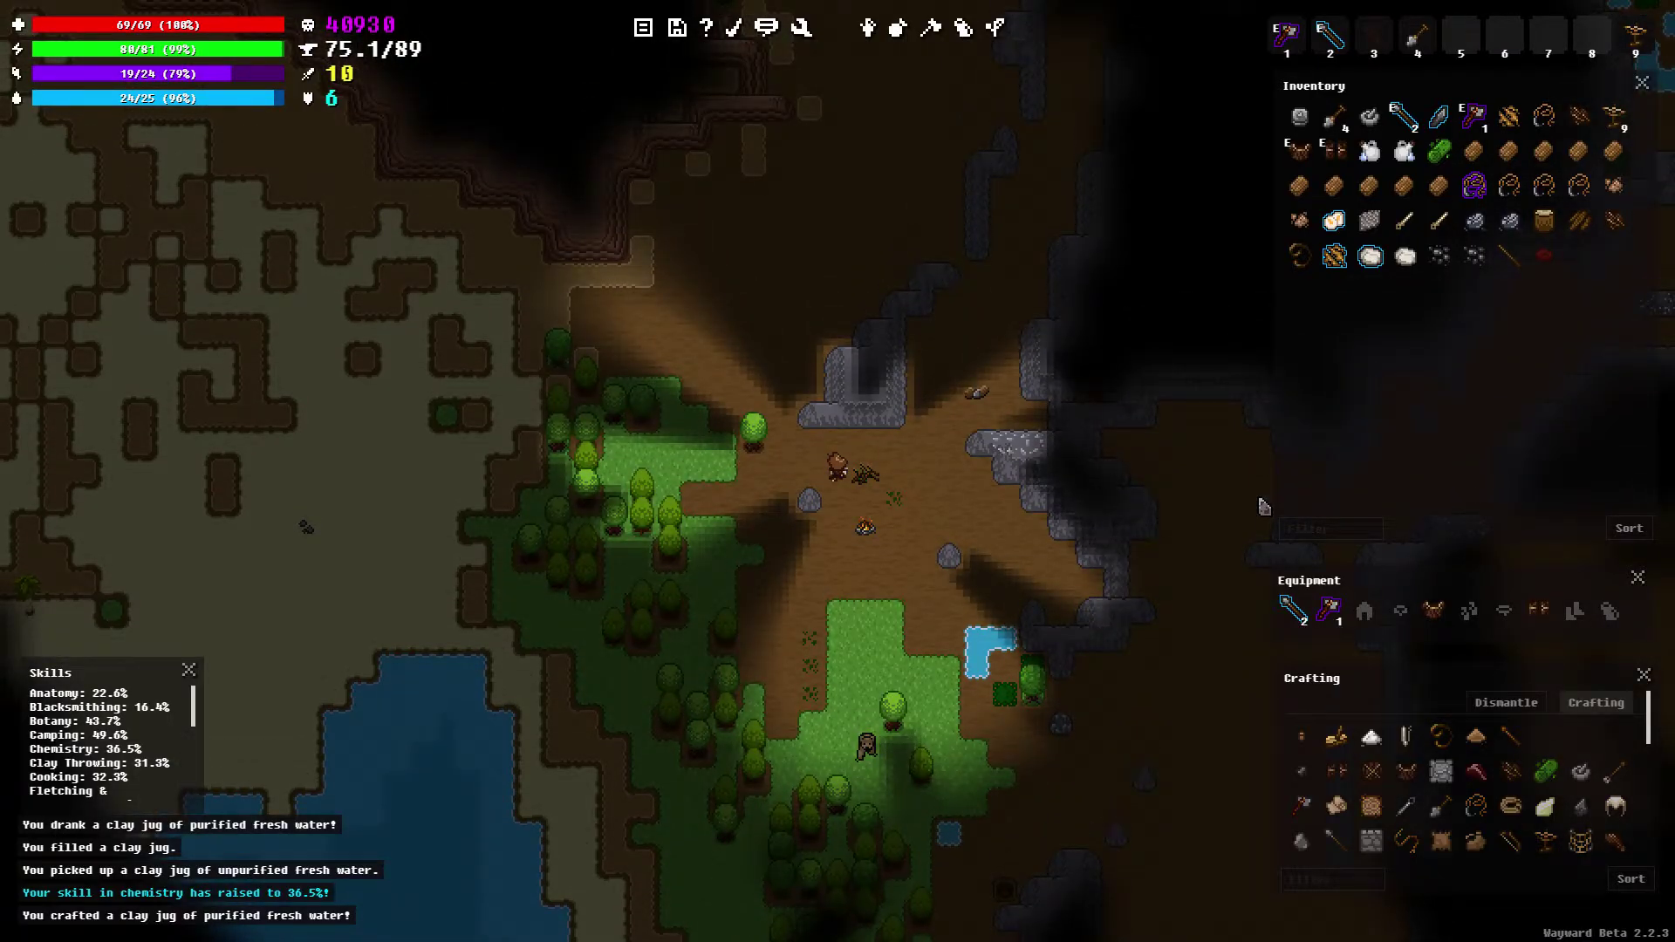
pyautogui.rightClick(1408, 258)
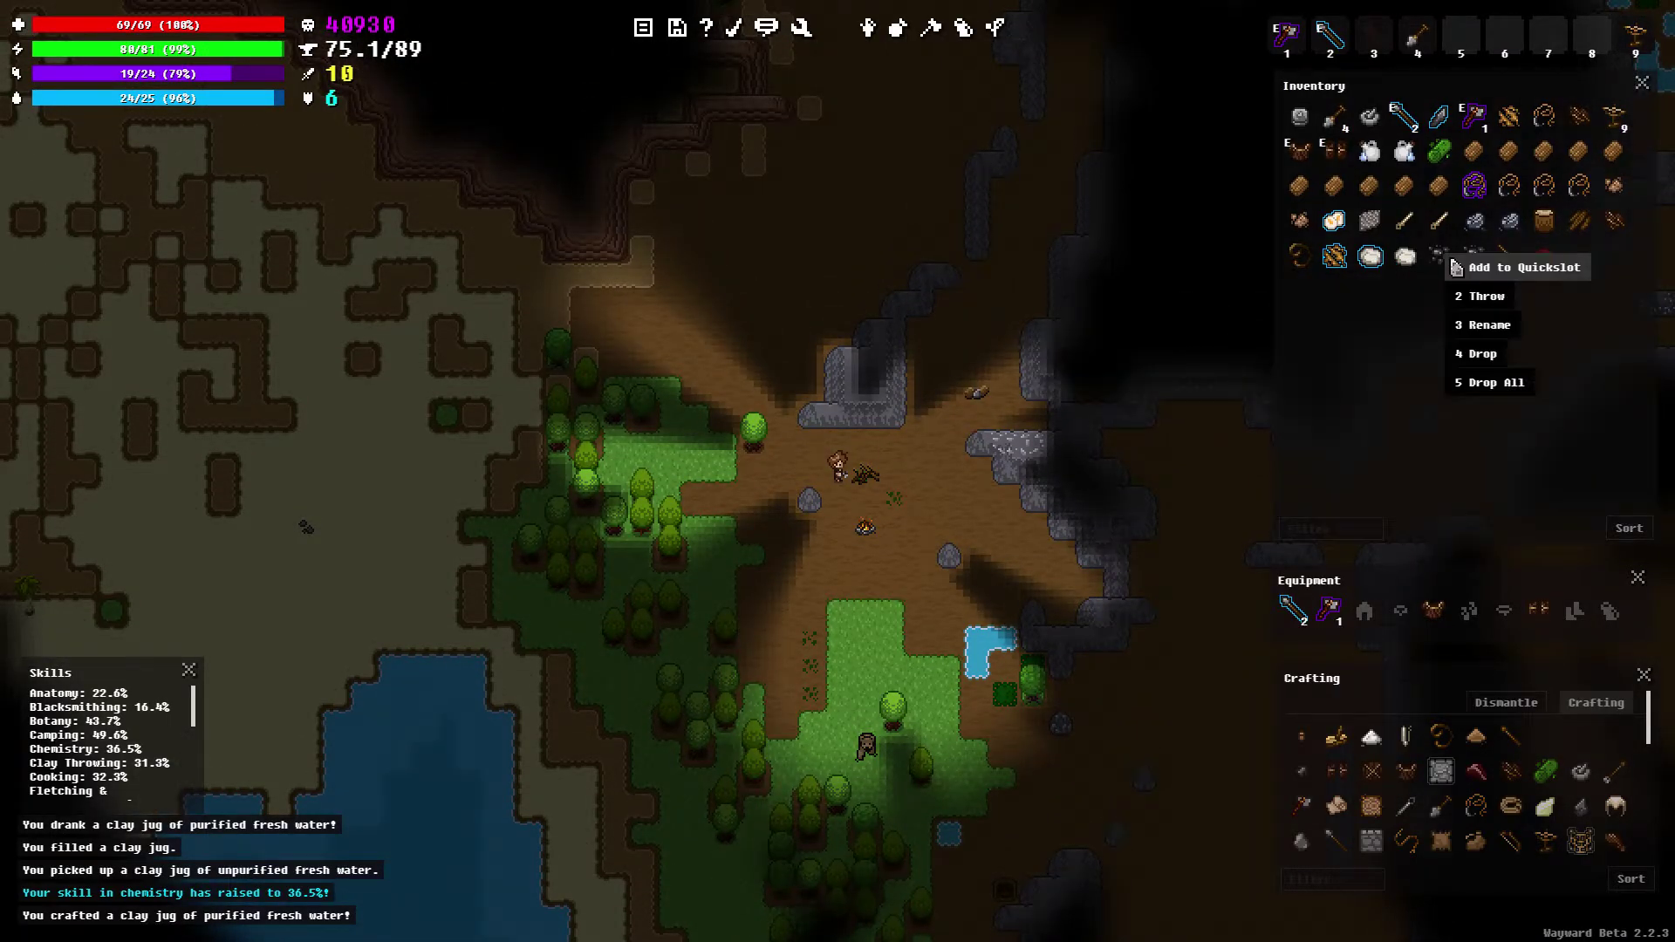
pyautogui.click(1478, 351)
pyautogui.rightClick(1437, 257)
pyautogui.click(1479, 352)
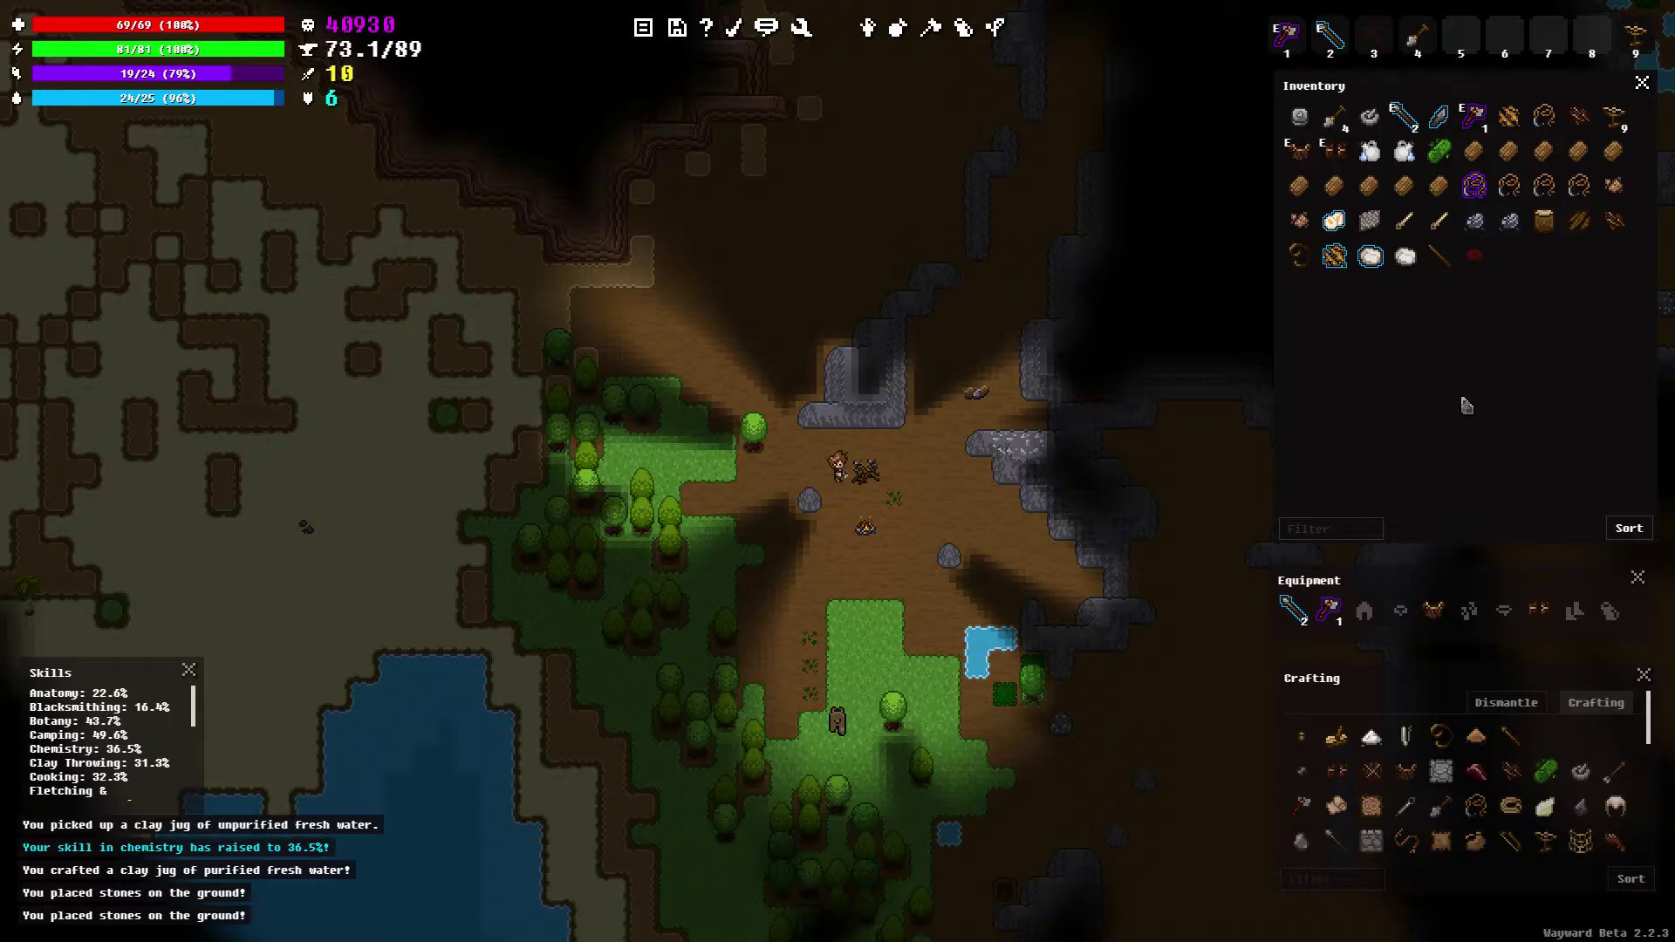
# Walk north-east to the rocks and mine limestone from them
pyautogui.press('w')
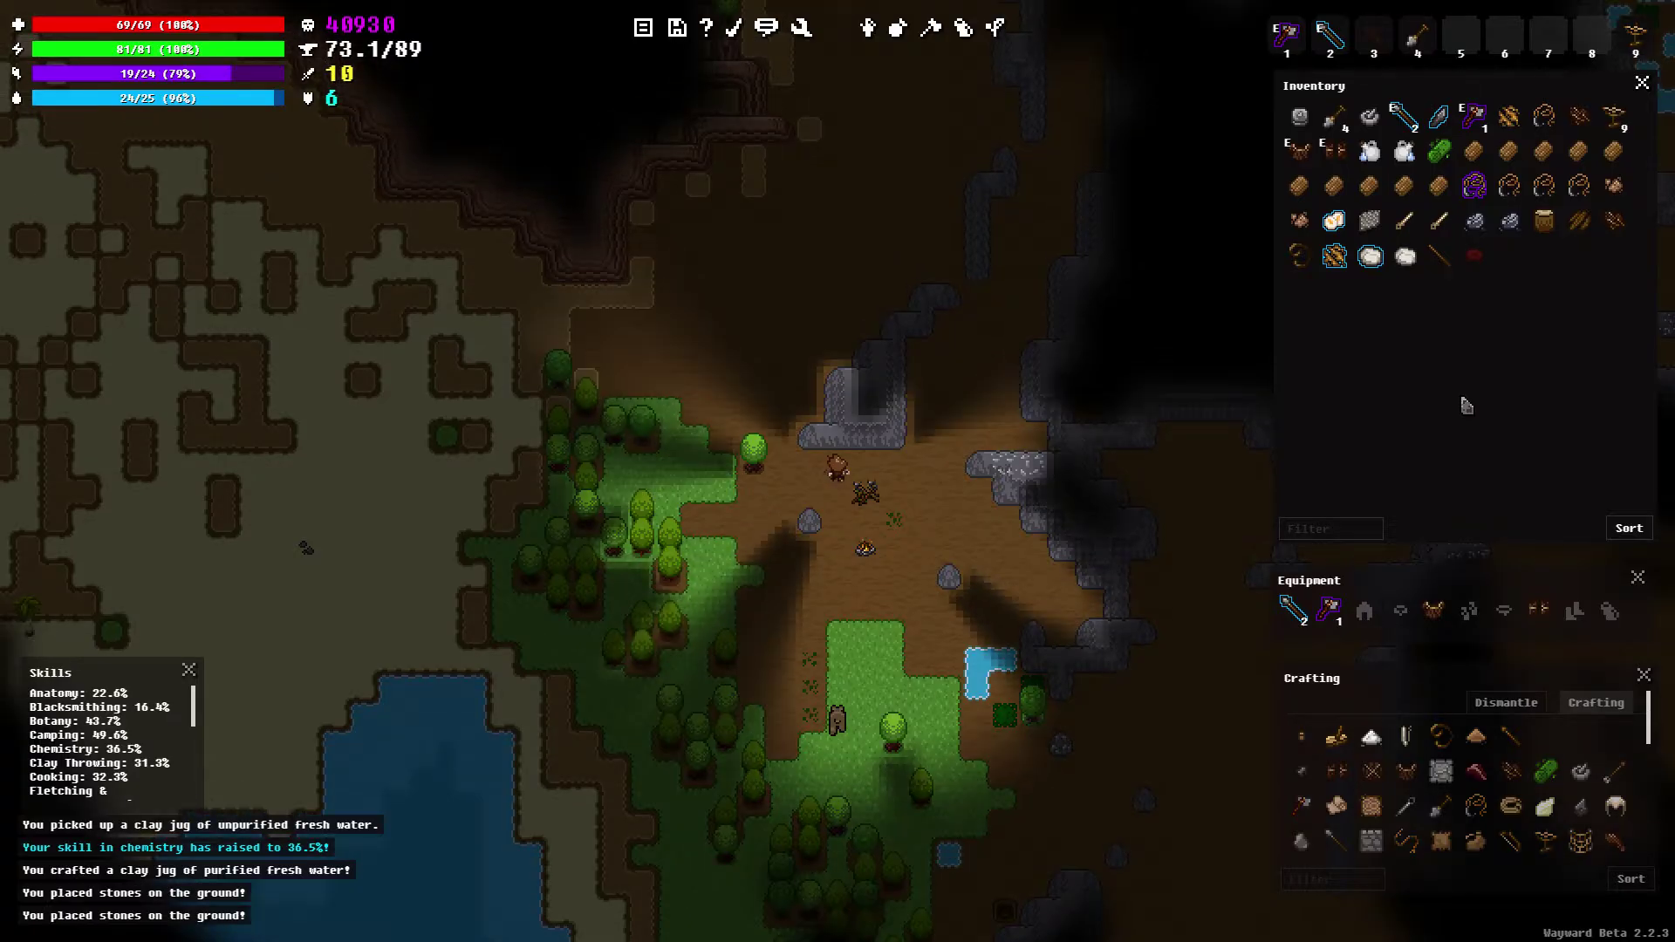
pyautogui.press('d')
pyautogui.press('d')
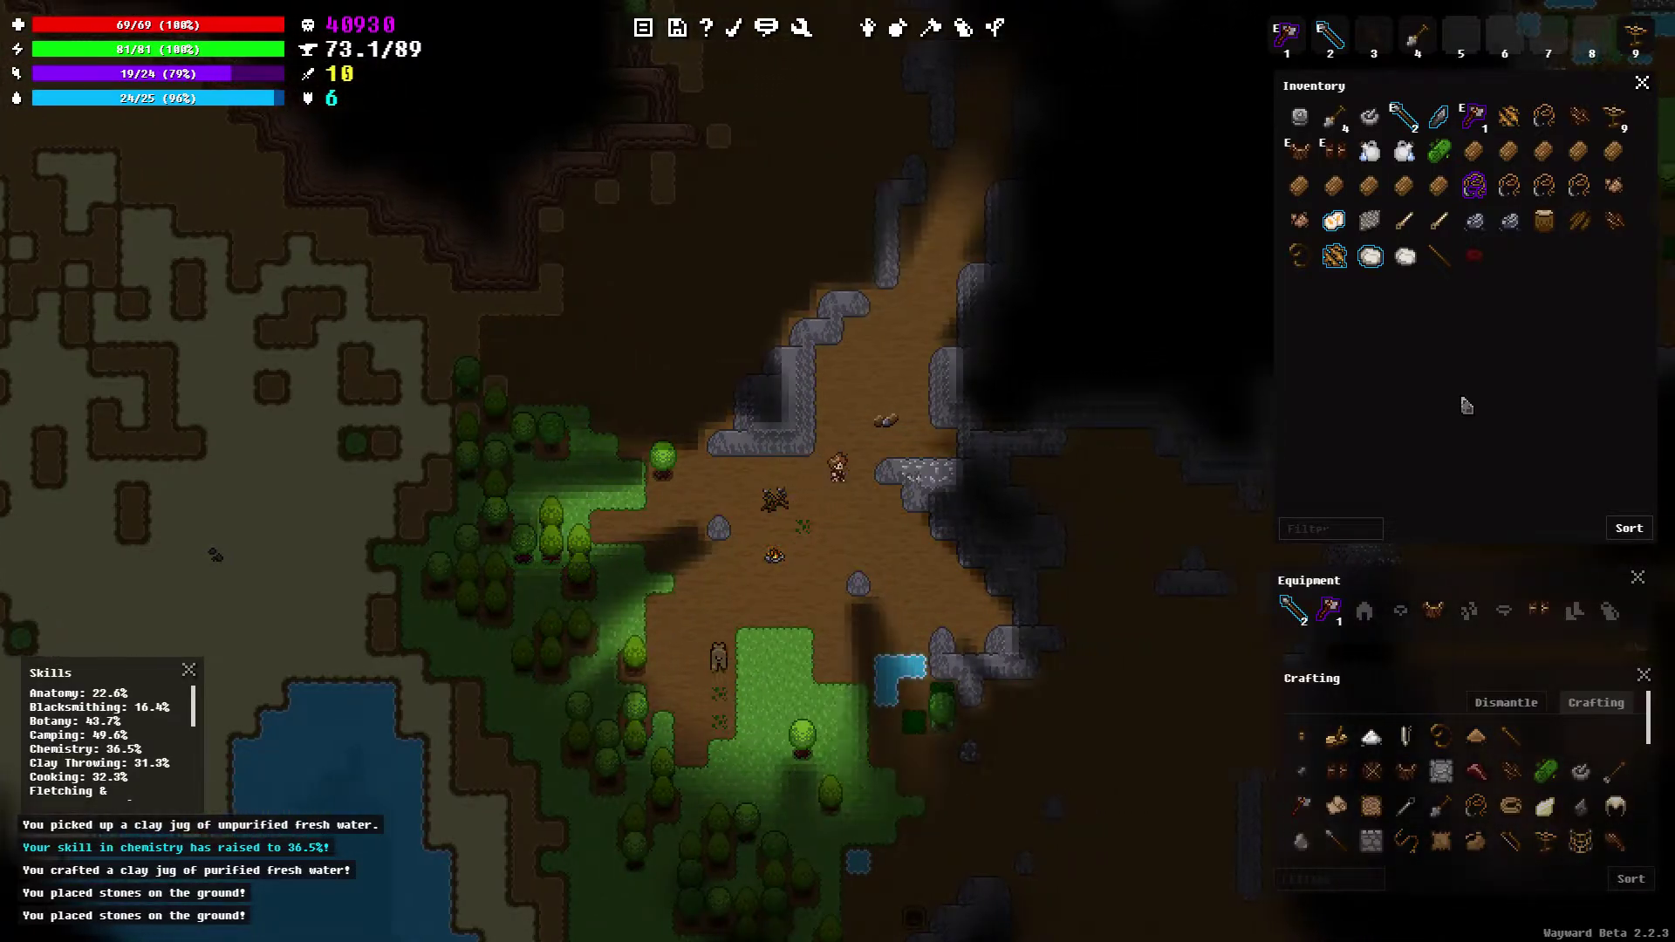
pyautogui.press('w')
pyautogui.press('d')
pyautogui.press('d')
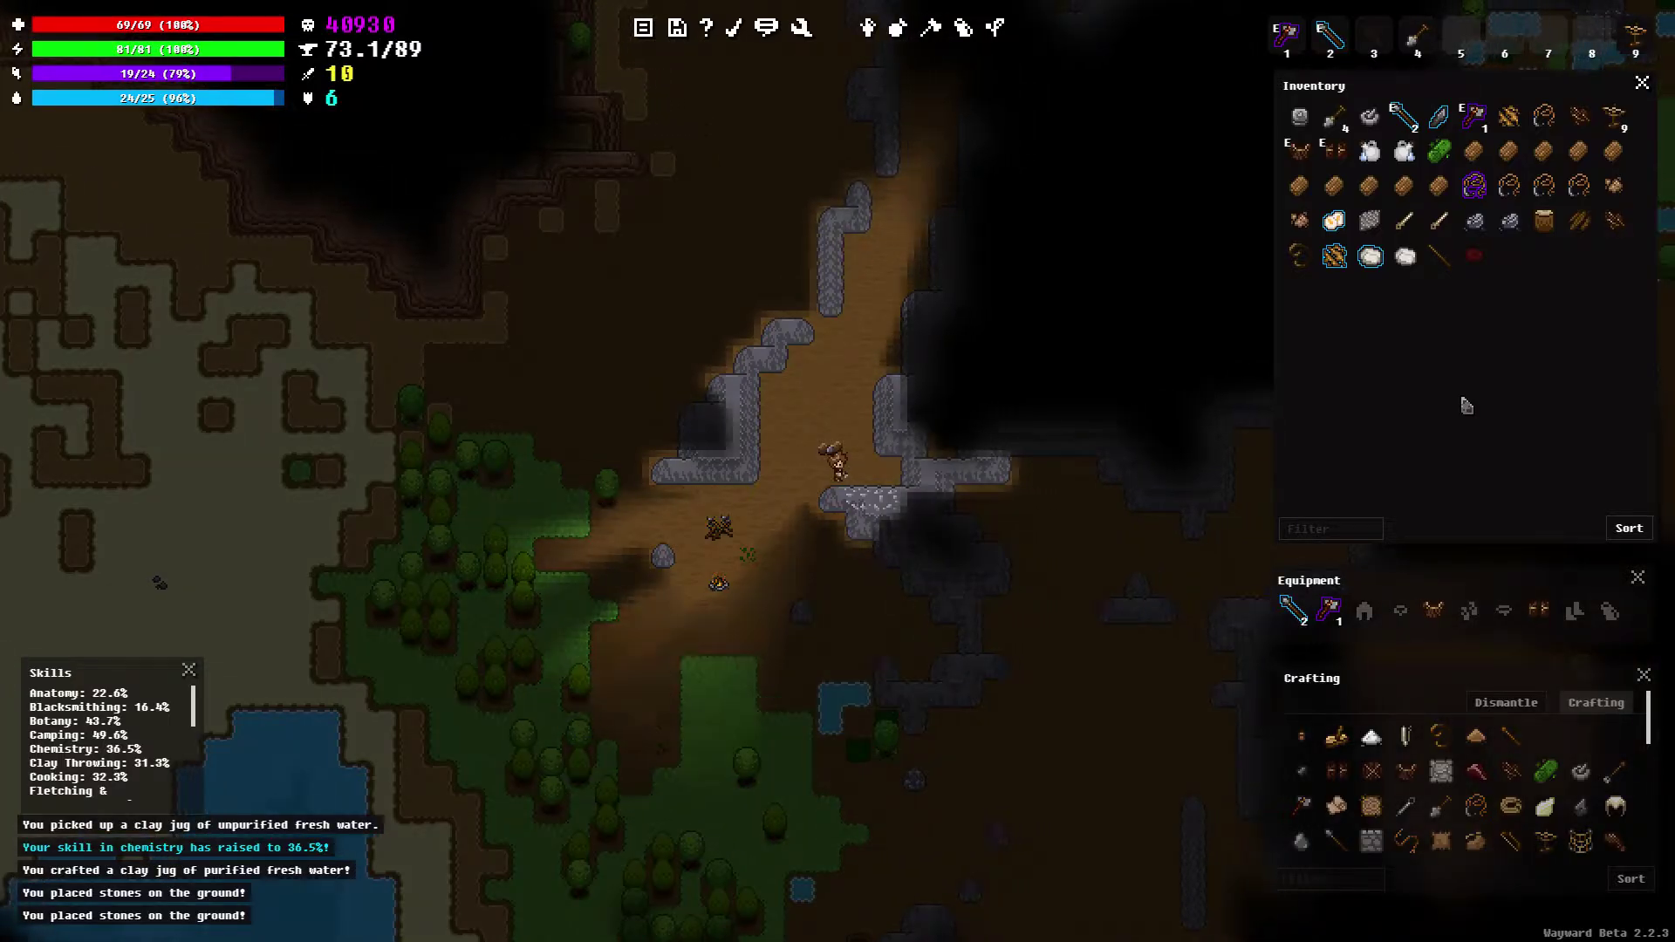
pyautogui.press('d')
pyautogui.press('a')
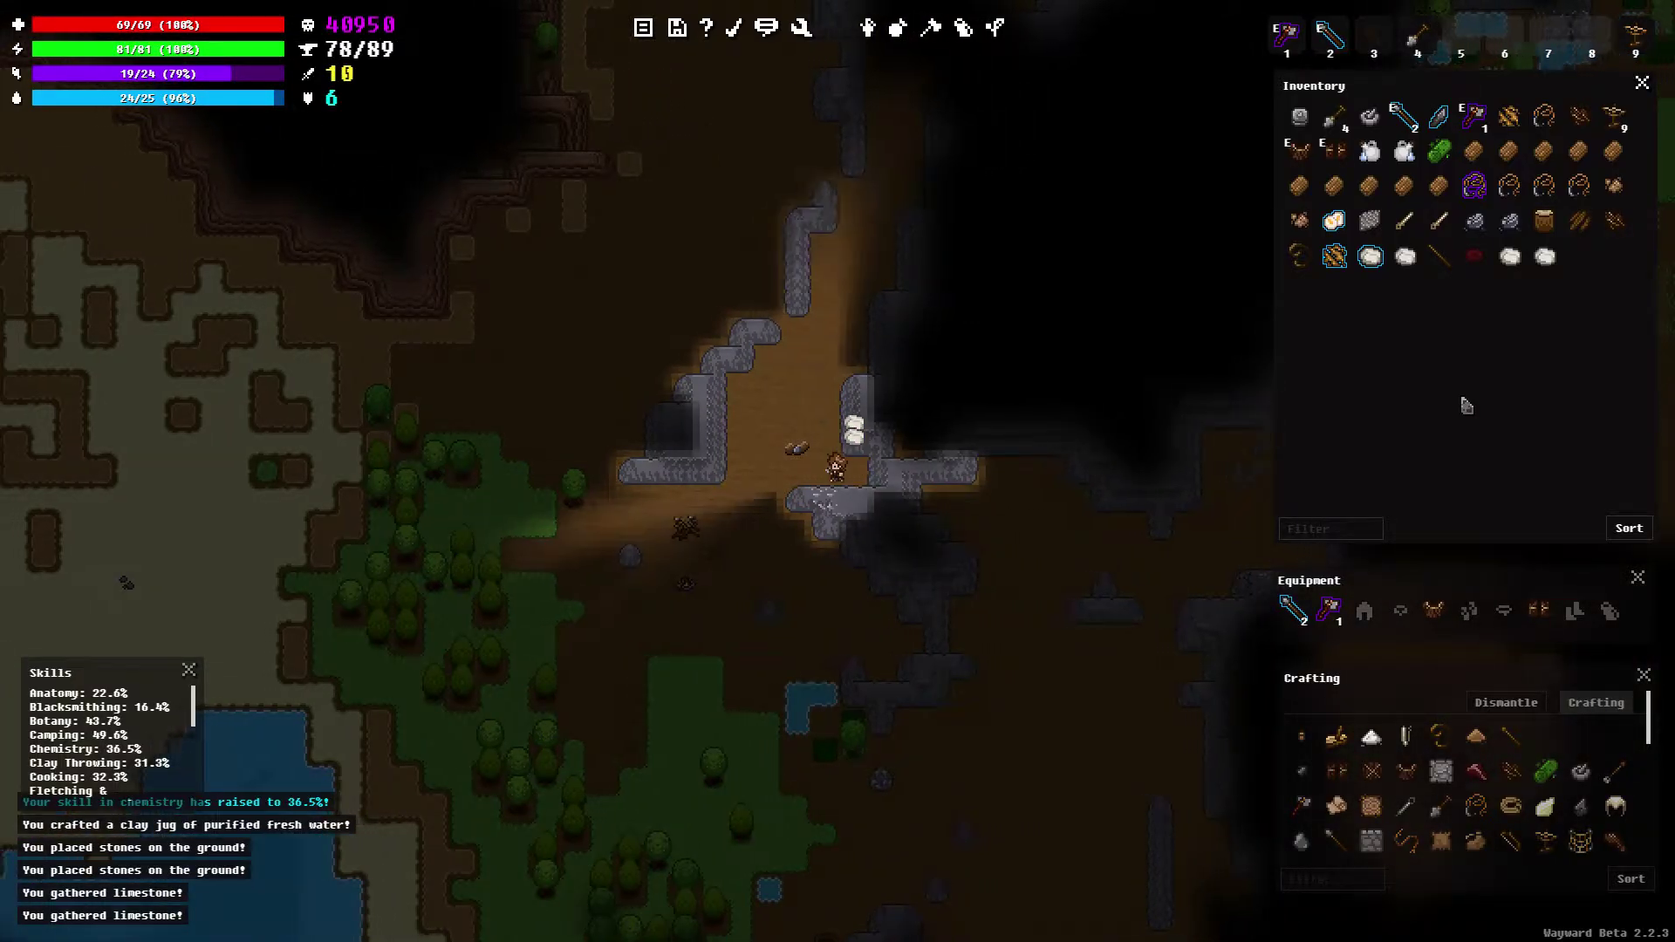
pyautogui.press('w')
pyautogui.press('w')
pyautogui.press('w')
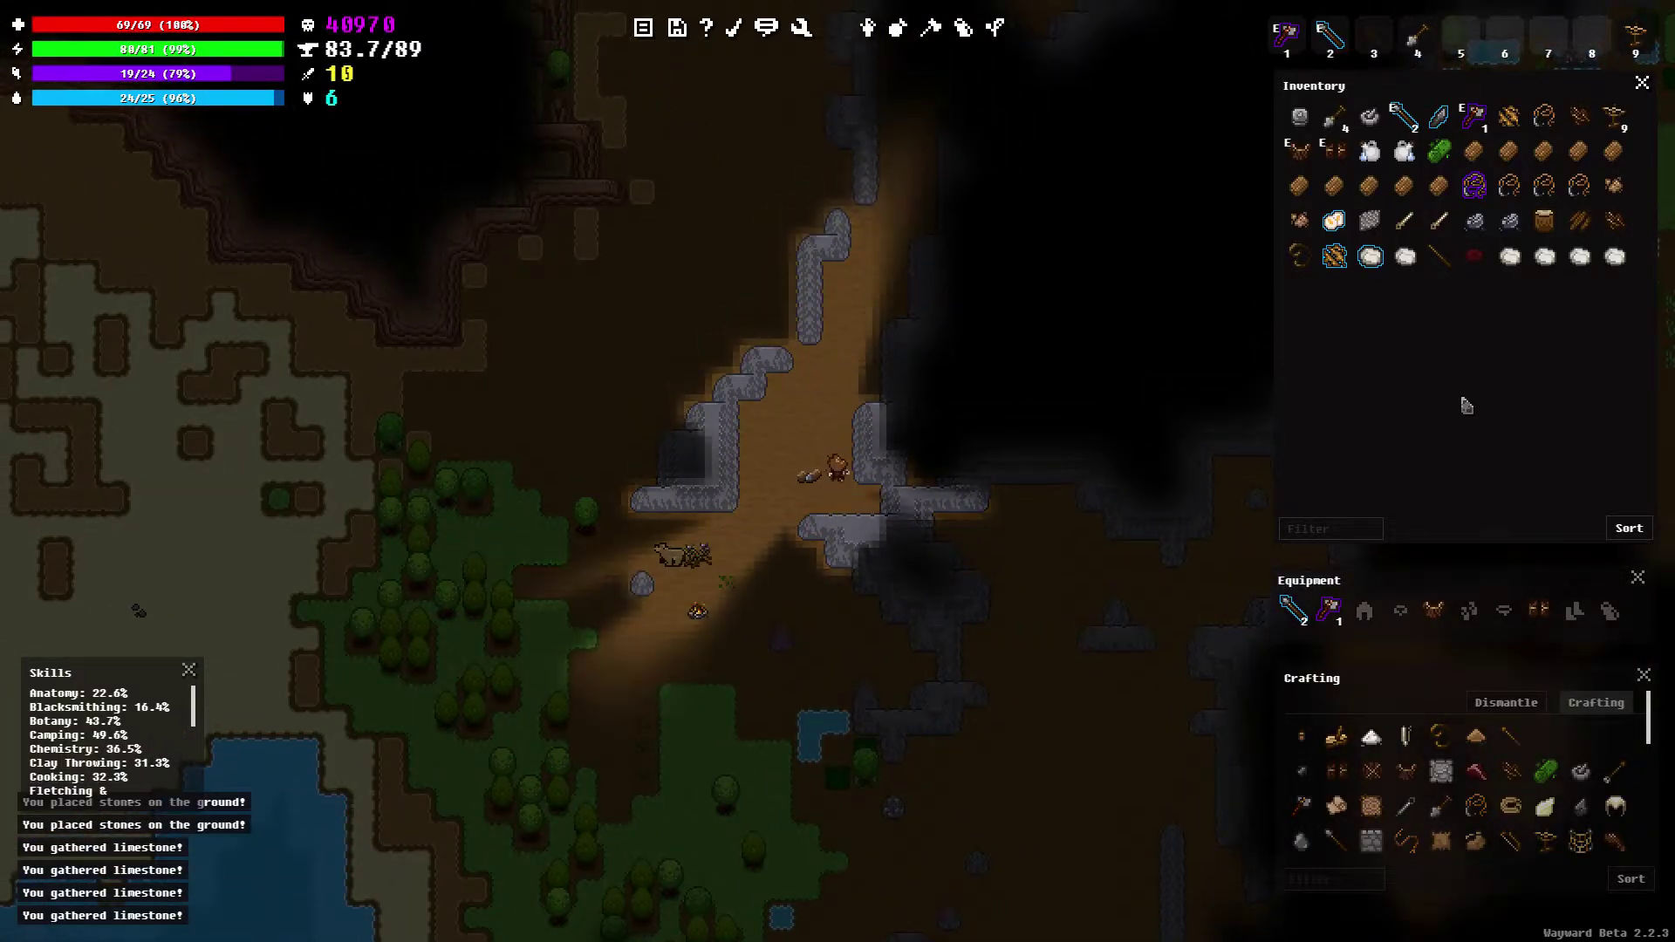
# Continue up the cave passage and mine limestone from the rock beside the character
pyautogui.press('w')
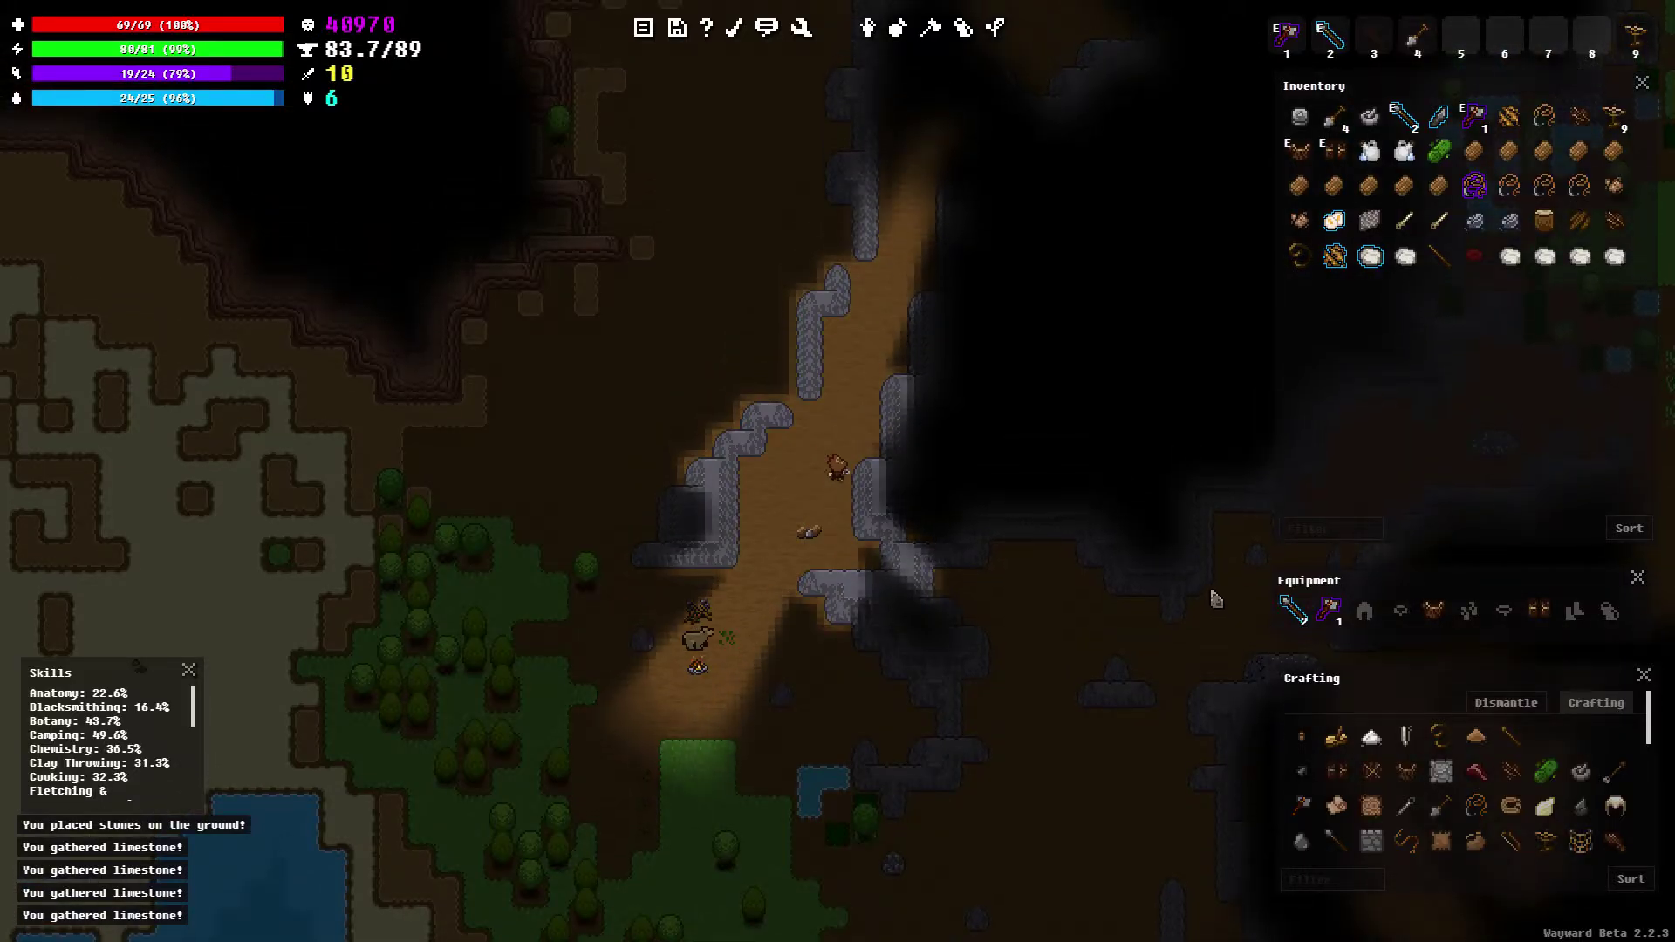
pyautogui.press('w')
pyautogui.press('w')
pyautogui.press('w')
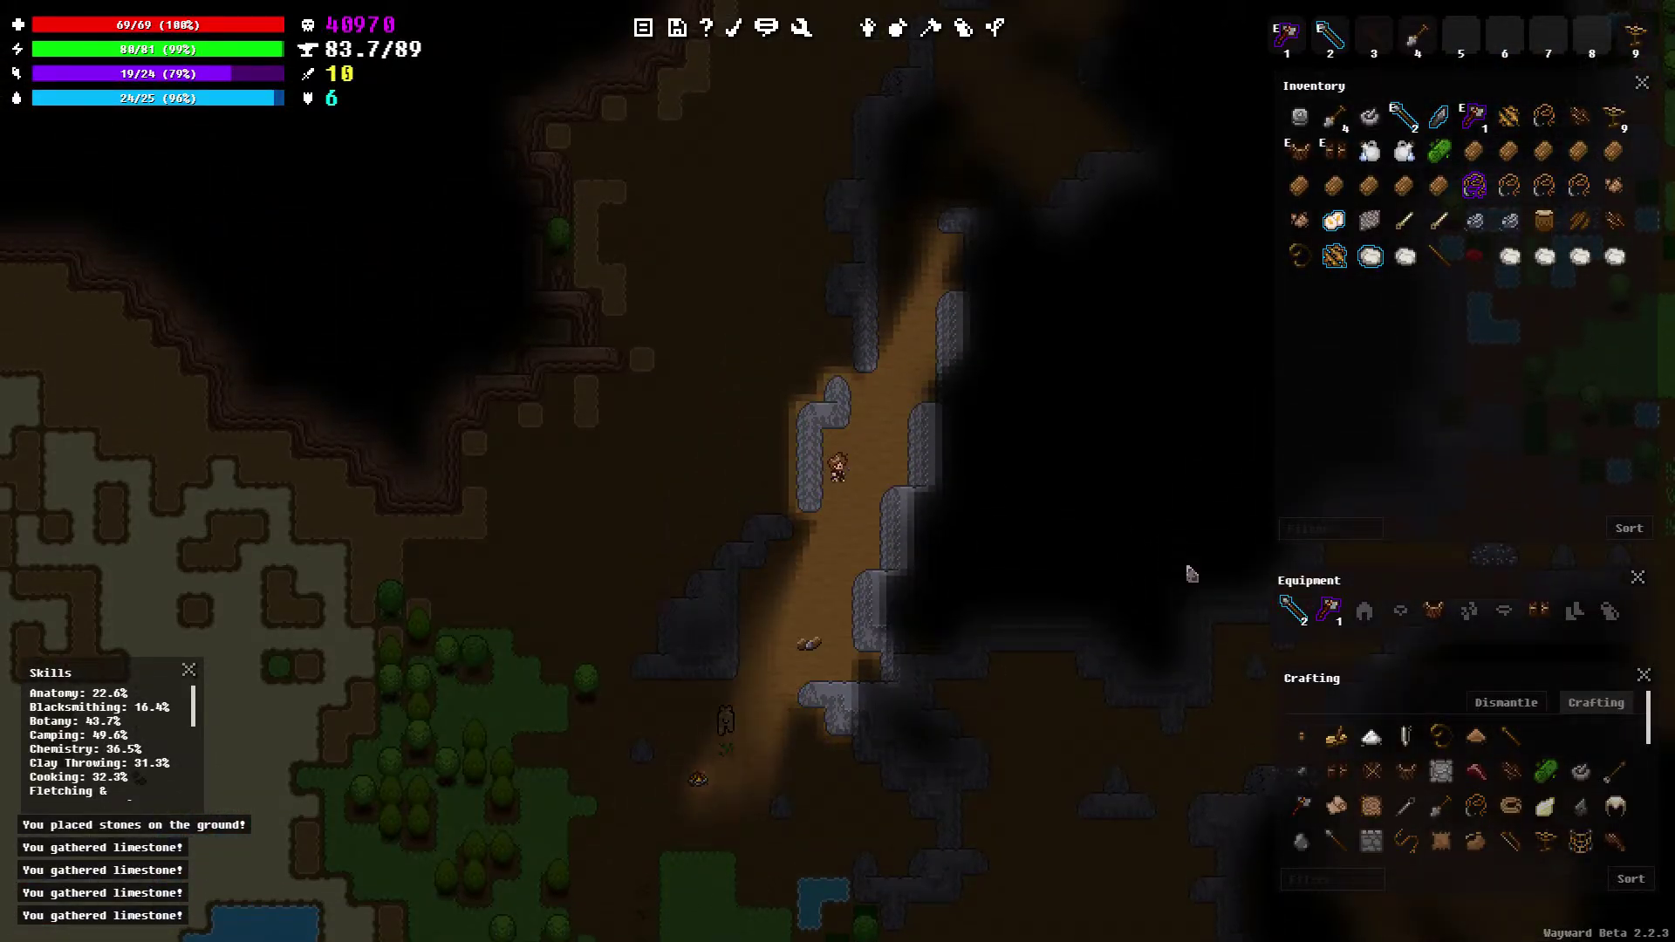
pyautogui.press('d')
pyautogui.press('w')
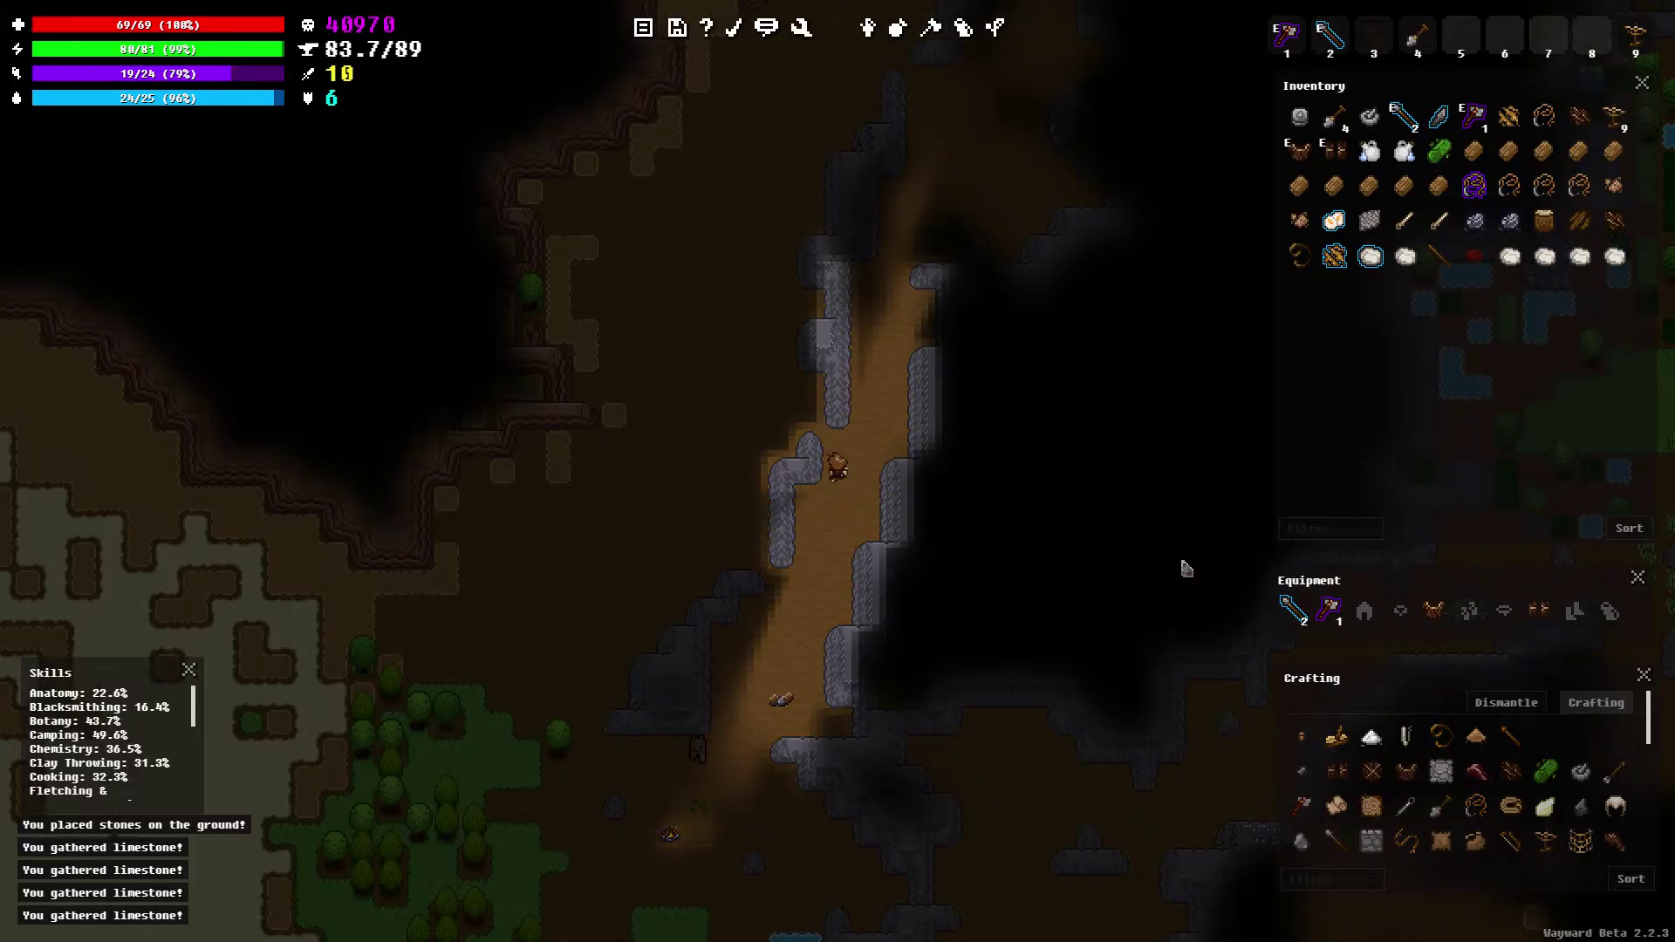
pyautogui.press('d')
pyautogui.press('w')
pyautogui.press('w')
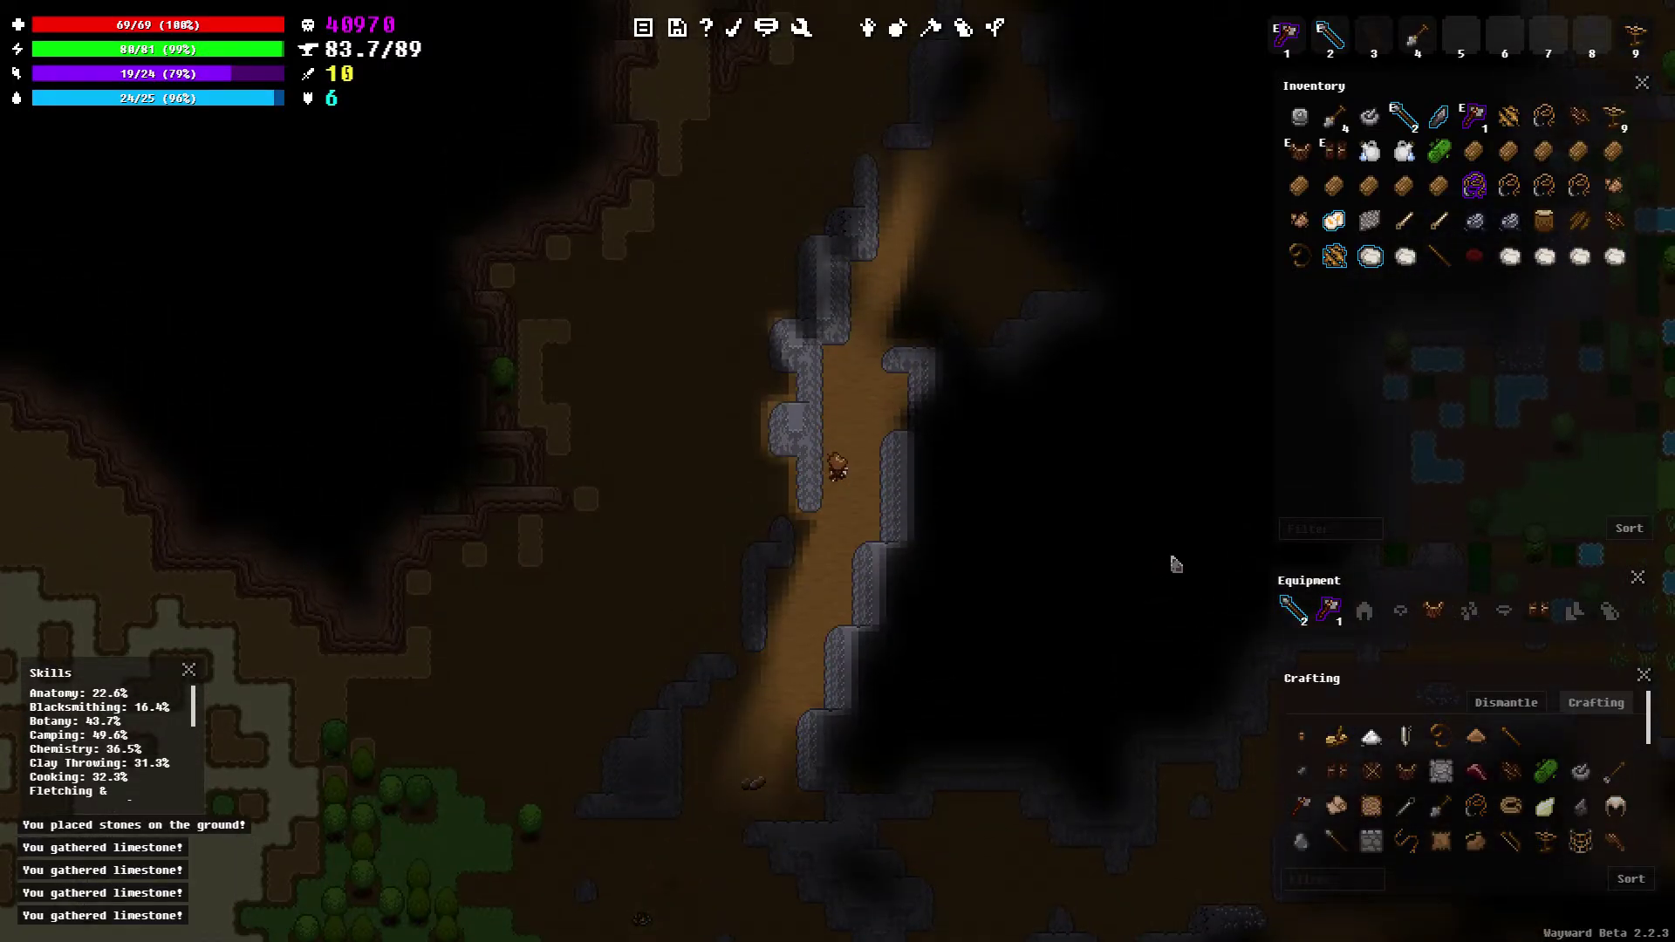
pyautogui.press('w')
pyautogui.press('w')
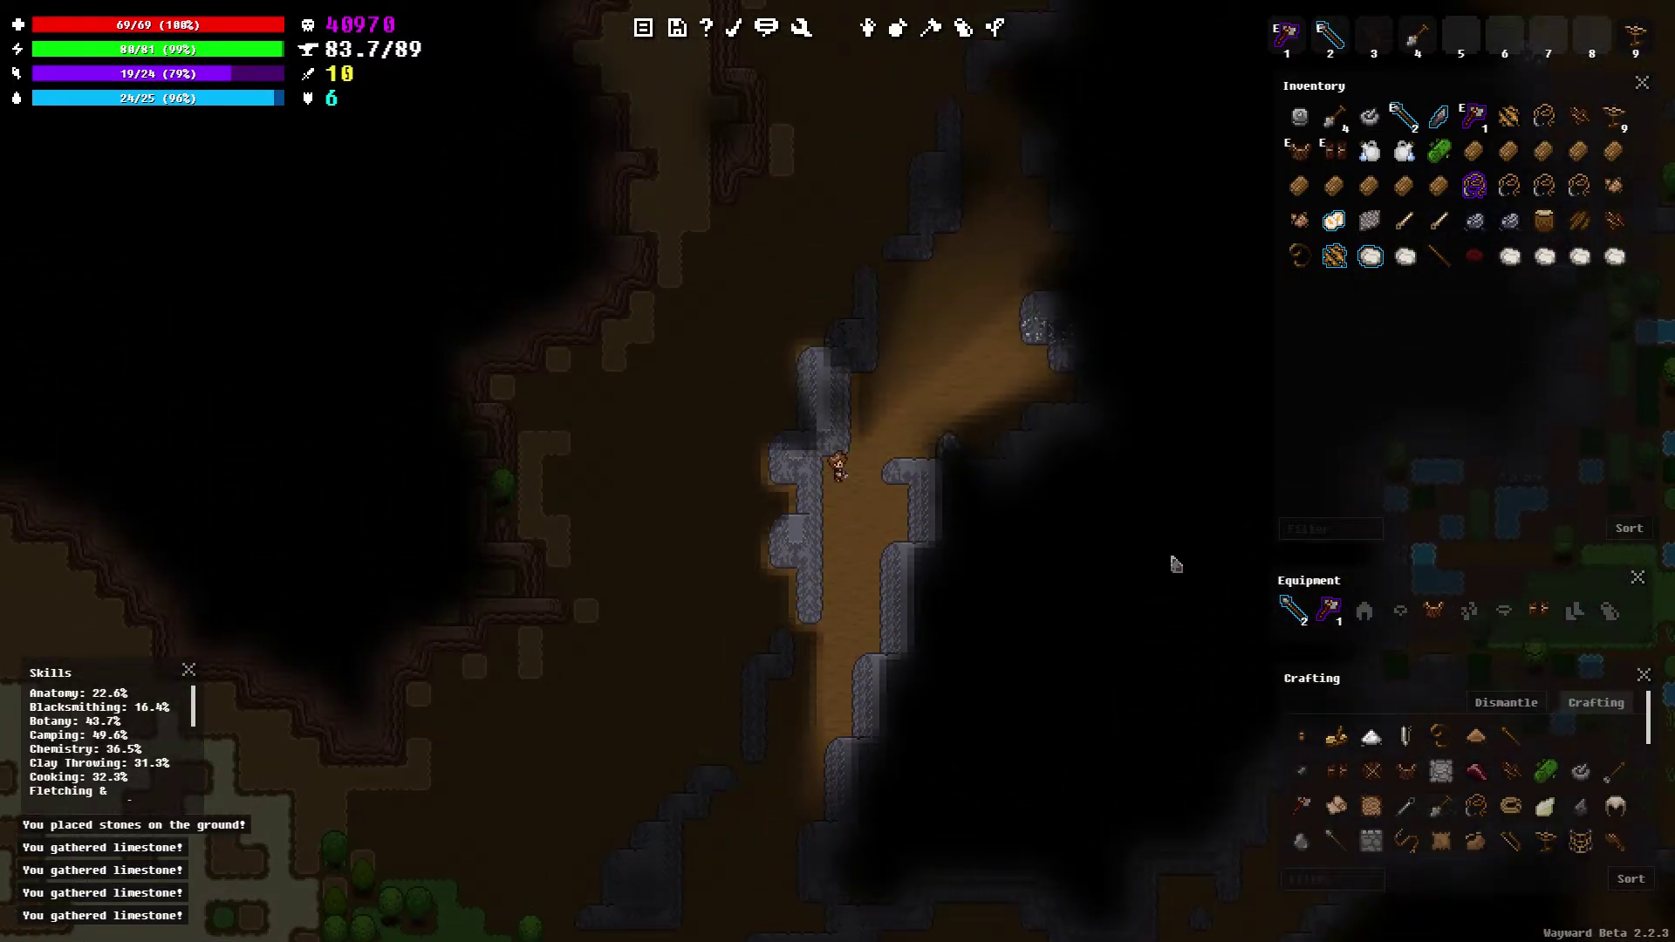
pyautogui.press('w')
pyautogui.click(922, 485)
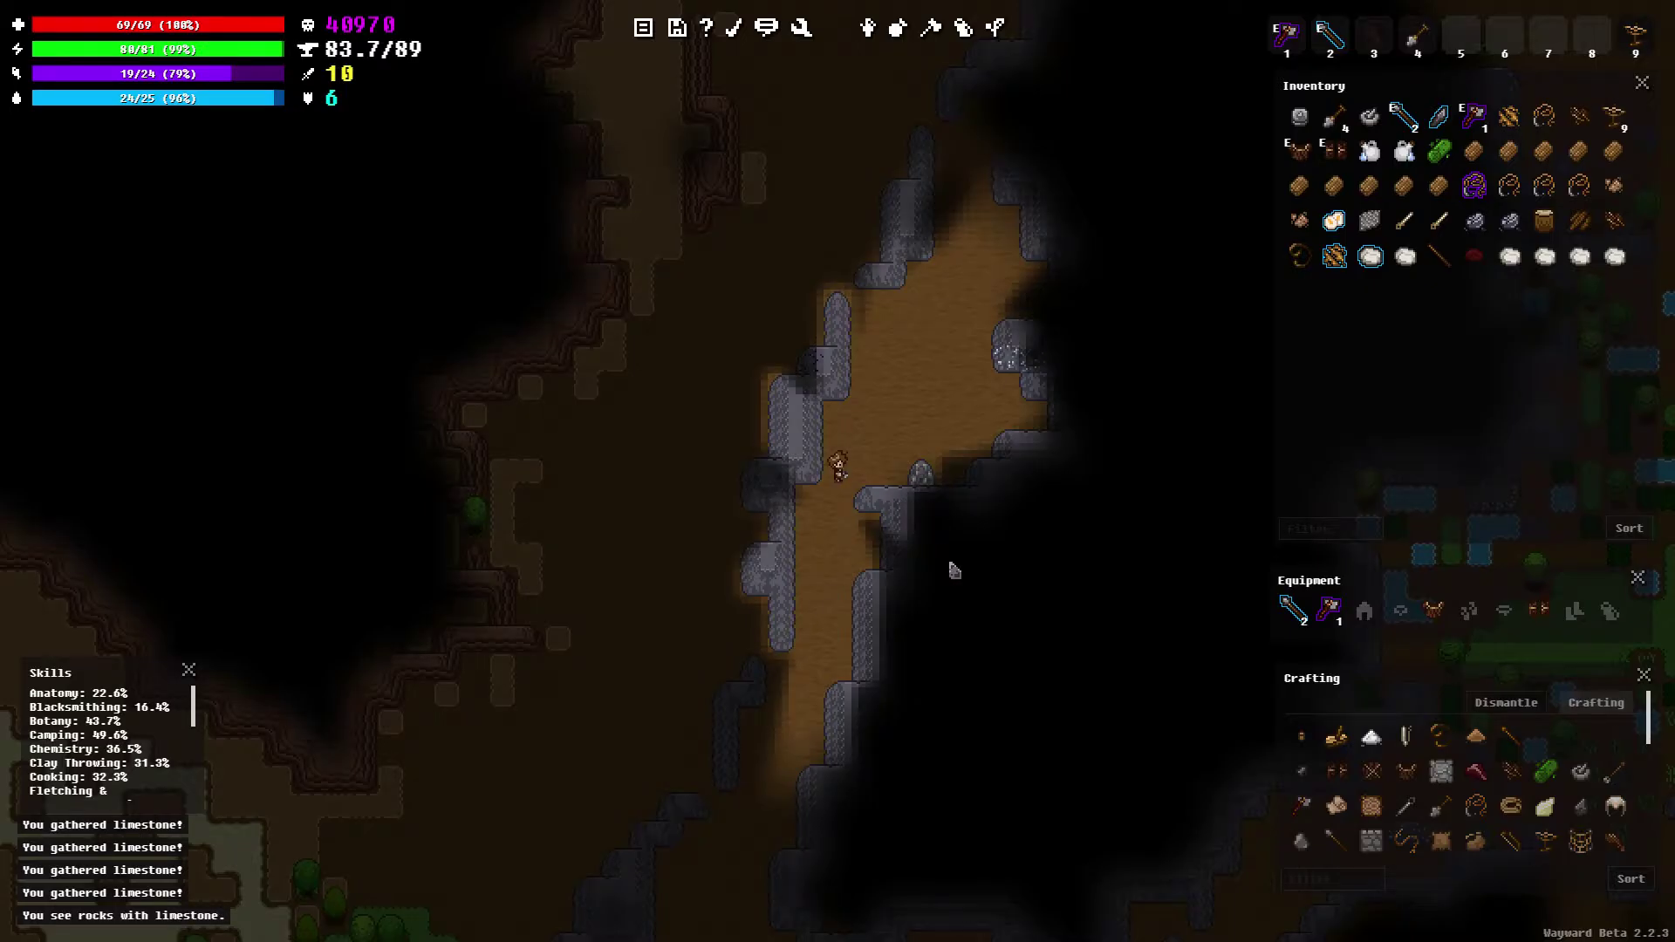
pyautogui.press('d')
pyautogui.press('d')
pyautogui.press('d')
# Walk further north and east along the cave into the chamber
pyautogui.press('w')
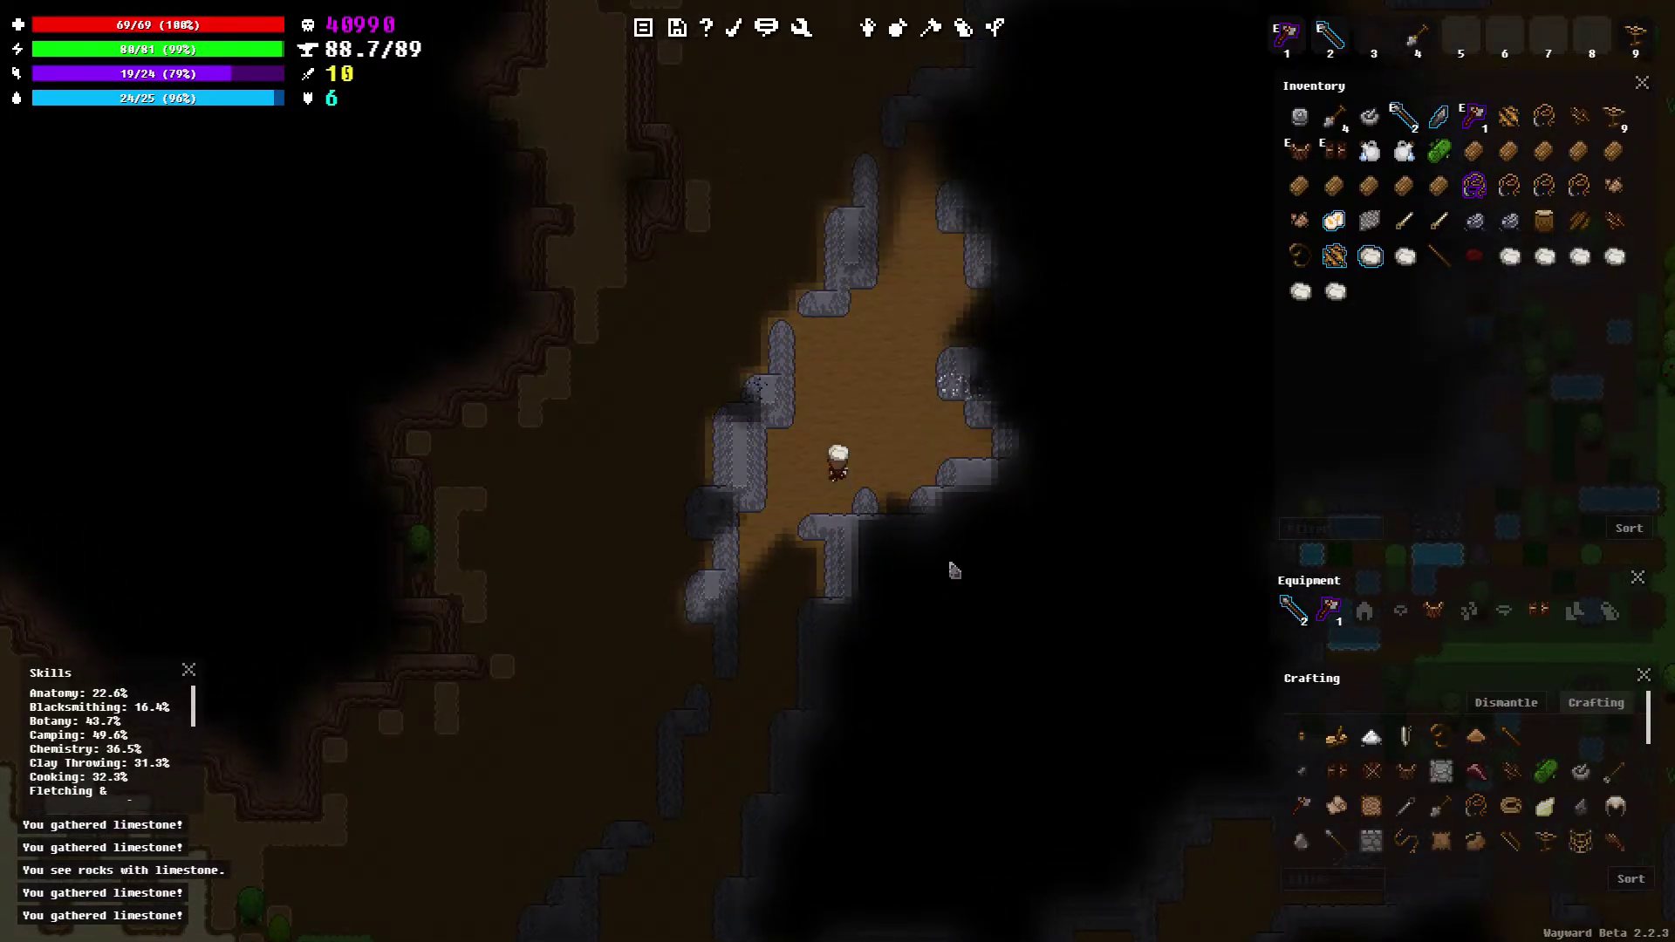
pyautogui.press('d')
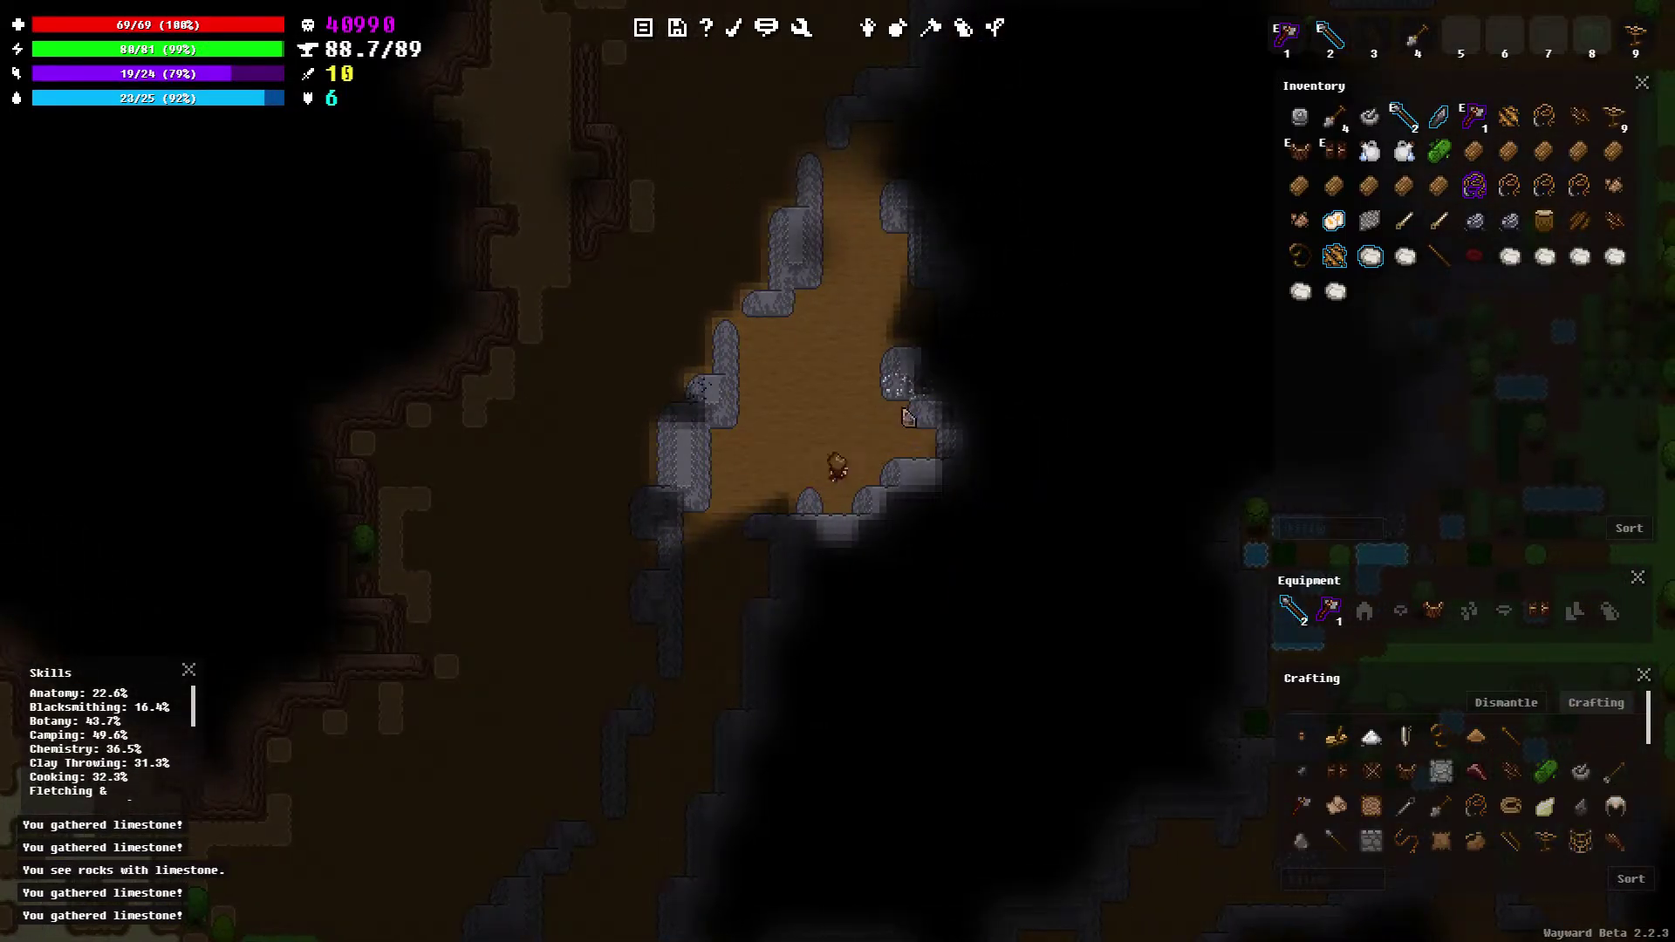
pyautogui.press('w')
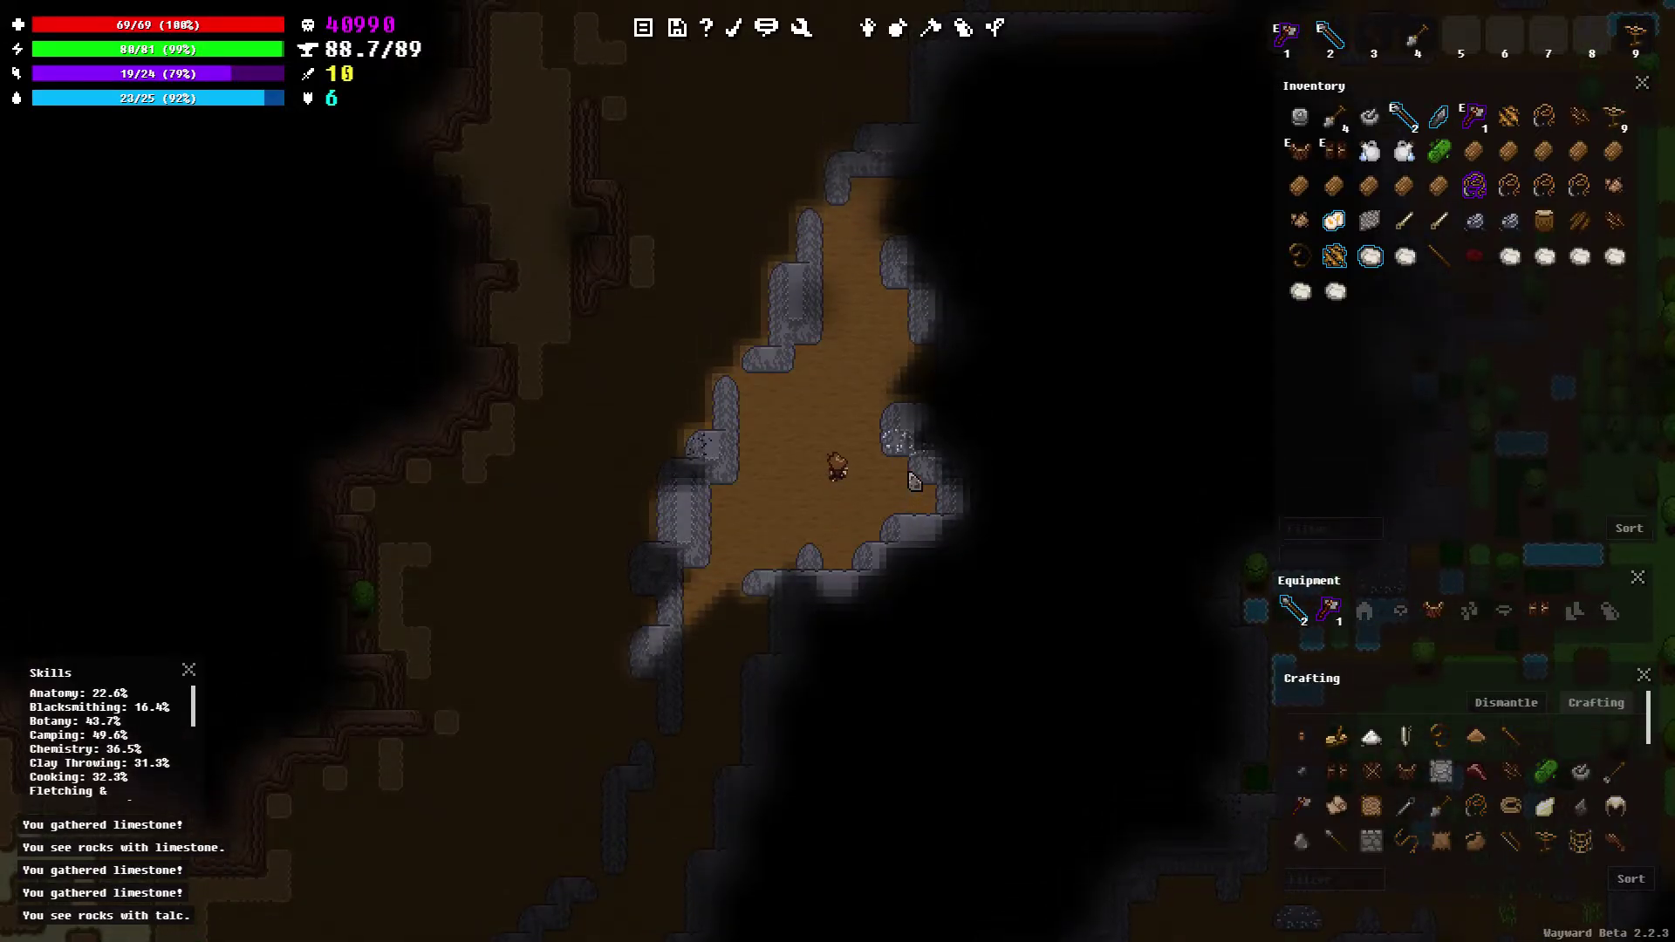
pyautogui.press('w')
pyautogui.press('w')
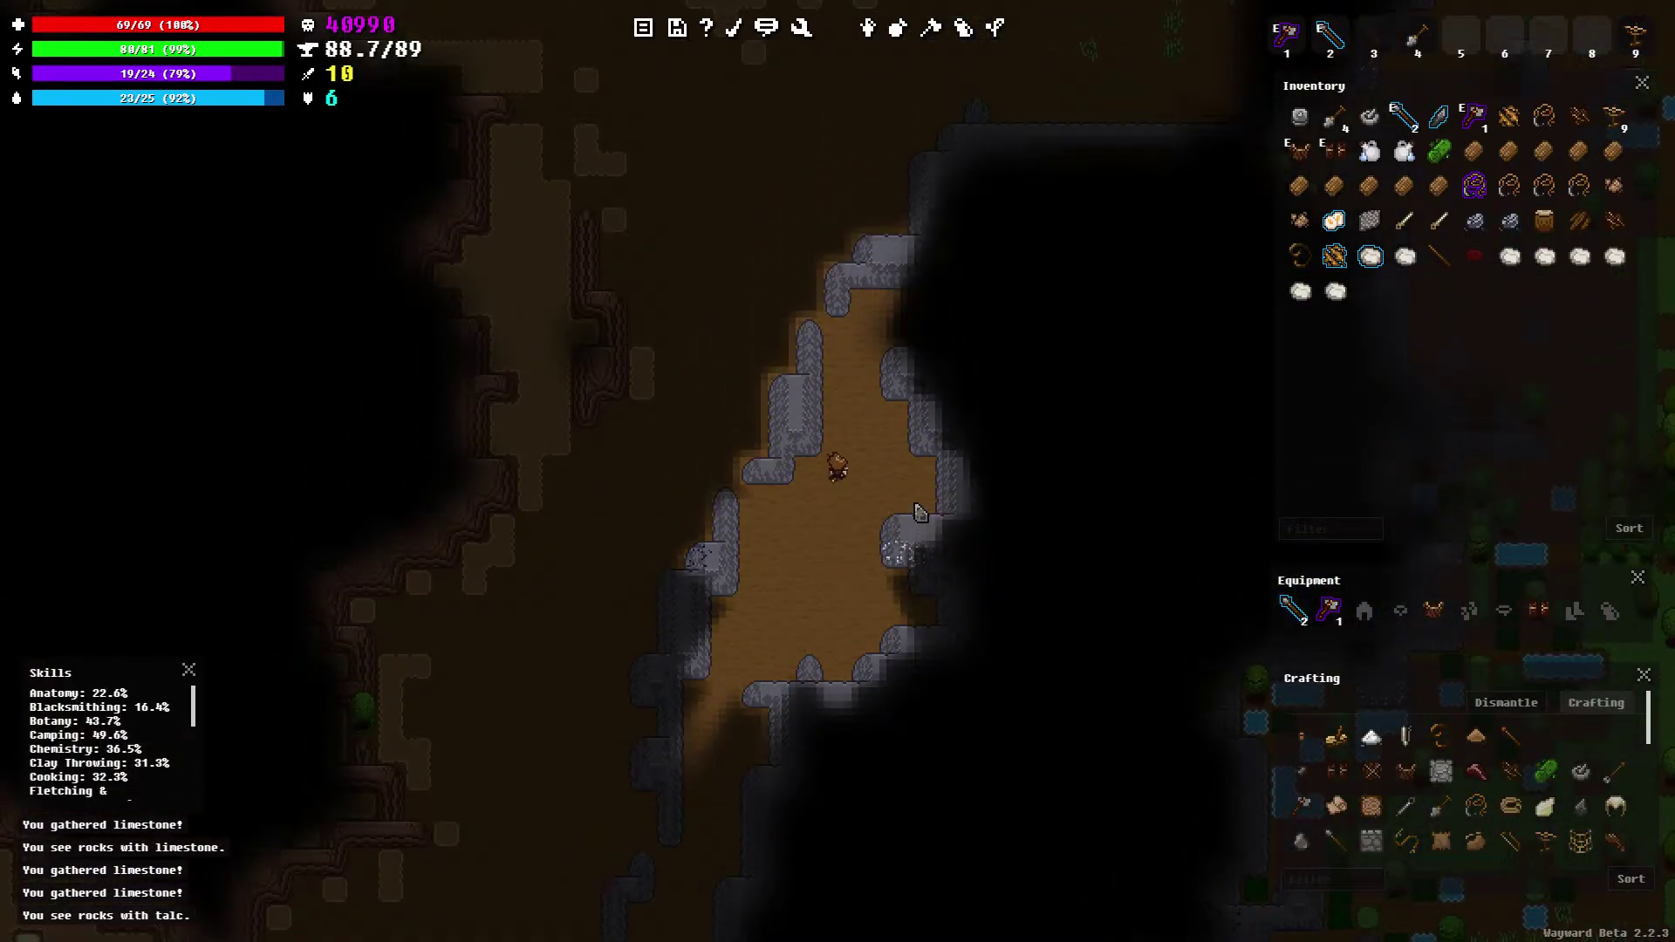
pyautogui.press('w')
pyautogui.press('w')
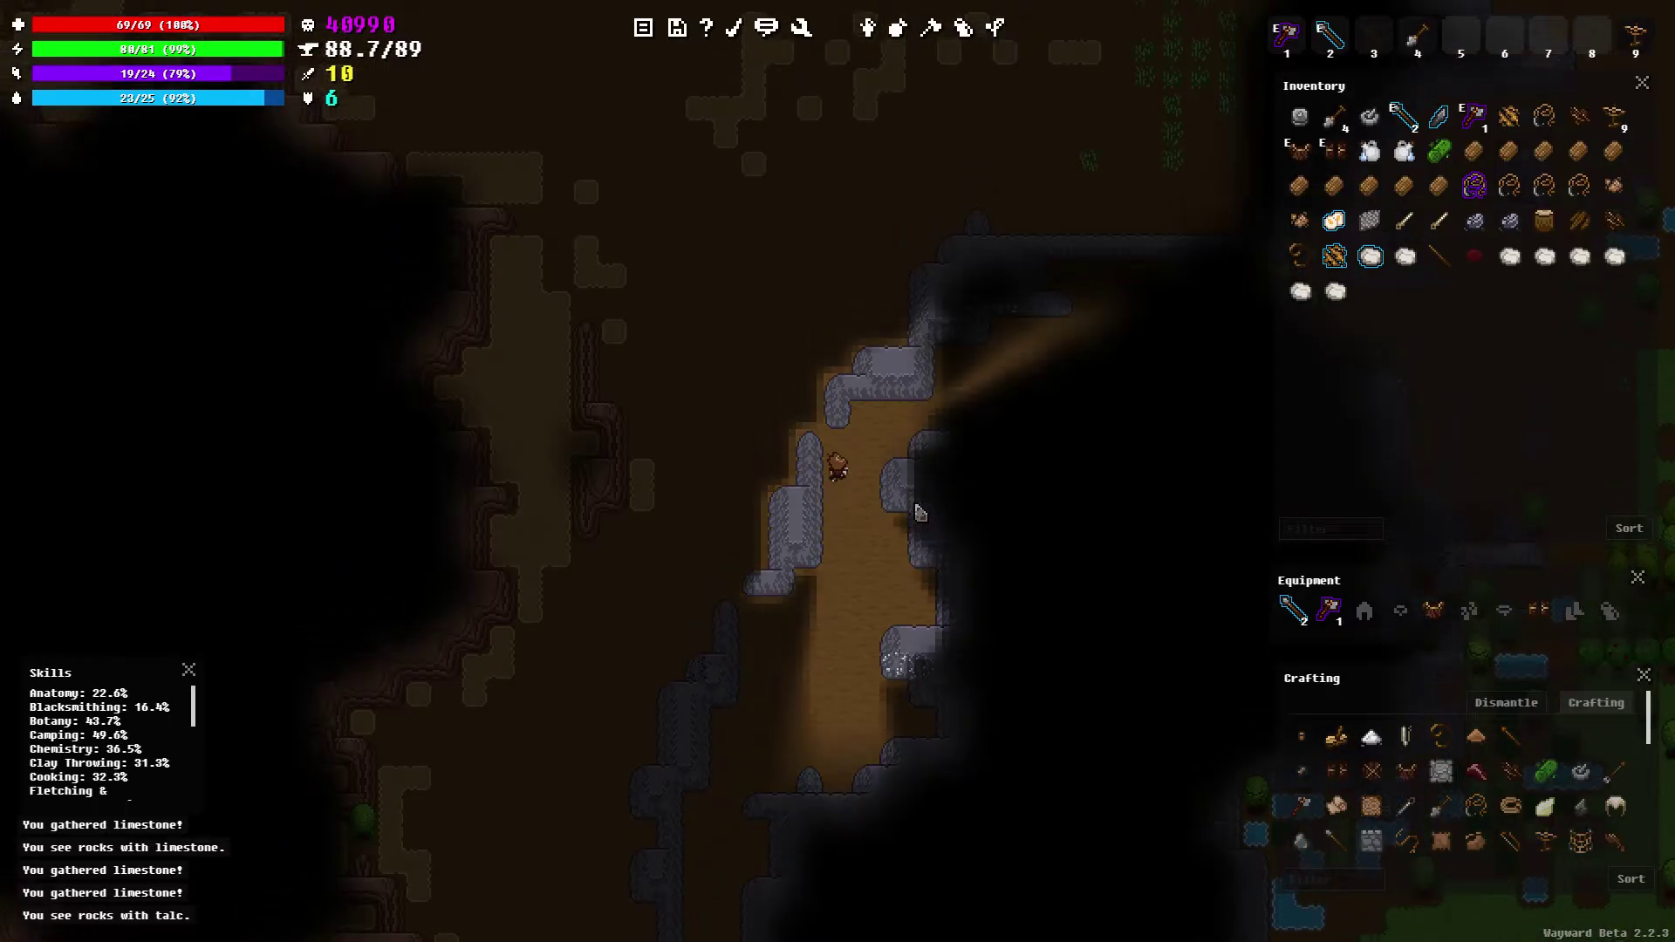
pyautogui.press('d')
pyautogui.press('w')
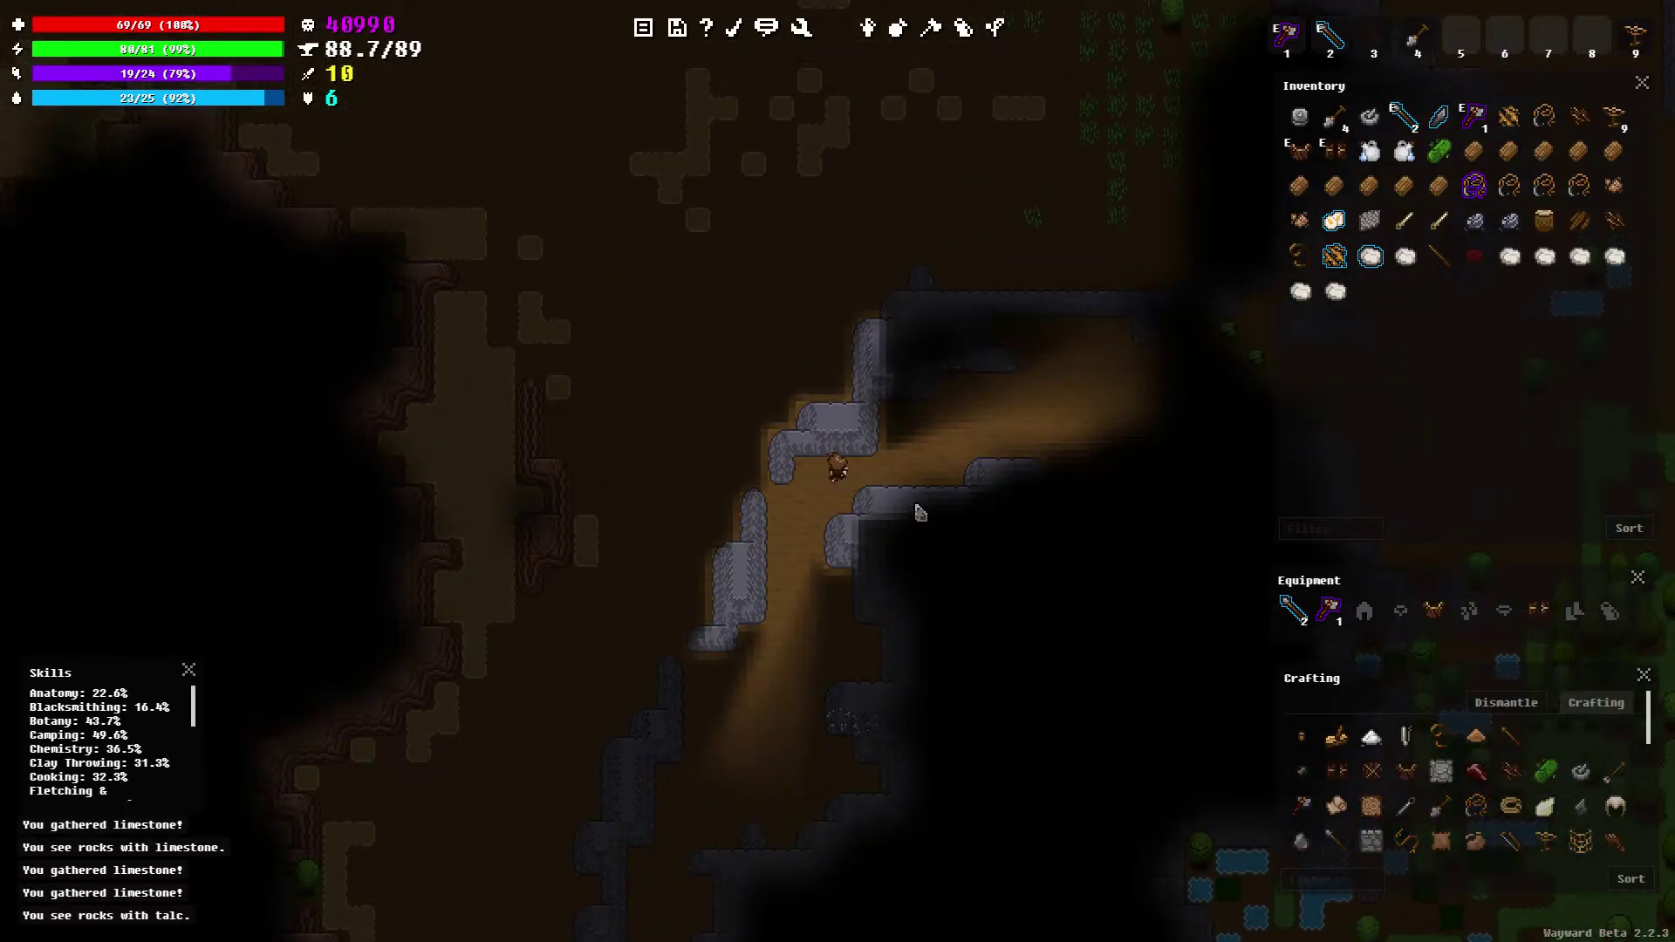
pyautogui.press('d')
pyautogui.press('d')
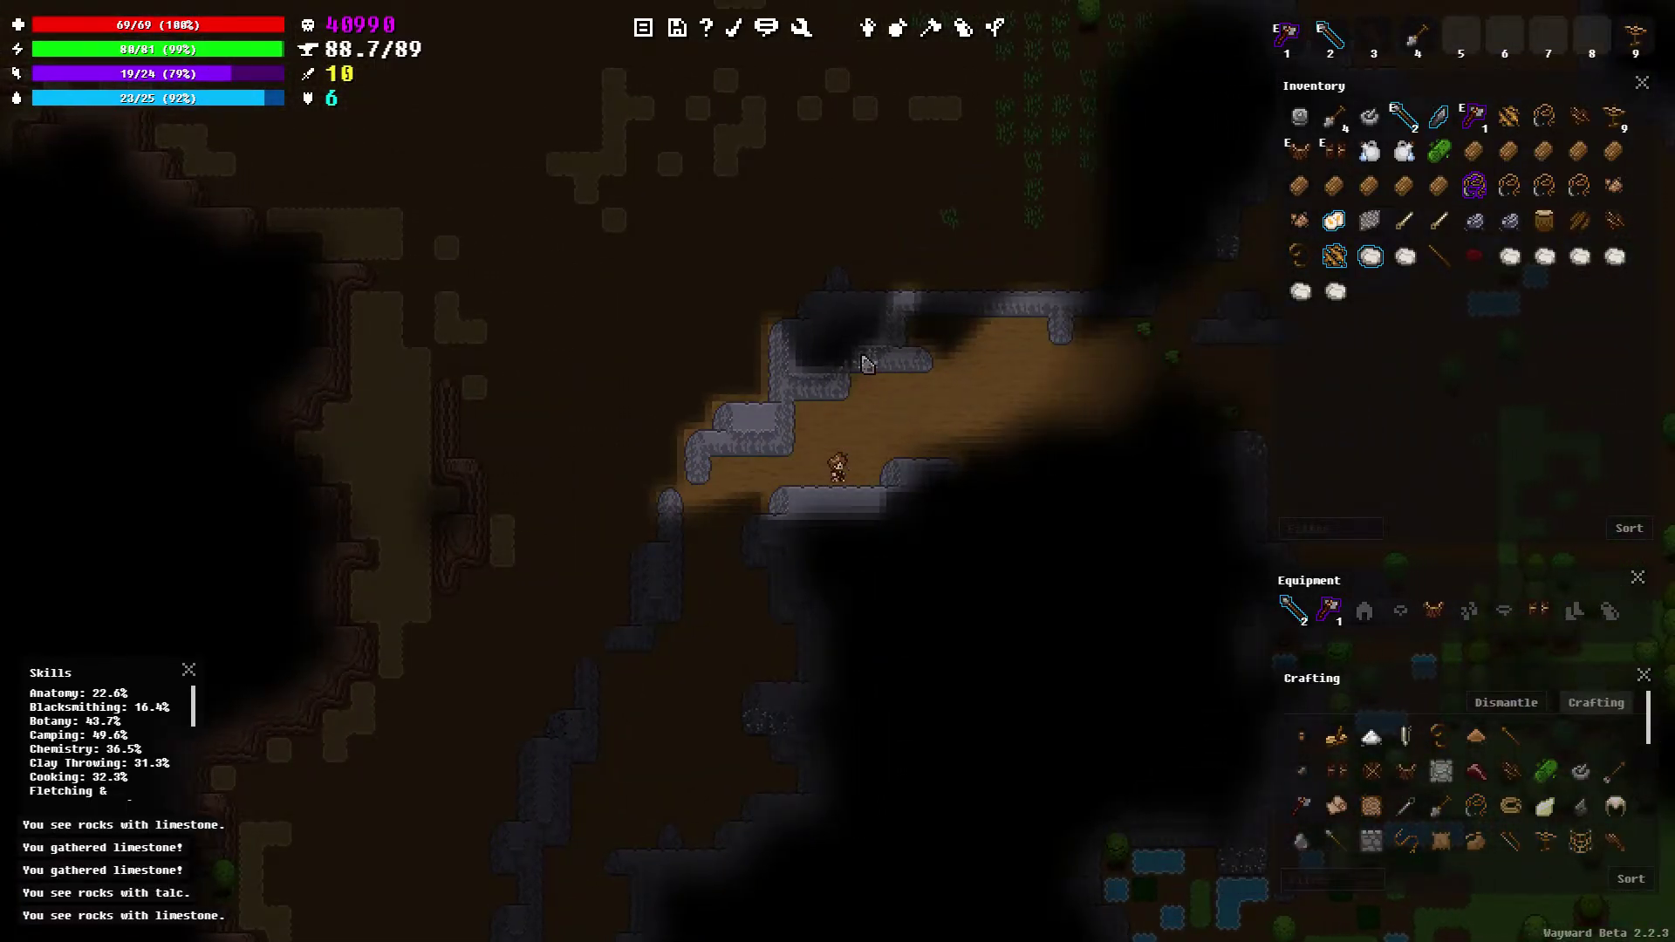
pyautogui.press('d')
pyautogui.press('w')
pyautogui.press('w')
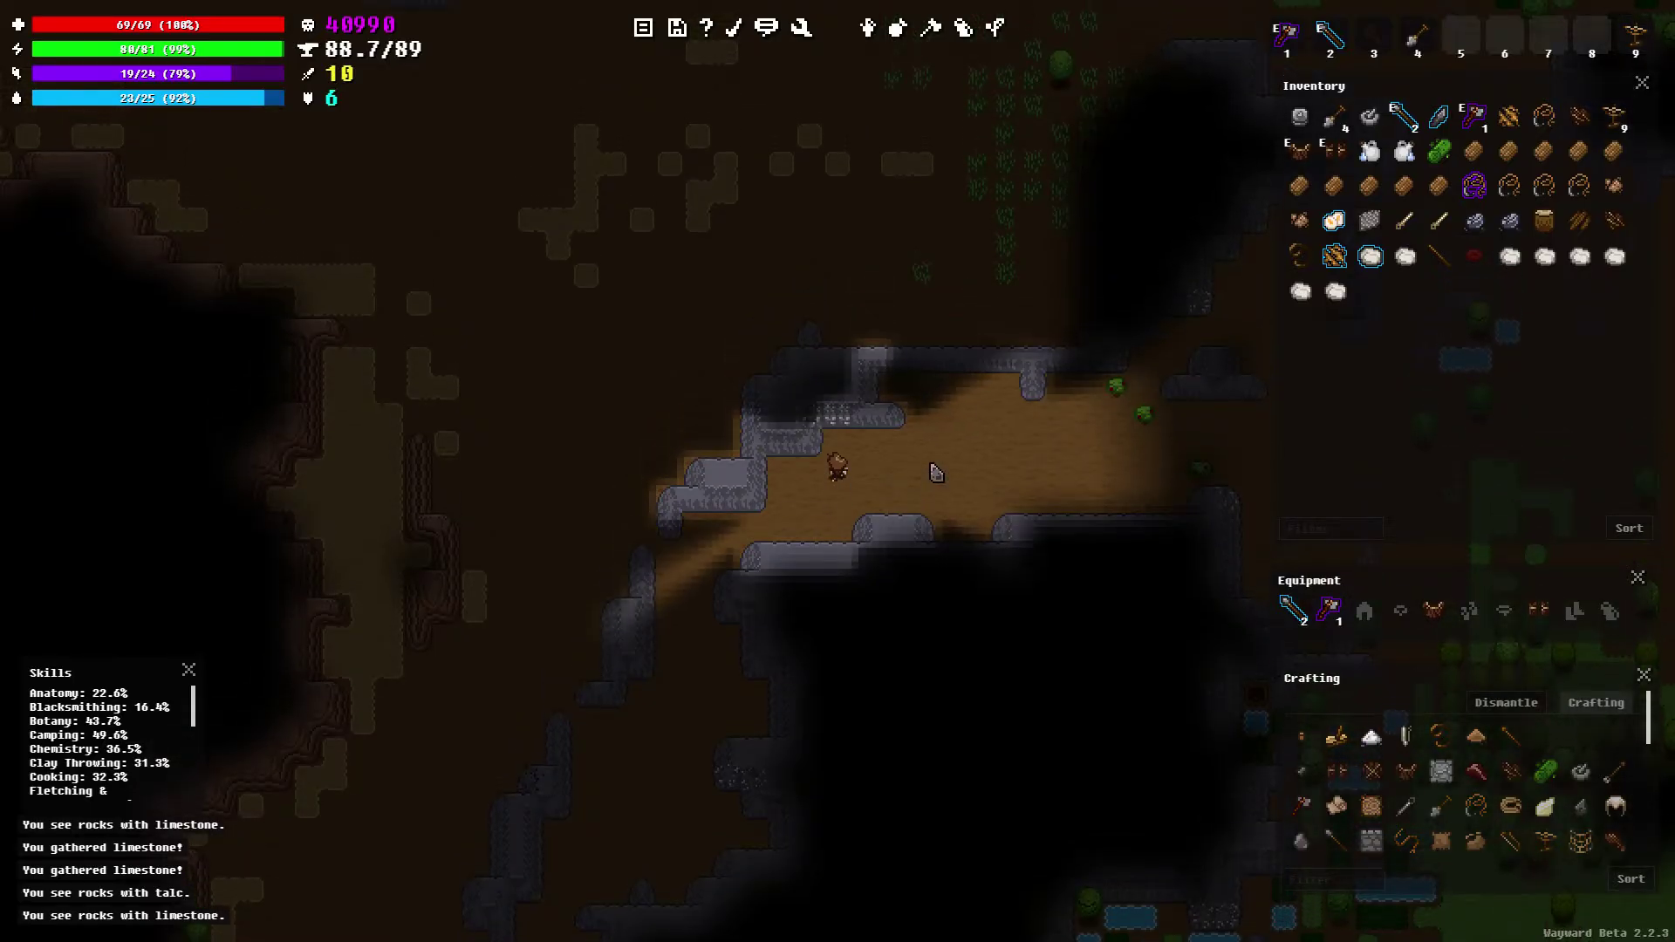
pyautogui.press('w')
pyautogui.press('w')
pyautogui.press('w')
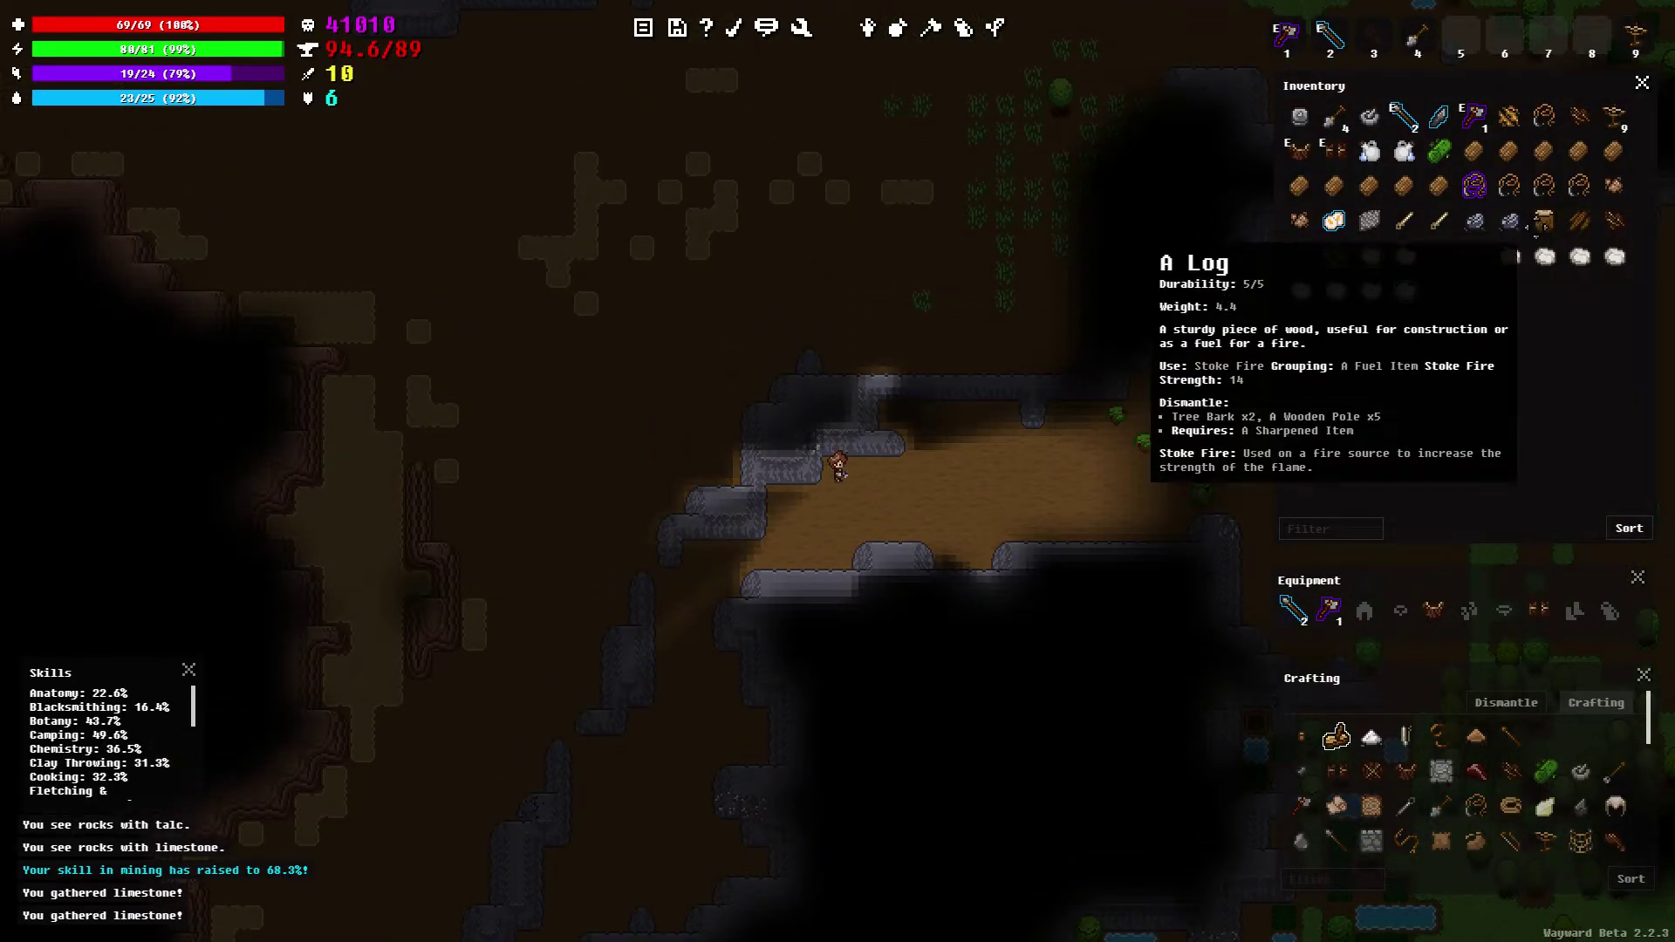
# Drop the log, the wooden pole and two bone needles on the cave floor
pyautogui.rightClick(1541, 222)
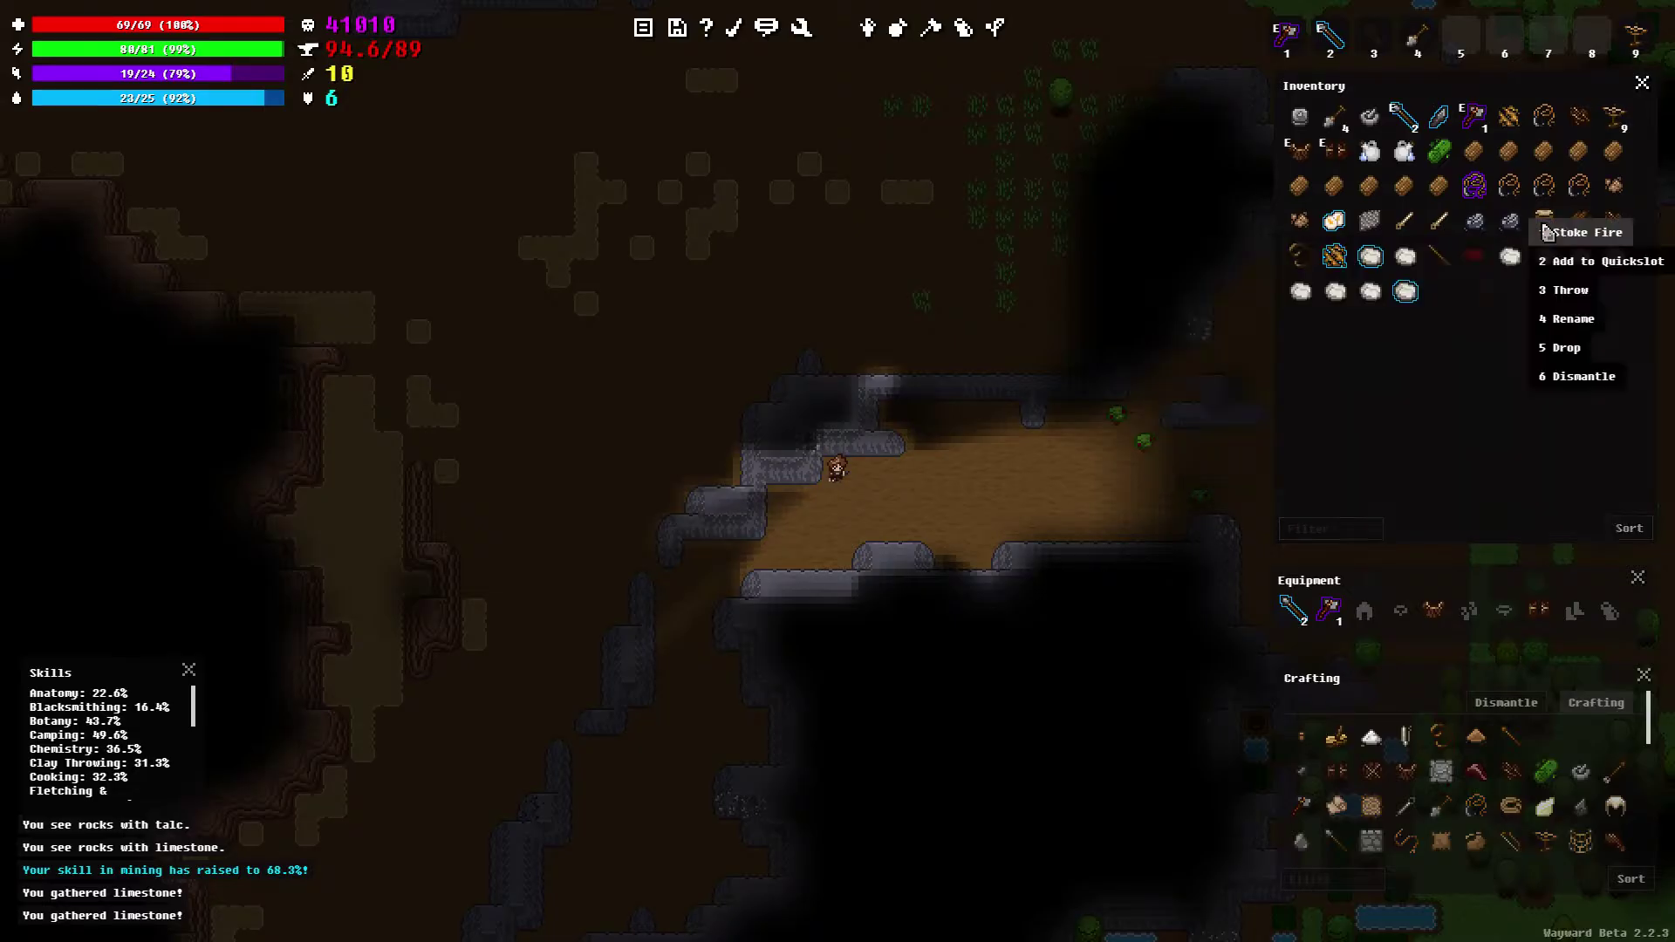
pyautogui.click(1566, 347)
pyautogui.rightClick(1406, 256)
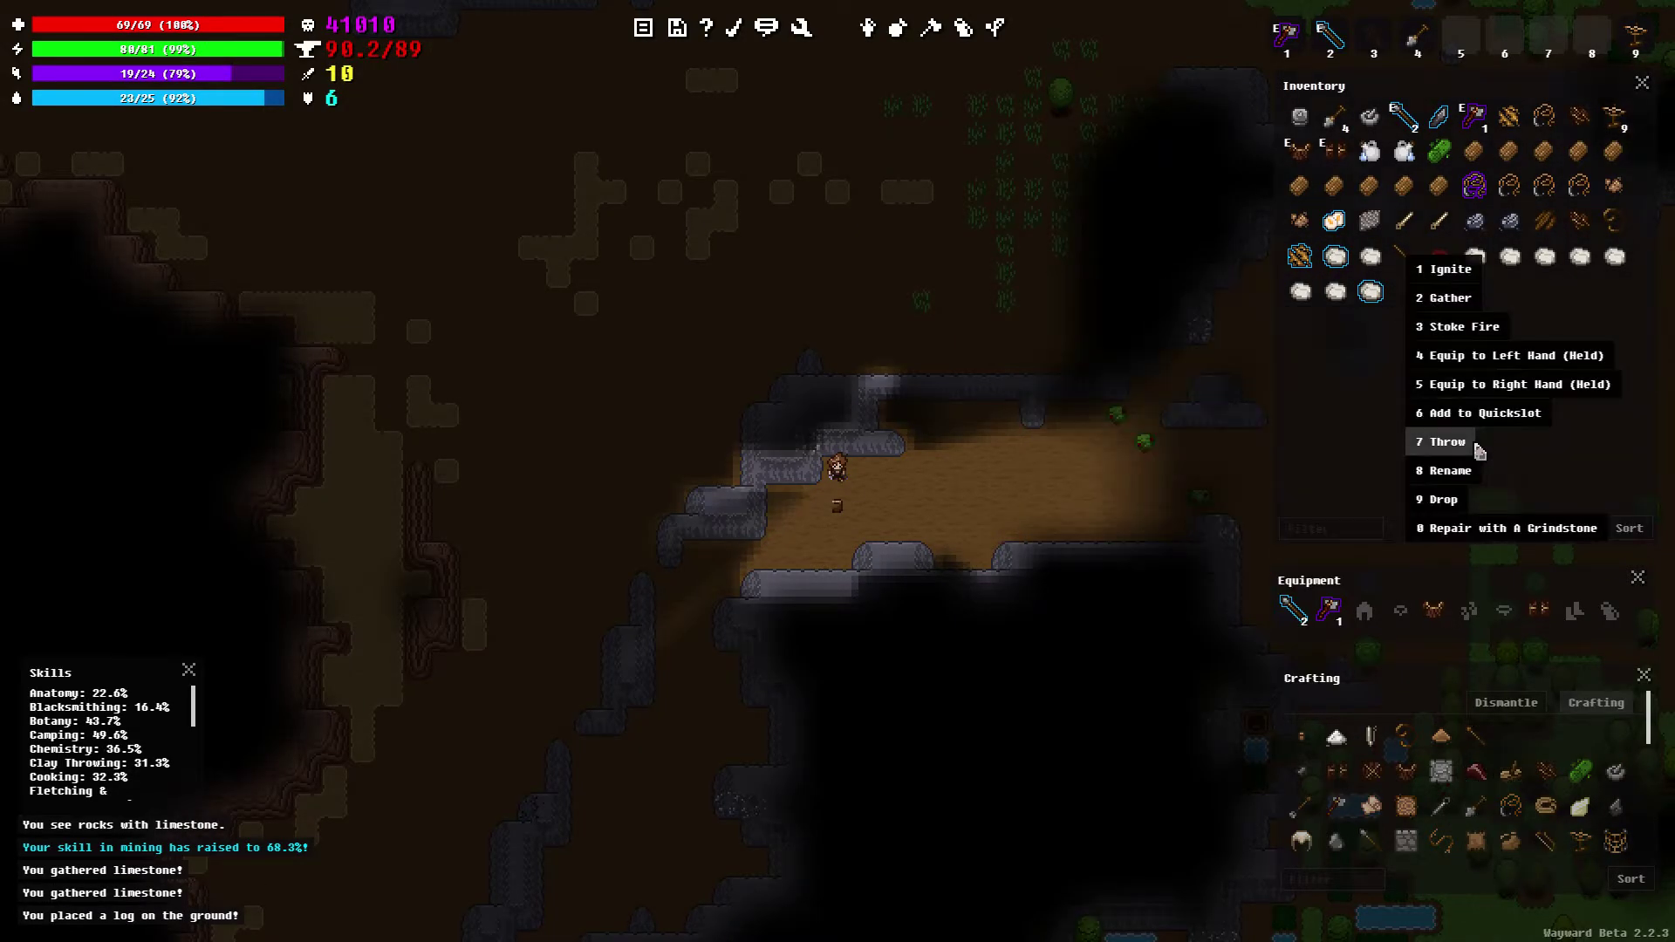
pyautogui.click(1445, 499)
pyautogui.rightClick(1407, 226)
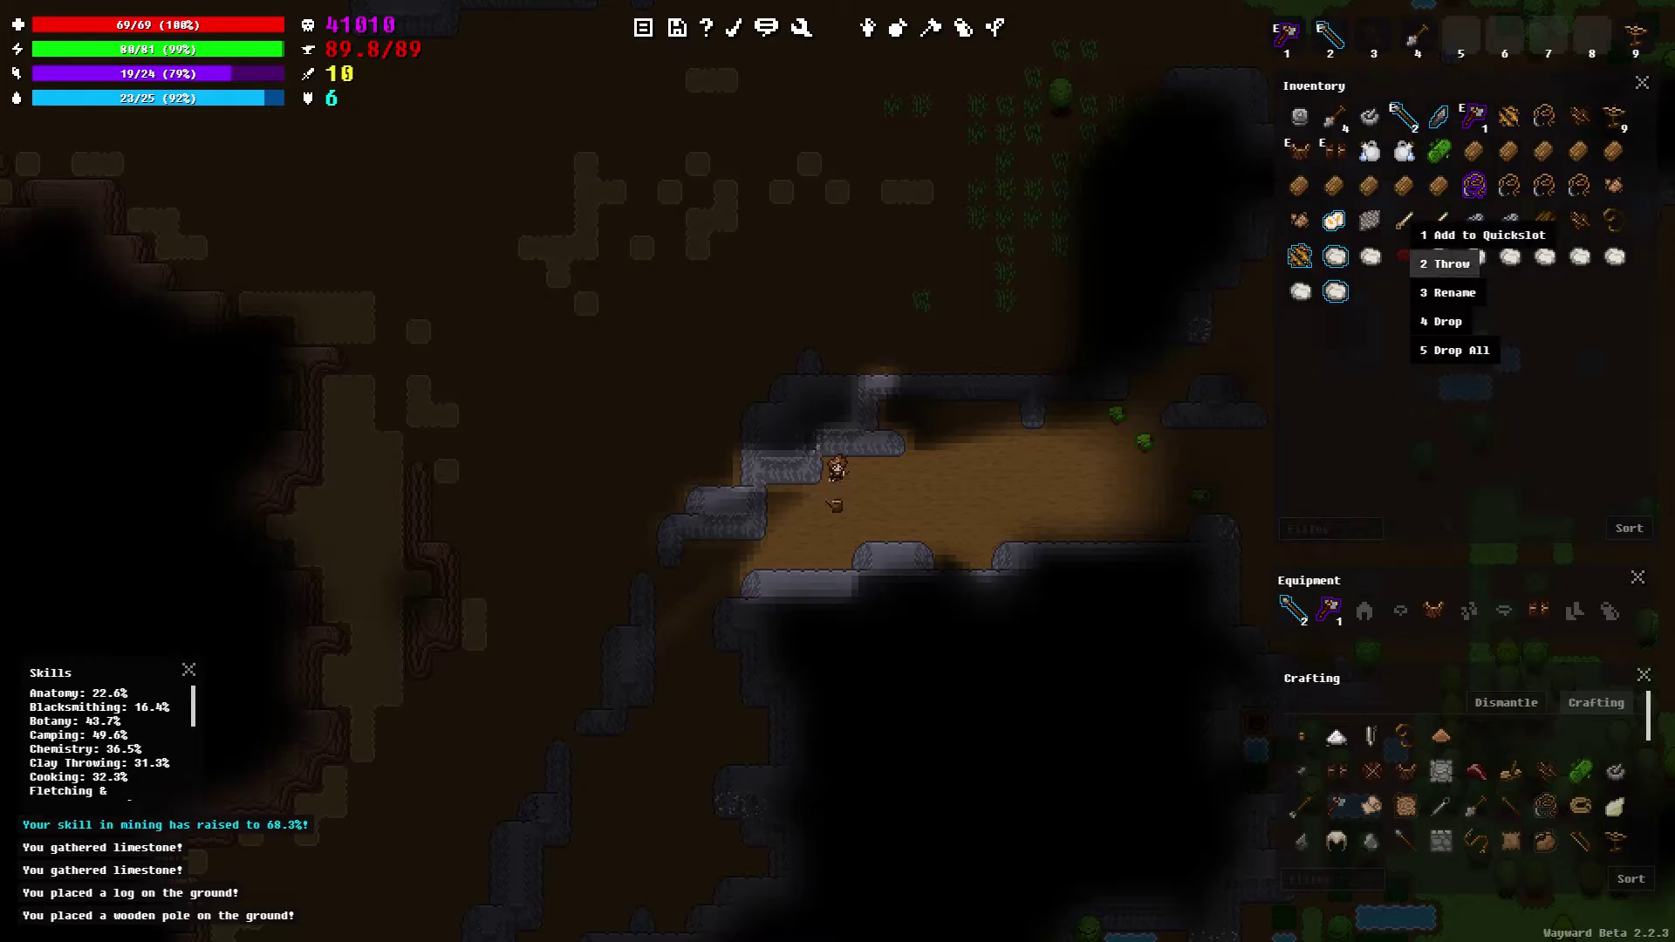
pyautogui.click(1445, 321)
pyautogui.rightClick(1403, 221)
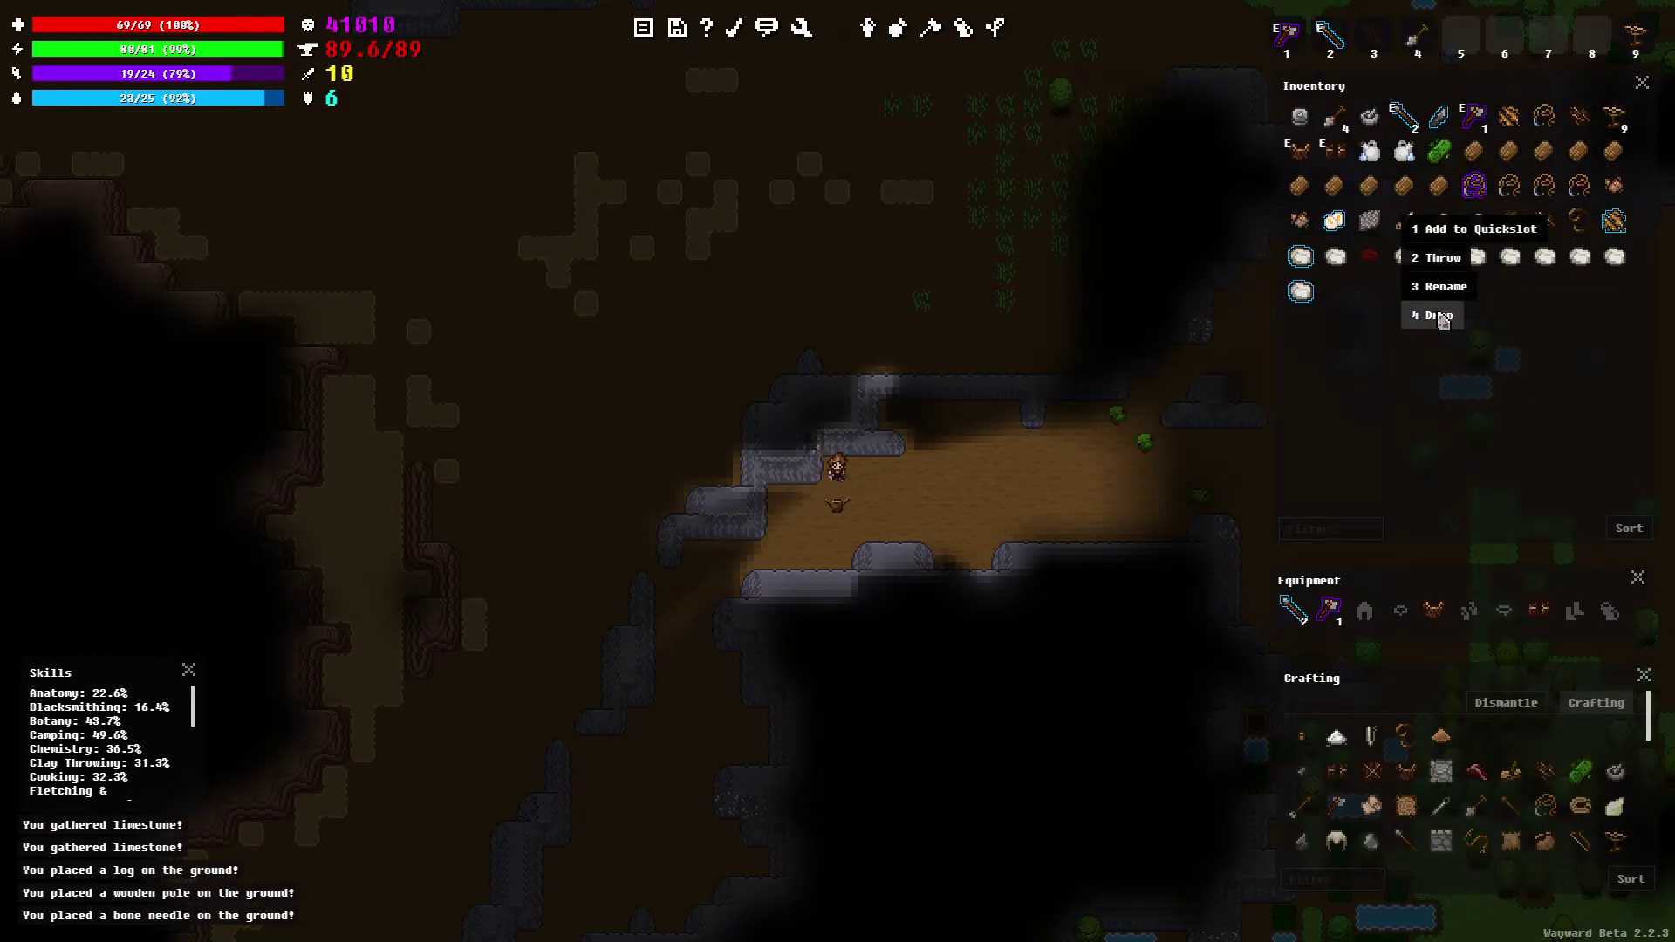
pyautogui.click(1437, 316)
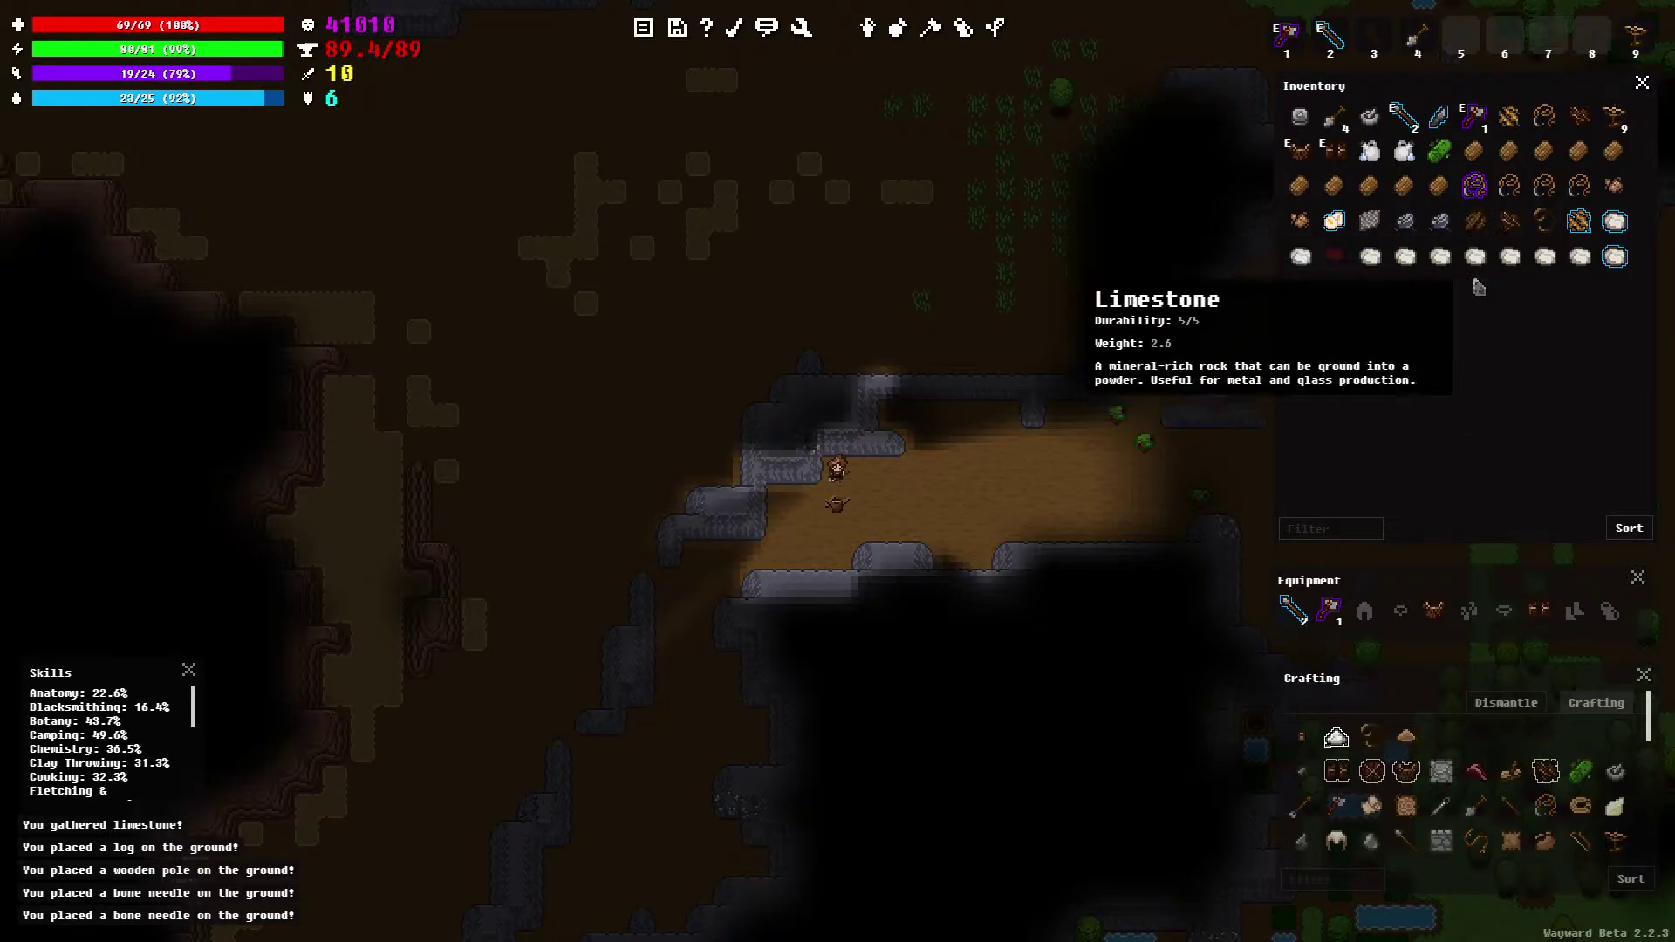
# Drop the stripped bark and a grindstone, and begin gathering rocks from the wall
pyautogui.rightClick(1544, 226)
pyautogui.click(1570, 365)
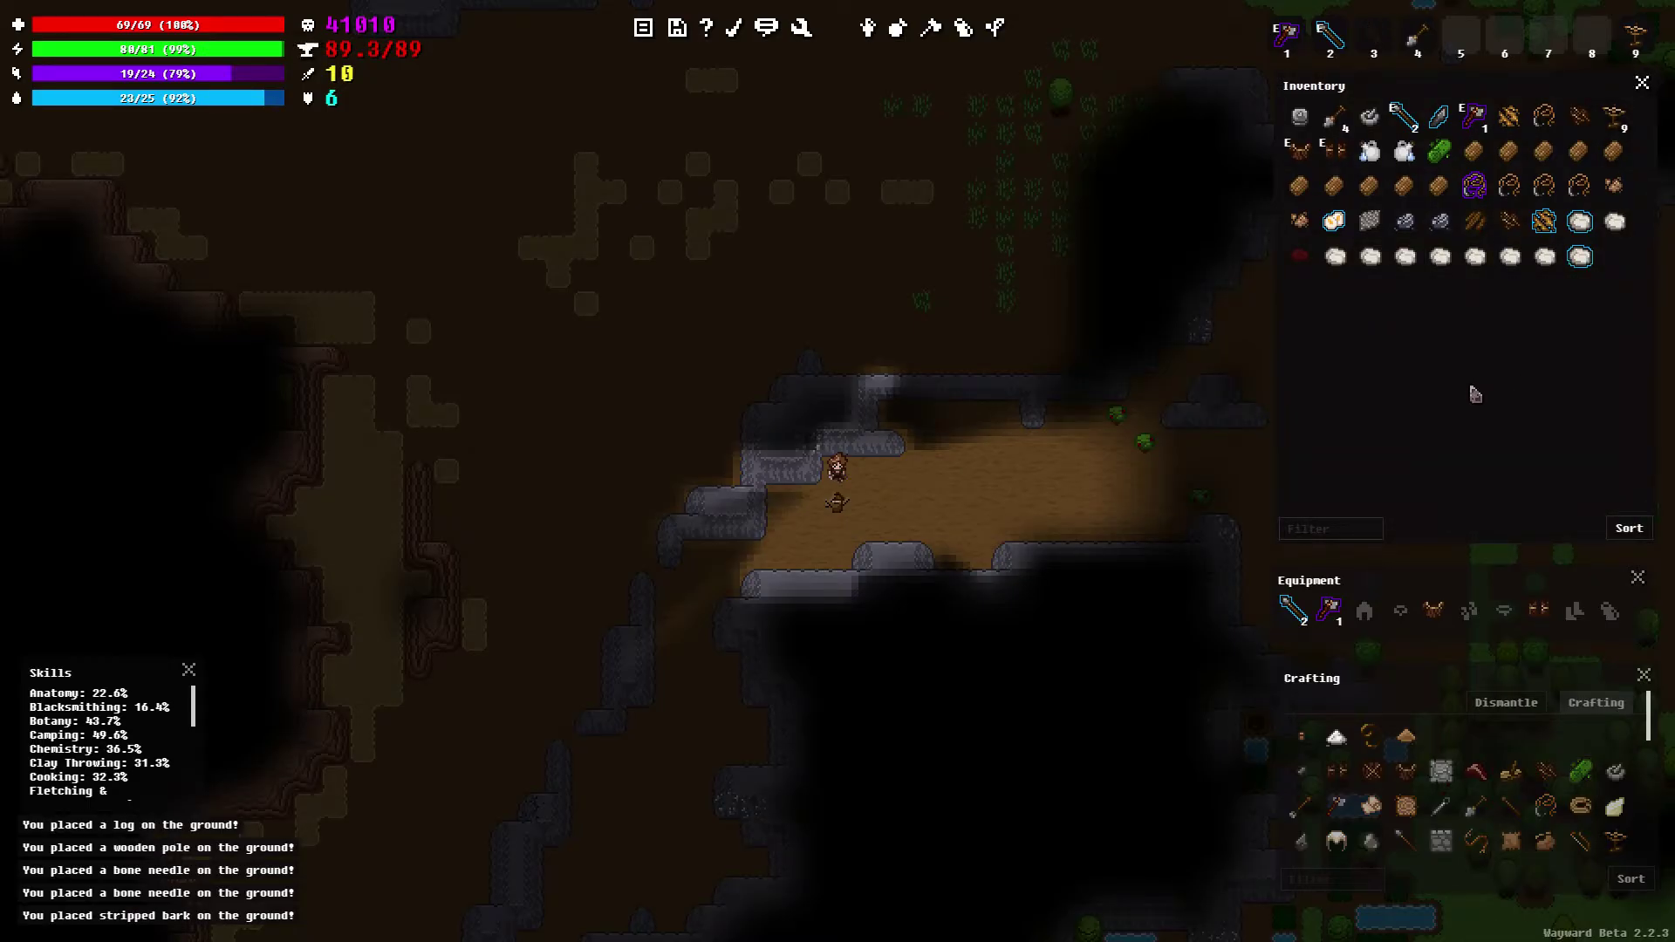
pyautogui.moveTo(1474, 152)
pyautogui.rightClick(1475, 183)
pyautogui.click(1407, 165)
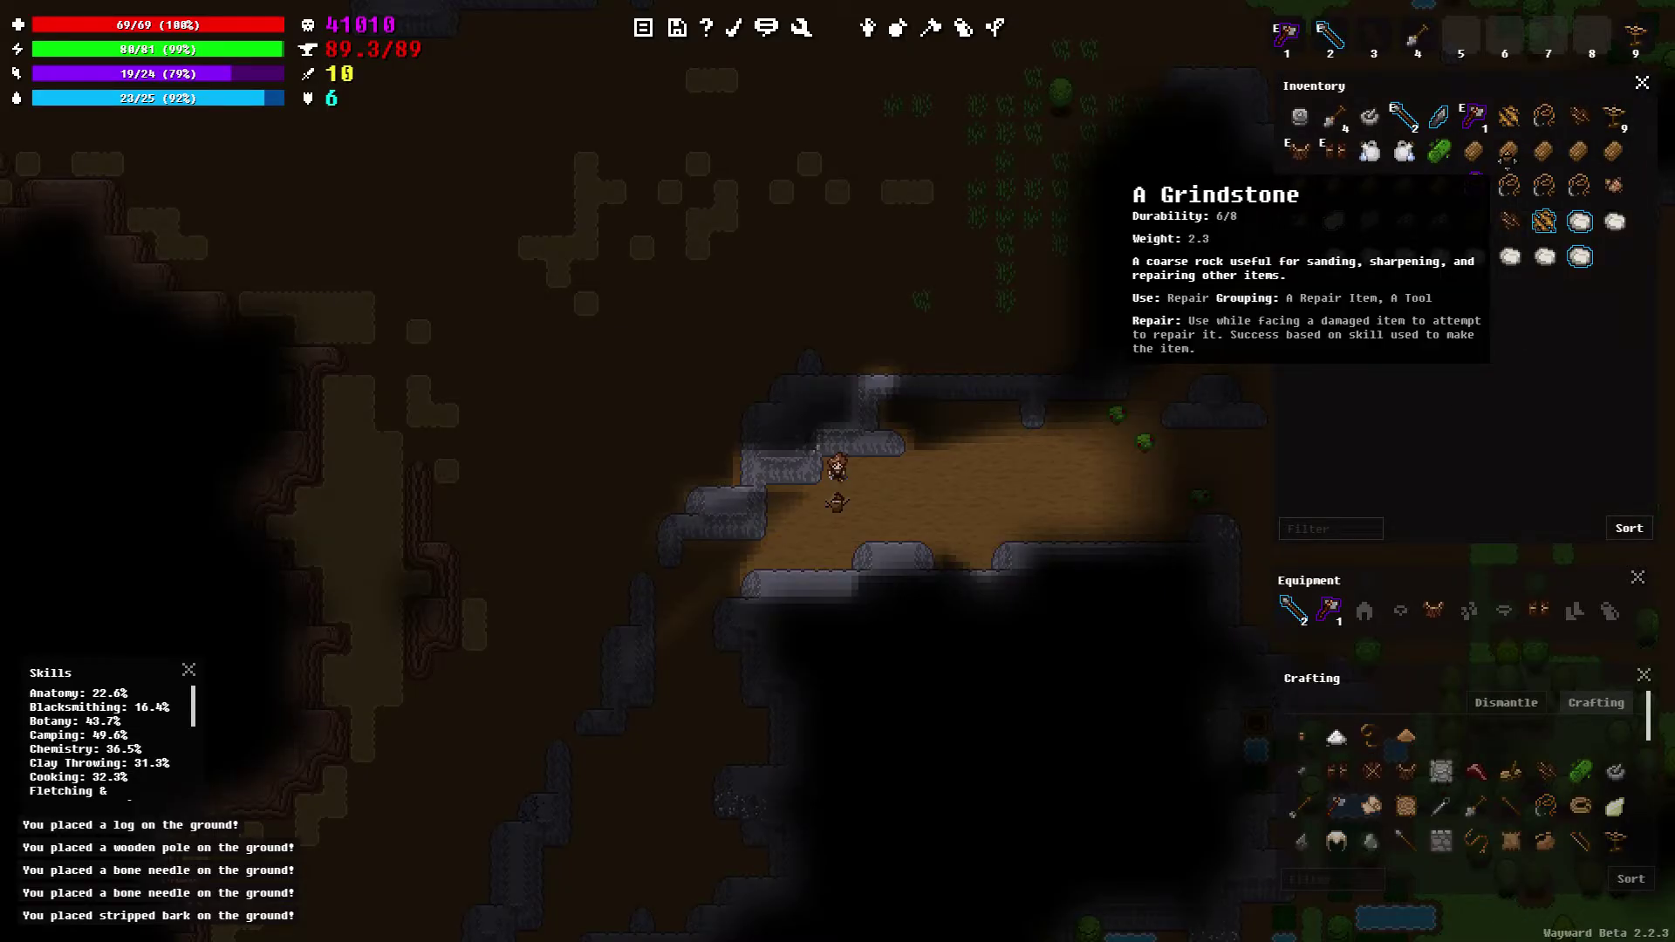
pyautogui.rightClick(1533, 171)
pyautogui.click(1529, 288)
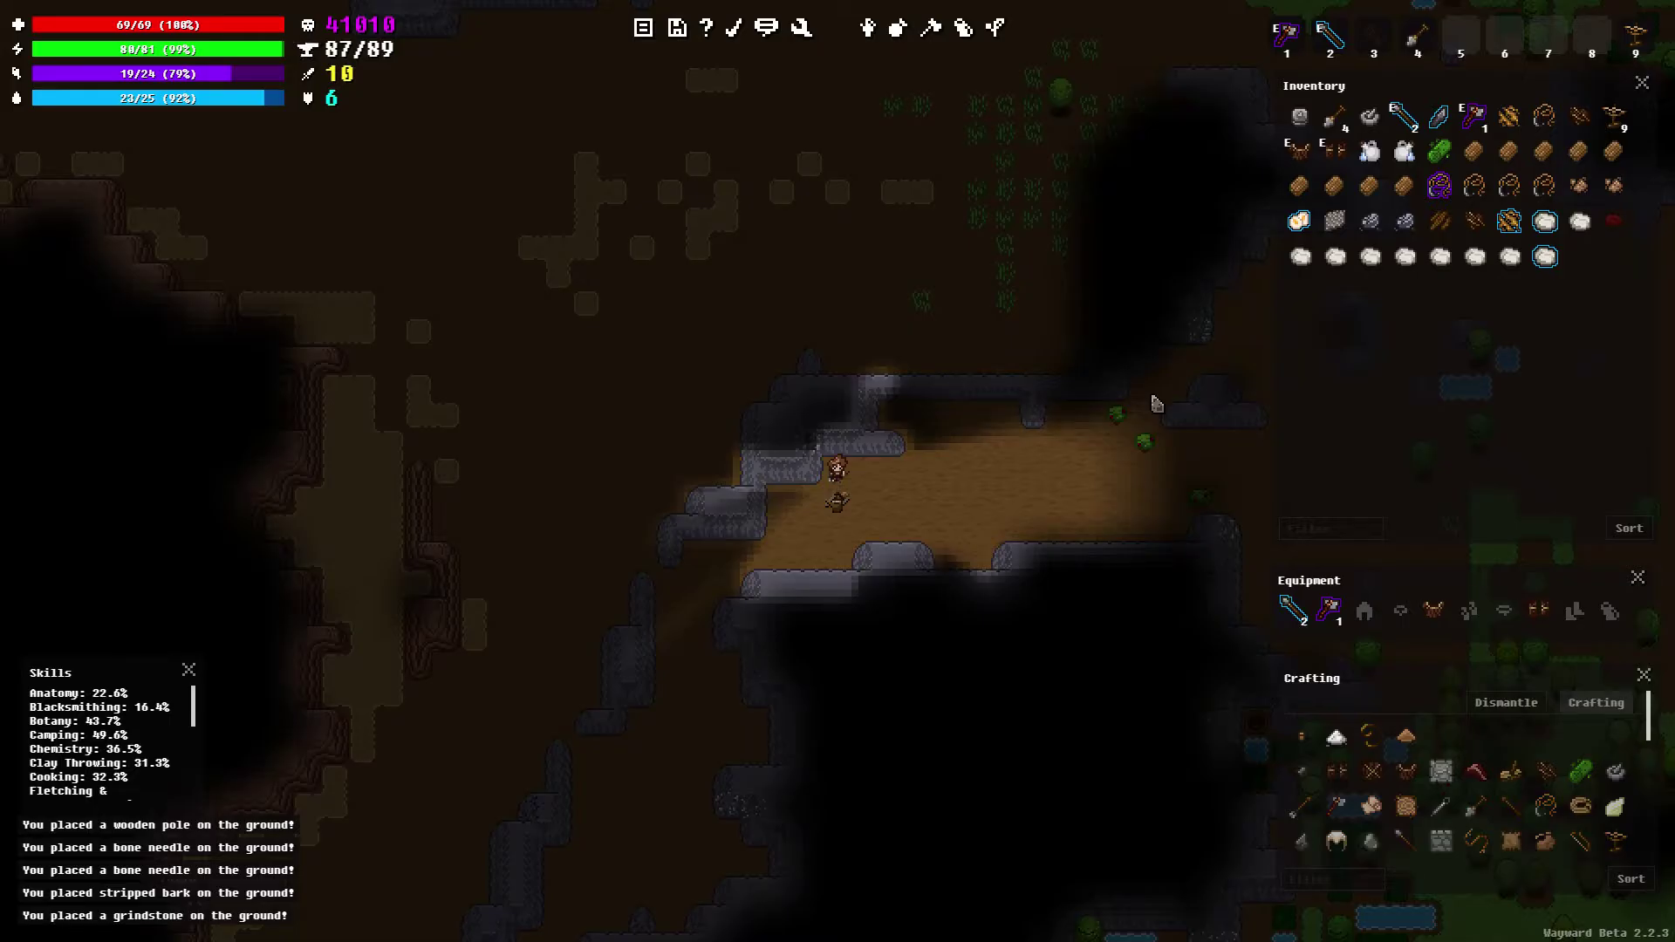
pyautogui.press('g')
pyautogui.press('g')
# Gather more rocks from the wall, then drop the large rocks, stones and sharp rock
pyautogui.press('g')
pyautogui.press('g')
pyautogui.press('g')
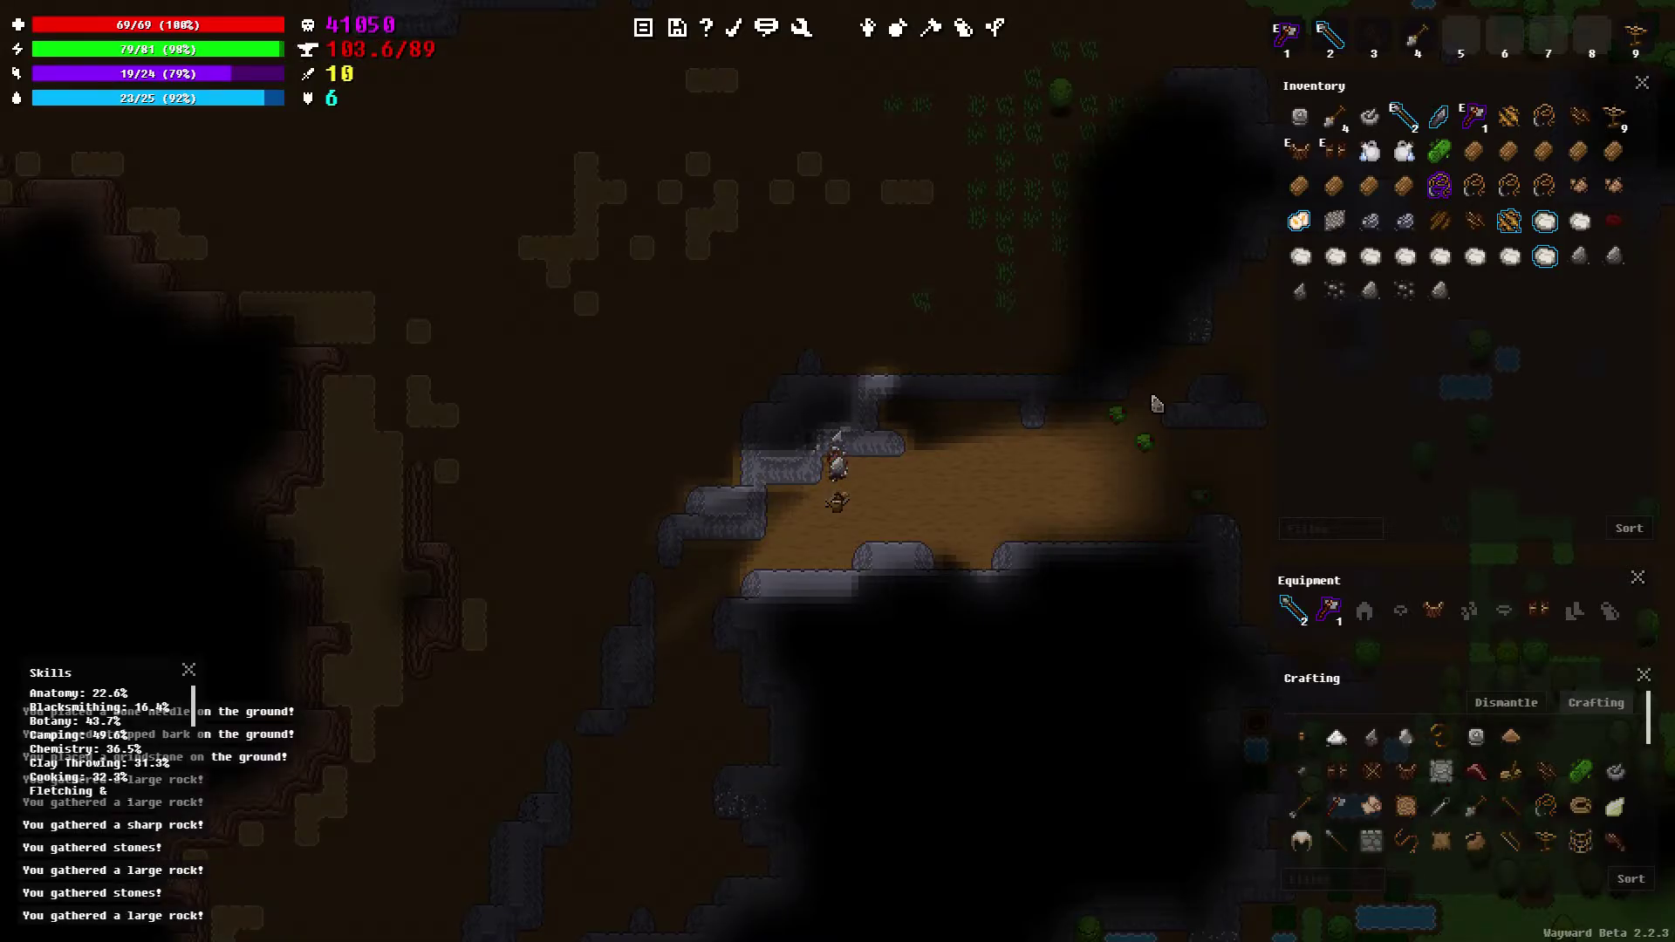
pyautogui.press('g')
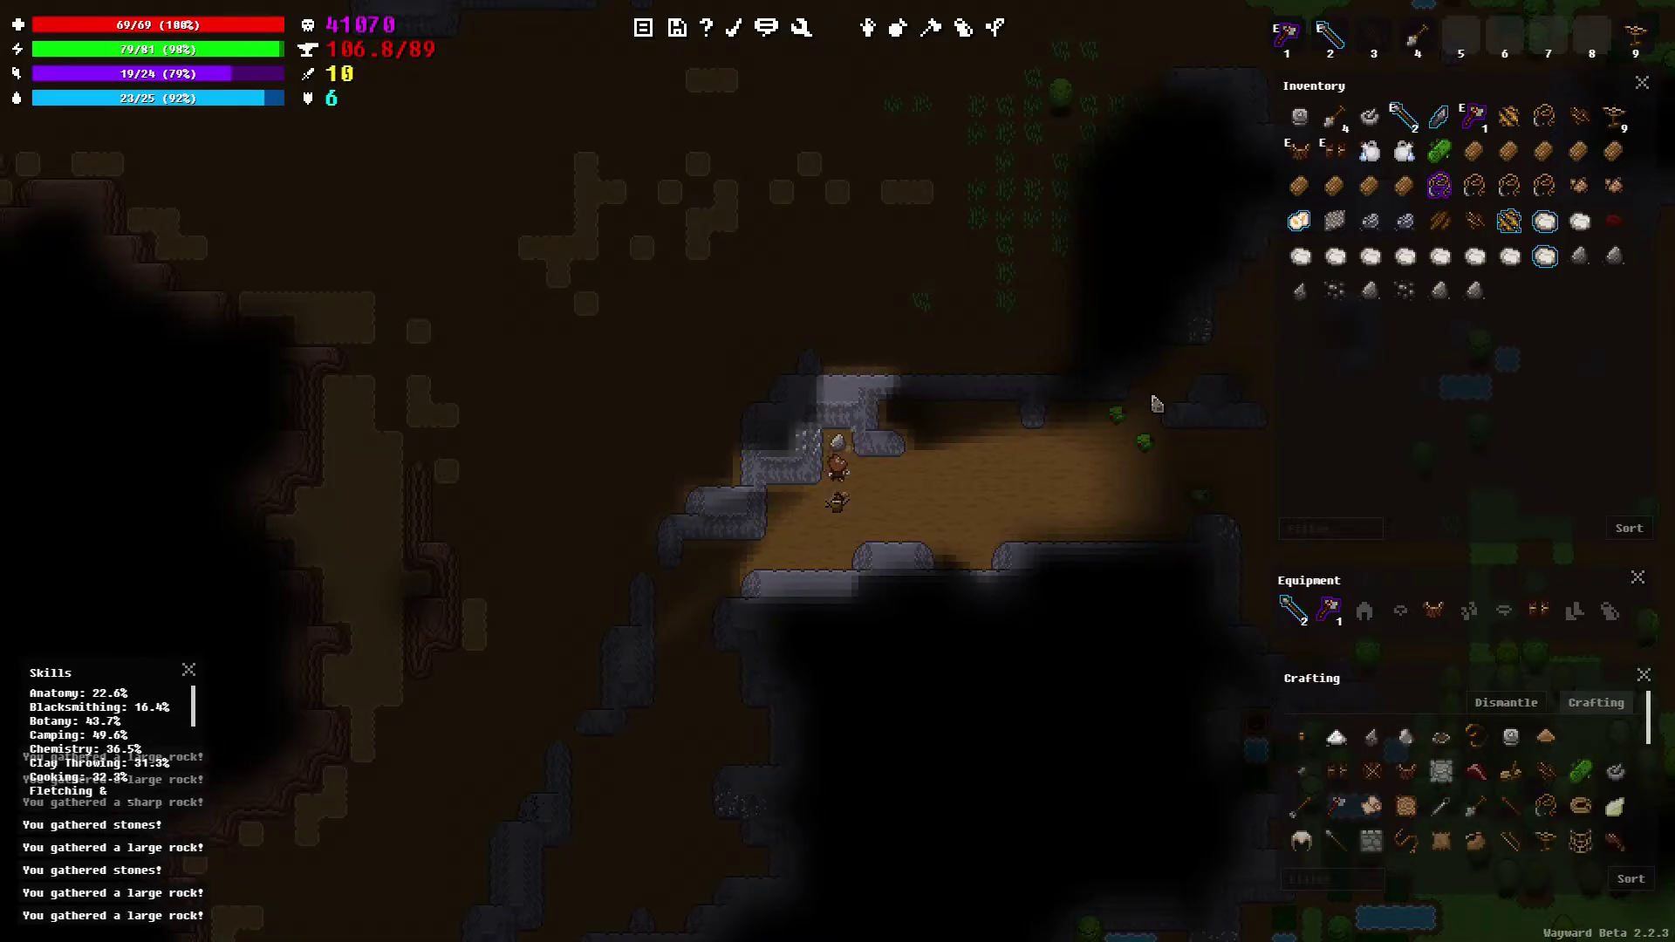
pyautogui.rightClick(1475, 289)
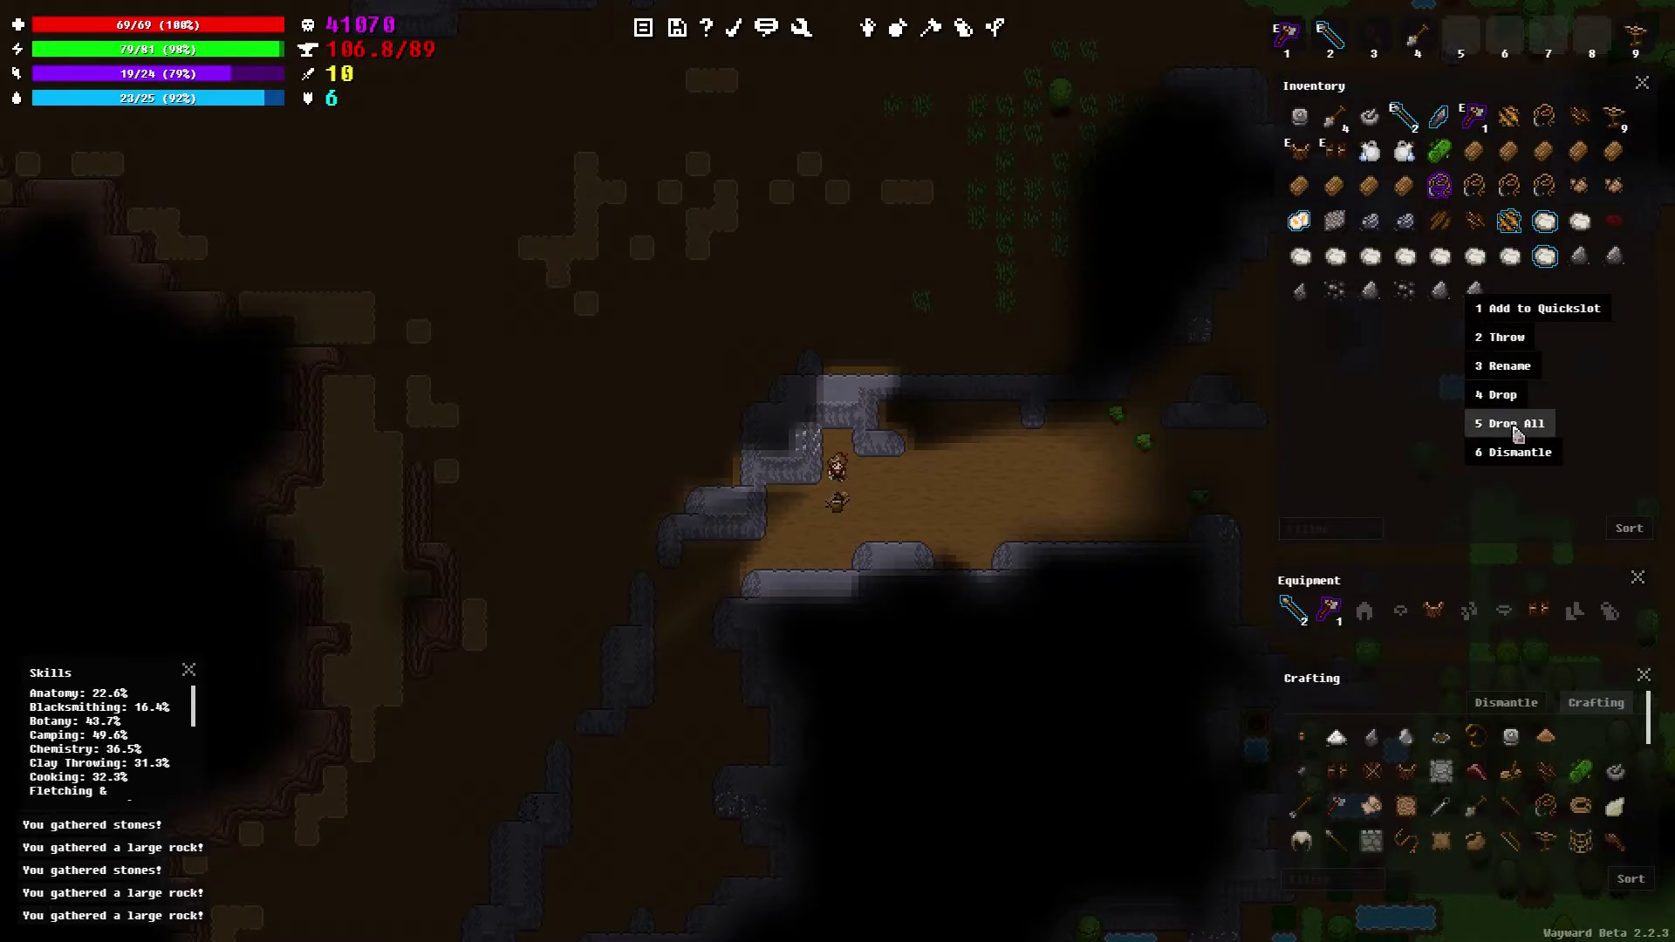
pyautogui.click(1506, 424)
pyautogui.rightClick(1614, 255)
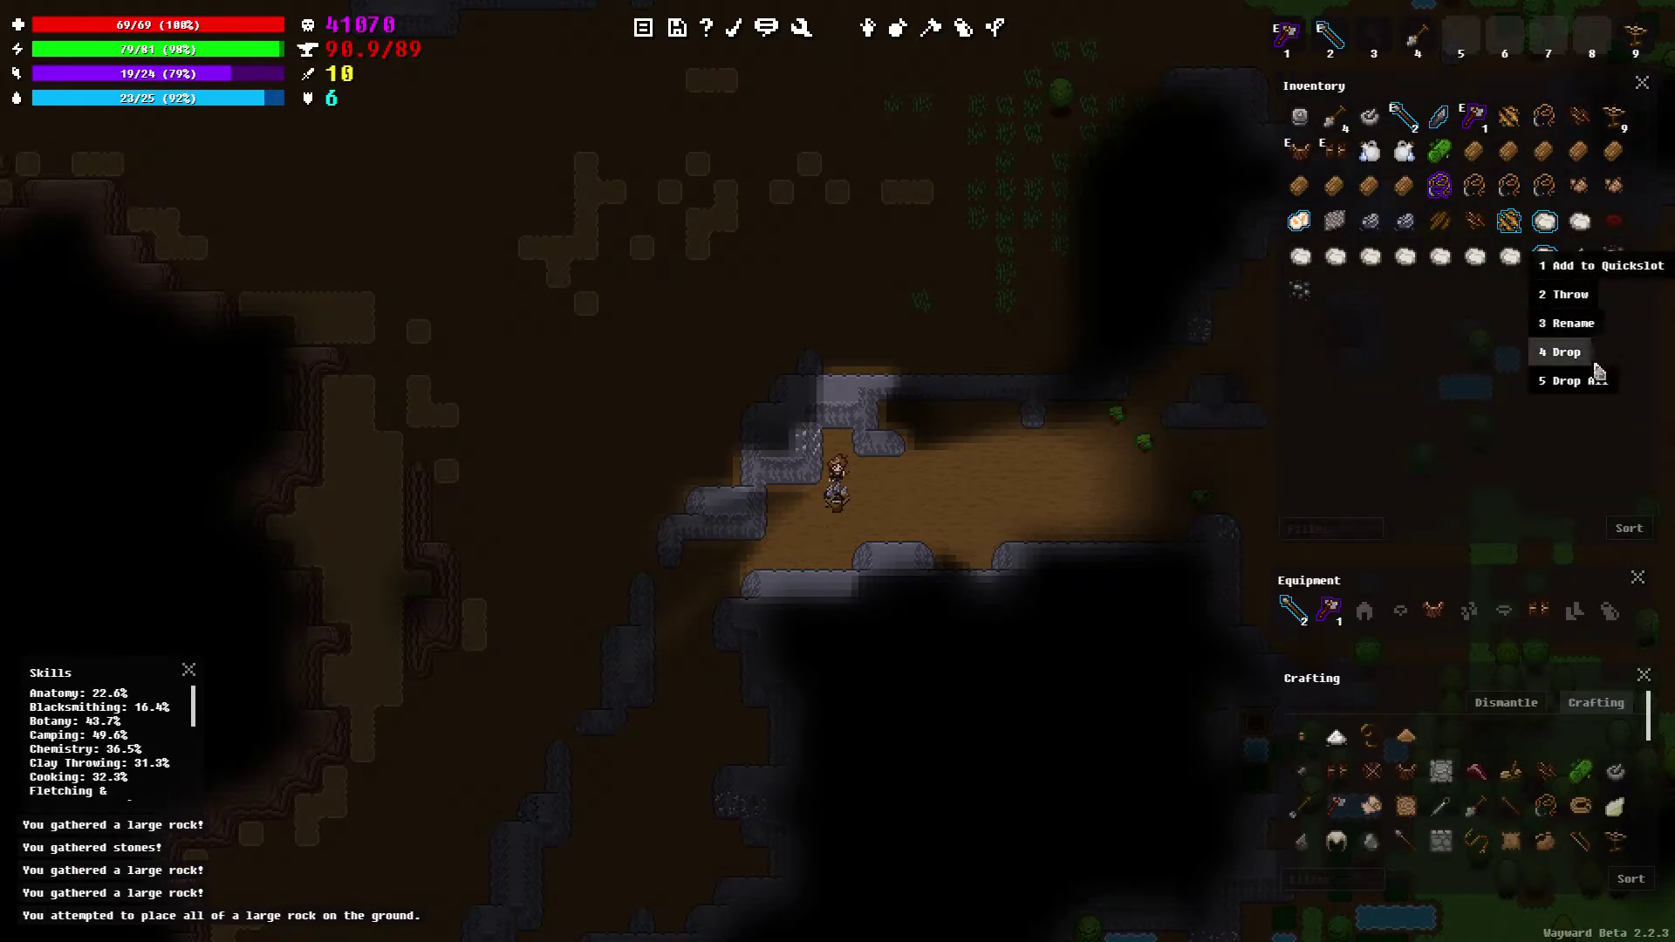
pyautogui.click(1590, 383)
pyautogui.rightClick(1580, 258)
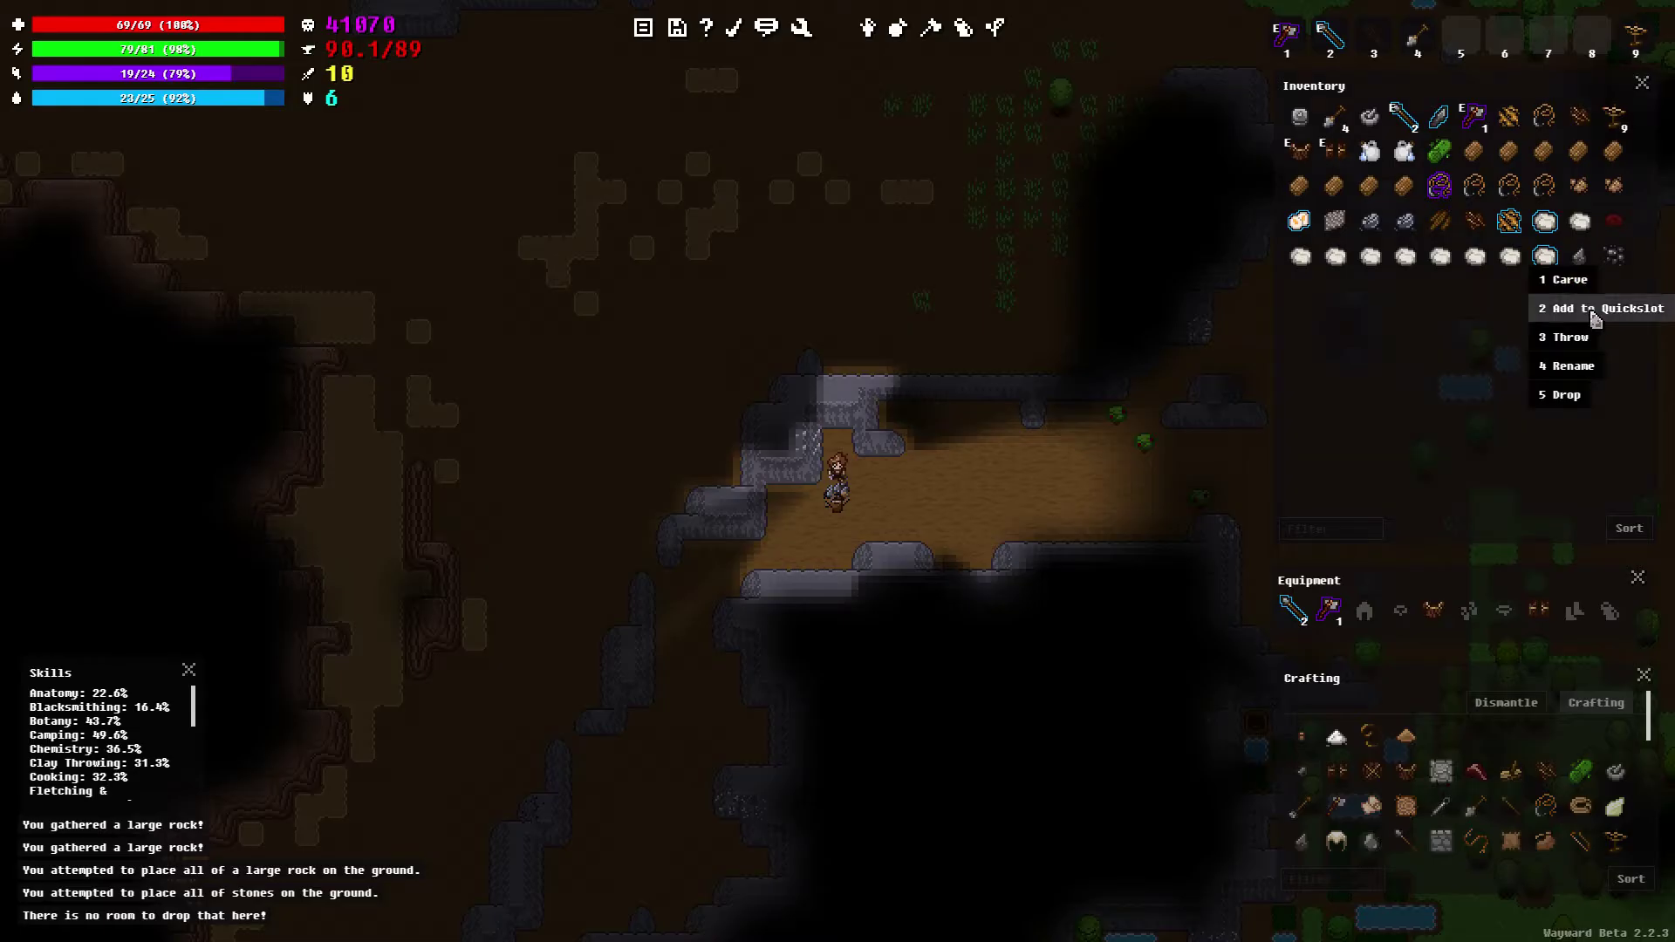
pyautogui.click(1570, 398)
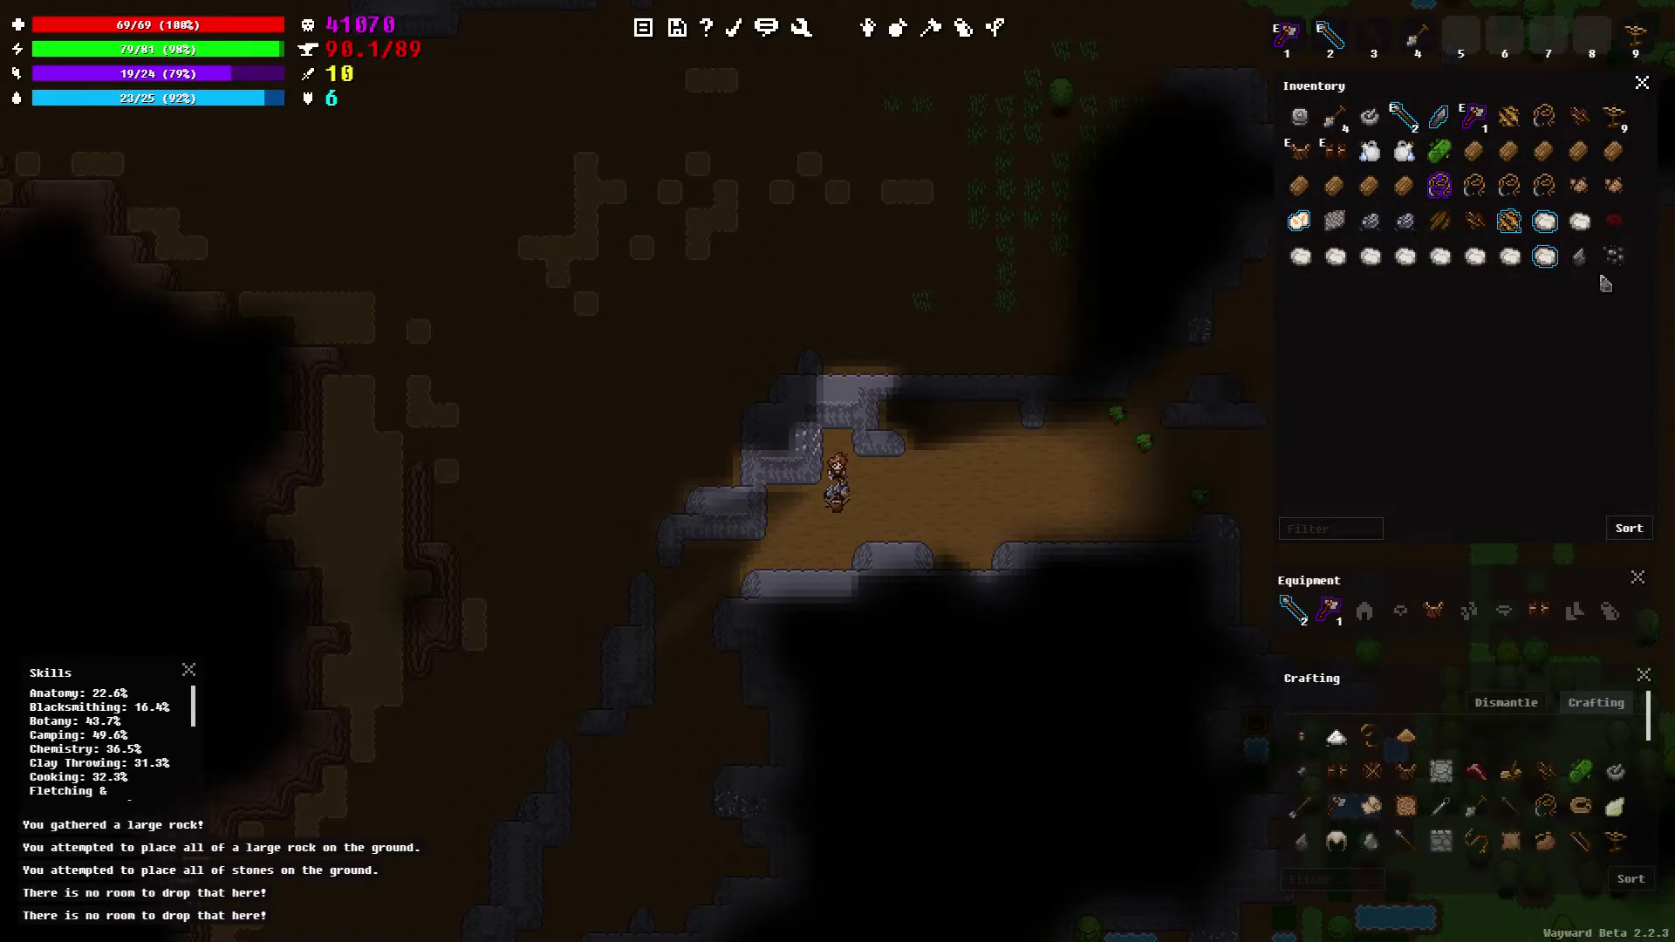
pyautogui.rightClick(1579, 256)
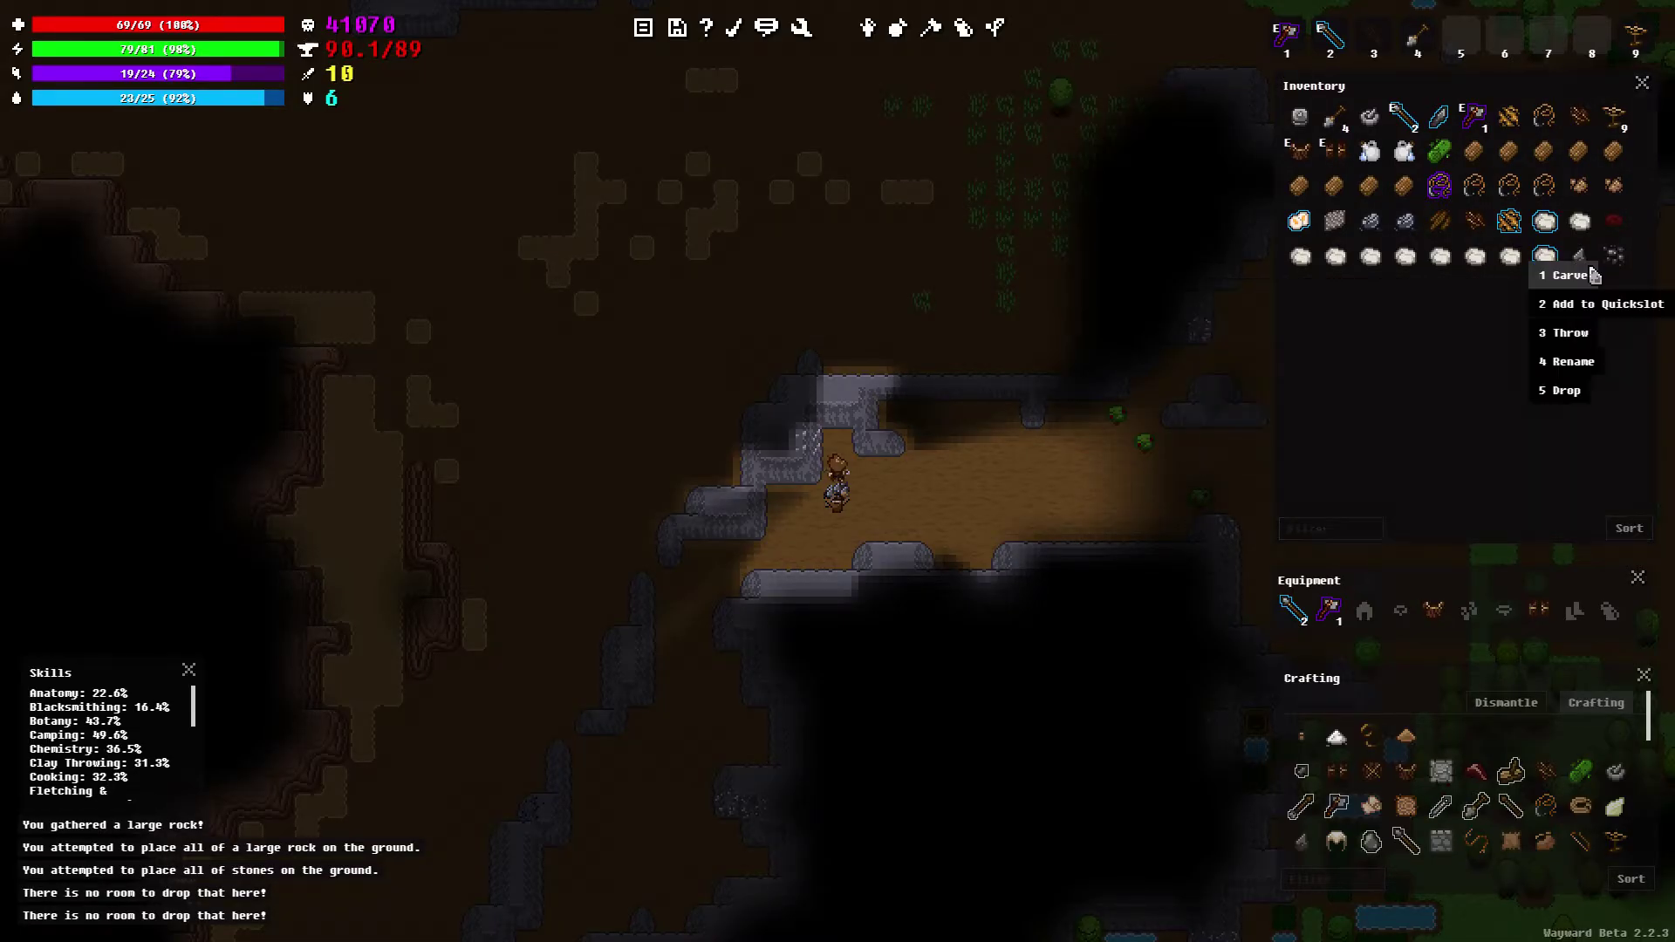
pyautogui.click(1583, 393)
pyautogui.rightClick(1614, 256)
pyautogui.click(1588, 356)
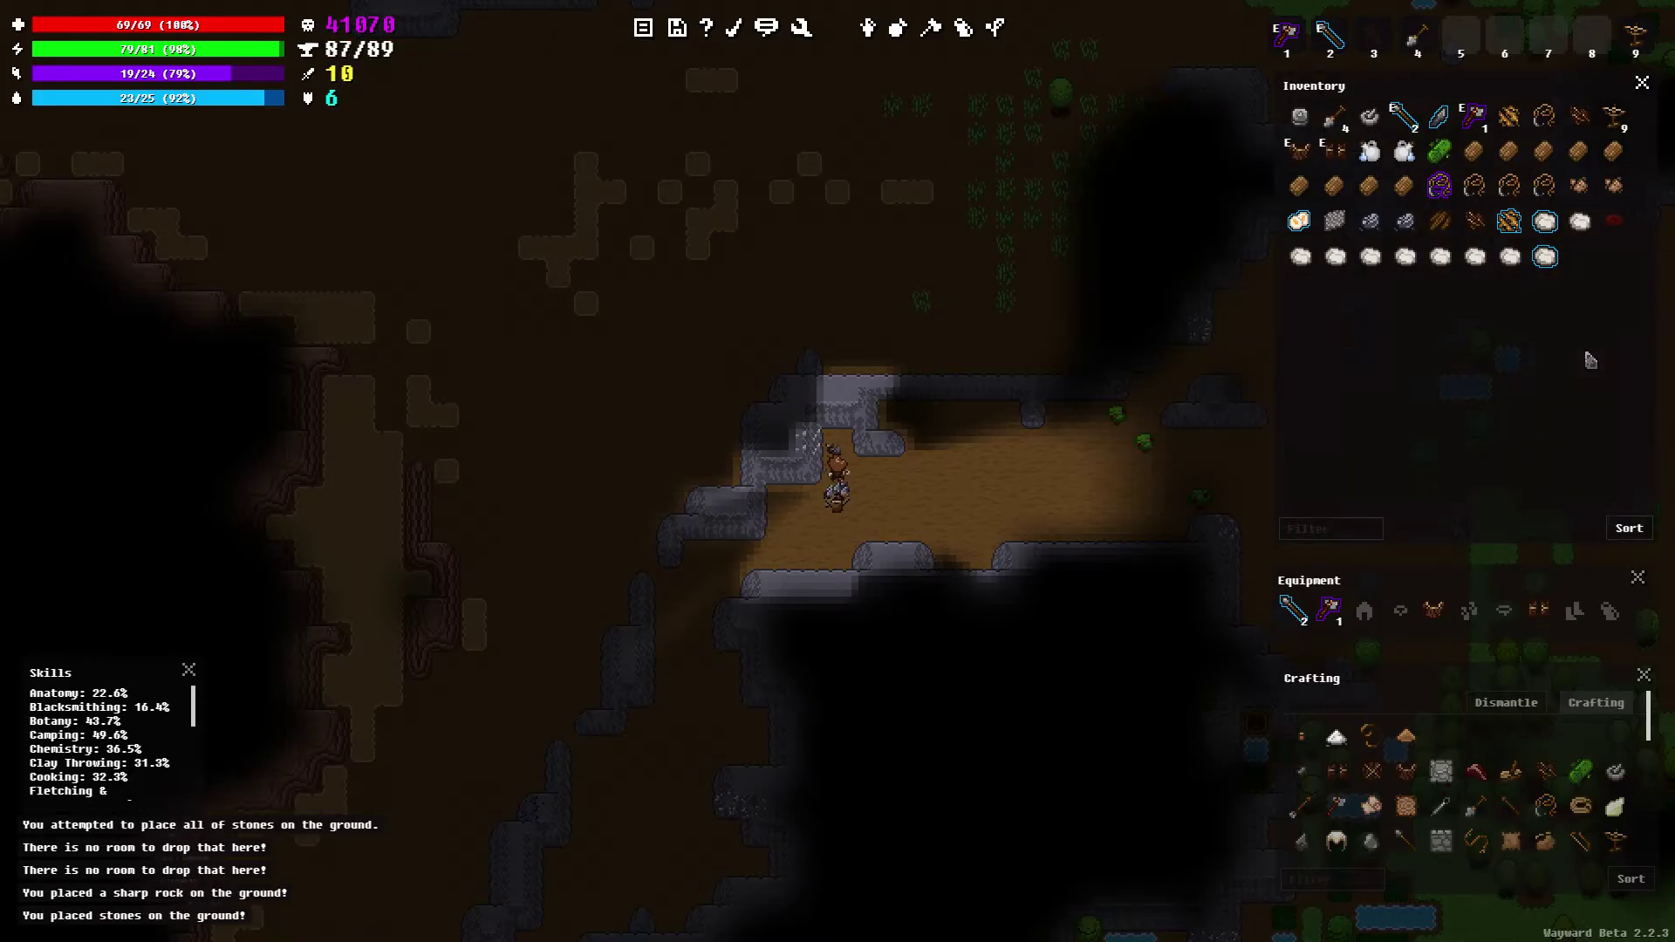
# Mine limestone from the wall, then try dropping inventory items despite lack of room
pyautogui.press('w')
pyautogui.press('w')
pyautogui.press('w')
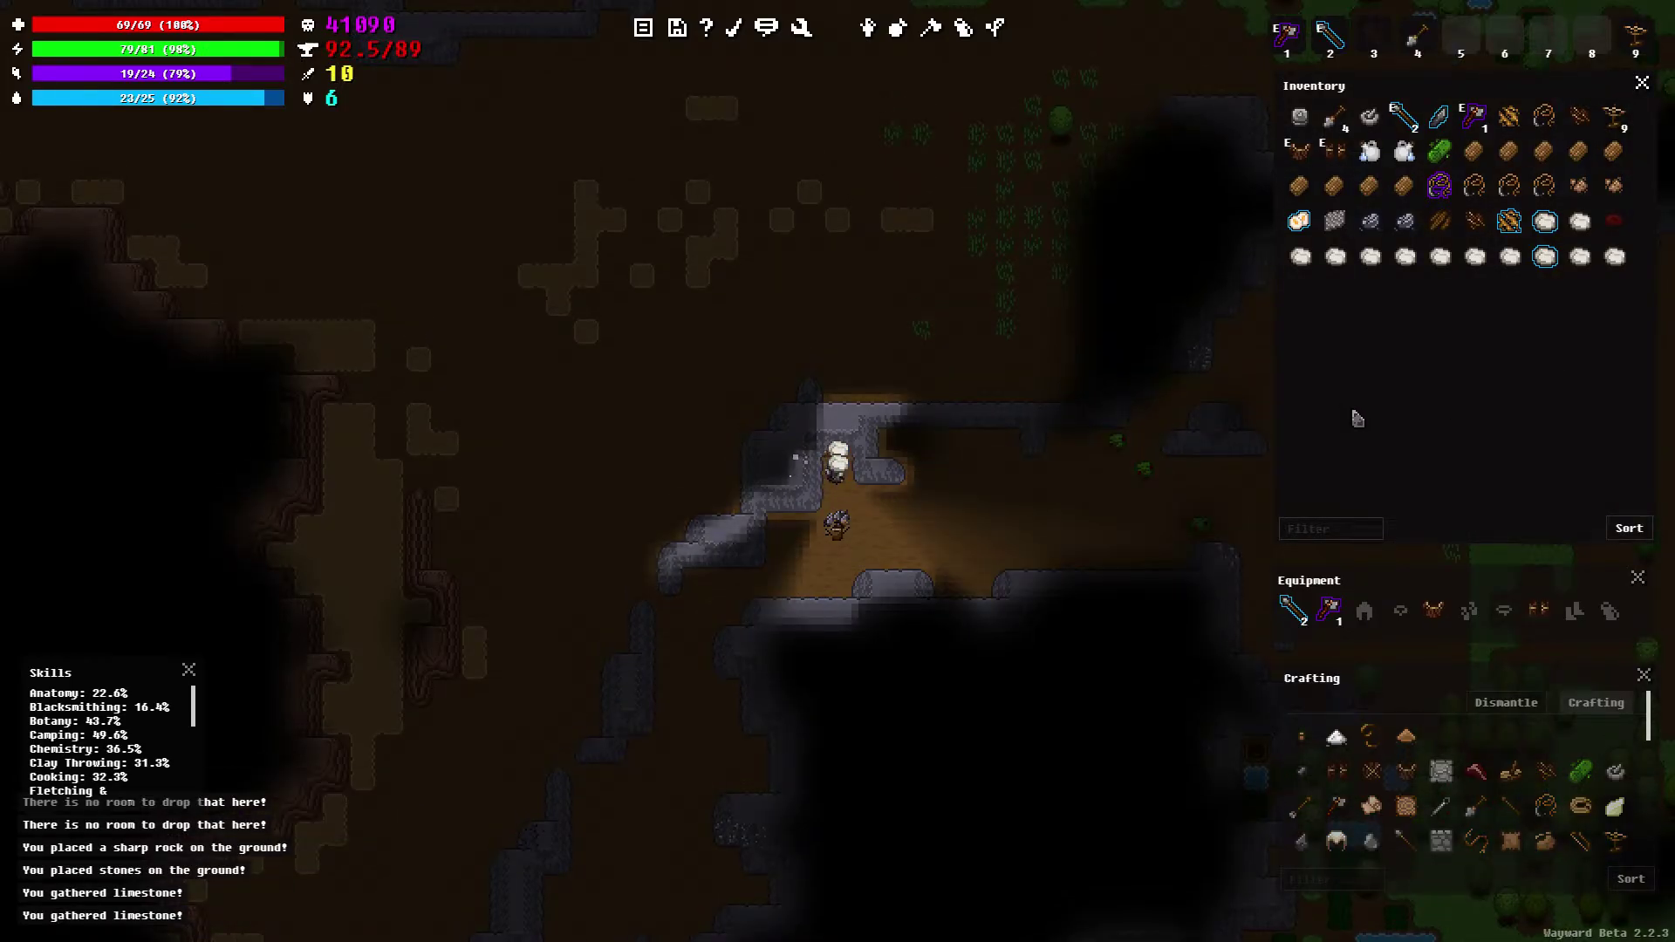
pyautogui.press('s')
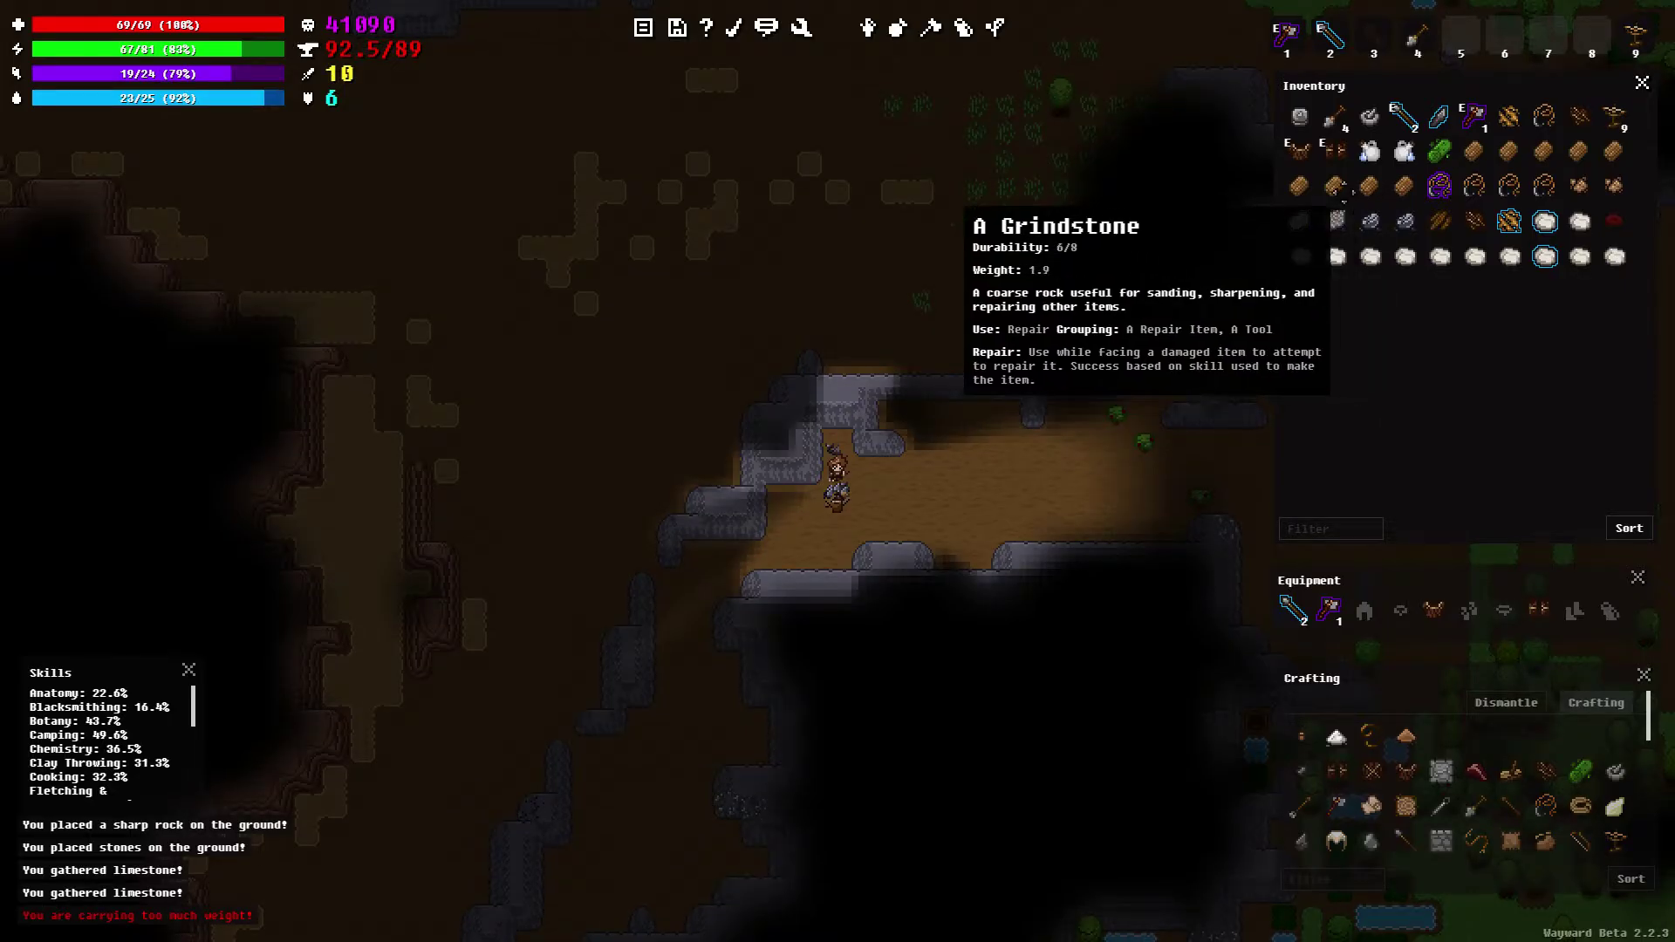
pyautogui.rightClick(1369, 185)
pyautogui.click(1375, 331)
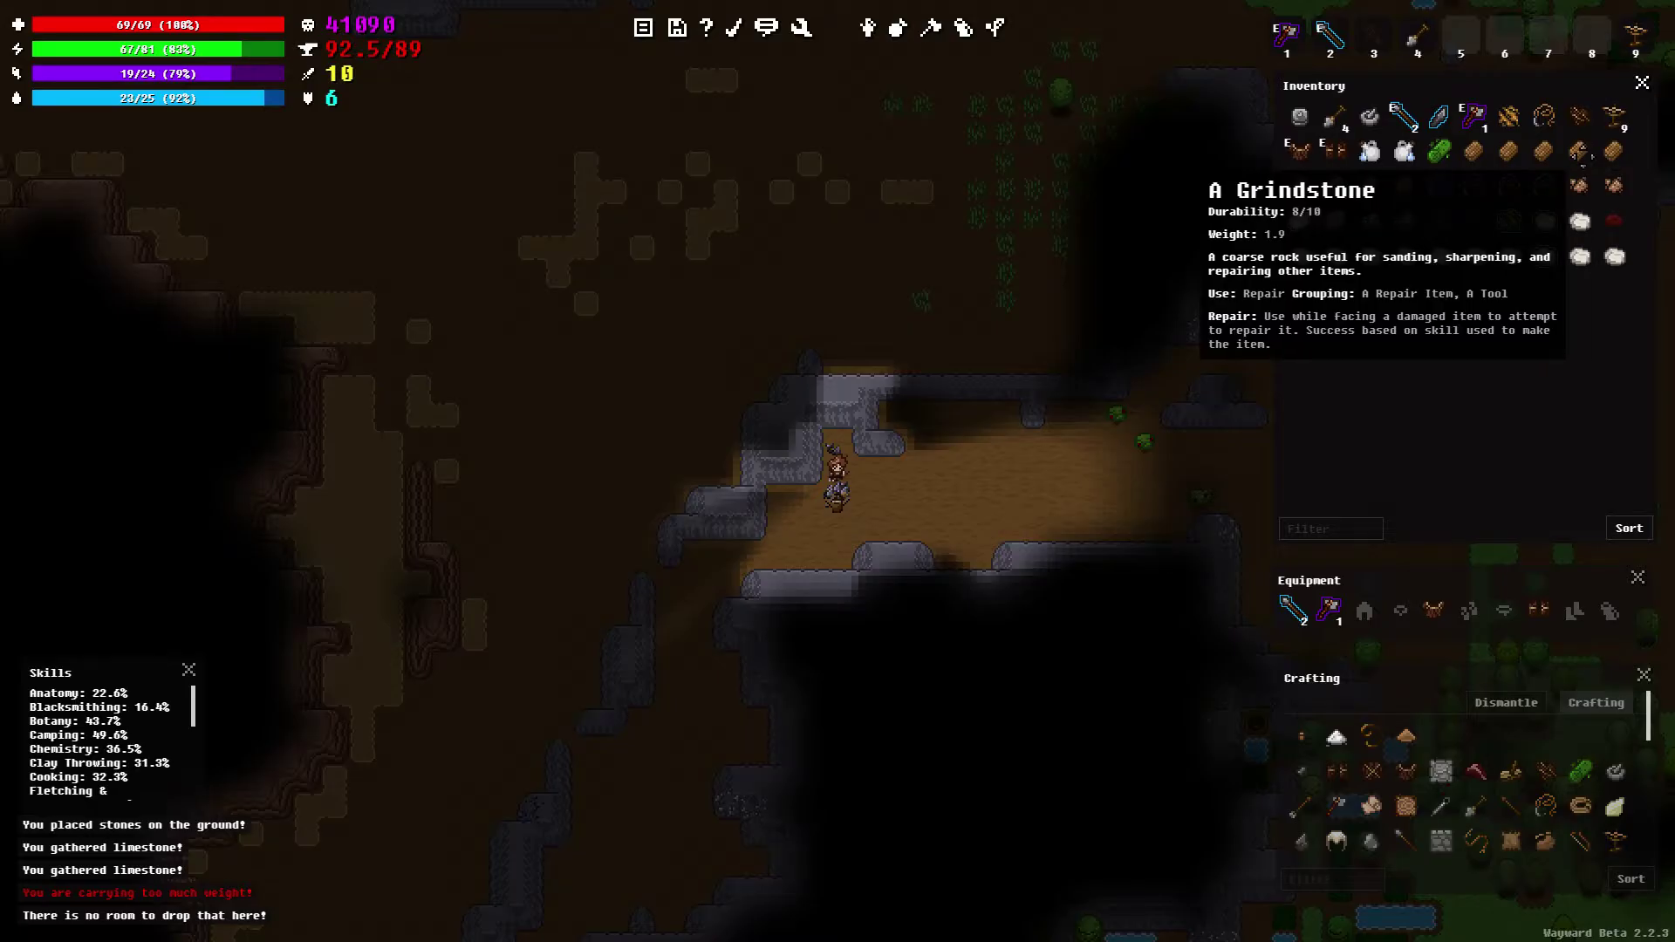
pyautogui.rightClick(1488, 147)
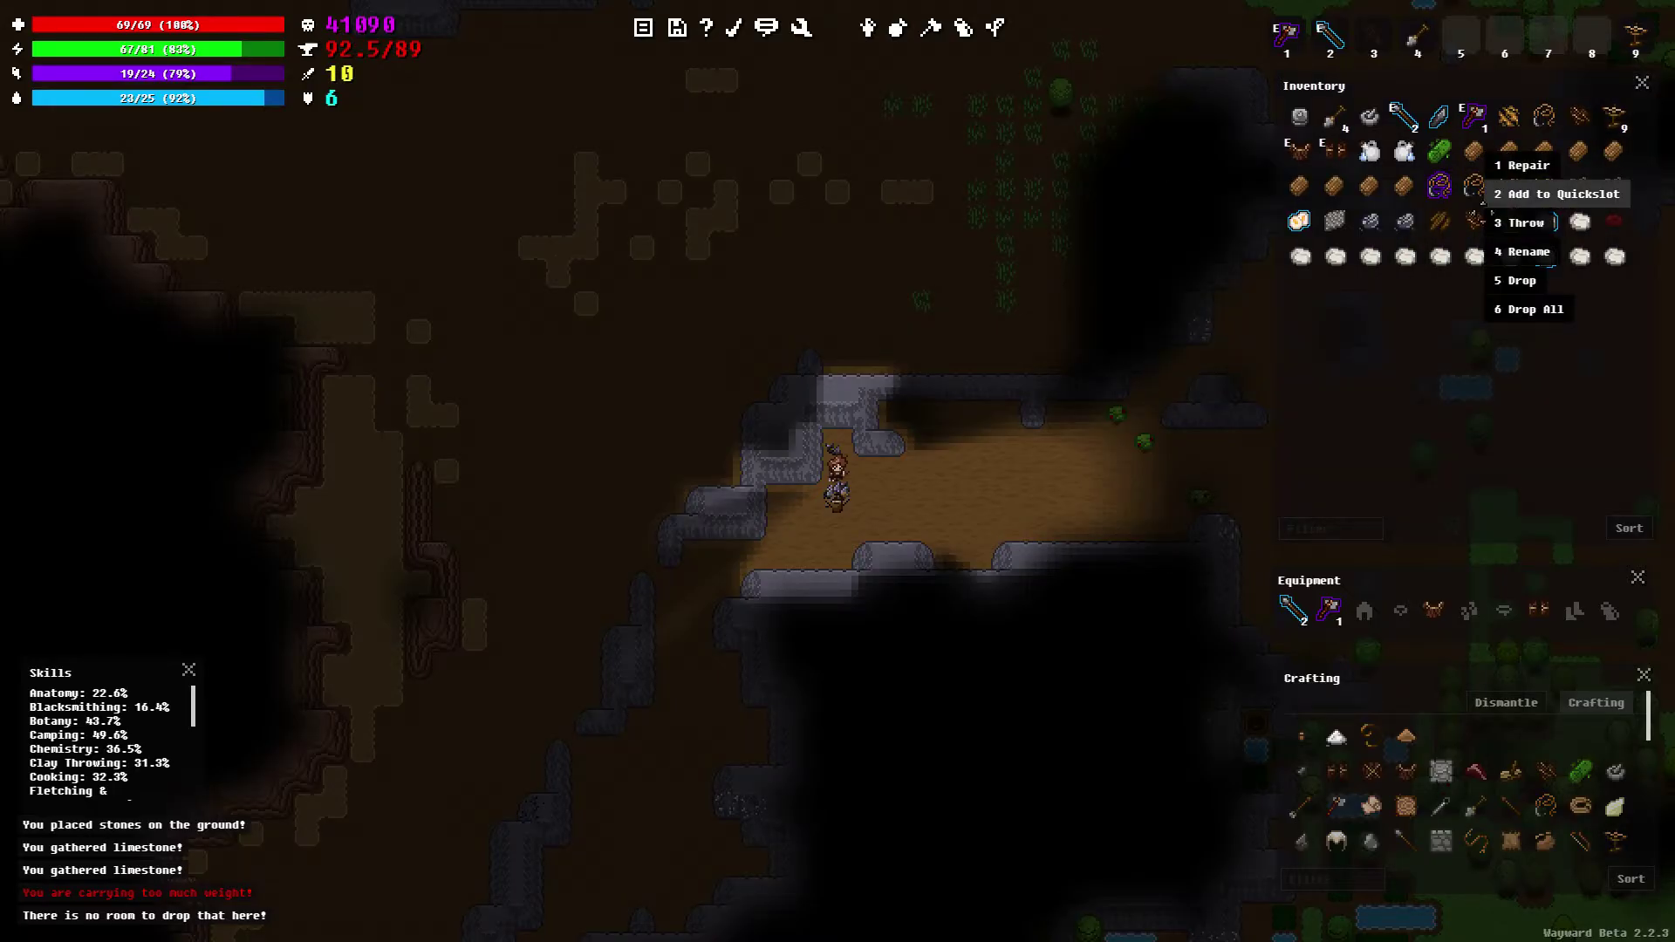
pyautogui.click(1518, 282)
pyautogui.rightClick(1489, 154)
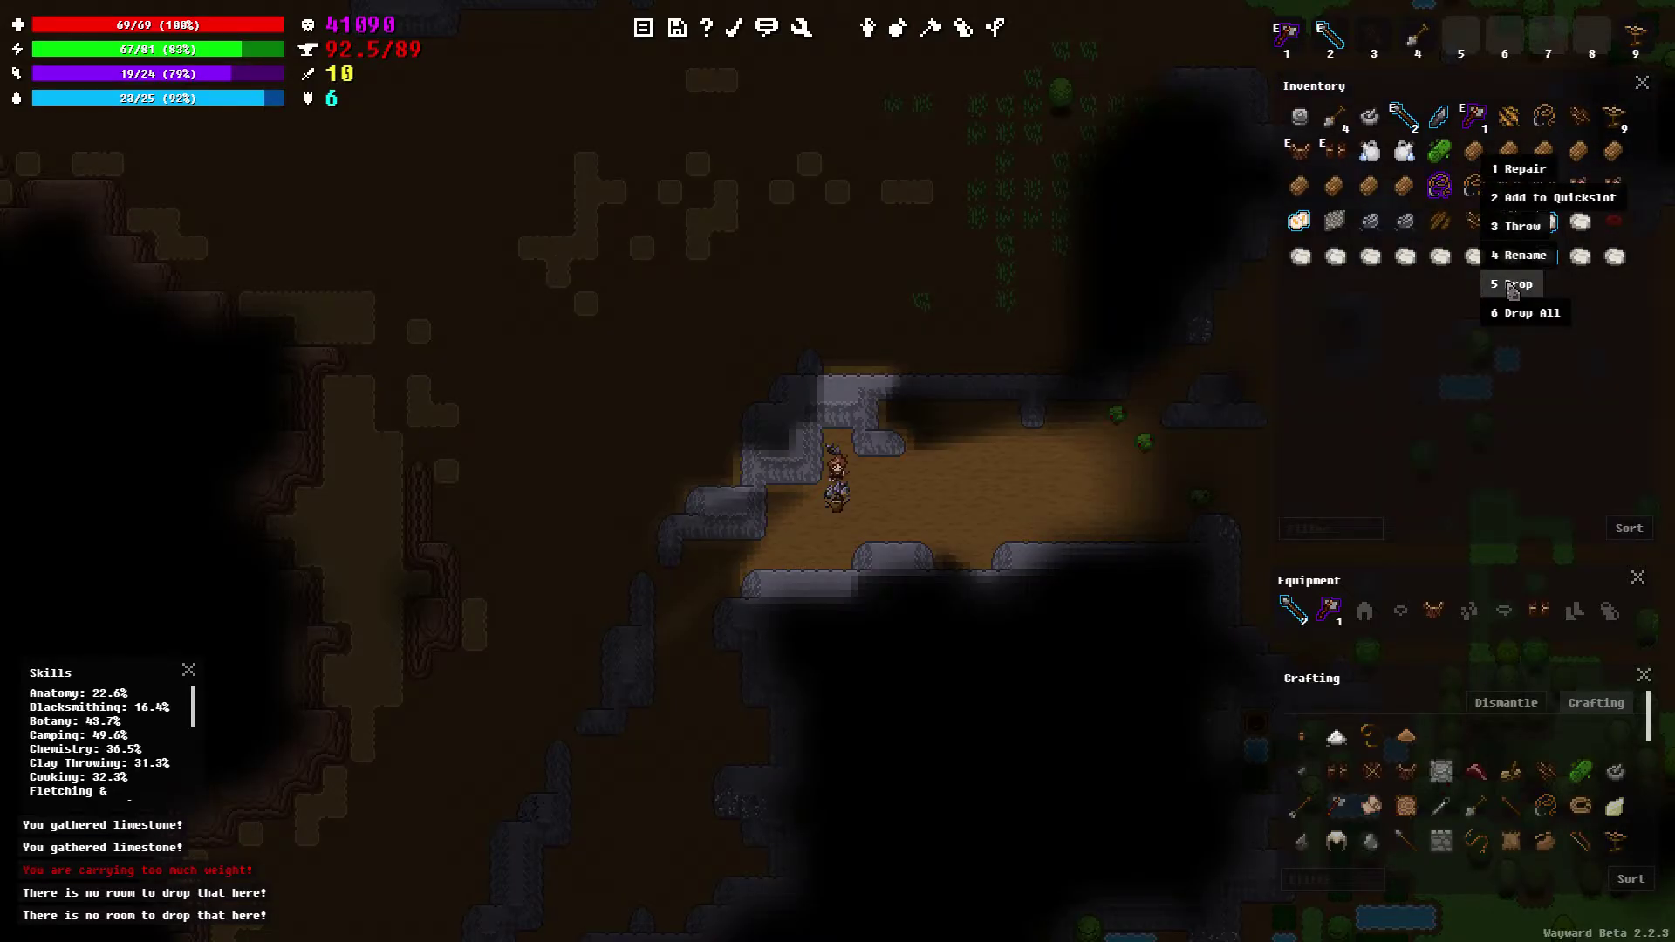
pyautogui.click(1515, 284)
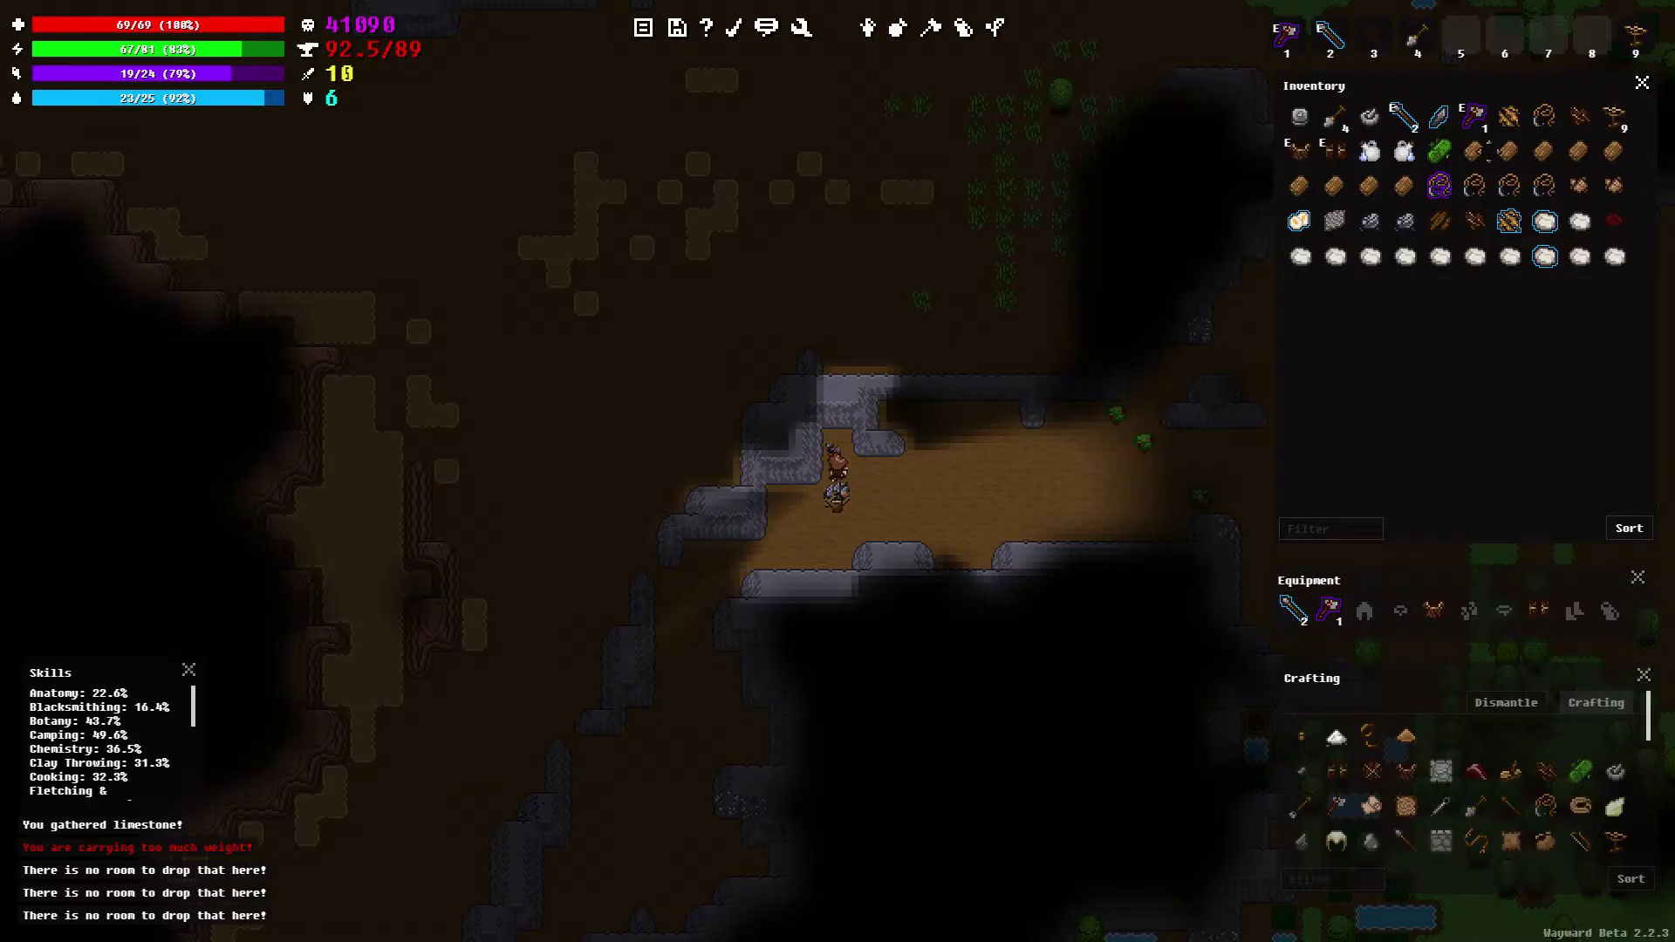
# Drop four grindstones onto the clearing's ground
pyautogui.rightClick(1483, 146)
pyautogui.click(1519, 279)
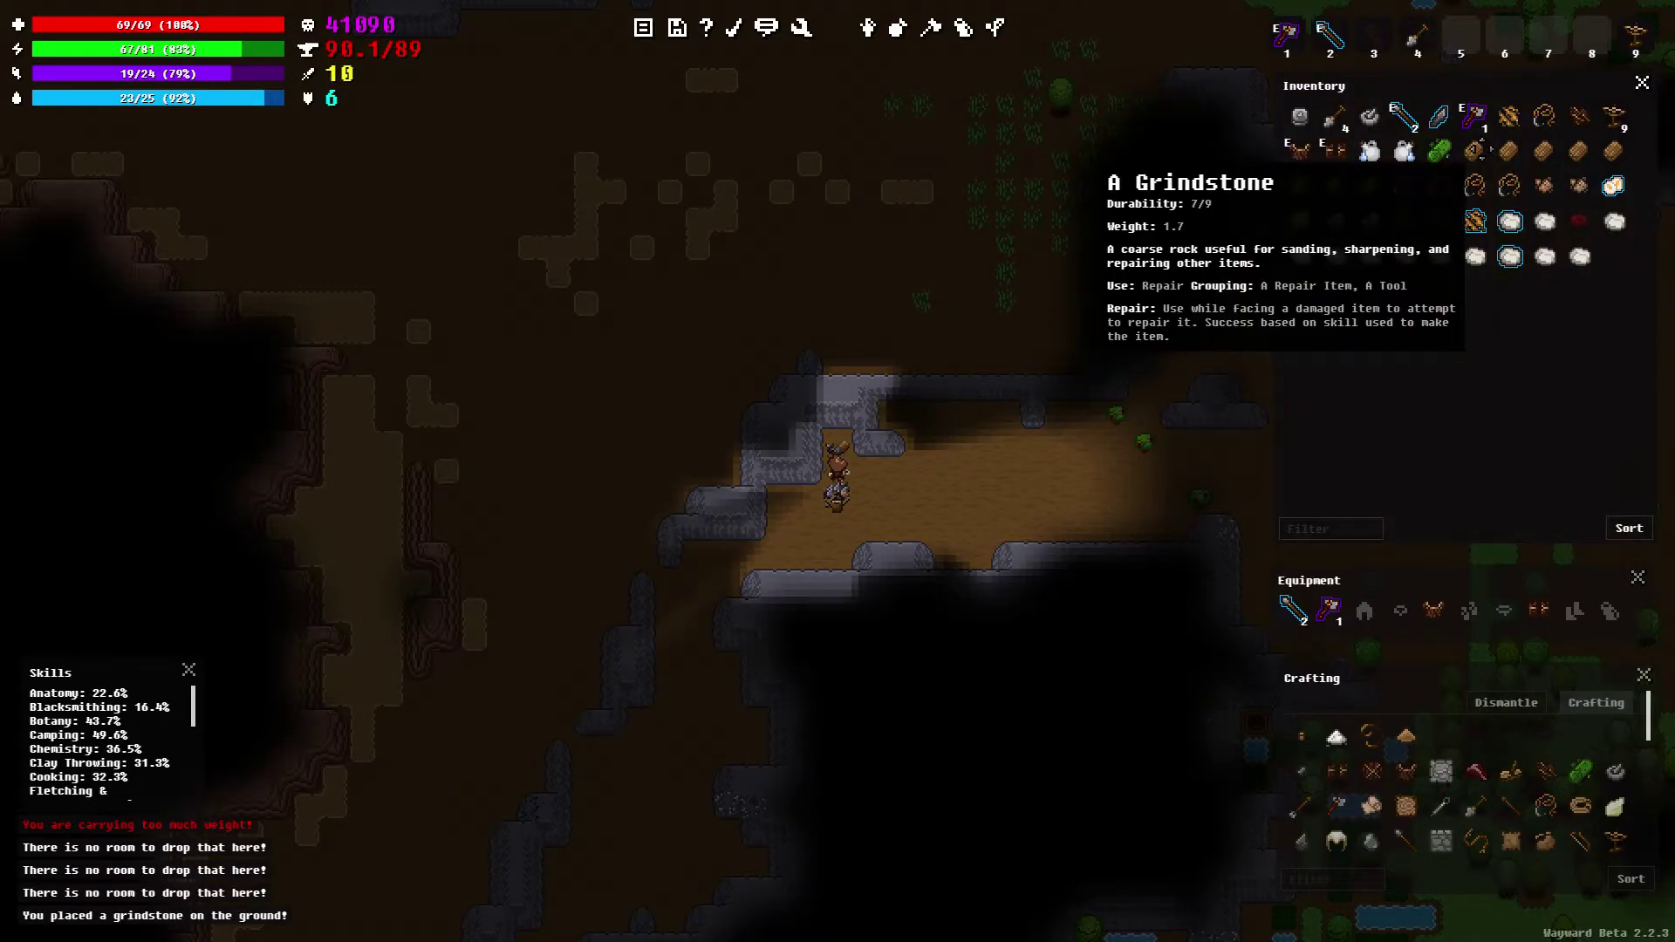
pyautogui.rightClick(1485, 148)
pyautogui.click(1518, 279)
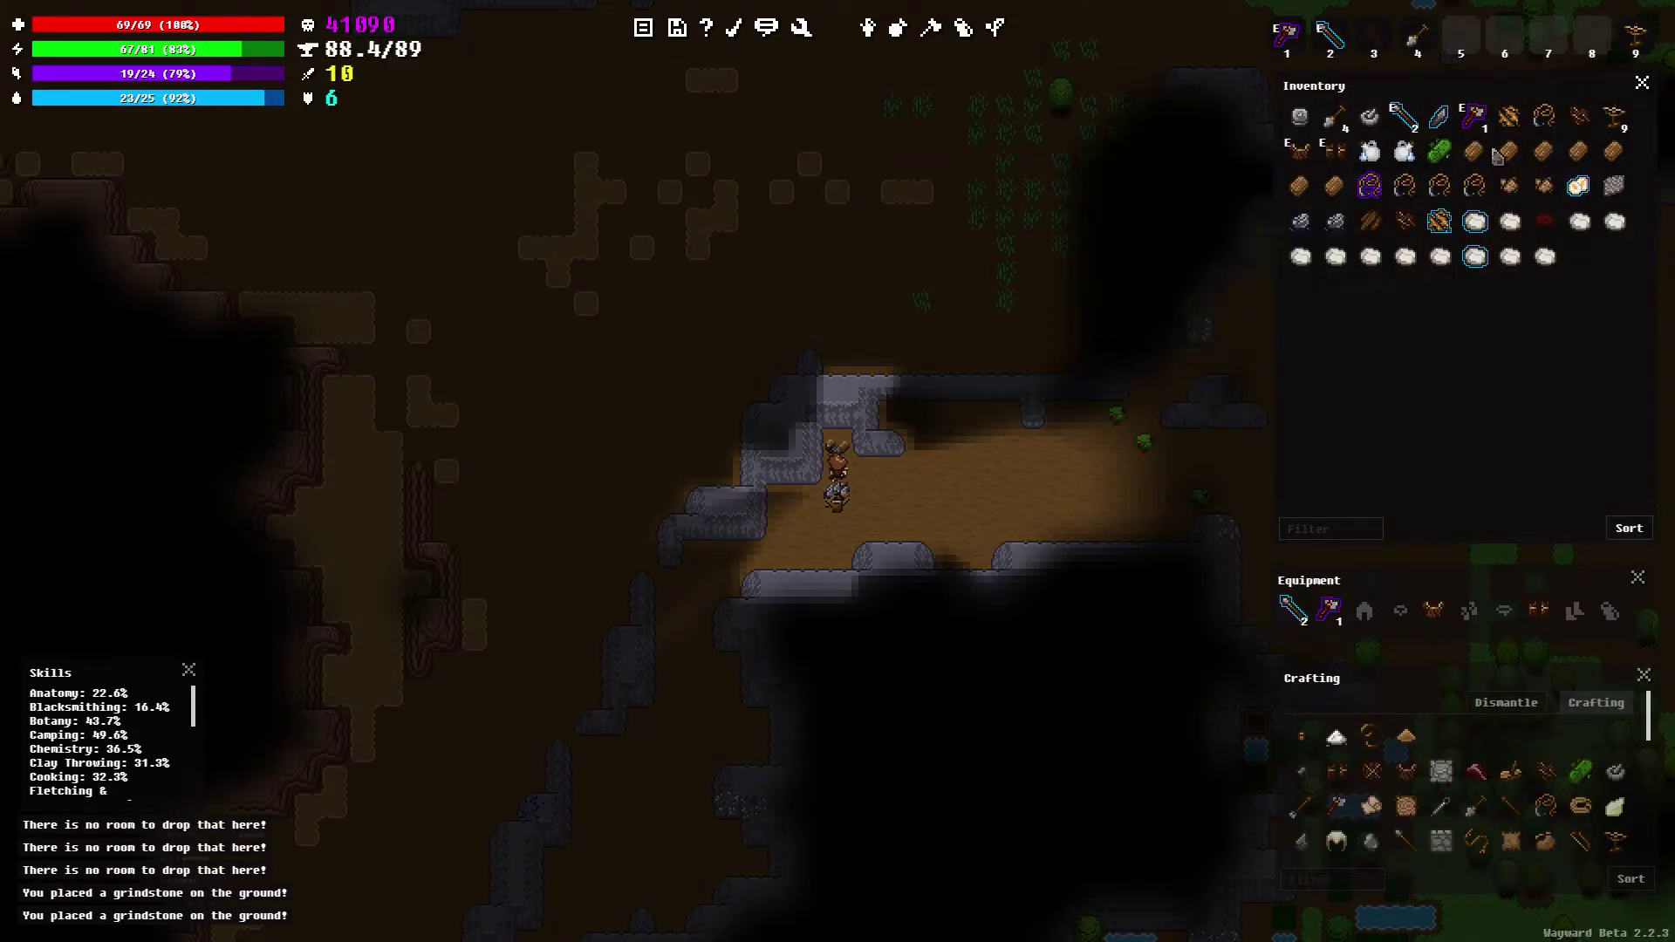
pyautogui.rightClick(1485, 148)
pyautogui.click(1518, 275)
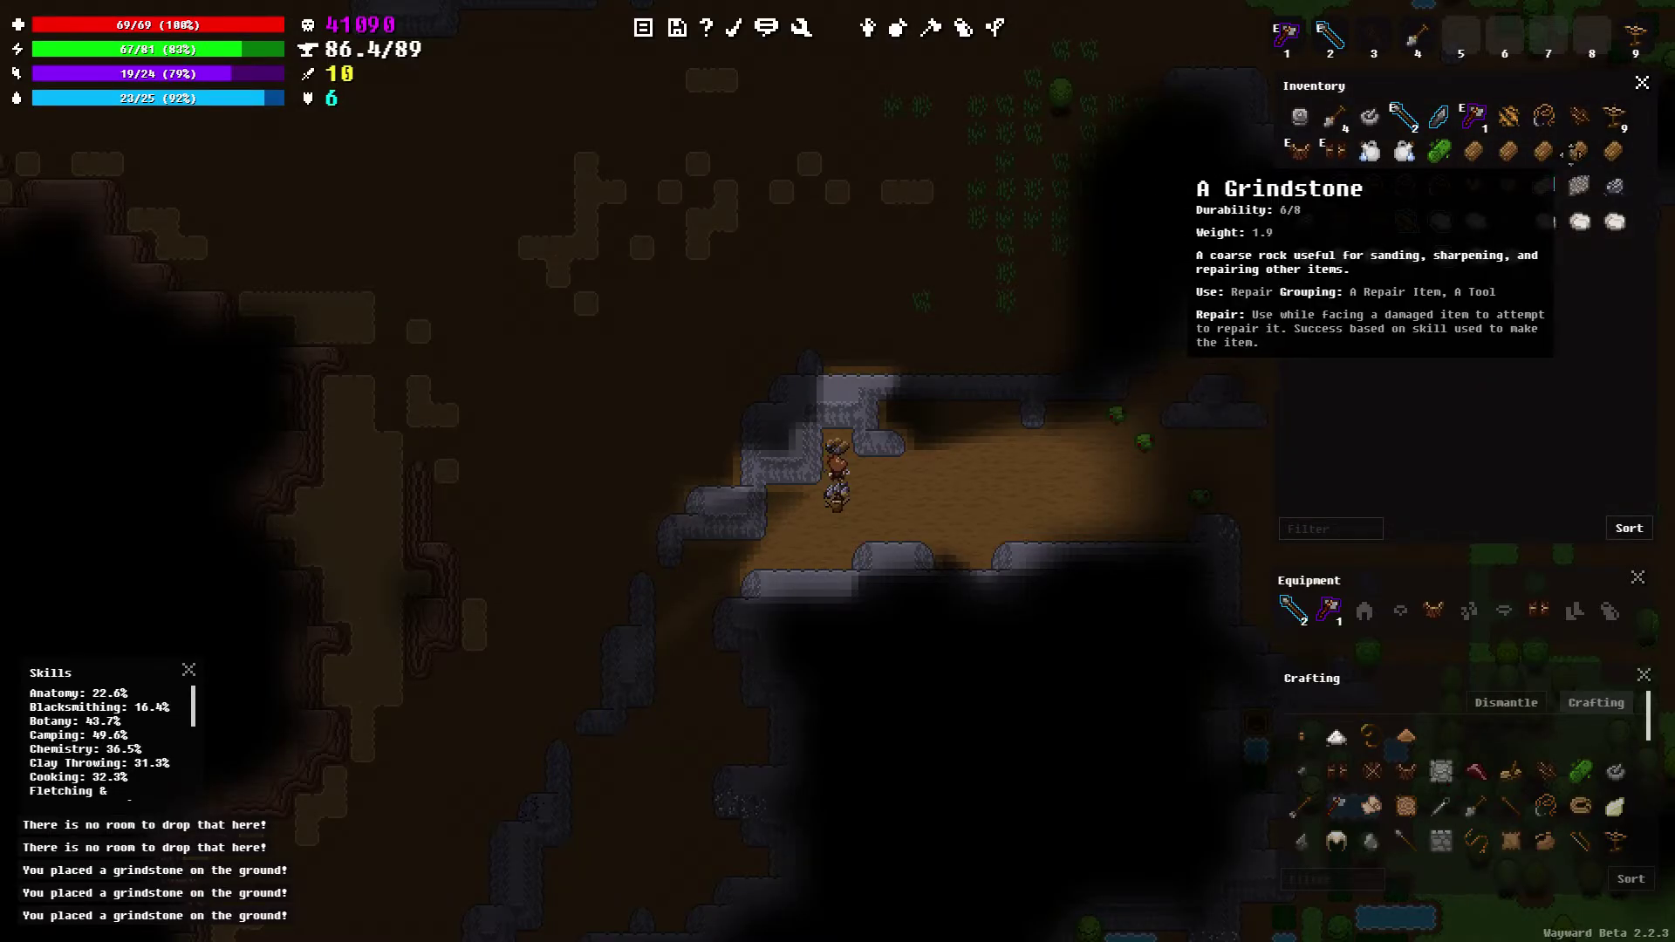
pyautogui.rightClick(1570, 152)
pyautogui.click(1576, 281)
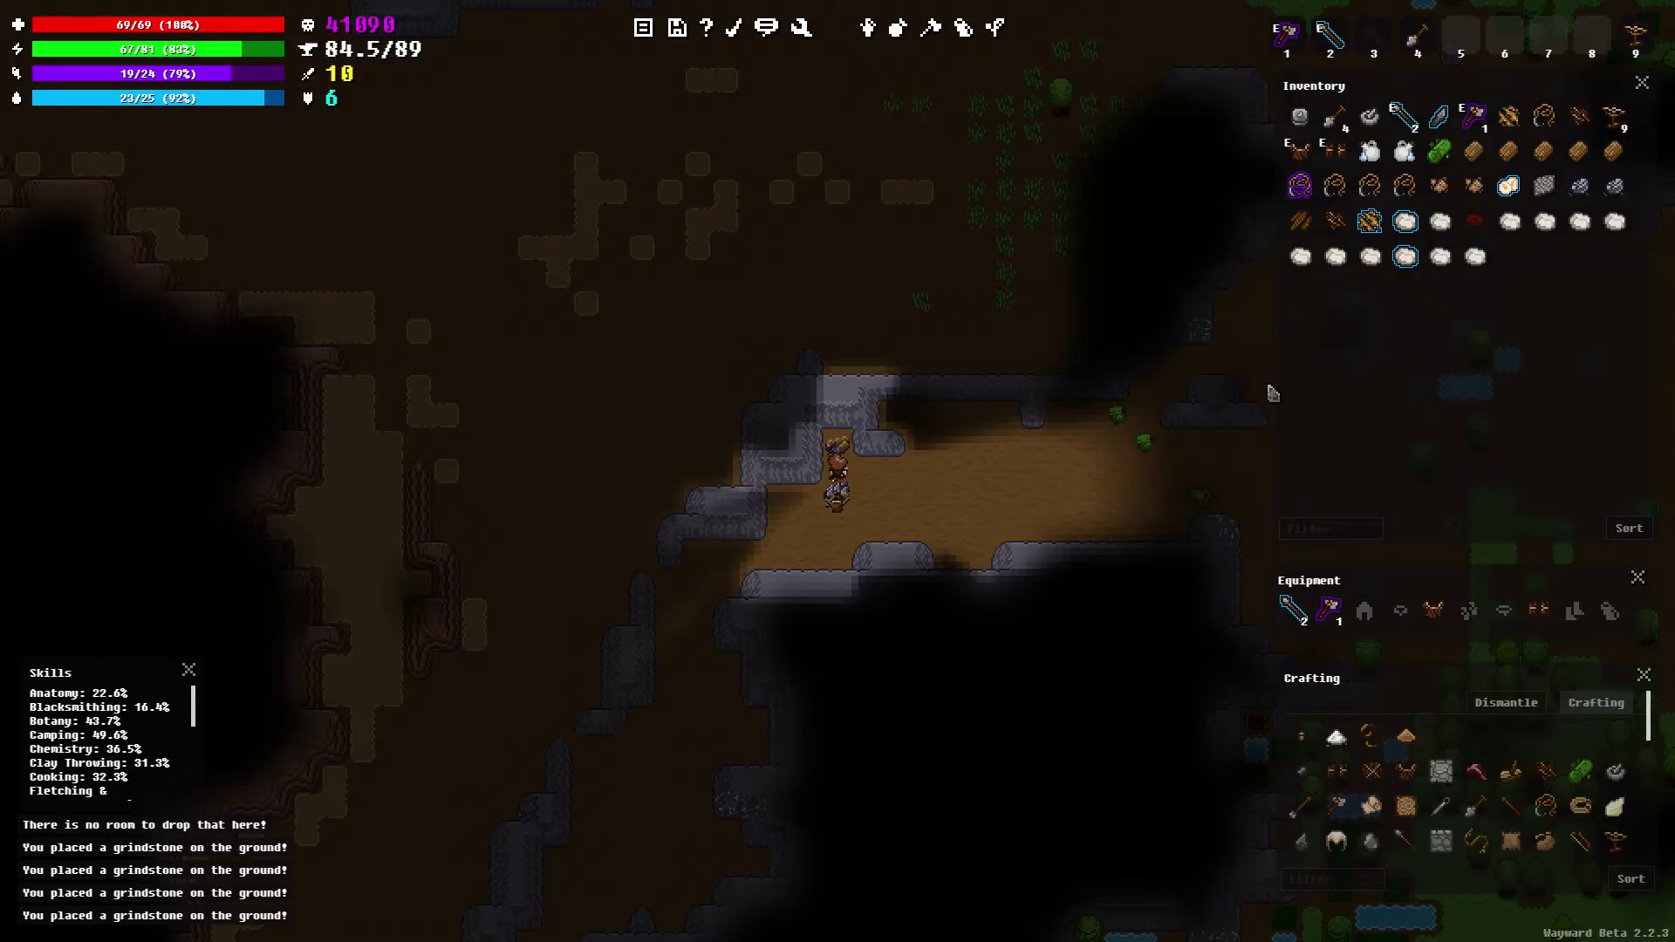
# Walk east across the cave to the berry bush, examining rocks along the way
pyautogui.press('d')
pyautogui.press('d')
pyautogui.press('d')
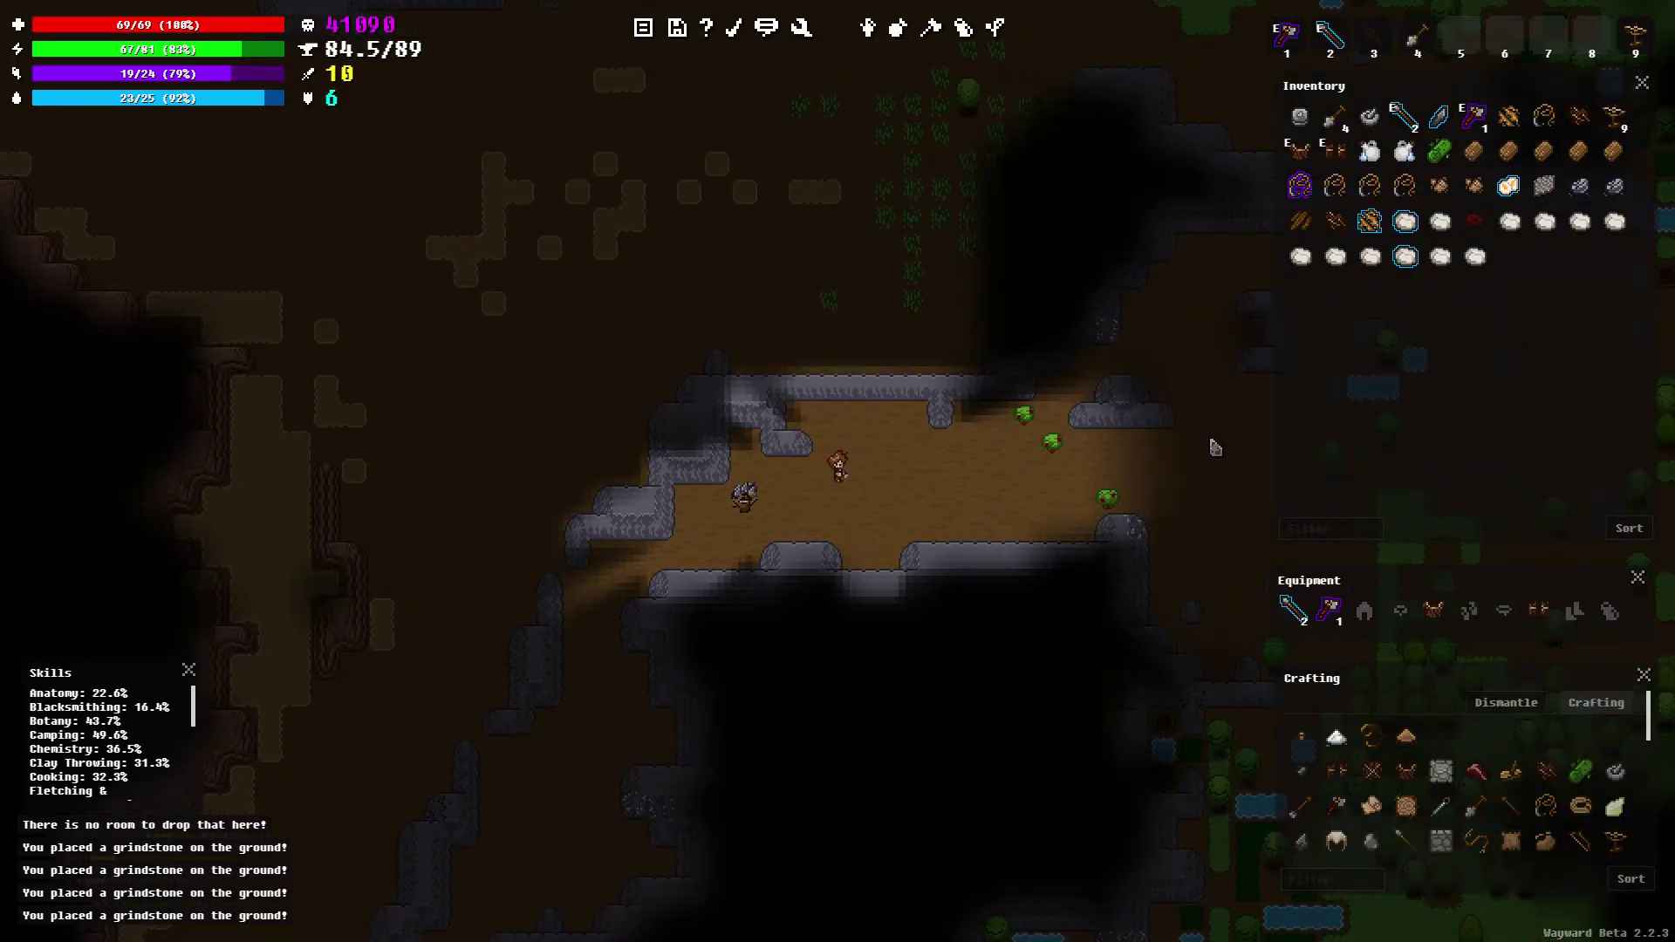
pyautogui.press('d')
pyautogui.press('d')
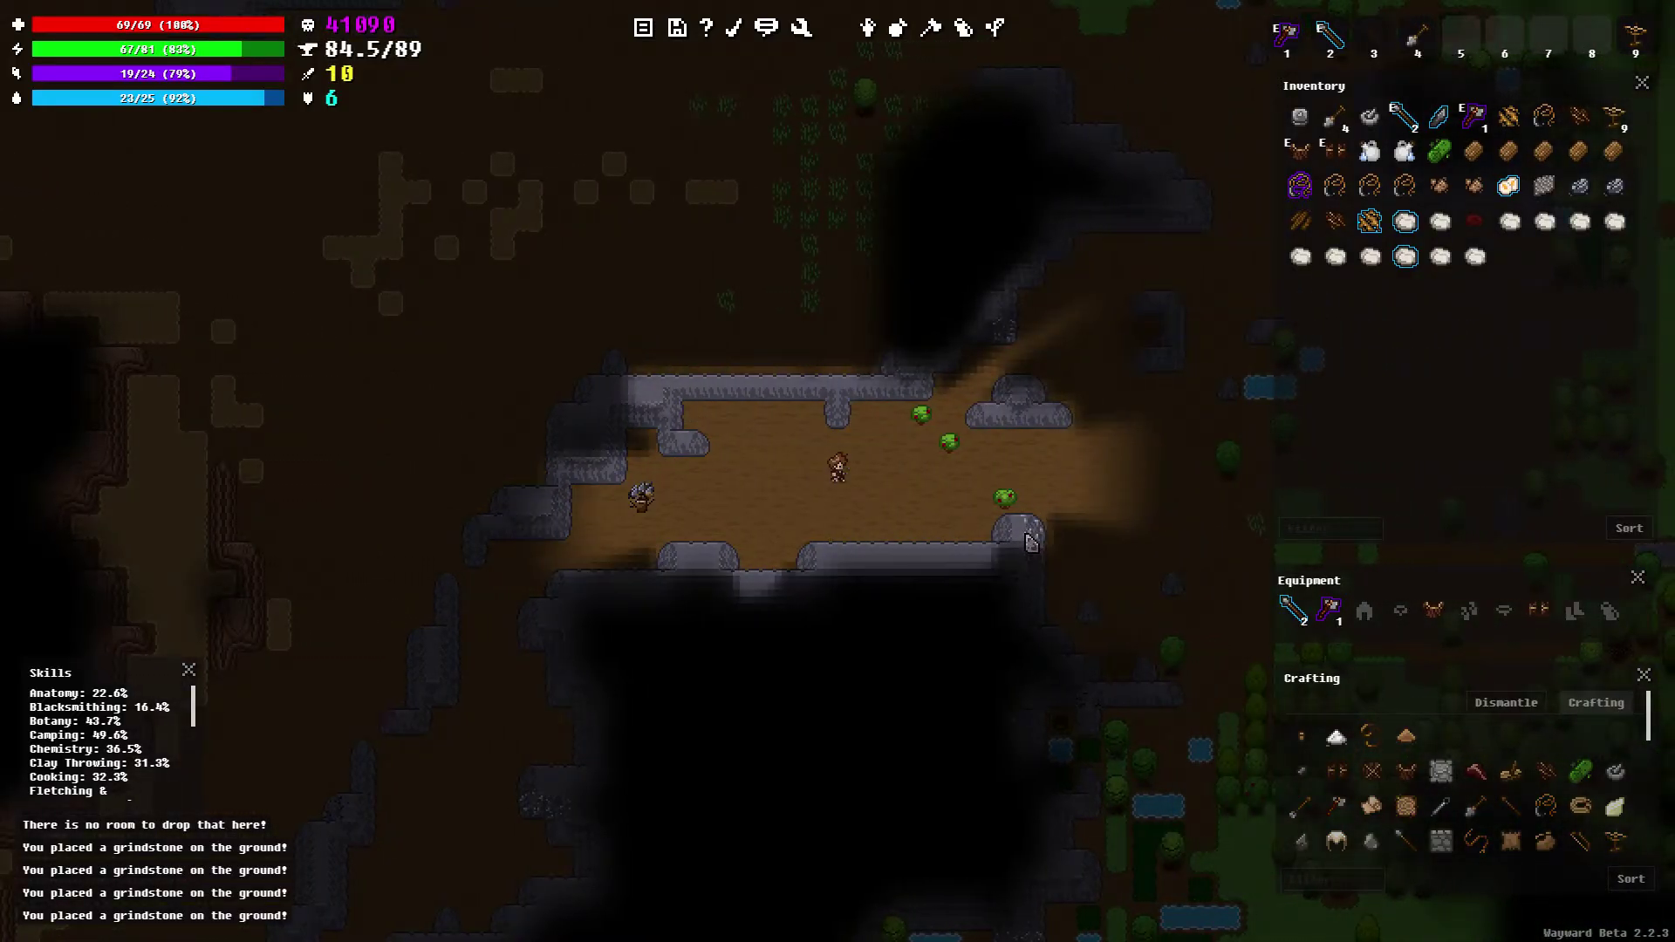
pyautogui.click(1030, 542)
pyautogui.press('d')
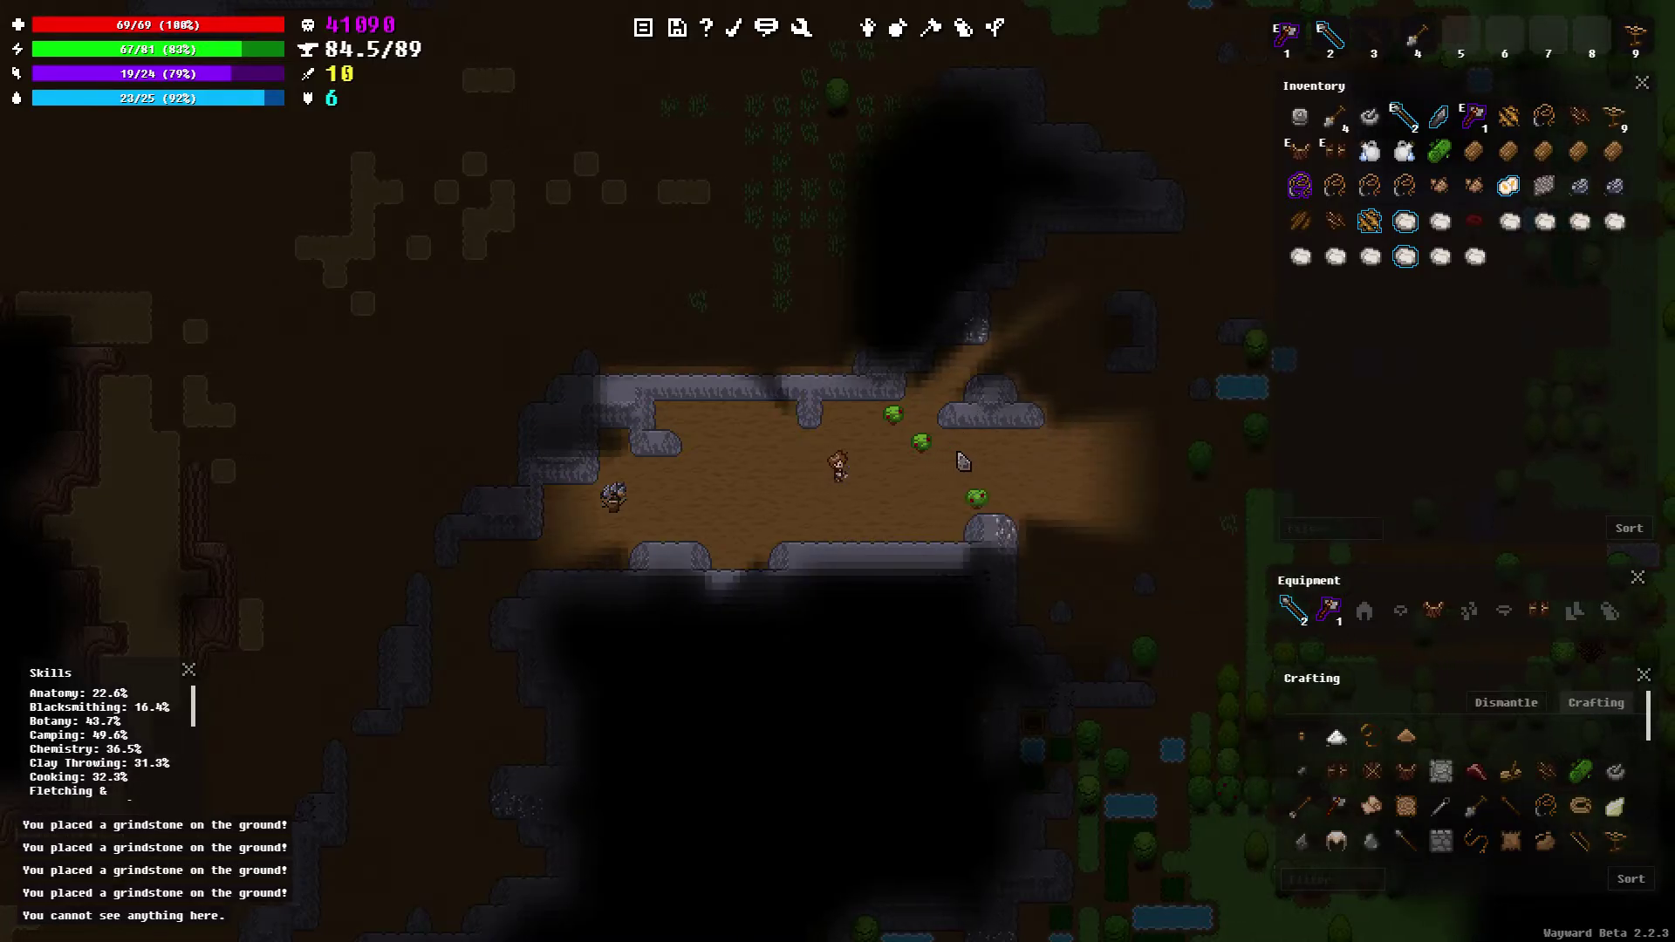
pyautogui.click(953, 348)
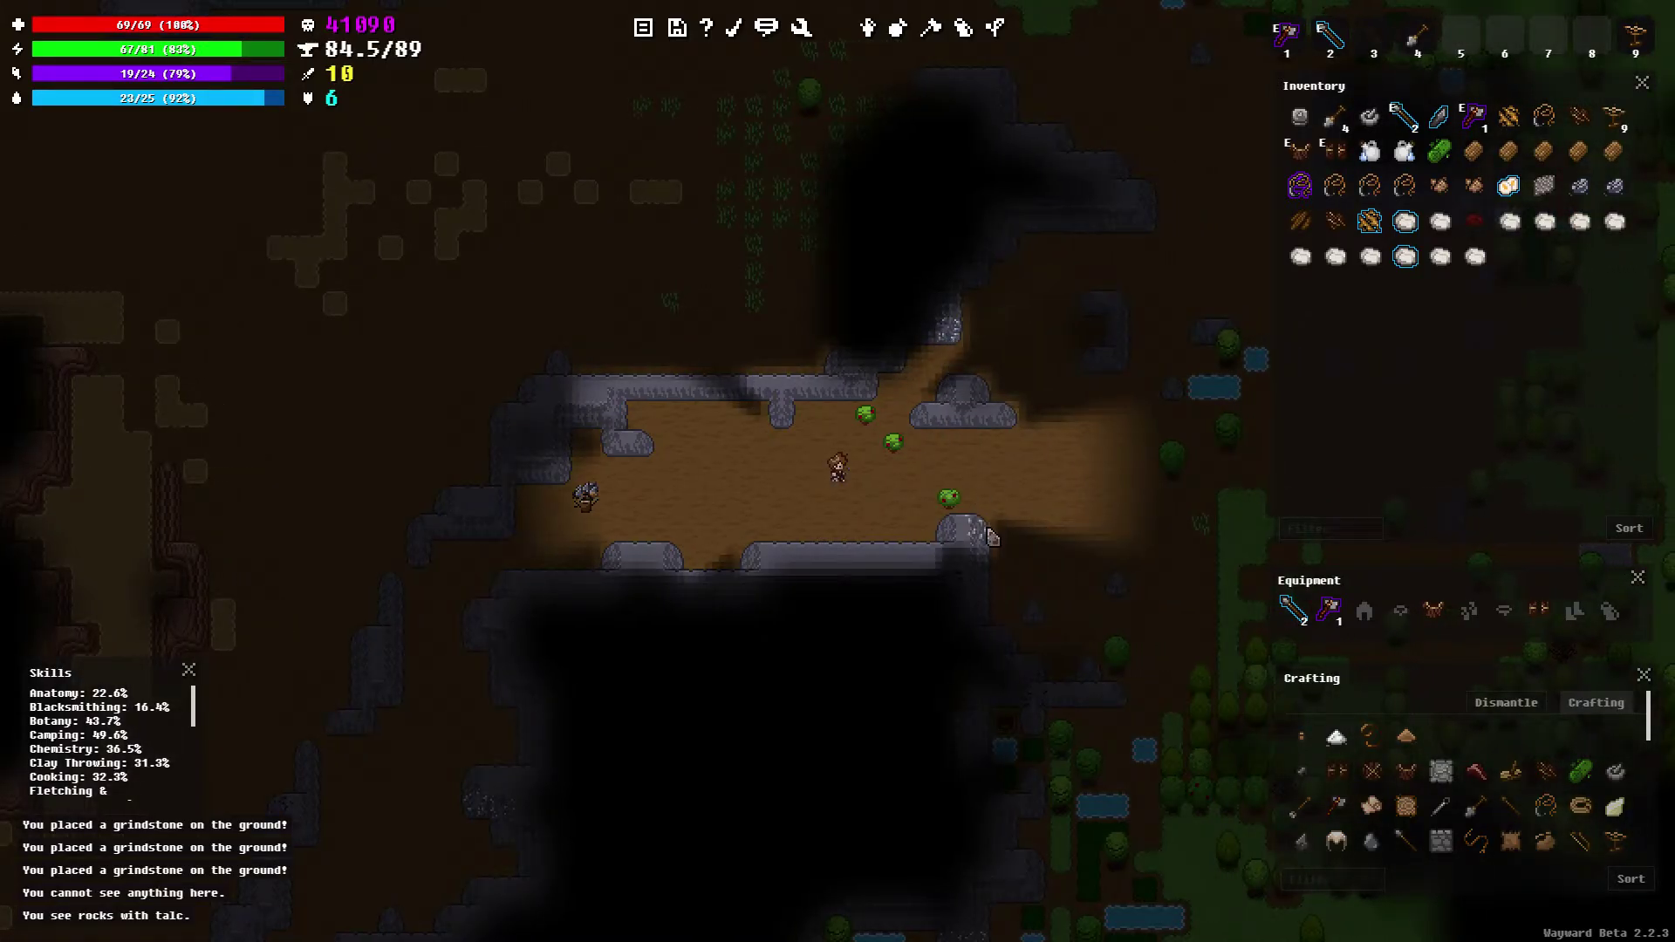
pyautogui.press('d')
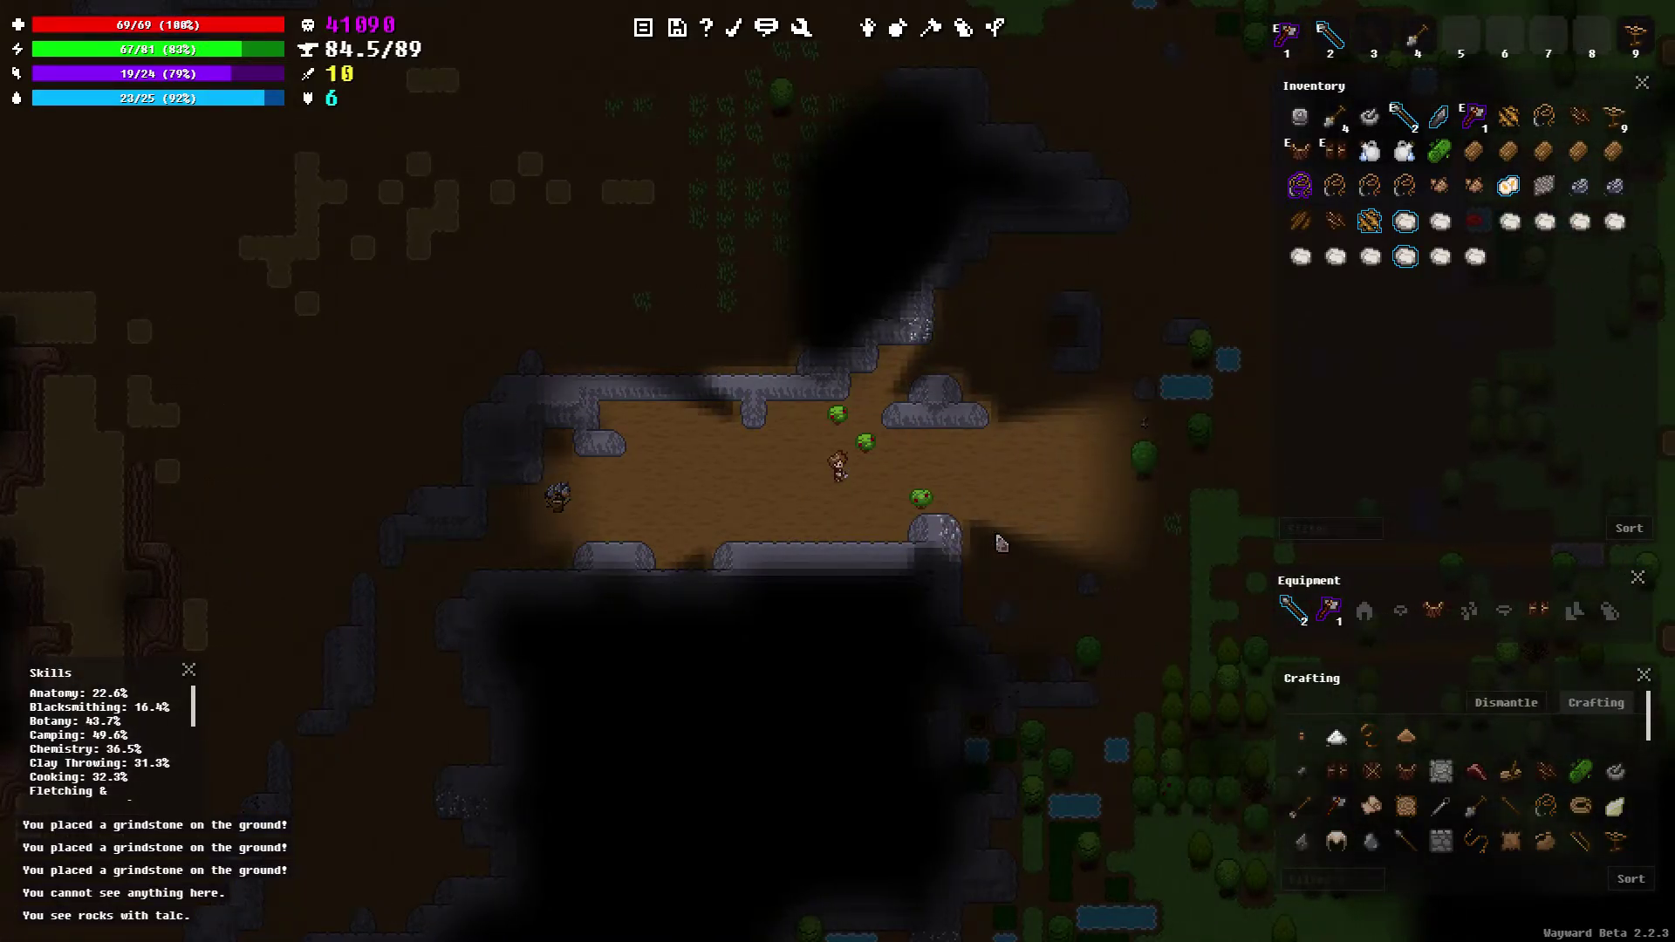
pyautogui.press('d')
pyautogui.press('w')
pyautogui.press('w')
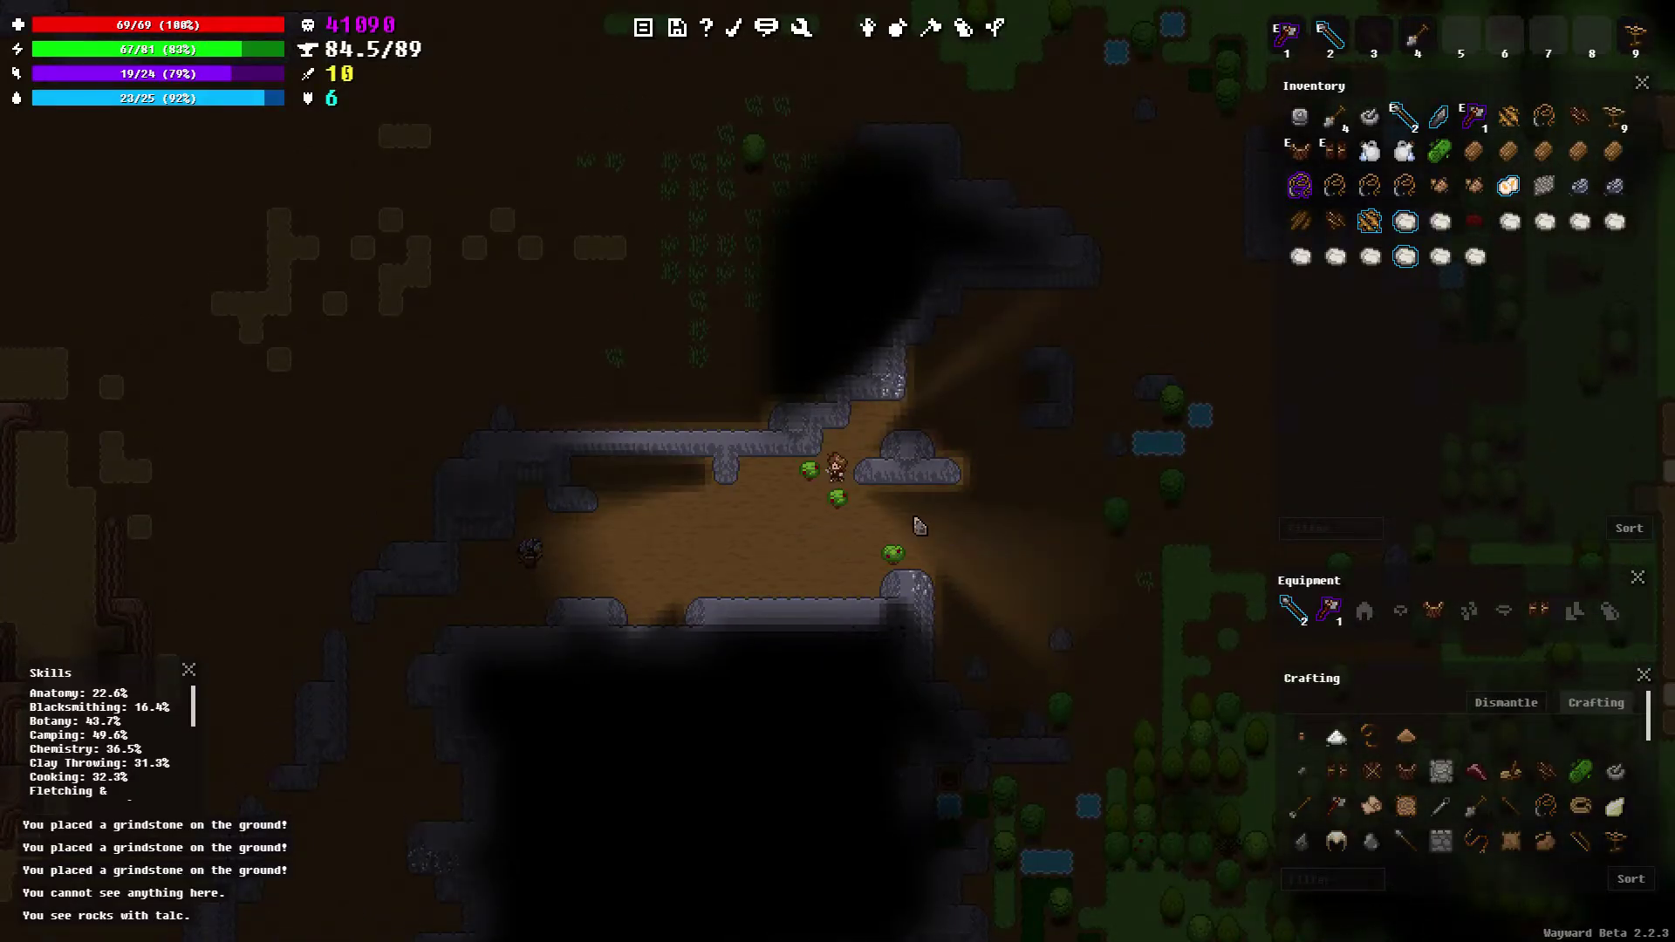
# Harvest the berry bush, eat the red berries and plant the berry seeds
pyautogui.rightClick(906, 520)
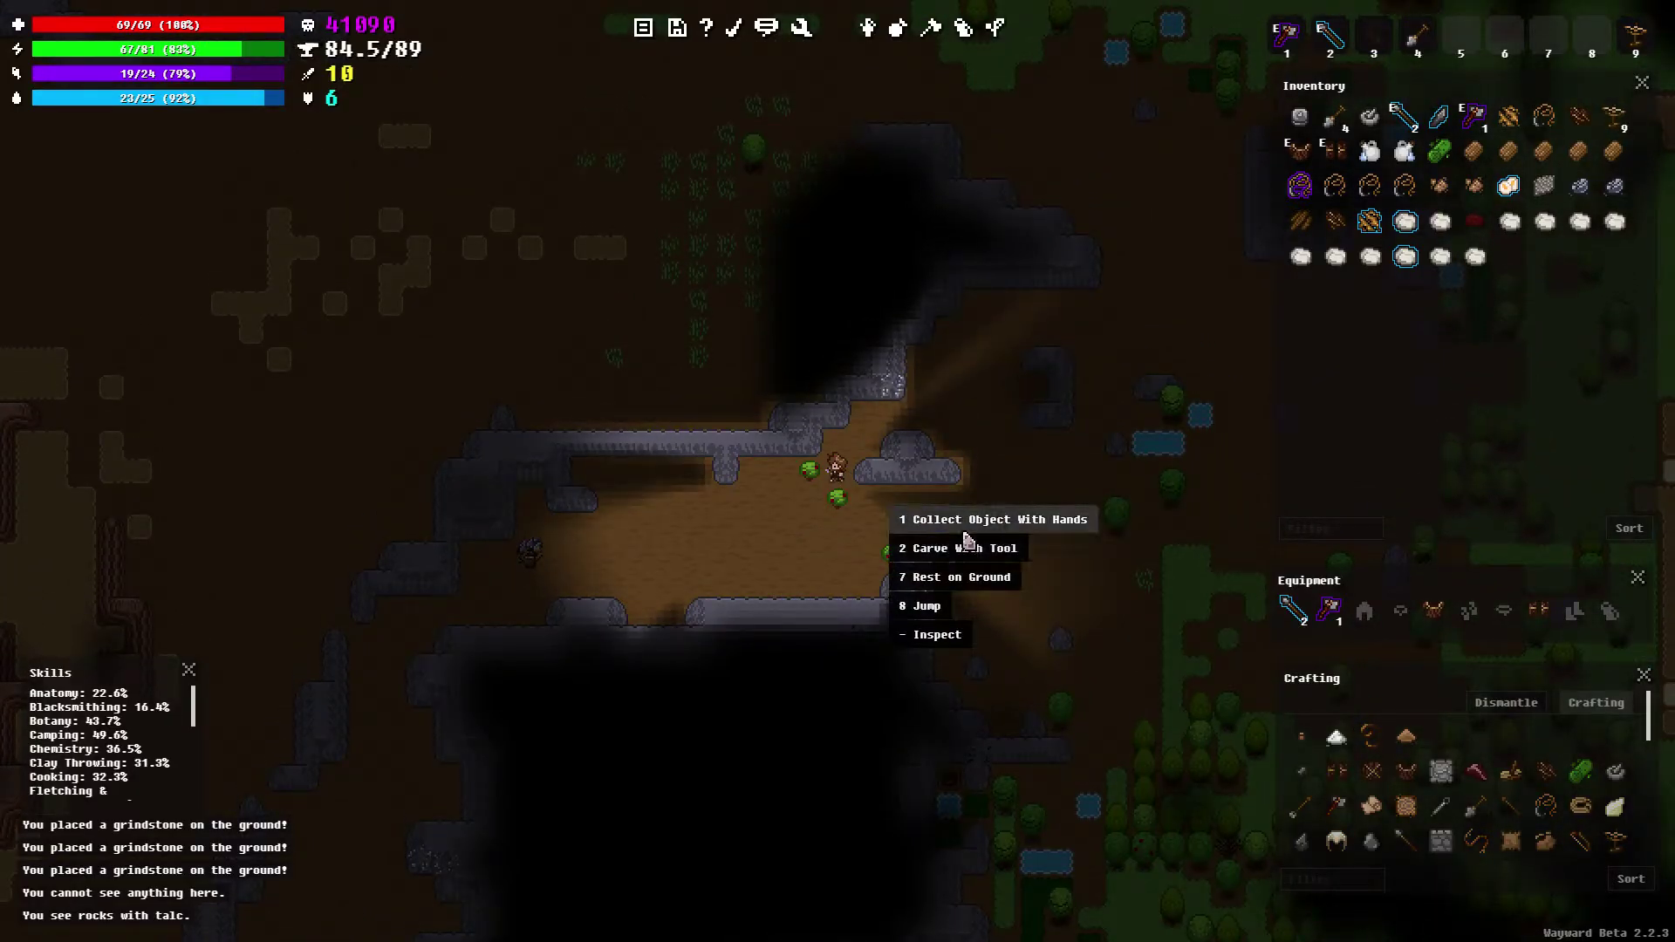
pyautogui.click(969, 524)
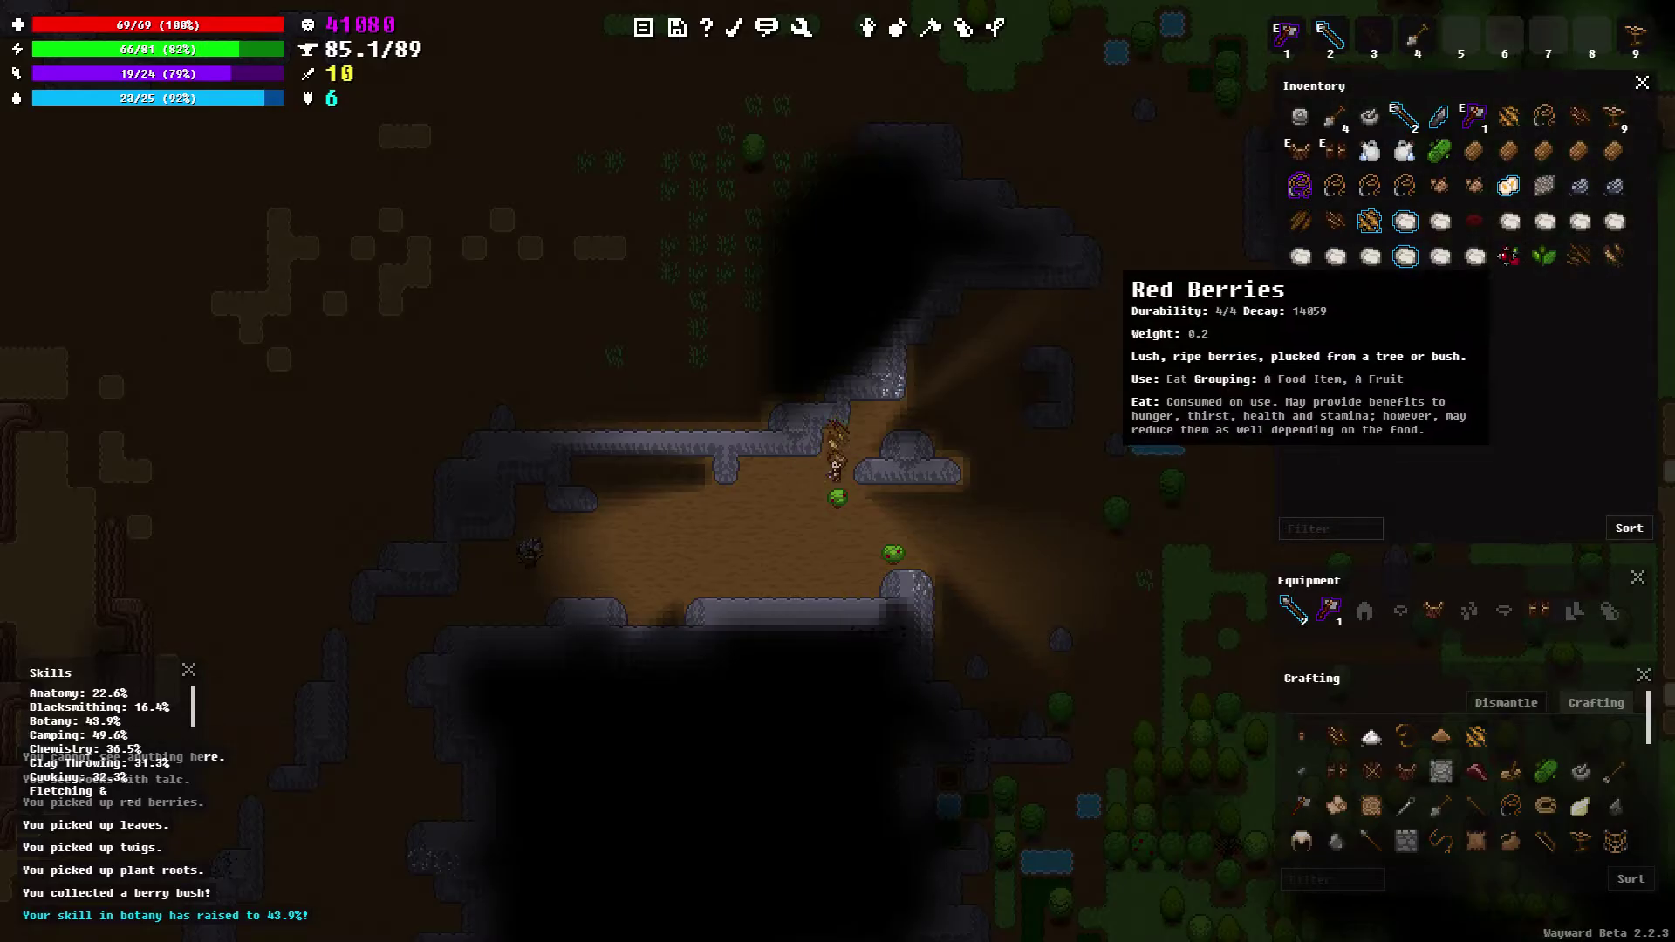
pyautogui.rightClick(1515, 261)
pyautogui.click(1526, 268)
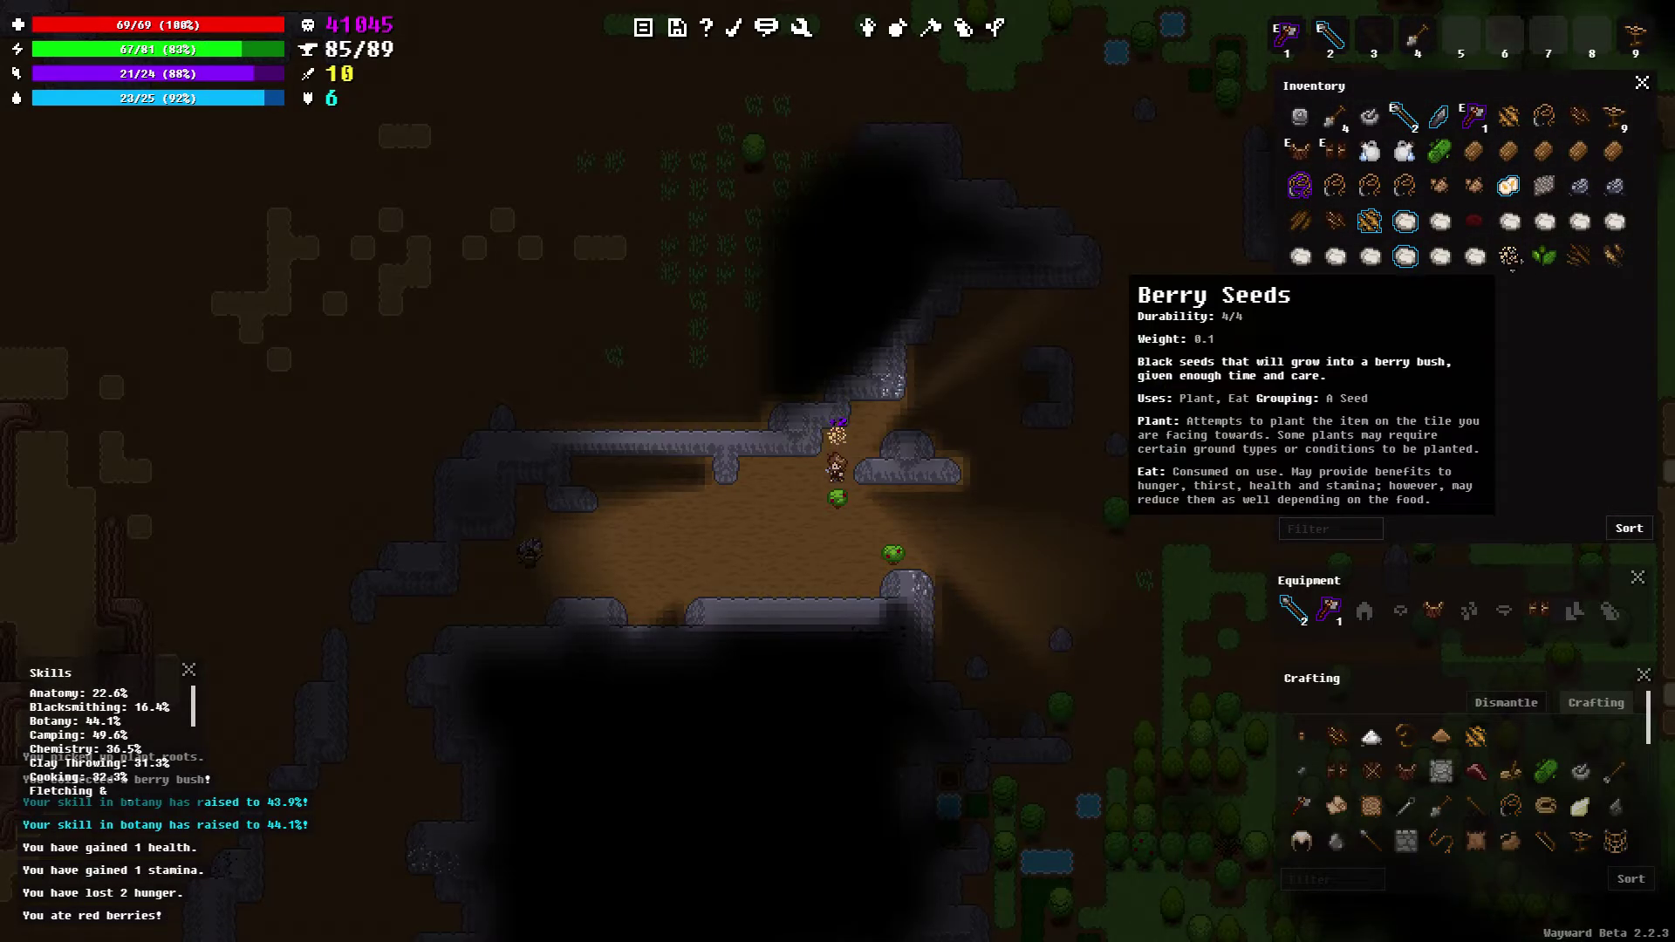
pyautogui.rightClick(1510, 258)
pyautogui.click(1550, 273)
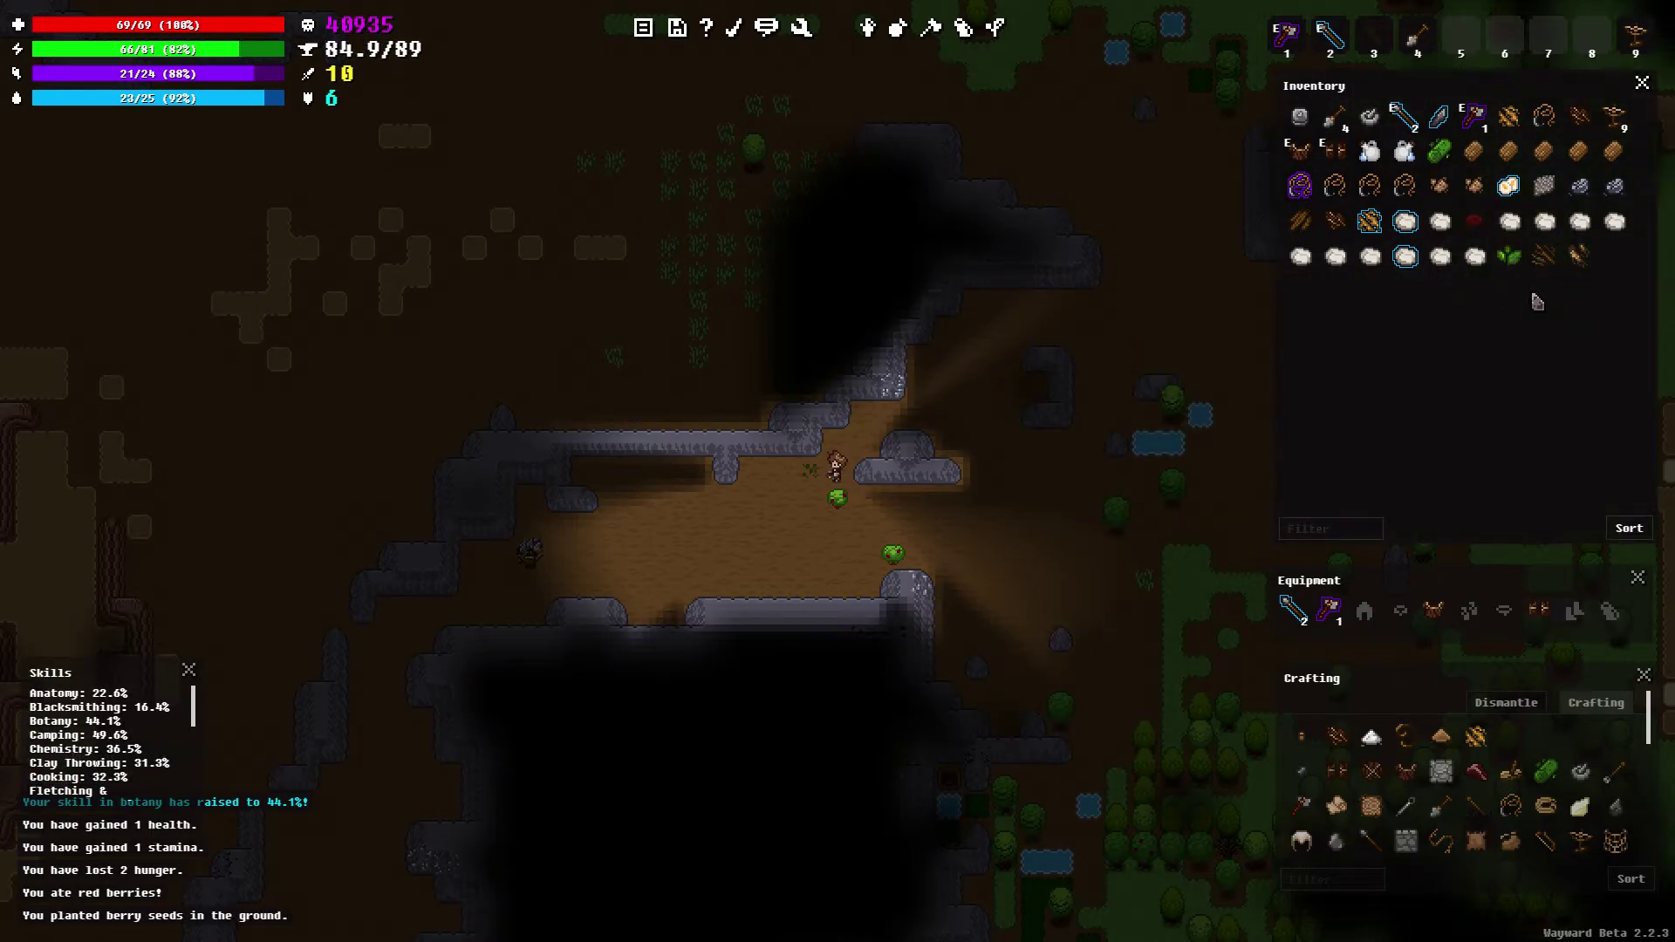
# Drop the leaves, craft kindling, then inspect the limestone rocks to the south
pyautogui.rightClick(1541, 263)
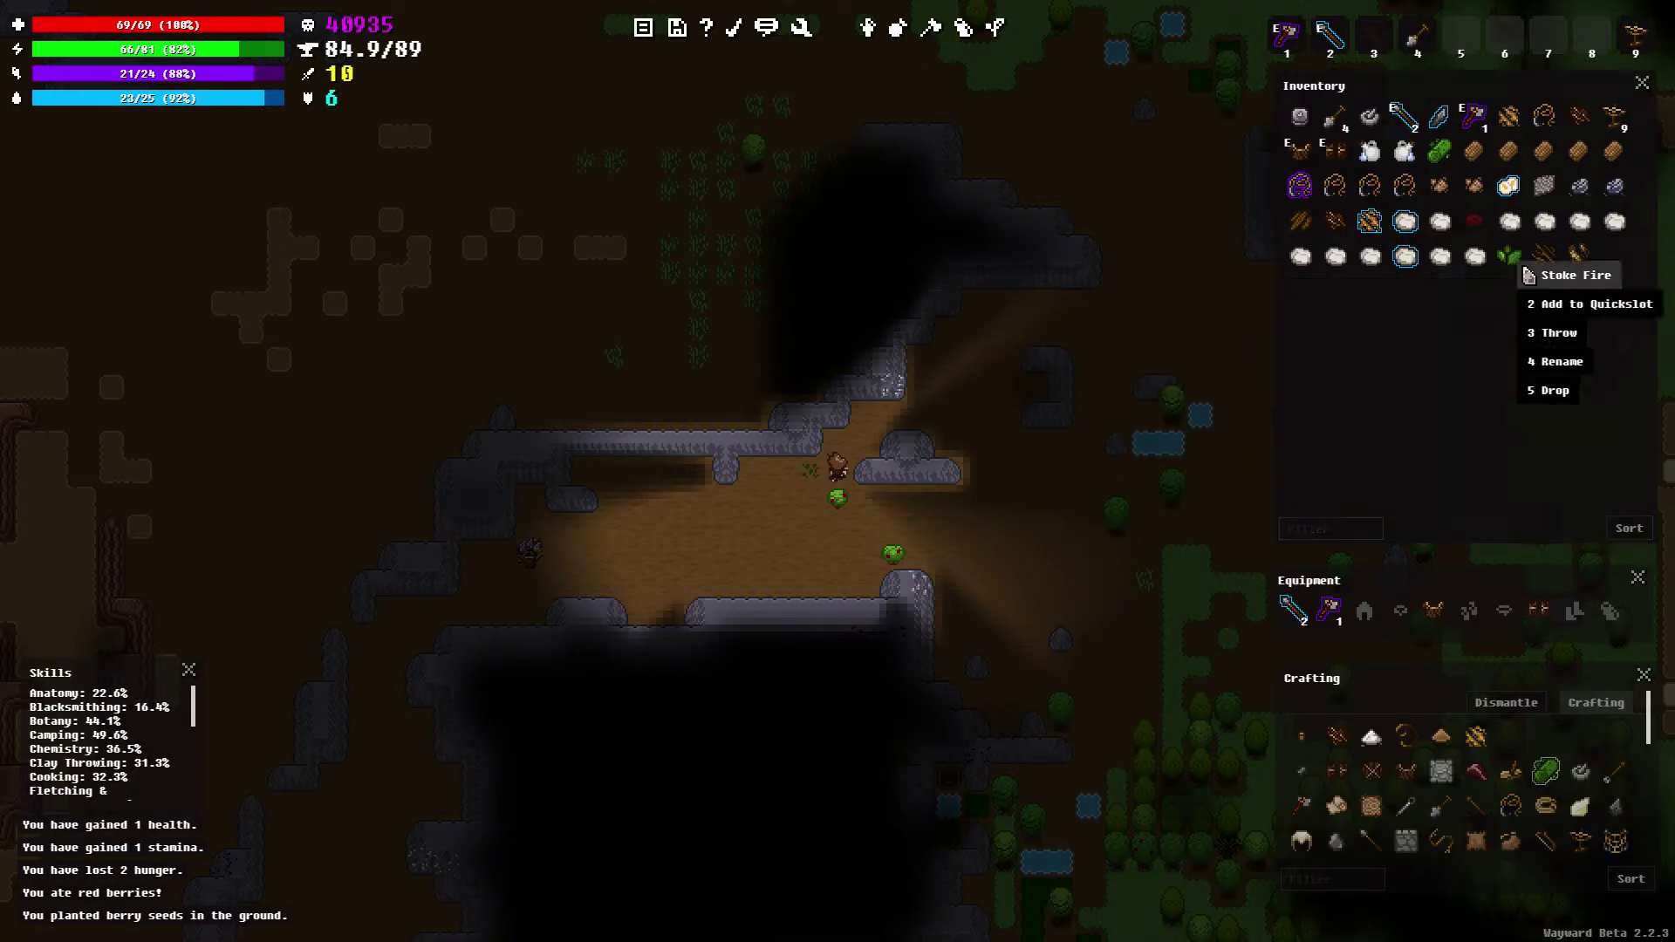
pyautogui.click(1550, 390)
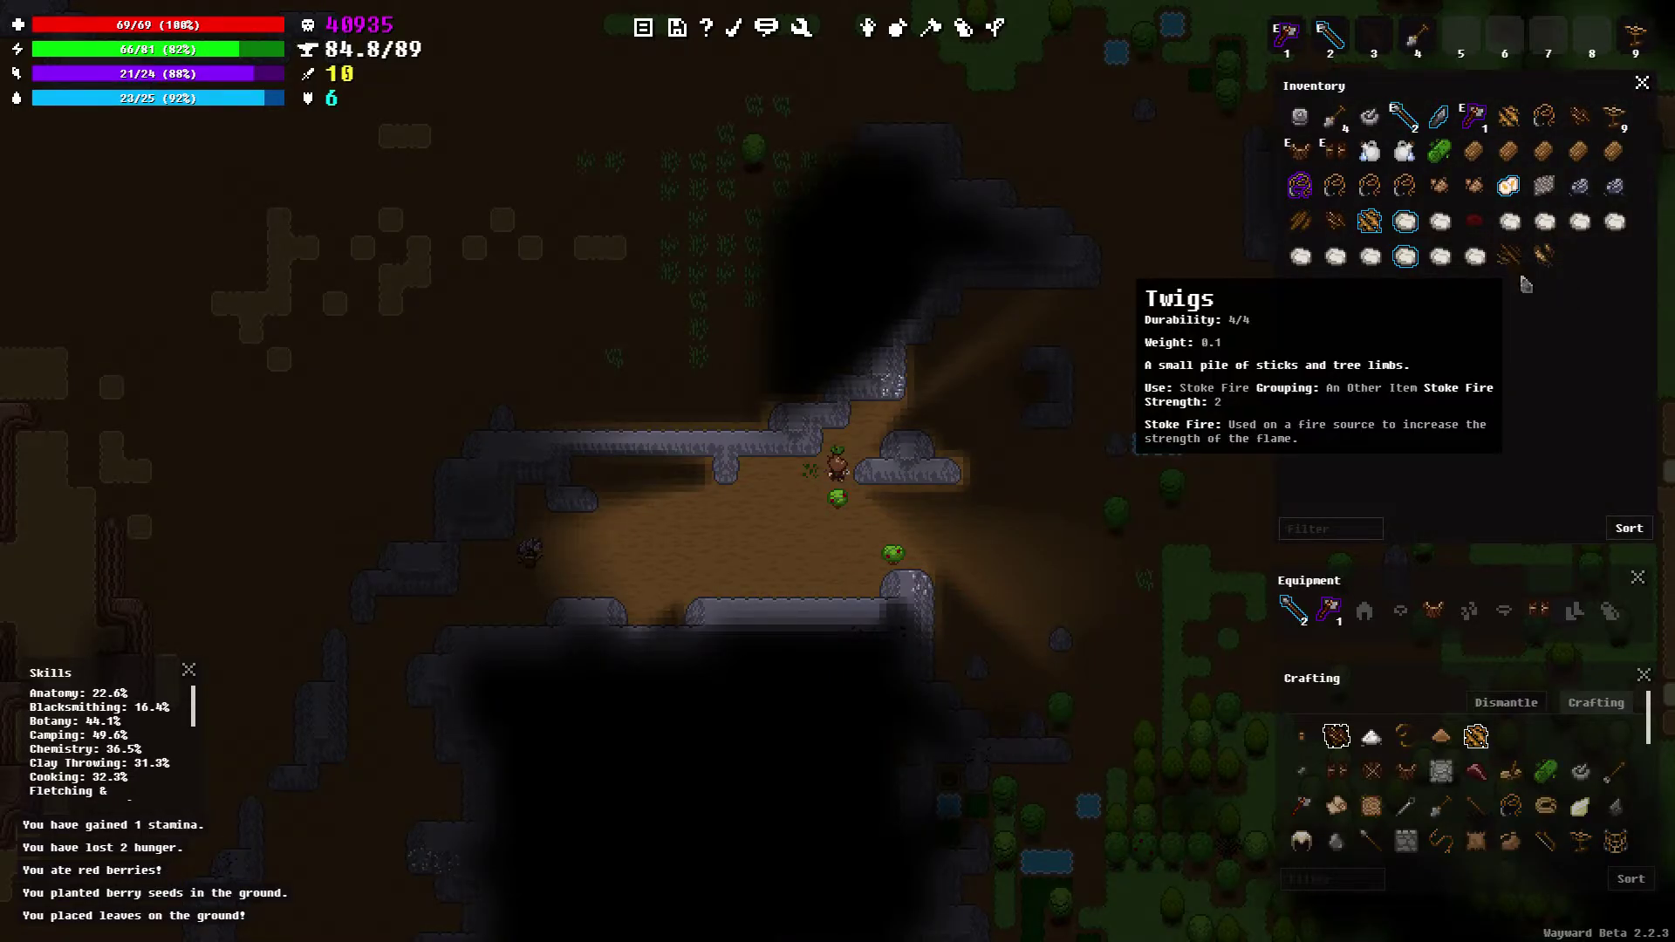
pyautogui.click(1482, 741)
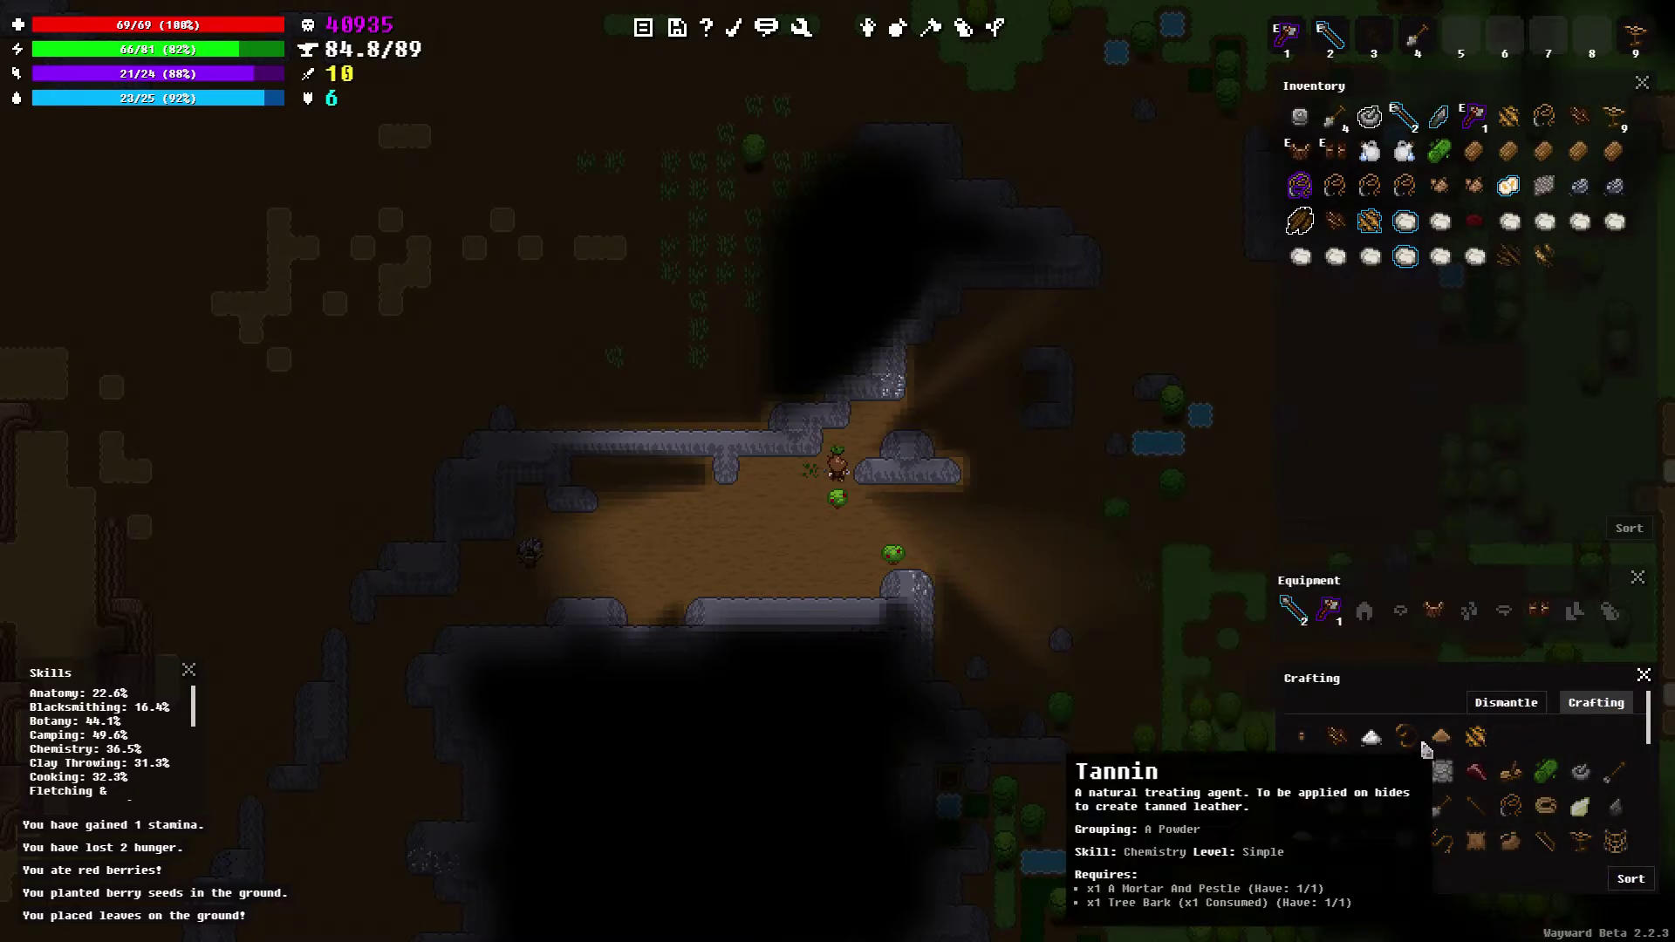
pyautogui.click(1341, 741)
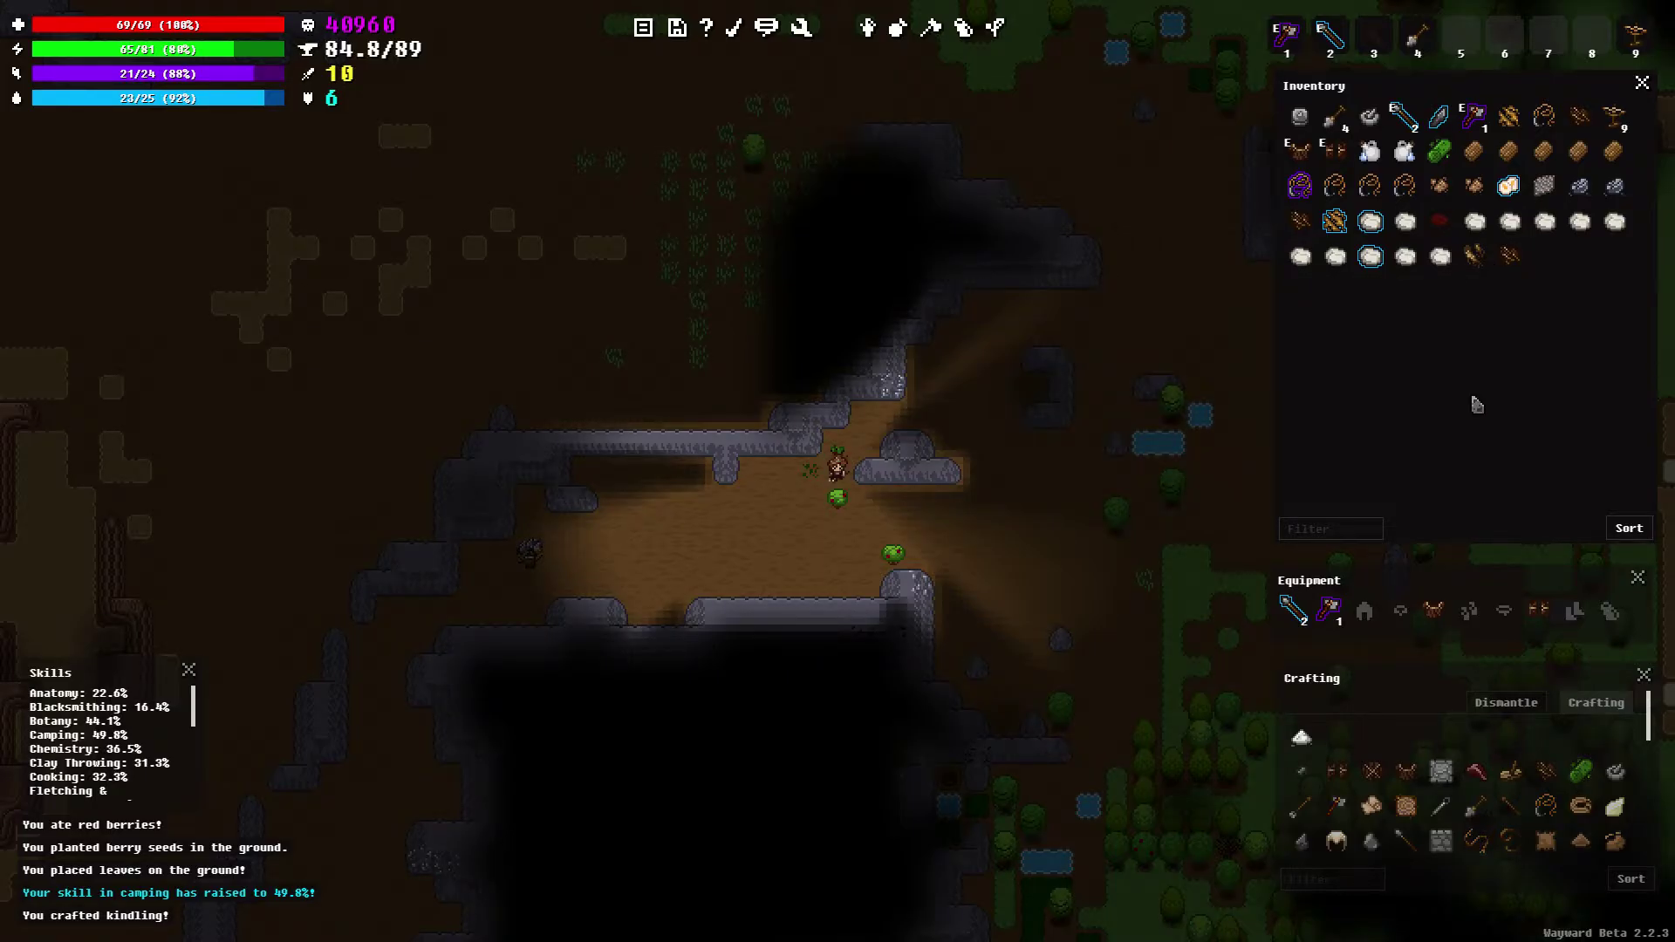
pyautogui.press('s')
pyautogui.click(921, 557)
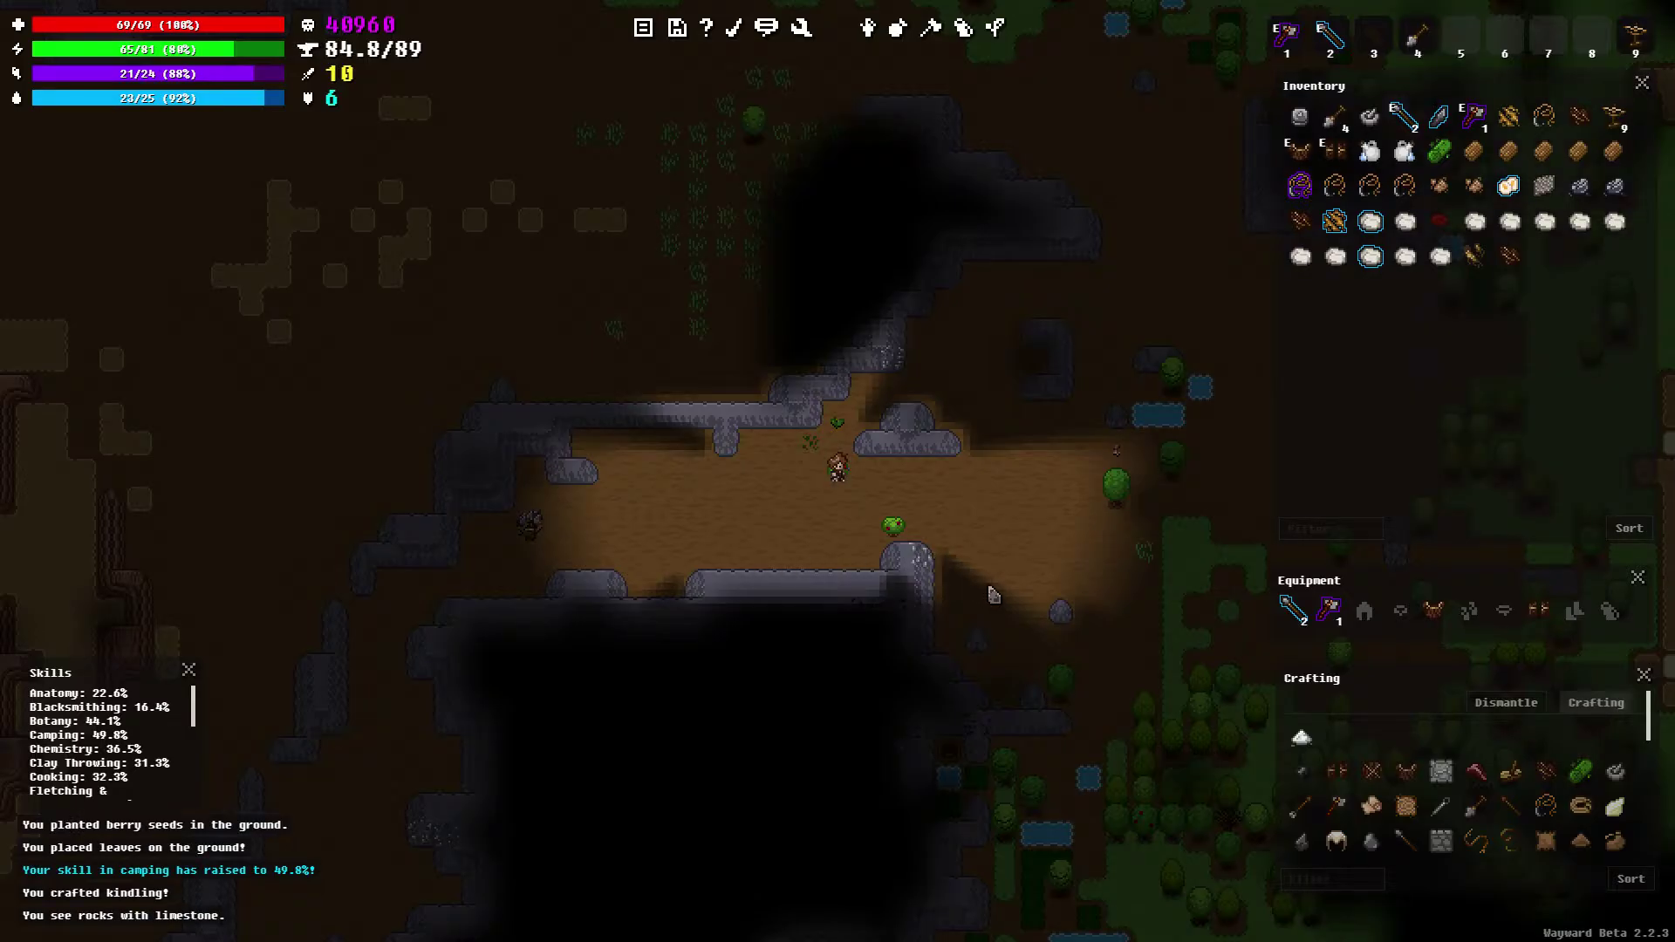
# Mine limestone from the adjacent rock and equip the animal pelt on the back
pyautogui.press('d')
pyautogui.press('d')
pyautogui.press('w')
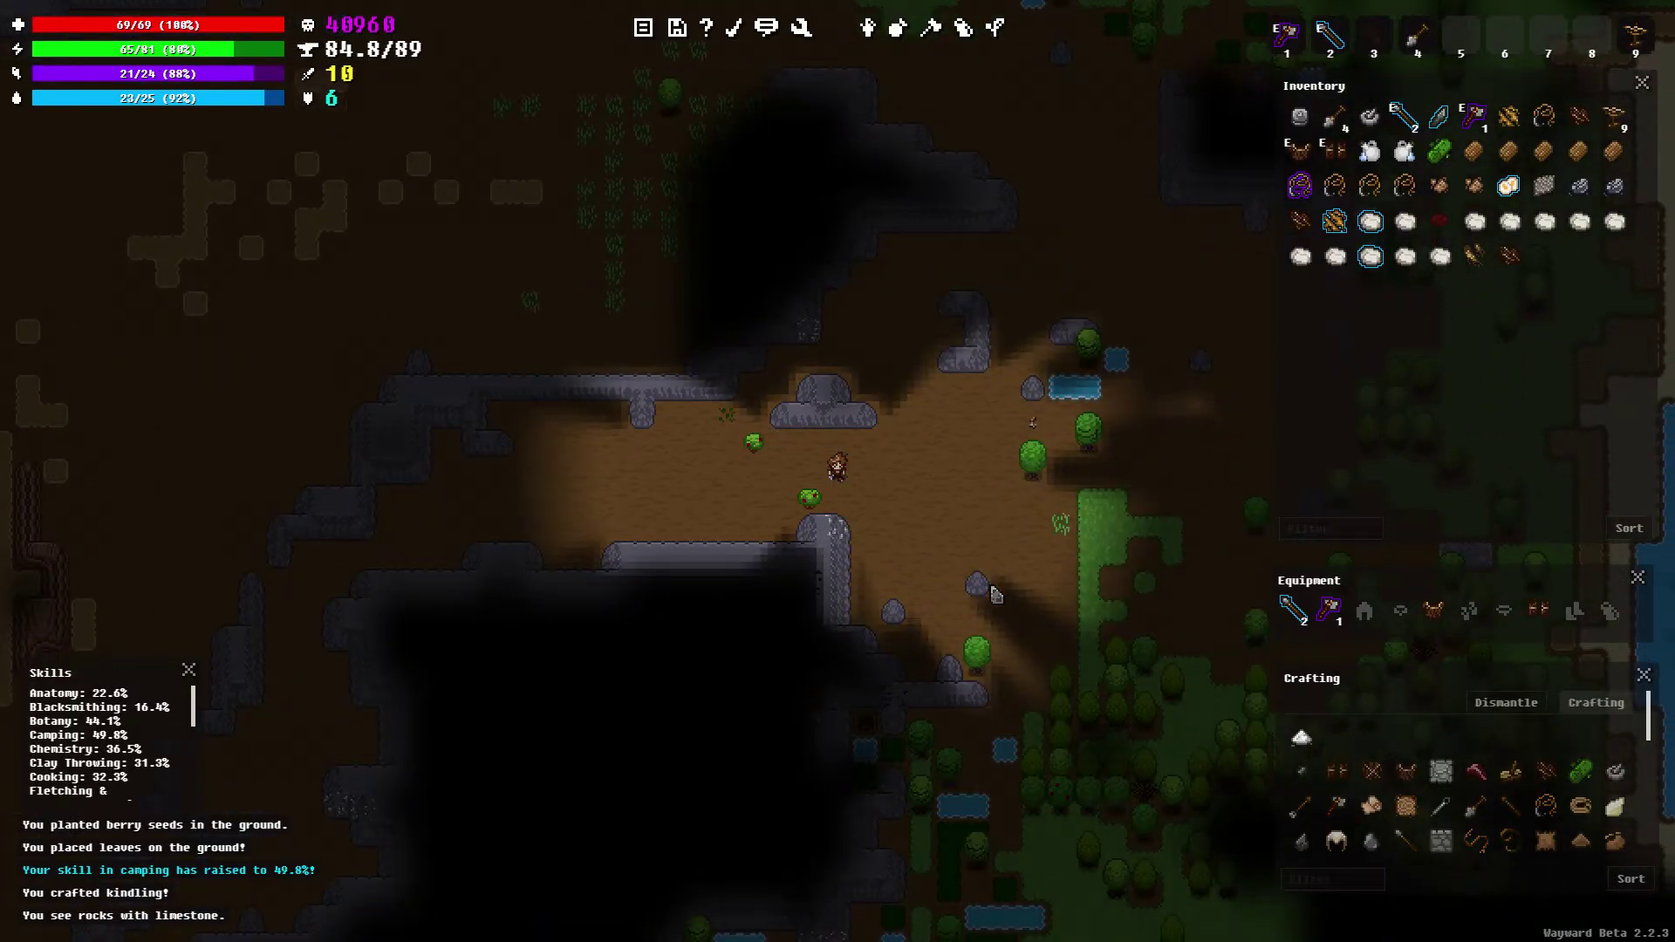
pyautogui.press('s')
pyautogui.press('s')
pyautogui.press('s')
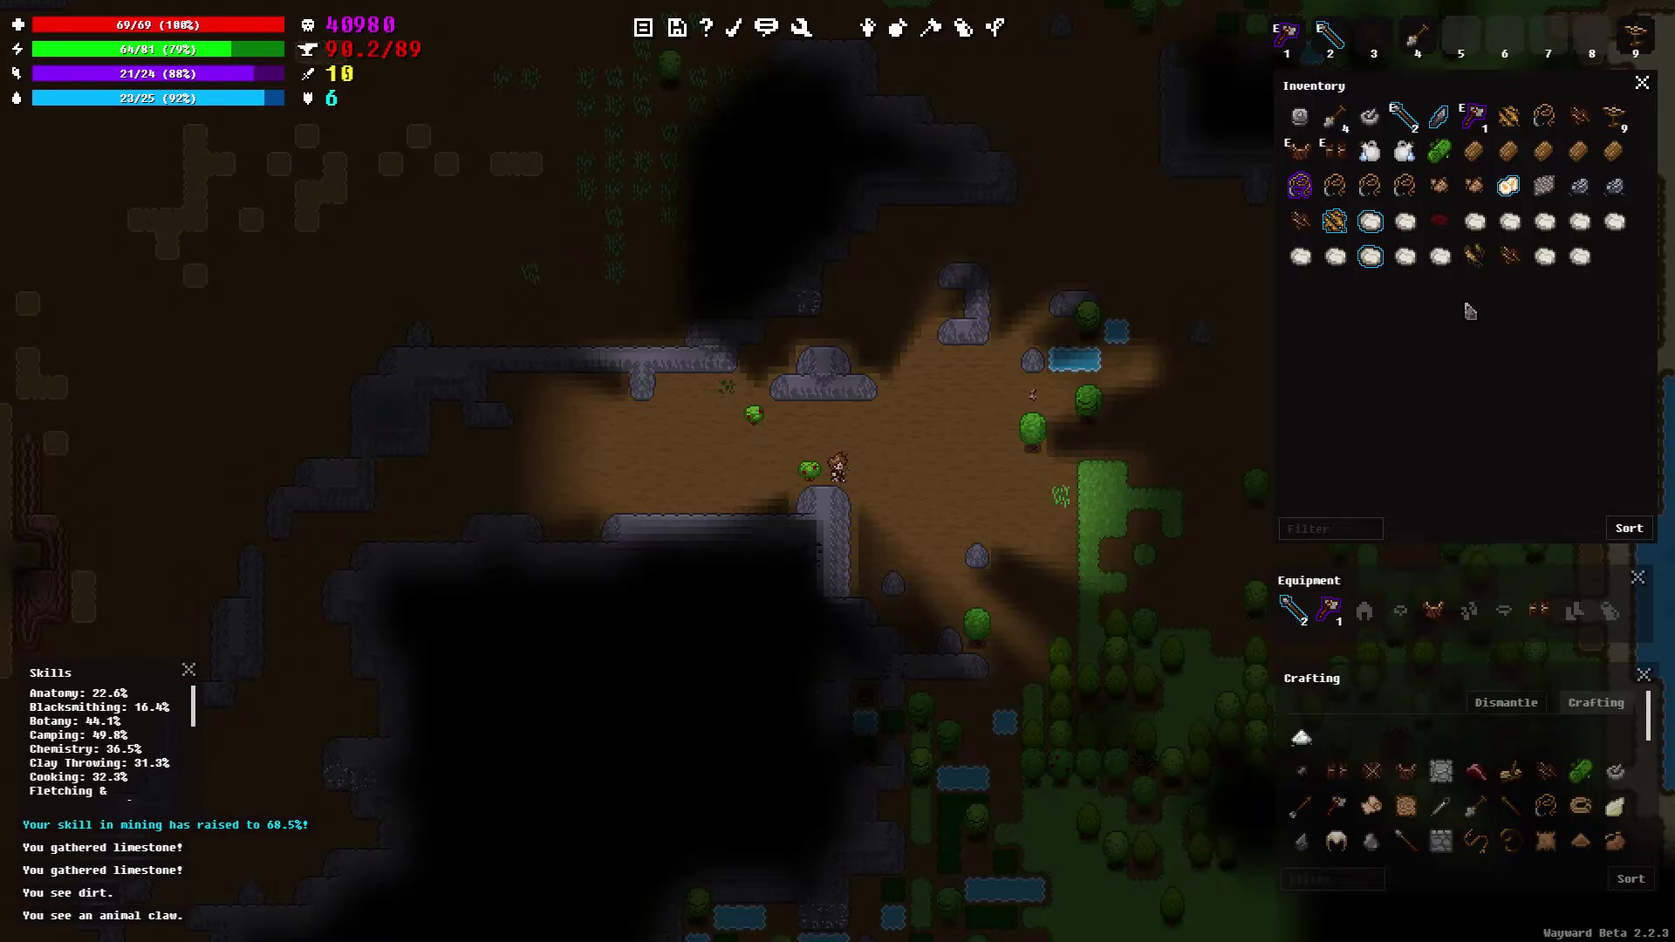
pyautogui.rightClick(1547, 195)
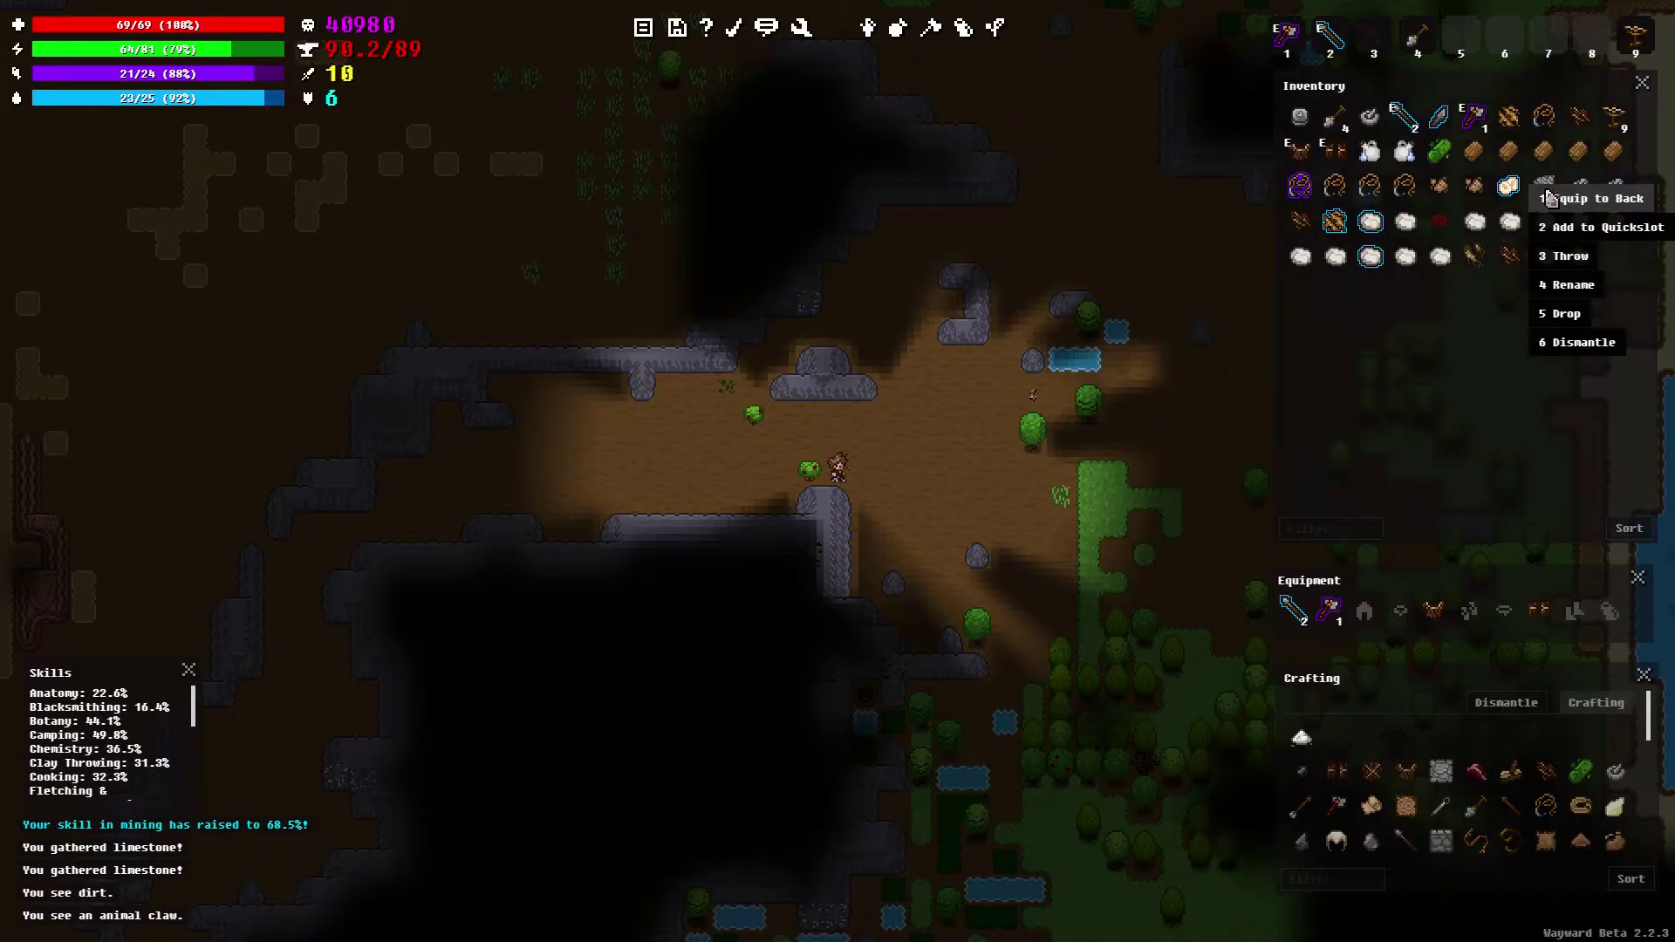
pyautogui.click(1551, 197)
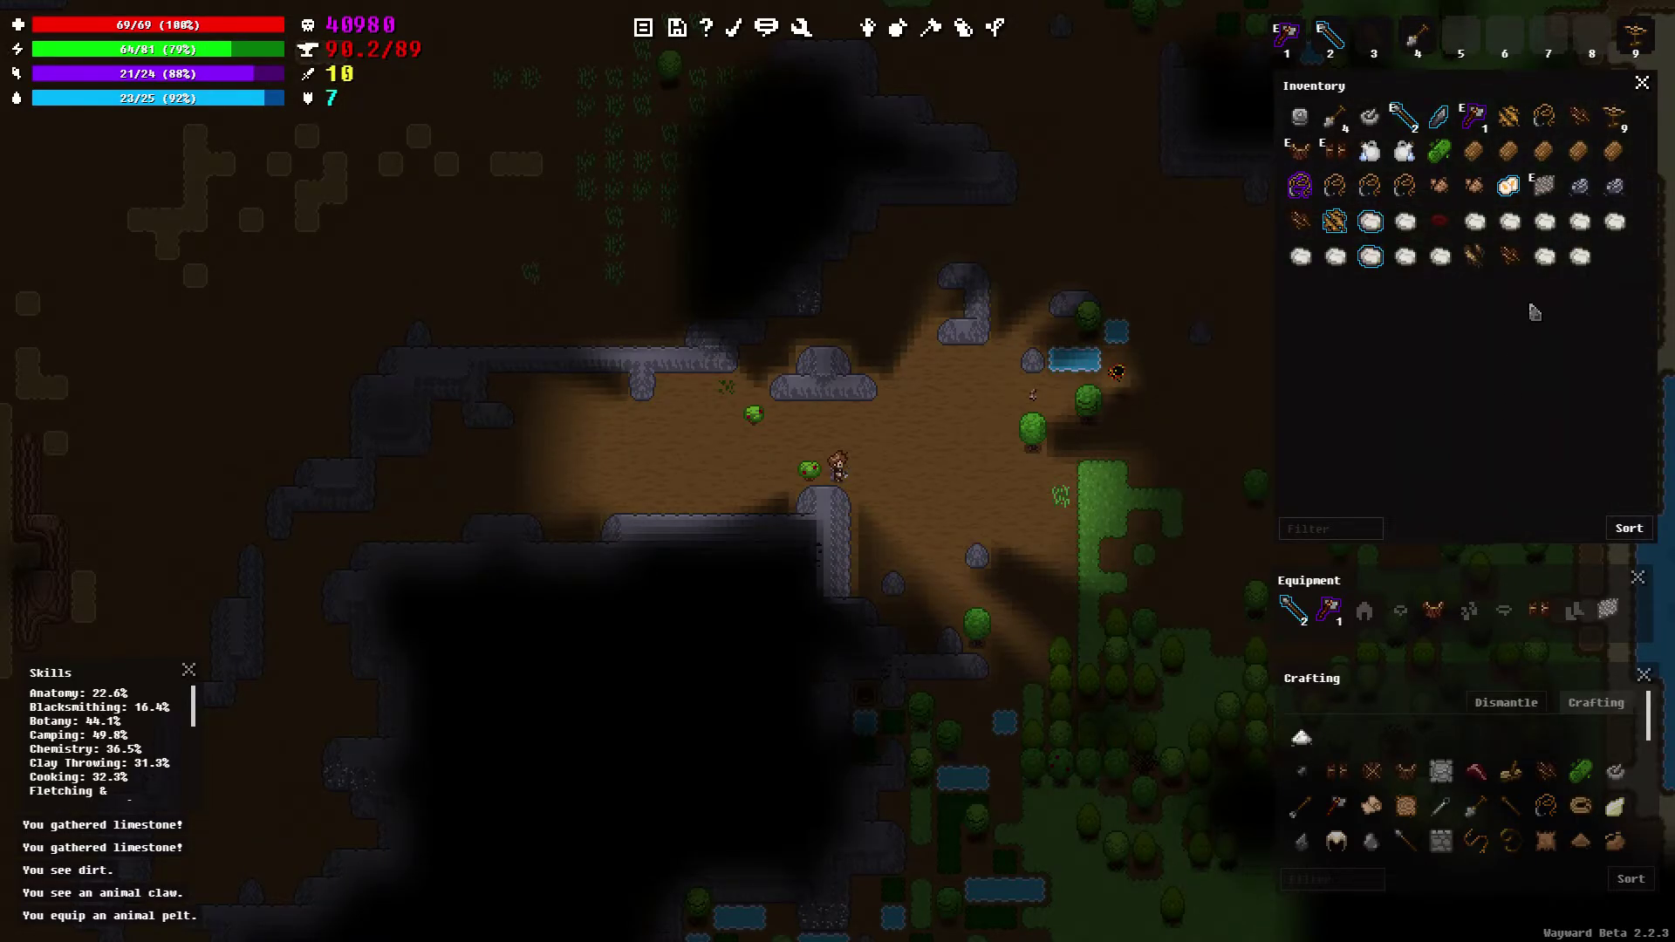
# Craft Limestone Powder four times, then bring up the nearby berry bush's actions
pyautogui.click(1303, 741)
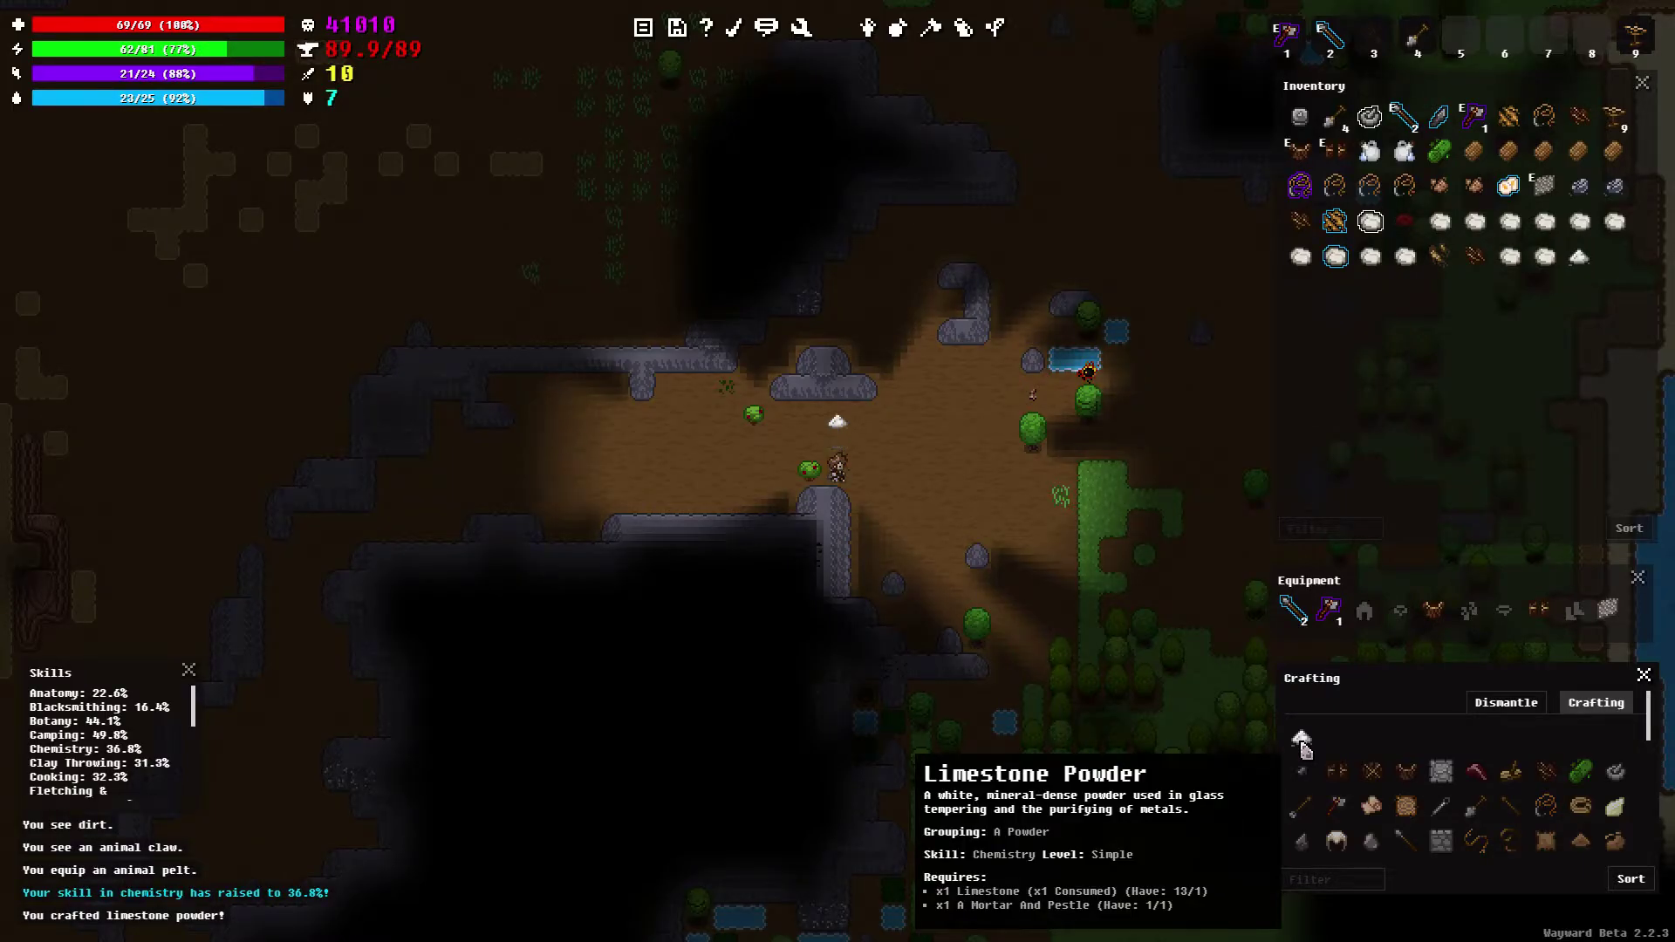
pyautogui.click(1302, 742)
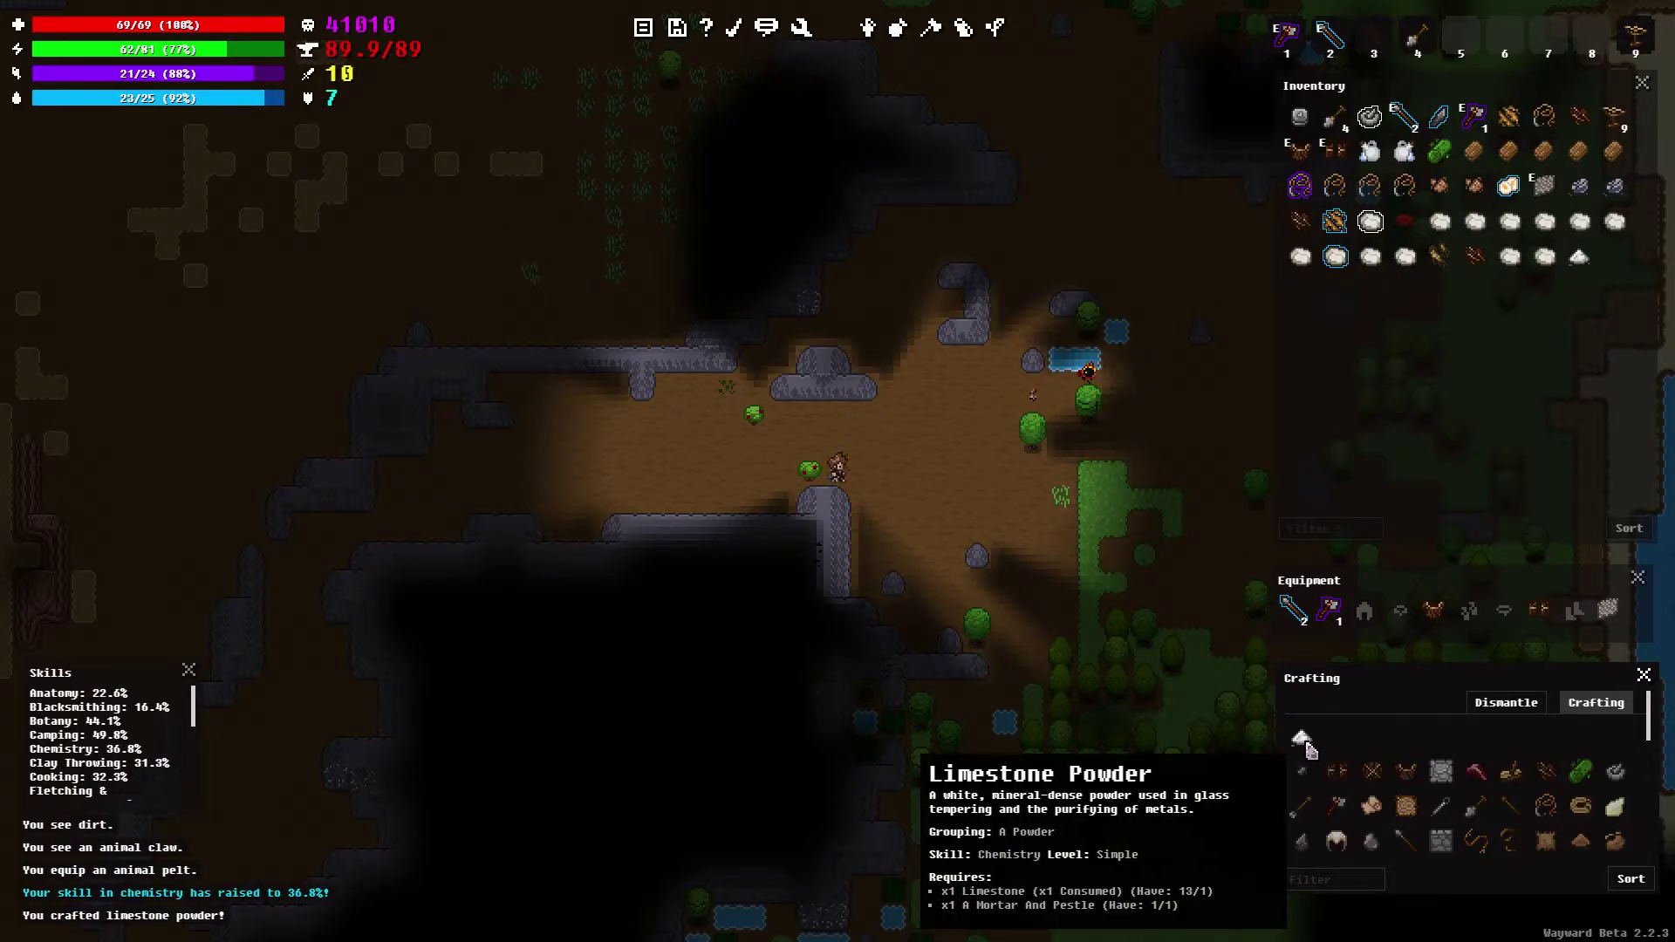
pyautogui.click(1303, 742)
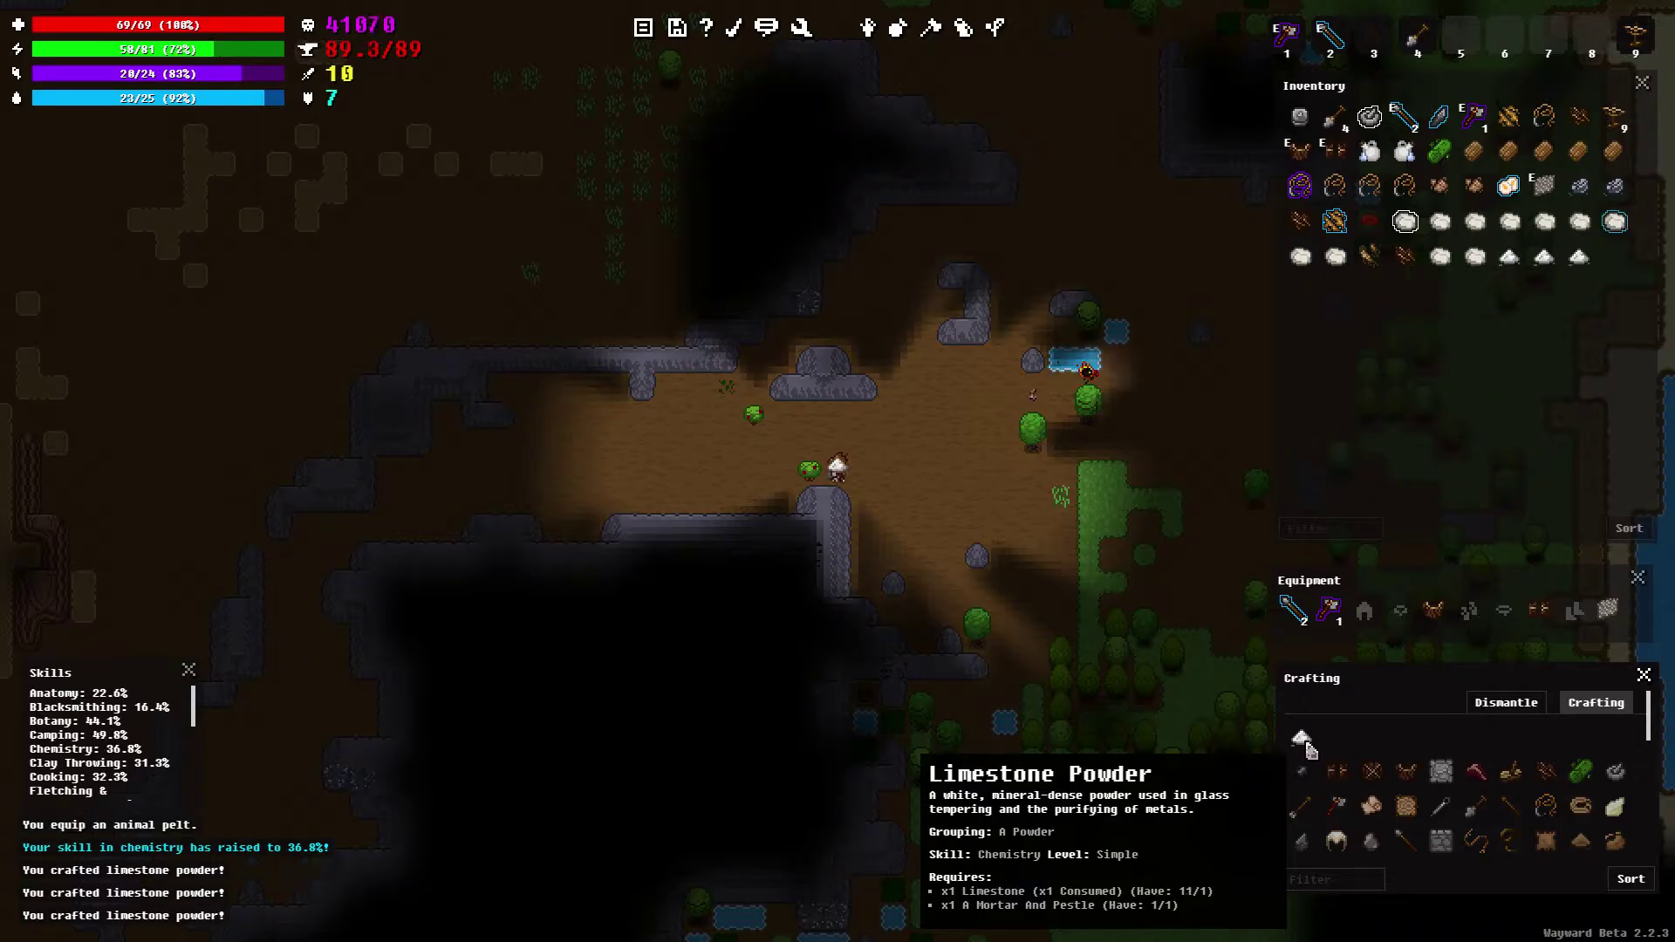
pyautogui.click(1304, 743)
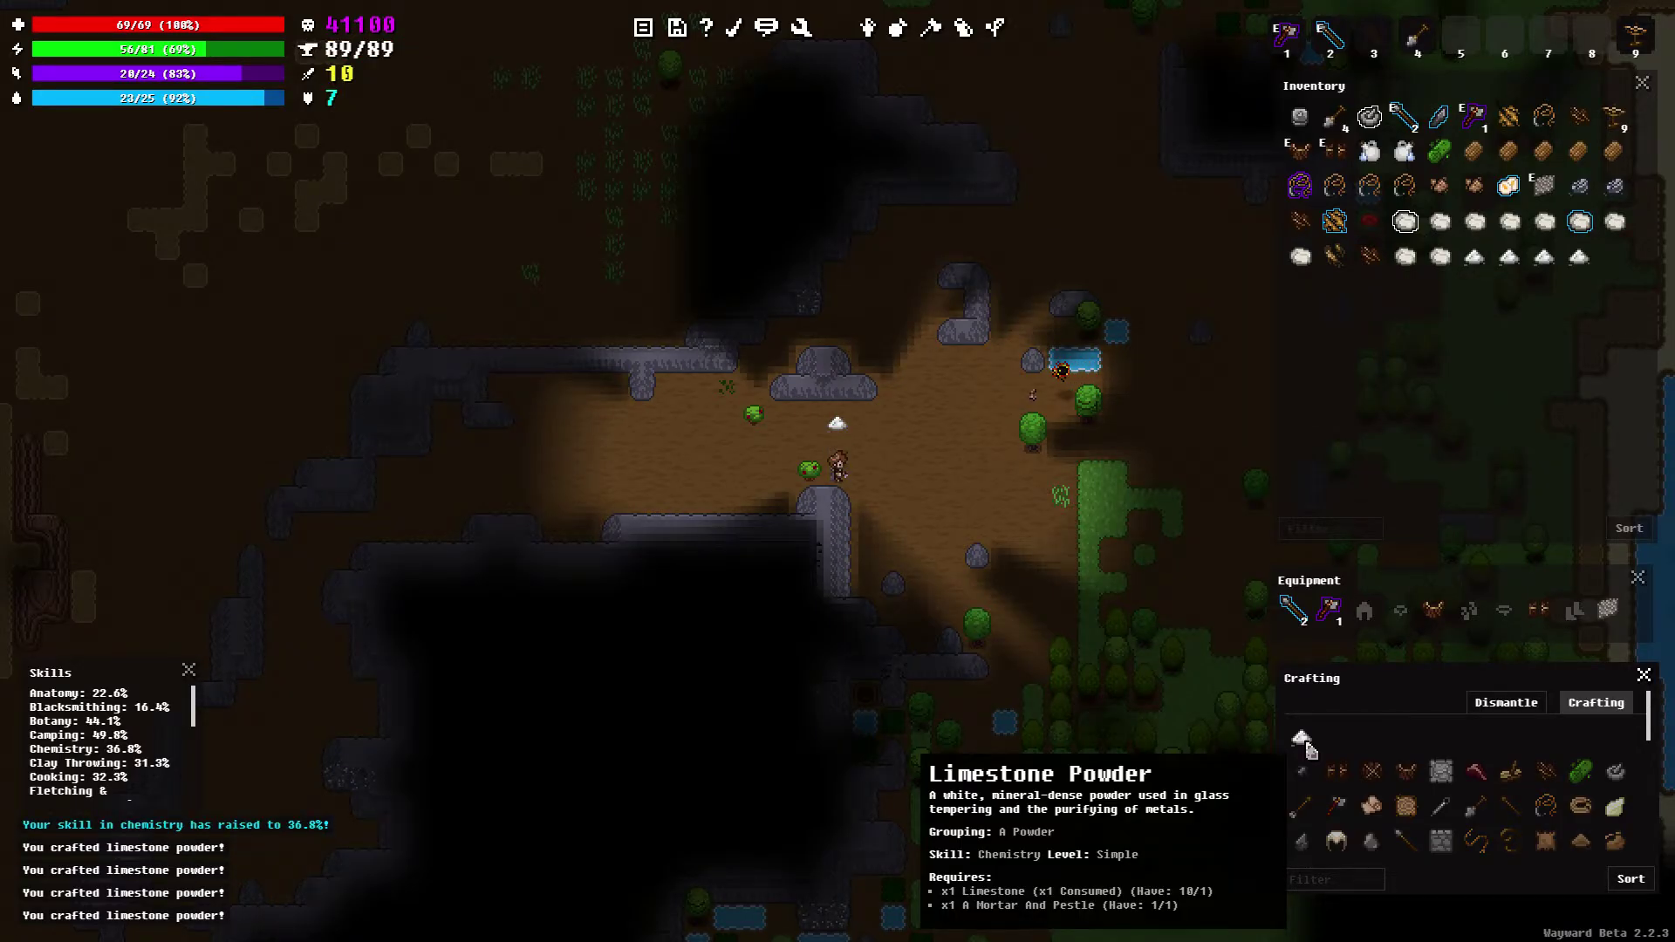
pyautogui.rightClick(982, 488)
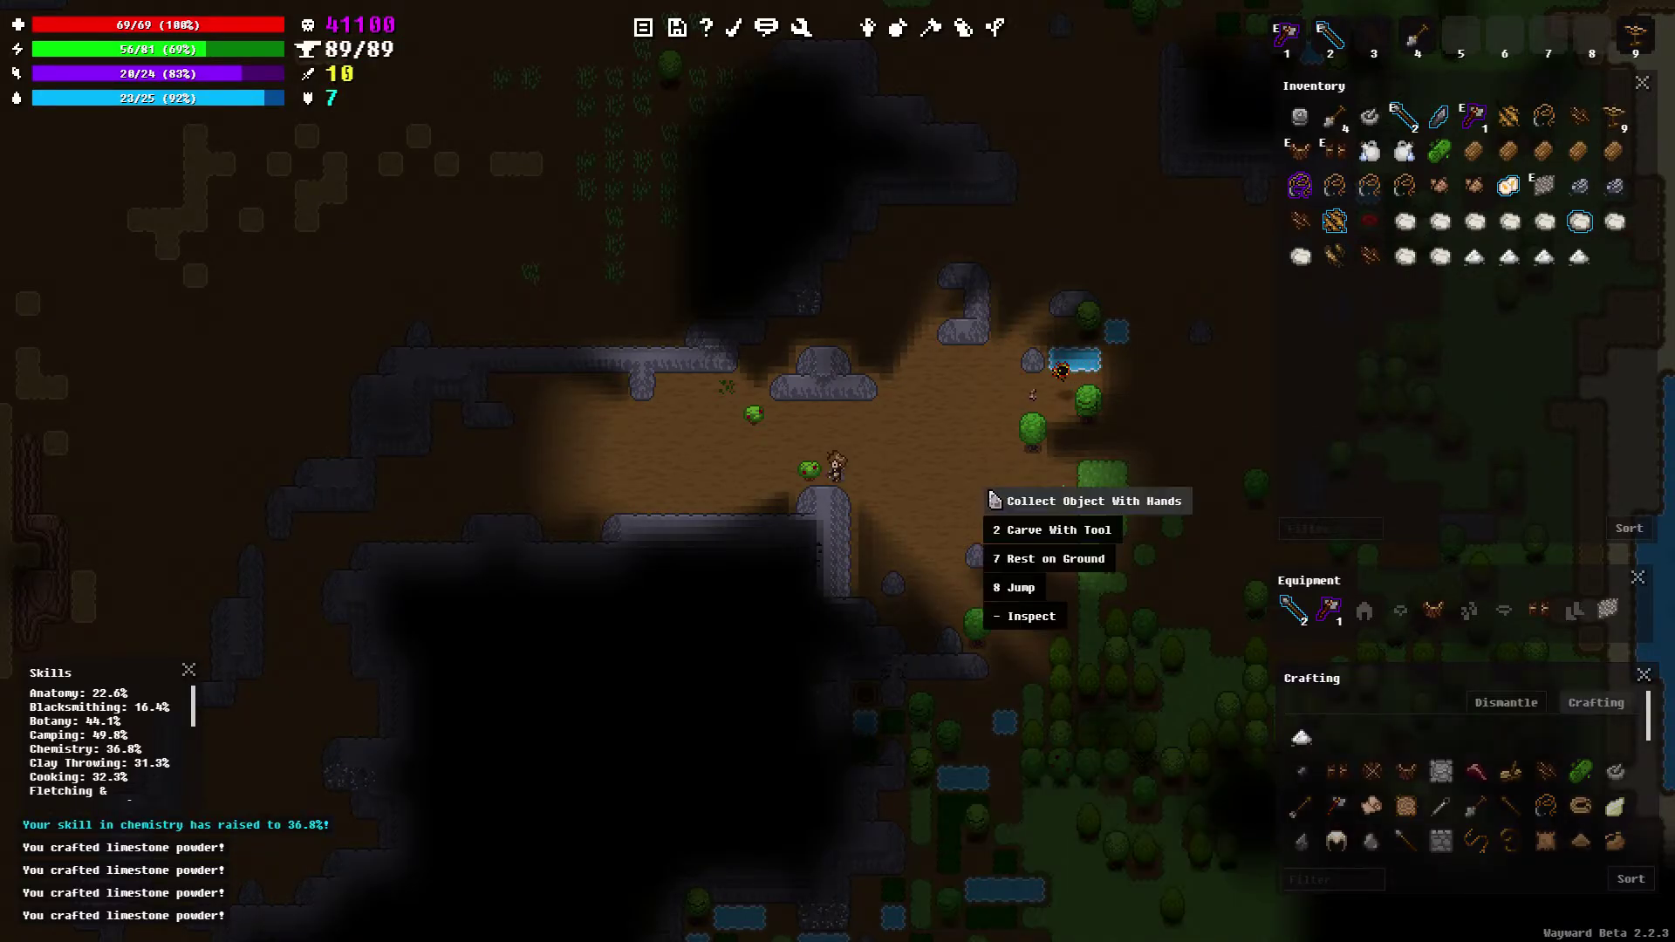
# Harvest the berry bush, eat the red berries and plant the seeds
pyautogui.click(1043, 500)
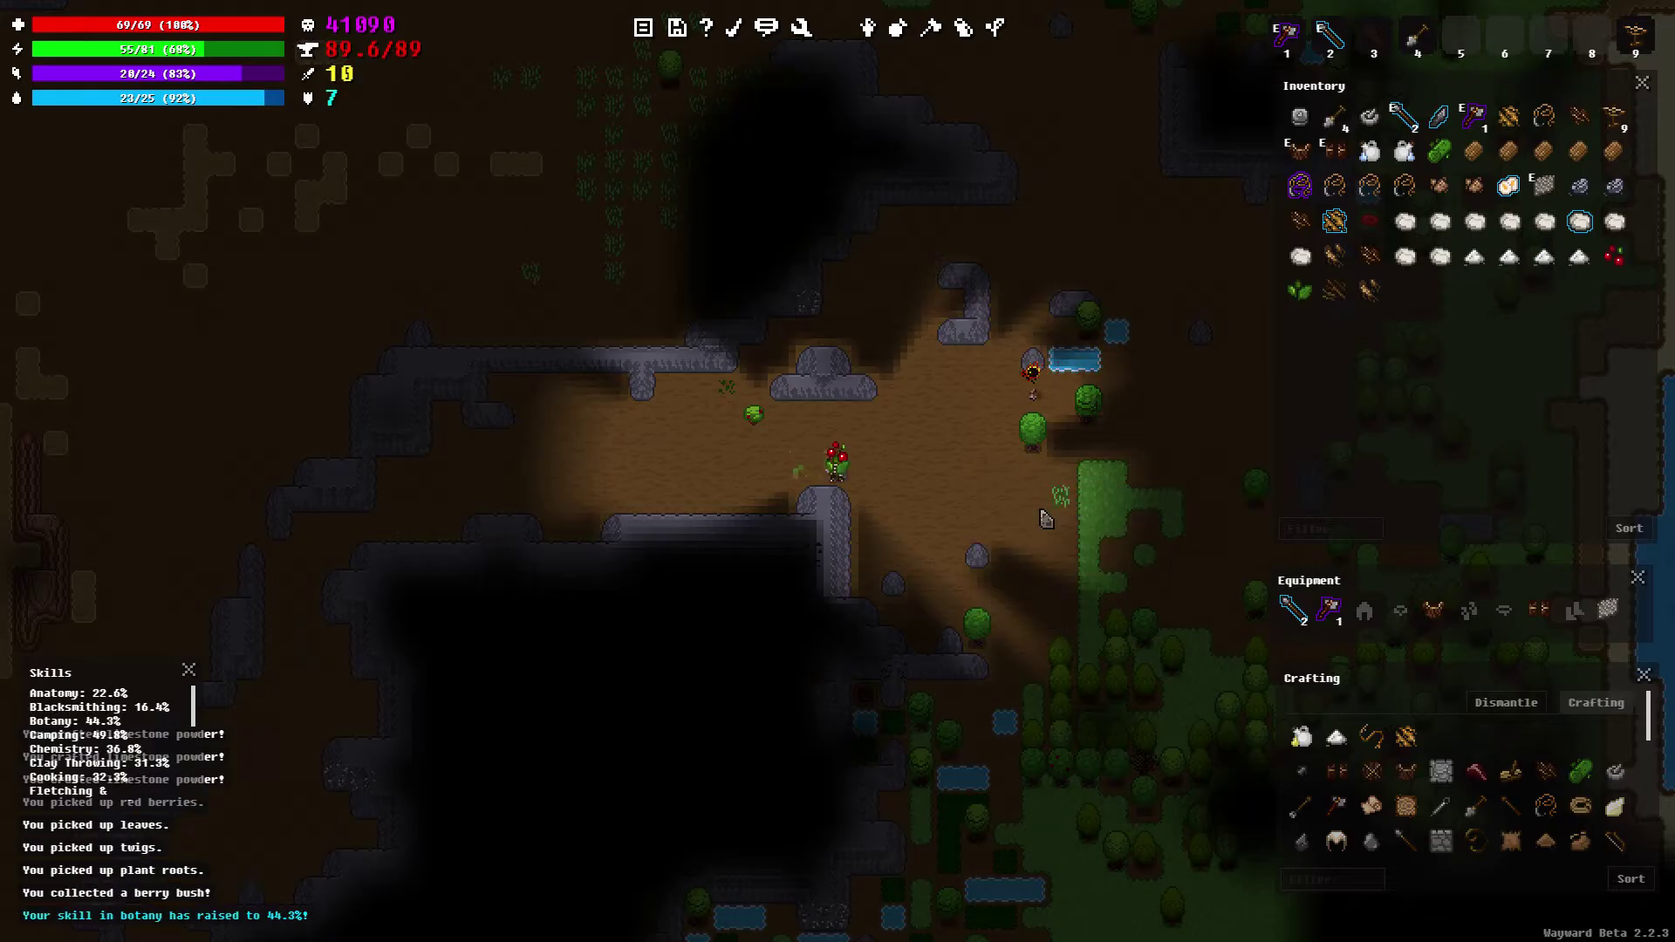
pyautogui.rightClick(1614, 258)
pyautogui.click(1587, 285)
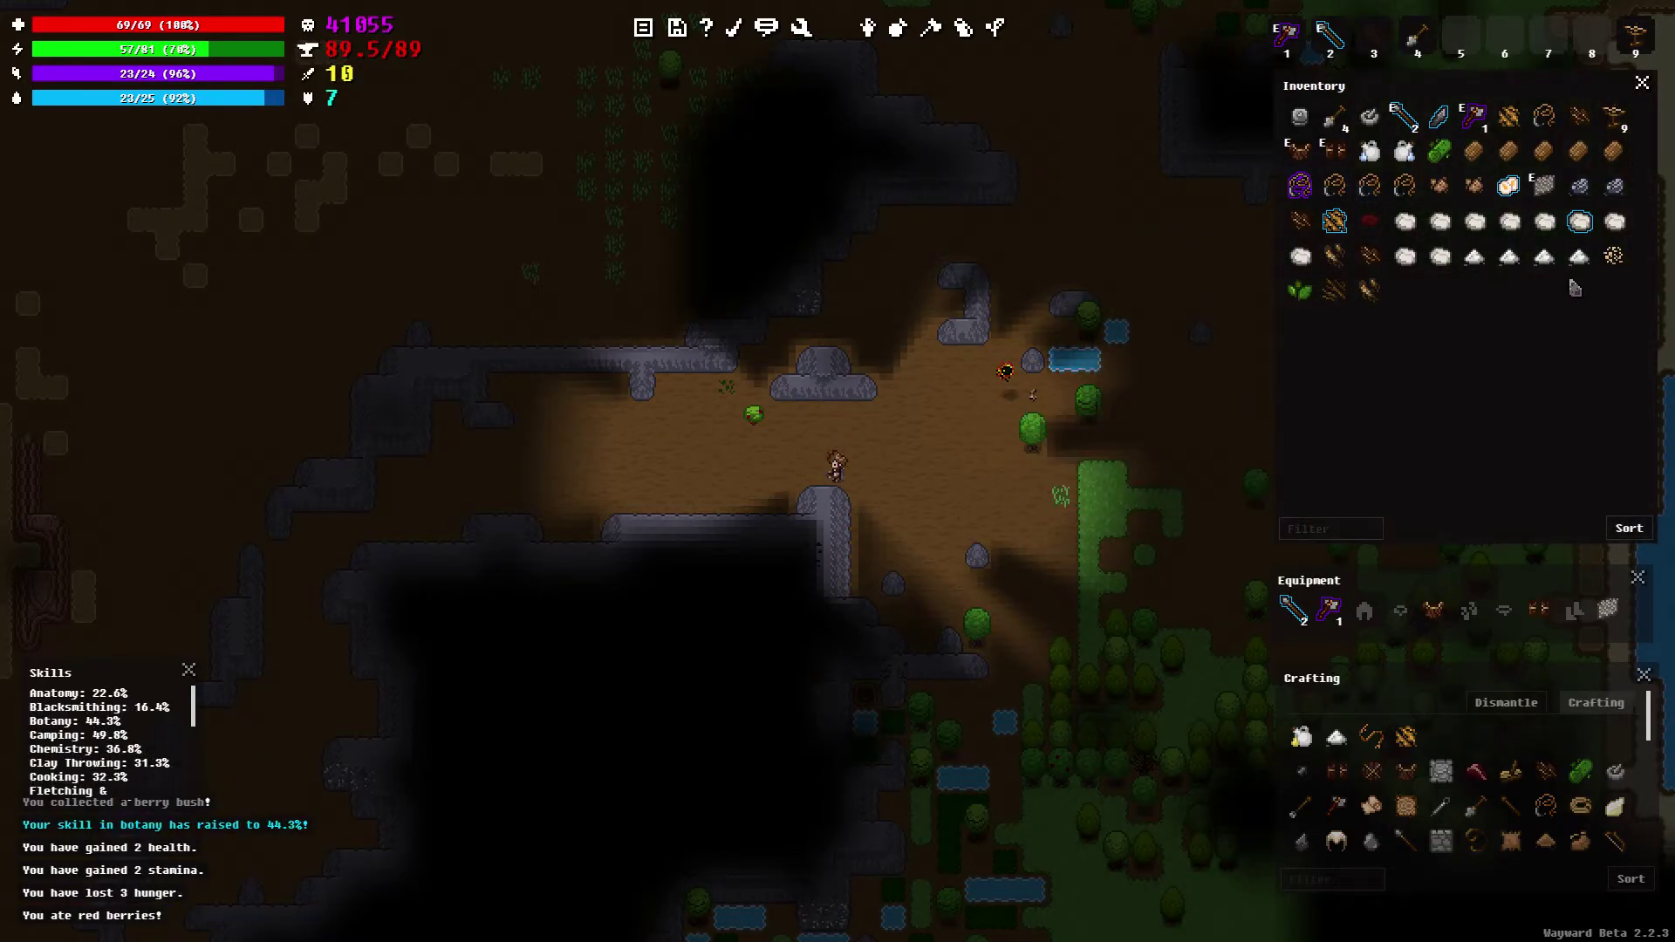
pyautogui.rightClick(1610, 261)
pyautogui.press('1')
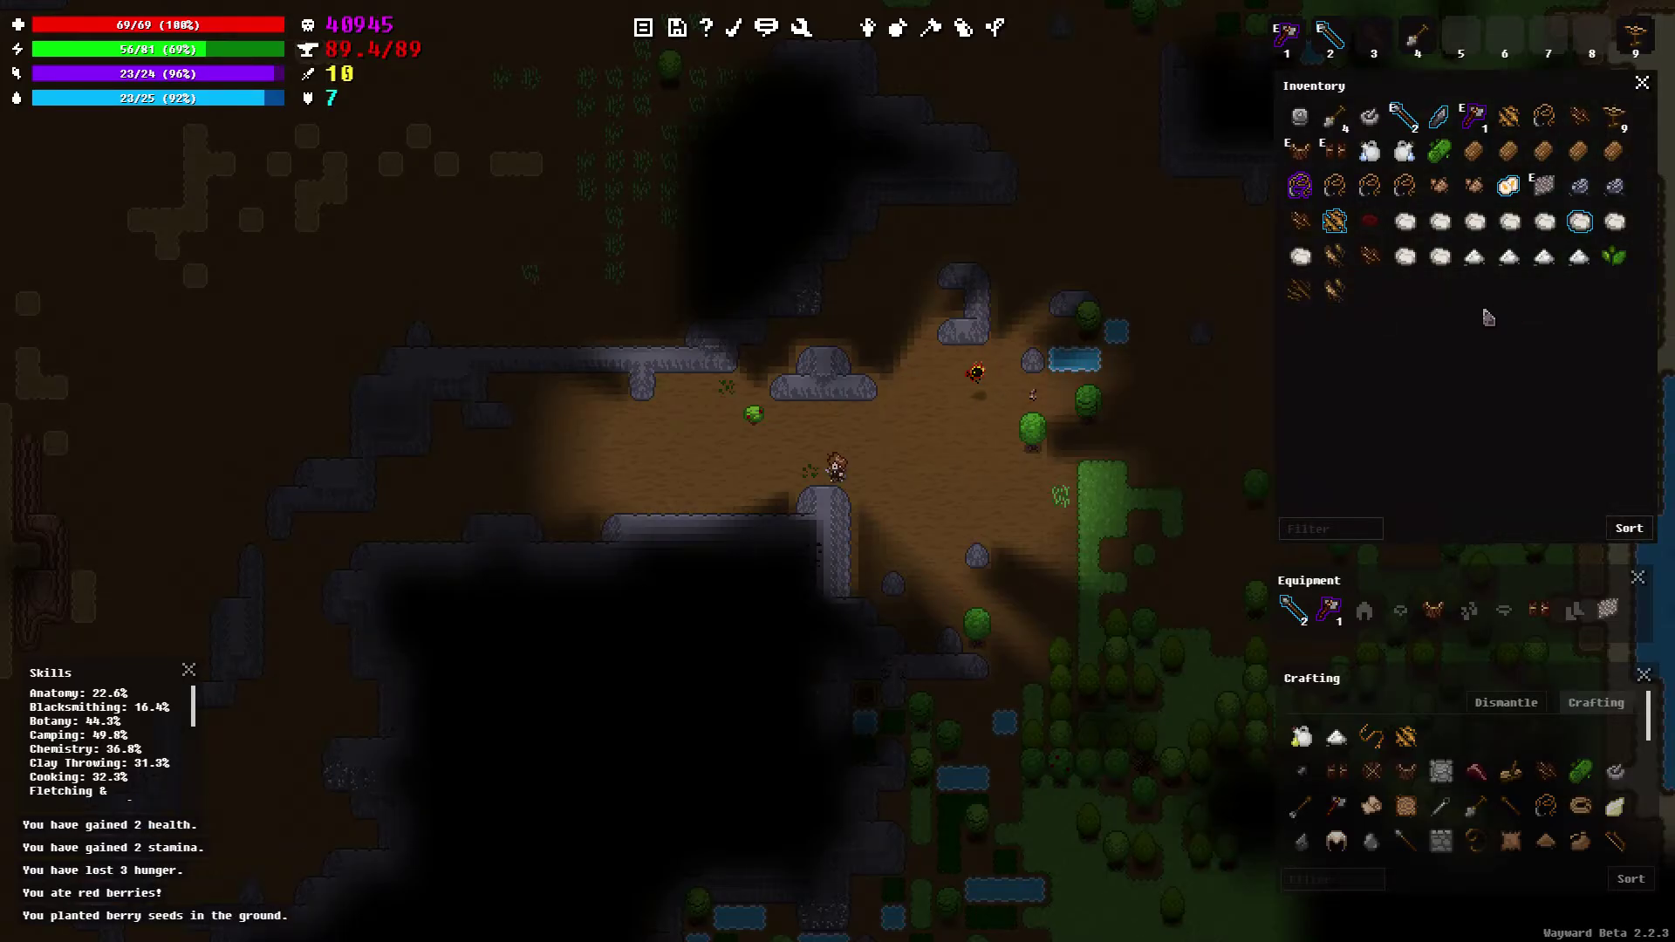
# Drop the leaves and twigs, then craft a clay jug of medicinal water
pyautogui.rightClick(1613, 257)
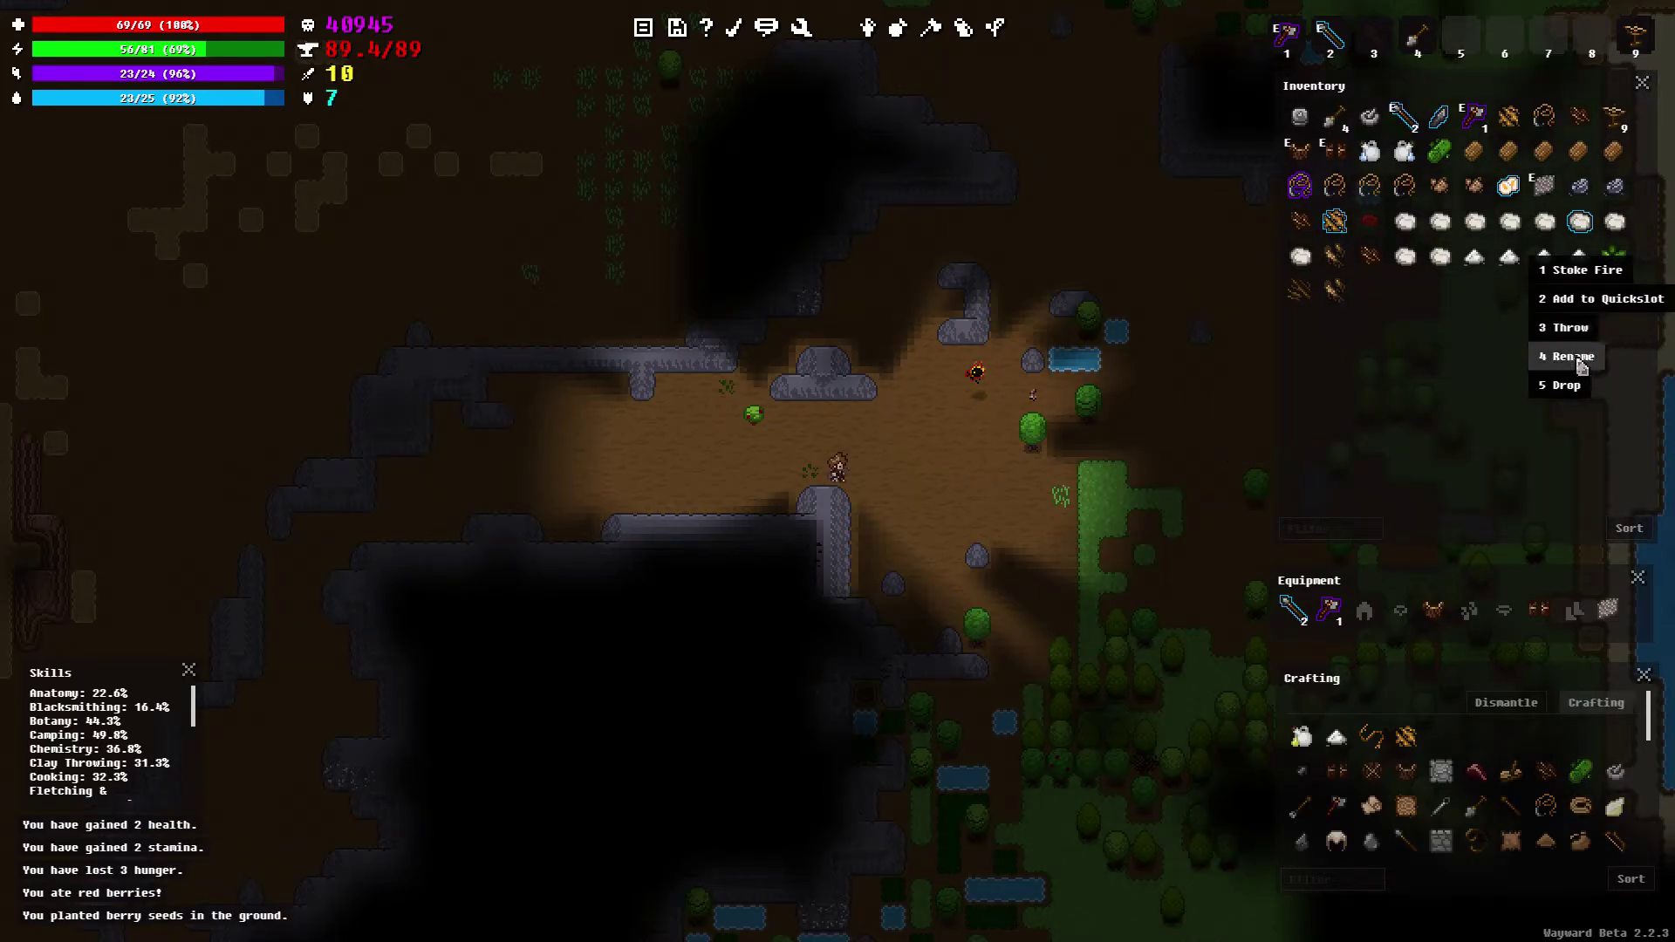
pyautogui.click(1570, 385)
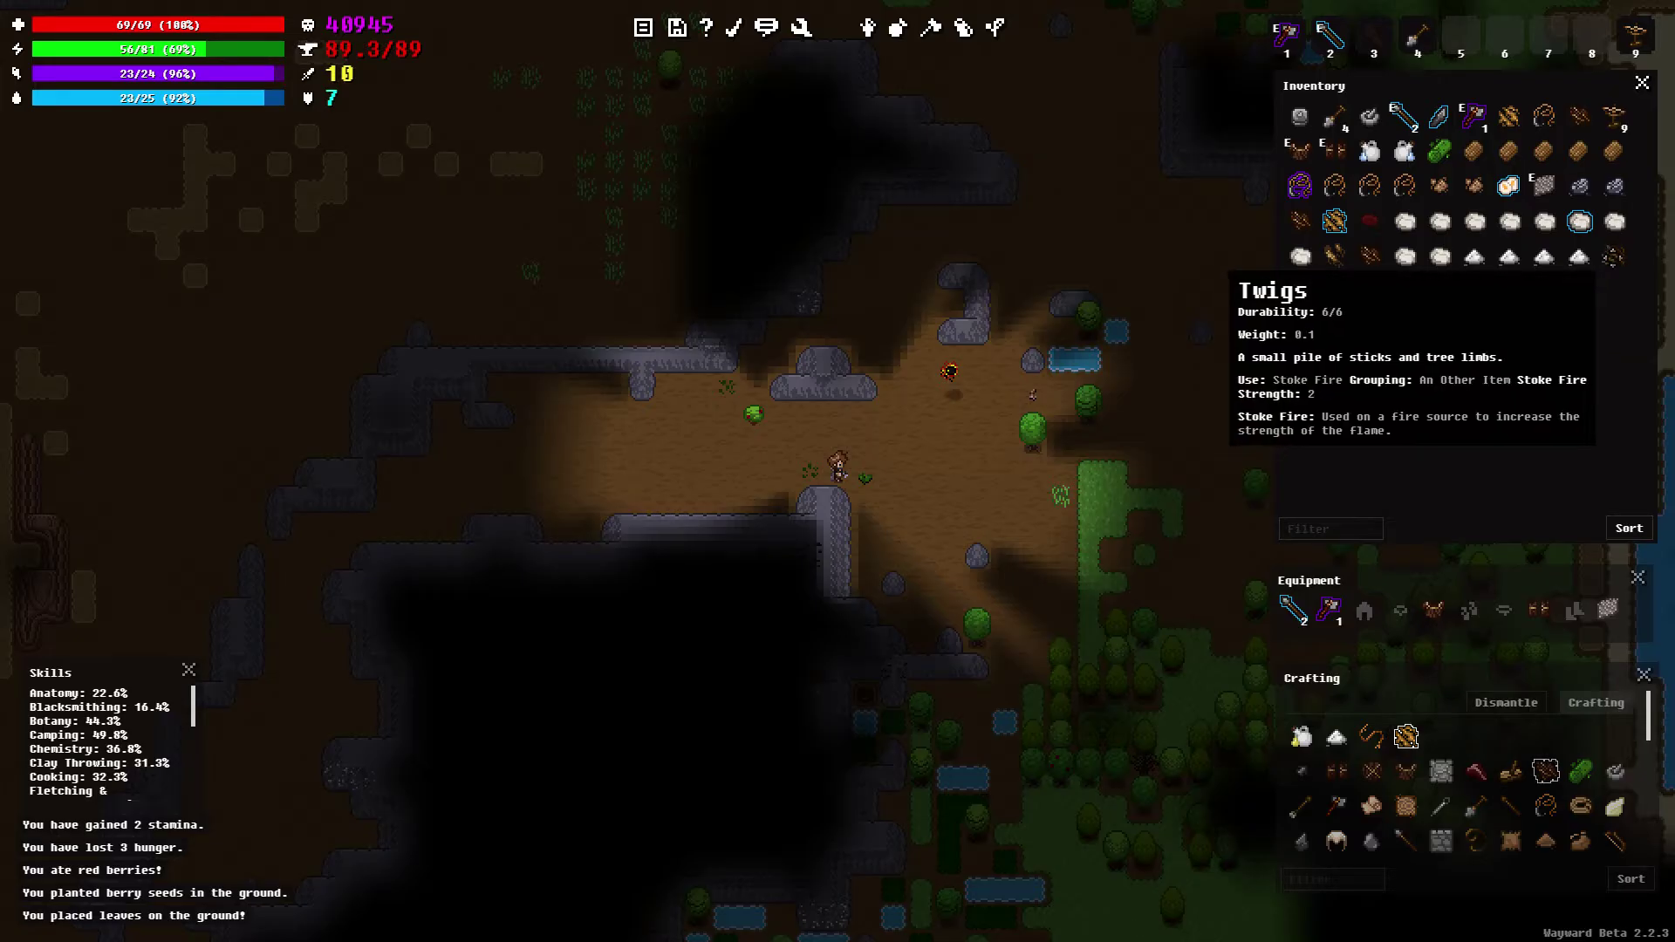
pyautogui.rightClick(1612, 260)
pyautogui.click(1571, 386)
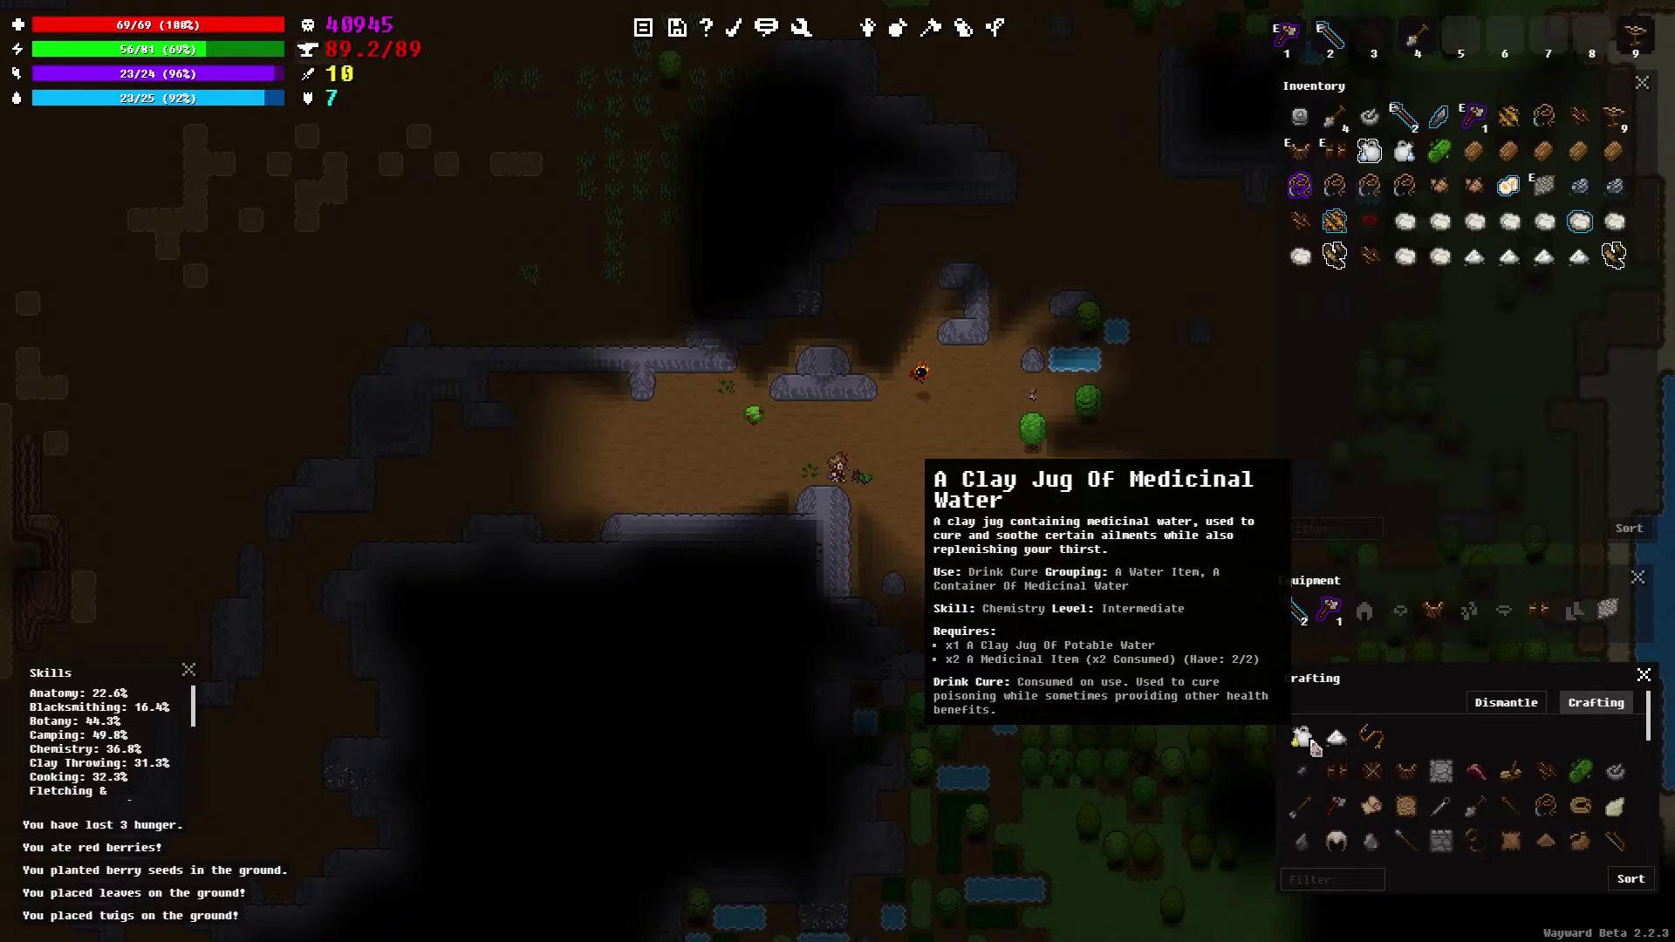
pyautogui.click(1310, 743)
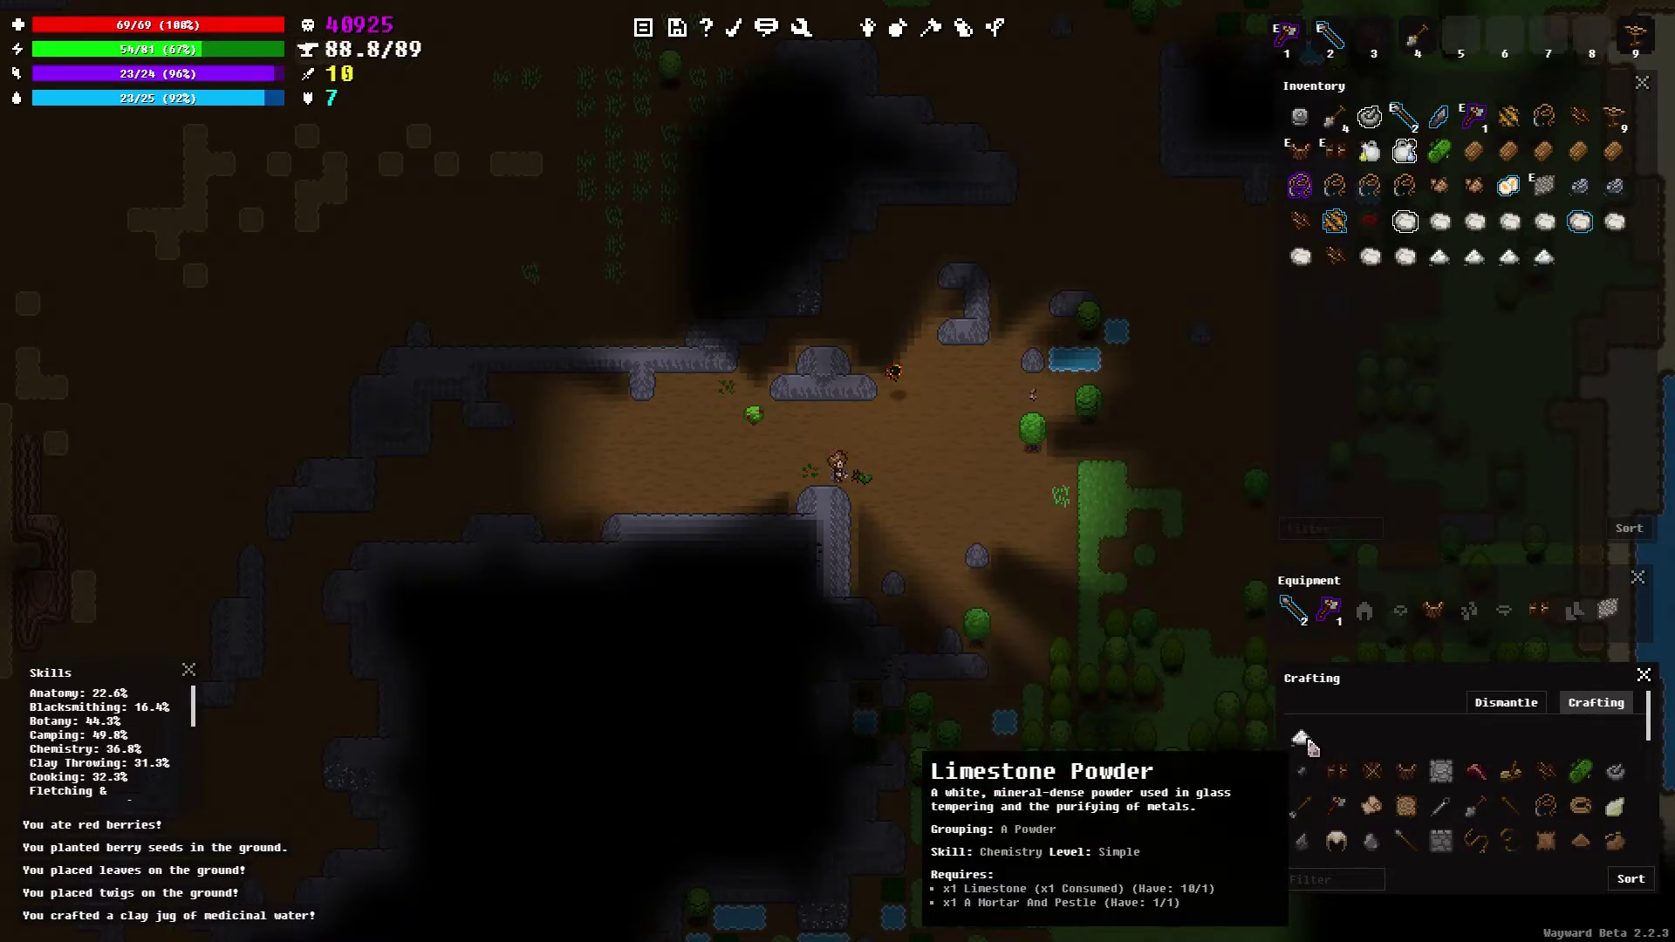
# Grind three batches of limestone powder, repair the mortar and pestle, then grind two more
pyautogui.press('a')
pyautogui.press('a')
pyautogui.press('a')
pyautogui.press('a')
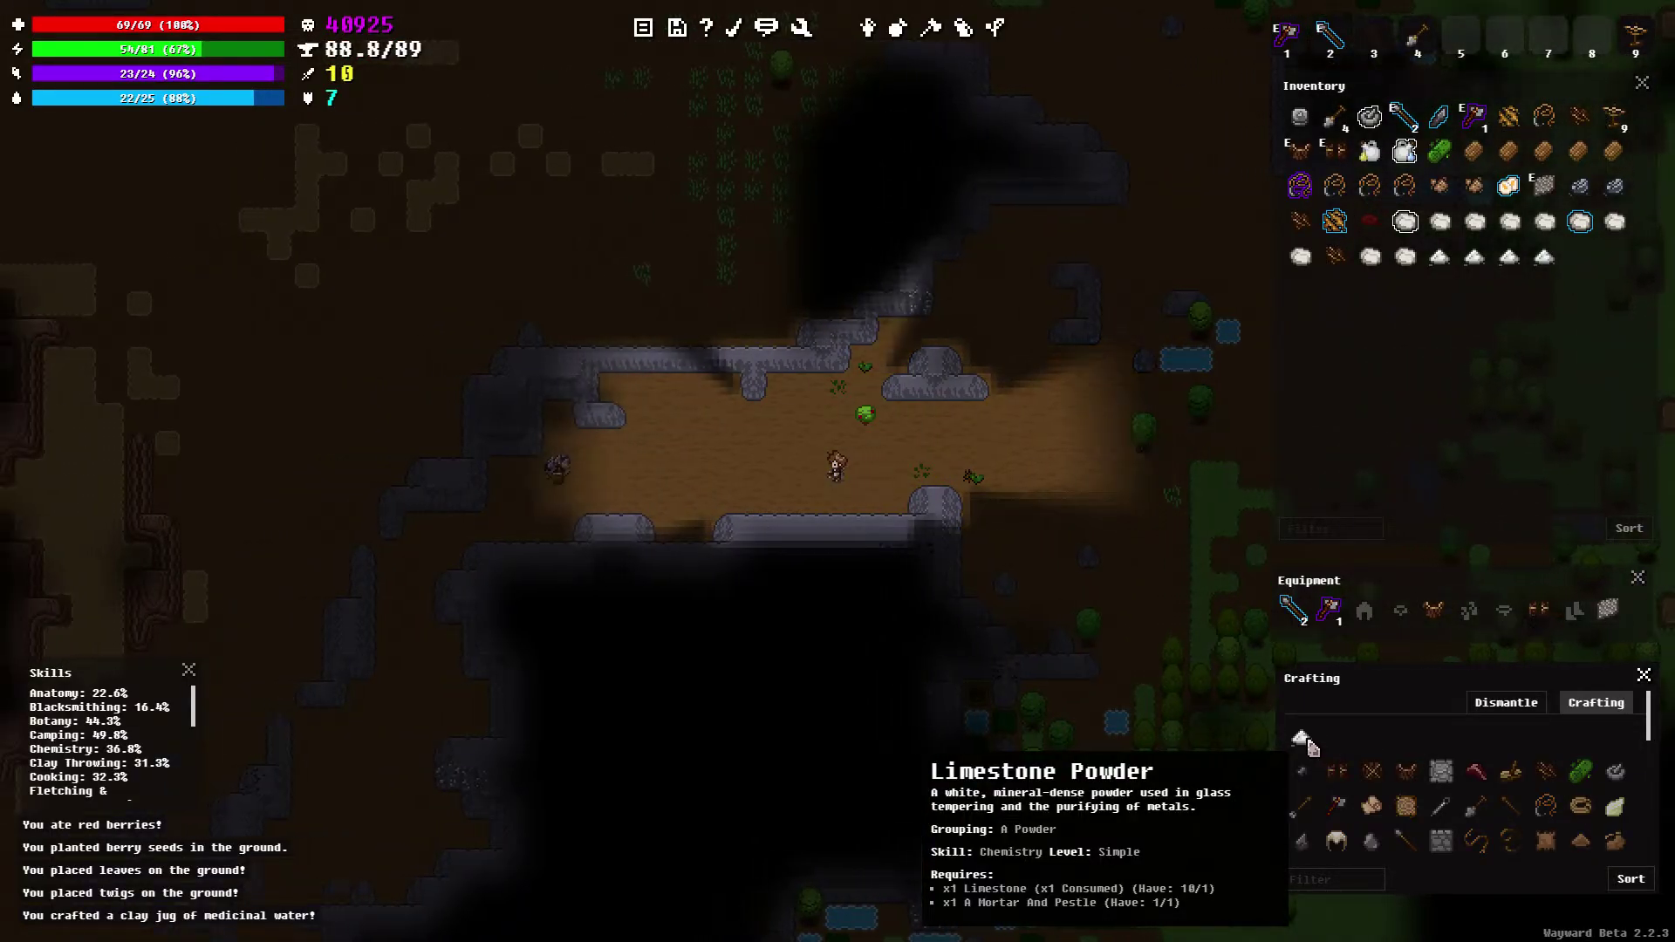
pyautogui.click(1305, 743)
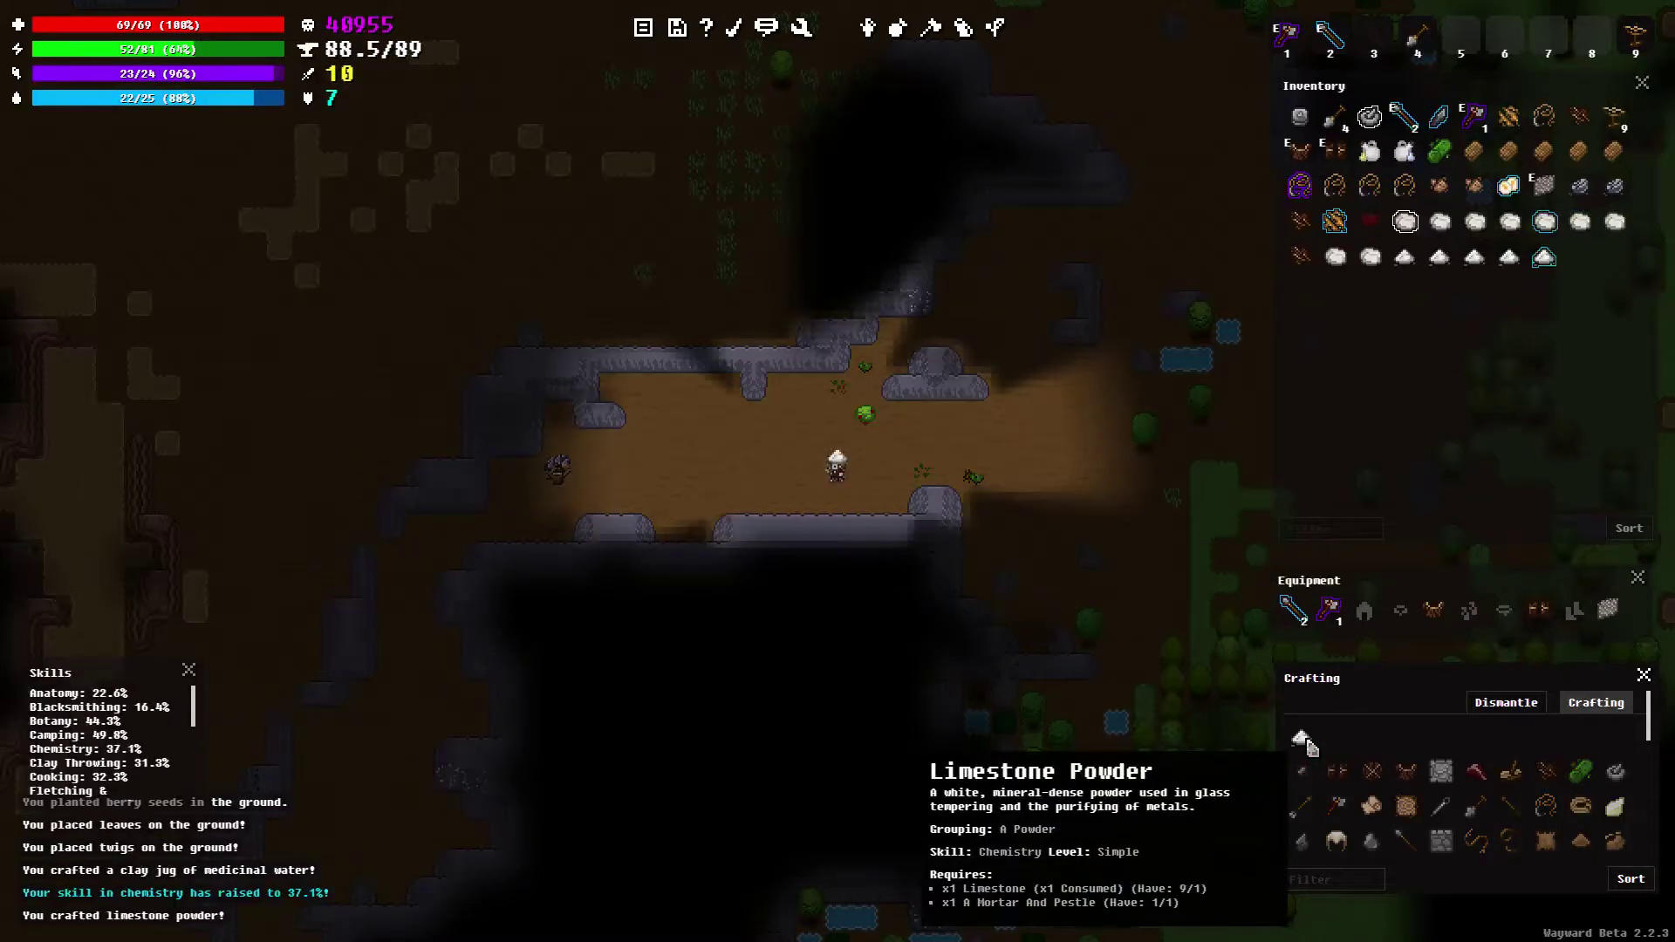
pyautogui.click(1305, 742)
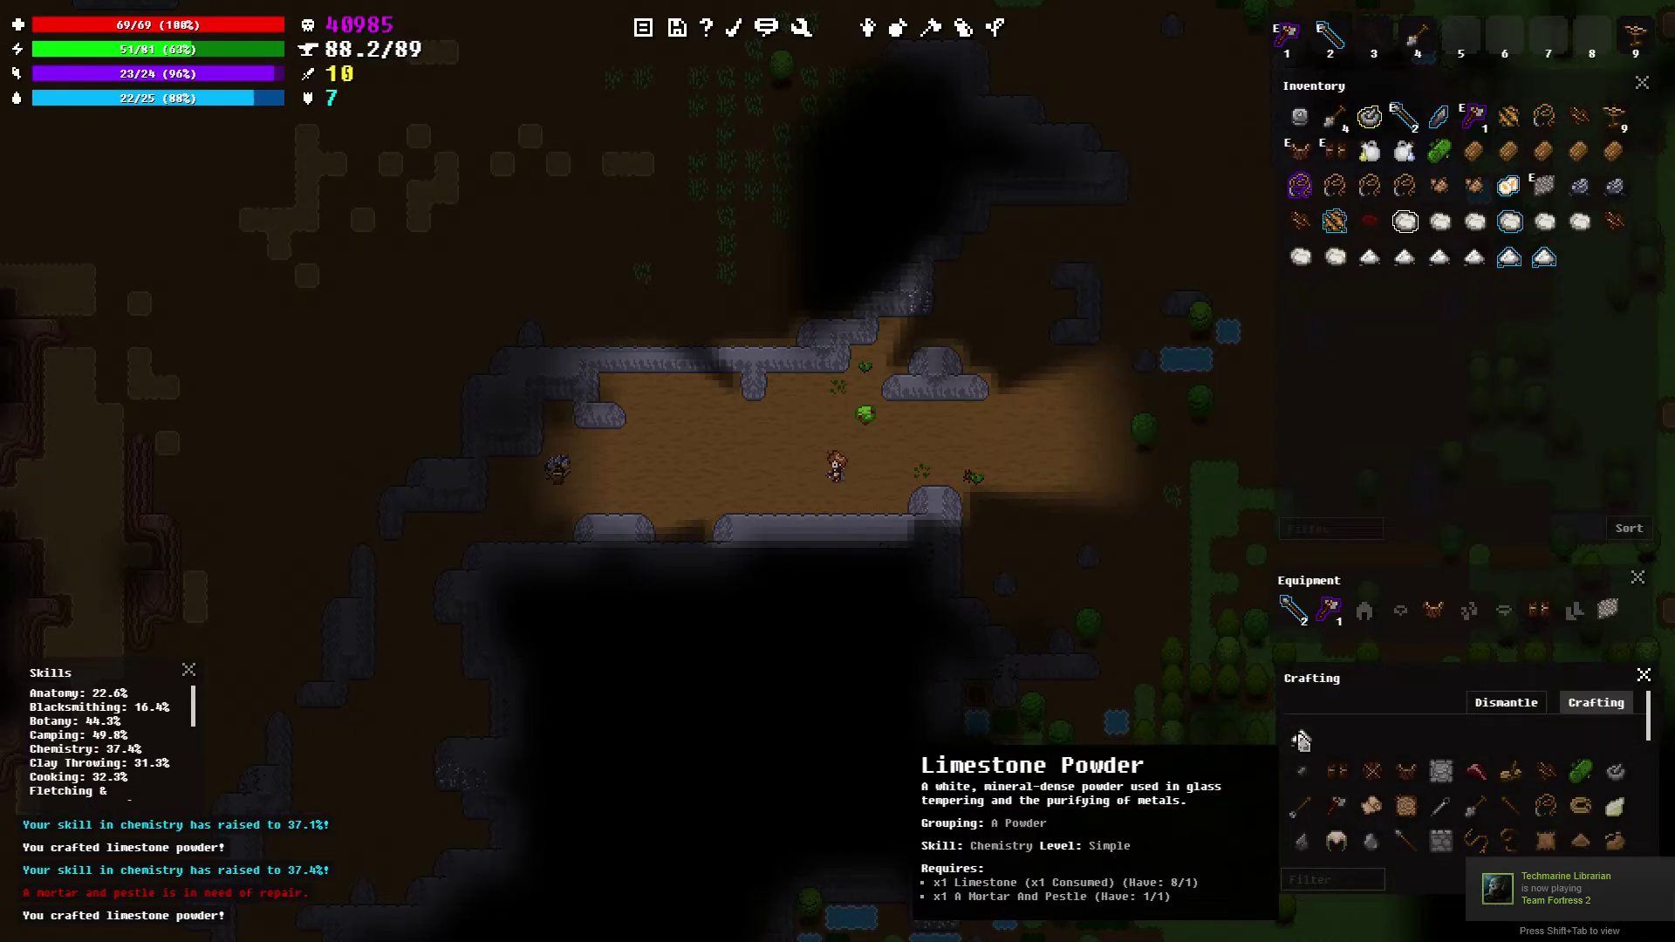
pyautogui.click(1302, 739)
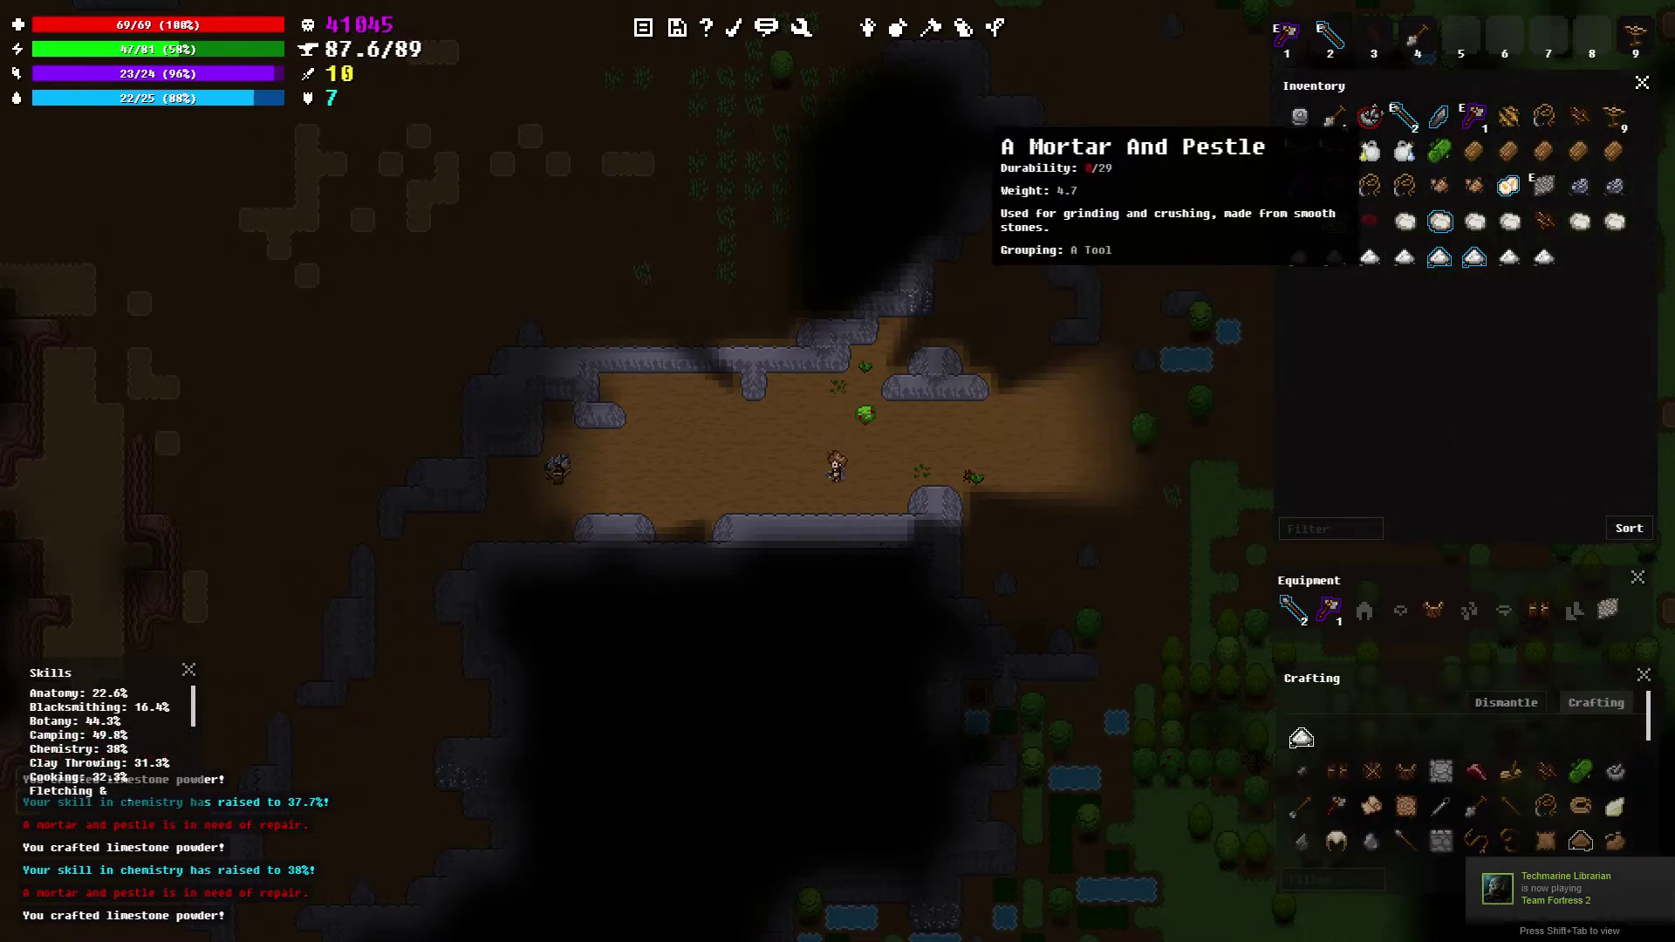
pyautogui.rightClick(1369, 117)
pyautogui.click(1420, 236)
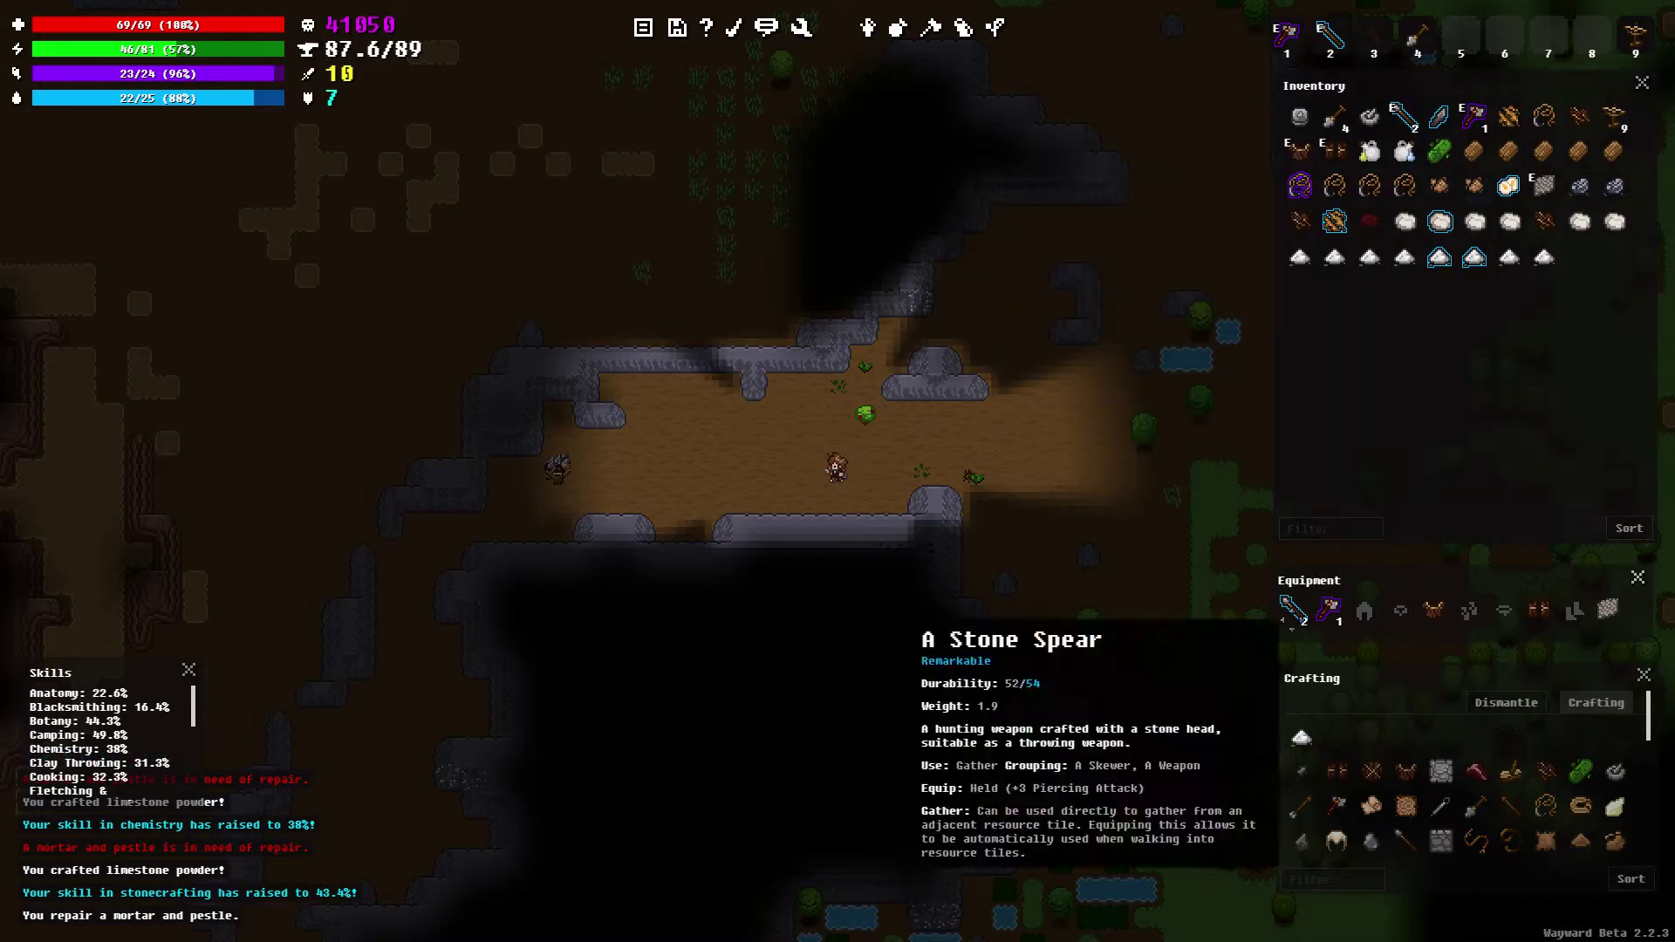
pyautogui.click(1303, 739)
pyautogui.click(1302, 739)
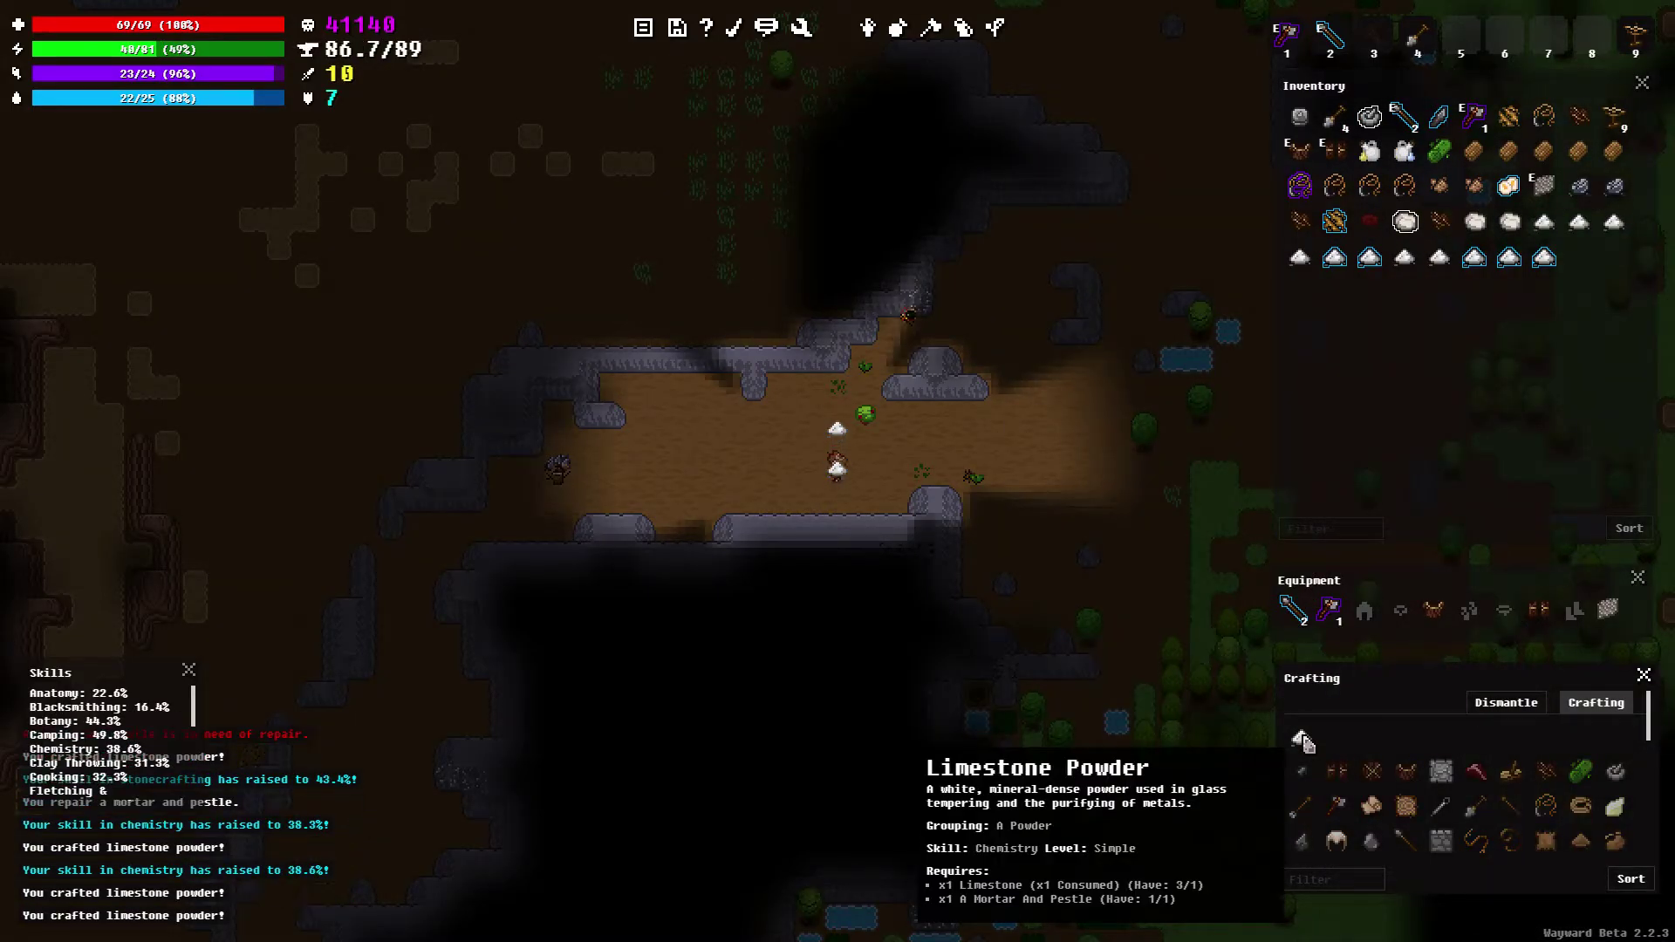
# Walk the character east across the clearing
pyautogui.press('d')
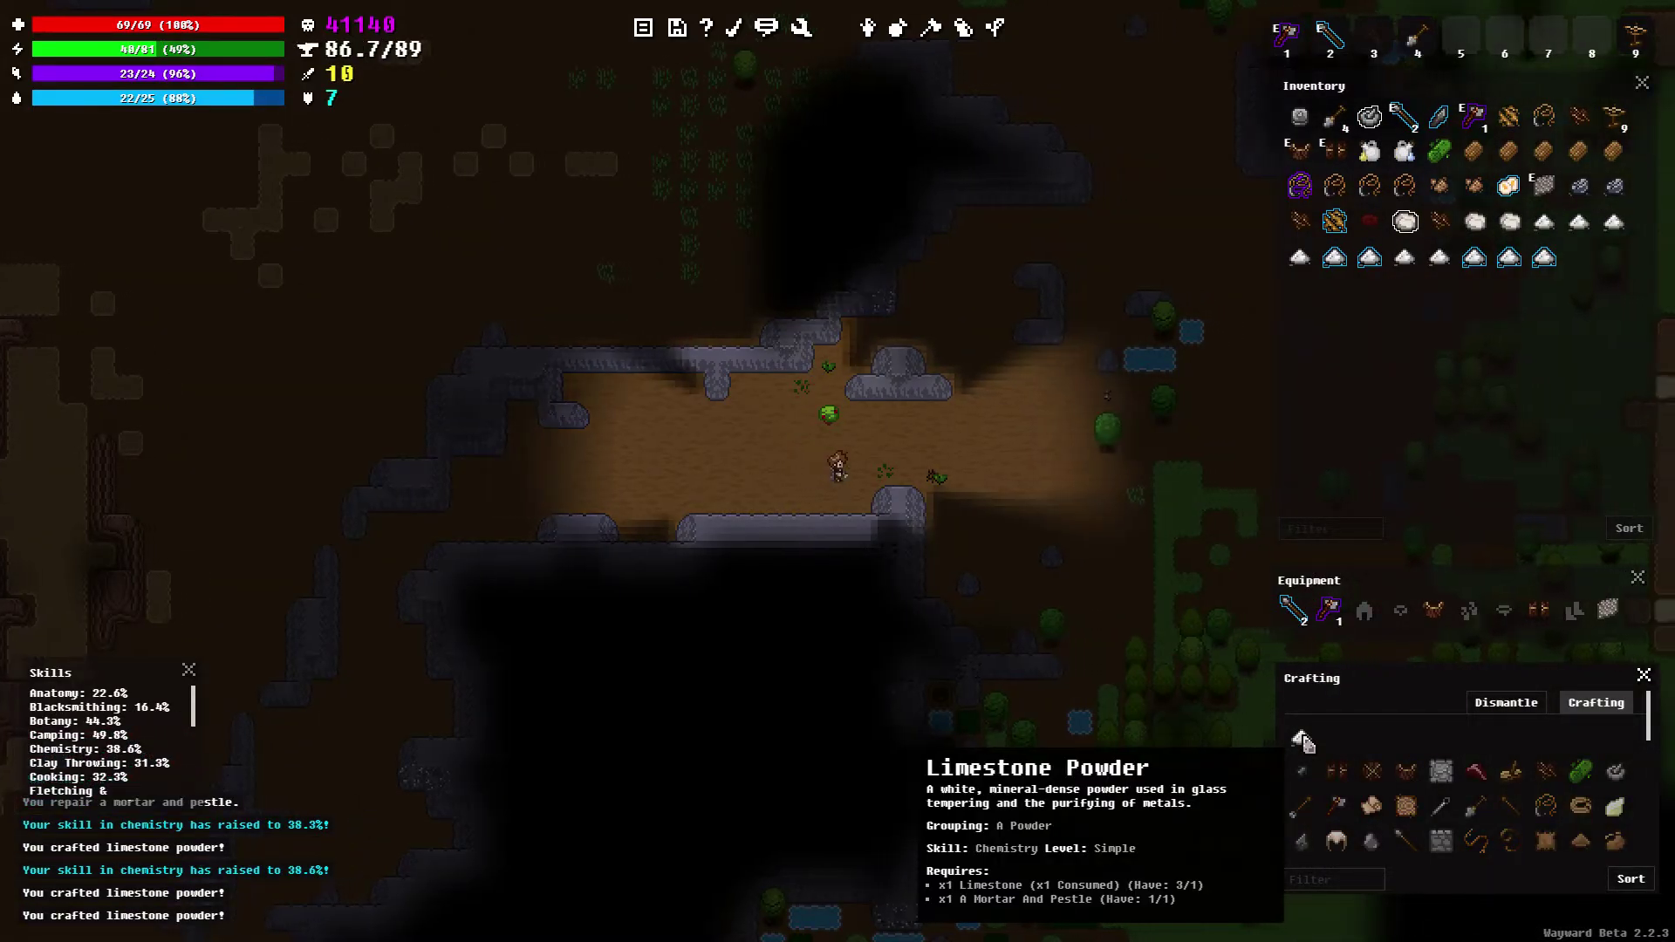
pyautogui.press('d')
pyautogui.press('d')
pyautogui.press('d')
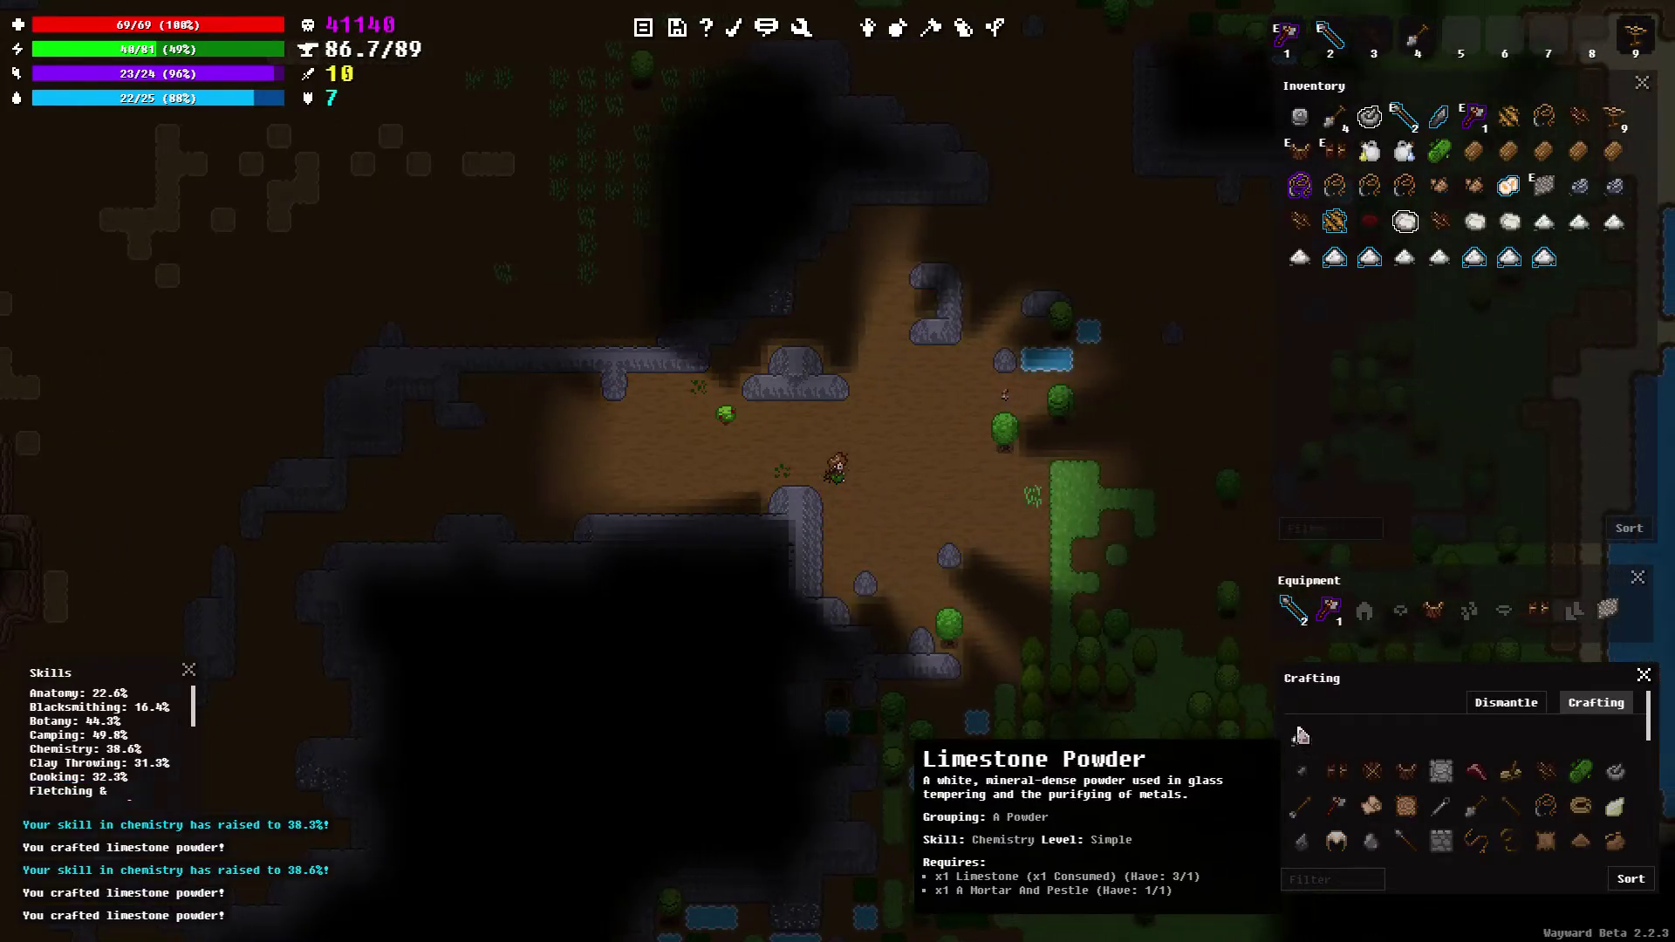
pyautogui.press('d')
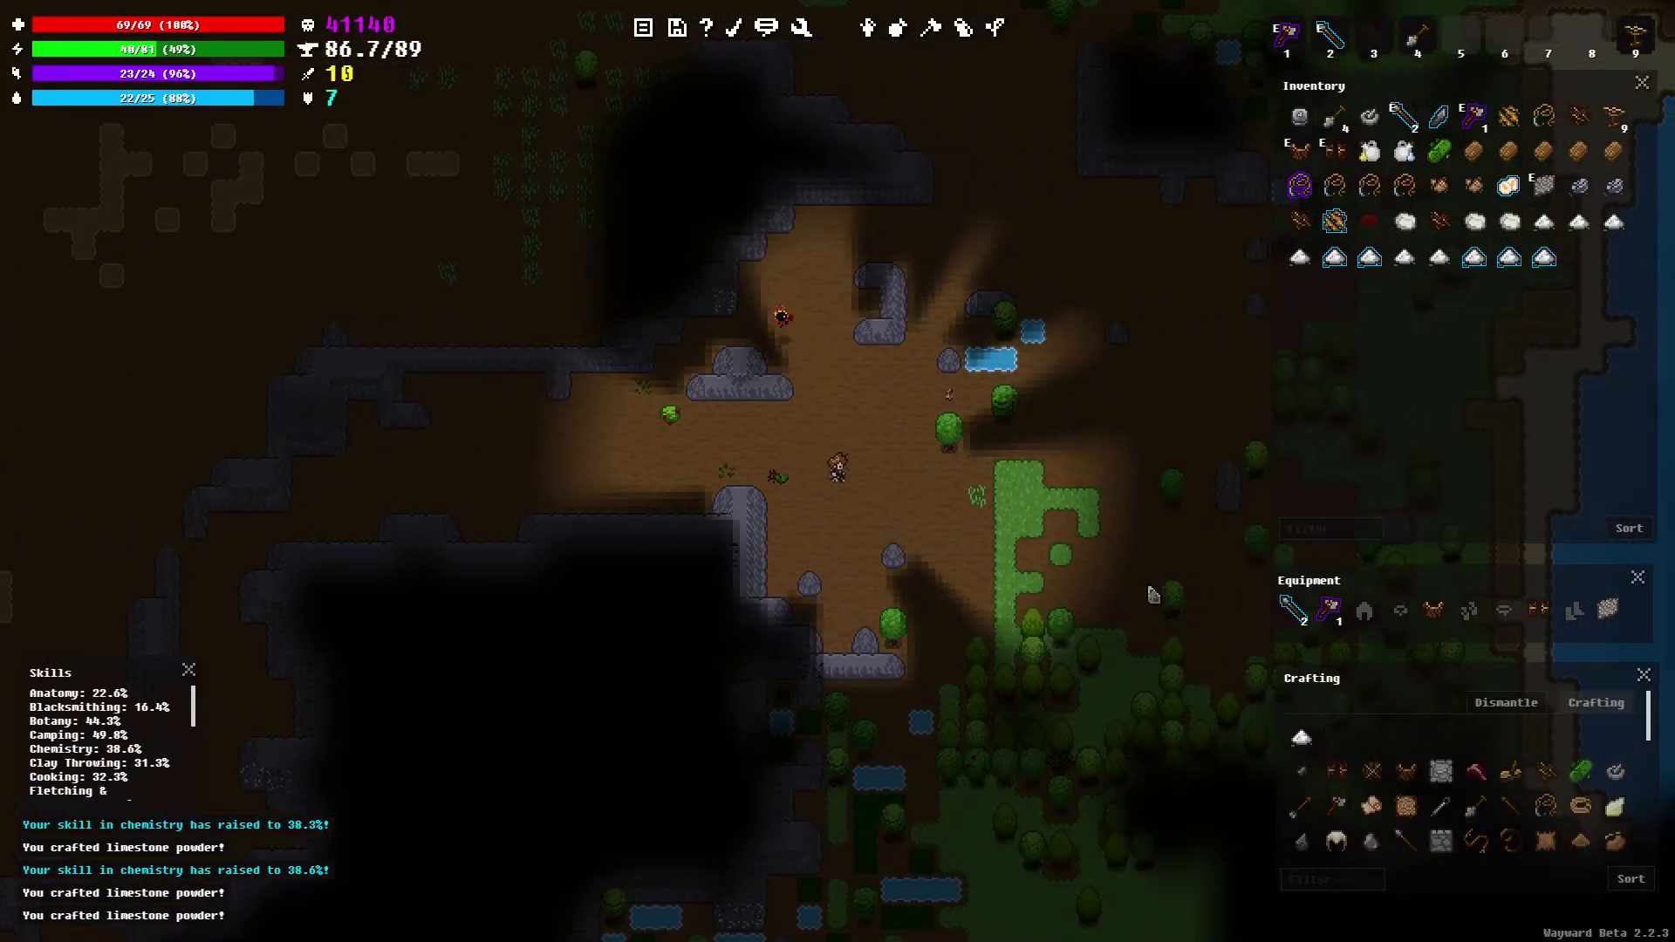
pyautogui.press('d')
pyautogui.press('d')
pyautogui.press('d')
pyautogui.press('d')
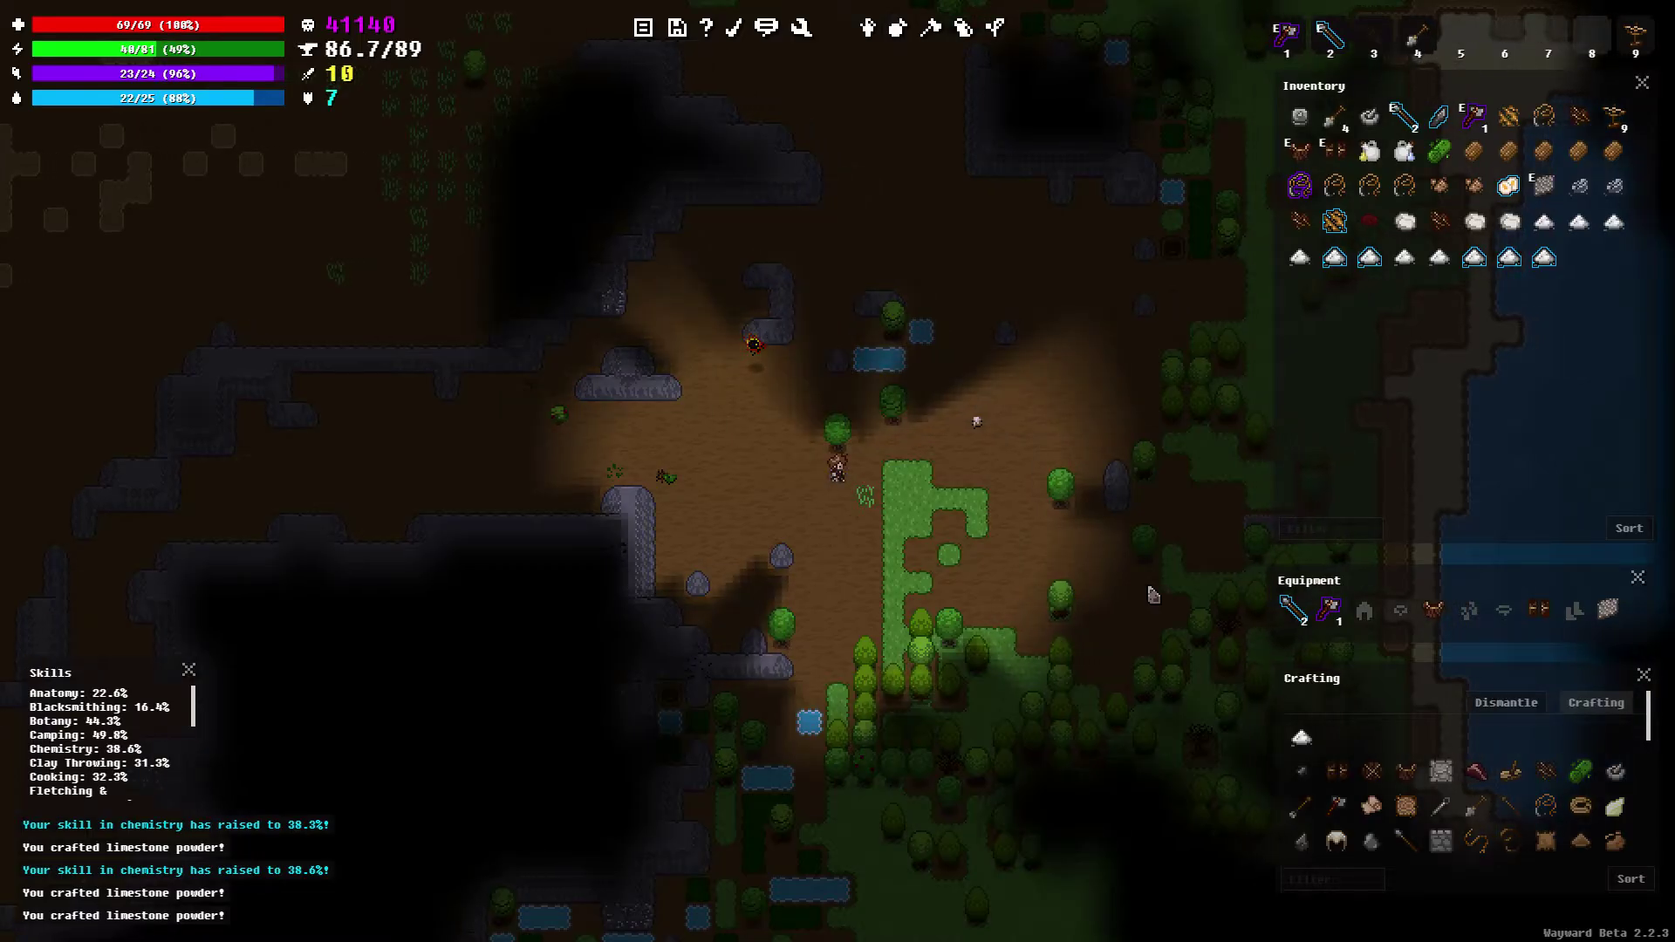
pyautogui.press('d')
# Move north-east to the animal skull and pick it up
pyautogui.press('w')
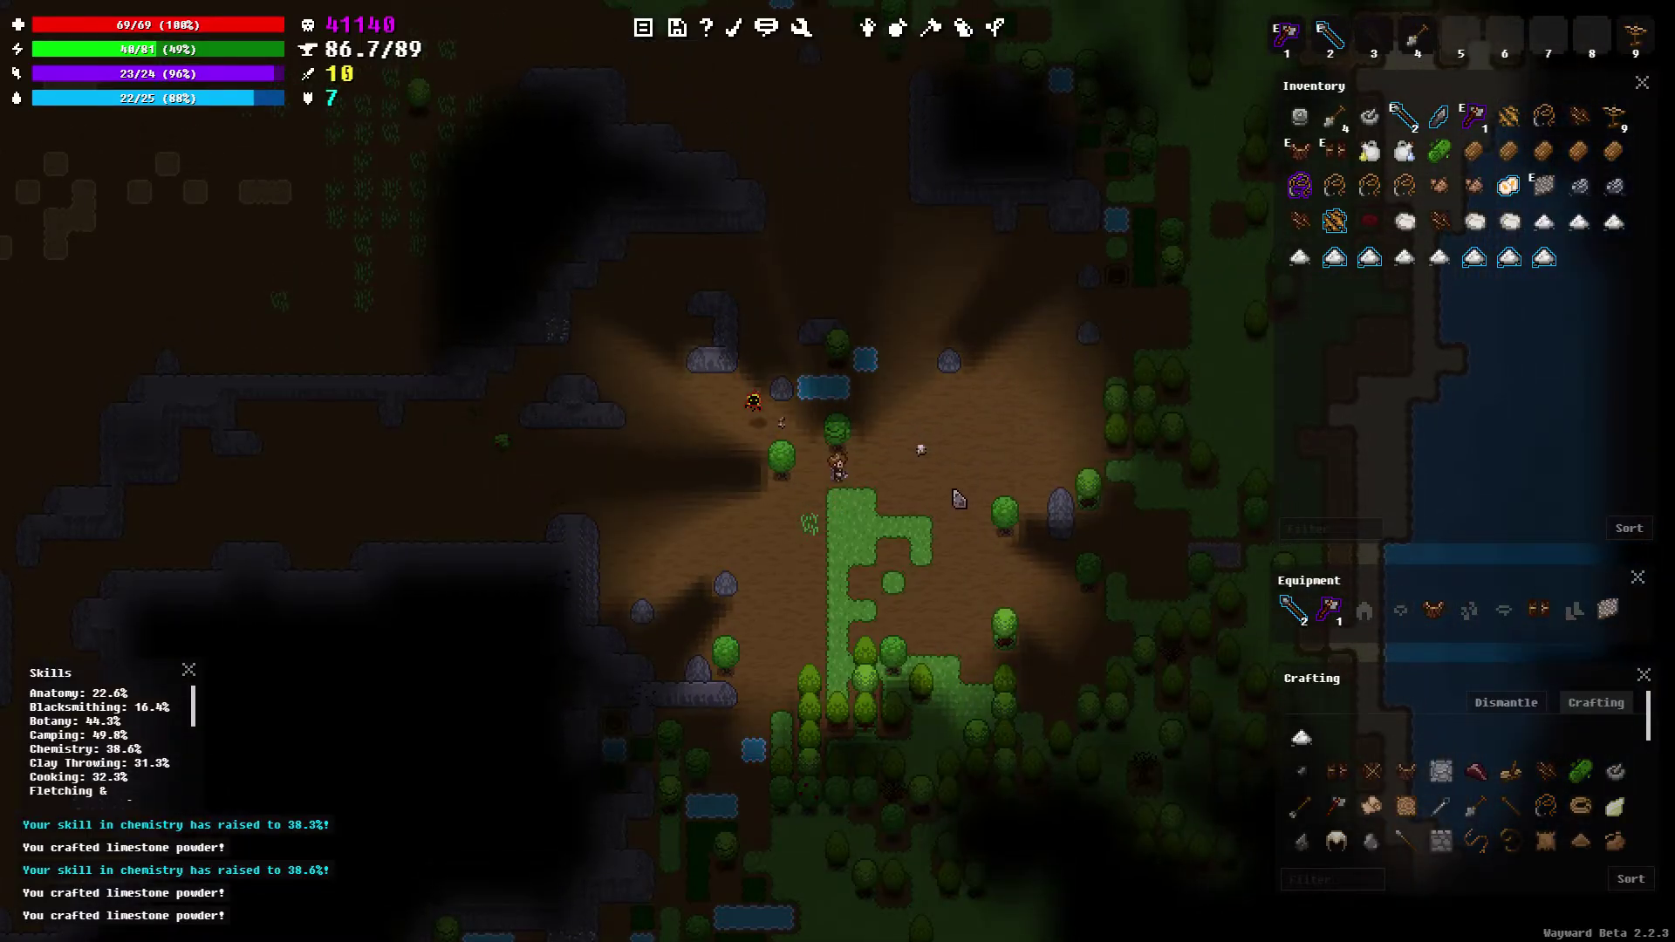
pyautogui.press('d')
pyautogui.press('w')
pyautogui.press('d')
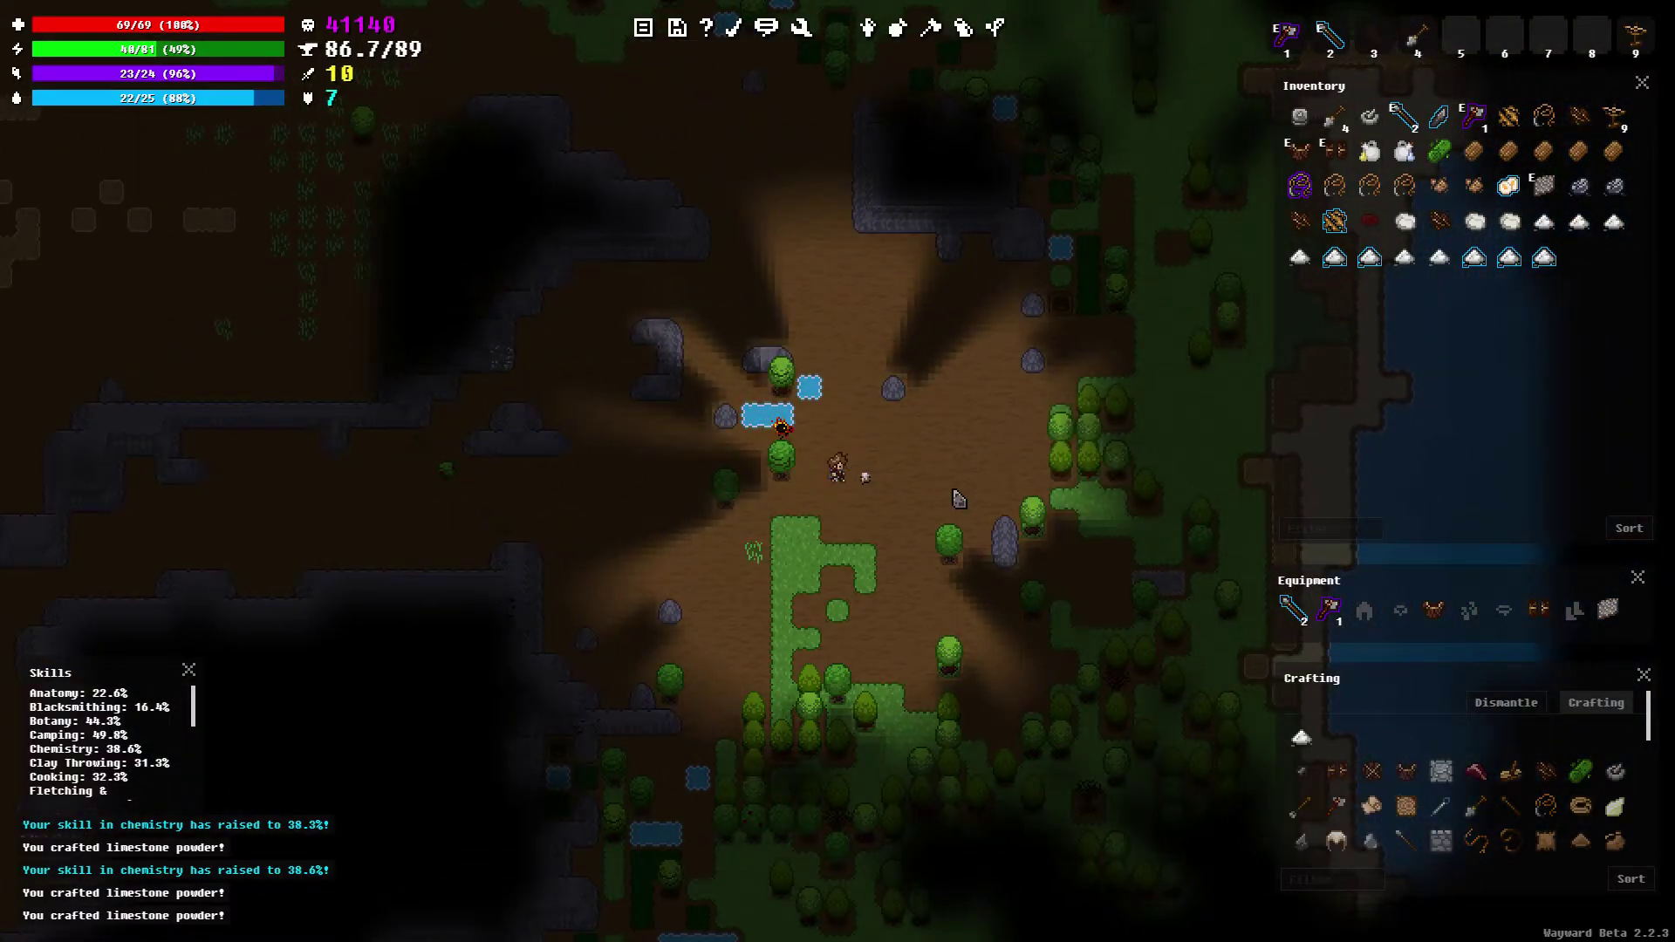
pyautogui.rightClick(878, 481)
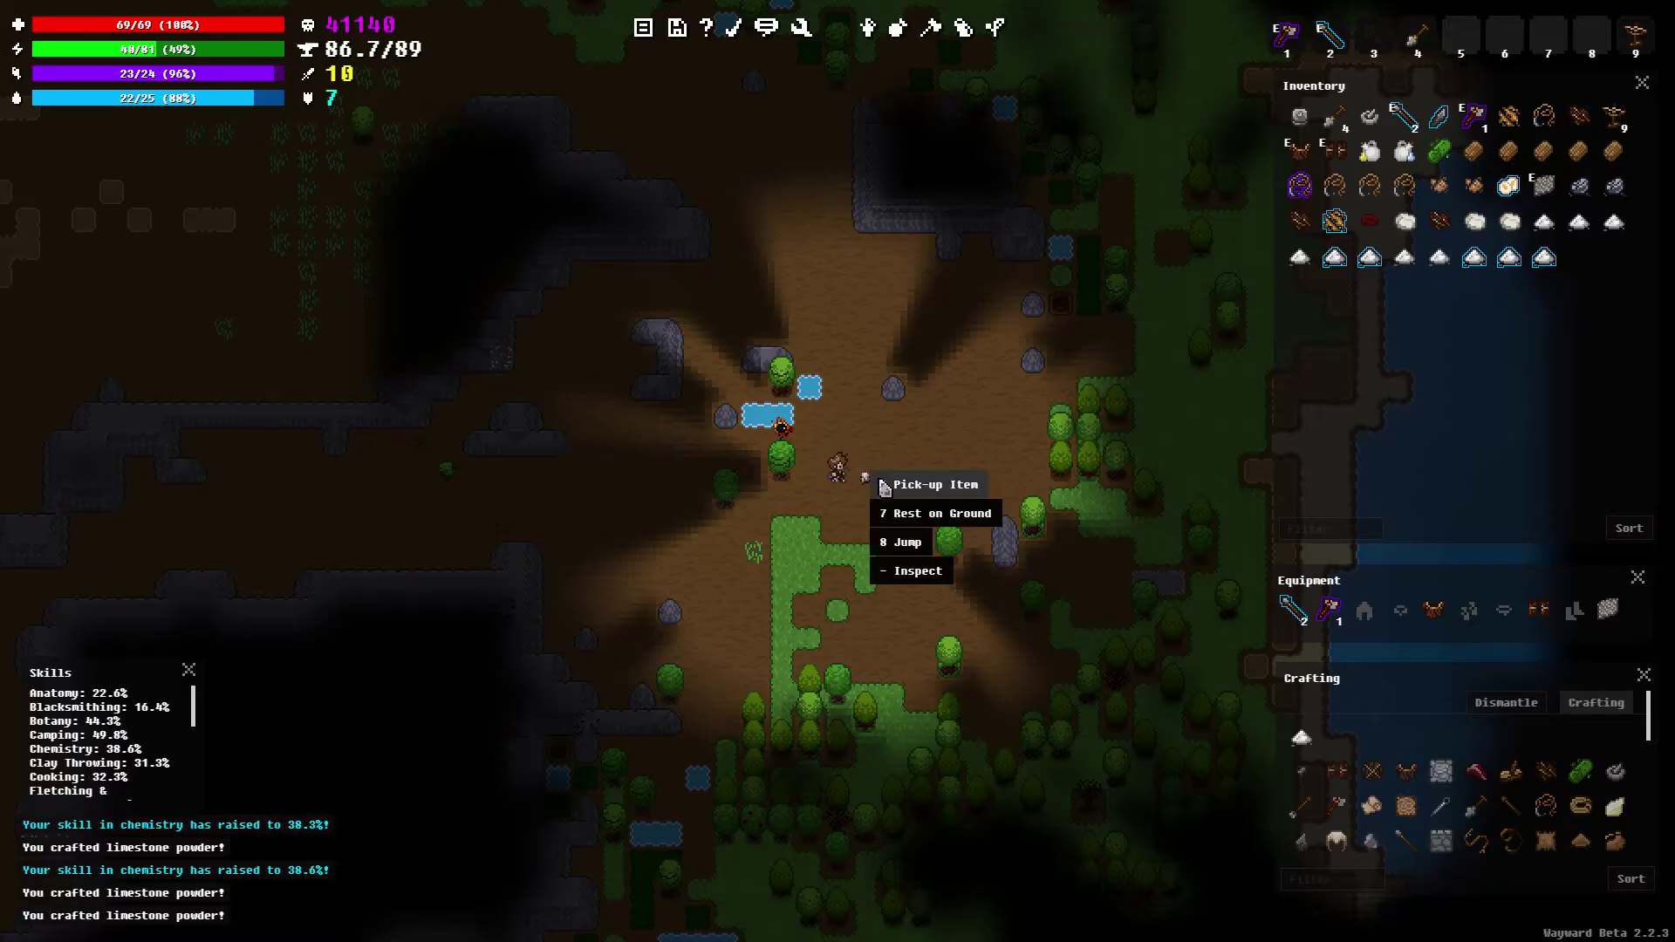
pyautogui.click(883, 488)
pyautogui.moveTo(890, 489); pyautogui.dragTo(940, 487)
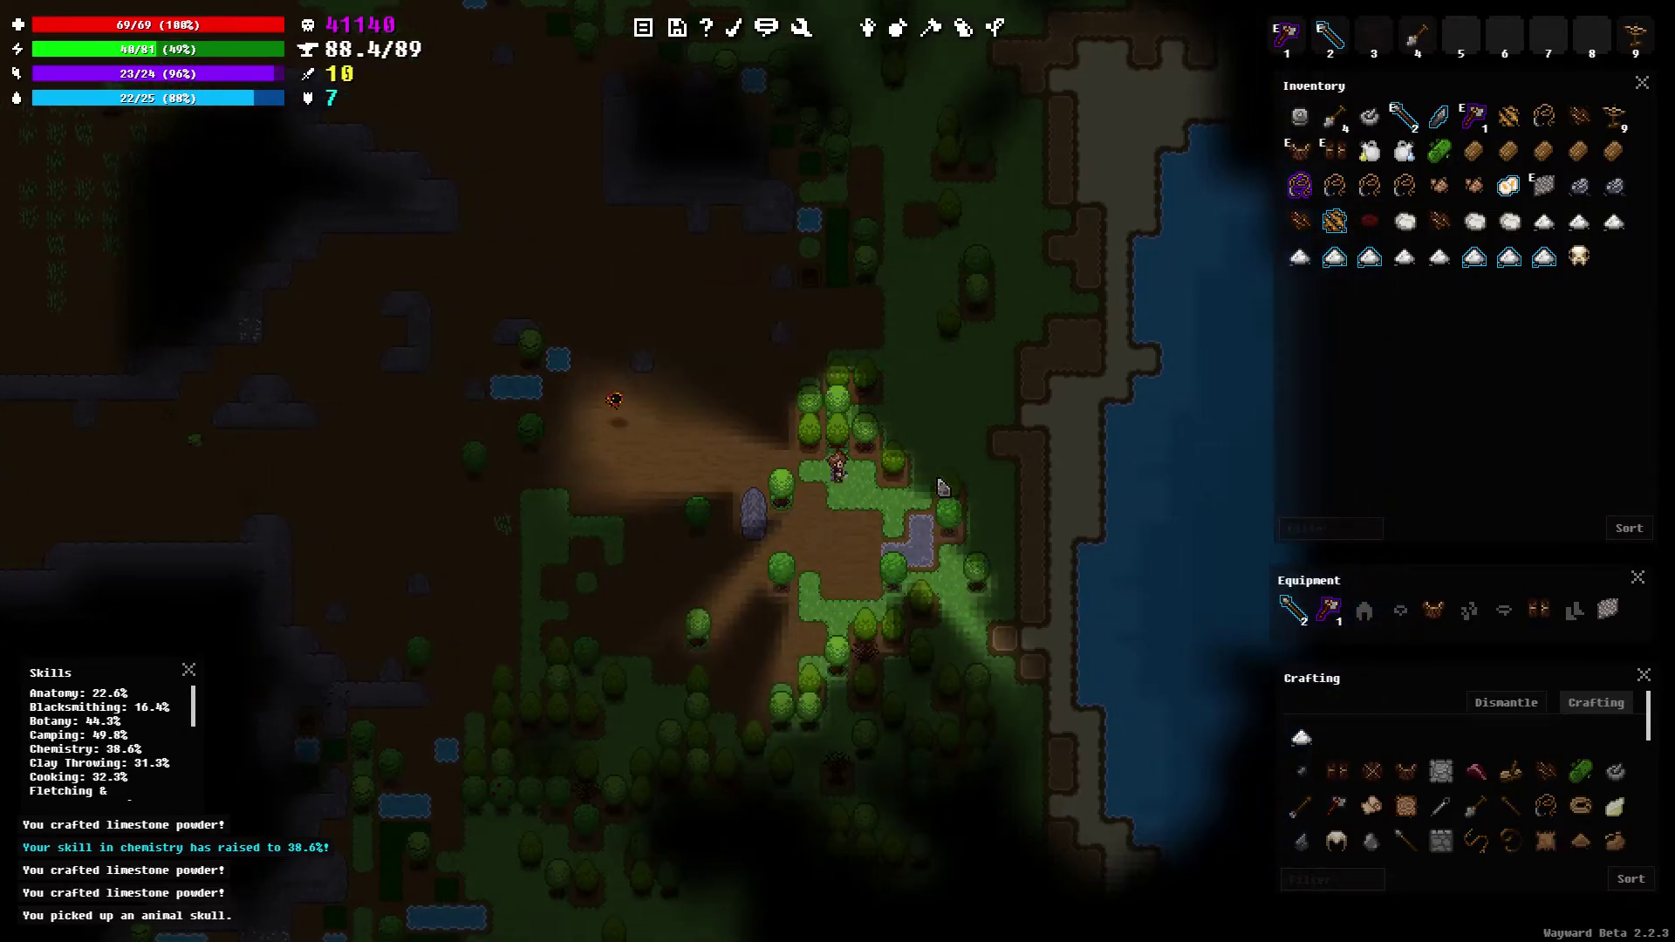
pyautogui.moveTo(1335, 843)
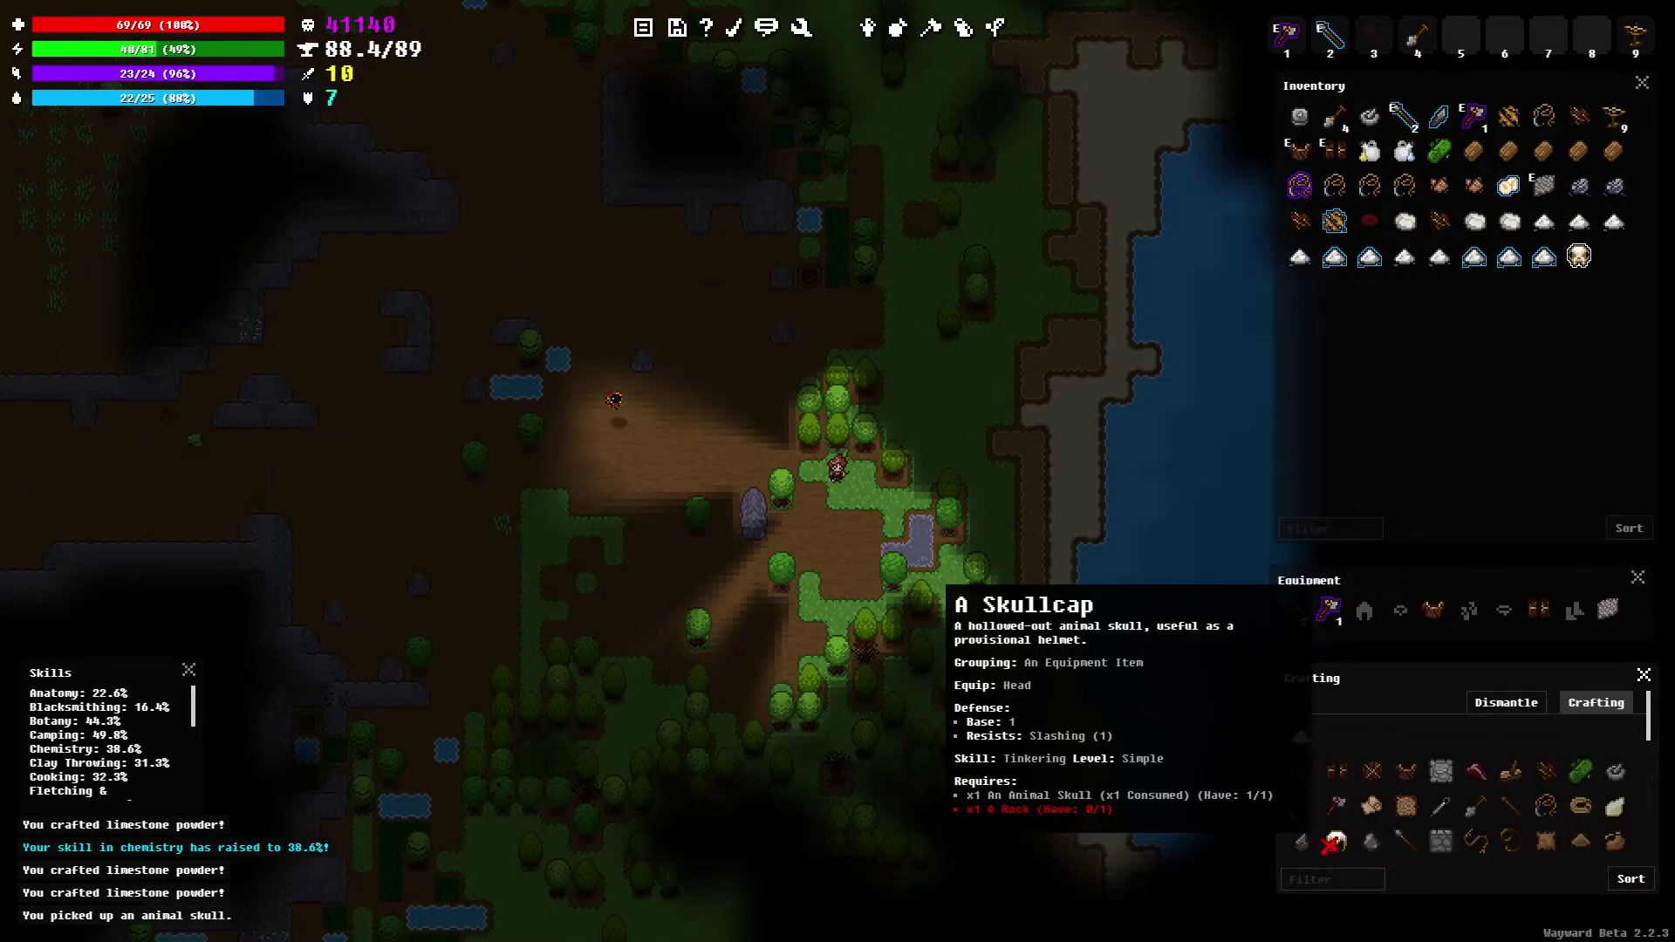
# Close the Skullcap details, walk north through the meadow, and grind two limestone powders
pyautogui.click(991, 775)
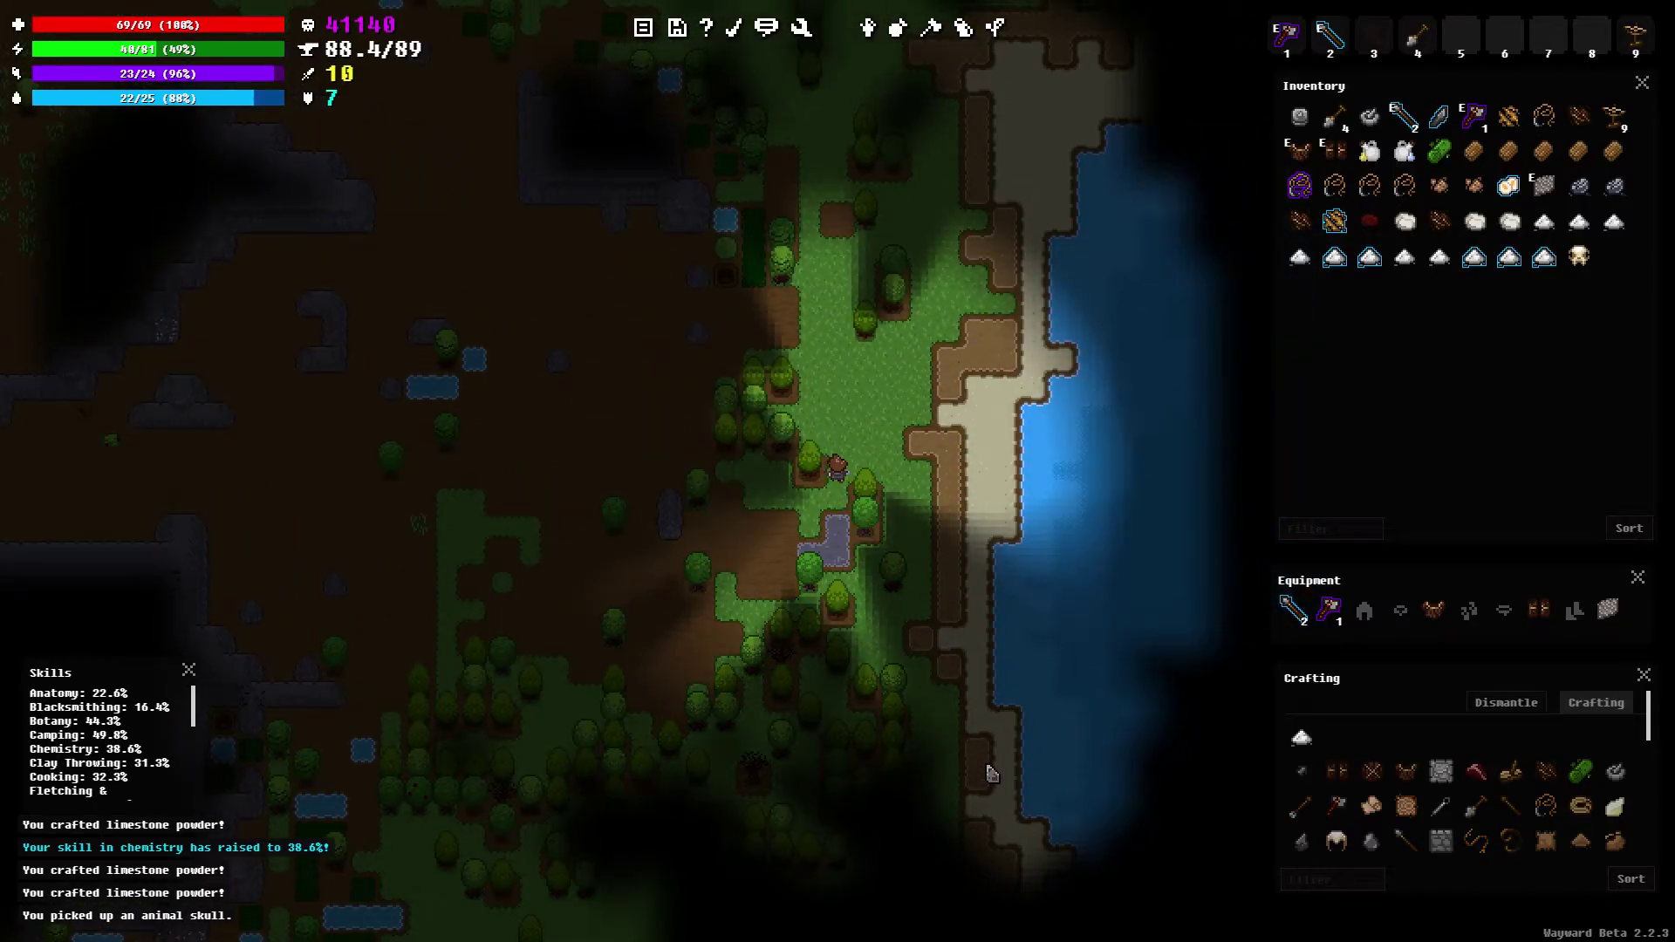
pyautogui.press('Up')
pyautogui.press('Up')
pyautogui.press('Up')
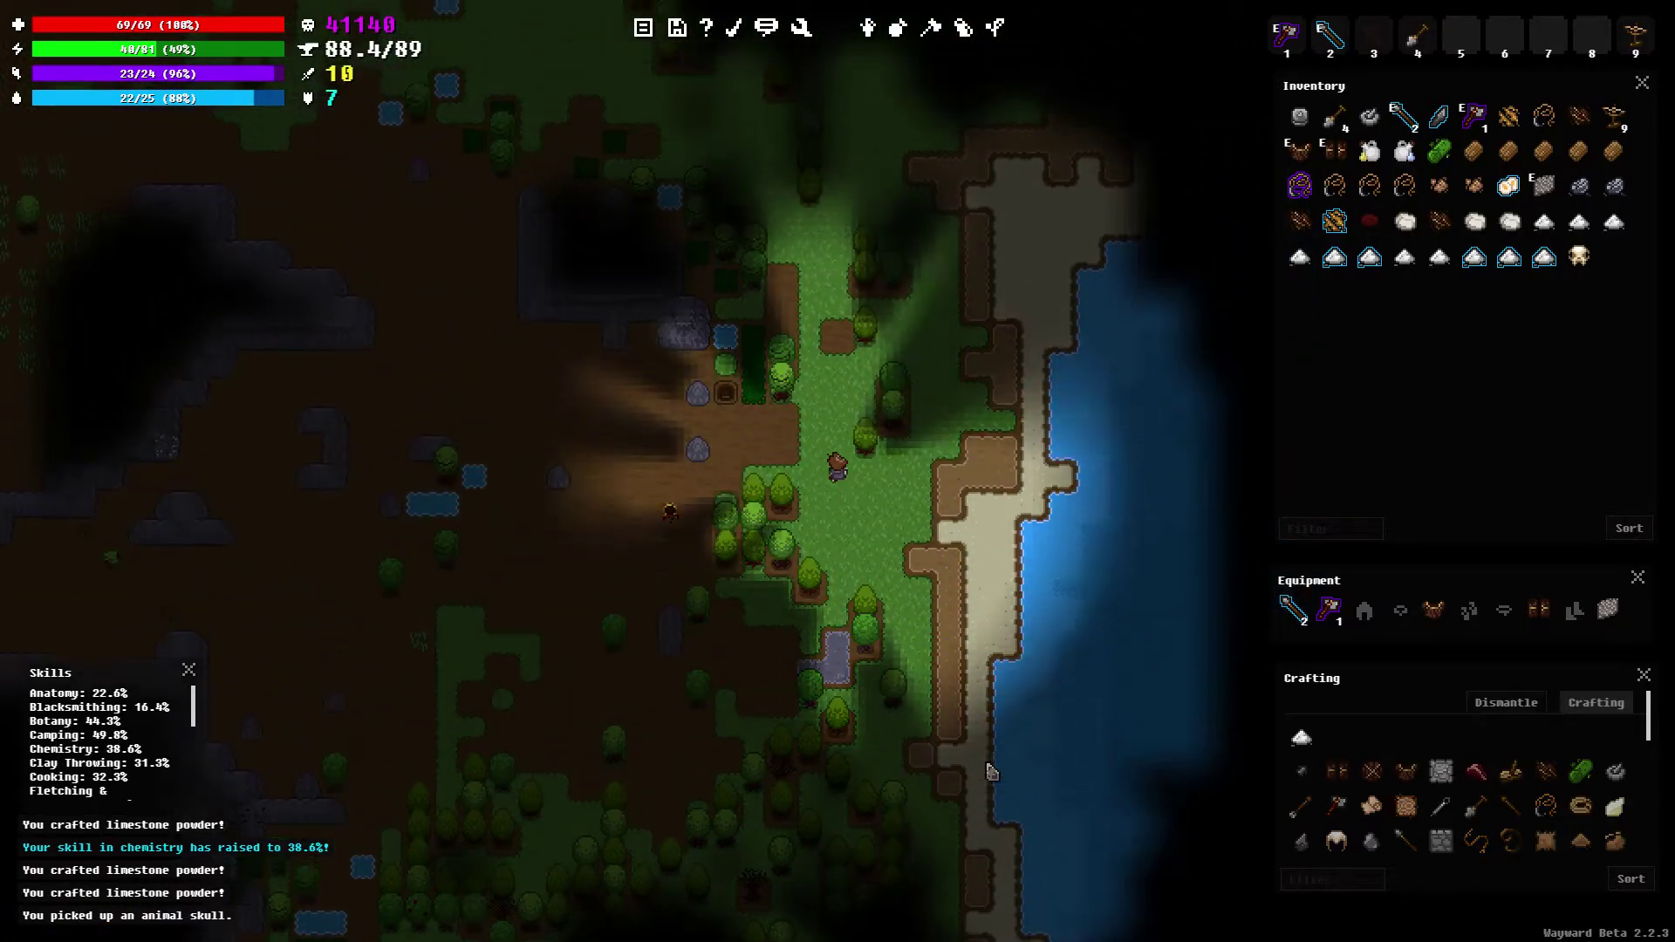
pyautogui.press('Up')
pyautogui.press('Up')
pyautogui.press('Up')
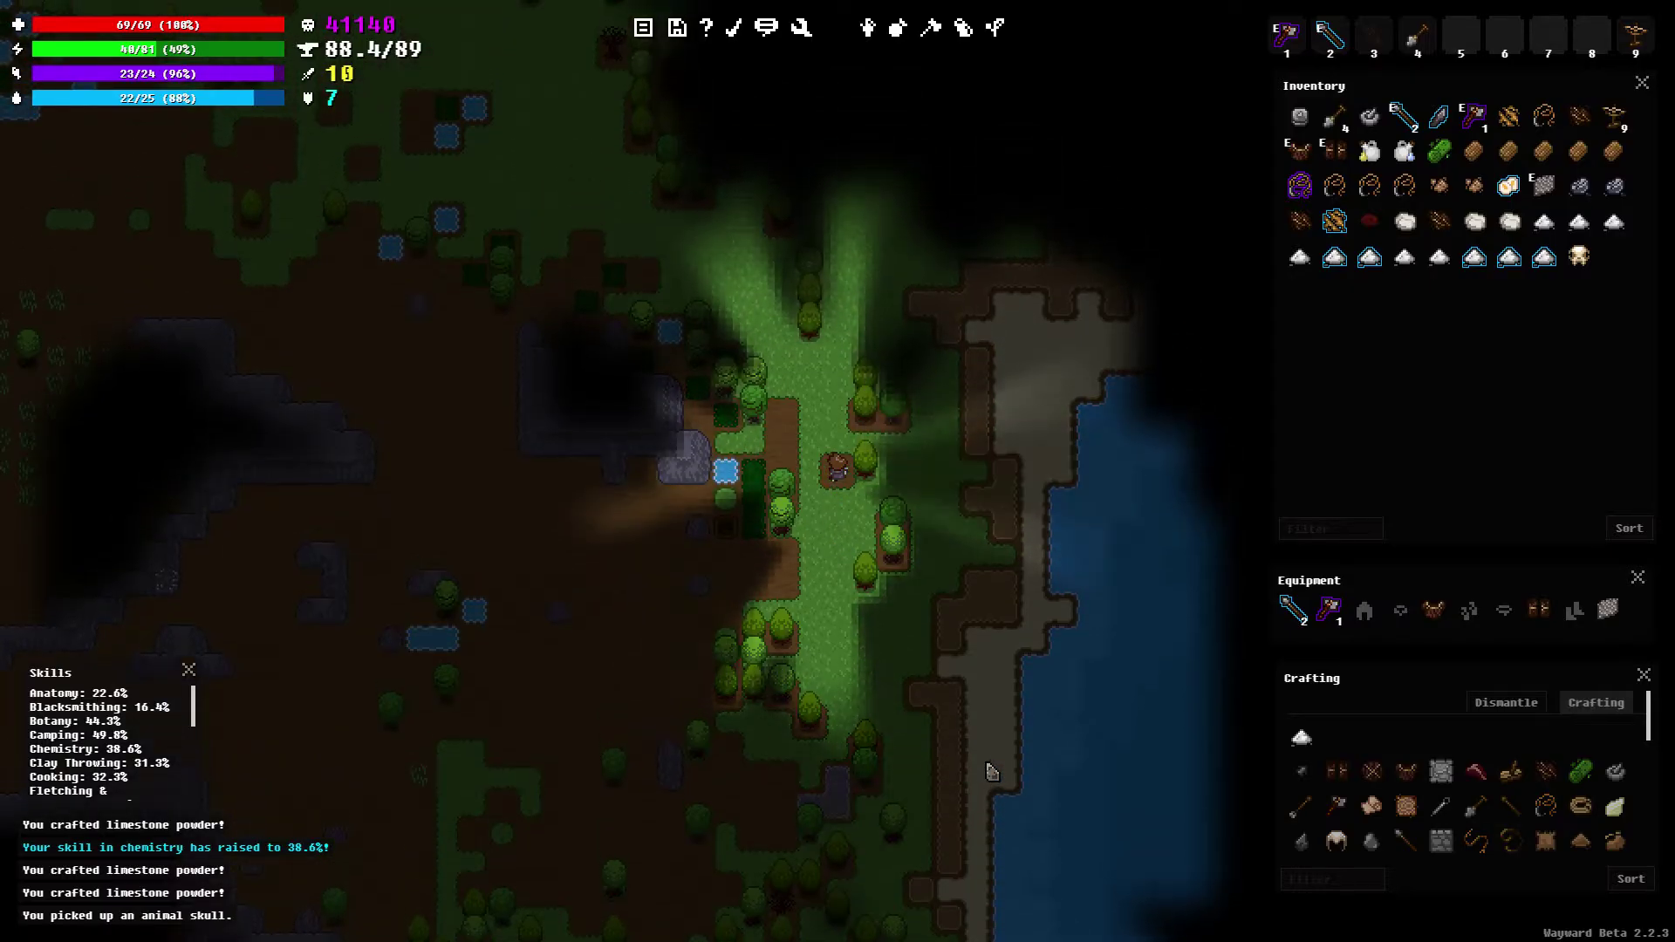
pyautogui.press('Up')
pyautogui.press('Up')
pyautogui.press('Up')
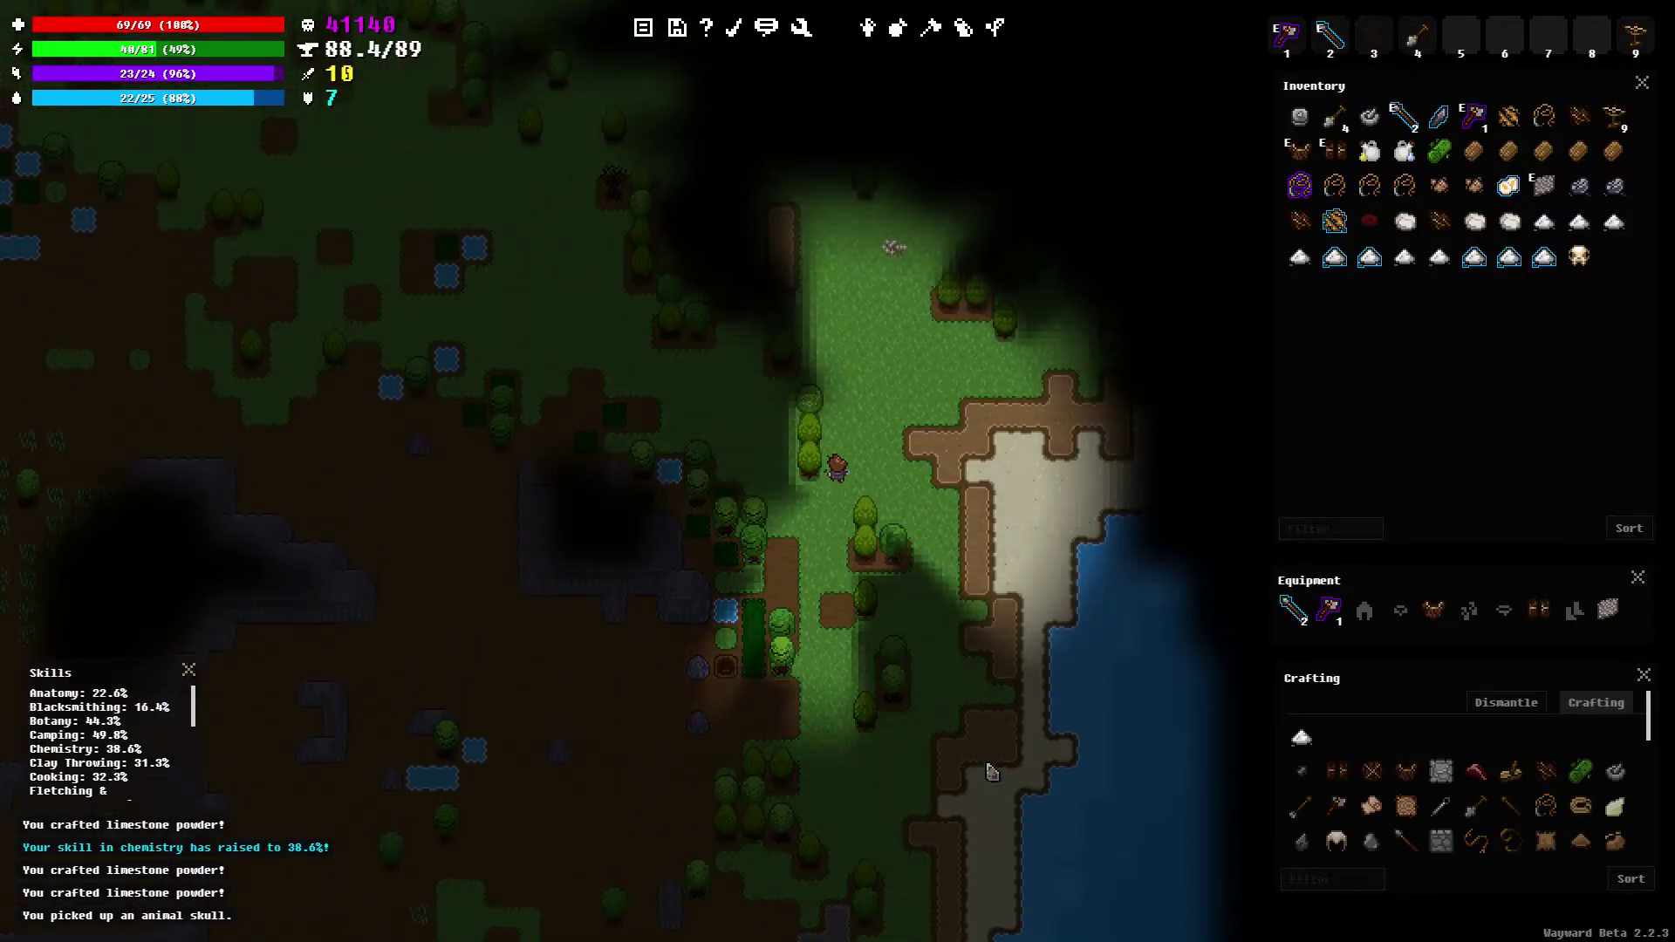
pyautogui.press('Up')
pyautogui.press('Up')
pyautogui.press('Up')
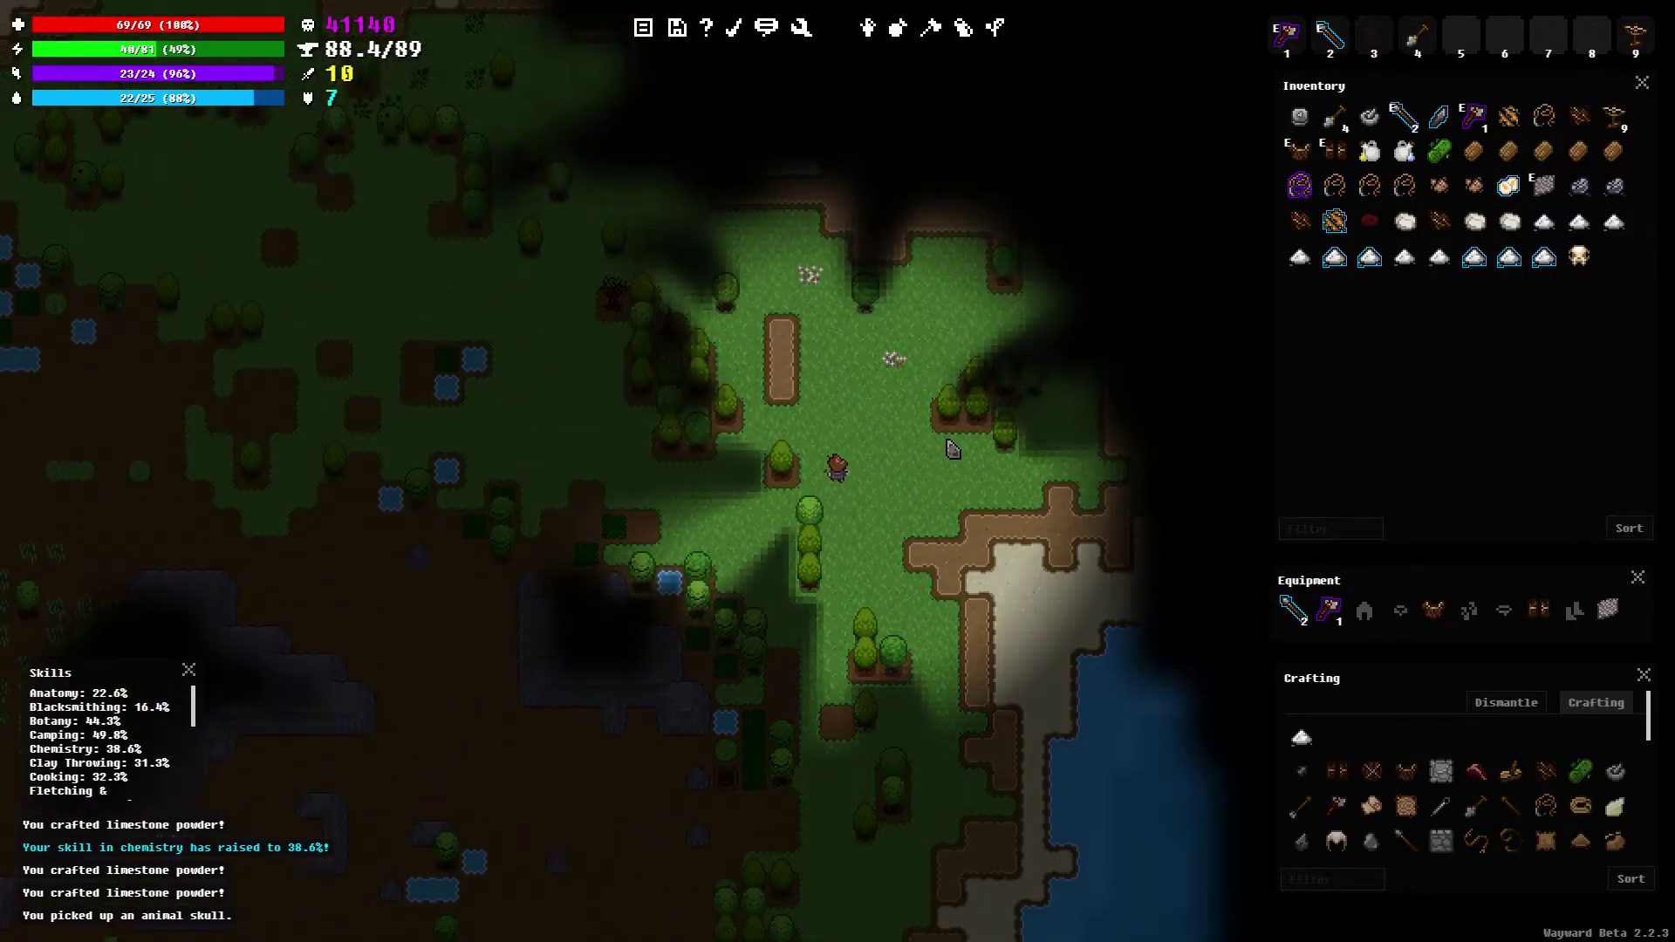
pyautogui.press('Up')
pyautogui.click(1301, 739)
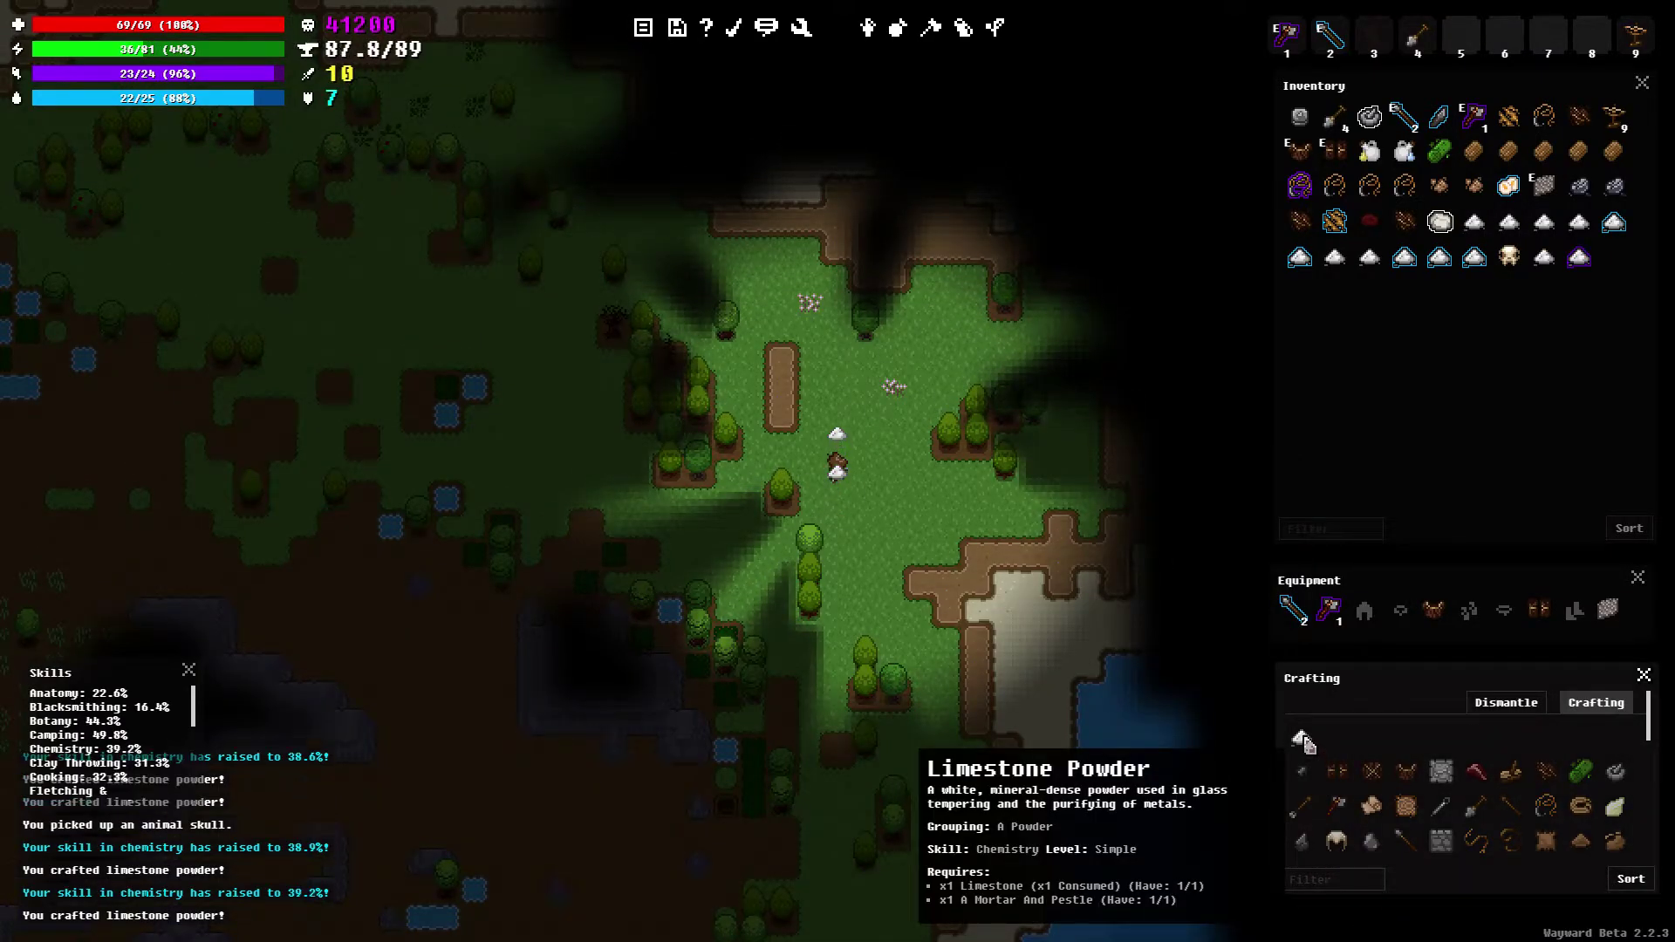
pyautogui.click(1303, 740)
# Walk north to the lake and north-west along the shore onto the beach
pyautogui.press('Up')
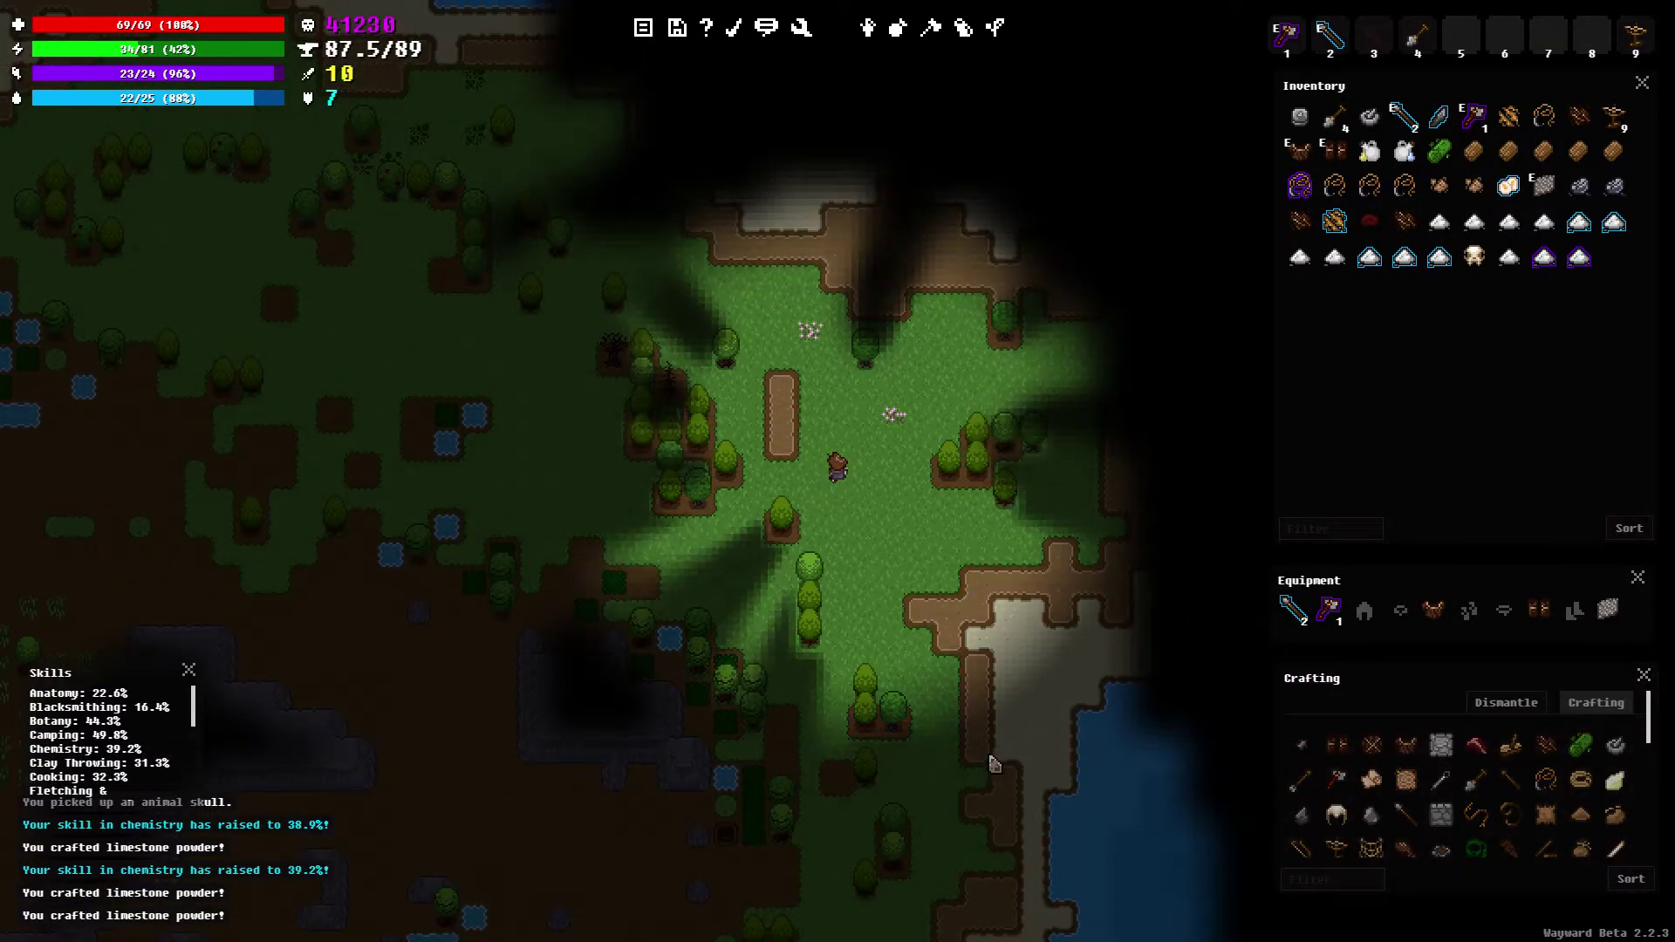
pyautogui.press('Up')
pyautogui.press('Up')
pyautogui.press('Up')
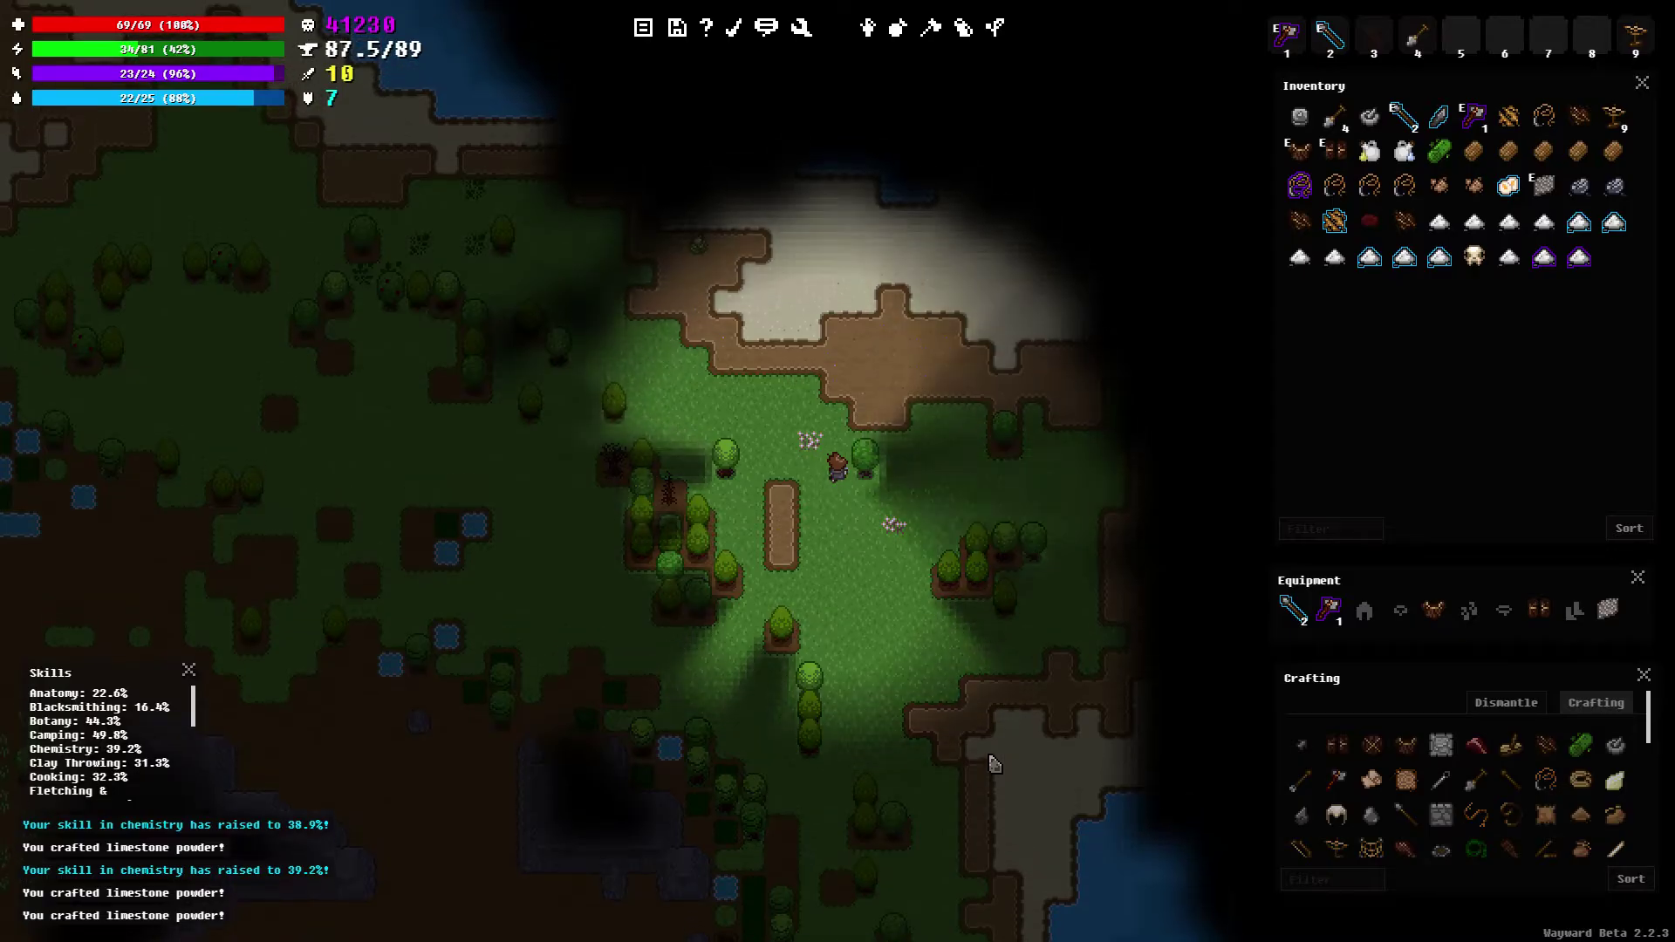
pyautogui.press('Up')
pyautogui.press('Up')
pyautogui.press('Up')
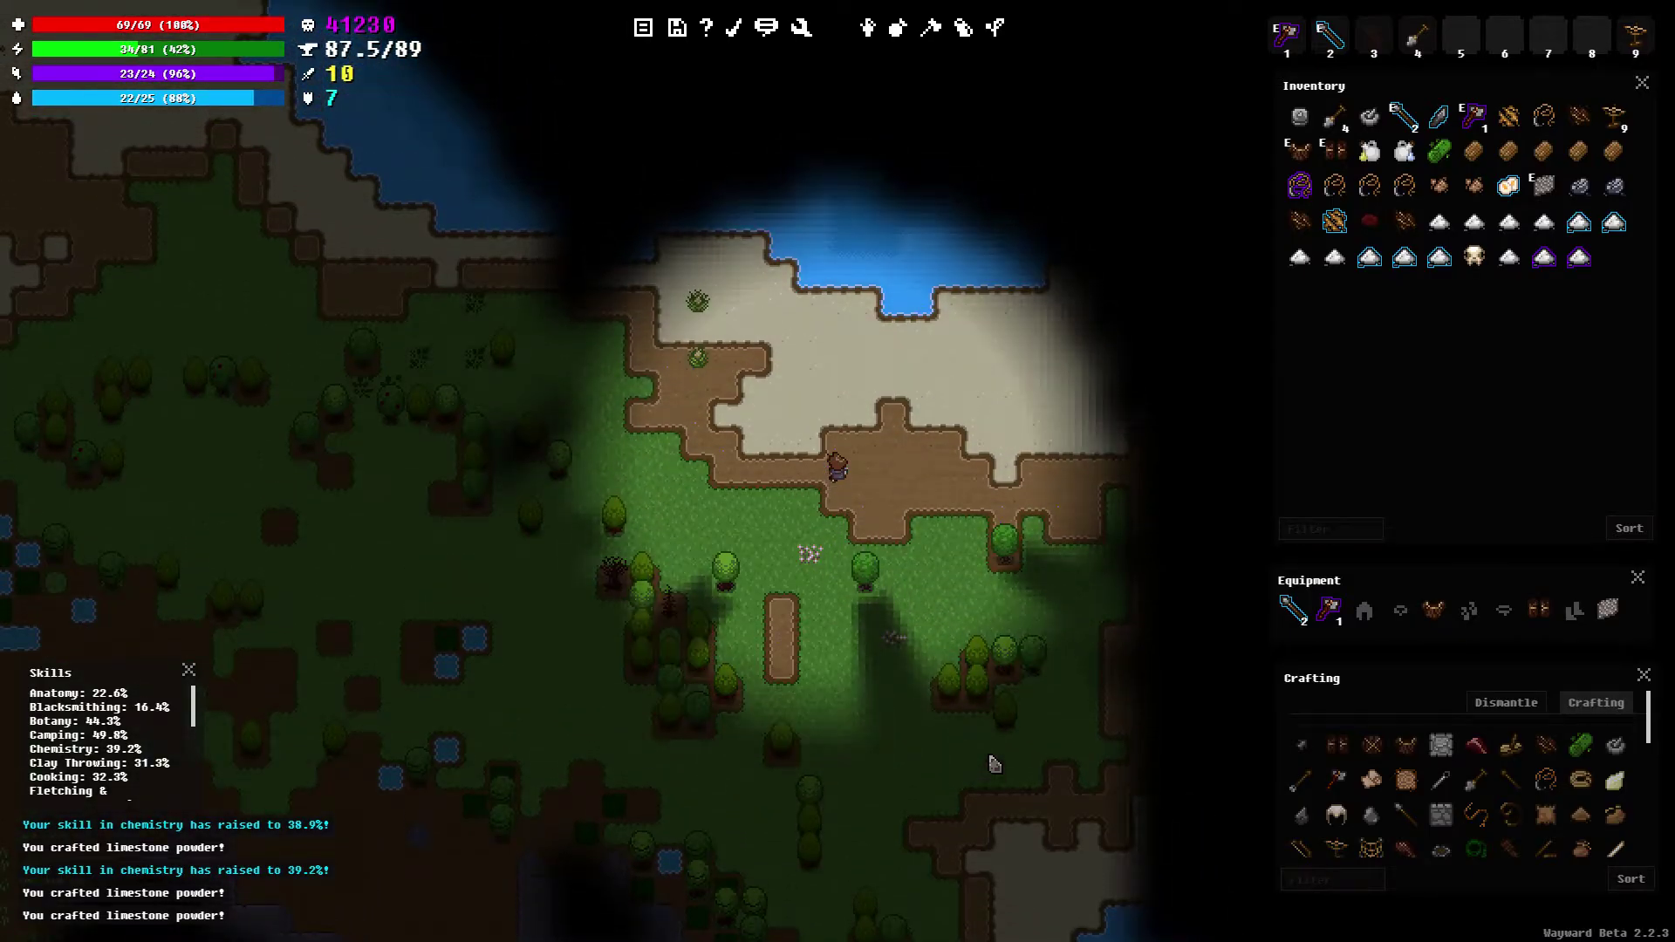
pyautogui.press('Left')
pyautogui.press('Left')
pyautogui.press('Left')
pyautogui.press('Left')
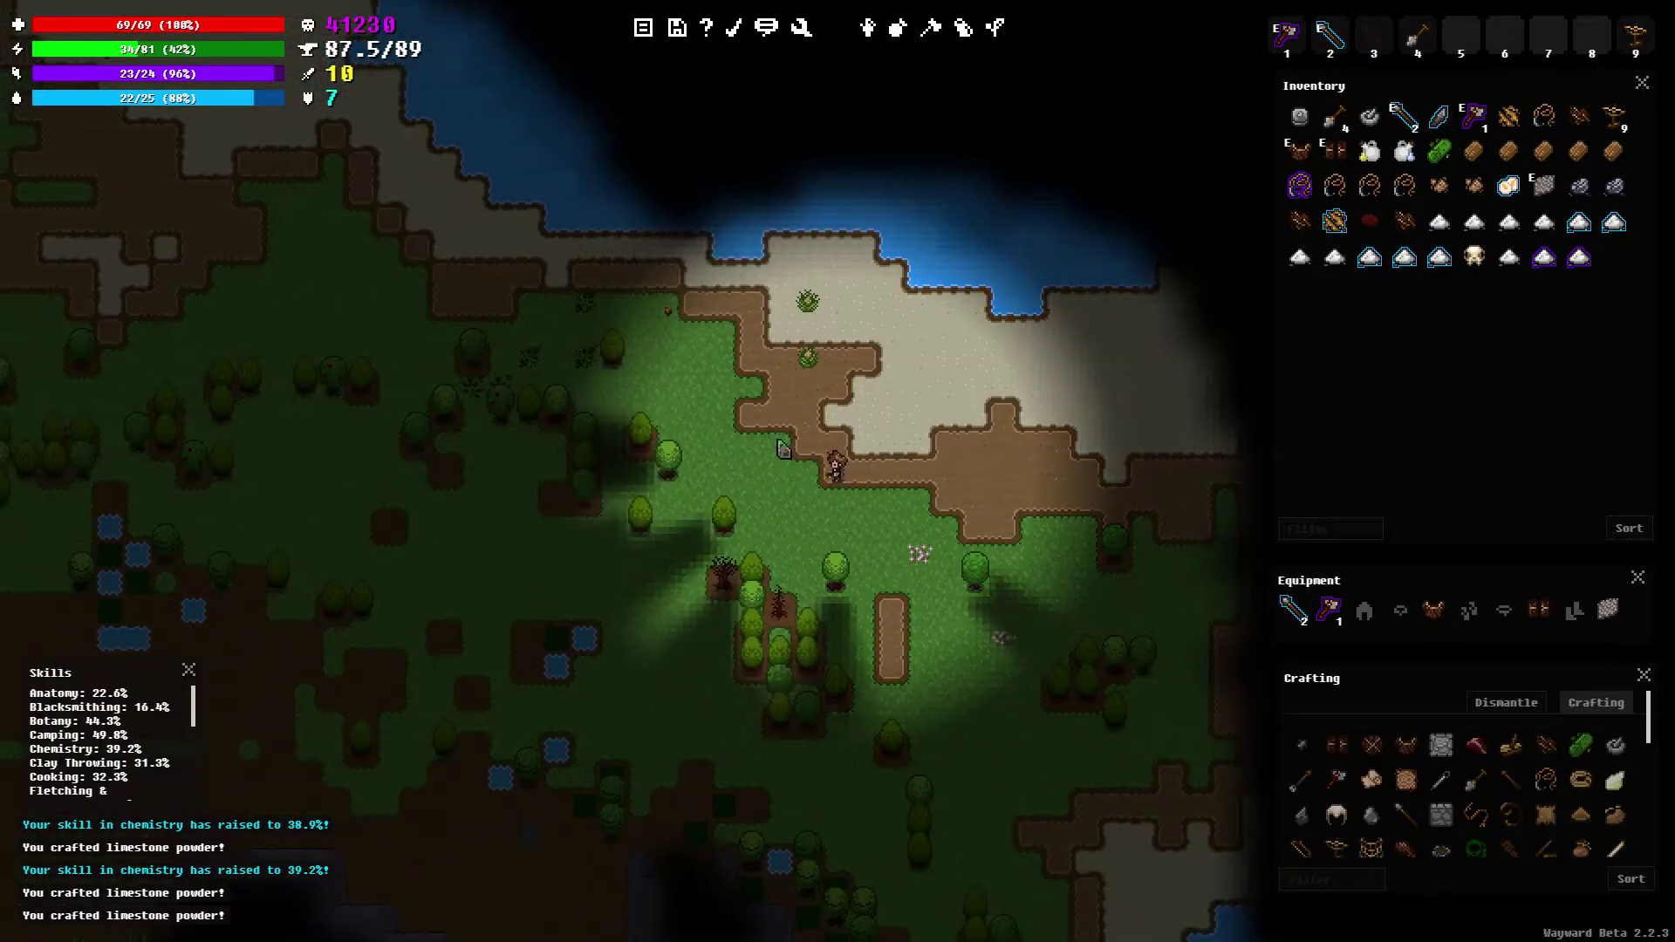
pyautogui.press('Up')
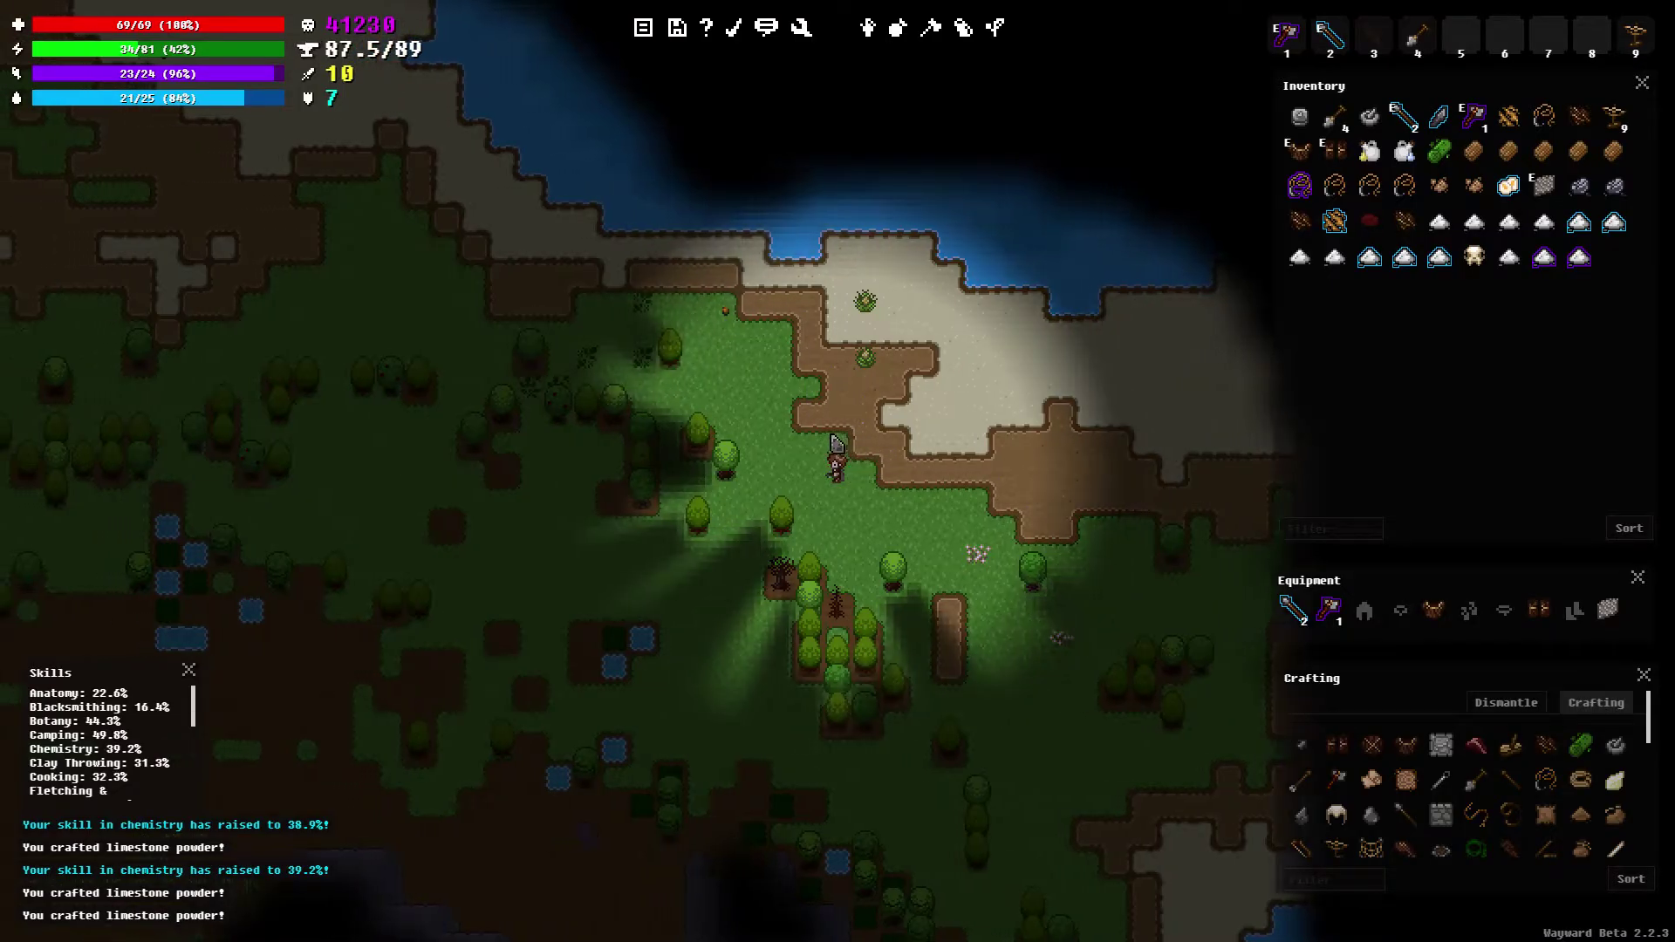
pyautogui.press('Left')
pyautogui.press('Up')
pyautogui.press('Up')
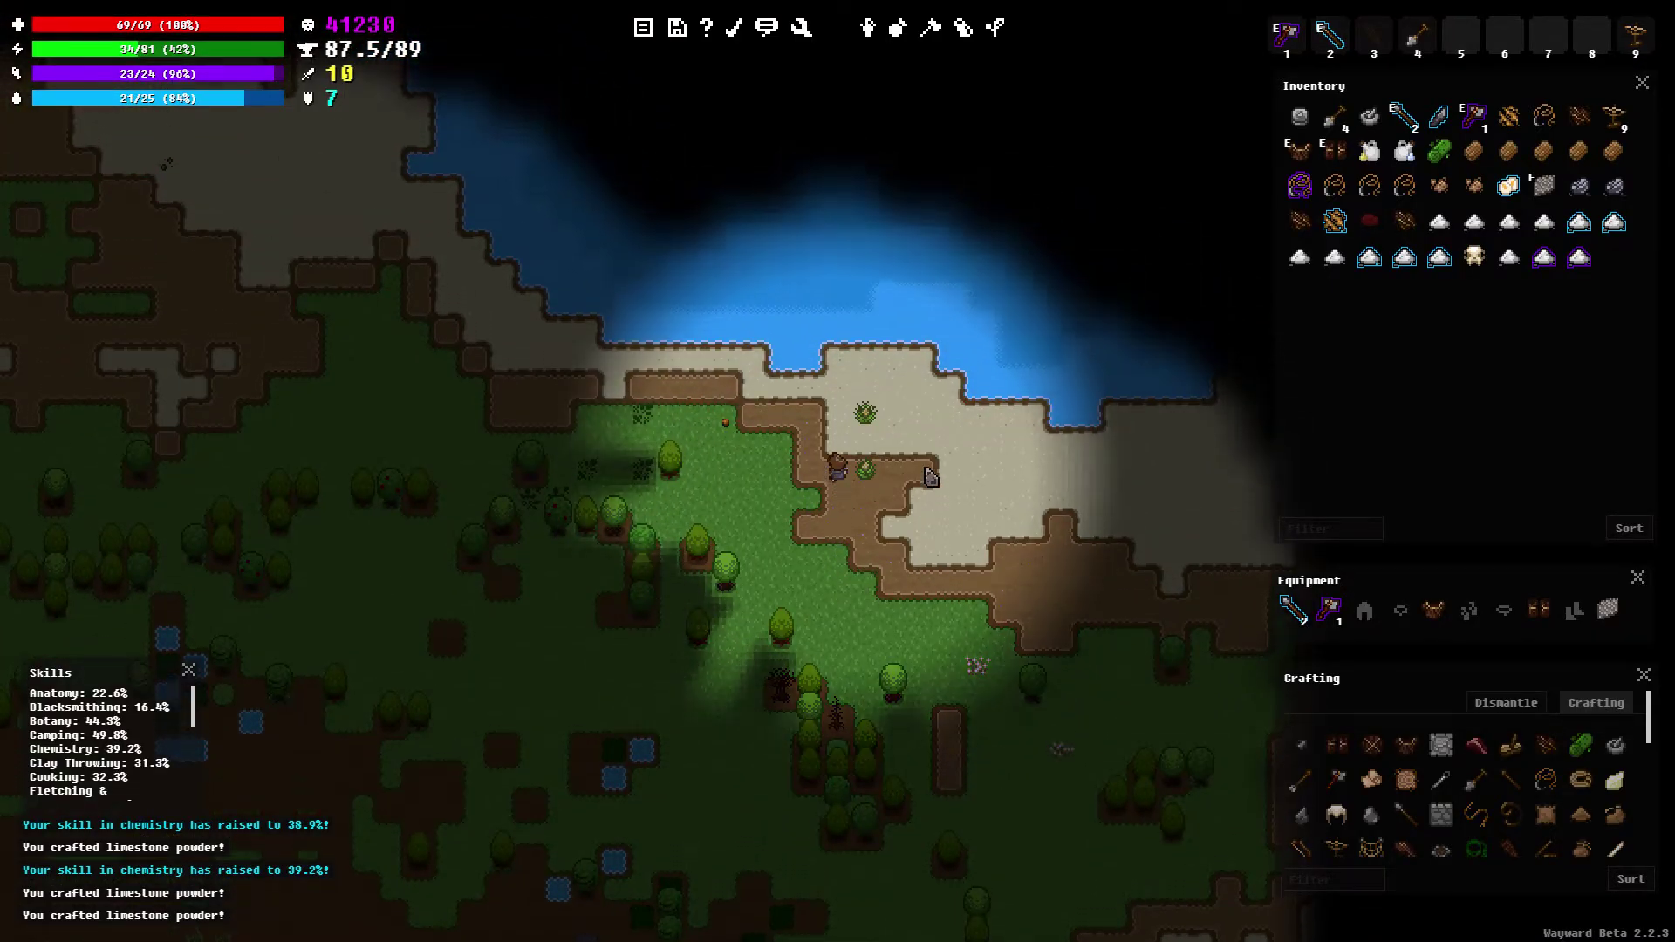
pyautogui.press('Up')
pyautogui.press('Left')
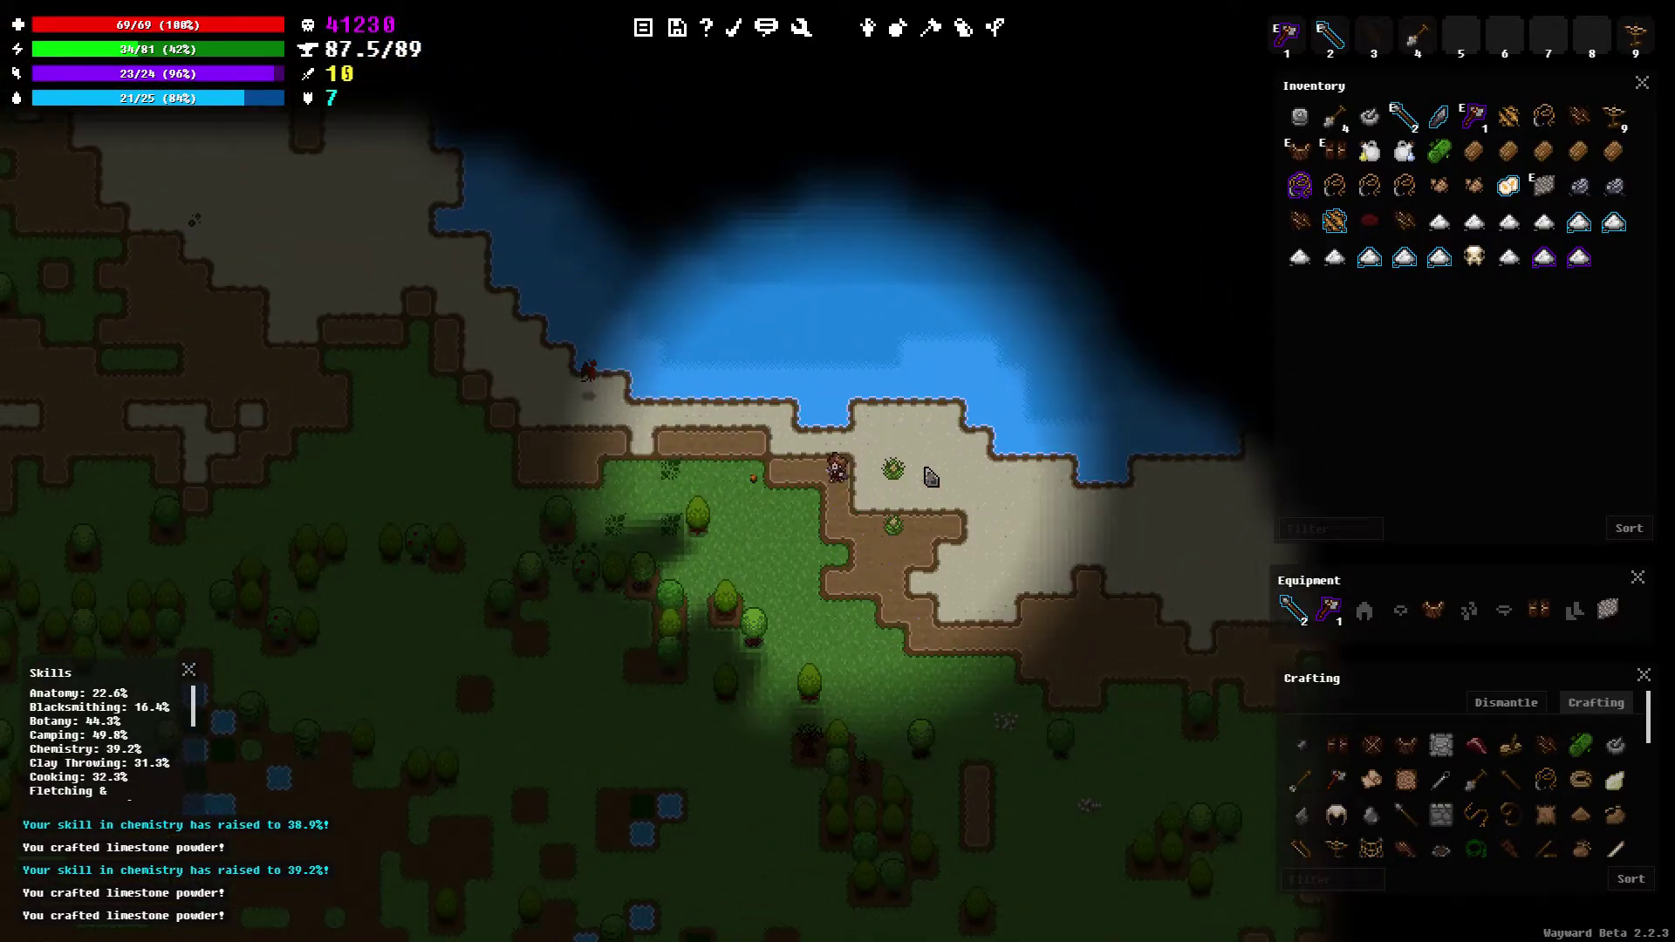
# Pick up the amber on the sand and step south off the beach
pyautogui.press('Left')
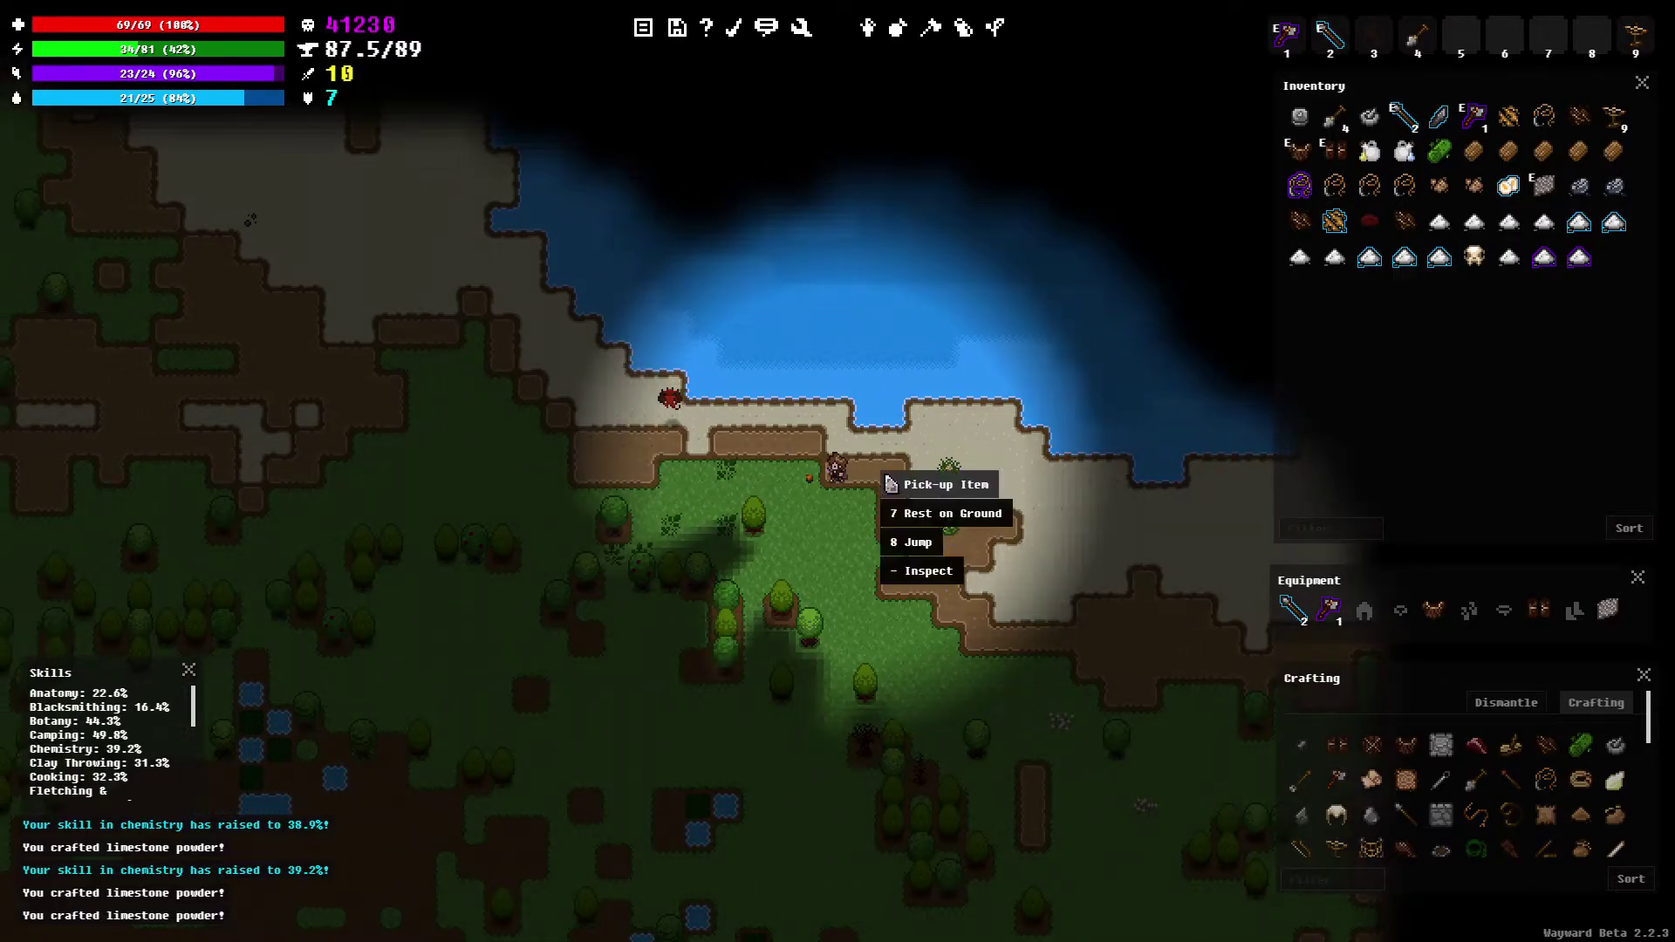
pyautogui.click(893, 482)
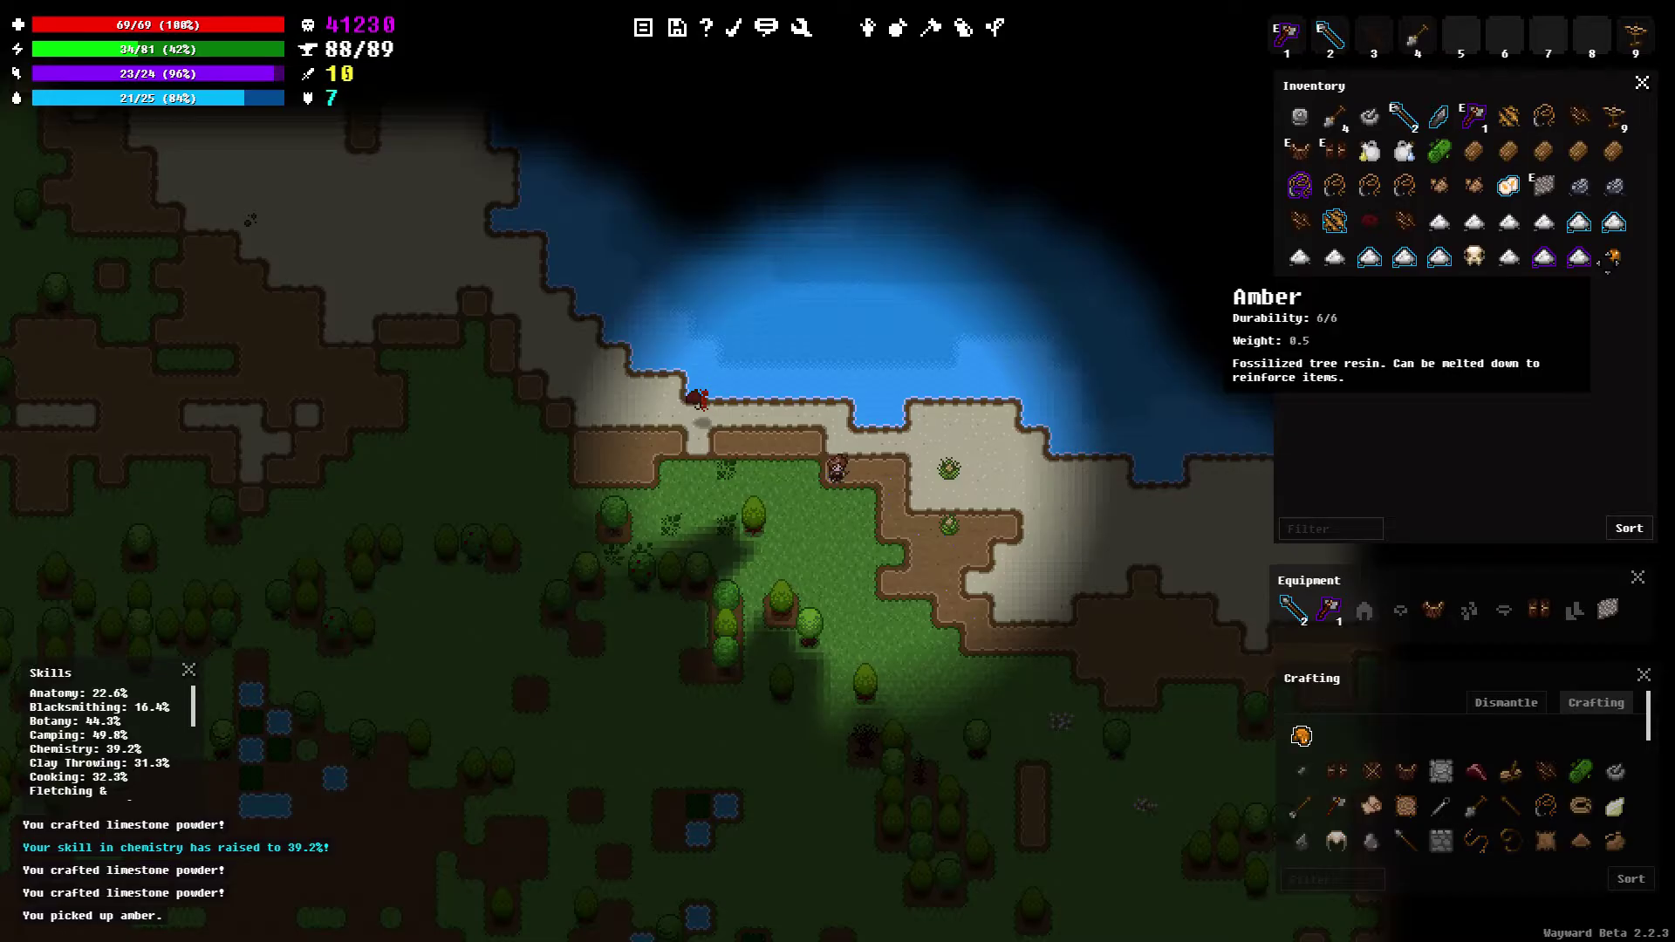
pyautogui.press('Down')
pyautogui.press('Down')
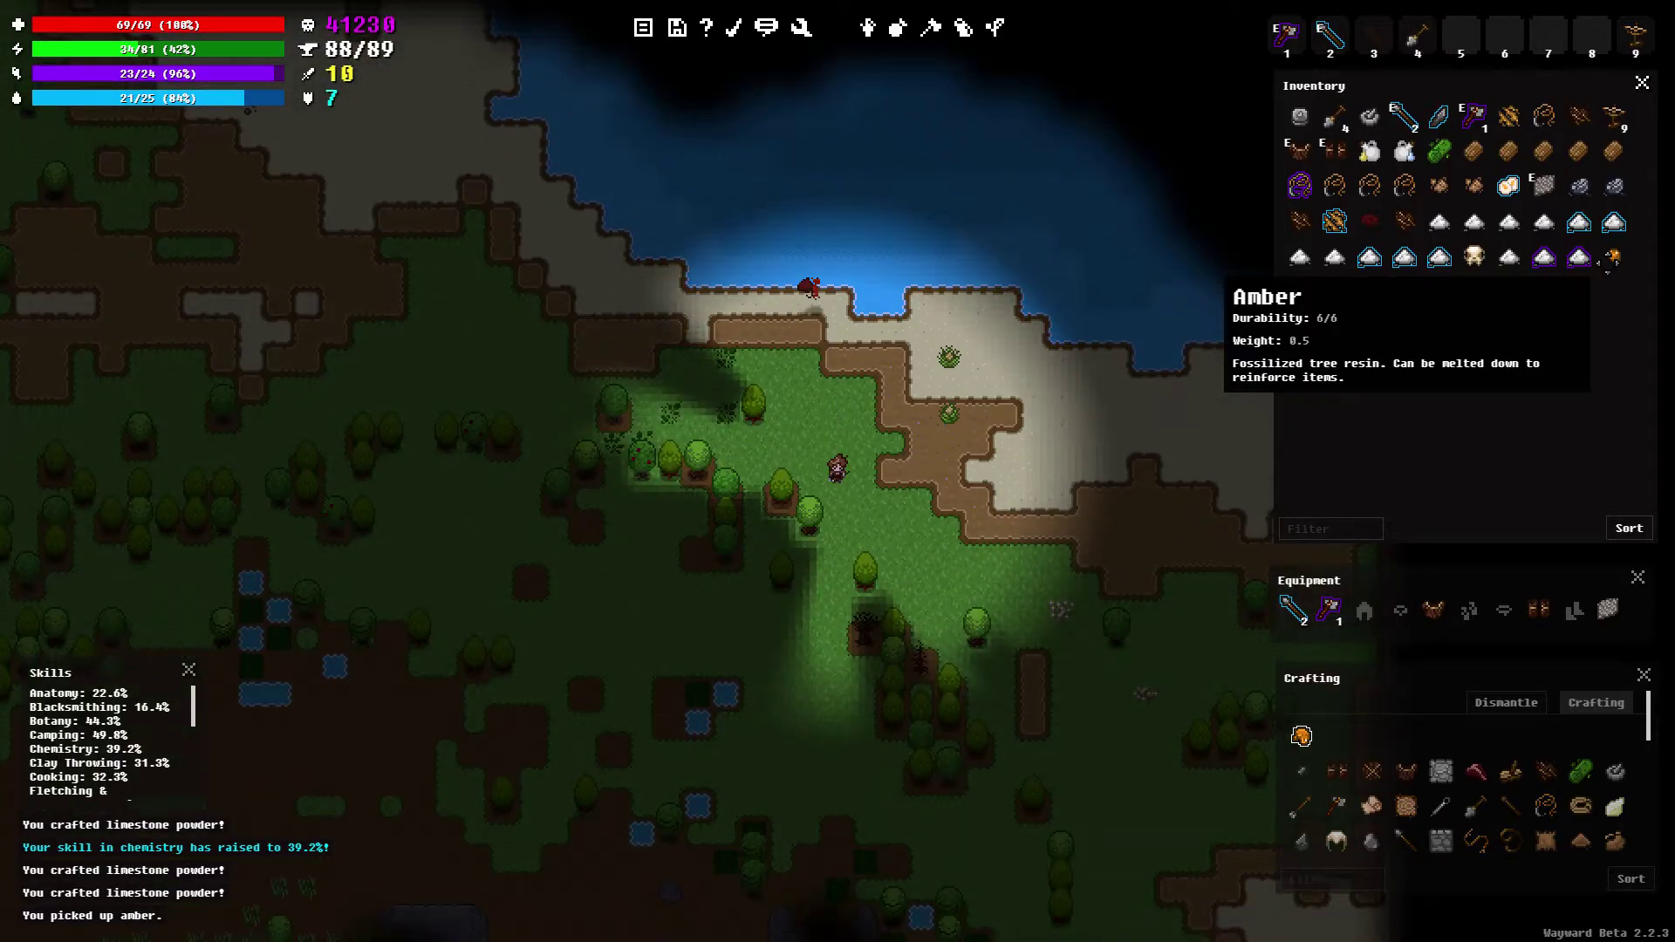
pyautogui.press('Down')
pyautogui.press('Down')
pyautogui.press('Down')
pyautogui.press('Down')
pyautogui.press('Down')
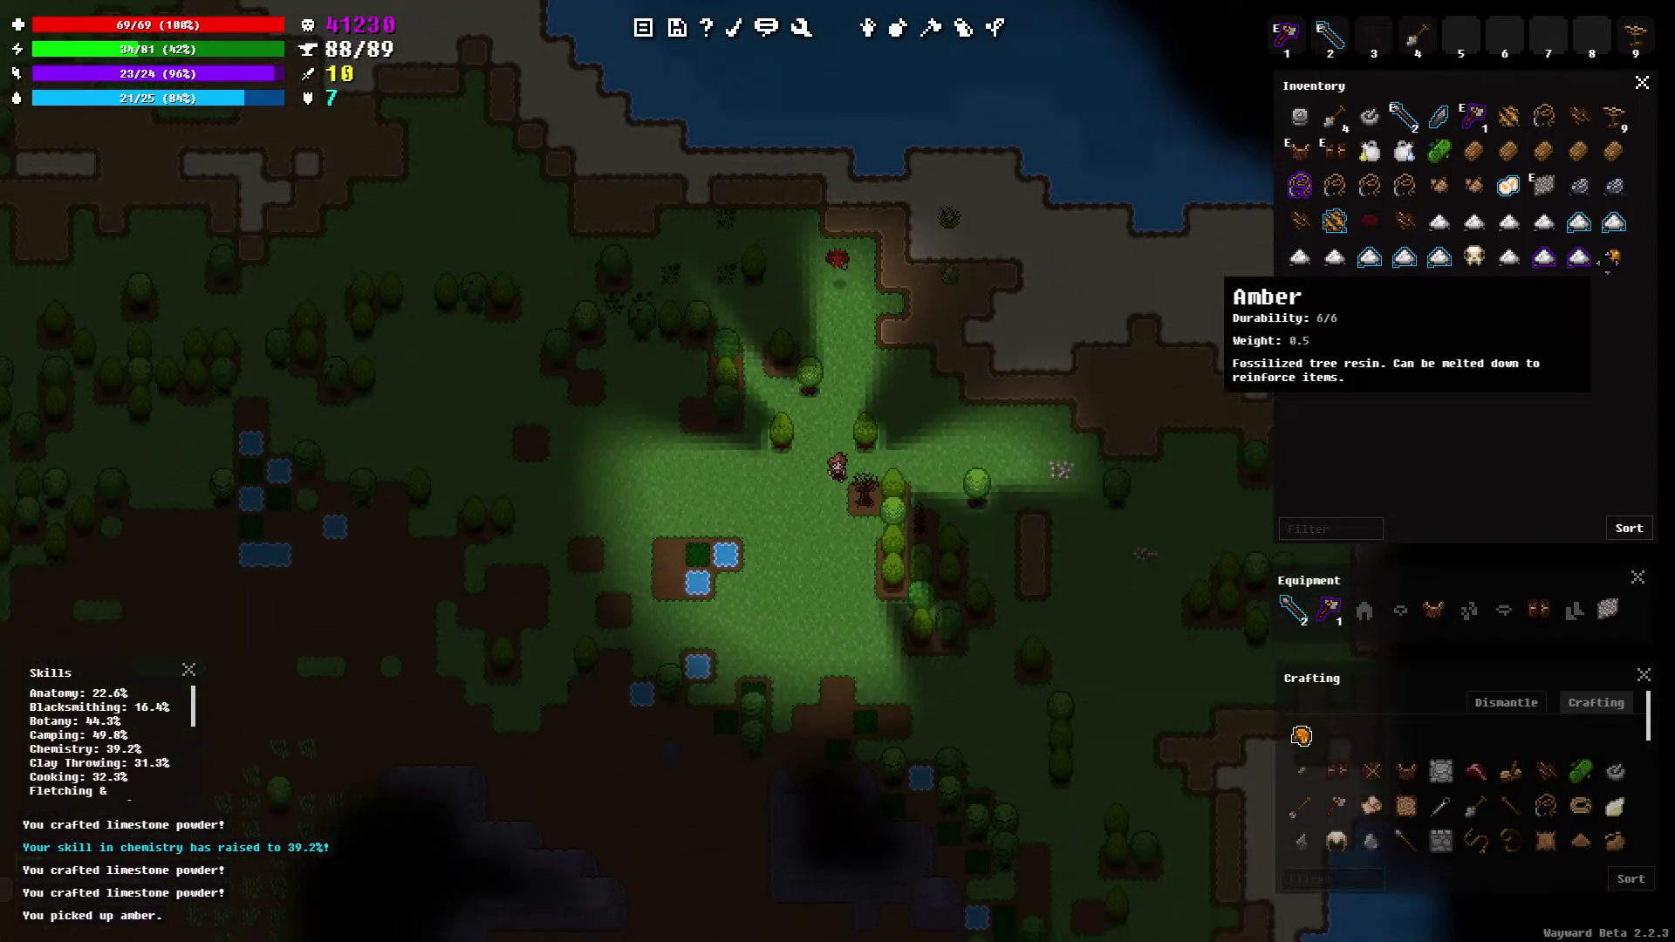
# Walk west back toward home, then north past the ponds
pyautogui.press('Left')
pyautogui.press('Left')
pyautogui.press('Left')
pyautogui.press('Left')
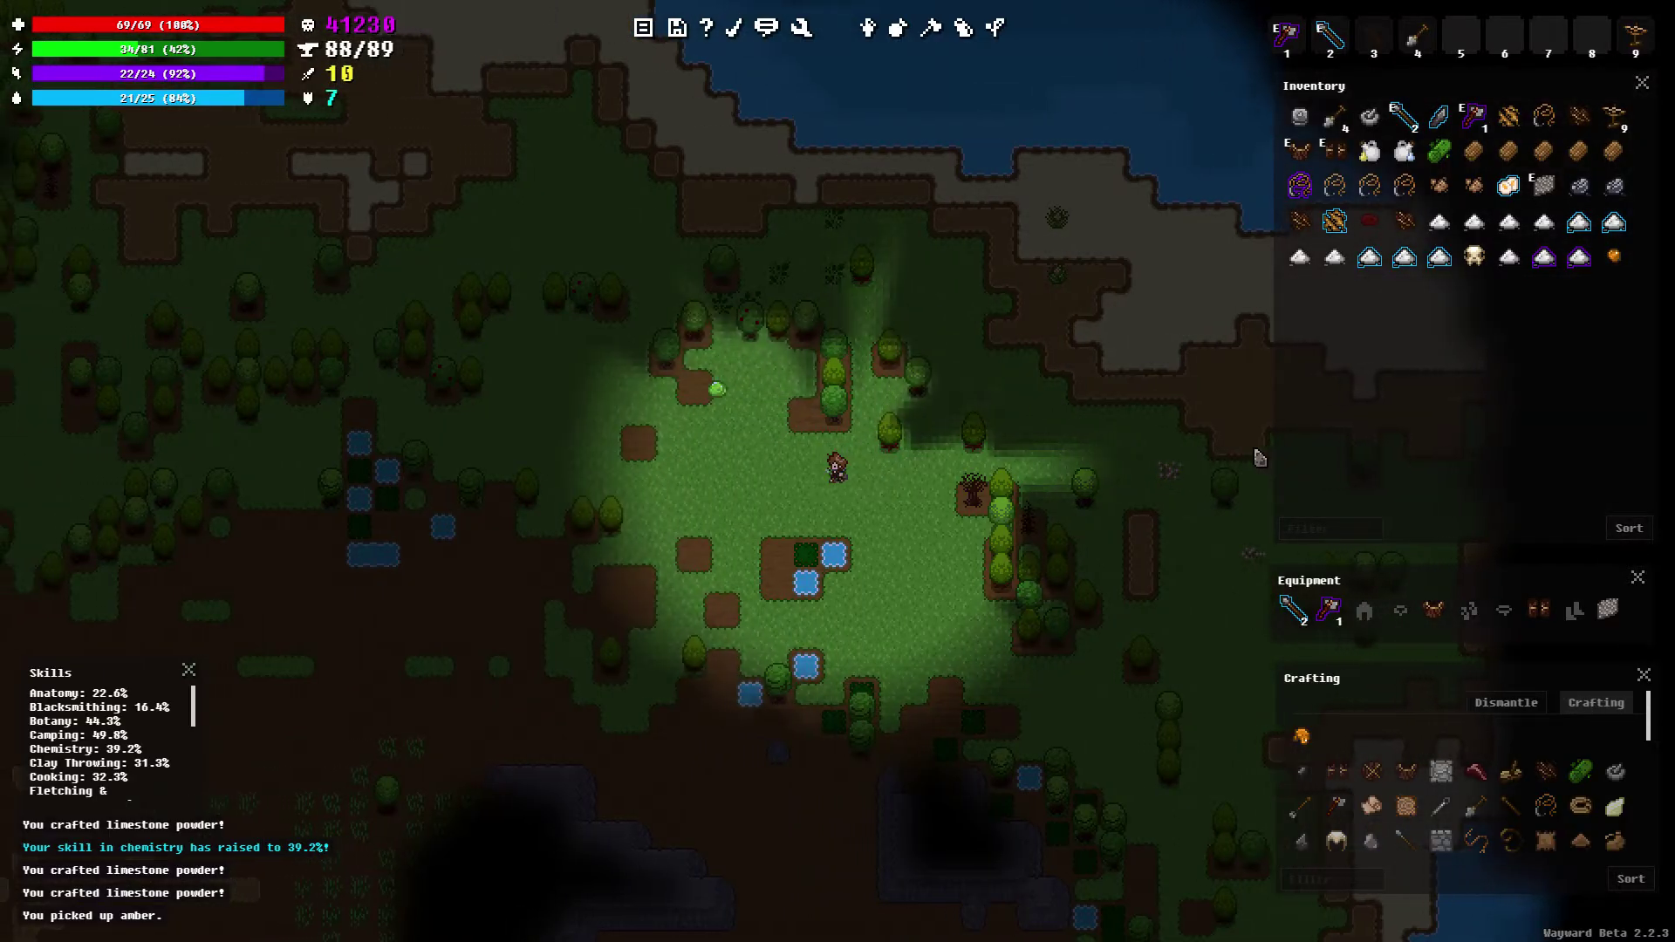
pyautogui.press('Left')
pyautogui.press('Left')
pyautogui.press('Left')
pyautogui.press('Left')
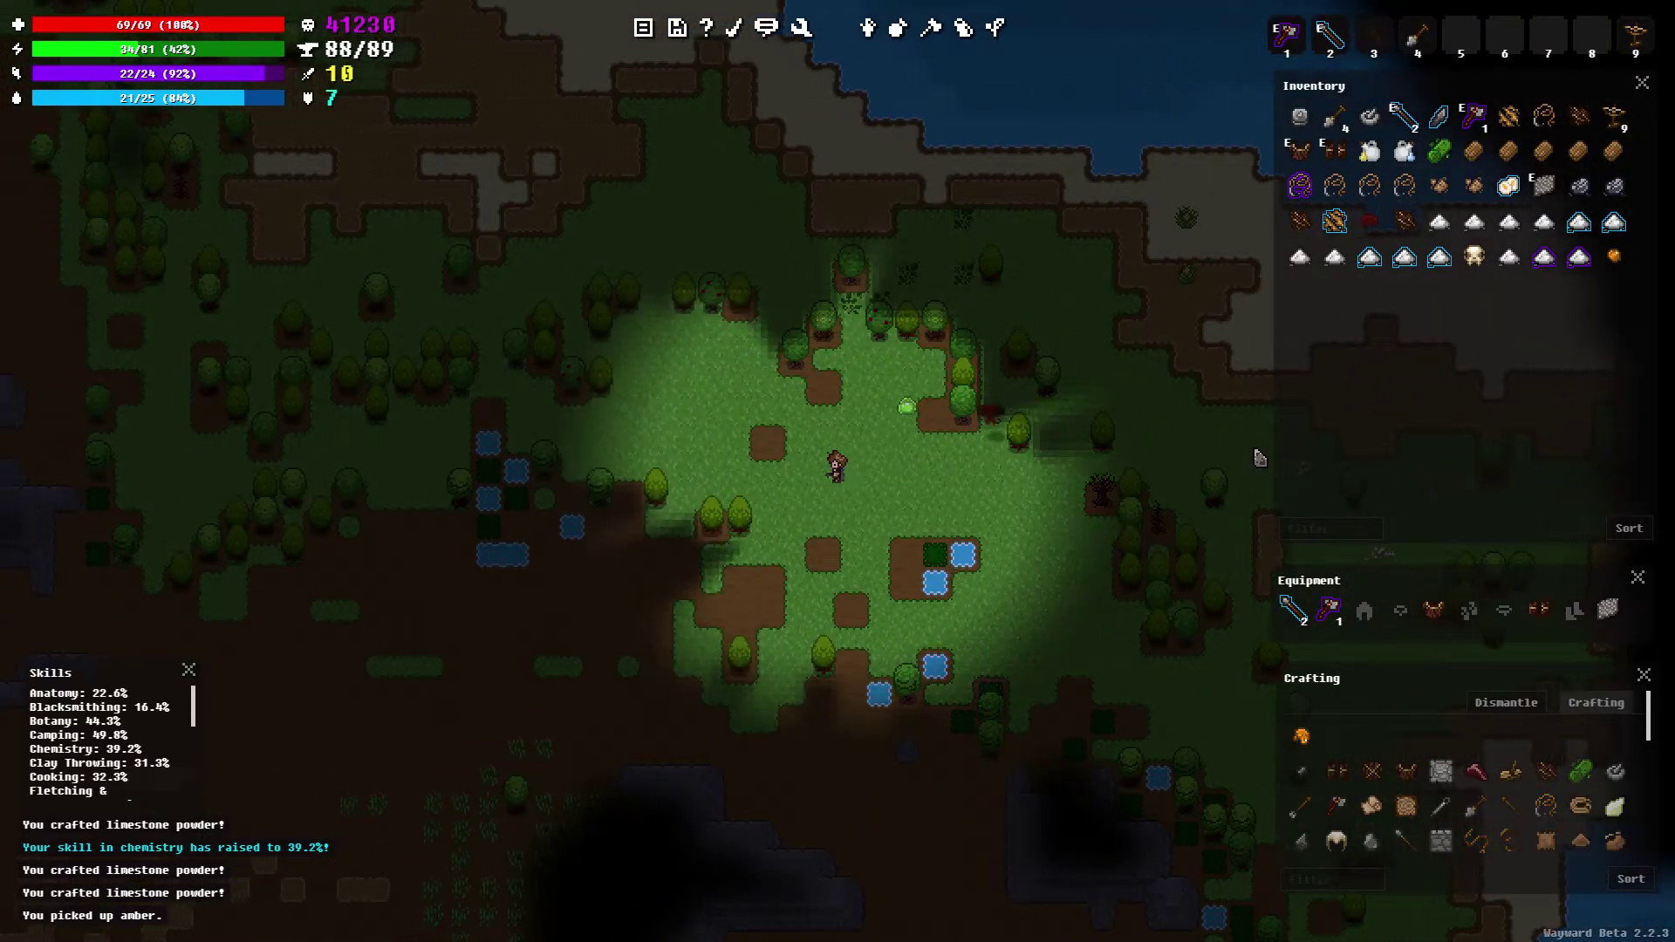
pyautogui.press('Left')
pyautogui.press('Left')
pyautogui.press('Left')
pyautogui.press('Left')
pyautogui.press('Left')
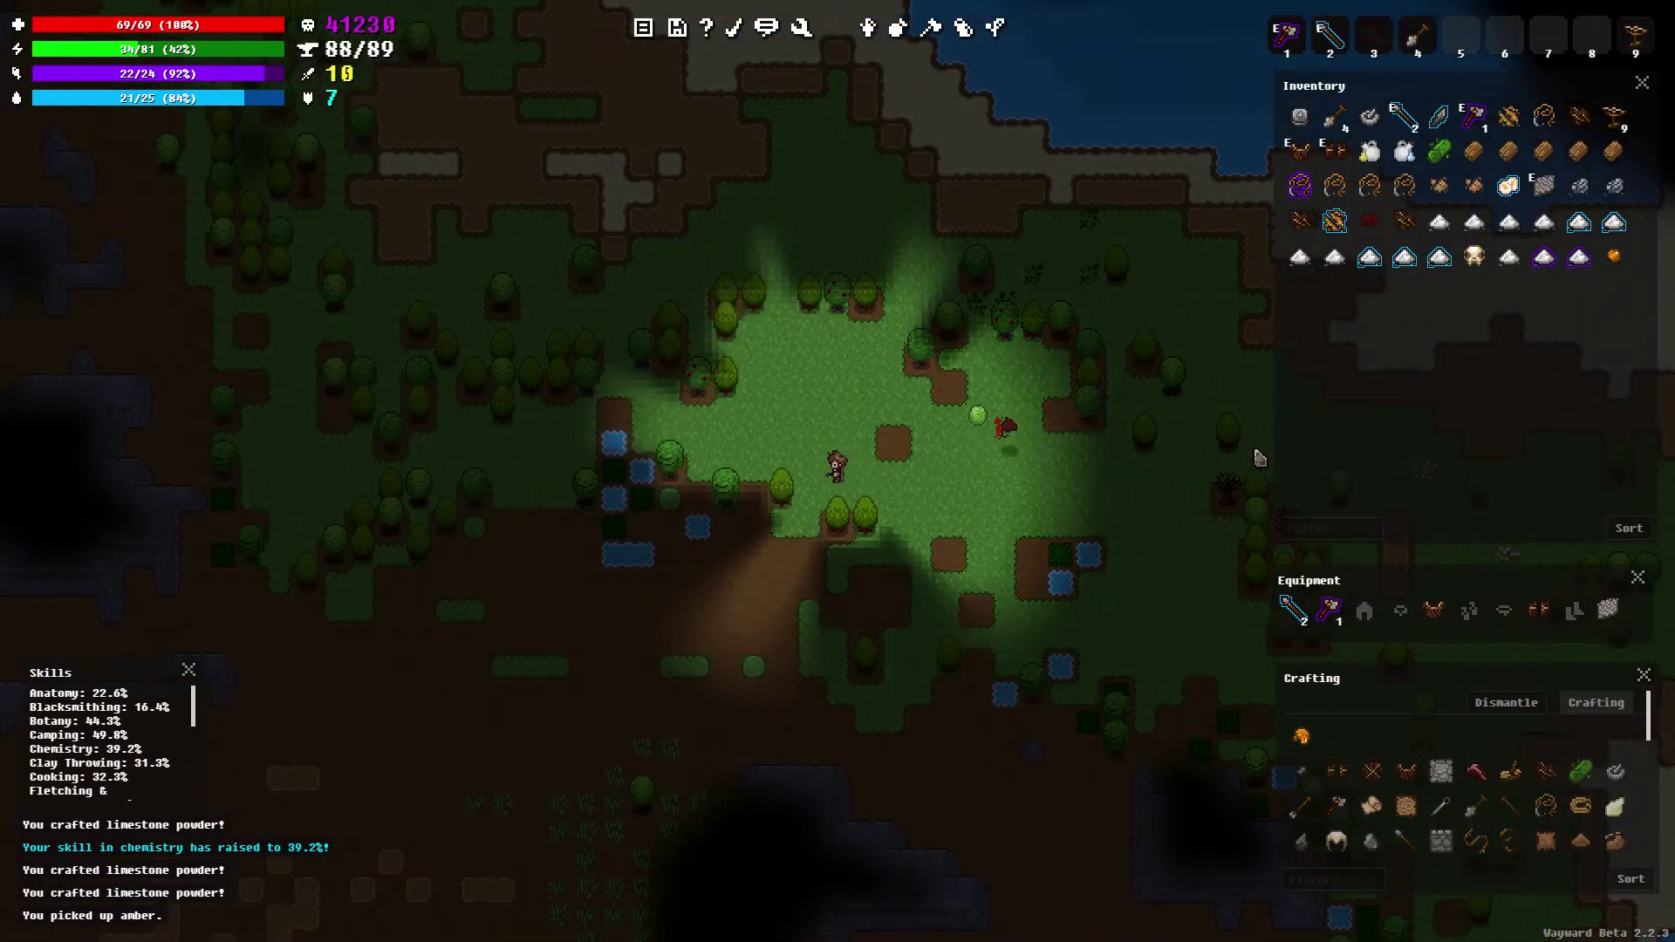
pyautogui.press('Left')
pyautogui.press('Left')
pyautogui.press('Left')
pyautogui.press('Up')
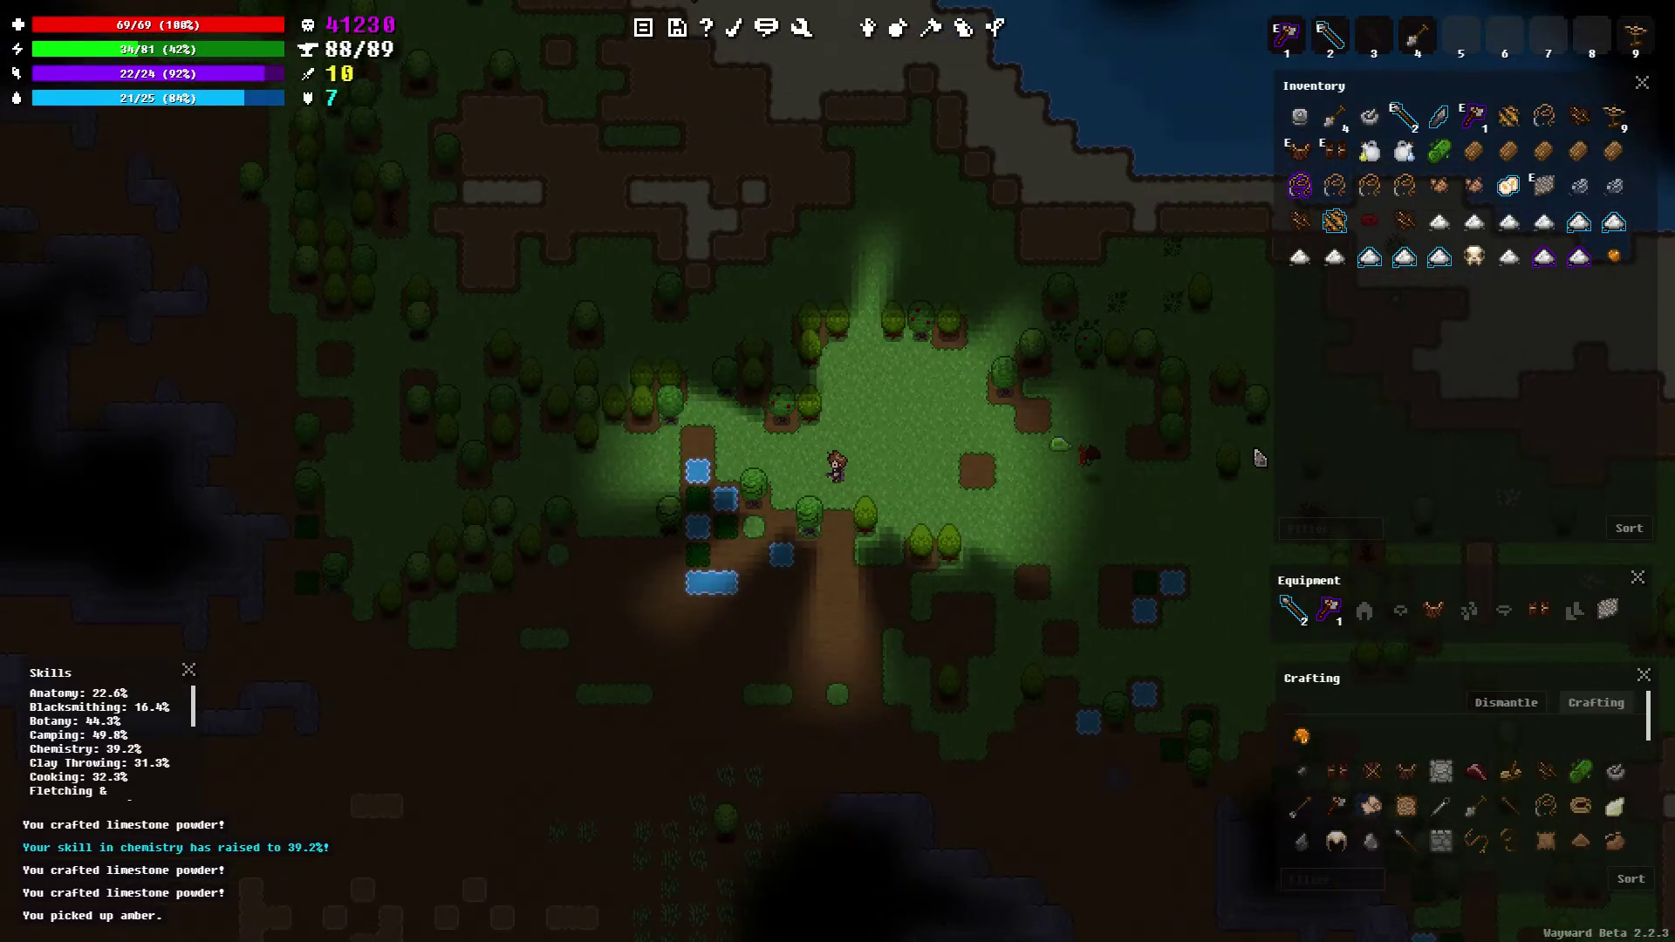
pyautogui.press('Left')
pyautogui.press('Left')
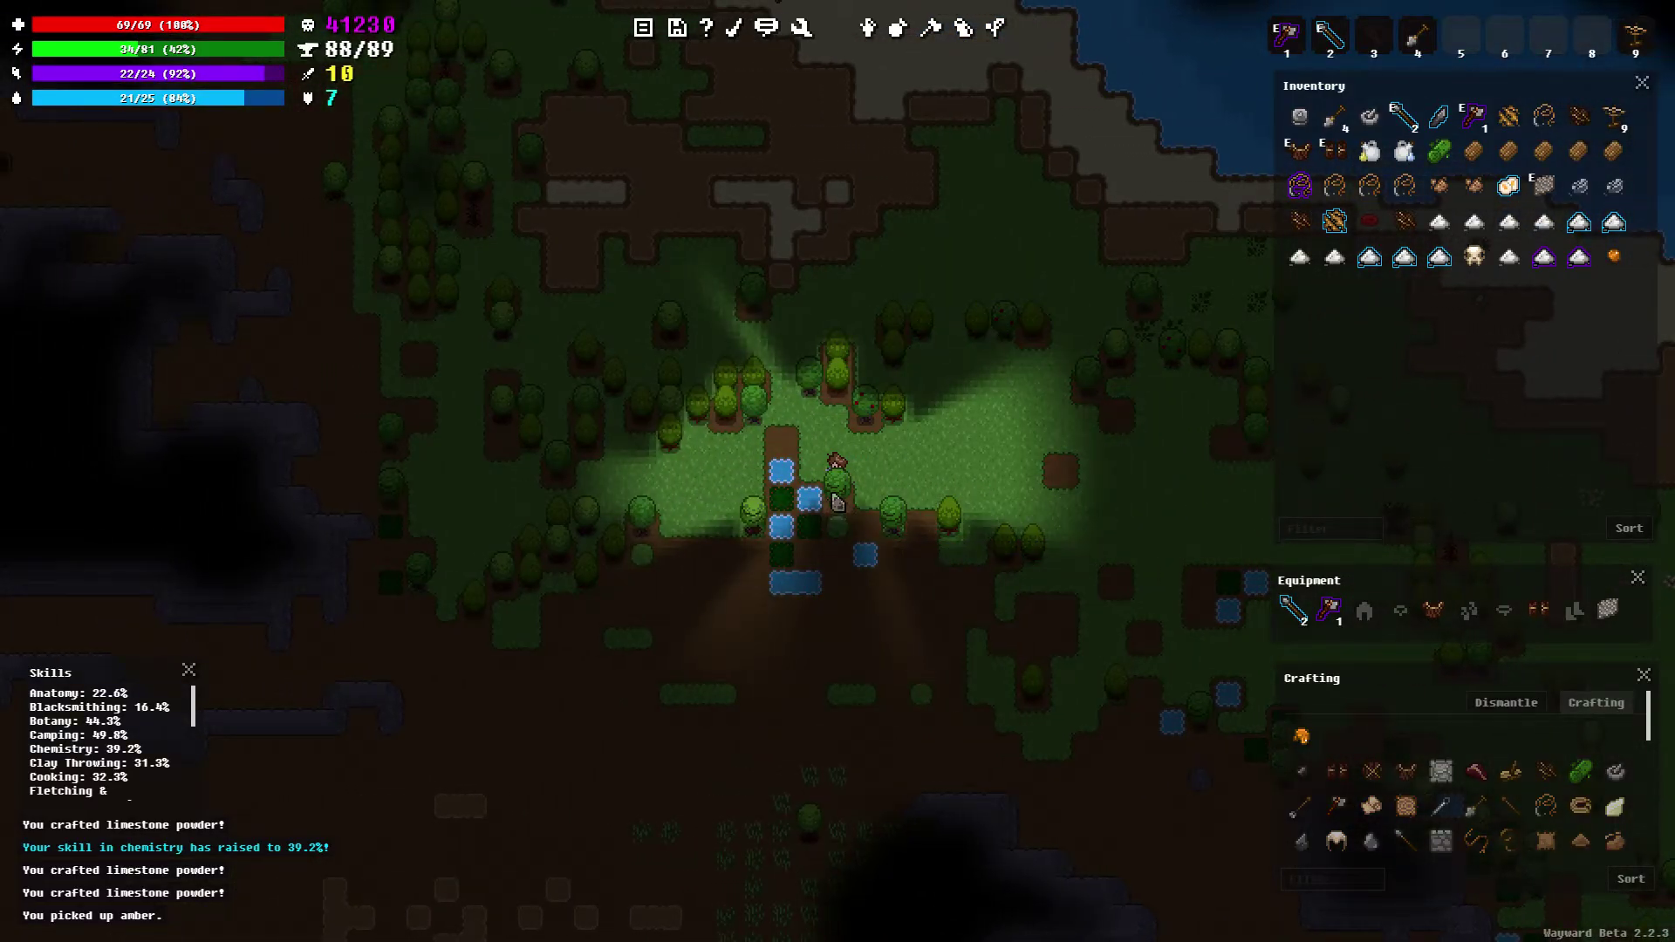
pyautogui.press('Up')
pyautogui.press('Up')
pyautogui.press('Left')
pyautogui.press('Left')
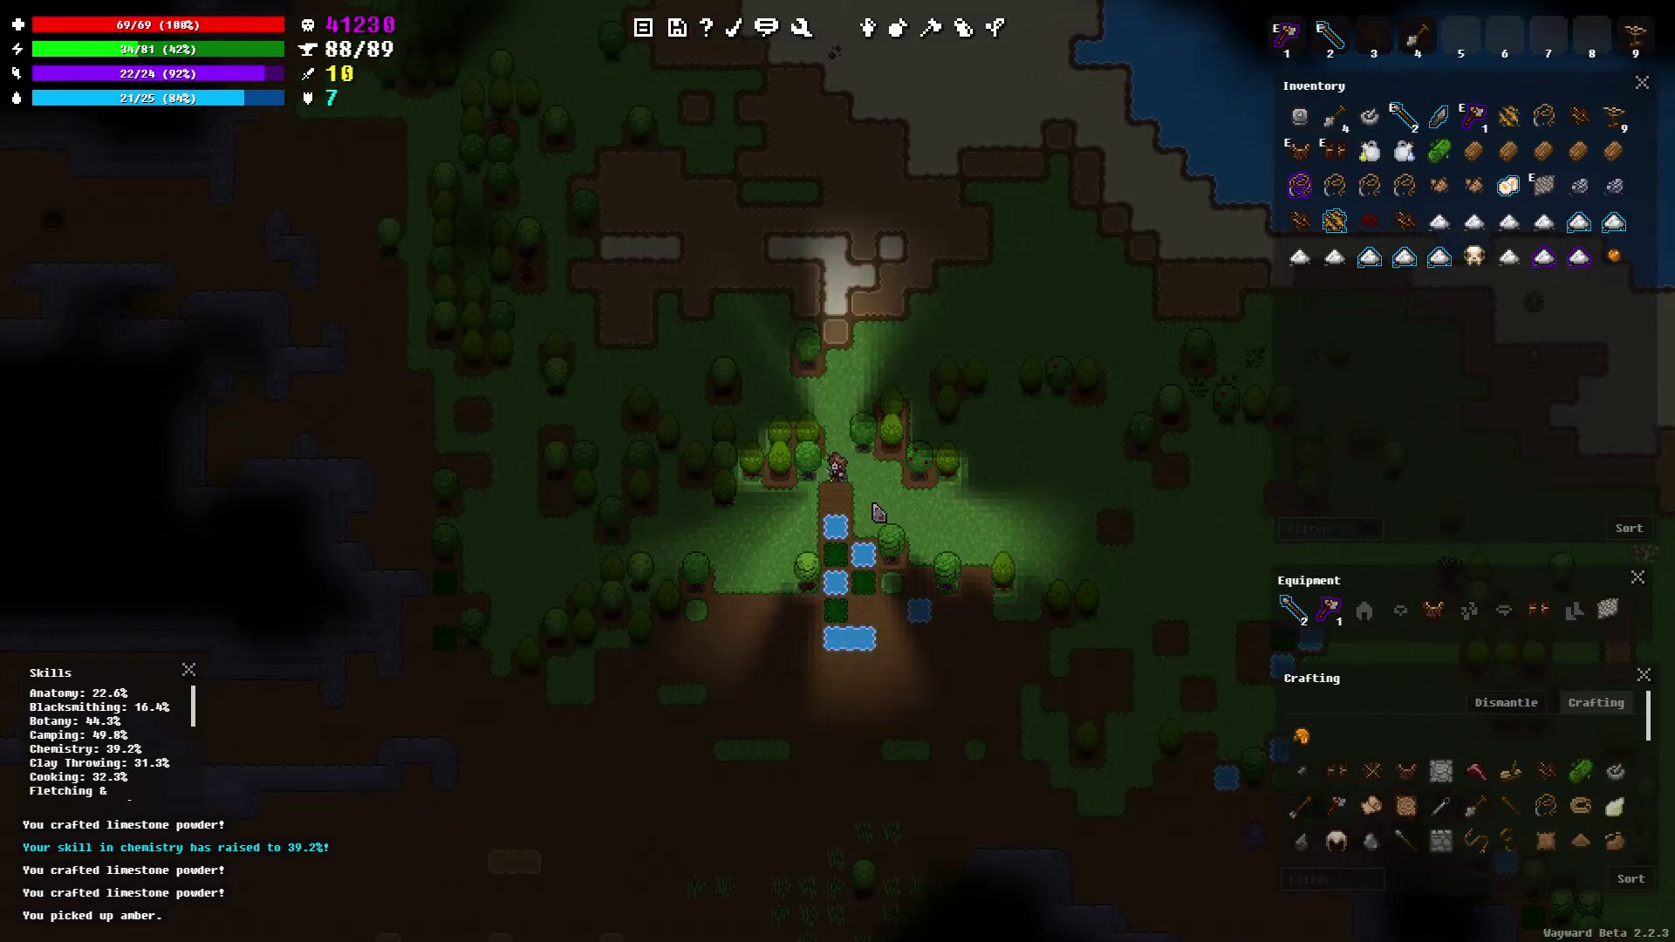
pyautogui.press('Up')
pyautogui.press('Up')
pyautogui.press('Up')
pyautogui.press('Up')
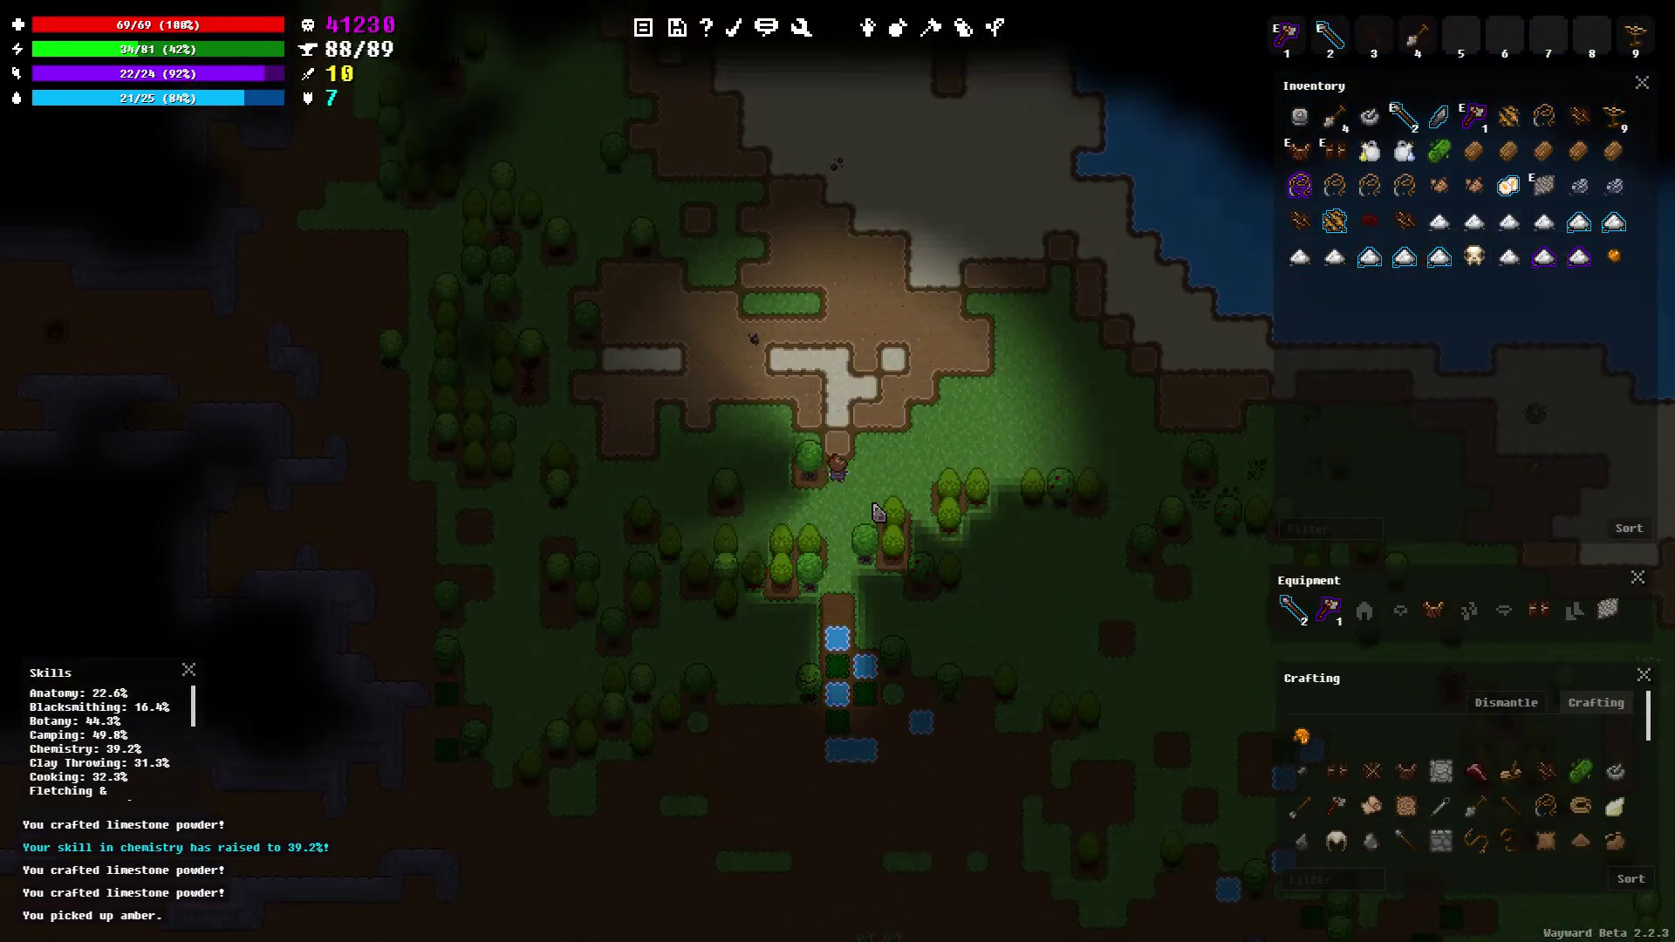
pyautogui.press('Up')
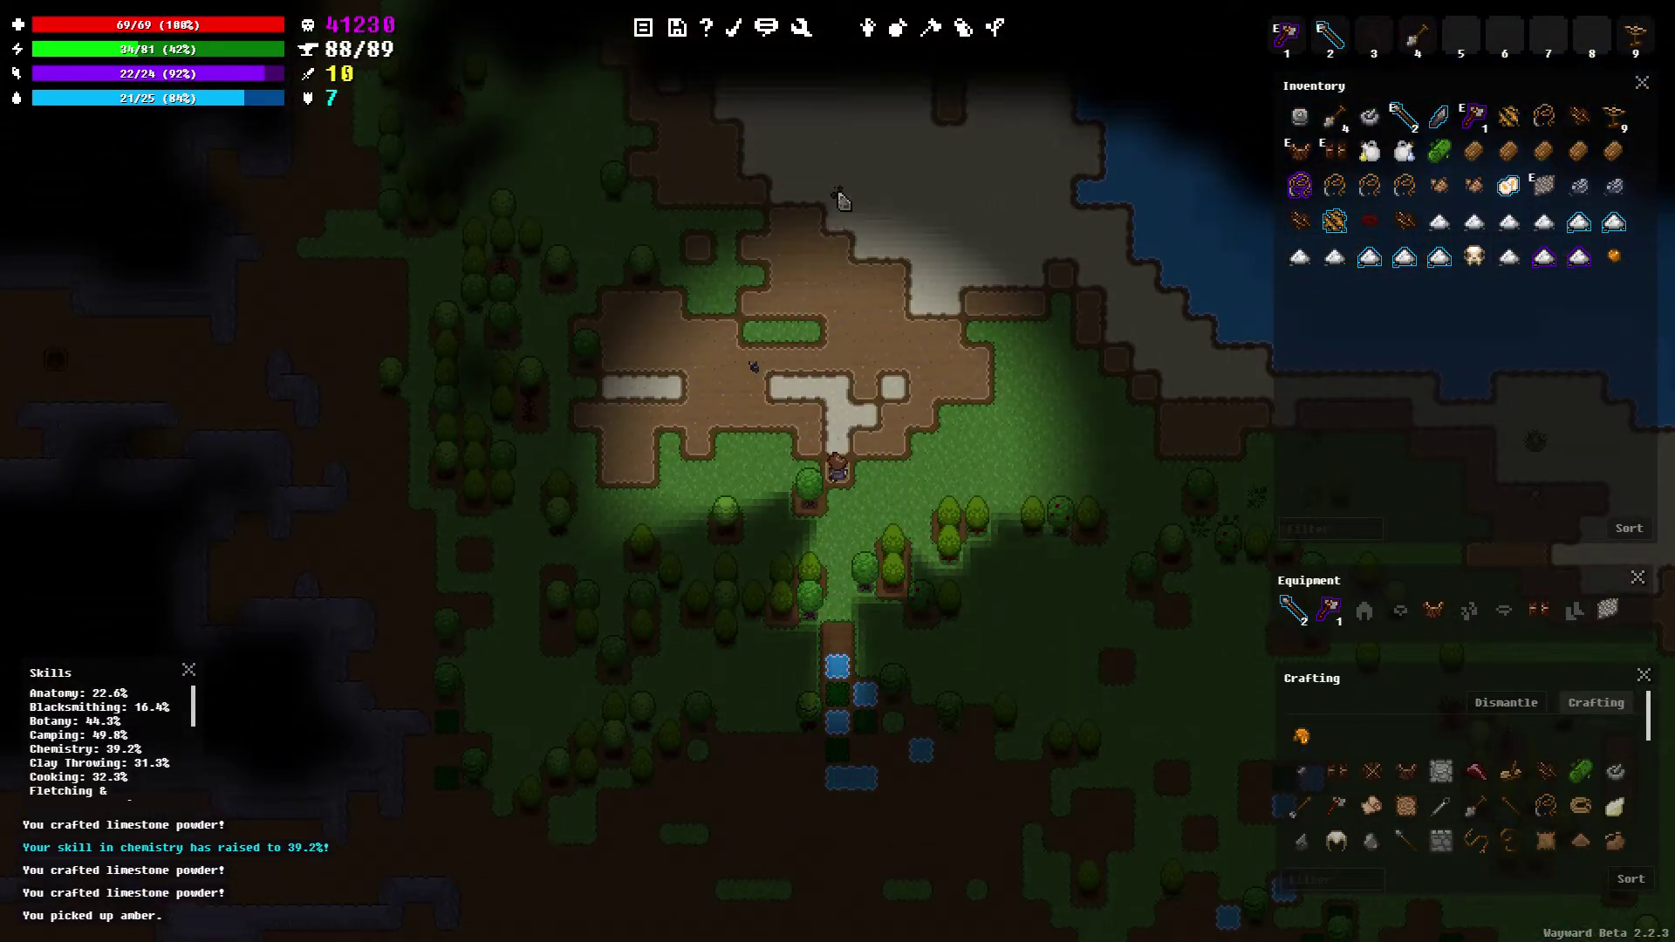
# Cross north through the rocky dirt clearing, bearing north-west
pyautogui.press('Up')
pyautogui.press('Up')
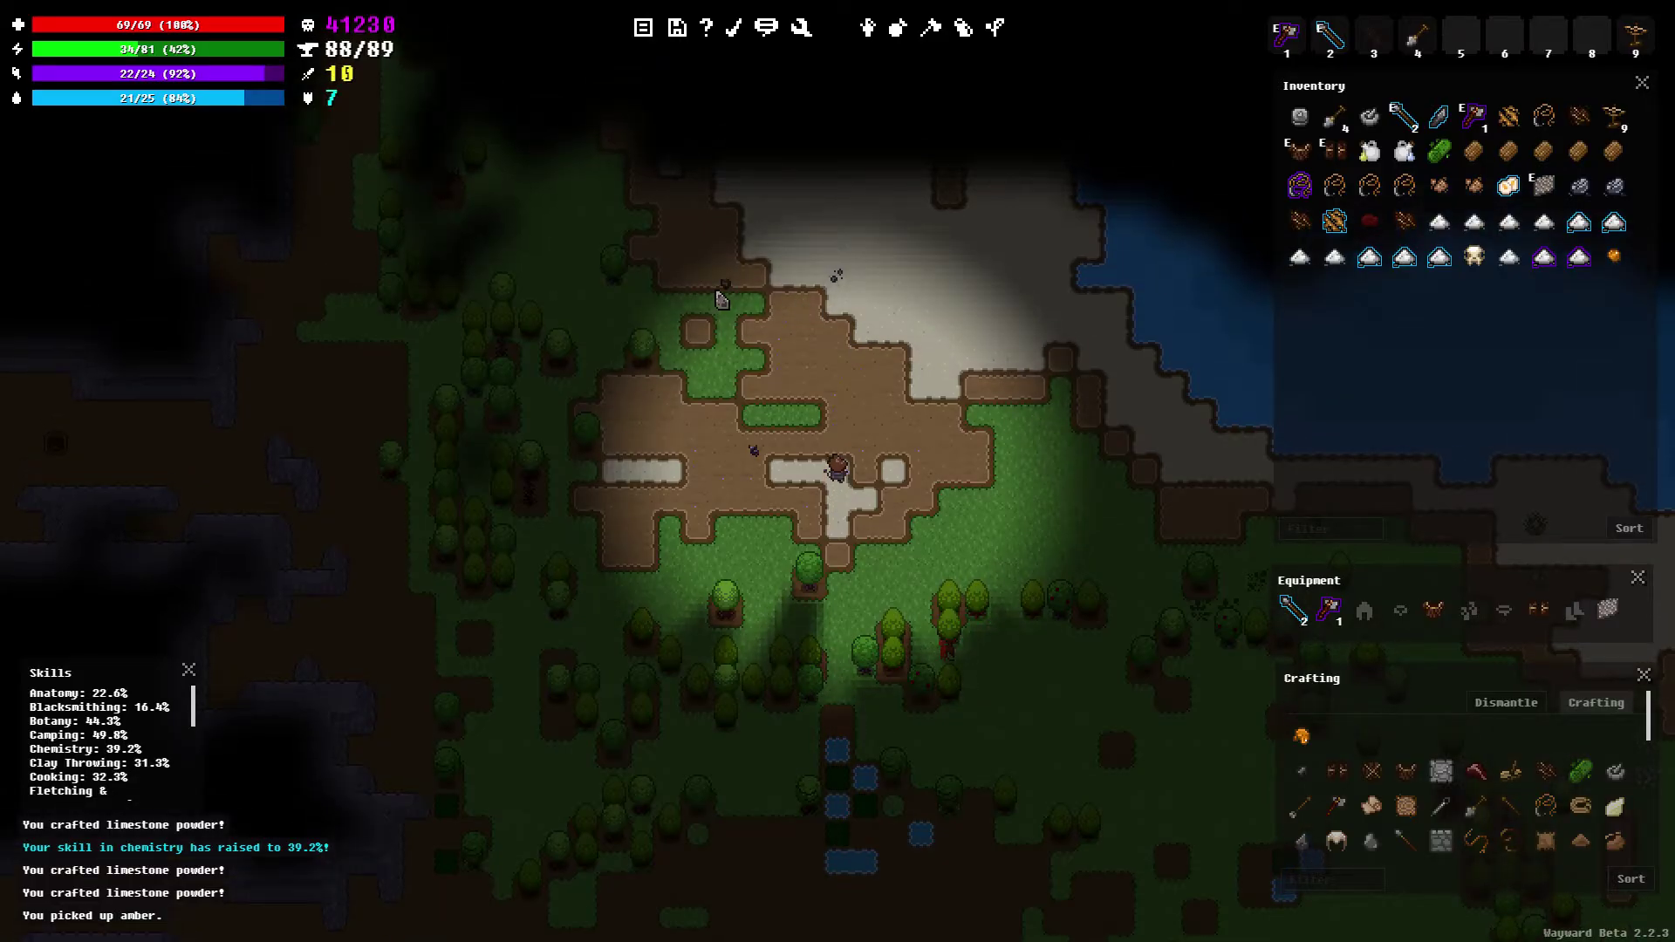
pyautogui.press('Up')
pyautogui.press('Up')
pyautogui.press('Up')
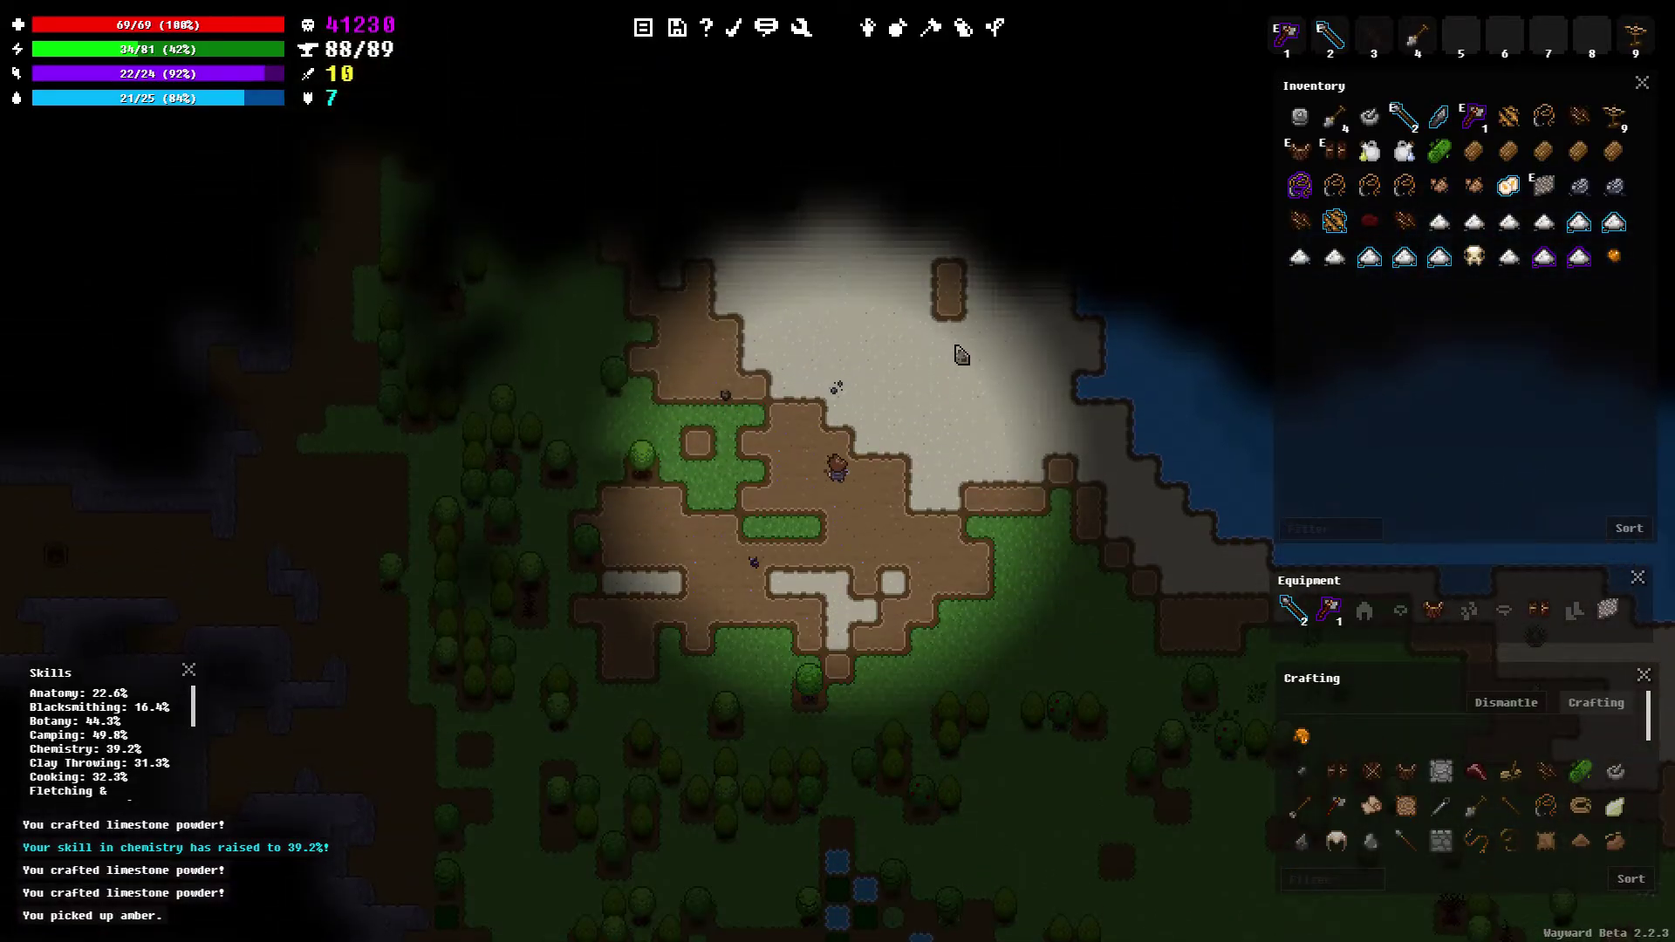
pyautogui.press('Up')
pyautogui.press('Left')
pyautogui.press('Left')
pyautogui.press('Up')
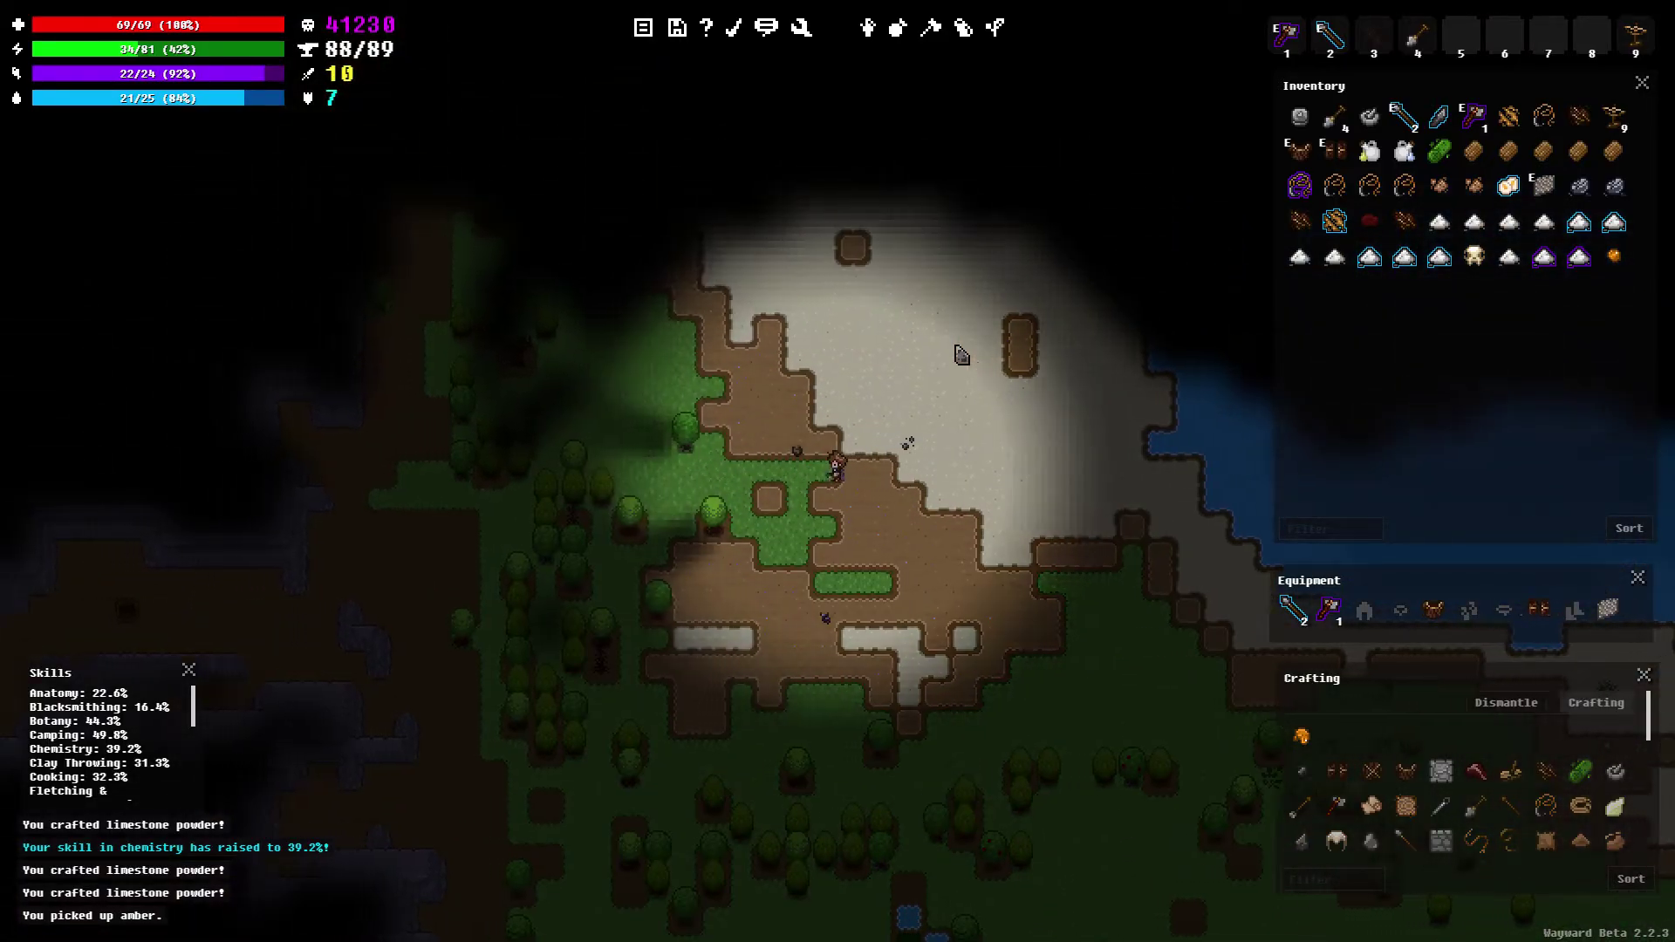
pyautogui.press('Left')
pyautogui.press('Up')
# Check a nearby tile's actions, then step west and pick up the fossil
pyautogui.rightClick(955, 348)
pyautogui.click(960, 357)
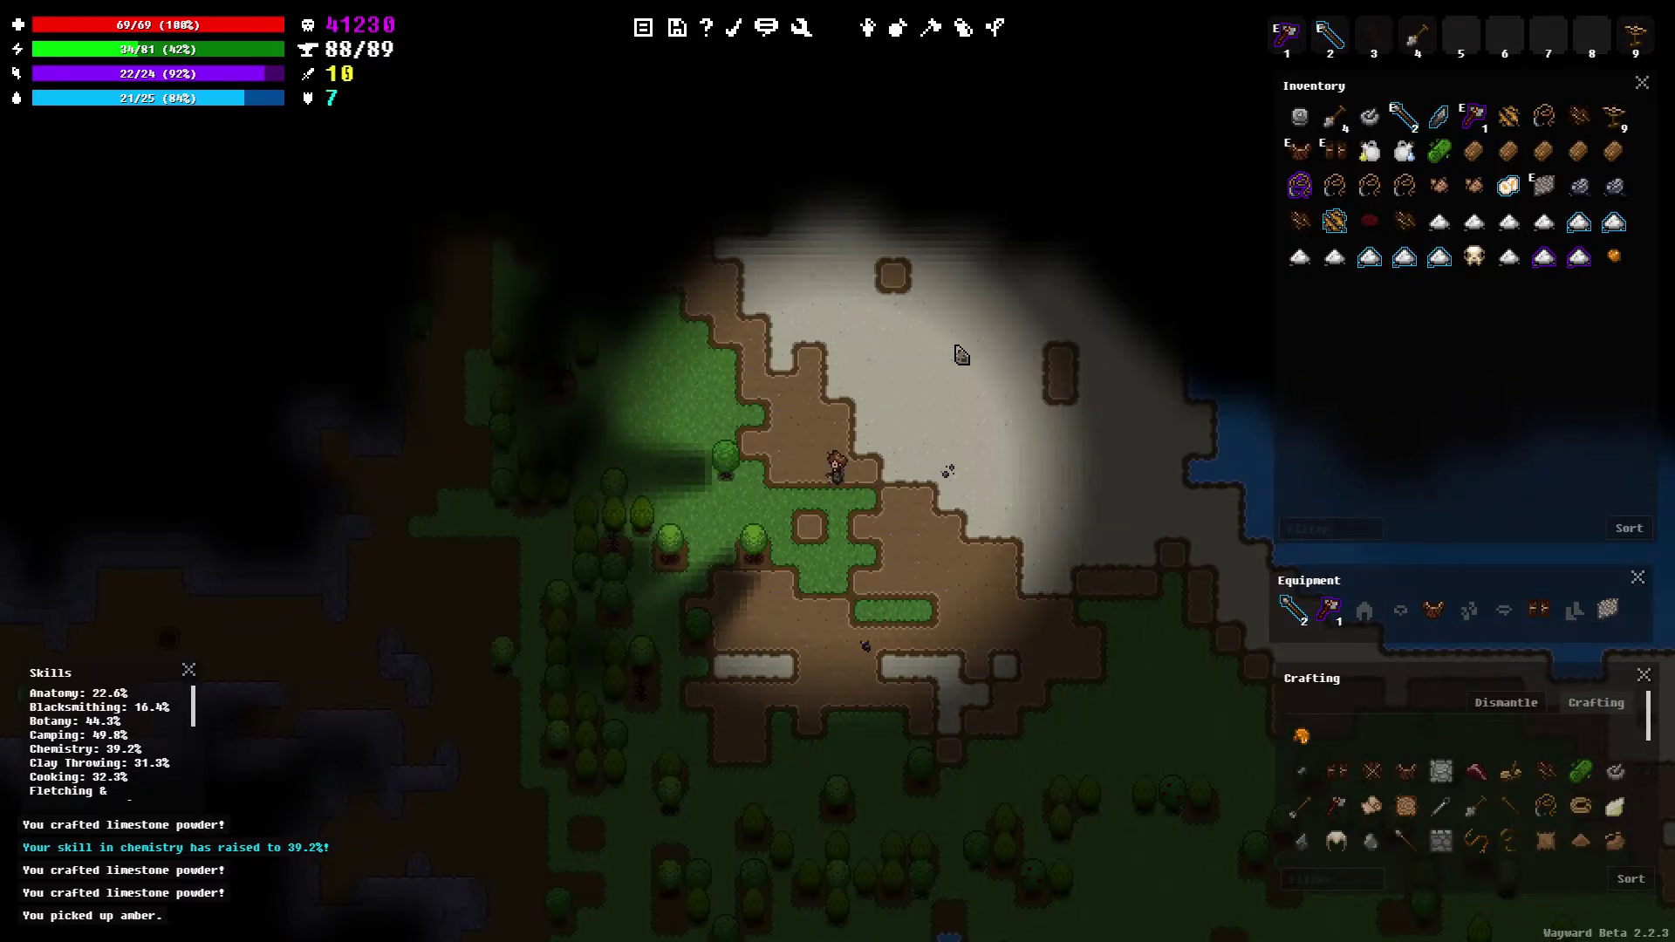
pyautogui.press('Left')
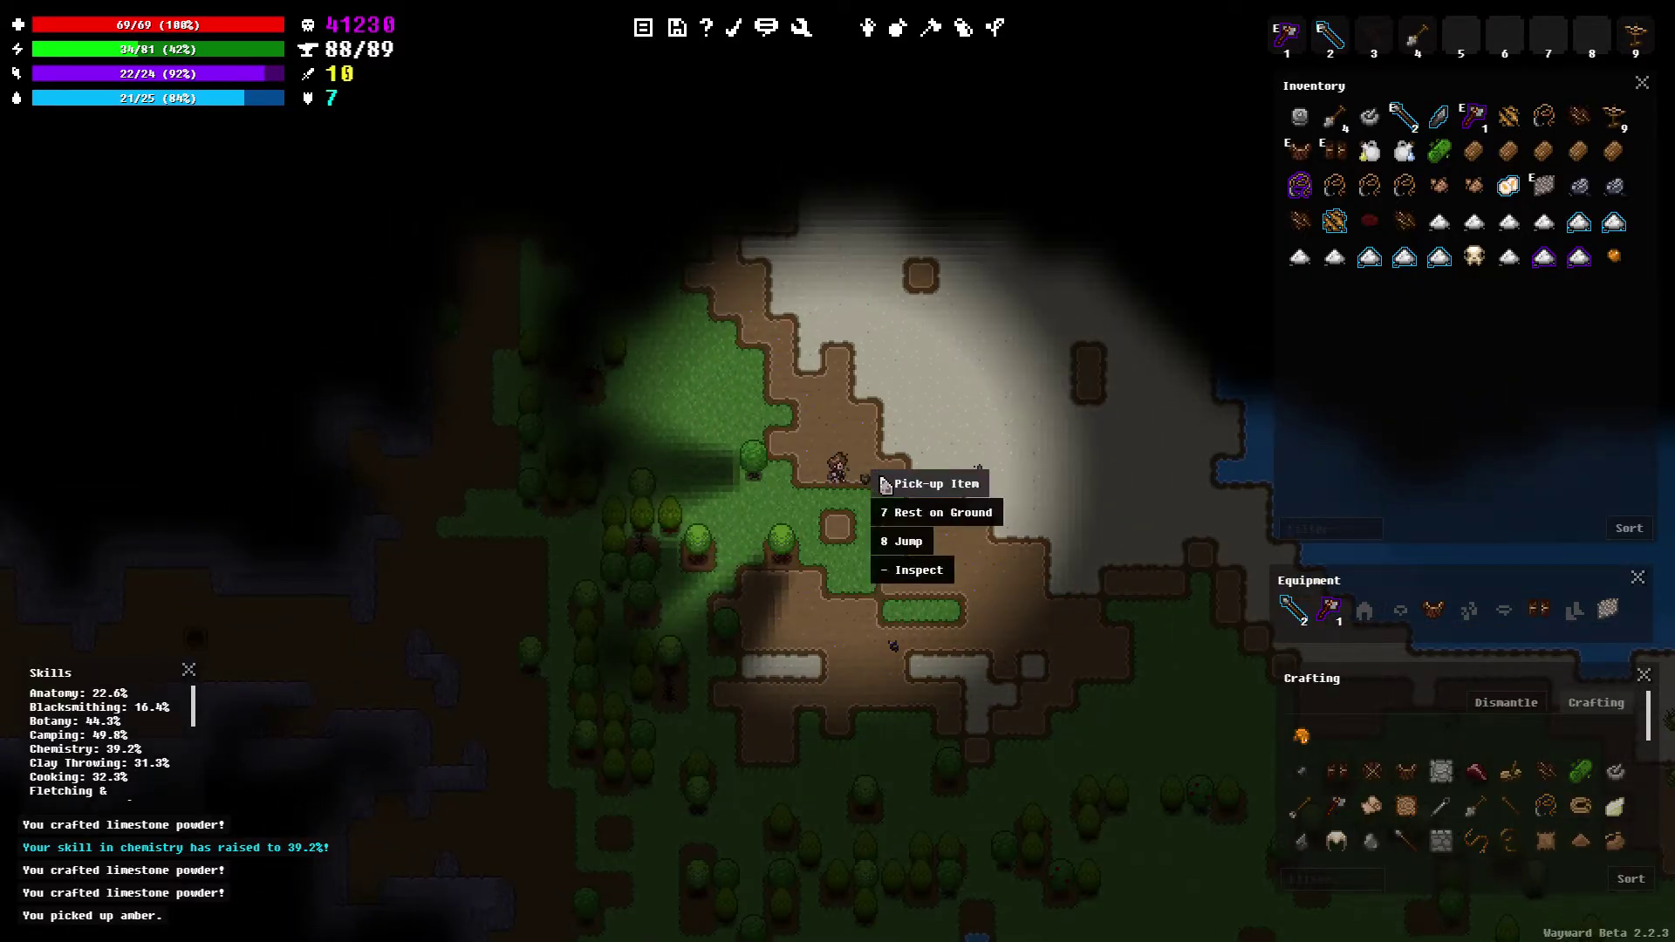
pyautogui.click(890, 485)
# Cross the rocky ground westward onto the grass
pyautogui.press('Up')
pyautogui.press('Left')
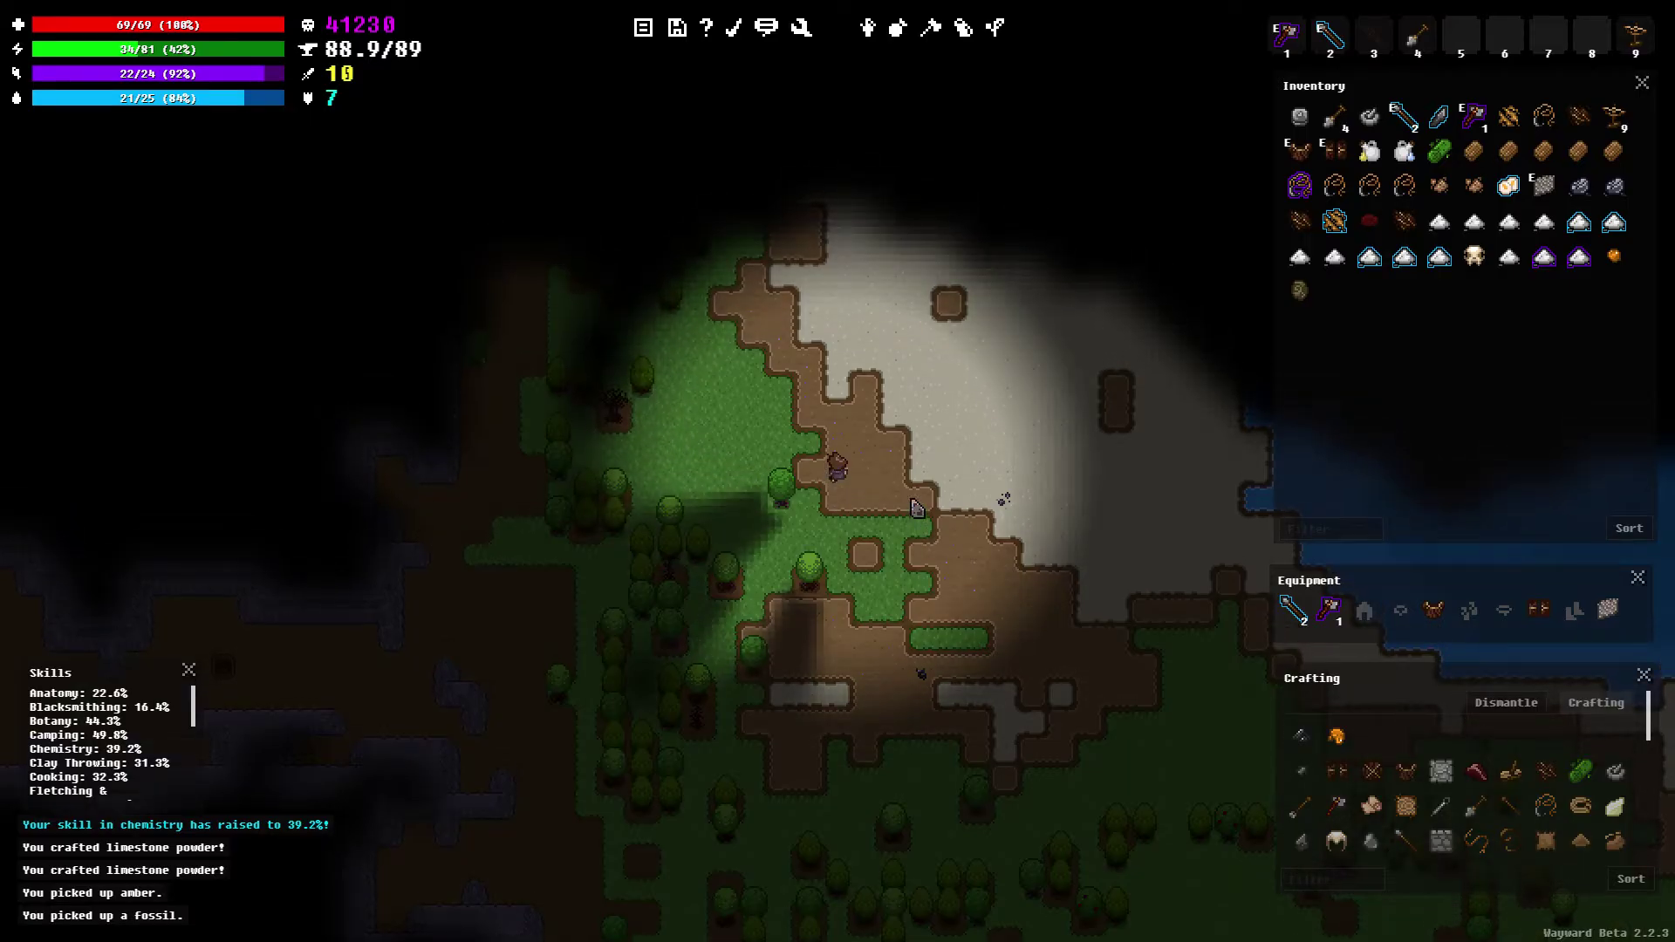
pyautogui.press('Up')
pyautogui.press('Up')
pyautogui.scroll(-1, 917, 508)
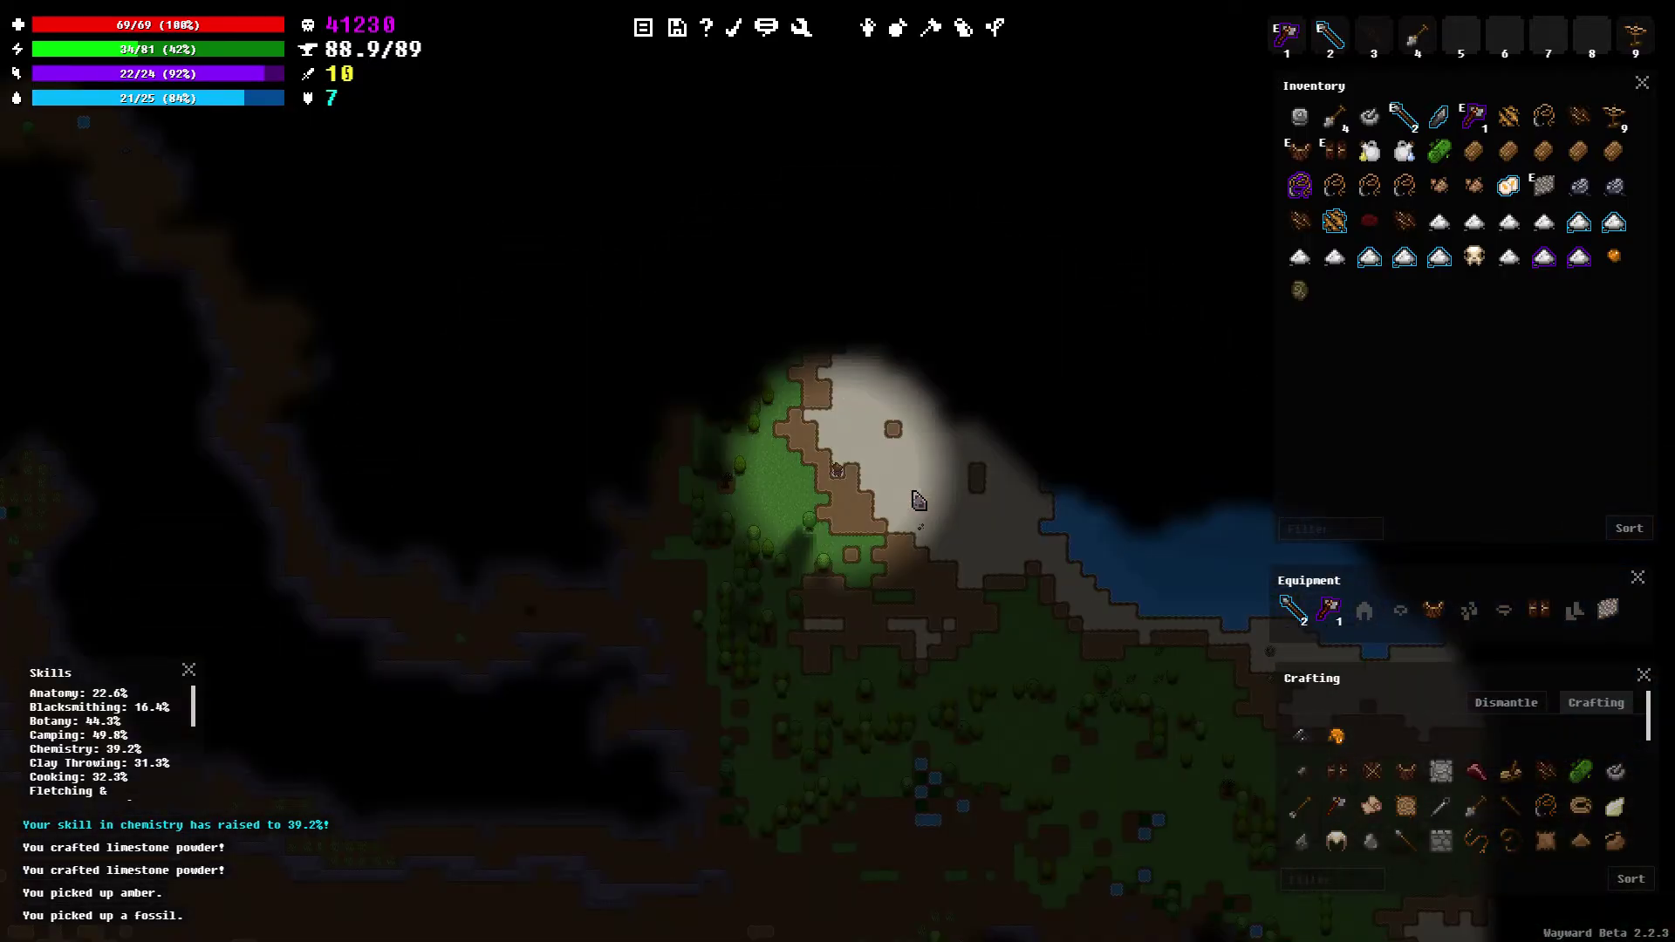
pyautogui.scroll(2, 918, 502)
pyautogui.scroll(-1, 917, 501)
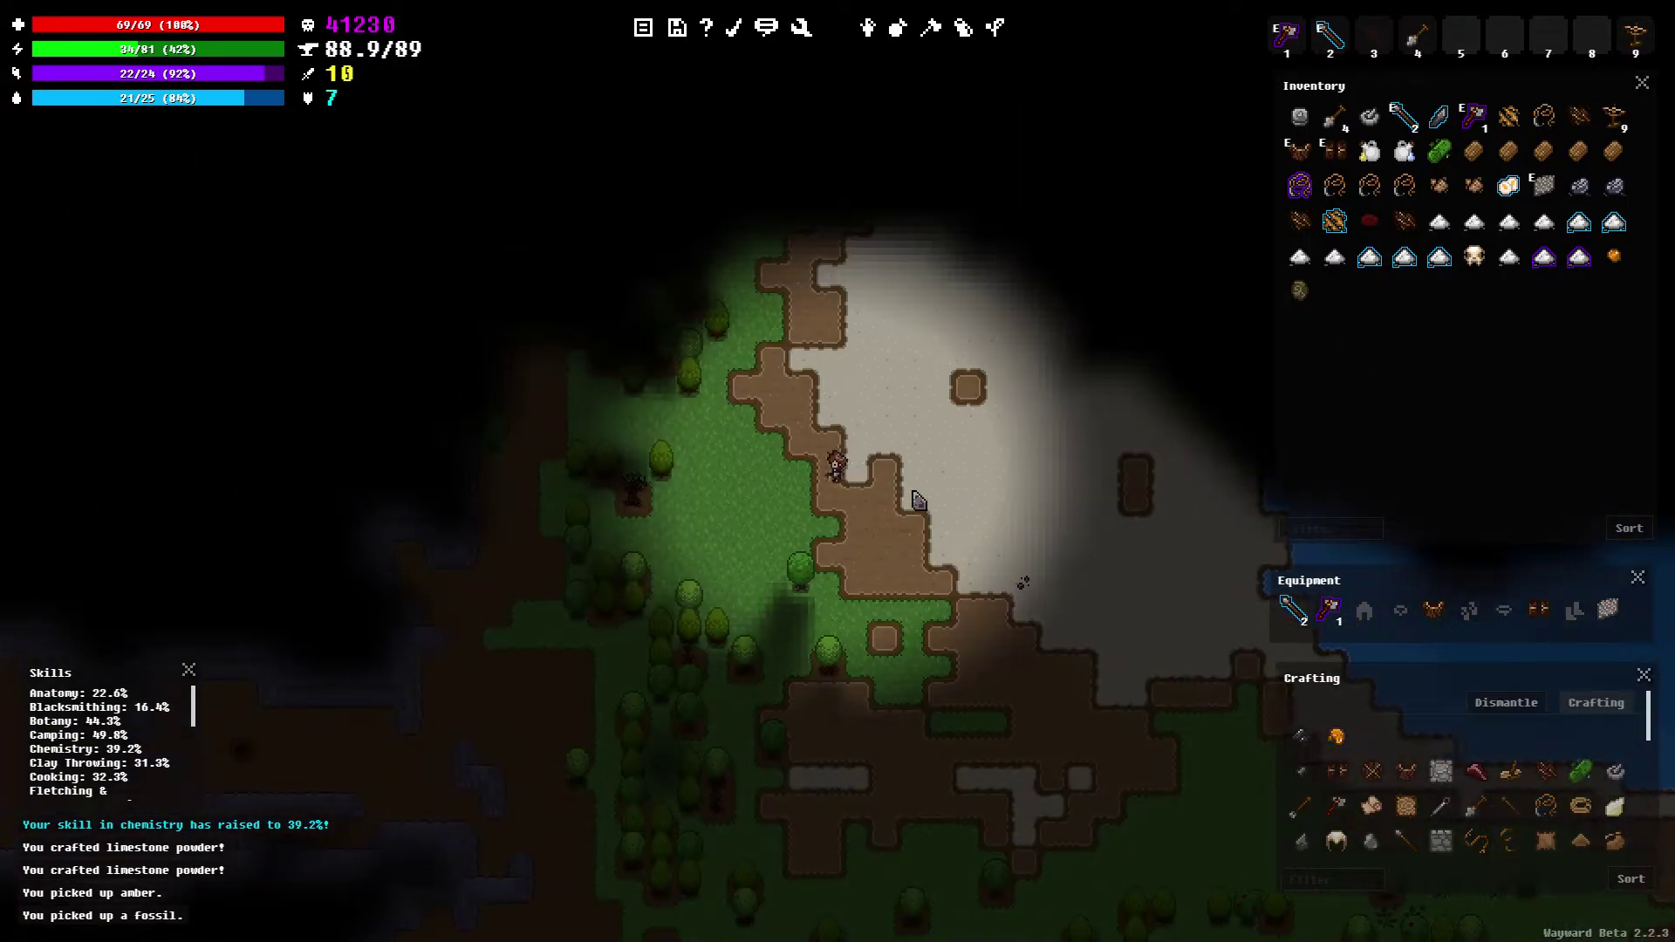
pyautogui.press('Left')
pyautogui.press('Left')
pyautogui.press('Up')
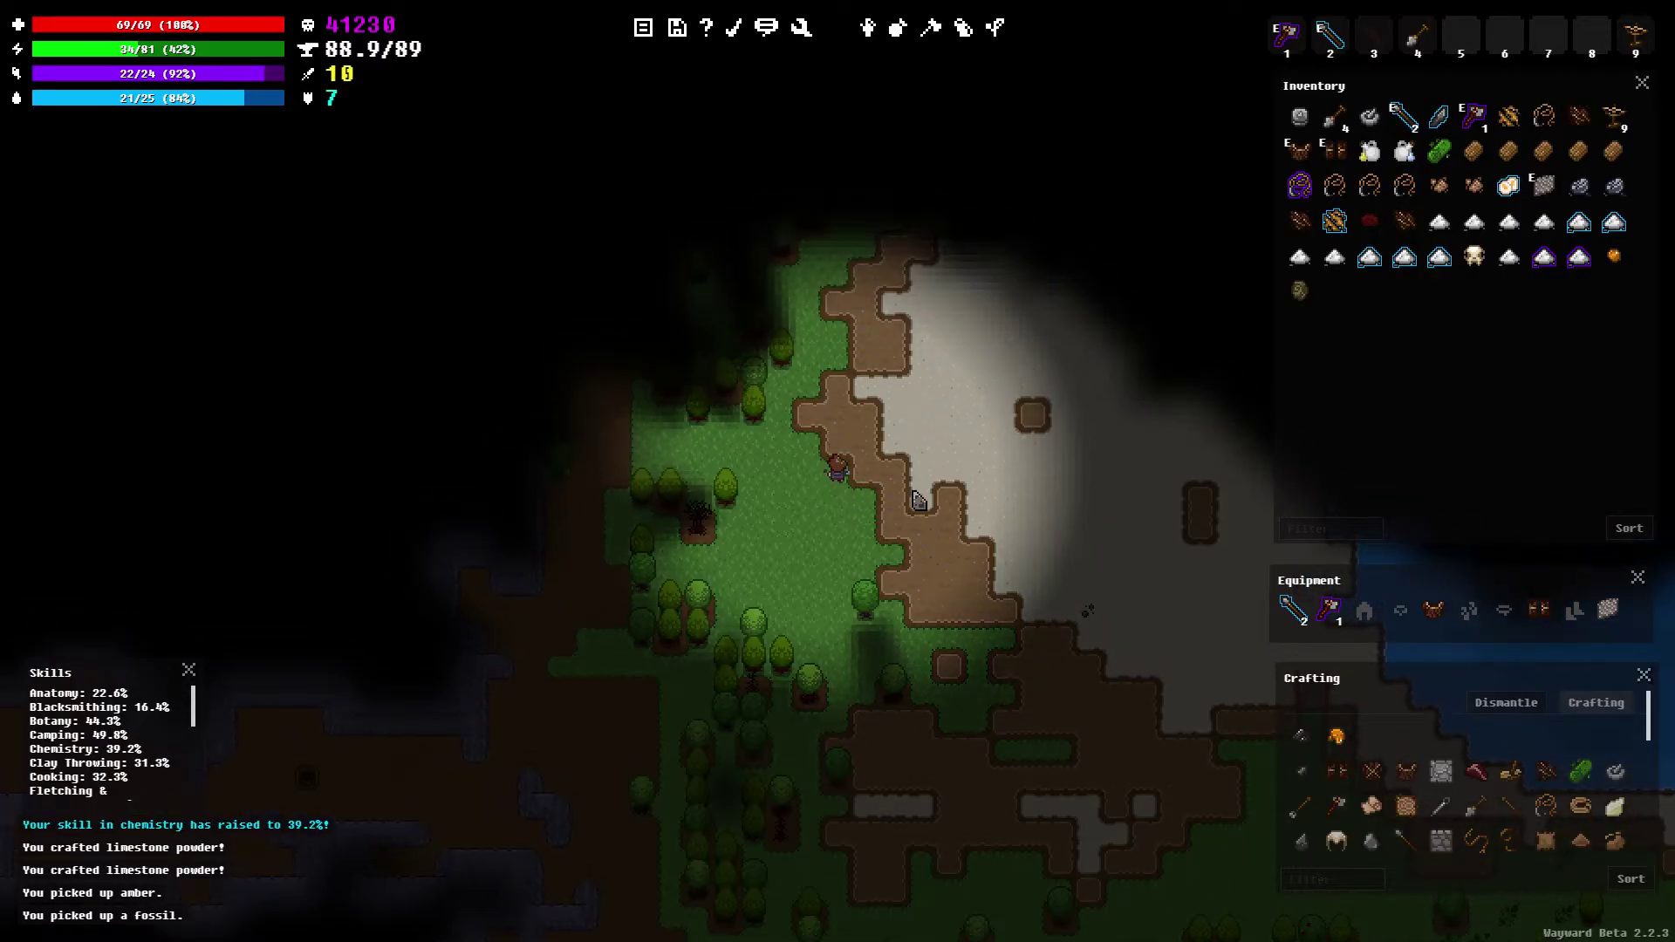
pyautogui.press('Left')
pyautogui.press('Left')
pyautogui.press('Left')
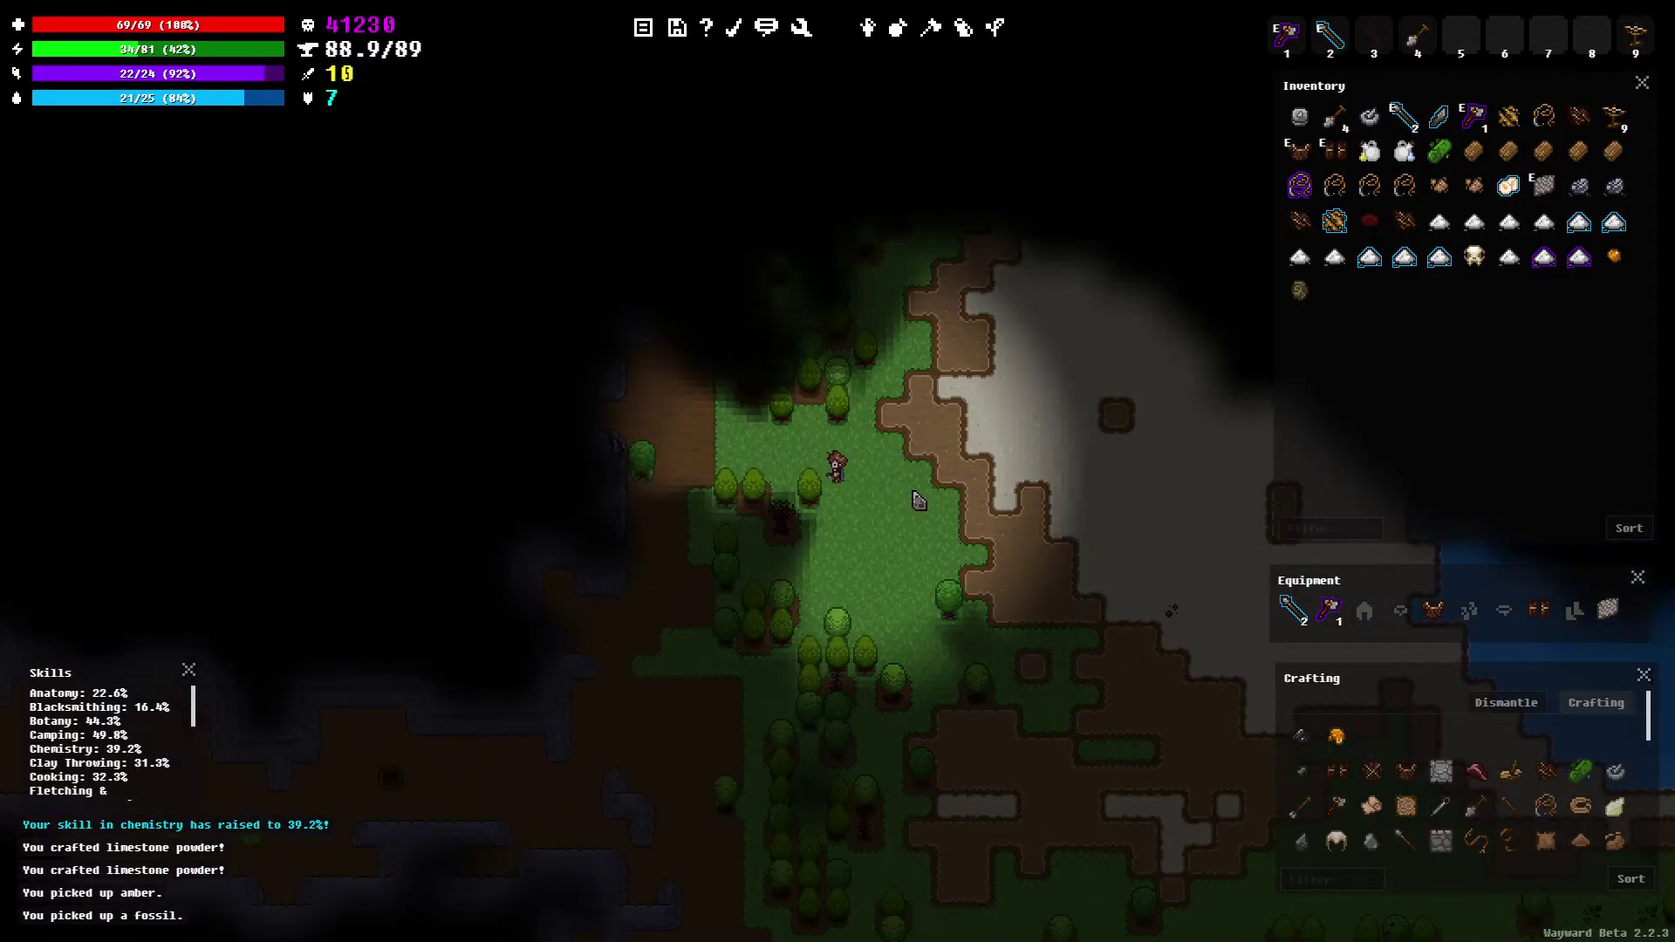
pyautogui.press('Left')
pyautogui.press('Left')
pyautogui.press('Left')
pyautogui.press('Left')
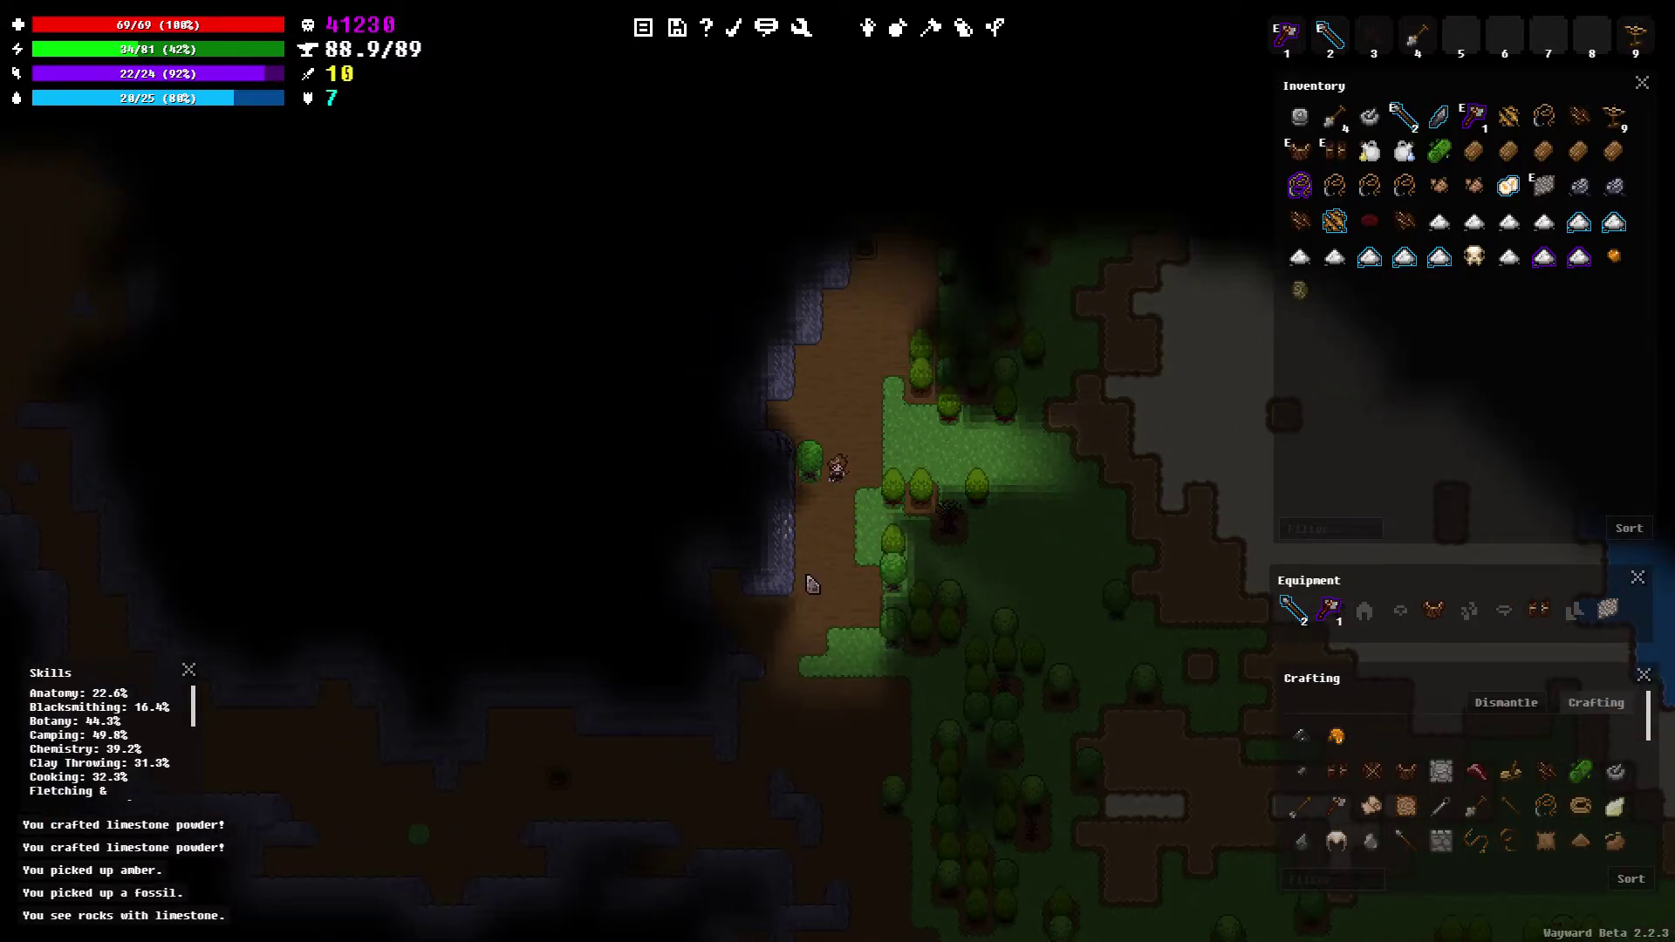
# Gather limestone from the rock wall and grind two limestone powders
pyautogui.press('Down')
pyautogui.press('Down')
pyautogui.press('Left')
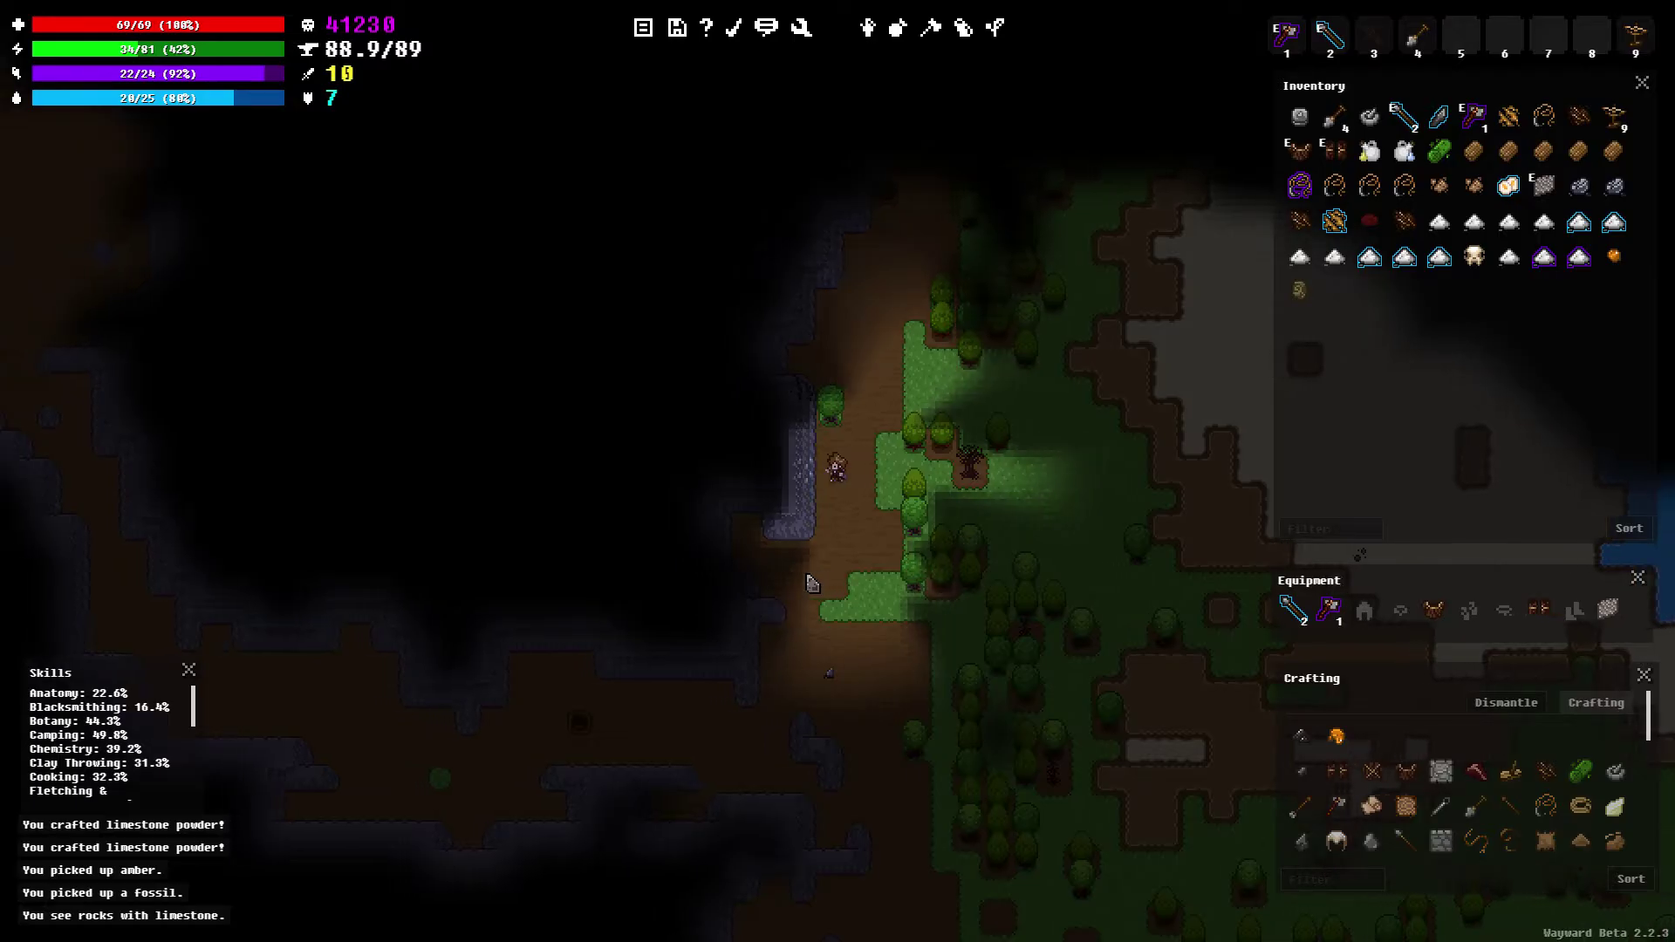
pyautogui.press('Left')
pyautogui.press('Left')
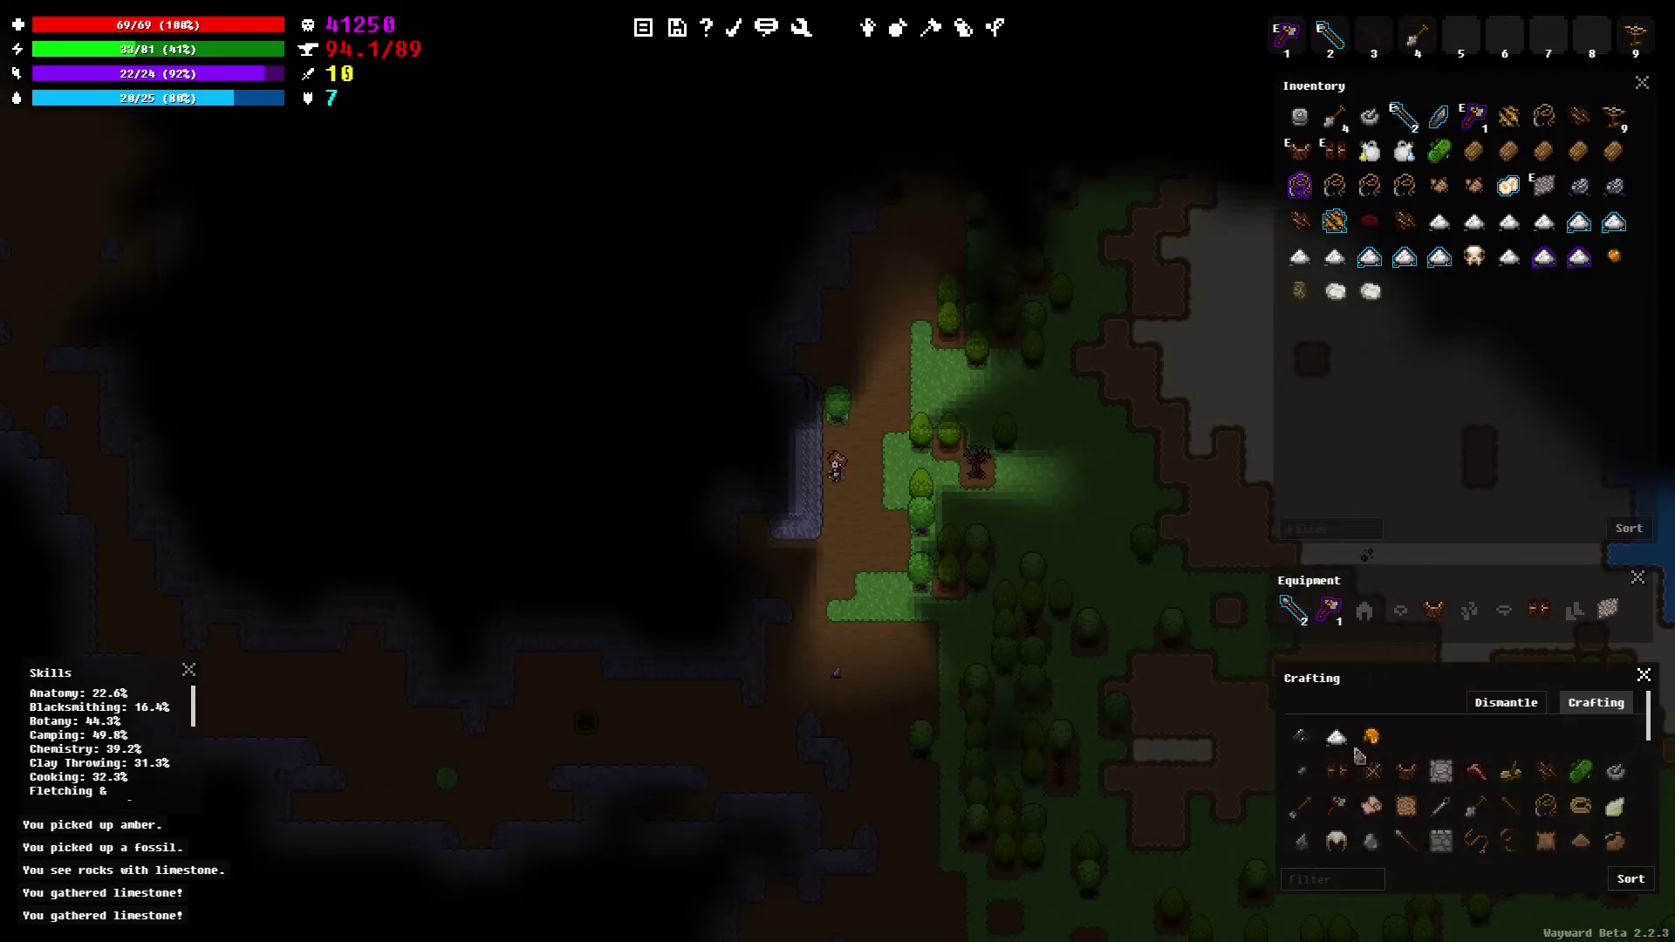
pyautogui.click(1340, 742)
pyautogui.click(1341, 742)
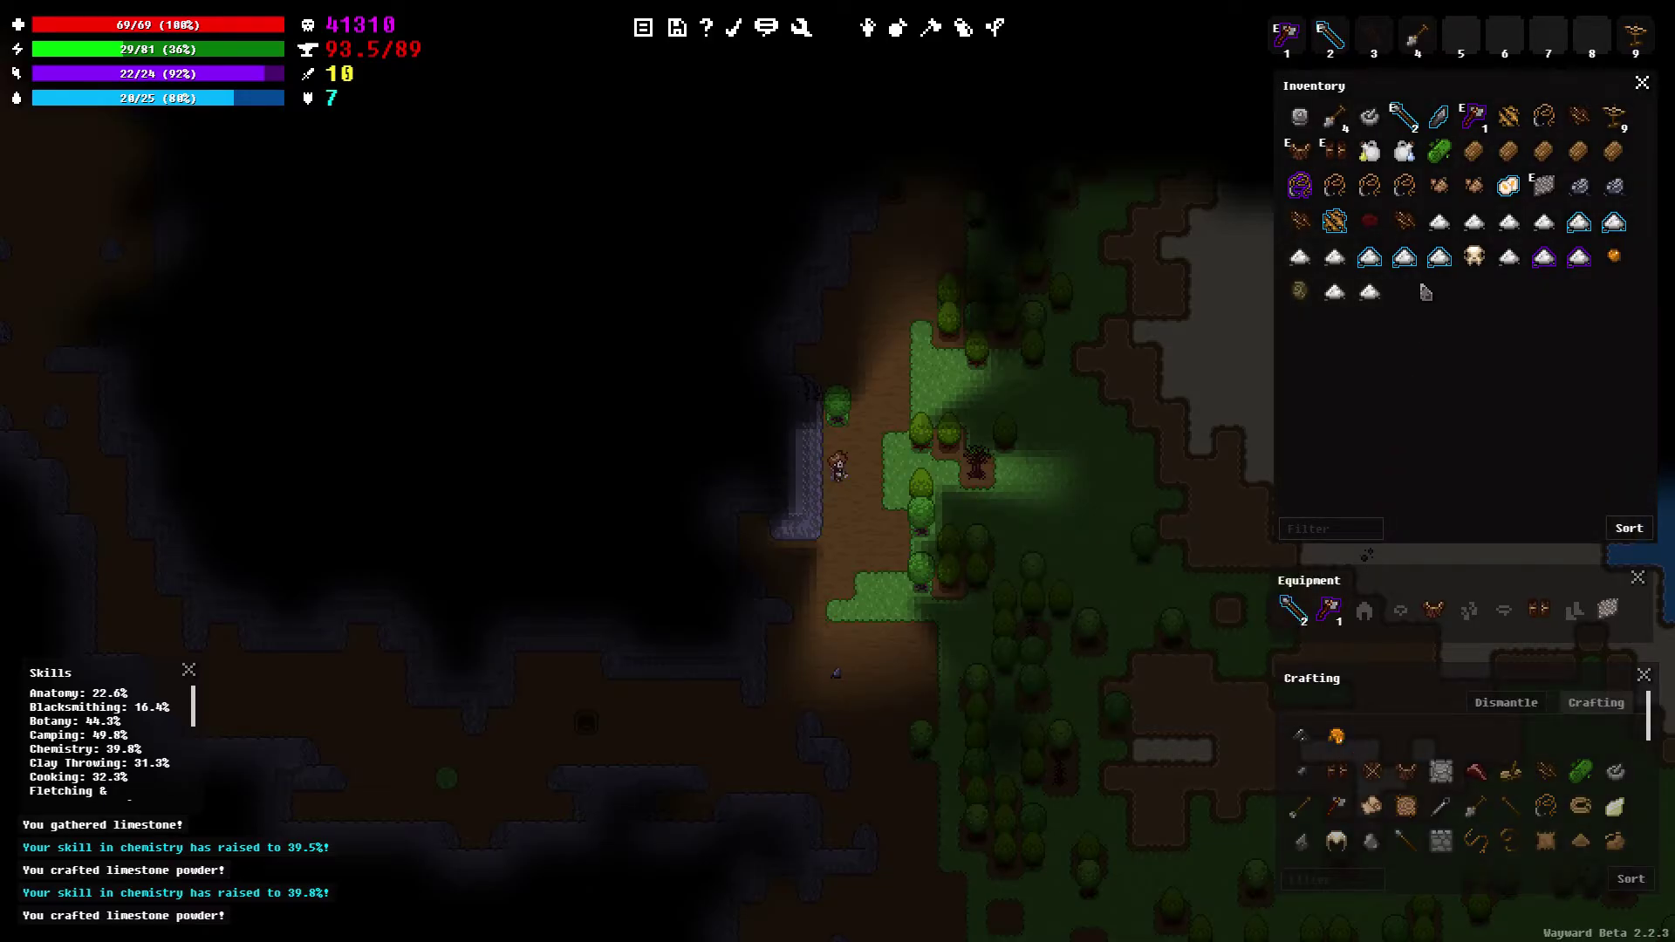
# Drop two grindstones on the ground and craft carbon powder
pyautogui.rightClick(1487, 171)
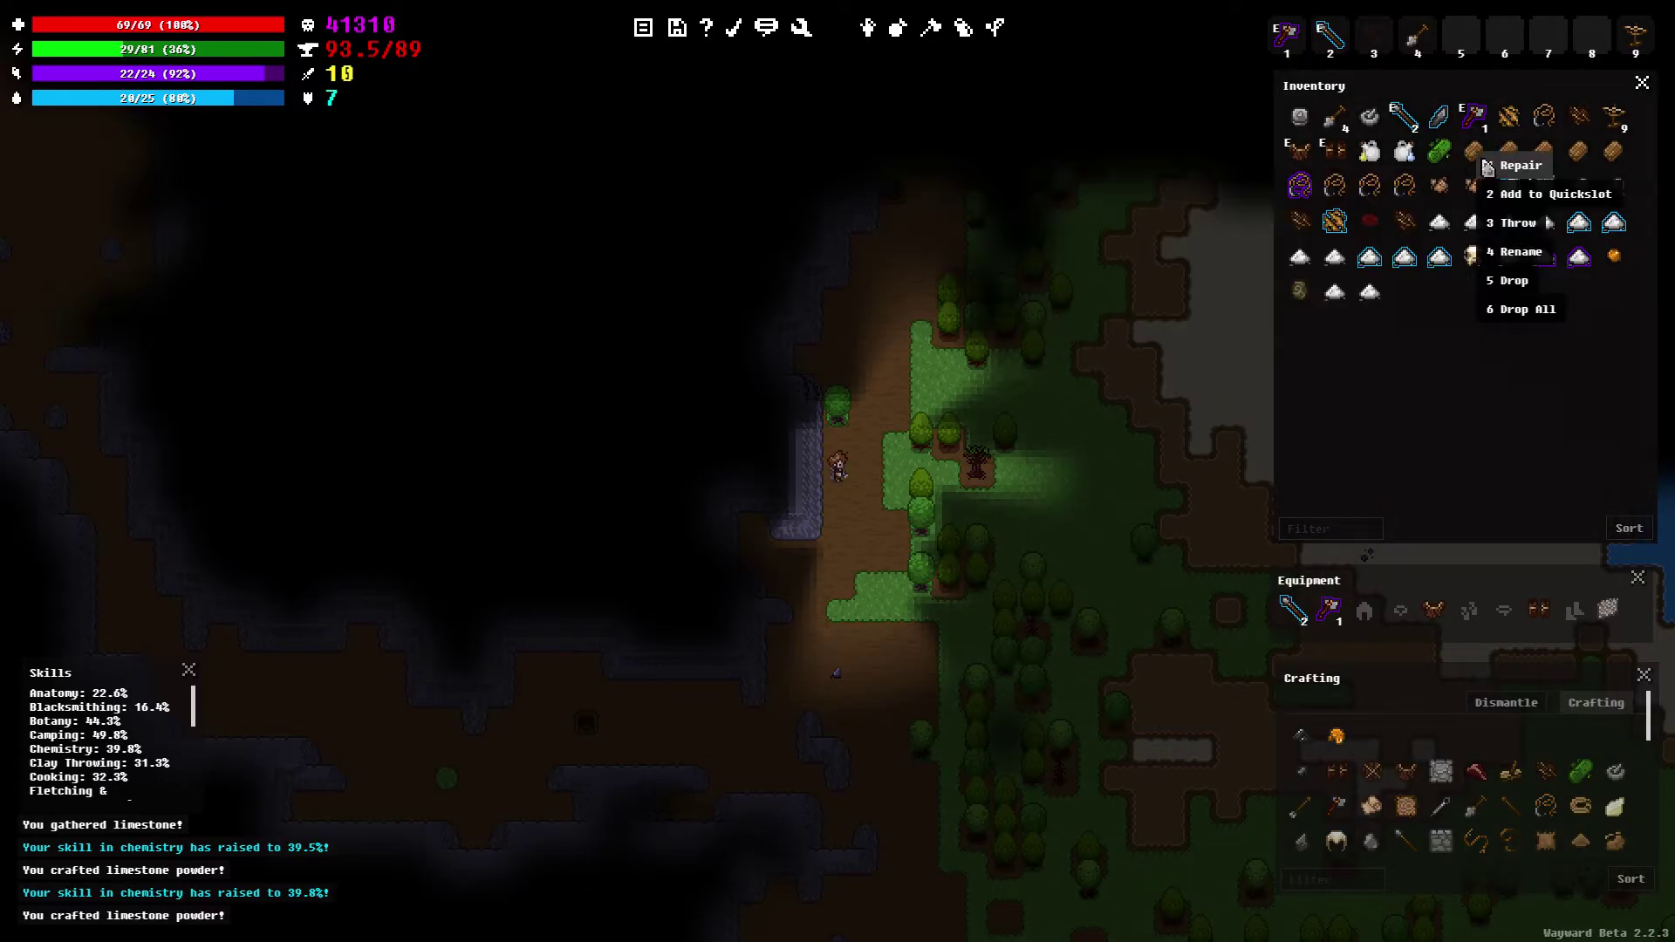
pyautogui.click(1505, 280)
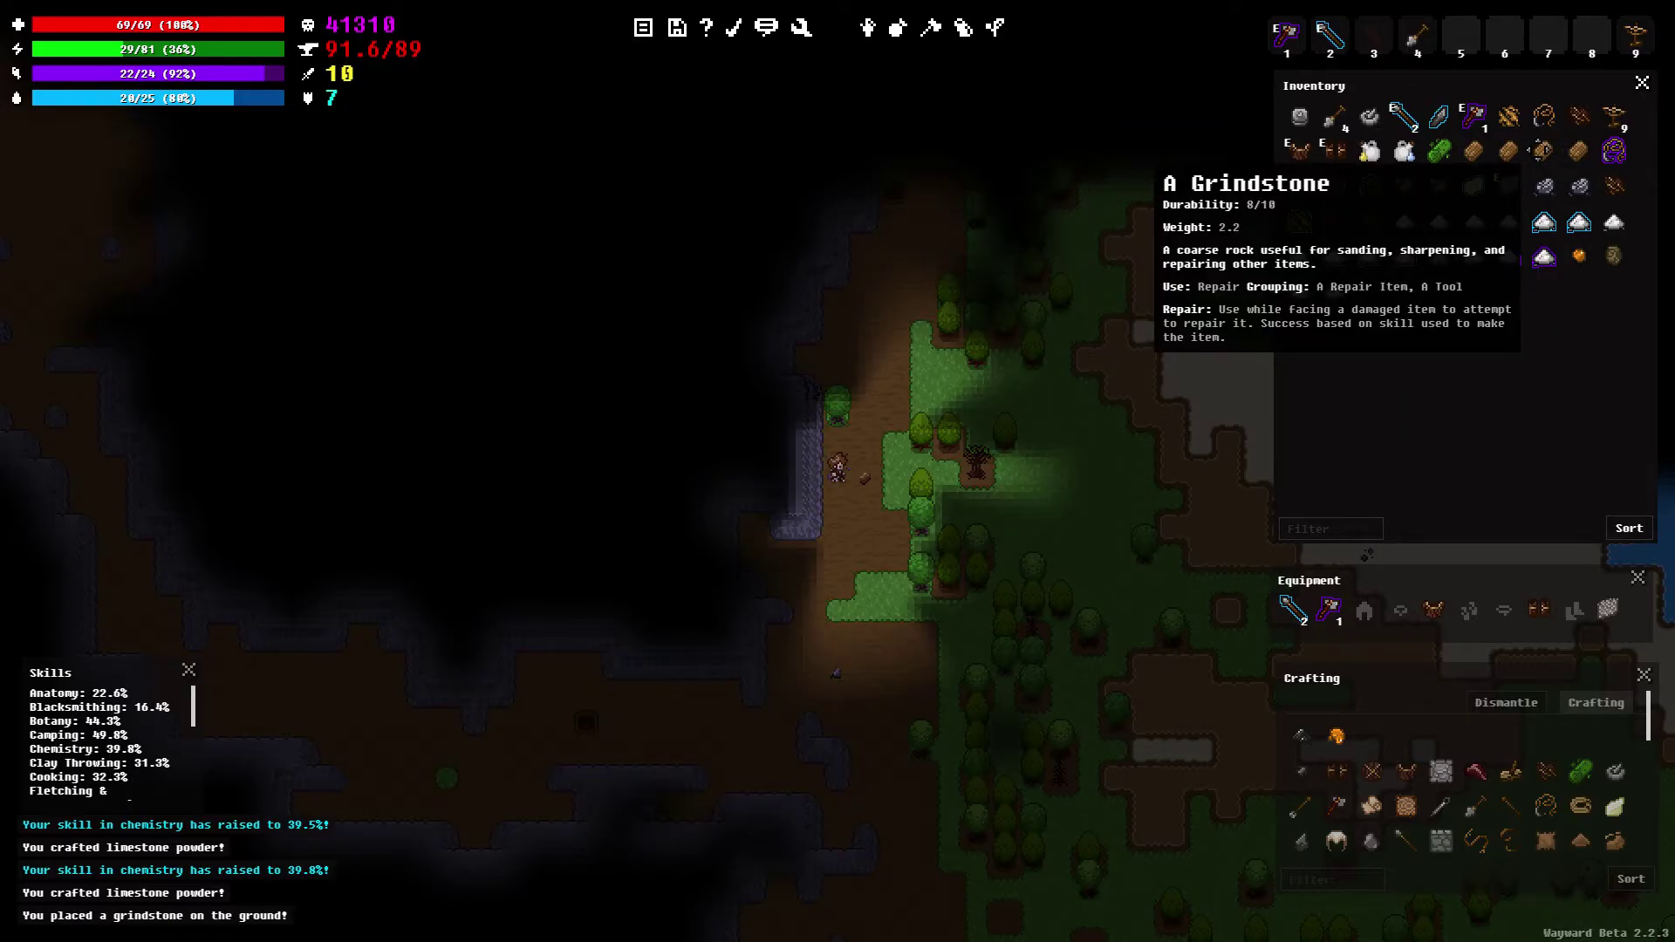
pyautogui.rightClick(1505, 176)
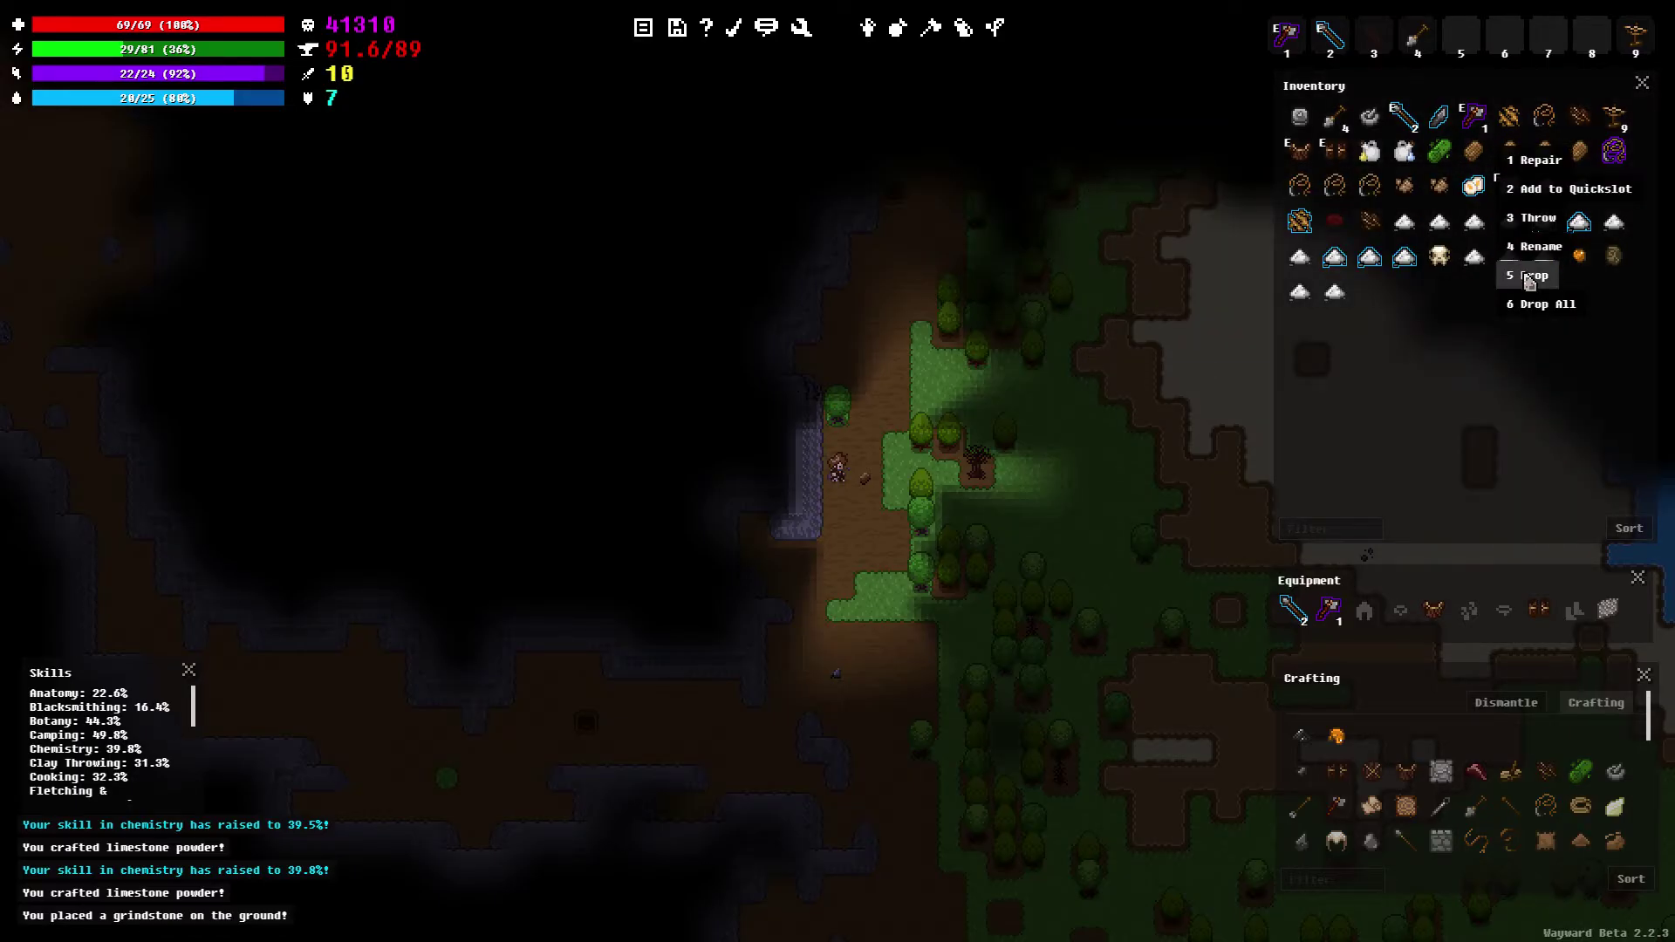
pyautogui.click(1533, 276)
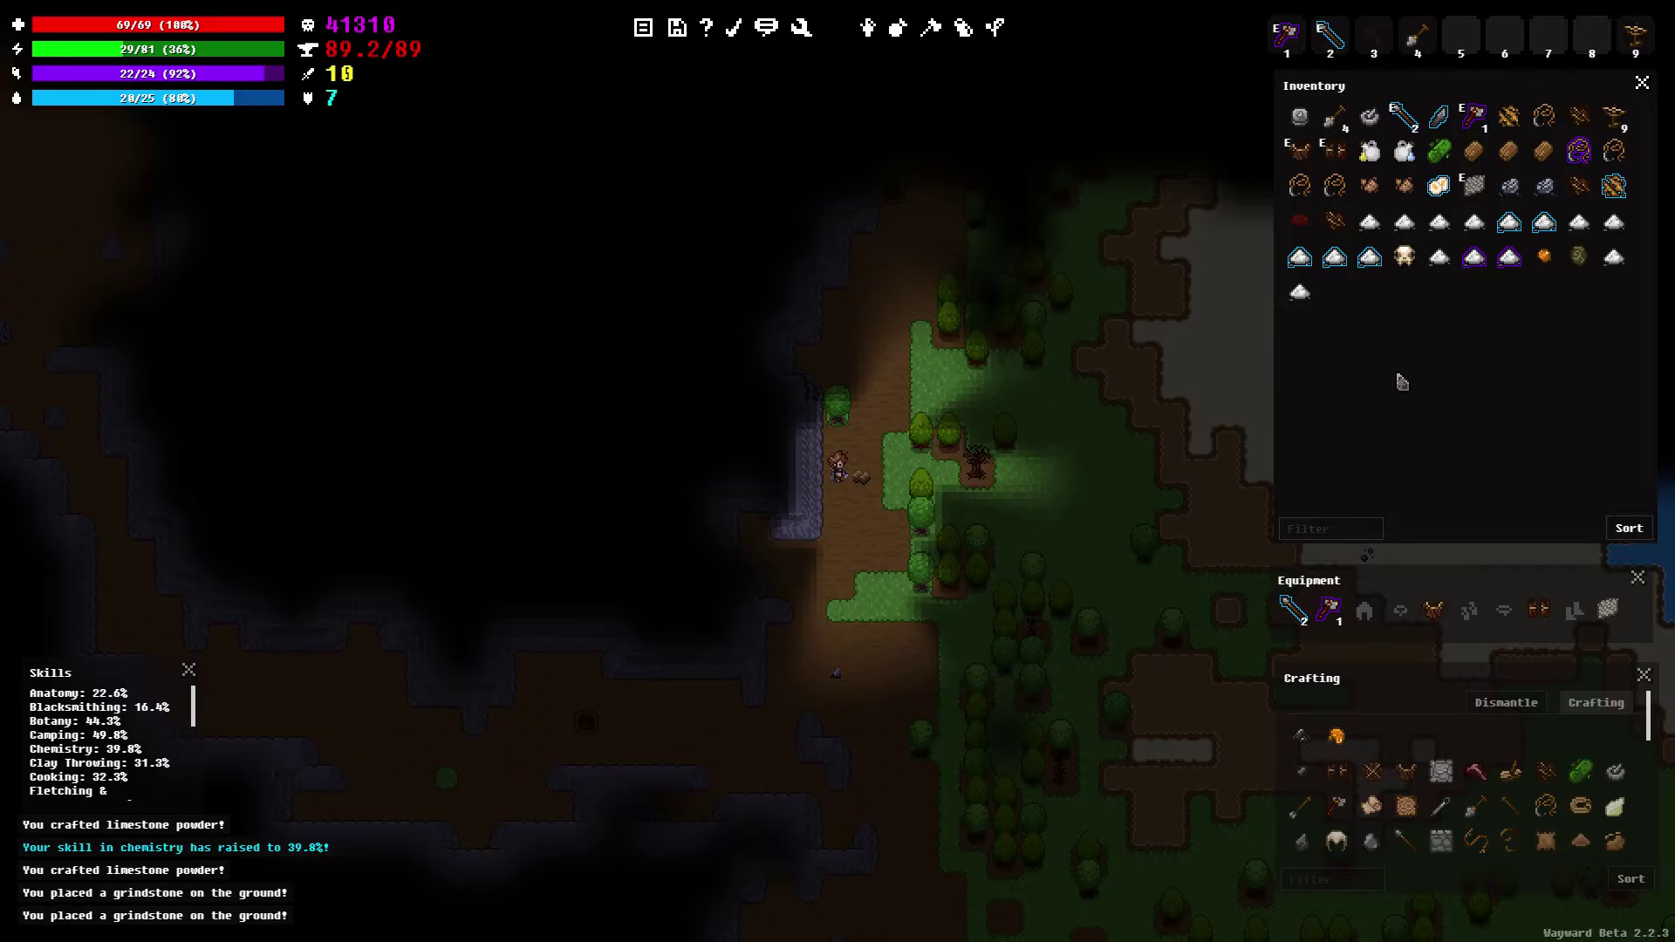
pyautogui.click(1299, 736)
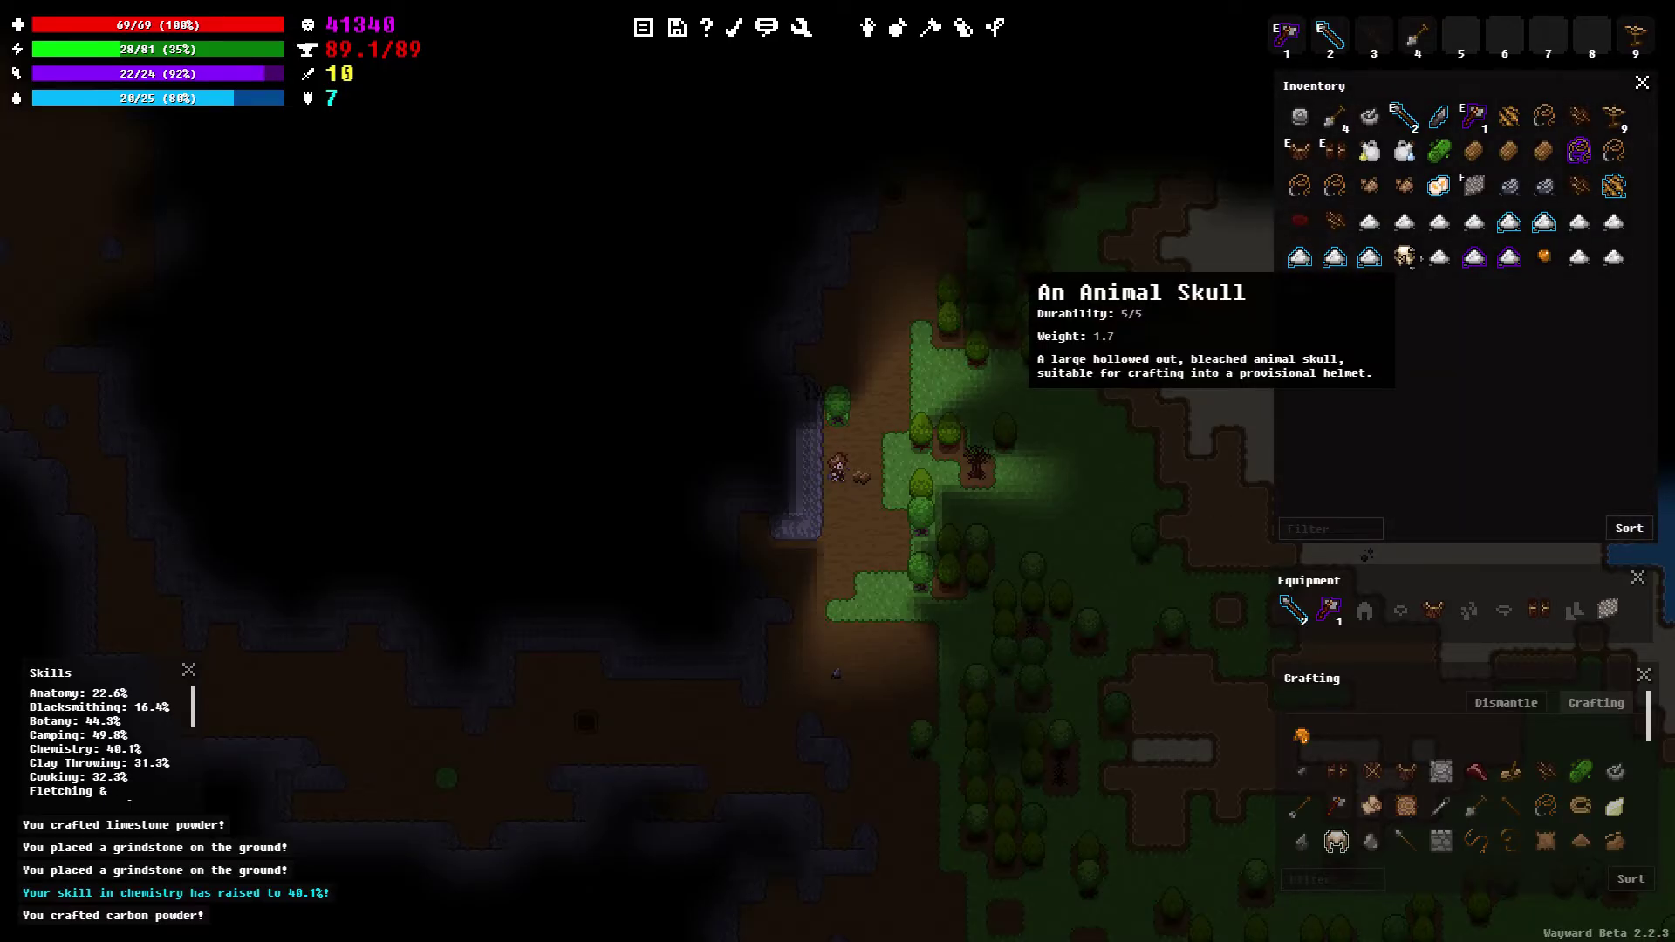
# Gather rocks, craft a skullcap from the animal skull, and equip it
pyautogui.press('a')
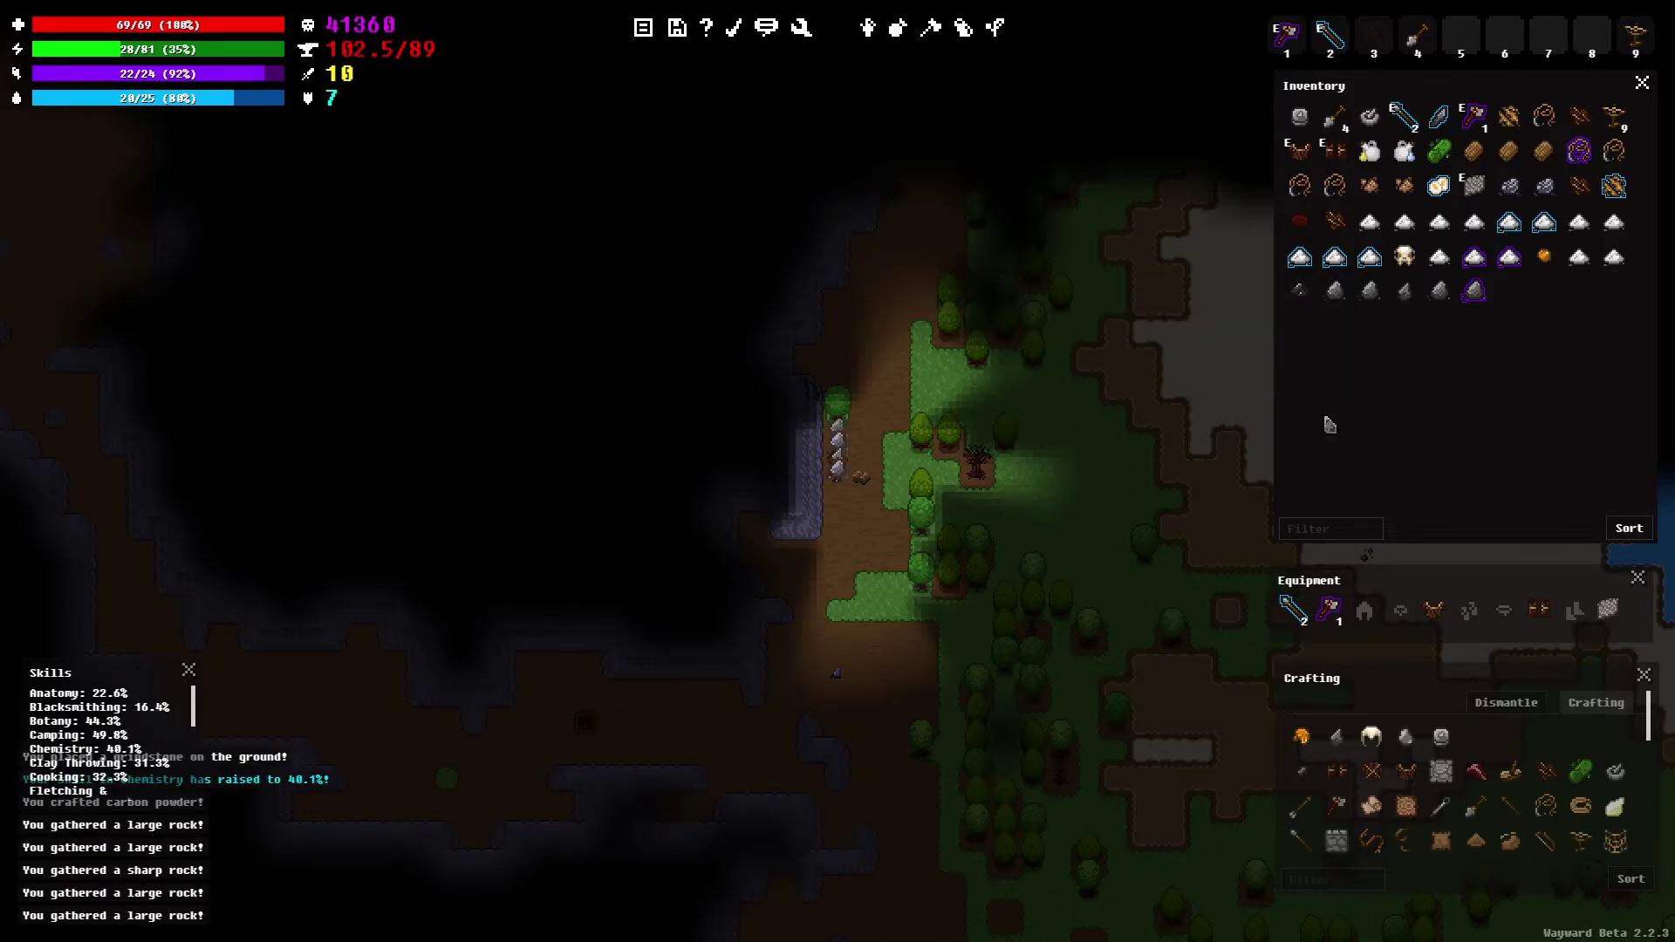
pyautogui.click(1371, 736)
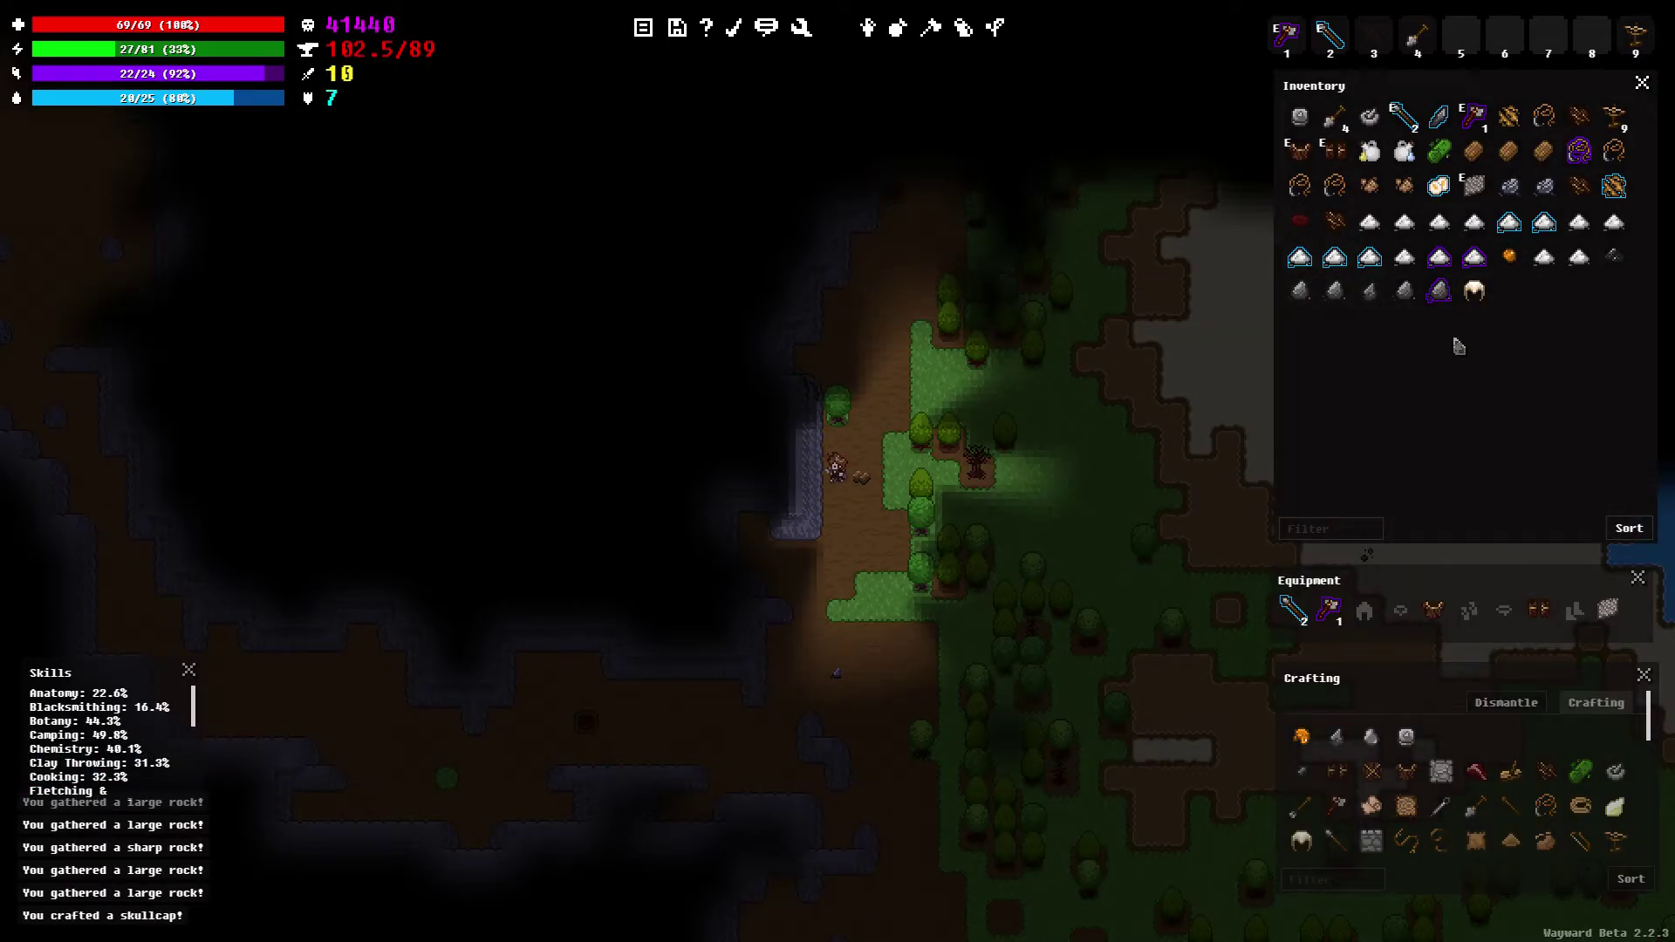
pyautogui.rightClick(1474, 291)
pyautogui.click(1494, 300)
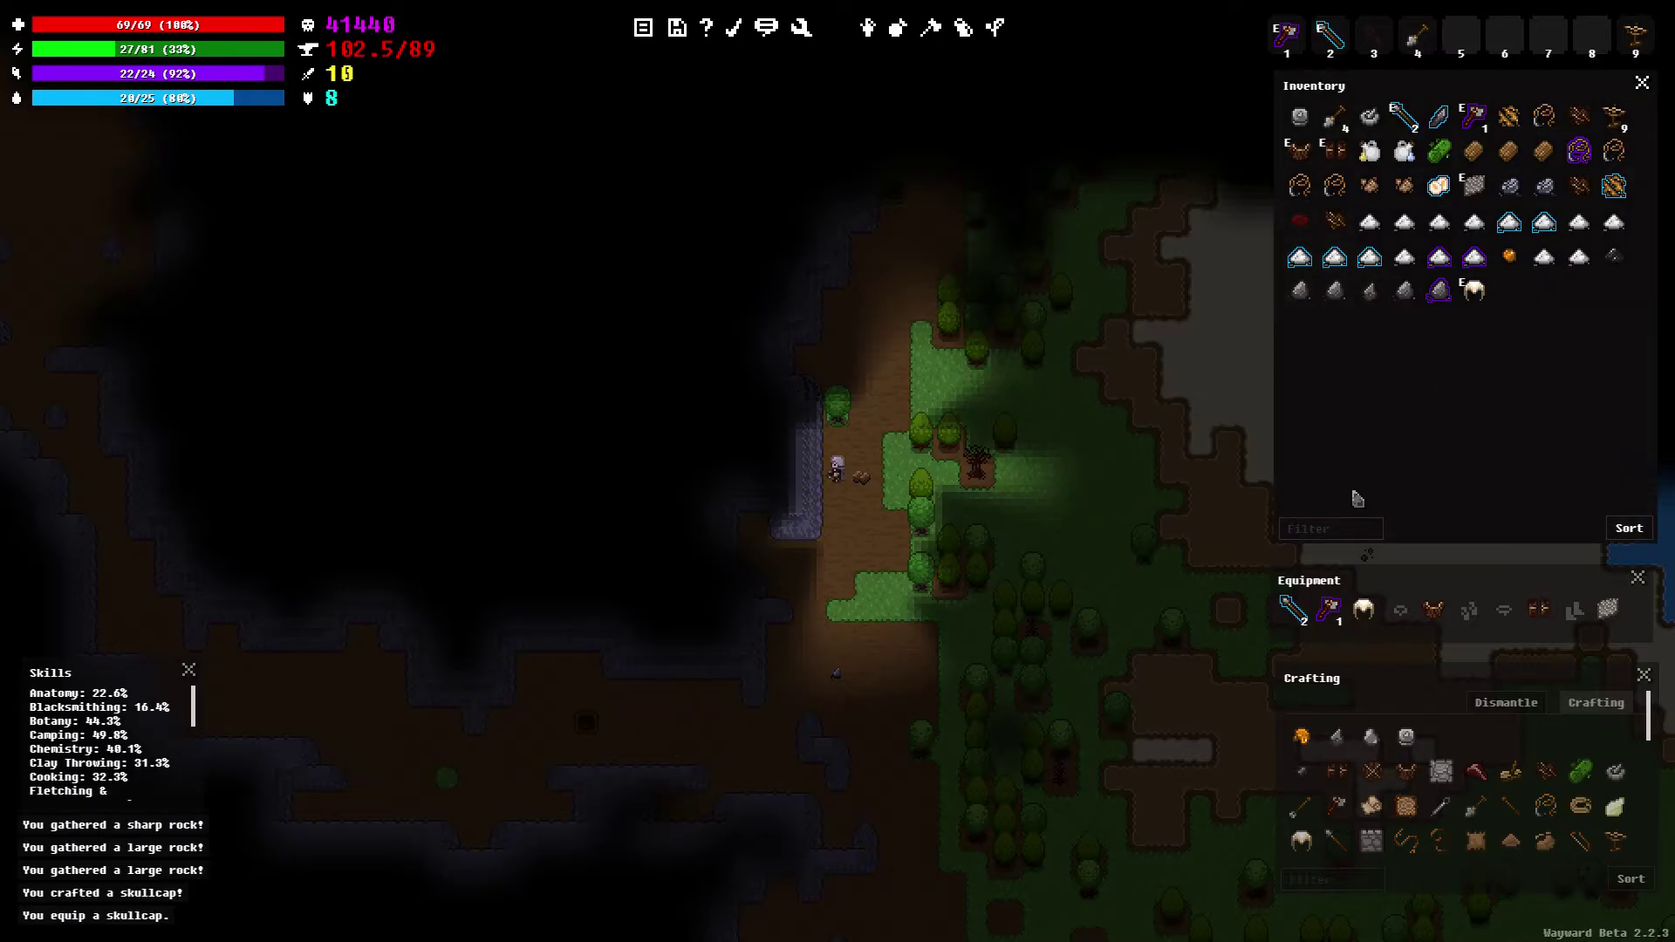
# Drop all the large rocks and the sharp rock on the ground
pyautogui.rightClick(1407, 298)
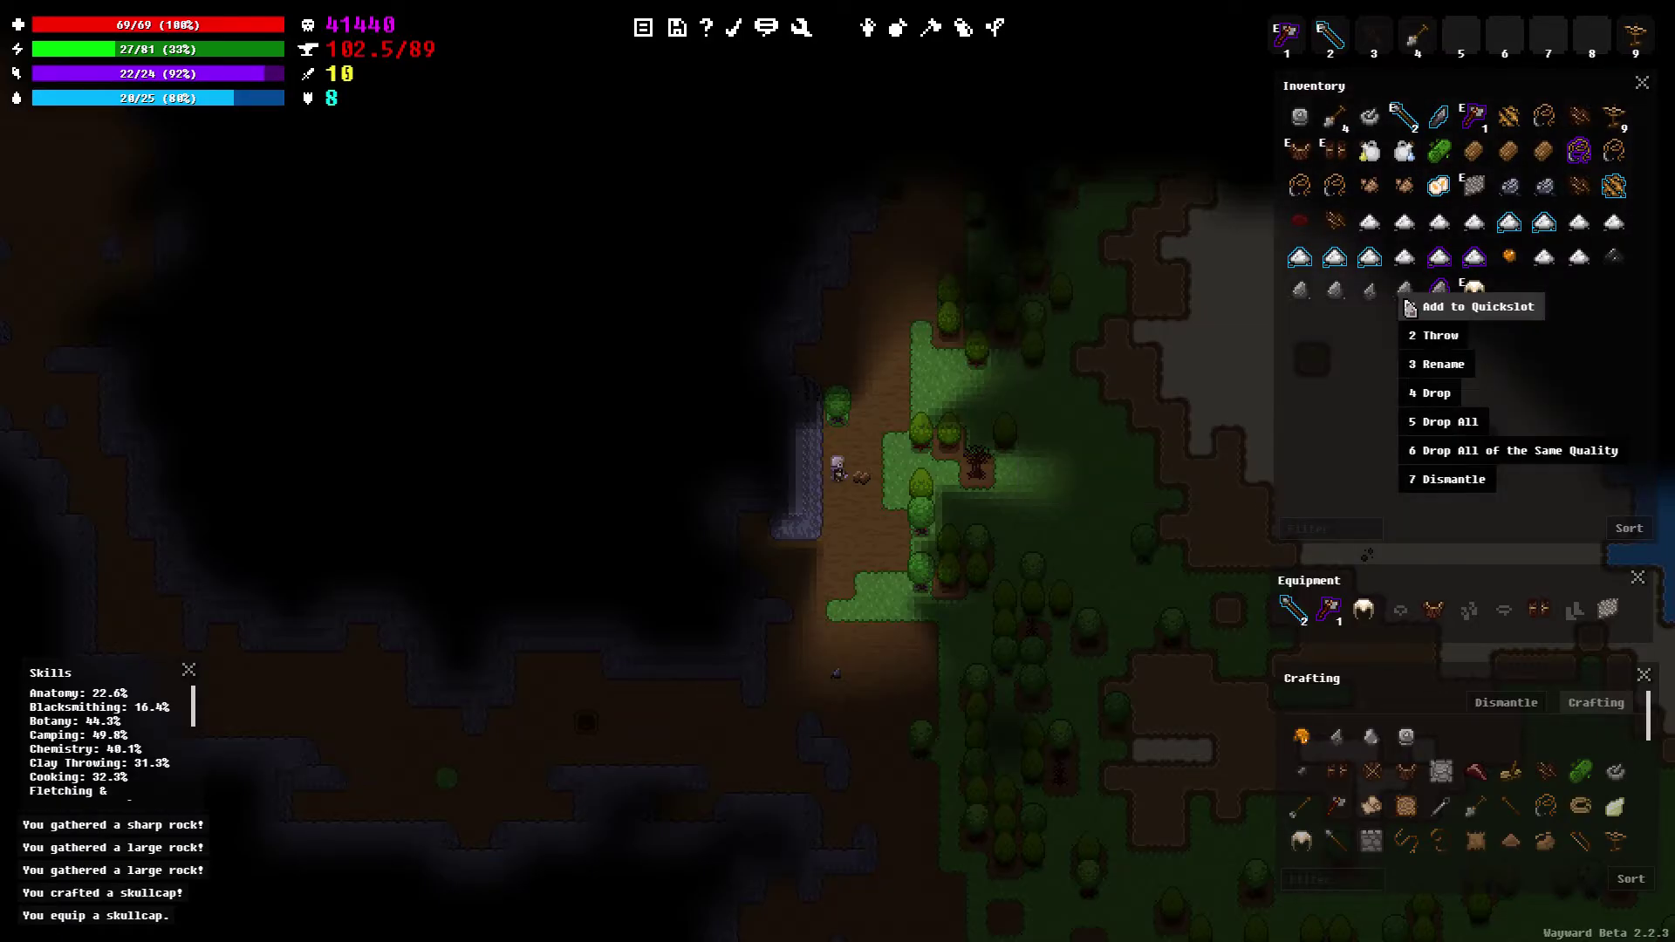
pyautogui.click(1459, 452)
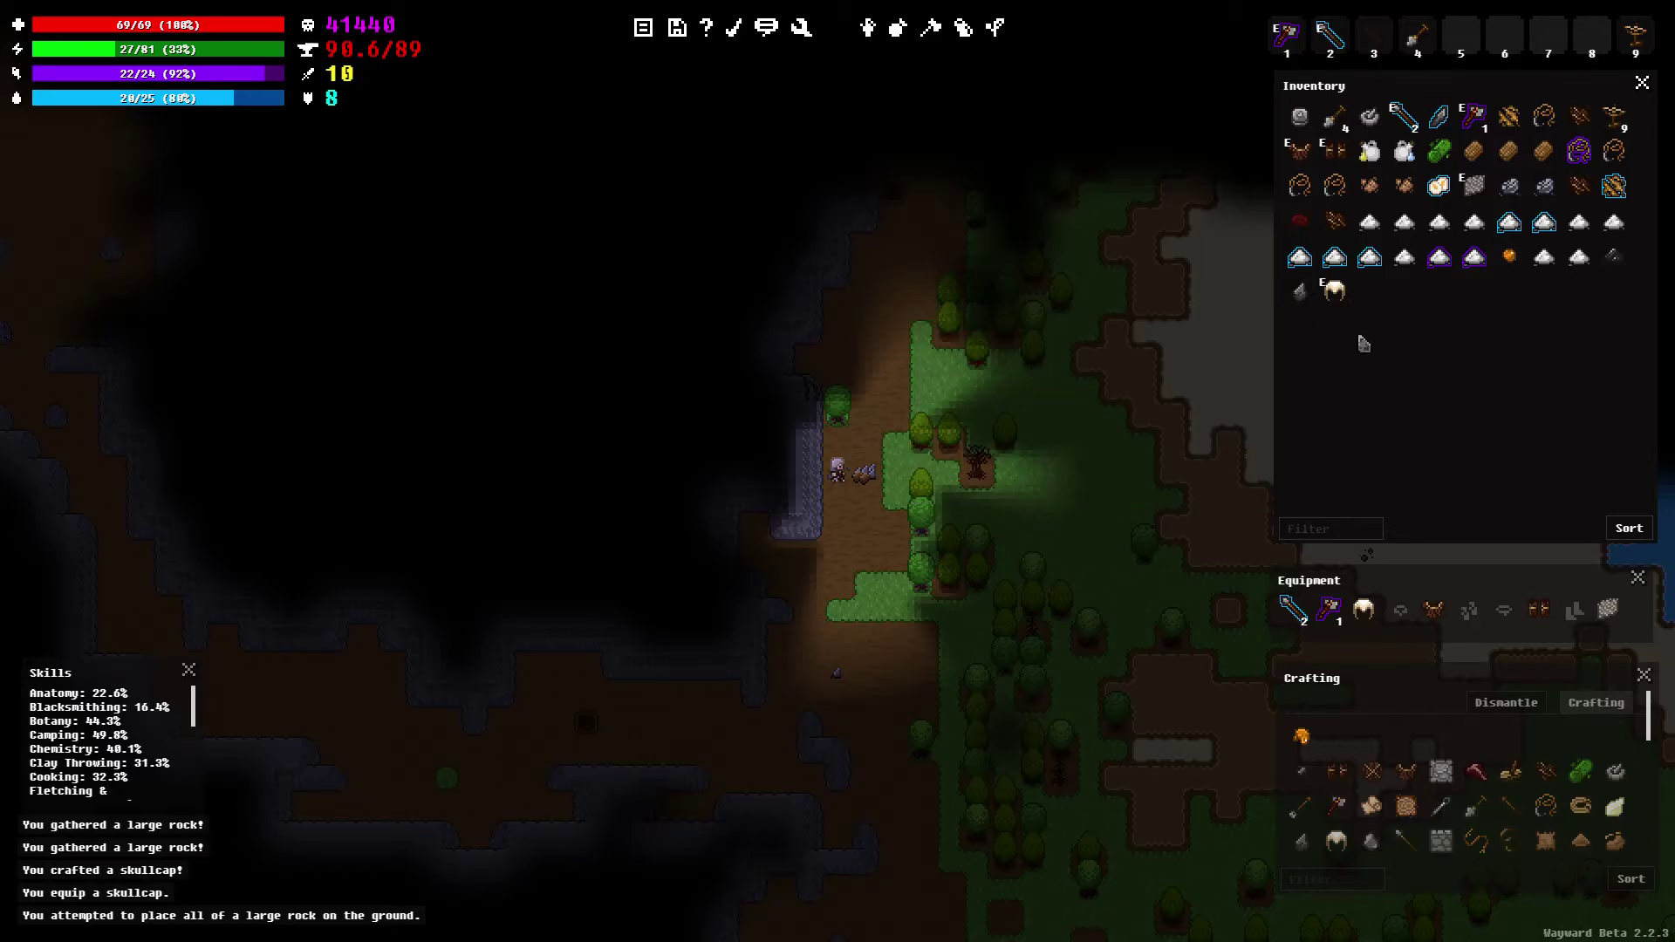
pyautogui.rightClick(1300, 292)
pyautogui.click(1329, 424)
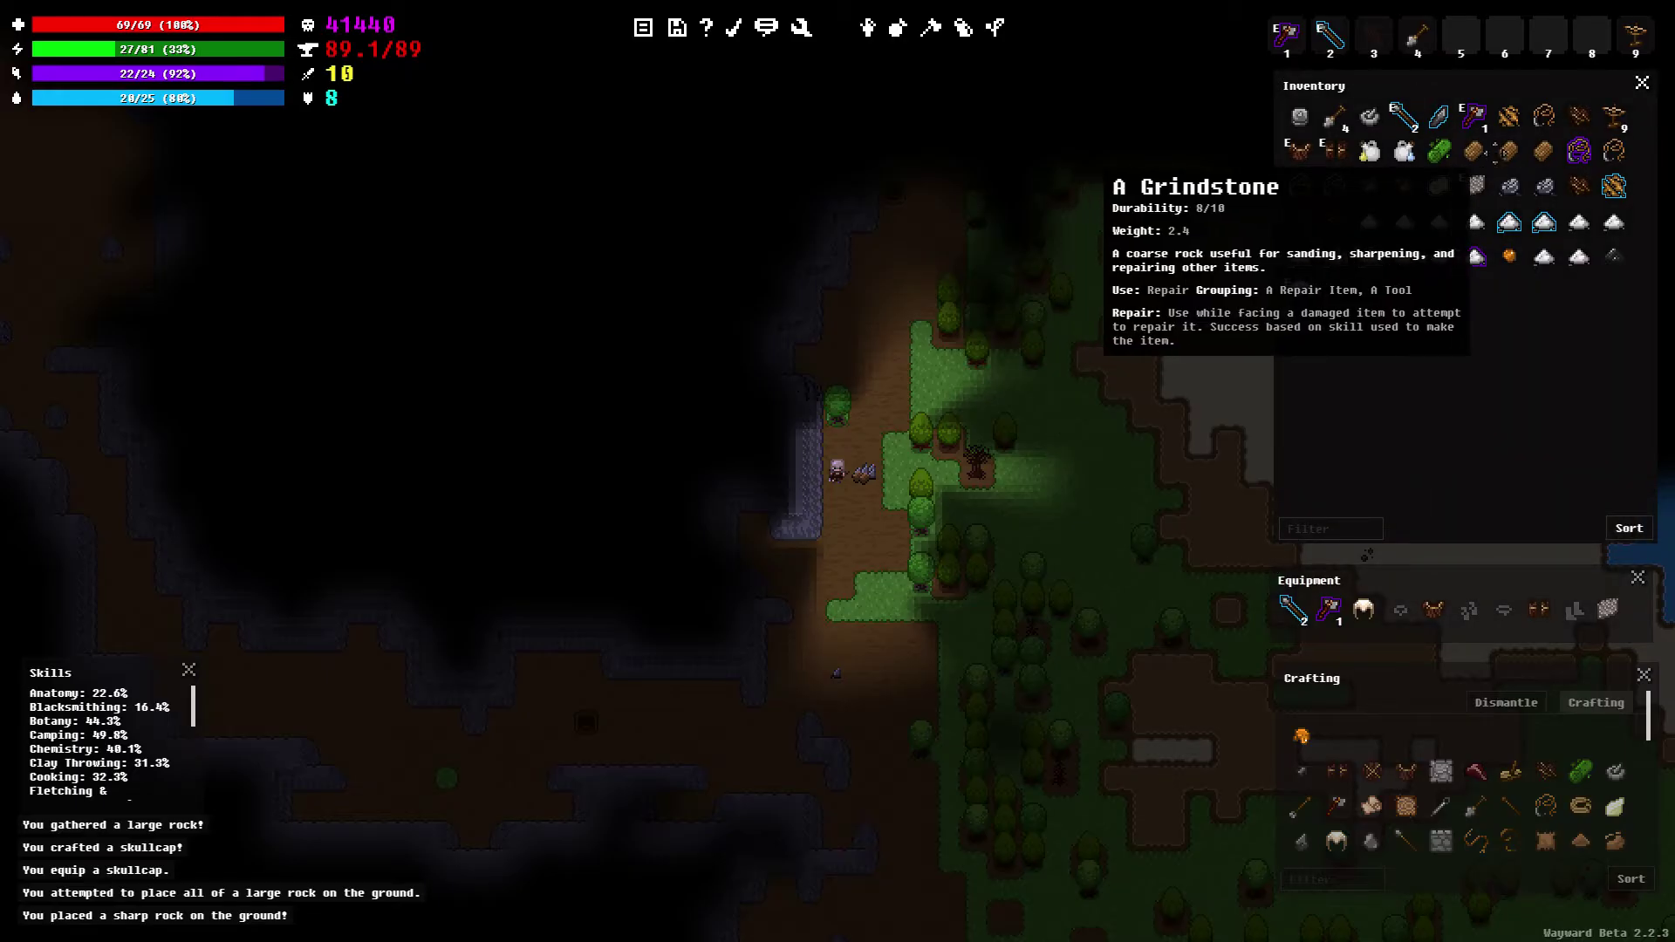
# Check the grindstone and Mortar And Pestle actions, then drop the last grindstone
pyautogui.rightClick(1540, 153)
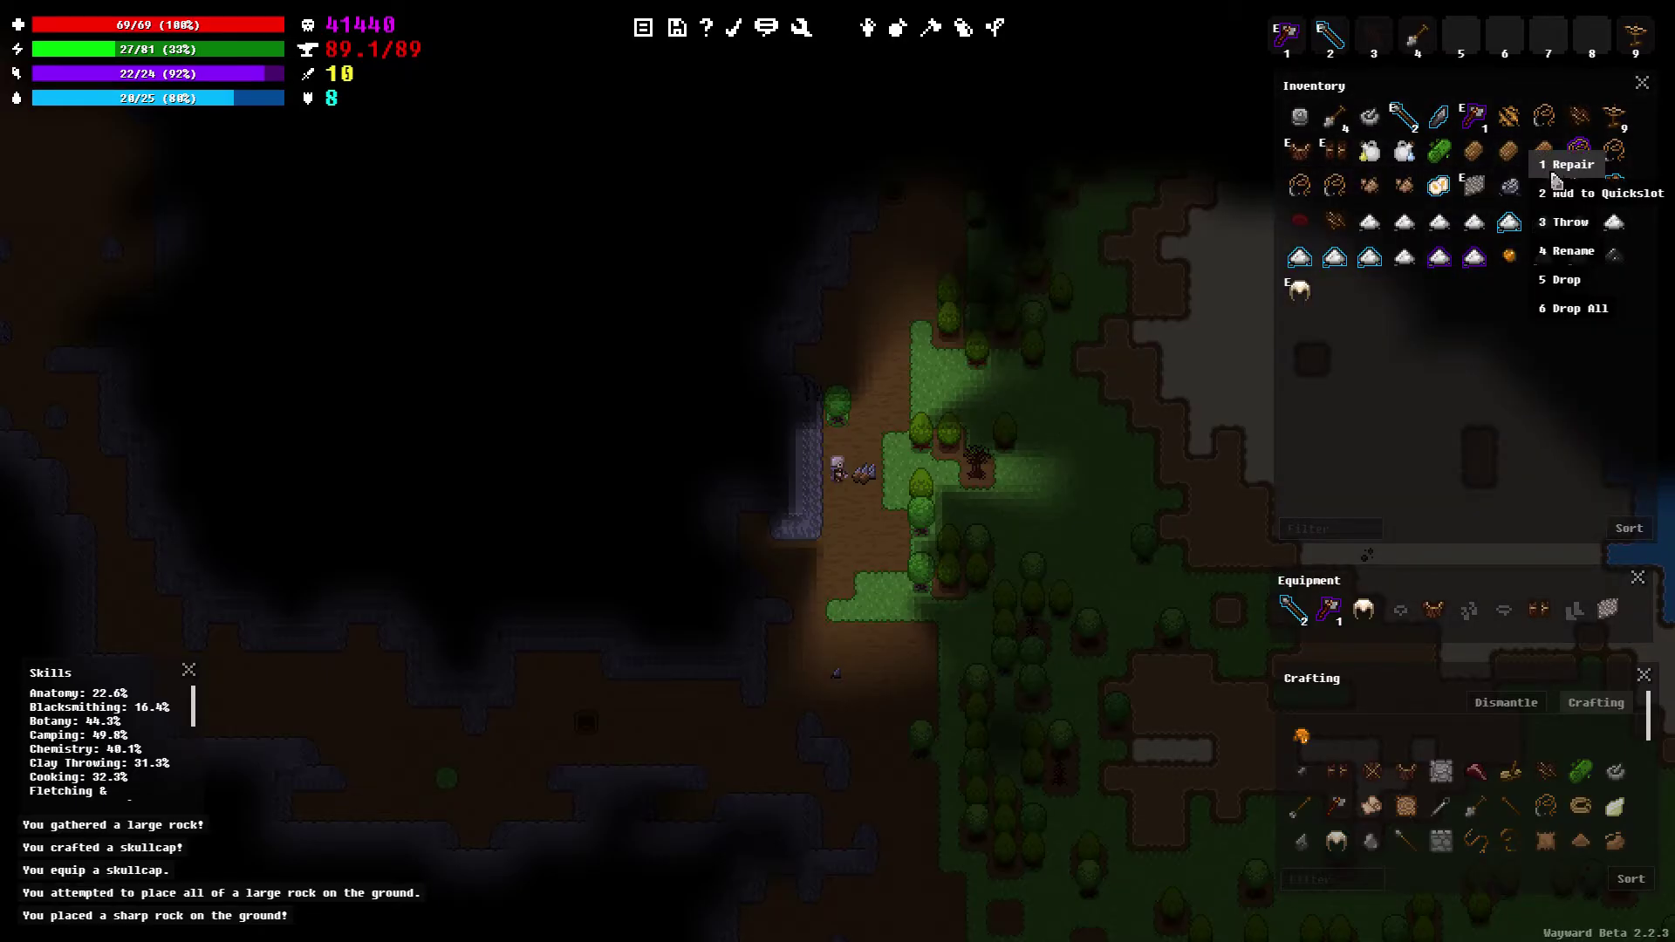
pyautogui.click(1445, 408)
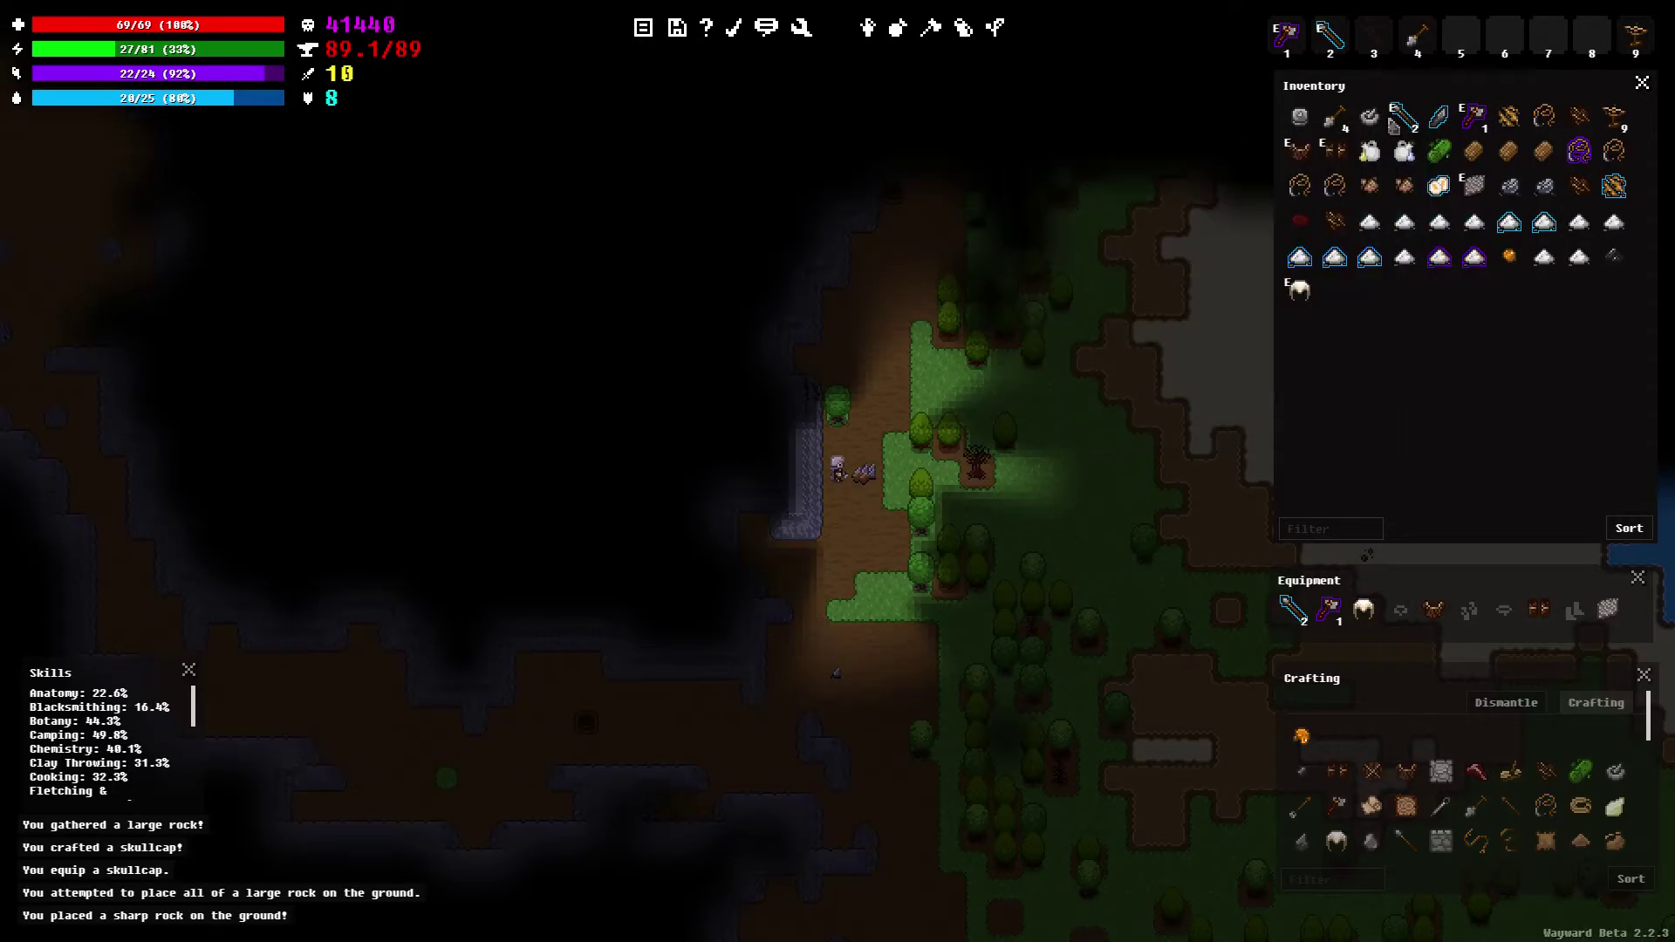
pyautogui.rightClick(1381, 125)
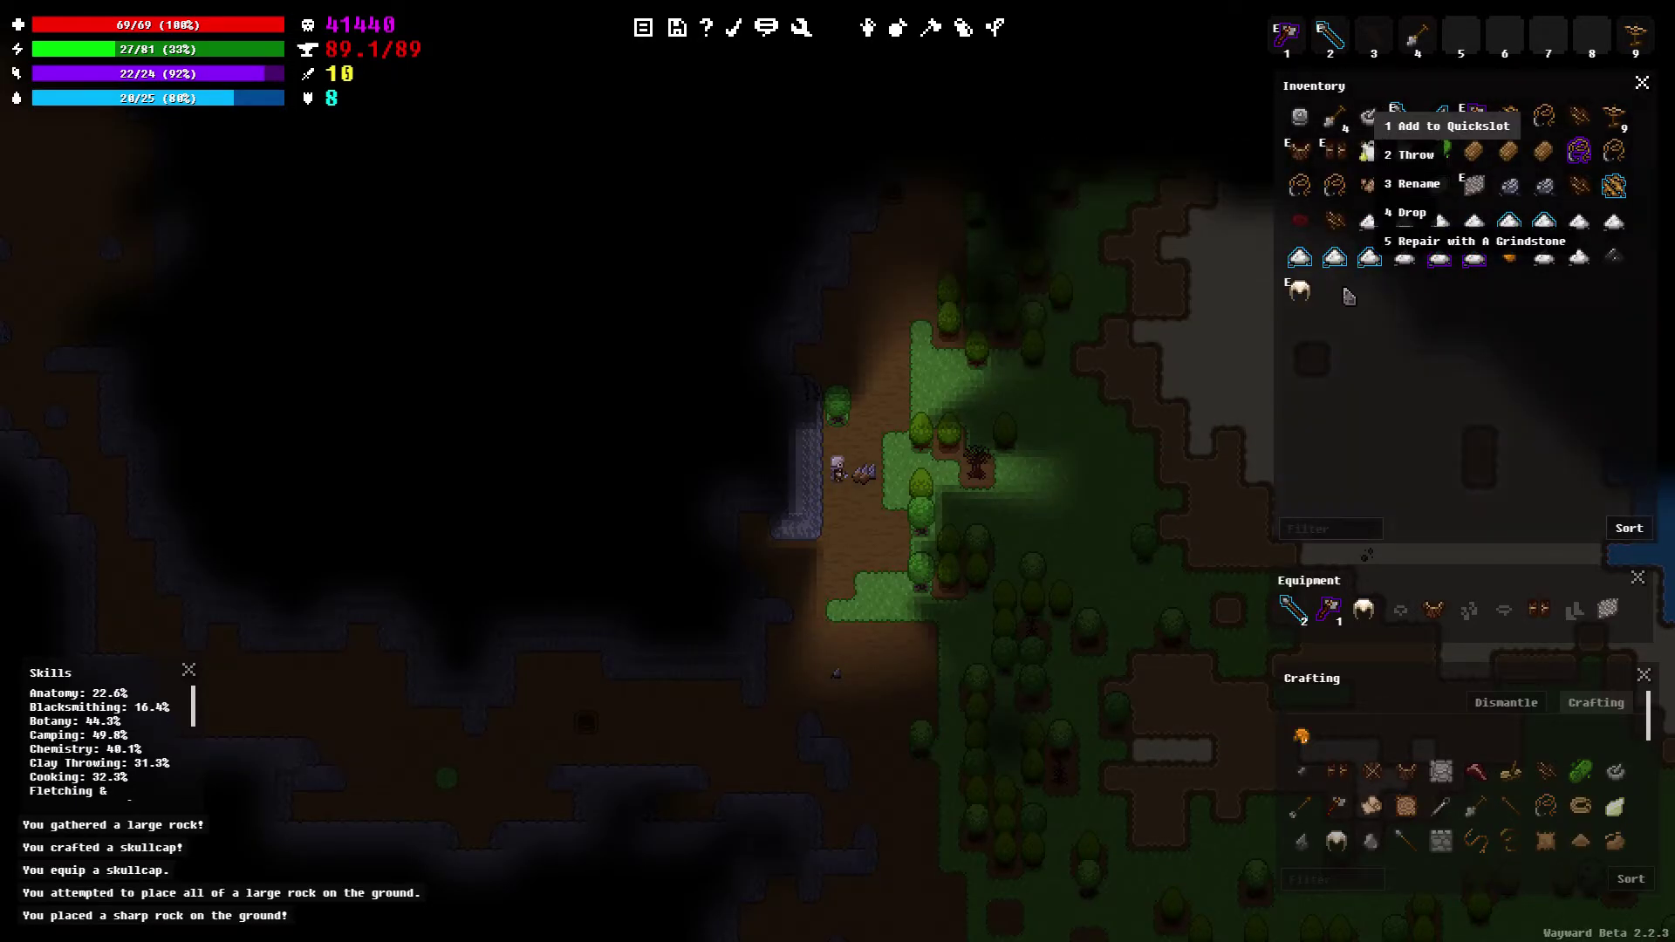
pyautogui.click(1358, 322)
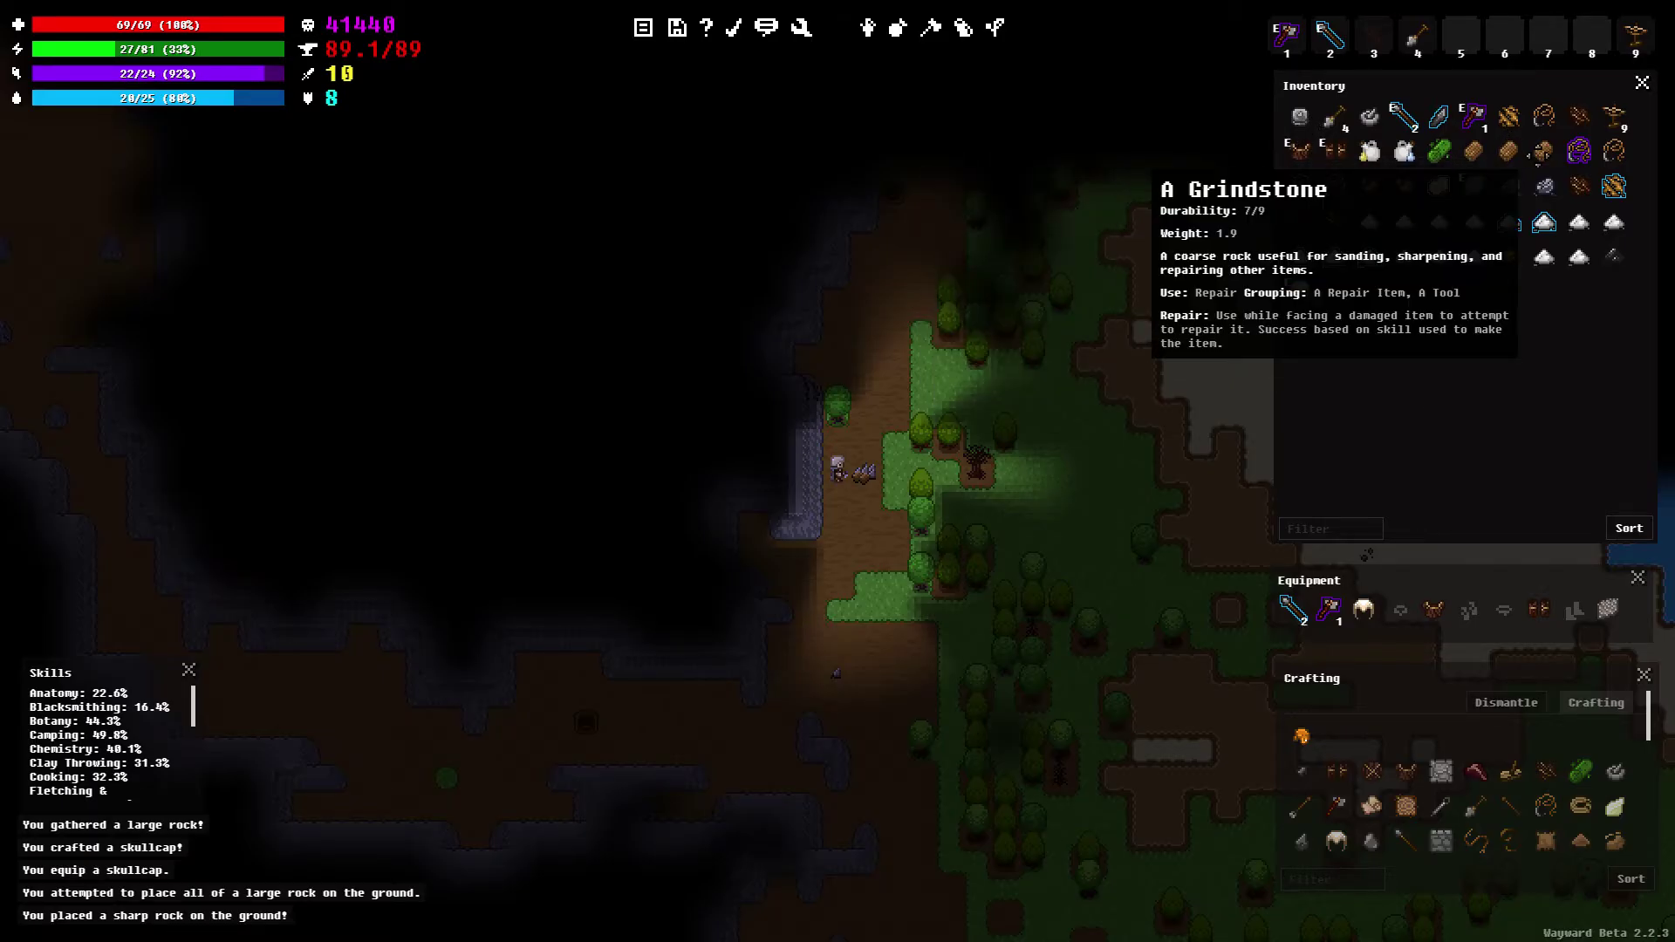
pyautogui.rightClick(1542, 153)
pyautogui.click(1566, 283)
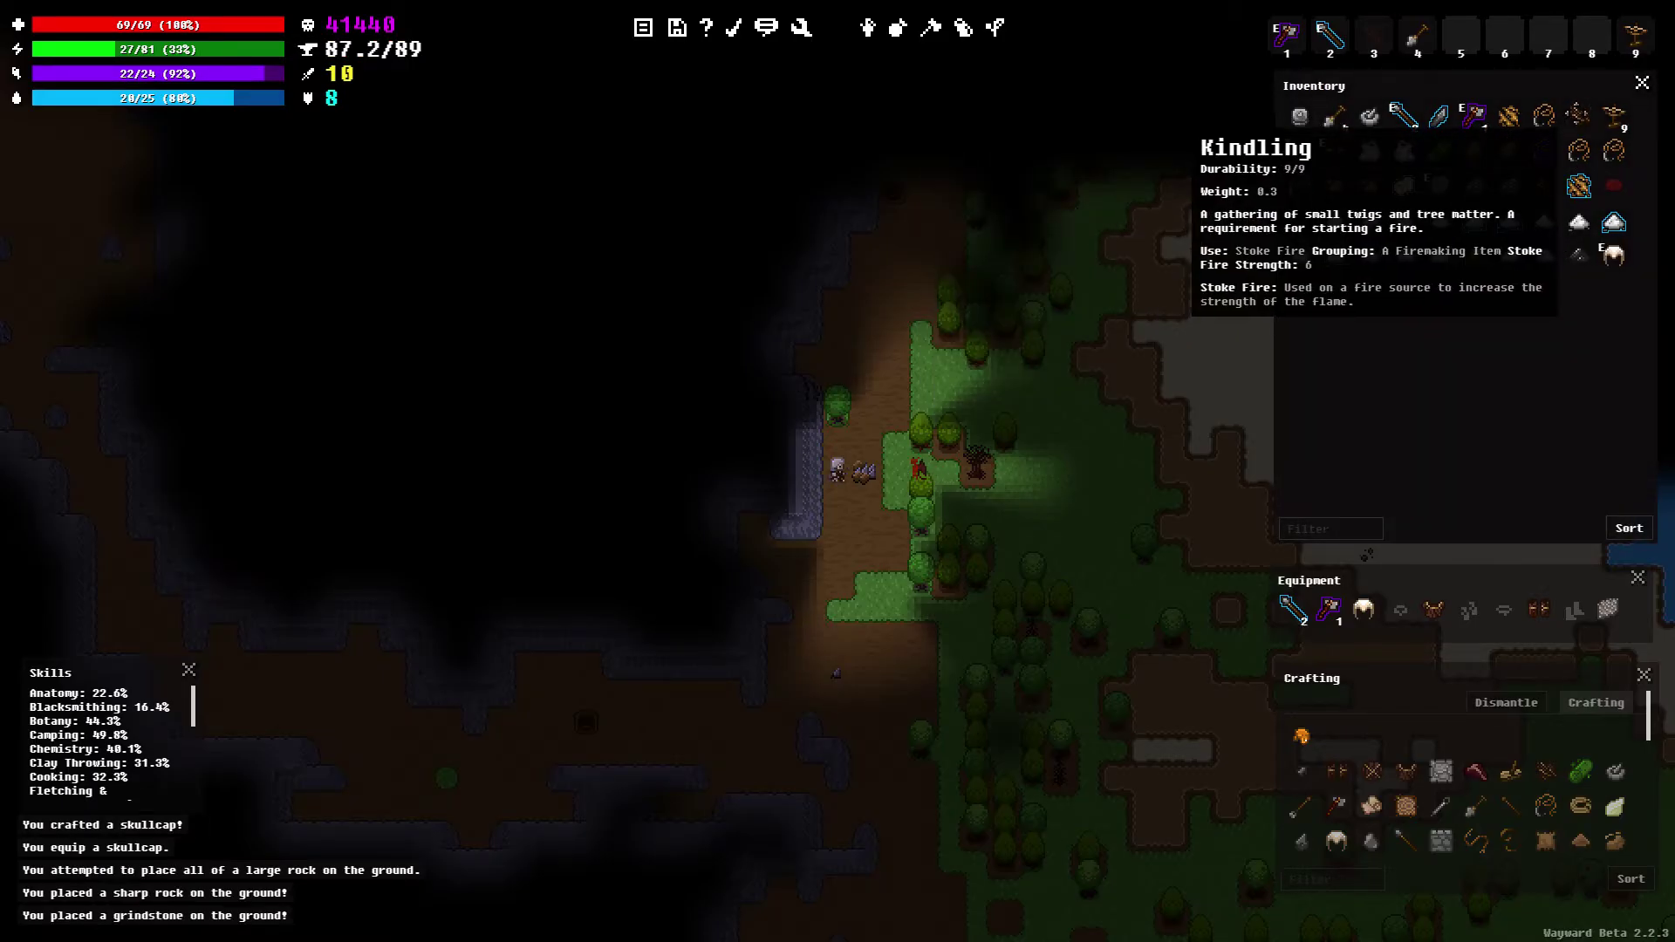
# Walk south and east along the forest path
pyautogui.press('Down')
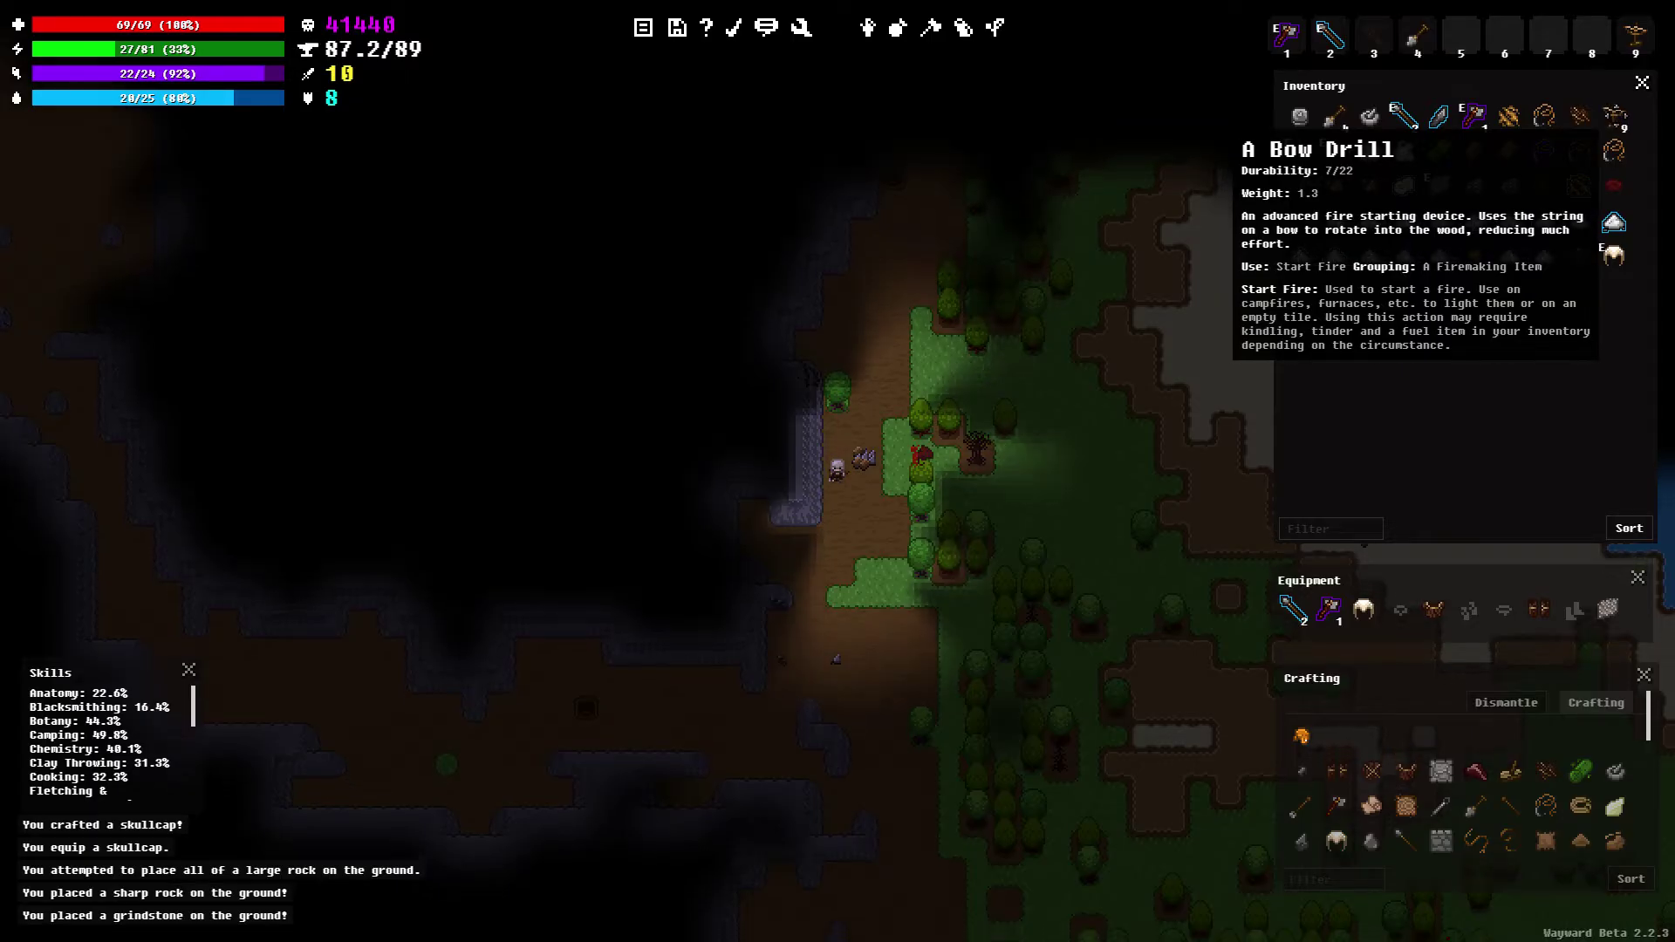
pyautogui.press('Down')
pyautogui.press('Down')
pyautogui.press('Down')
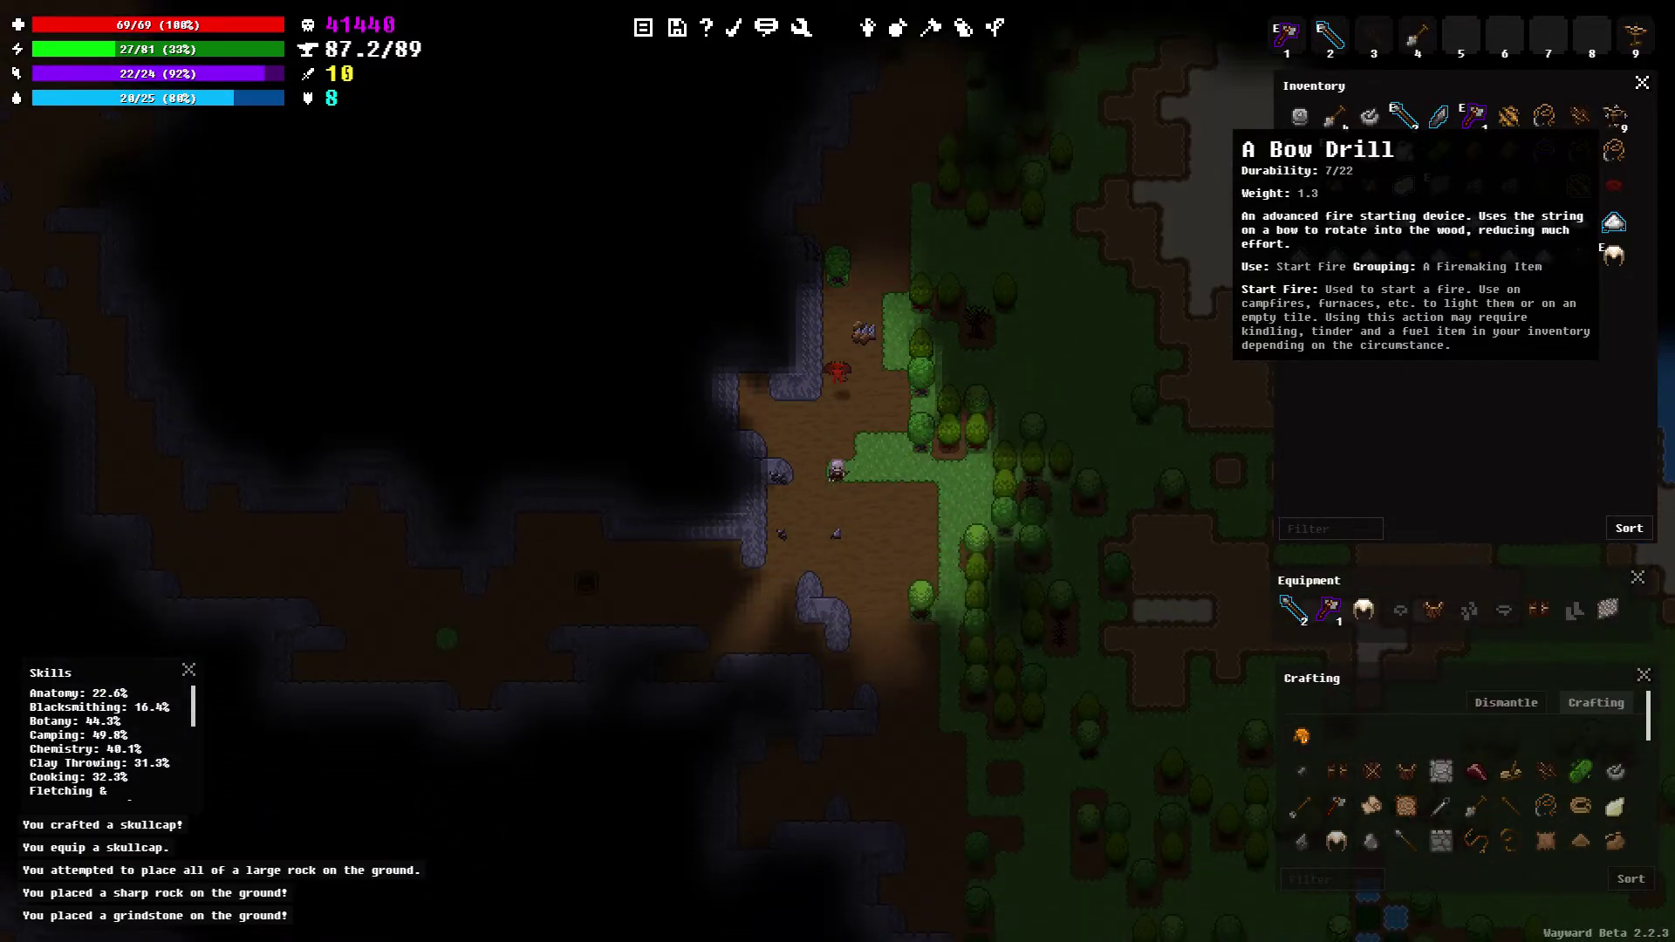
pyautogui.press('Down')
pyautogui.press('Down')
pyautogui.press('Right')
pyautogui.press('Down')
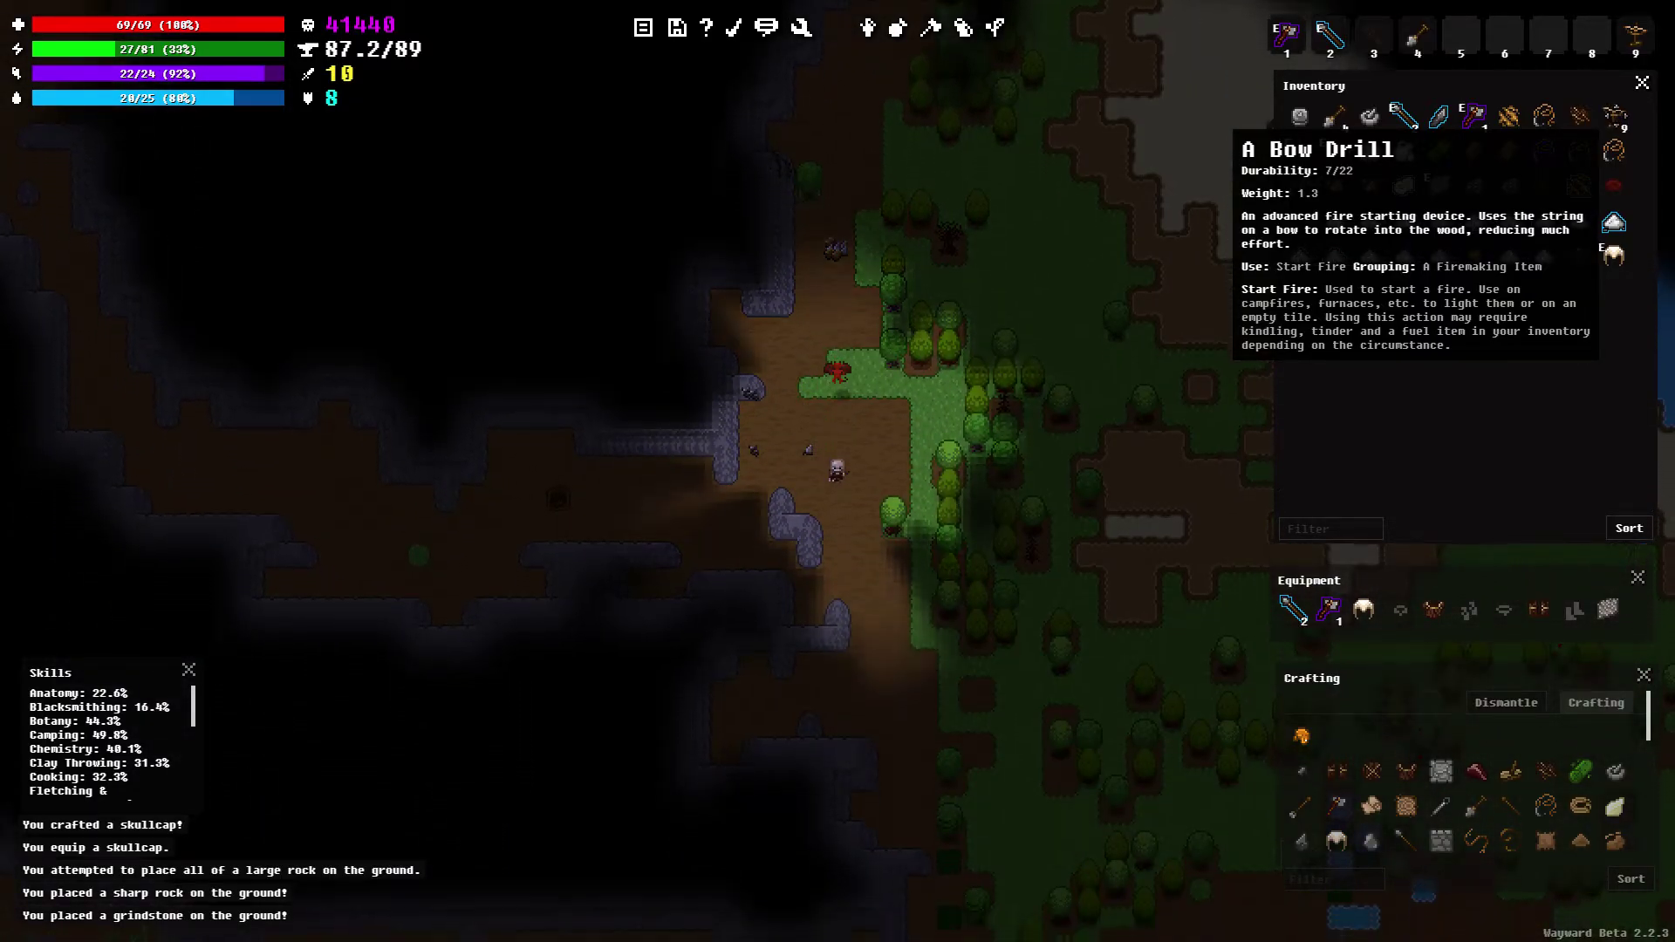
pyautogui.press('Down')
pyautogui.press('Down')
pyautogui.press('Right')
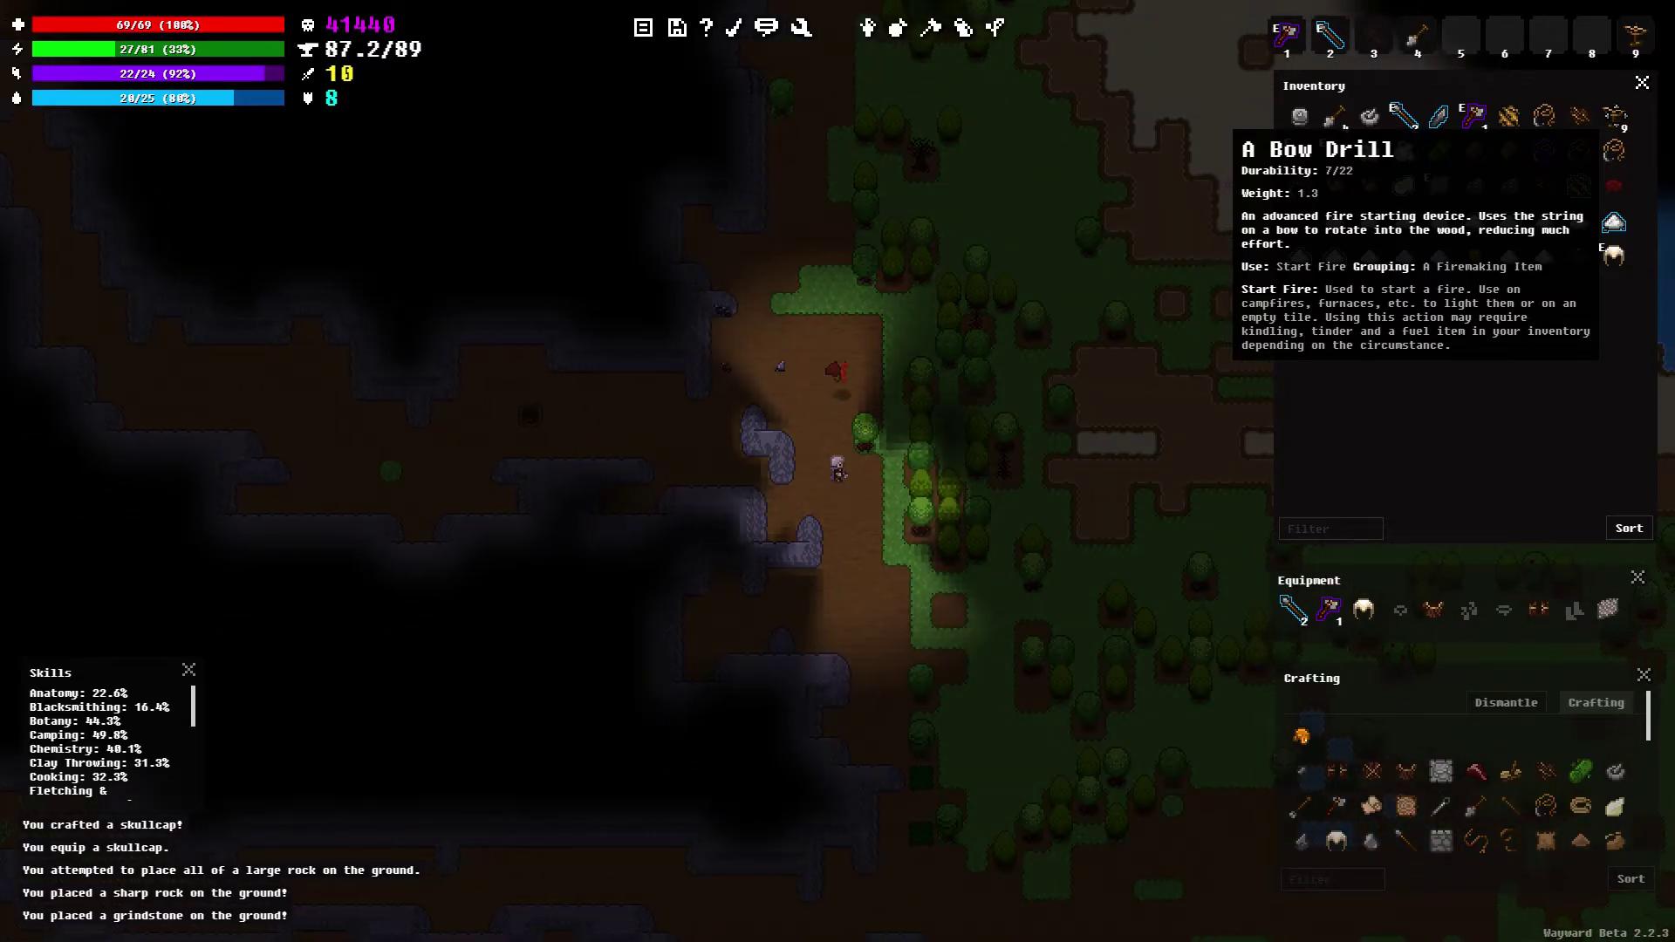
pyautogui.press('Right')
pyautogui.press('Down')
pyautogui.press('Down')
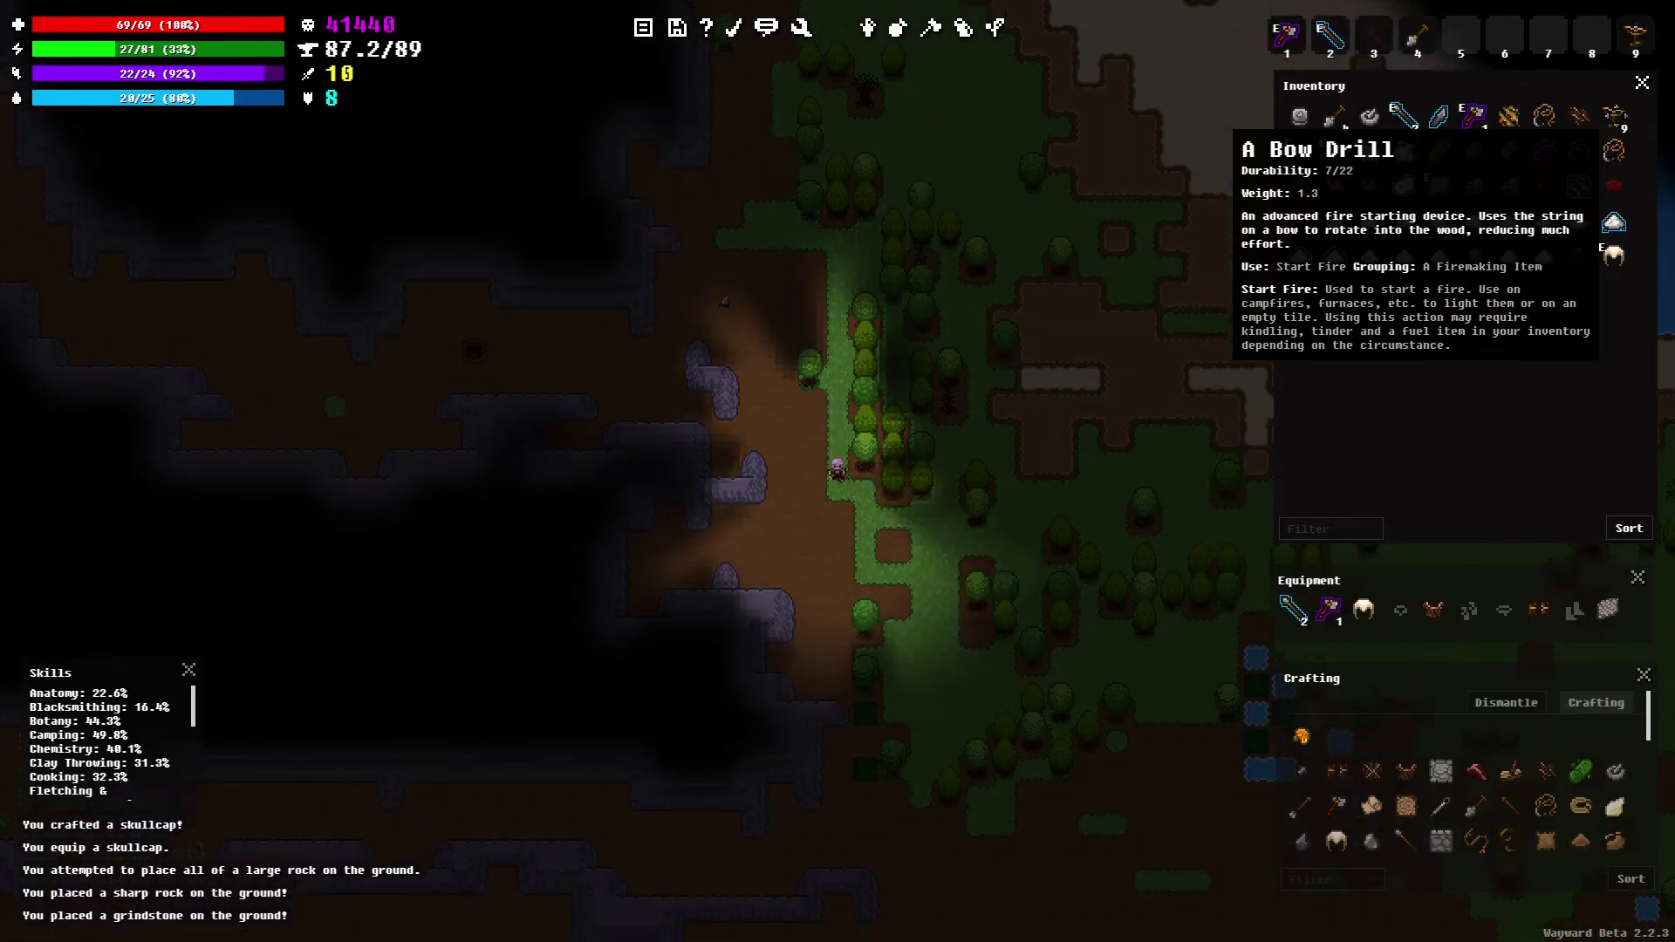
pyautogui.press('Down')
# Head south-east out of the clearing and into the dark dirt
pyautogui.press('Right')
pyautogui.press('Right')
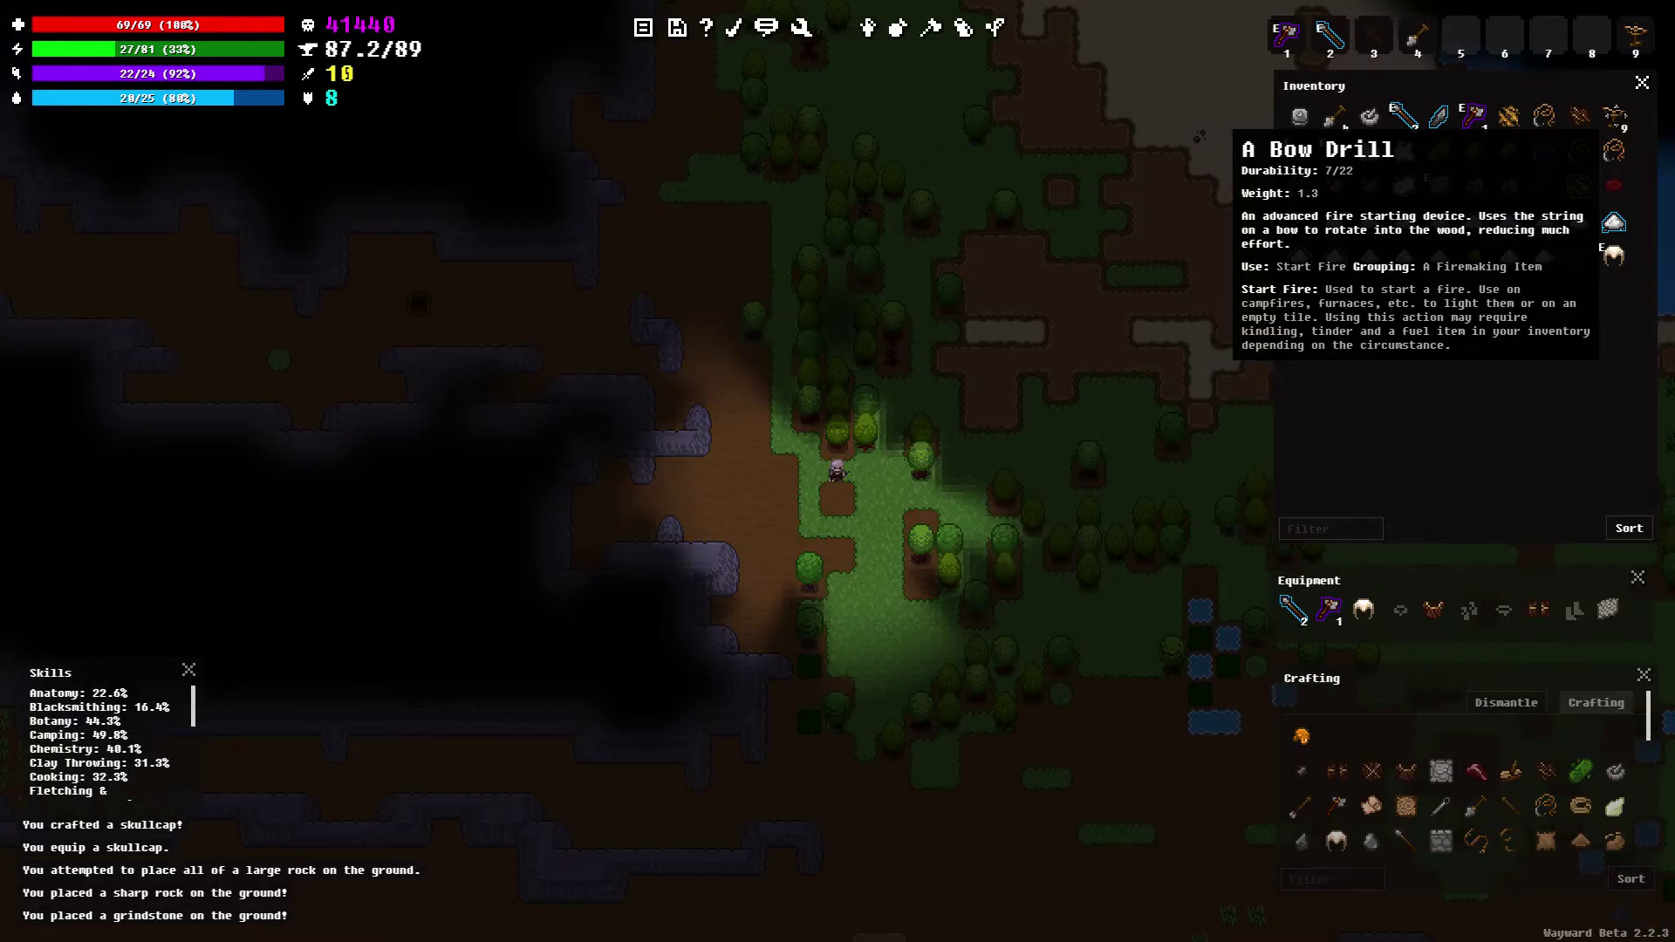
pyautogui.press('Down')
pyautogui.press('Down')
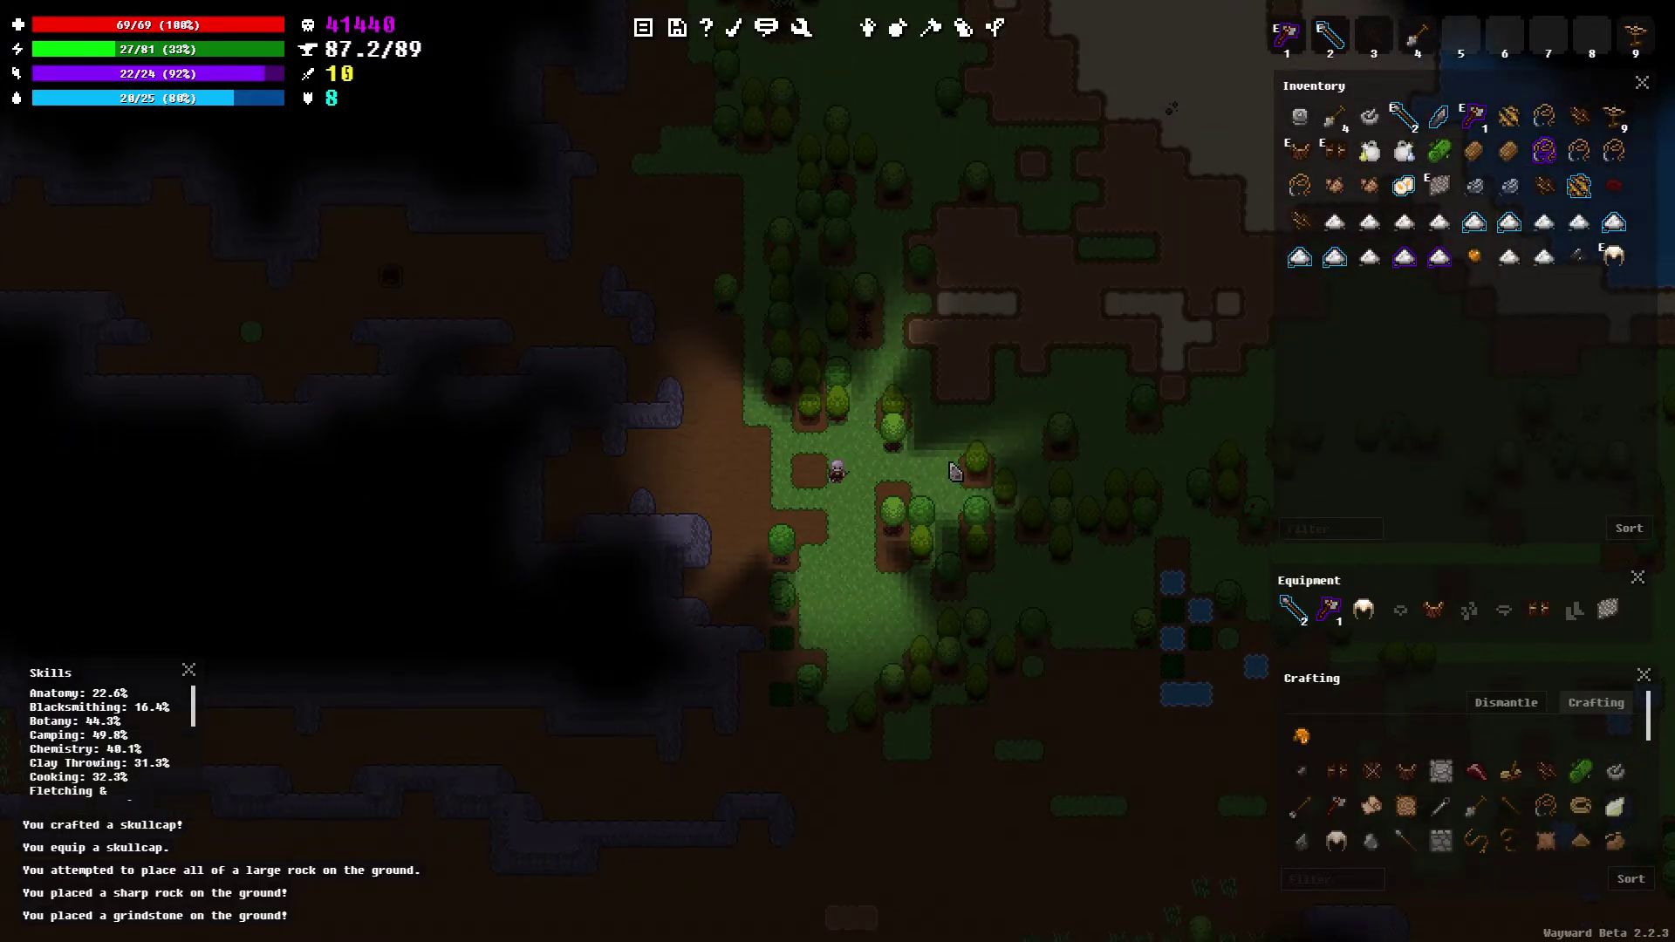
pyautogui.press('Right')
pyautogui.press('Down')
pyautogui.press('Down')
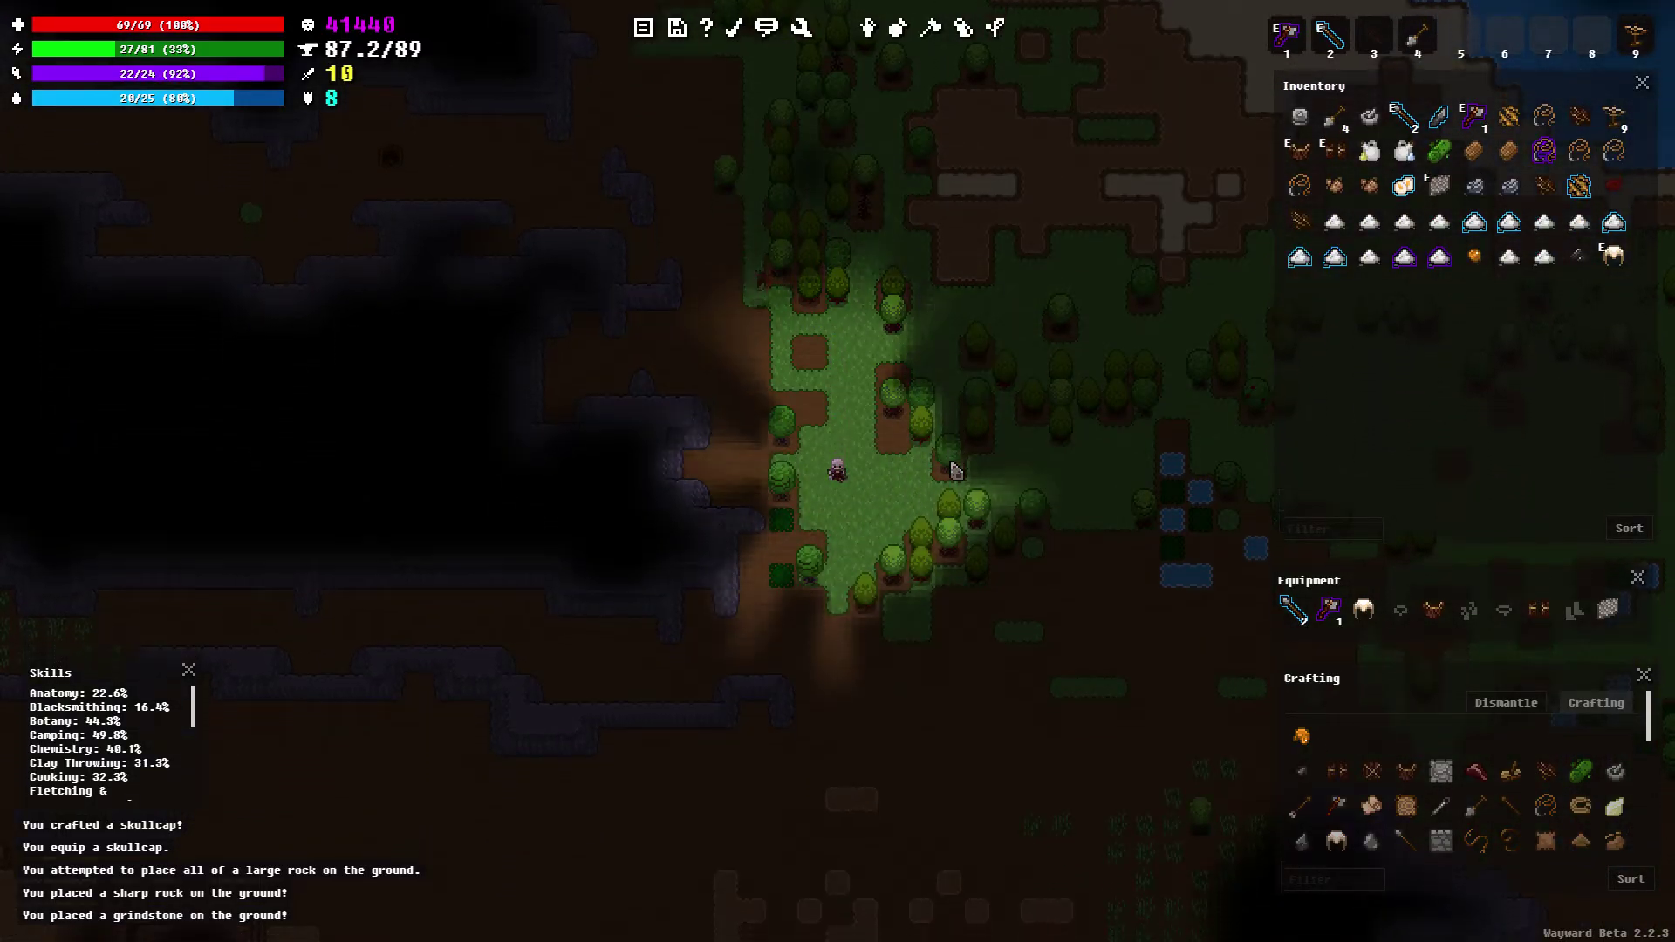
pyautogui.press('Down')
pyautogui.press('Down')
pyautogui.press('Down')
pyautogui.press('Down')
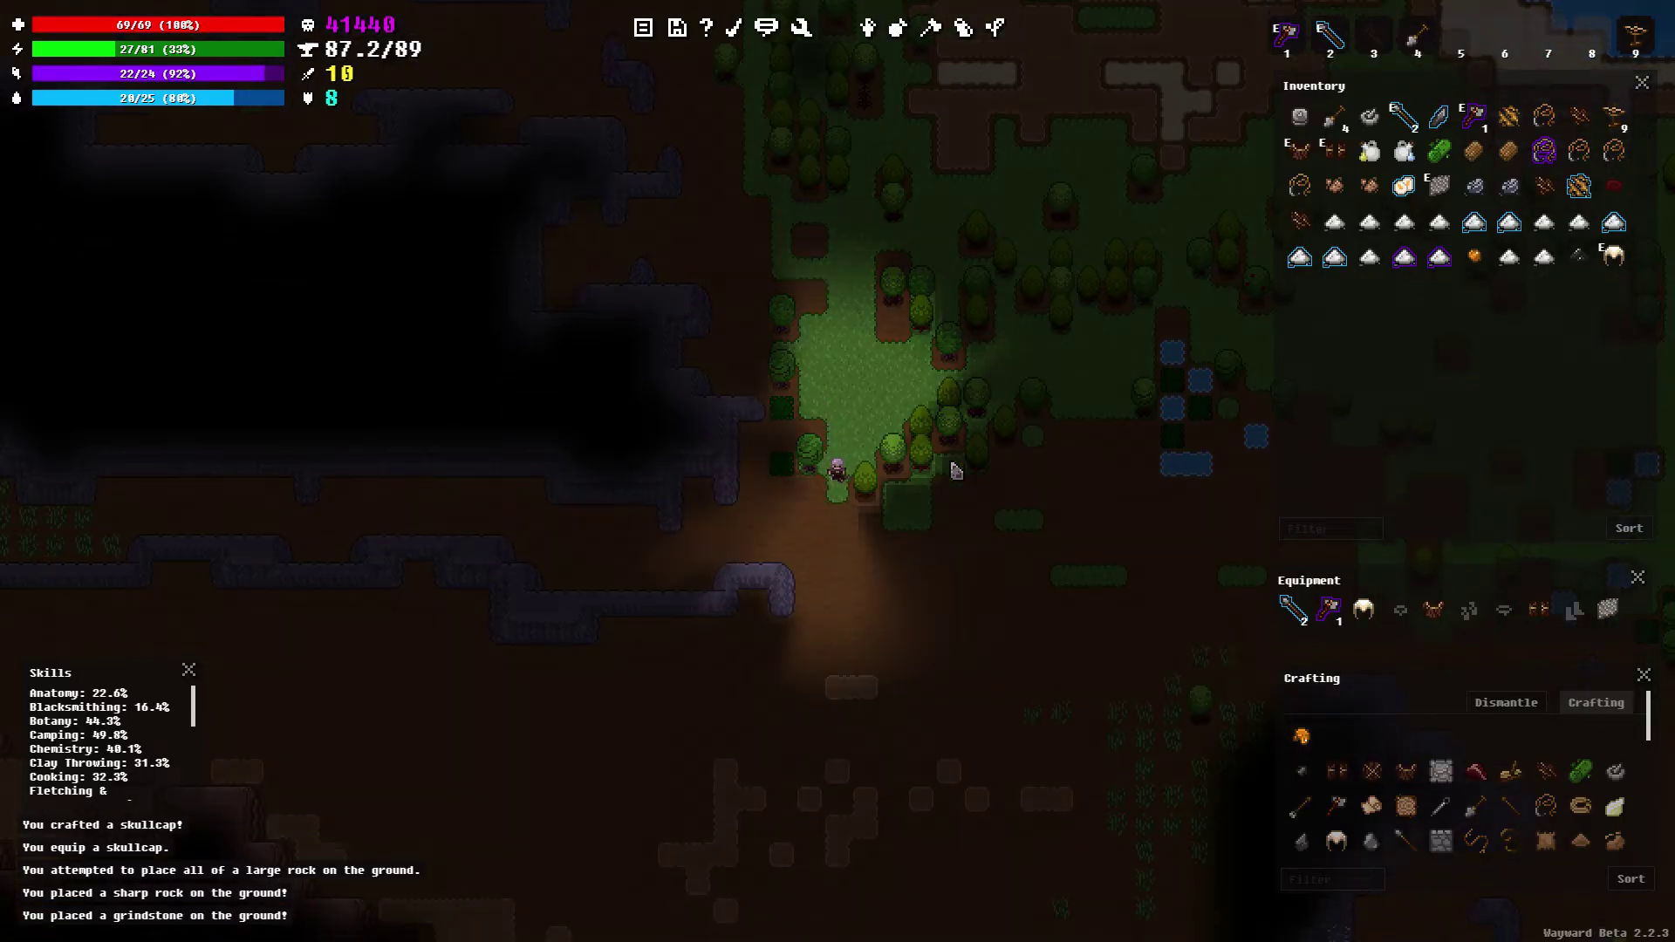
pyautogui.press('Down')
pyautogui.press('Down')
pyautogui.press('Down')
pyautogui.press('Down')
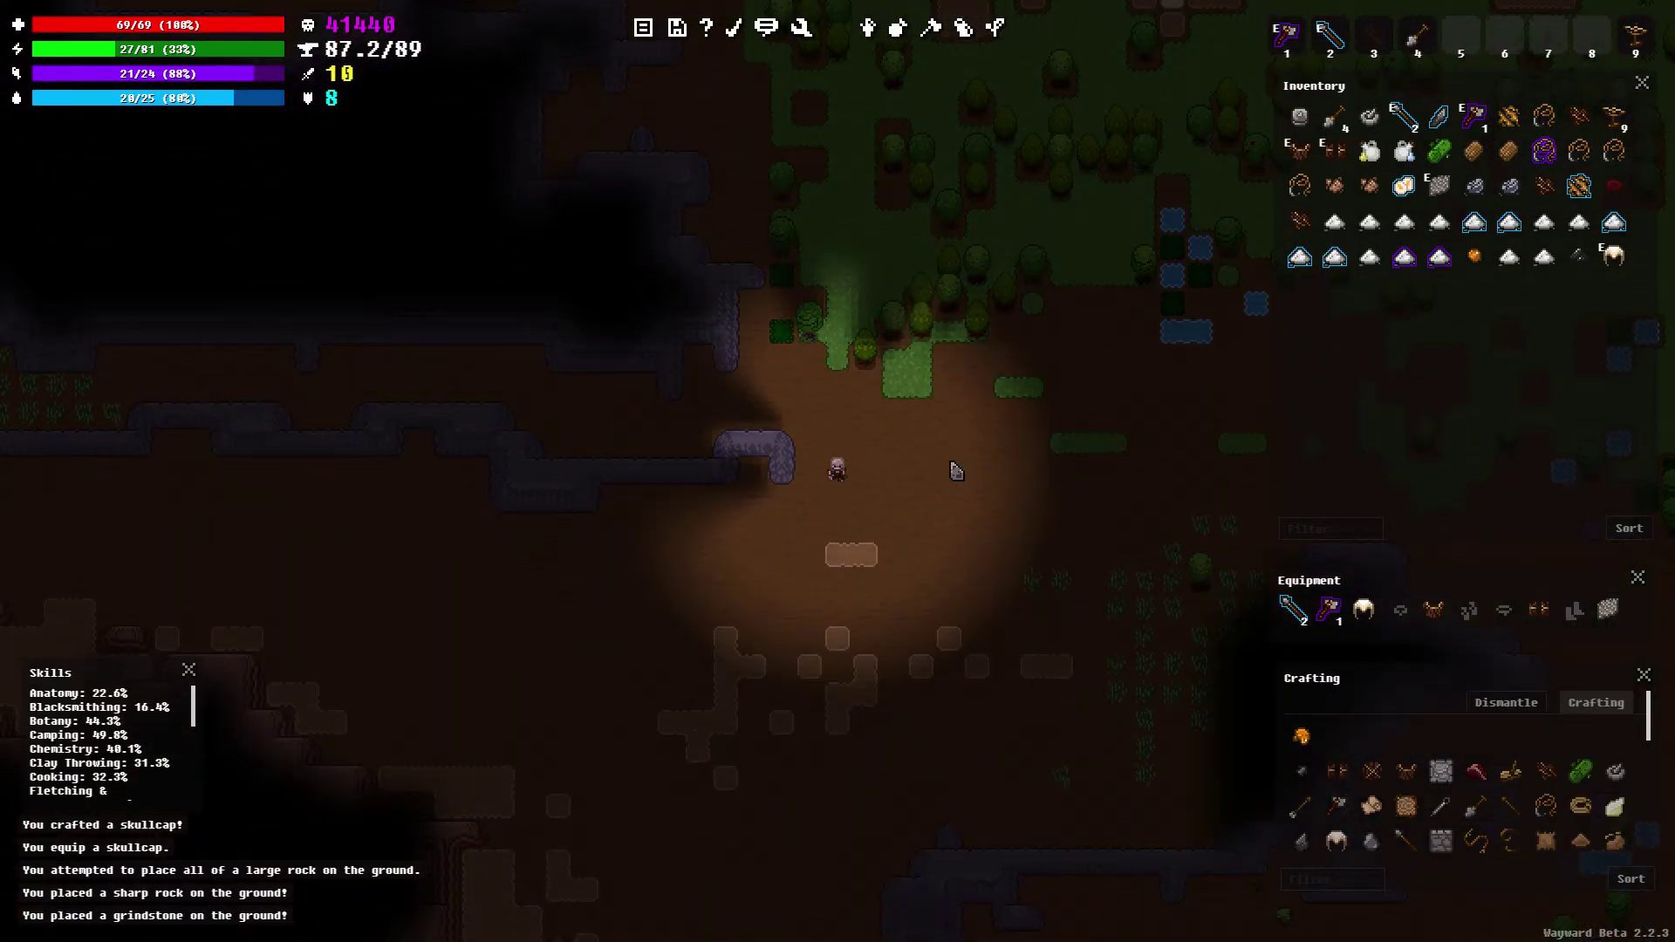
pyautogui.press('Down')
# Walk west along the rocky ridge
pyautogui.press('Left')
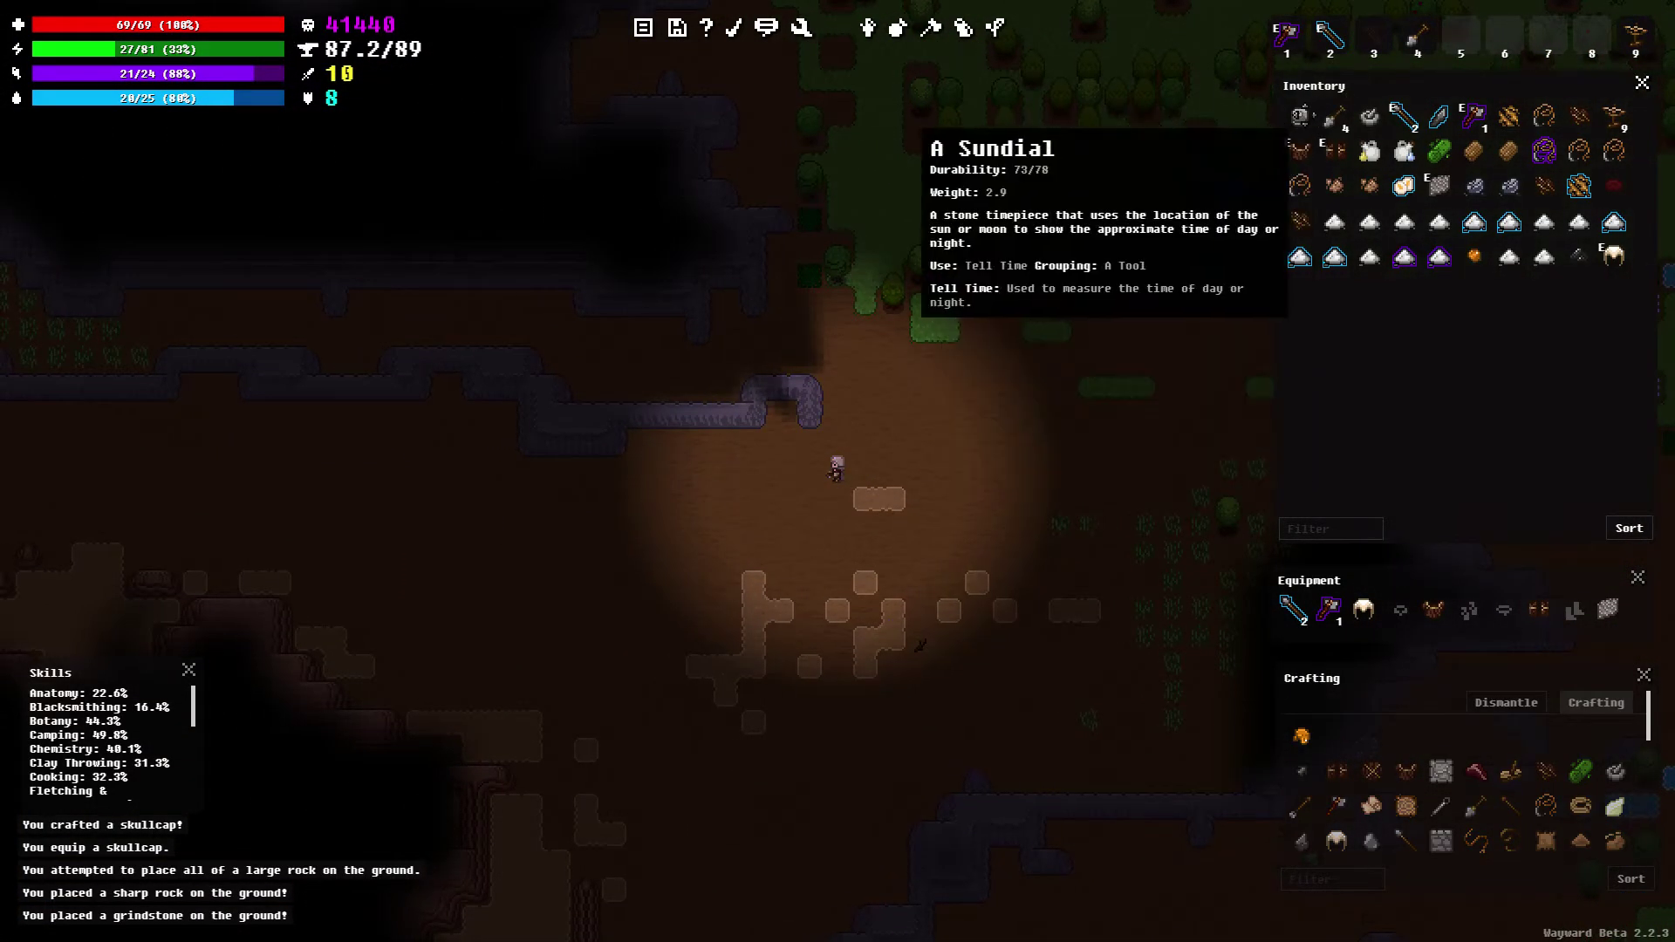
pyautogui.press('Left')
pyautogui.press('Left')
pyautogui.press('Left')
pyautogui.press('Left')
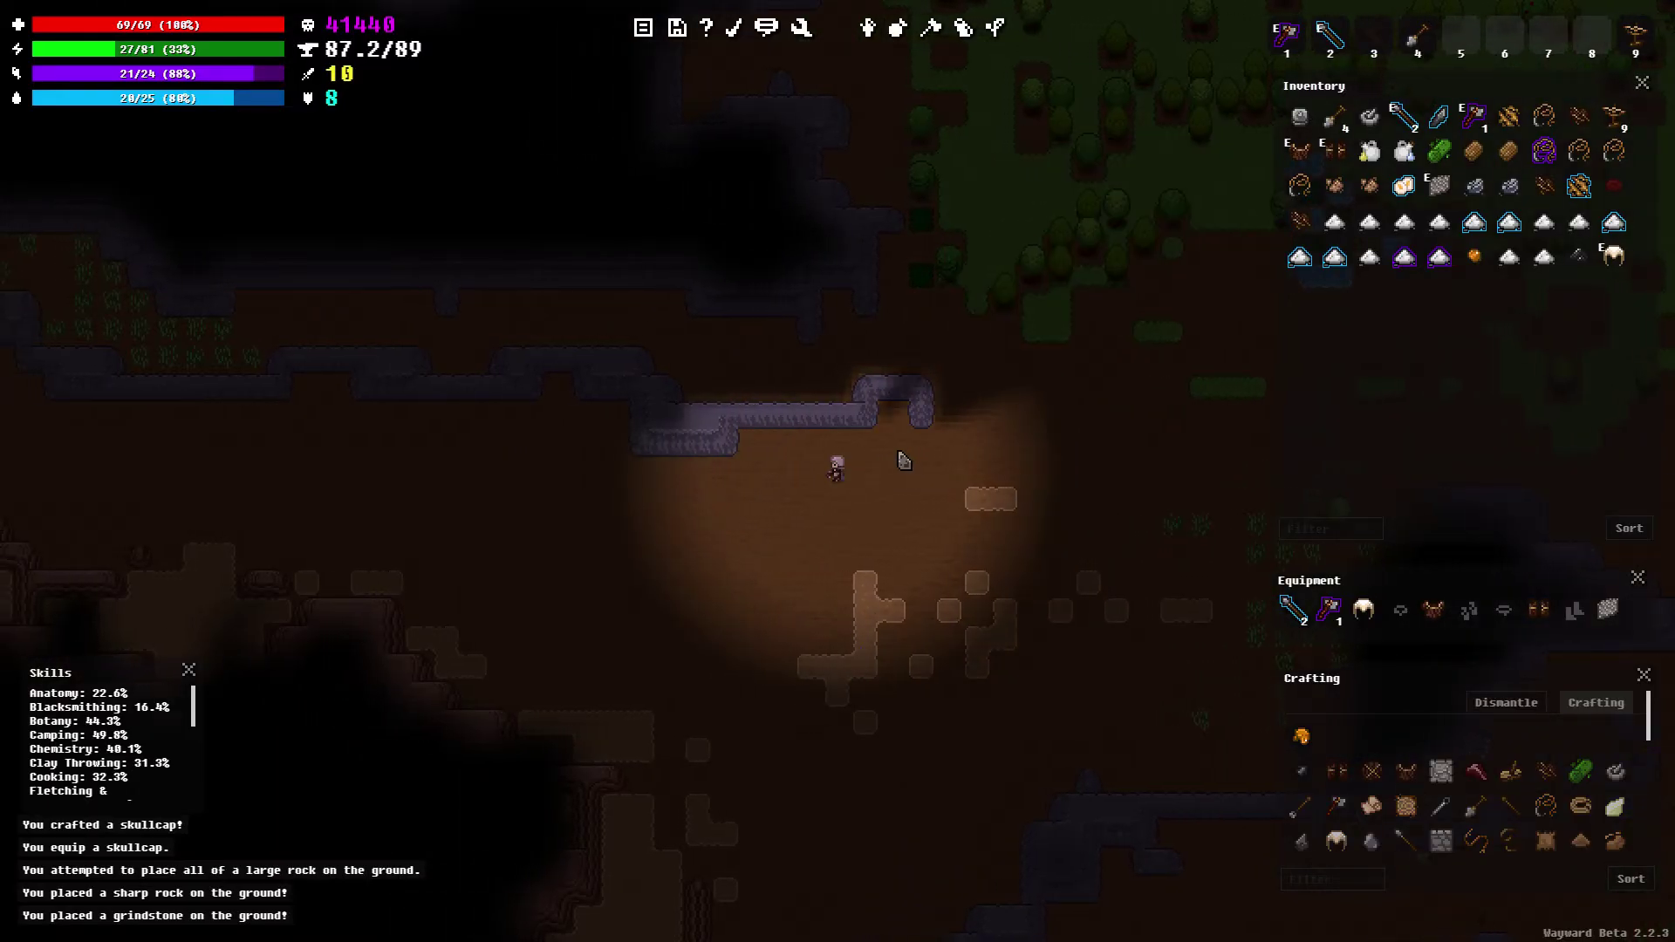
pyautogui.press('Left')
pyautogui.press('Left')
pyautogui.press('Left')
pyautogui.press('Left')
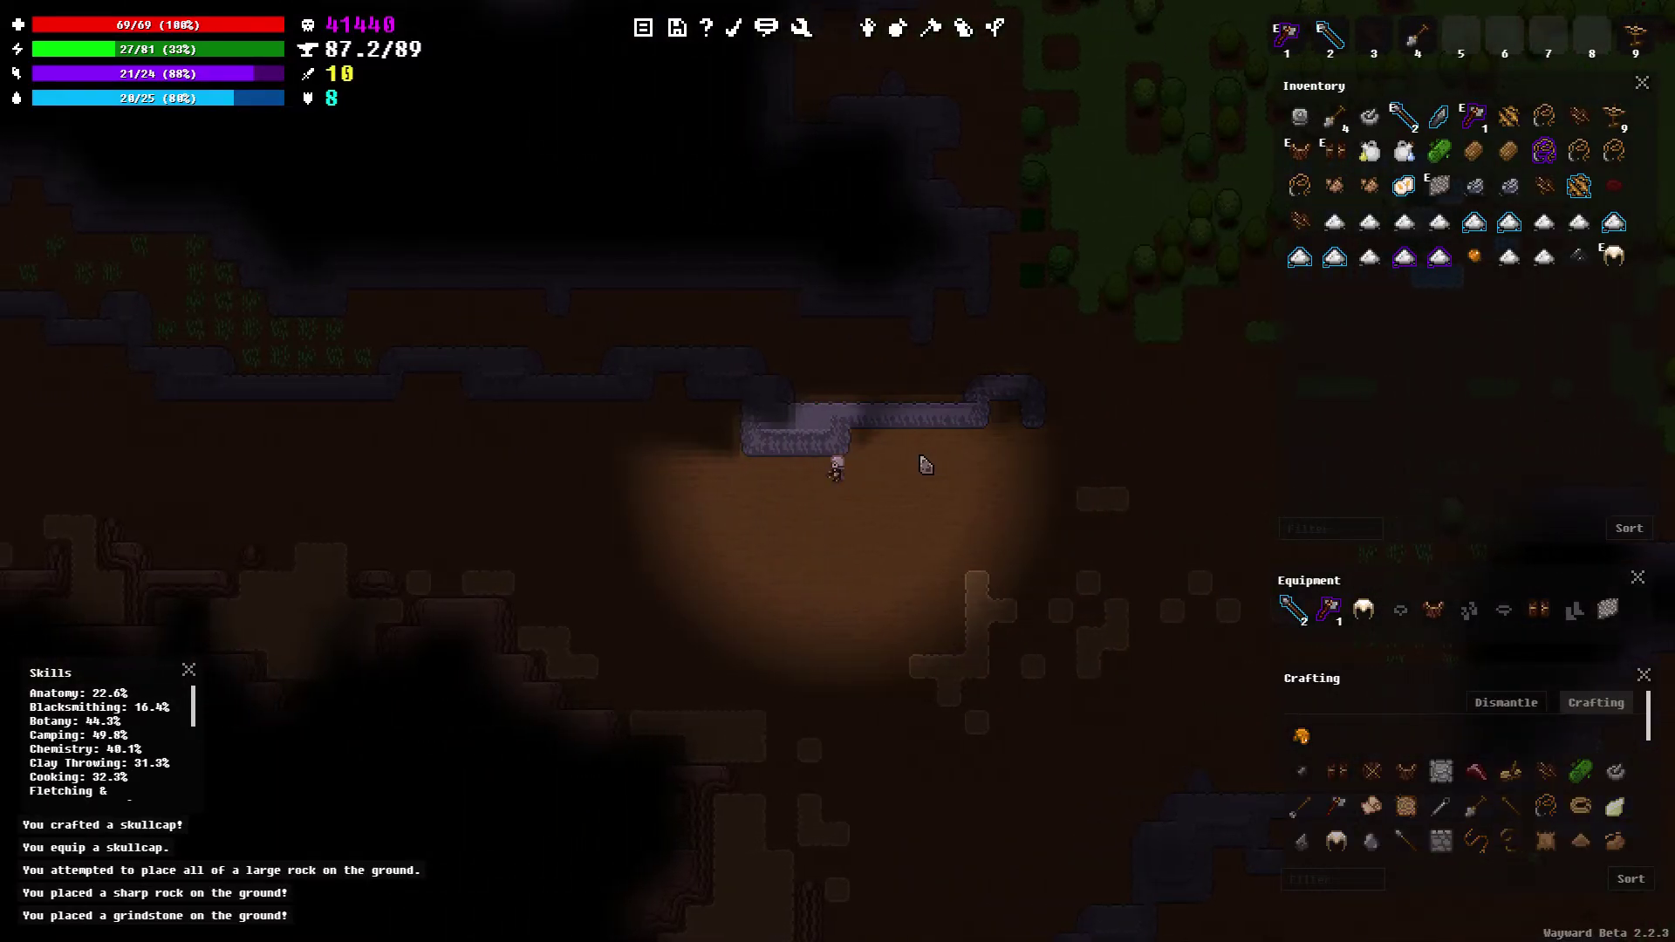
pyautogui.press('Left')
pyautogui.press('Left')
pyautogui.press('Left')
pyautogui.press('Left')
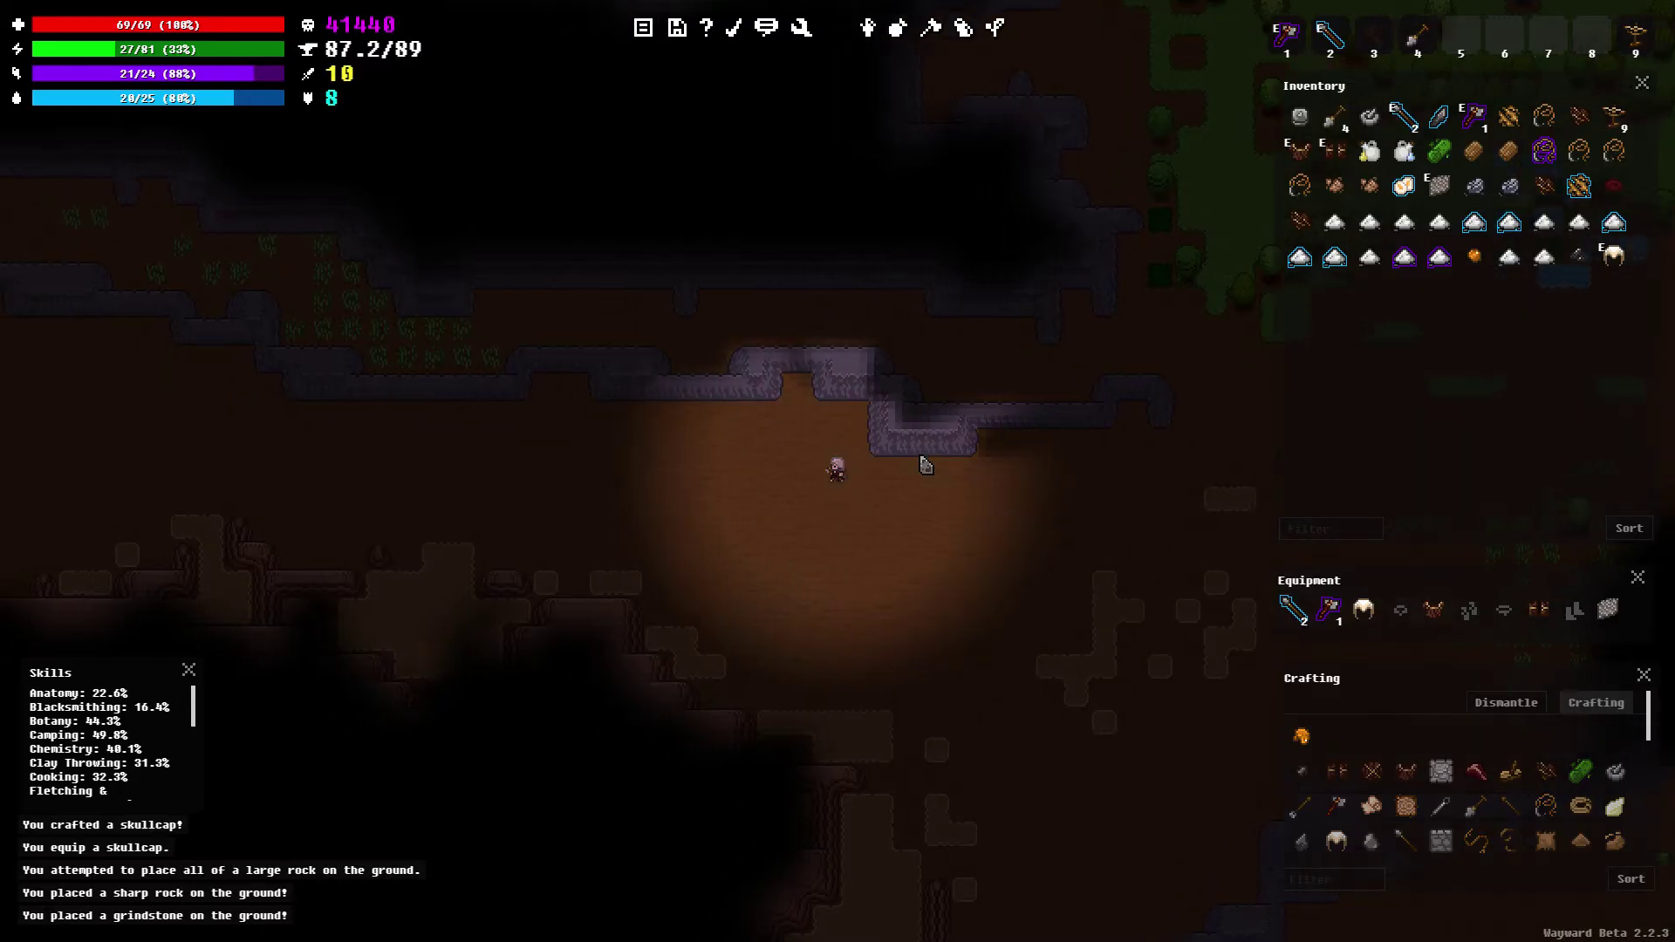
pyautogui.press('Left')
pyautogui.press('Left')
pyautogui.press('Left')
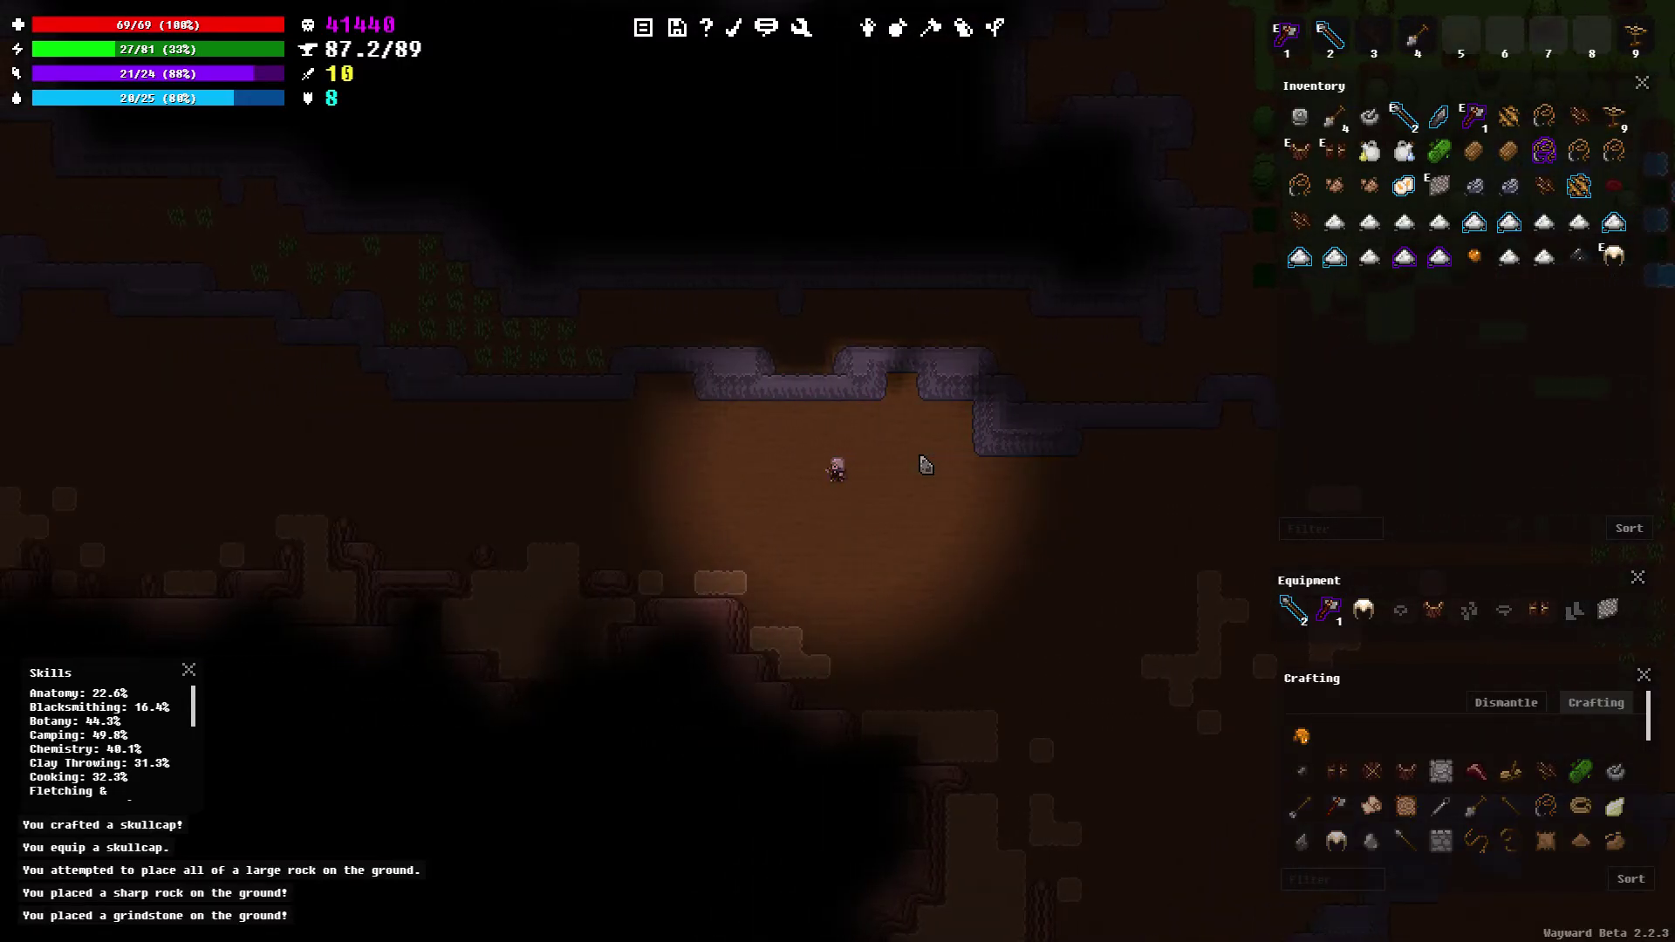
pyautogui.press('Left')
pyautogui.press('Left')
pyautogui.press('Left')
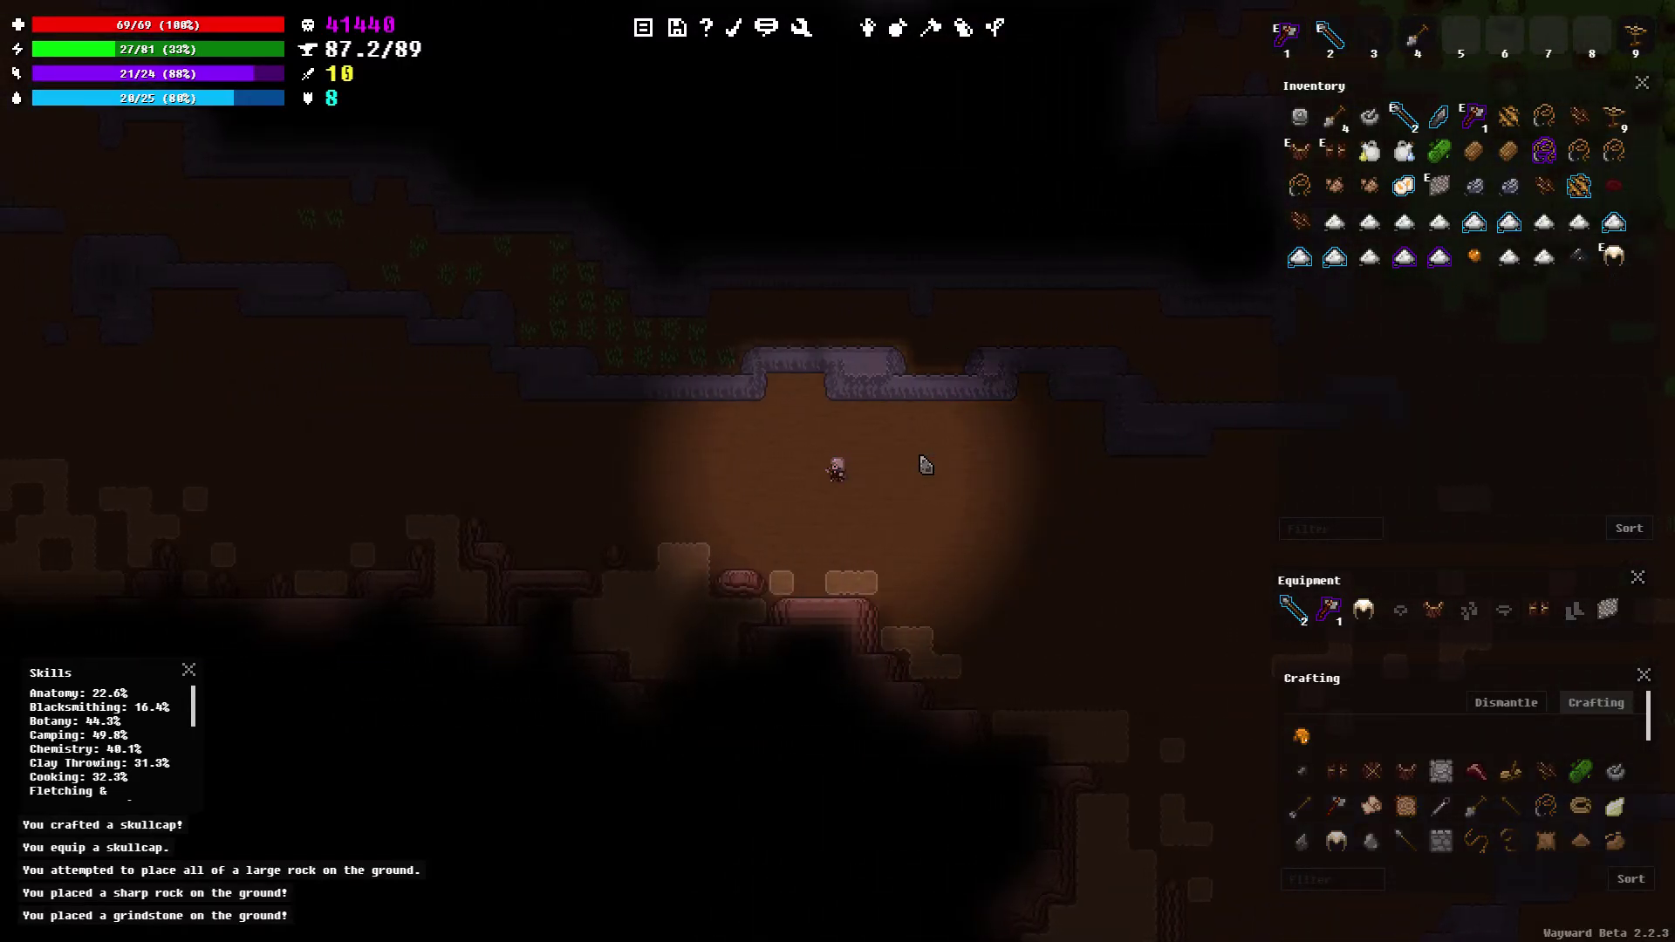
pyautogui.press('Left')
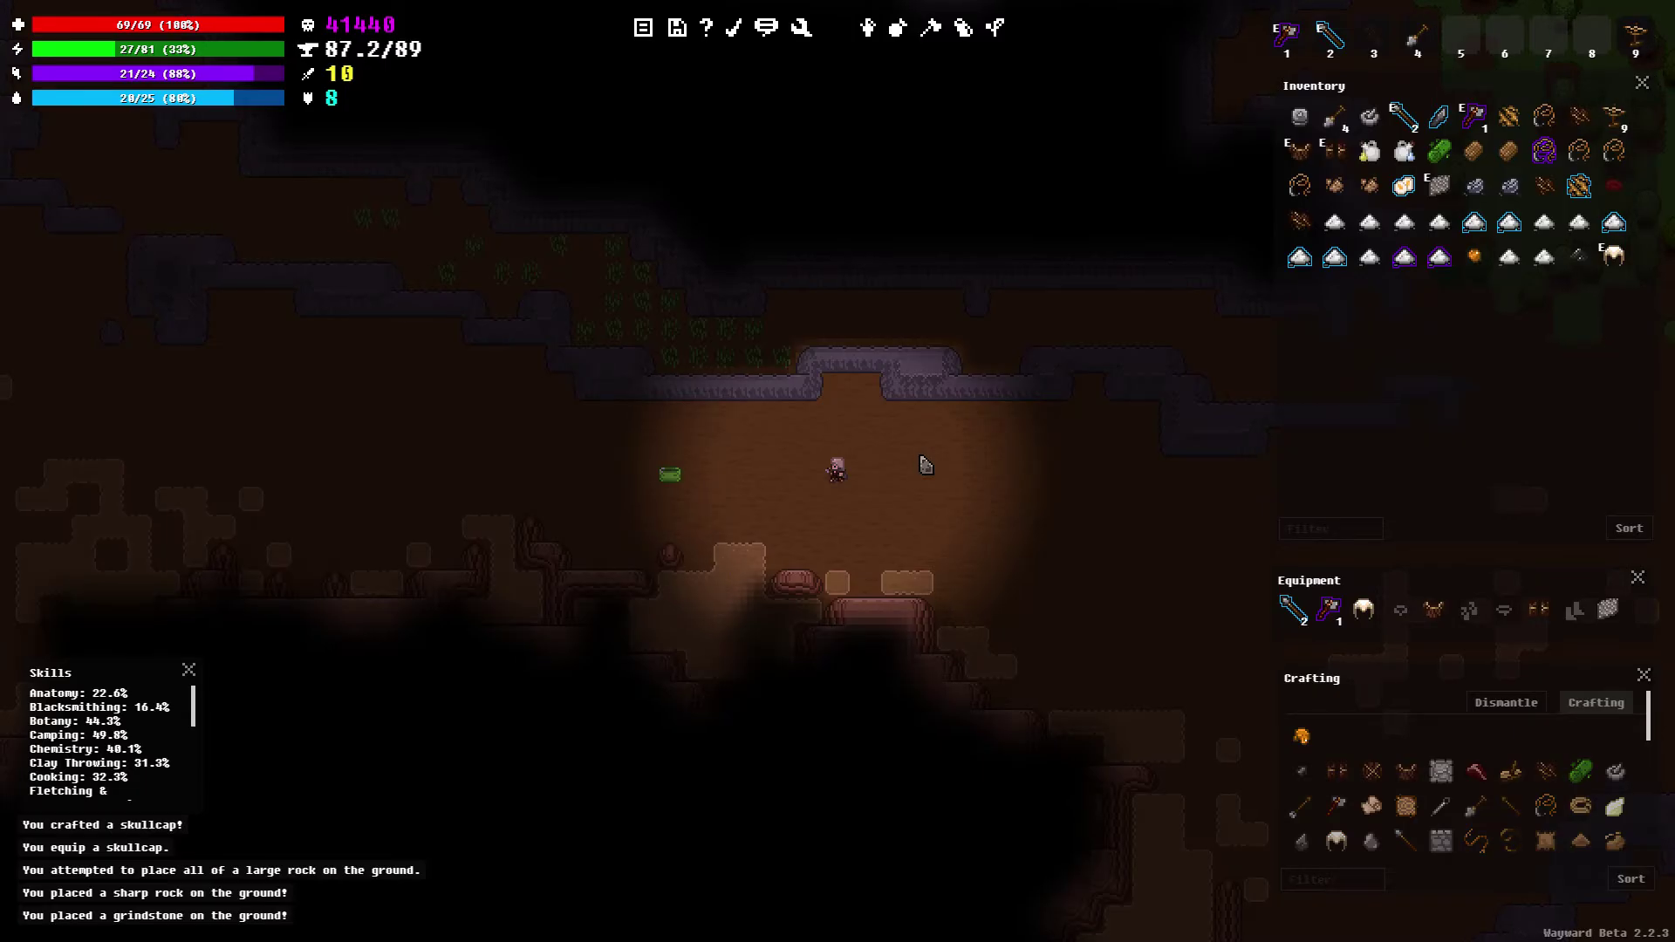
# Sidestep north, then south, to get west past the green jelly creature
pyautogui.press('Up')
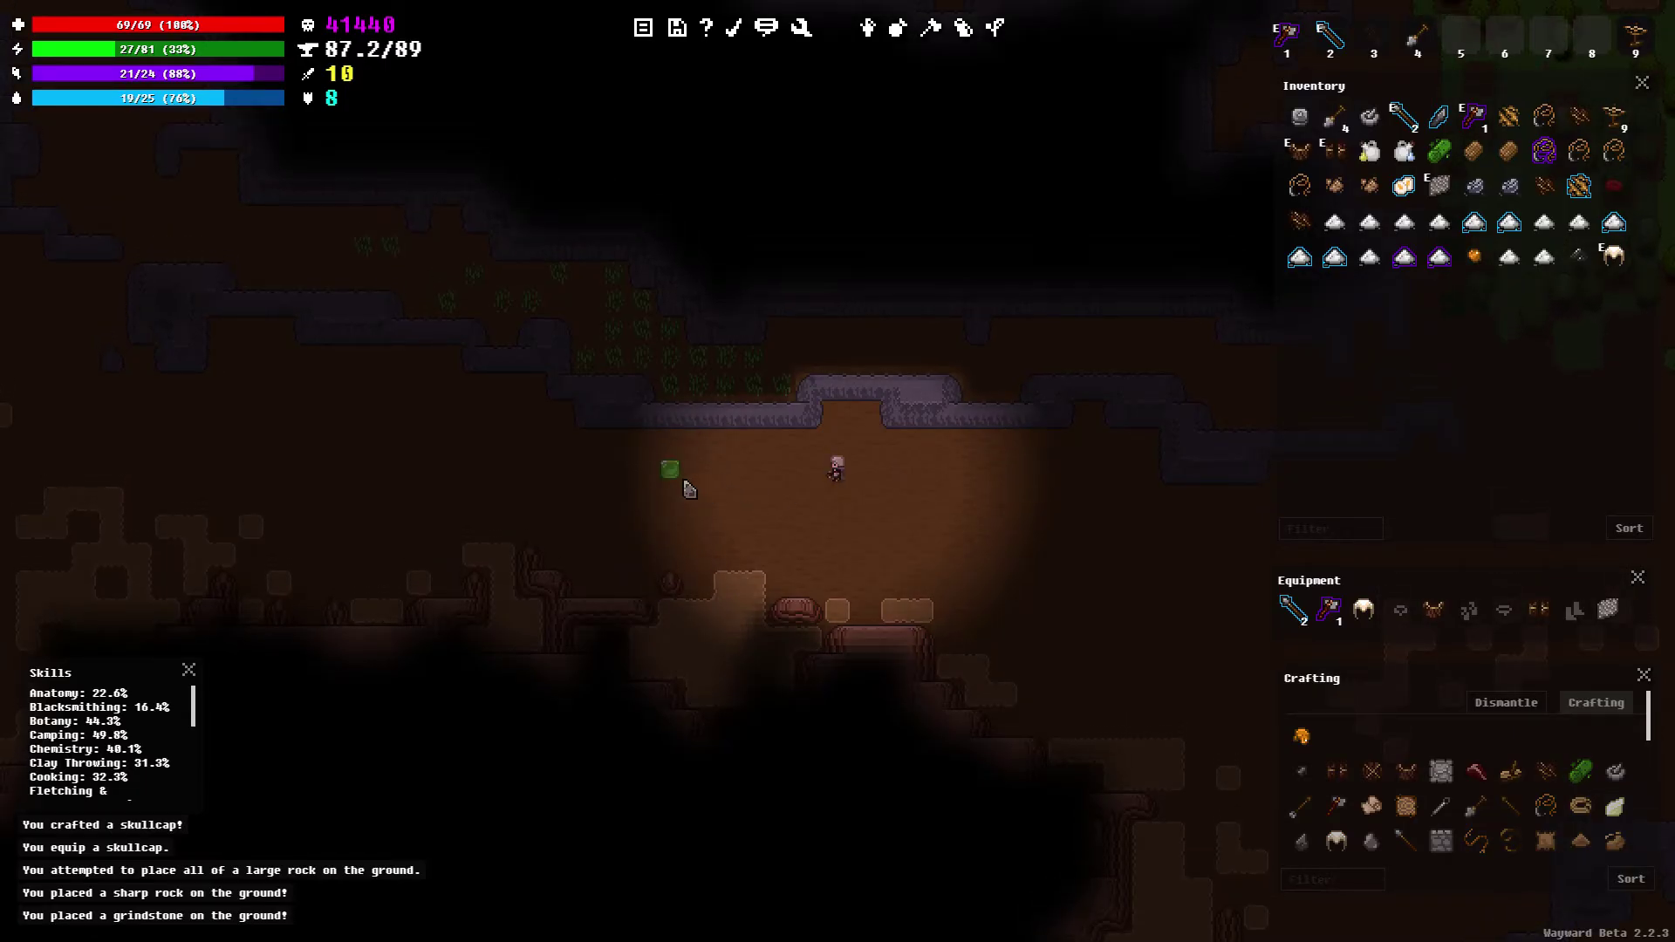
pyautogui.press('Left')
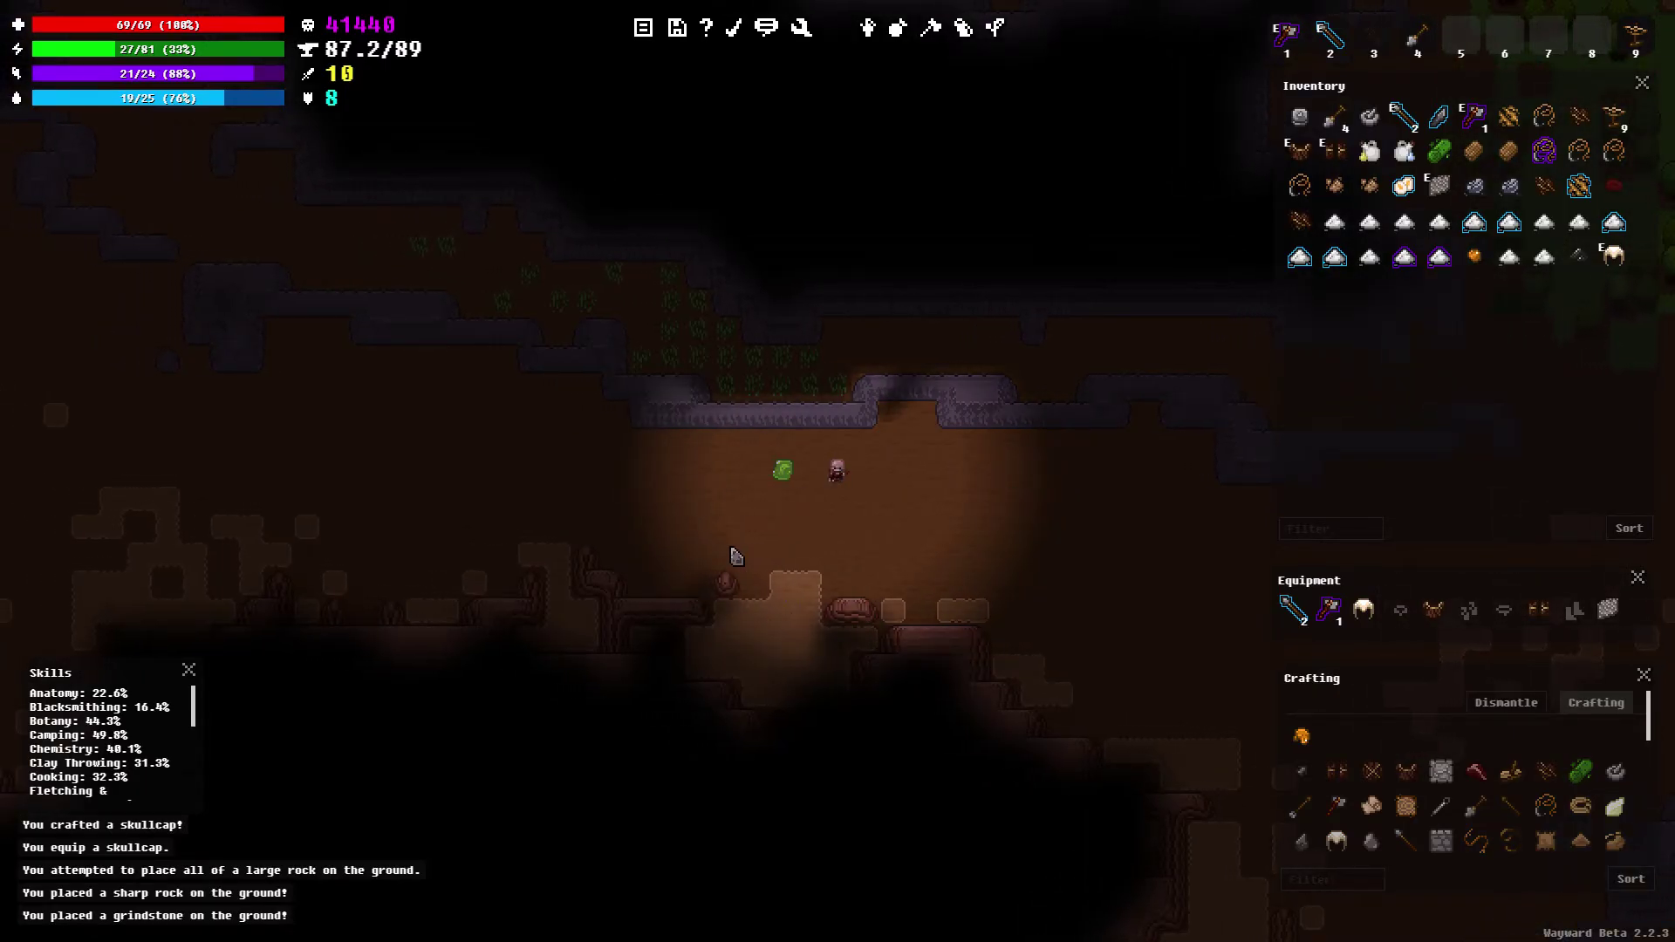
pyautogui.press('Down')
pyautogui.press('Down')
pyautogui.press('Left')
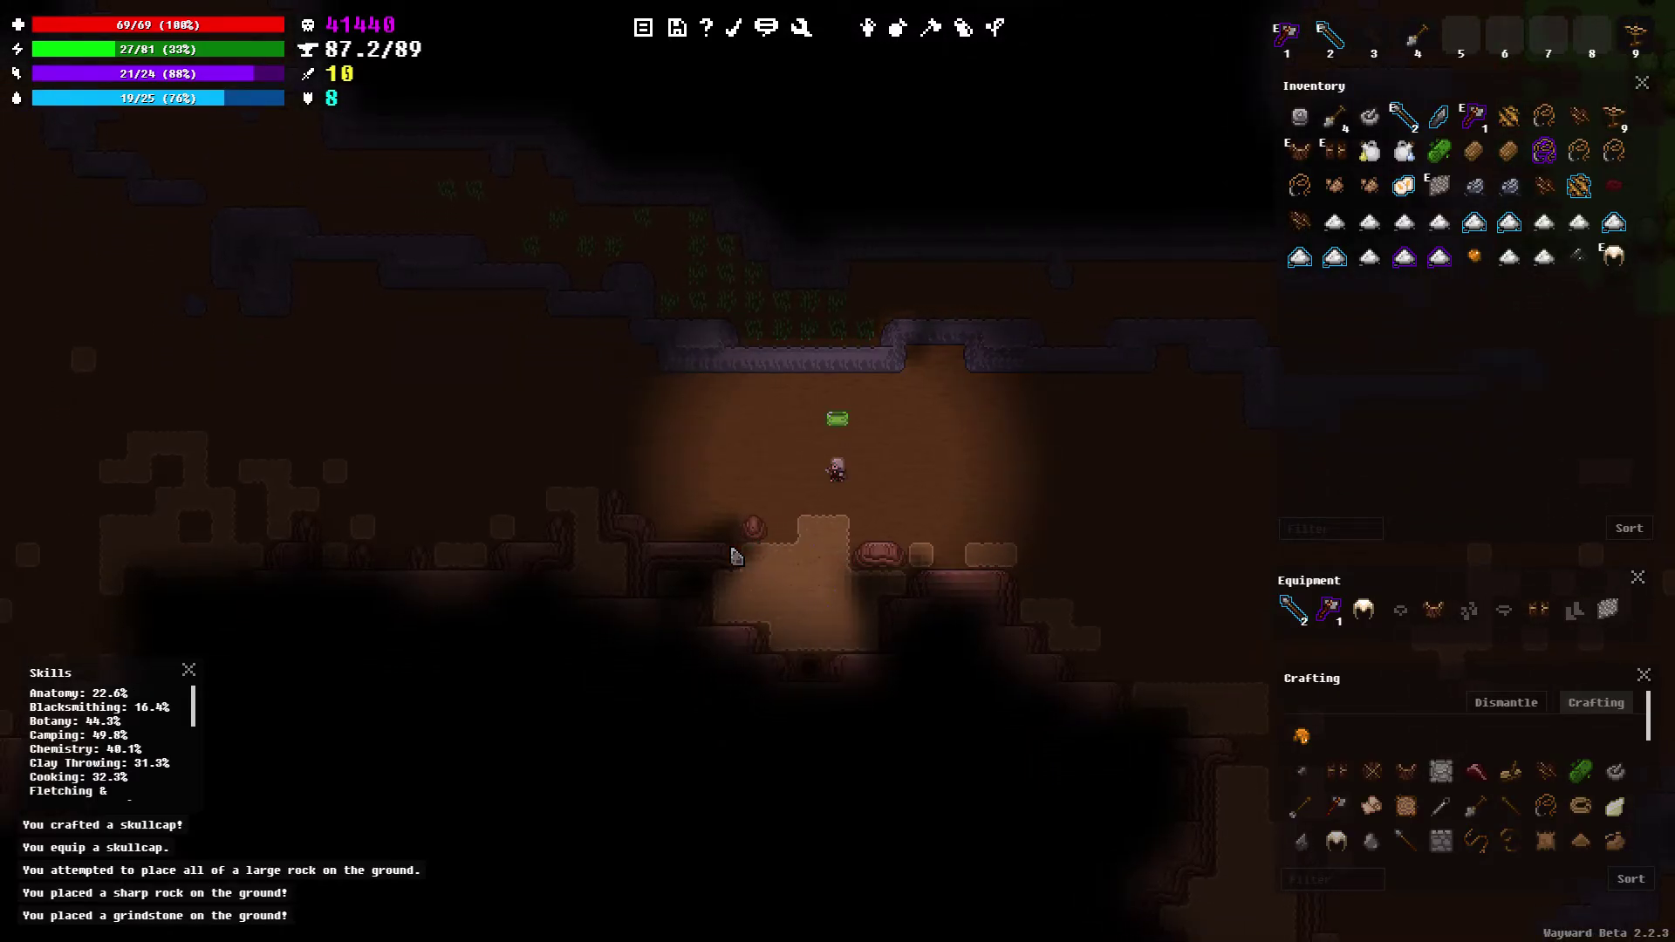
pyautogui.press('Left')
pyautogui.press('Left')
pyautogui.press('Left')
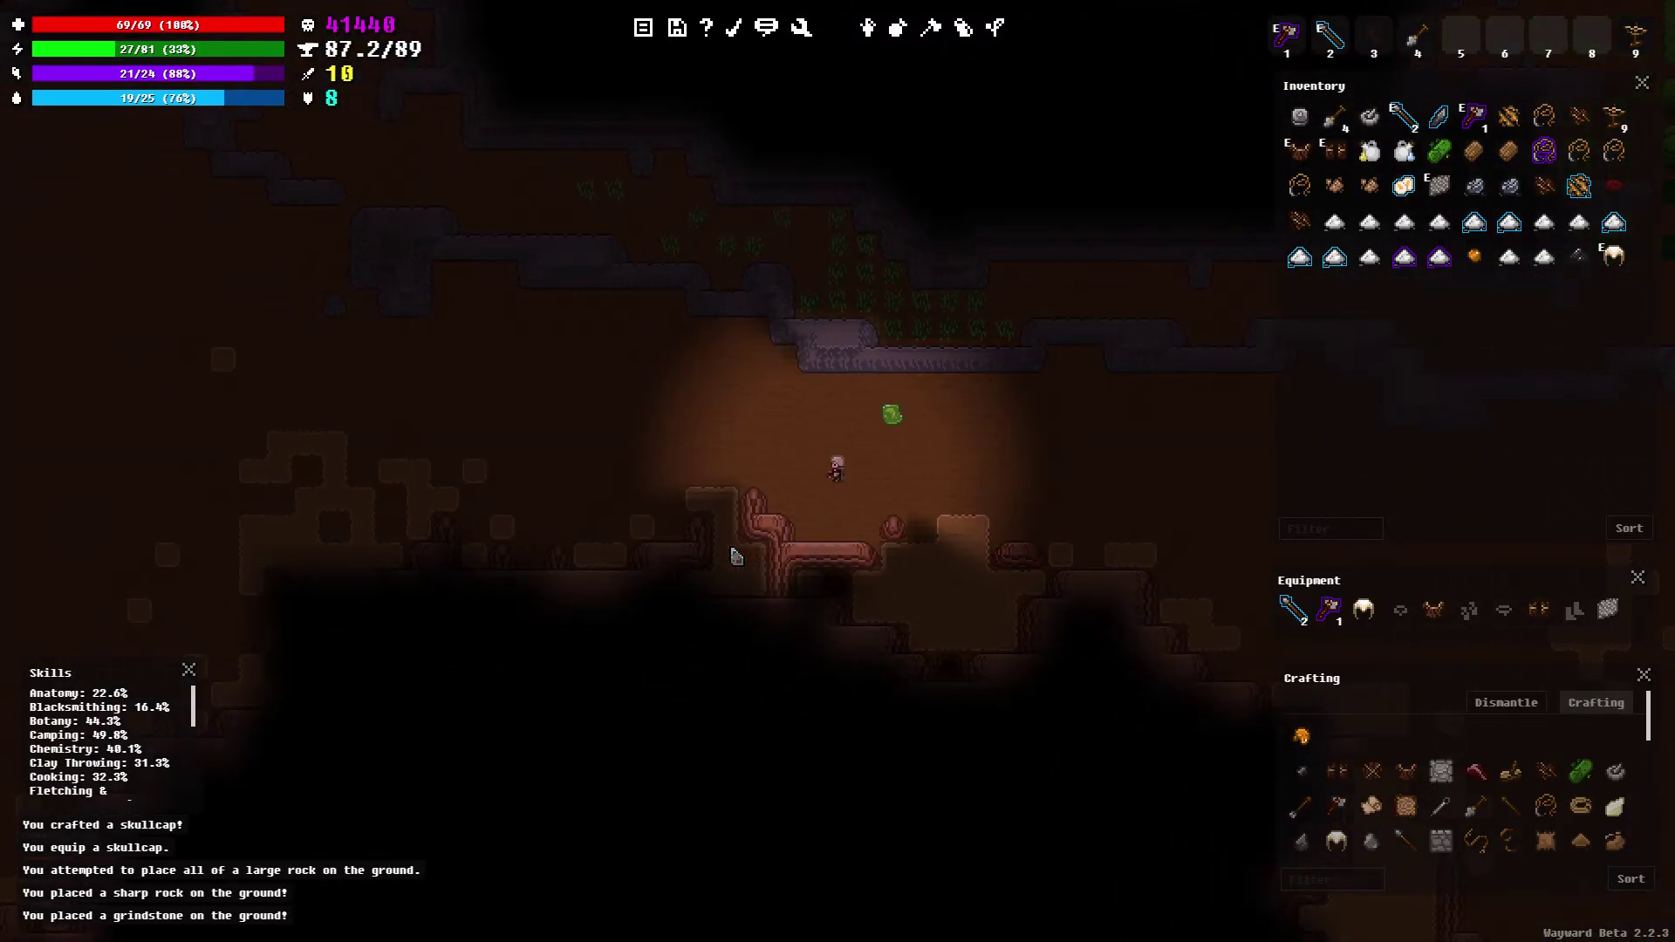
# Continue west, then south through the dark dirt toward the cliff edge
pyautogui.press('Left')
pyautogui.press('Left')
pyautogui.press('Left')
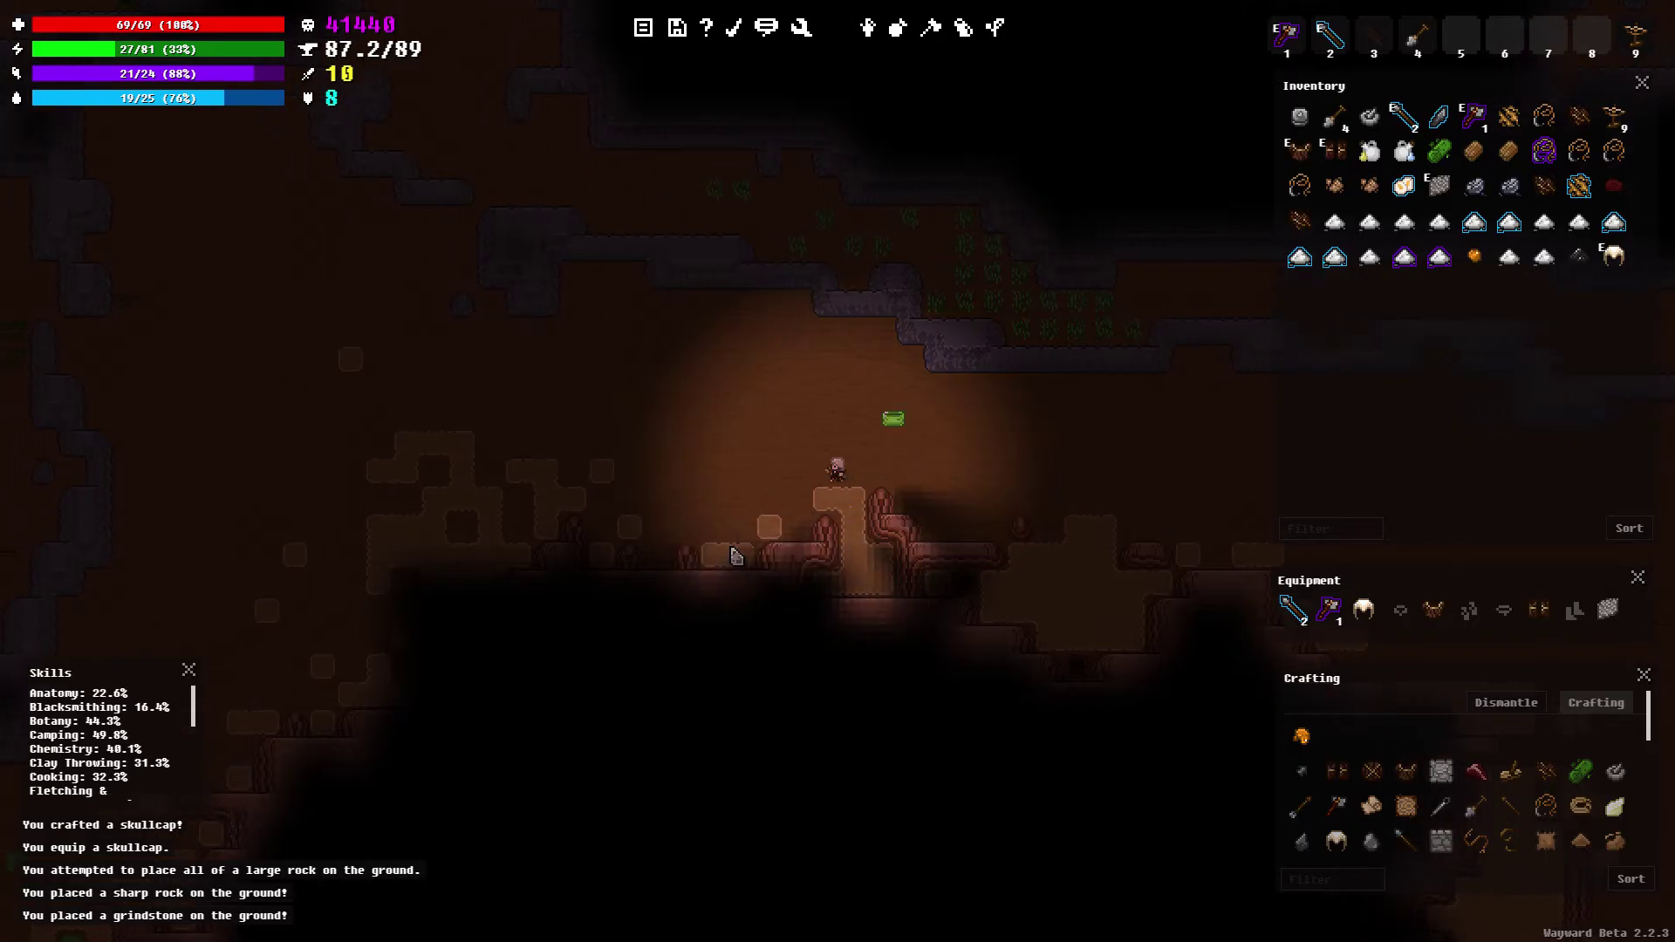
pyautogui.press('Left')
pyautogui.press('Left')
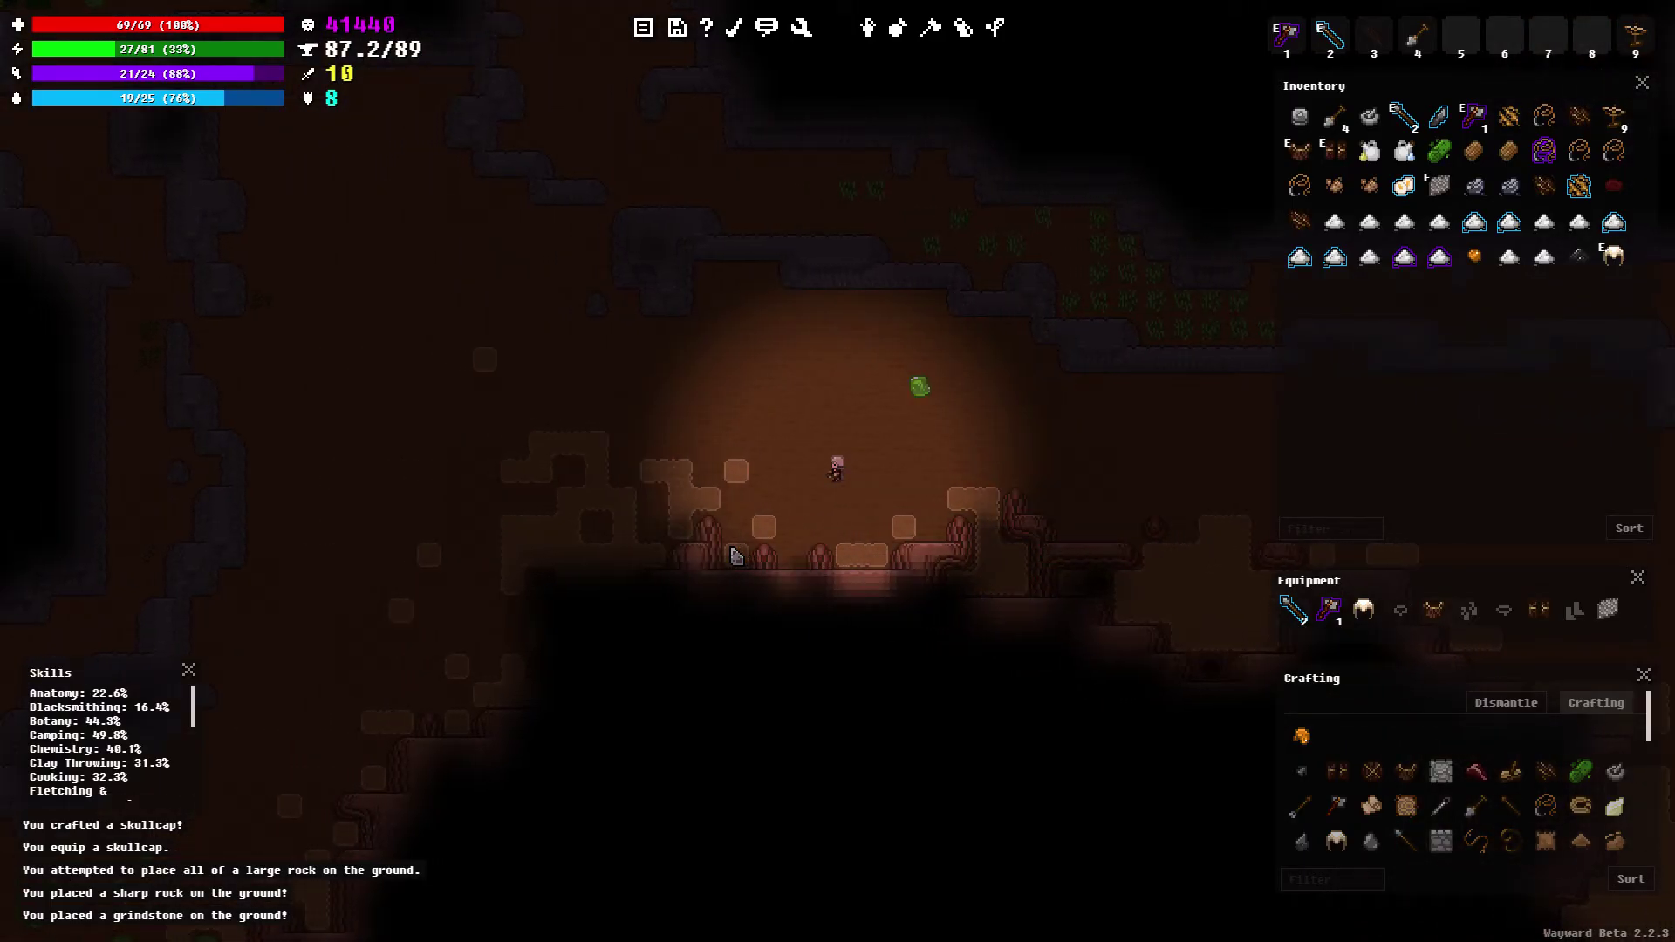
pyautogui.press('Left')
pyautogui.press('Left')
pyautogui.press('Left')
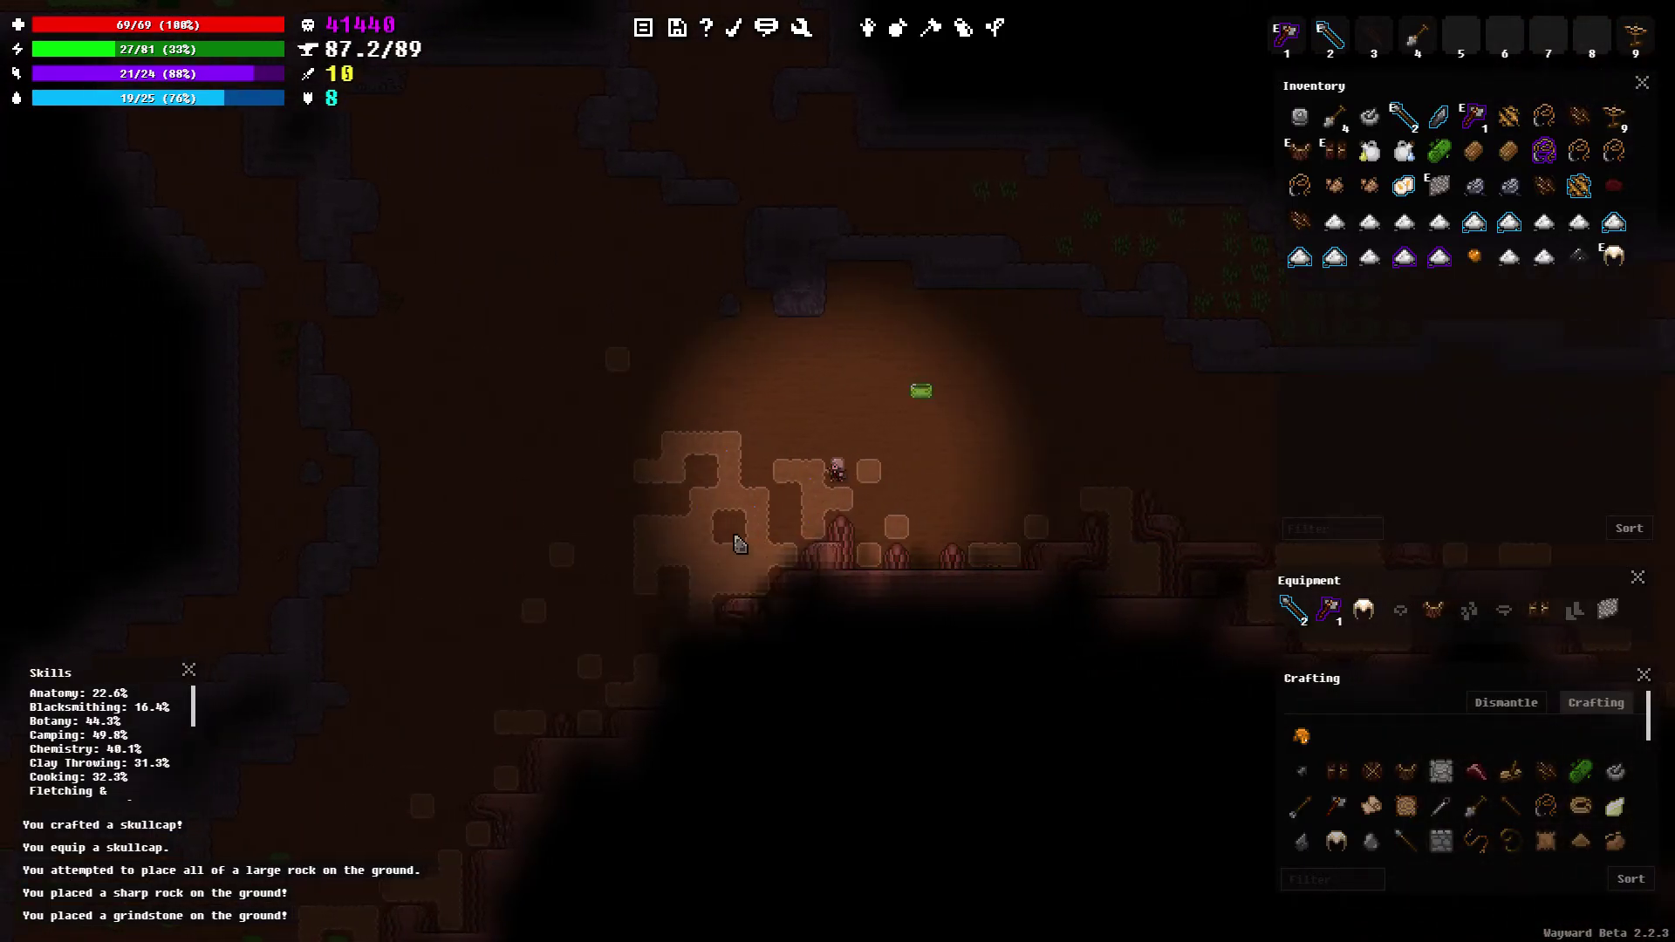
pyautogui.press('Left')
pyautogui.press('Left')
pyautogui.press('Left')
pyautogui.press('Left')
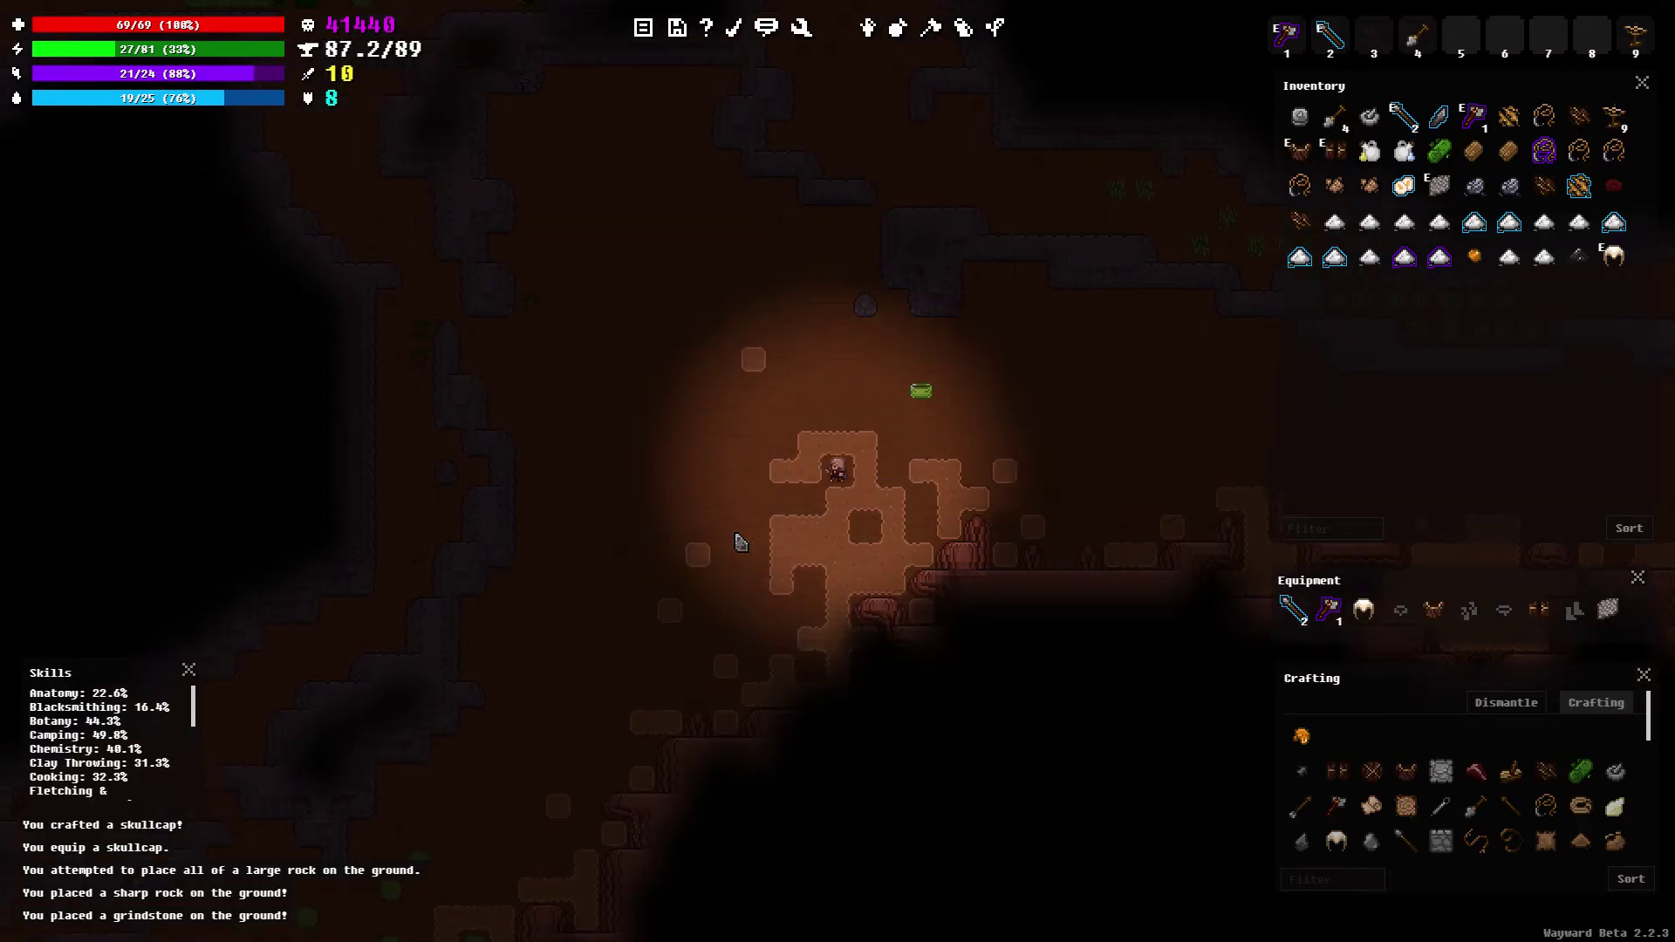
pyautogui.press('Left')
pyautogui.press('Left')
pyautogui.press('Left')
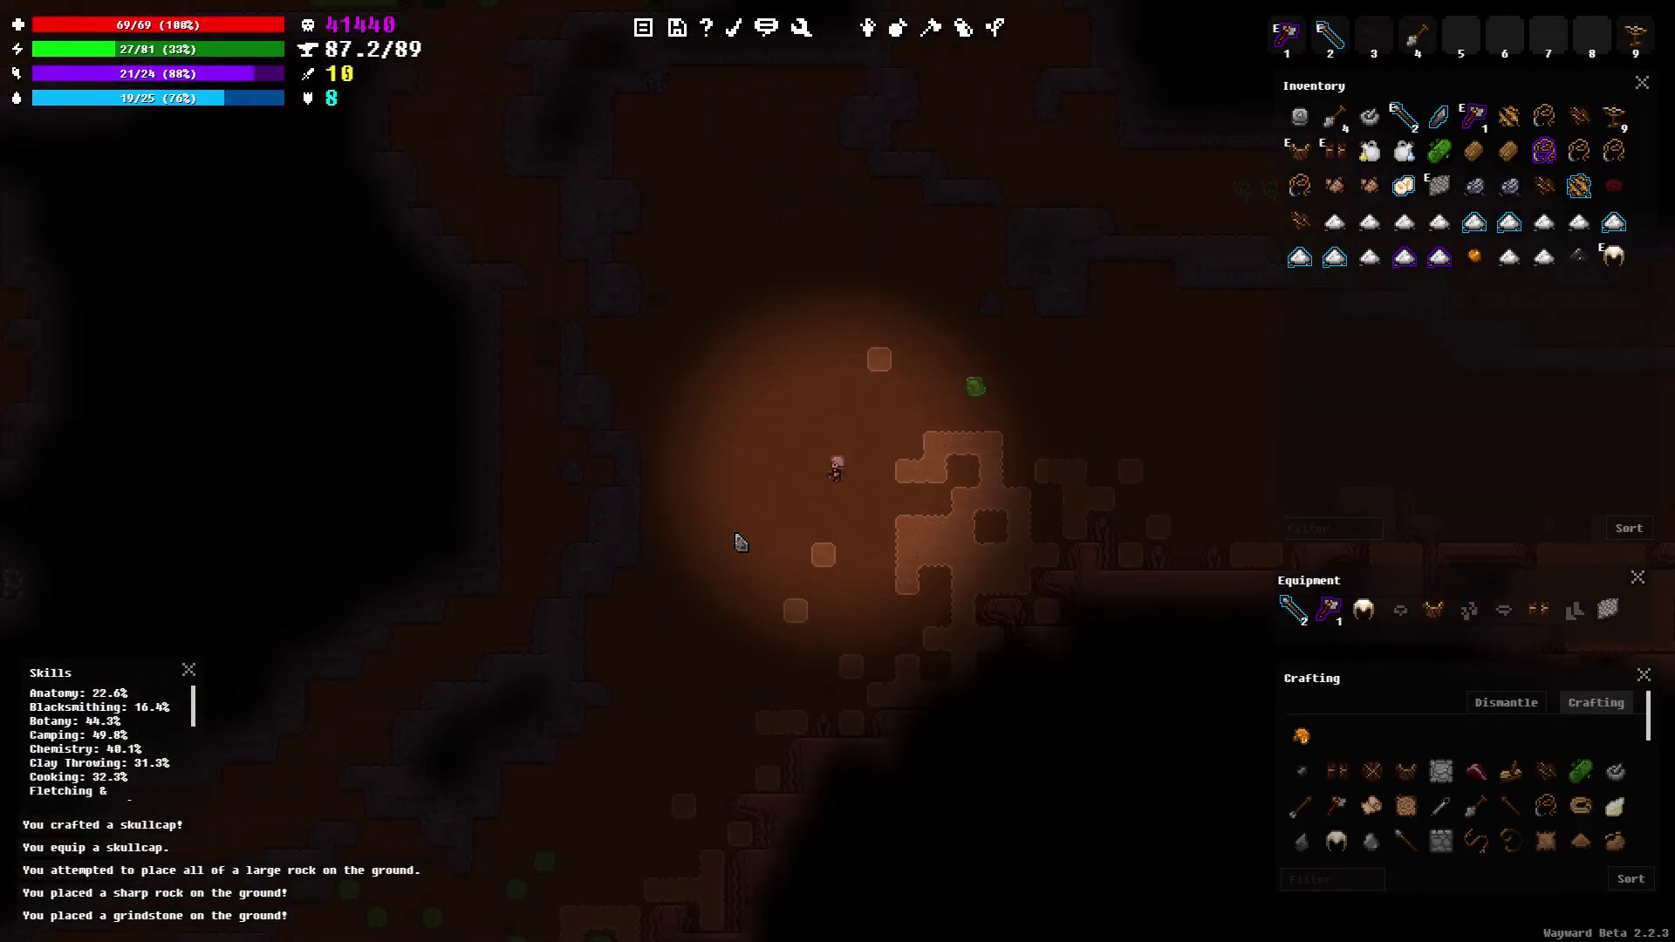
pyautogui.press('Left')
pyautogui.press('Left')
pyautogui.press('Left')
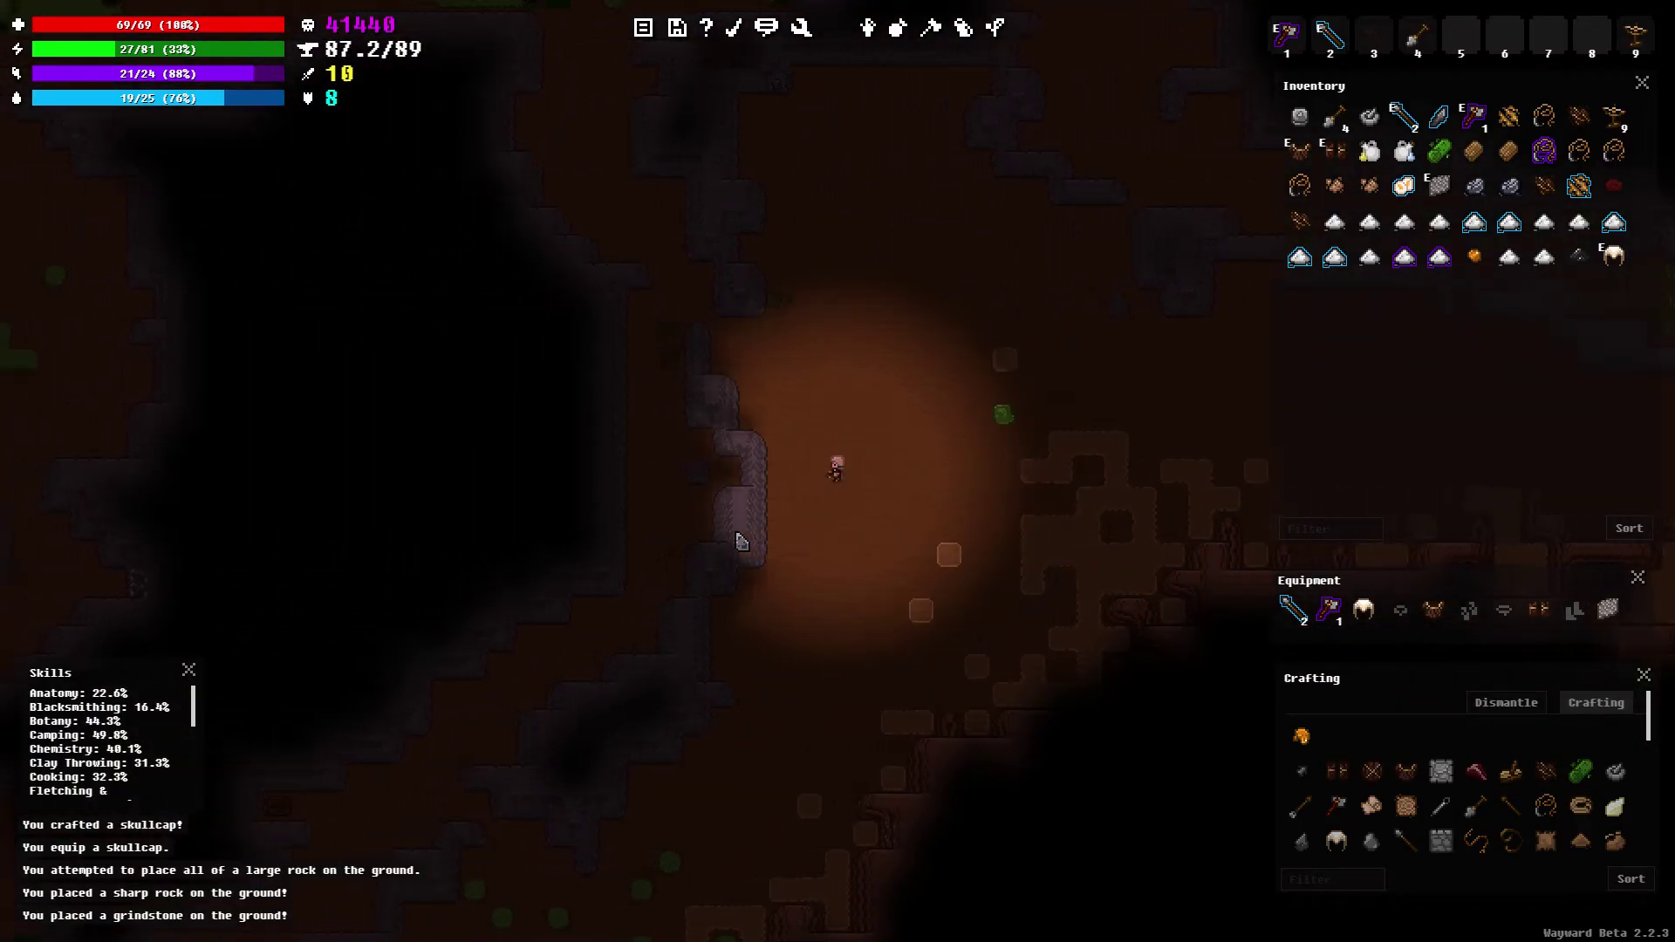
pyautogui.press('Down')
pyautogui.press('Down')
pyautogui.press('Down')
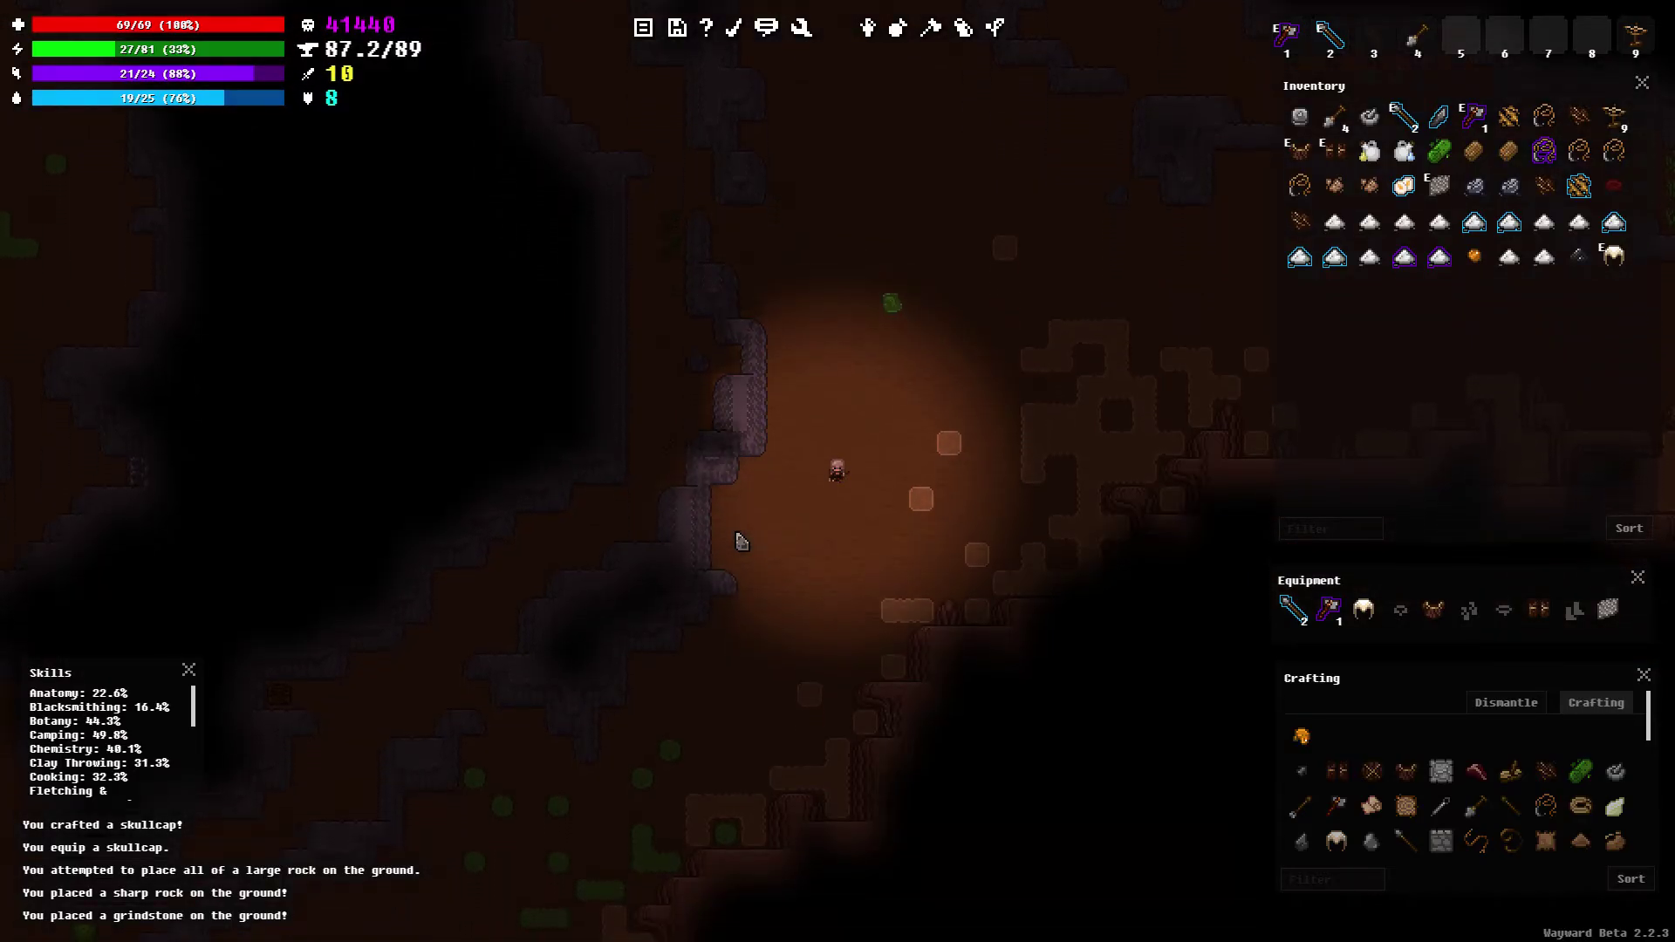
pyautogui.press('Down')
pyautogui.press('Down')
pyautogui.press('Down')
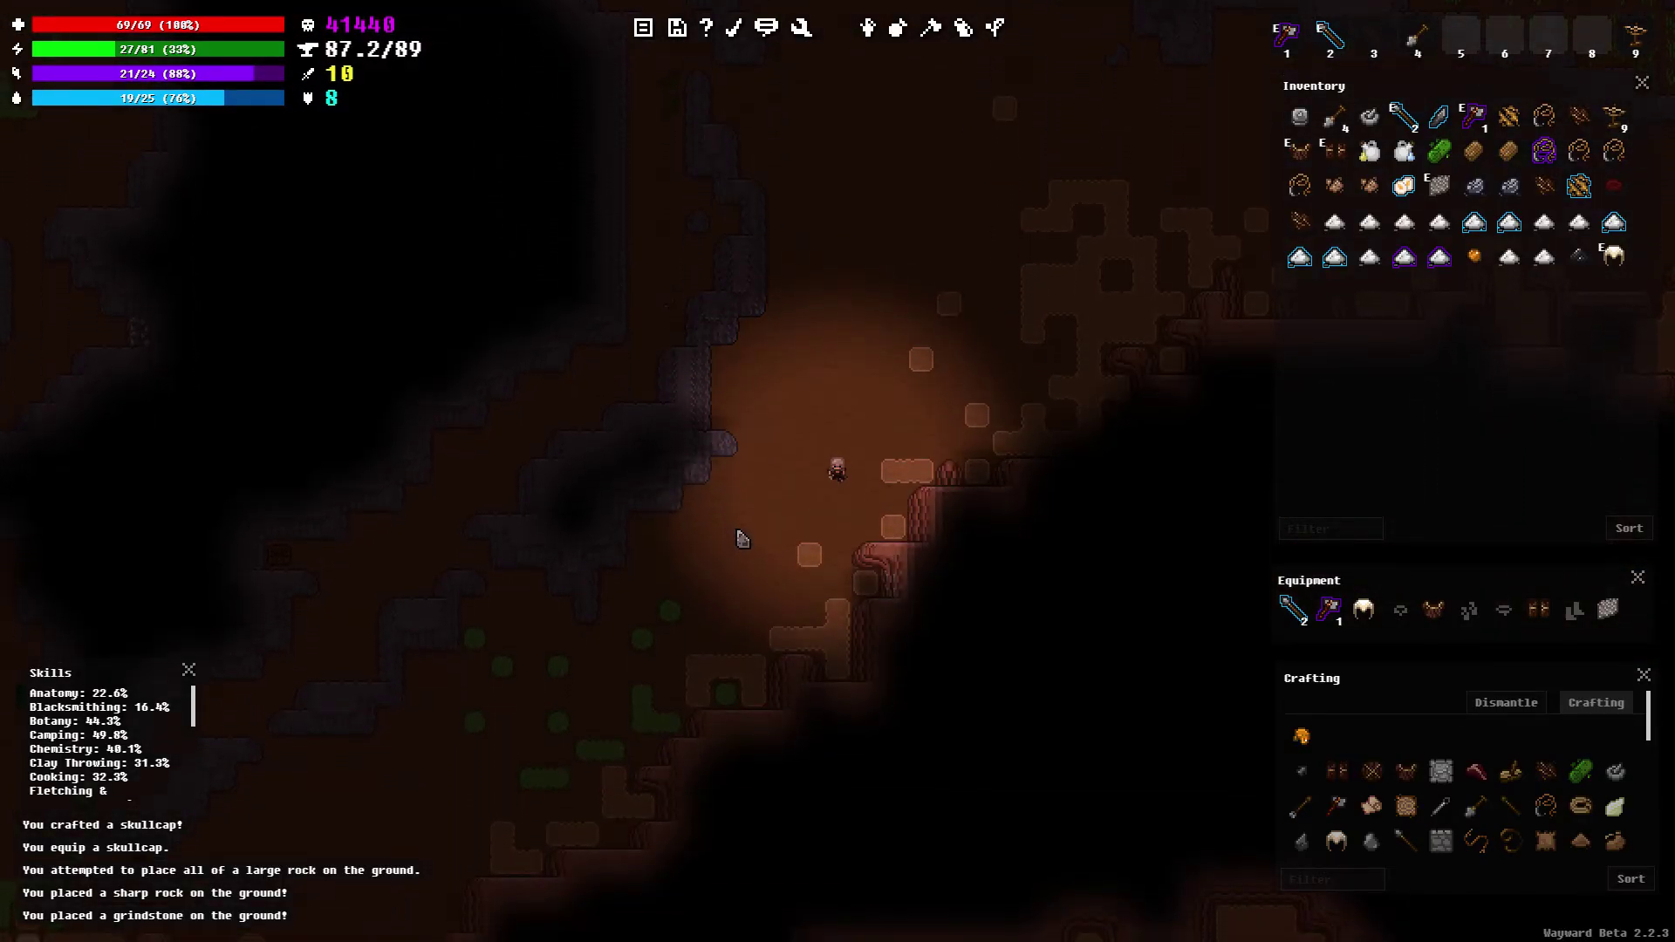
pyautogui.press('Down')
# Walk west along the cliff and south-west down the cliffside
pyautogui.press('Left')
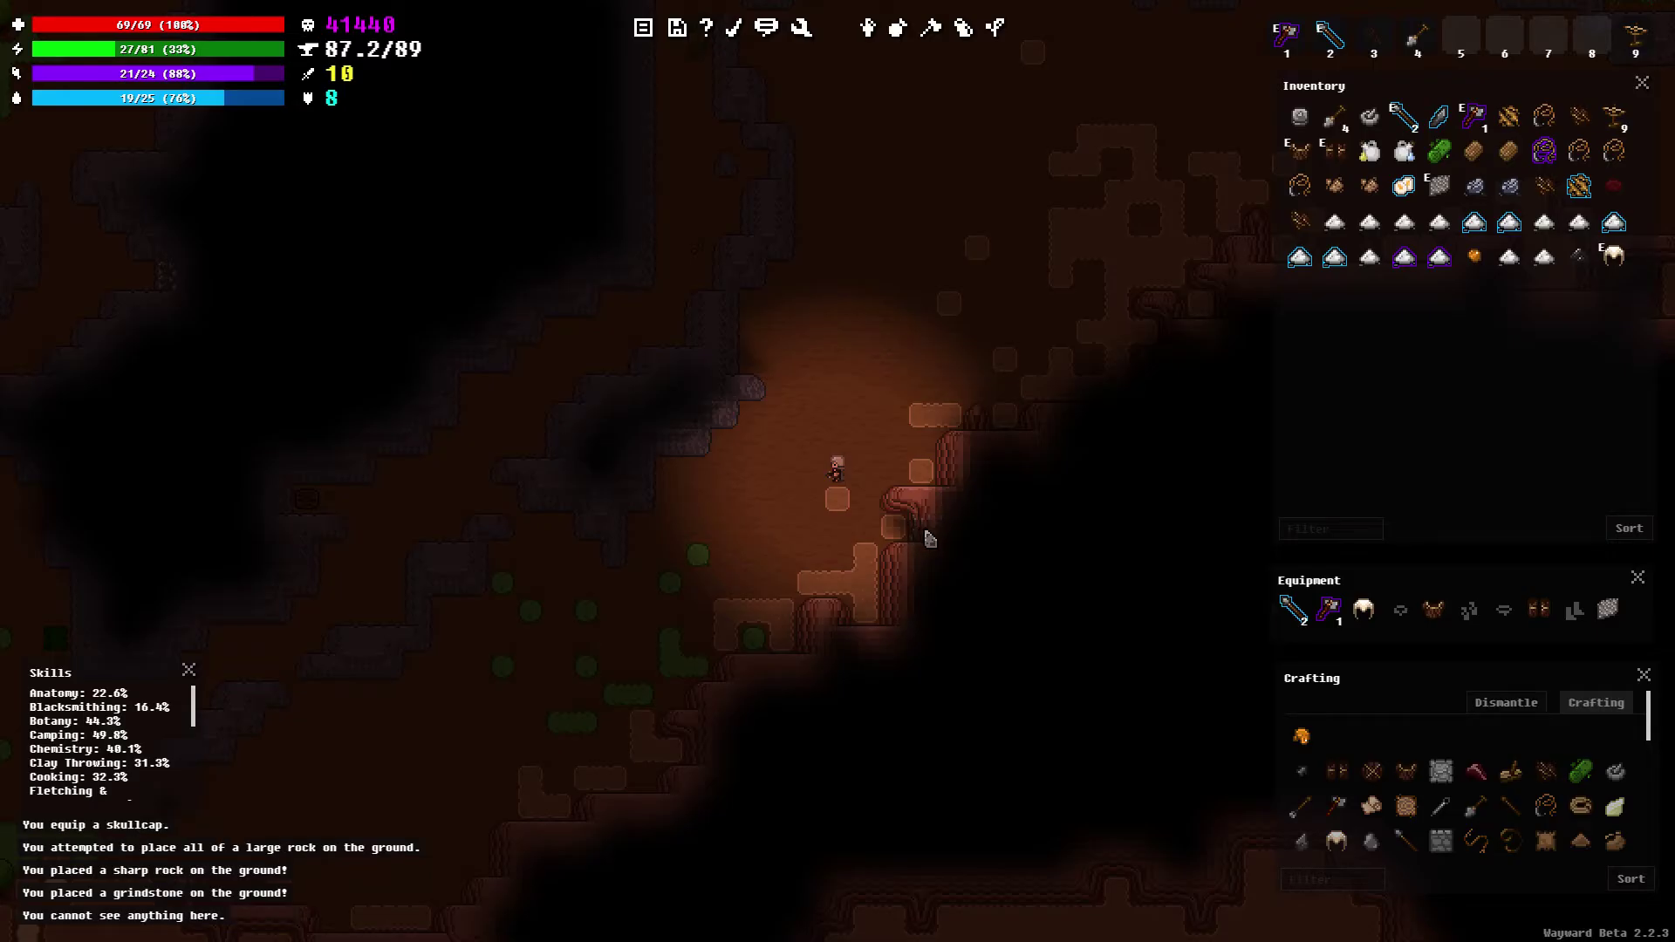
pyautogui.press('Left')
pyautogui.press('Down')
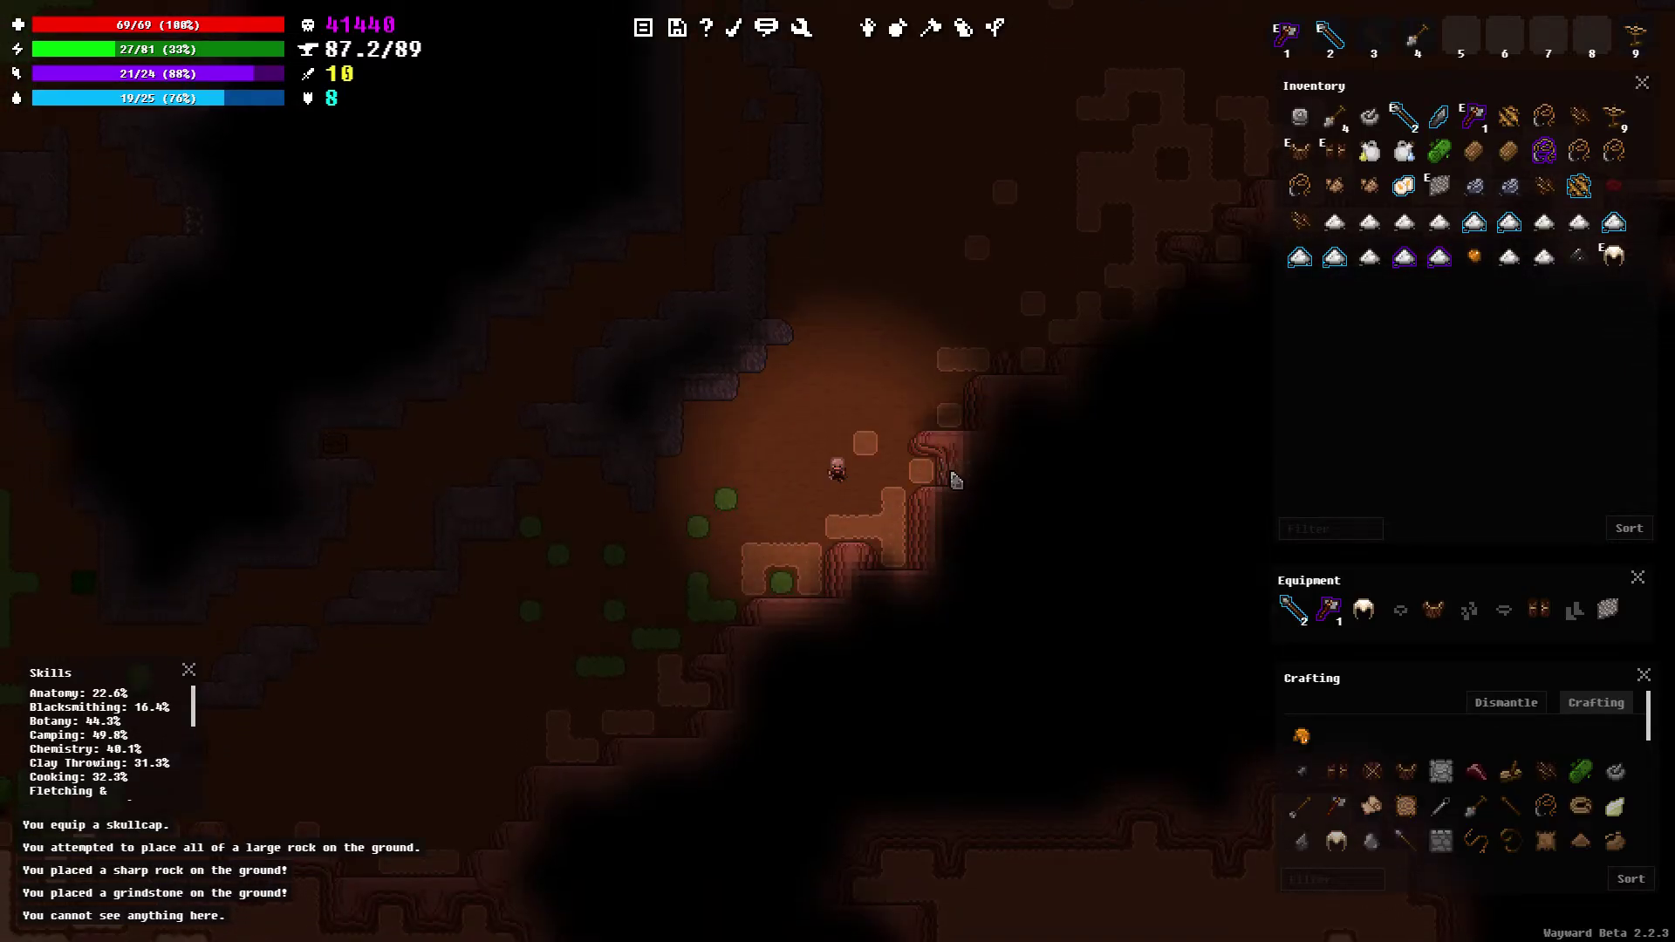
pyautogui.press('Left')
pyautogui.press('Left')
pyautogui.press('Left')
pyautogui.press('Left')
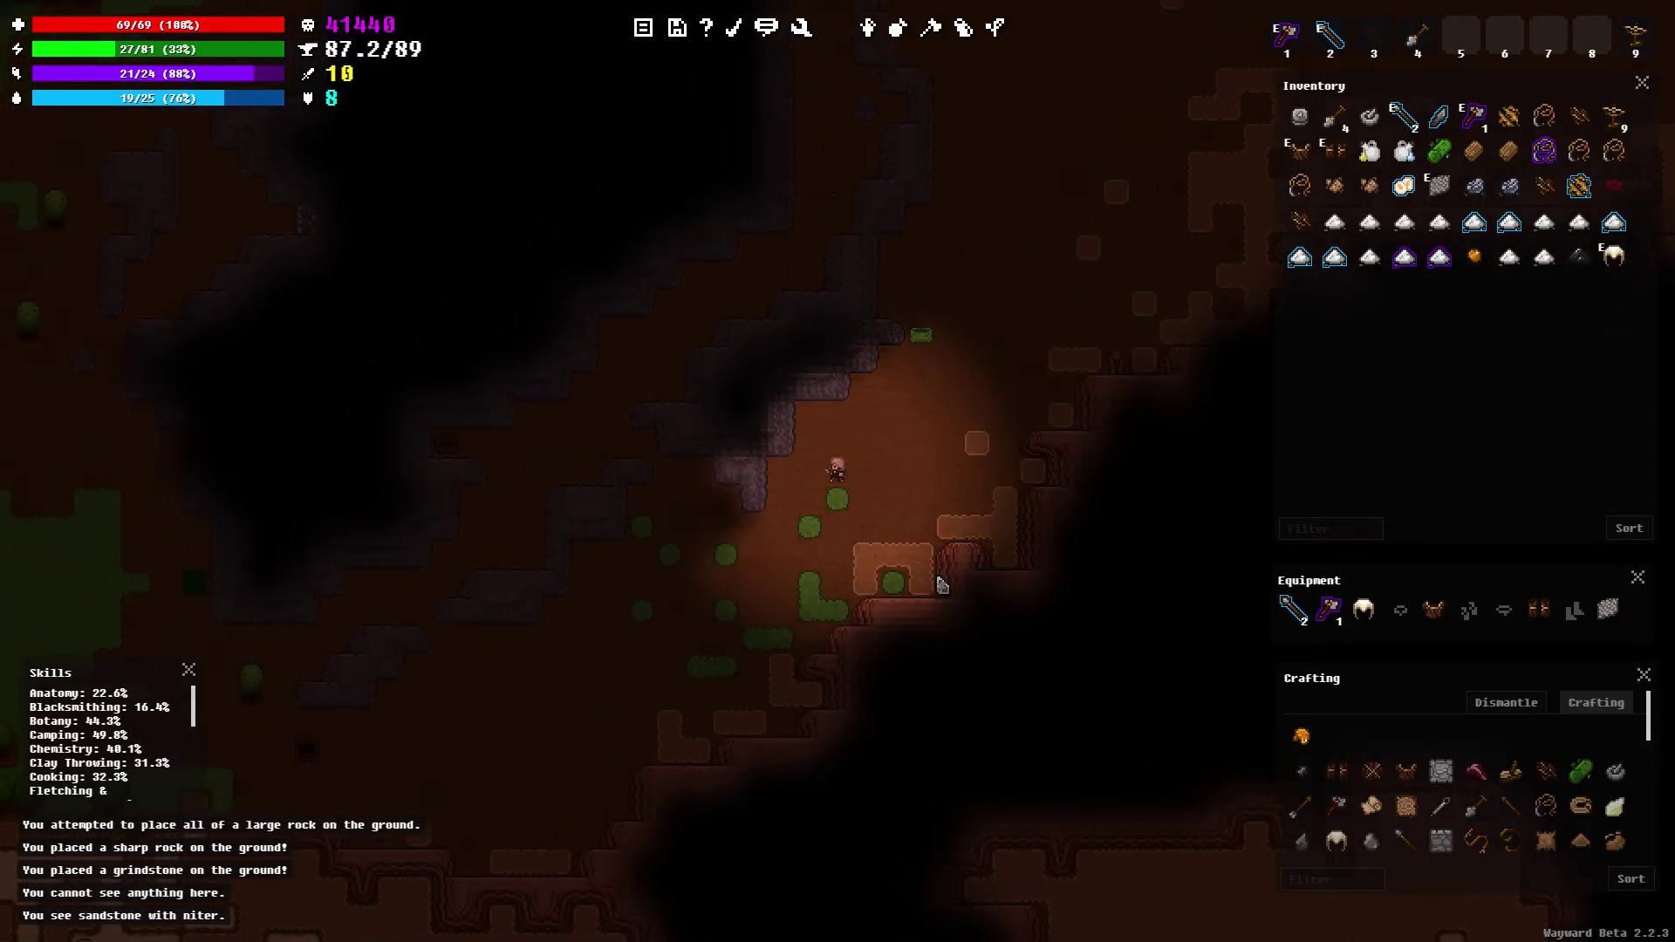
pyautogui.press('Down')
pyautogui.press('Down')
pyautogui.press('Left')
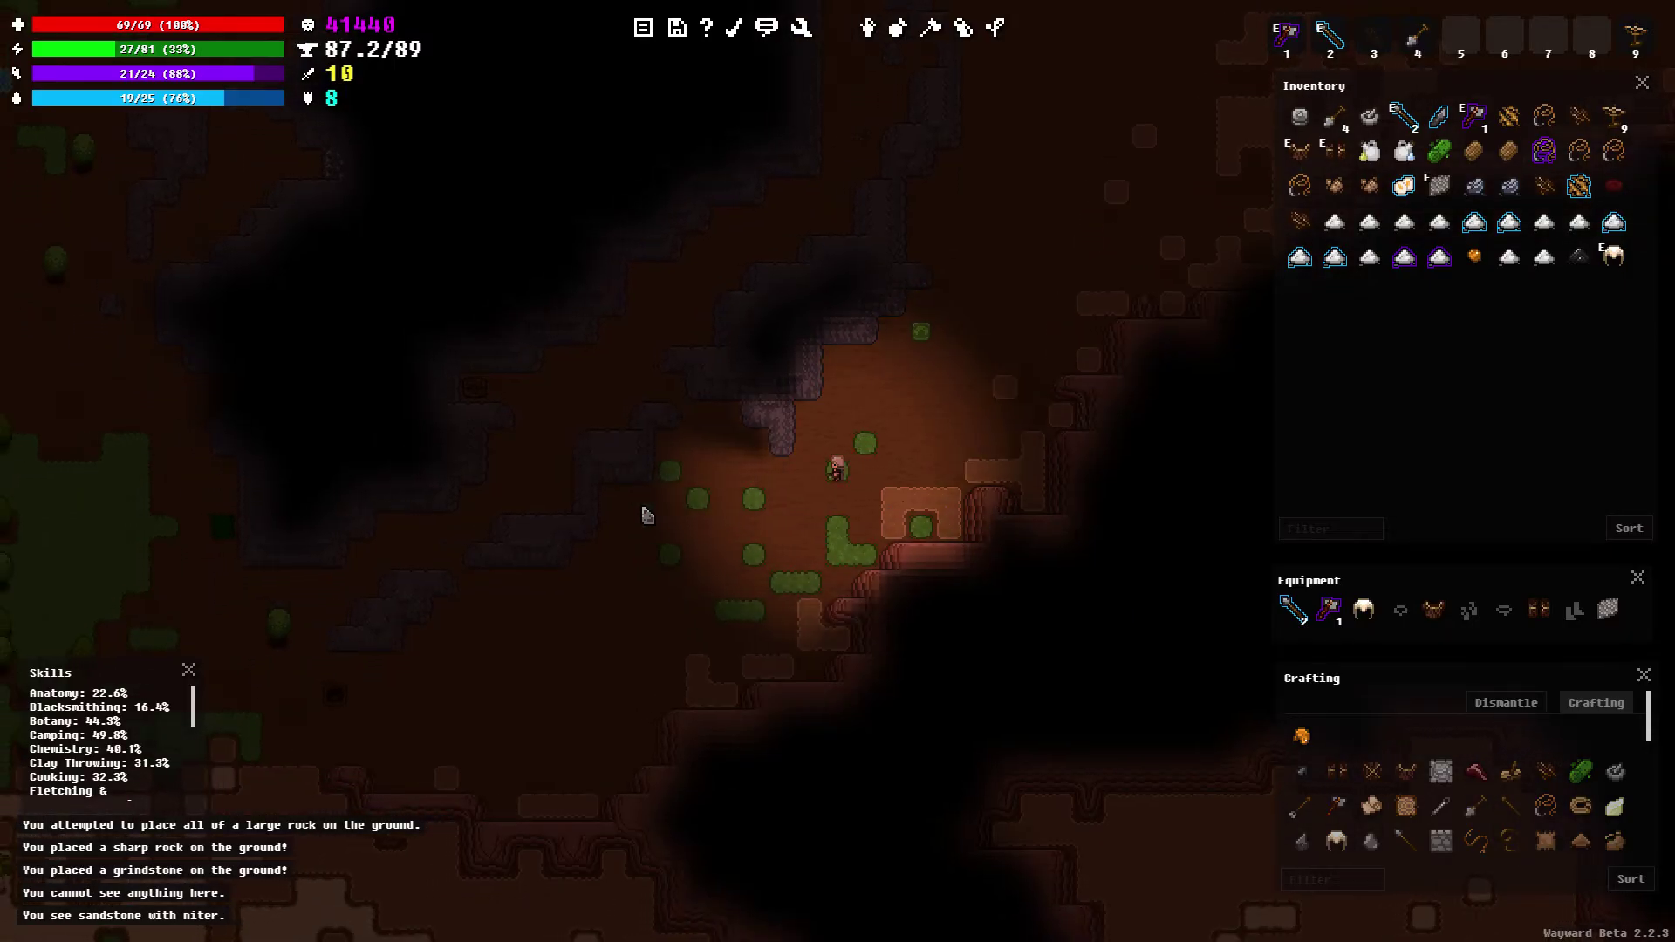
pyautogui.press('Left')
# Continue west past the small plants toward the grassland and sandy plains
pyautogui.press('Left')
pyautogui.press('Left')
pyautogui.press('Down')
pyautogui.press('Left')
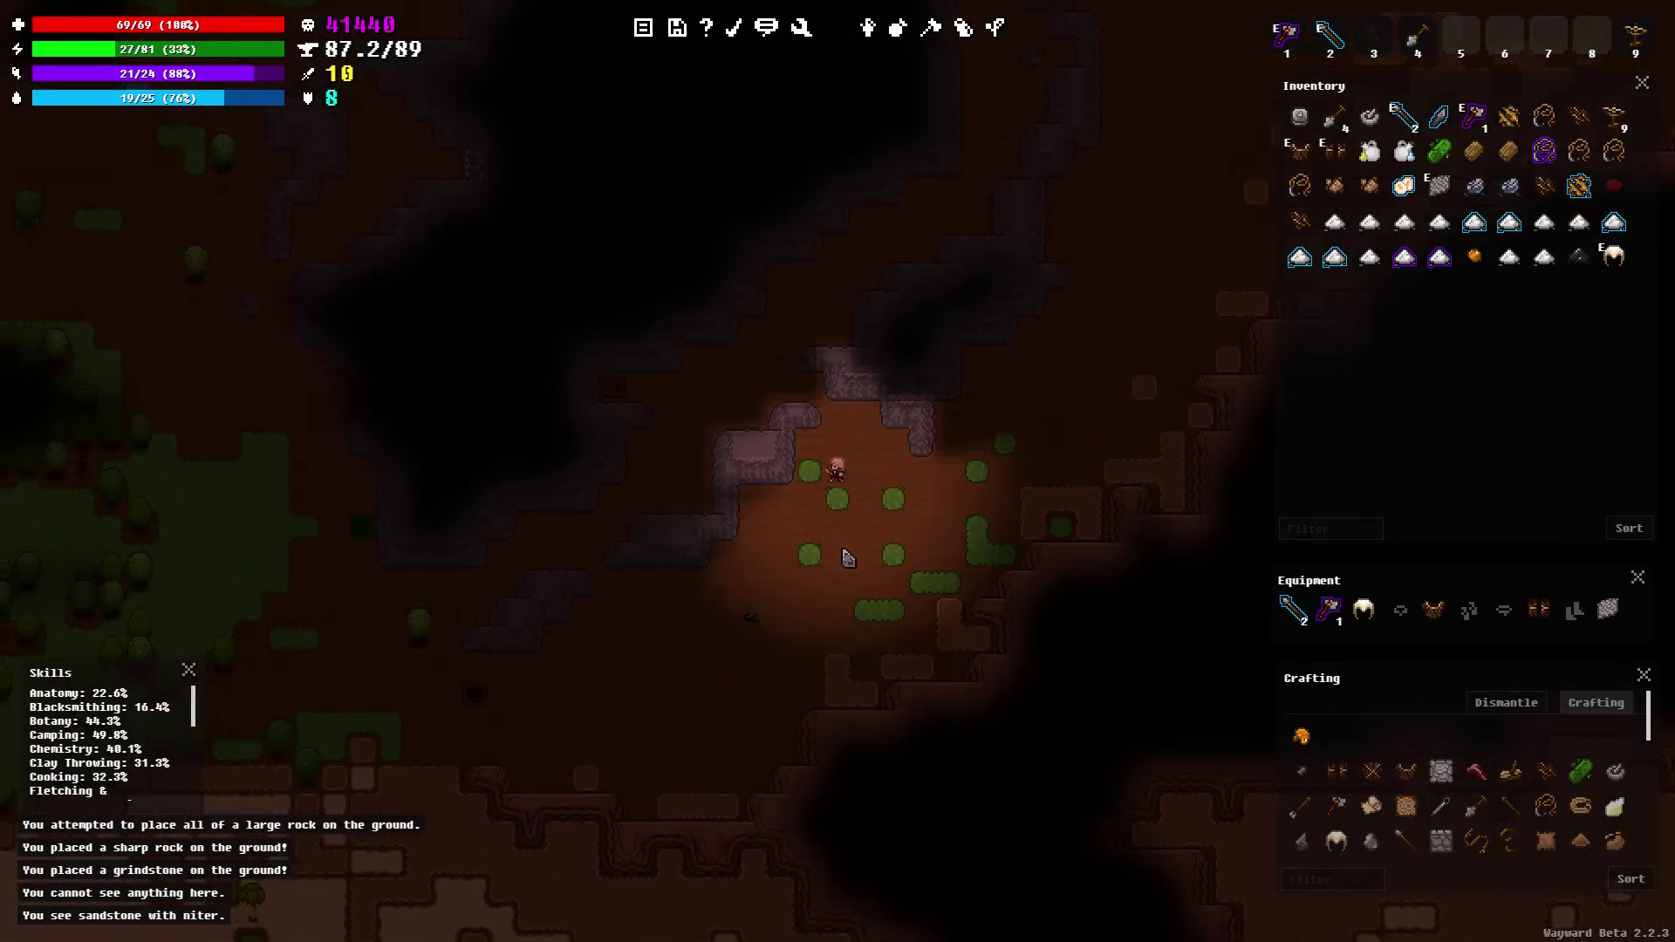
pyautogui.press('Left')
pyautogui.press('Down')
pyautogui.press('Down')
pyautogui.press('Down')
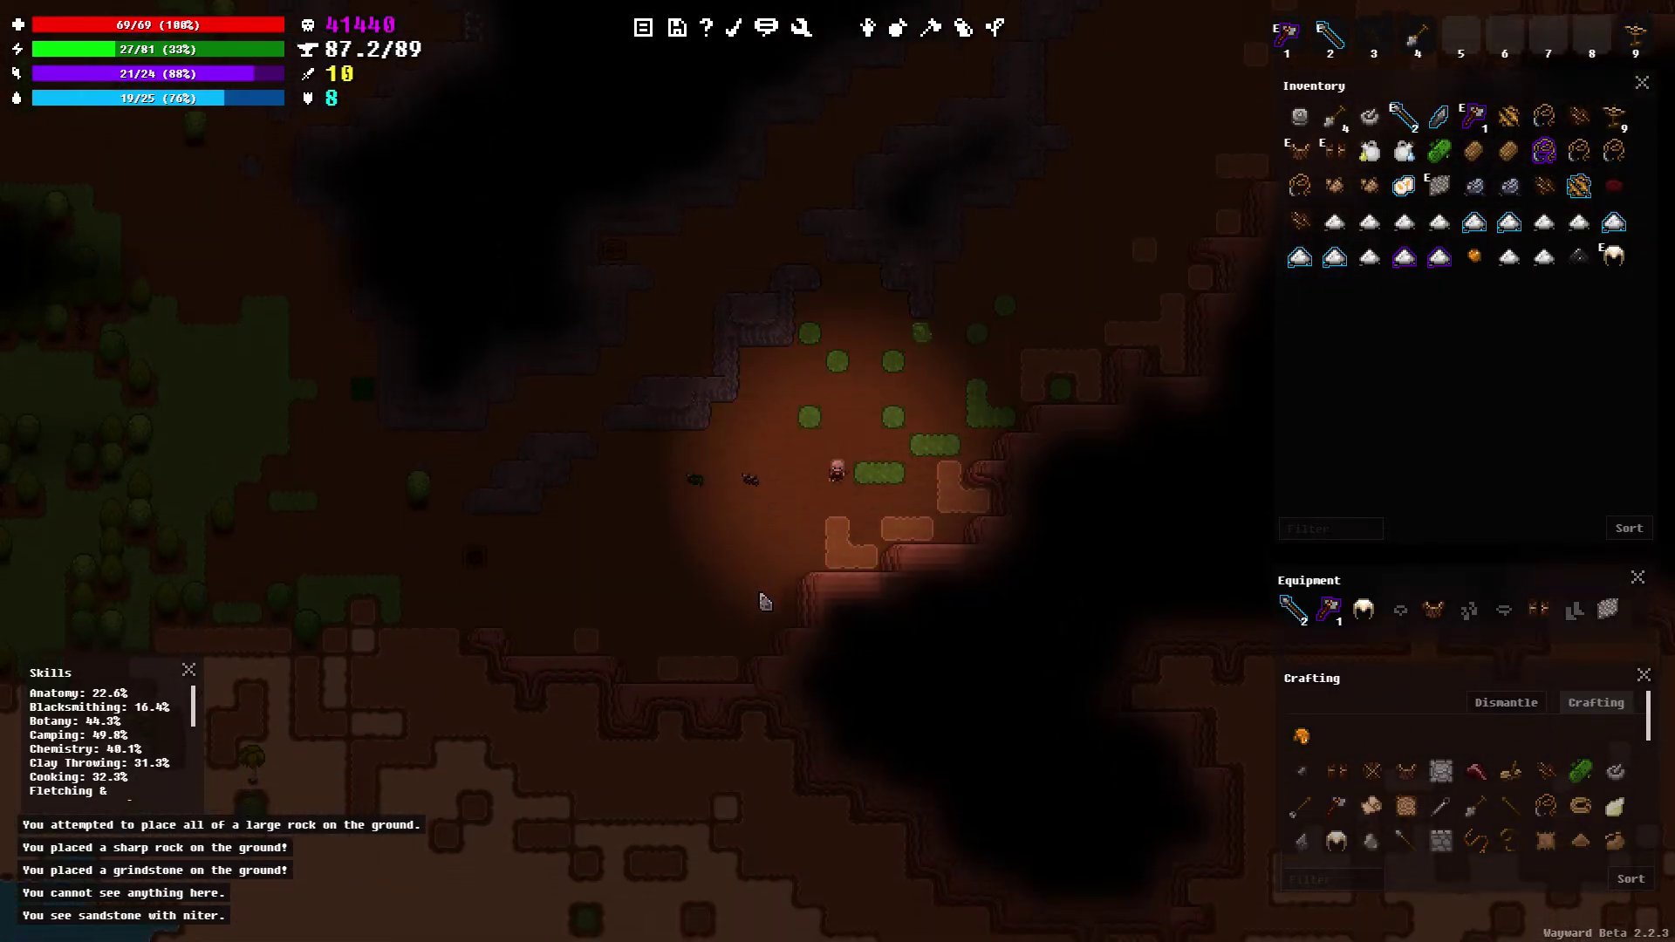
pyautogui.press('Down')
pyautogui.press('Left')
pyautogui.press('Left')
pyautogui.press('Left')
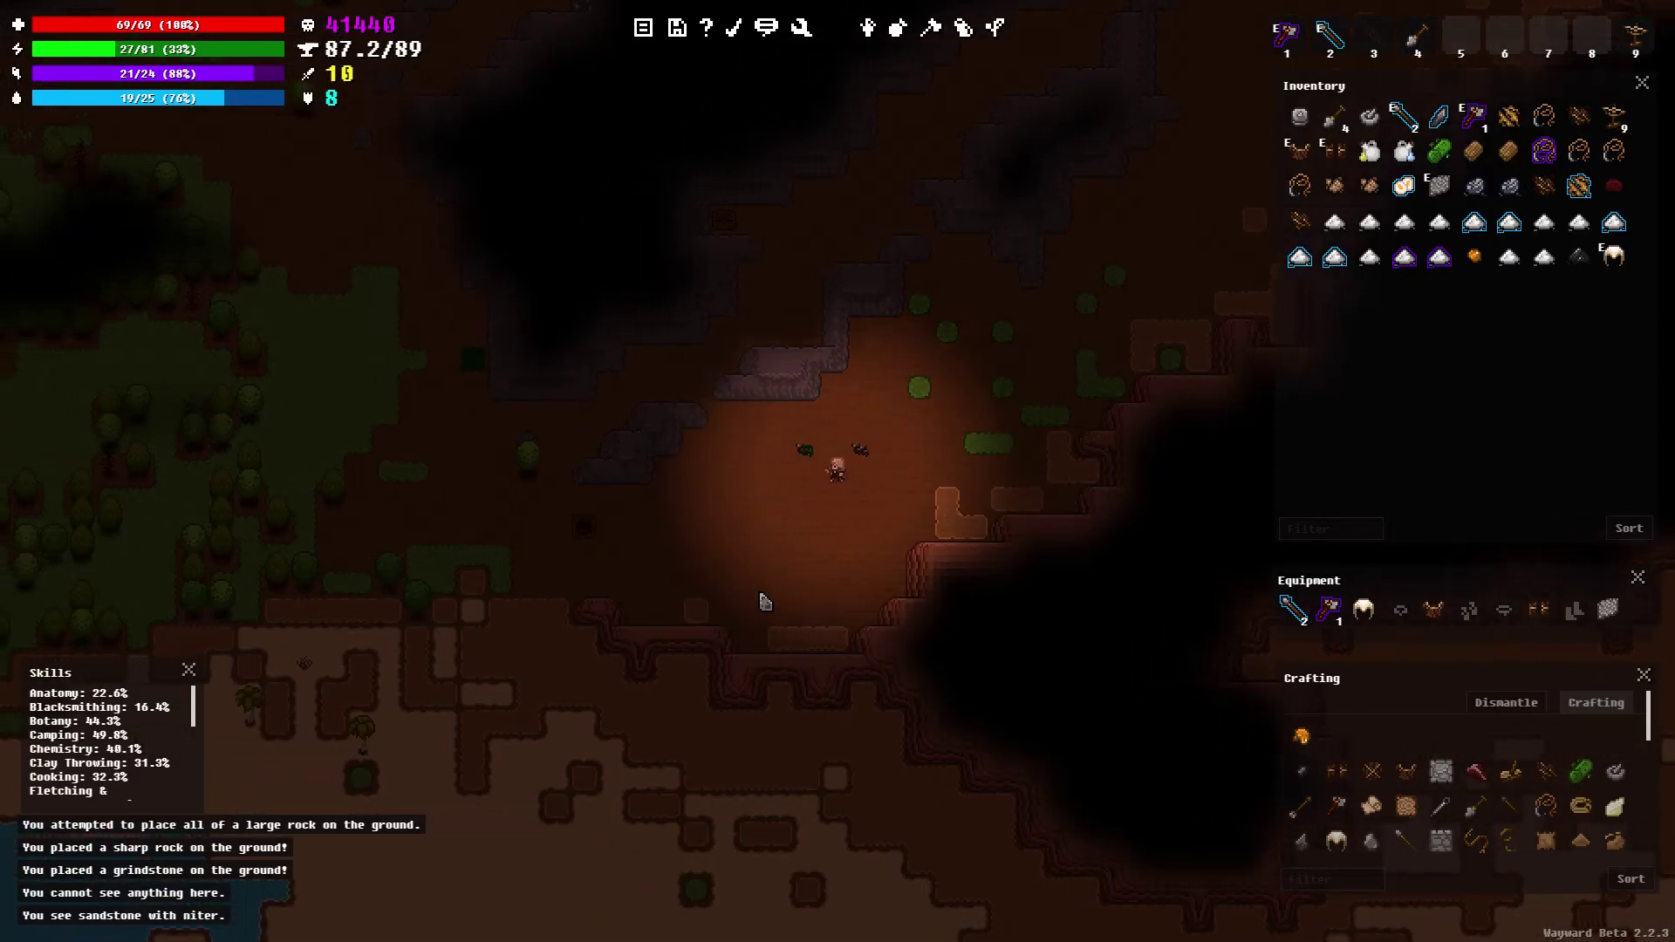
pyautogui.press('Left')
pyautogui.press('Down')
pyautogui.press('Left')
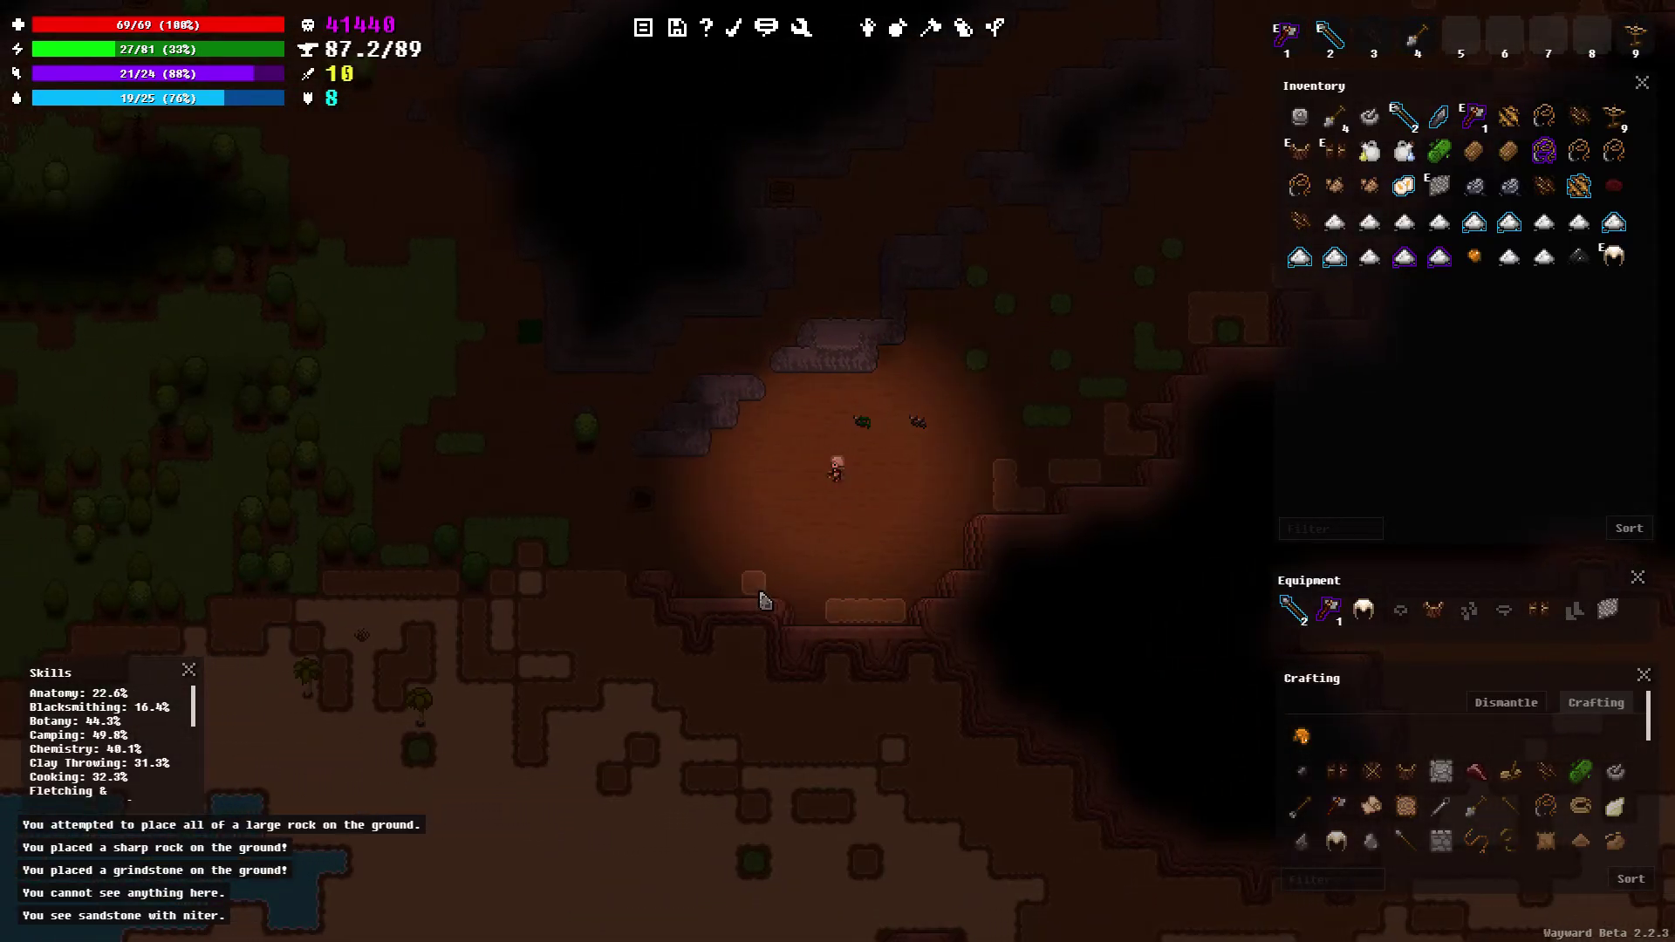
pyautogui.press('Left')
pyautogui.scroll(-1, 765, 598)
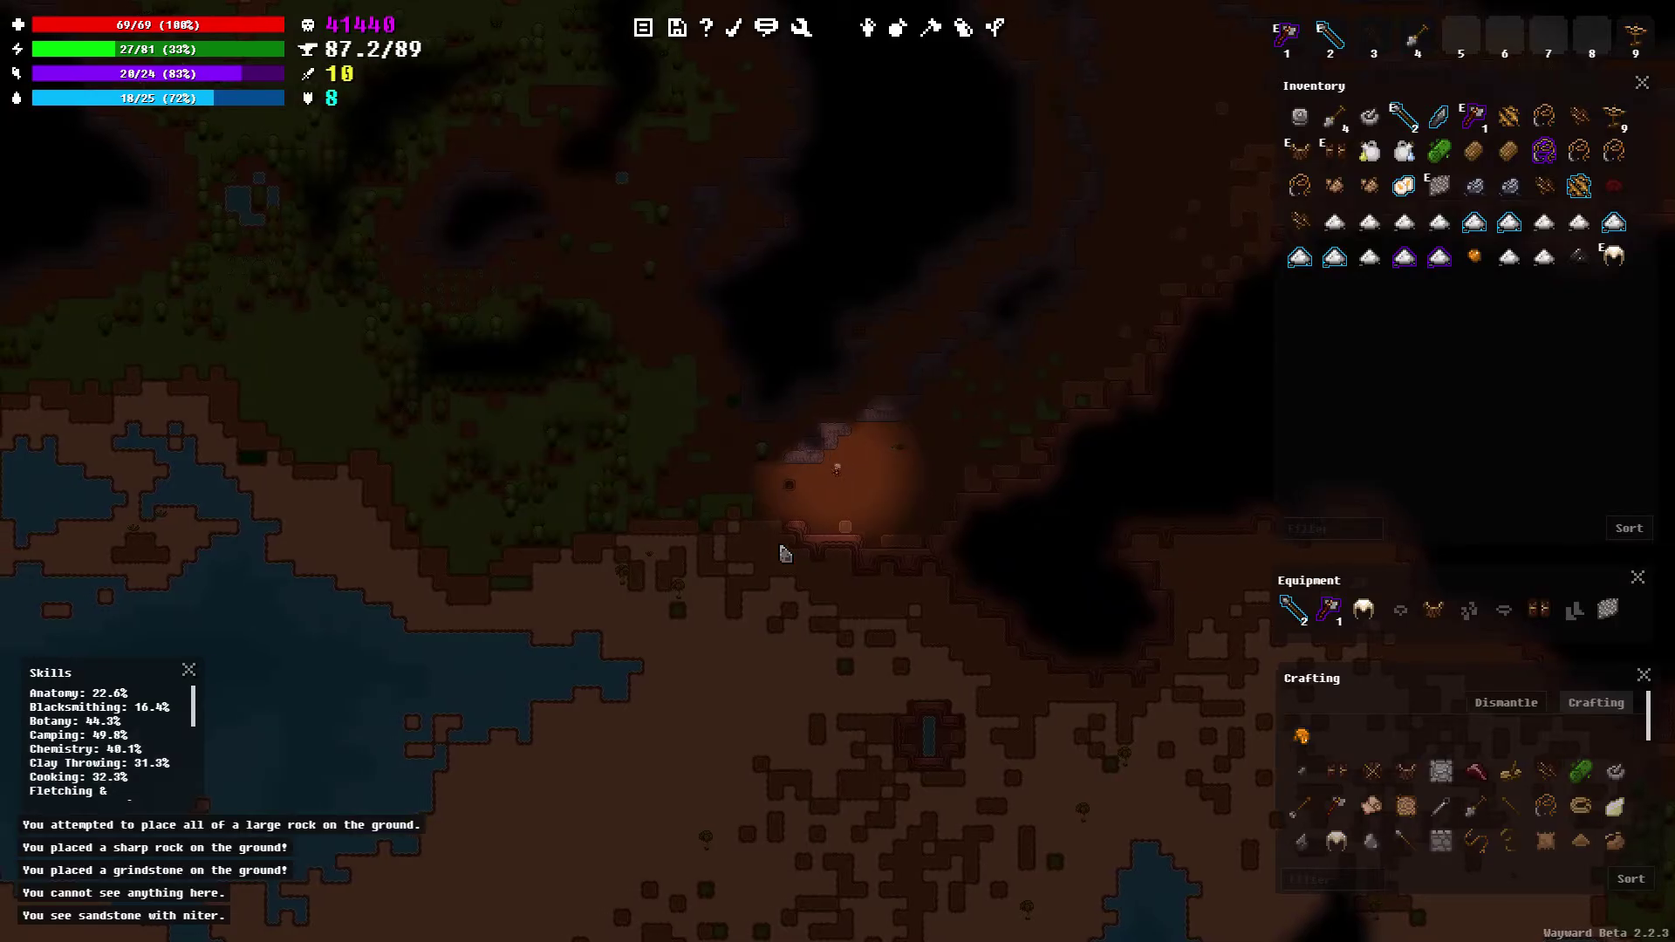
pyautogui.scroll(1, 816, 495)
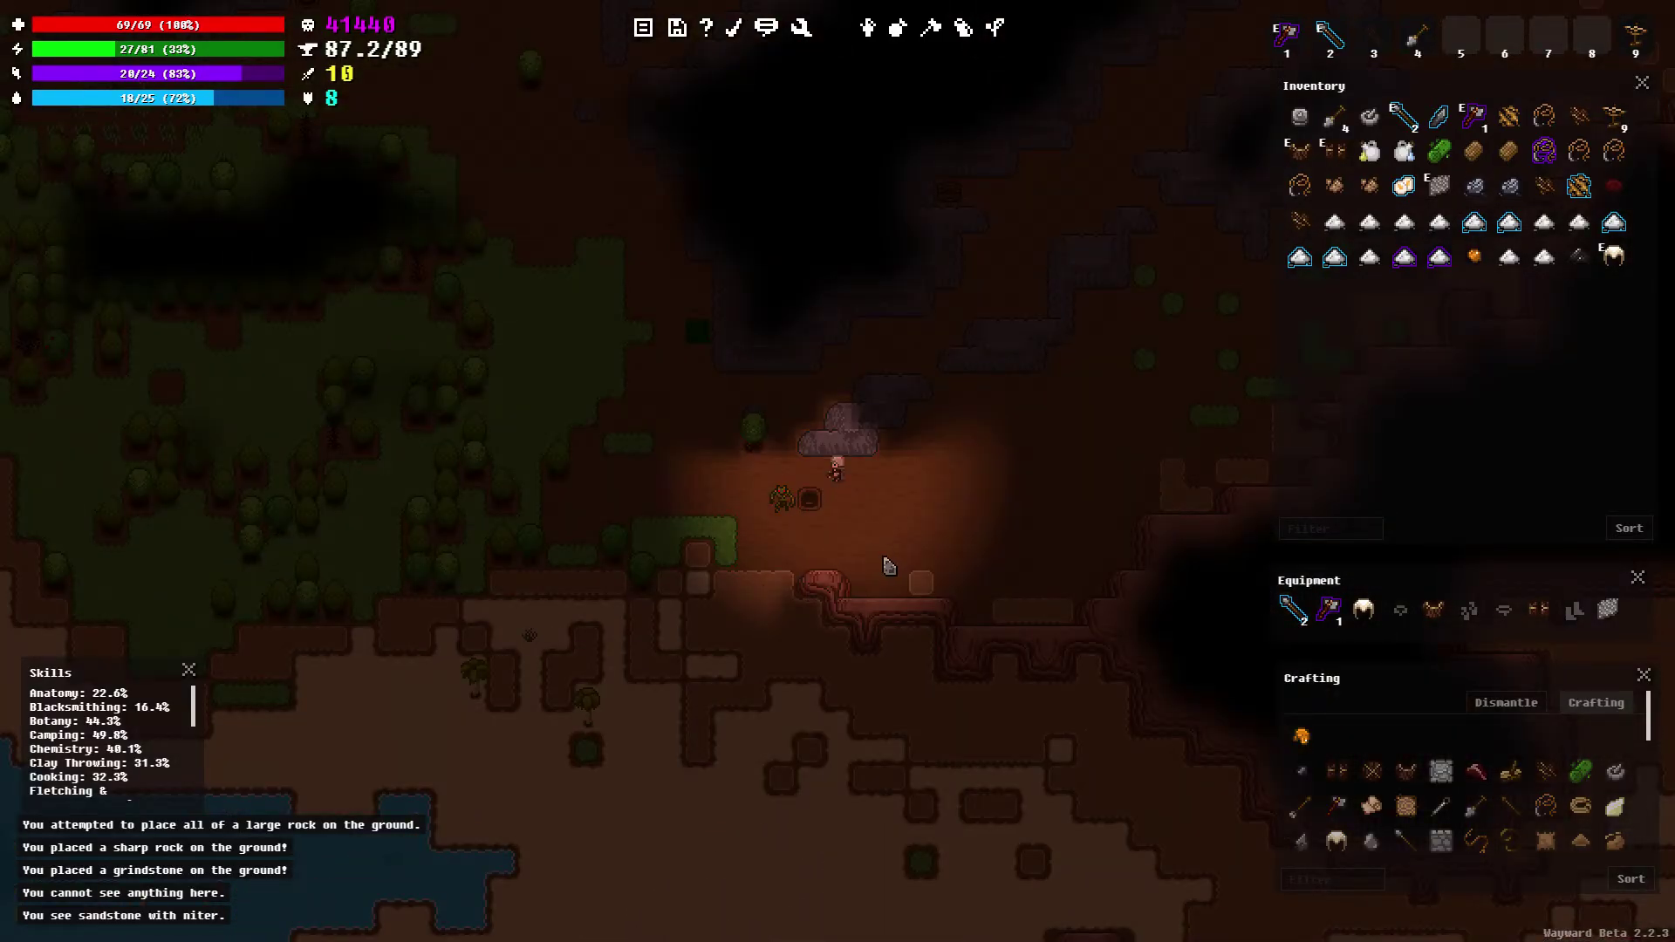
# Walk west past the snare into the grassland, stepping north along the way
pyautogui.press('Left')
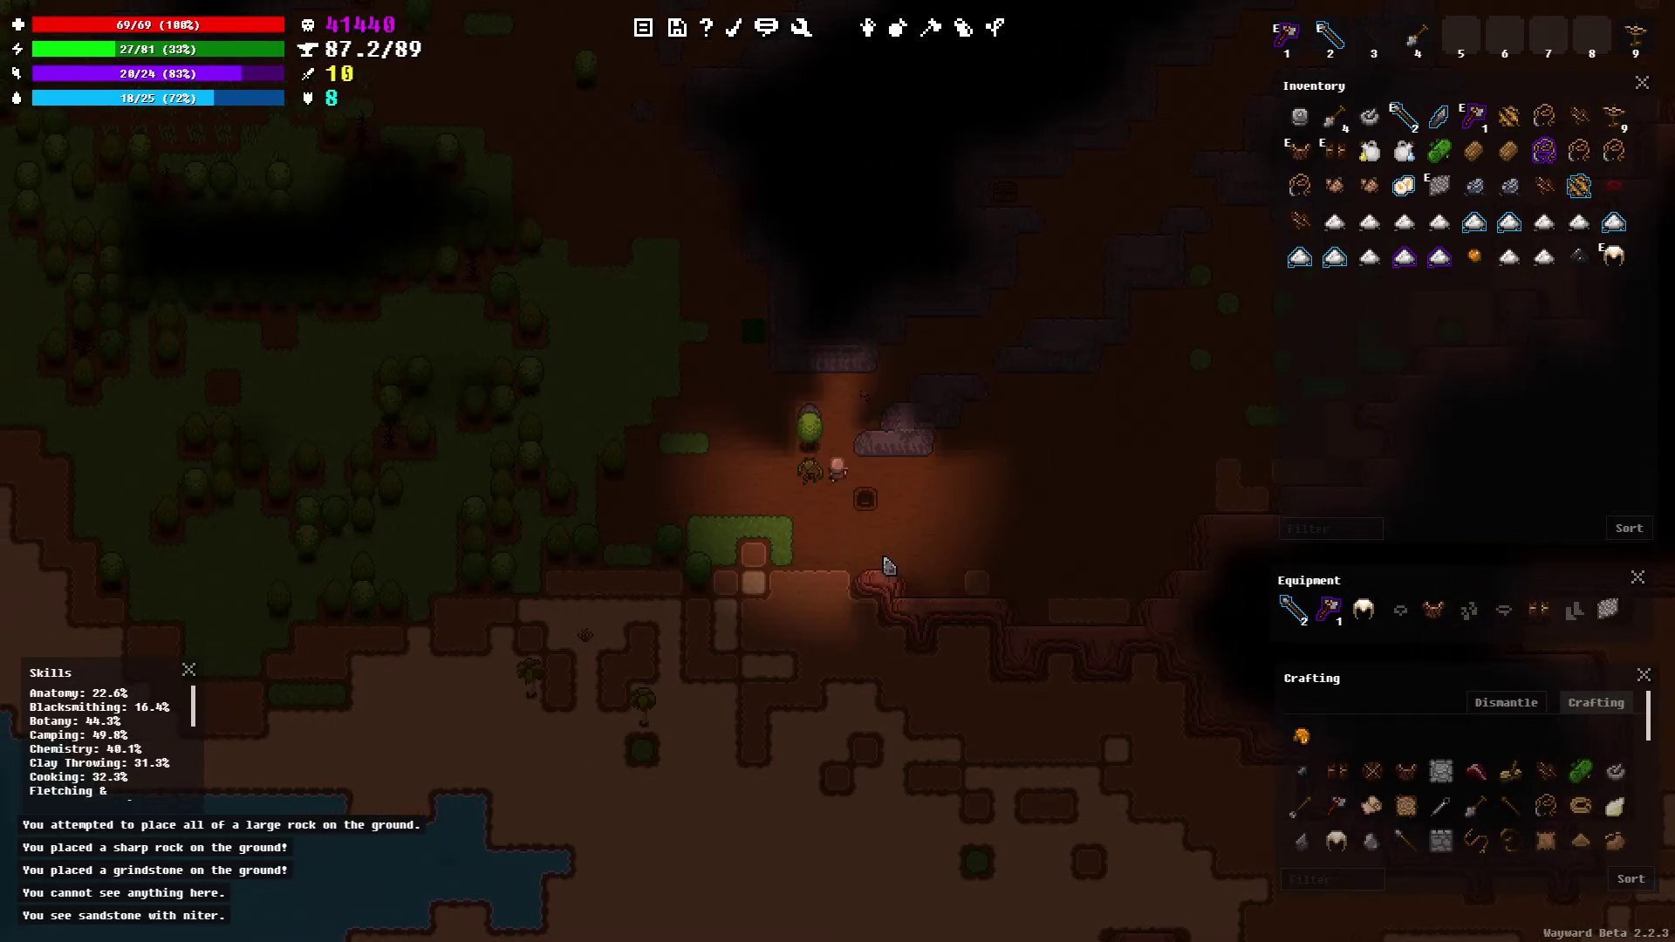
pyautogui.press('Up')
pyautogui.press('Up')
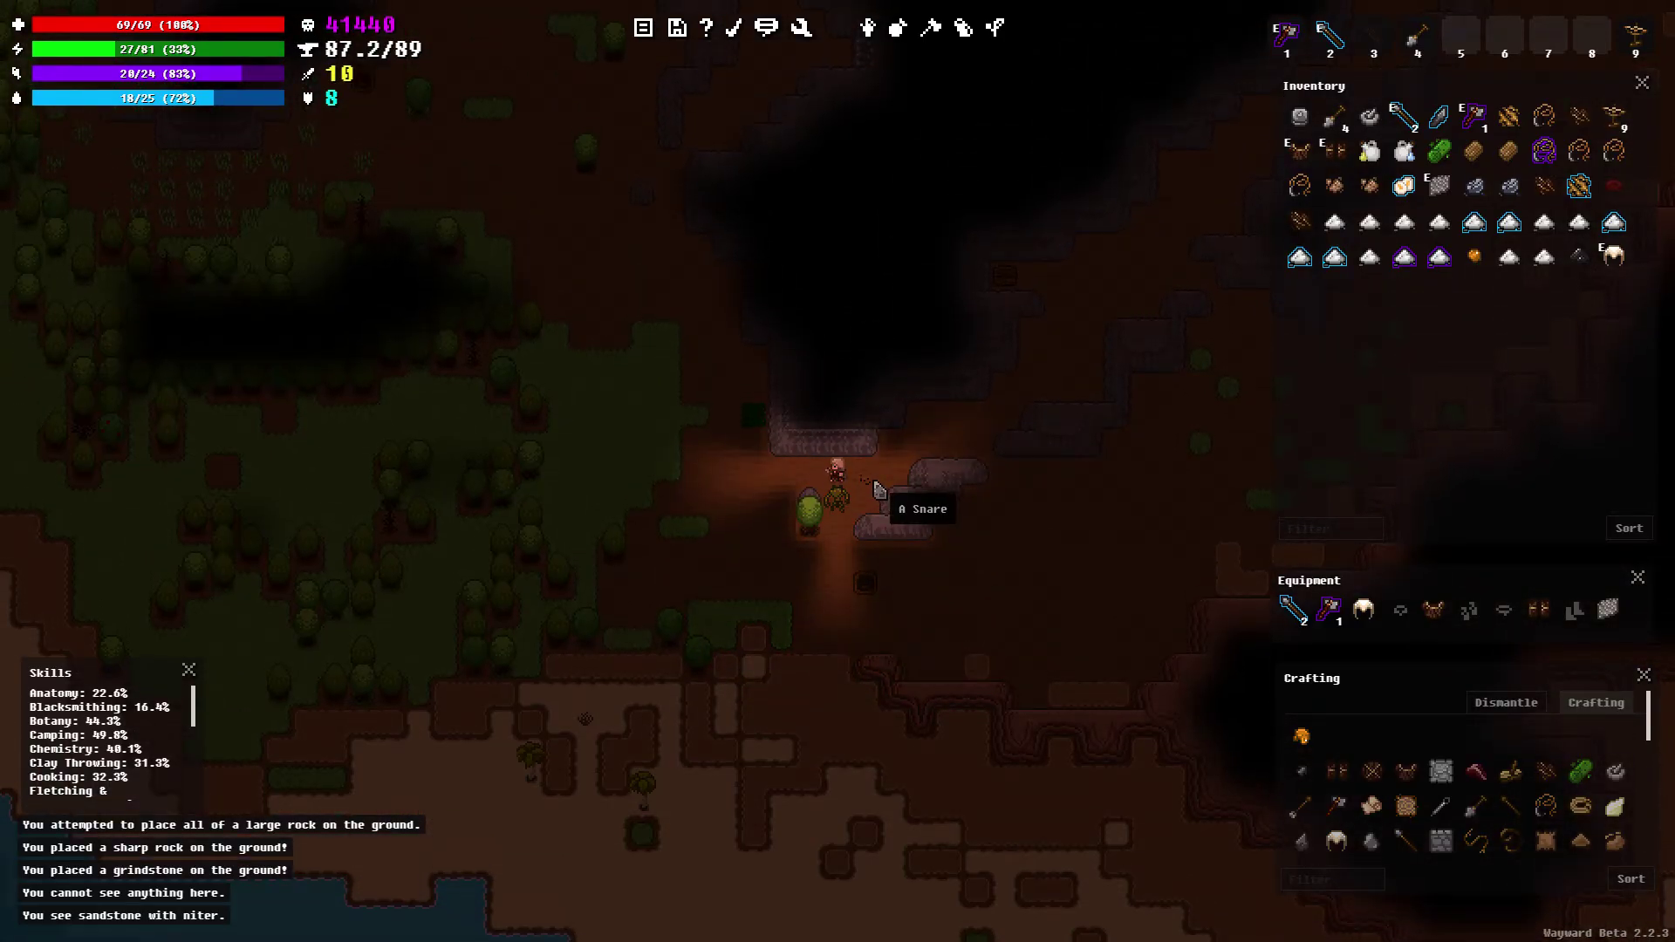
pyautogui.press('Left')
pyautogui.press('Left')
pyautogui.press('Left')
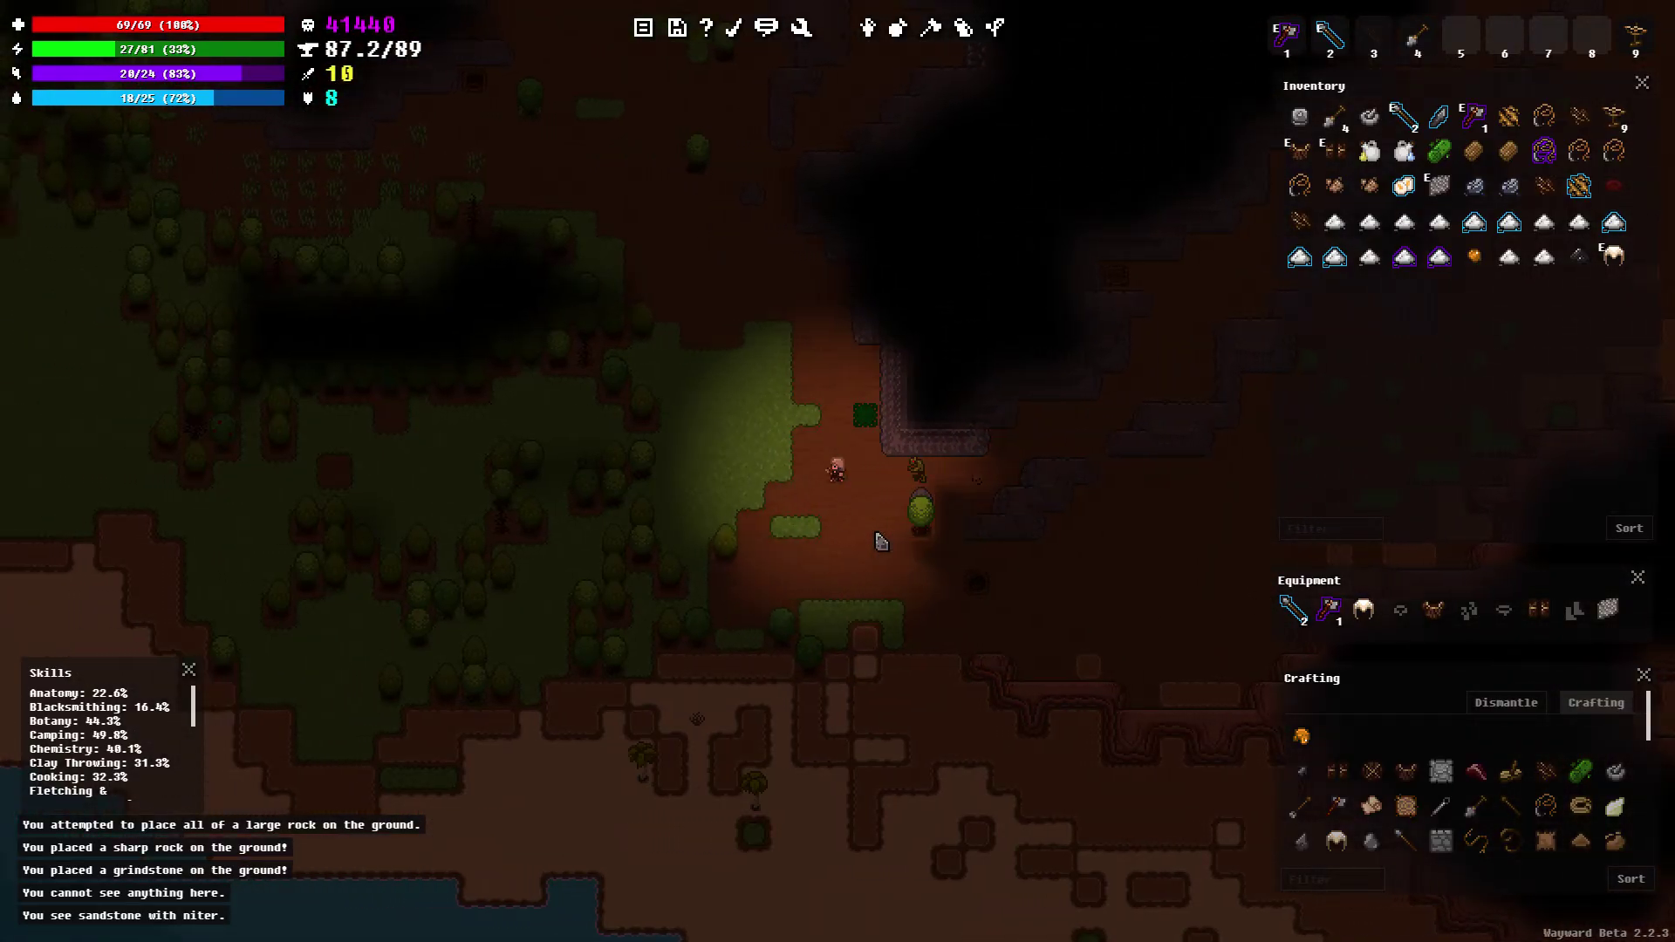
pyautogui.press('Left')
pyautogui.press('Left')
pyautogui.press('Left')
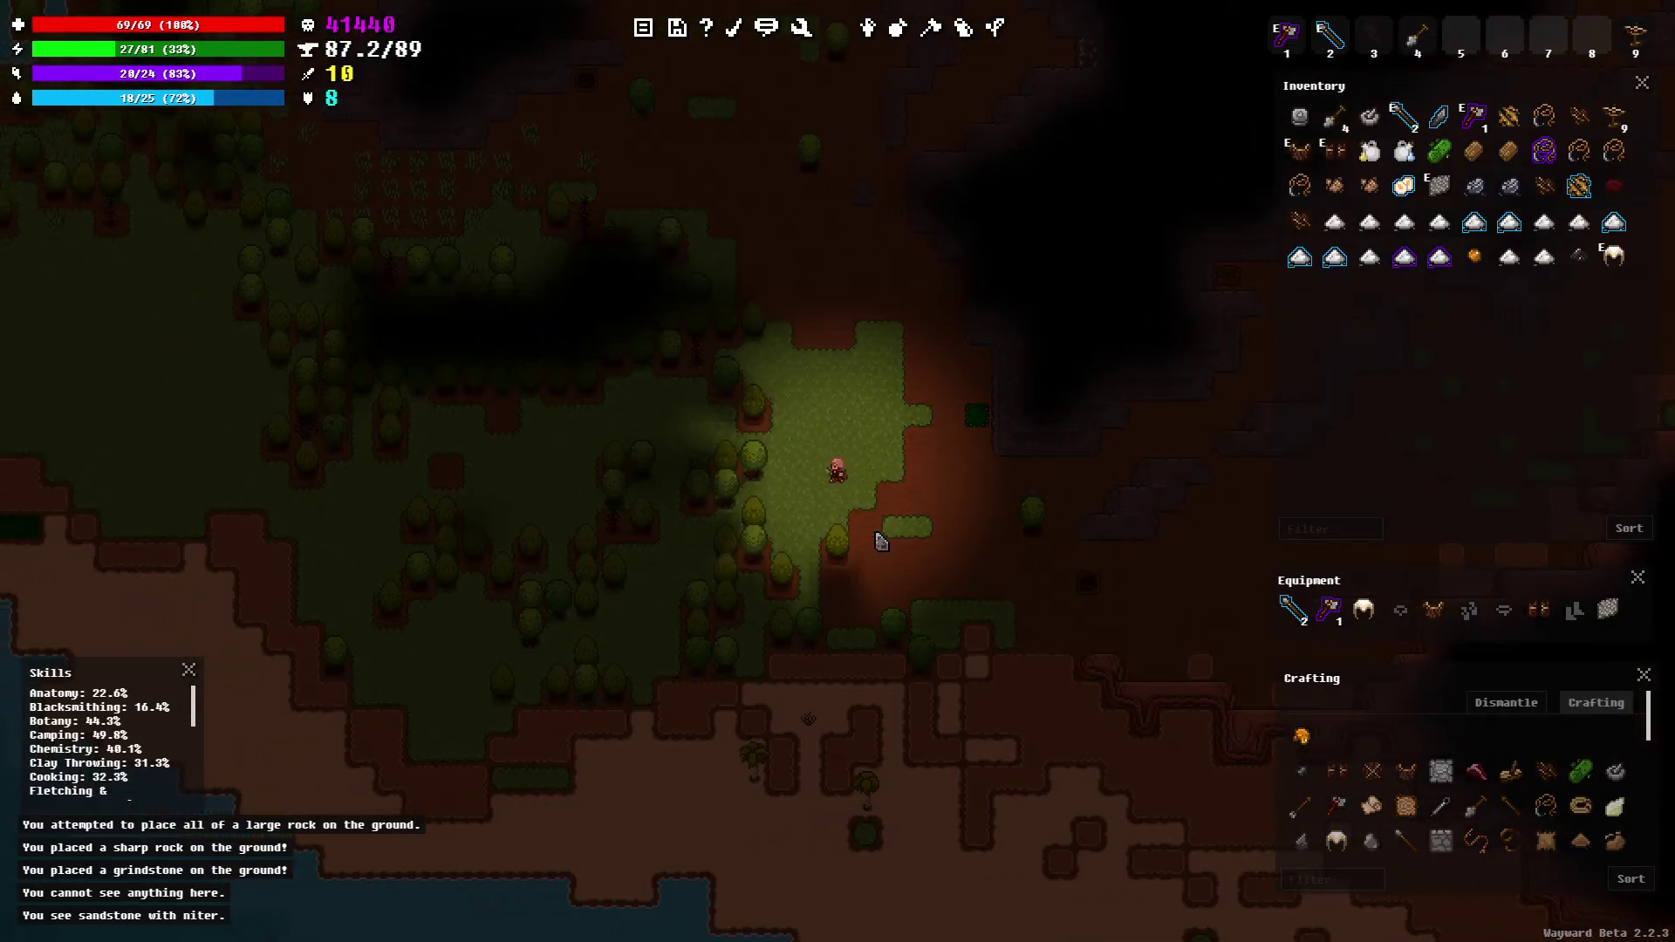
pyautogui.press('Left')
pyautogui.press('Left')
pyautogui.press('Up')
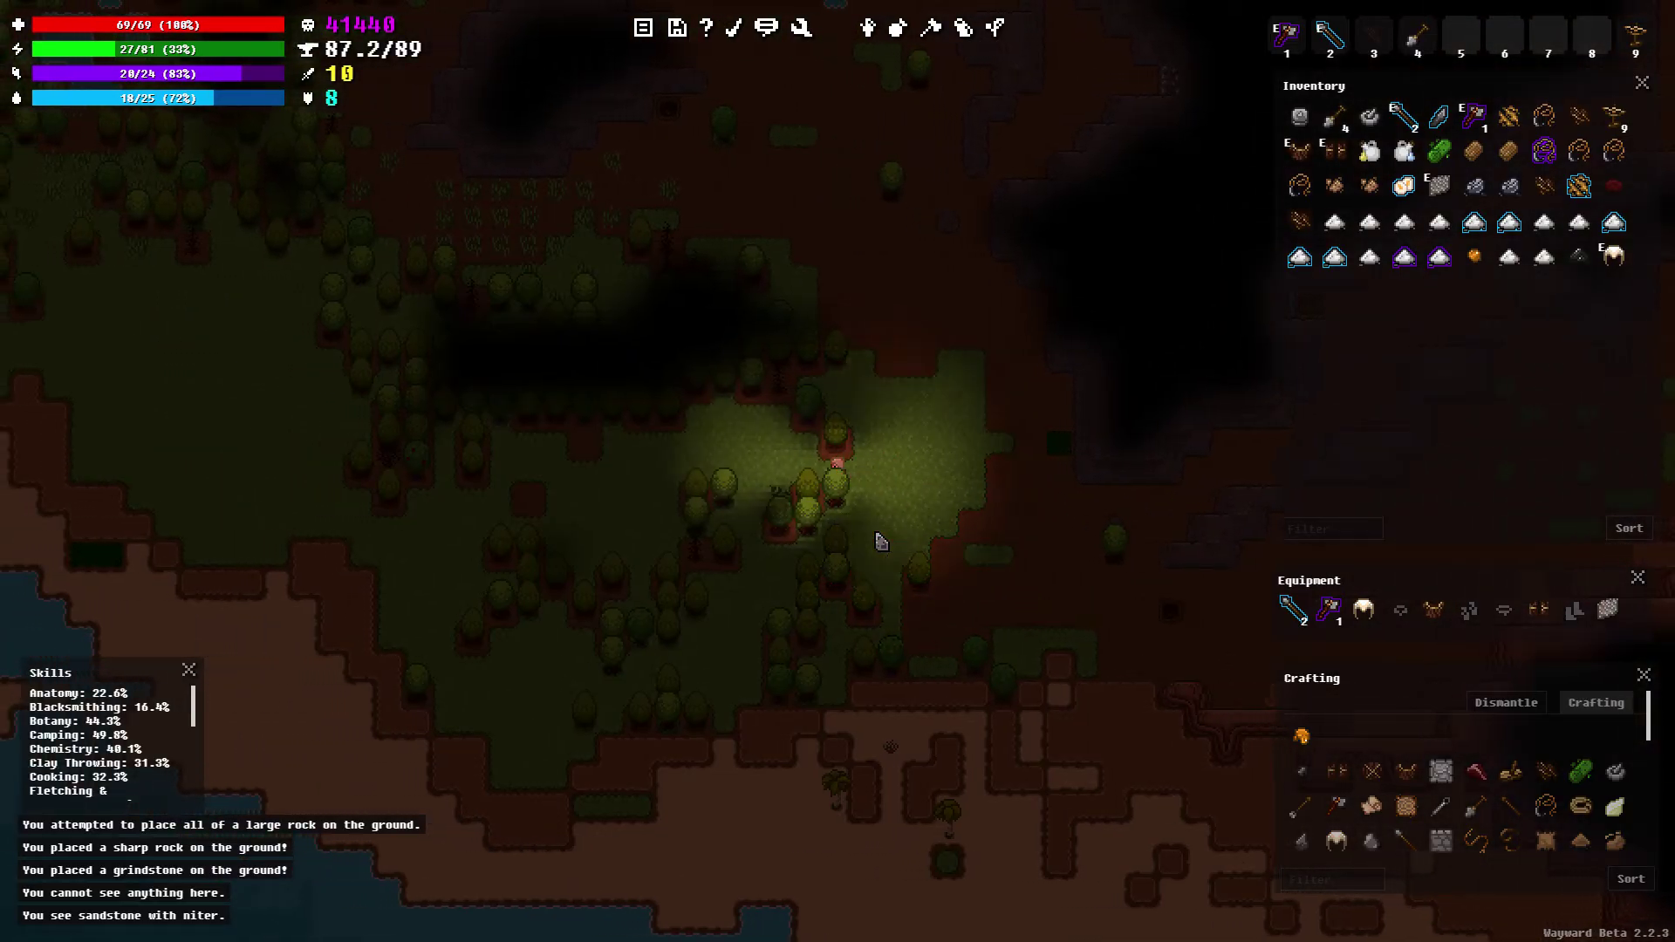
pyautogui.press('Left')
# Continue west and slightly south through the forest onto the sandy lake shore
pyautogui.press('Left')
pyautogui.press('Left')
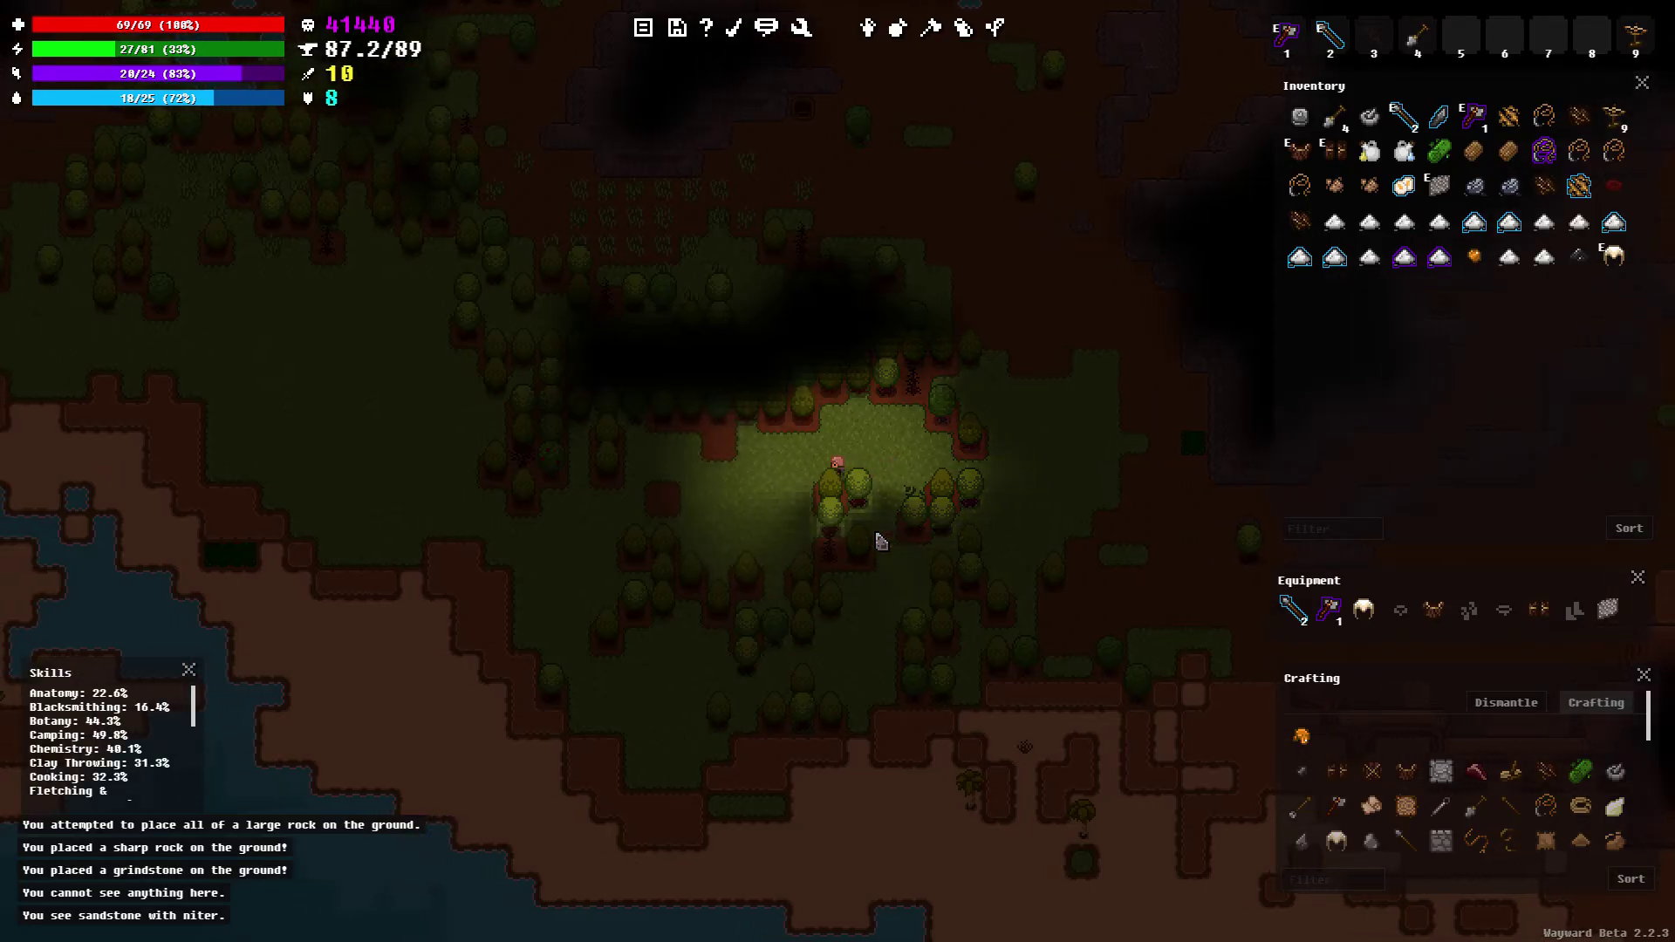
pyautogui.press('Left')
pyautogui.press('Left')
pyautogui.press('Left')
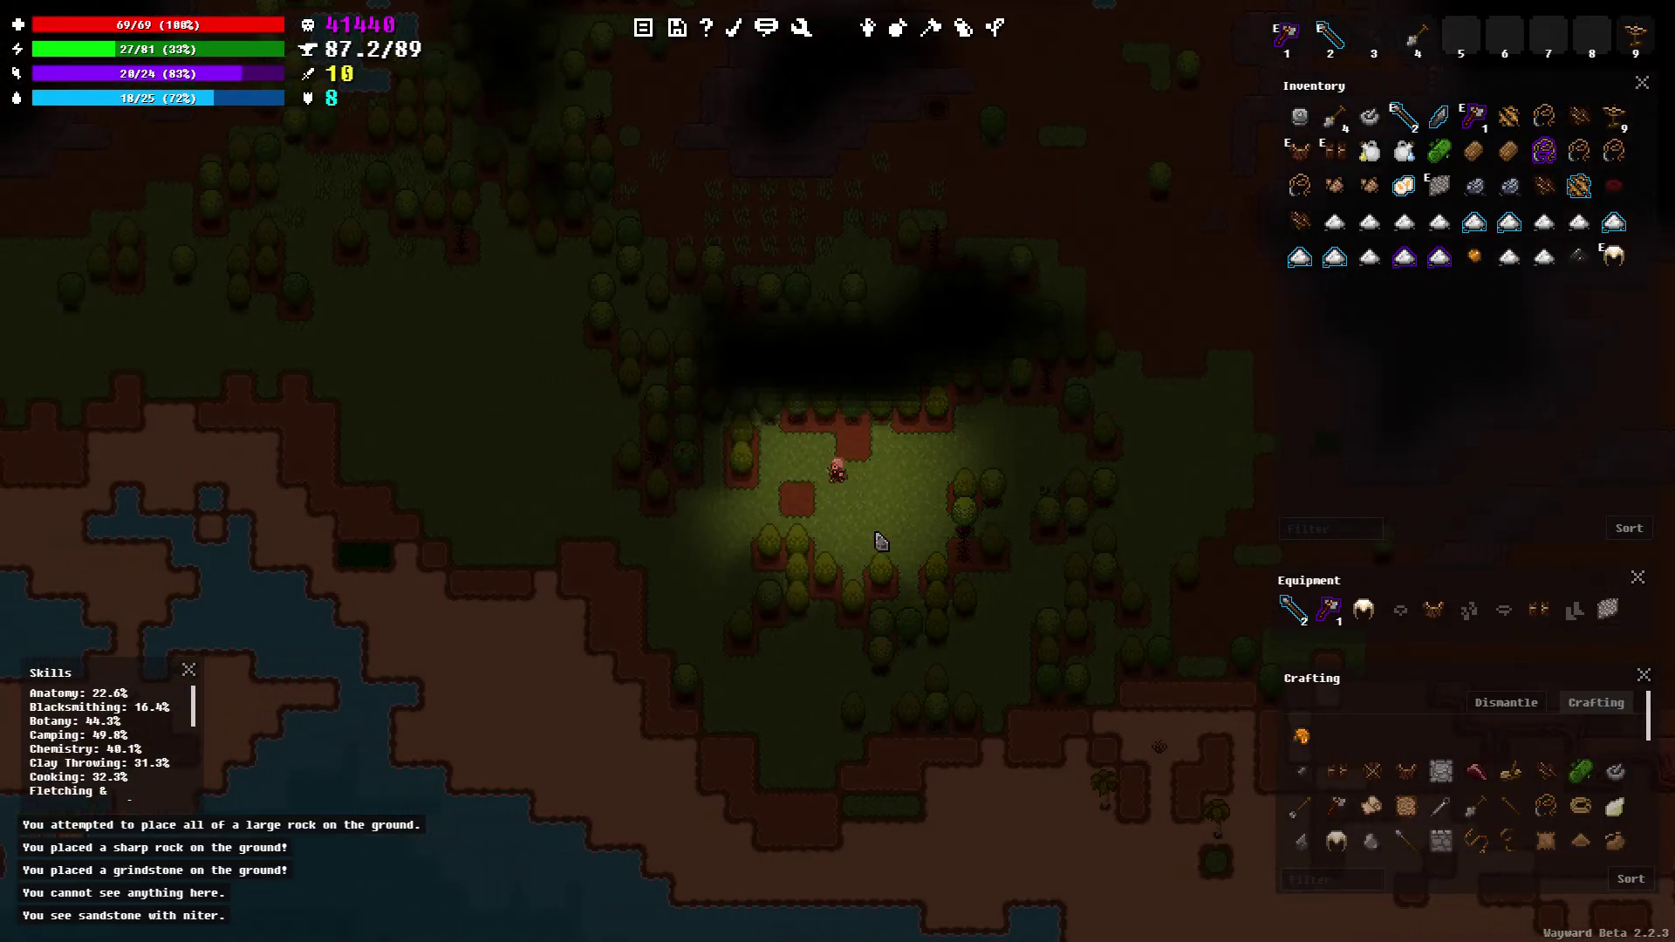
pyautogui.press('Left')
pyautogui.press('Down')
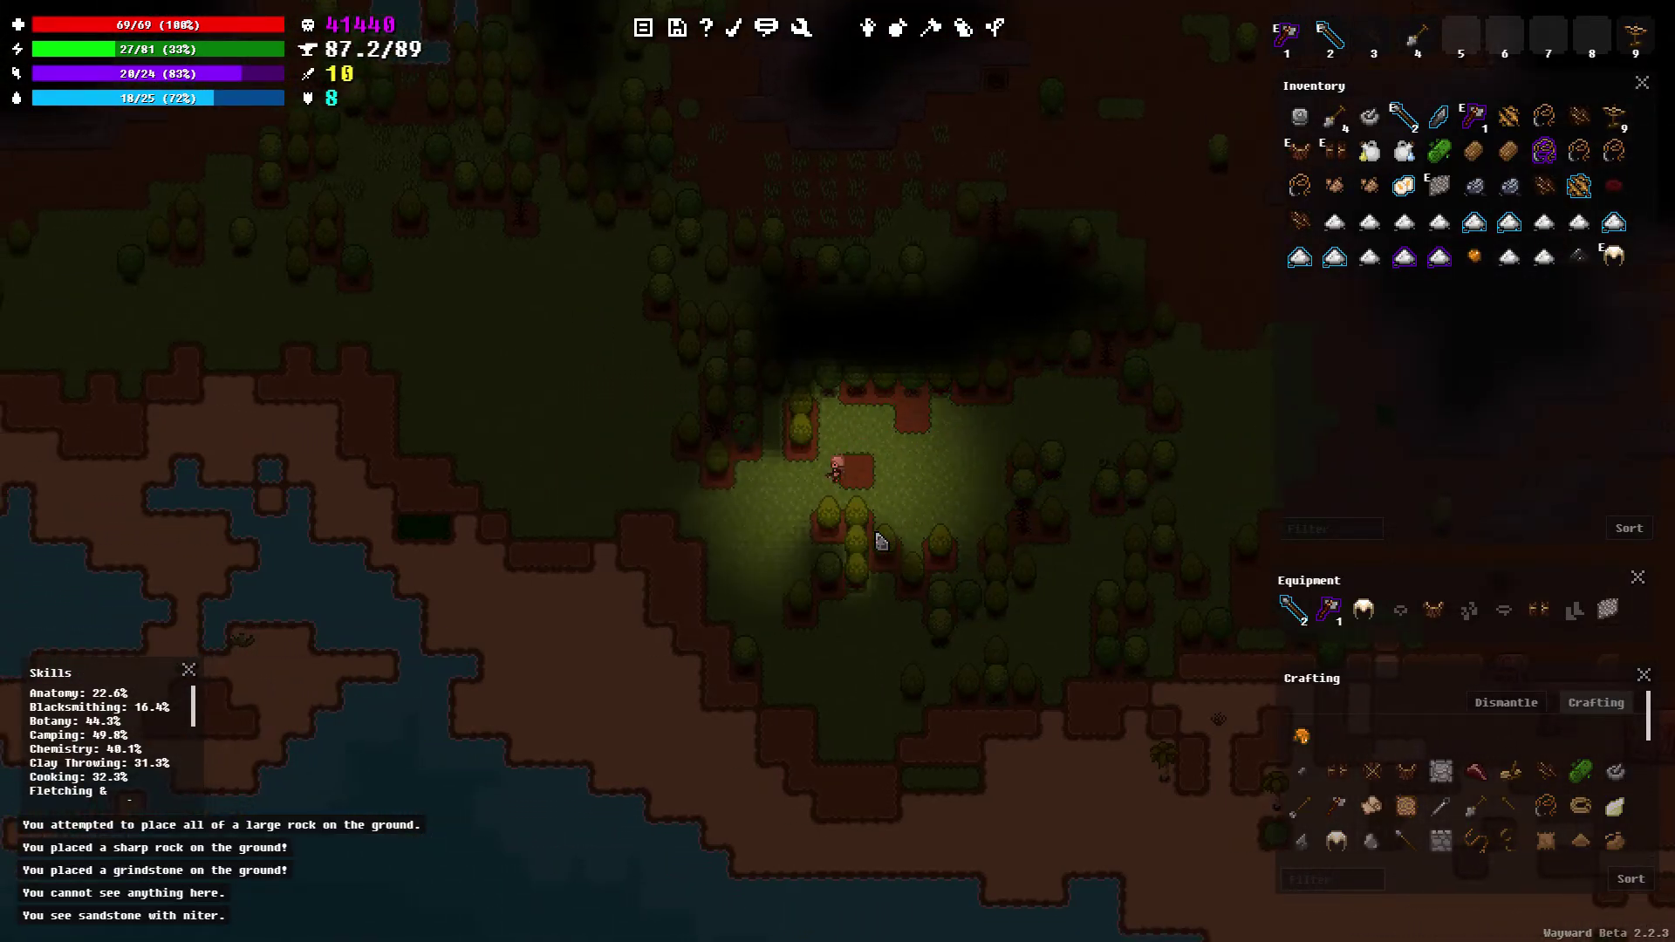
pyautogui.press('Left')
pyautogui.press('Left')
pyautogui.press('Left')
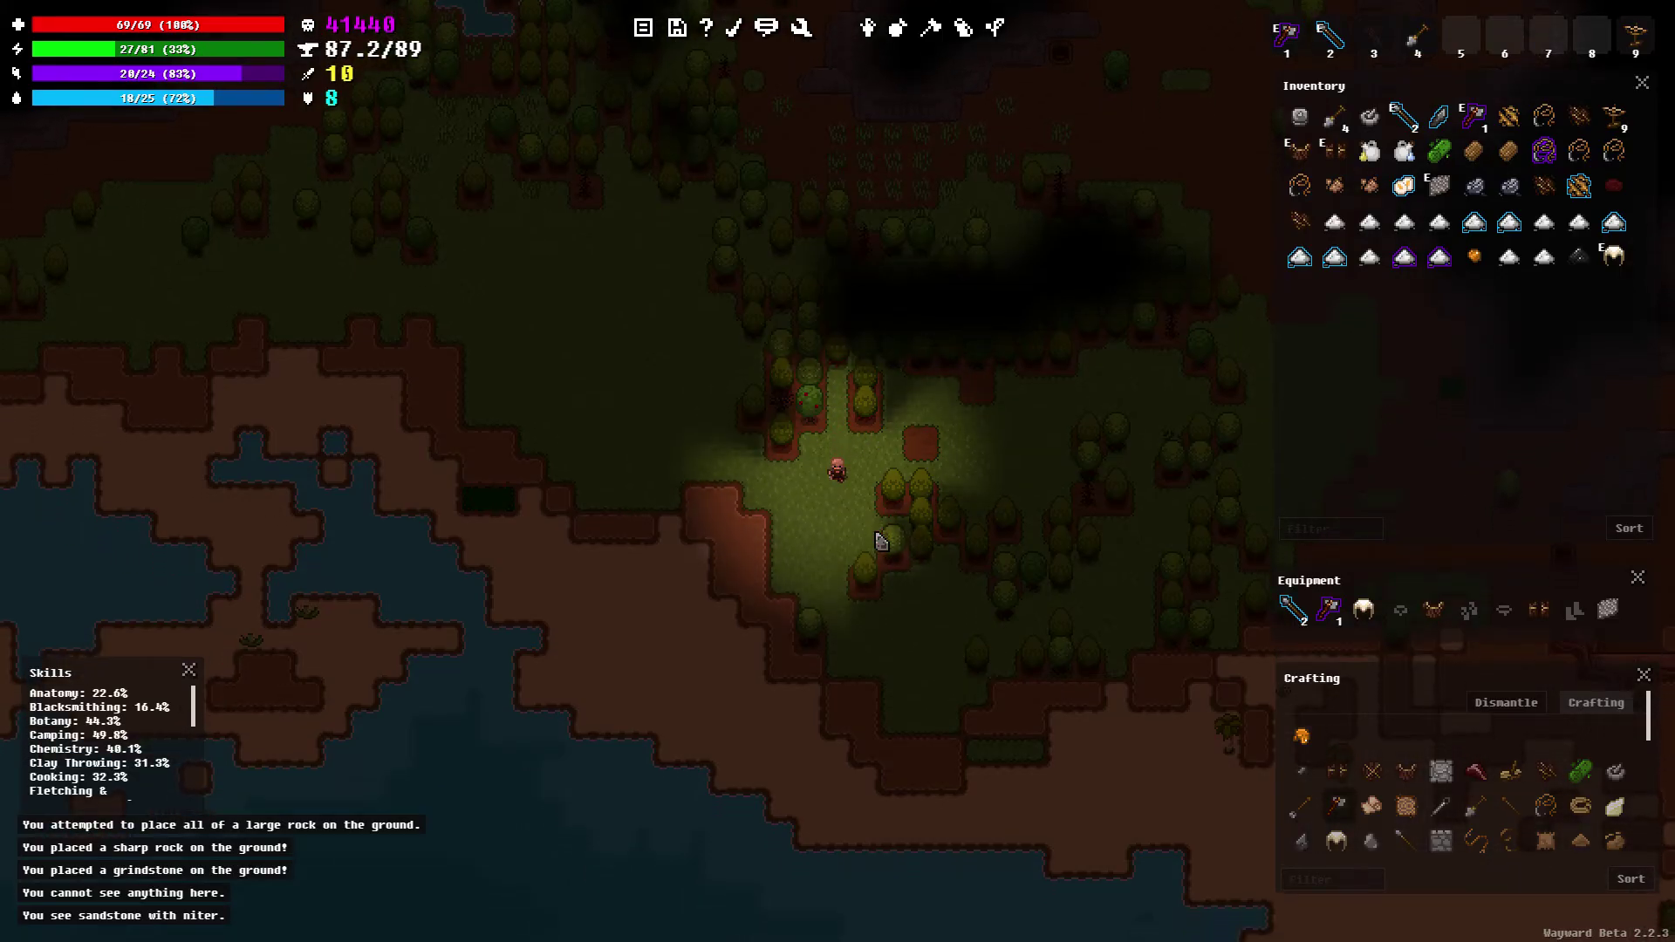
pyautogui.press('Left')
pyautogui.press('Down')
pyautogui.press('Left')
pyautogui.press('Left')
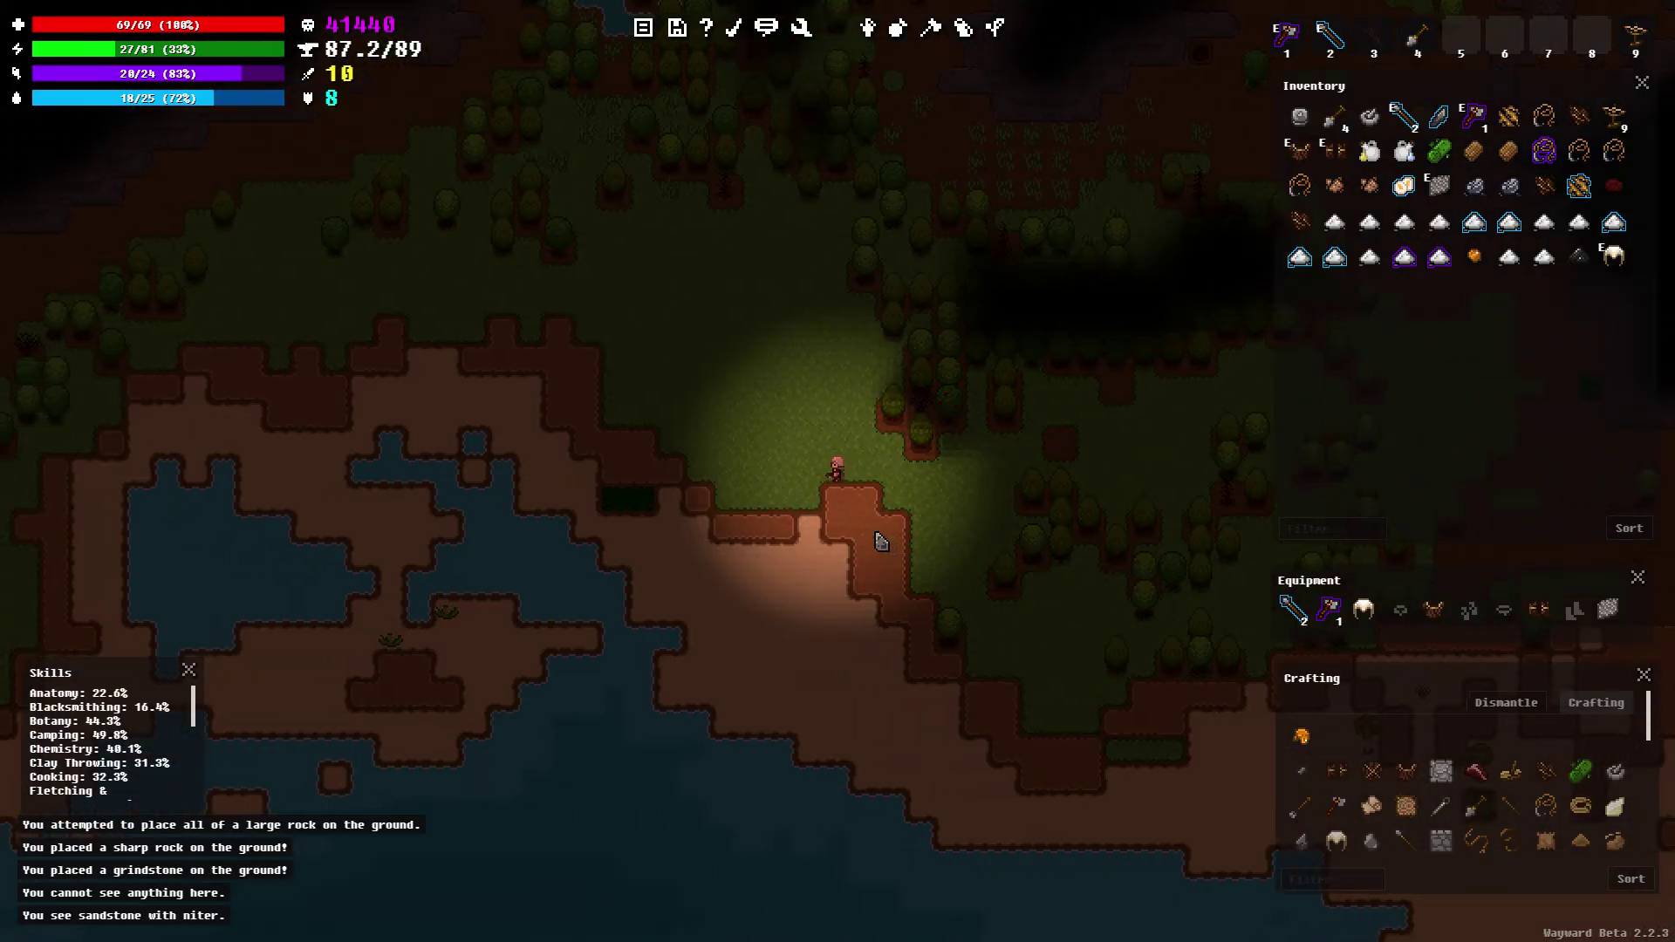
pyautogui.press('Left')
pyautogui.press('Left')
pyautogui.scroll(-1, 880, 541)
pyautogui.press('Left')
pyautogui.press('Left')
pyautogui.press('Left')
pyautogui.press('Left')
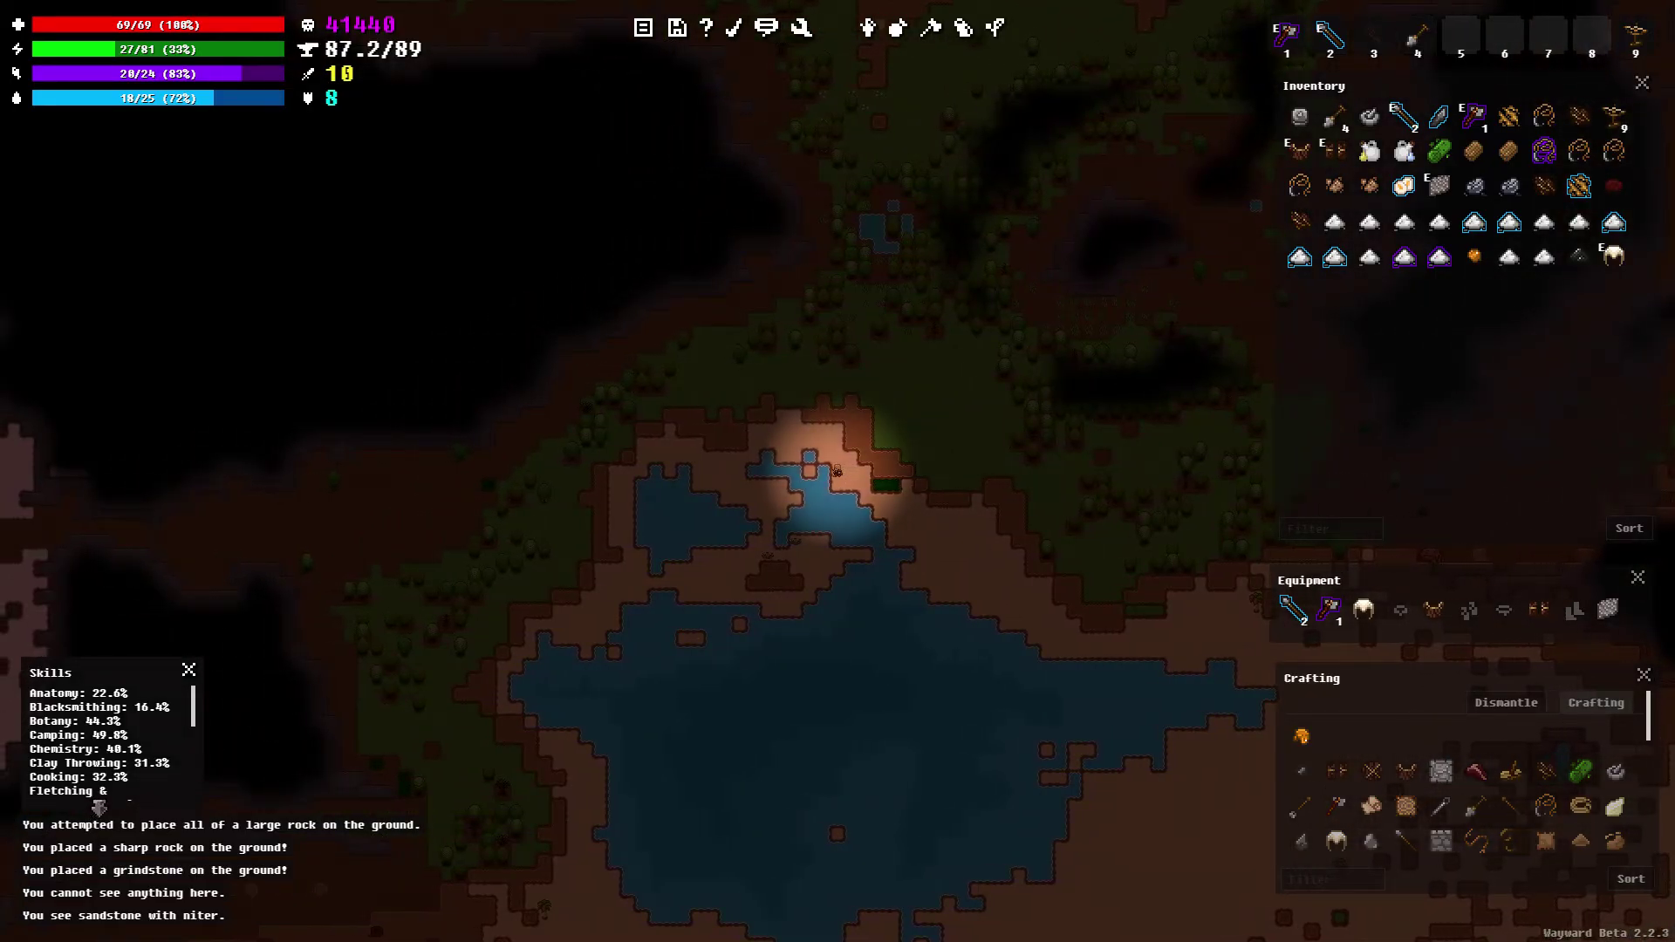
pyautogui.scroll(1, 814, 527)
# Walk west along the lake and sandy shore into the grass beyond
pyautogui.press('Left')
pyautogui.press('Left')
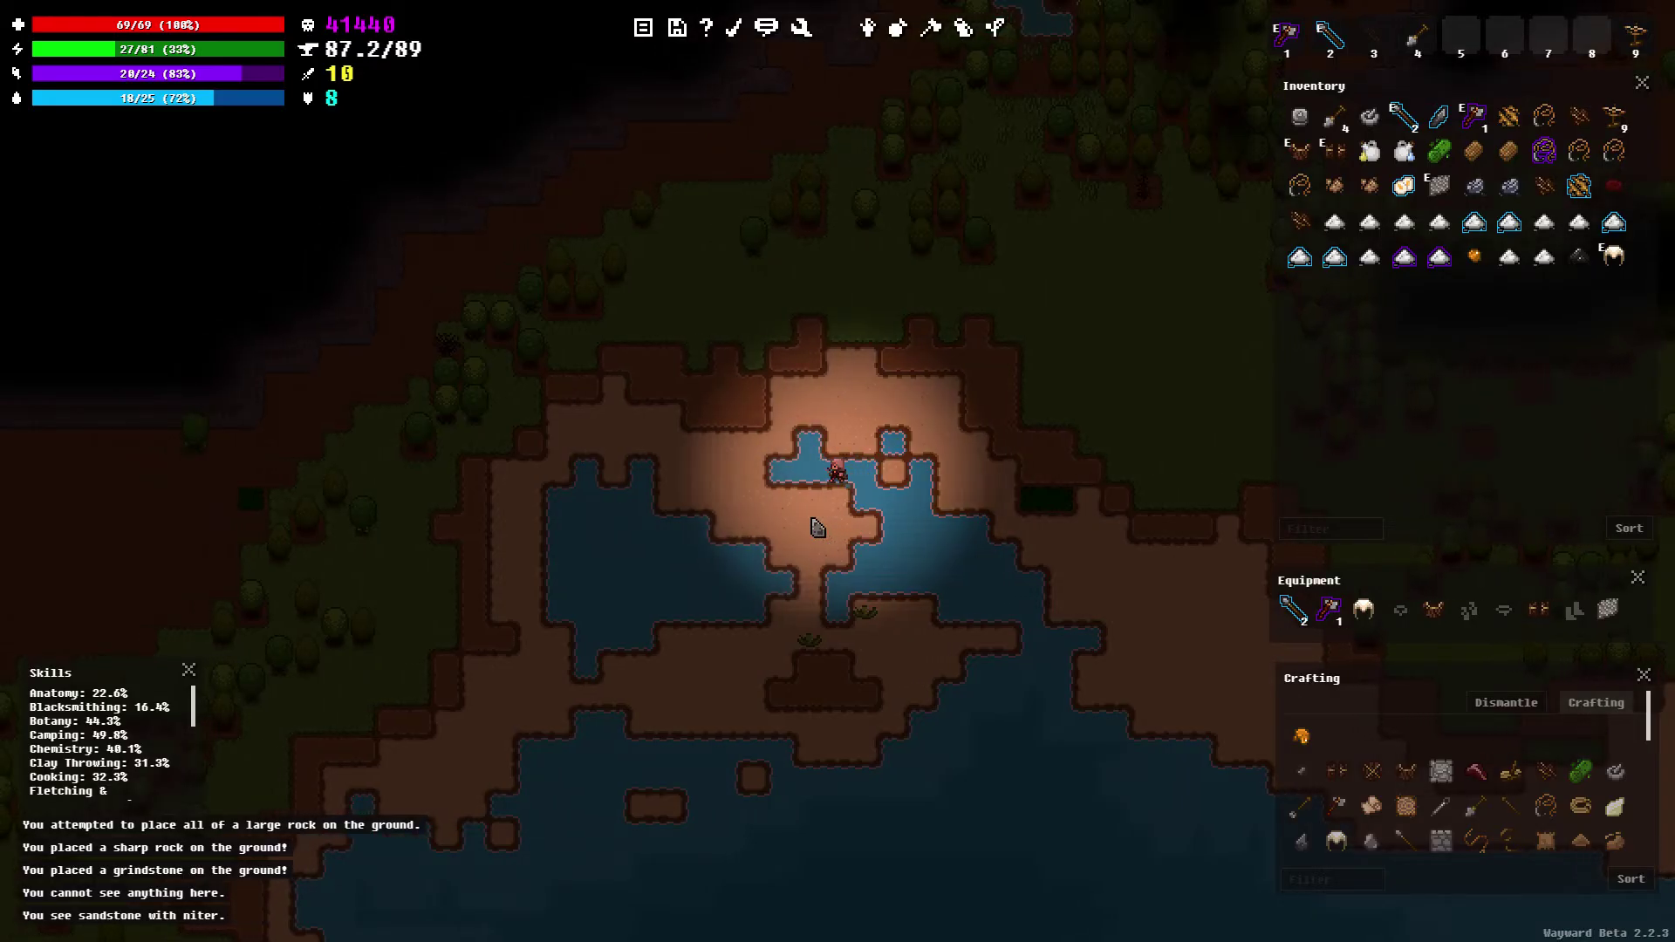
pyautogui.press('Left')
pyautogui.press('Left')
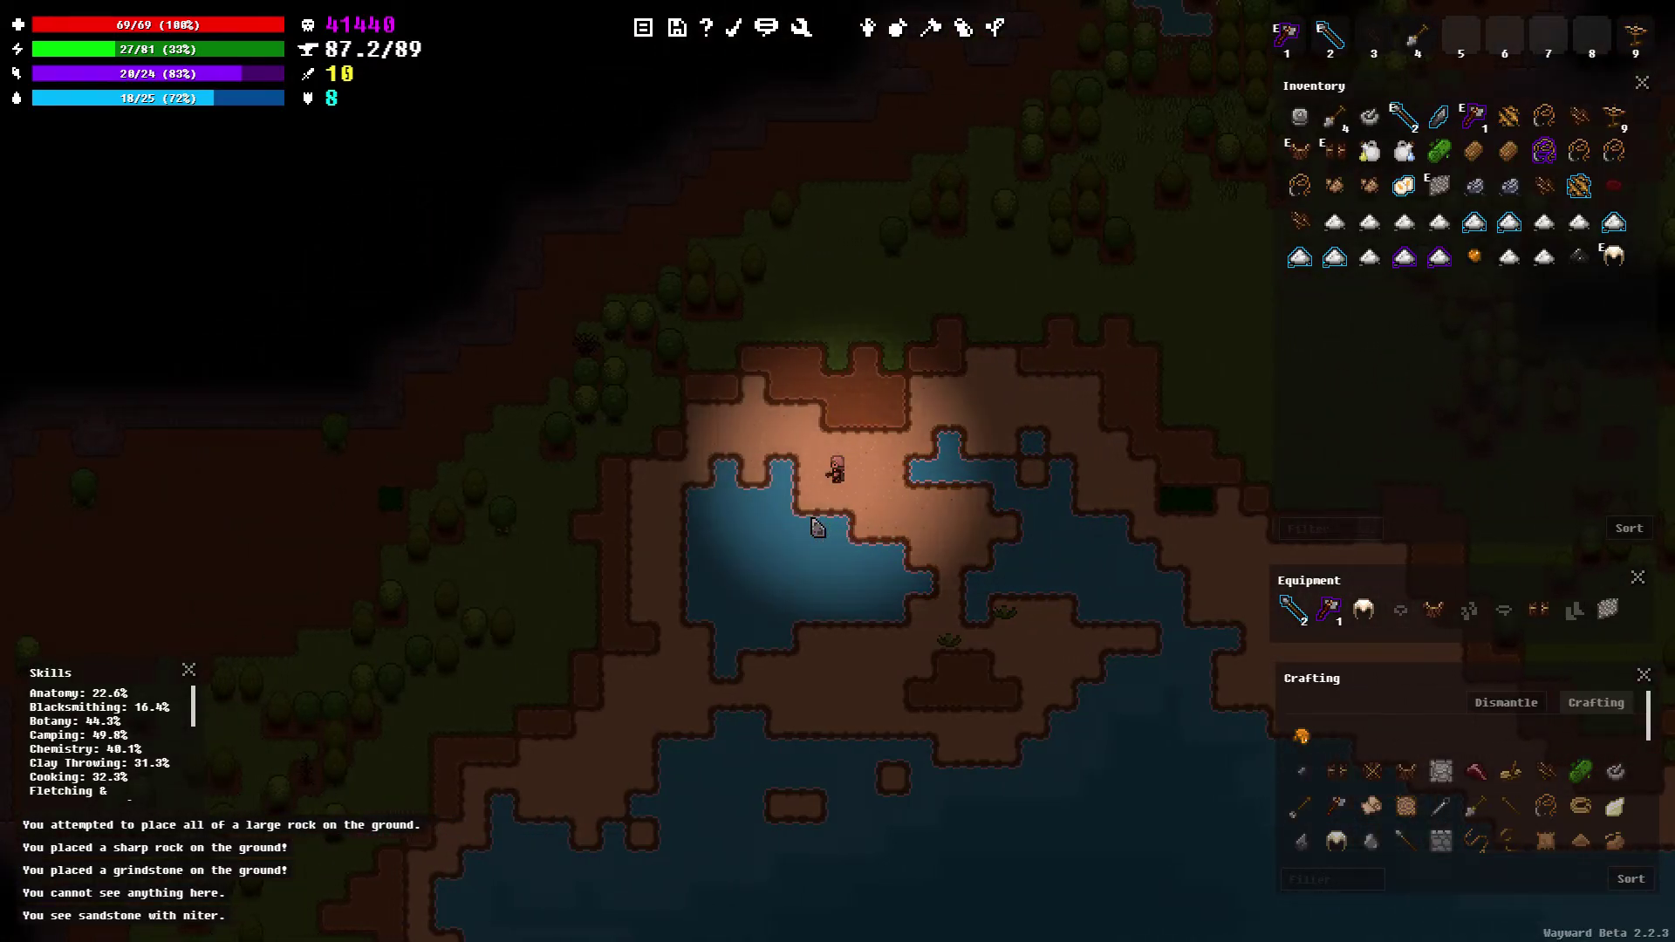
pyautogui.press('Left')
pyautogui.press('Left')
pyautogui.press('Left')
pyautogui.press('Left')
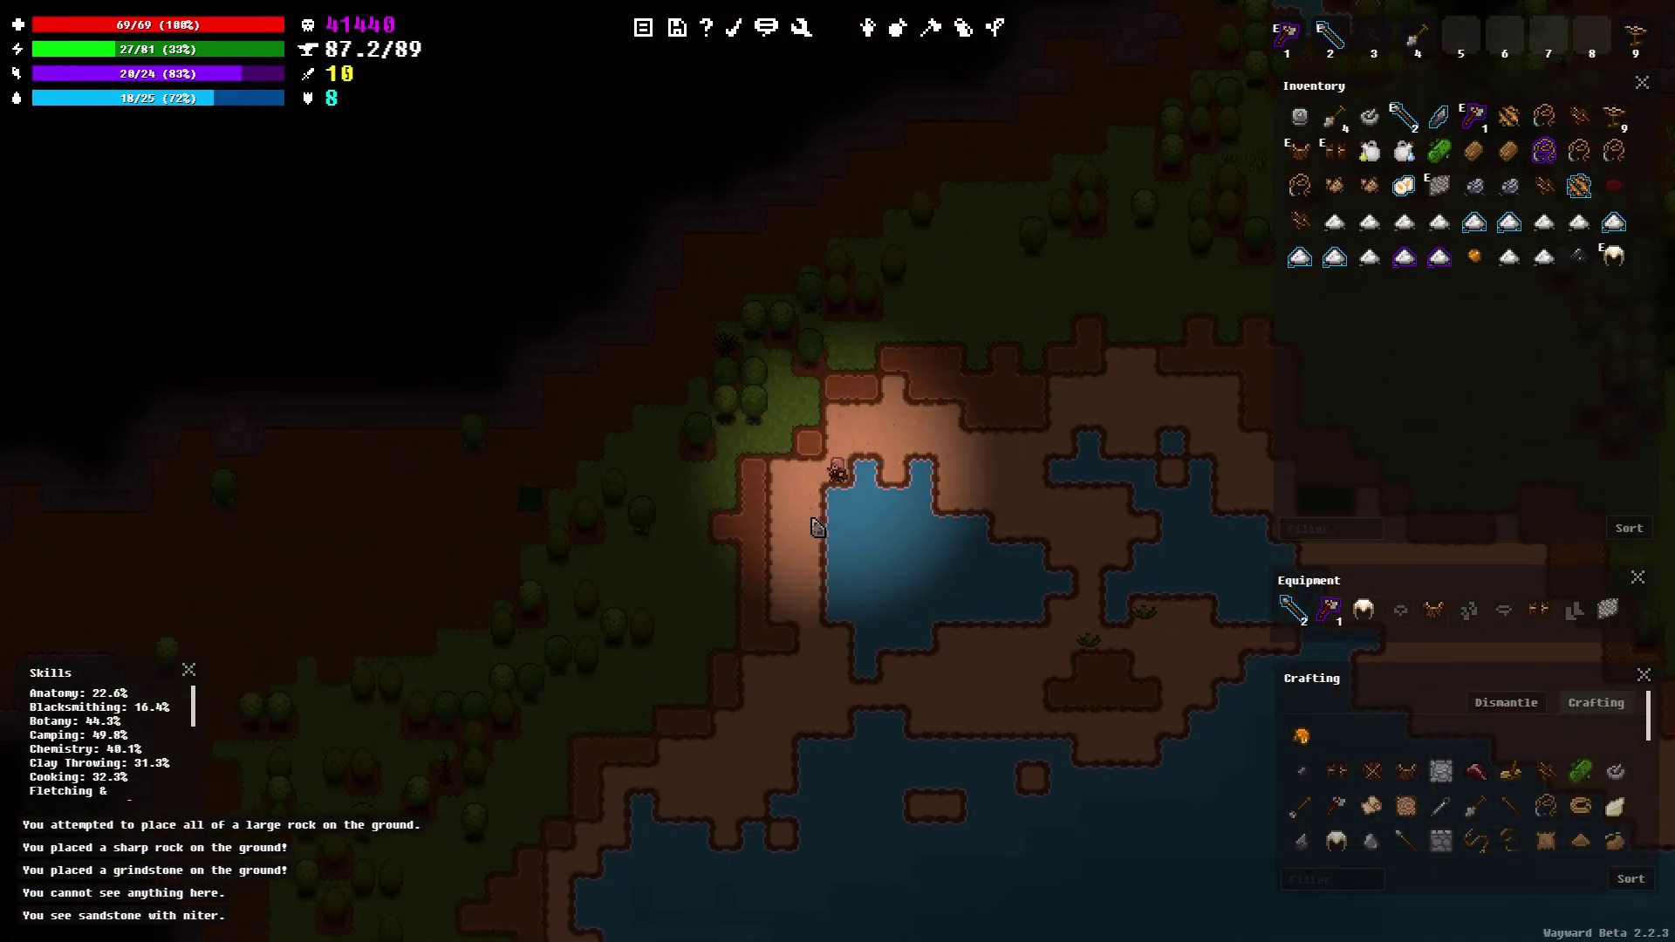
pyautogui.press('Left')
pyautogui.press('Left')
pyautogui.press('Left')
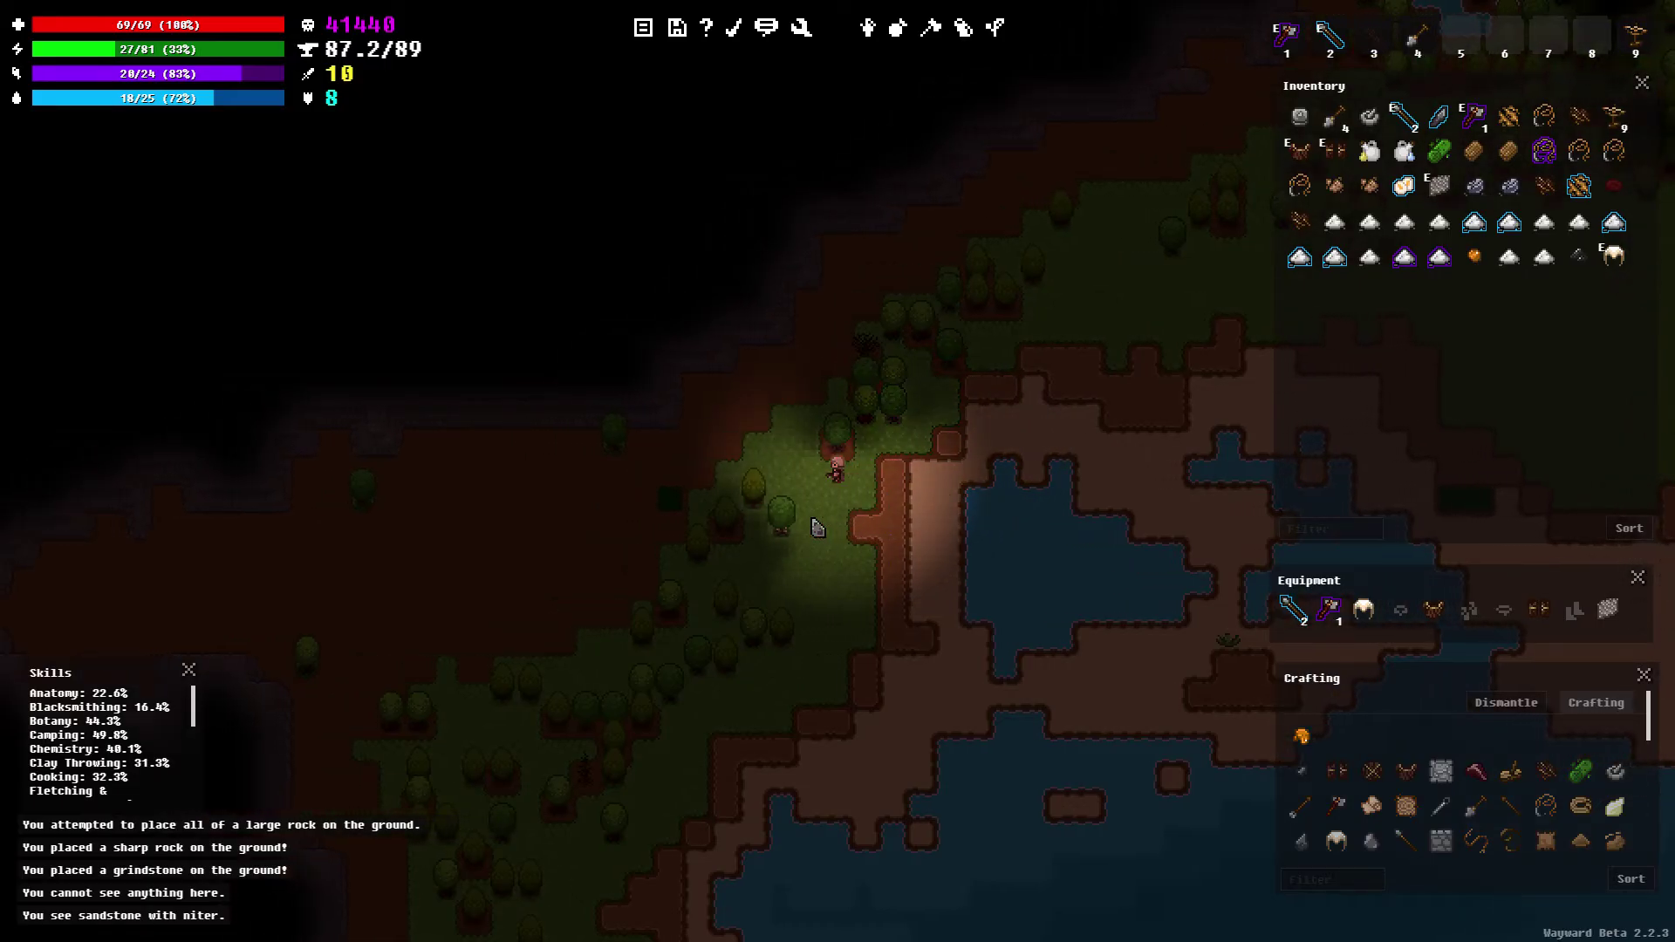
pyautogui.press('Left')
pyautogui.press('Left')
pyautogui.press('Left')
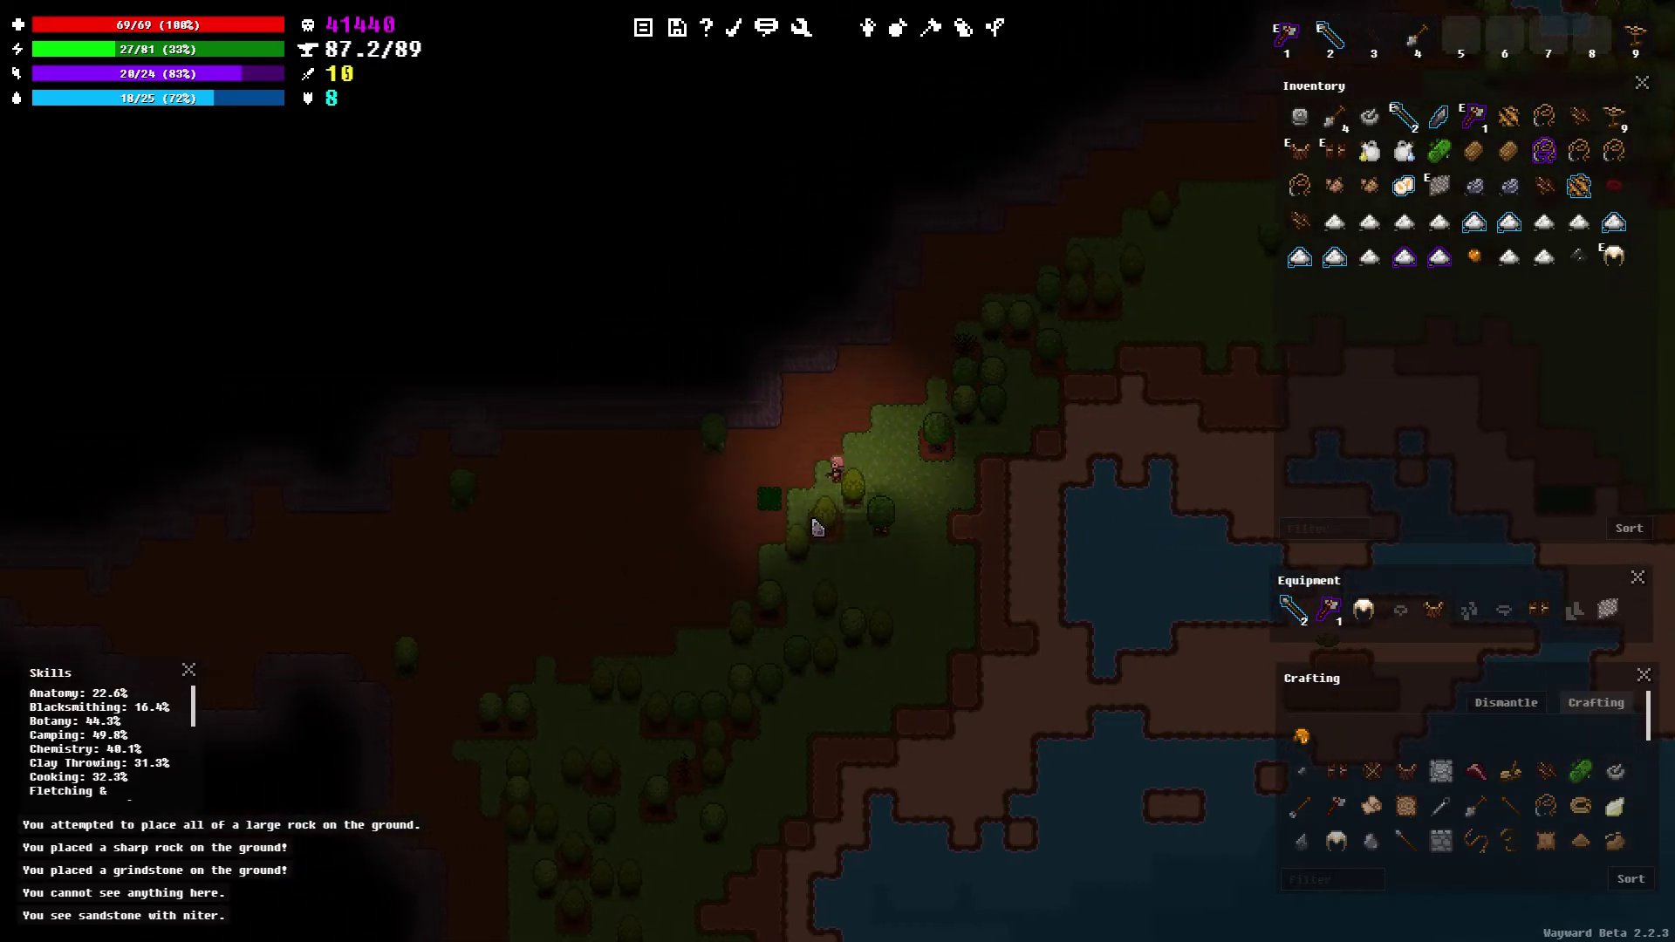
pyautogui.press('Left')
pyautogui.scroll(-1, 813, 527)
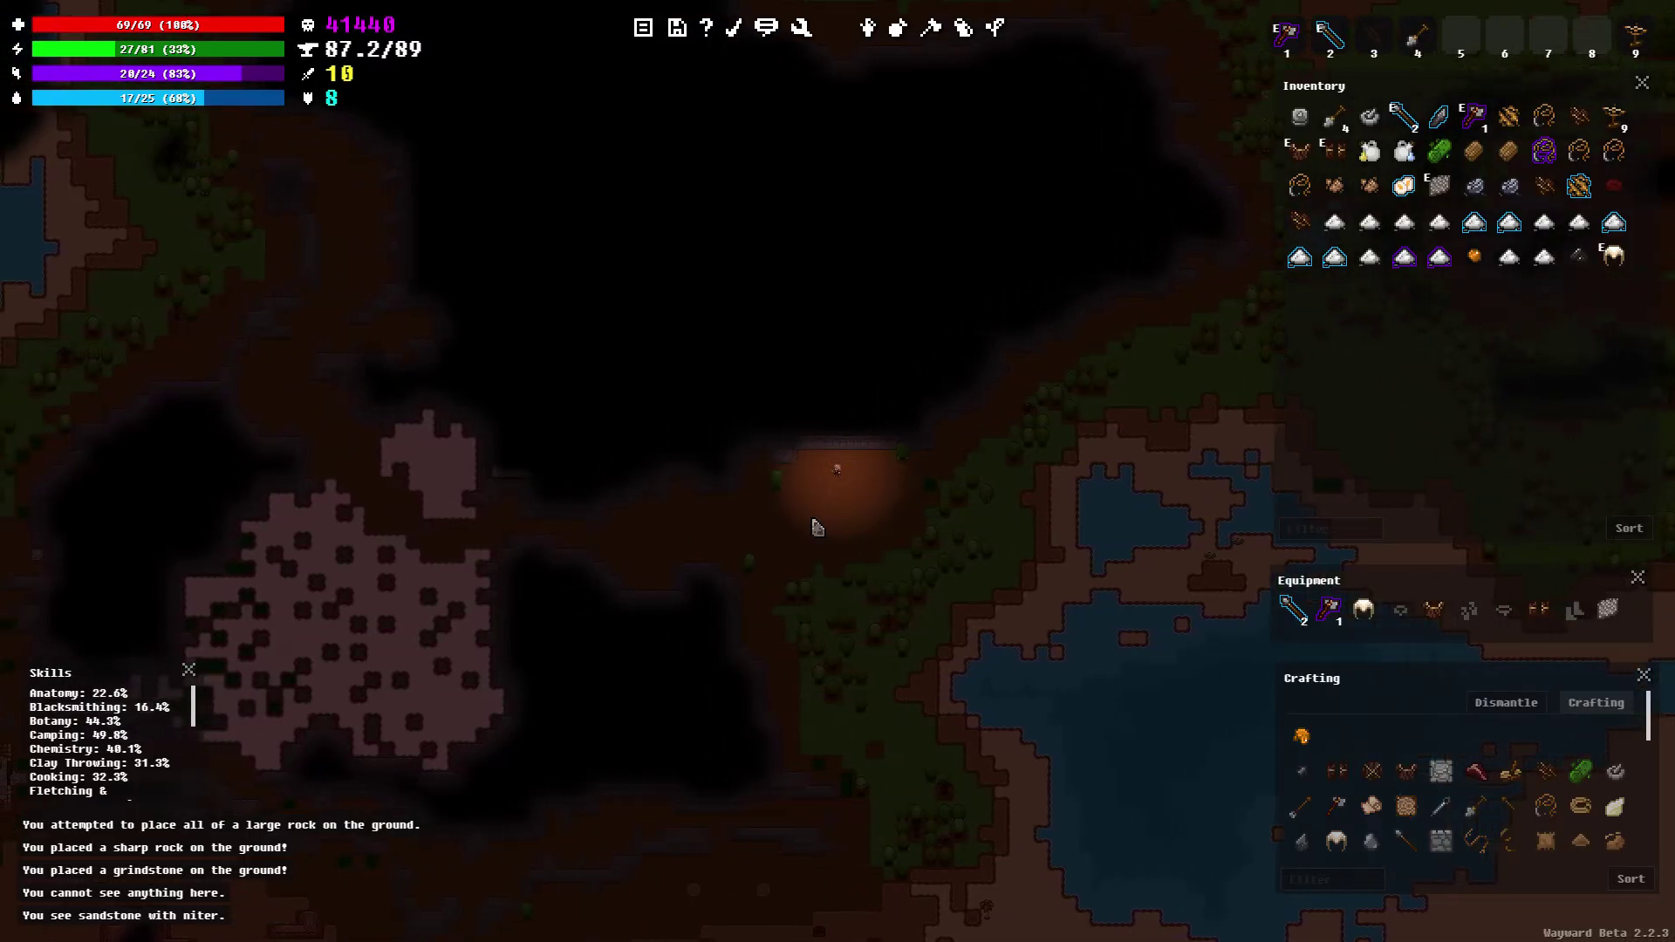
pyautogui.scroll(1, 813, 527)
pyautogui.press('Left')
pyautogui.press('Left')
pyautogui.press('Left')
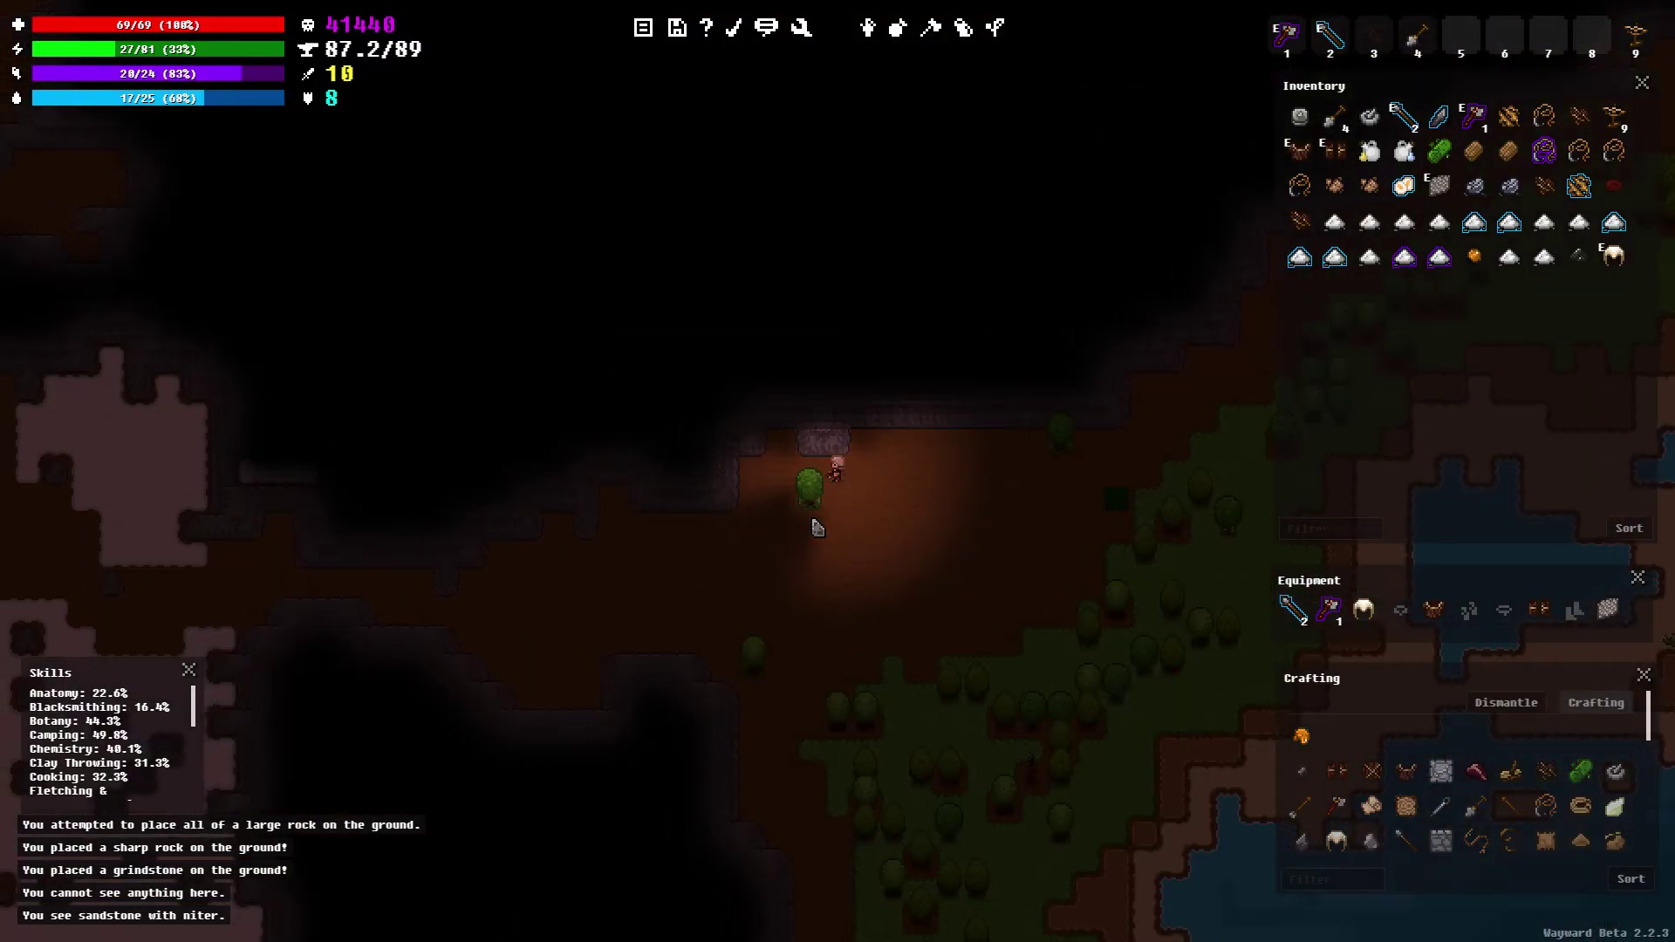
pyautogui.press('Left')
# Head south, then west past the log along the rock wall
pyautogui.press('Down')
pyautogui.press('Down')
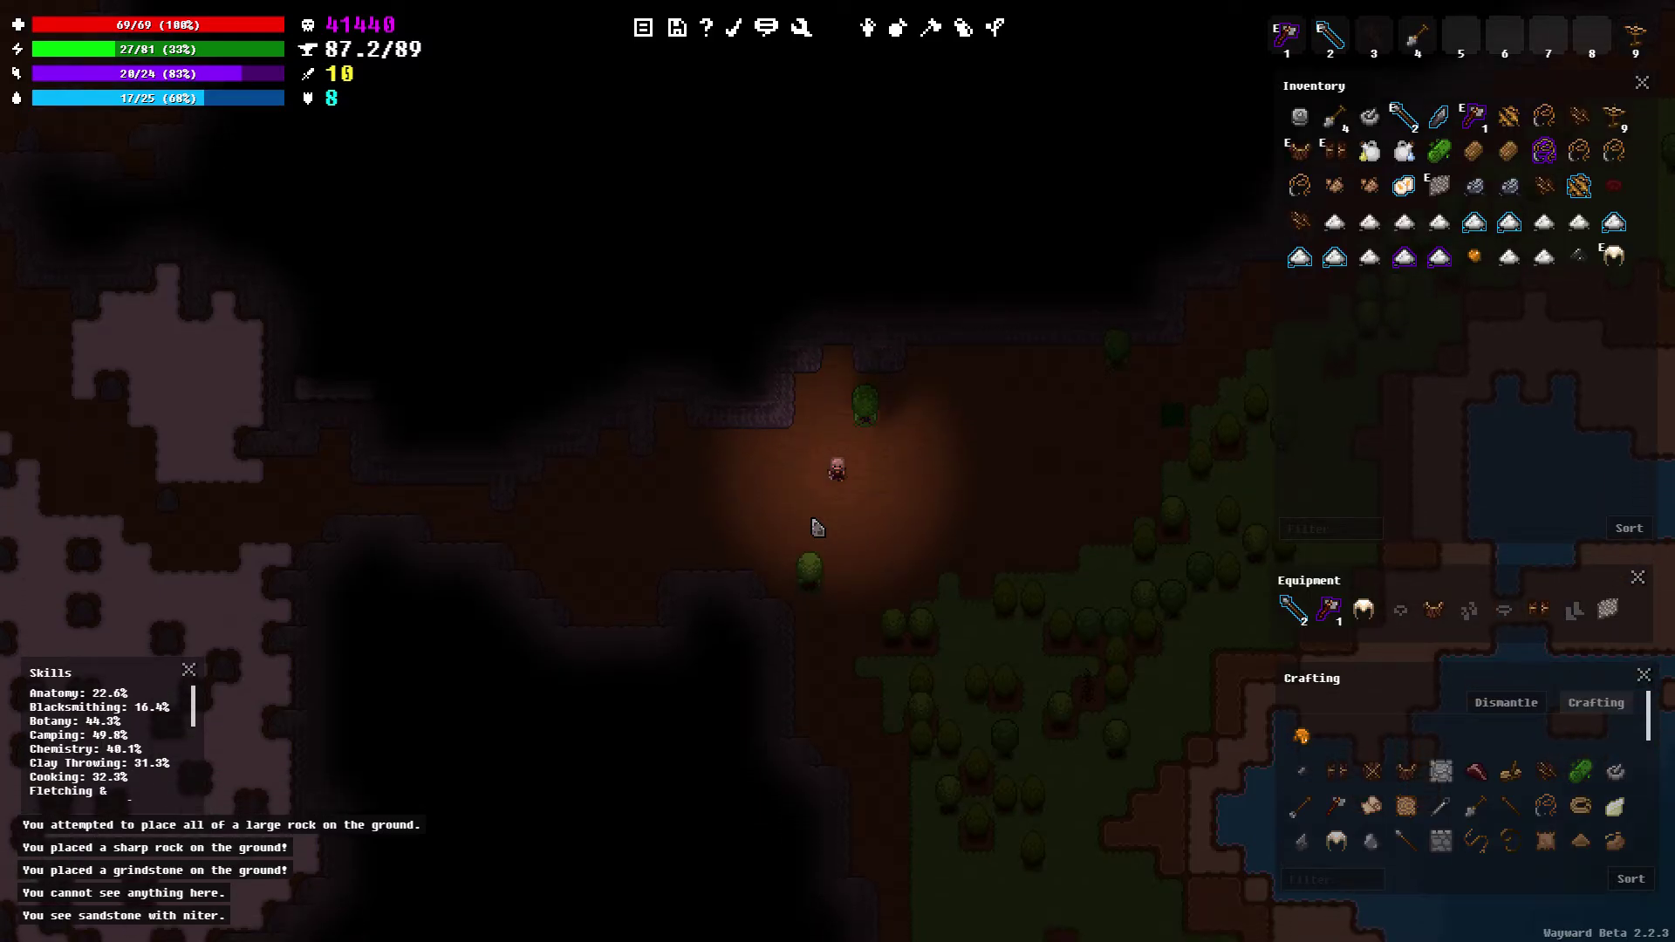
pyautogui.press('Down')
pyautogui.press('Left')
pyautogui.press('Left')
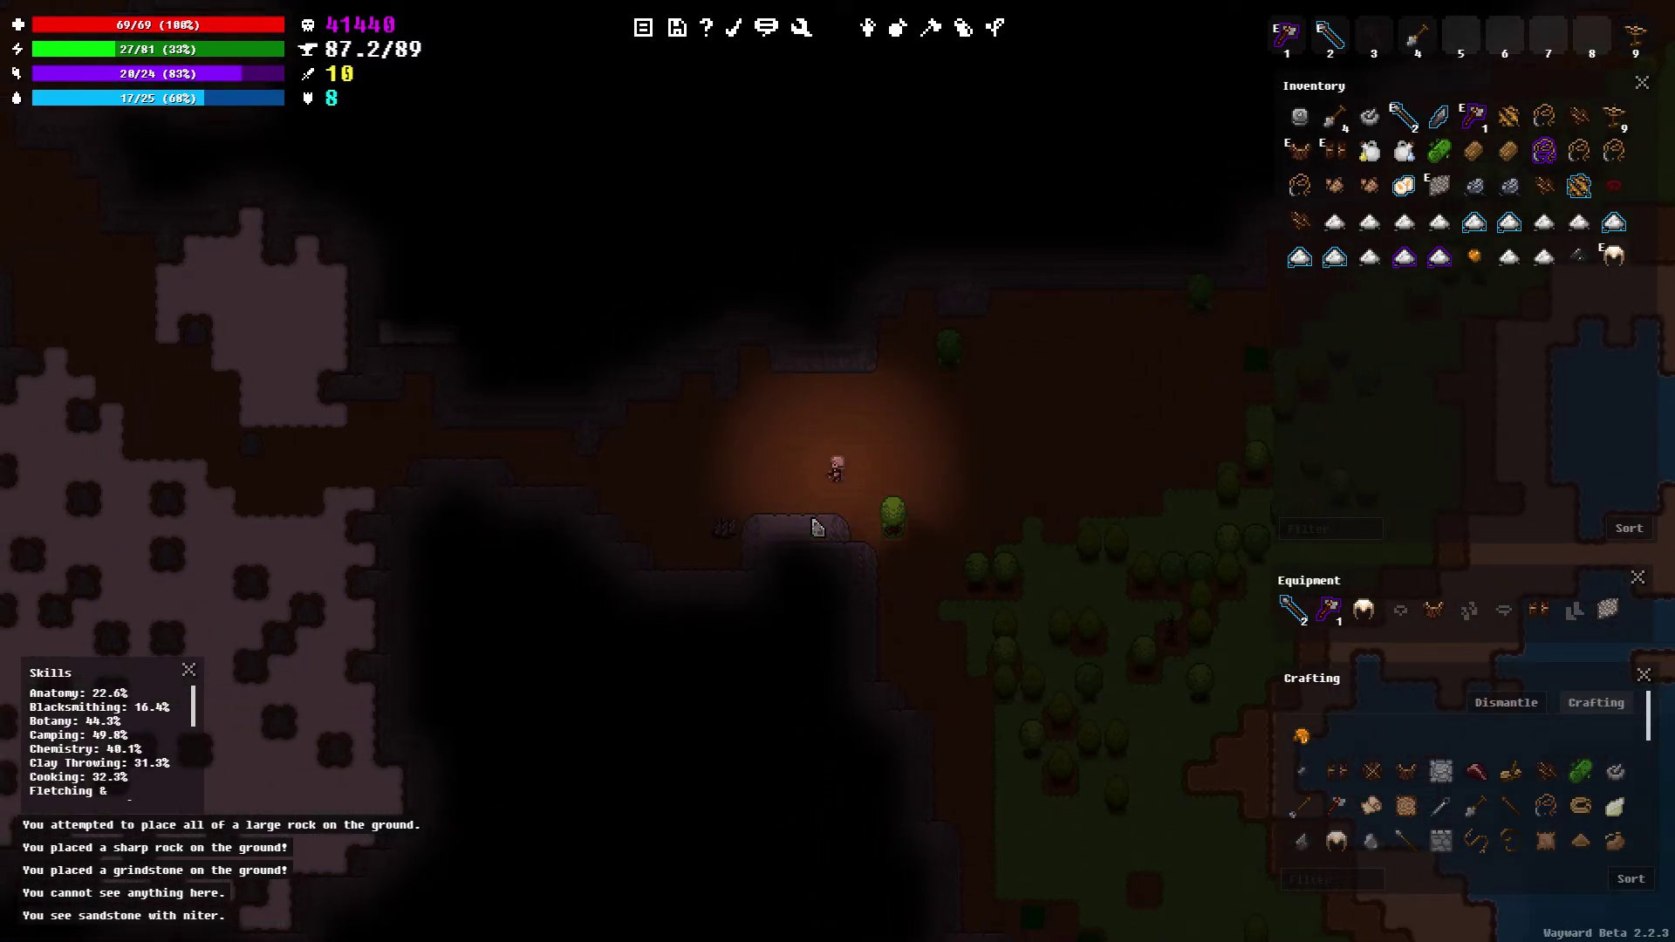
pyautogui.press('Left')
pyautogui.press('Left')
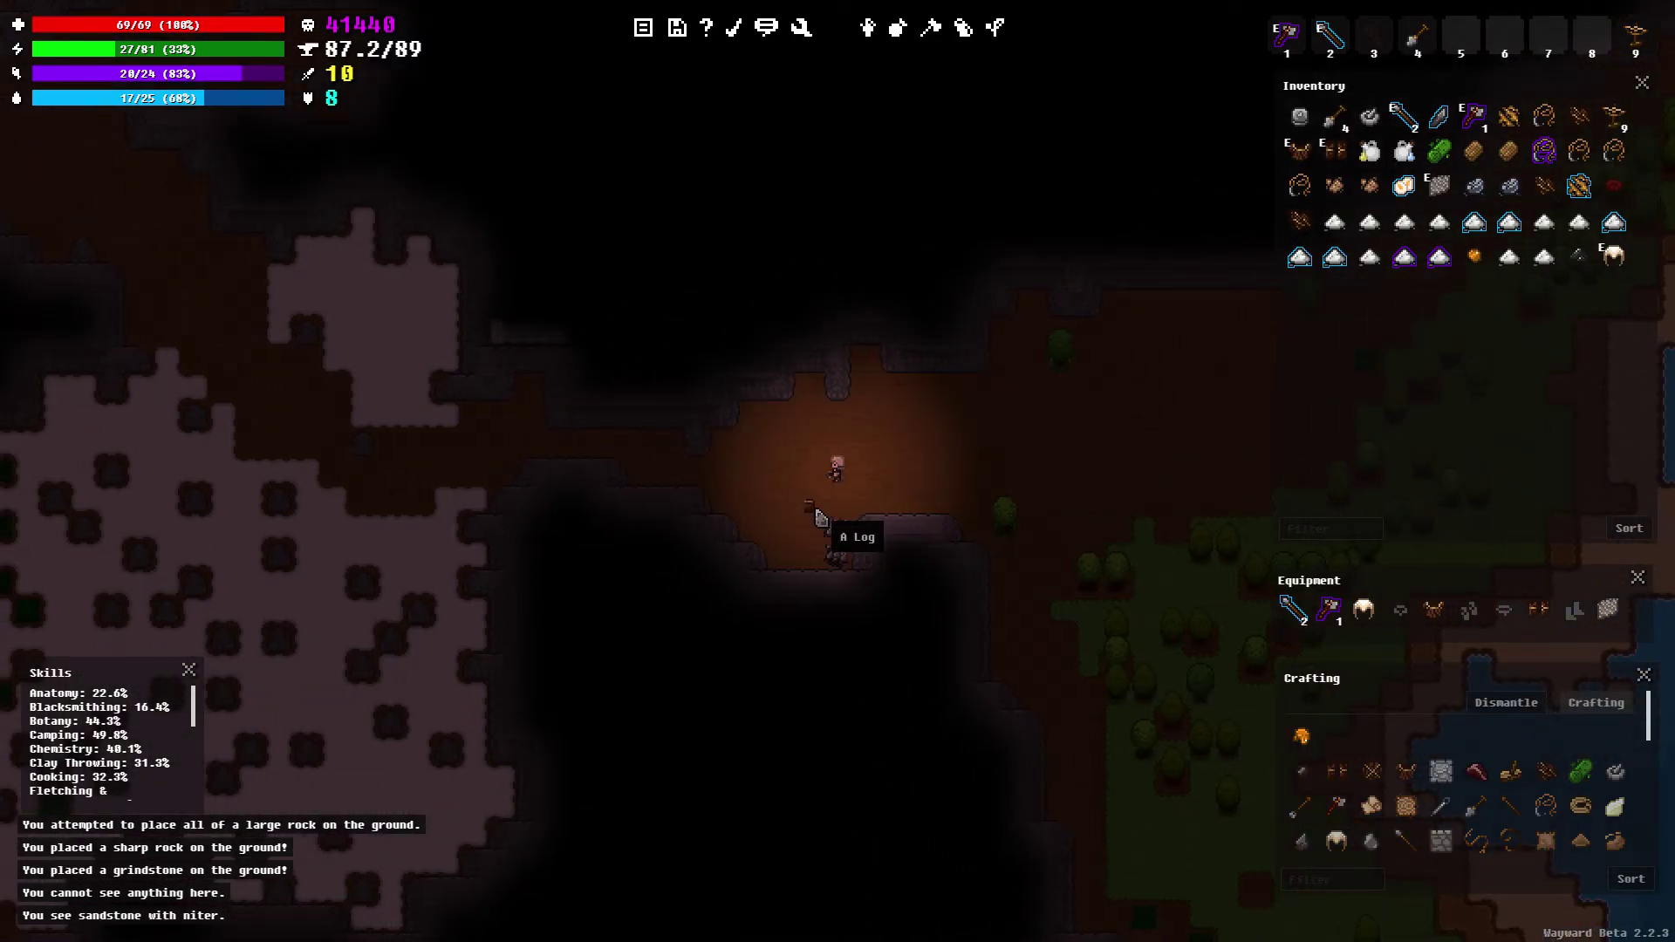
pyautogui.press('Left')
pyautogui.press('Left')
pyautogui.press('Left')
pyautogui.press('Left')
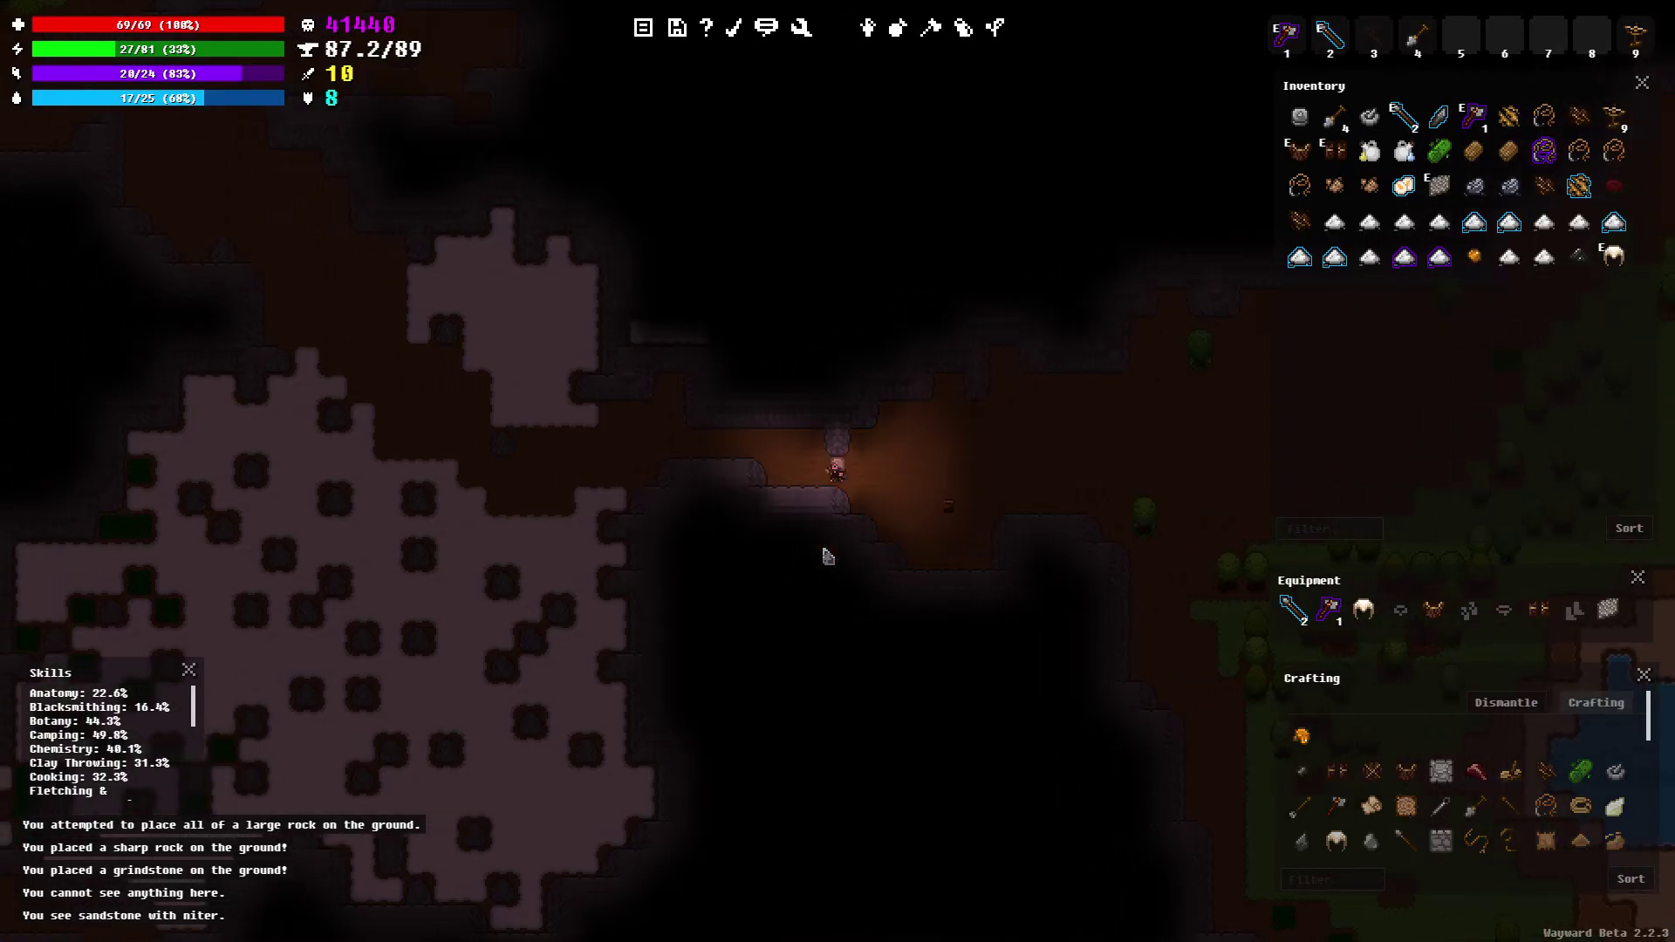
pyautogui.press('Up')
pyautogui.press('Left')
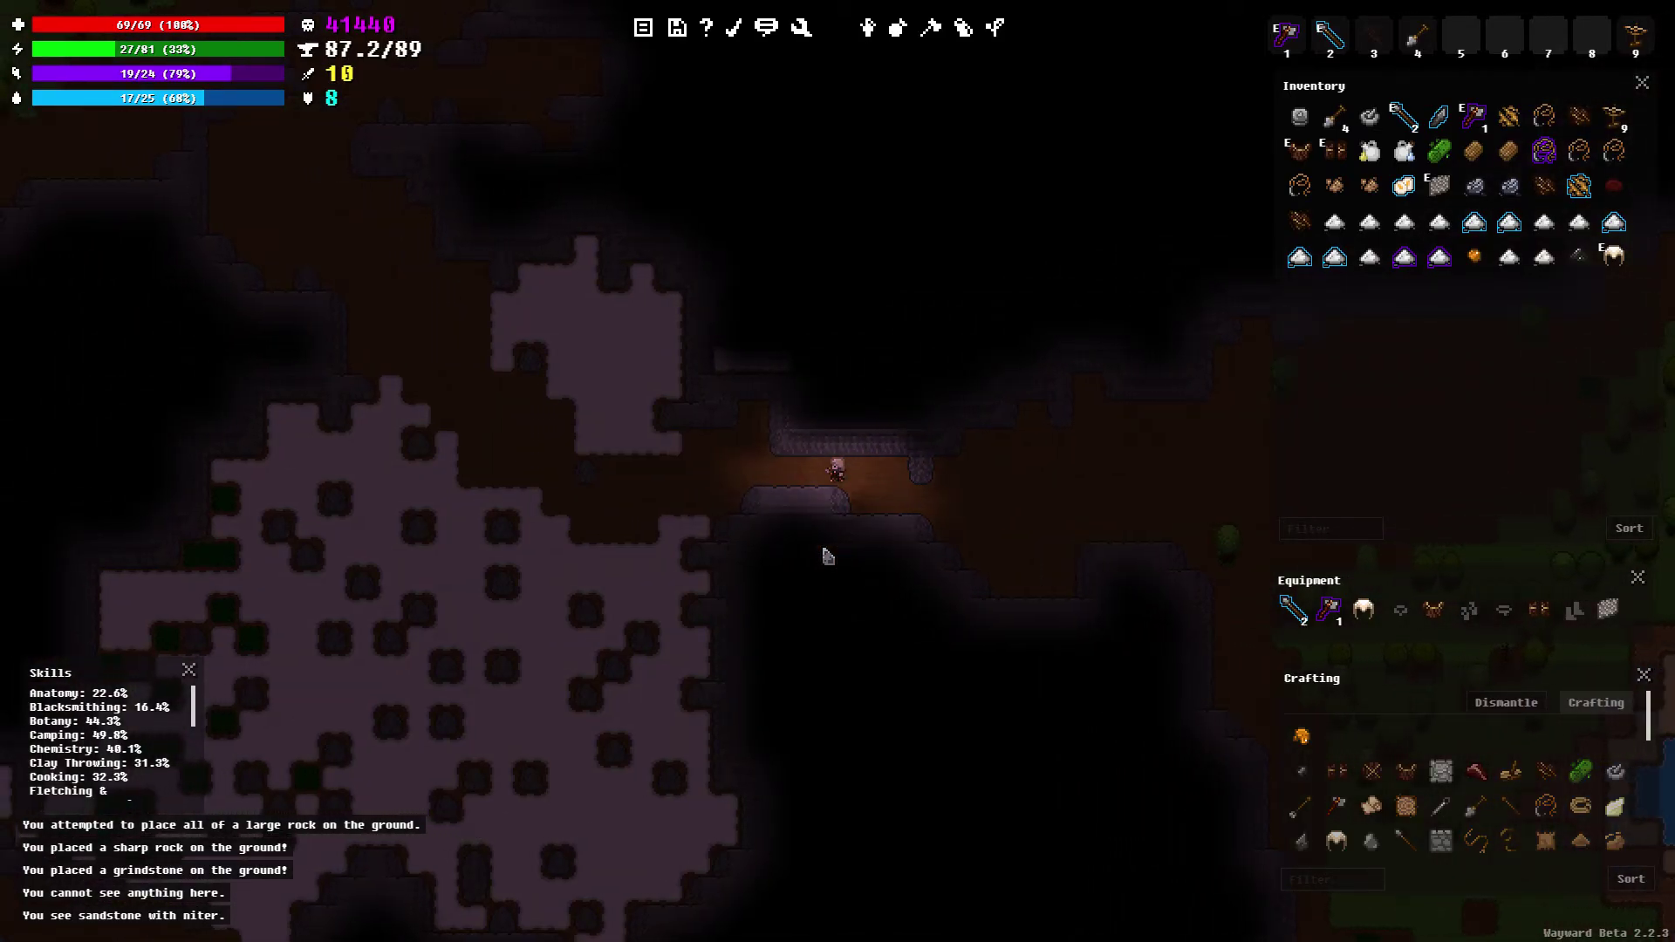
pyautogui.press('Left')
pyautogui.press('Left')
pyautogui.press('Left')
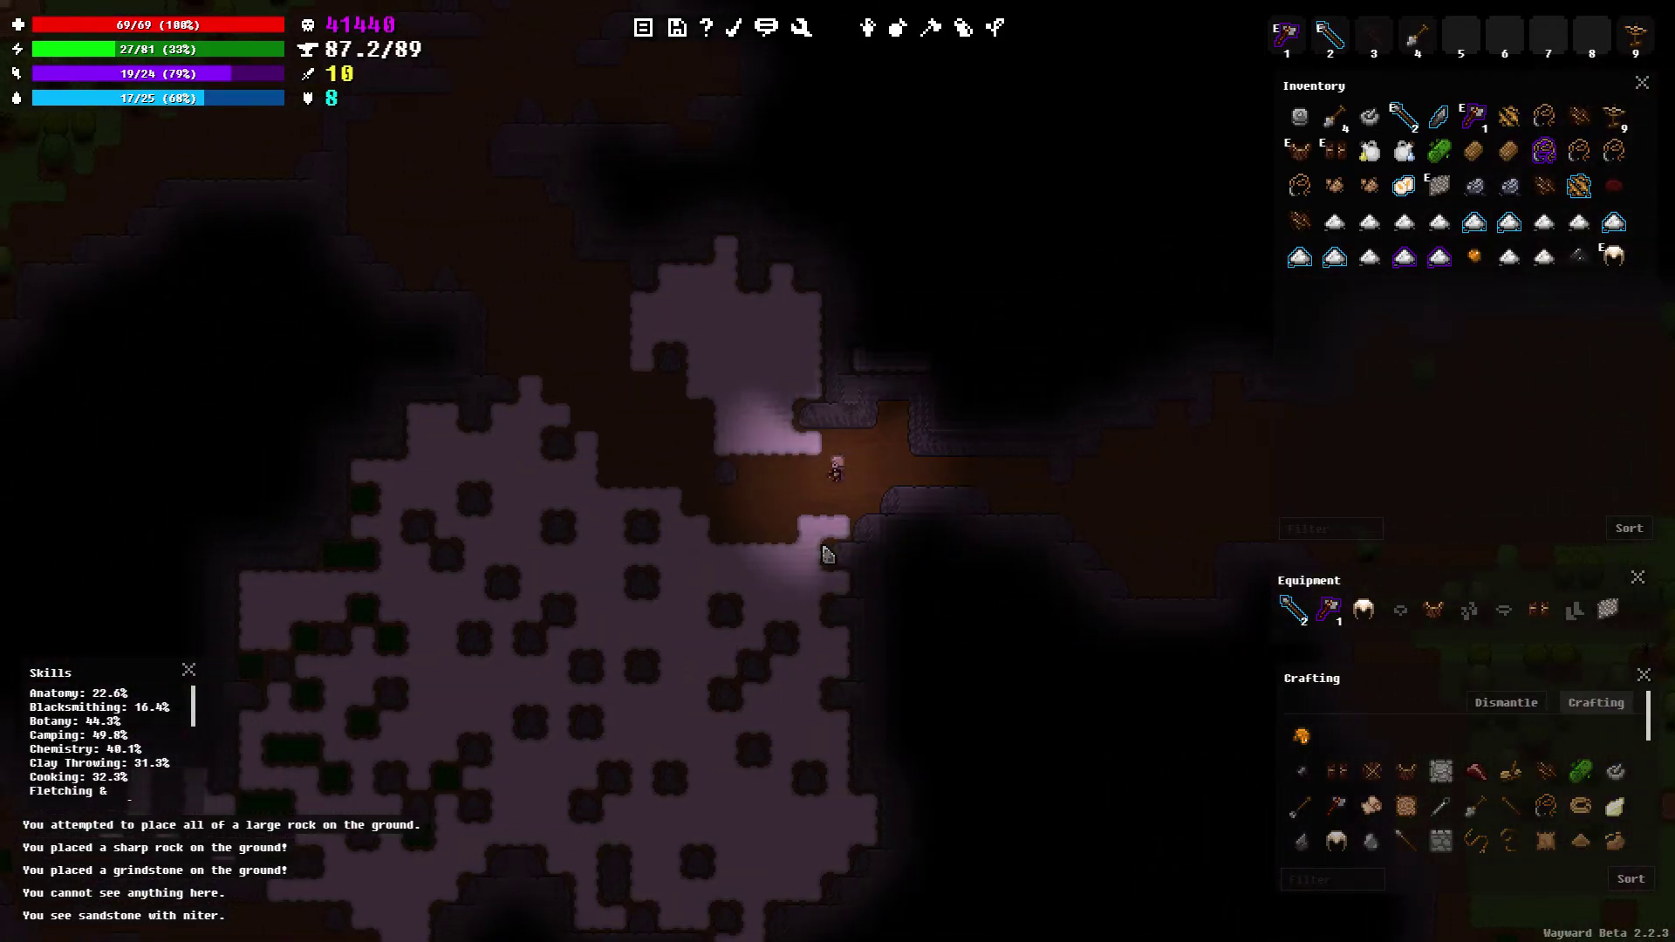
pyautogui.scroll(-1, 827, 556)
# Walk west onto the stone field
pyautogui.press('a')
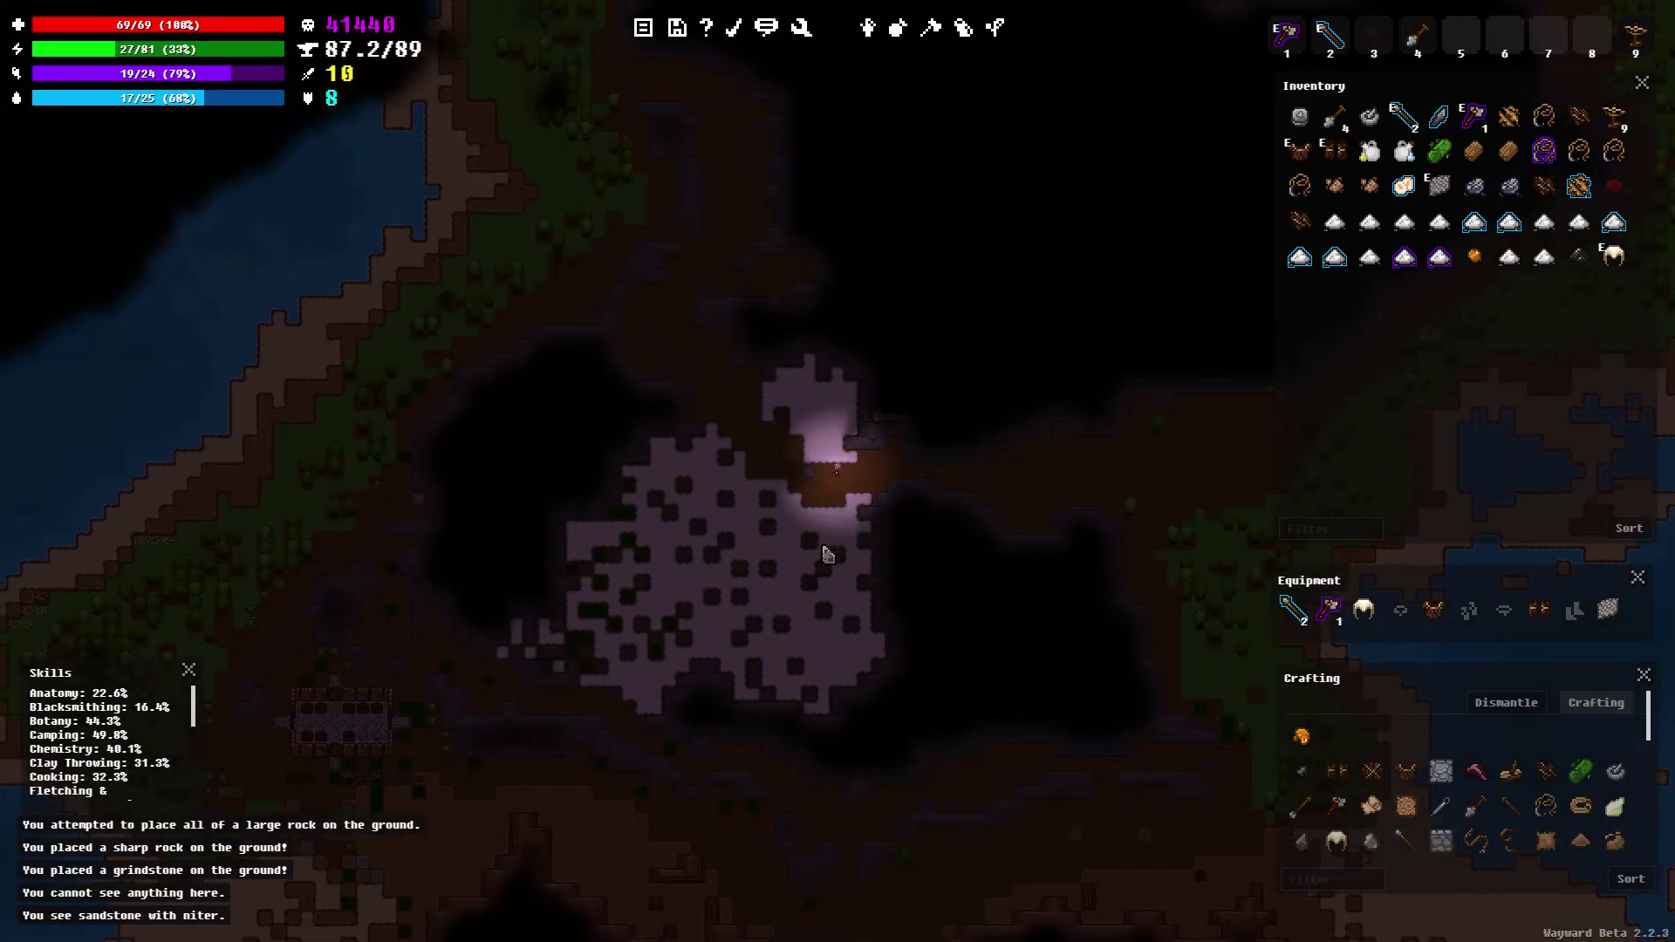
pyautogui.scroll(1, 827, 555)
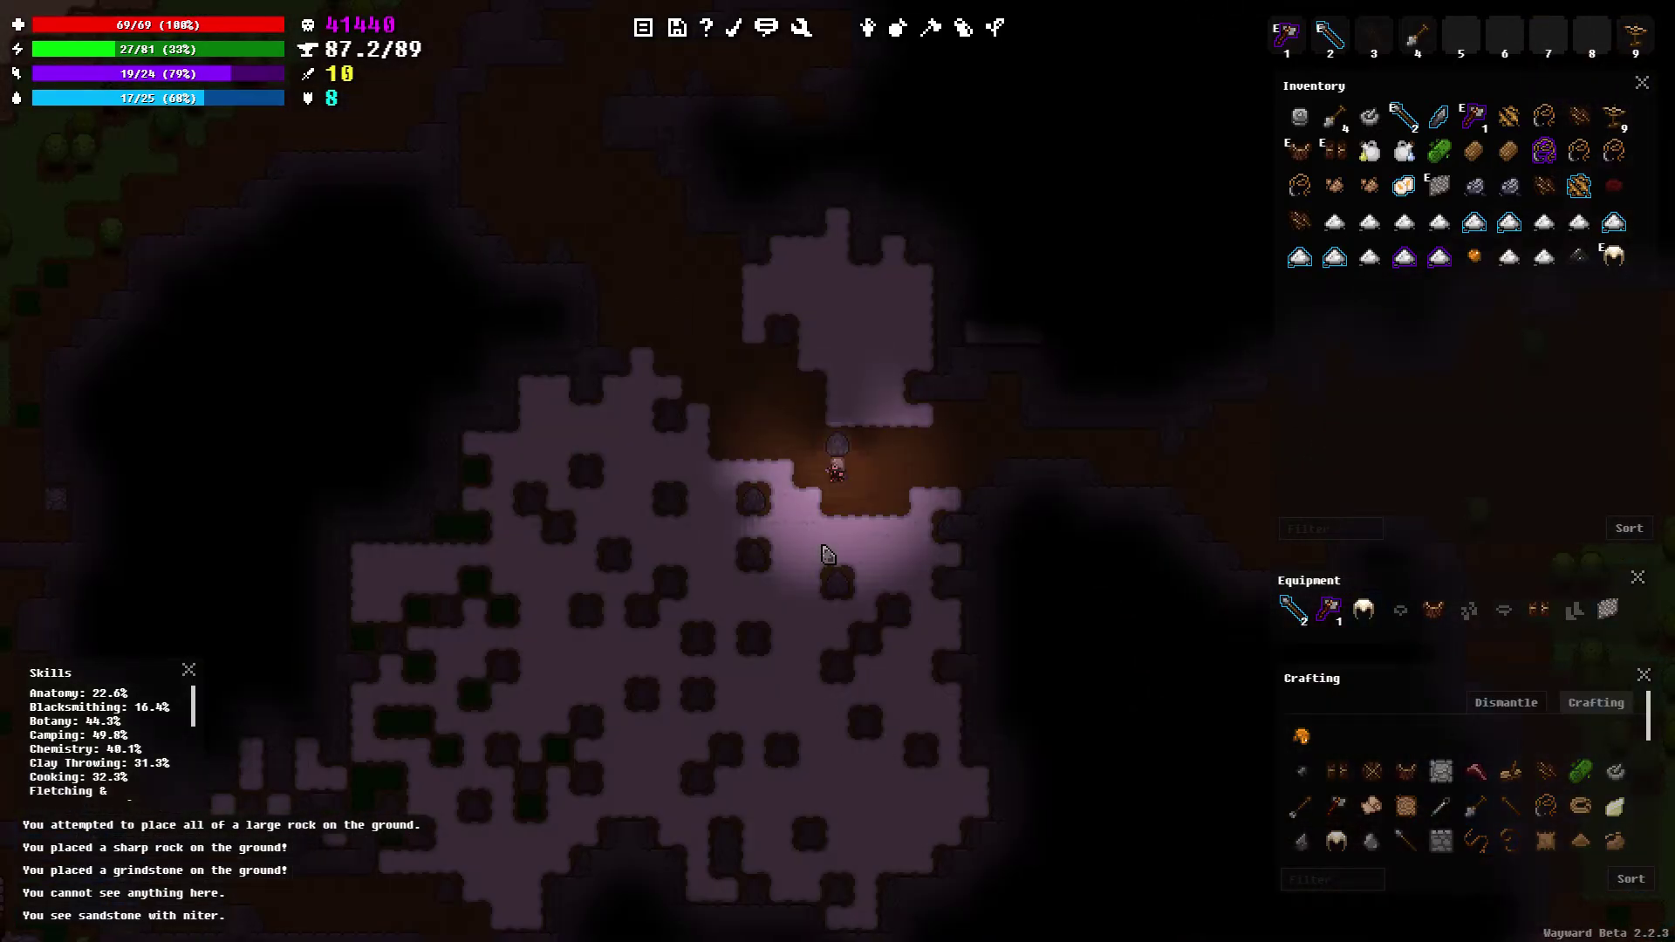
pyautogui.press('a')
pyautogui.press('a')
pyautogui.press('a')
pyautogui.press('a')
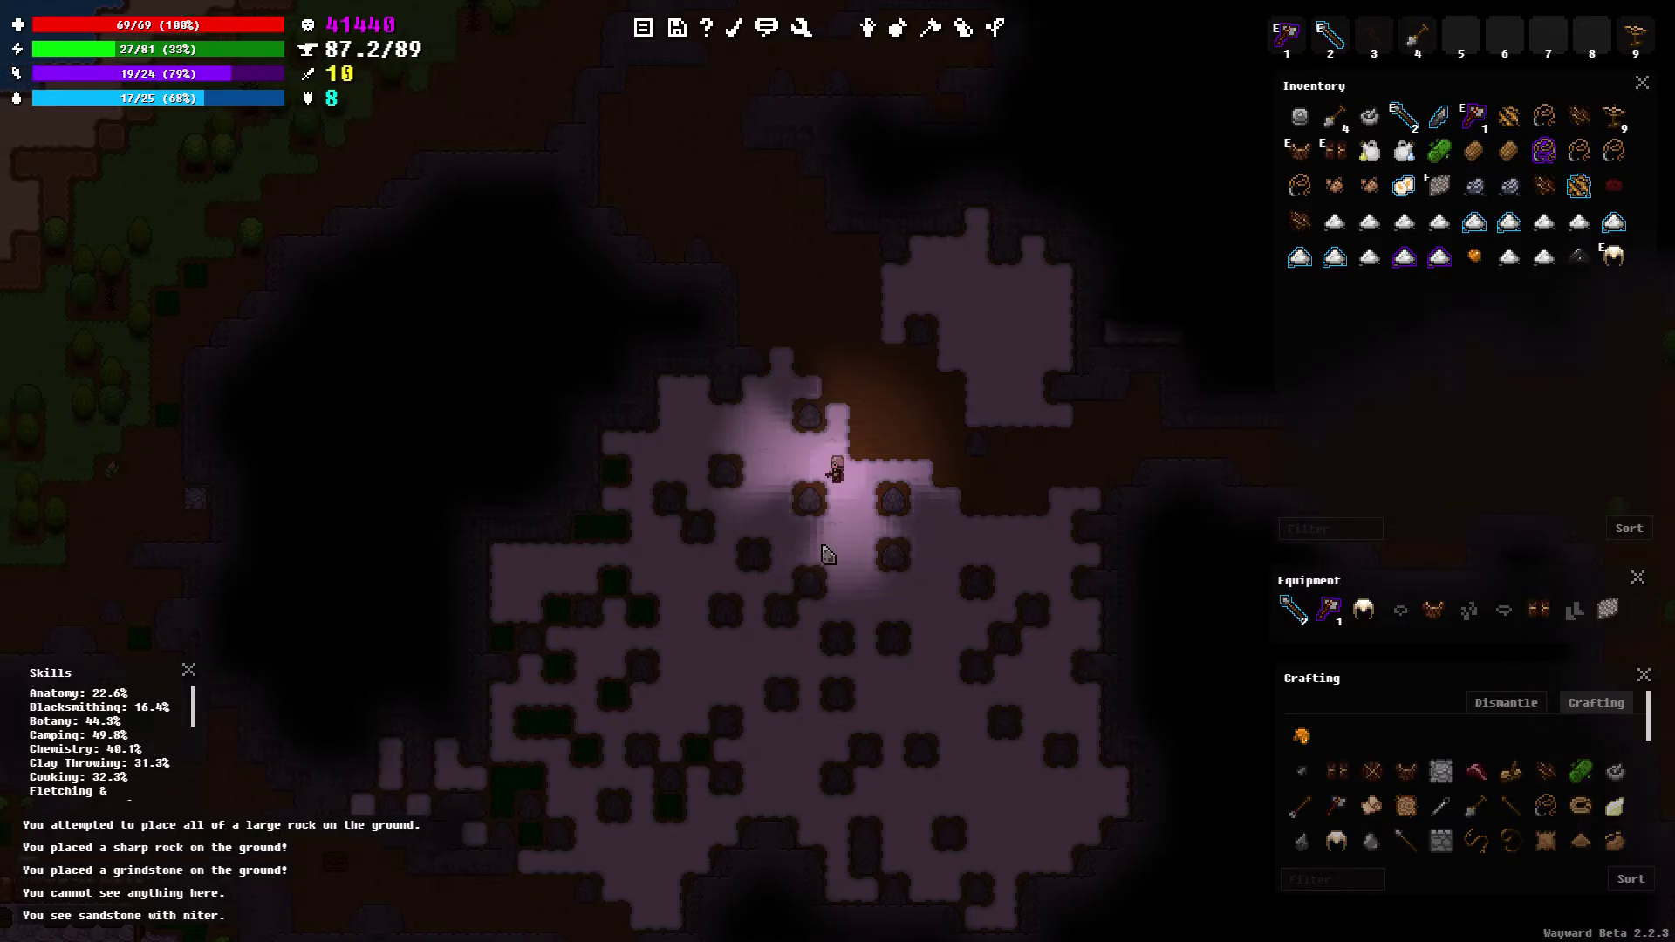
pyautogui.press('a')
pyautogui.press('a')
pyautogui.press('s')
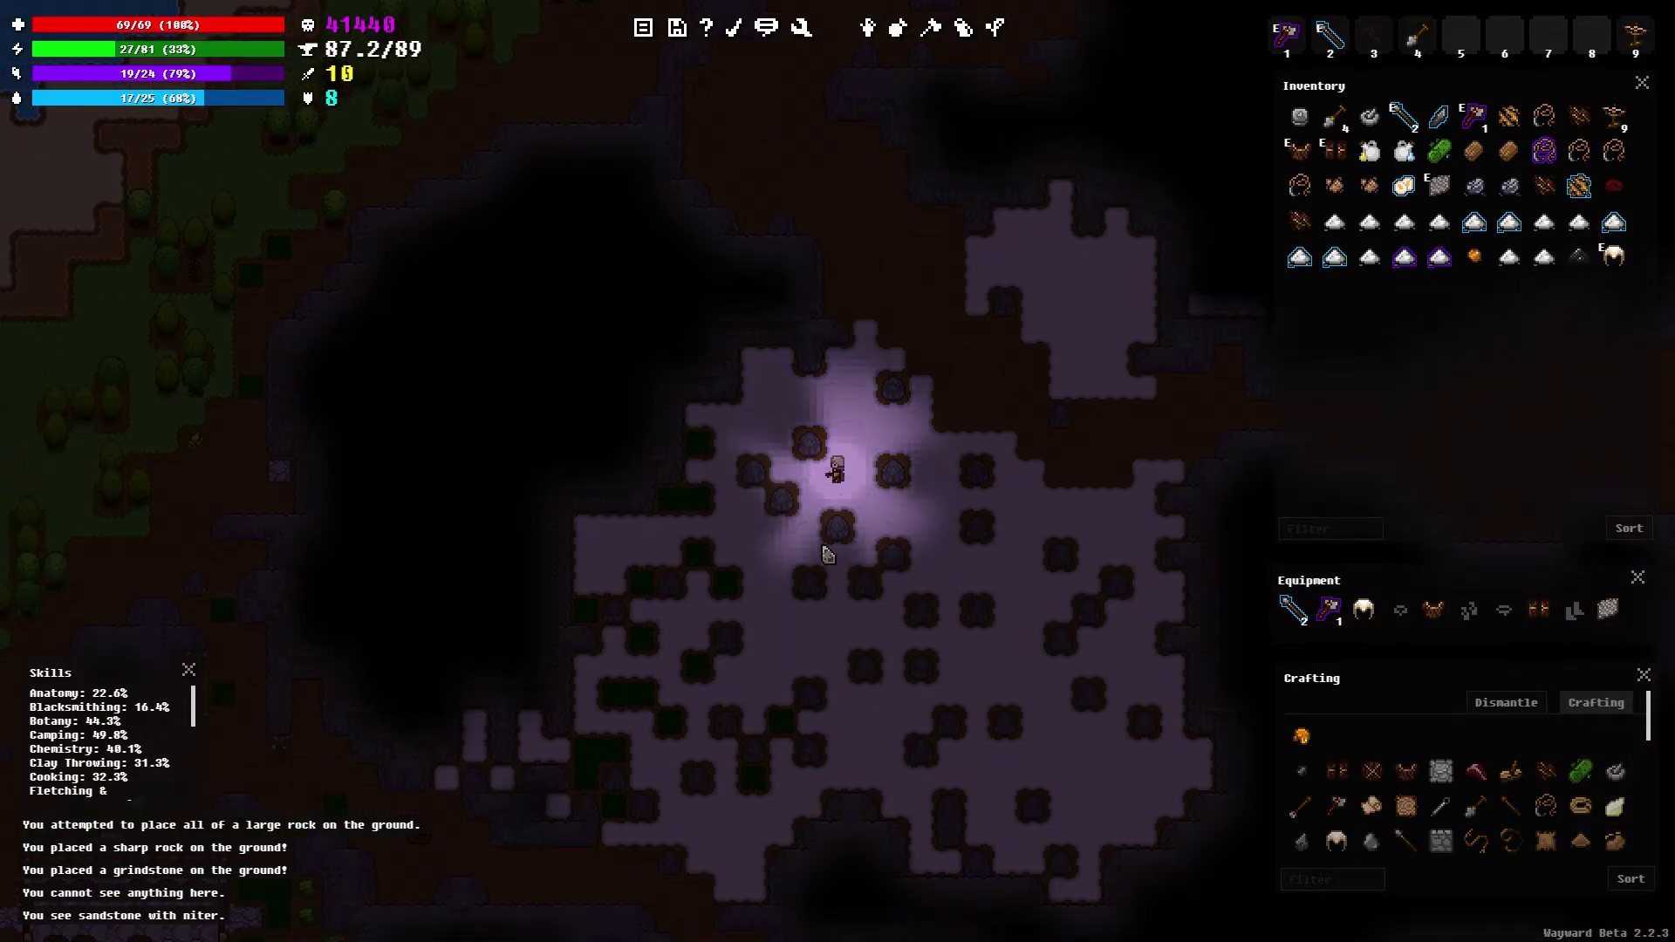
# Cross the stone field heading south and west
pyautogui.press('a')
pyautogui.press('s')
pyautogui.press('s')
pyautogui.press('a')
pyautogui.press('a')
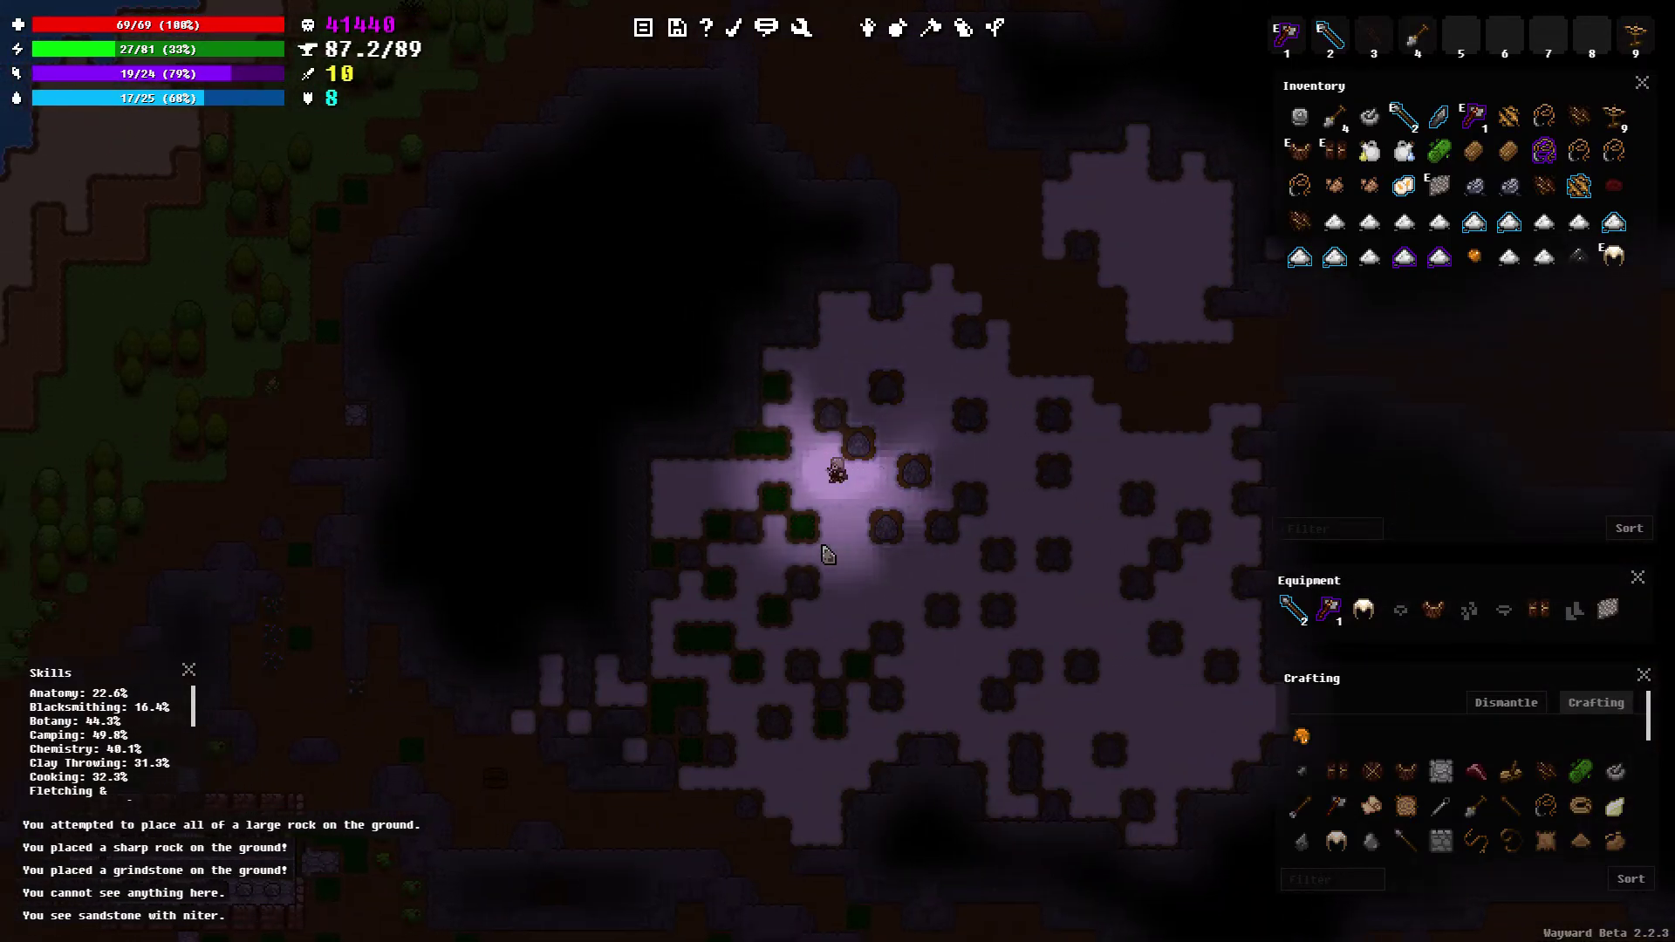
pyautogui.press('s')
pyautogui.press('s')
pyautogui.press('a')
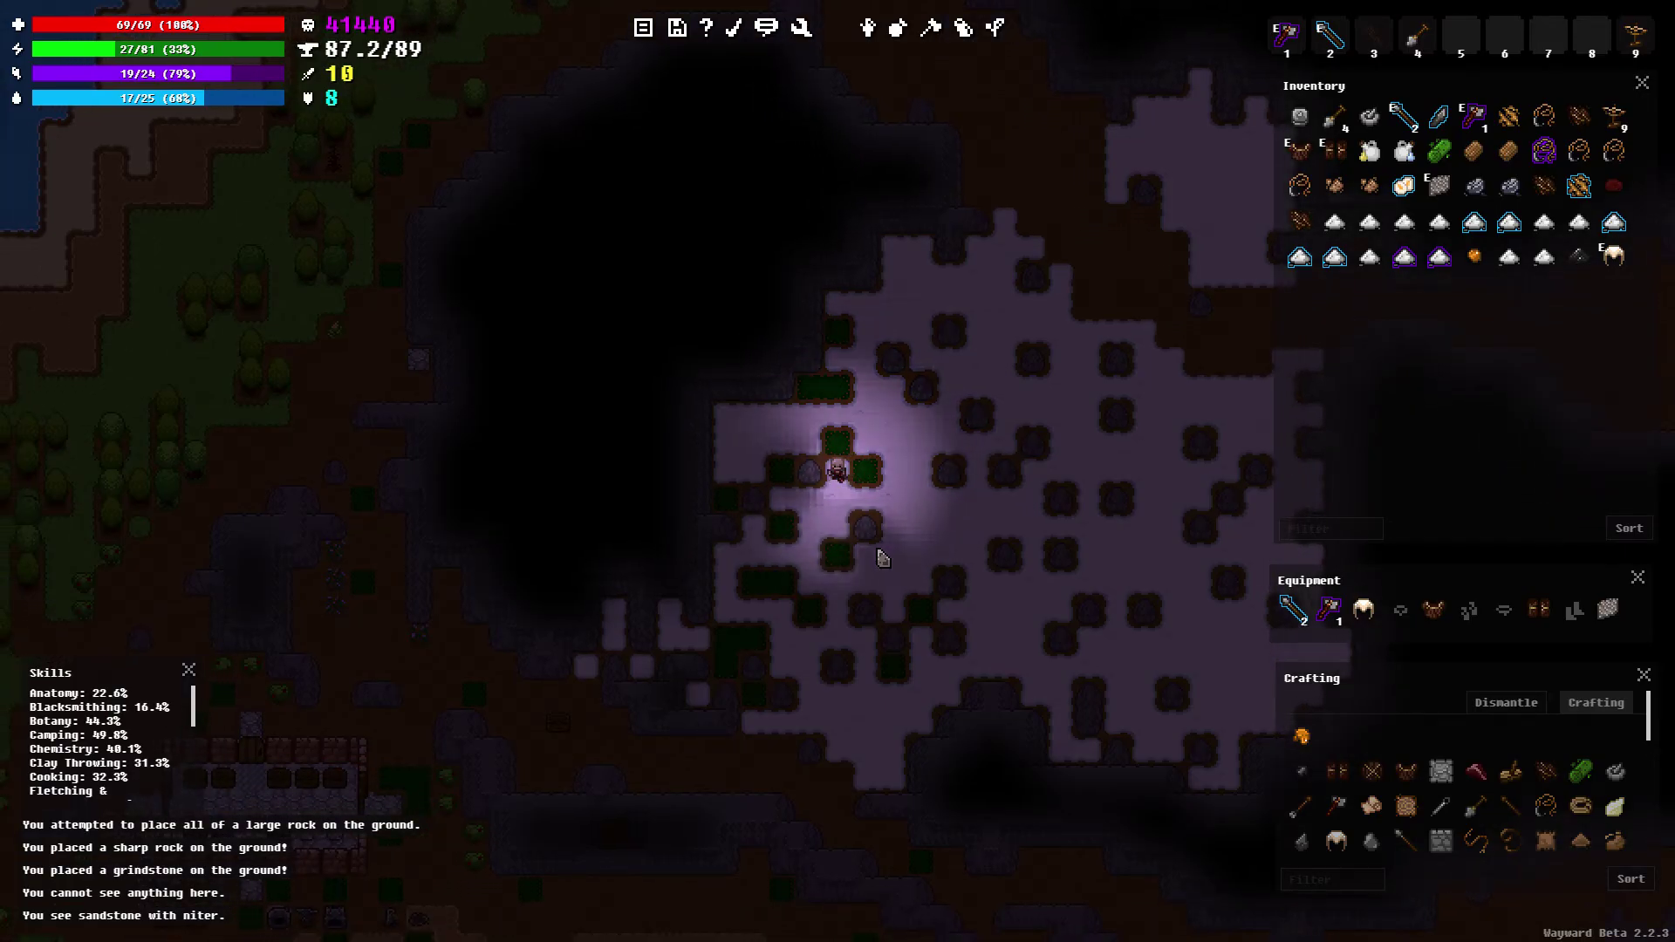
pyautogui.press('s')
pyautogui.press('s')
pyautogui.press('s')
pyautogui.press('s')
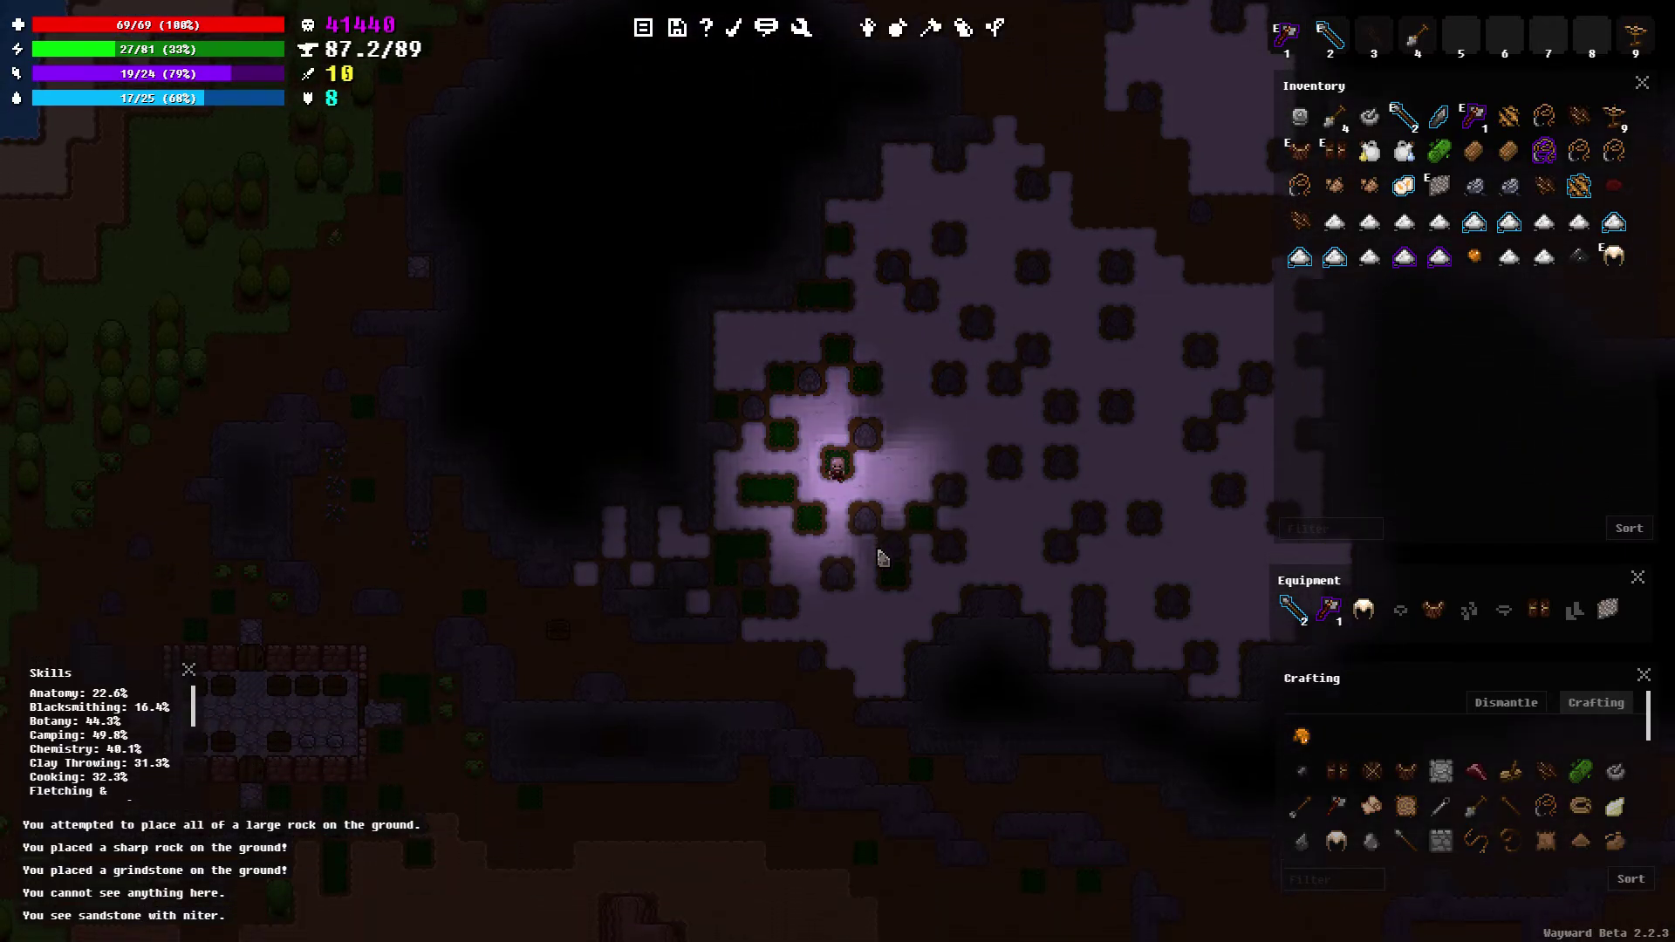
pyautogui.press('s')
pyautogui.press('a')
pyautogui.press('s')
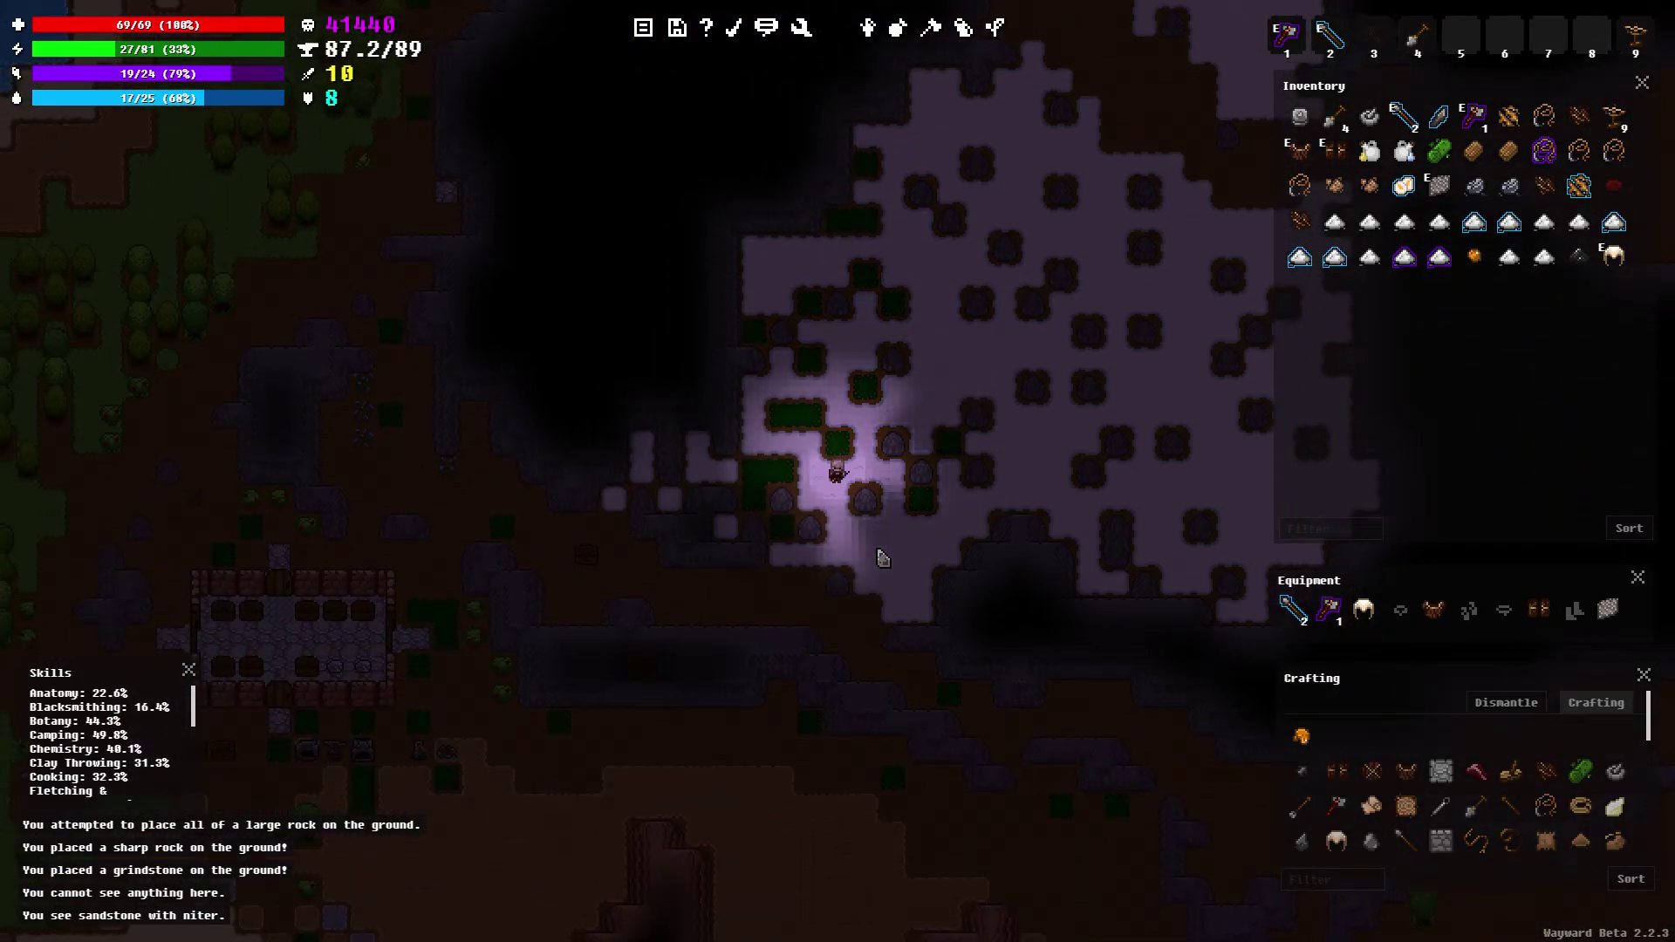
pyautogui.press('s')
# Walk north and east out of the stone field and bring up the sundial's actions
pyautogui.press('w')
pyautogui.press('w')
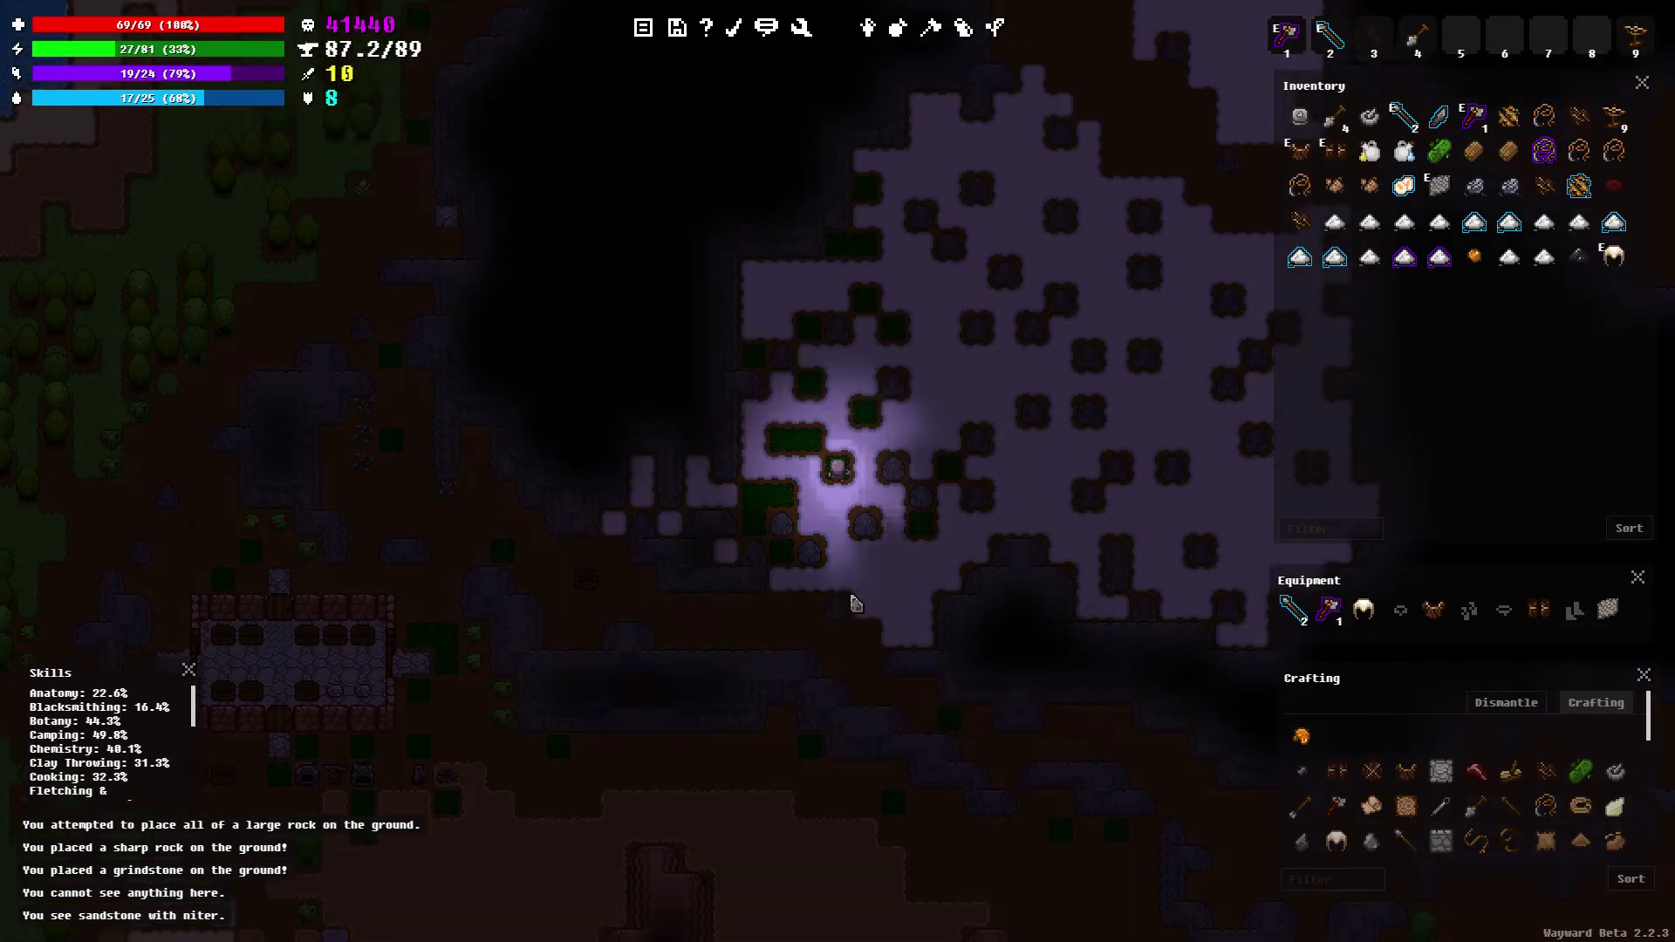
pyautogui.press('w')
pyautogui.press('w')
pyautogui.press('w')
pyautogui.press('w')
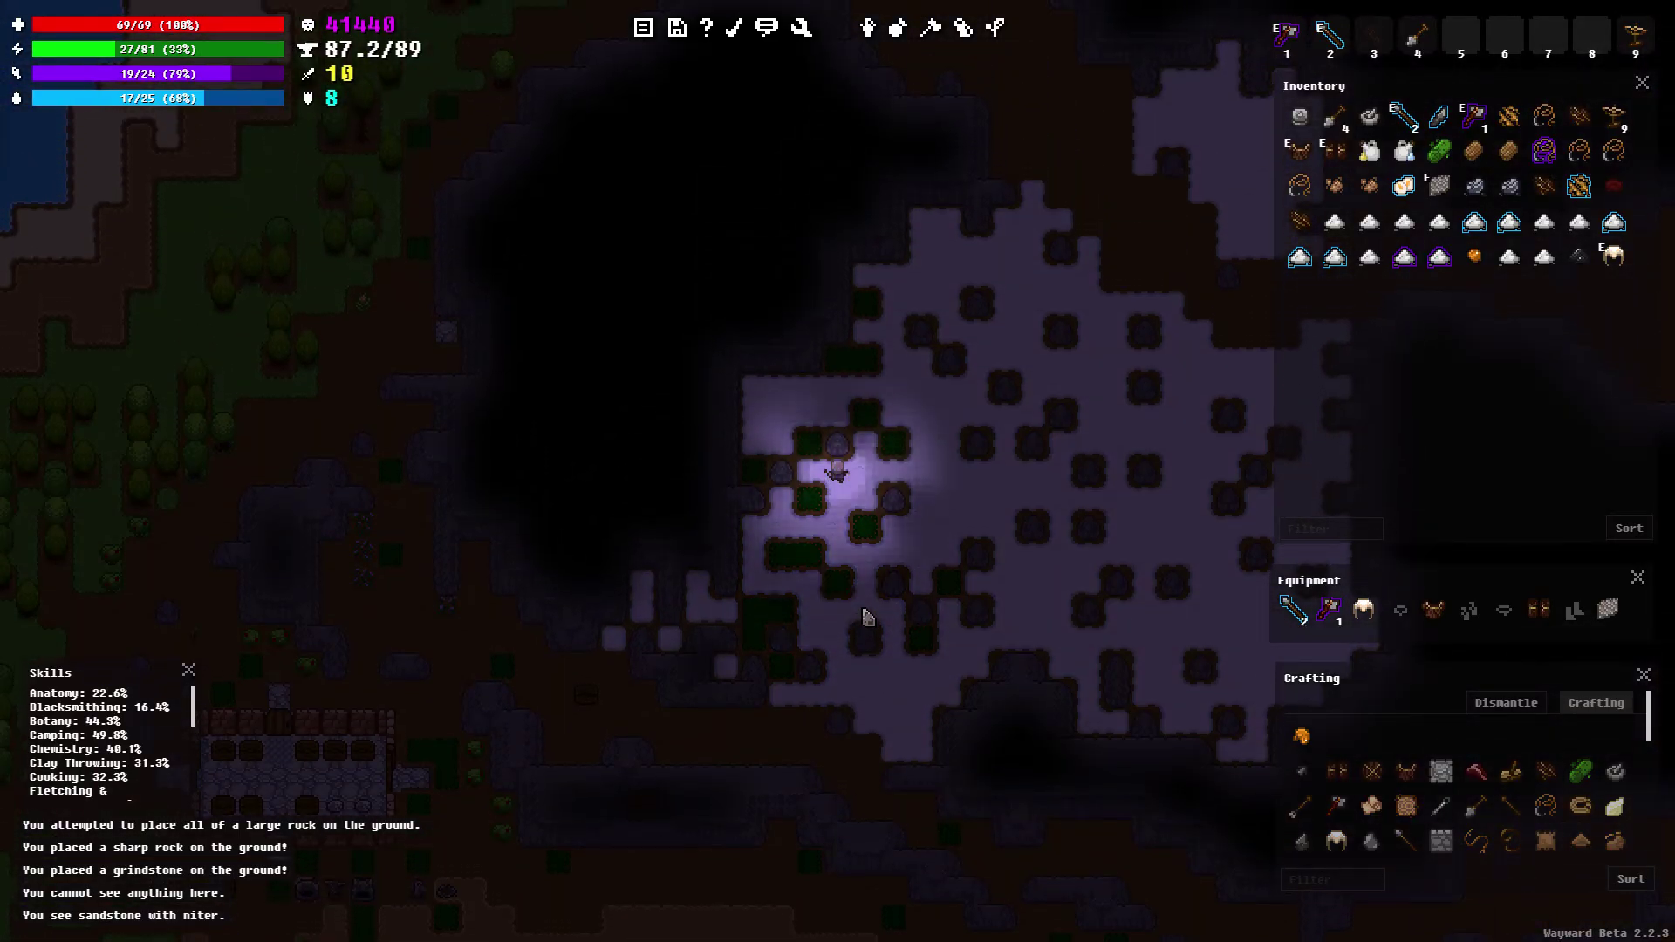
pyautogui.press('w')
pyautogui.press('d')
pyautogui.press('w')
pyautogui.press('w')
pyautogui.press('w')
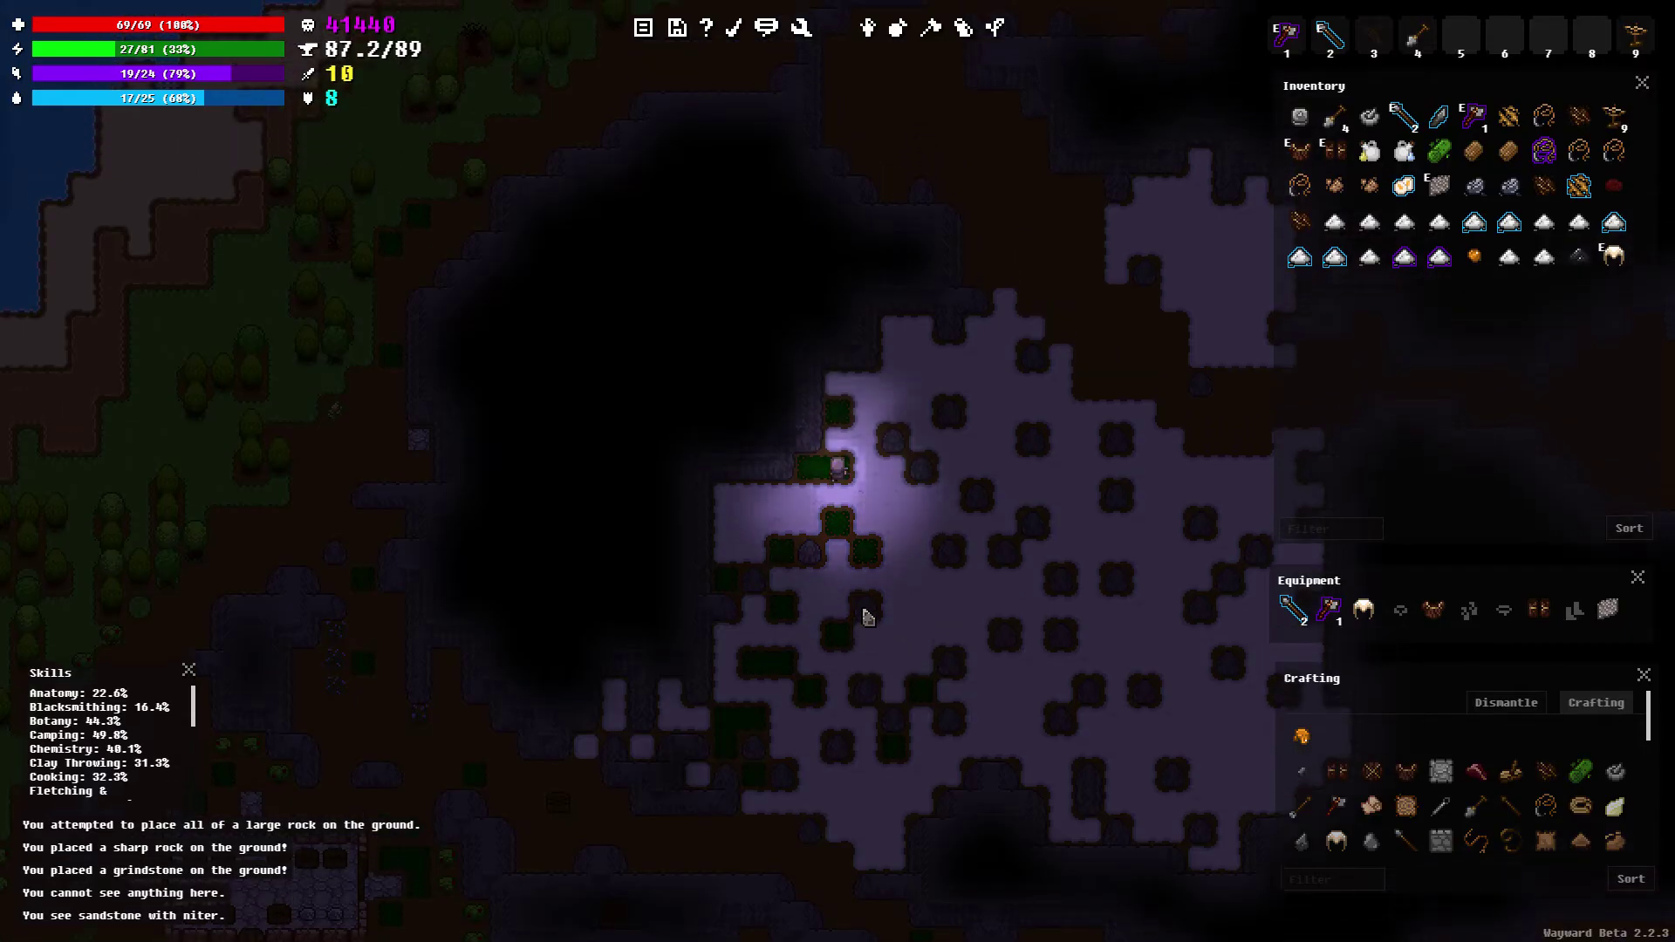
pyautogui.press('w')
pyautogui.press('w')
pyautogui.press('d')
pyautogui.press('d')
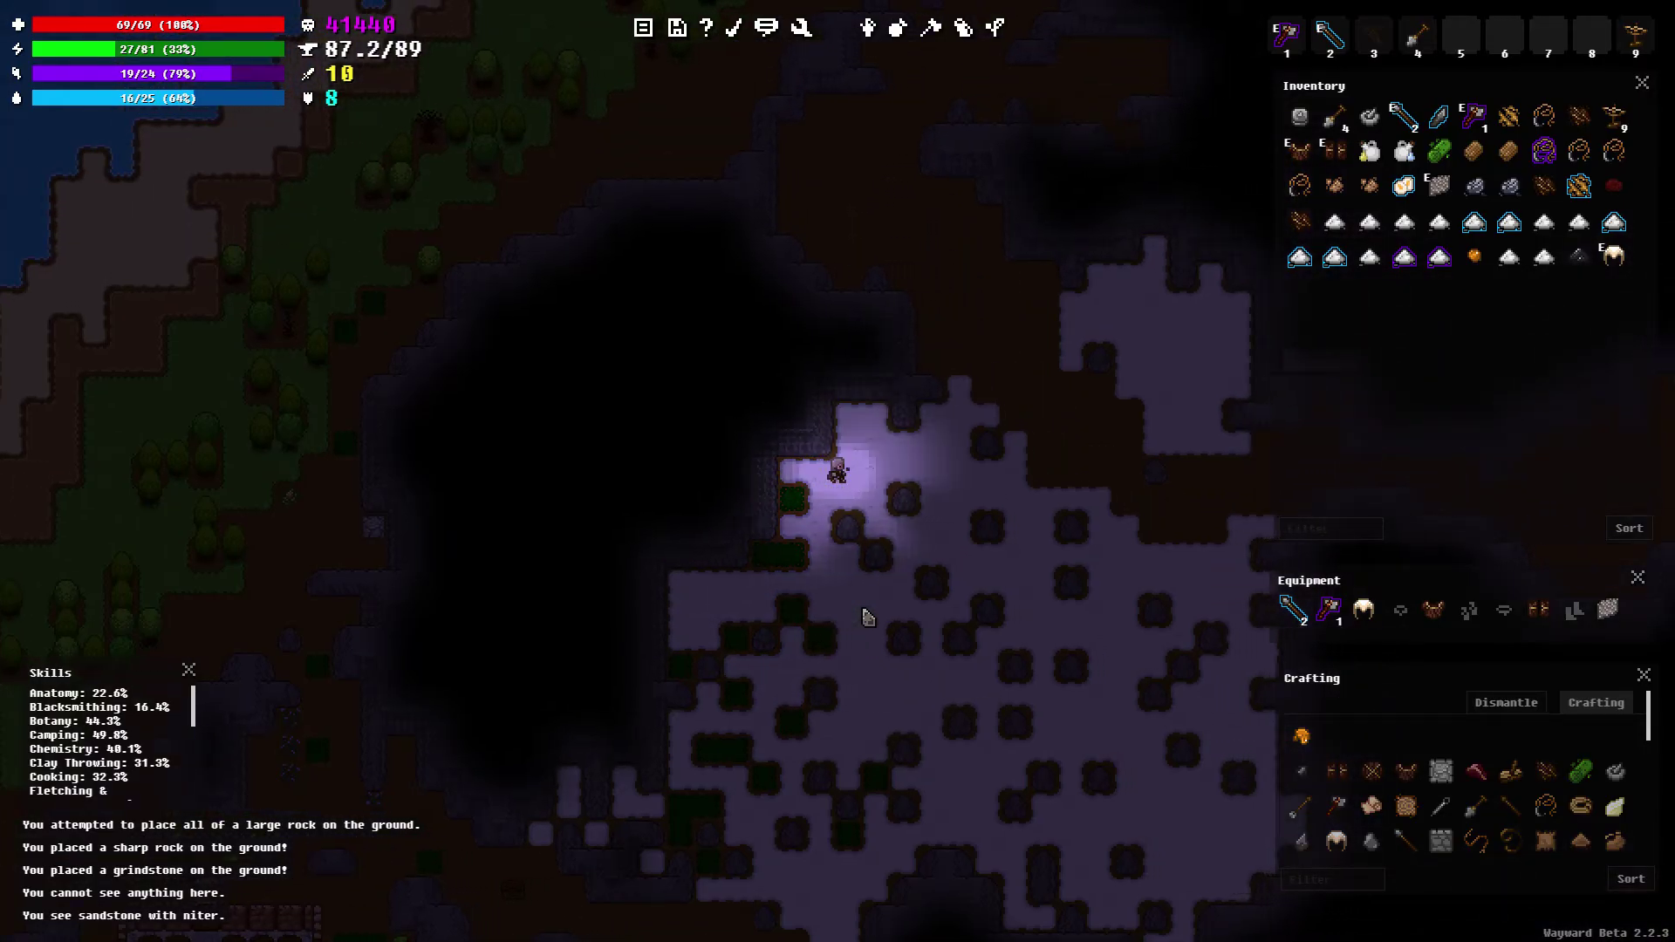
pyautogui.press('d')
pyautogui.press('d')
pyautogui.press('d')
pyautogui.press('d')
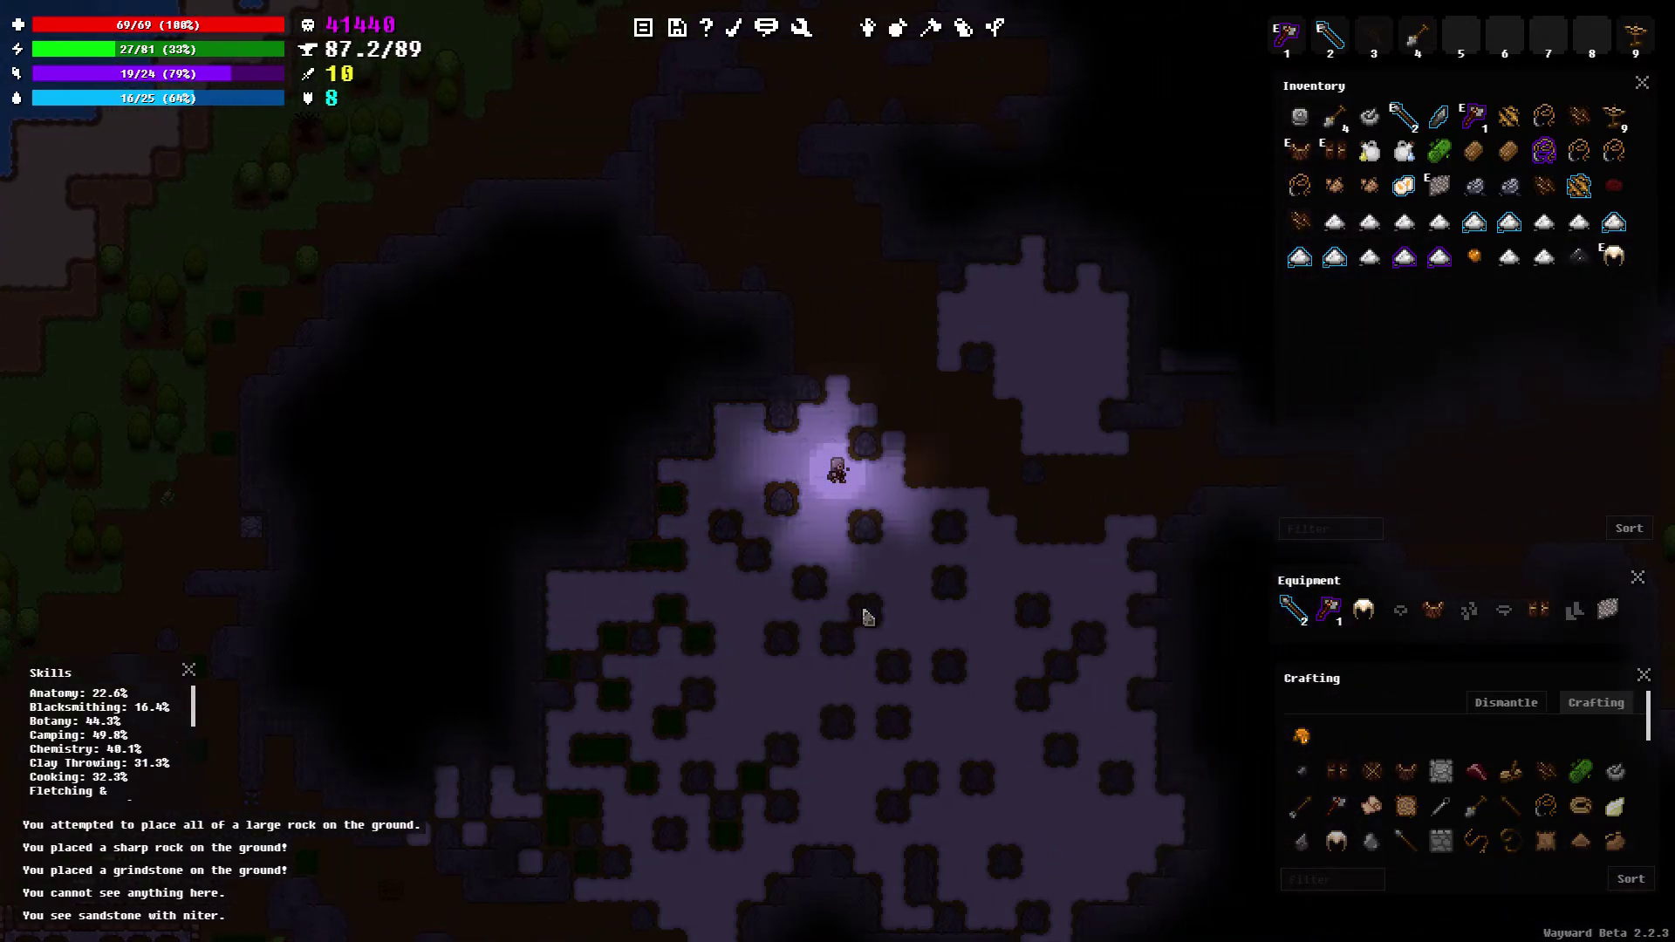
pyautogui.press('w')
pyautogui.press('w')
pyautogui.press('w')
pyautogui.press('w')
pyautogui.press('w')
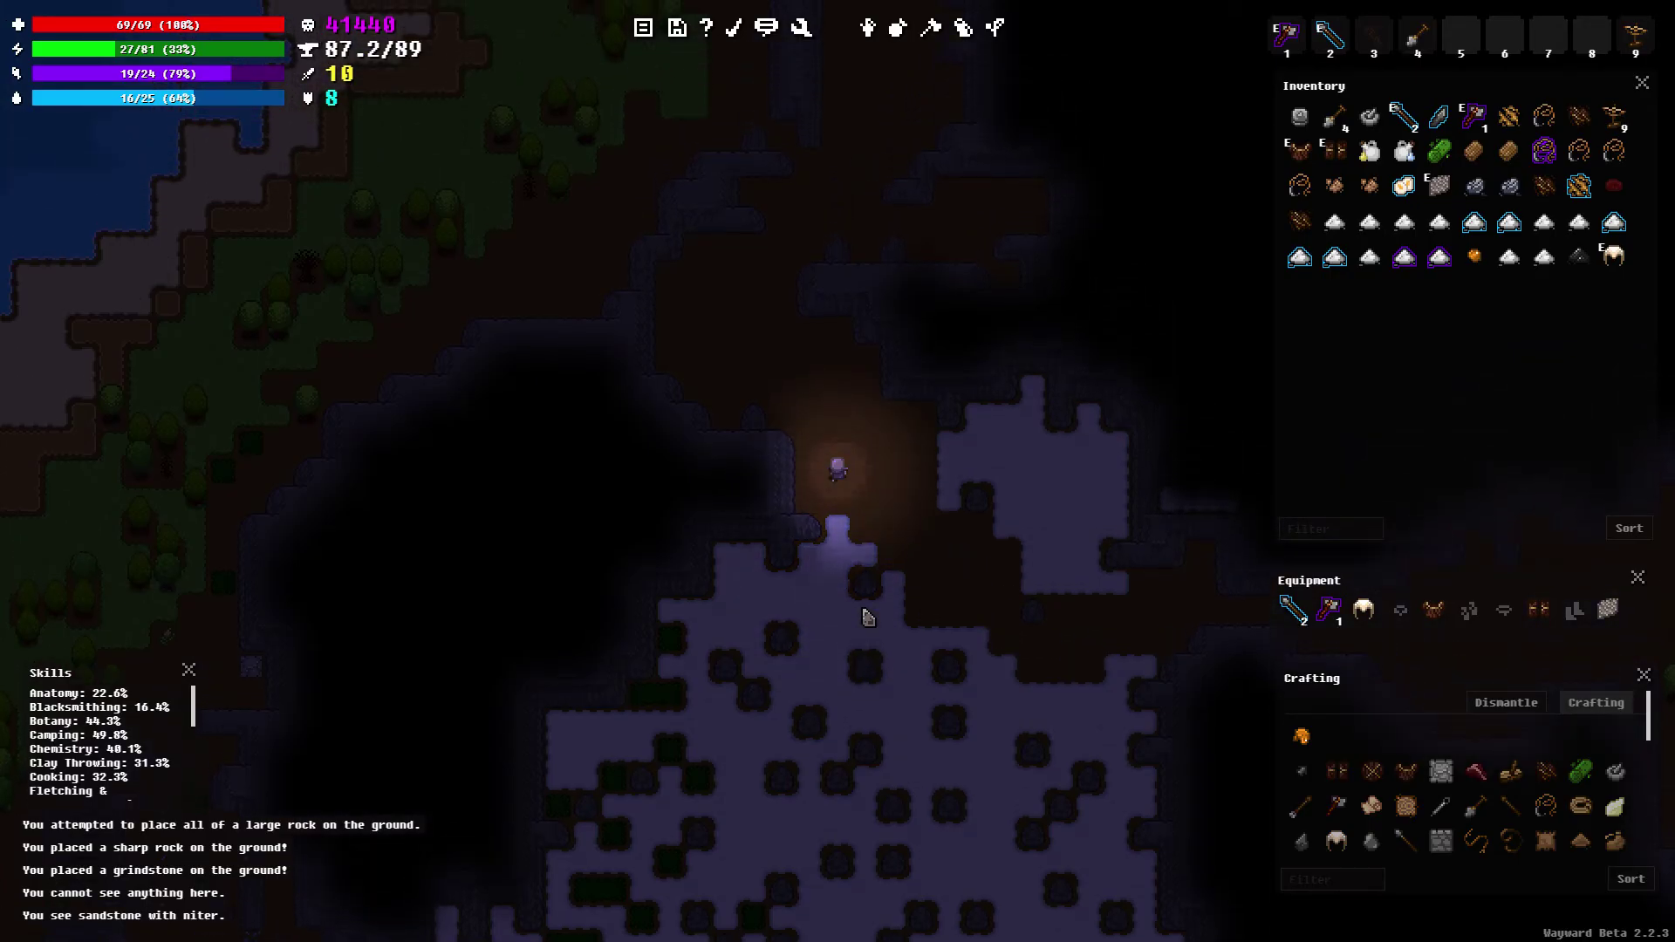
pyautogui.press('w')
pyautogui.press('w')
pyautogui.rightClick(1298, 117)
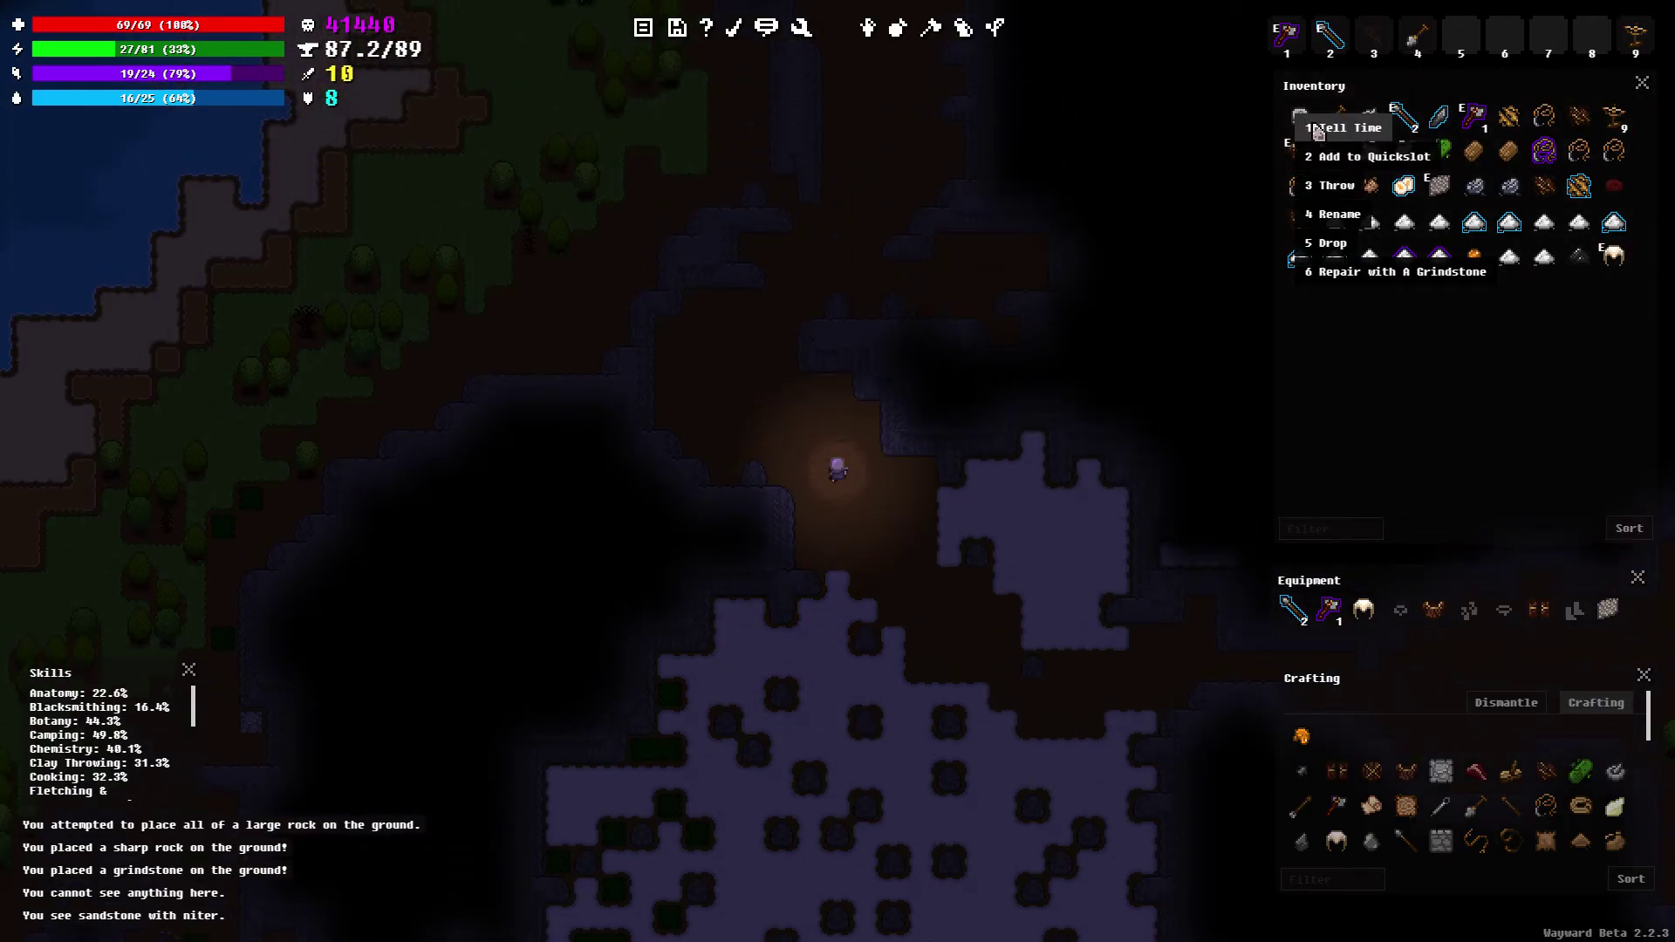
# Tell the time with the sundial, then walk north along the dirt strip
pyautogui.click(1317, 128)
pyautogui.press('w')
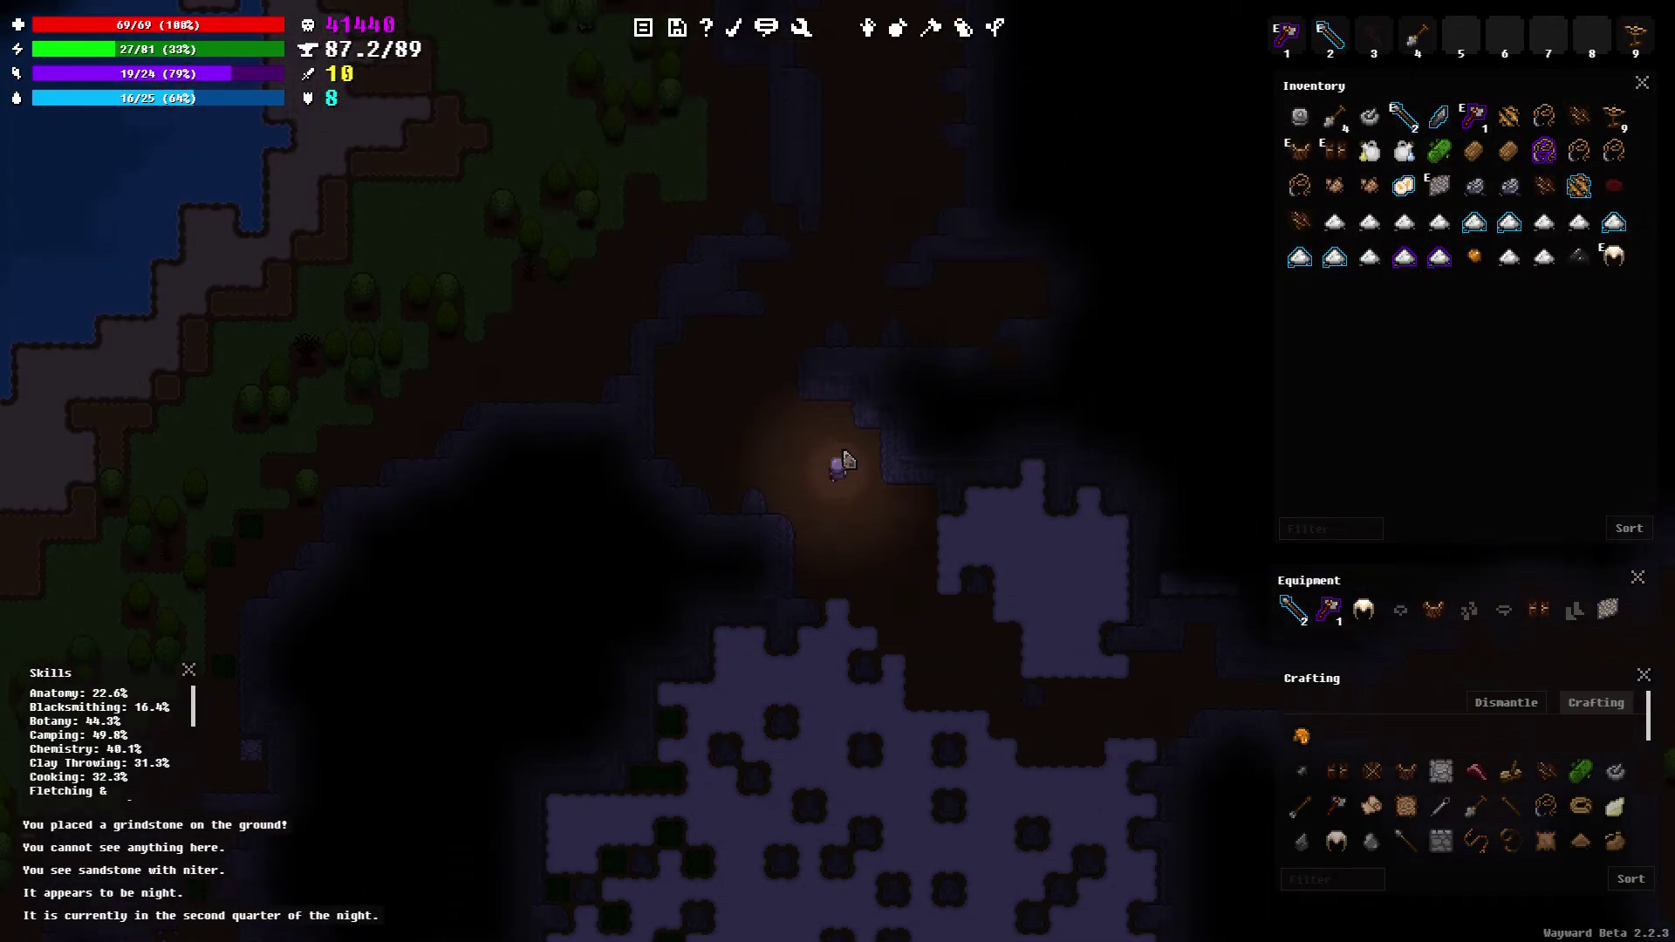
pyautogui.press('a')
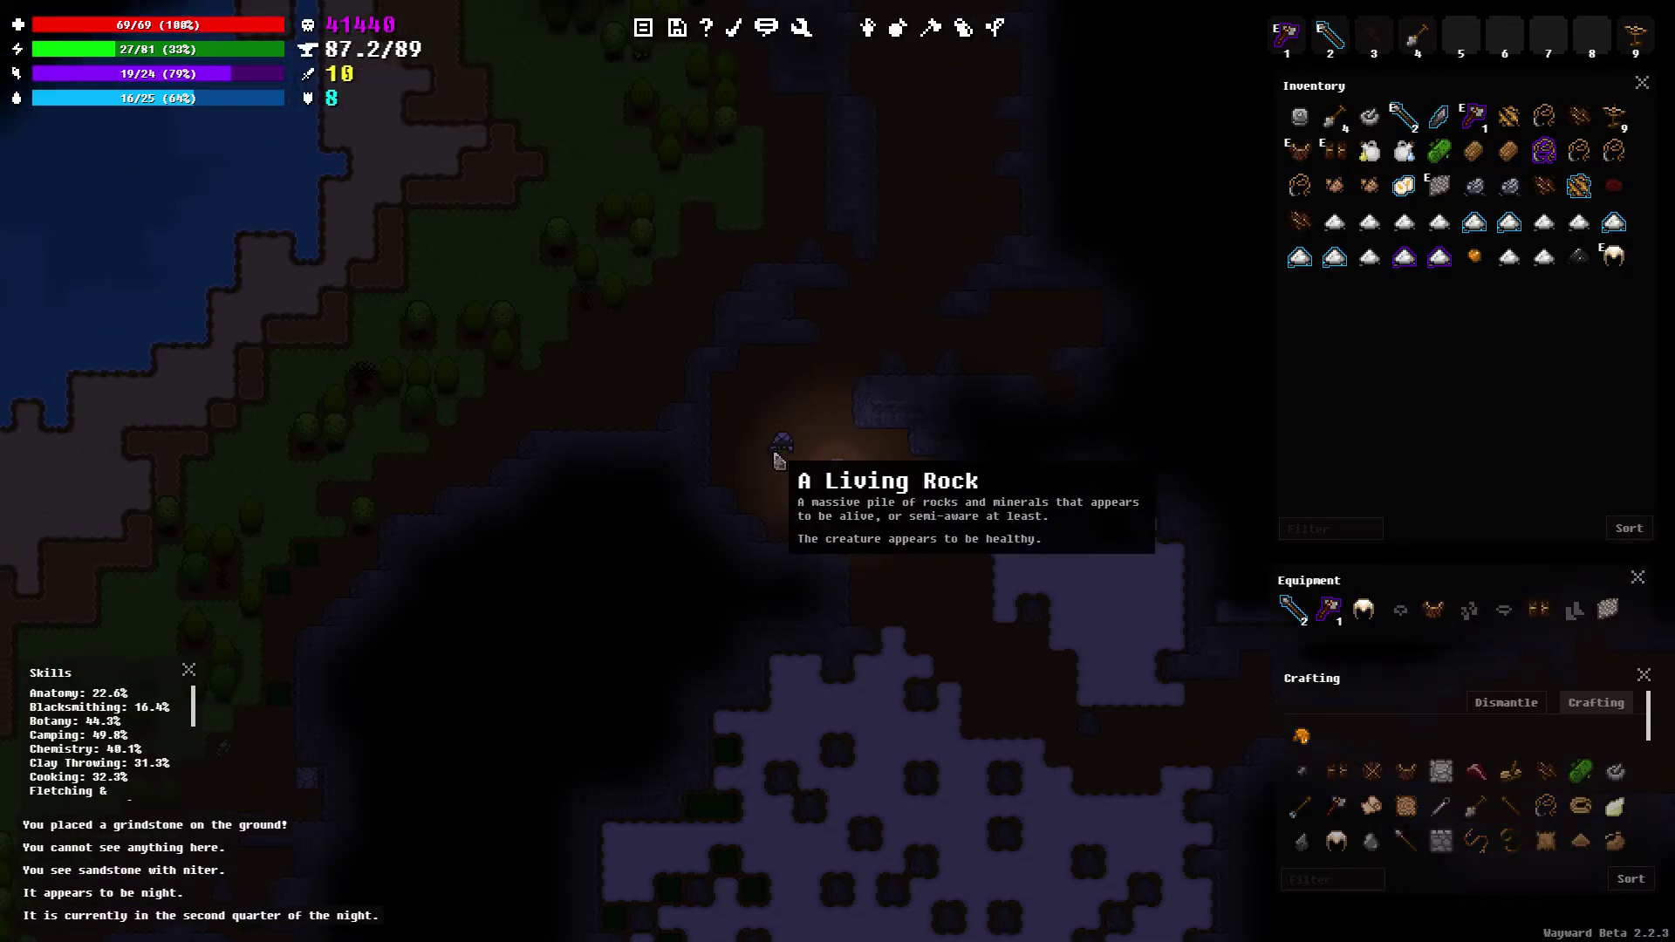
pyautogui.press('w')
pyautogui.press('w')
pyautogui.press('w')
pyautogui.press('w')
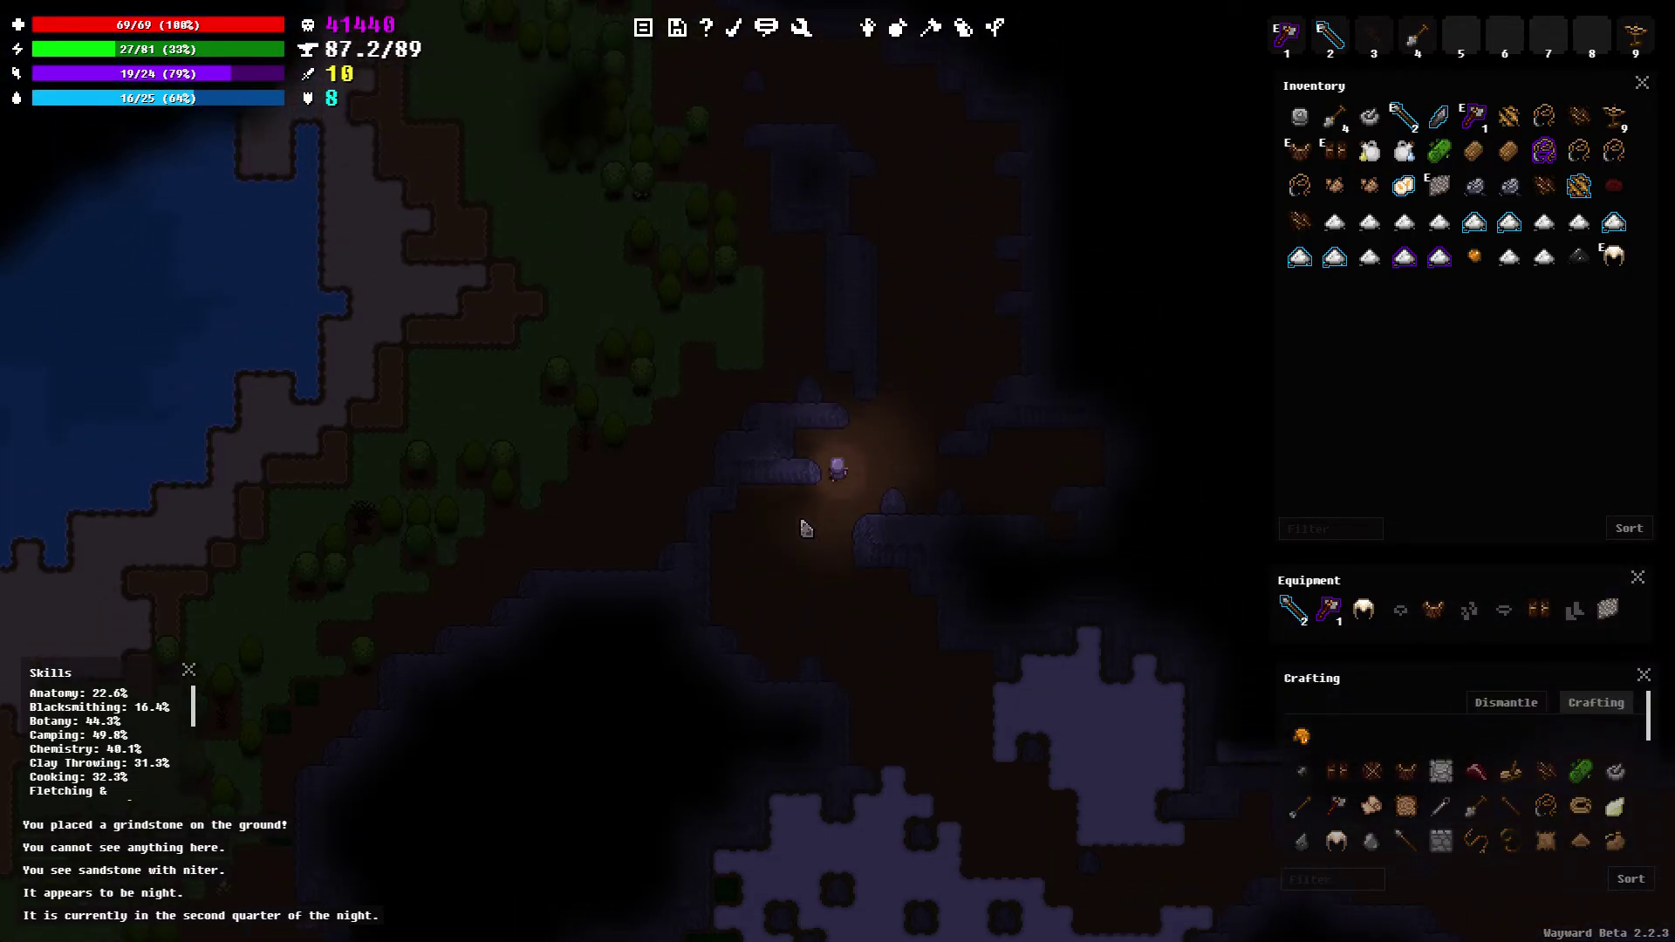
pyautogui.press('w')
pyautogui.press('d')
pyautogui.press('w')
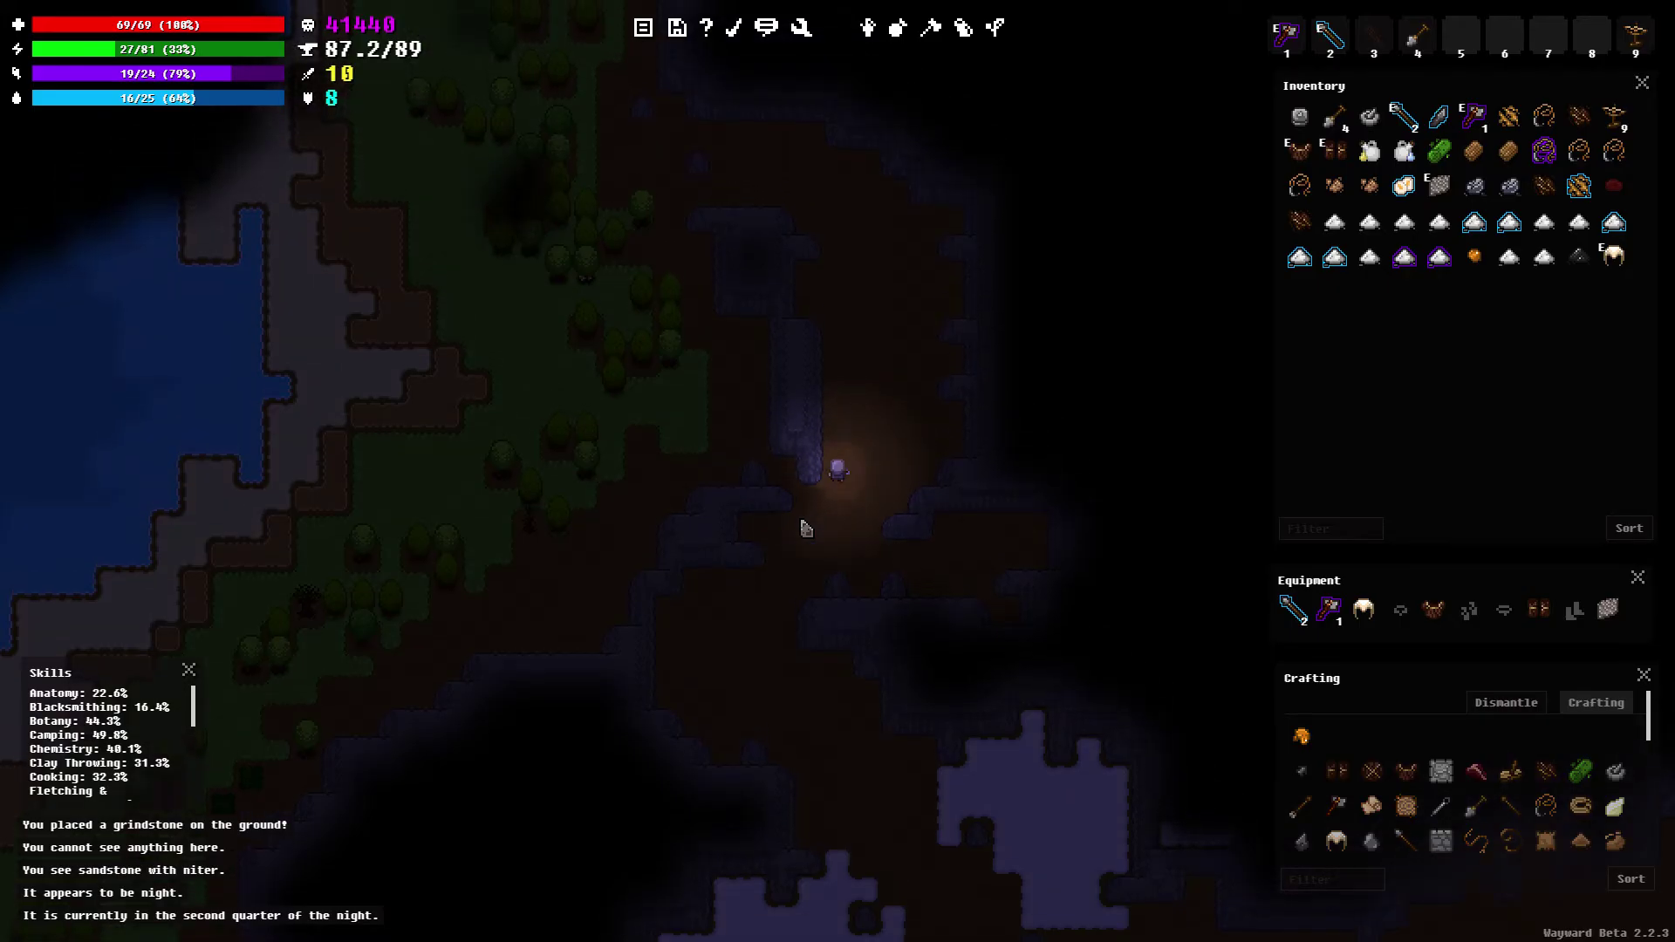
pyautogui.press('w')
pyautogui.press('w')
pyautogui.press('w')
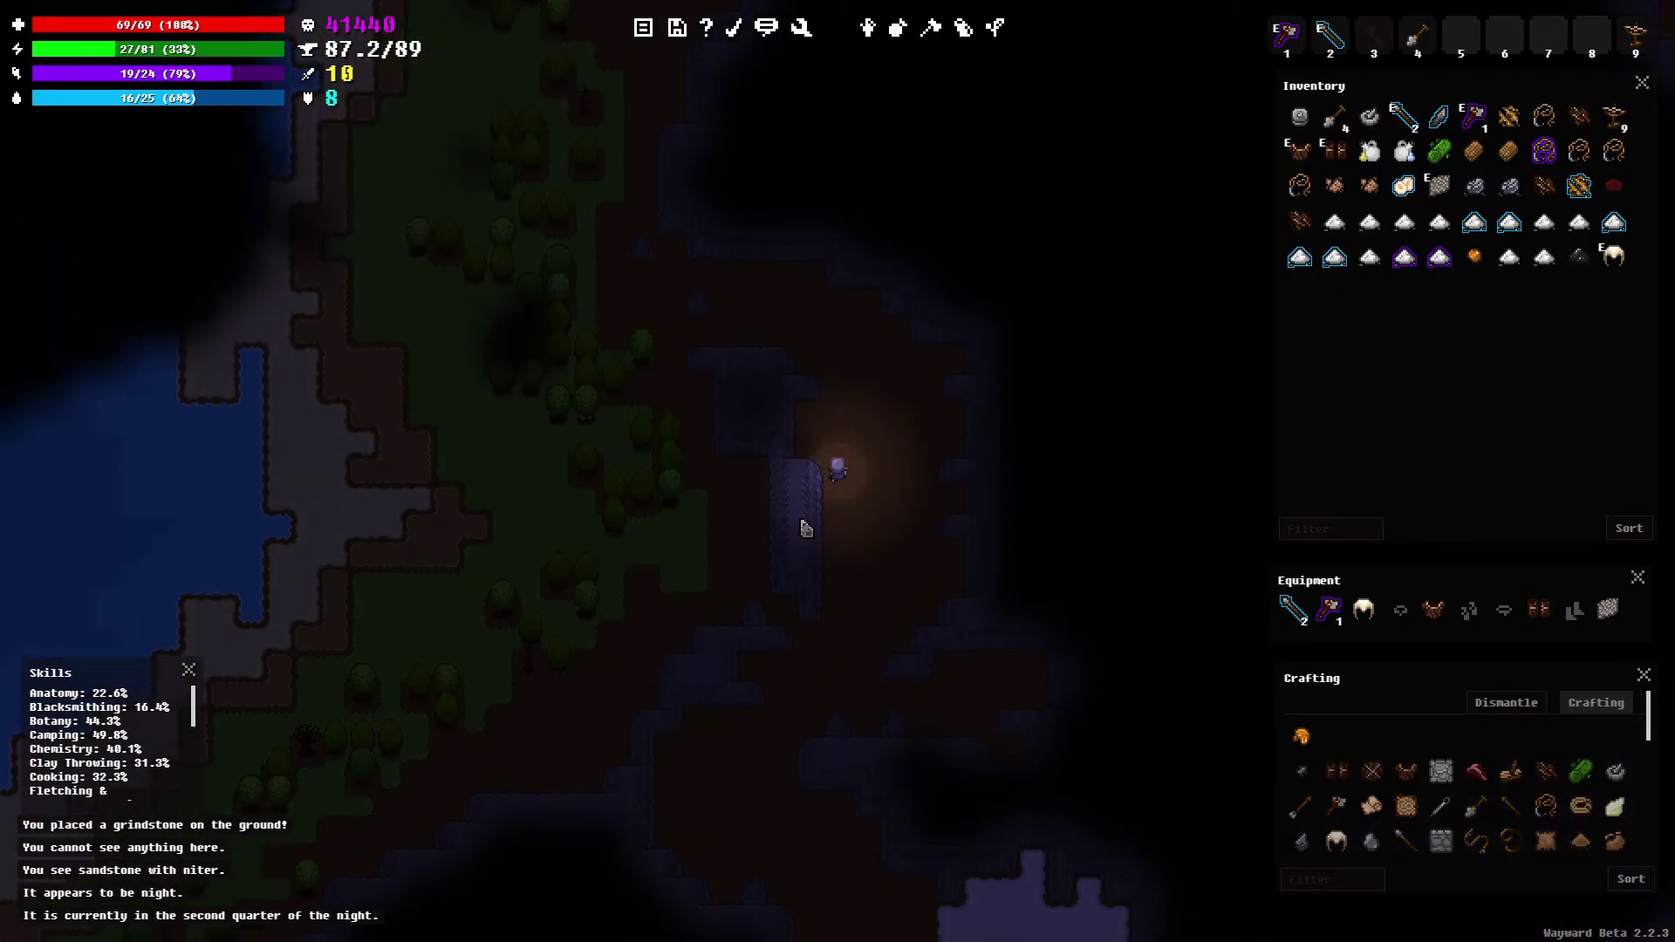
pyautogui.press('w')
pyautogui.press('w')
pyautogui.press('w')
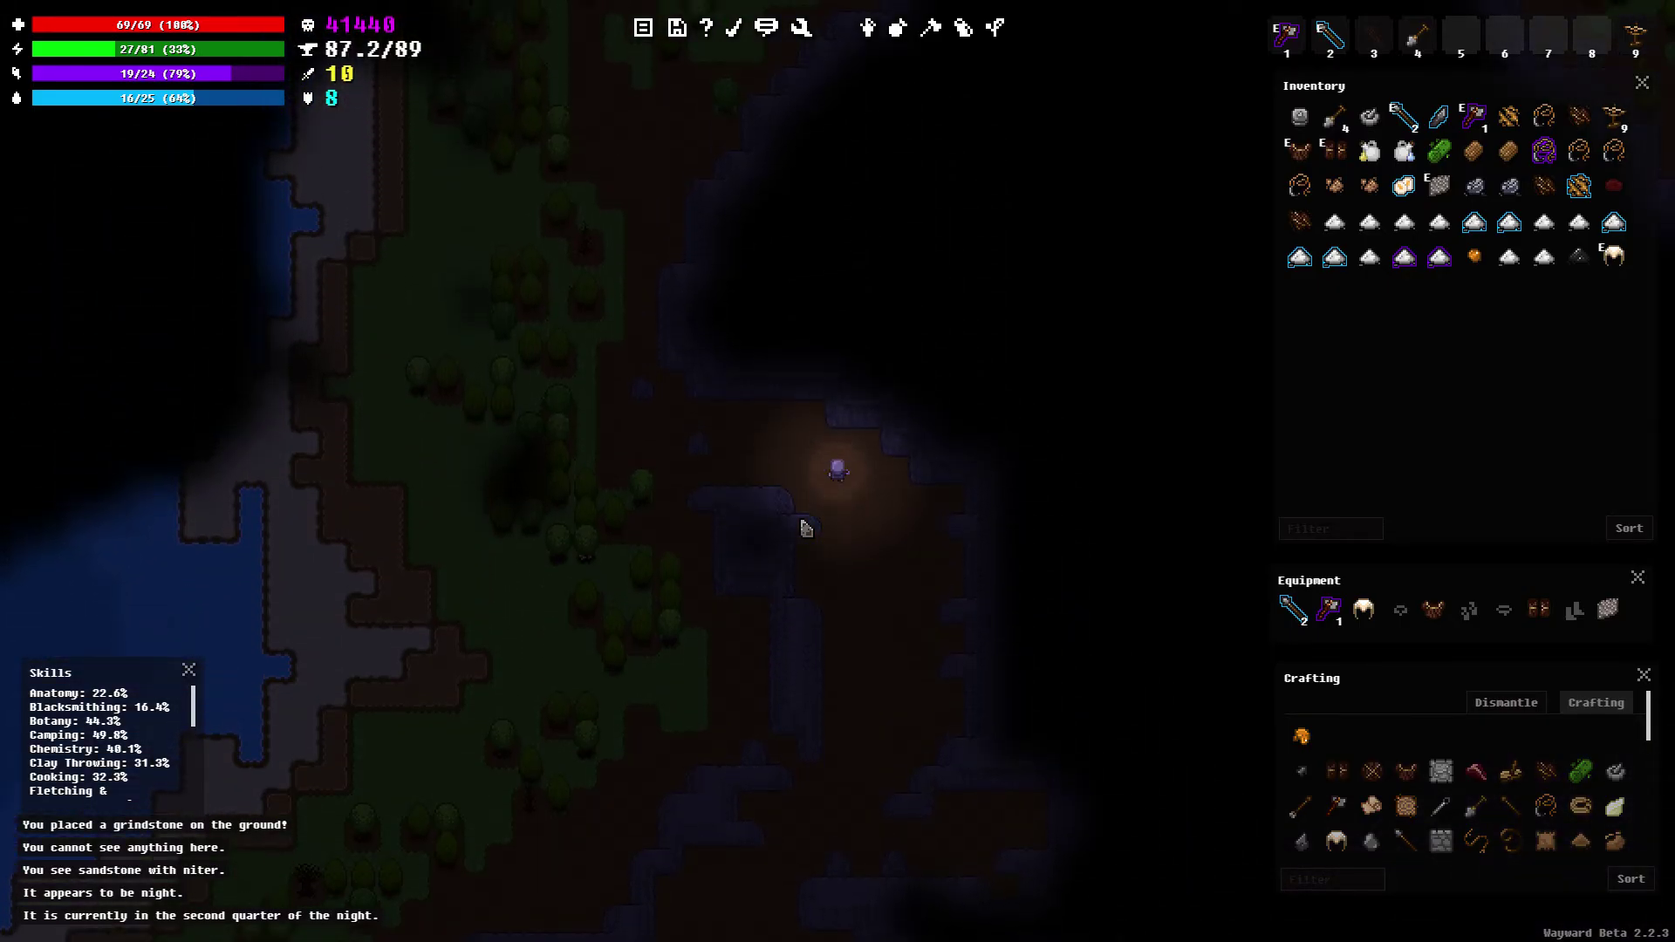
# Walk west, then southwest through the forest
pyautogui.press('a')
pyautogui.press('a')
pyautogui.press('a')
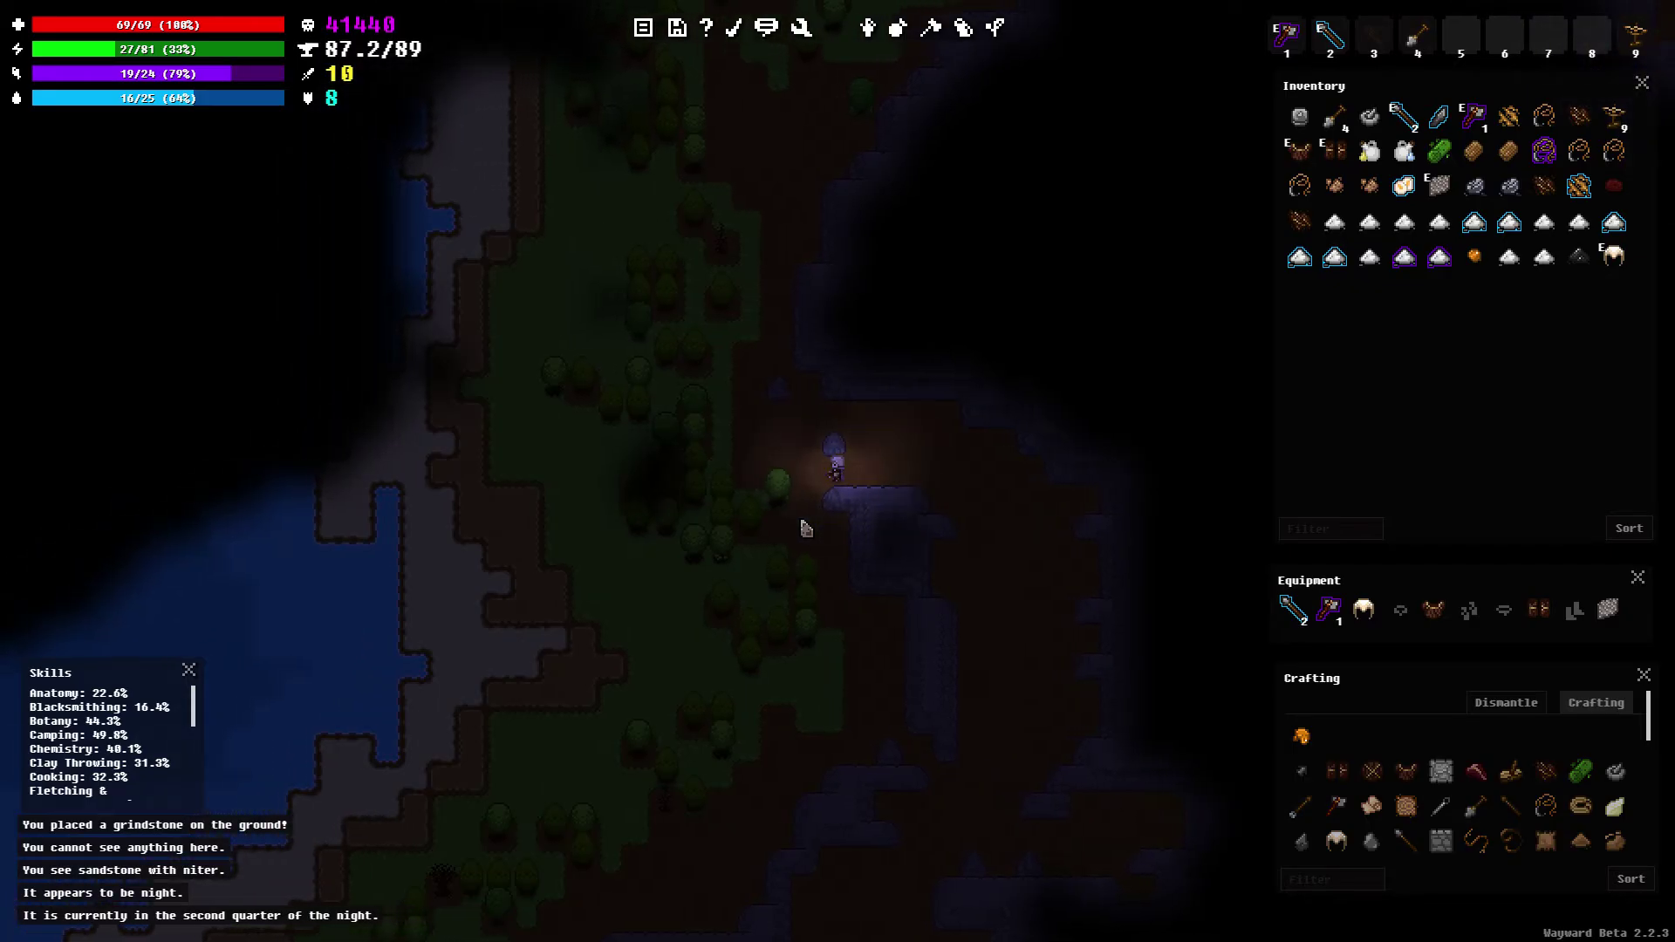
pyautogui.press('a')
pyautogui.press('s')
pyautogui.press('a')
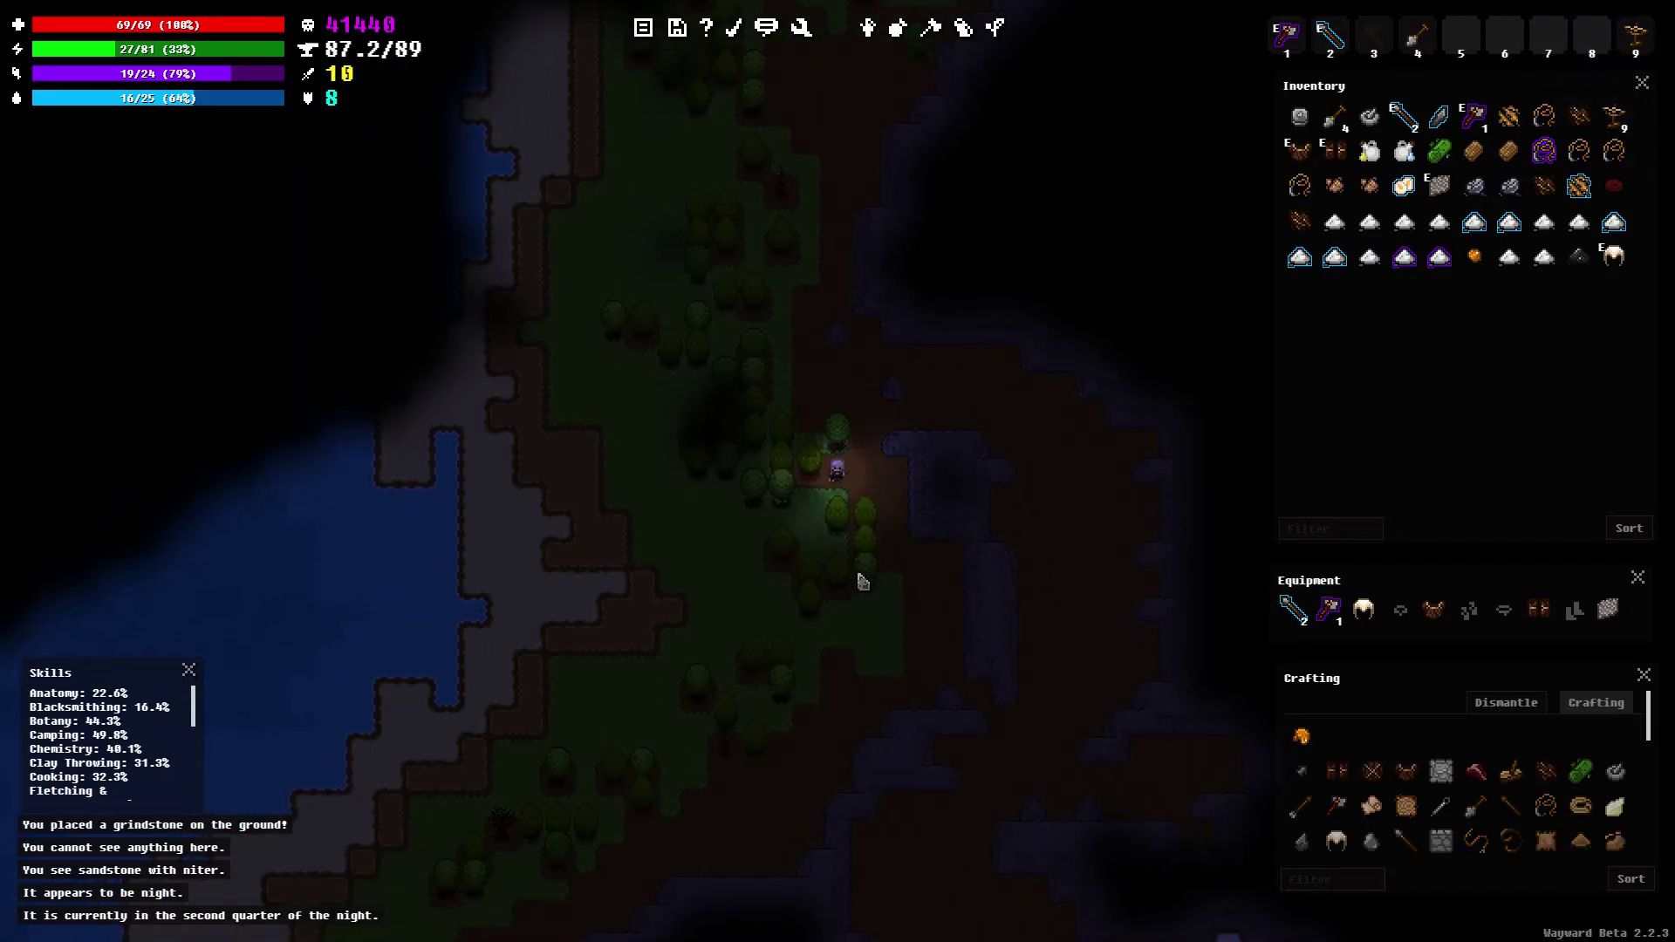
pyautogui.press('a')
pyautogui.press('s')
pyautogui.press('s')
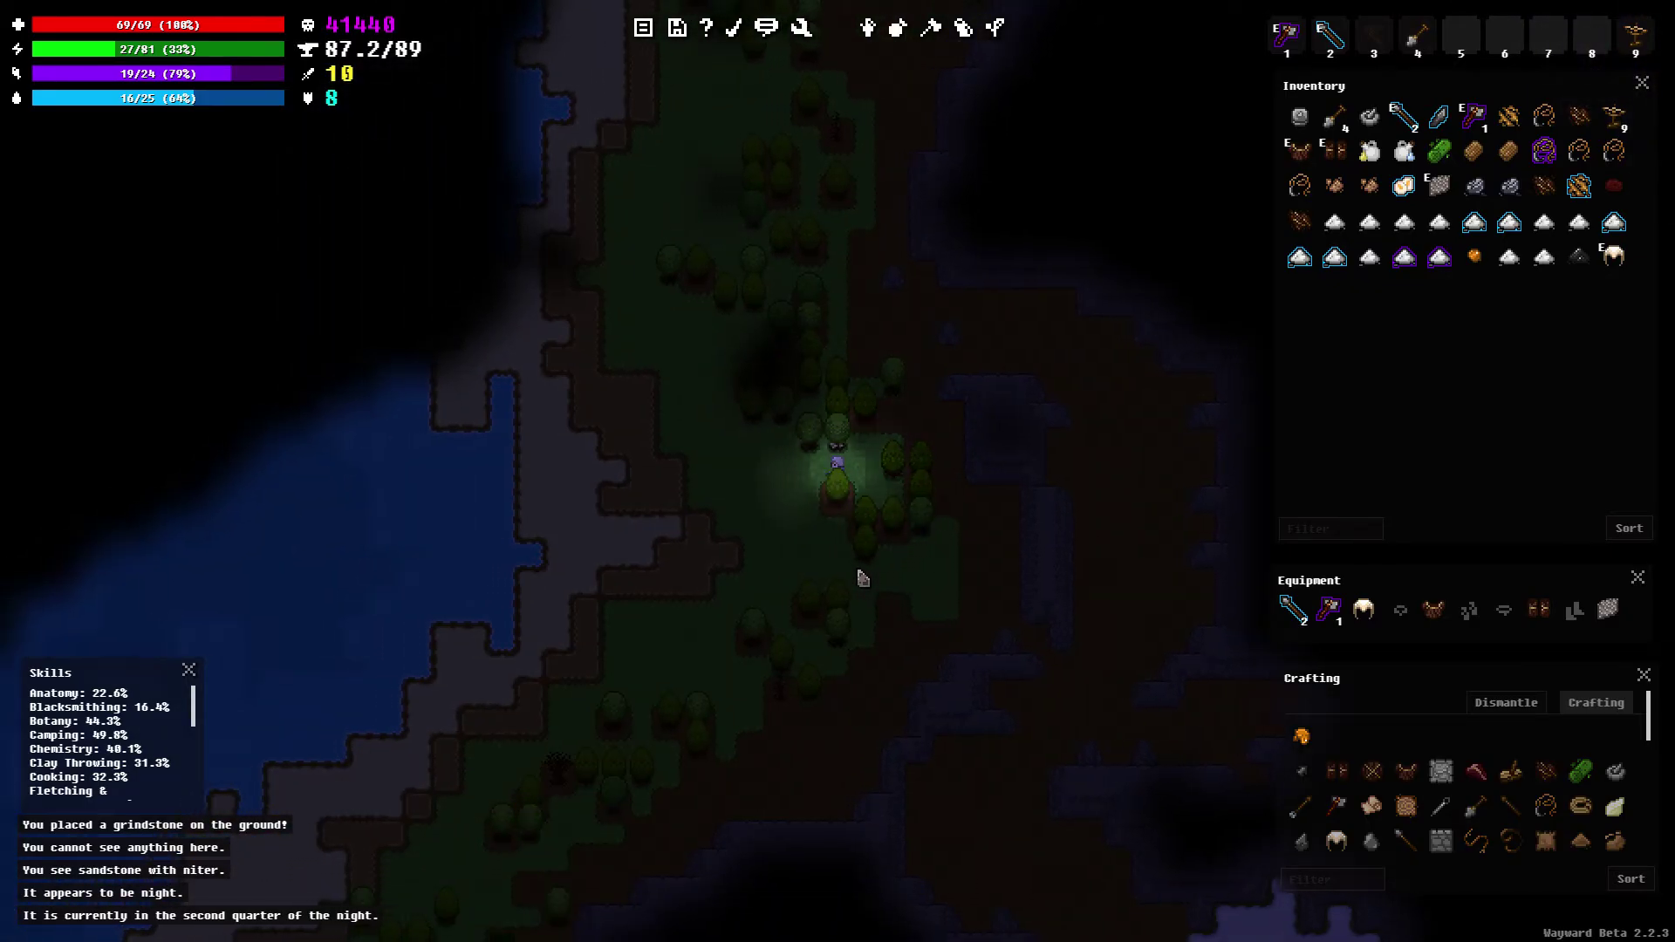
pyautogui.press('a')
pyautogui.press('a')
pyautogui.press('a')
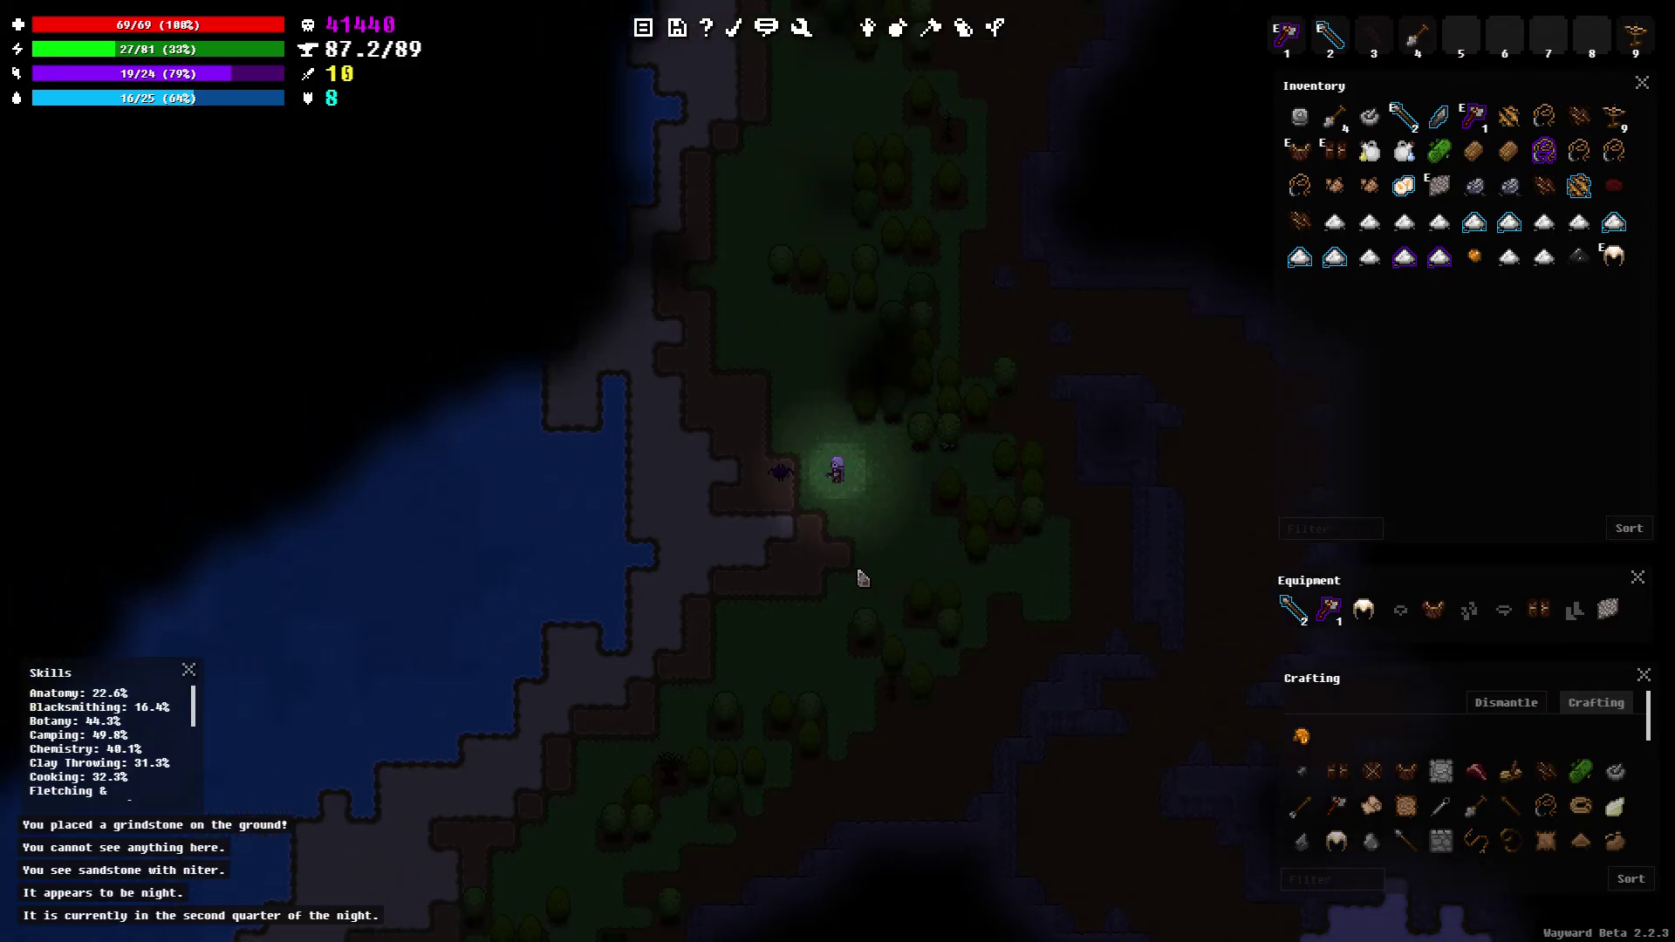
# Walk south along the forest edge
pyautogui.press('s')
pyautogui.press('s')
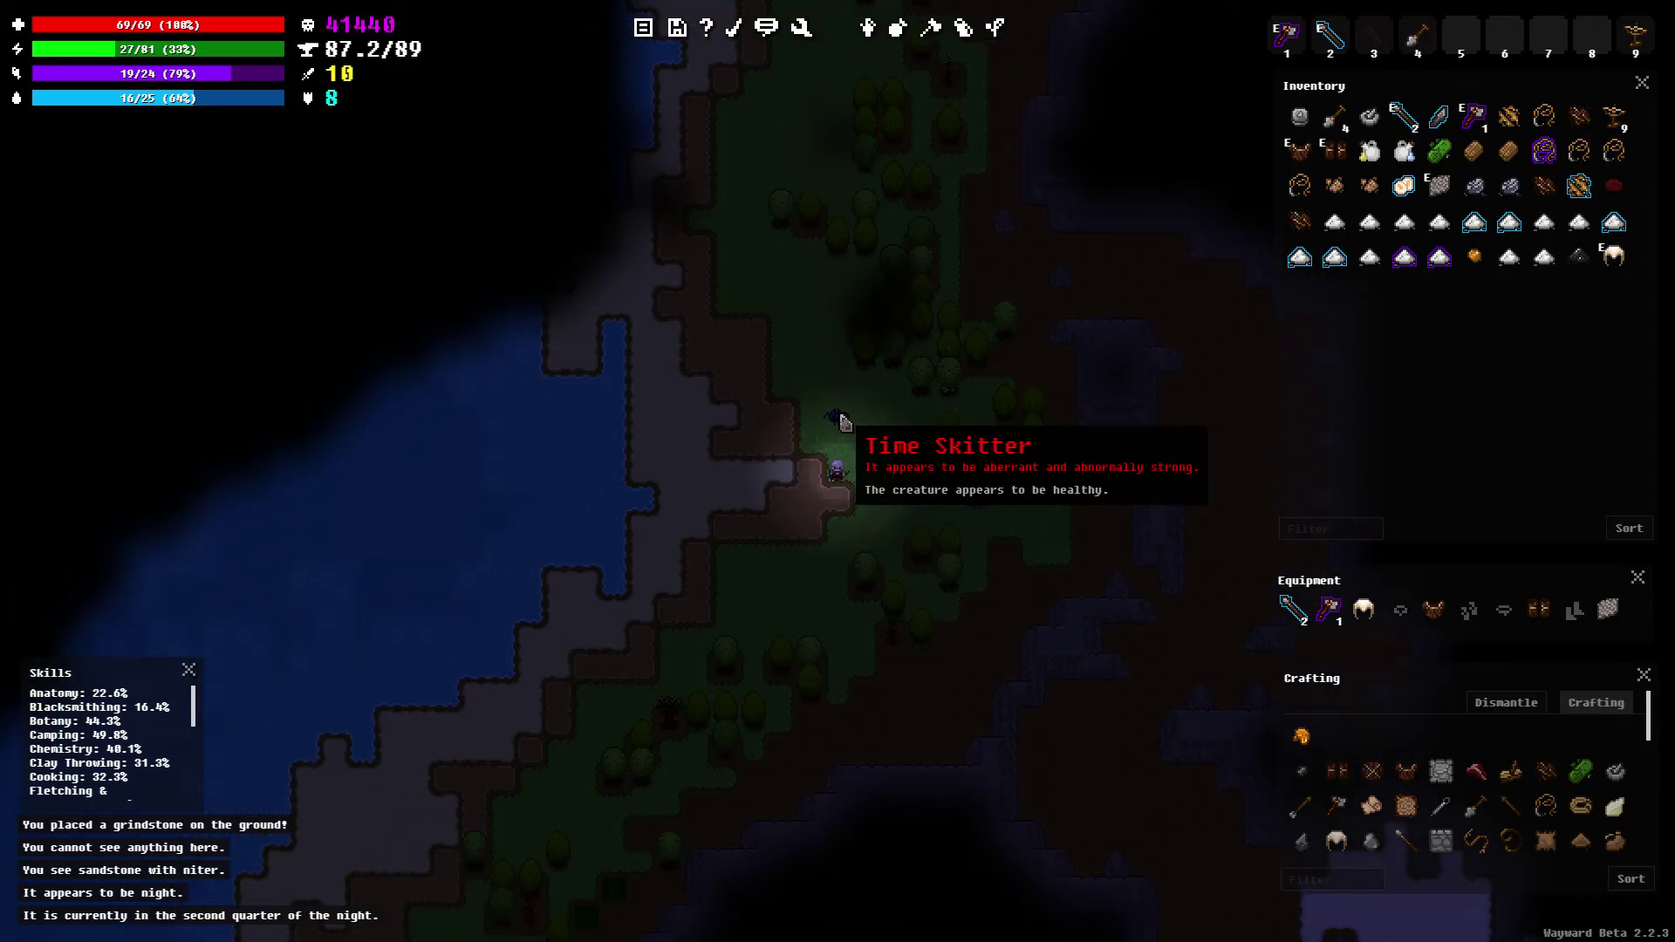
pyautogui.press('s')
pyautogui.press('s')
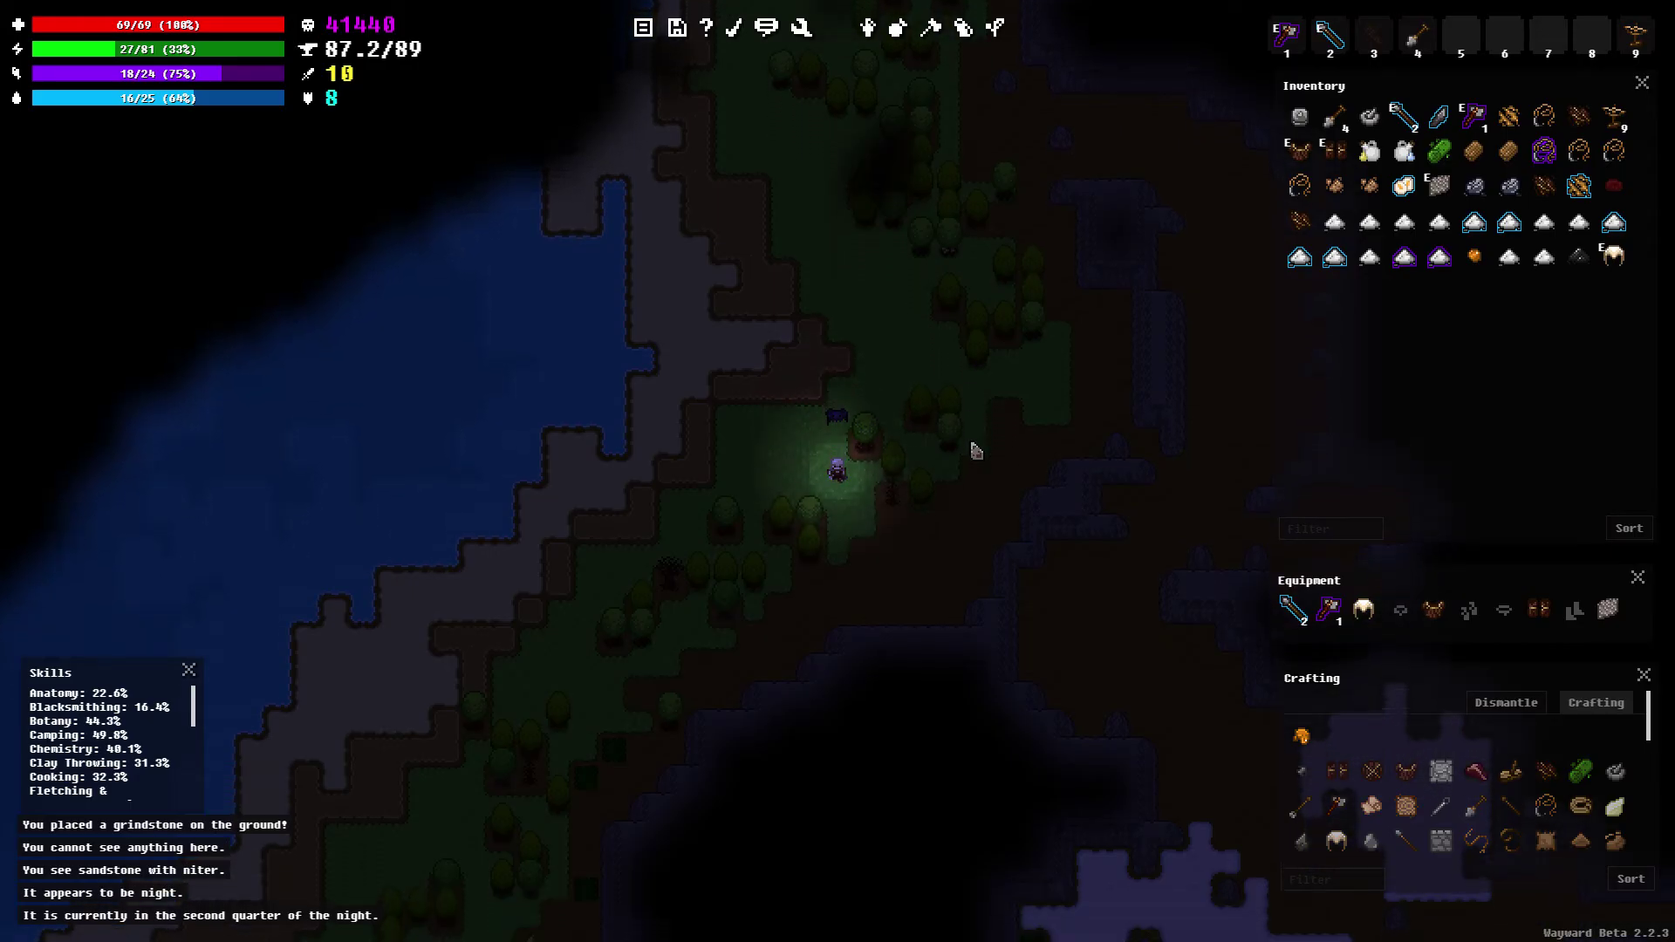
pyautogui.press('s')
pyautogui.press('s')
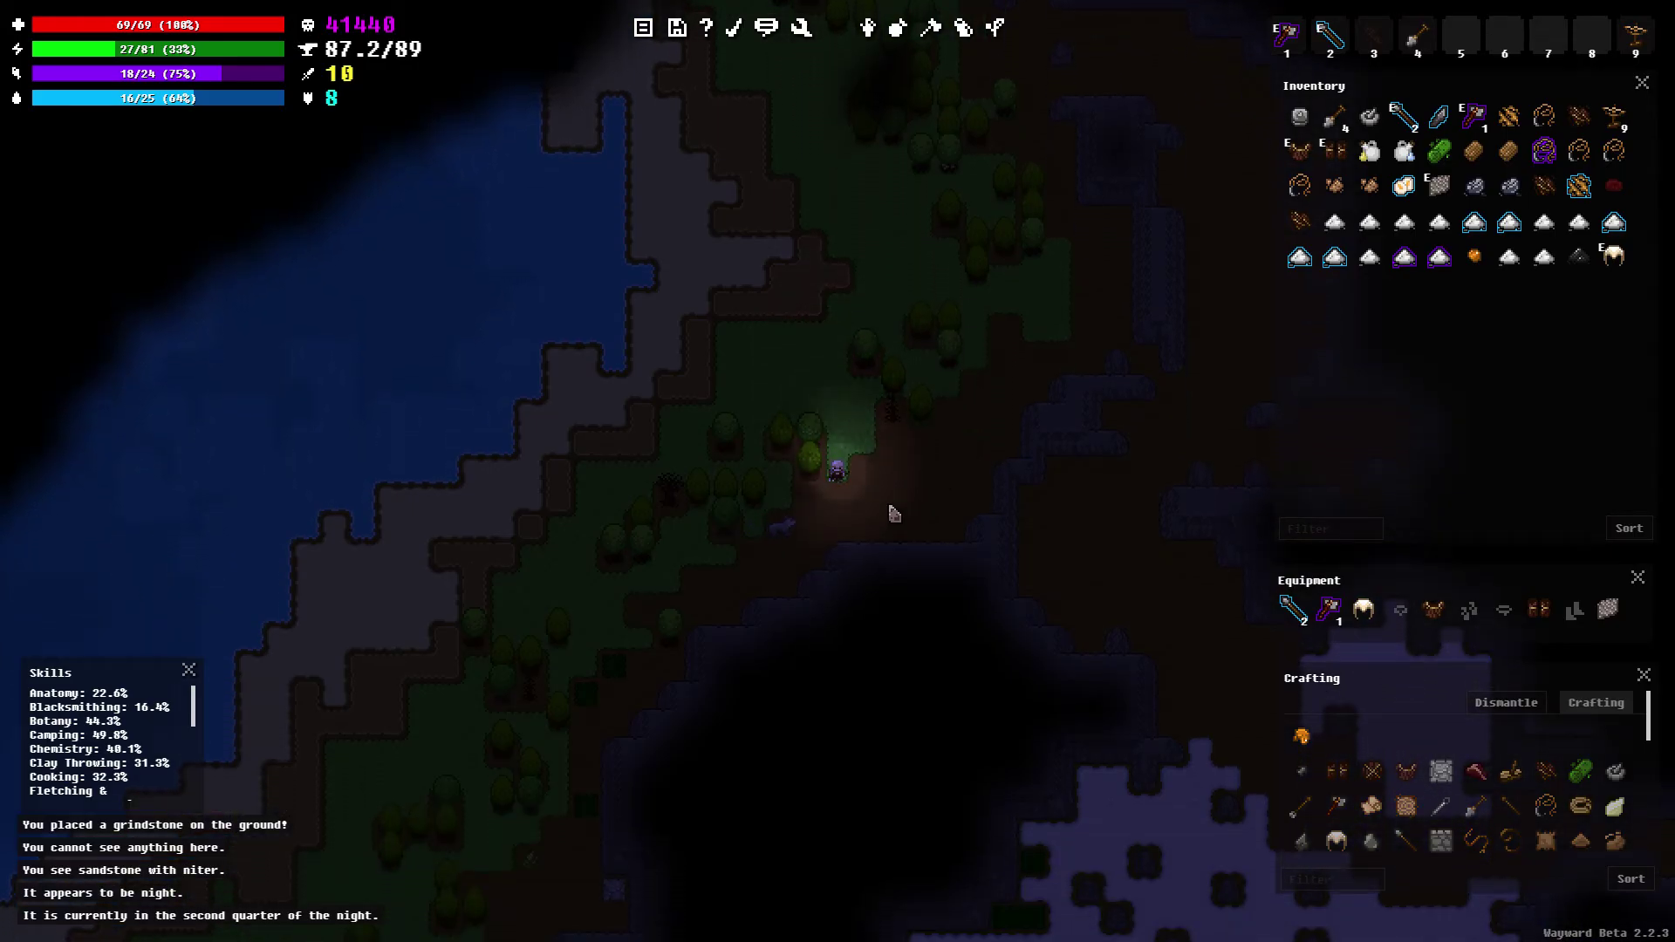
pyautogui.press('s')
pyautogui.press('s')
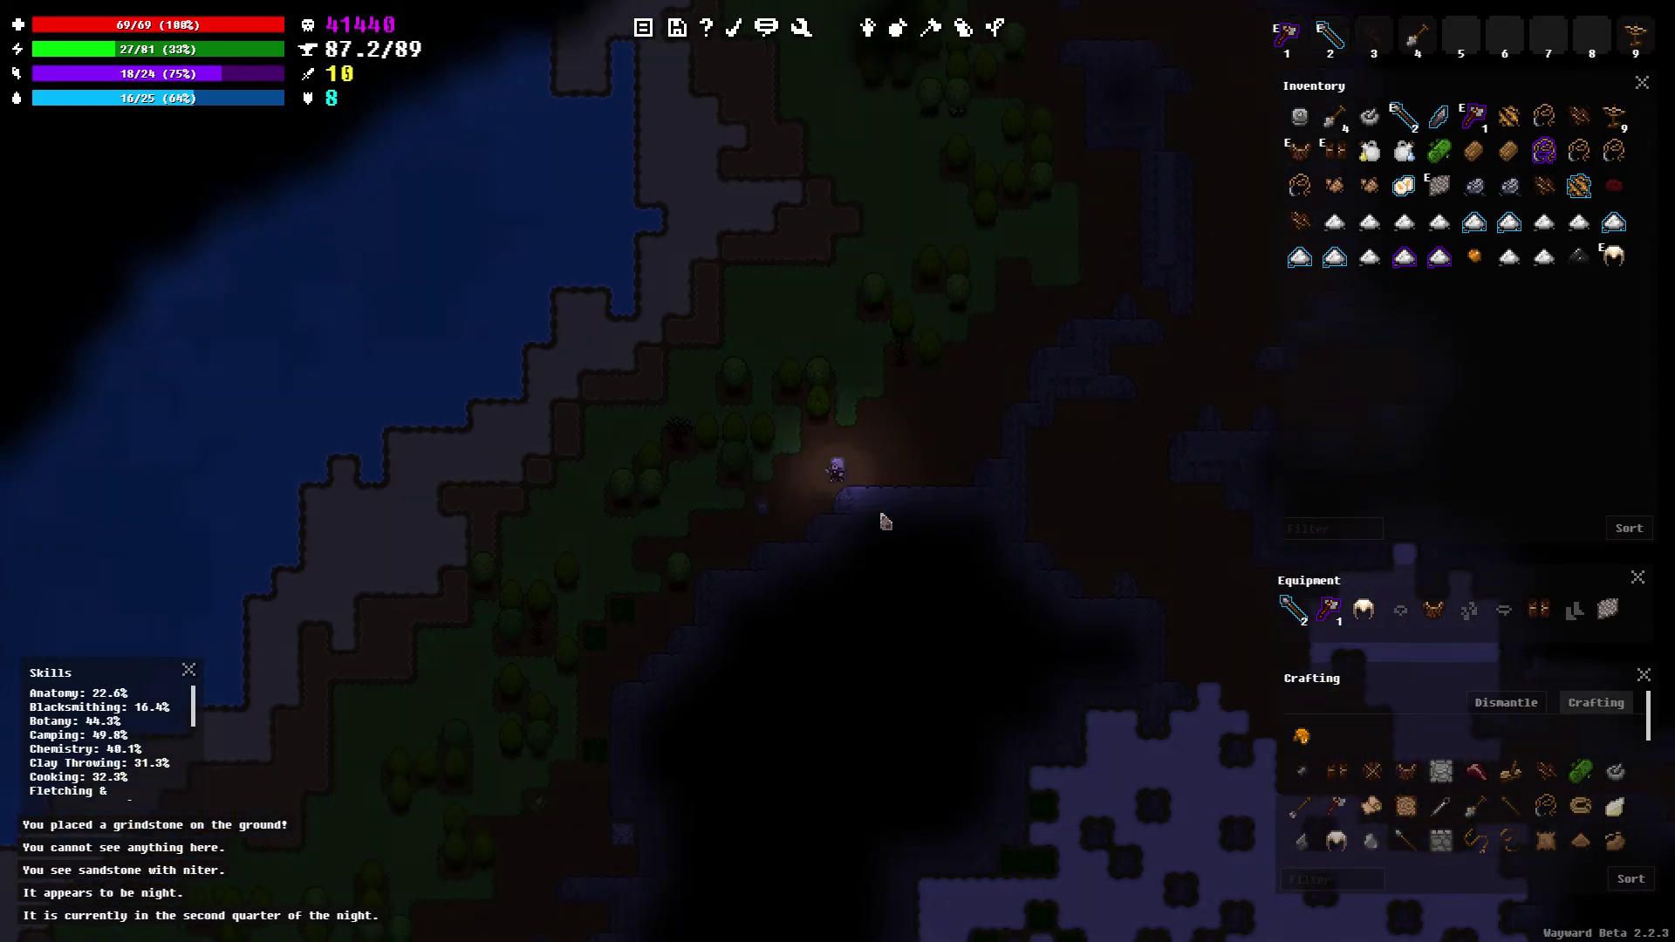
pyautogui.press('a')
pyautogui.press('a')
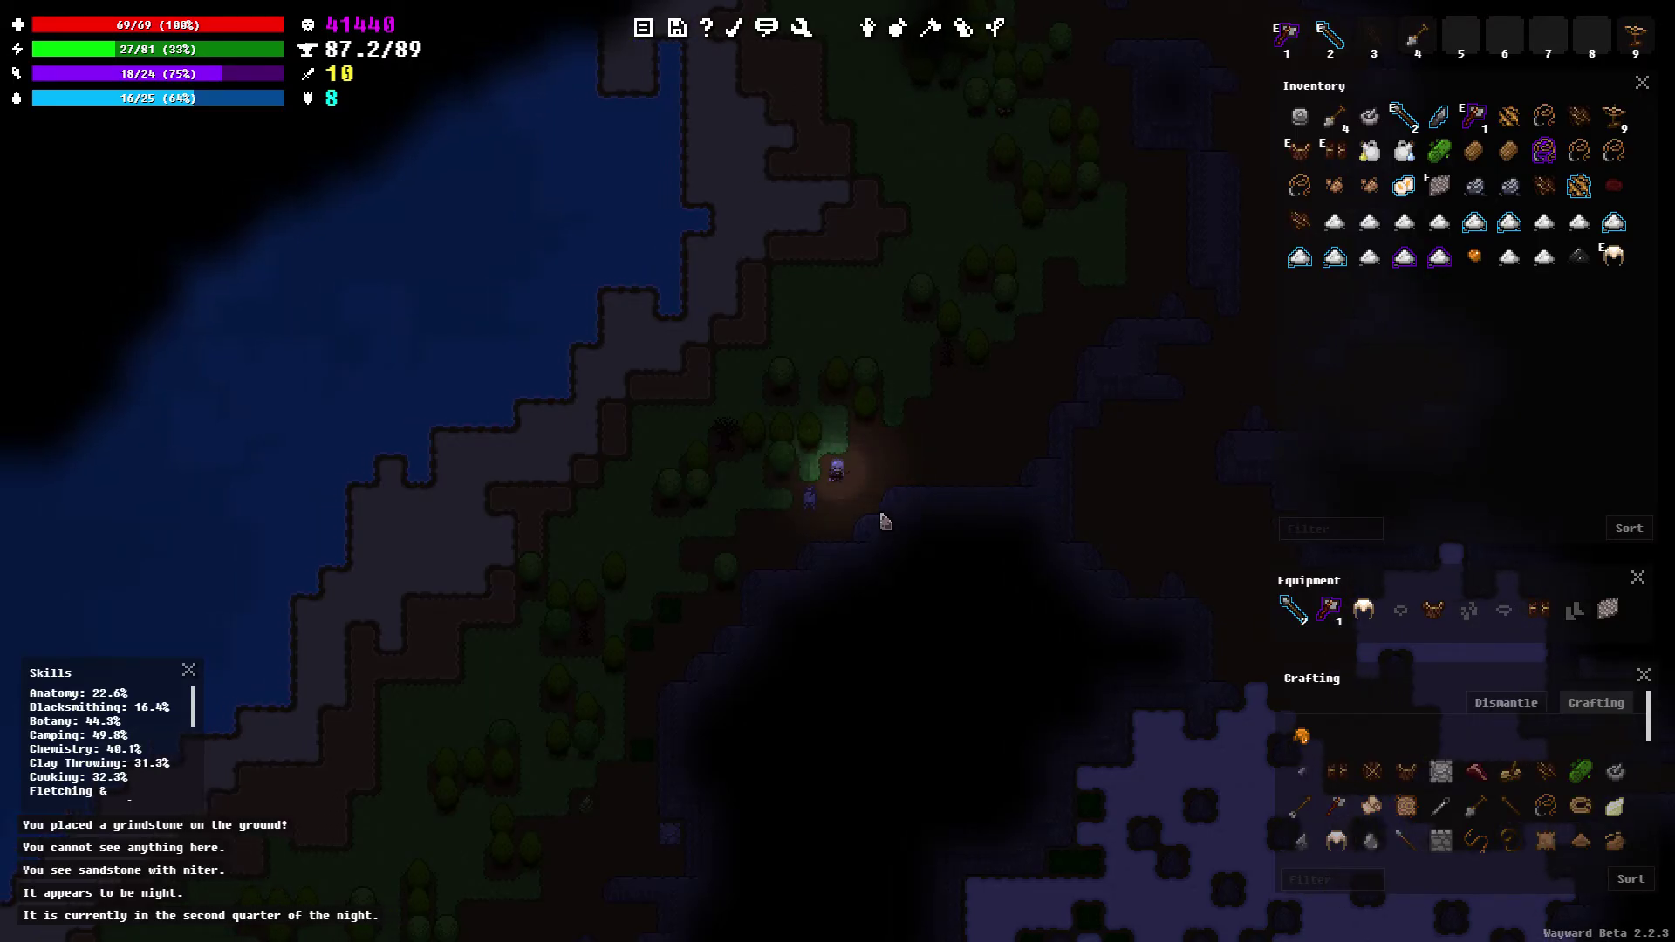
# Continue south and west to the pineapple plant
pyautogui.press('s')
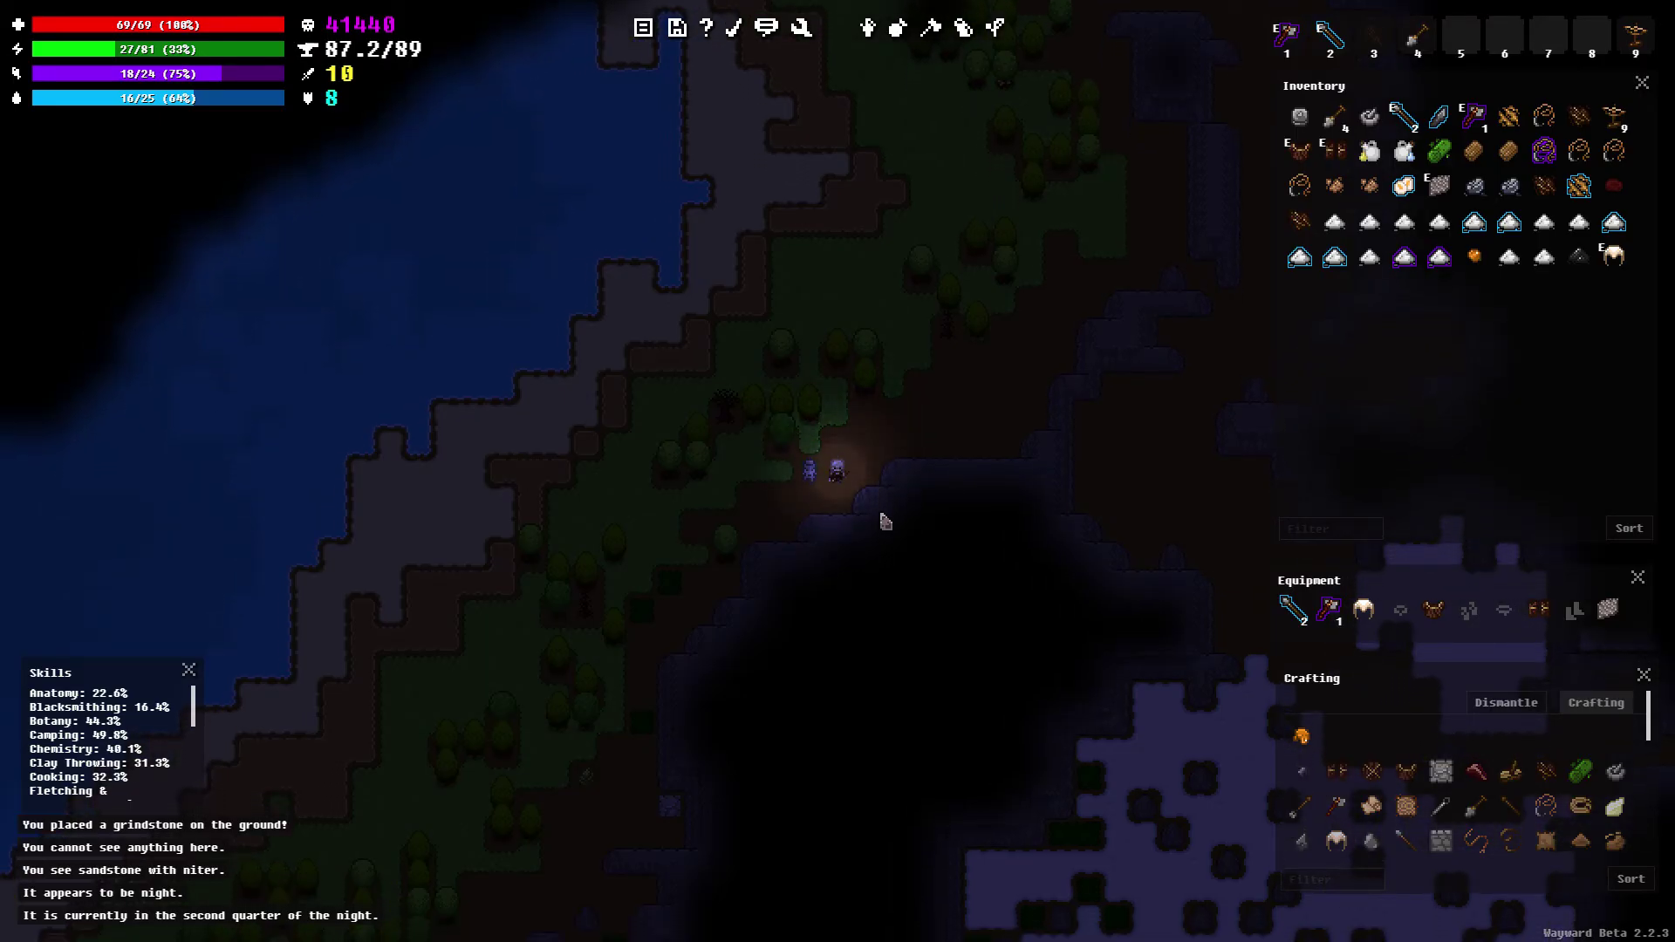
pyautogui.press('s')
pyautogui.press('a')
pyautogui.press('a')
pyautogui.press('a')
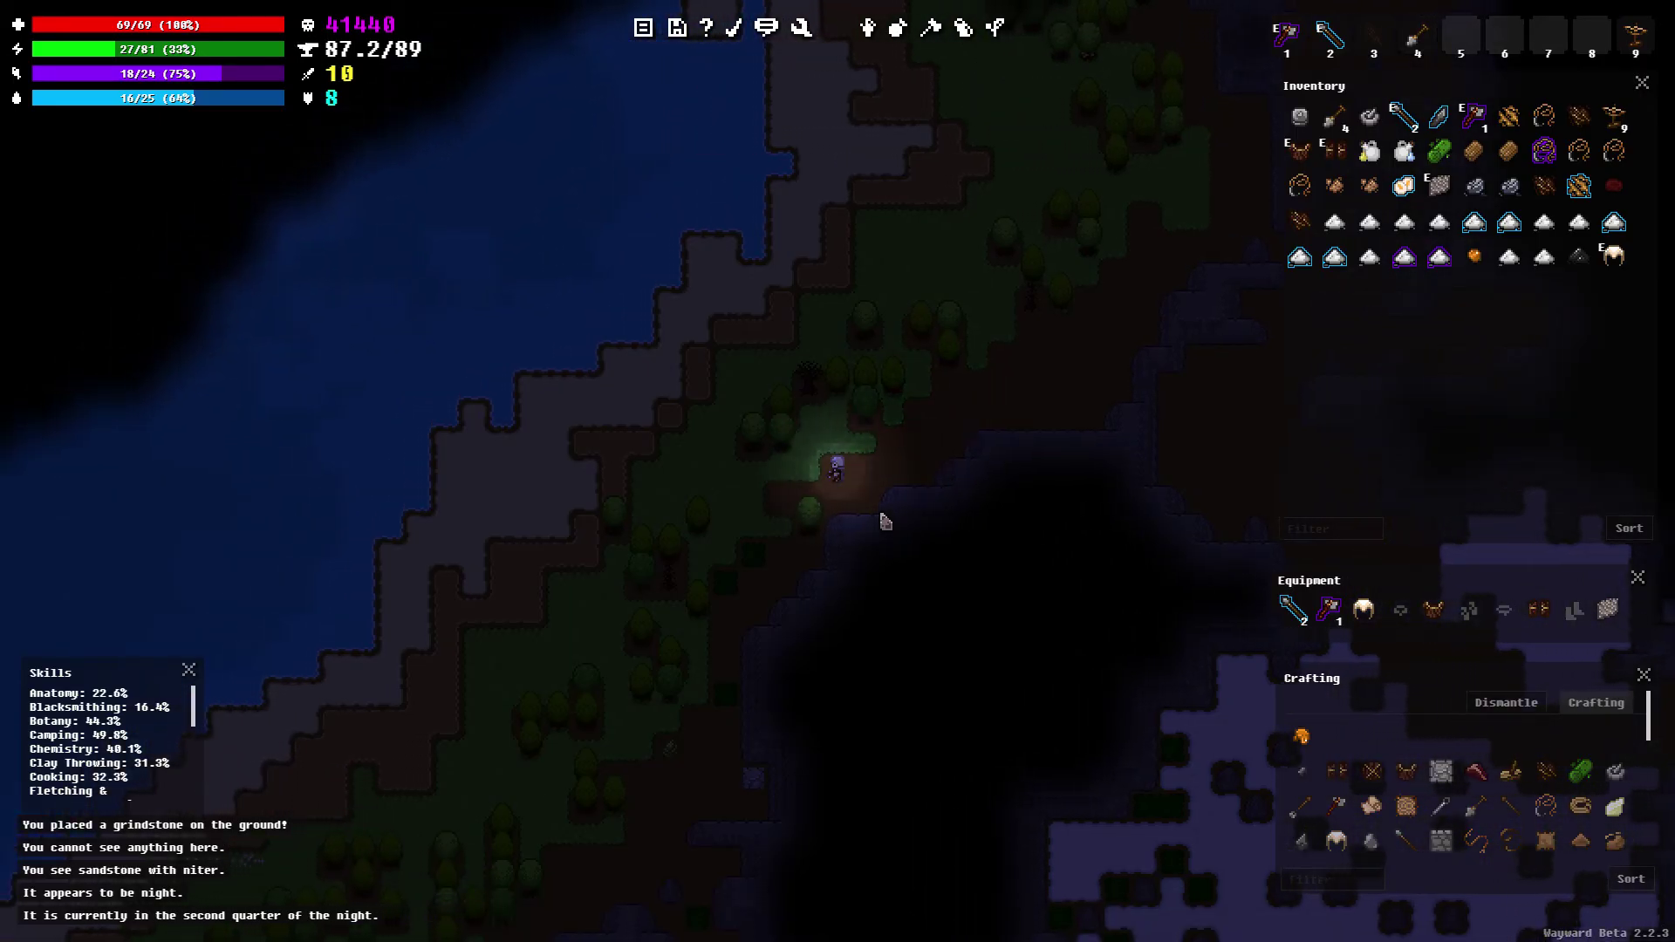
pyautogui.press('a')
pyautogui.press('a')
pyautogui.press('a')
pyautogui.press('s')
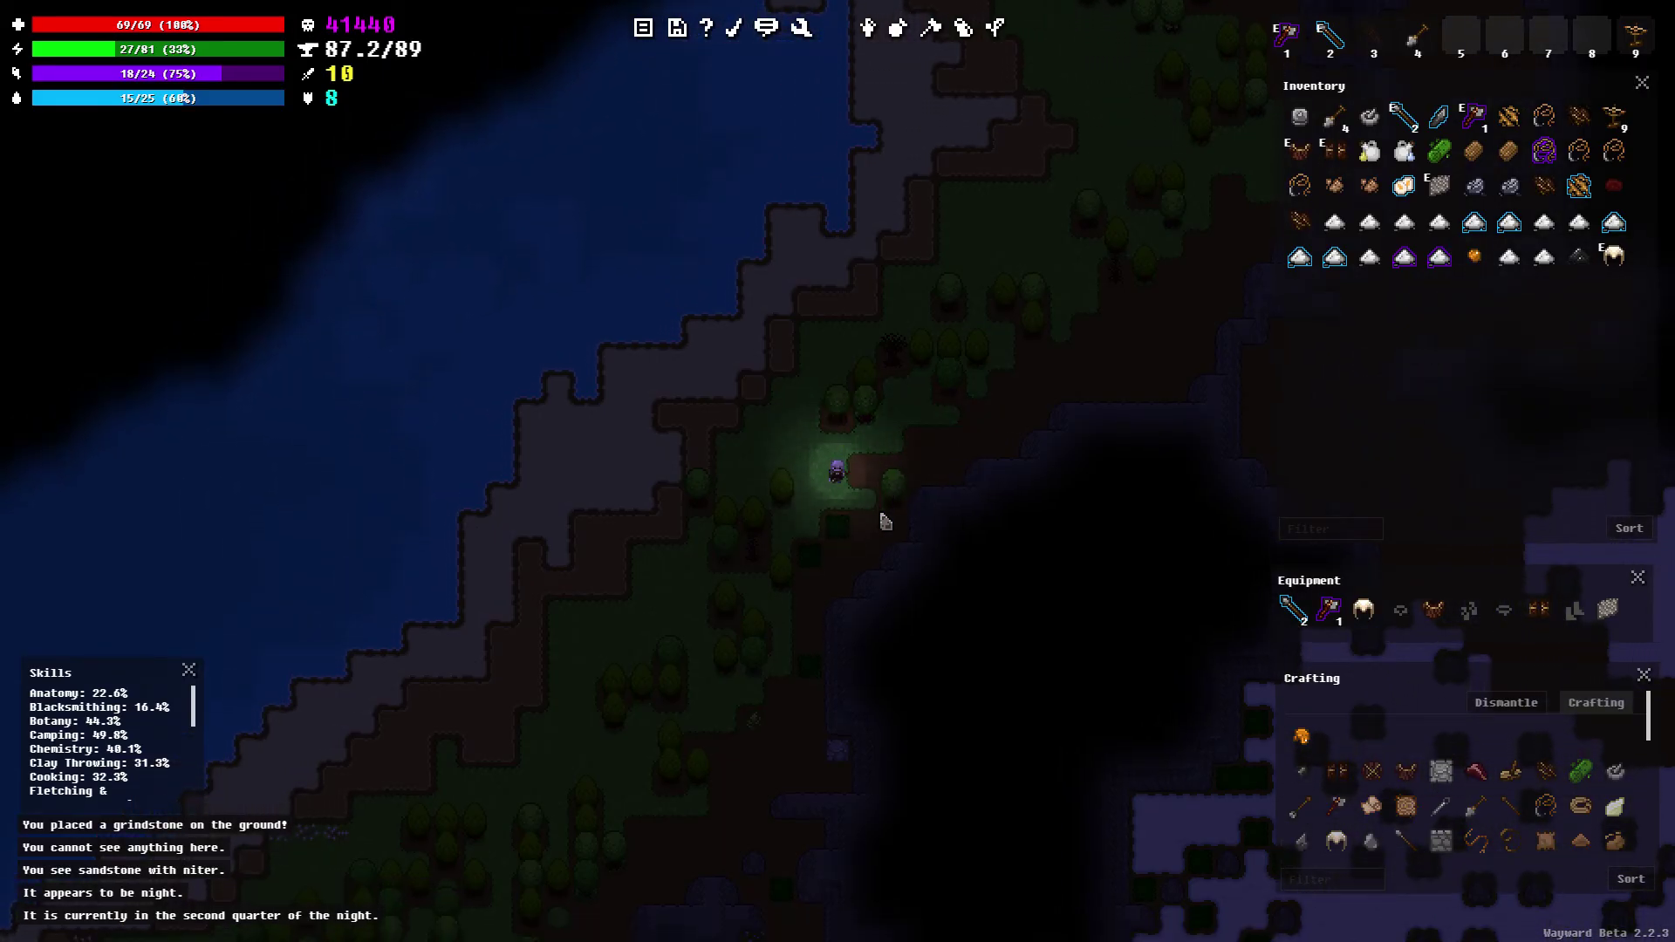
pyautogui.press('s')
pyautogui.press('s')
pyautogui.press('s')
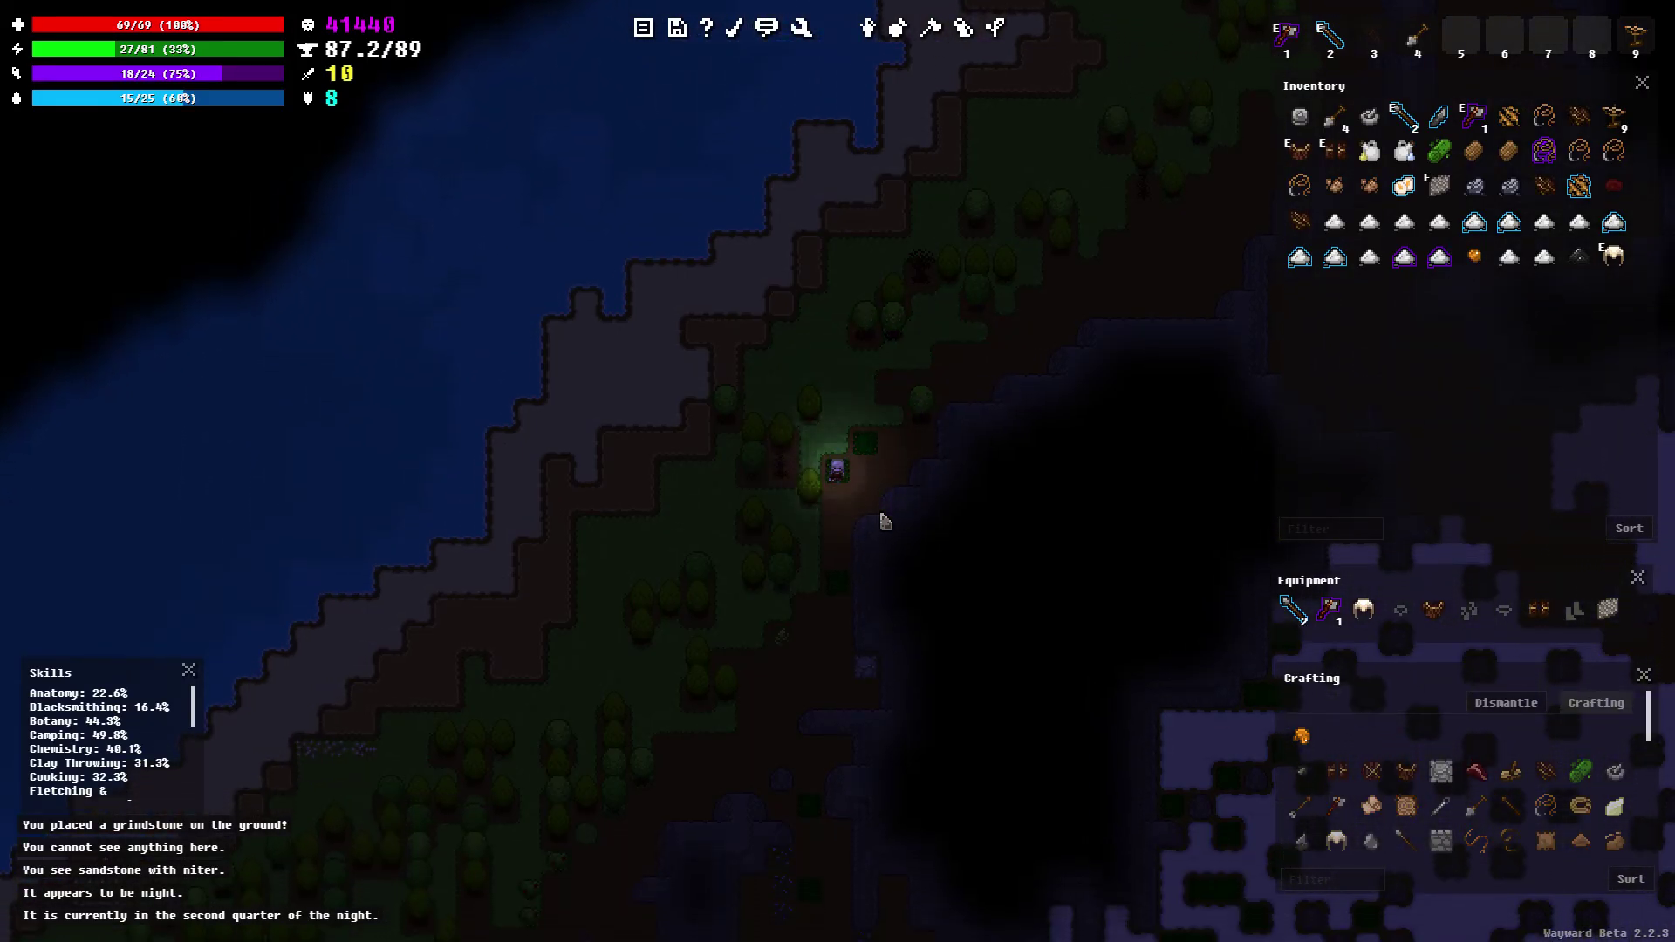
pyautogui.press('s')
pyautogui.press('s')
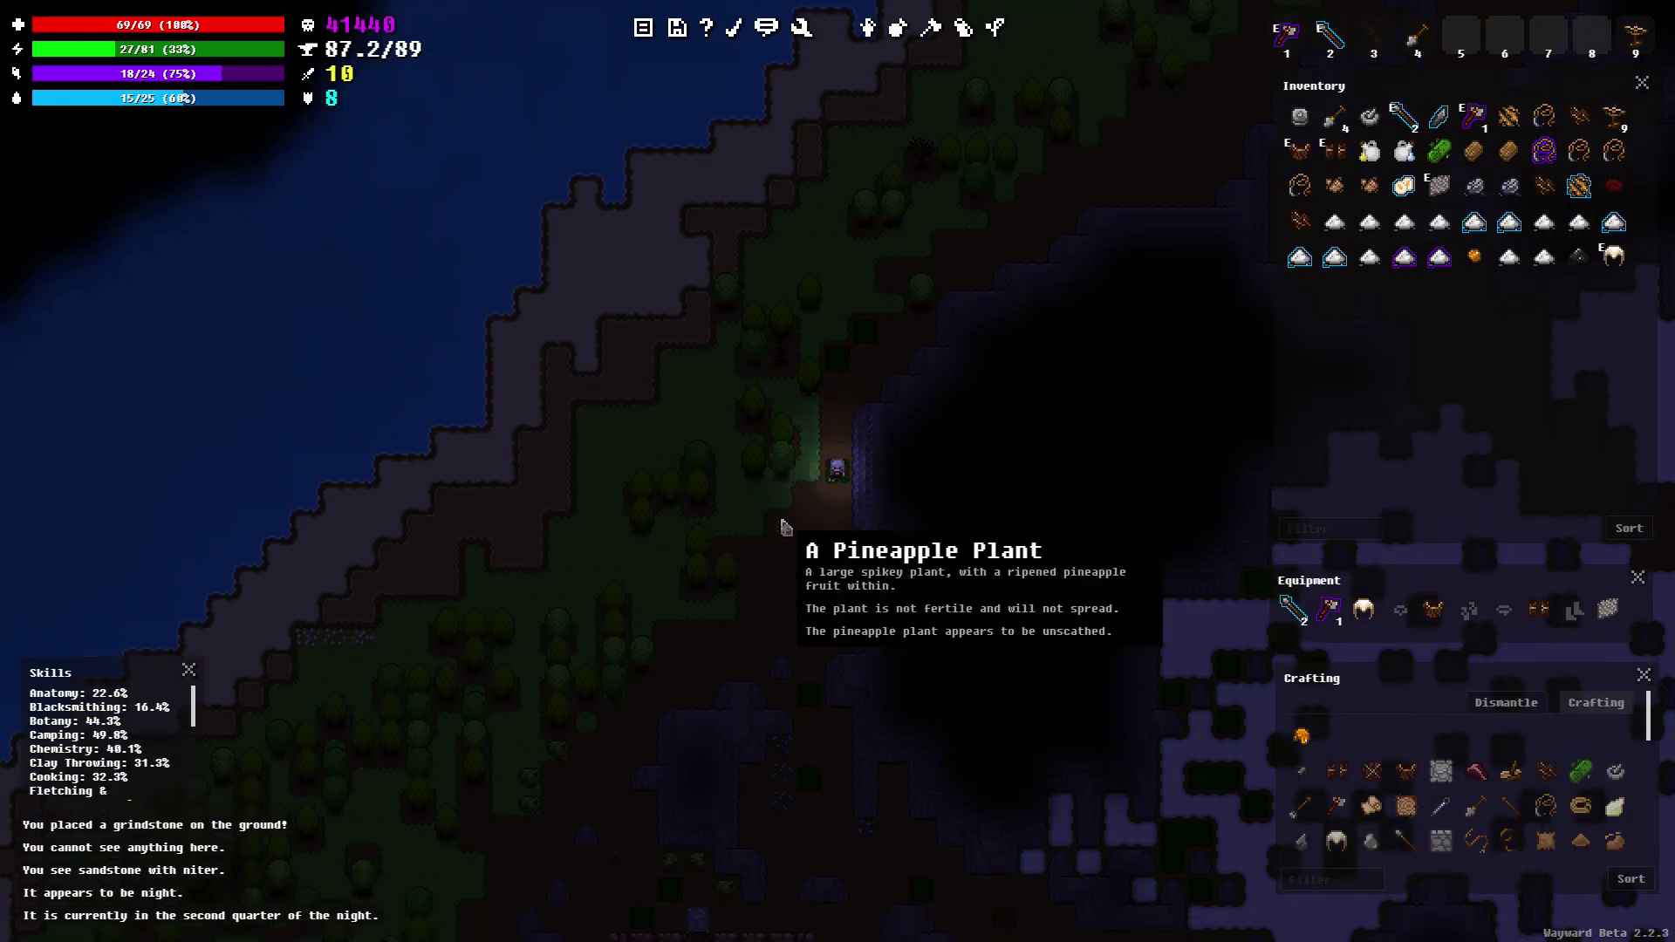
pyautogui.press('s')
pyautogui.press('s')
# Harvest the pineapple plant and eat the pineapple
pyautogui.press('a')
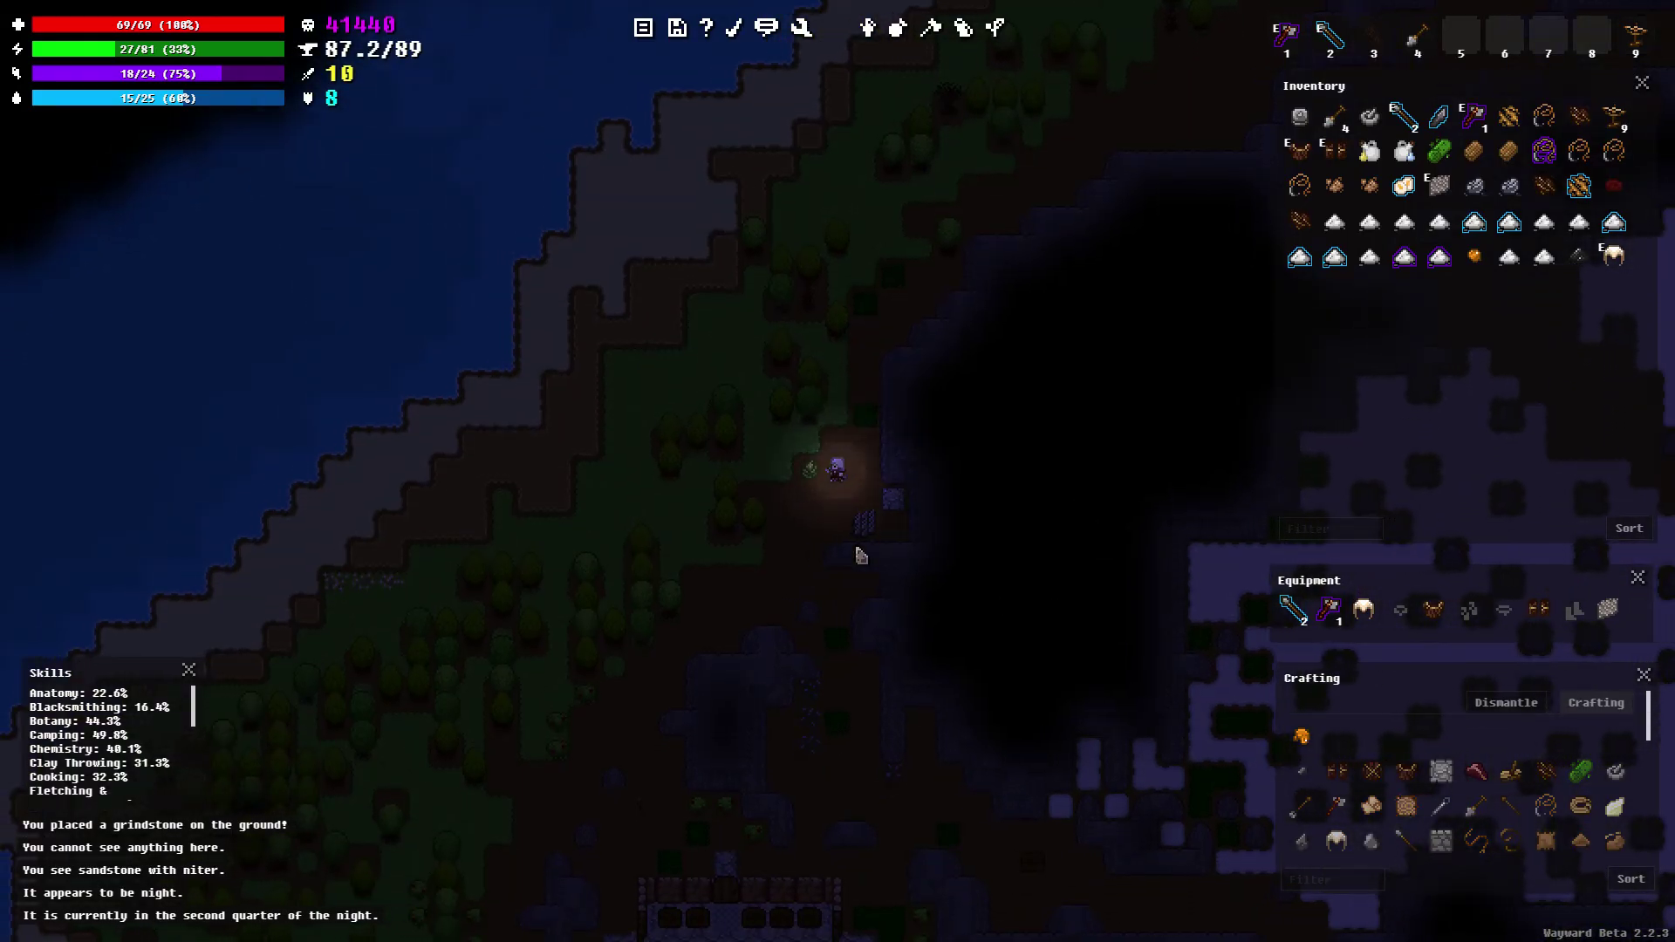
pyautogui.rightClick(846, 518)
pyautogui.click(883, 519)
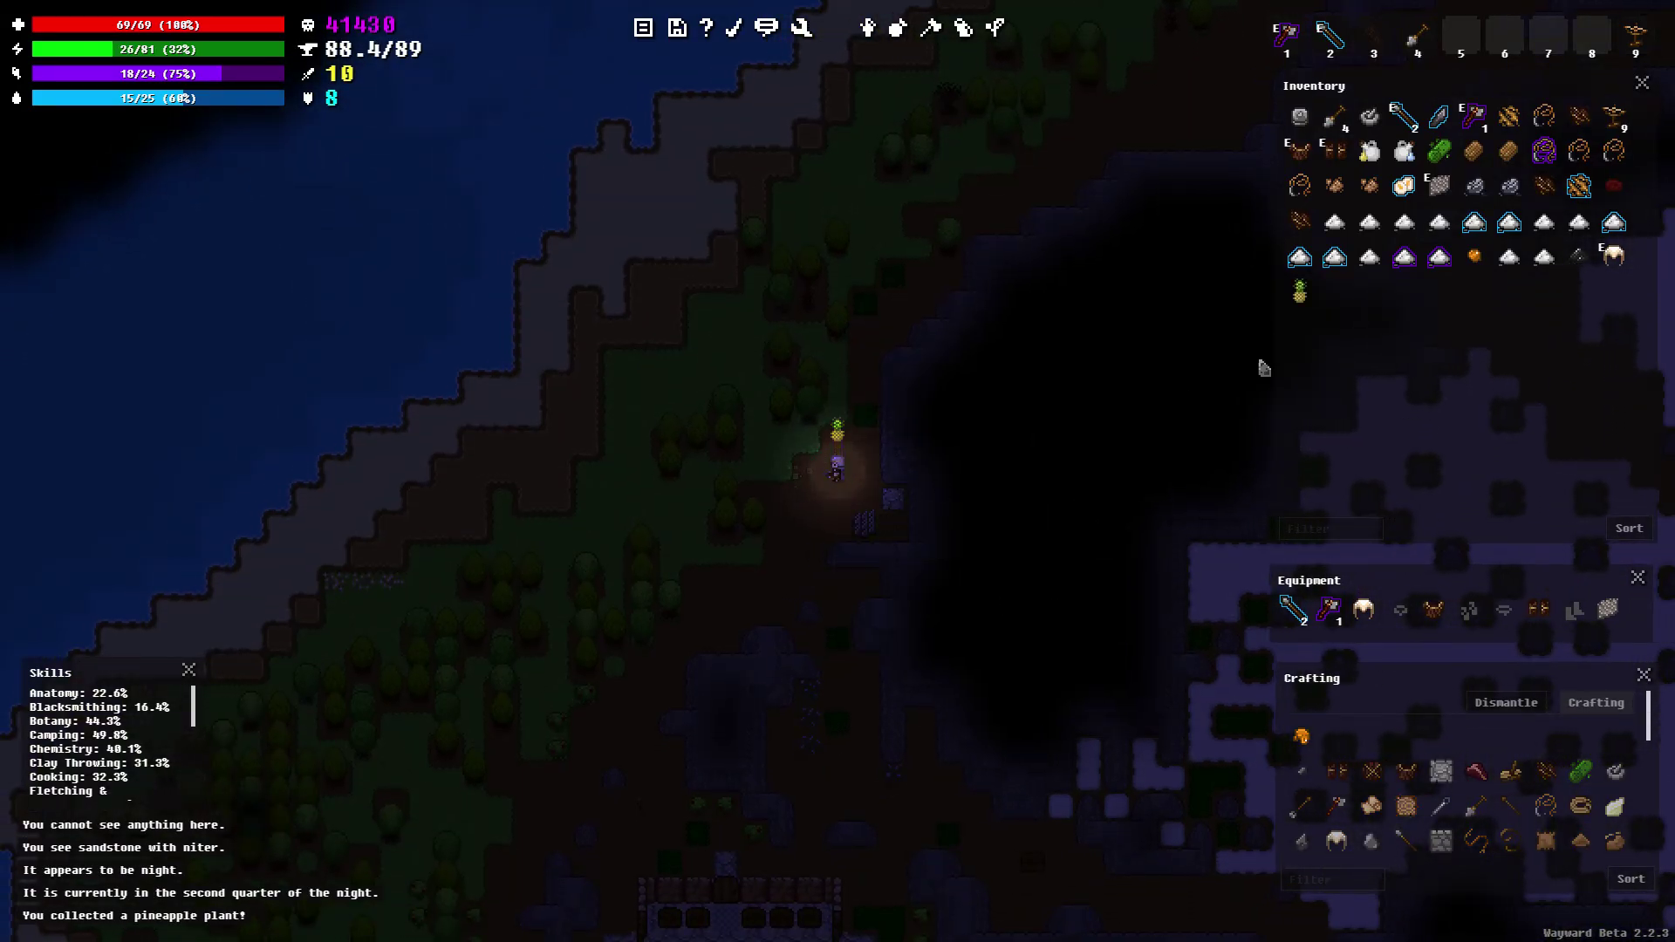
pyautogui.rightClick(1300, 292)
pyautogui.click(1331, 303)
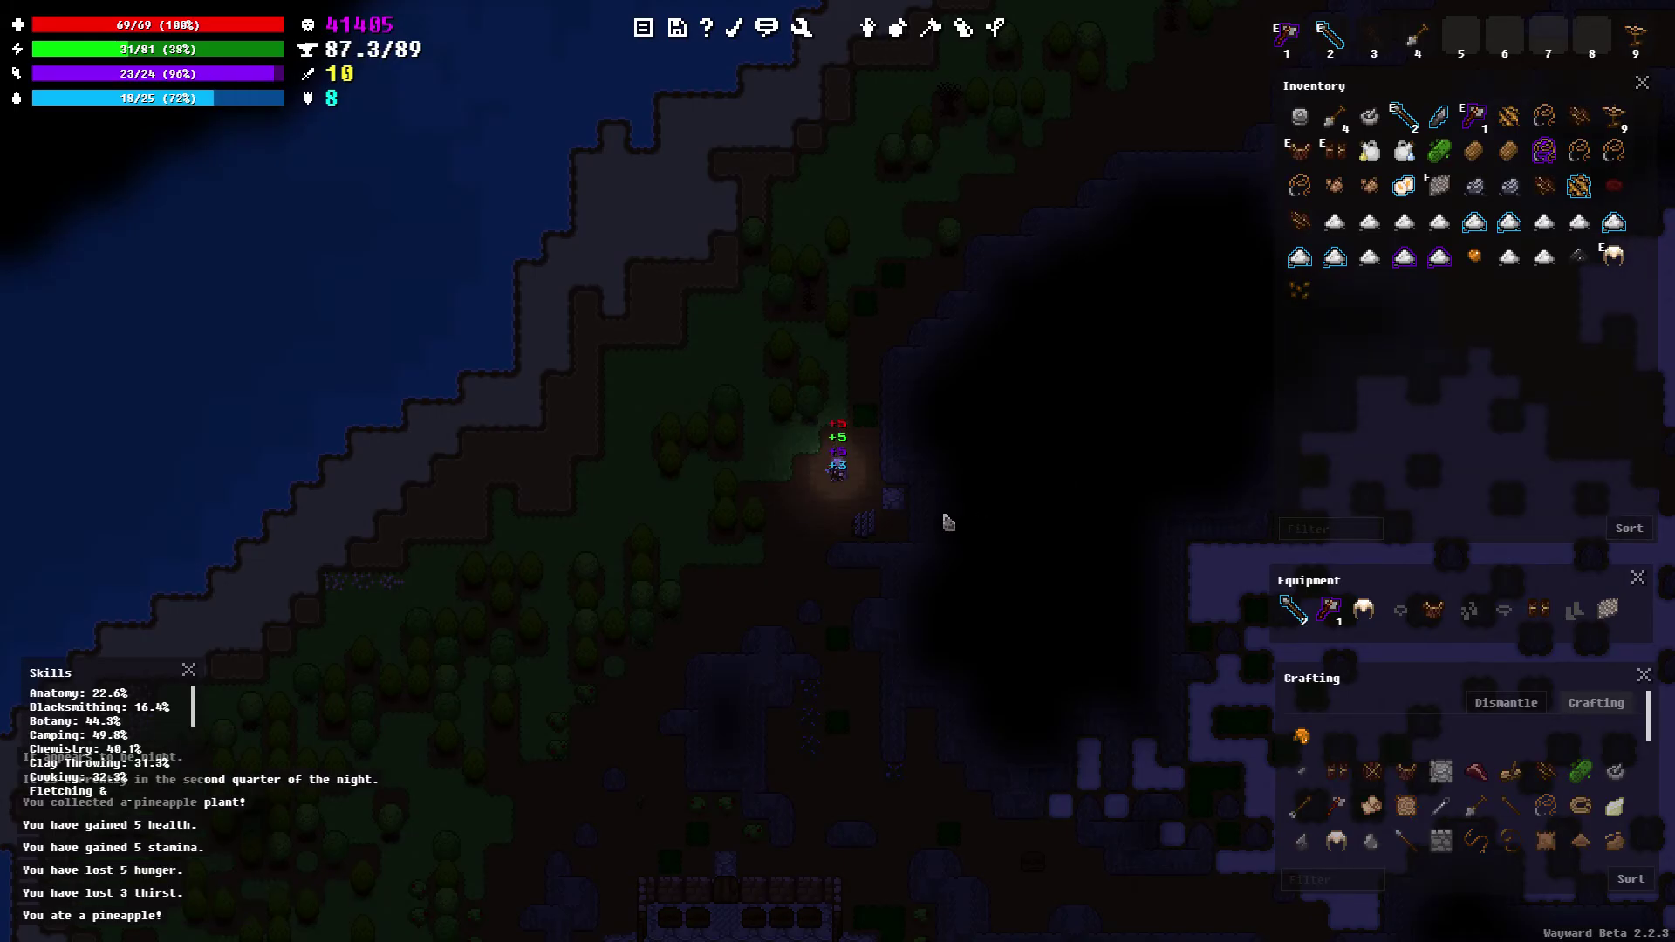
# Step southwest and plant the pineapple seeds in the ground
pyautogui.press('a')
pyautogui.press('s')
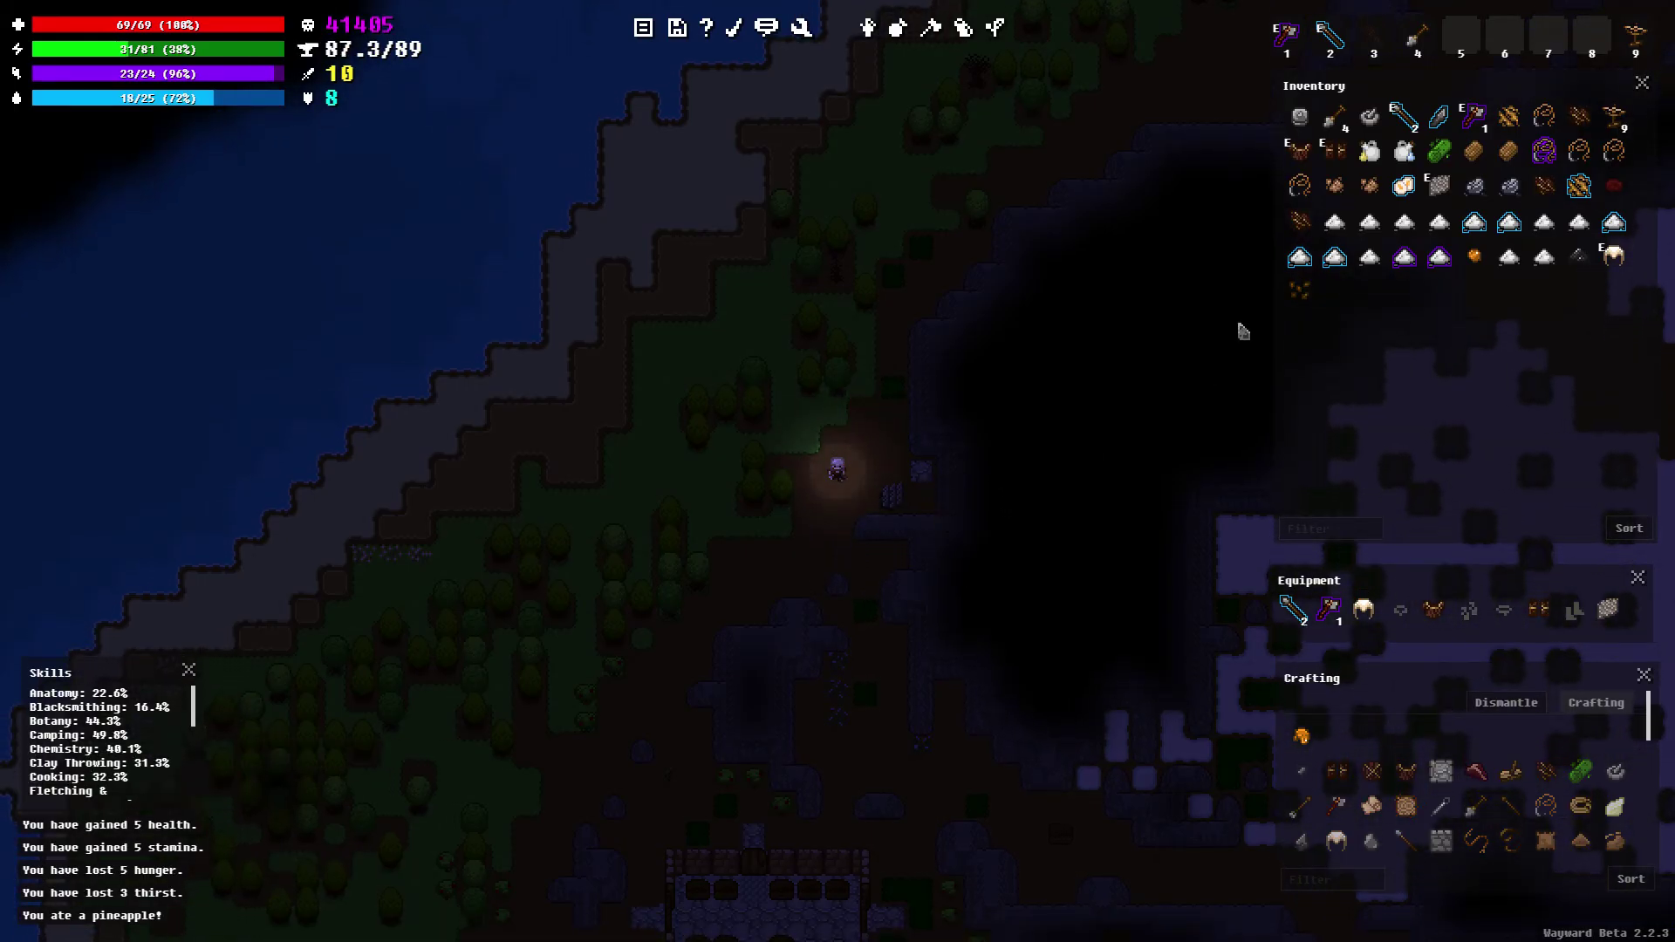
pyautogui.rightClick(1300, 293)
pyautogui.click(1324, 311)
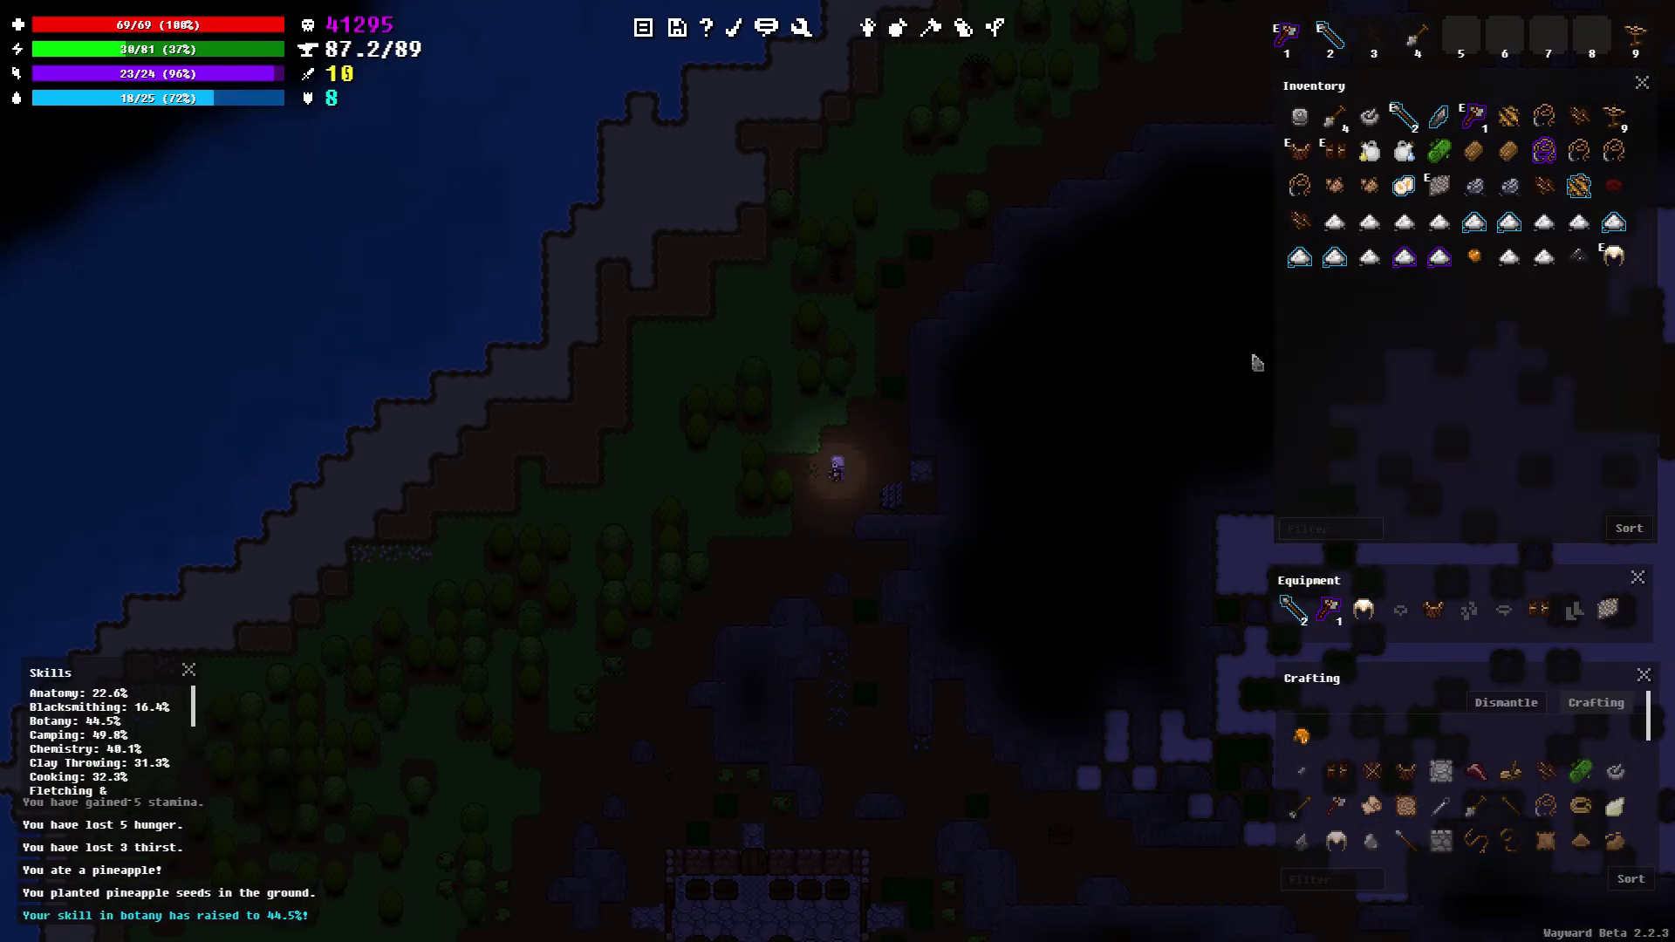
# Walk south and west into the stone house and bring up the adjacent tile's actions
pyautogui.press('s')
pyautogui.press('s')
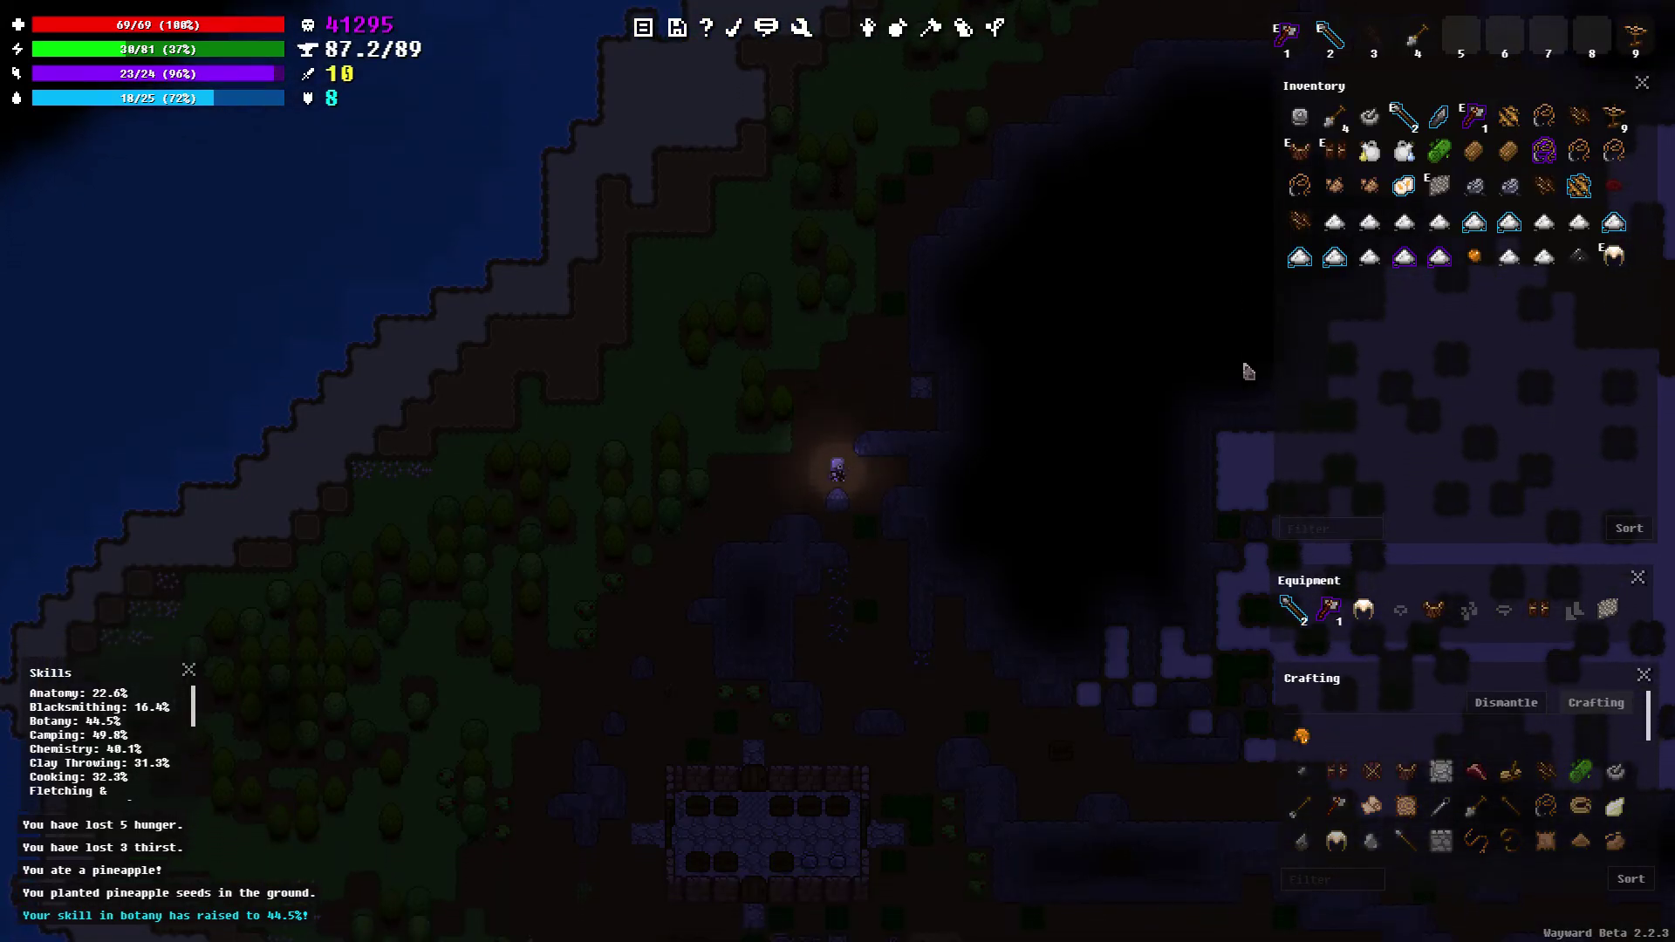
pyautogui.press('d')
pyautogui.press('s')
pyautogui.press('s')
pyautogui.press('s')
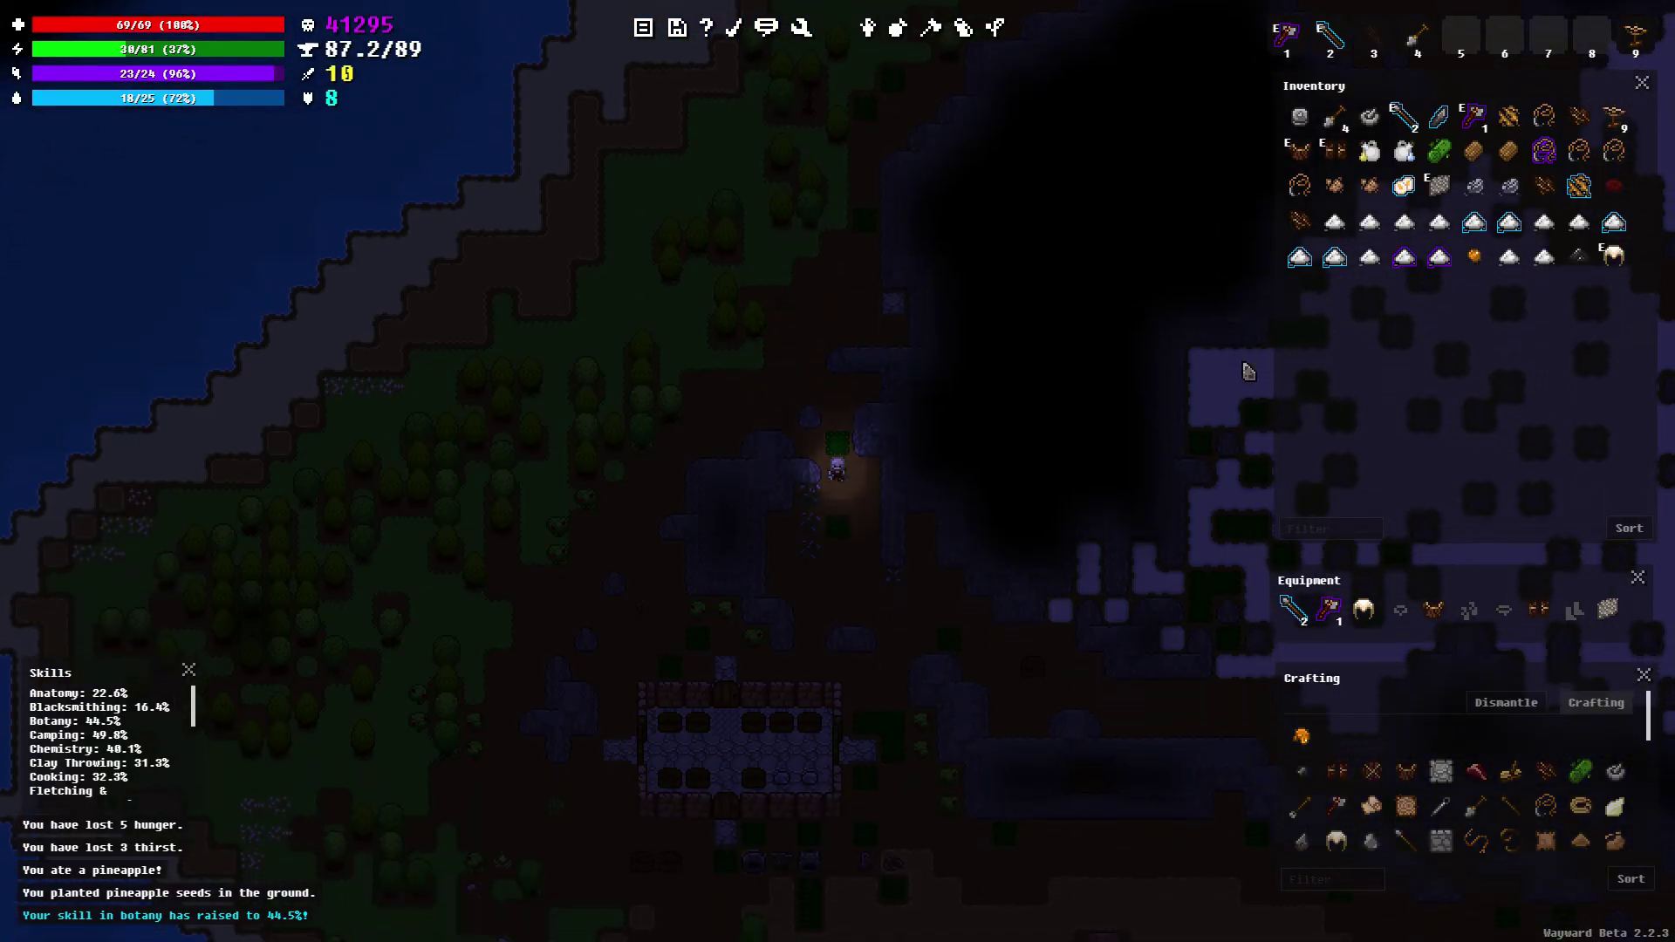
pyautogui.press('s')
pyautogui.press('s')
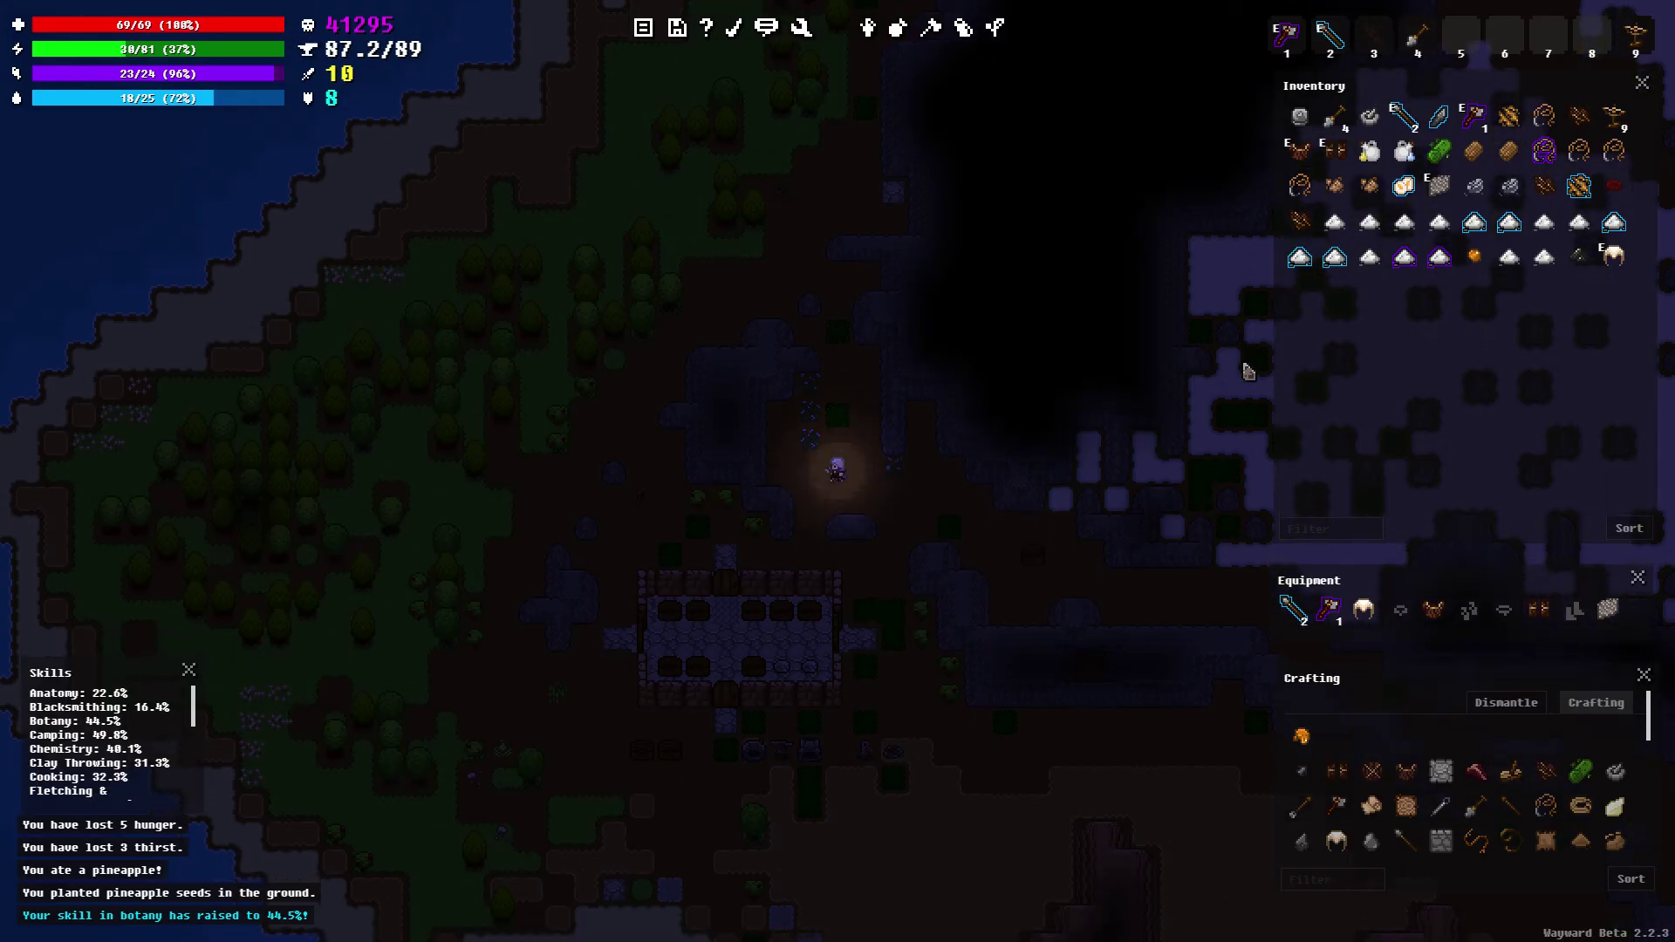
pyautogui.press('a')
pyautogui.press('s')
pyautogui.press('a')
pyautogui.press('s')
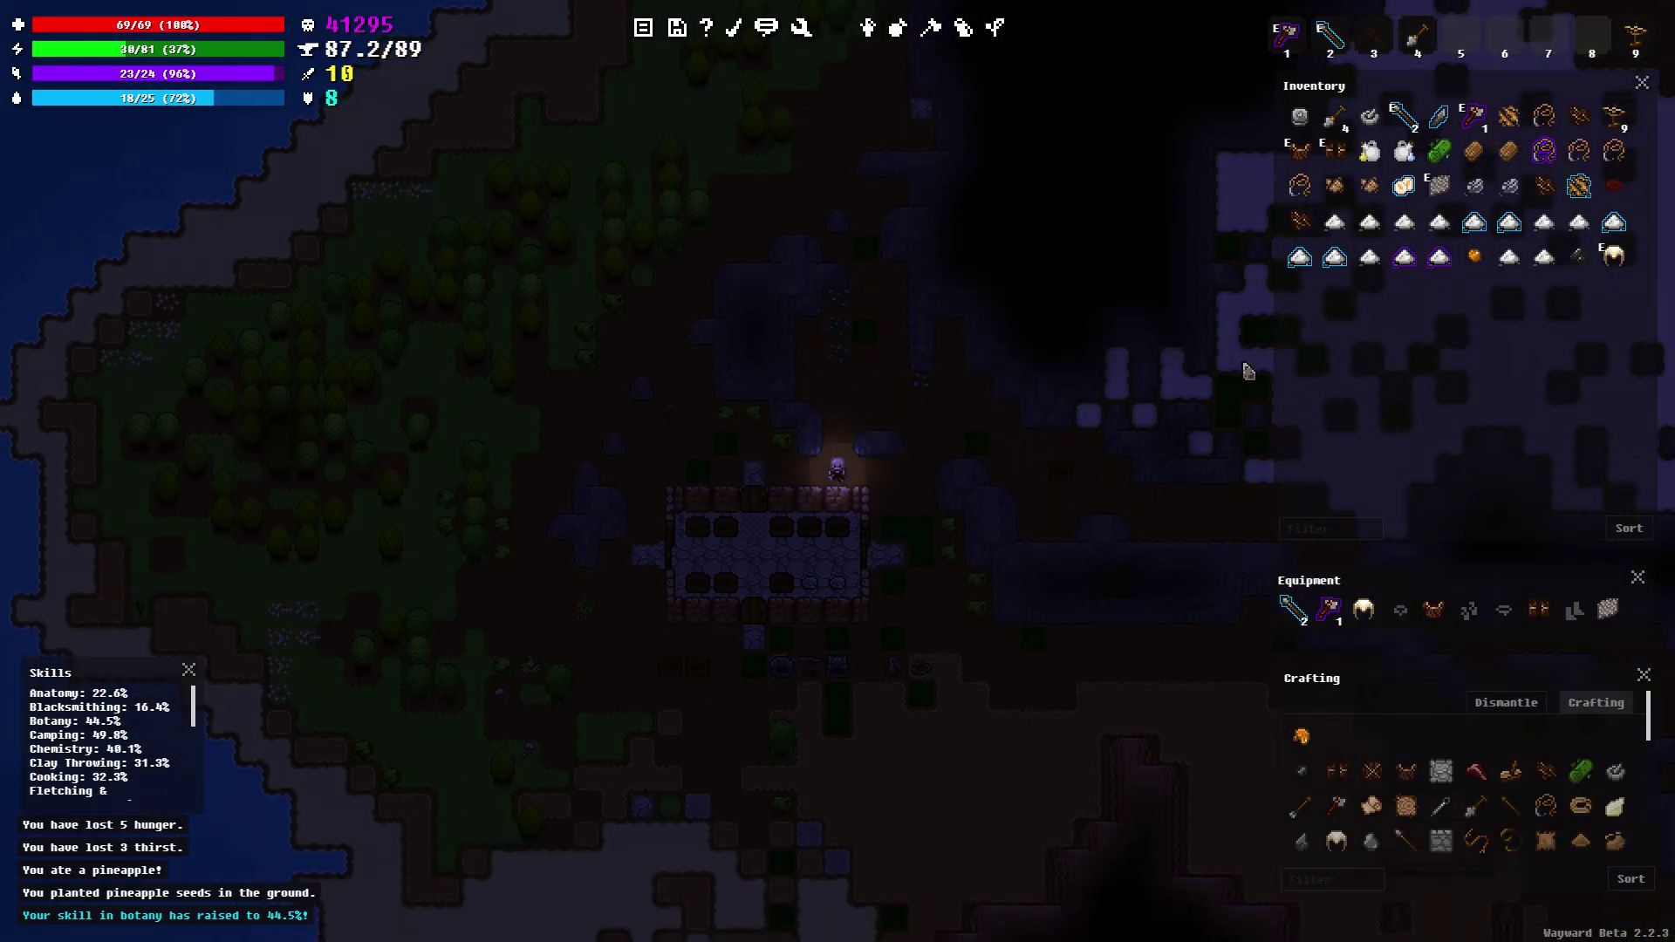
pyautogui.press('a')
pyautogui.press('a')
pyautogui.press('s')
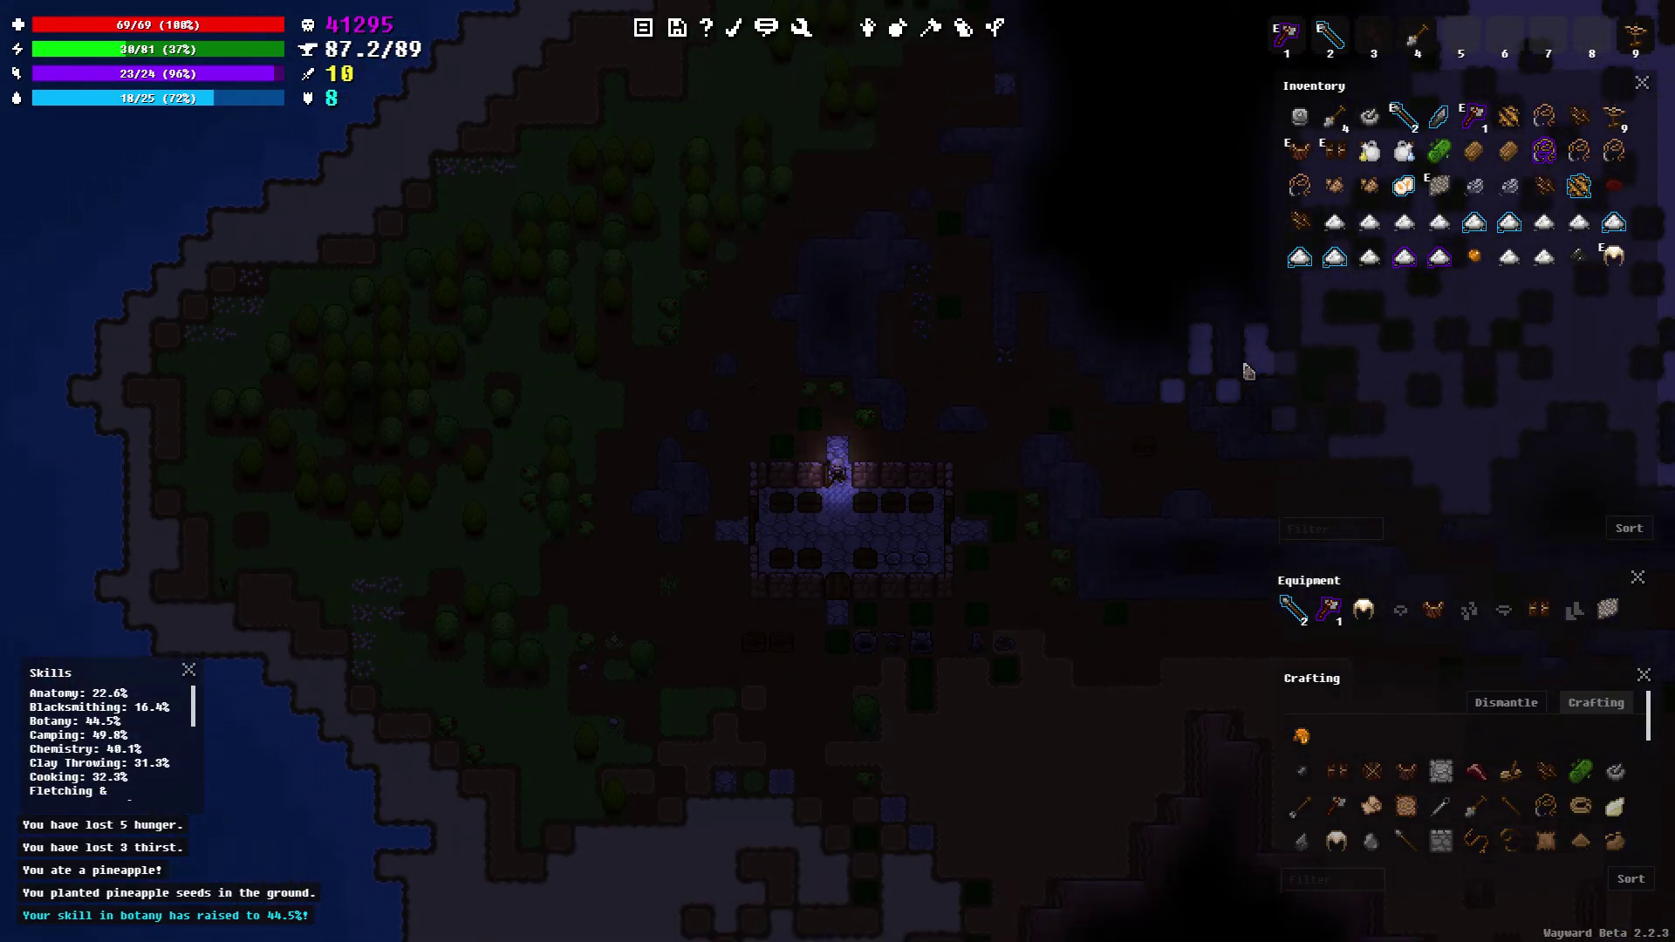
pyautogui.press('s')
pyautogui.rightClick(1247, 372)
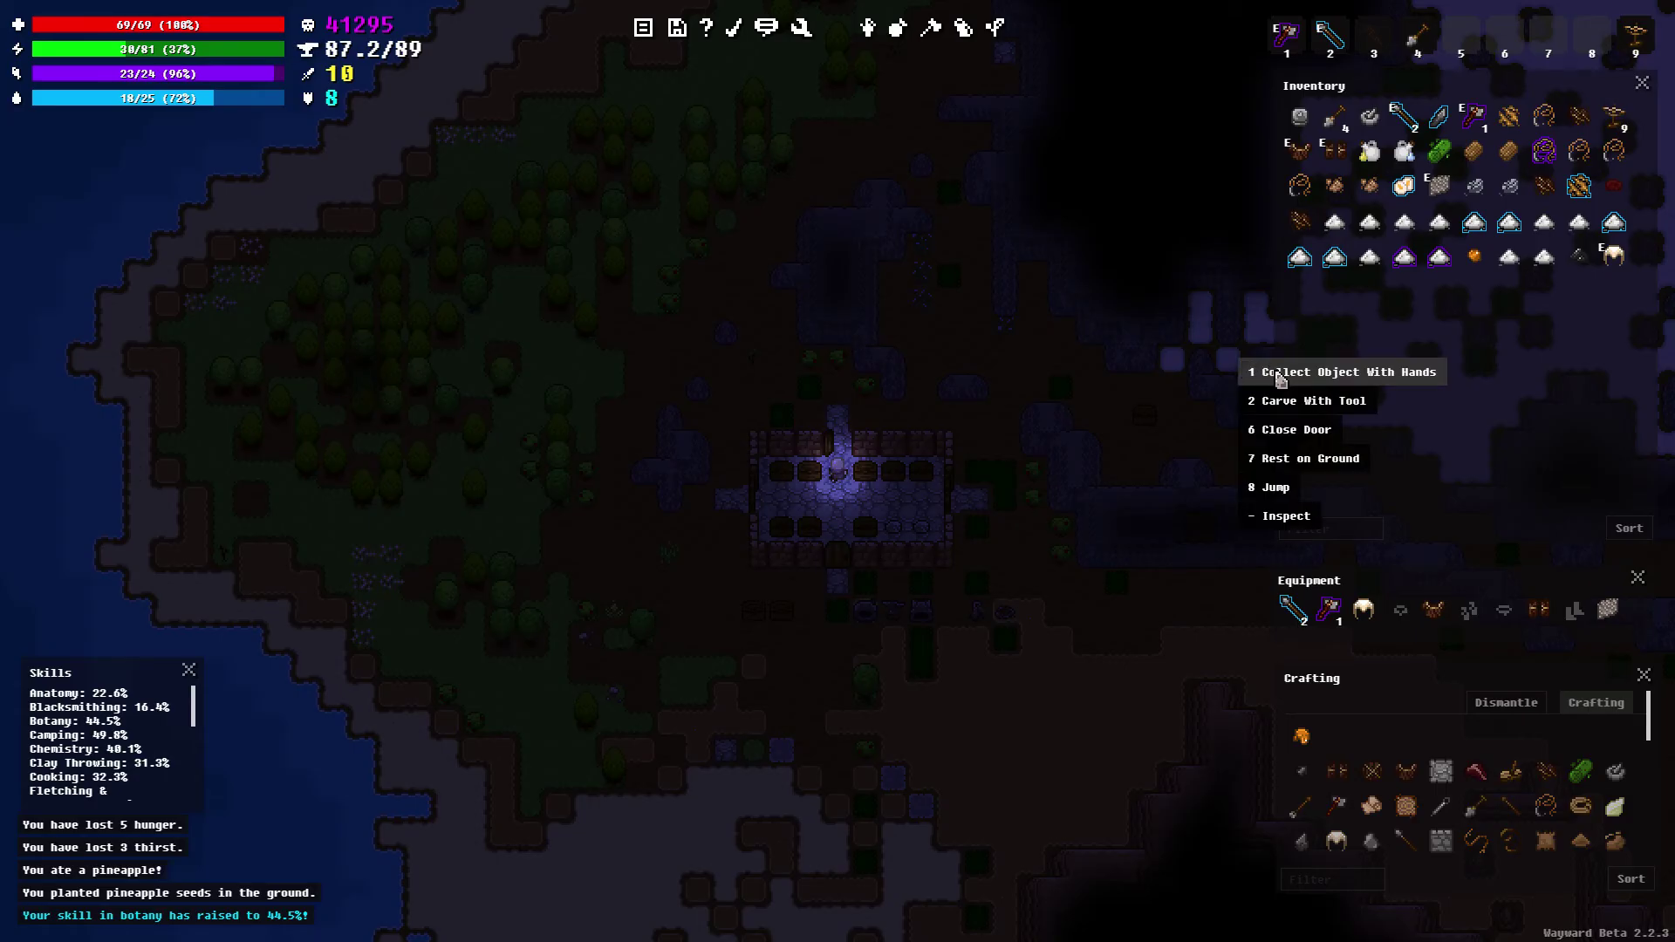
# Close the house door, sort the inventory by name then by group, and step east
pyautogui.click(1289, 430)
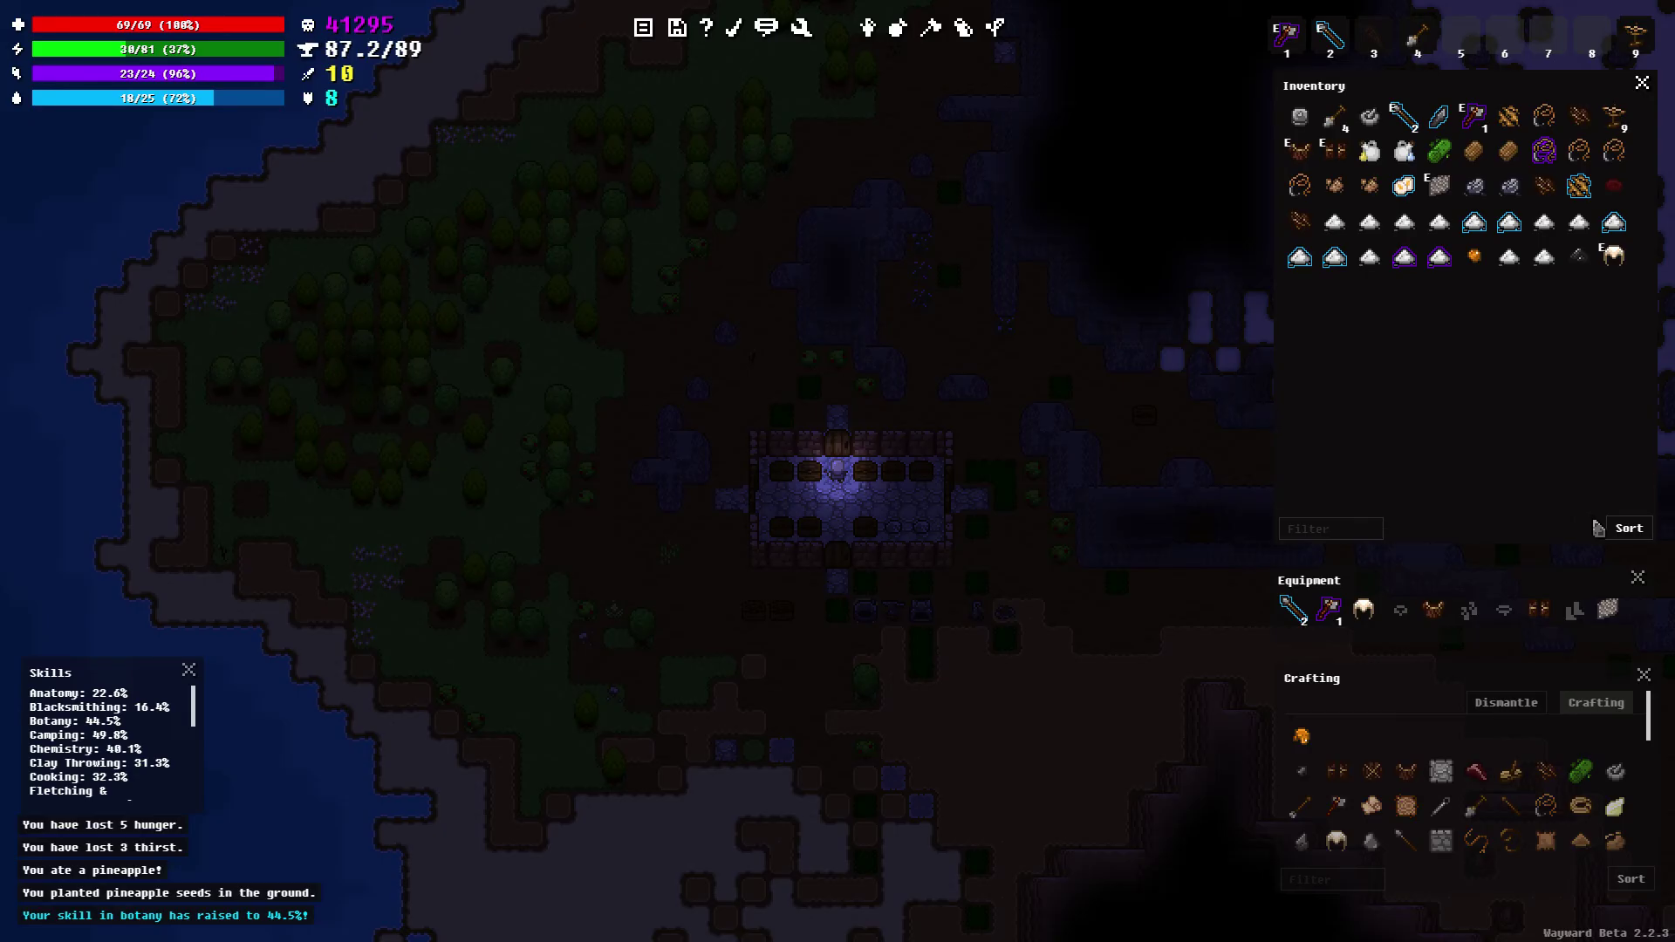
pyautogui.click(1617, 539)
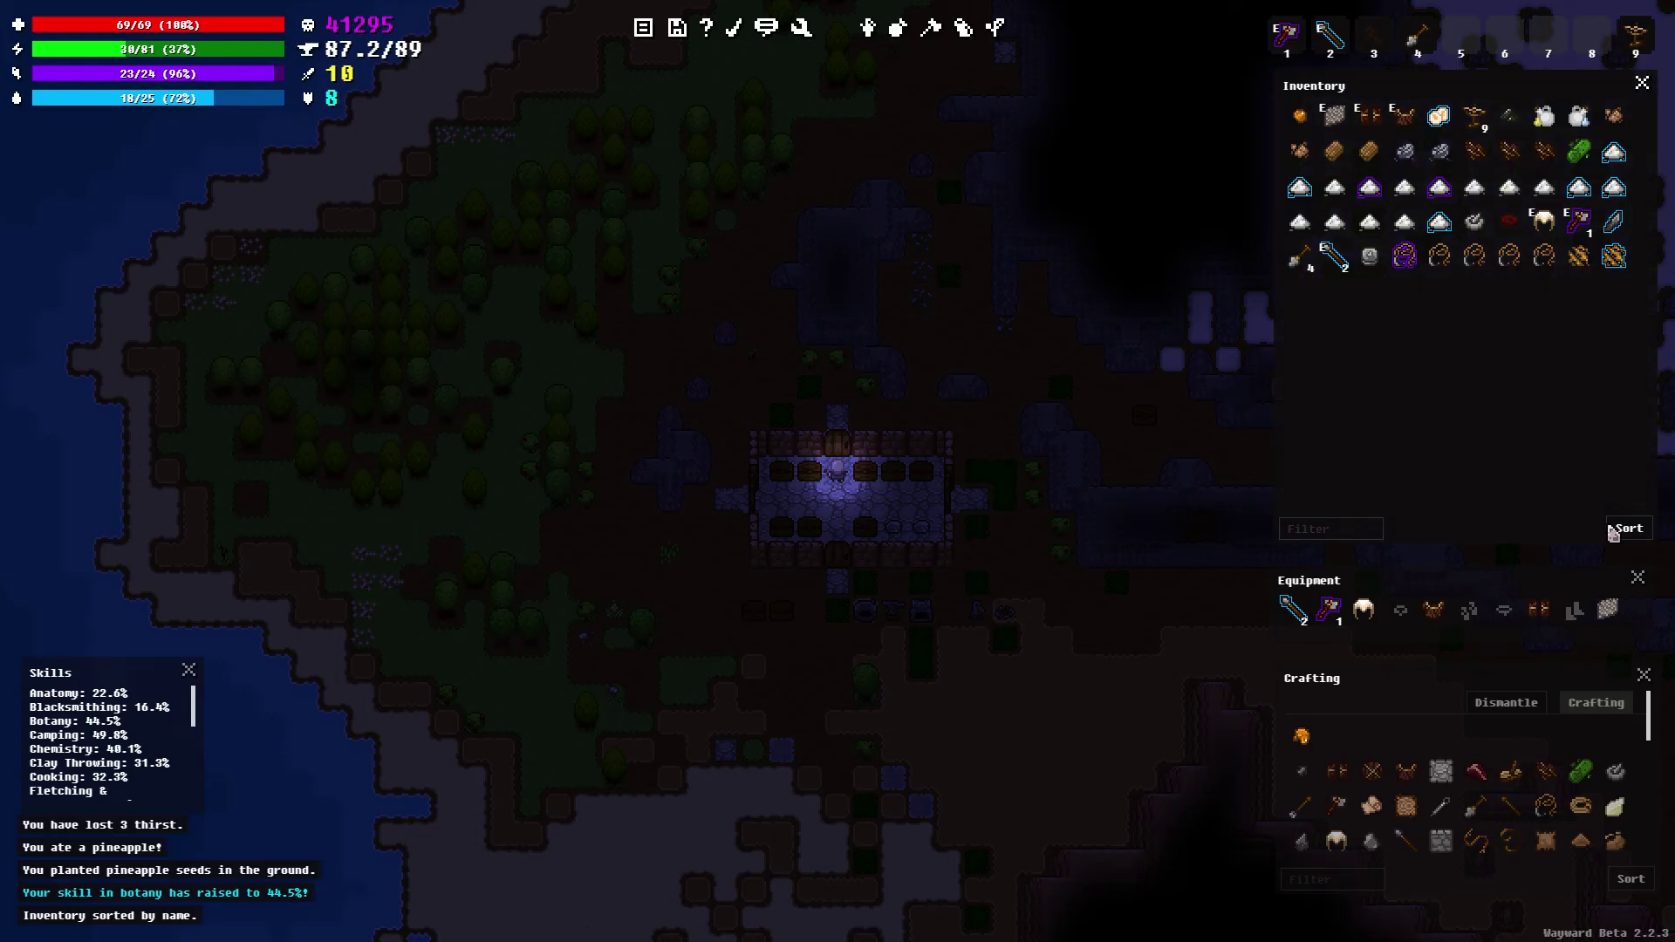
pyautogui.click(1628, 532)
pyautogui.click(1618, 628)
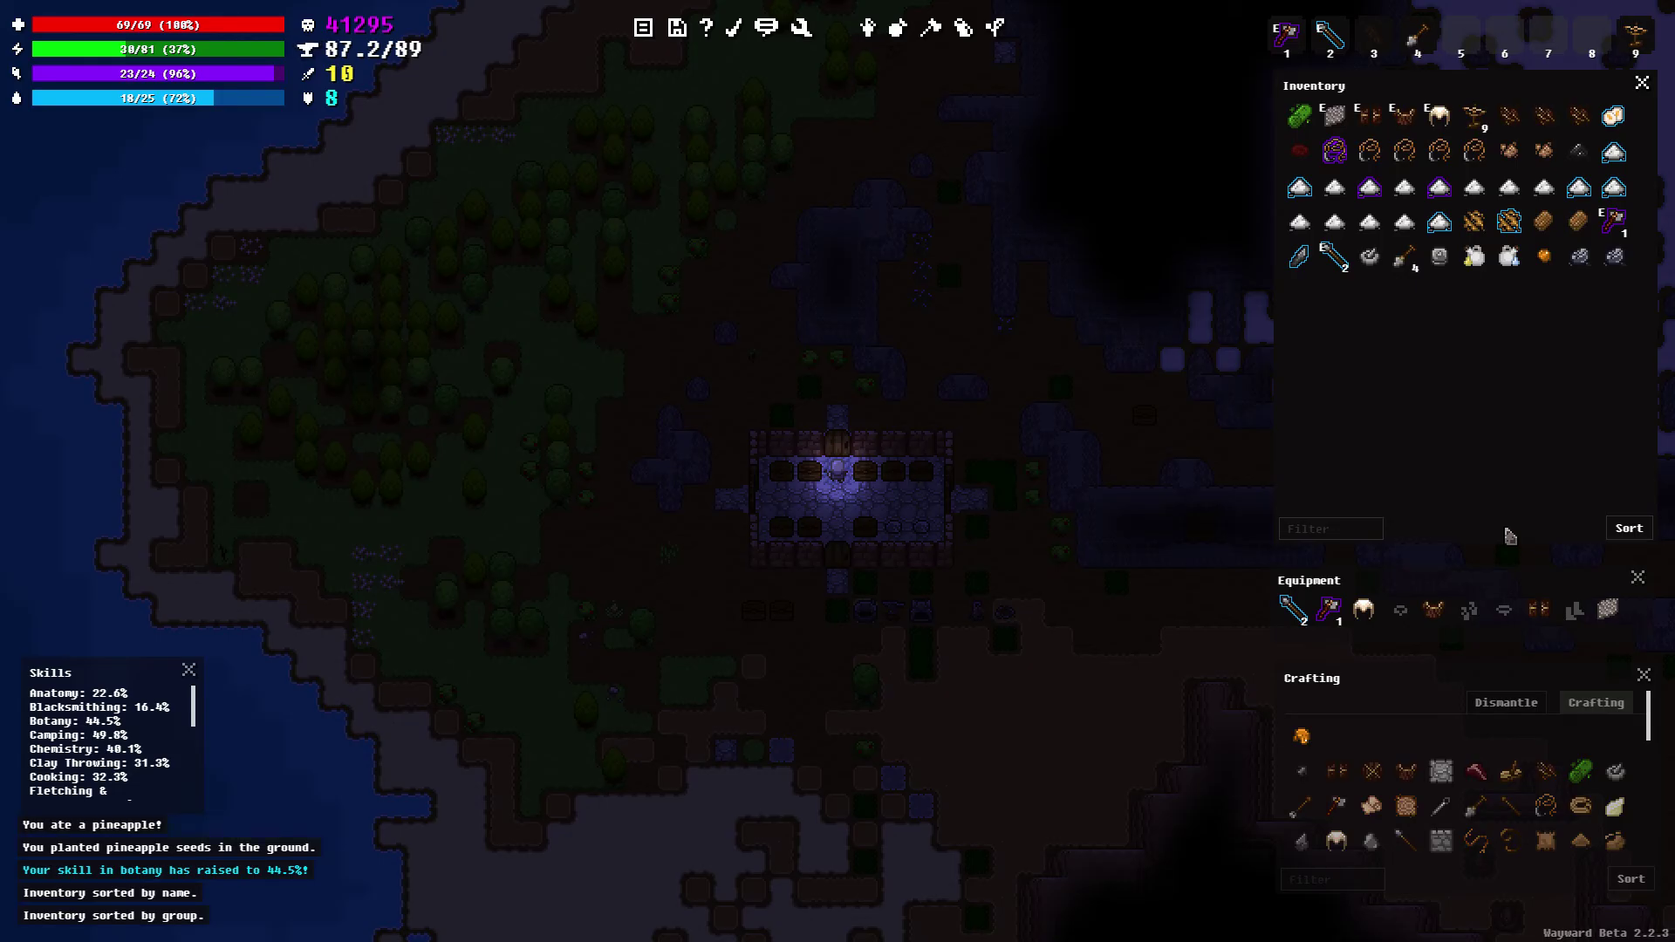
pyautogui.press('d')
pyautogui.press('d')
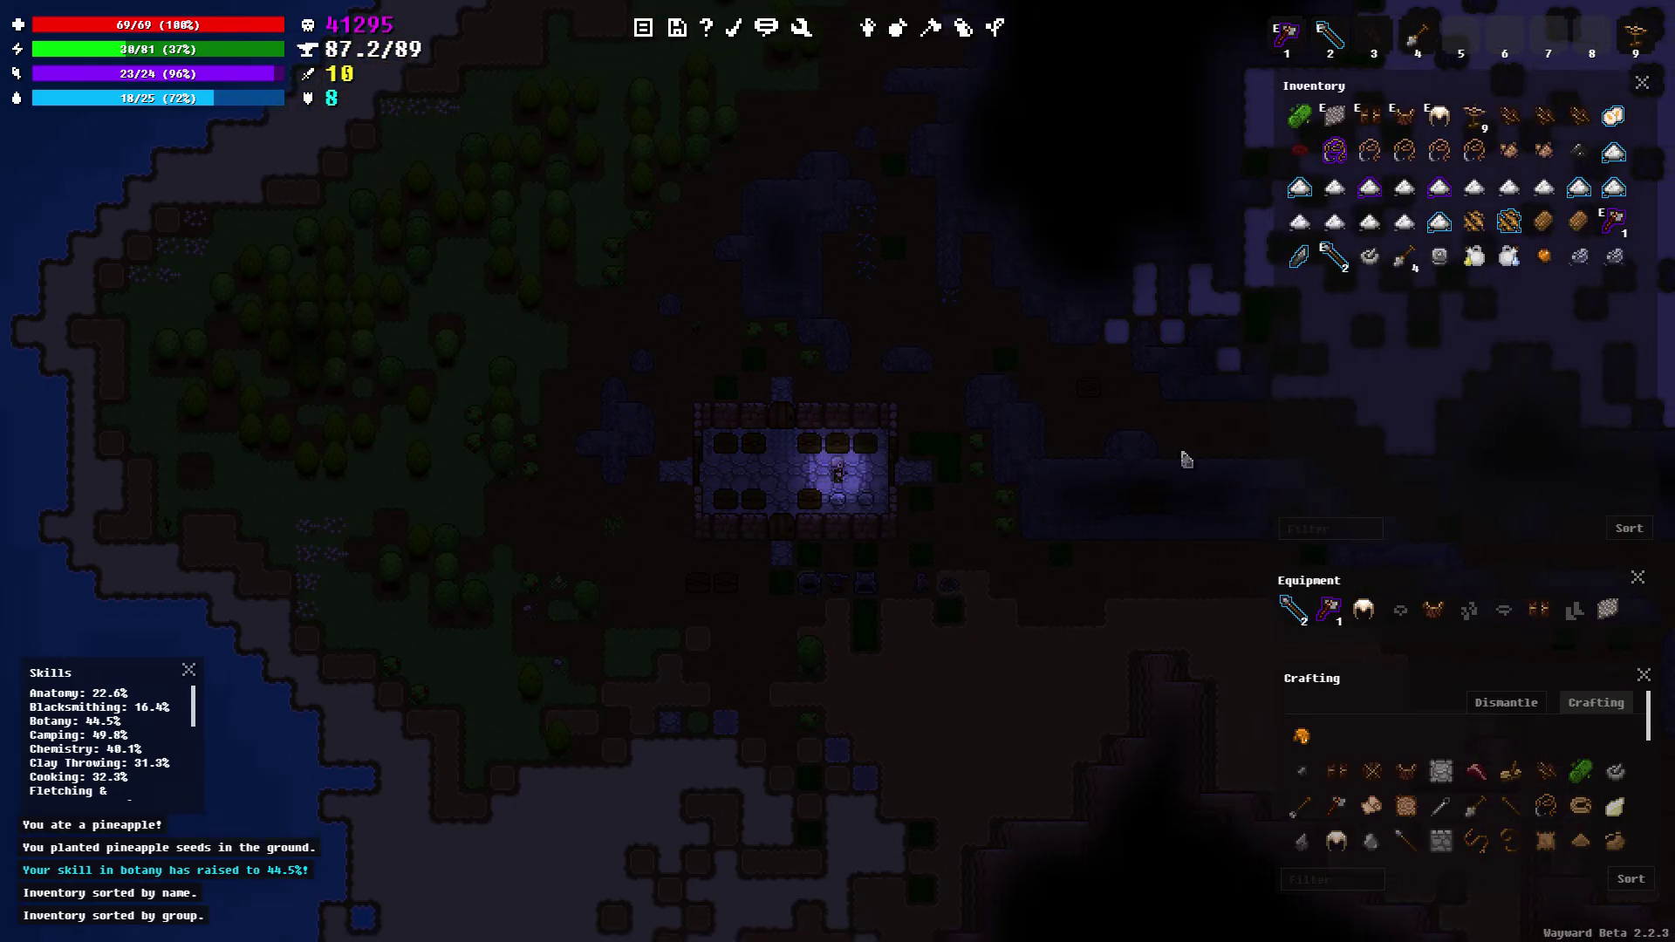
# Open a wooden chest to the west and move the iron ore into it
pyautogui.press('e')
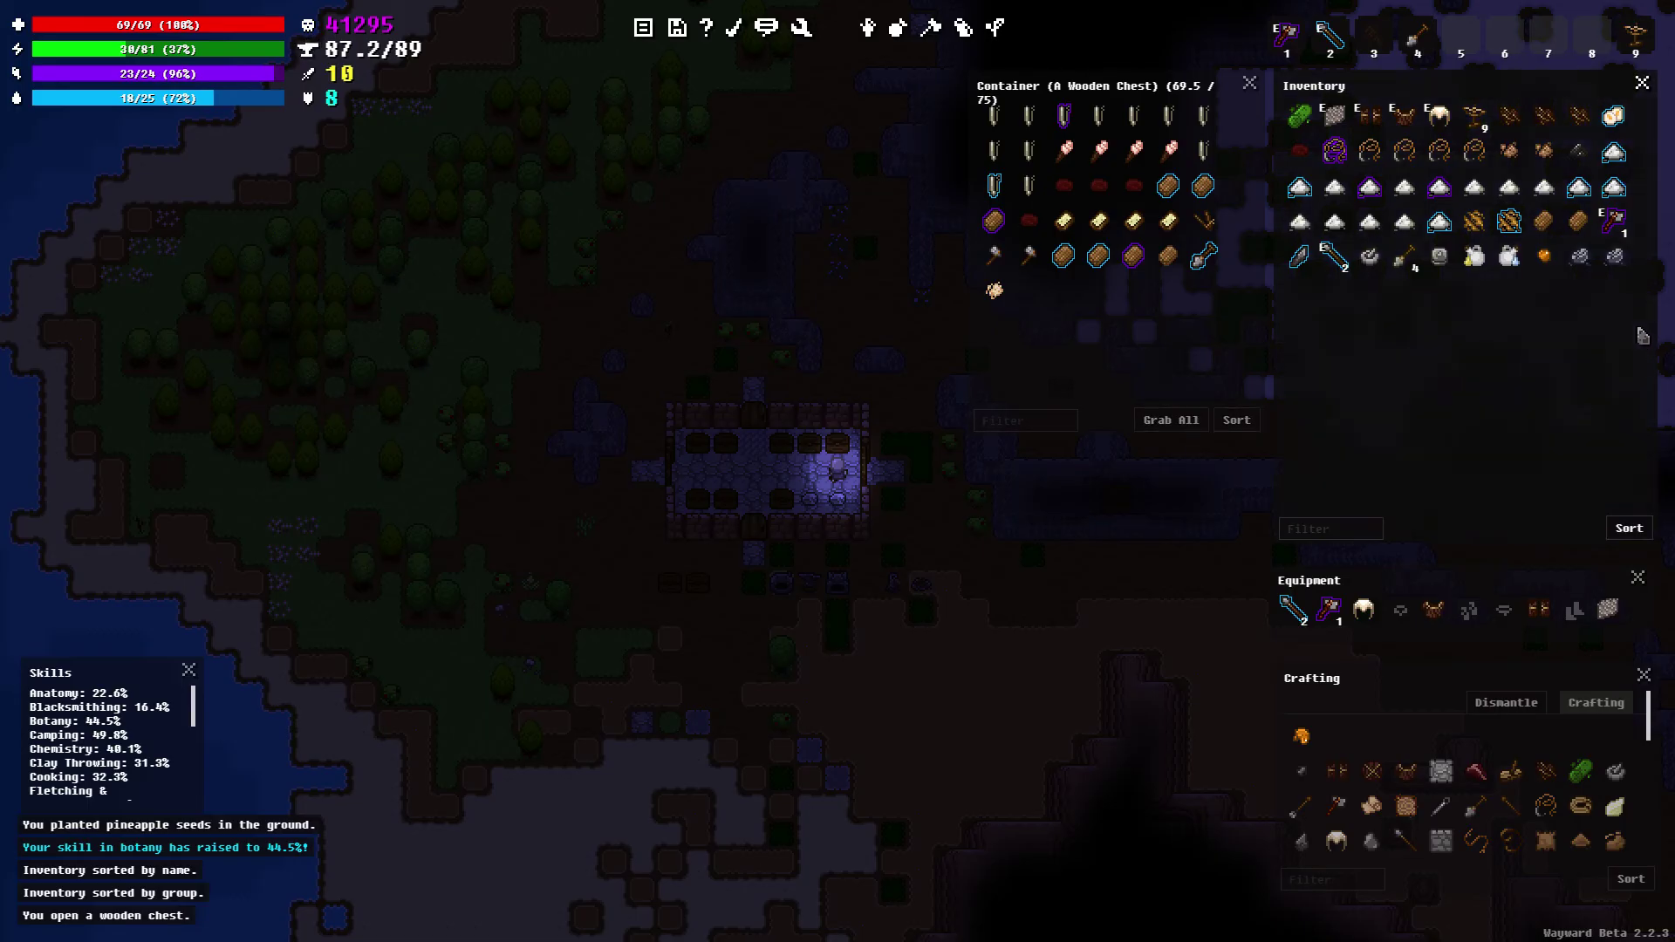
pyautogui.moveTo(1614, 255)
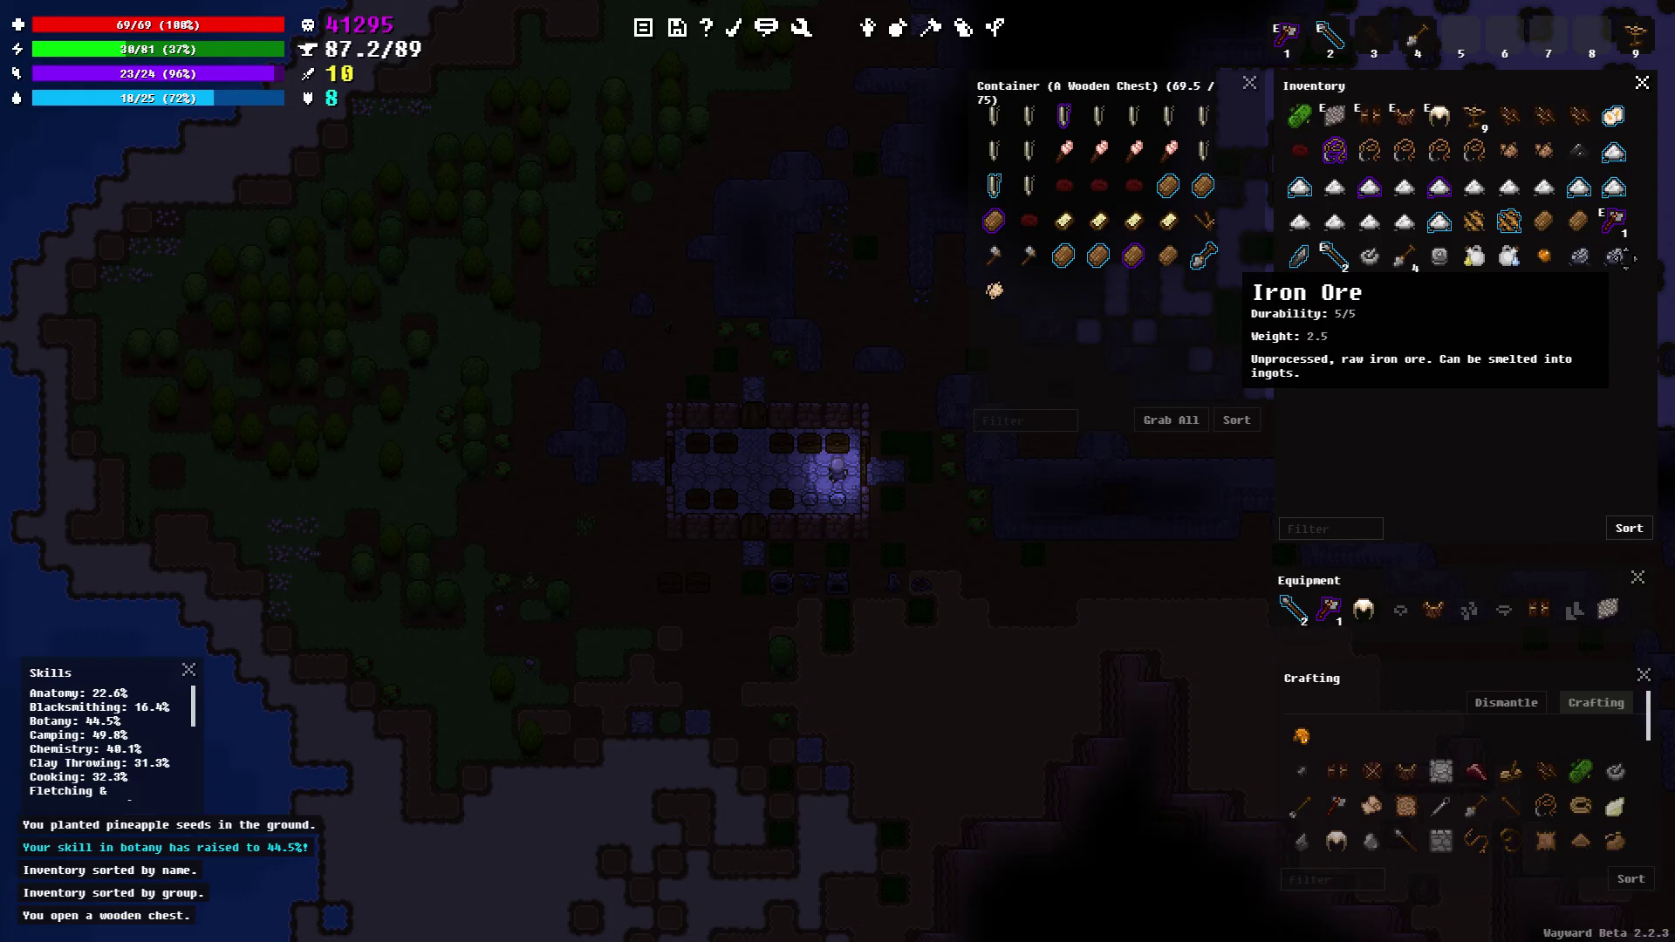
pyautogui.press('a')
pyautogui.press('e')
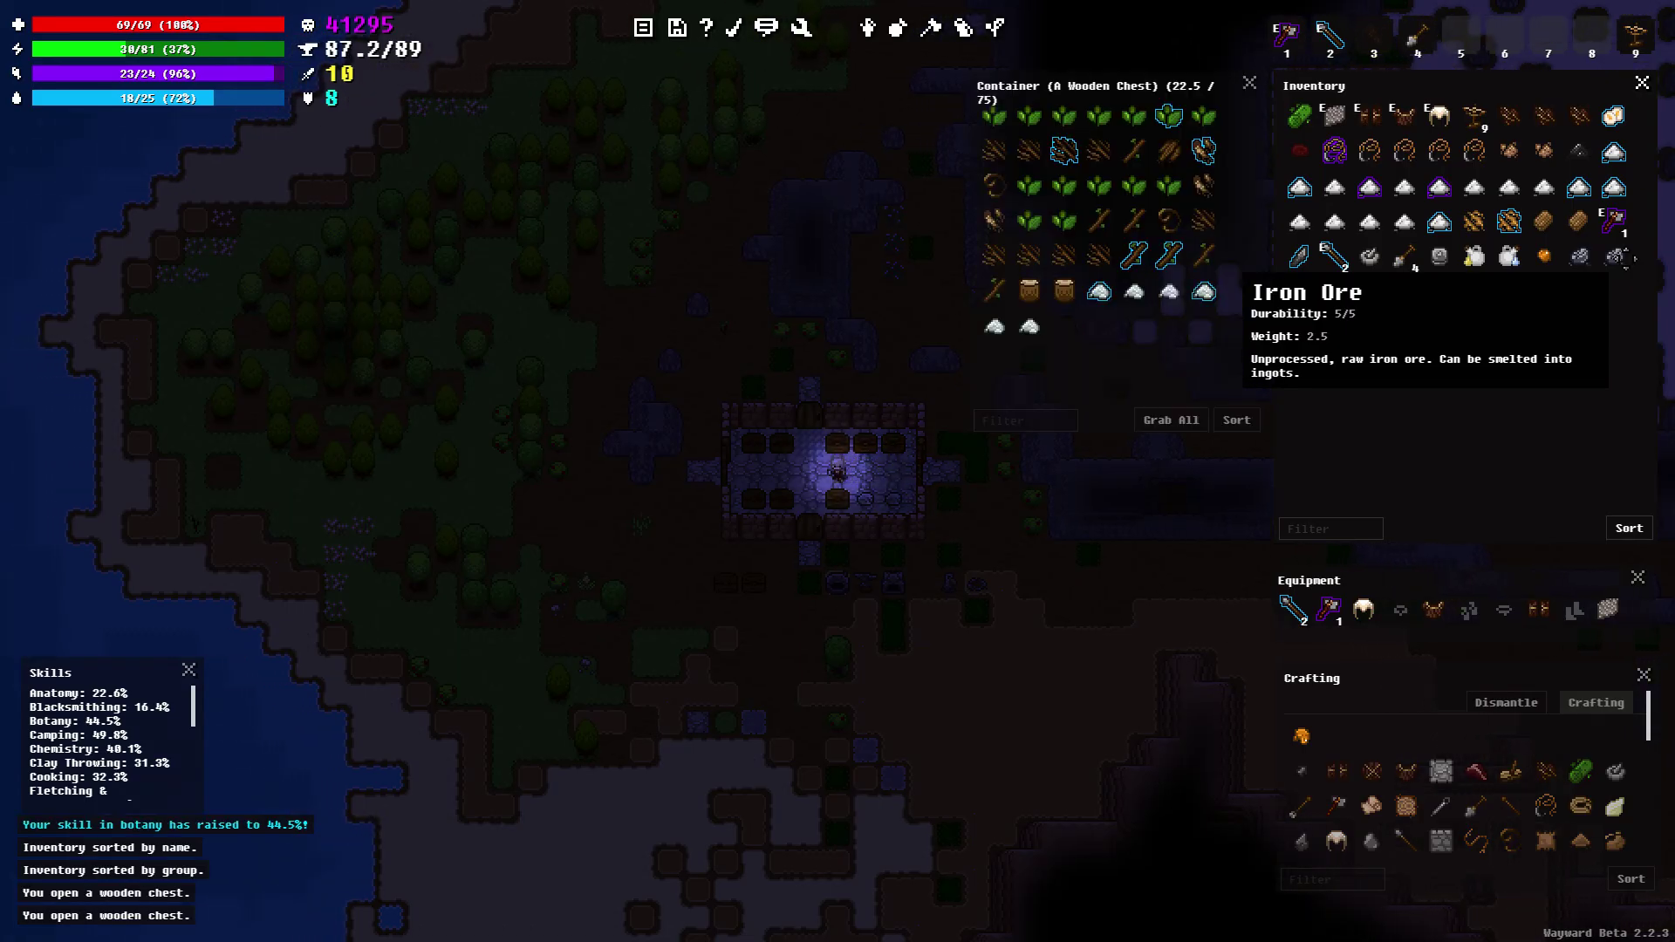
pyautogui.rightClick(1624, 260)
pyautogui.click(1562, 295)
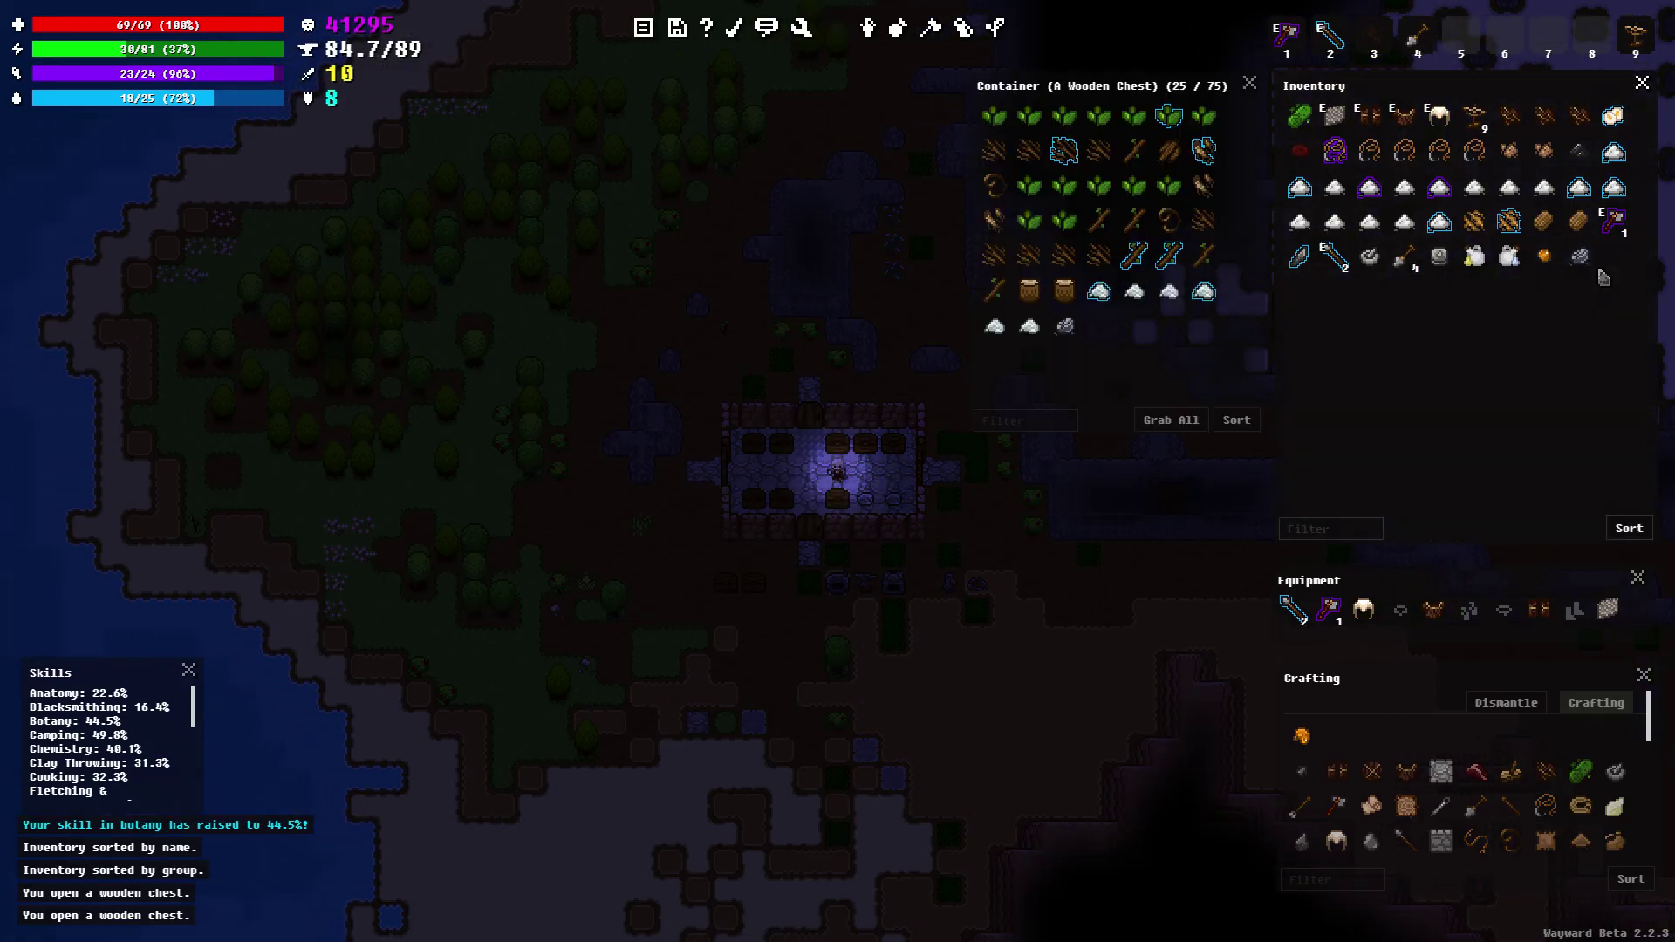
# Move another item and all the limestone powder into the chest
pyautogui.rightClick(1599, 273)
pyautogui.click(1578, 295)
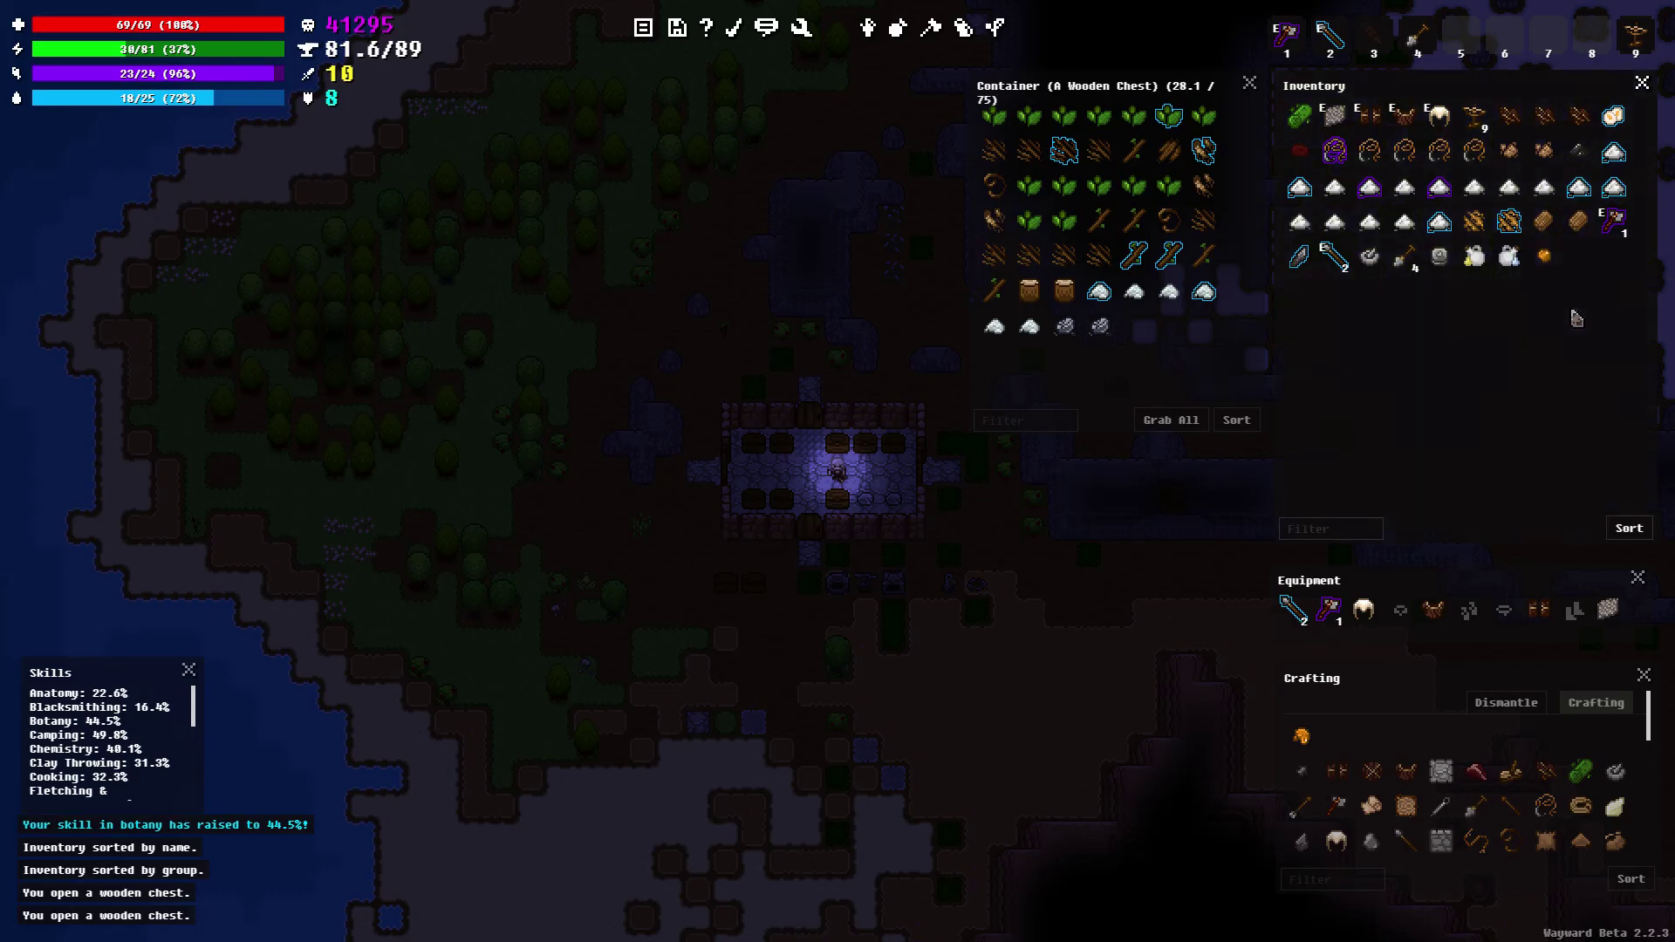
pyautogui.rightClick(1335, 190)
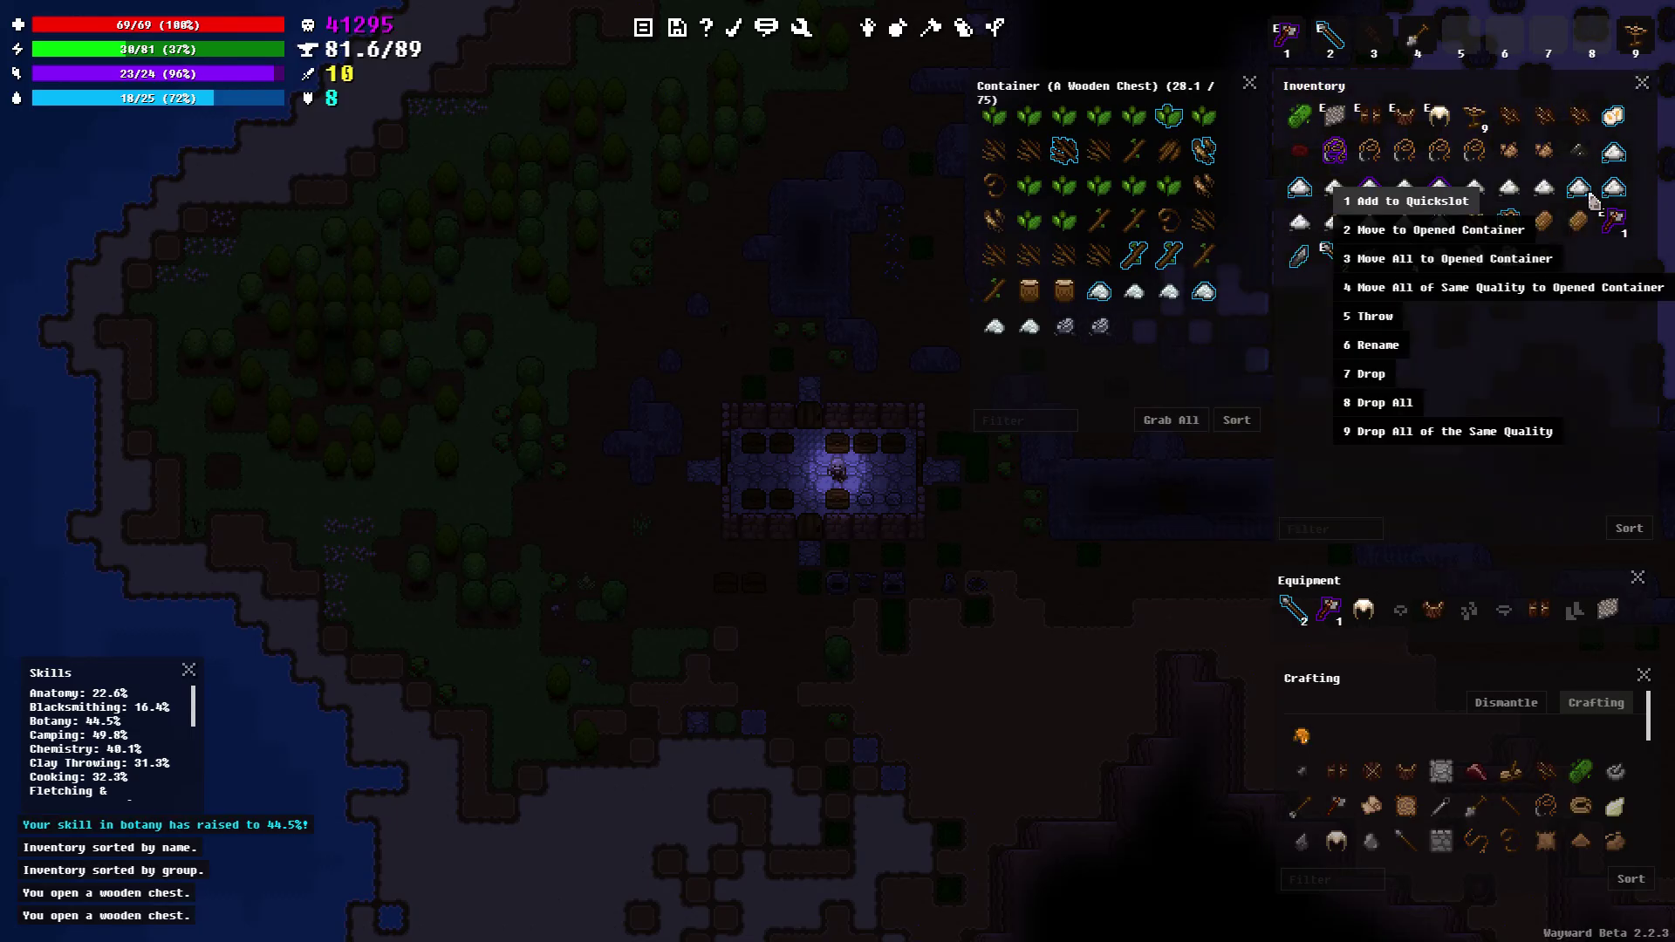
pyautogui.click(1519, 261)
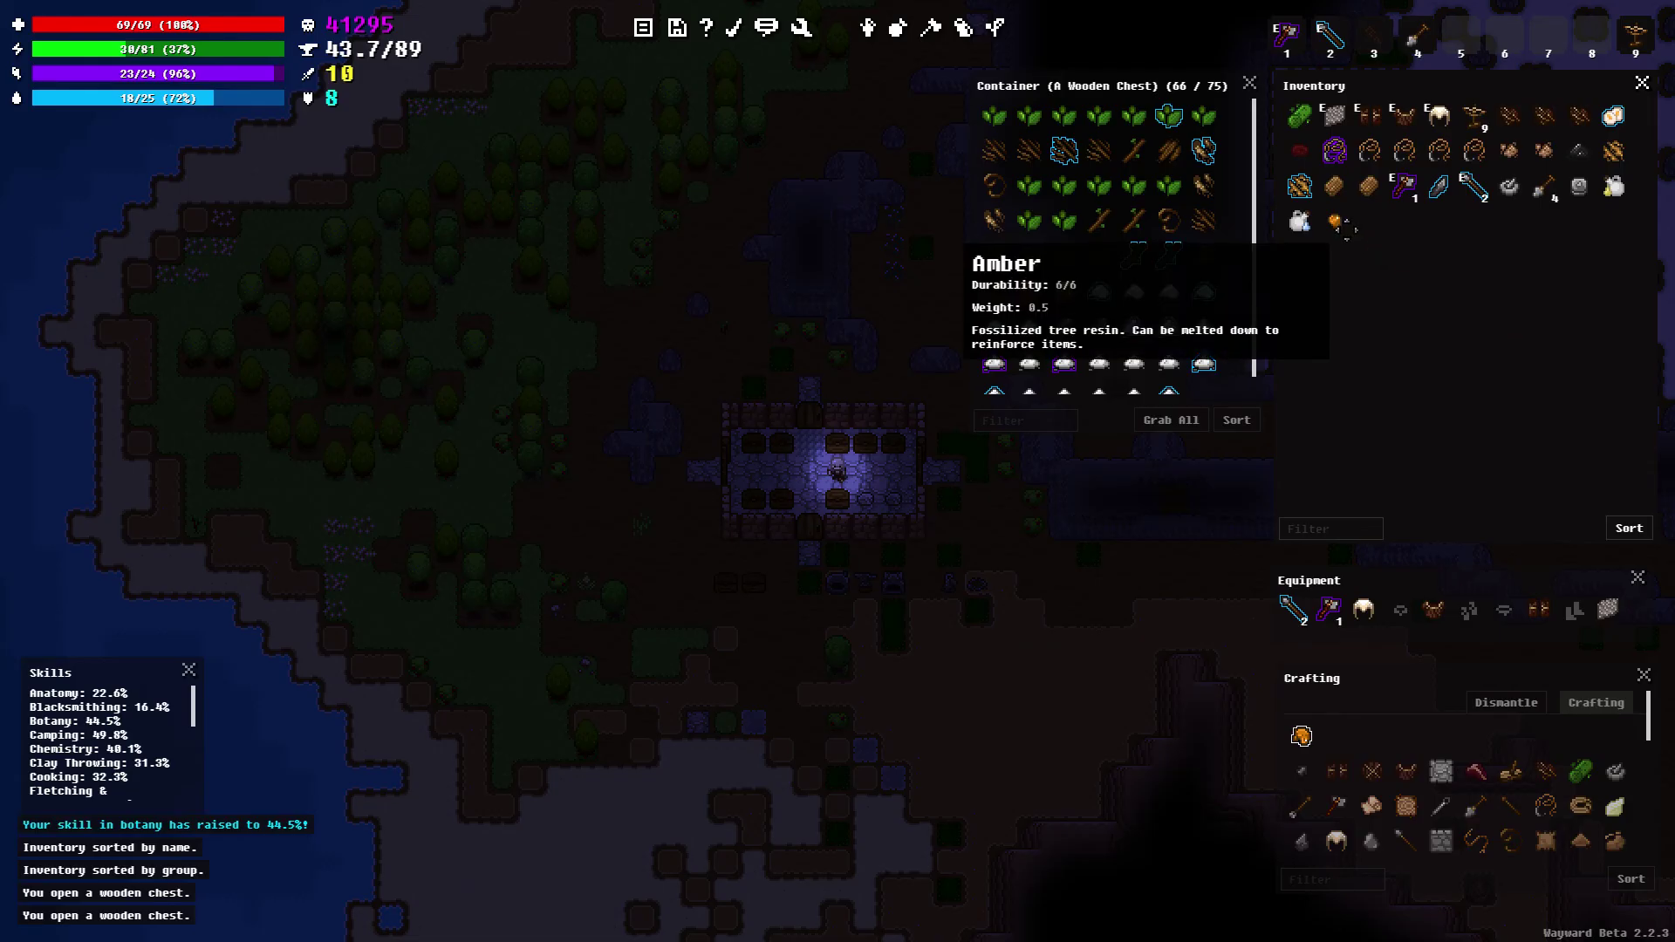
# Open a nearby wooden chest and move the amber into it
pyautogui.rightClick(1335, 222)
pyautogui.press('d')
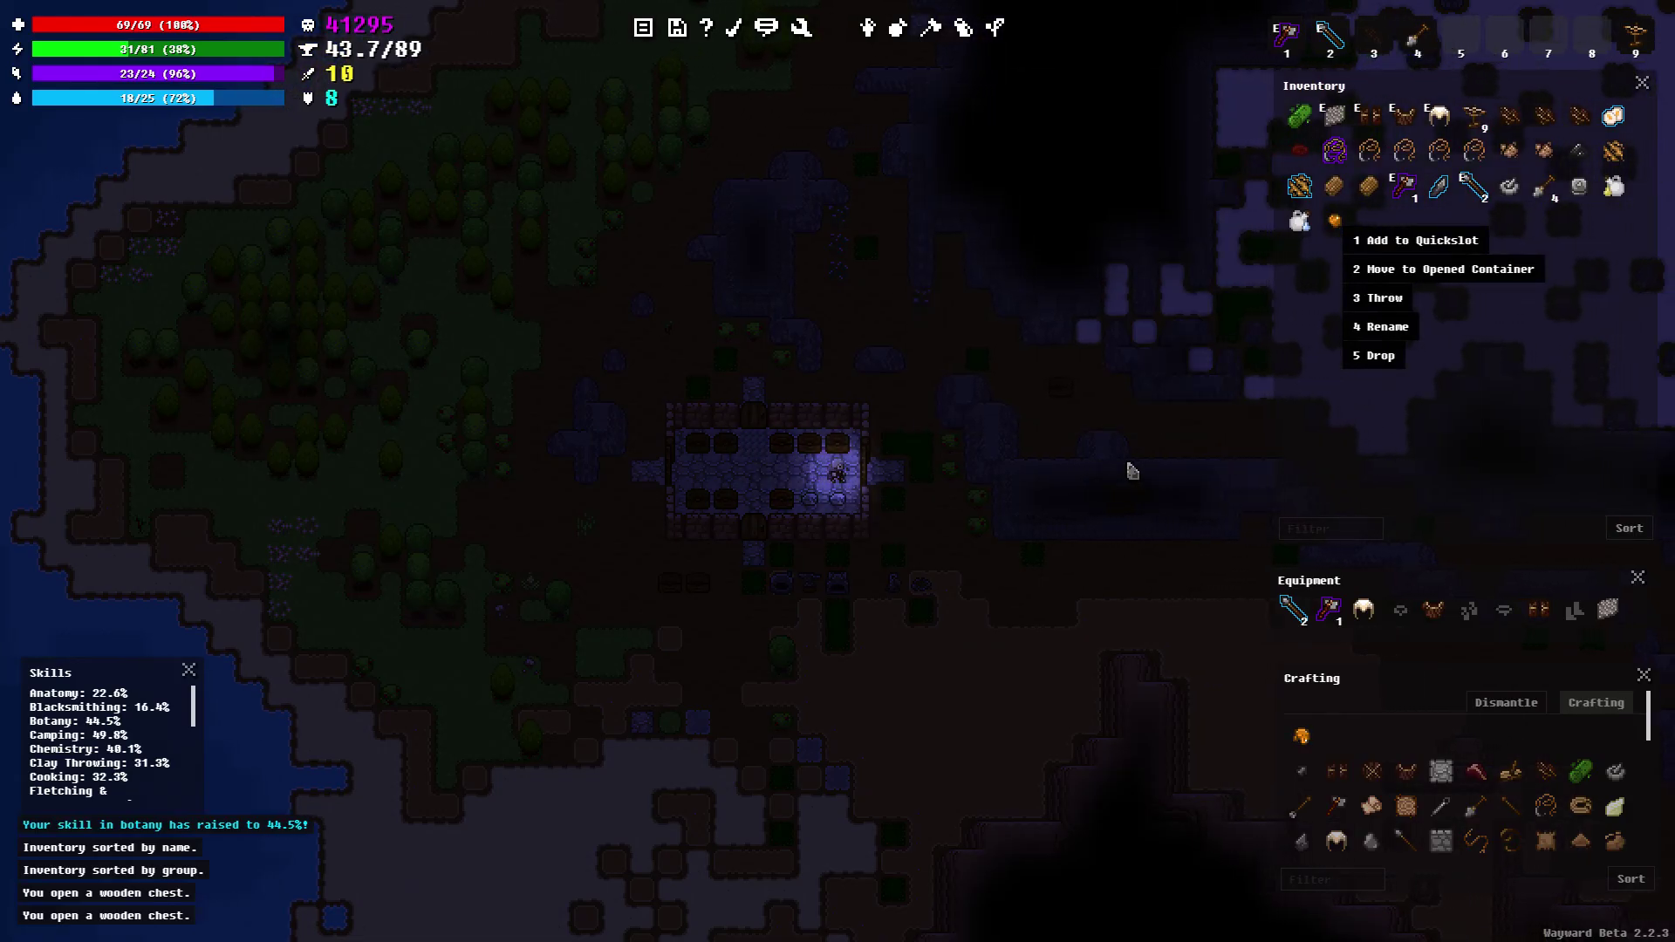
pyautogui.press('a')
pyautogui.rightClick(1332, 220)
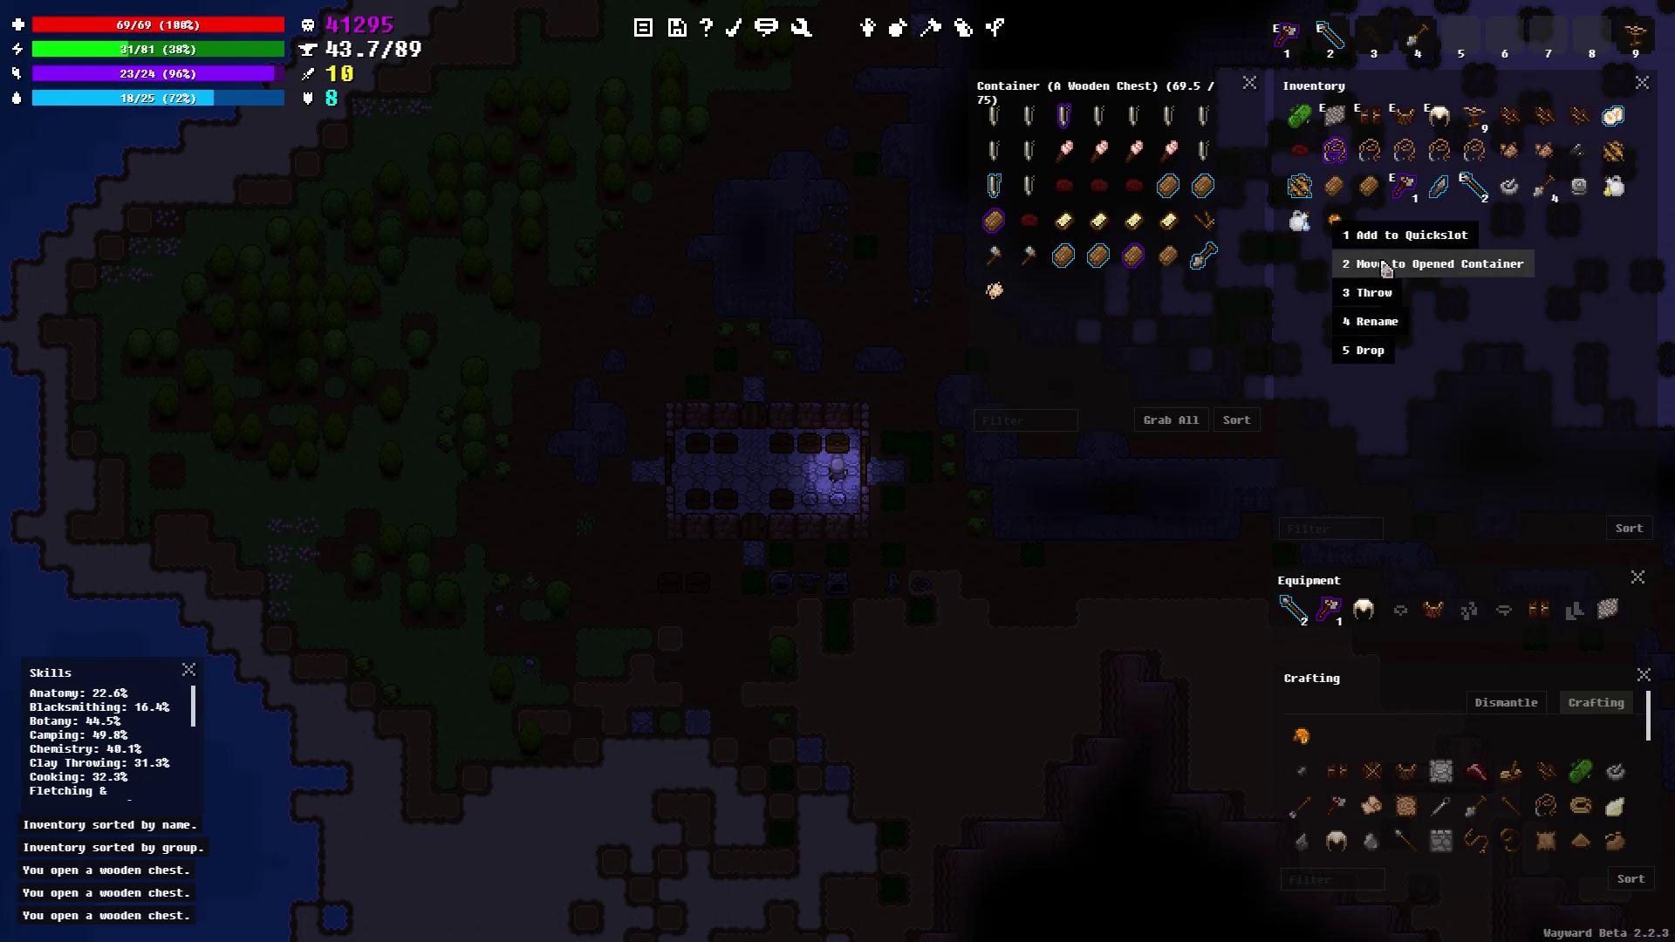
pyautogui.click(1386, 266)
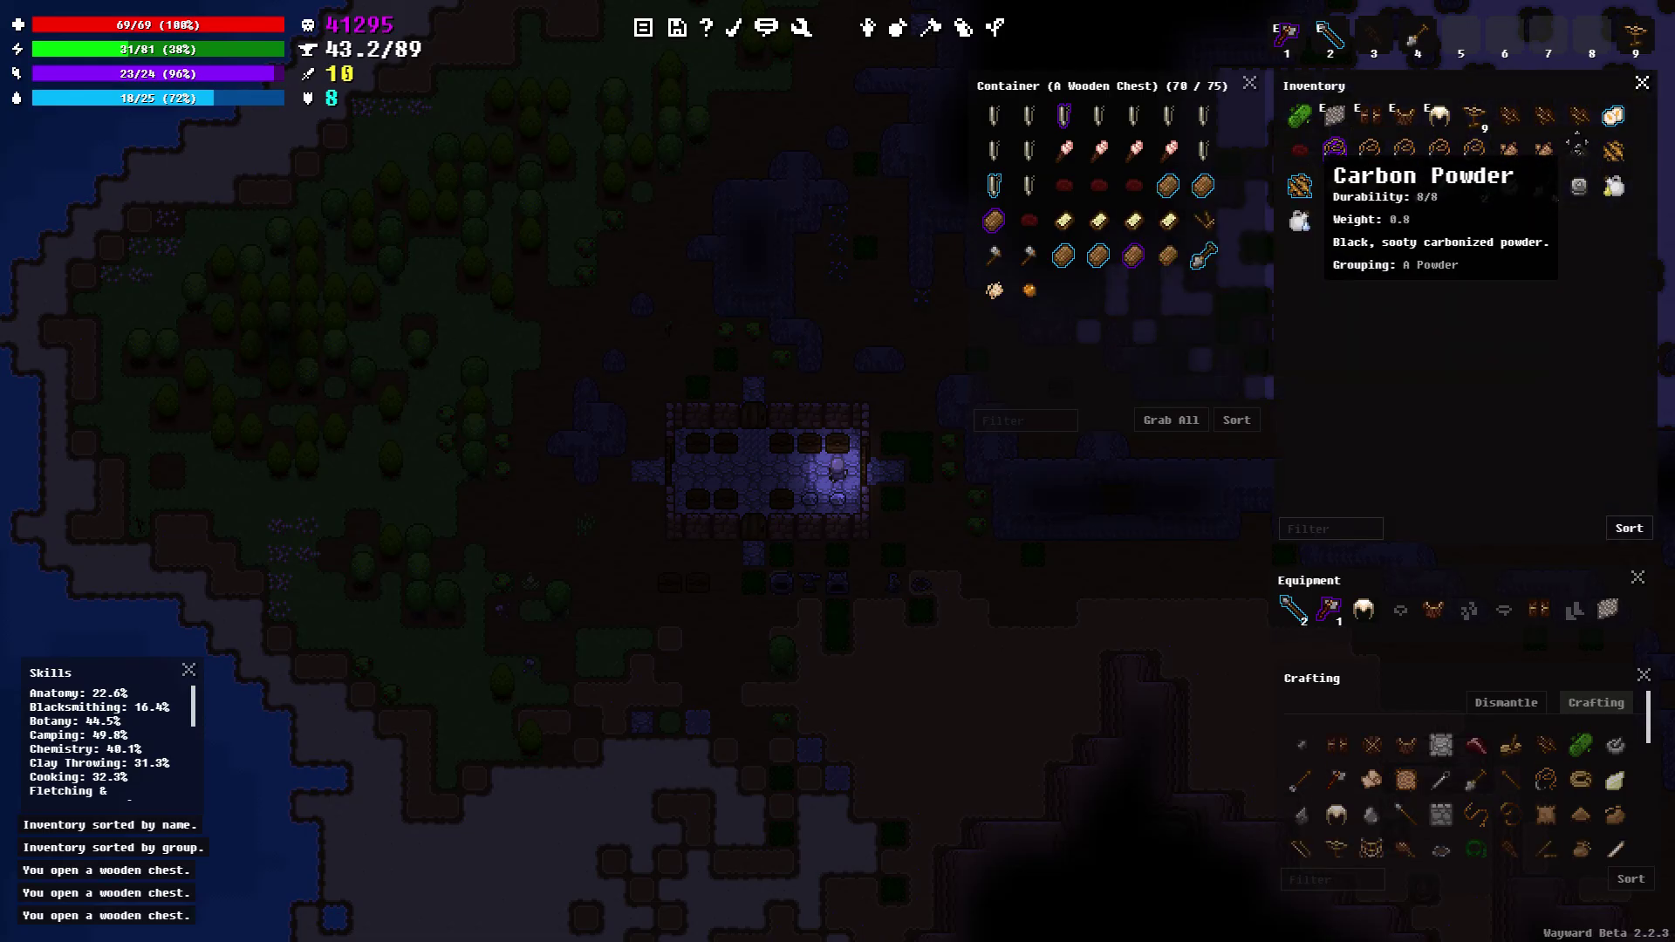
# Store the carbon powder in a different chest and close the chest panel
pyautogui.rightClick(1474, 149)
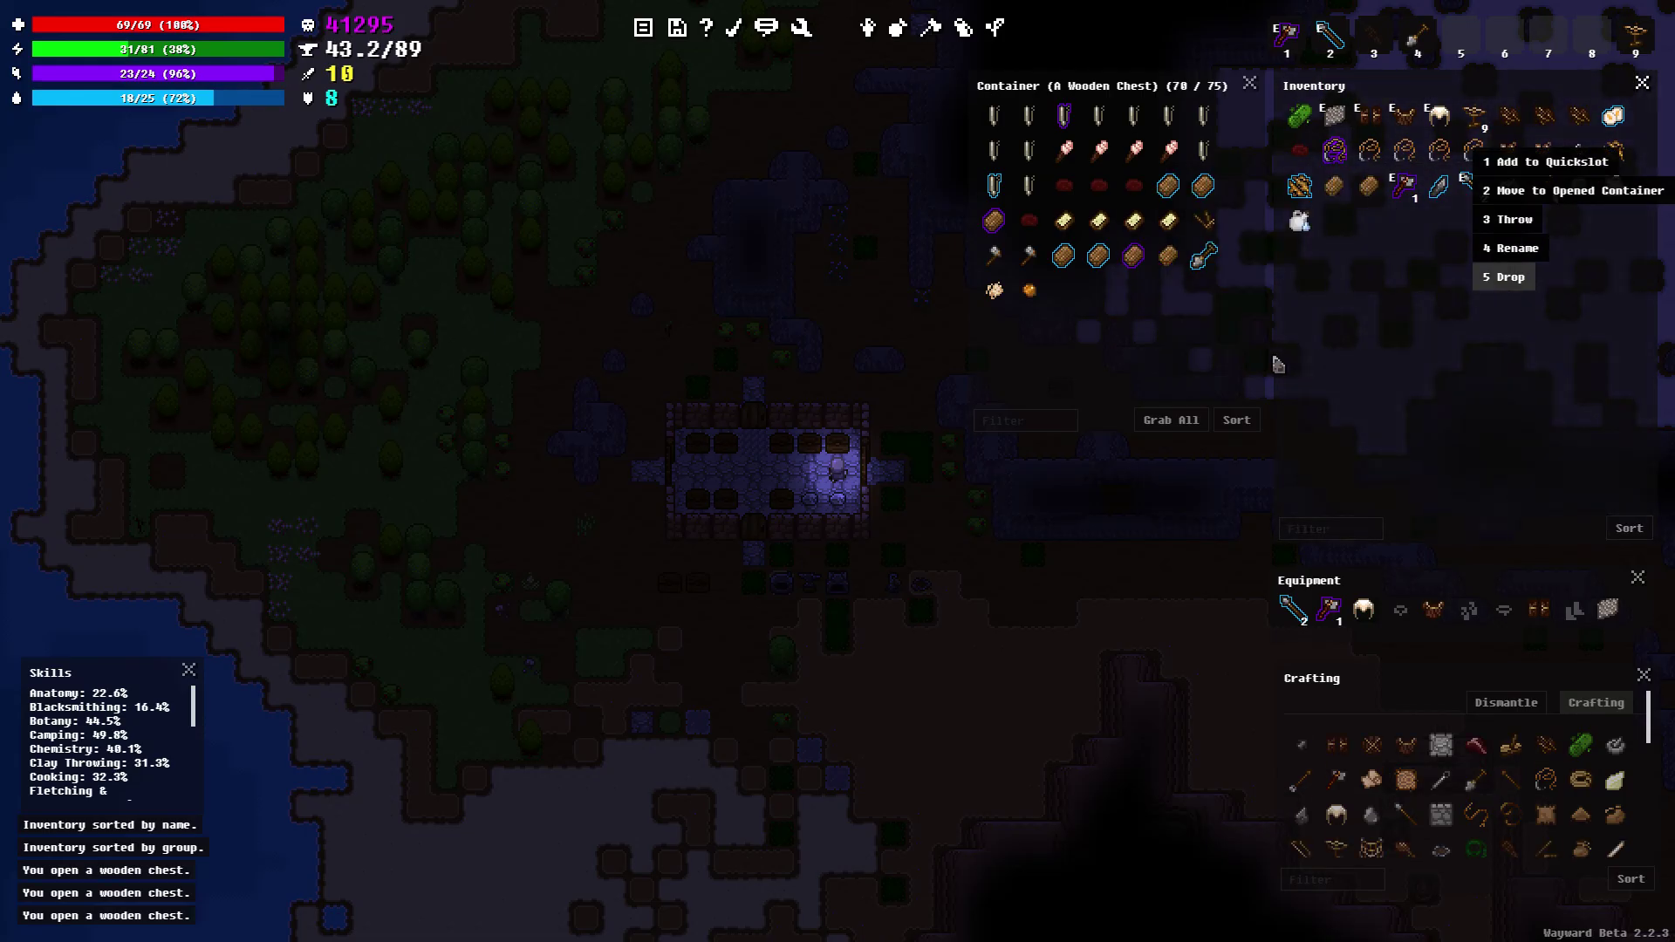
pyautogui.press('d')
pyautogui.press('d')
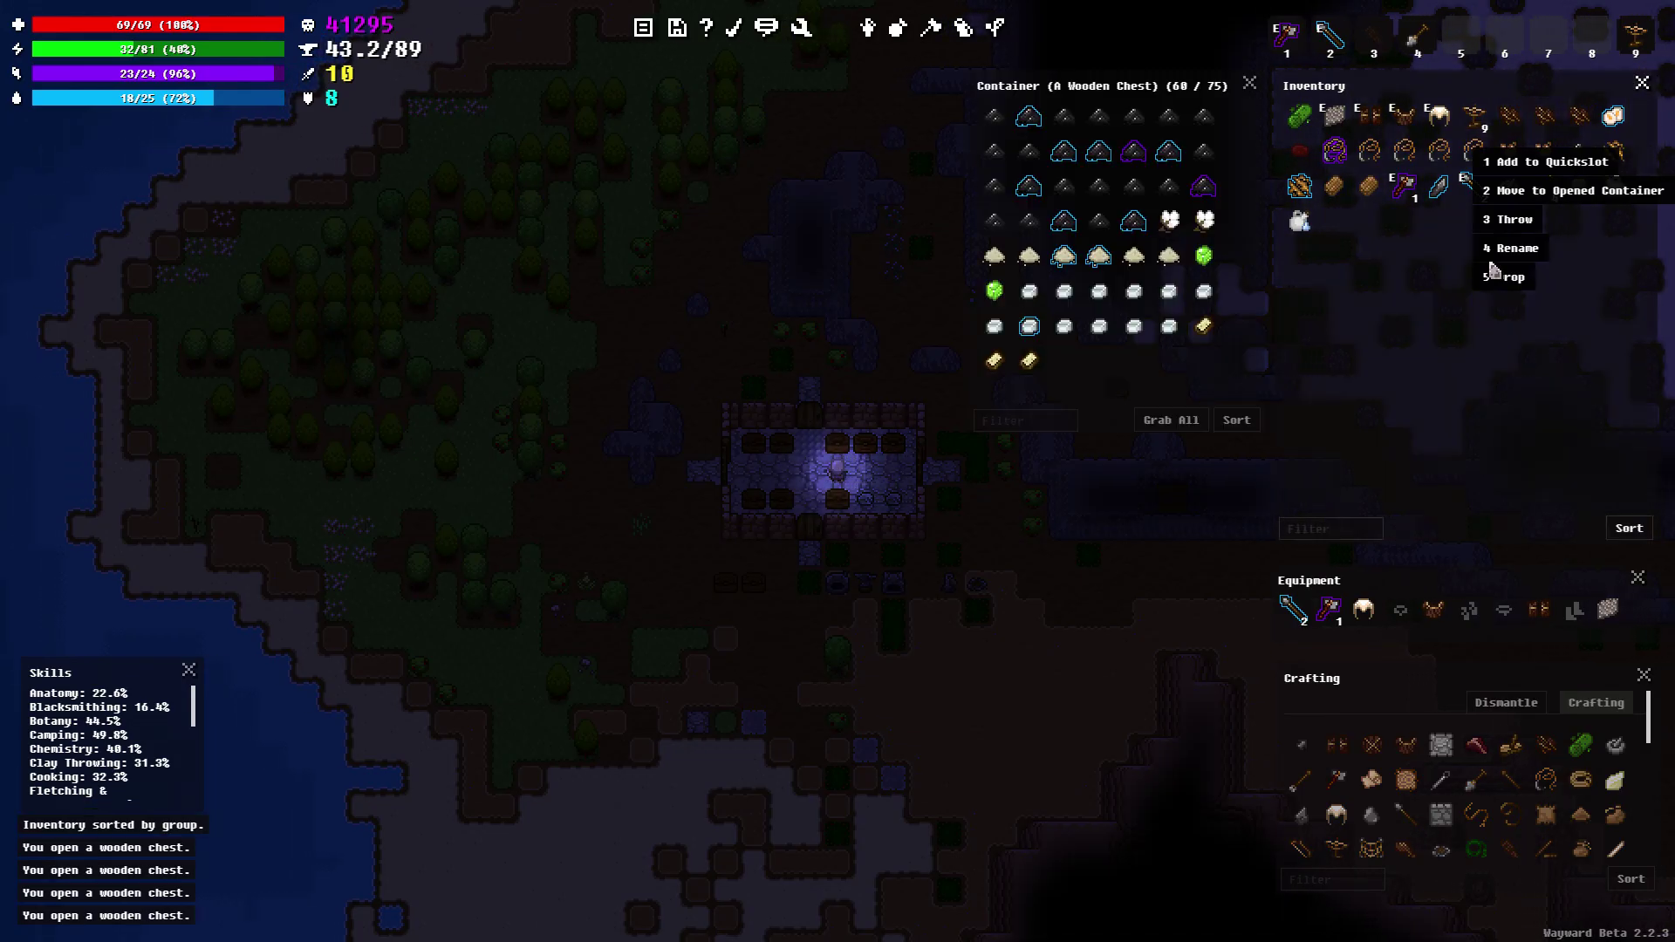
pyautogui.click(1603, 257)
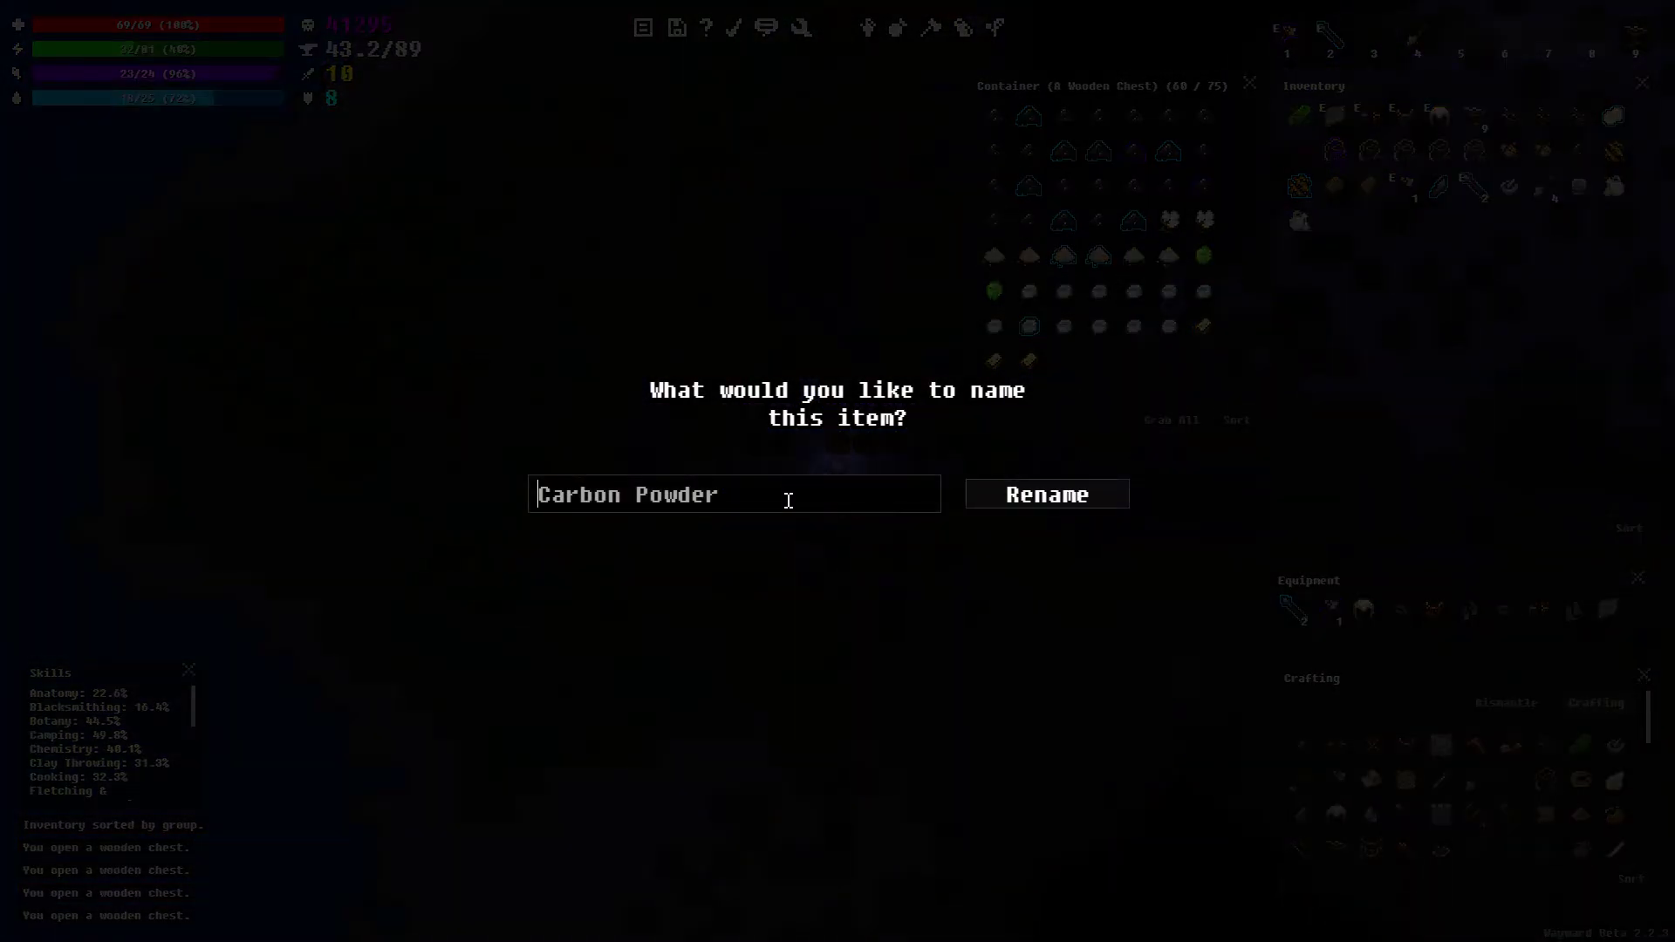
pyautogui.click(1070, 498)
pyautogui.rightClick(1582, 154)
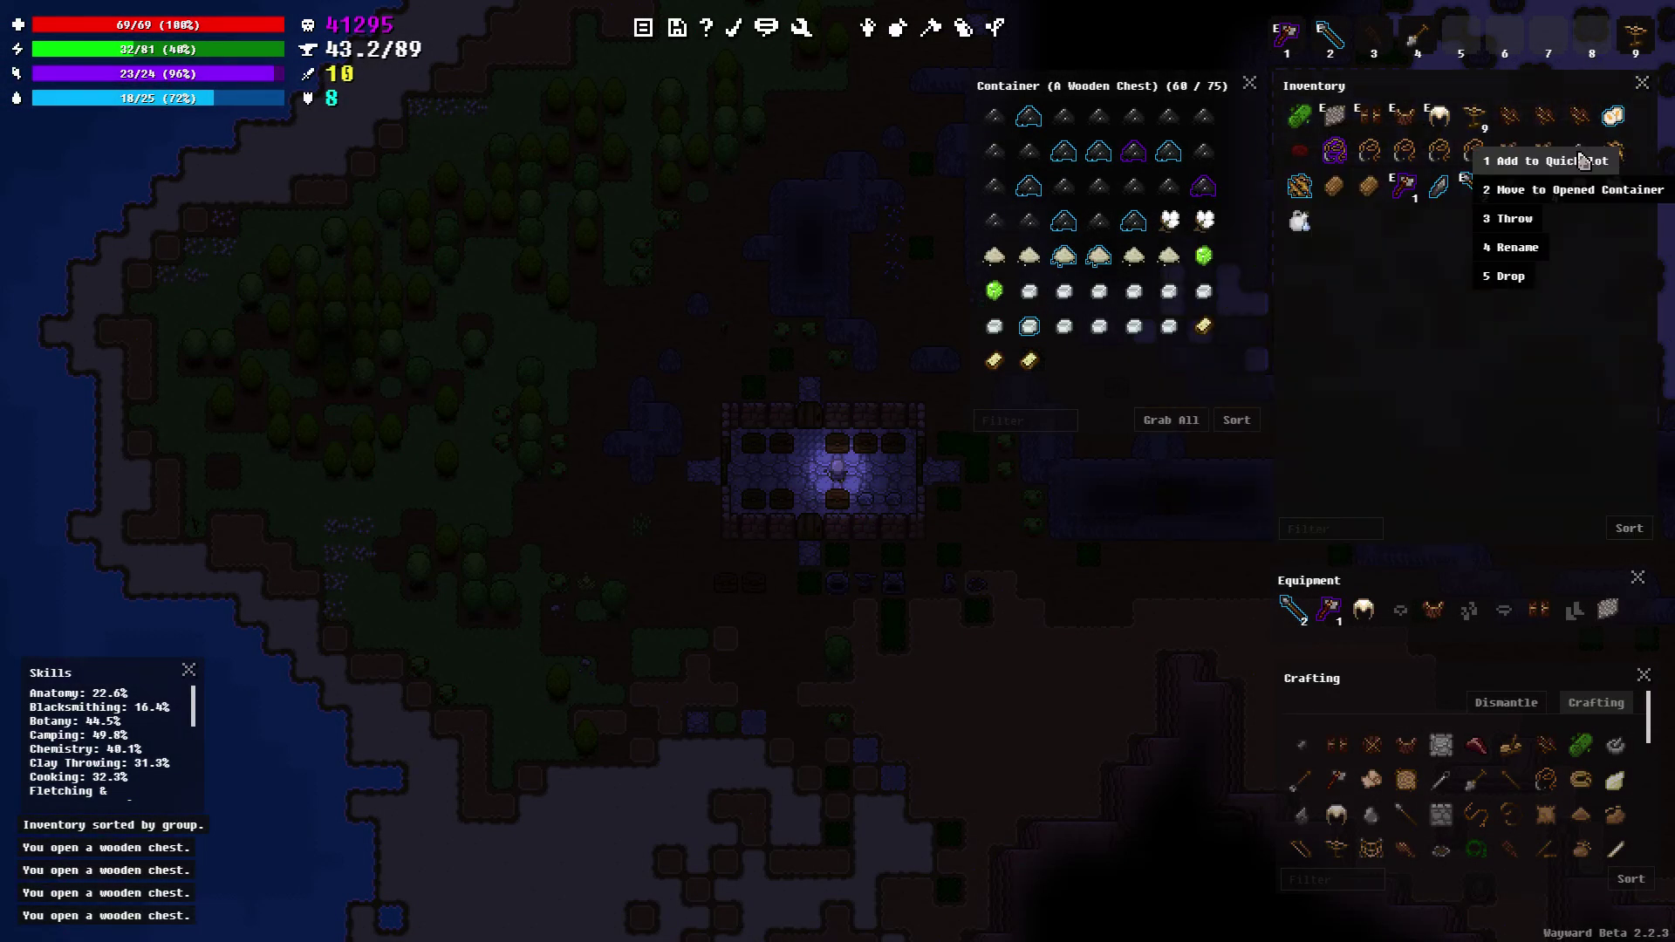
pyautogui.click(1570, 194)
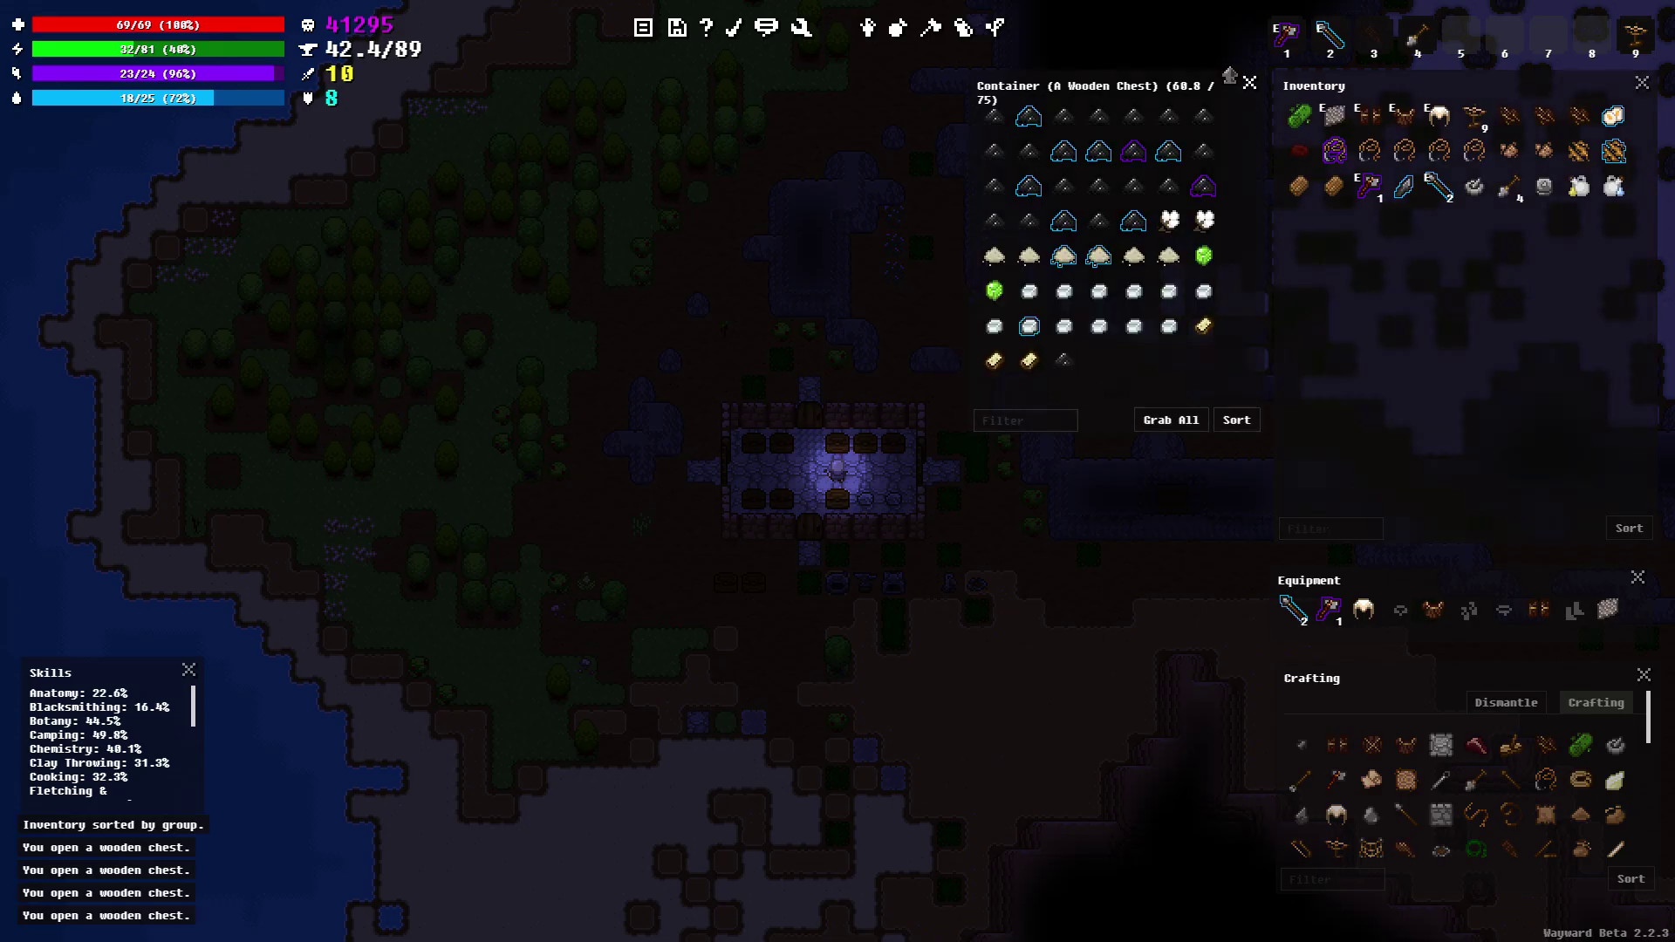
pyautogui.click(1250, 87)
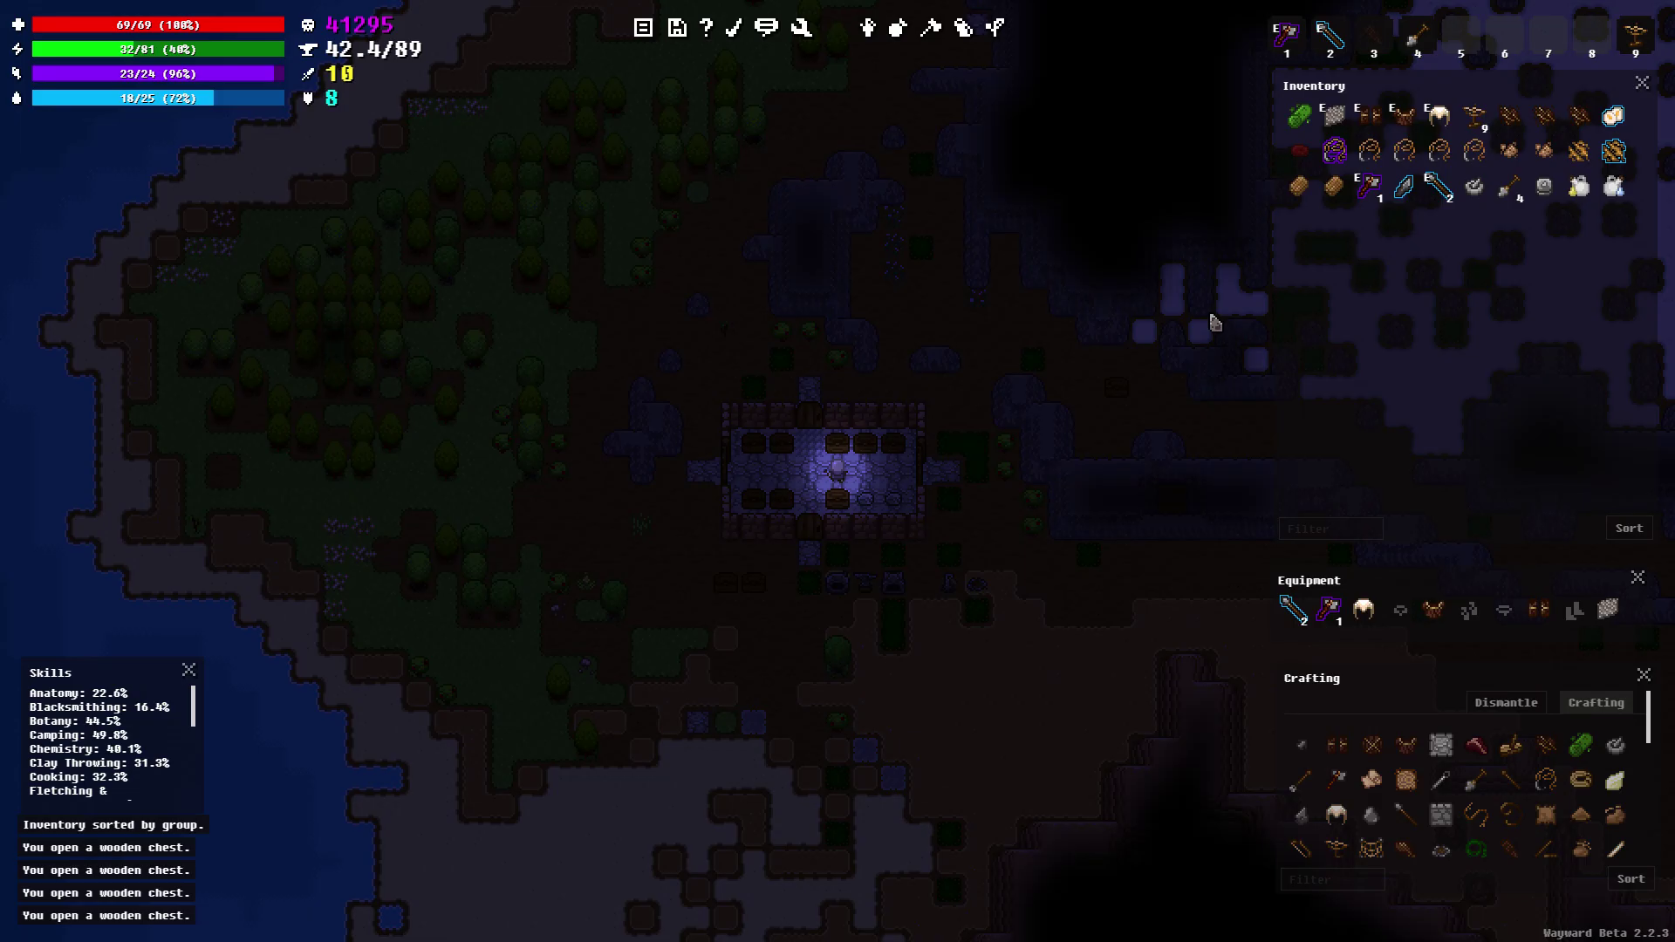
# Confirm returning to the title screen, quit the game, and bring up OBS
pyautogui.press('Escape')
pyautogui.press('Escape')
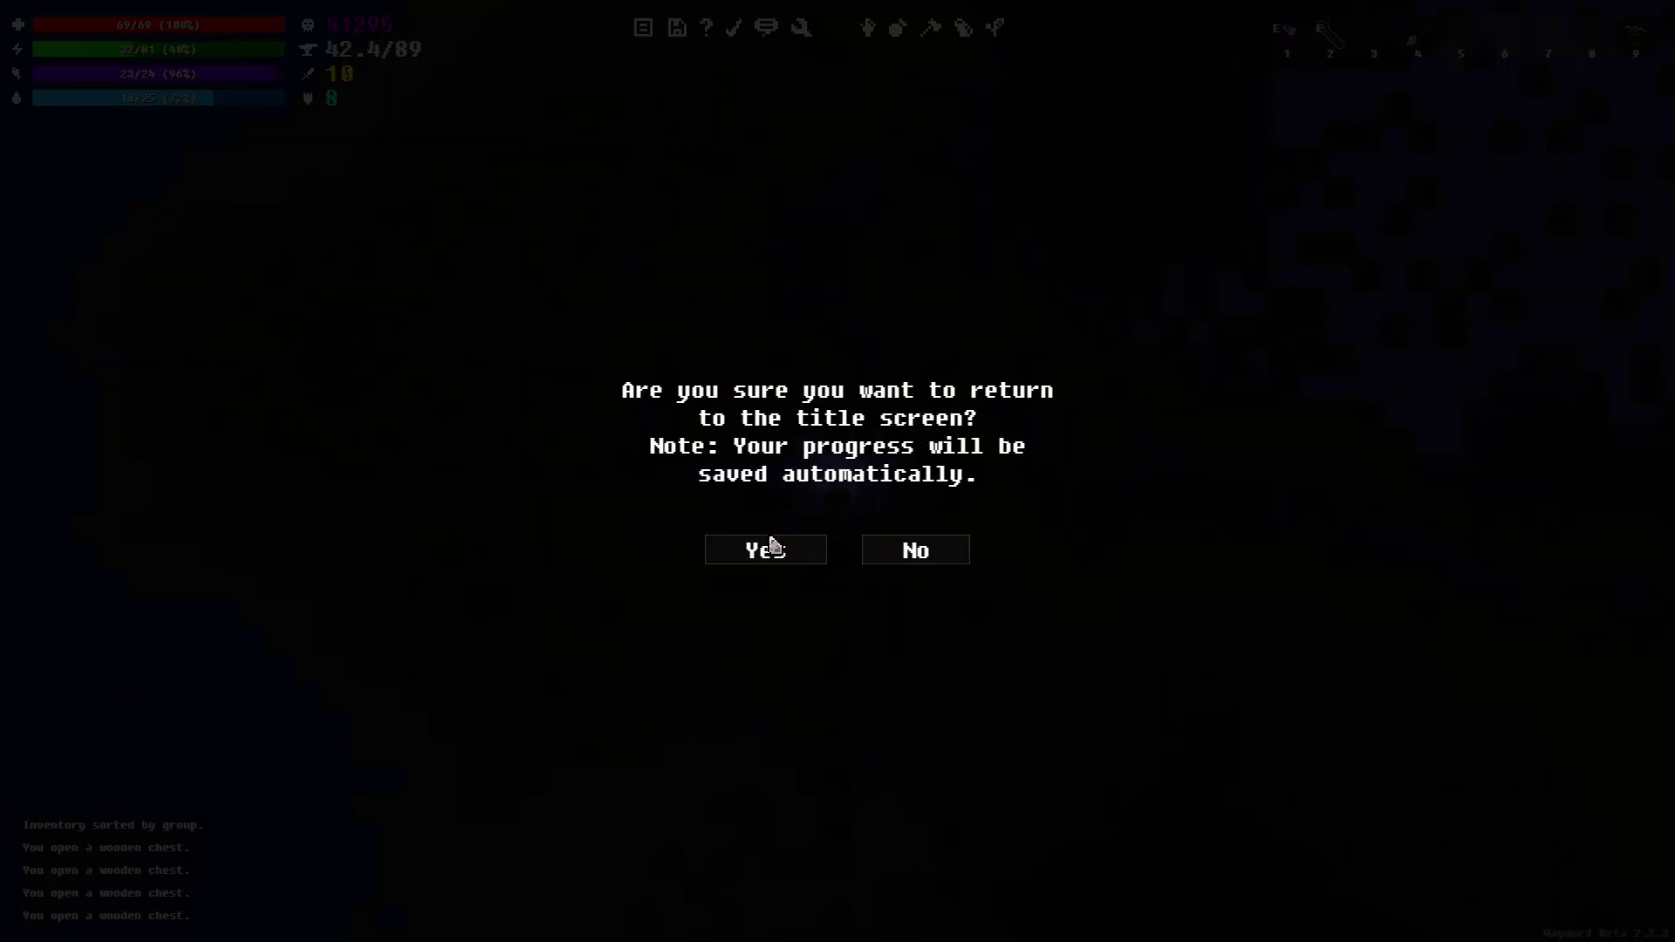
pyautogui.click(766, 560)
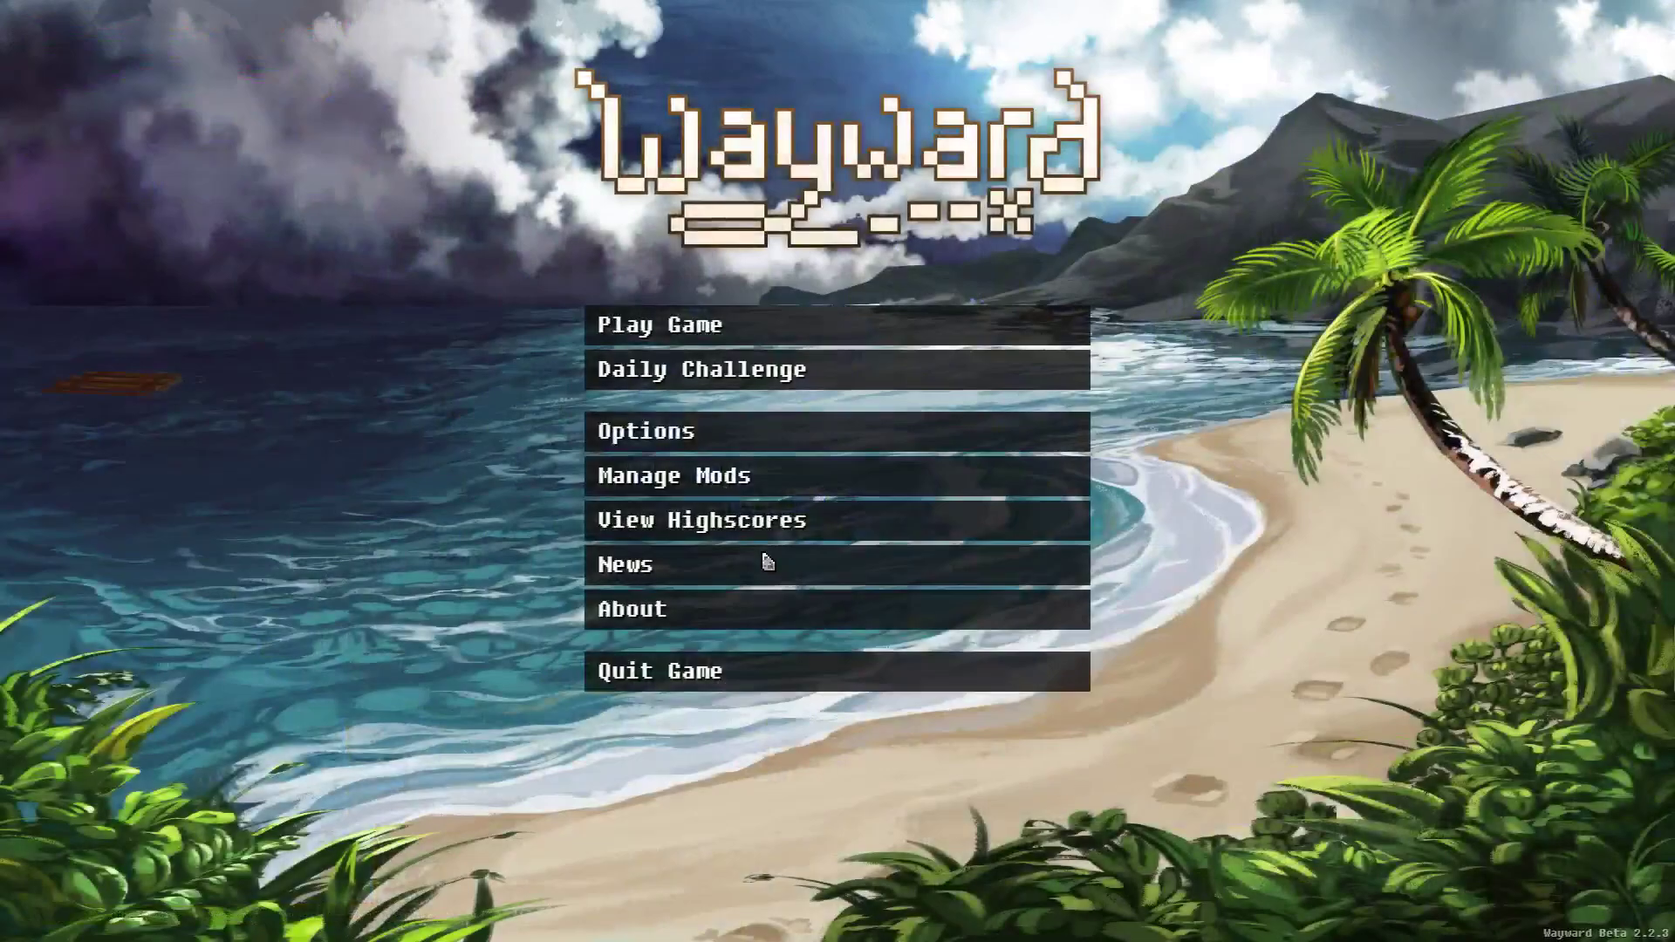
pyautogui.click(698, 665)
pyautogui.click(663, 928)
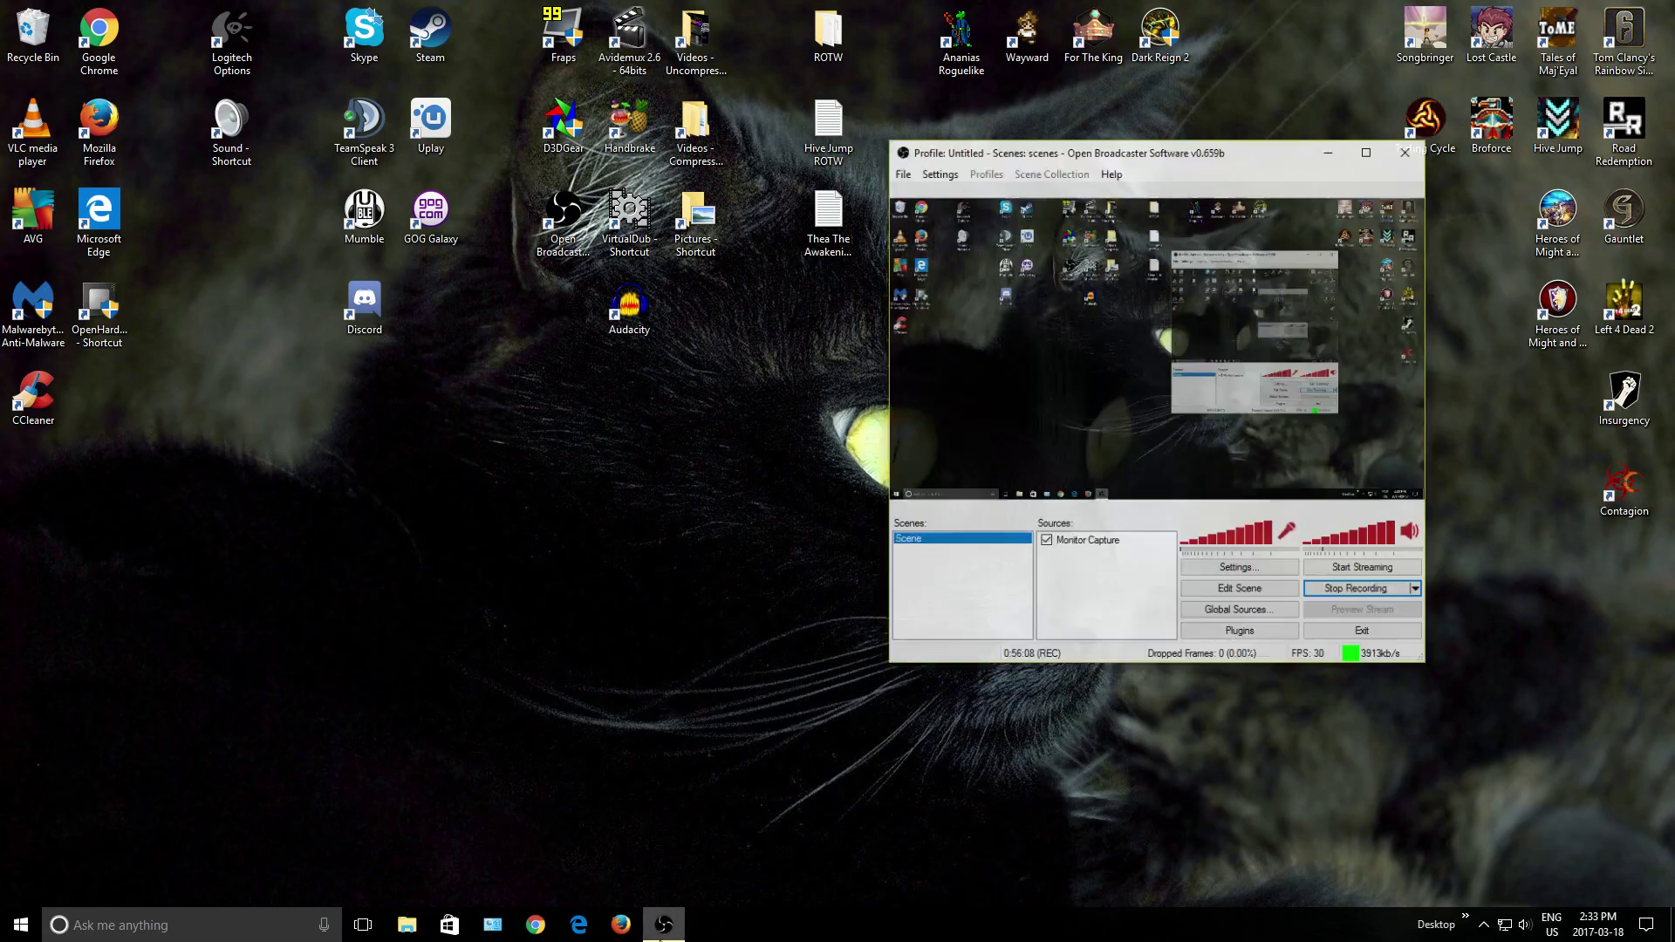